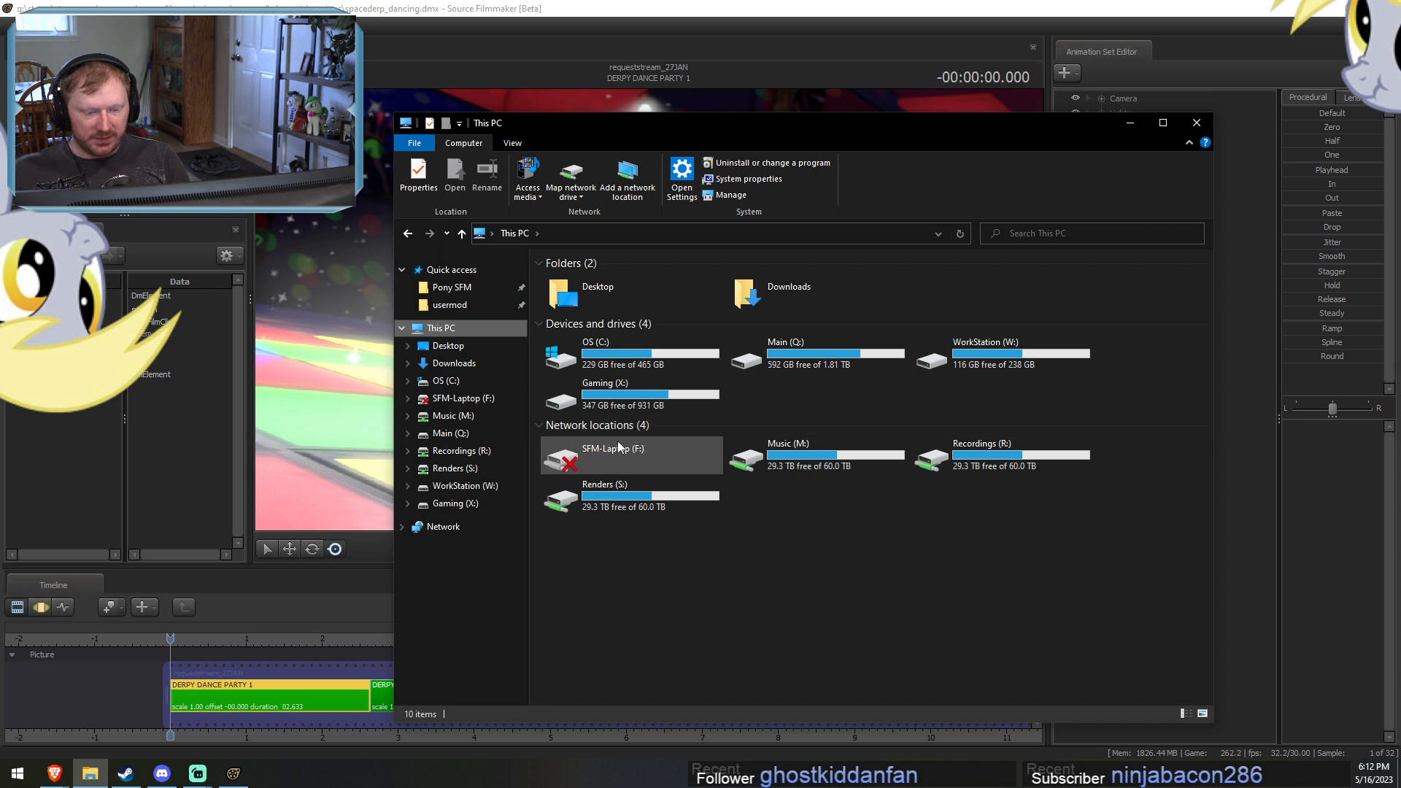
Browse the OS (C:) drive to the Music folder inside the user's profile folder.
double_click(599, 447)
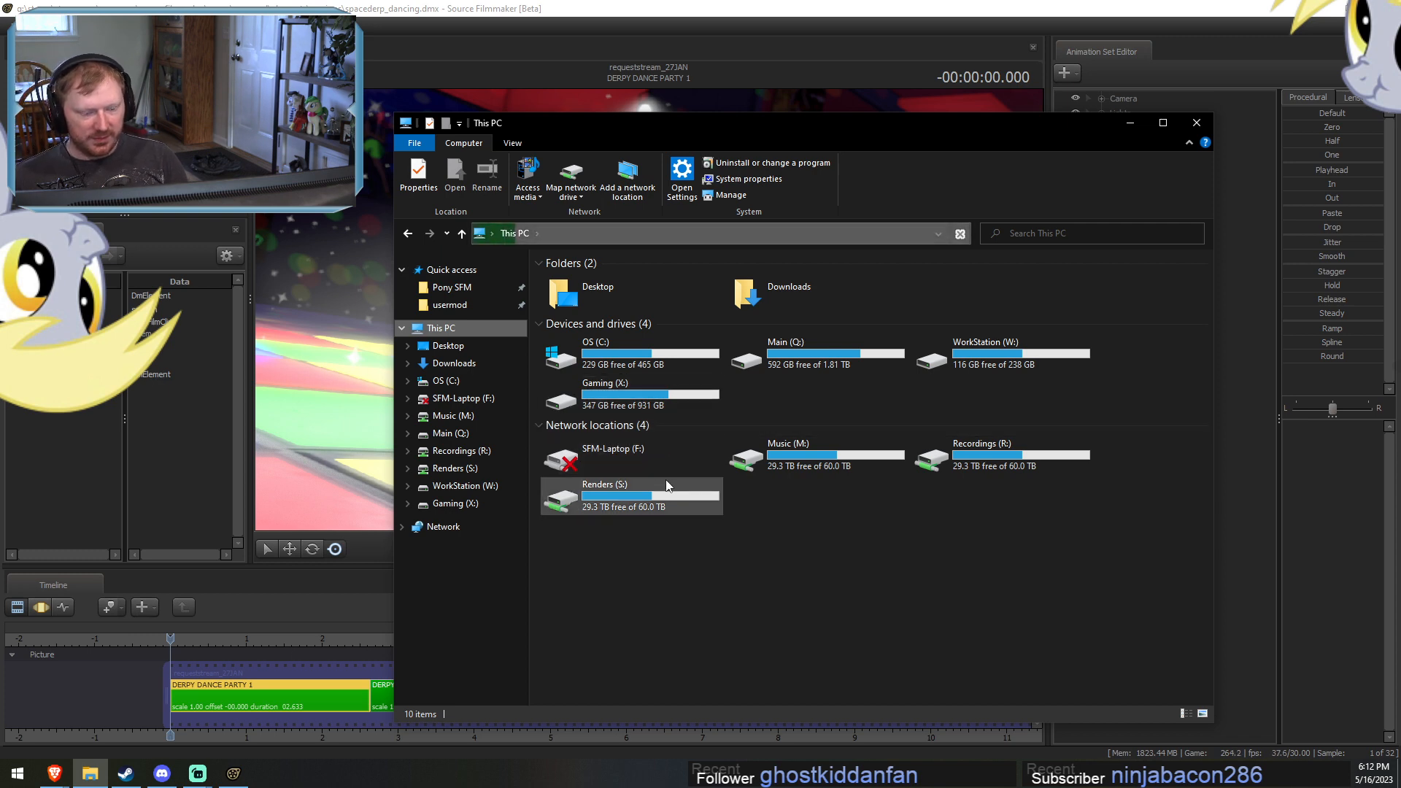
double_click(601, 343)
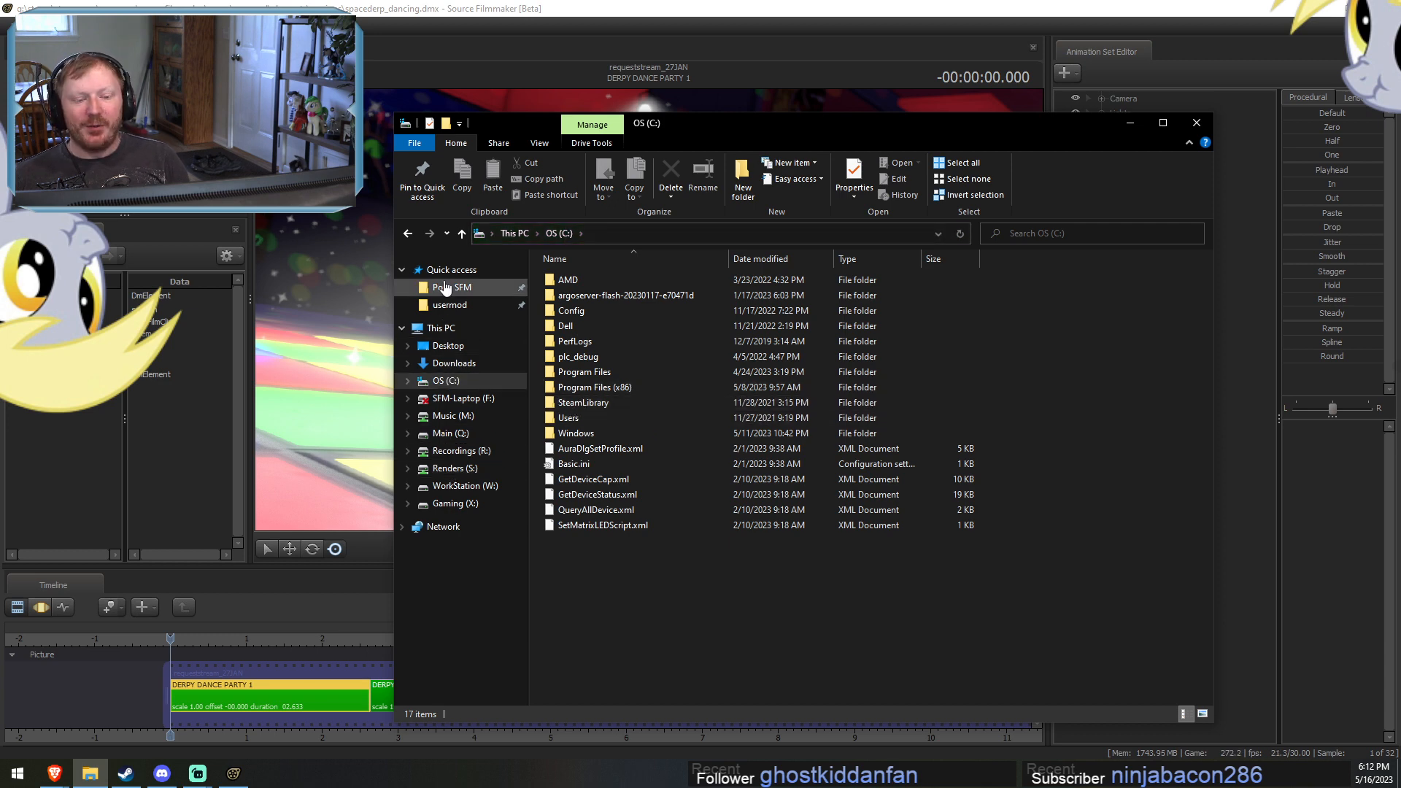
click(402, 526)
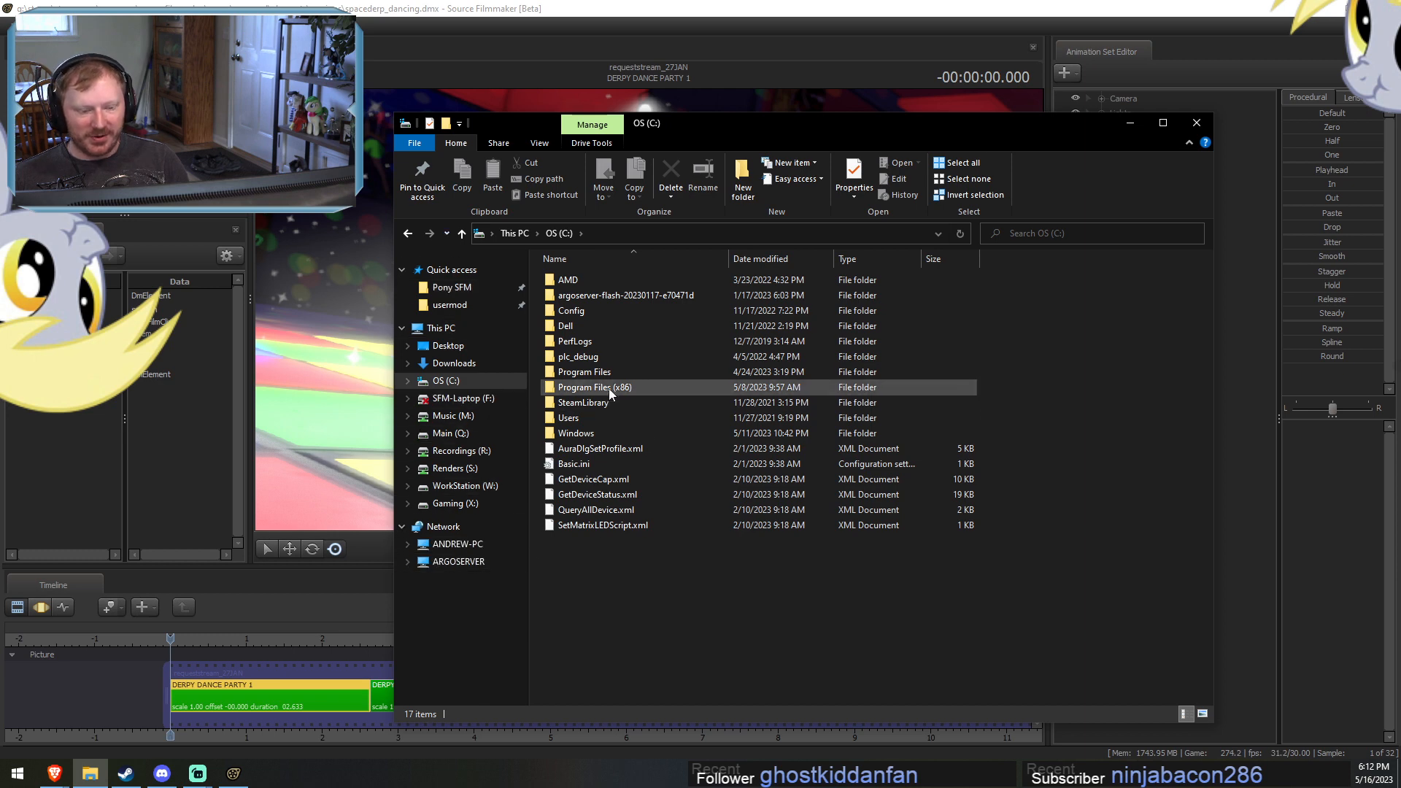
double_click(579, 419)
double_click(579, 282)
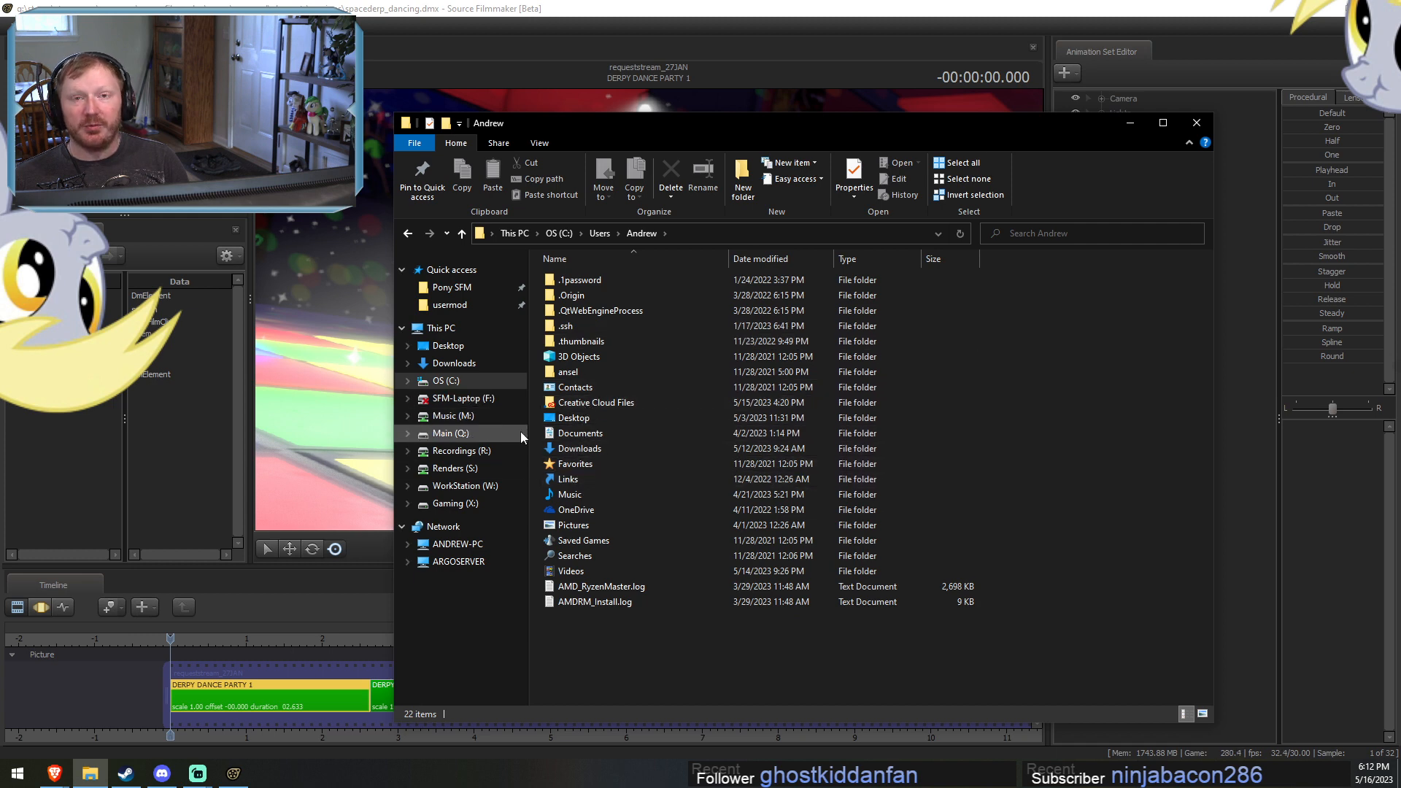
double_click(568, 494)
Add the Shadows Guild folder to VLC's playlist, decline the VLC update, and minimize the file browser.
right_click(586, 284)
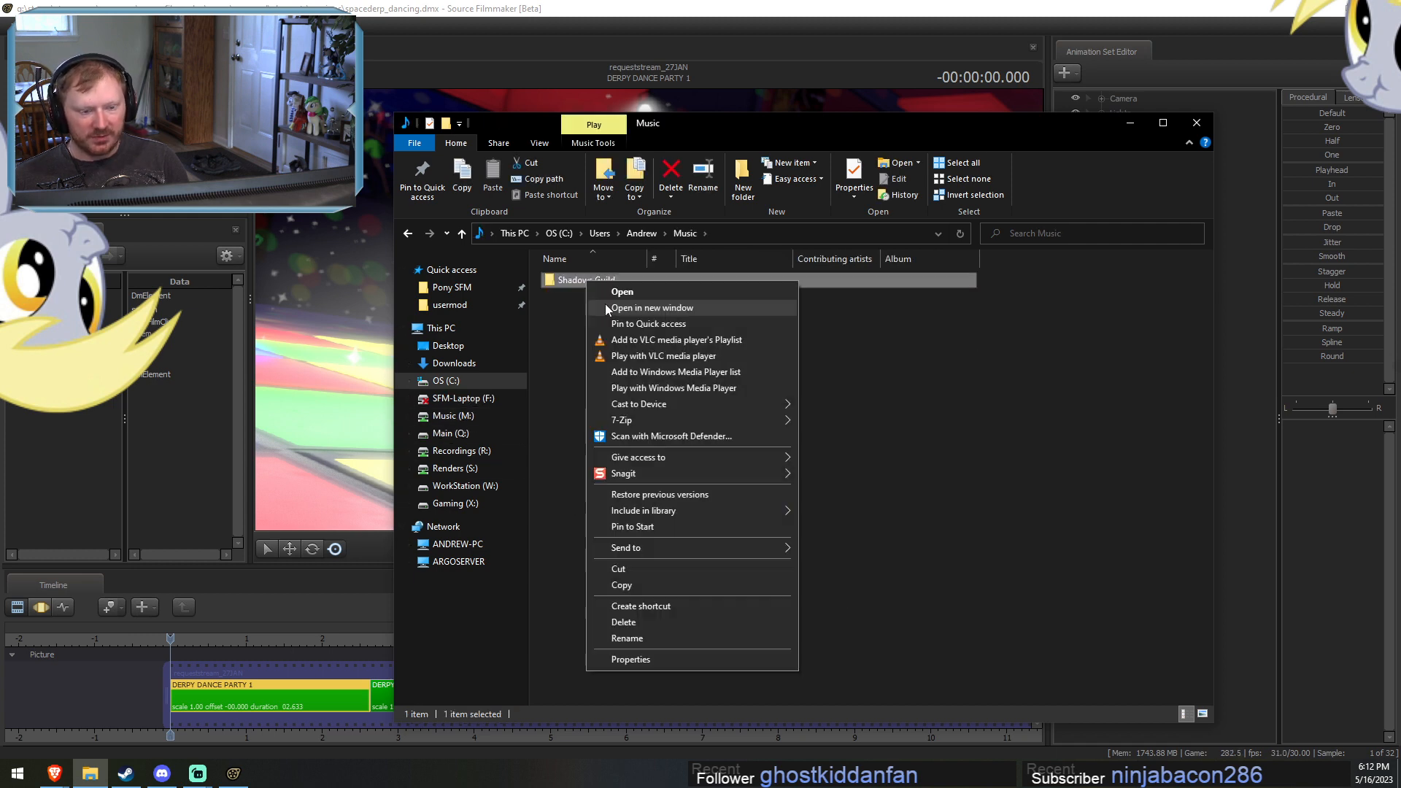
click(654, 340)
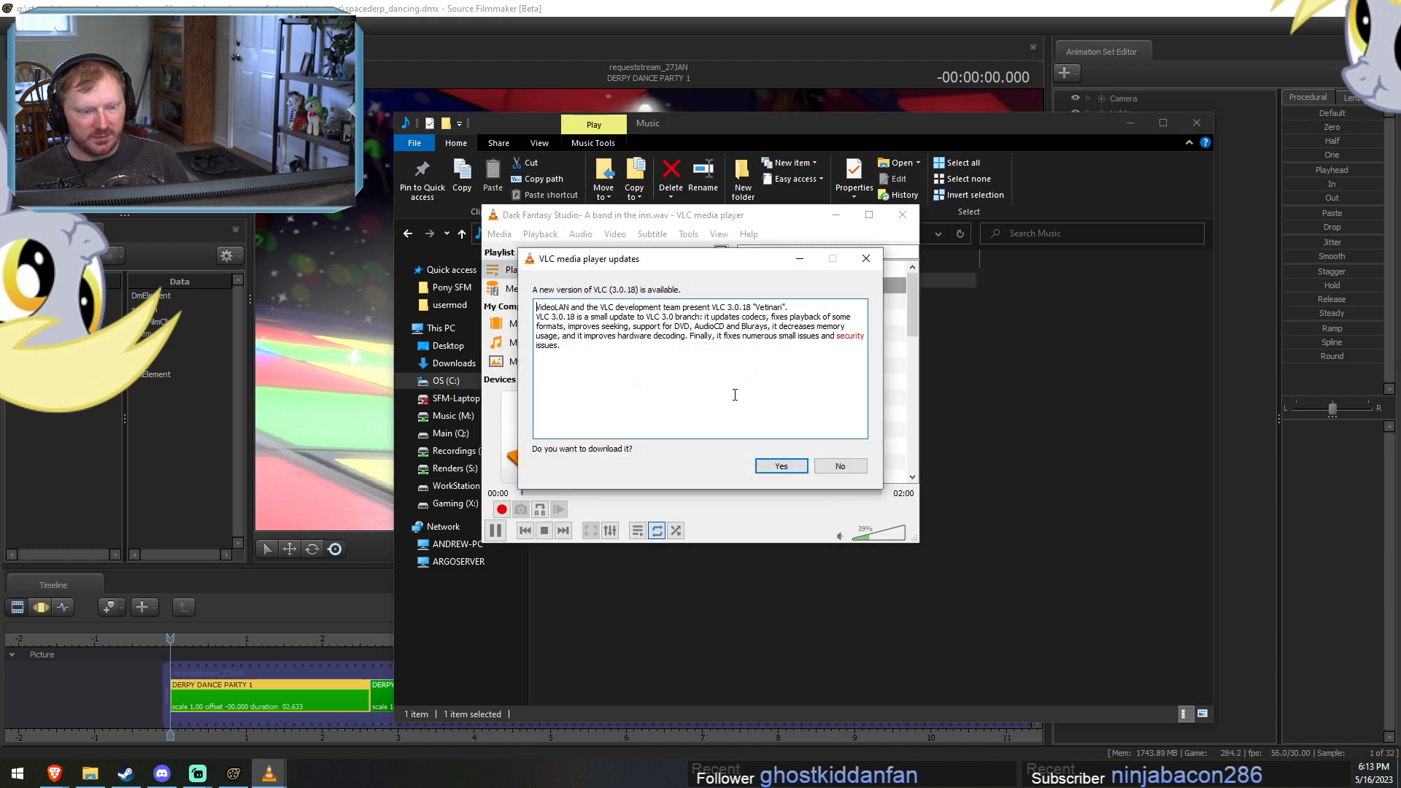
click(843, 469)
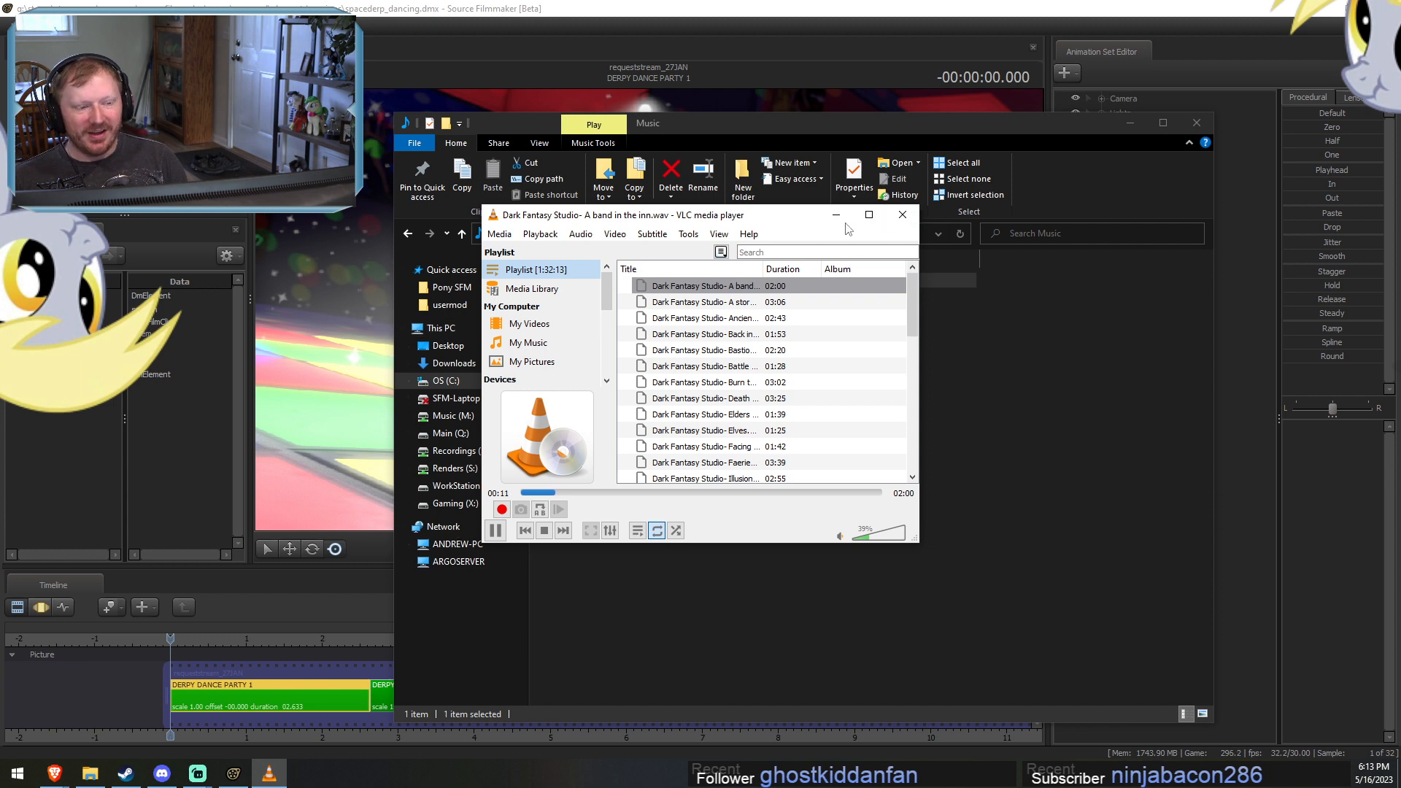
click(918, 126)
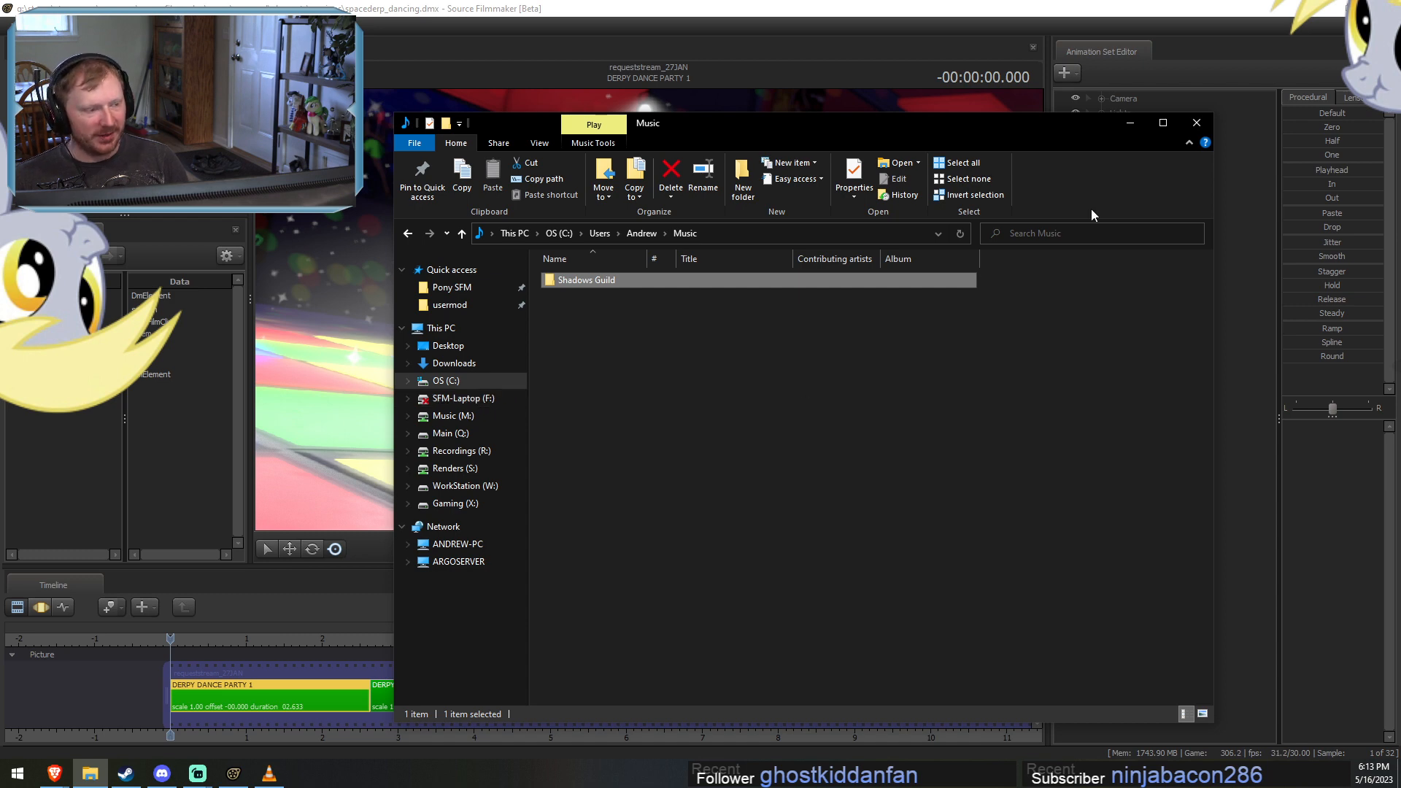
click(1132, 122)
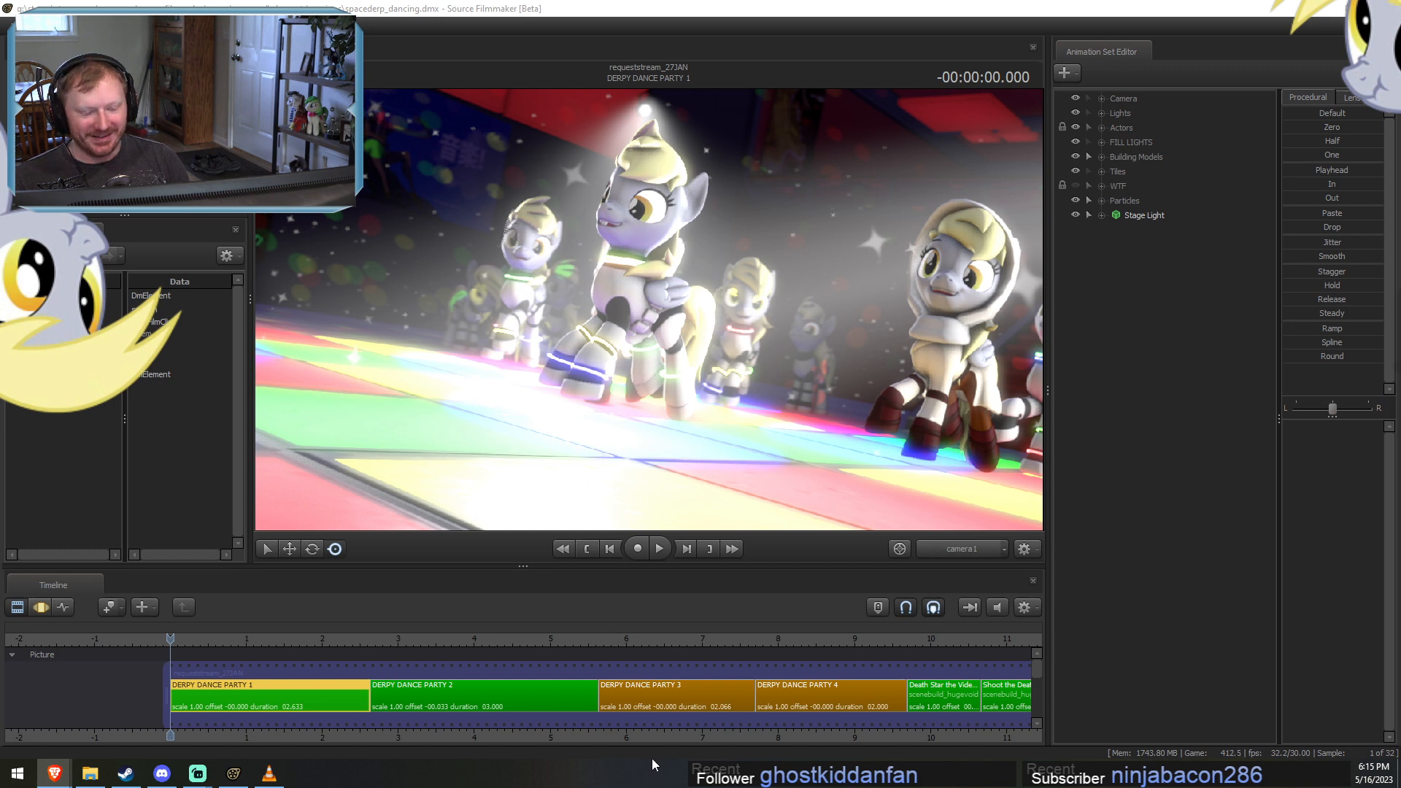
Move the playhead into the DERPY DANCE PARTY 3 shot and turn off lighting in the viewport.
click(633, 736)
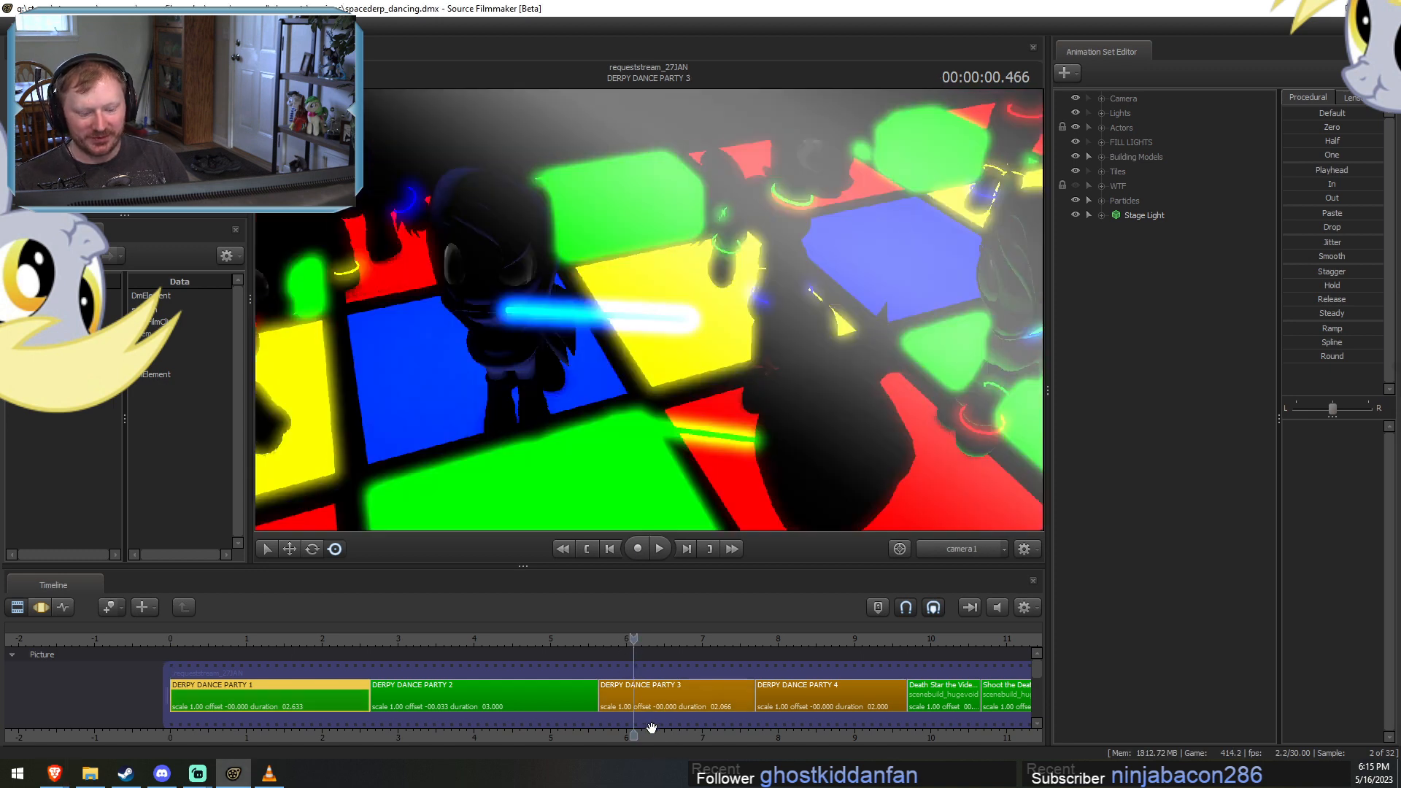
right_click(661, 473)
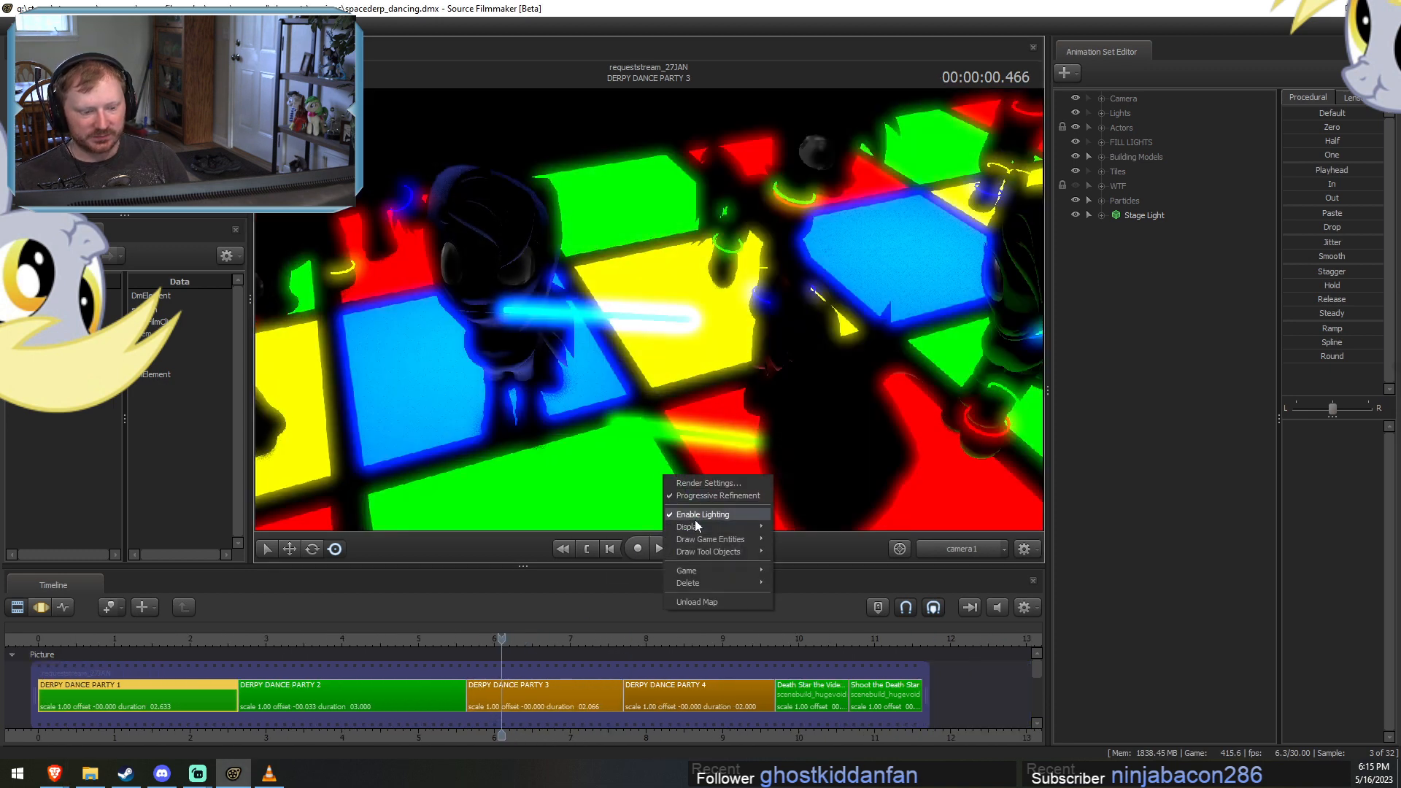
click(694, 518)
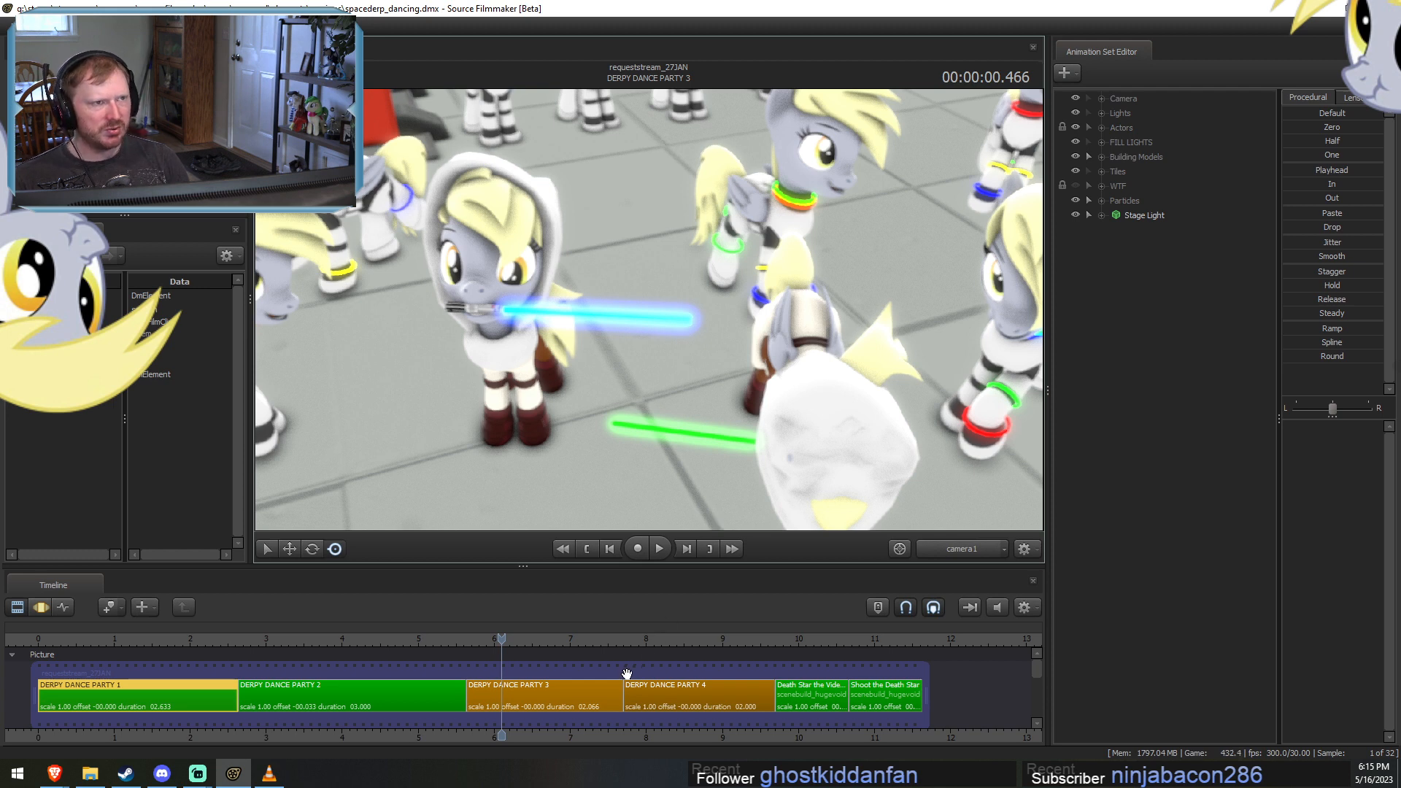
Switch to the Twitch dashboard in the browser and add the Streamlabs account to the channel roles as VIP.
mouse_move(55, 772)
click(92, 720)
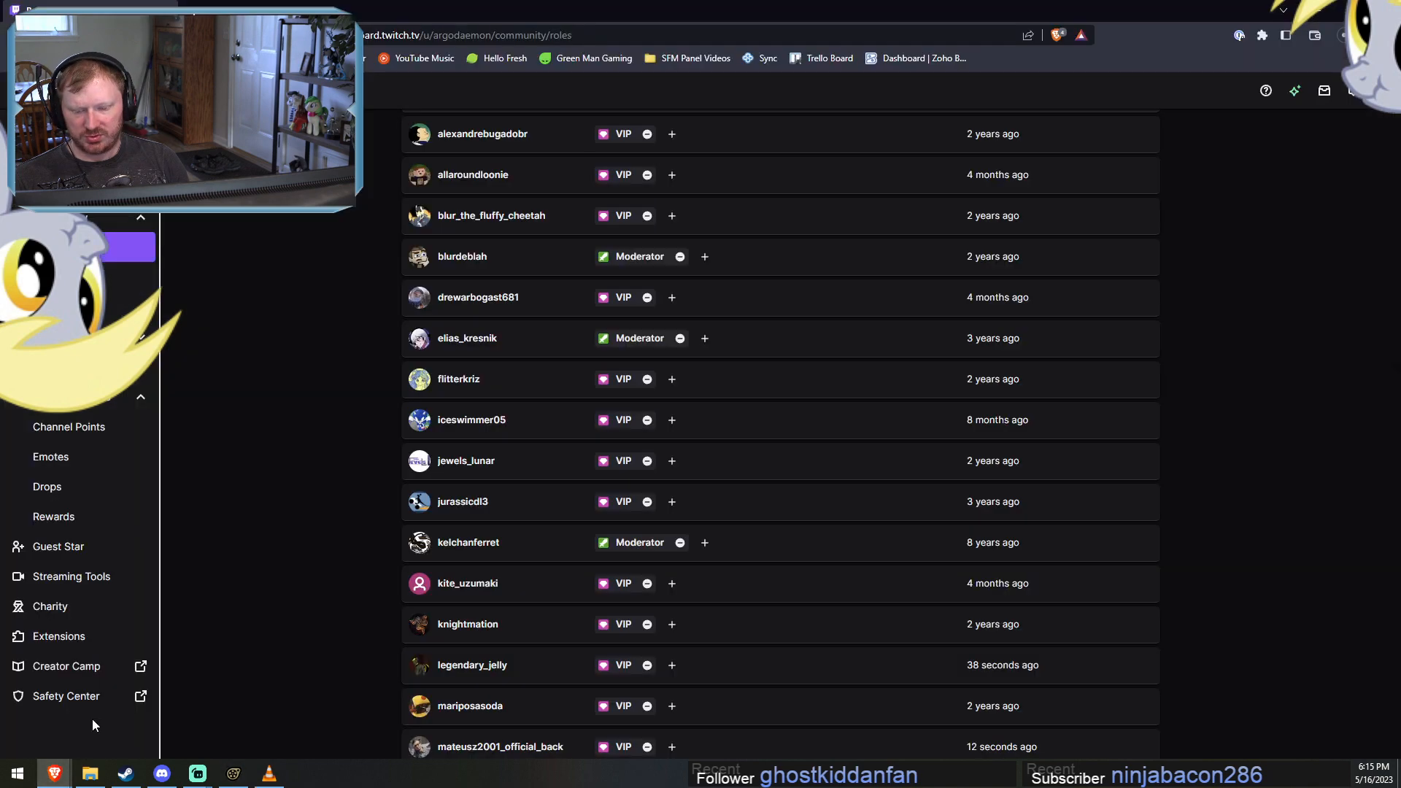
scroll(679, 419, up, 3)
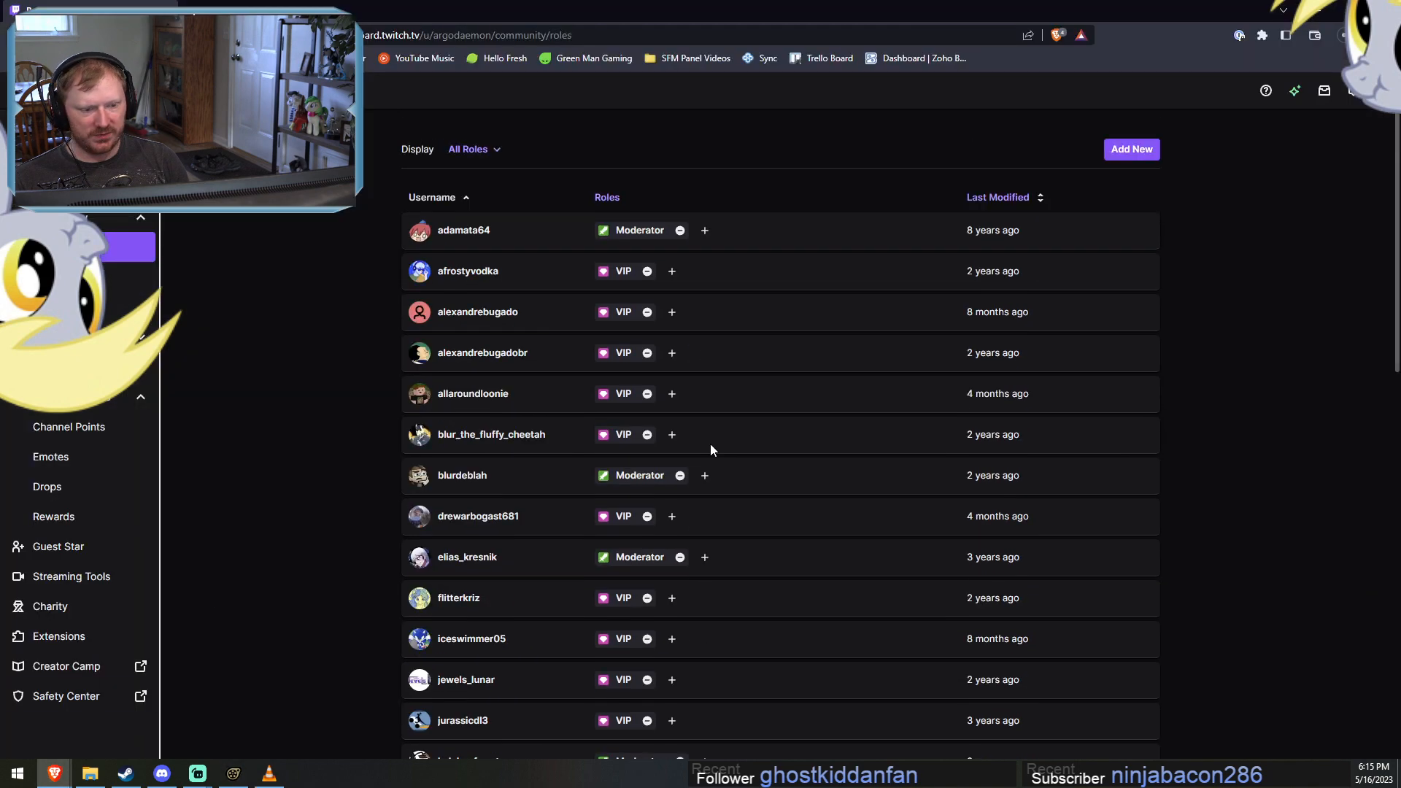
click(1110, 158)
text(Streamlabs)
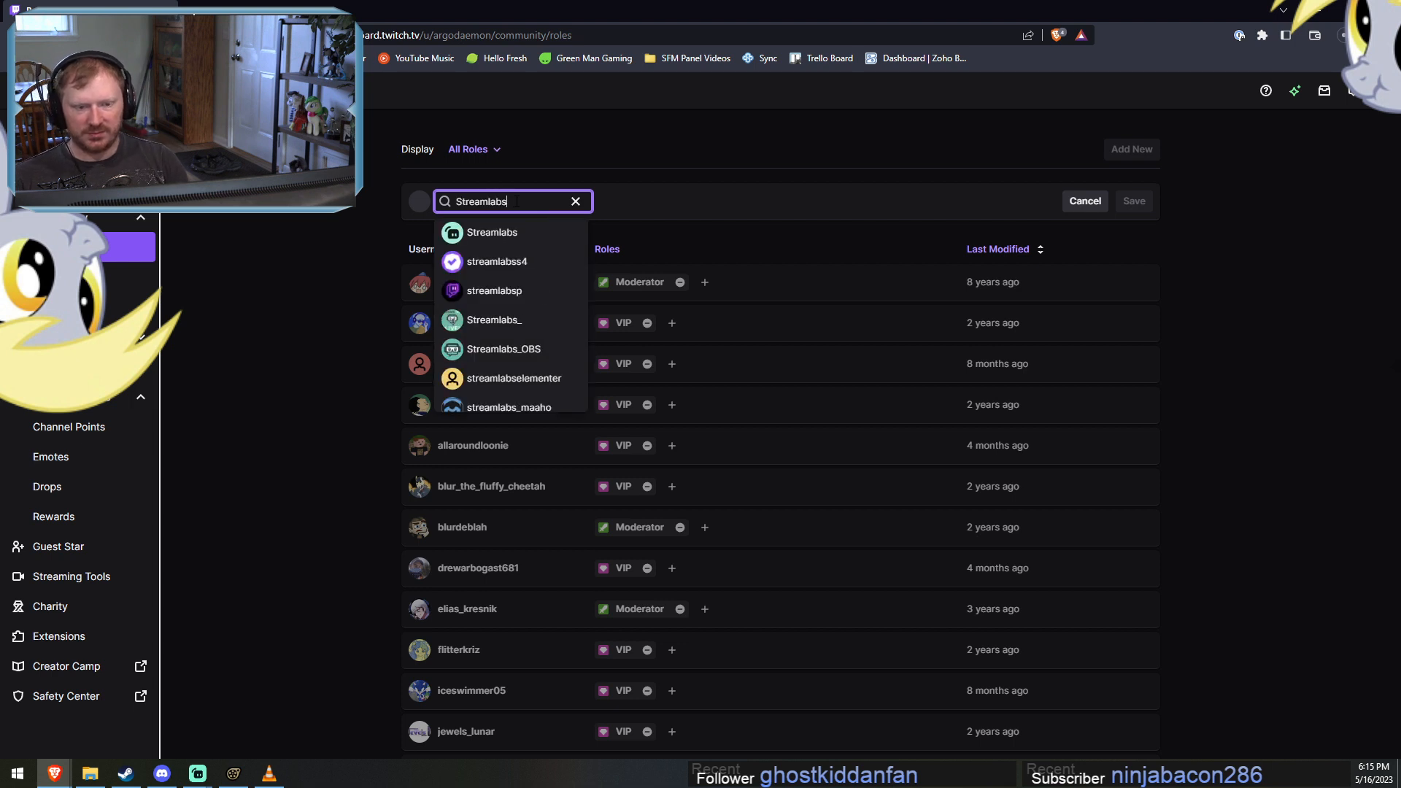
click(484, 232)
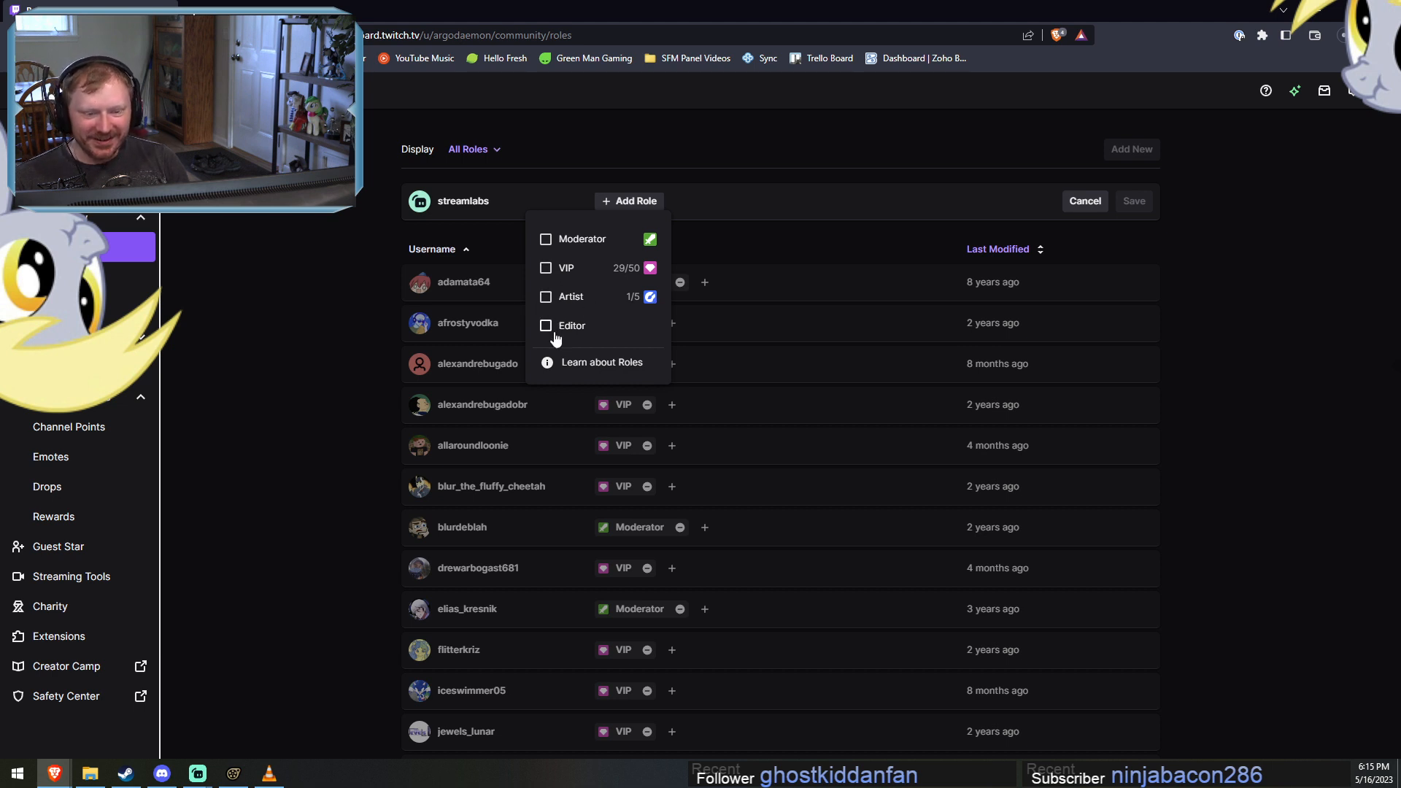
click(552, 266)
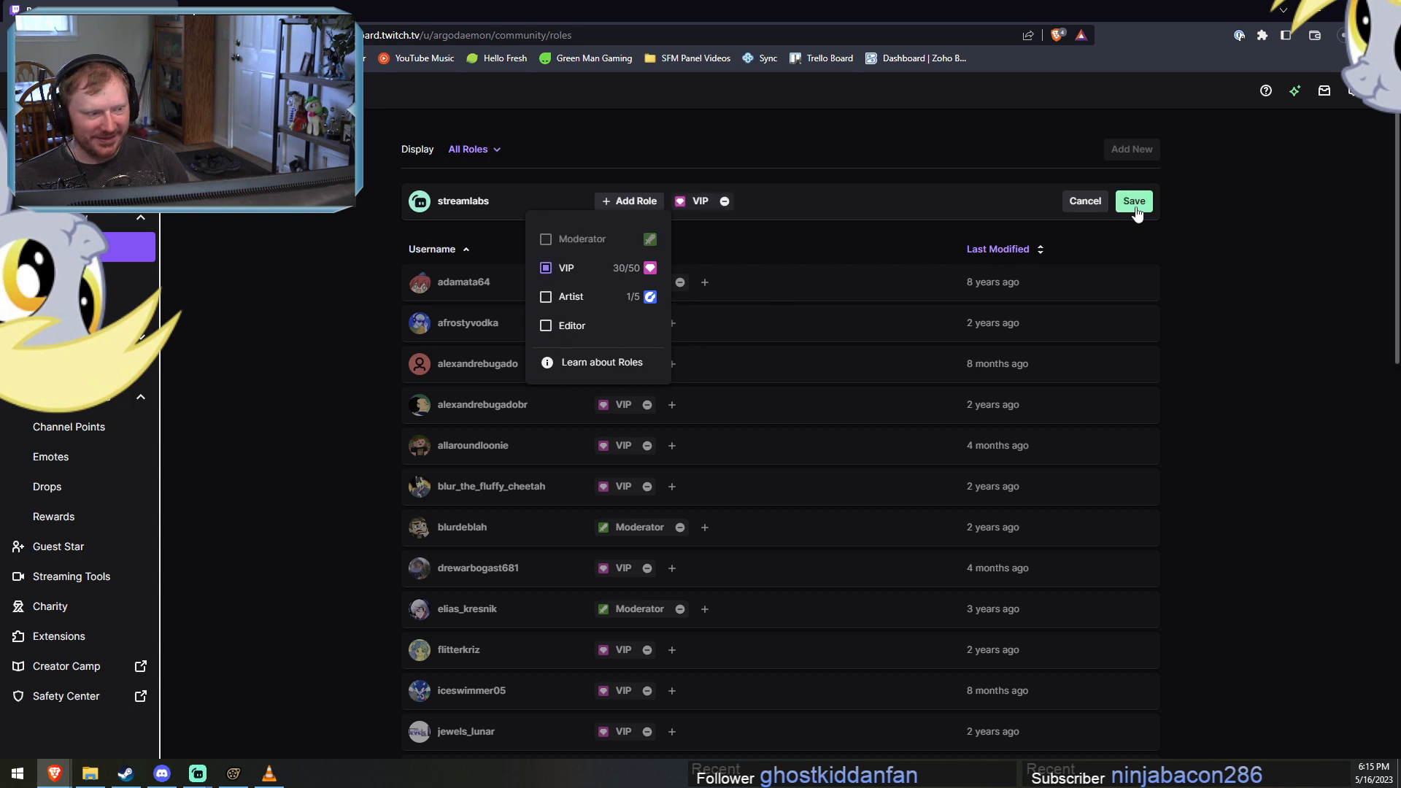
click(1134, 203)
click(1135, 202)
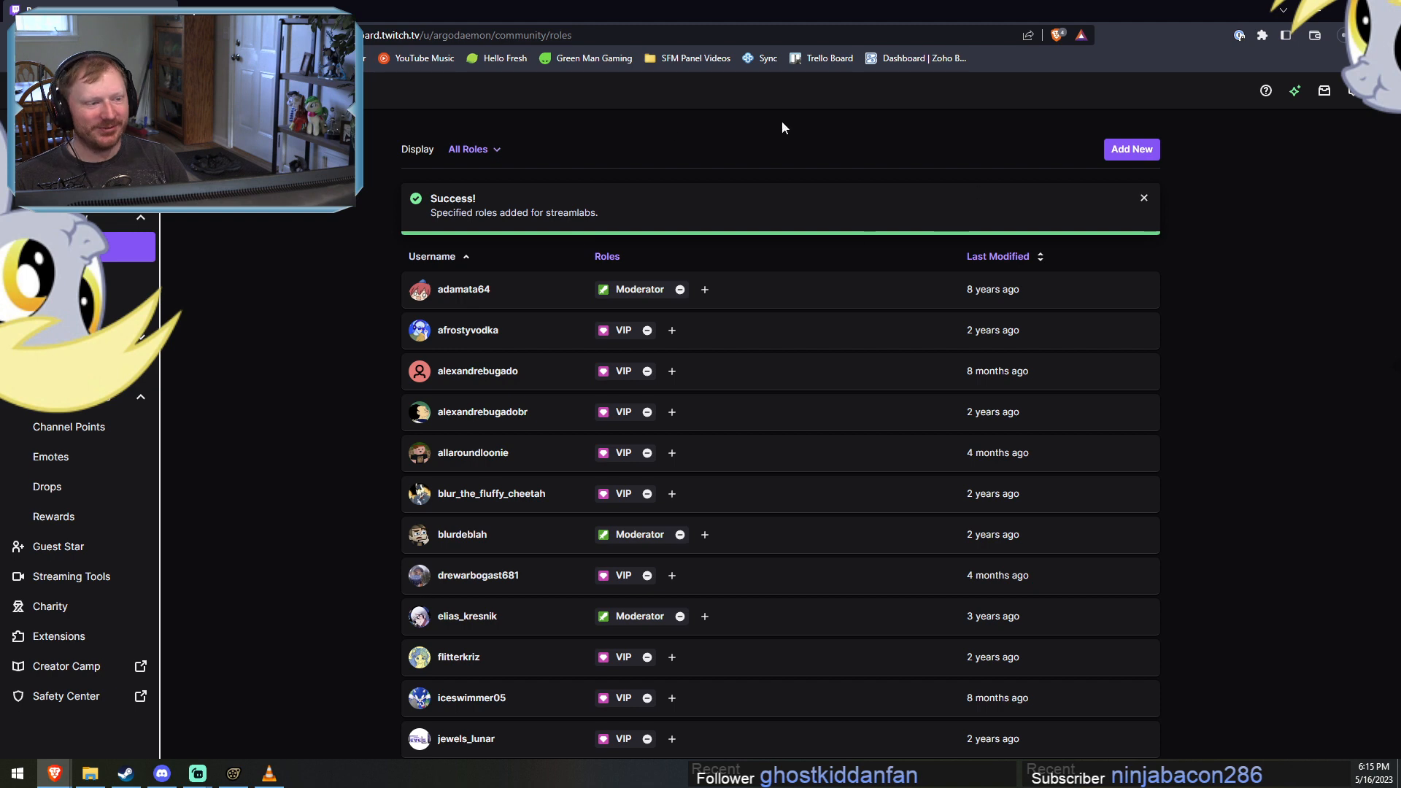
Return to Source Filmmaker, select the DERPY DANCE PARTY 3 shot, and scrub the playhead to 00:00:01.266 in it.
key(alt+Tab)
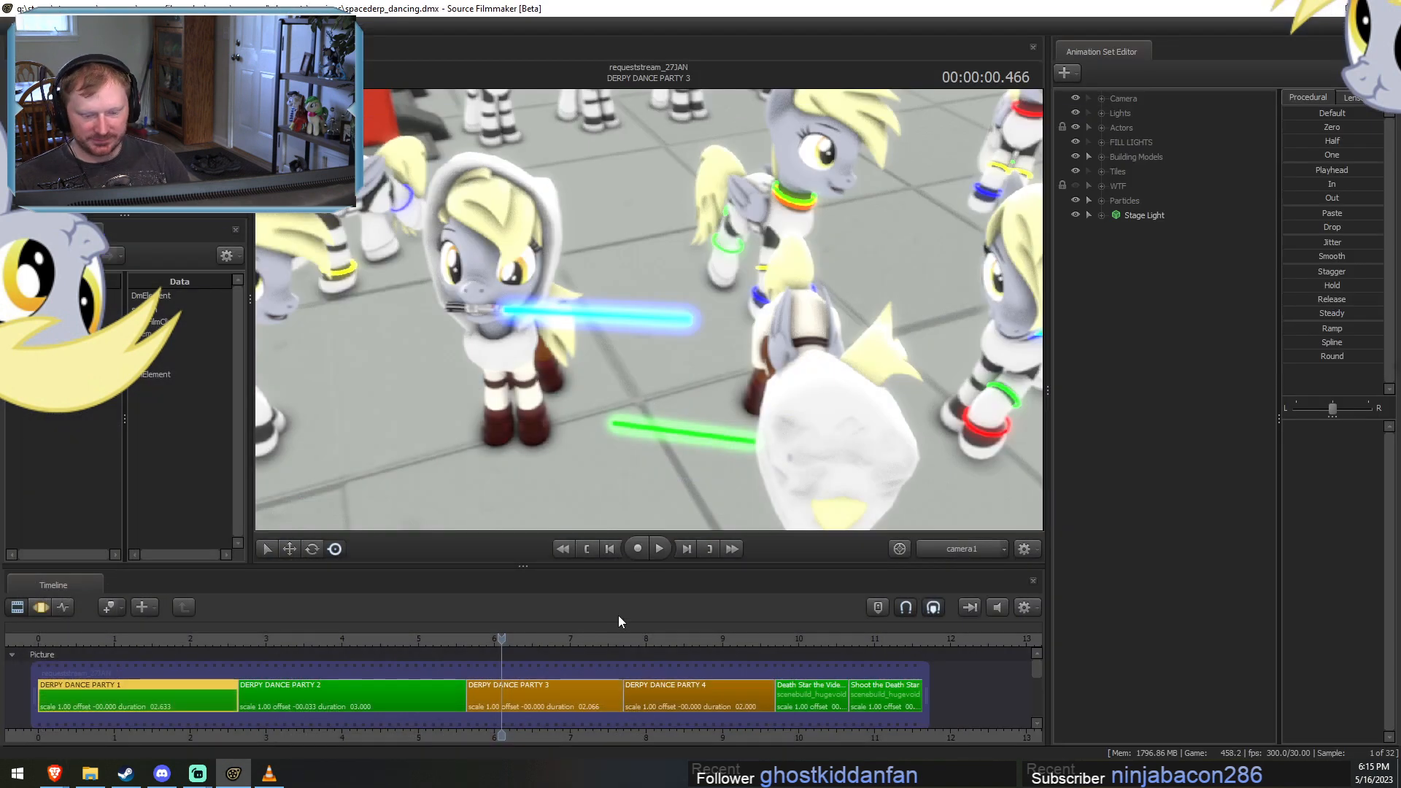
click(525, 697)
scroll(525, 702, up, 3)
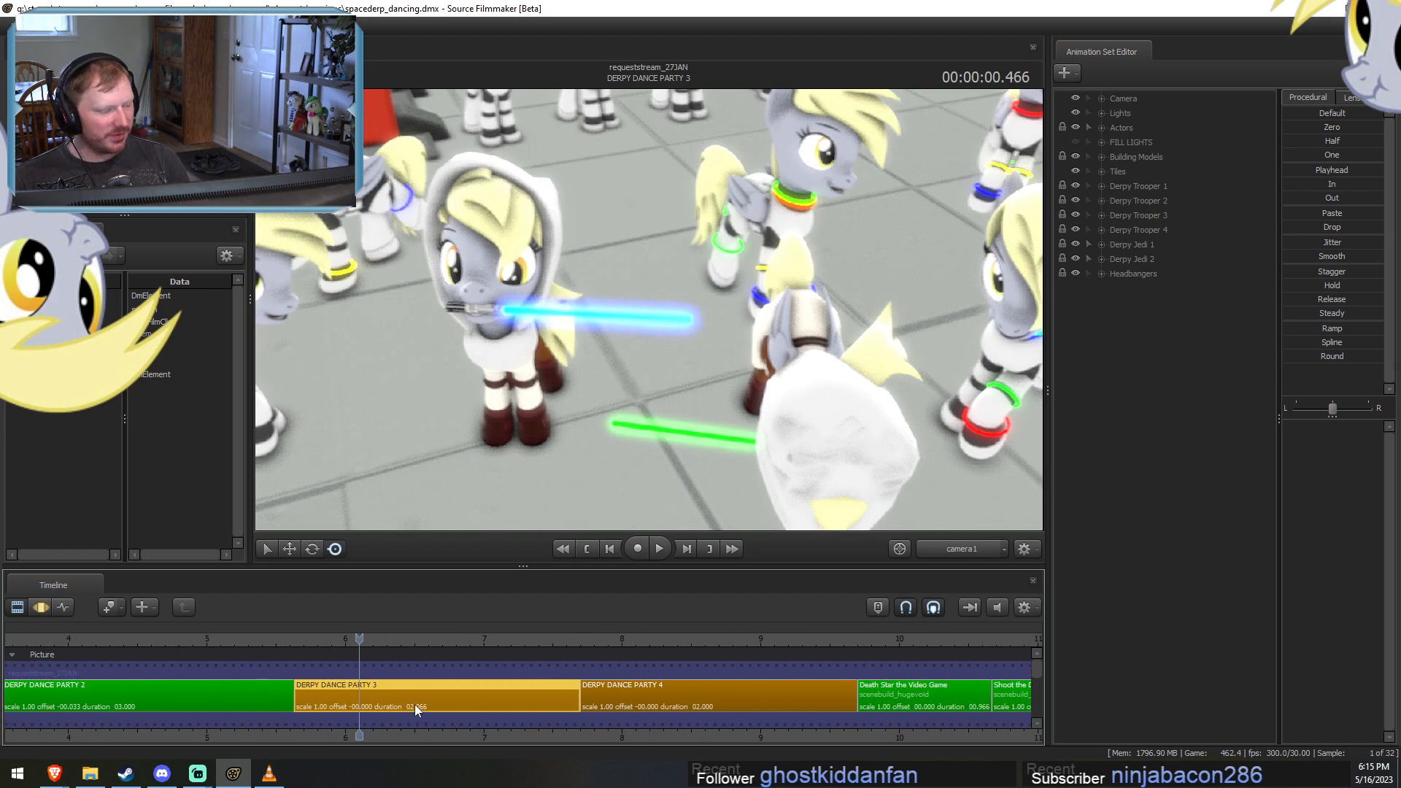
drag(338, 640, 470, 639)
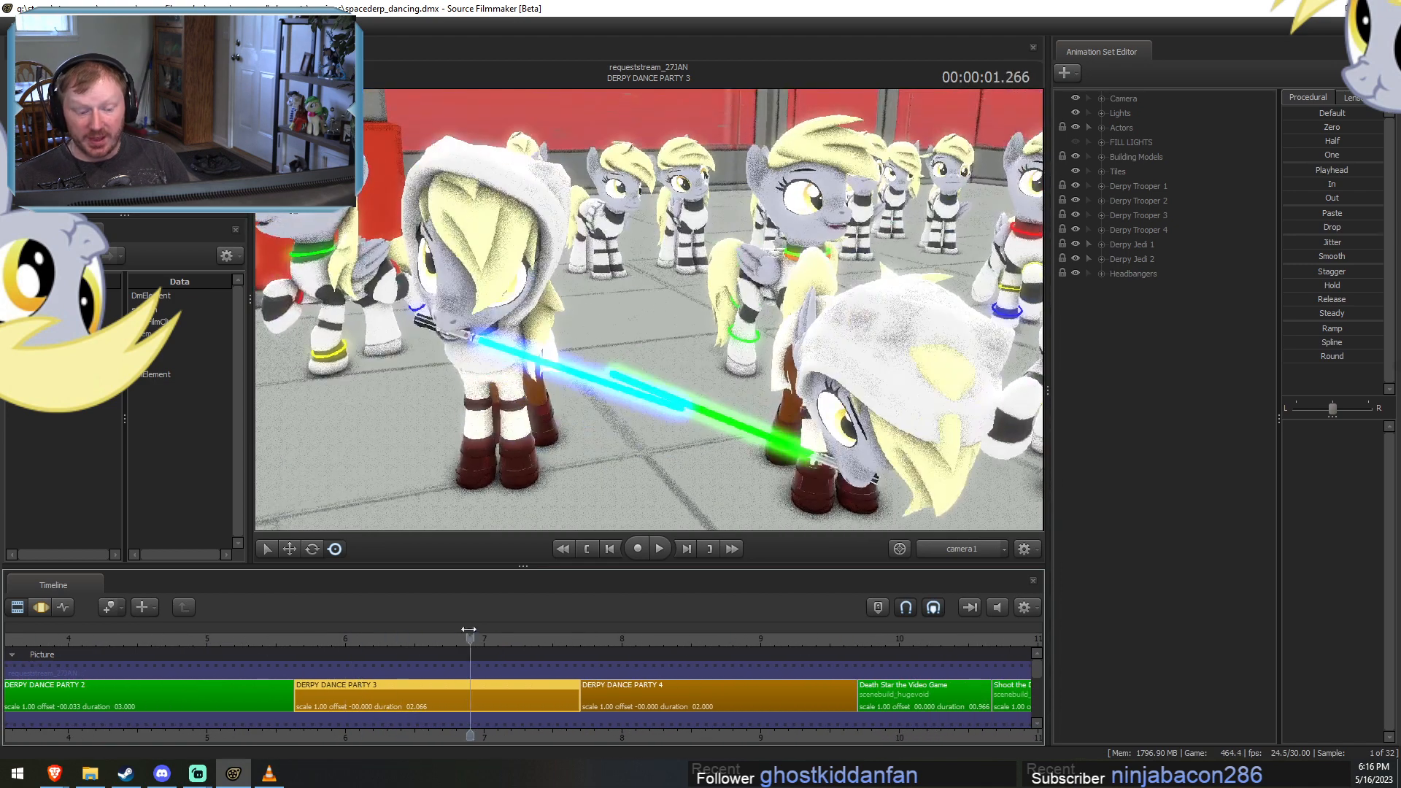
scroll(508, 661, down, 1)
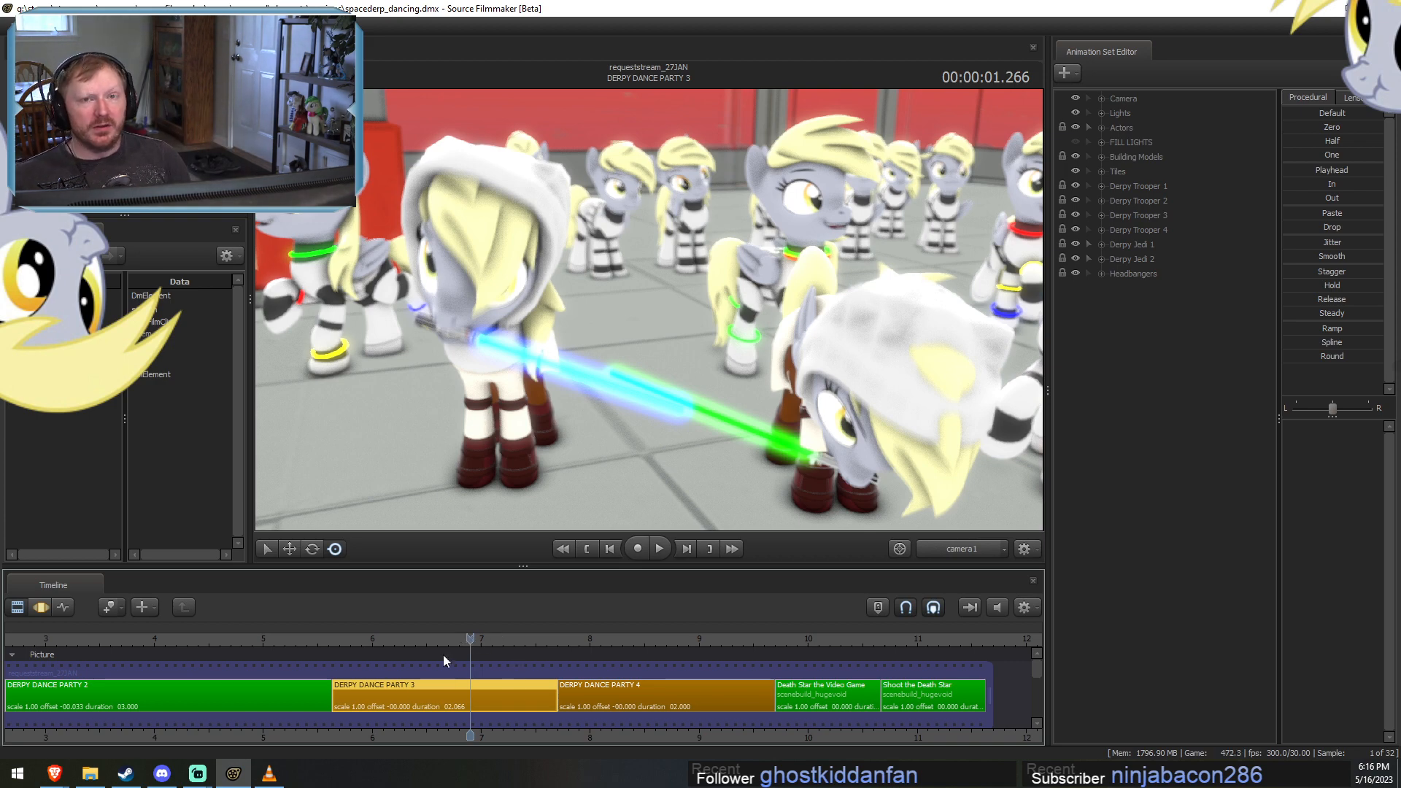
Switch to File Explorer and open the spacederp_final_01 folder under usermod, elements, sessions.
click(90, 773)
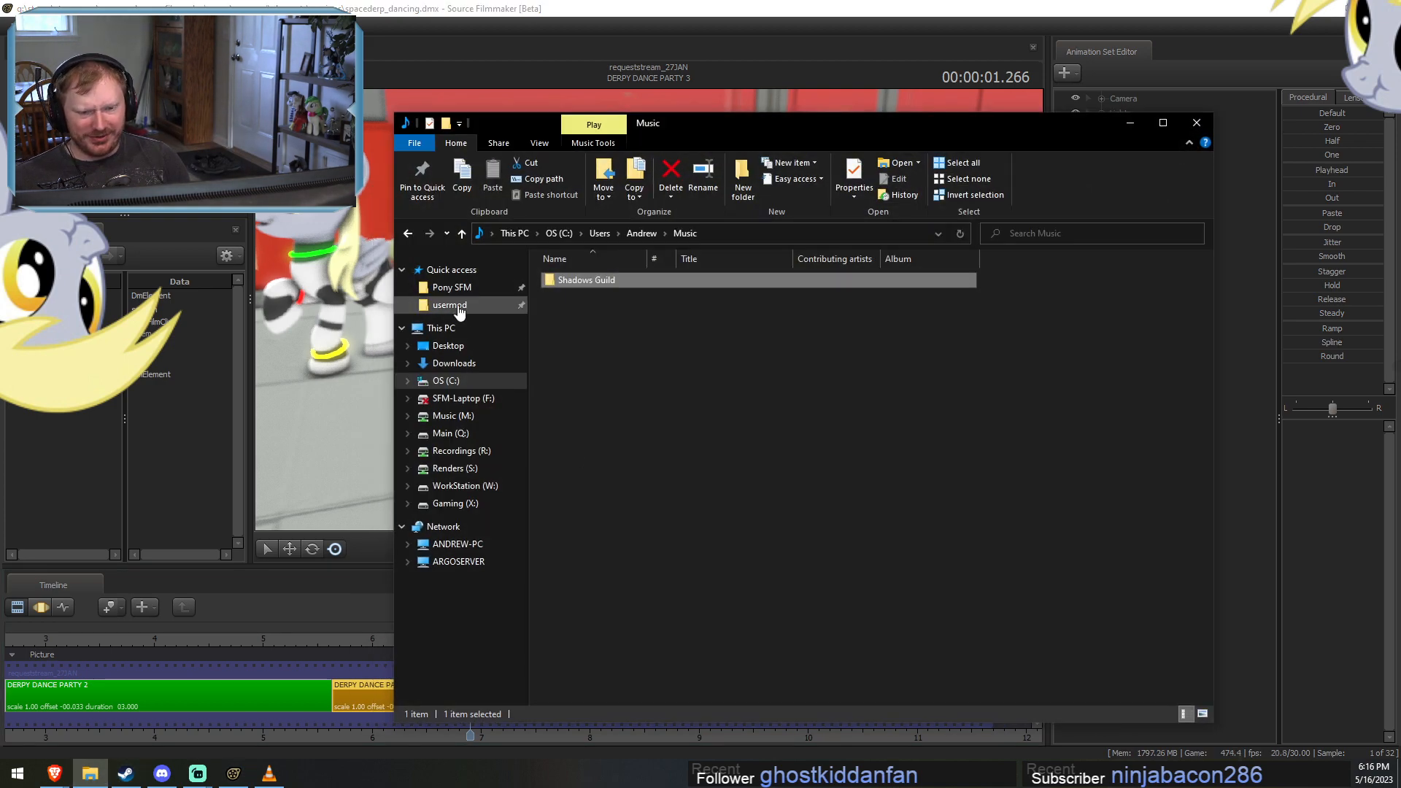
click(451, 287)
click(449, 305)
click(576, 341)
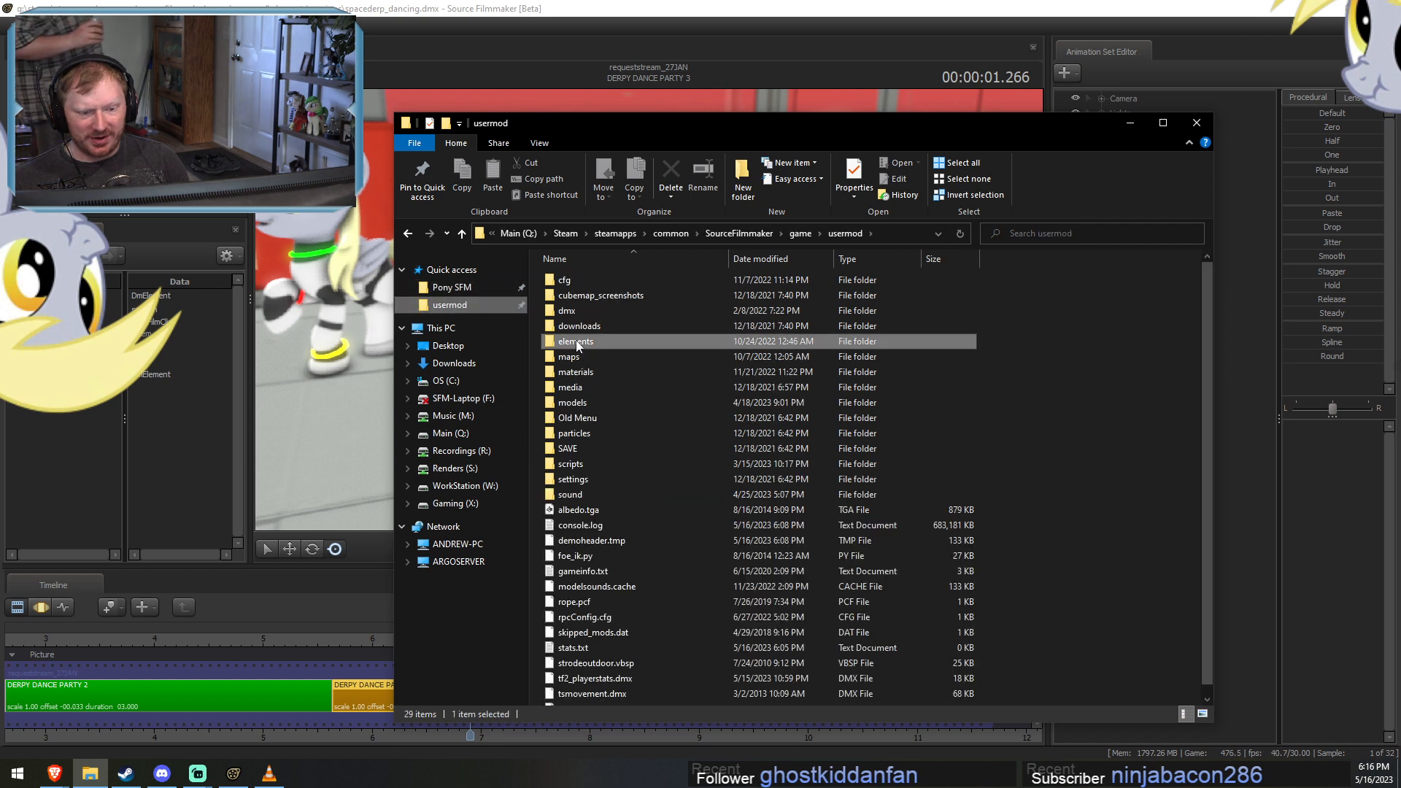
double_click(576, 341)
double_click(577, 295)
scroll(614, 445, down, 9)
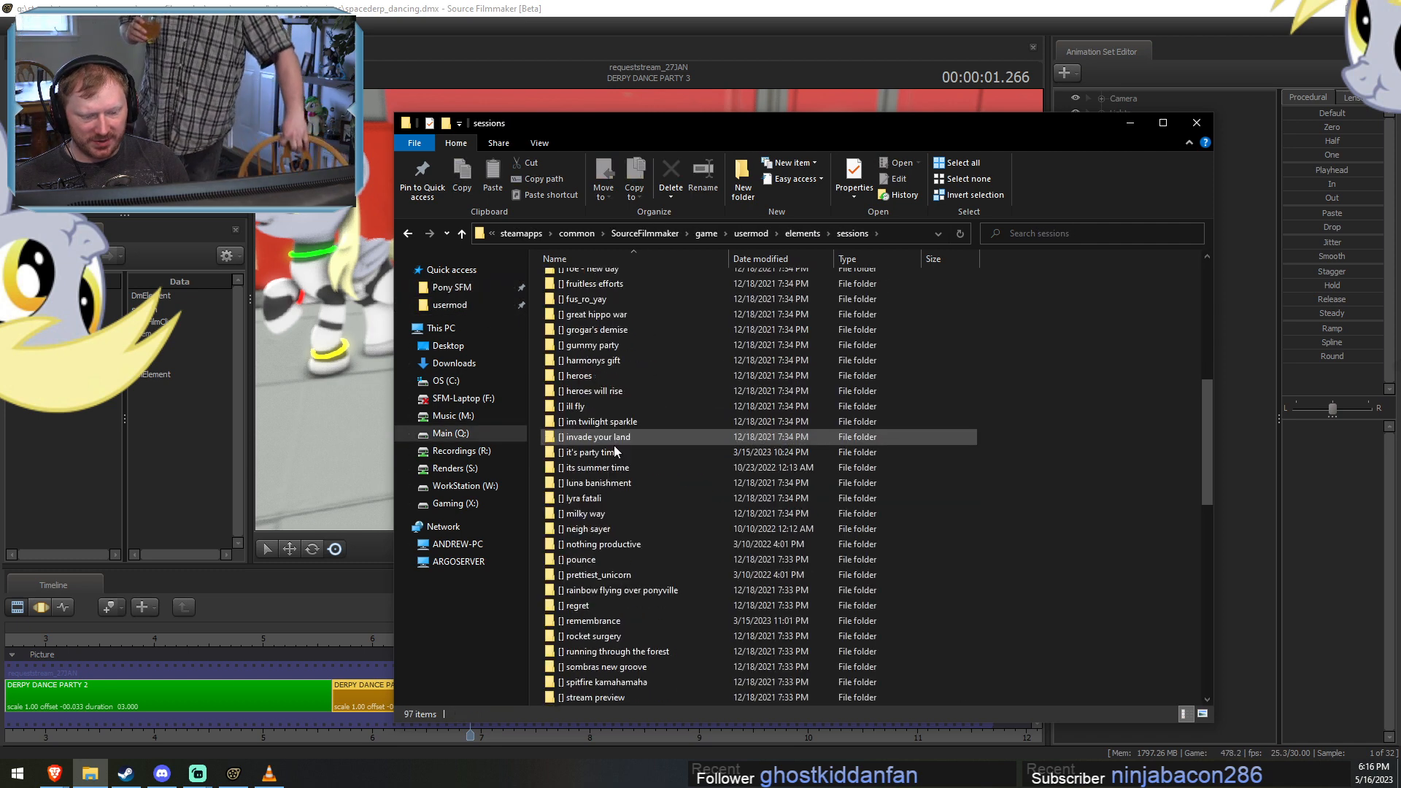
scroll(614, 451, down, 13)
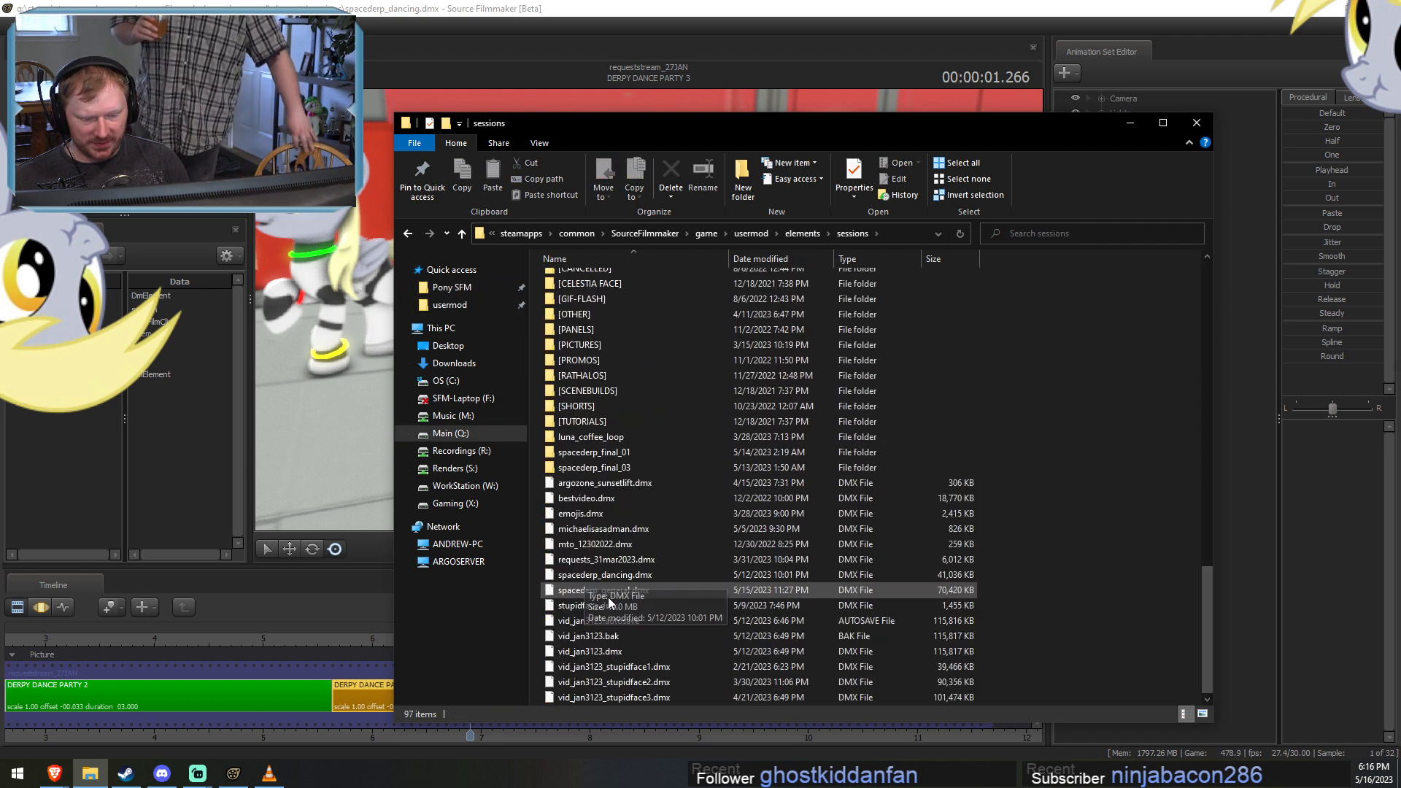
double_click(595, 452)
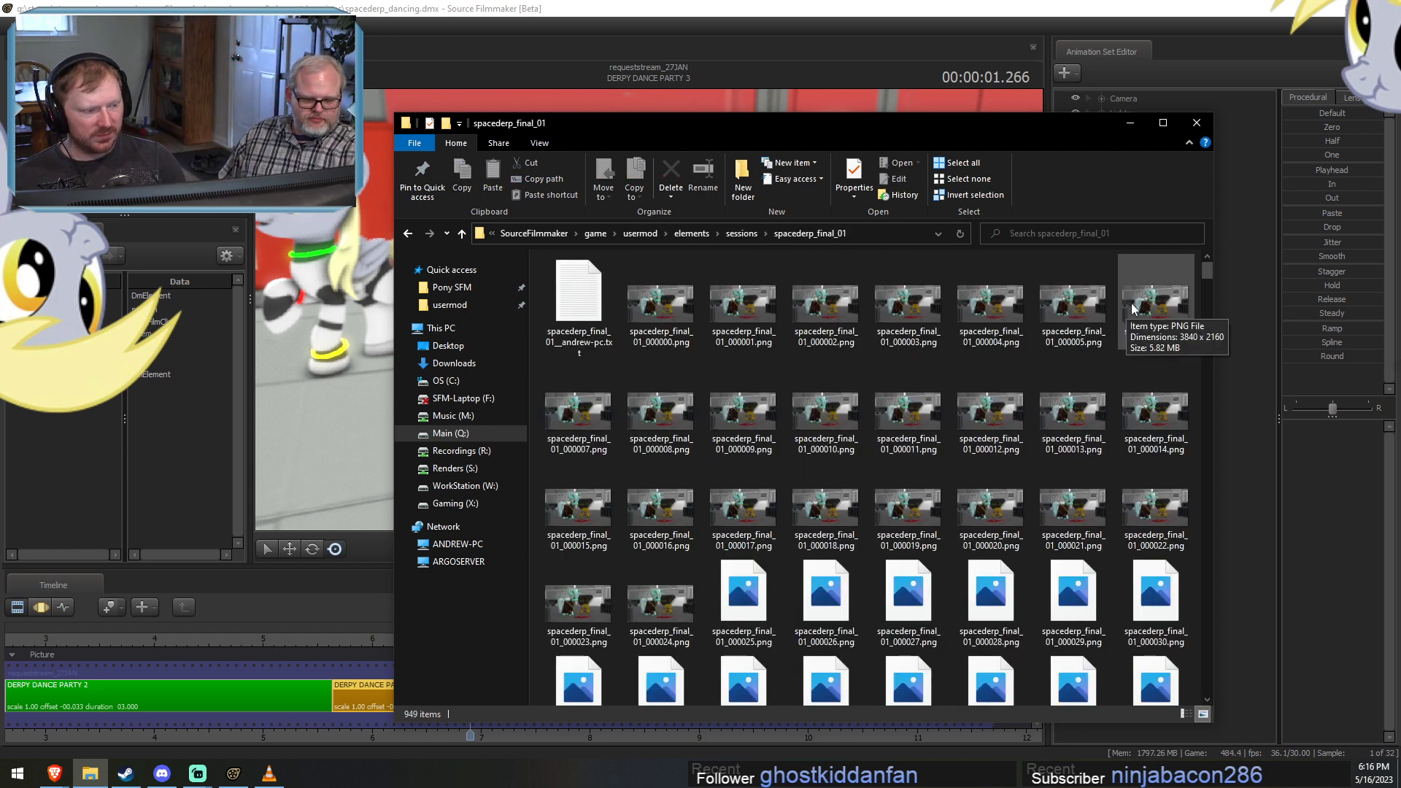
View spacederp_final_01_000946.png near the end of the rendered frames, step back three frames, and close the image viewer.
drag(1202, 271, 1127, 684)
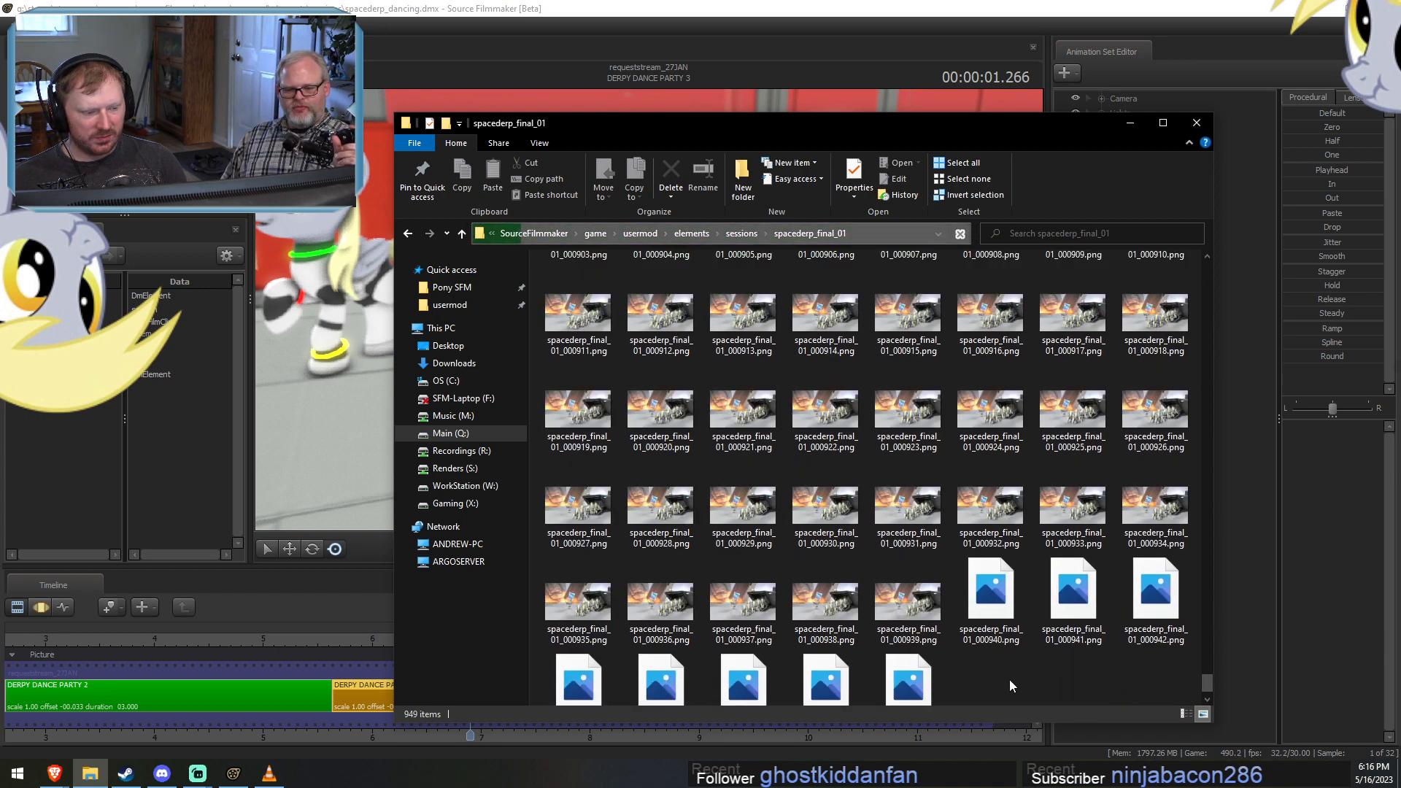
scroll(984, 670, down, 1)
click(844, 668)
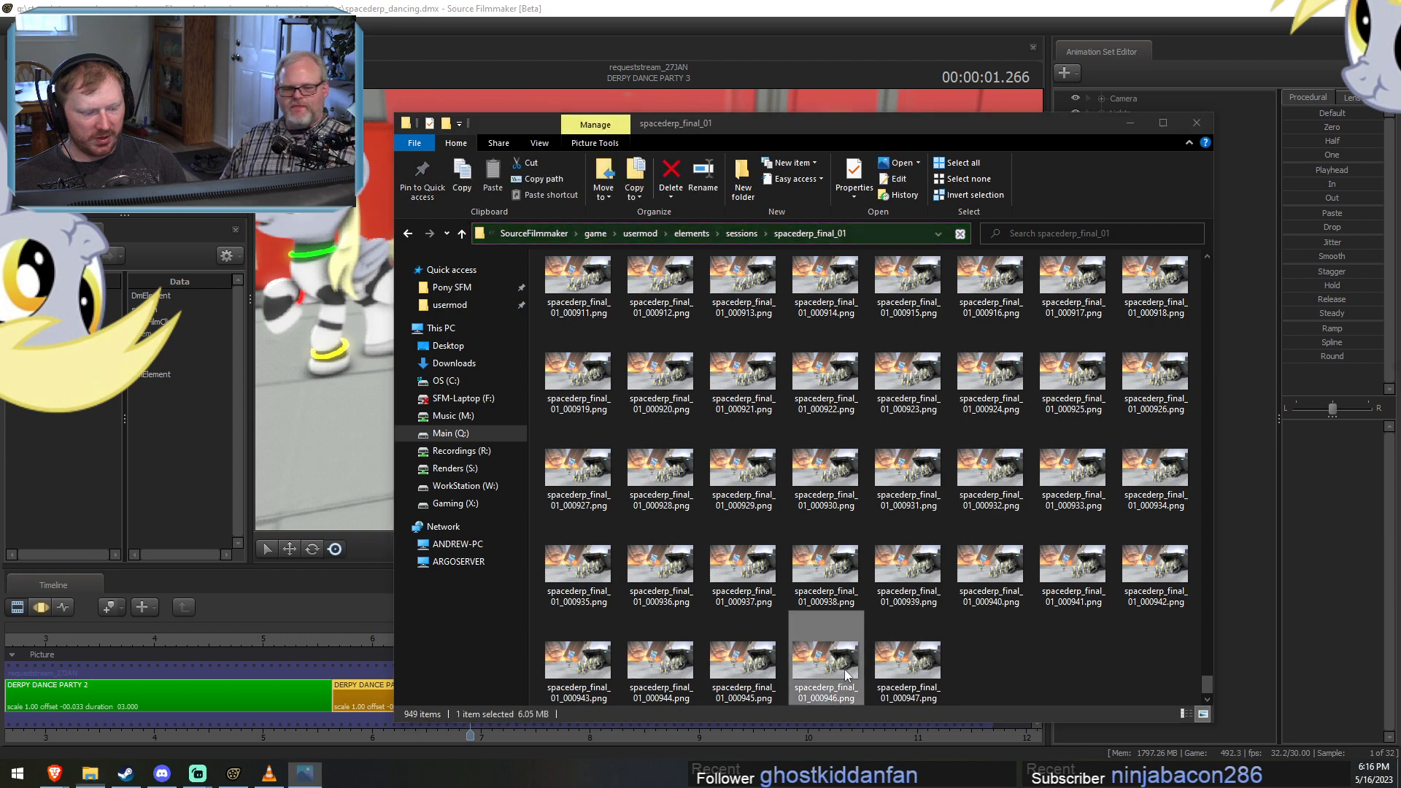
double_click(844, 669)
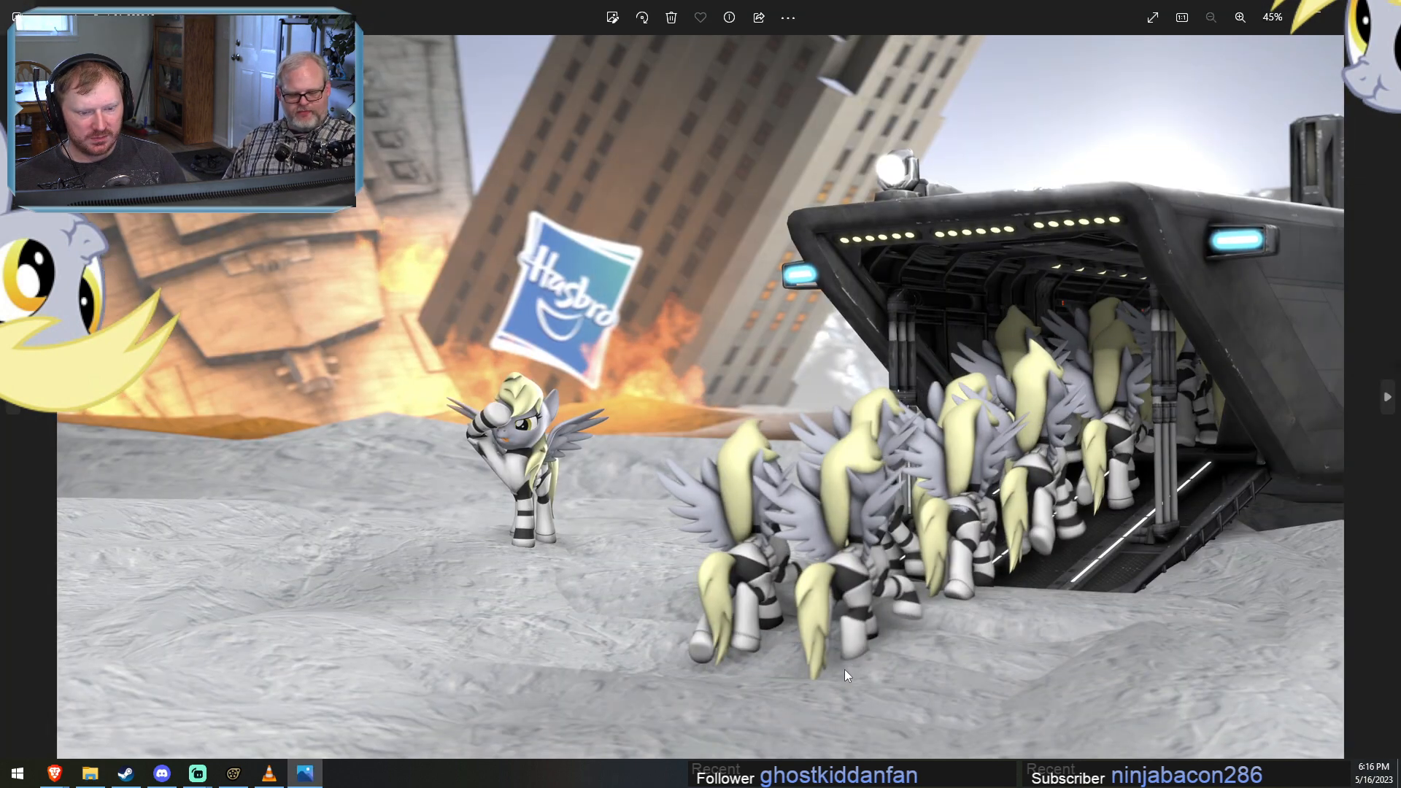
key(Left)
key(Left)
key(Left)
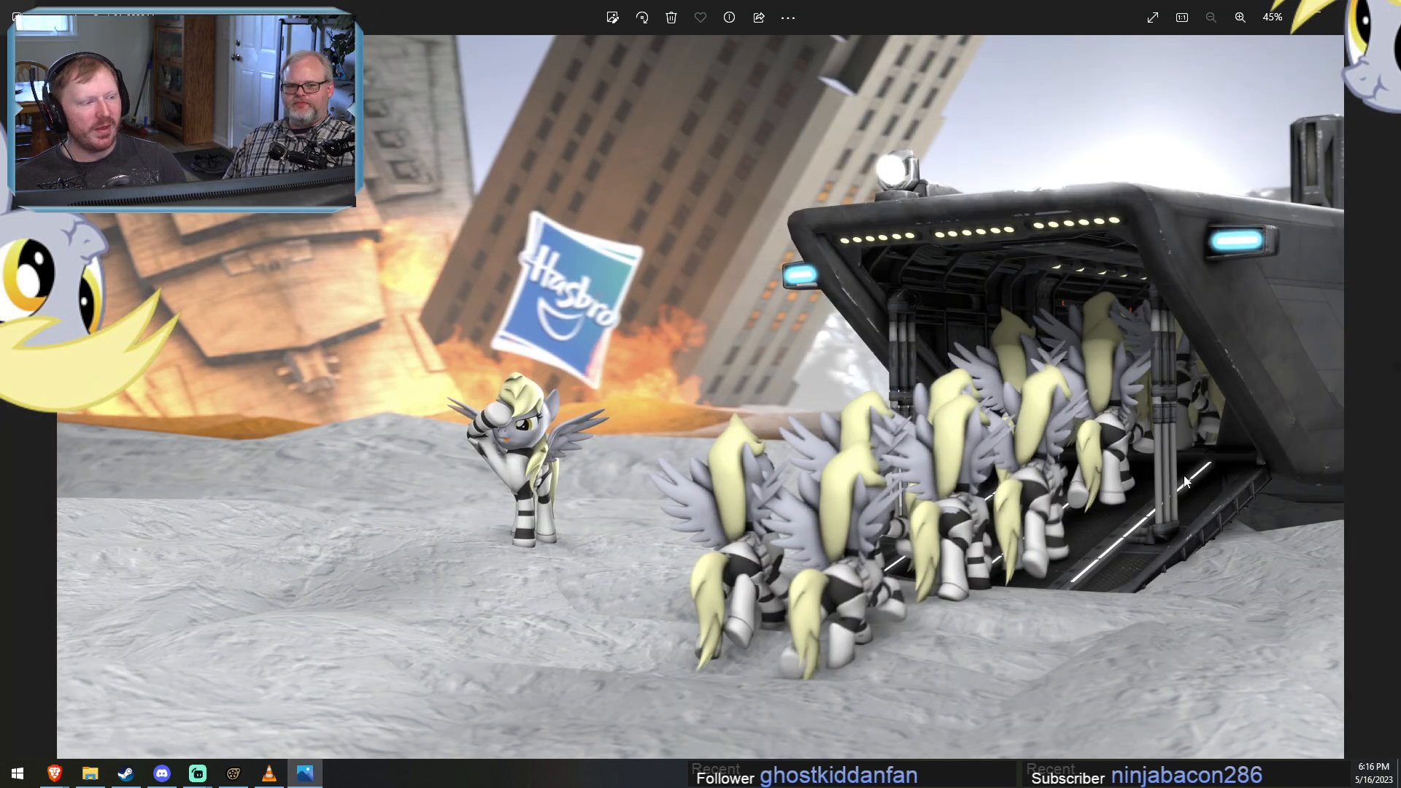
click(1383, 9)
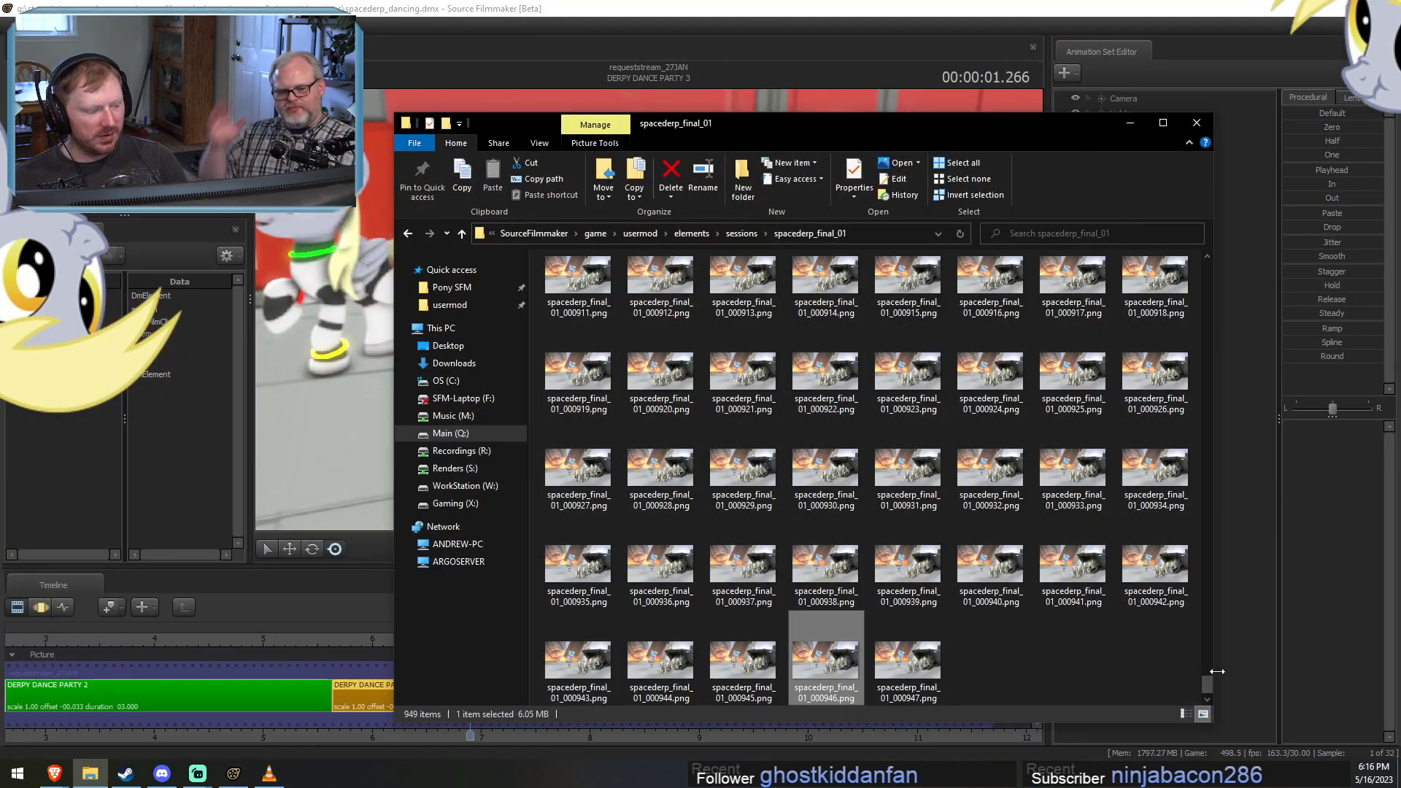
Open the earlier rendered frame spacederp_final_01_000802.png and step forward through the next three frames.
drag(1206, 683, 1212, 627)
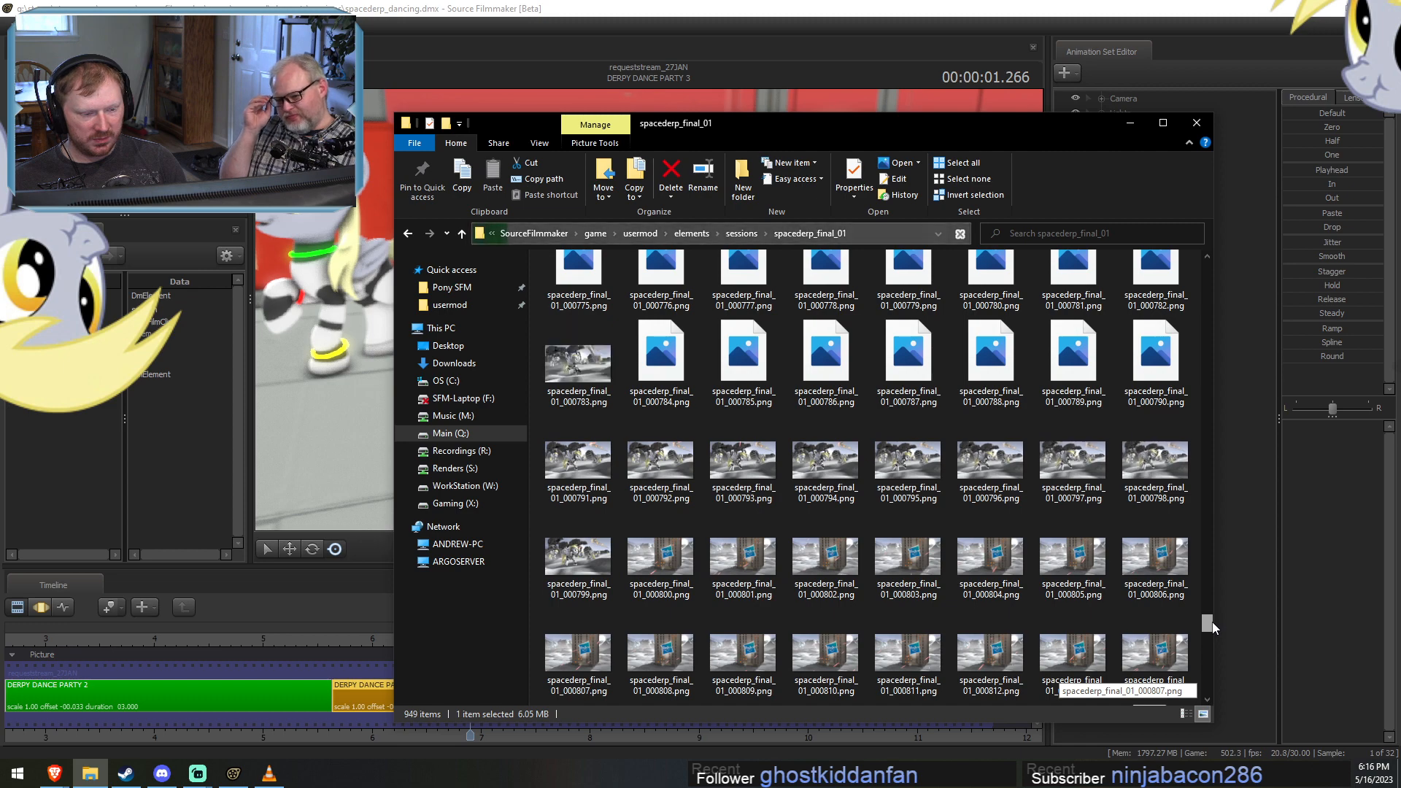
double_click(825, 556)
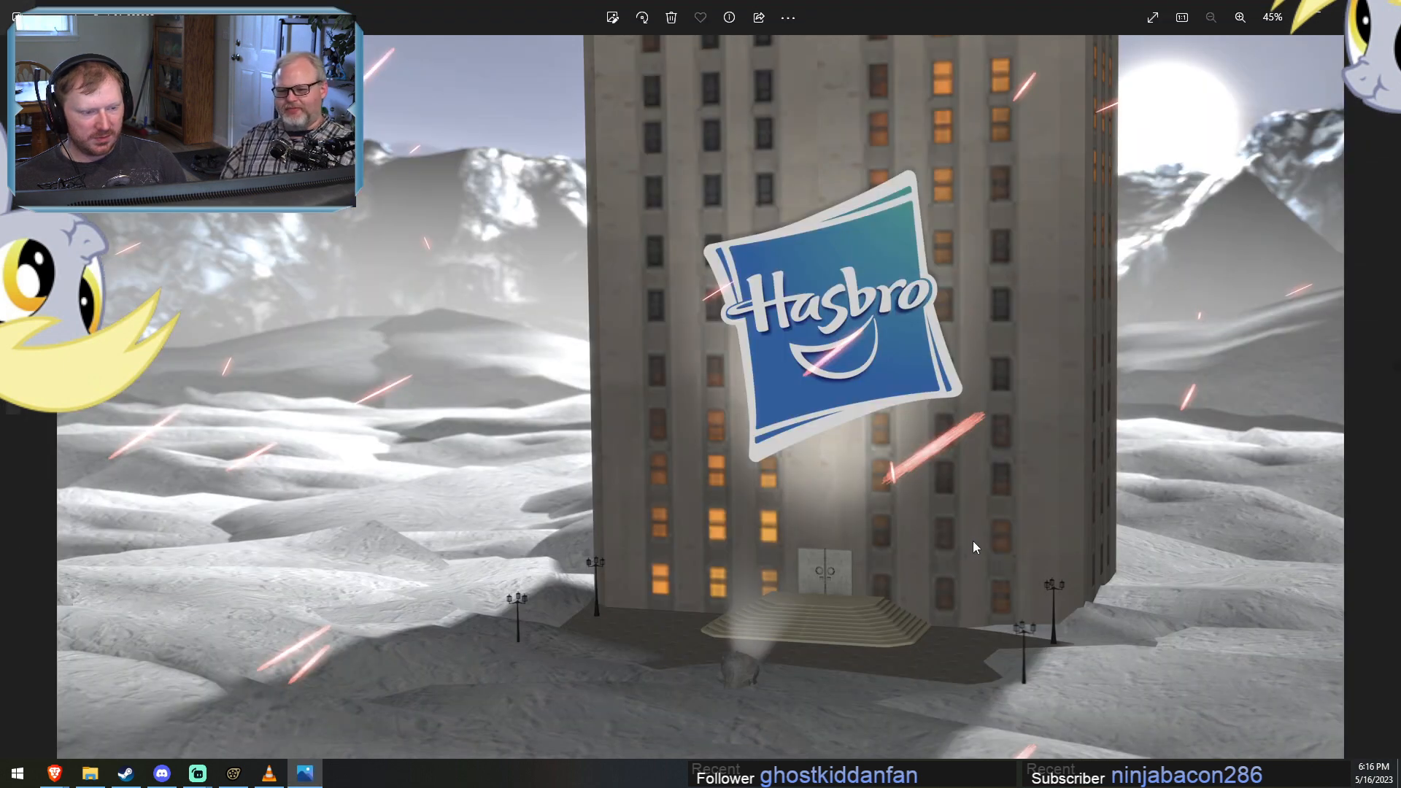
key(Right)
key(Right)
key(Right)
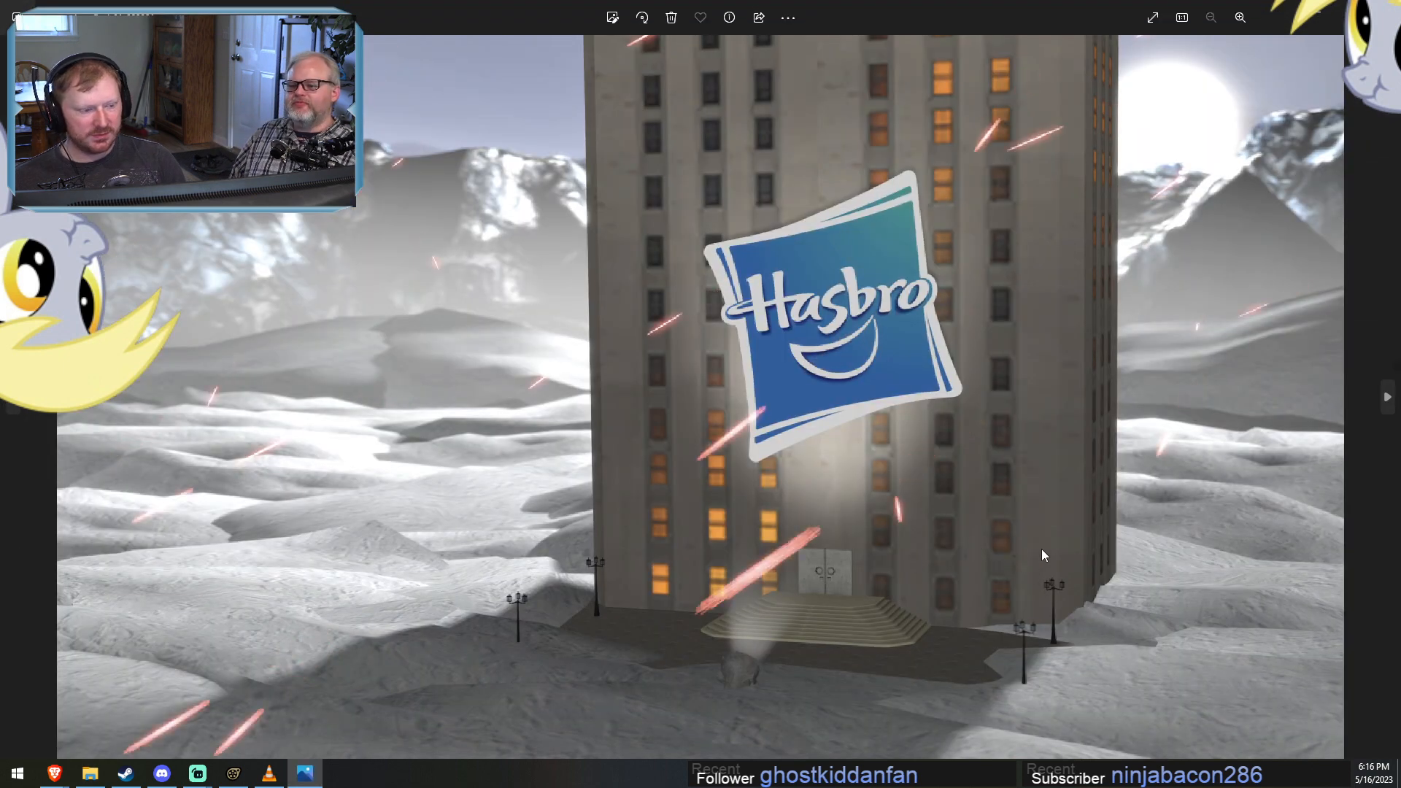
Compare consecutive rendered frames of the red laser bolts in front of the Hasbro building, and close the image viewer.
key(Left)
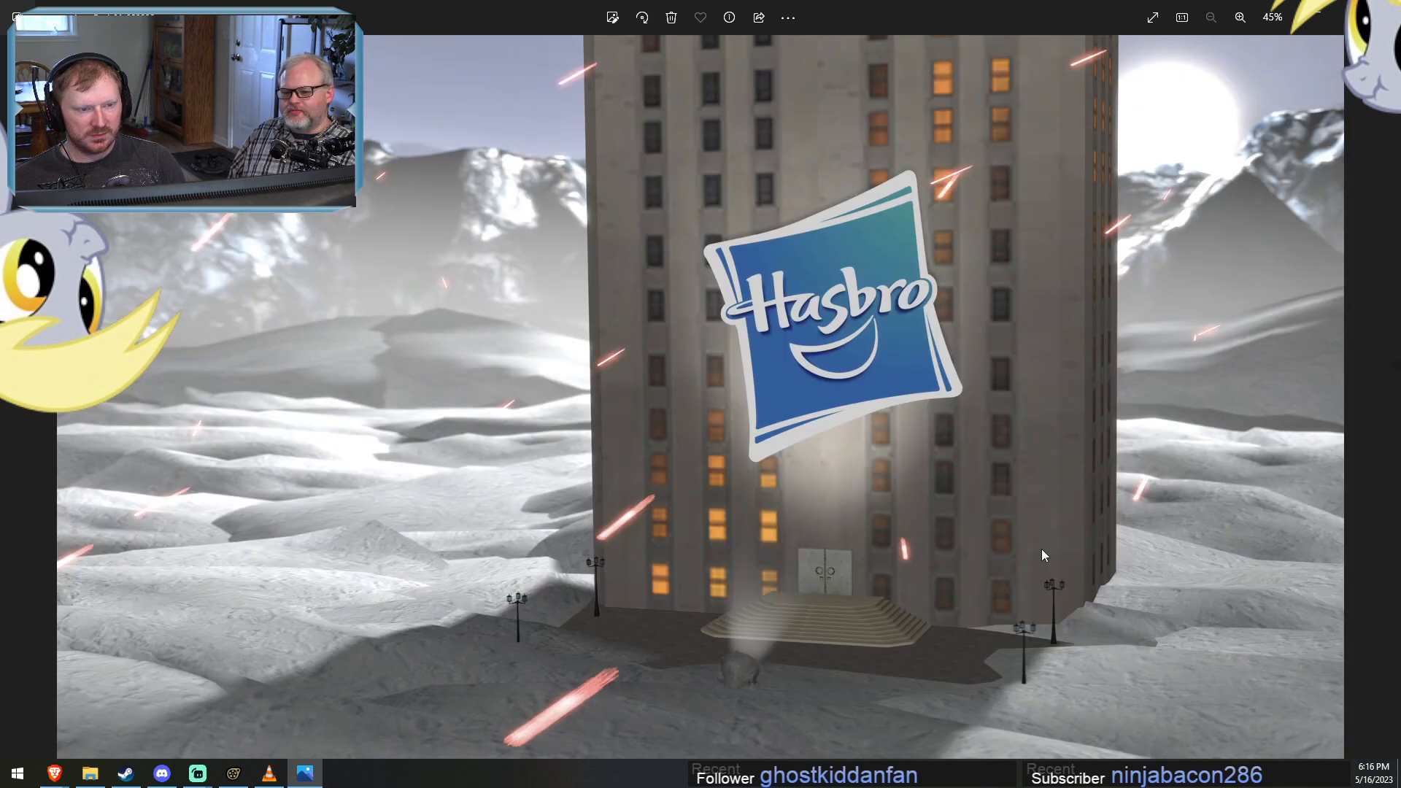
key(Right)
key(Right)
key(Right)
key(Right)
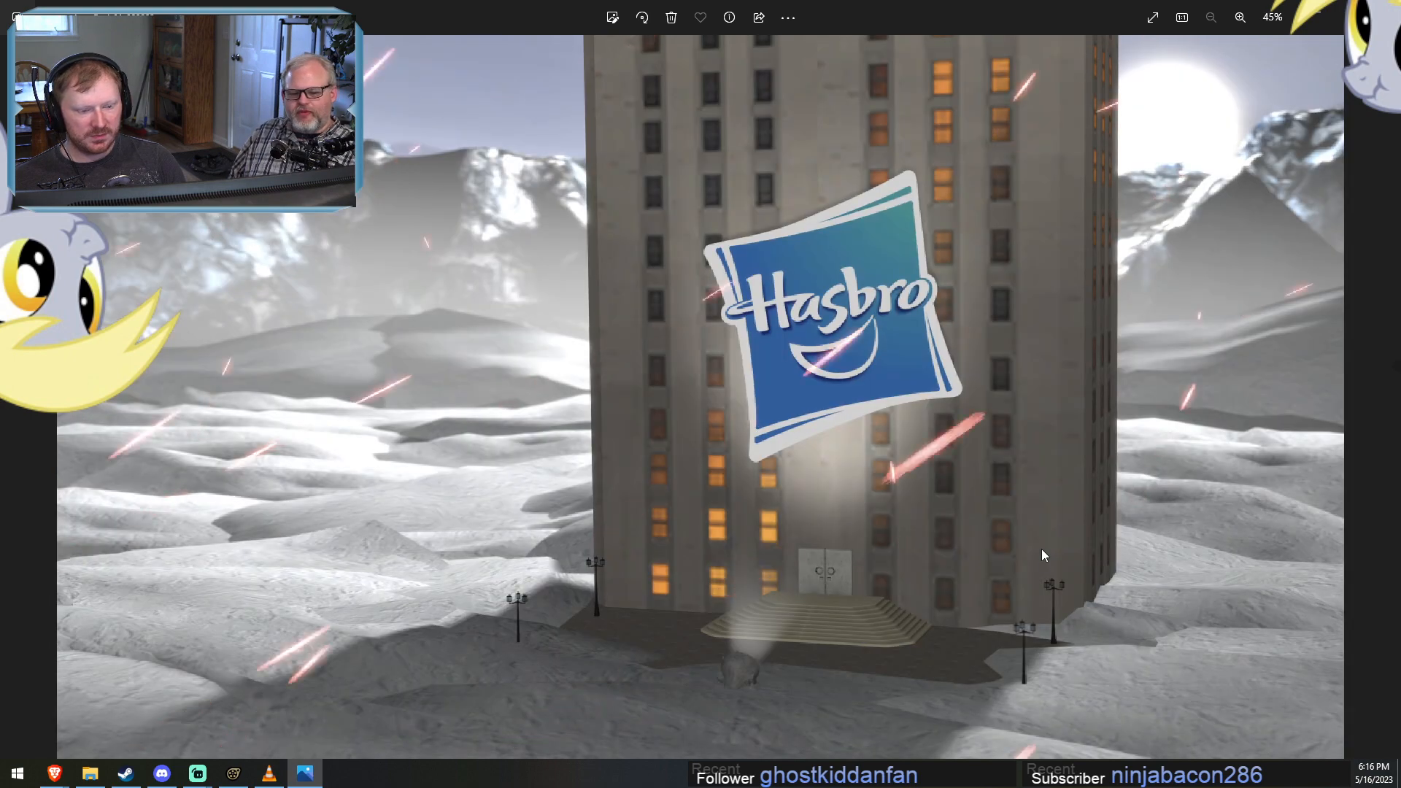
key(Right)
key(Right)
key(Right)
key(Right)
key(Right)
key(Right)
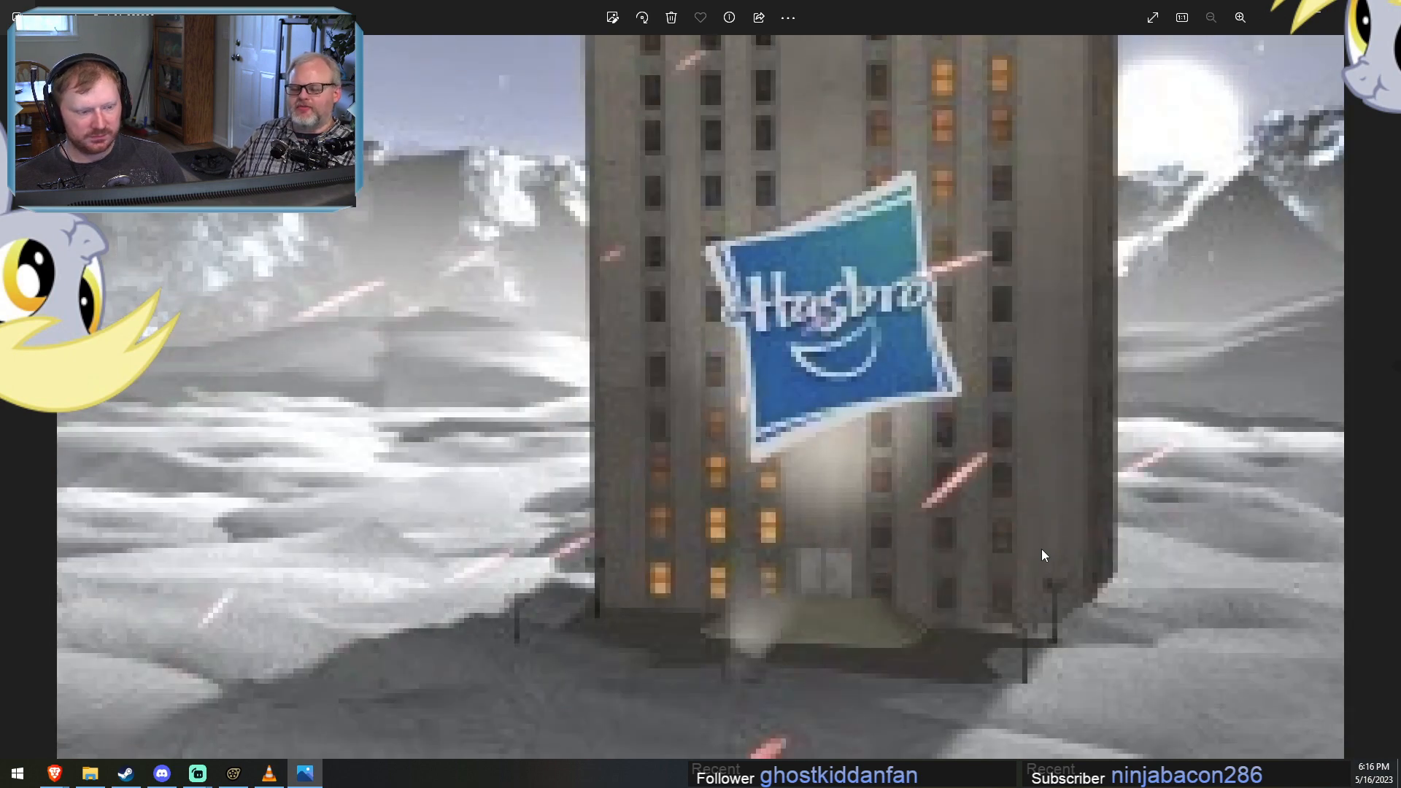
key(Right)
key(Right)
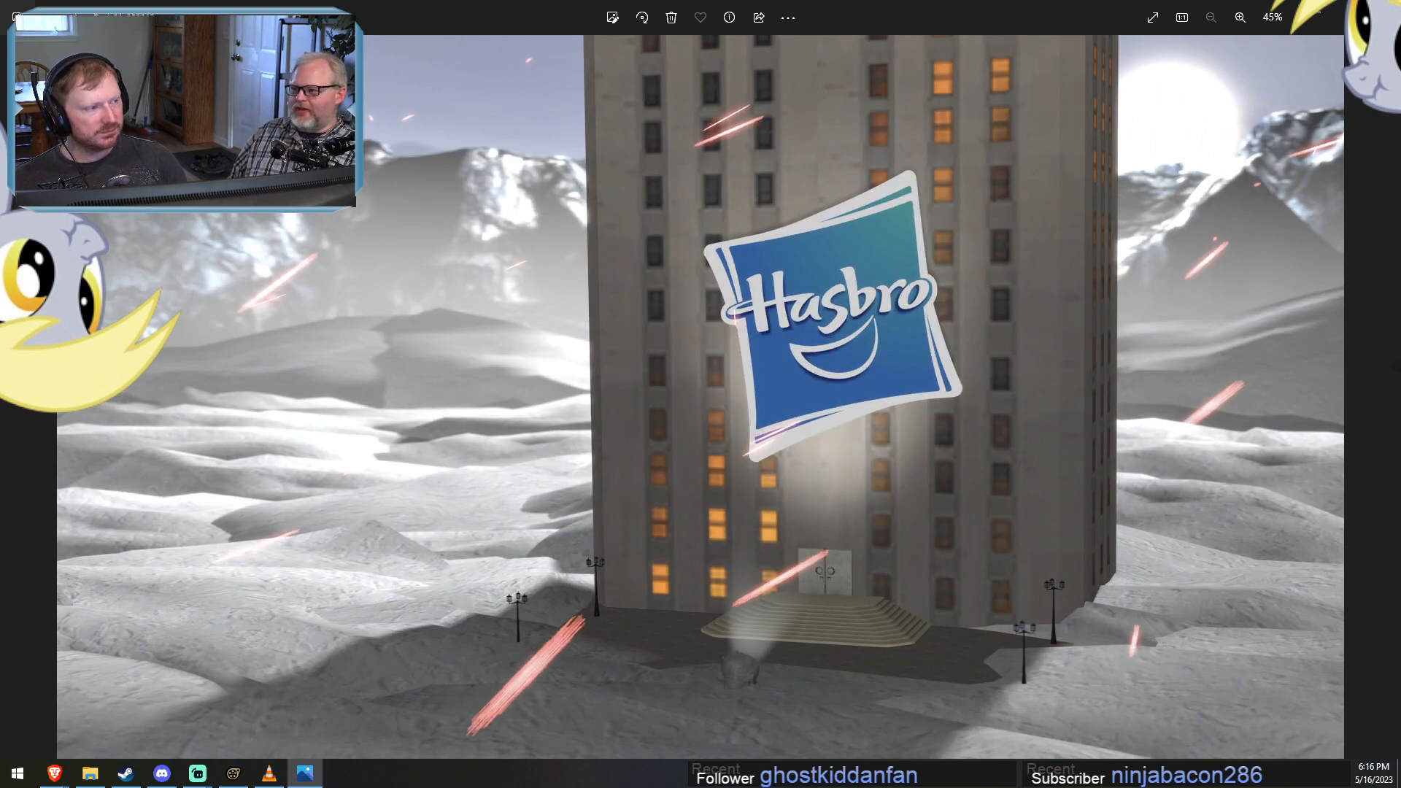
click(1383, 12)
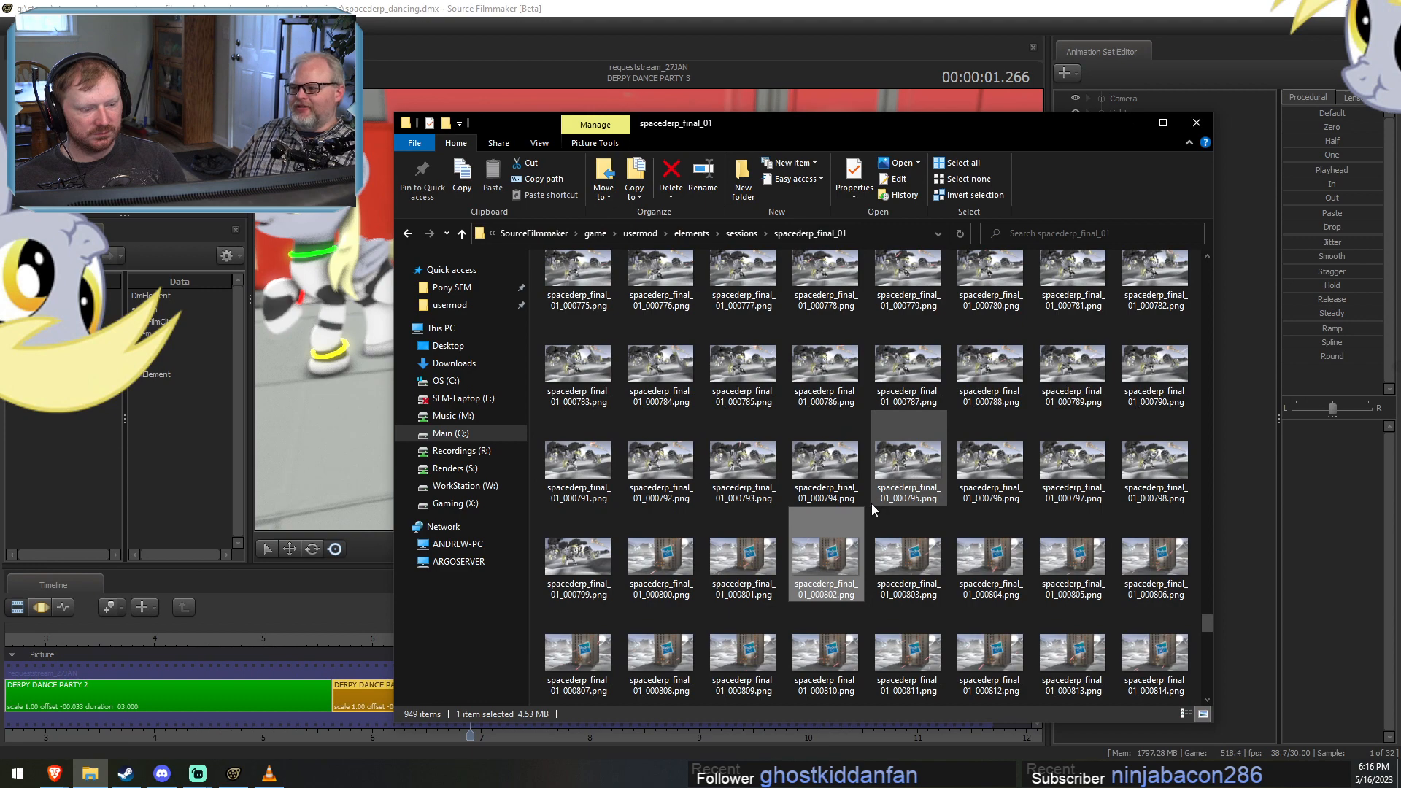
Open the earlier rendered frame spacederp_final_01_000641.png, step through the following frames of the burning pods above the planet, and close the viewer.
scroll(872, 503, up, 20)
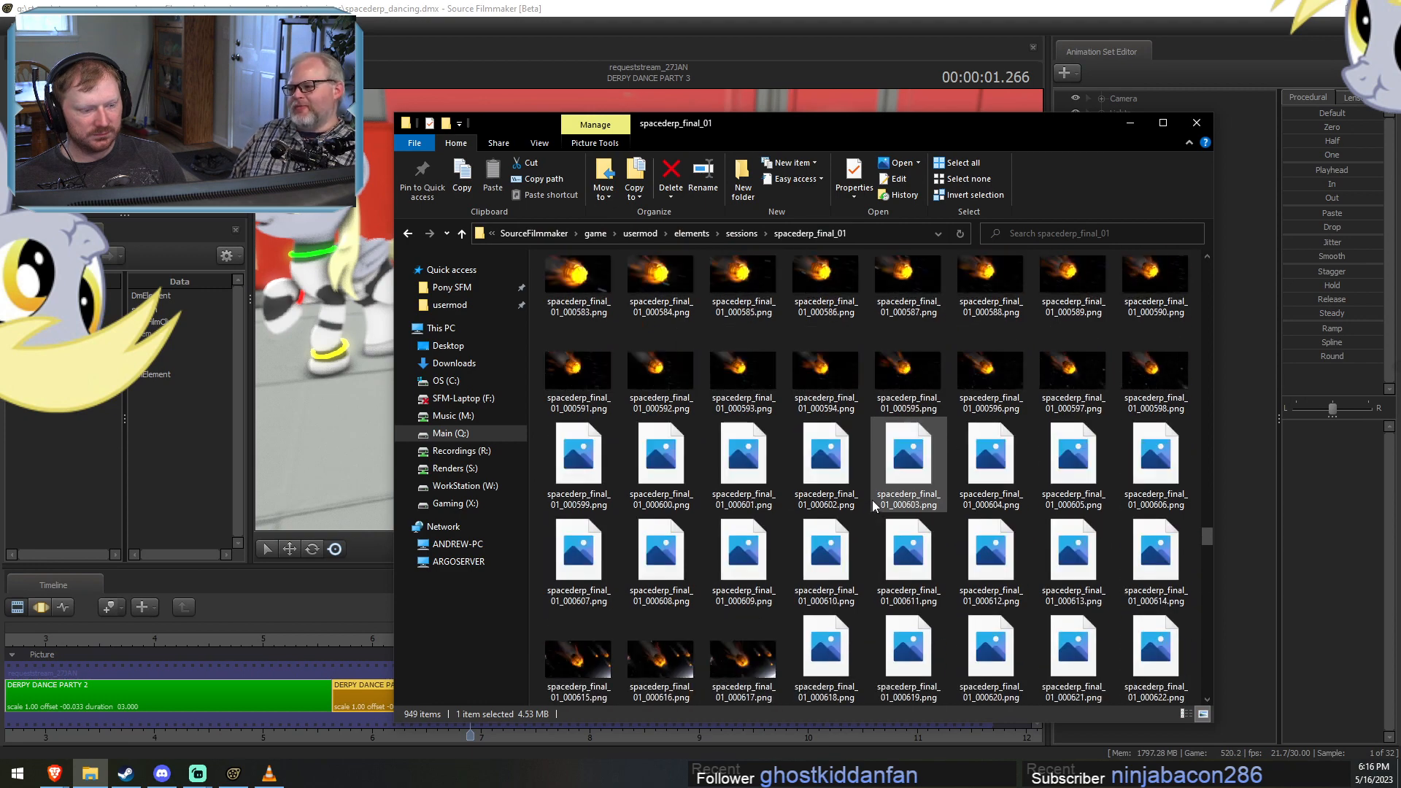
scroll(873, 498, down, 3)
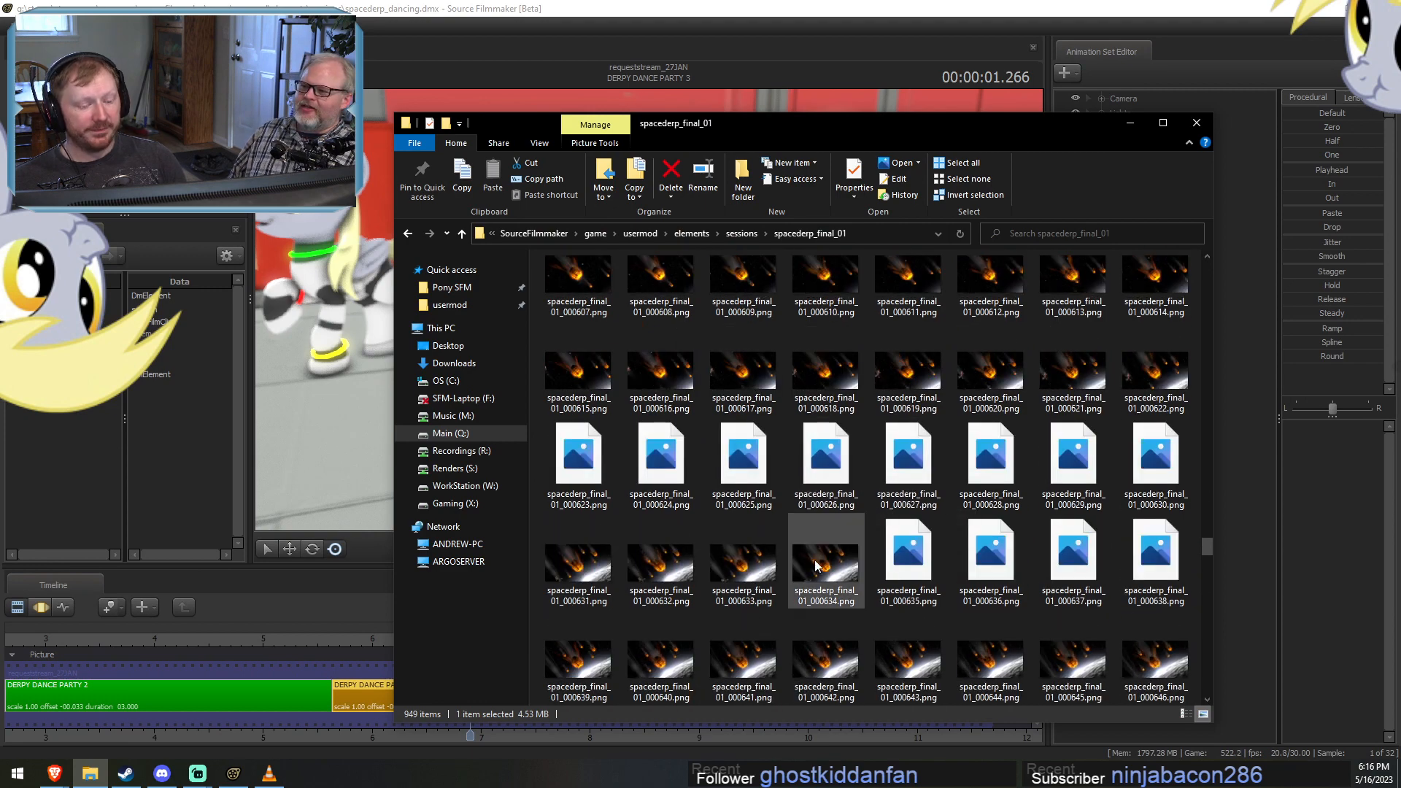
double_click(745, 656)
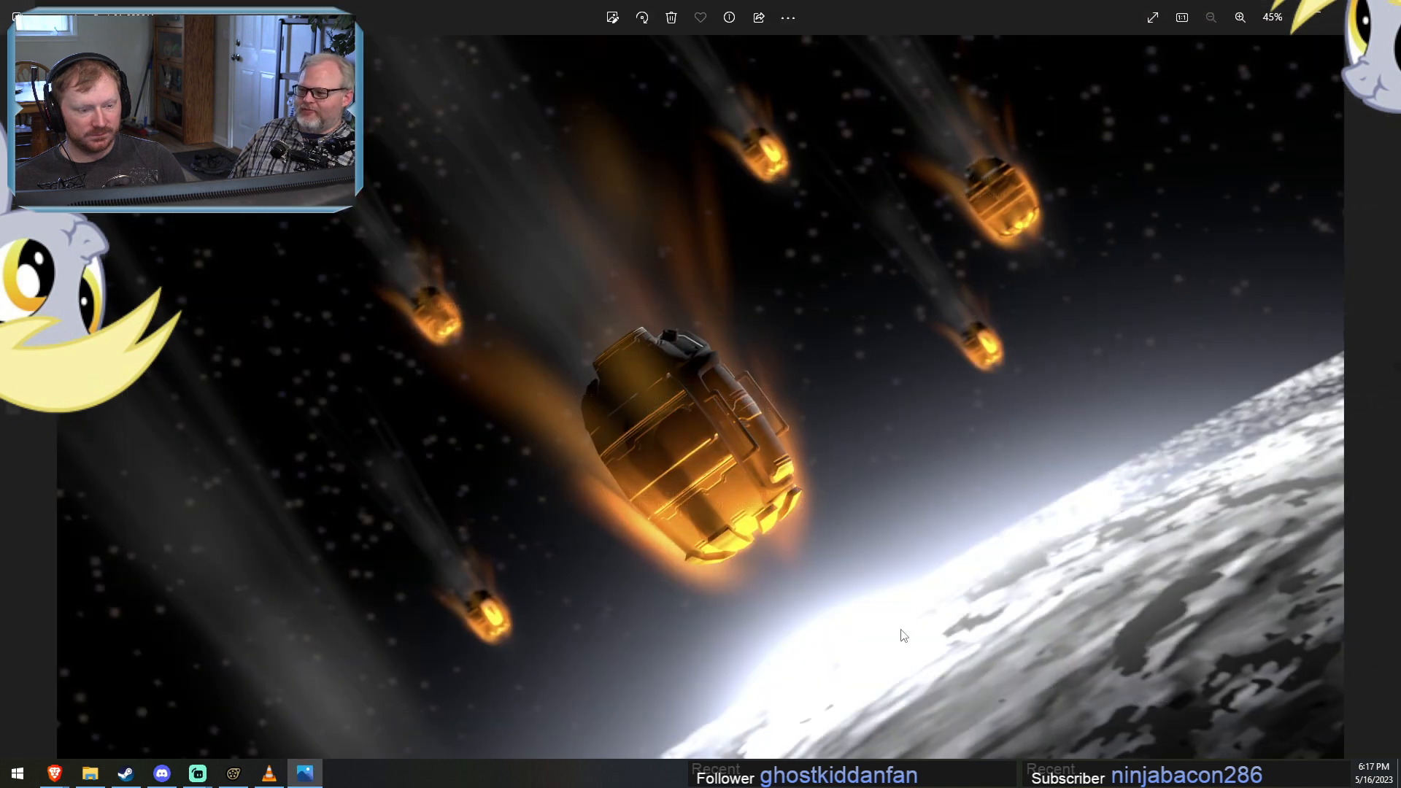
key(Right)
key(Right)
key(Right)
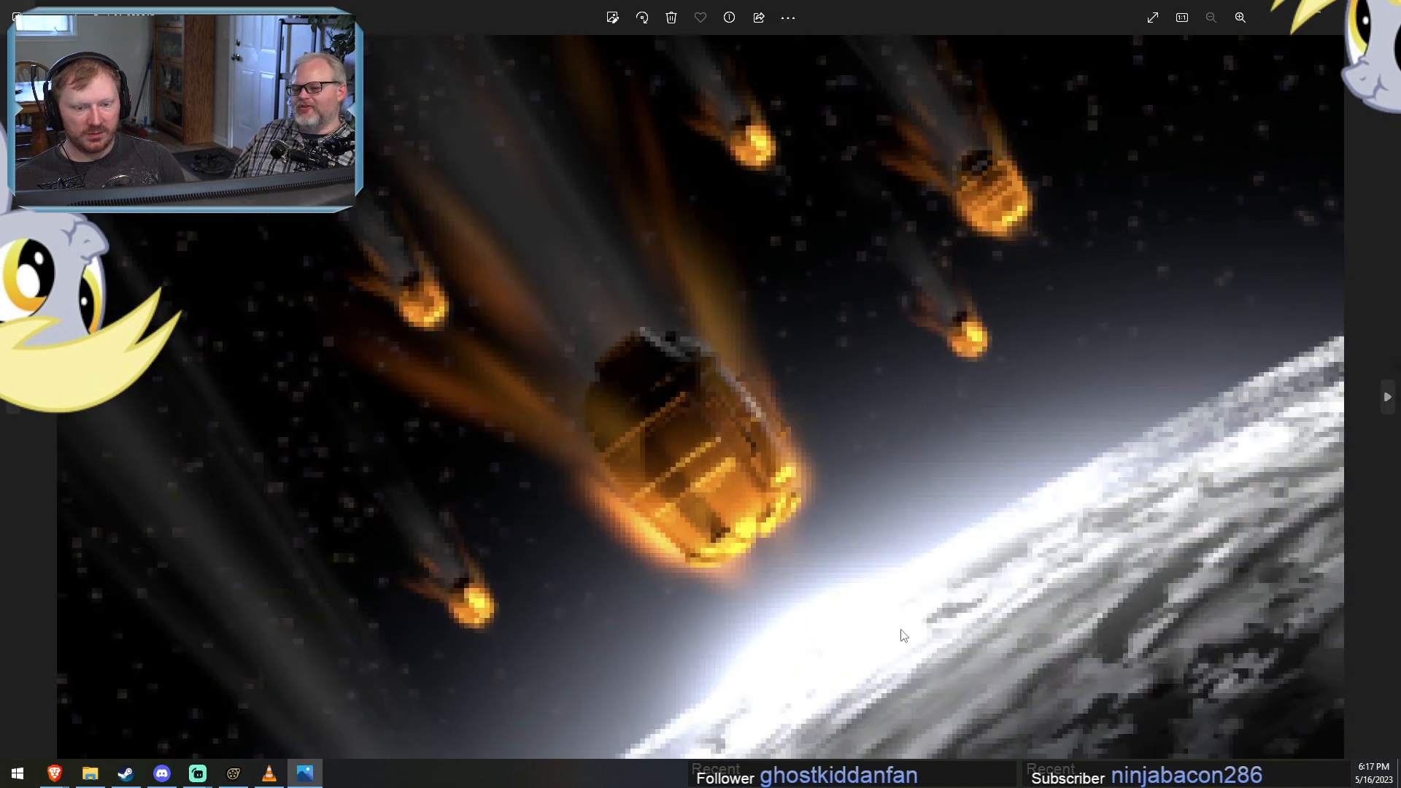
key(Right)
key(Right)
key(Right)
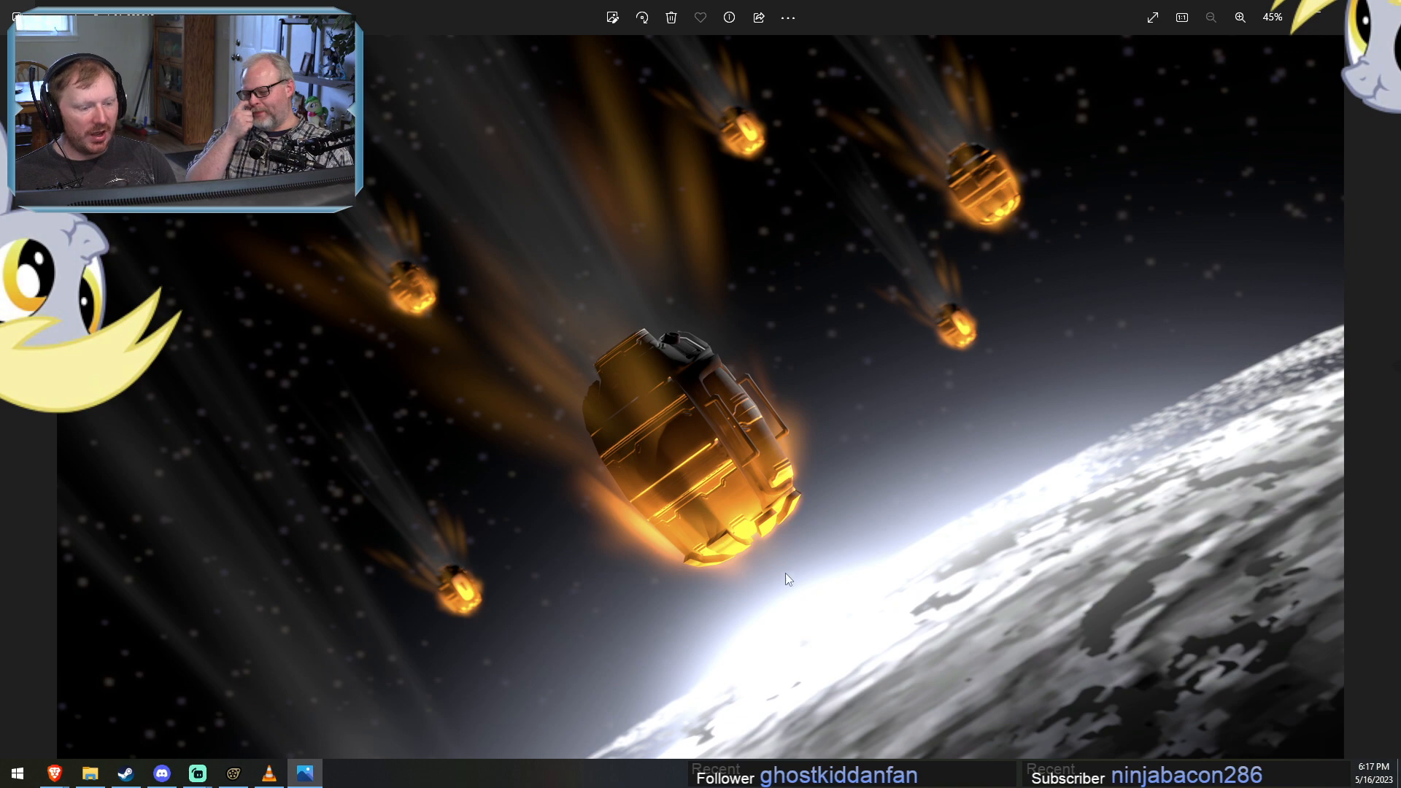
click(1384, 11)
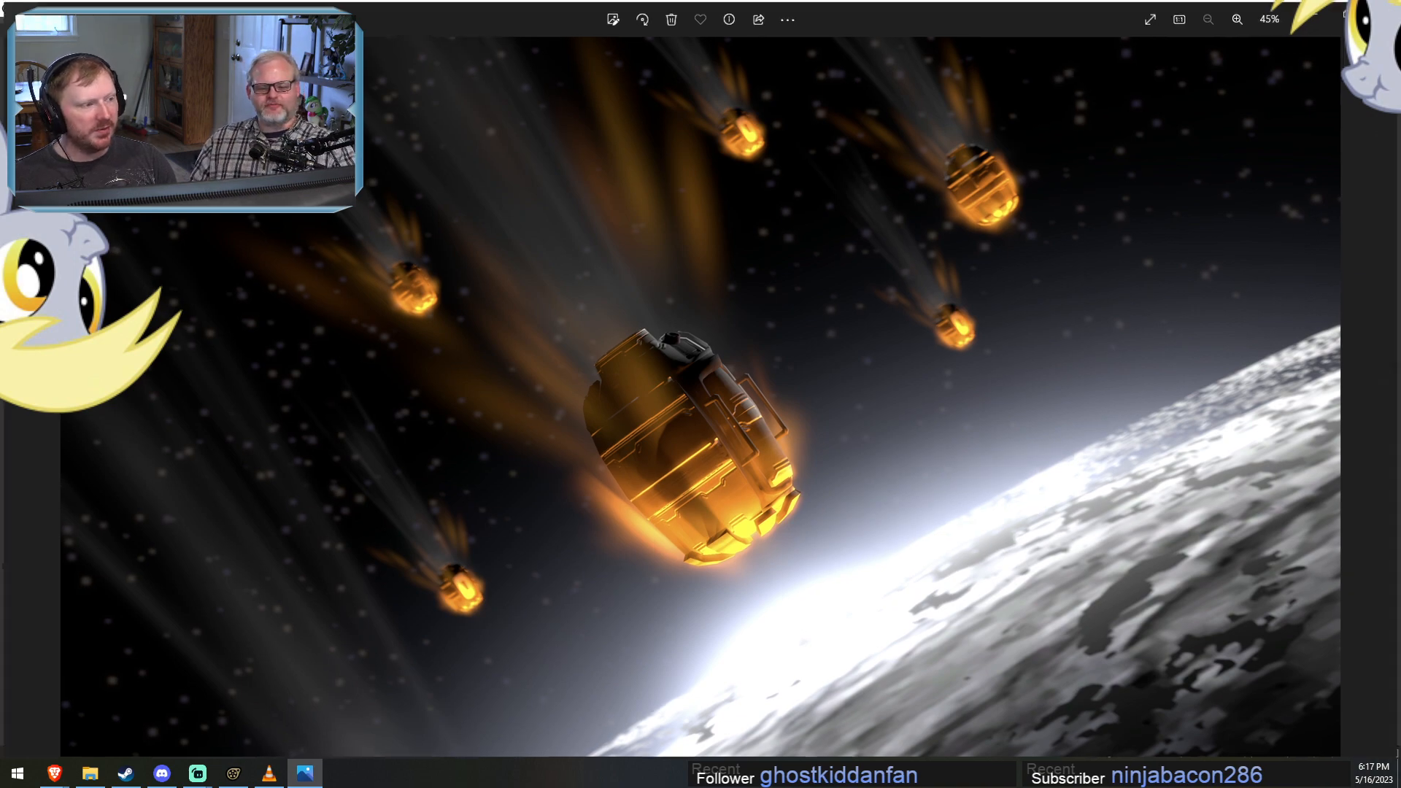
Open an earlier rendered frame of the hangar battle and step through the neighbouring frames of the shooting ponies.
scroll(794, 416, up, 8)
double_click(661, 489)
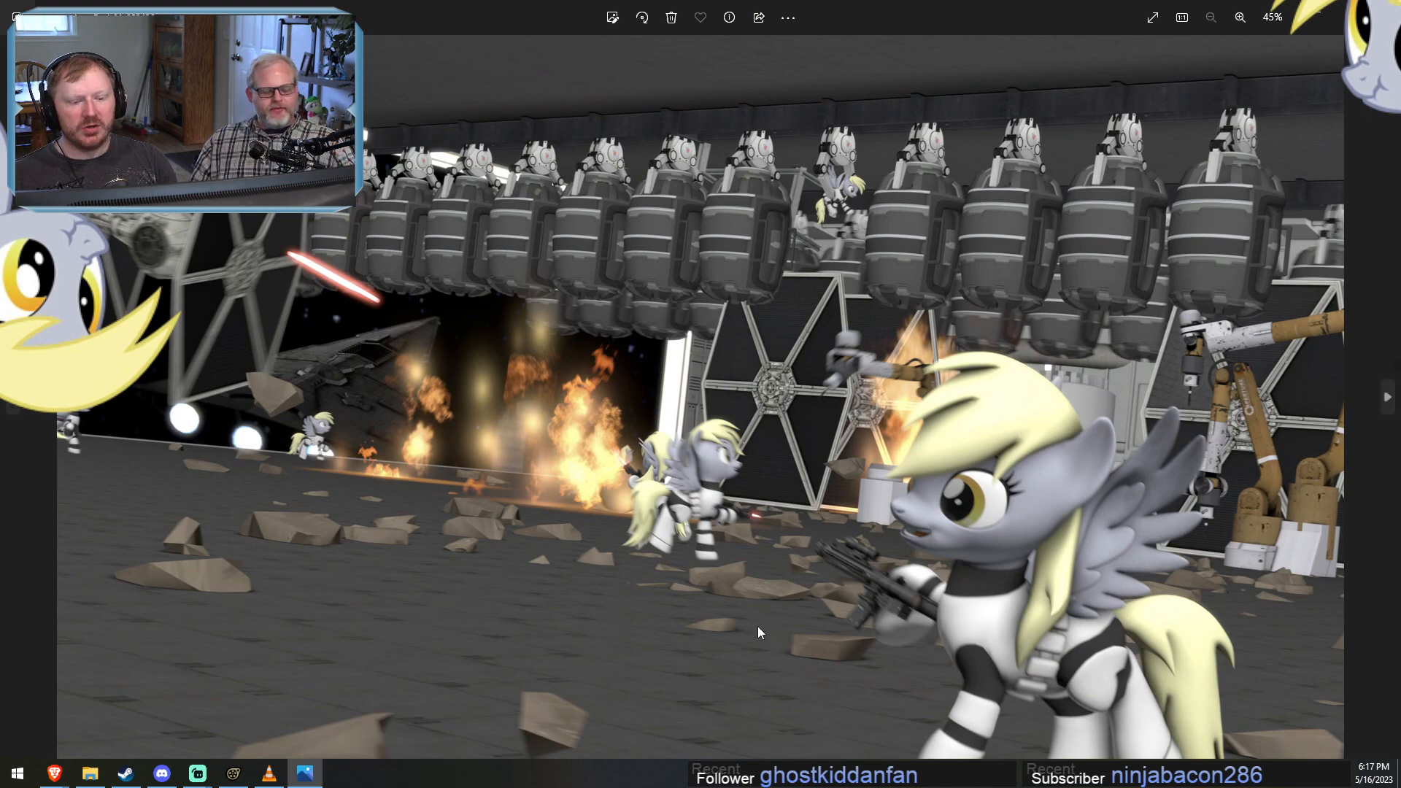
key(Right)
key(Right)
key(Right)
key(Right)
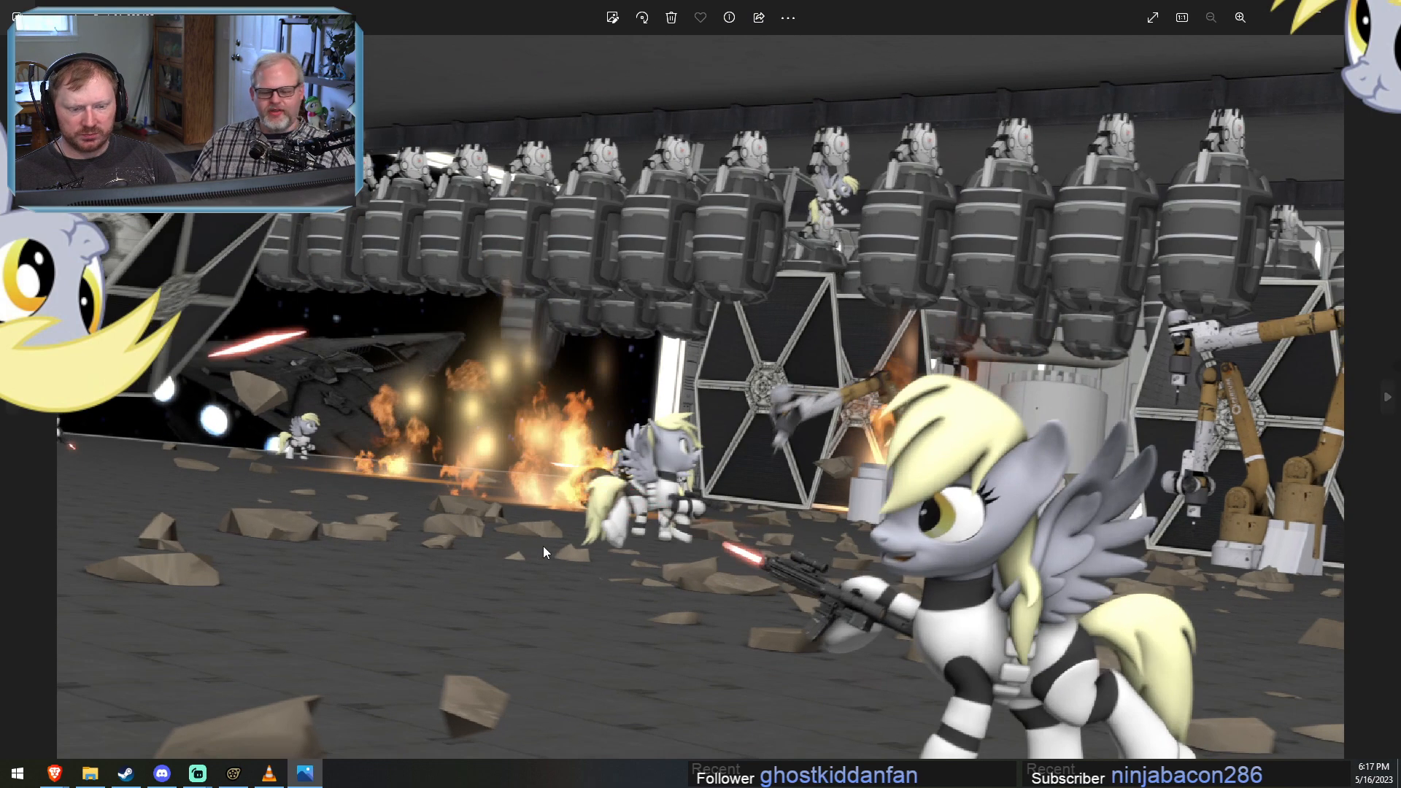
key(Right)
key(Right)
key(Right)
key(Right)
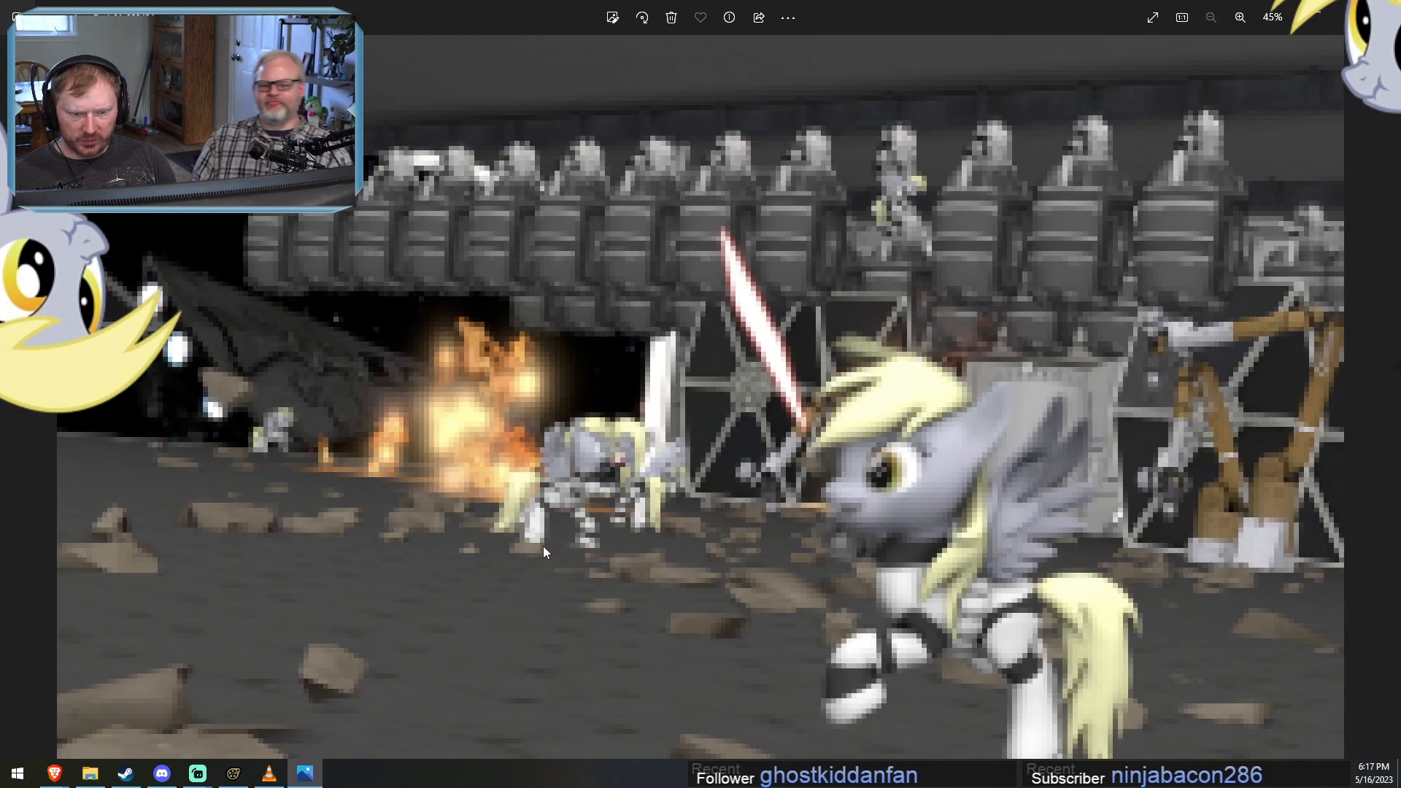
key(Right)
key(Right)
key(Right)
key(Right)
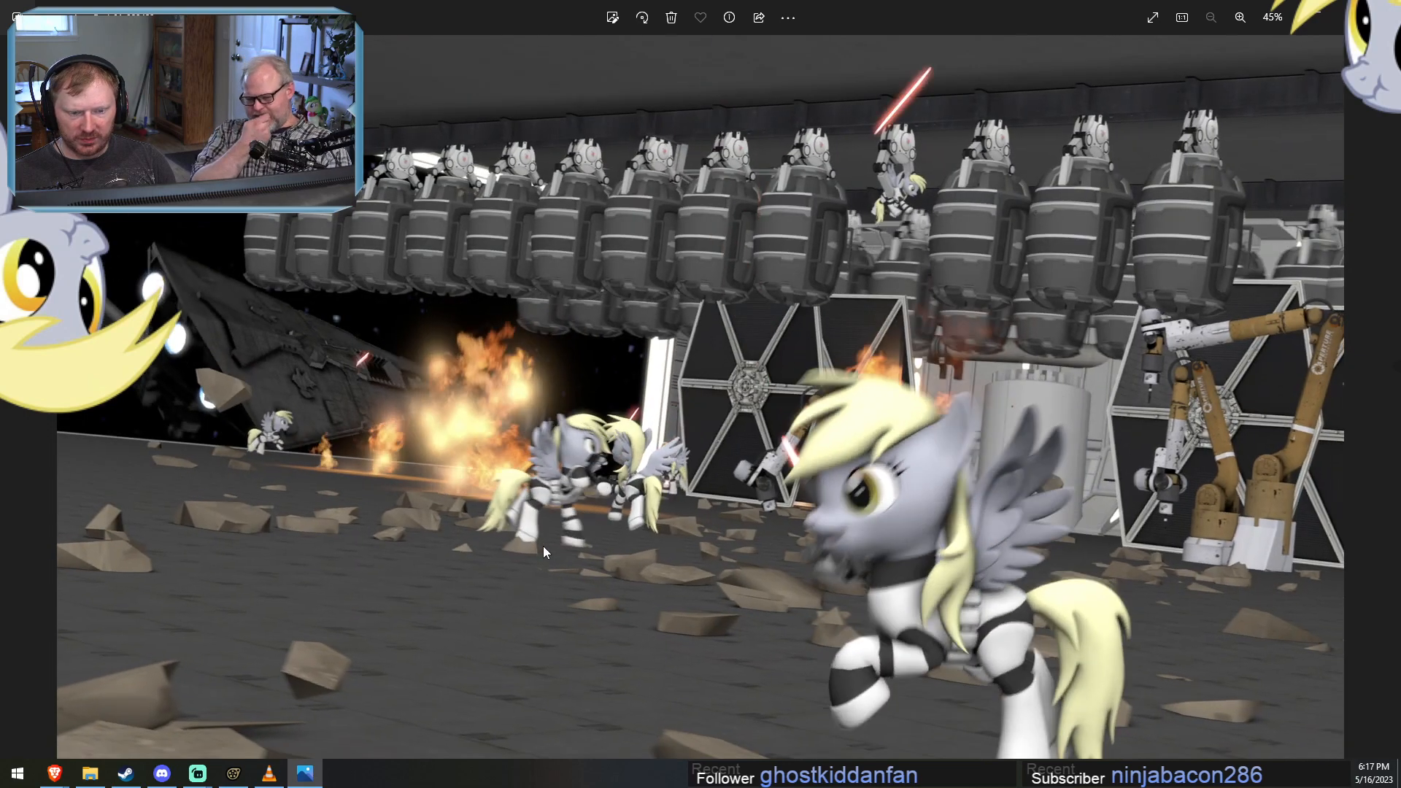
key(Right)
key(Right)
key(Right)
key(Right)
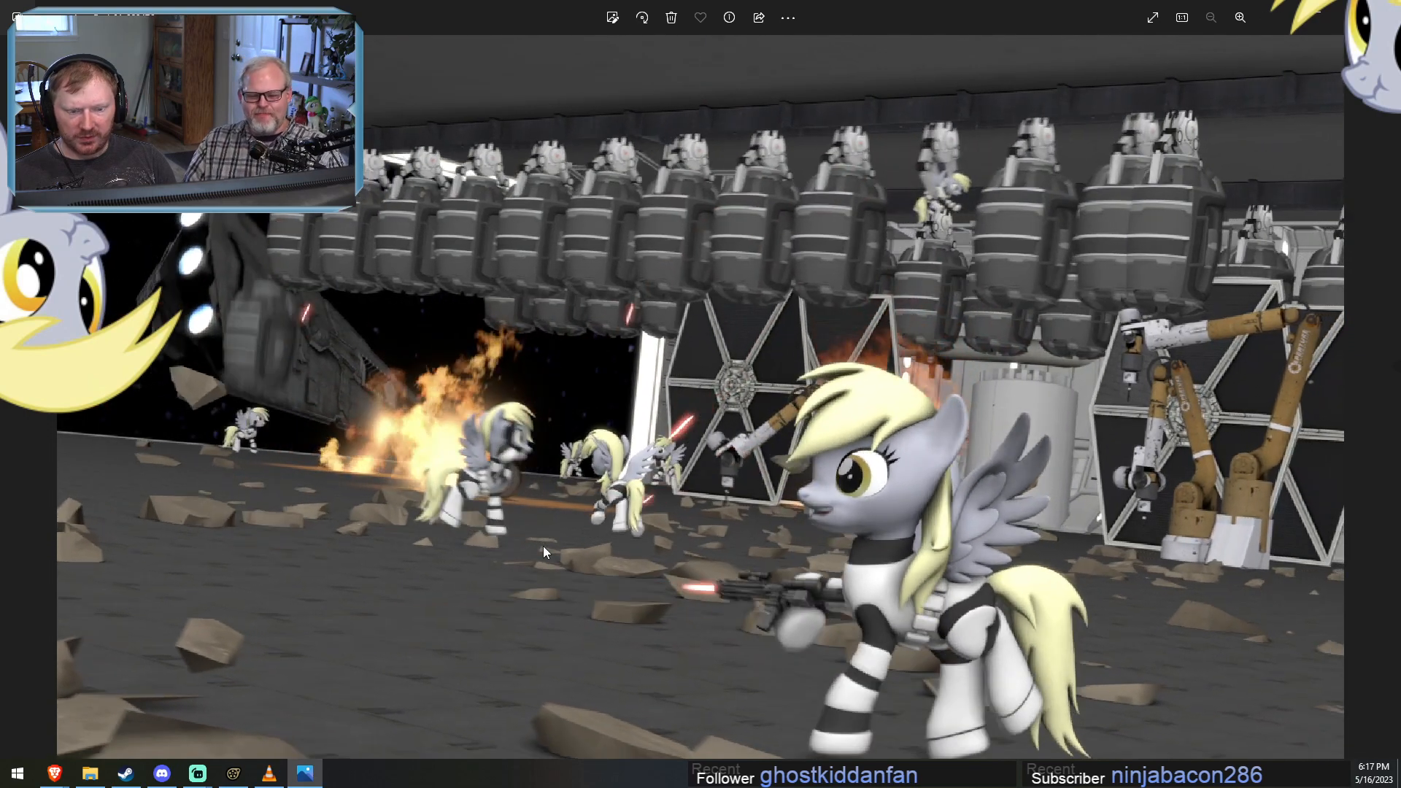
Step back through the hangar battle frames, past the one first opened, to the tumbling TIE fighter beside the large explosion.
key(Right)
key(Right)
key(Right)
key(Right)
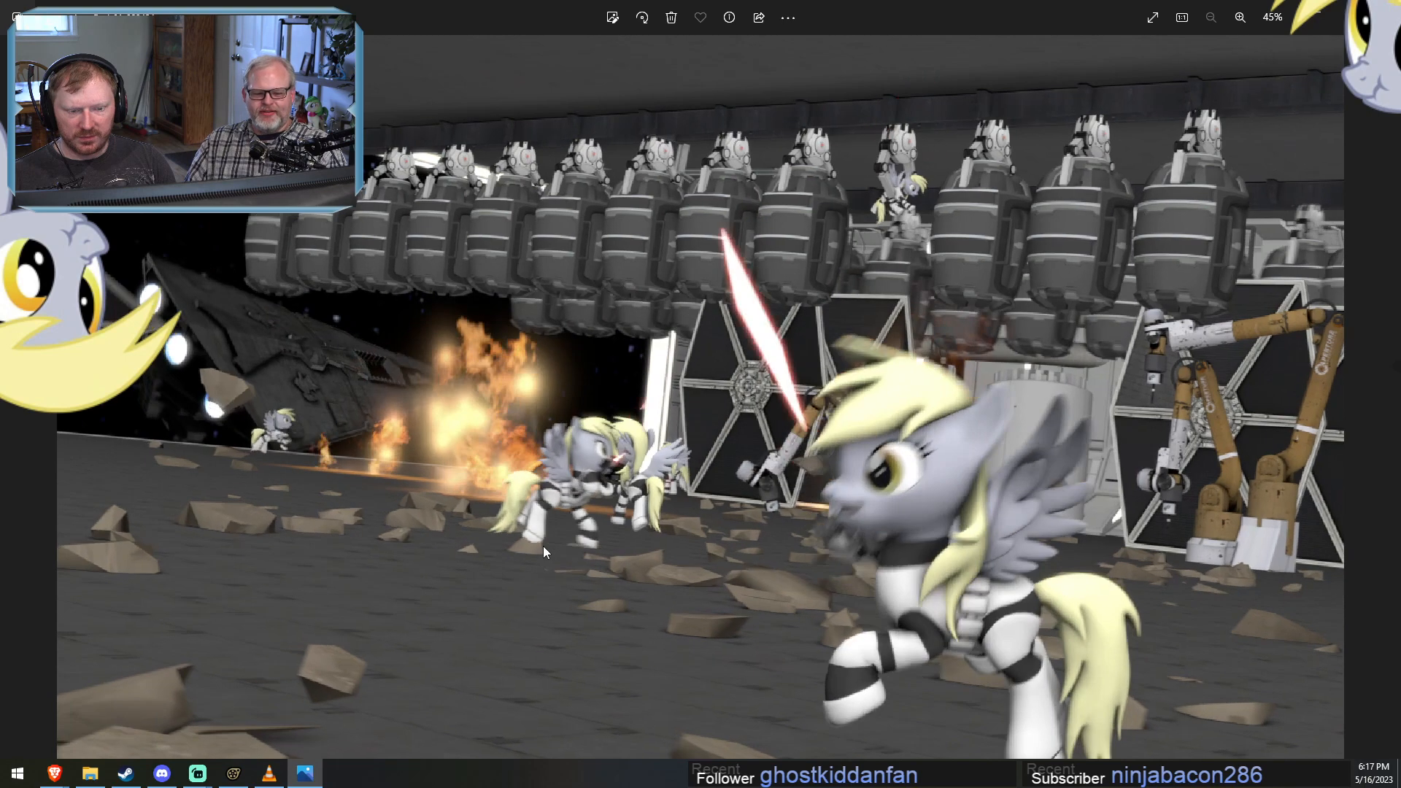
key(Right)
key(Right)
key(Right)
key(Right)
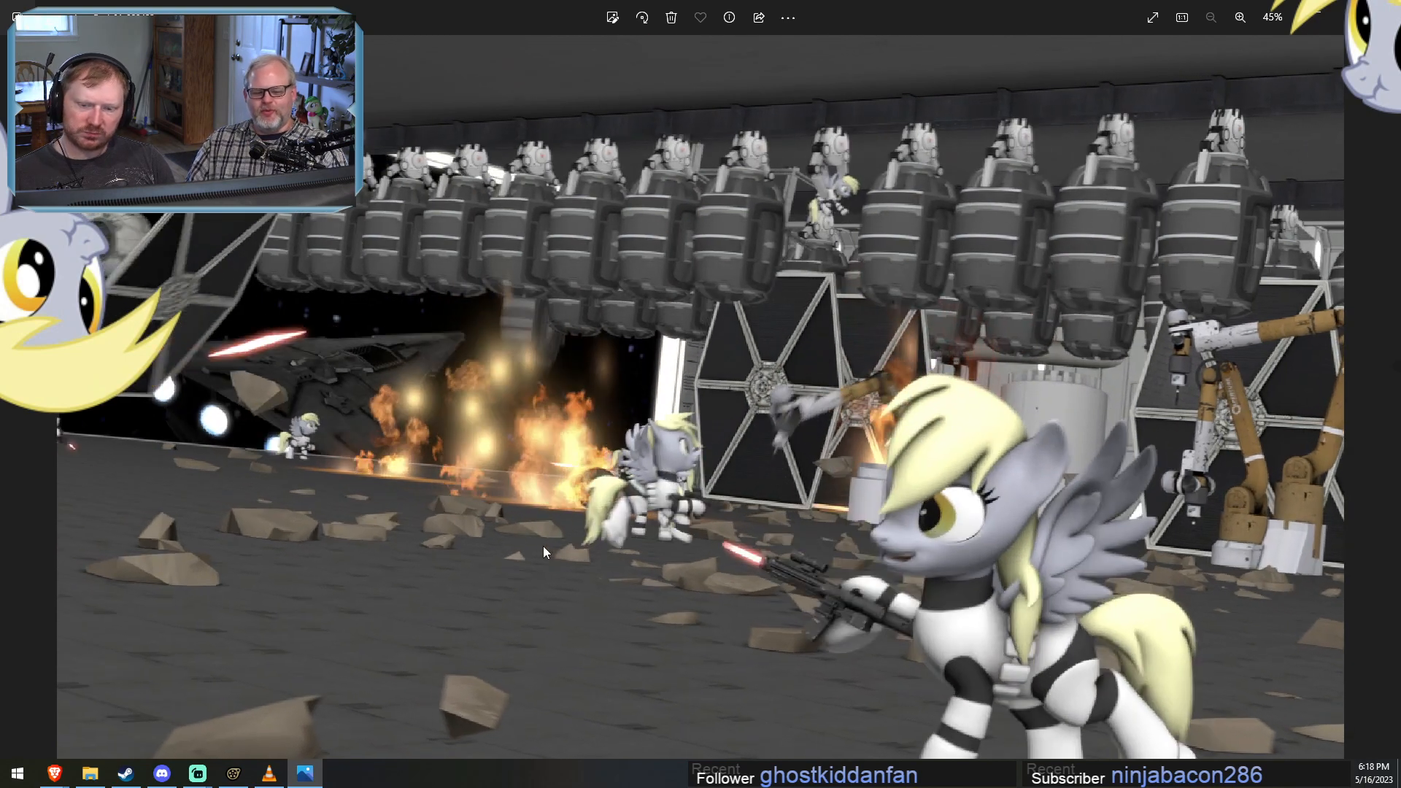
key(Right)
key(Right)
key(Right)
key(Right)
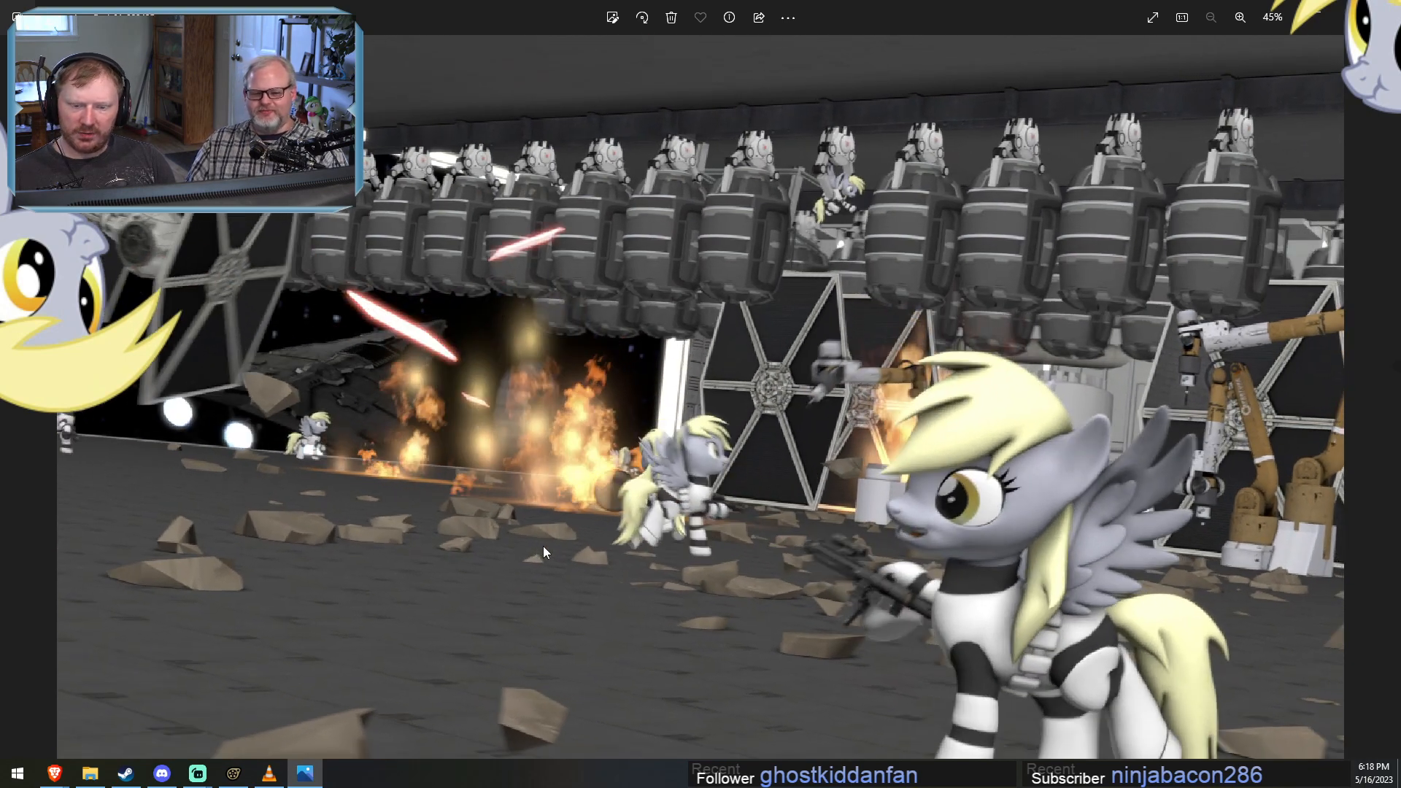
key(Right)
key(Right)
key(Right)
key(Right)
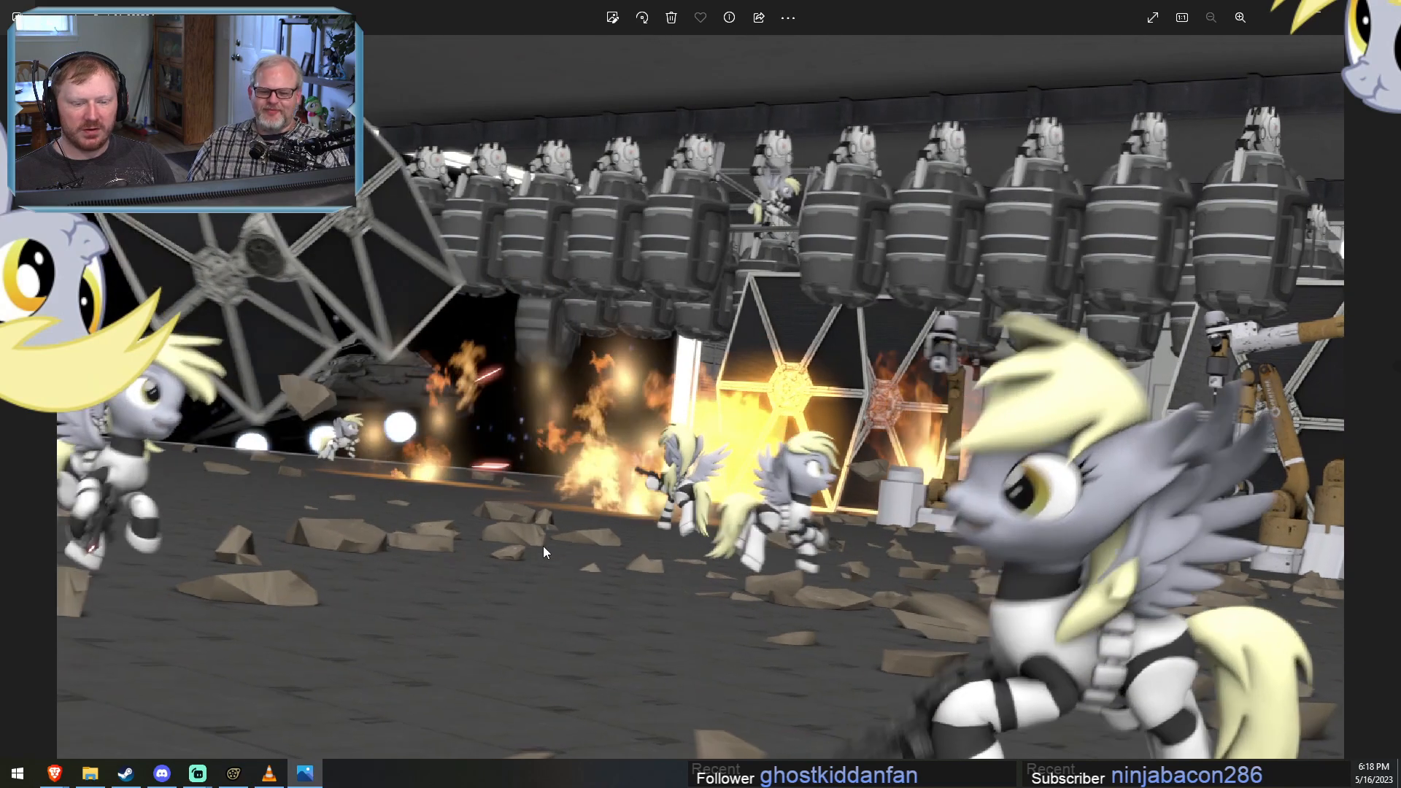
key(Right)
key(Right)
key(Right)
key(Right)
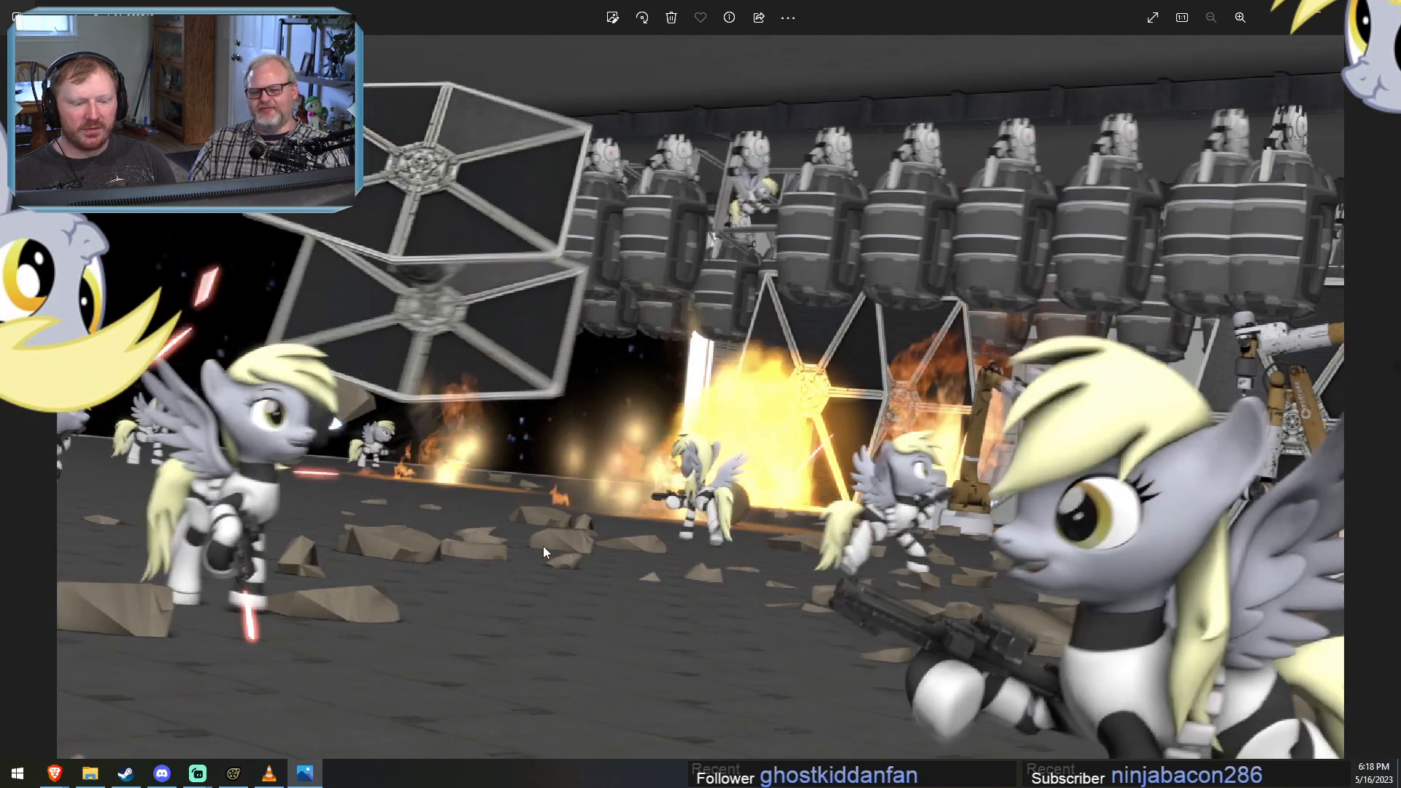
key(Right)
key(Right)
key(Right)
key(Right)
key(Right)
Reverse through the hangar battle frames again and return to the frame with the red laser bolt beside the TIE fighter.
key(Left)
key(Left)
key(Left)
key(Left)
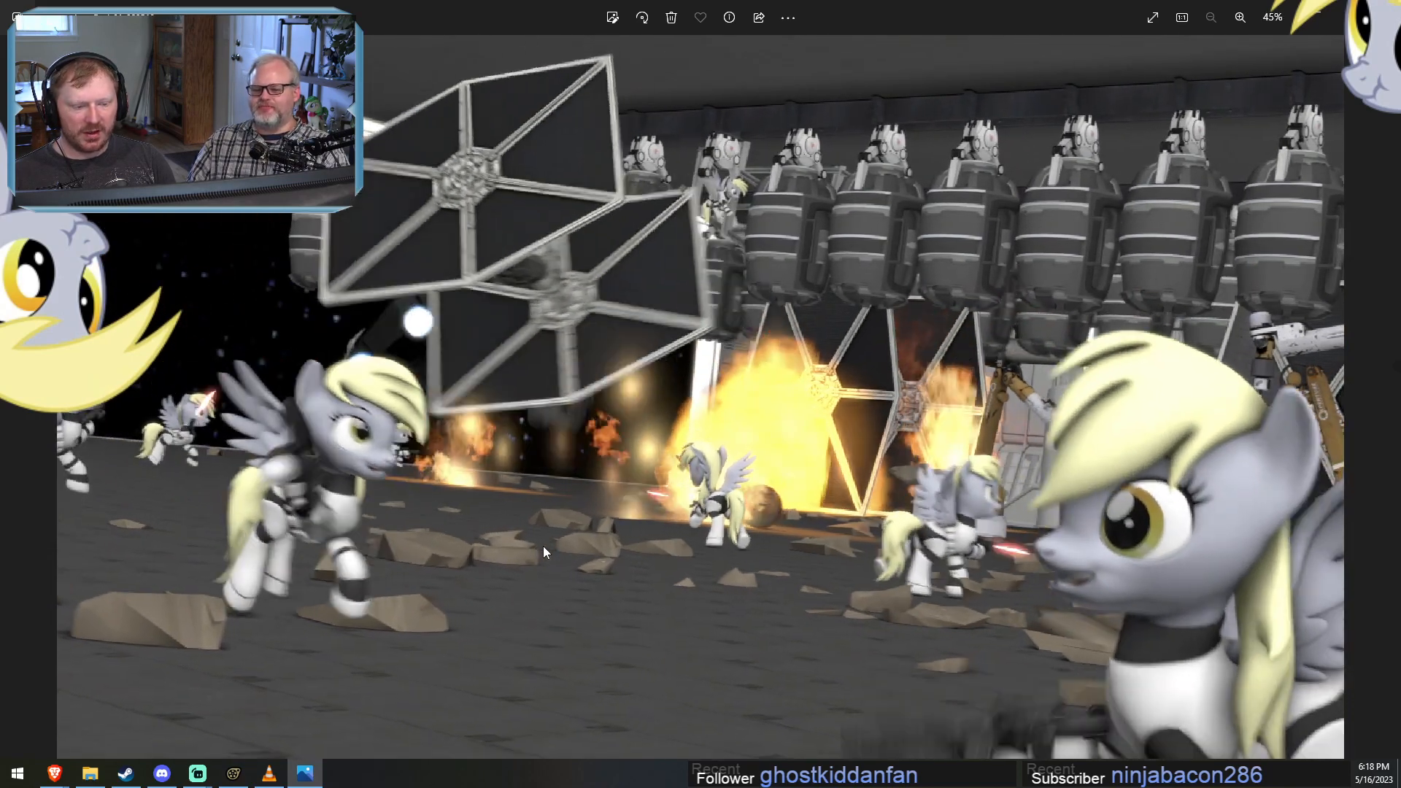
key(Right)
key(Right)
key(Right)
key(Right)
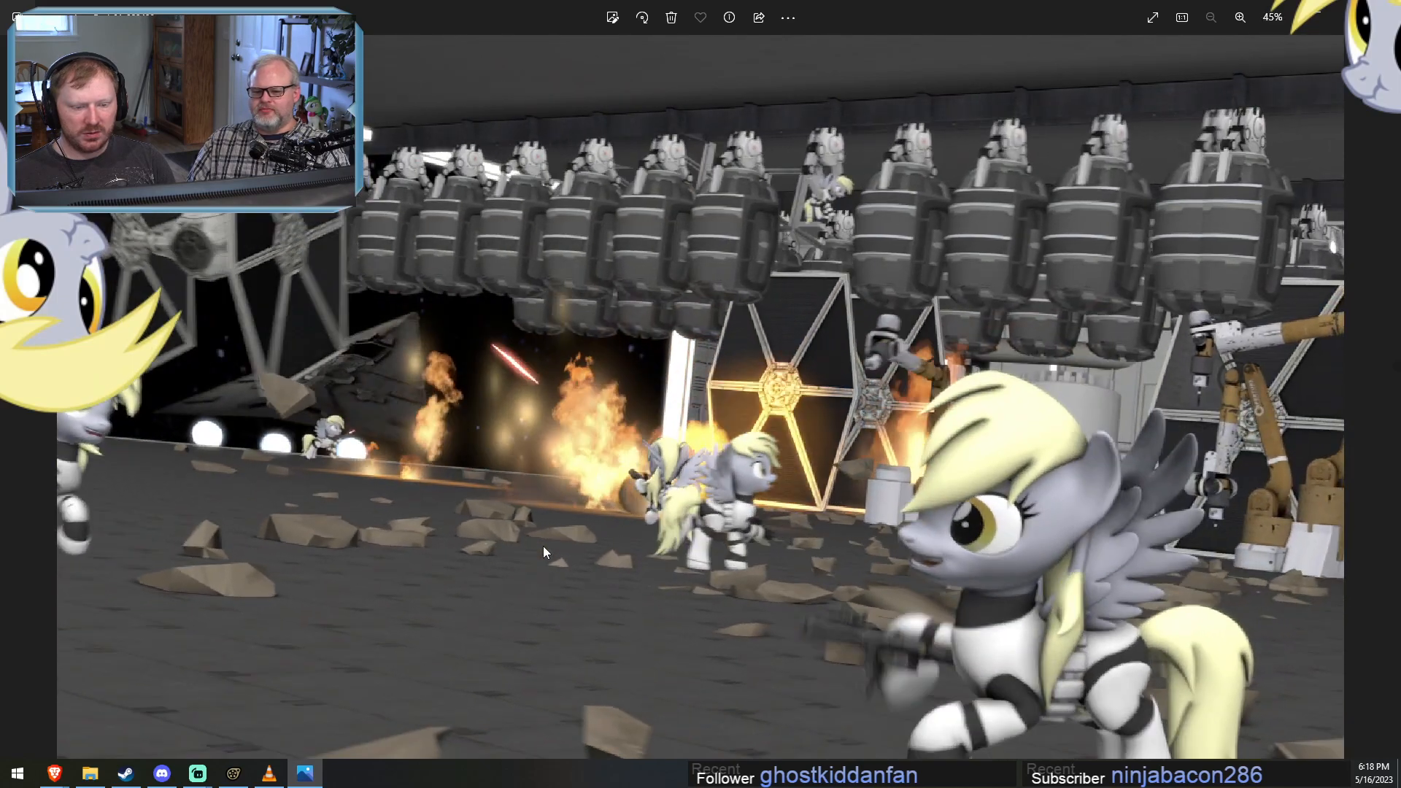
key(Right)
key(Right)
key(Right)
key(Right)
key(Right)
key(Right)
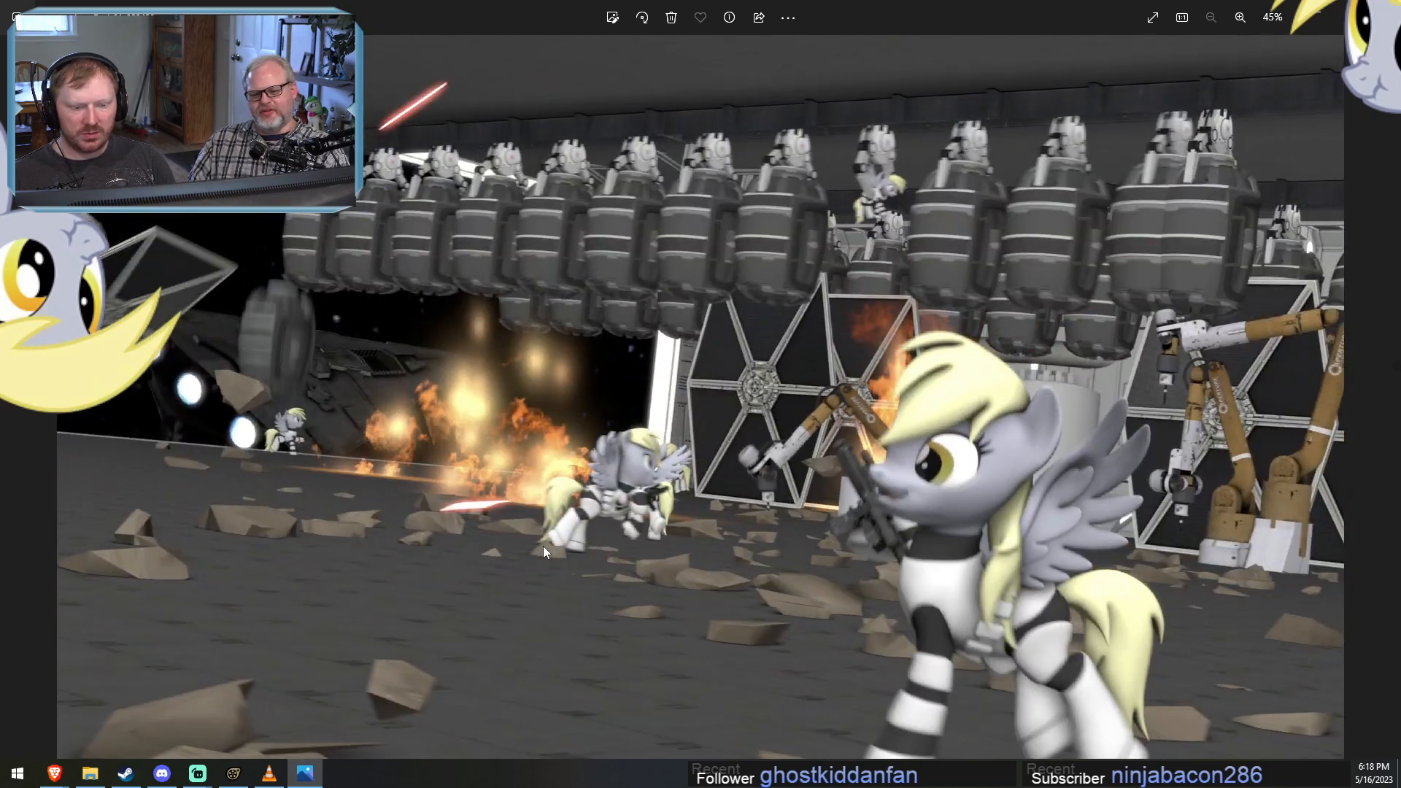
key(Right)
key(Right)
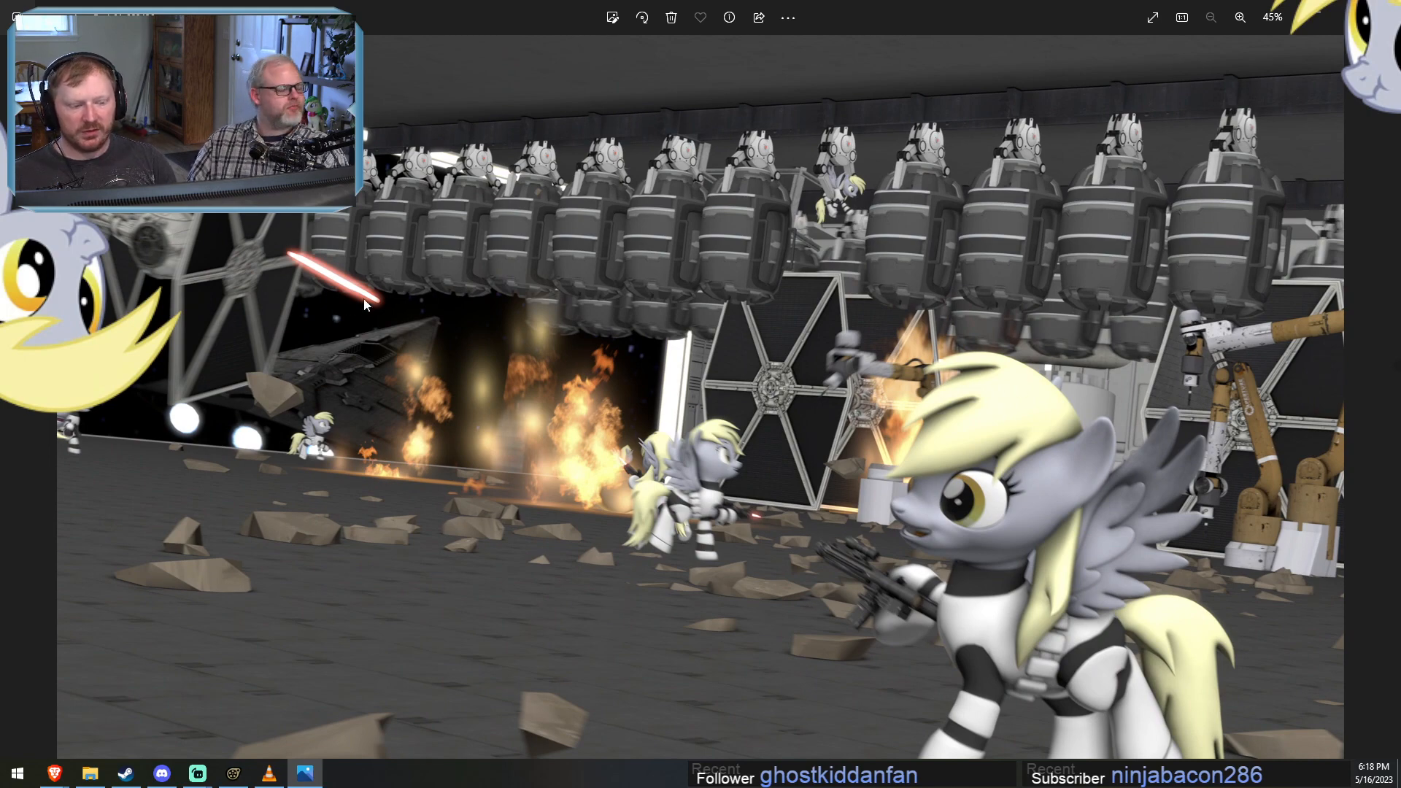
Flip back and forth between adjacent hangar frames to examine the red laser bolt near the TIE fighter, and close the viewer.
key(Right)
key(Right)
key(Right)
key(Right)
key(Right)
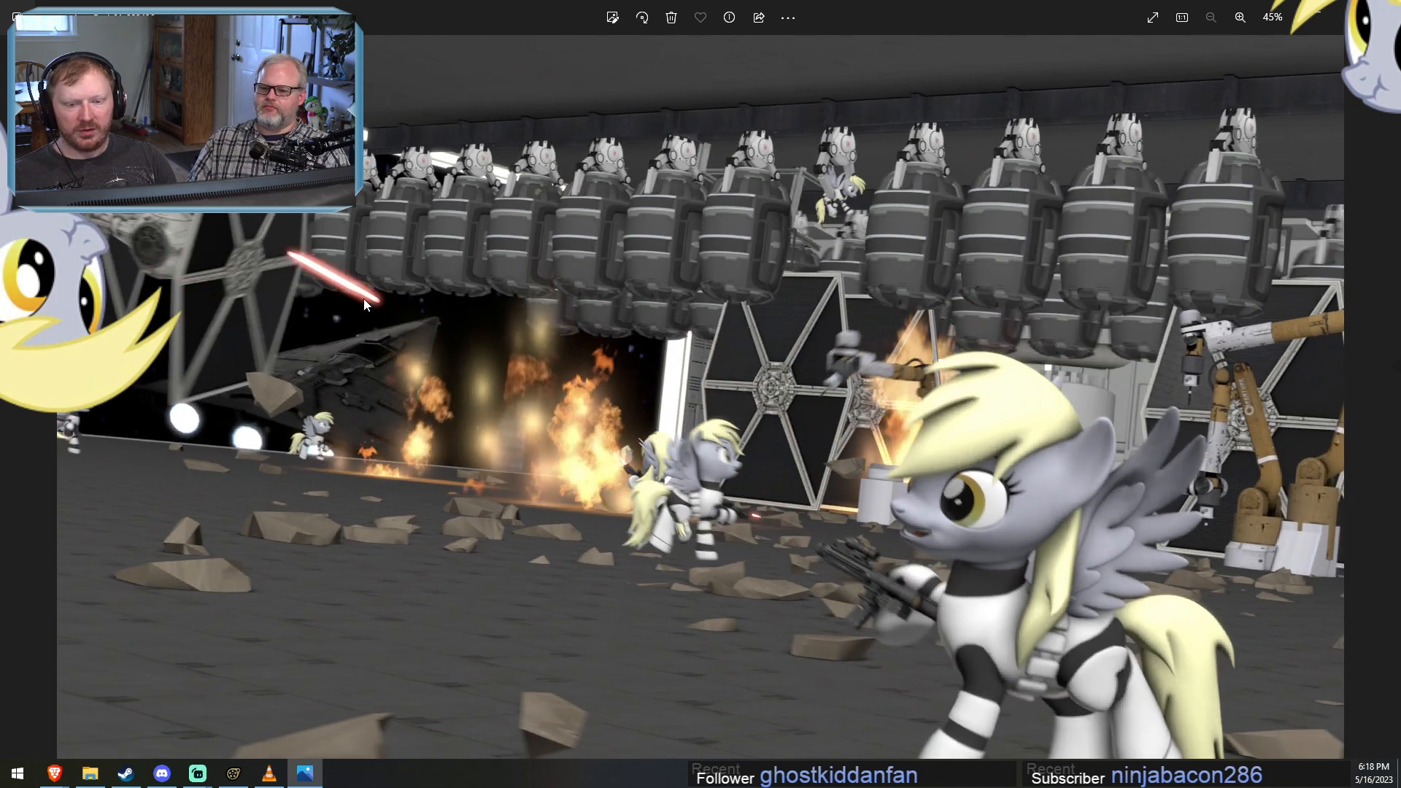
key(Left)
key(Right)
key(Left)
key(Right)
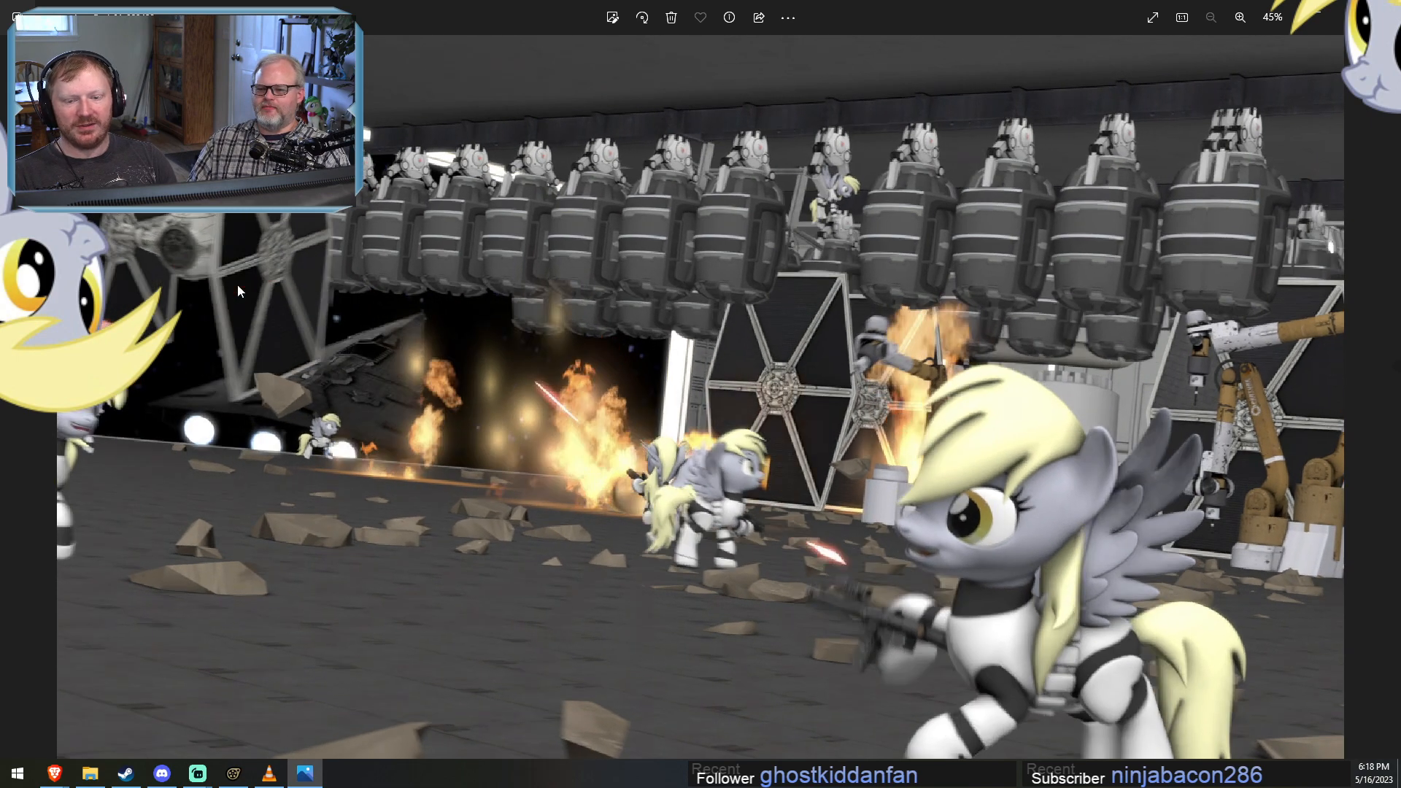
key(Left)
key(Left)
key(Right)
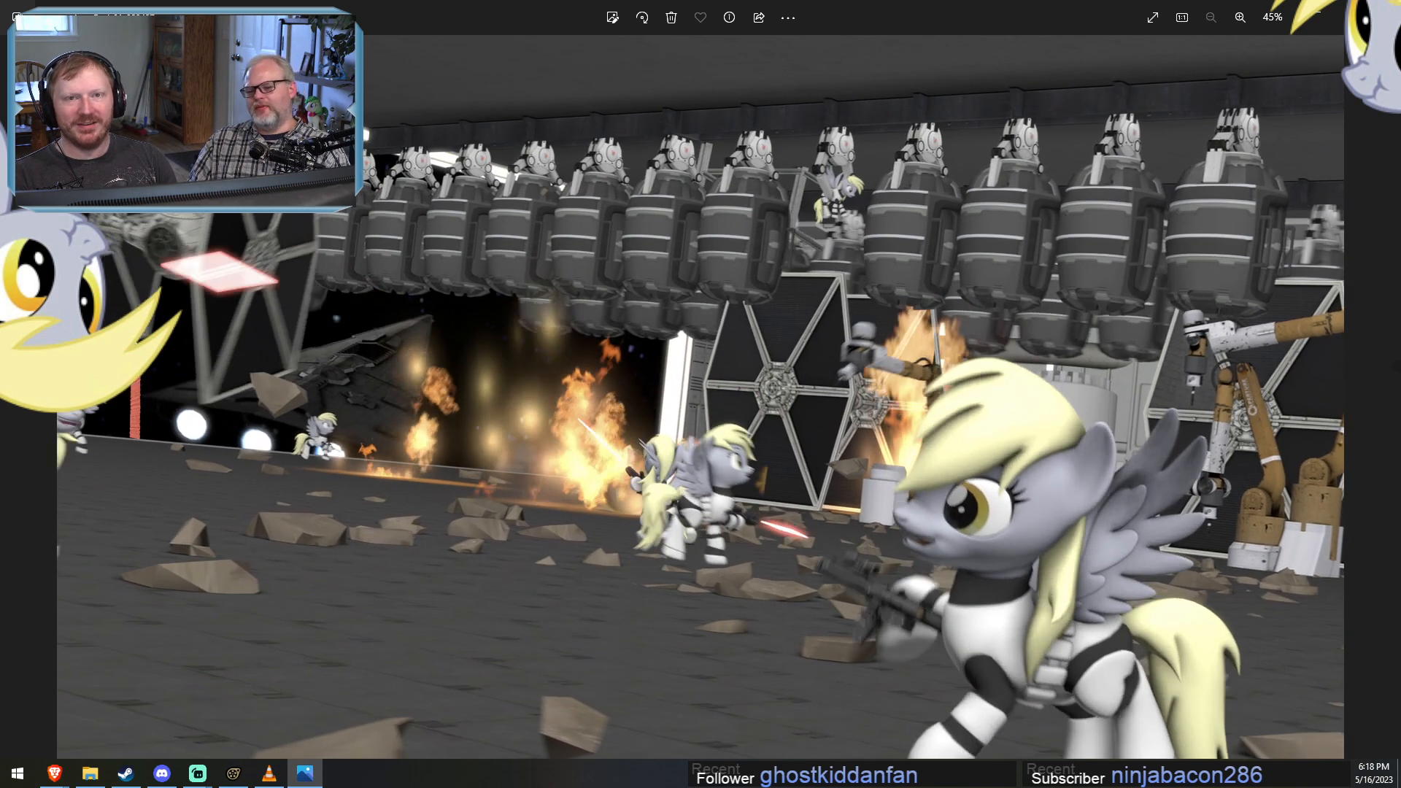
key(Right)
key(Left)
key(Left)
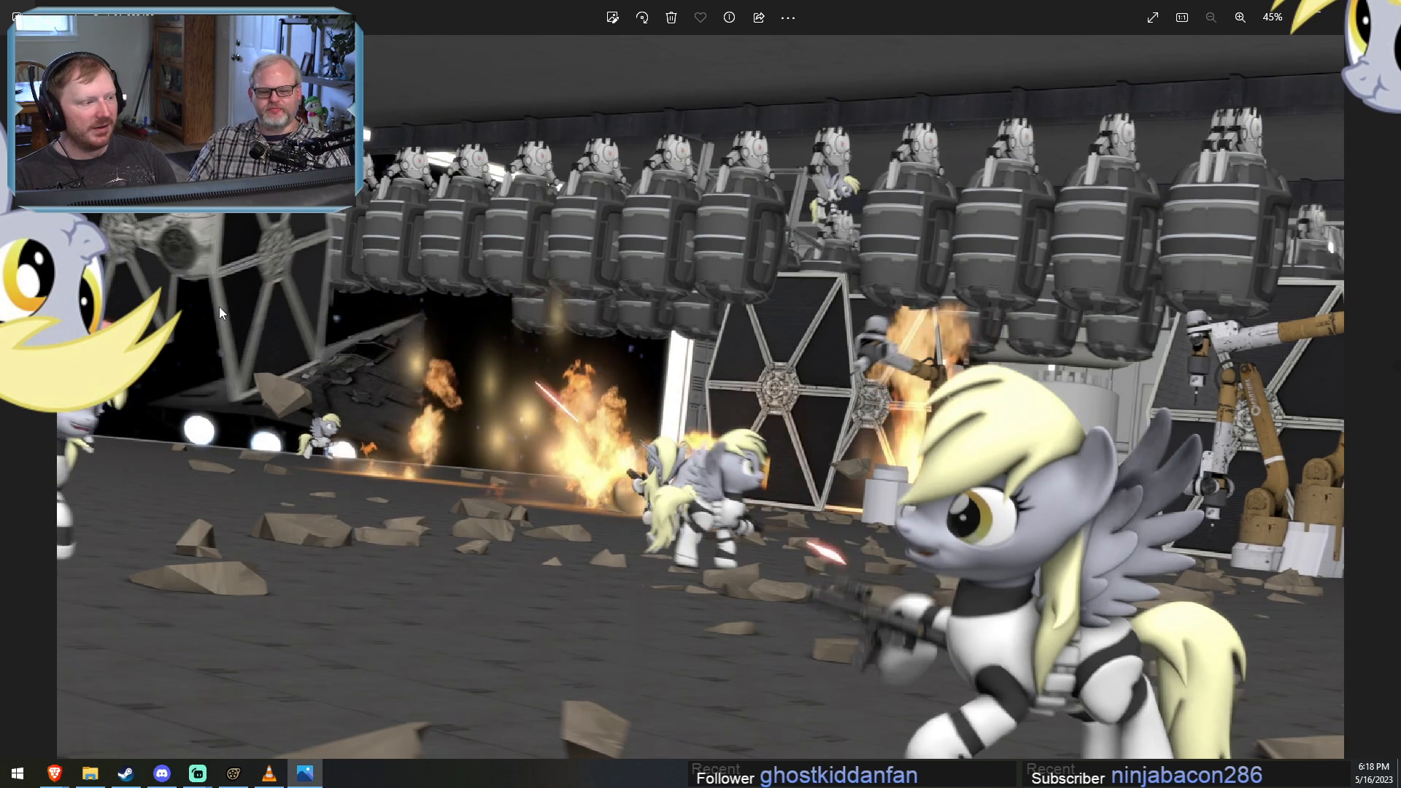
key(Right)
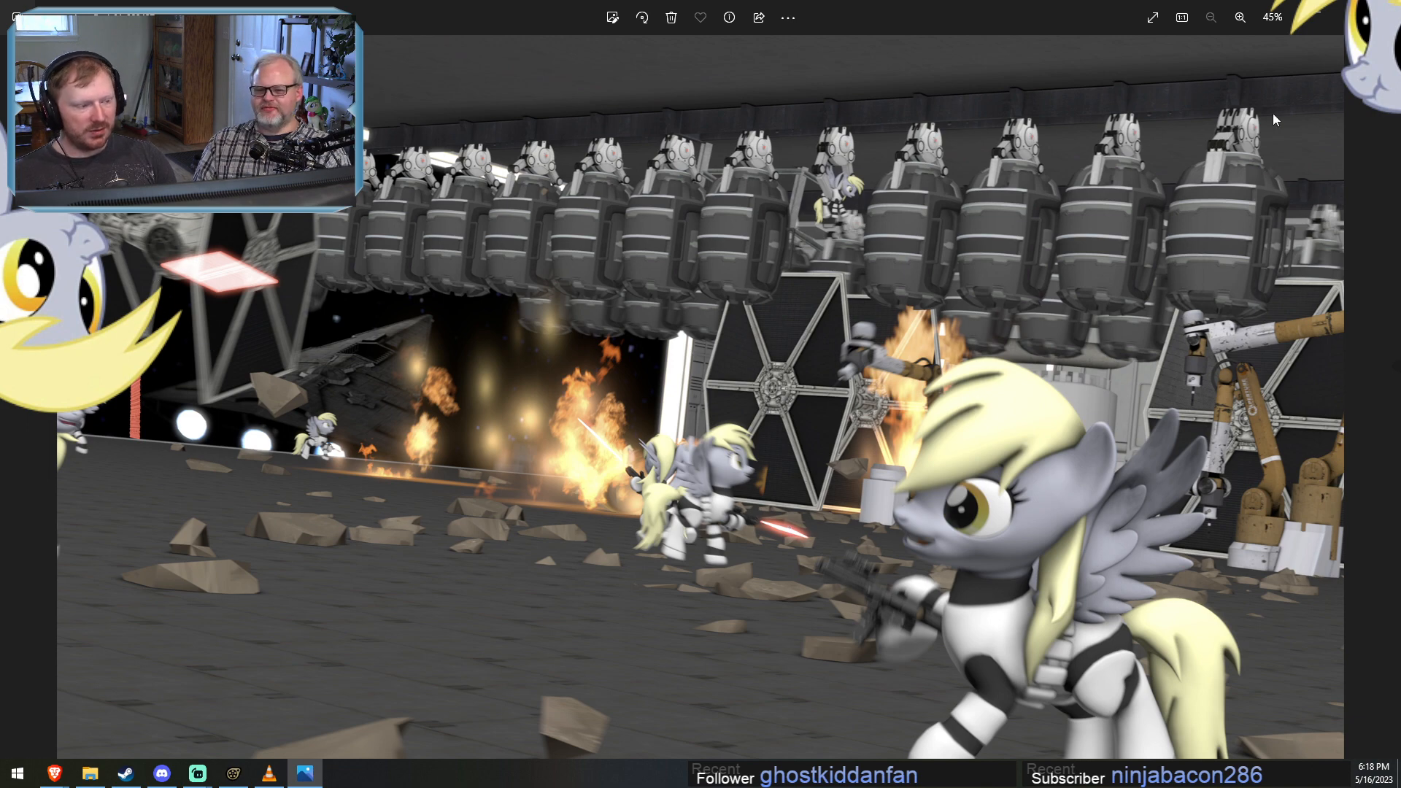
key(alt+F4)
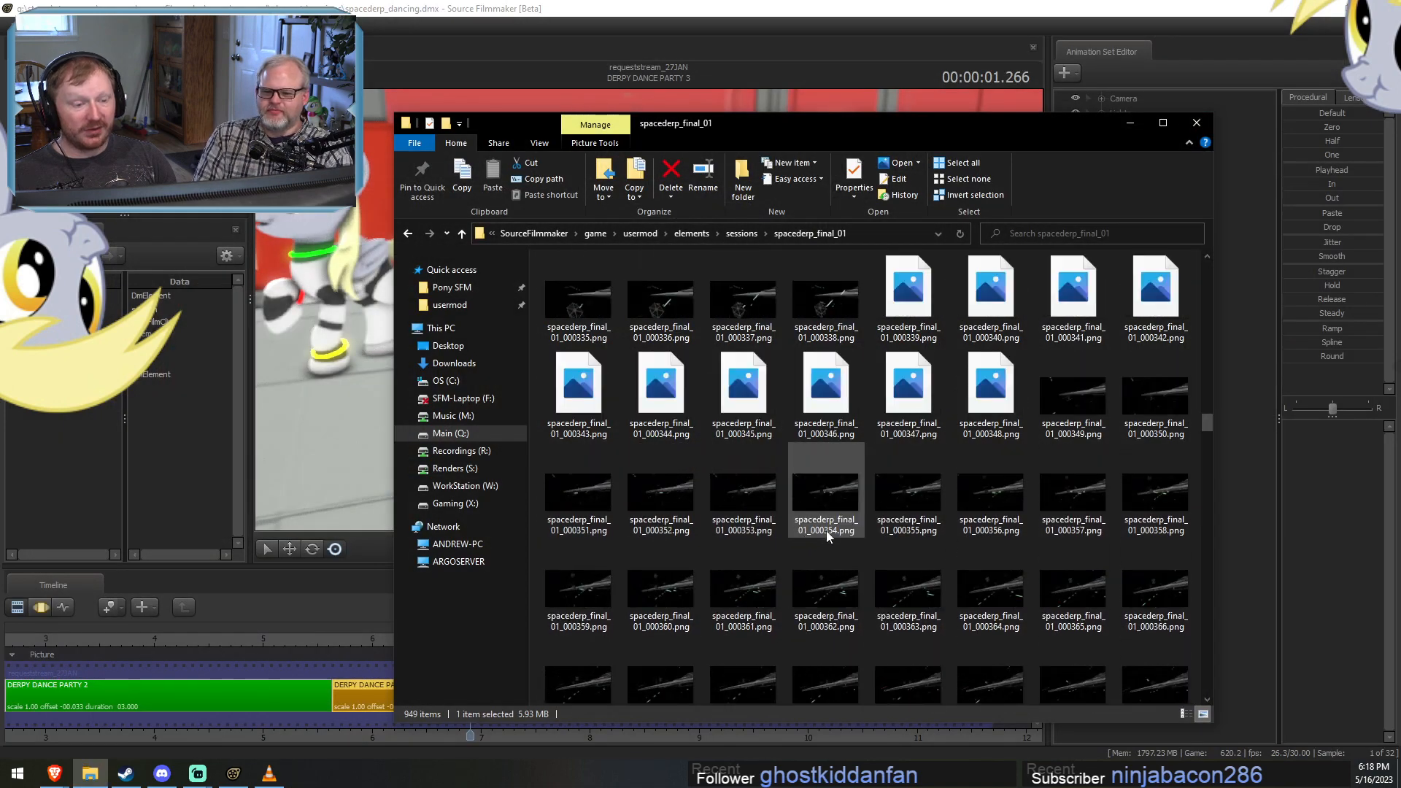
Open the rendered frame spacederp_final_01_000353.png and step forward through the space battle frames around the Star Destroyer.
double_click(744, 496)
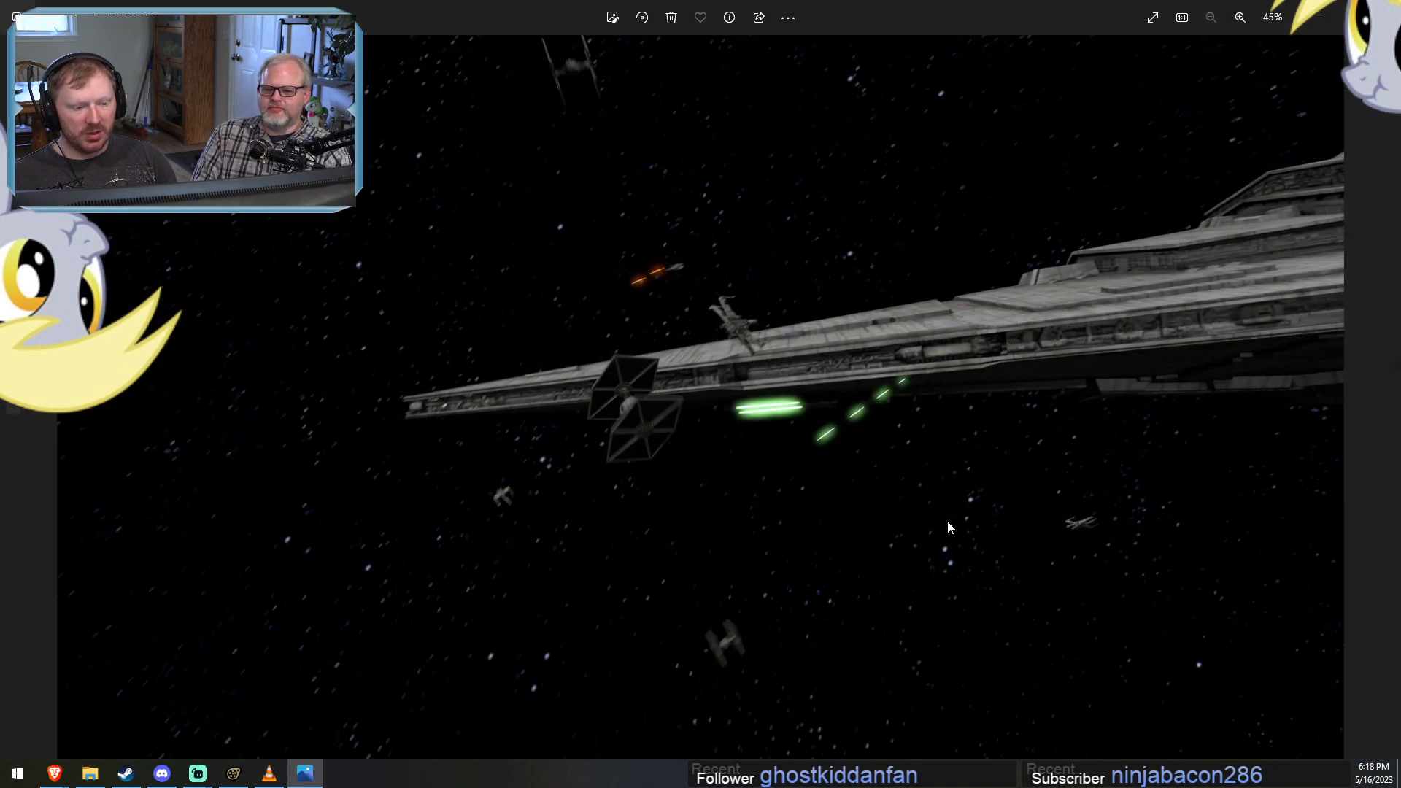
key(Right)
key(Right)
key(Right)
key(Right)
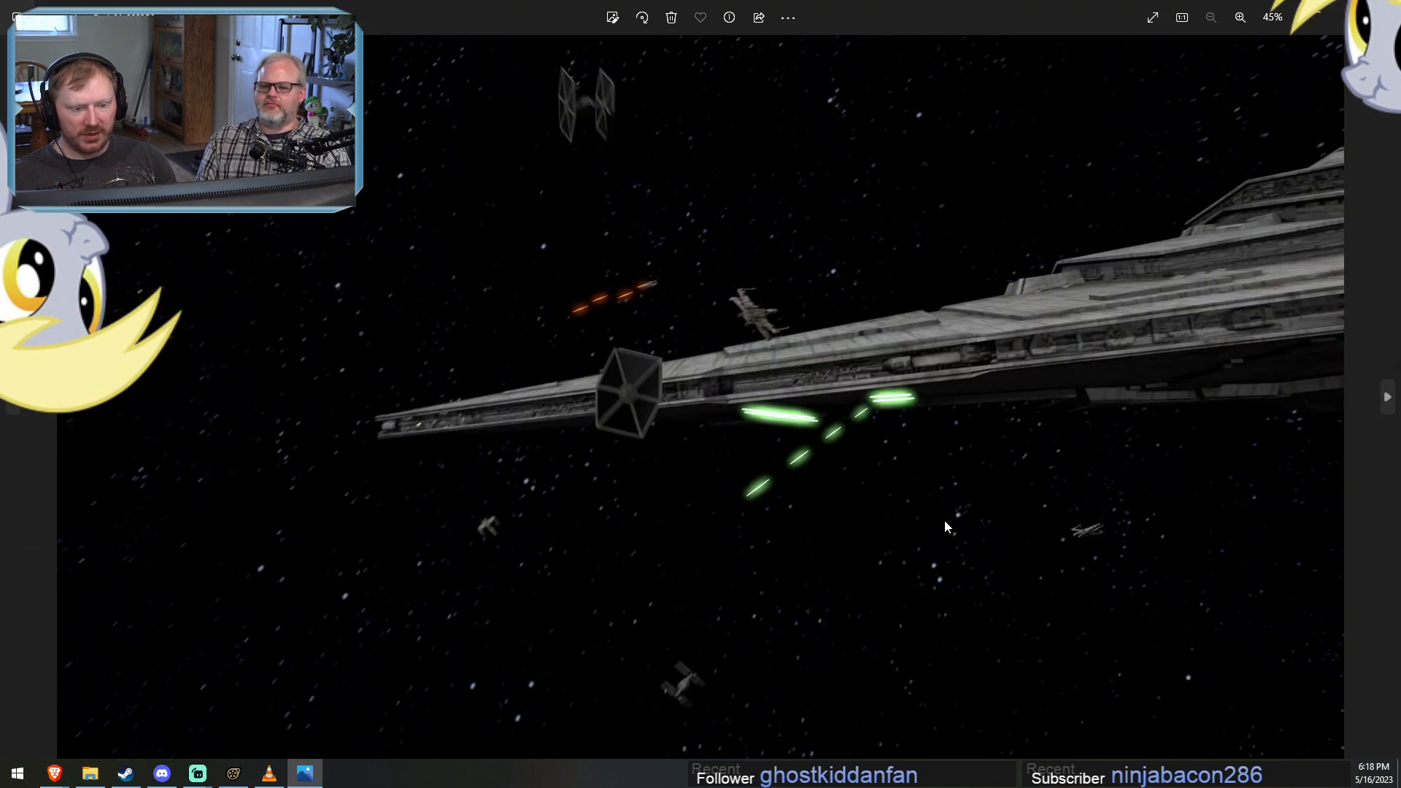
key(Right)
key(Right)
key(Right)
key(Right)
key(Right)
key(Right)
key(Right)
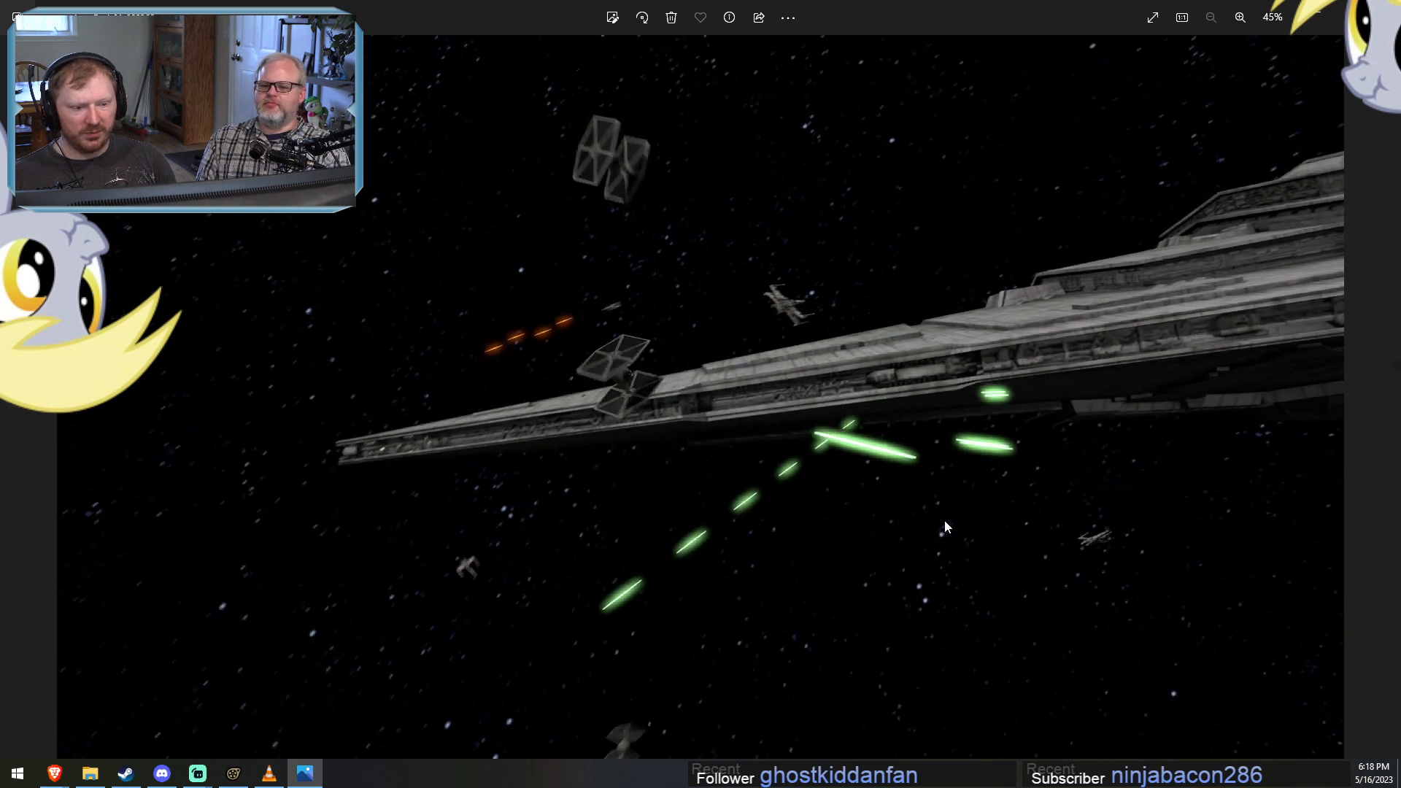
Step forward through the remaining space battle frames around the Star Destroyer and close the viewer.
key(Right)
key(Right)
key(Right)
key(Right)
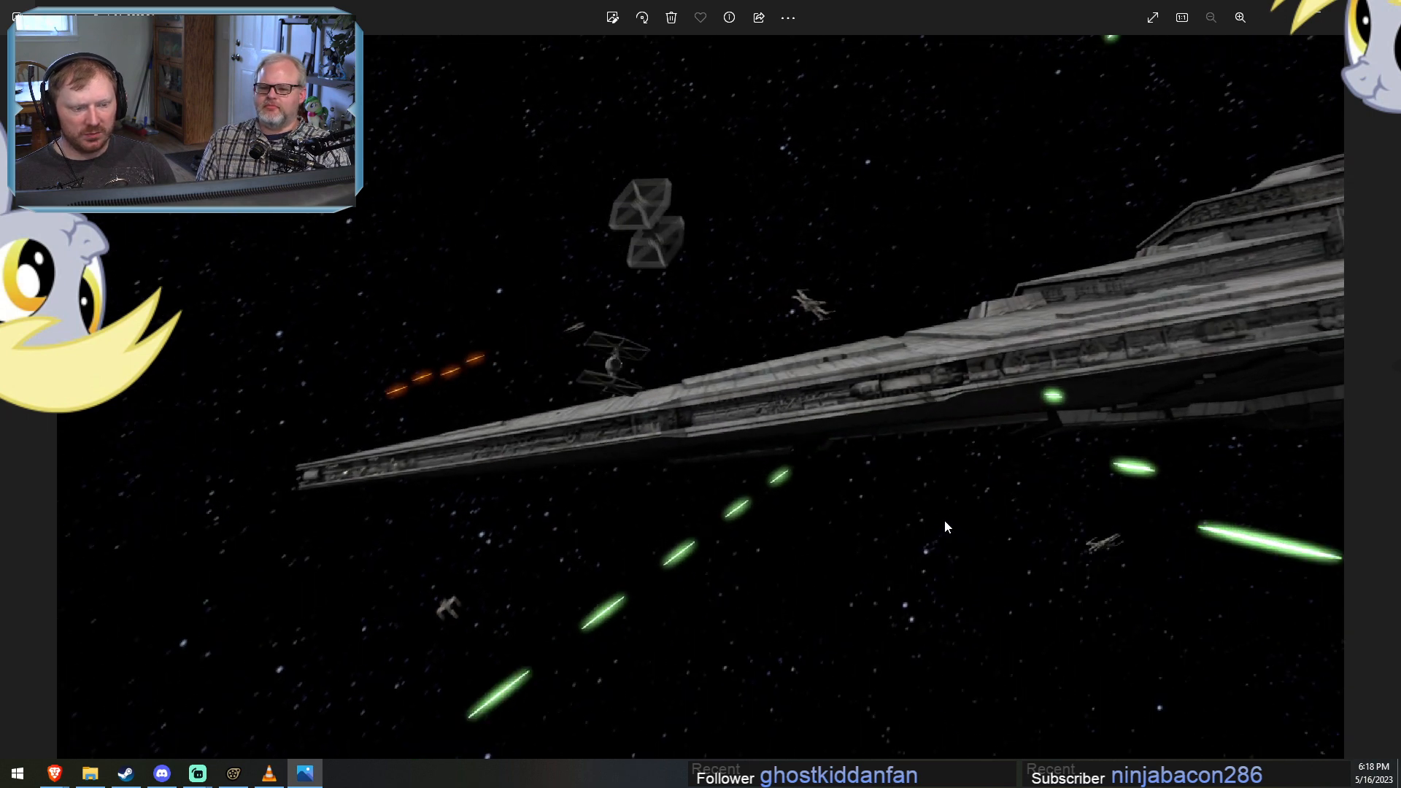
key(Right)
key(Right)
key(Right)
key(Right)
key(Right)
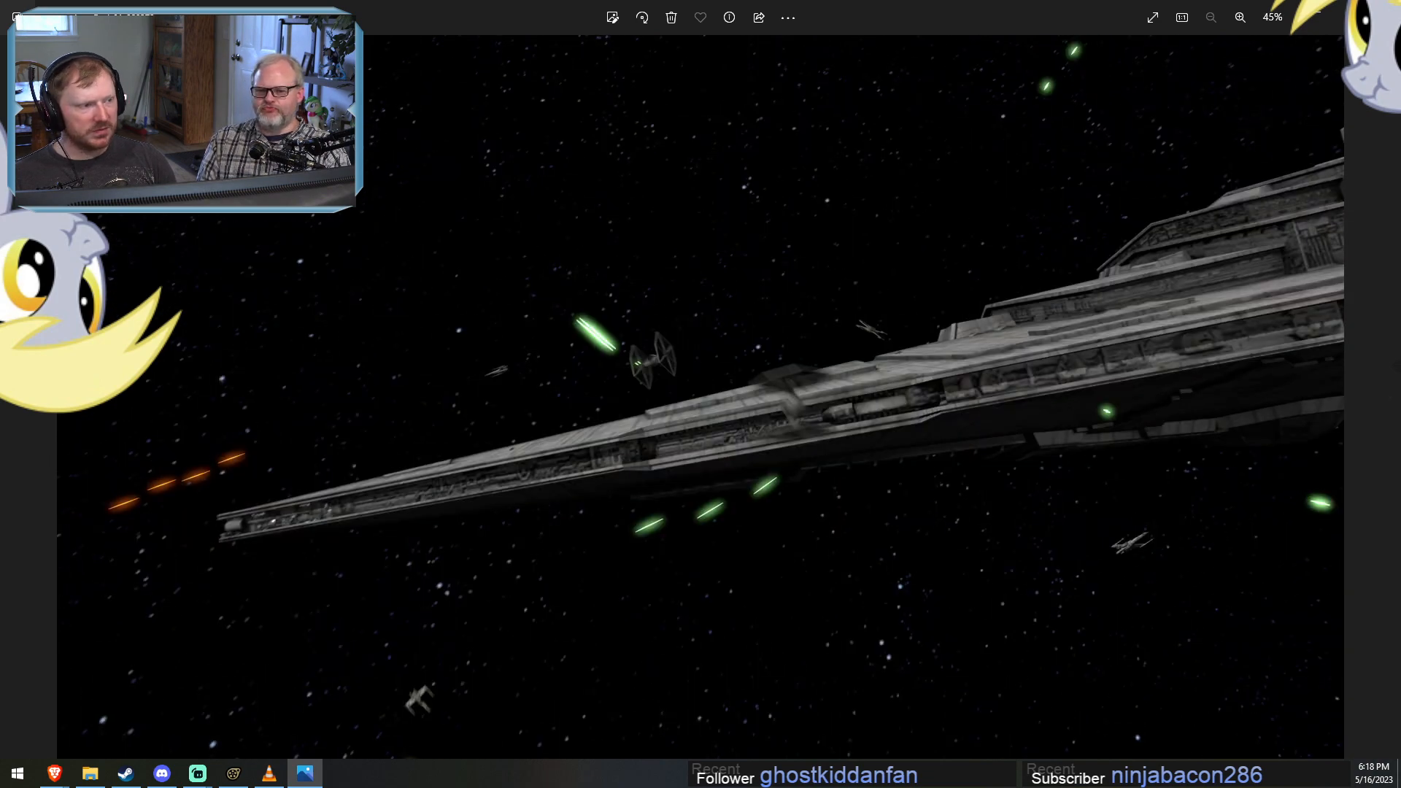
click(1383, 10)
View two earlier rendered frames of the armoured ponies, one in close-up and one running among red laser bolts, closing each one.
scroll(812, 487, up, 5)
double_click(780, 512)
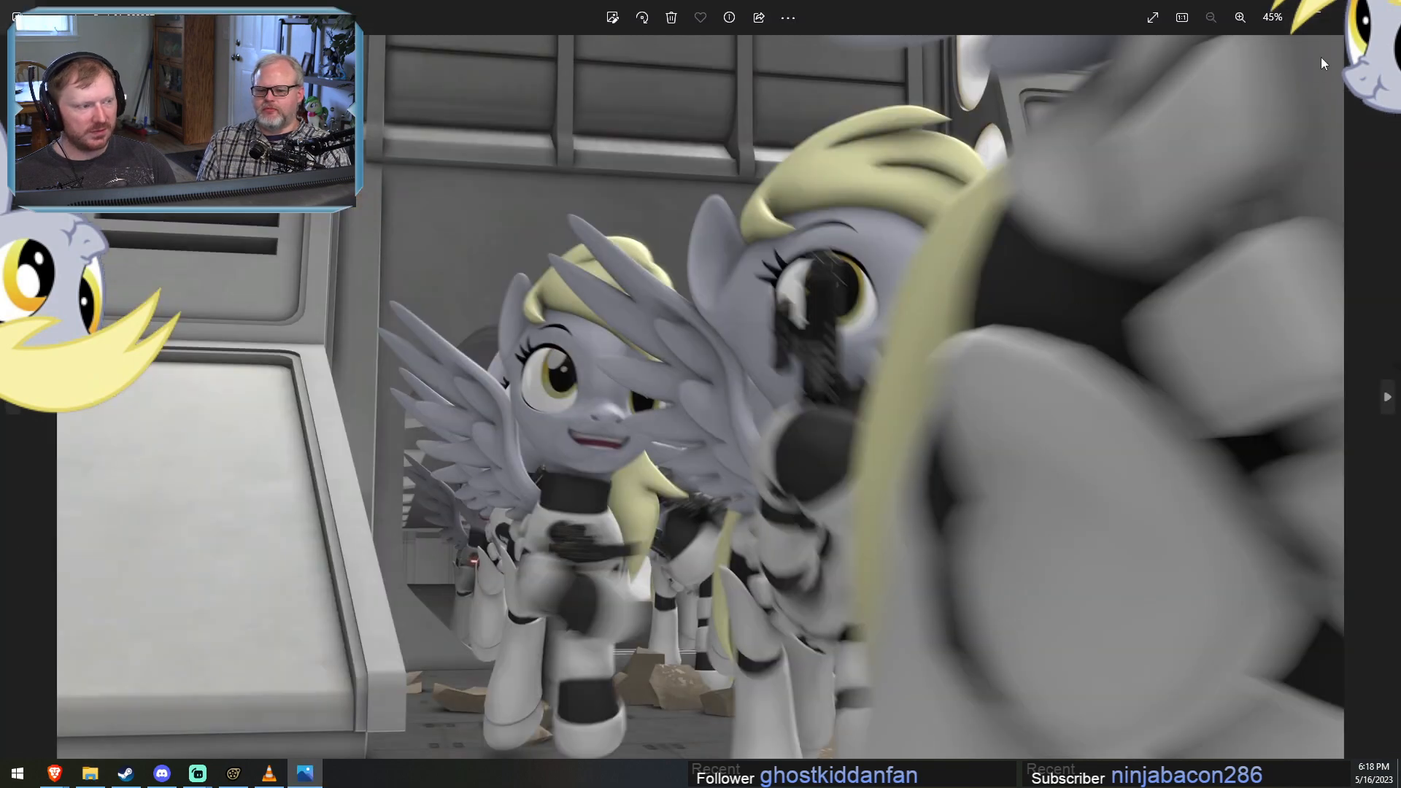
click(1383, 10)
scroll(878, 429, up, 5)
double_click(851, 431)
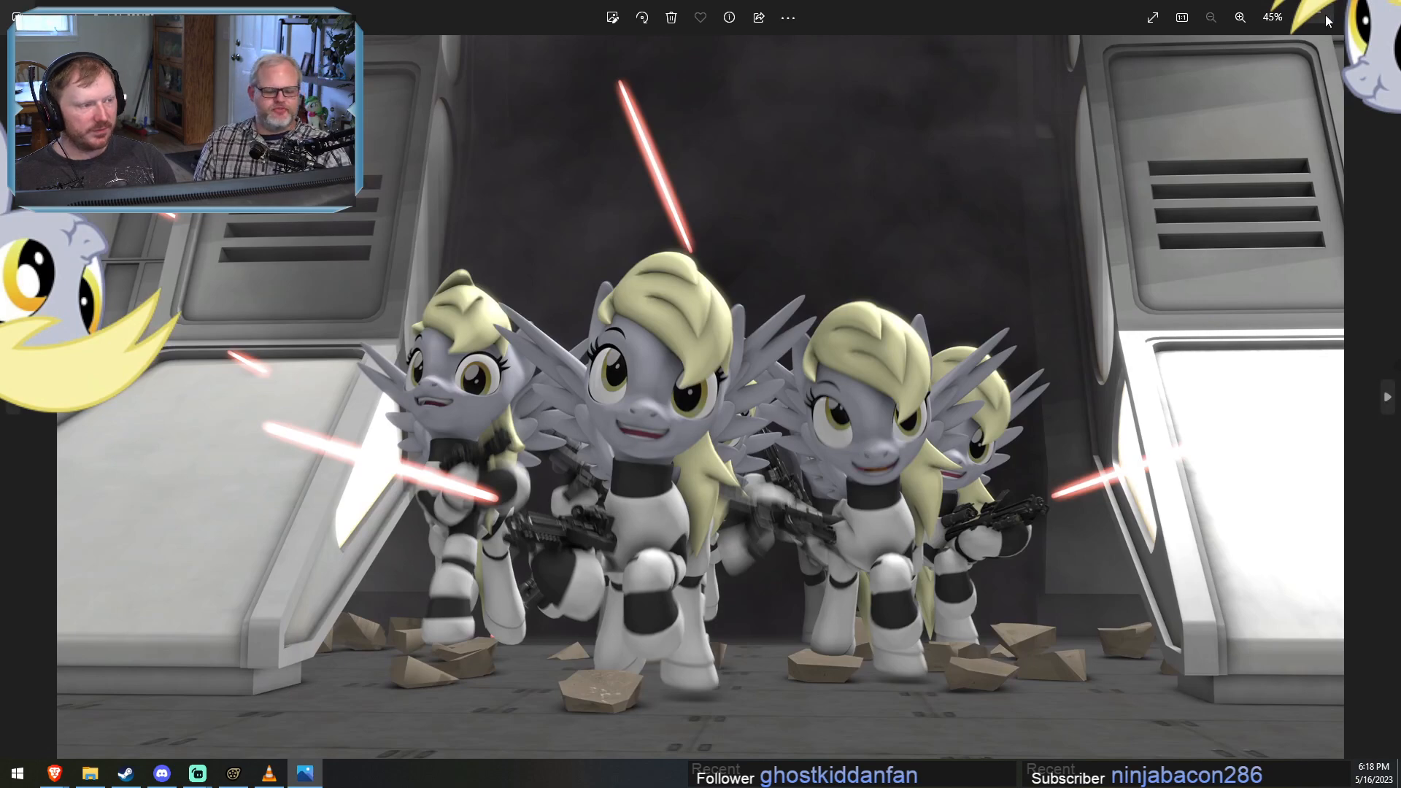
click(1382, 10)
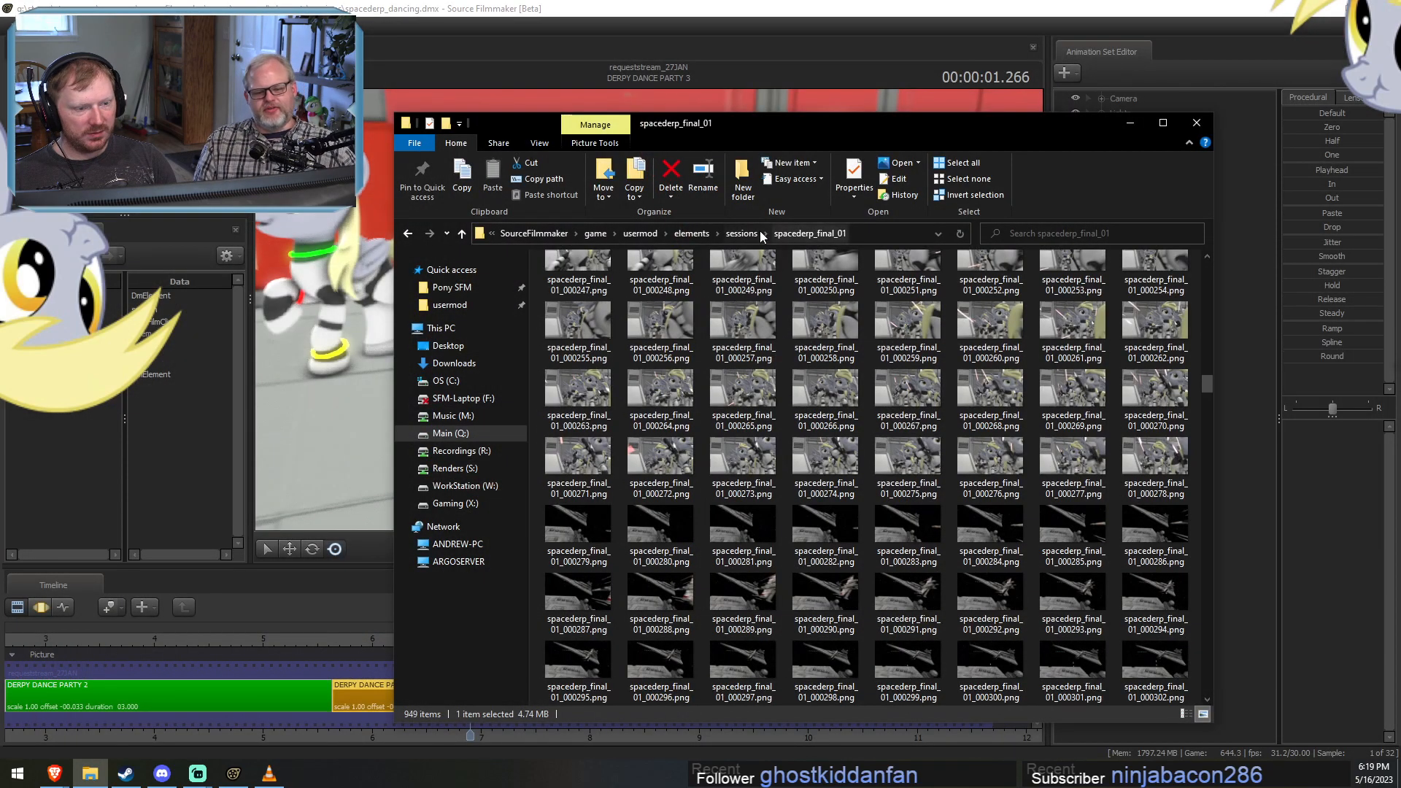
Go up to the sessions folder, open the spacederp_final_03 folder and go to its last rendered frames.
click(757, 233)
scroll(610, 581, up, 1)
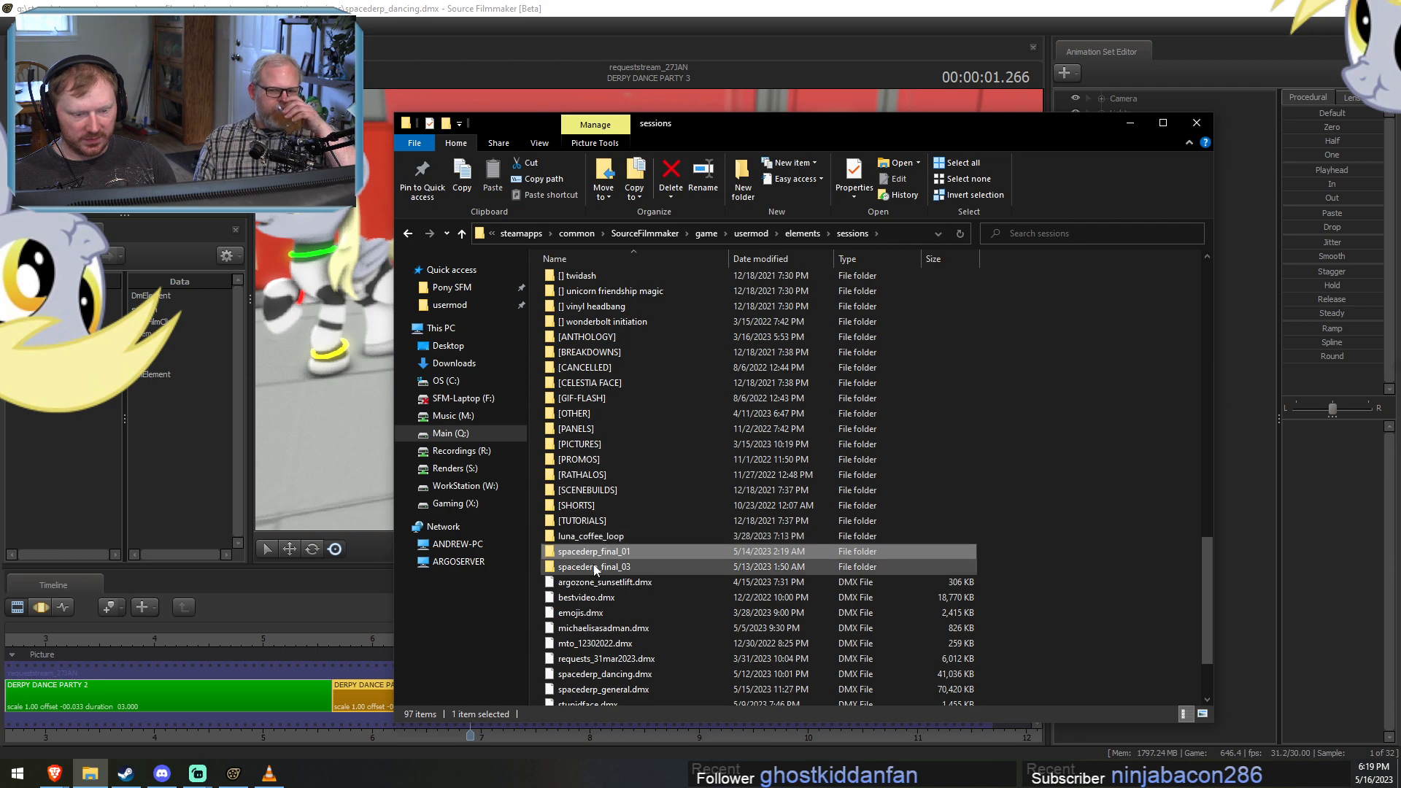
double_click(594, 567)
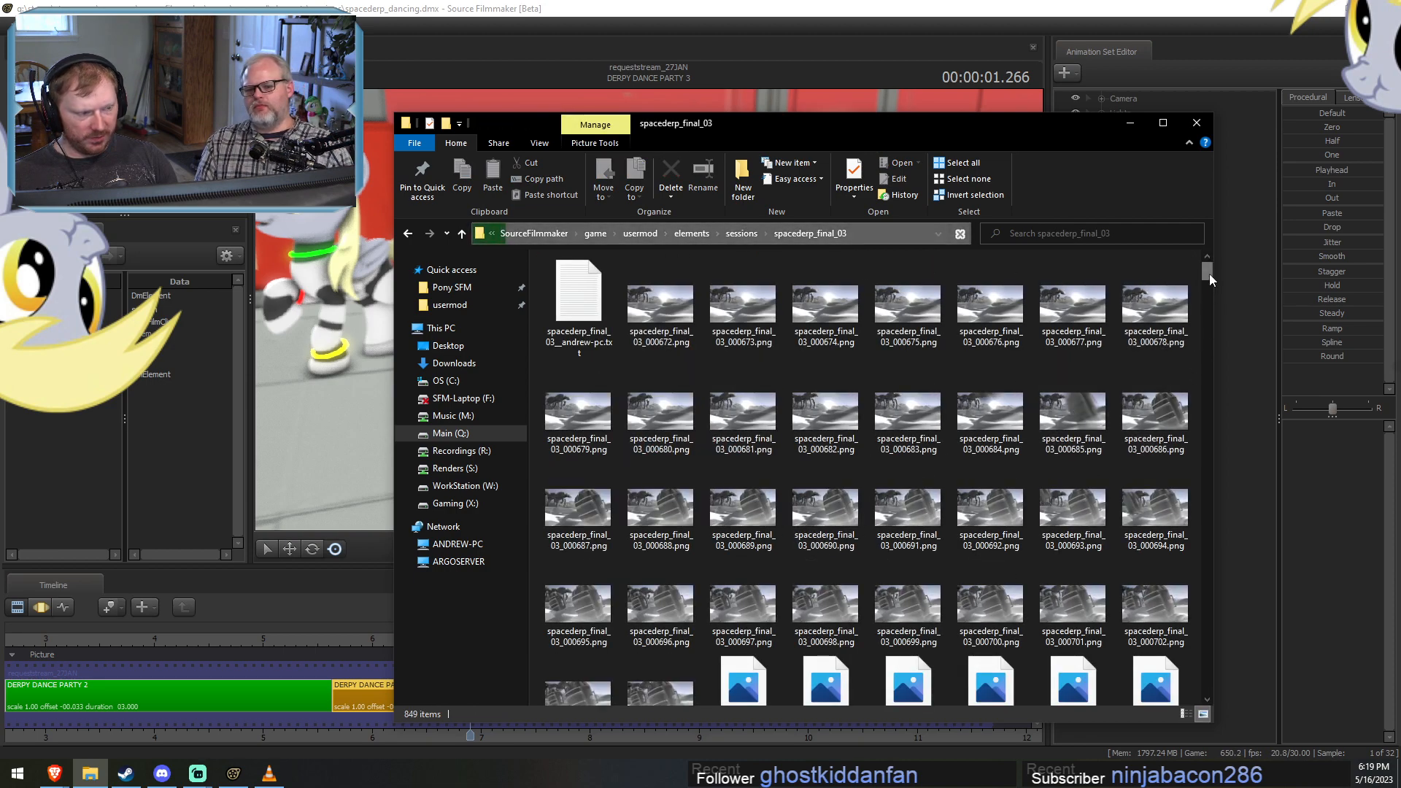
drag(1209, 273, 1208, 690)
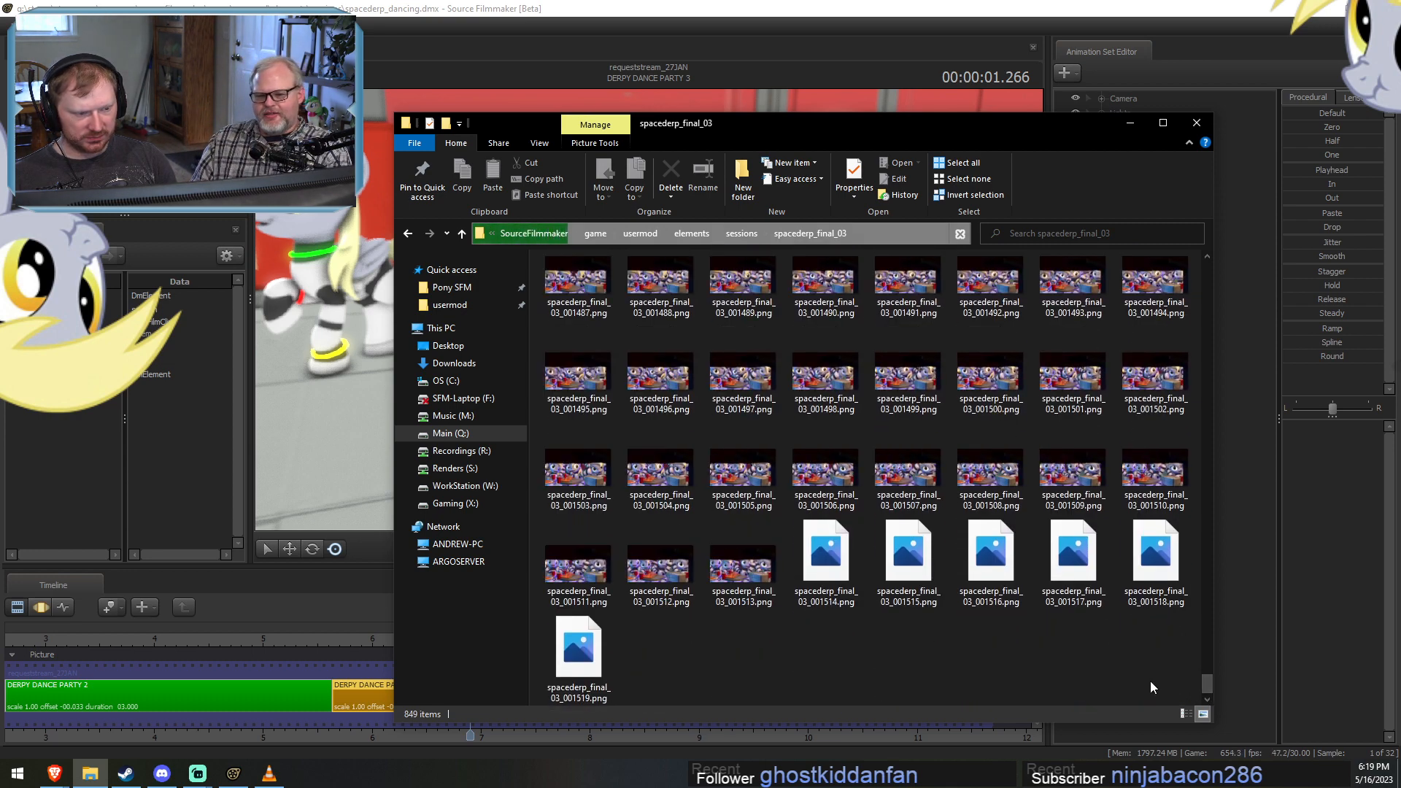
View the rendered pizza party frame spacederp_final_03_001499.png and close the viewer.
click(903, 388)
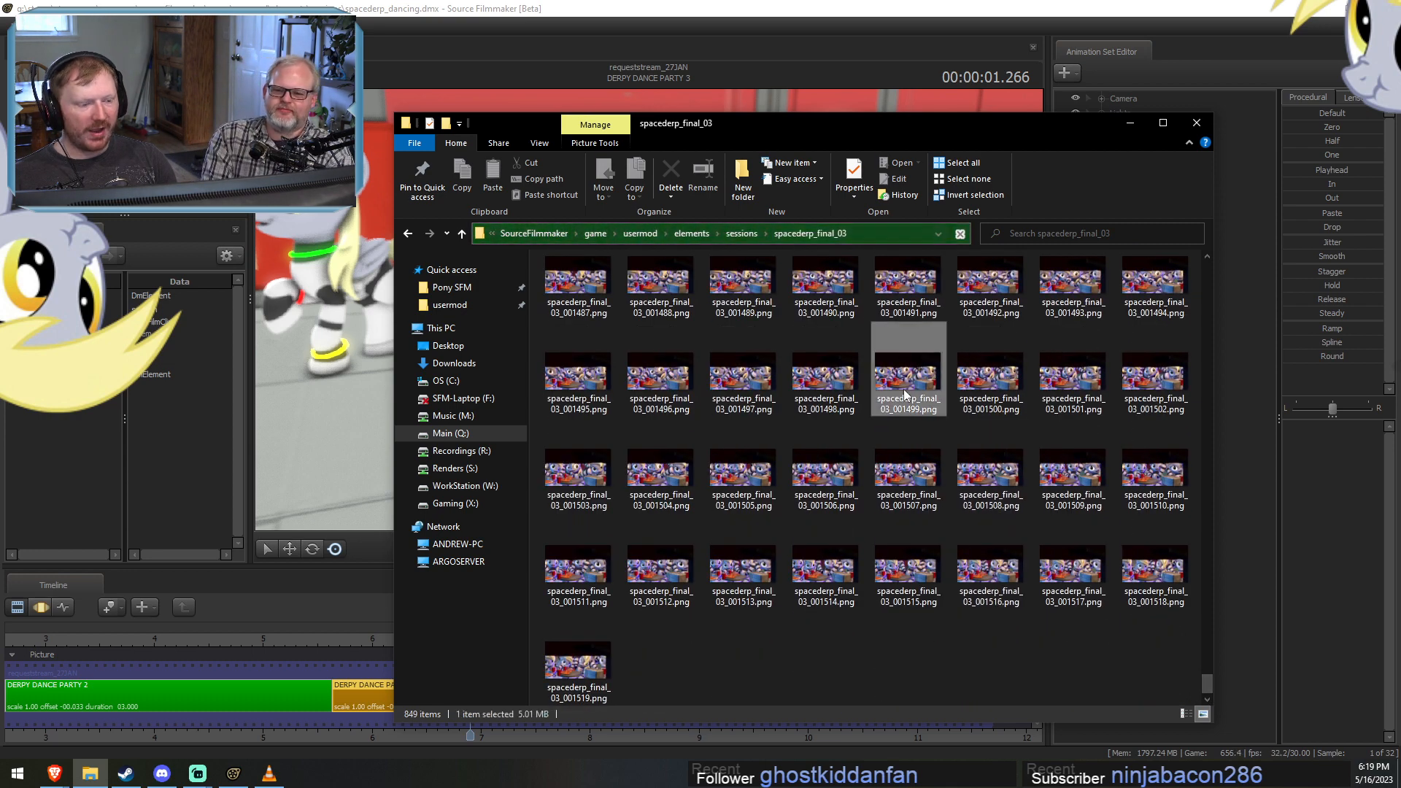
double_click(903, 388)
scroll(970, 494, up, 2)
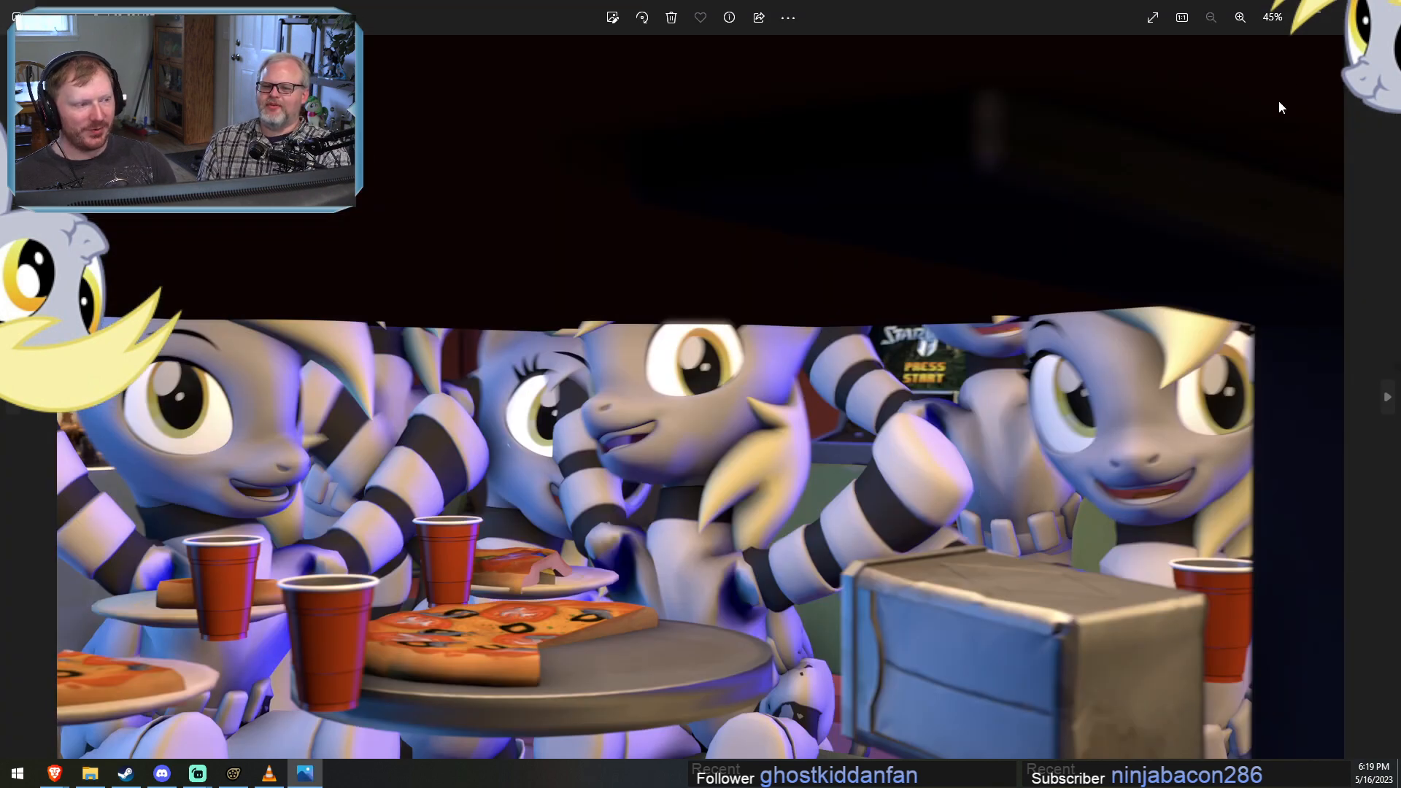
click(1383, 10)
Browse back through the spacederp_final_03 frames, view spacederp_final_03_001071.png with the long pizza table, and close it.
scroll(888, 448, up, 3)
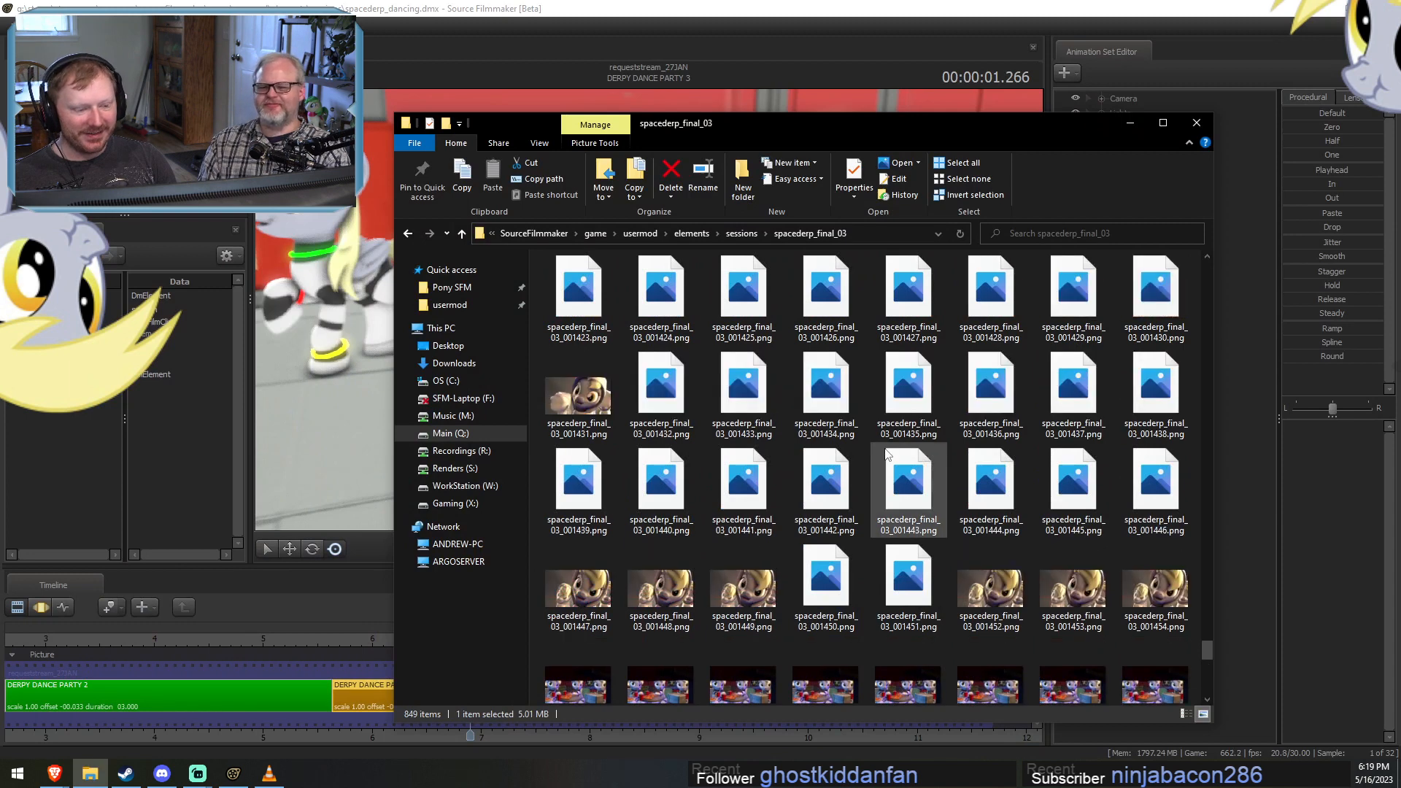
scroll(903, 514, up, 12)
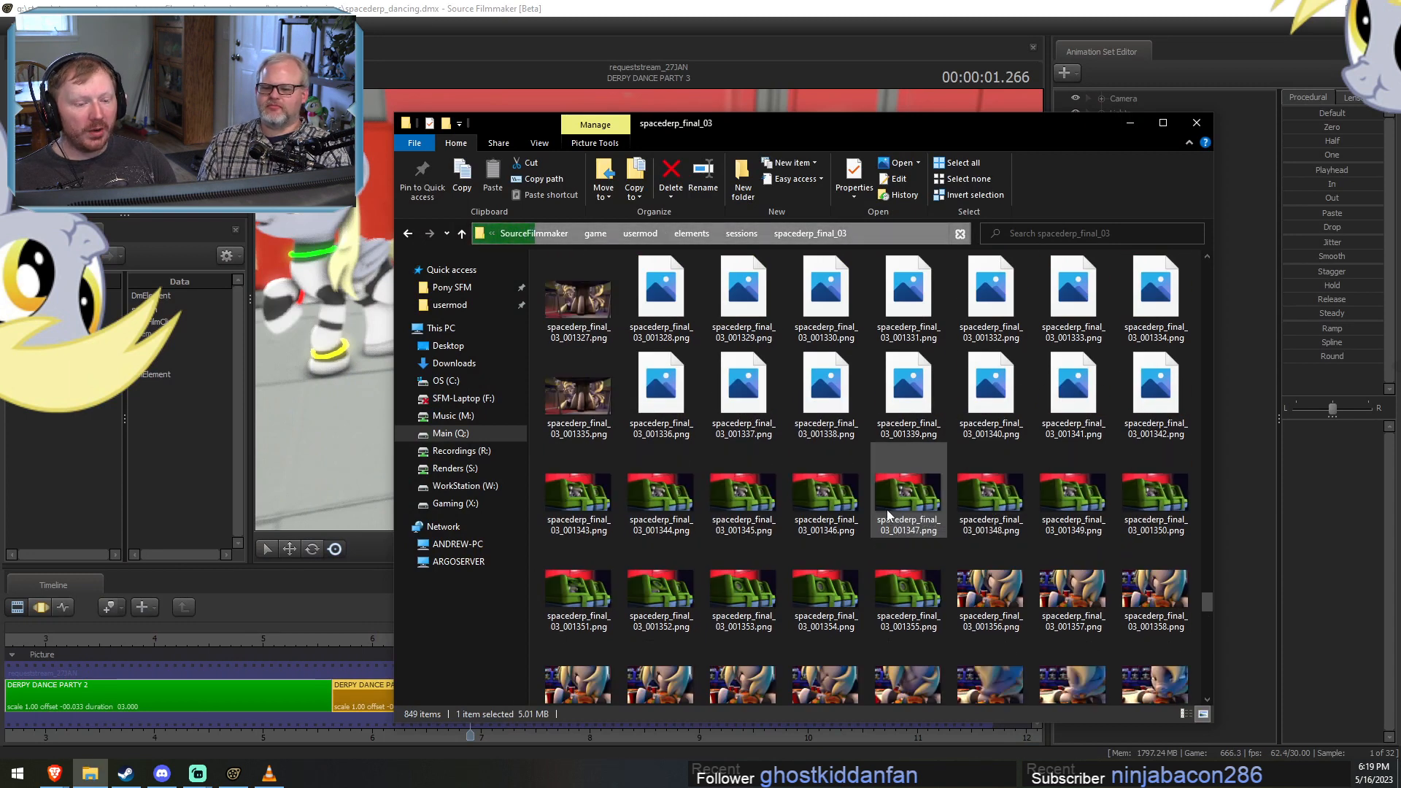
scroll(581, 406, up, 6)
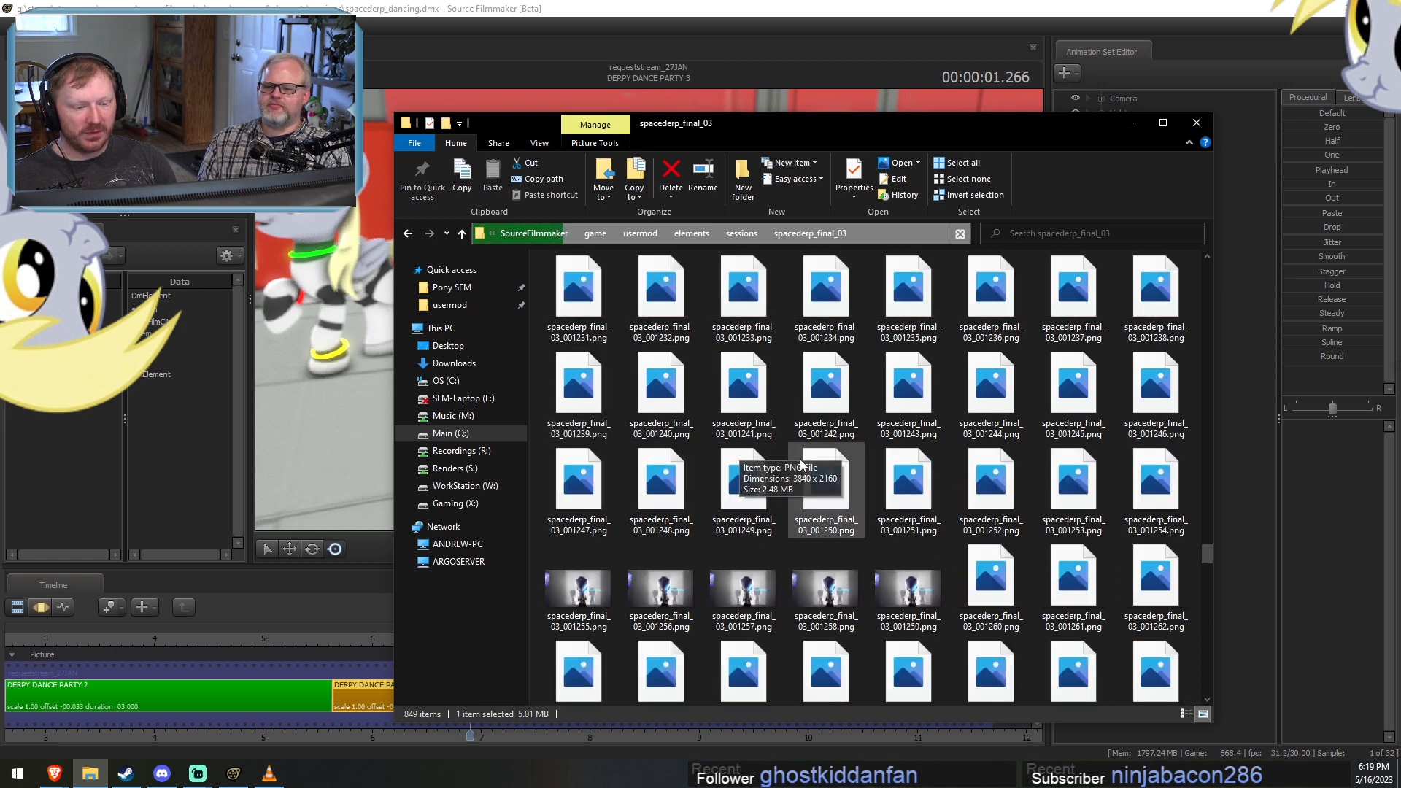
scroll(852, 594, up, 4)
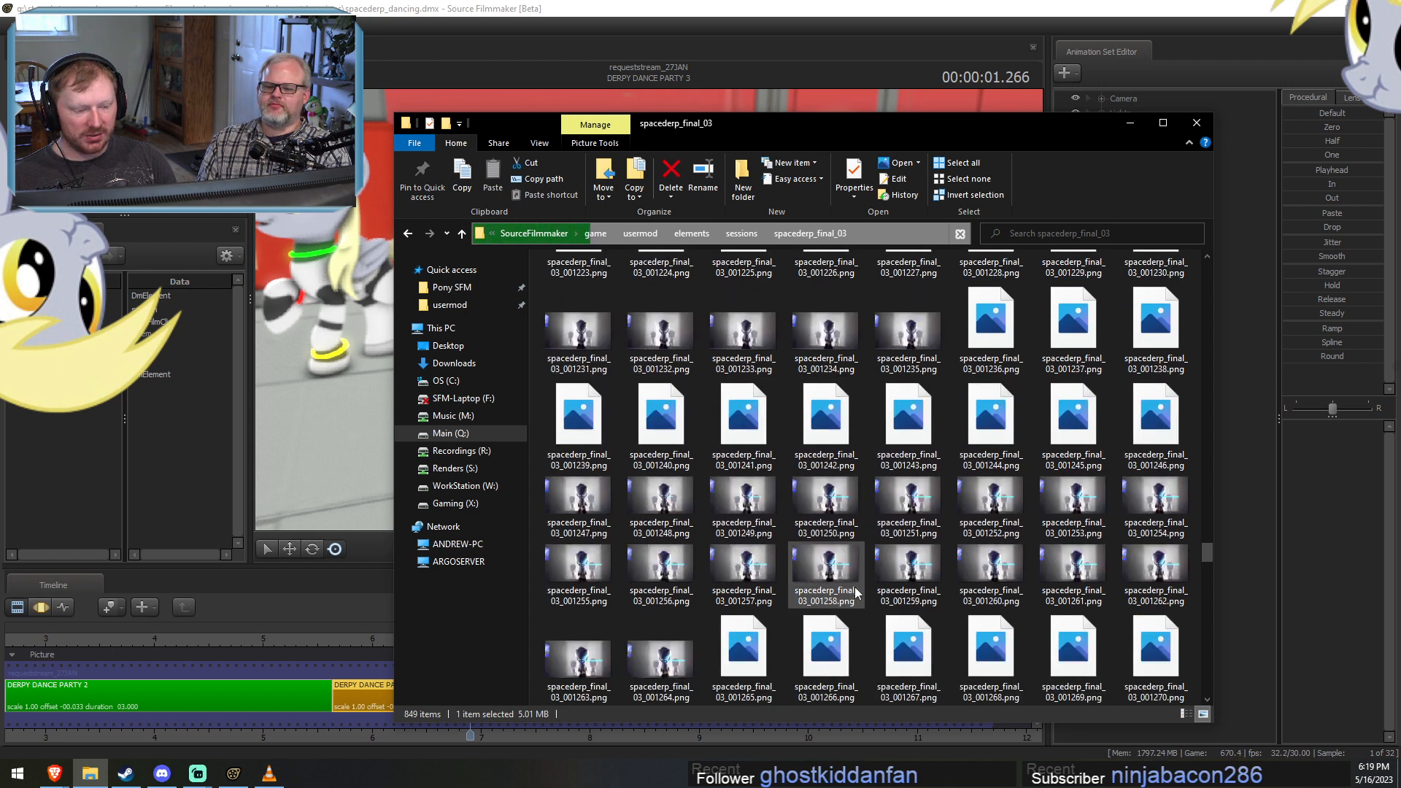
scroll(854, 576, up, 8)
scroll(853, 564, up, 6)
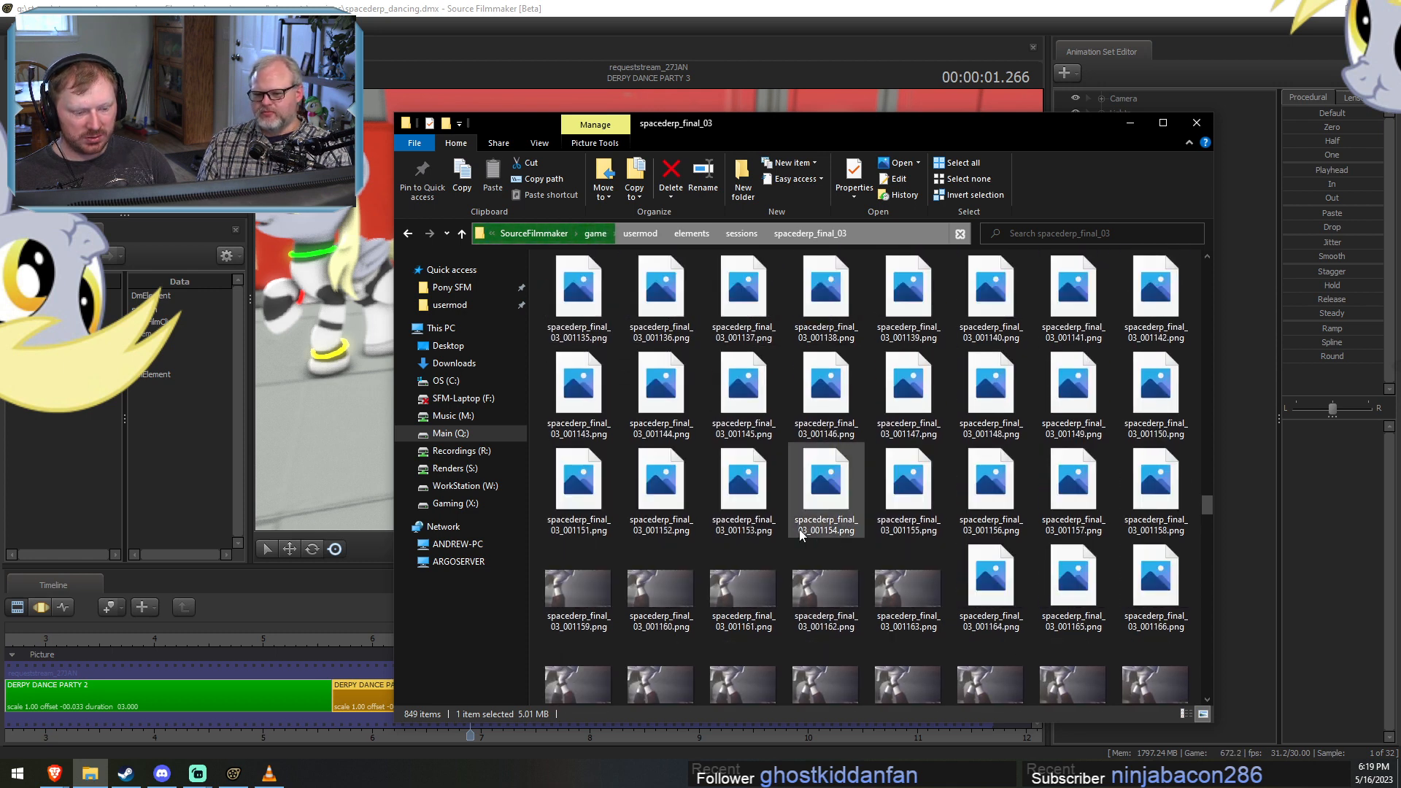
double_click(595, 418)
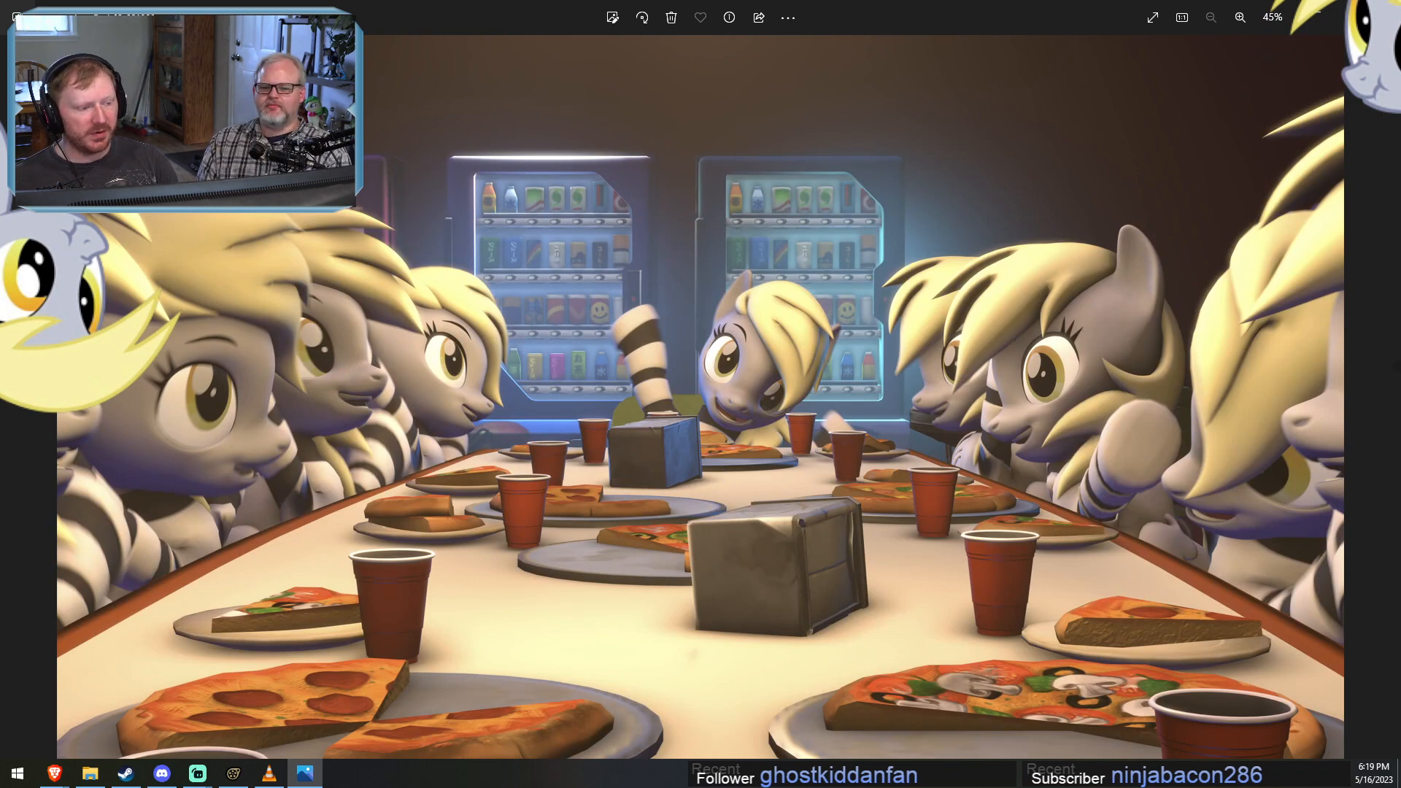
key(Escape)
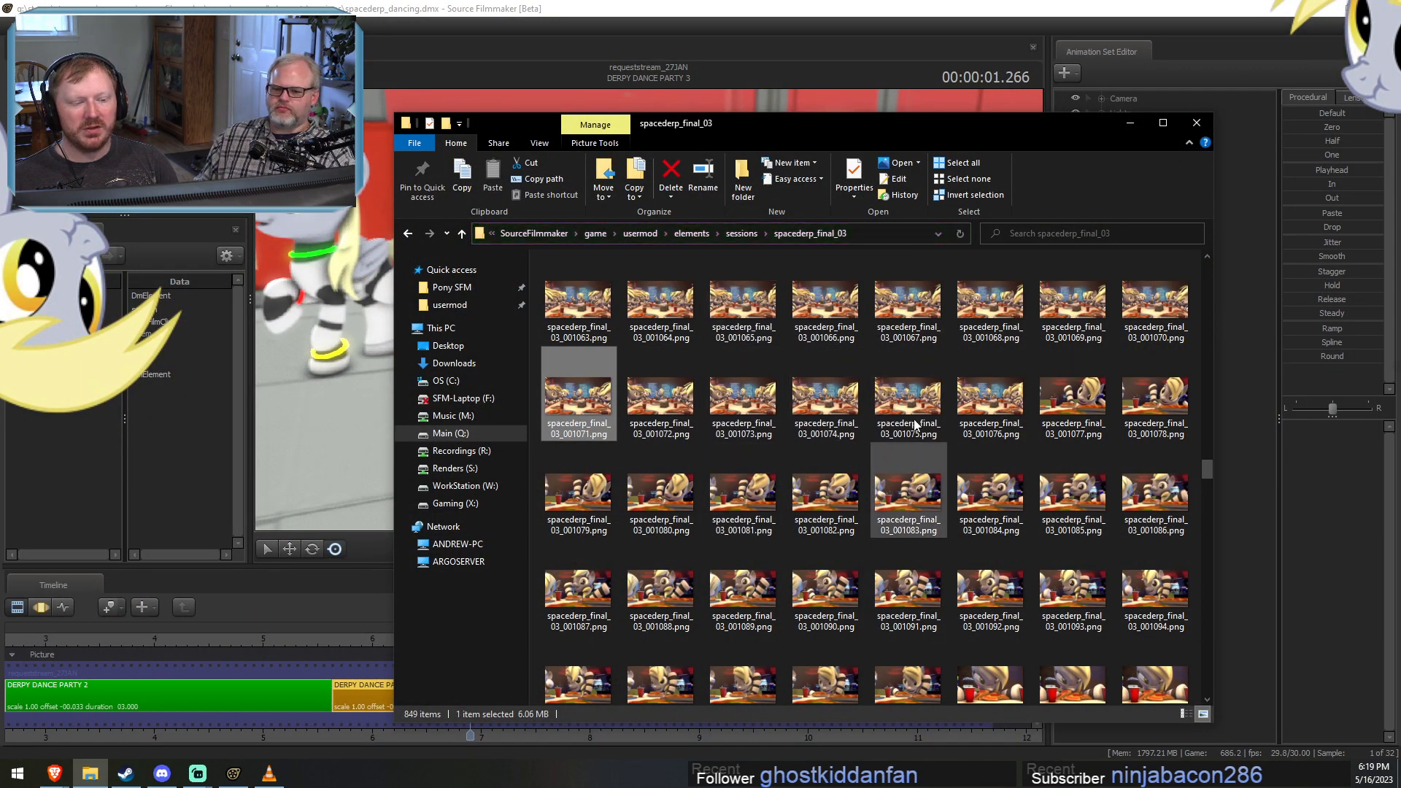
Open the render log text file at the start of the spacederp_final_03 folder, read its frame list, and close it.
drag(1202, 467, 1190, 251)
click(613, 316)
double_click(613, 315)
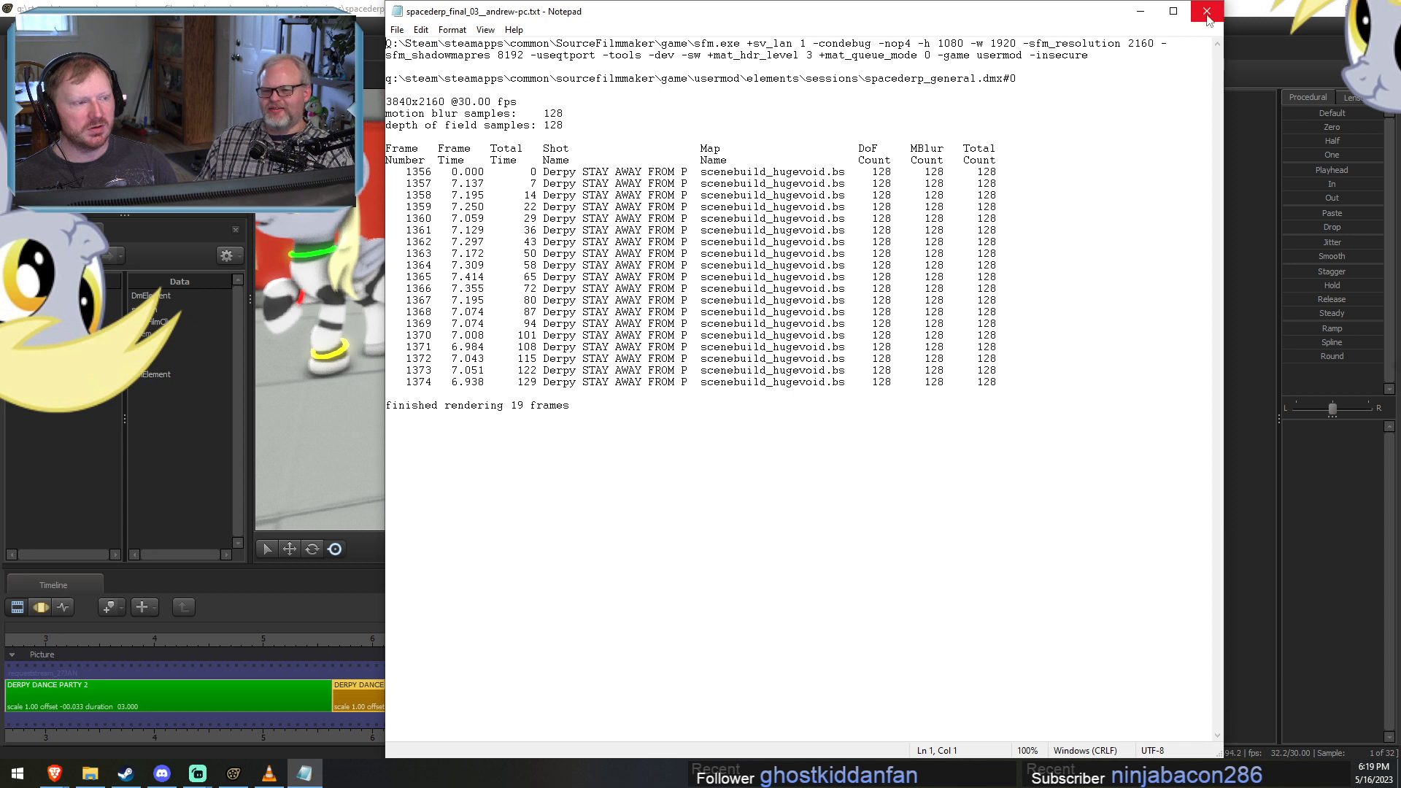
drag(476, 219, 476, 243)
click(478, 265)
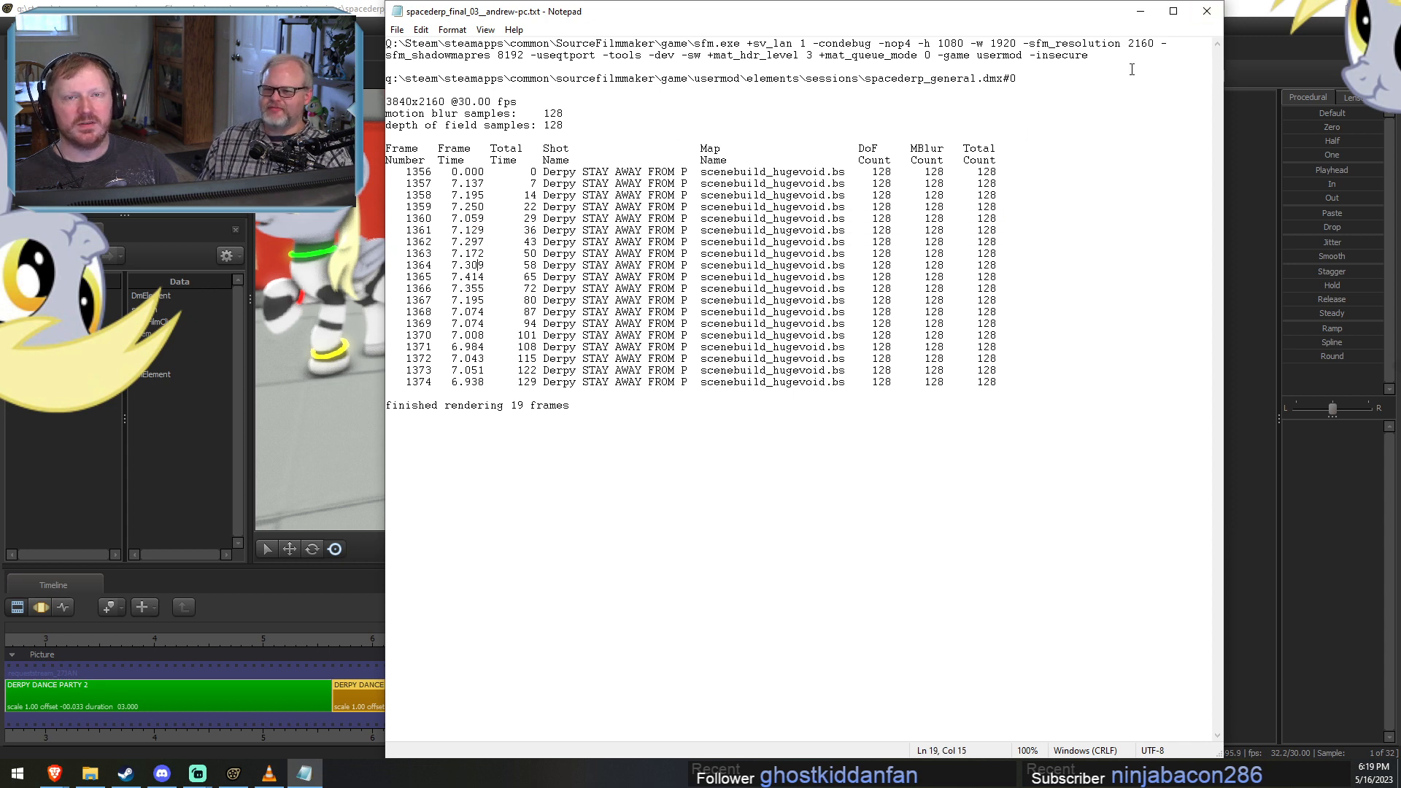
click(1205, 11)
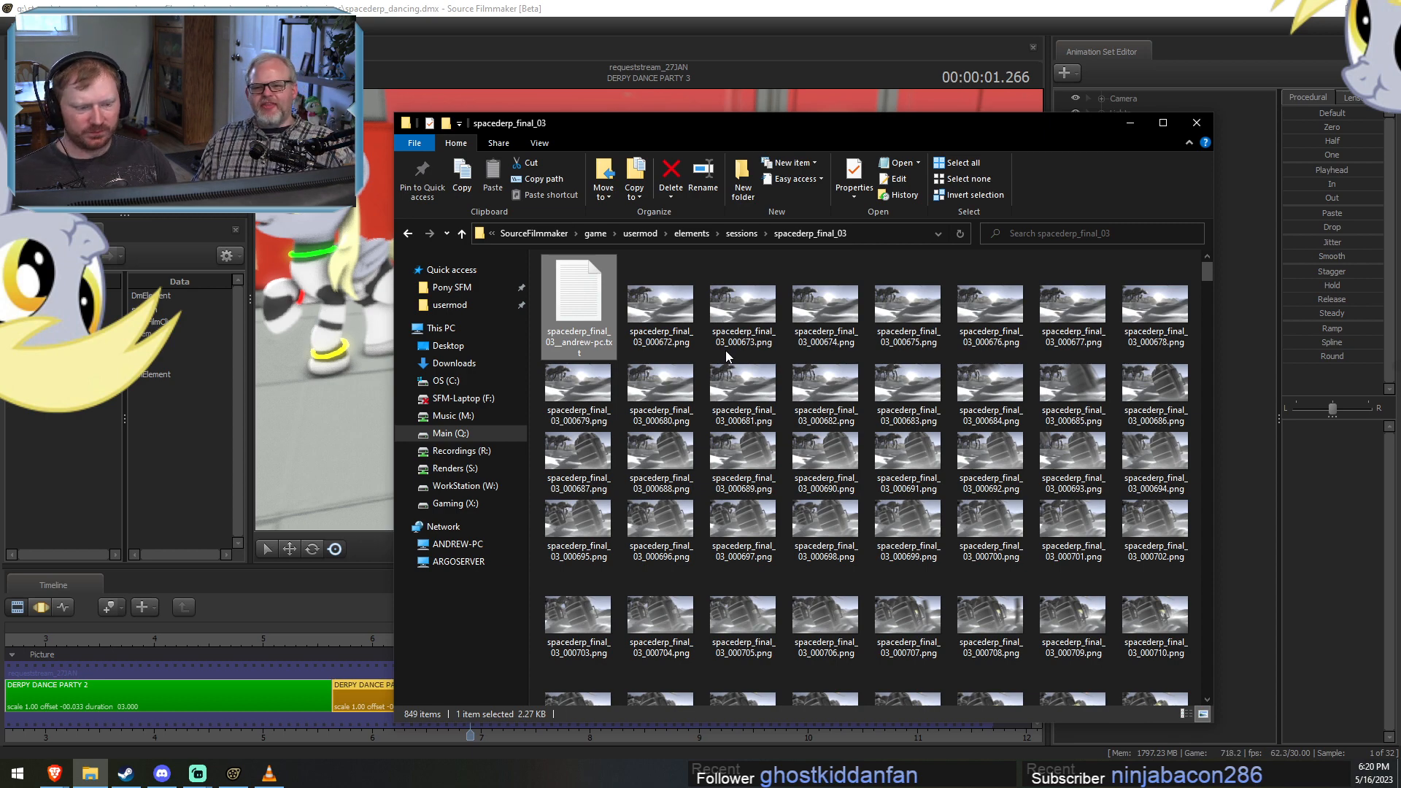
Reopen the render log to check the shot names of the listed frames, and close it.
double_click(594, 308)
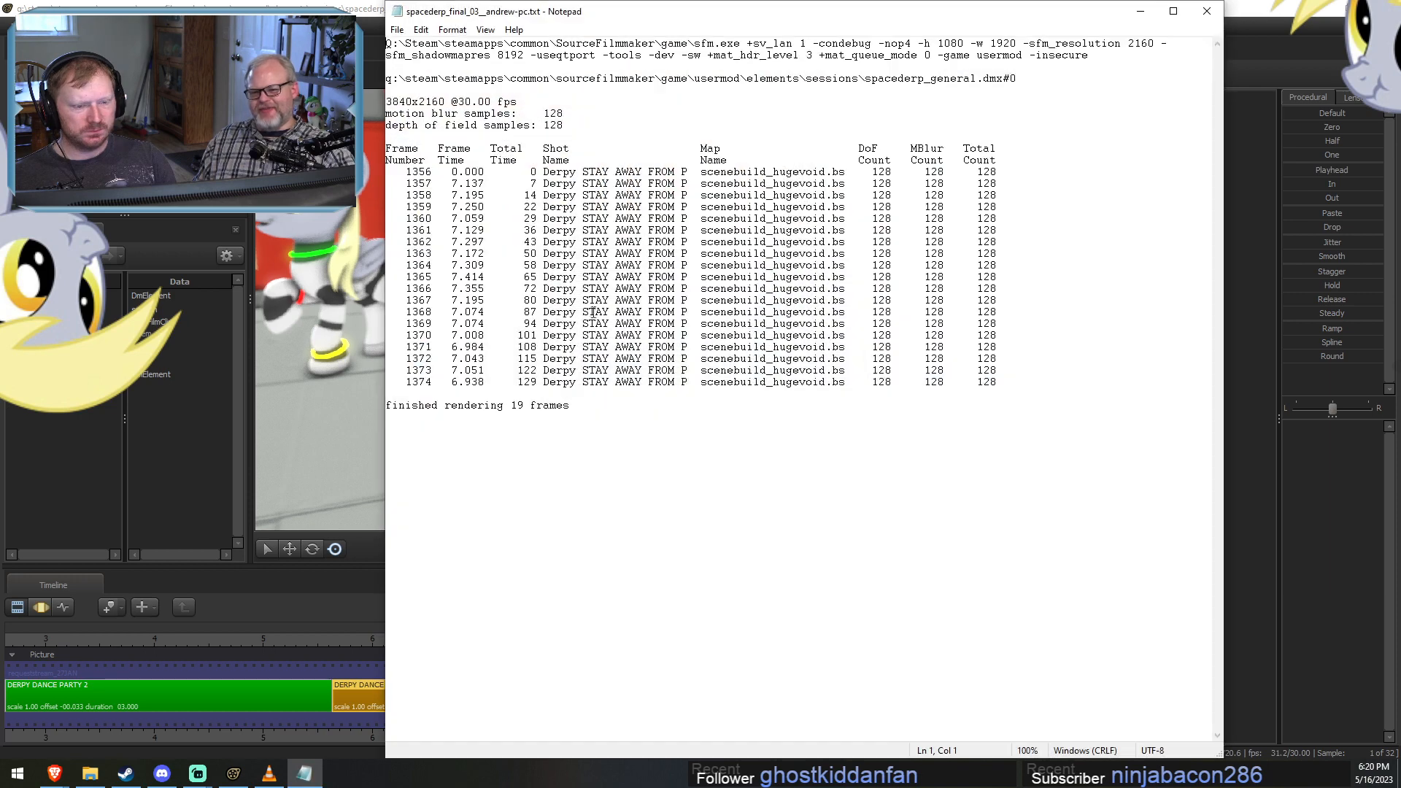
click(684, 184)
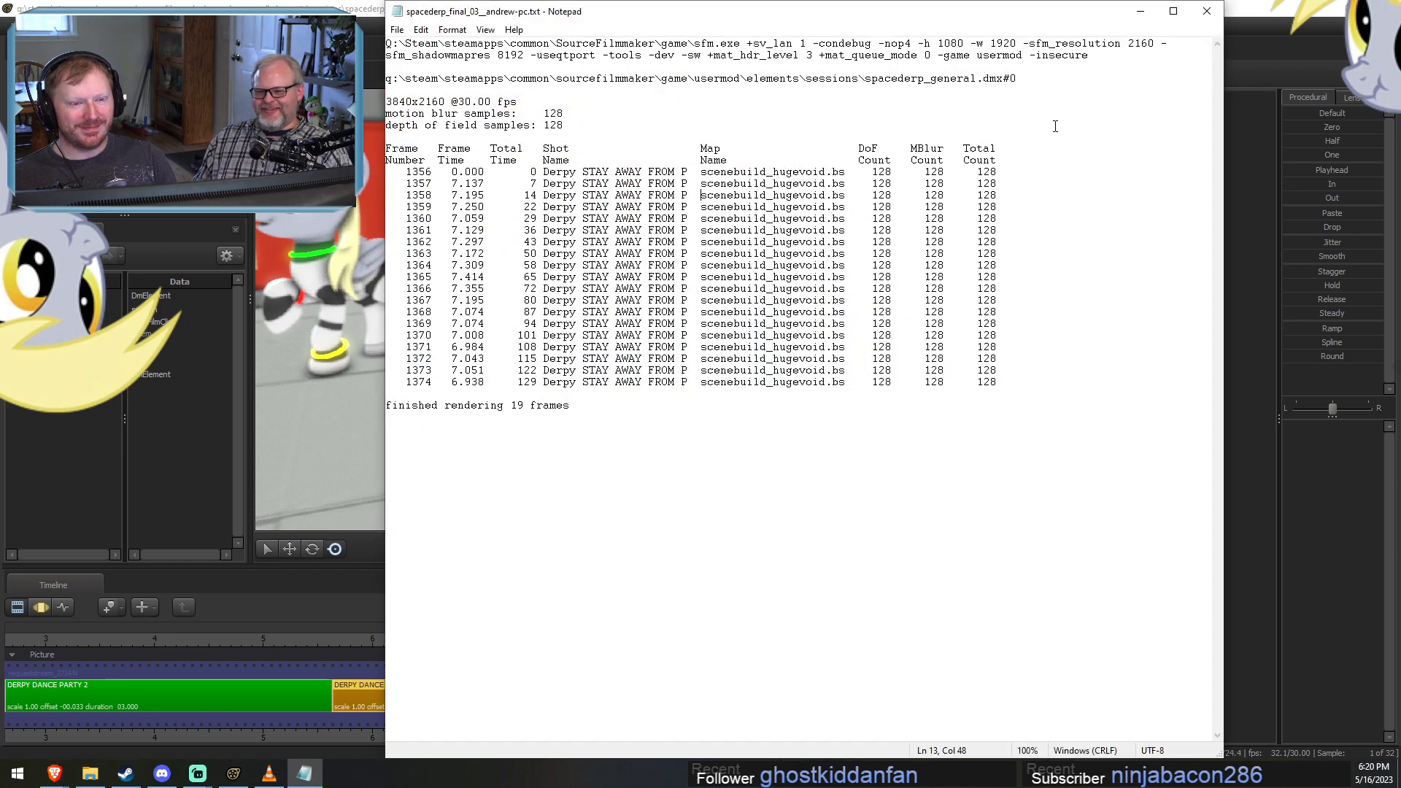
click(1206, 11)
Switch to Source Filmmaker and back to the render folder, view spacederp_final_03_000672.png, and close it.
click(597, 33)
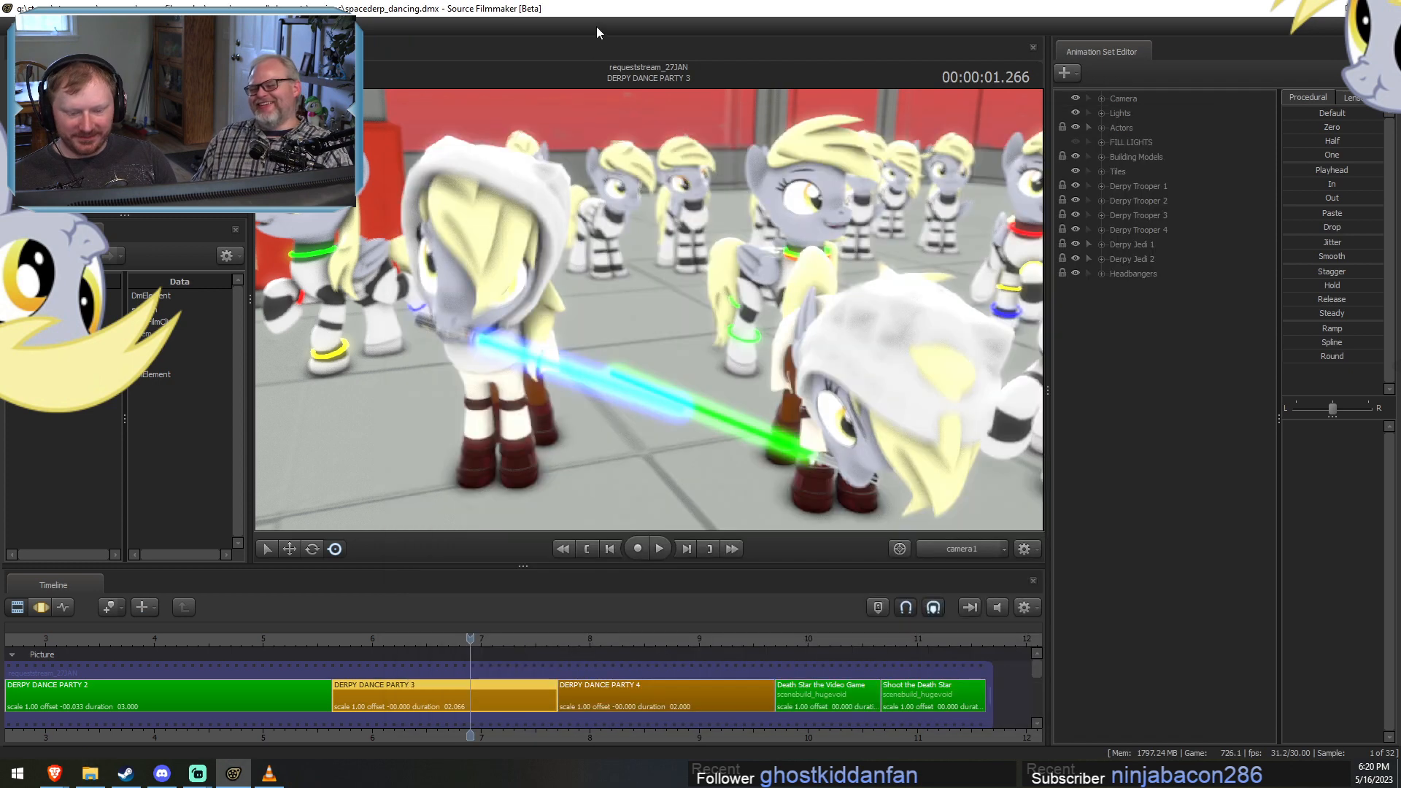
scroll(435, 658, up, 4)
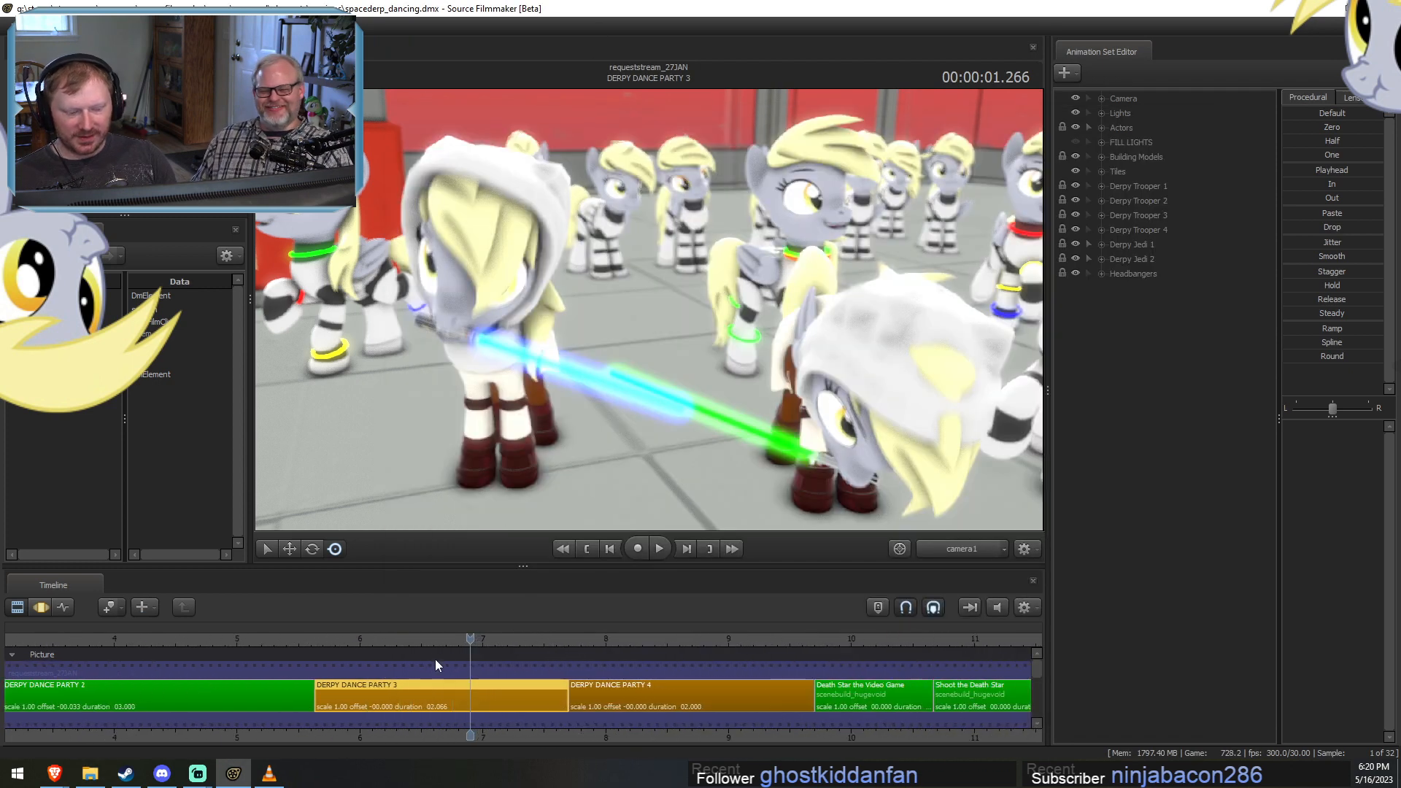
key(alt+Tab)
click(642, 321)
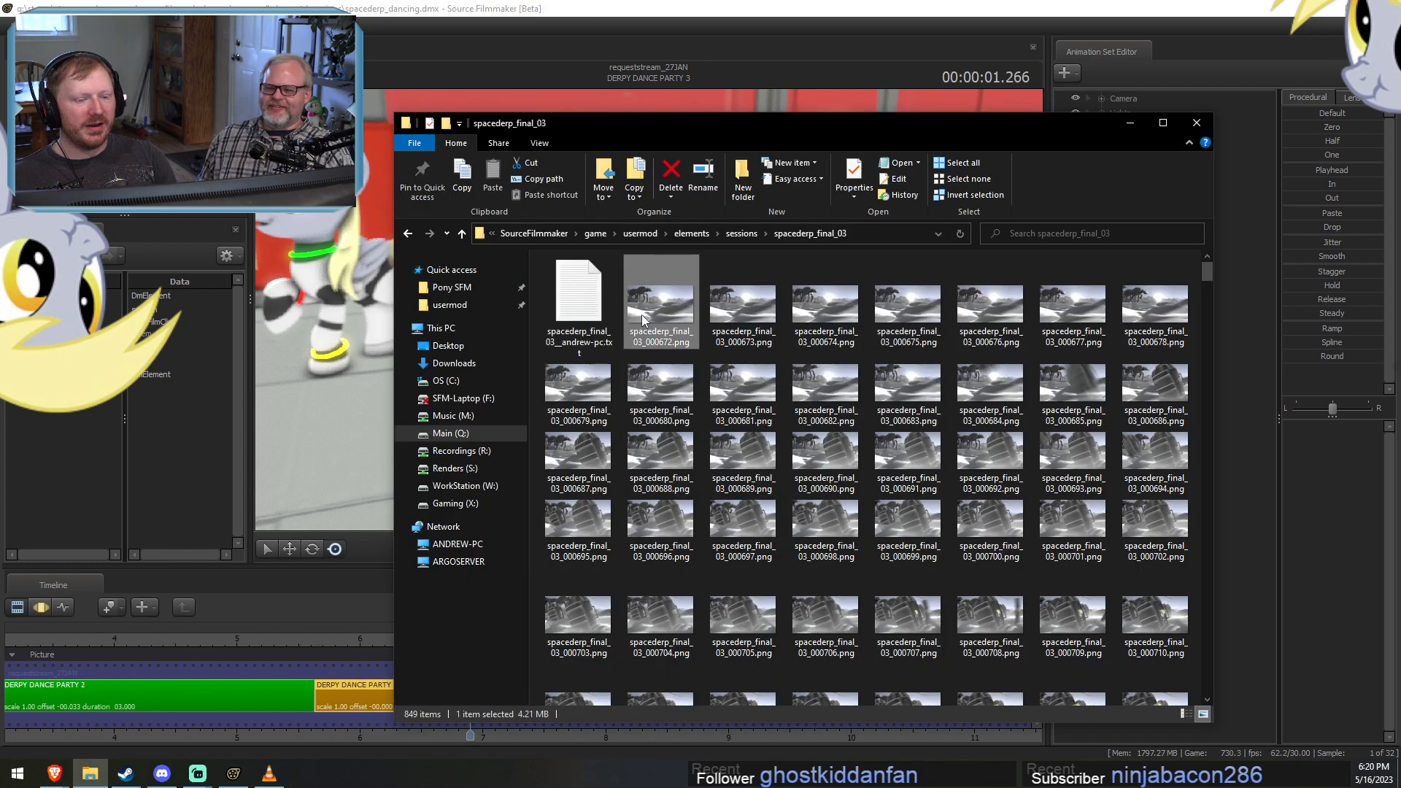
double_click(642, 321)
key(Escape)
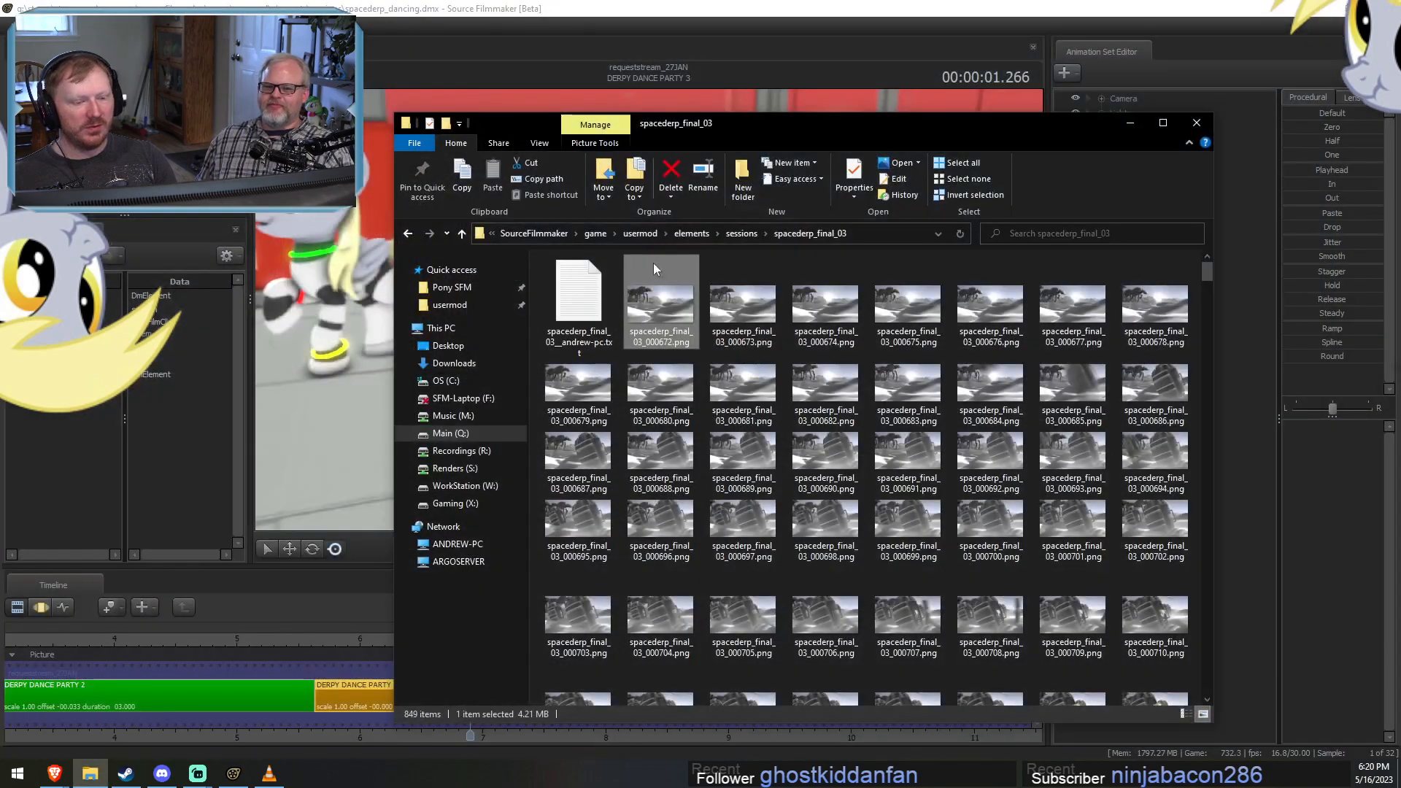
Open the render log once more and point out the shot name listed for frame 1356.
double_click(591, 303)
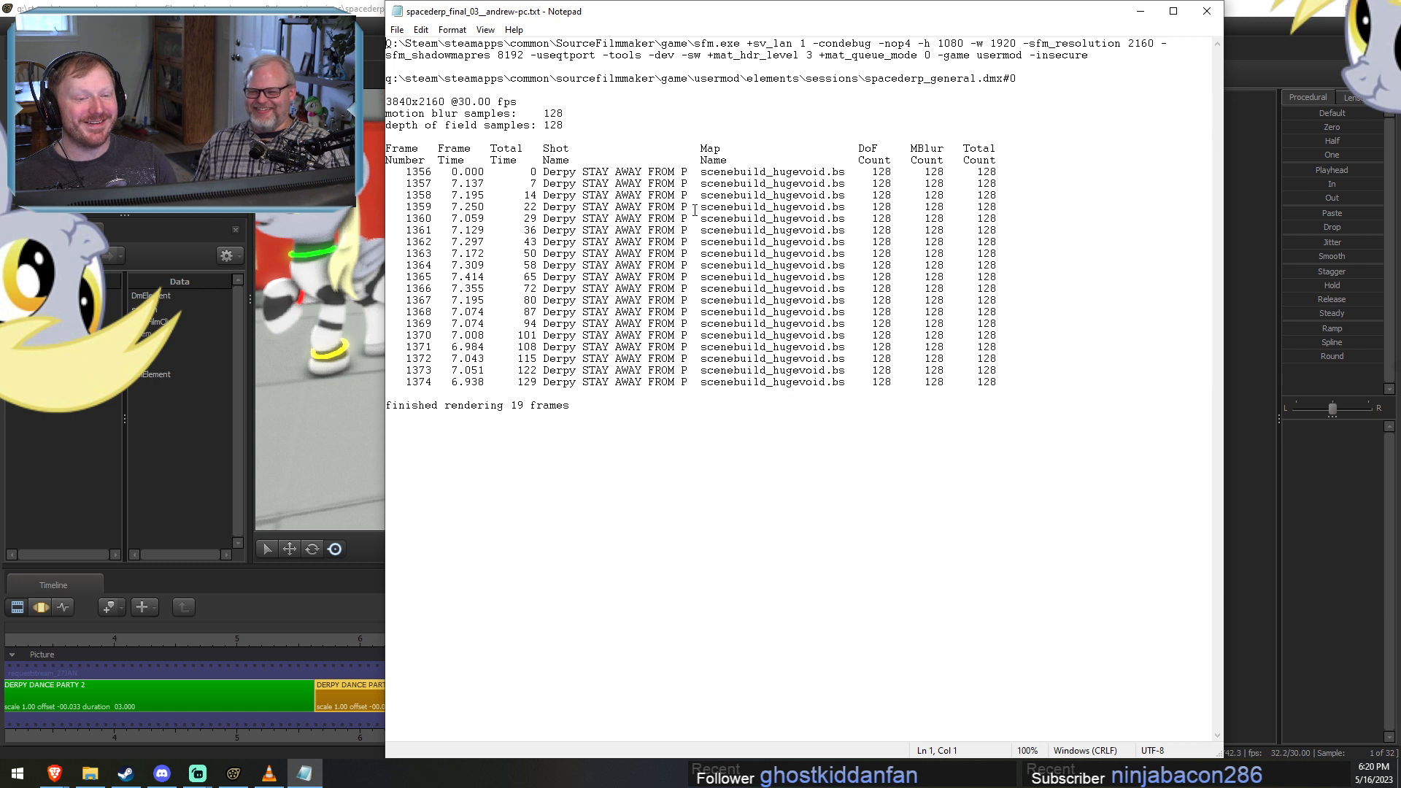
drag(582, 163, 686, 175)
click(686, 175)
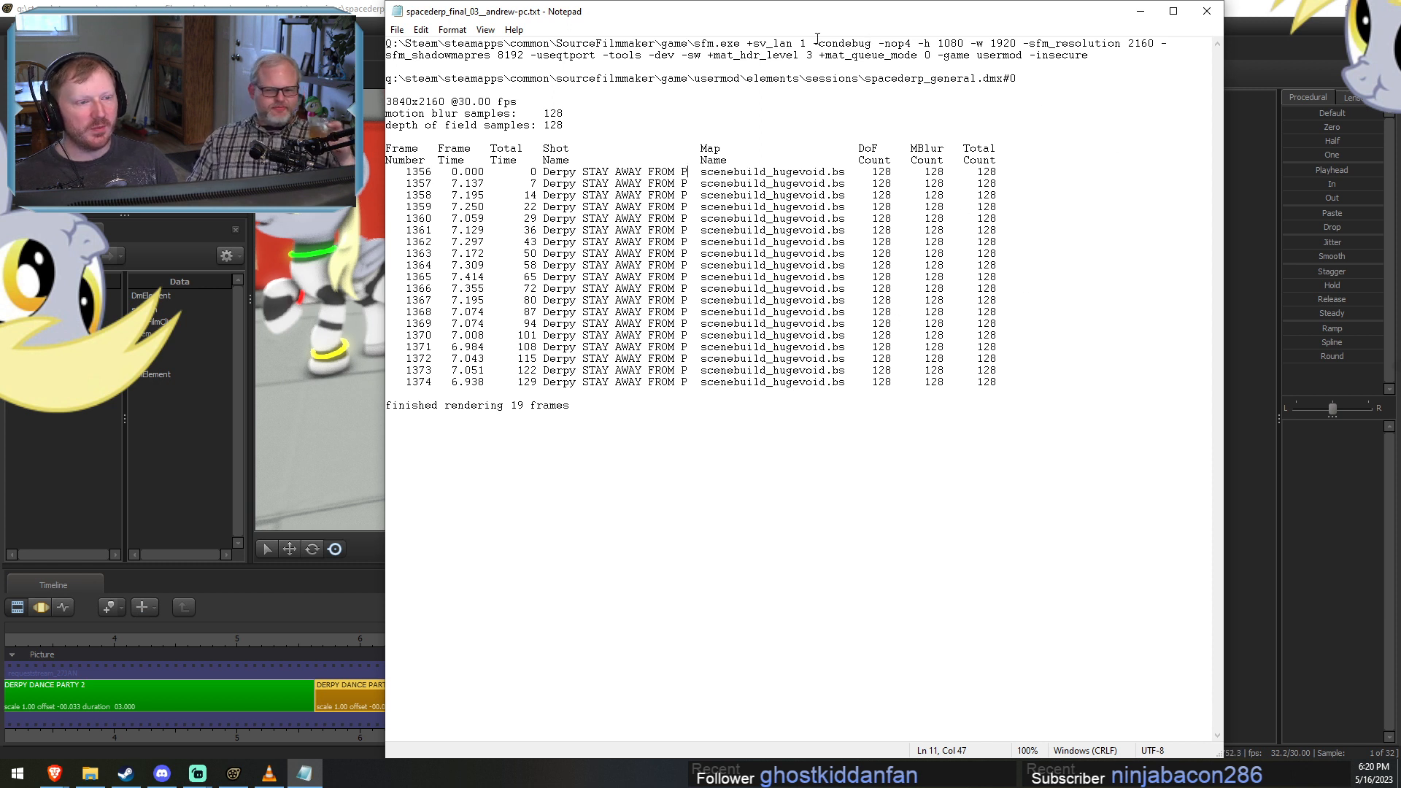
Highlight the log's launch options, including the sfm_resolution and sfm_shadowmapres values and the trailing flags, and close the log.
drag(817, 42, 1169, 43)
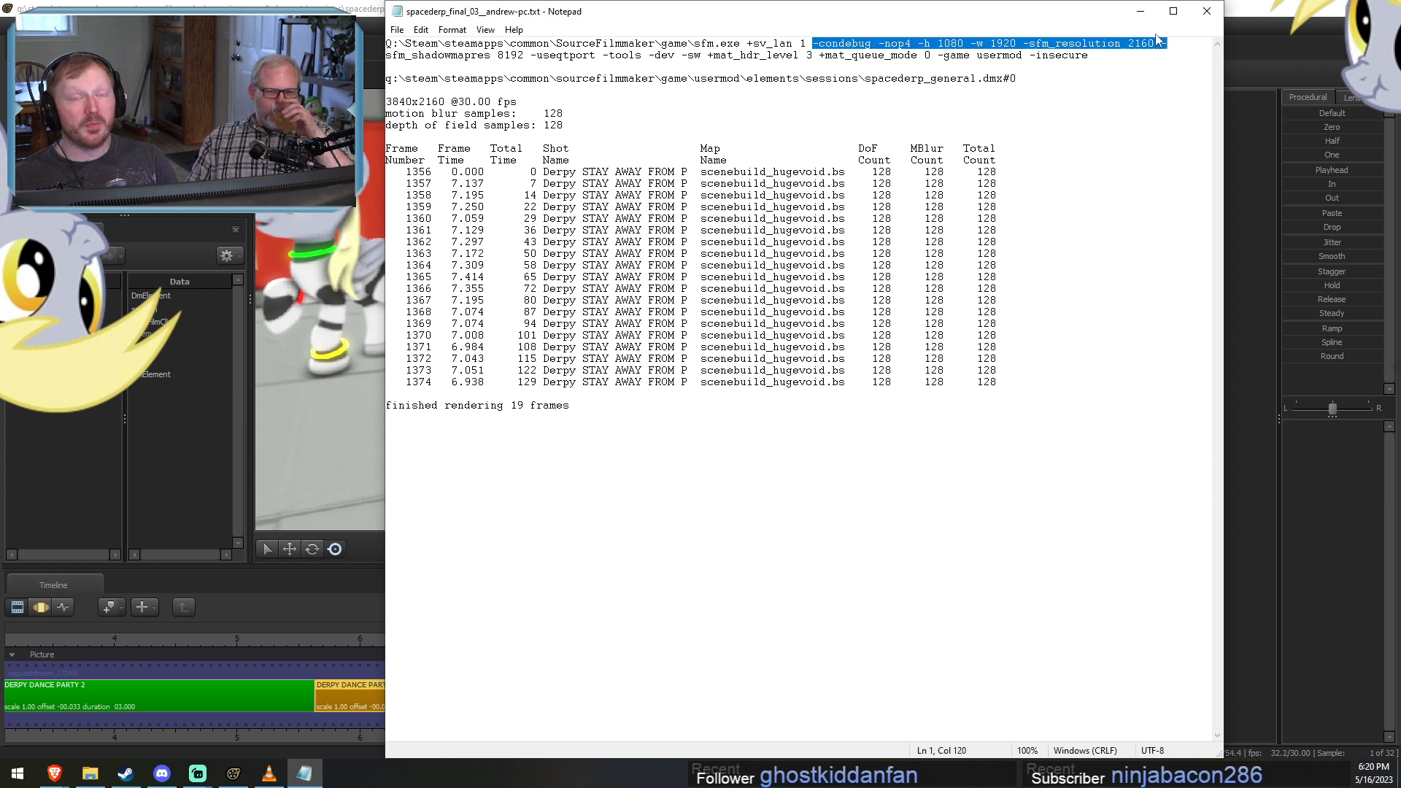
click(1157, 43)
double_click(1139, 43)
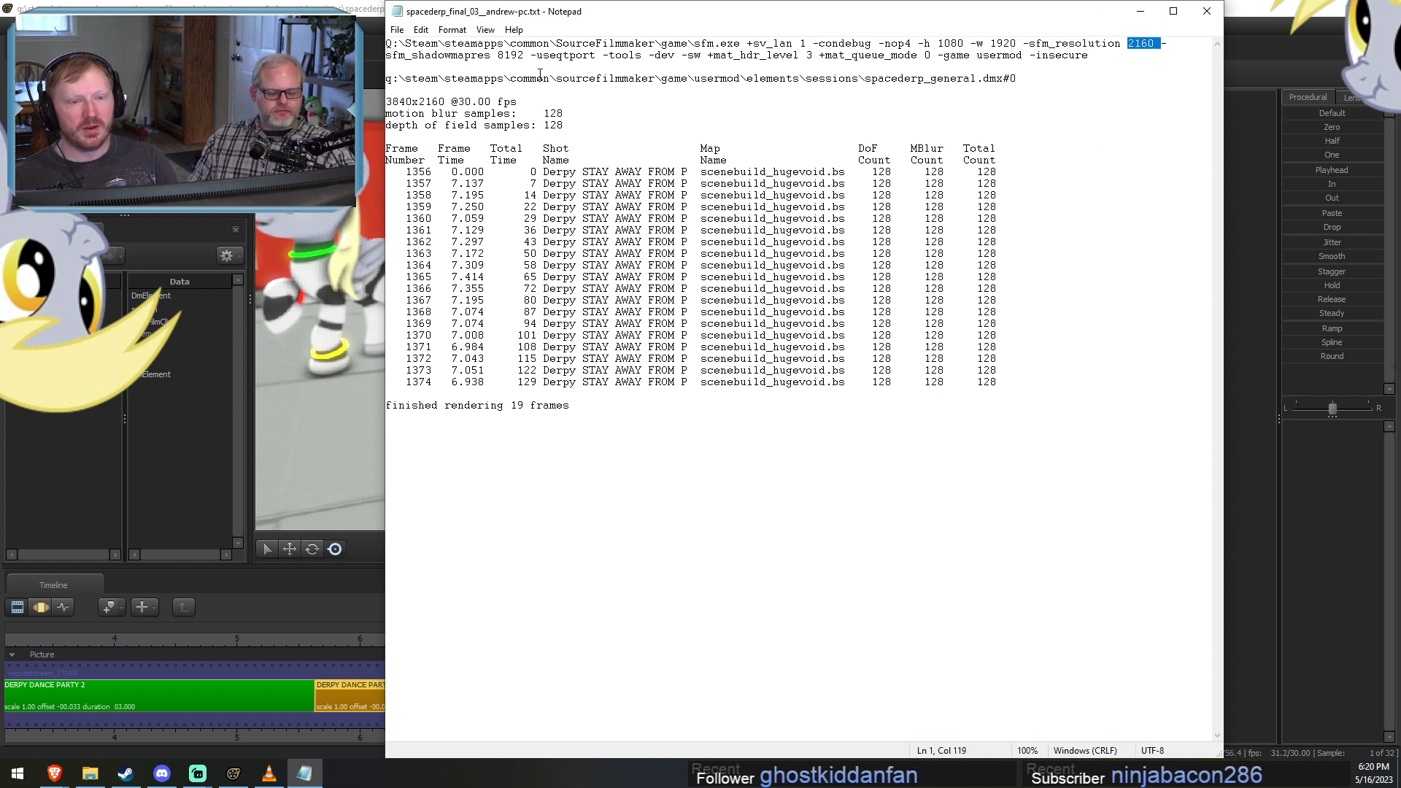
double_click(507, 55)
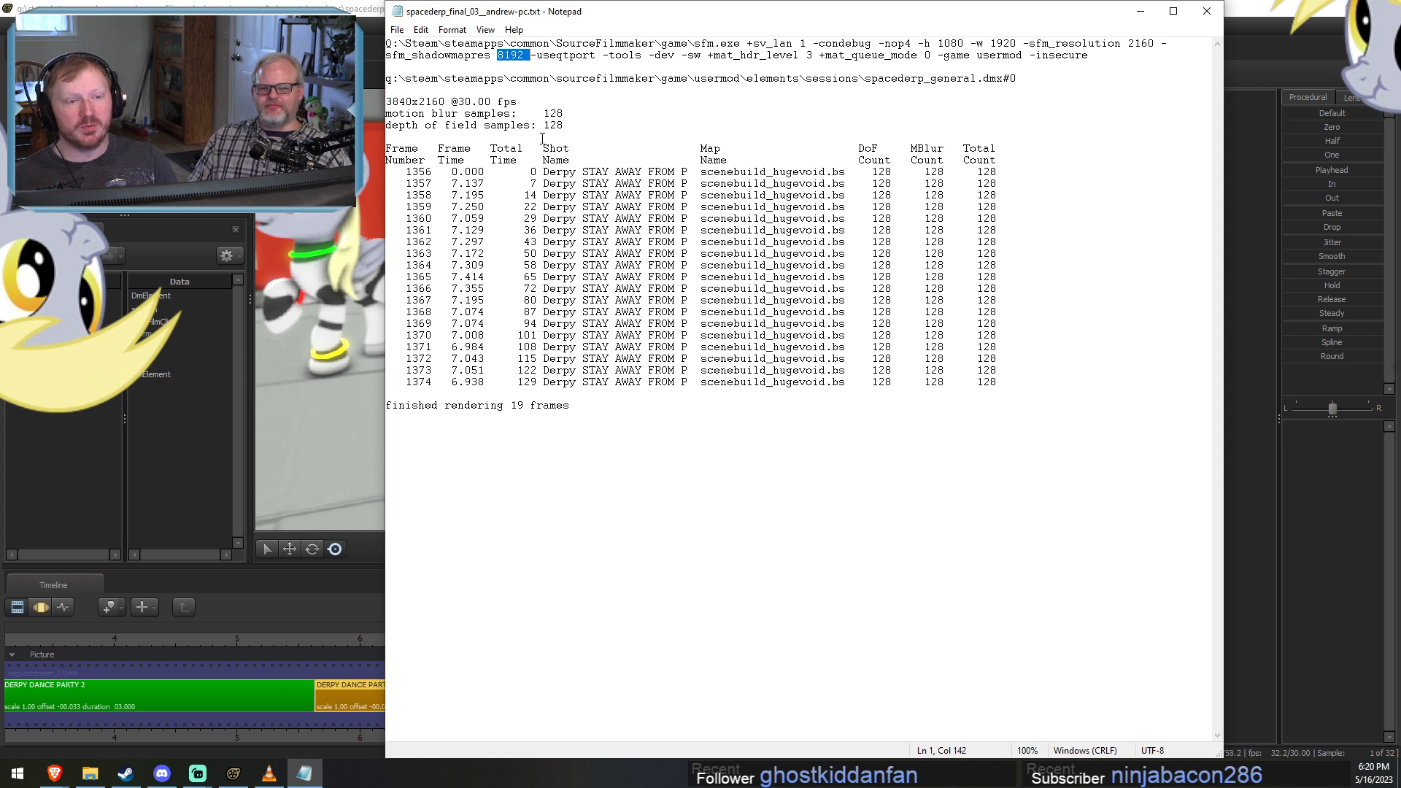
drag(596, 56, 815, 64)
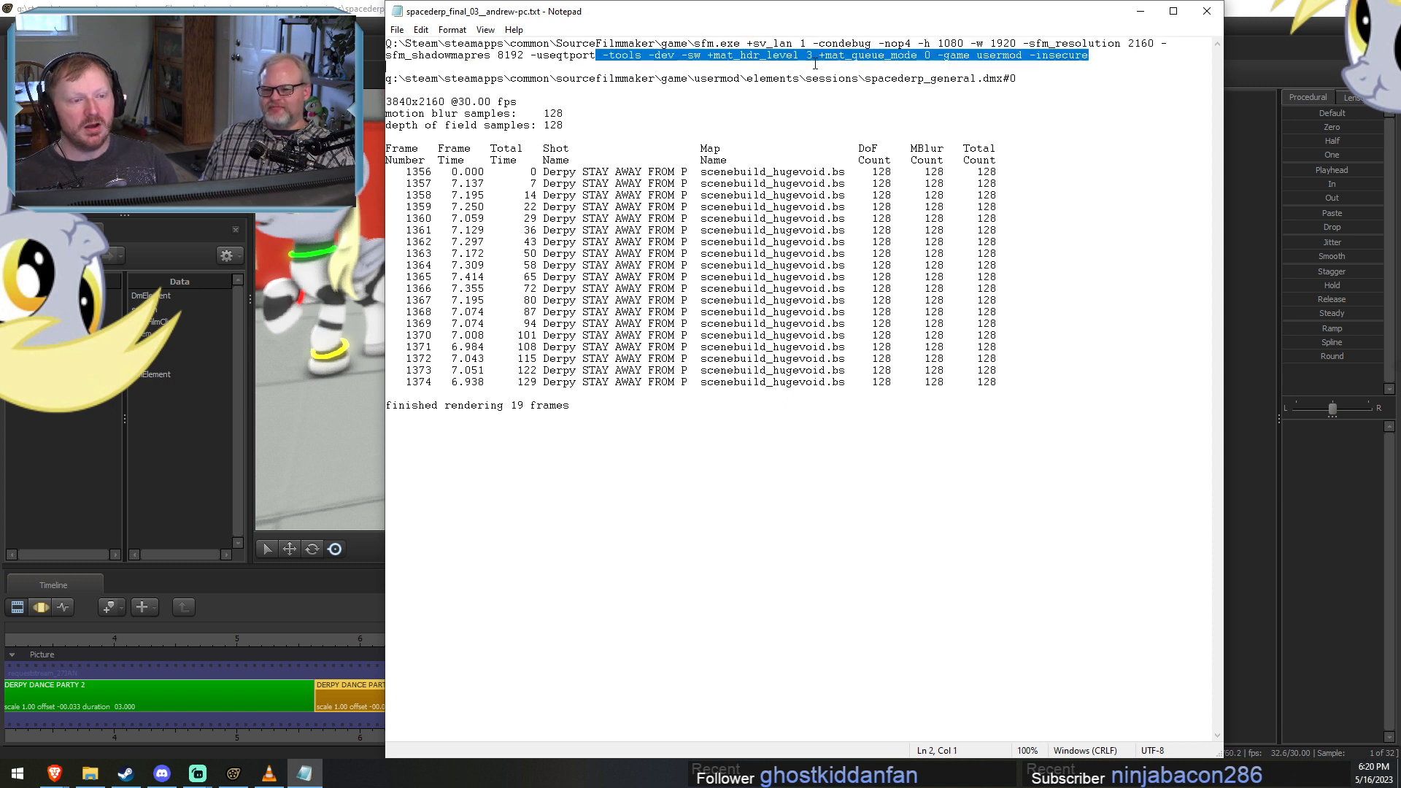
click(780, 56)
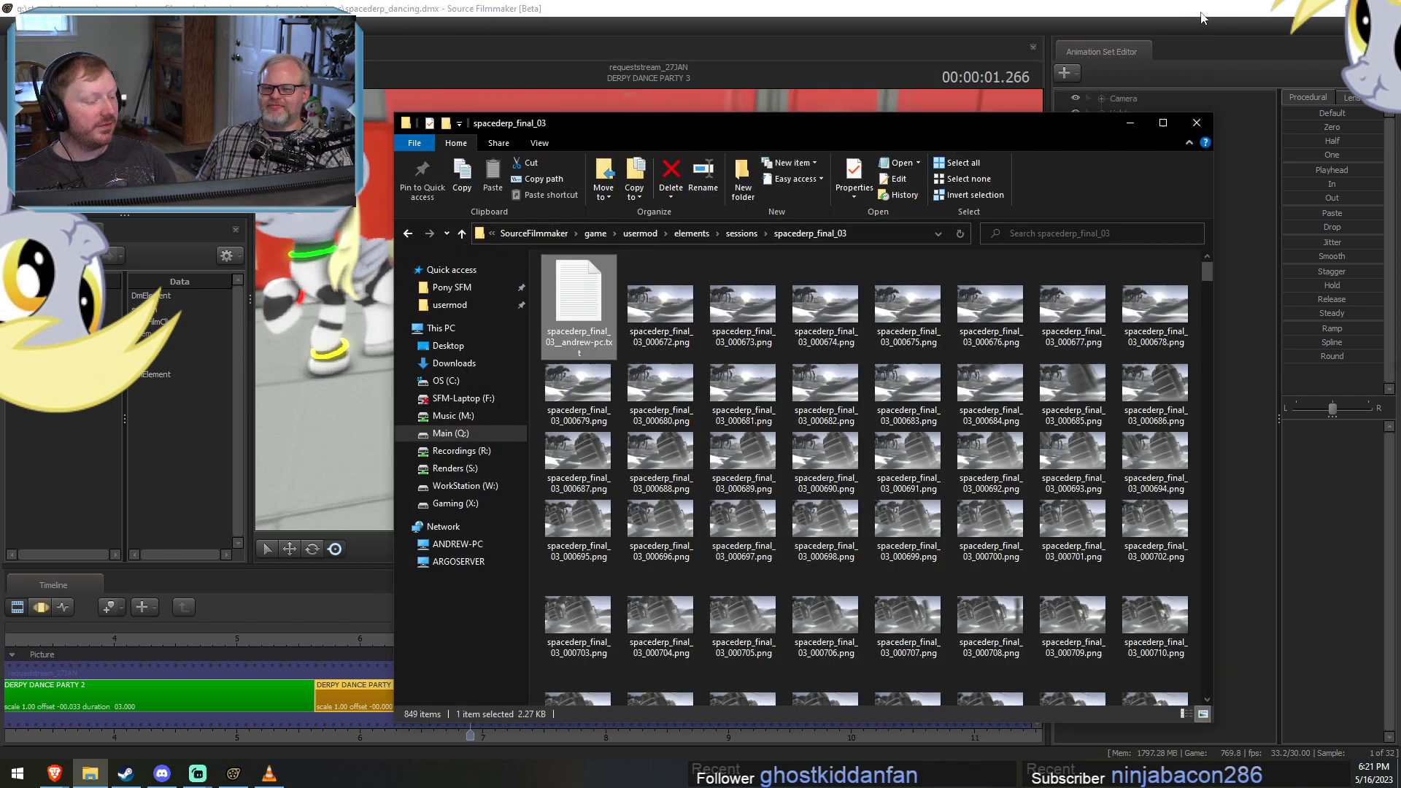
click(1206, 11)
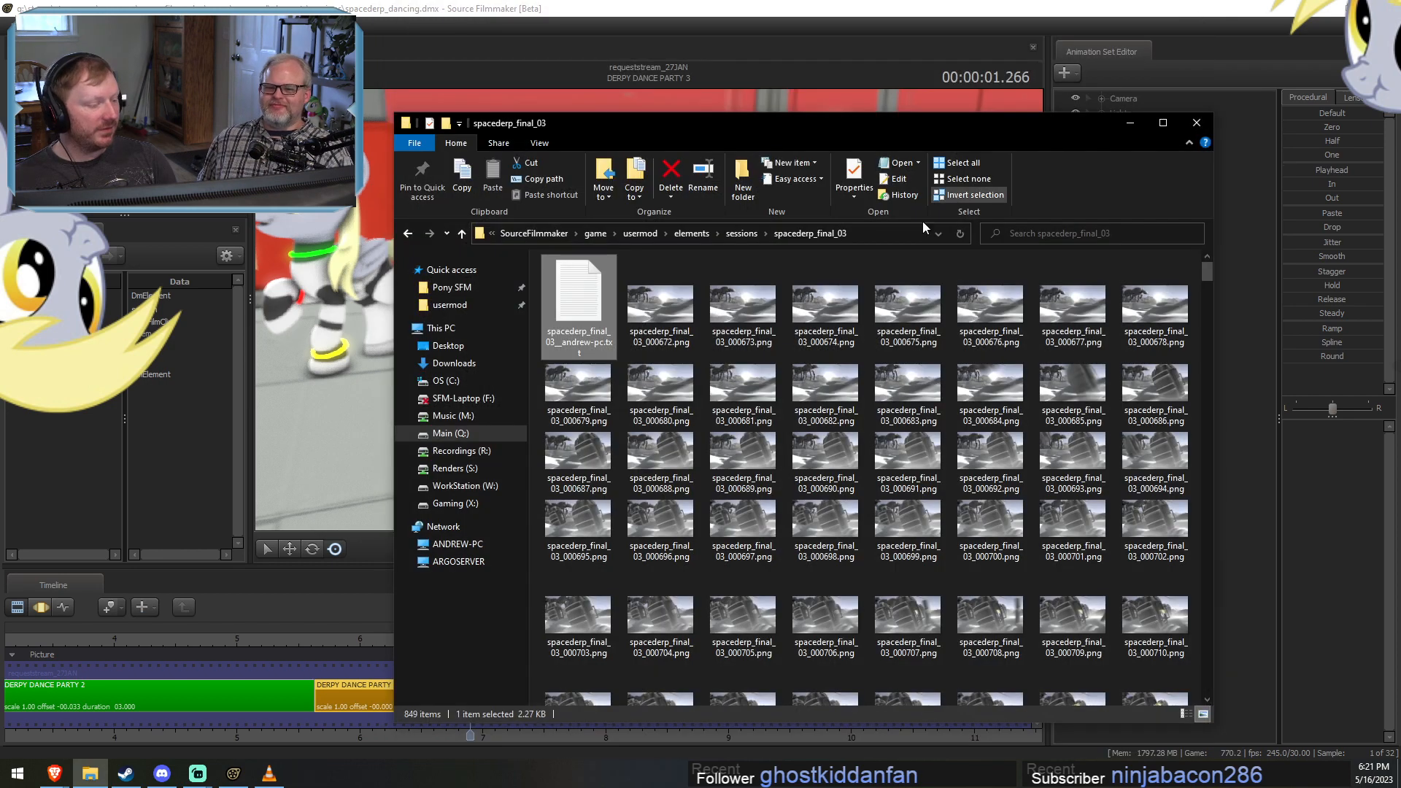
Find spacederp_final_03_001368.png among the rendered frames in the spacederp_final_03 folder and open it.
drag(1210, 300, 1215, 582)
scroll(1153, 583, down, 10)
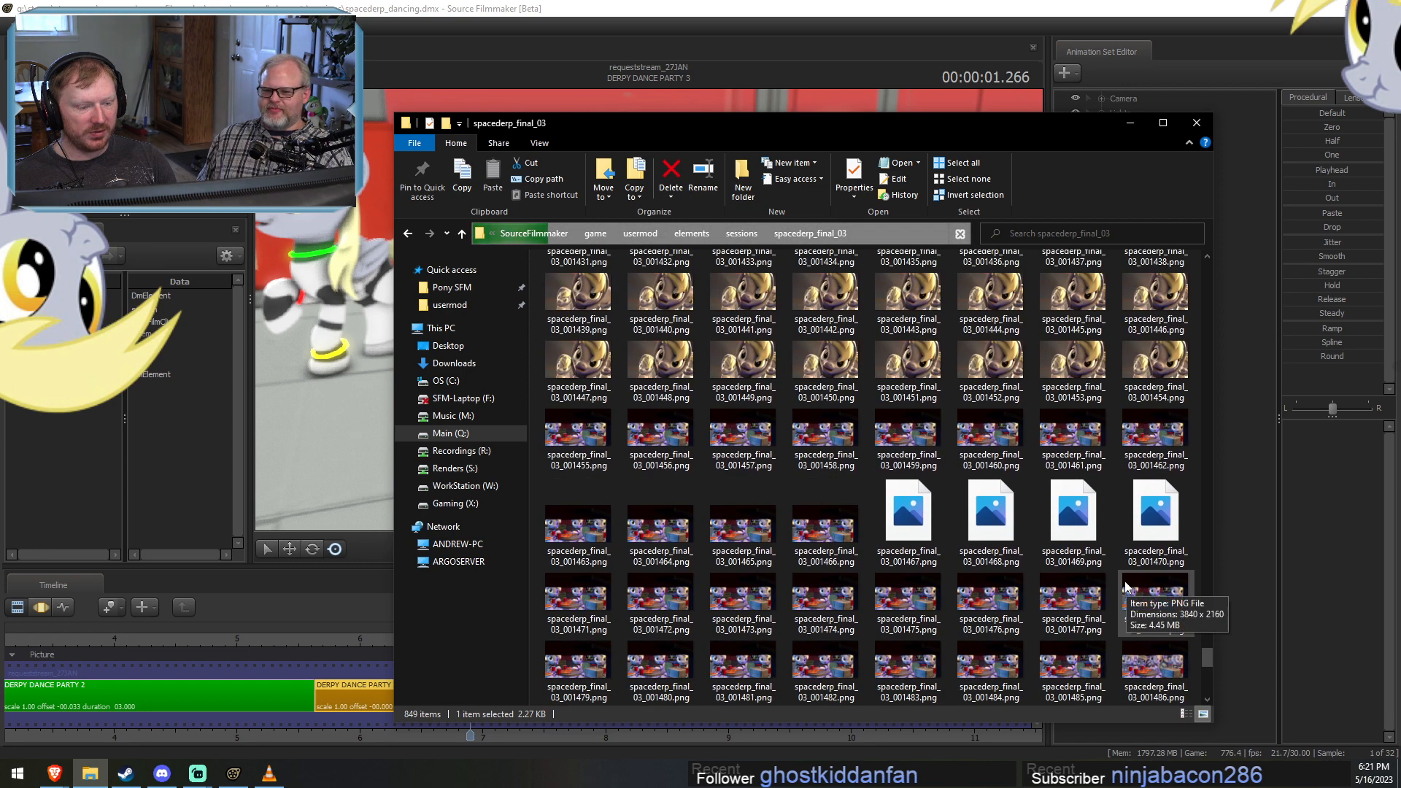
scroll(1125, 572, up, 3)
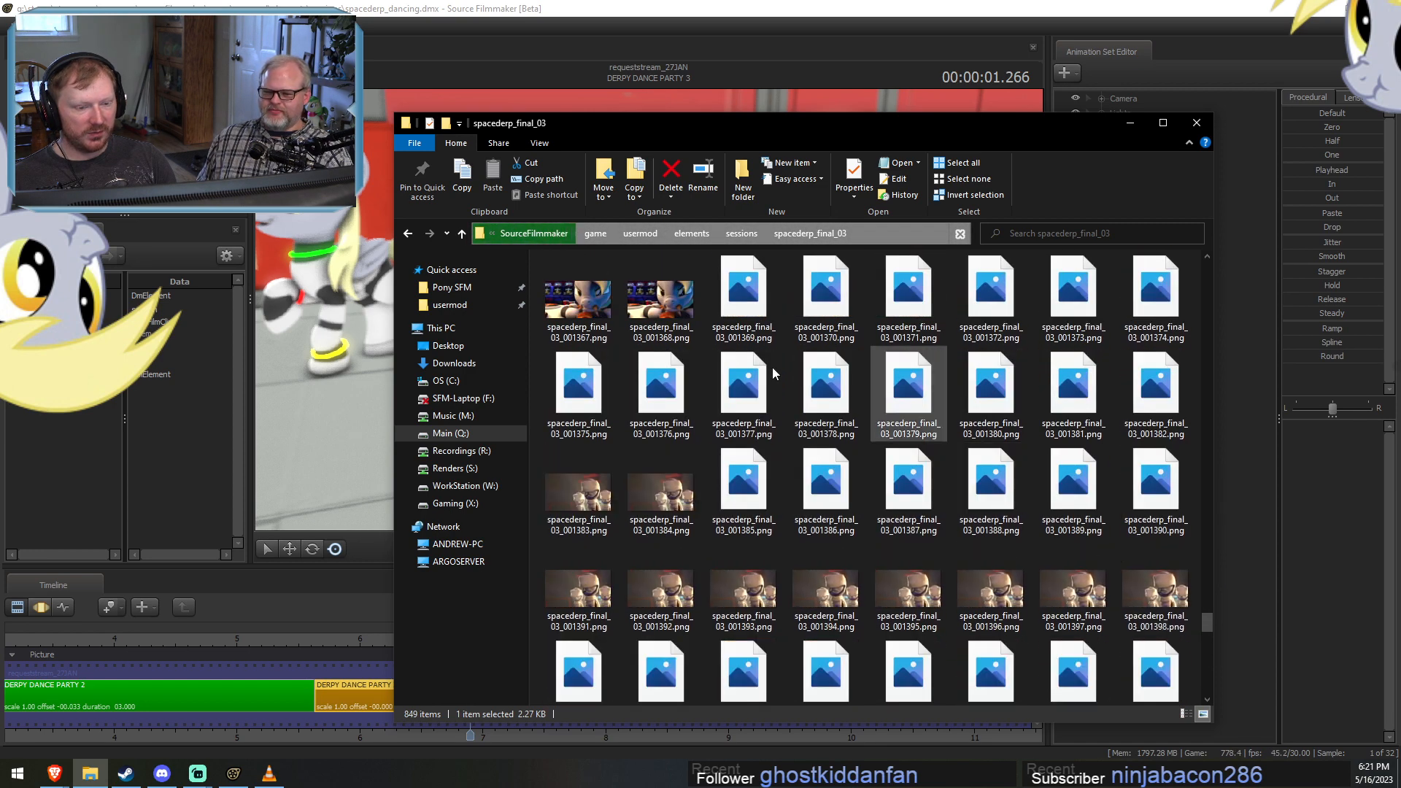
click(671, 316)
double_click(671, 315)
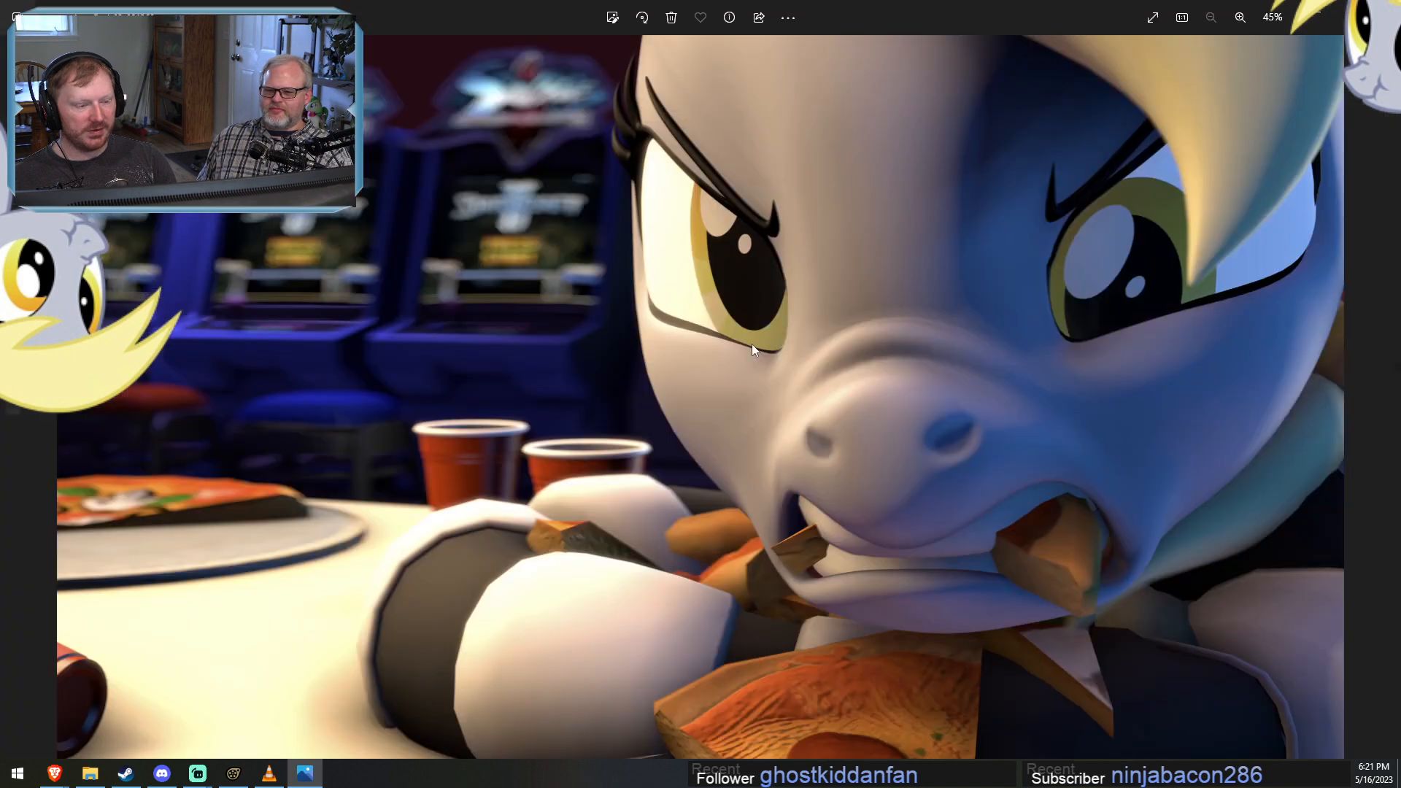
Page through the neighbouring rendered frames, close the image, and return to Source Filmmaker.
key(Right)
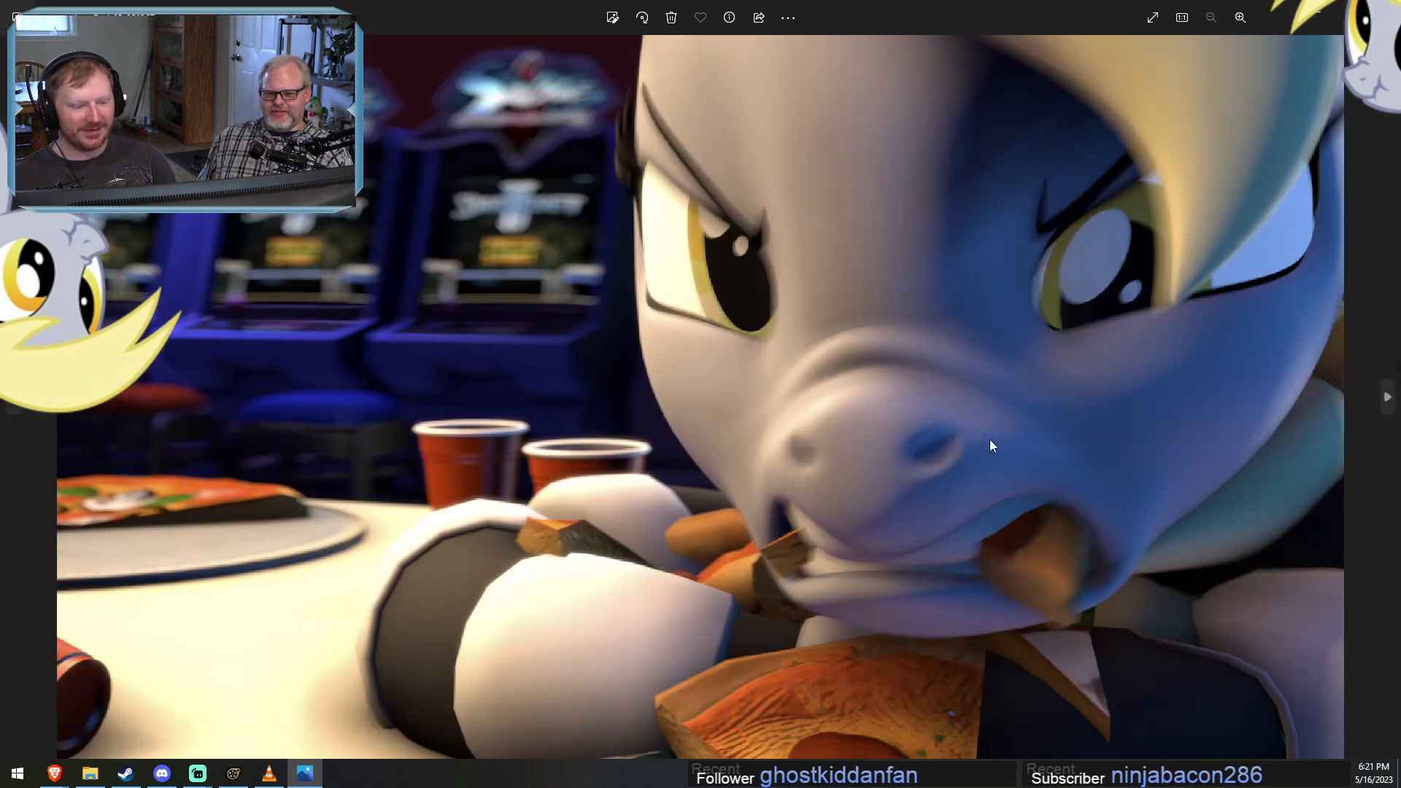
key(Right)
key(Right)
key(Right)
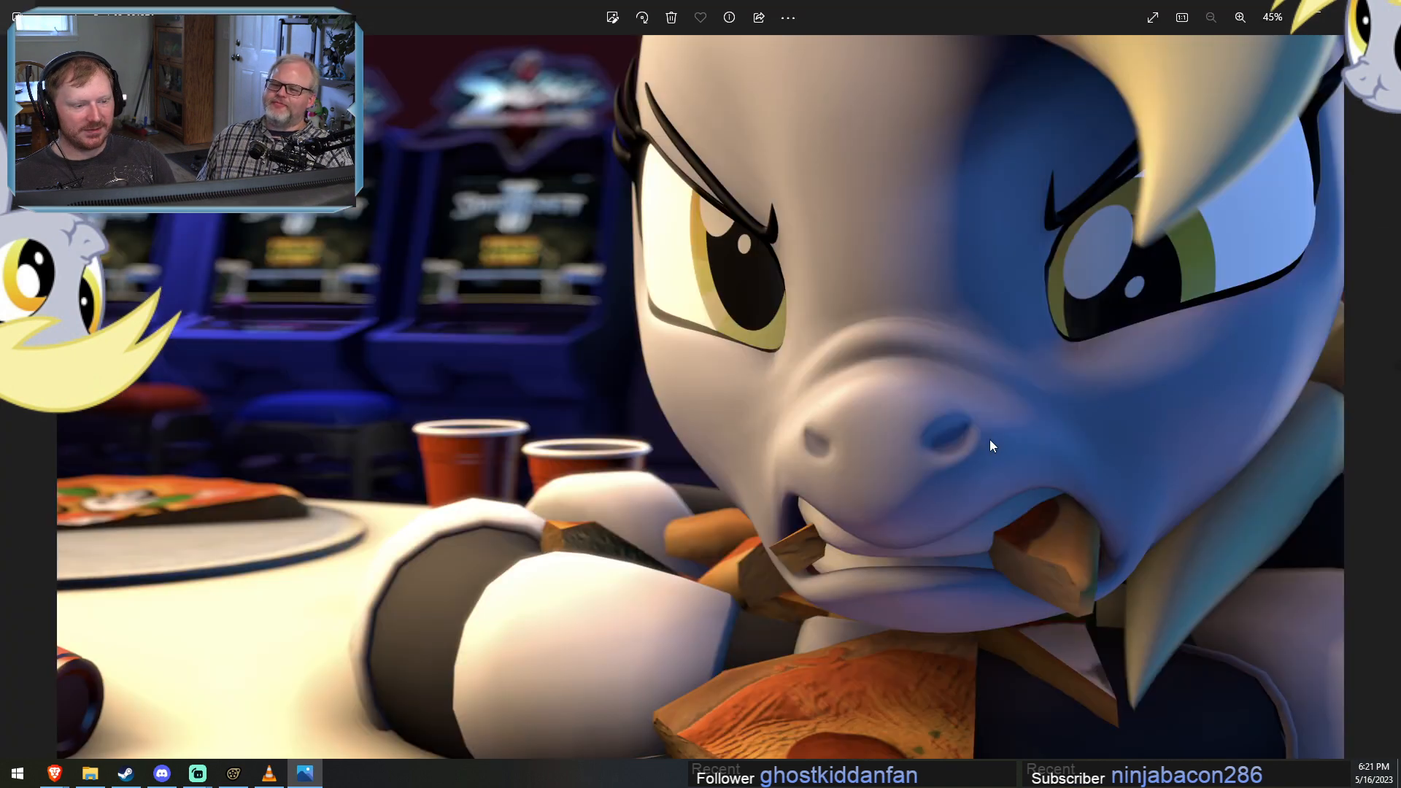
key(Right)
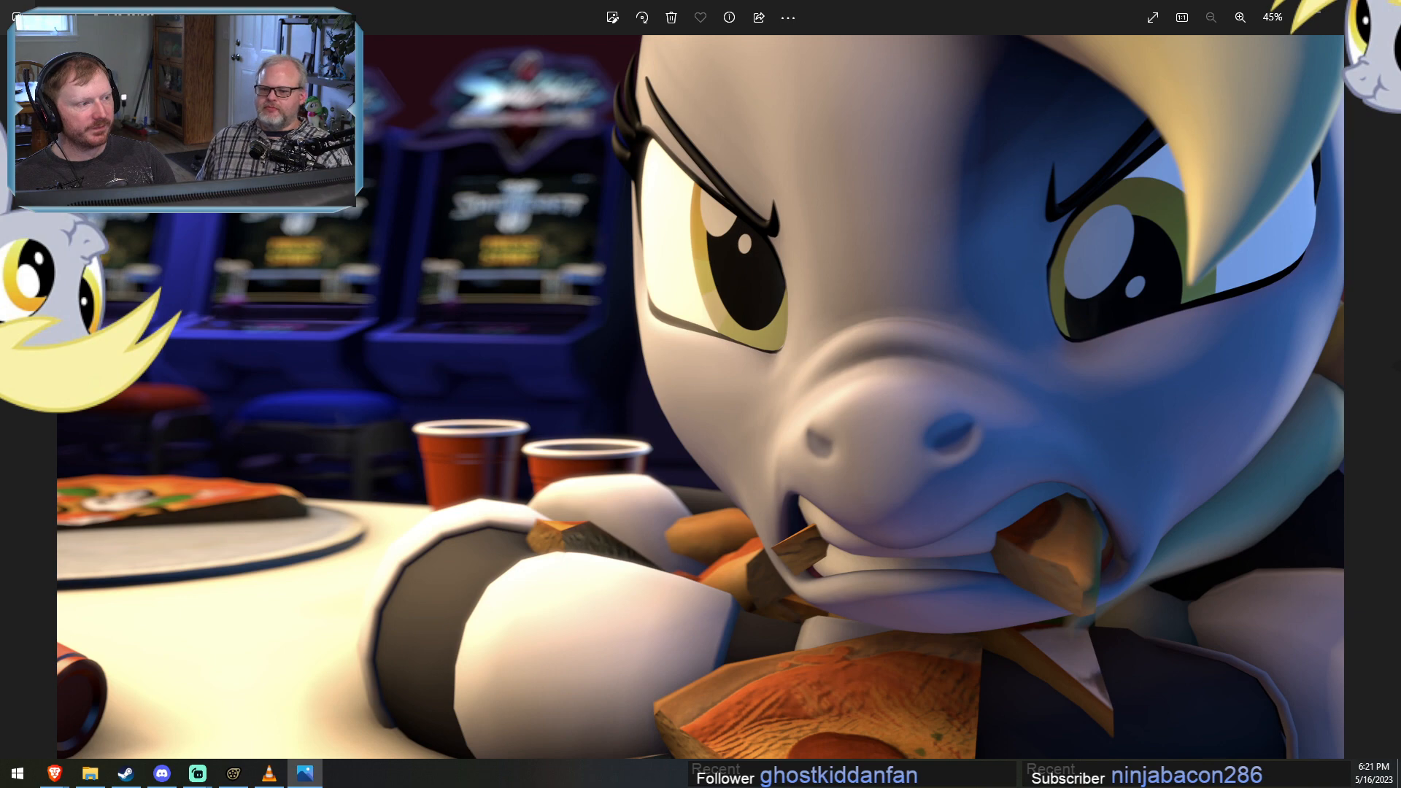
click(1384, 11)
click(784, 26)
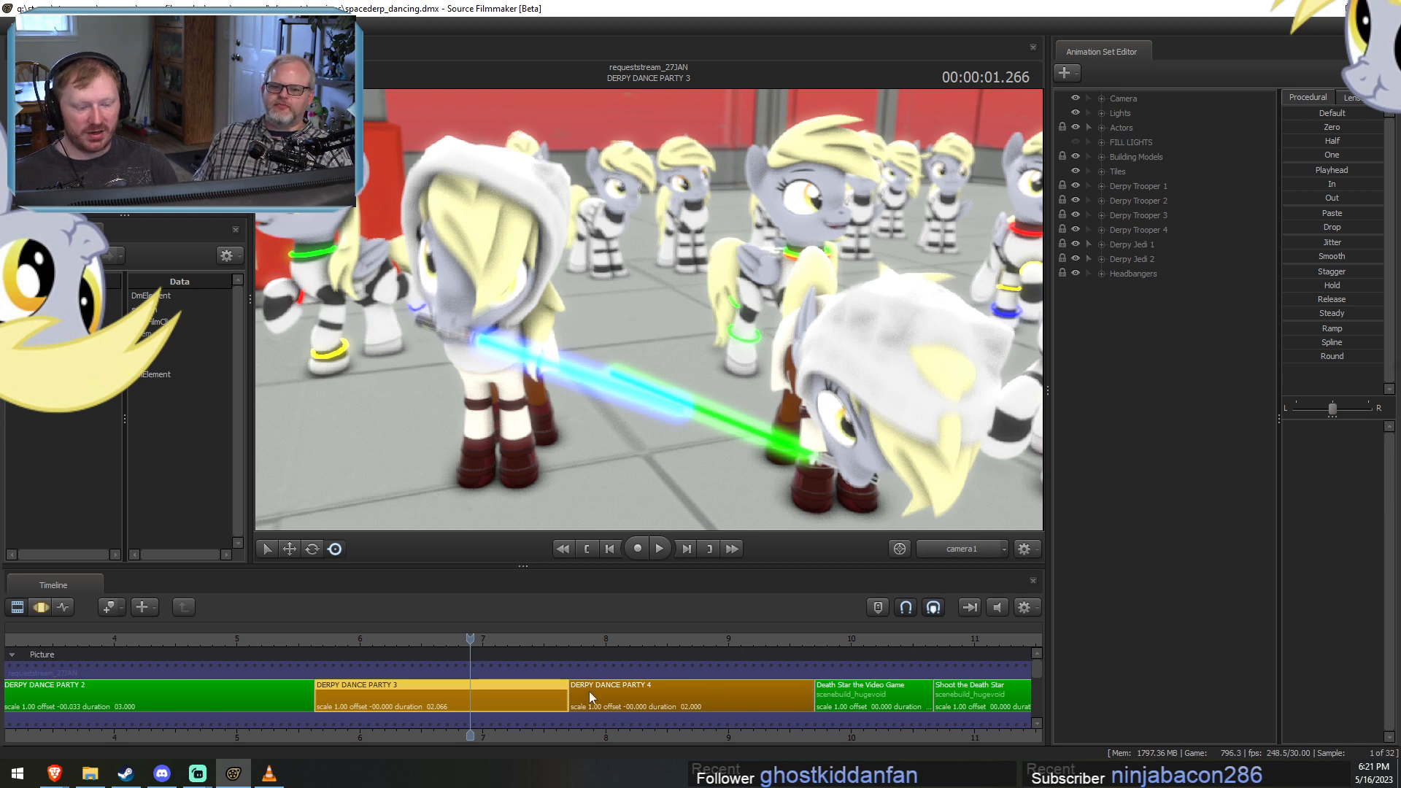
Move the playhead to 00:00:00.233 in the DERPY DANCE PARTY 3 shot and look over the shot on the timeline.
scroll(558, 711, down, 3)
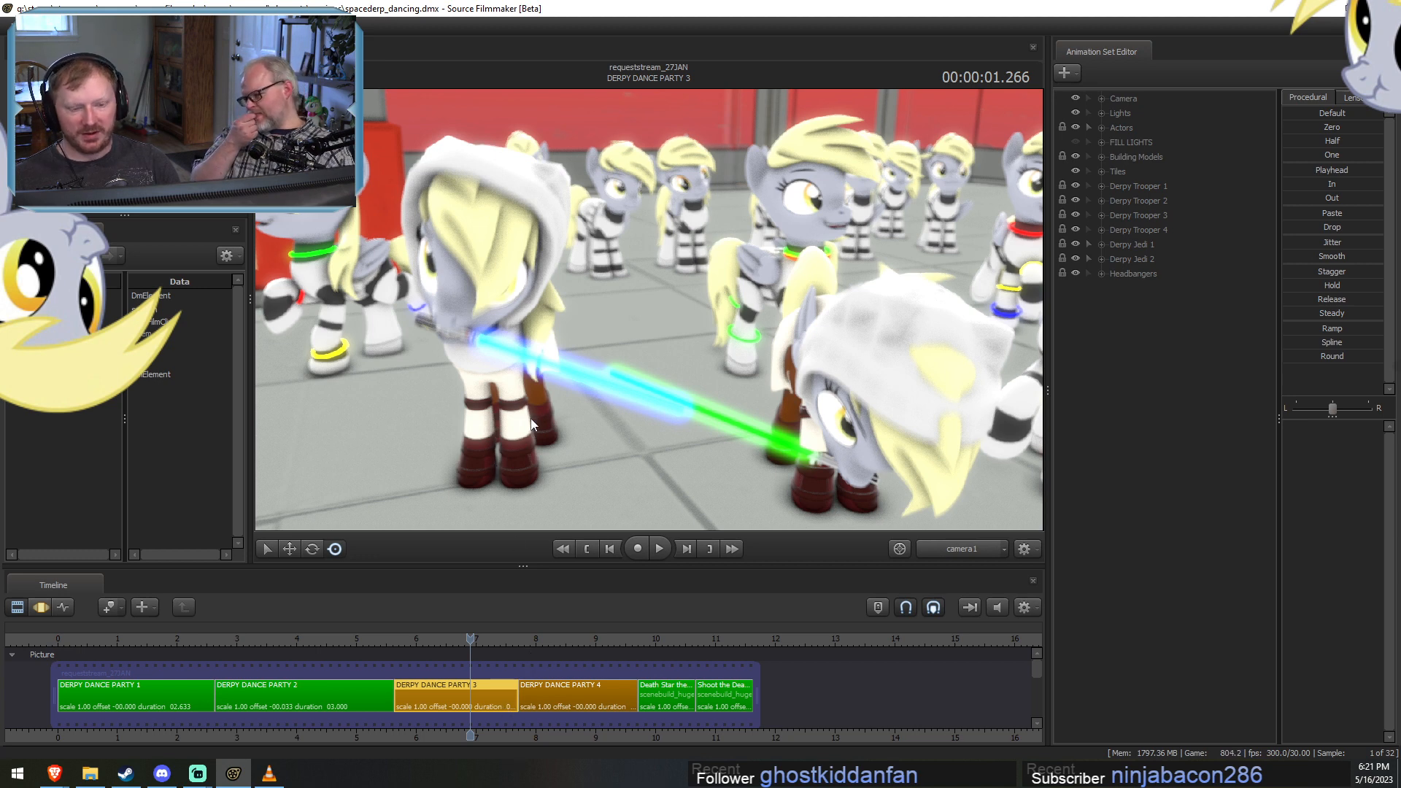
scroll(489, 717, up, 1)
scroll(489, 717, up, 3)
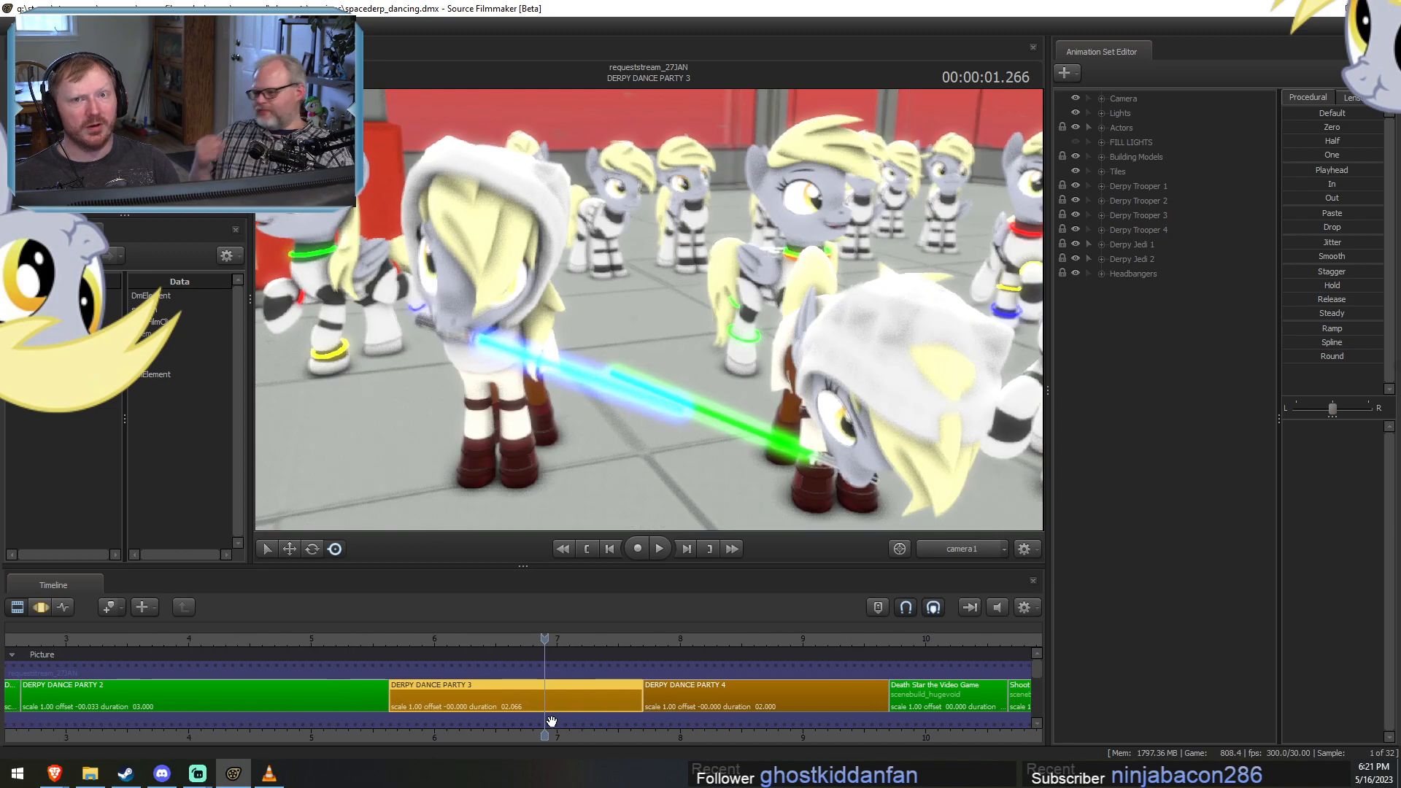
drag(400, 640, 418, 670)
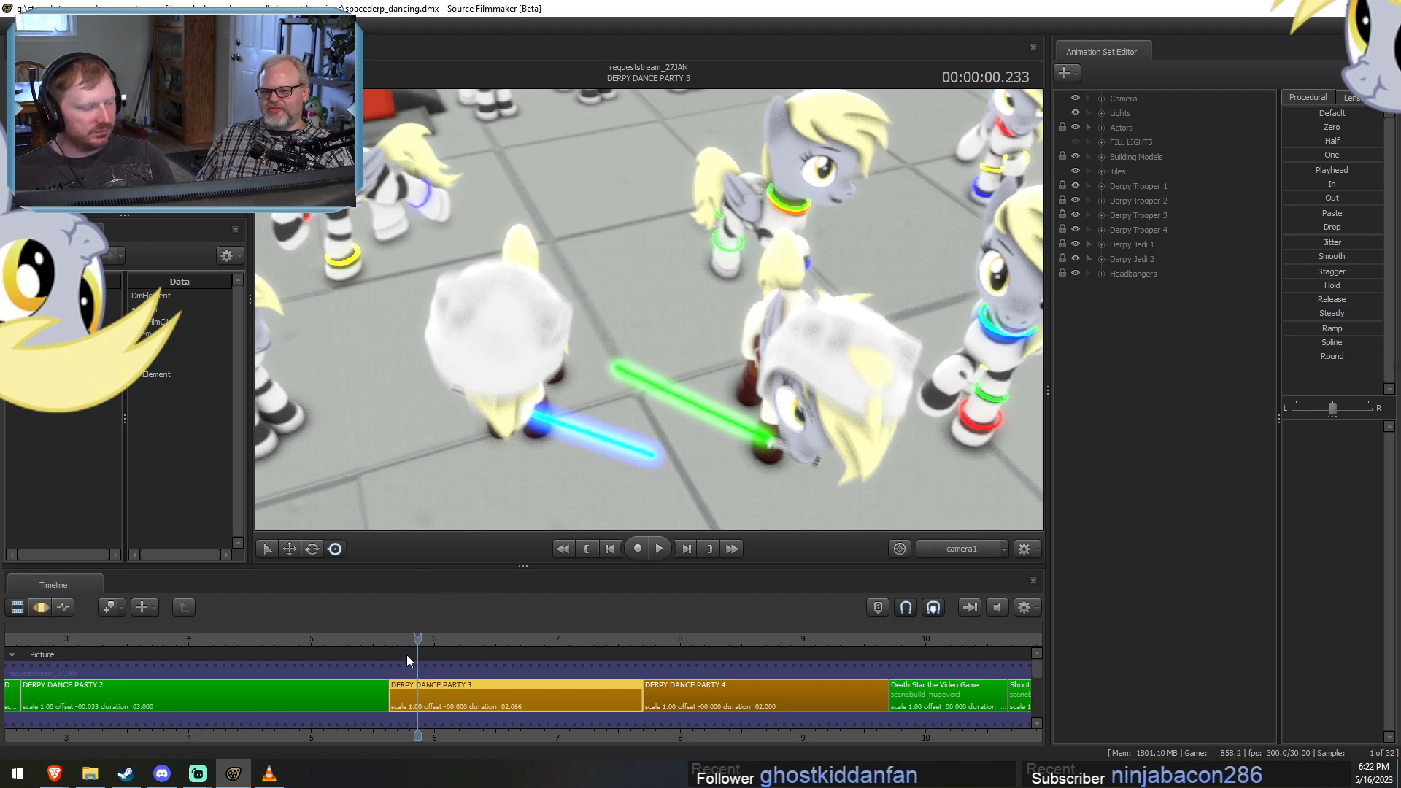
scroll(470, 699, up, 5)
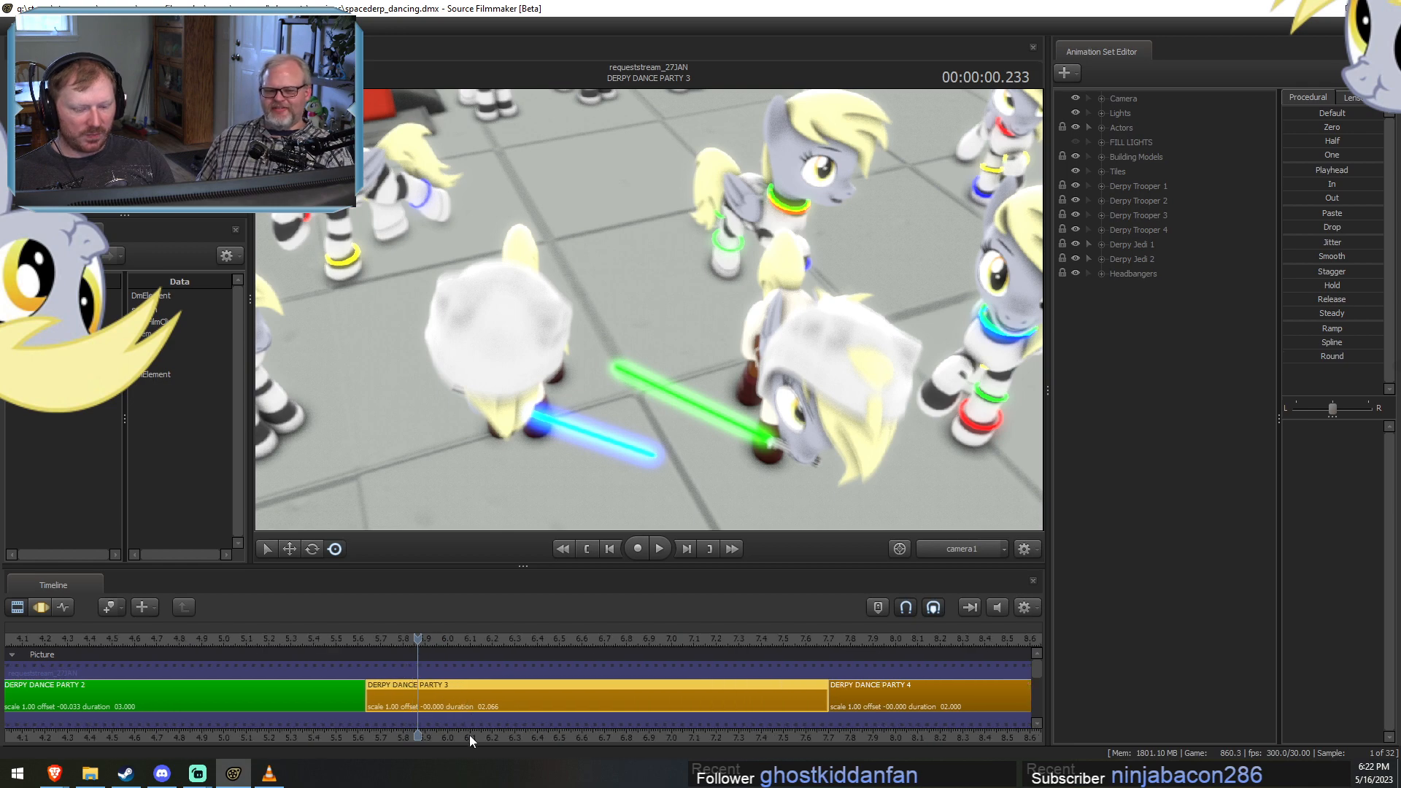
middle_drag(470, 734, 373, 738)
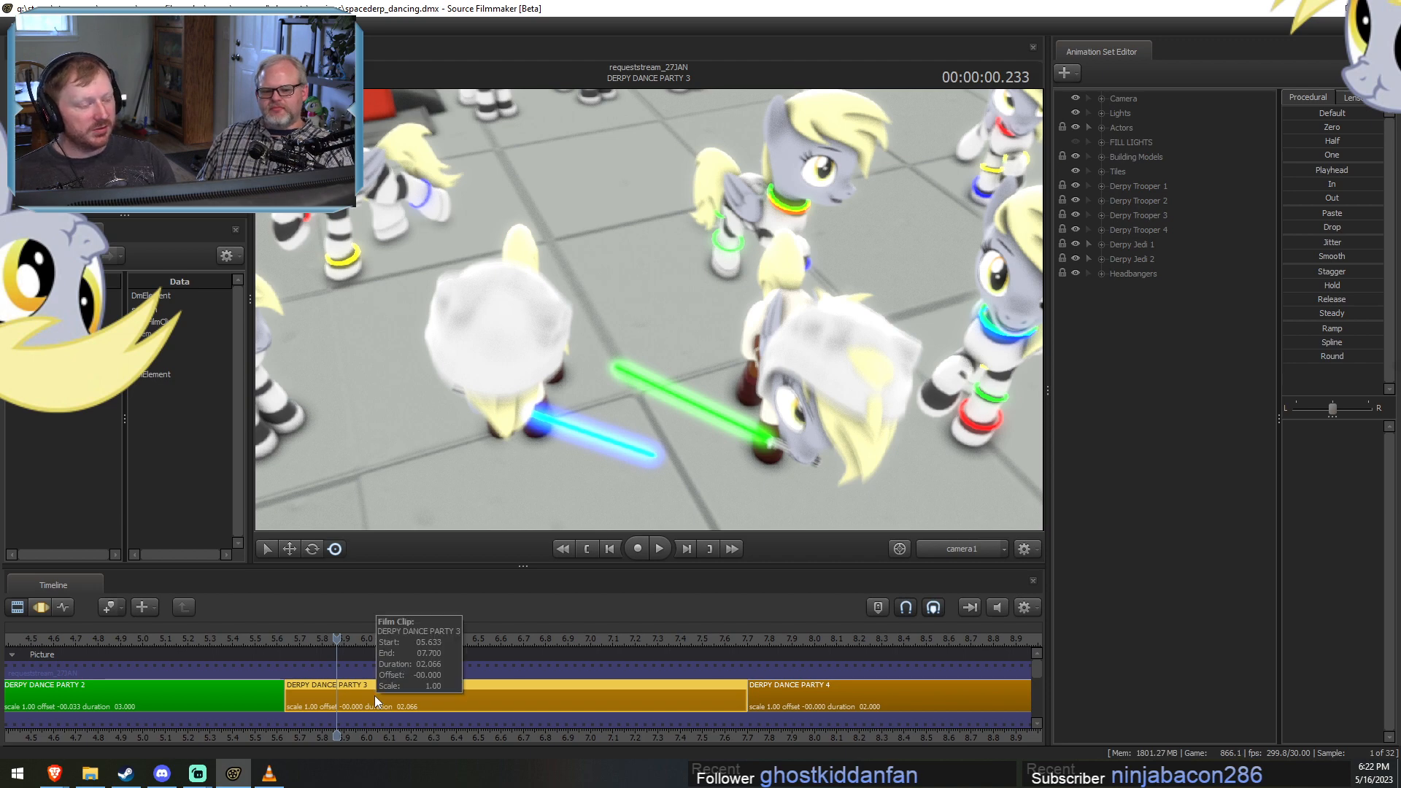
scroll(467, 659, up, 2)
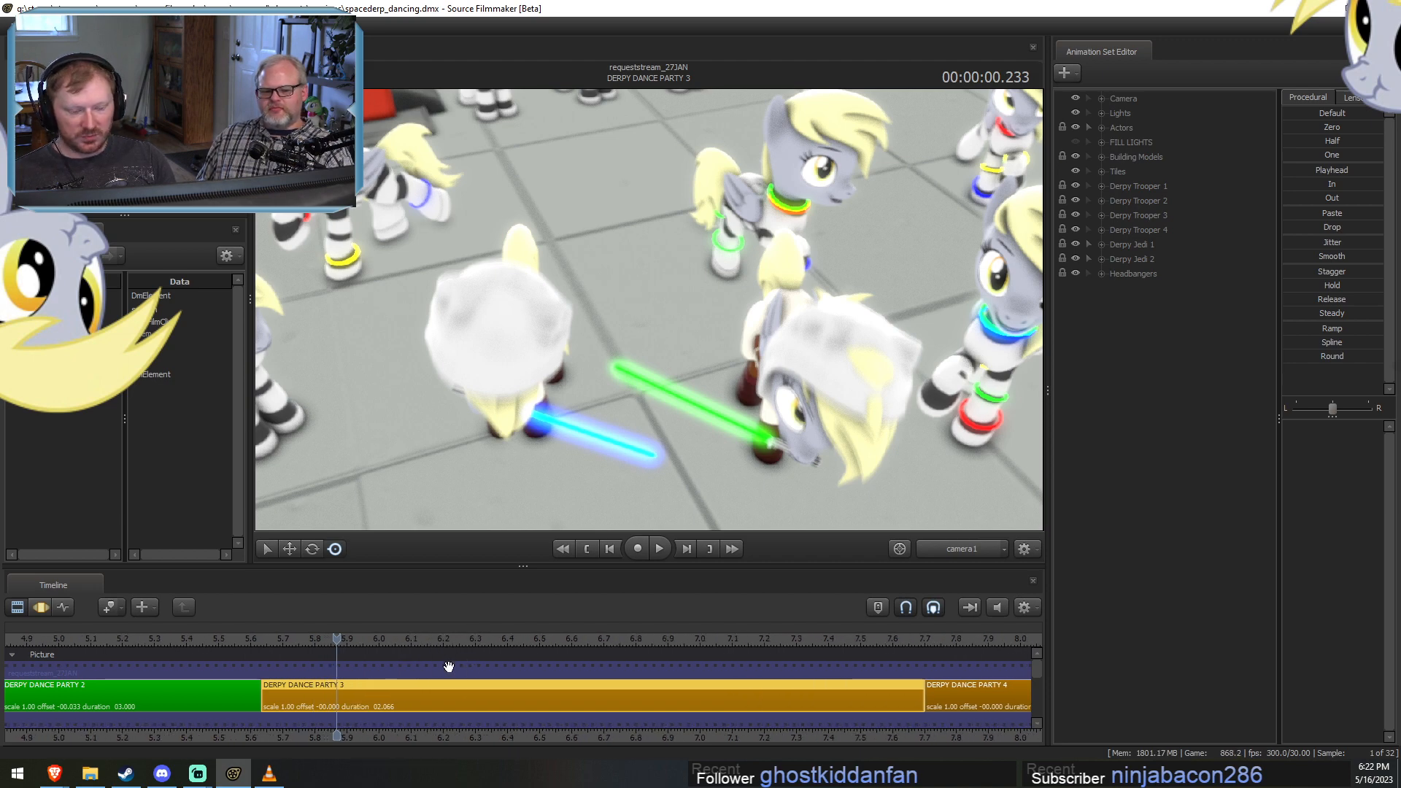
Check the DERPY DANCE PARTY 3 shot in the motion editor, and return to the clip editor.
key(F3)
scroll(428, 674, down, 1)
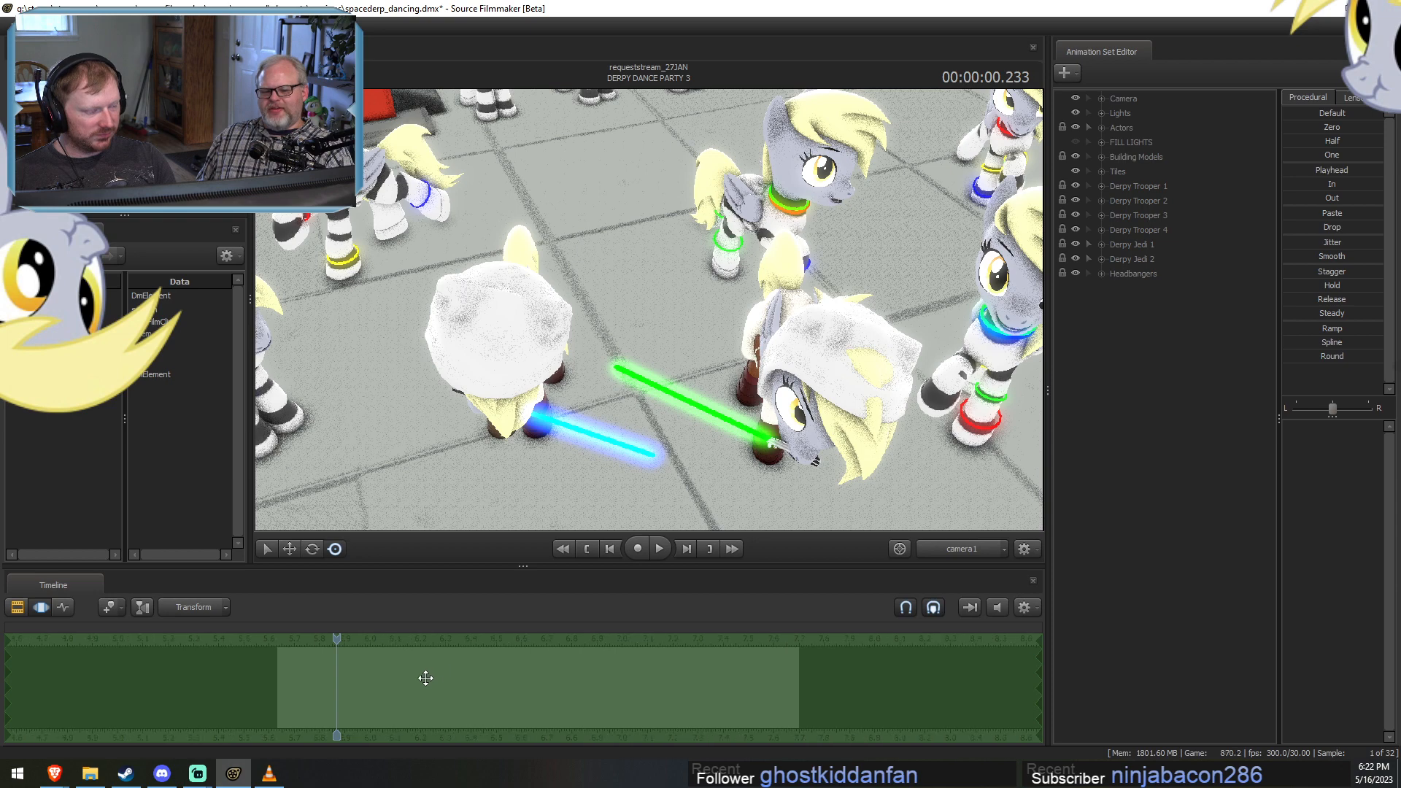
key(F2)
key(F3)
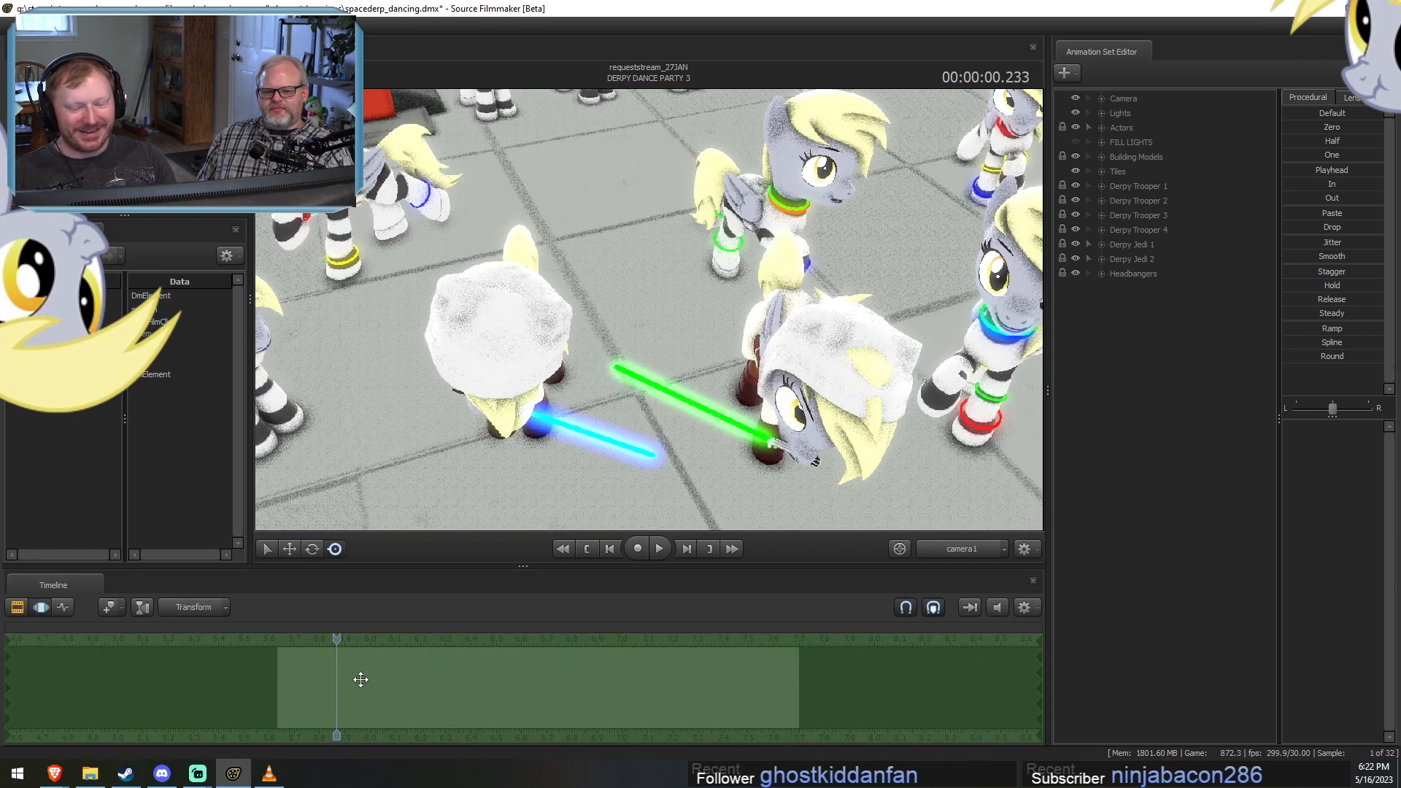
click(419, 680)
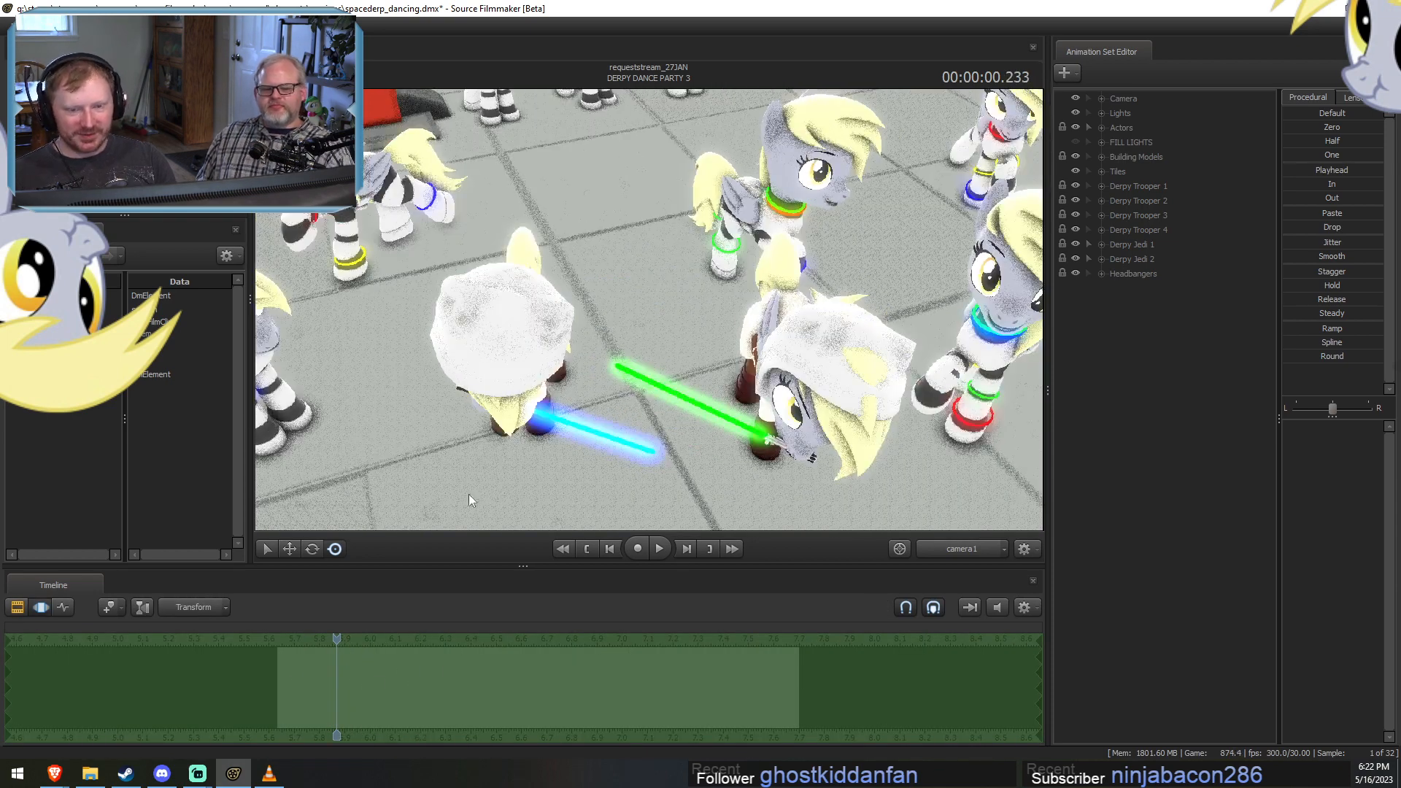
scroll(342, 682, down, 1)
key(F2)
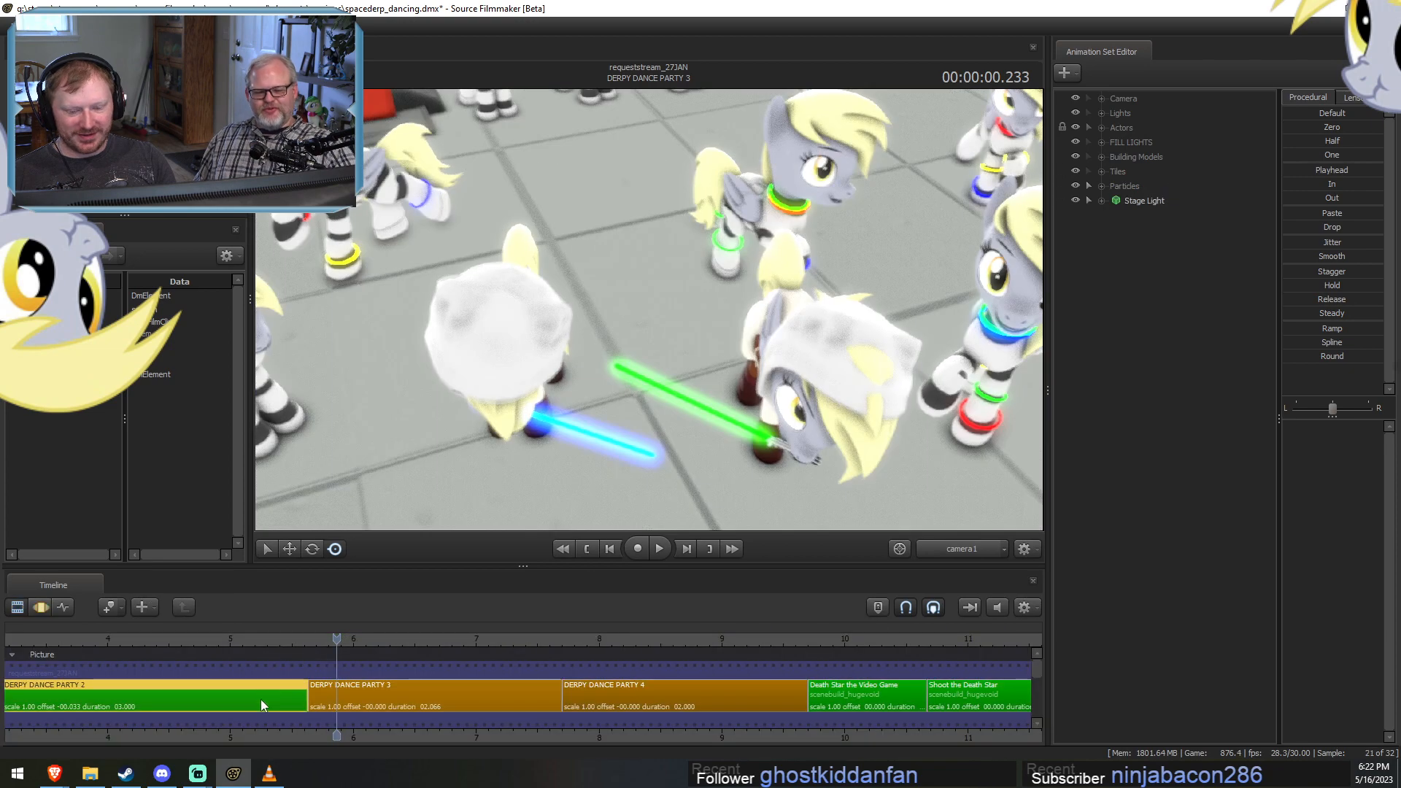
Copy all the lights in the Lights group of the DERPY DANCE PARTY 2 shot, from Eye Light to Rim Light 6.
click(422, 639)
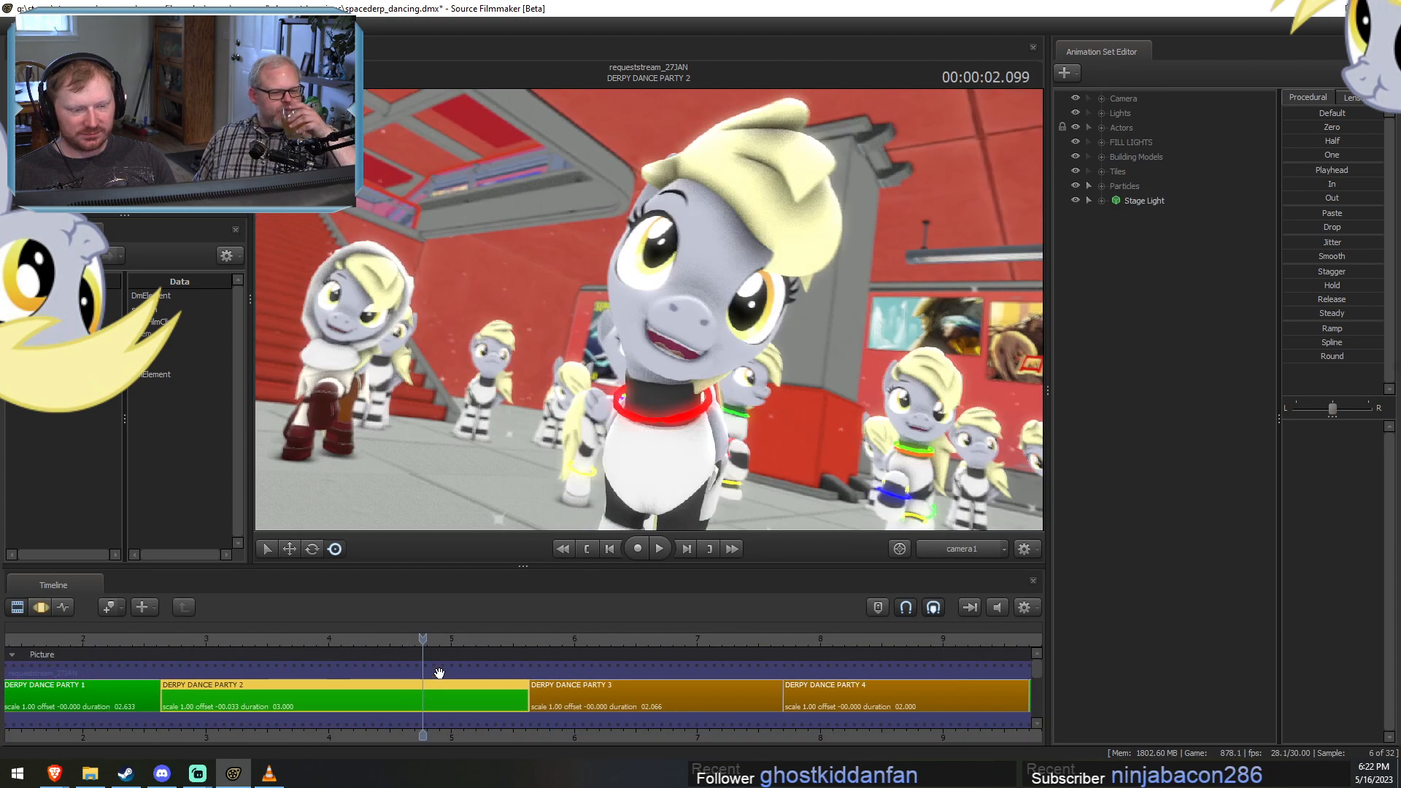
click(1106, 115)
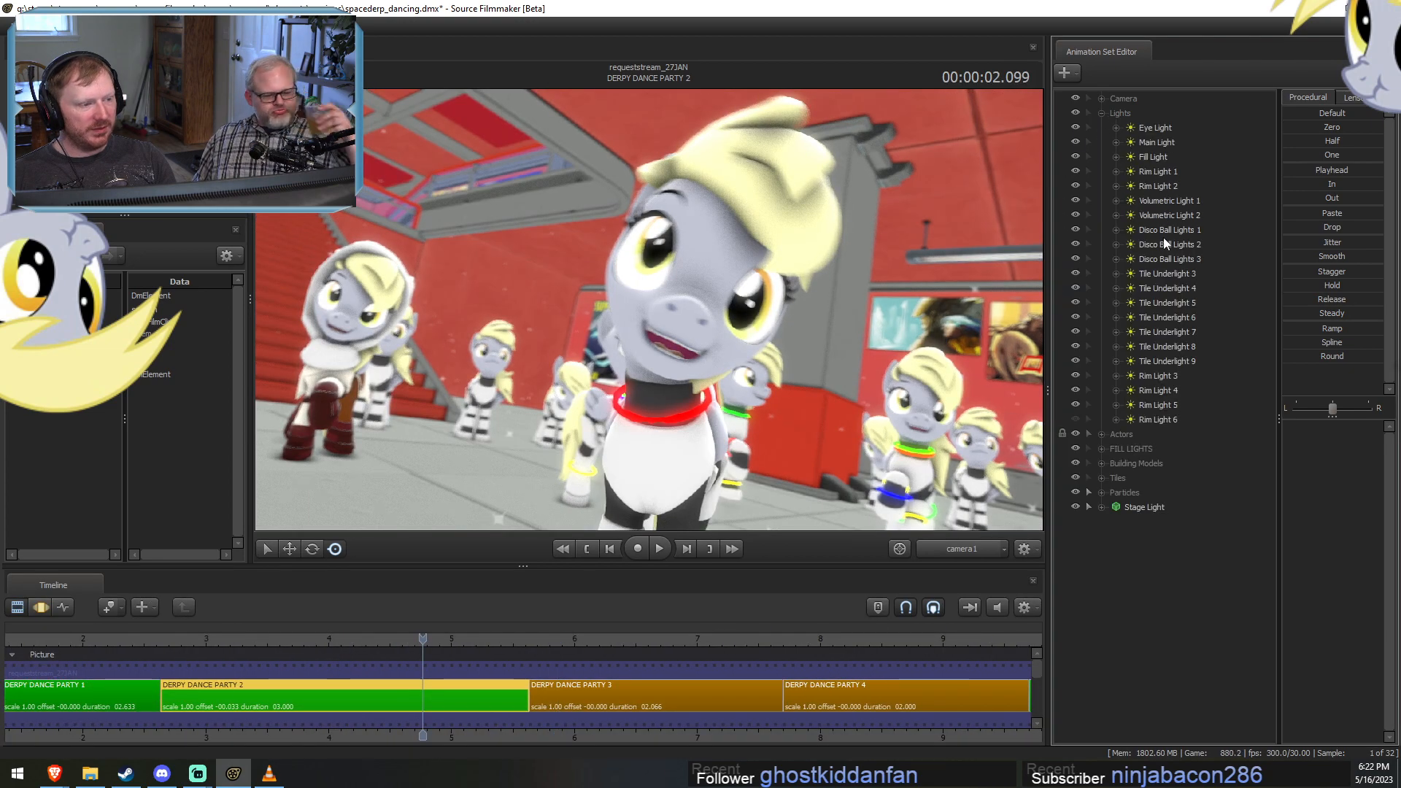
shift+click(1167, 418)
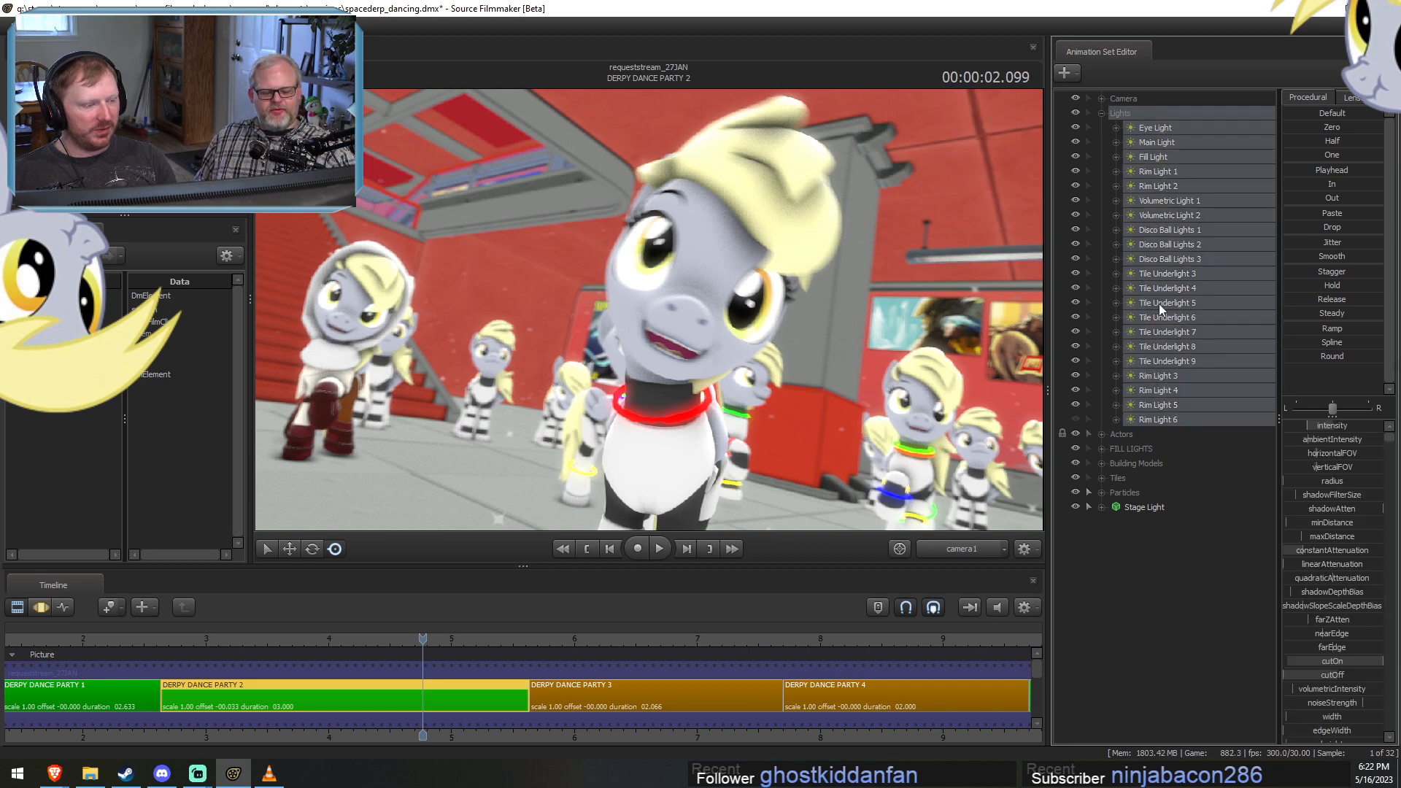
right_click(1159, 304)
click(1194, 326)
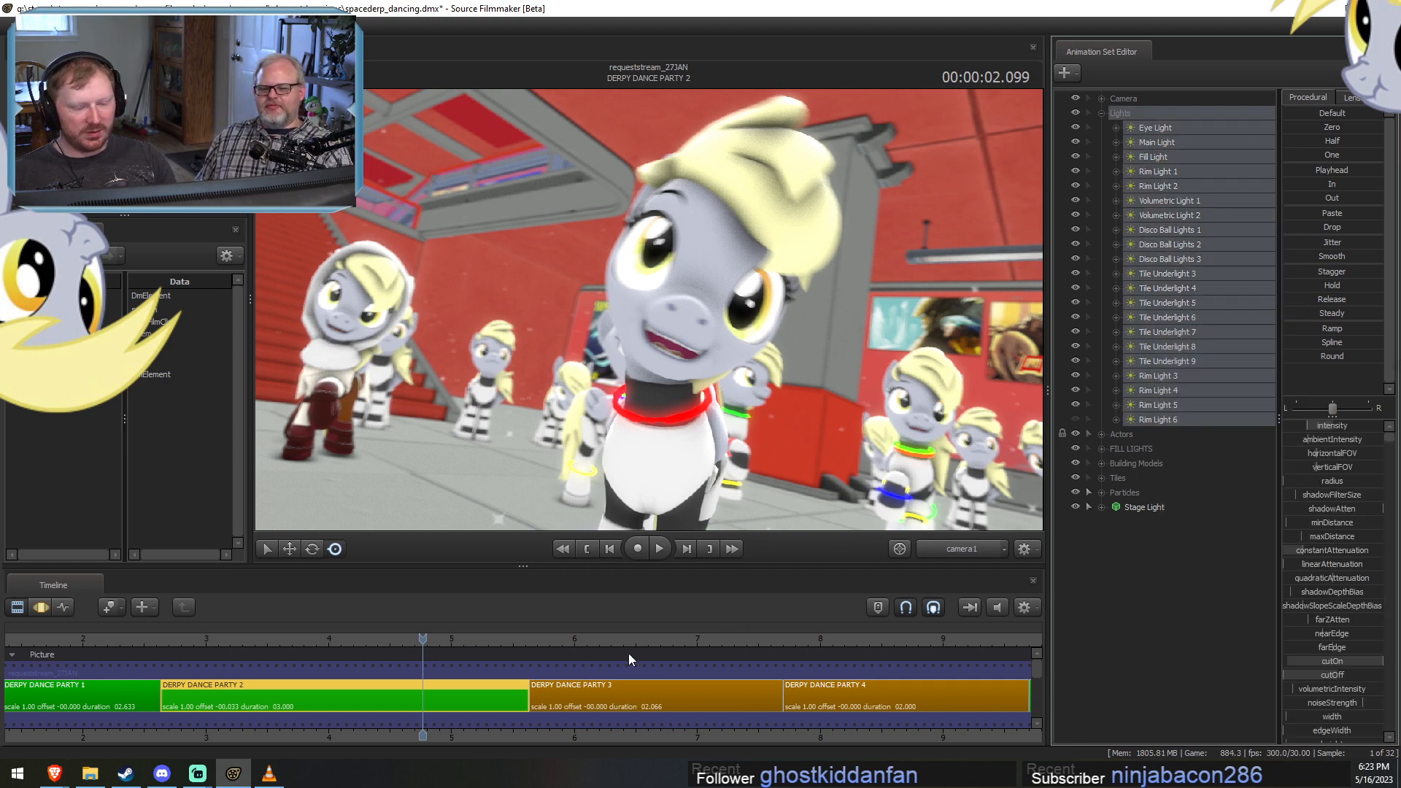
Delete Main Light through Tile Underlight 9 from the Lights group of DERPY DANCE PARTY 3, keeping only Eye Light.
click(613, 697)
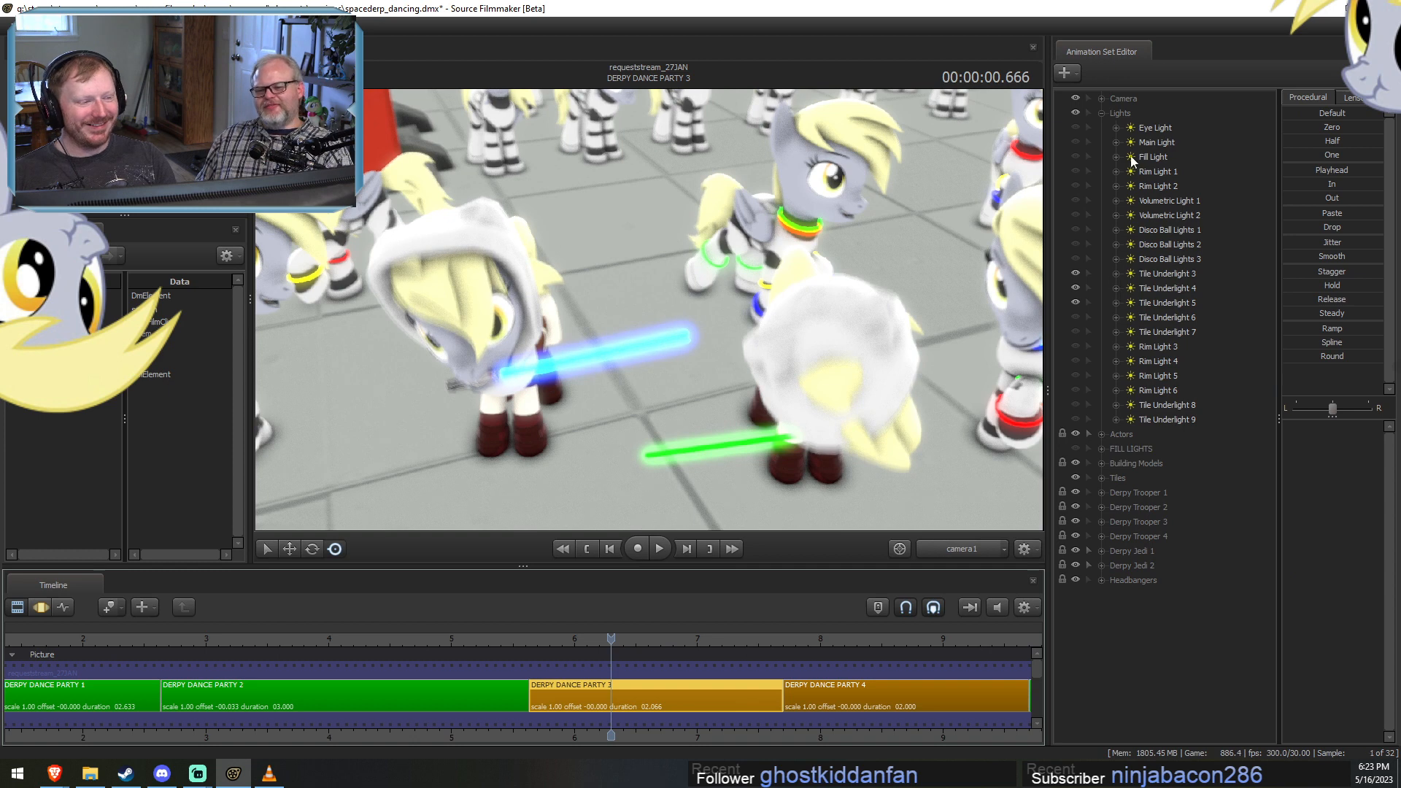
click(1144, 129)
click(1145, 142)
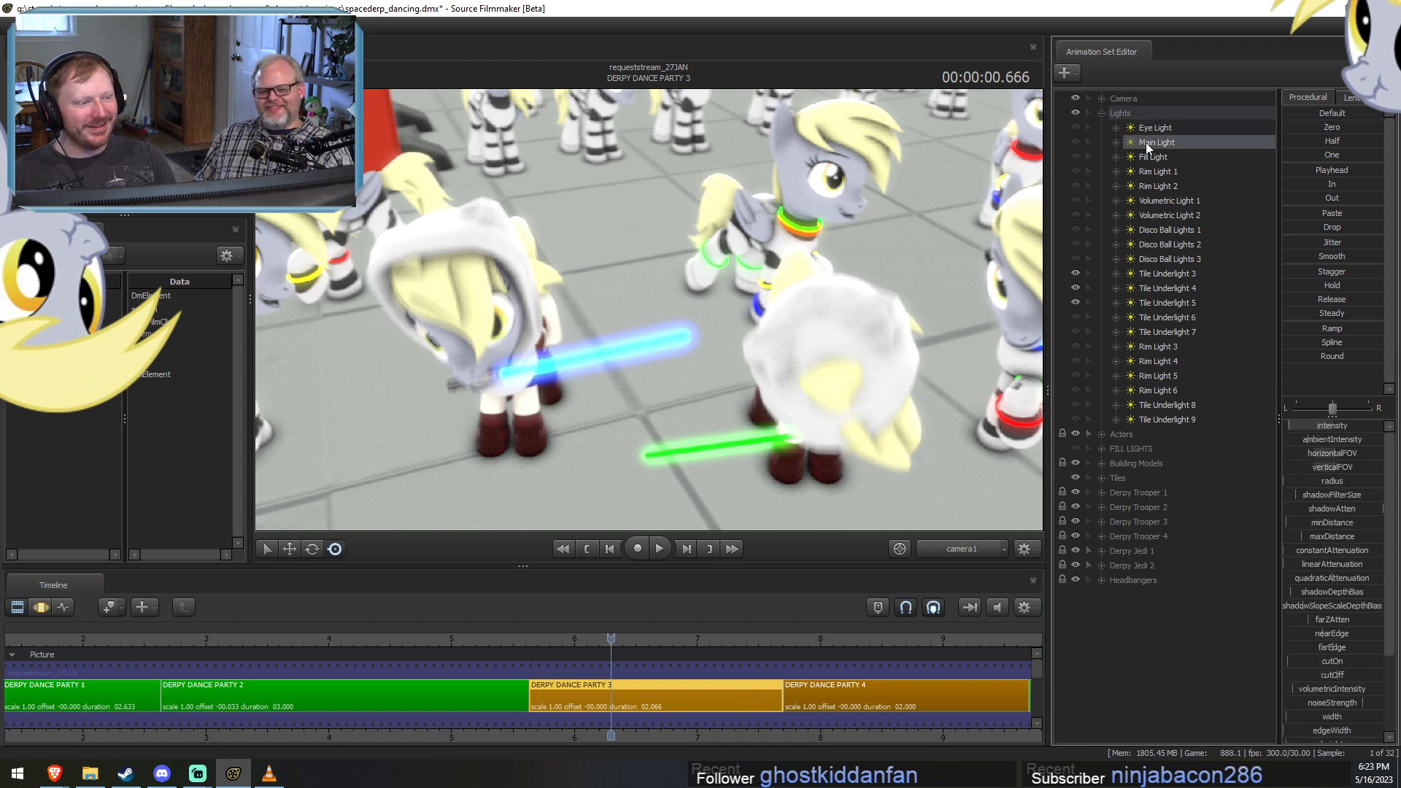
shift+click(1169, 418)
right_click(1167, 288)
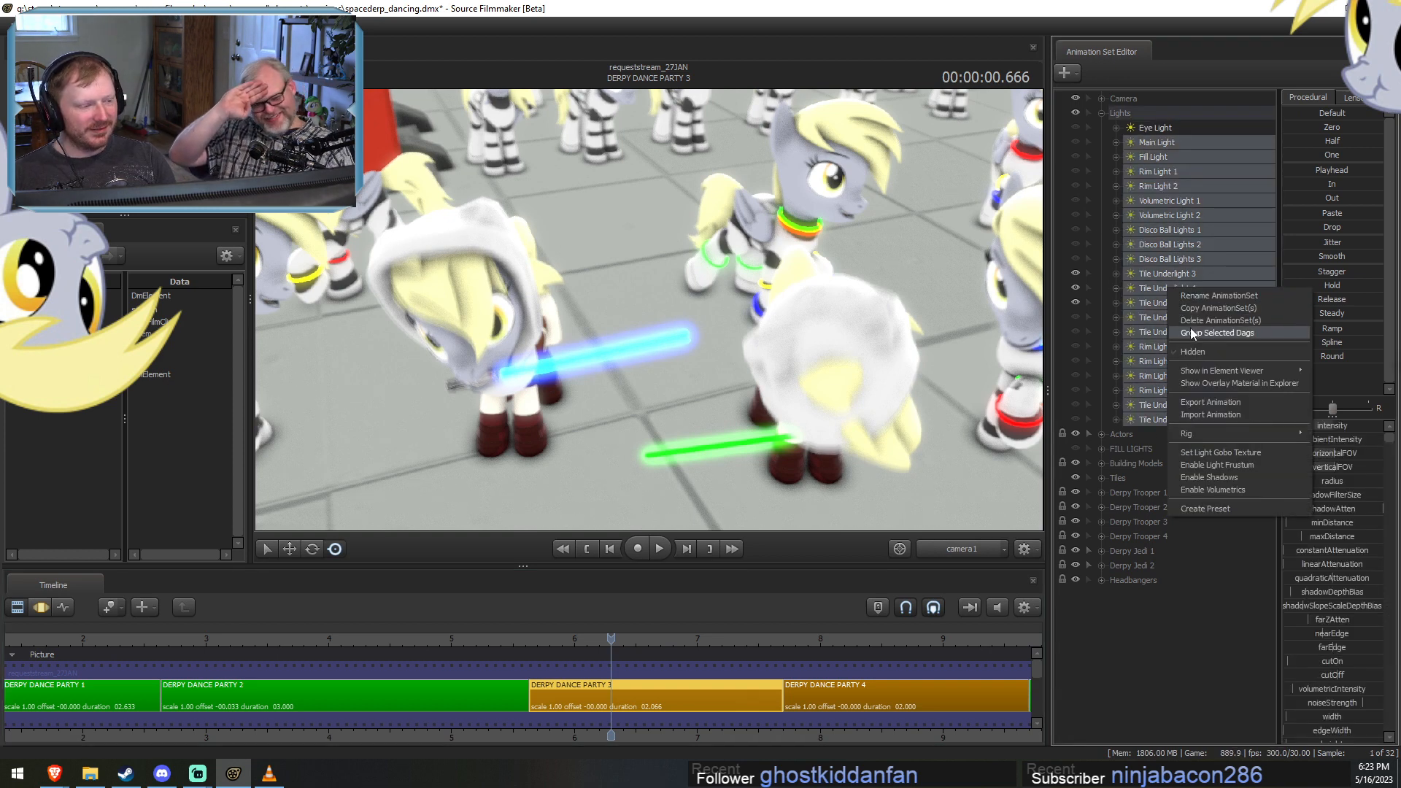
click(1194, 324)
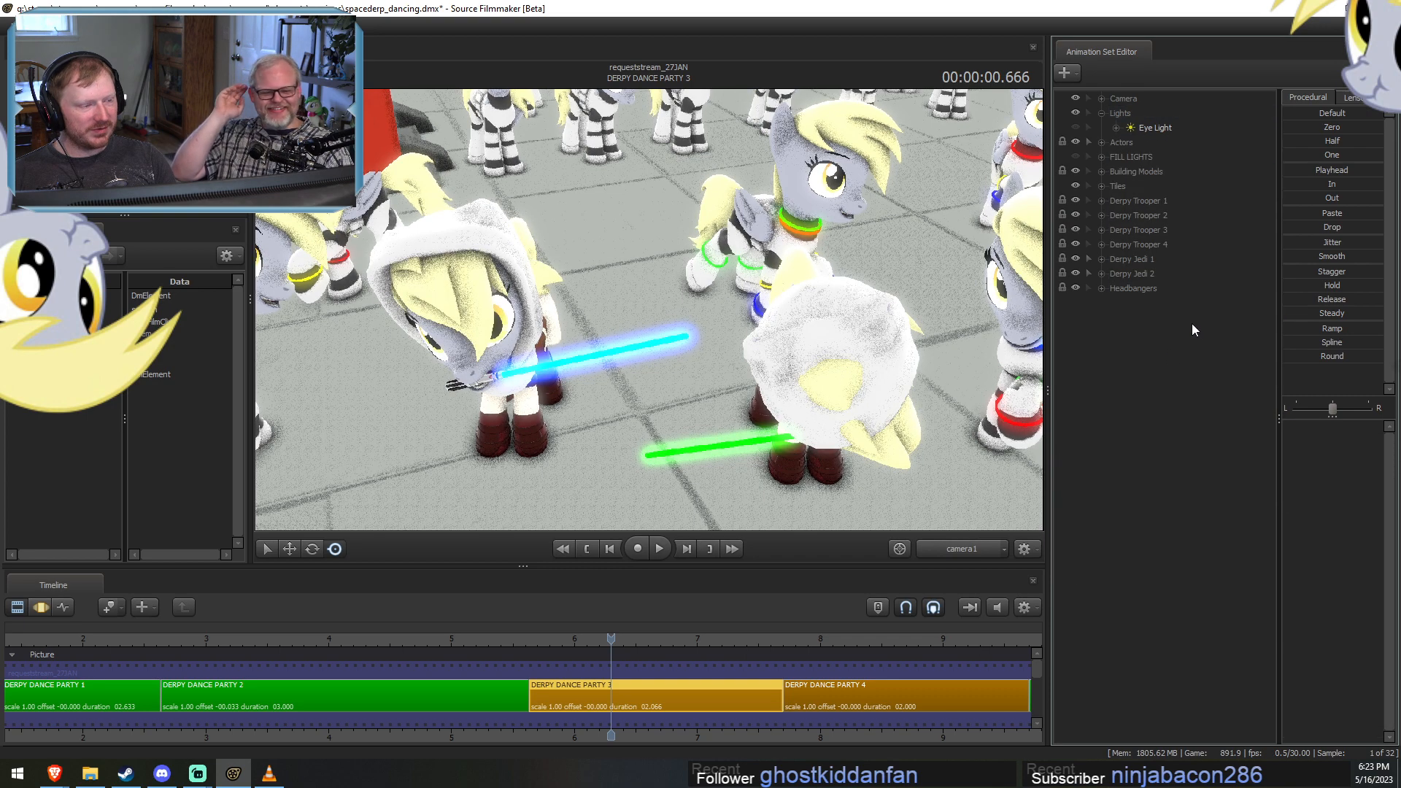
Paste the copied light animation sets into DERPY DANCE PARTY 3 and delete the duplicate Eye Light2.
right_click(1135, 377)
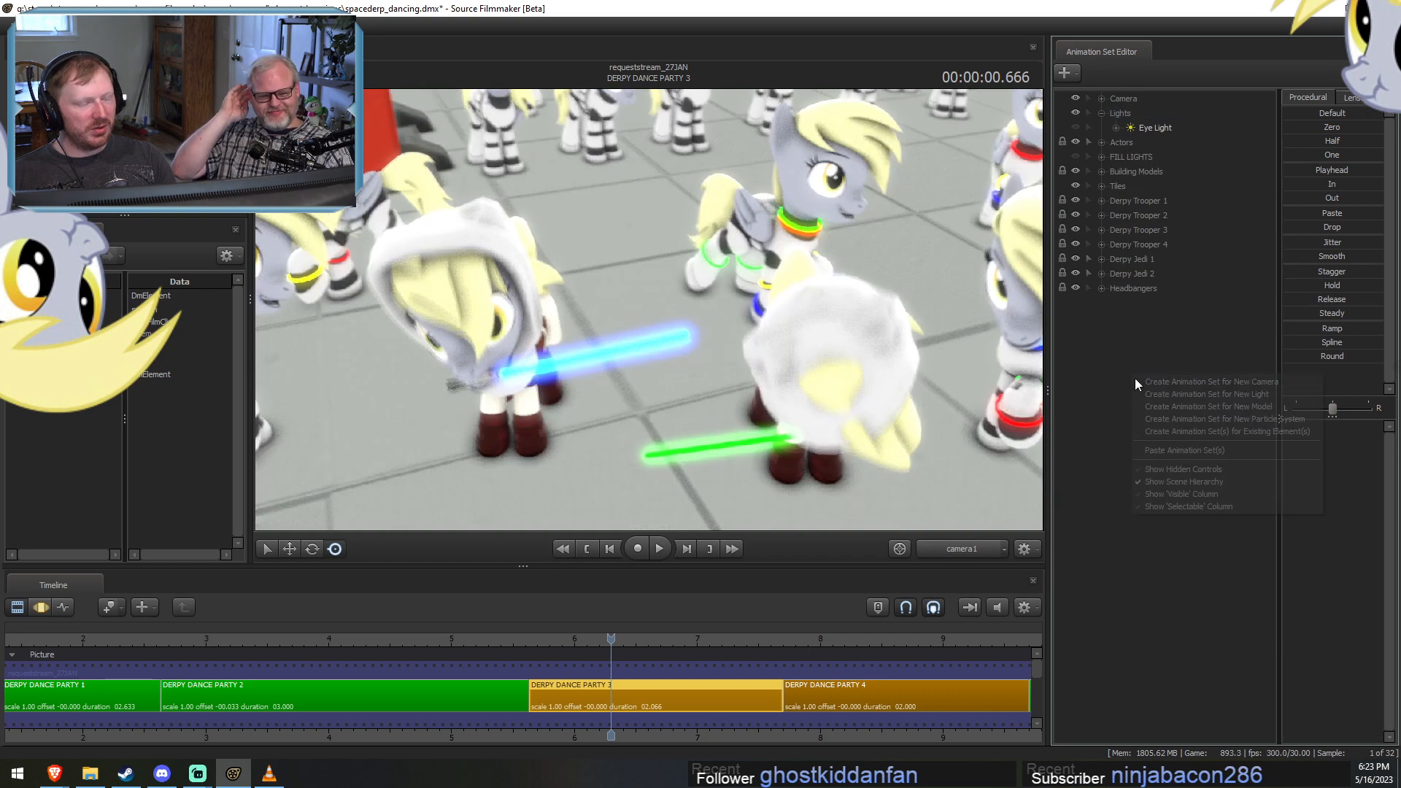
click(1145, 450)
click(1143, 303)
shift+click(1145, 594)
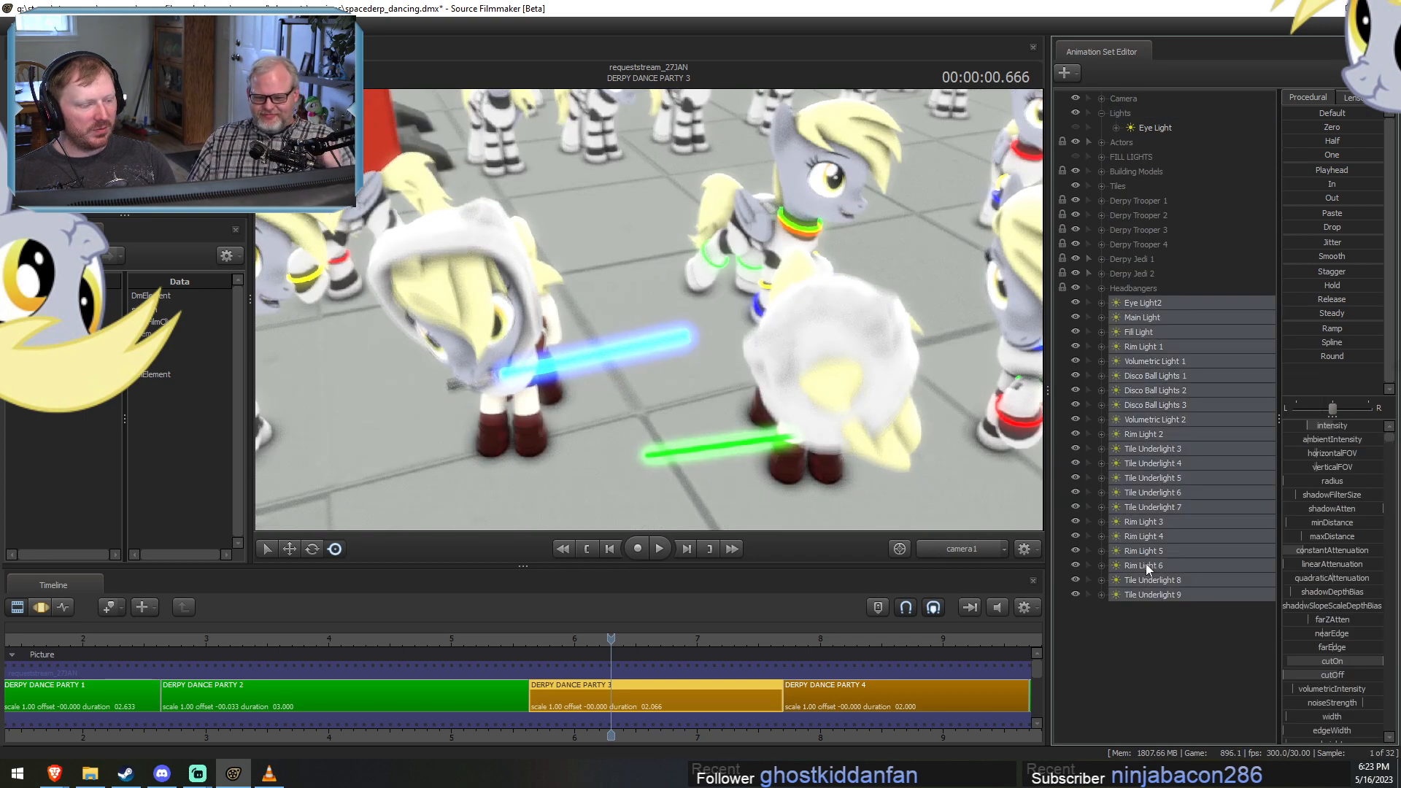
click(1141, 315)
click(1144, 302)
right_click(1143, 302)
click(1189, 330)
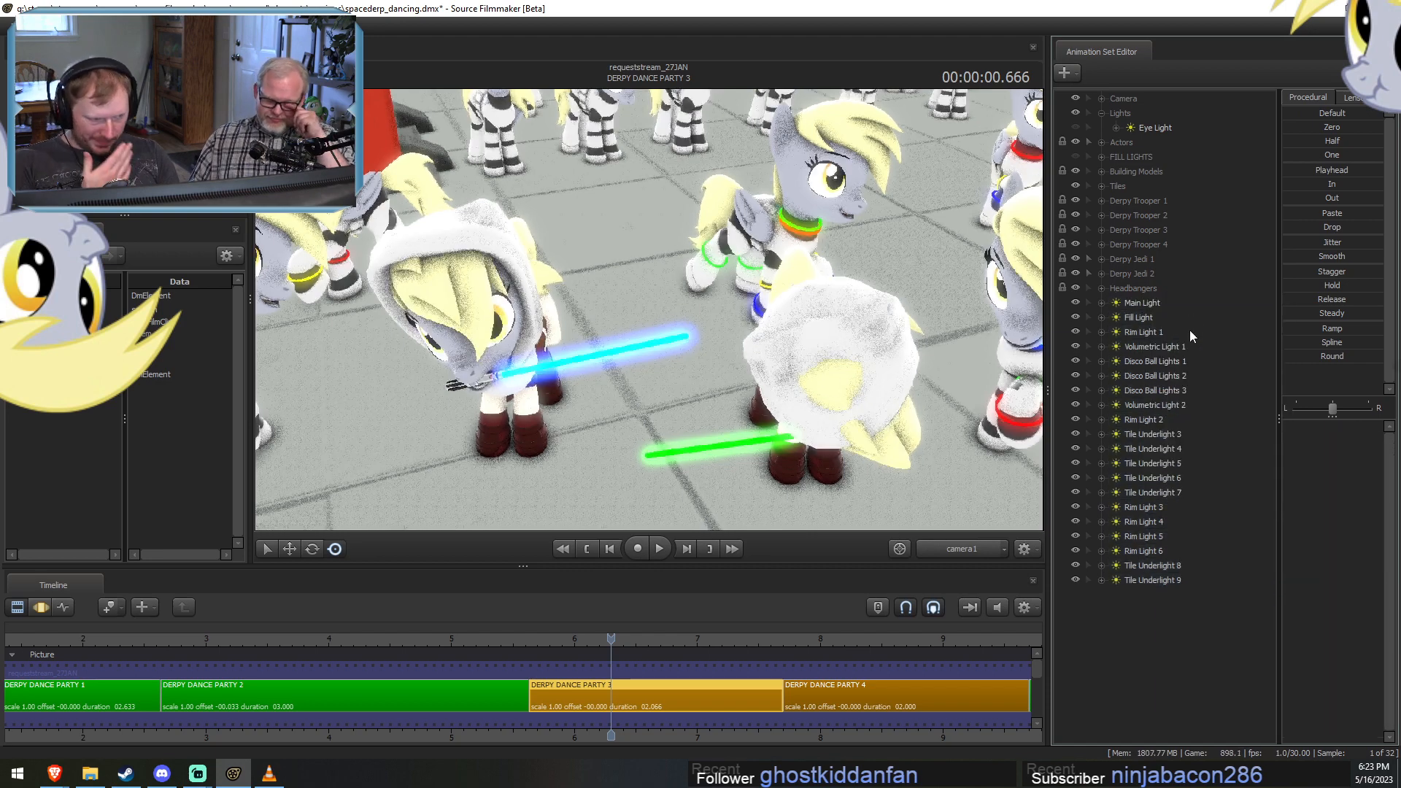
Move the pasted lights, Main Light through Tile Underlight 9, into the Lights group.
click(1144, 310)
shift+click(1153, 579)
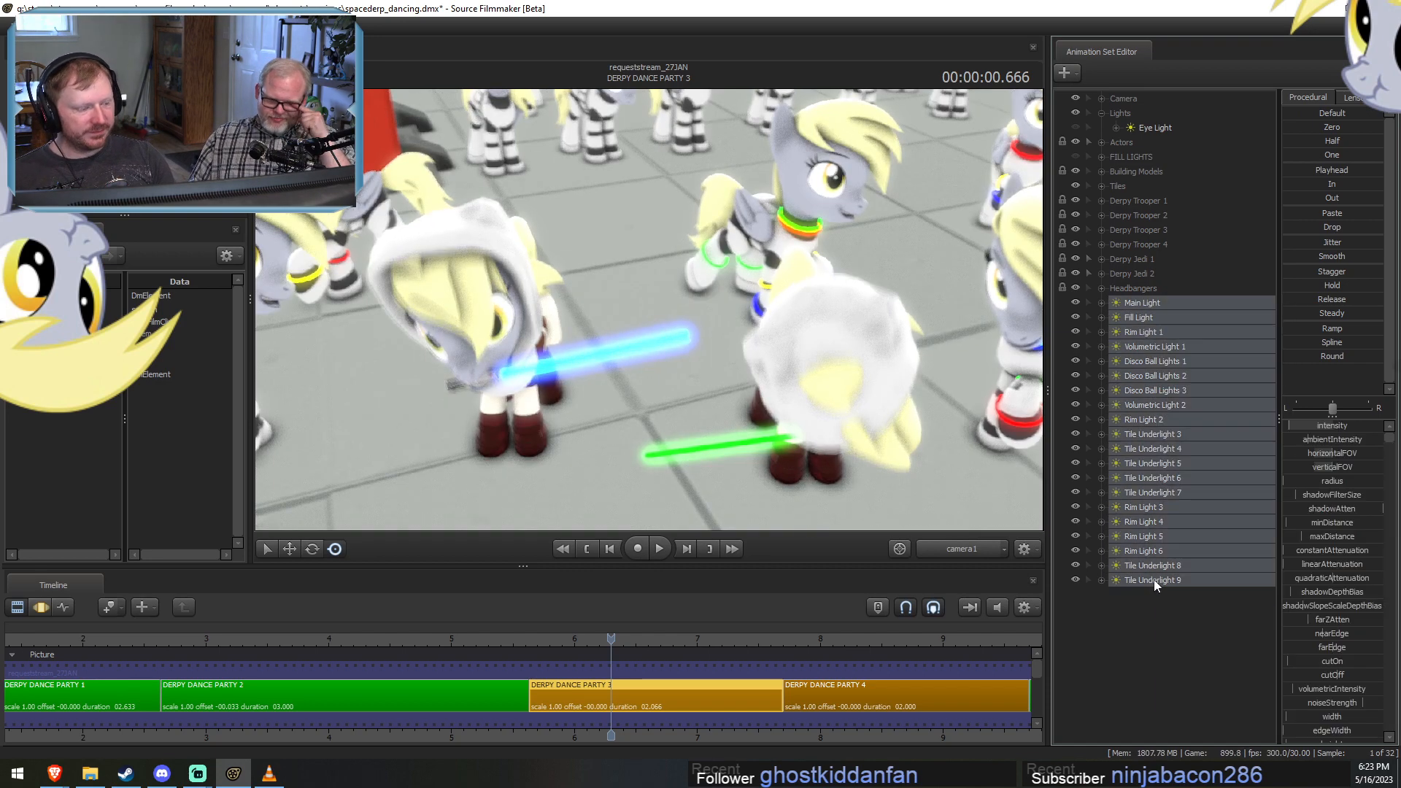
drag(1153, 579, 1135, 112)
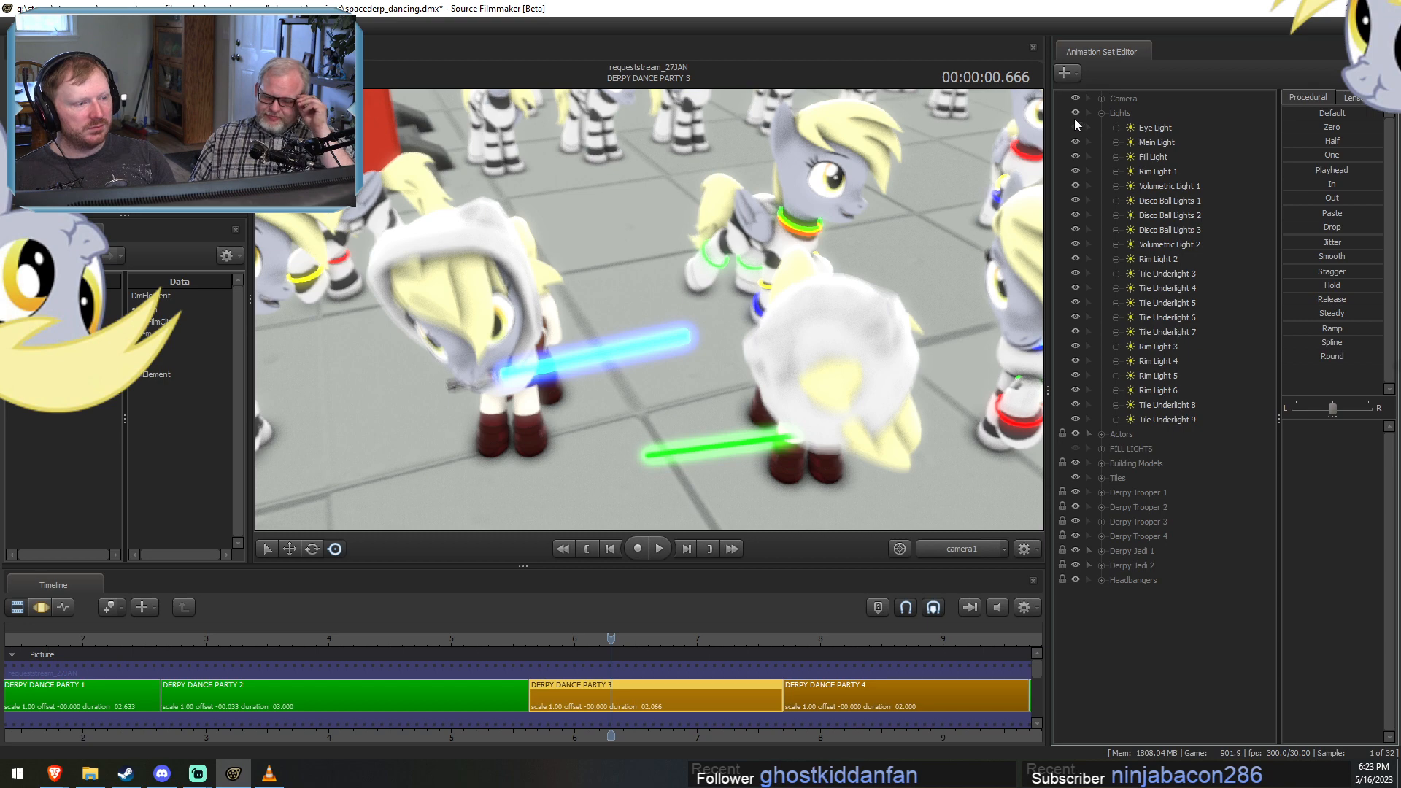
Enable lighting in the camera1 view and refresh it by switching to the motion editor and back.
key(F3)
key(F2)
right_click(952, 436)
click(960, 474)
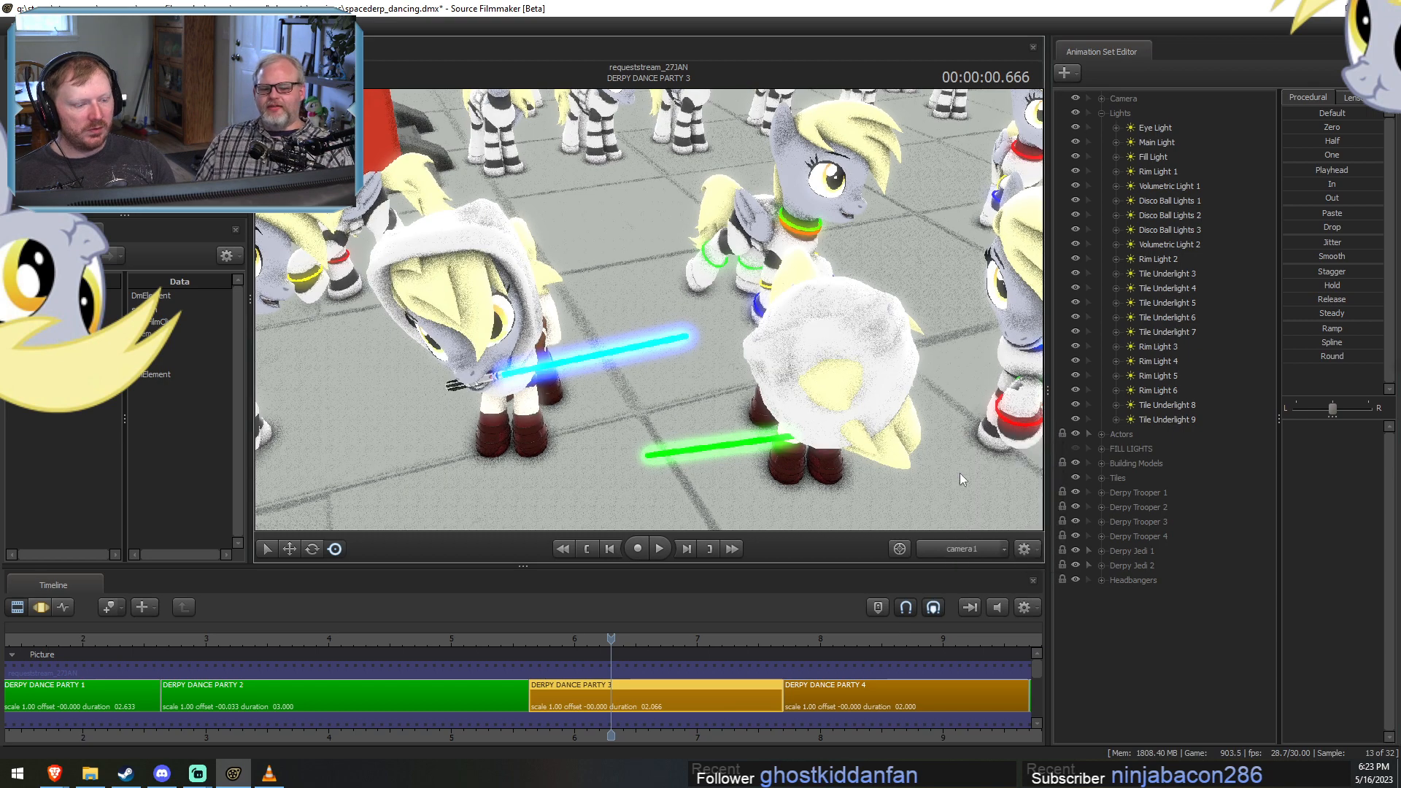
key(F3)
key(F2)
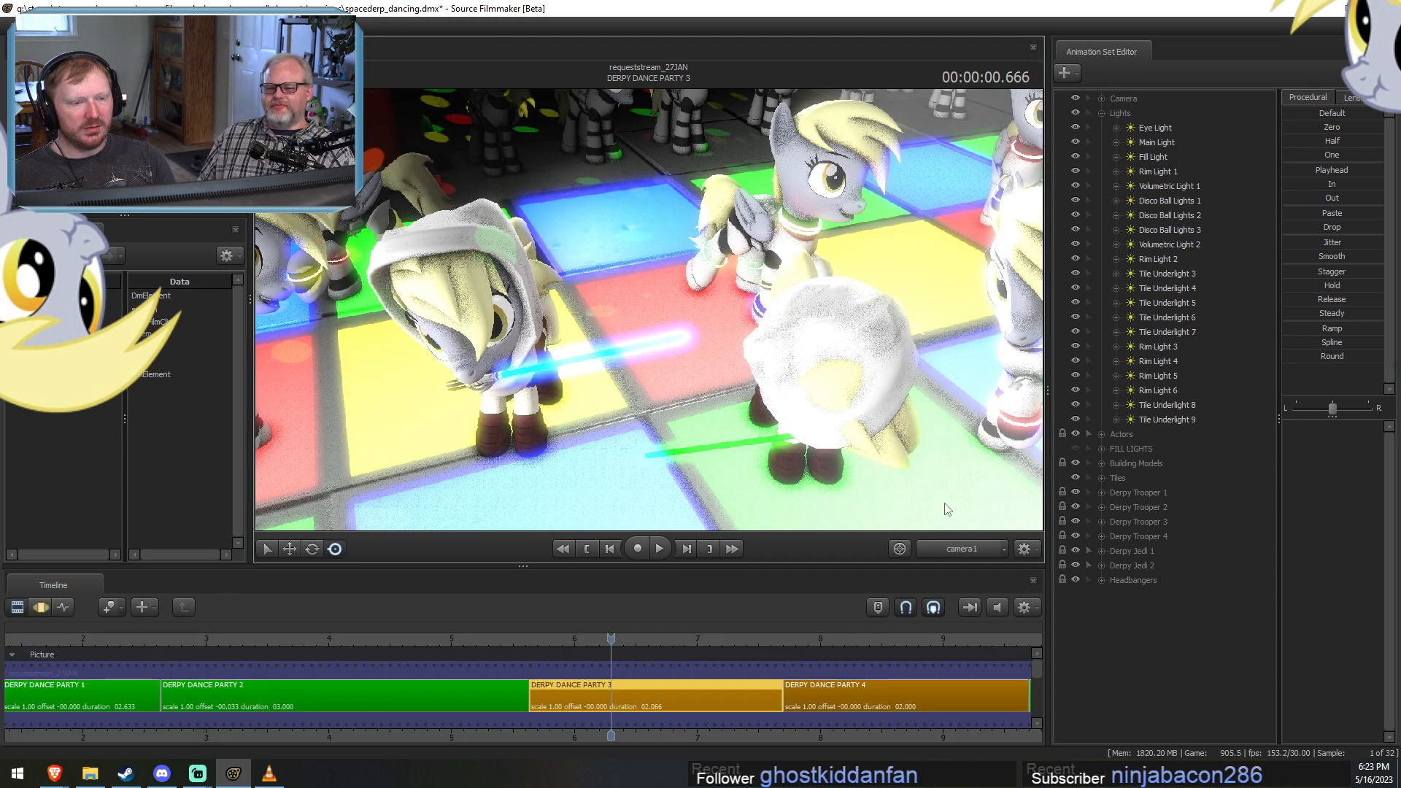
Switch to the work camera, turn off lighting there, and return to camera1.
ctrl+click(960, 550)
right_click(650, 313)
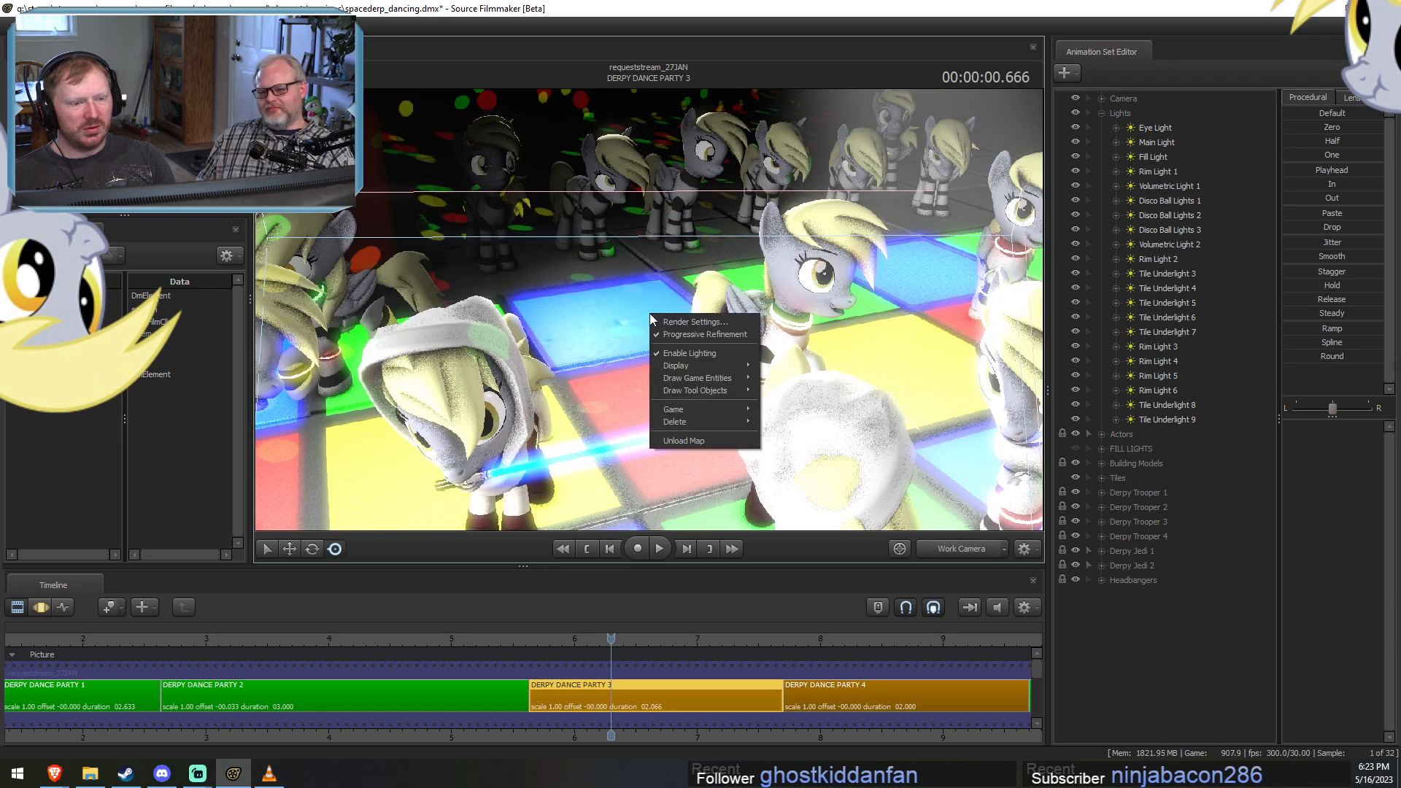
click(679, 353)
key(s)
mouse_move(679, 353)
mouse_down()
mouse_move(679, 339)
mouse_move(679, 361)
mouse_up()
ctrl+click(949, 548)
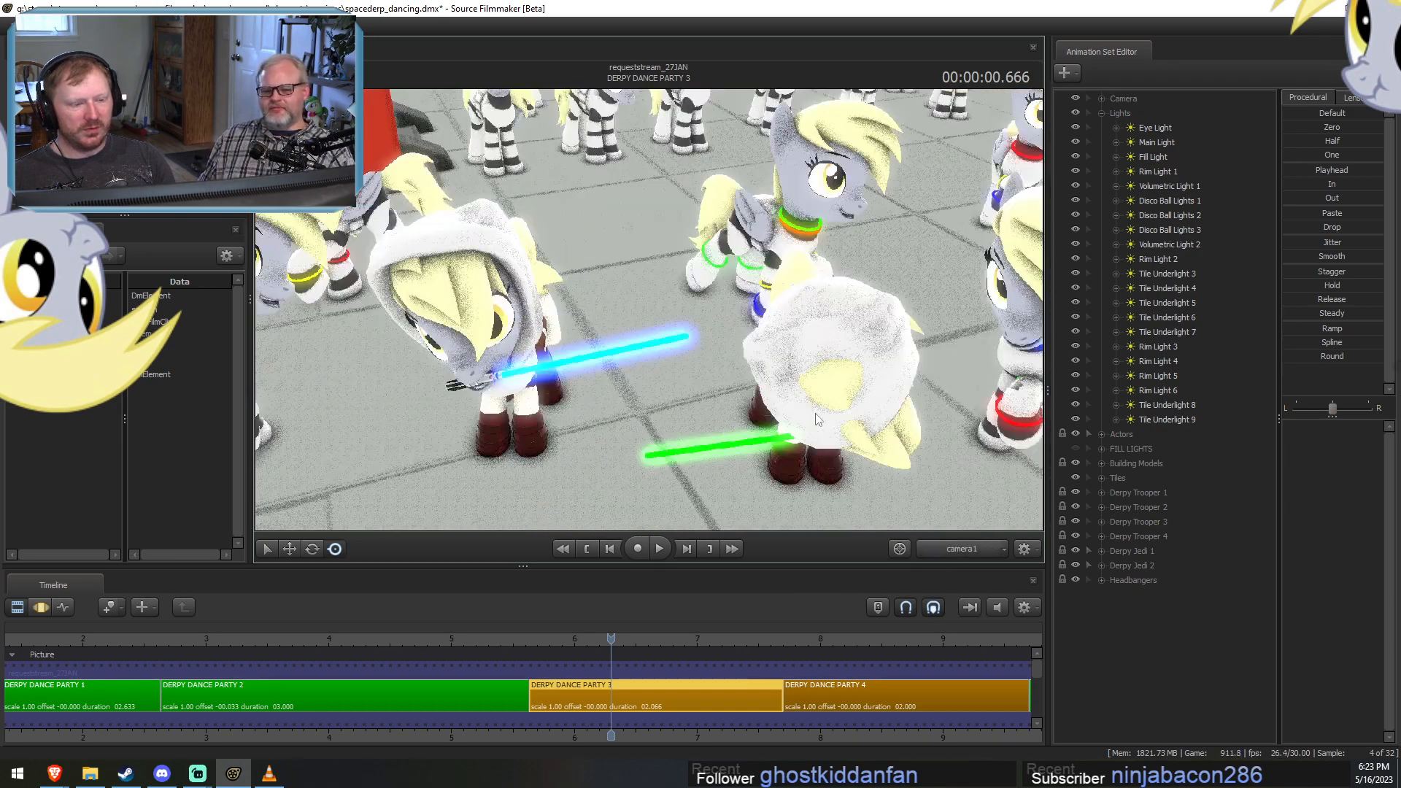
Turn lighting back on in the camera1 view of DERPY DANCE PARTY 3.
right_click(811, 407)
click(830, 444)
click(541, 638)
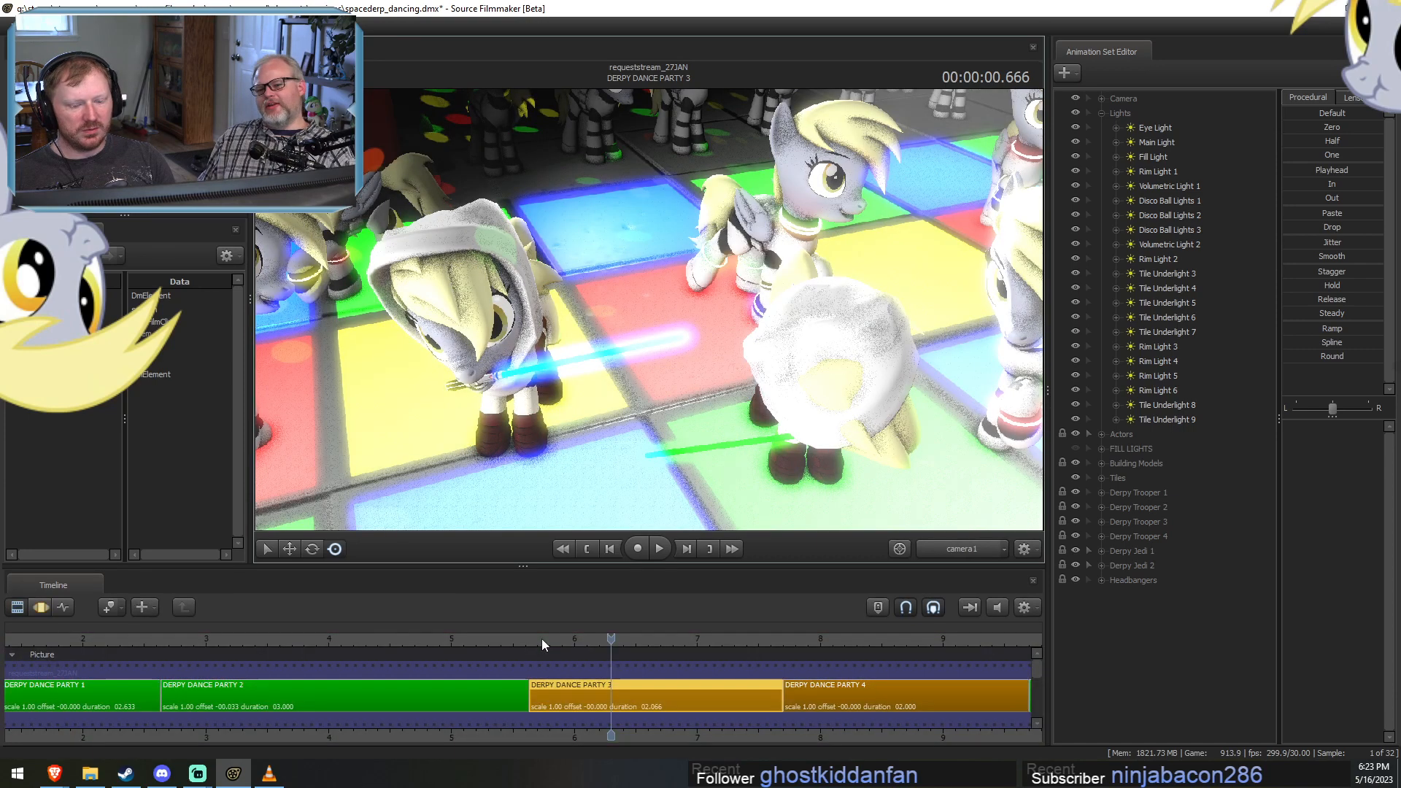
Play and scrub through DERPY DANCE PARTY 3 from camera1 to check how the pasted lights illuminate the dancers.
key(space)
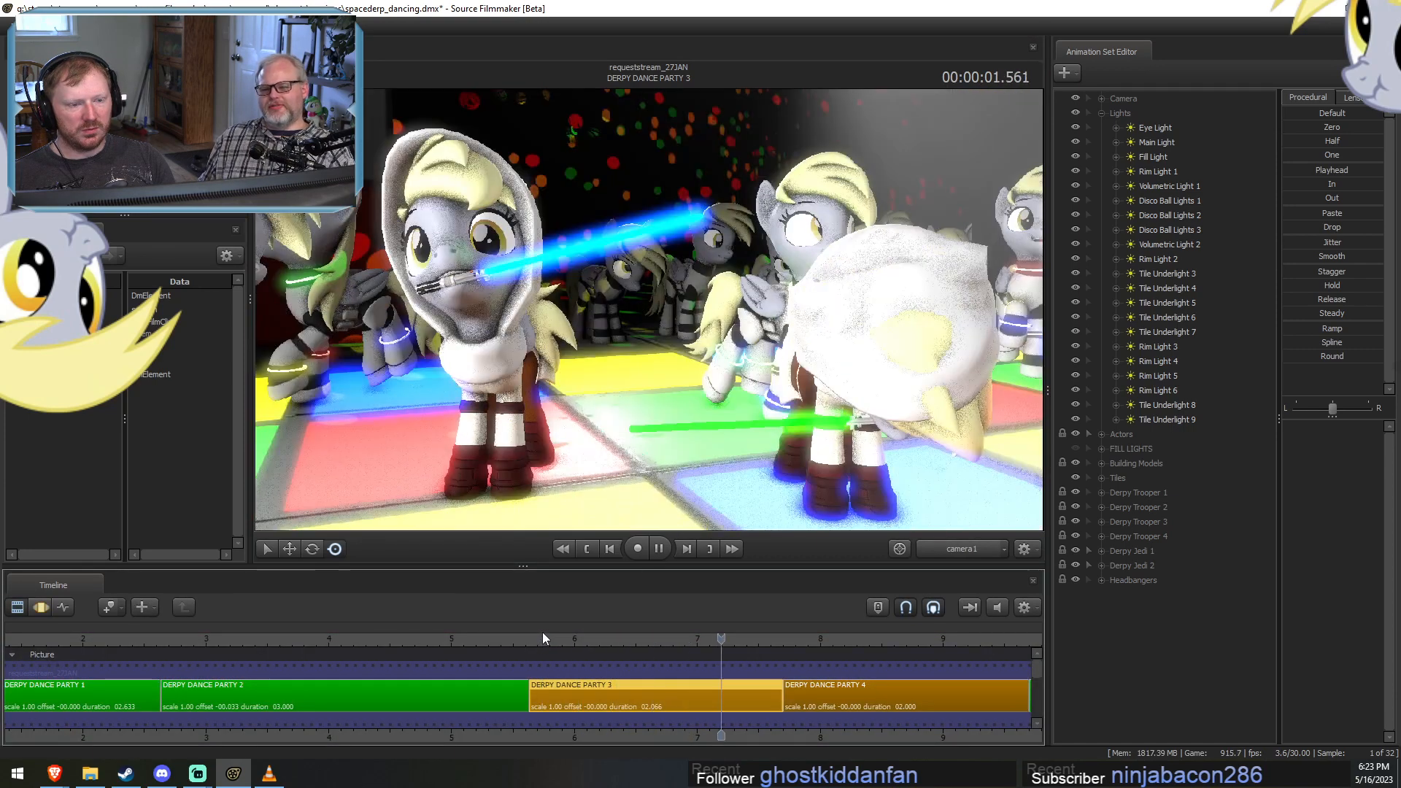
key(space)
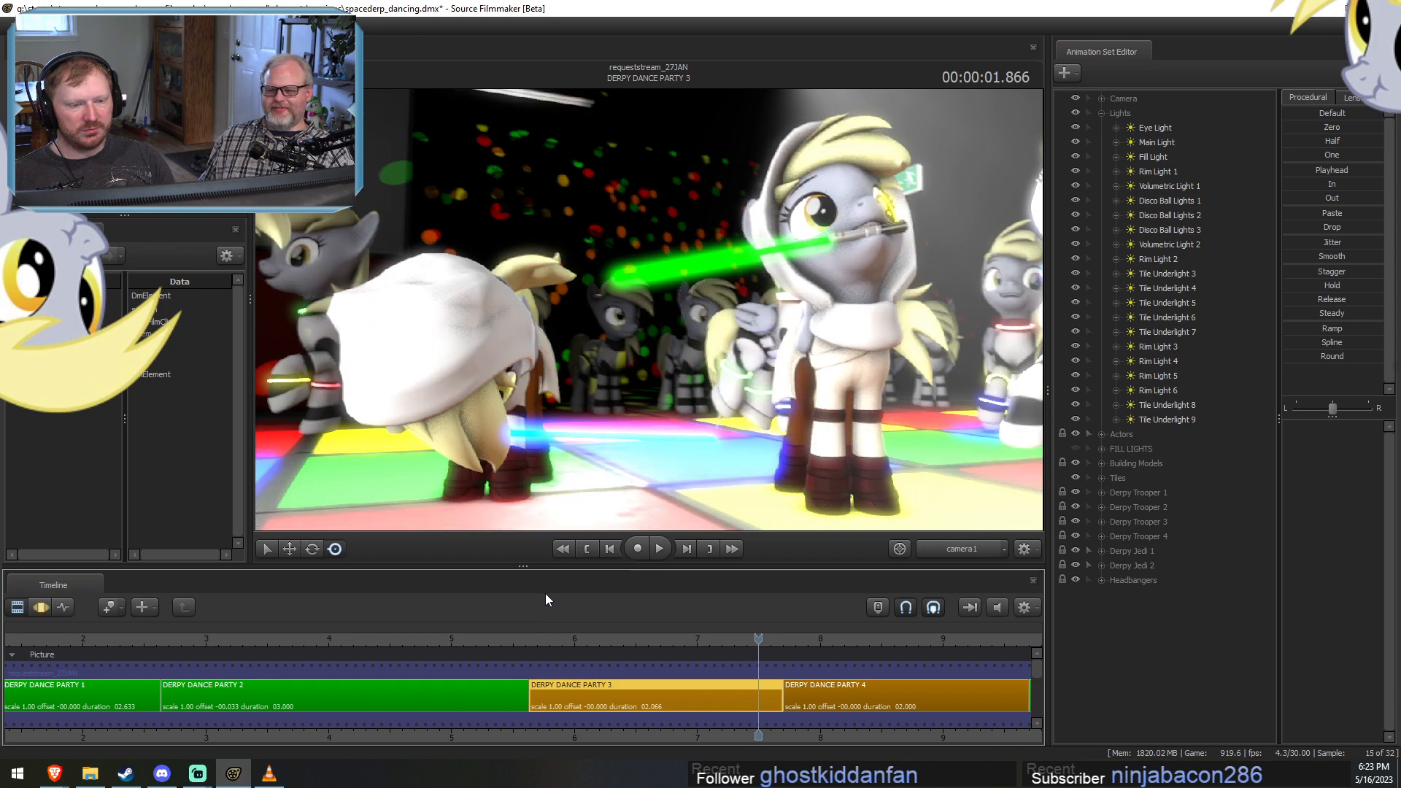
click(555, 639)
mouse_move(555, 639)
mouse_down()
mouse_move(667, 639)
mouse_move(486, 639)
mouse_move(570, 639)
mouse_up()
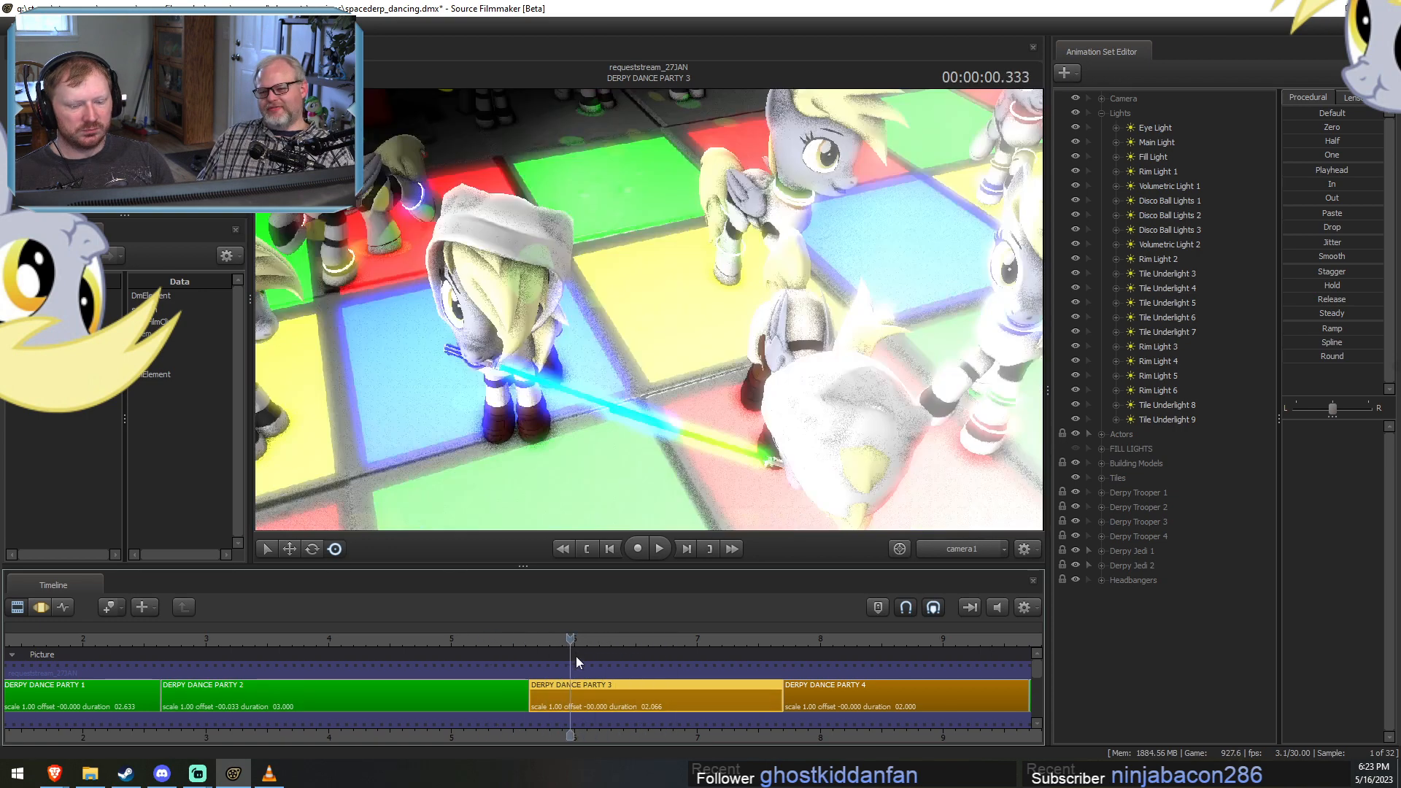
click(685, 638)
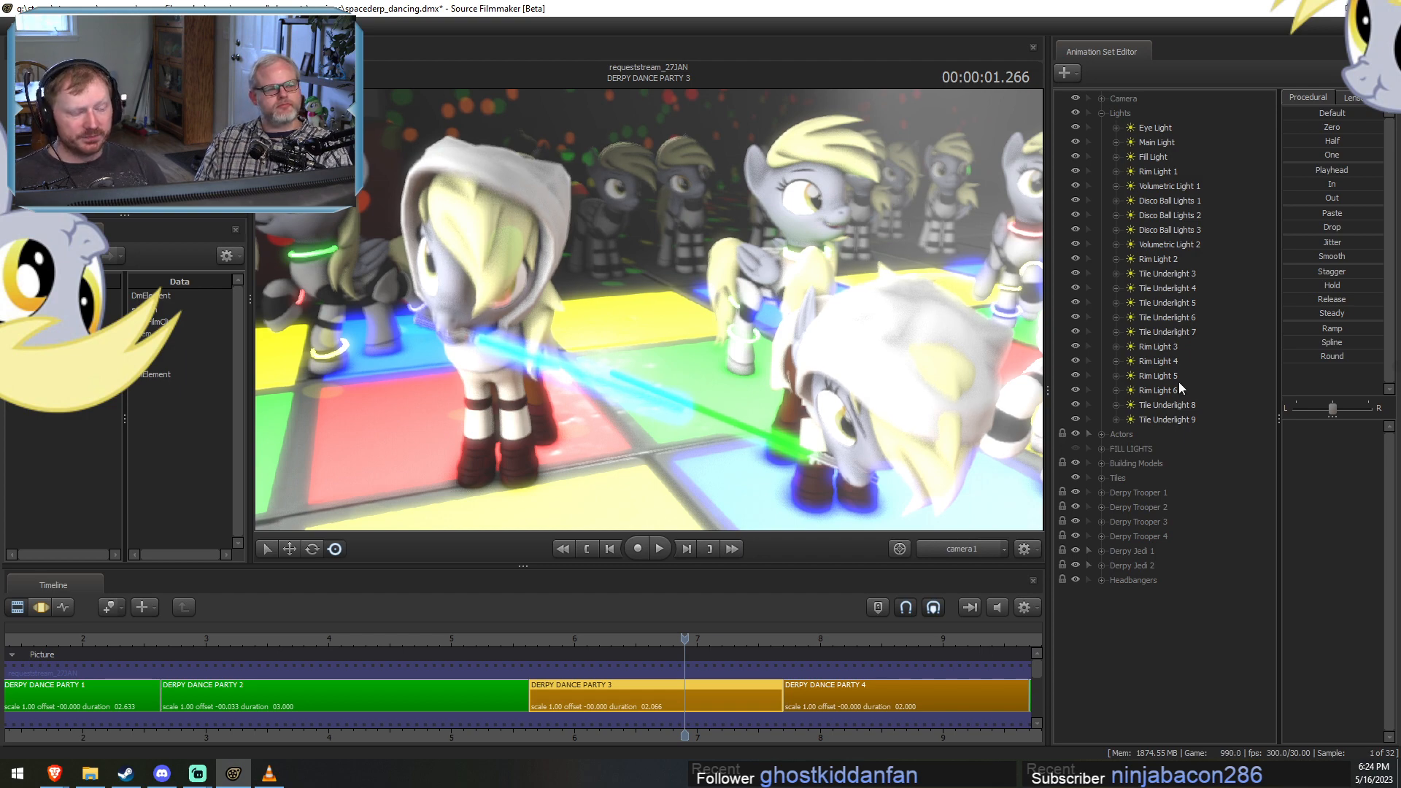
key(F3)
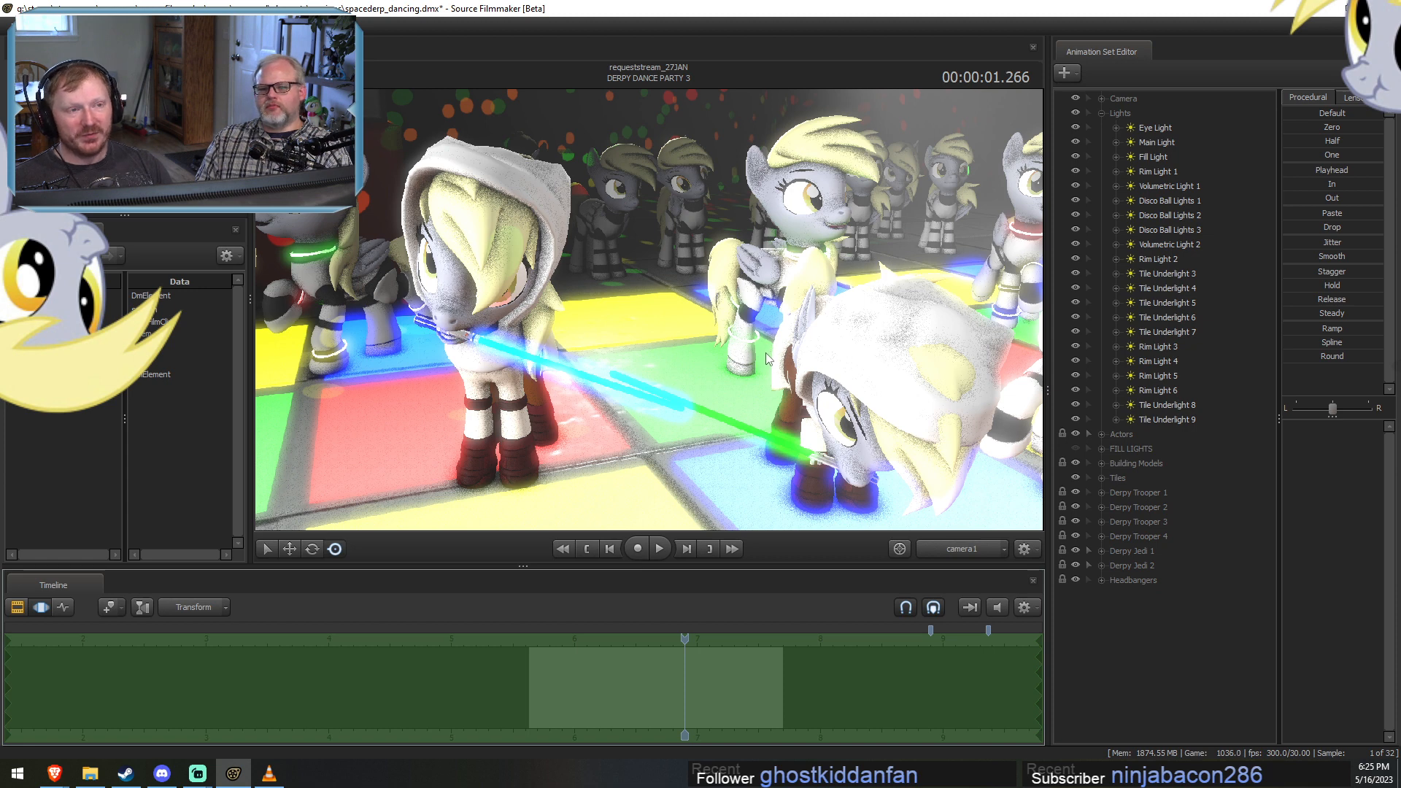
scroll(666, 679, up, 4)
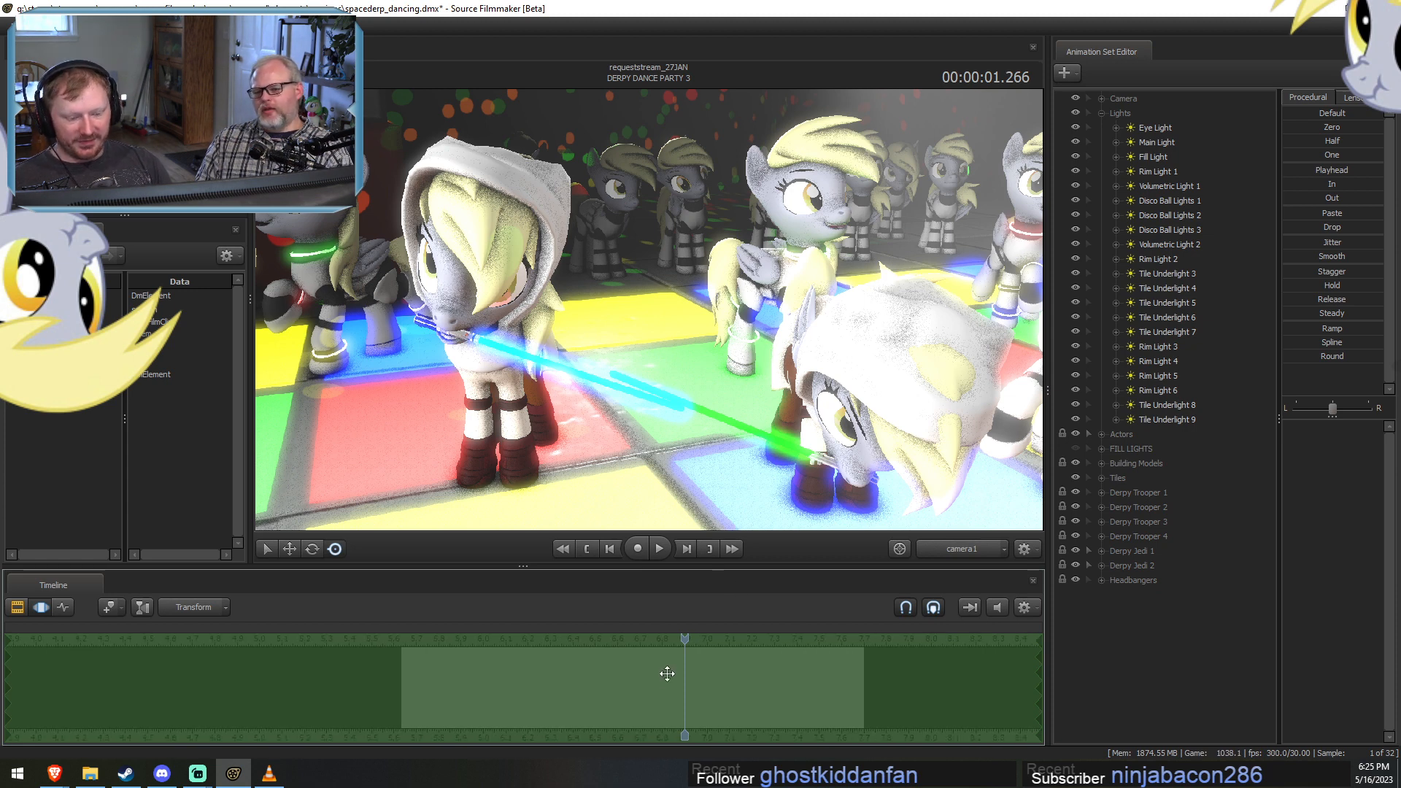
scroll(609, 702, up, 2)
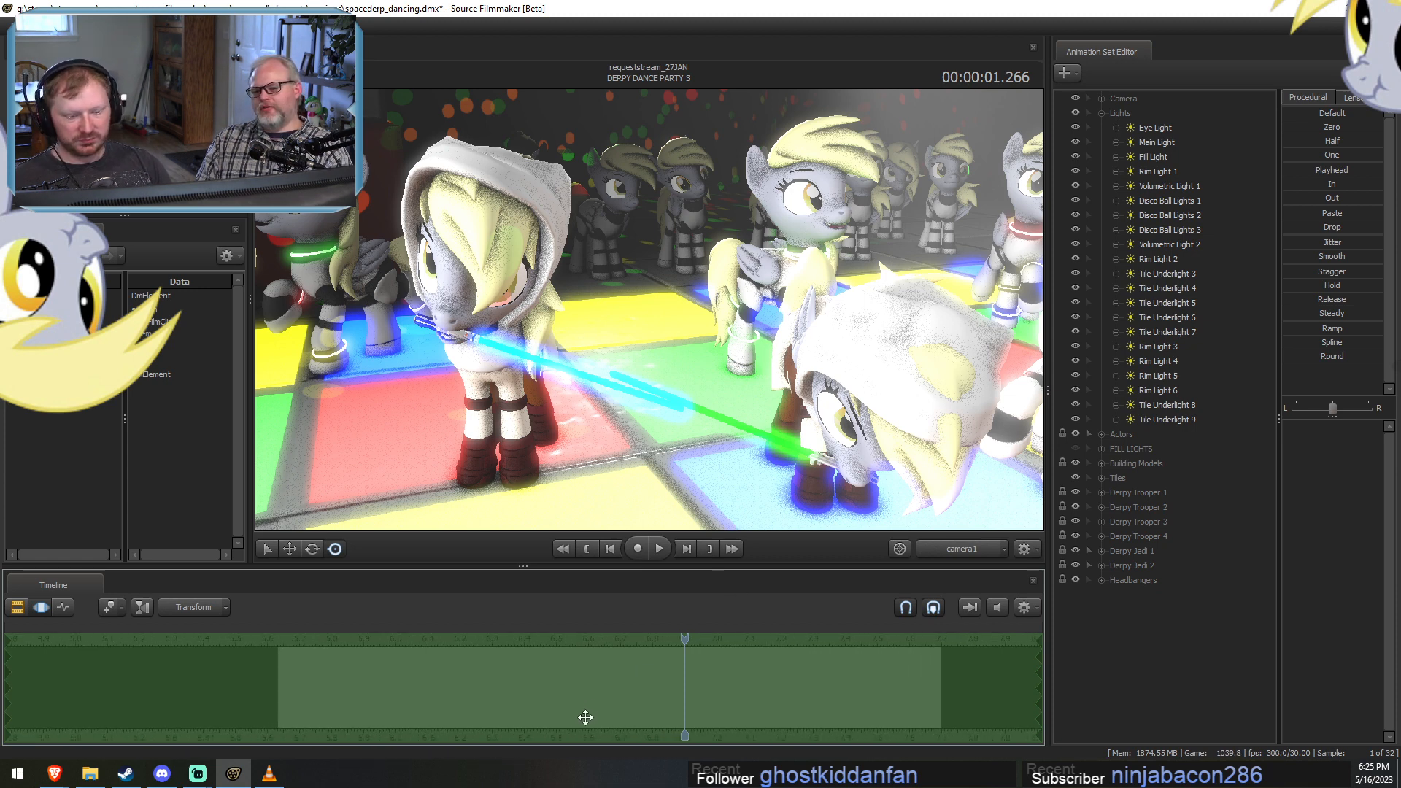
scroll(573, 719, down, 1)
scroll(574, 719, up, 1)
scroll(573, 719, down, 2)
scroll(573, 719, up, 1)
scroll(573, 719, down, 1)
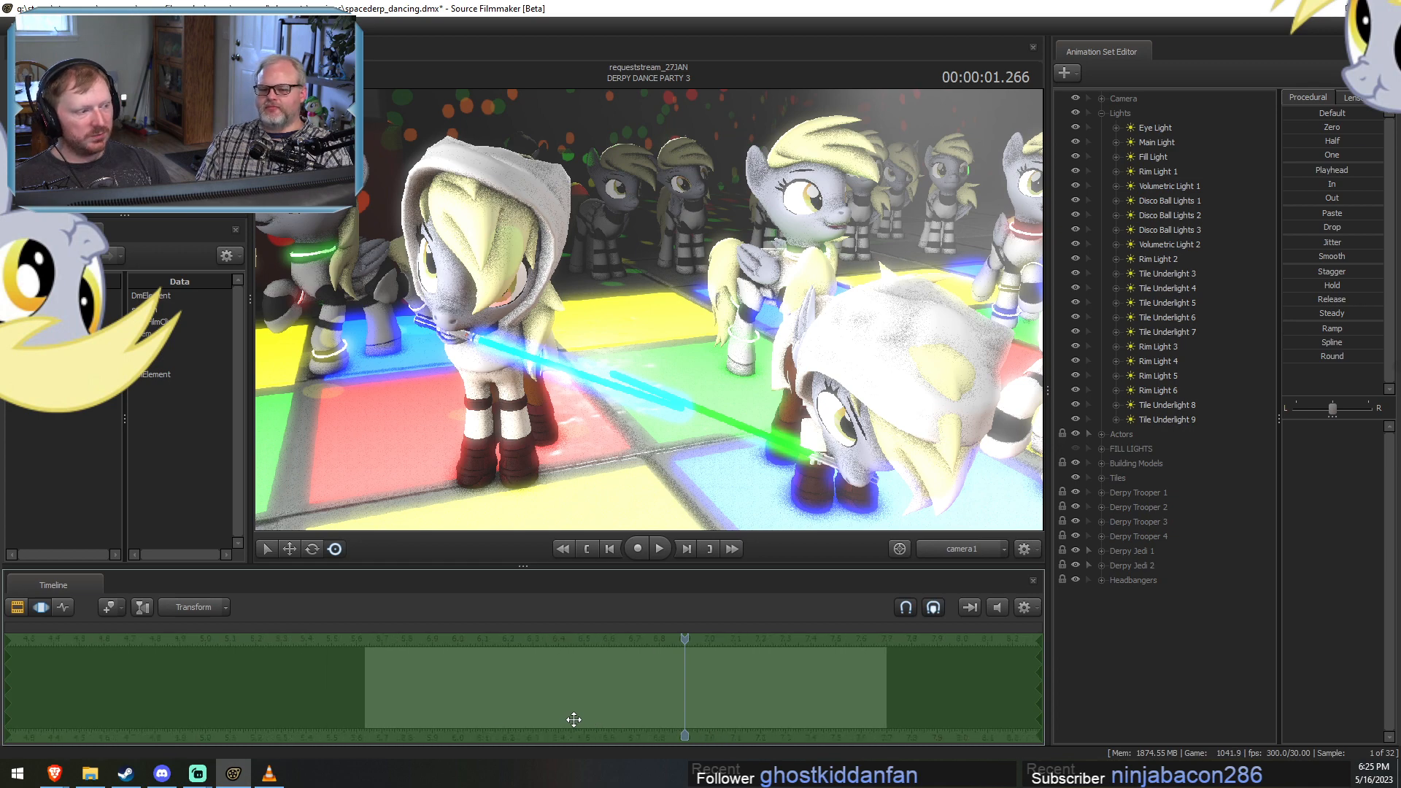
scroll(573, 720, up, 1)
scroll(574, 720, down, 1)
scroll(574, 720, up, 1)
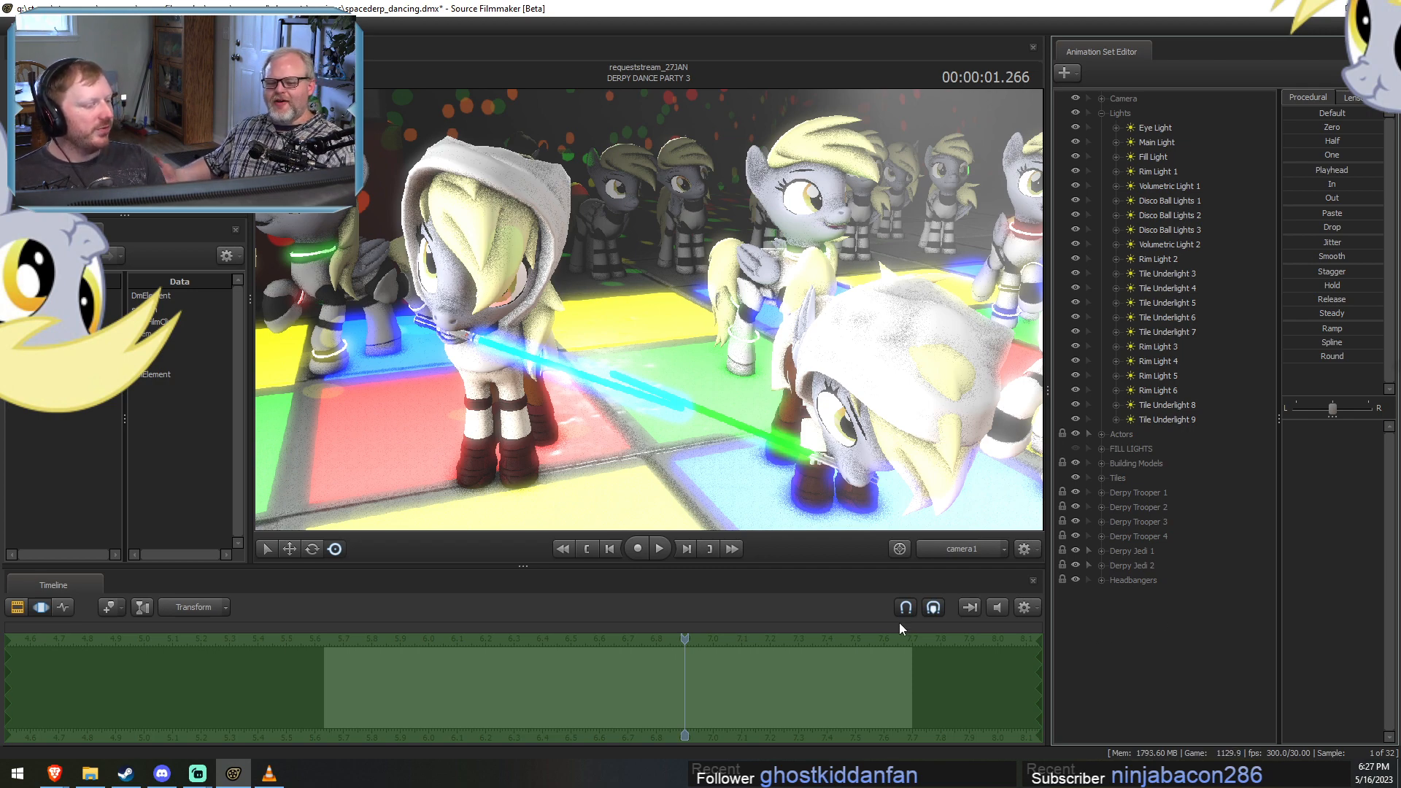
key(F2)
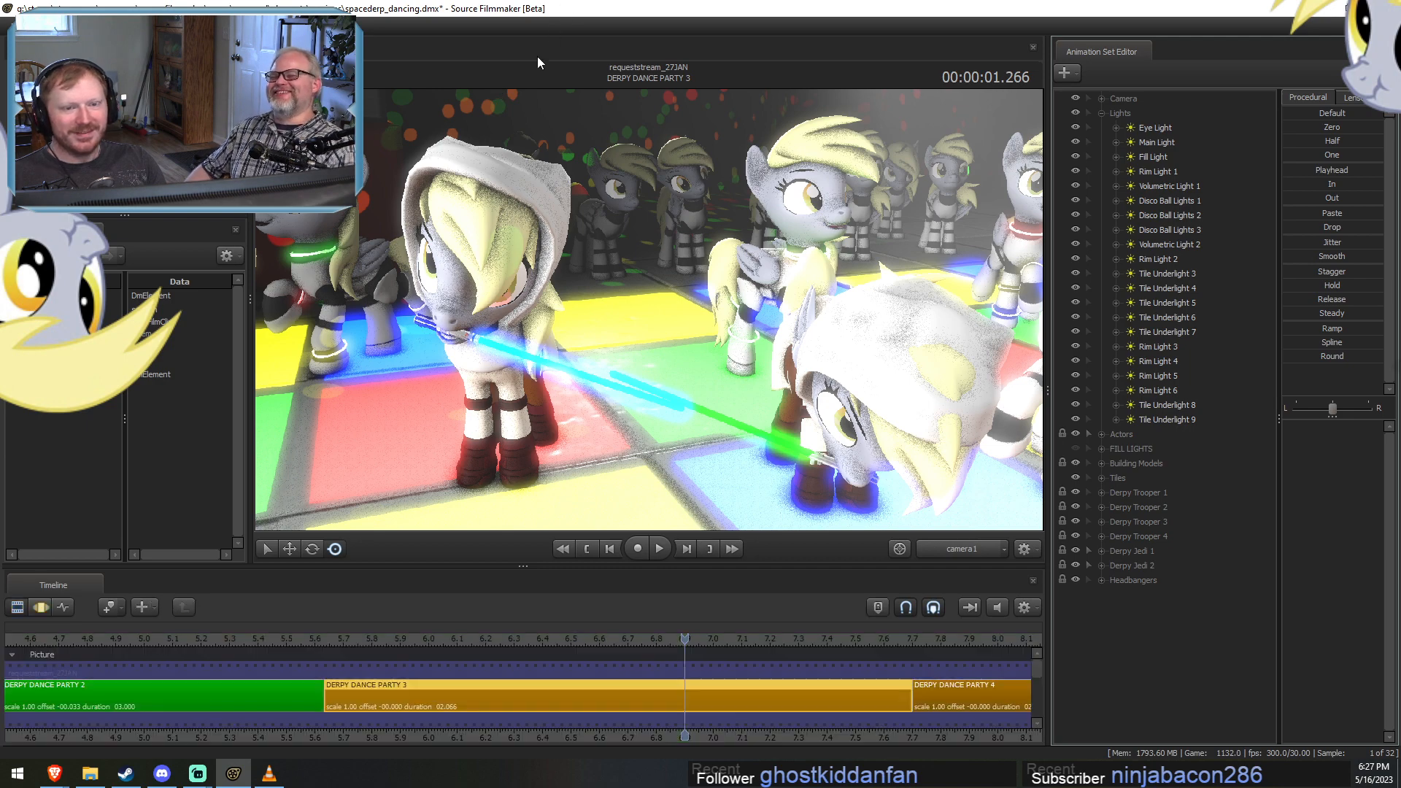
key(F3)
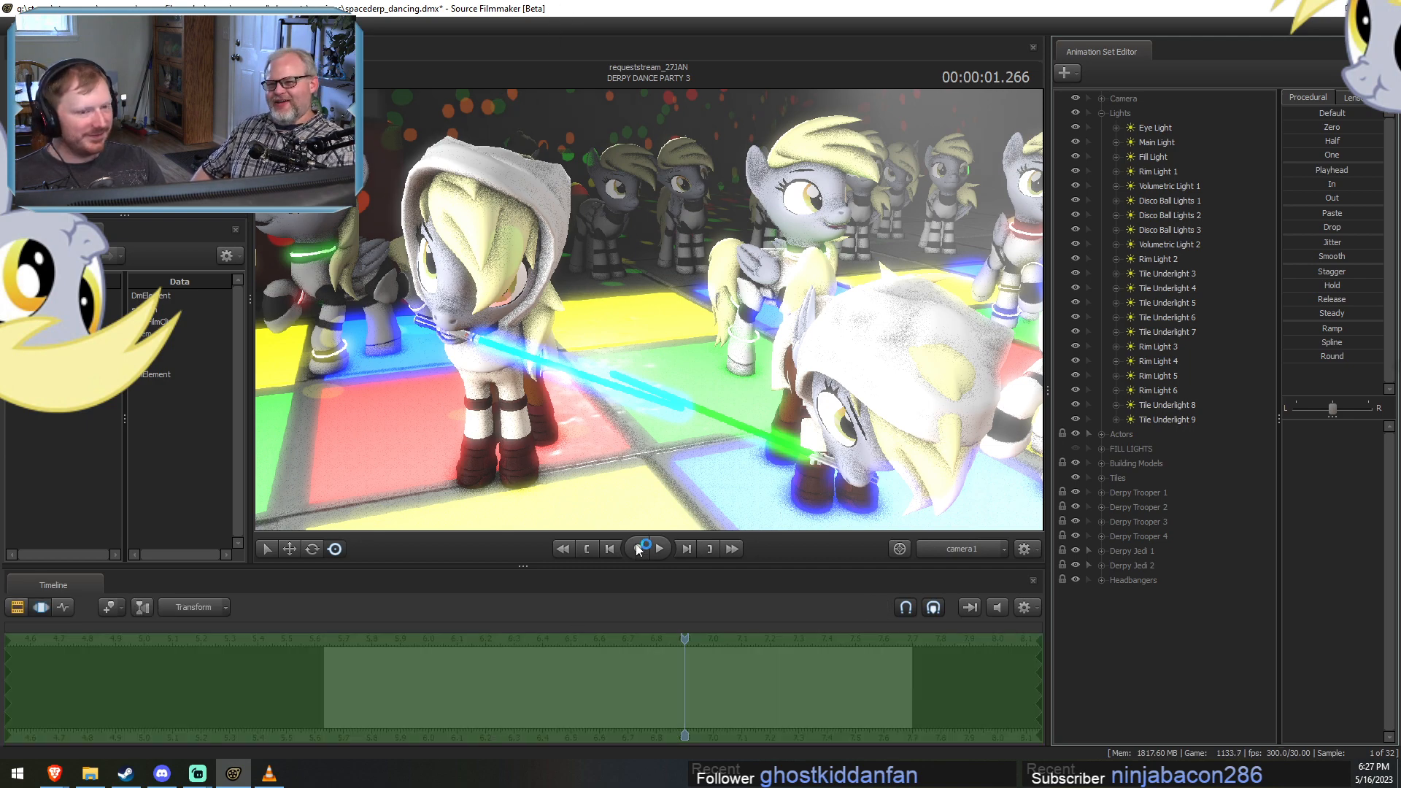
key(F2)
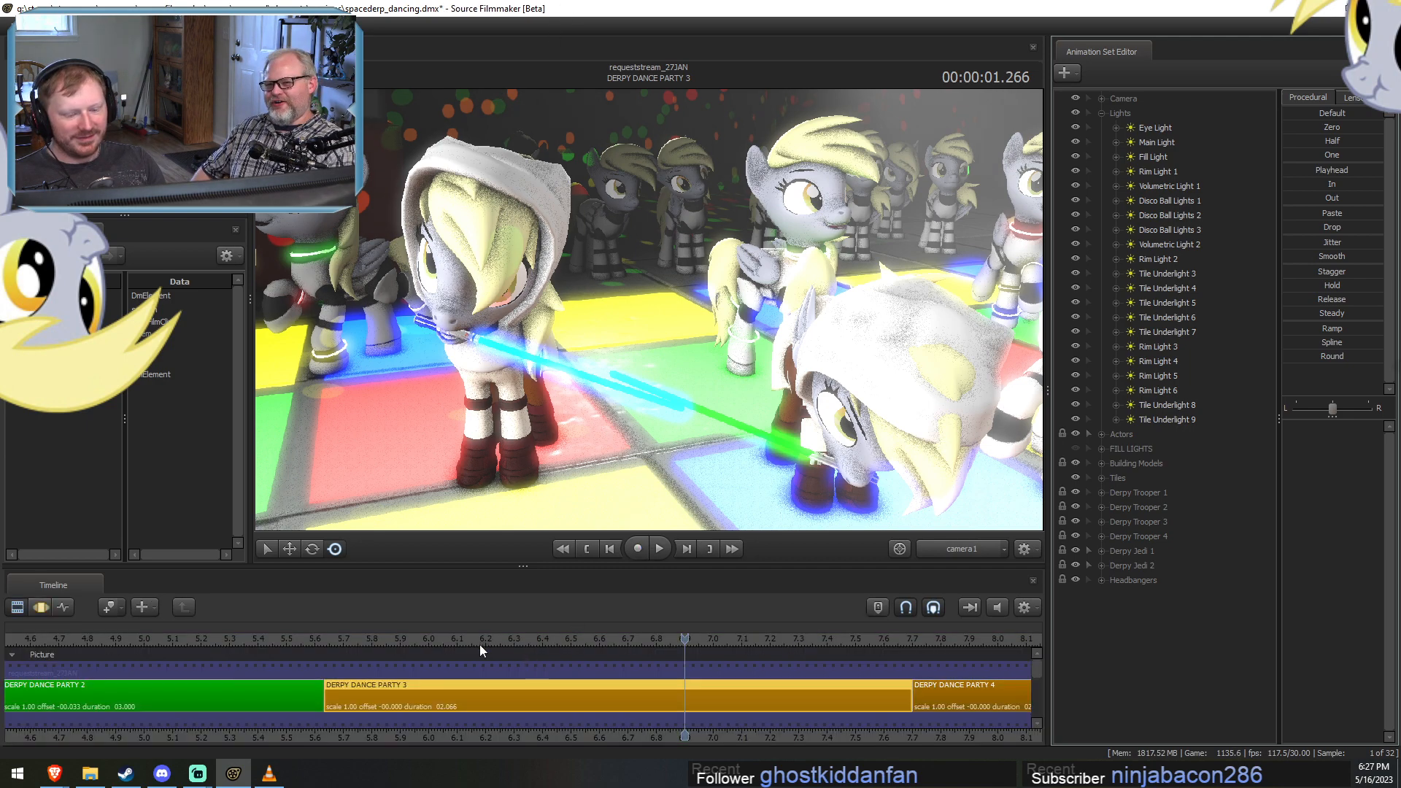
Turn off lighting in the camera1 view and play through DERPY DANCE PARTY 3 to review its animation.
click(380, 638)
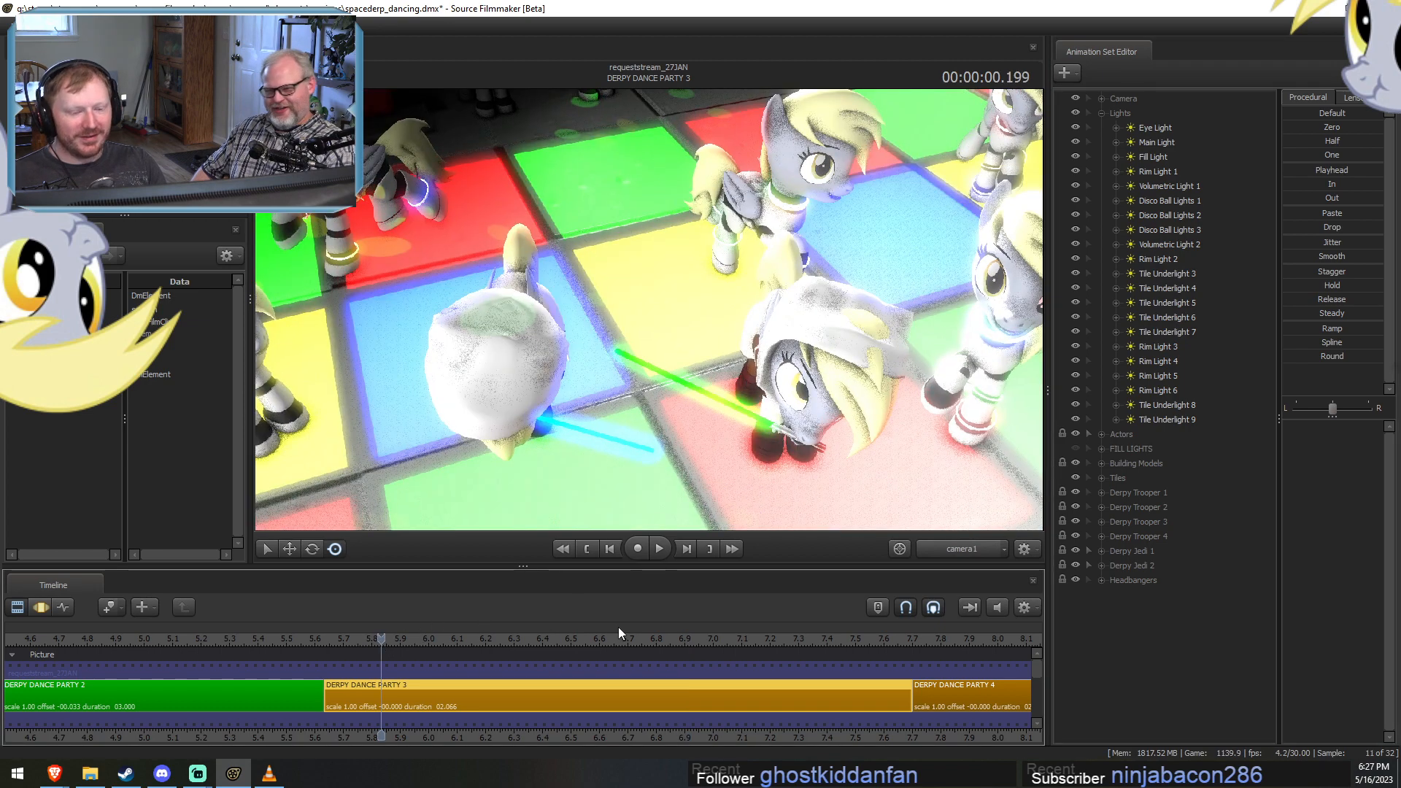
click(456, 638)
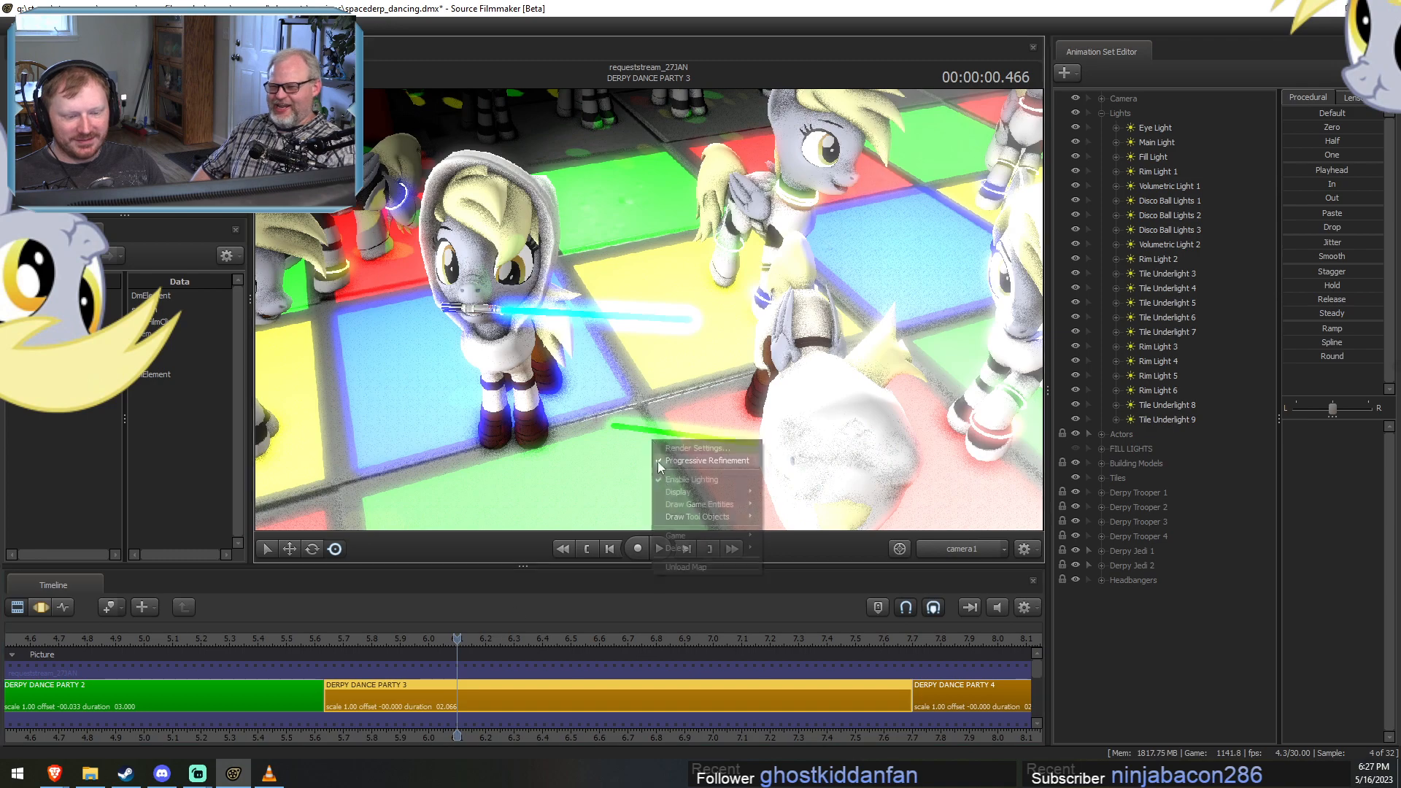
drag(372, 633, 521, 614)
key(space)
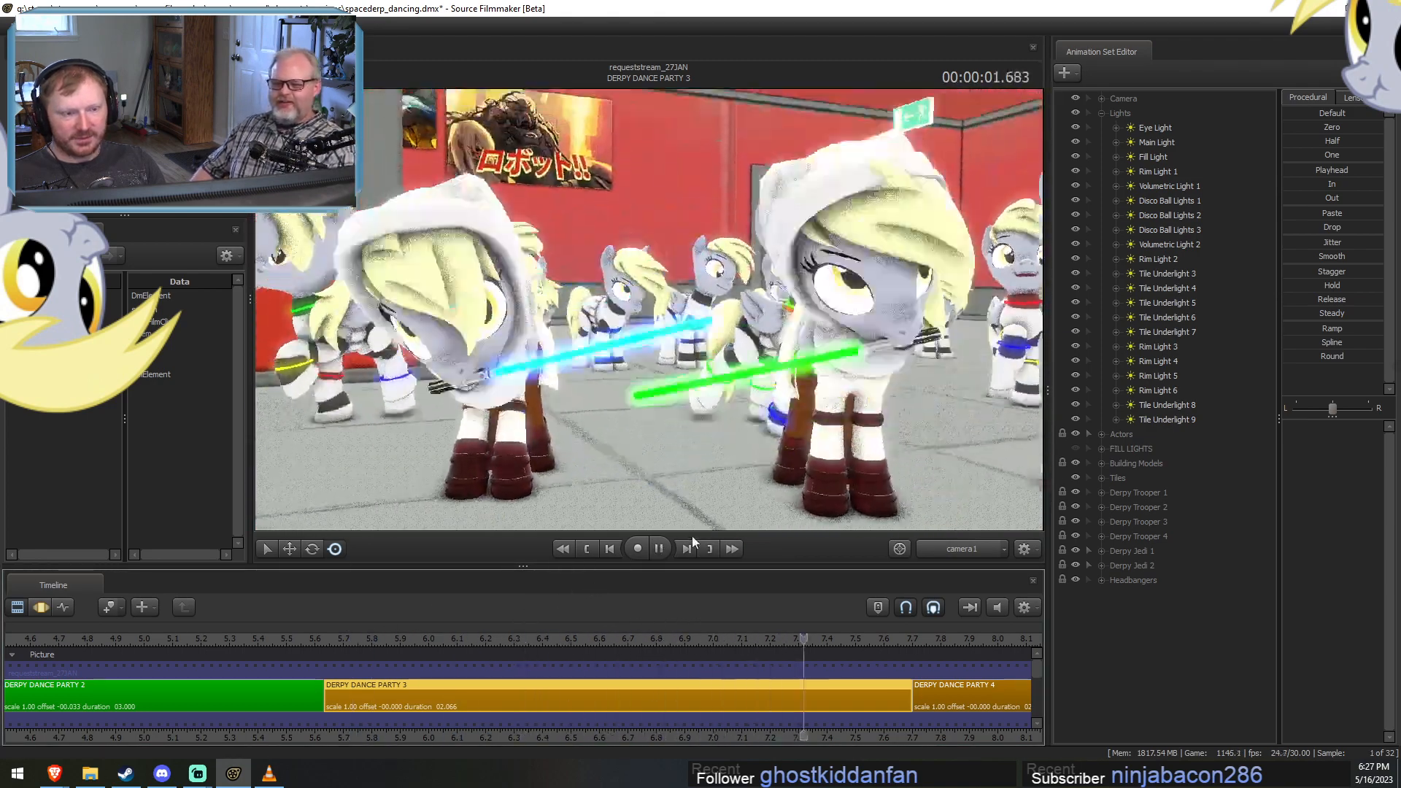
drag(349, 636, 686, 626)
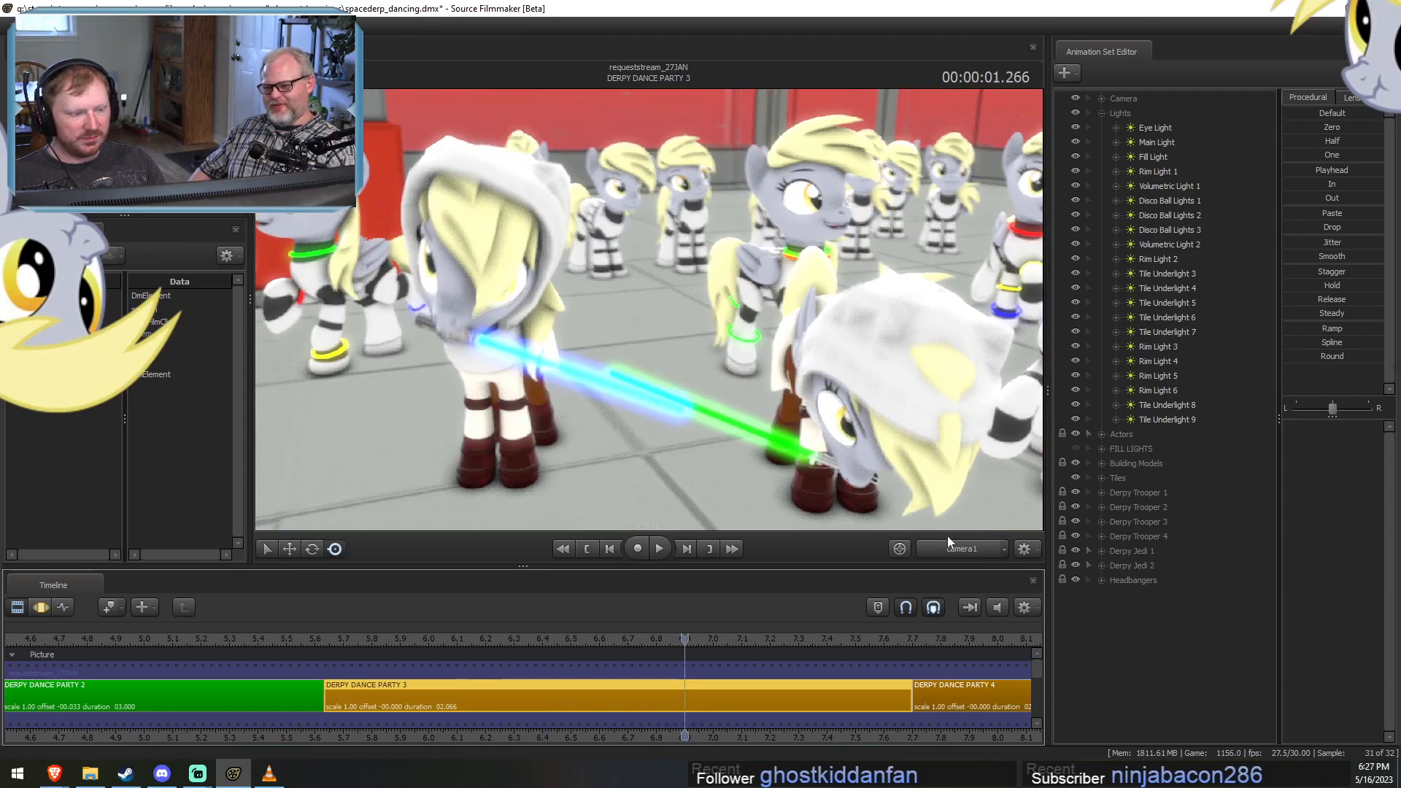
key(space)
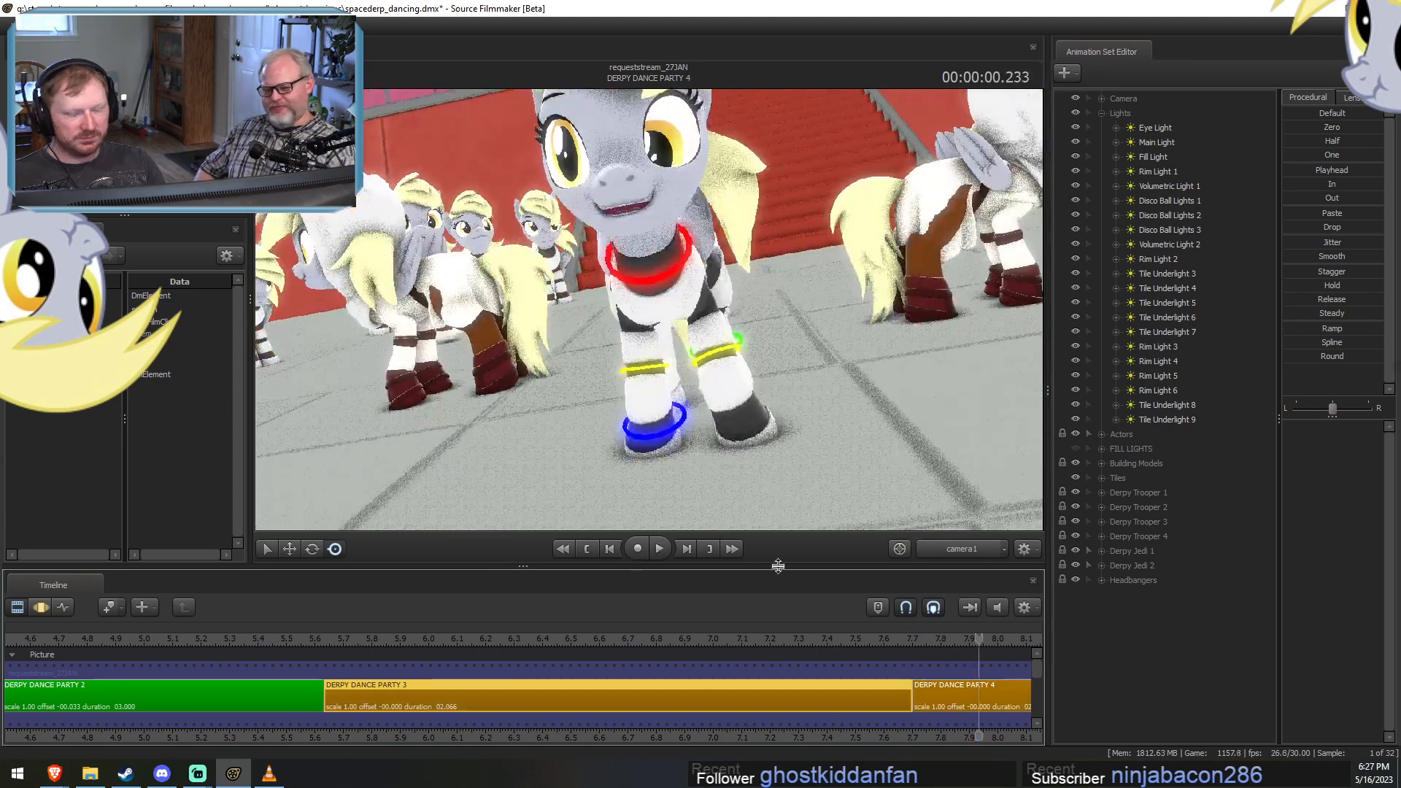
click(331, 637)
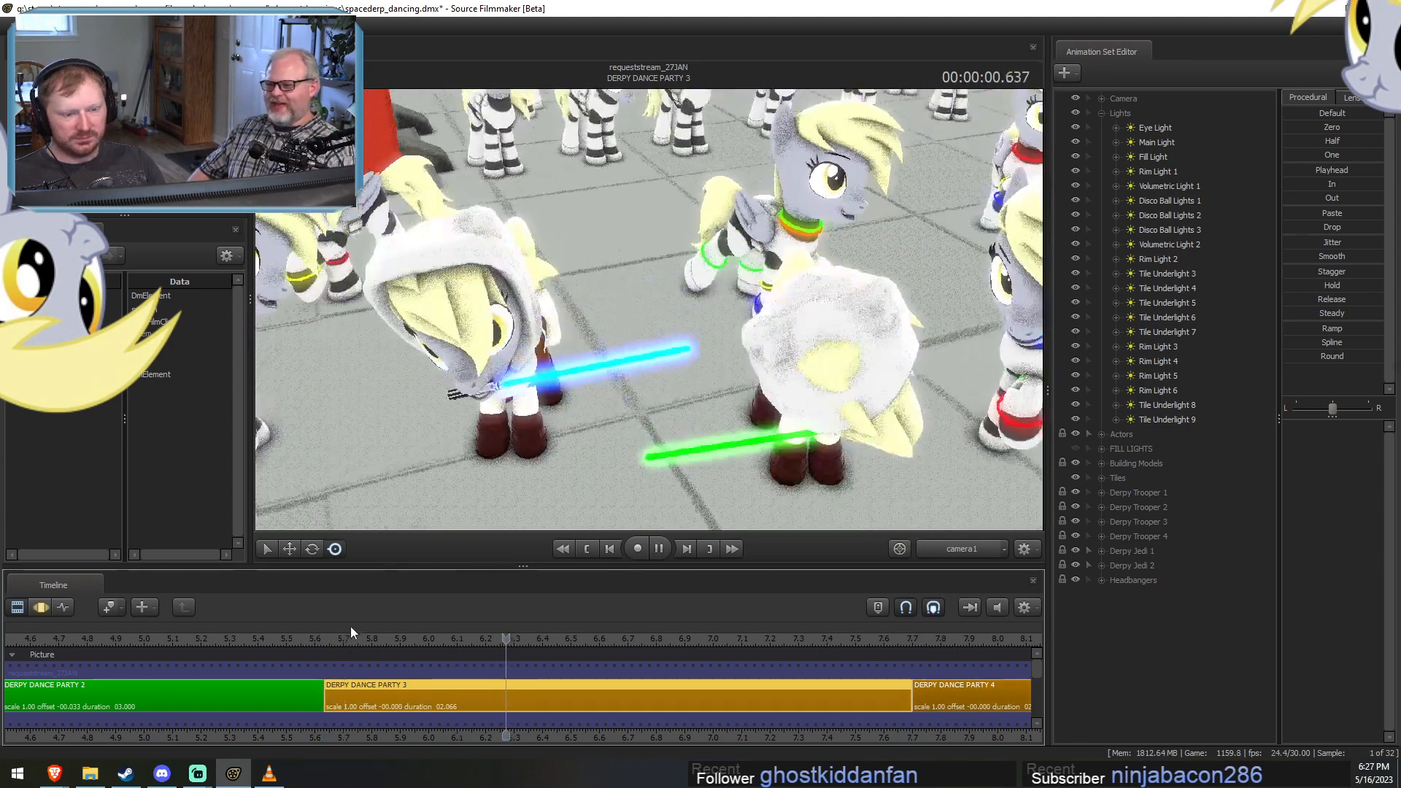
key(space)
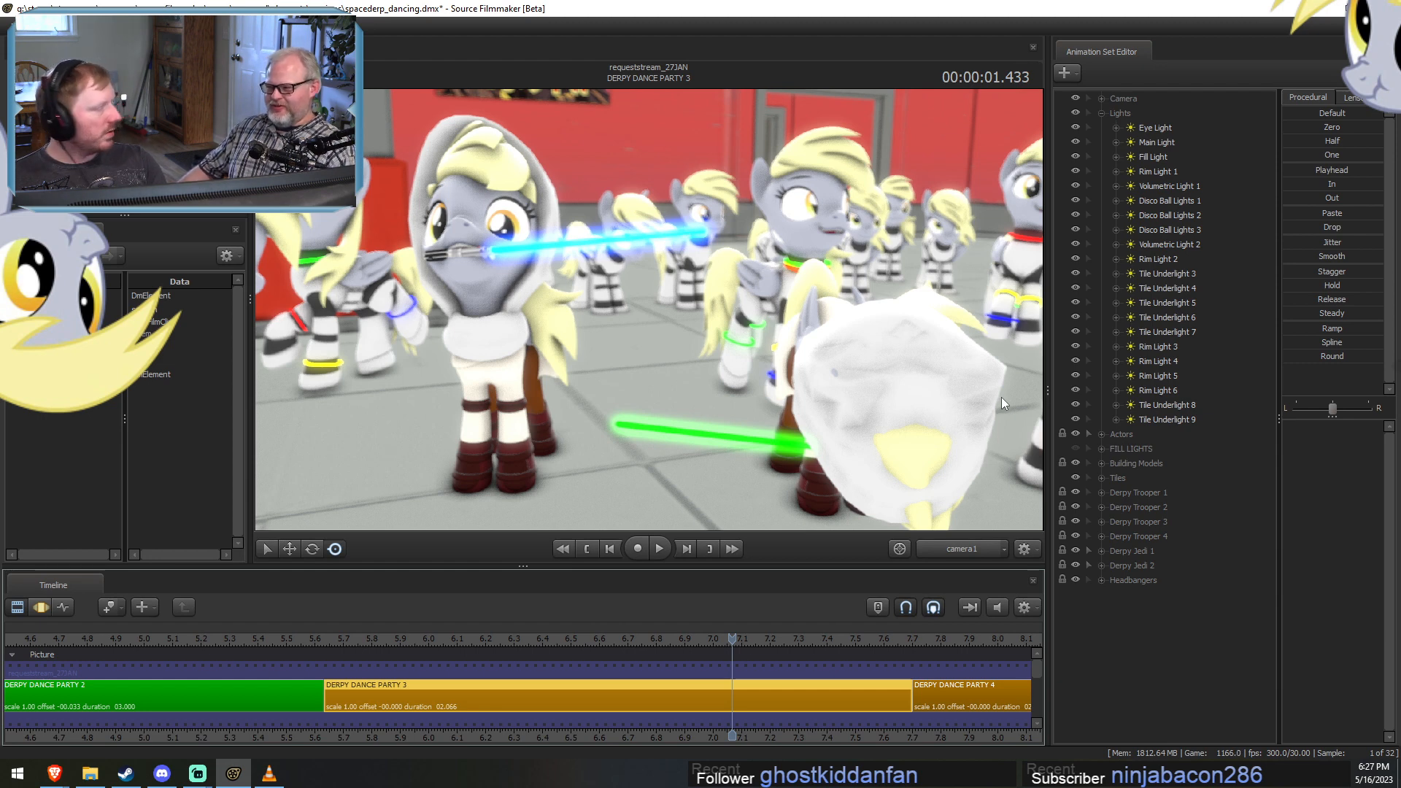
Enable lighting in the camera1 view and hide Fill Light, Rim Light 1 and Volumetric Light 1.
right_click(778, 288)
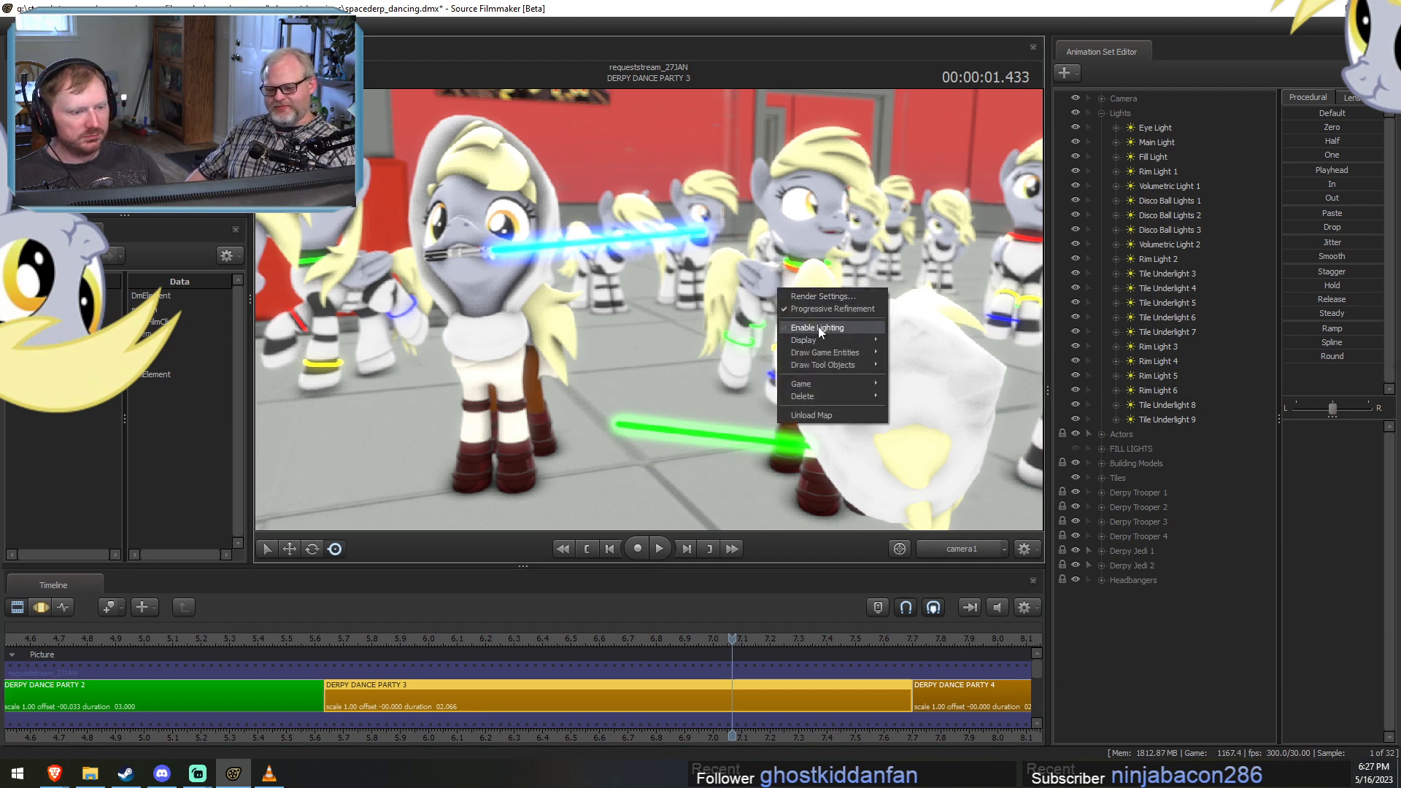
click(817, 326)
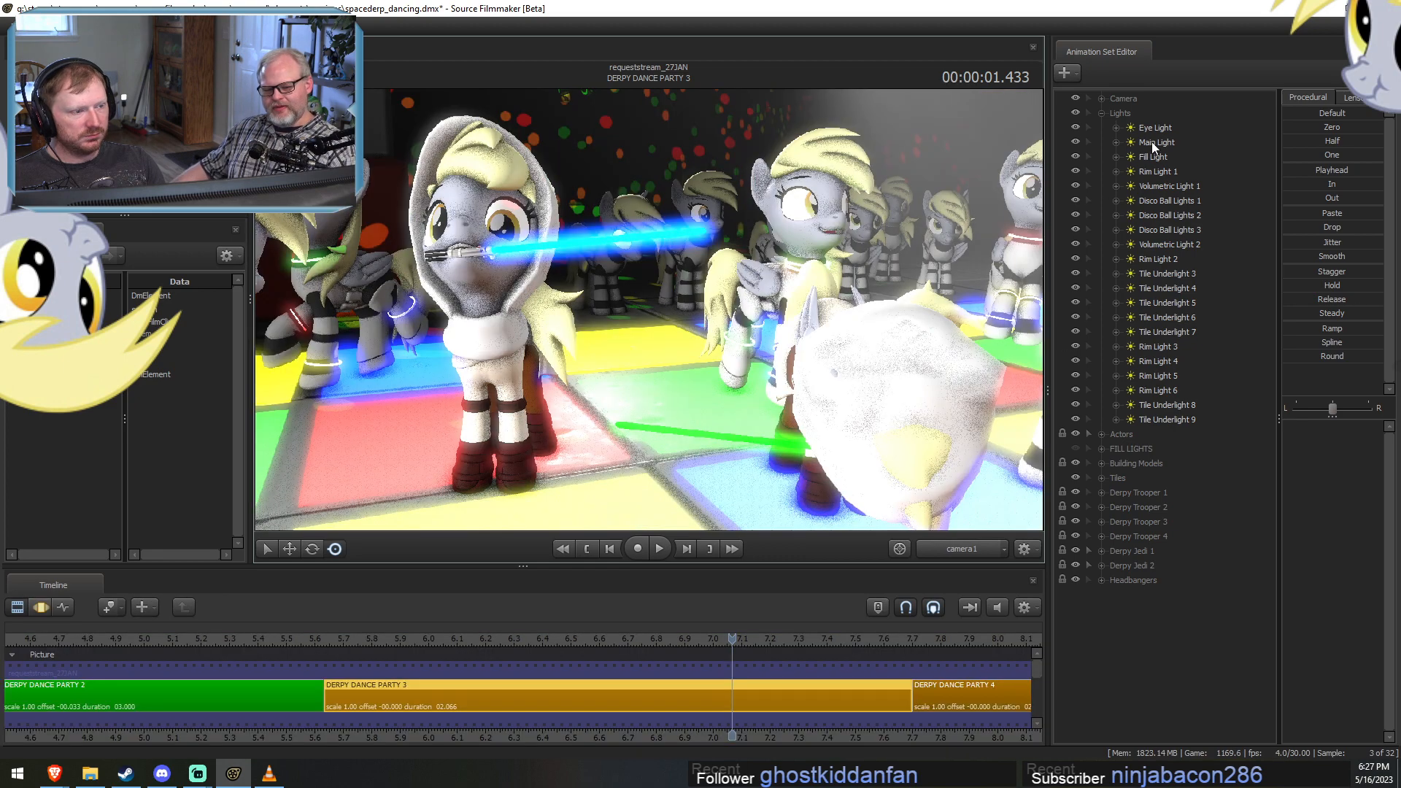
click(1075, 156)
click(1075, 171)
click(1074, 185)
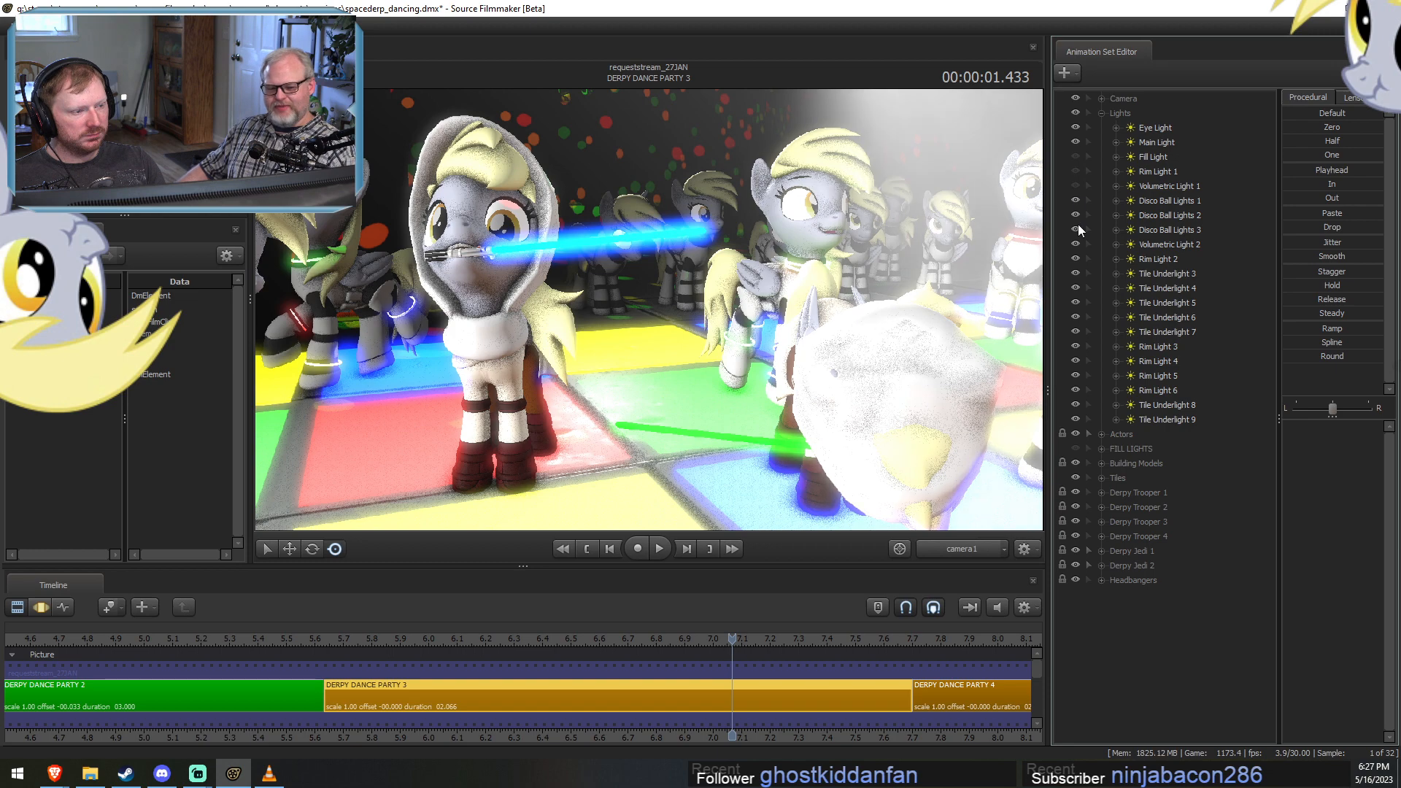
Move Volumetric Light 2 directly below Volumetric Light 1 and hide all remaining lights except Eye Light and Main Light.
drag(1150, 240, 1159, 195)
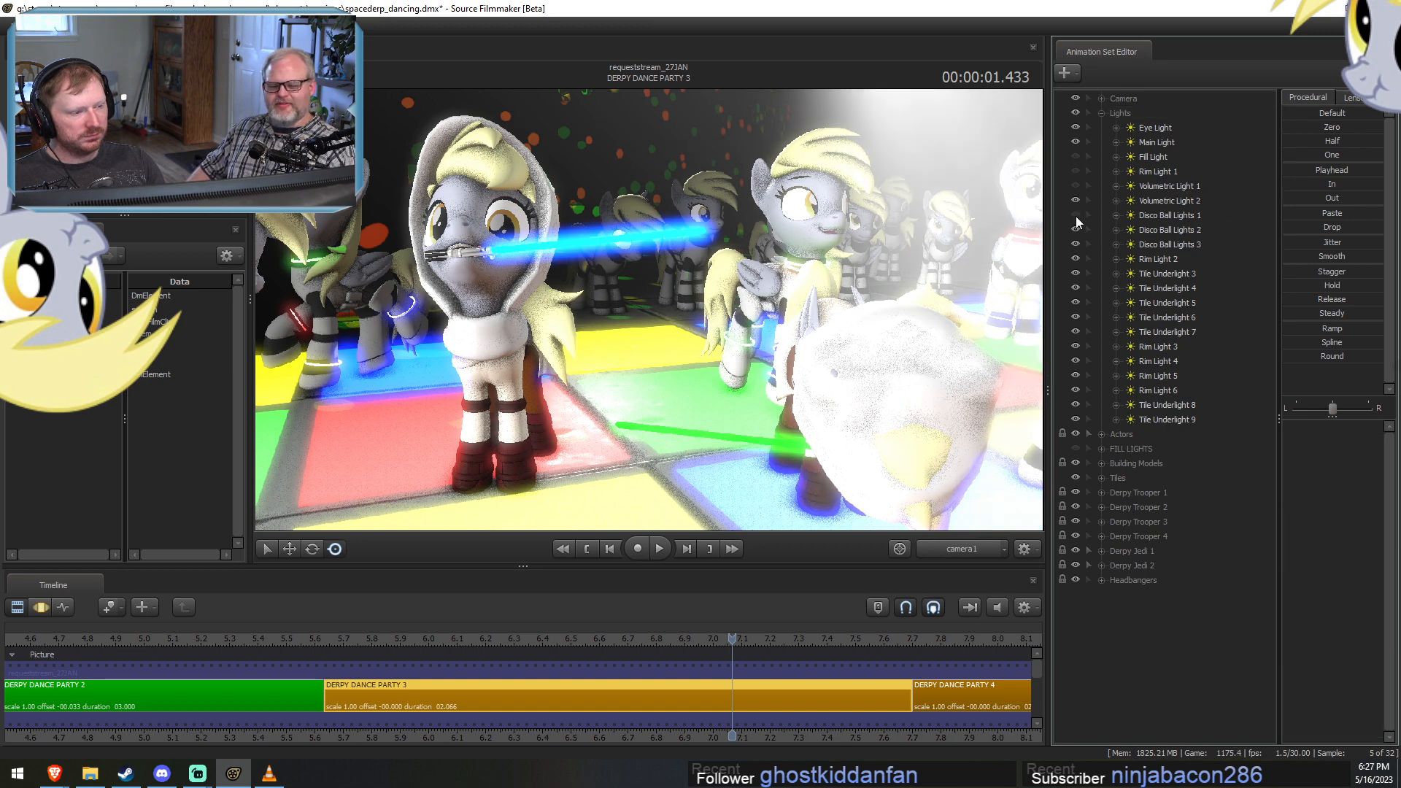
click(1074, 214)
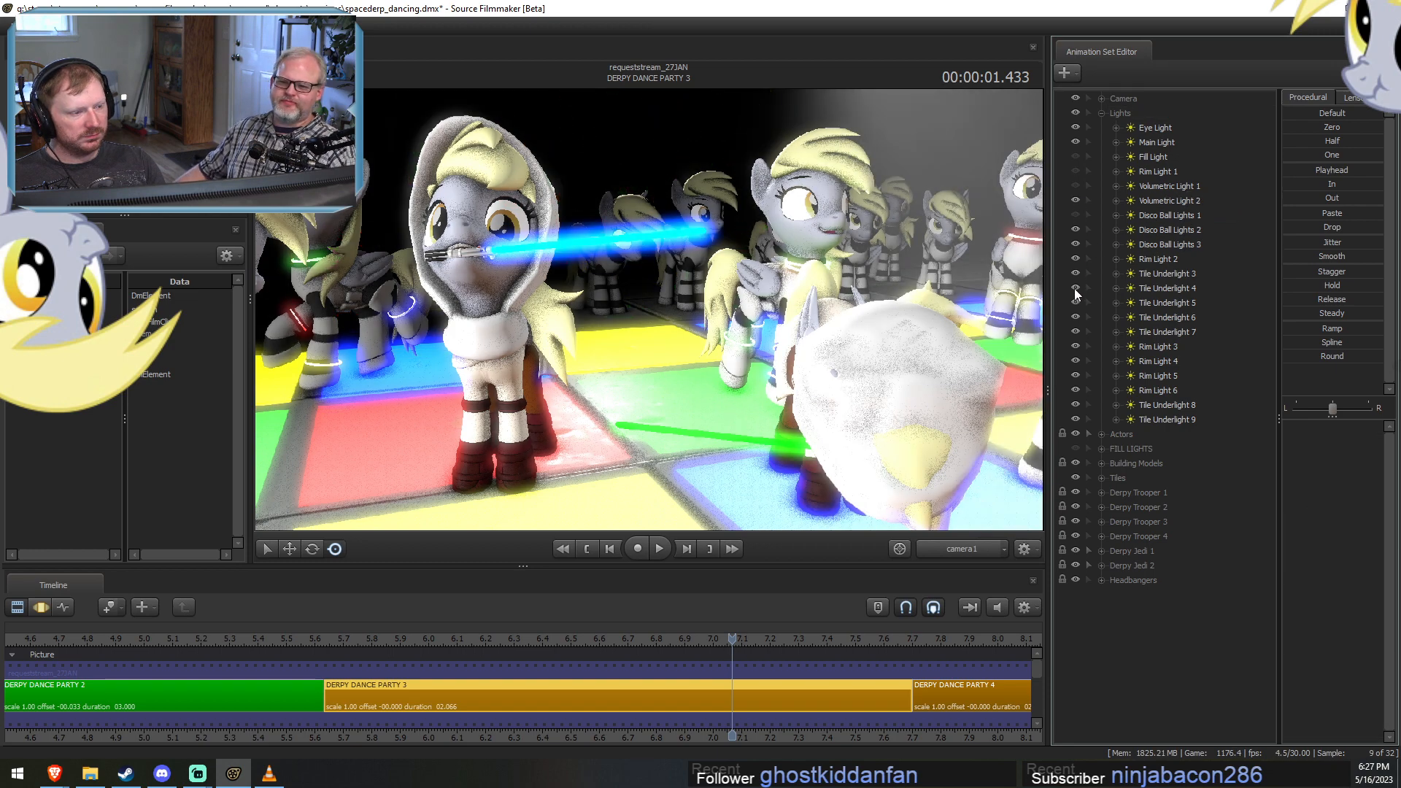
click(1075, 314)
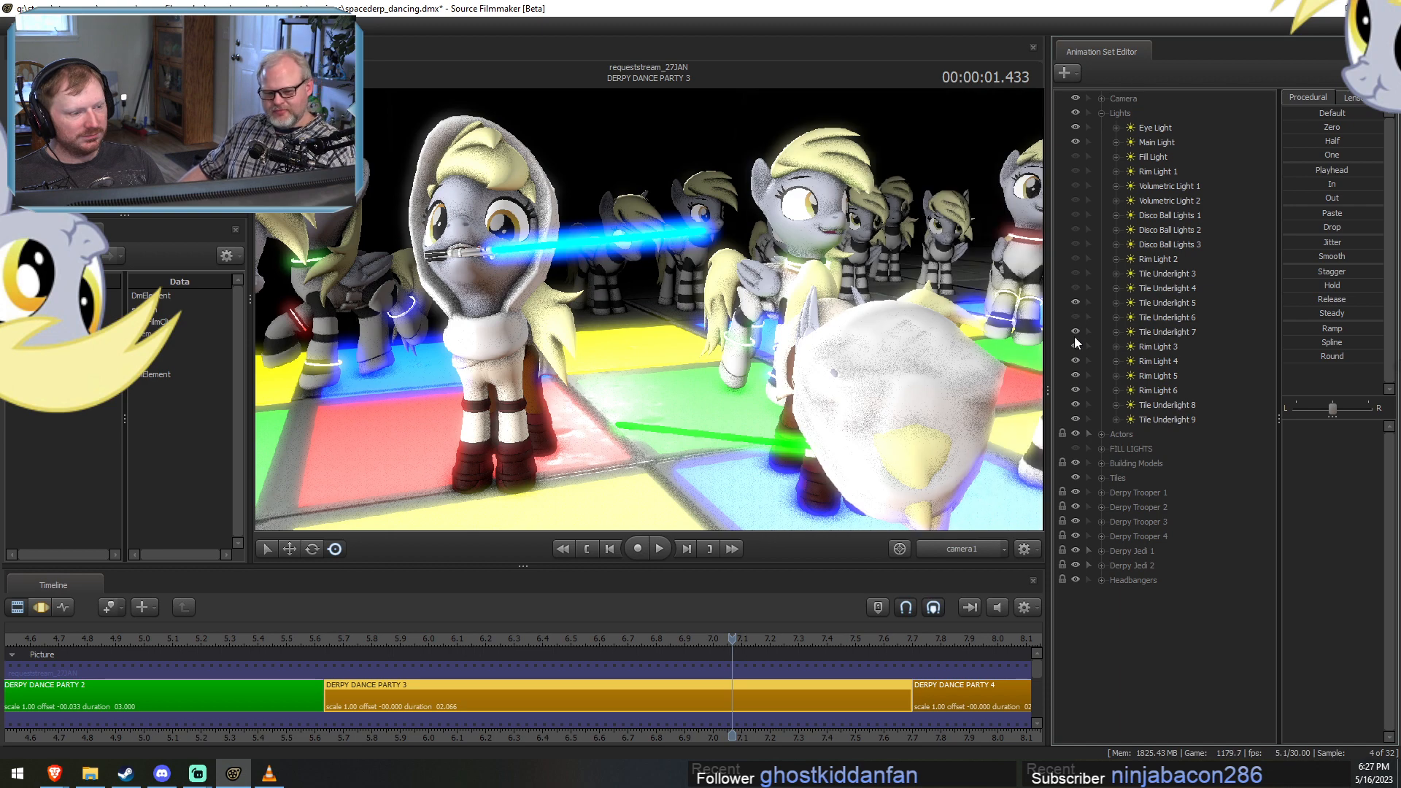
click(1074, 333)
click(1074, 347)
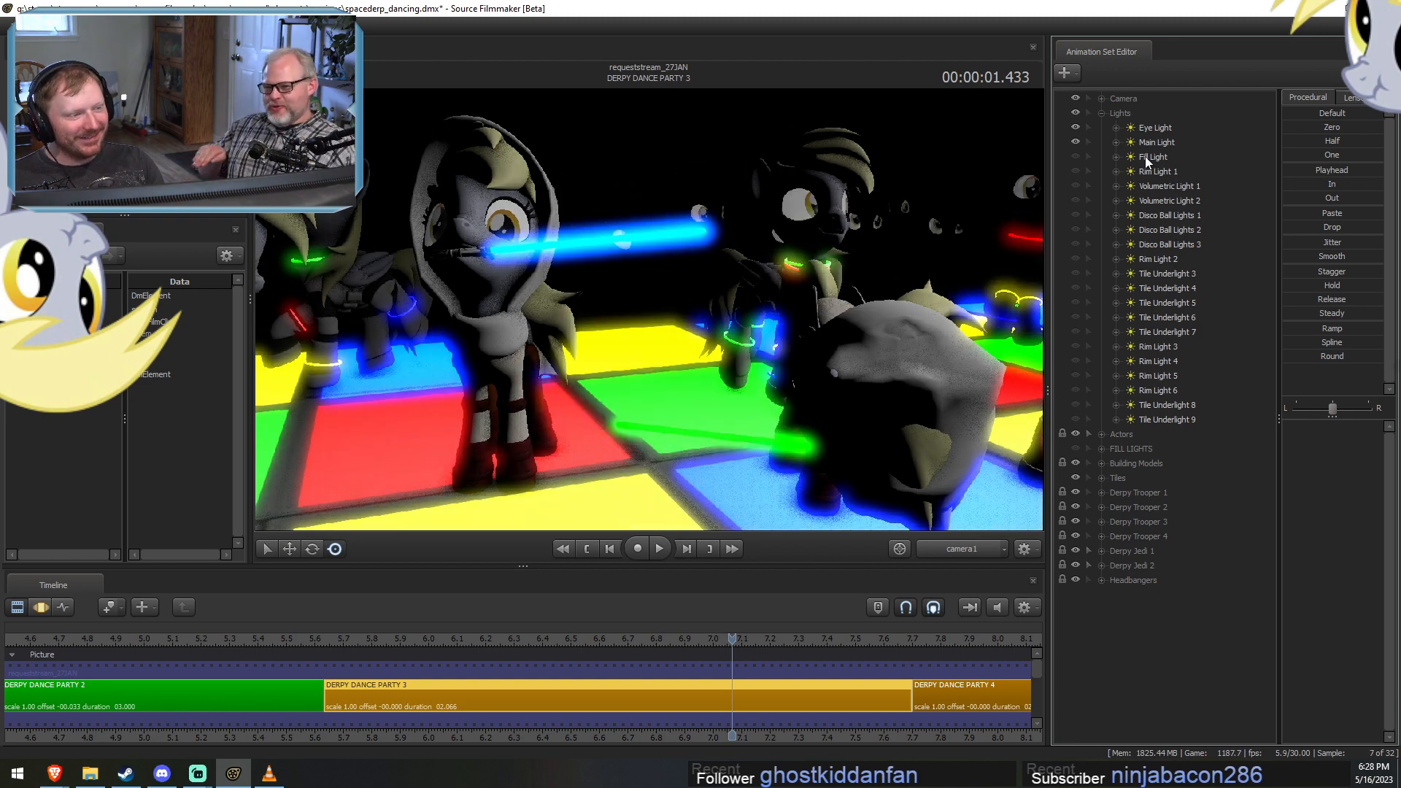
View the scene through Main Light and compare DERPY DANCE PARTY 2 with DERPY DANCE PARTY 3 at 00:00:00.333.
mouse_move(1144, 156)
mouse_down()
mouse_move(890, 138)
mouse_move(858, 203)
mouse_move(1158, 152)
mouse_up()
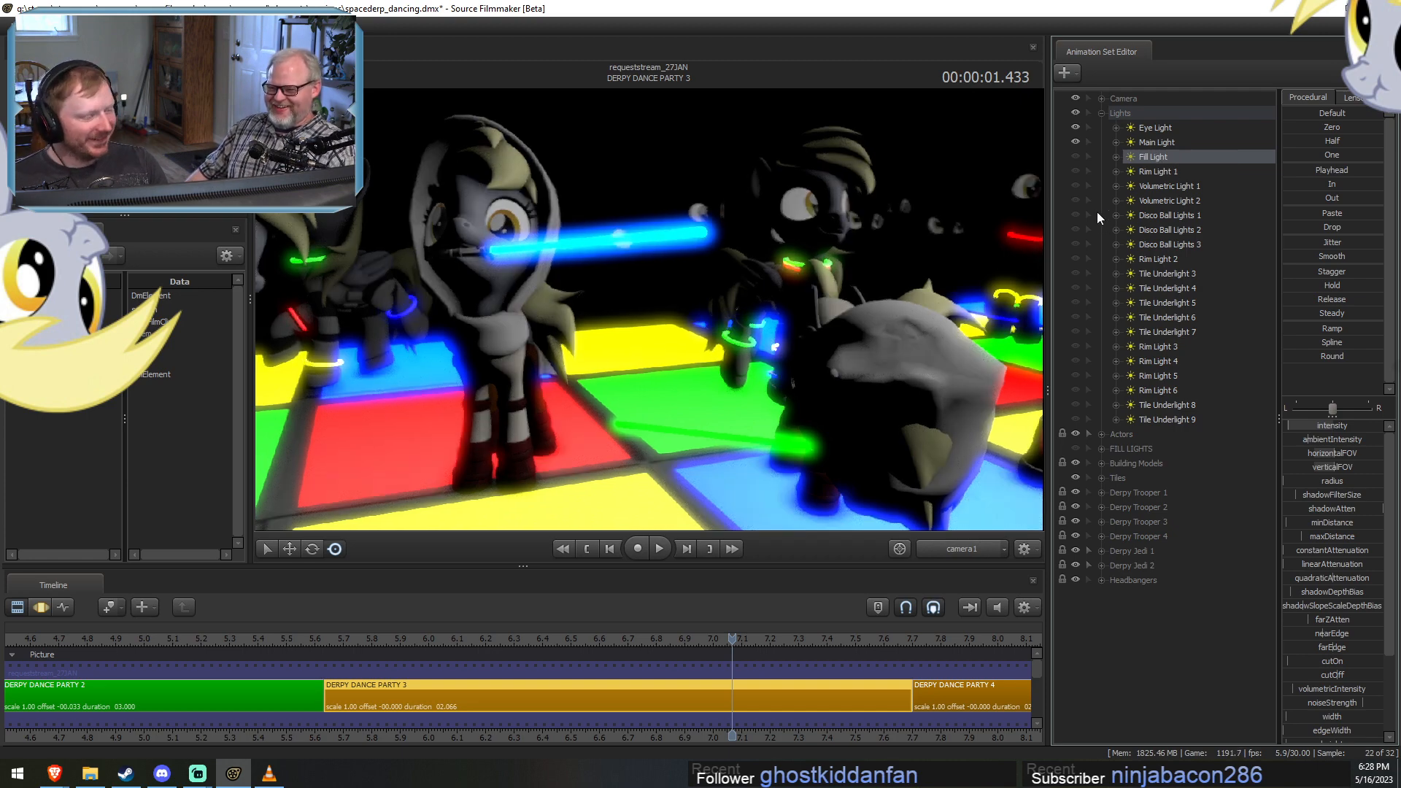
click(1149, 143)
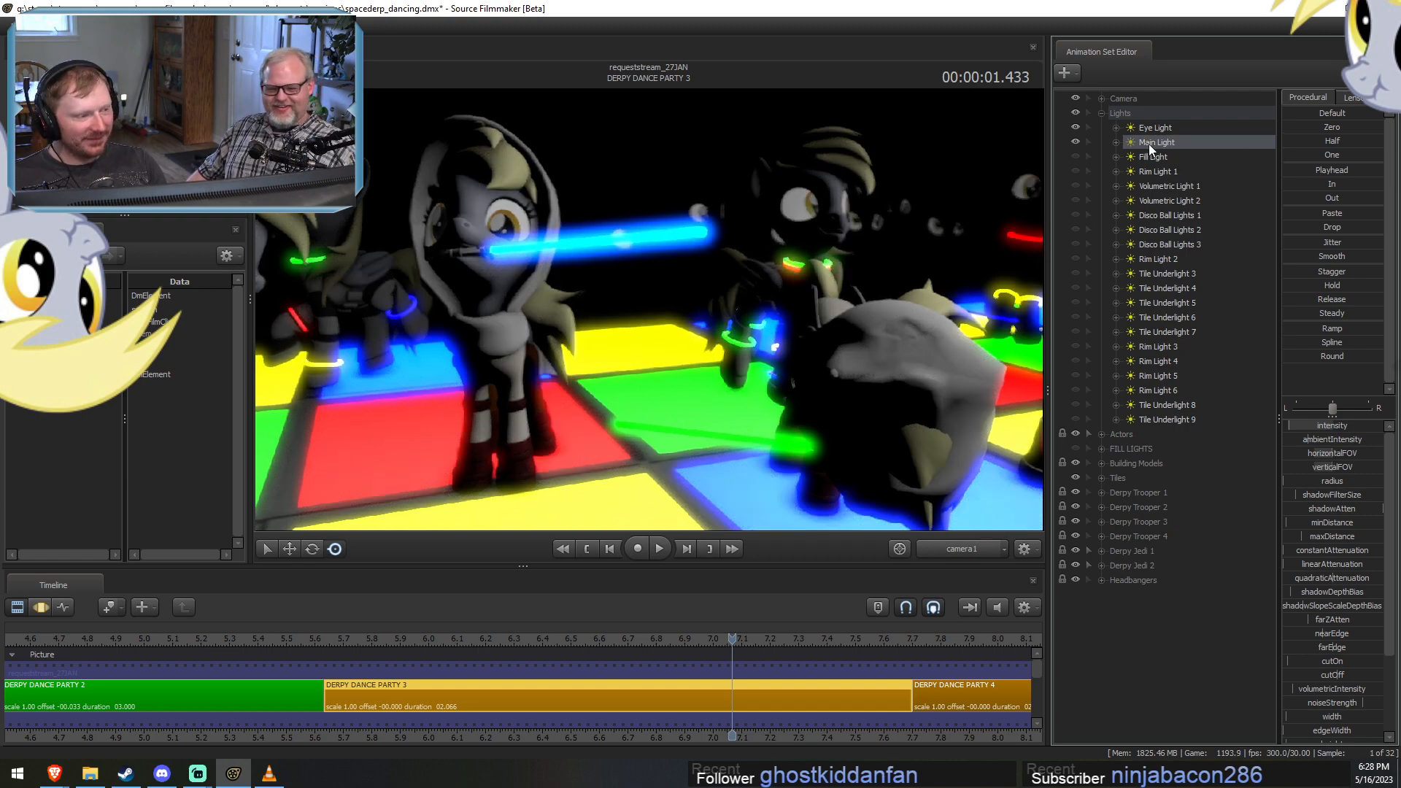
drag(1157, 138, 786, 223)
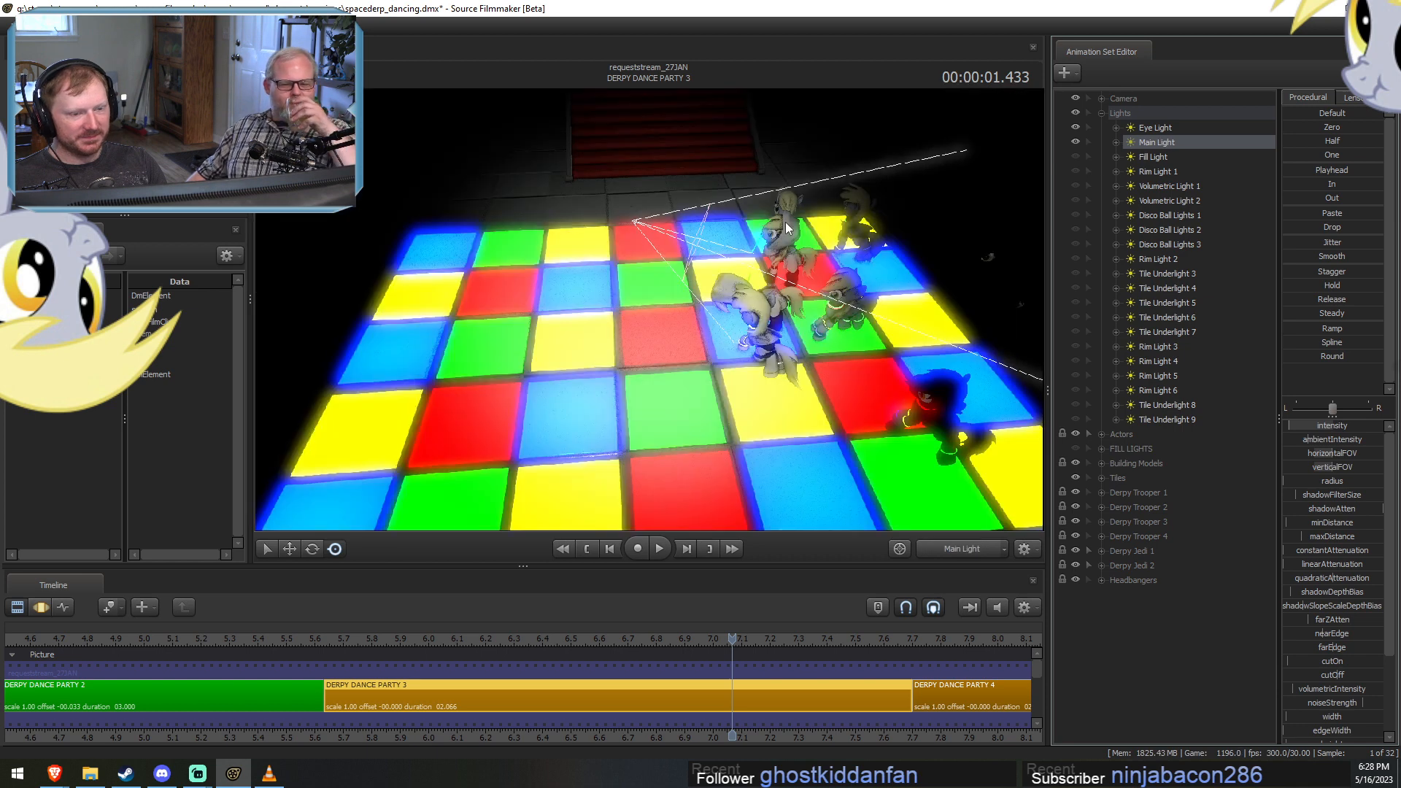
click(265, 646)
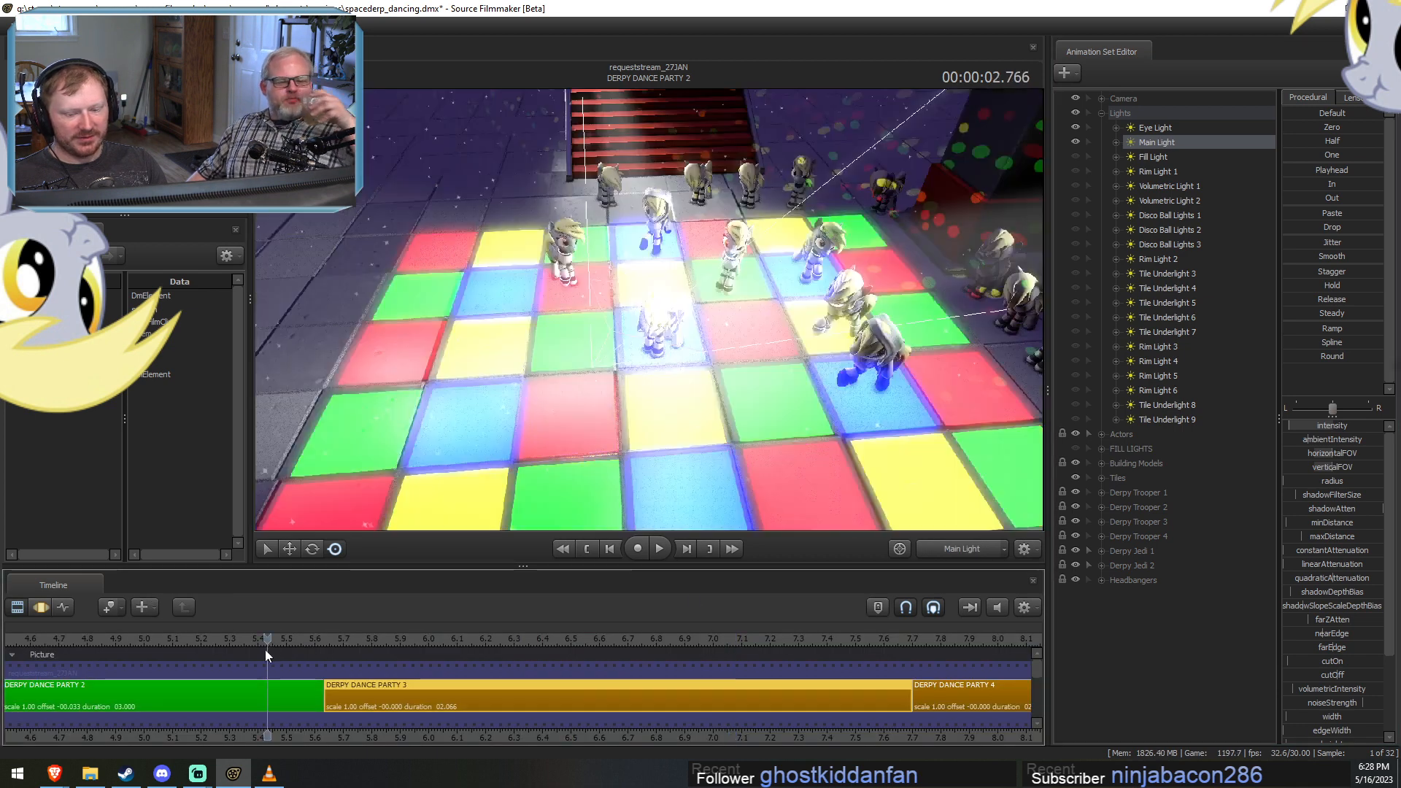
click(418, 638)
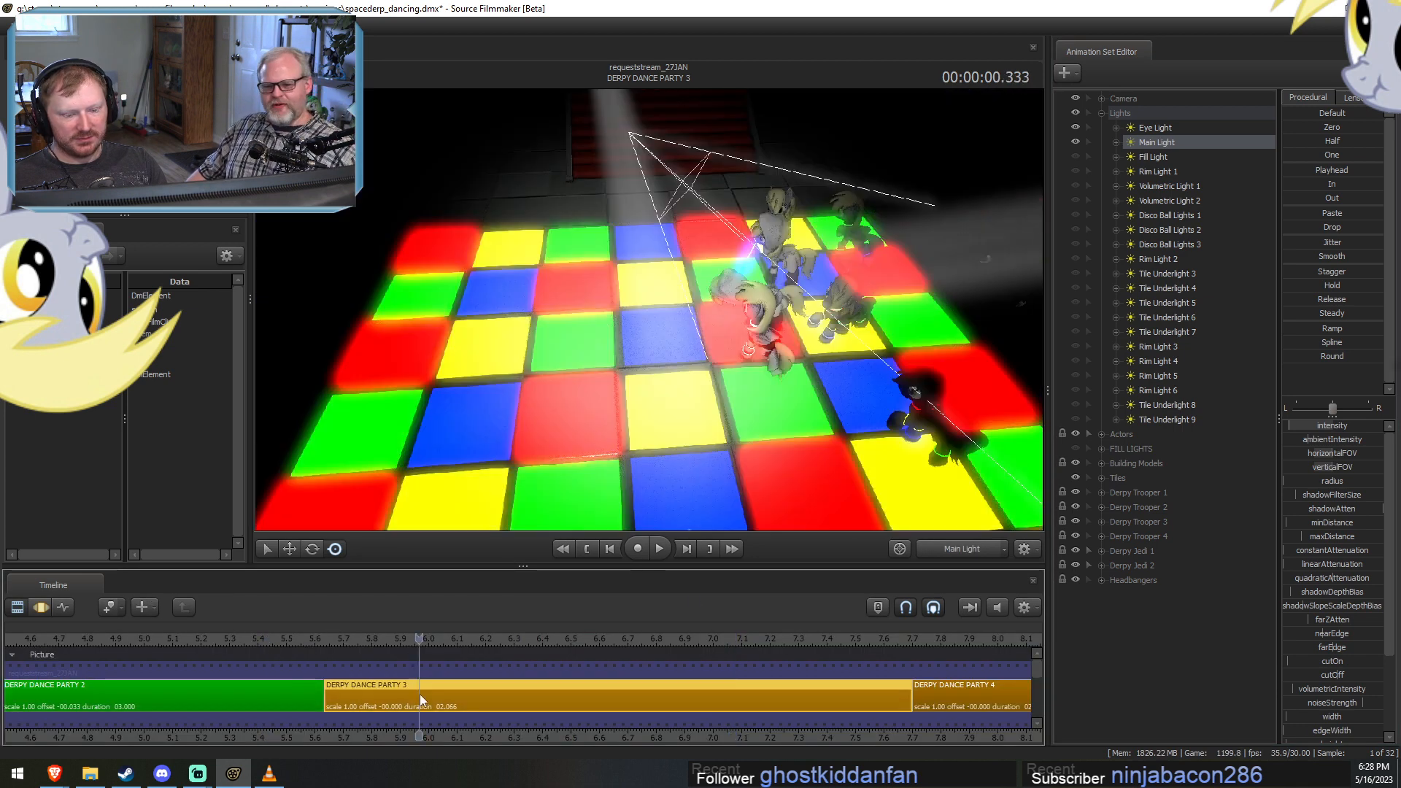
Reposition Main Light in the motion editor, bringing it lower and closer to the hooded dancers.
key(F3)
drag(759, 291, 901, 301)
key(w)
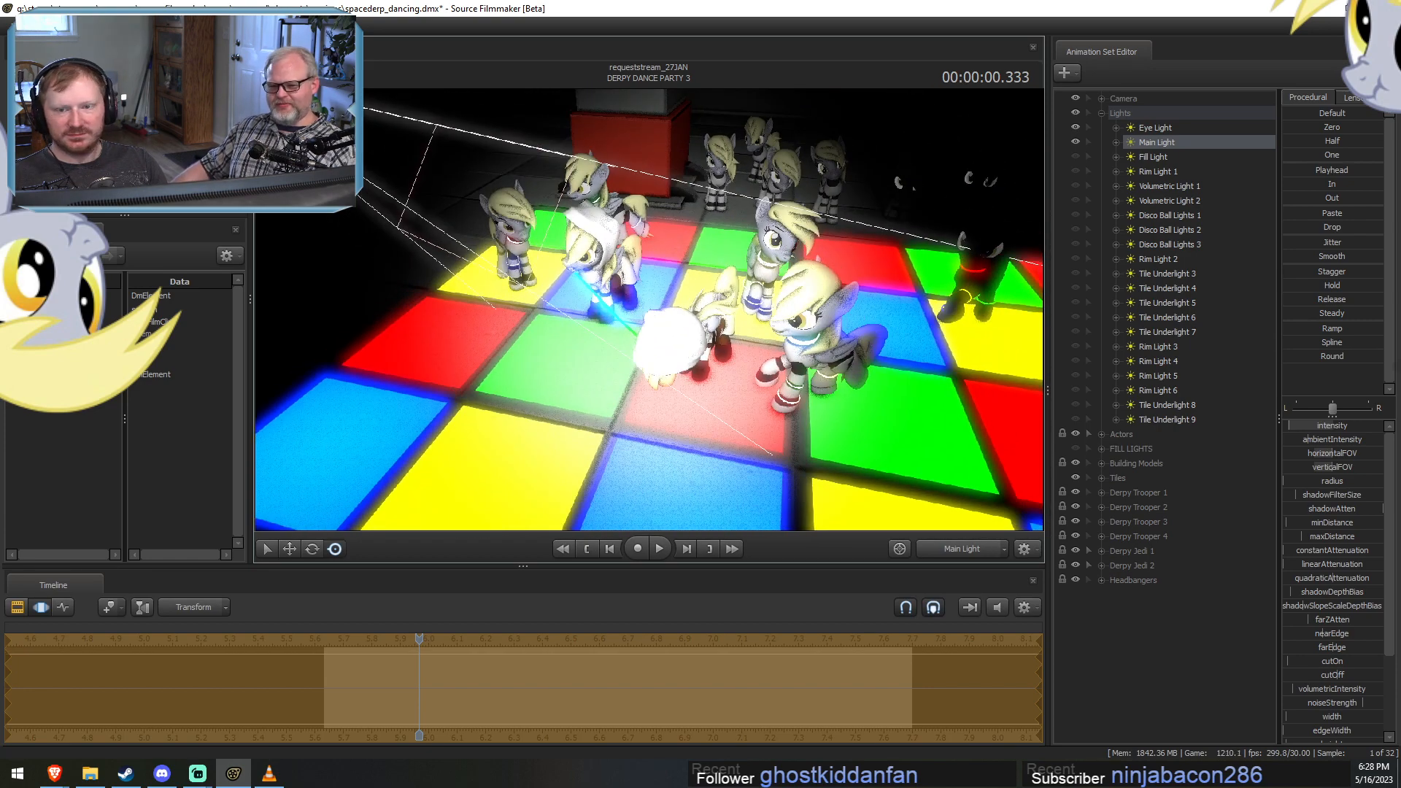
Open a secondary viewport, dock it above the Animation Set Editor and enlarge it.
click(67, 26)
click(109, 98)
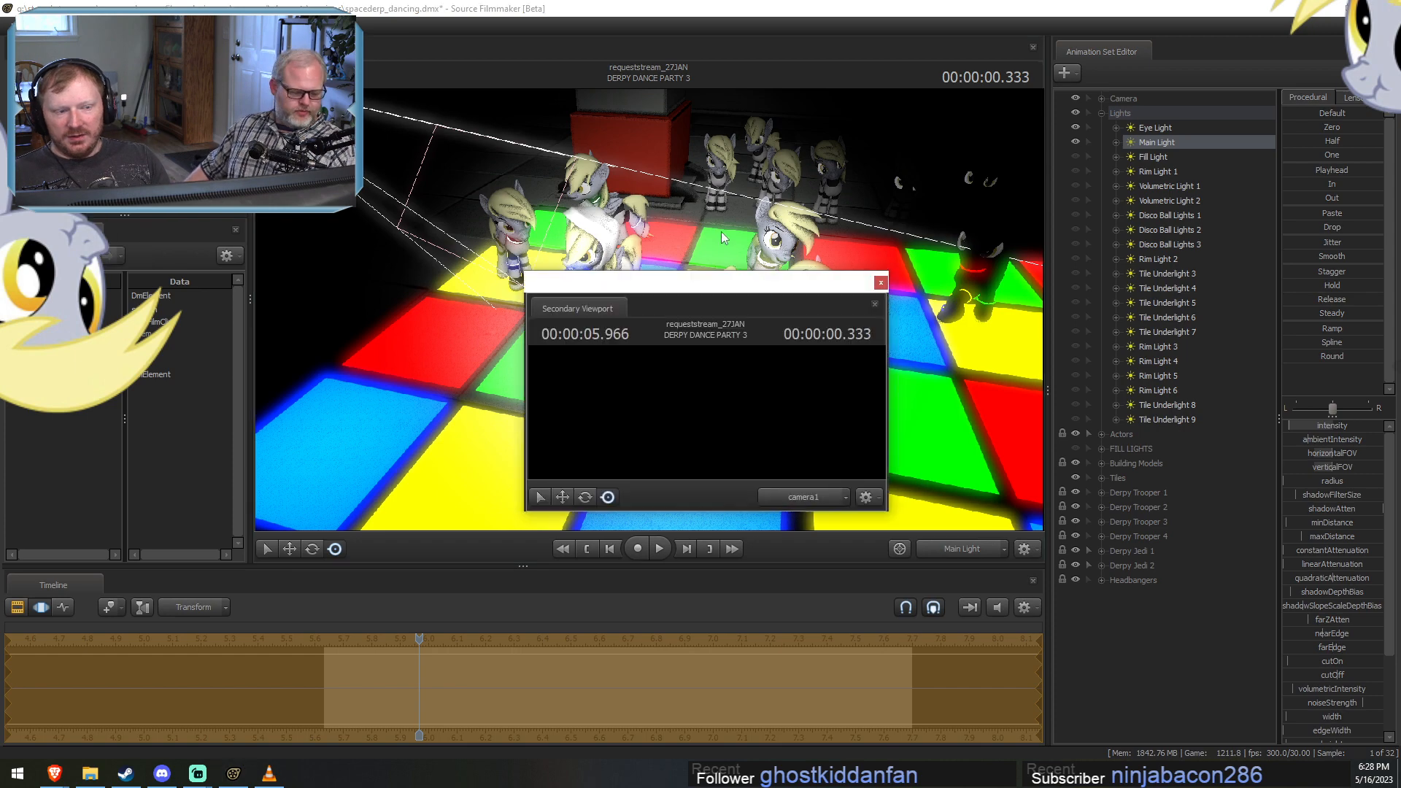
drag(564, 313, 1226, 362)
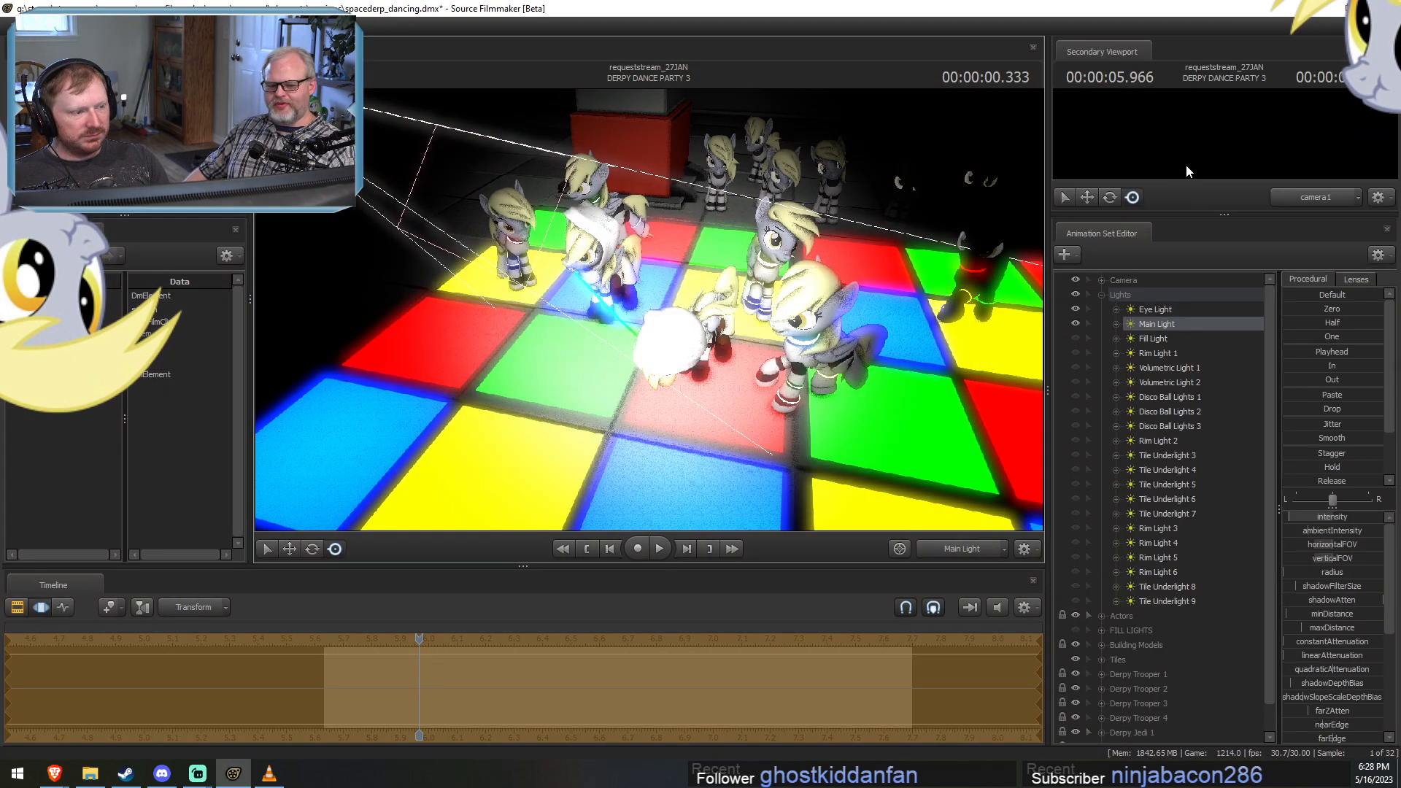
drag(1224, 213, 1233, 297)
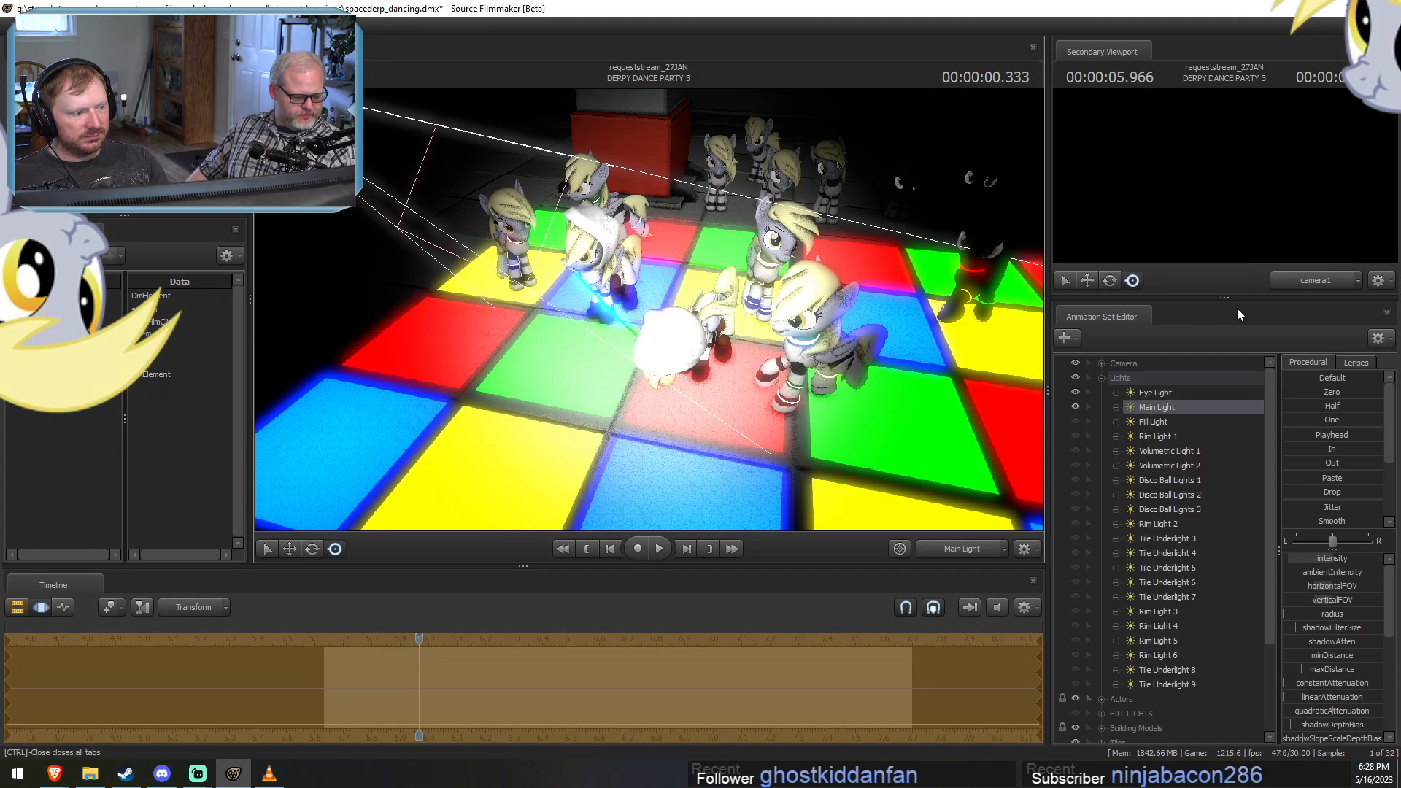
Show the scene through camera1 in the secondary viewport and pull Main Light back from the dancers.
click(1312, 282)
mouse_move(787, 287)
mouse_down()
mouse_move(763, 293)
mouse_move(778, 261)
mouse_move(793, 275)
mouse_up()
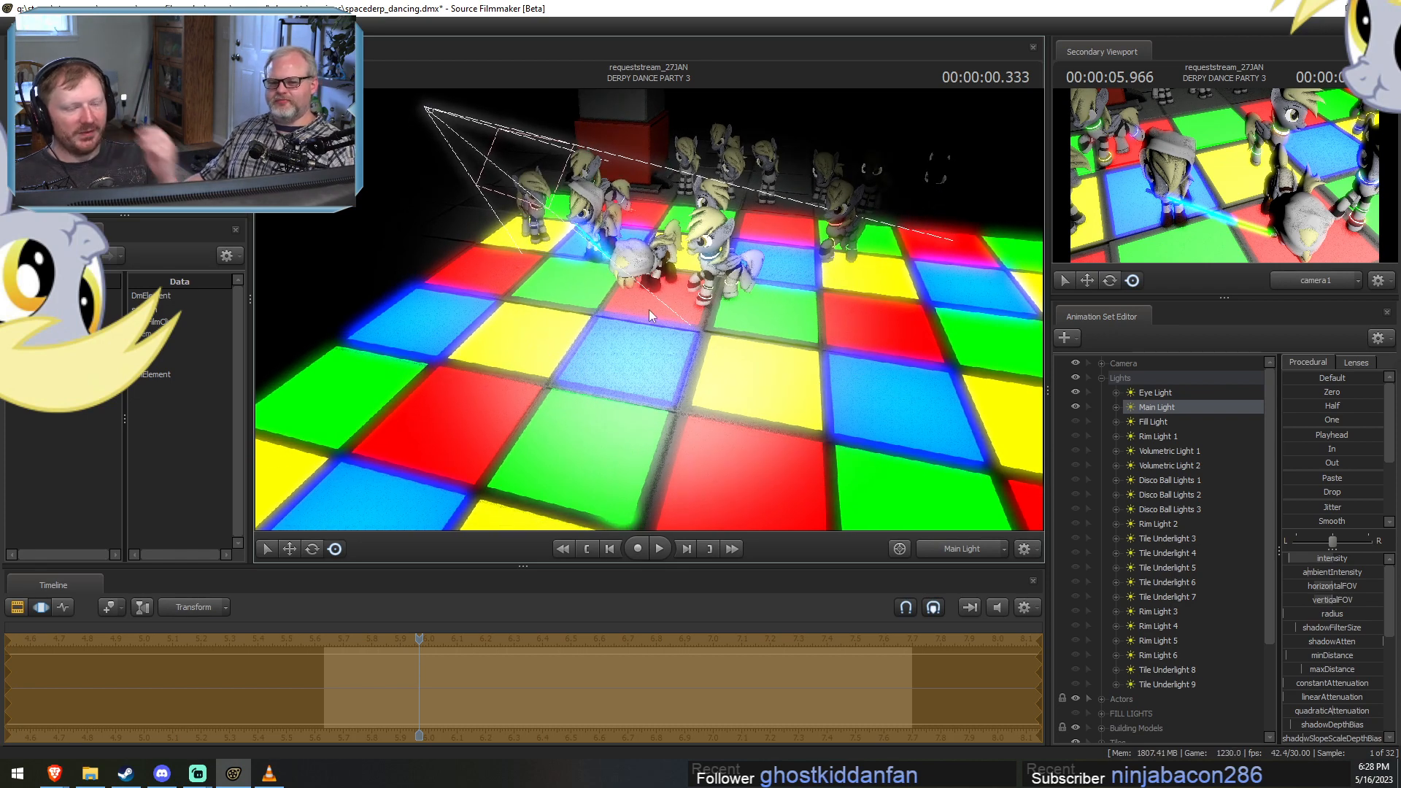
scroll(648, 310, down, 2)
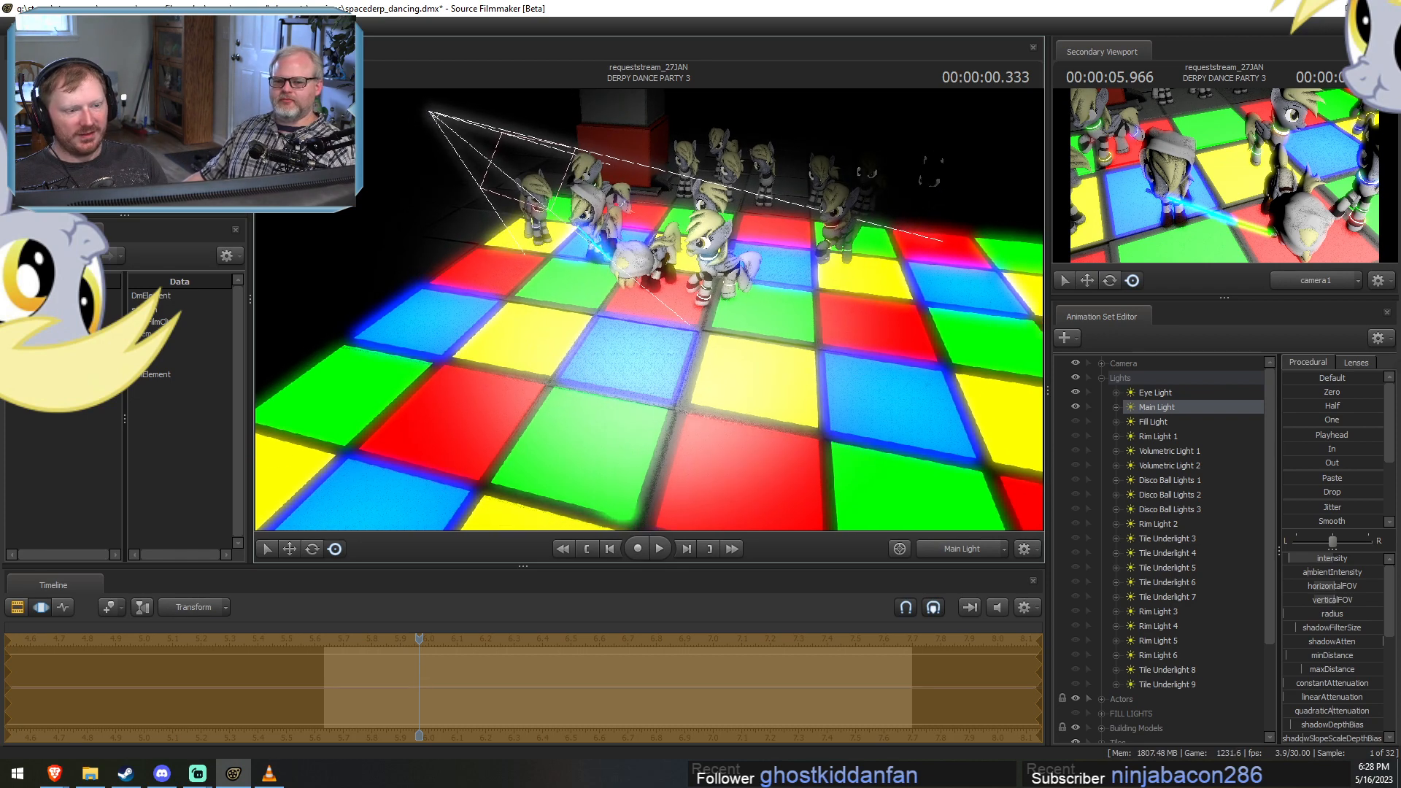
scroll(648, 310, down, 2)
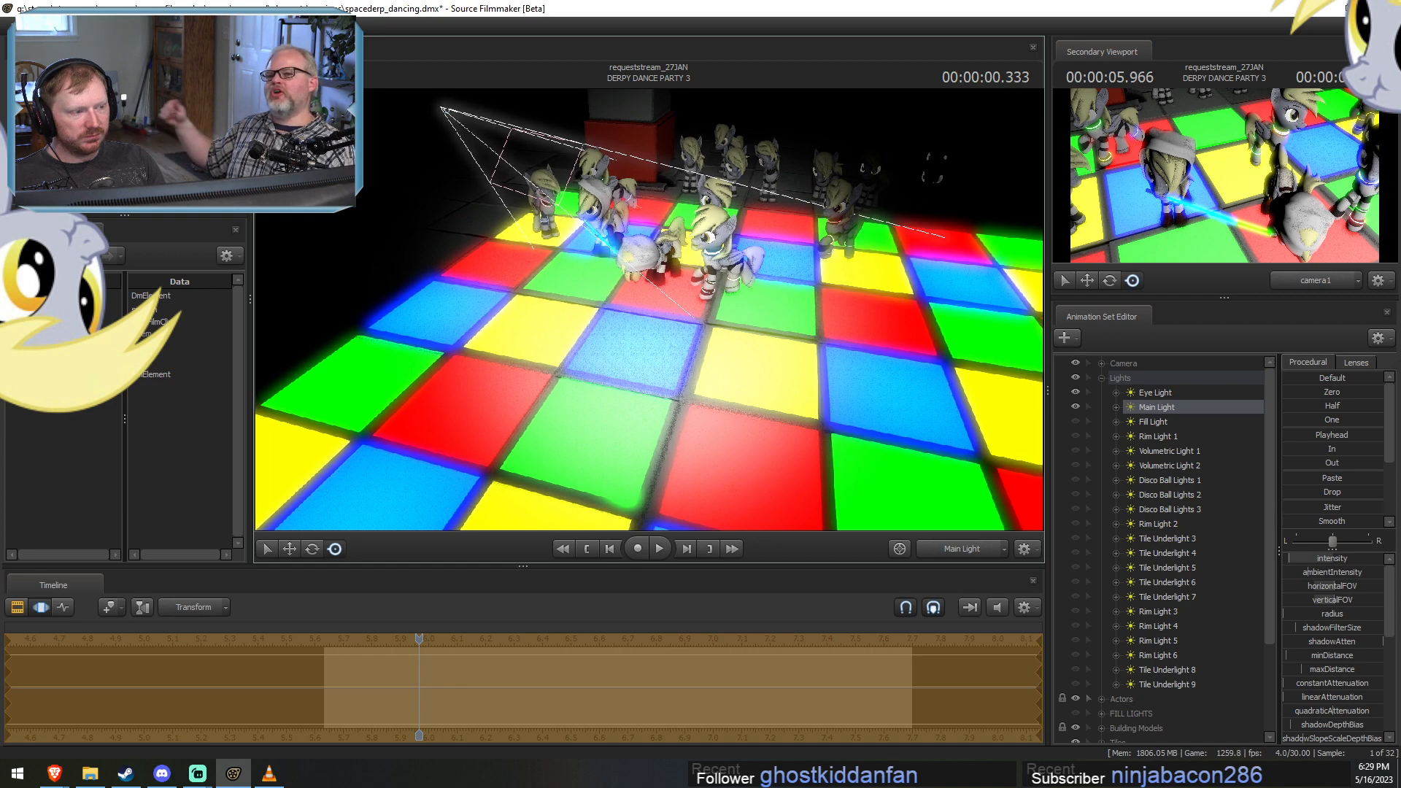
Fine-tune Main Light in the motion editor, moving it slightly farther back from the dance floor.
key(F2)
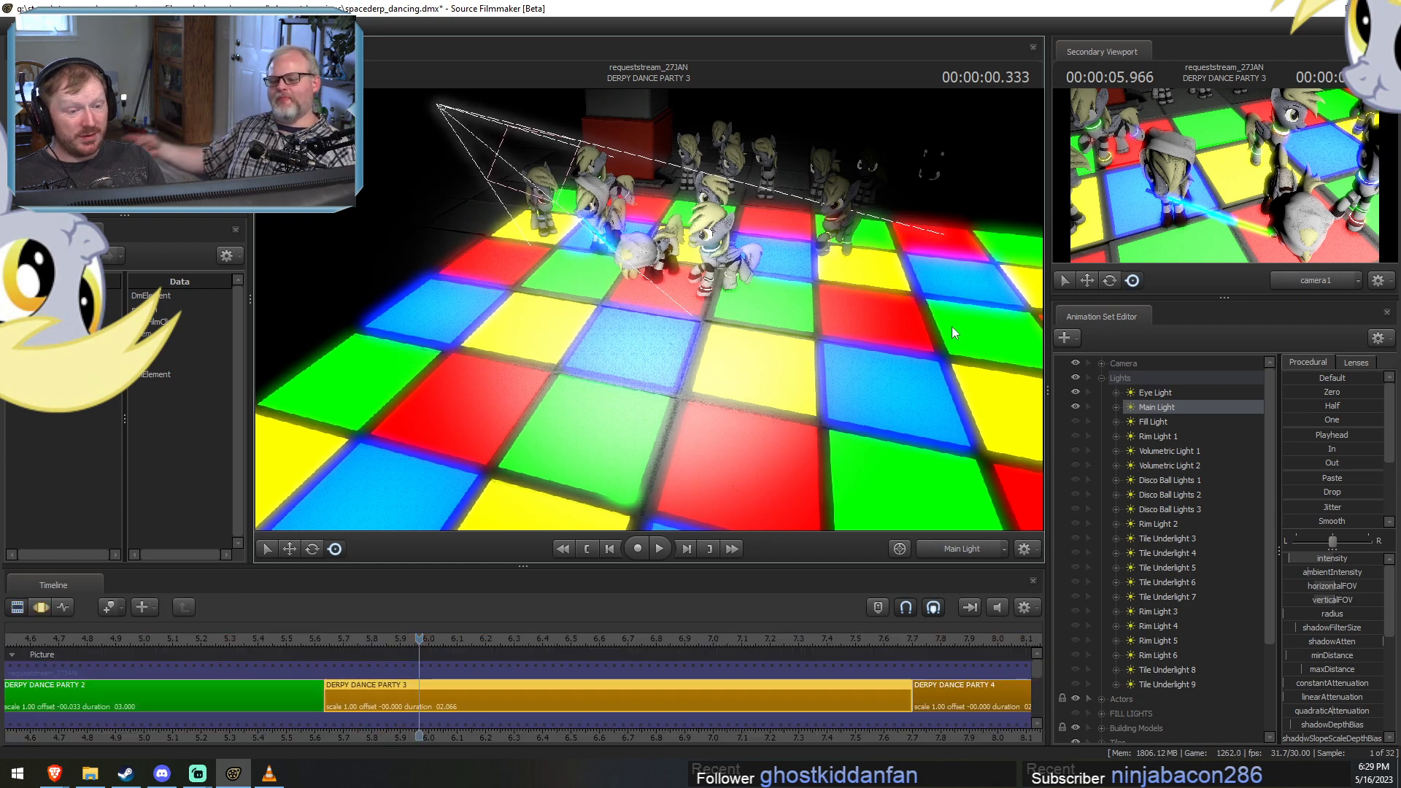
key(F4)
key(F3)
mouse_move(925, 356)
mouse_down()
mouse_move(929, 370)
mouse_move(930, 349)
mouse_up()
key(s)
key(s)
drag(648, 305, 644, 312)
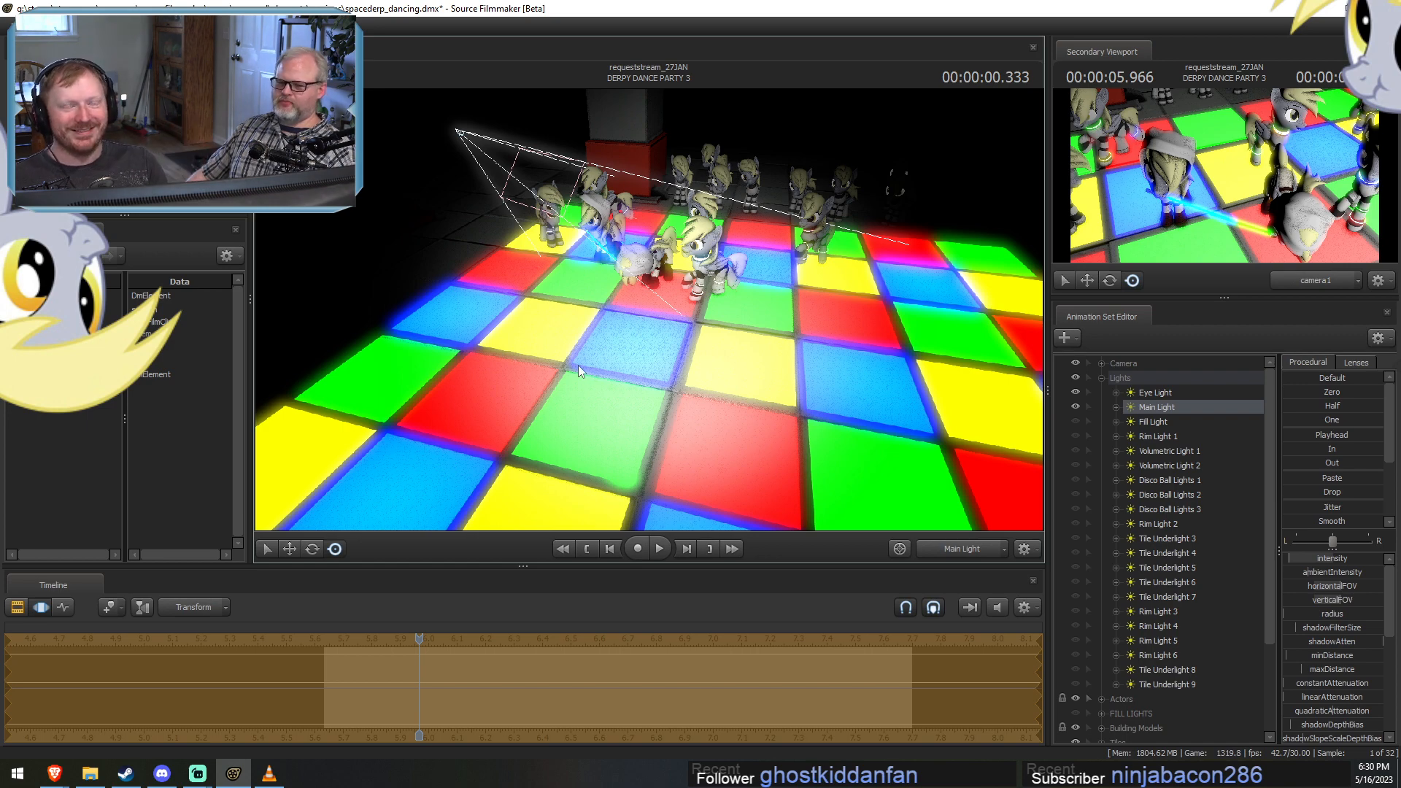
Unhide Fill Light, look through it and reposition it beside the red-based pillar, aimed across the dance floor at the dancers.
click(1075, 422)
click(1157, 422)
scroll(868, 321, down, 5)
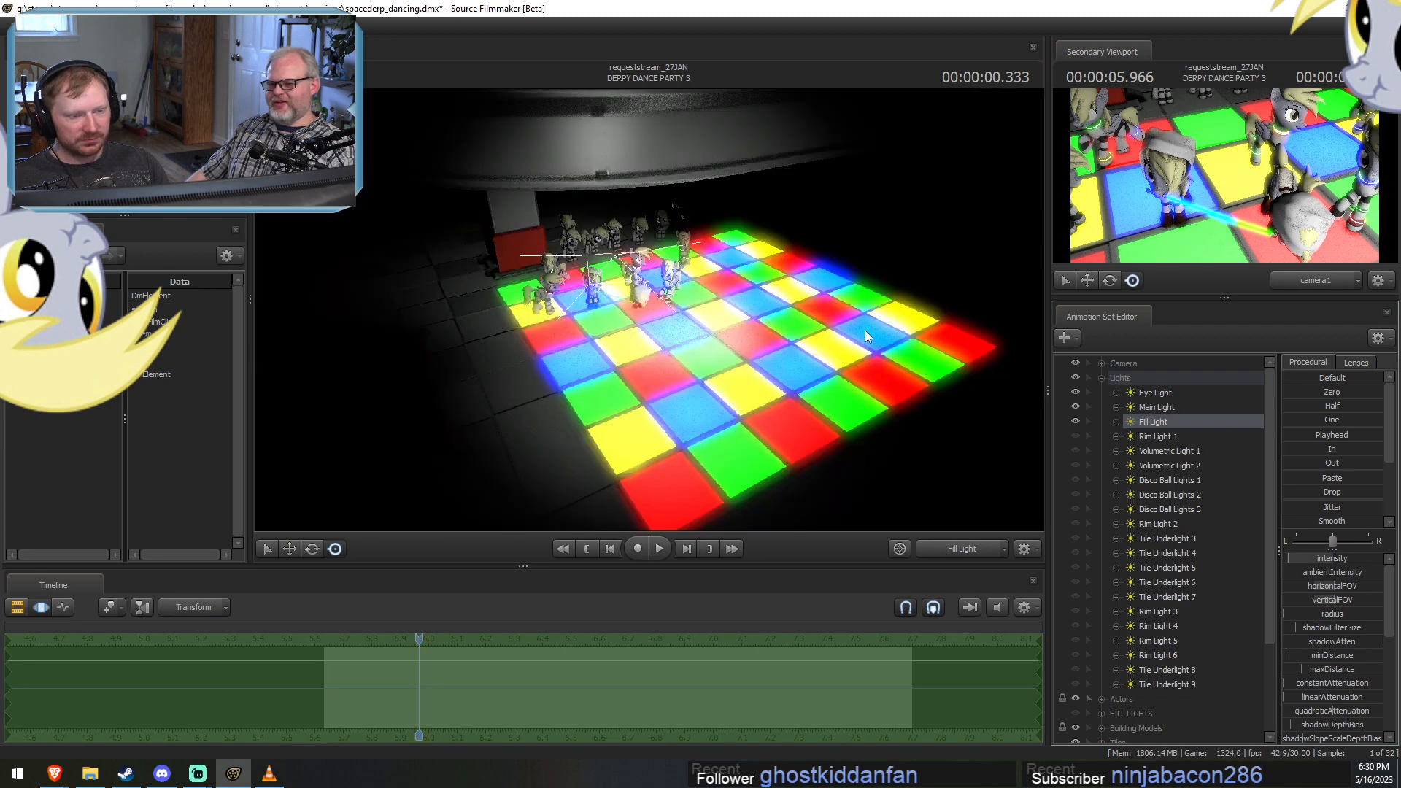
key(F2)
key(F3)
drag(763, 334, 889, 313)
key(a)
key(w)
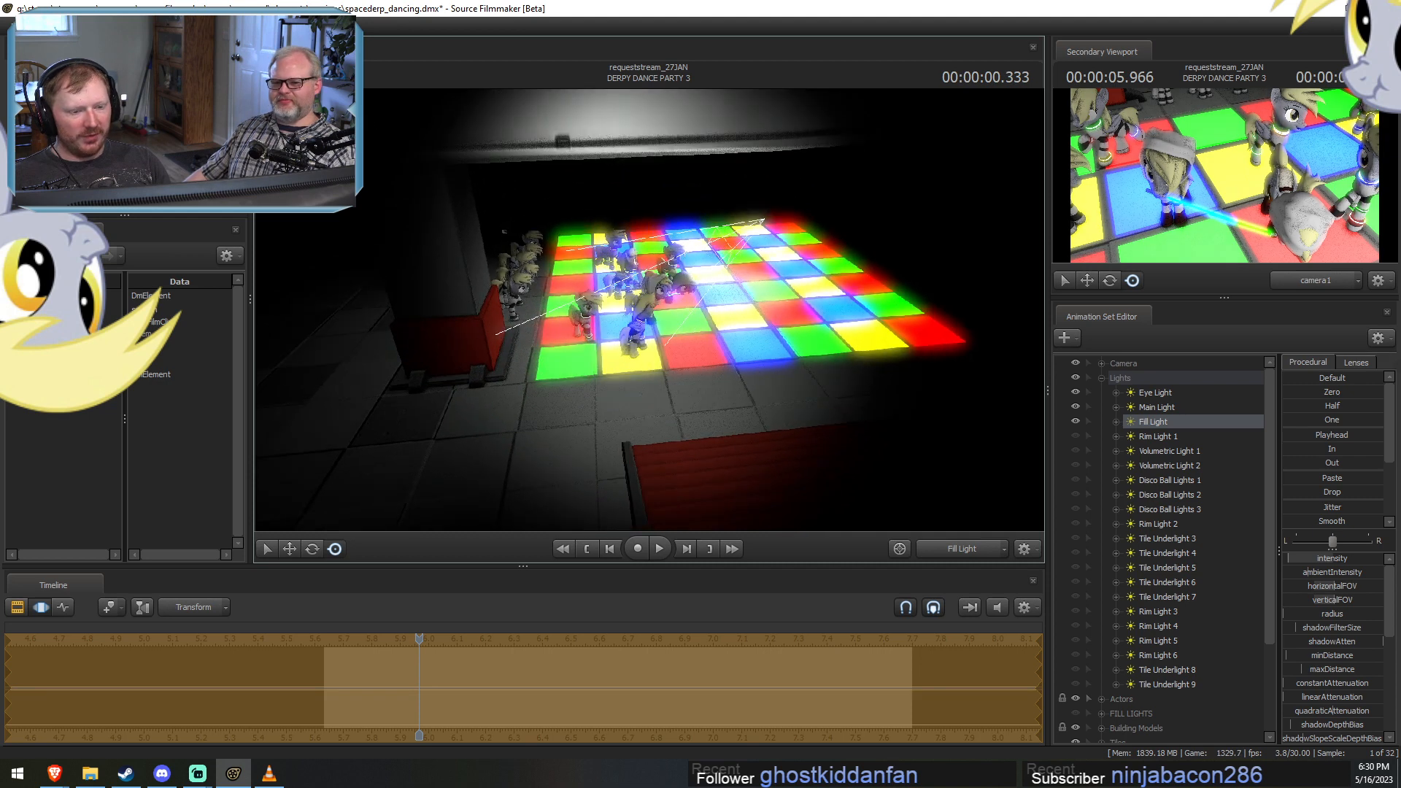
drag(645, 310, 649, 310)
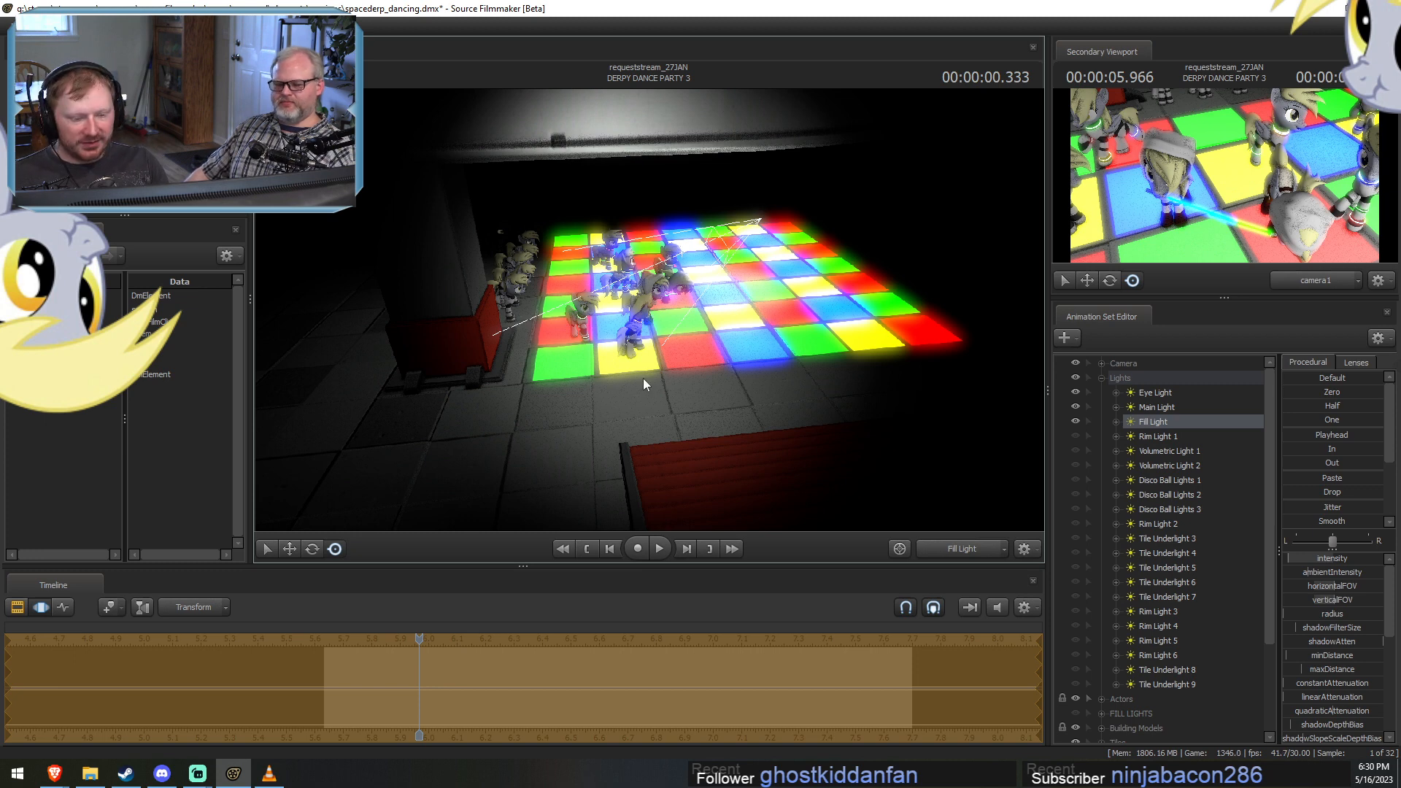
drag(649, 310, 639, 310)
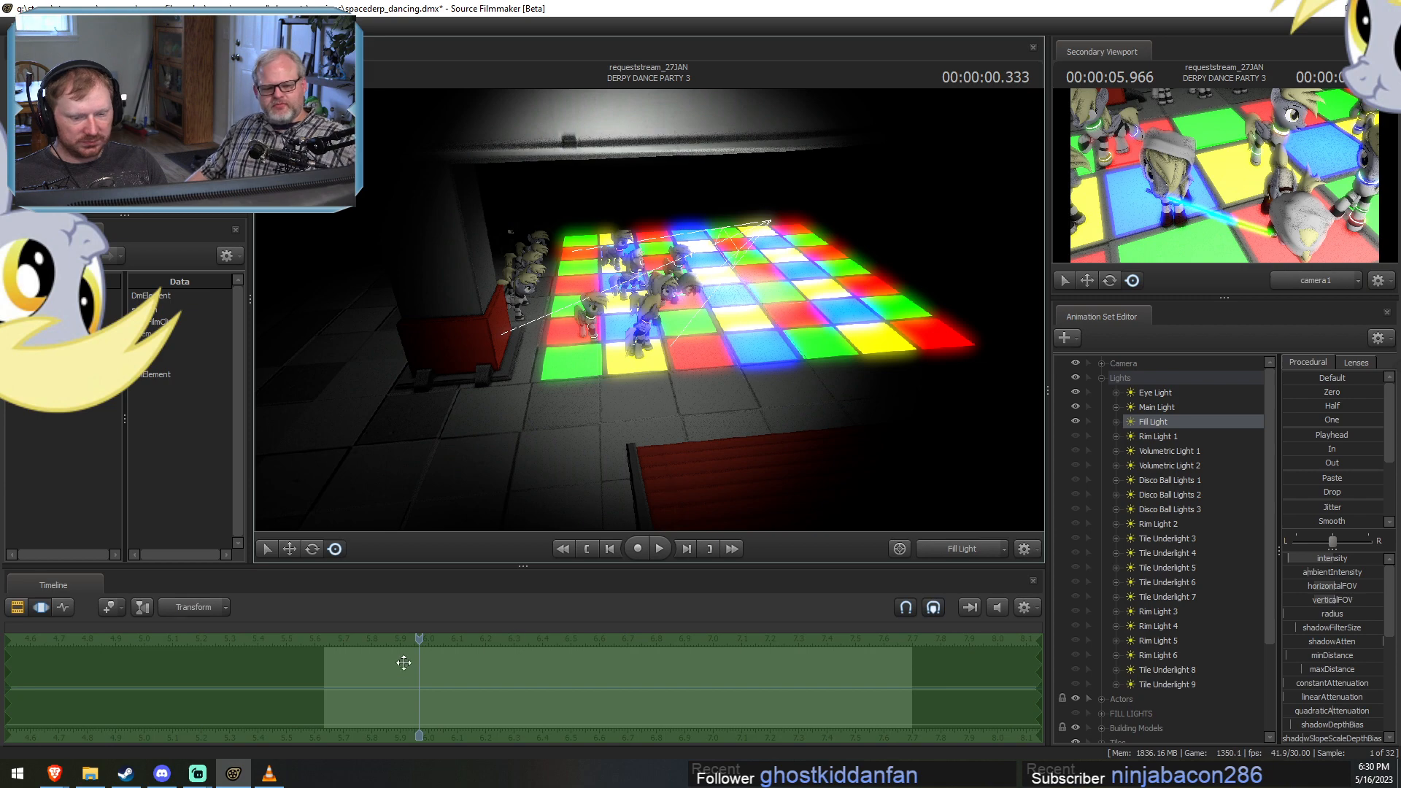
Check the lighting of DERPY DANCE PARTY 3 at 00:00:00.599 and 00:00:00.066 with Fill Light in its new position.
drag(415, 642, 494, 648)
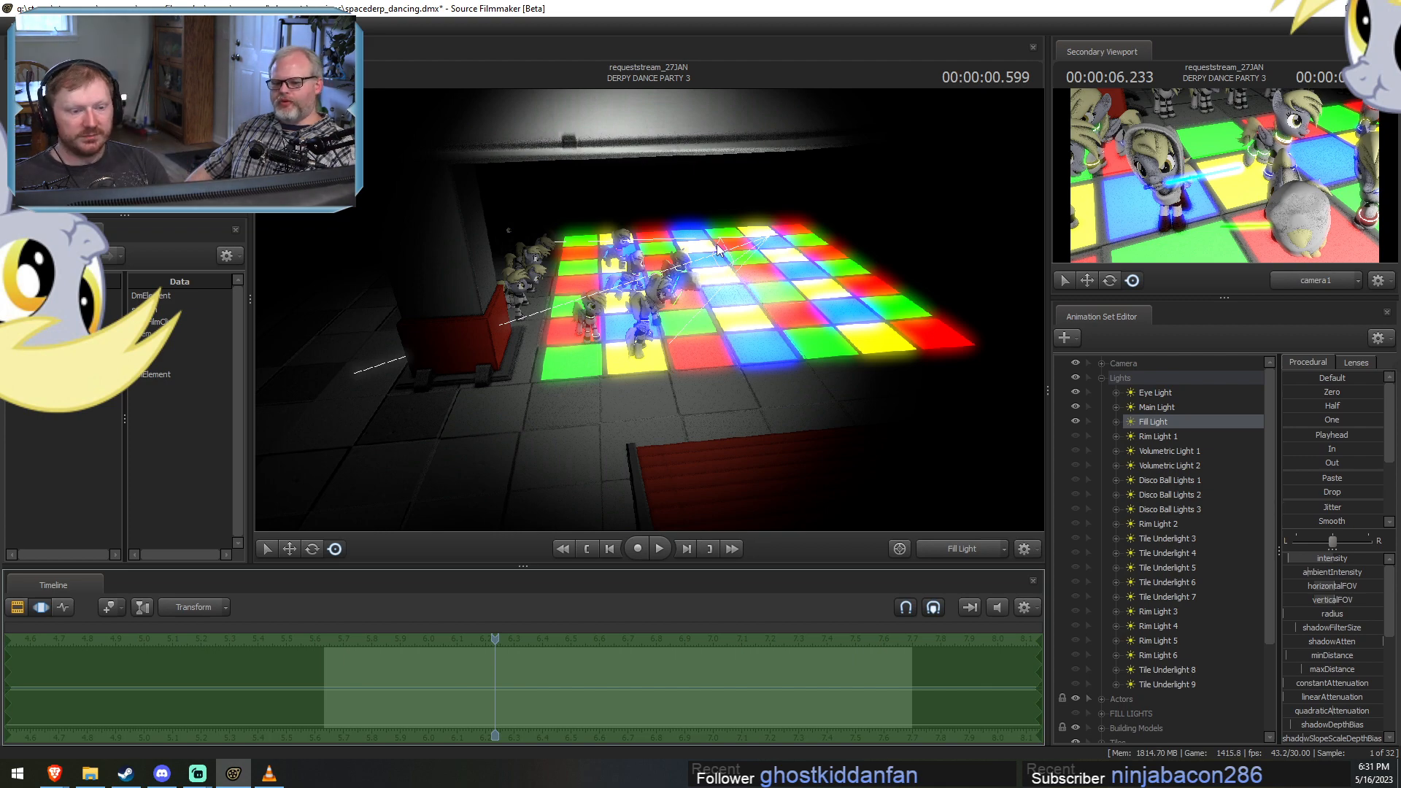
drag(447, 659, 634, 669)
key(F2)
key(F3)
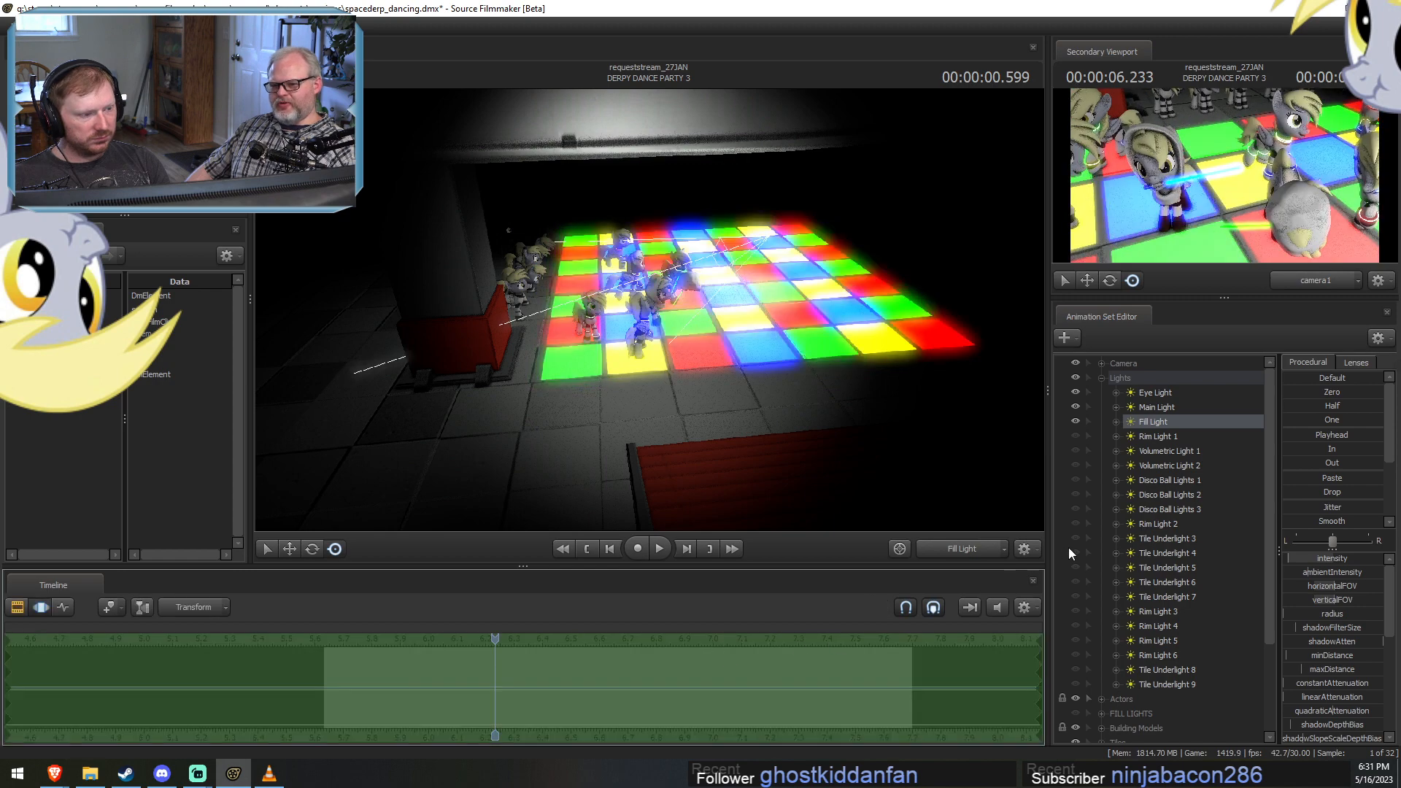
key(F2)
drag(305, 637, 345, 651)
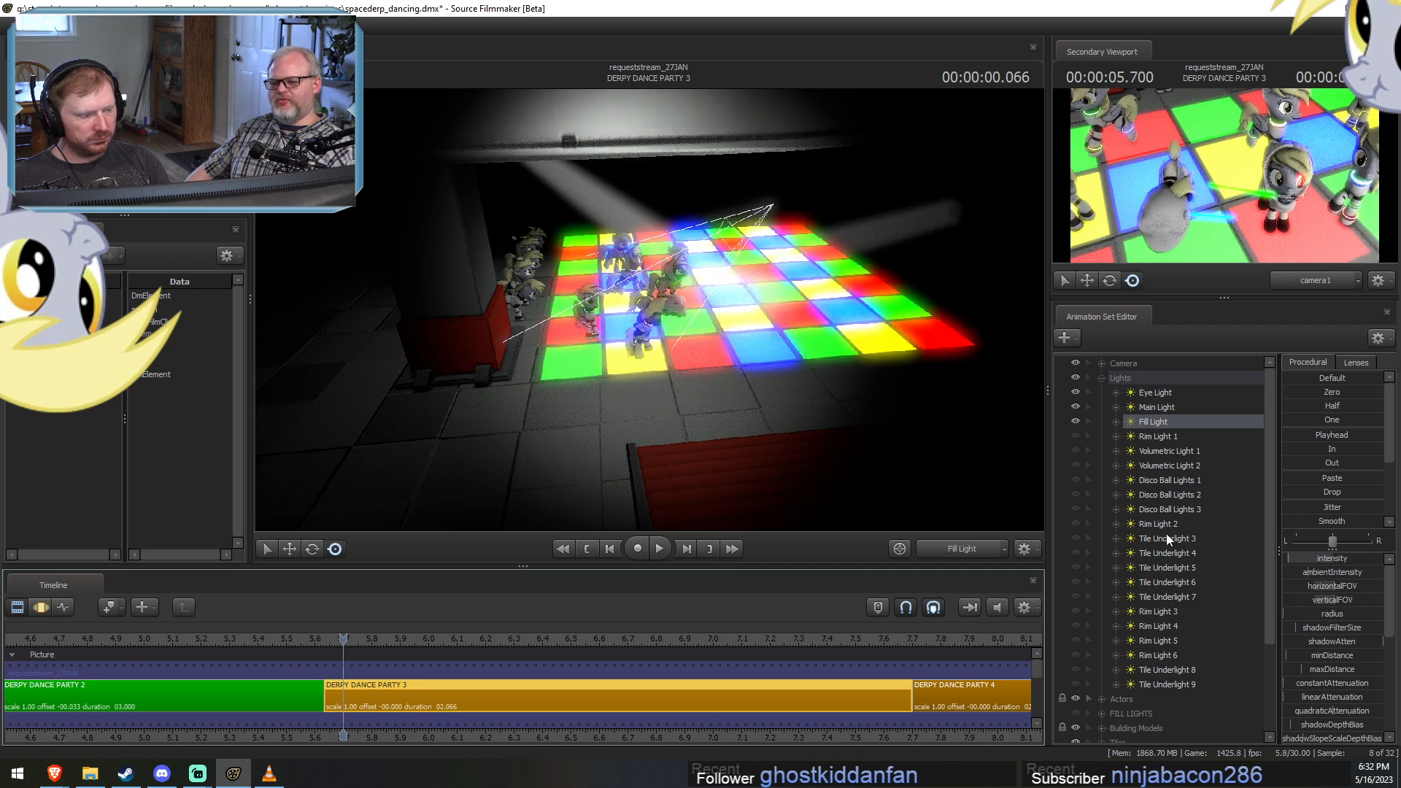
Move Rim Light 2 directly below Rim Light 1, then unhide Rim Light 1 and view the scene through it.
drag(1158, 523, 1153, 434)
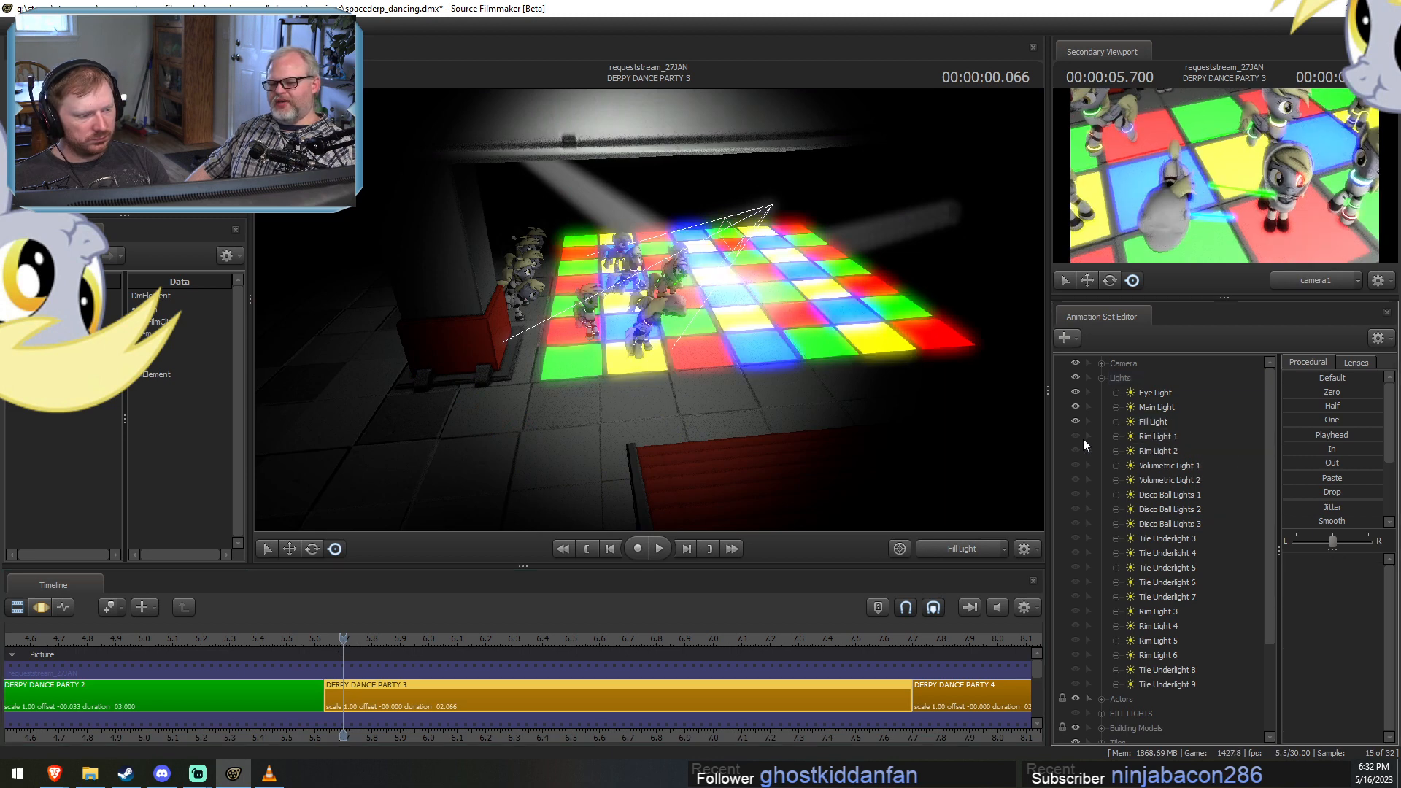
click(1075, 436)
click(1160, 437)
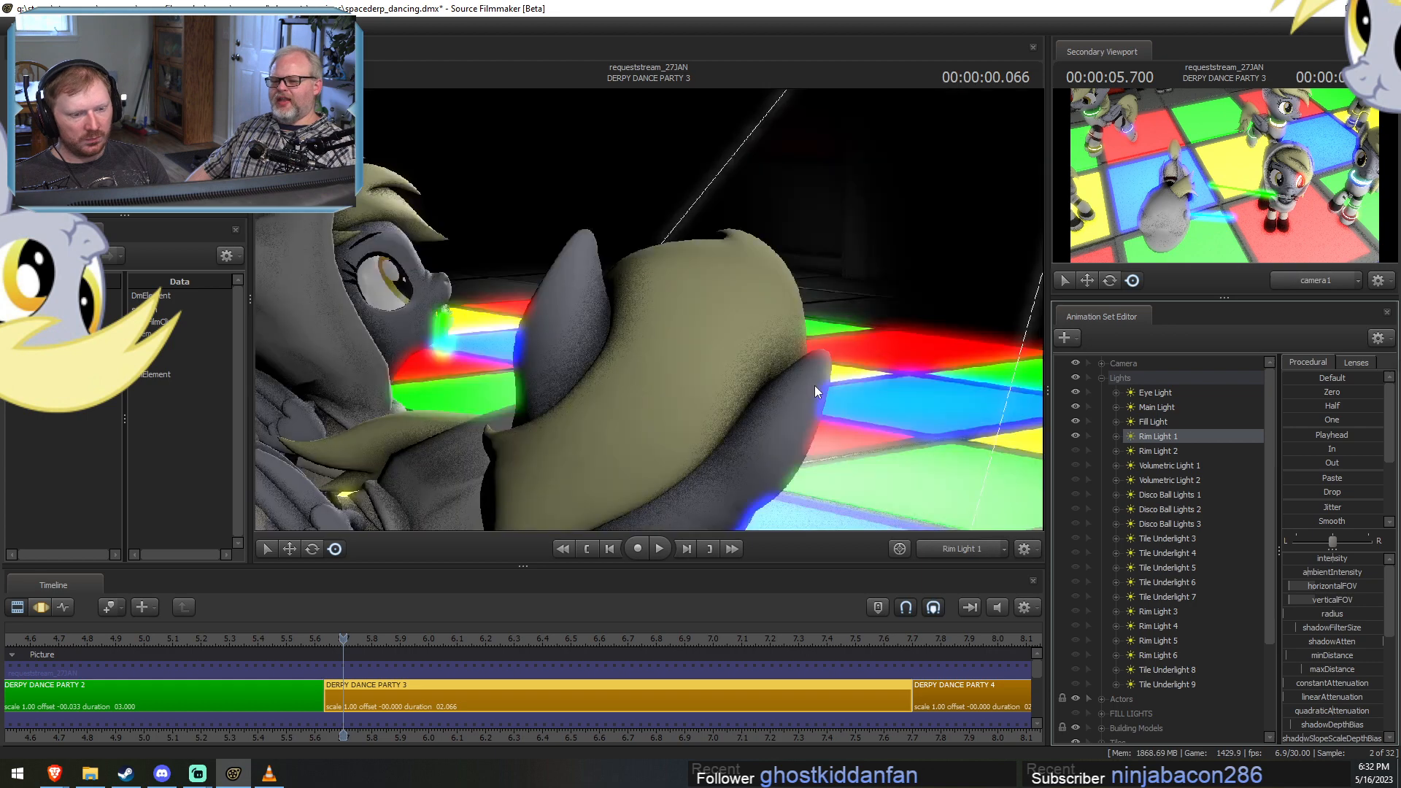
Move Rim Light 1 back in the motion editor so it covers both hooded dancers at 00:00:00.066.
key(F3)
drag(856, 316, 766, 368)
key(s)
key(s)
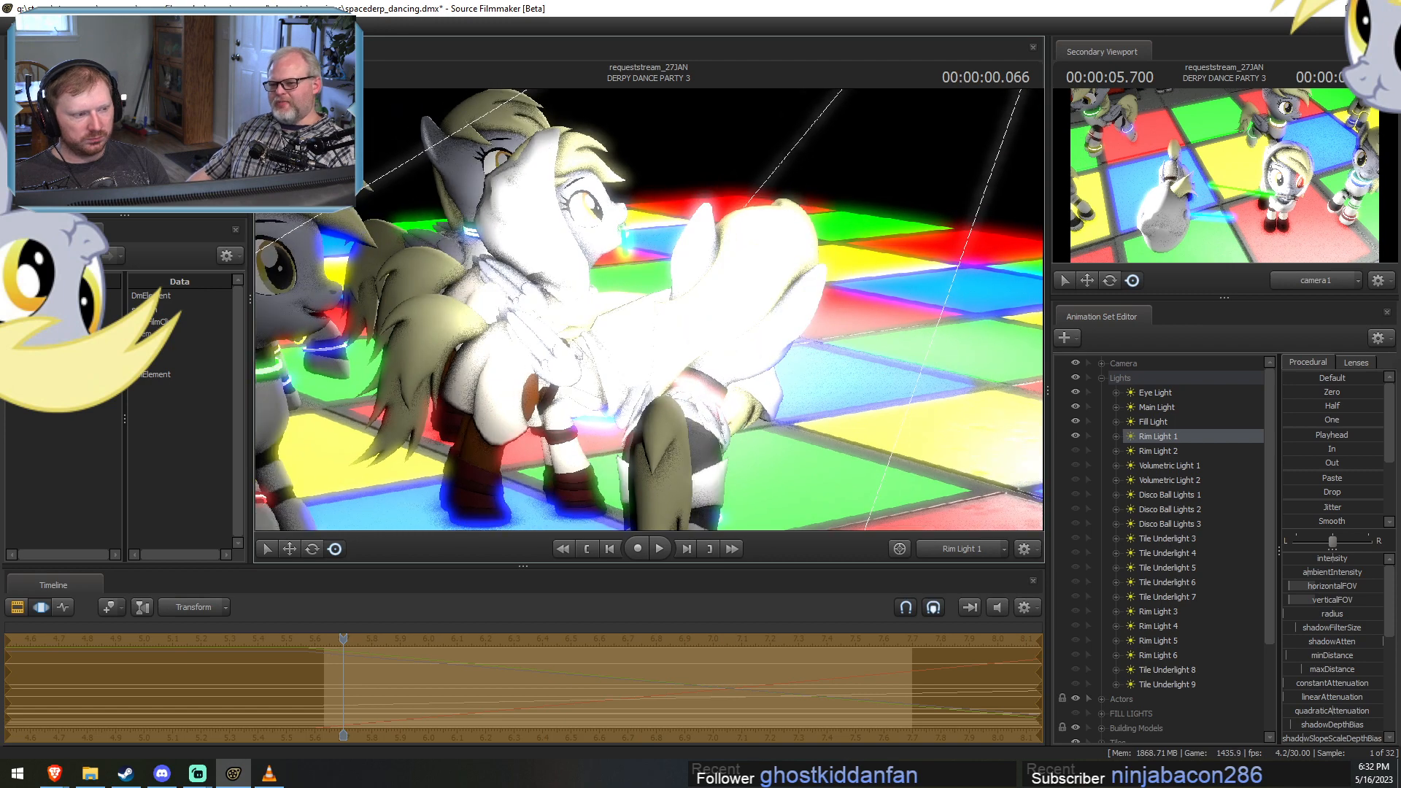
drag(654, 322, 648, 318)
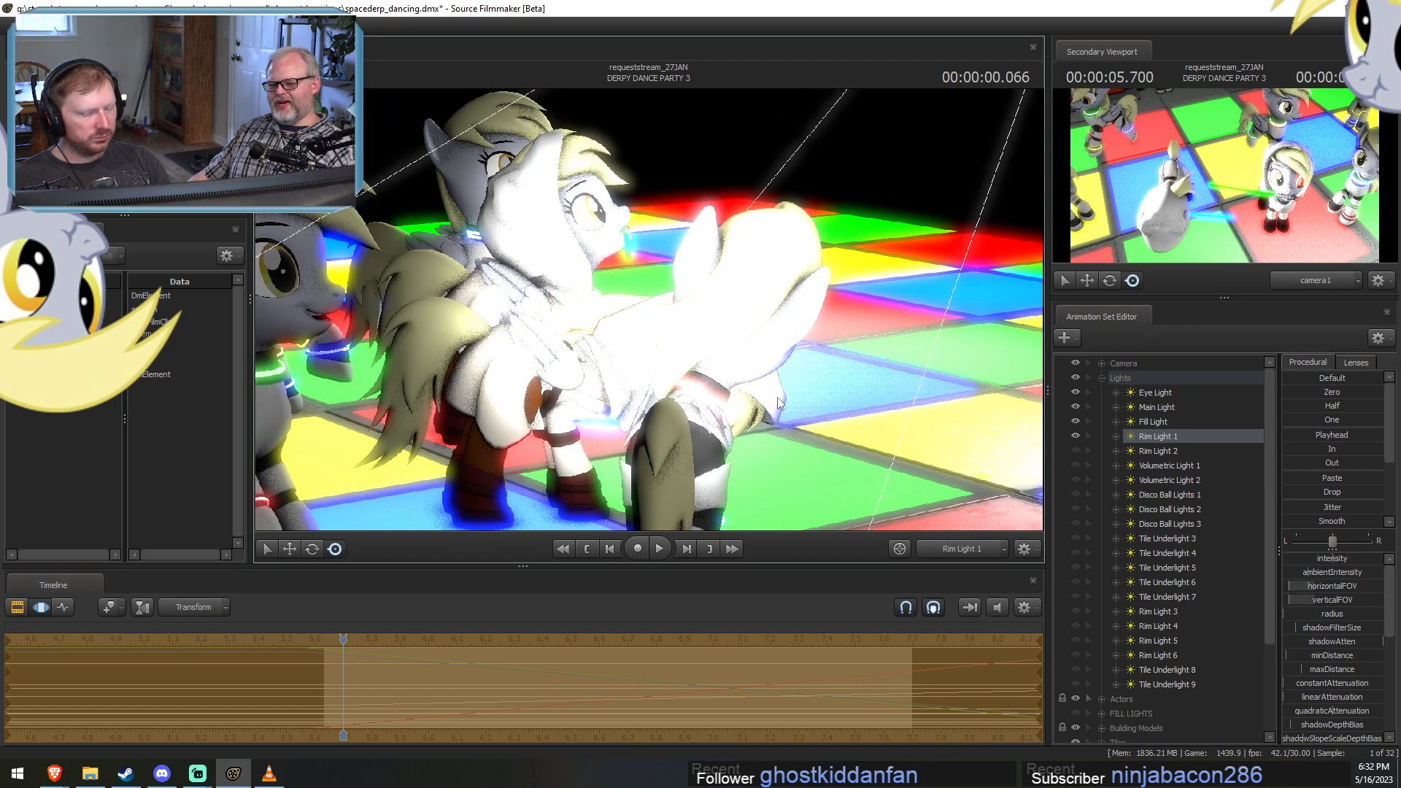
key(s)
drag(777, 403, 754, 399)
key(F3)
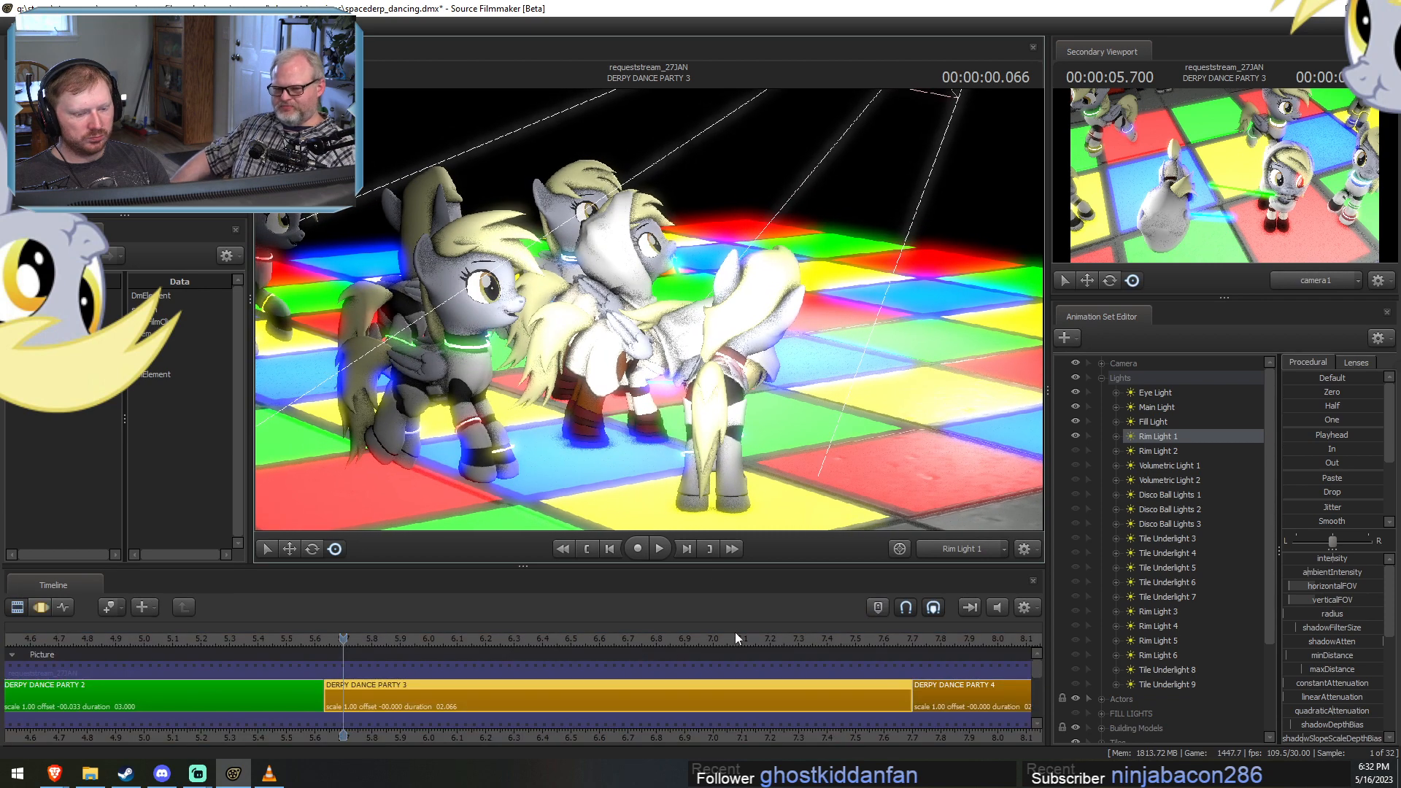
Check Rim Light 1 at 00:00:01.466, then re-aim it at the hooded dancers at 00:00:00.833.
click(735, 634)
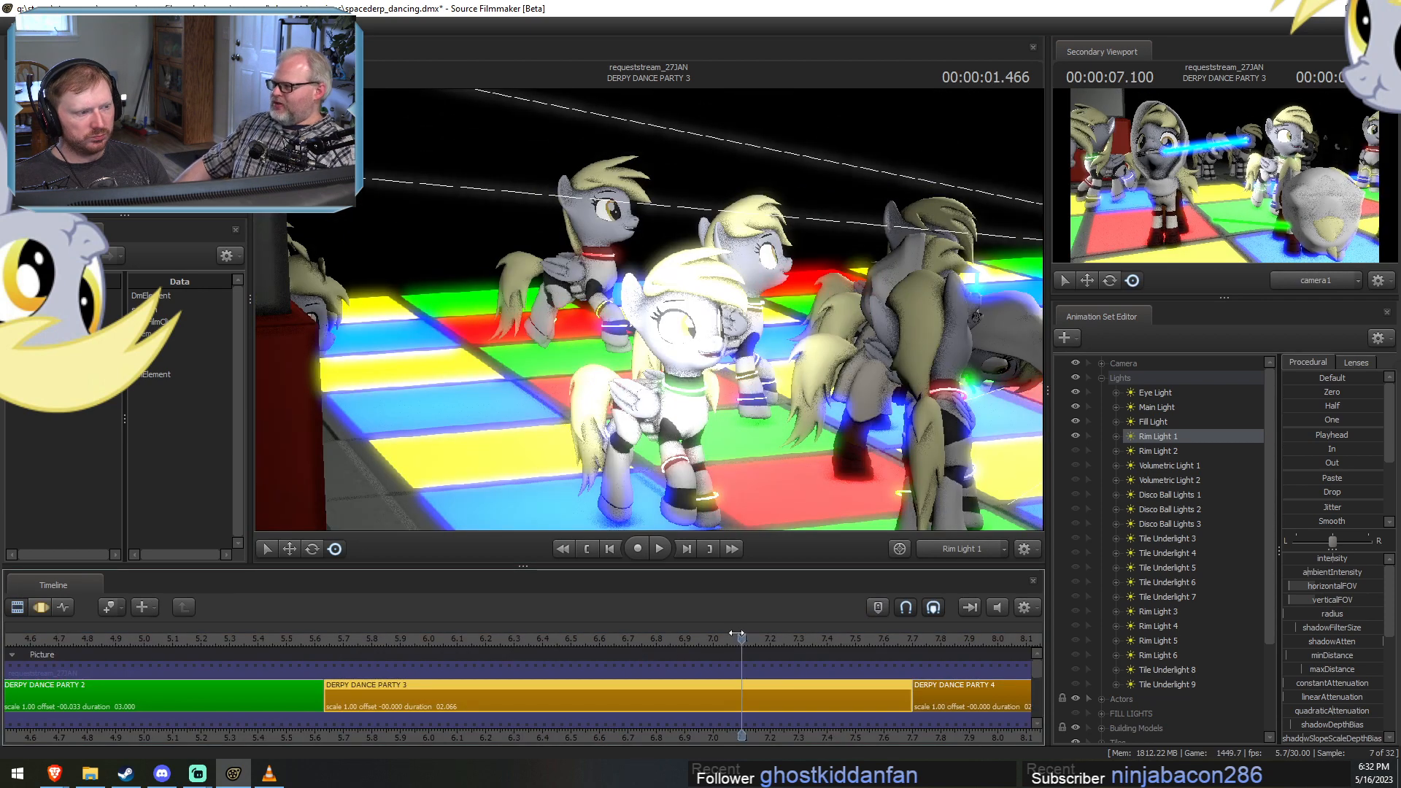
drag(735, 633, 561, 642)
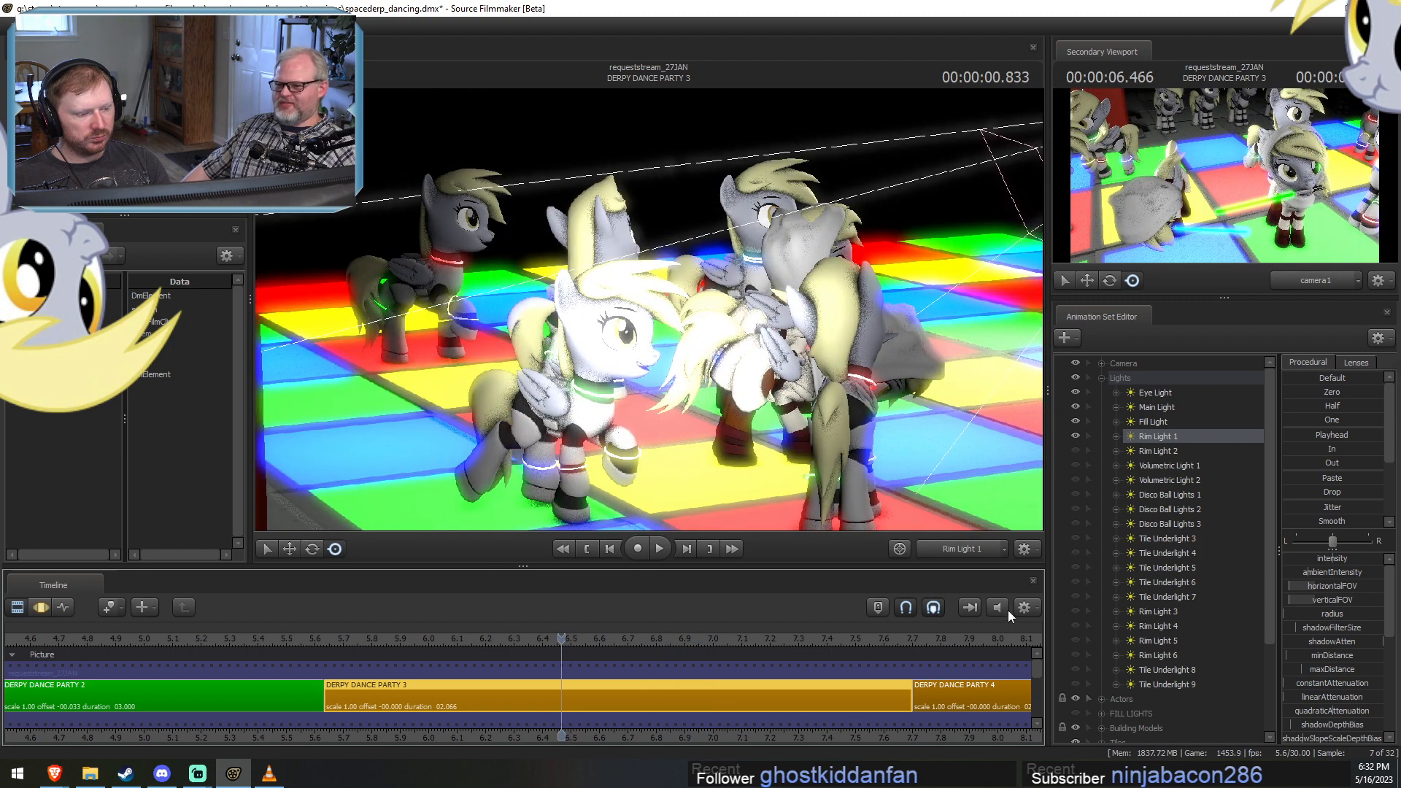
key(F3)
drag(1286, 436, 1388, 436)
key(F2)
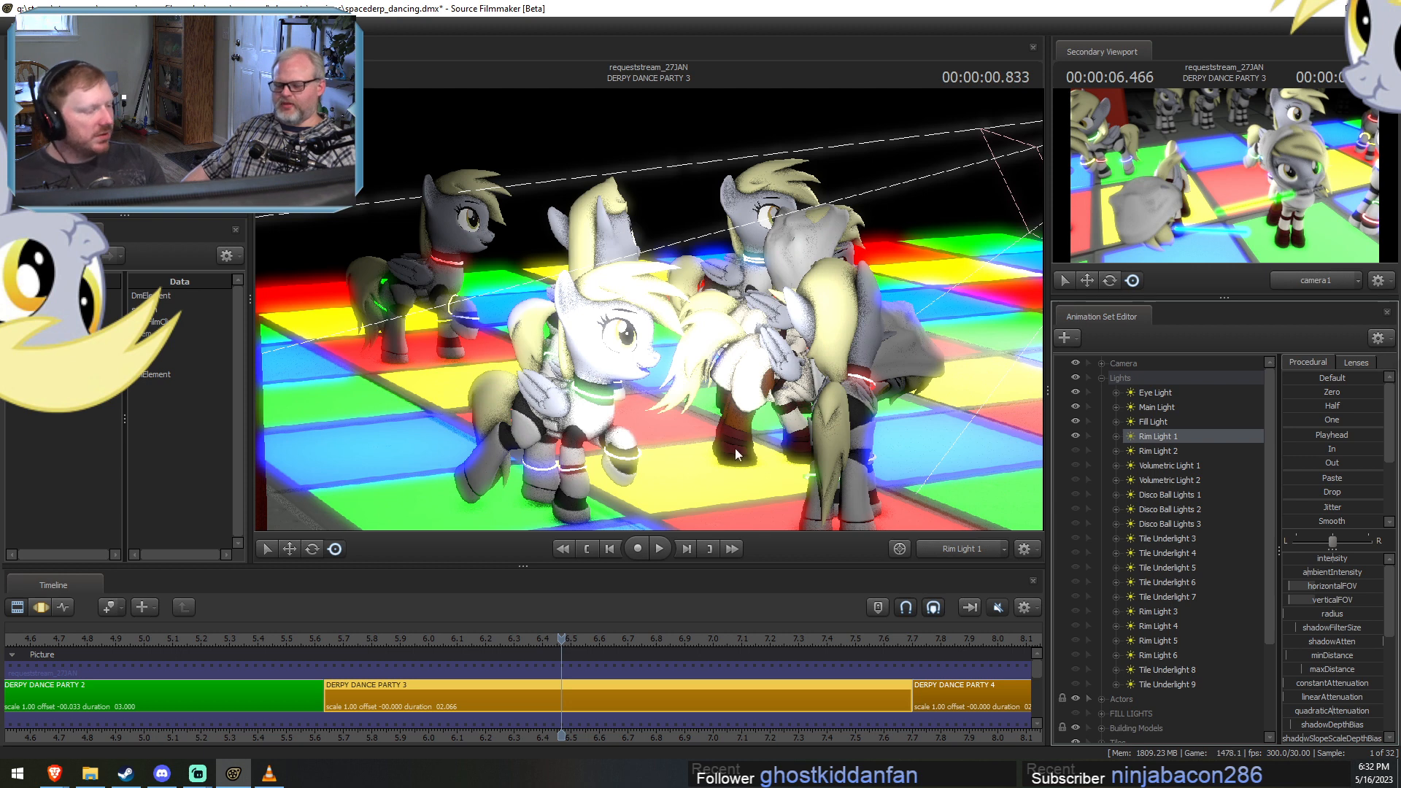
click(821, 448)
click(700, 401)
key(F3)
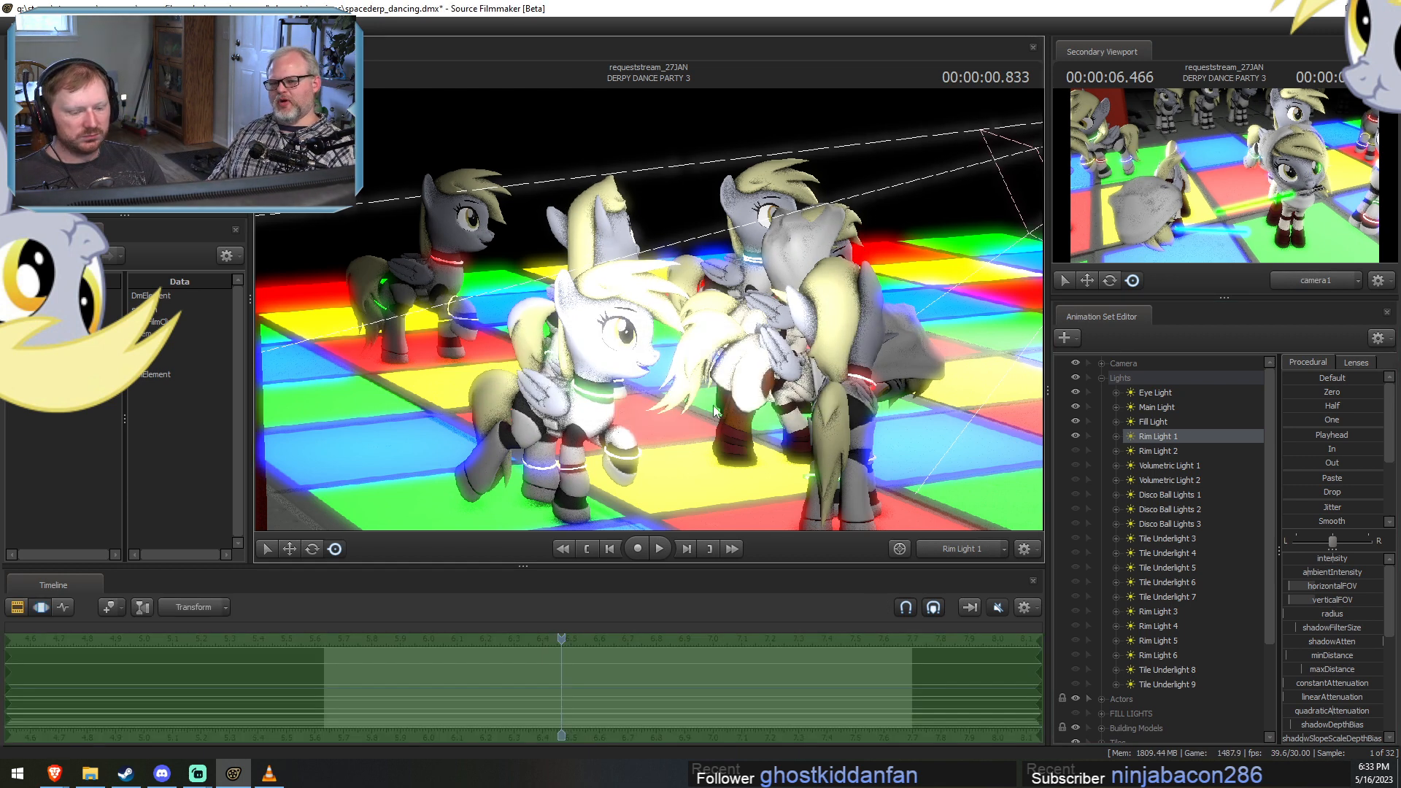
drag(714, 407, 871, 412)
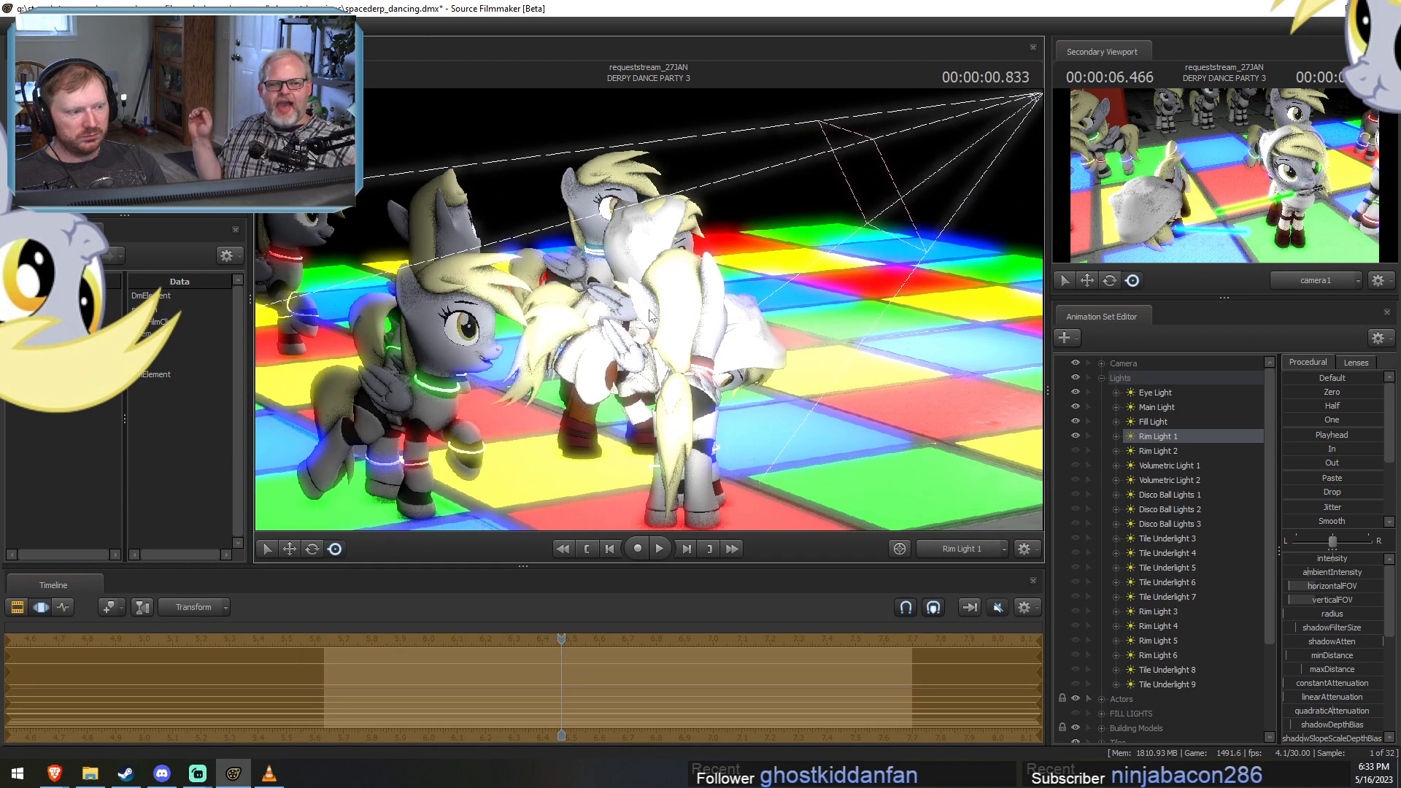
Check Rim Light 1's coverage of the hooded dancers at 00:00:01.599 and 00:00:01.466.
key(F2)
click(777, 635)
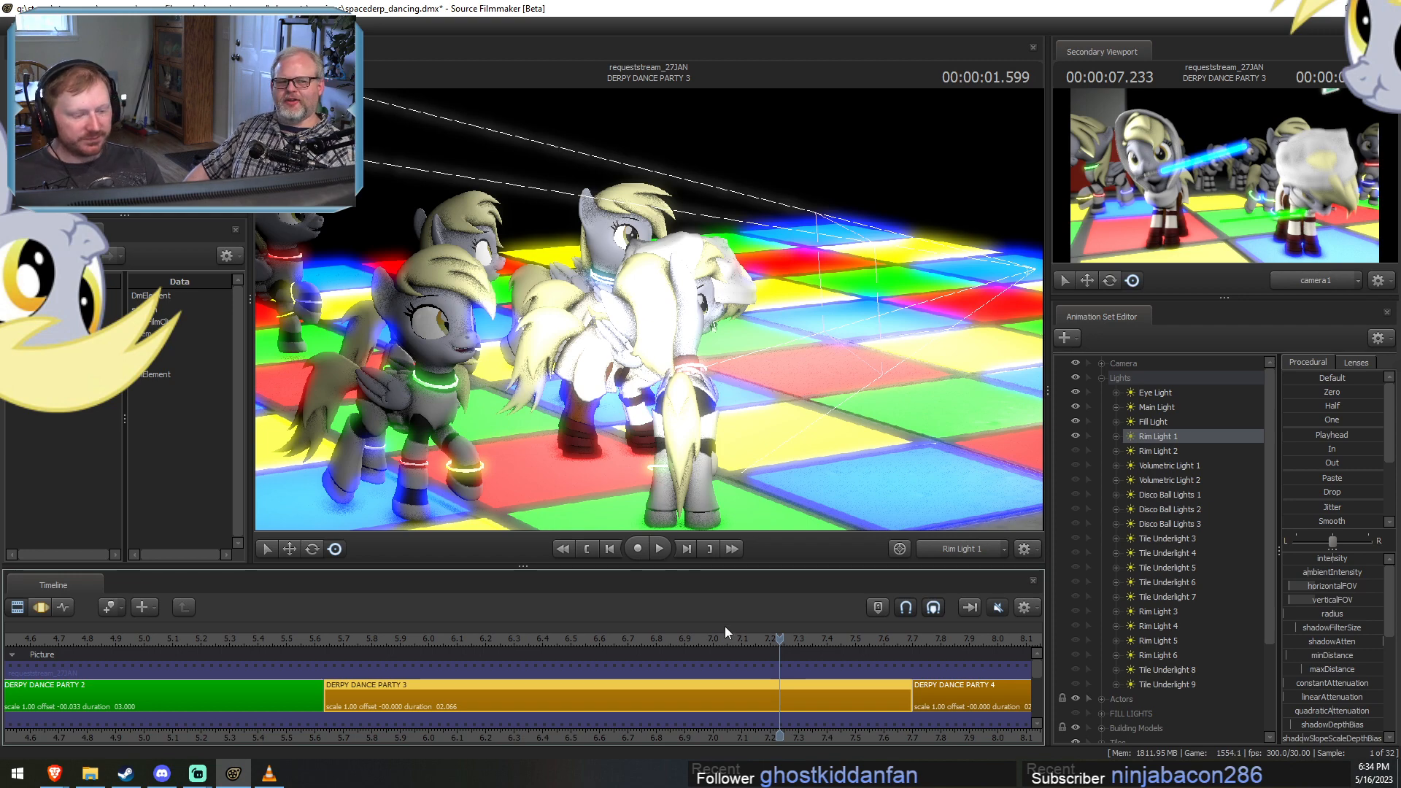
drag(782, 639, 742, 637)
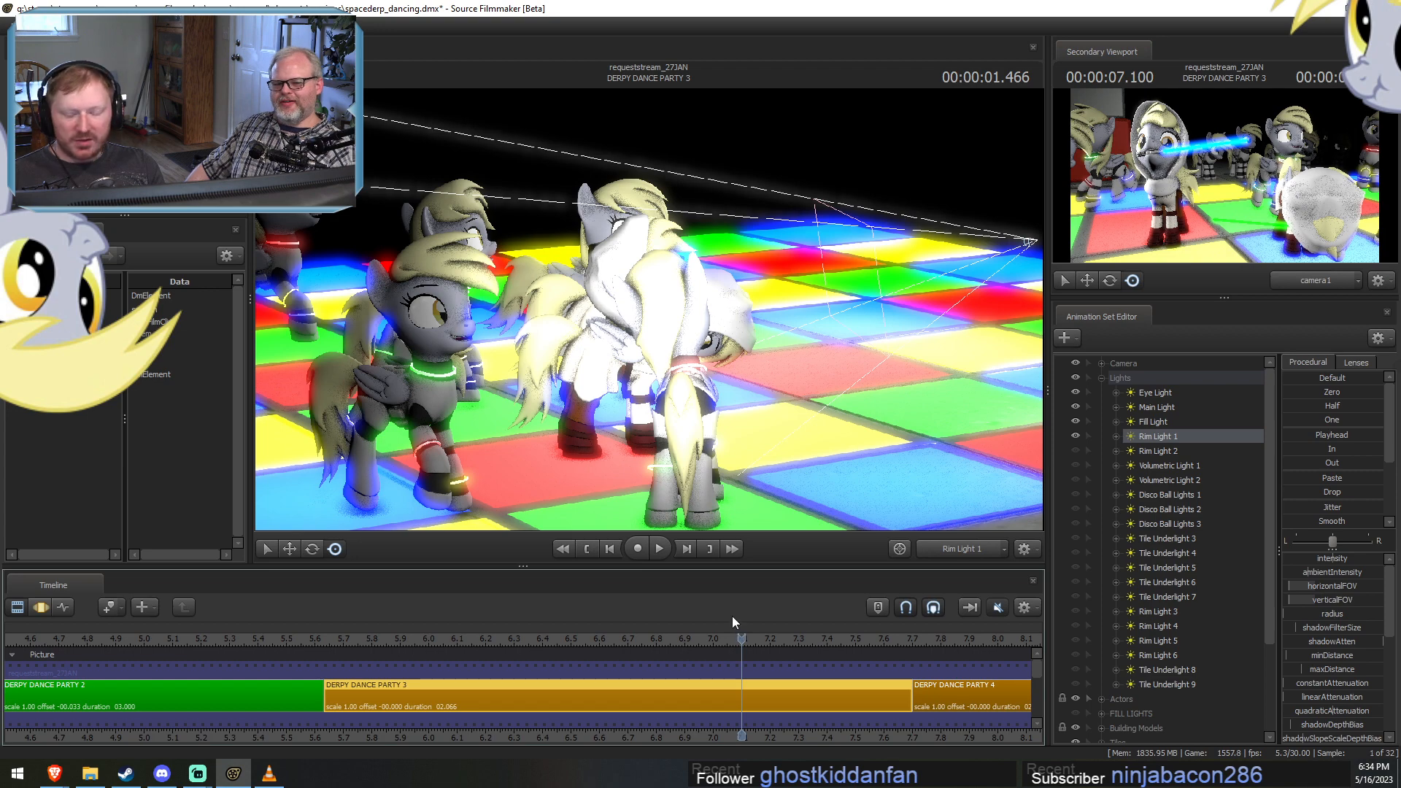
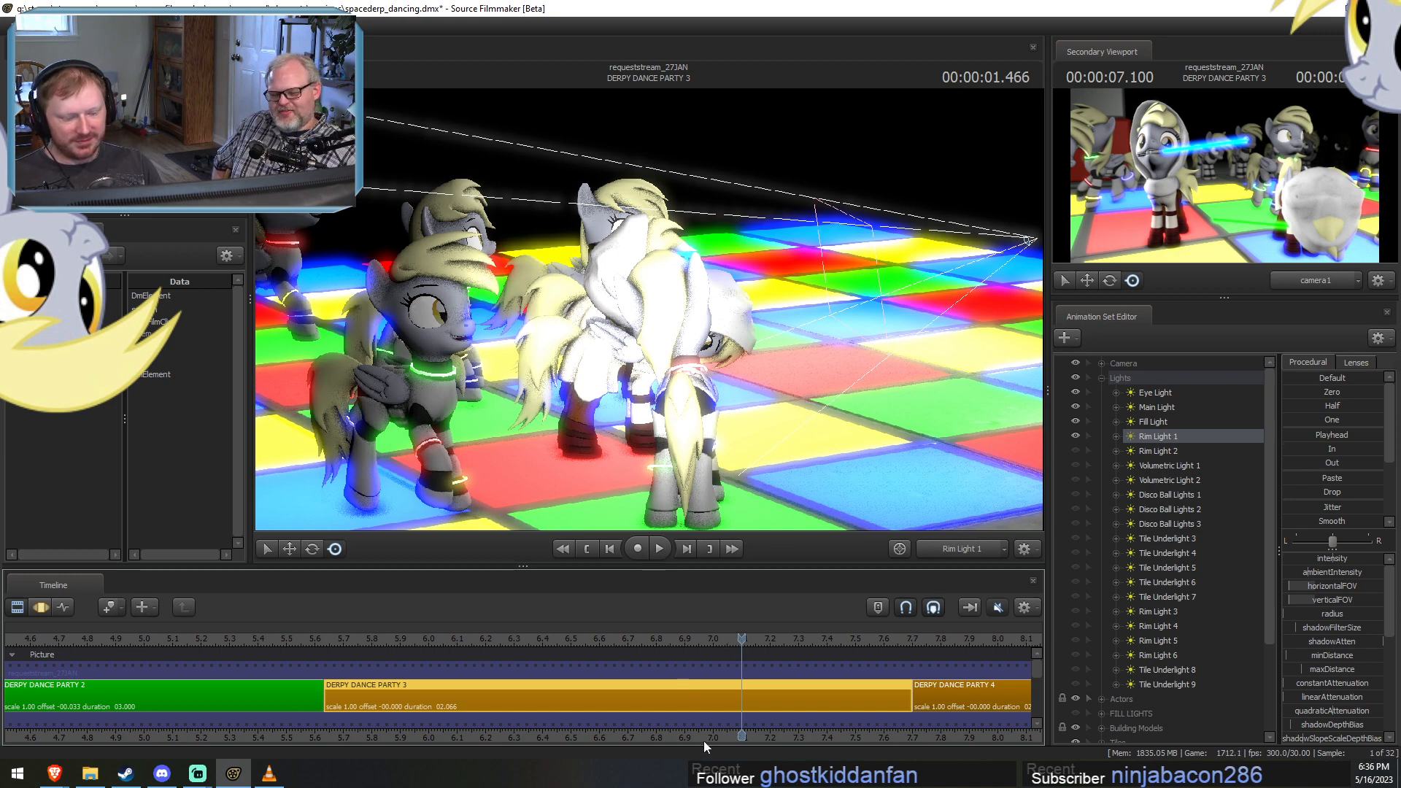
Unhide Rim Light 2 and select it for adjustment in the motion editor.
drag(703, 741, 581, 734)
scroll(435, 709, up, 1)
key(F3)
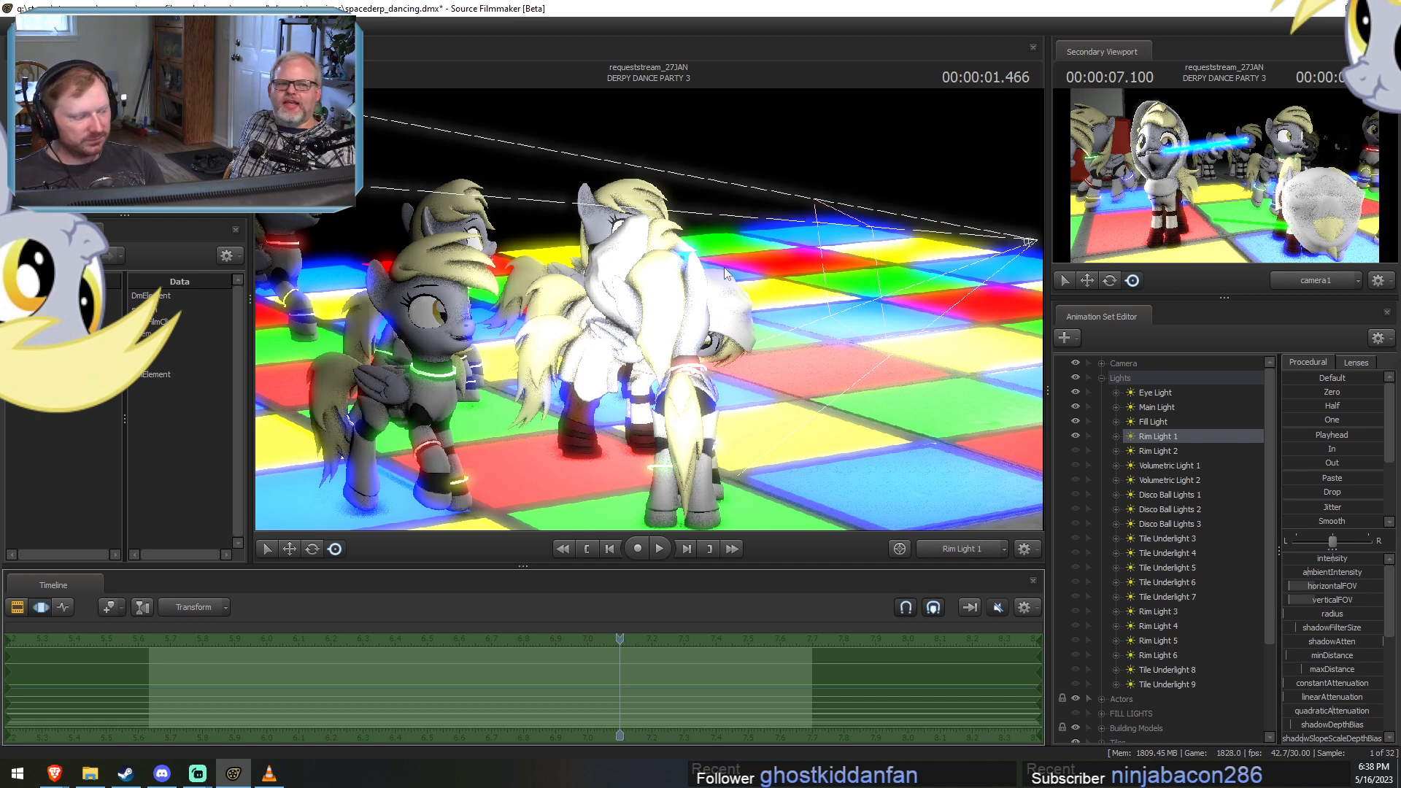
key(shift)
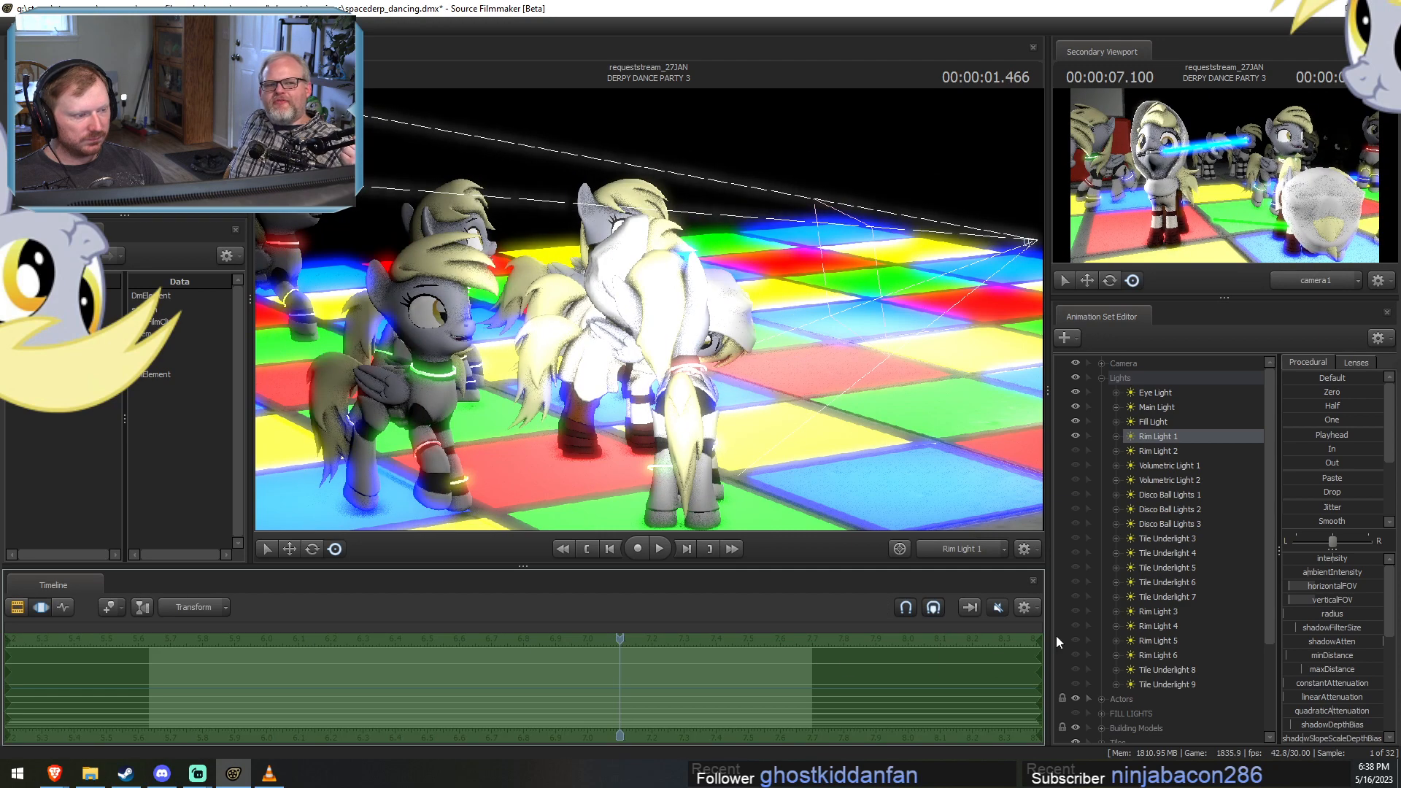
click(1075, 450)
click(1145, 452)
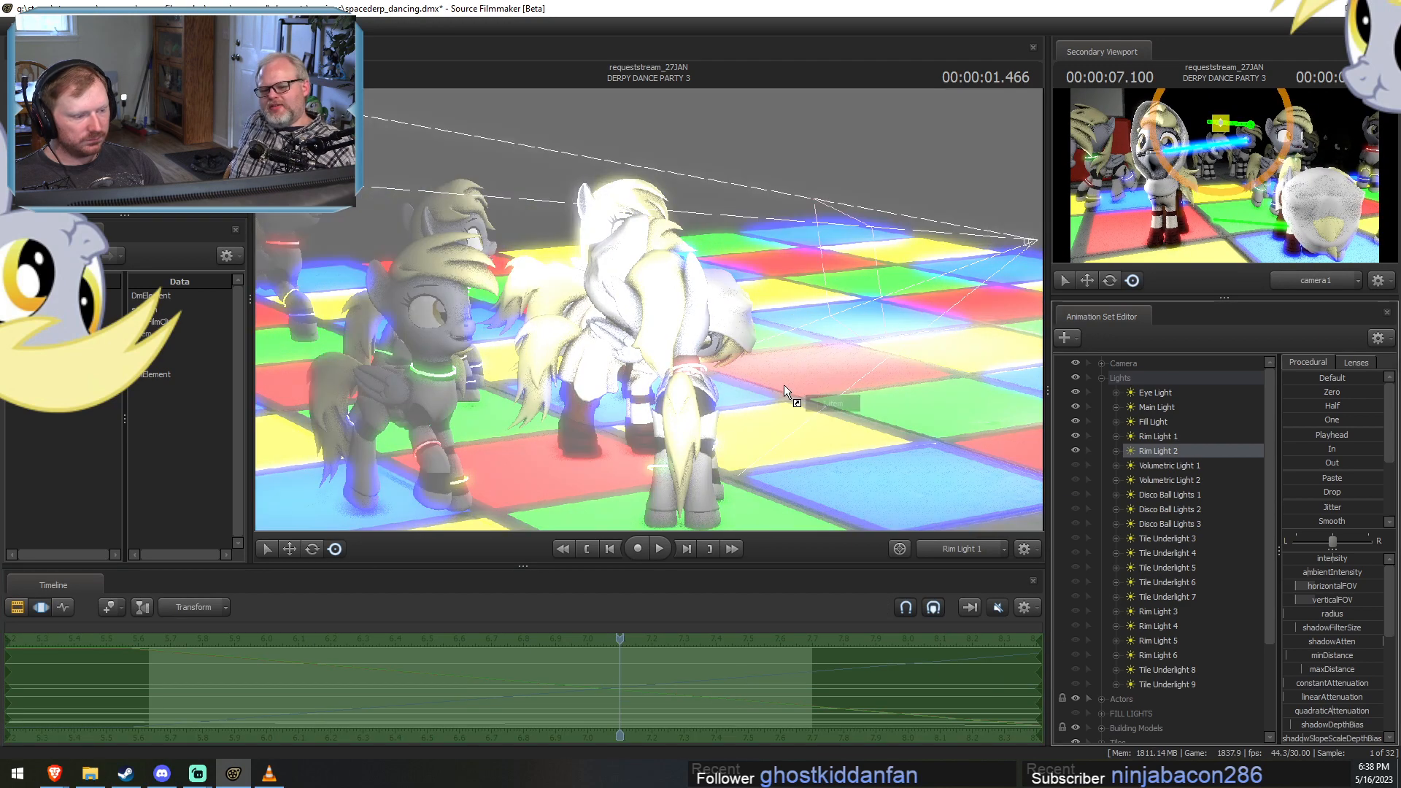
key(F2)
key(F3)
View the scene through Rim Light 2 and reposition it to cover the hooded dancers in front of the red stairs at 00:00:01.466.
drag(782, 397, 861, 404)
key(a)
key(a)
key(s)
key(d)
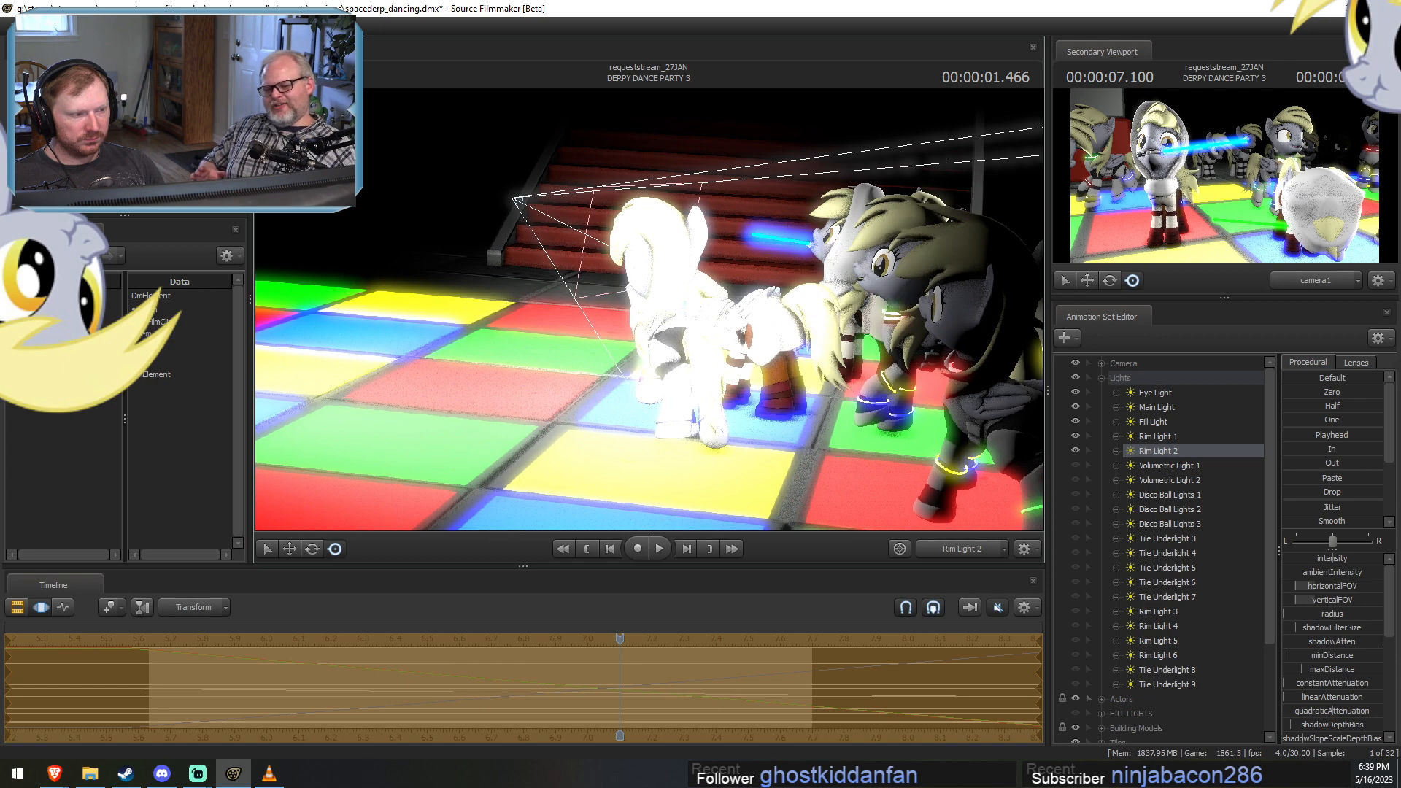
drag(649, 309, 622, 324)
Disable shadows on Rim Light 2.
right_click(1151, 449)
click(1190, 638)
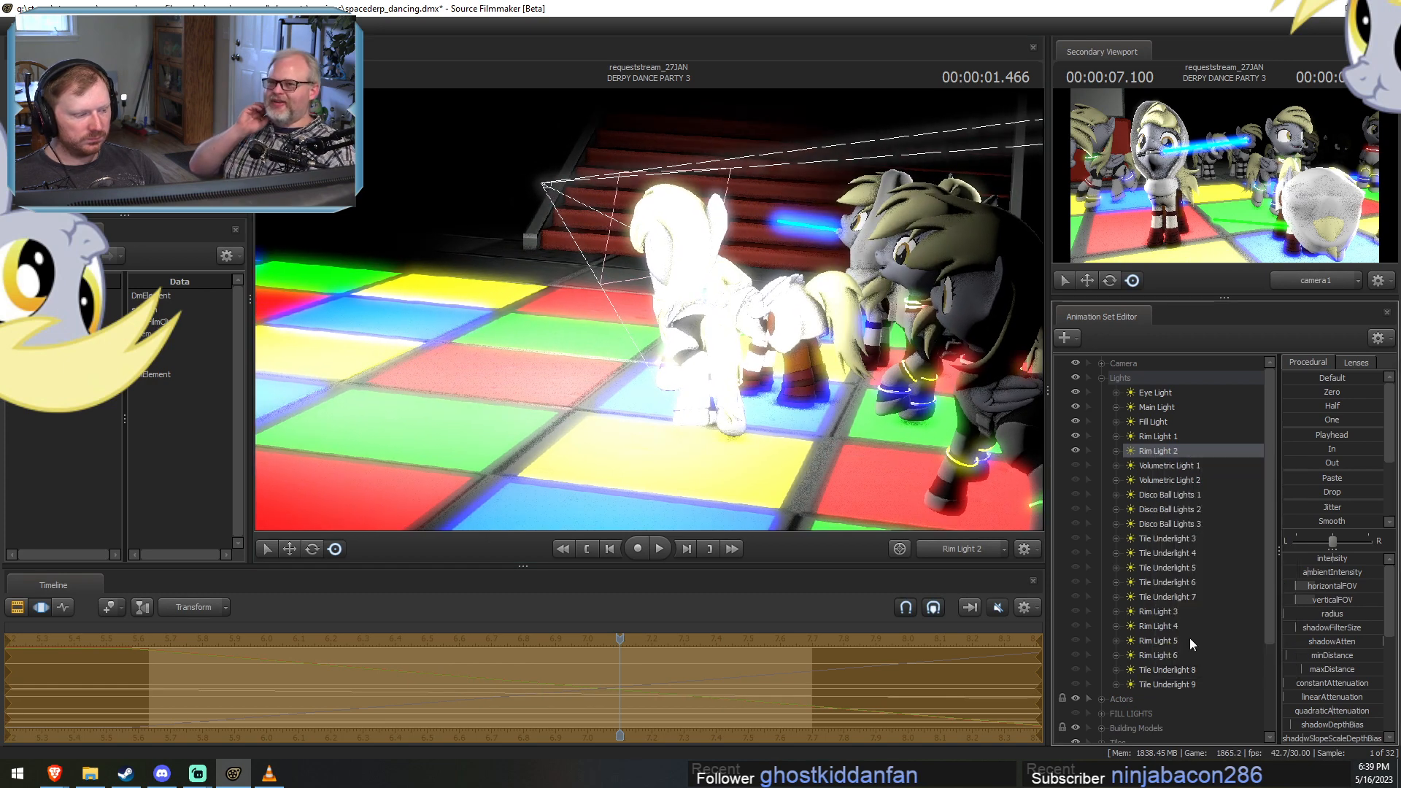
key(F2)
key(F3)
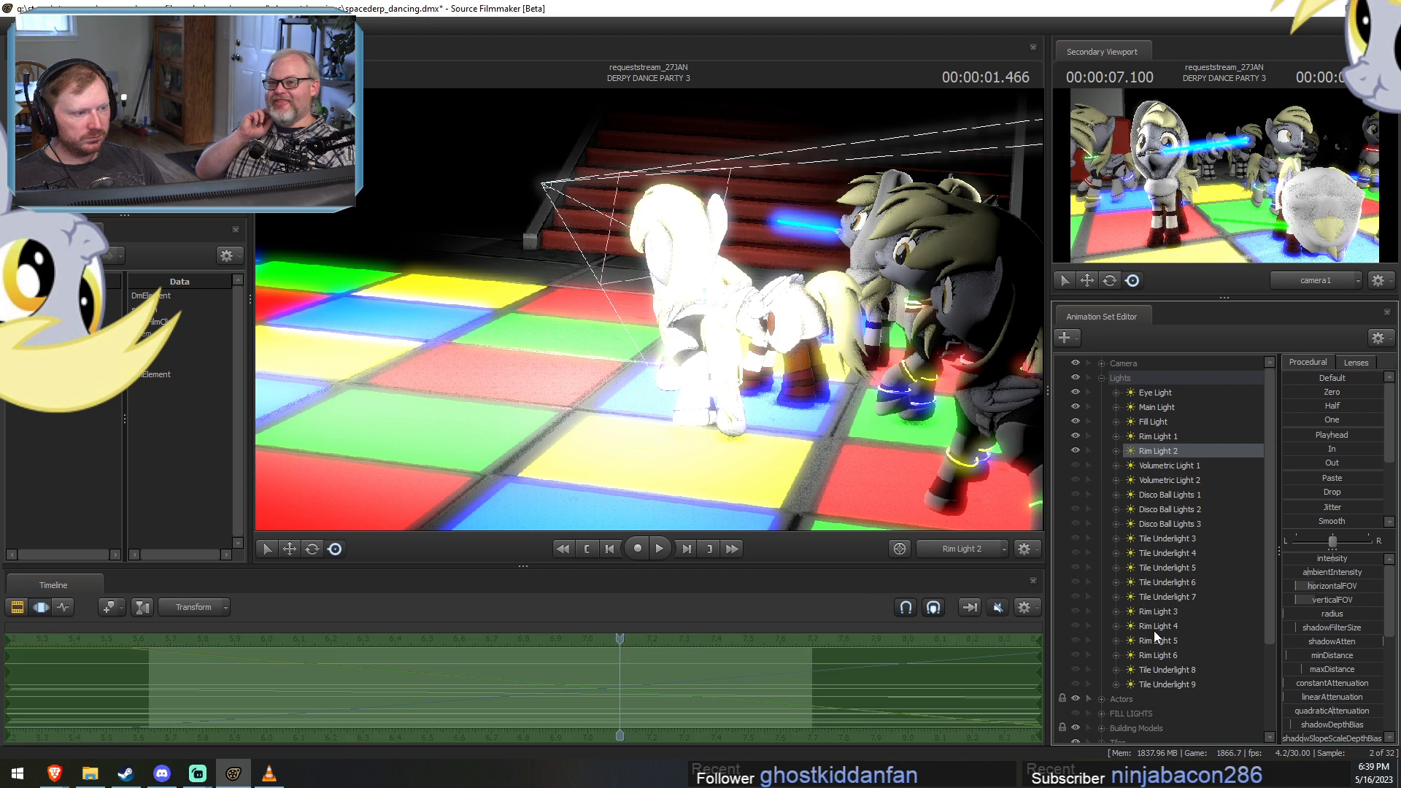
right_click(1136, 454)
click(1138, 449)
right_click(1138, 449)
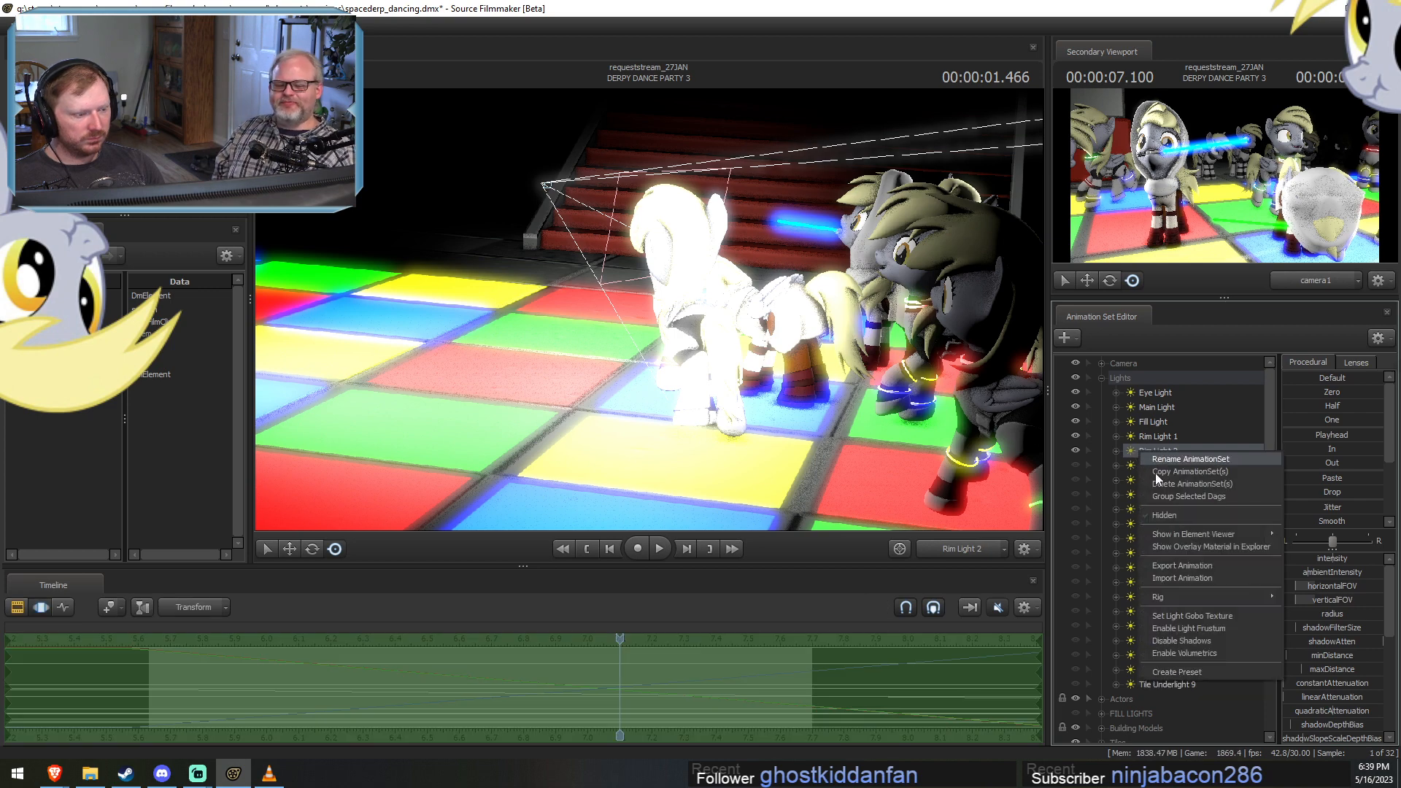
click(1184, 639)
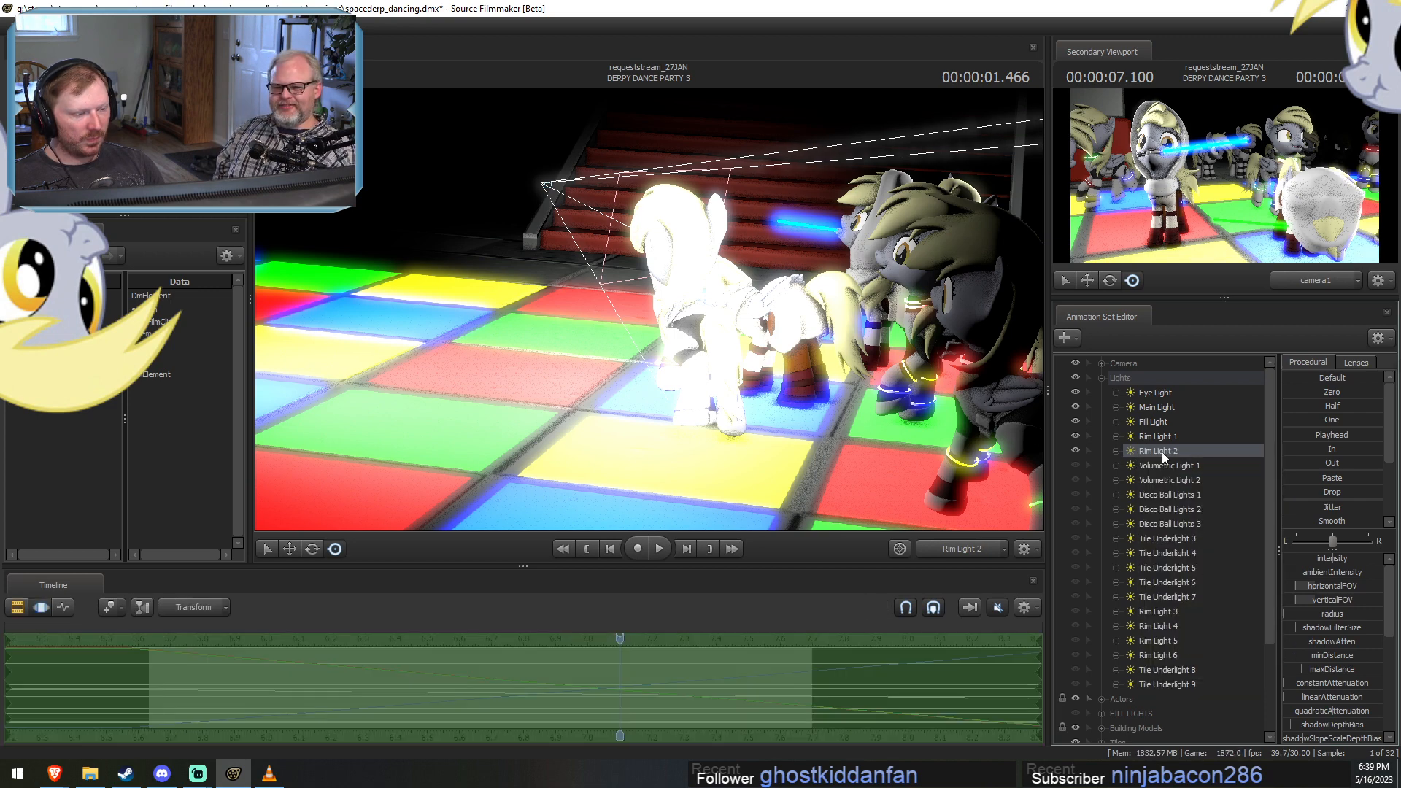
Fine-tune Rim Light 2's position, then re-aim it at the hooded dancers at 00:00:00.533.
drag(1162, 453, 858, 376)
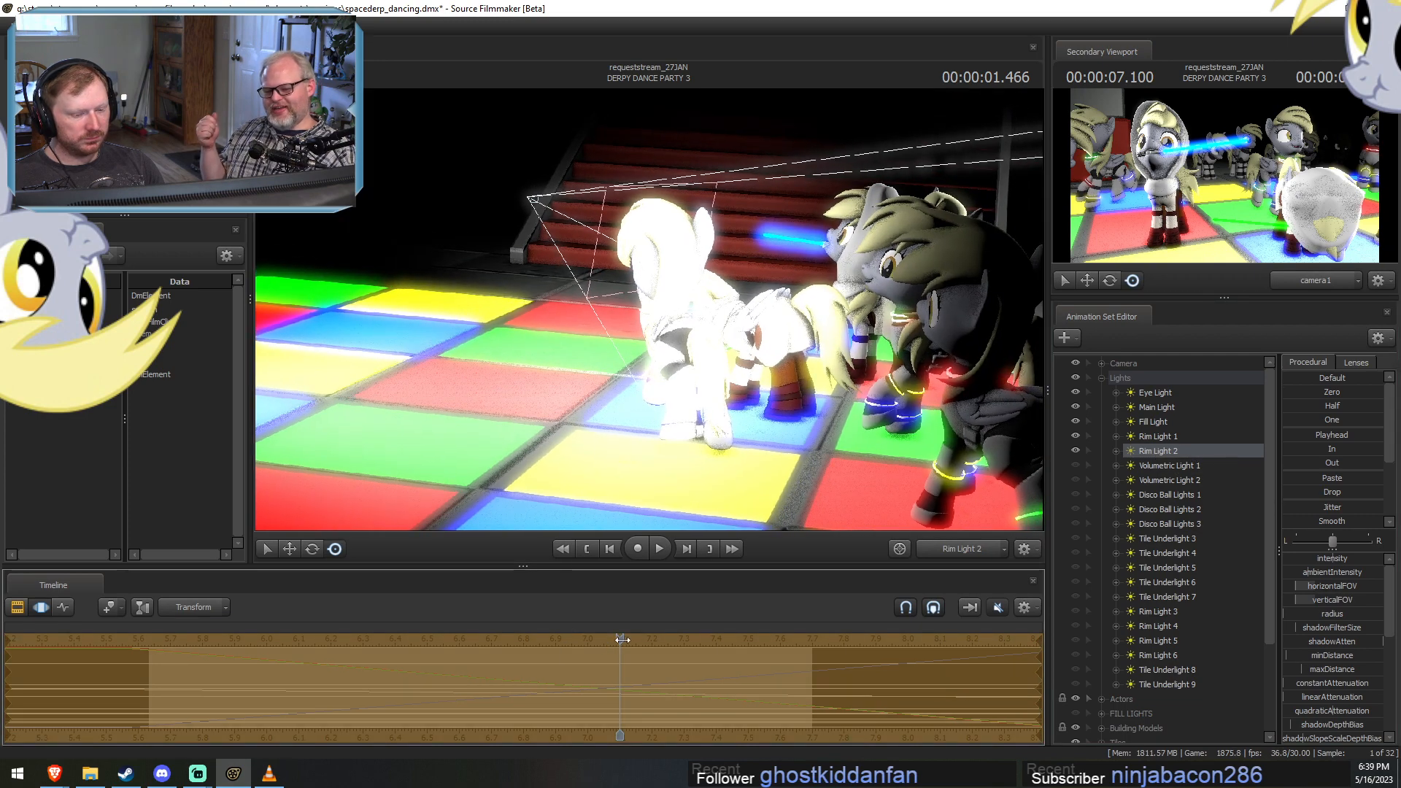
drag(610, 639, 320, 615)
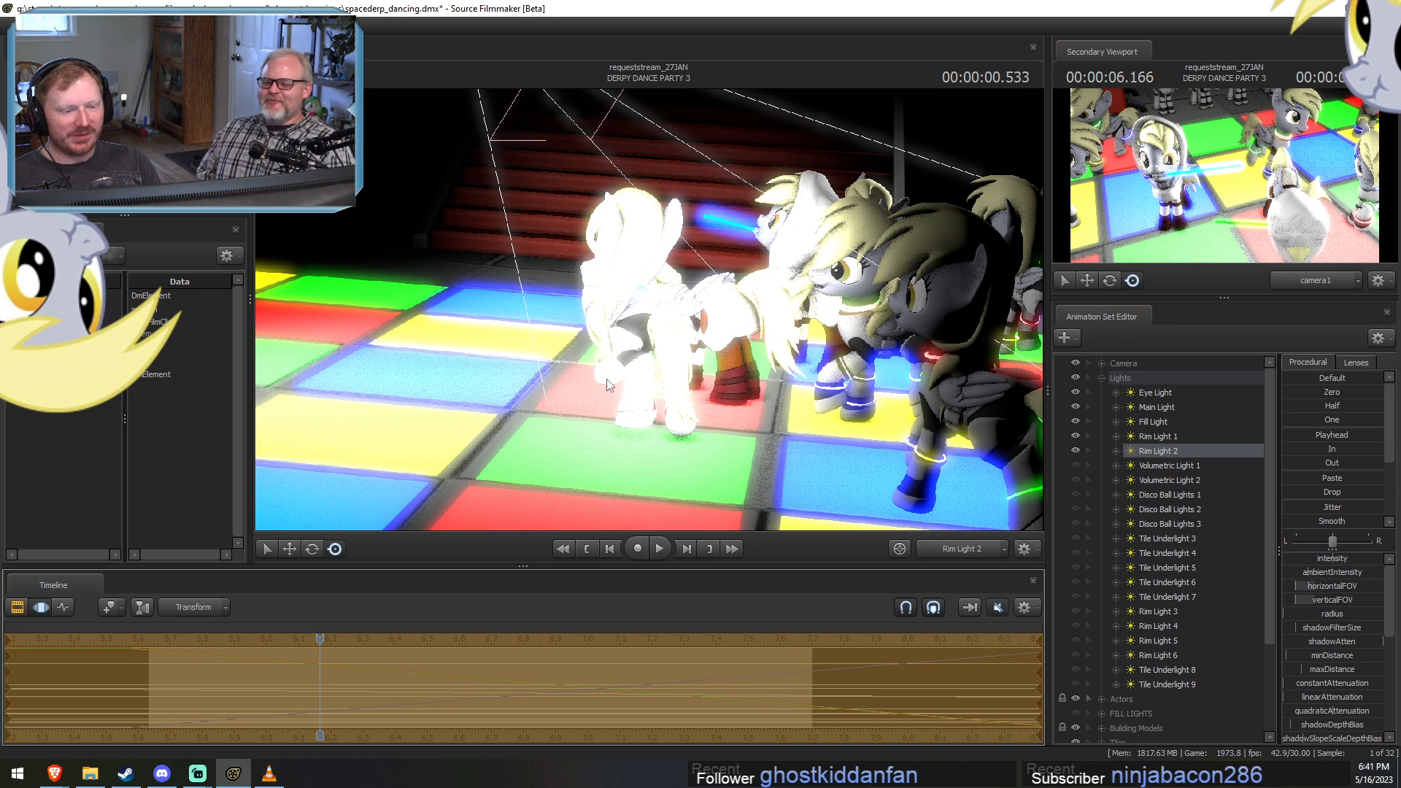
drag(648, 309, 569, 305)
key(d)
key(d)
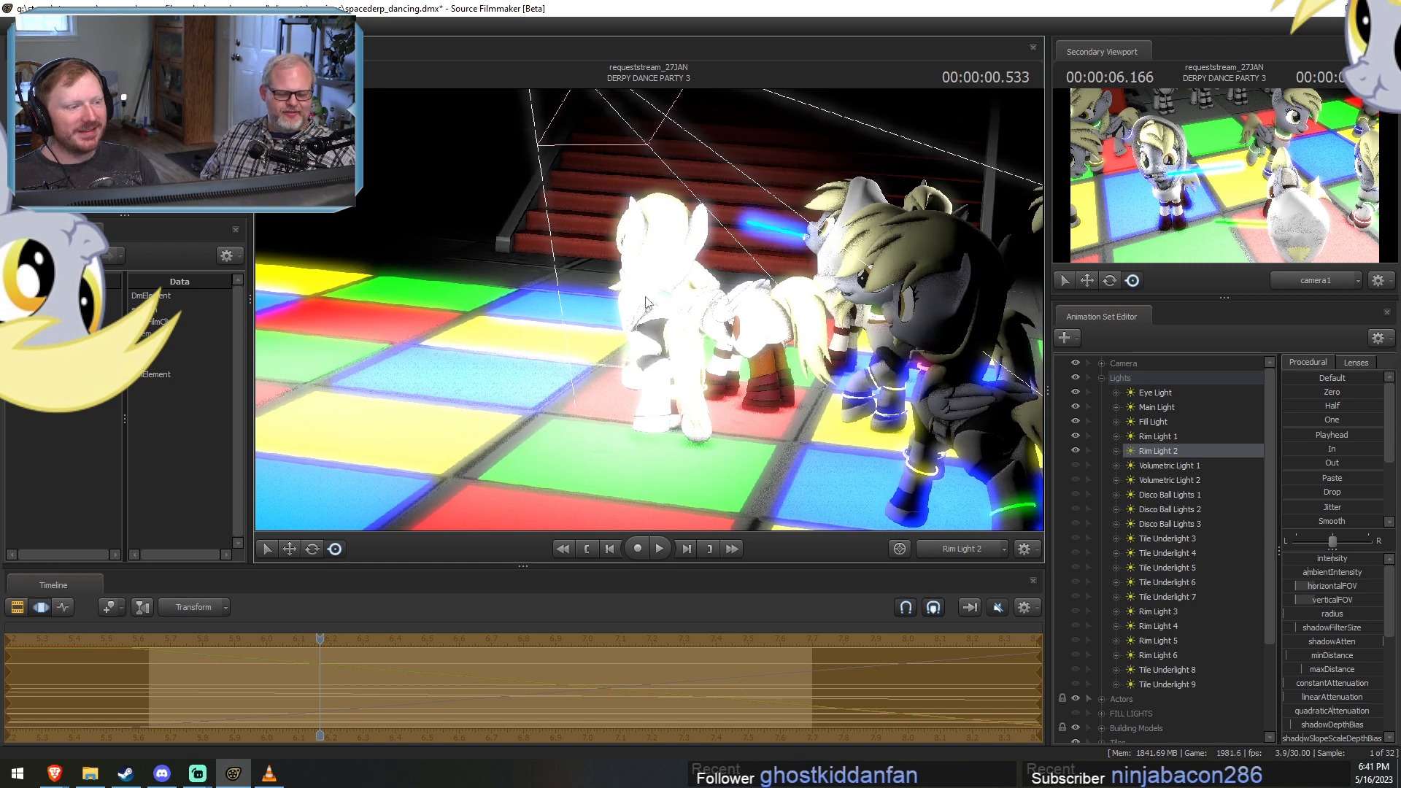
Check the view through Rim Light 1 at 00:00:00.533, then unhide Volumetric Light 1 and view the scene through it.
click(1153, 437)
drag(777, 365, 648, 309)
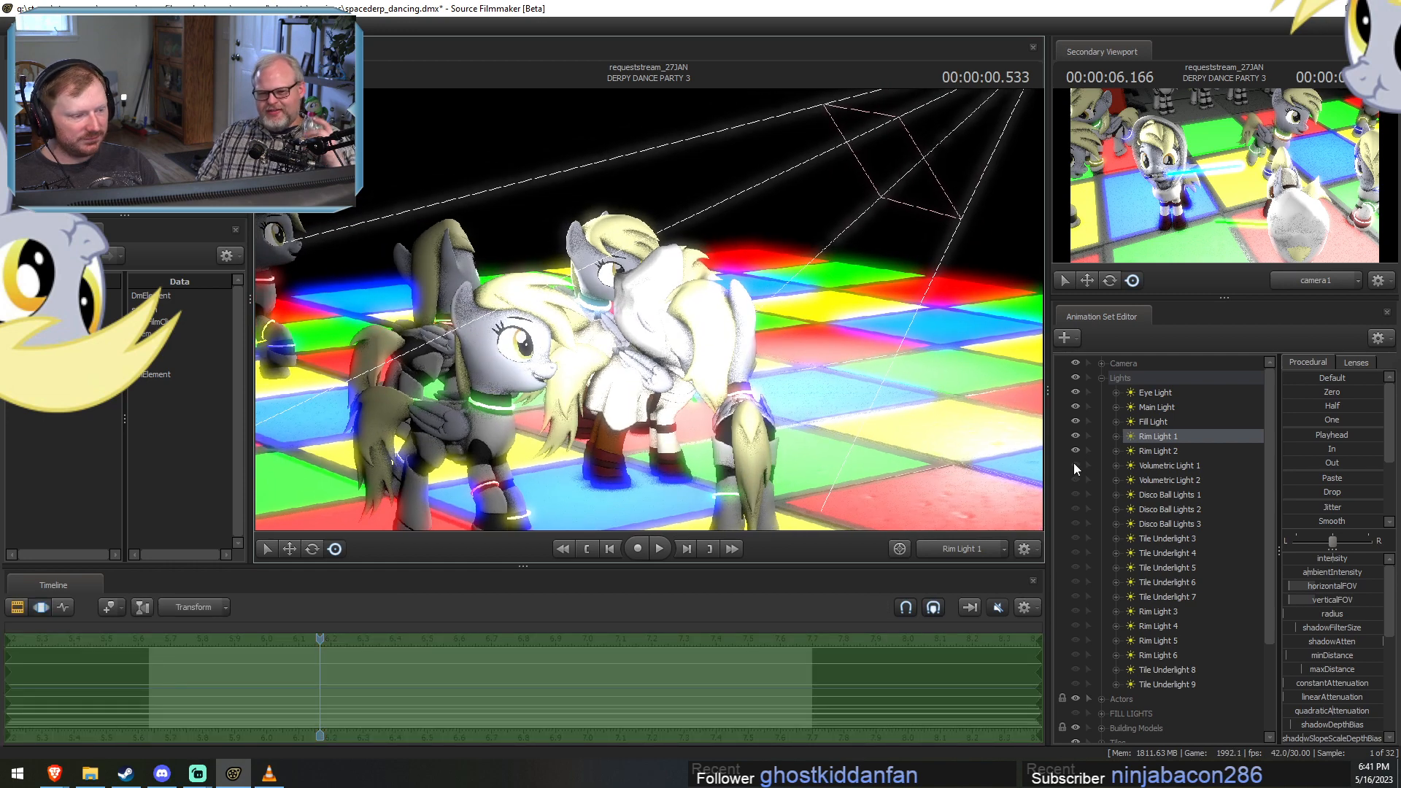
click(1075, 465)
click(1192, 465)
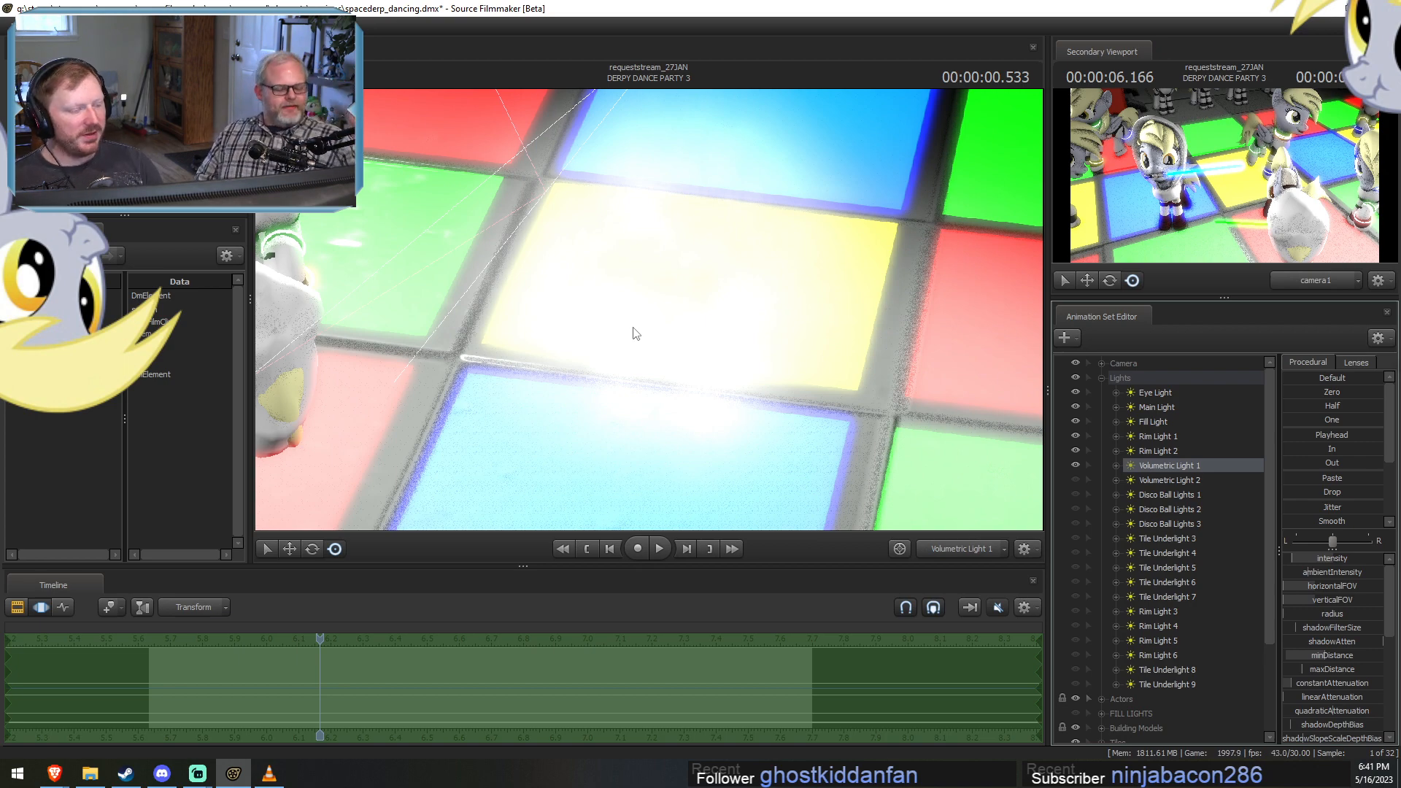
Move Volumetric Light 1 above the hooded dancers and angle it down at them, trying several positions.
drag(649, 315, 576, 299)
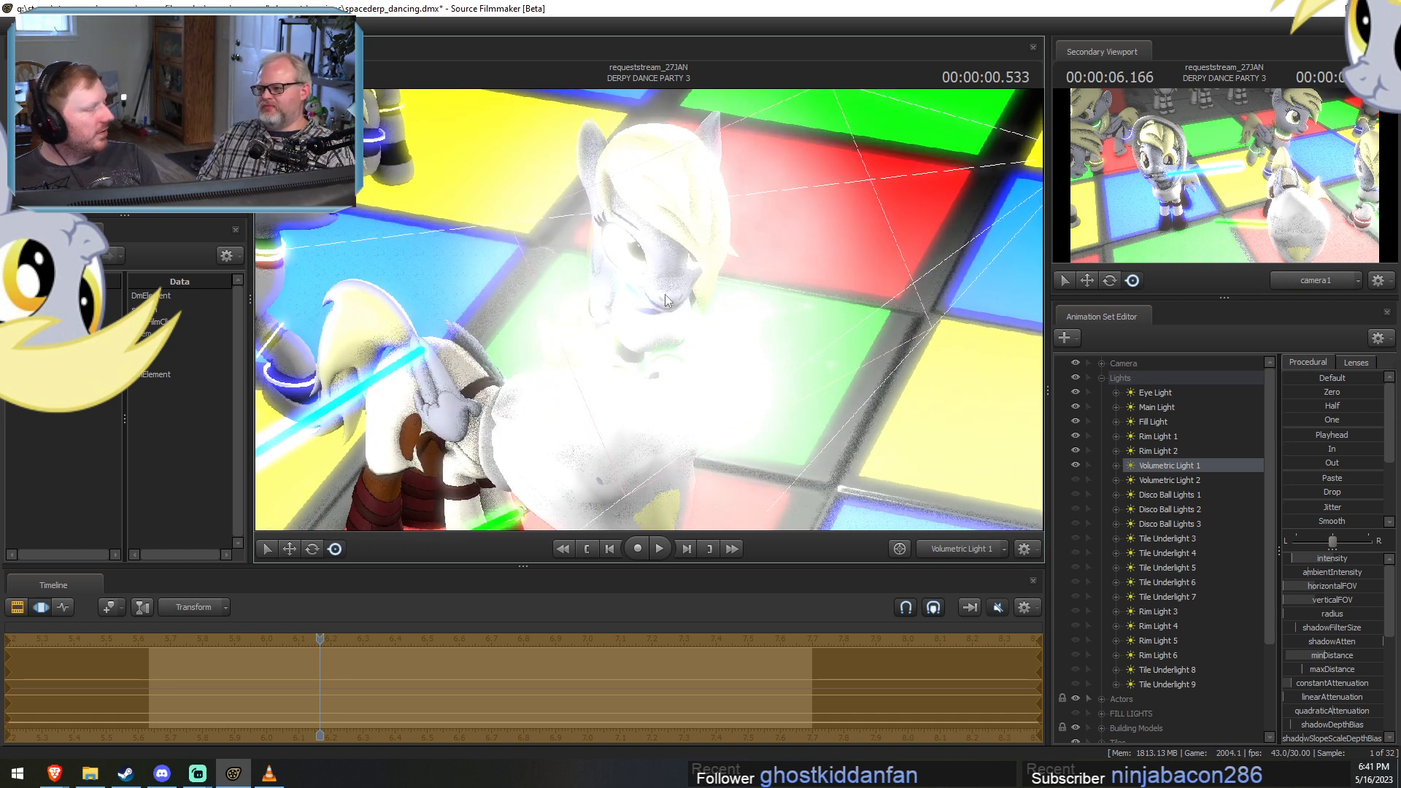
drag(664, 295, 650, 316)
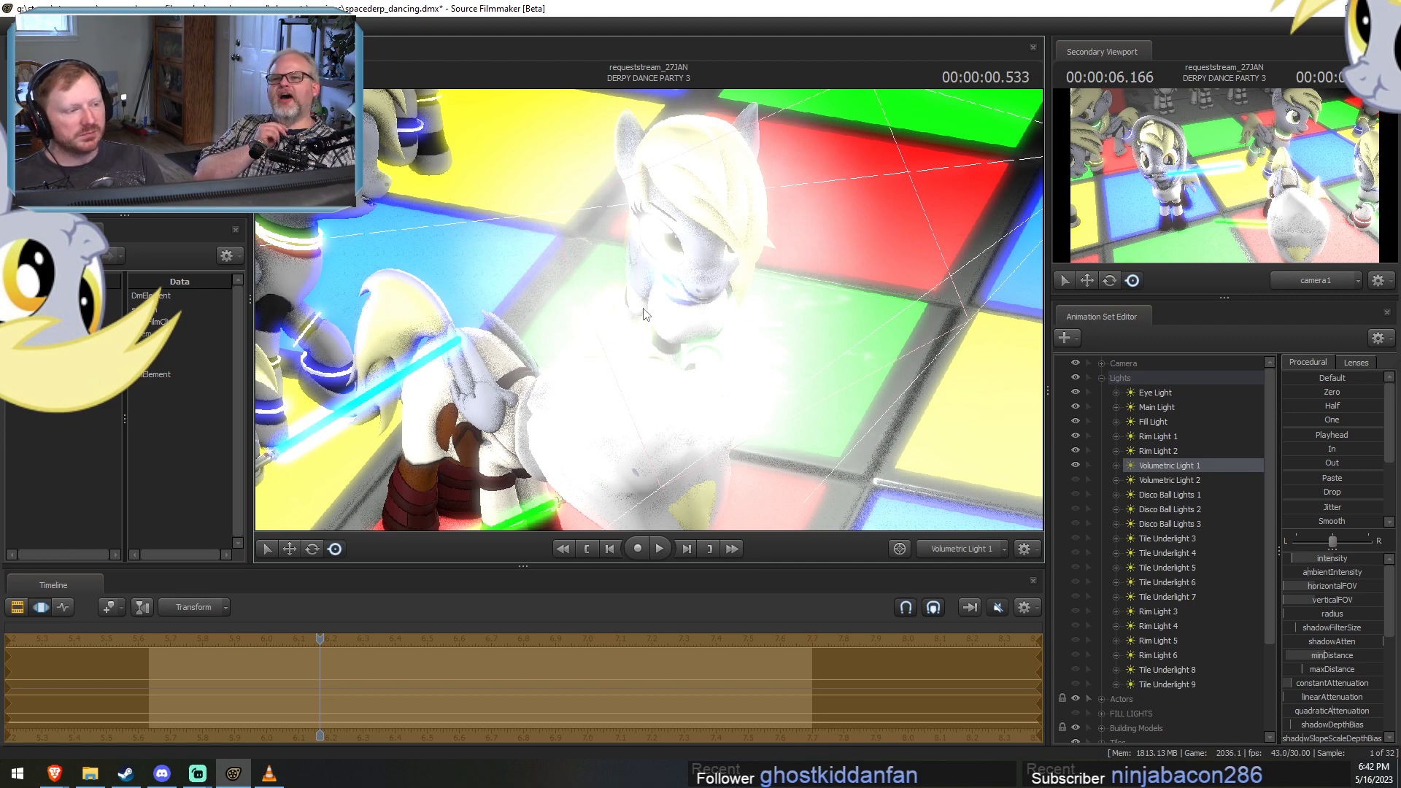
mouse_move(646, 309)
mouse_down()
mouse_move(600, 378)
mouse_move(504, 381)
mouse_move(576, 388)
mouse_move(597, 408)
mouse_move(520, 411)
mouse_move(548, 420)
mouse_move(503, 434)
mouse_move(650, 309)
mouse_up()
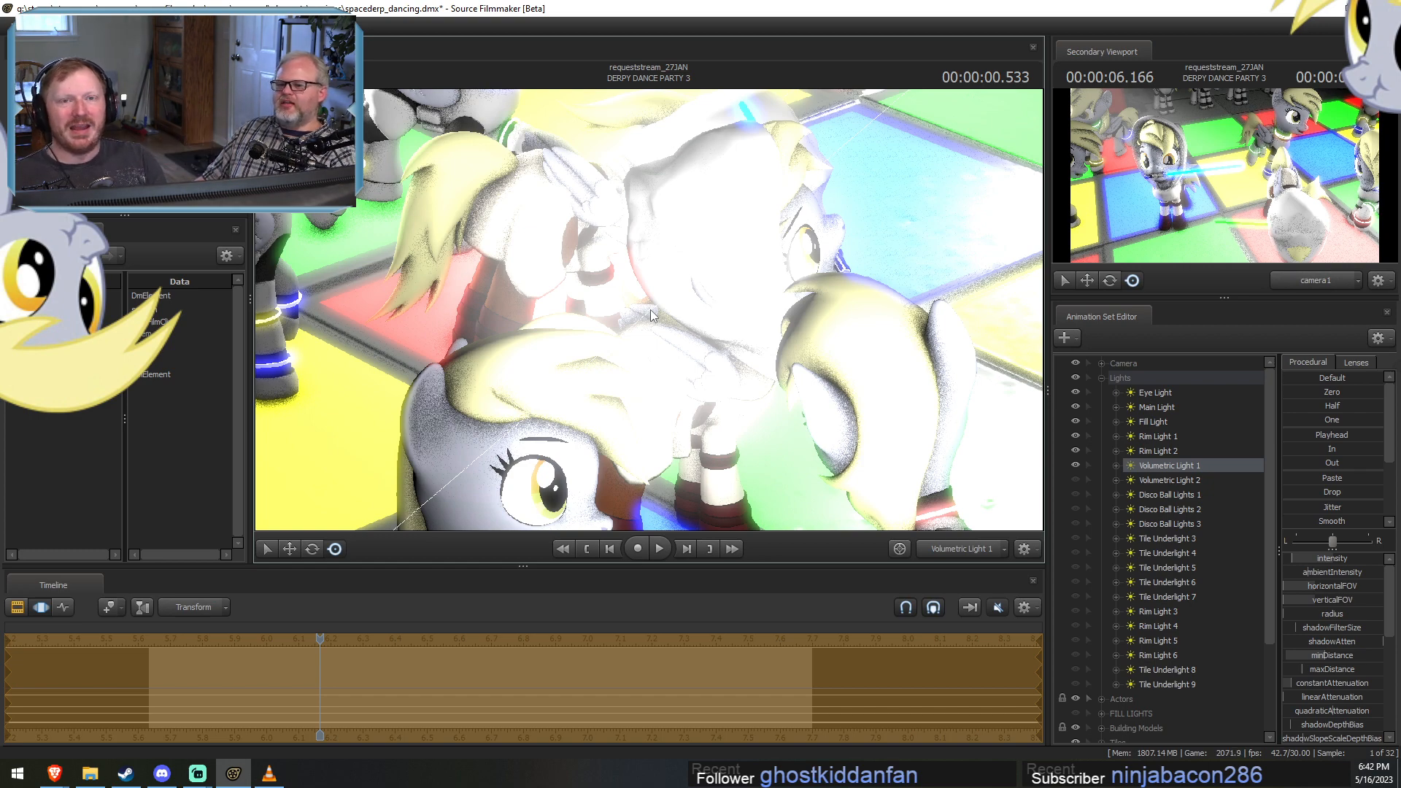
drag(677, 336, 648, 315)
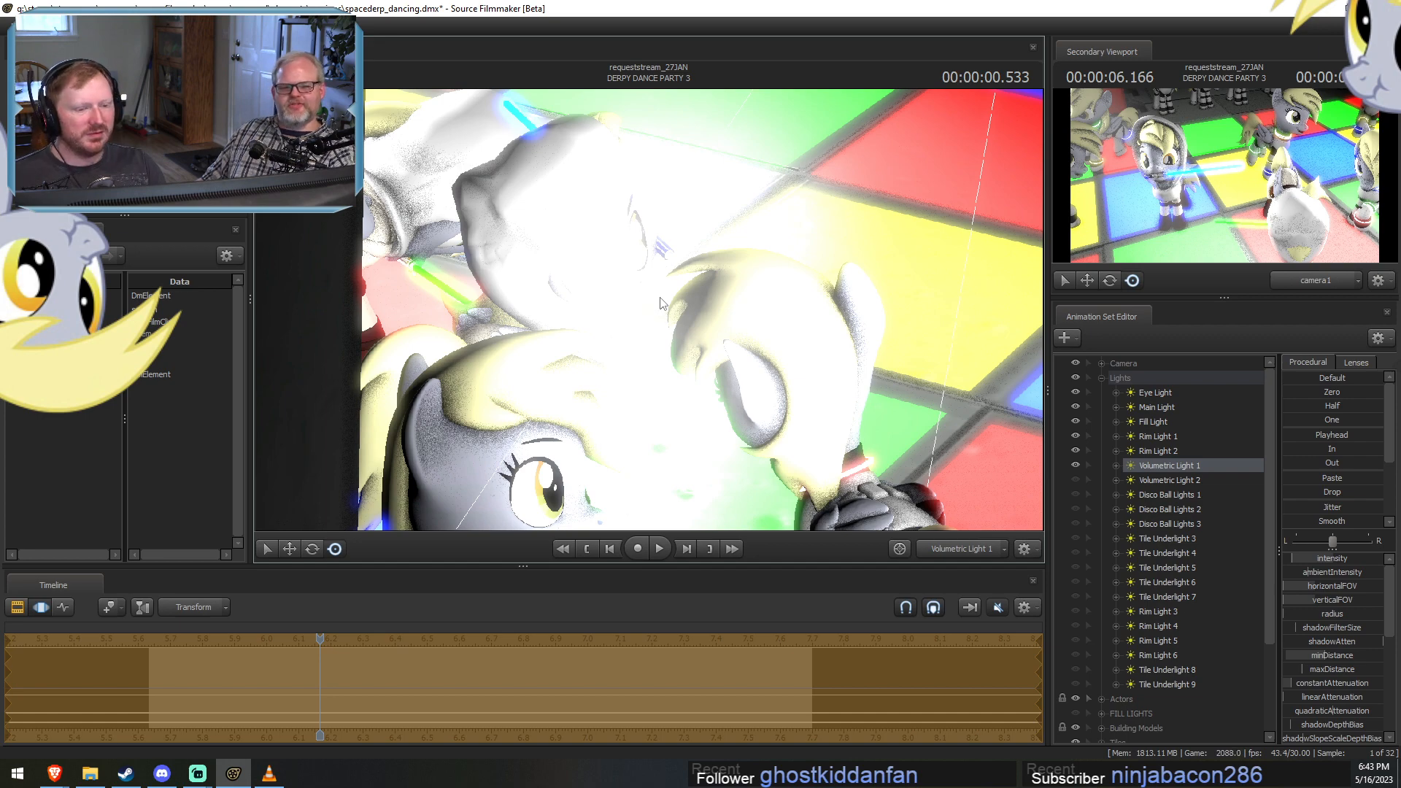
Move Volumetric Light 1 sideways so the dark wall blocks most of its beam and only its edge reaches the dance floor.
drag(632, 315, 430, 375)
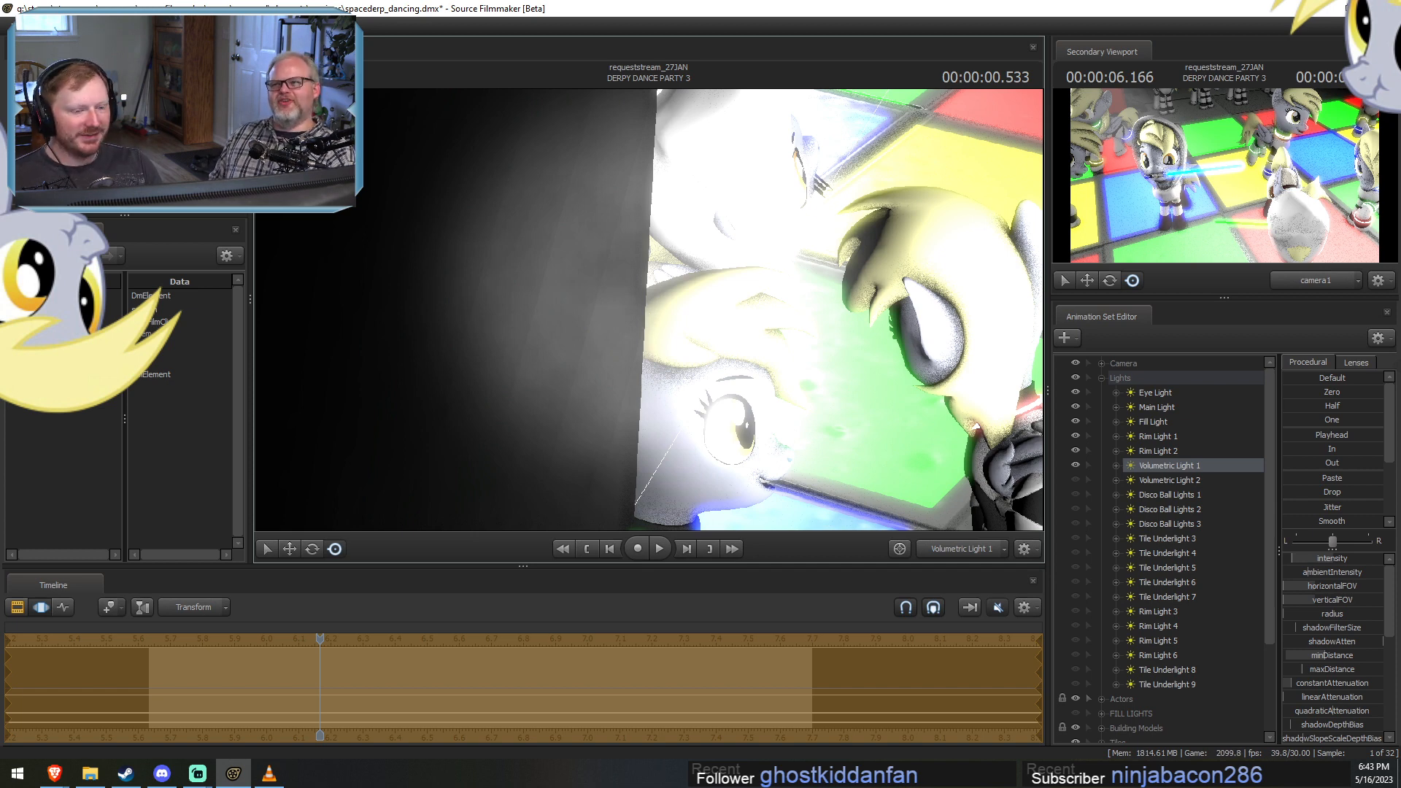
scroll(648, 309, down, 4)
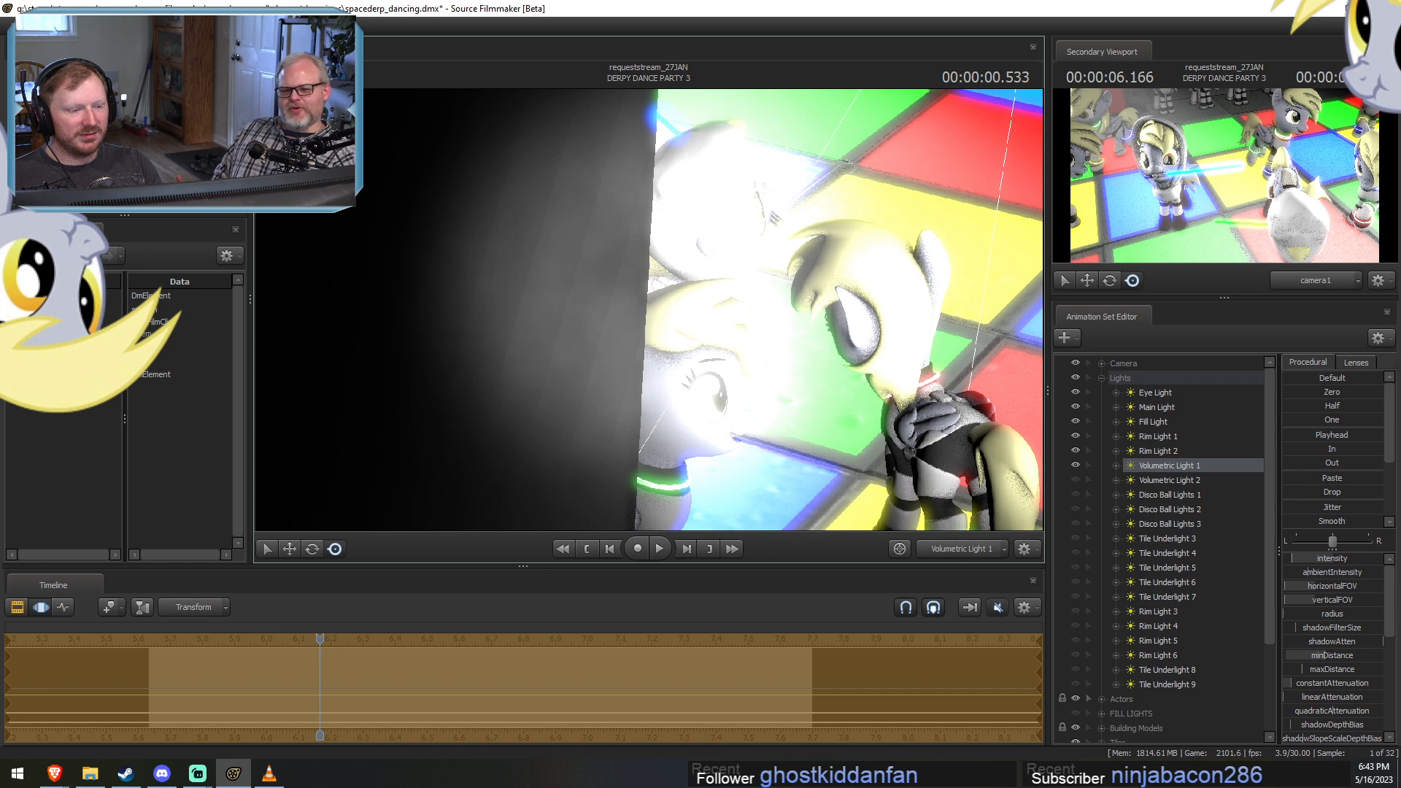
scroll(648, 309, up, 5)
drag(648, 309, 401, 286)
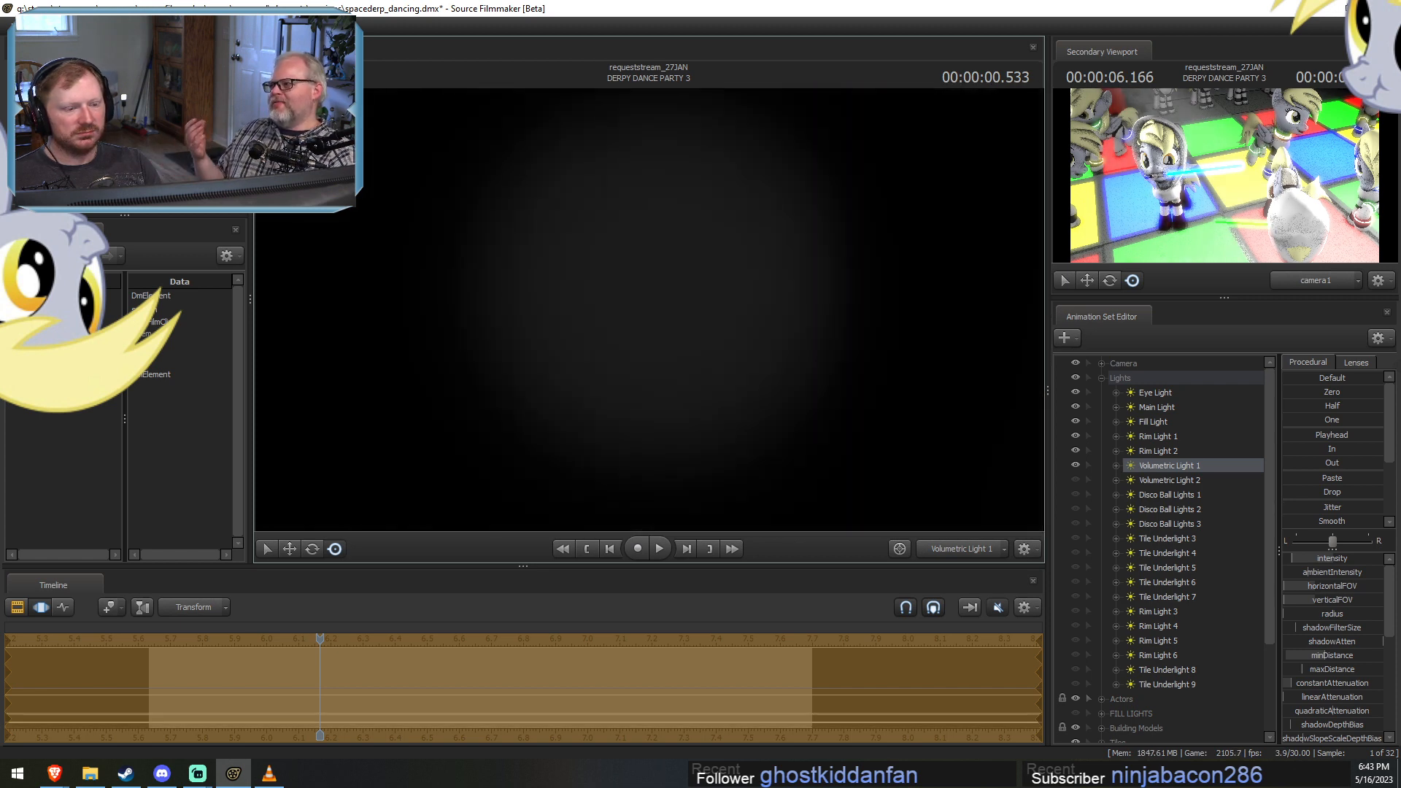
drag(648, 309, 744, 310)
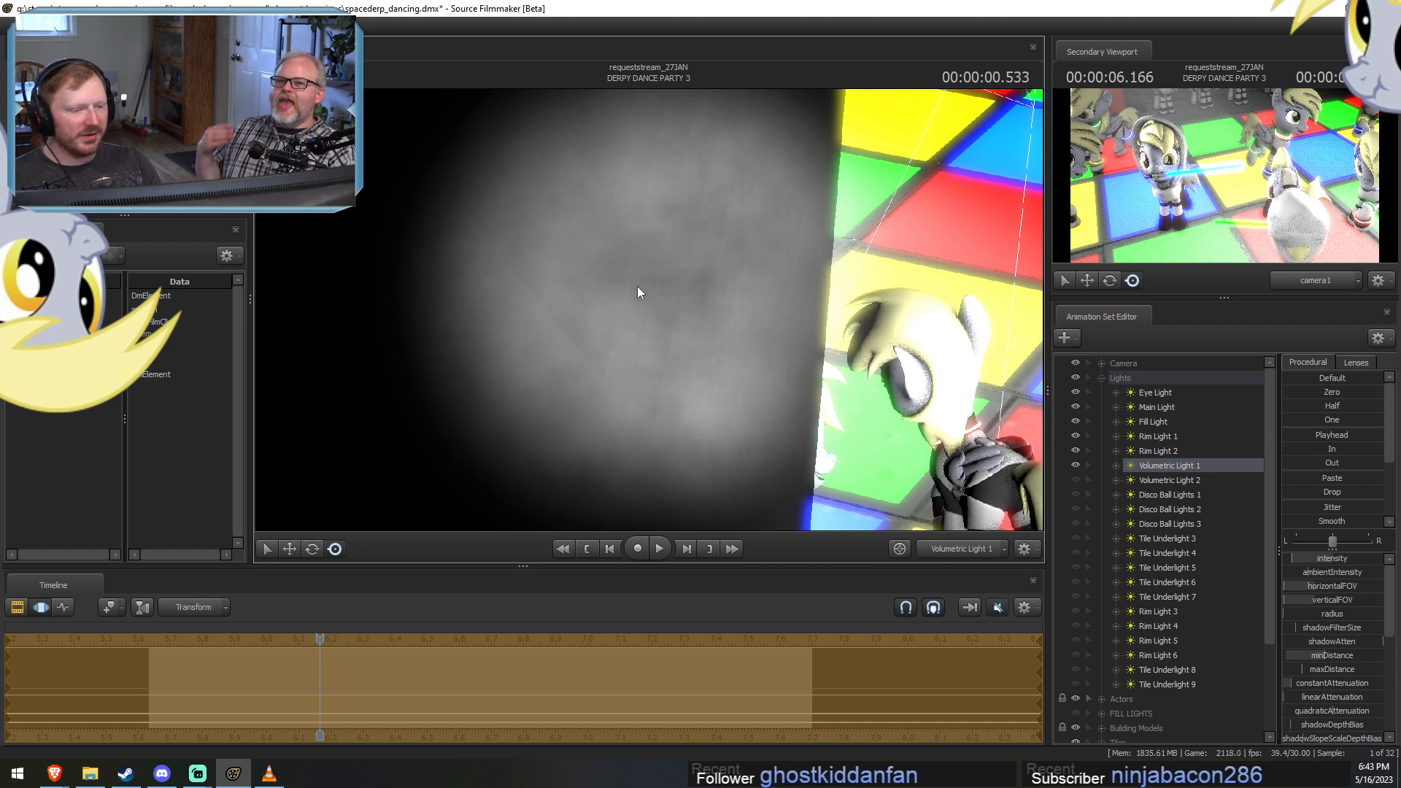
drag(637, 286, 702, 448)
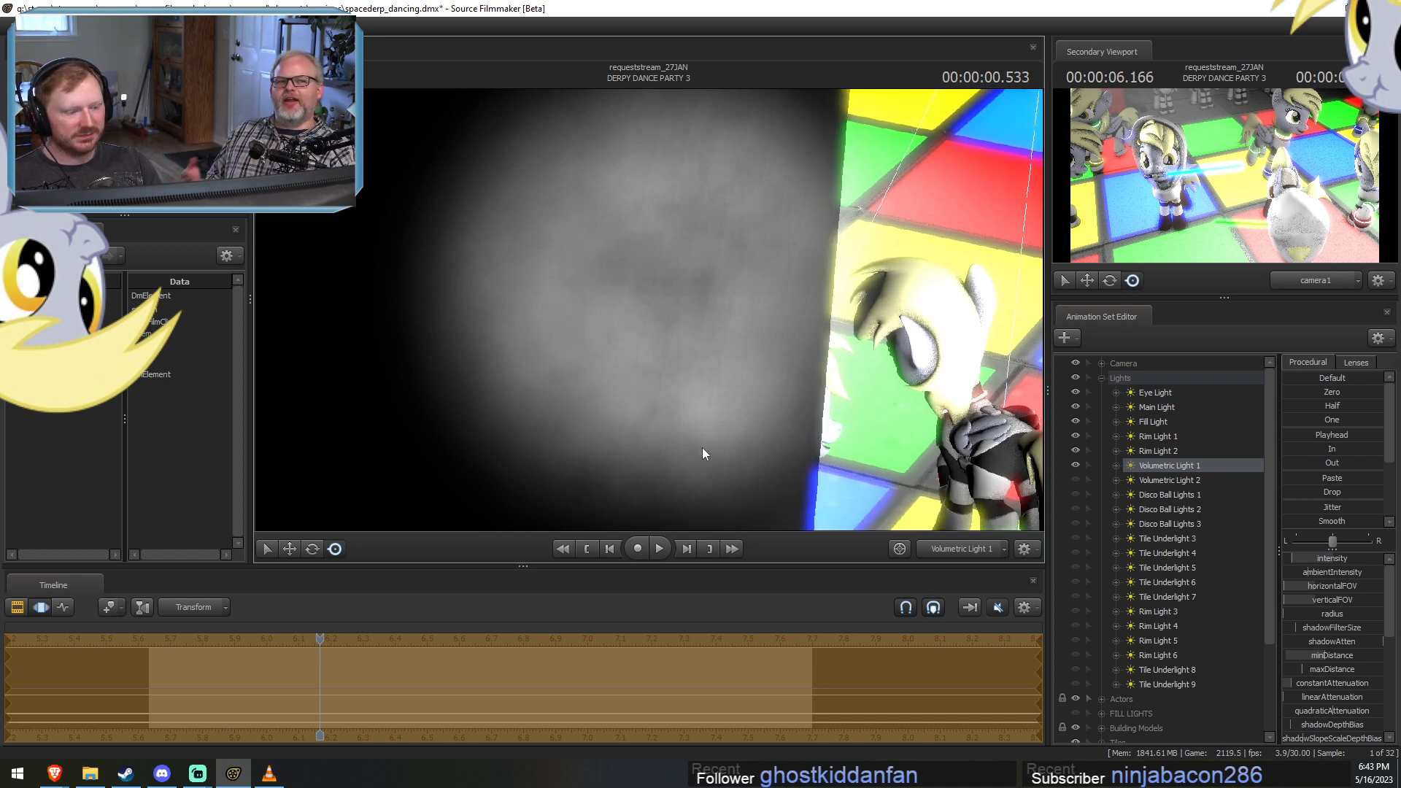
Increase Volumetric Light 1's minDistance at 00:00:01.466 and nudge the light's position slightly.
drag(319, 640, 615, 631)
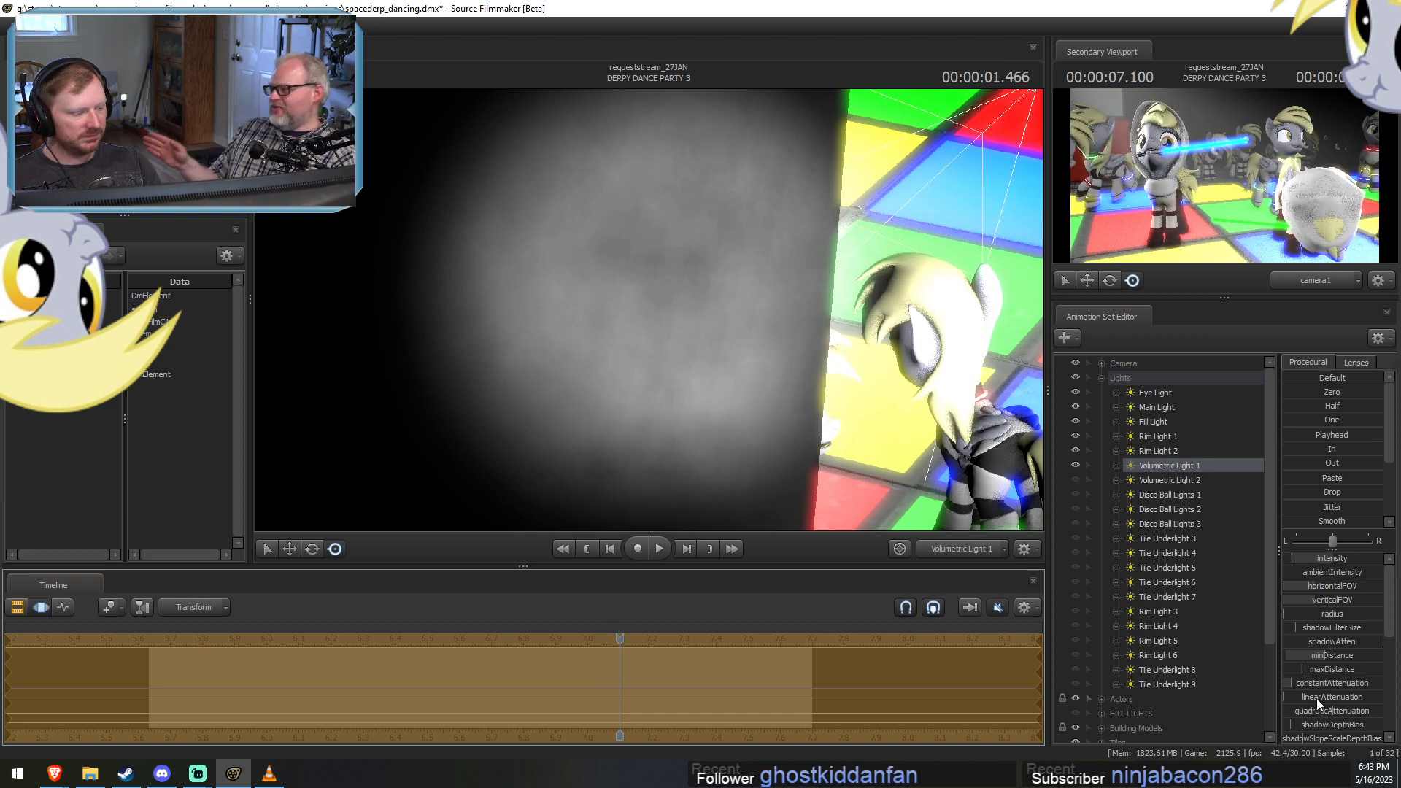
scroll(1316, 700, down, 2)
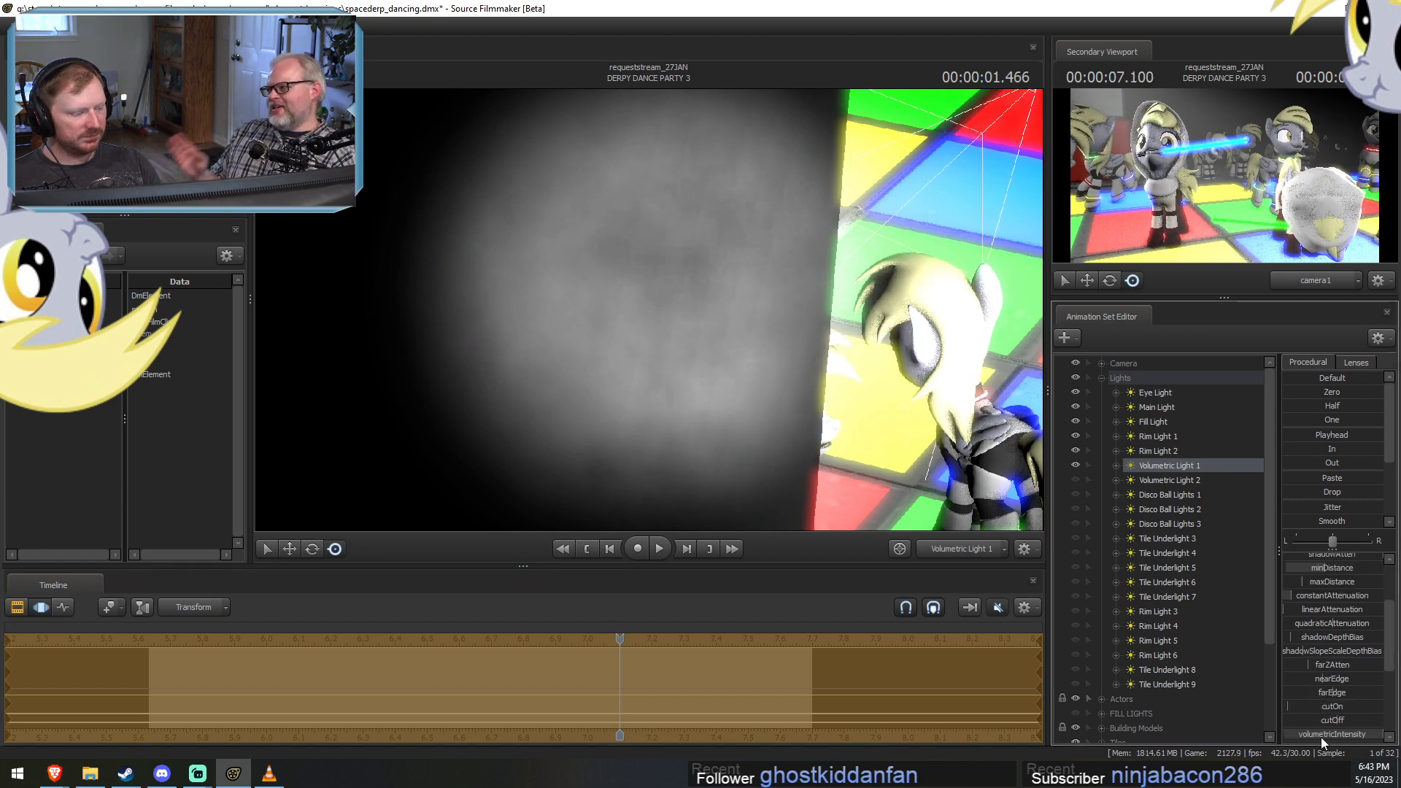
right_click(1322, 733)
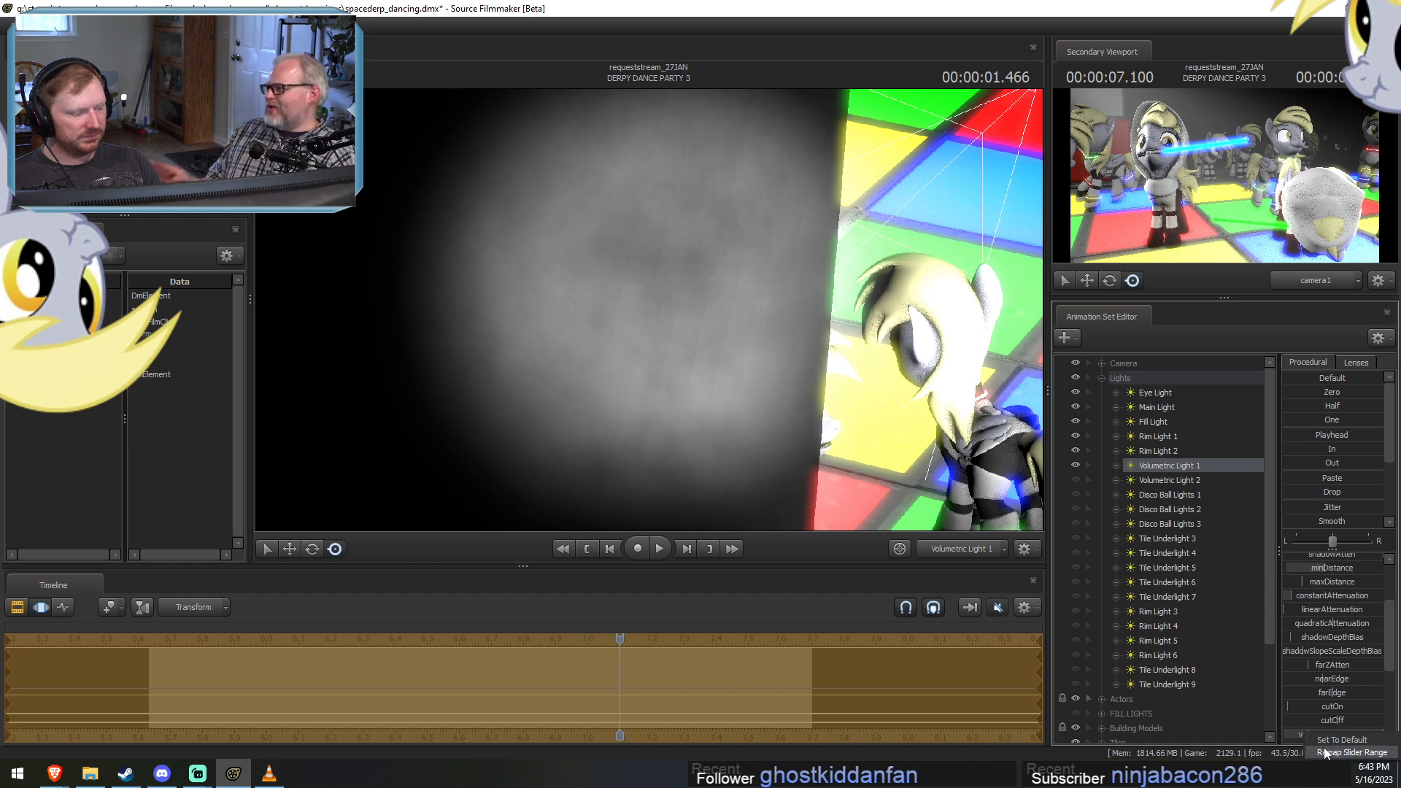
click(1325, 752)
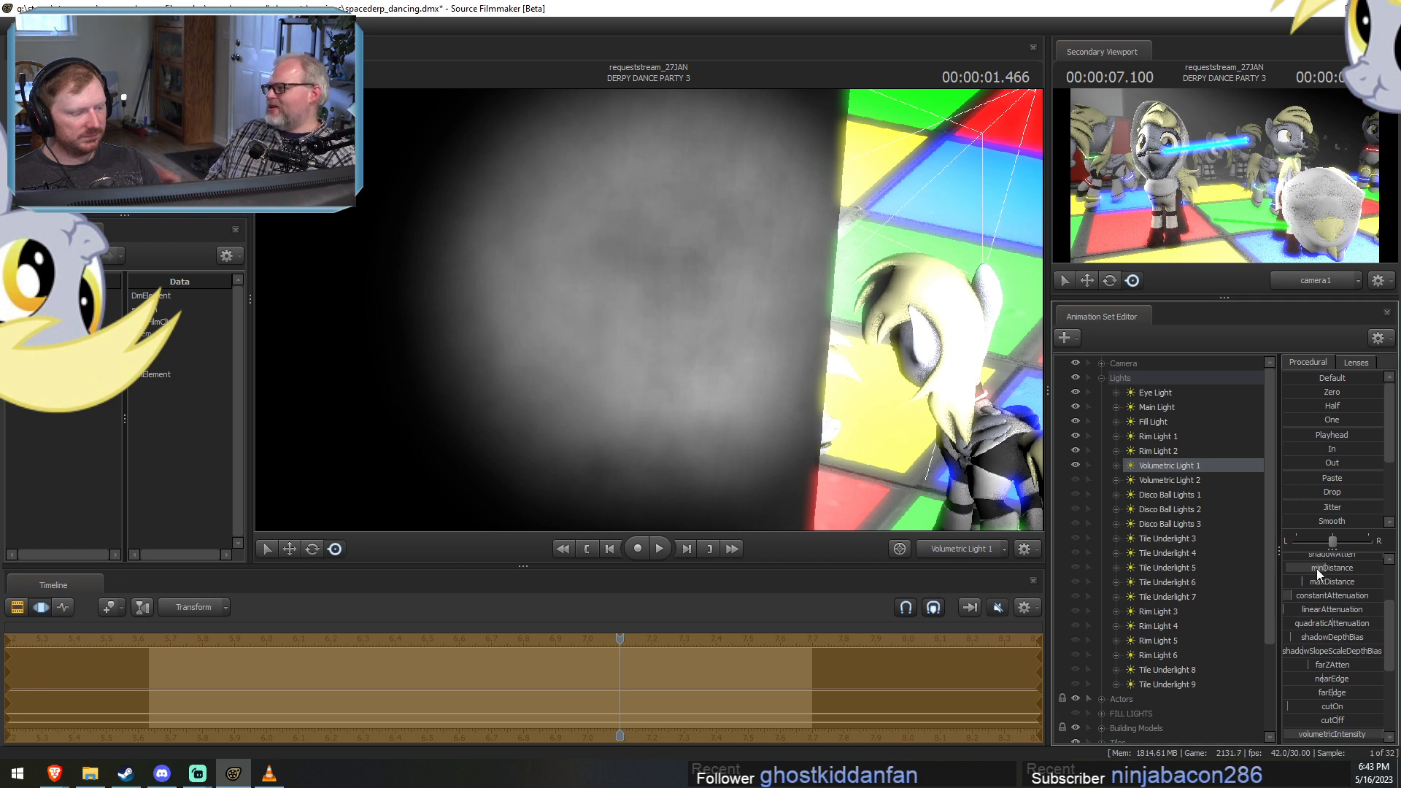
drag(1317, 569, 1373, 569)
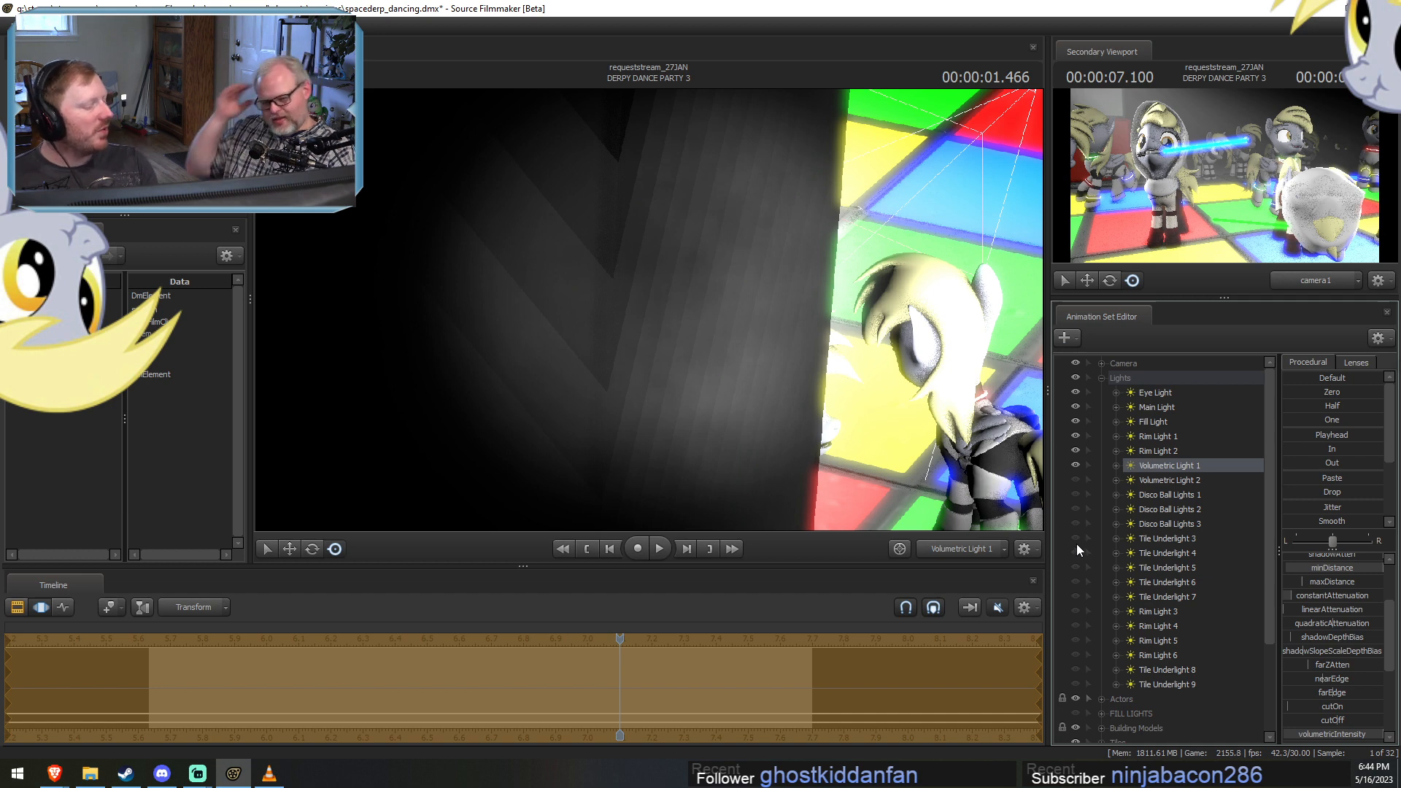
drag(861, 416, 848, 442)
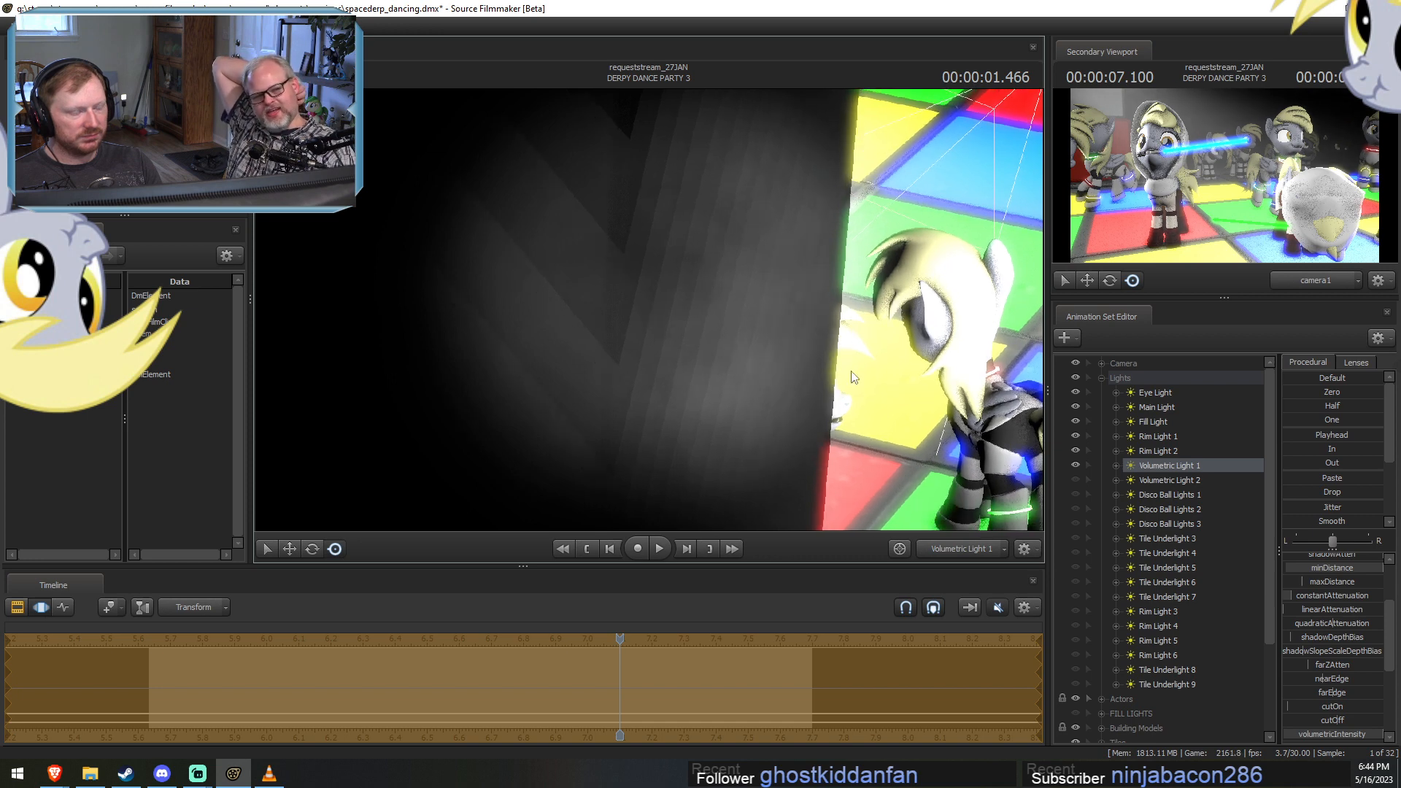
Remap the minDistance slider range of Volumetric Light 1 to a higher maximum and increase its minDistance further.
scroll(1334, 614, up, 3)
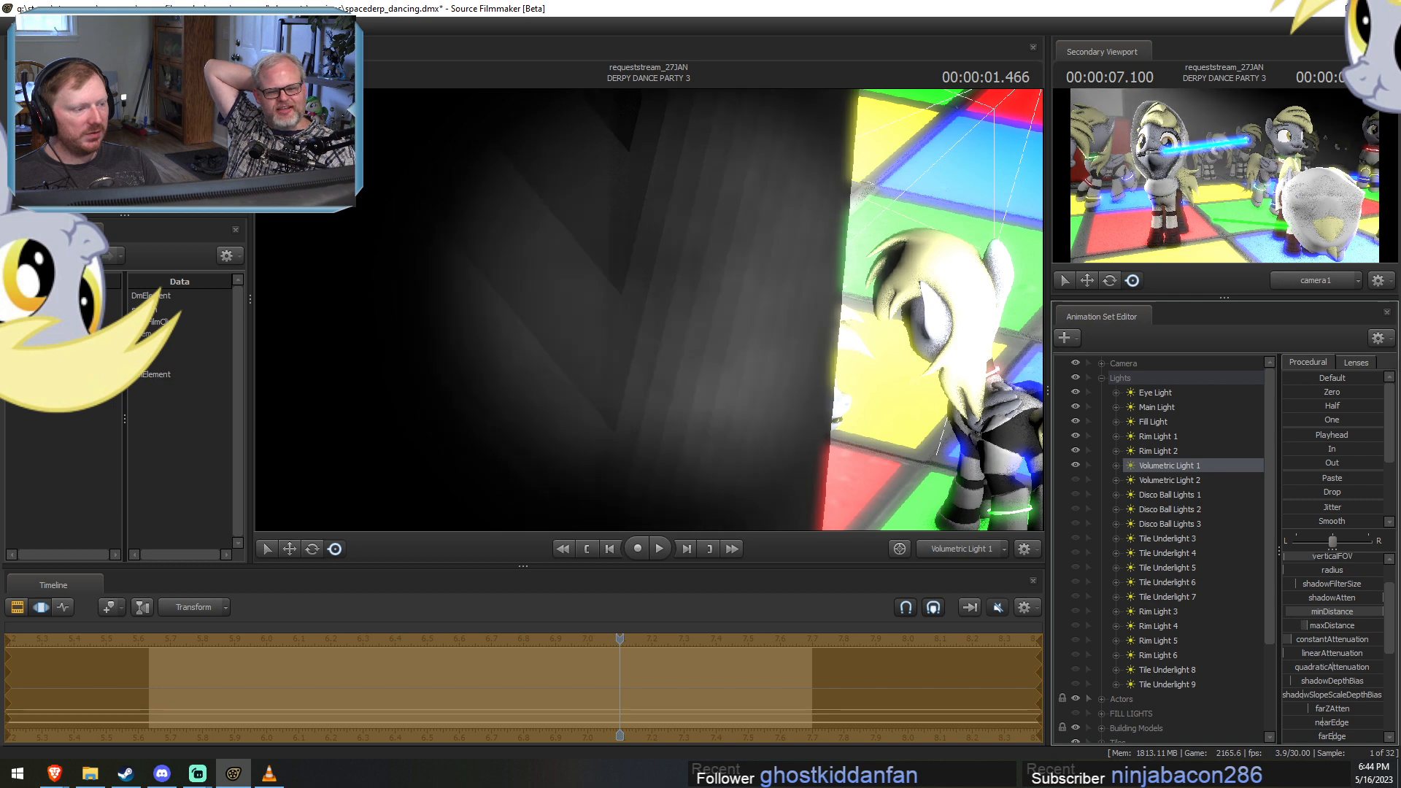
right_click(1329, 611)
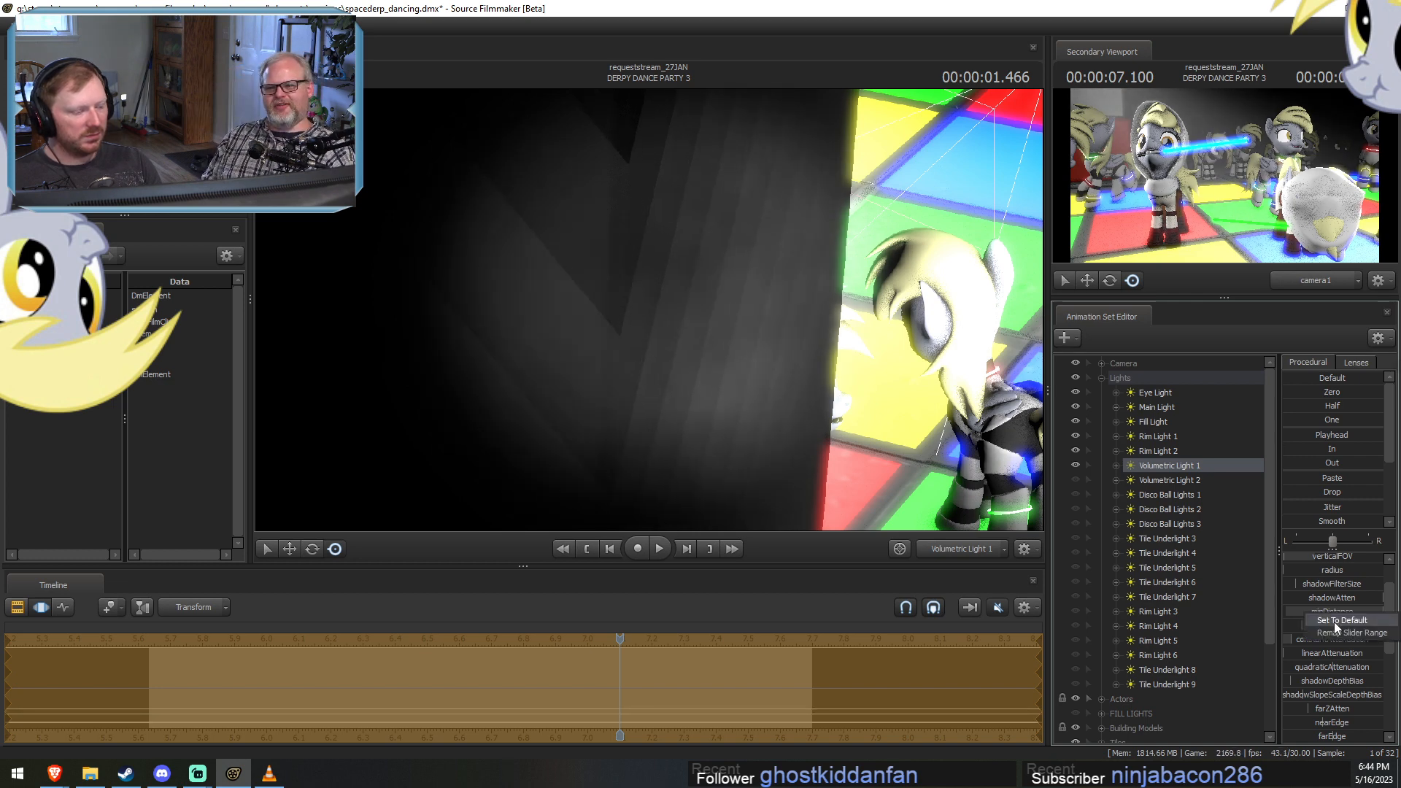
click(1383, 629)
click(674, 377)
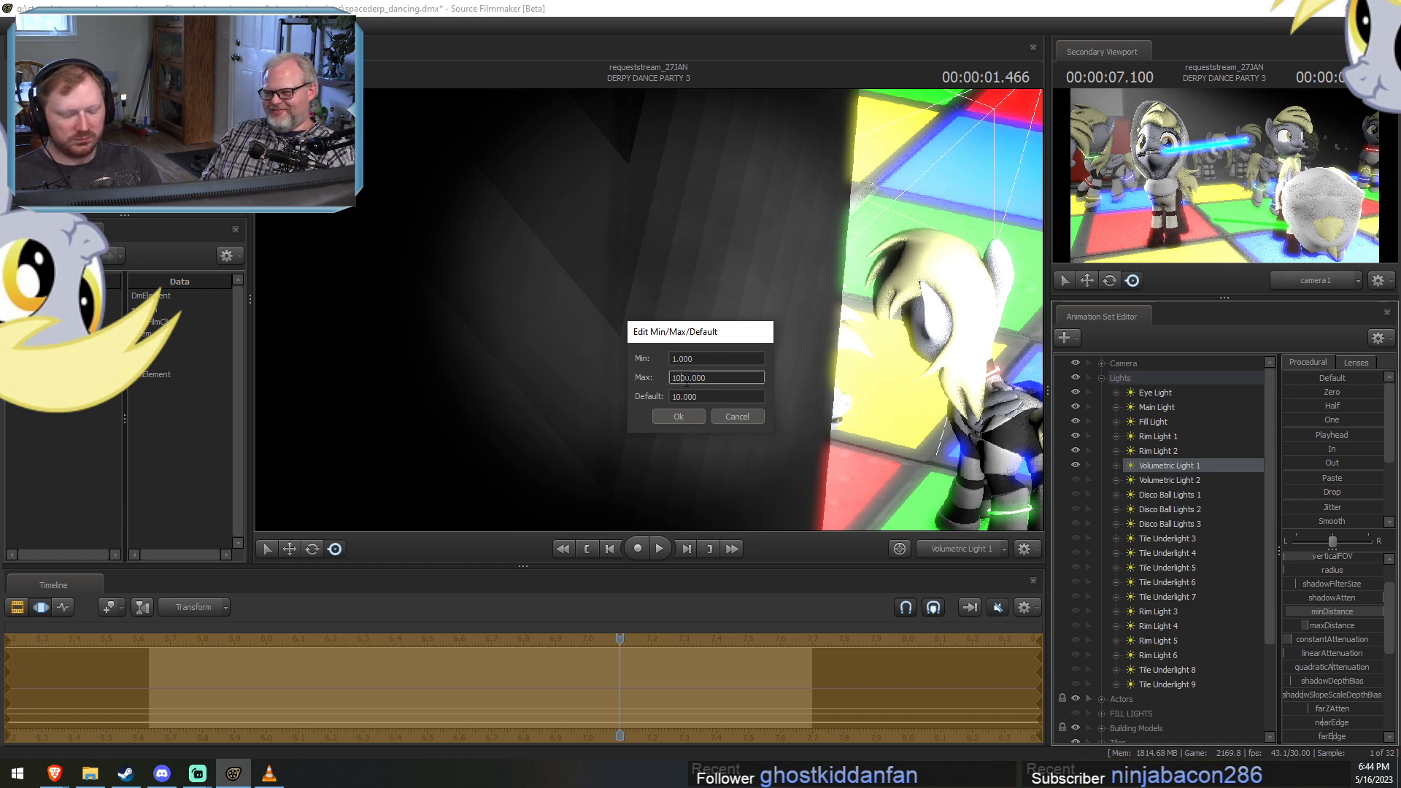
key(Return)
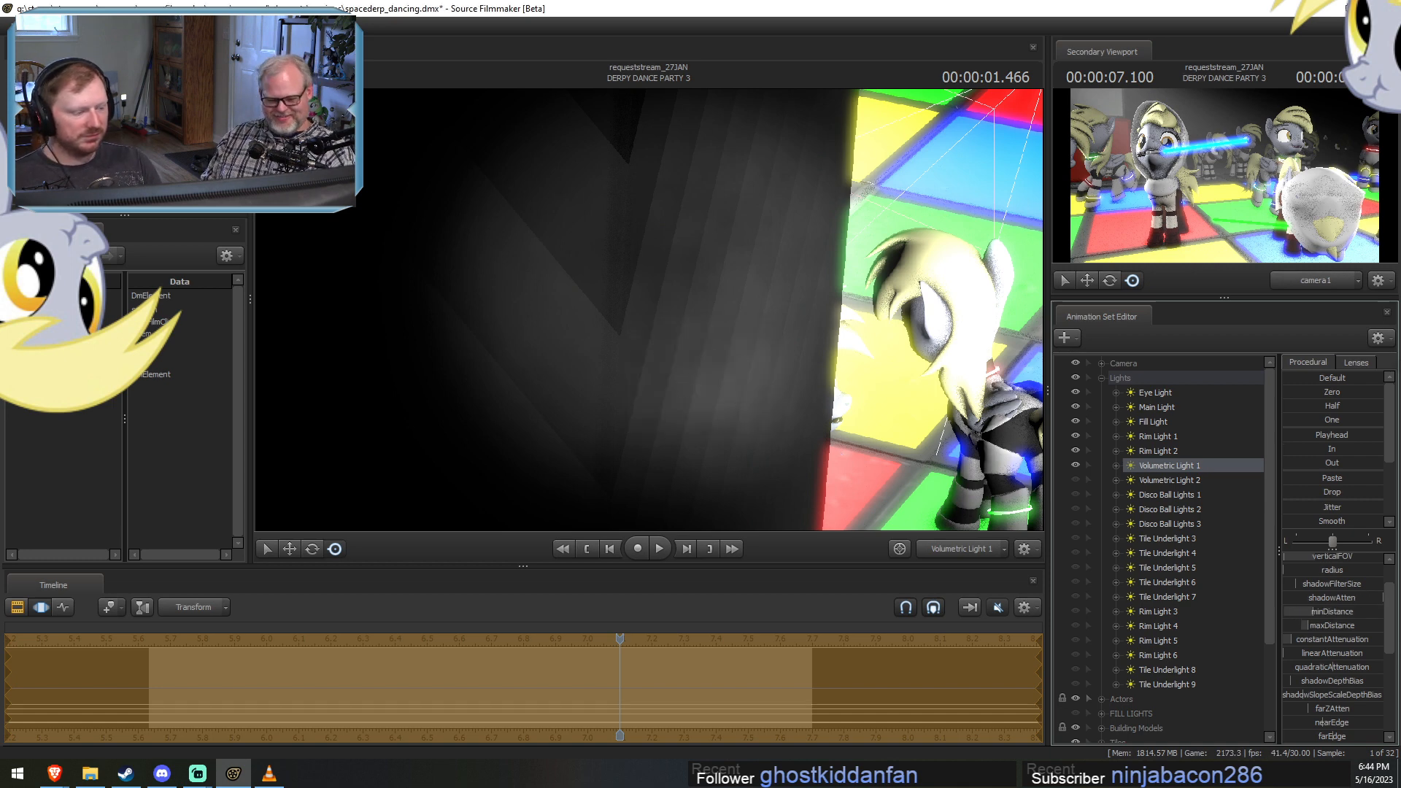
drag(1311, 611, 1319, 612)
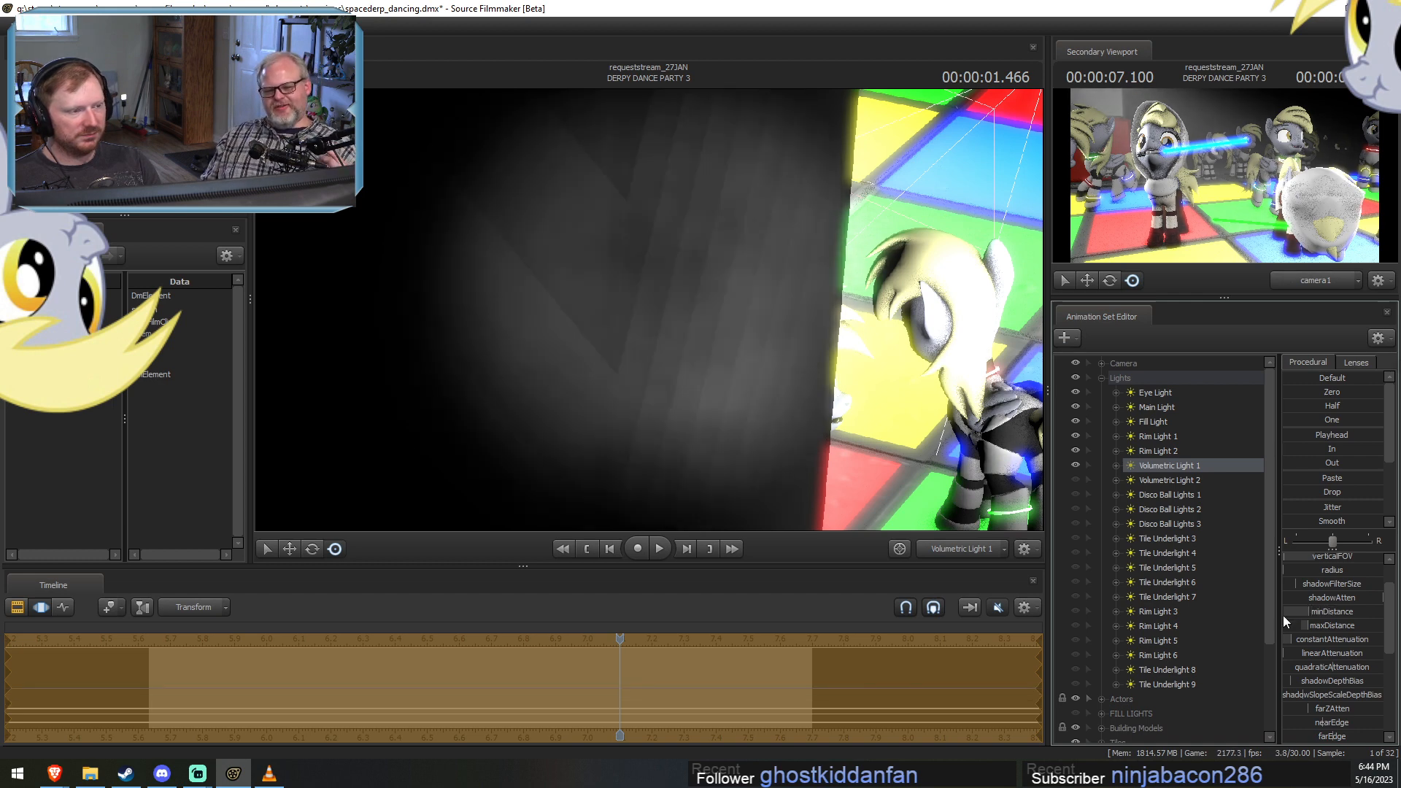
Select Volumetric Light 2 and unhide it in the DERPY DANCE PARTY 3 shot.
key(F2)
mouse_move(617, 640)
mouse_down()
mouse_move(434, 625)
mouse_move(620, 633)
mouse_up()
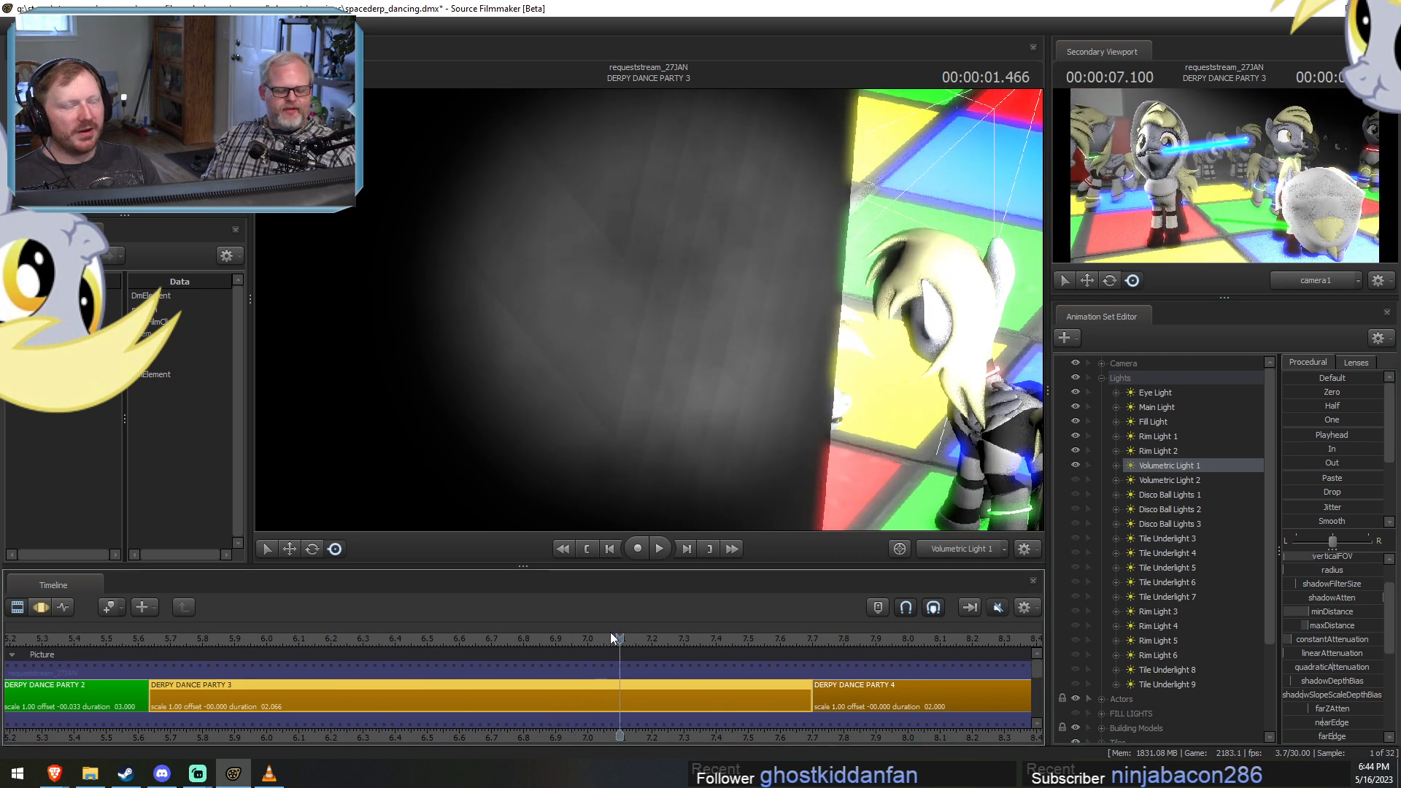
click(1153, 479)
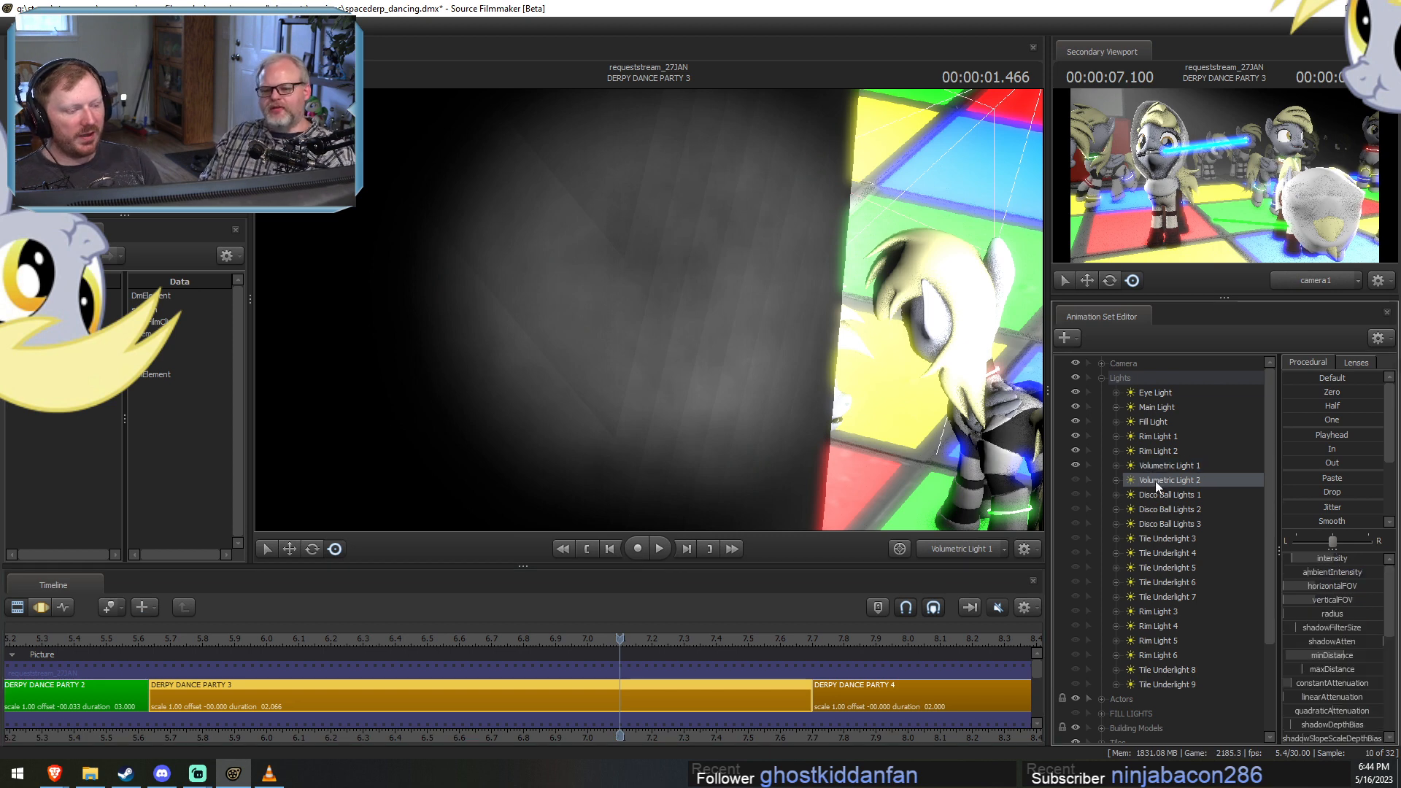
click(1076, 479)
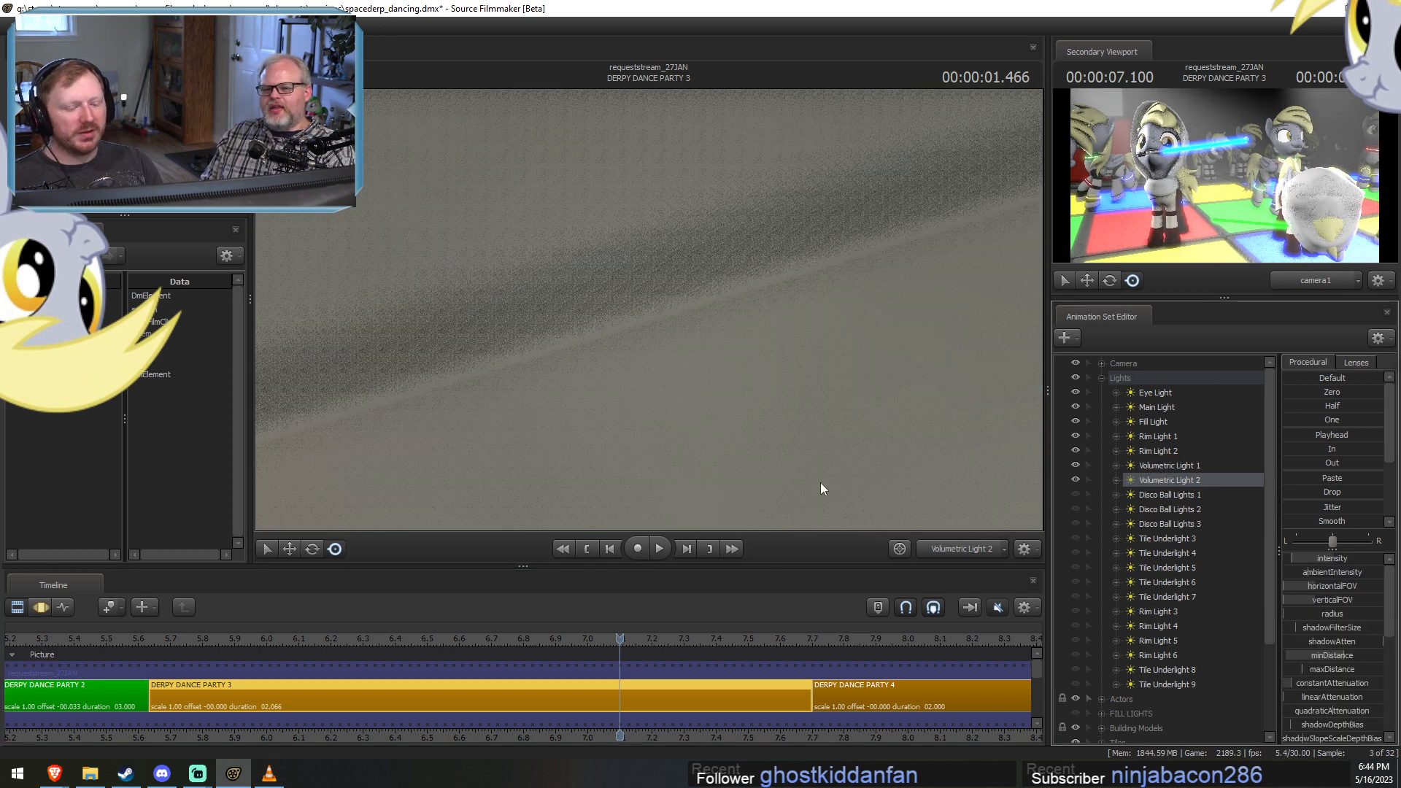
Move Volumetric Light 2 out of the wall and aim it down at the dancers on the tiled floor.
key(F3)
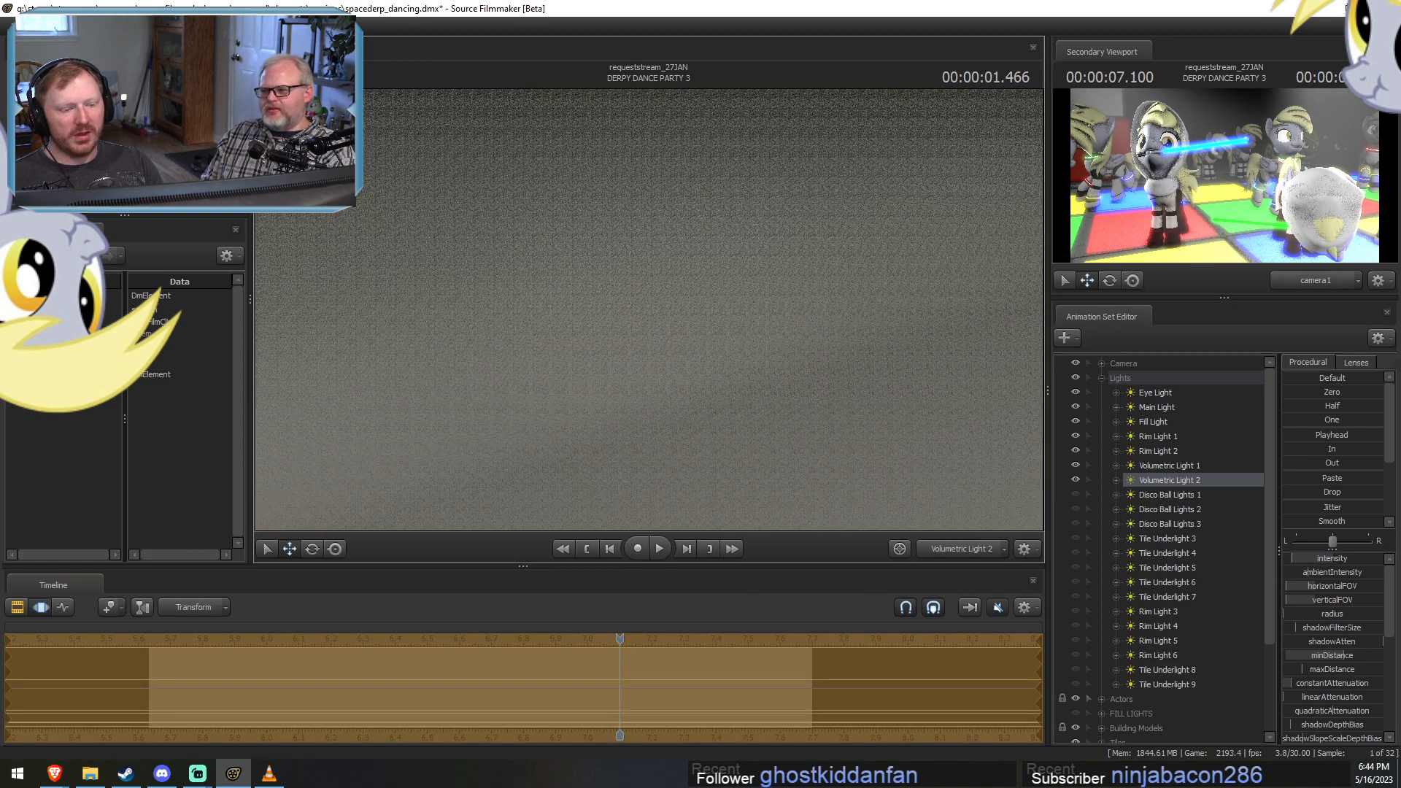
scroll(648, 310, down, 5)
mouse_move(648, 310)
mouse_down()
mouse_move(729, 297)
mouse_move(675, 301)
mouse_move(741, 285)
mouse_move(715, 281)
mouse_move(746, 252)
mouse_move(726, 255)
mouse_move(839, 255)
mouse_move(633, 312)
mouse_move(647, 313)
mouse_up()
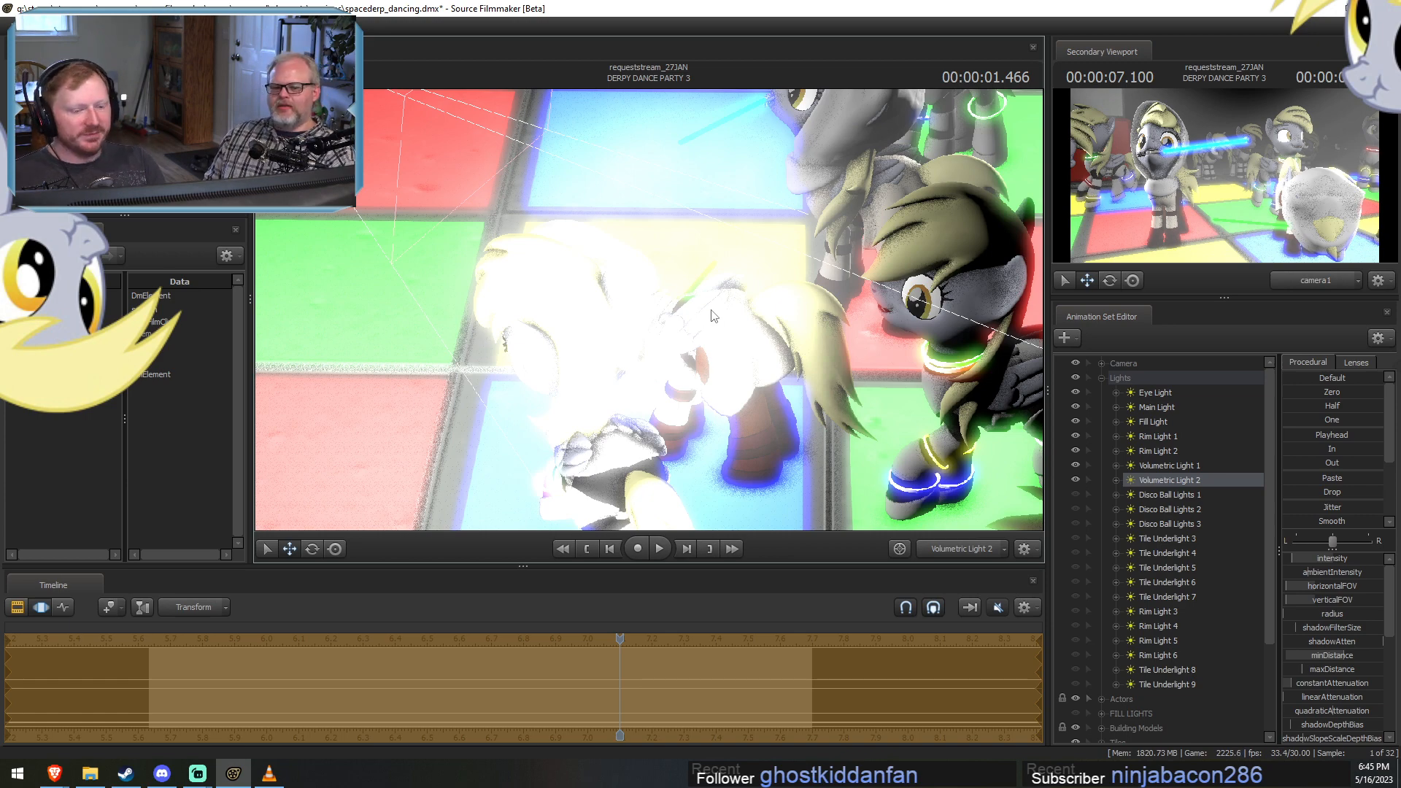
drag(677, 308, 628, 325)
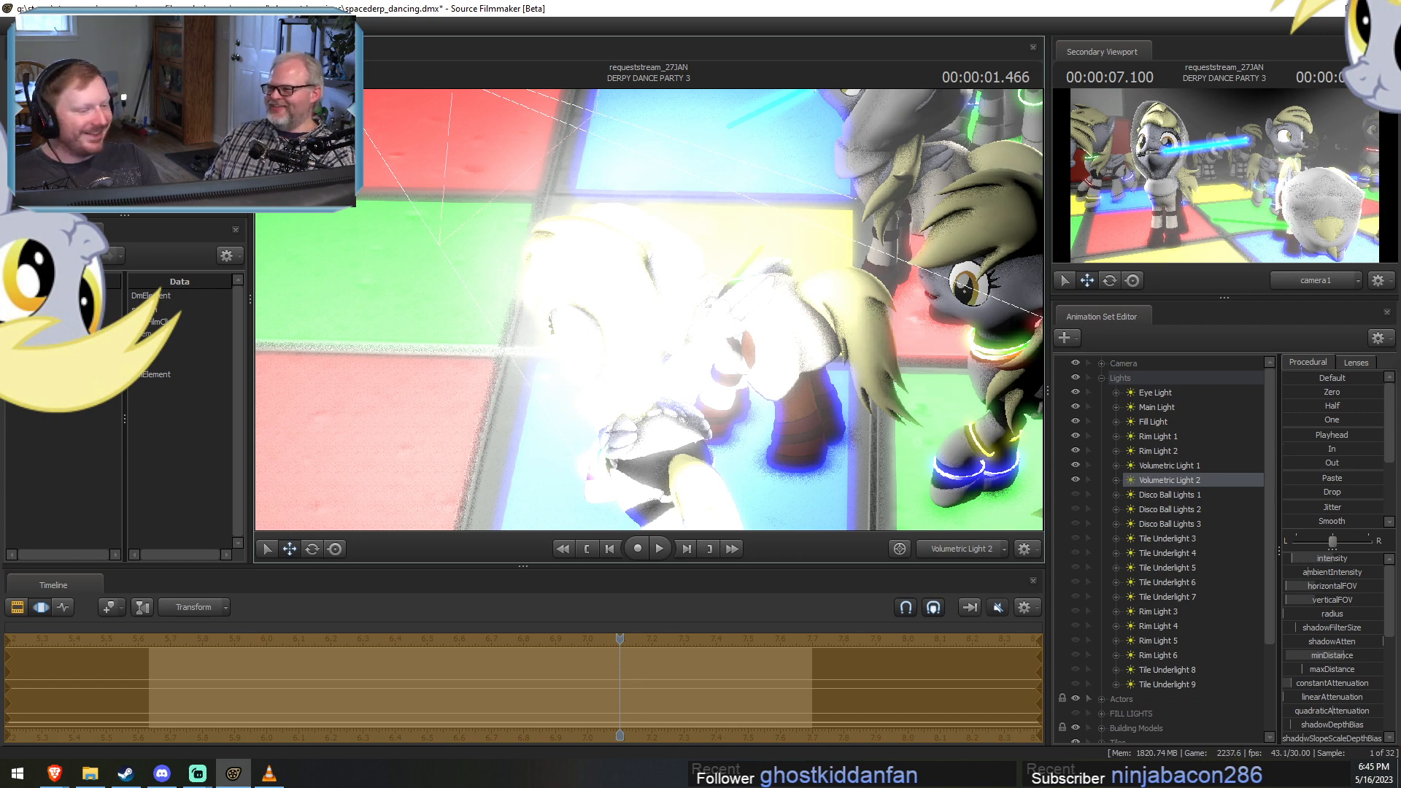
drag(603, 263, 645, 274)
Look through Volumetric Light 1 for reference, then fine-tune Volumetric Light 2's position and aim above the dancers.
key(F2)
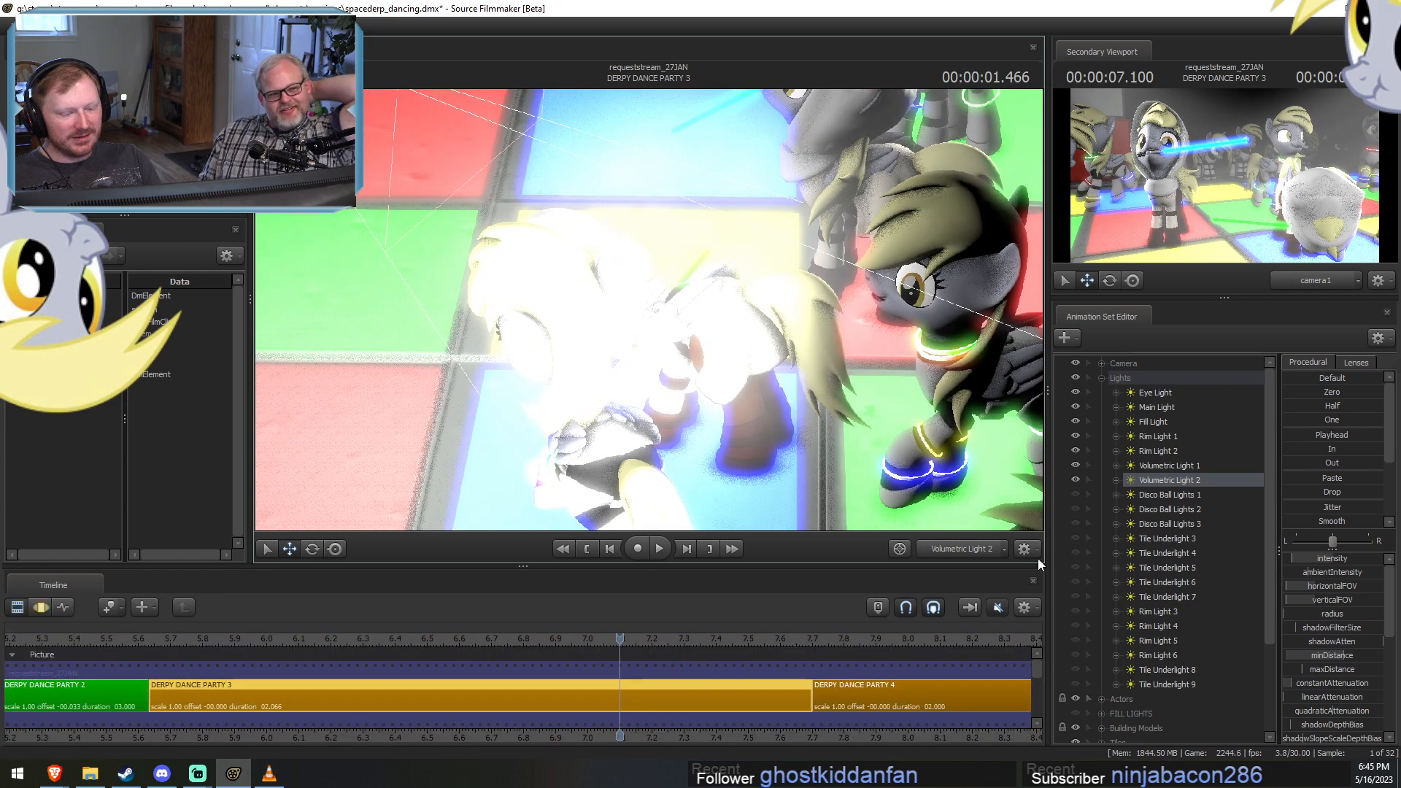
click(1169, 465)
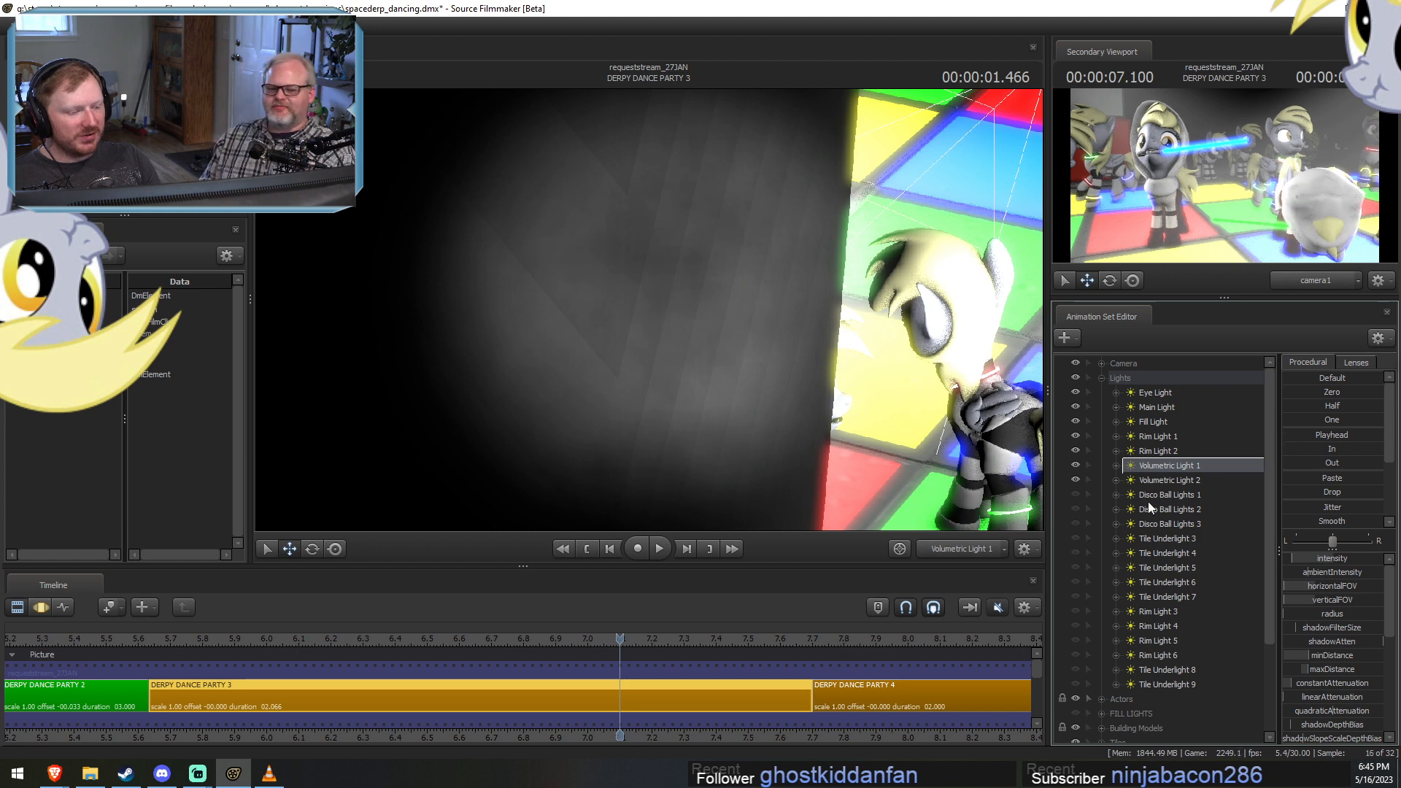
click(1163, 480)
key(F3)
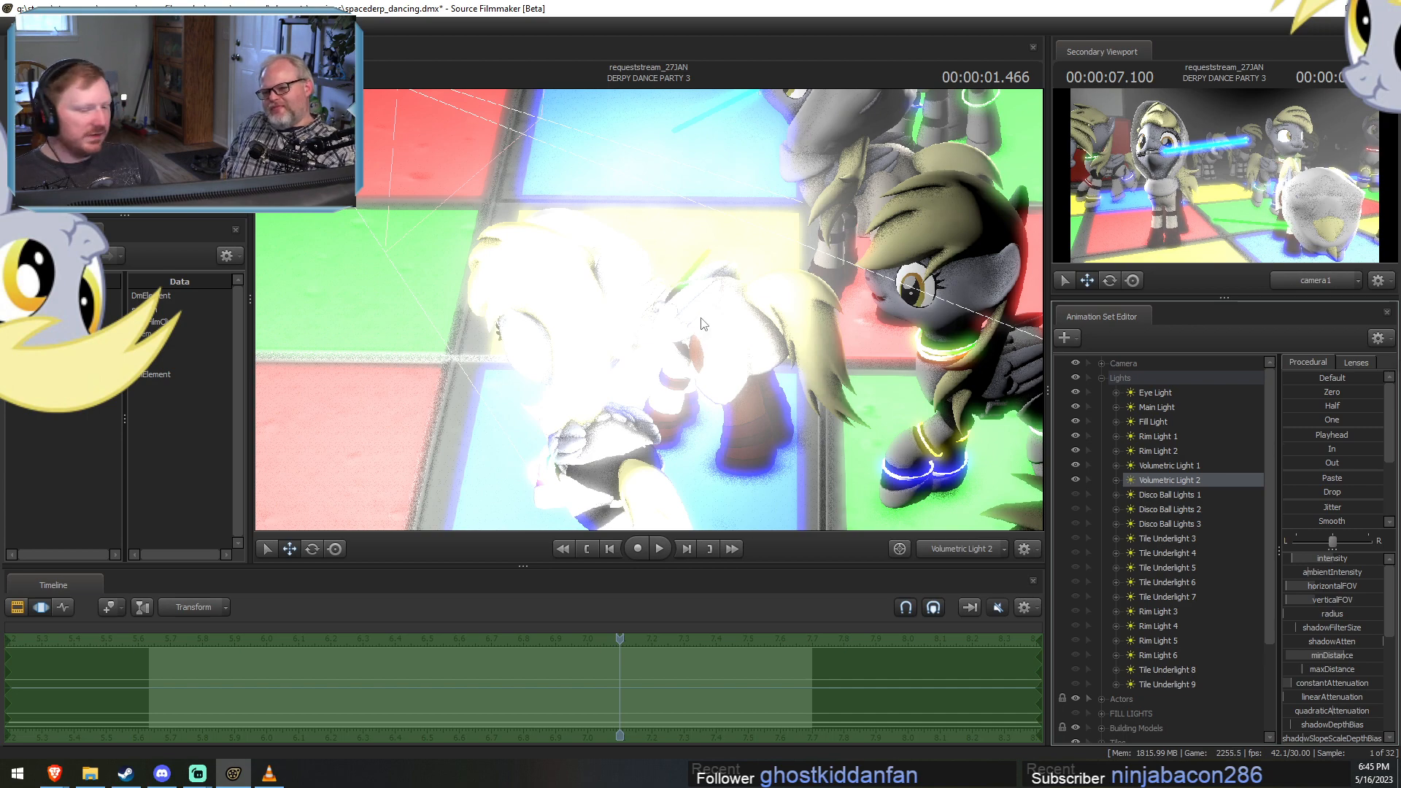
drag(700, 319, 662, 319)
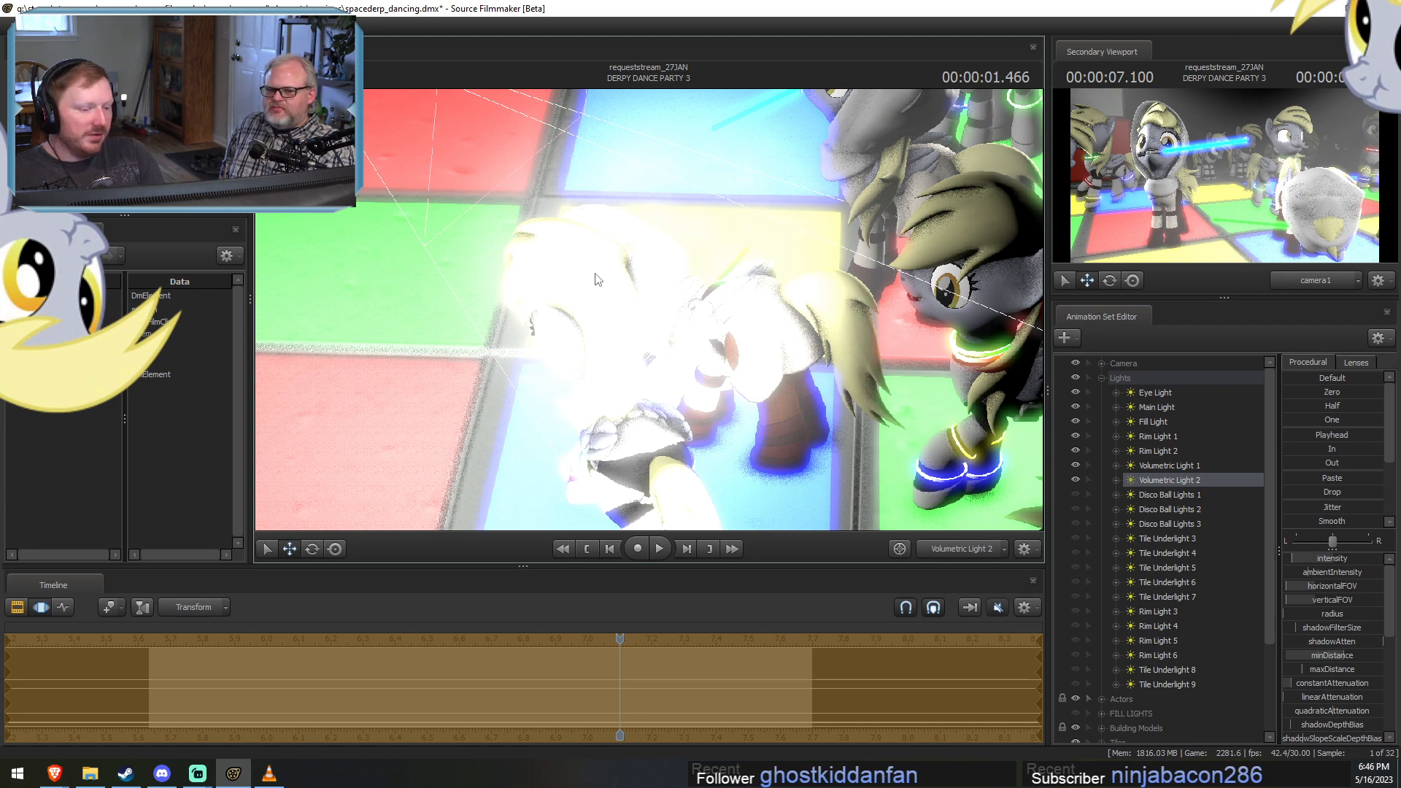
key(F2)
key(F3)
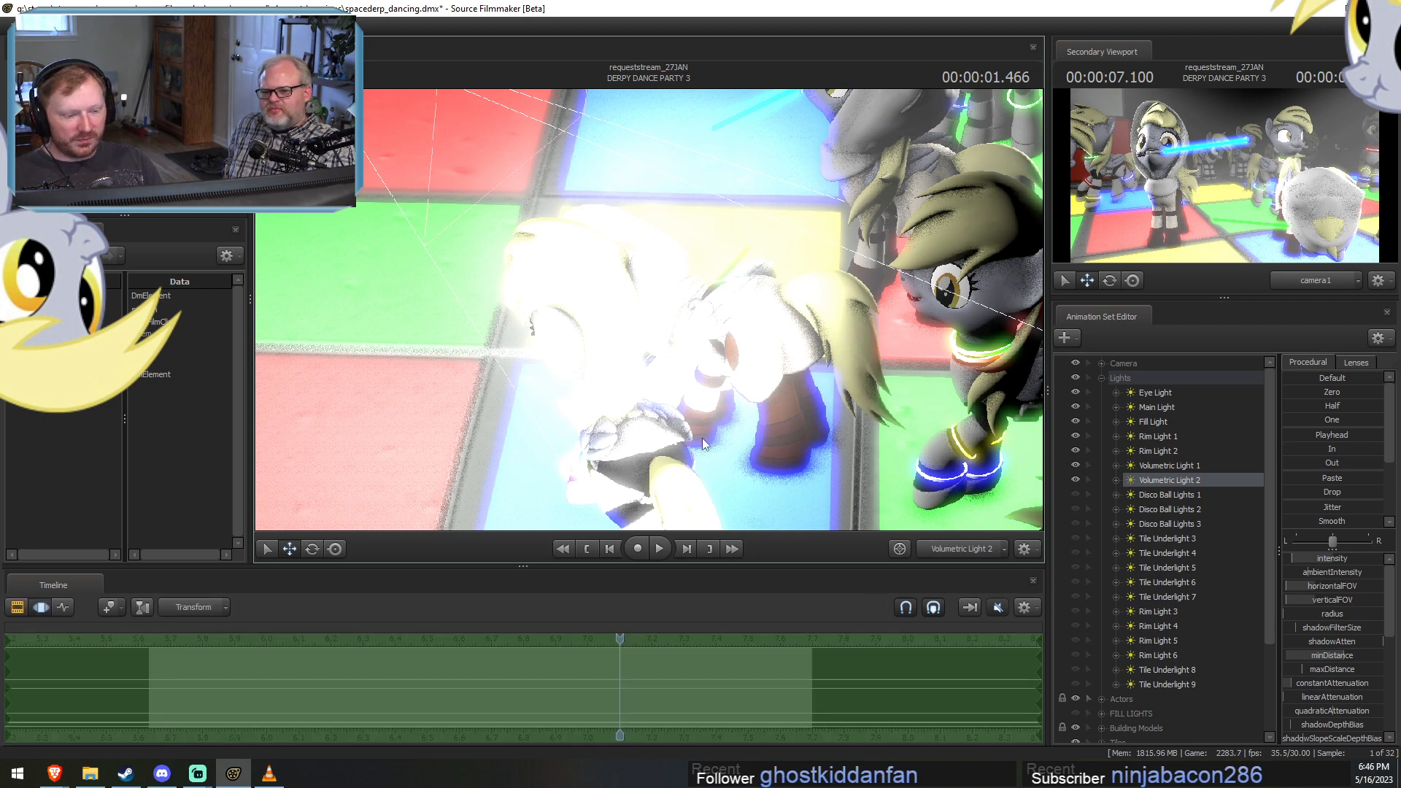
click(1127, 477)
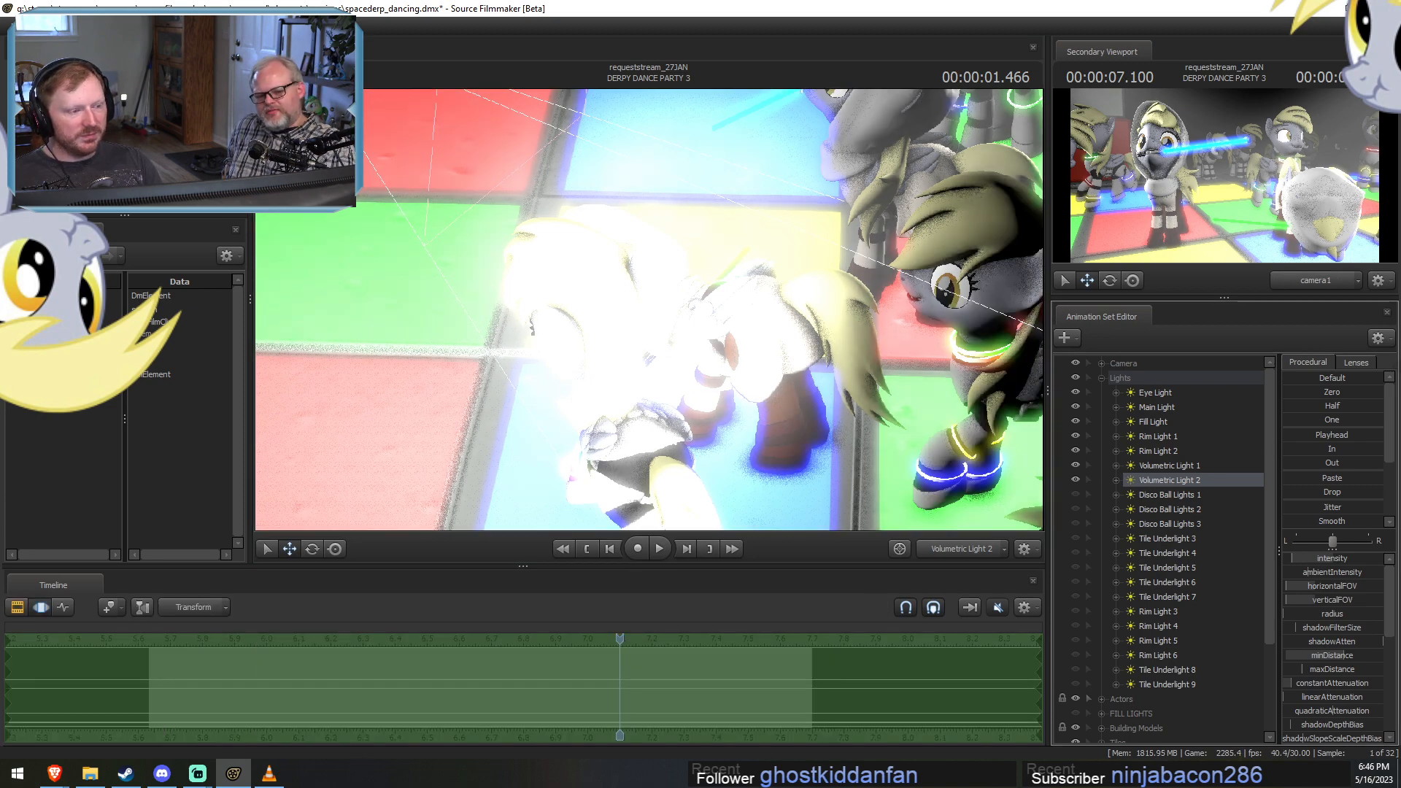
drag(700, 336, 773, 299)
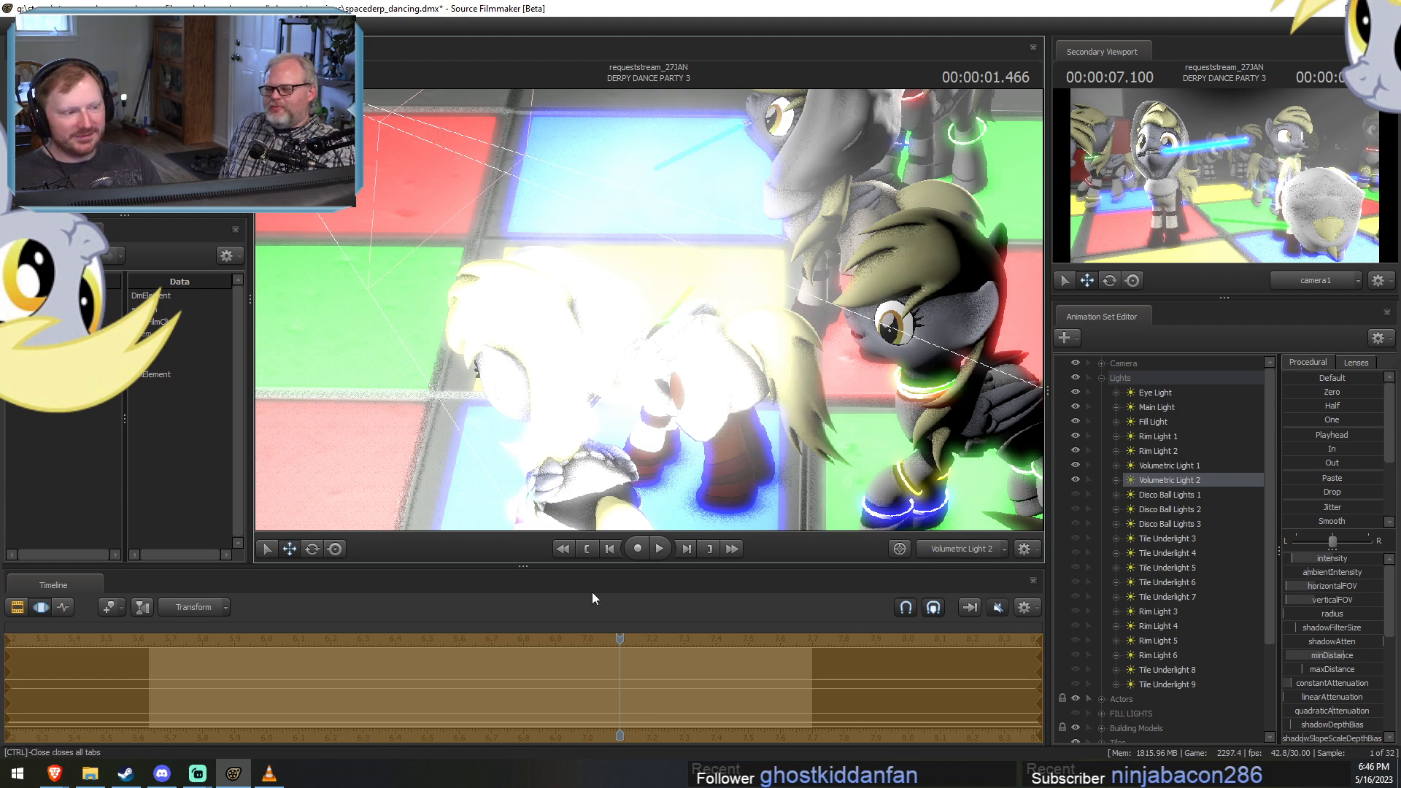
Select Rim Light 2 and scrub the shot to 00:00:01.133 and back to 00:00:00.599 to examine Volumetric Light 2's coverage.
click(417, 681)
drag(418, 680, 514, 632)
click(1167, 450)
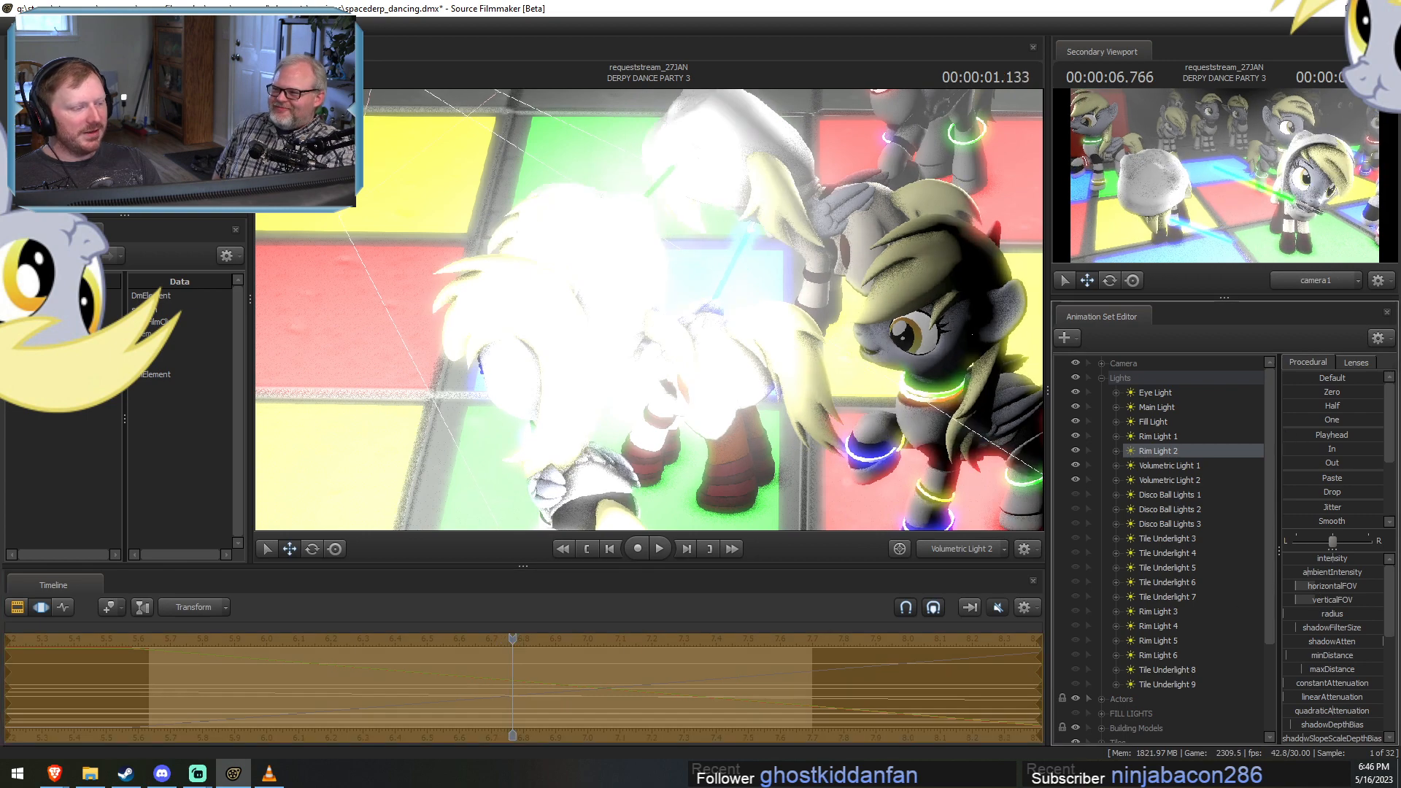
key(F2)
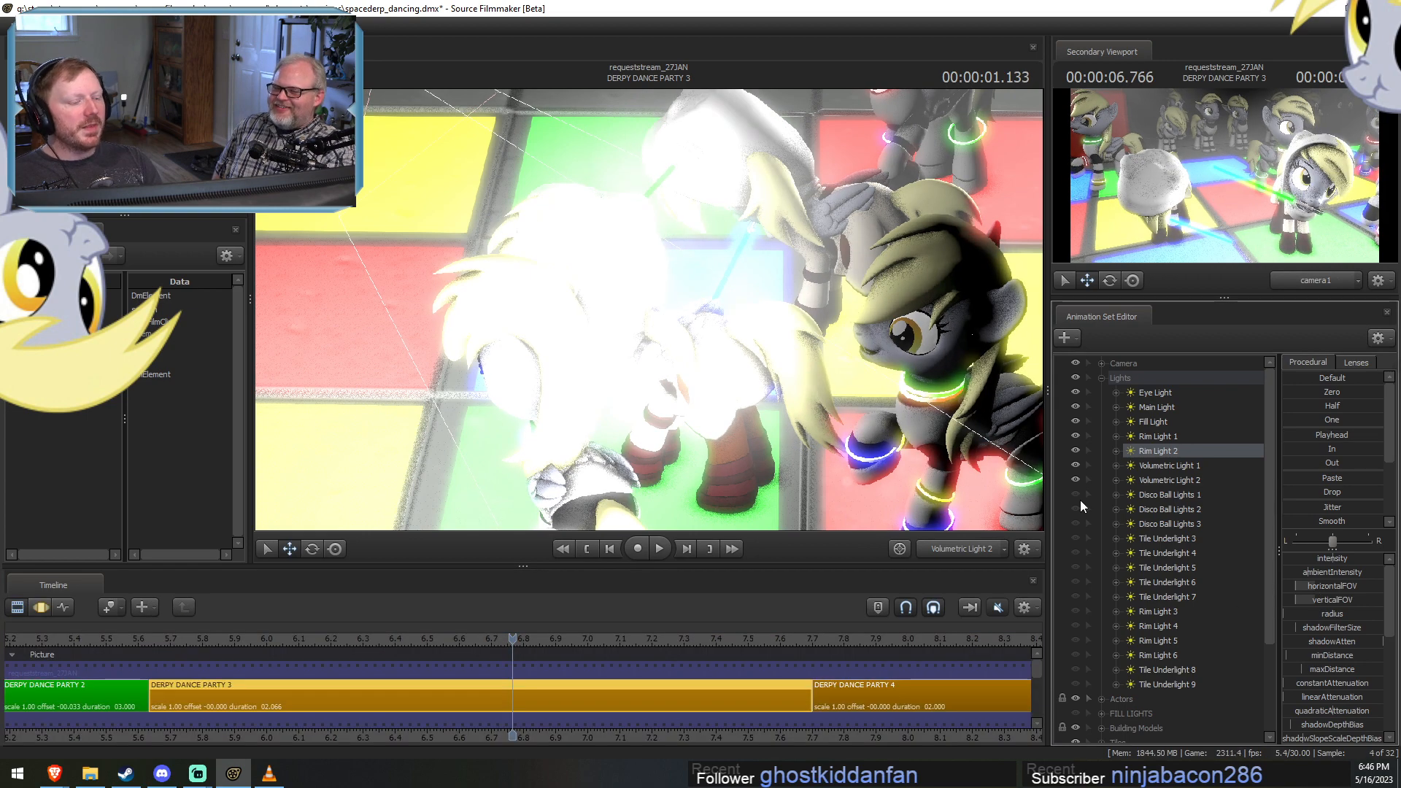
key(F3)
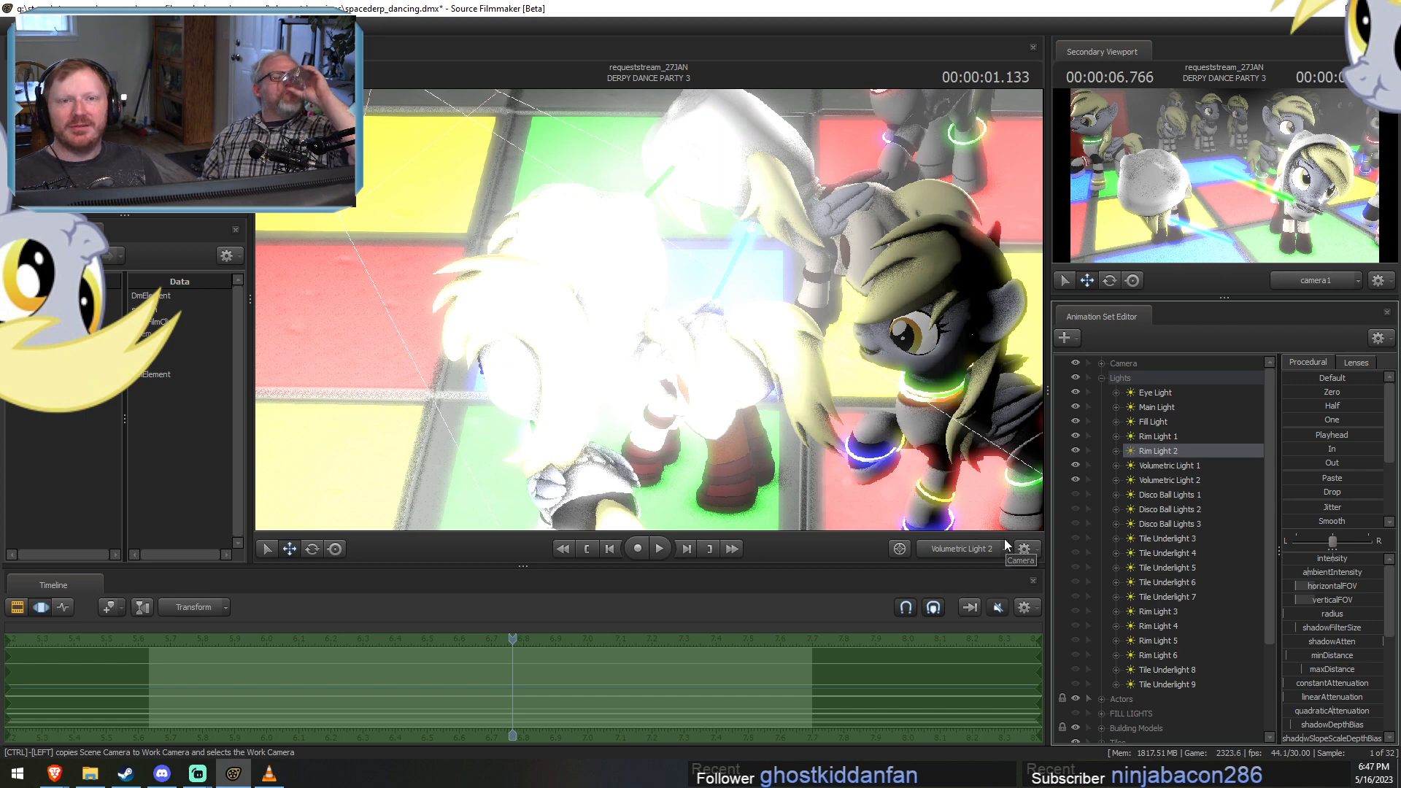
click(596, 660)
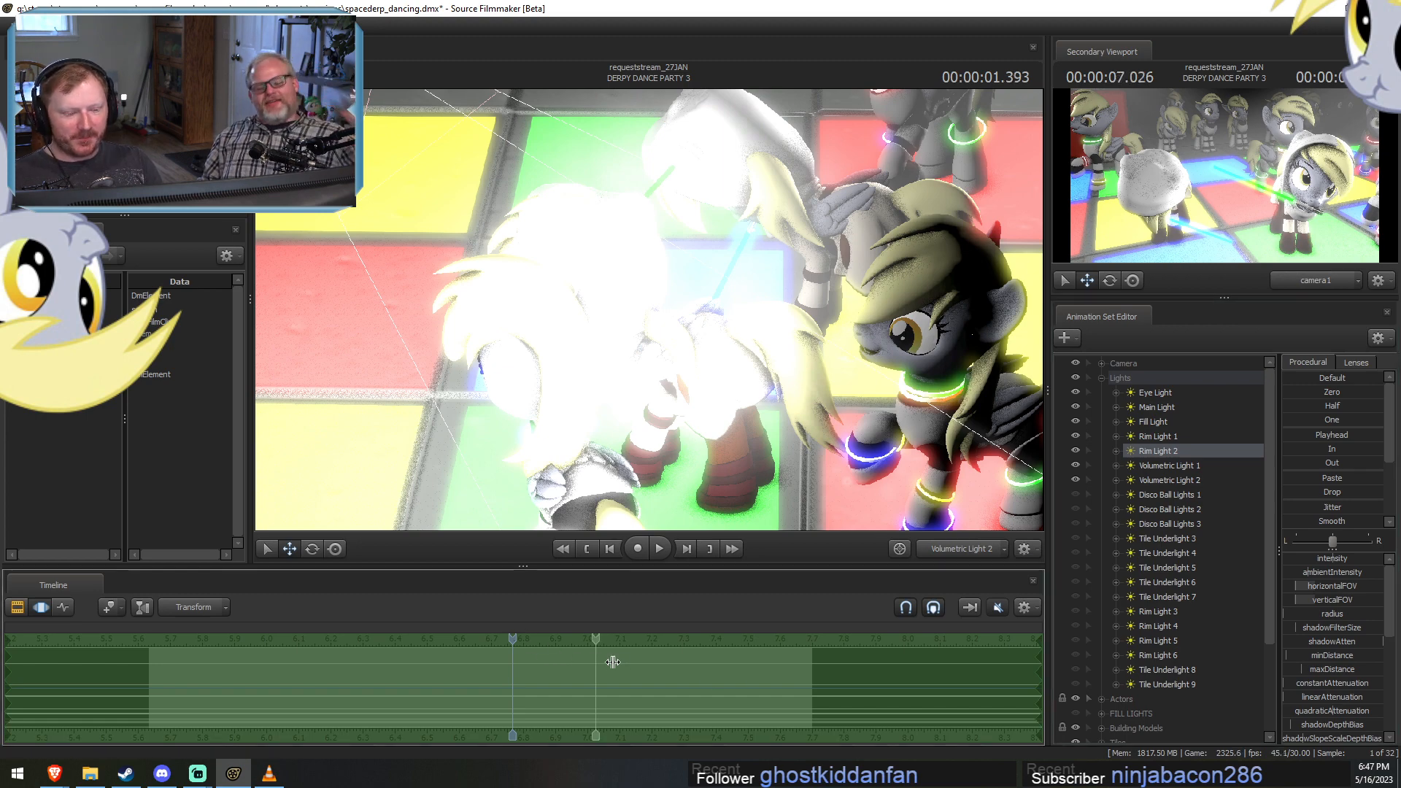
mouse_move(613, 662)
mouse_down()
mouse_move(720, 662)
mouse_move(639, 656)
mouse_up()
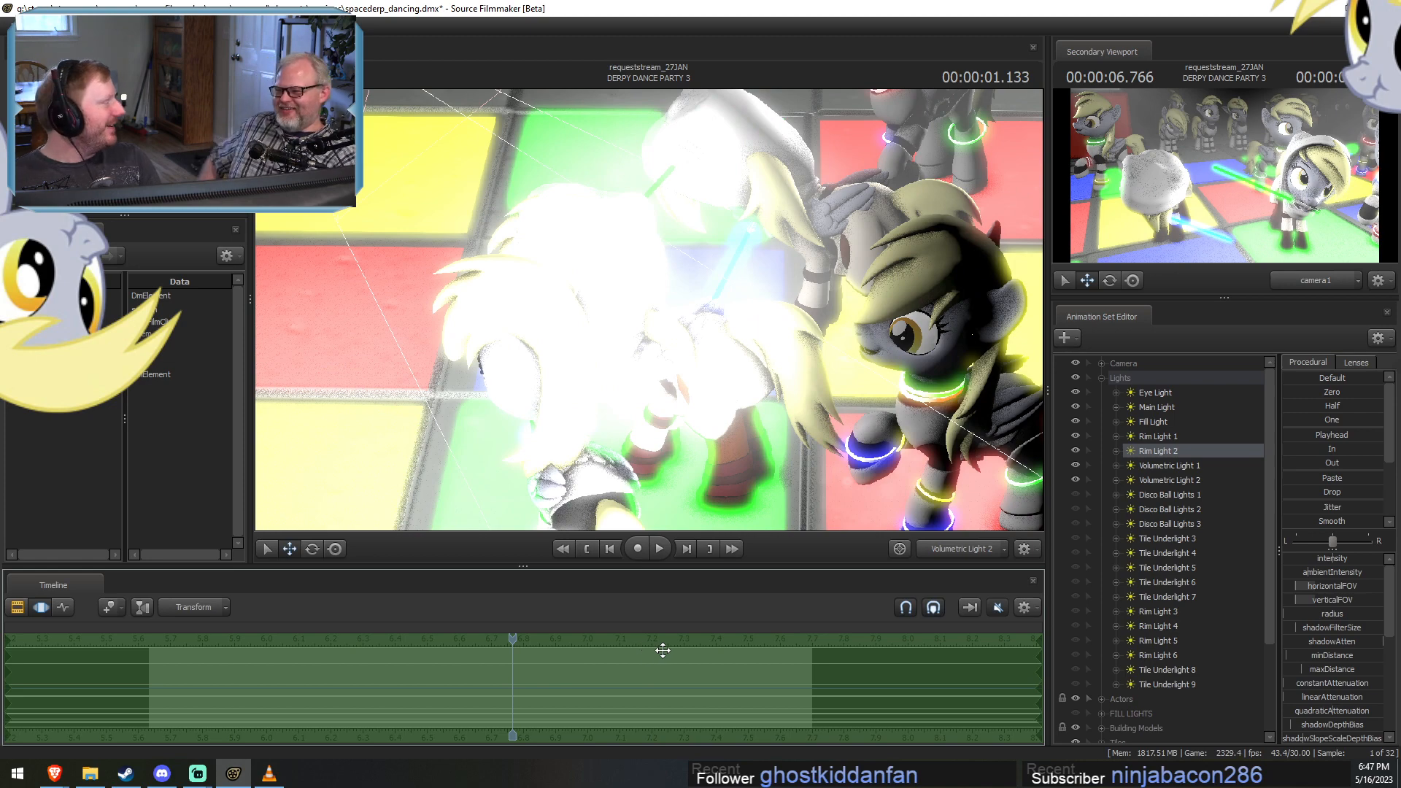
key(F2)
drag(444, 636, 342, 633)
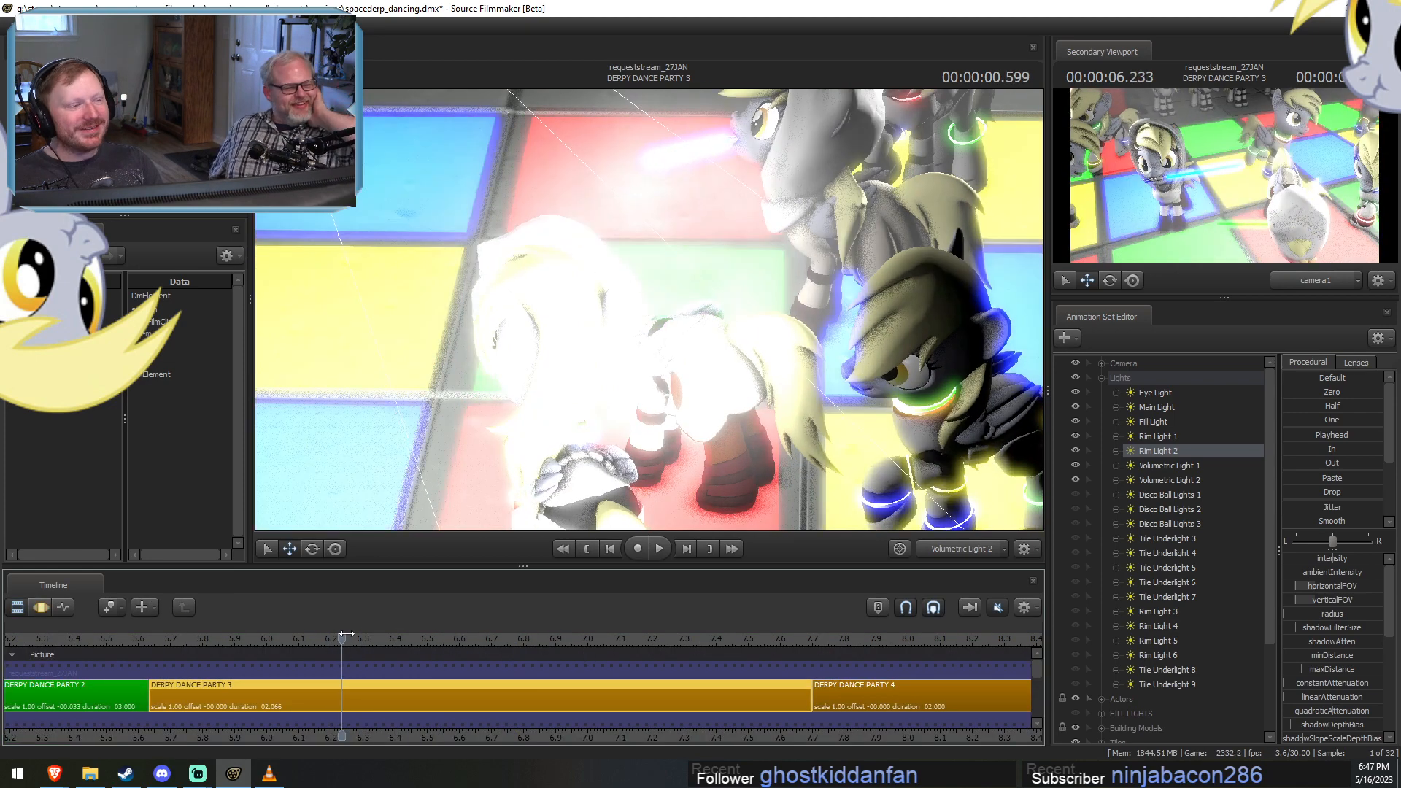
Look through Rim Light 2, shift it sideways to cover the dancers, and raise its intensity.
click(1141, 458)
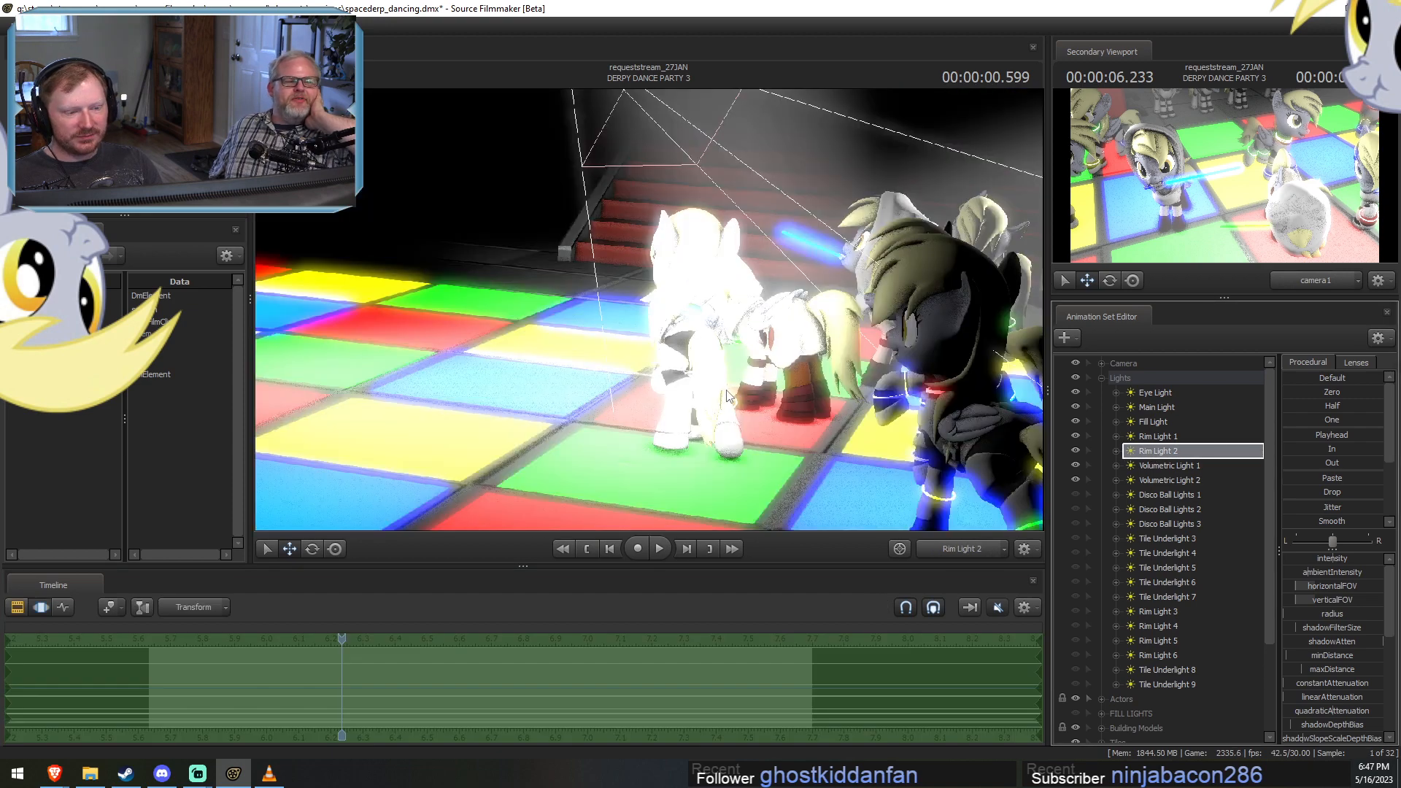
drag(746, 387, 880, 388)
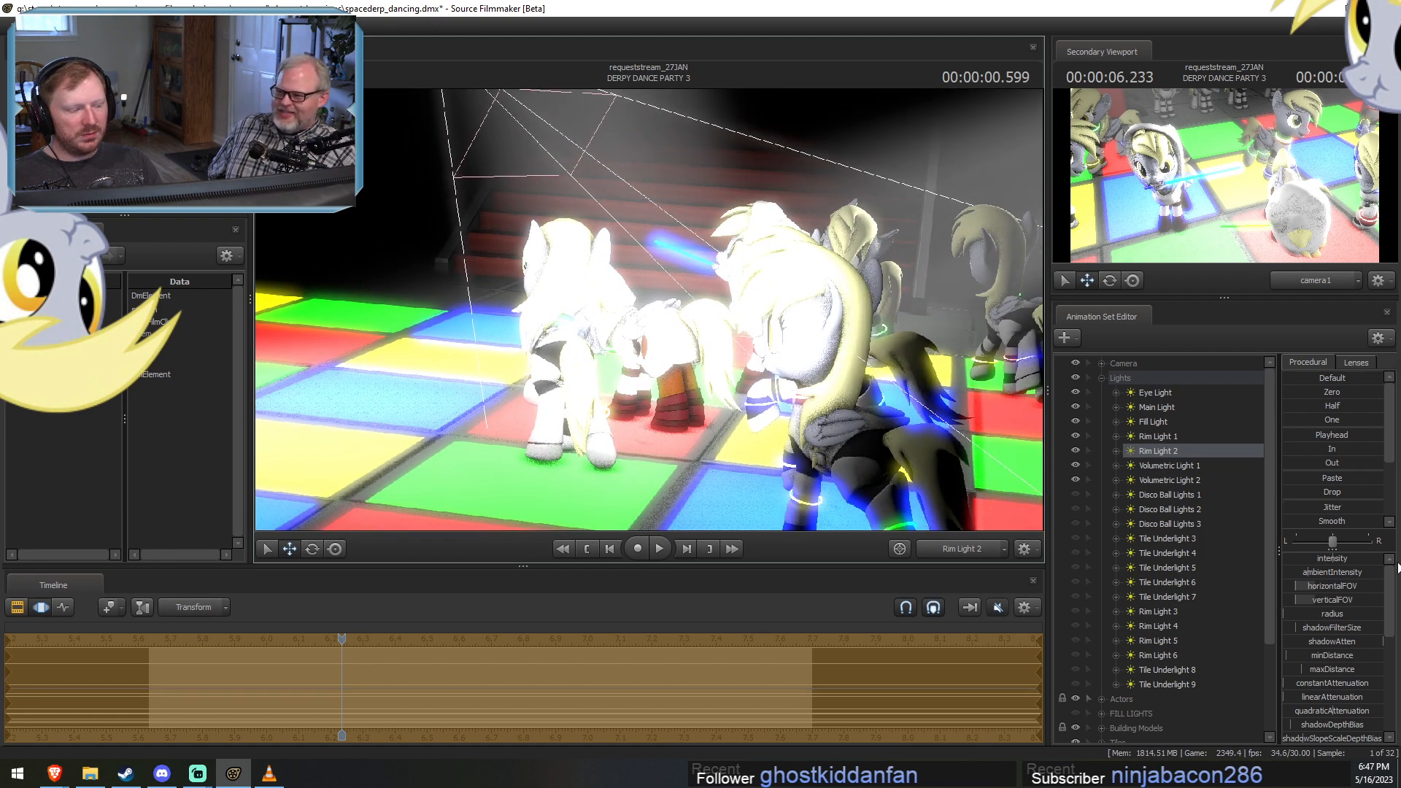
drag(1362, 562, 1351, 563)
key(F2)
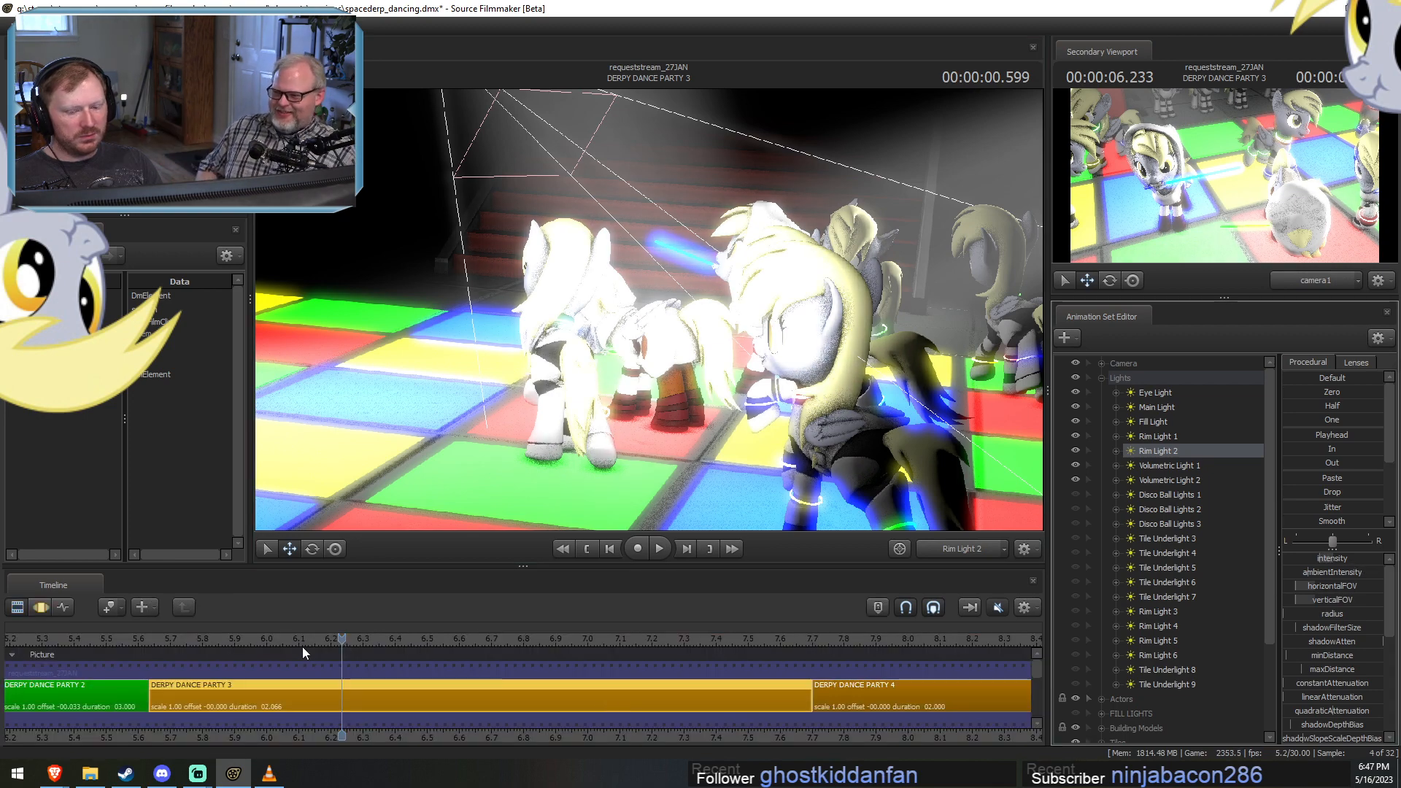
Scrub to 00:00:01.033, switch the main viewport to camera1, and check the lighting at 00:00:00.966.
click(325, 639)
drag(325, 637, 479, 636)
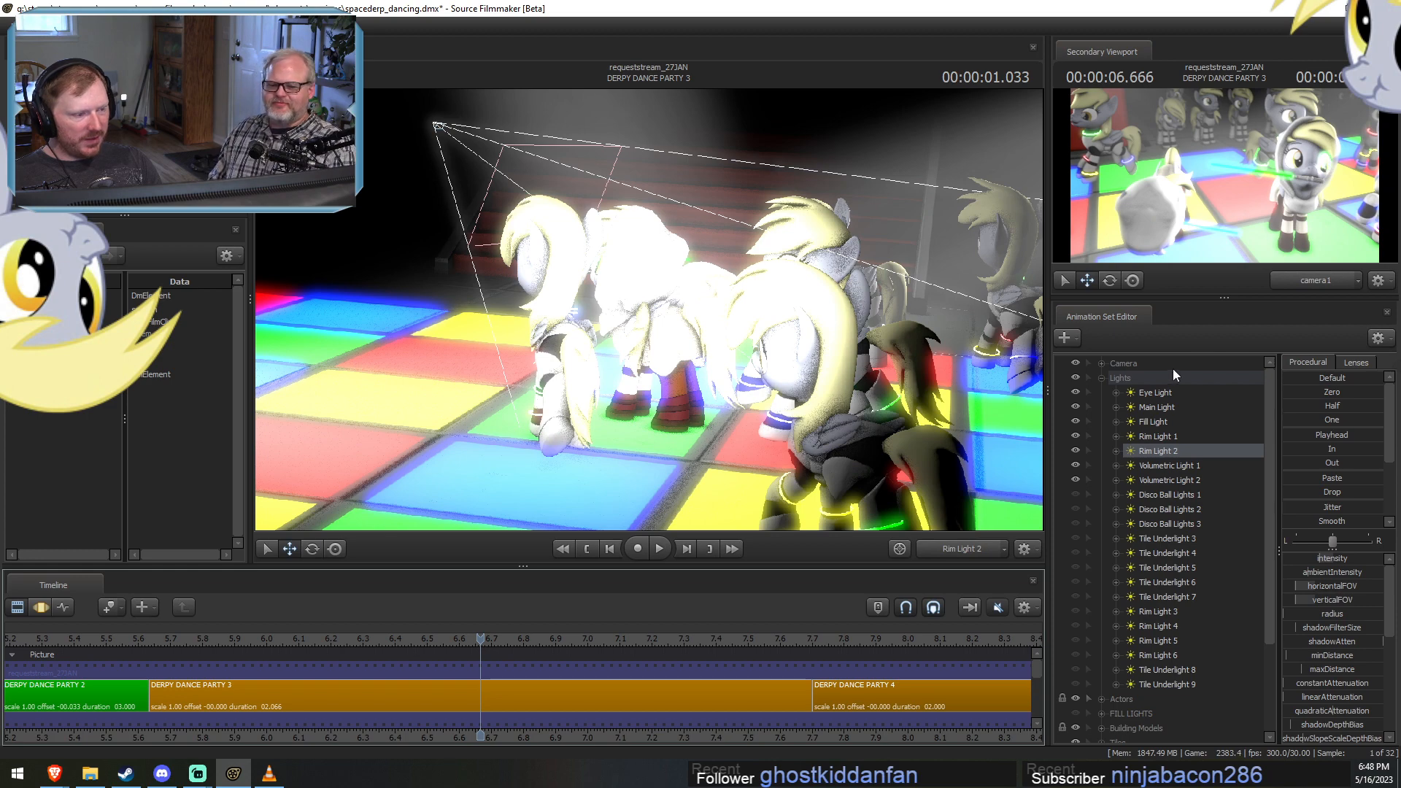
click(970, 552)
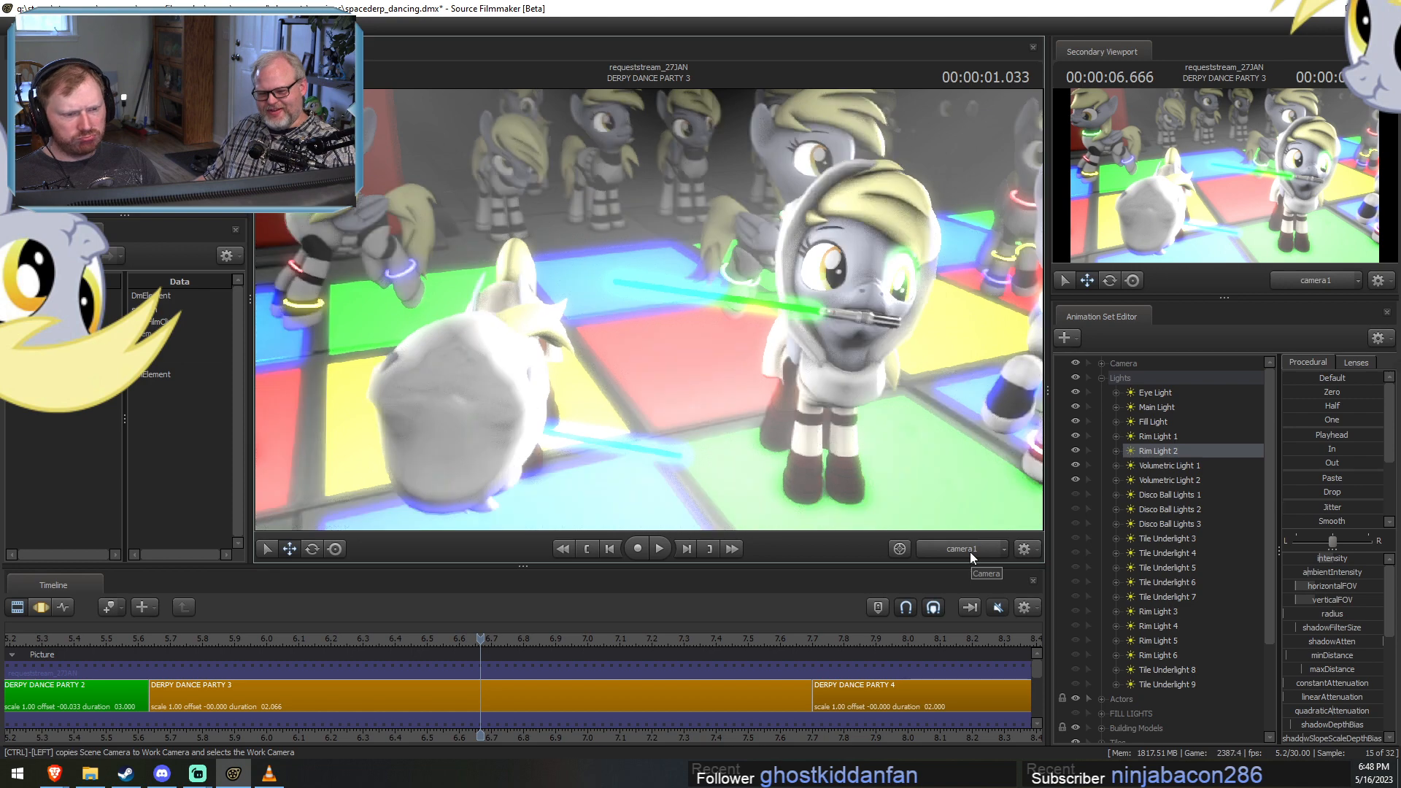
drag(436, 641, 452, 684)
Hide Volumetric Lights 1 and 2, Rim Lights 1 and 2, the Fill Light, the Main Light and the Eye Light.
click(1075, 465)
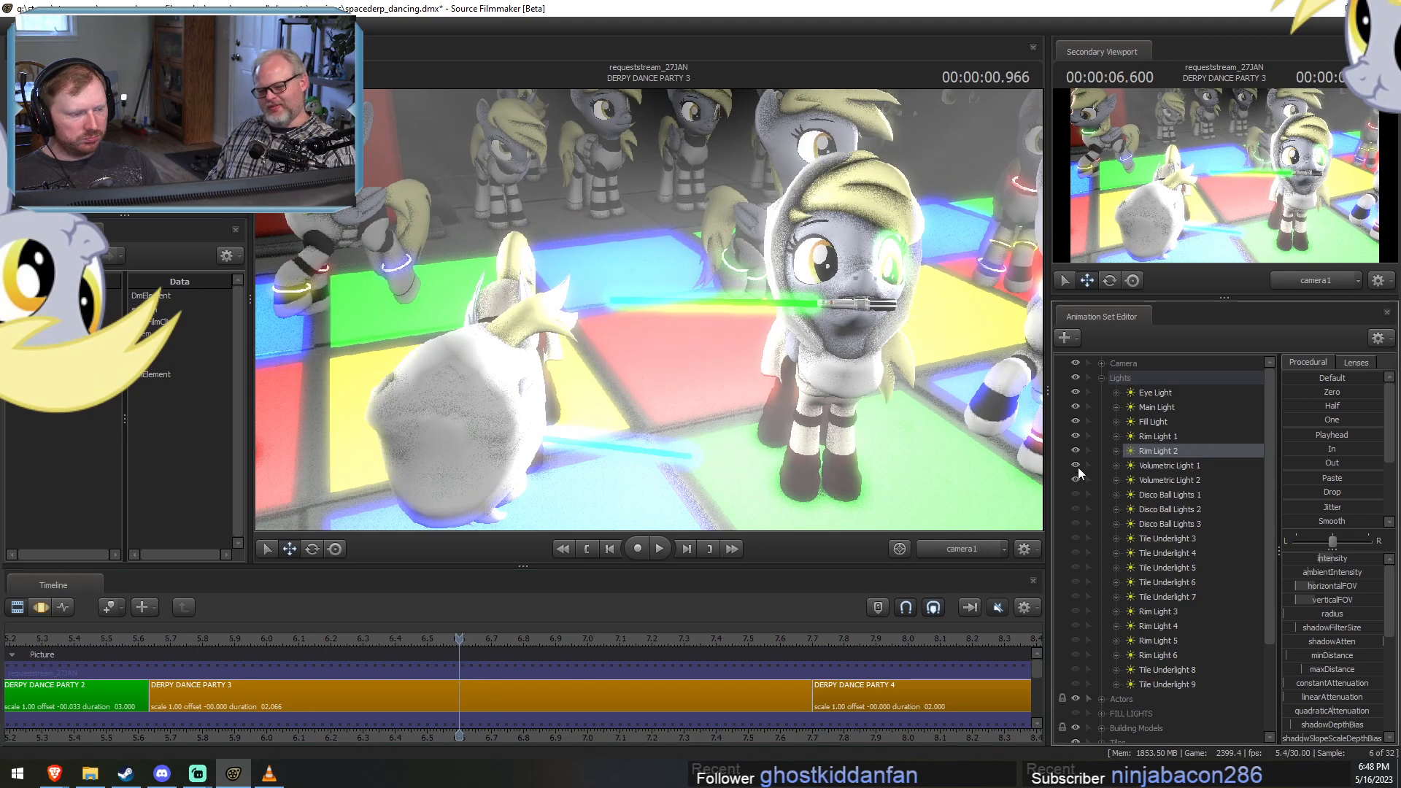
click(1075, 479)
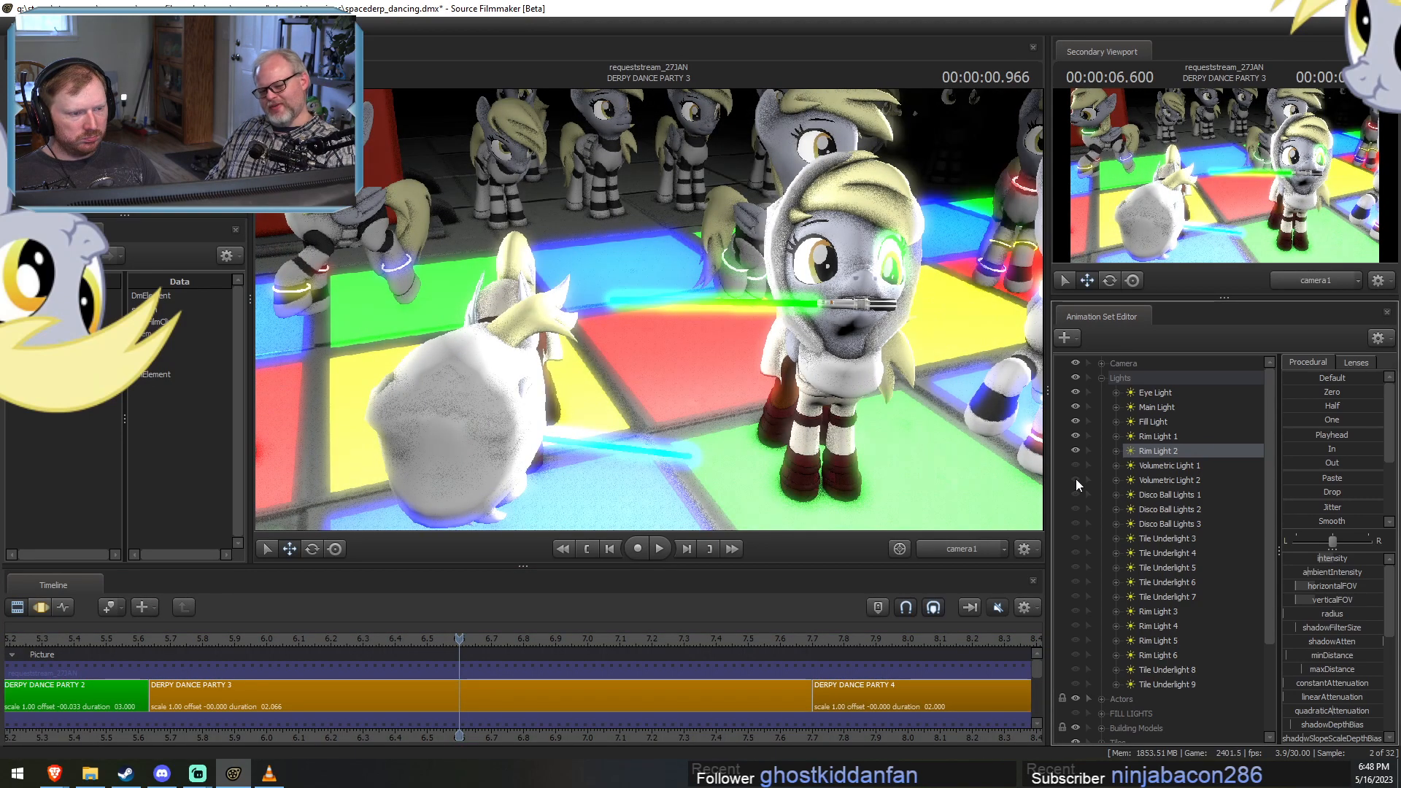
click(1075, 450)
click(1074, 436)
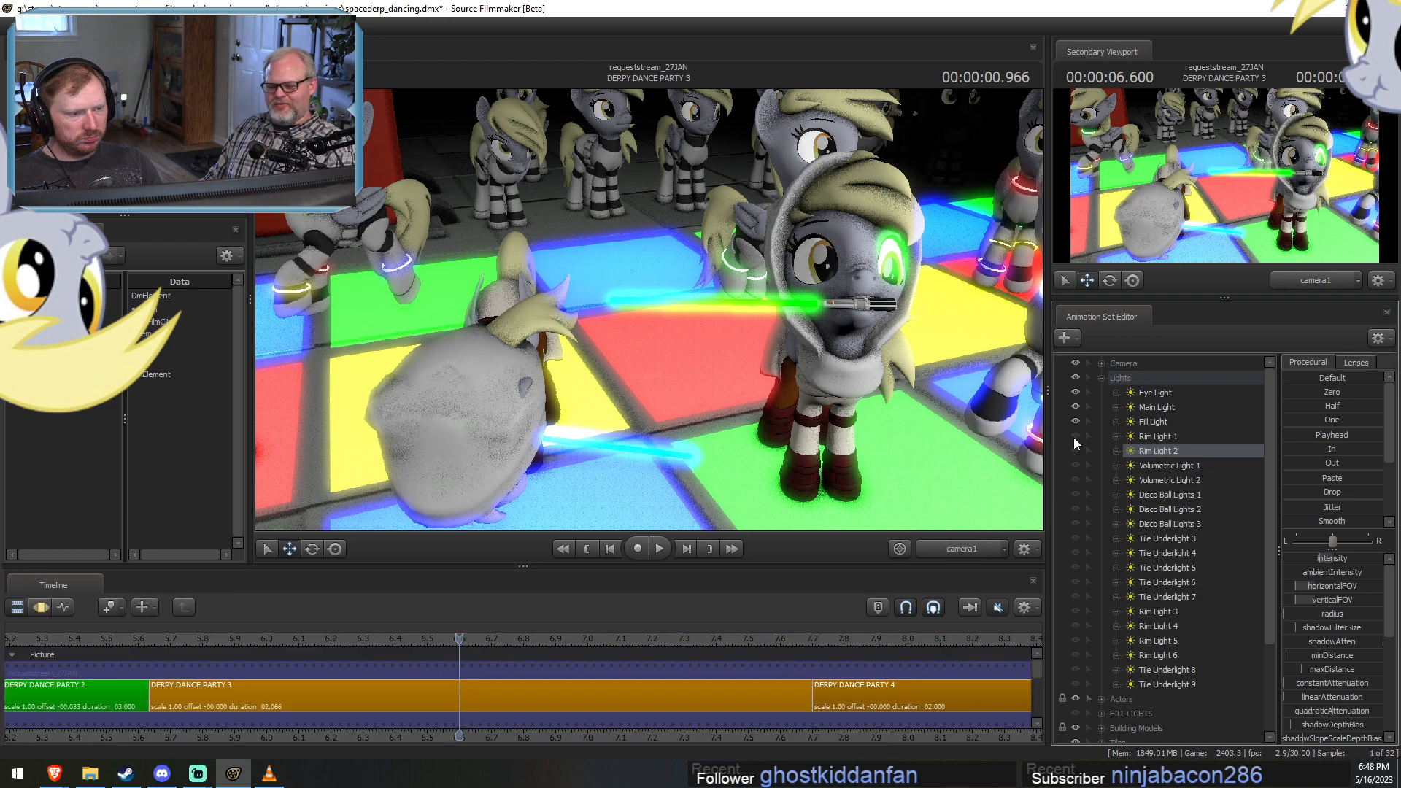
click(1076, 422)
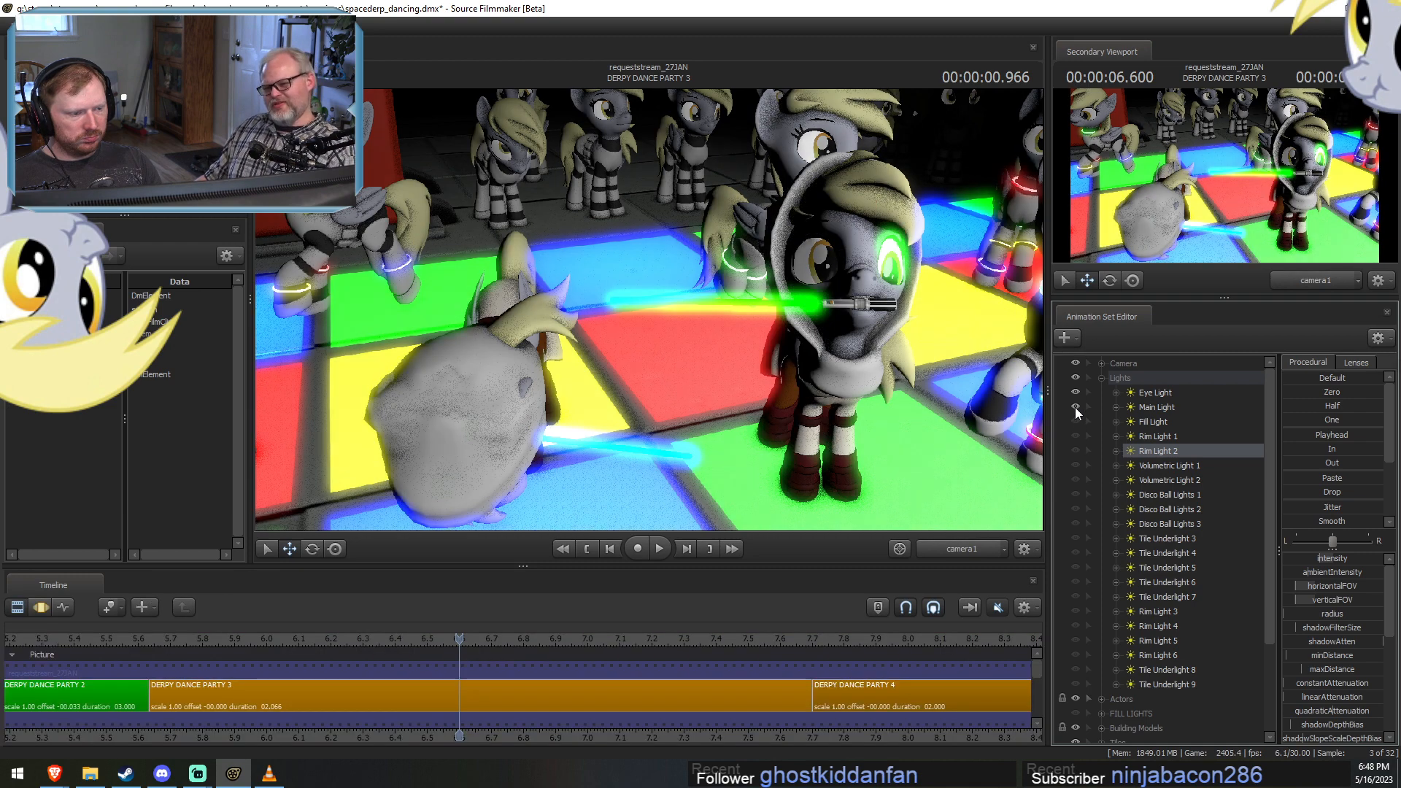
click(1075, 407)
click(1075, 394)
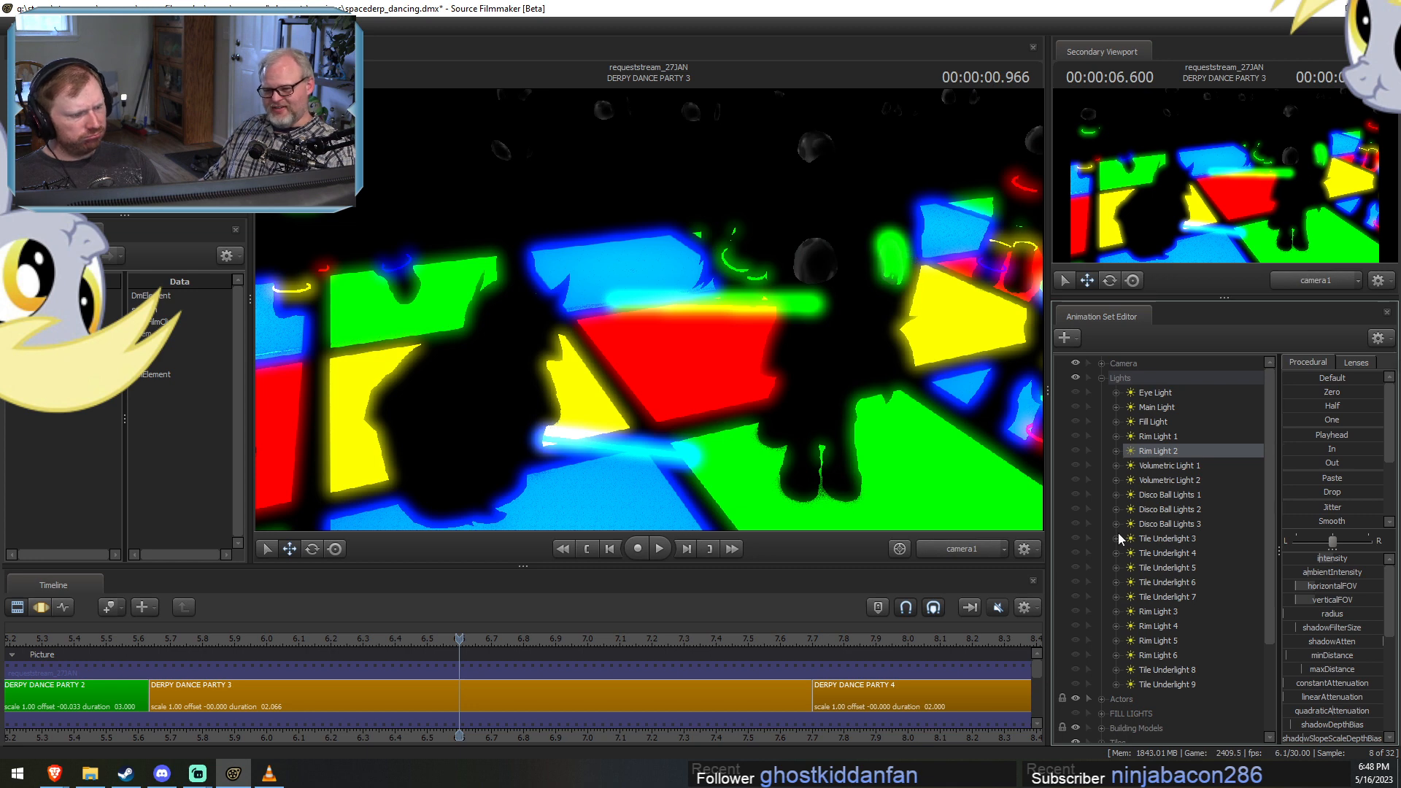
Collapse the Lights group and check the Headbangers, Derpy Jedi and Derpy Trooper groups for the tile lights.
click(1101, 378)
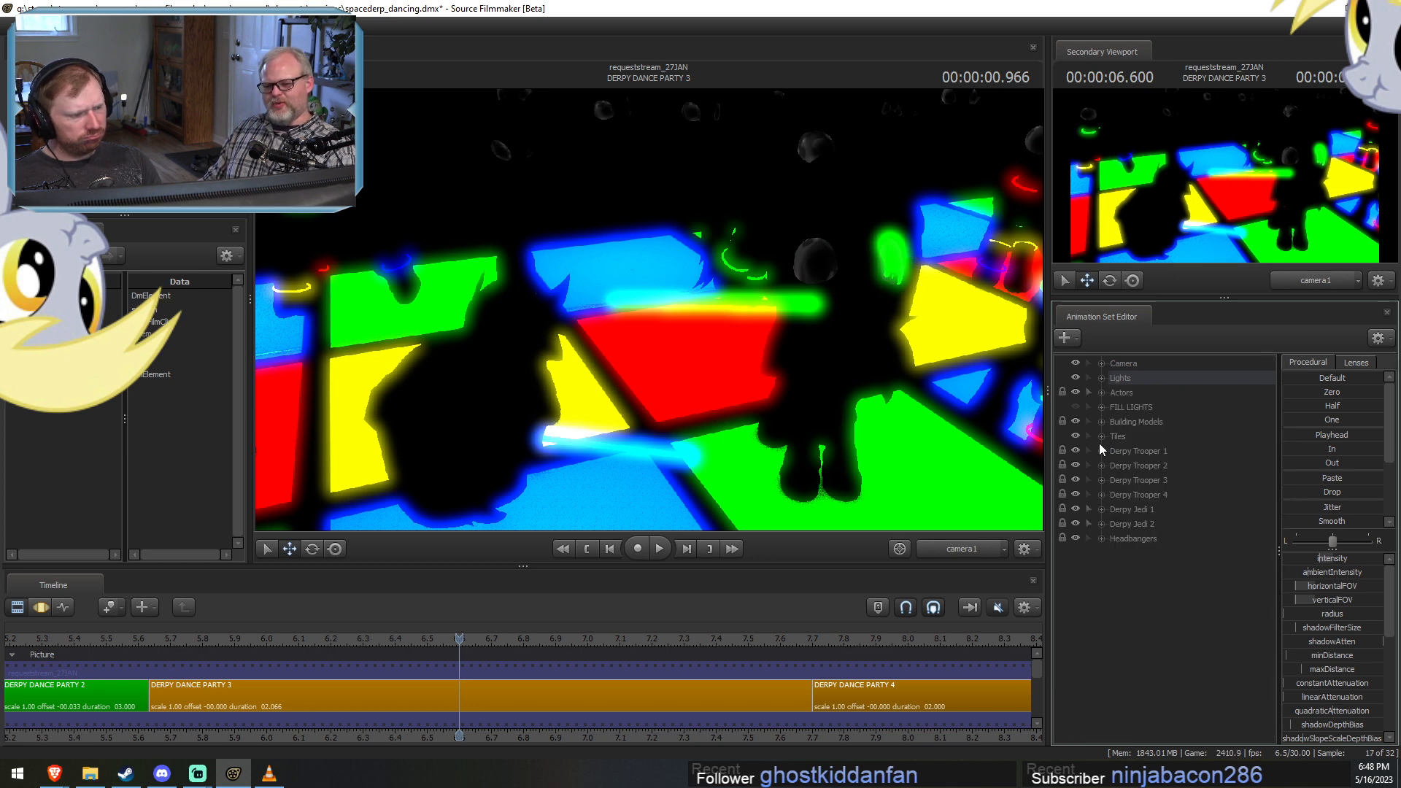
click(1101, 538)
click(1101, 538)
click(1102, 511)
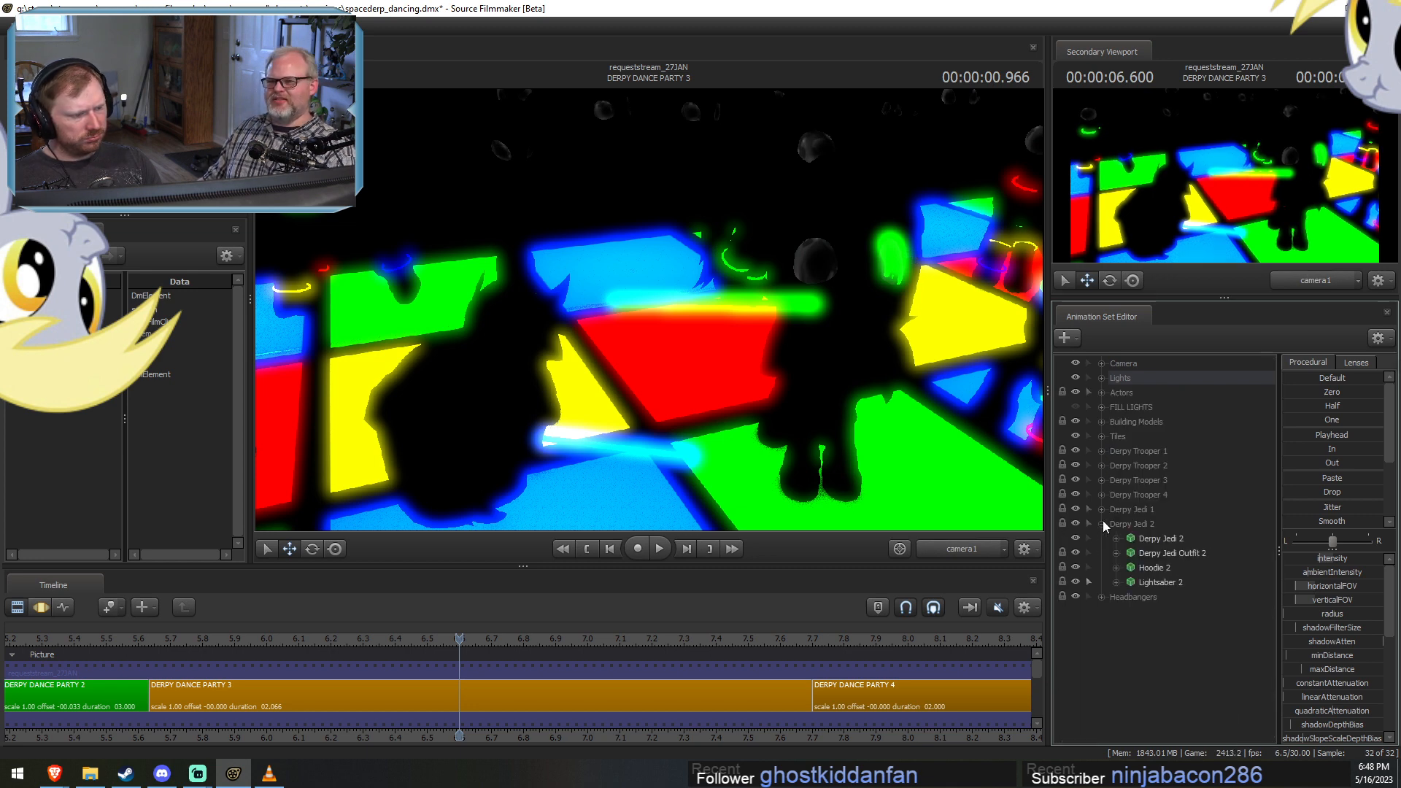
click(1102, 510)
click(1101, 495)
click(1101, 494)
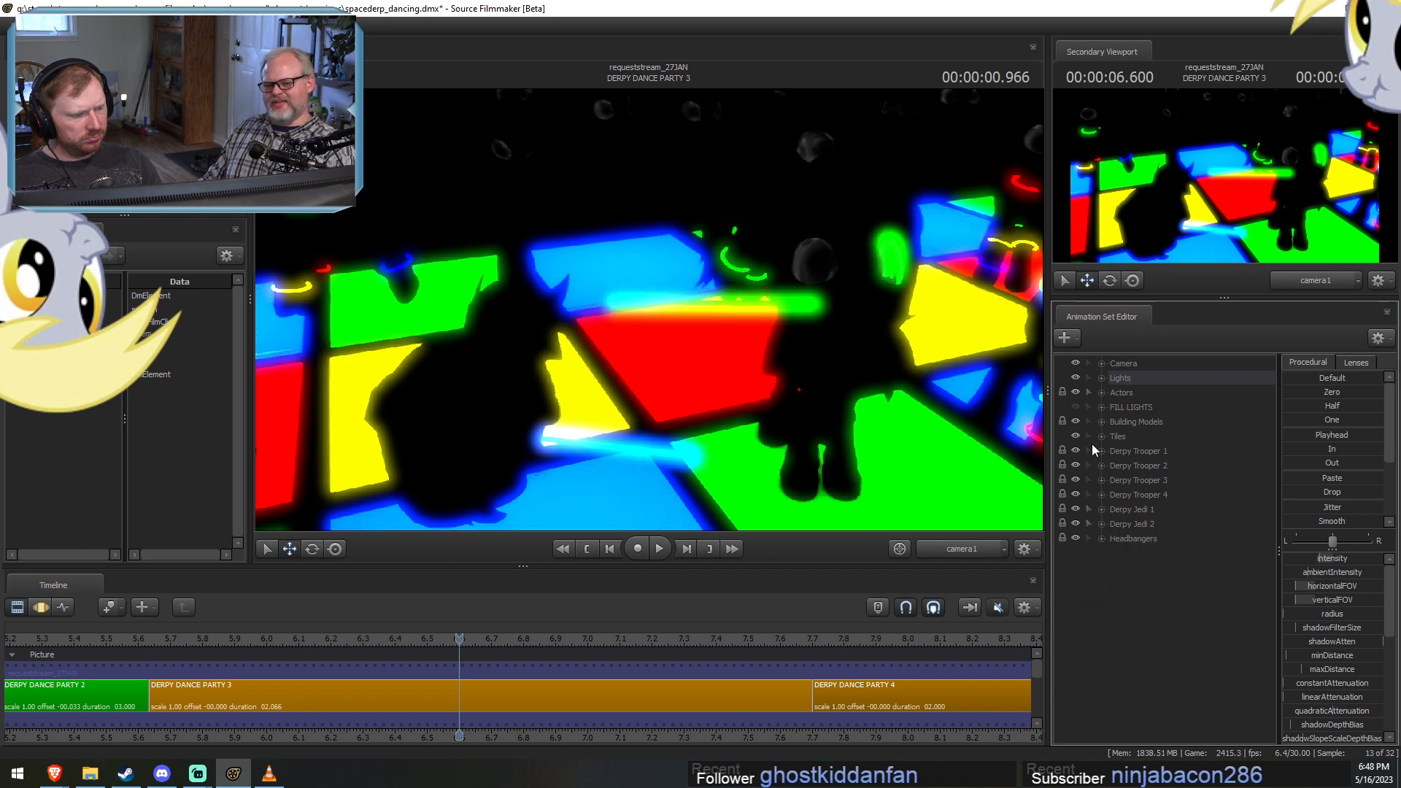
Expand the Tiles group, select Tile 1, and show it in the Motion Editor over a wider time range.
click(1100, 436)
scroll(1110, 497, down, 5)
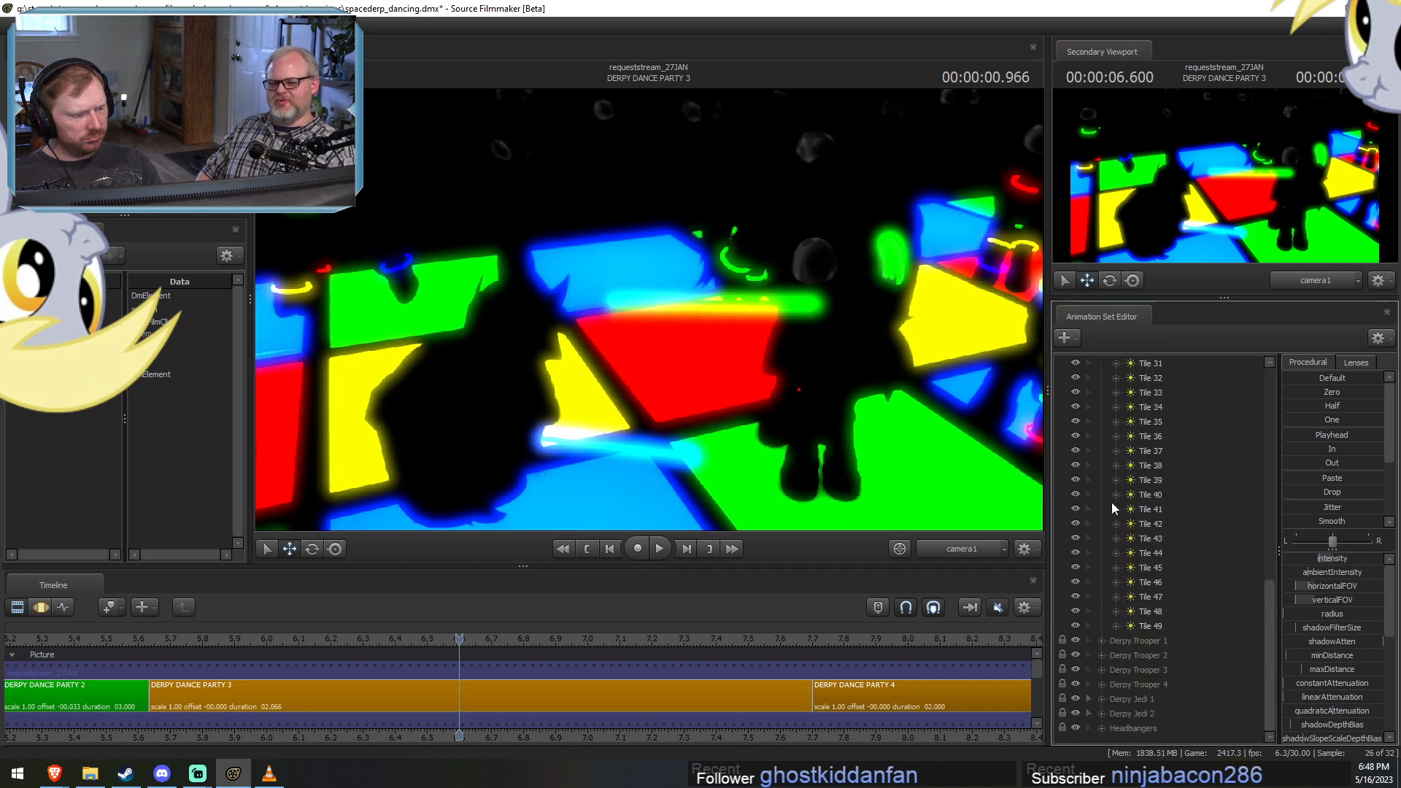
scroll(1107, 505, up, 5)
click(1142, 452)
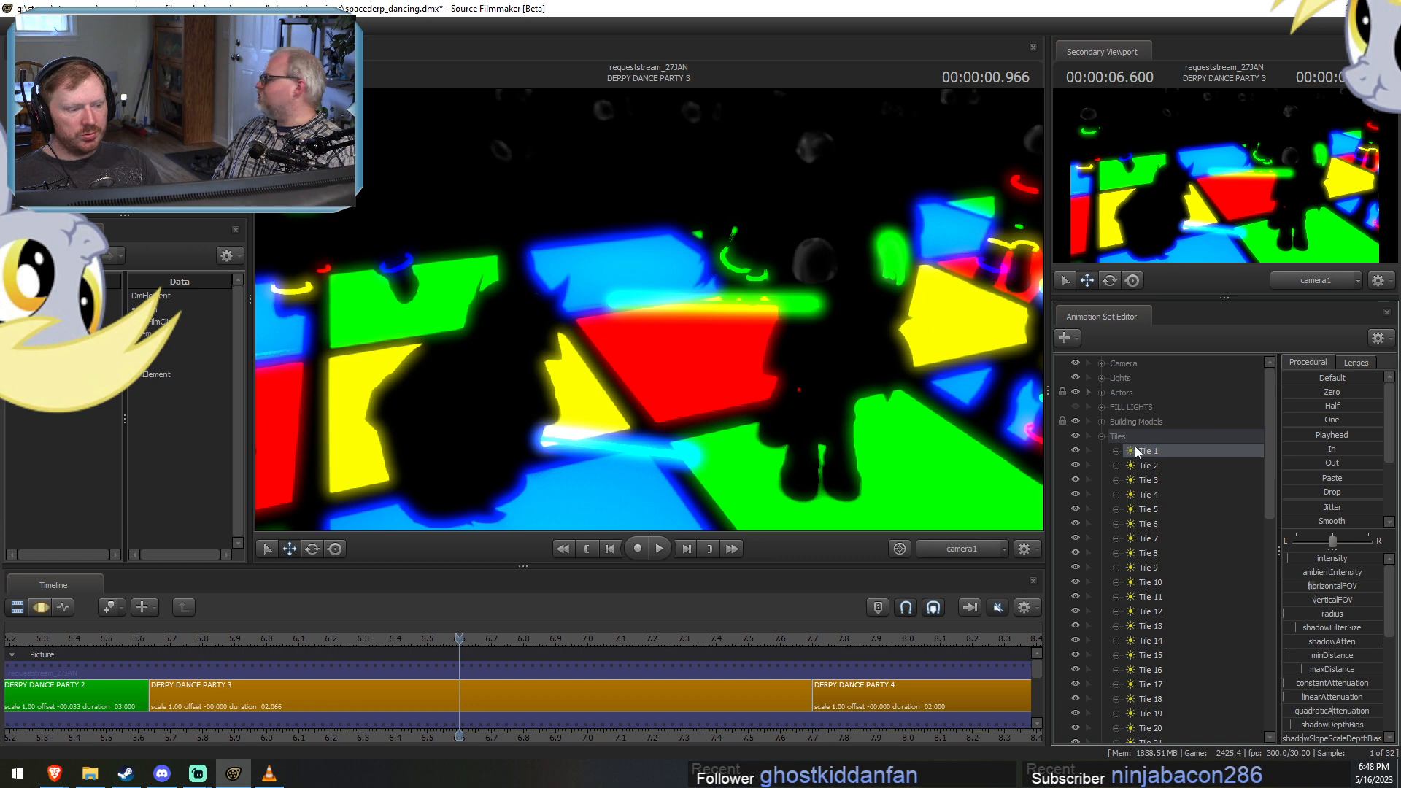
key(F3)
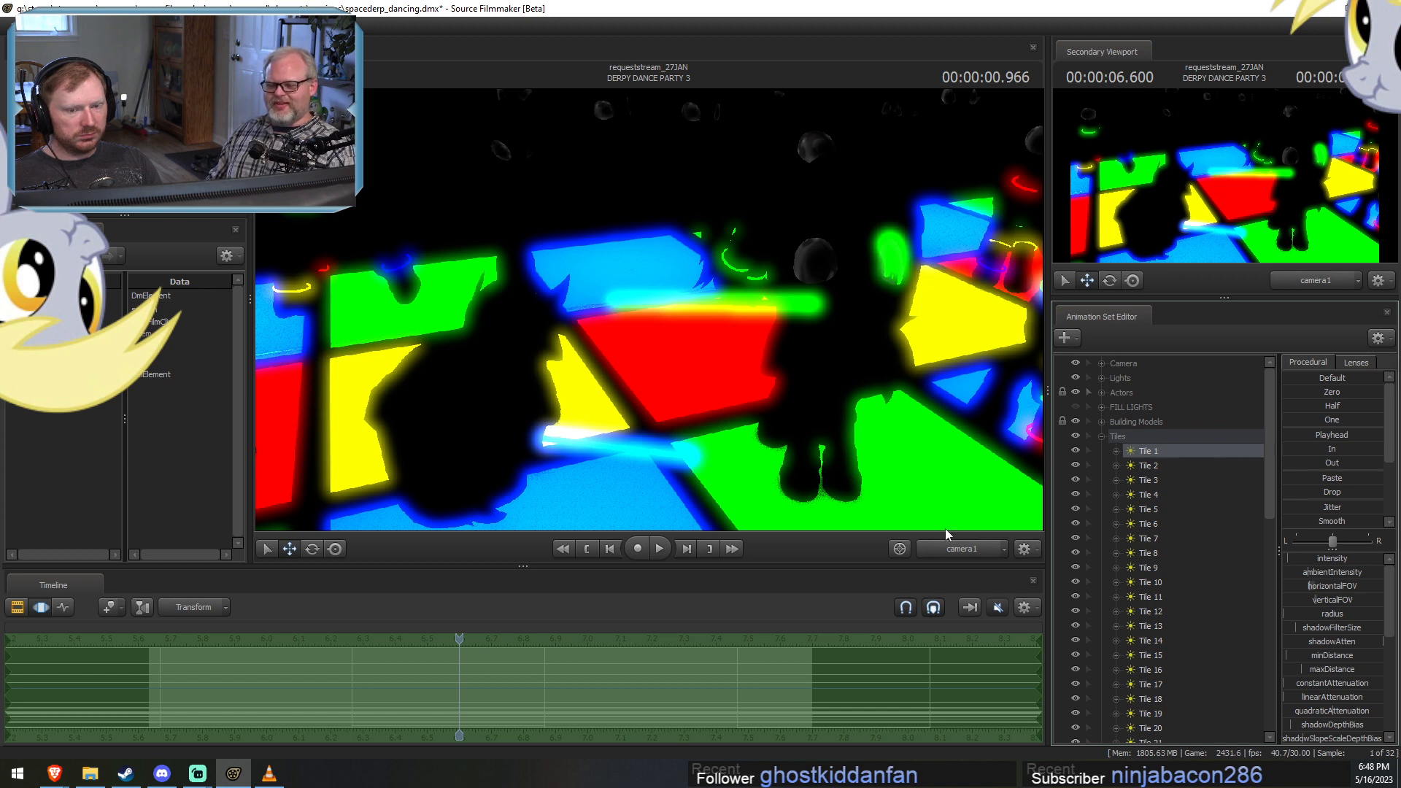
scroll(802, 632, down, 4)
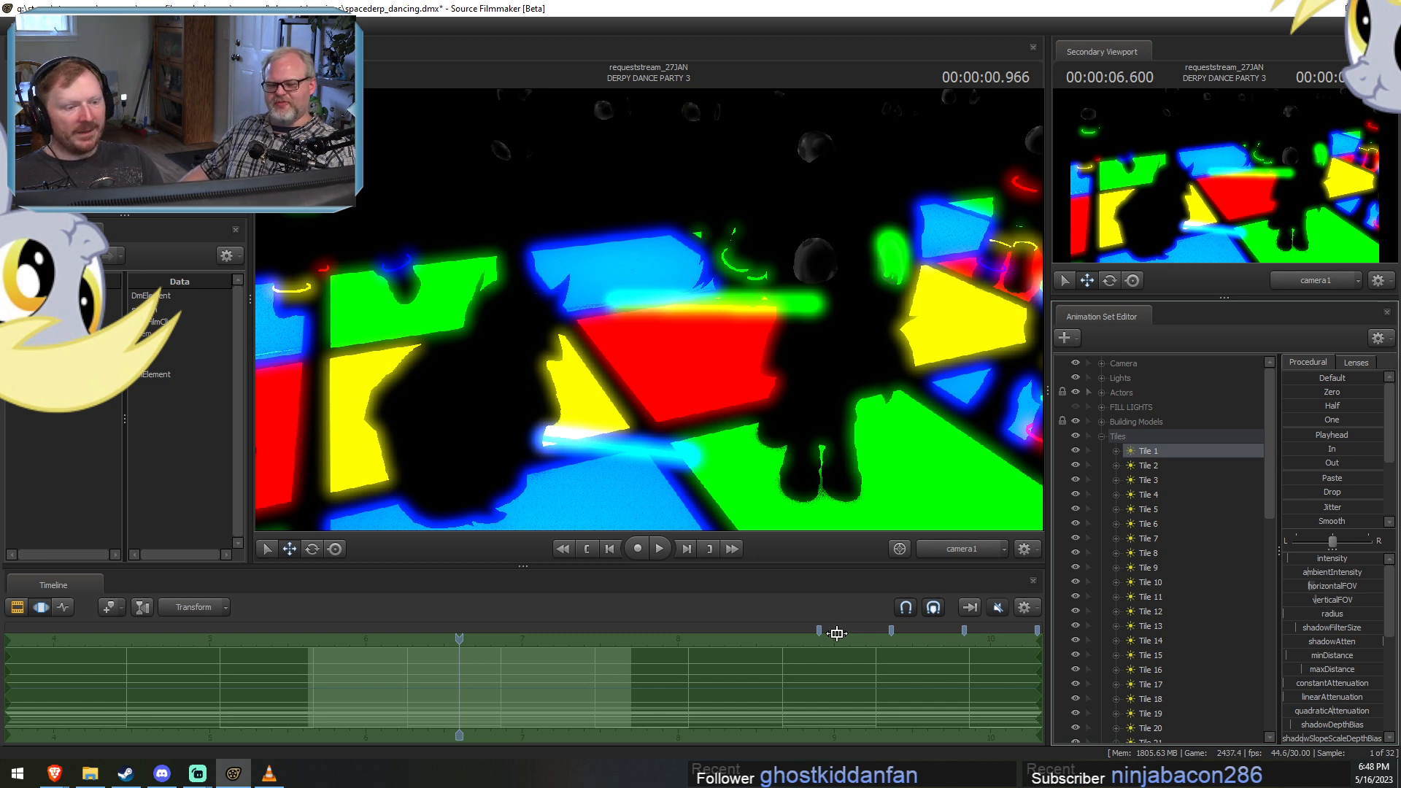
Select Tile 2, switch the main viewport to the Work Camera pulled back over the floor, and scrub to 00:00:01.833.
click(1160, 465)
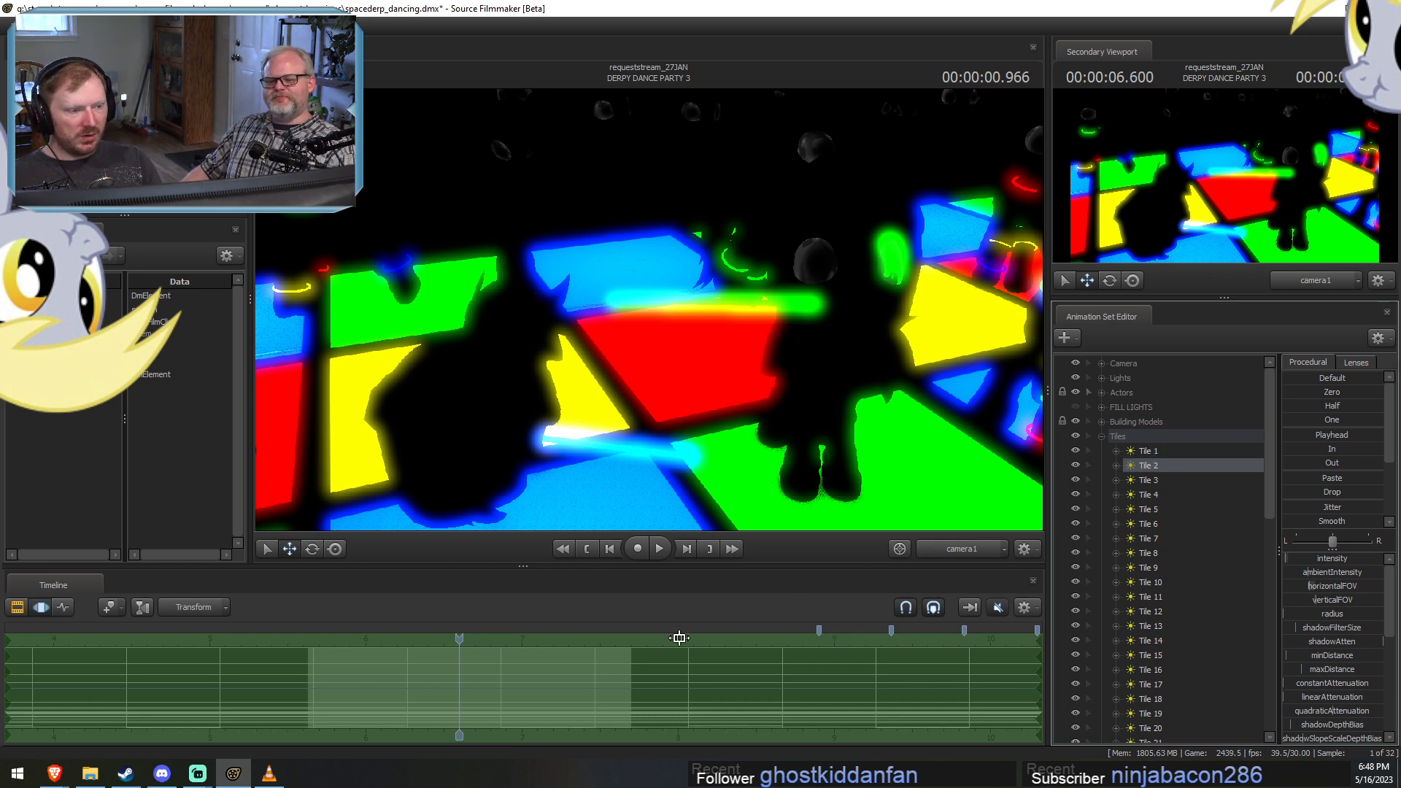
click(392, 683)
drag(392, 684, 496, 706)
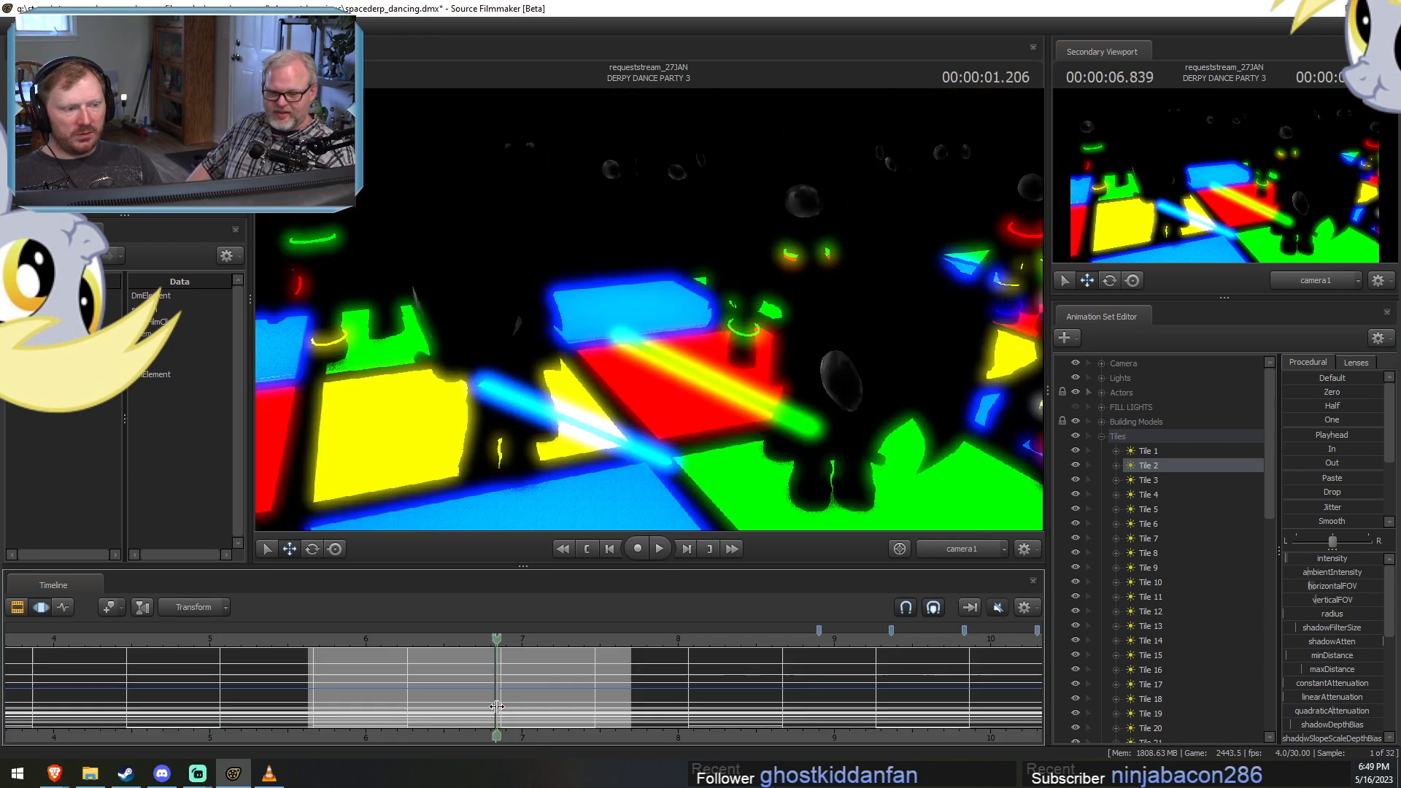
click(941, 552)
key(s)
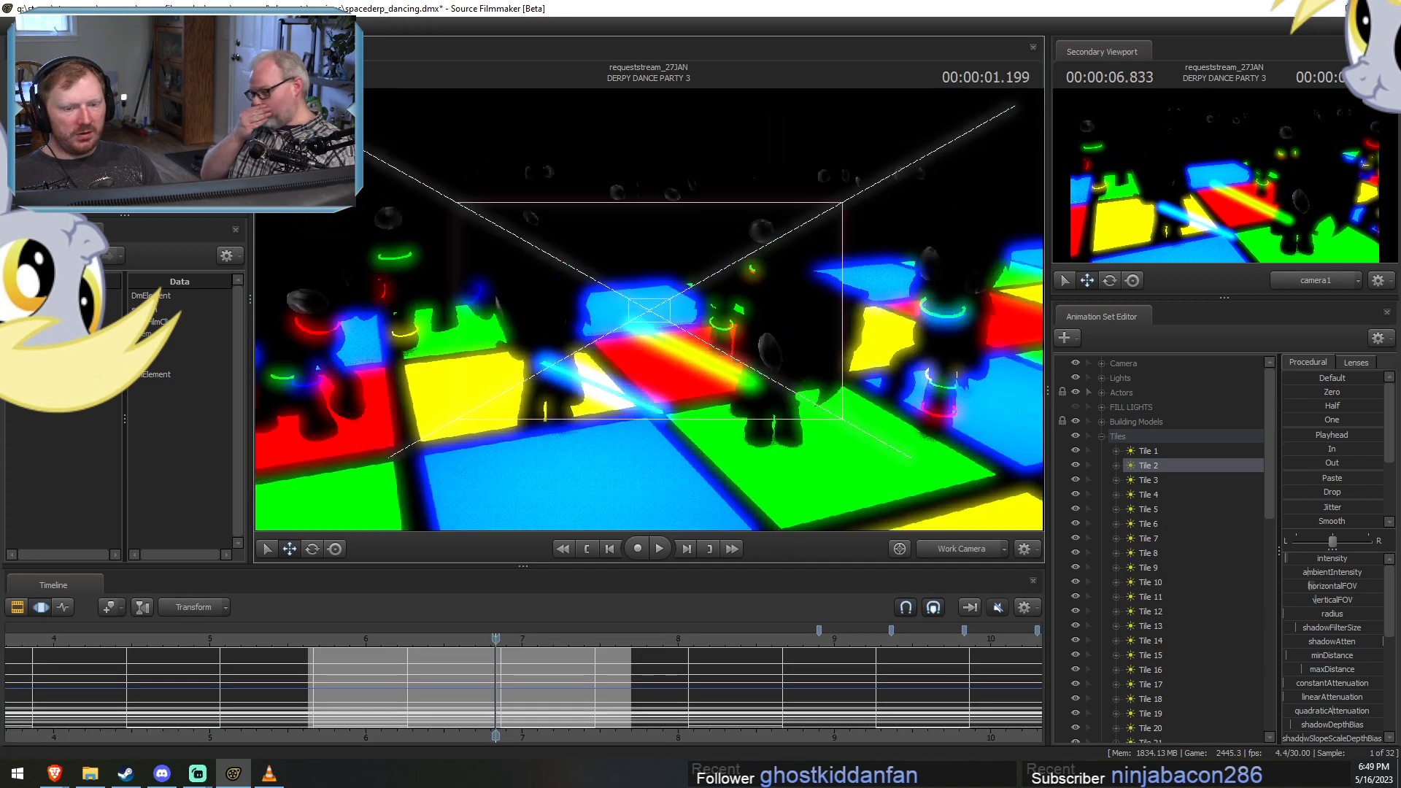
key(w)
key(w)
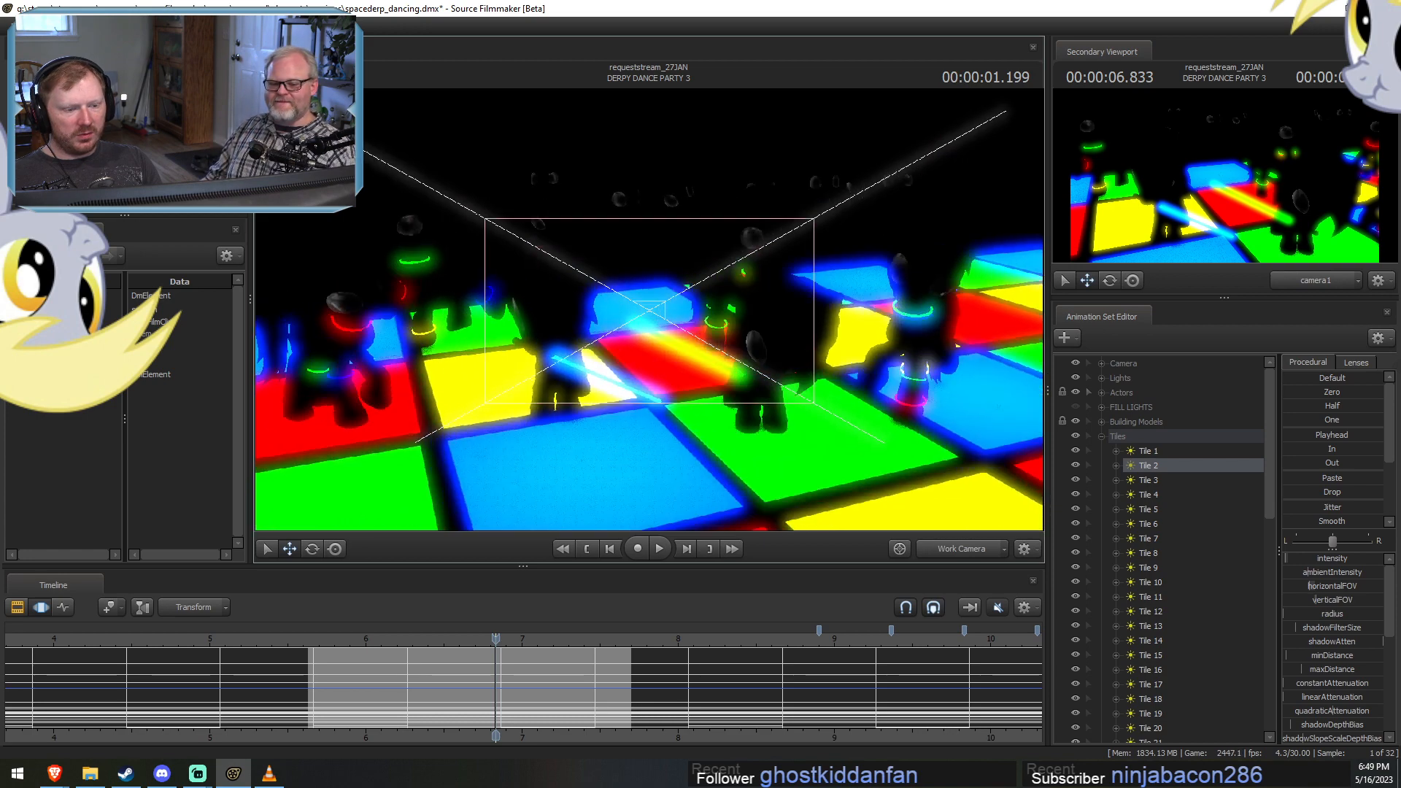
drag(496, 638, 594, 649)
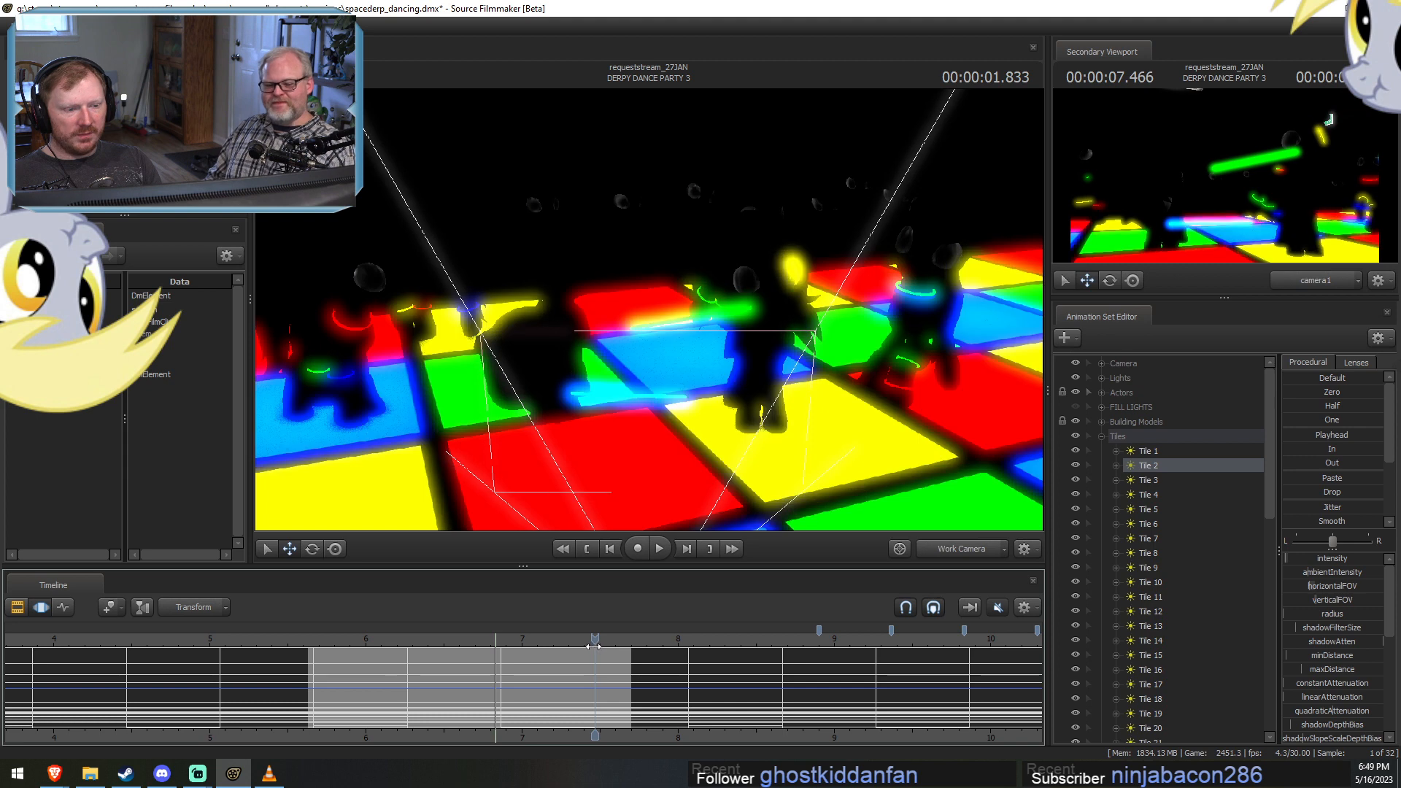
Select Tile 4 and briefly hide the tile lights one by one down to Tile 38 to see which floor area each affects.
click(1148, 494)
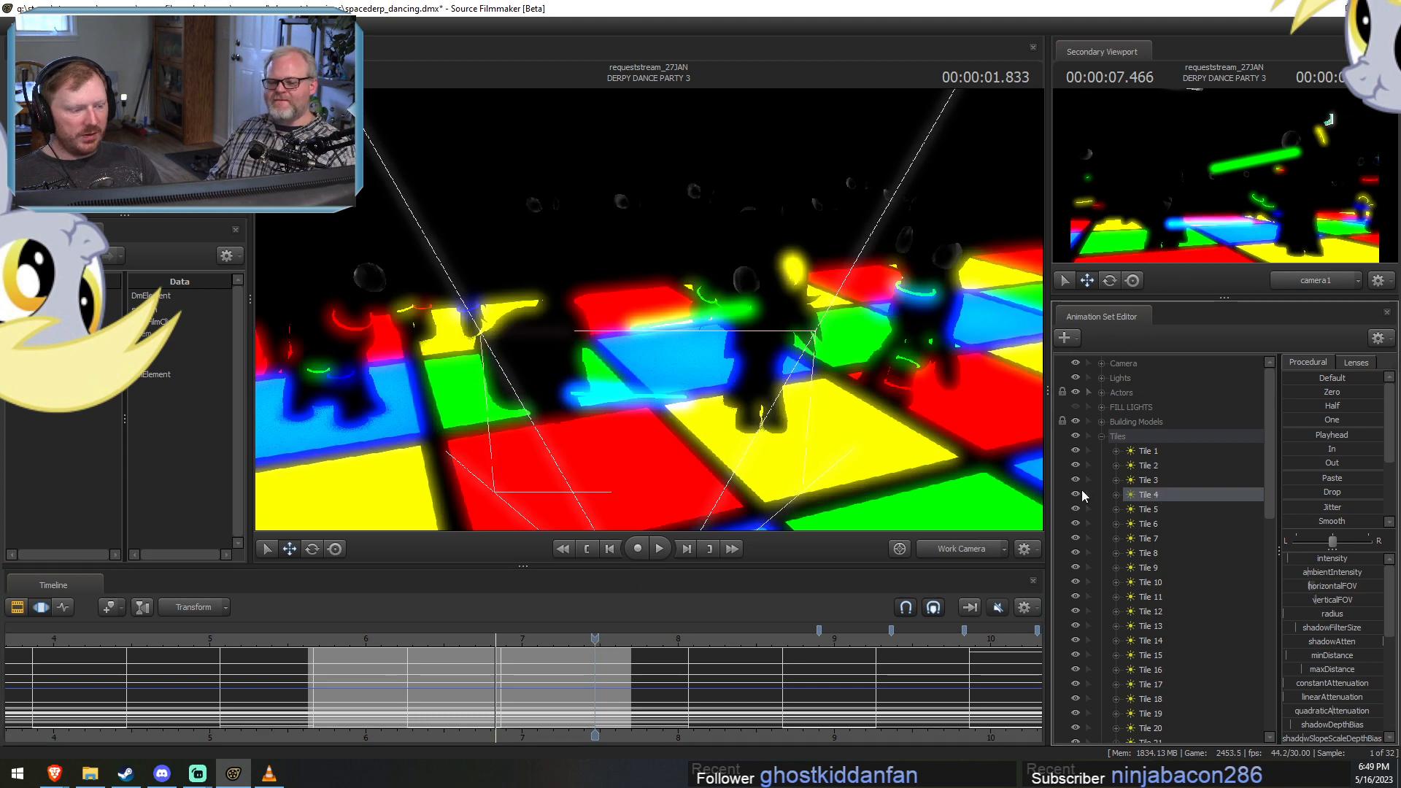
click(1076, 510)
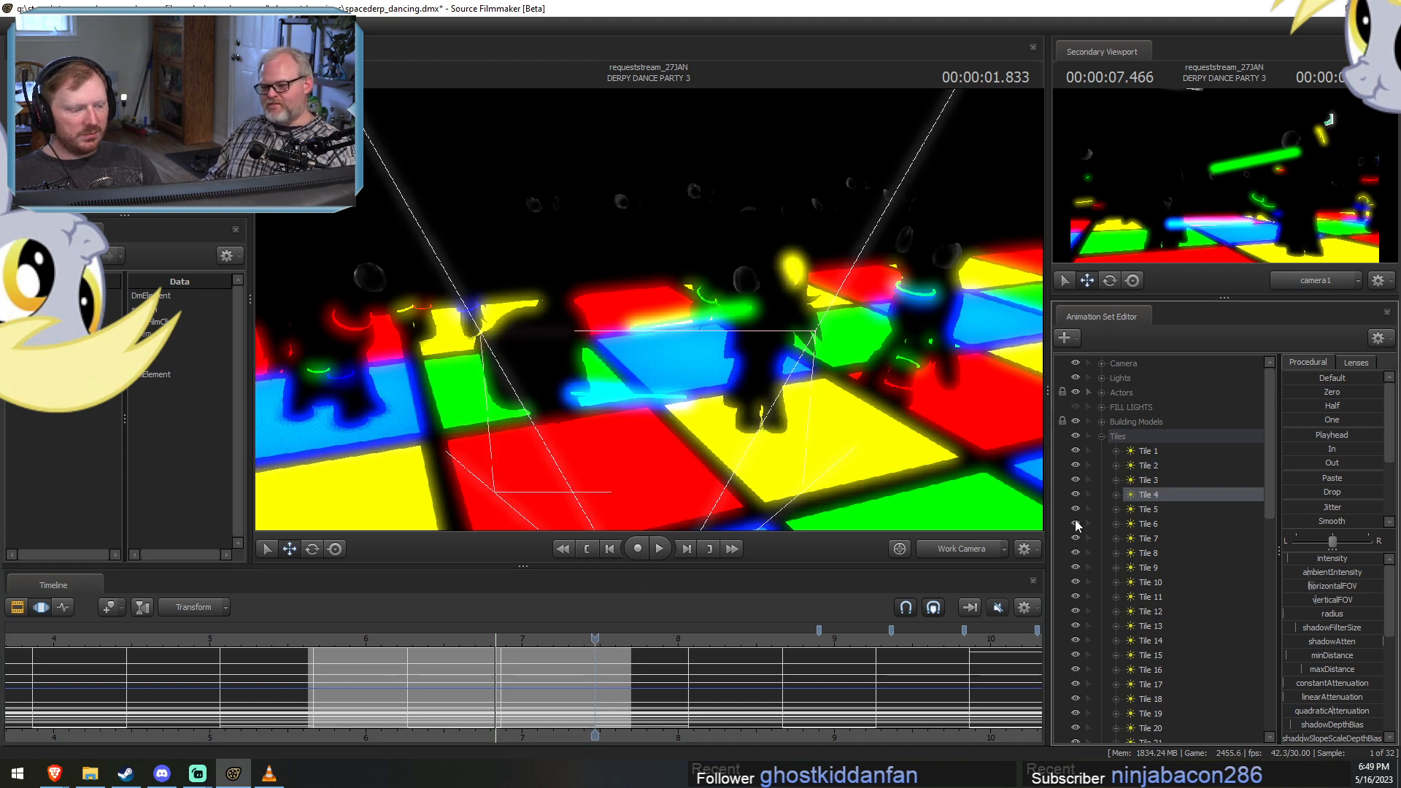
click(1075, 522)
click(1074, 538)
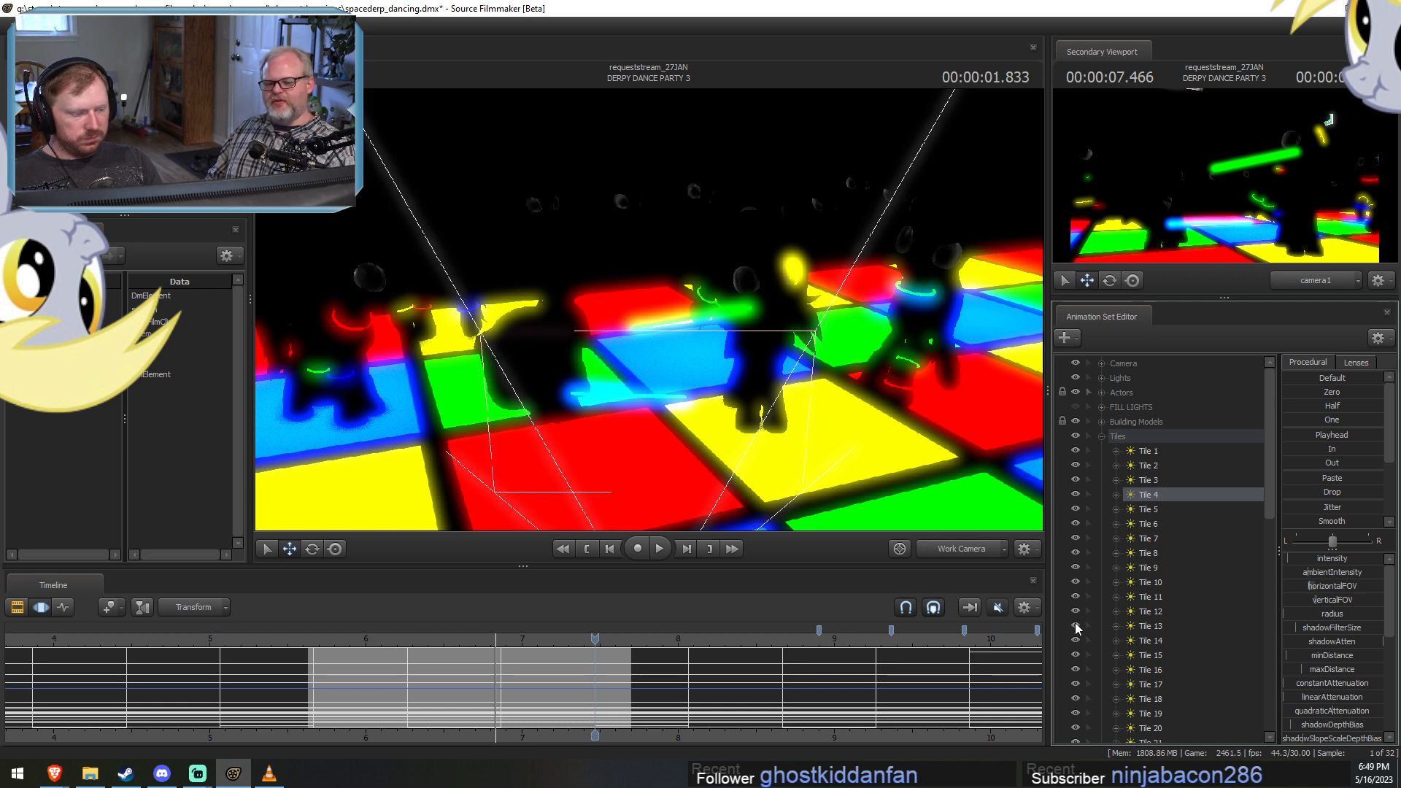
scroll(1075, 643, down, 6)
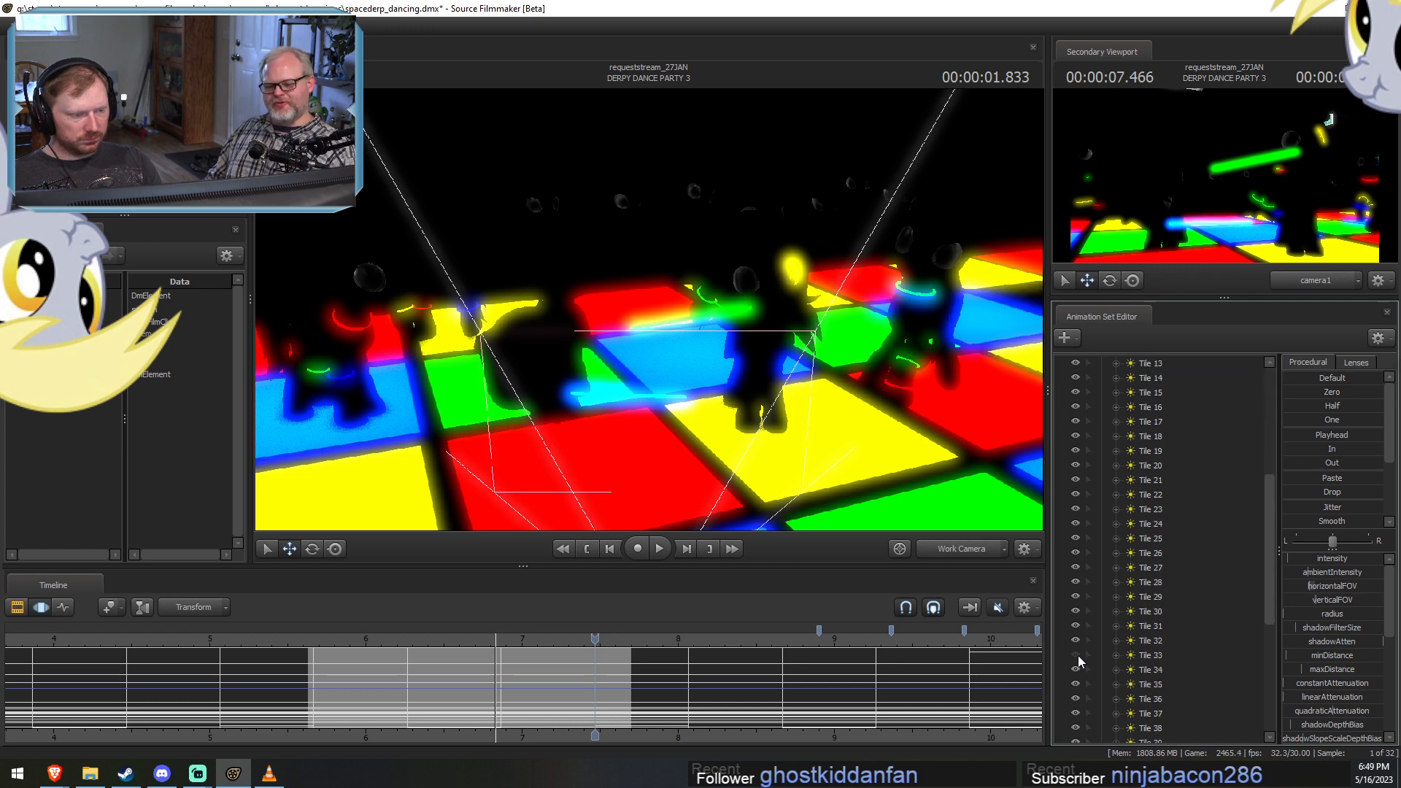
scroll(1079, 655, down, 2)
scroll(1079, 655, down, 4)
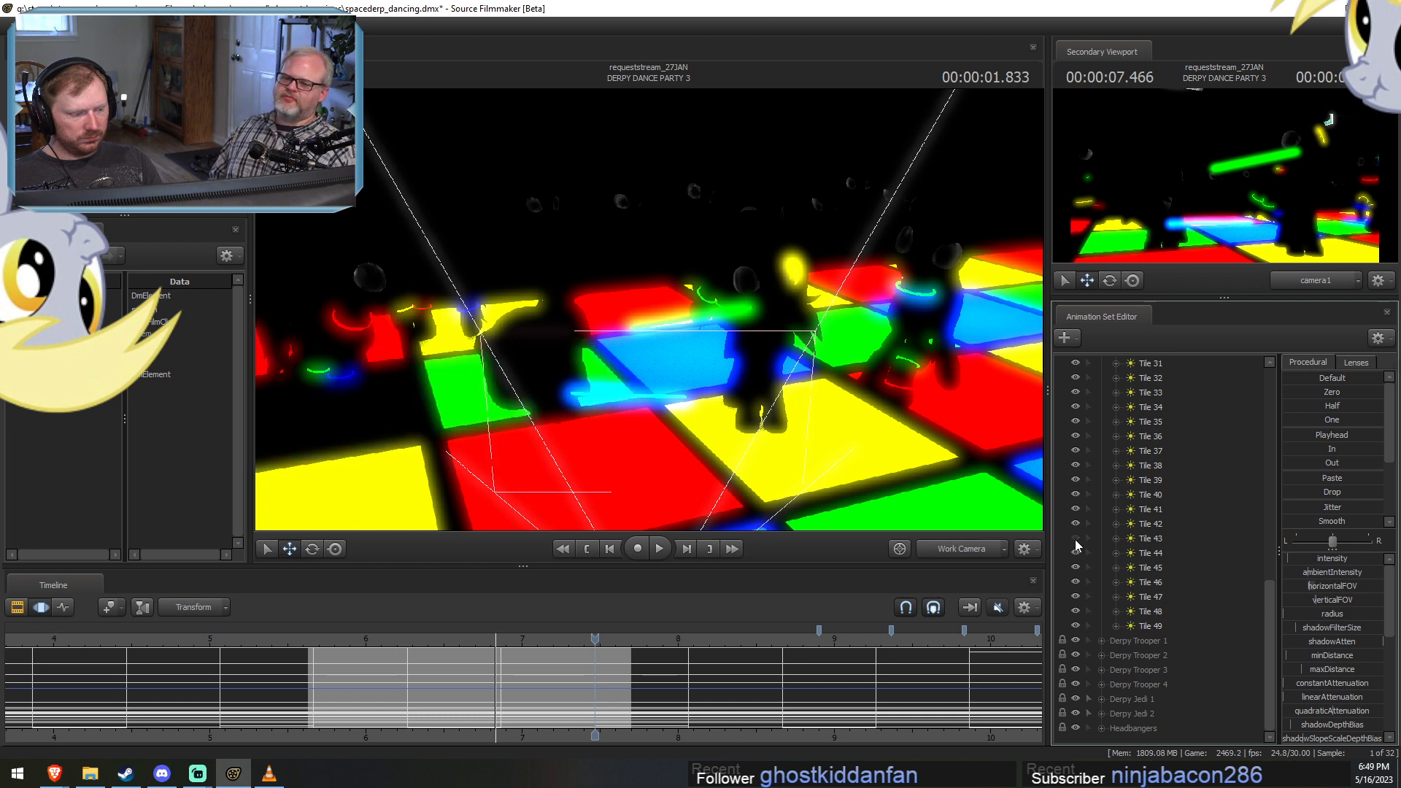
click(1074, 473)
click(1074, 464)
click(1075, 466)
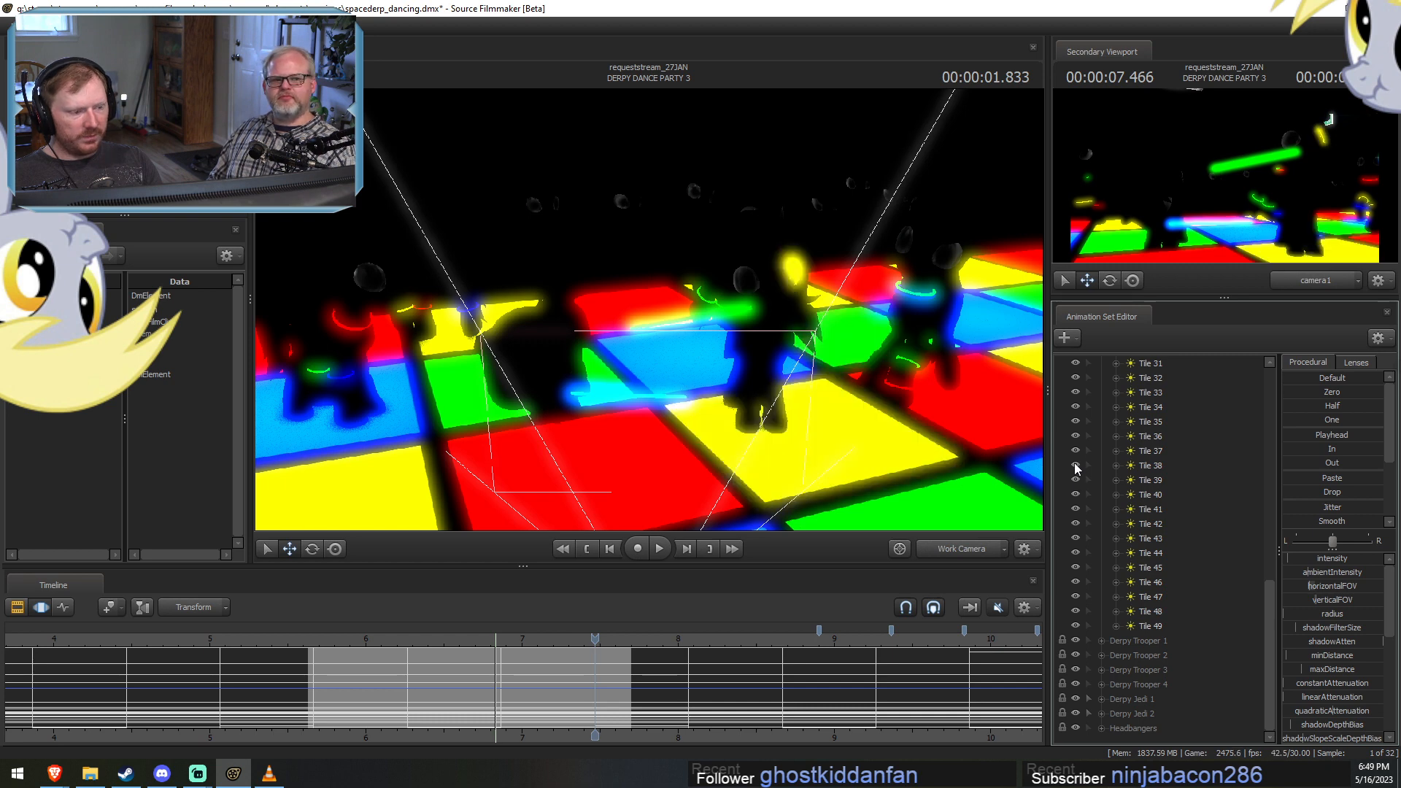
Select Tile 38, scrub to 00:00:01.066, and raise the light's minDistance.
click(1132, 467)
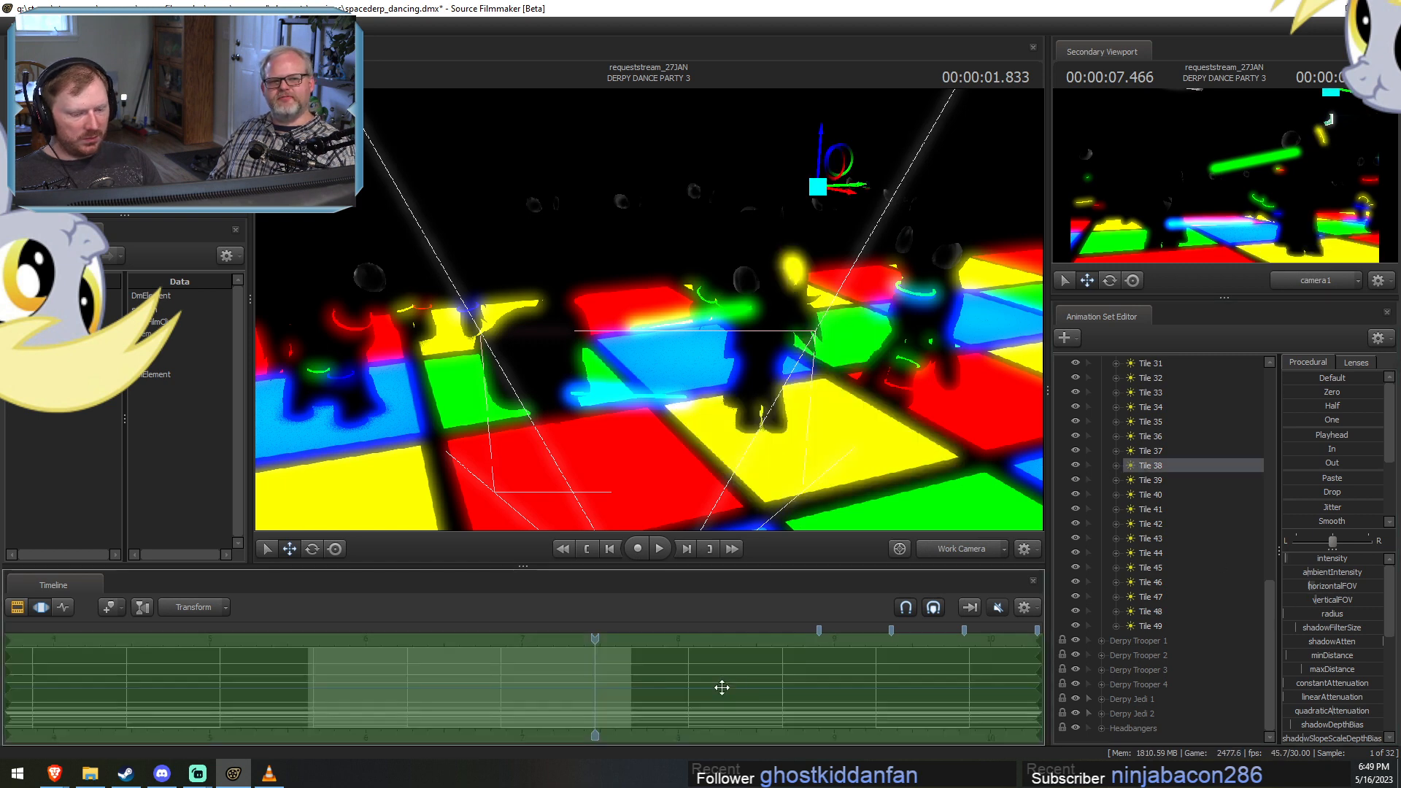
drag(596, 641, 475, 626)
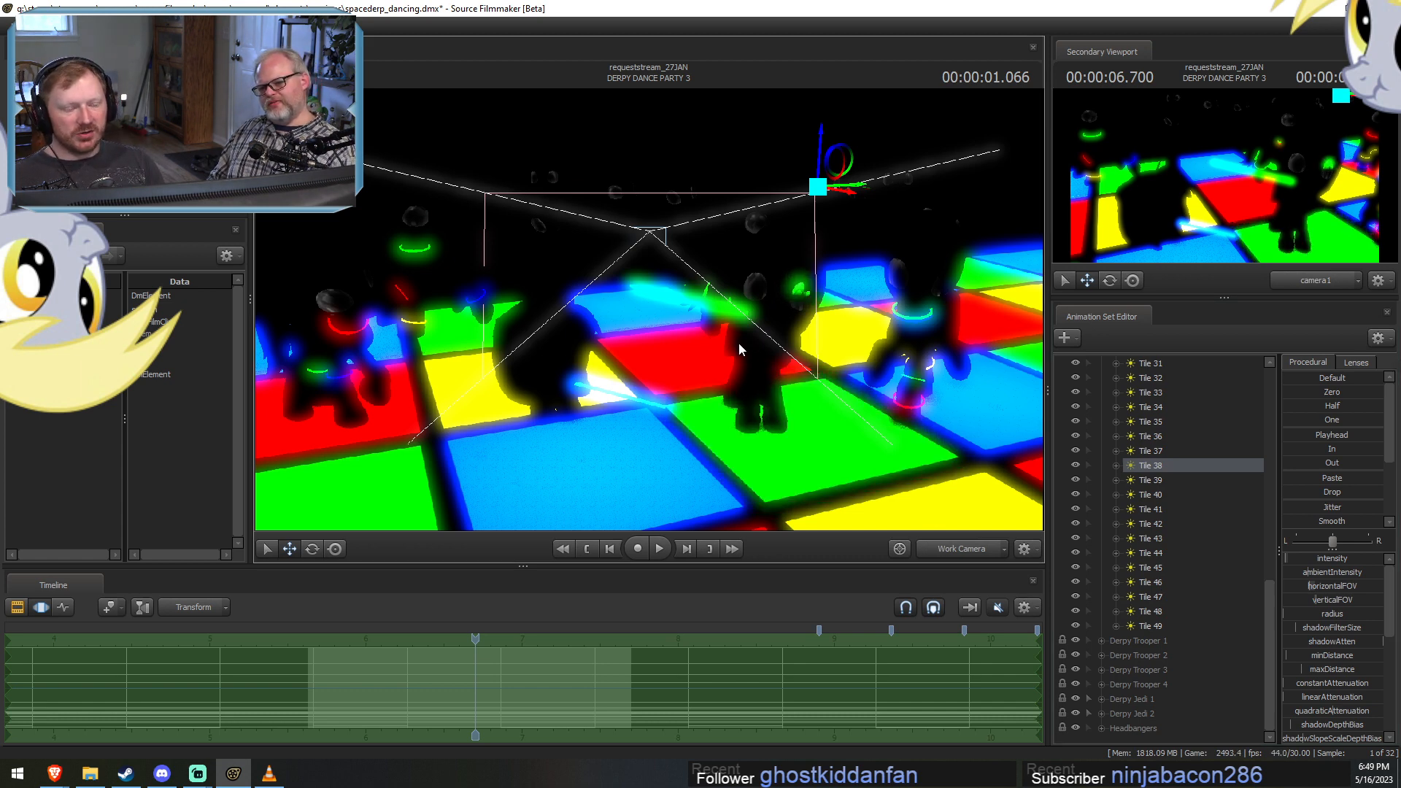
drag(1286, 655, 1317, 656)
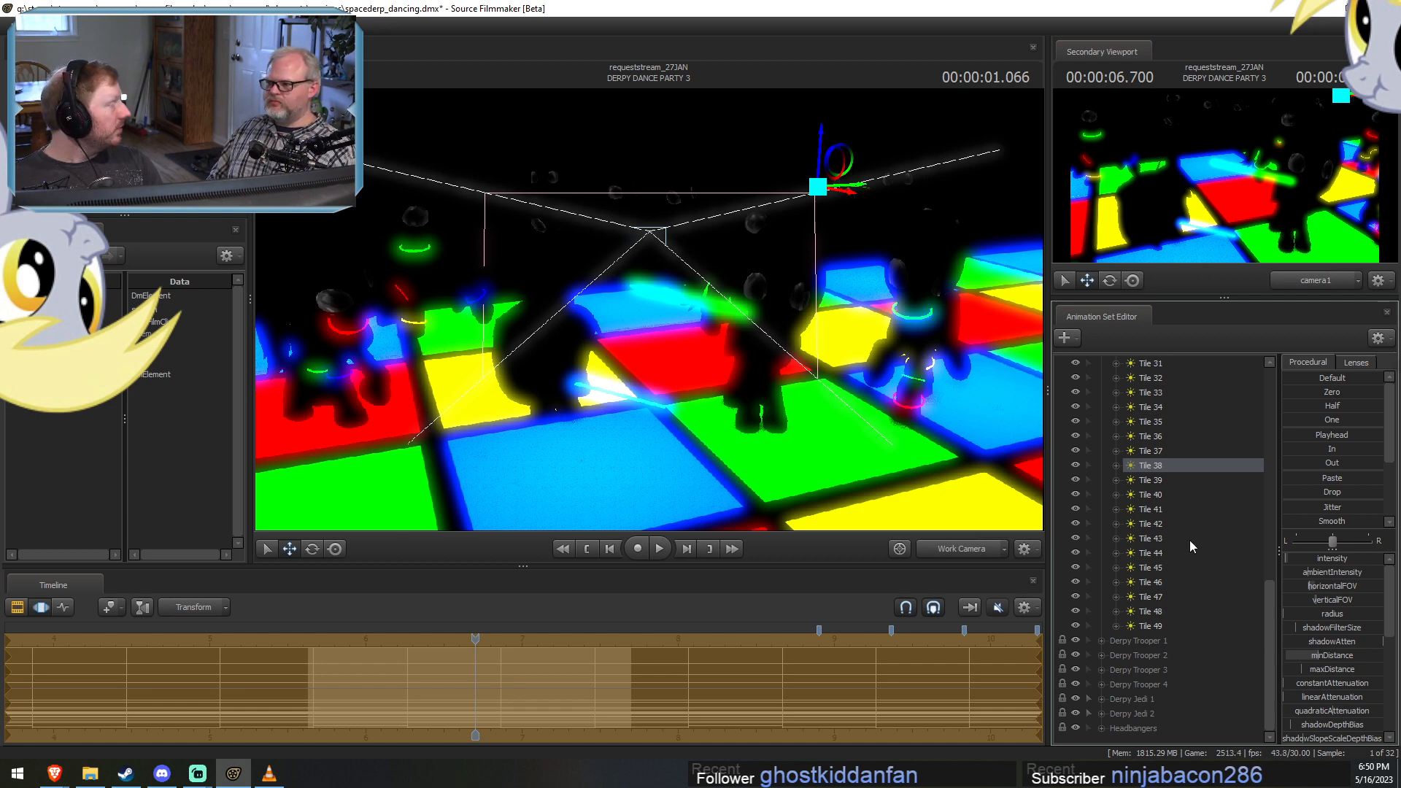
Return to the Clip Editor, check DERPY DANCE PARTY 2 at 00:00:02.433, and select the DERPY DANCE PARTY 1 shot at 00:00:01.799.
key(F2)
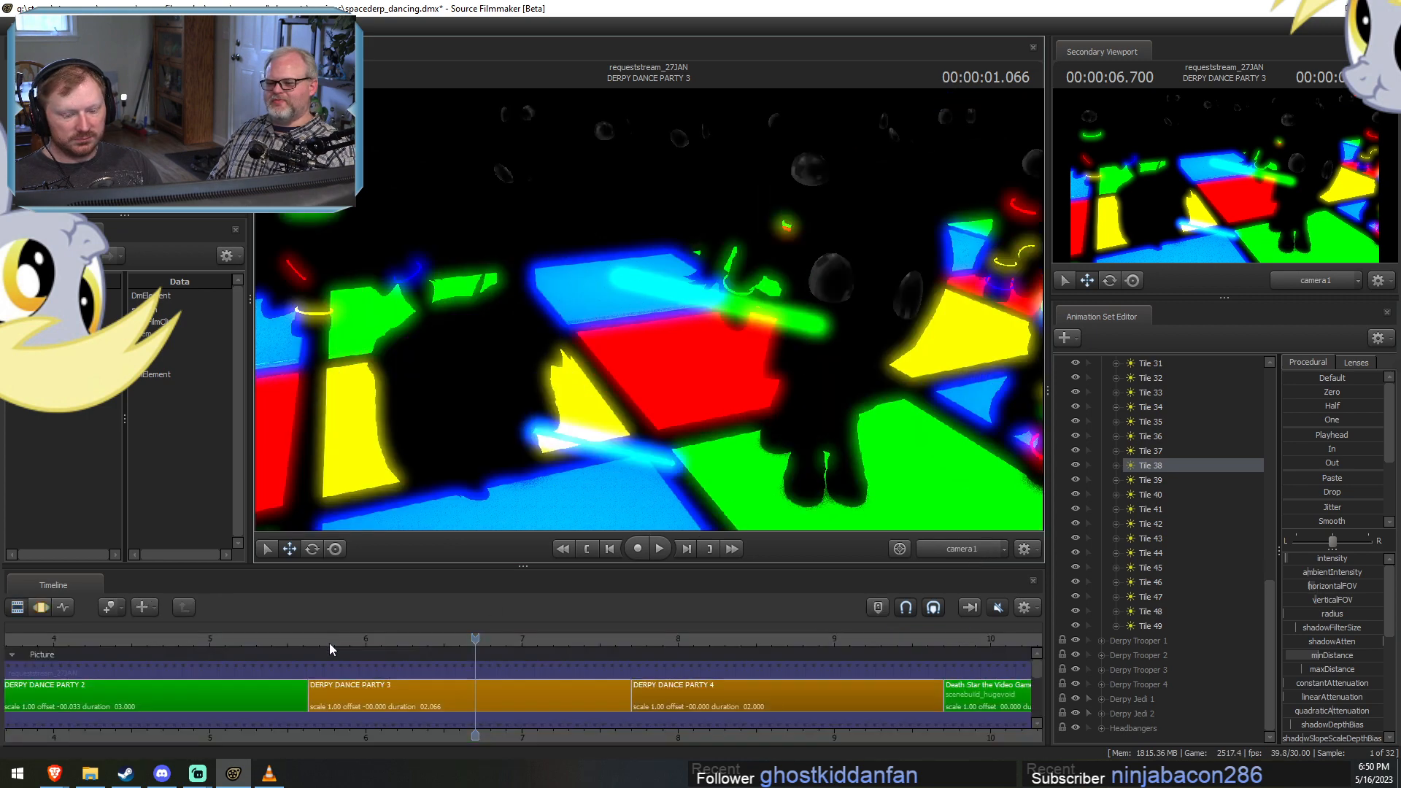
scroll(292, 645, down, 3)
drag(262, 640, 339, 655)
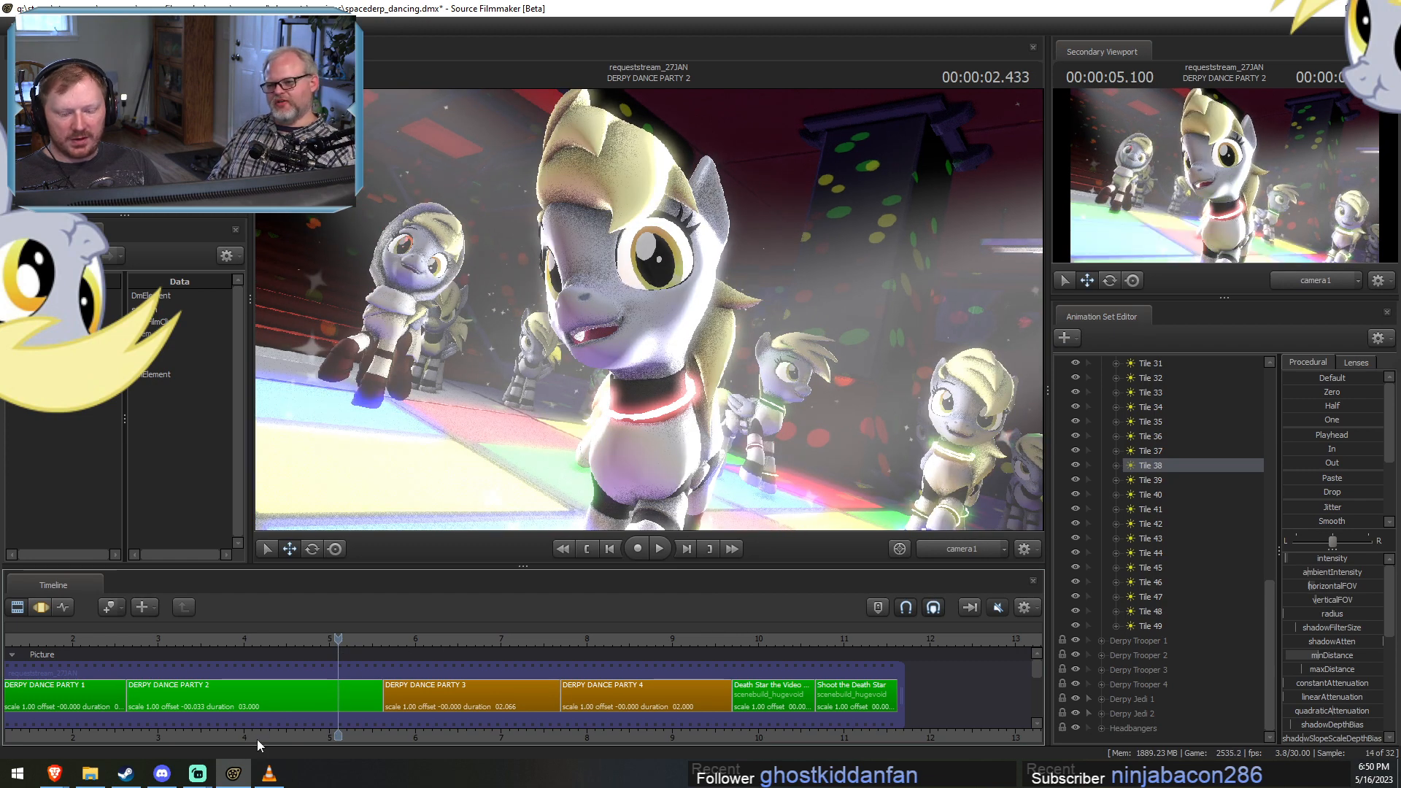
middle_drag(258, 739, 469, 738)
drag(203, 638, 266, 638)
click(308, 697)
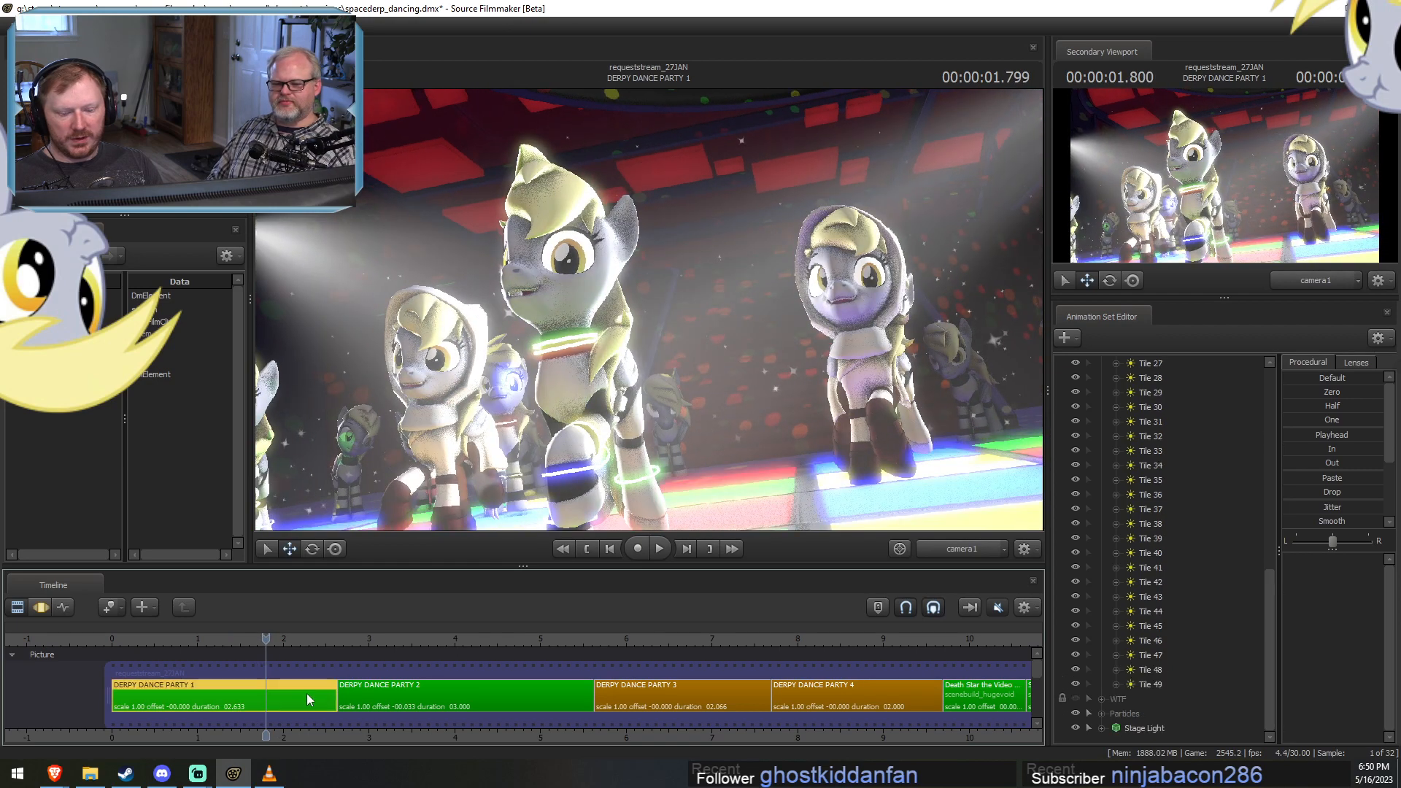
Switch the main viewport to the Work Camera and fly it in to the dancers on DERPY DANCE PARTY 1's tile floor.
click(941, 548)
drag(648, 310, 606, 375)
key(w)
key(w)
key(z)
drag(808, 477, 808, 477)
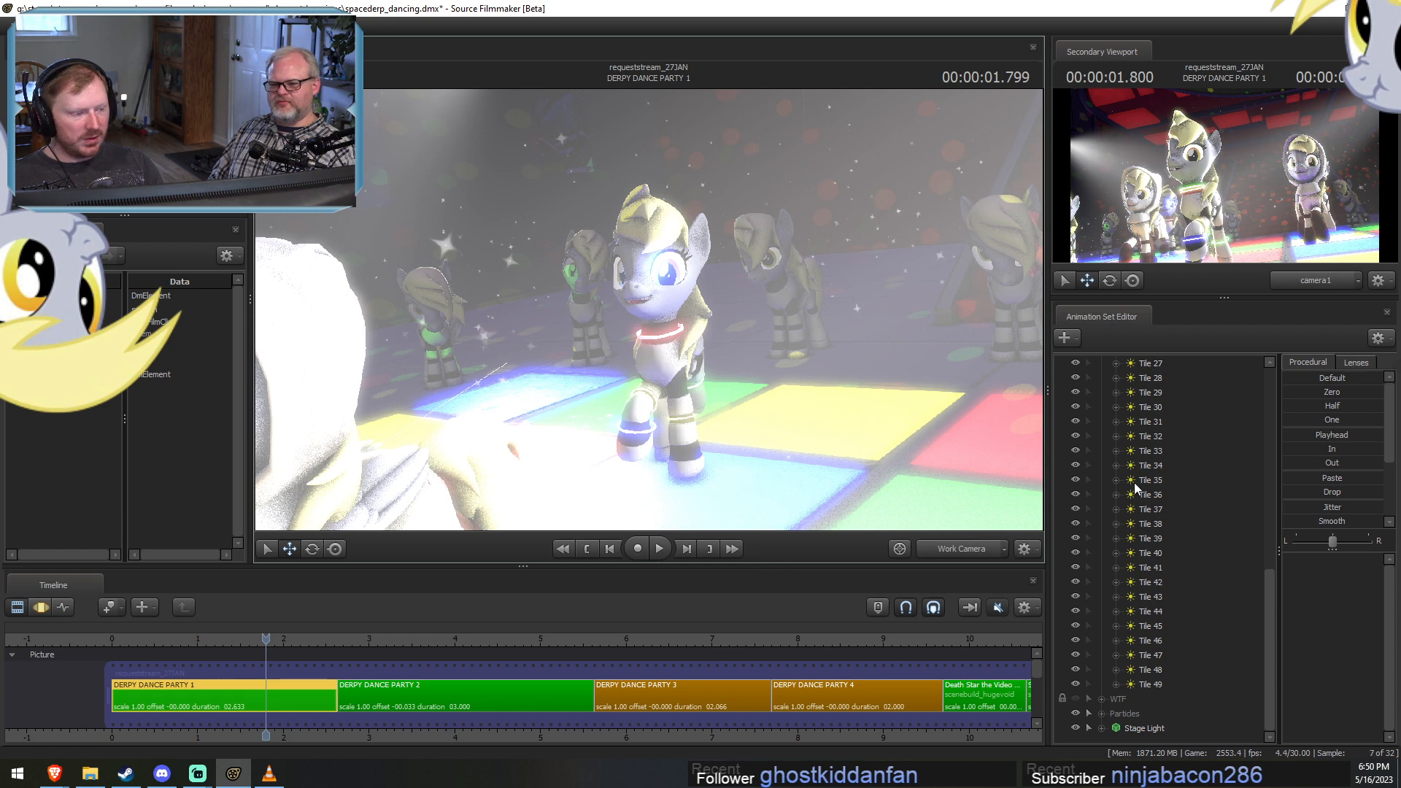
View DERPY DANCE PARTY 1's floor from above and briefly hide individual tile lights from Tile 35 to Tile 48 to identify them.
scroll(1136, 499, up, 10)
scroll(1057, 650, down, 7)
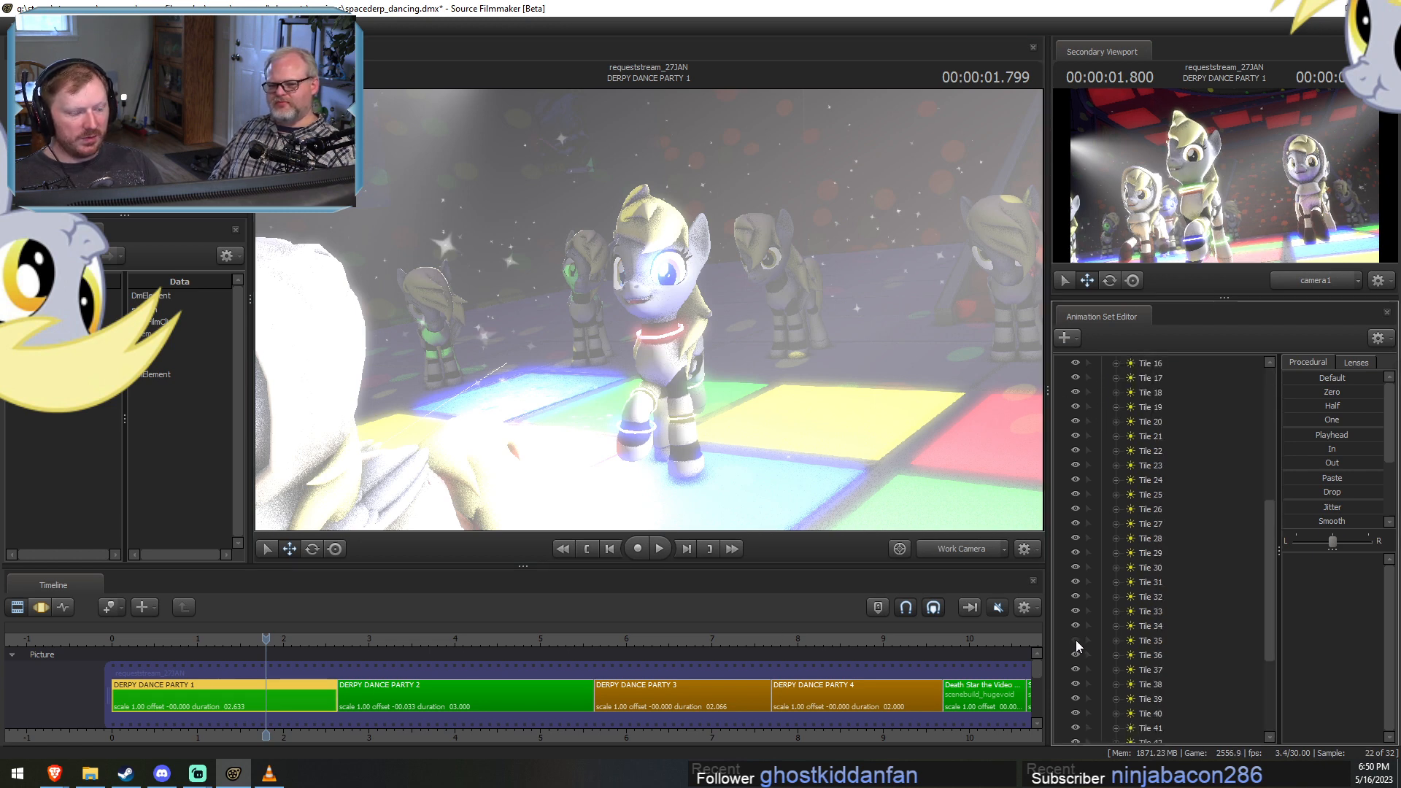
click(1076, 641)
mouse_move(837, 384)
mouse_down()
mouse_move(812, 393)
mouse_move(839, 395)
mouse_up()
drag(656, 377, 627, 426)
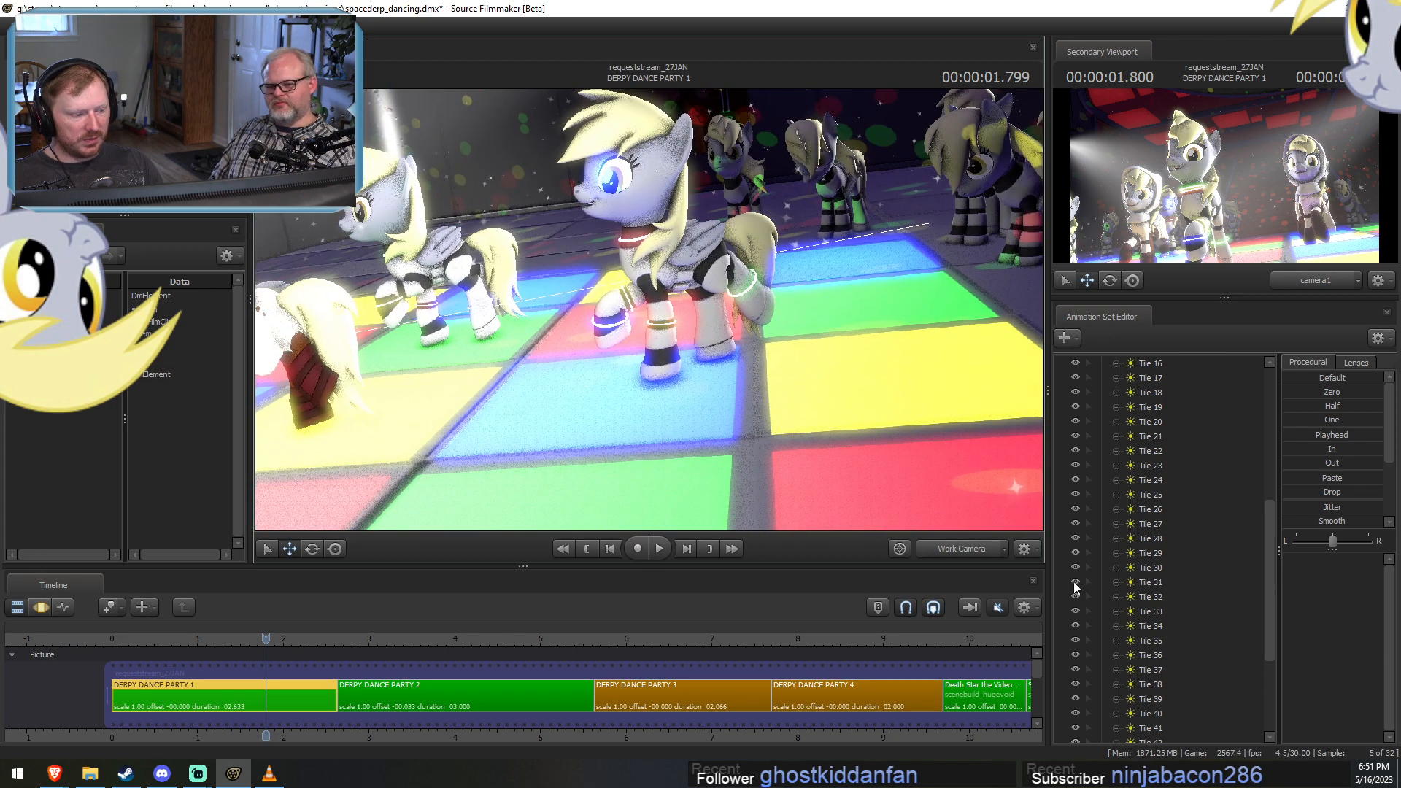
scroll(1075, 587, down, 4)
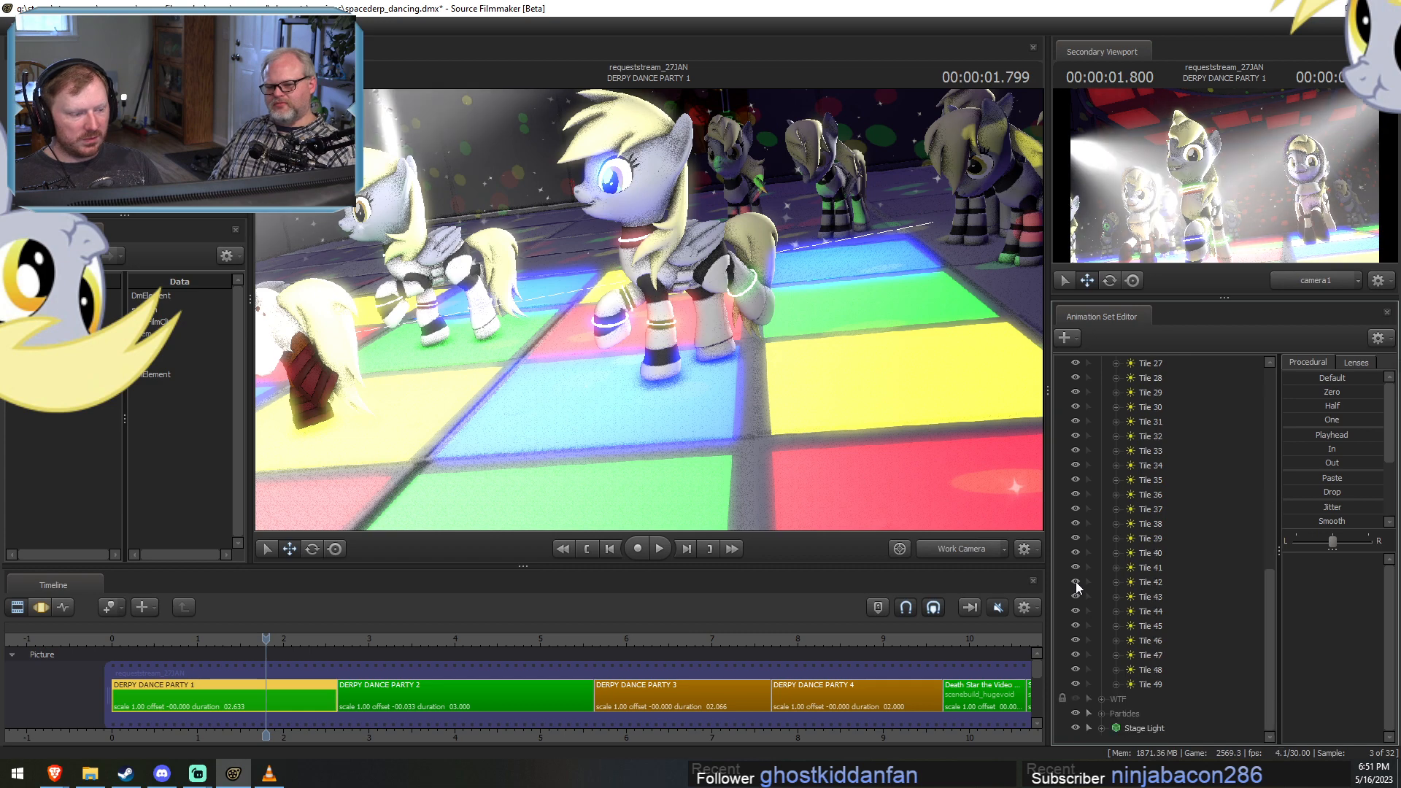
click(1076, 584)
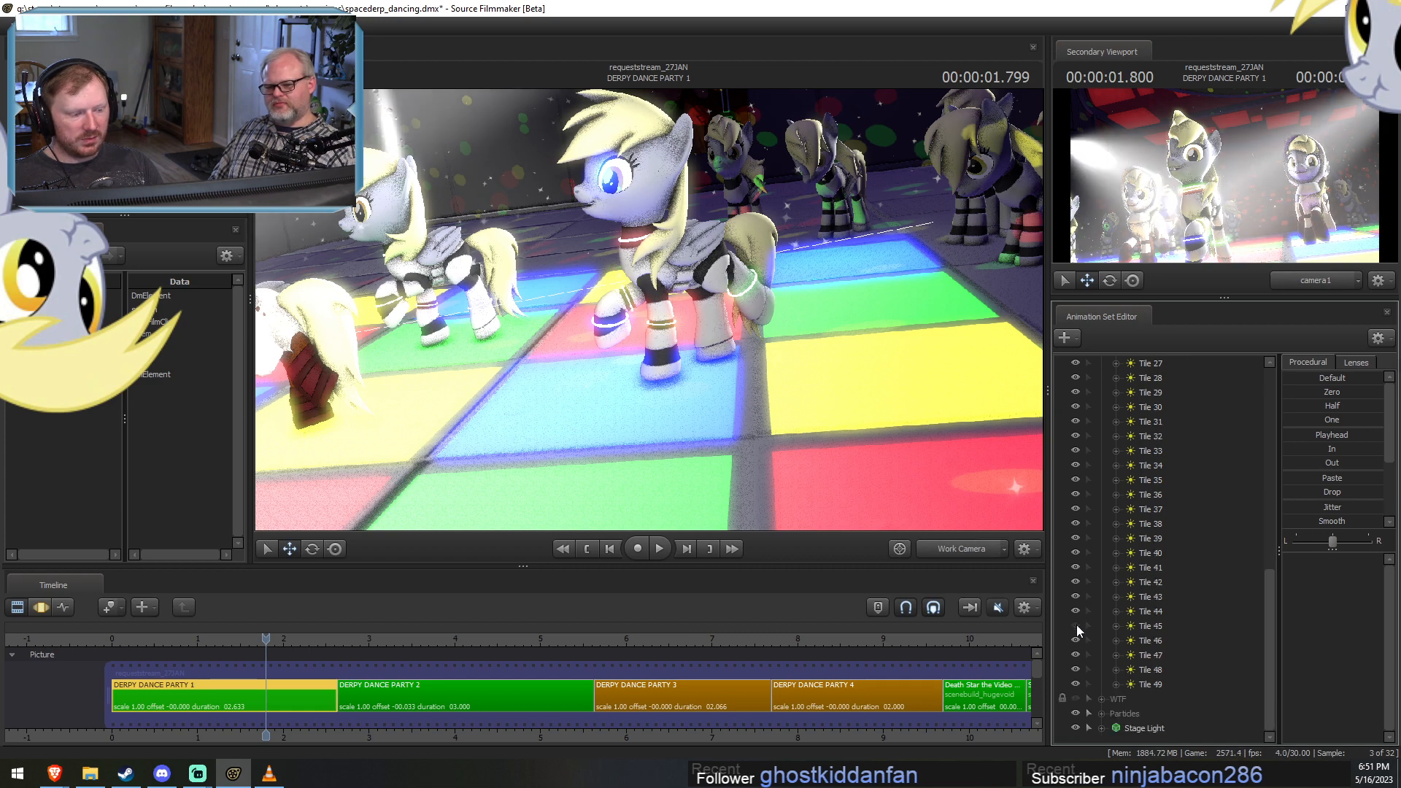
click(1076, 658)
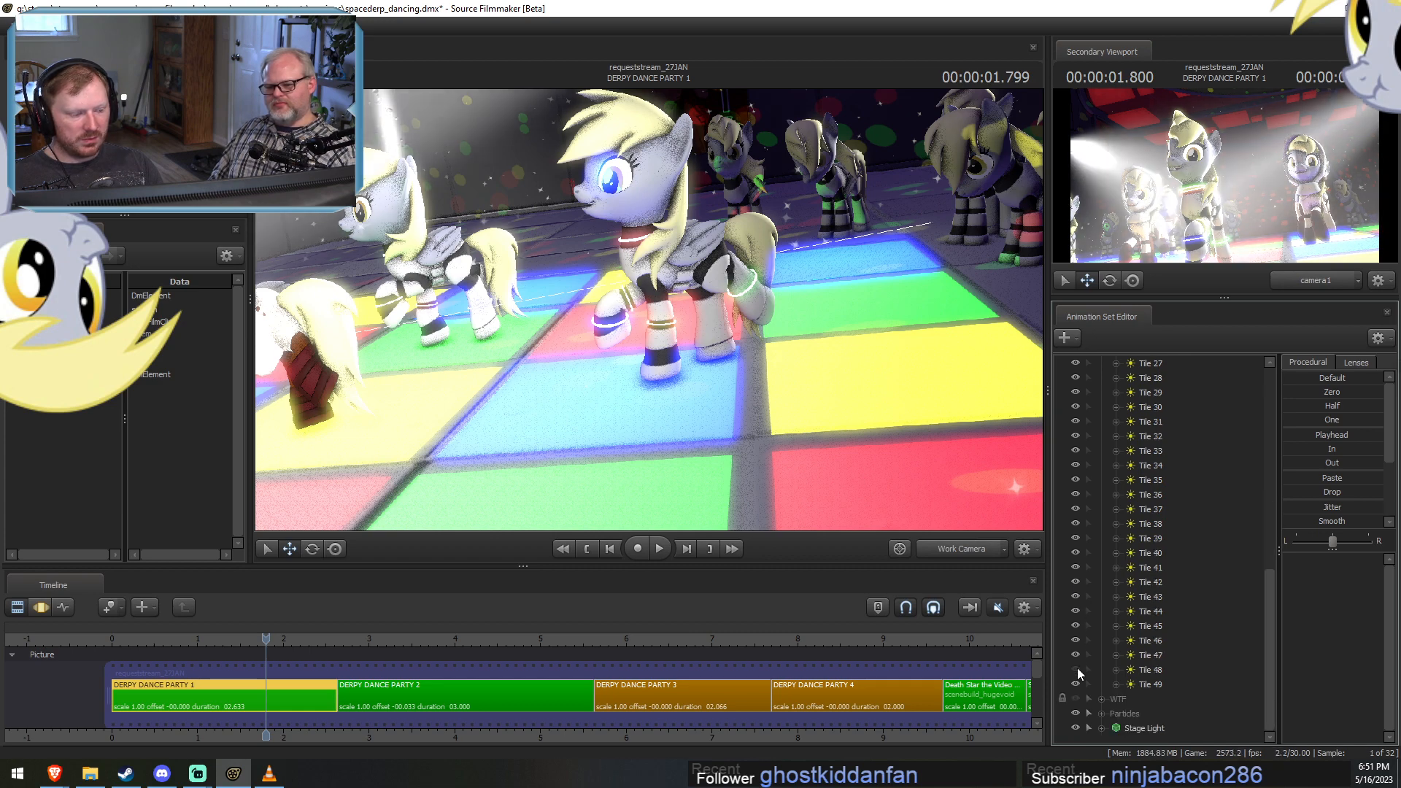
Briefly hide more of DERPY DANCE PARTY 1's tile lights one at a time to identify the blue light under the central dancer.
click(1075, 537)
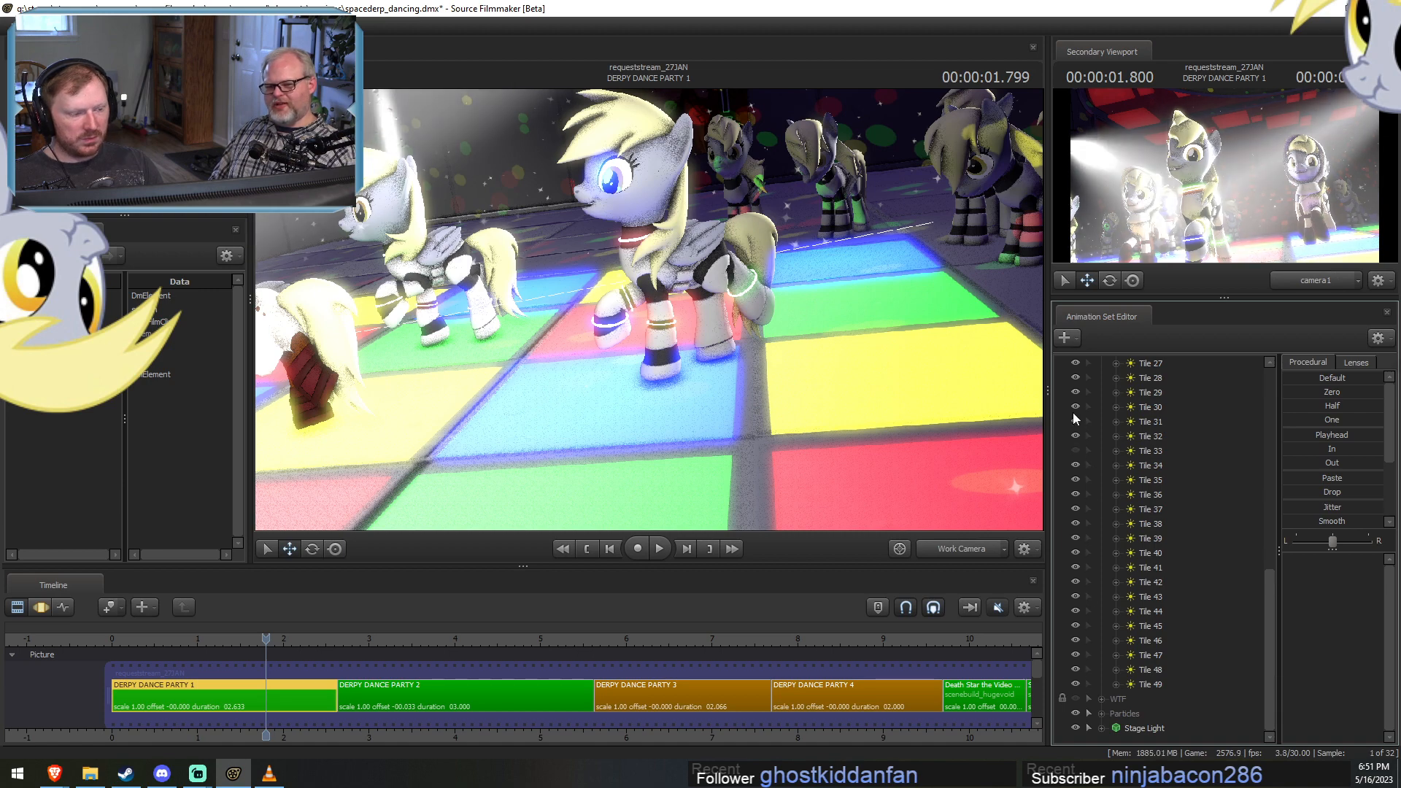
click(1074, 364)
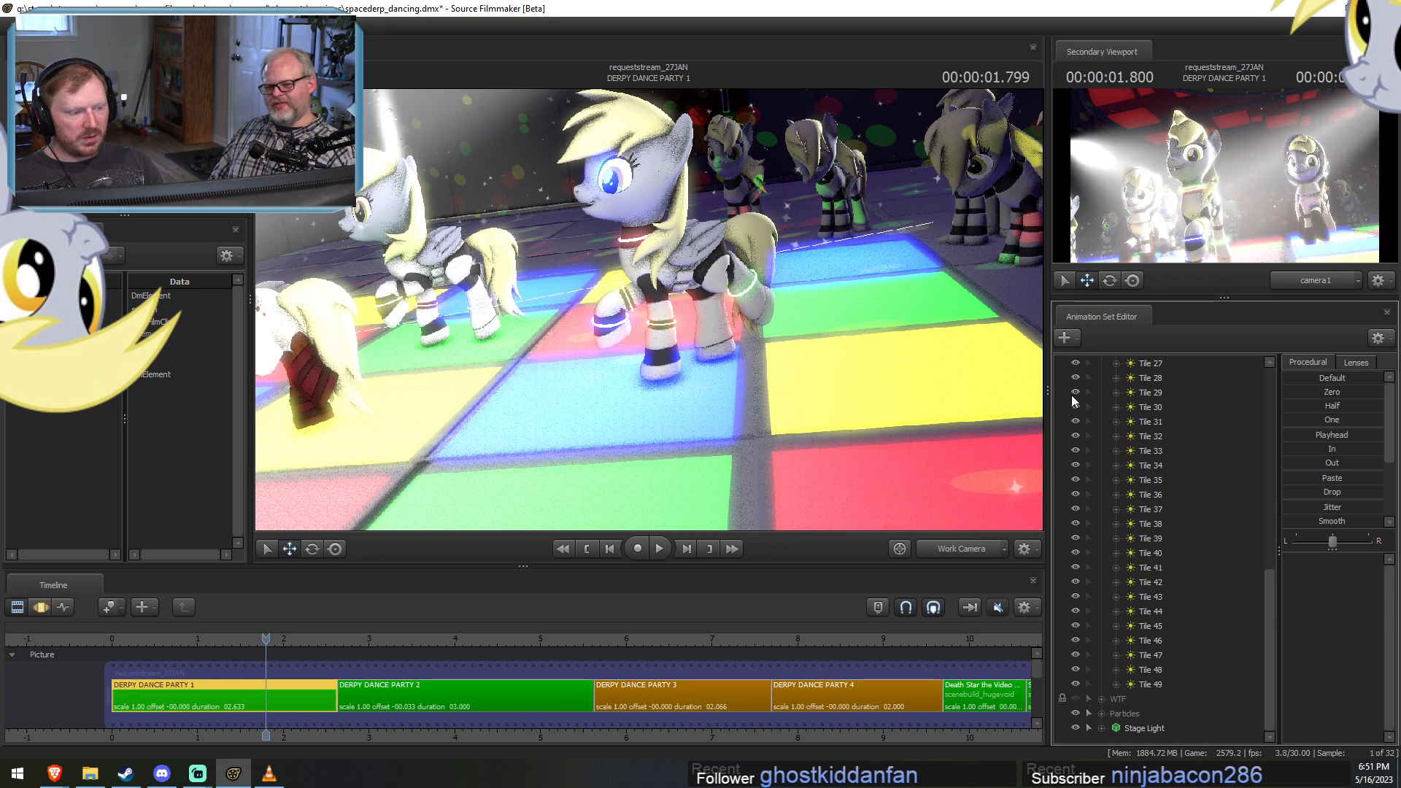
scroll(1075, 454, up, 7)
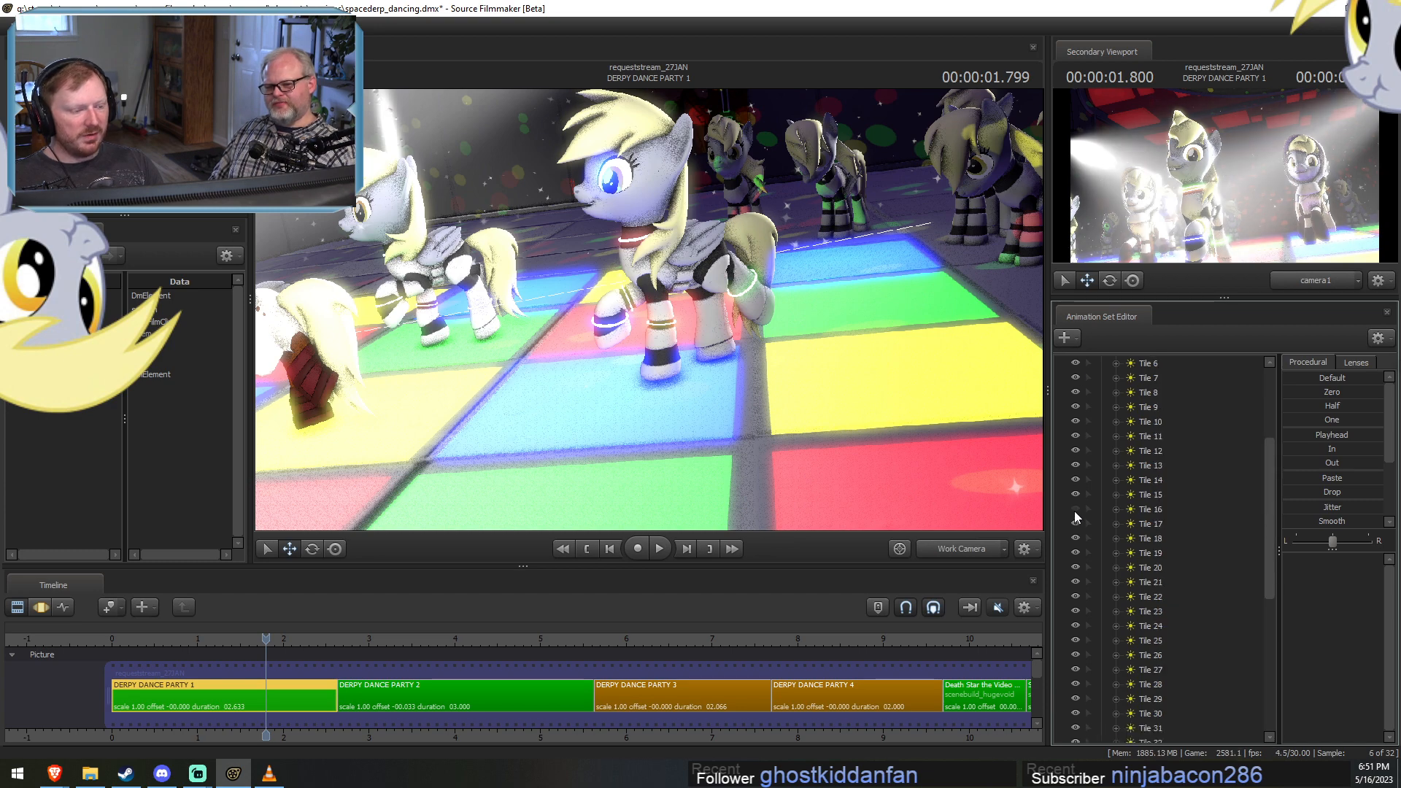
click(1074, 511)
click(1077, 433)
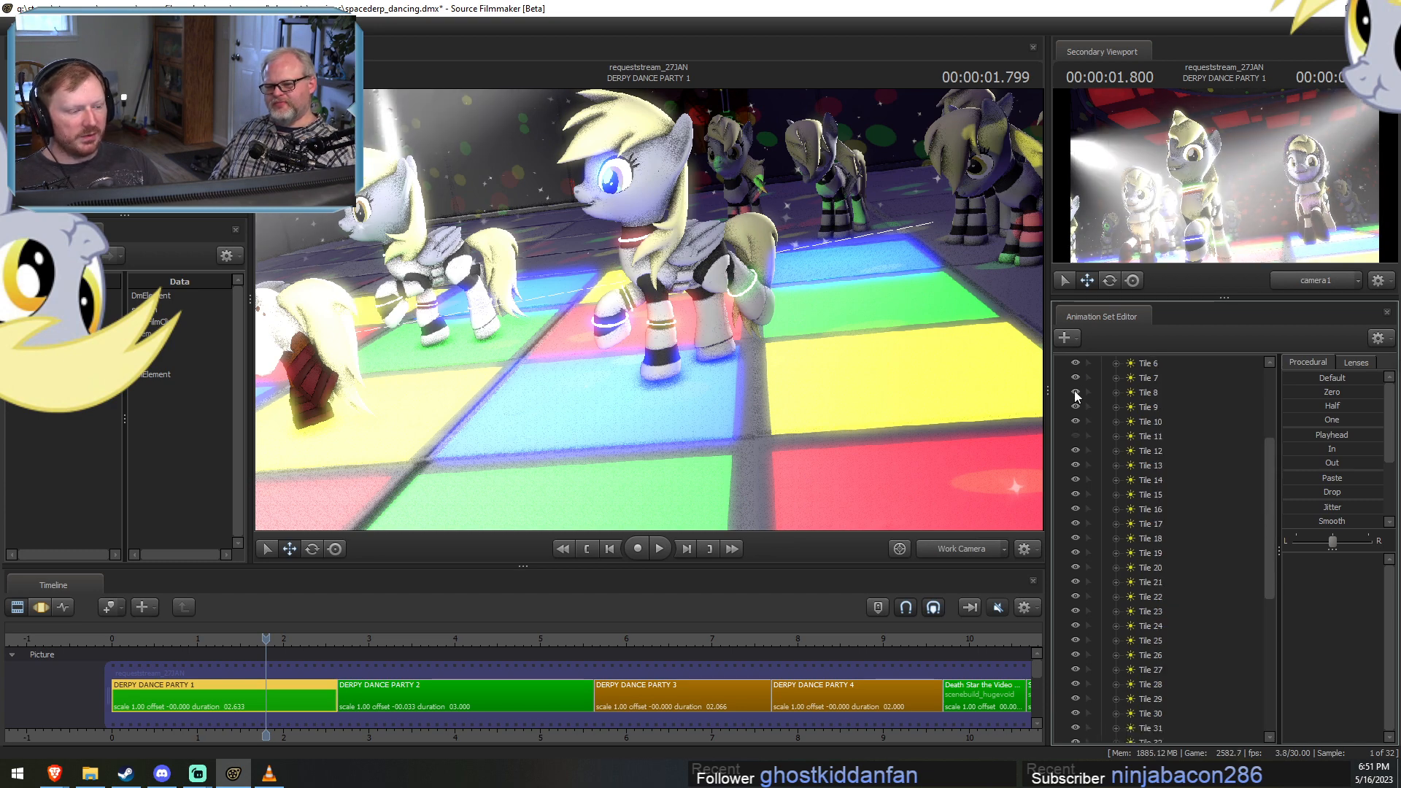
click(1075, 363)
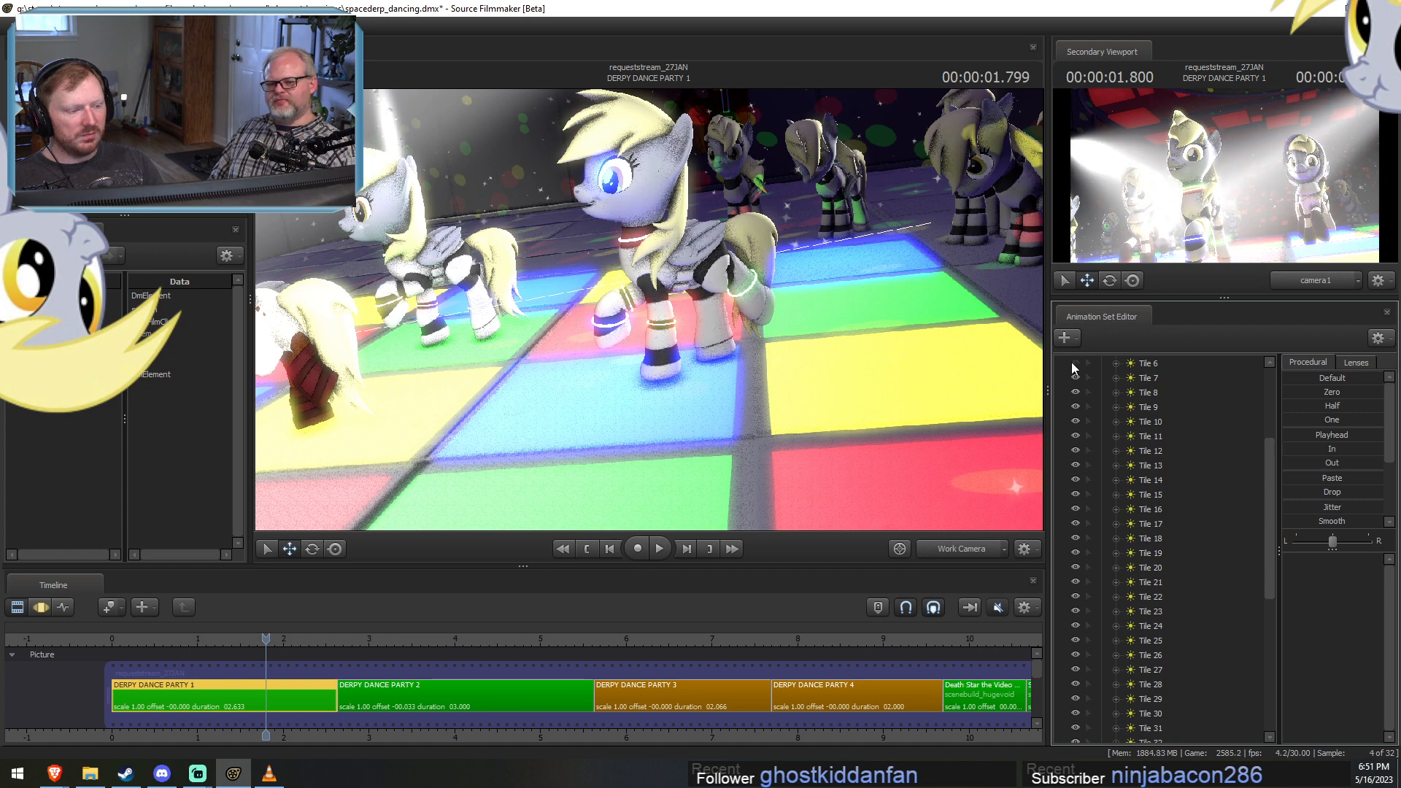
scroll(1071, 379, down, 3)
click(1076, 466)
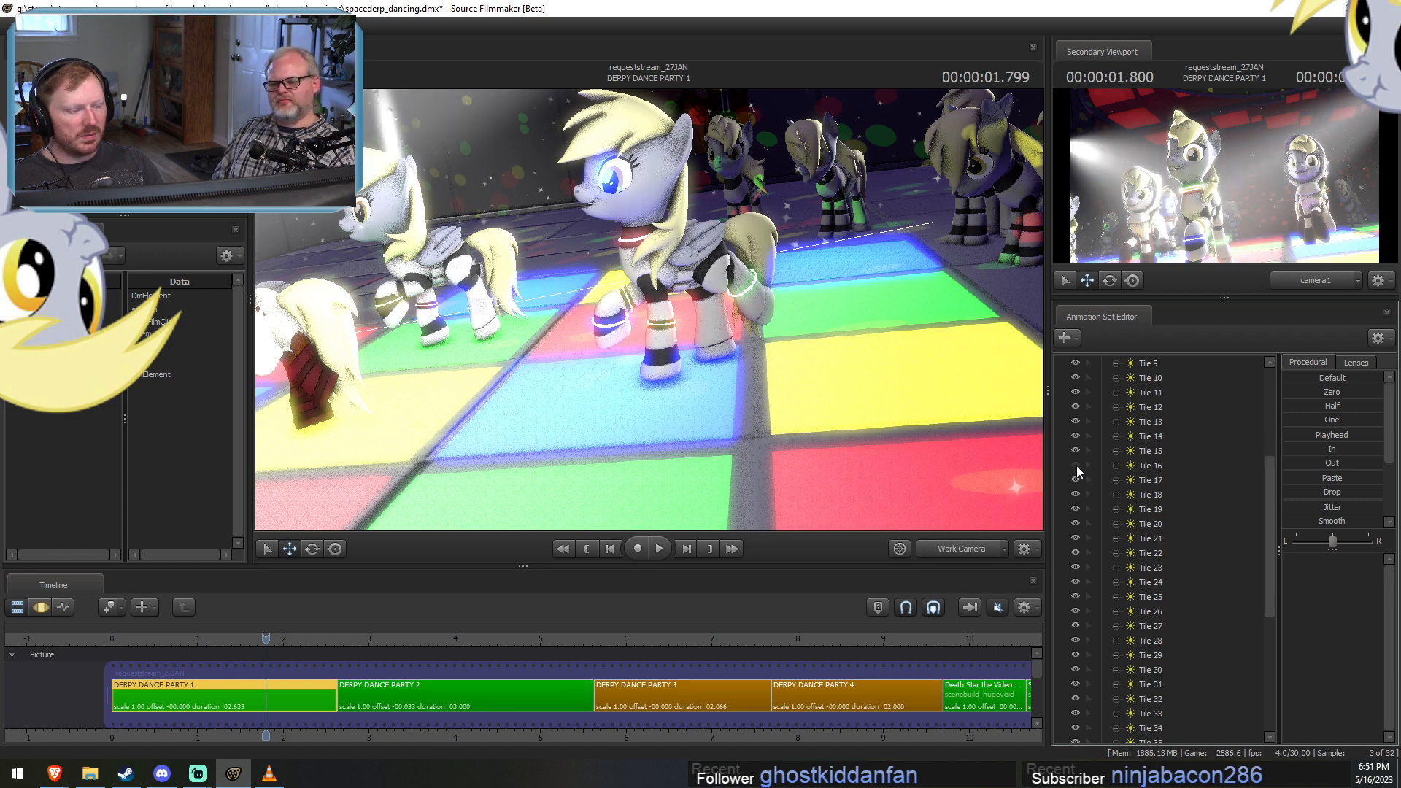
click(1076, 498)
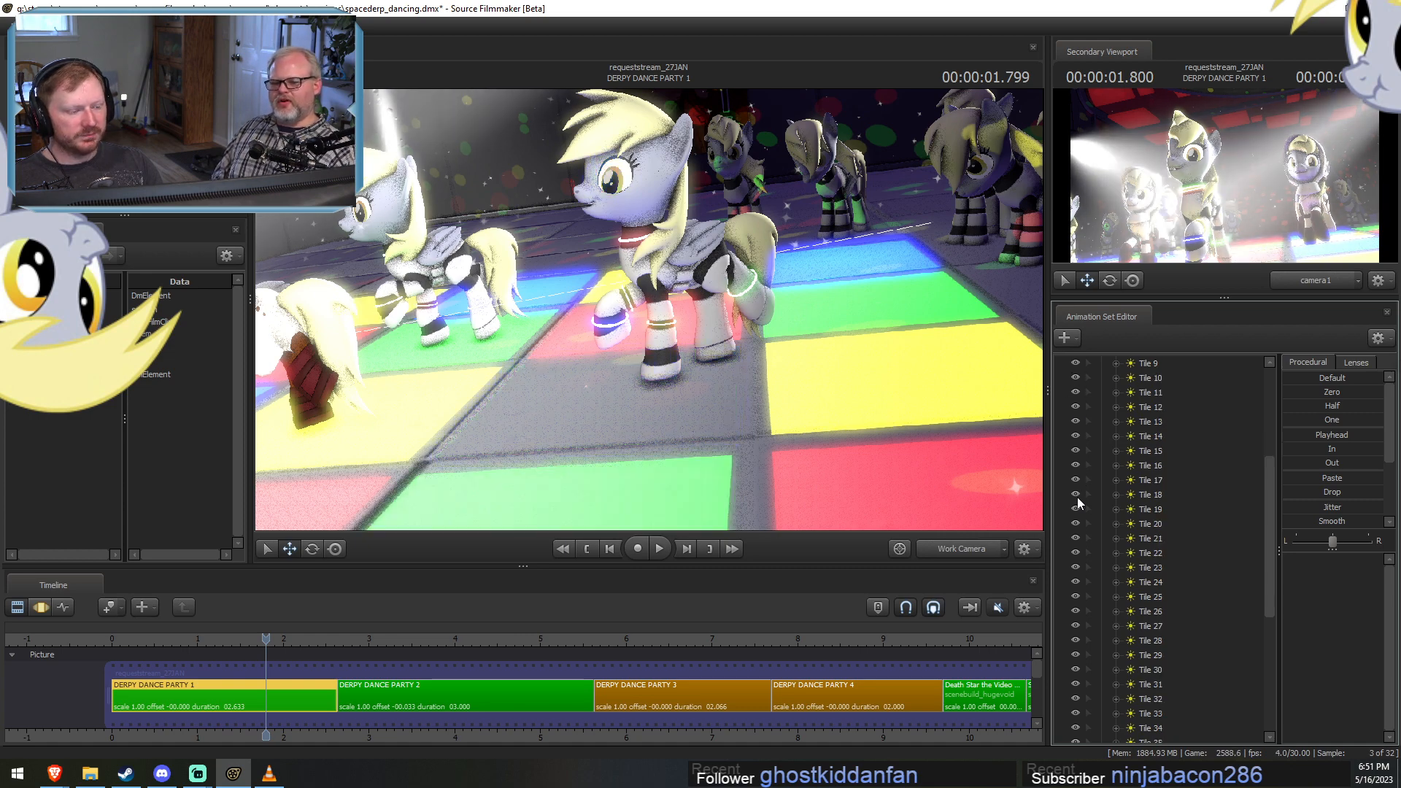
click(1077, 497)
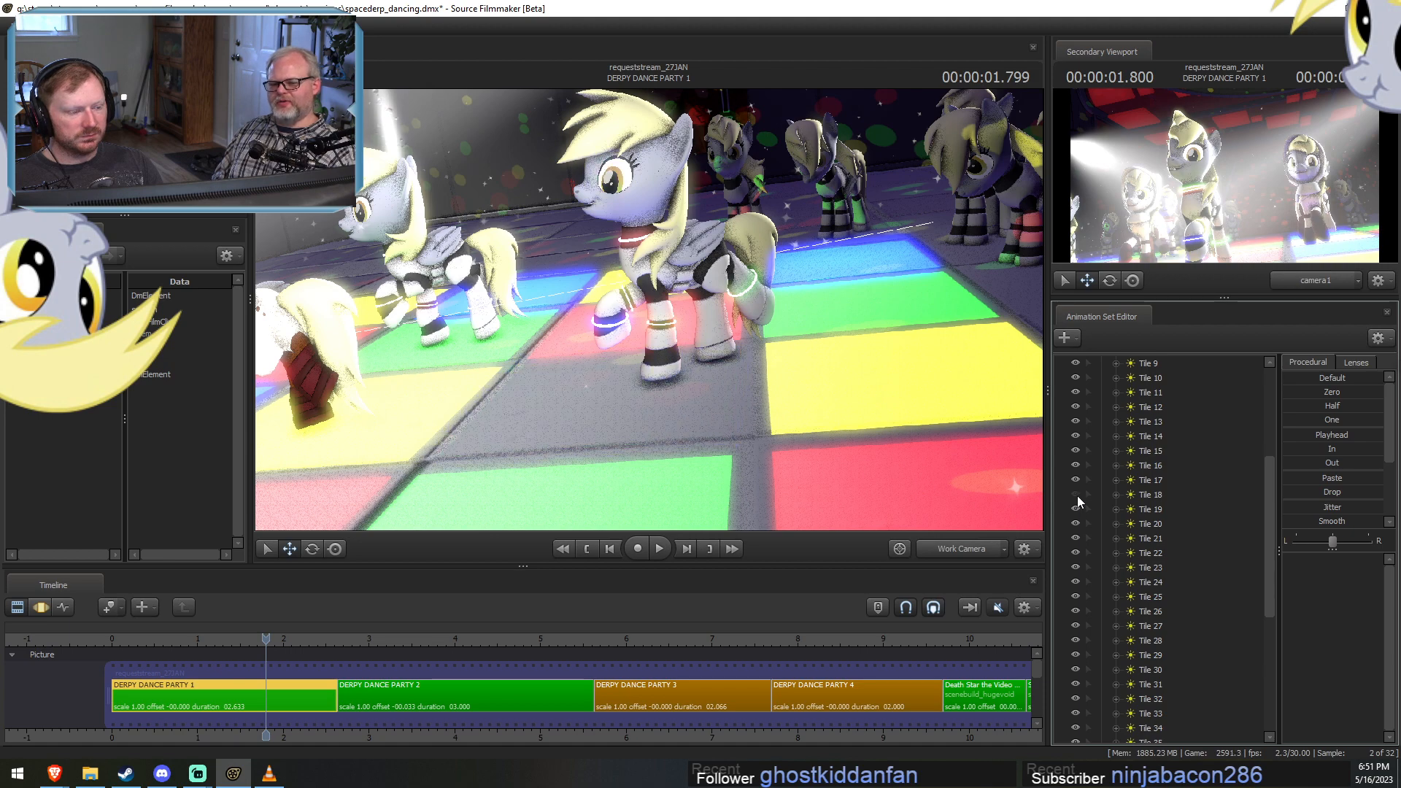
click(1077, 496)
Select Tile 18, raise its light's minDistance, and pull the Work Camera back to check the tile floor.
click(1139, 494)
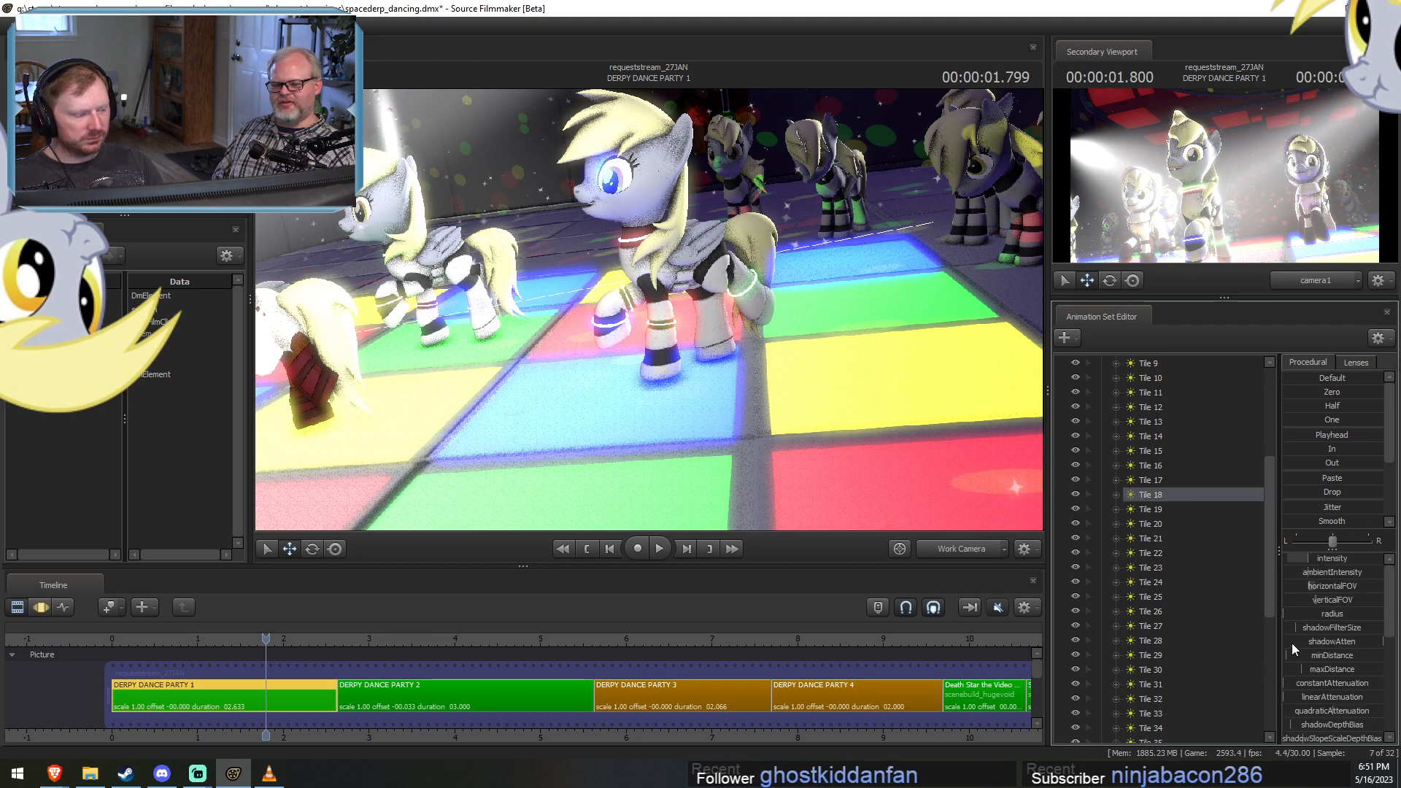
key(F2)
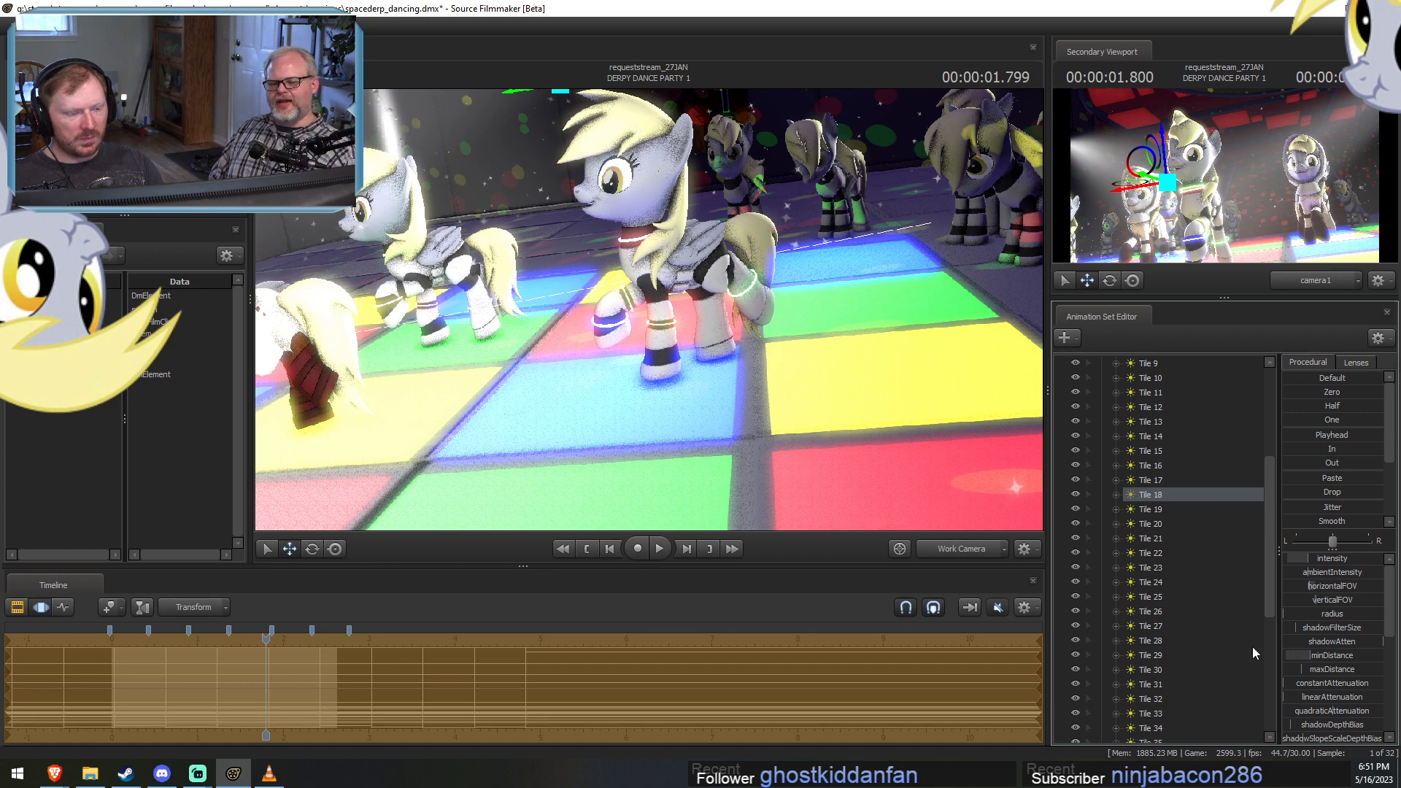
ctrl+click(957, 549)
drag(911, 379, 860, 504)
key(s)
key(s)
drag(734, 255, 733, 283)
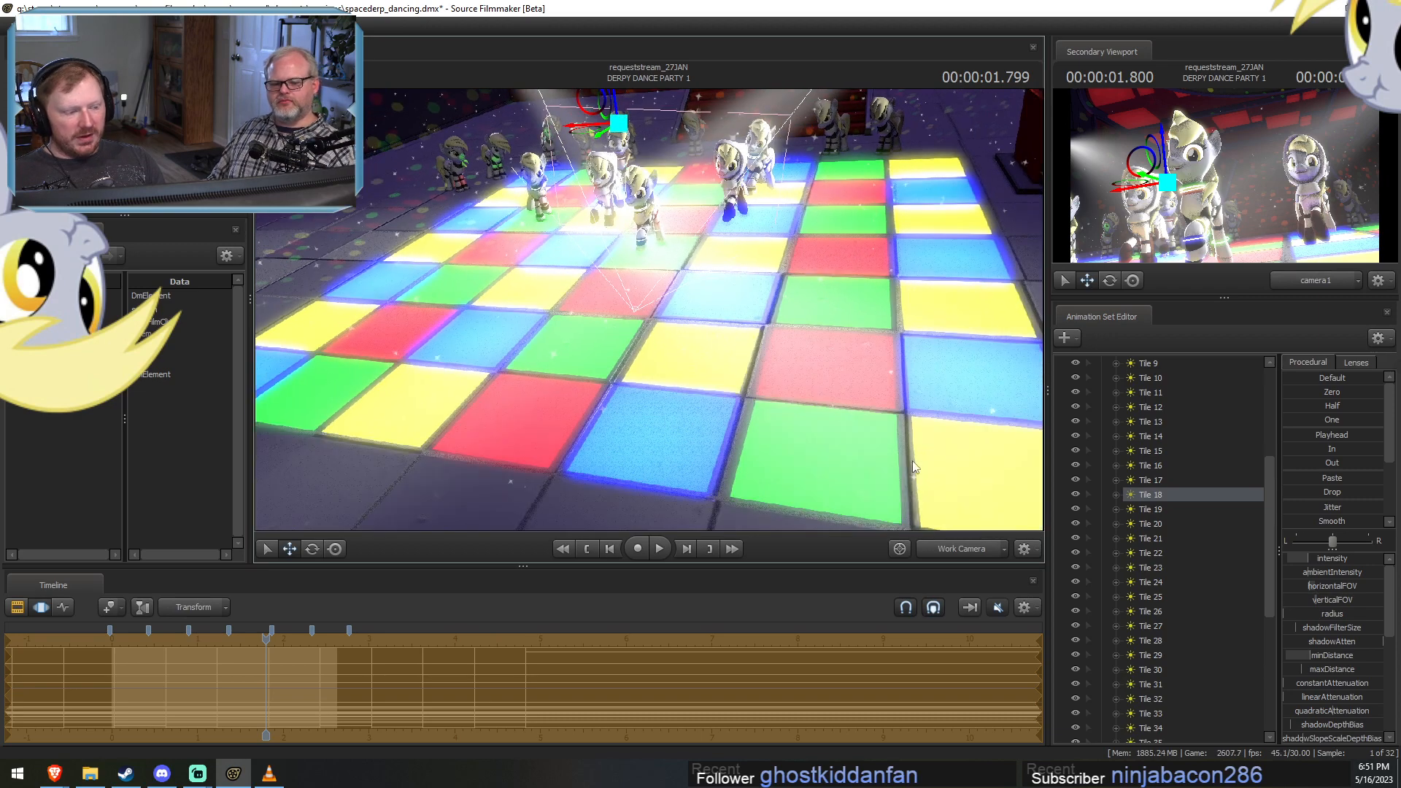
Collapse the Tiles group and select it as a whole with the entire dance floor framed.
scroll(1143, 448, up, 5)
click(1097, 438)
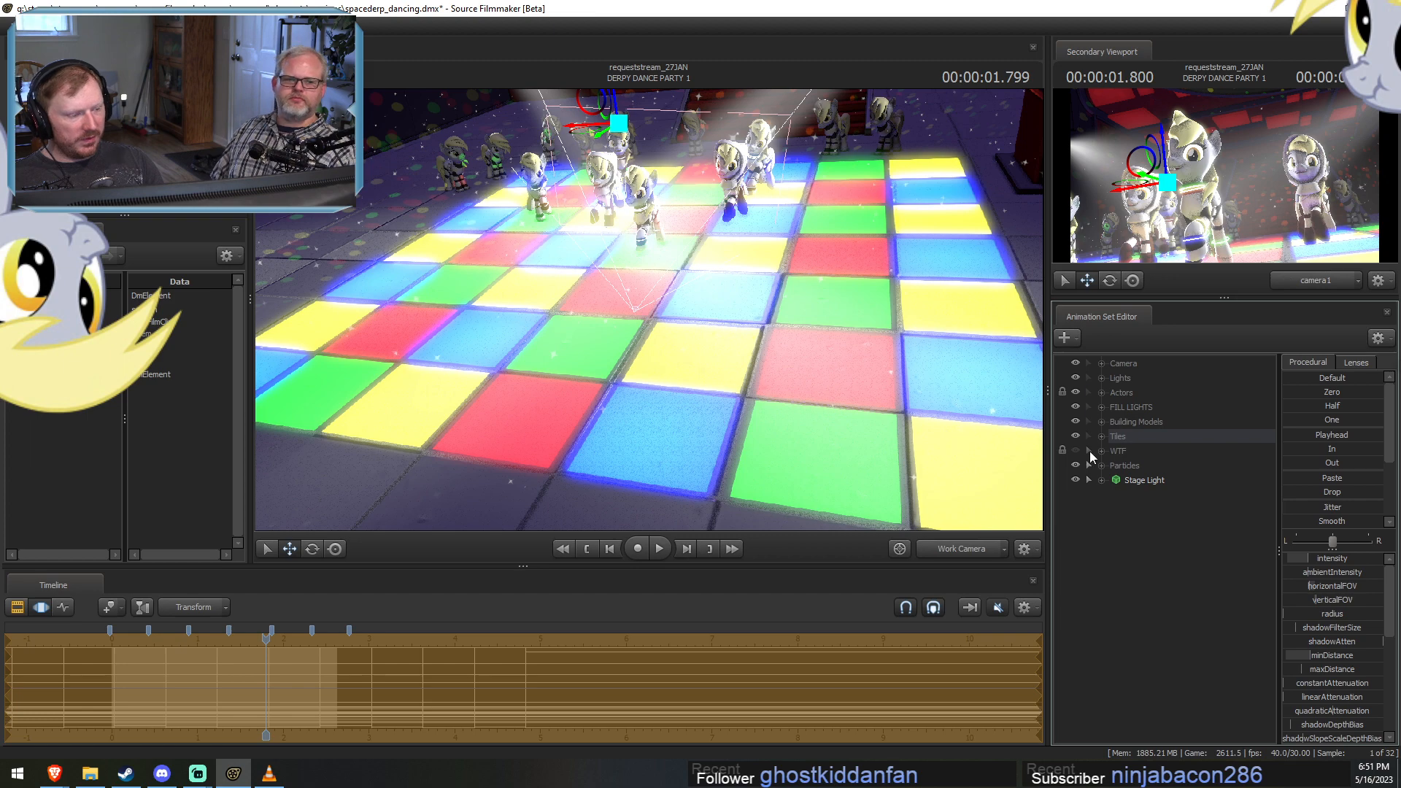
key(F2)
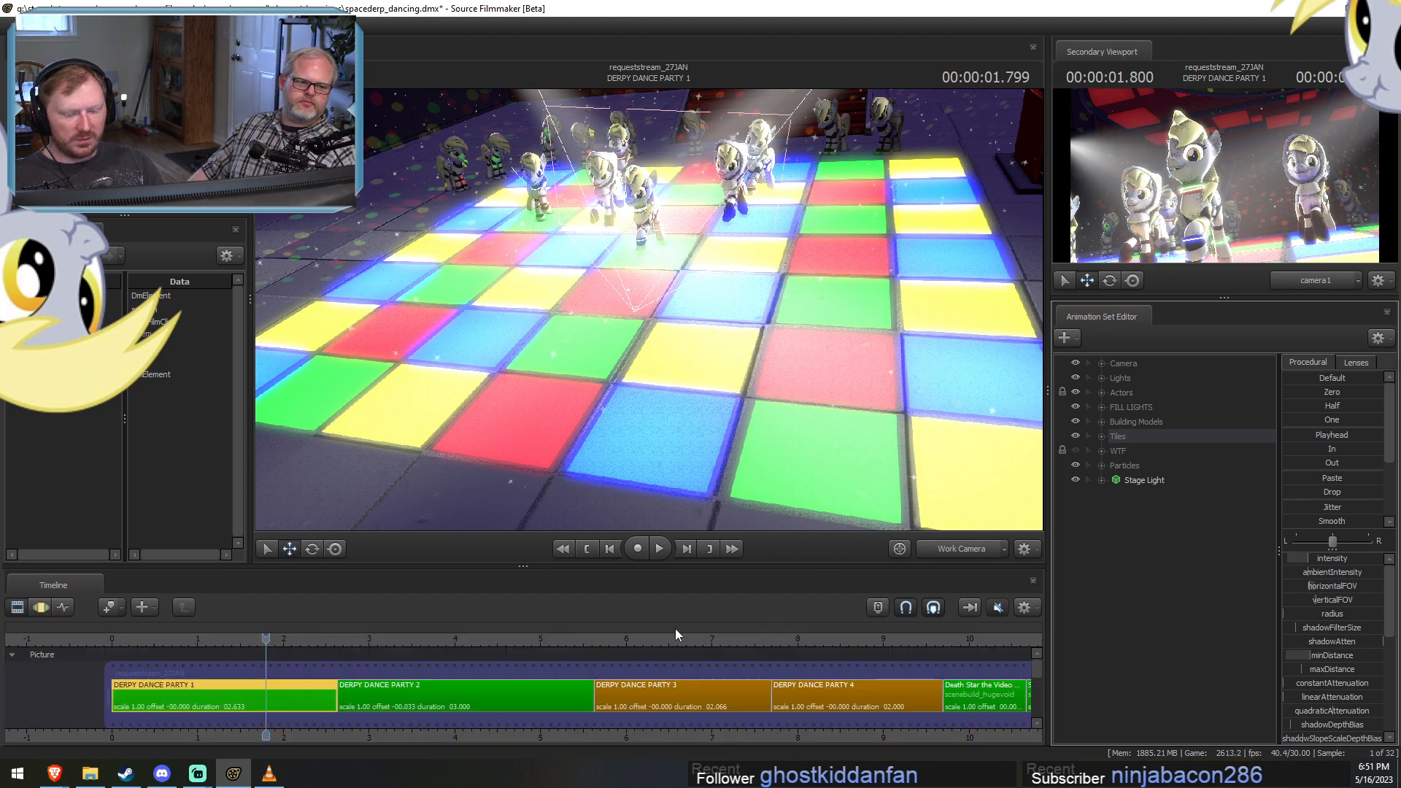
key(F3)
drag(777, 448, 1006, 436)
key(s)
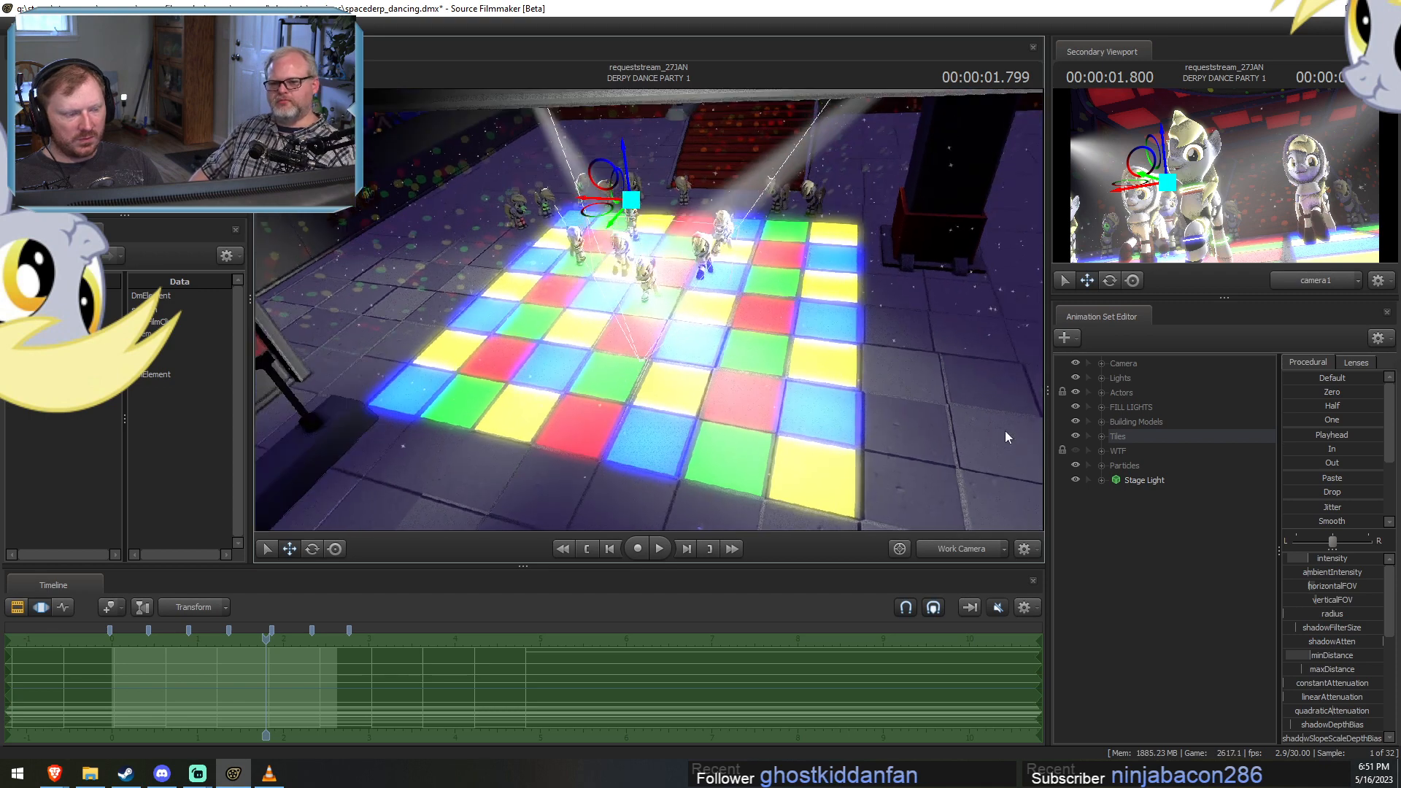
click(1125, 438)
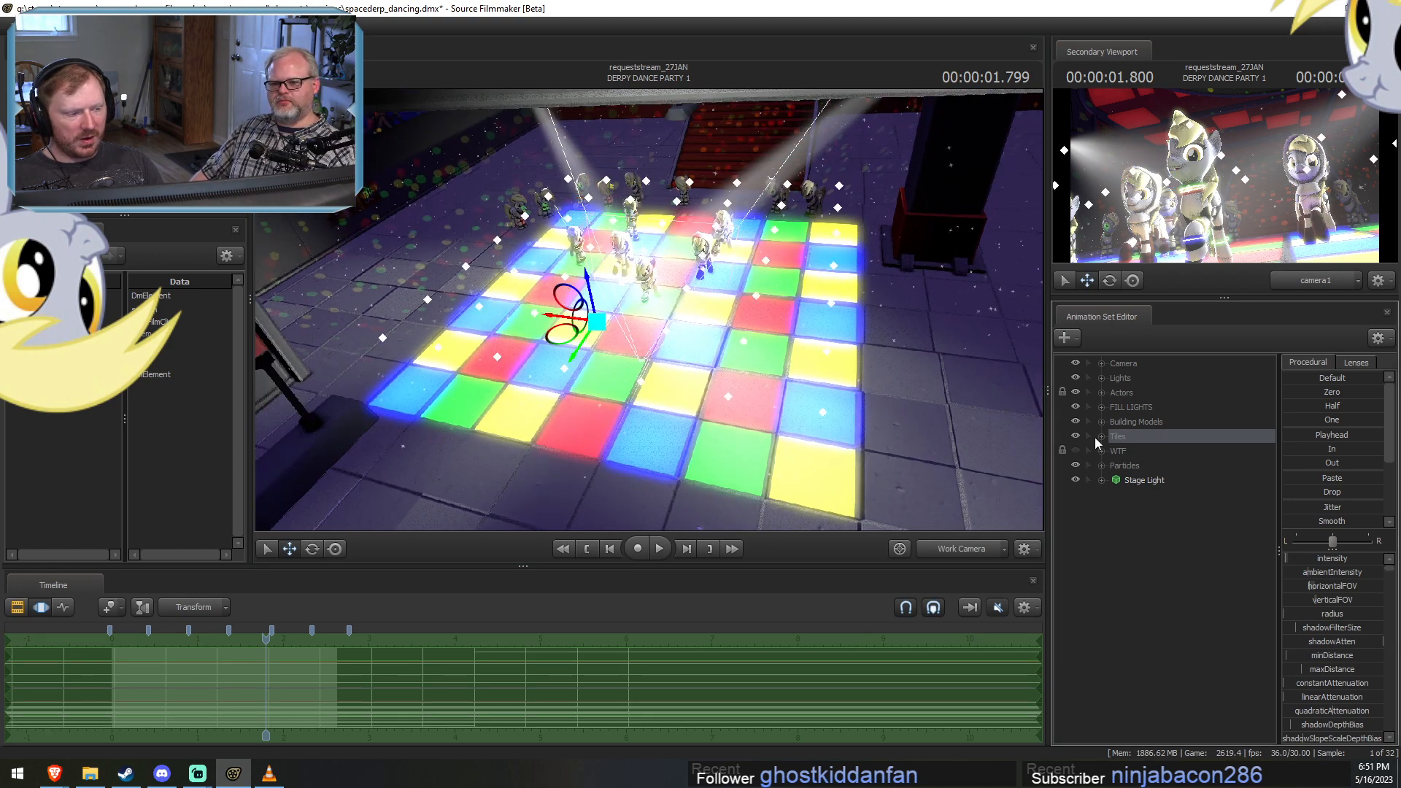
View the floor from higher up, clear the tile light selection, and scrub DERPY DANCE PARTY 1 to 00:00:00.099.
key(F1)
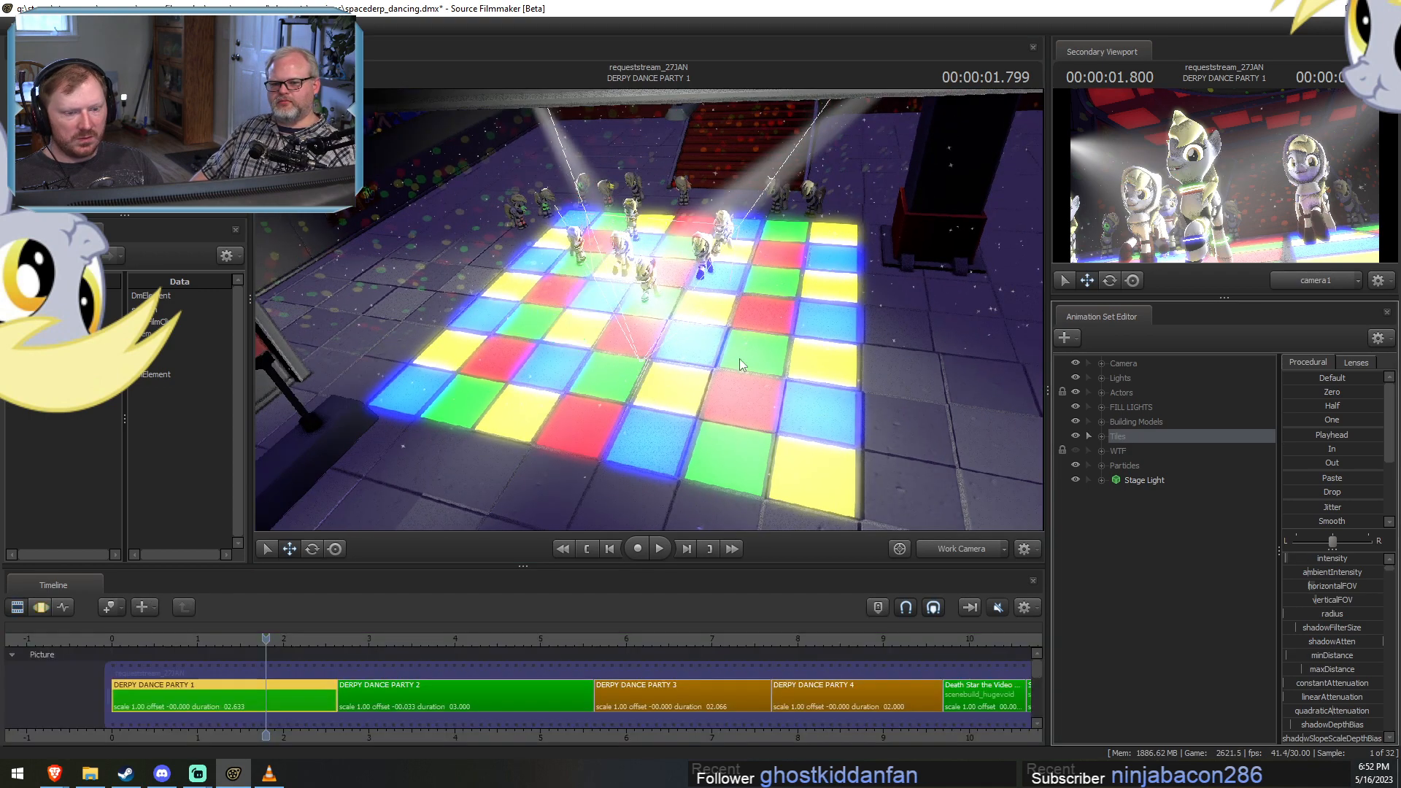
key(F3)
alt+drag(740, 360, 700, 353)
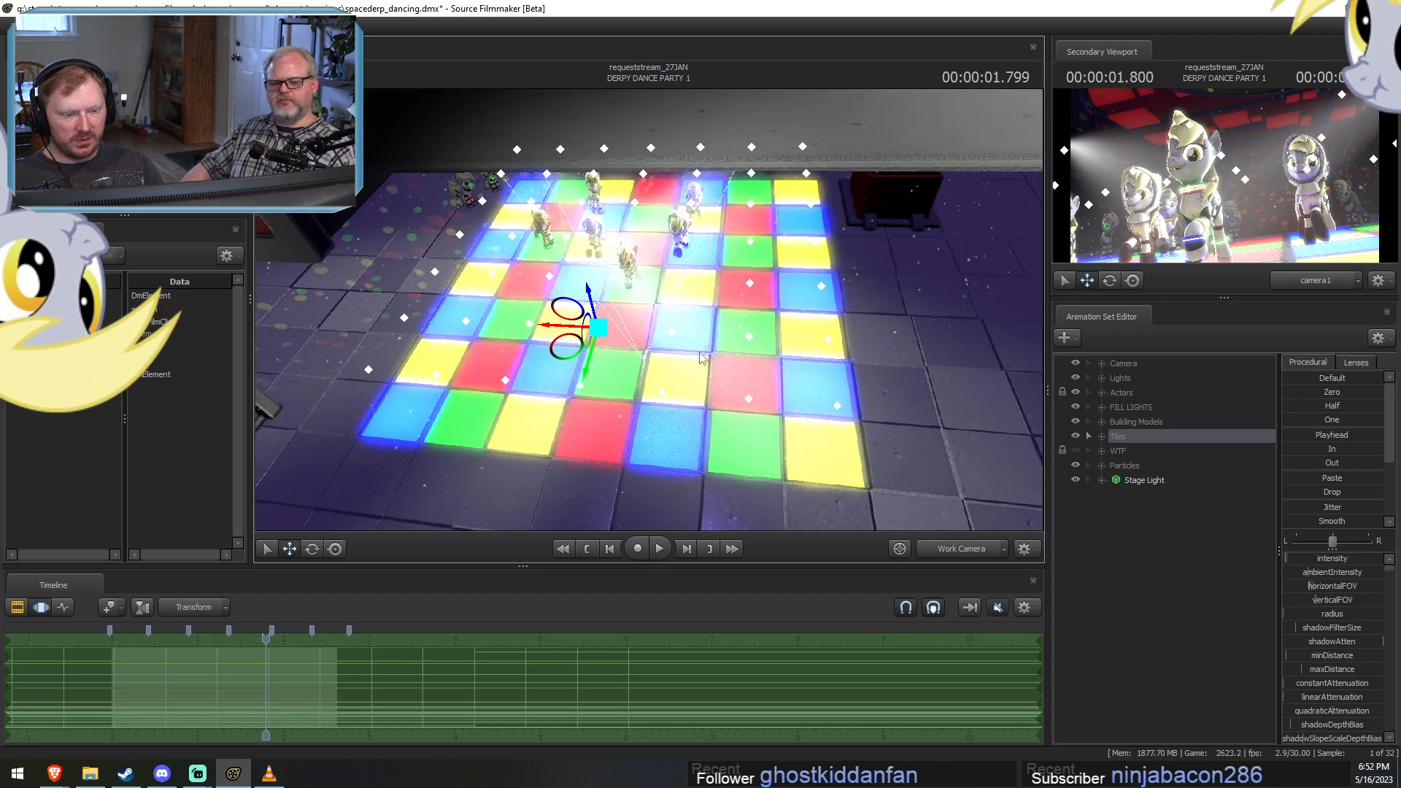
click(700, 357)
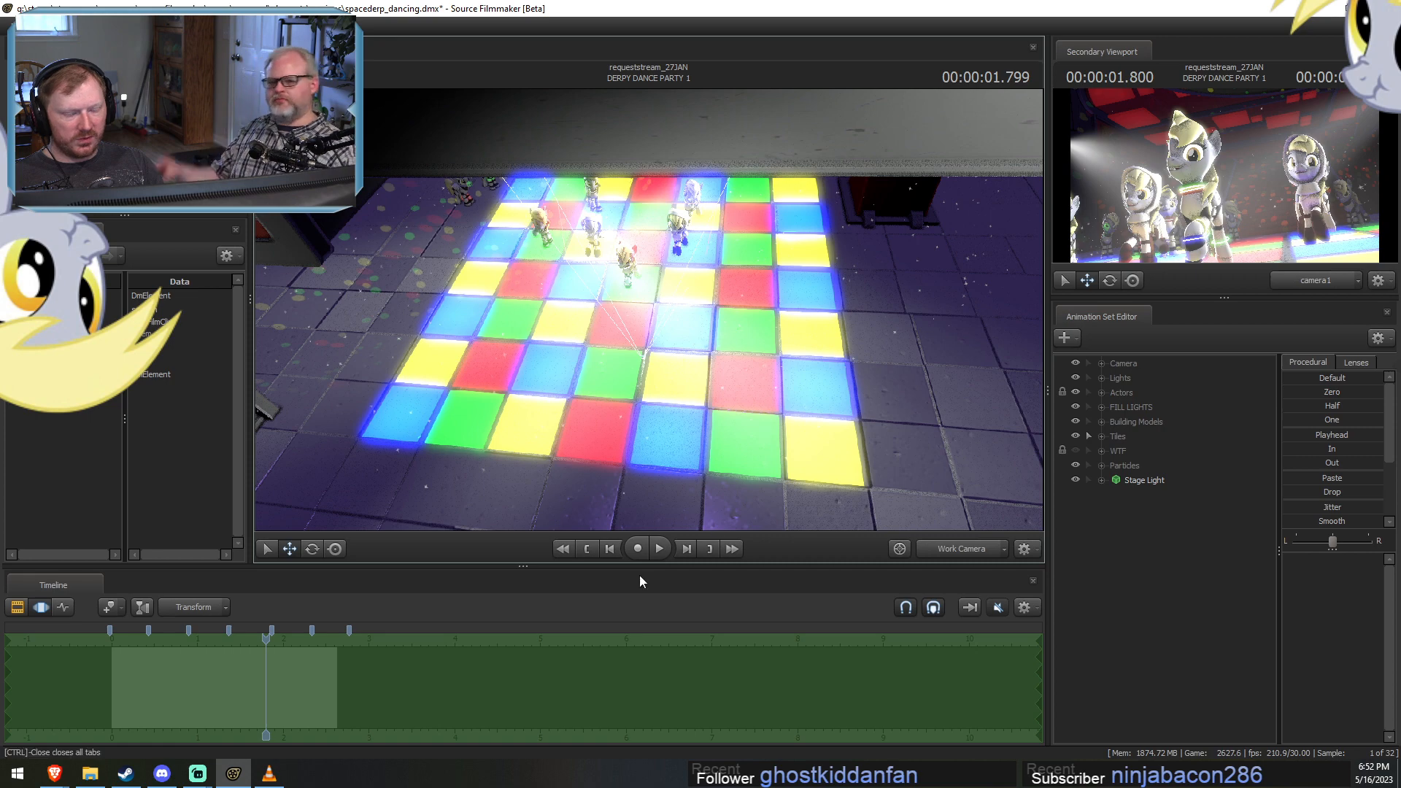
key(F2)
drag(266, 638, 120, 639)
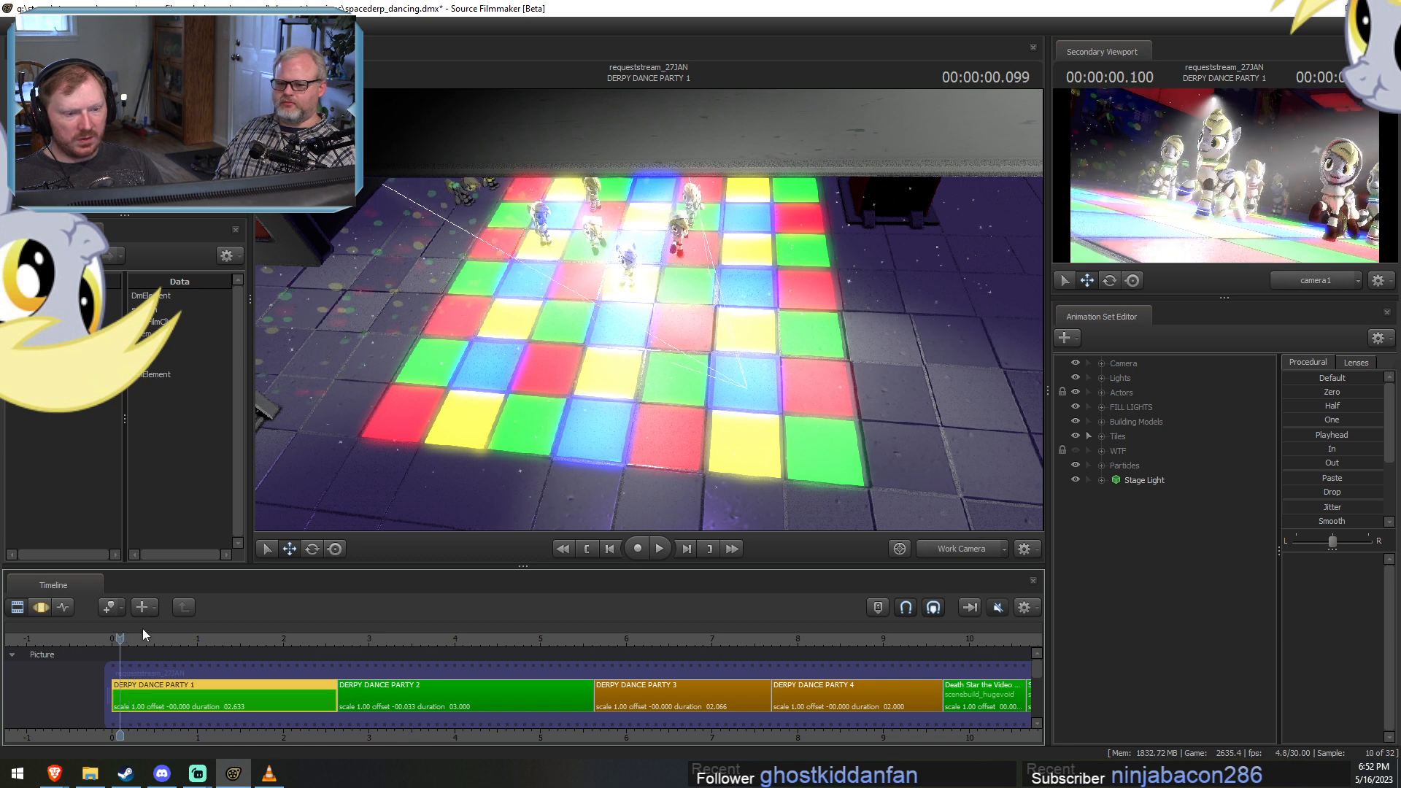
In the Motion Editor, select the transform controls of the outer tile lights nearest the Work Camera, away from the dancers.
key(F3)
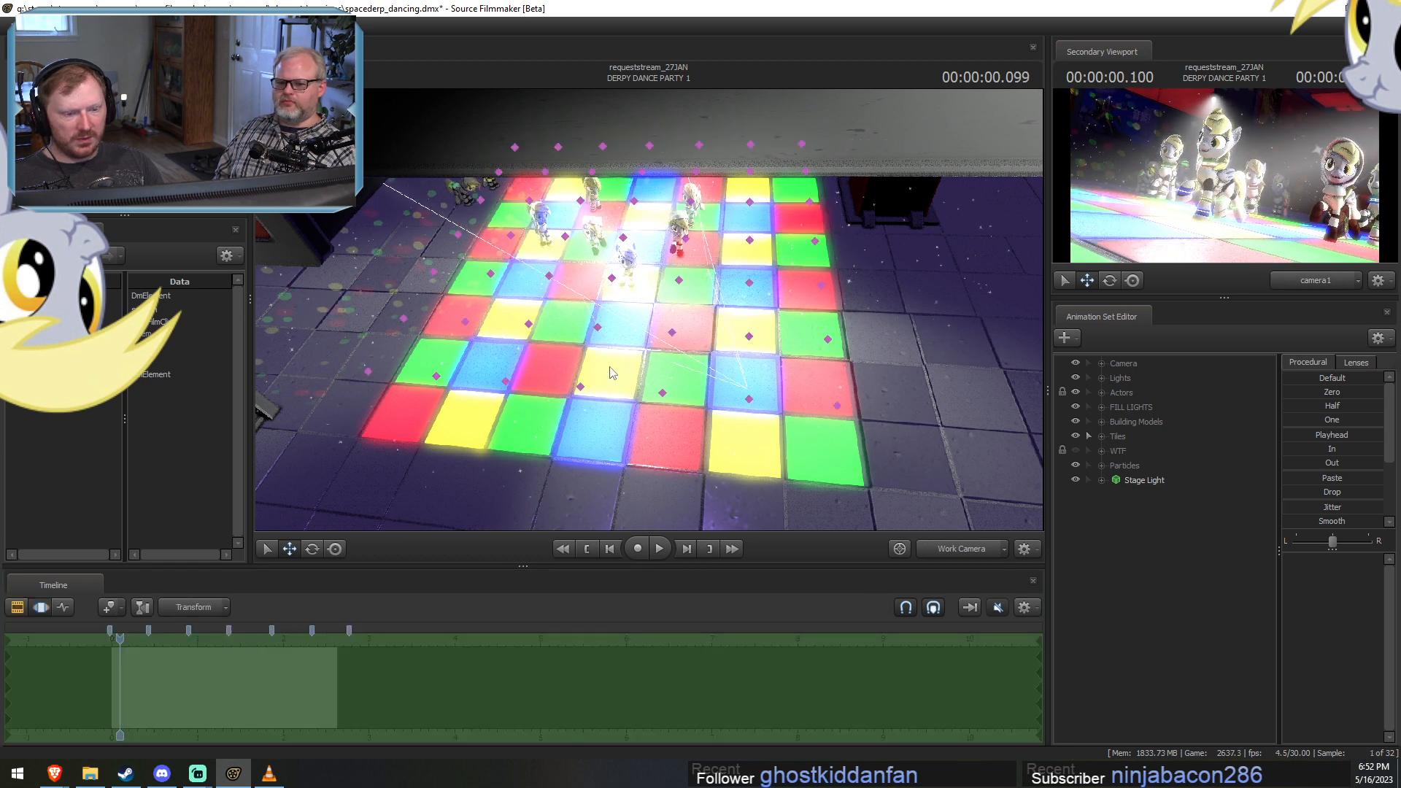
mouse_move(554, 324)
mouse_down()
mouse_move(384, 311)
mouse_move(585, 409)
mouse_up()
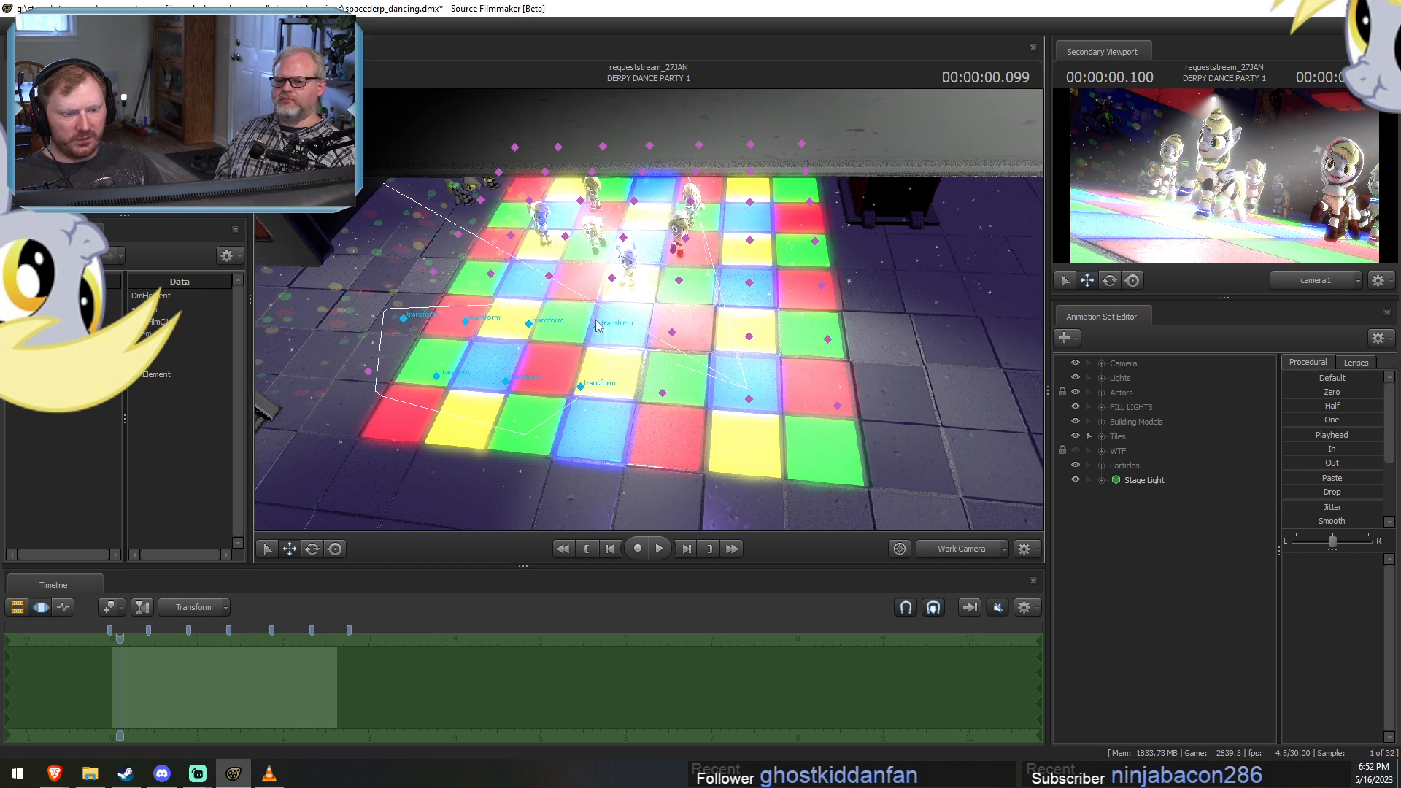
drag(596, 326, 416, 374)
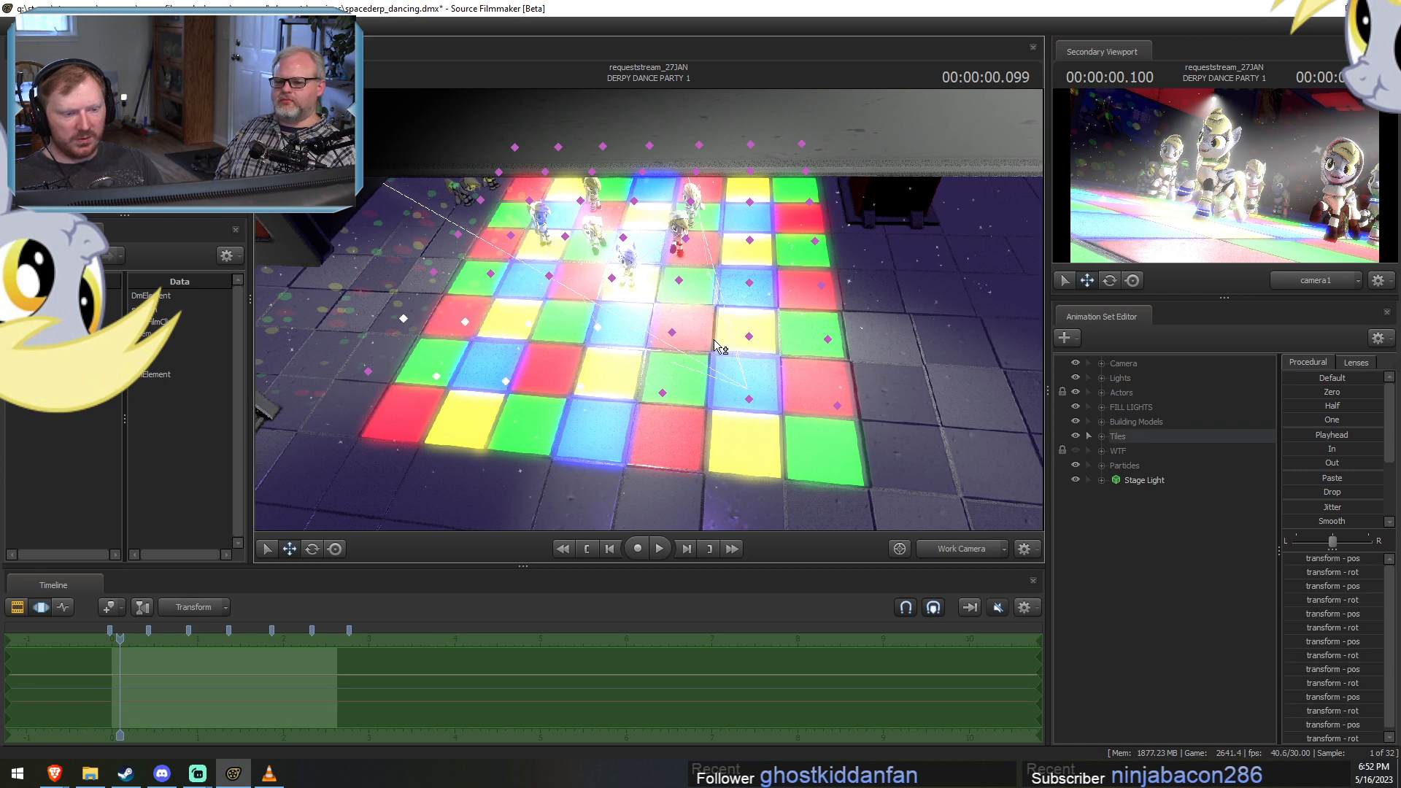
mouse_move(715, 346)
mouse_down()
mouse_move(819, 337)
mouse_move(737, 334)
mouse_move(761, 452)
mouse_up()
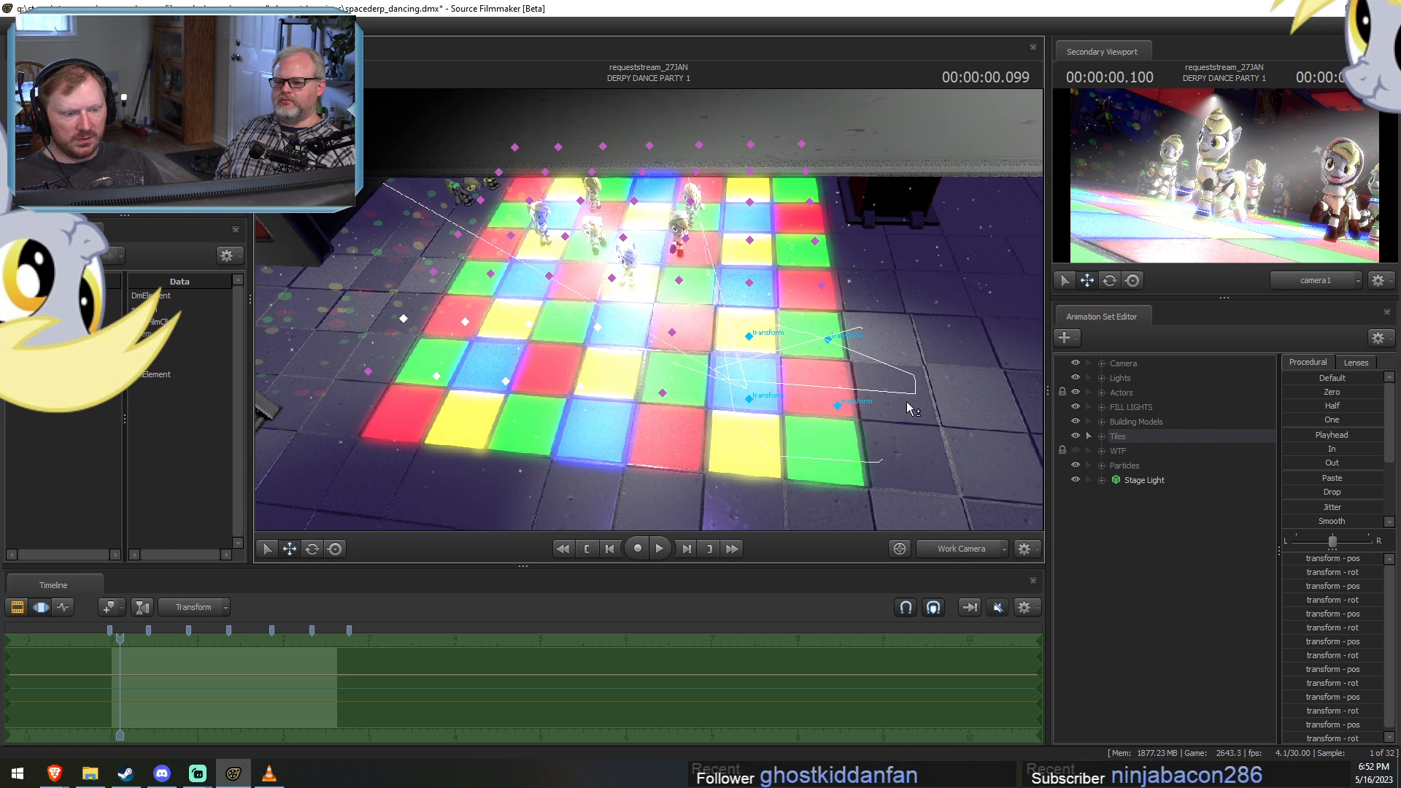
drag(911, 407, 725, 416)
drag(619, 392, 621, 394)
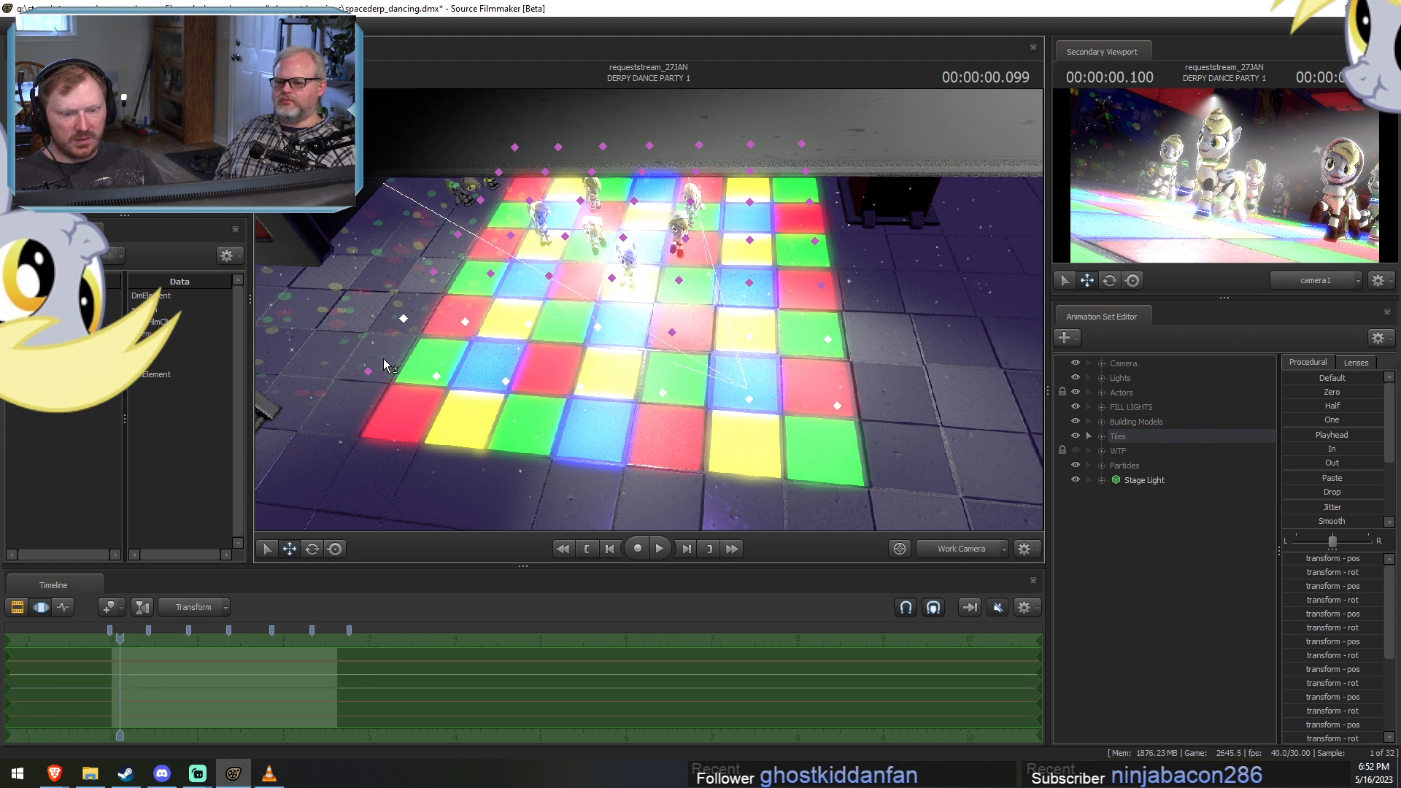
drag(396, 380, 399, 378)
drag(436, 307, 432, 303)
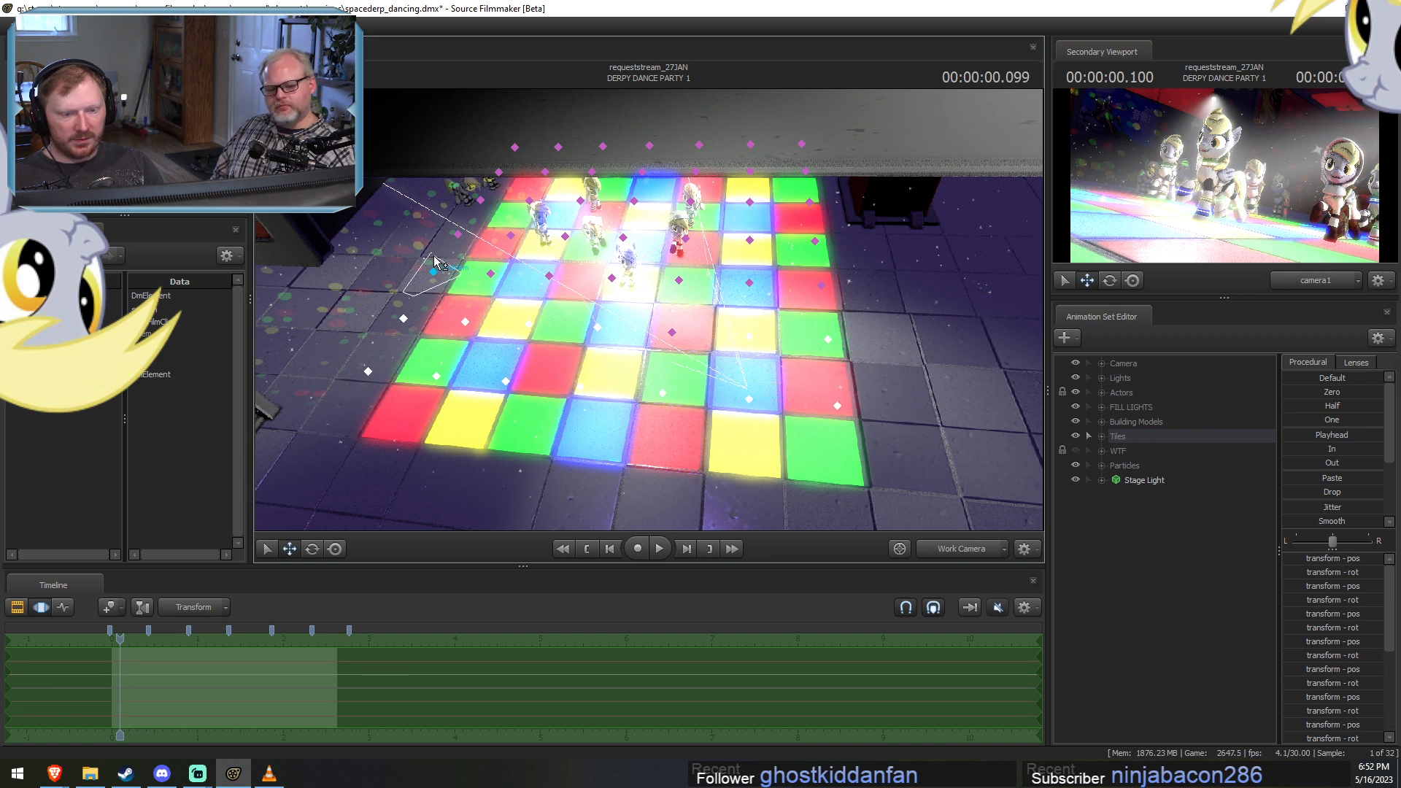
Expand the Tiles group and delete the animation sets Tile 1–4, 6–8, 27–30, 33, 48 and 49.
click(1107, 435)
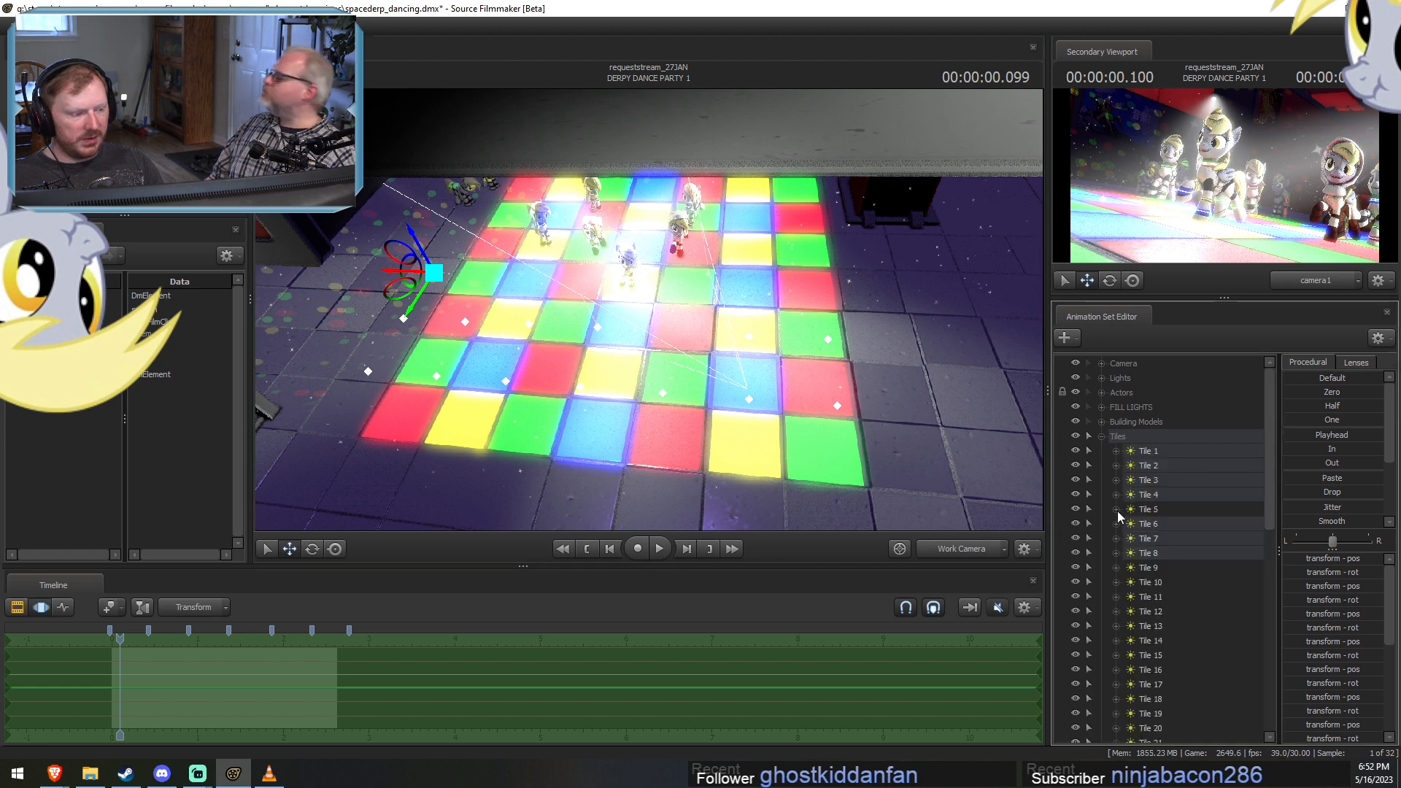
ctrl+click(1174, 457)
ctrl+click(1163, 466)
ctrl+click(1162, 479)
ctrl+click(1161, 493)
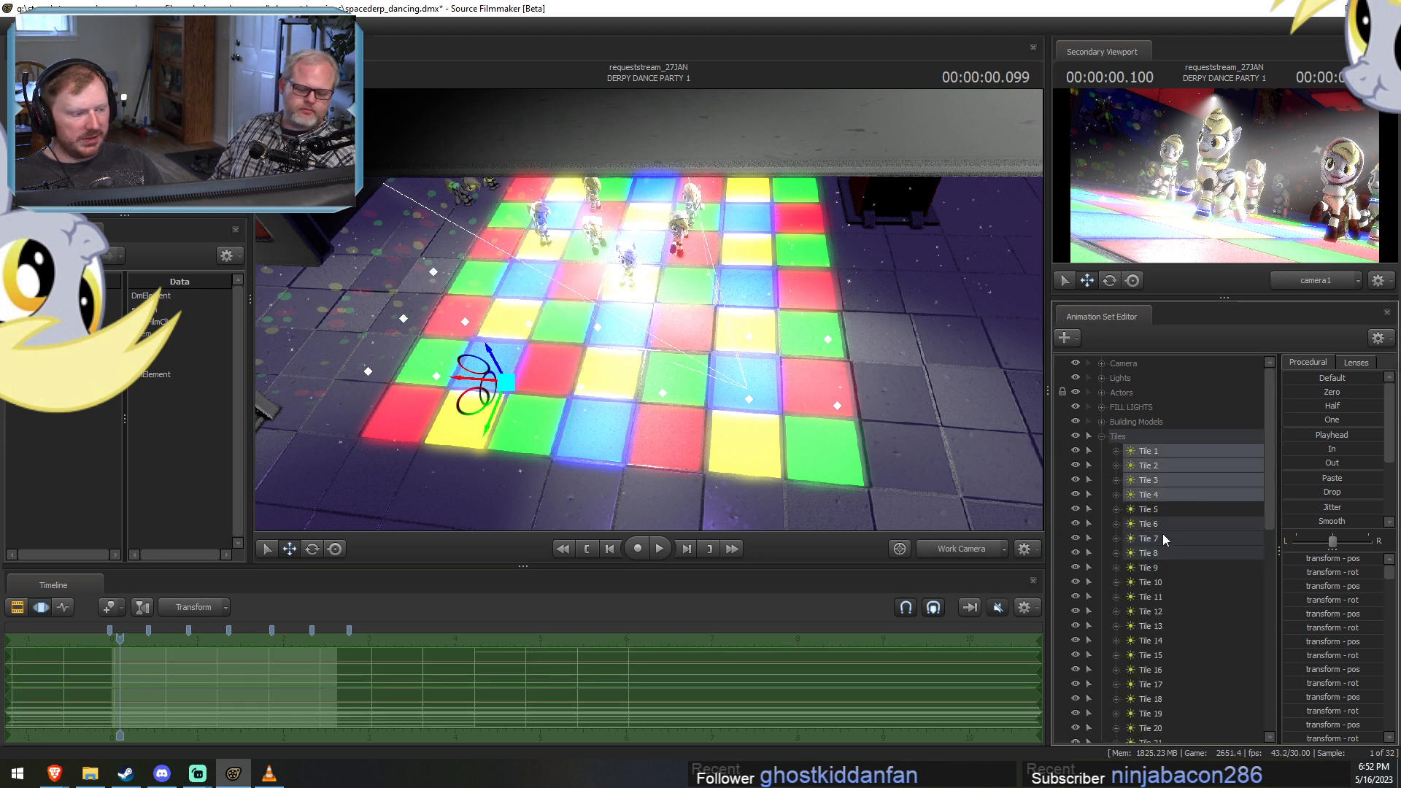
ctrl+click(1162, 529)
ctrl+click(1163, 541)
ctrl+click(1162, 550)
scroll(1171, 562, down, 11)
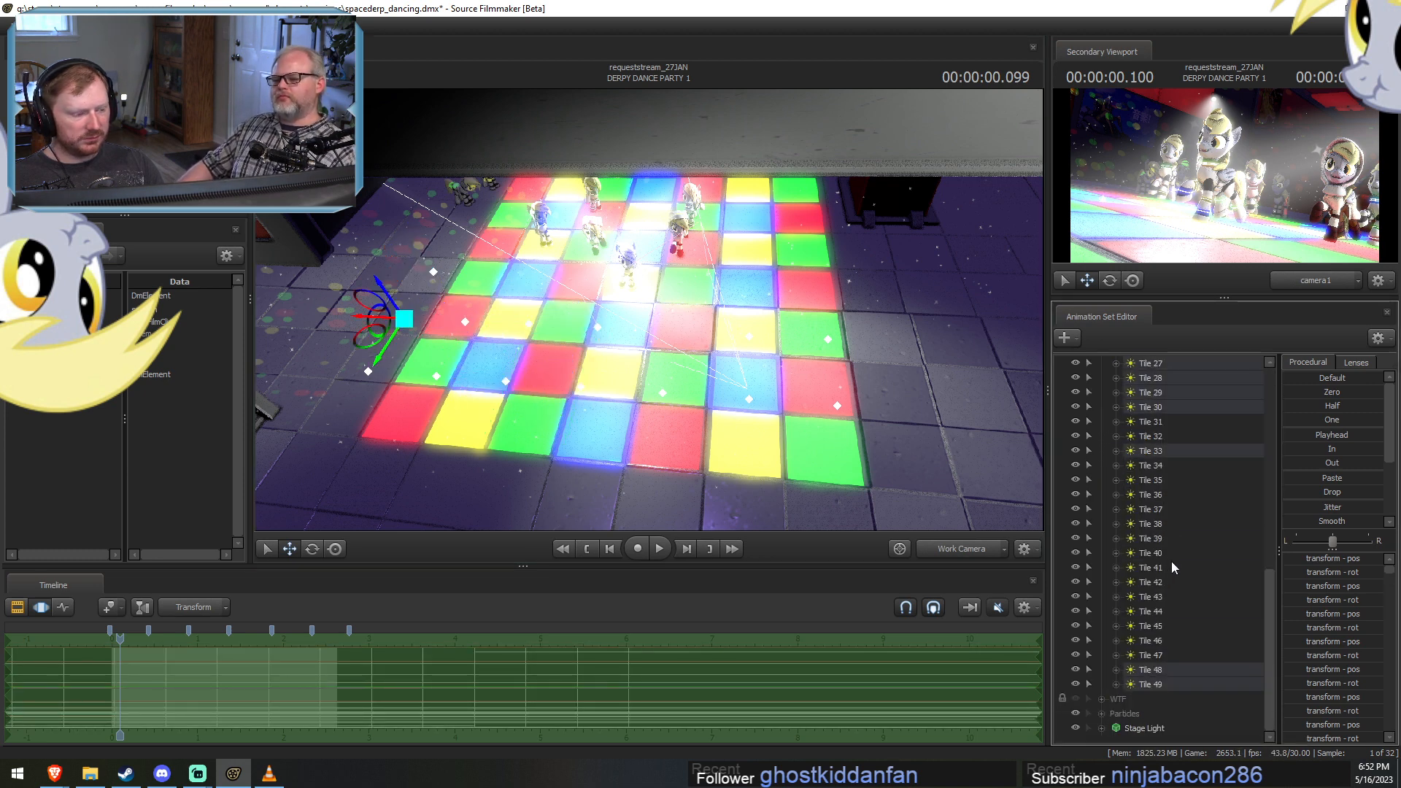
ctrl+click(1161, 448)
ctrl+click(1147, 669)
ctrl+click(1154, 688)
scroll(1176, 656, up, 4)
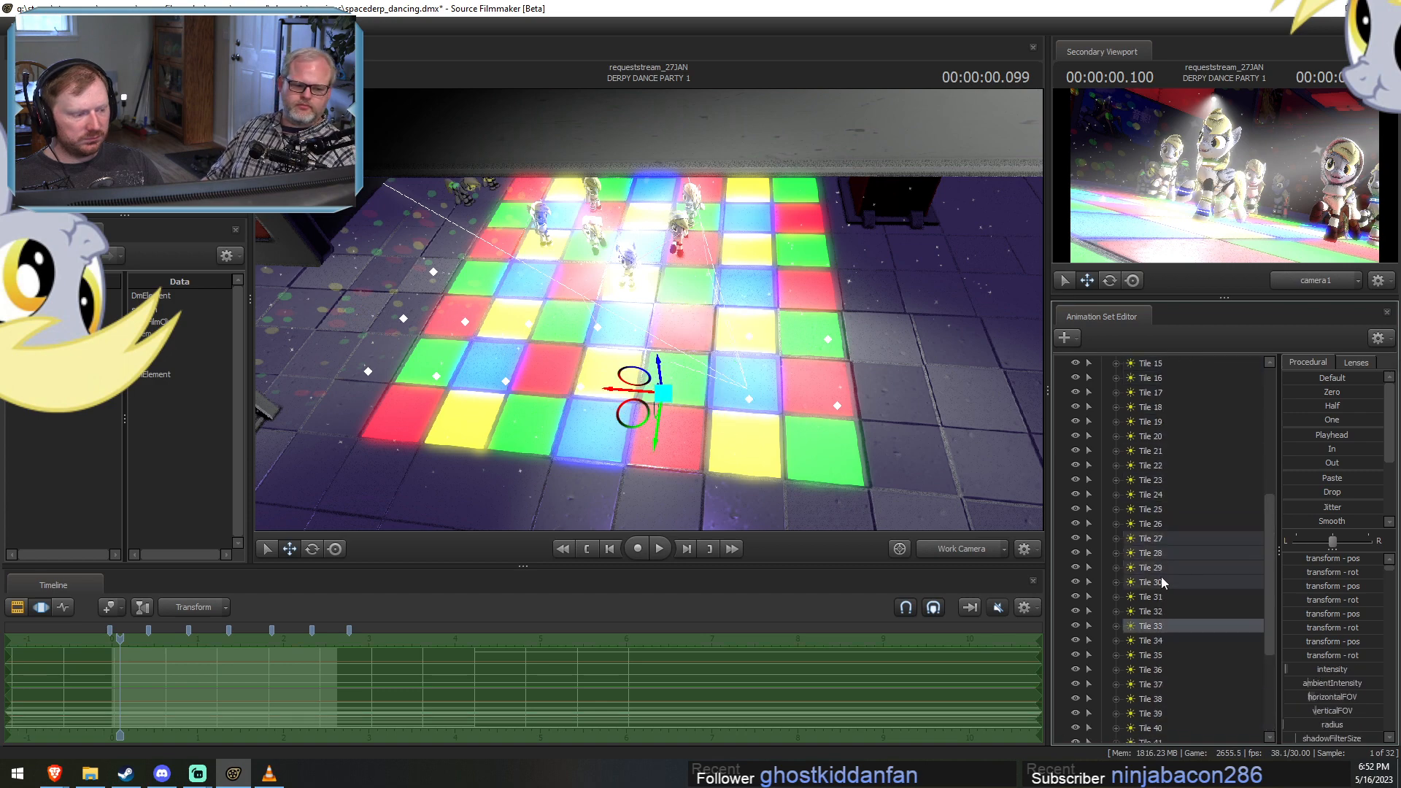
ctrl+click(1161, 577)
ctrl+click(1163, 569)
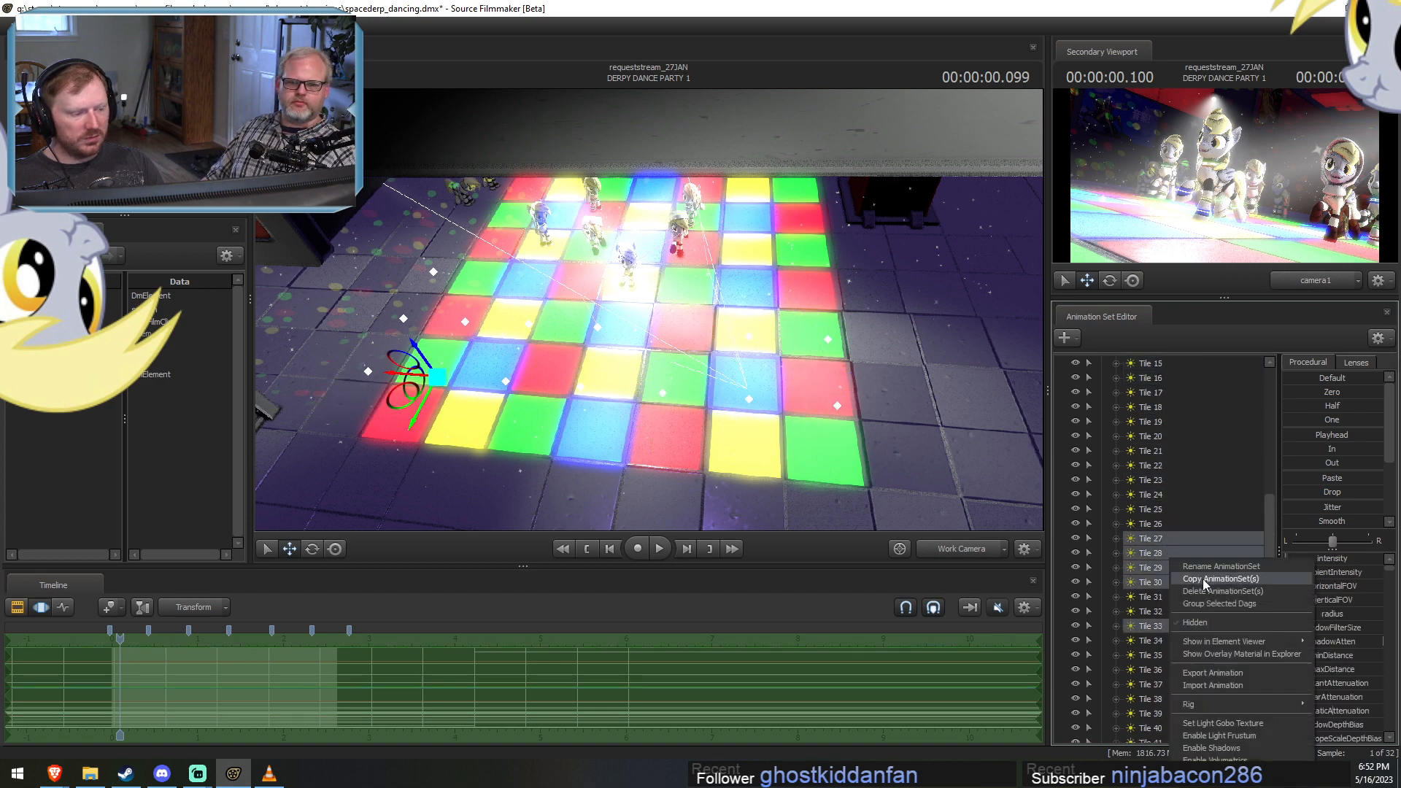
key(Delete)
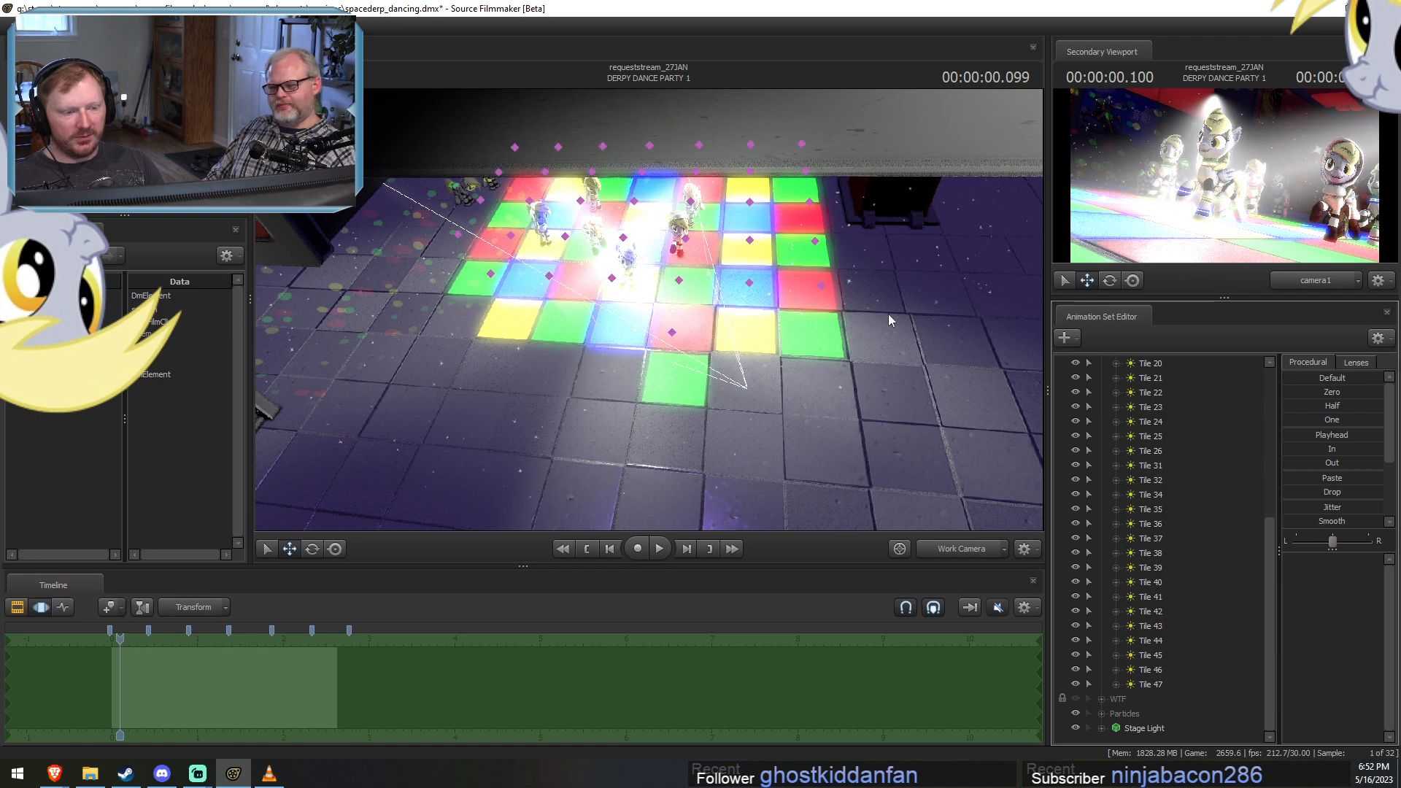
Scrub to 00:00:02.566, pick the lights over the floor's outer edge, and delete the animation sets Tile 31, 35 and 36.
drag(887, 314, 909, 288)
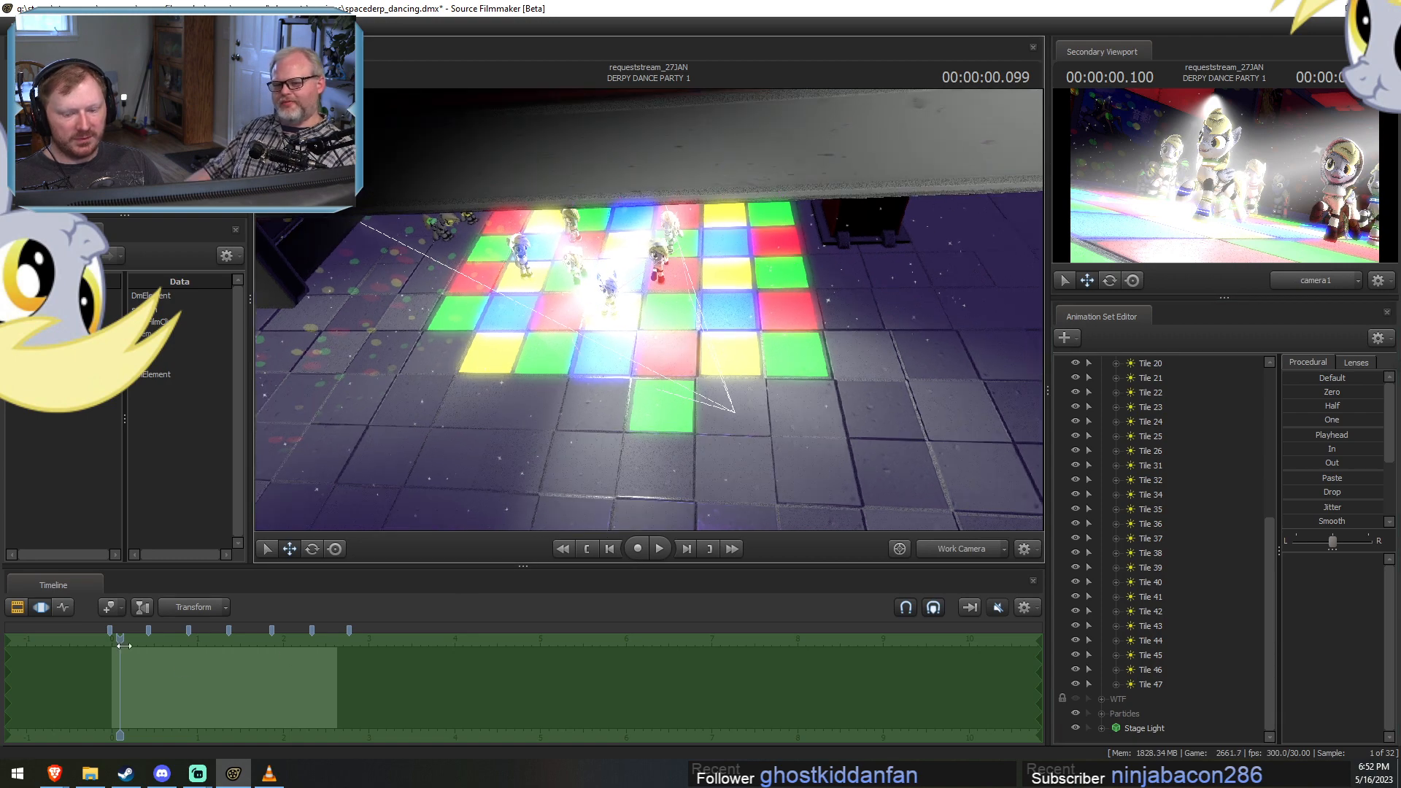
drag(124, 645, 331, 655)
mouse_move(811, 341)
ctrl+mouse_down()
mouse_move(714, 330)
mouse_move(824, 299)
mouse_move(815, 332)
ctrl+mouse_up()
ctrl+drag(808, 240, 834, 272)
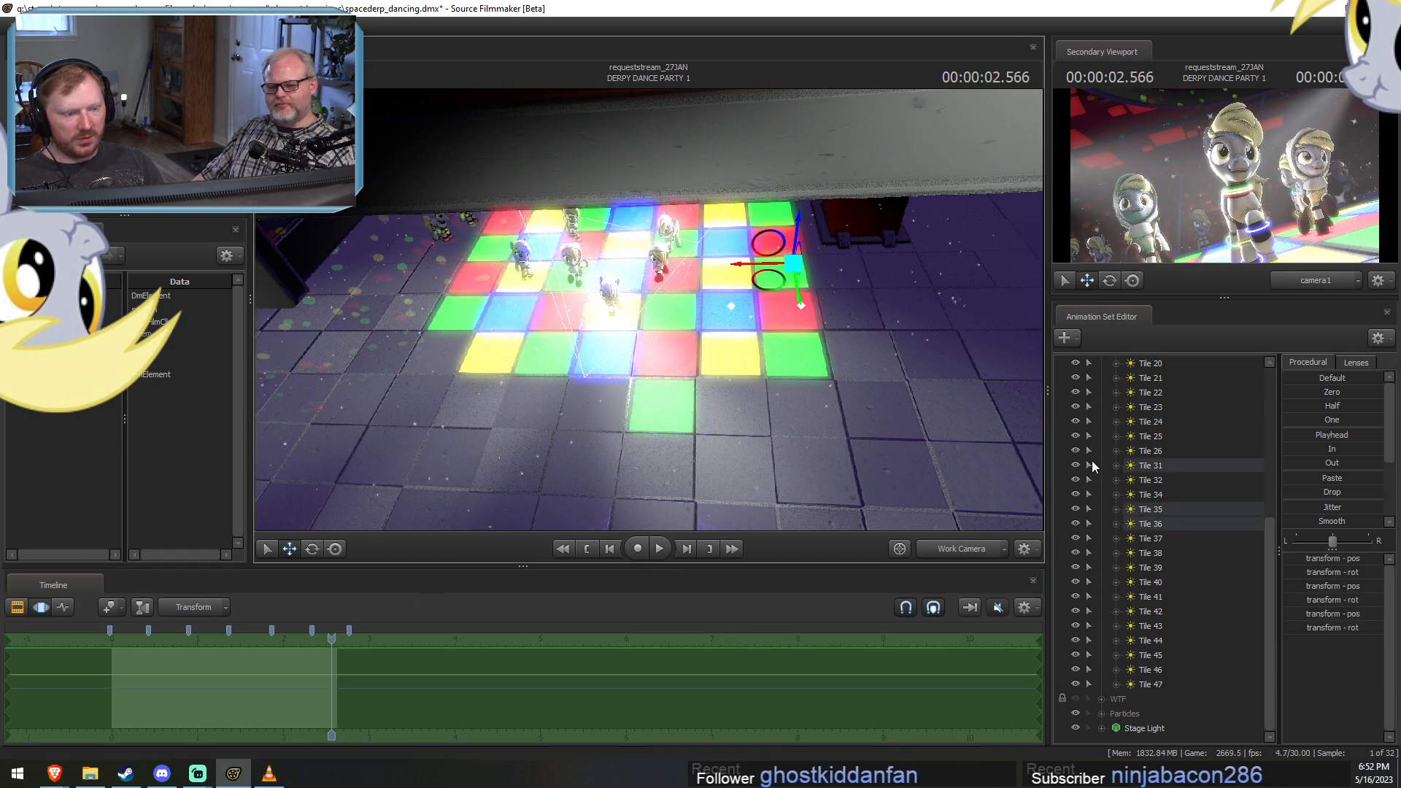
ctrl+drag(1162, 512, 1159, 518)
ctrl+click(1161, 466)
right_click(1161, 471)
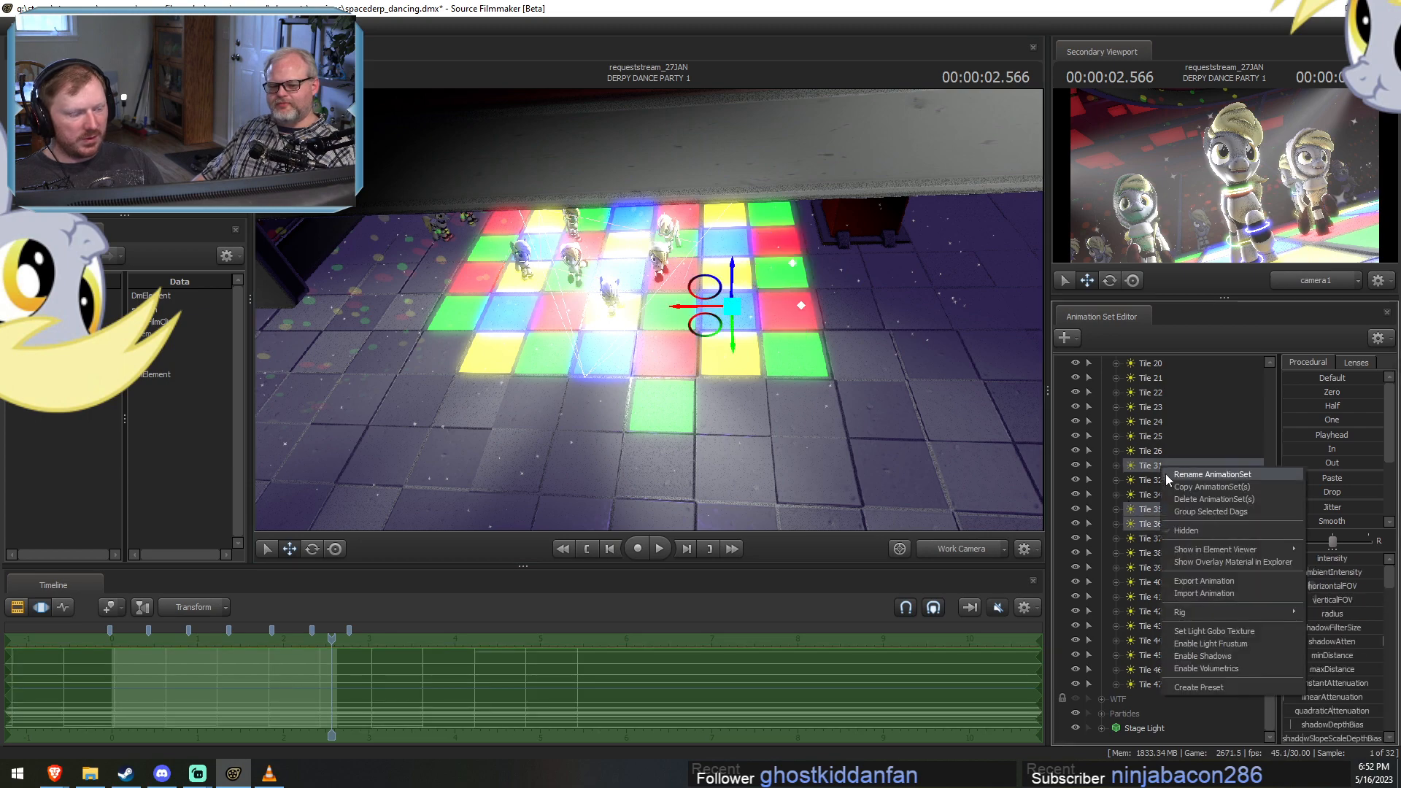
click(1189, 494)
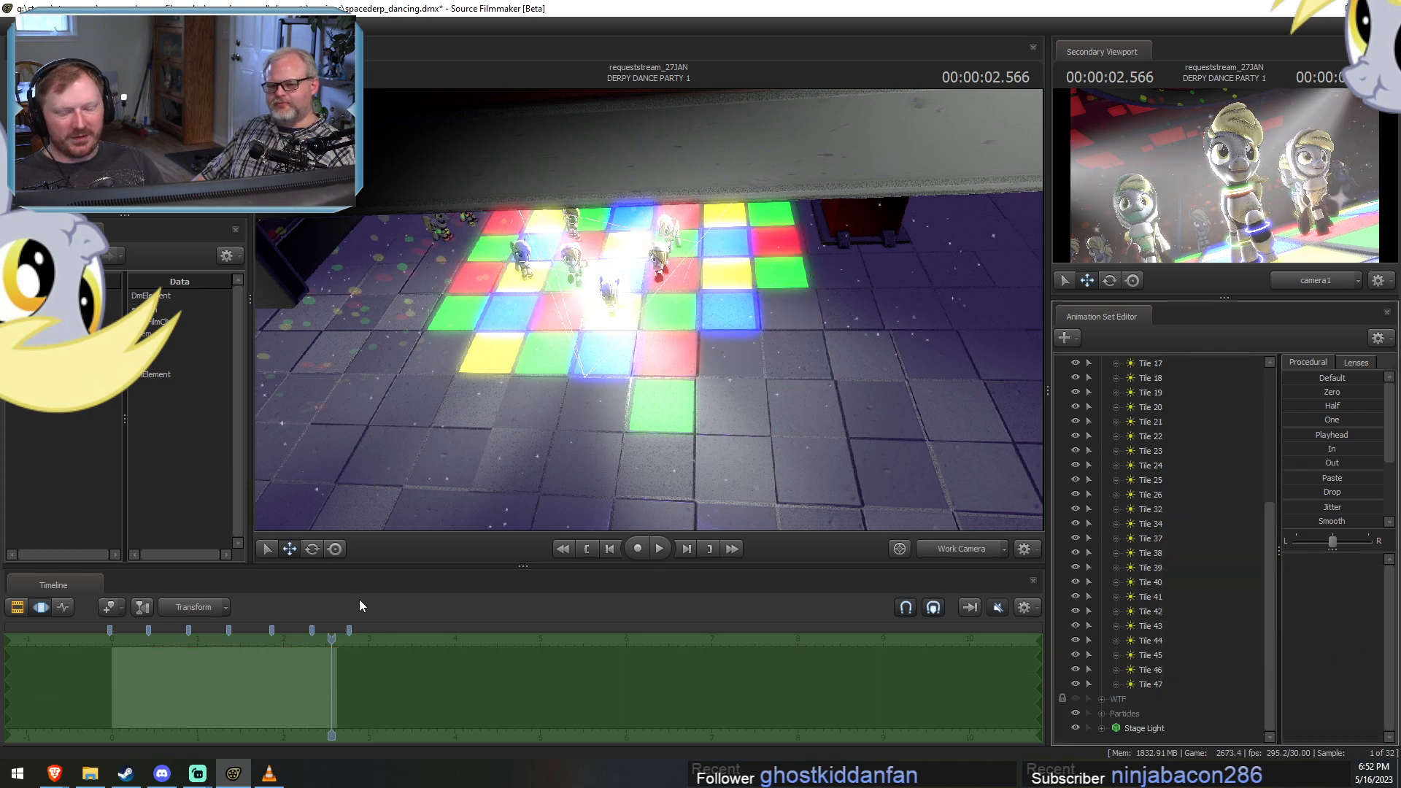
Play DERPY DANCE PARTY 1 from its start to check the remaining tile lights, and view the shot through camera1.
key(F2)
click(118, 640)
key(space)
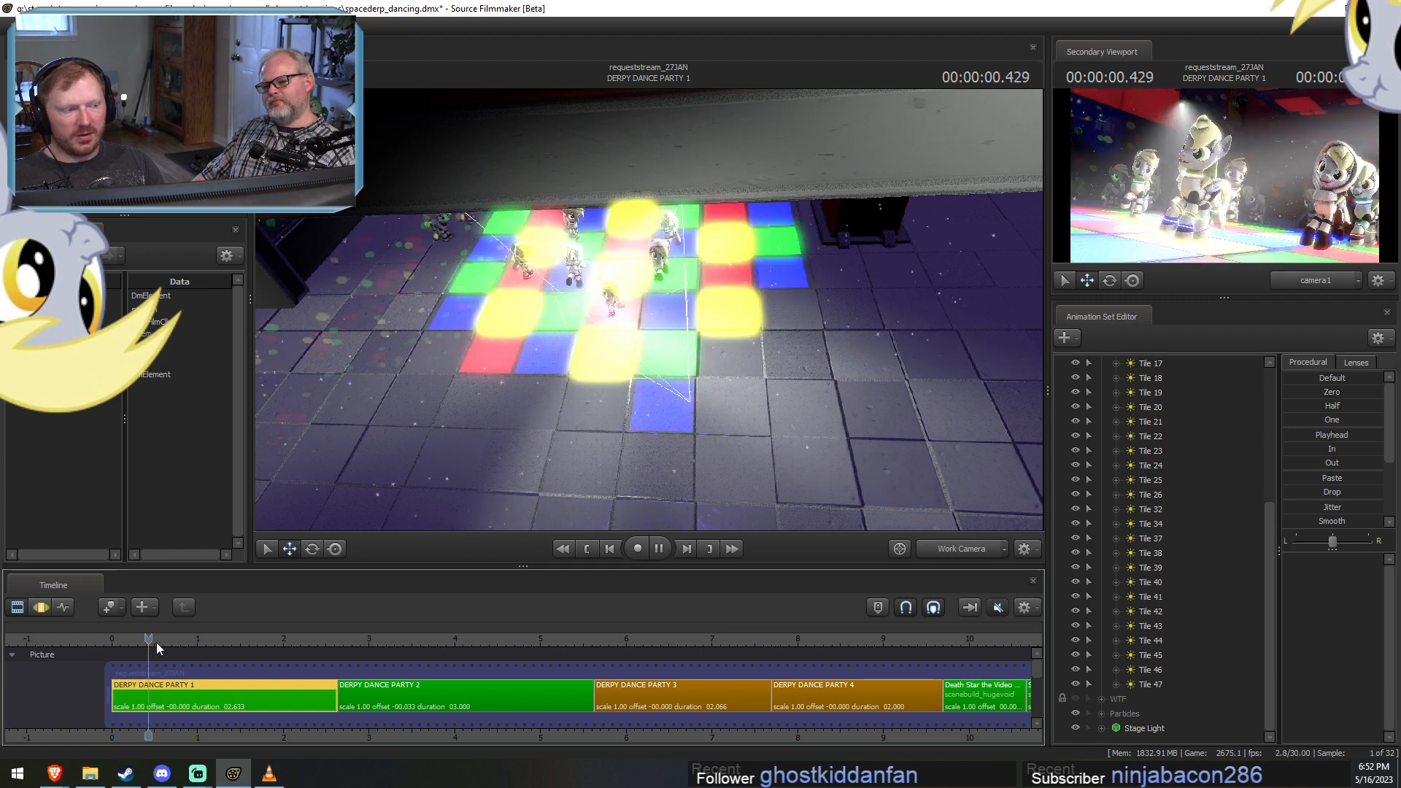
key(space)
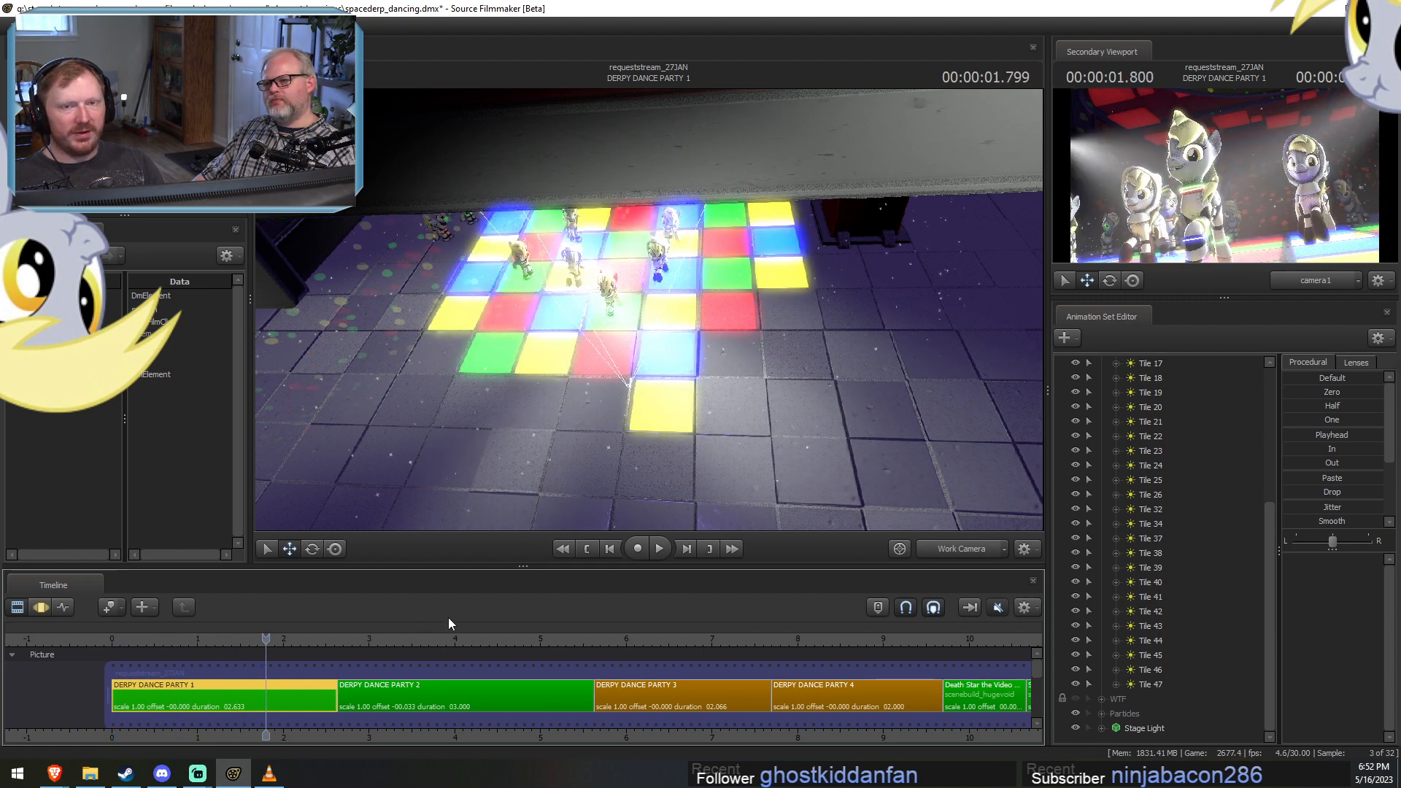
click(956, 552)
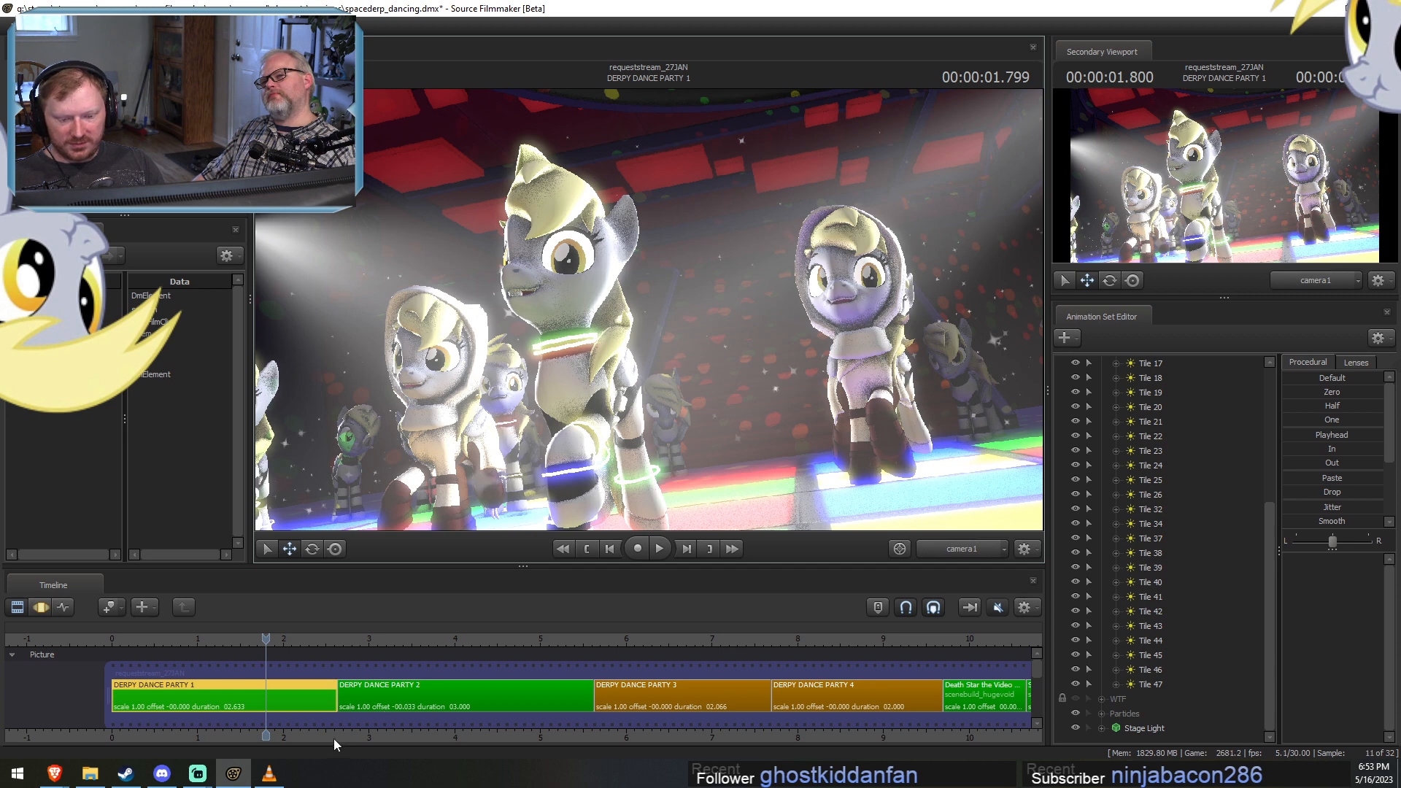
Select the DERPY DANCE PARTY 2 shot, scrub to 00:00:00.566 within it, and switch the main viewport to the Work Camera.
drag(334, 738, 416, 732)
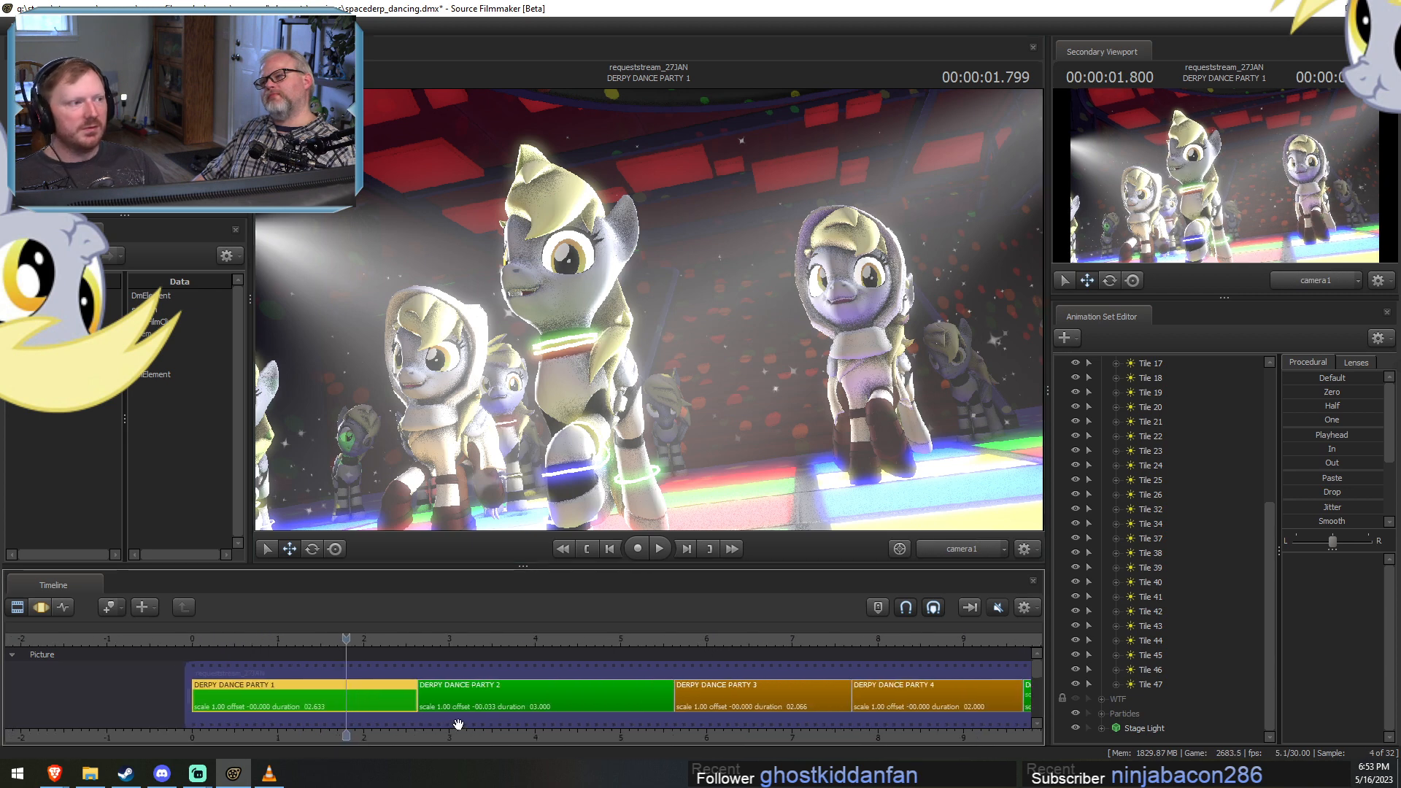
scroll(449, 693, up, 3)
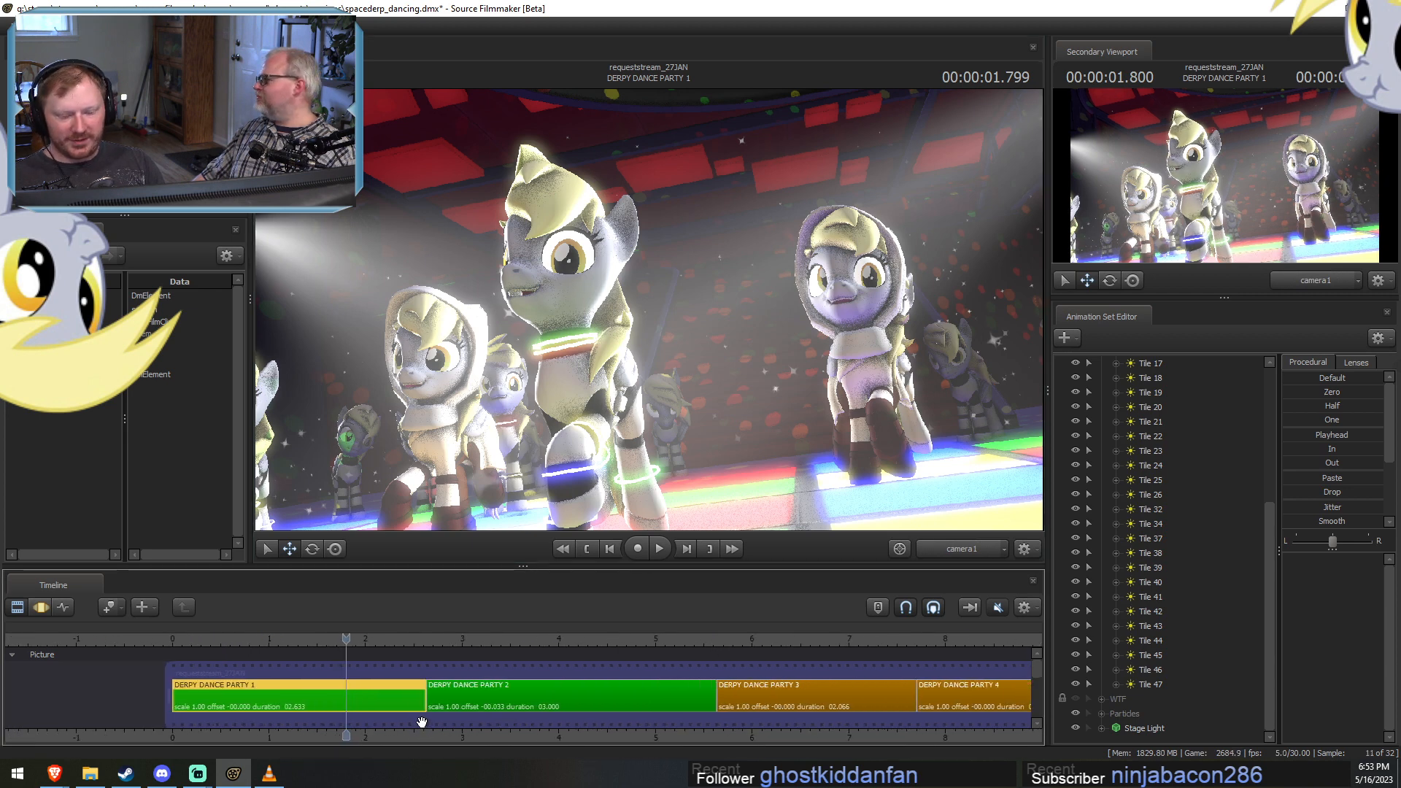
click(449, 636)
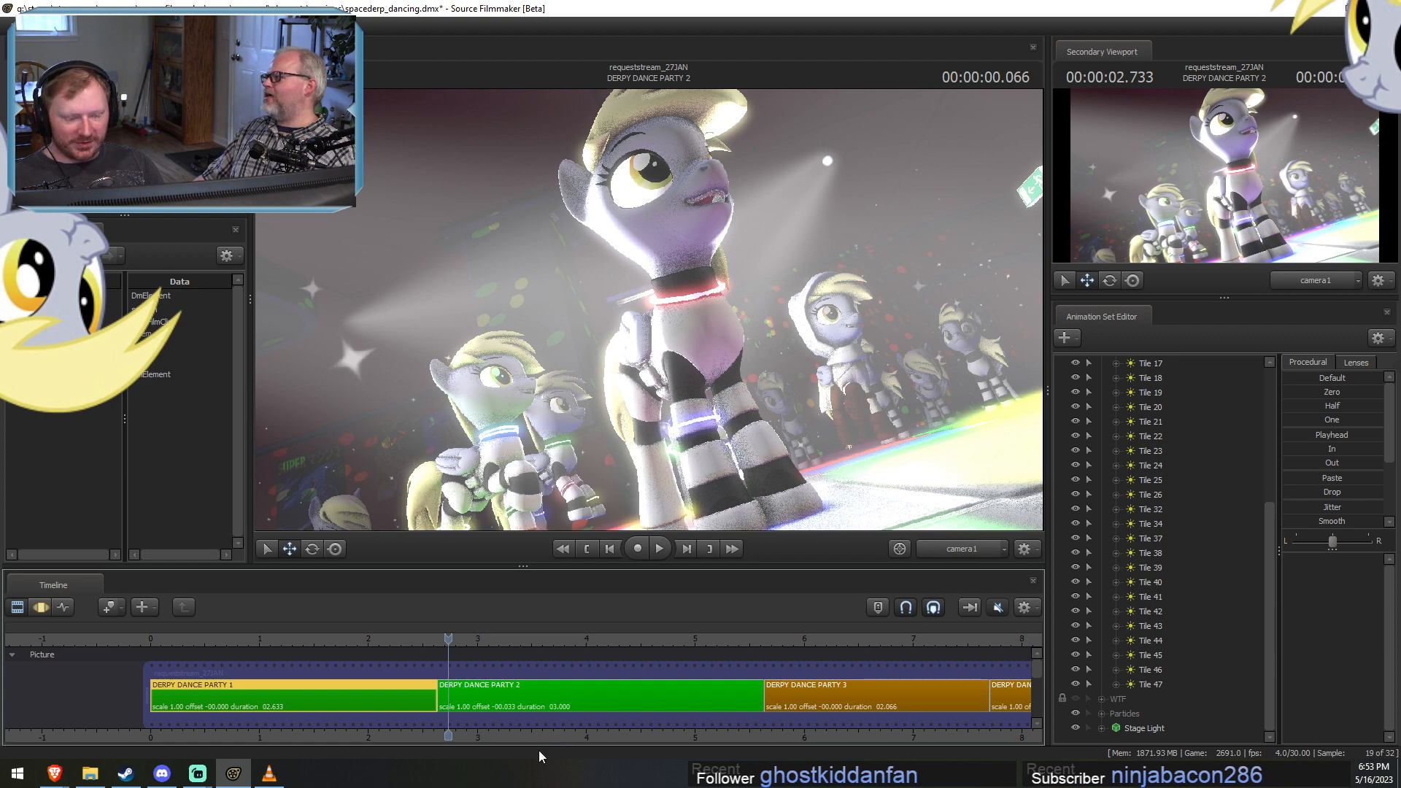
click(472, 703)
drag(474, 640, 502, 640)
click(953, 551)
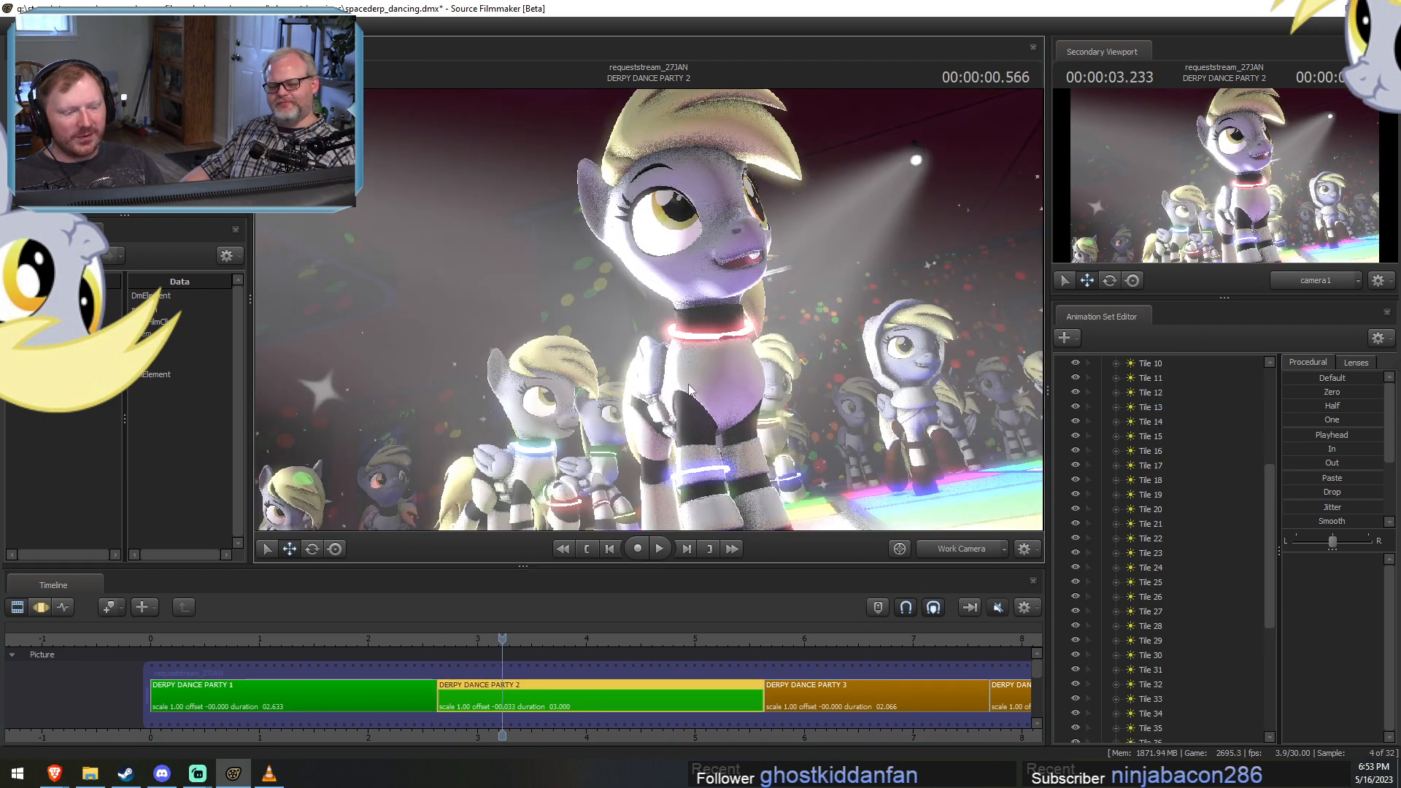
Turn off viewport lighting, pull the Work Camera back to overlook the dance floor, and enable lighting again.
right_click(668, 296)
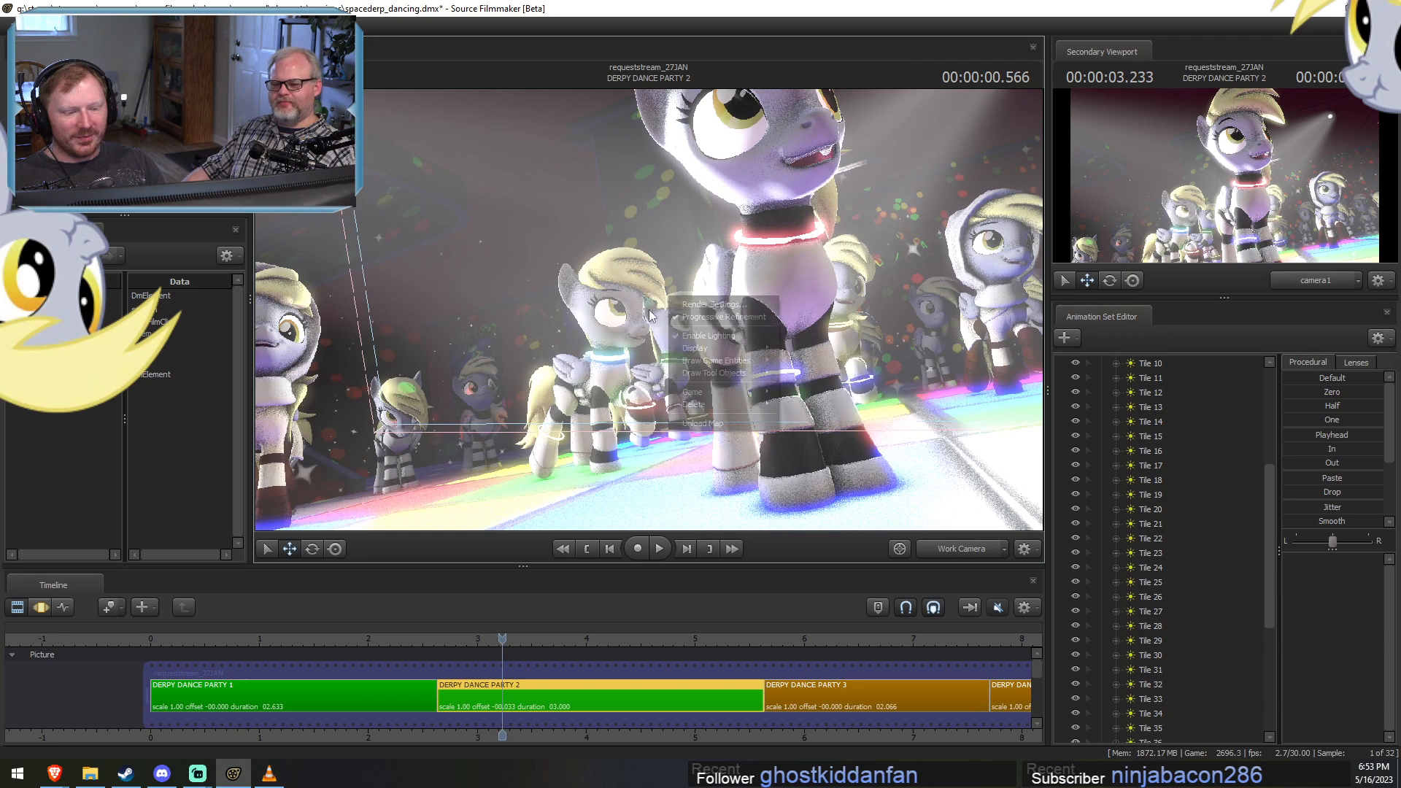
click(696, 335)
key(s)
mouse_move(660, 316)
mouse_down()
mouse_move(661, 357)
mouse_move(660, 316)
mouse_up()
right_click(703, 309)
click(755, 344)
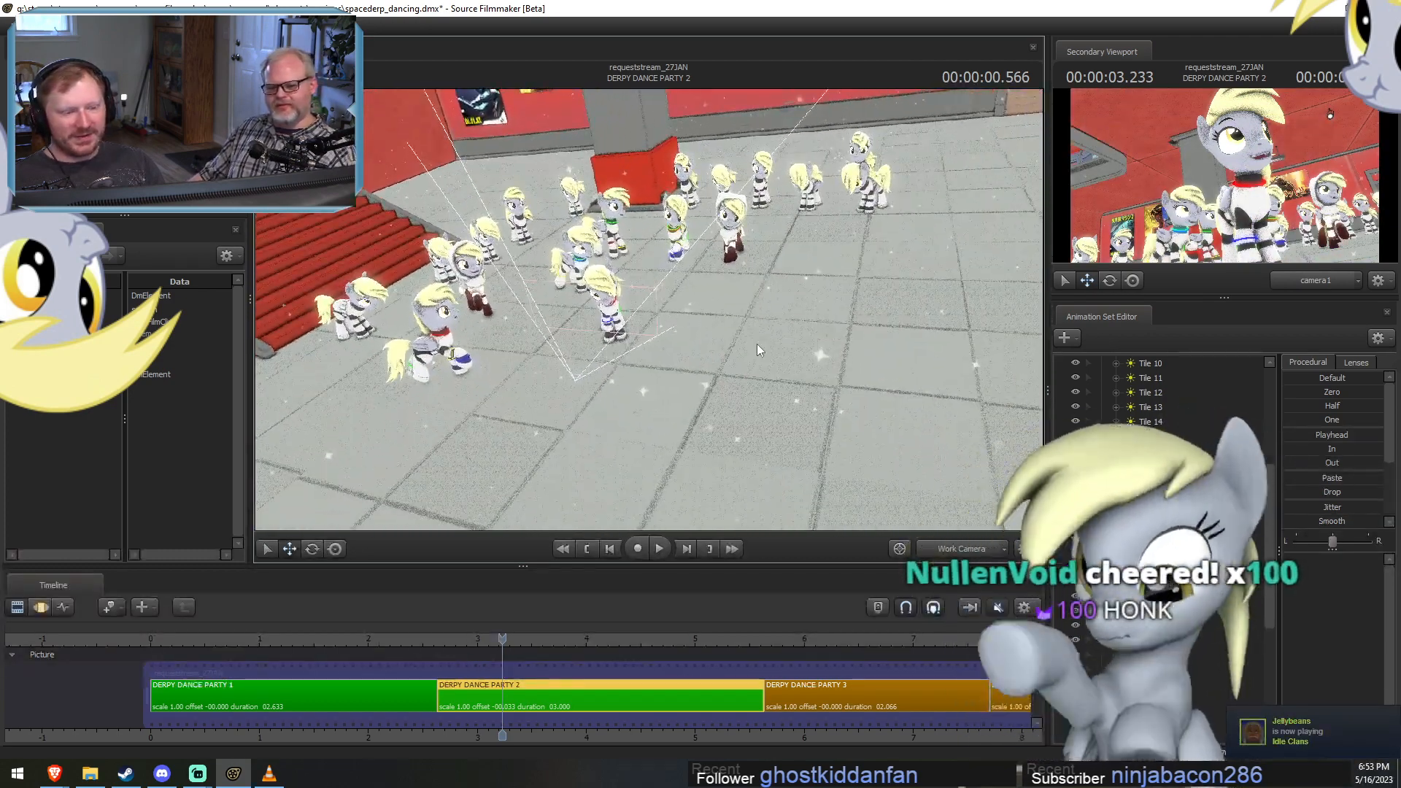
Collapse the Tiles group and scrub to the very start of DERPY DANCE PARTY 2, with the whole lit floor in view.
key(F3)
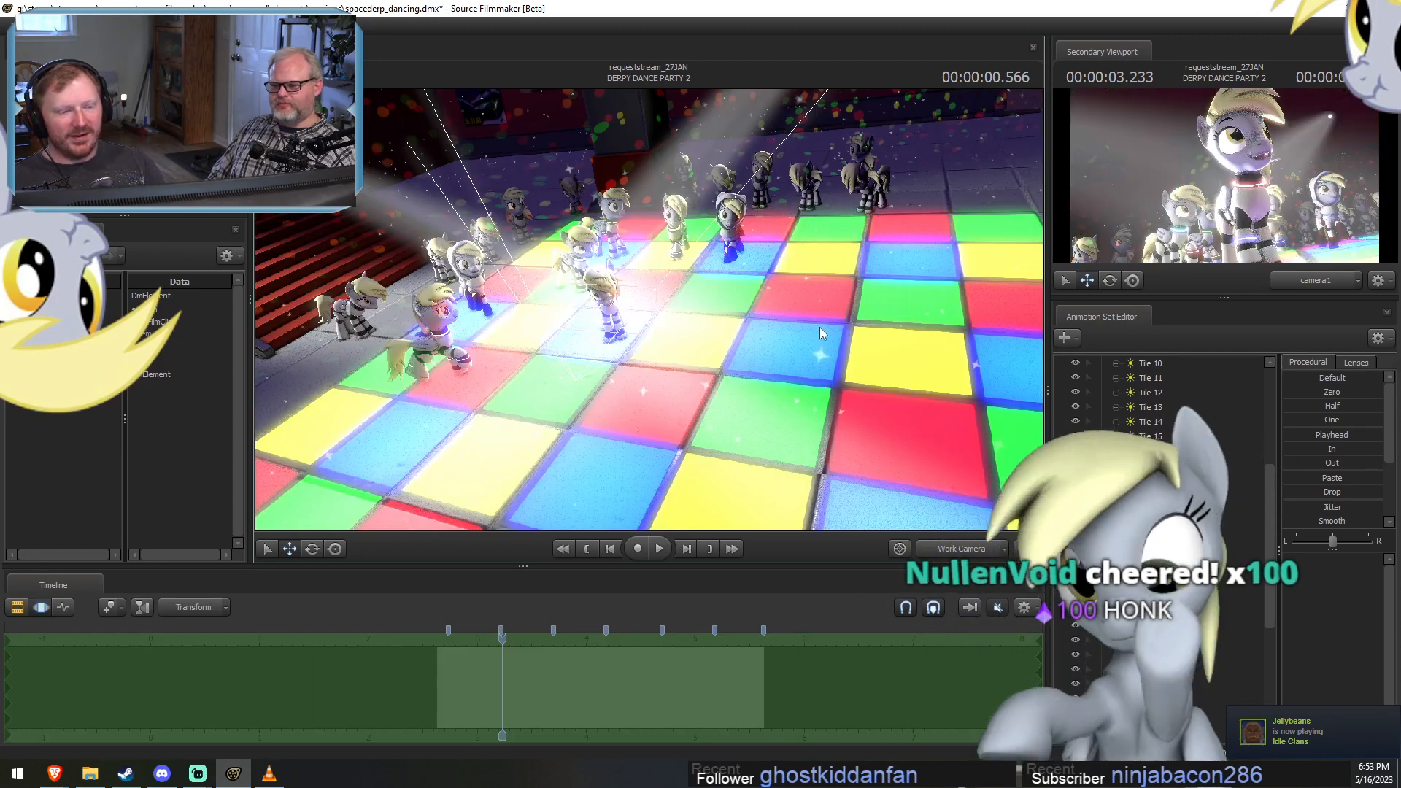
scroll(1198, 506, up, 5)
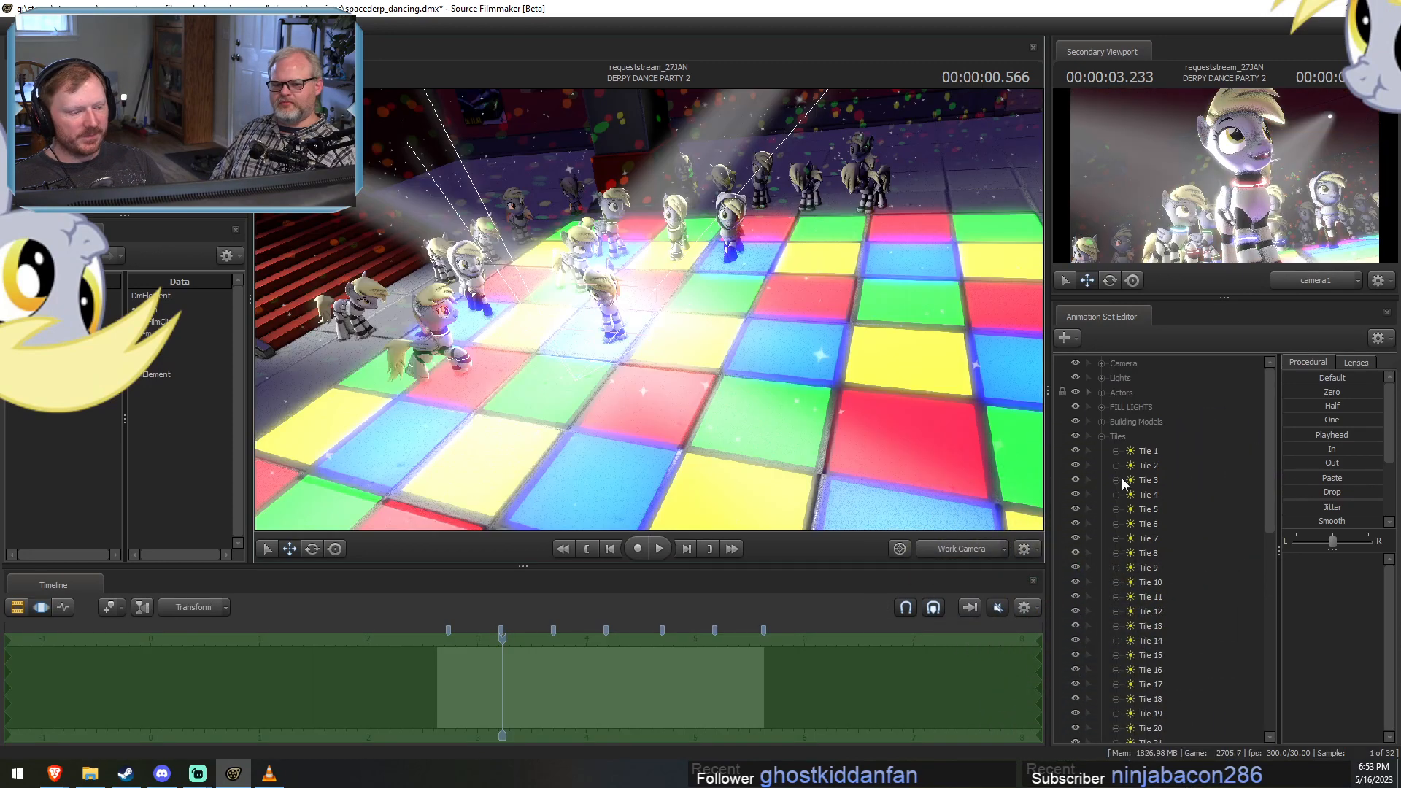
click(1101, 436)
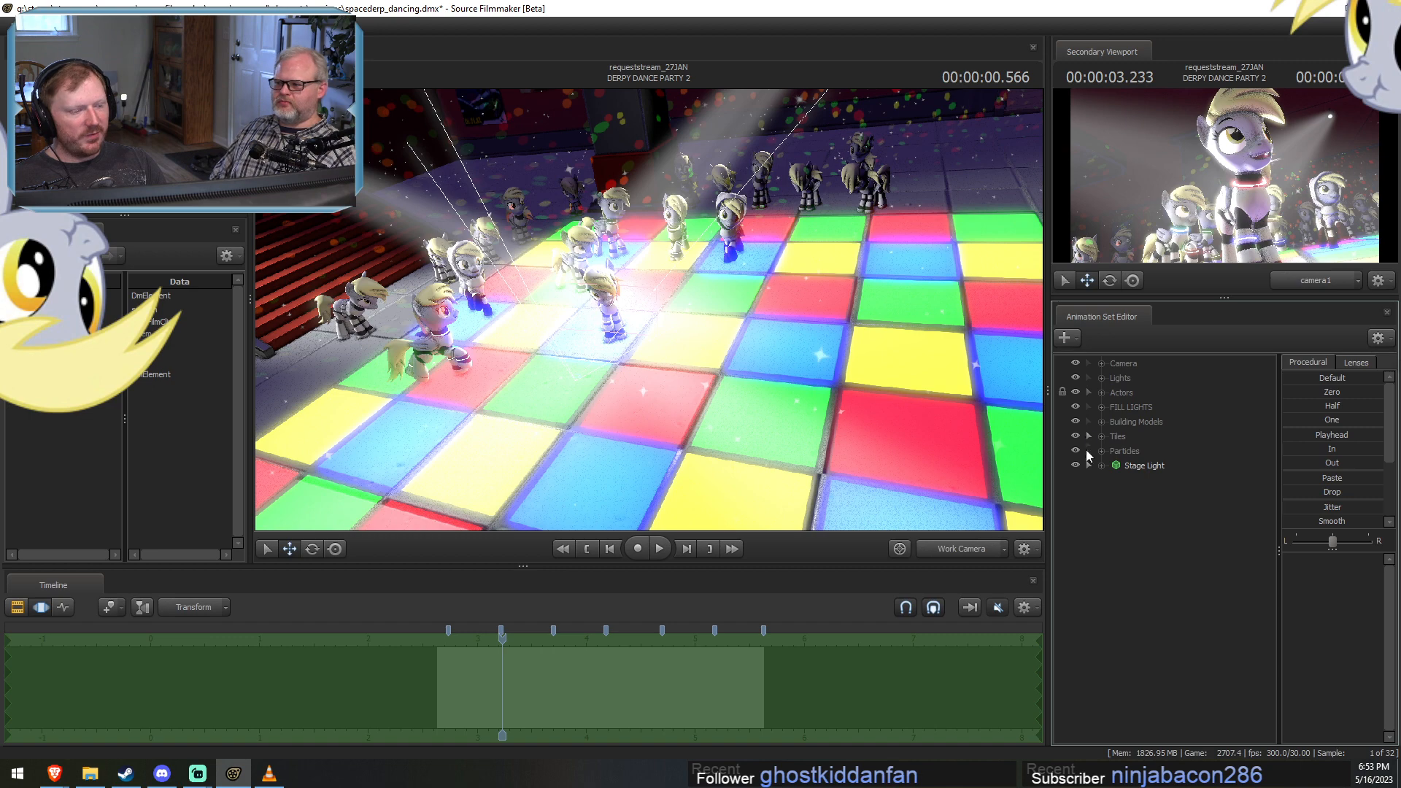
drag(941, 380, 970, 408)
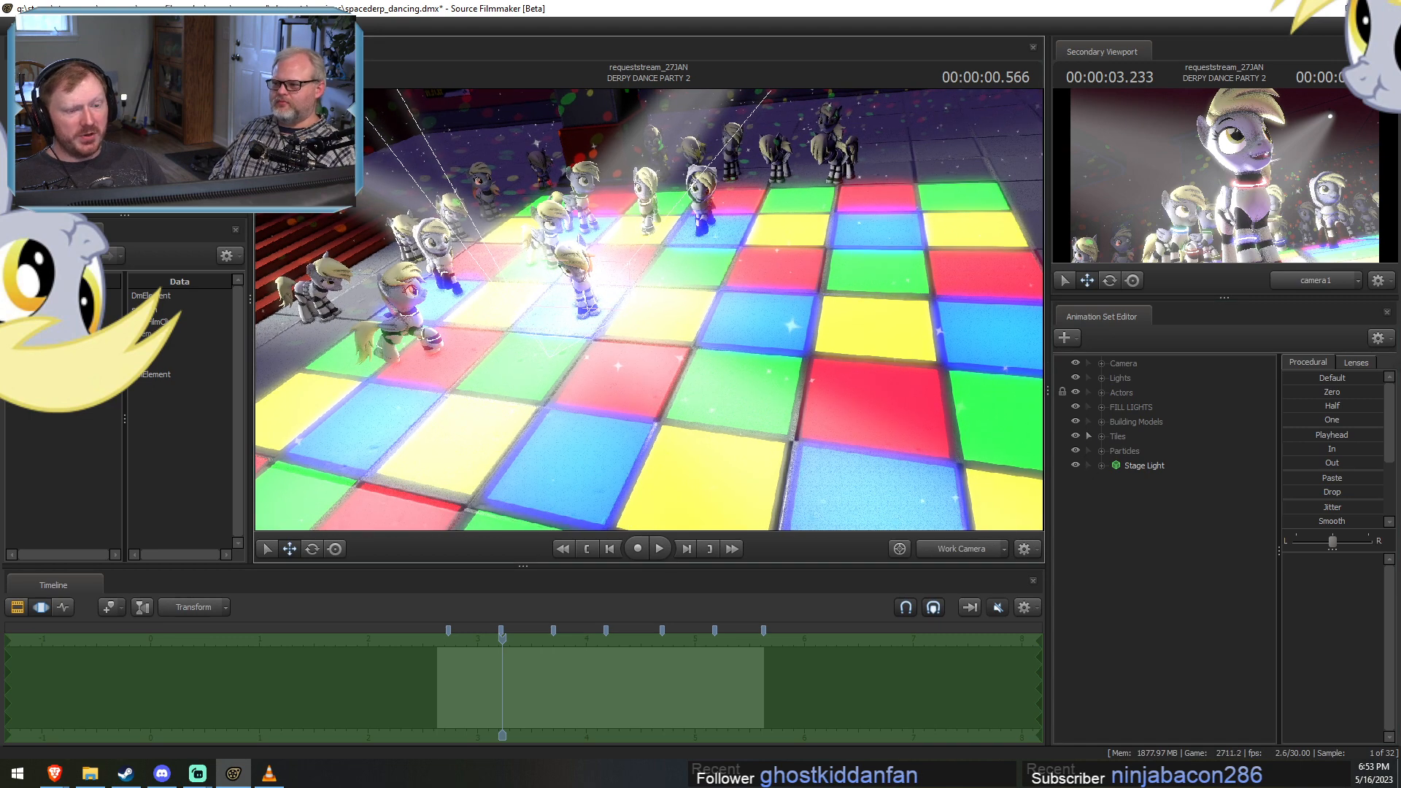
key(s)
drag(707, 321, 722, 329)
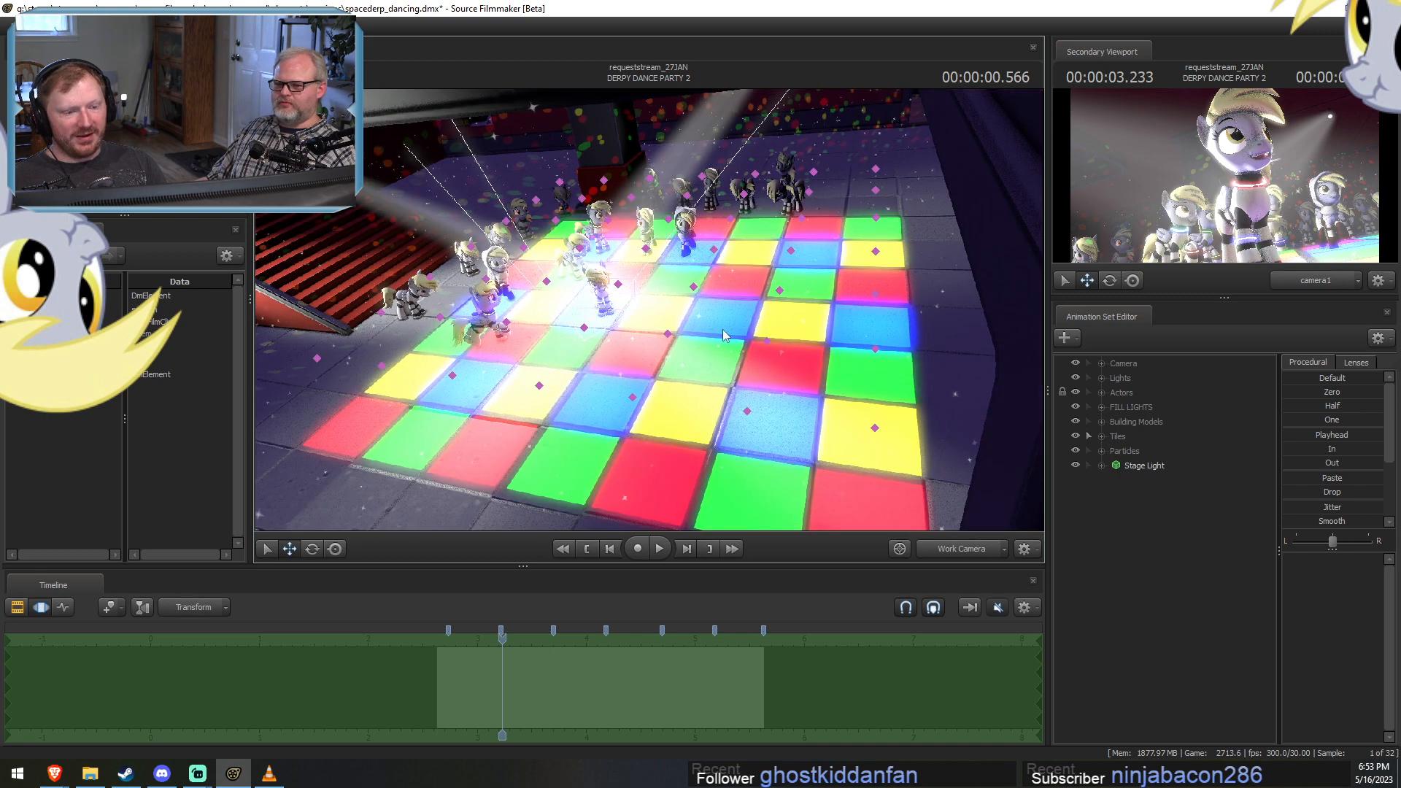
key(F2)
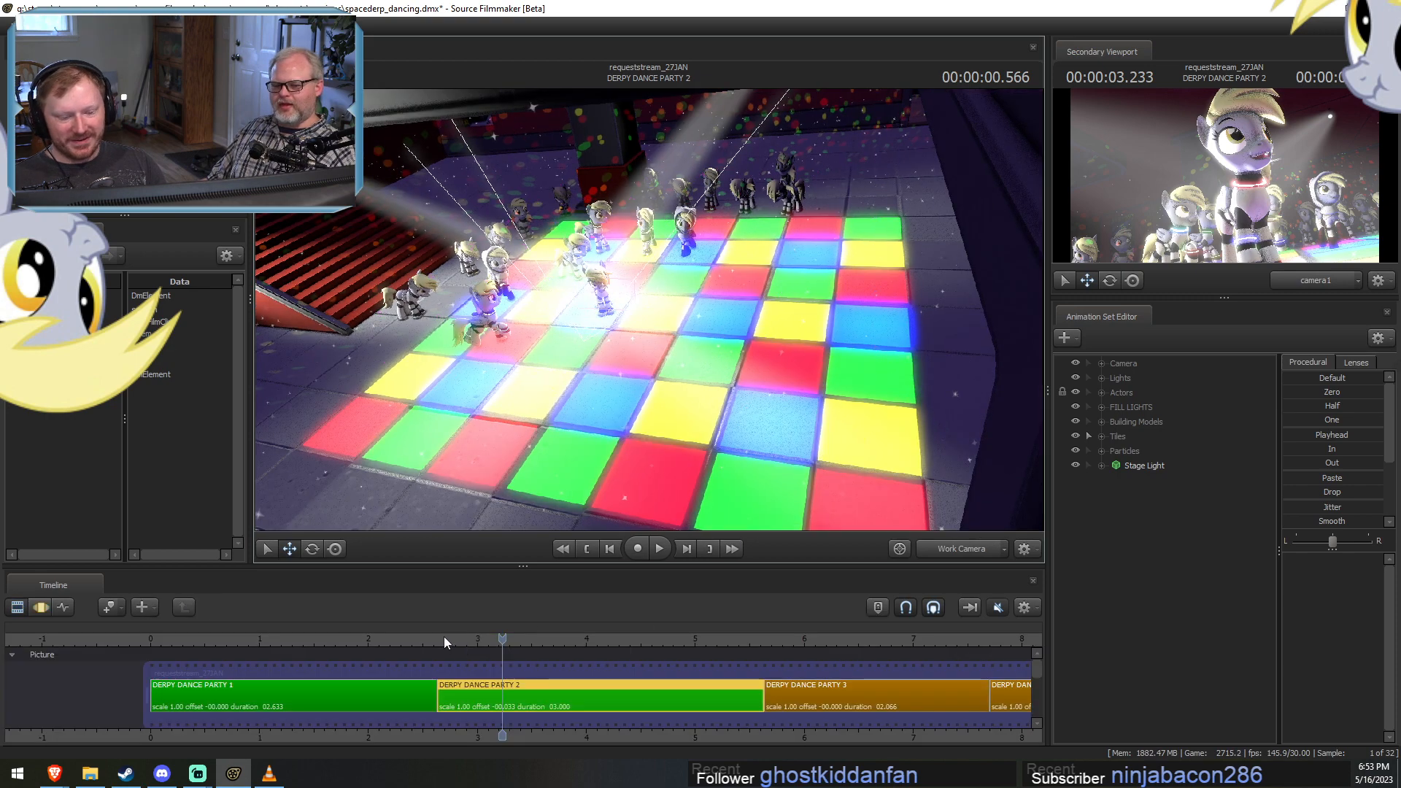
mouse_move(445, 642)
mouse_down()
mouse_move(631, 641)
mouse_move(441, 640)
mouse_up()
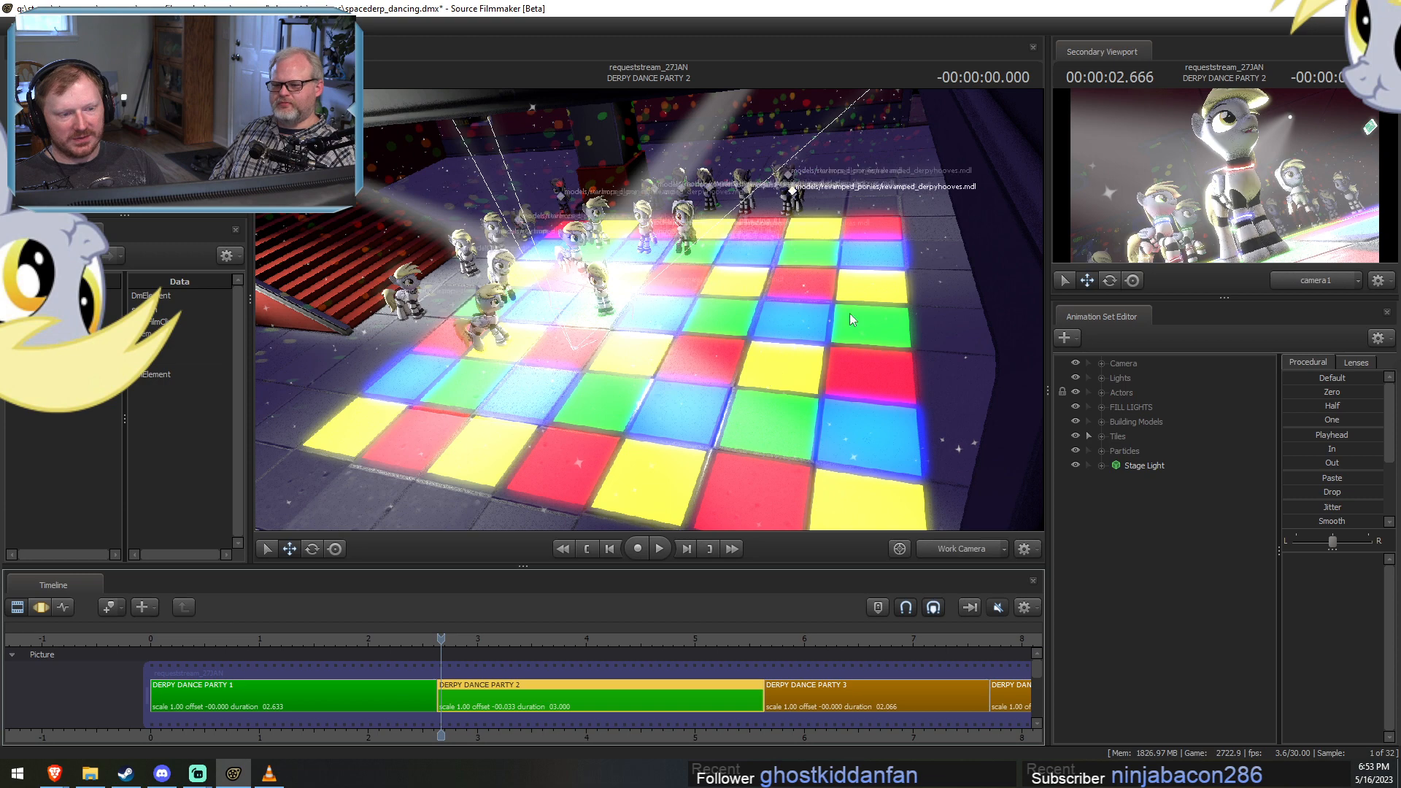
In the Motion Editor, select the transform controls of the outer tile lights away from the dancers.
key(F2)
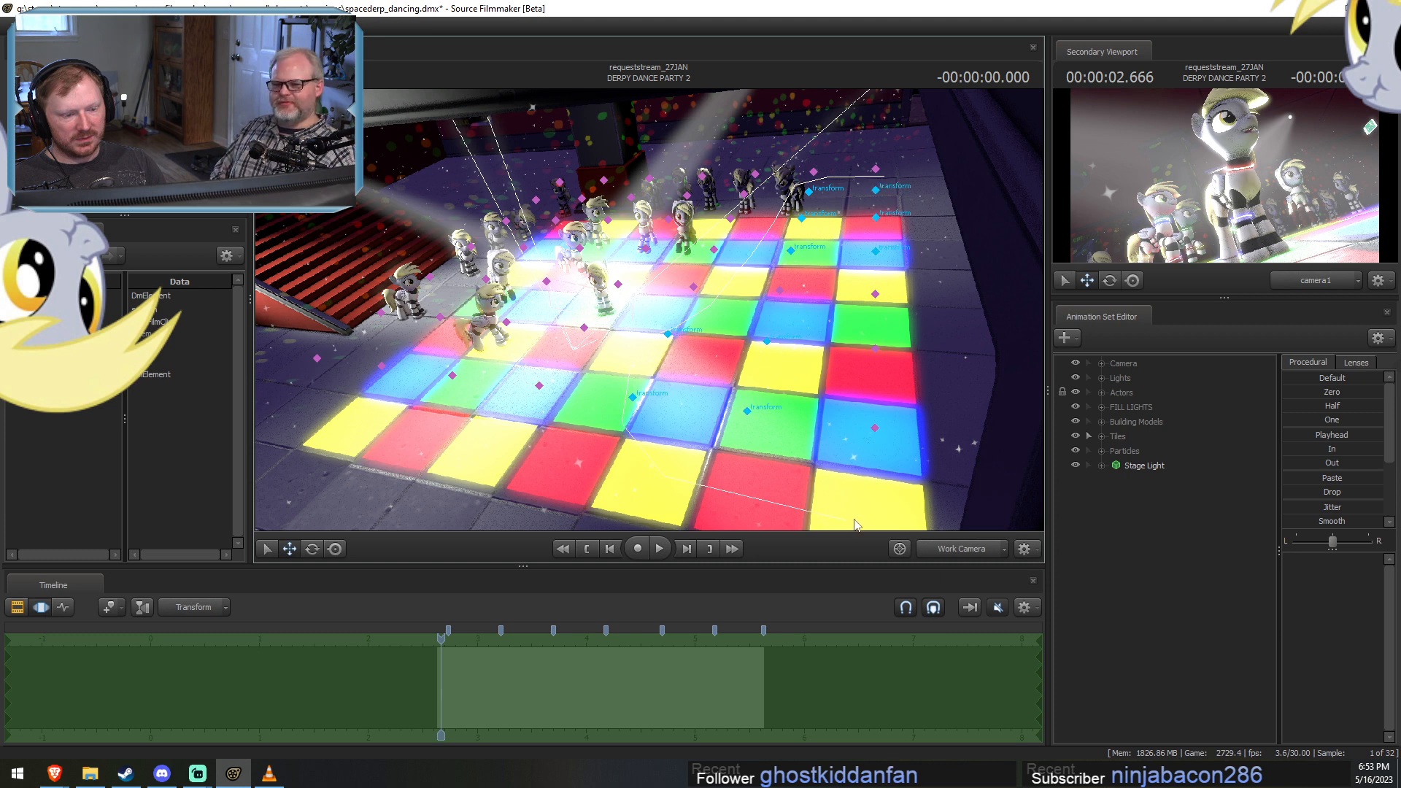
click(944, 230)
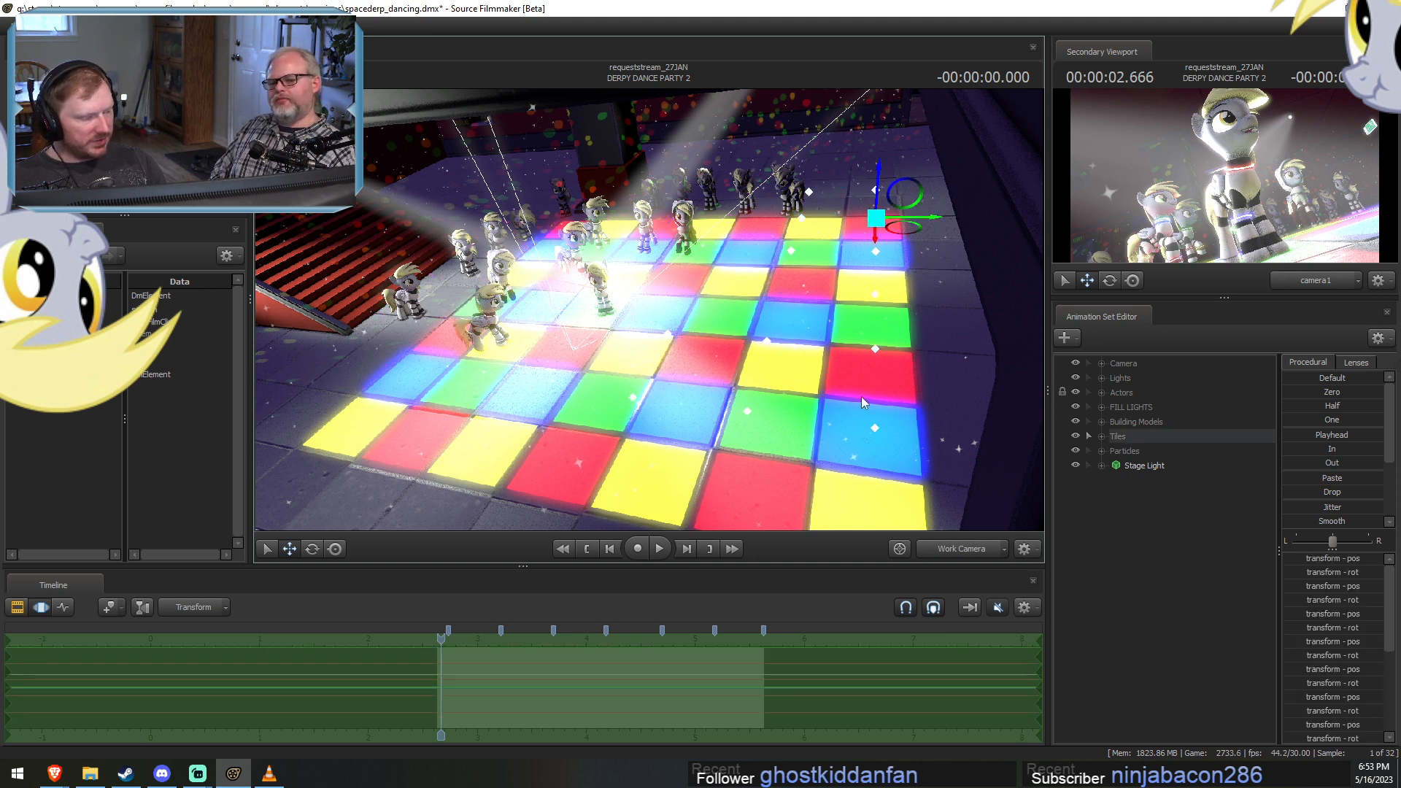
key(ctrl)
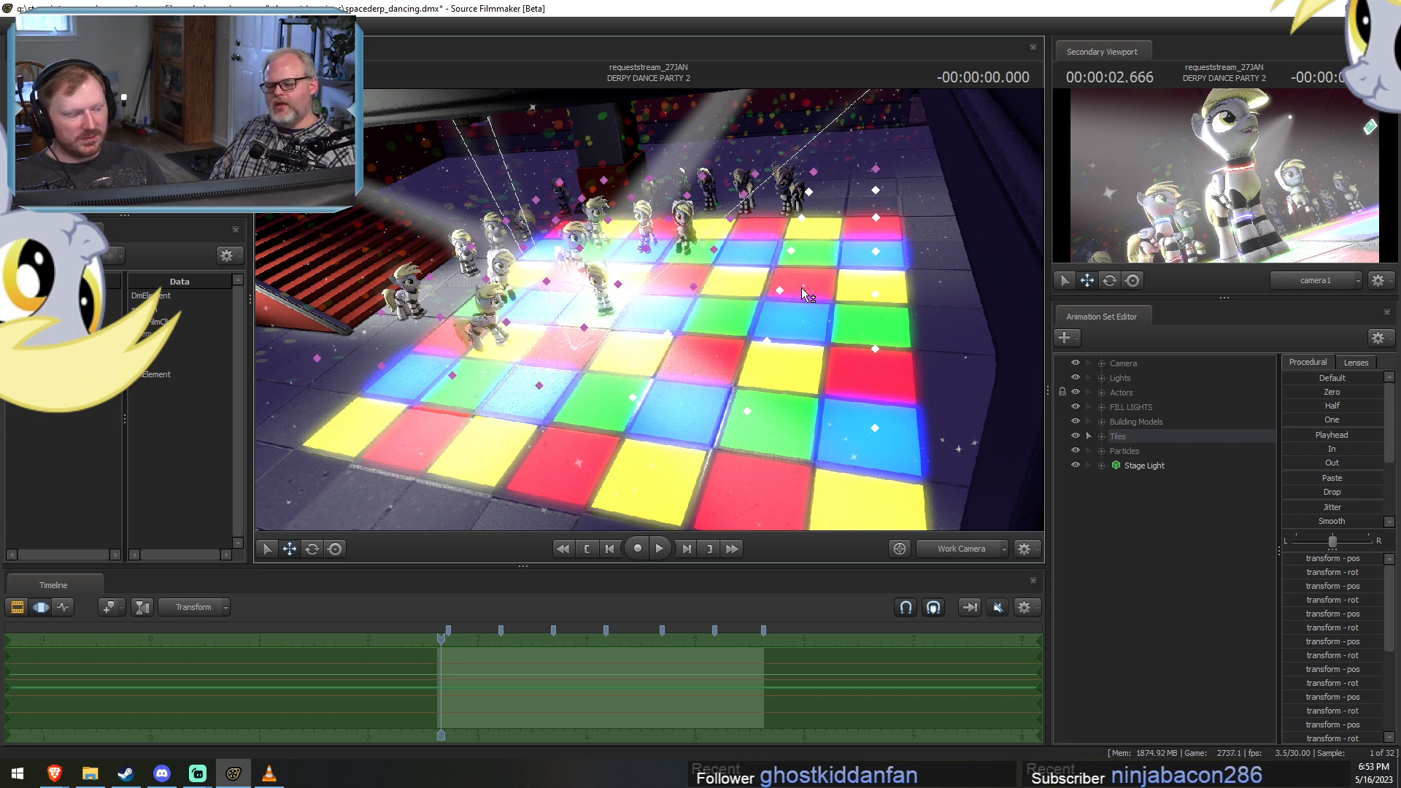
ctrl+click(780, 291)
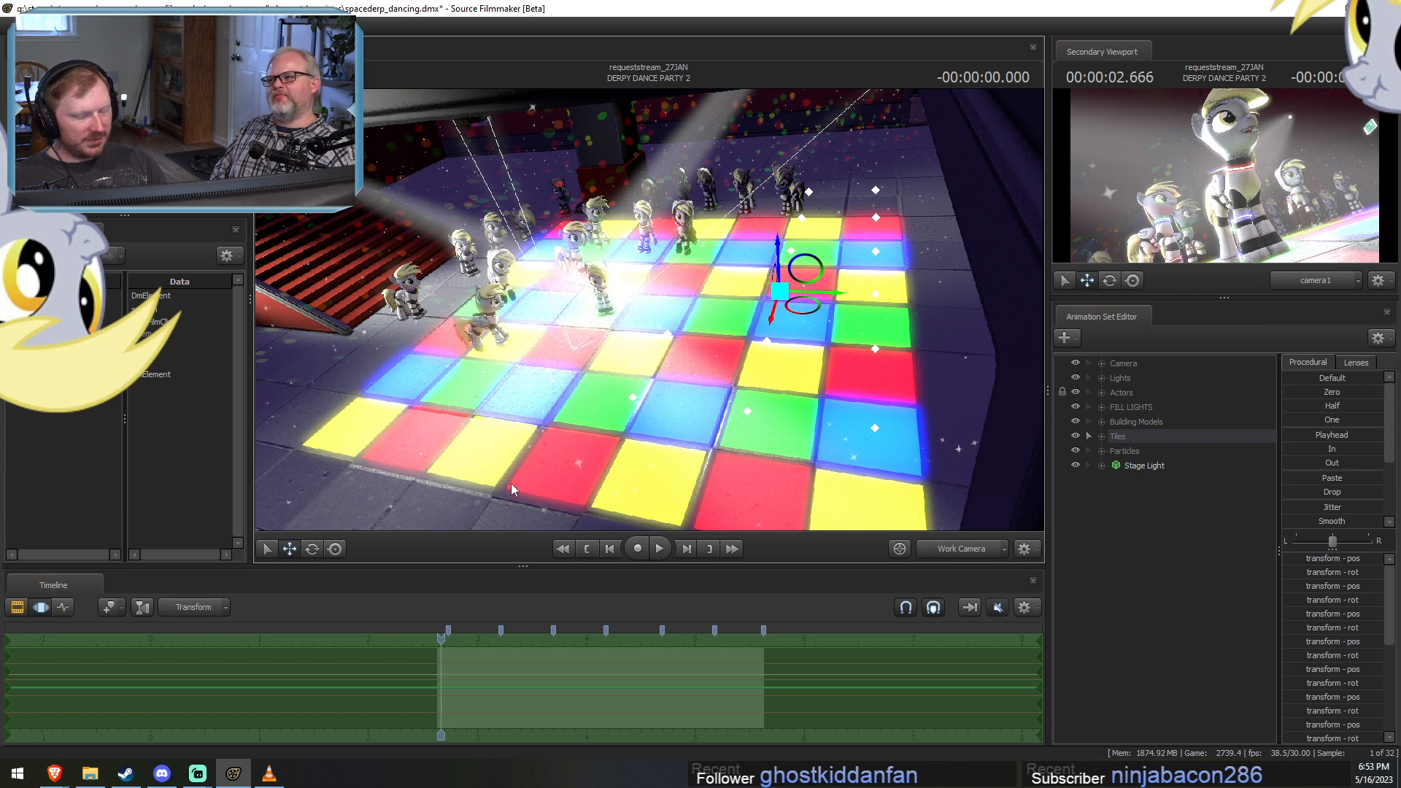
key(ctrl)
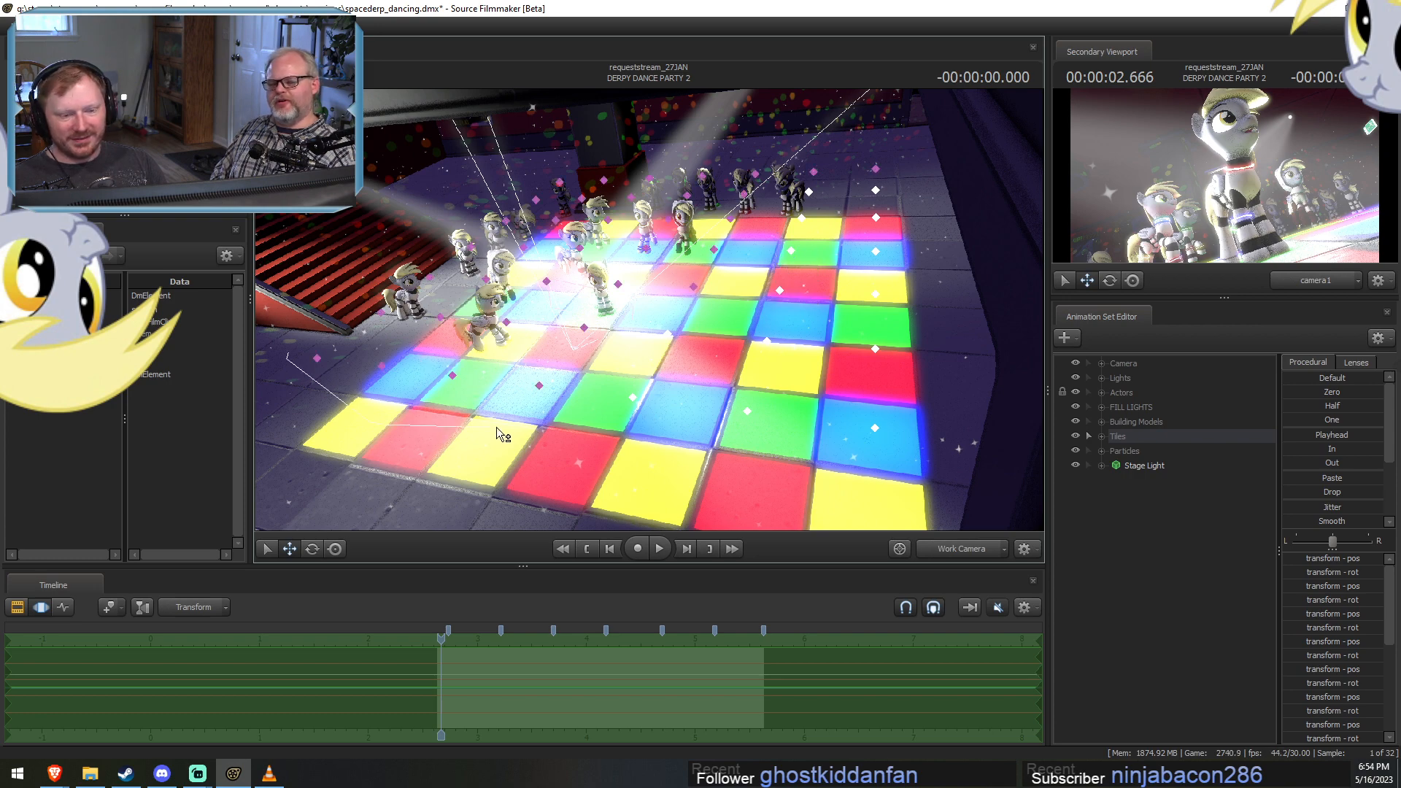
ctrl+click(381, 365)
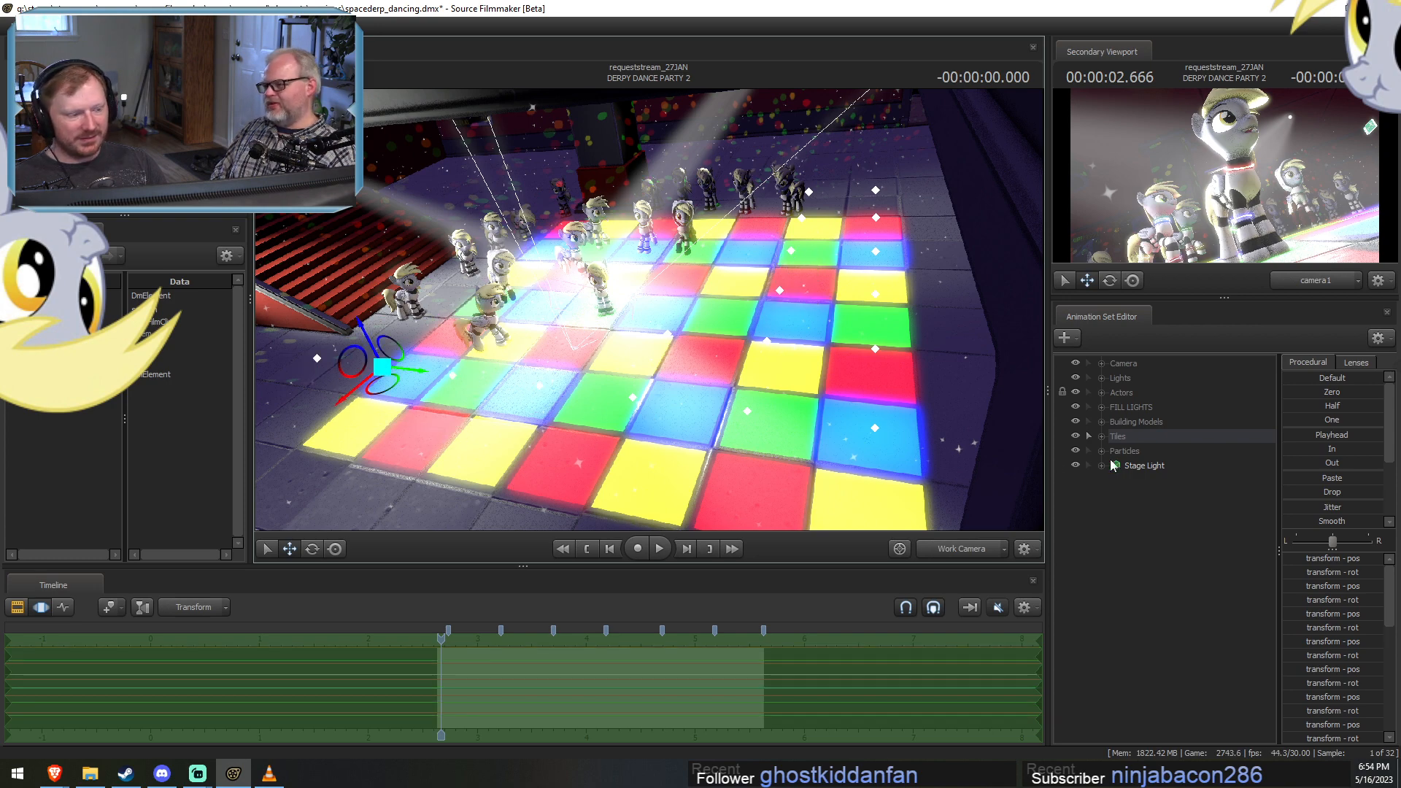
Expand the Tiles group and delete the animation sets Tile 1–8, 14, 16, 22, 24, 27, 28, 33, 34, 48 and 49.
click(1103, 436)
click(1163, 523)
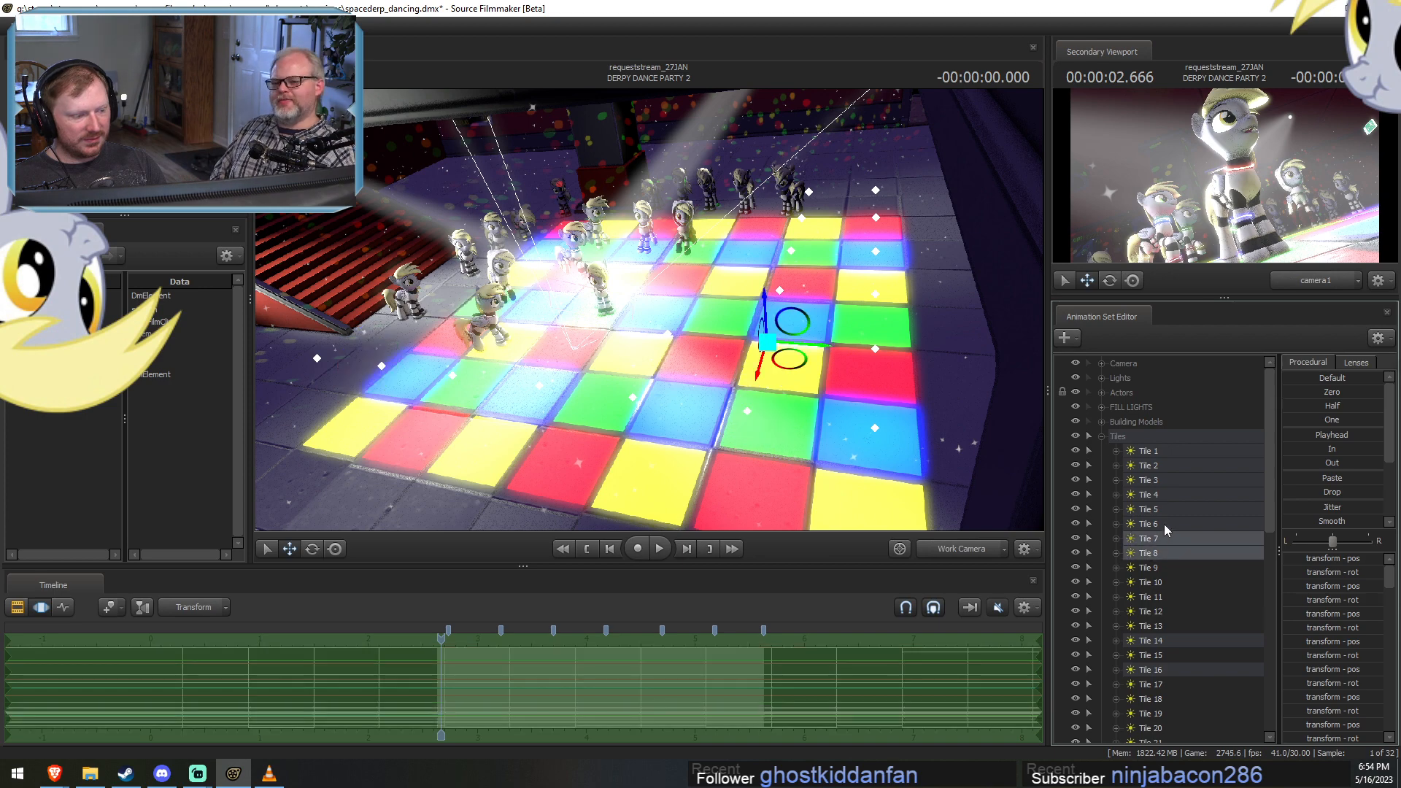
drag(1163, 524, 1179, 451)
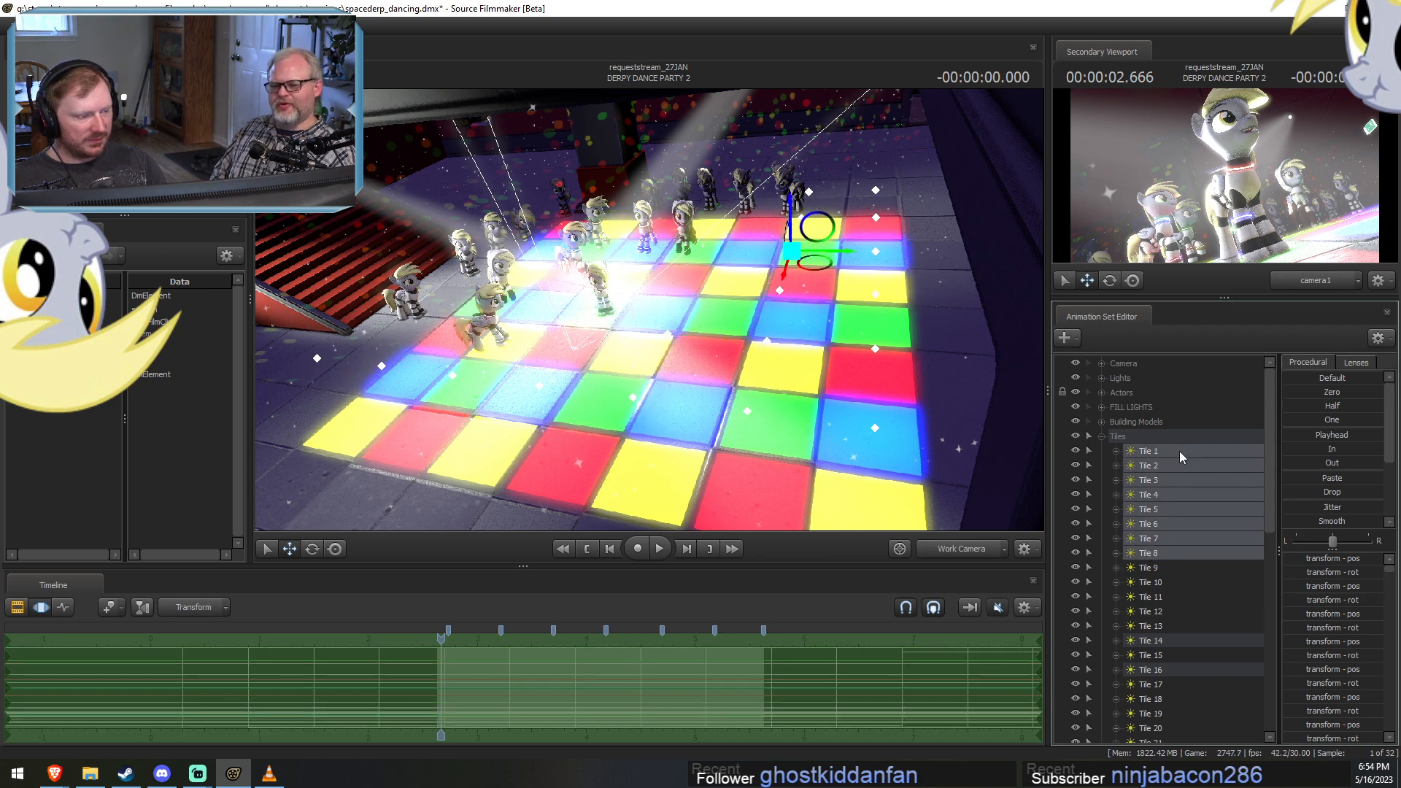
scroll(1179, 451, down, 3)
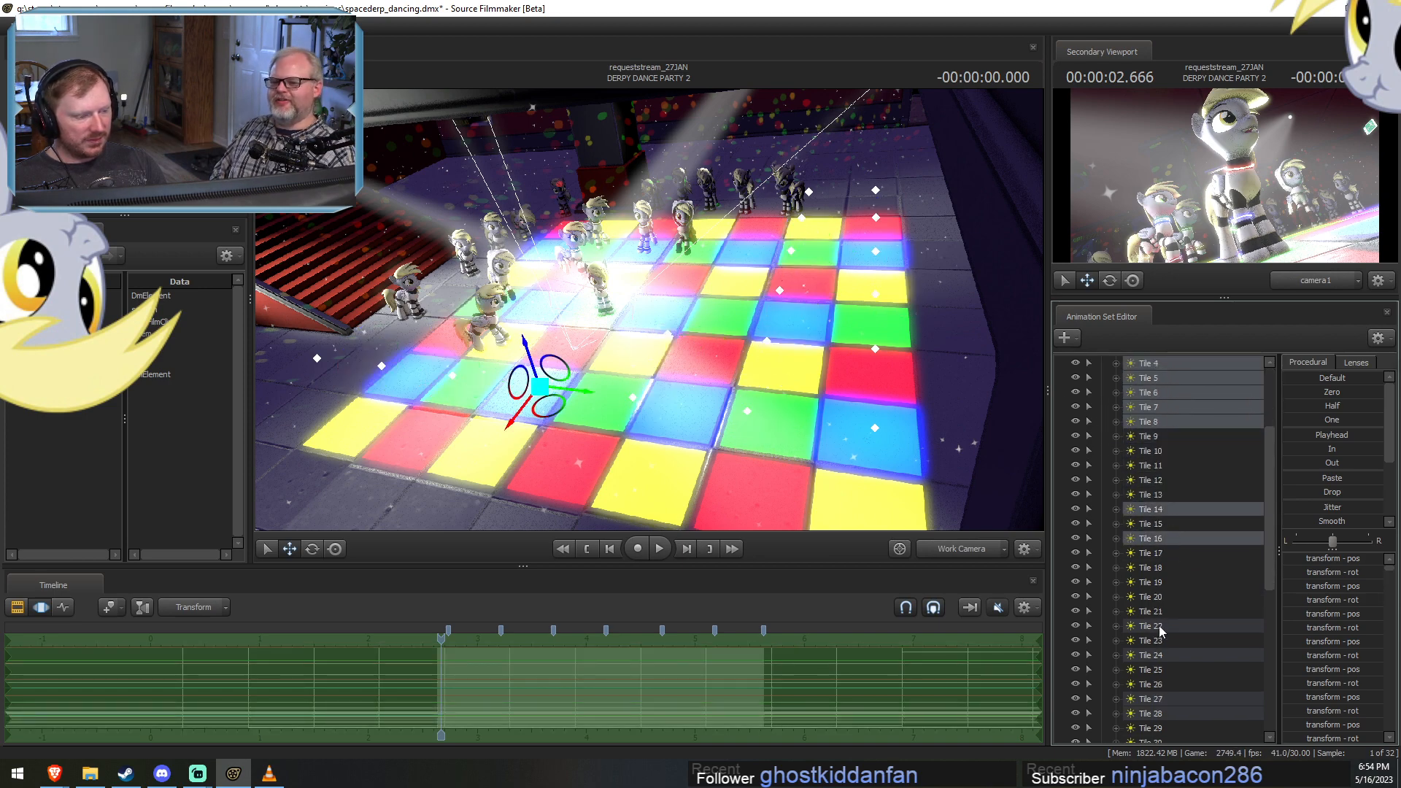
scroll(1159, 651, down, 3)
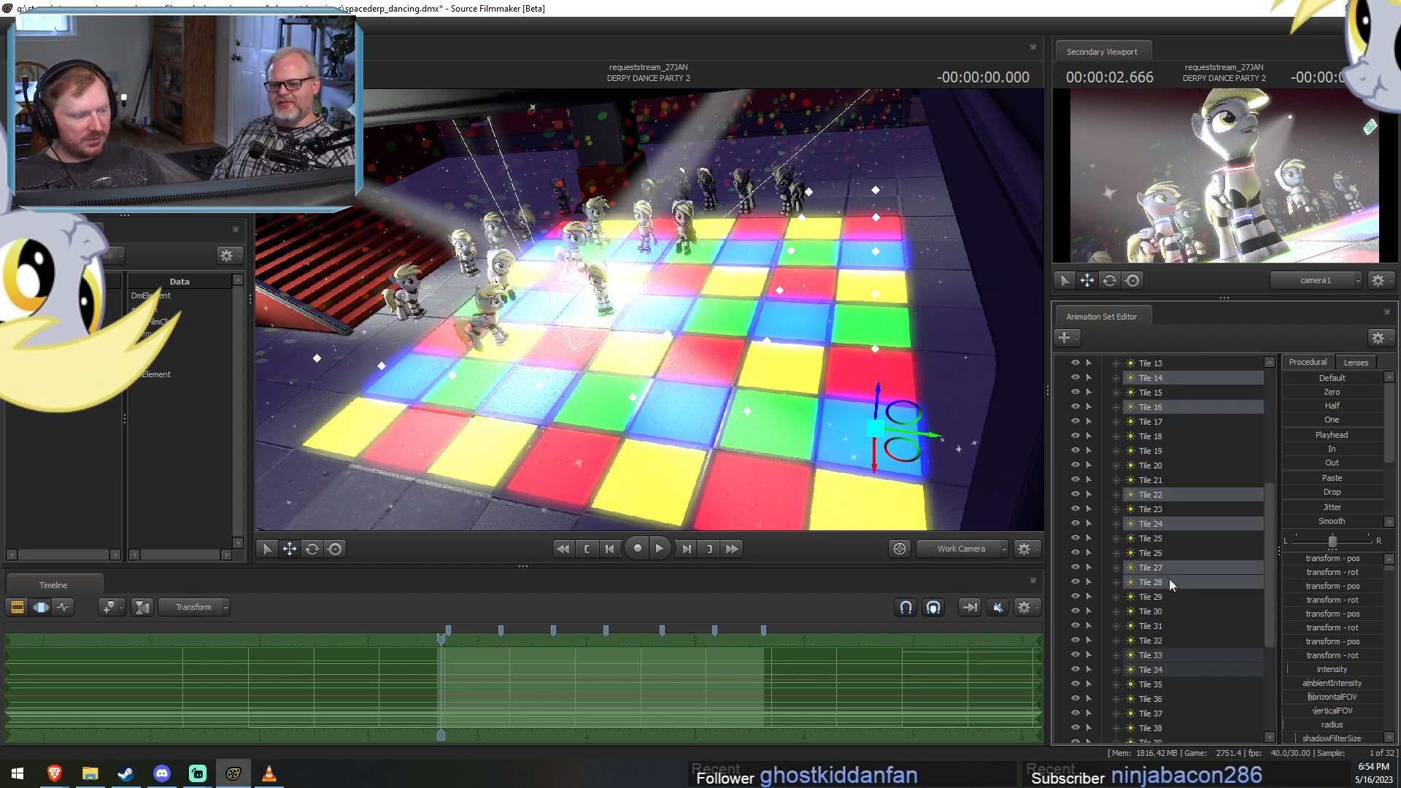
scroll(1167, 664, down, 5)
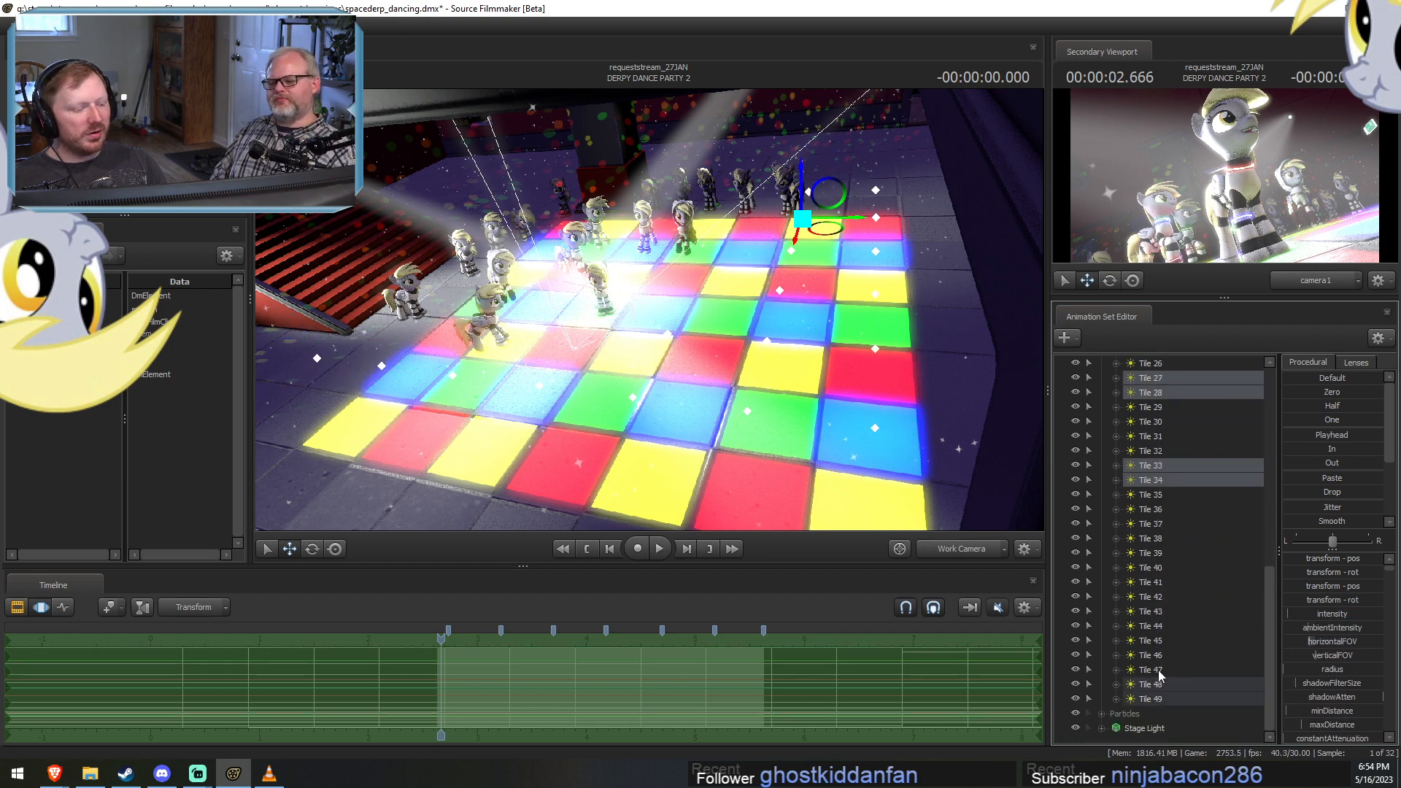
ctrl+click(1160, 684)
ctrl+click(1162, 696)
right_click(1161, 696)
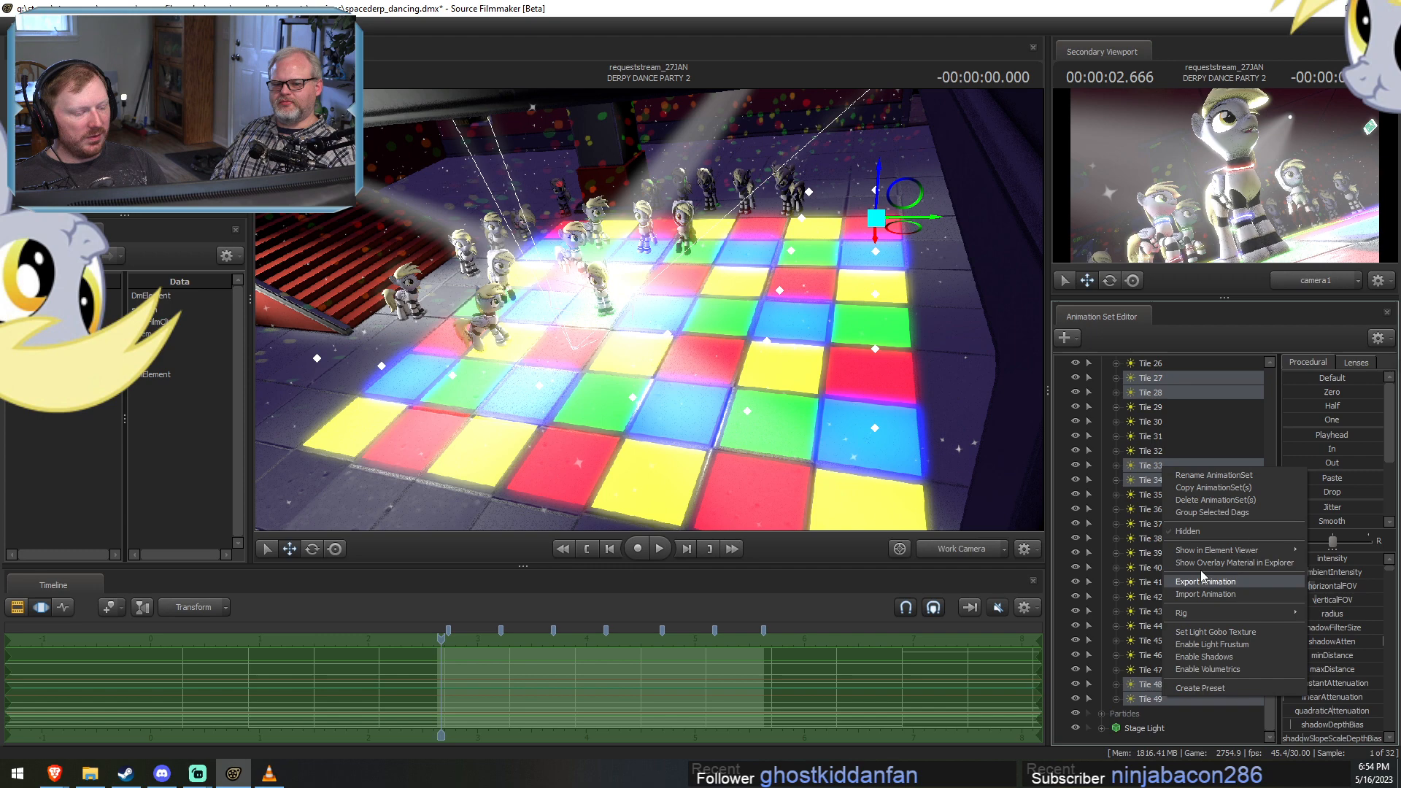
click(1212, 499)
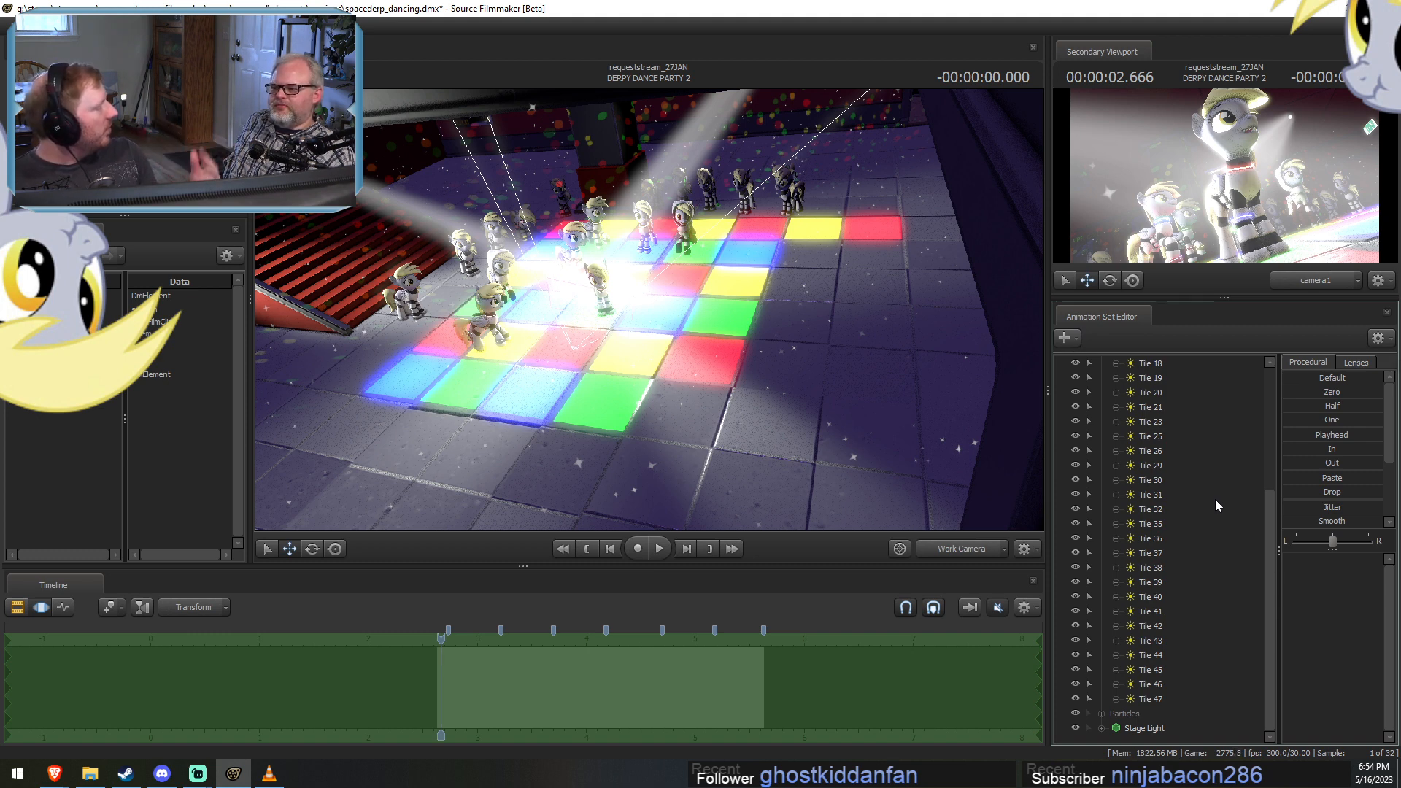
Scrub DERPY DANCE PARTY 2 to 00:00:02.933 and bring the Work Camera closer to the lit floor's outer edge.
key(F2)
click(482, 639)
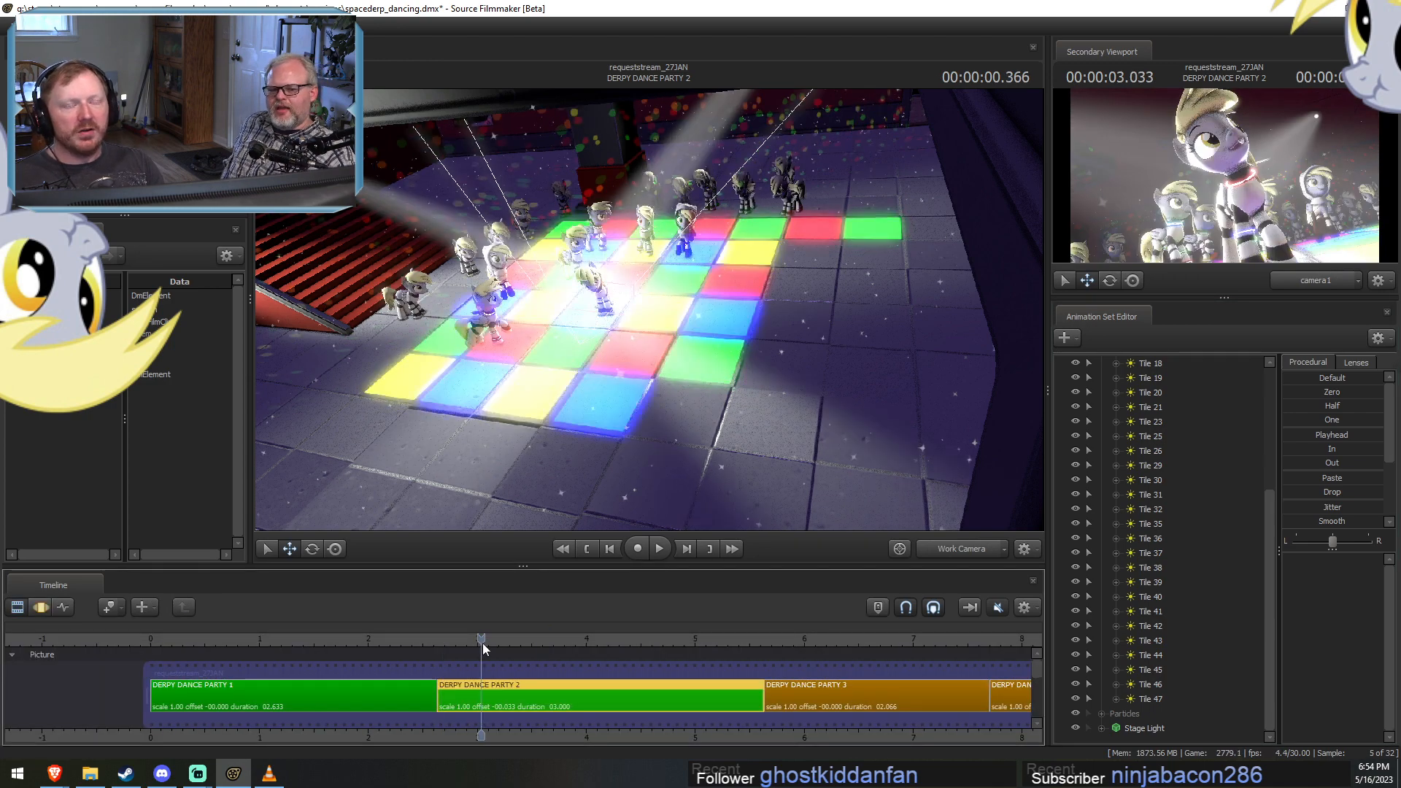
drag(483, 643, 761, 663)
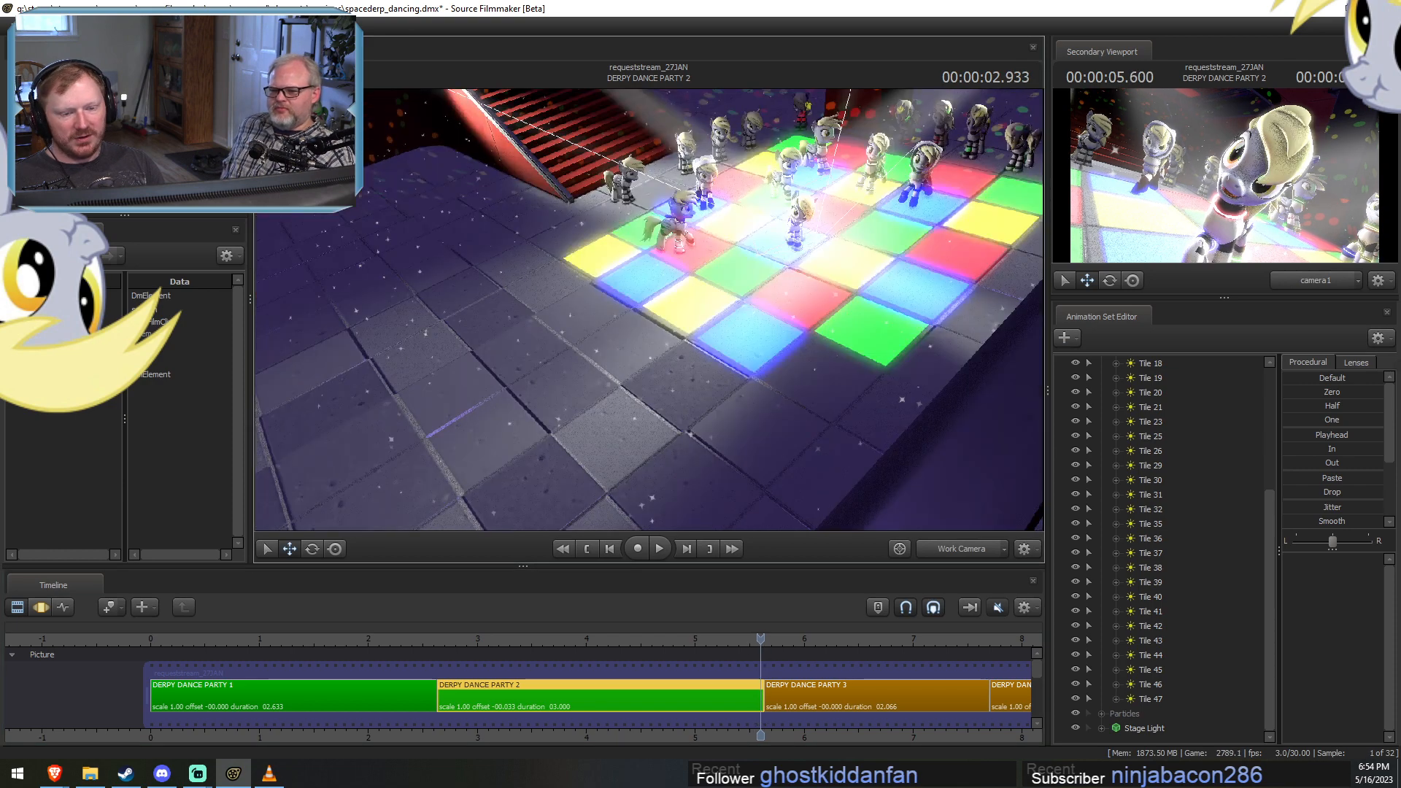
mouse_move(649, 311)
mouse_down()
mouse_move(544, 321)
mouse_move(576, 332)
mouse_move(651, 313)
mouse_up()
key(w)
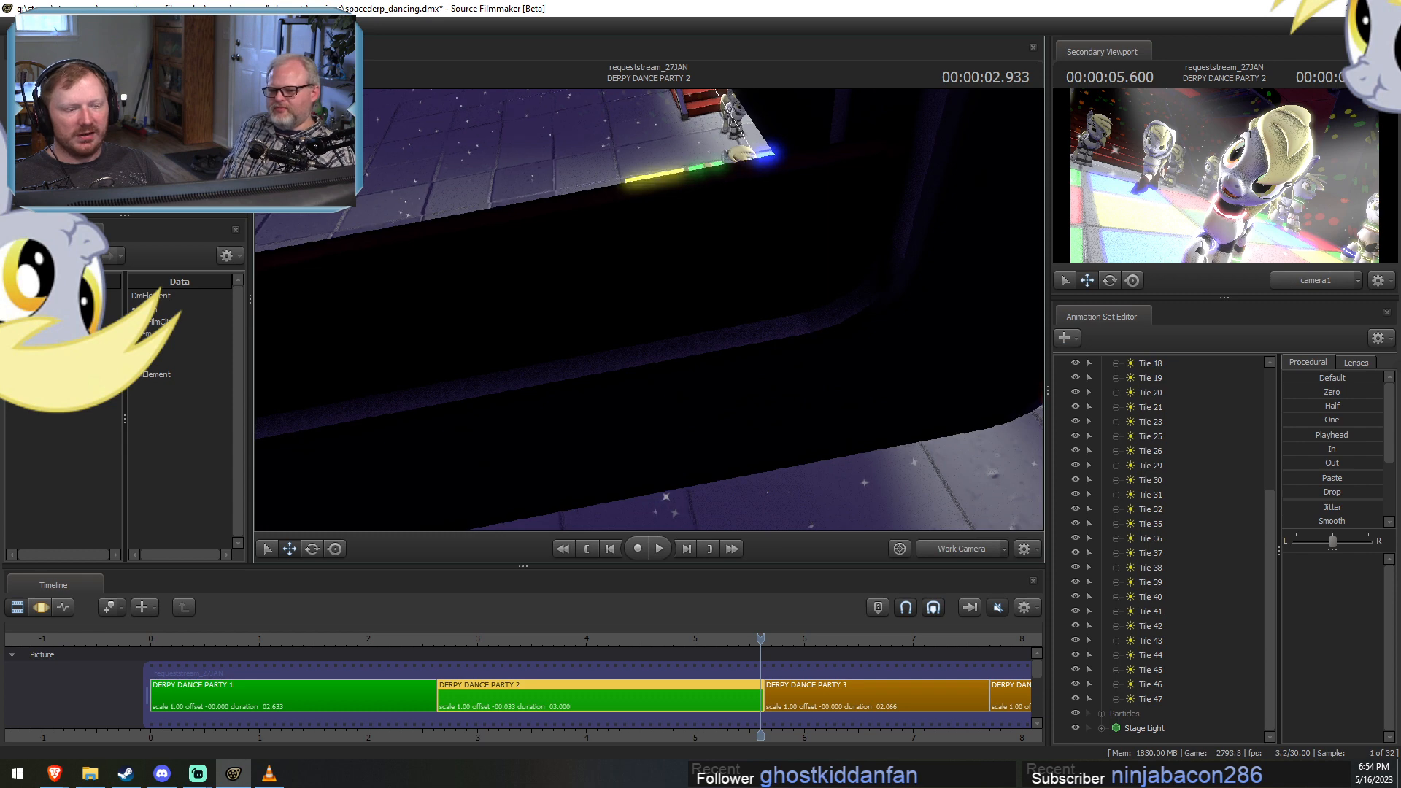
key(w)
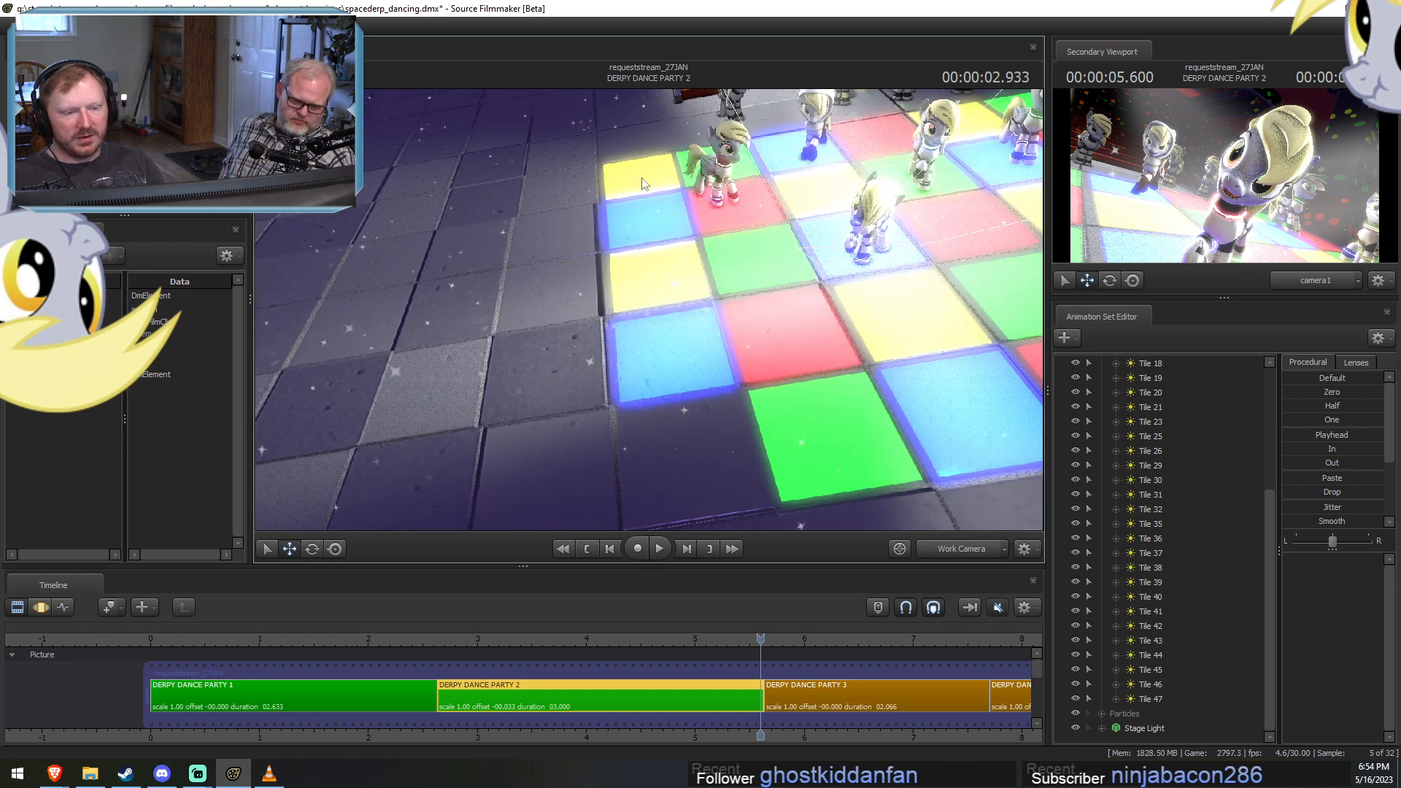
In the Motion Editor, select and delete the animation sets Tile 13, 15, 21 and 23 along the lit floor's outer edge.
key(F3)
mouse_move(593, 257)
mouse_down()
mouse_move(632, 194)
mouse_move(633, 148)
mouse_up()
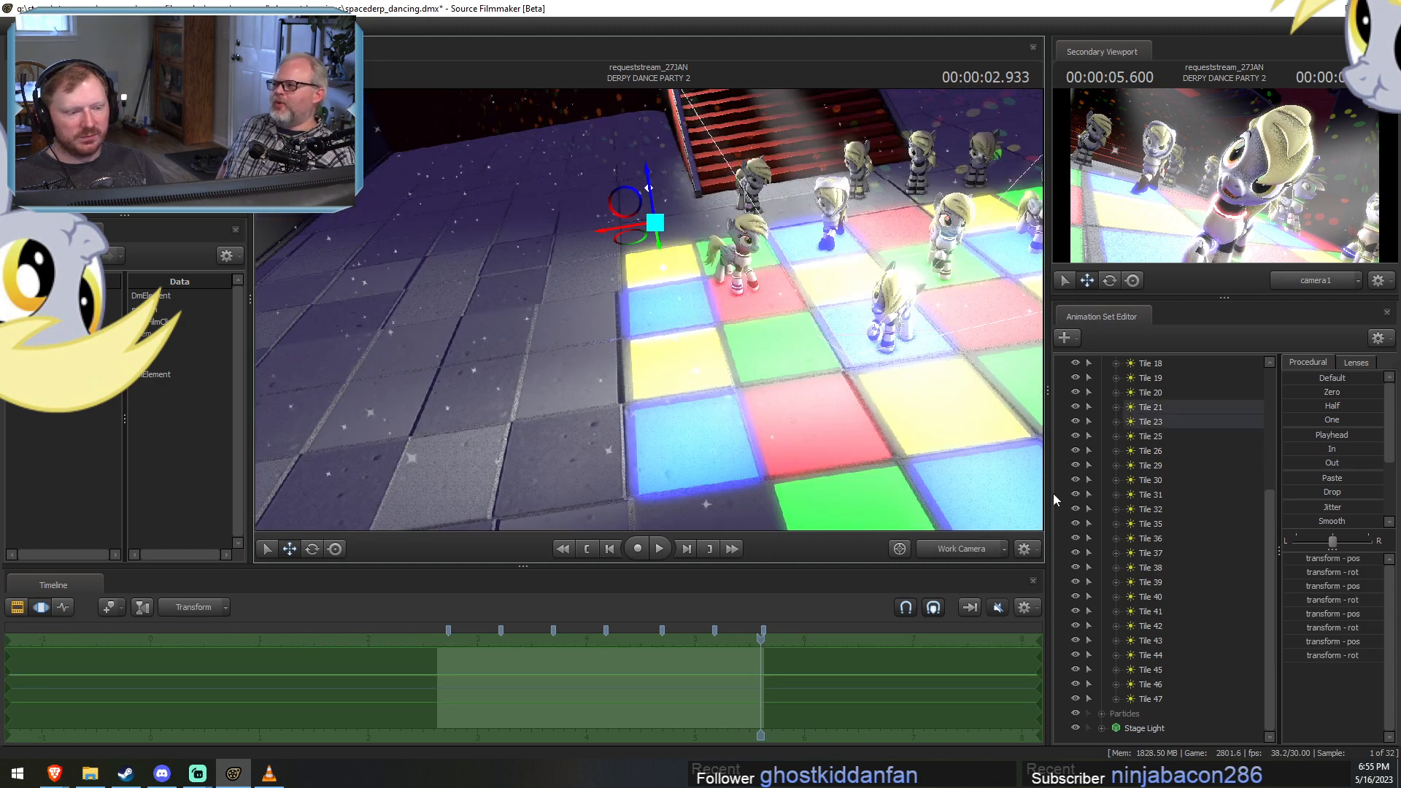
ctrl+click(1156, 423)
ctrl+click(1161, 409)
scroll(1166, 435, up, 4)
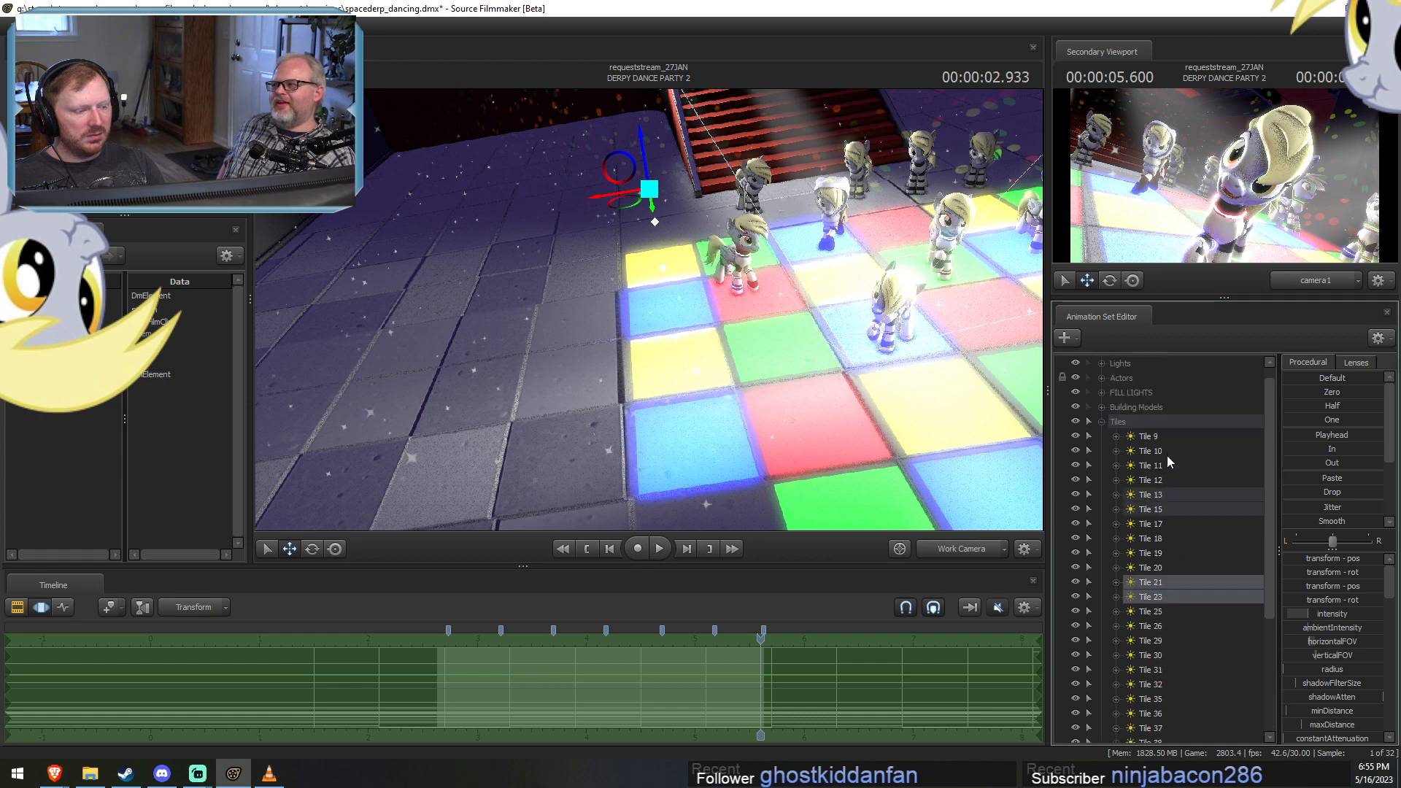
ctrl+click(1151, 498)
ctrl+click(1153, 509)
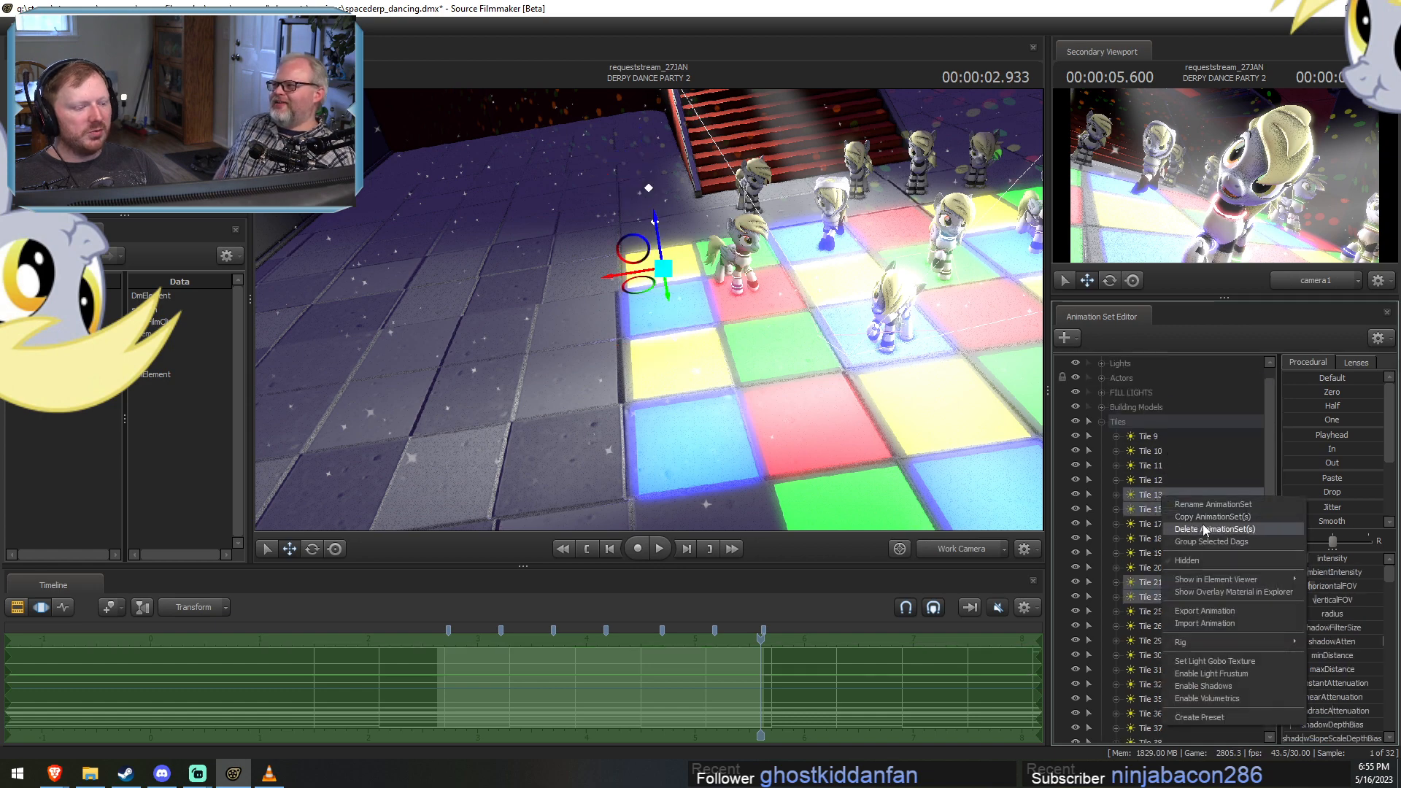
key(Delete)
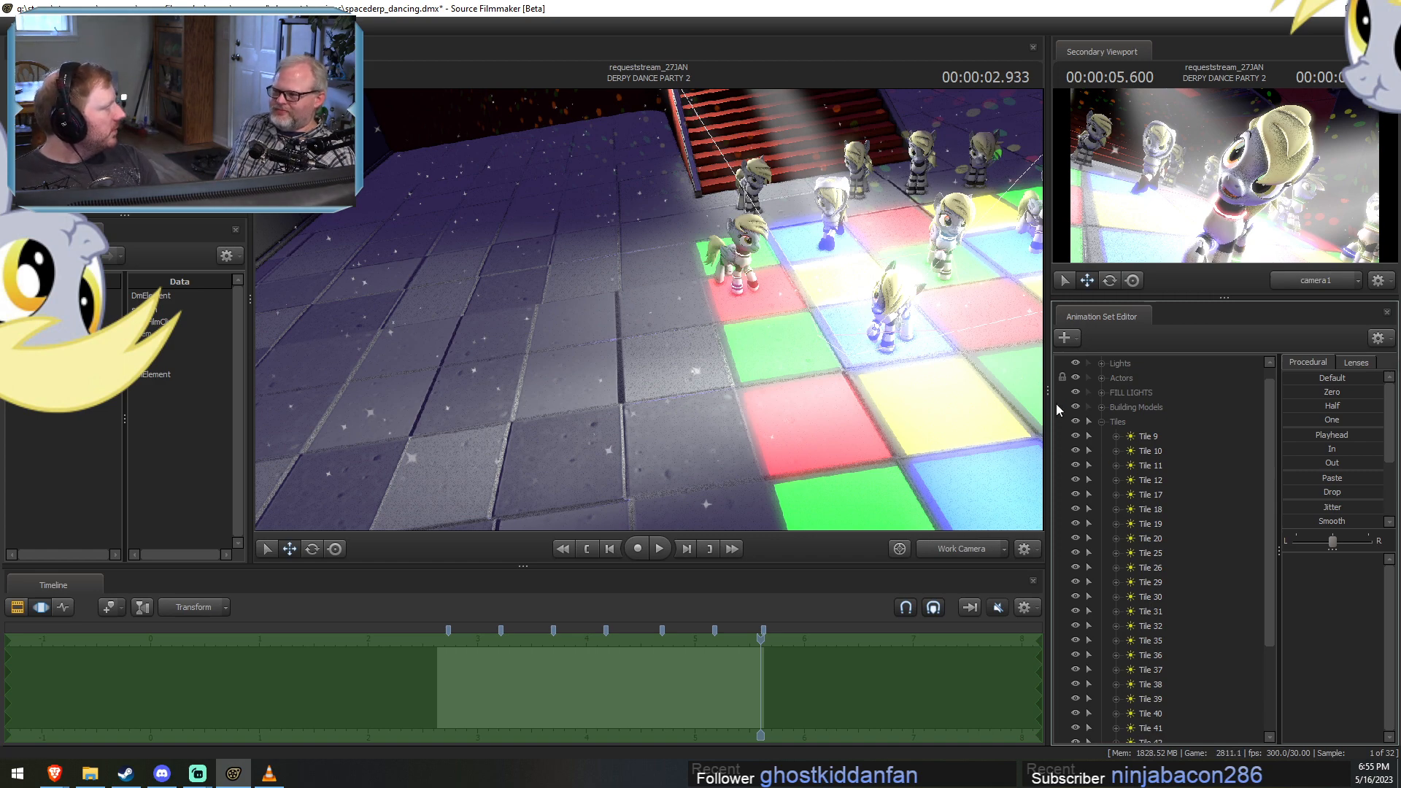
Select the light of the green tile at the floor's near corner and delete its animation set, Tile 12.
drag(818, 452, 645, 341)
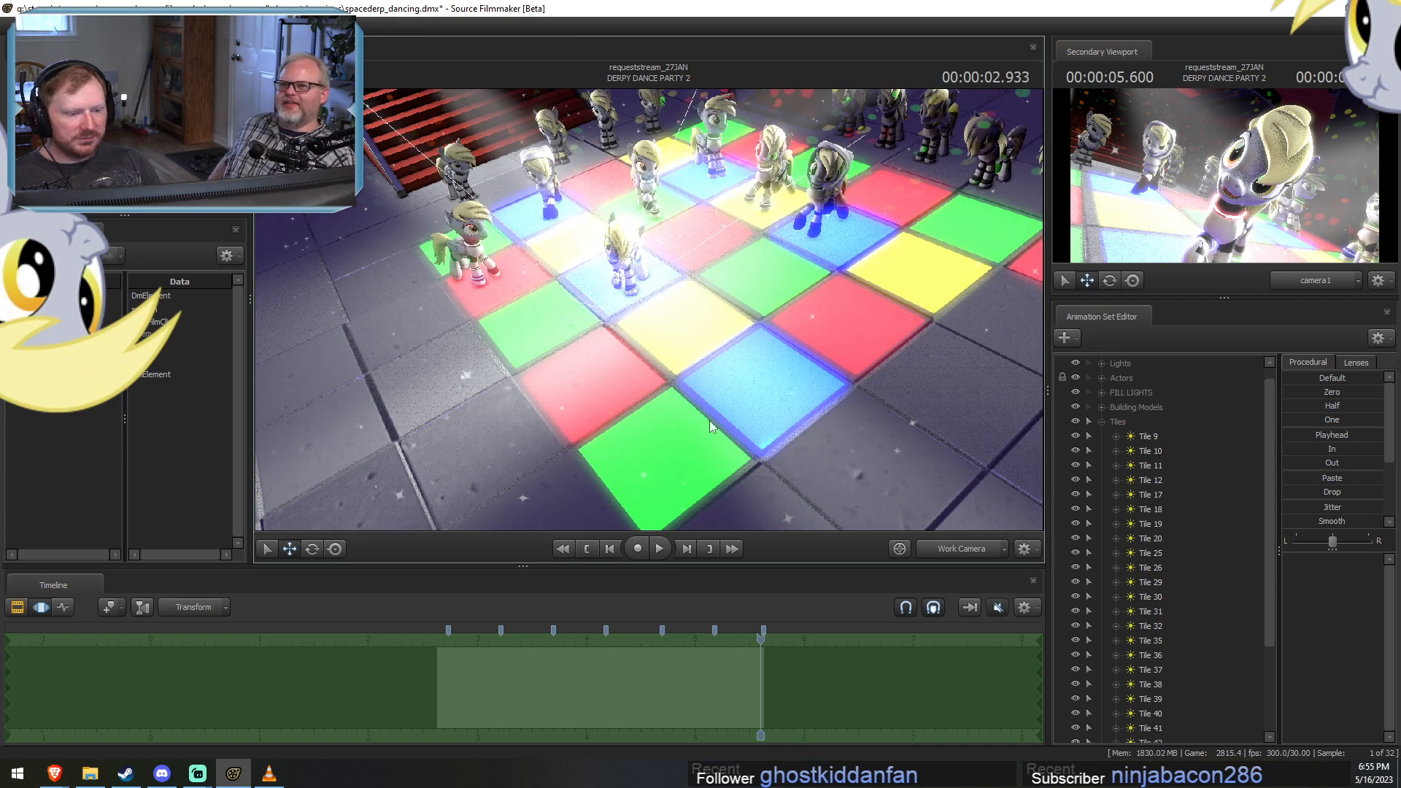
key(ctrl)
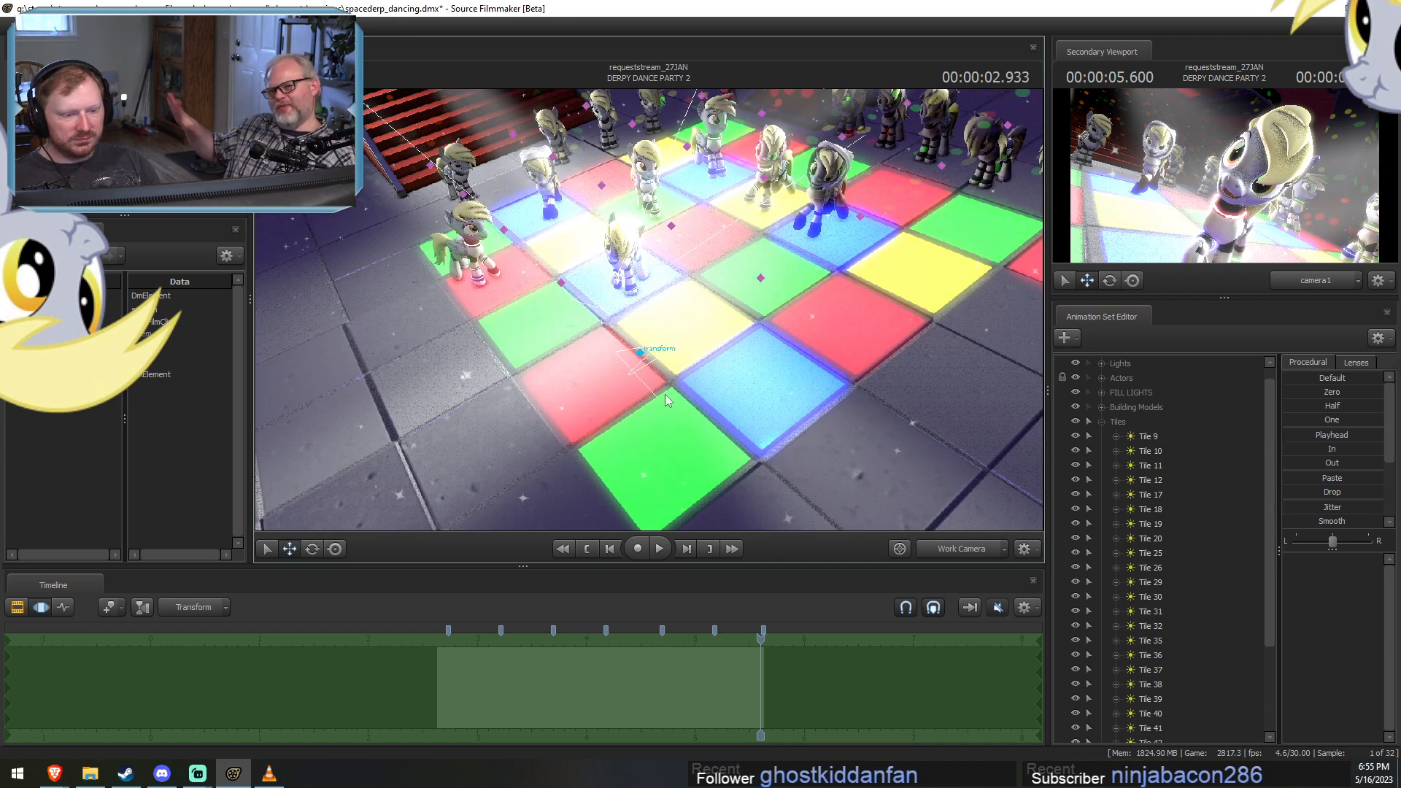
ctrl+click(639, 352)
right_click(1159, 481)
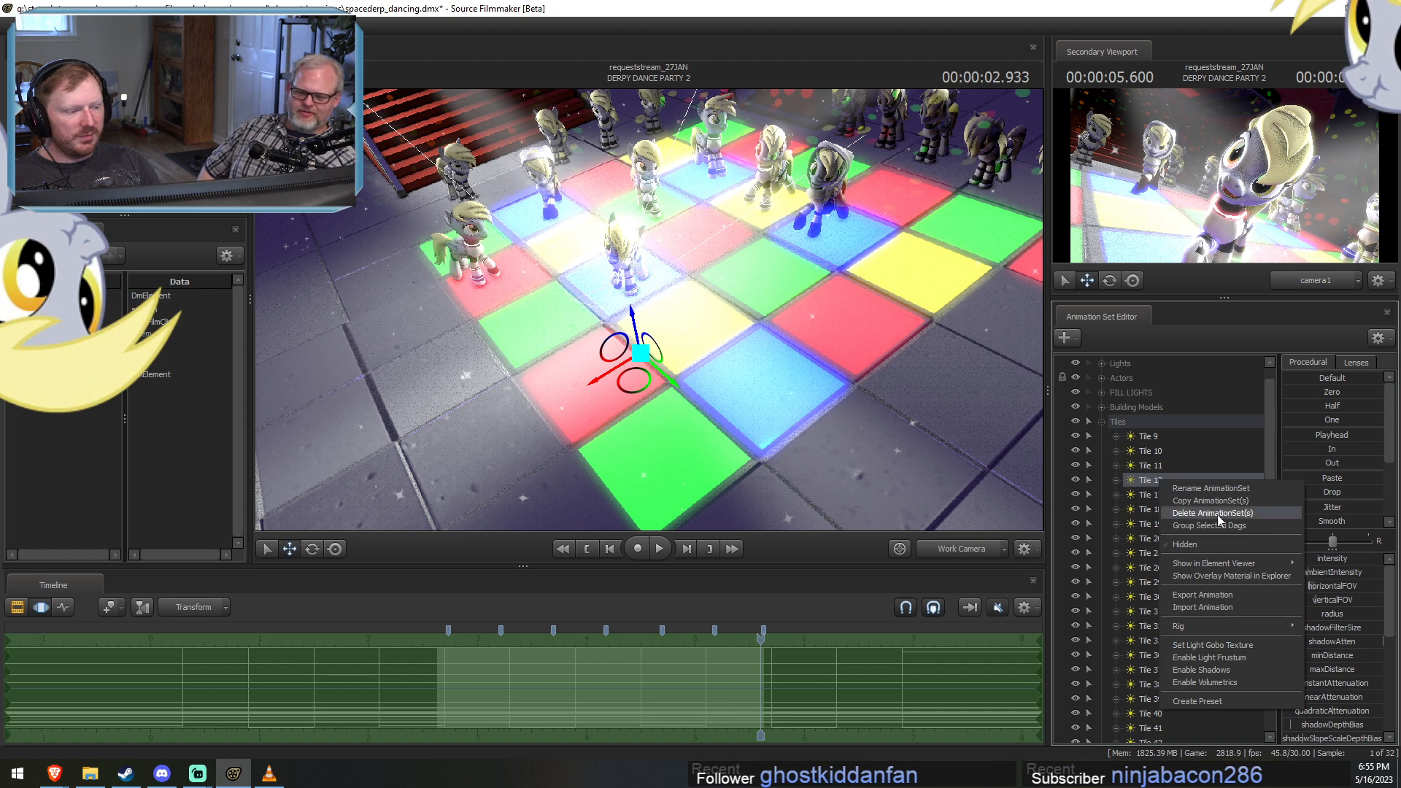
click(1217, 514)
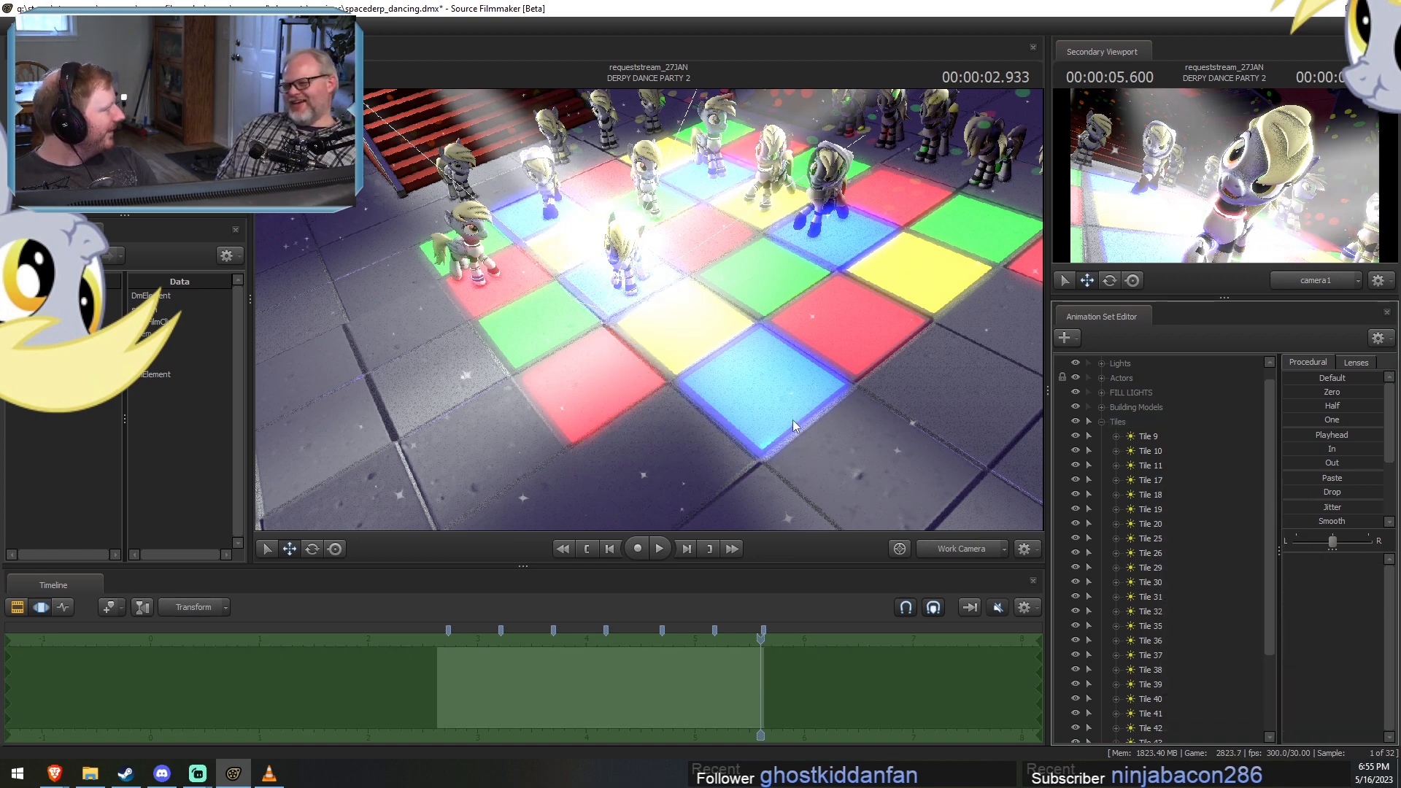
Scrub to the start of DERPY DANCE PARTY 2 and delete the animation set Tile 30, lighting the far end tile.
drag(890, 501, 690, 295)
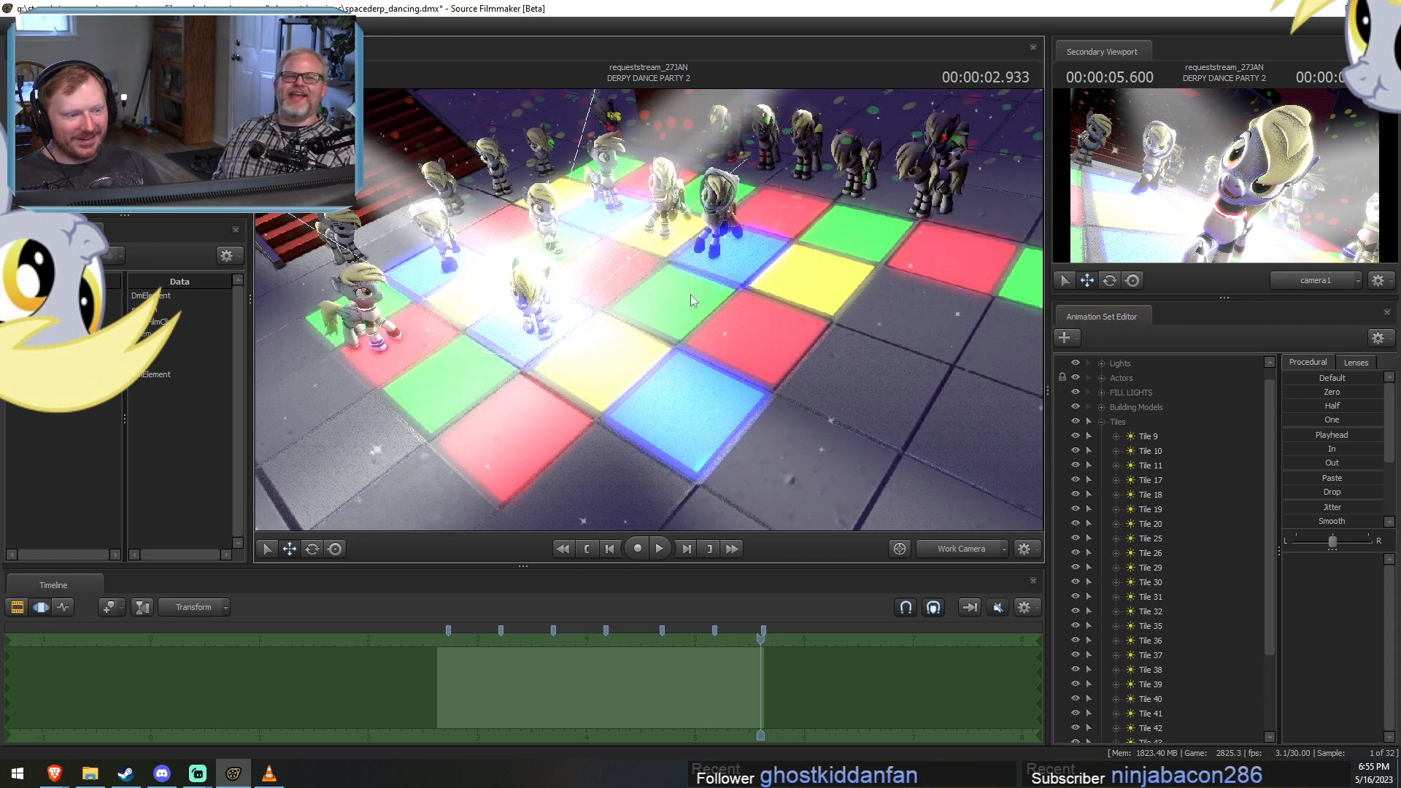
drag(822, 387, 685, 299)
key(F2)
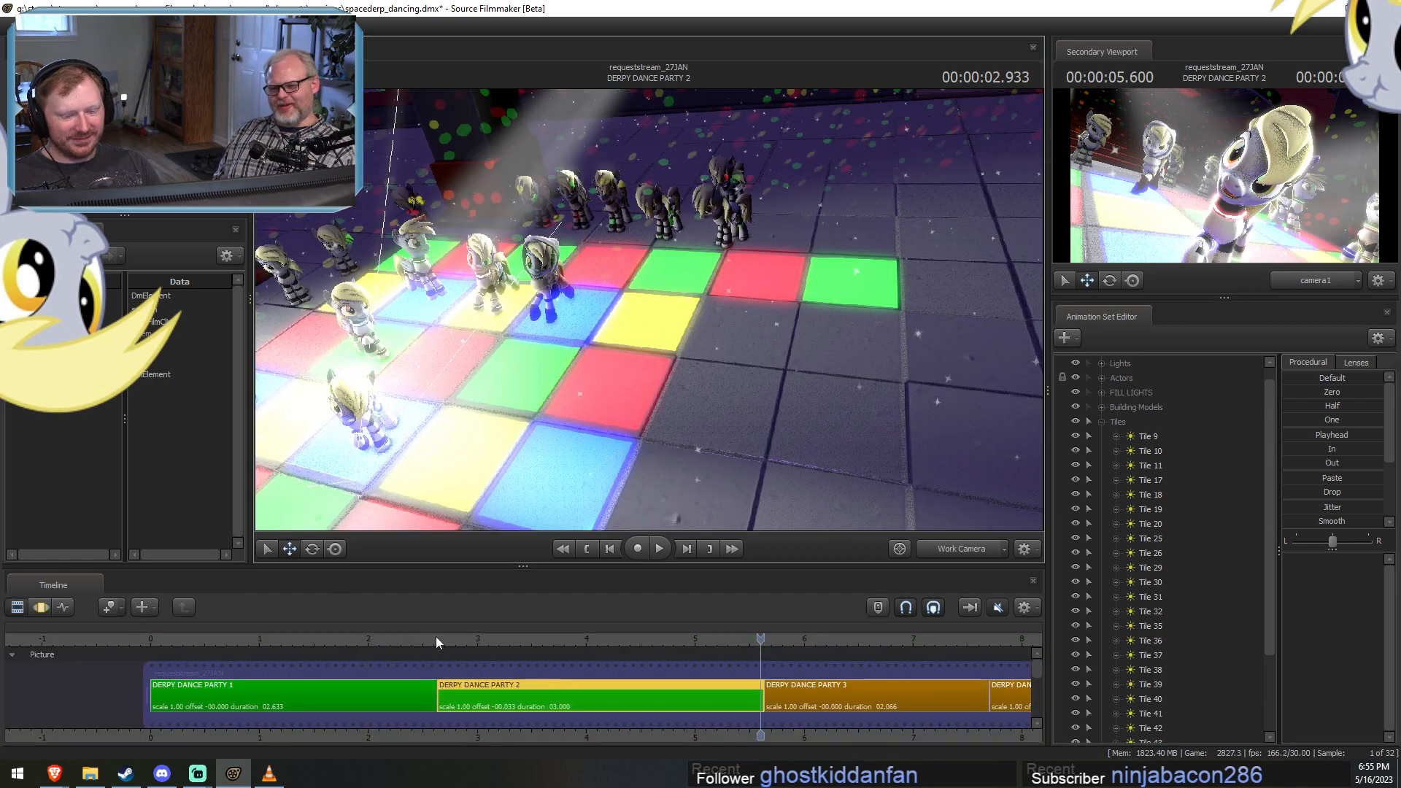
key(F3)
key(F2)
click(441, 641)
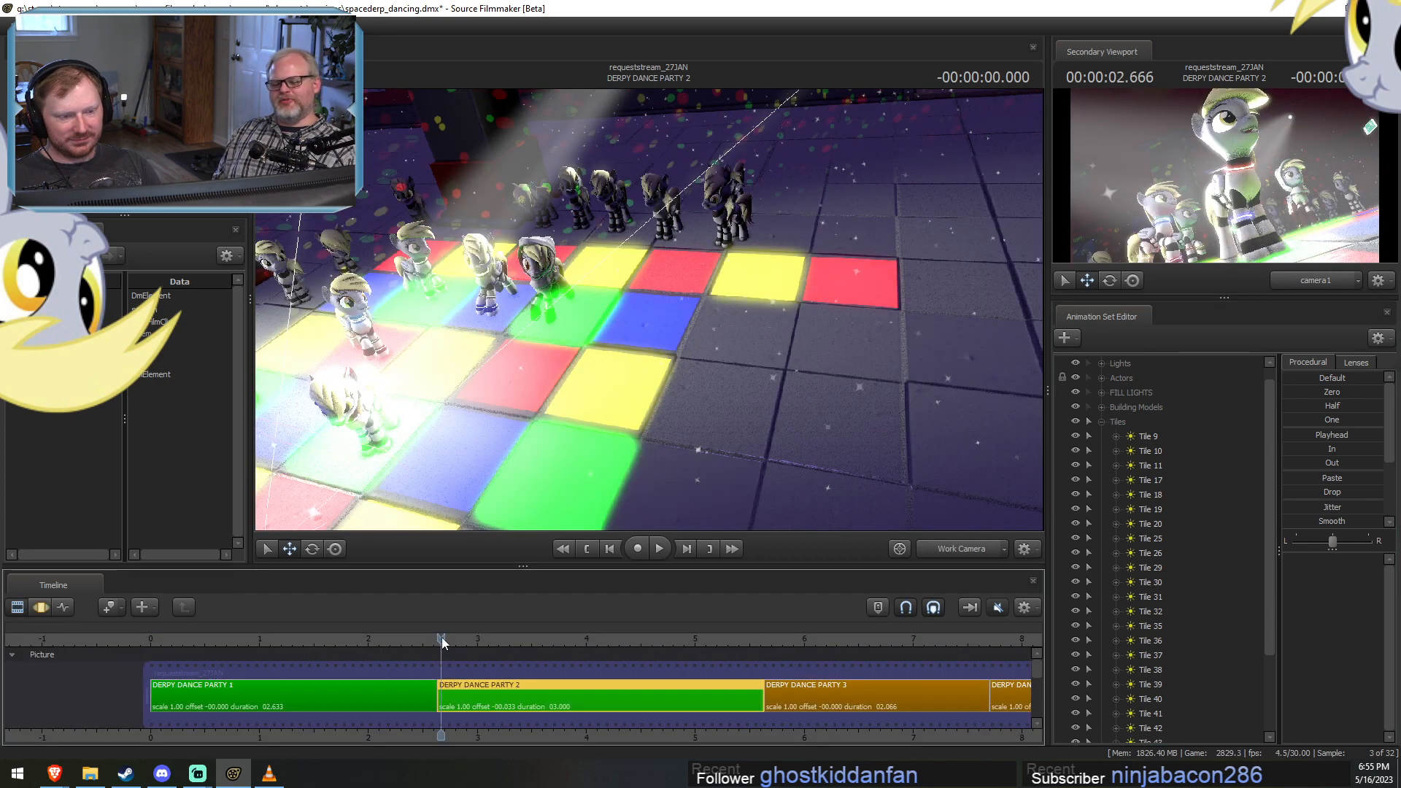
drag(686, 397, 850, 376)
drag(850, 307, 852, 302)
key(a)
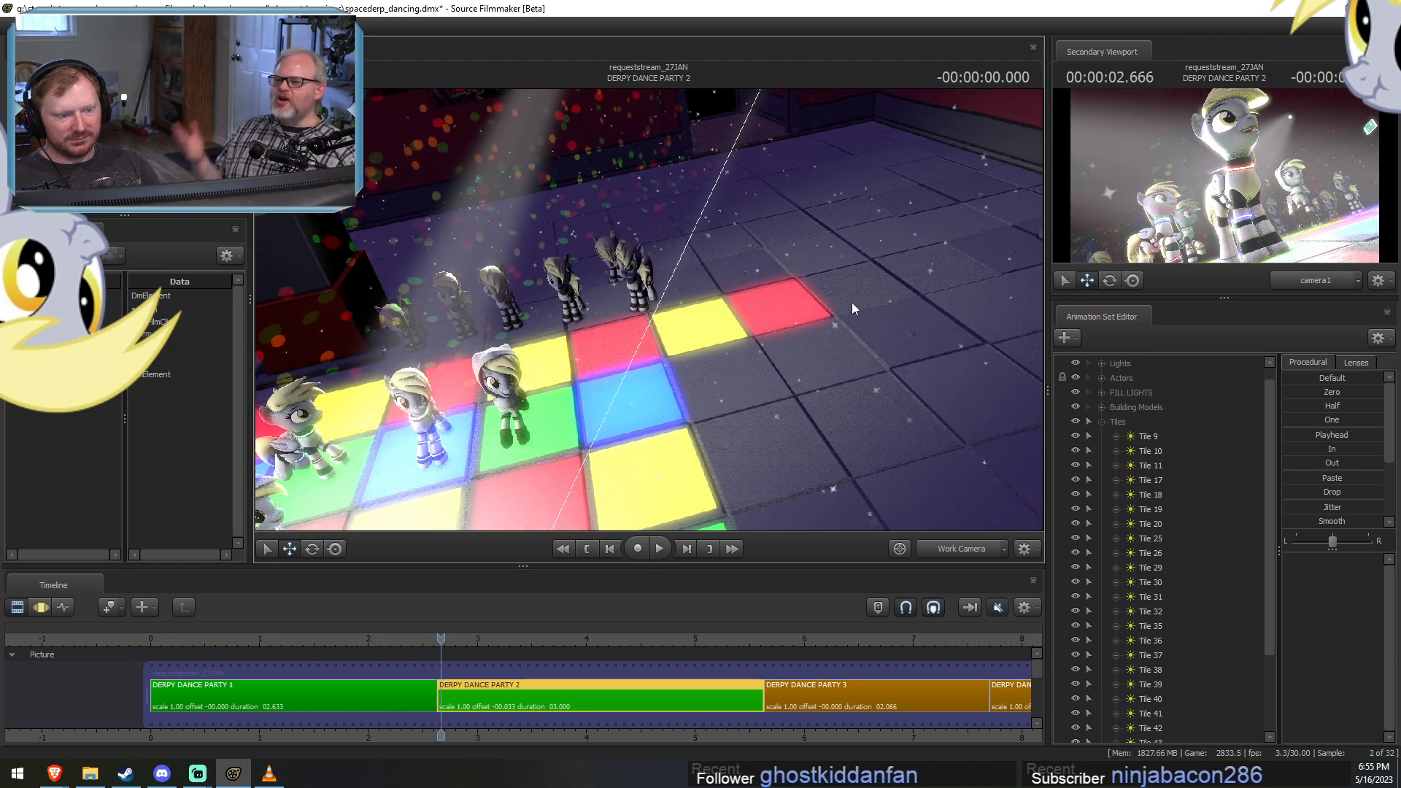
key(F3)
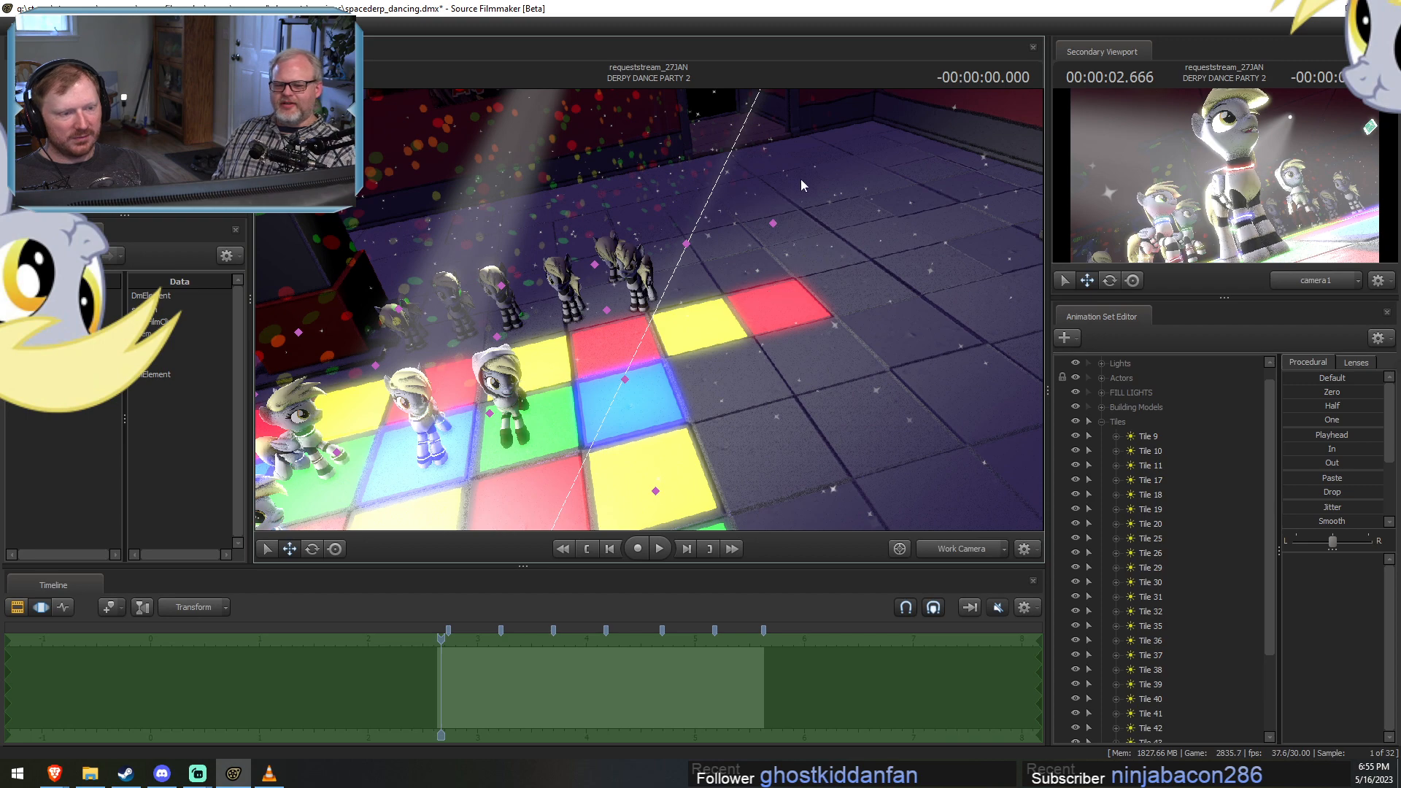
ctrl+click(833, 281)
right_click(1161, 580)
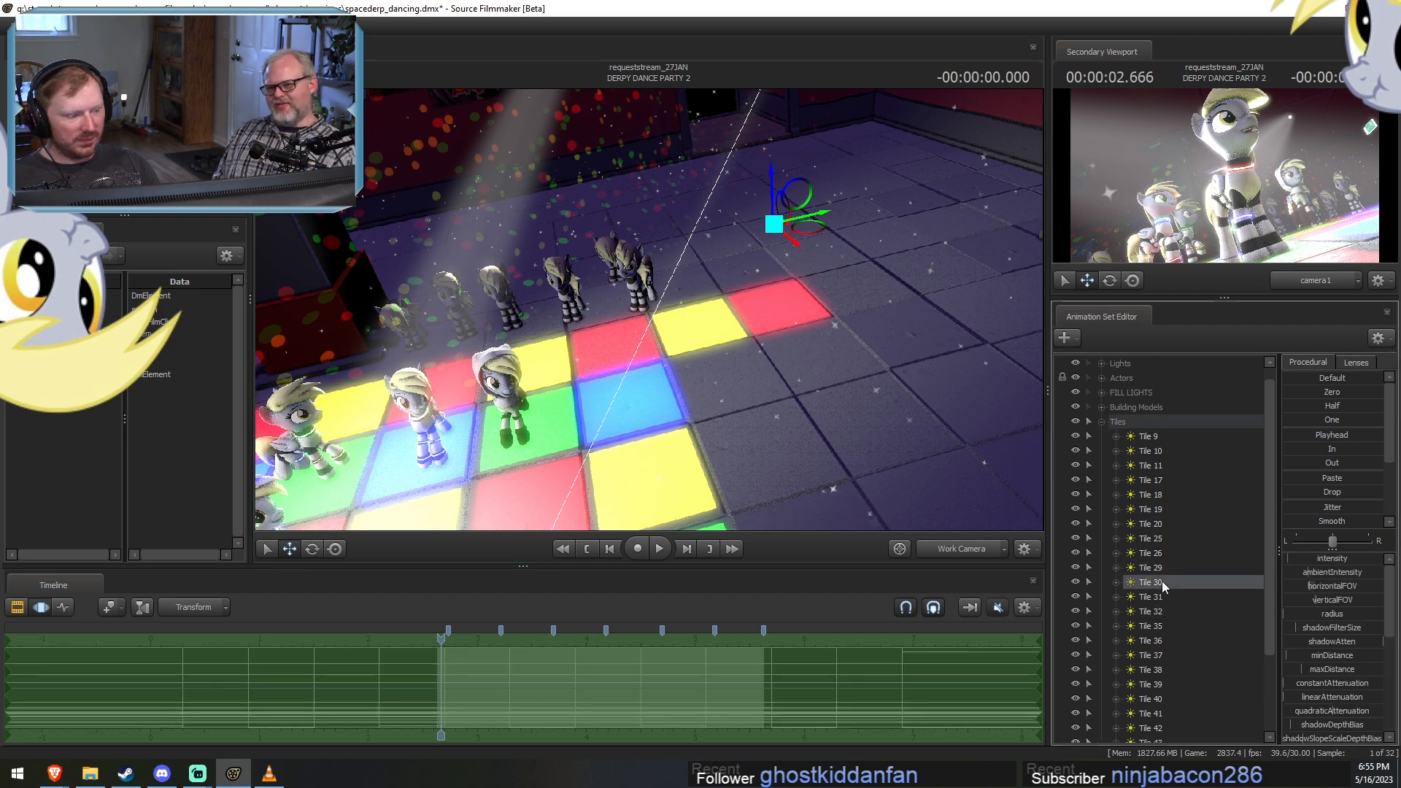
click(1214, 384)
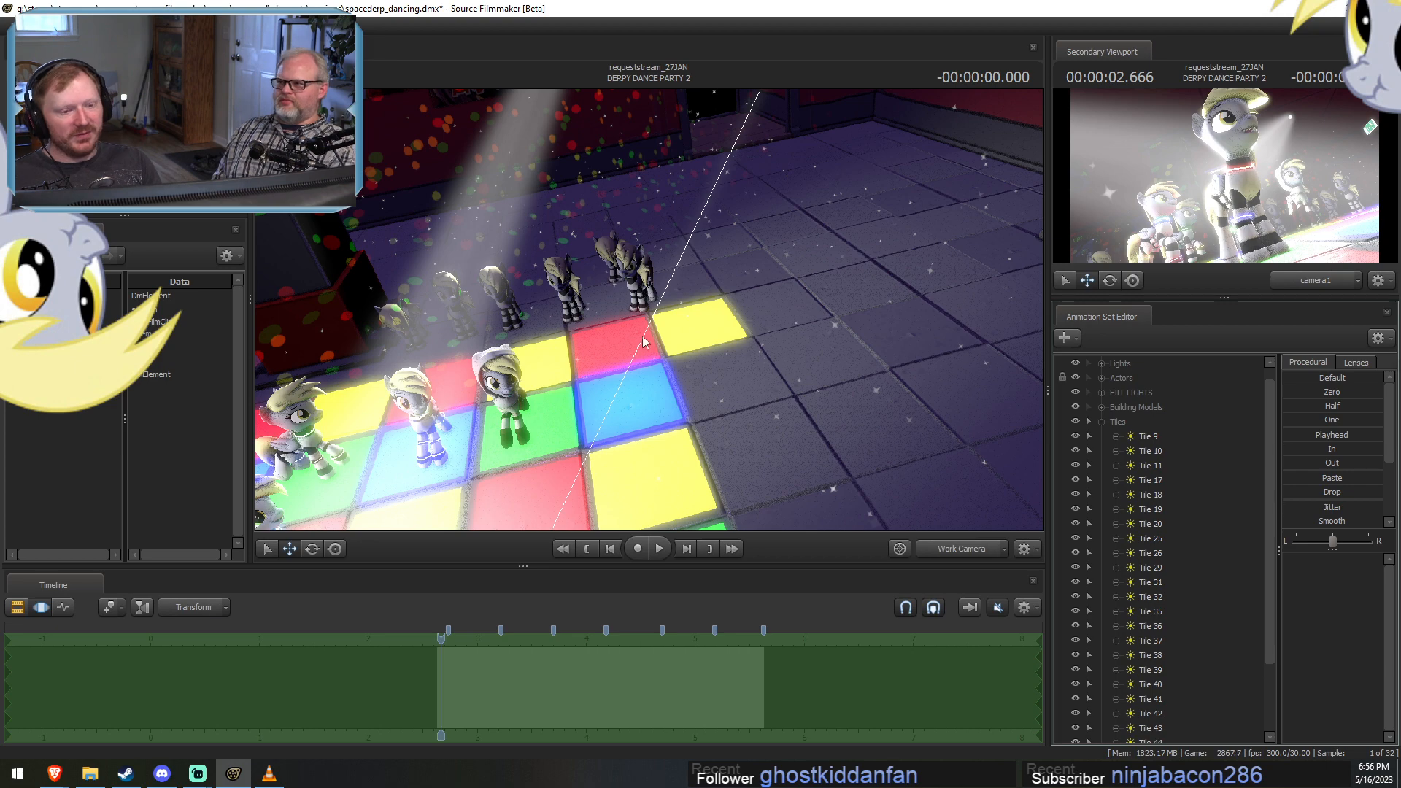
Scrub to 00:00:00.299 in DERPY DANCE PARTY 3, then make the Tiles group selectable and collapse it.
key(F2)
click(796, 638)
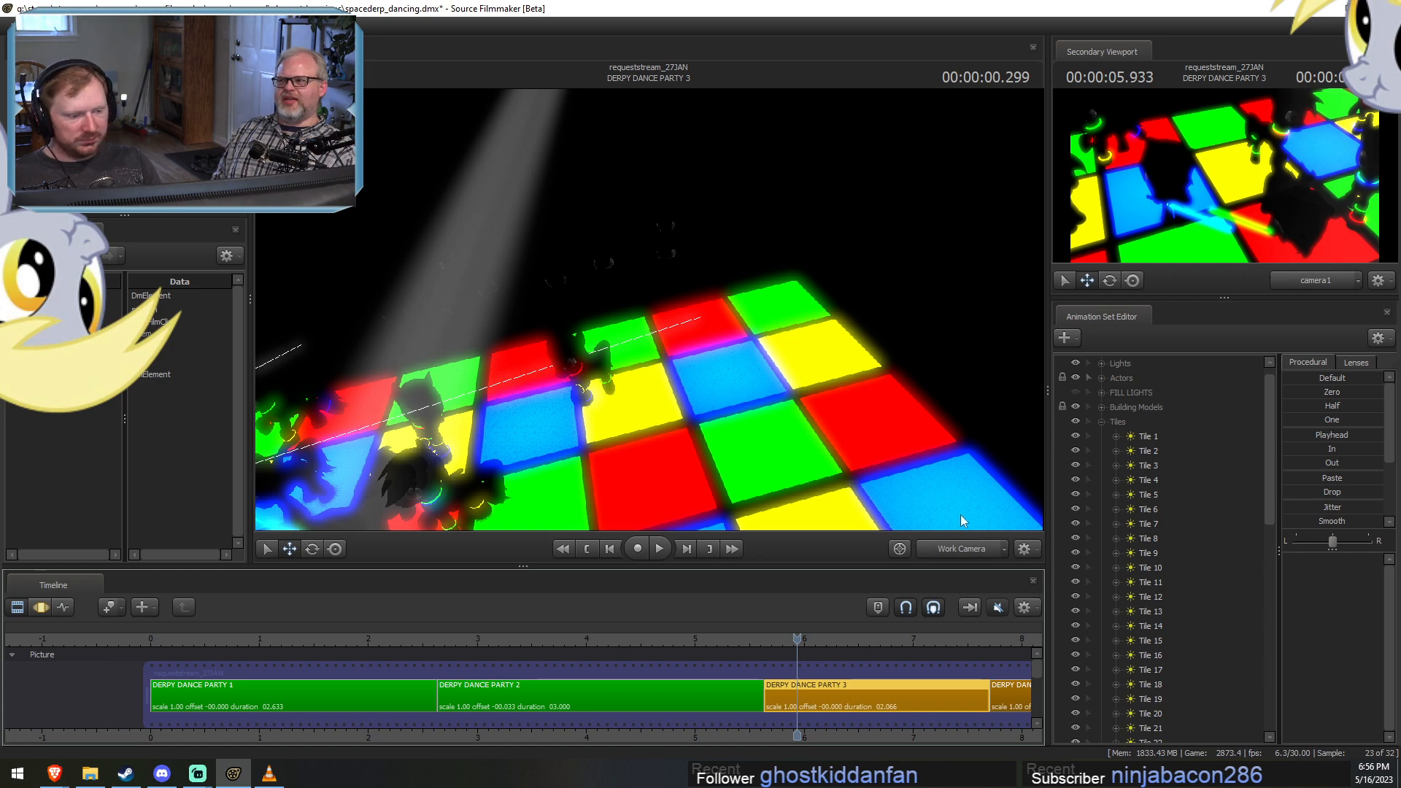
drag(957, 517, 955, 467)
key(F3)
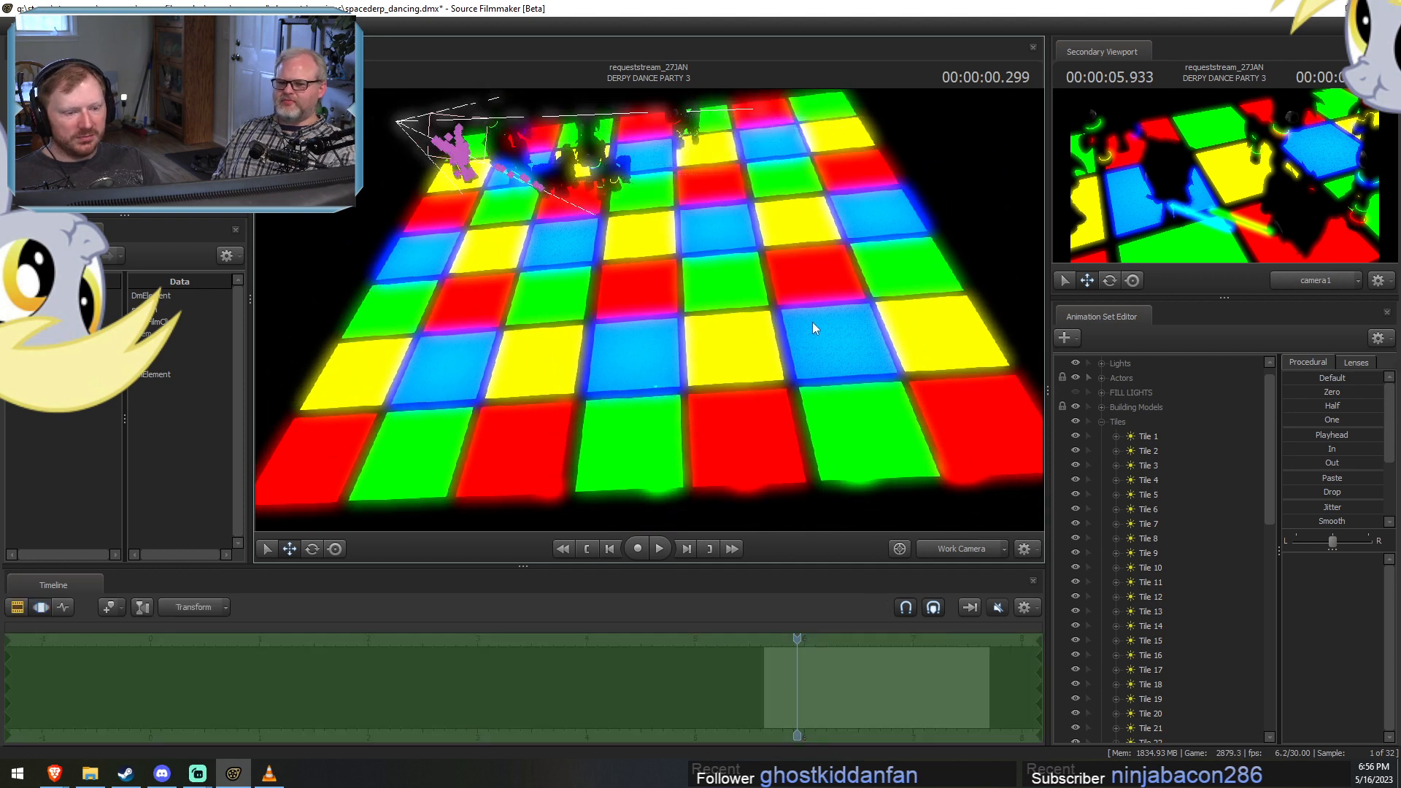
click(1088, 422)
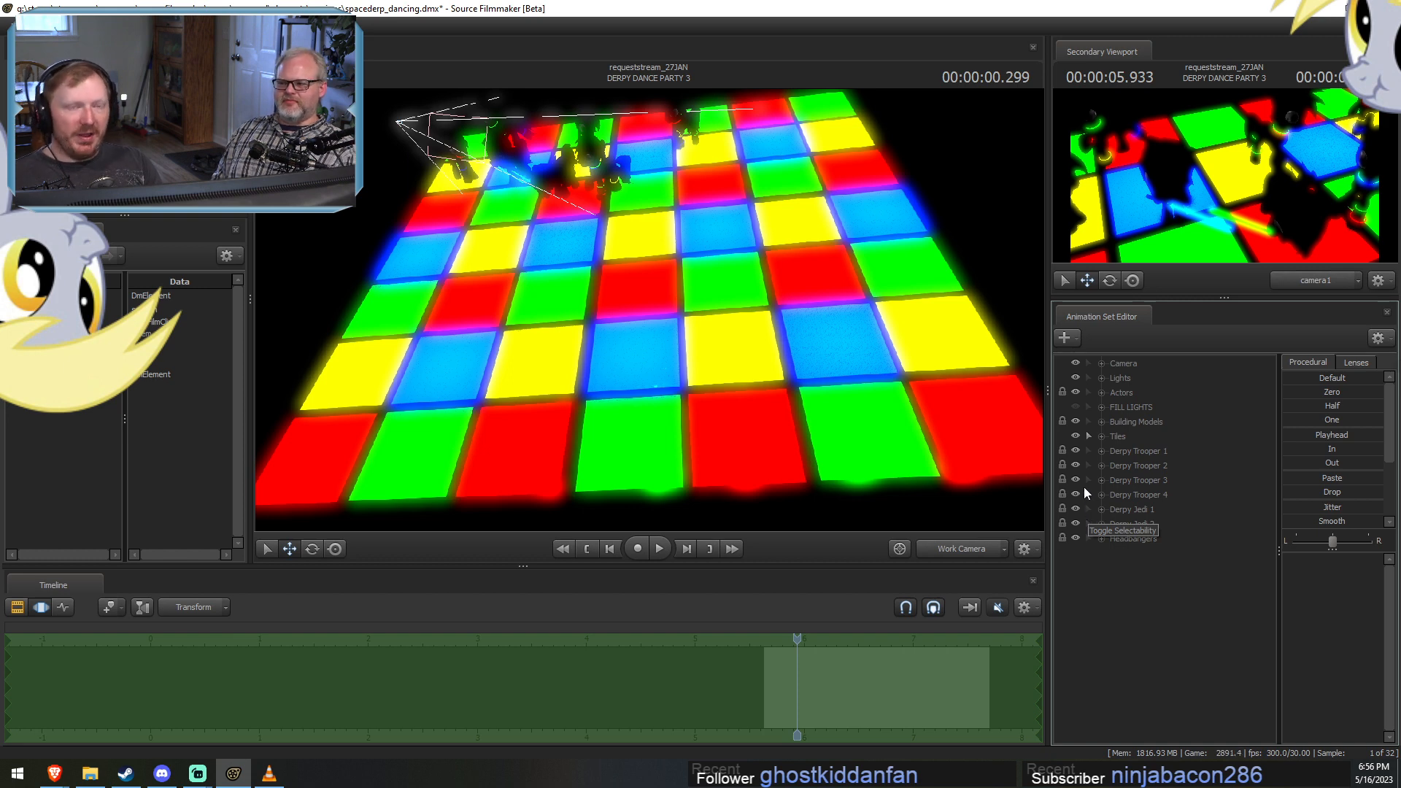
key(F2)
key(F3)
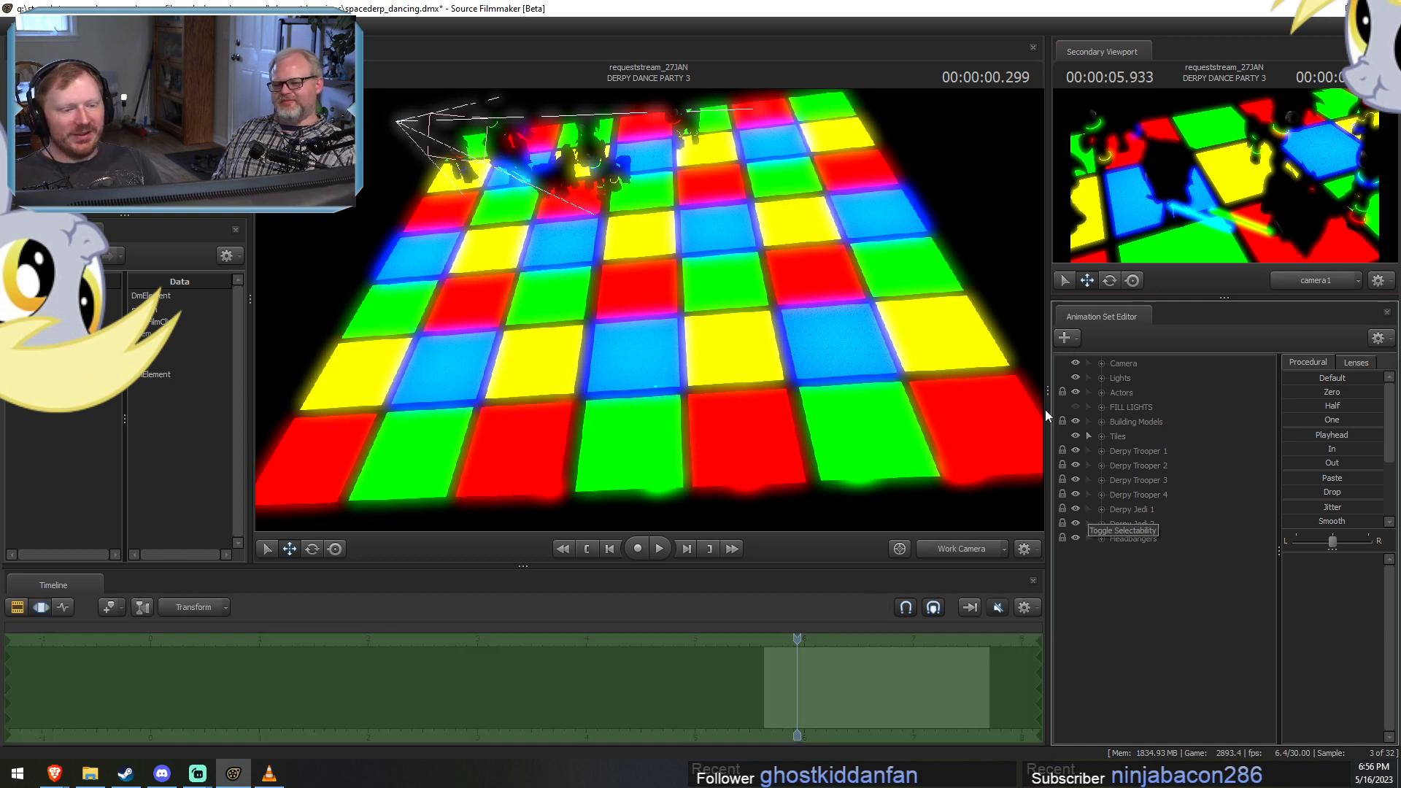
Select the transform controls of the outer tile lights in DERPY DANCE PARTY 3, away from the dancers.
mouse_move(603, 250)
ctrl+mouse_down()
mouse_move(536, 253)
mouse_move(221, 509)
mouse_move(1115, 453)
mouse_move(1017, 255)
mouse_move(782, 242)
mouse_move(502, 289)
mouse_move(471, 379)
ctrl+mouse_up()
key(s)
mouse_move(509, 197)
ctrl+shift+mouse_down()
mouse_move(536, 166)
mouse_move(511, 192)
ctrl+shift+mouse_up()
ctrl+shift+drag(382, 159, 386, 157)
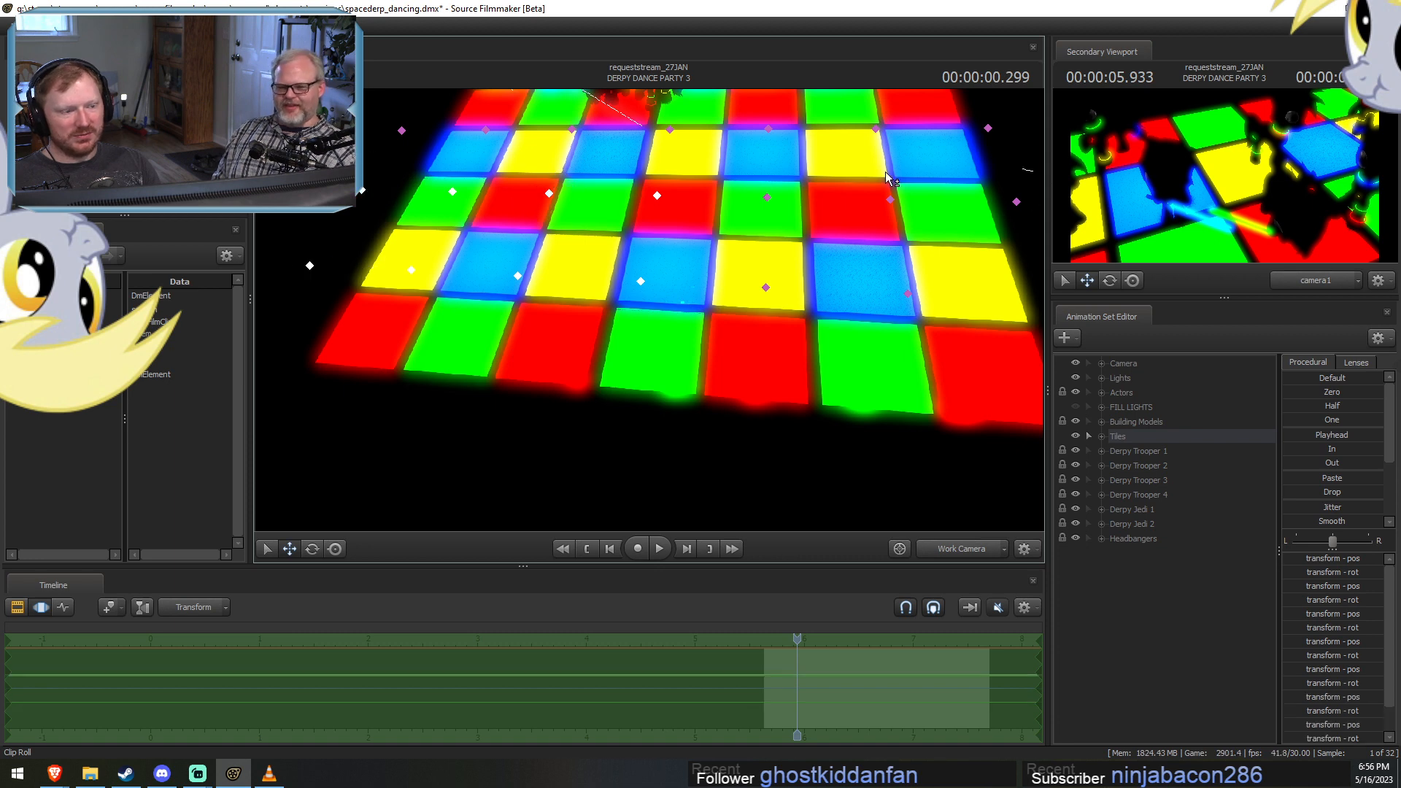
mouse_move(1032, 171)
ctrl+shift+mouse_down()
mouse_move(836, 383)
mouse_move(1041, 357)
ctrl+shift+mouse_up()
drag(970, 328, 950, 252)
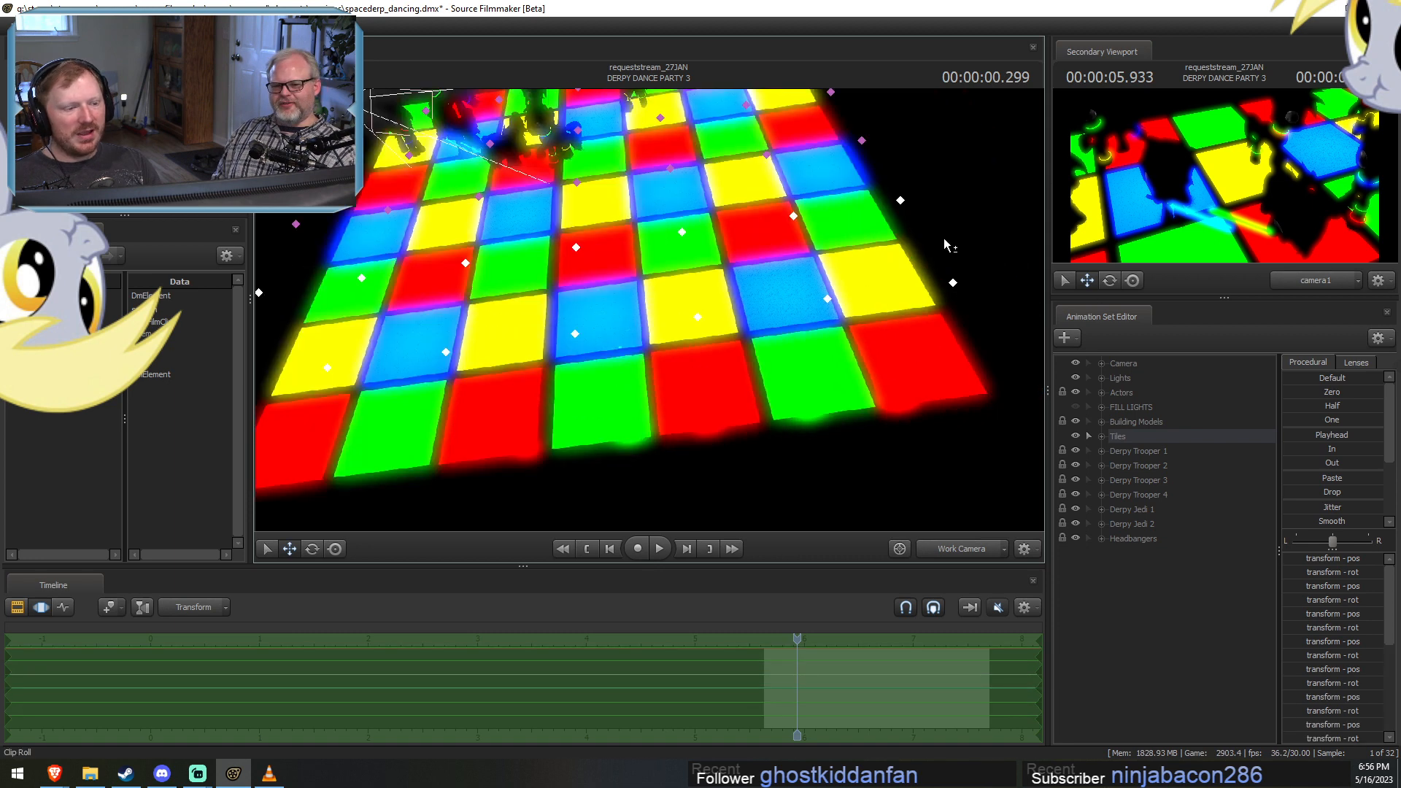
mouse_move(822, 187)
ctrl+shift+mouse_down()
mouse_move(840, 126)
mouse_move(918, 170)
mouse_move(828, 186)
ctrl+shift+mouse_up()
mouse_move(365, 191)
ctrl+shift+mouse_down()
mouse_move(441, 247)
mouse_move(419, 182)
mouse_move(405, 193)
ctrl+shift+mouse_up()
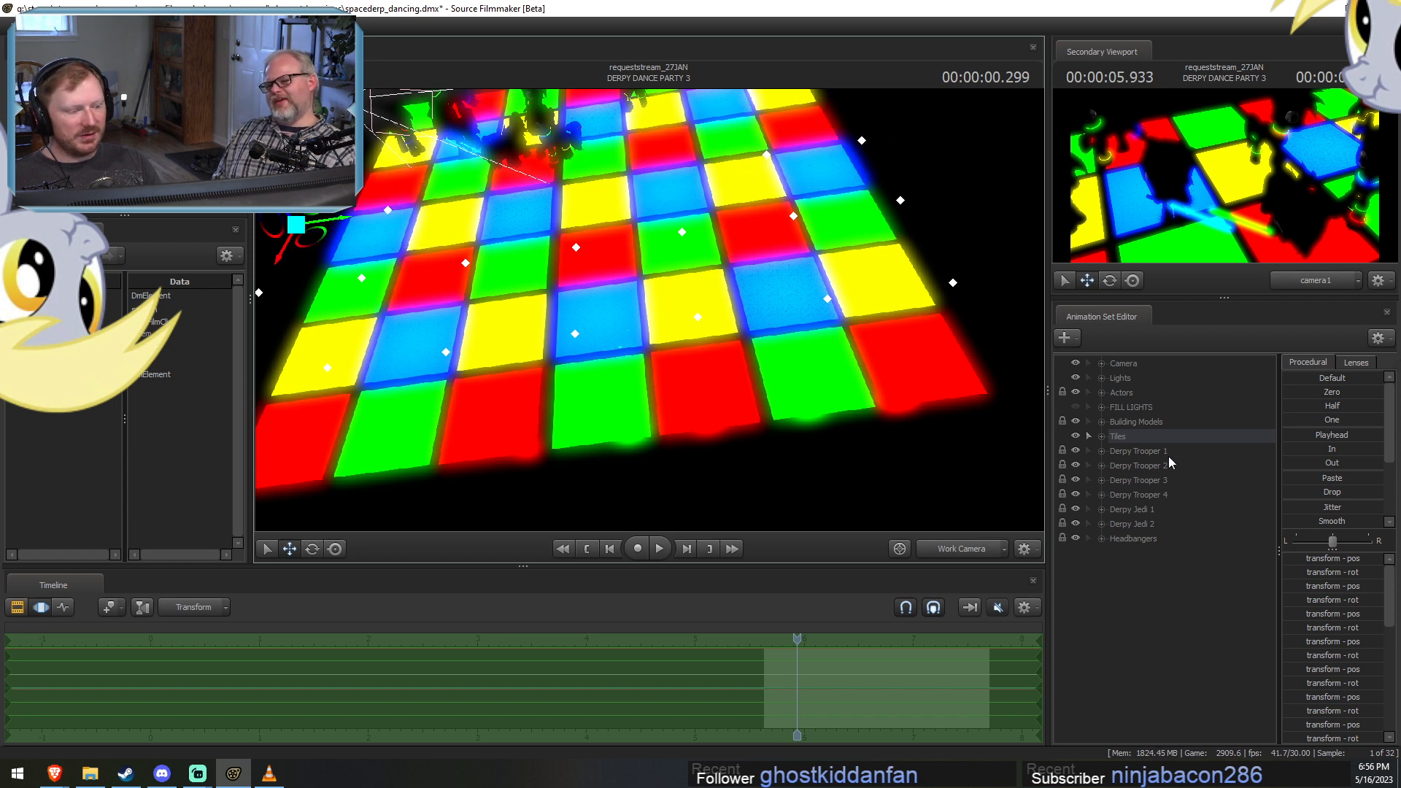
Expand the Tiles group and delete the animation sets Tile 2, 4–8, 13–16, 18, 21–24 and 26–28.
click(1101, 436)
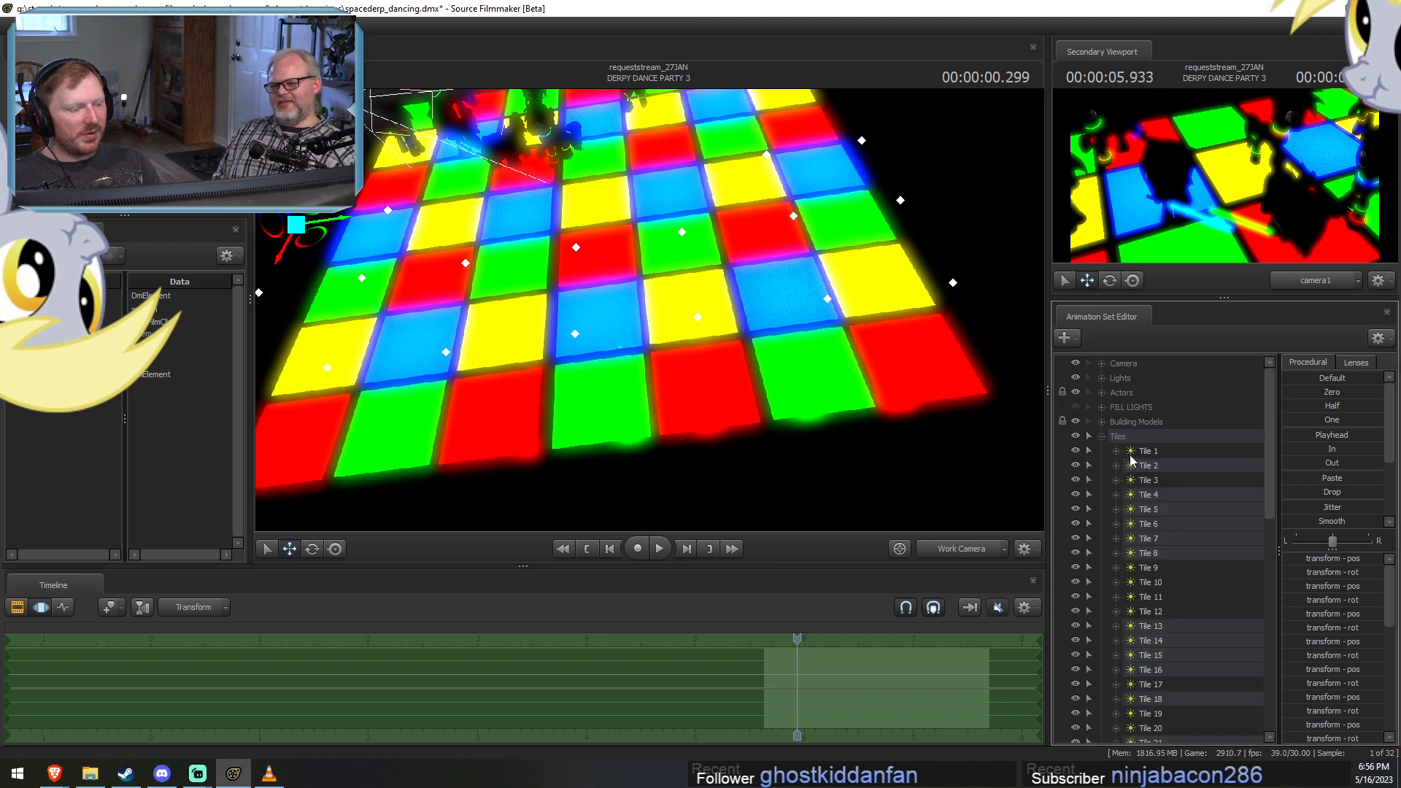
ctrl+click(1158, 506)
ctrl+click(1161, 520)
ctrl+click(1161, 538)
ctrl+click(1159, 549)
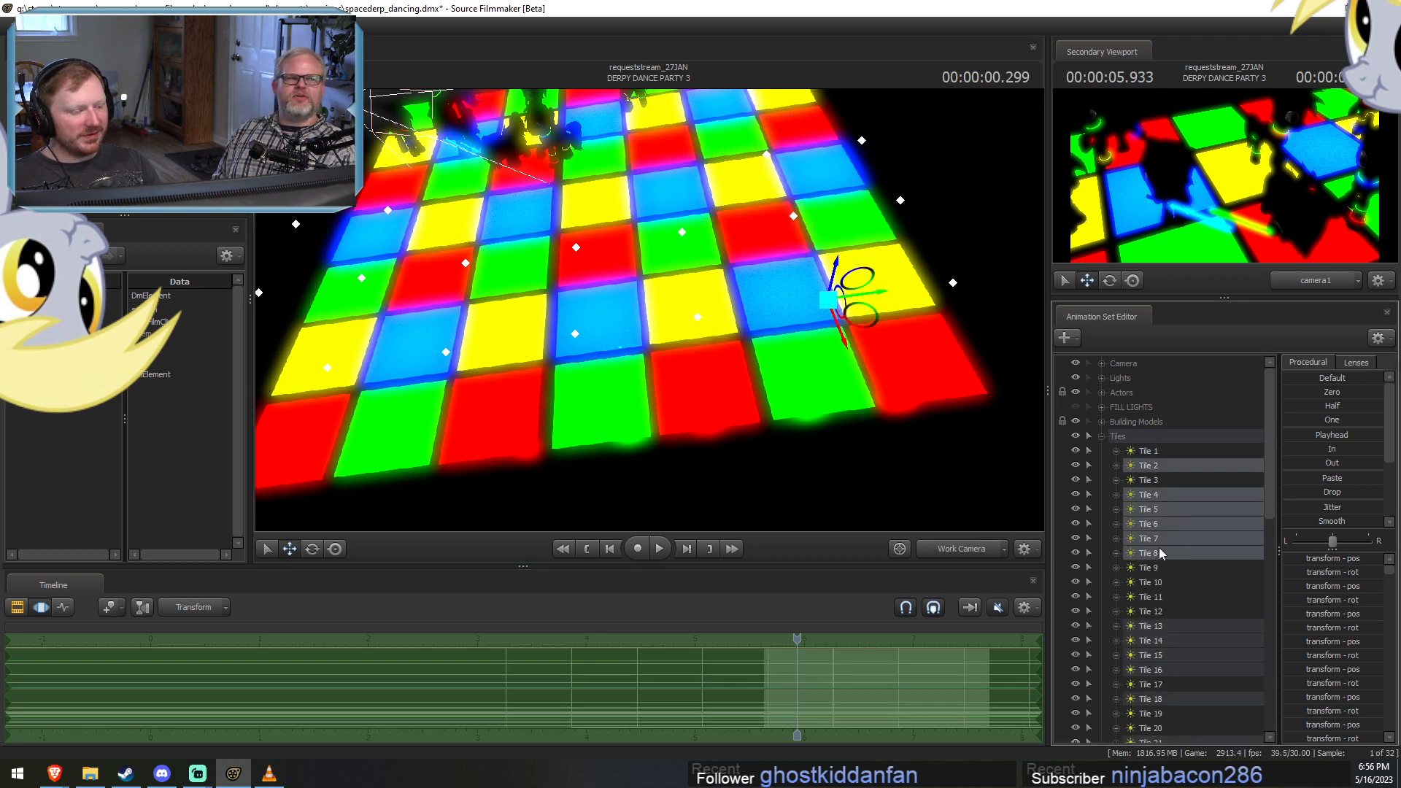
scroll(1160, 537, down, 3)
ctrl+click(1168, 494)
ctrl+click(1163, 508)
ctrl+click(1162, 521)
ctrl+click(1160, 538)
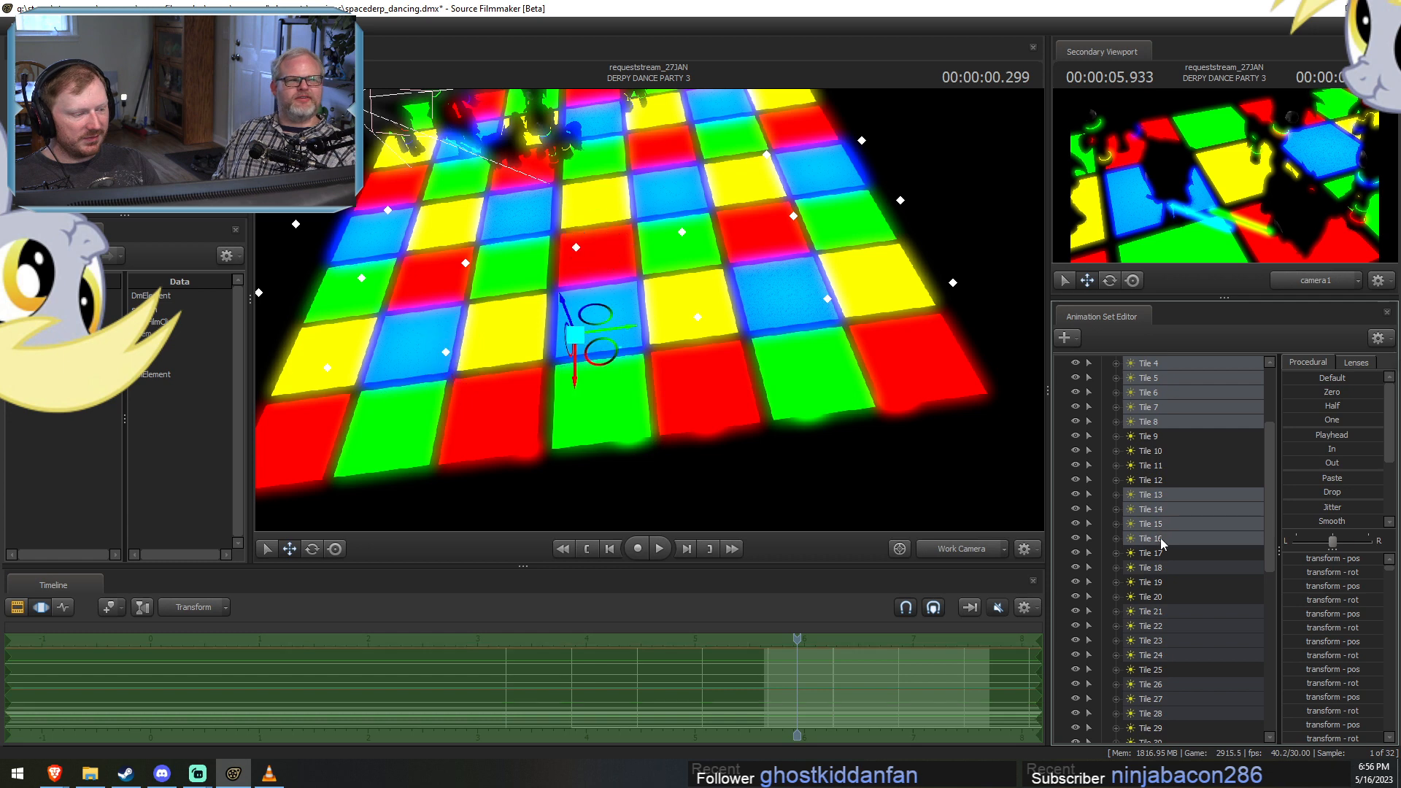
ctrl+click(1157, 567)
scroll(1156, 569, down, 4)
ctrl+click(1166, 437)
ctrl+click(1167, 451)
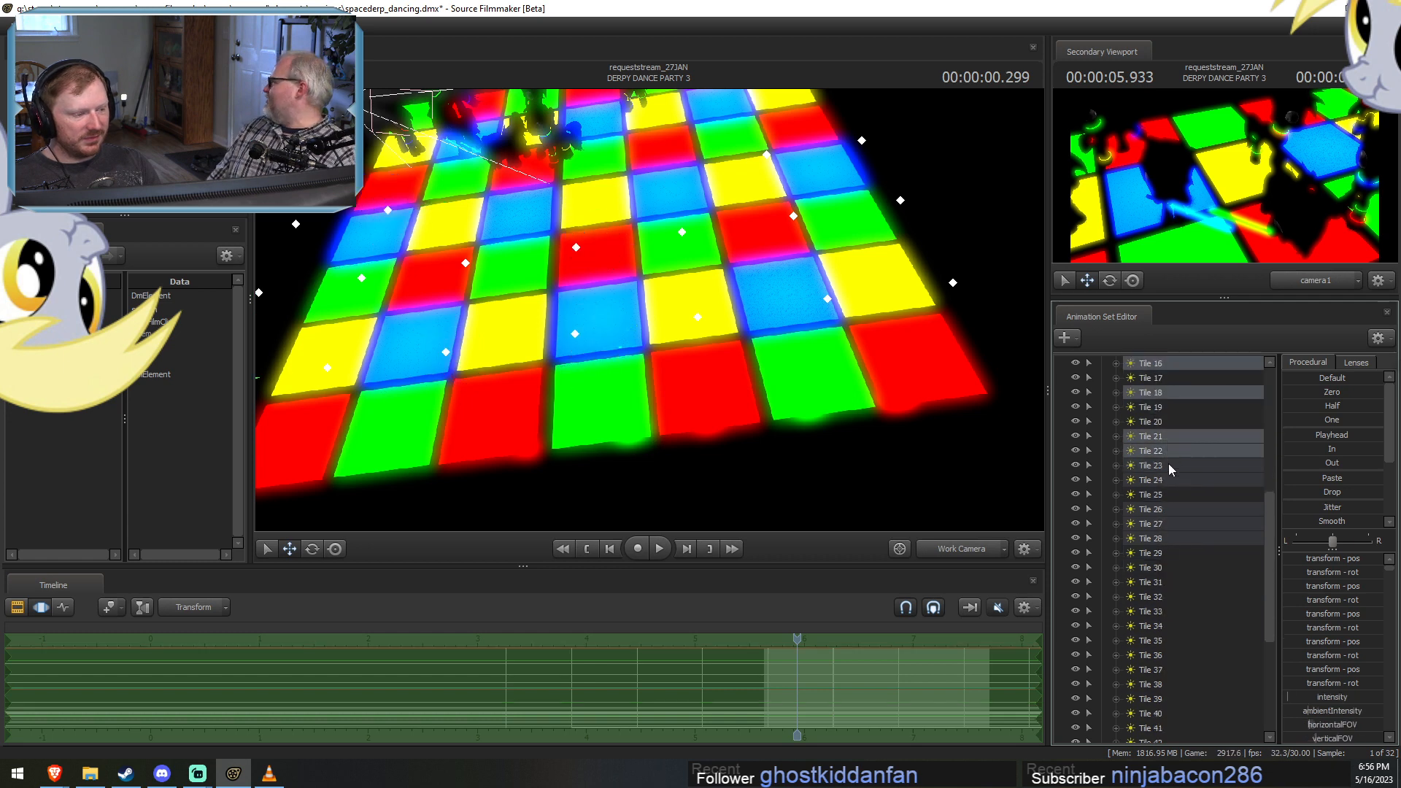
ctrl+click(1167, 465)
ctrl+click(1165, 479)
ctrl+click(1167, 509)
ctrl+click(1163, 538)
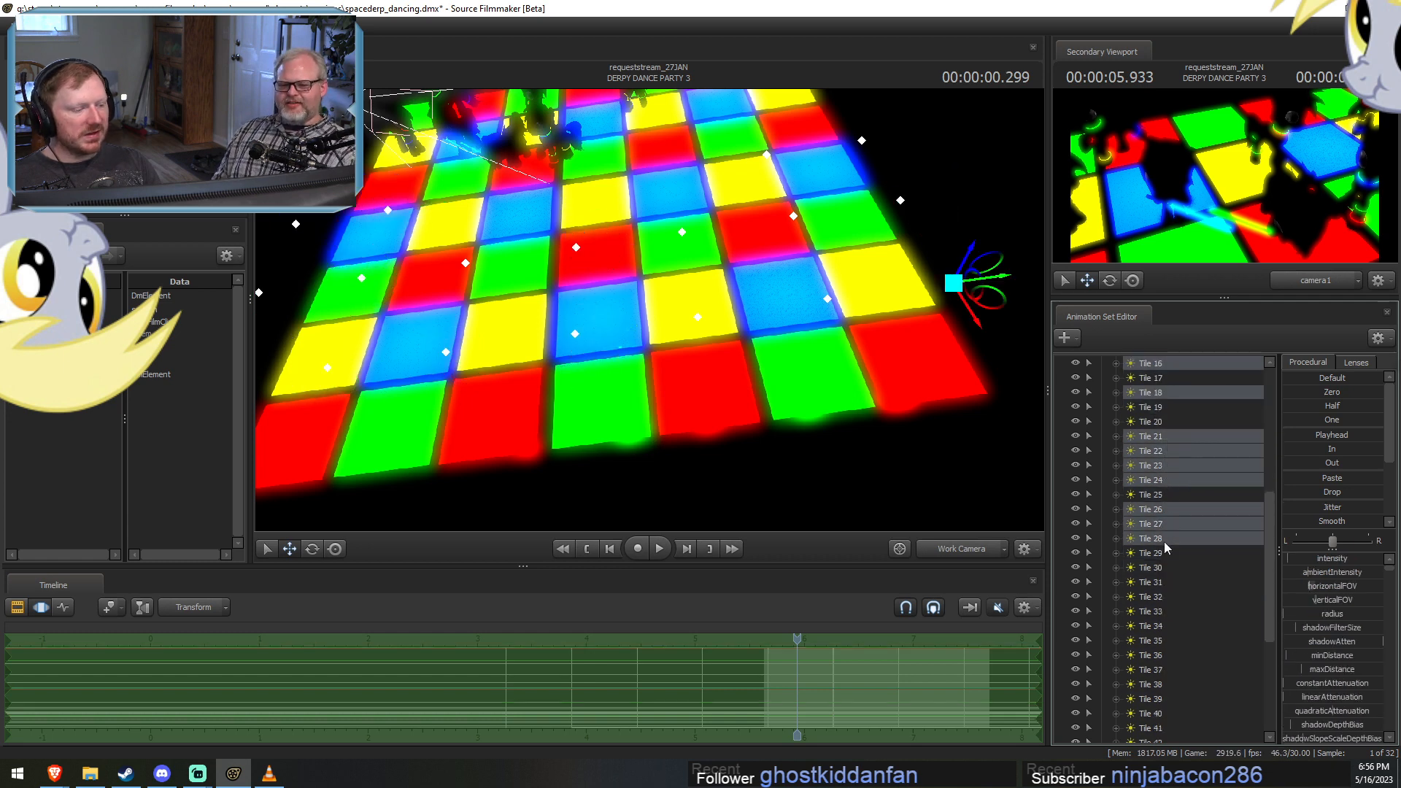
scroll(1164, 540, down, 5)
scroll(1167, 533, up, 8)
right_click(1166, 478)
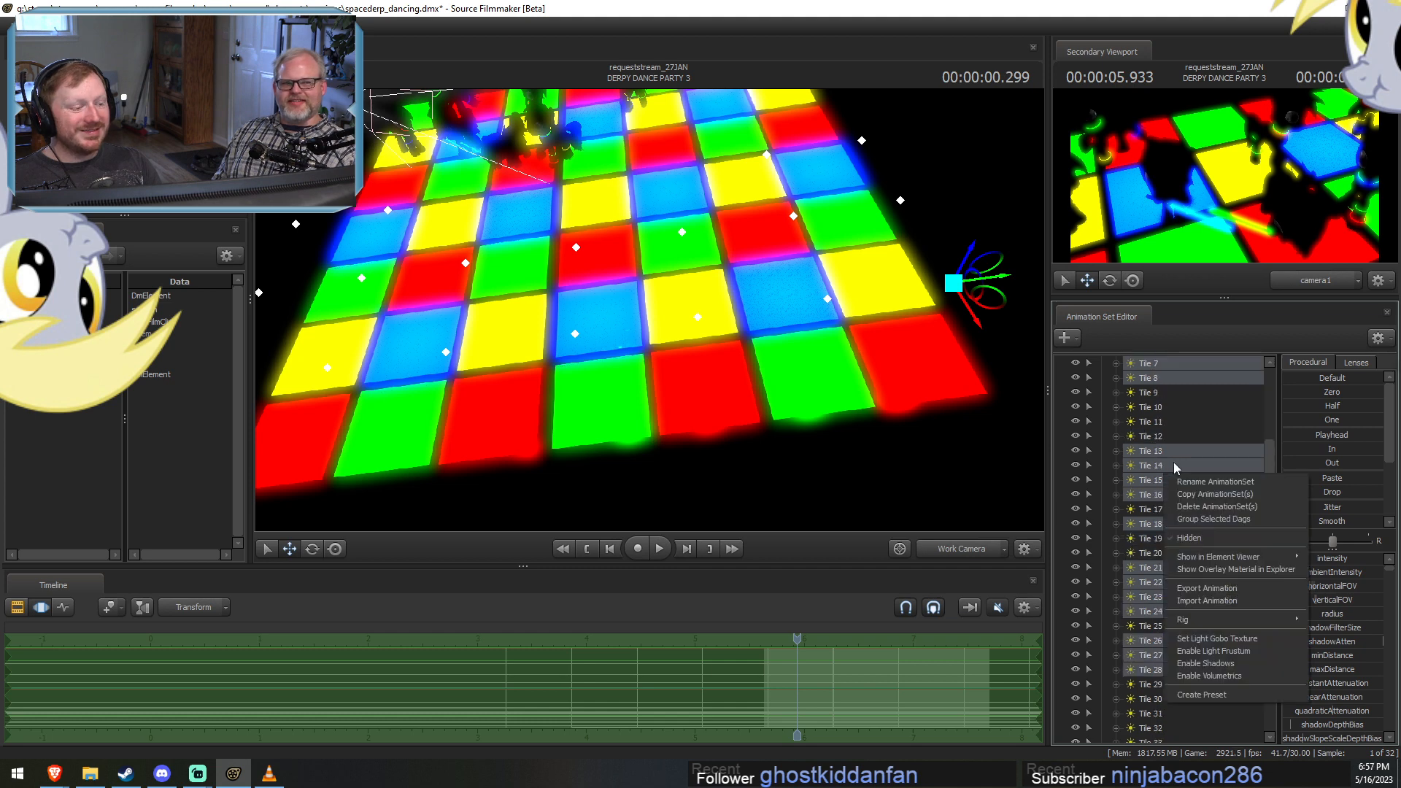
click(1197, 506)
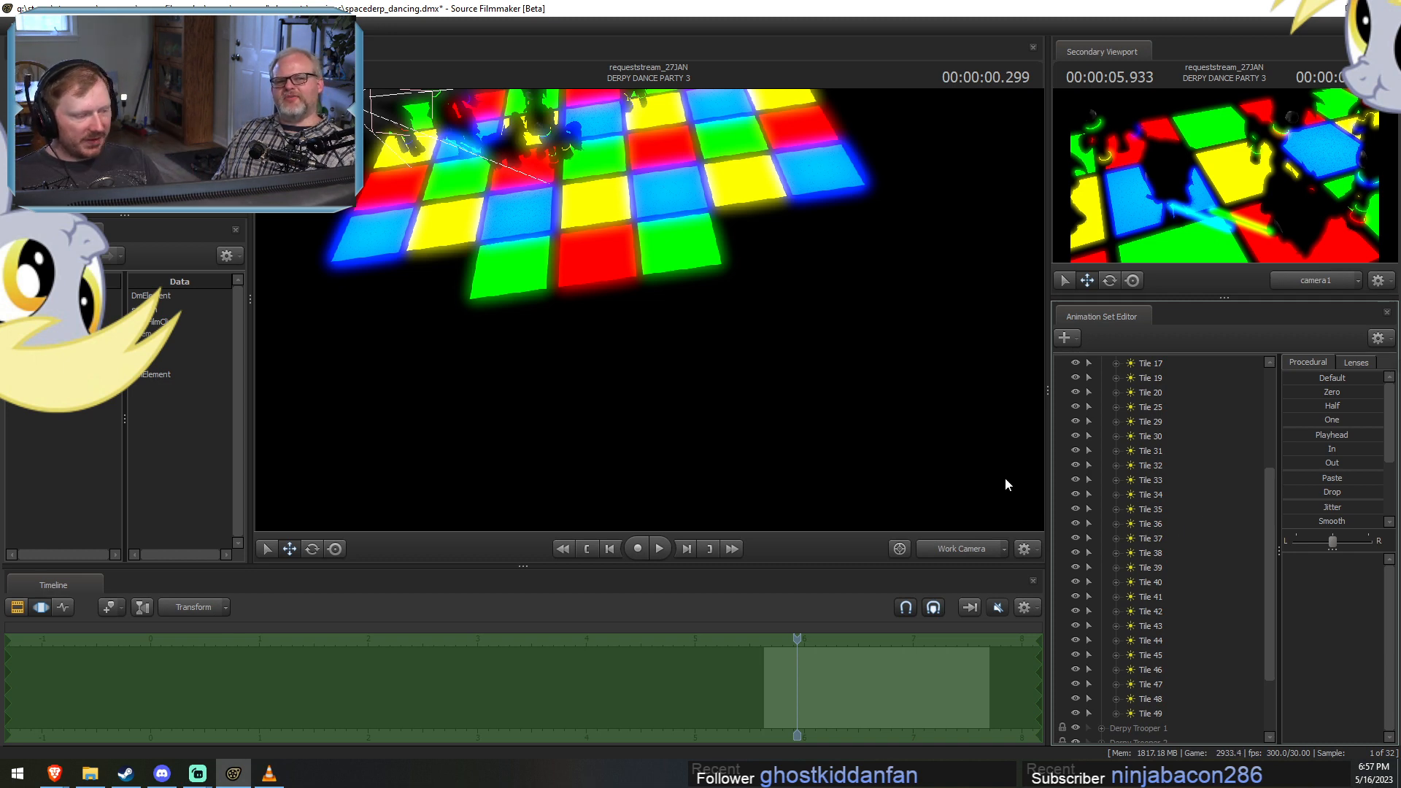
Scrub DERPY DANCE PARTY 3 to 00:00:01.199 and select the transform controls of the tile lights beyond the dancers at the floor's far end.
drag(1006, 479, 649, 310)
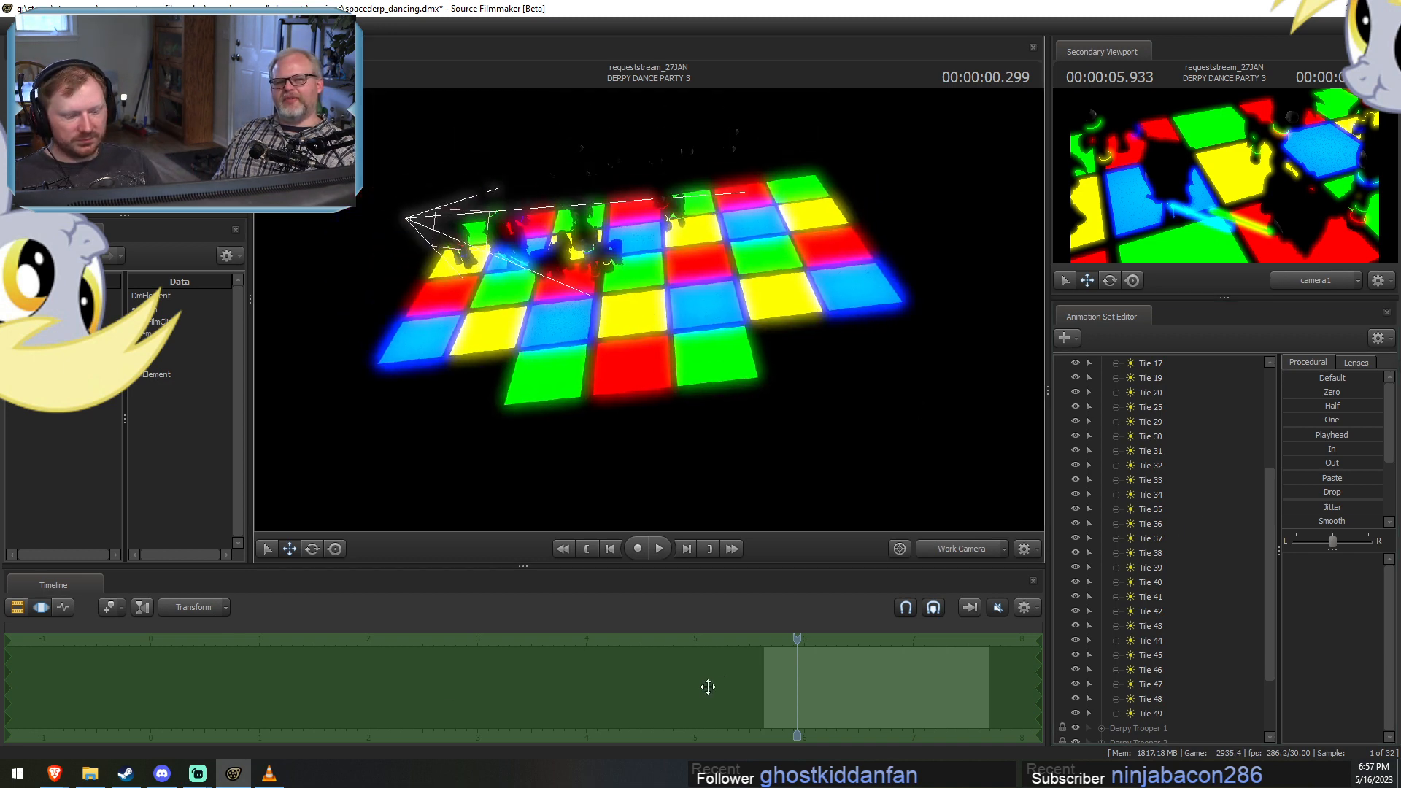
key(F2)
drag(768, 639, 891, 647)
drag(834, 407, 890, 379)
key(F3)
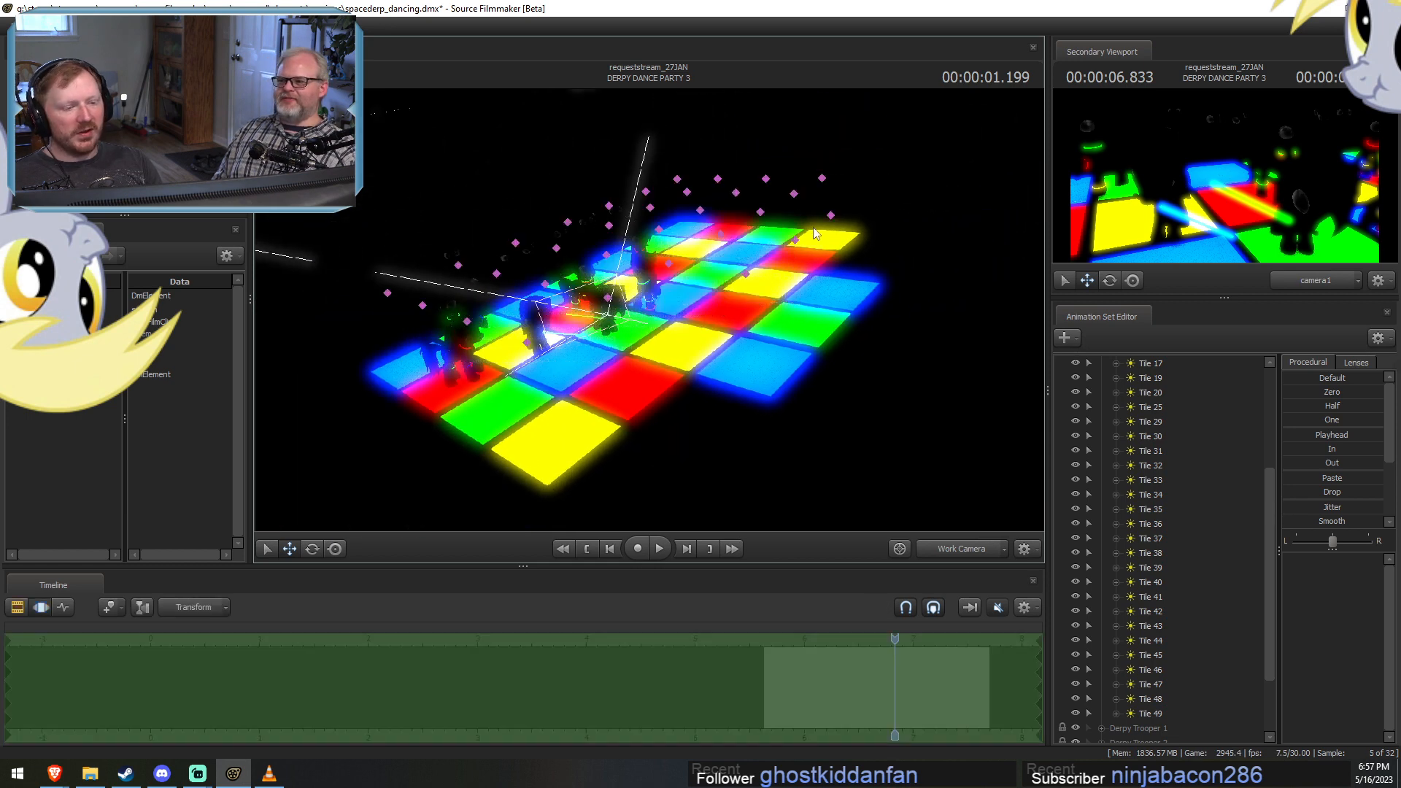
mouse_move(860, 142)
mouse_down()
mouse_move(725, 151)
mouse_move(718, 277)
mouse_move(707, 152)
mouse_move(719, 175)
mouse_move(702, 179)
mouse_move(719, 156)
mouse_move(722, 173)
mouse_up()
mouse_move(681, 210)
ctrl+mouse_down()
mouse_move(702, 196)
mouse_move(685, 217)
mouse_move(700, 213)
ctrl+mouse_up()
Delete the animation sets Tile 1, 3, 9–12, 20, 32, 34, 48 and 49 from the Tiles group.
ctrl+click(1150, 494)
ctrl+click(1164, 467)
ctrl+click(1165, 697)
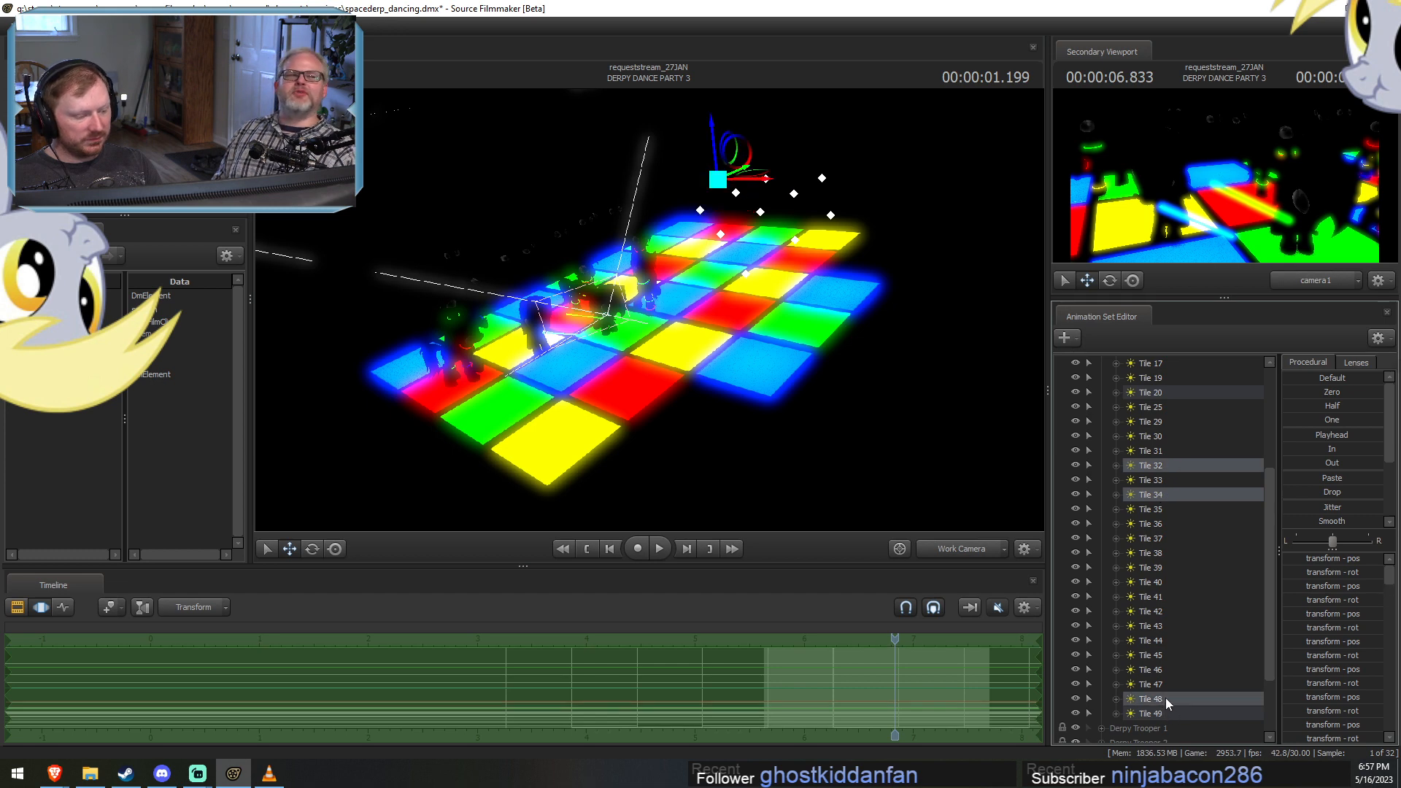
ctrl+click(1172, 712)
scroll(1168, 583, up, 3)
ctrl+click(1166, 524)
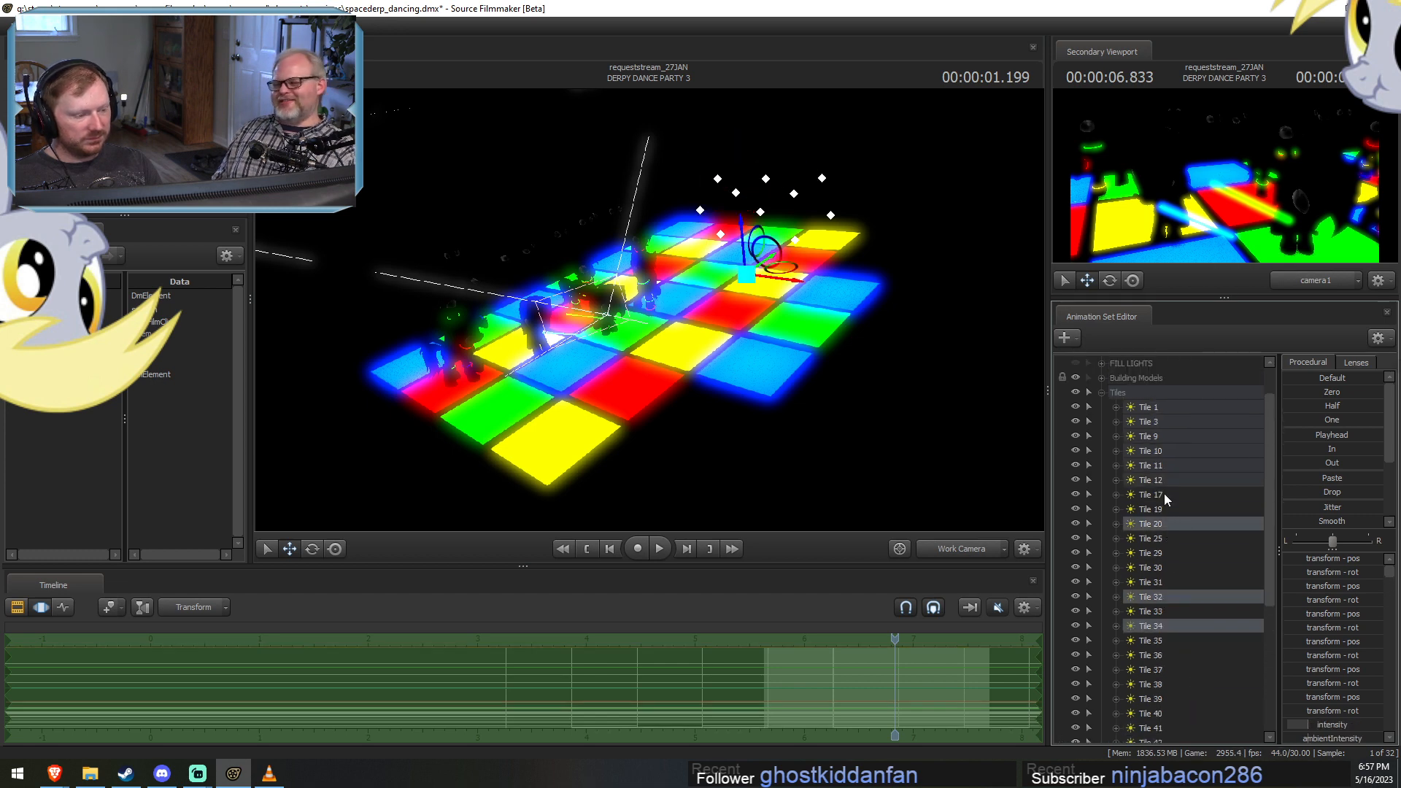
ctrl+click(1165, 480)
ctrl+click(1168, 467)
ctrl+click(1171, 451)
ctrl+click(1176, 436)
ctrl+click(1177, 426)
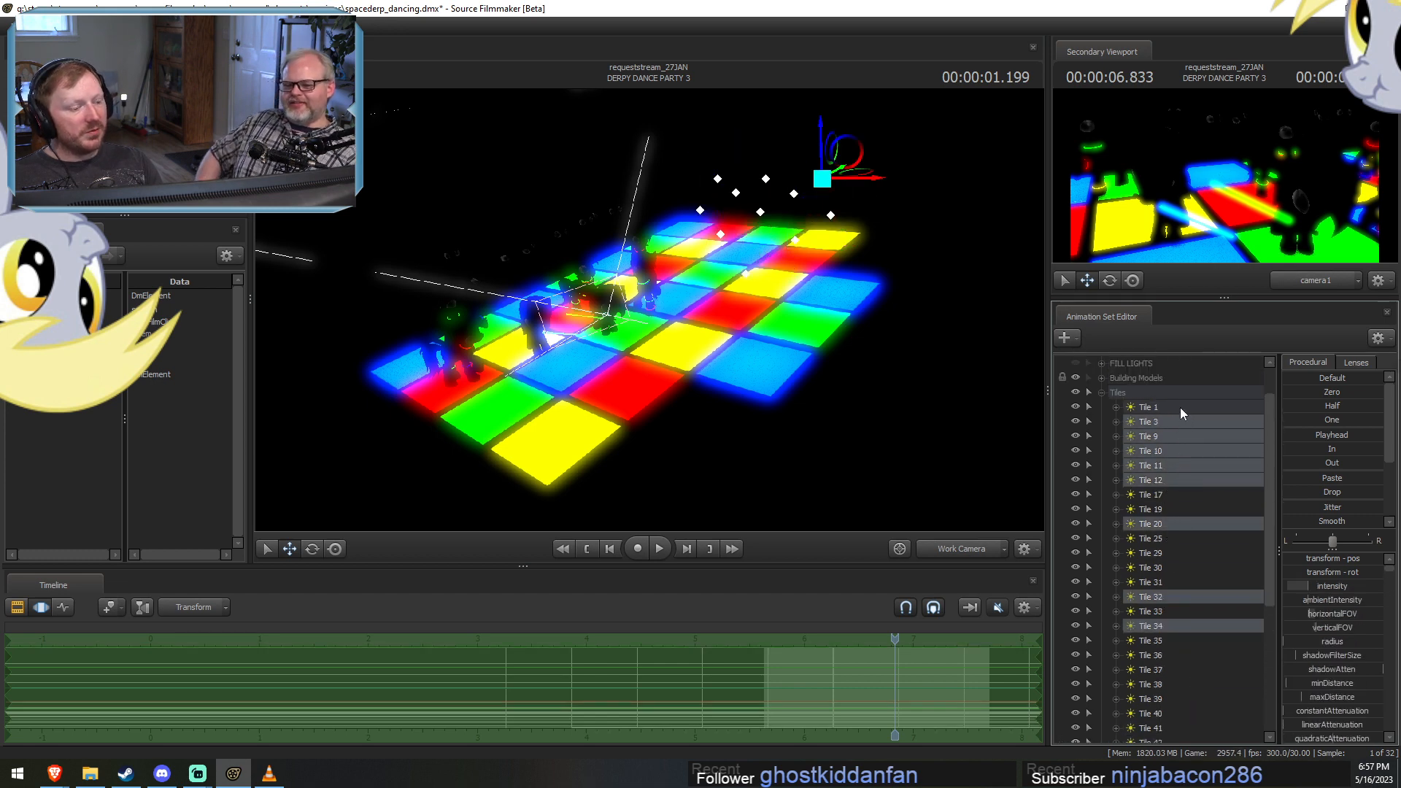
ctrl+click(1180, 408)
right_click(1179, 432)
click(1201, 471)
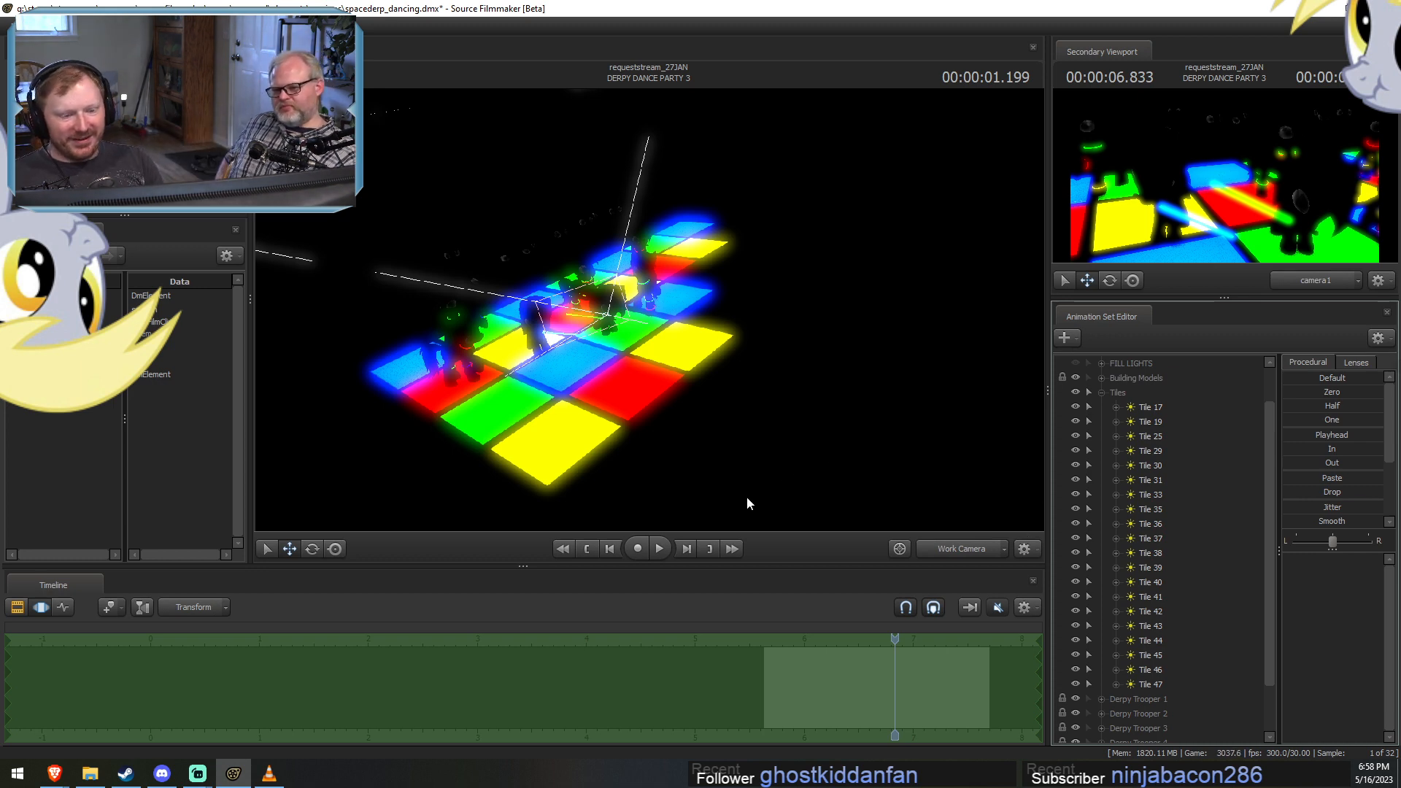
Turn off viewport lighting, reposition the work camera close to the dancers on the tile floor, and turn the lighting back on.
right_click(891, 430)
click(921, 465)
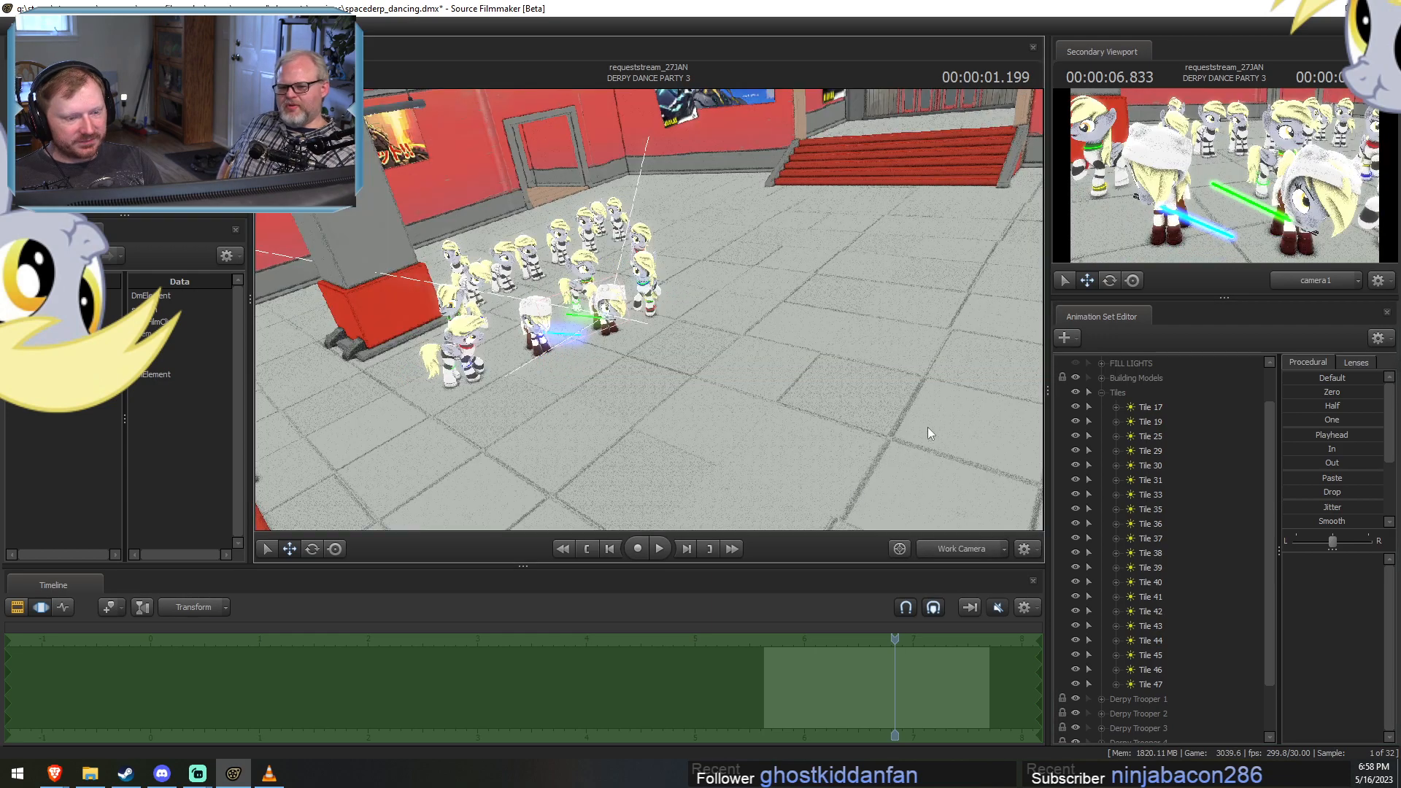
drag(927, 428, 860, 408)
key(w)
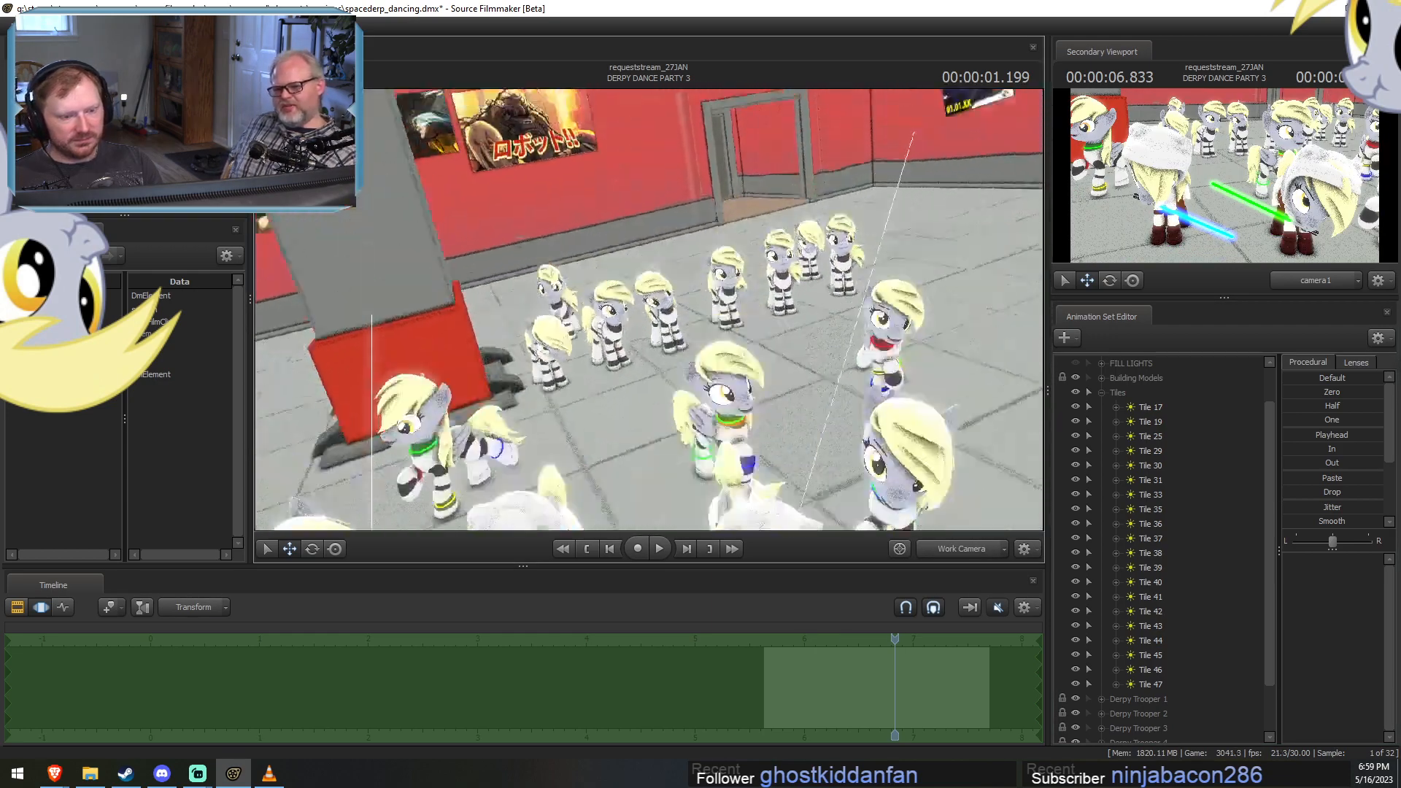
drag(649, 305, 649, 364)
right_click(649, 304)
click(685, 346)
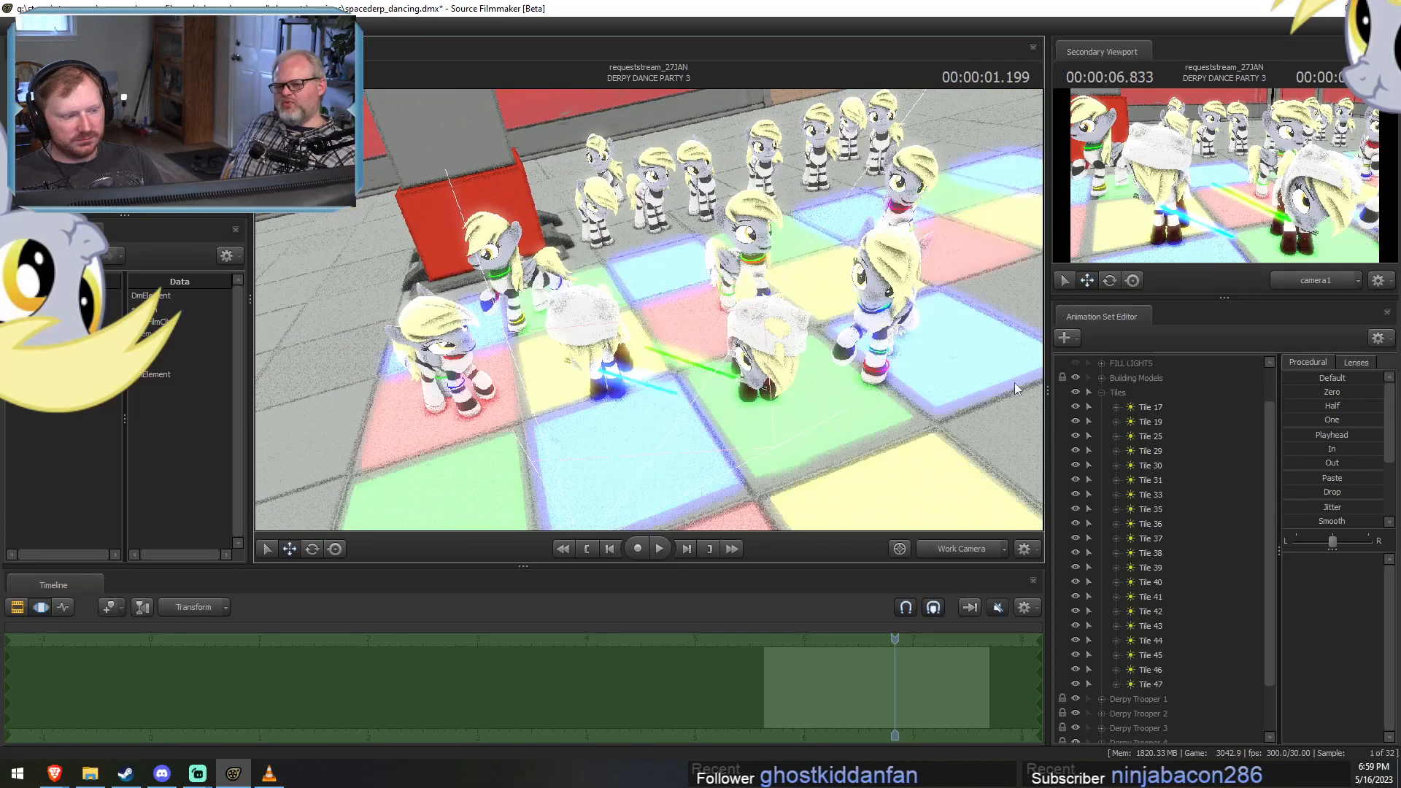
Collapse the Tiles group, hide every light in the Lights group, and expand that group.
click(1101, 391)
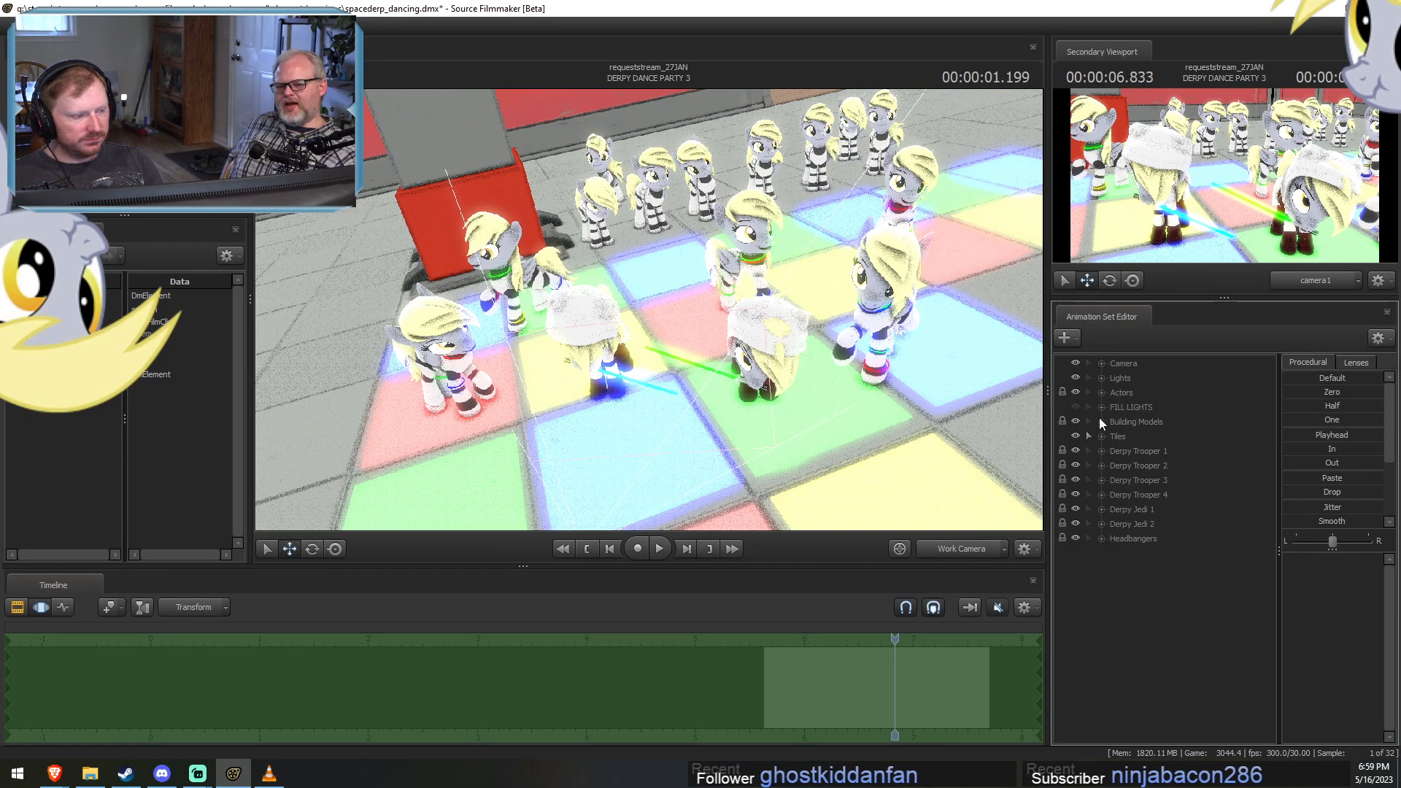
click(1088, 377)
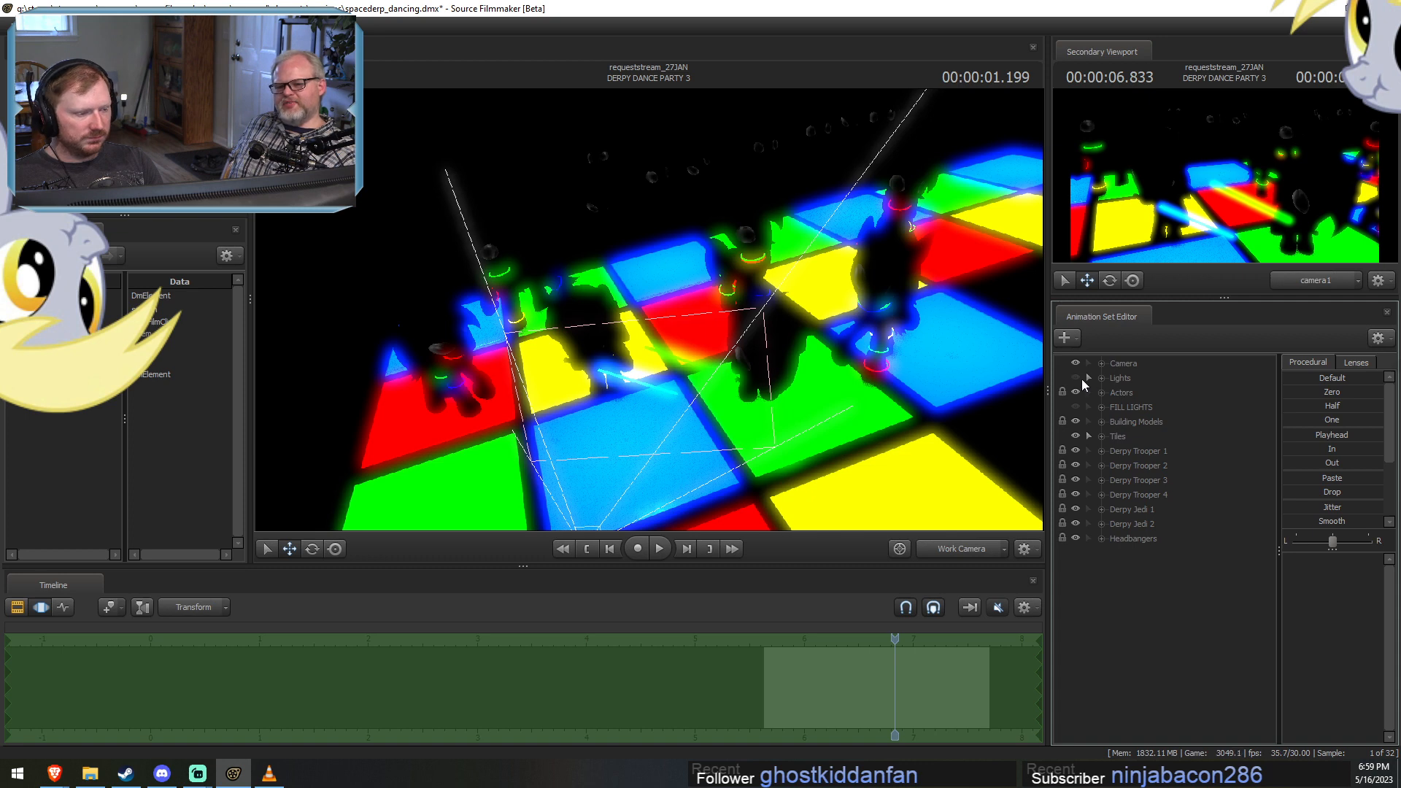
click(1102, 378)
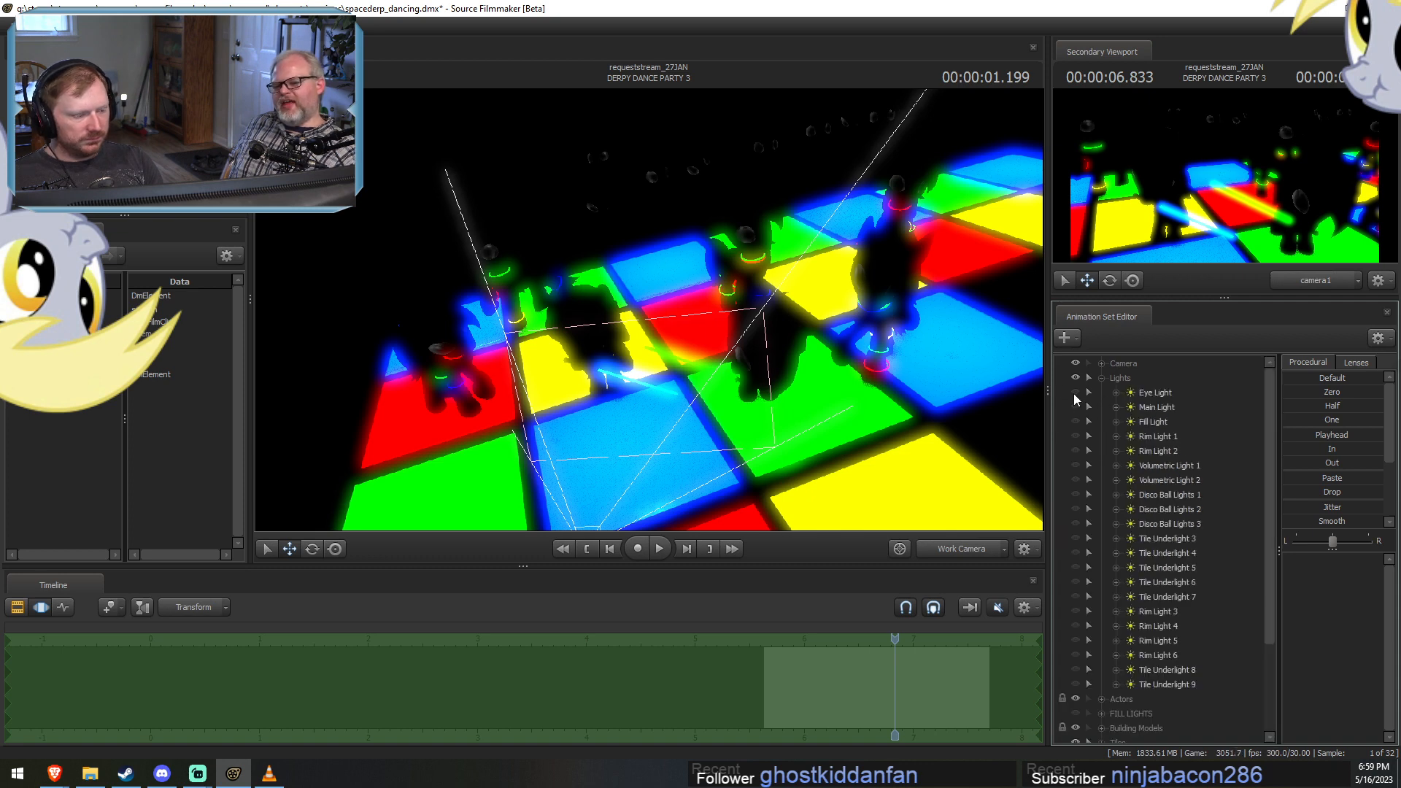
Make Eye Light, Main Light, Fill Light, Rim Light 1 and 2, and Volumetric Light 1 and 2 visible again.
click(1074, 394)
click(1075, 412)
click(1078, 422)
click(1078, 436)
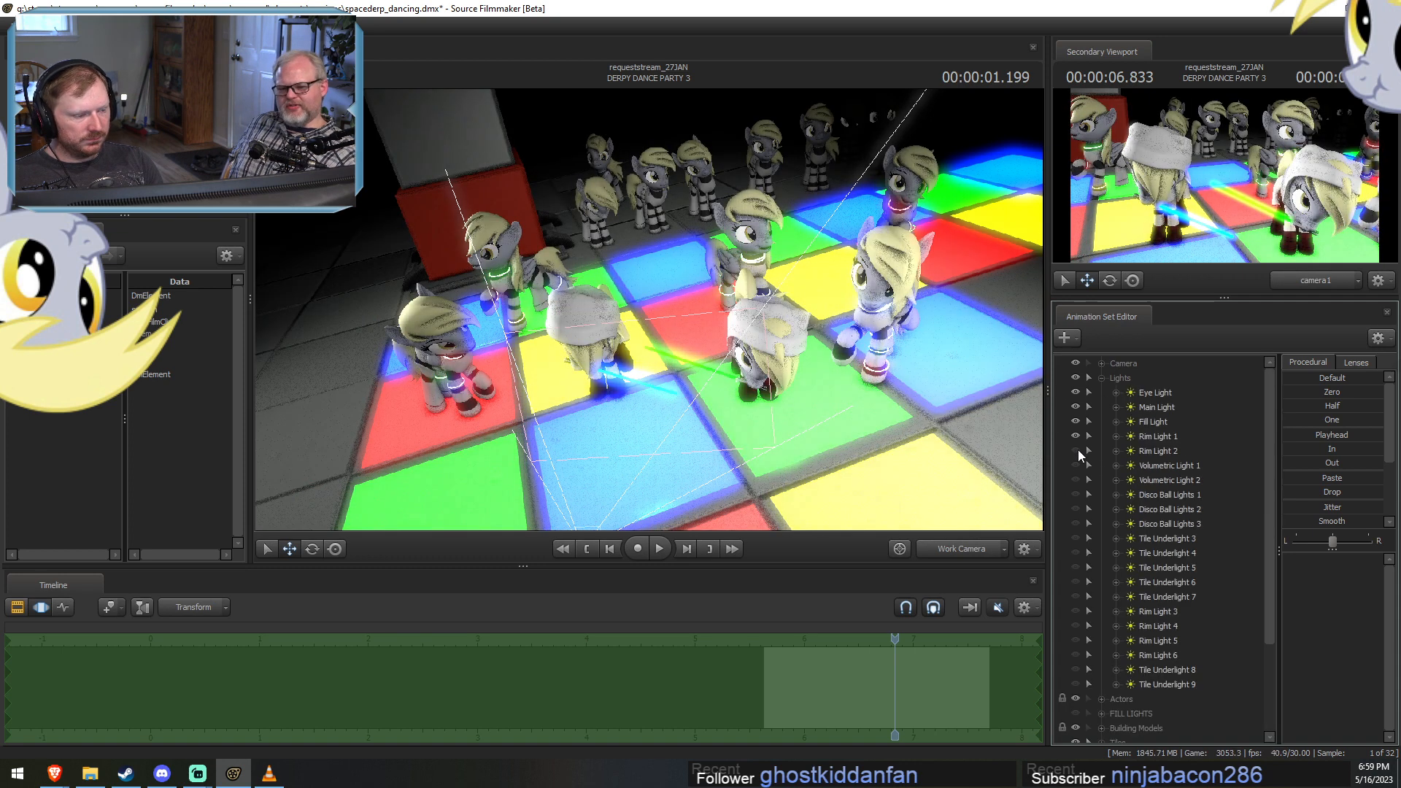
click(1077, 450)
click(1075, 466)
click(1075, 480)
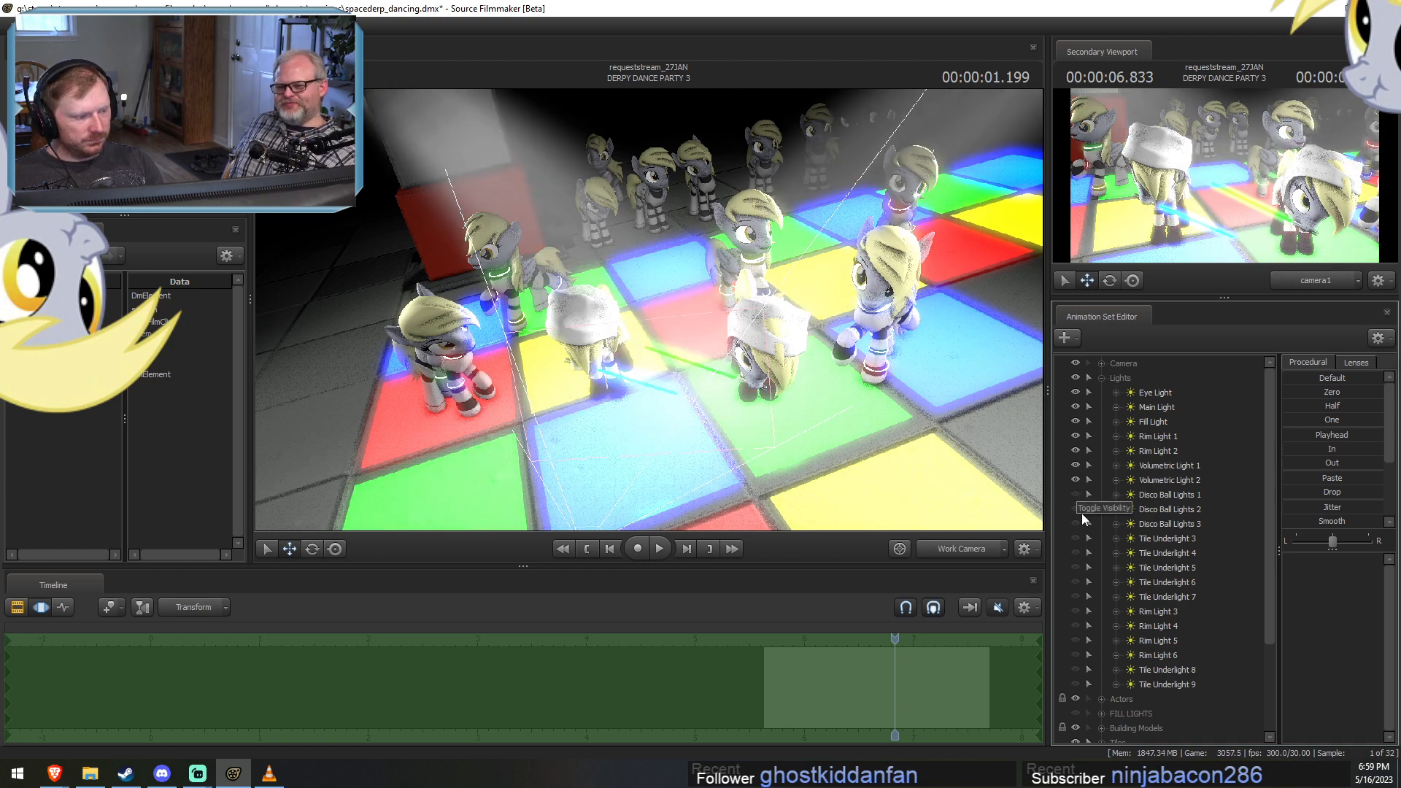
Show Disco Ball Lights 1 and, looking through it, aim its beam further toward the background dancers beside the column.
click(1167, 494)
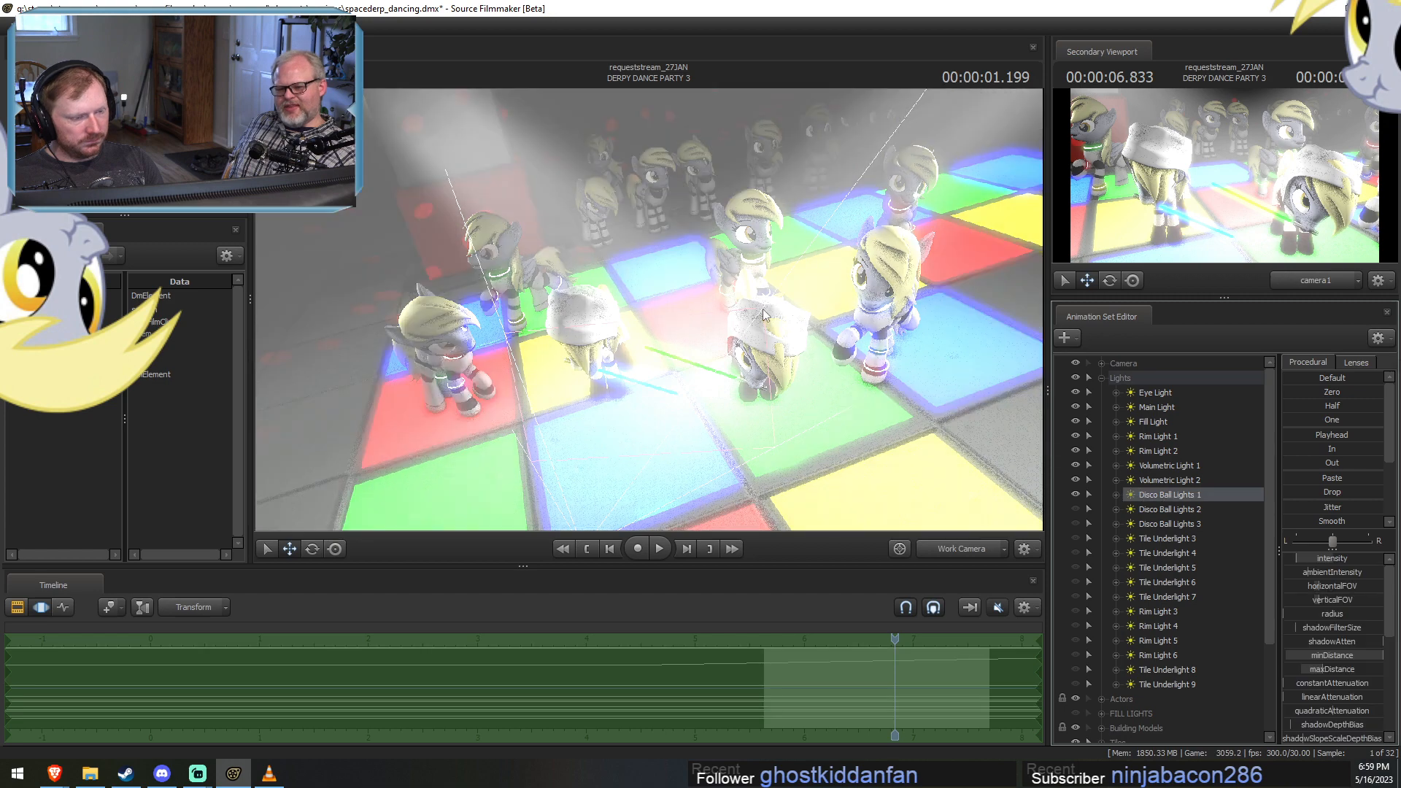
key(F3)
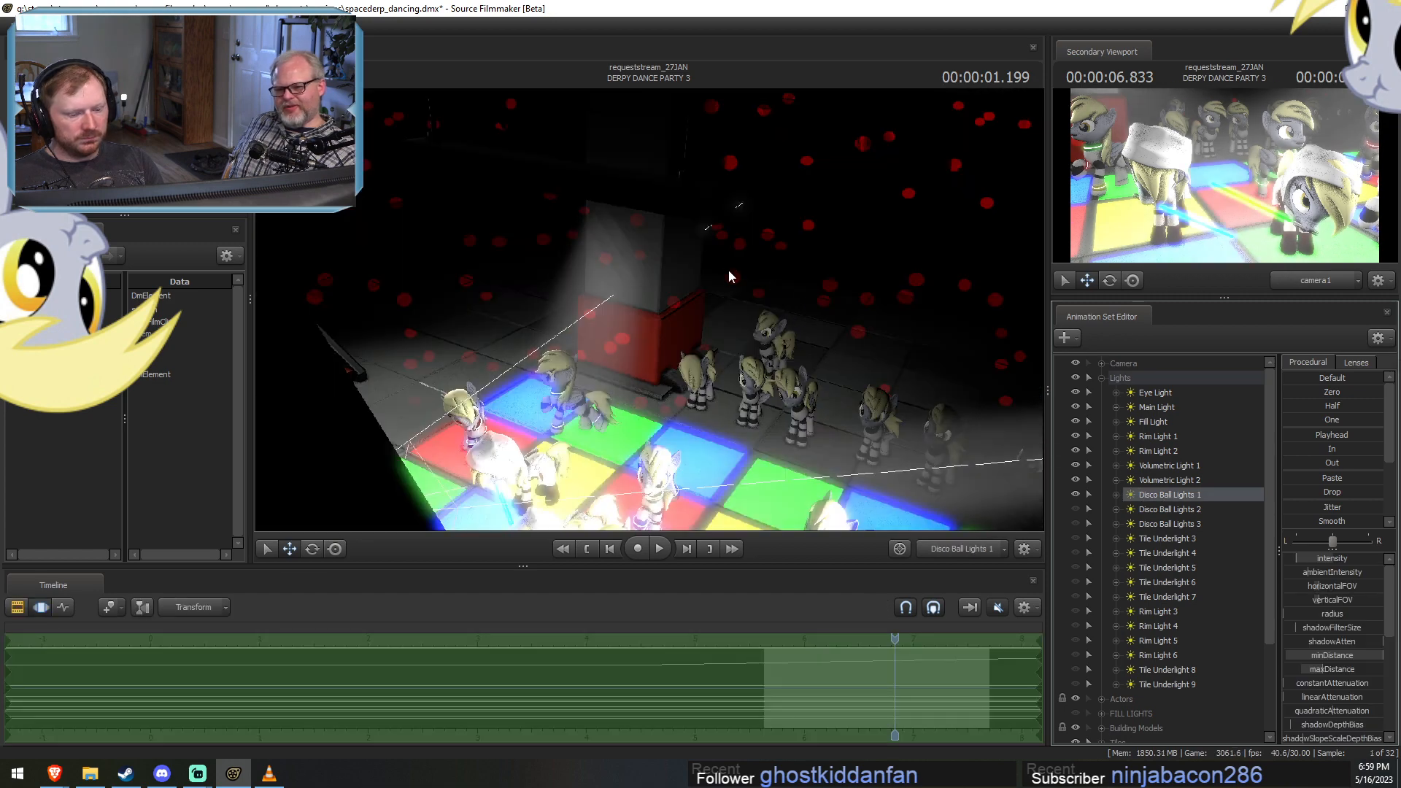
drag(728, 270, 826, 252)
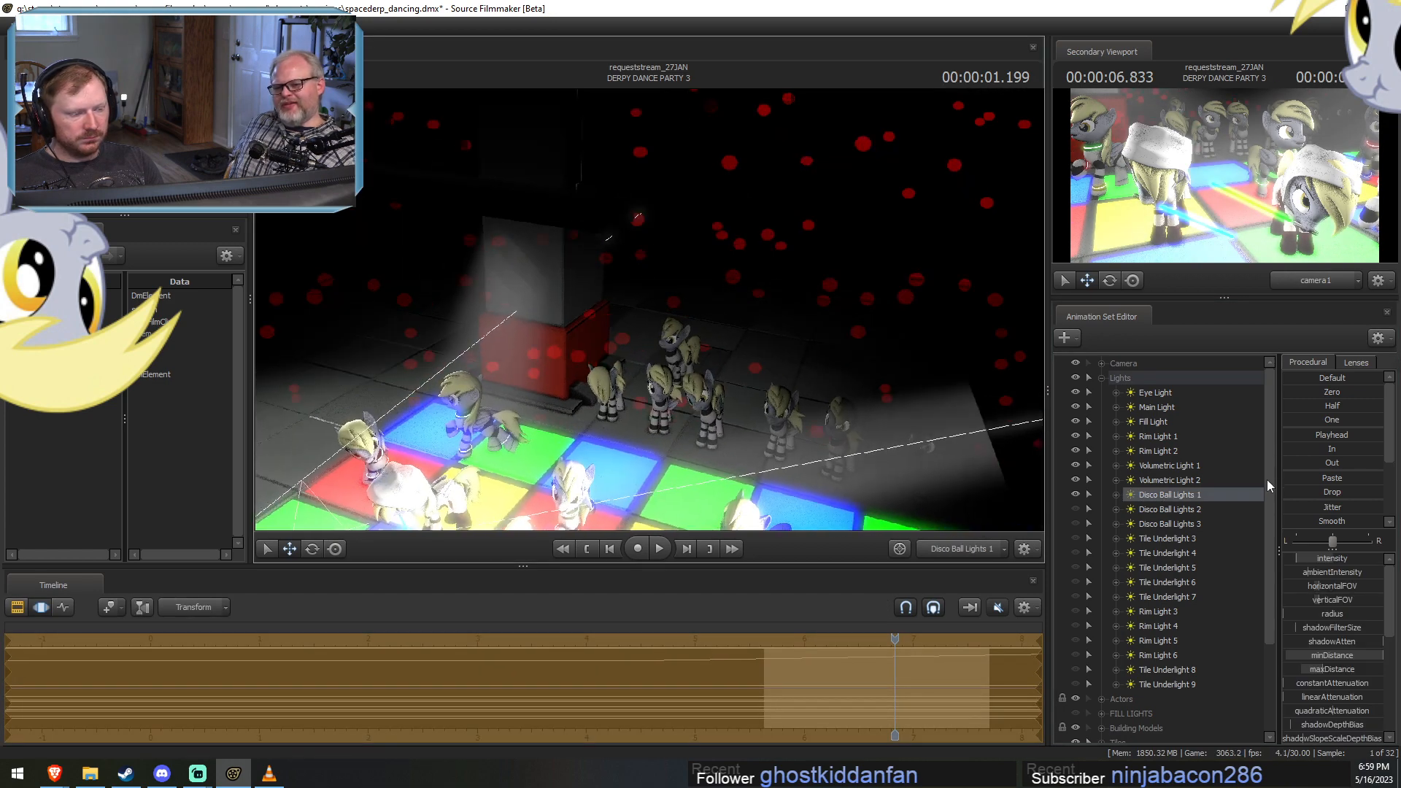
Show Disco Ball Lights 2, aim it at the background dancers beside the column, and compare its direction with Disco Ball Lights 1.
click(1165, 509)
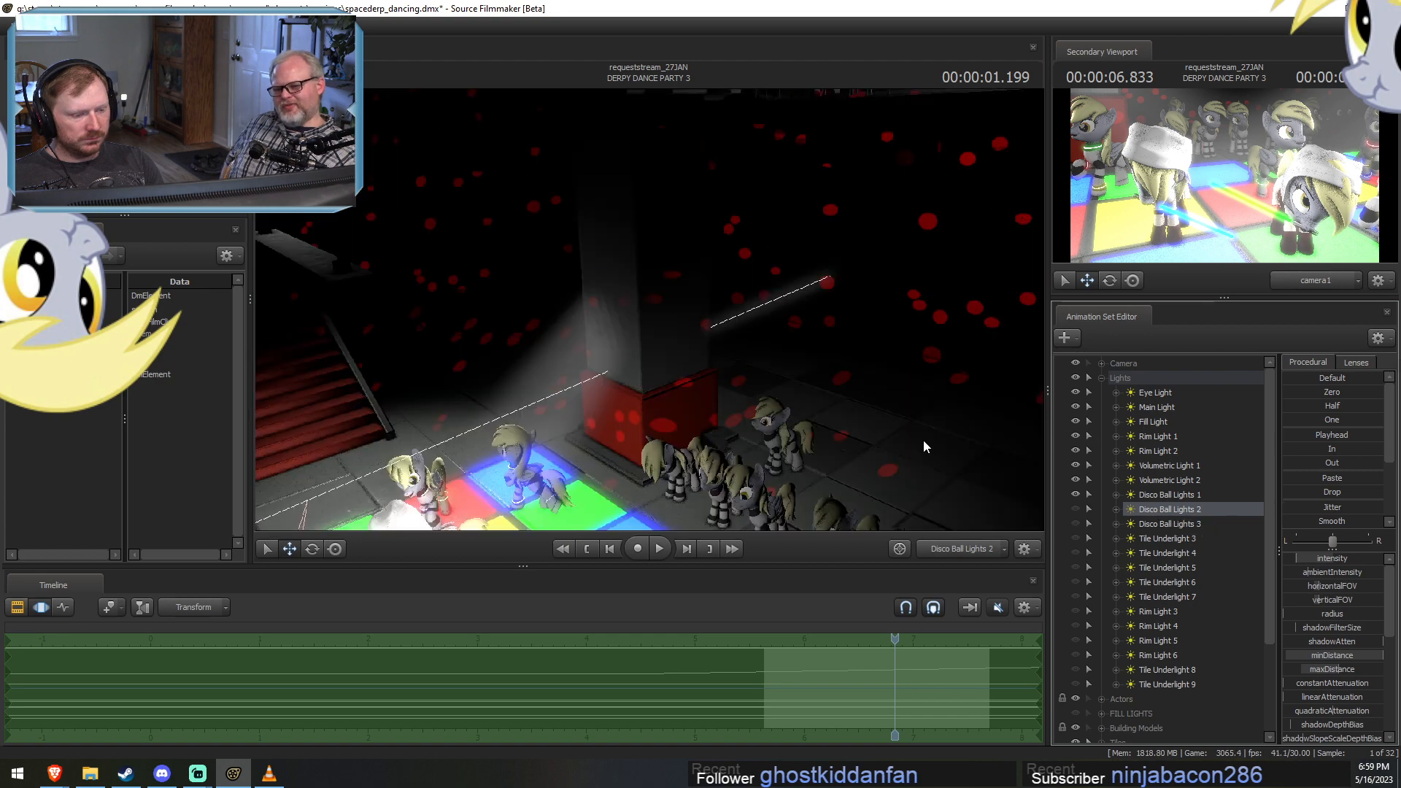
drag(924, 442, 1135, 489)
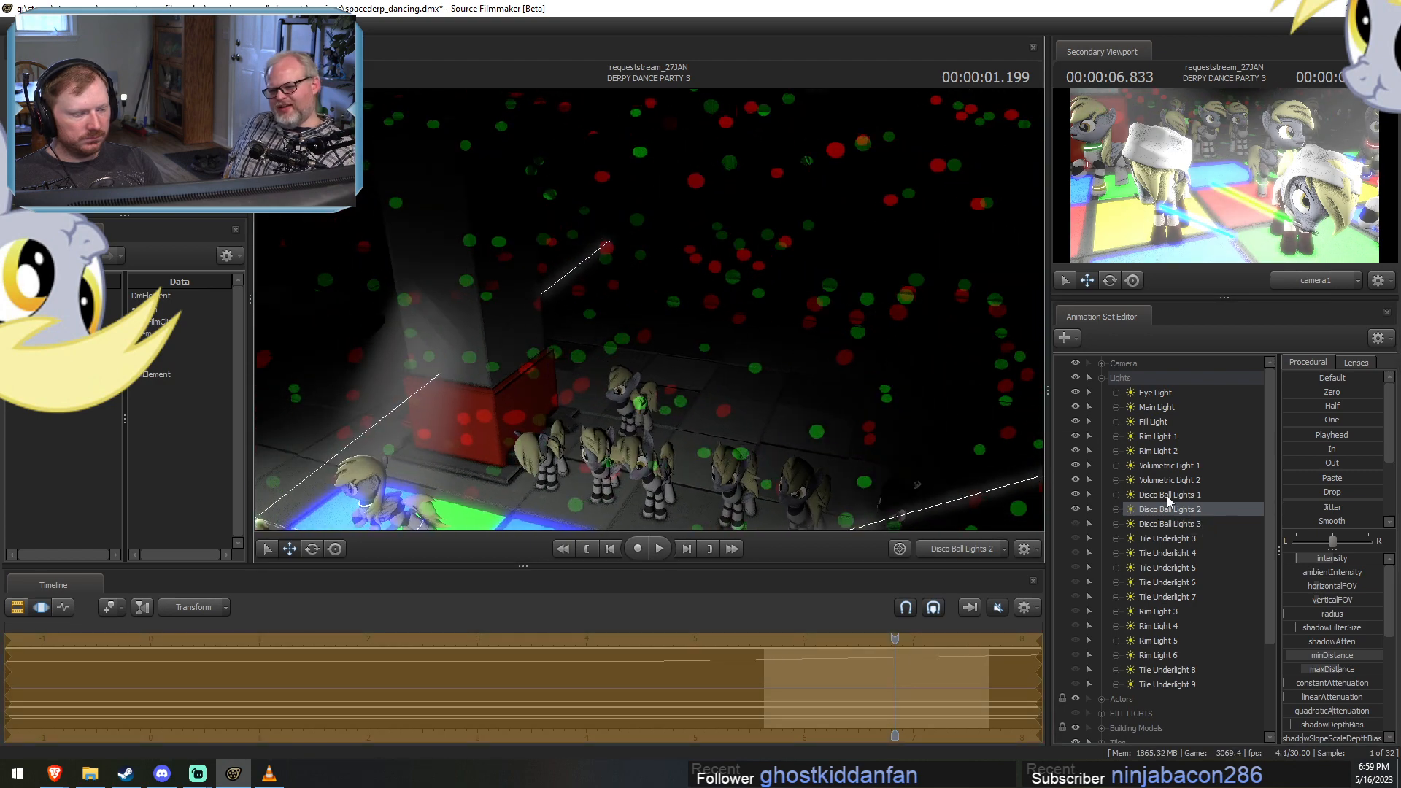
click(1167, 495)
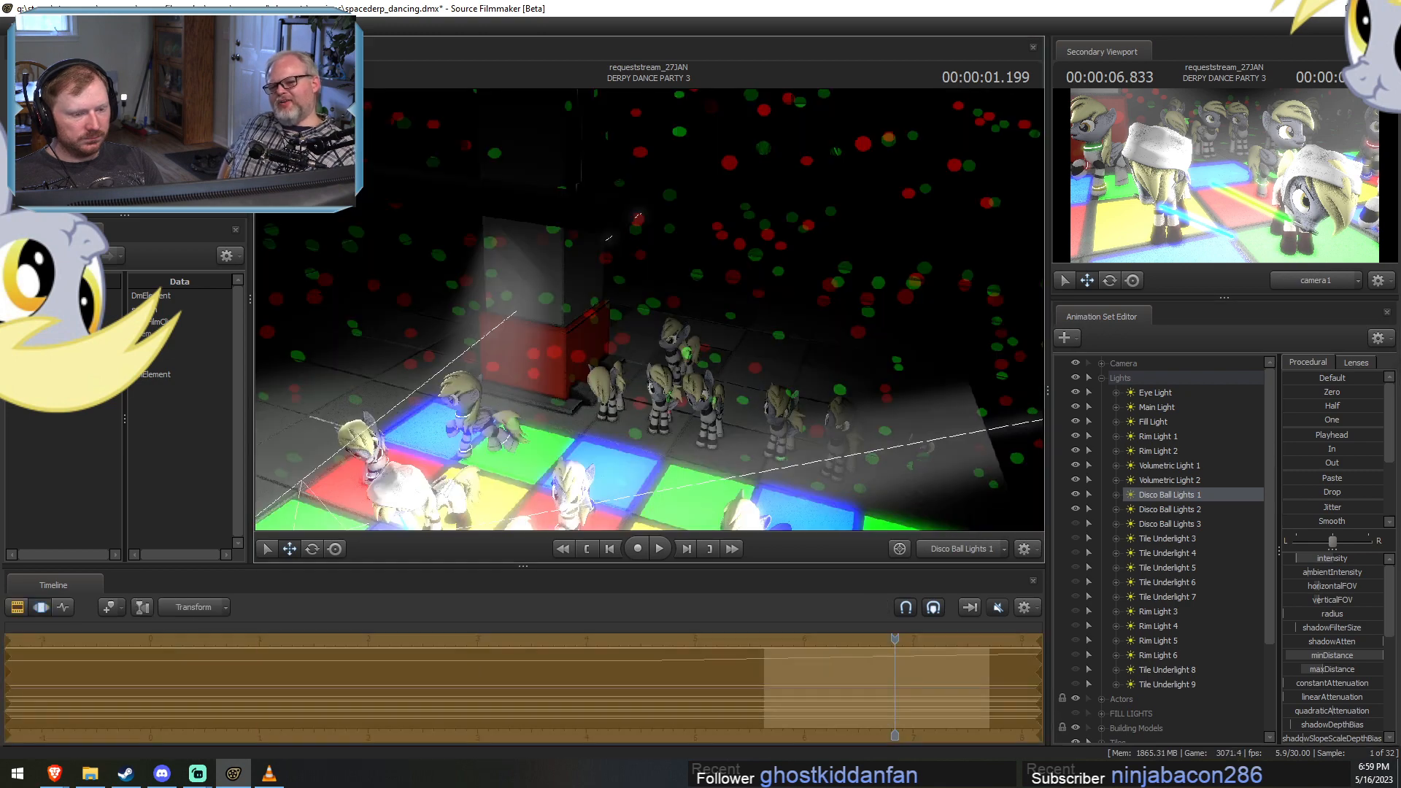
drag(1244, 560, 1285, 549)
key(F2)
key(F3)
Show Disco Ball Lights 3 and aim it away from the stairs toward the column and the background dancers.
double_click(1167, 523)
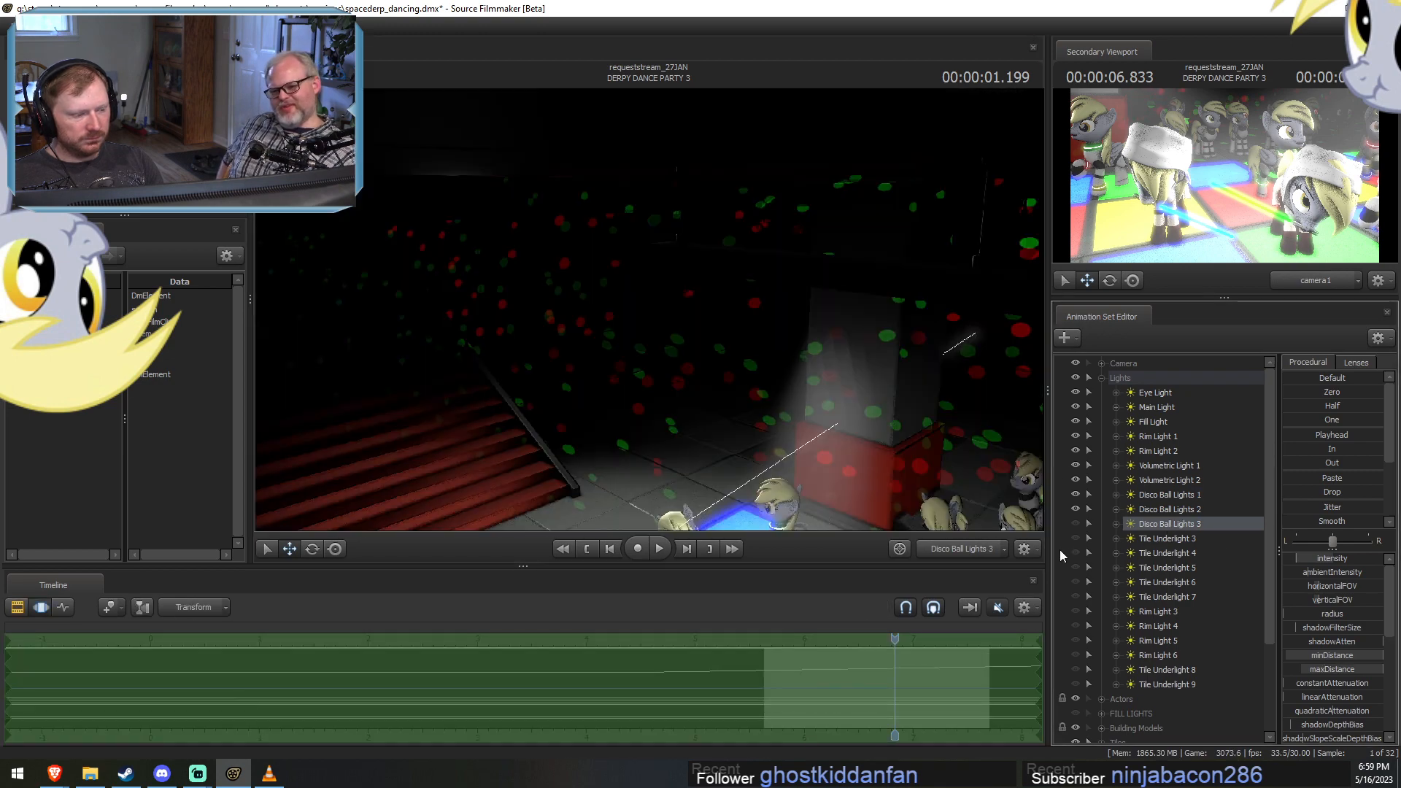
click(1075, 524)
drag(676, 391, 843, 432)
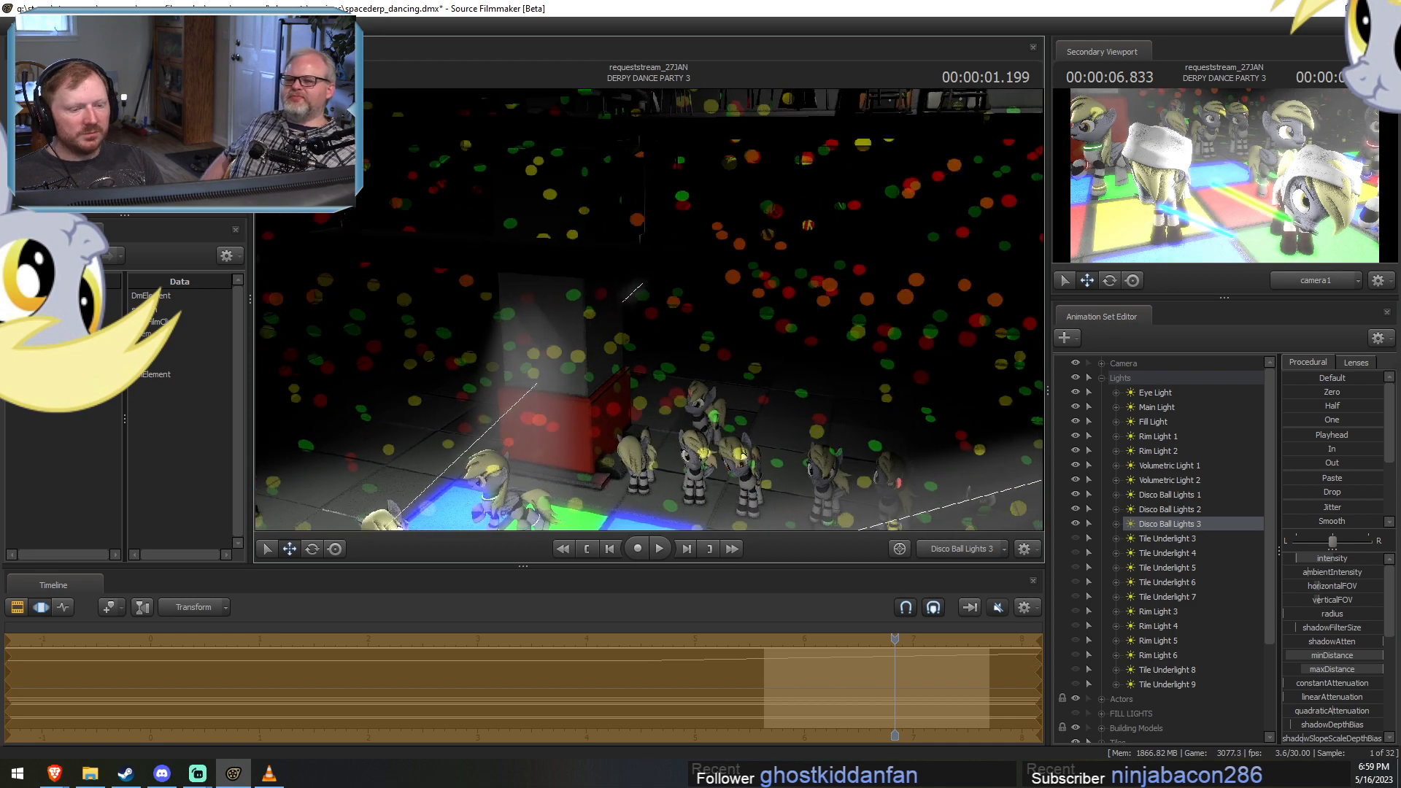
Turn off viewport lighting, return to the work camera, view the building beyond the railing, and collapse the Lights group.
right_click(882, 392)
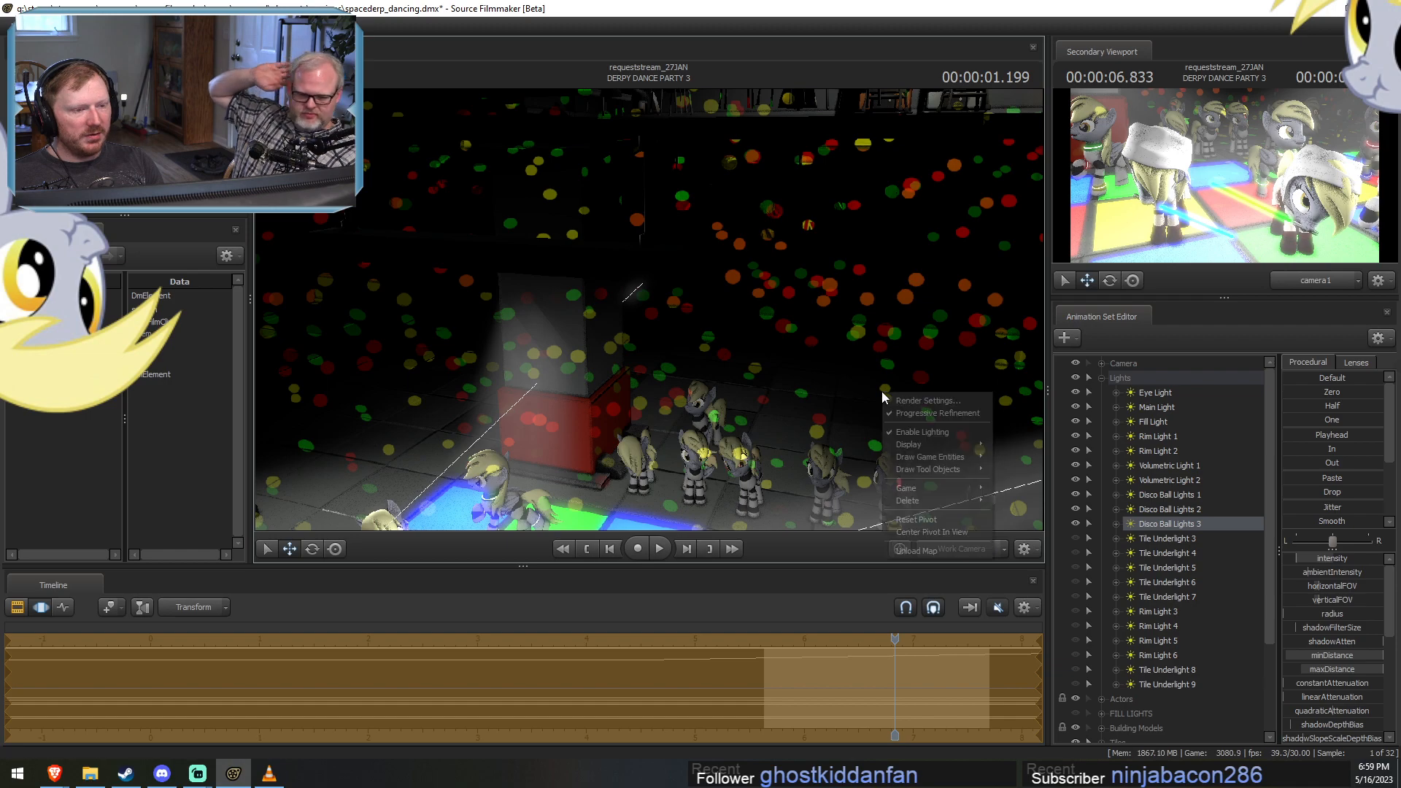
click(921, 432)
key(a)
mouse_move(649, 310)
mouse_down()
mouse_move(627, 343)
mouse_move(573, 344)
mouse_move(620, 340)
mouse_move(648, 308)
mouse_up()
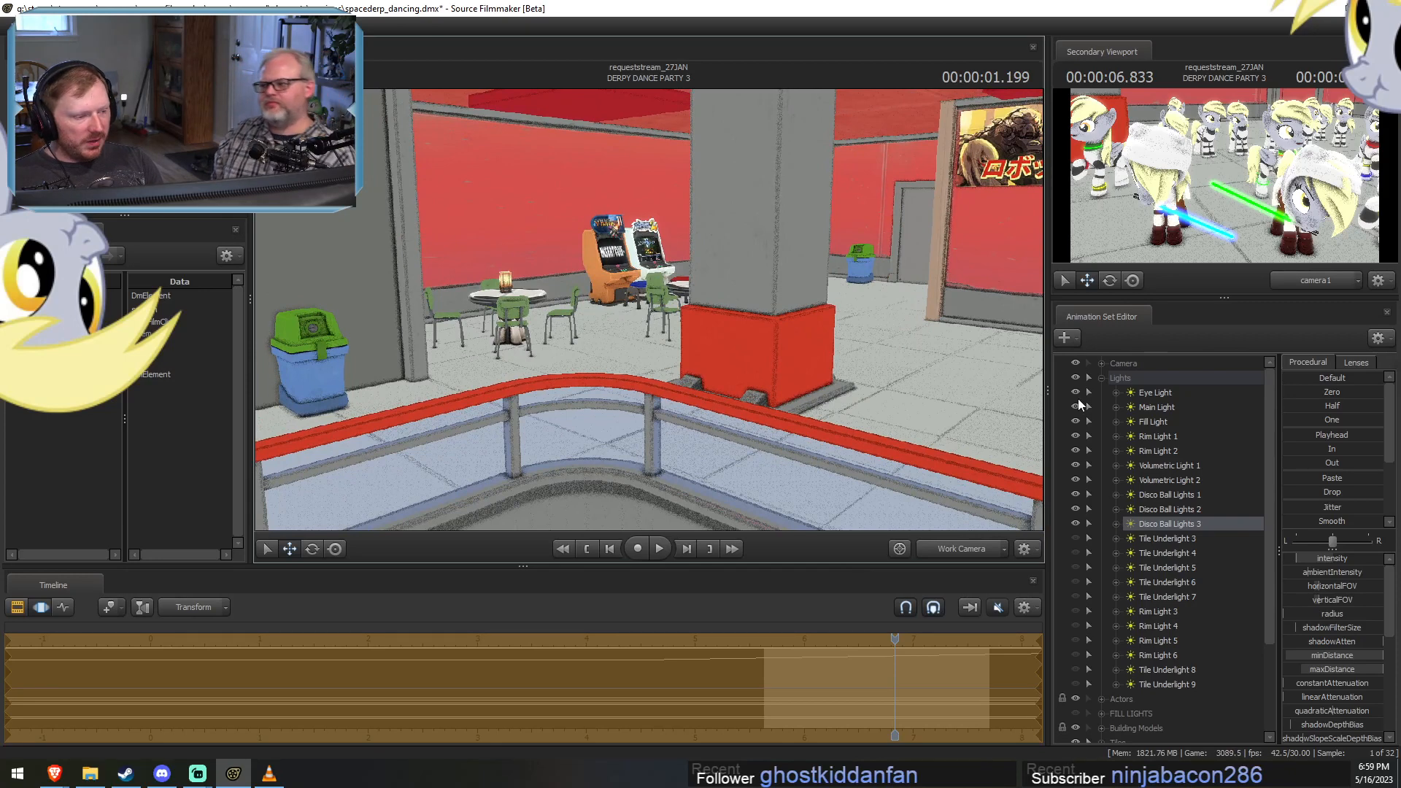
click(1103, 379)
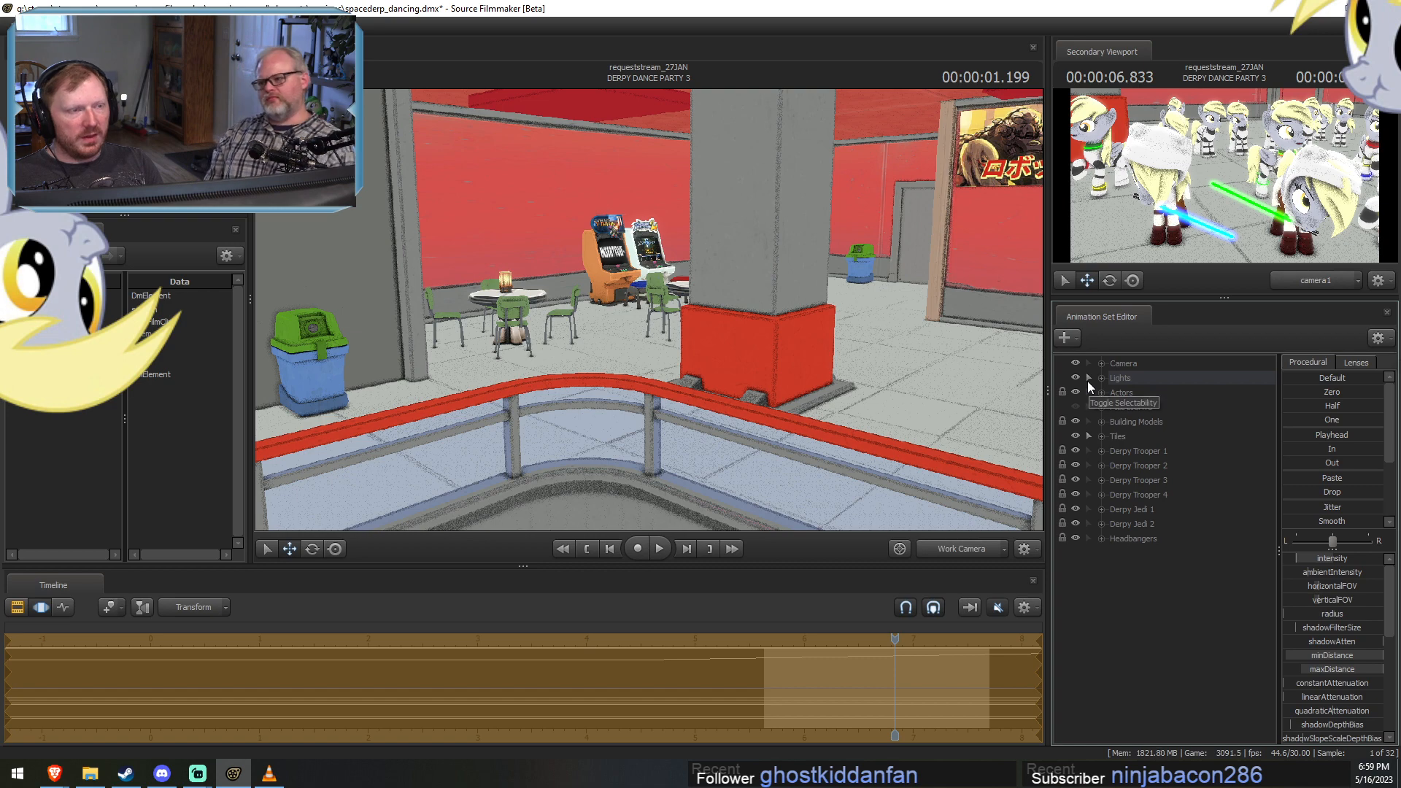
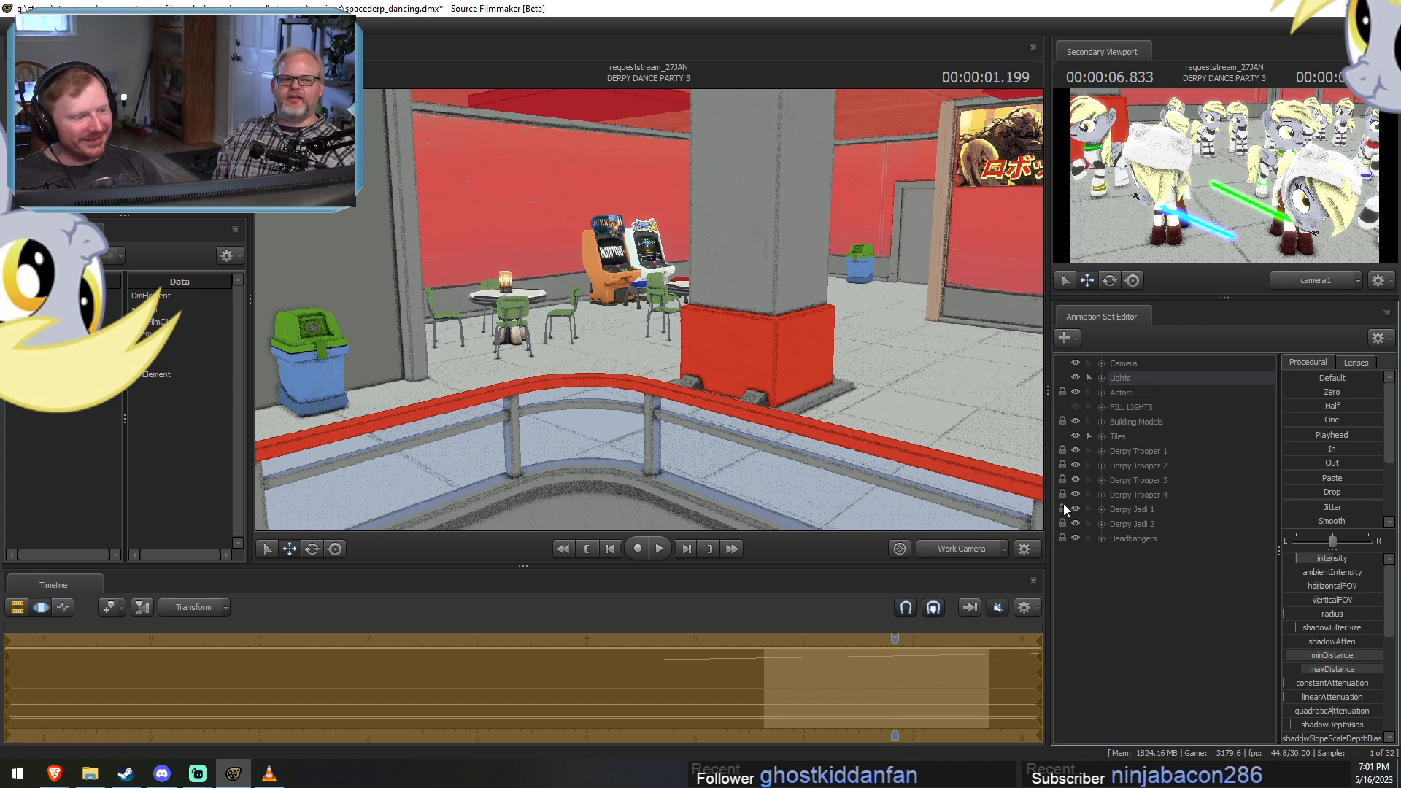
Expand the Building Models and FLOOR 2 - PROPS groups, and make Wall Patch selectable.
click(1101, 421)
click(1113, 464)
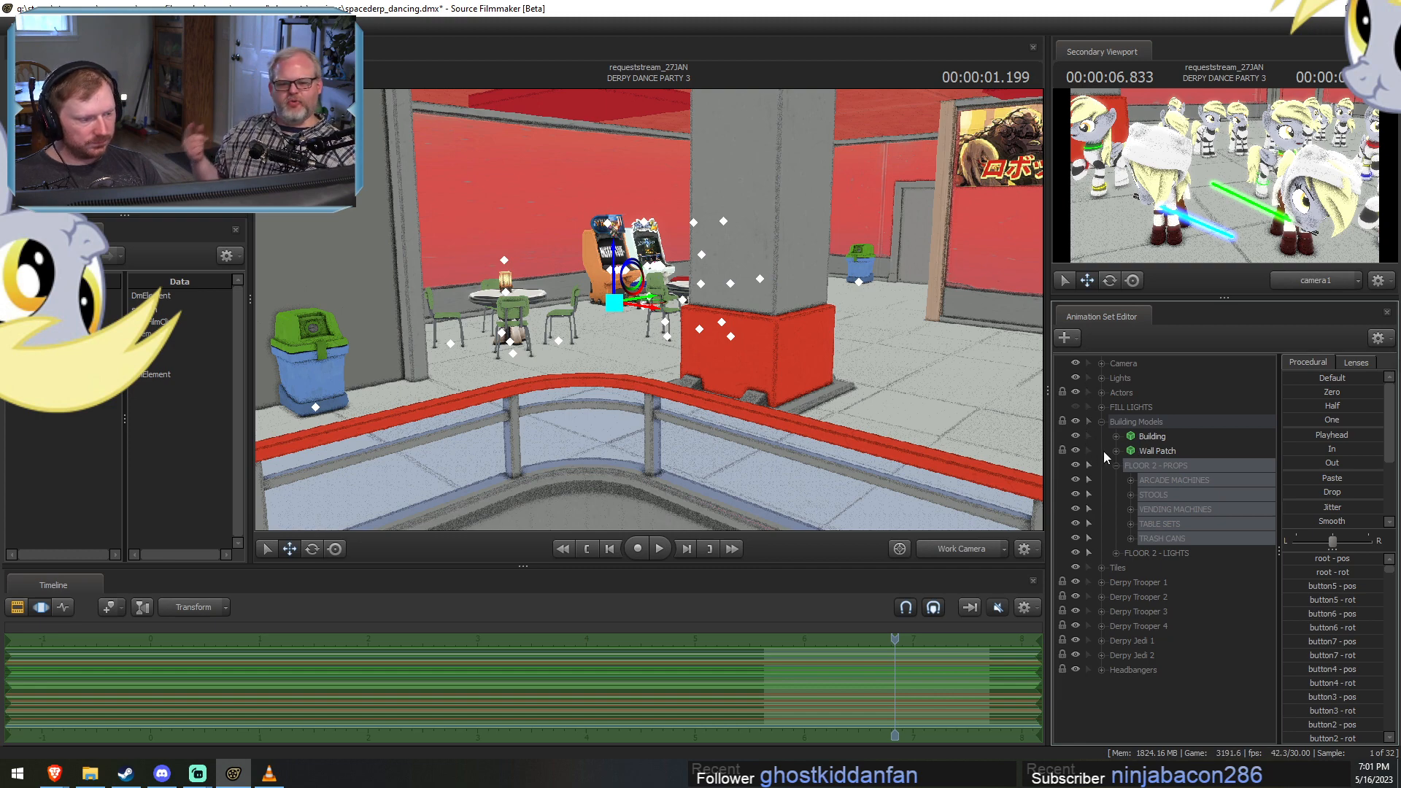
click(1151, 445)
drag(662, 362, 662, 362)
key(s)
click(1081, 451)
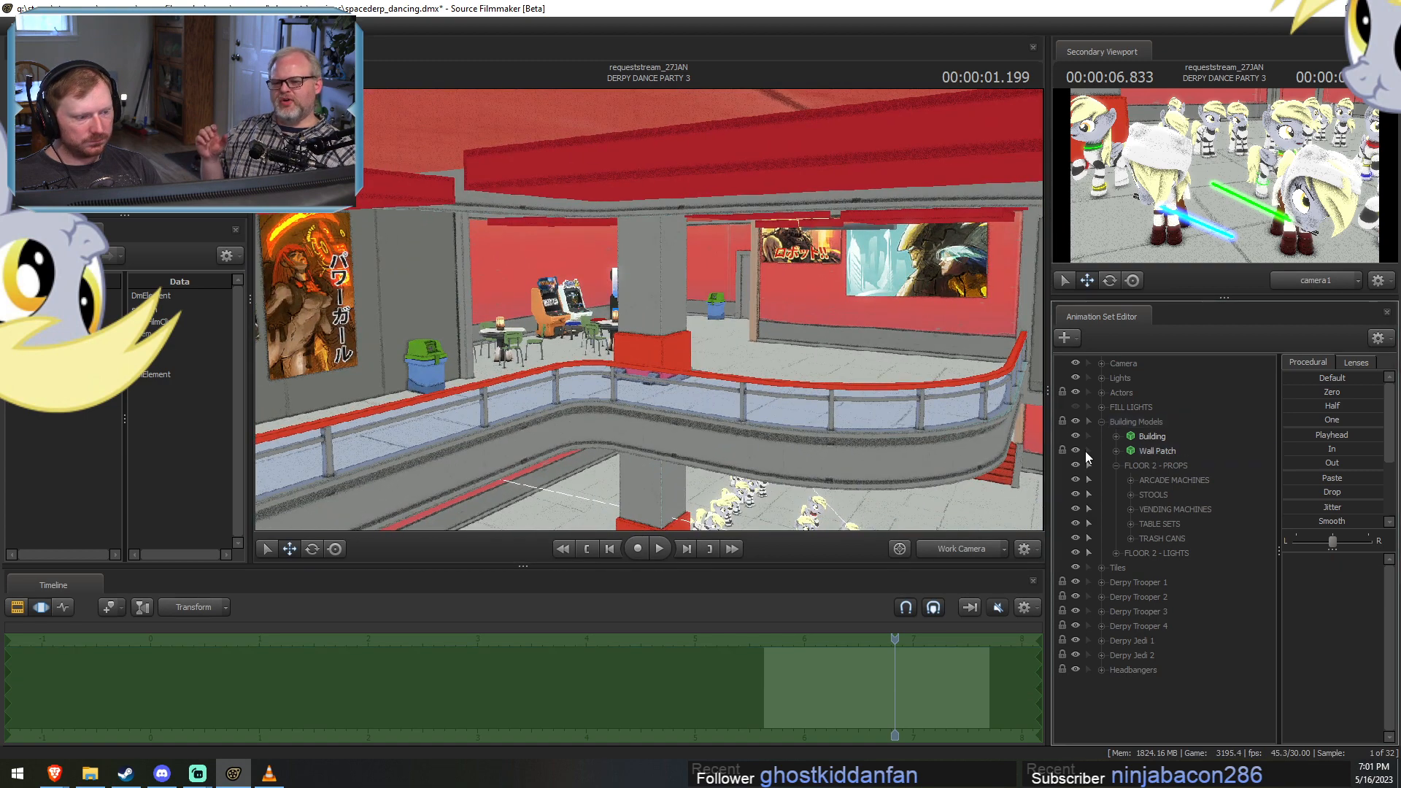
Select Wall Patch and all arcade machines, stools, vending machines, table sets and trash cans of FLOOR 2 - PROPS, and delete them.
ctrl+drag(724, 420, 699, 284)
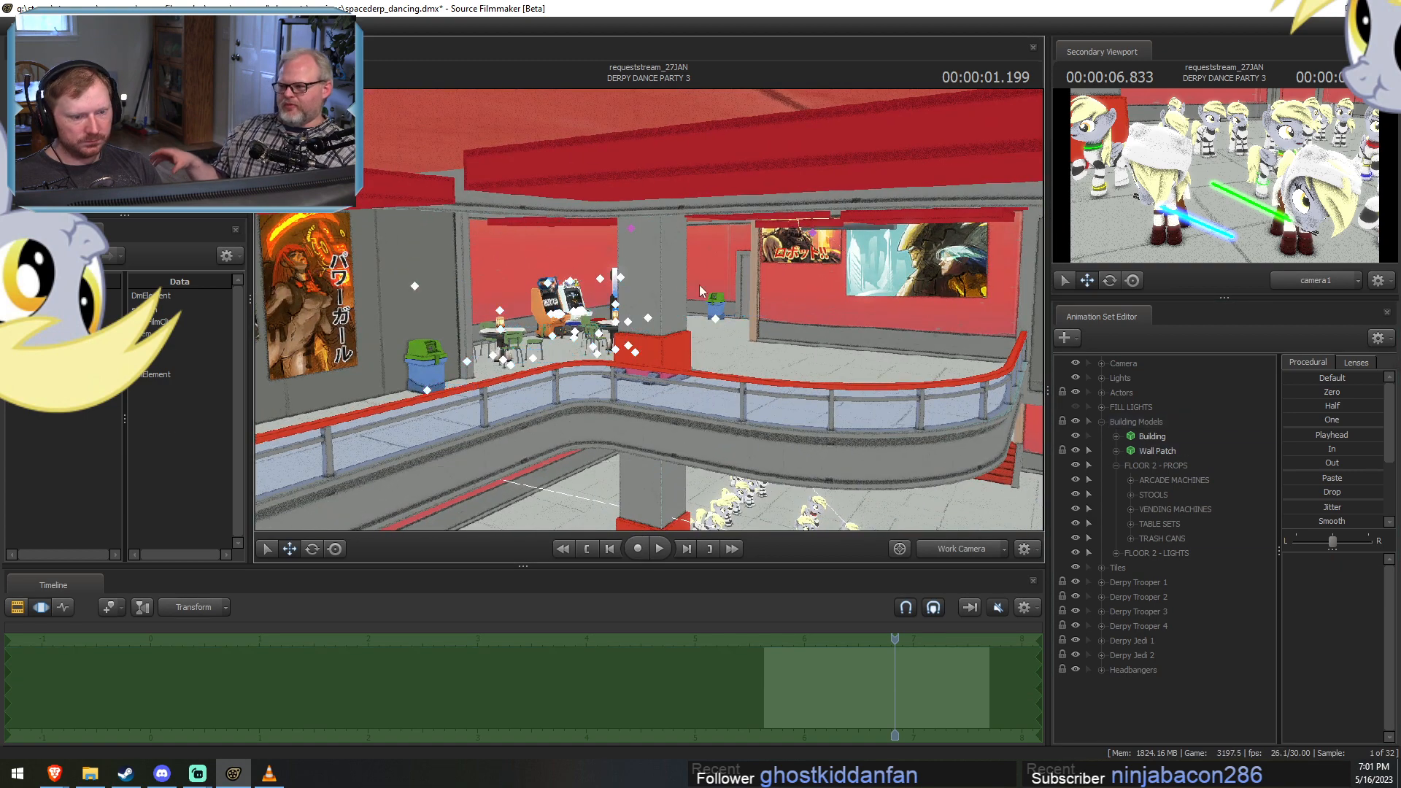
mouse_move(718, 219)
ctrl+mouse_down()
mouse_move(922, 446)
mouse_move(810, 175)
mouse_move(769, 199)
mouse_move(807, 260)
ctrl+mouse_up()
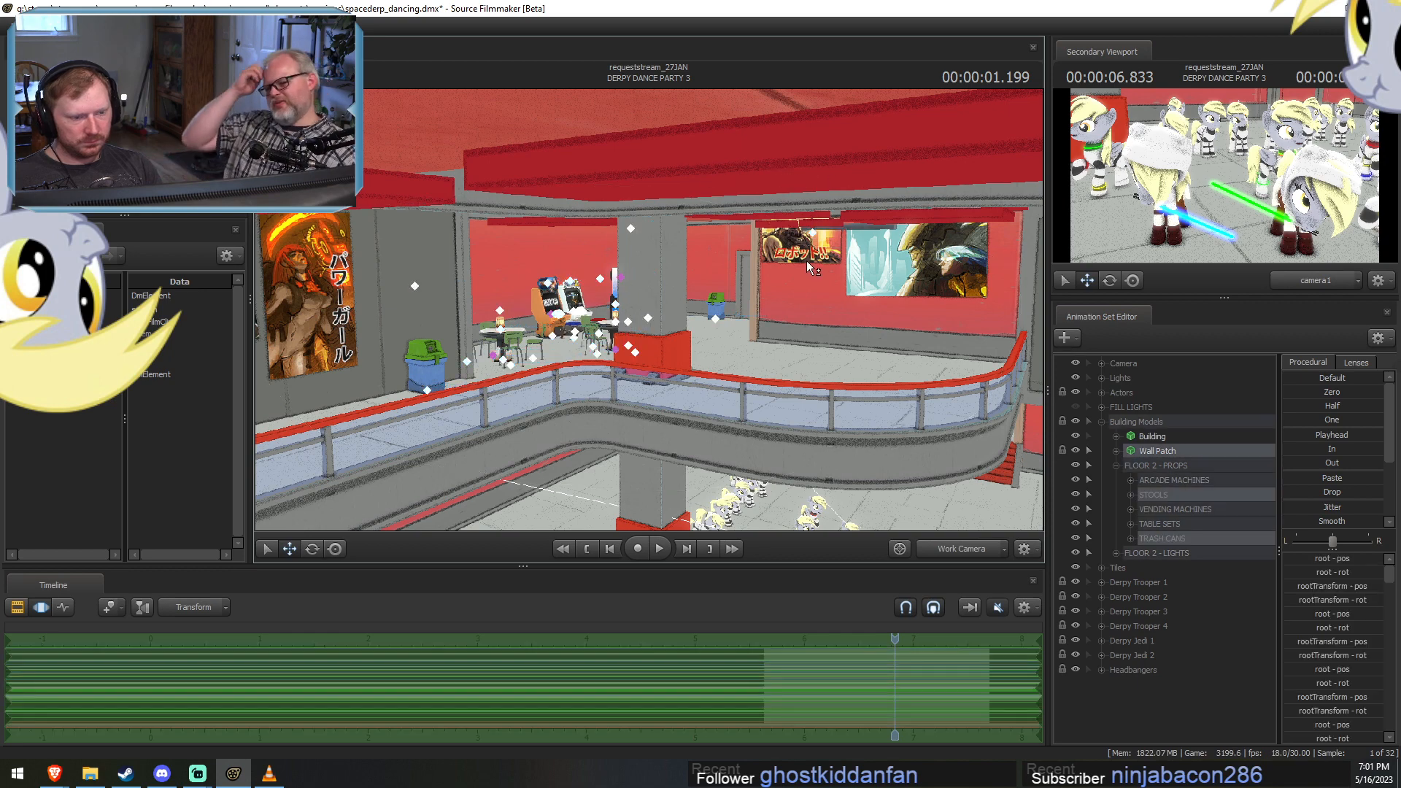
ctrl+drag(906, 201, 315, 503)
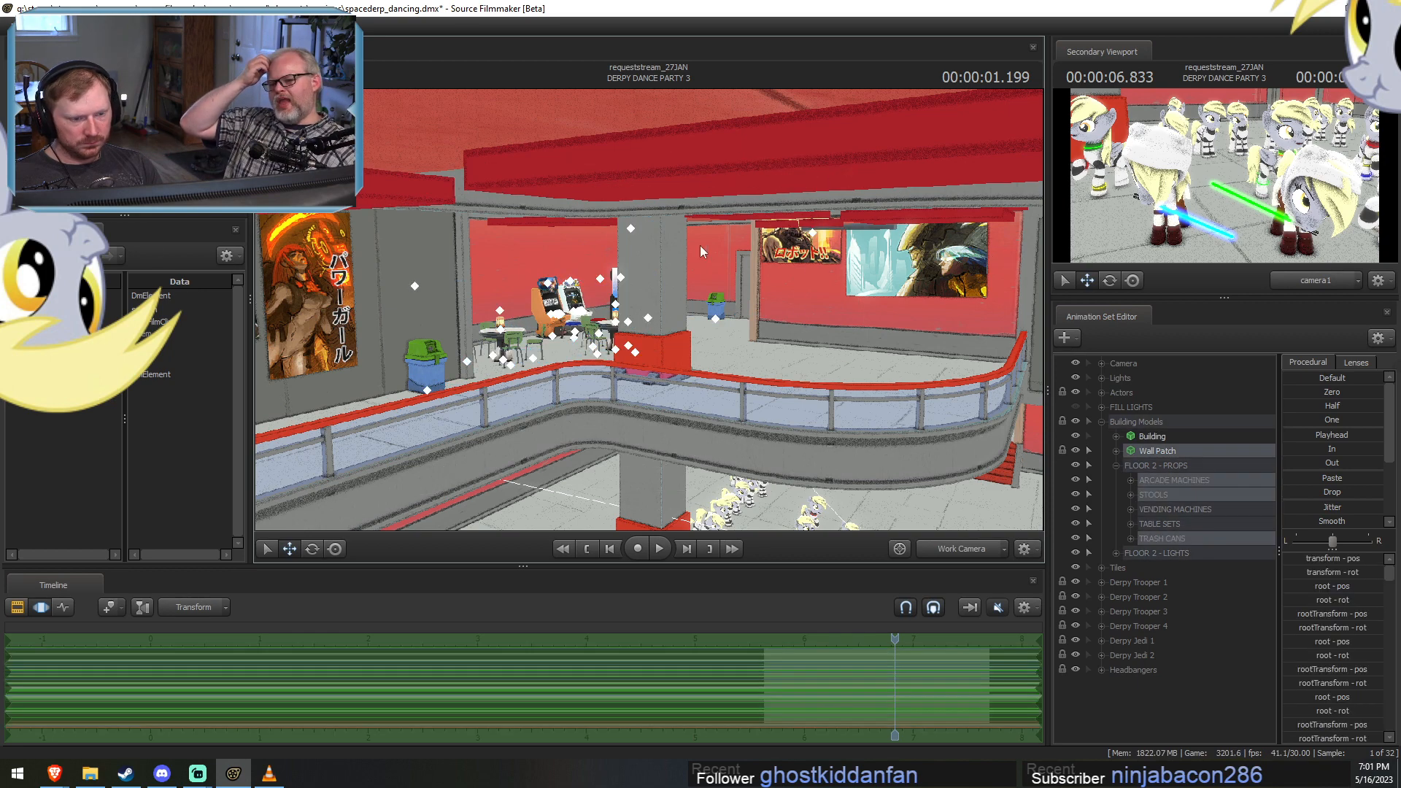
click(1138, 512)
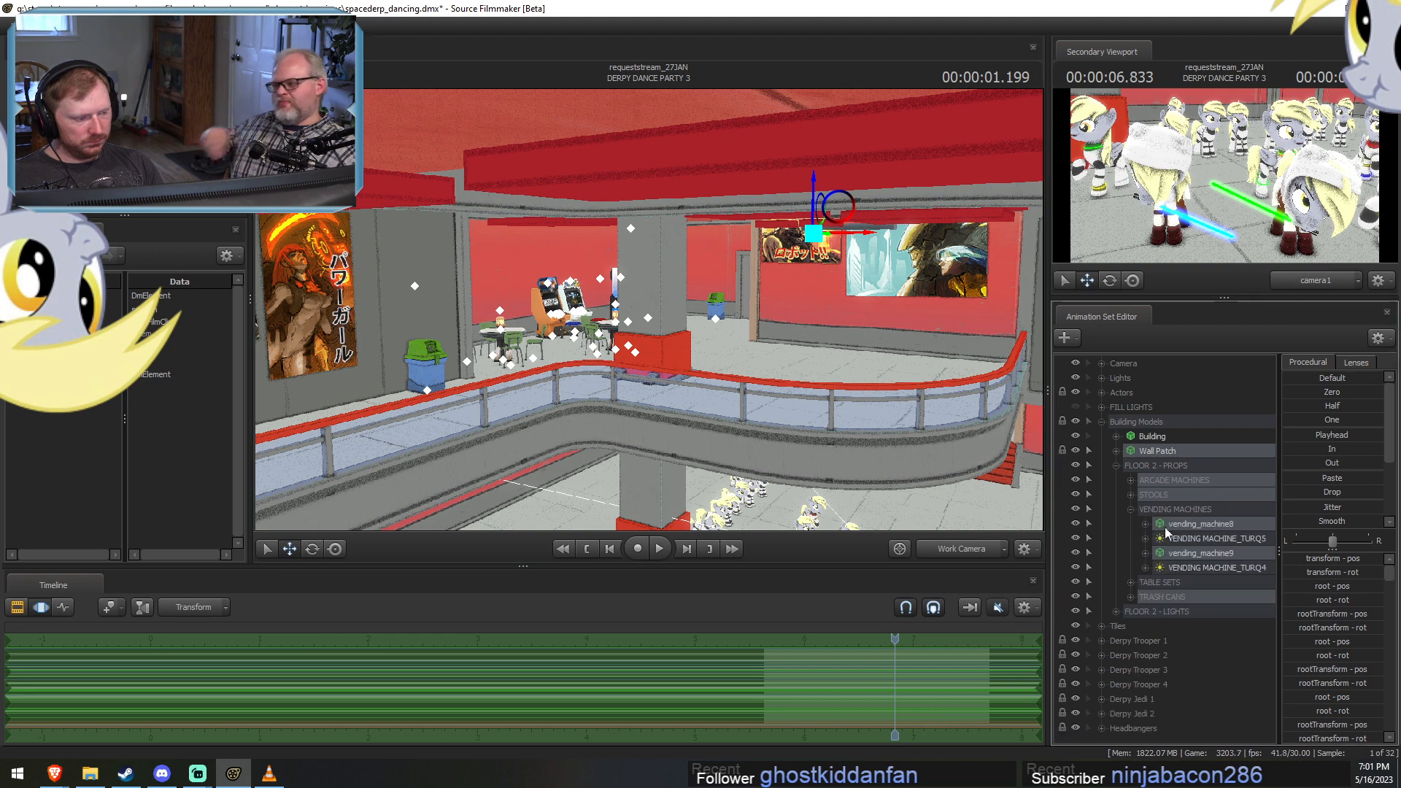
click(1188, 521)
click(1132, 508)
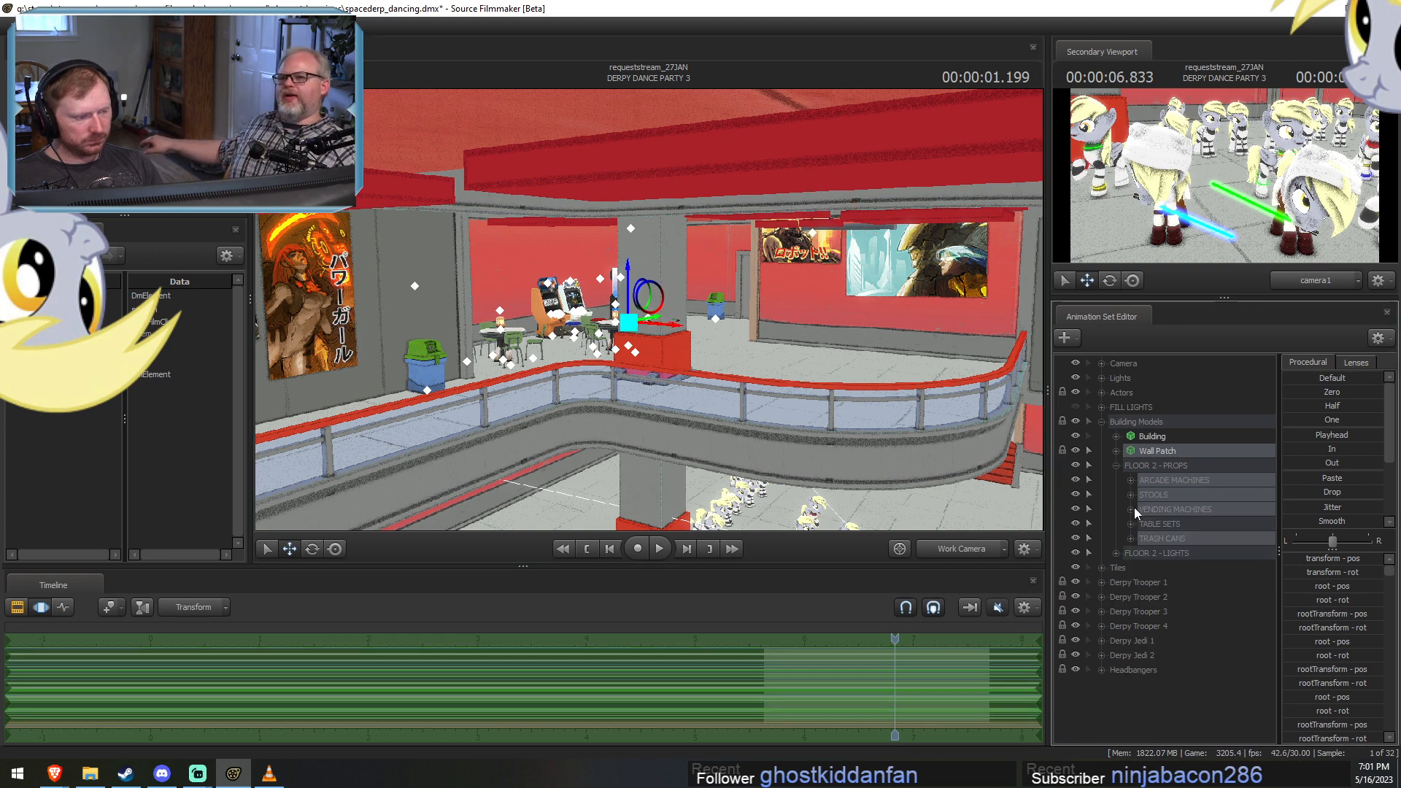
click(1139, 523)
ctrl+click(1158, 525)
right_click(1169, 556)
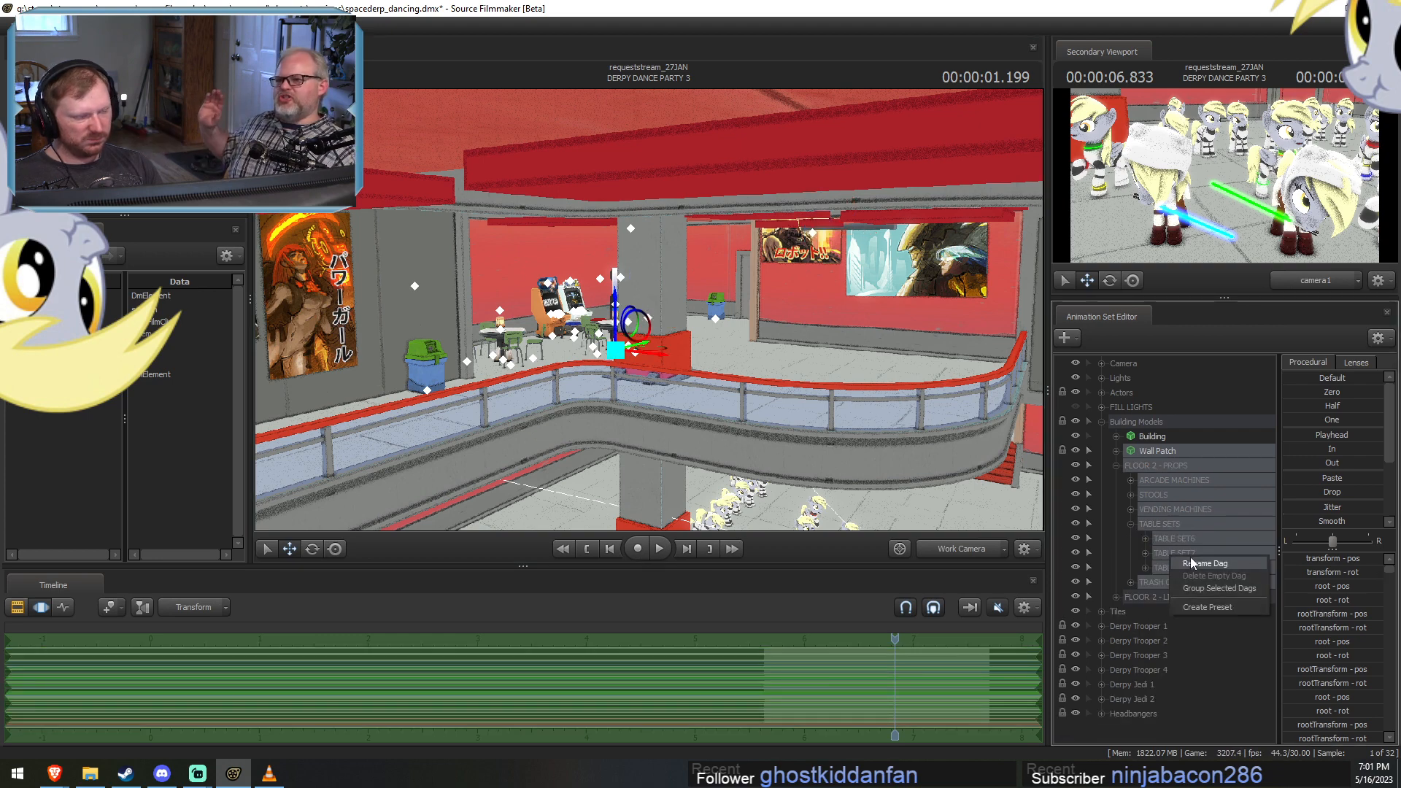
click(1131, 495)
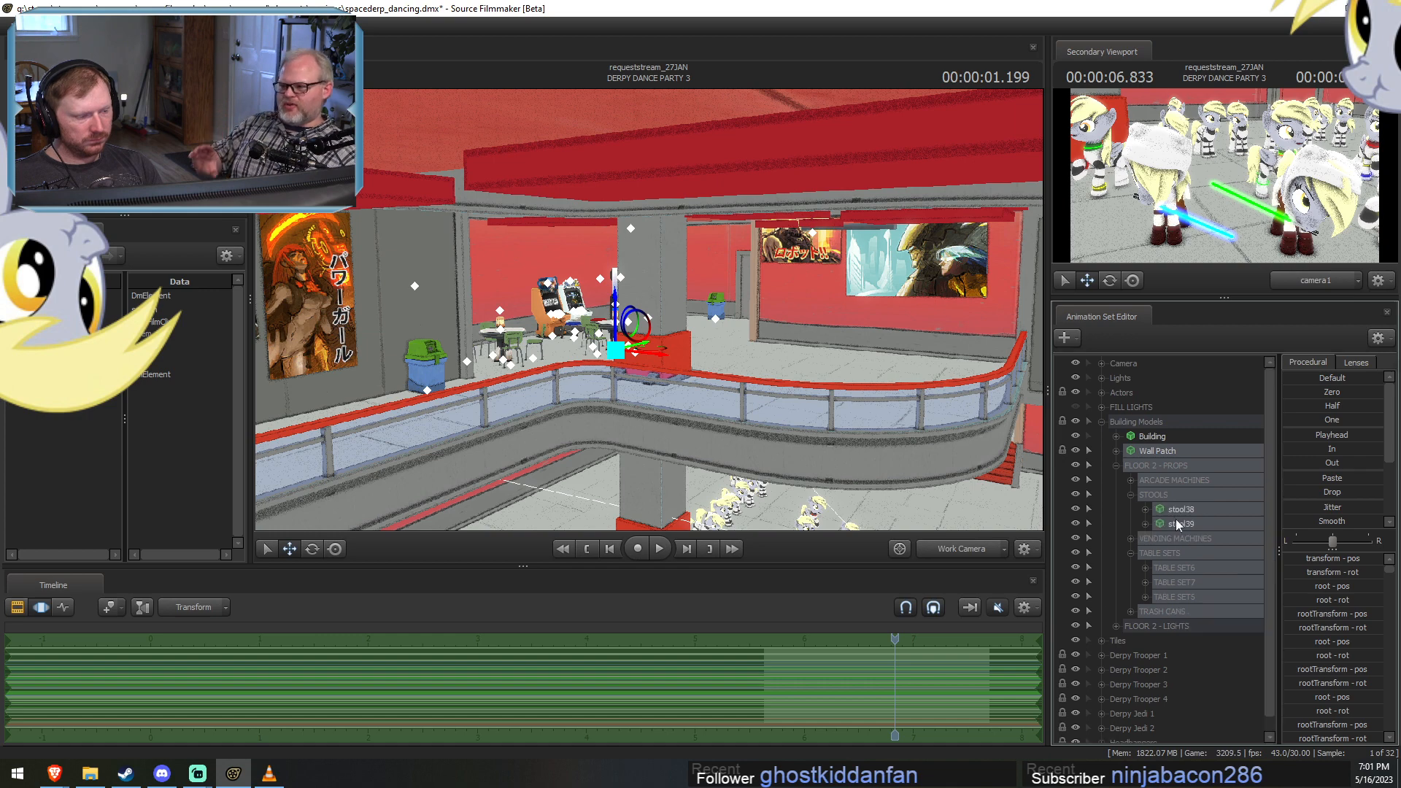
right_click(1183, 523)
click(1209, 550)
Delete the ceiling and exit lights in the FLOOR 2 - LIGHTS group, and collapse the Building Models group.
click(1115, 451)
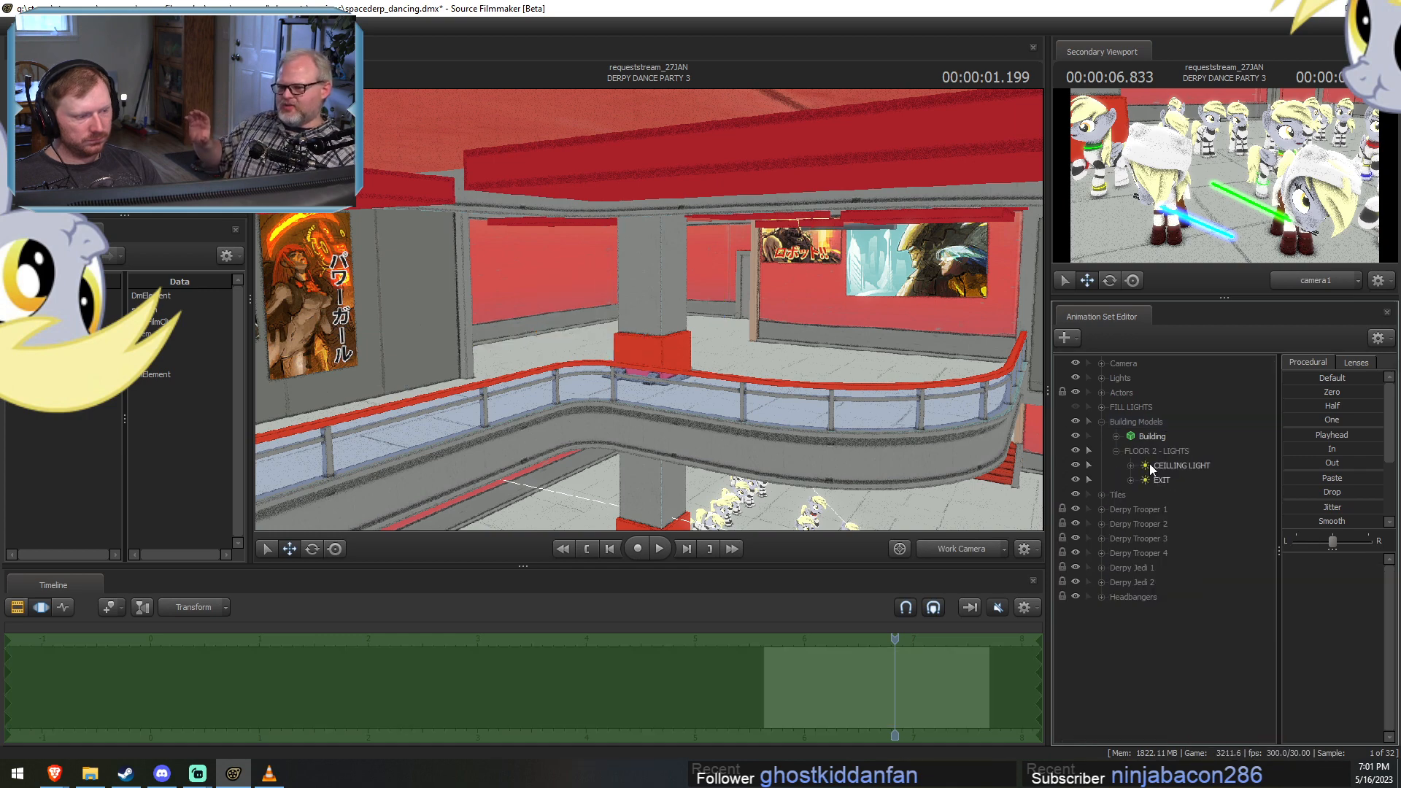
click(1154, 451)
right_click(1167, 467)
click(1197, 503)
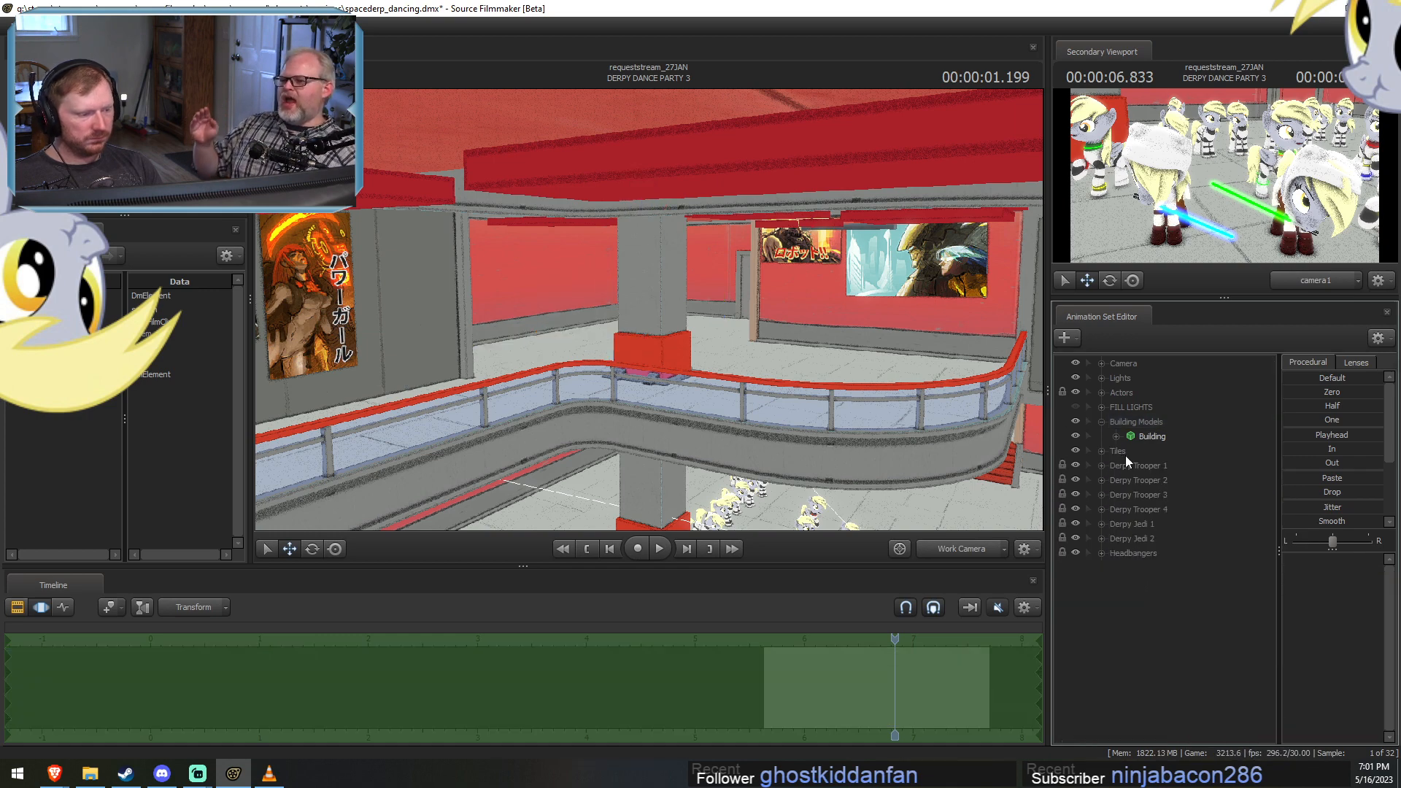
click(1101, 422)
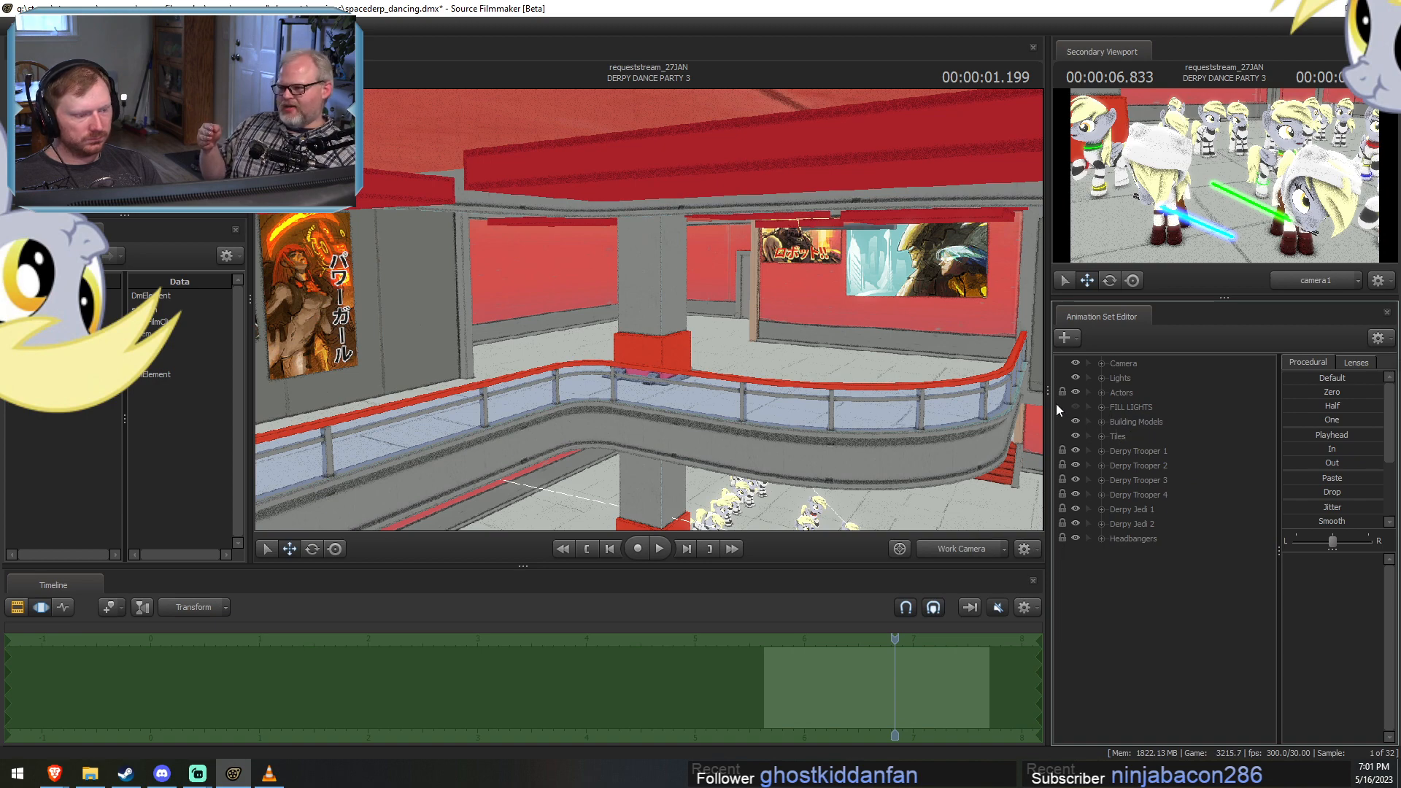
Check the FILL LIGHTS group in DERPY DANCE PARTY 2 and compare it with the one in DERPY DANCE PARTY 3.
click(1088, 407)
click(1088, 407)
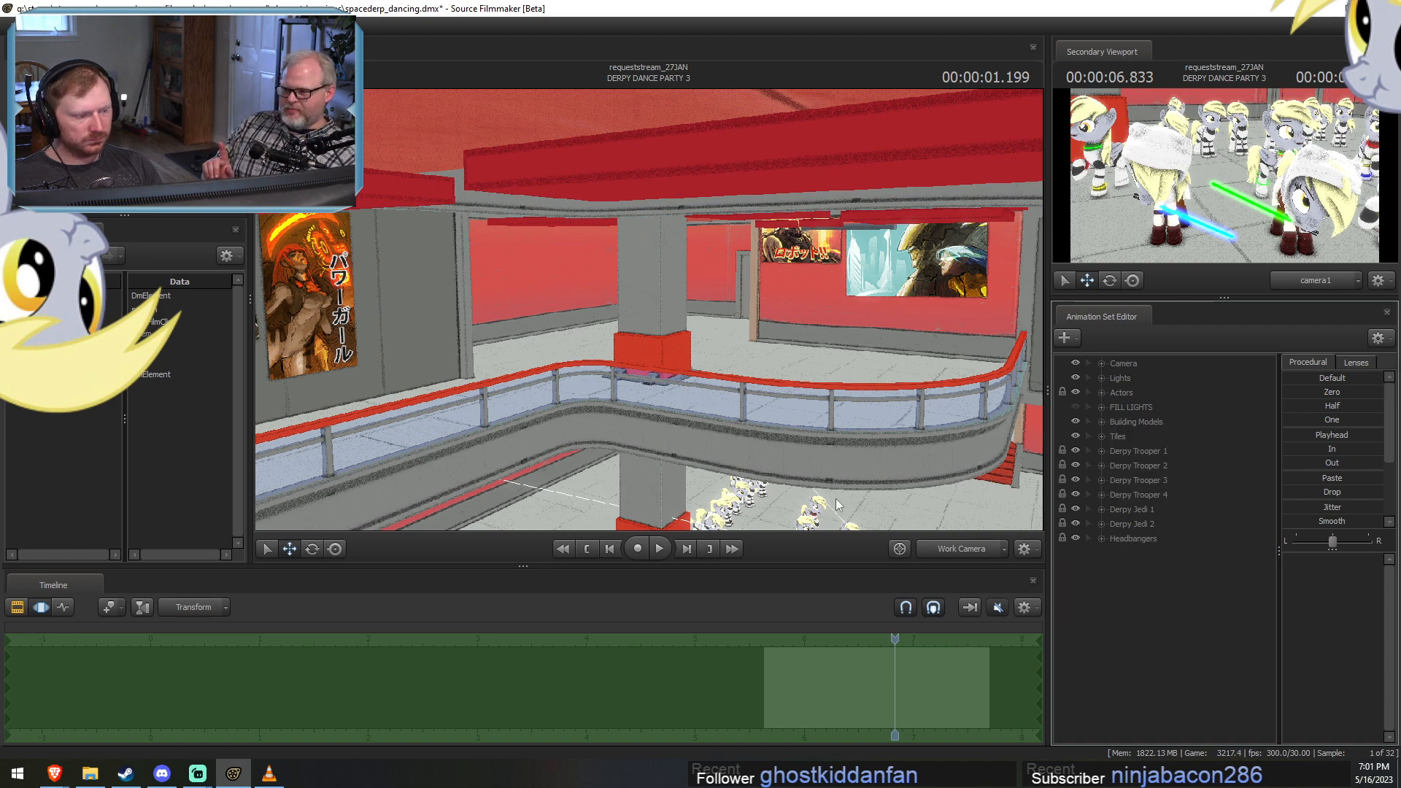
key(F2)
click(650, 682)
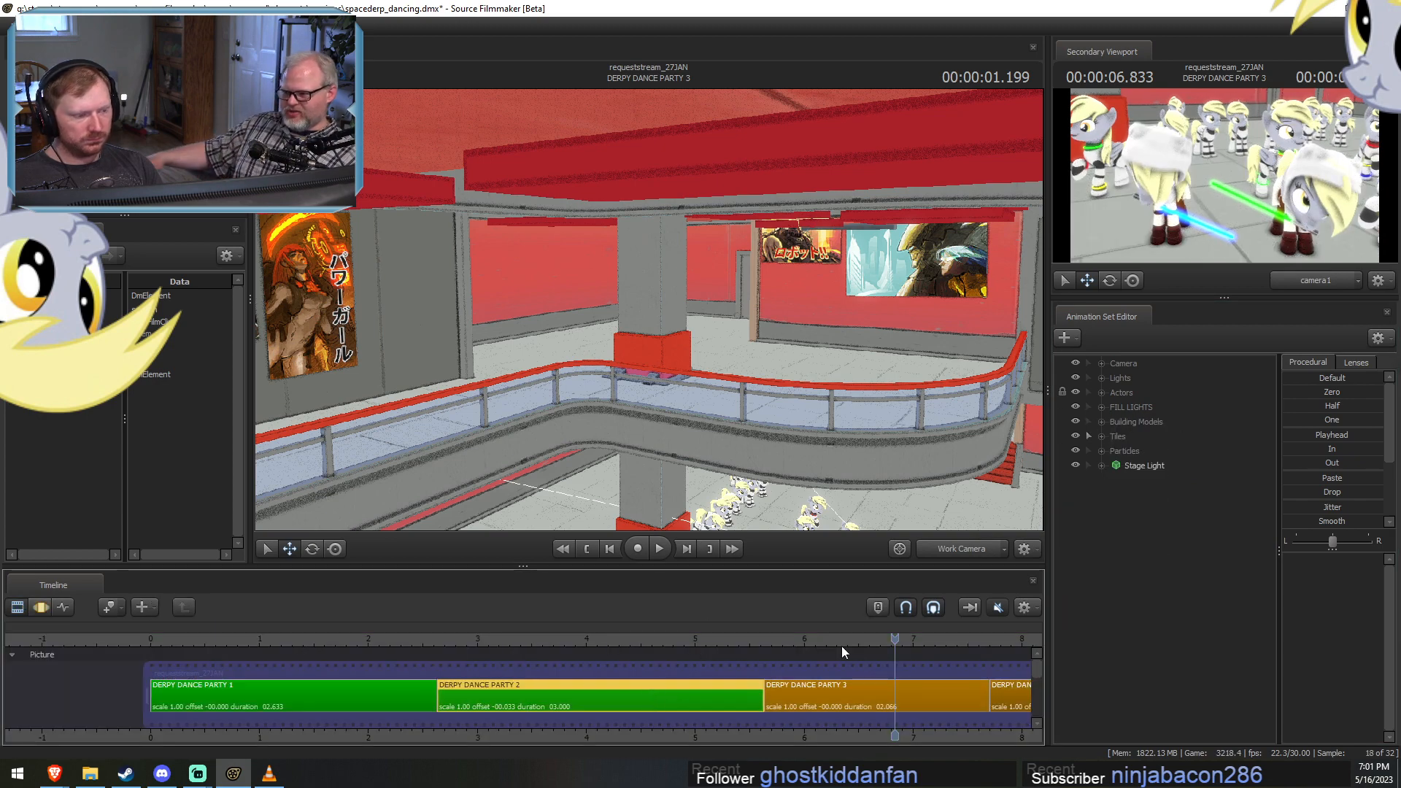
click(1100, 408)
click(852, 681)
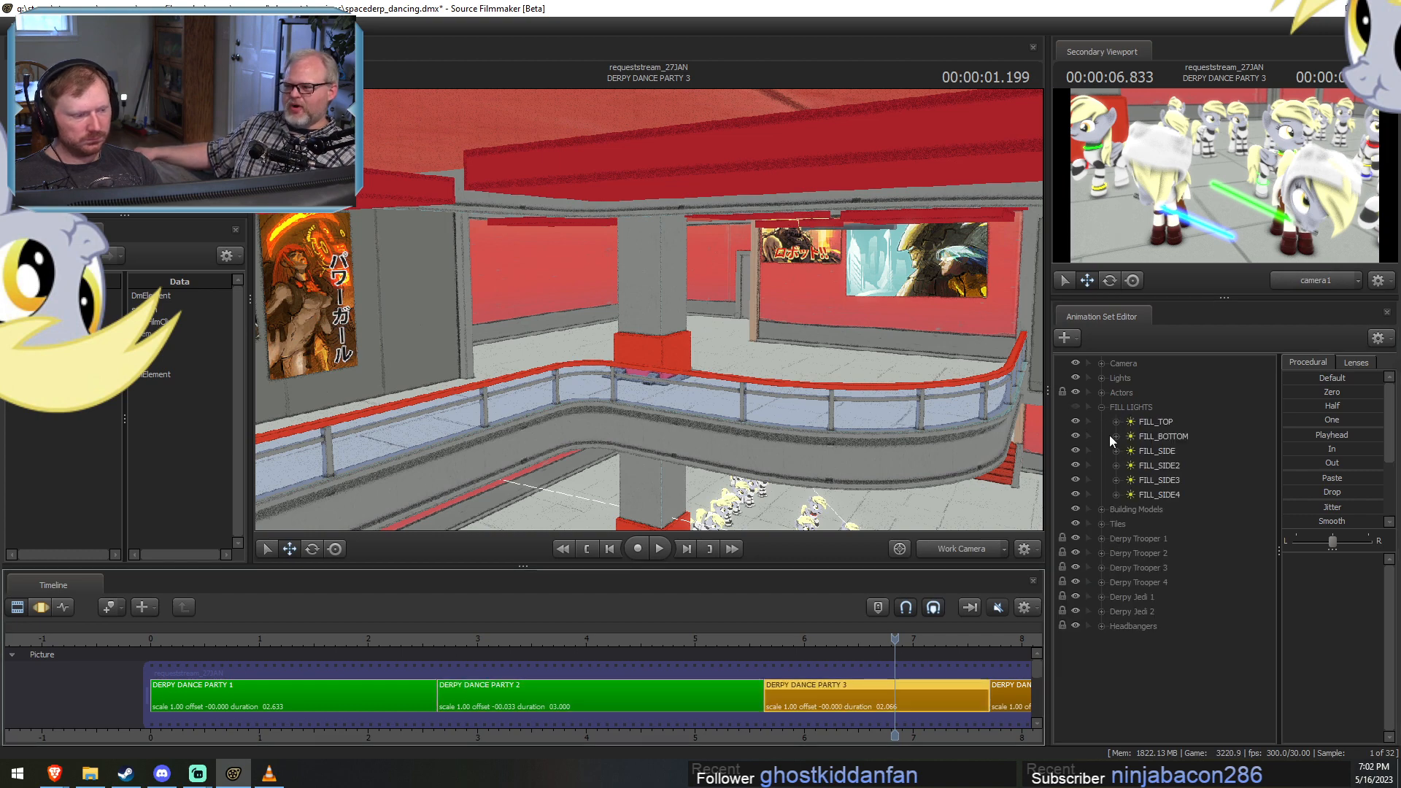
Show DERPY DANCE PARTY 3's FILL LIGHTS group, view the shot through camera1, and enable lighting in the main viewport.
click(1073, 408)
click(960, 550)
key(F3)
right_click(829, 426)
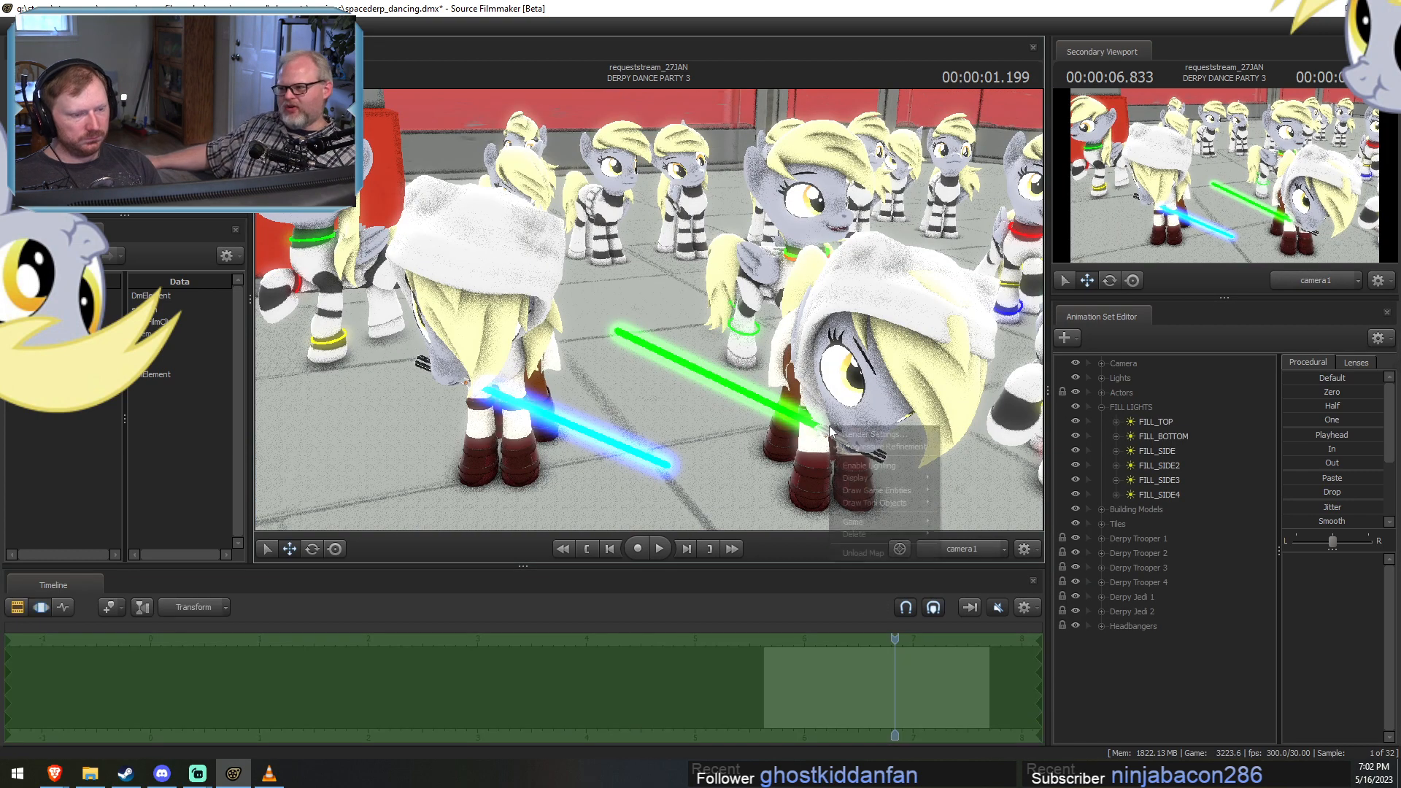
click(855, 464)
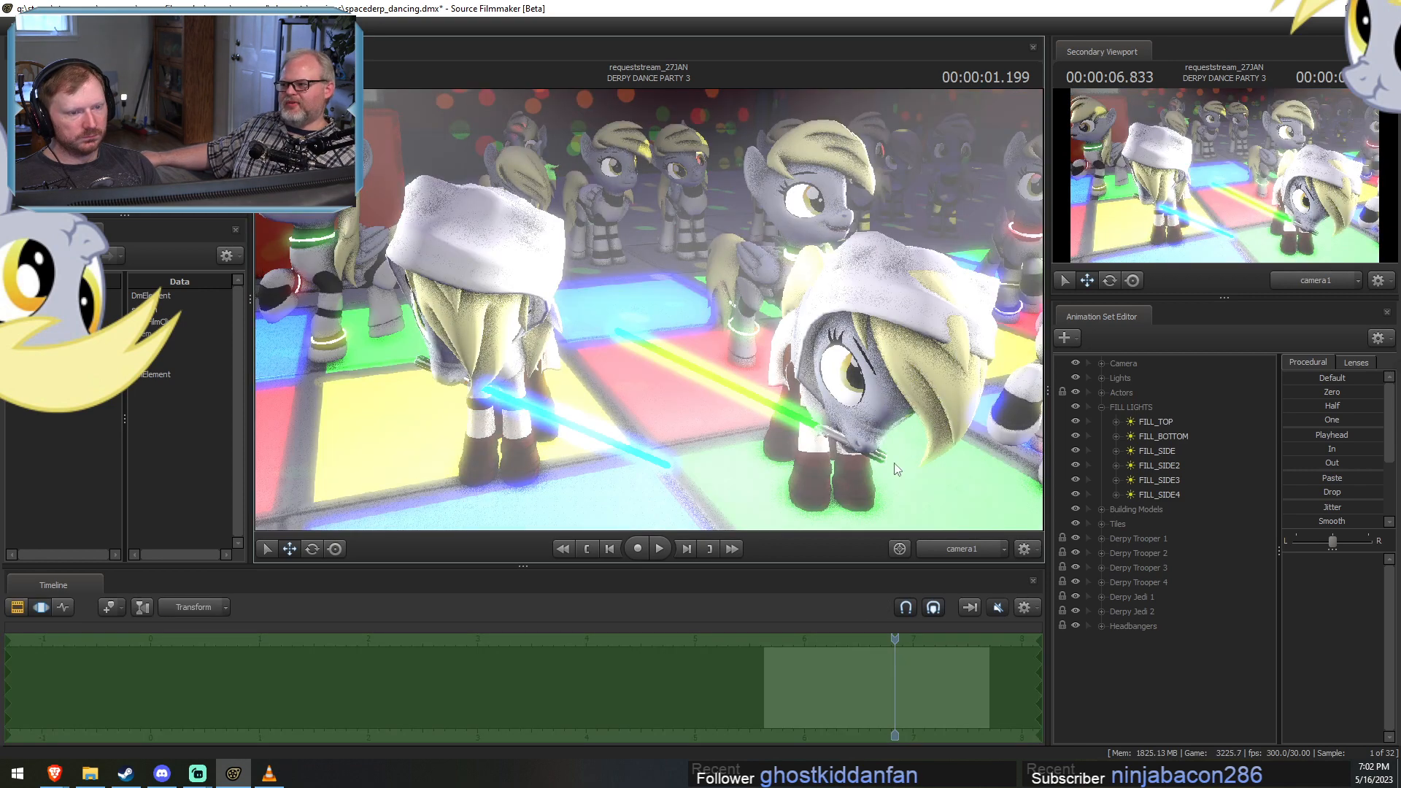
Toggle the FILL LIGHTS group's visibility to compare the dancers with and without fill lighting.
click(1074, 406)
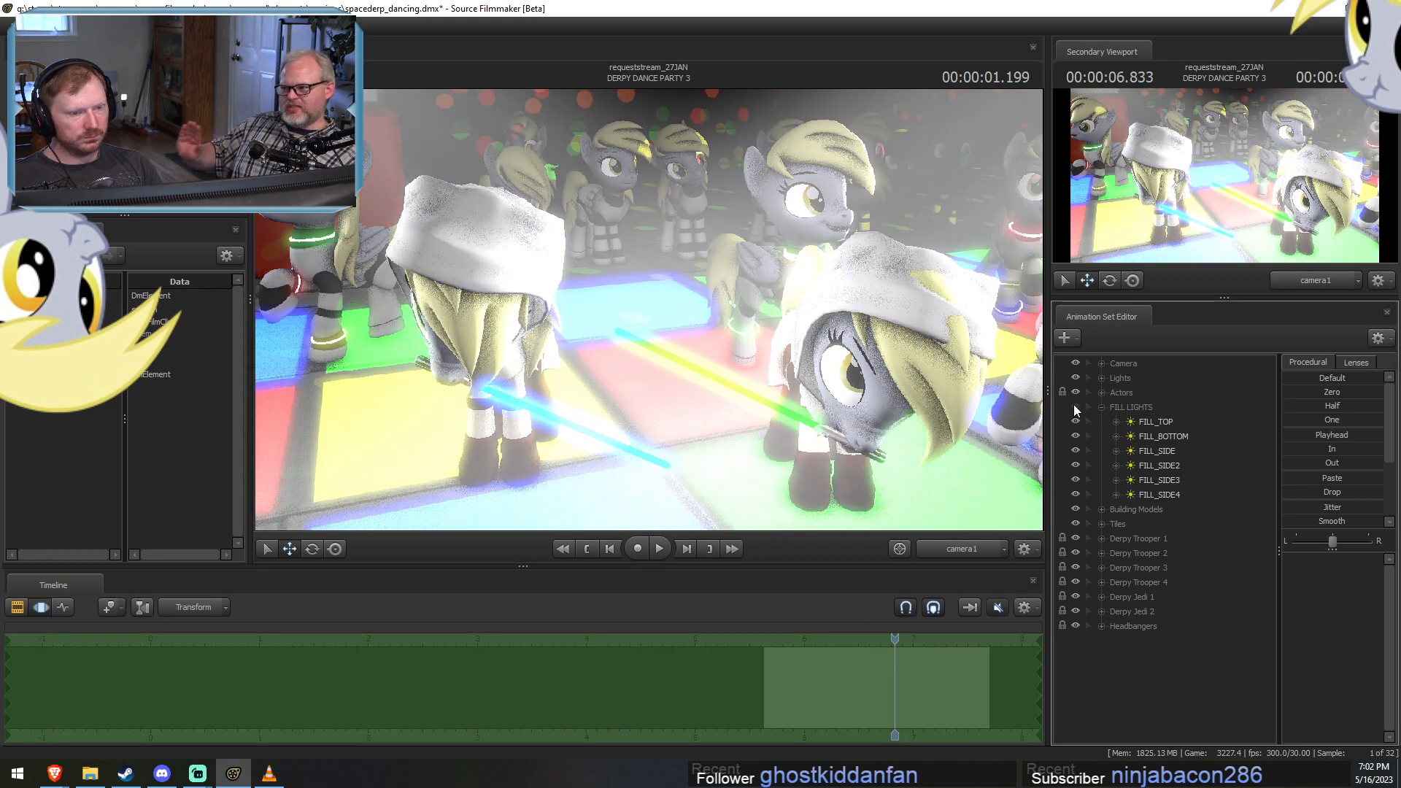
click(1075, 406)
click(1075, 407)
Look through FILL_TOP, FILL_SIDE, FILL_SIDE3 and FILL_SIDE4 in turn to check their aim, and return to camera1.
drag(1148, 421, 876, 305)
drag(1160, 452, 860, 421)
drag(1151, 479, 985, 474)
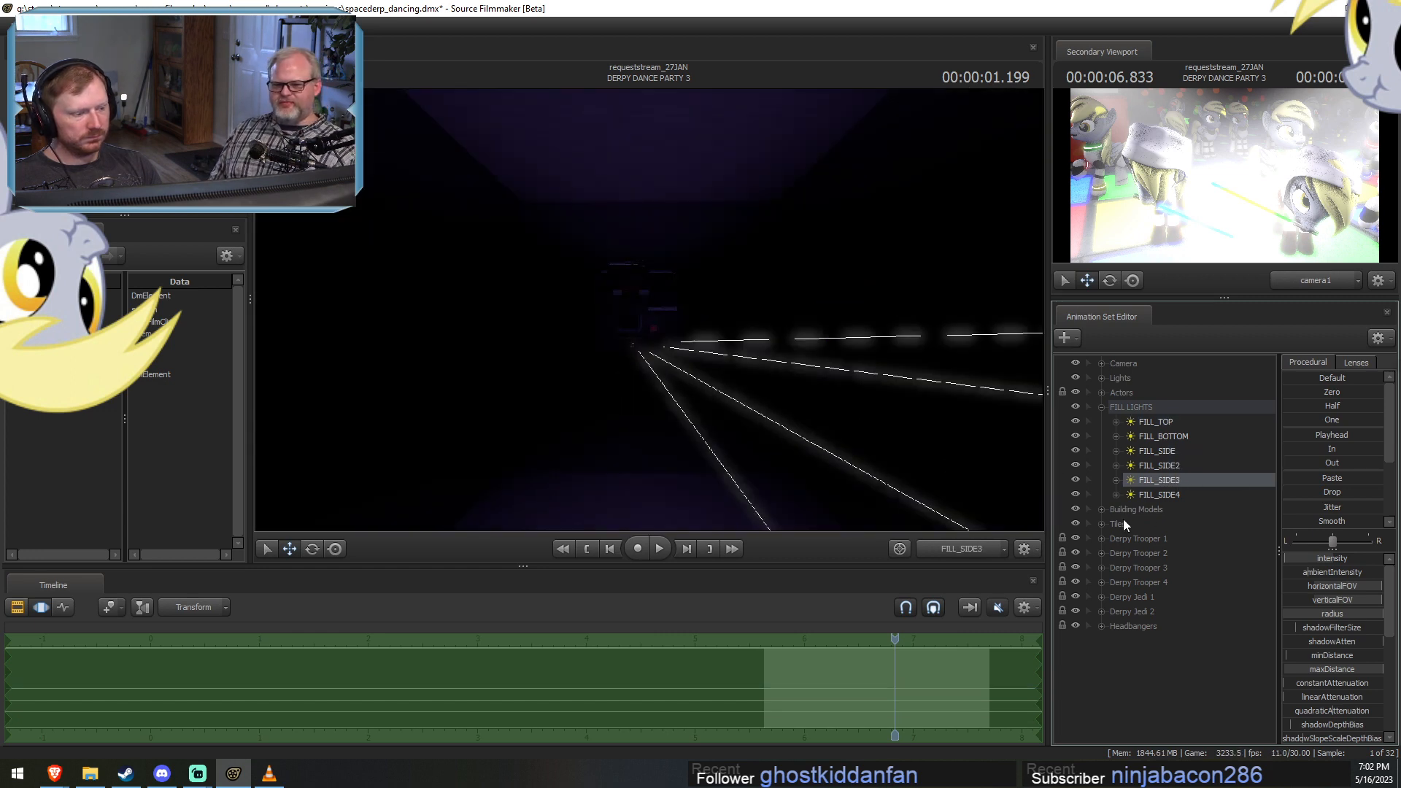
drag(1166, 496, 941, 452)
click(950, 551)
click(949, 550)
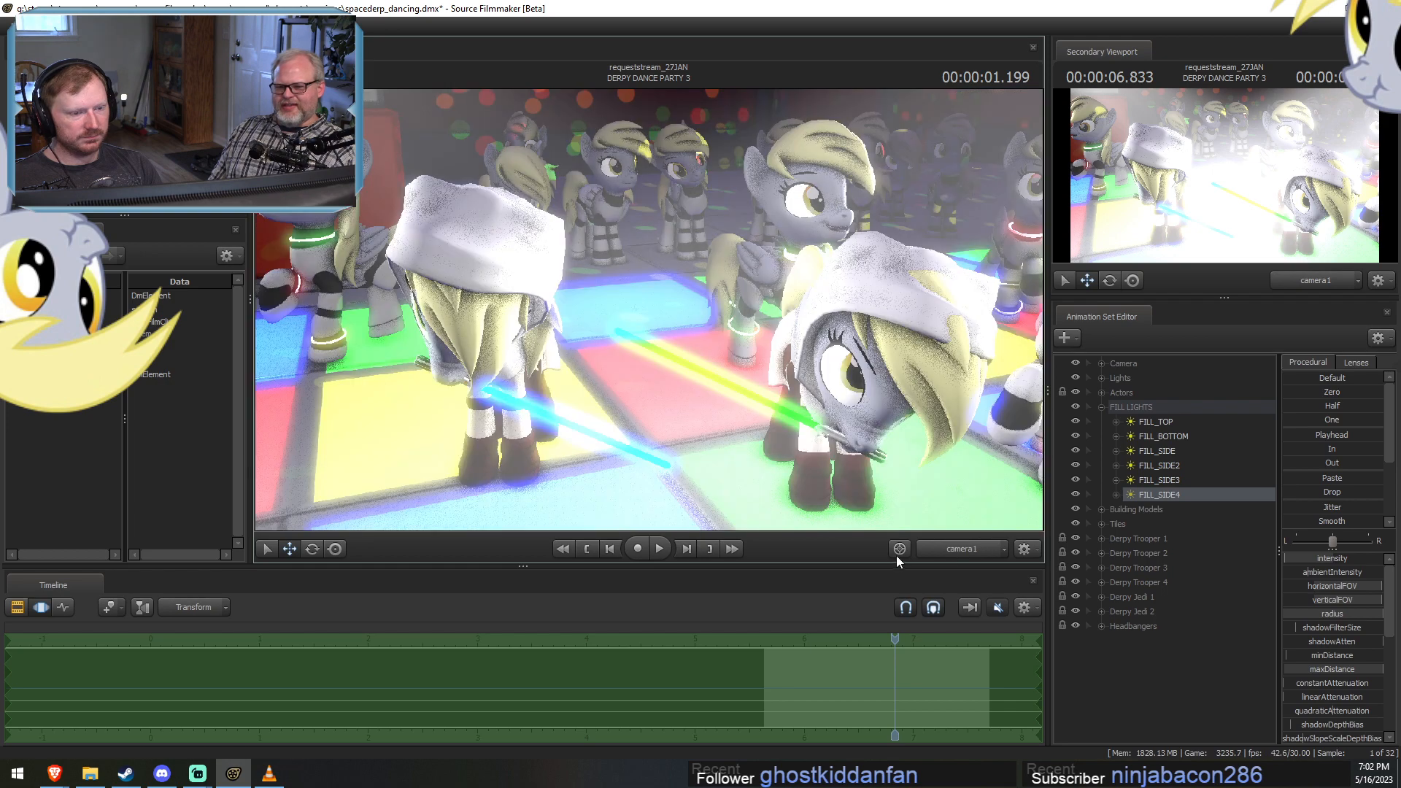
Switch to editing clips and preview the lit dancers of DERPY DANCE PARTY 3 at 6.300 seconds.
key(F1)
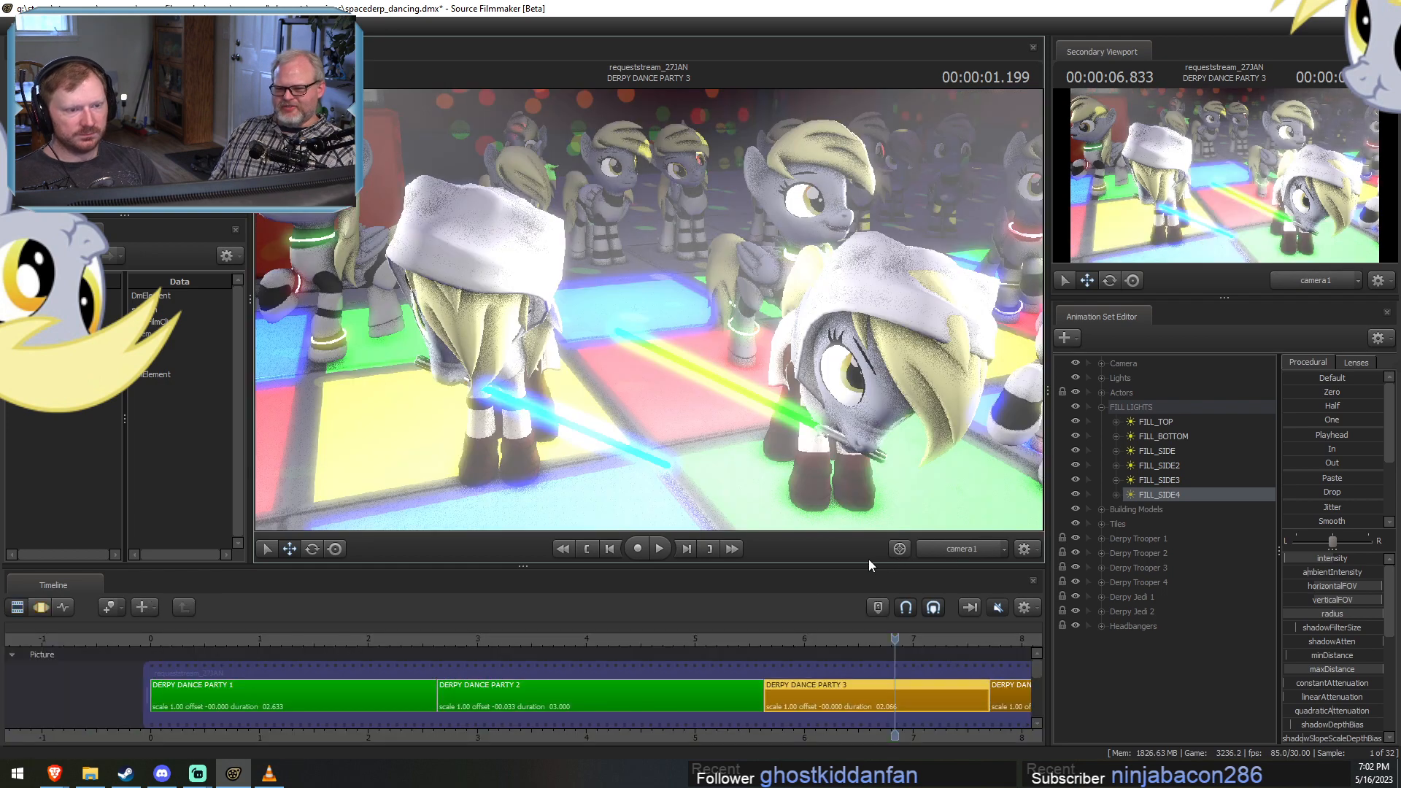
click(588, 641)
drag(587, 642, 837, 685)
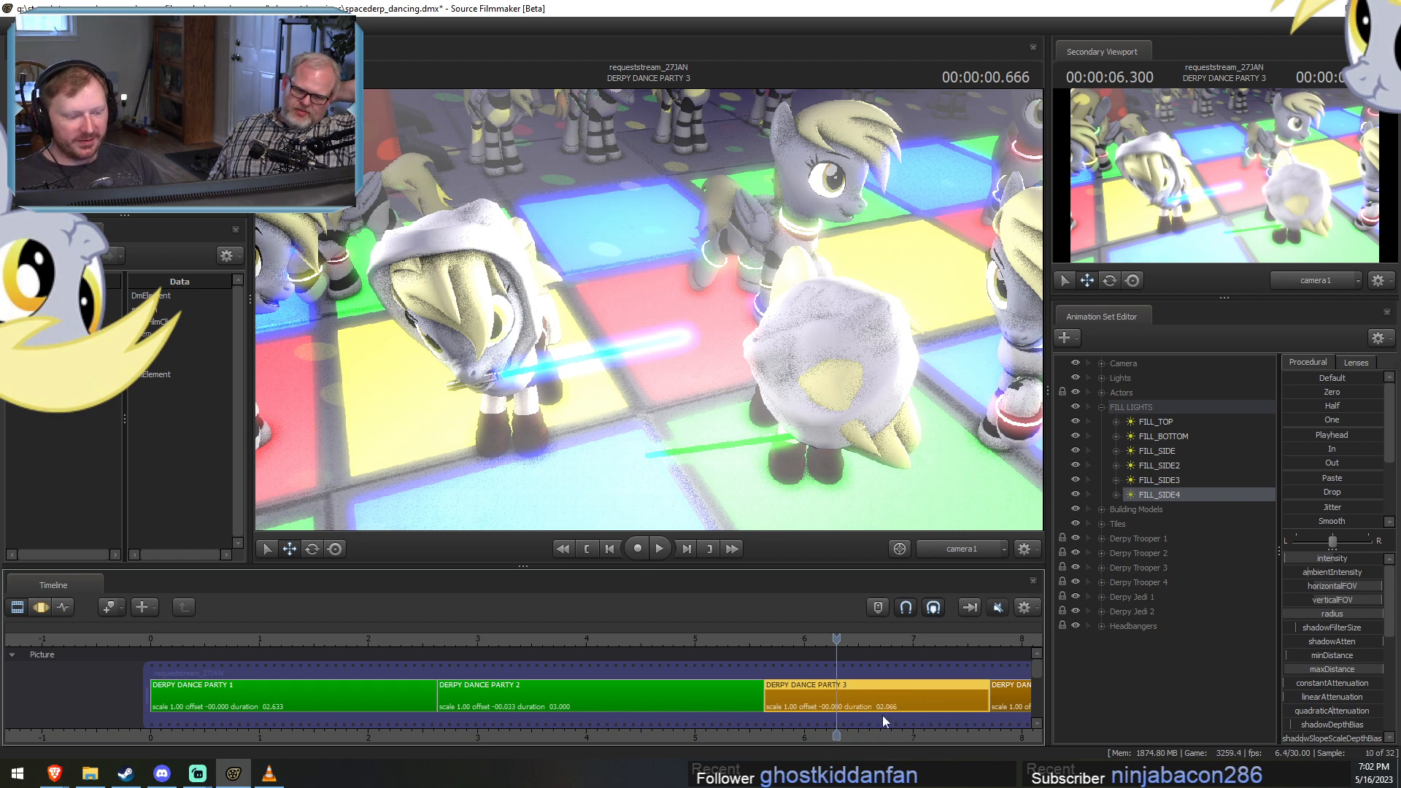
middle_drag(822, 736, 685, 718)
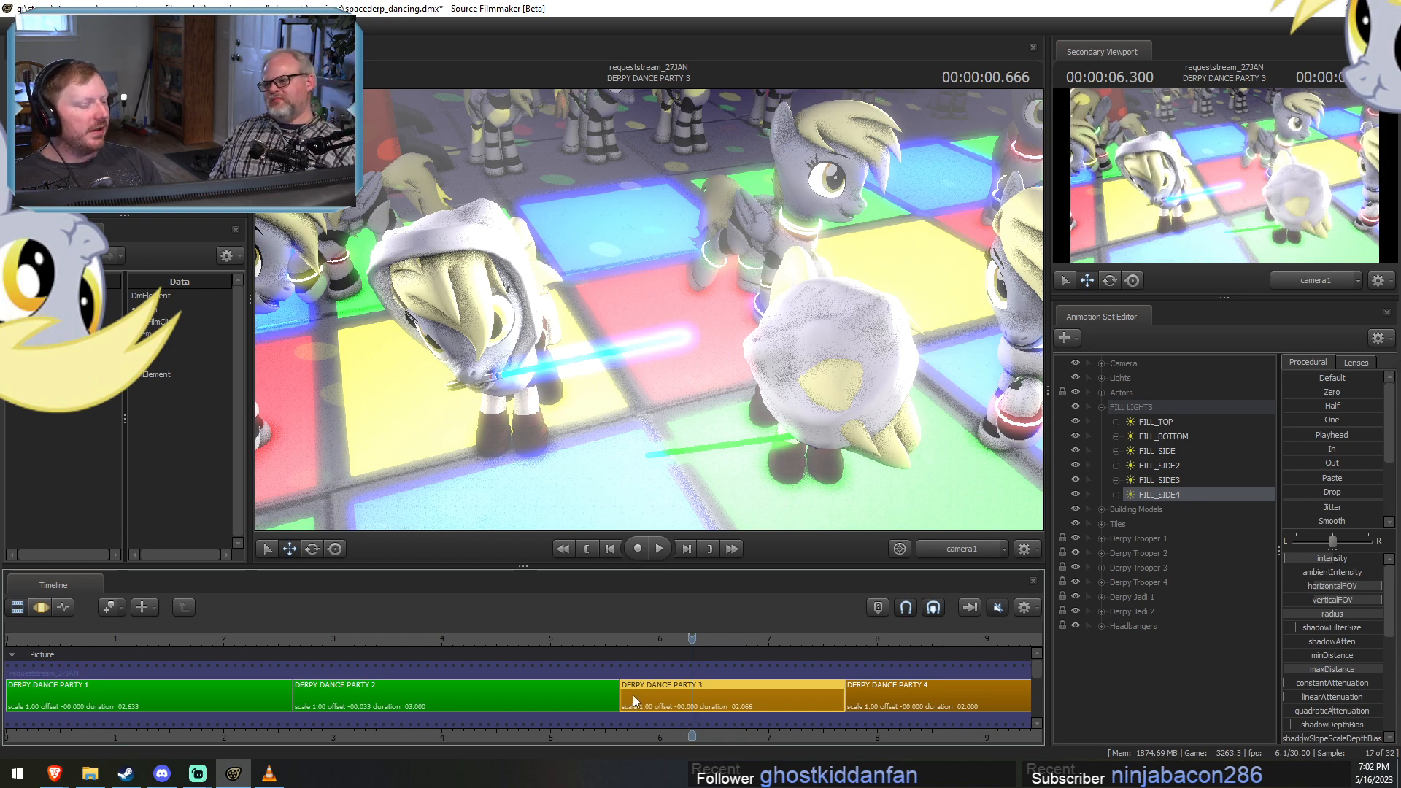
Switch to the Brave browser and search Google for "liminal space" in a new tab.
mouse_move(632, 694)
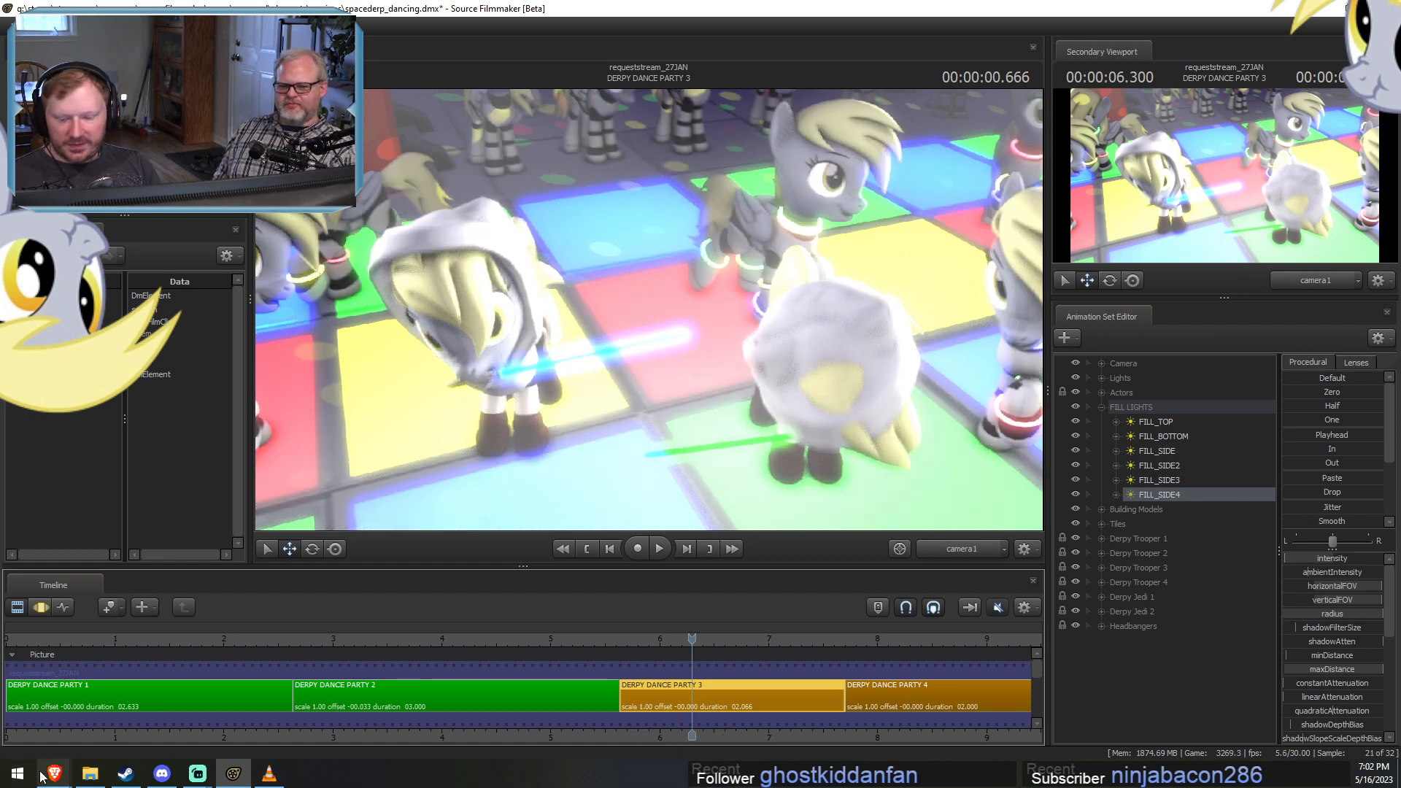
mouse_move(54, 774)
click(108, 720)
click(381, 37)
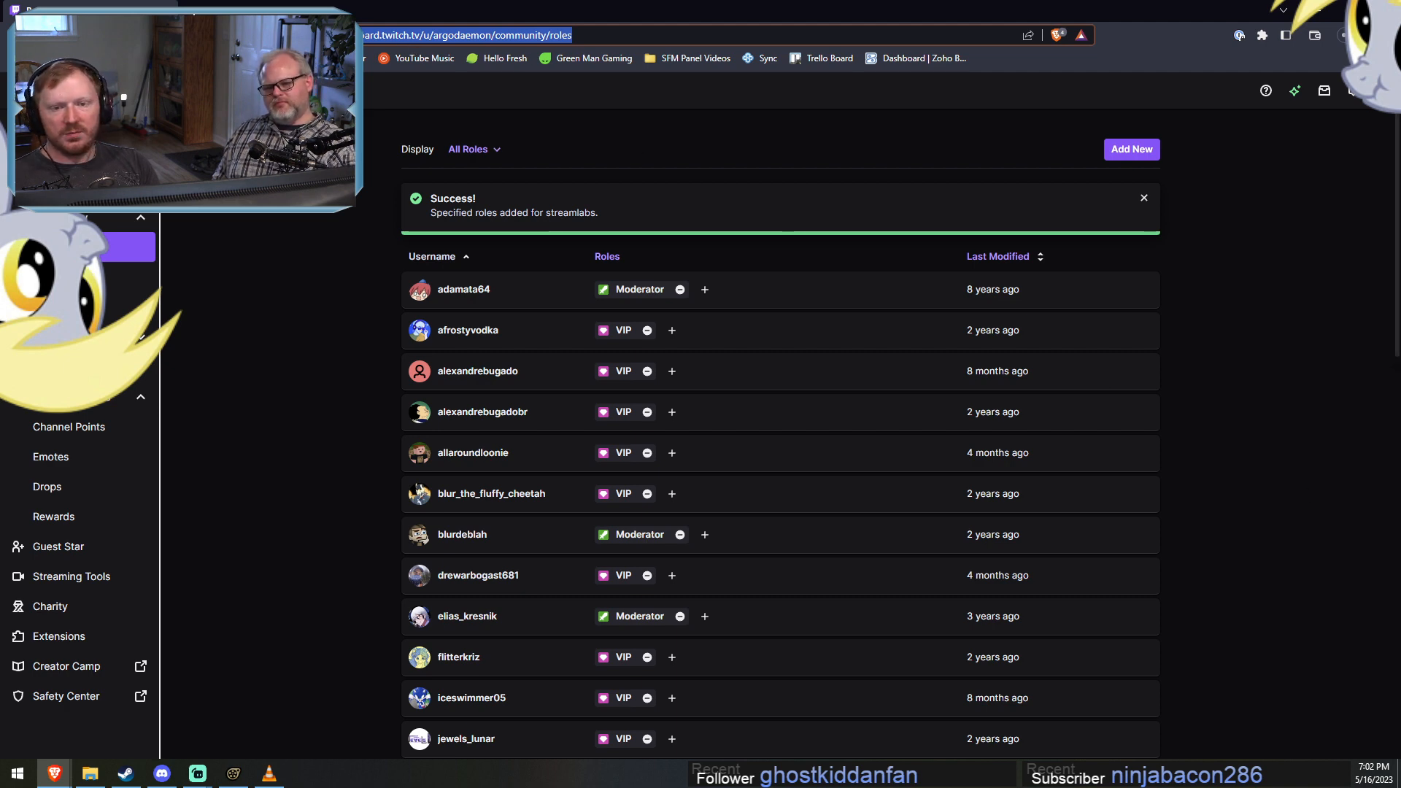
key(ctrl+t)
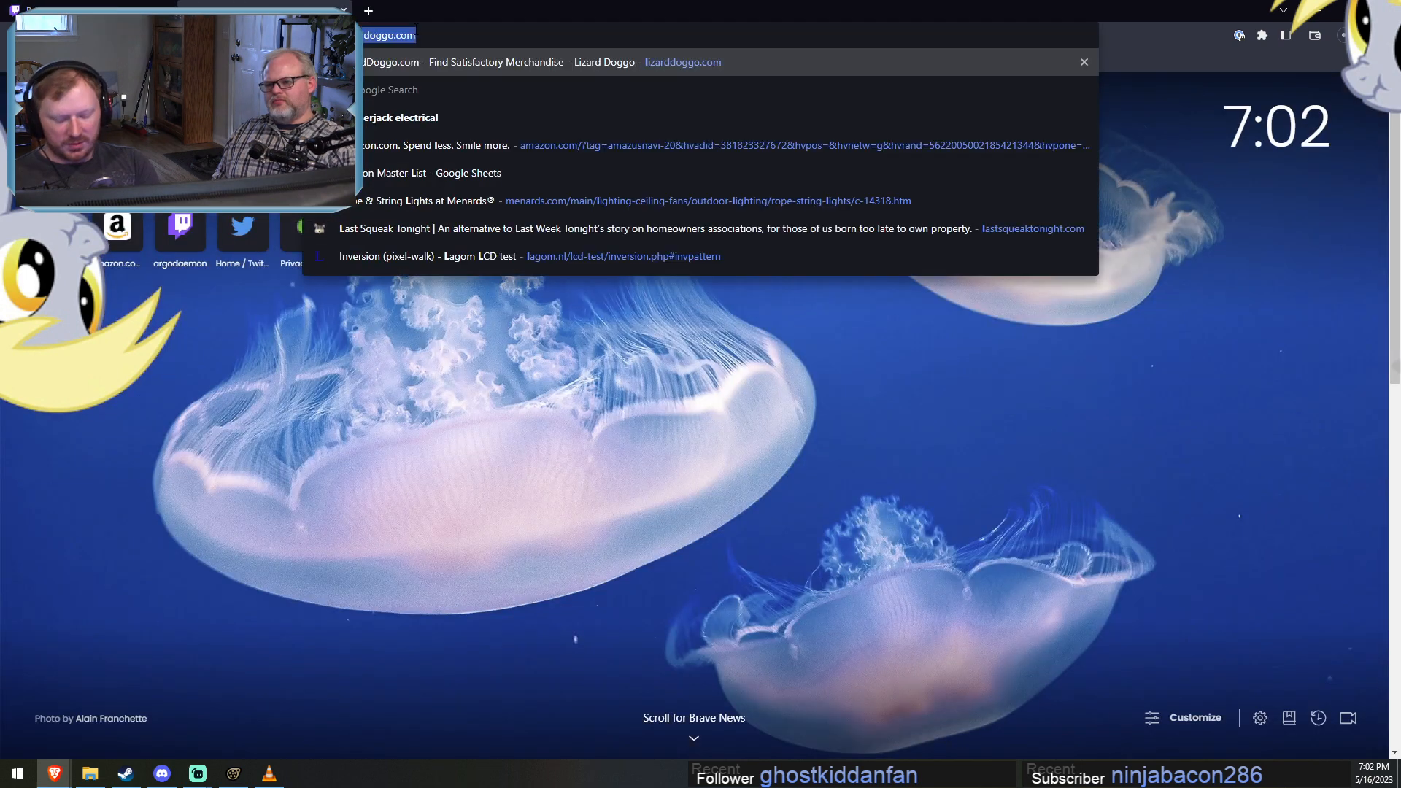
text(https://www.google.com/search?q=liminal+space&oq=liminal+space&aqs=chrome..69i57.2029j0j1&sourceid=chrome&ie=UTF-8)
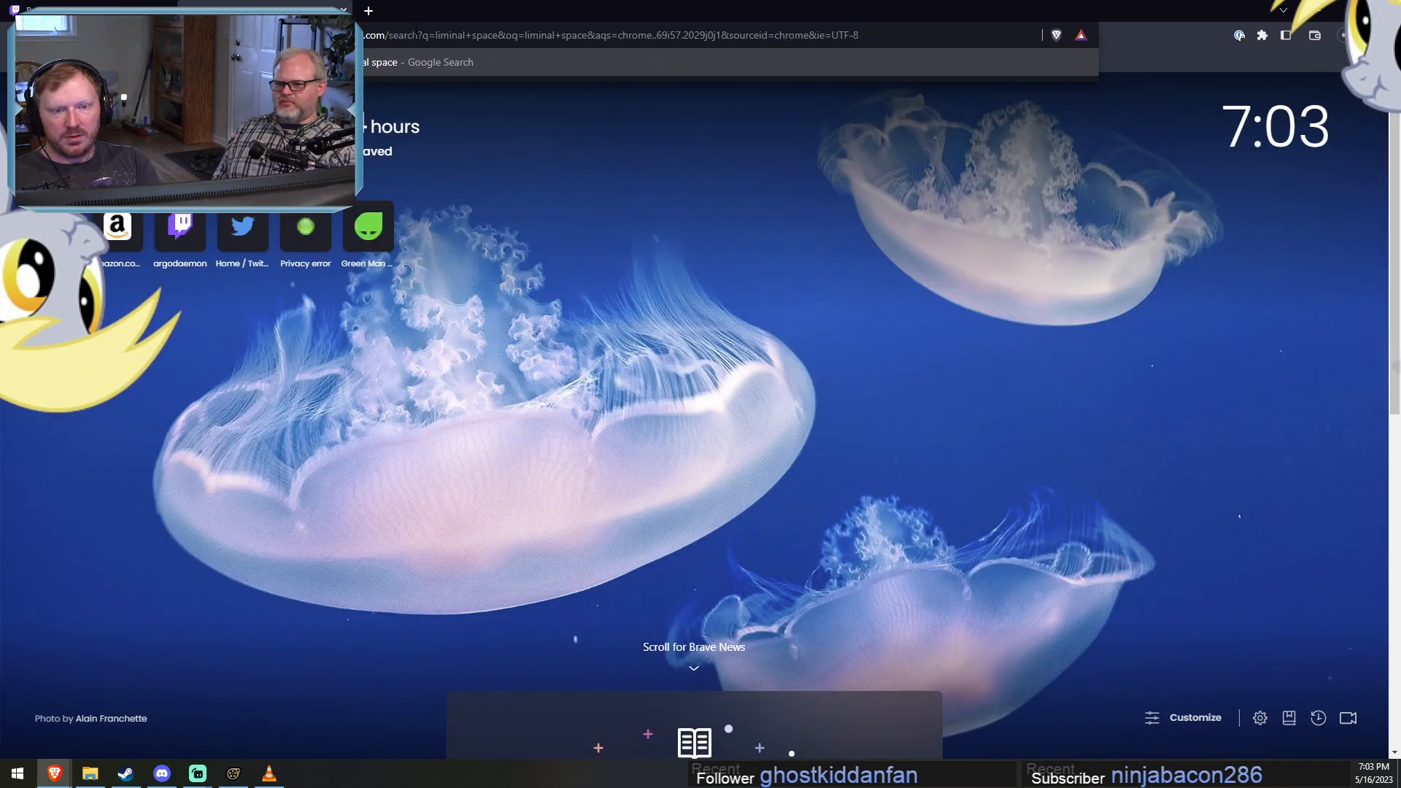
key(Return)
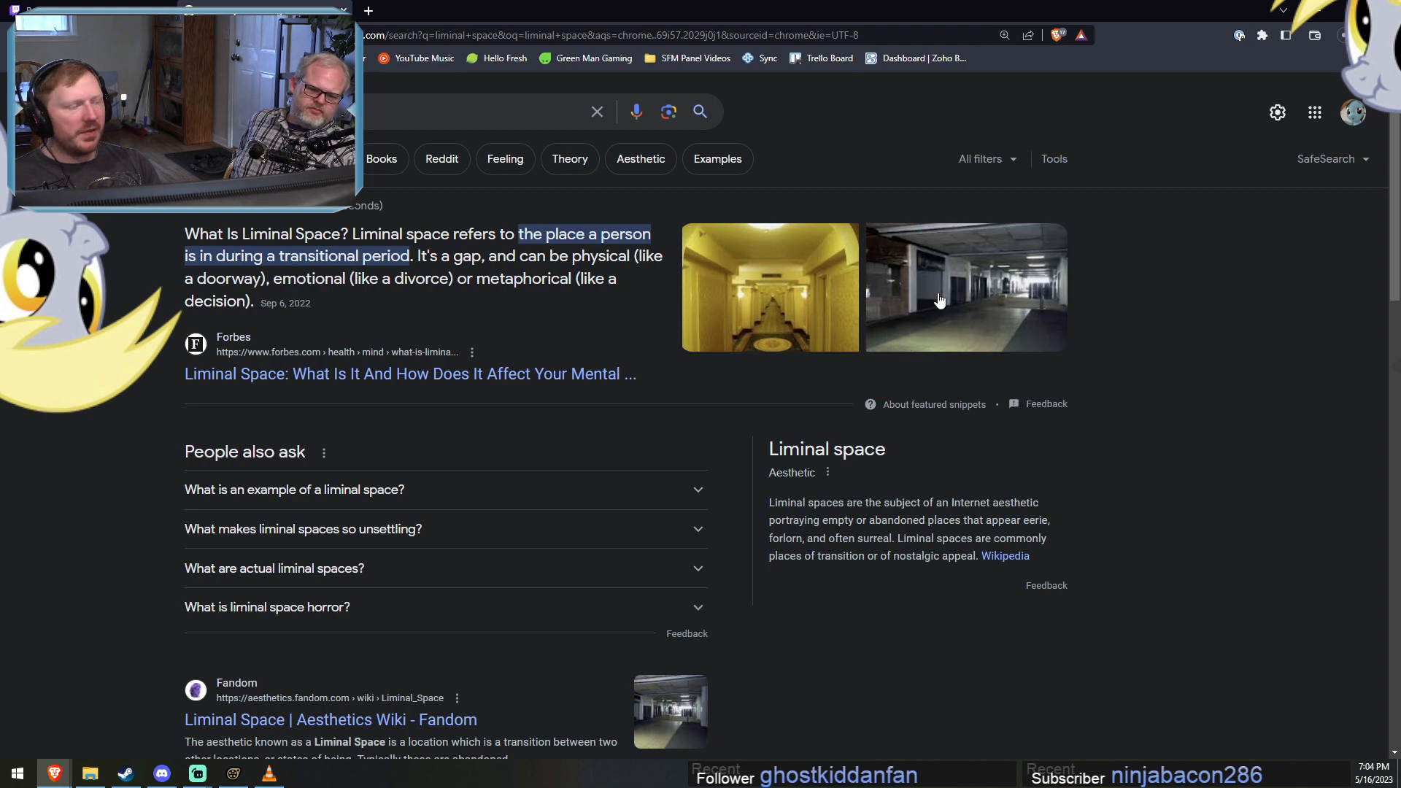
Skim the liminal space web results, open the image results, and browse the first rows of pictures.
scroll(929, 495, down, 1)
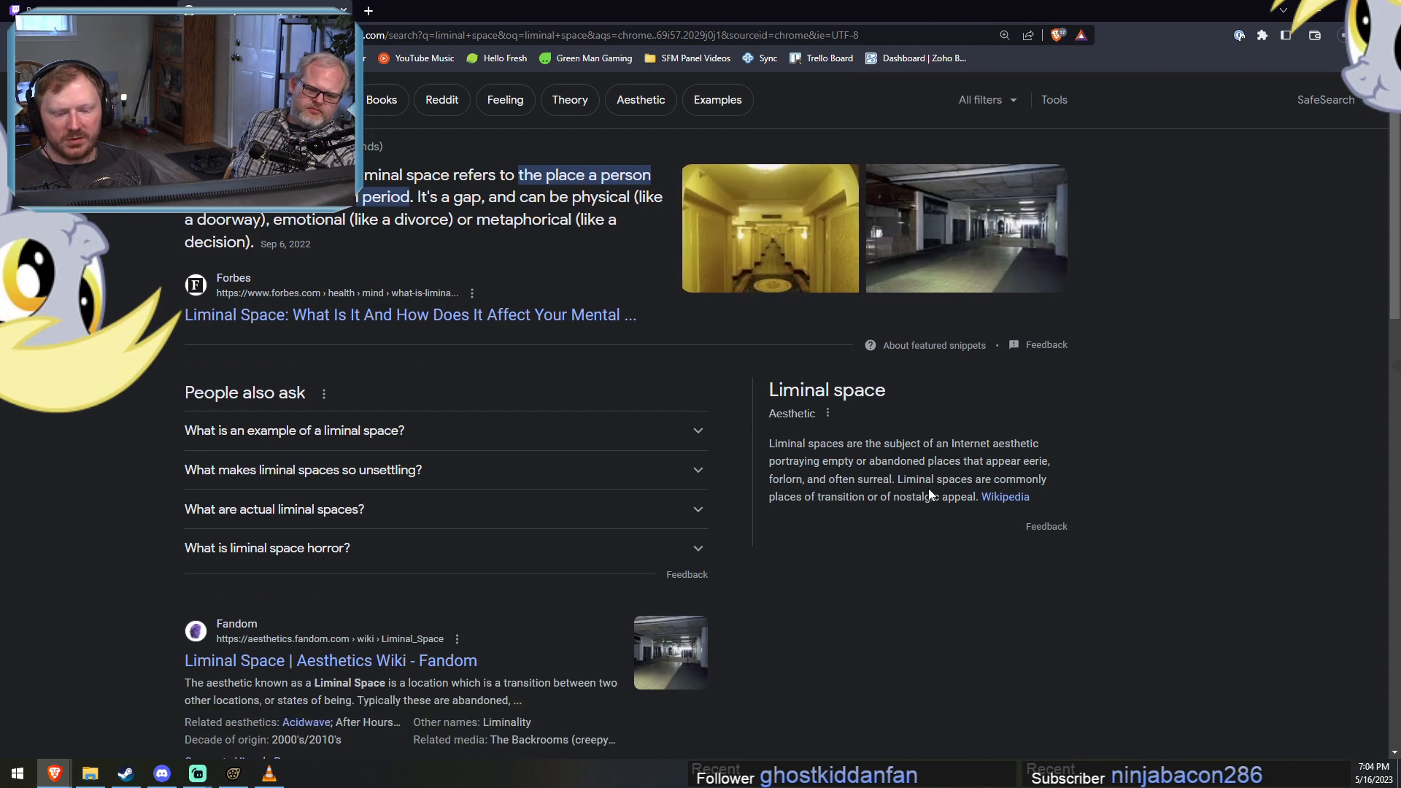
scroll(1078, 527, down, 9)
scroll(596, 496, up, 10)
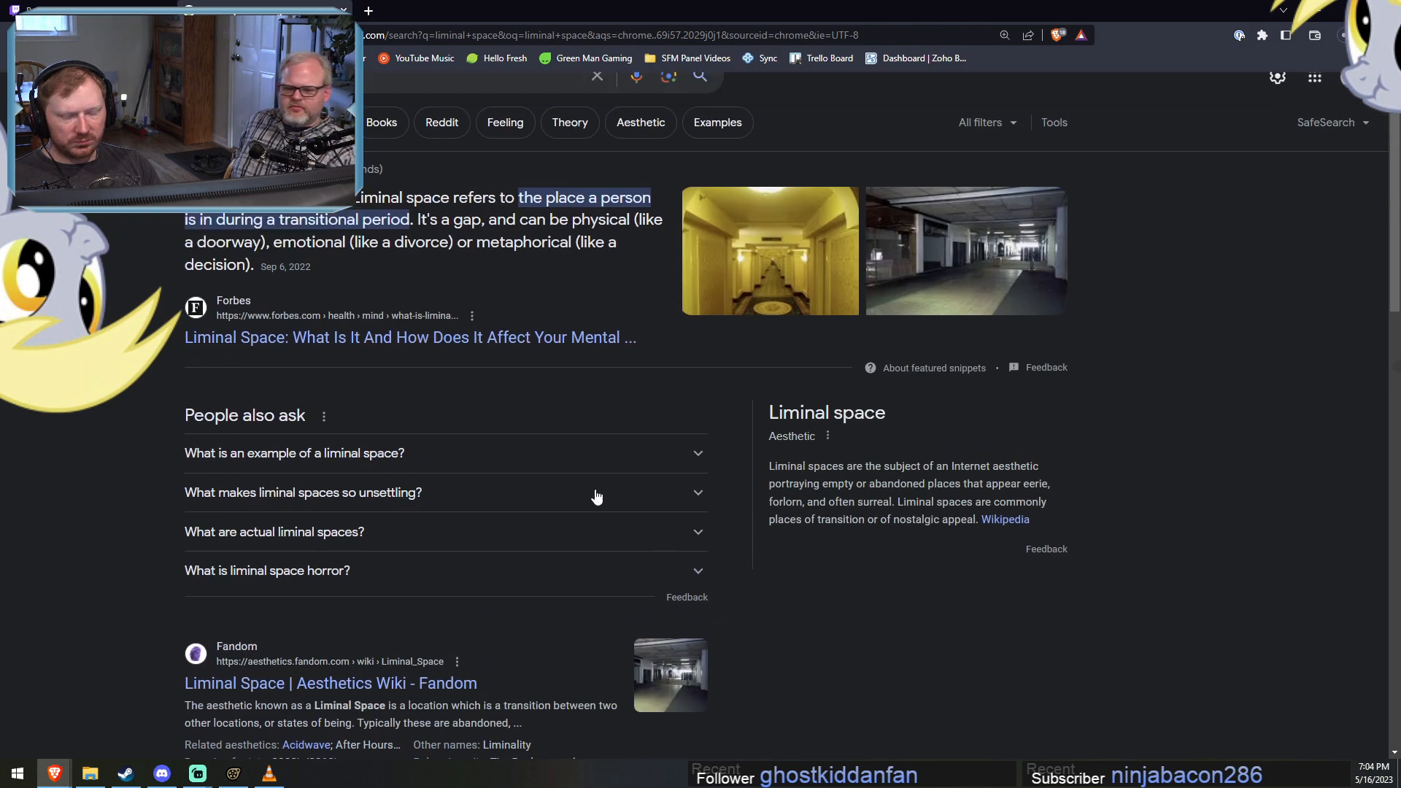
scroll(597, 496, up, 1)
click(216, 159)
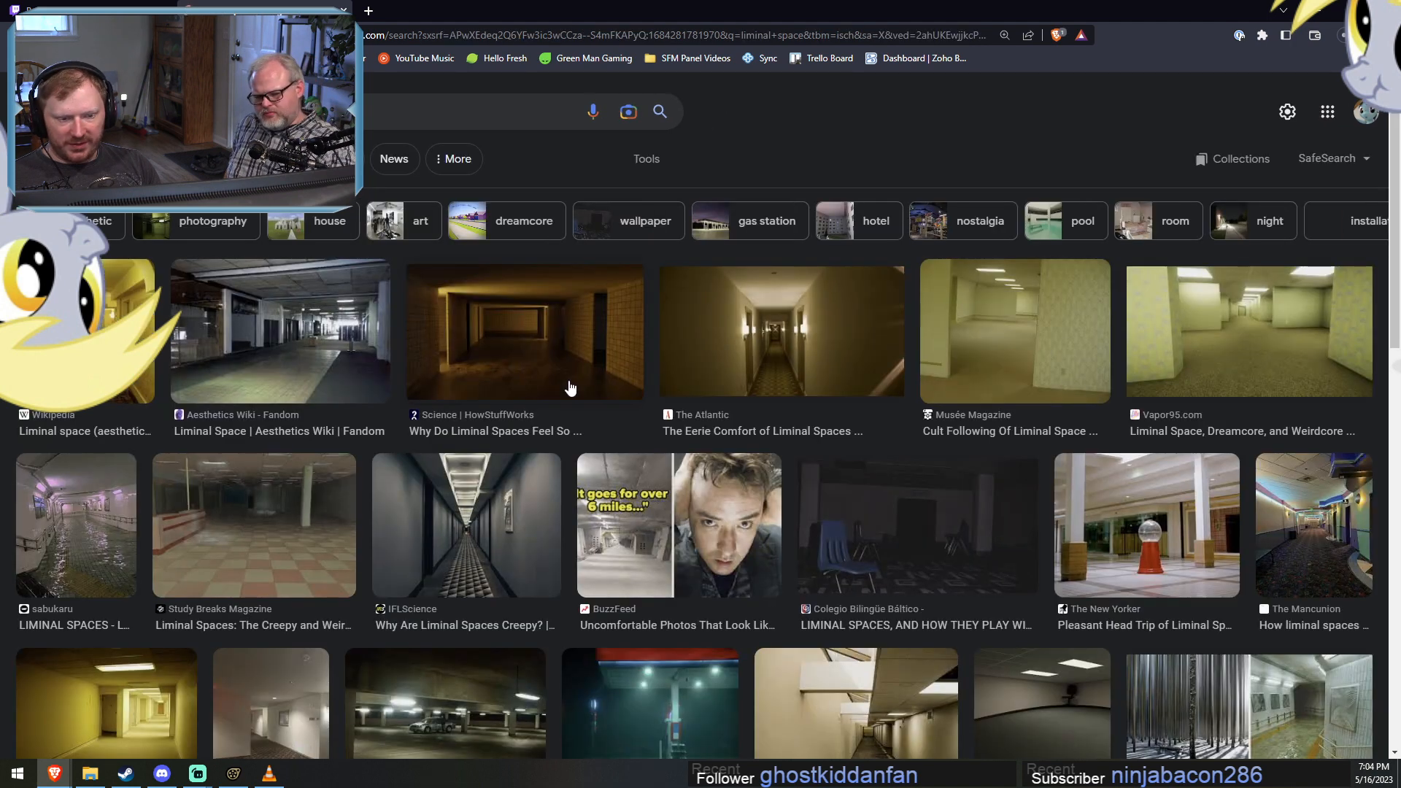
scroll(554, 454, down, 2)
scroll(471, 473, down, 1)
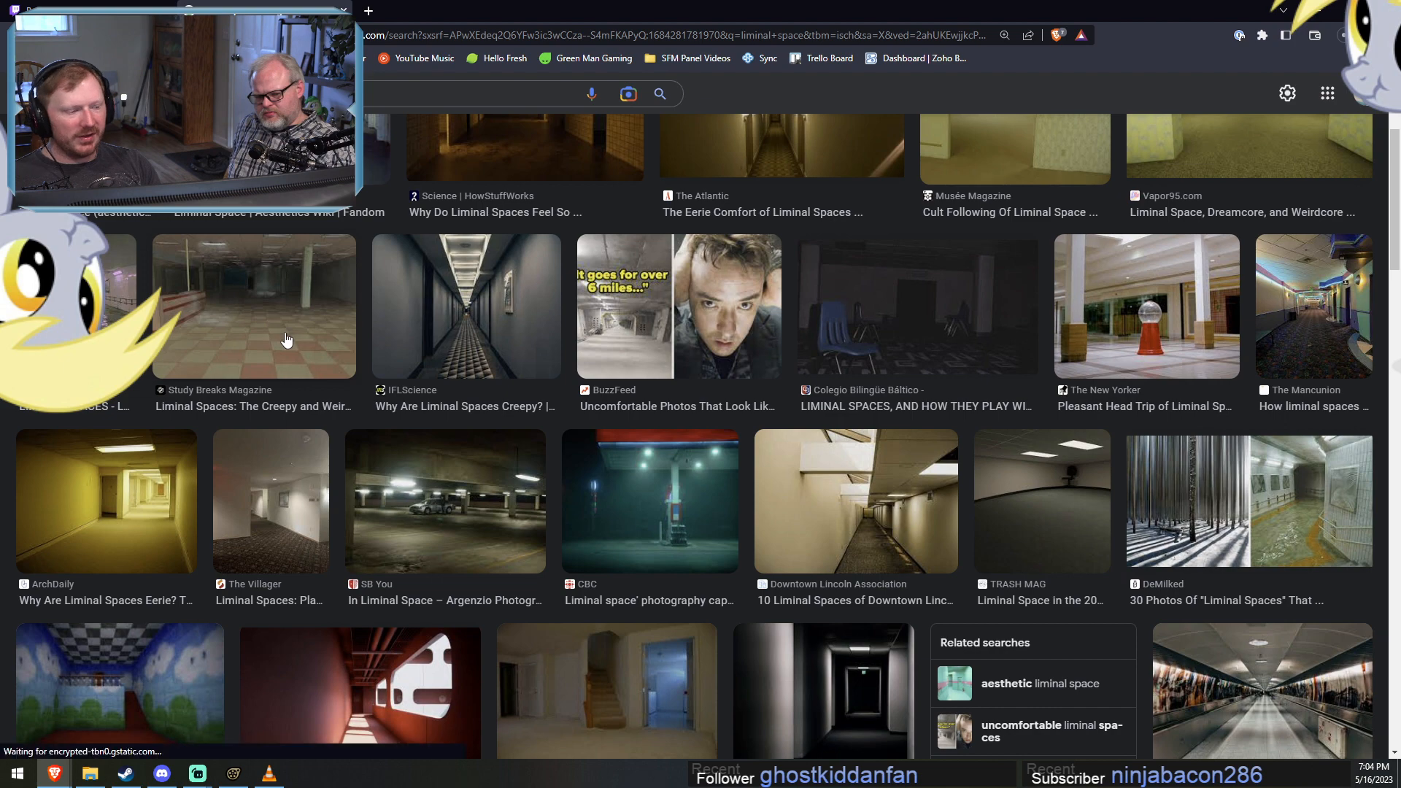
Preview The New Yorker's image of a red gumball machine in an empty mall, and browse further liminal space pictures.
click(1178, 328)
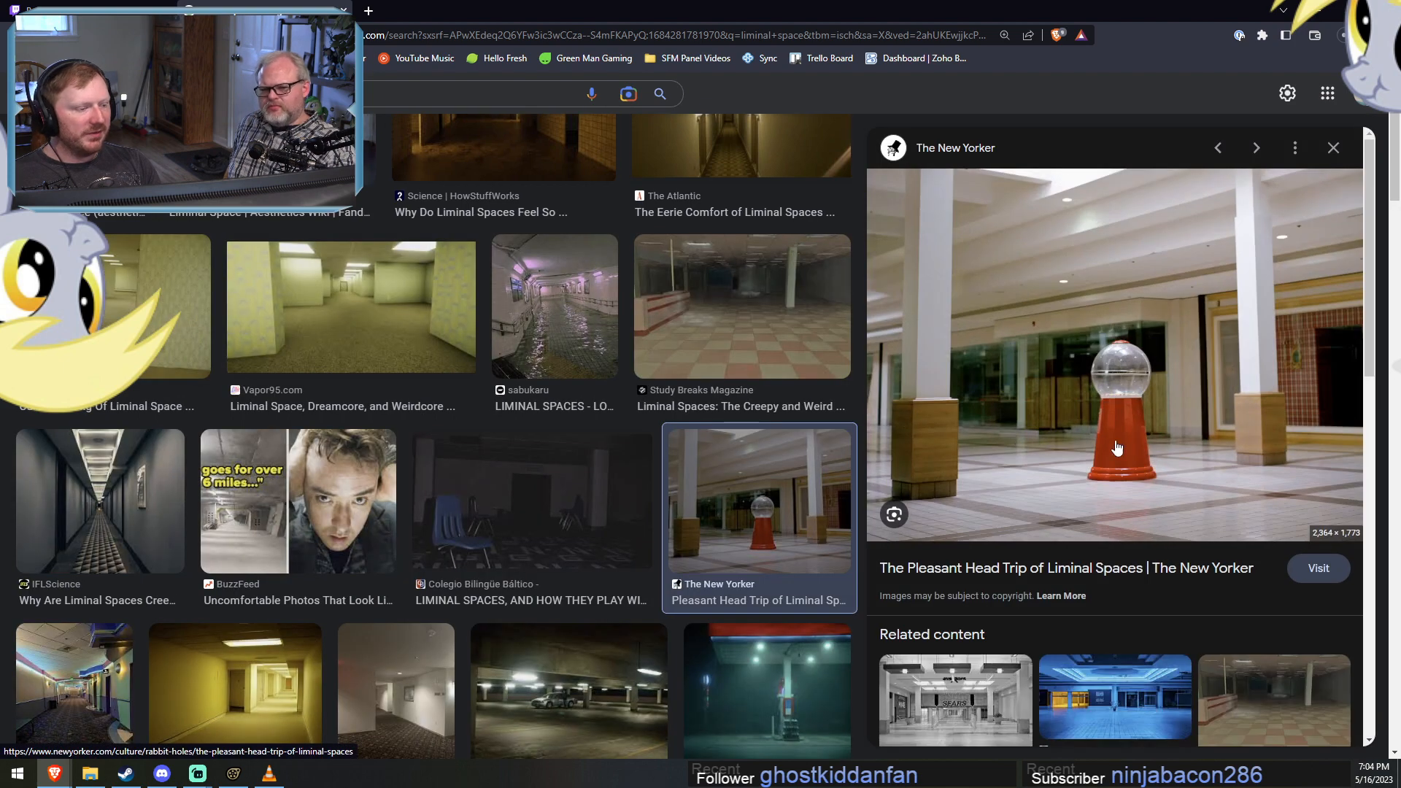
scroll(788, 600, down, 6)
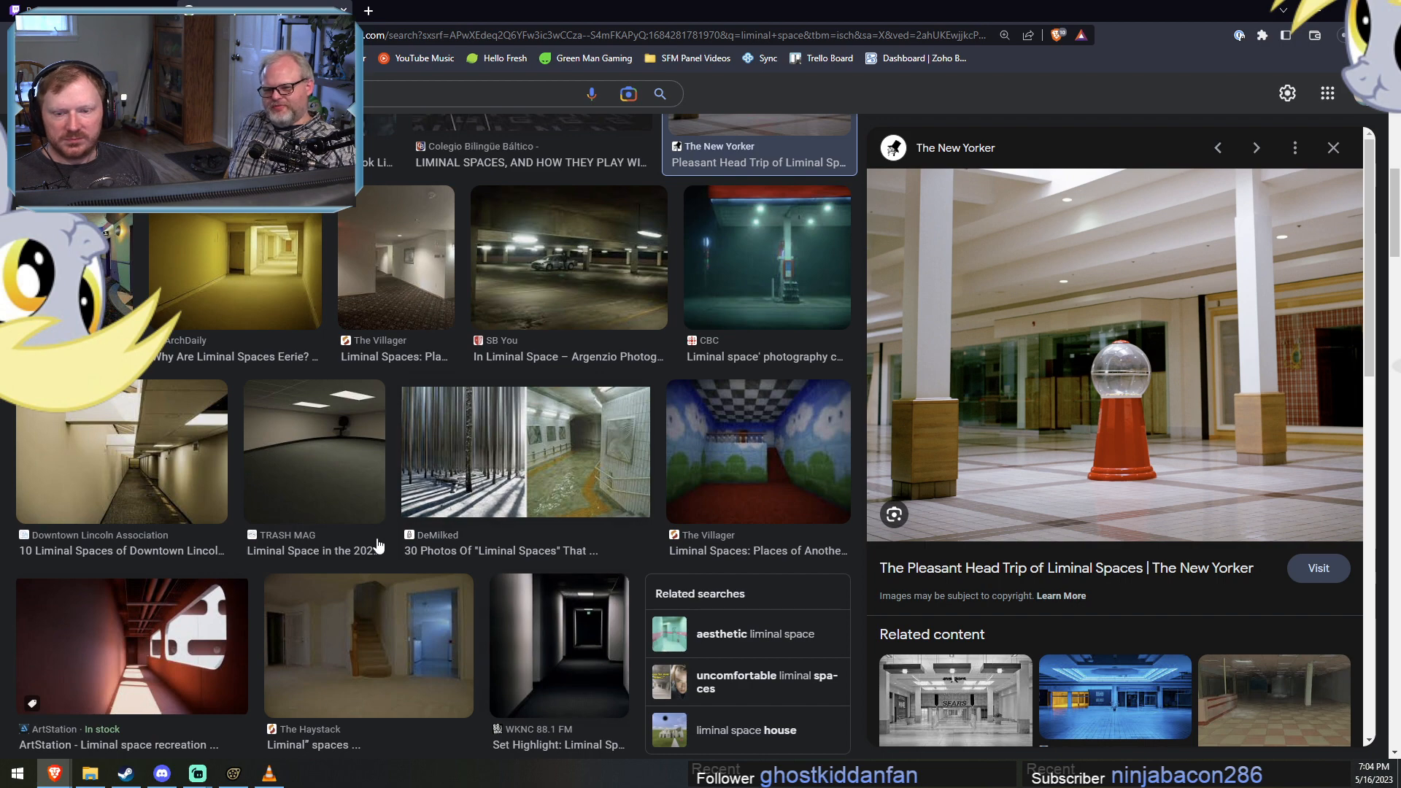
scroll(350, 628, down, 1)
scroll(350, 628, down, 3)
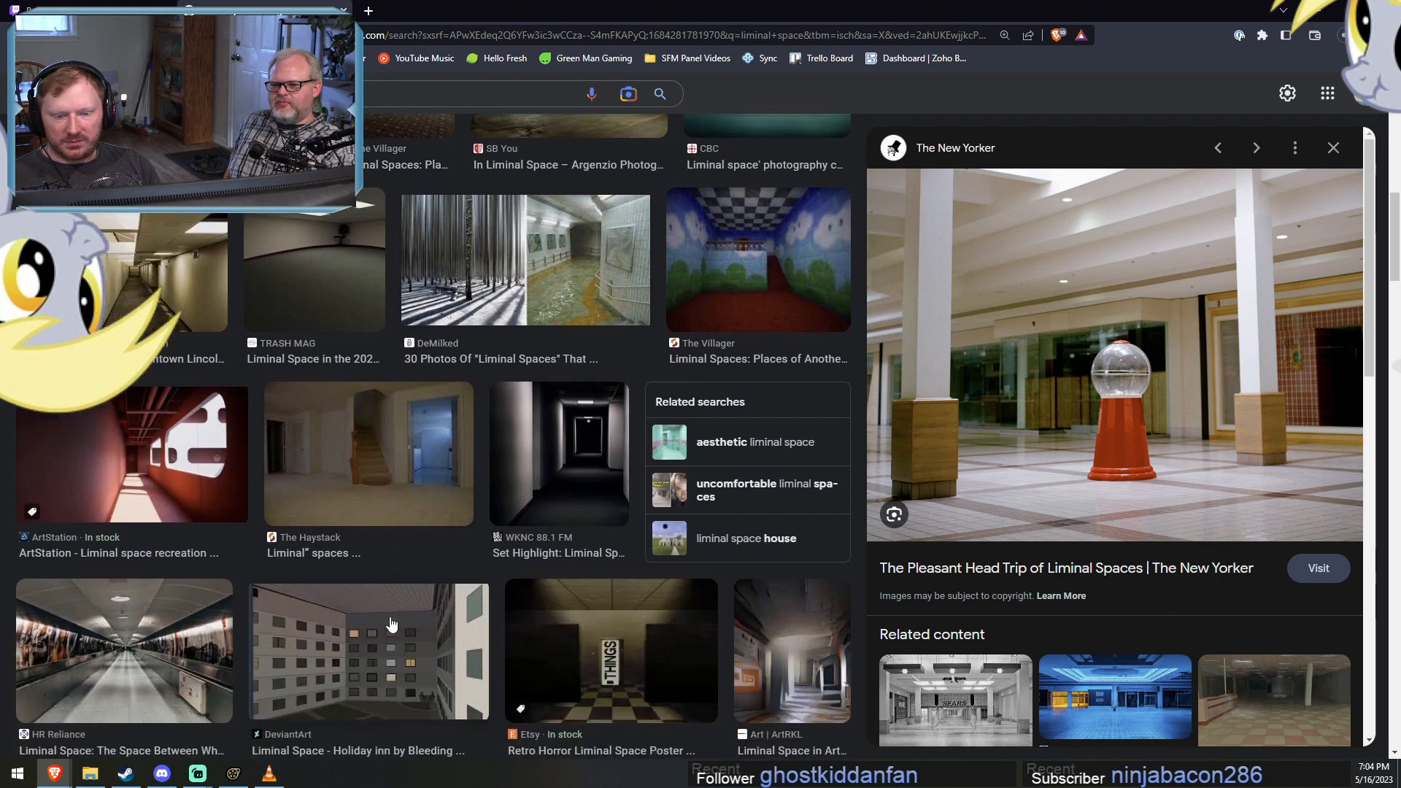
Browse further down the liminal space image results and preview The Independent's picture of a dark green corridor.
scroll(483, 606, down, 2)
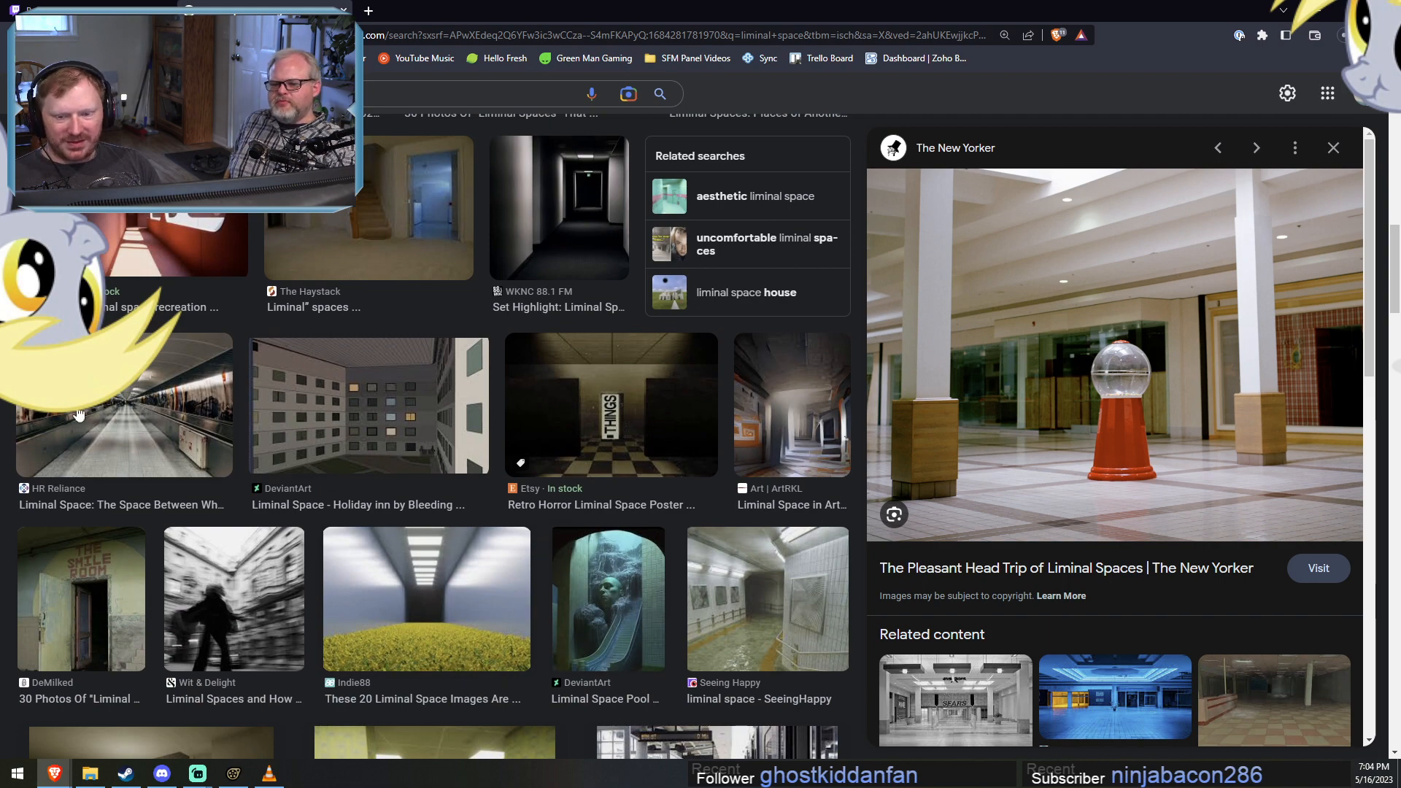
scroll(224, 506, down, 1)
scroll(226, 507, down, 1)
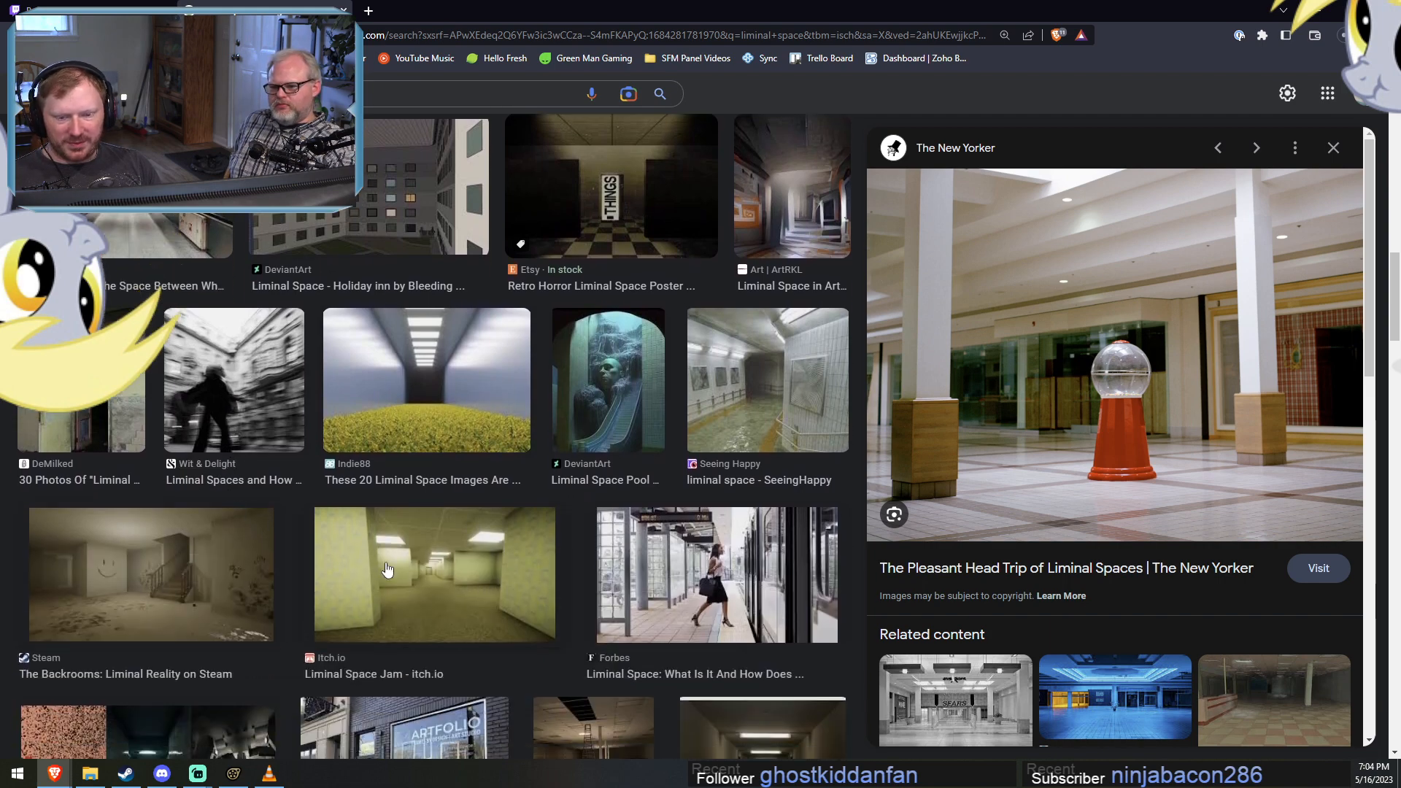
scroll(519, 611, down, 1)
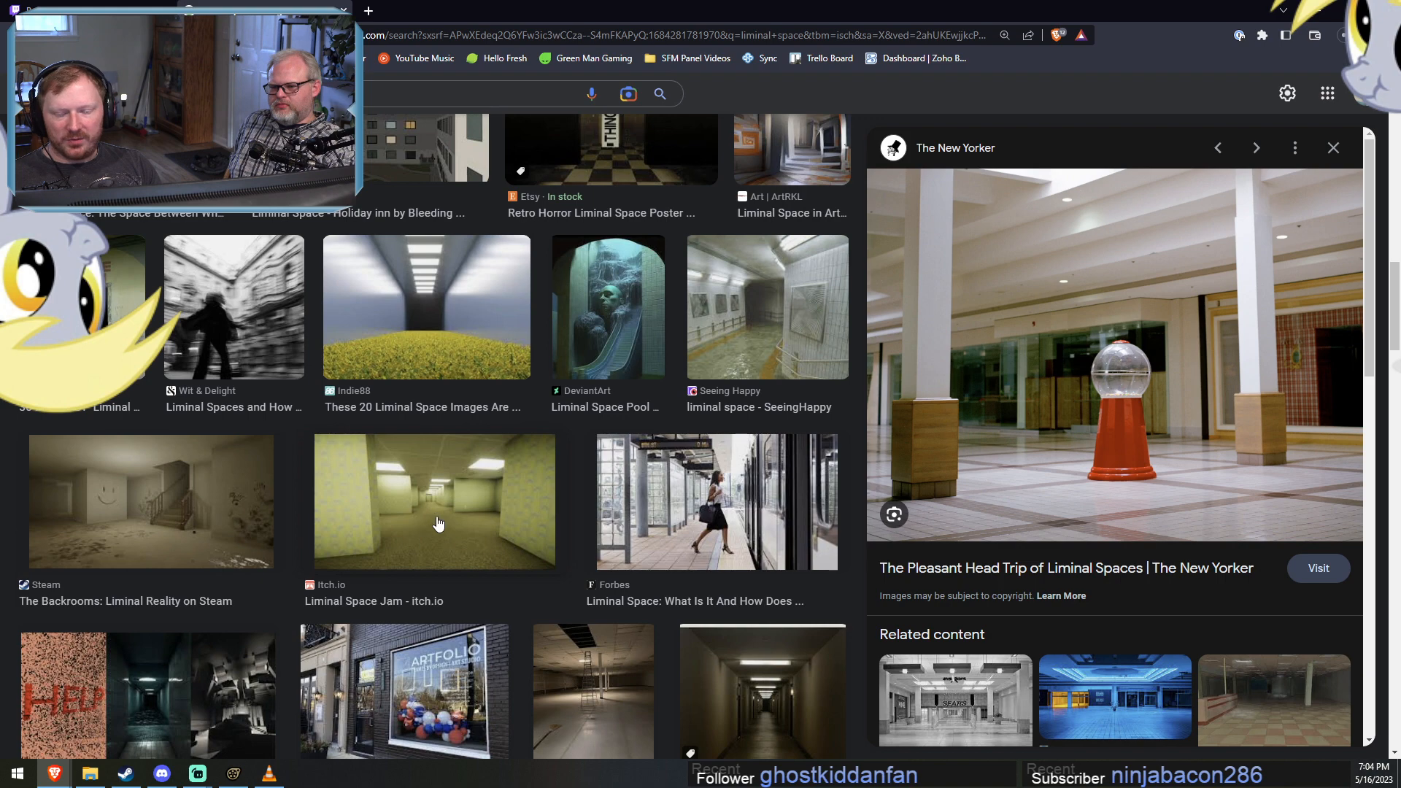
scroll(436, 520, down, 3)
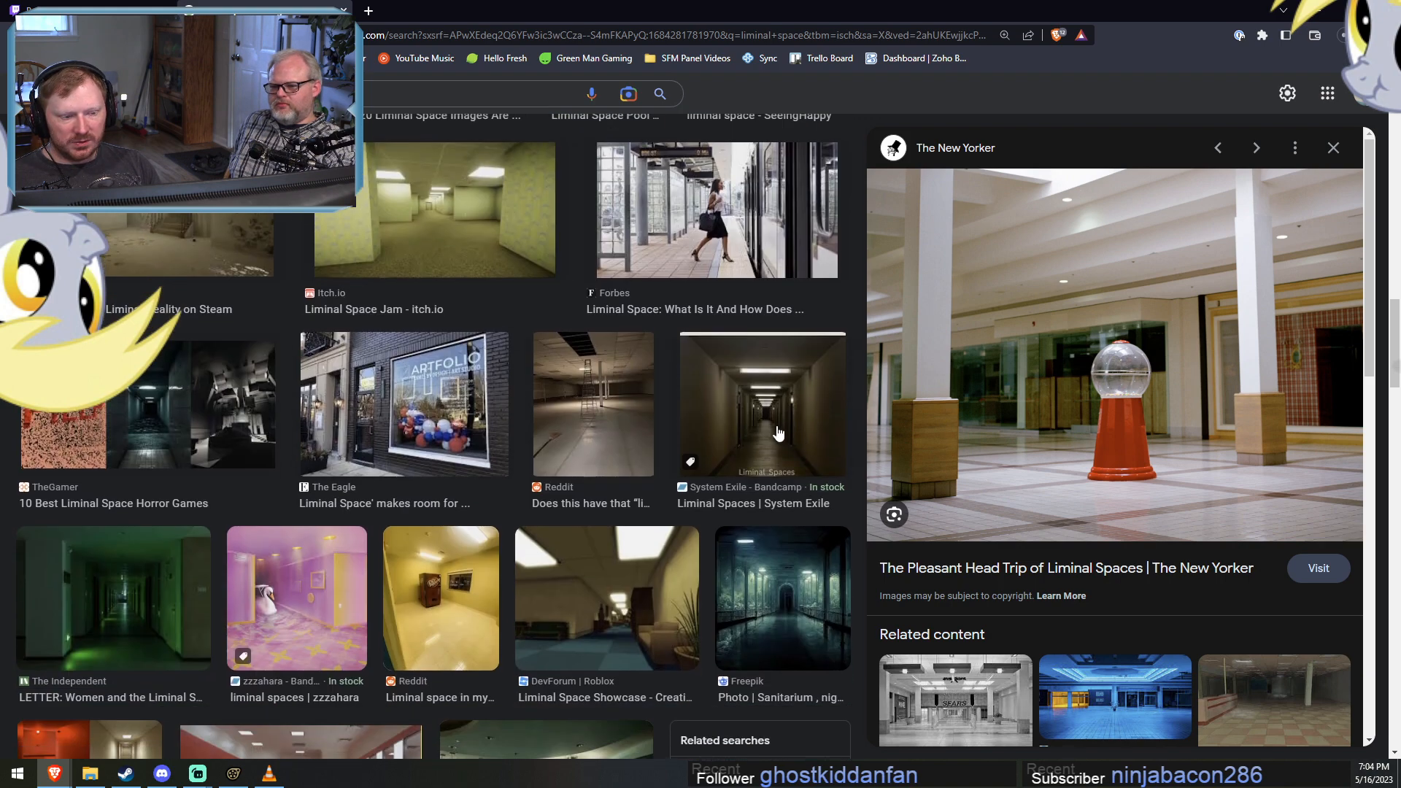
click(129, 620)
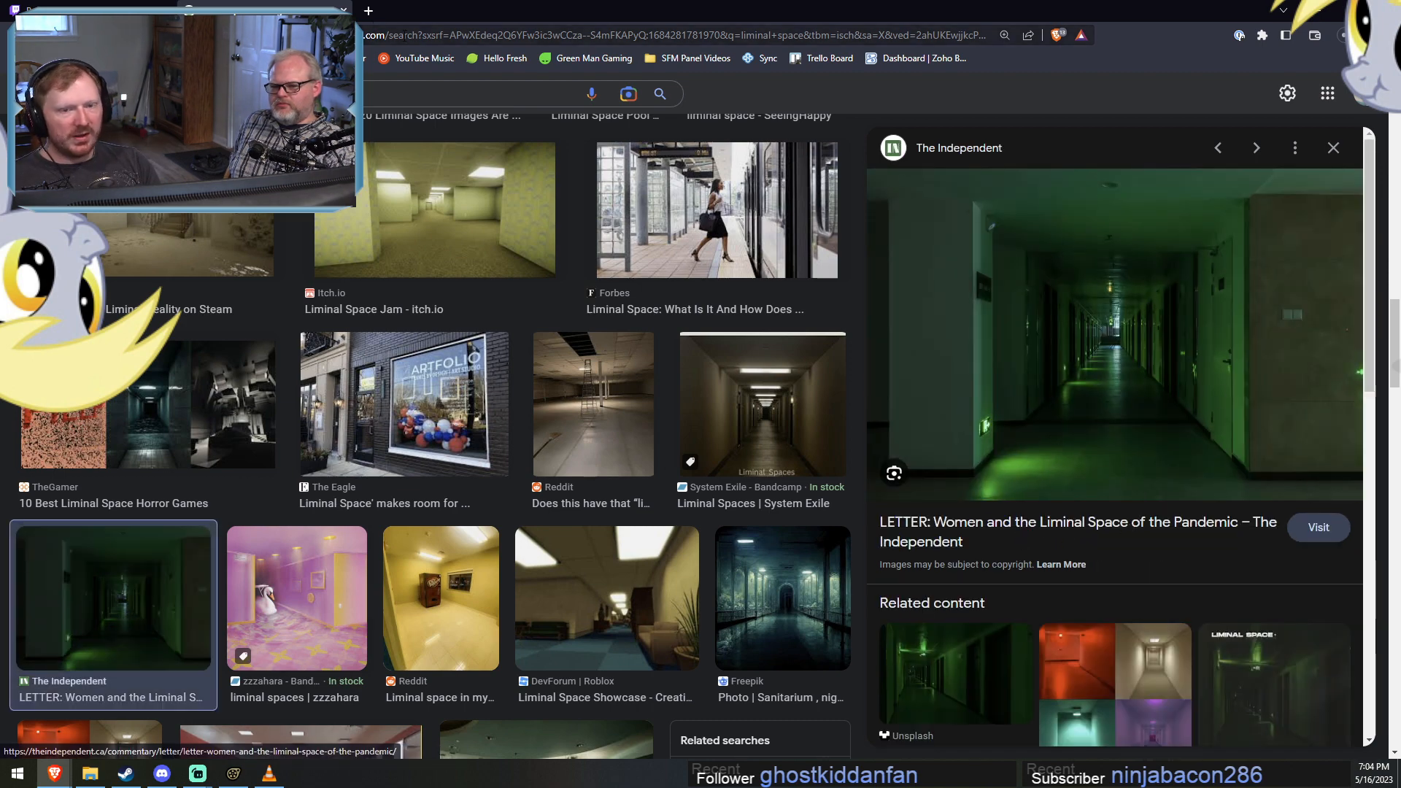
Close the image search, return to Source Filmmaker, and preview the dancers of DERPY DANCE PARTY 3 up to 7.066 seconds.
click(343, 10)
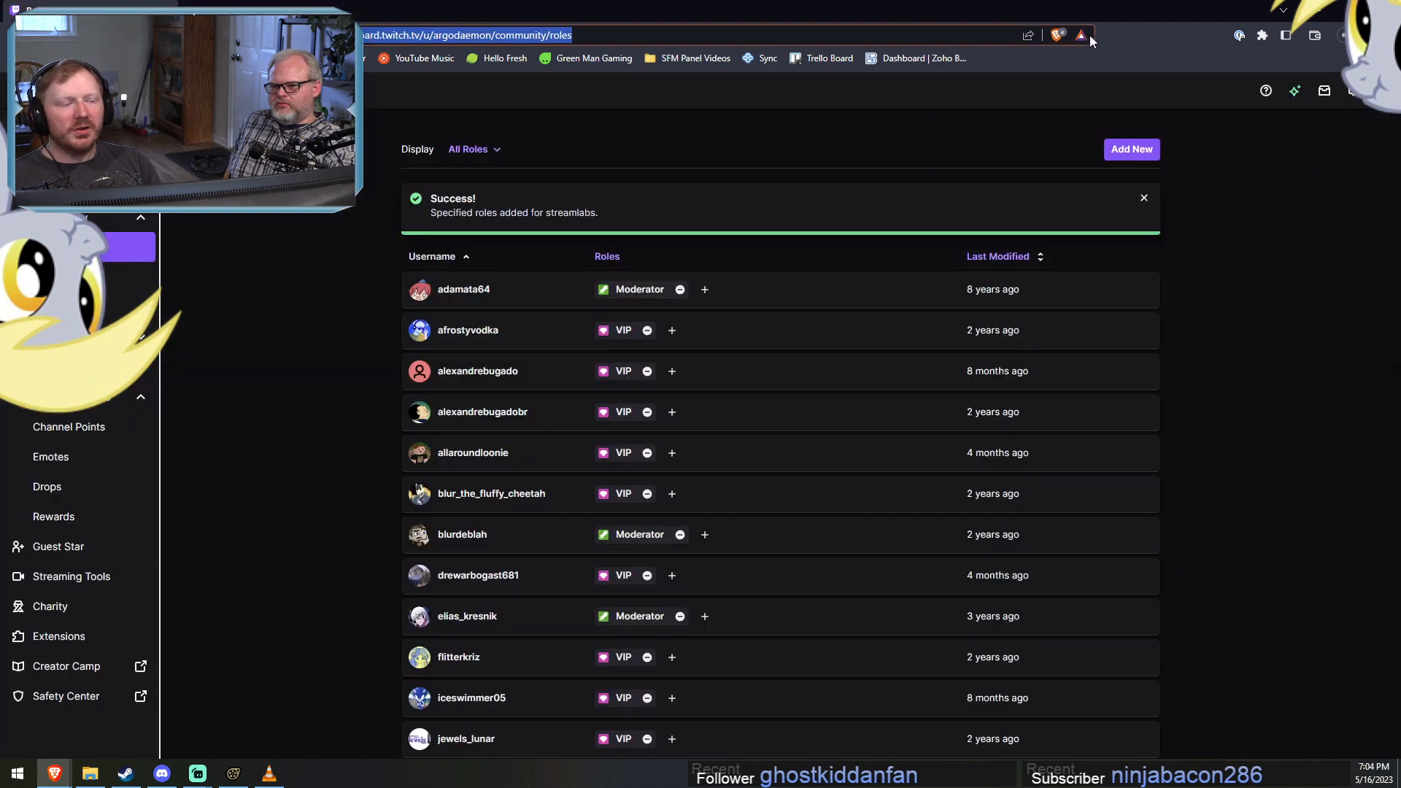
click(1316, 9)
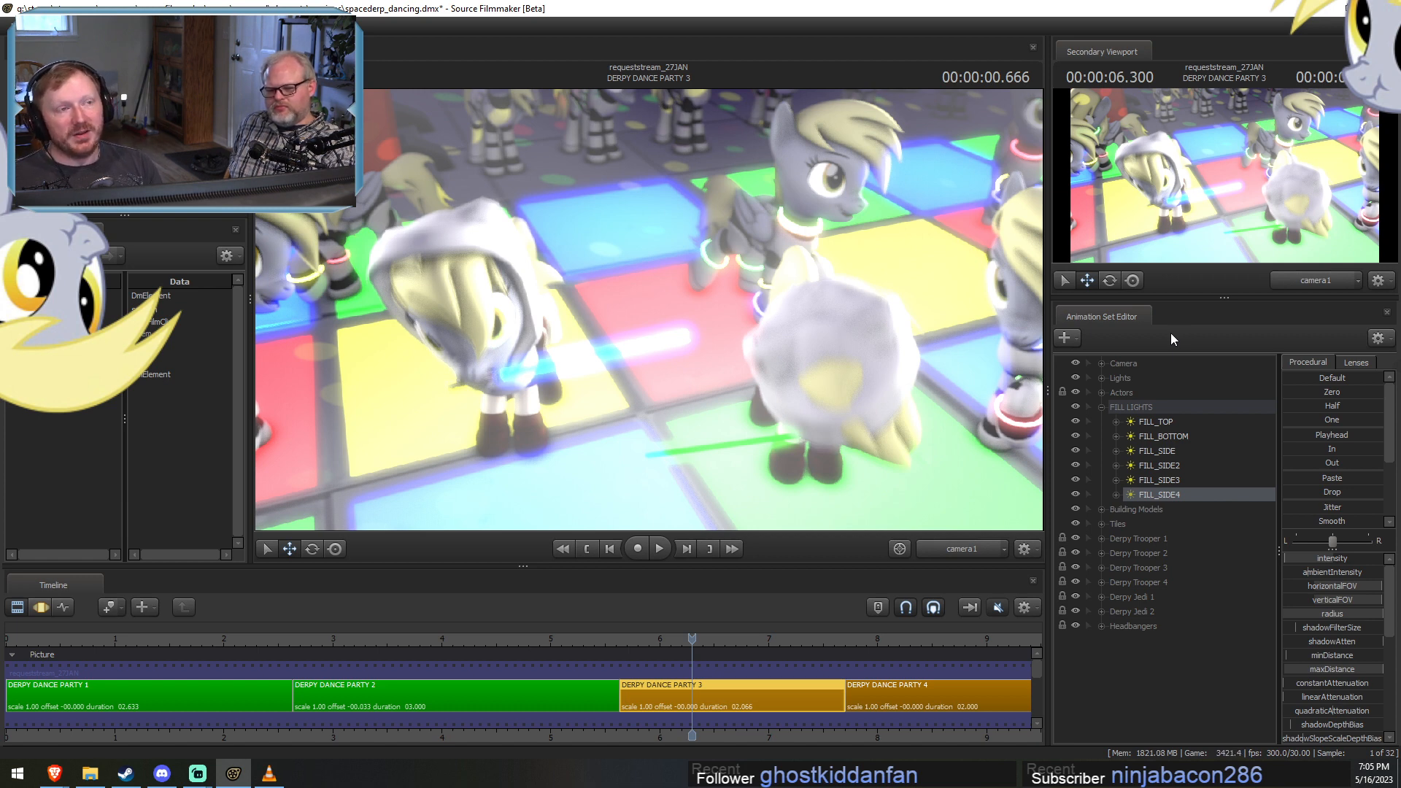
key(F3)
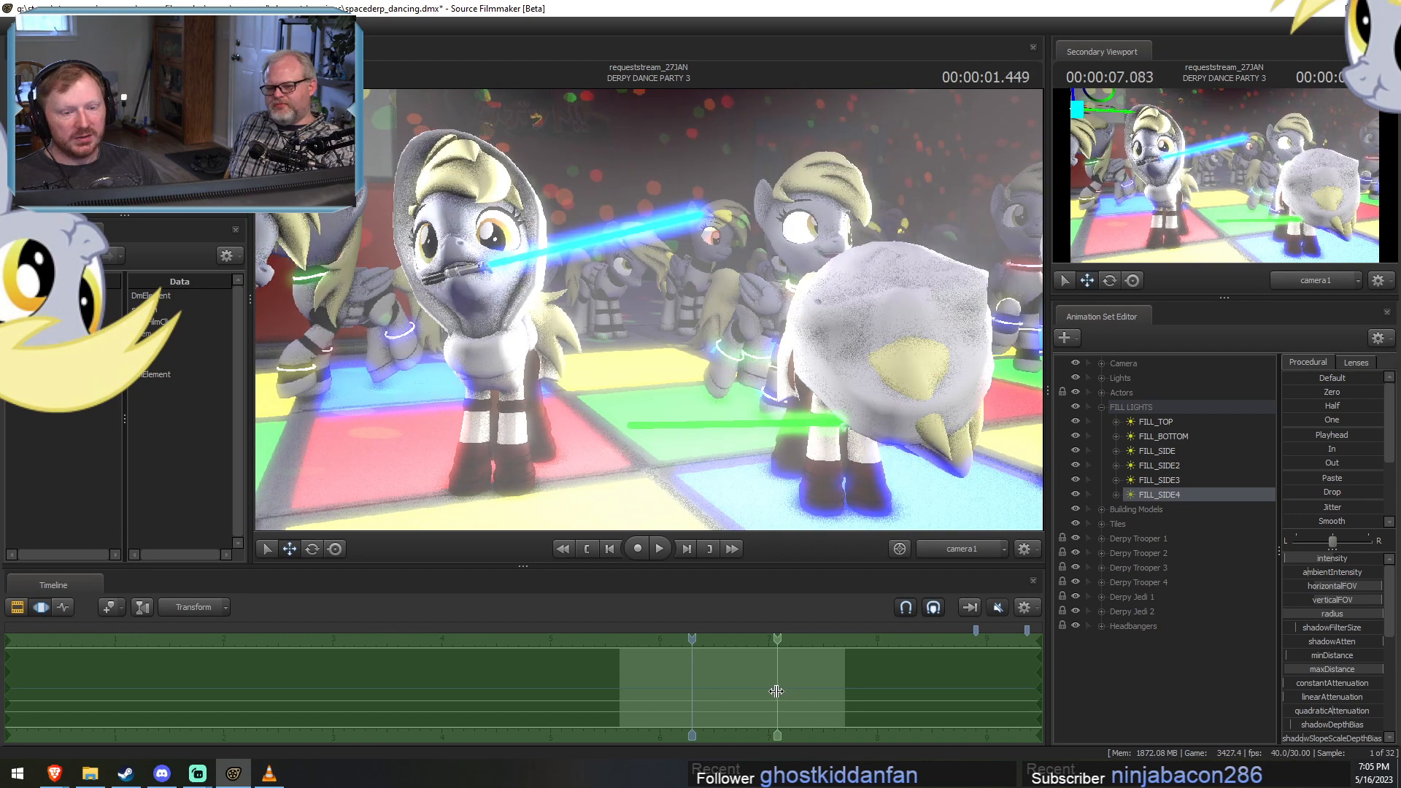
click(770, 690)
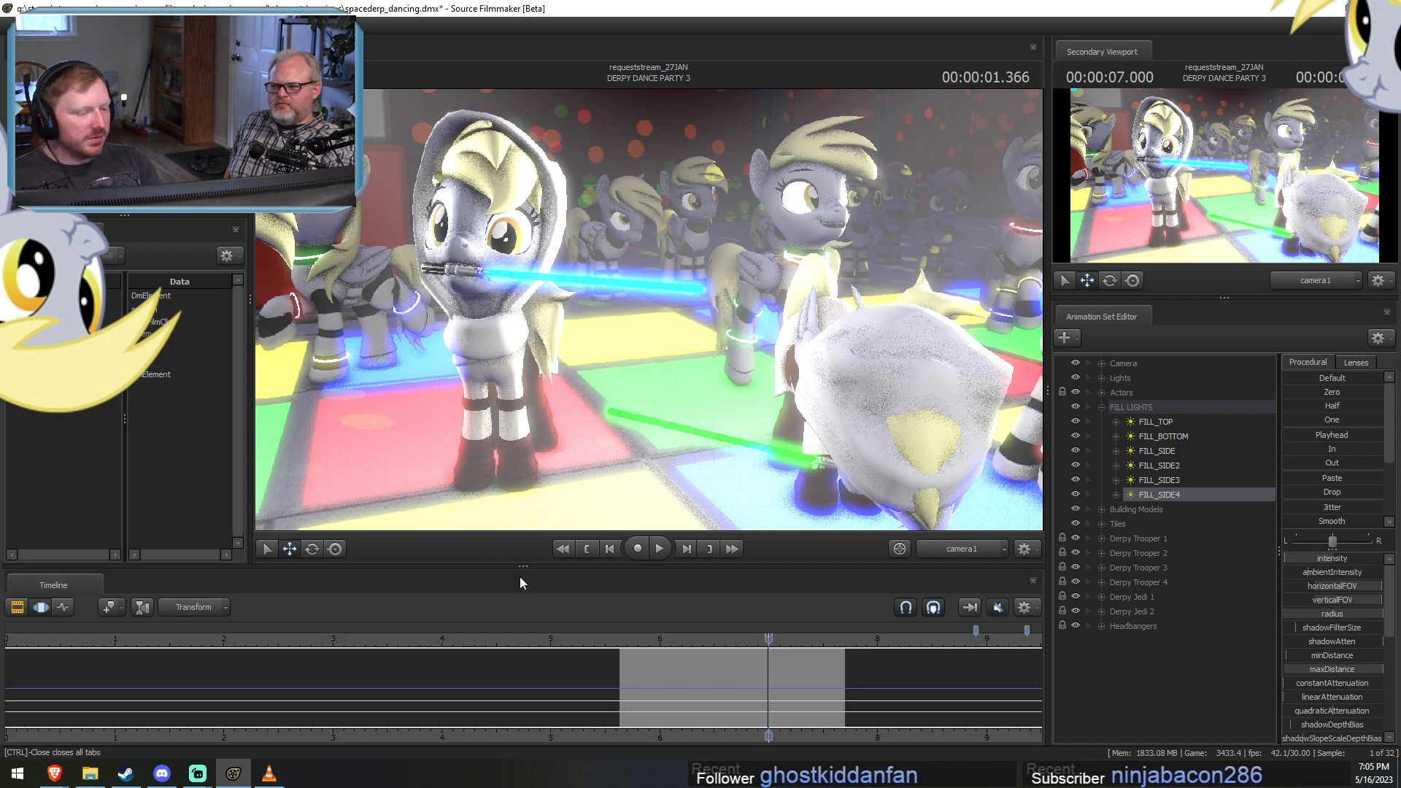
mouse_move(784, 636)
mouse_down()
mouse_move(822, 636)
mouse_move(581, 626)
mouse_move(776, 659)
mouse_move(789, 642)
mouse_up()
key(F2)
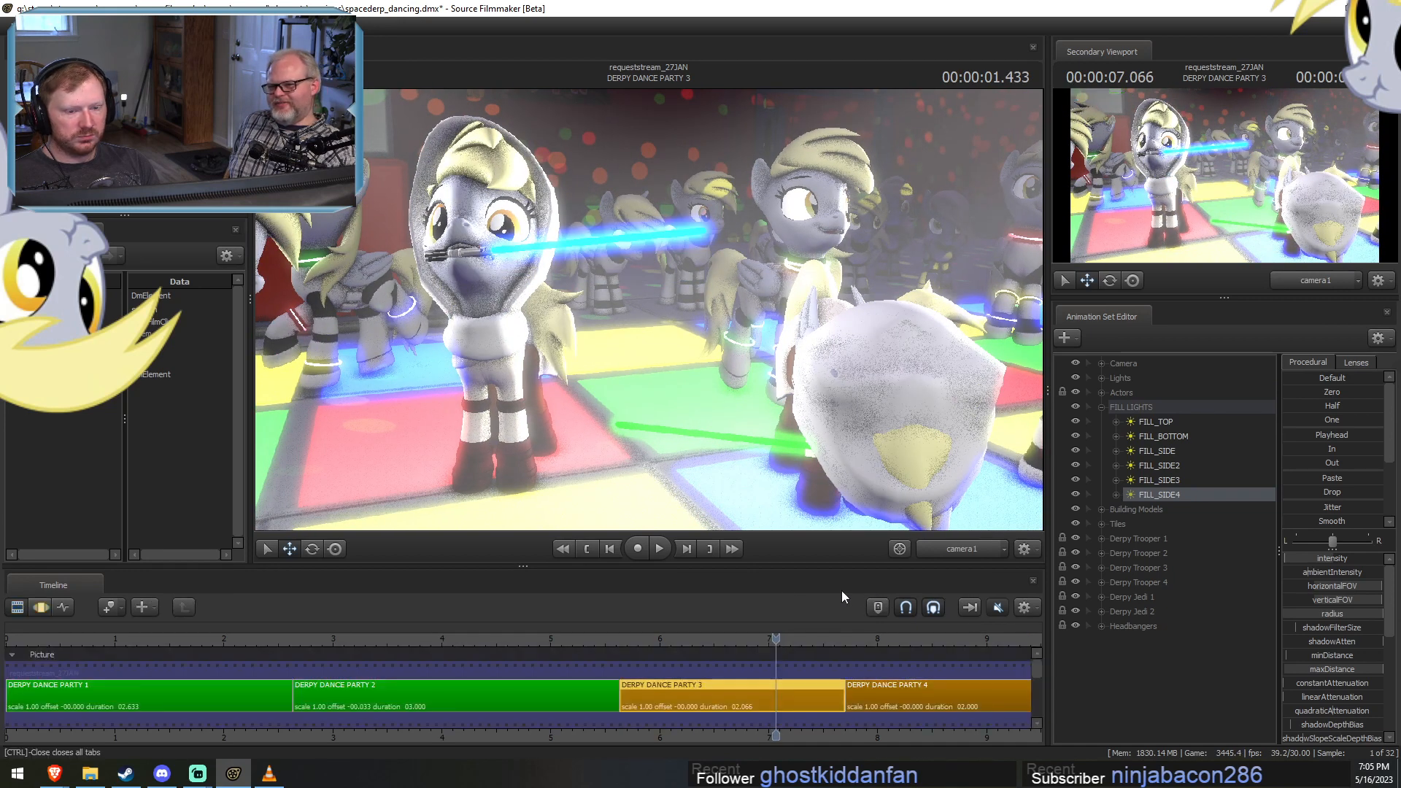
Collapse the FILL LIGHTS group, expand the Lights group, and toggle Tile Underlight 3's visibility to check its effect.
click(1100, 405)
click(1101, 377)
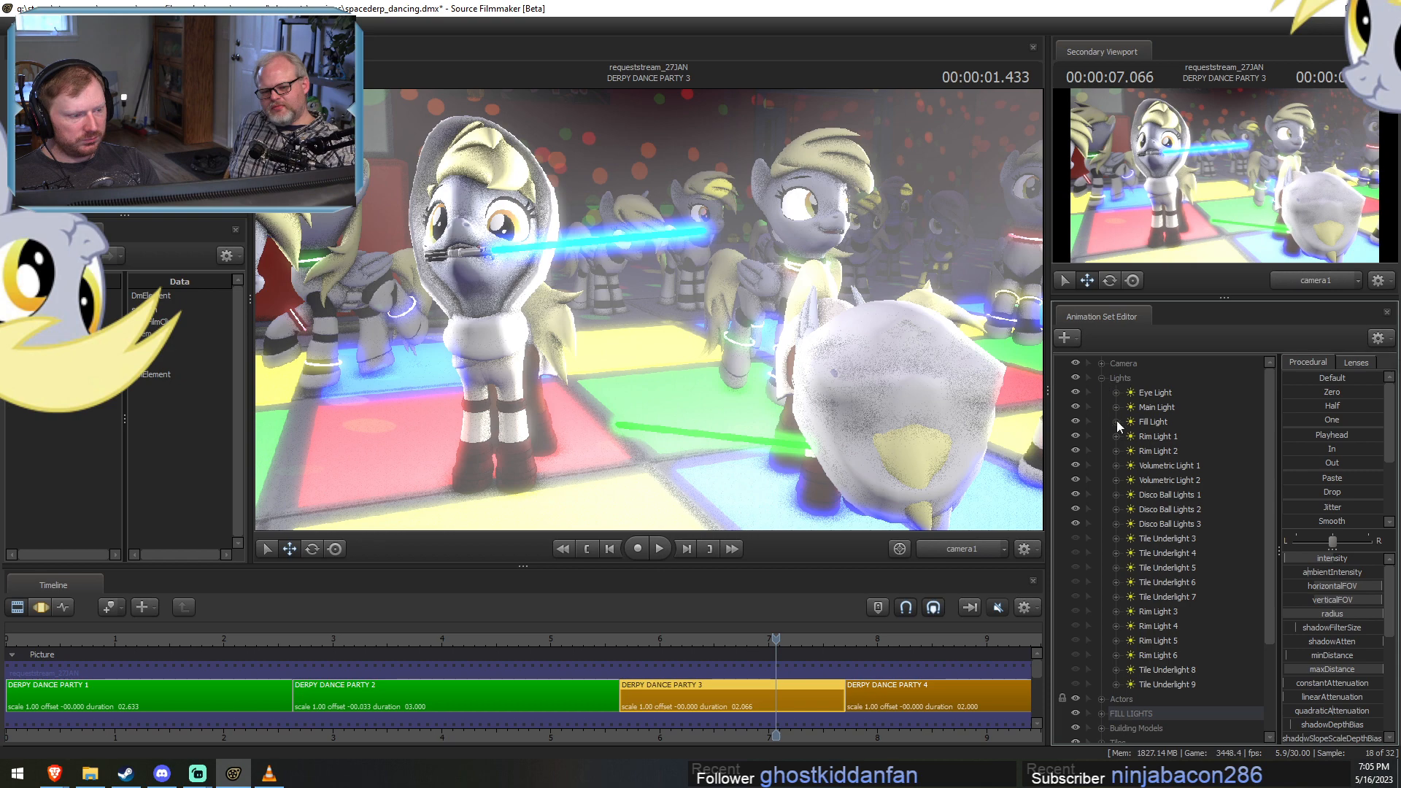
click(1074, 538)
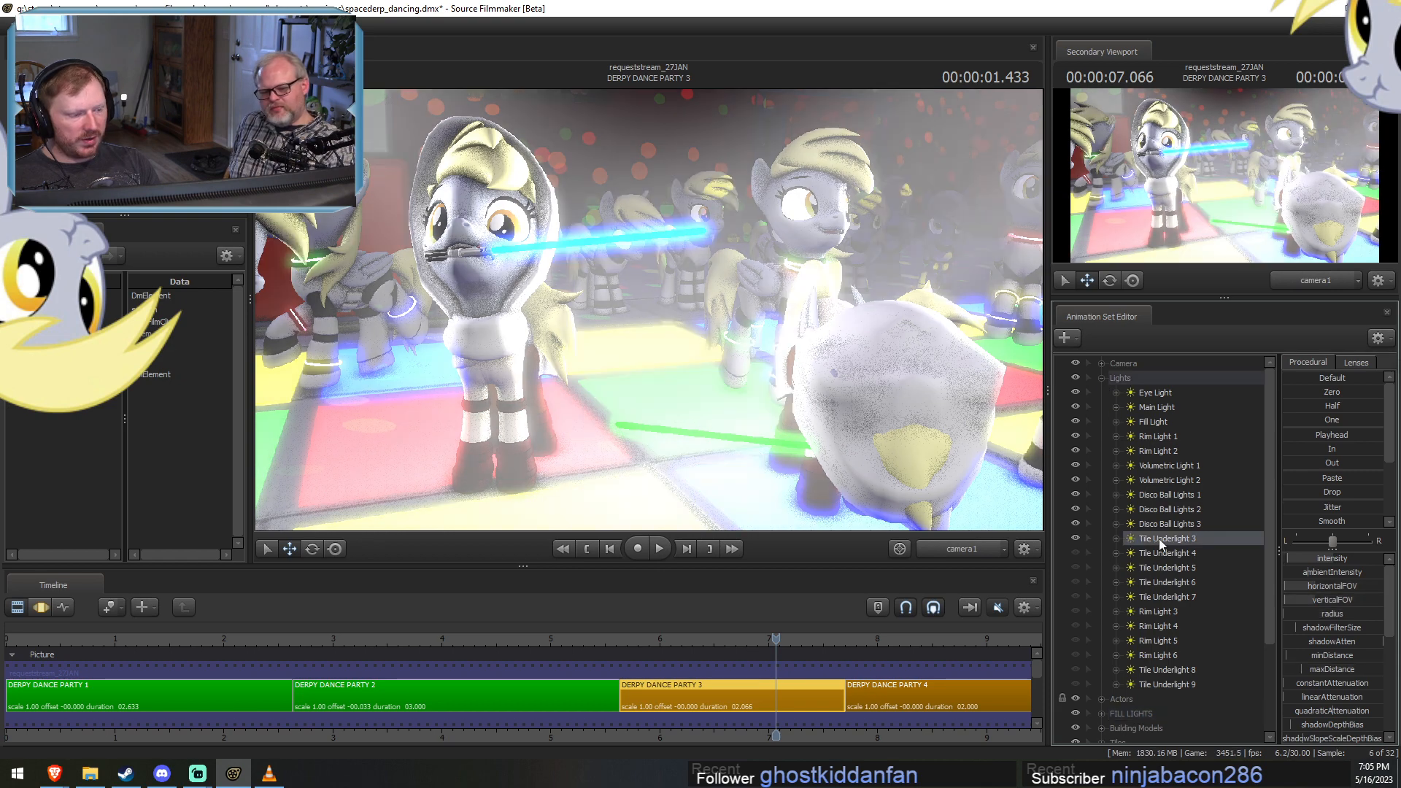
click(1074, 539)
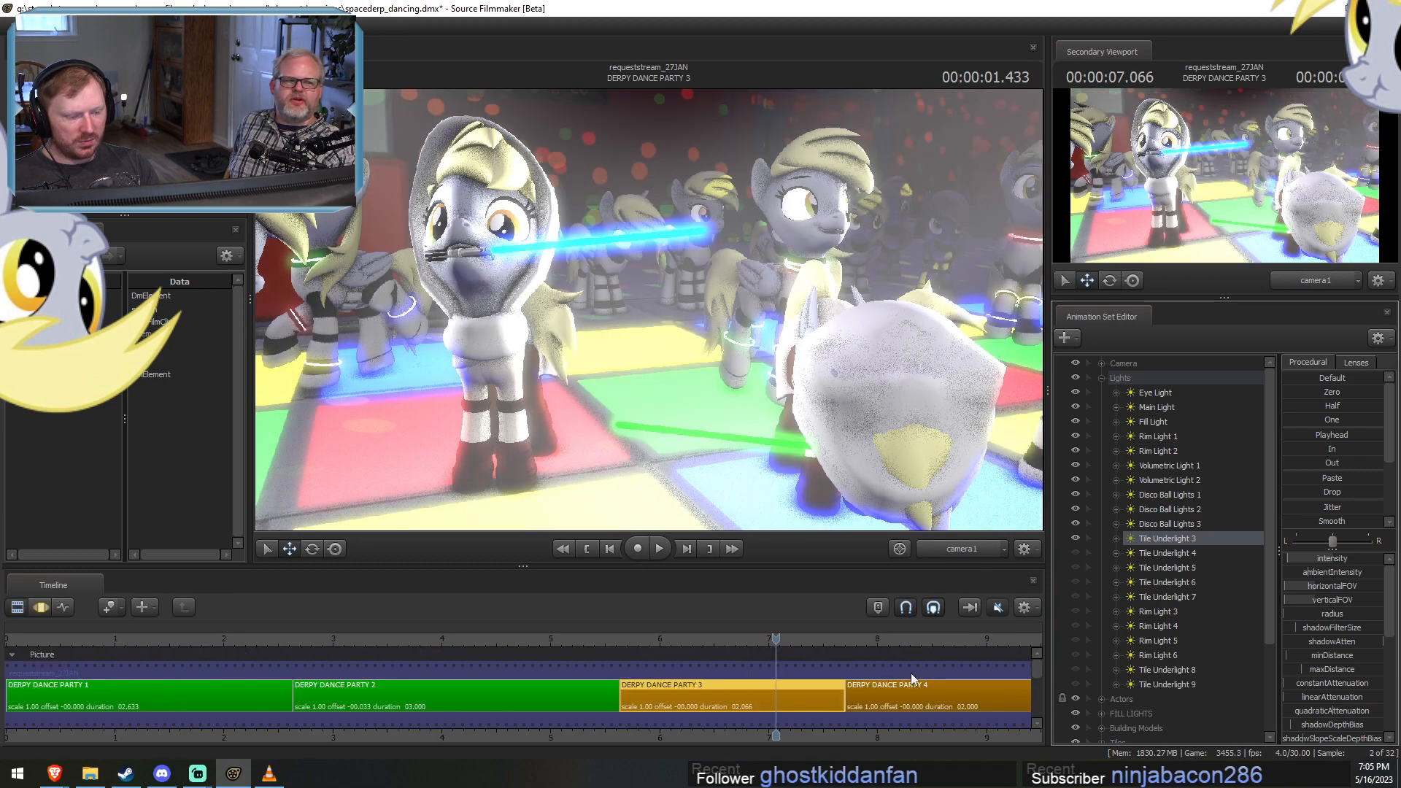
Look through Tile Underlight 3, select it for motion editing, and switch the main viewport back to the Work Camera.
double_click(1157, 542)
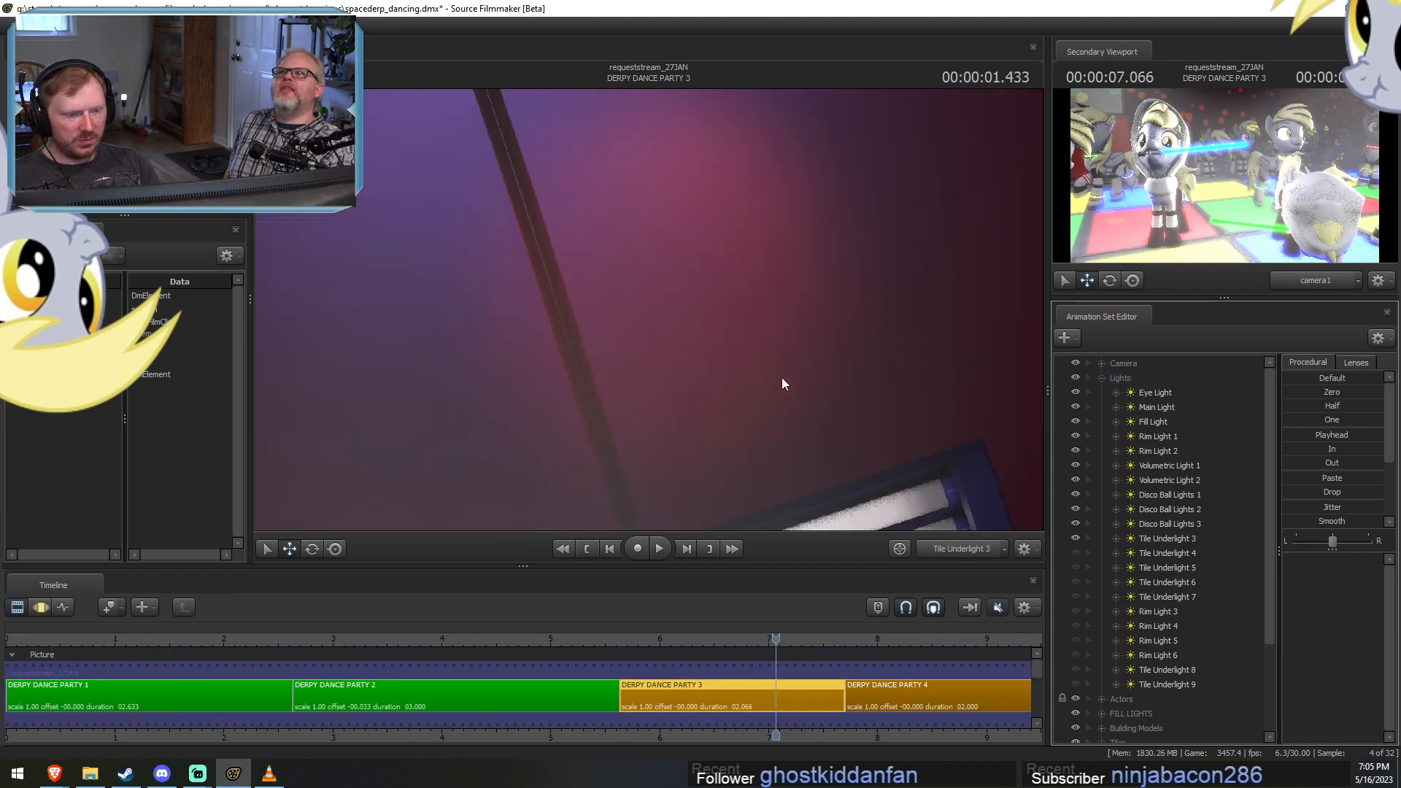
double_click(794, 680)
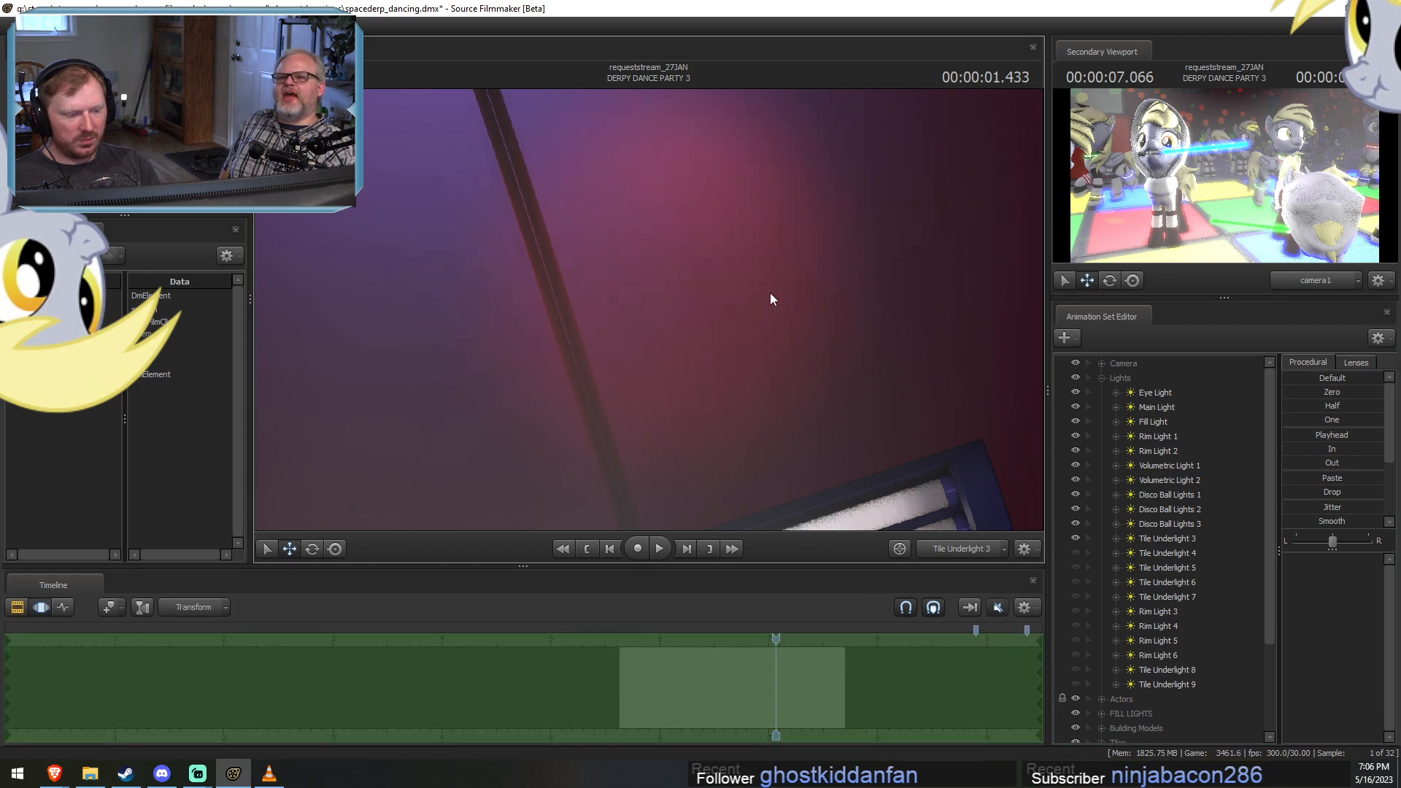
click(1165, 540)
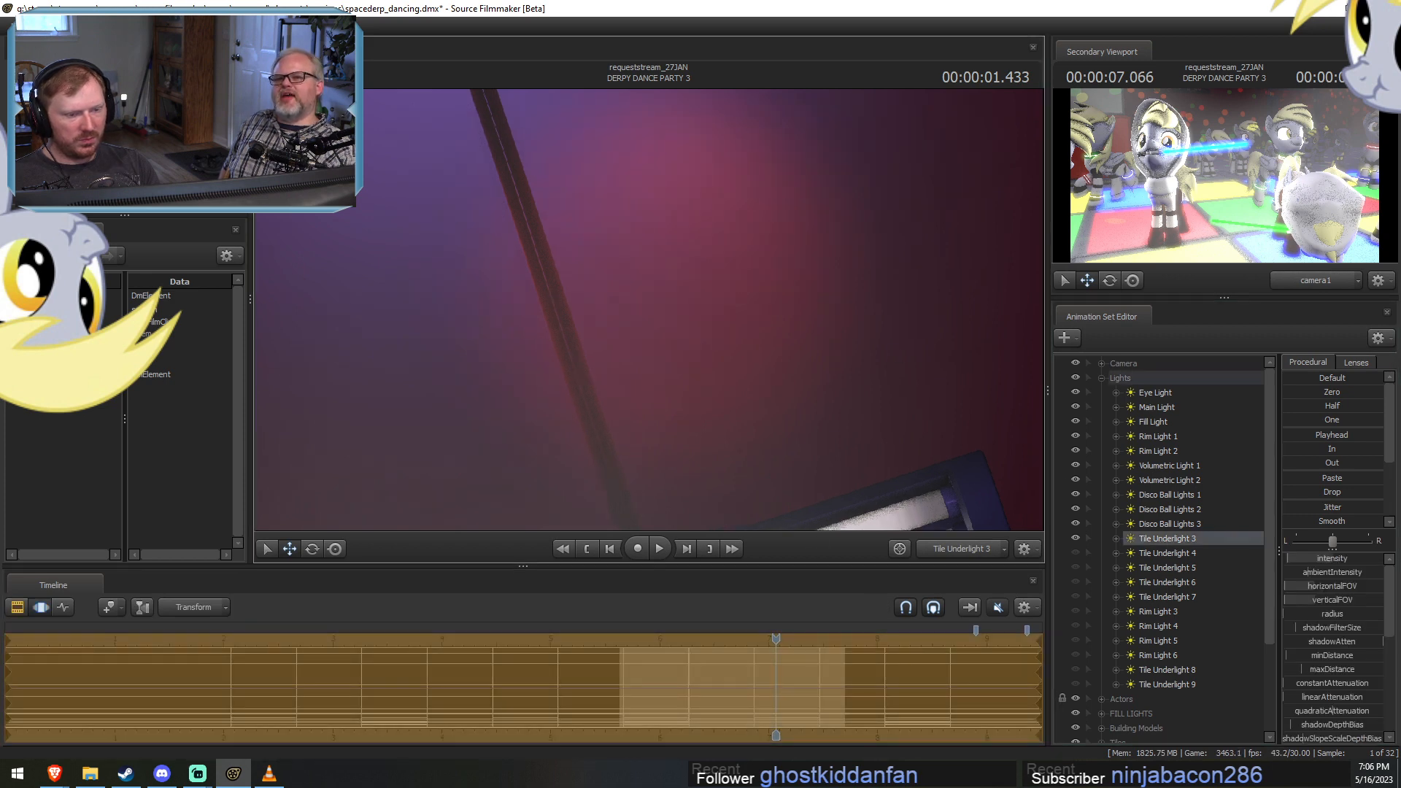
drag(649, 309, 648, 438)
click(974, 551)
click(969, 550)
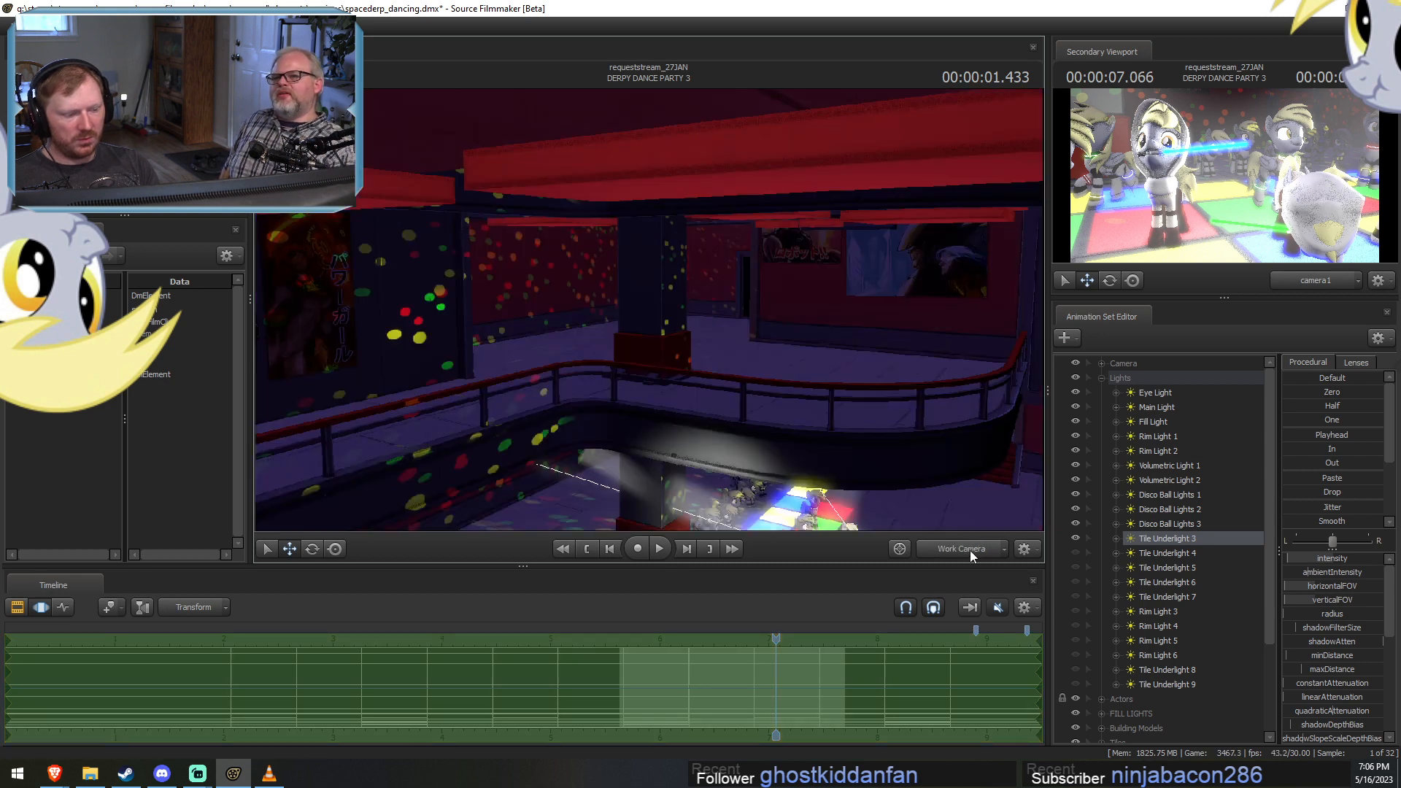
Frame the dance floor in the Work Camera, try to move Tile Underlight 3 closer to it, and undo the move.
key(w)
mouse_move(648, 310)
mouse_down()
mouse_move(646, 387)
mouse_move(649, 315)
mouse_up()
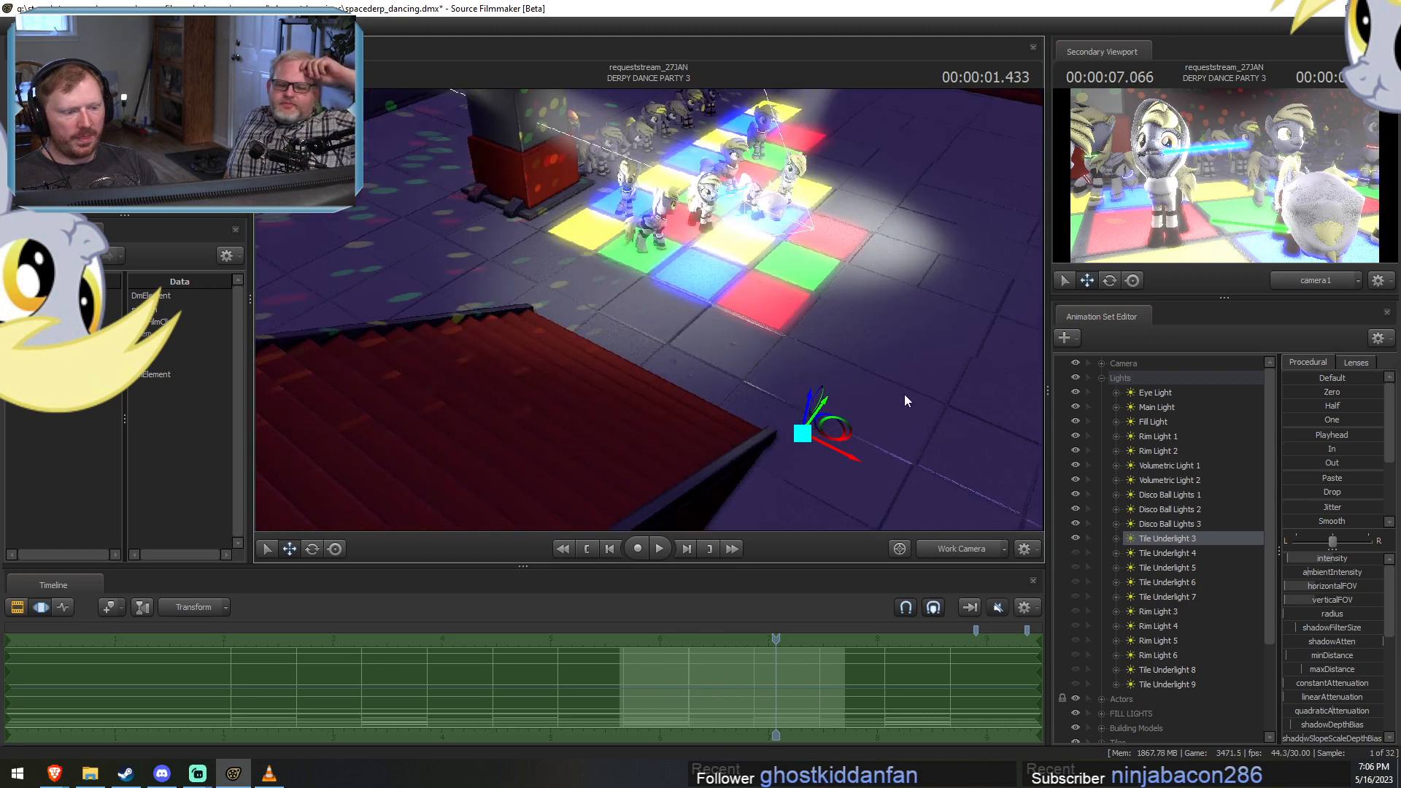
key(d)
drag(811, 440, 679, 453)
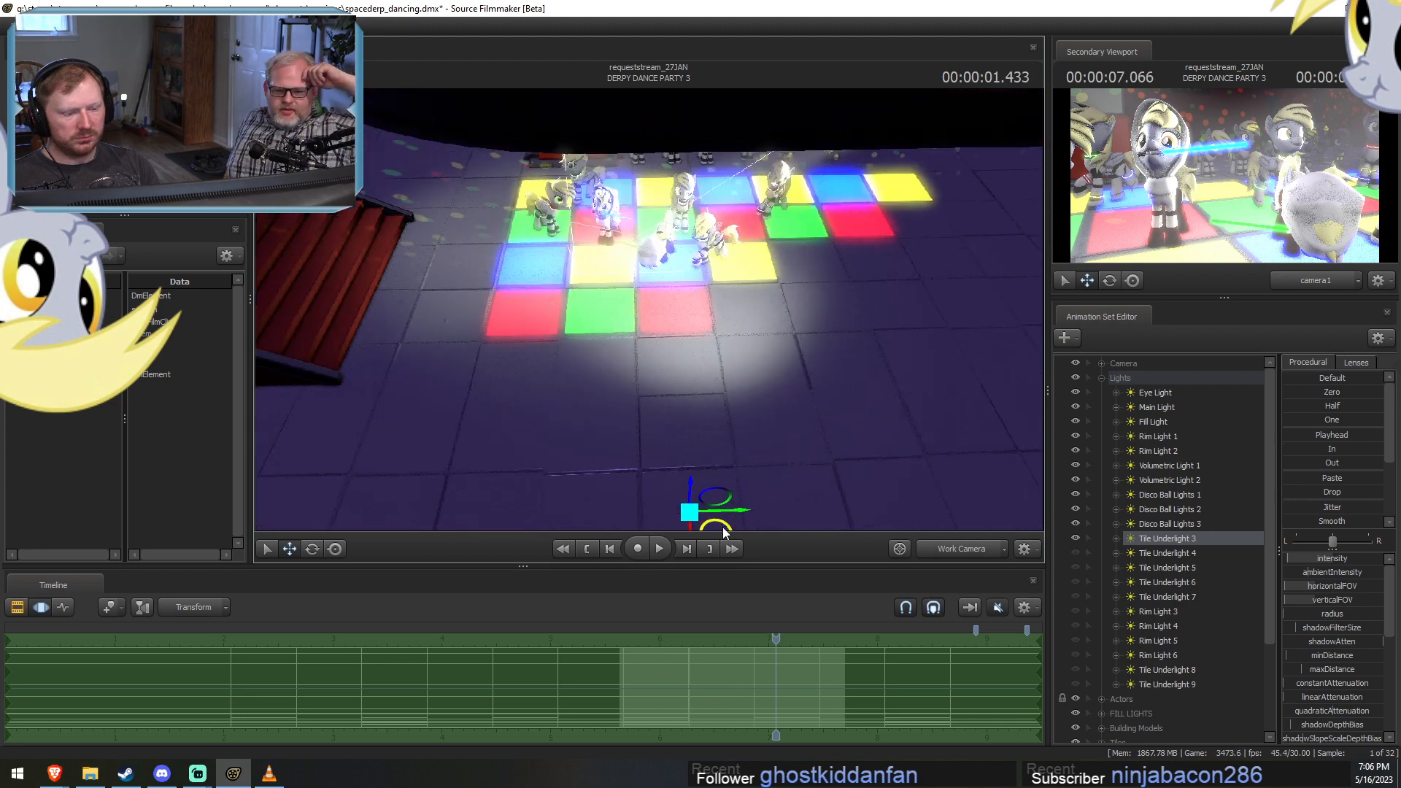
drag(725, 533, 615, 497)
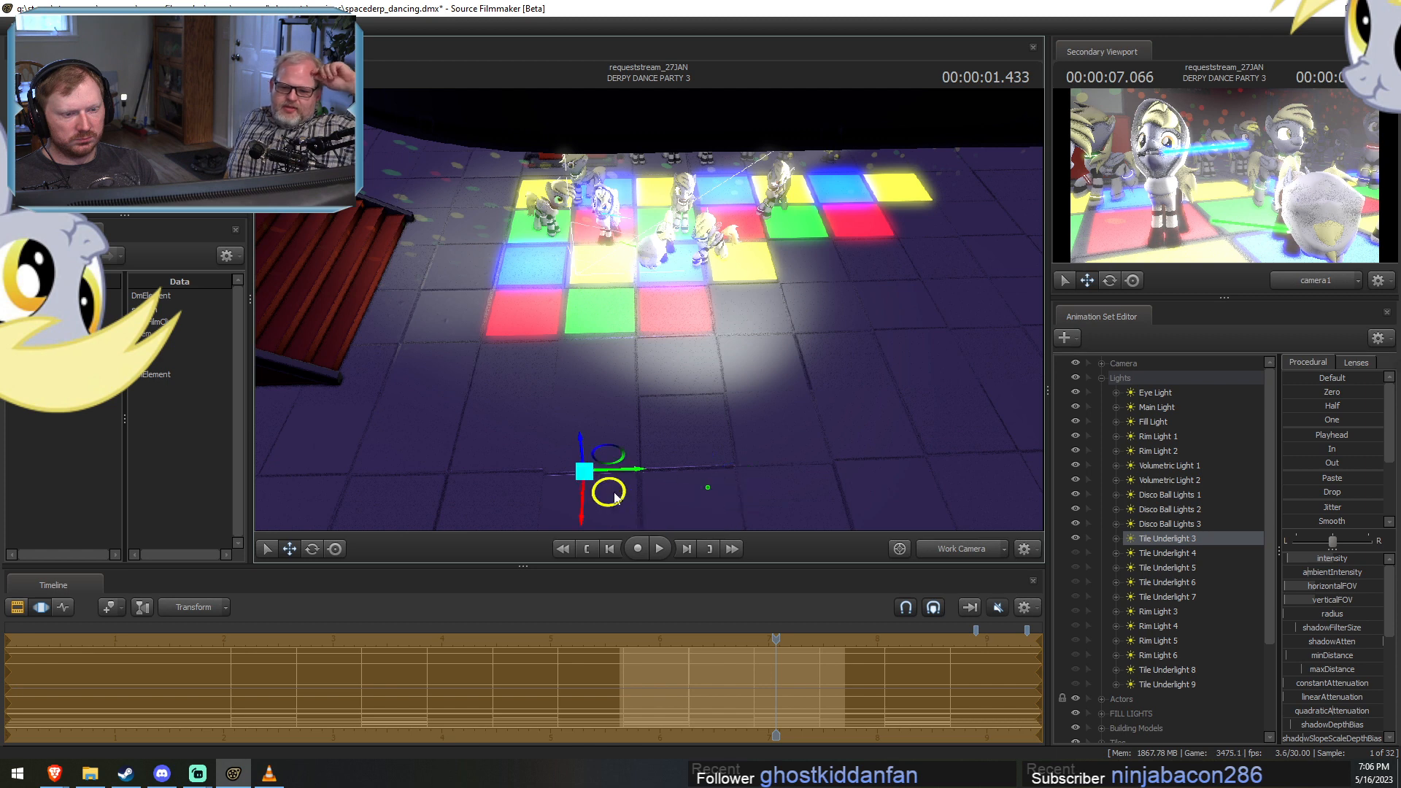
key(ctrl+z)
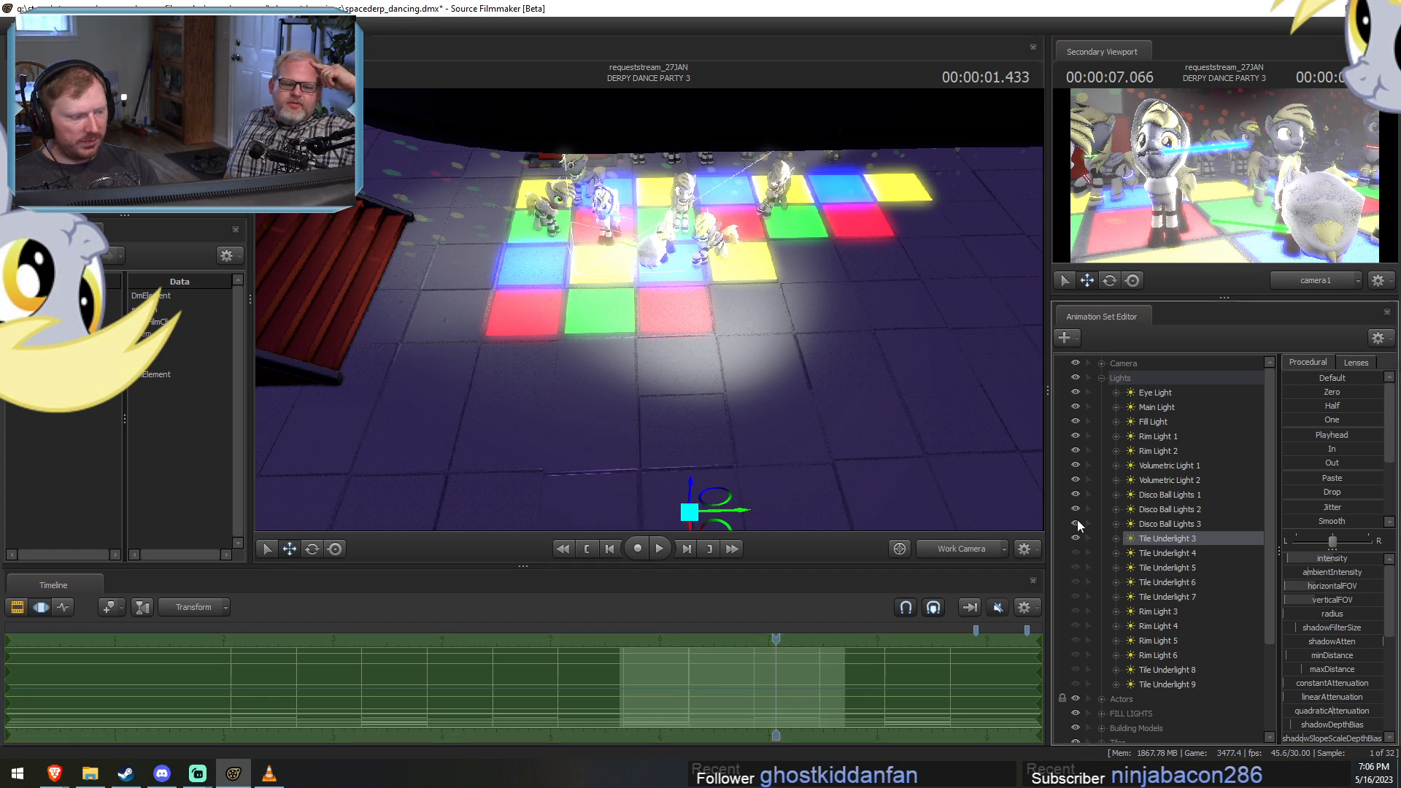
Hide the Eye, Main and Fill Lights, Rim Lights 1 and 2, both Volumetric Lights, and Disco Ball Lights 1 to 3.
click(1077, 520)
click(1076, 509)
click(1076, 497)
click(1078, 482)
click(1075, 469)
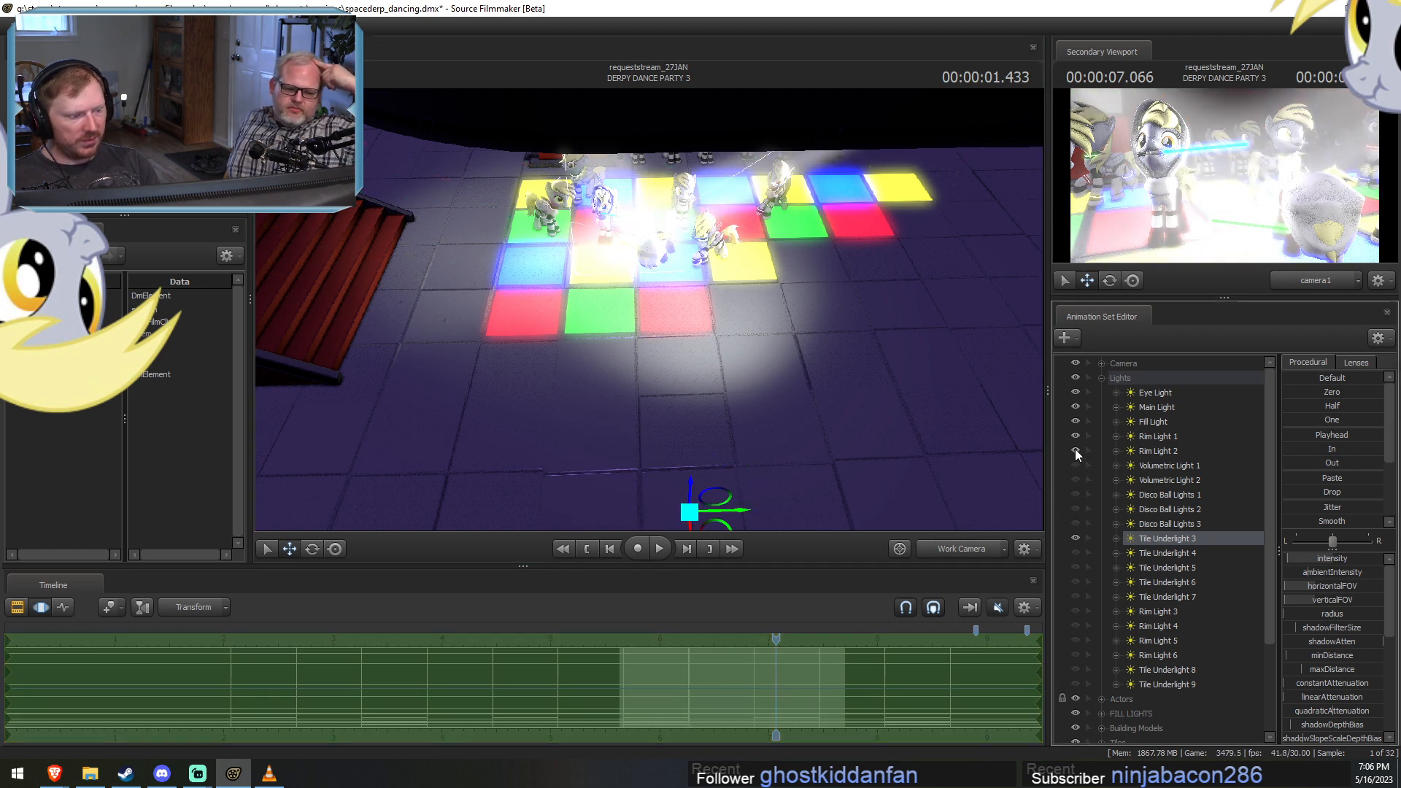
click(1074, 451)
click(1075, 436)
click(1074, 422)
click(1074, 407)
click(1076, 393)
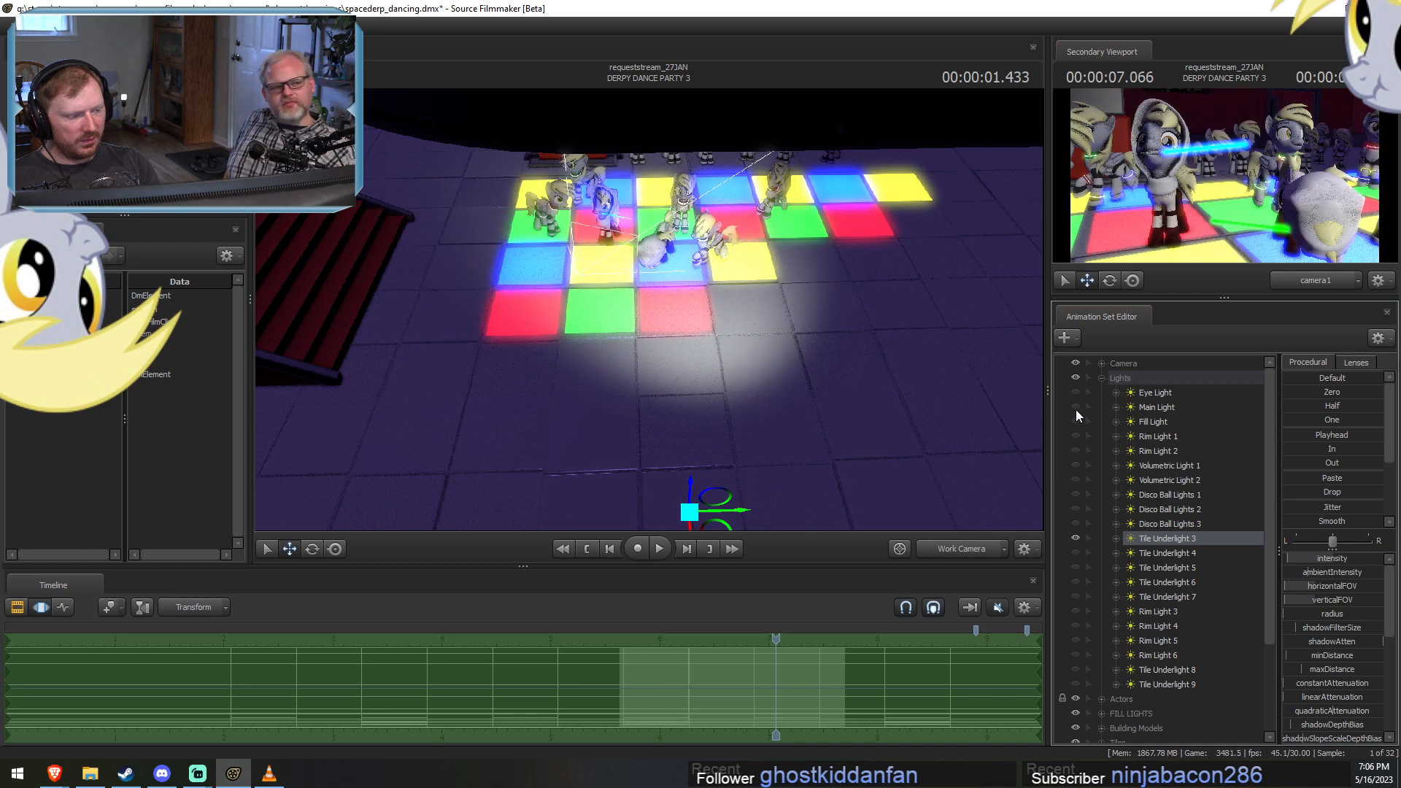
Move Tile Underlight 3 closer to the dance floor to light the front of the hooded dancer at 7.066 seconds.
key(F2)
key(F3)
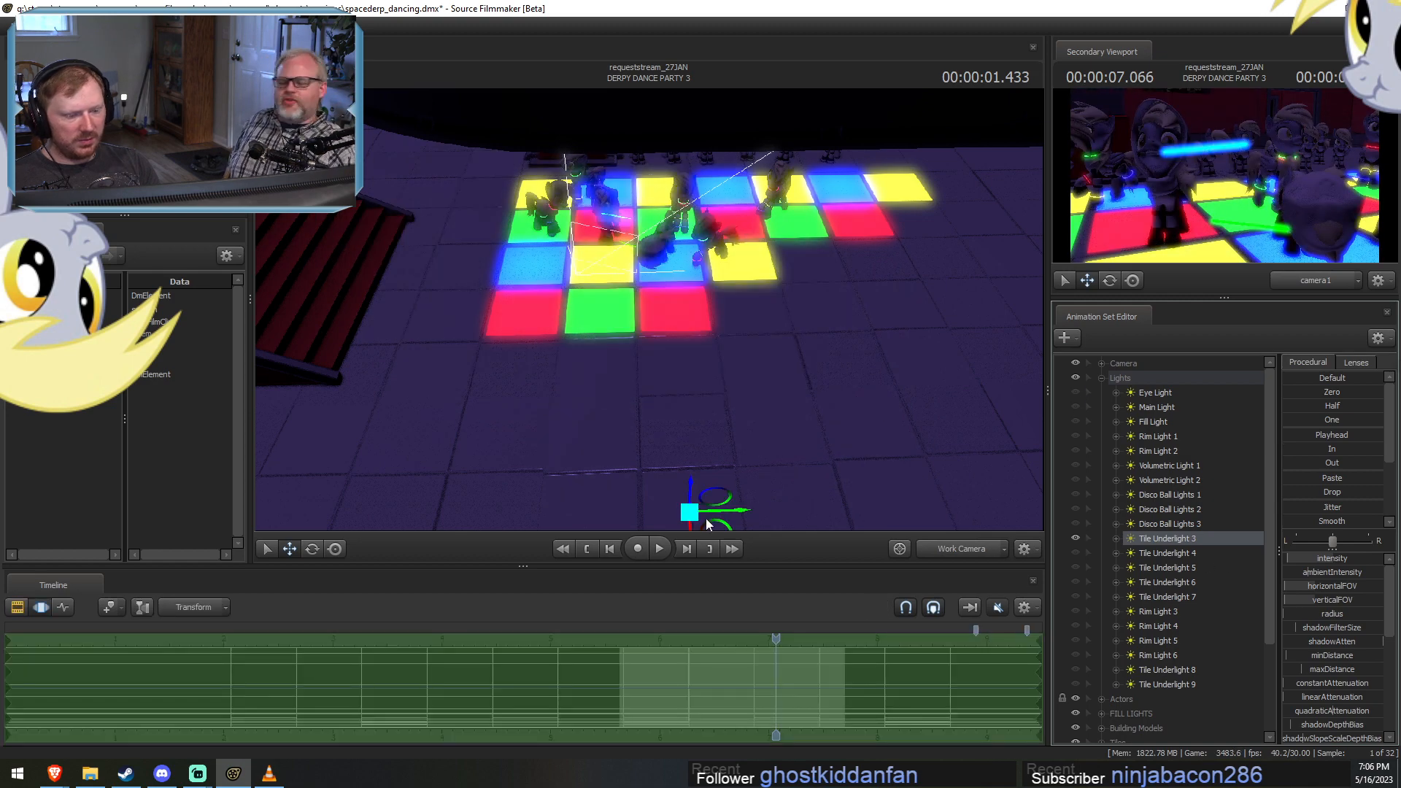
drag(706, 523, 644, 459)
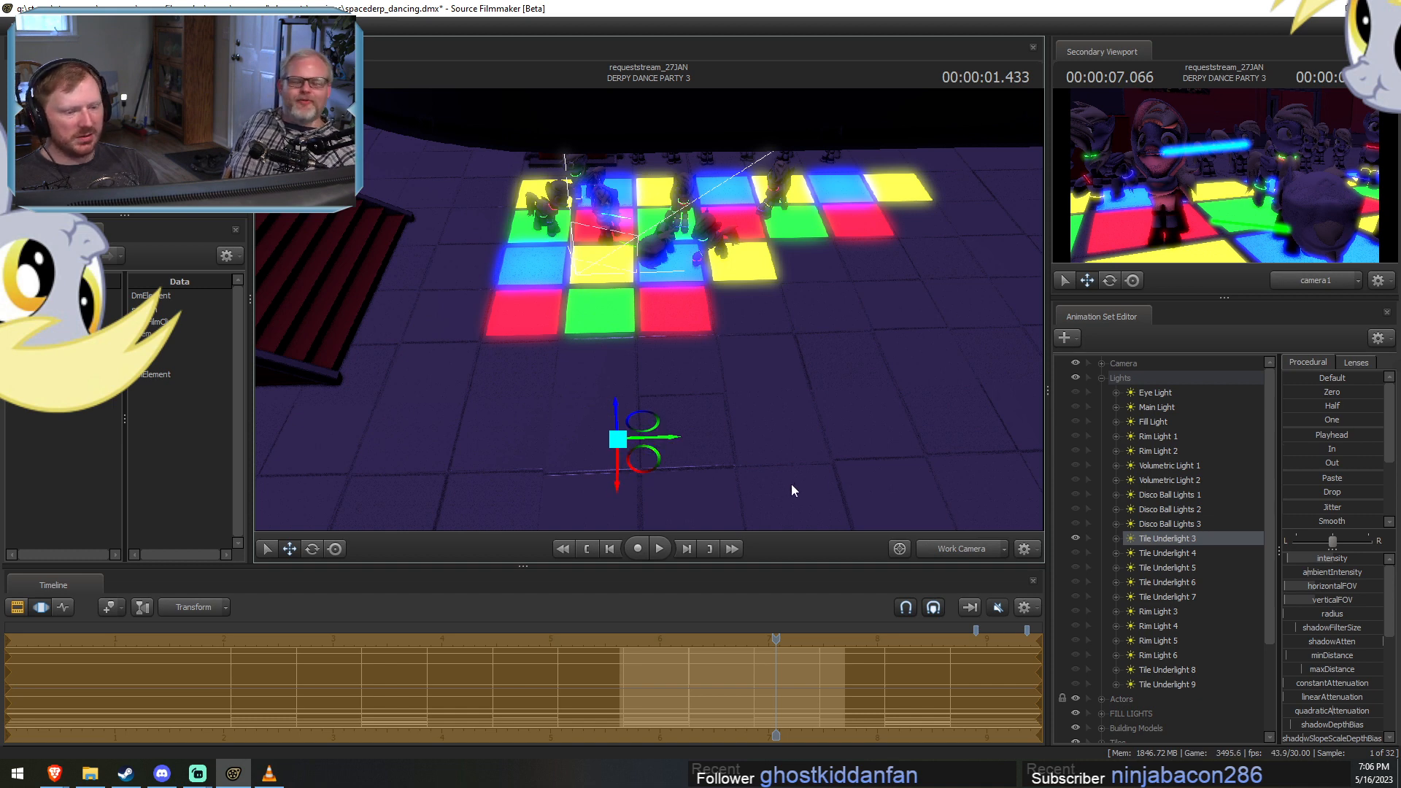
key(F2)
key(F3)
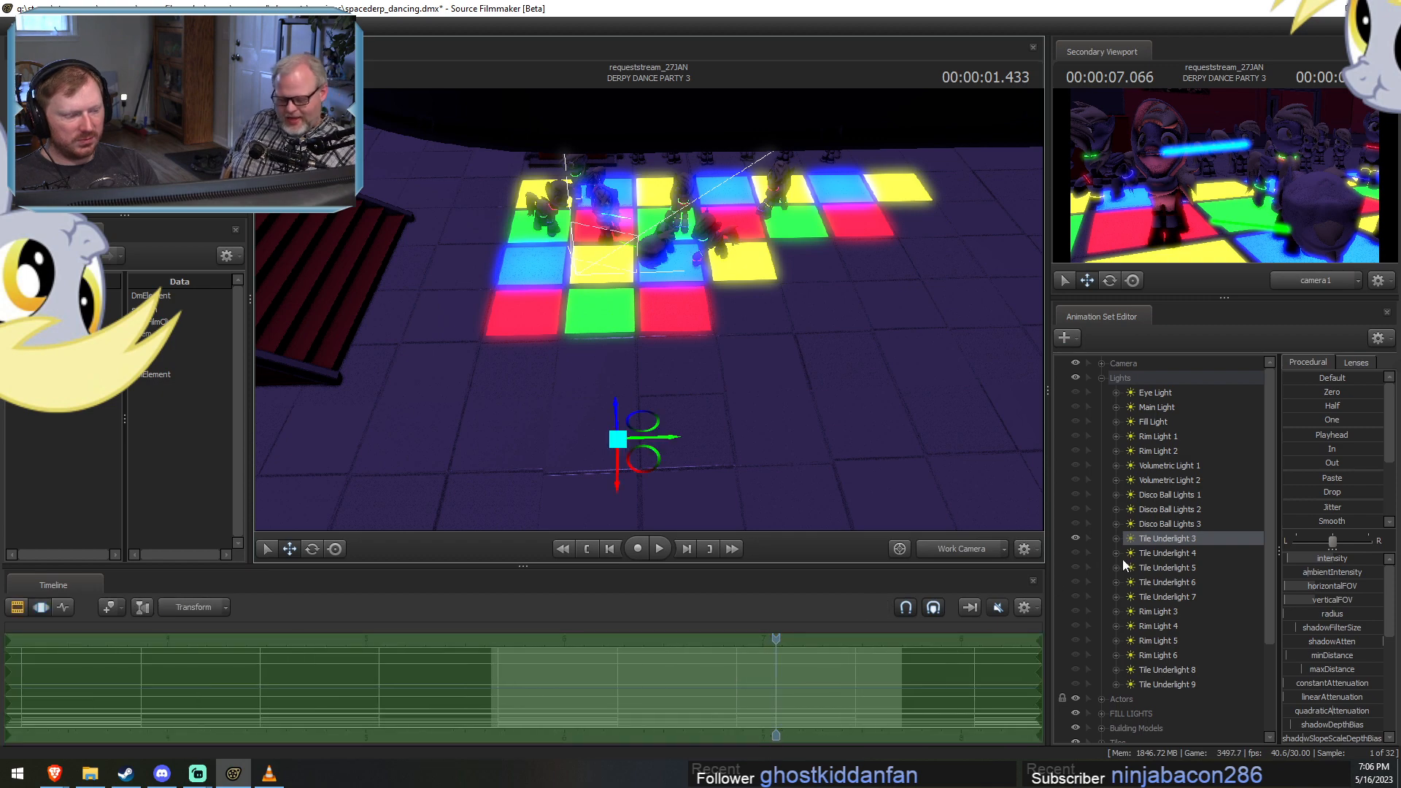
Show Tile Underlight 4 and reposition it in front of the dance floor for the dancers at 7.333 seconds.
click(1076, 552)
drag(1147, 551, 748, 449)
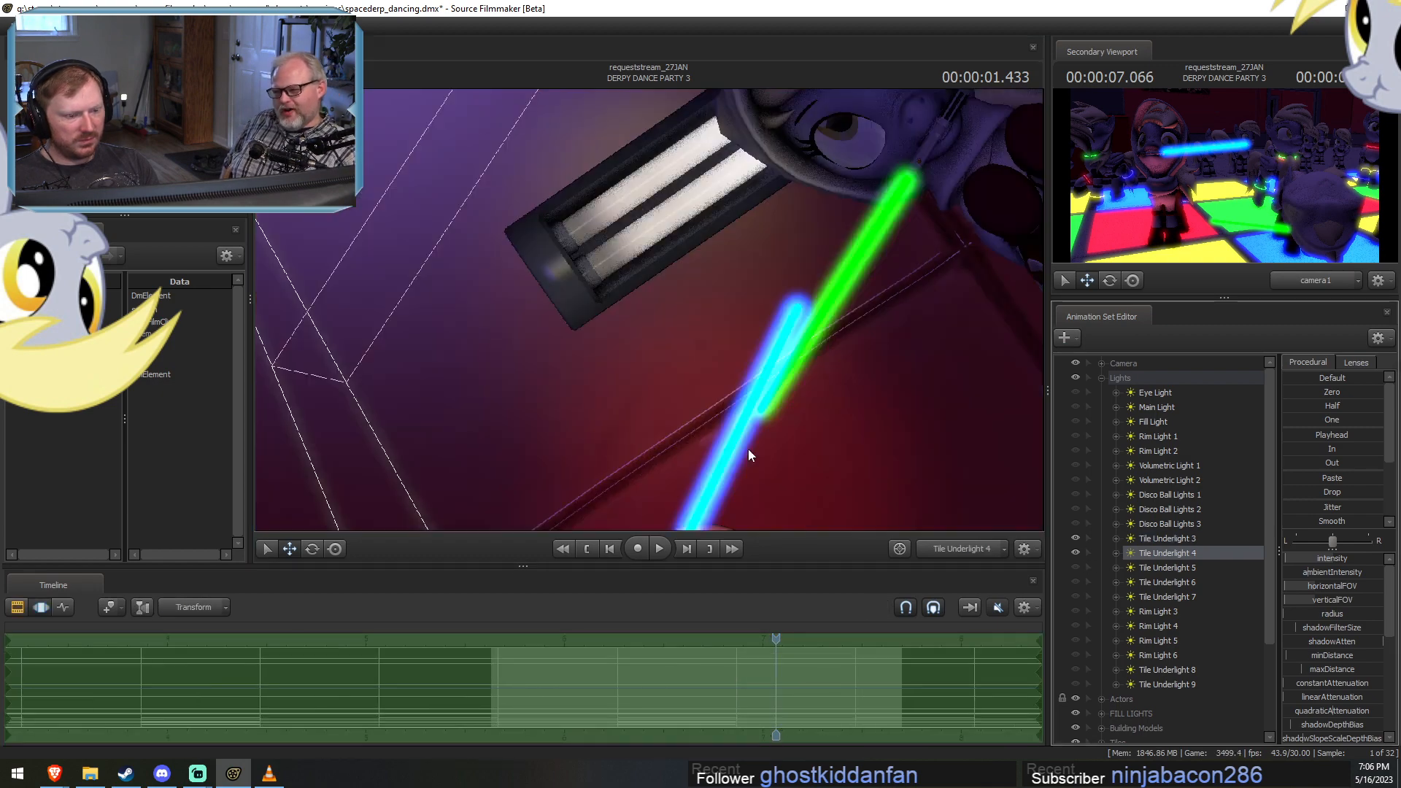
click(955, 548)
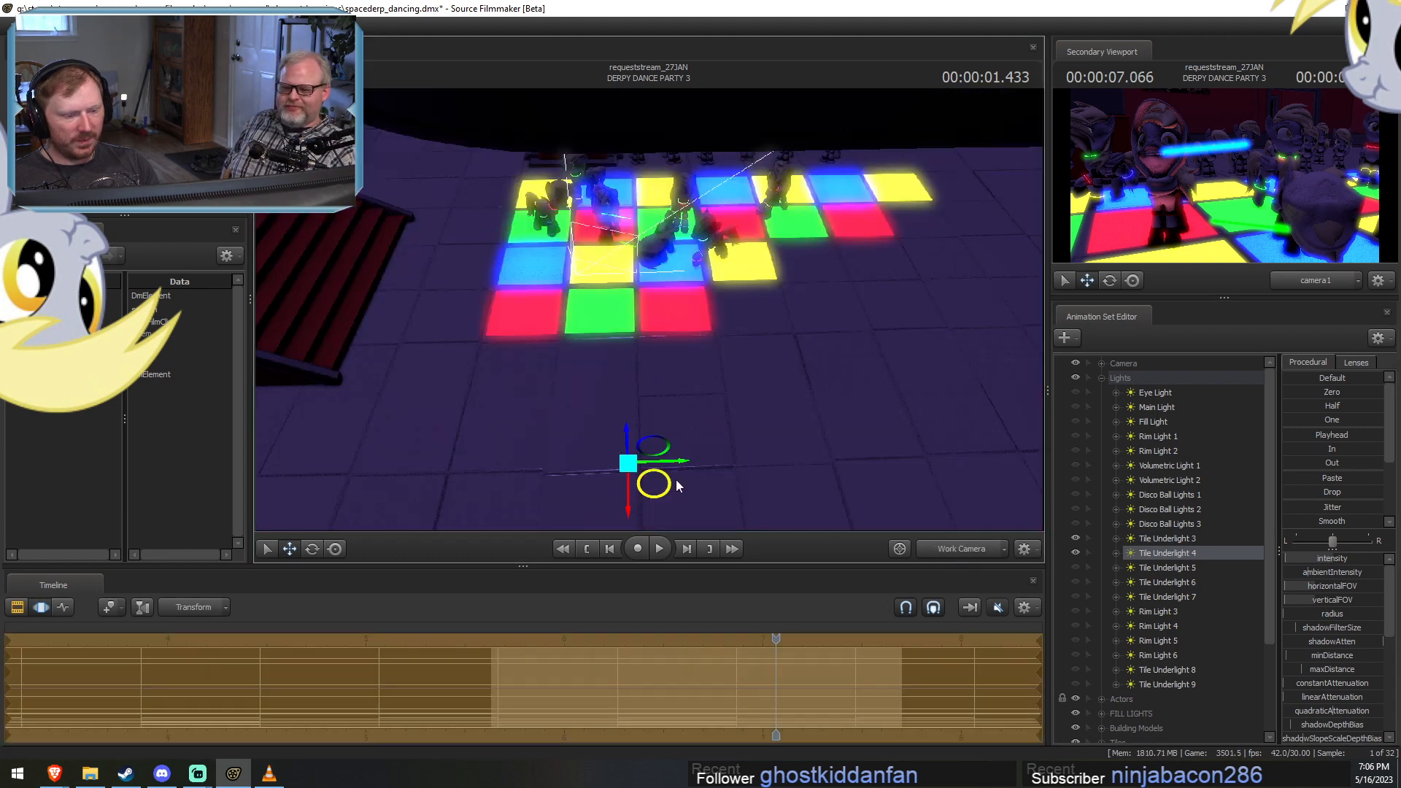
drag(728, 479, 680, 479)
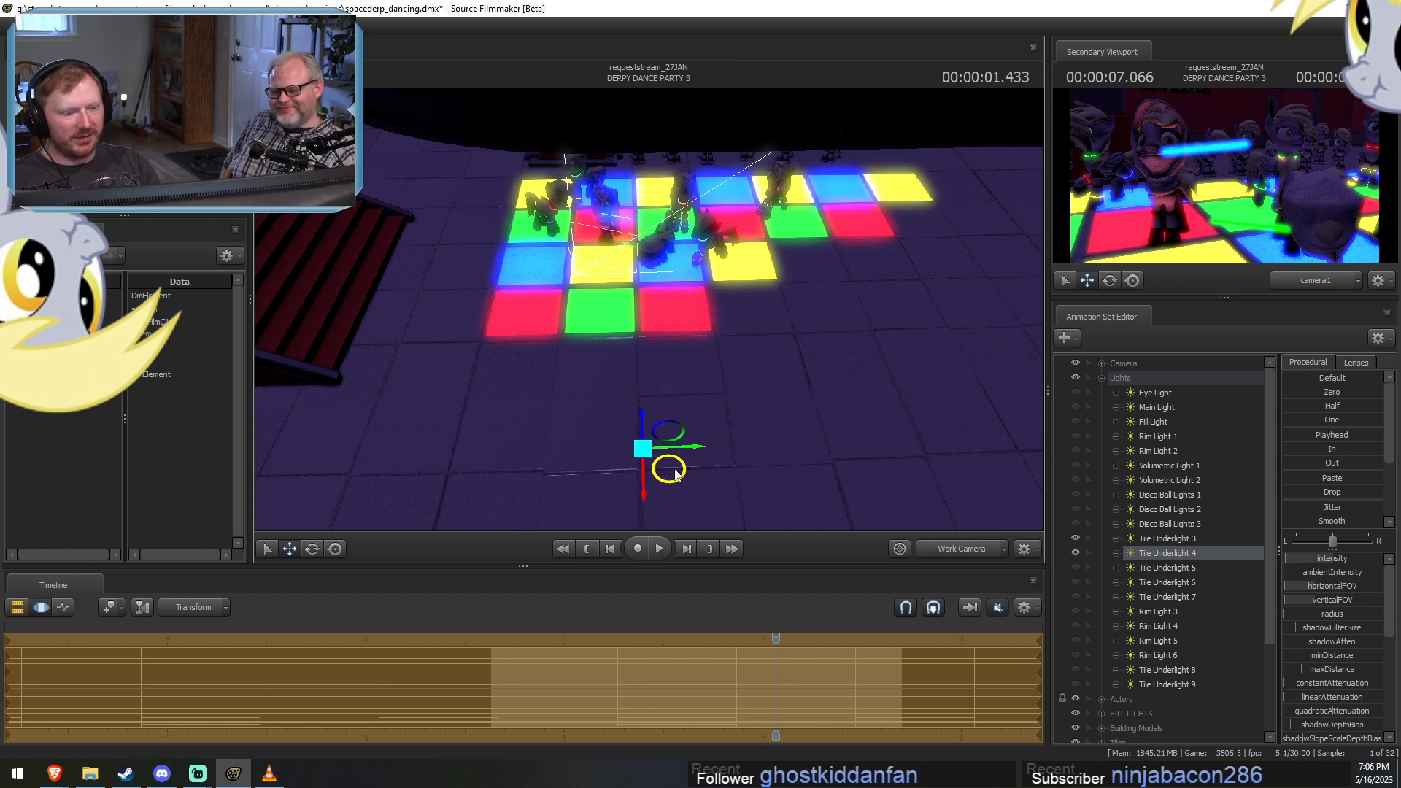
drag(775, 640, 825, 648)
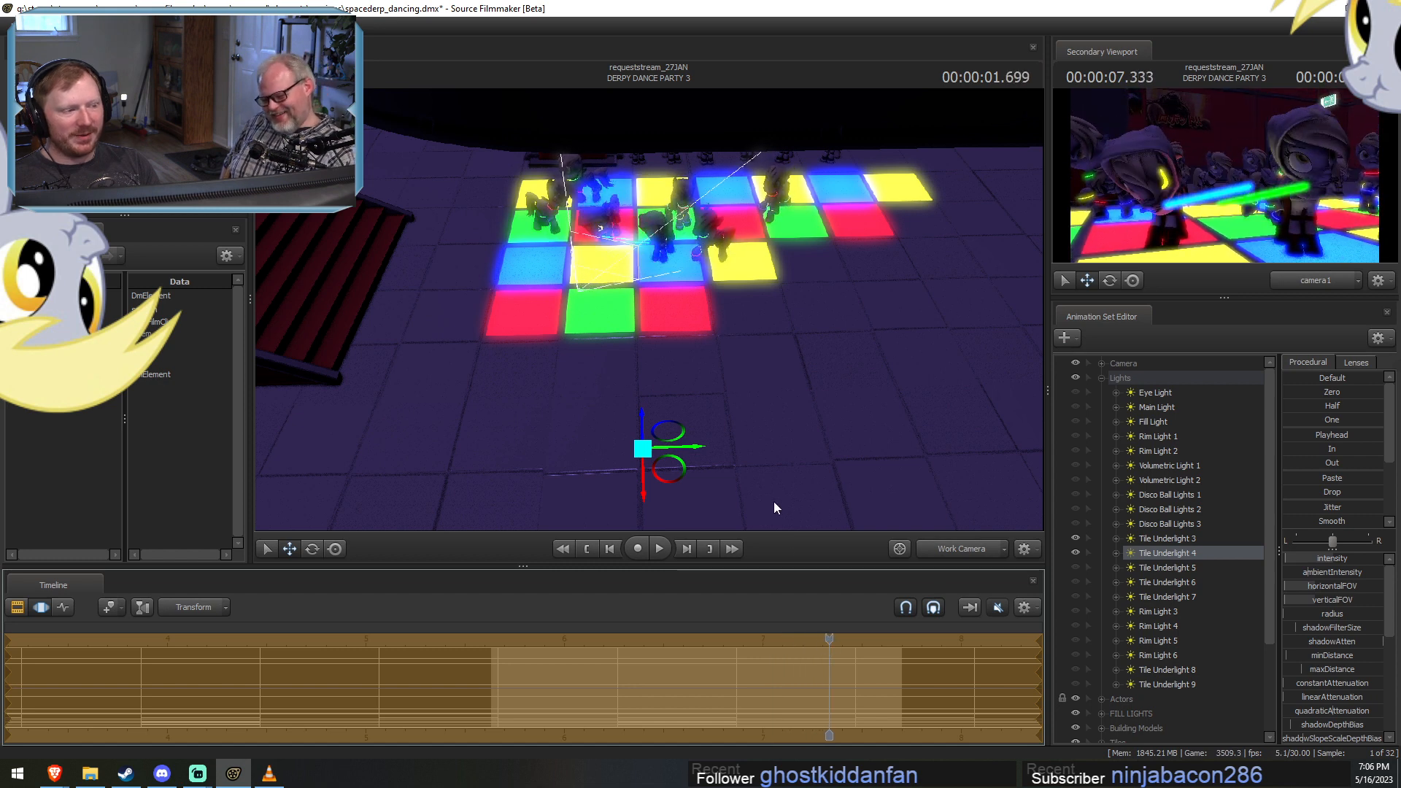
drag(676, 479, 749, 489)
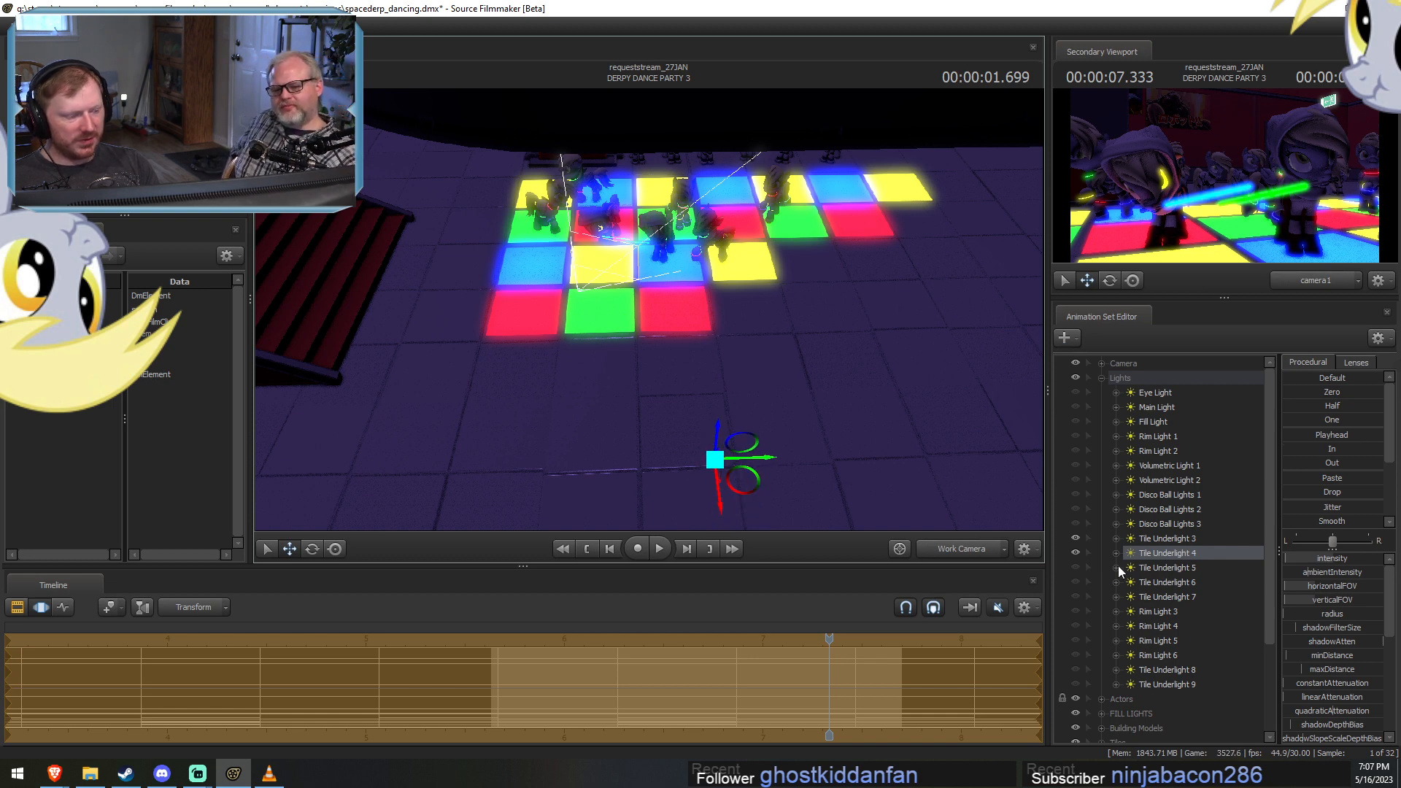
Show Tile Underlight 5 and move it closer to the dance floor, near Tile Underlight 4.
click(1075, 567)
click(1170, 569)
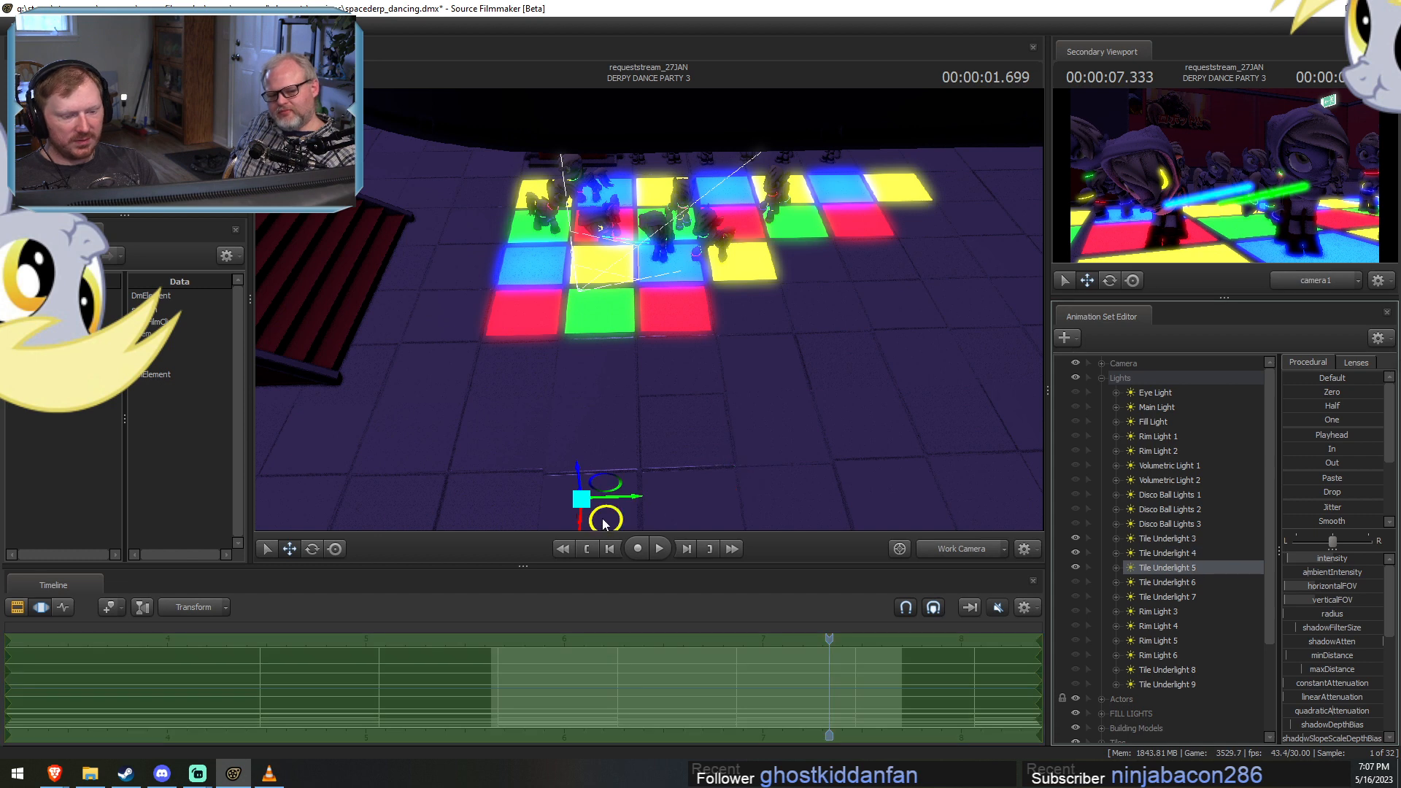
drag(679, 508, 770, 425)
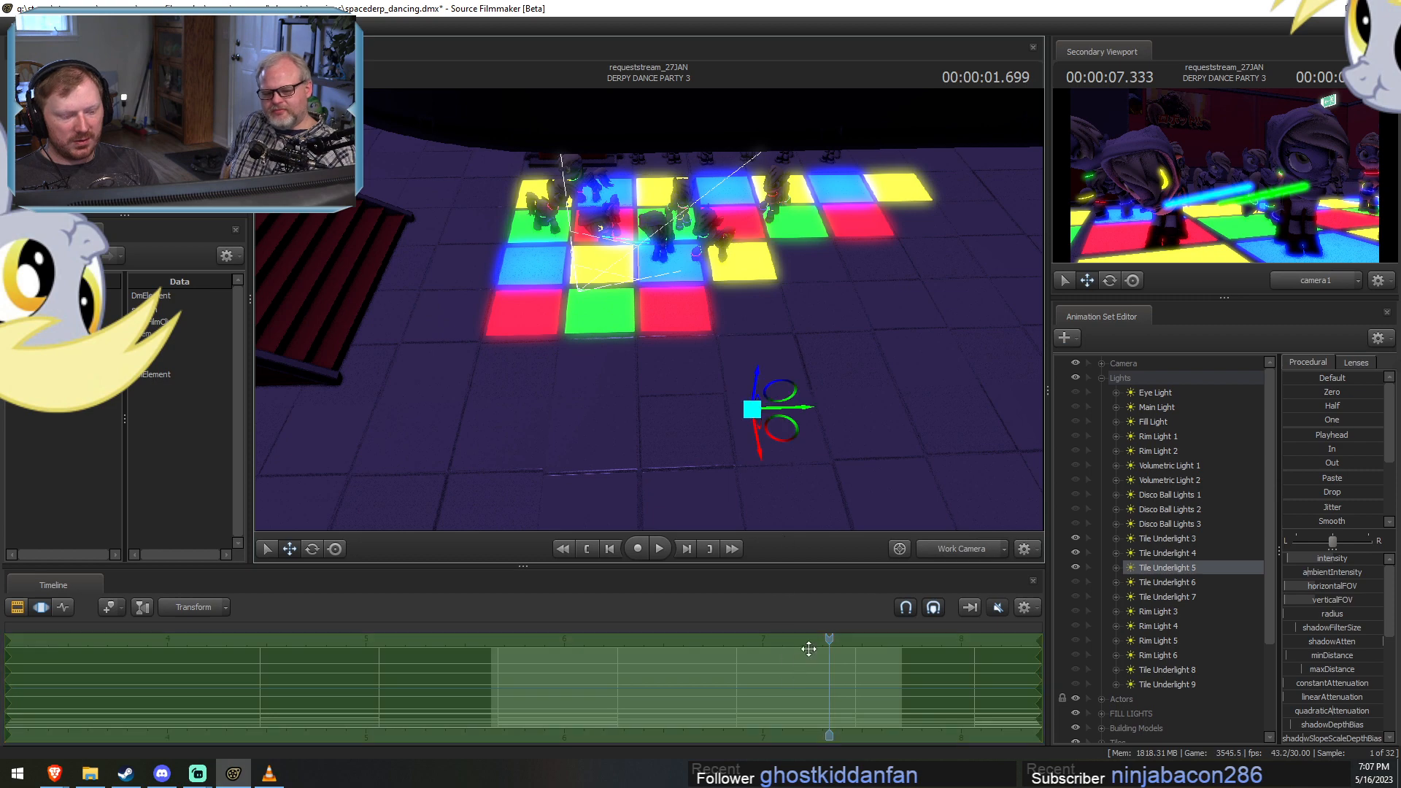
Preview the underlit dancers at 6.866 seconds and review Tile Underlight 5's motion over the shot.
drag(828, 640, 736, 641)
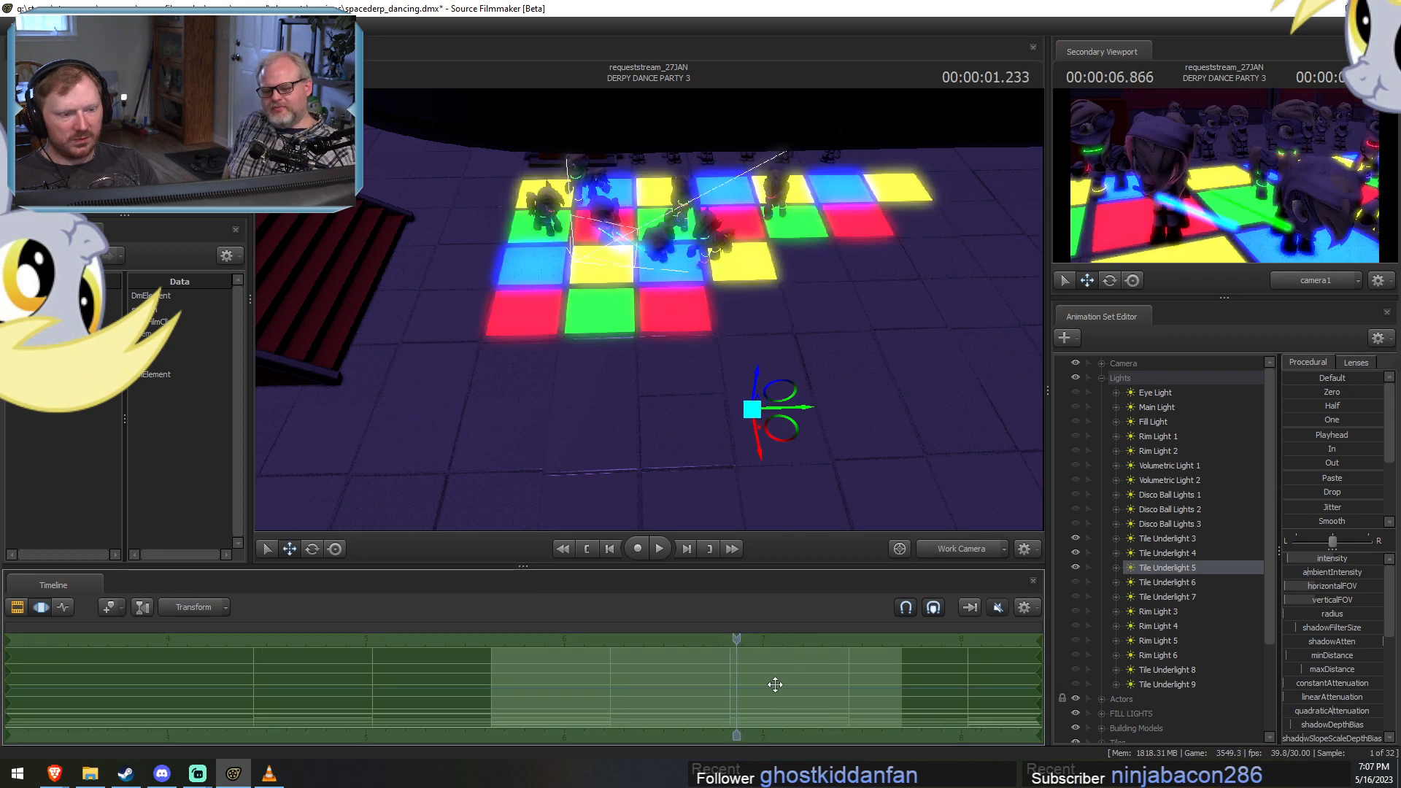
drag(775, 684, 870, 683)
mouse_move(675, 694)
mouse_down()
mouse_move(824, 693)
mouse_move(741, 682)
mouse_move(786, 688)
mouse_move(544, 693)
mouse_move(573, 699)
mouse_up()
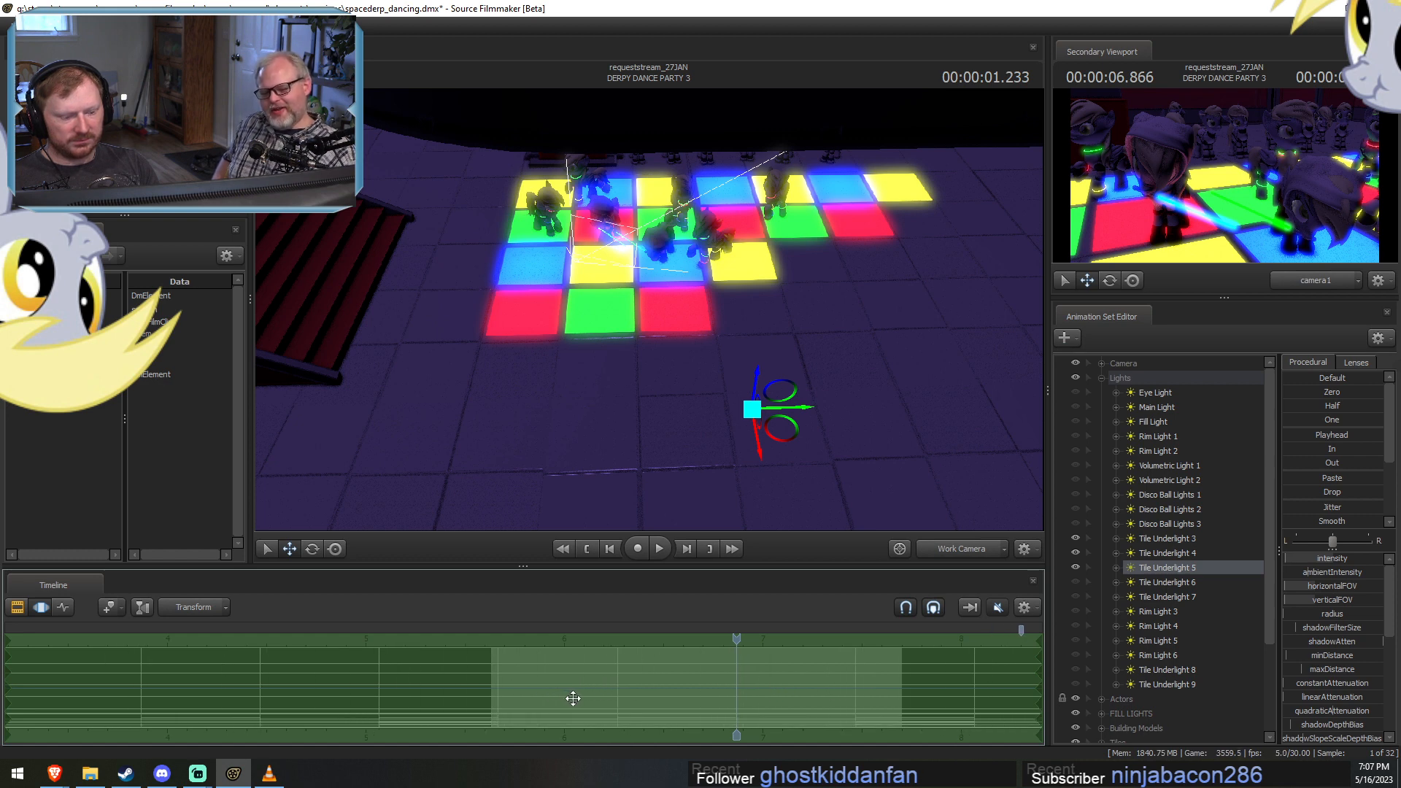
Show Tile Underlight 6 and move it closer to the front of the dance floor.
key(F2)
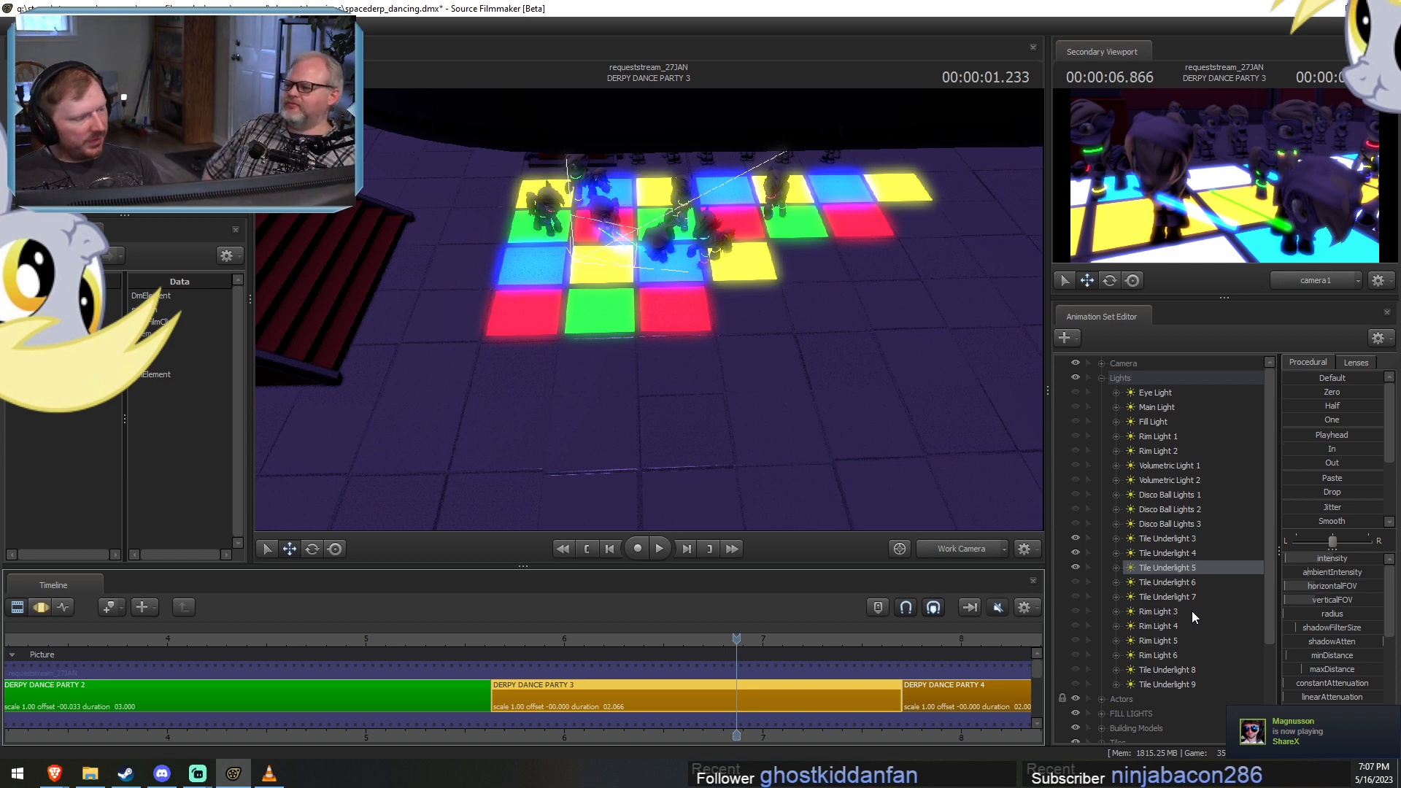
click(1075, 582)
click(1153, 582)
key(F3)
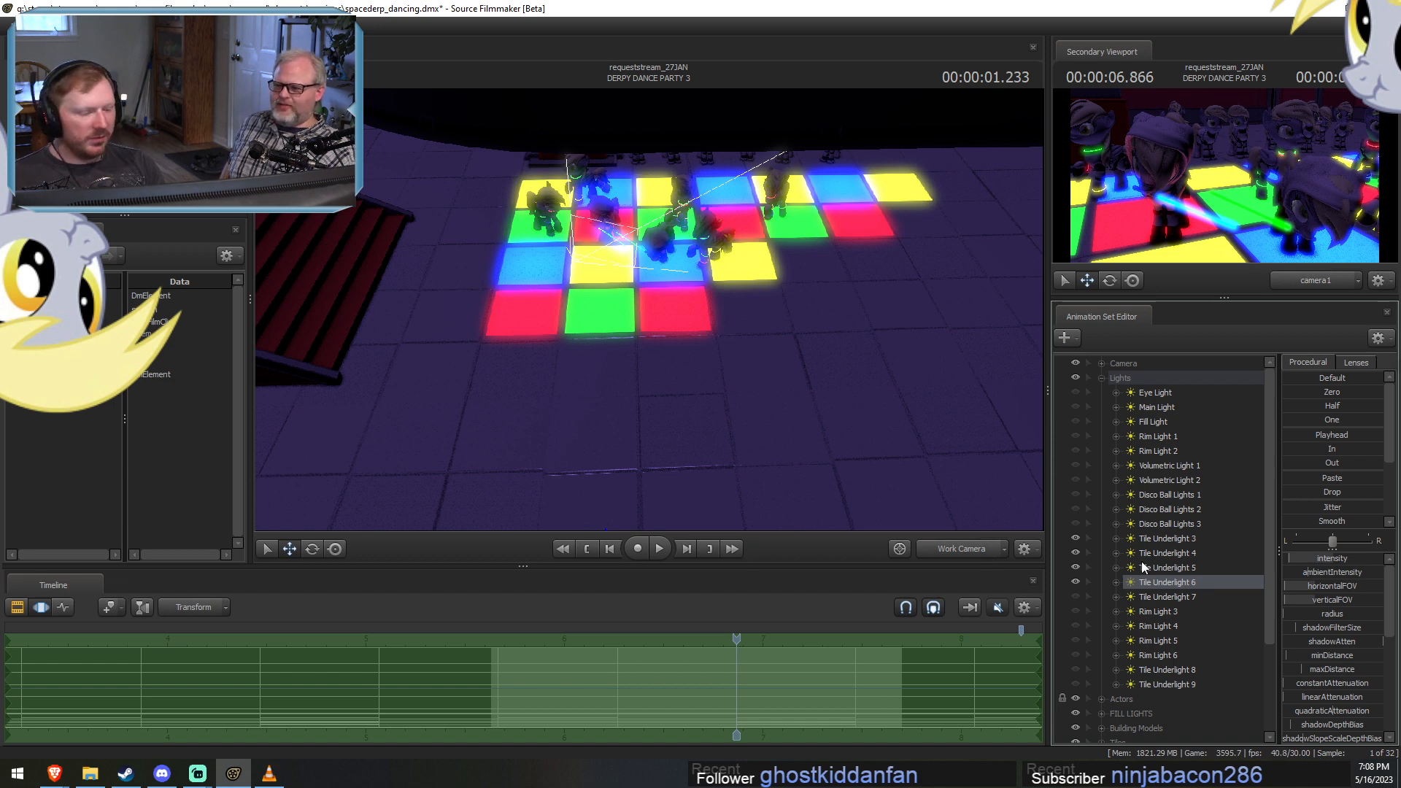
key(F2)
key(F3)
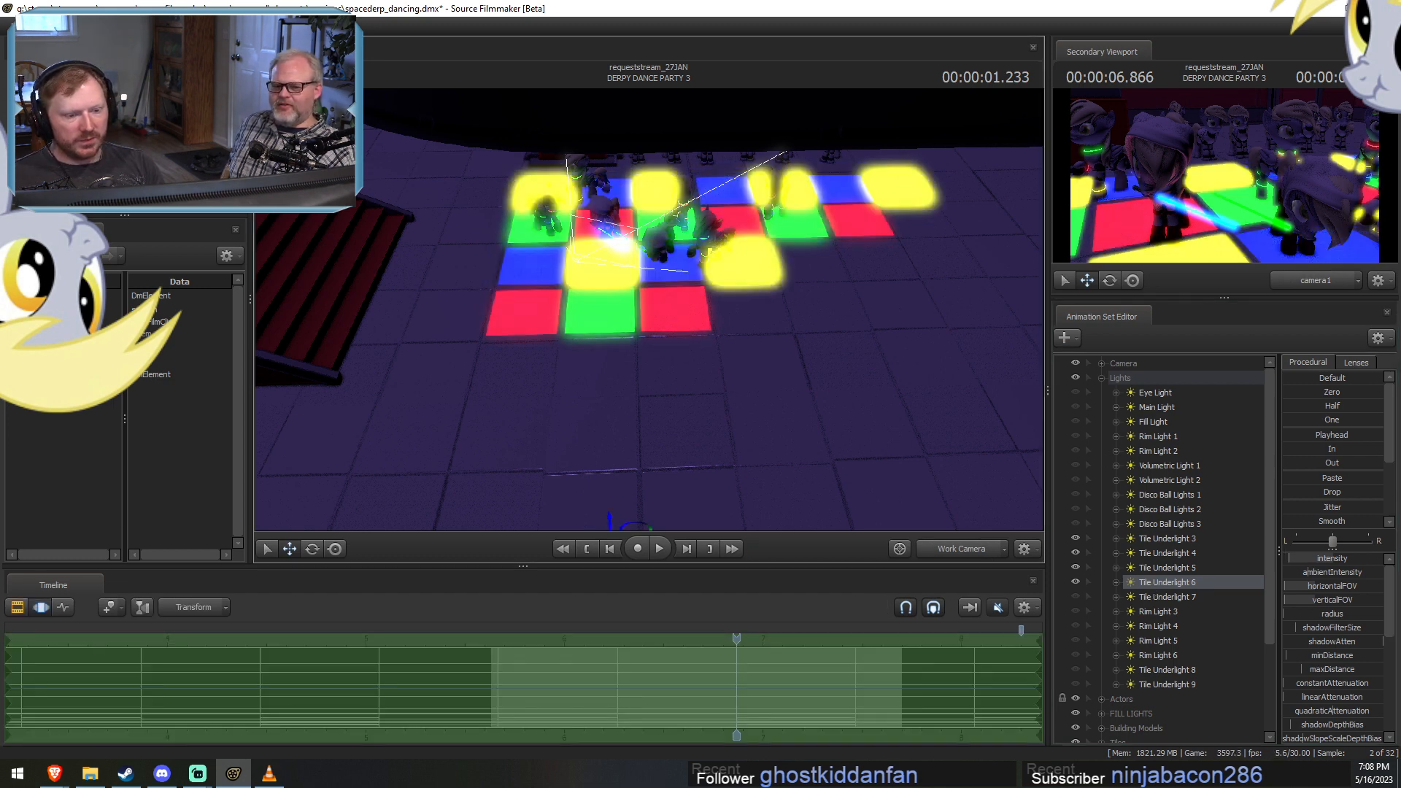
drag(861, 424, 843, 461)
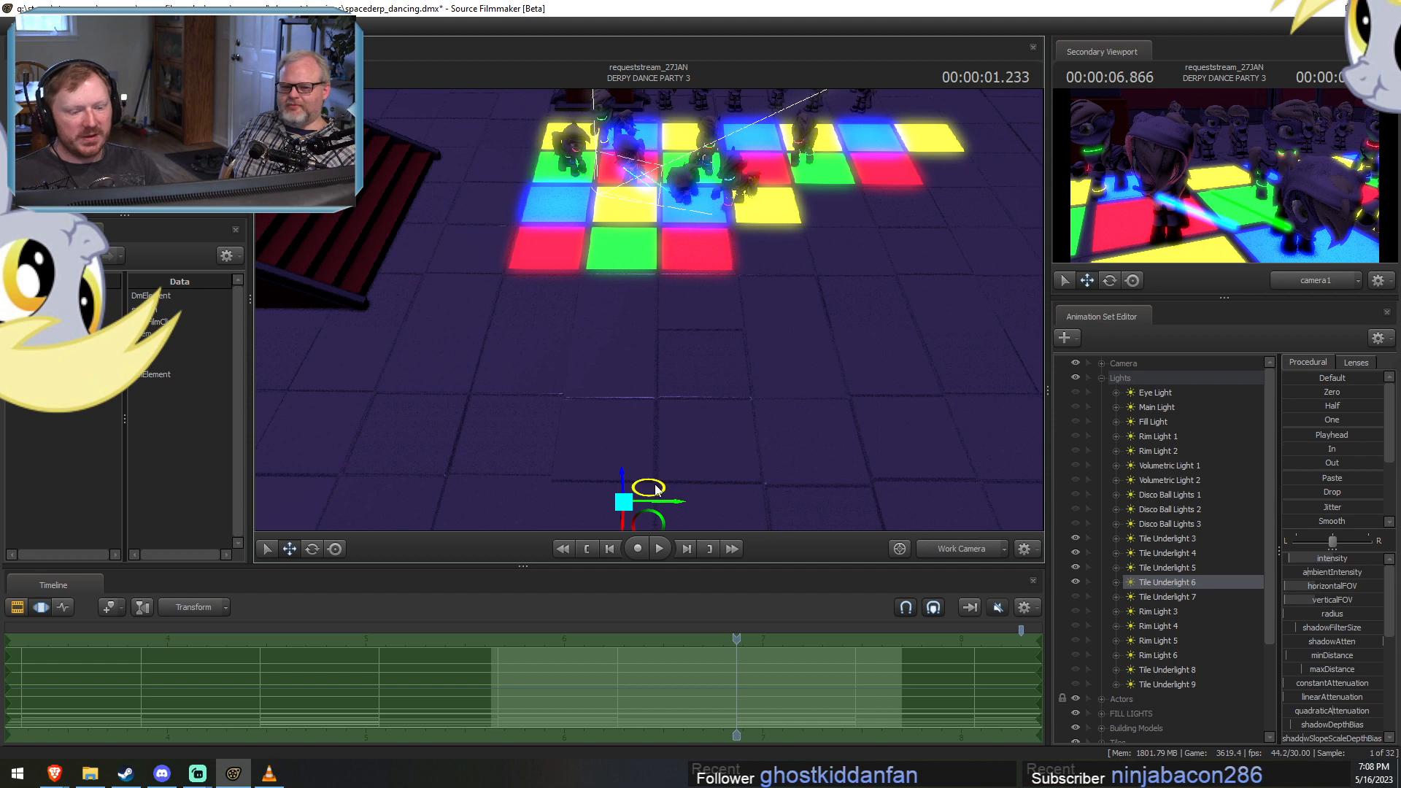
drag(641, 515, 632, 362)
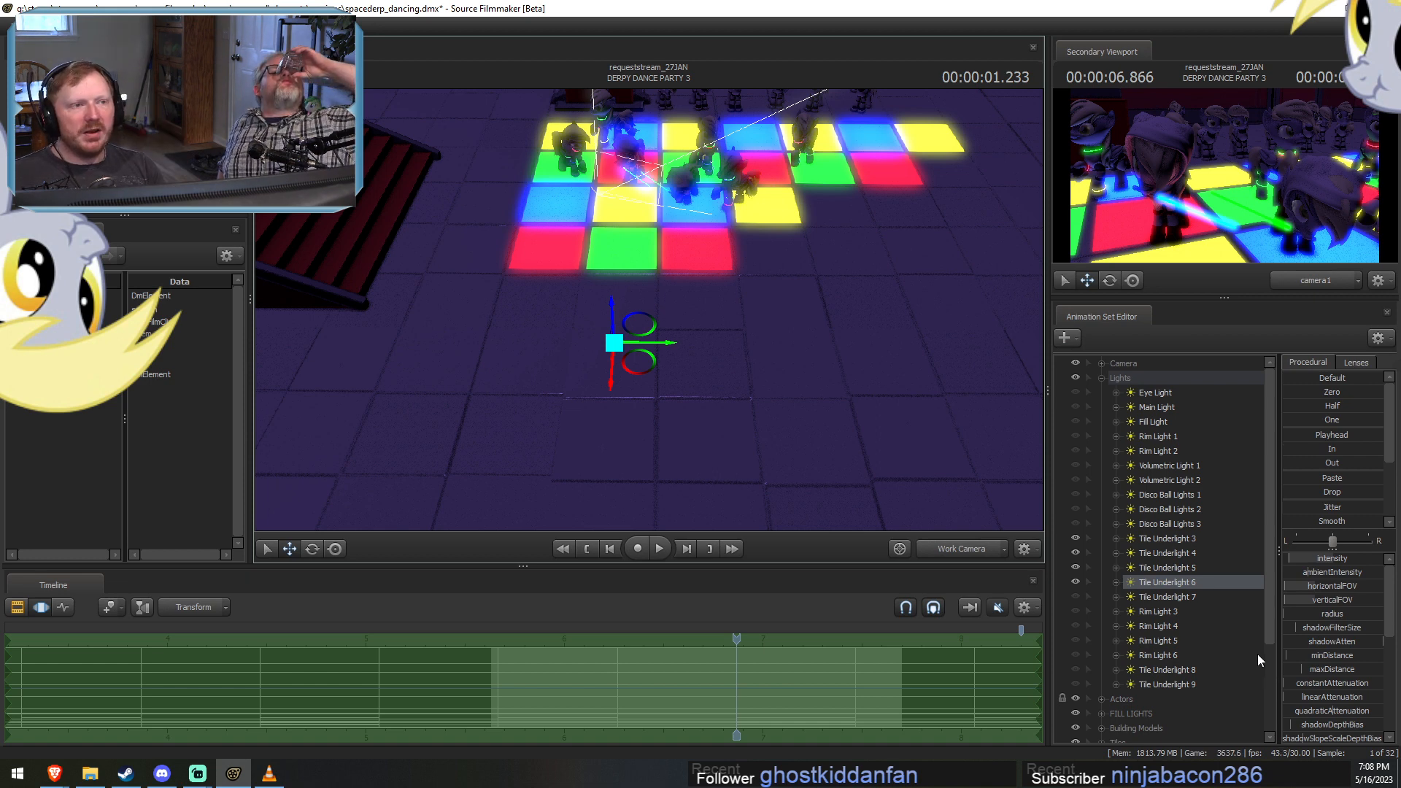
Show Tile Underlight 7 and look through it at the dancers in the primary viewport.
click(1175, 596)
click(1075, 596)
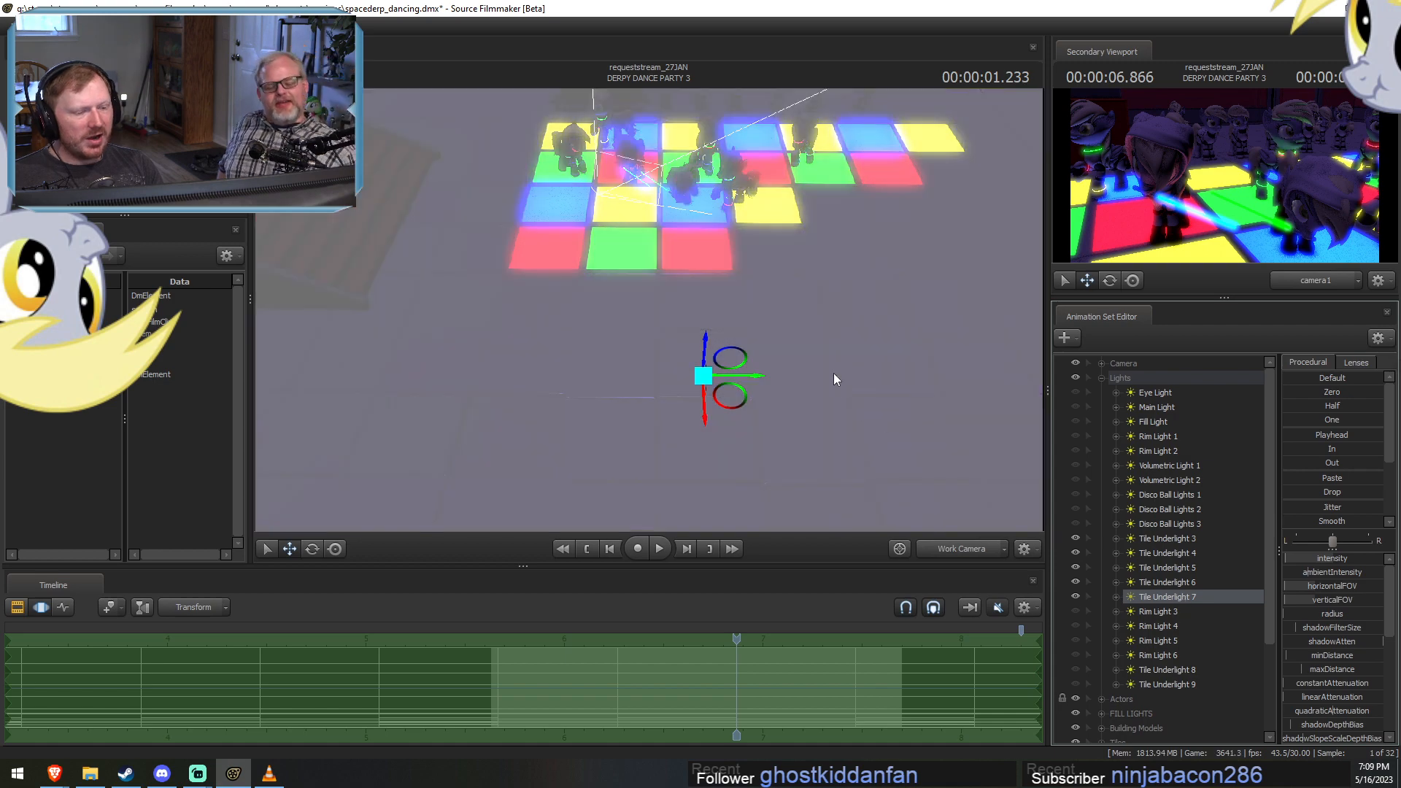
drag(1179, 593, 837, 379)
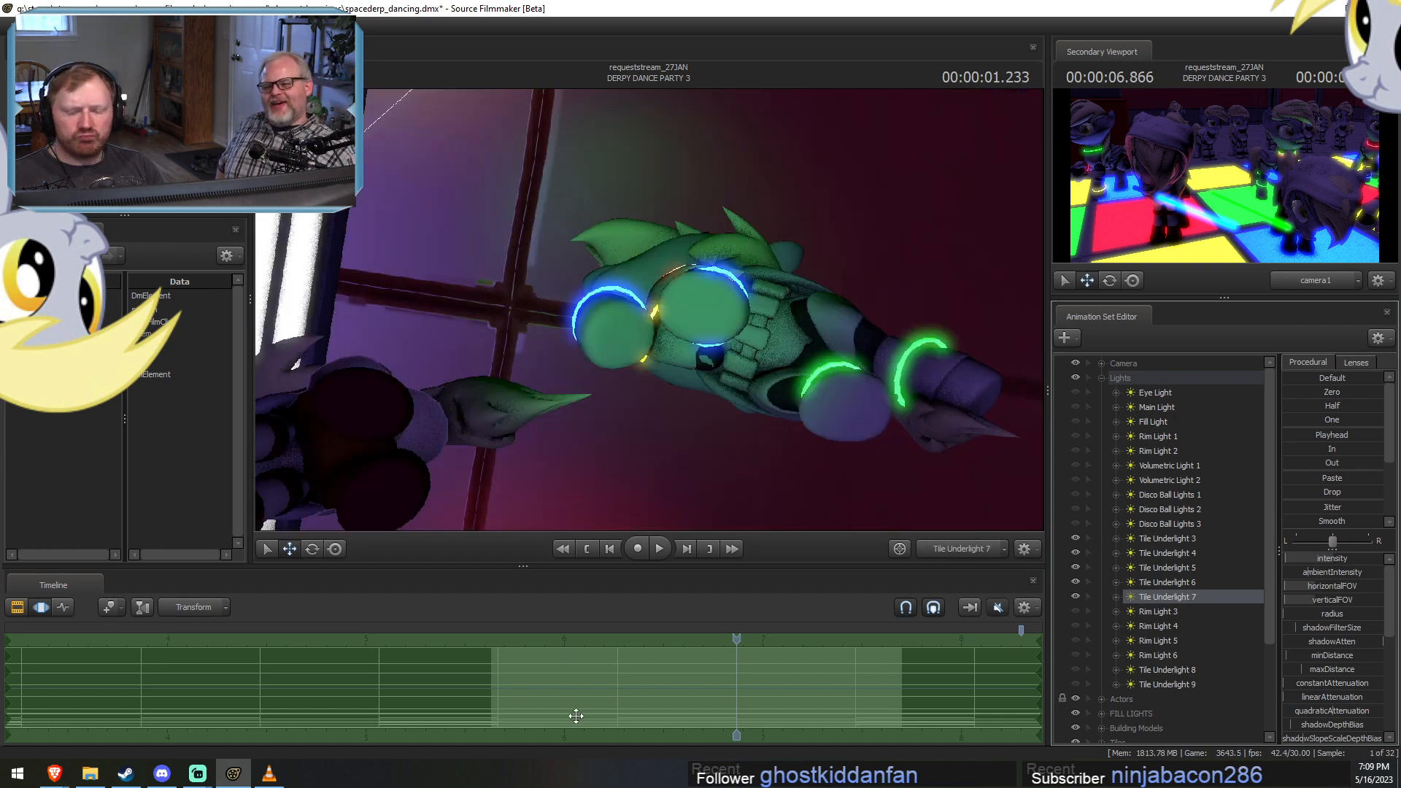
Switch to File Explorer and browse the C: drive's user profile to its Pictures folder.
click(90, 773)
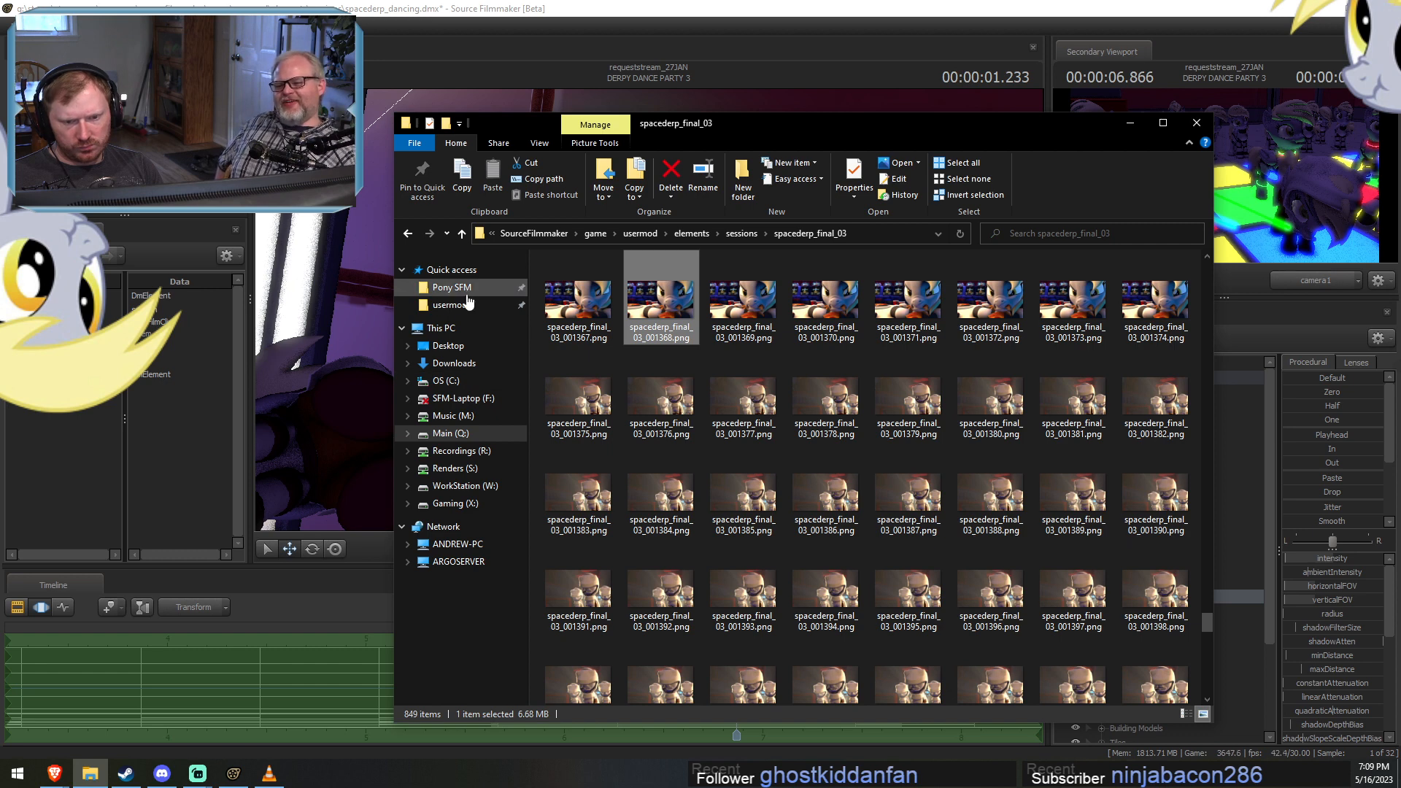
click(447, 383)
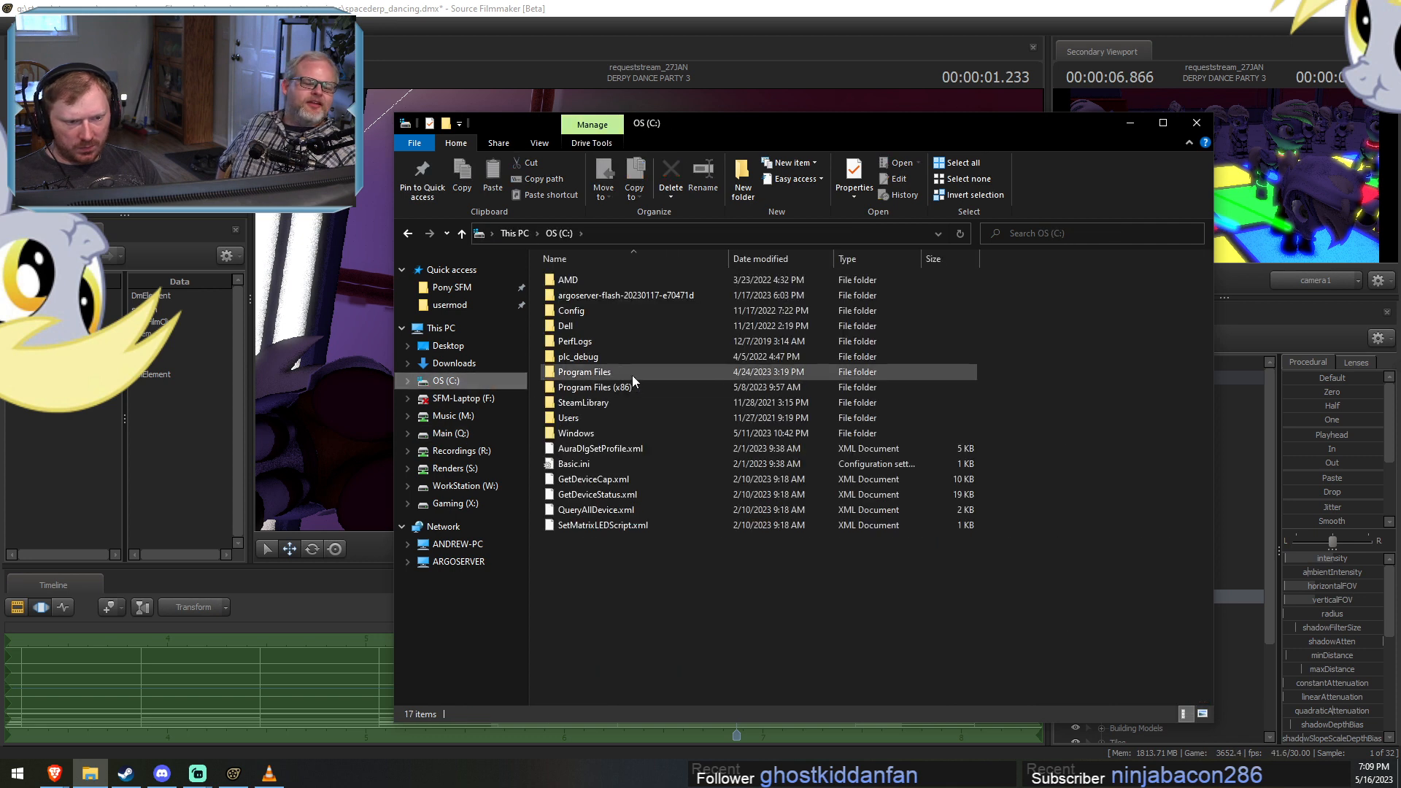
double_click(575, 417)
double_click(573, 283)
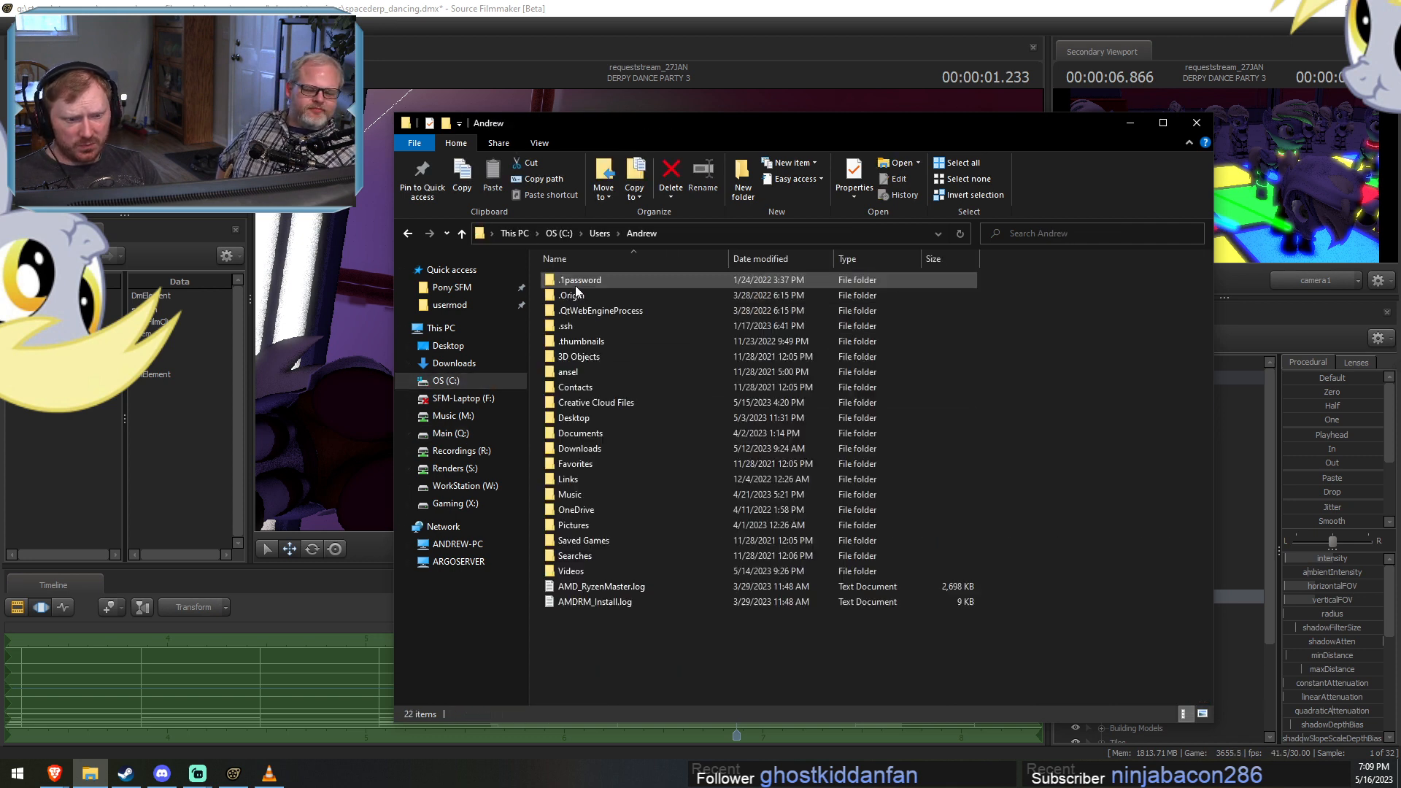
double_click(575, 526)
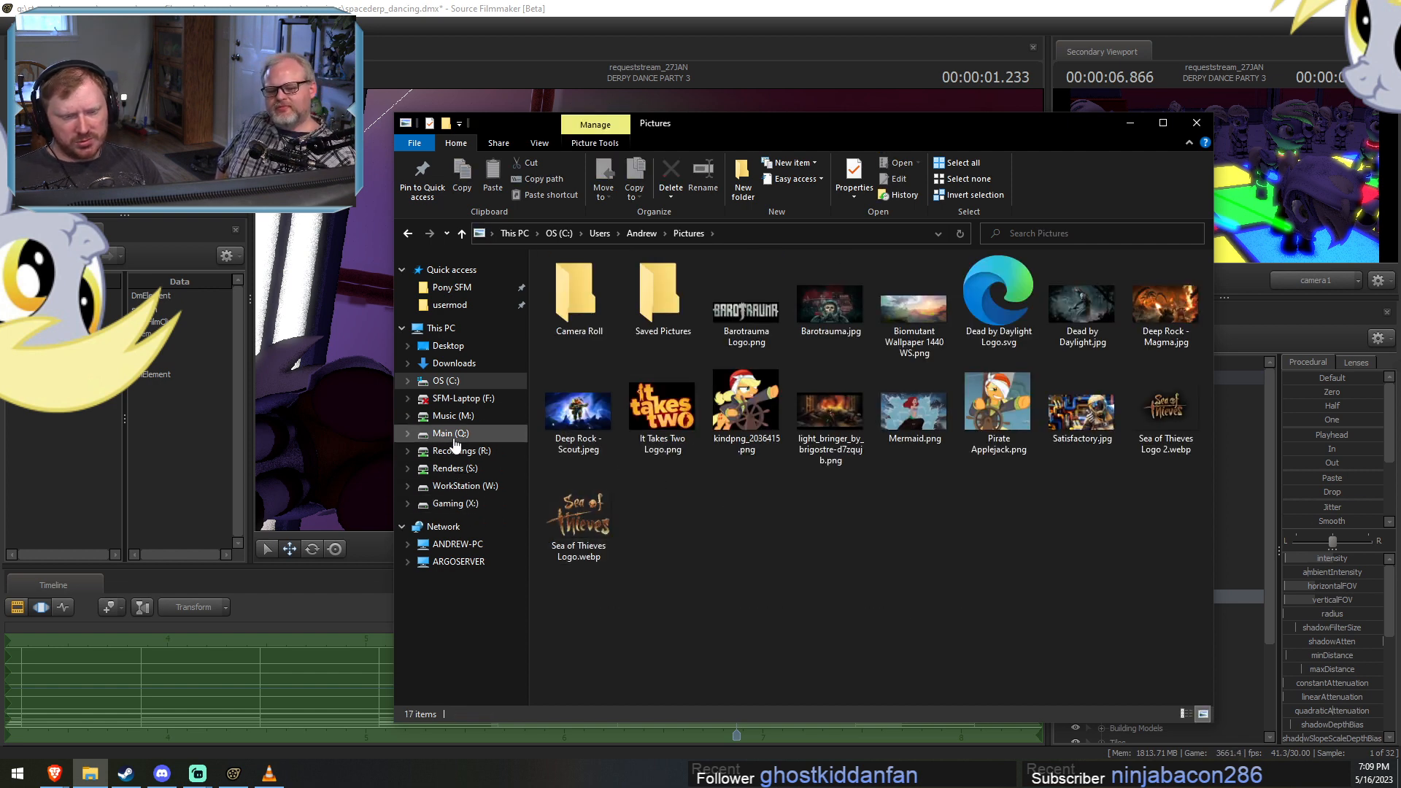
Look through the network computers, browsing ARGOSERVER's Backup share down to the PC's Data folder and its Q subfolder.
click(457, 543)
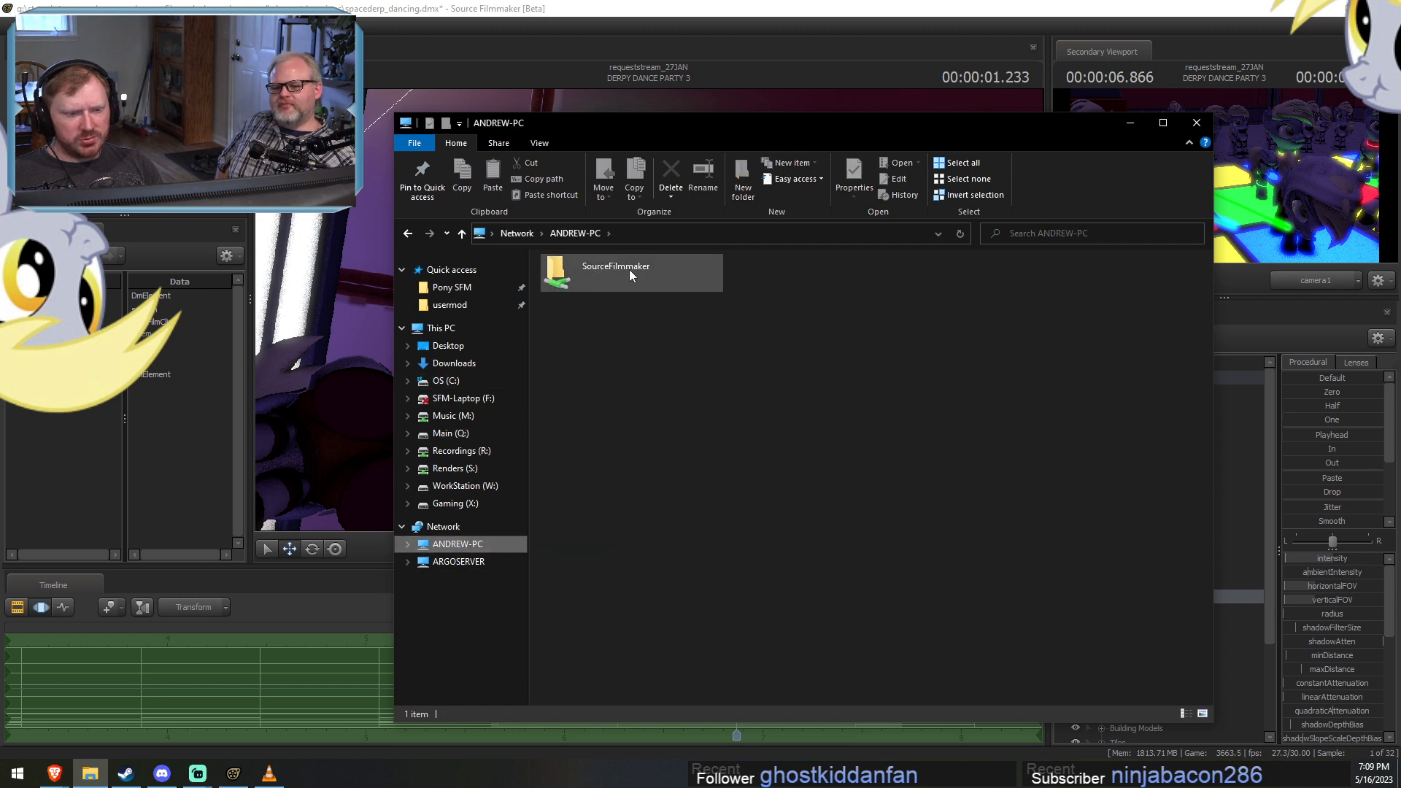
click(458, 561)
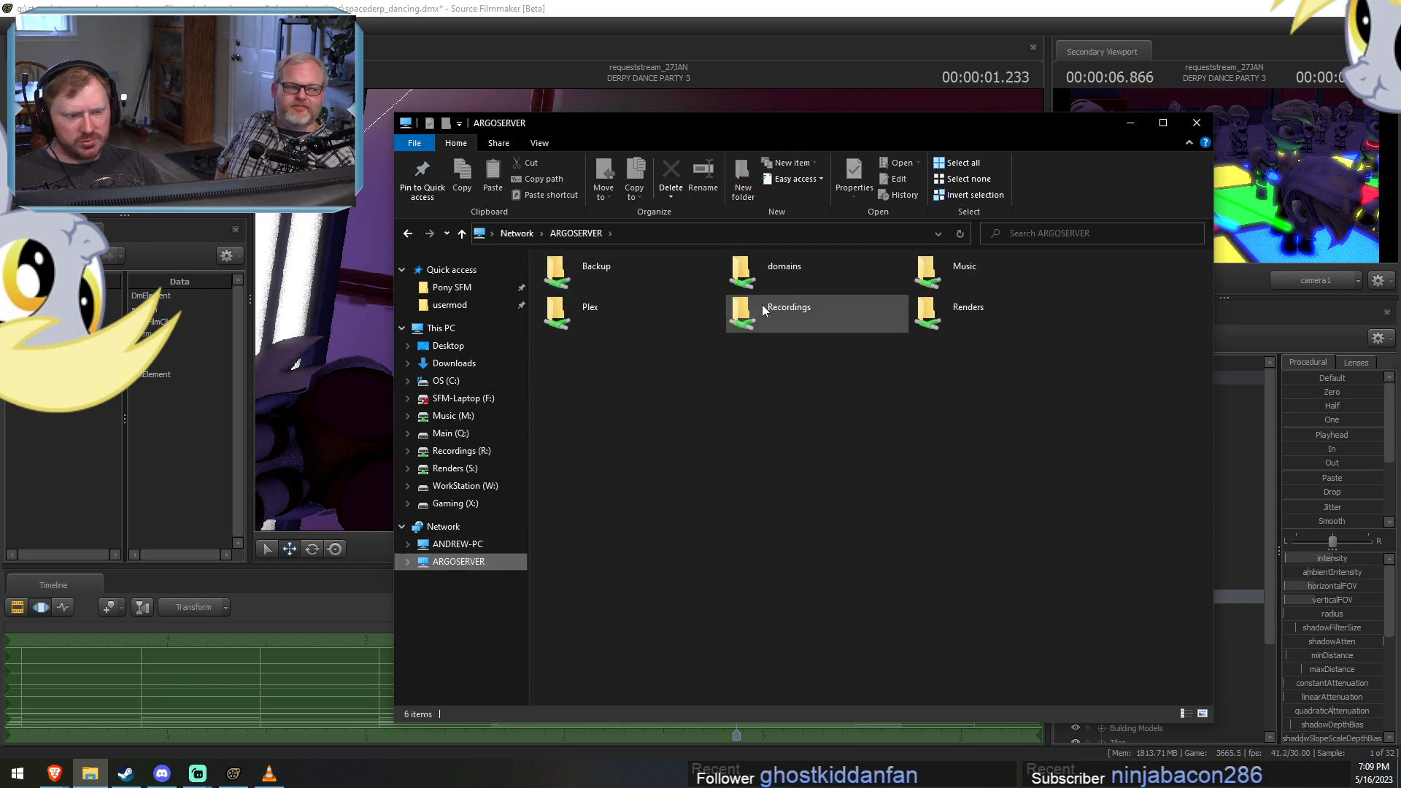
double_click(631, 293)
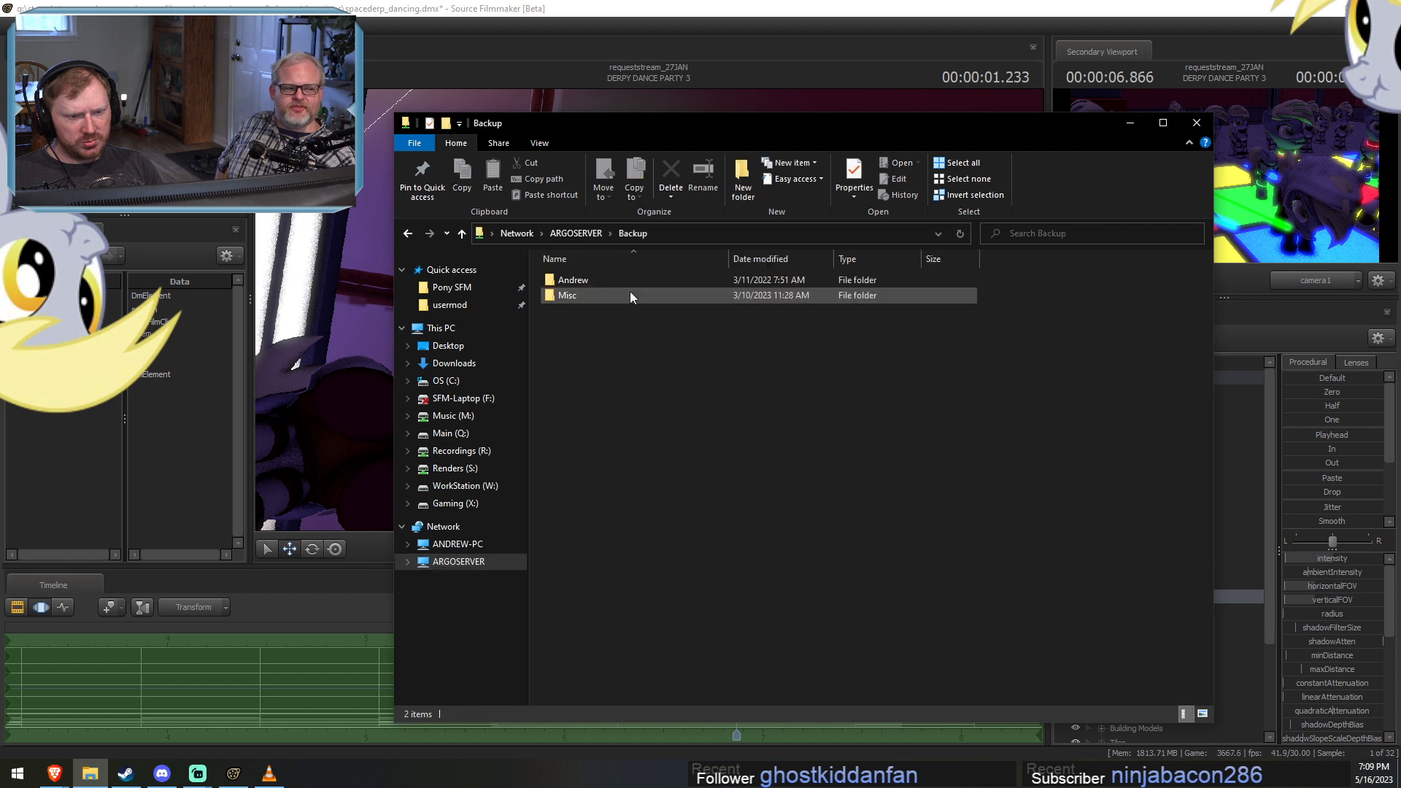
double_click(584, 283)
click(597, 283)
double_click(596, 282)
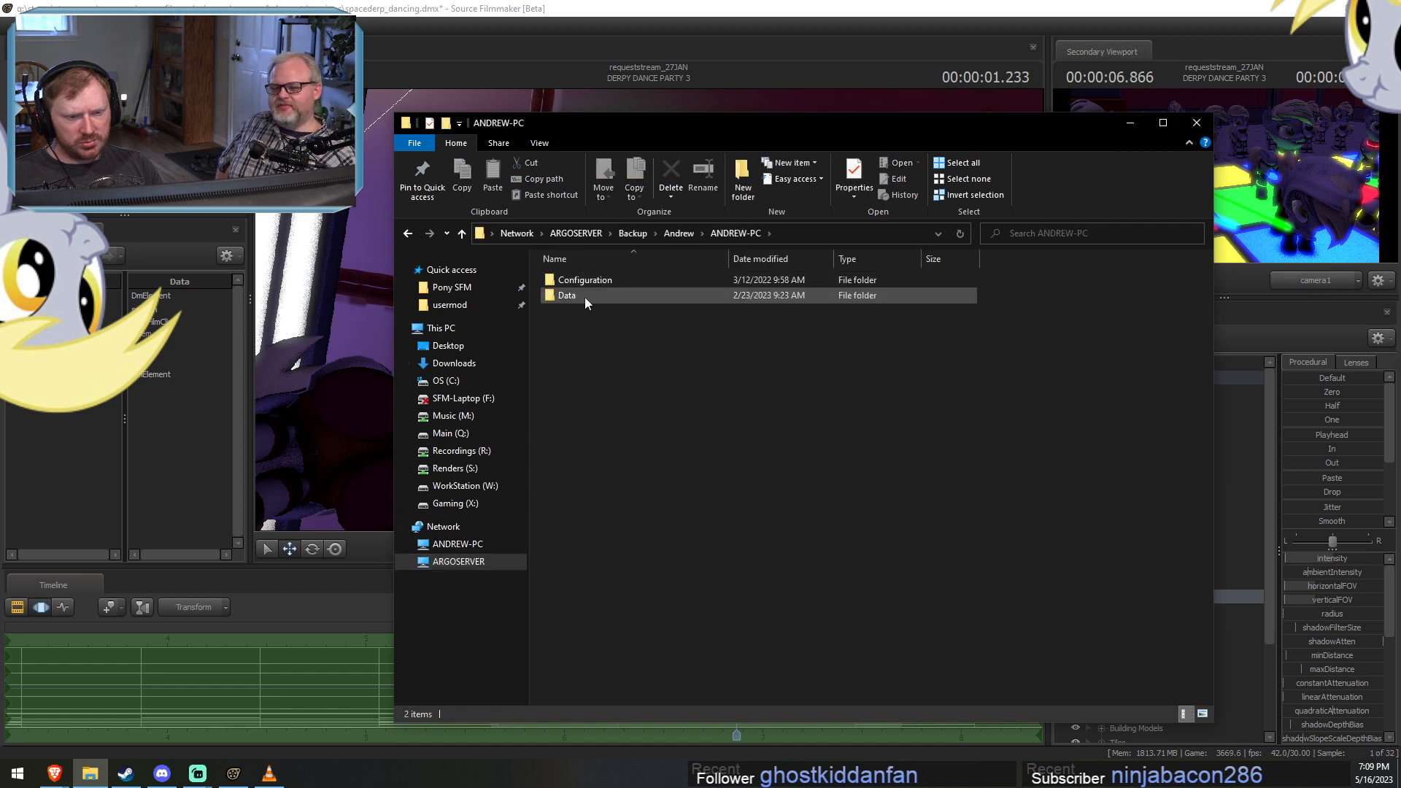
double_click(584, 295)
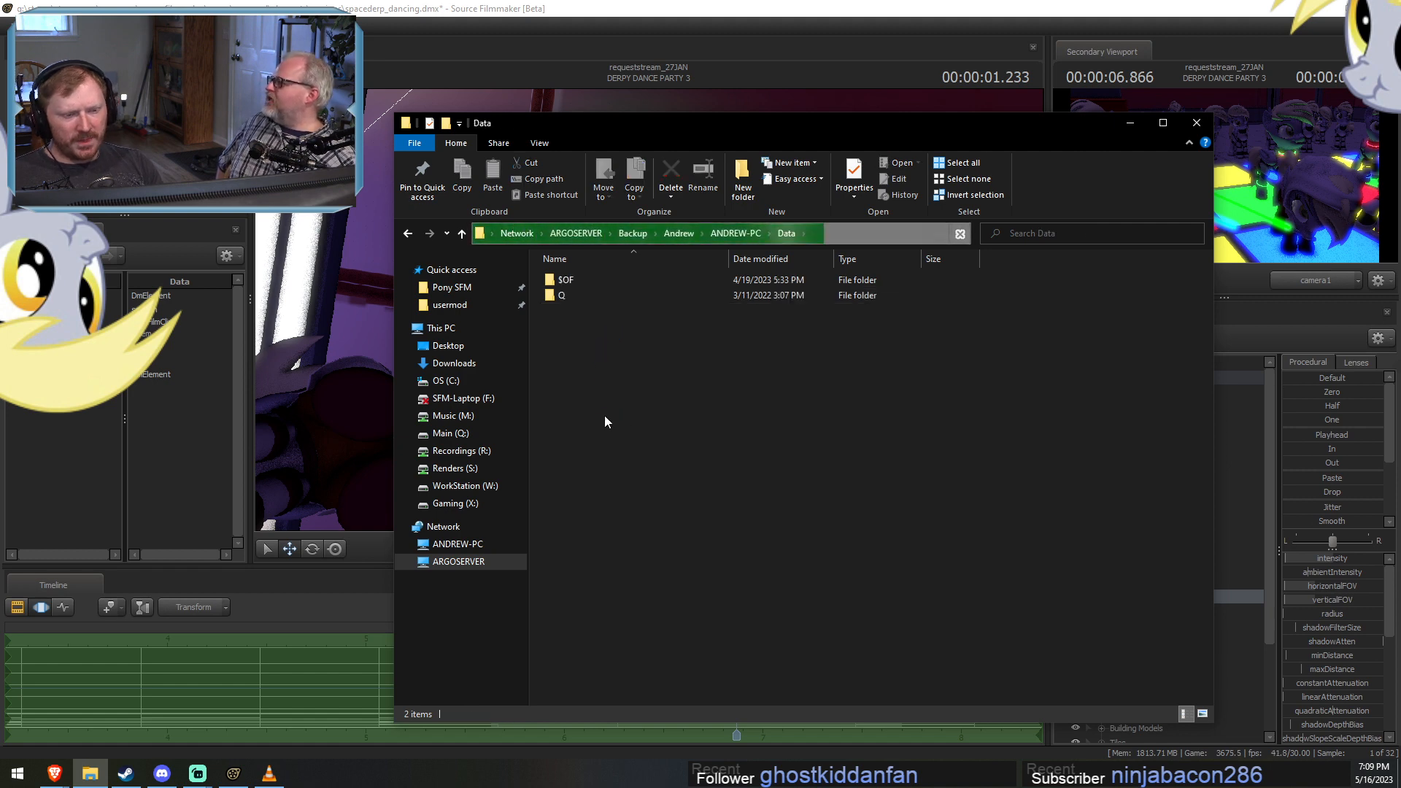
double_click(560, 296)
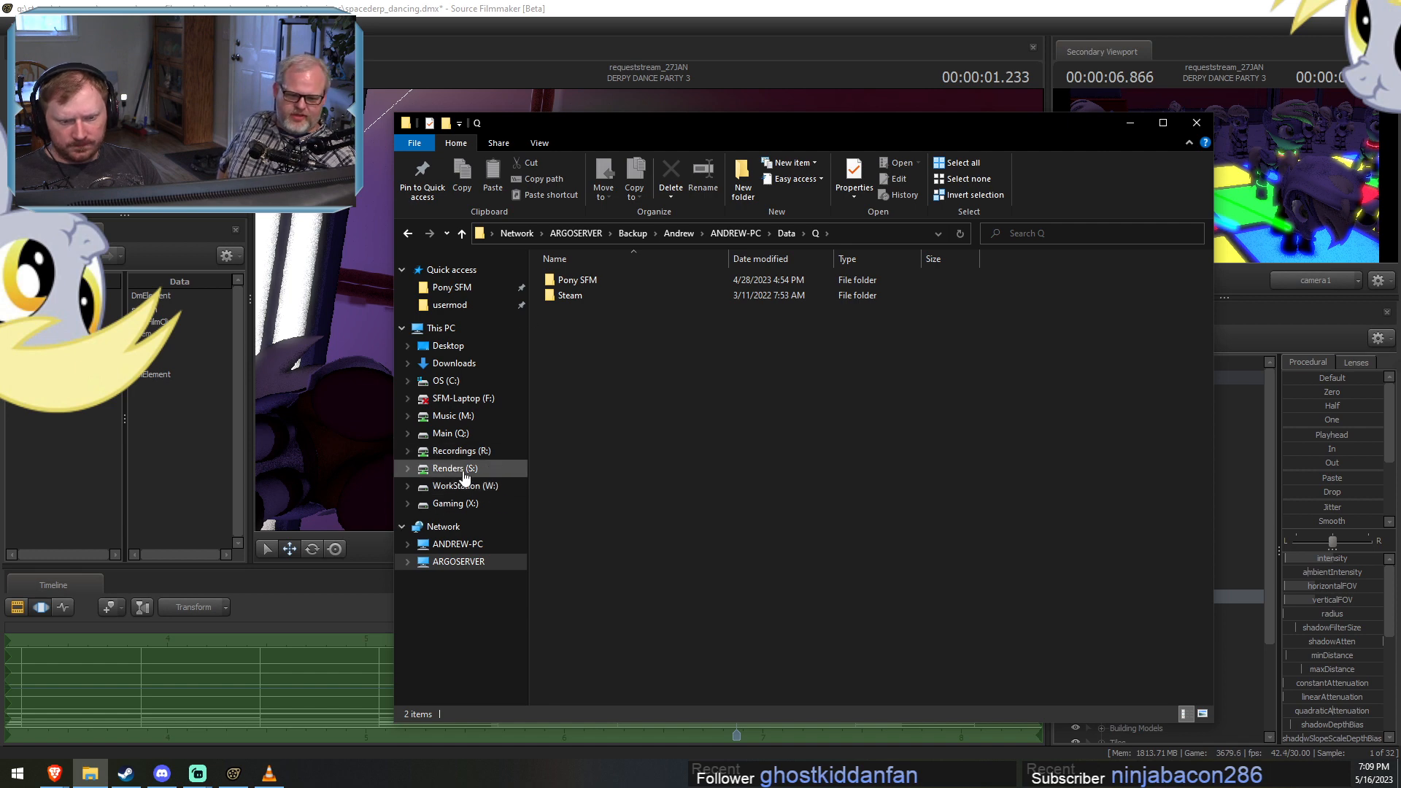
Look through the Recordings (R:) drive, including its Other folder, and the Main (Q:) drive.
click(458, 451)
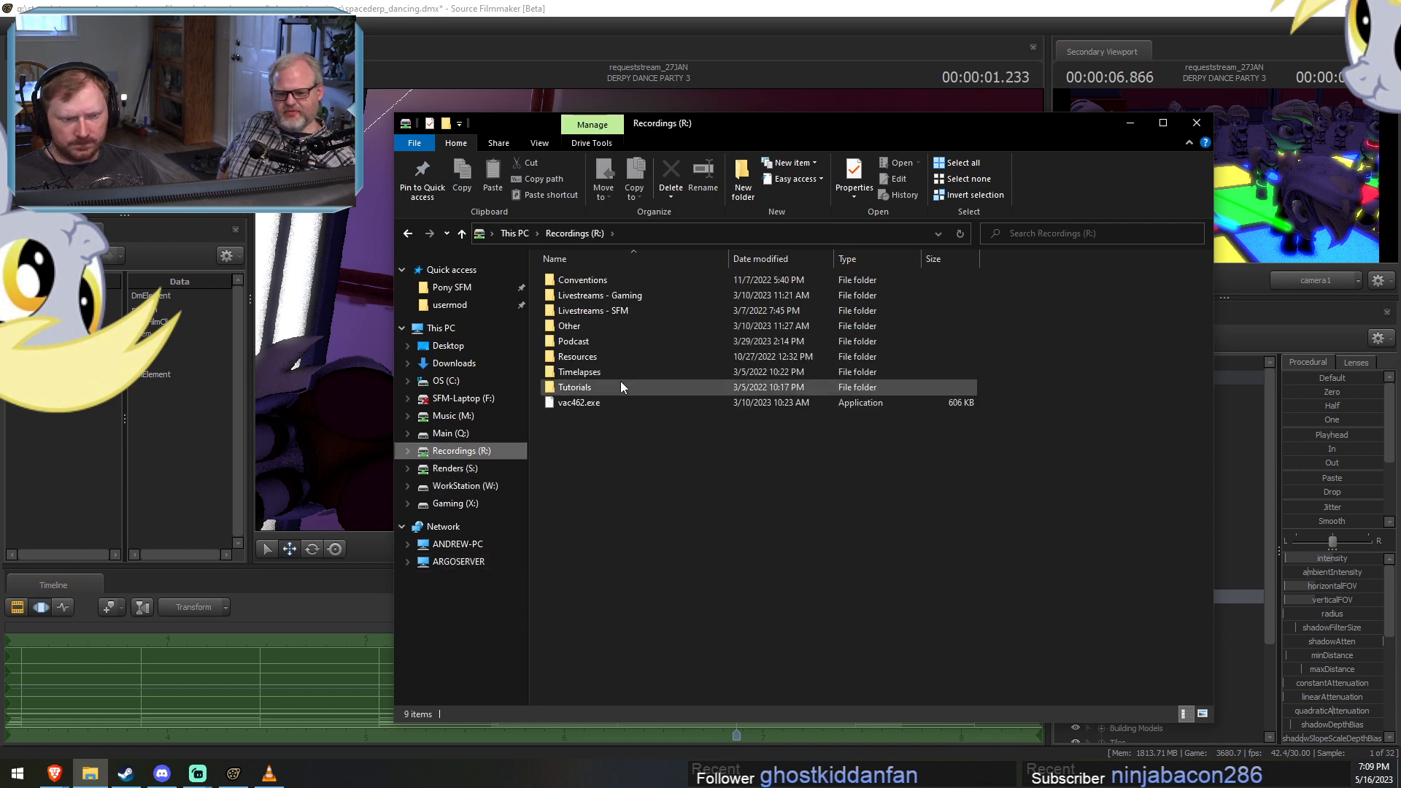
double_click(593, 326)
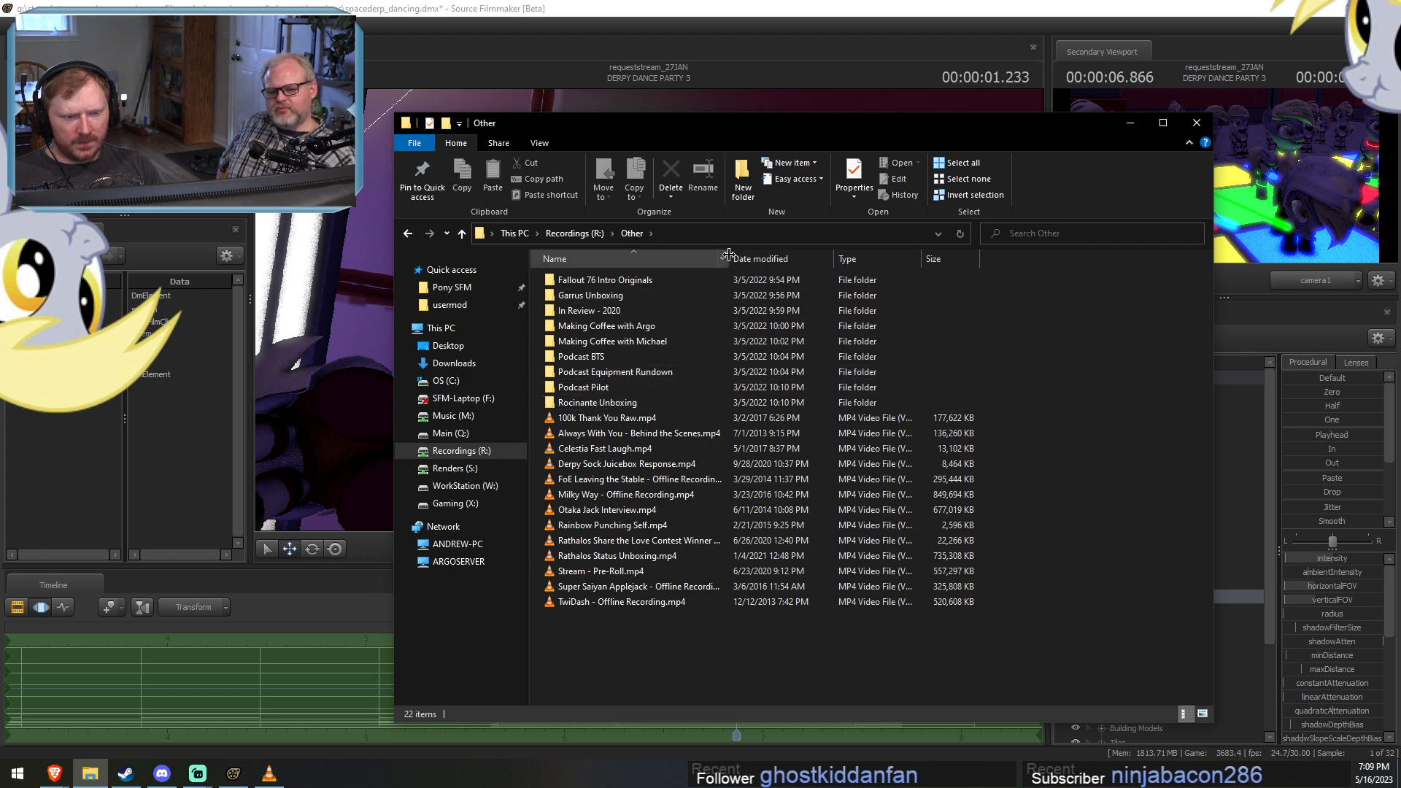
click(577, 233)
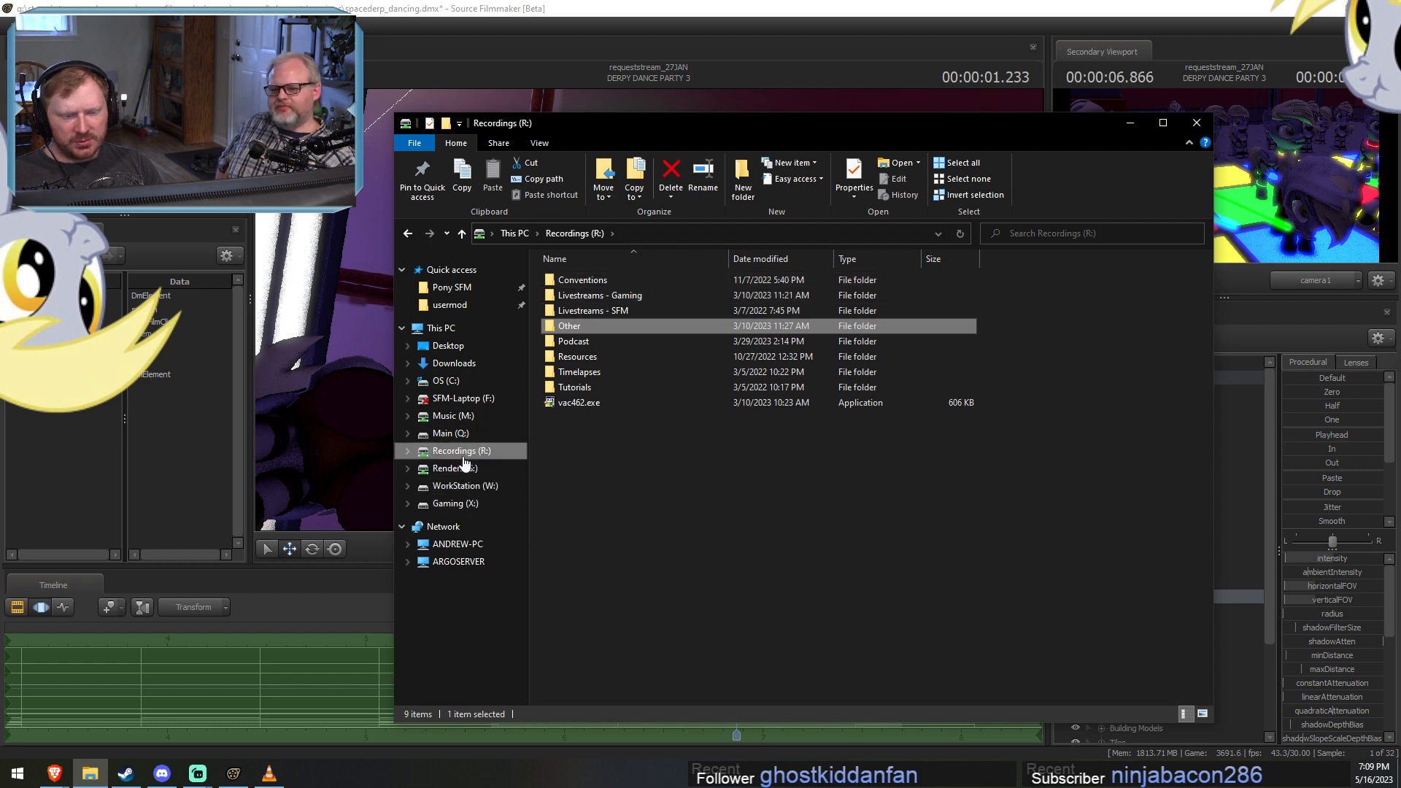
click(460, 433)
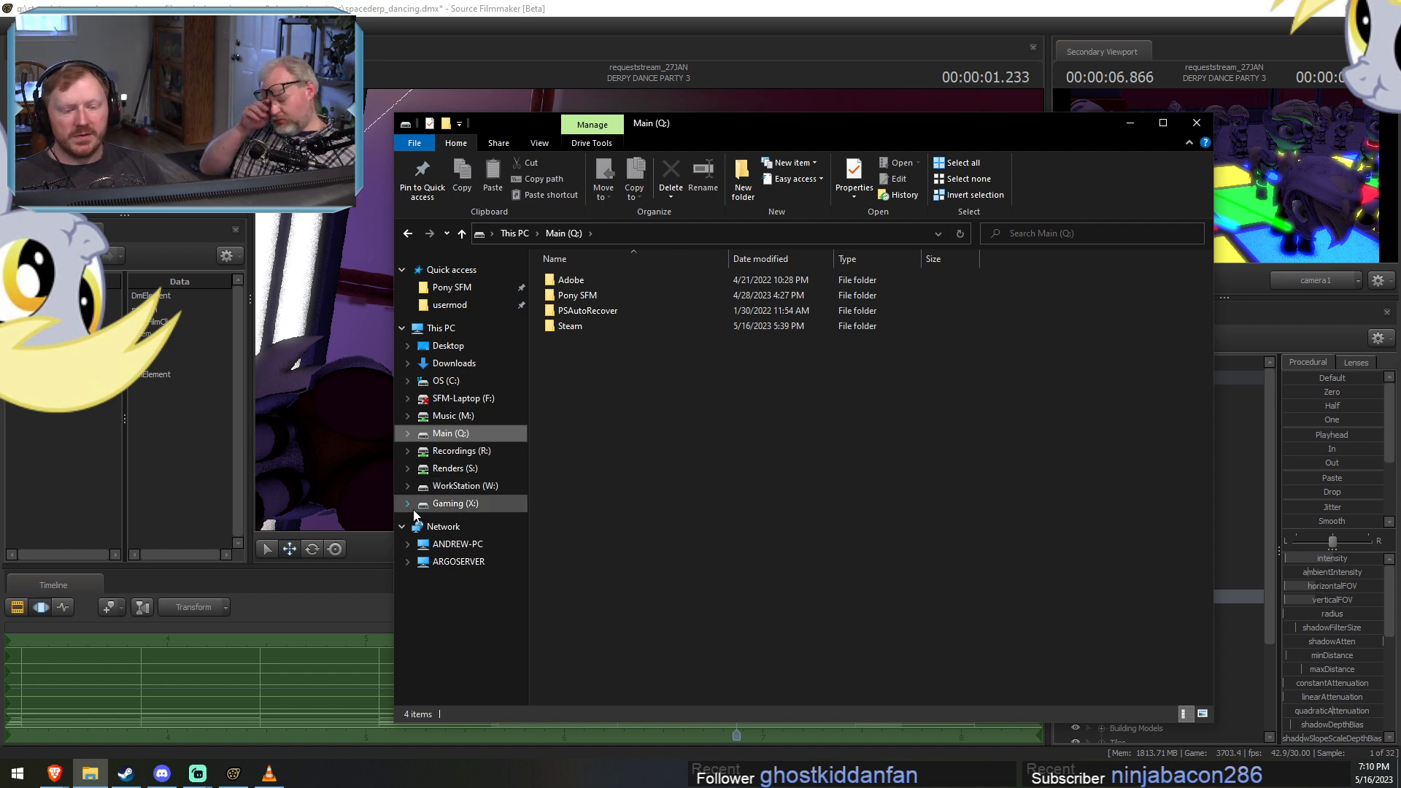
click(475, 453)
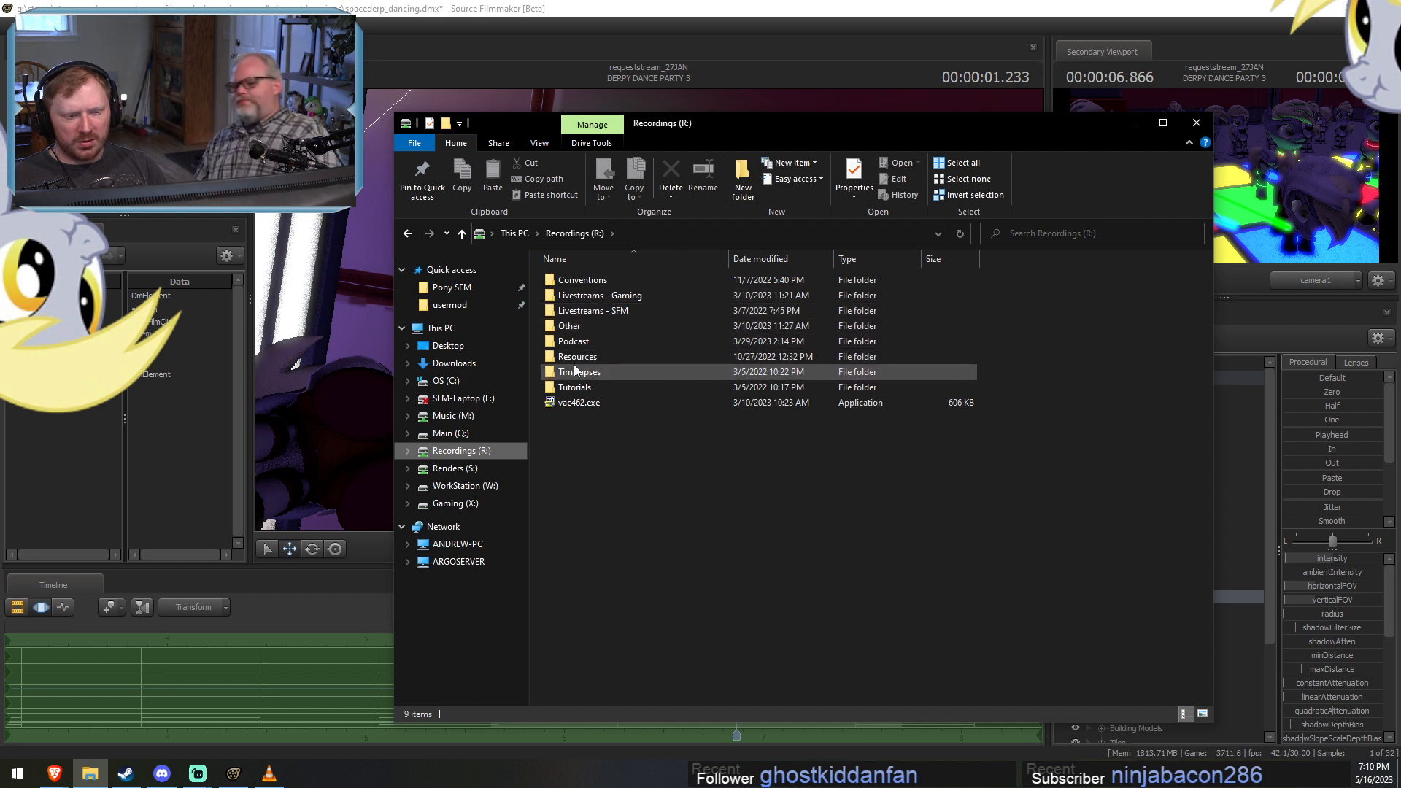
Open the Yellowstone - Jun 3-6, 2006 folder under ARGOSERVER's Backup, Misc, My Pictures, Trips or Events.
click(459, 561)
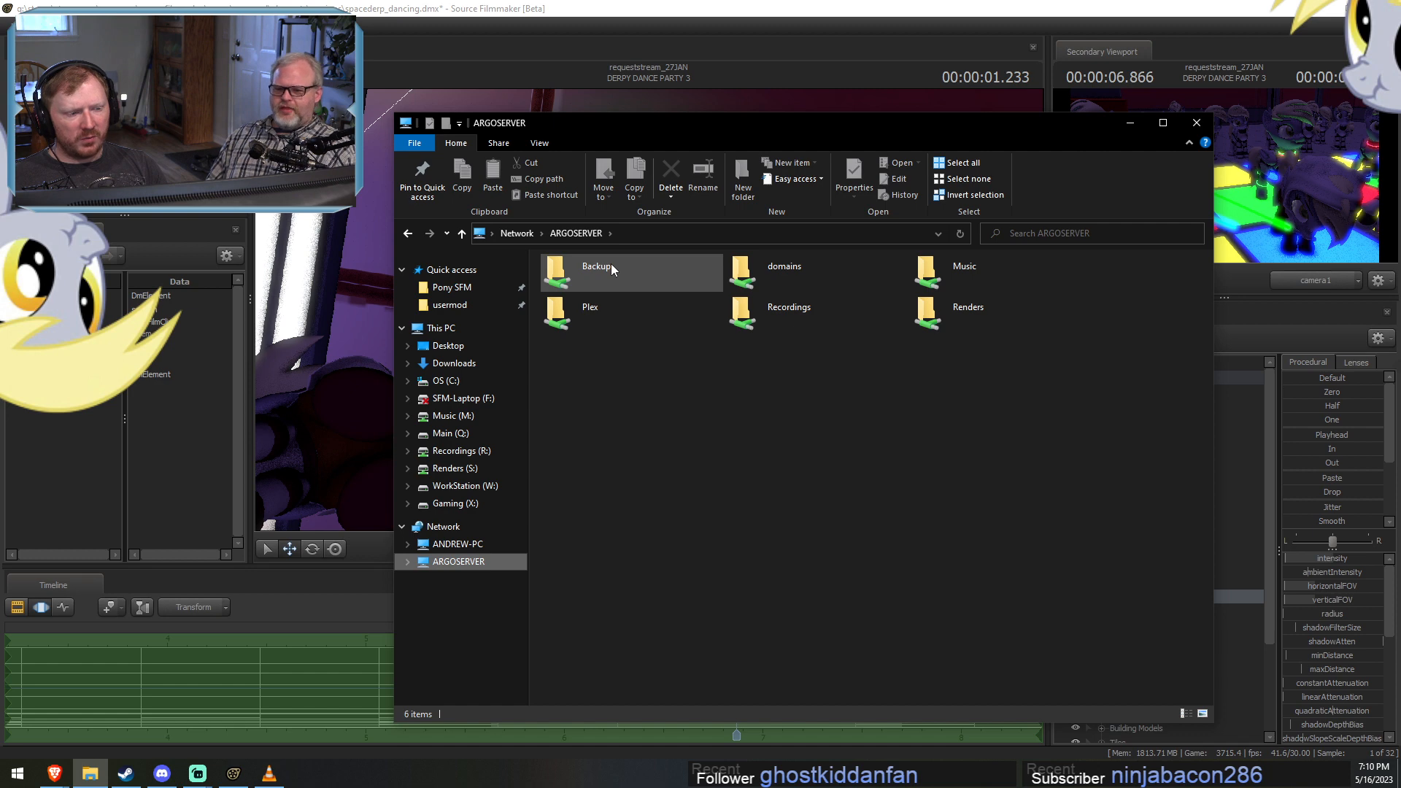
double_click(598, 269)
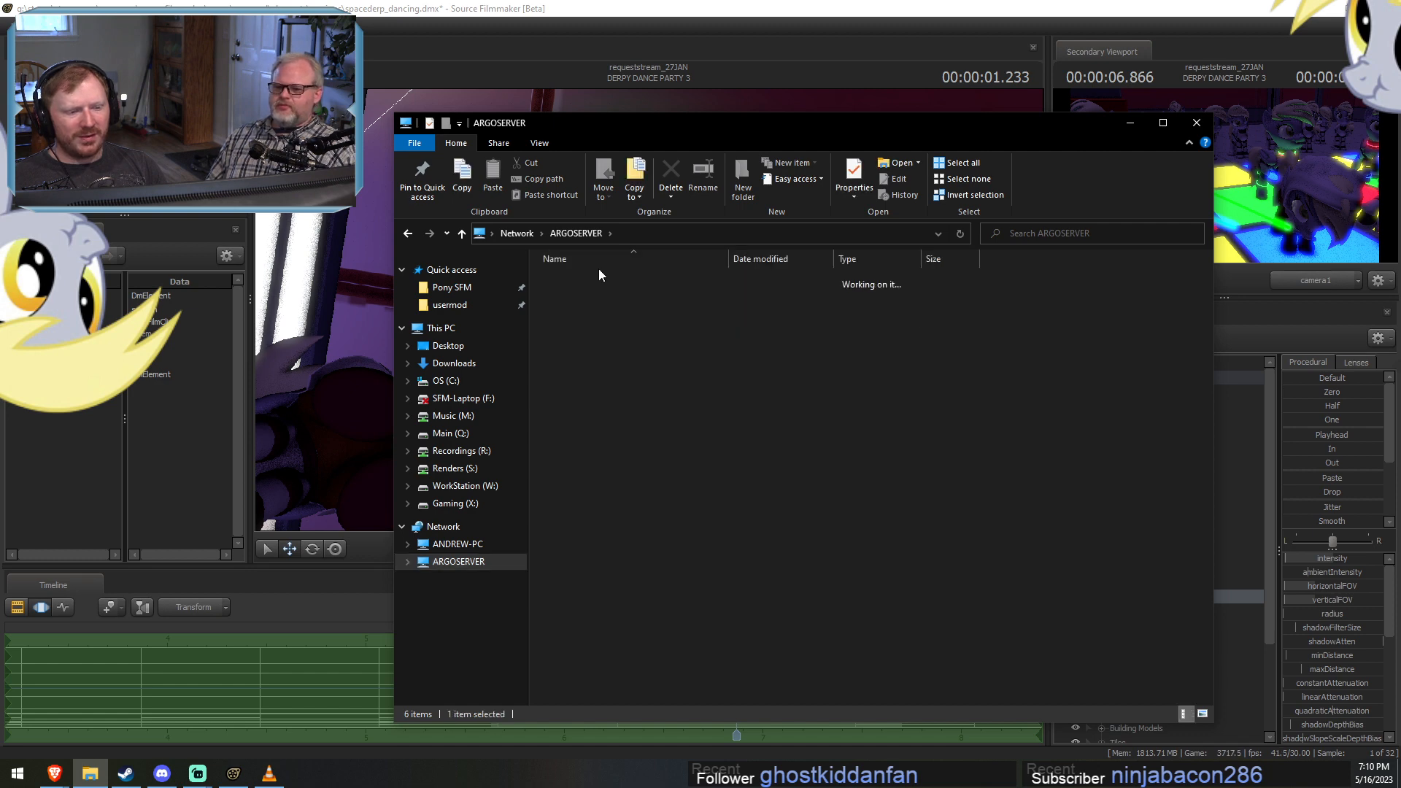
double_click(585, 295)
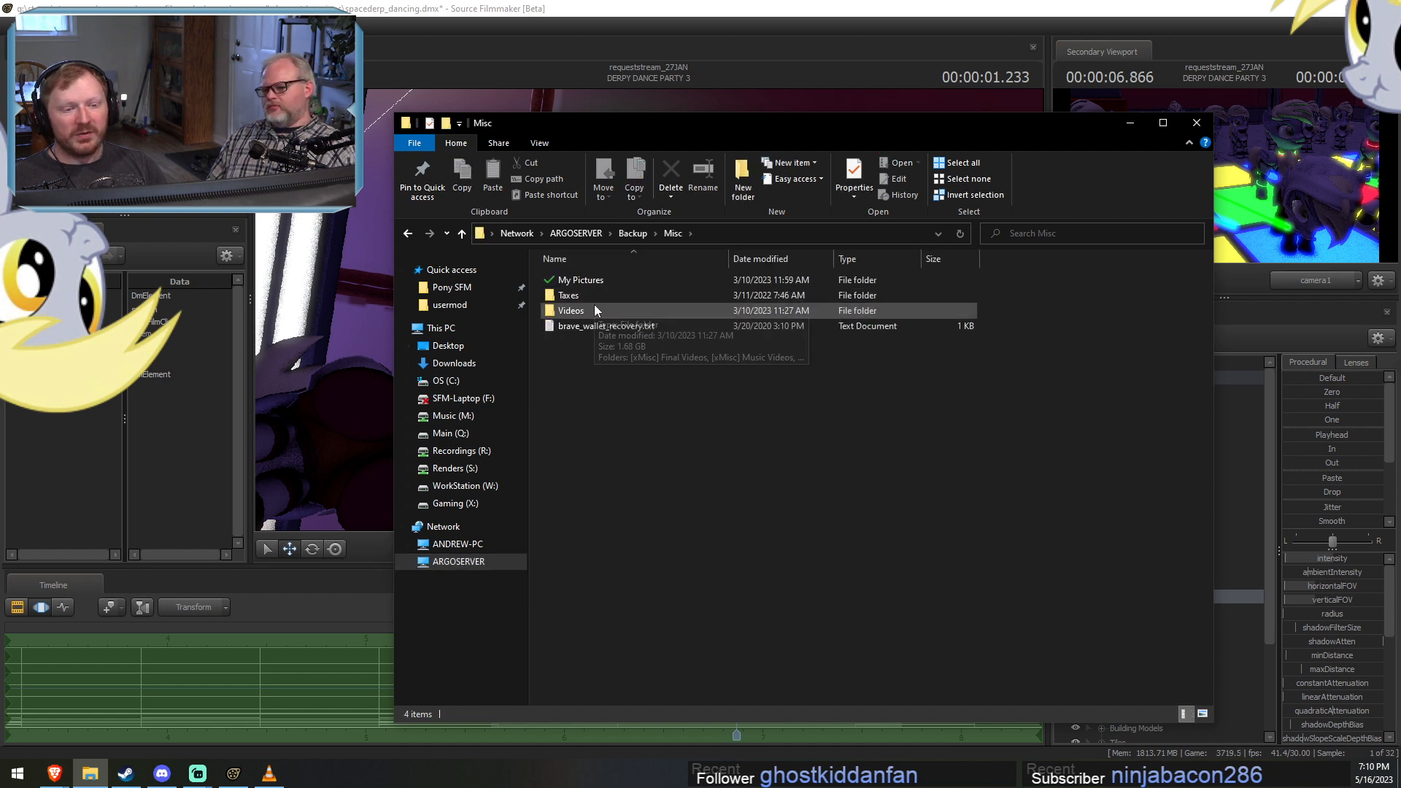
click(590, 310)
double_click(585, 280)
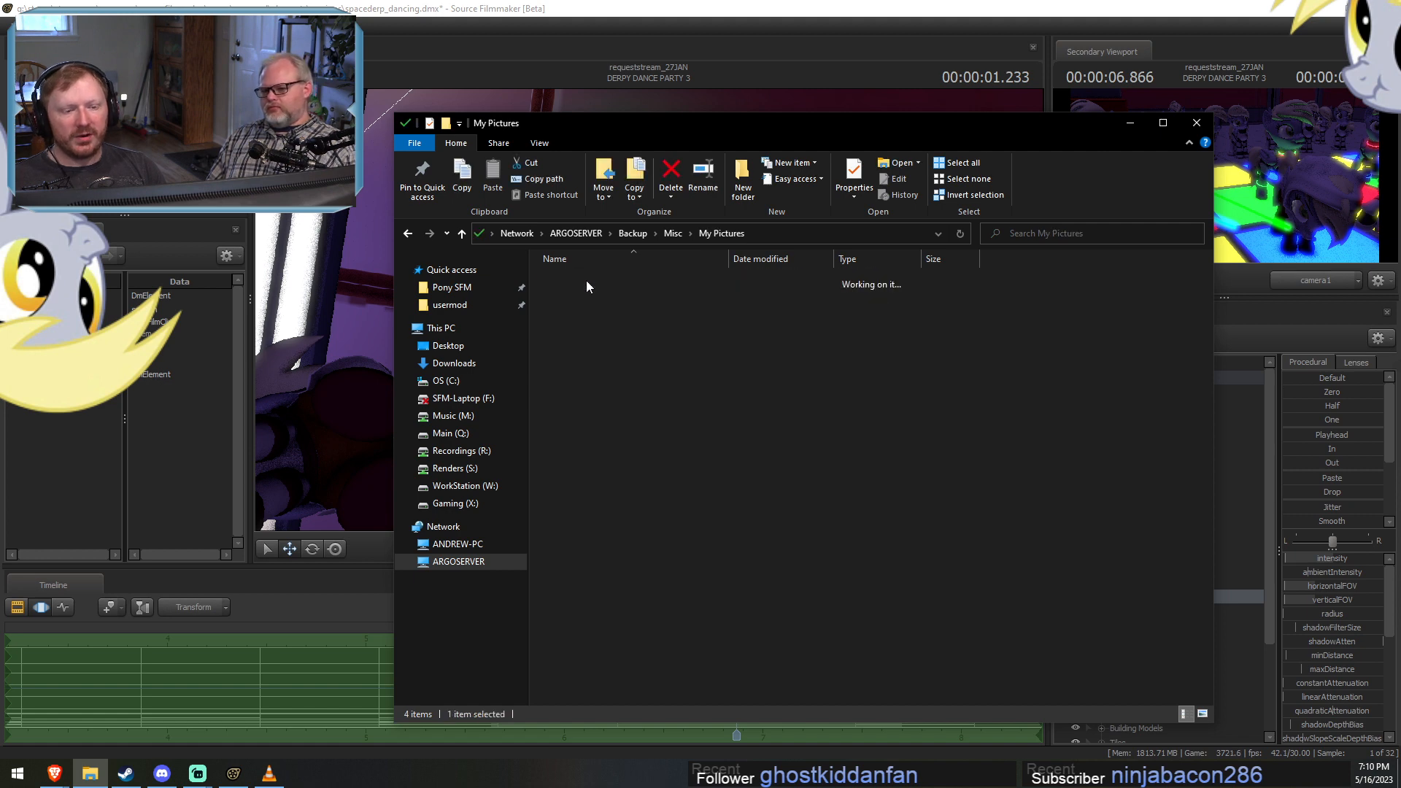
double_click(592, 510)
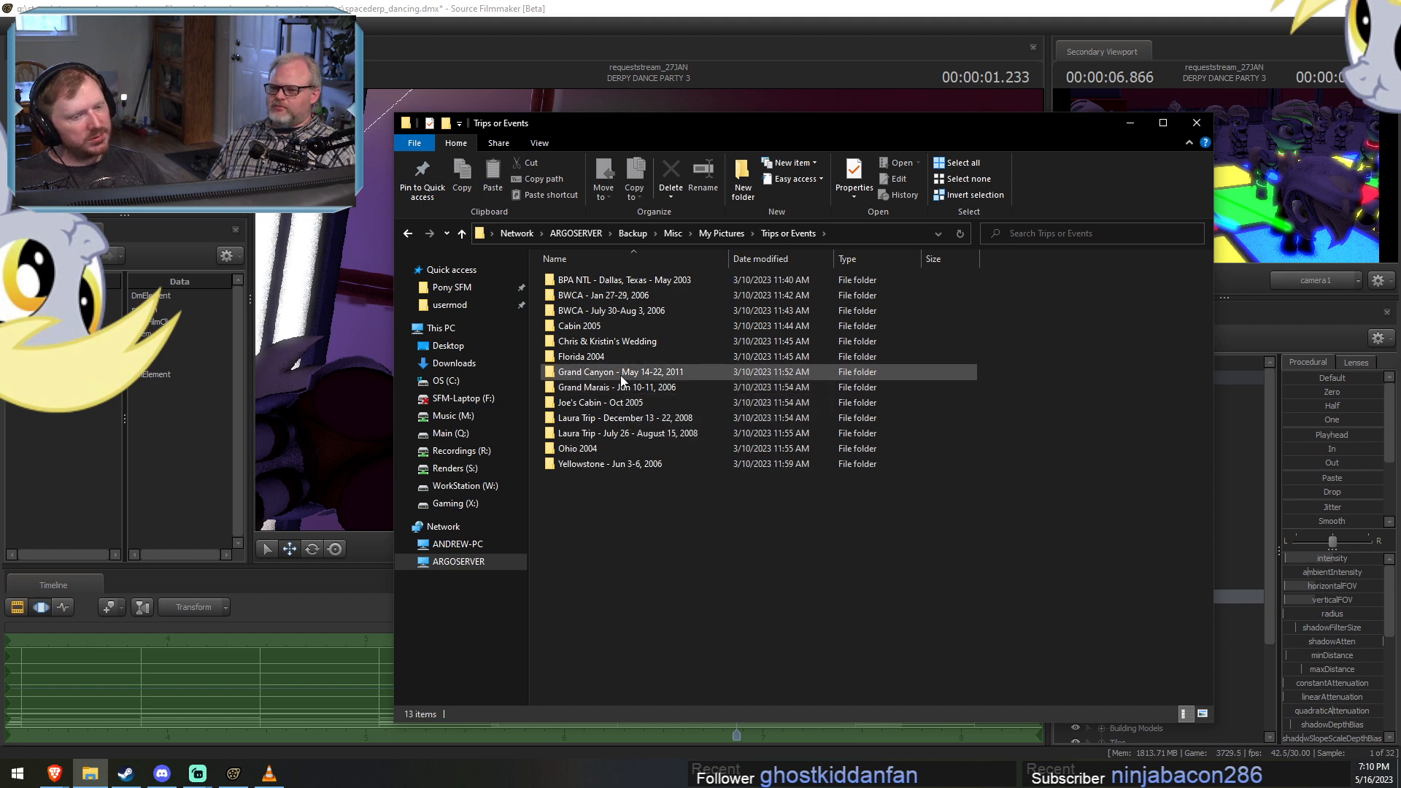
click(620, 375)
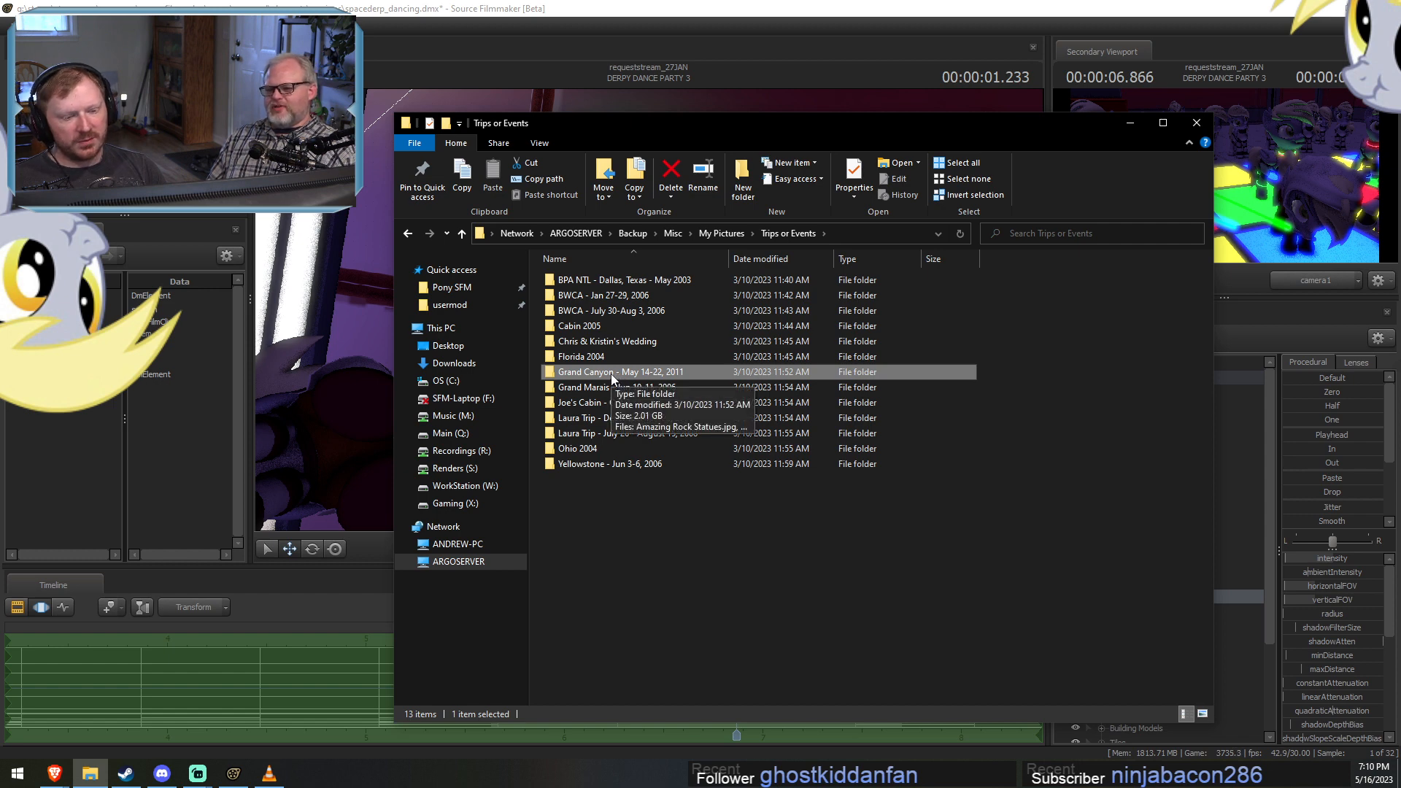
double_click(626, 464)
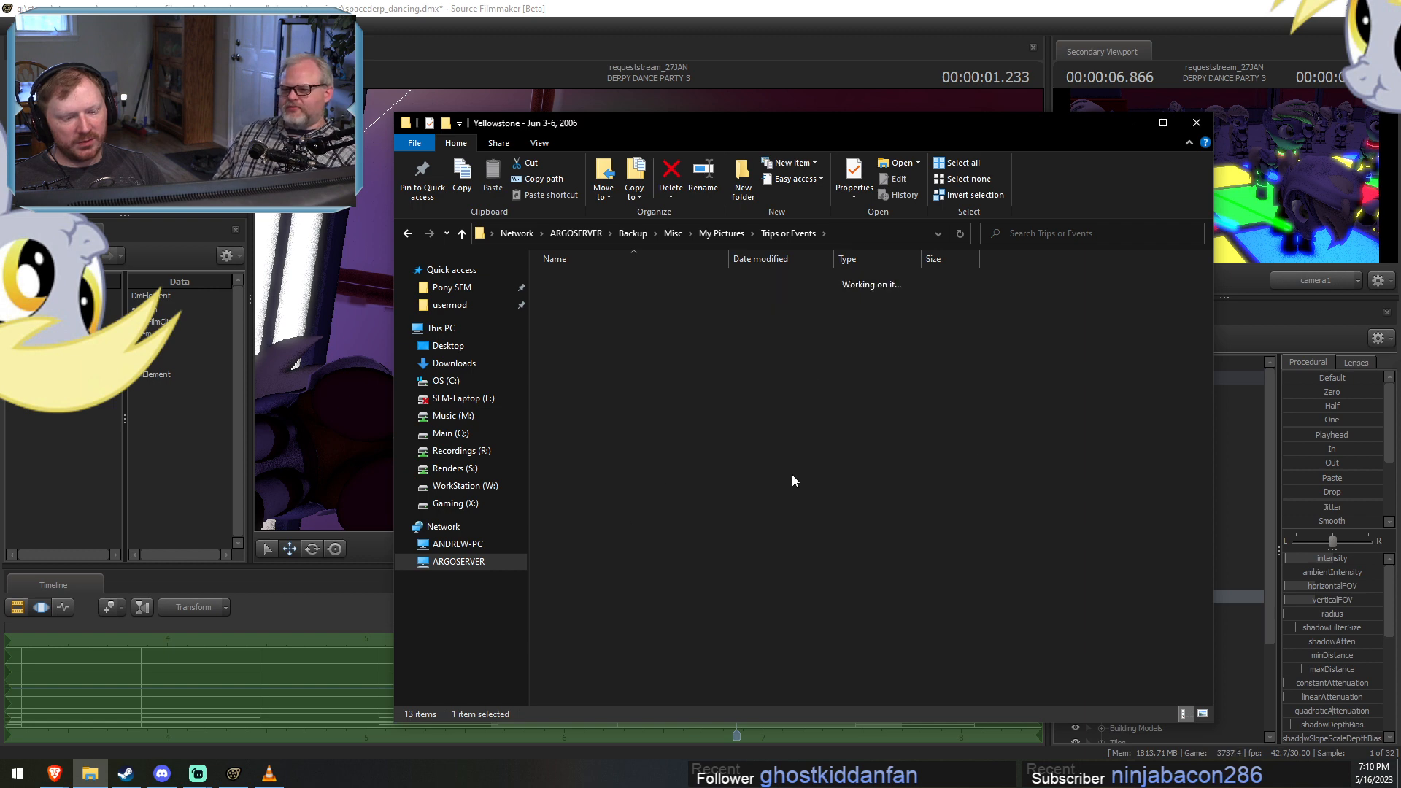
Display the Yellowstone folder's files as thumbnail icons and look through the trip photos.
right_click(1079, 351)
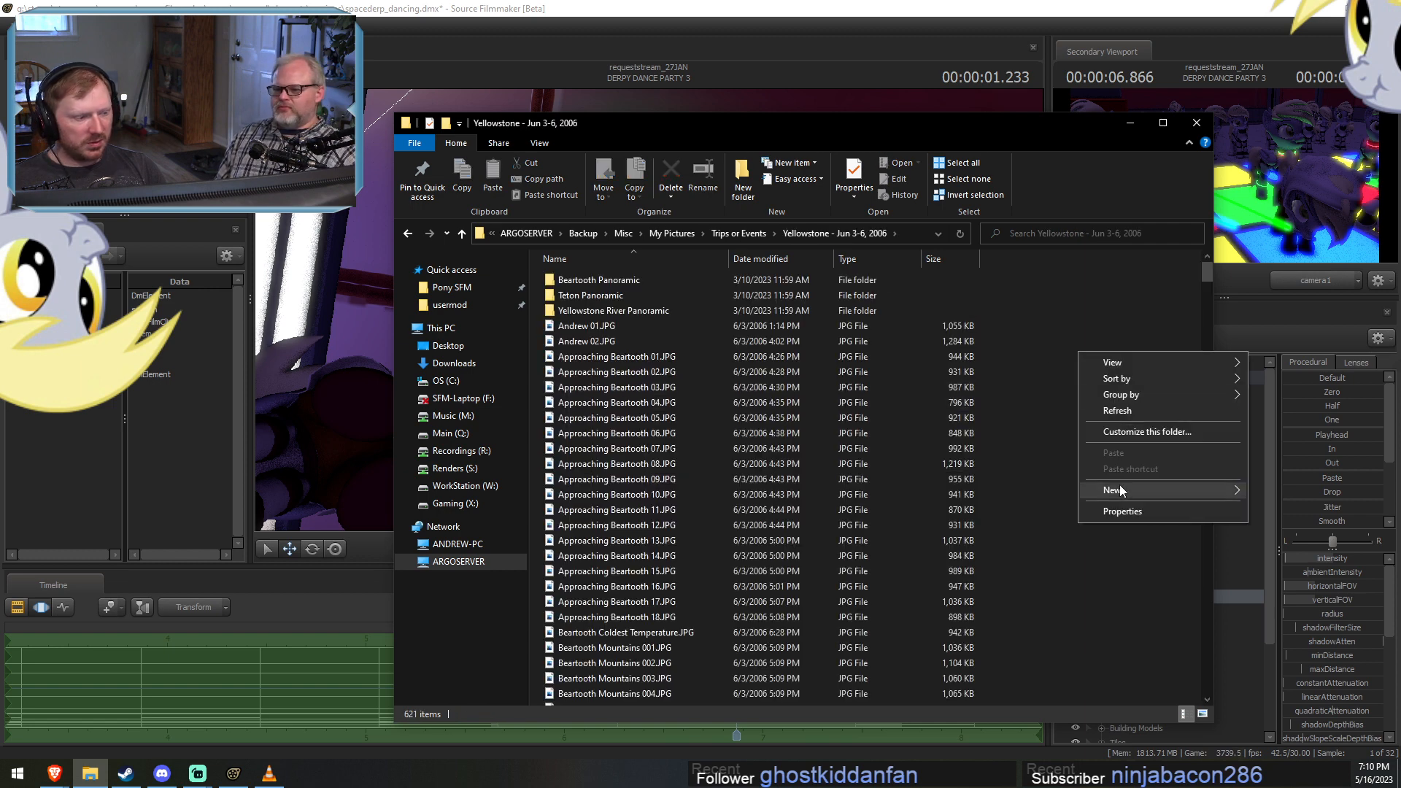
mouse_move(1127, 376)
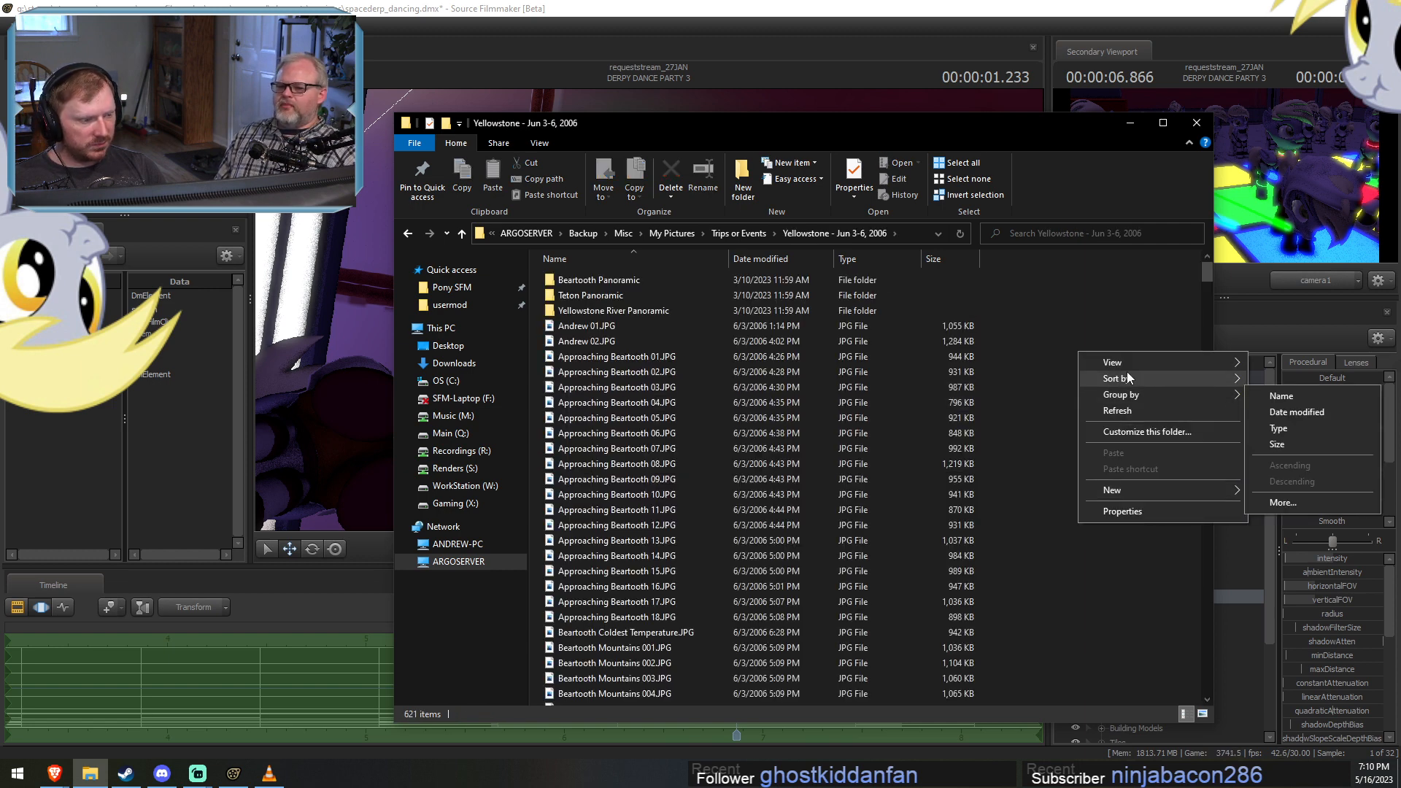
click(1297, 393)
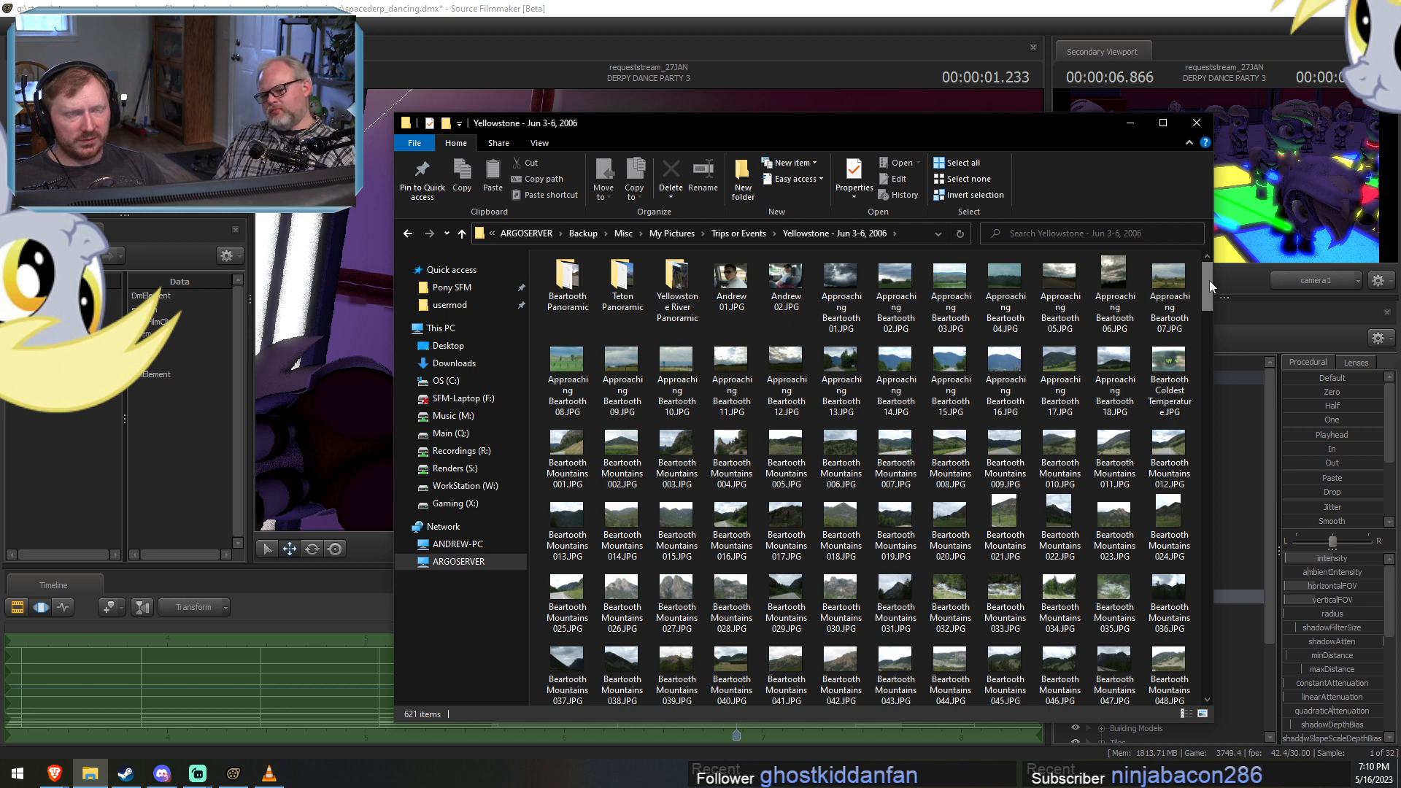
drag(1209, 280, 1253, 572)
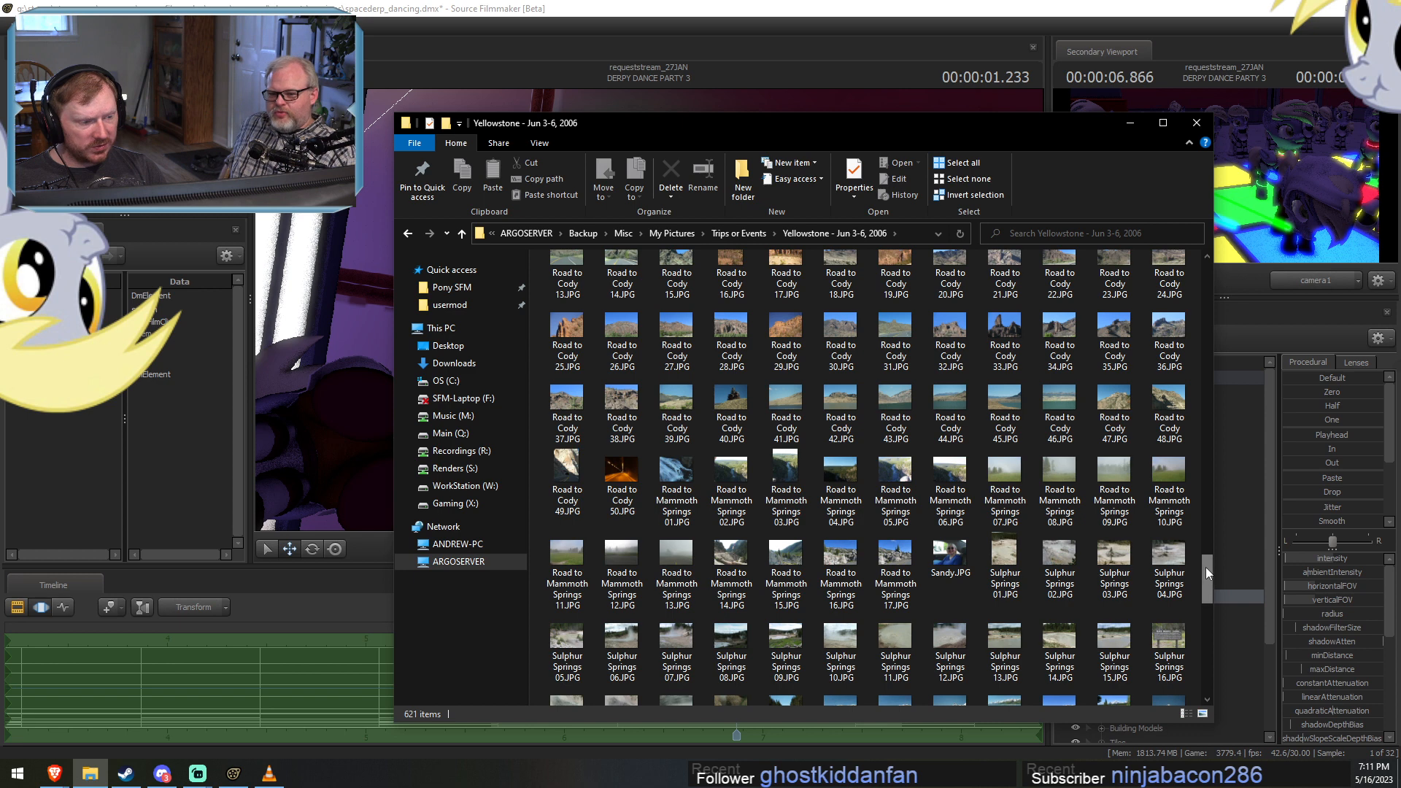
drag(1205, 566, 1235, 693)
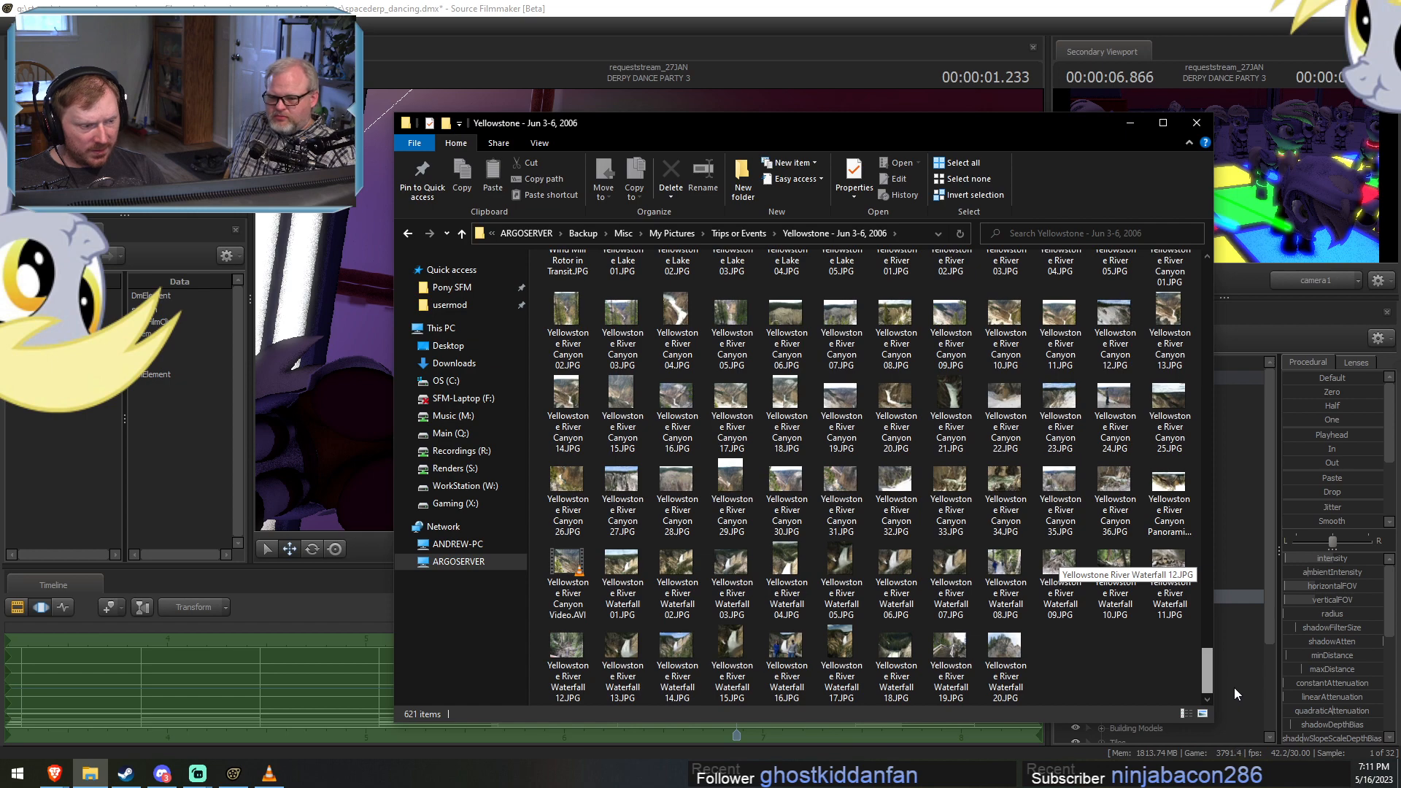
drag(1232, 682, 1275, 520)
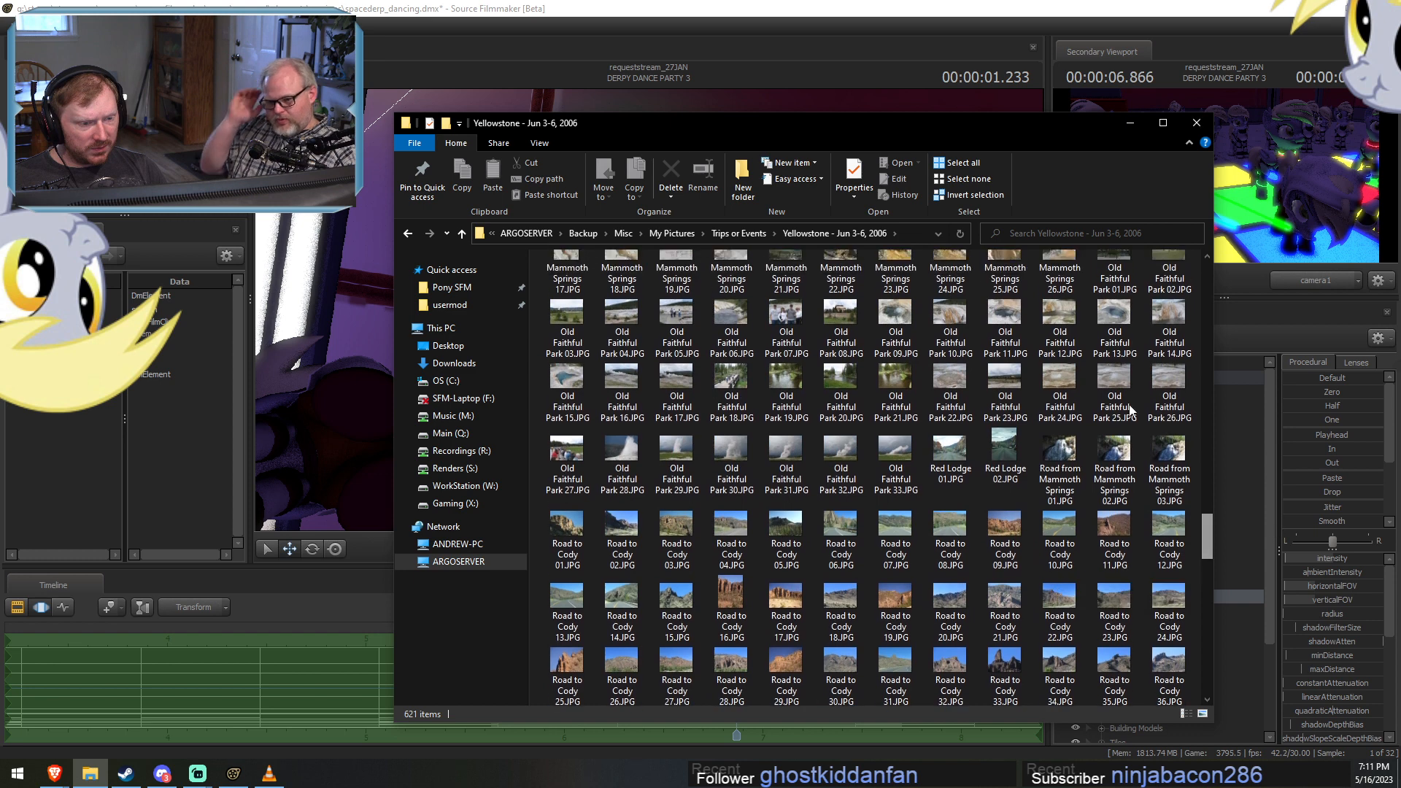
Open the Grand Canyon - May 14-22, 2011 folder under Trips or Events and display its files as medium icons.
click(755, 233)
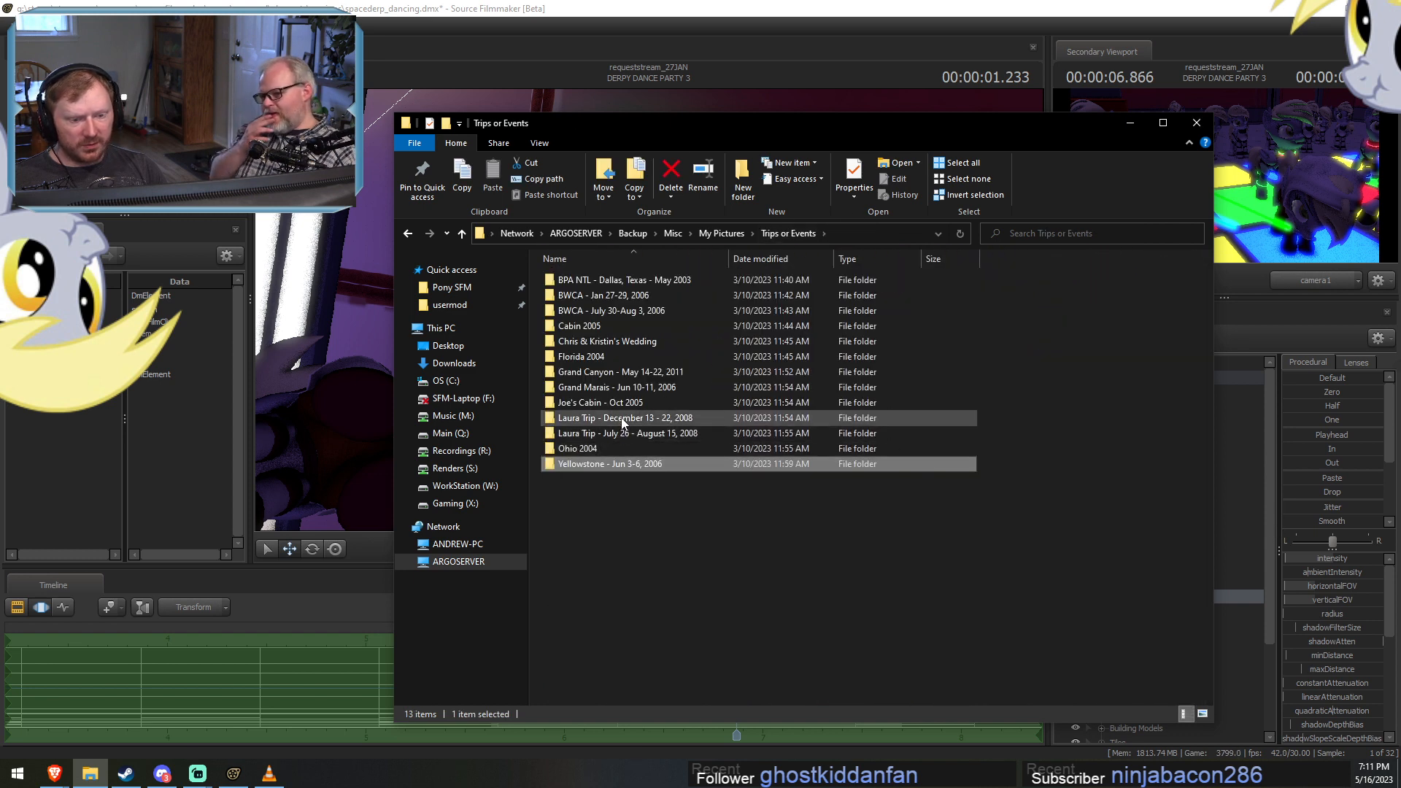
double_click(619, 371)
right_click(1109, 310)
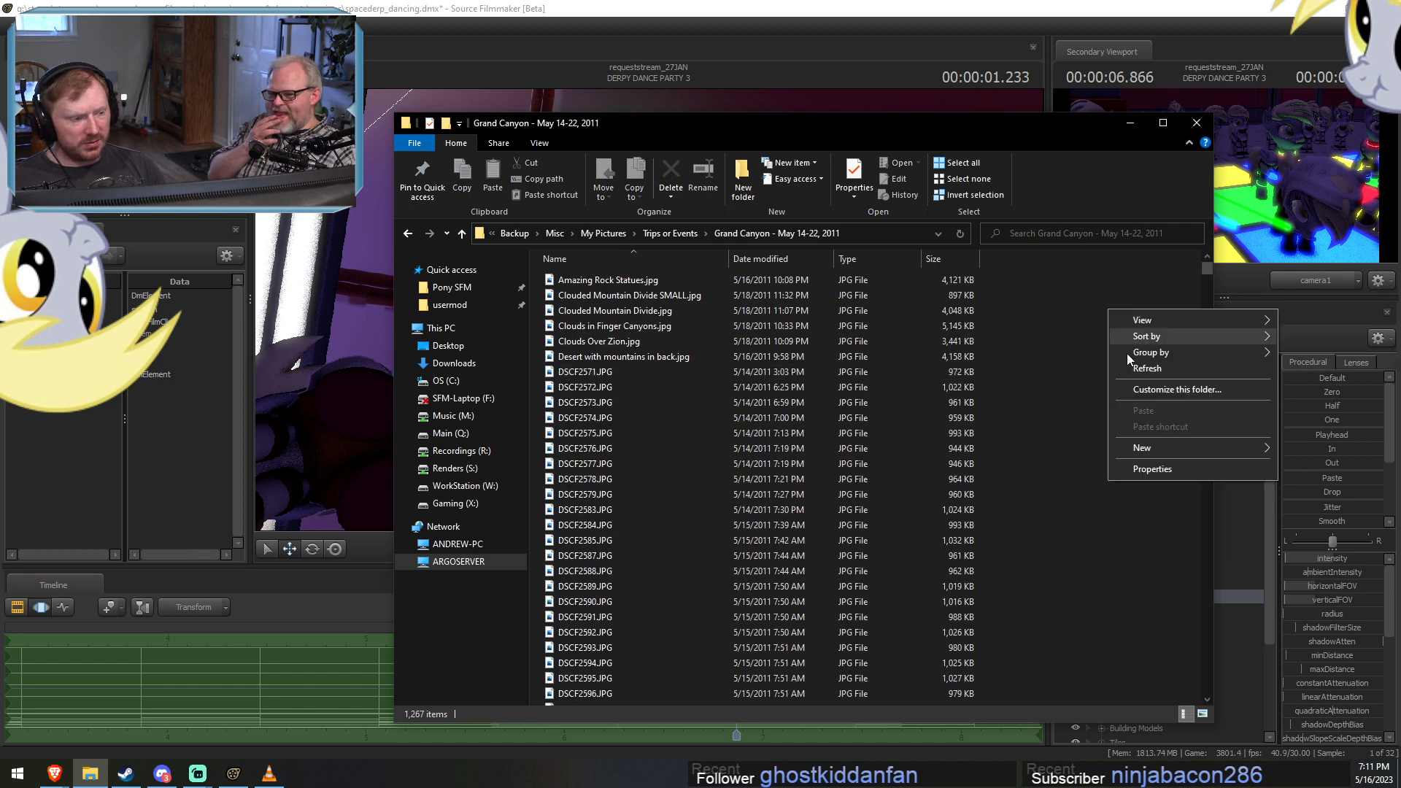
mouse_move(1158, 324)
click(1030, 368)
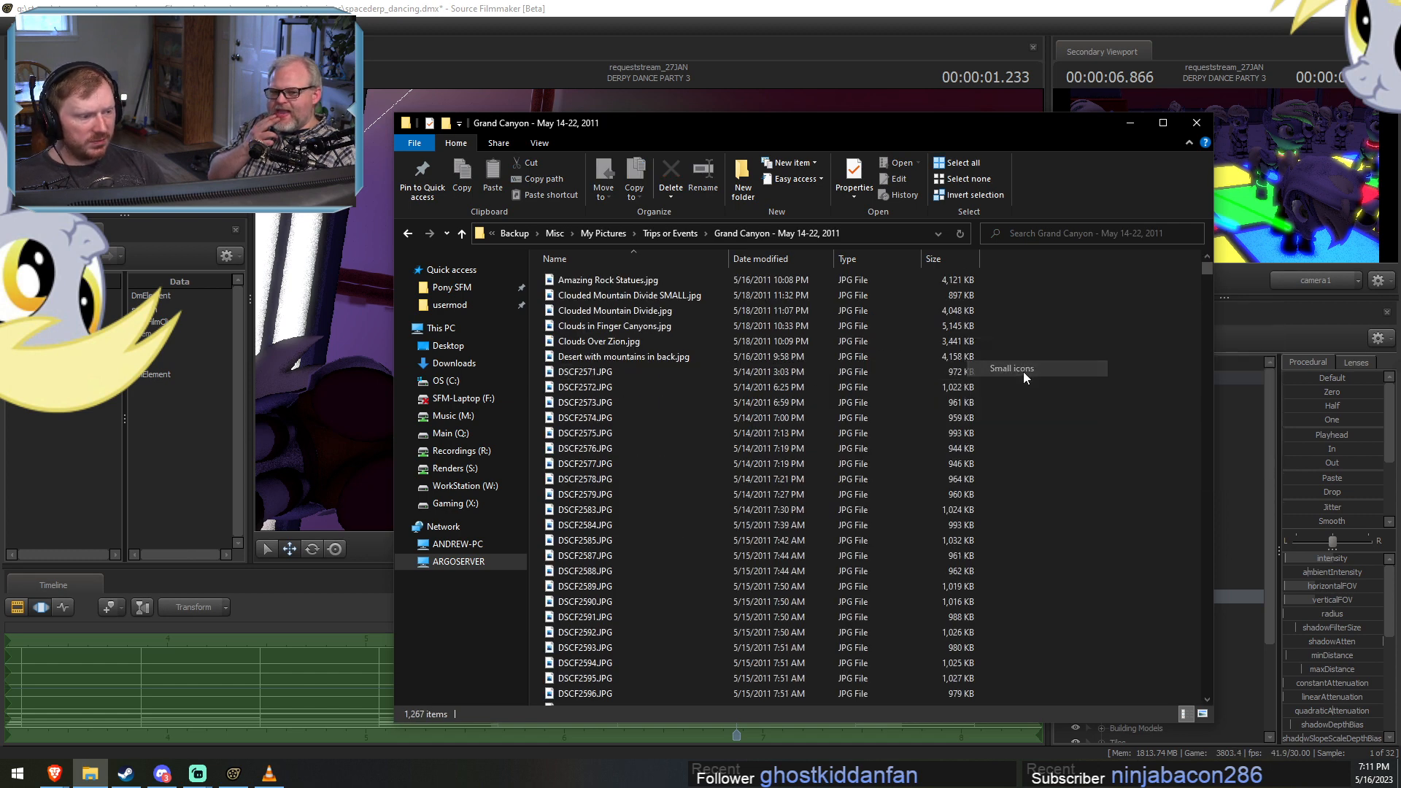
right_click(1104, 337)
mouse_move(1154, 352)
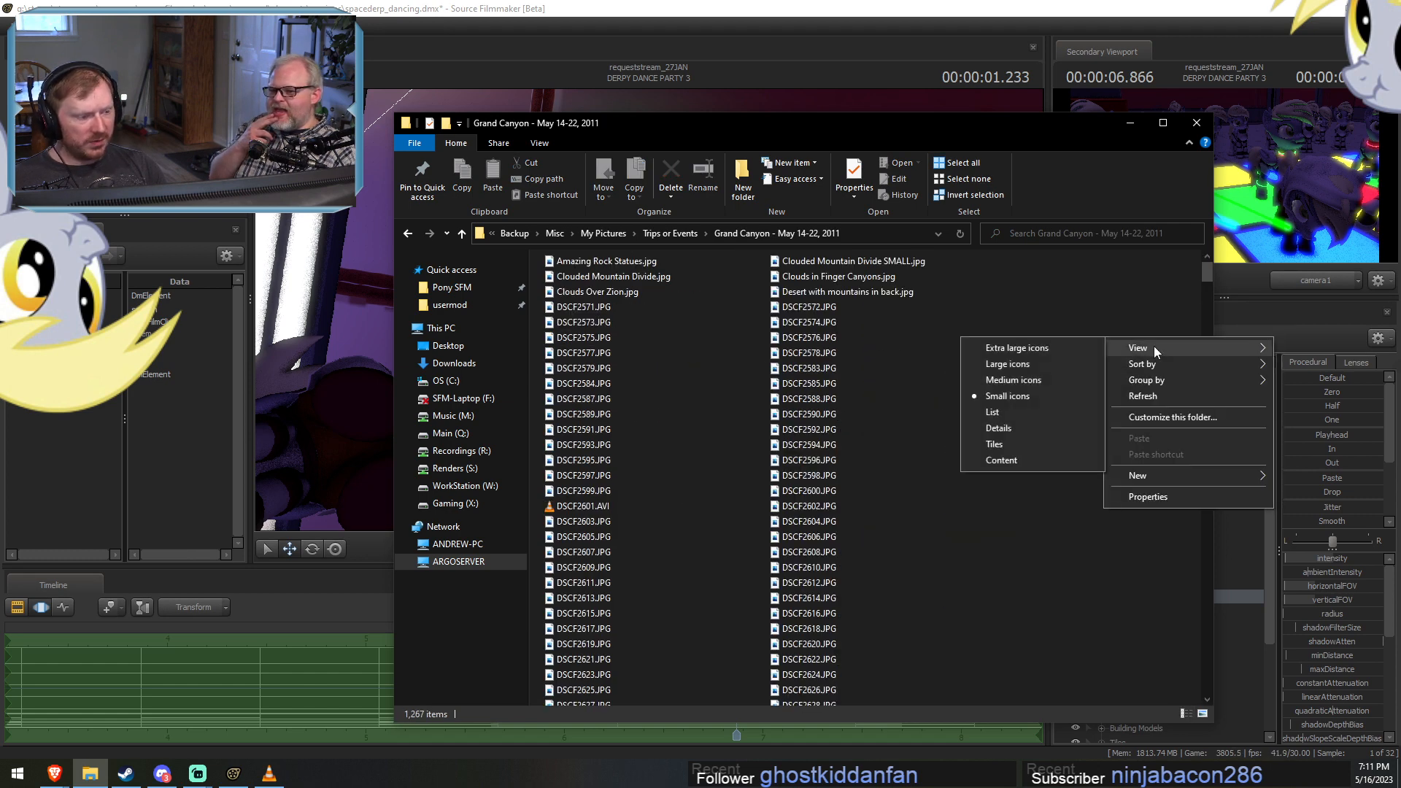
click(1013, 380)
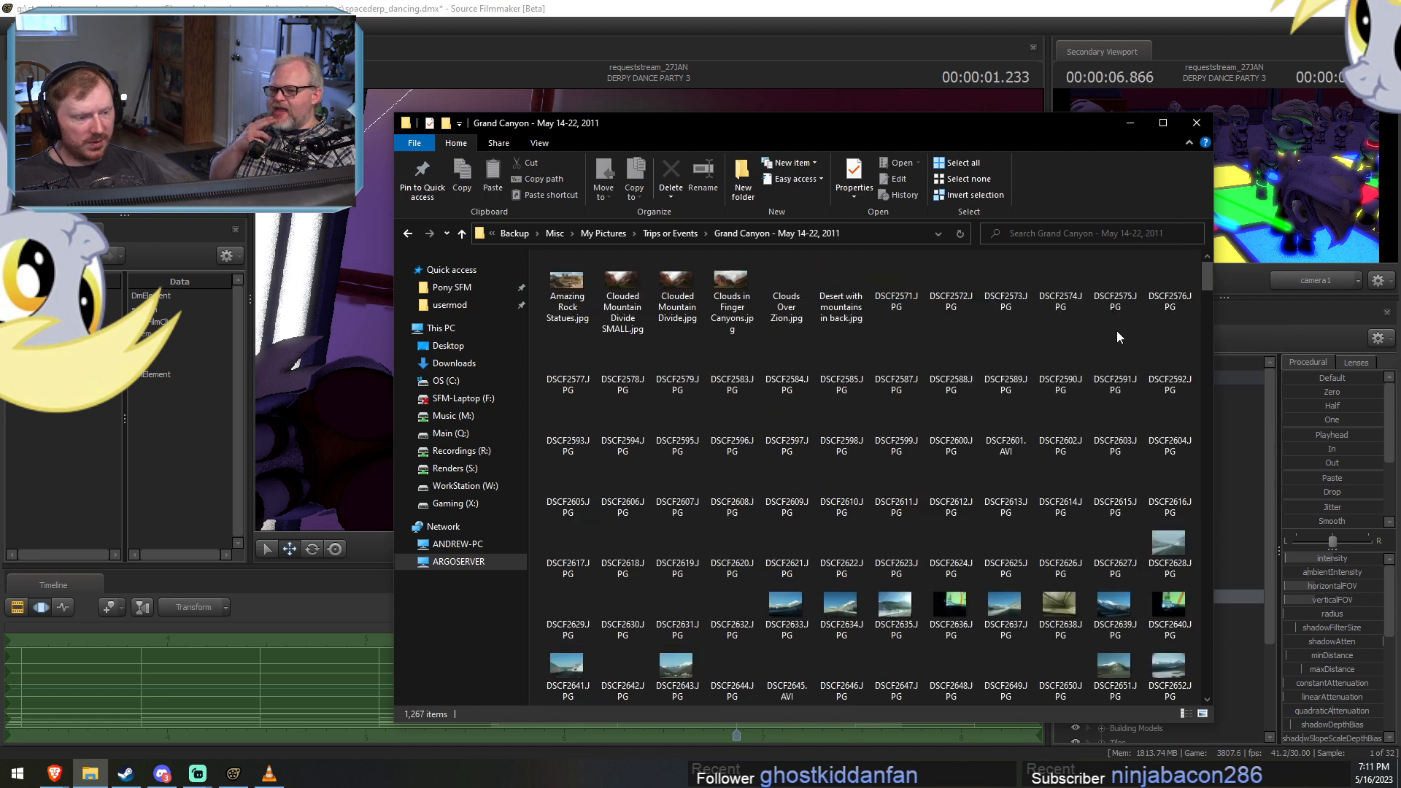
Look through the first part of the Grand Canyon trip photos, down to around DSCF3174.JPG.
scroll(1213, 283, down, 3)
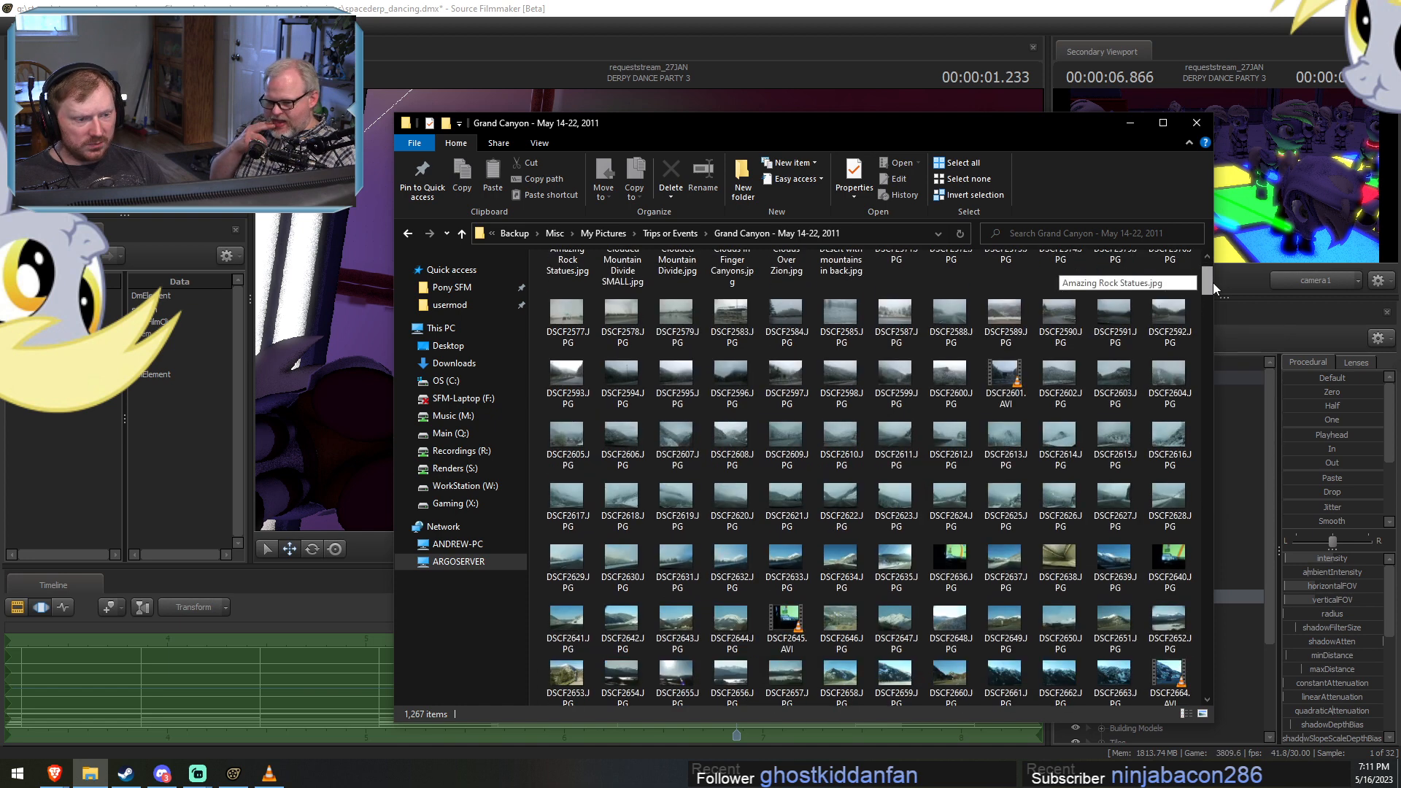
drag(1214, 291, 1220, 313)
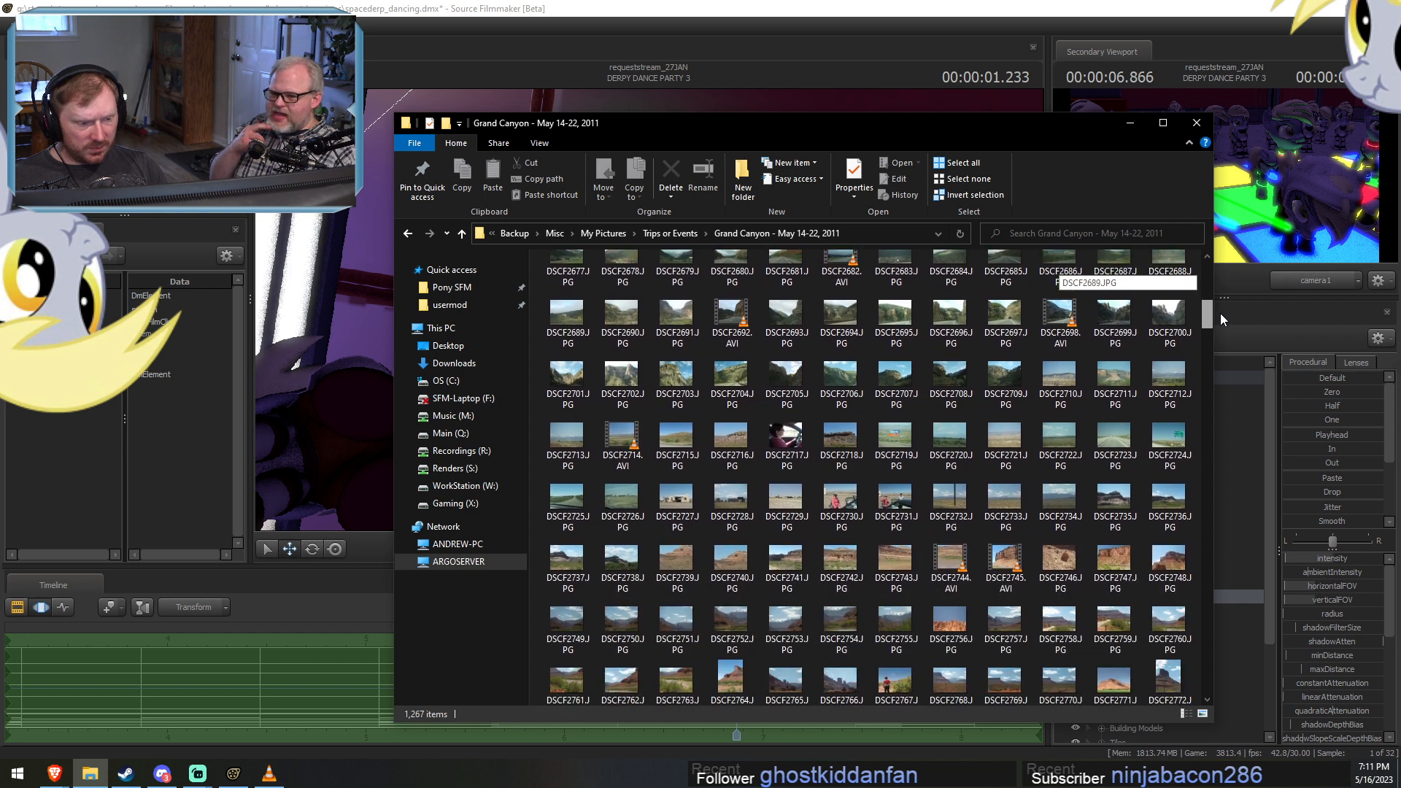
drag(1220, 313, 1223, 337)
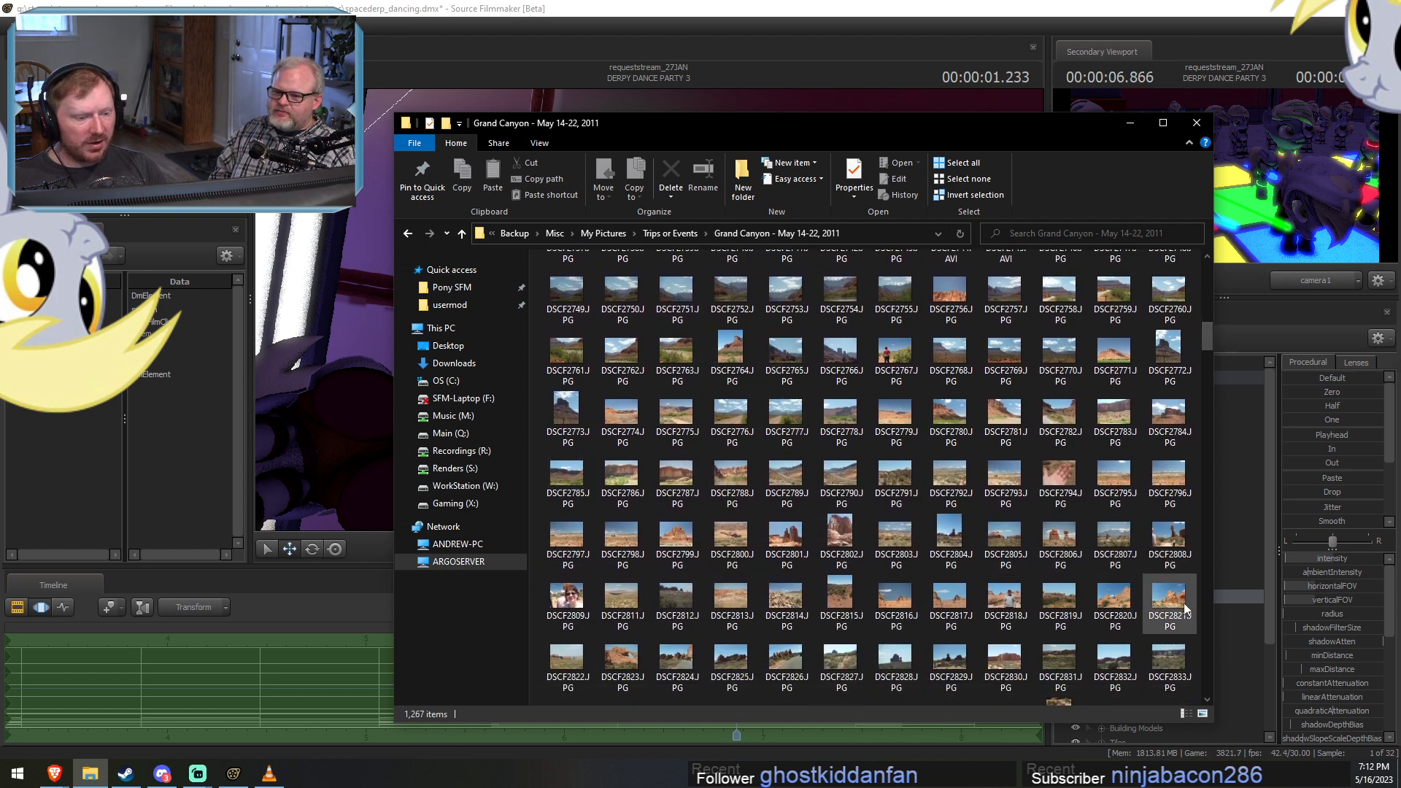
scroll(1205, 593, down, 5)
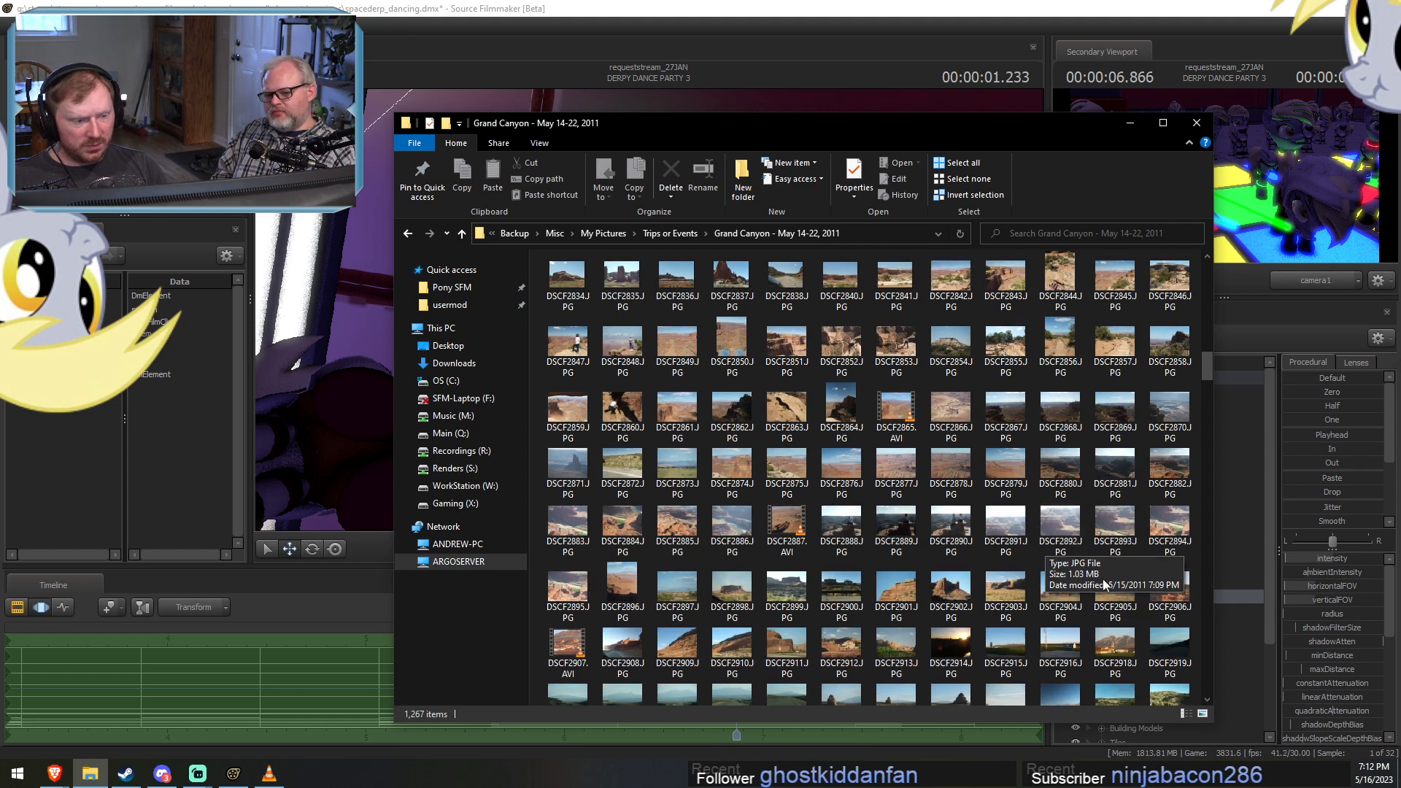
click(1208, 627)
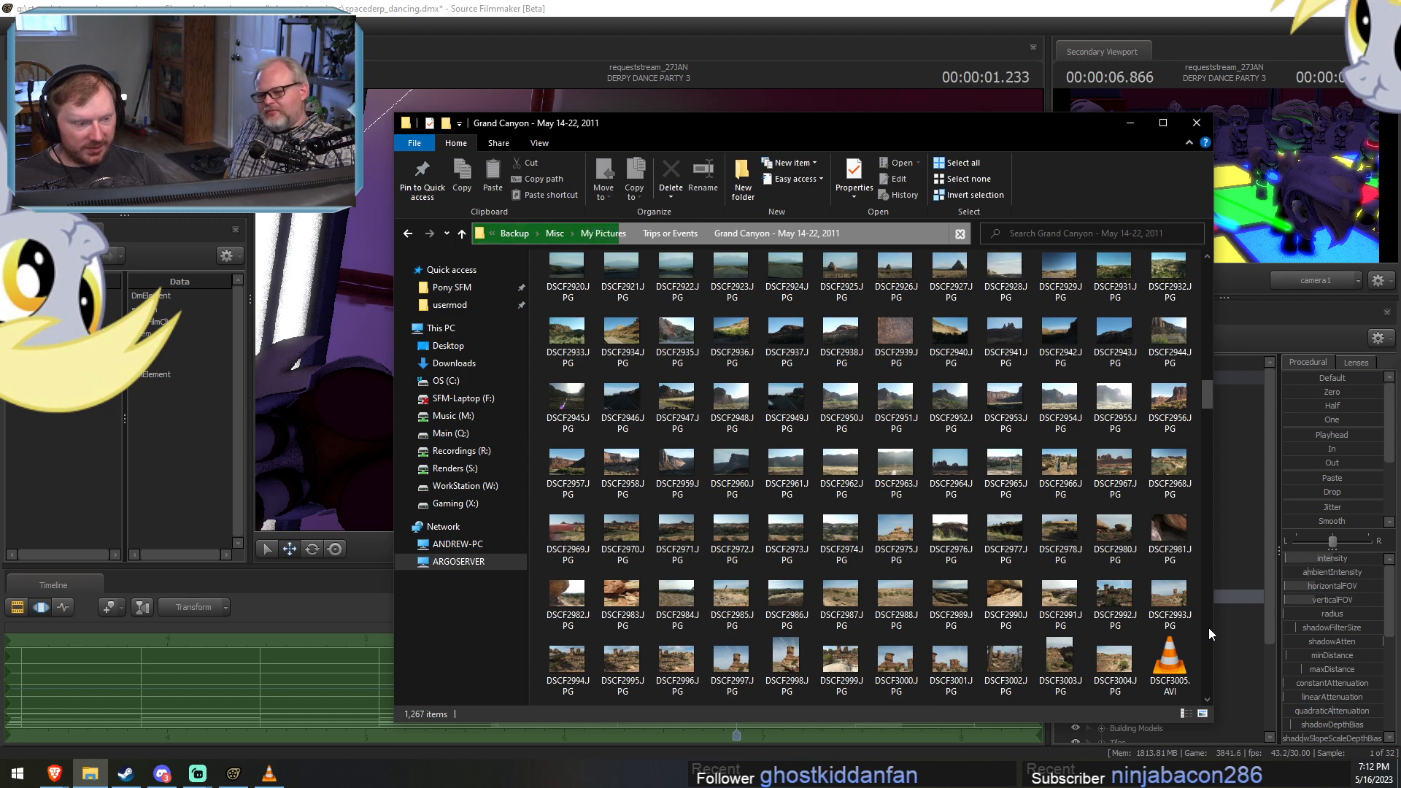
click(1208, 627)
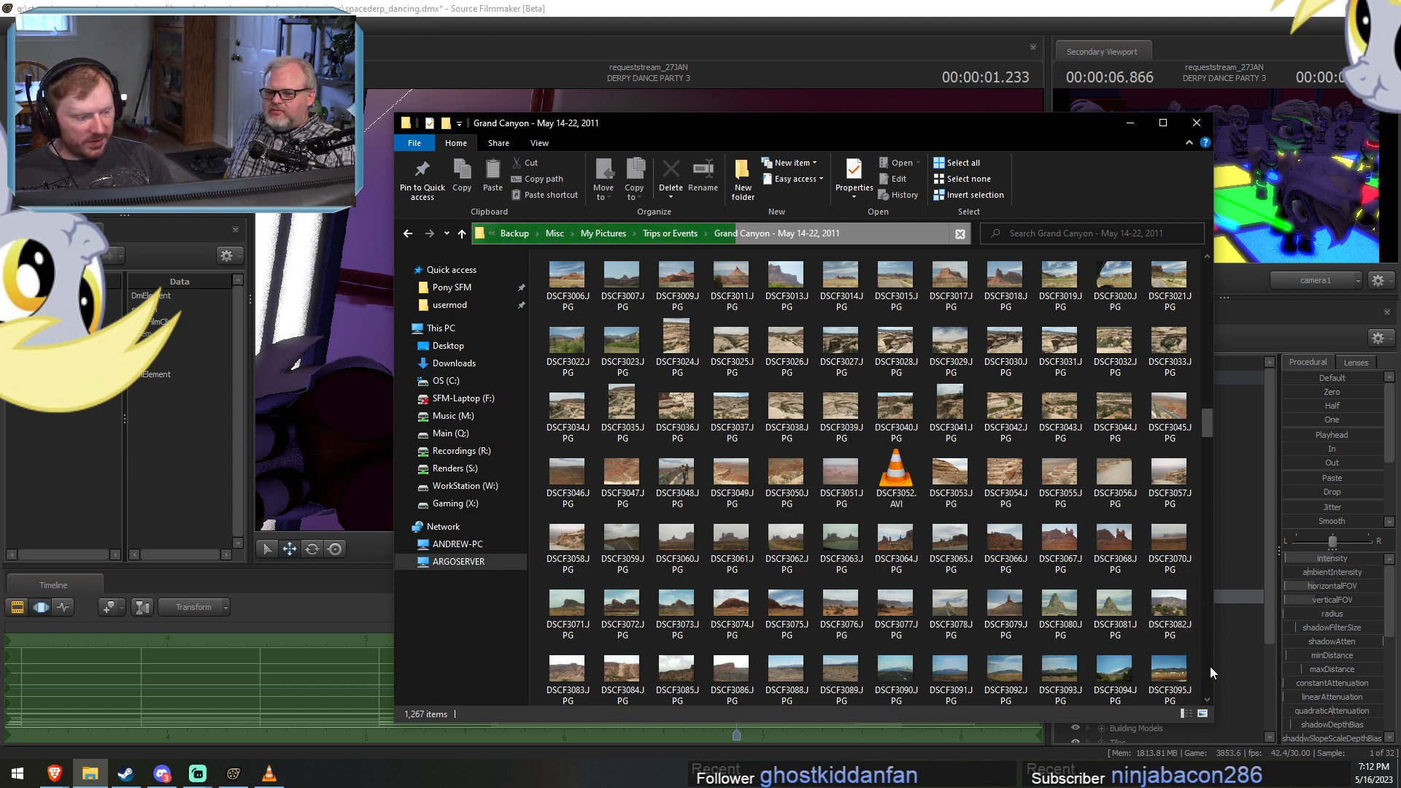
scroll(1208, 667, down, 5)
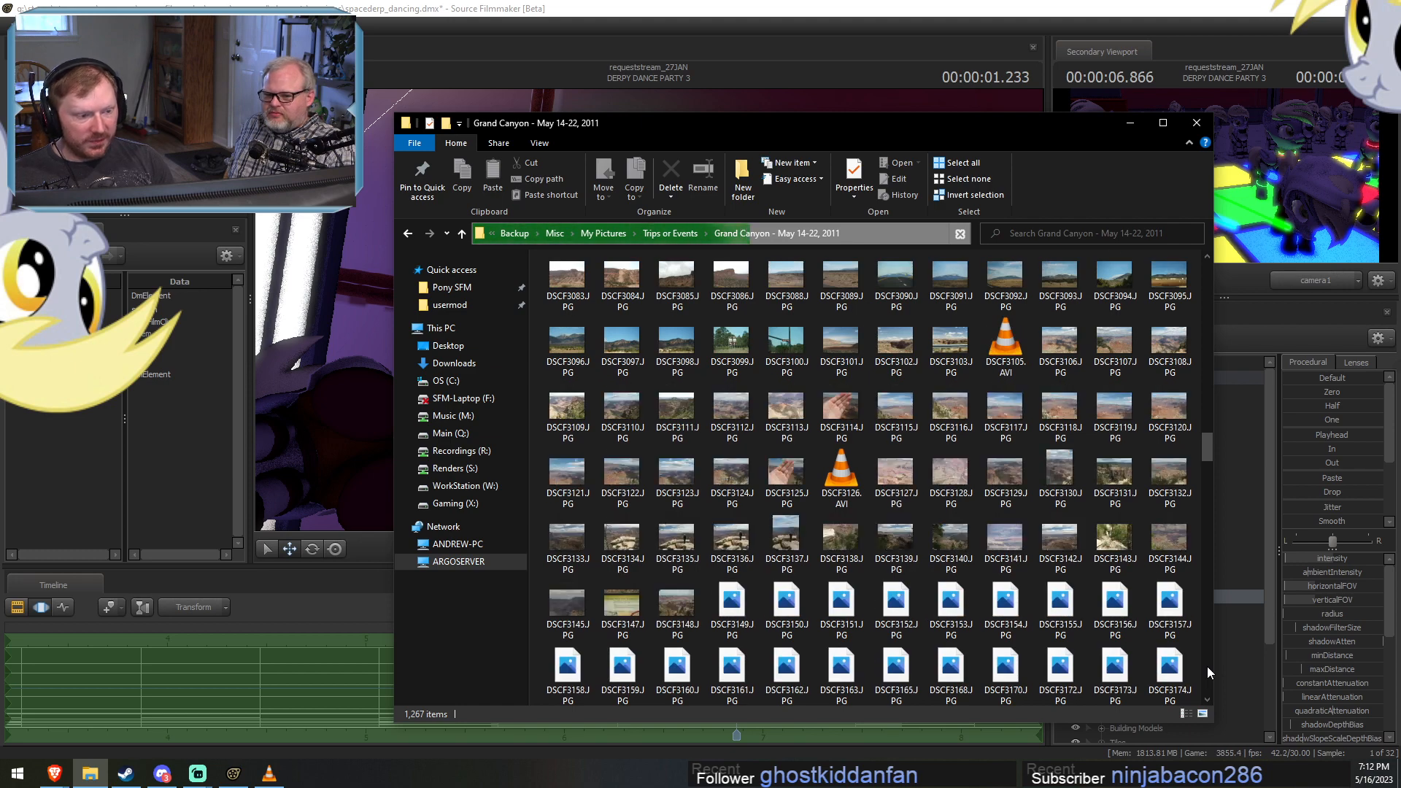
View the photos DSCF3100.JPG and DSCF3313.JPG enlarged, closing each one after viewing.
click(780, 355)
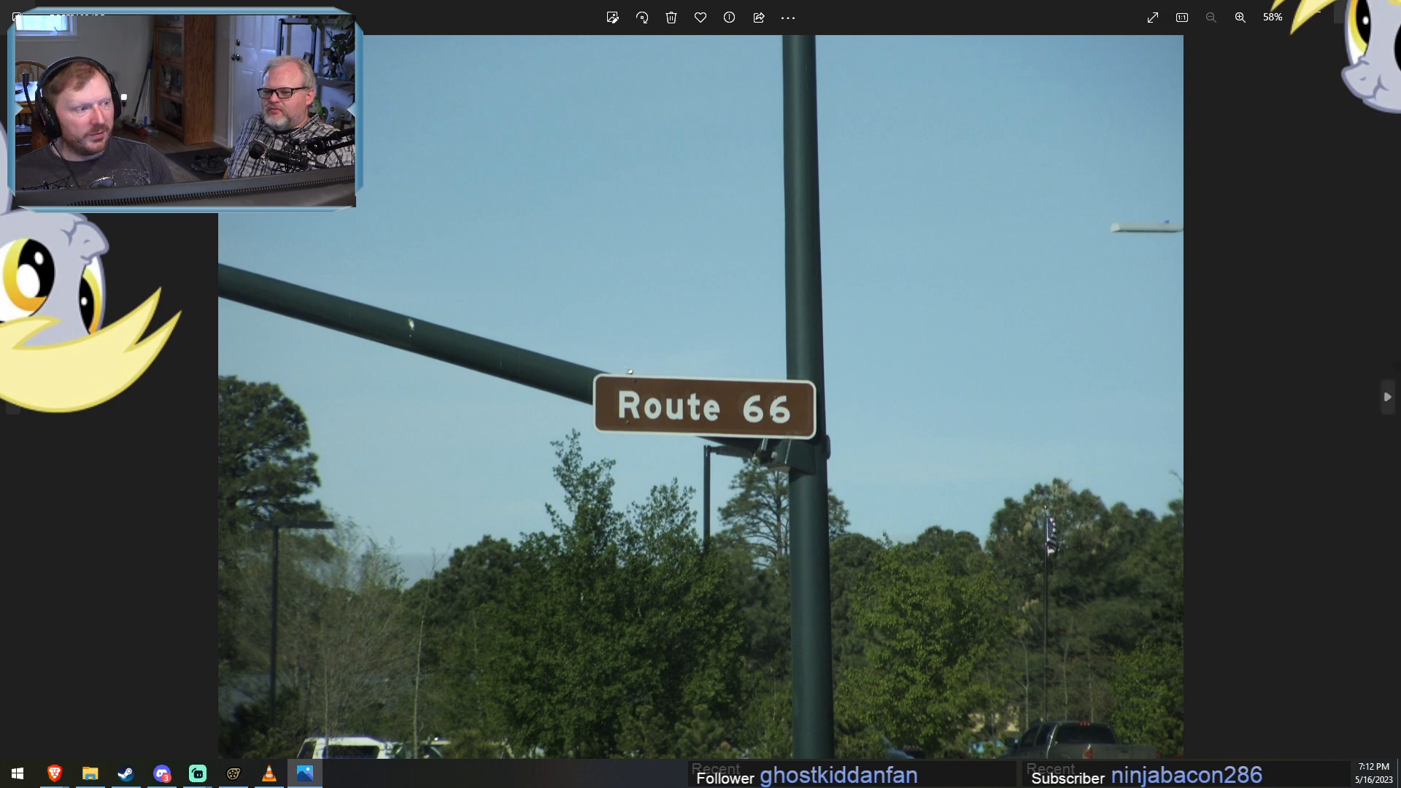
click(1383, 11)
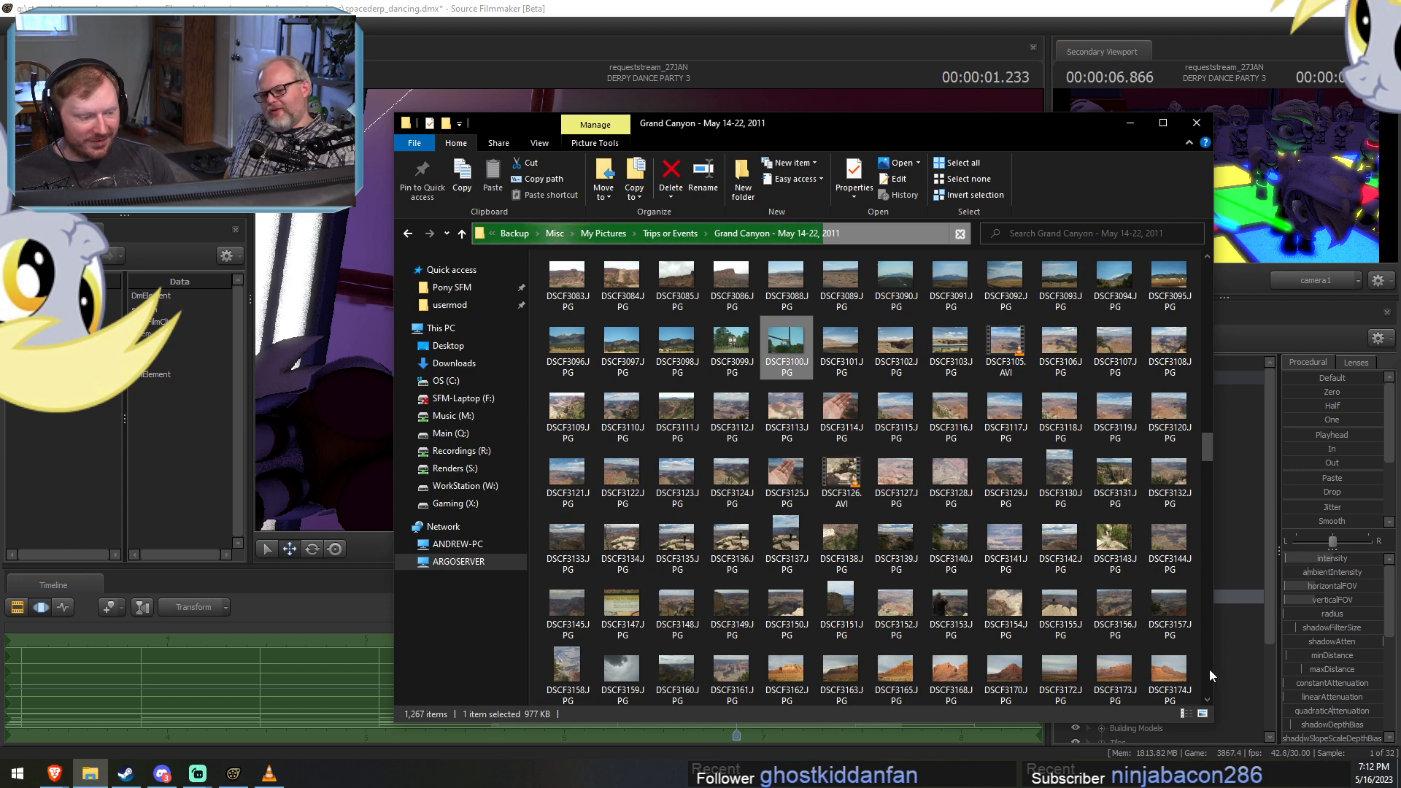
scroll(1209, 668, down, 5)
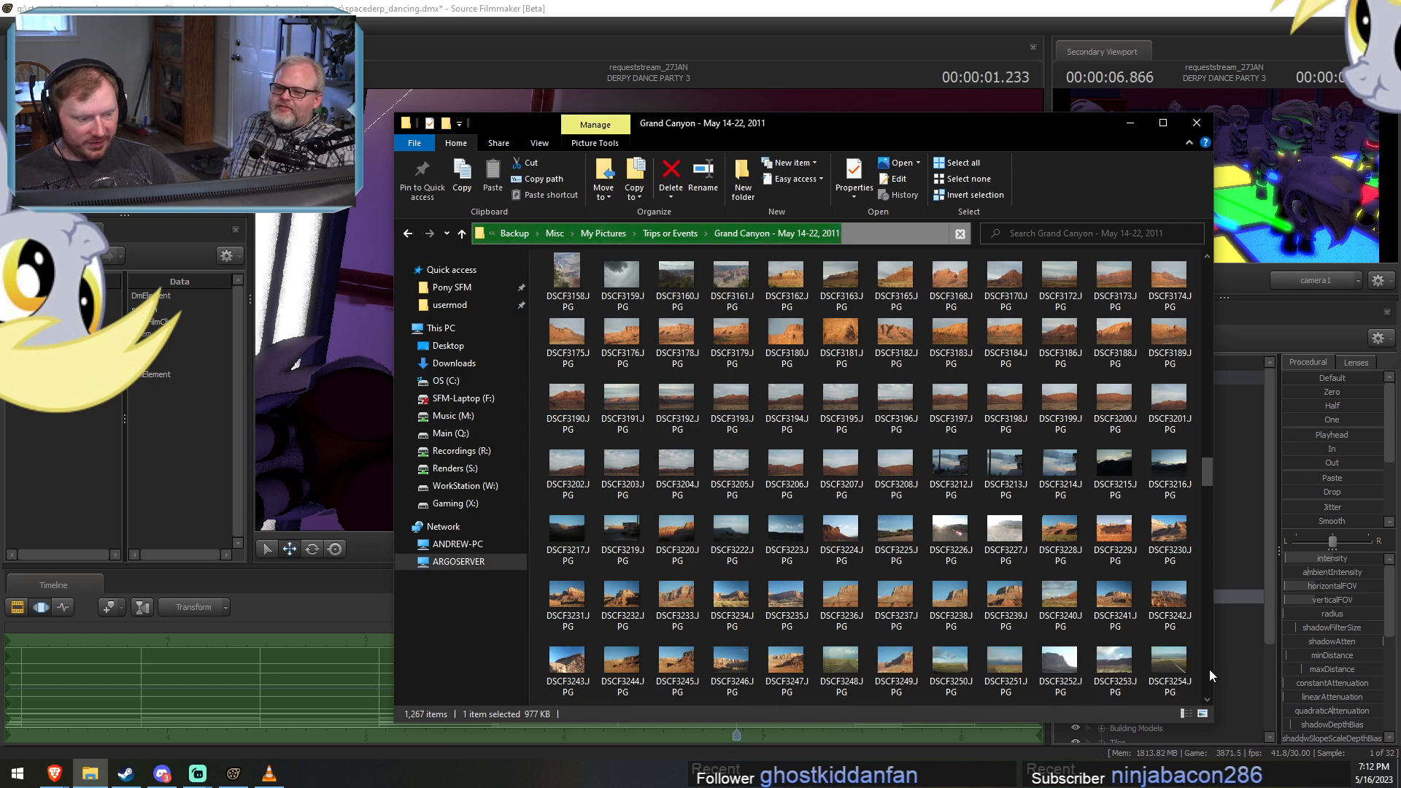
scroll(1210, 669, down, 5)
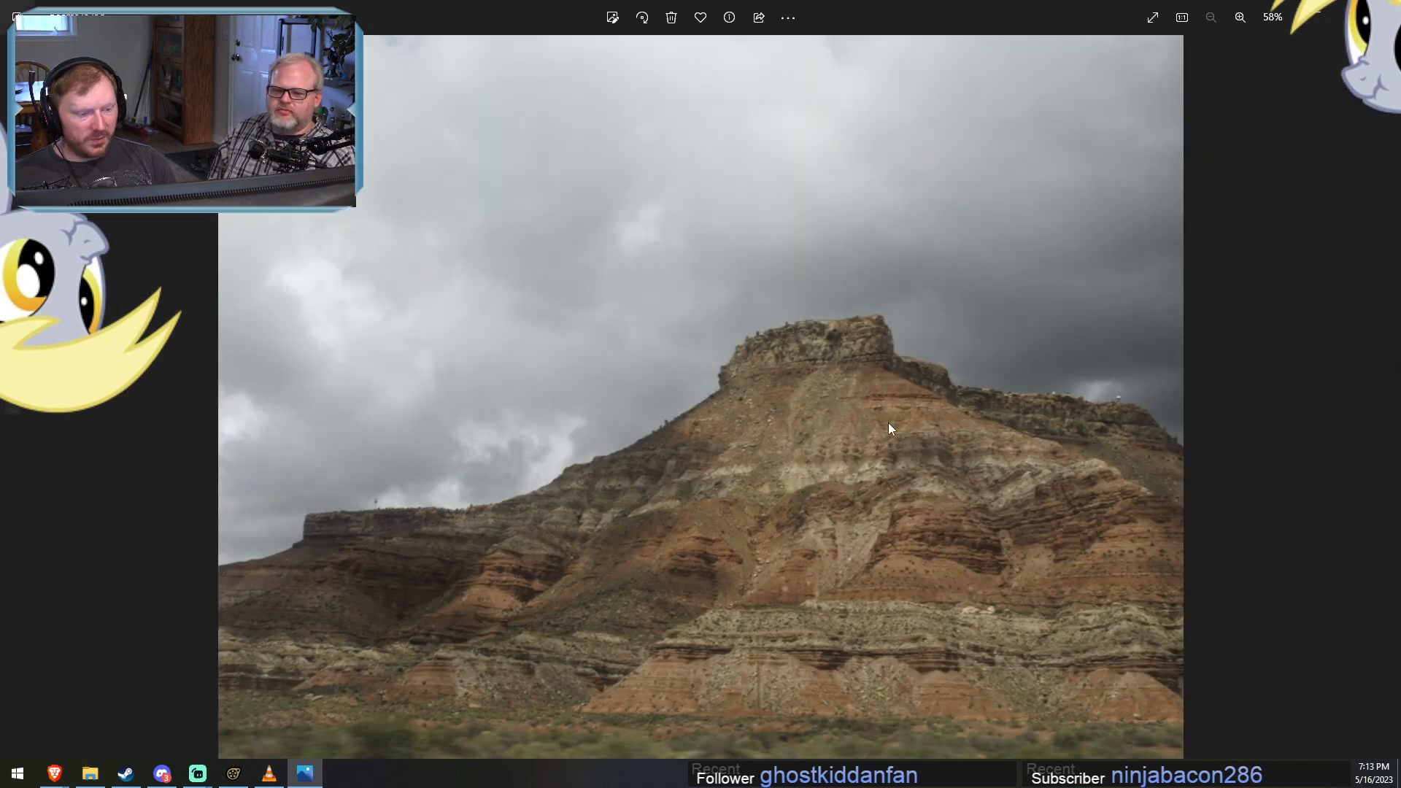
click(1383, 11)
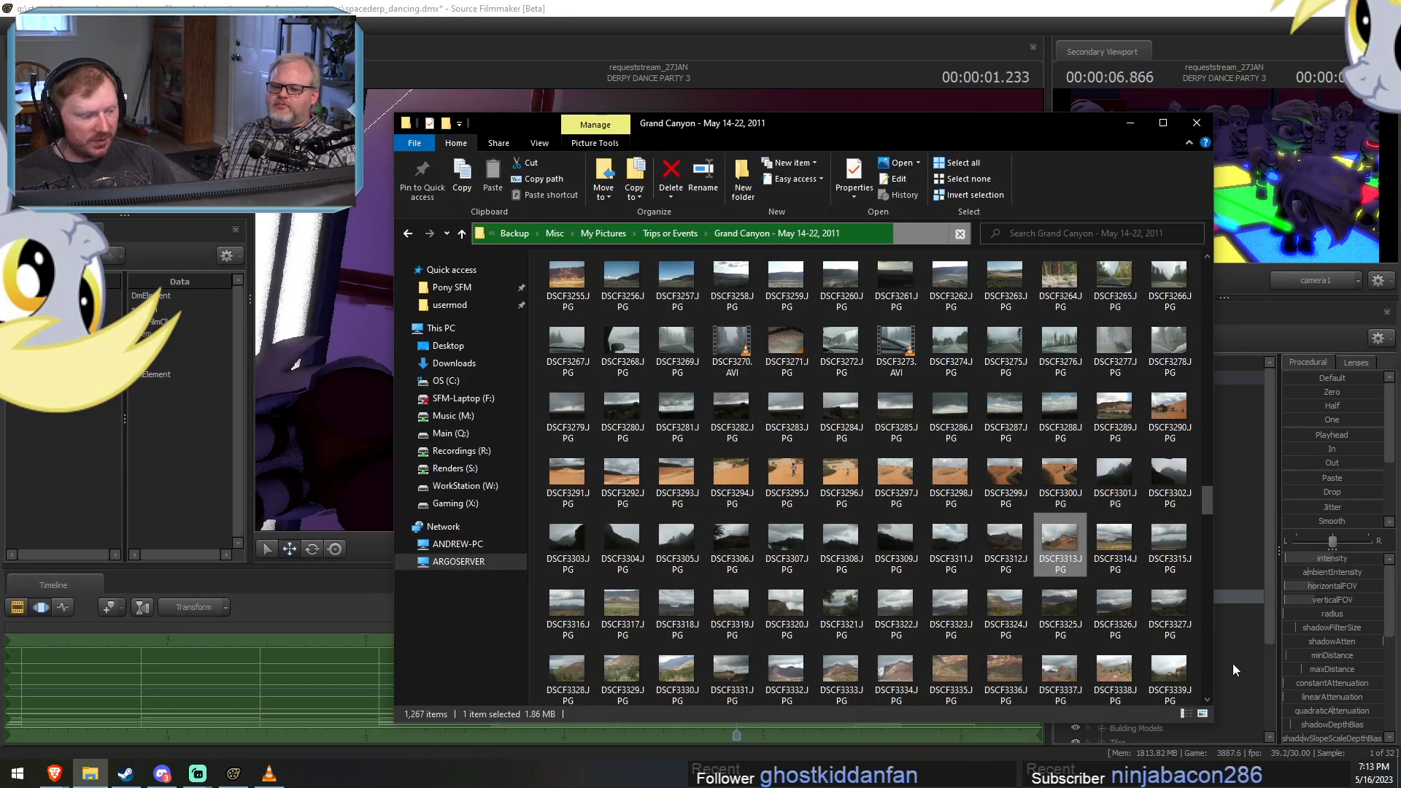
Look further through the folder and view the canyon photos DSCF3410.JPG and DSCF3422.JPG enlarged, closing each one.
click(1208, 673)
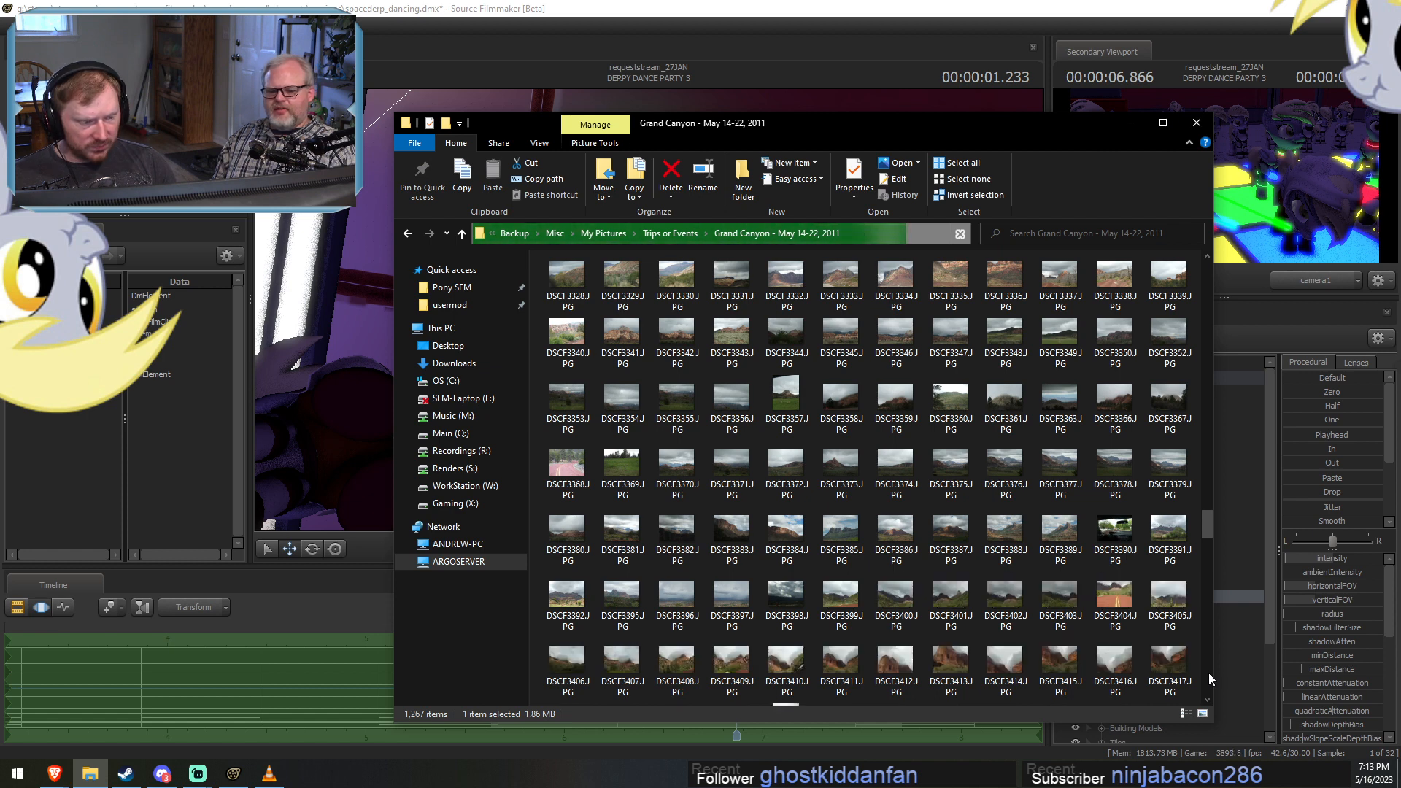
double_click(811, 691)
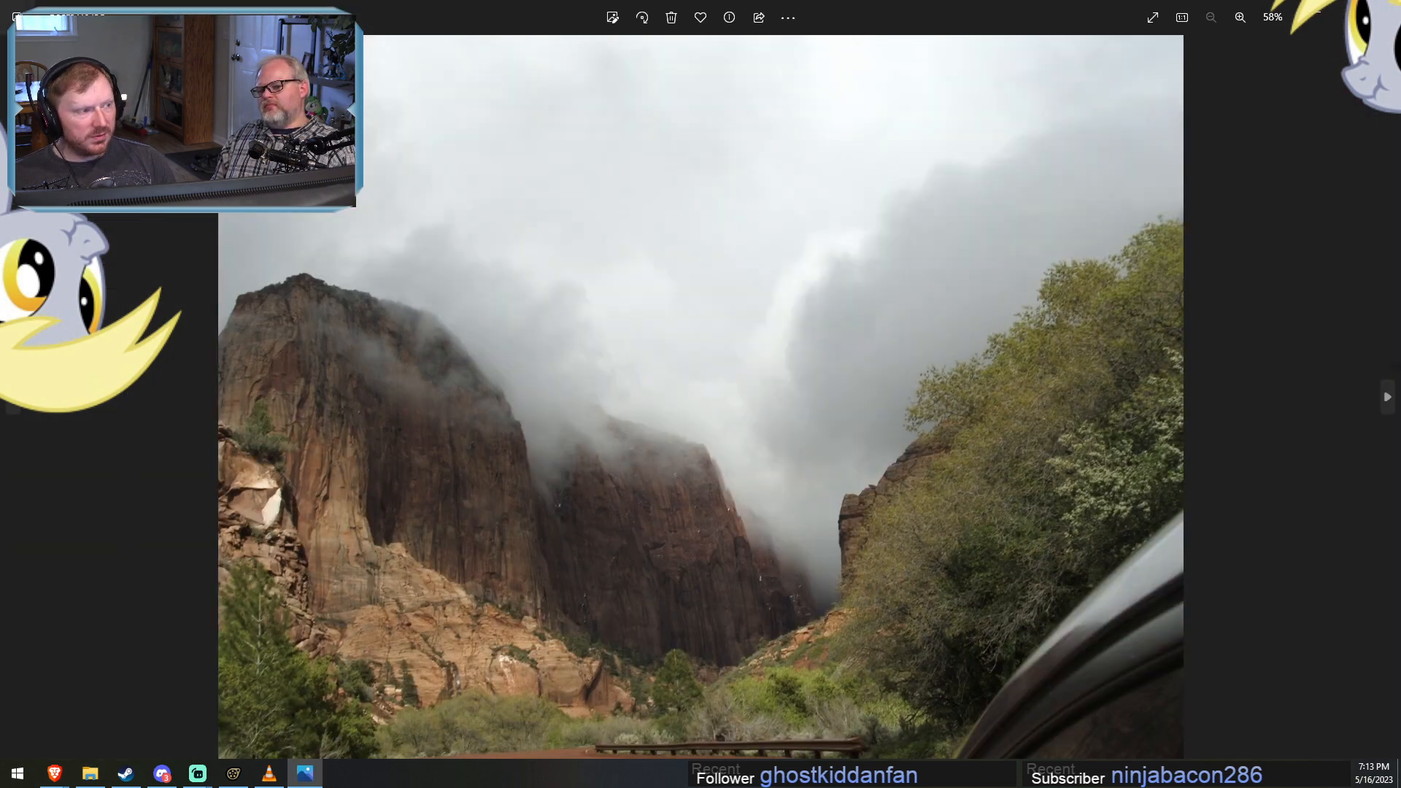
click(1383, 10)
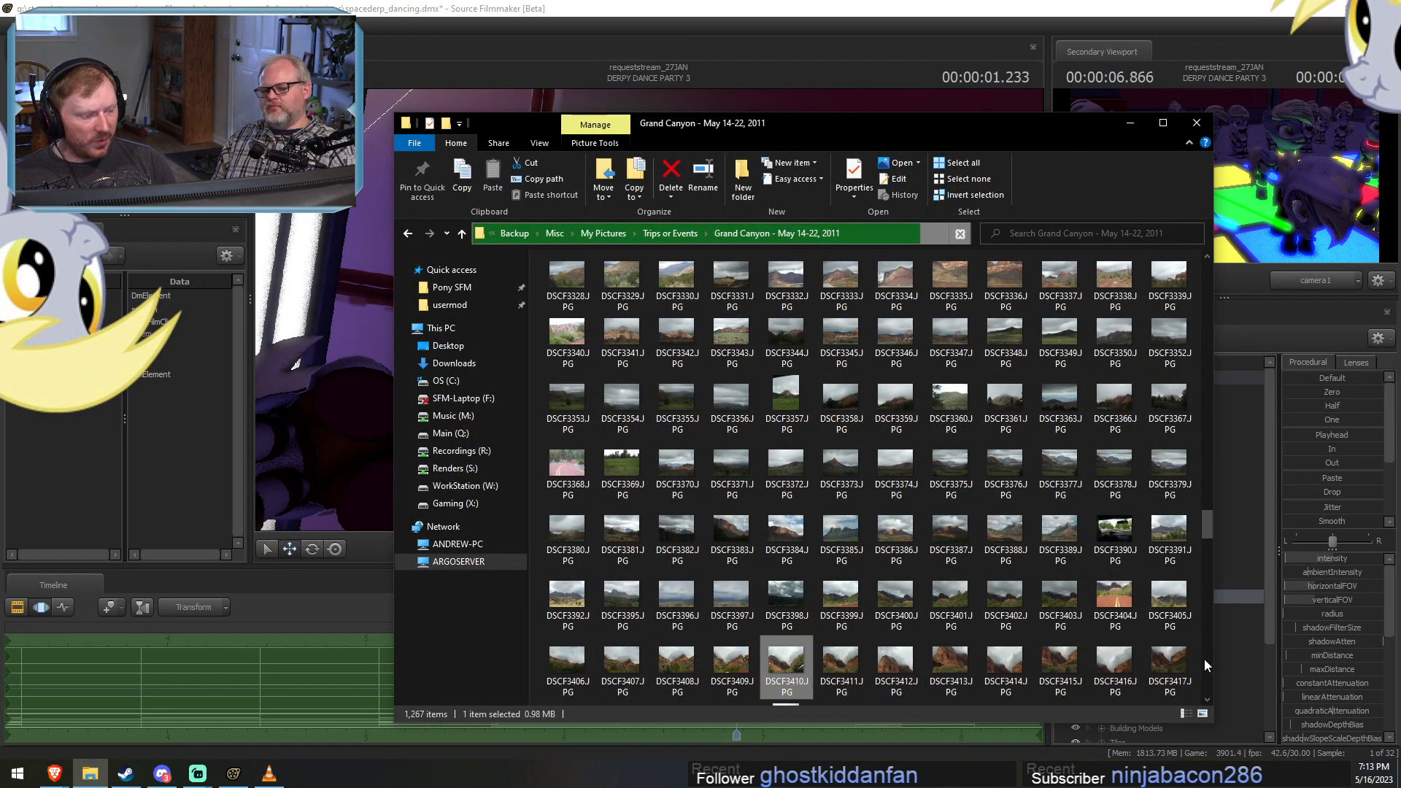
click(1205, 659)
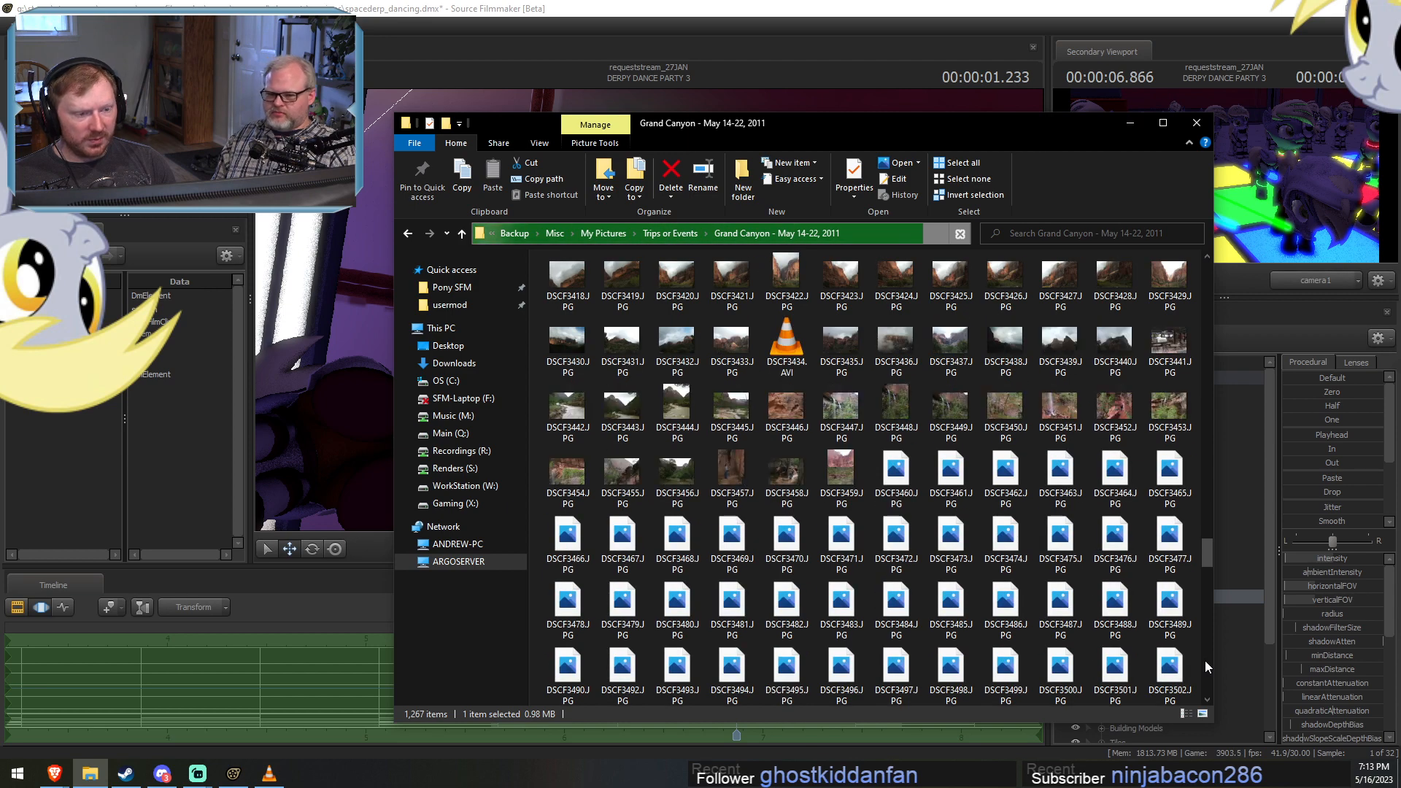
double_click(792, 295)
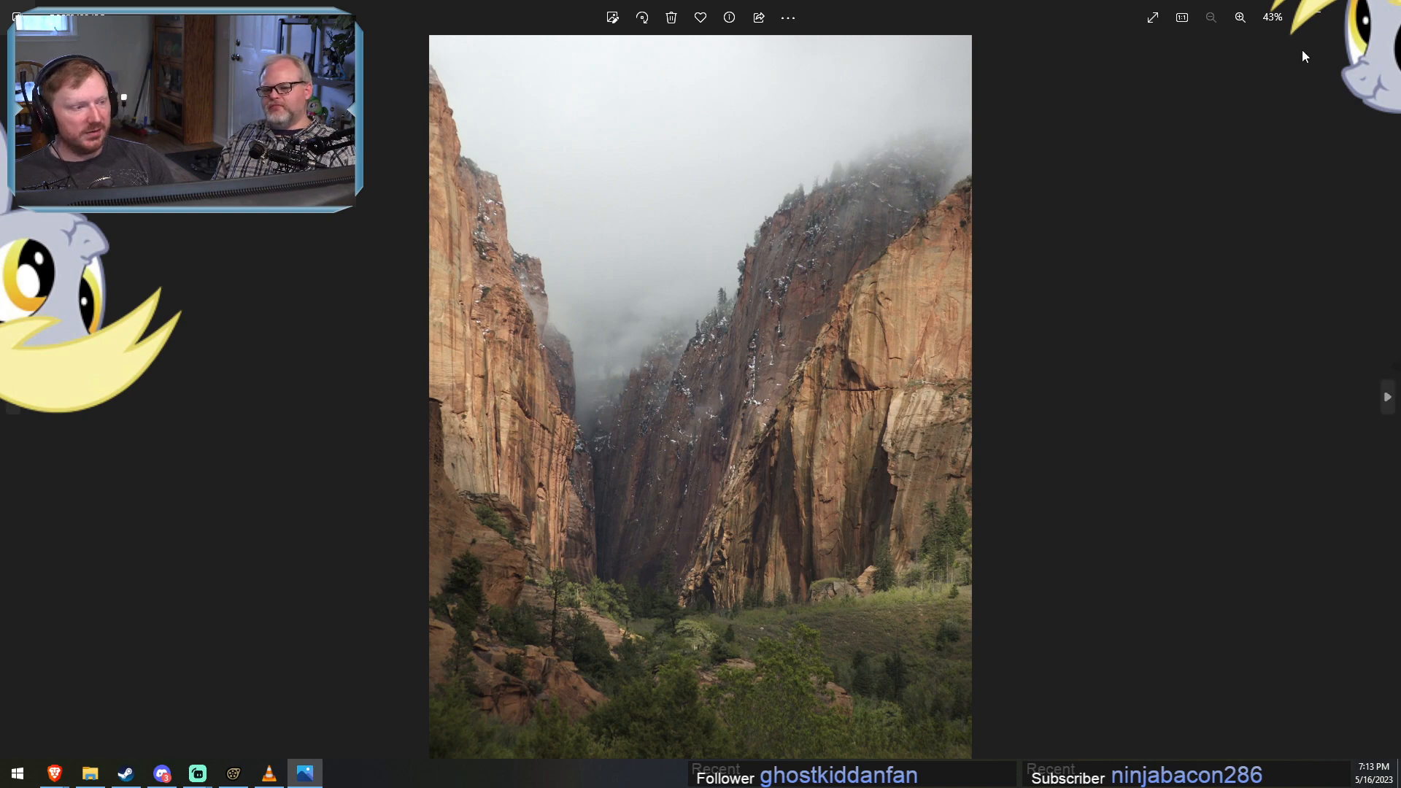
click(1383, 10)
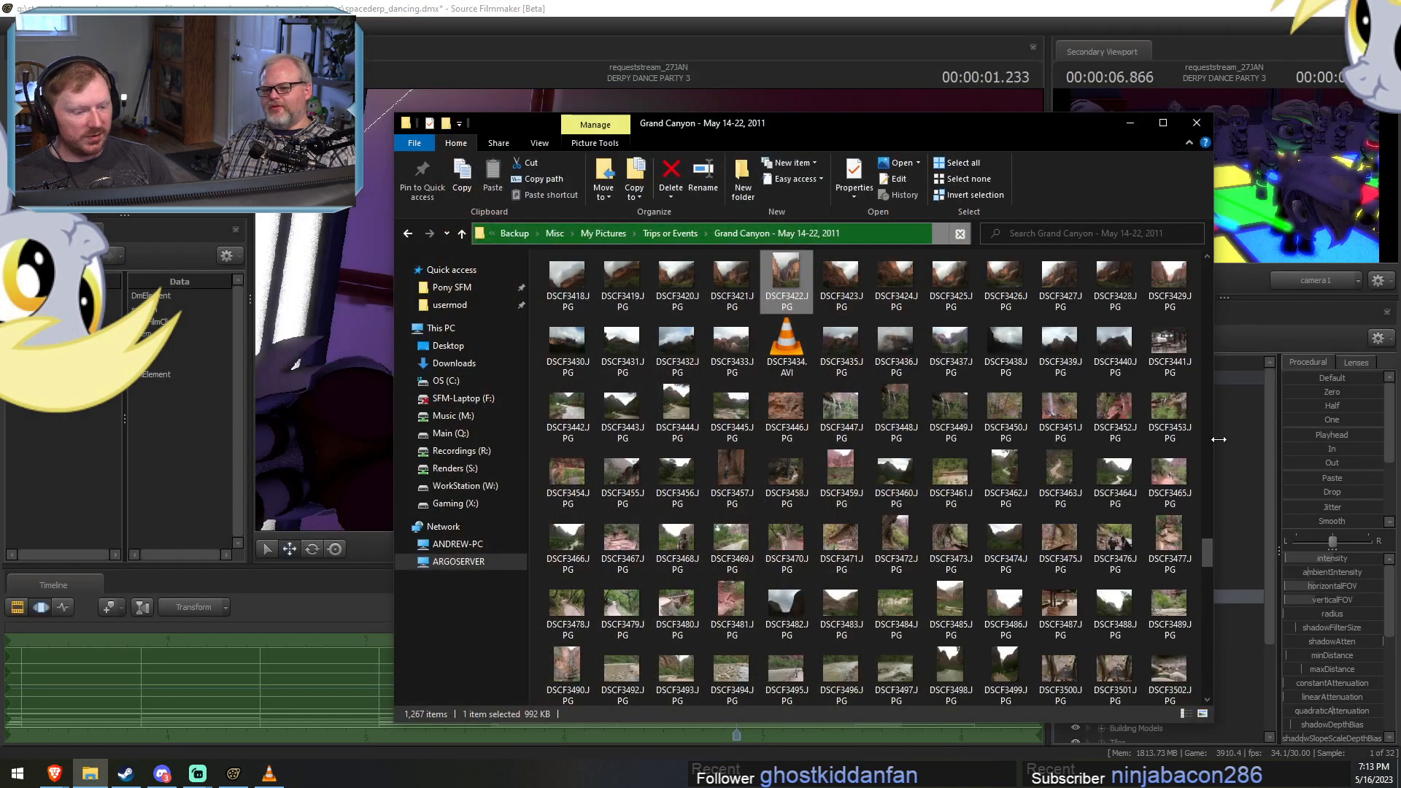
Browse the photos up to DSCF3577.JPG and view DSCF3552.JPG enlarged, closing it after viewing.
click(1207, 641)
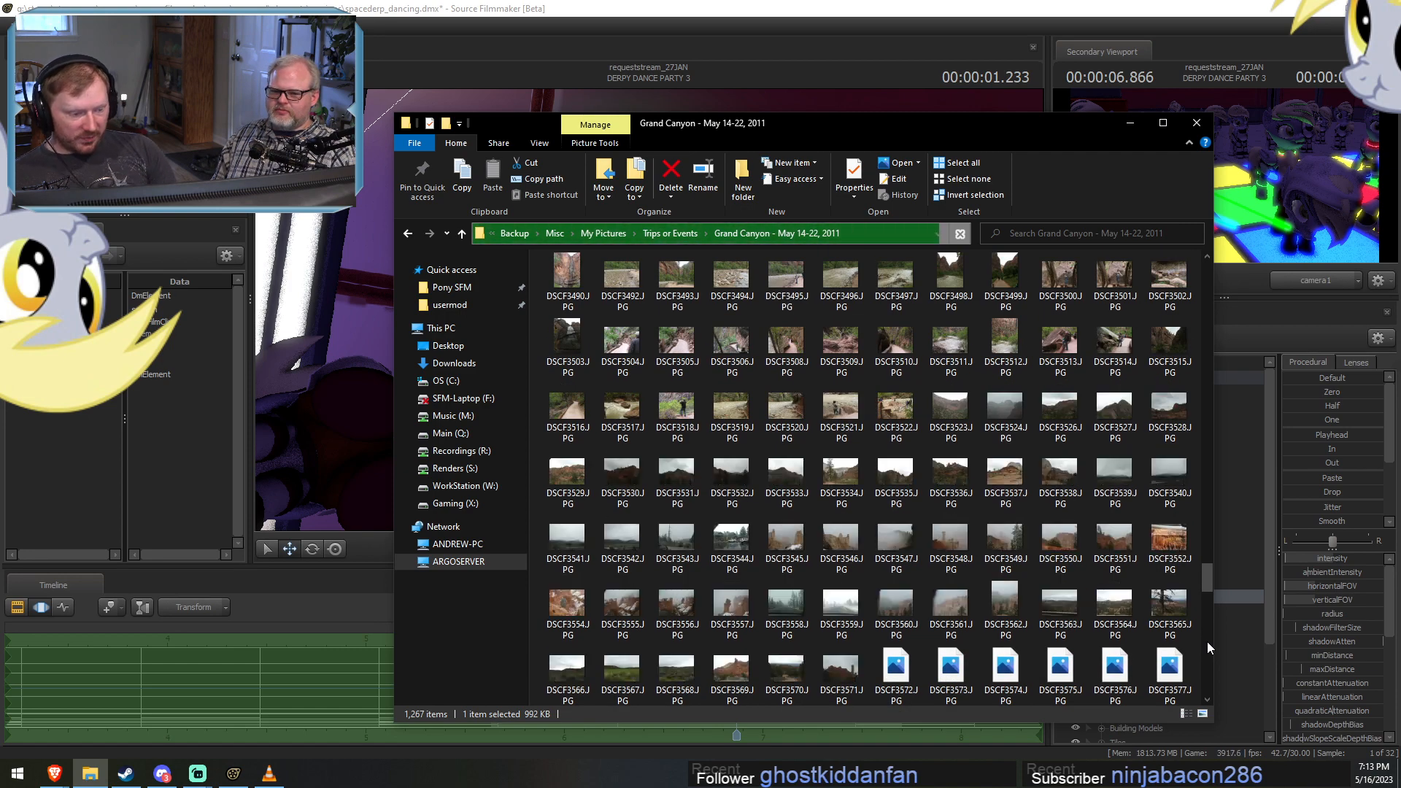
click(1206, 641)
click(1203, 567)
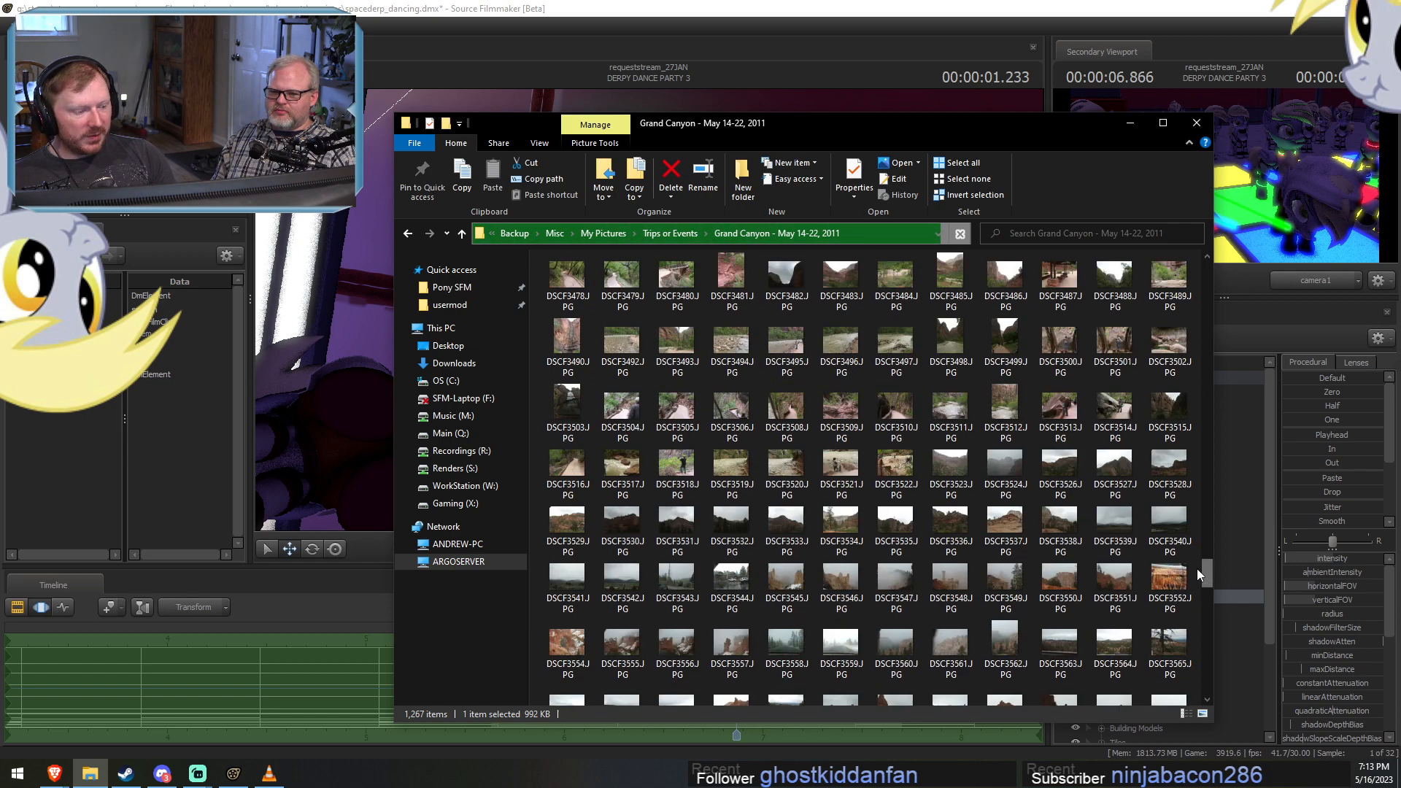
double_click(1167, 584)
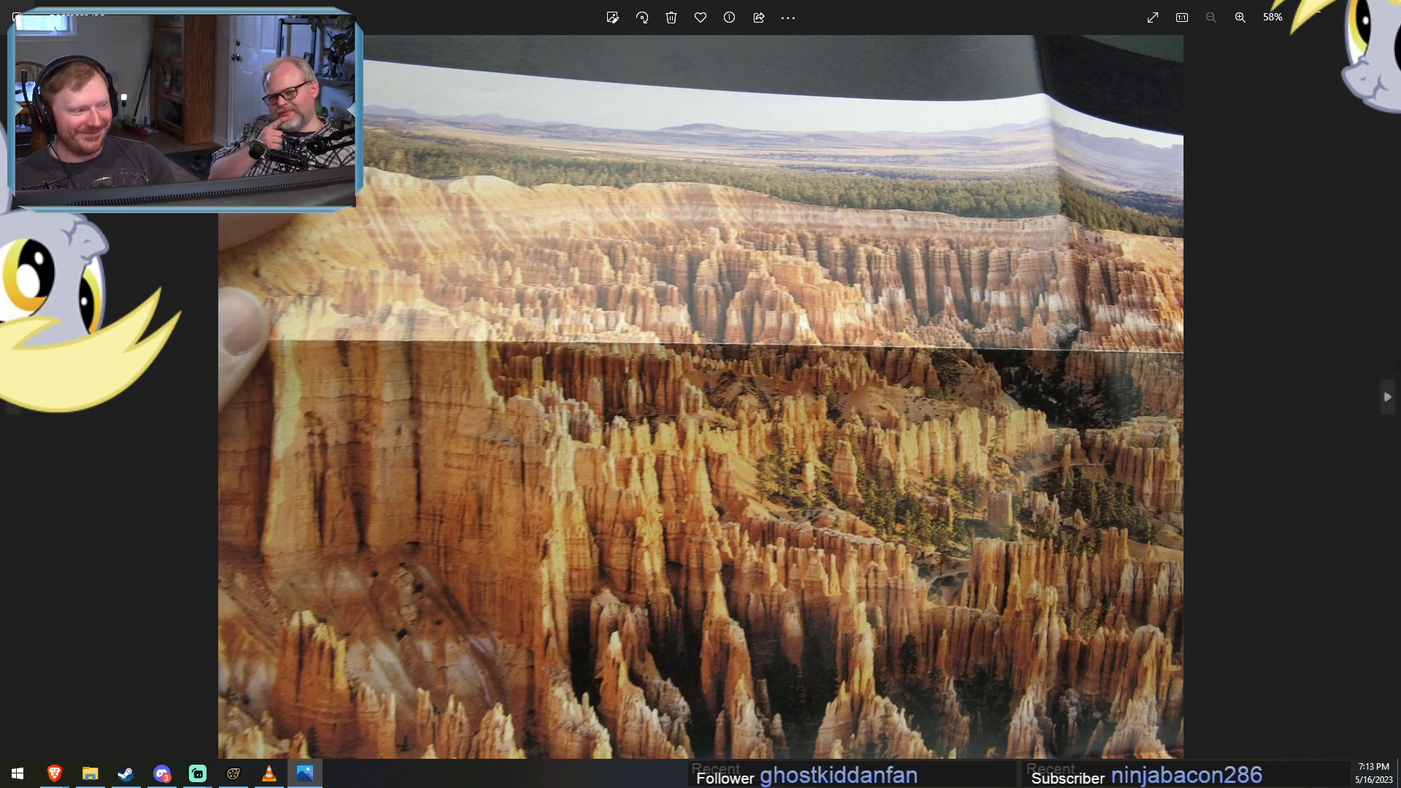
click(1384, 8)
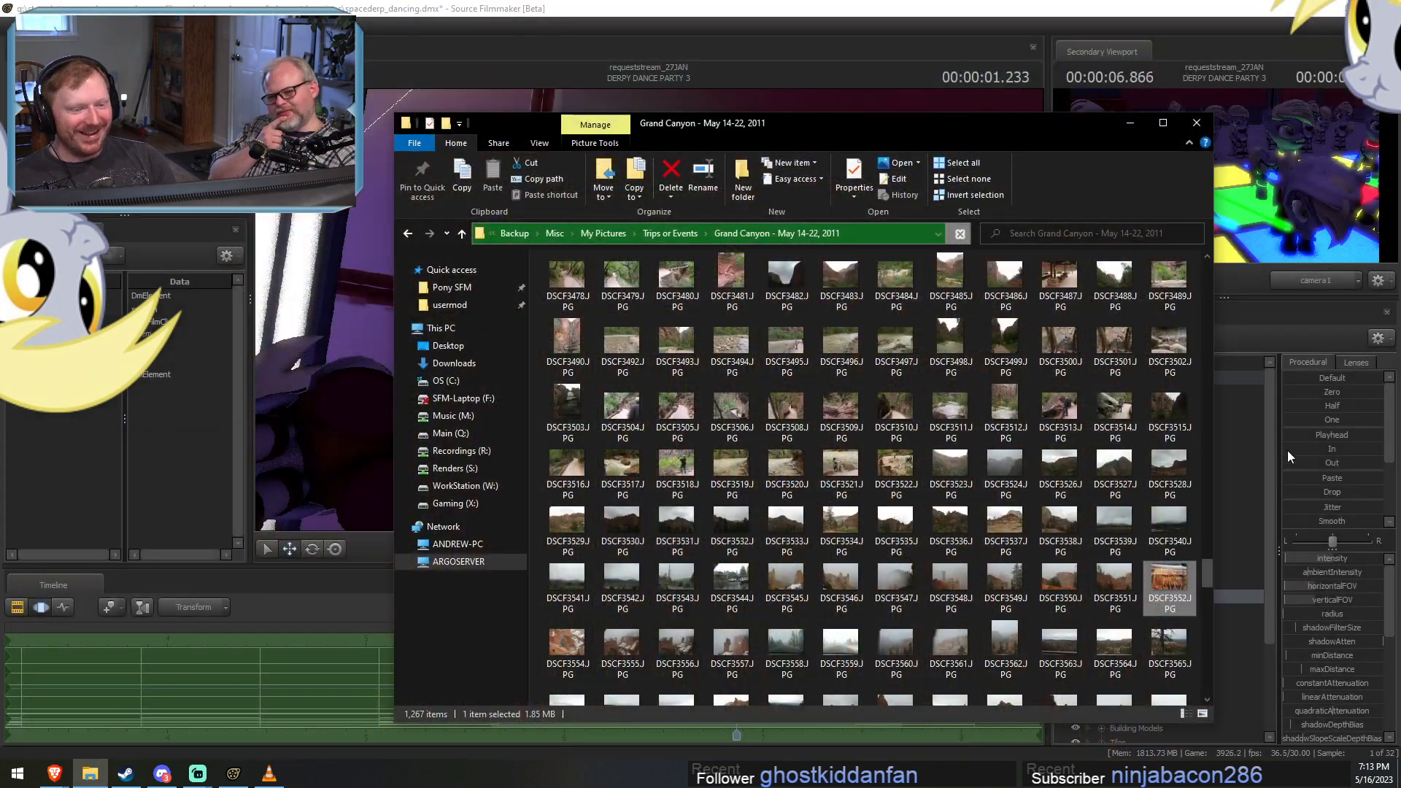
Look through the remaining Grand Canyon trip thumbnails from DSCF3566.JPG to the end of the folder.
click(1204, 675)
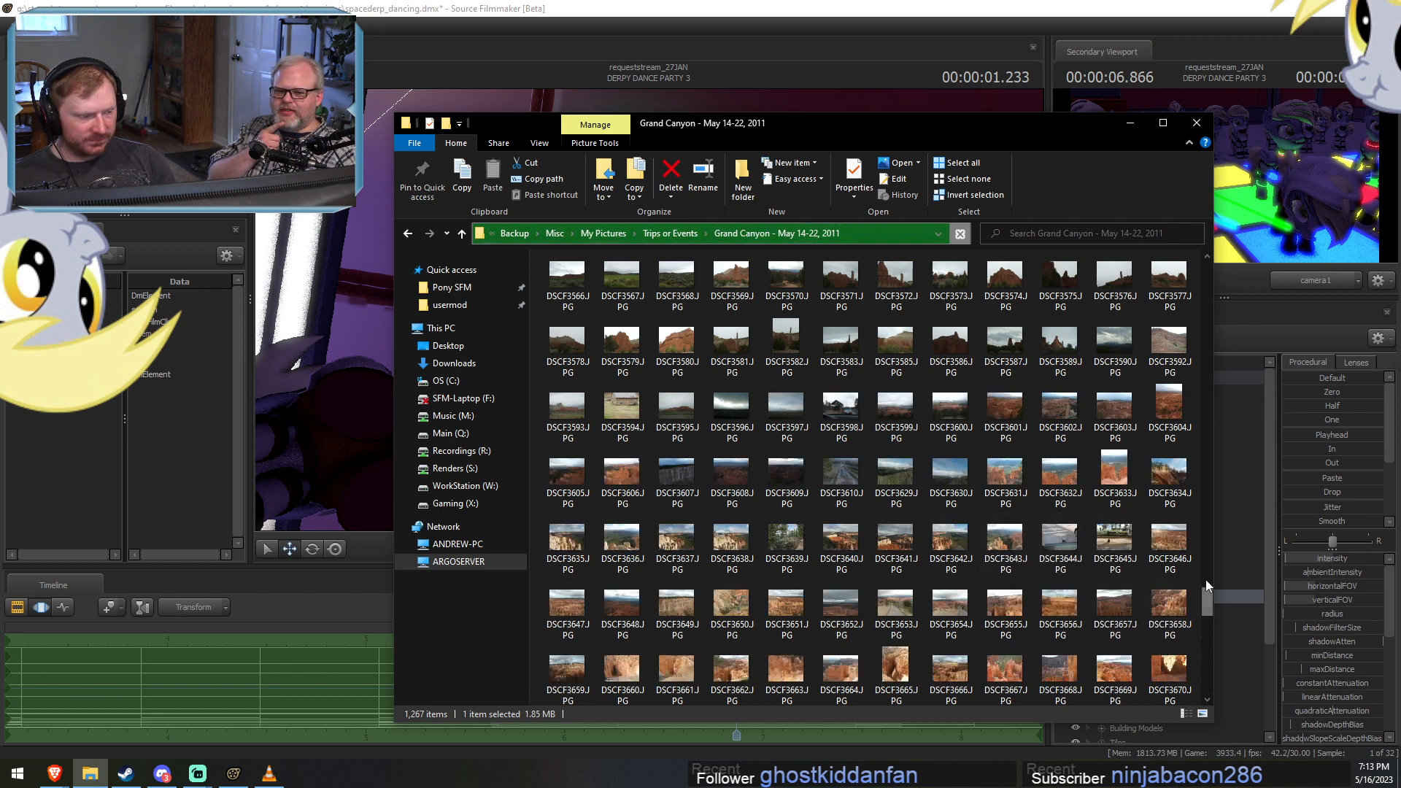
scroll(1193, 626, up, 3)
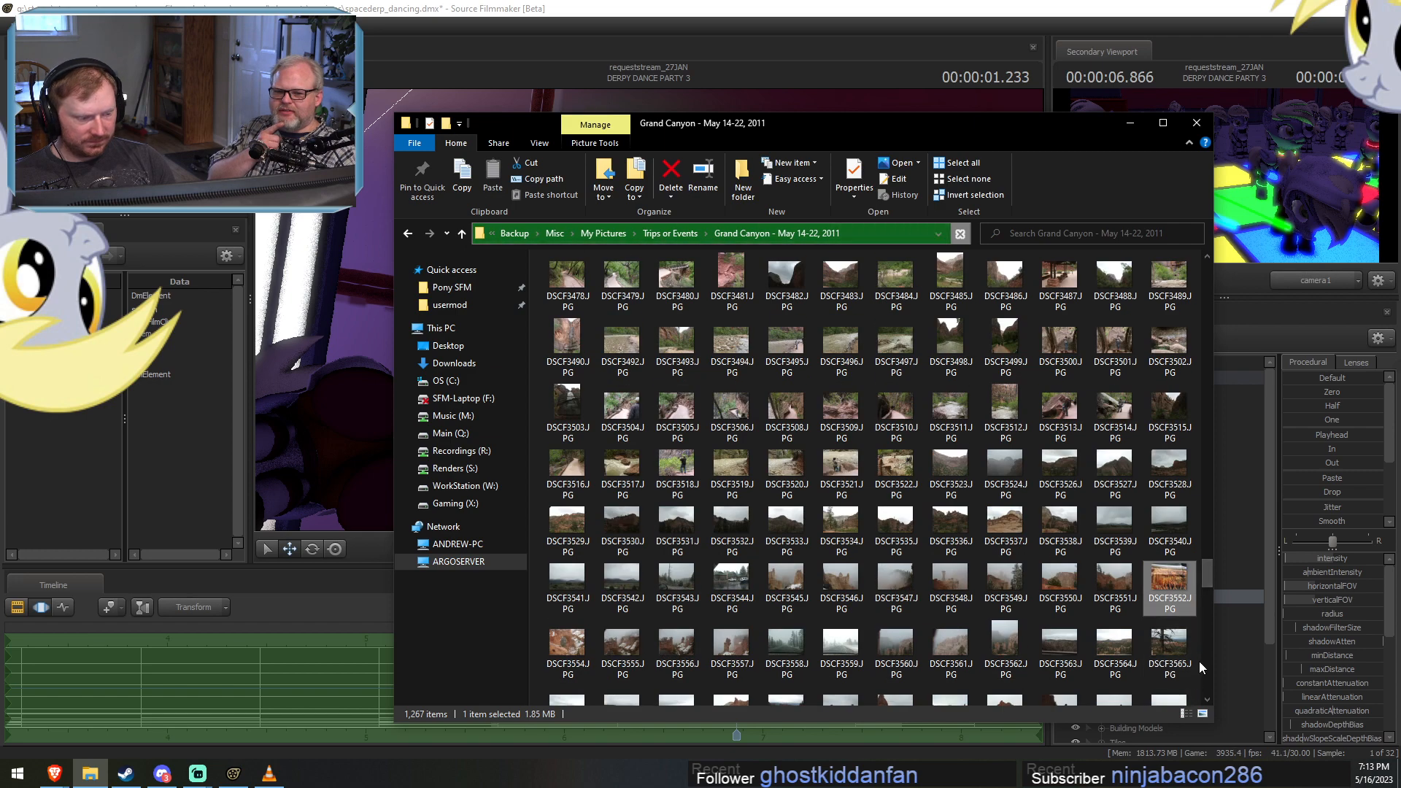
scroll(1202, 660, down, 10)
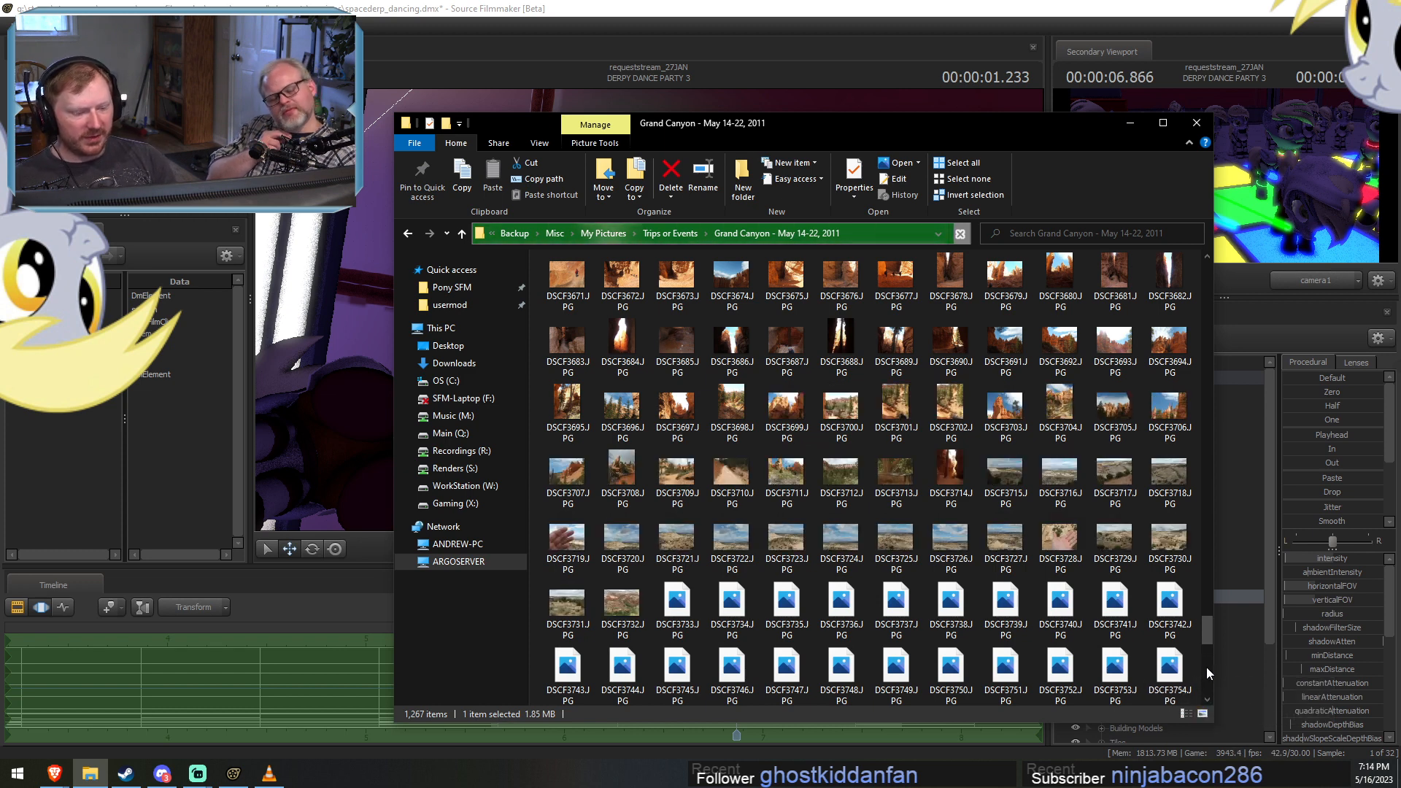
click(1205, 667)
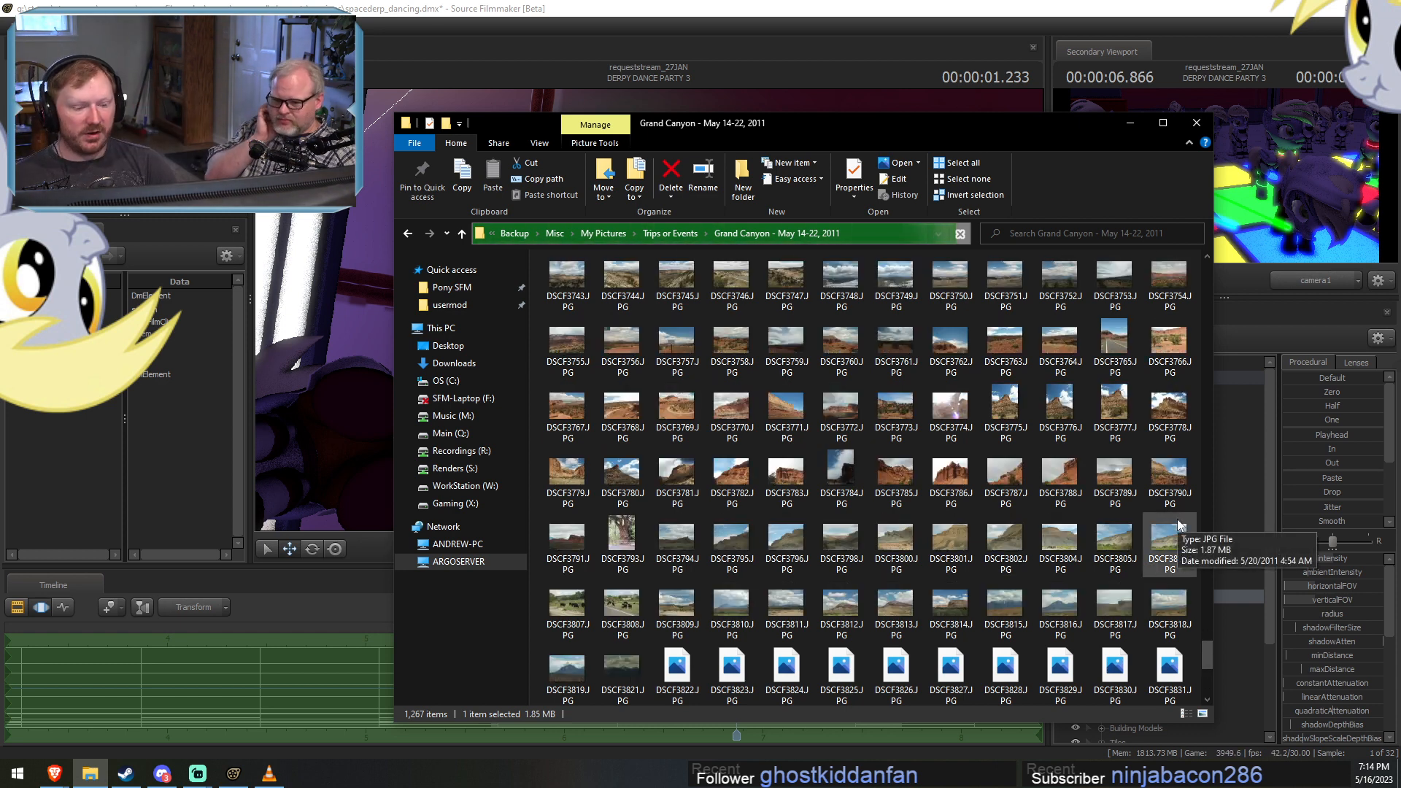
scroll(1142, 549, down, 5)
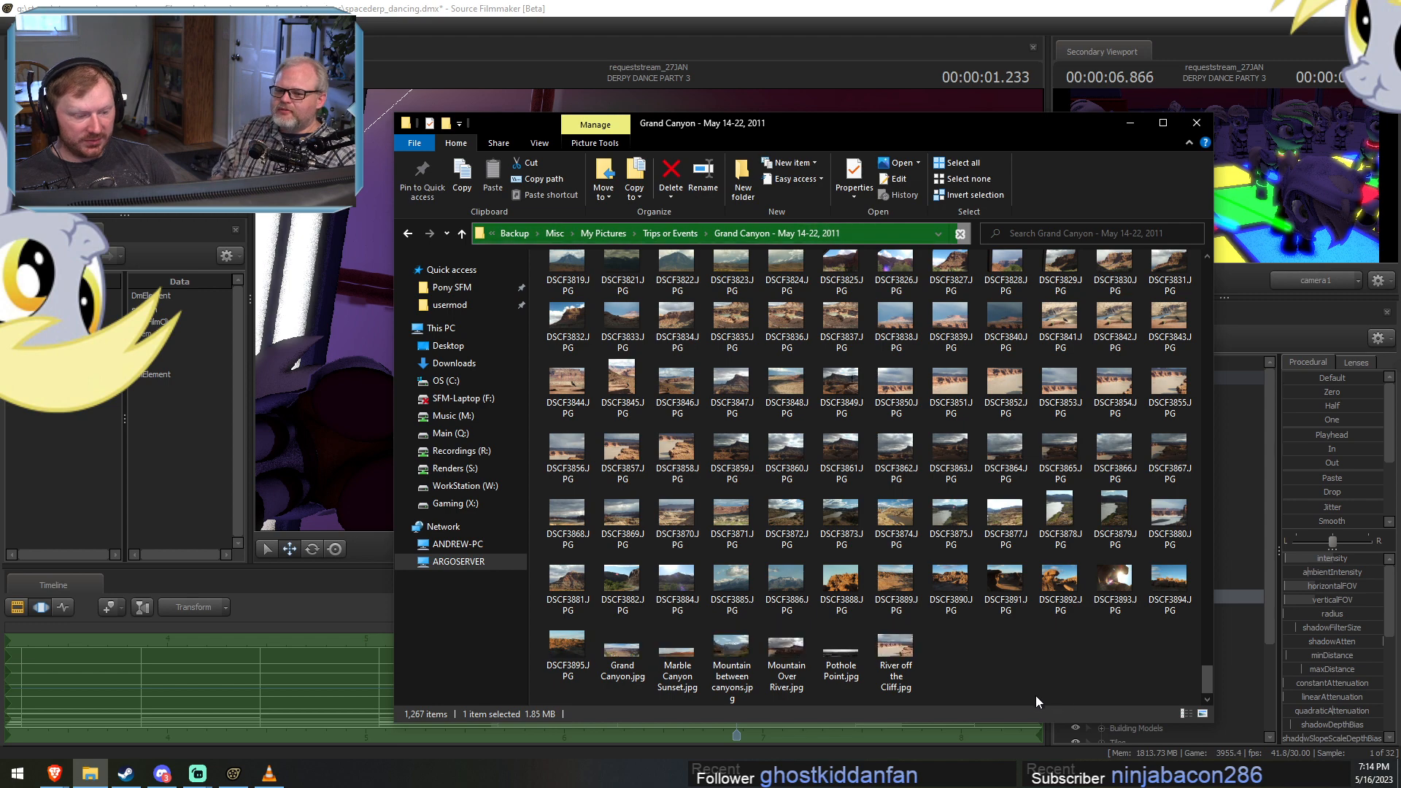
View the rock formation photos DSCF3888.JPG and DSCF3892.JPG enlarged, closing each one after viewing.
click(856, 587)
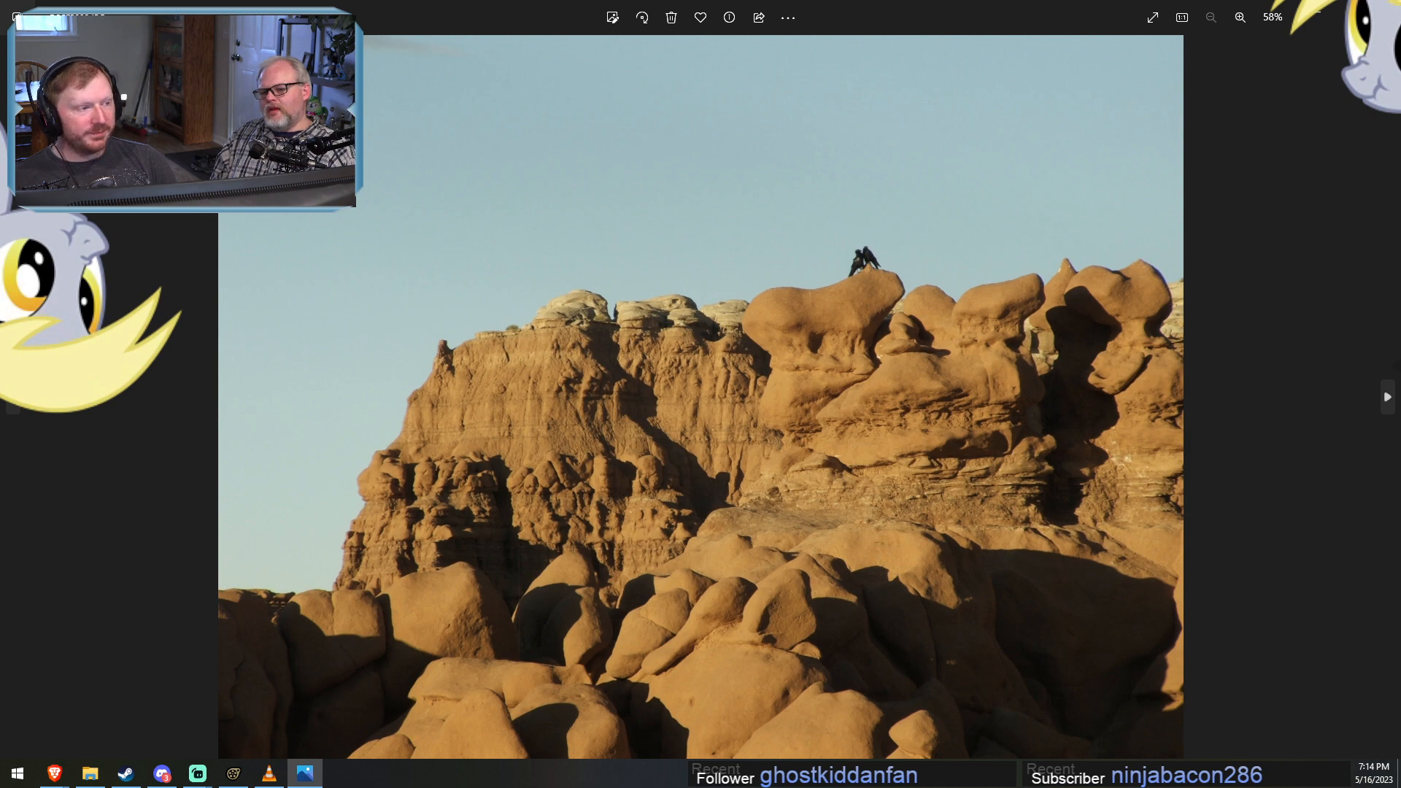
click(1383, 11)
double_click(1061, 576)
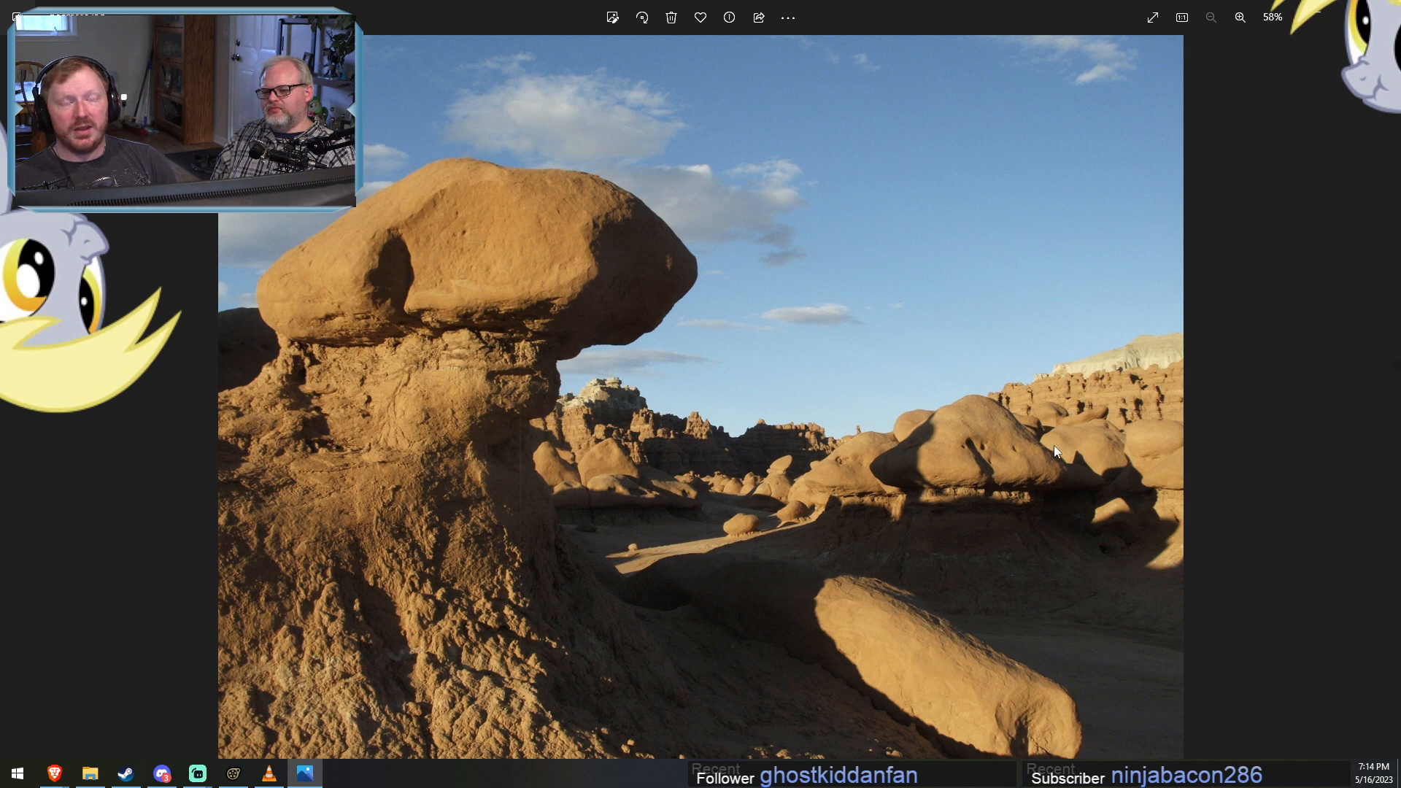
click(1384, 10)
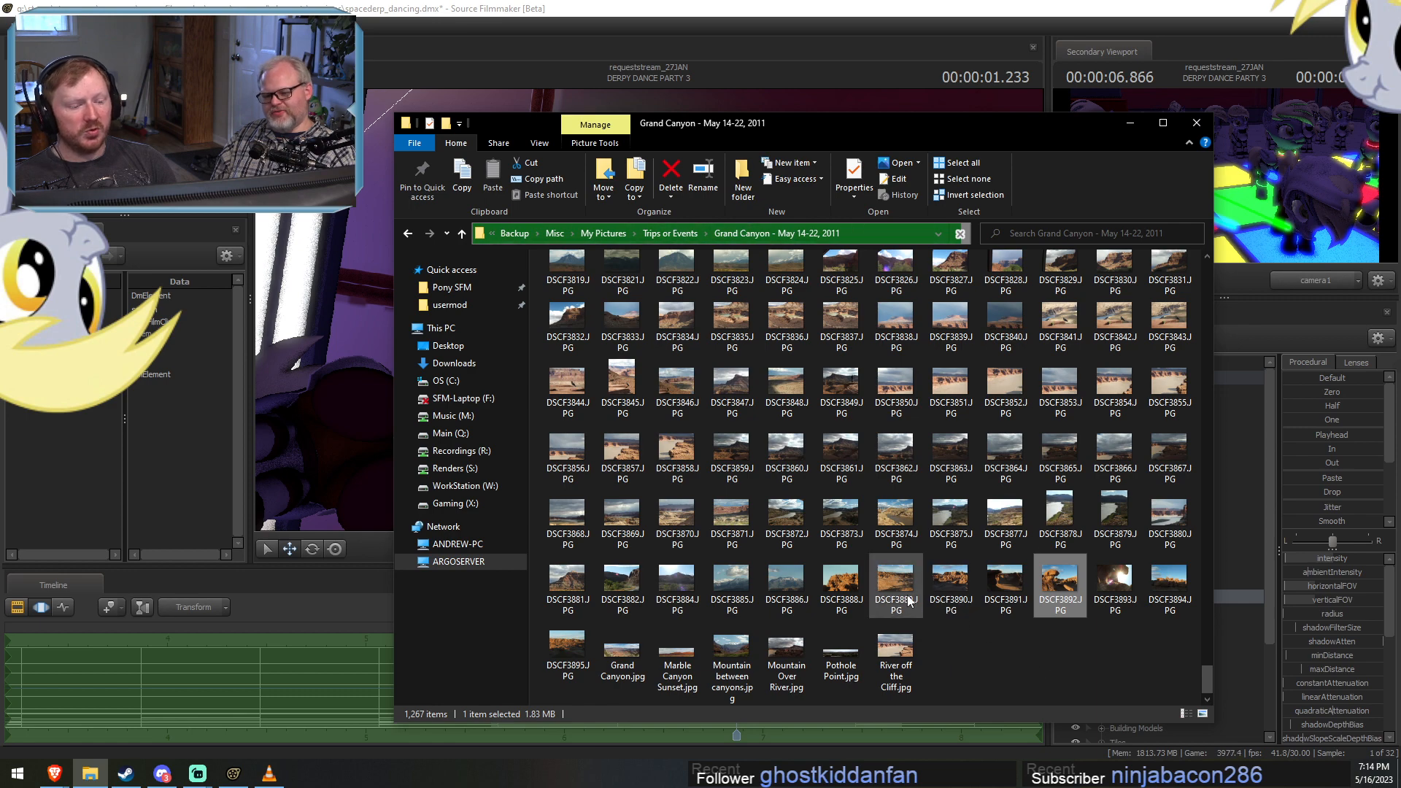
View the rock formation photo DSCF3889.JPG enlarged, close it, and return to Source Filmmaker.
double_click(941, 594)
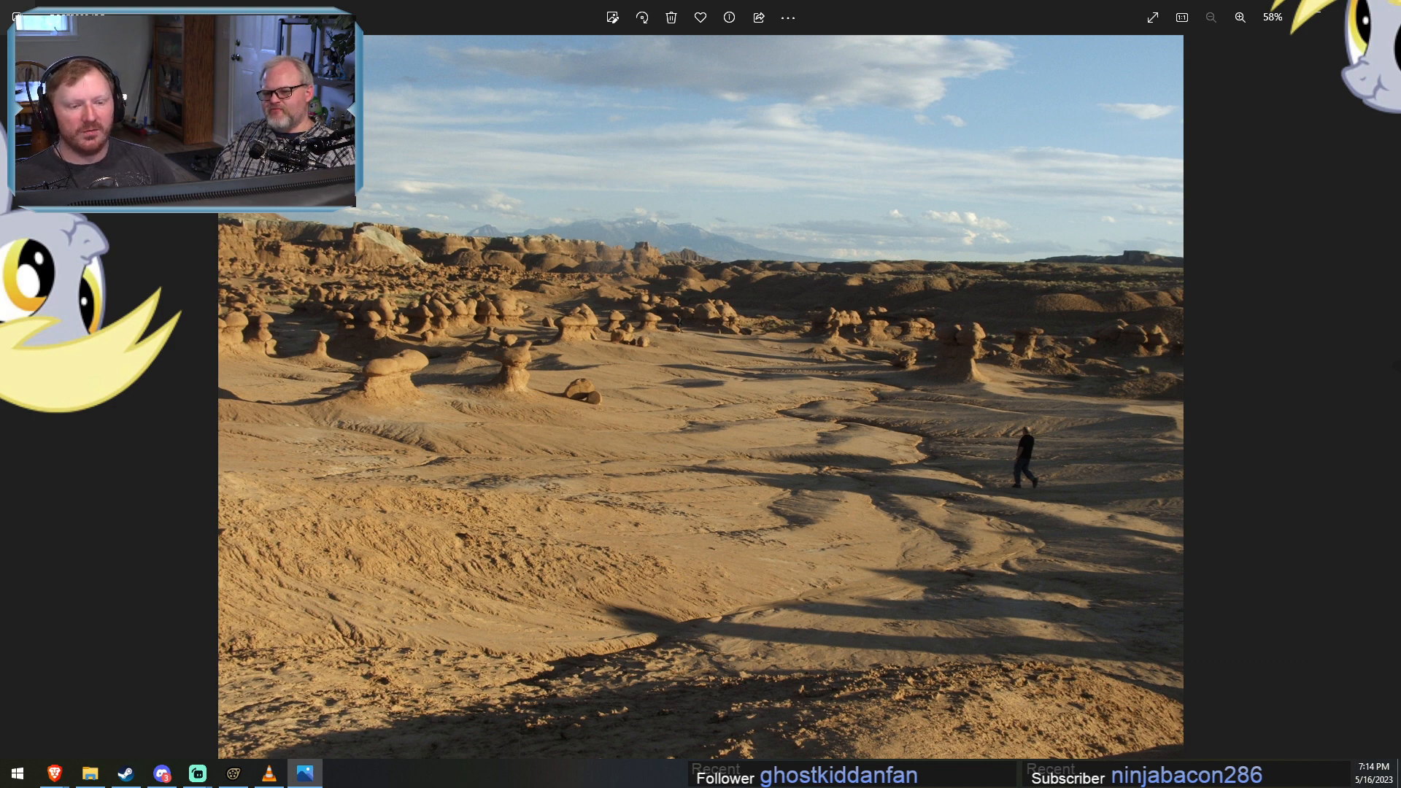
key(alt+F4)
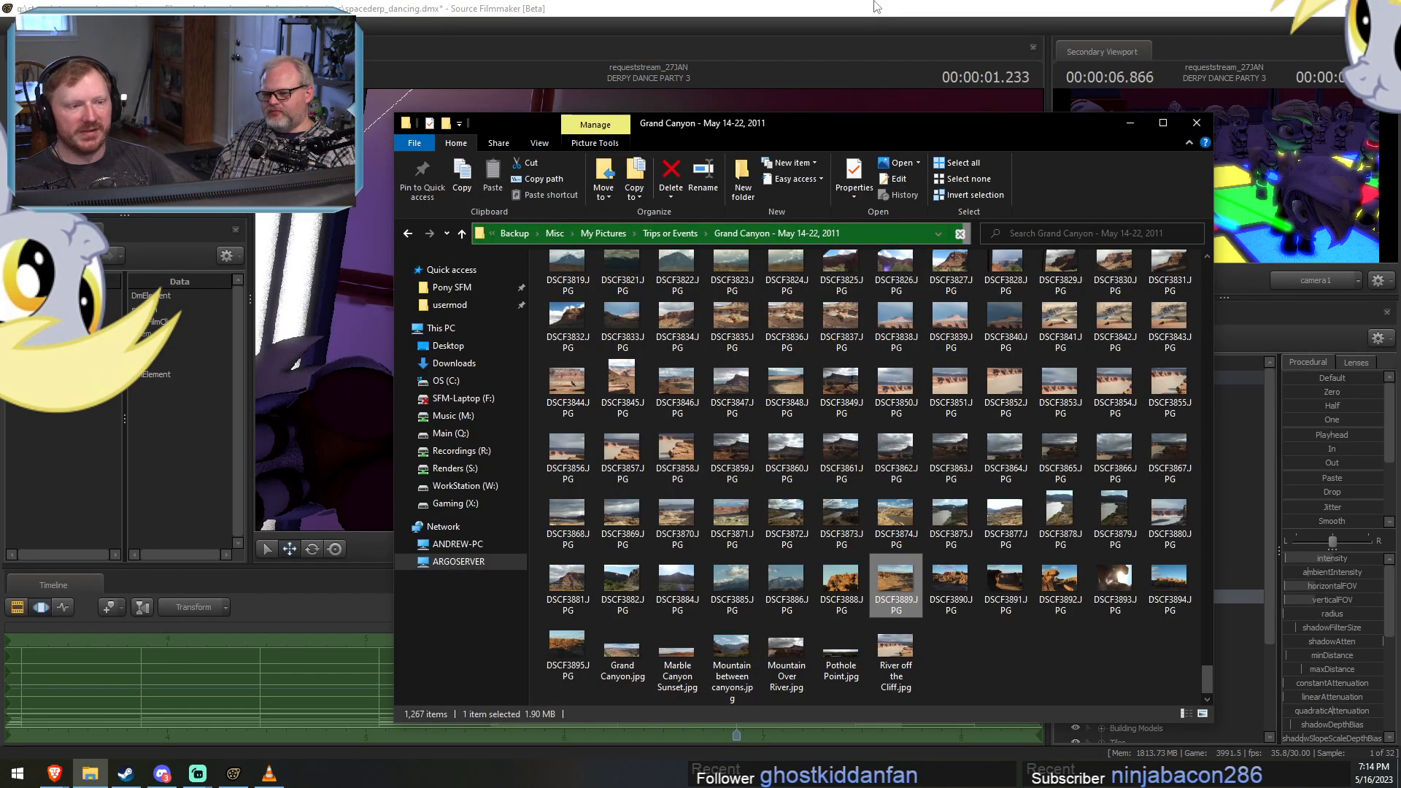
click(877, 7)
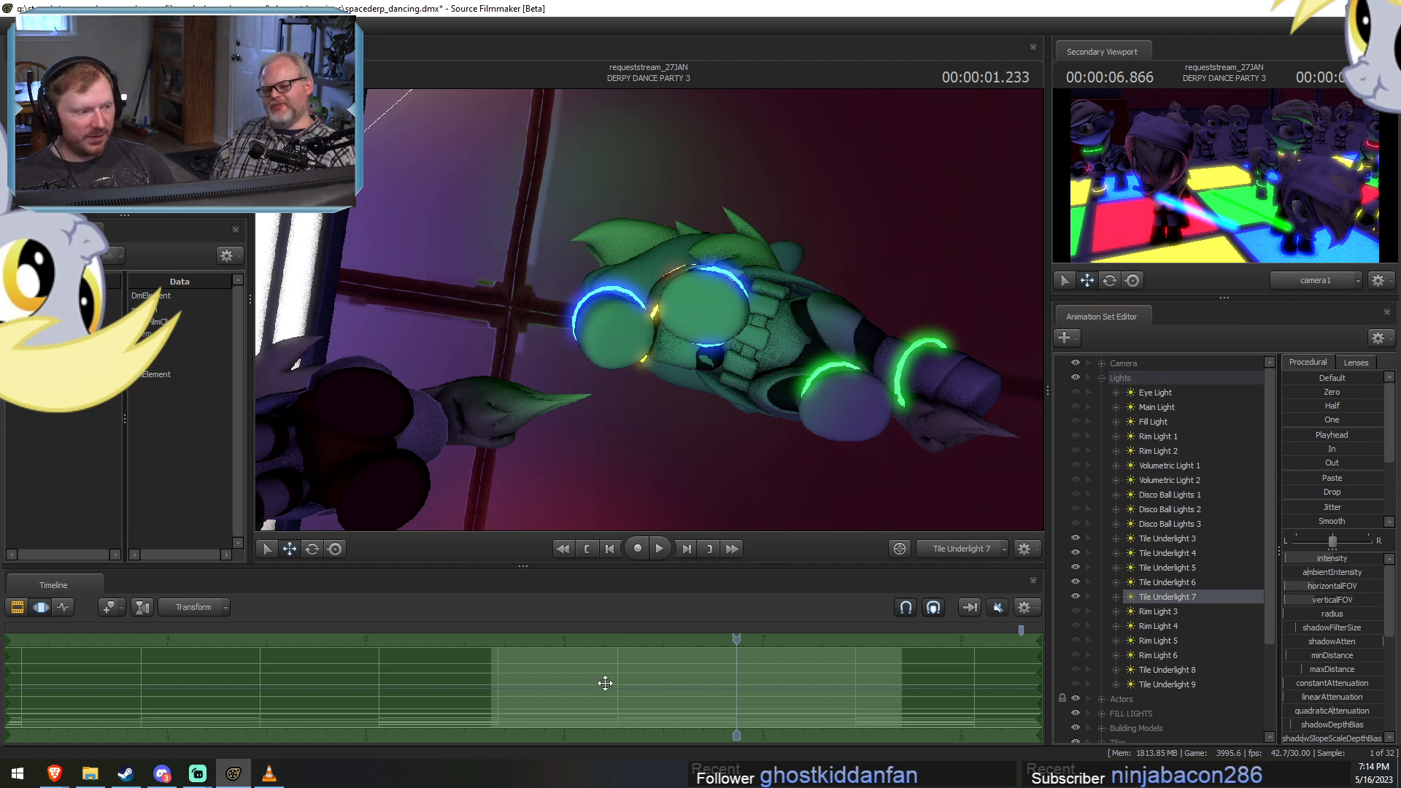
Switch the primary viewport from Tile Underlight 7 to the Work Camera and frame the whole group on the dance floor.
click(965, 553)
click(965, 553)
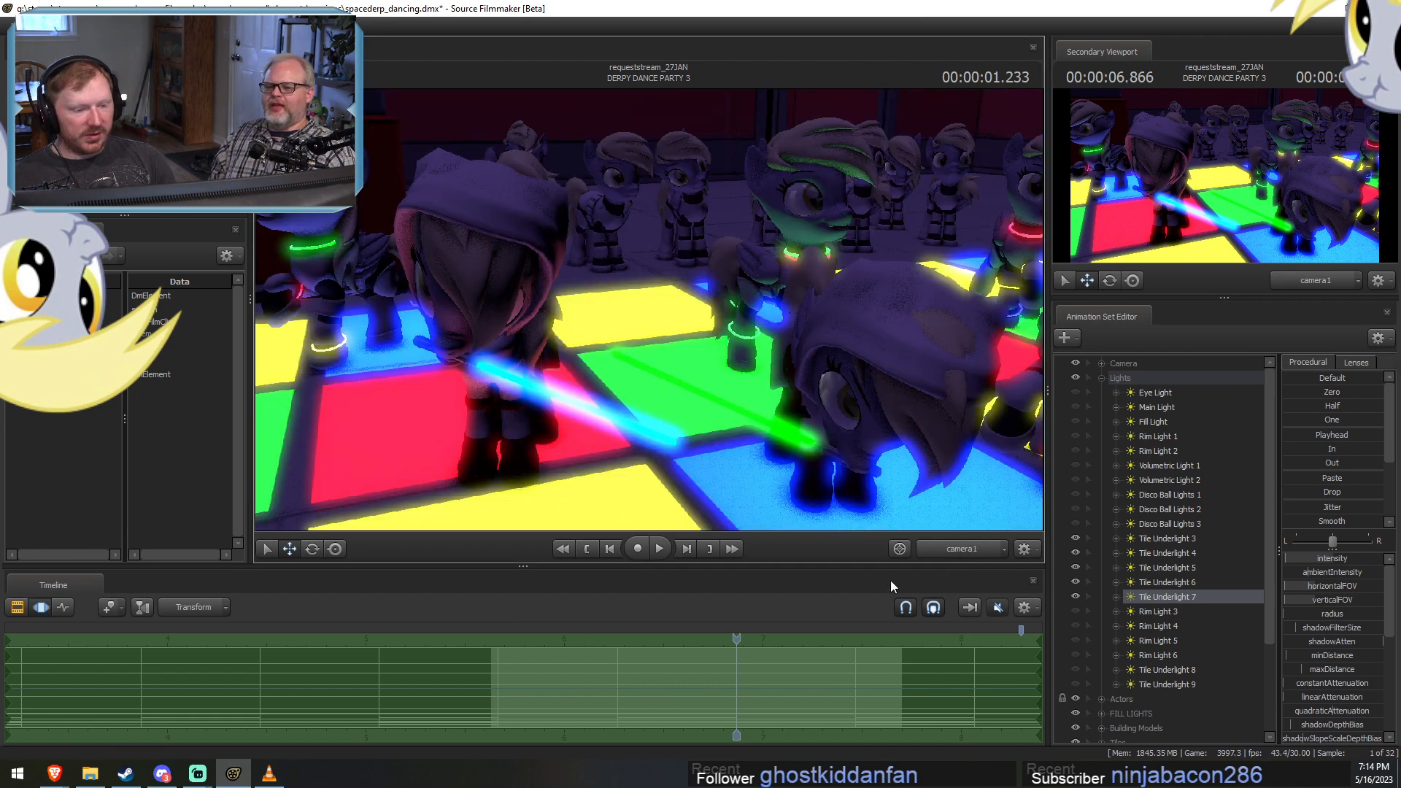
ctrl+click(953, 554)
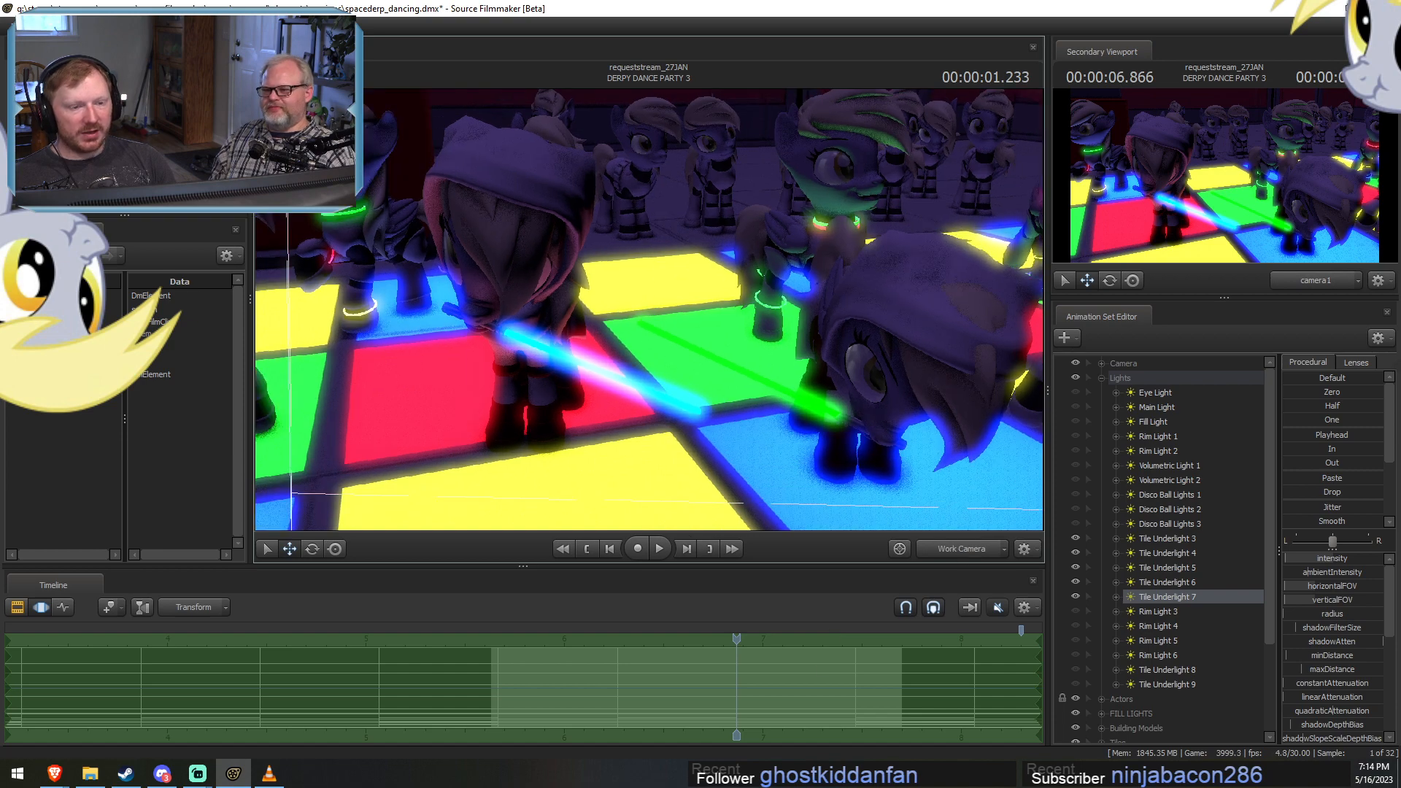
key(s)
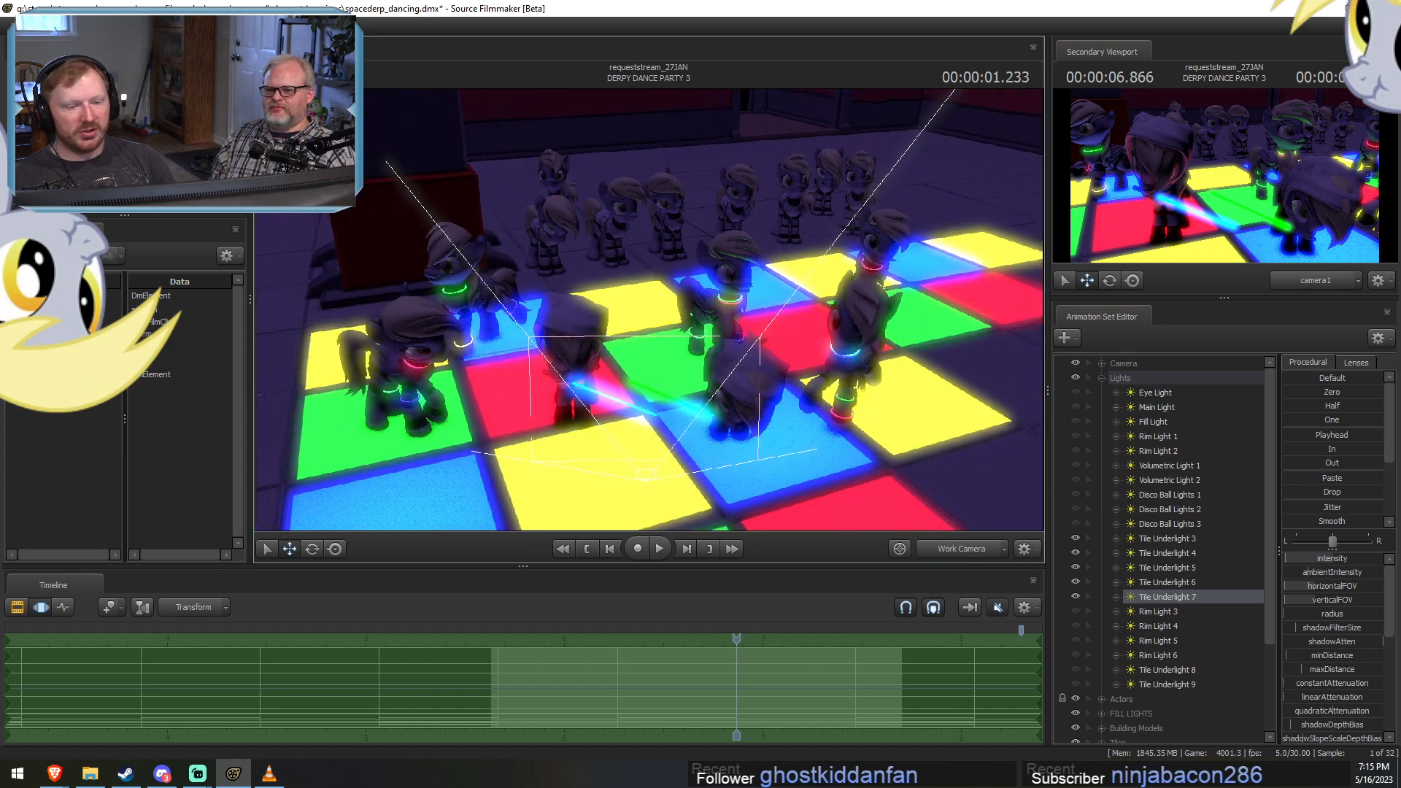
key(w)
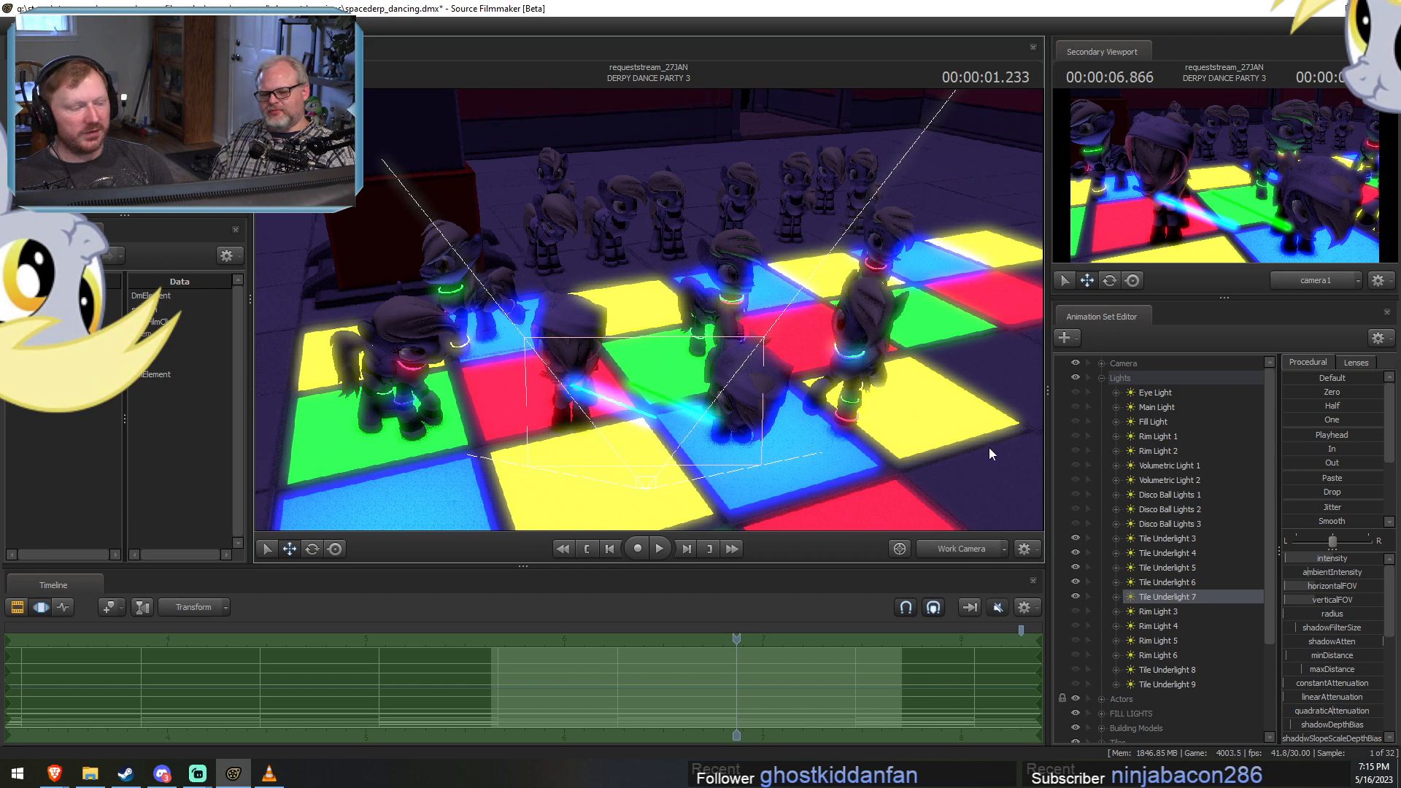
Duplicate the Tile Underlight 7 animation set, pasting the copy outside the collapsed Lights group.
right_click(1162, 593)
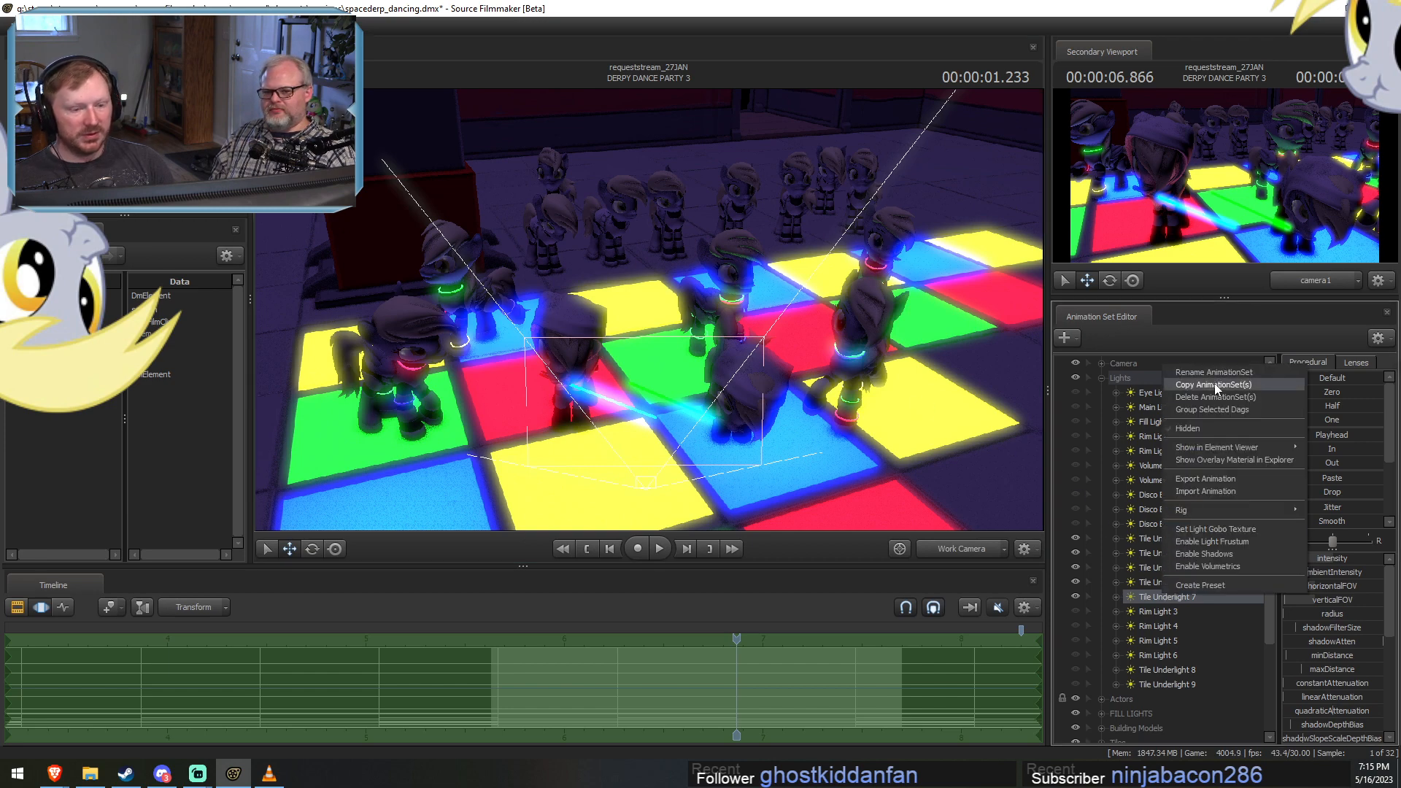
click(1185, 385)
click(1102, 378)
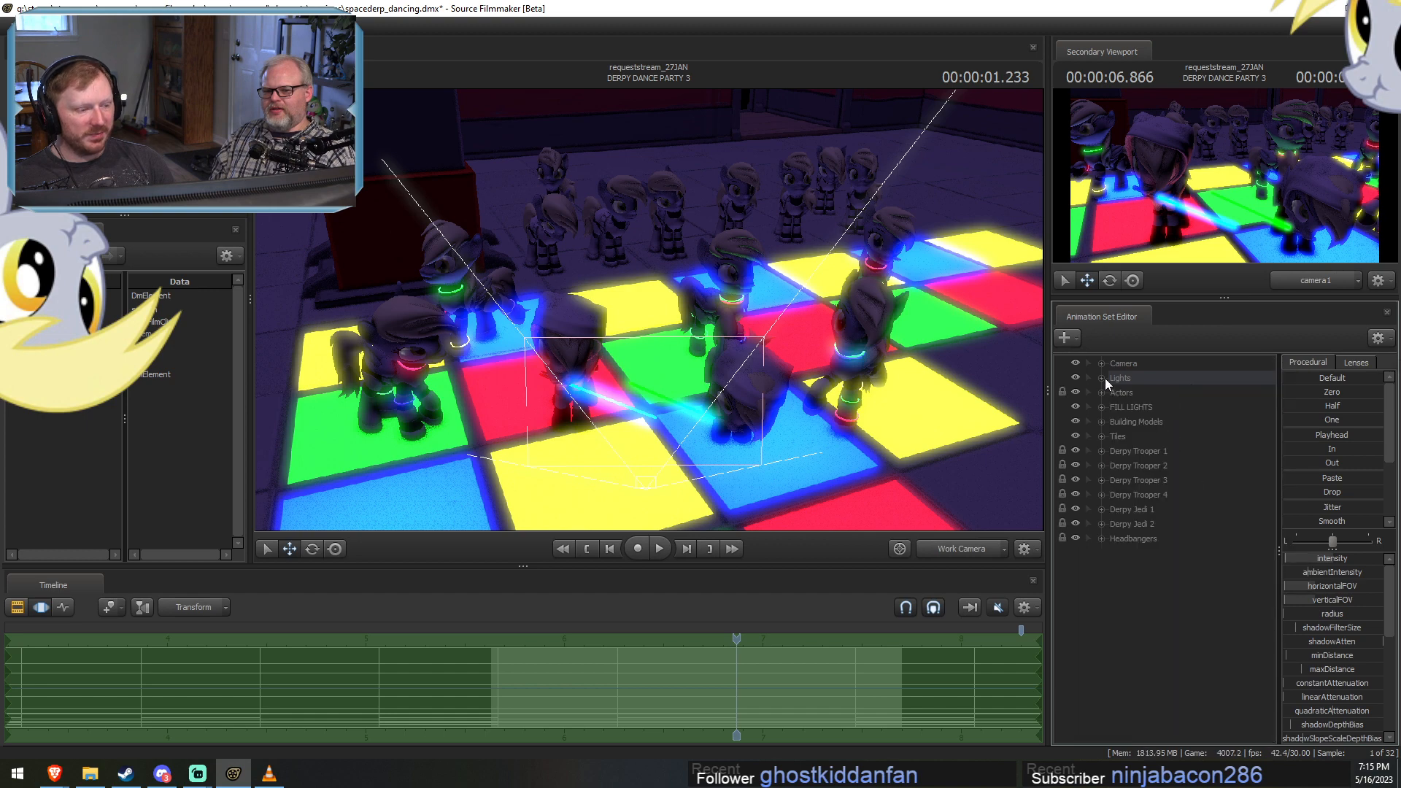
right_click(1125, 572)
click(1171, 649)
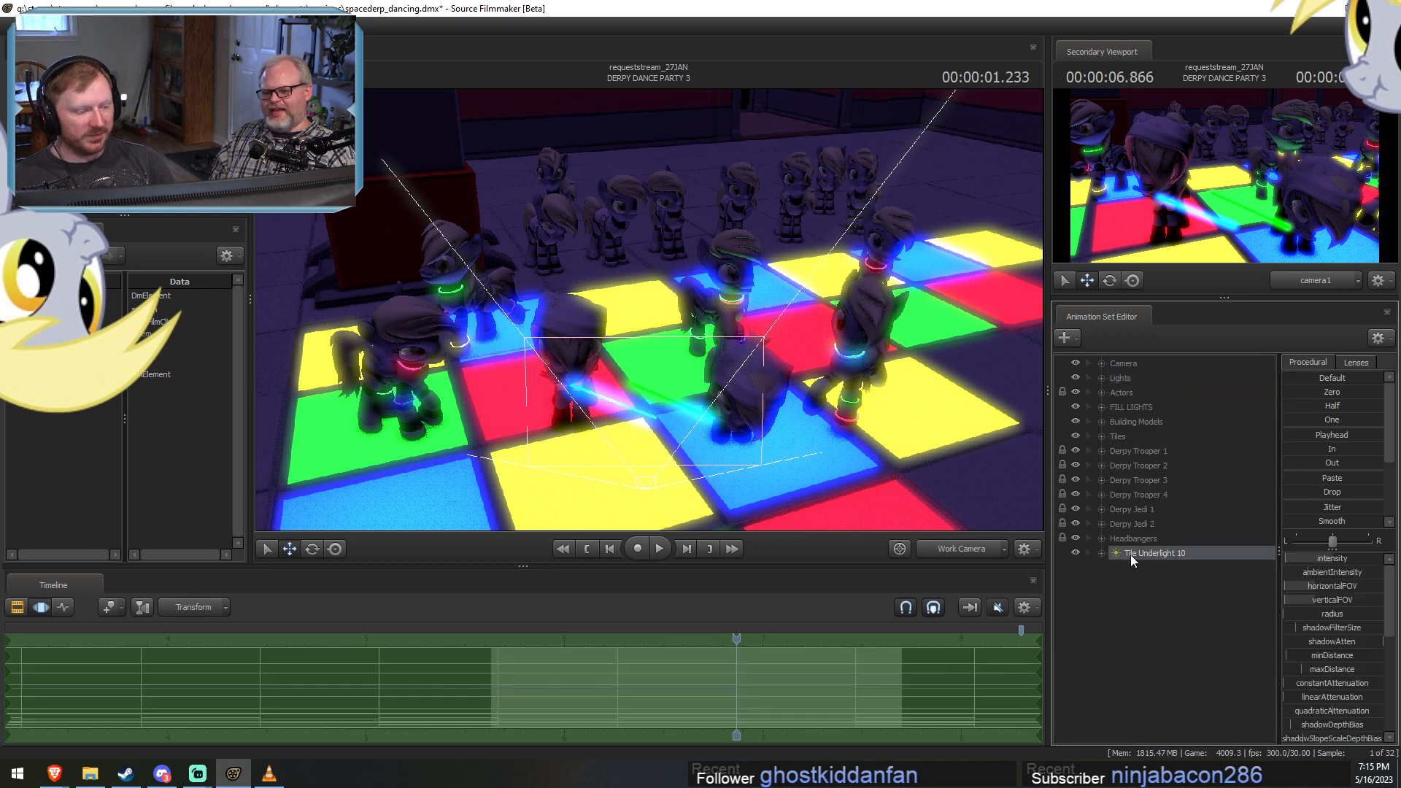
Move Tile Underlight 10 sideways beneath the floor toward the stairs and check the tiles' lighting from a wider view.
key(F3)
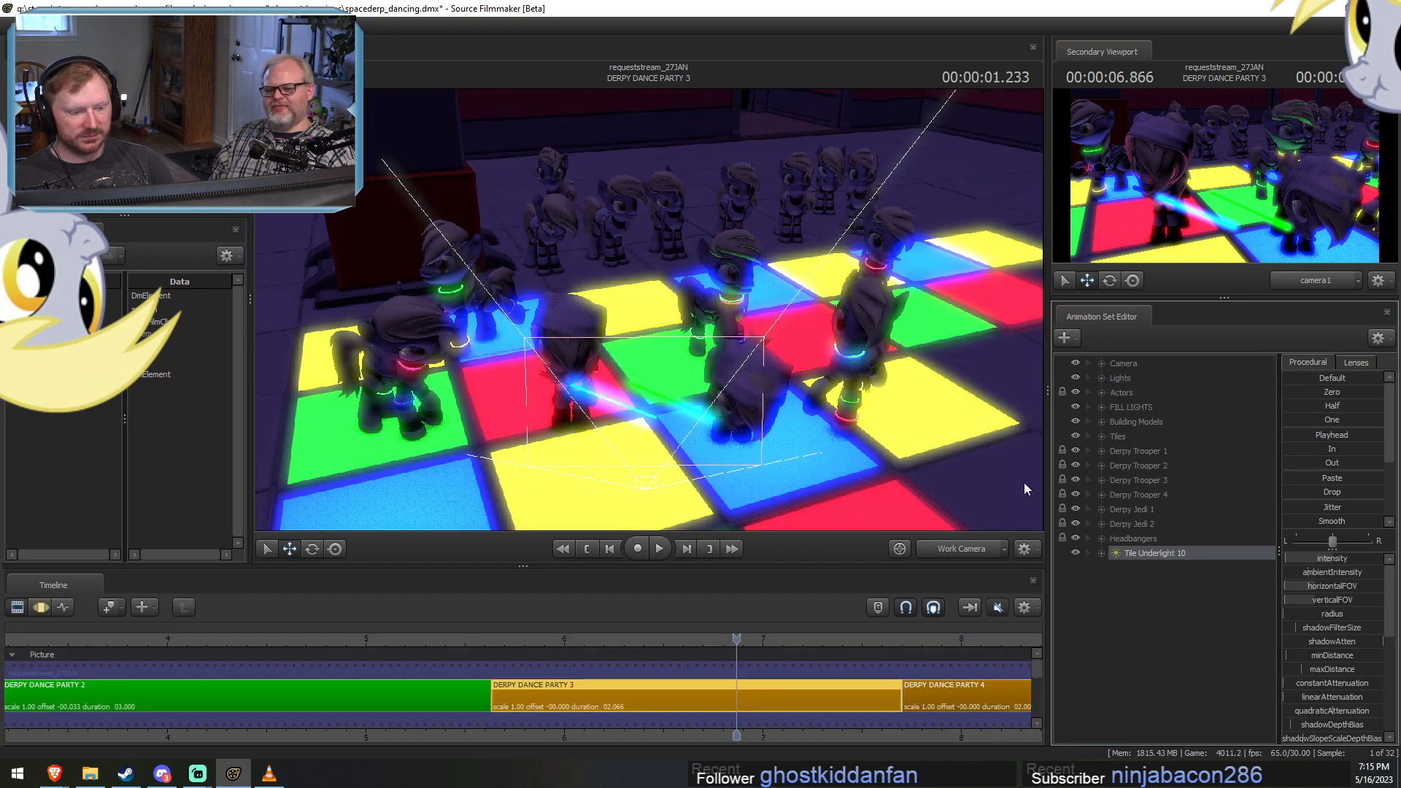
key(s)
drag(1025, 484, 1011, 497)
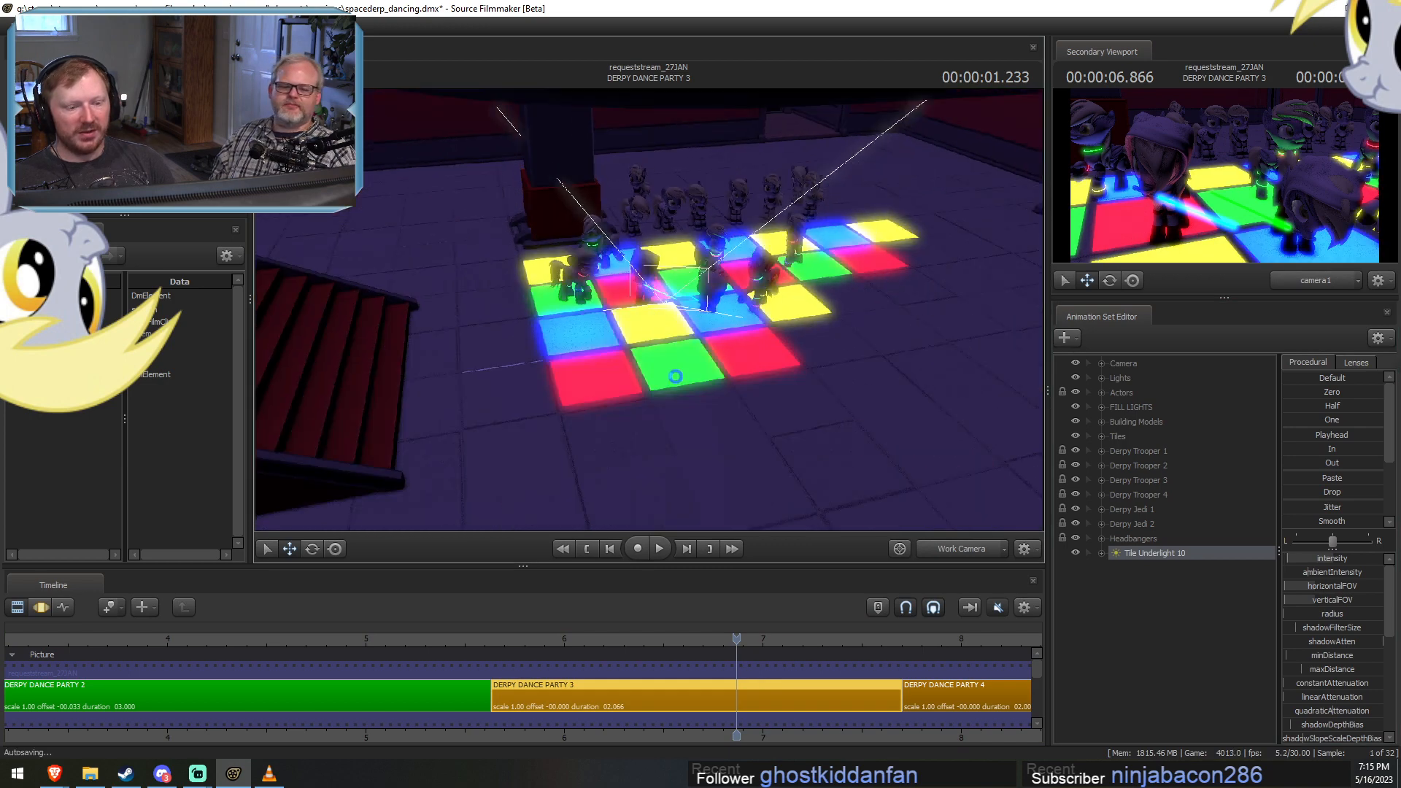
key(F4)
drag(744, 516, 638, 533)
key(F2)
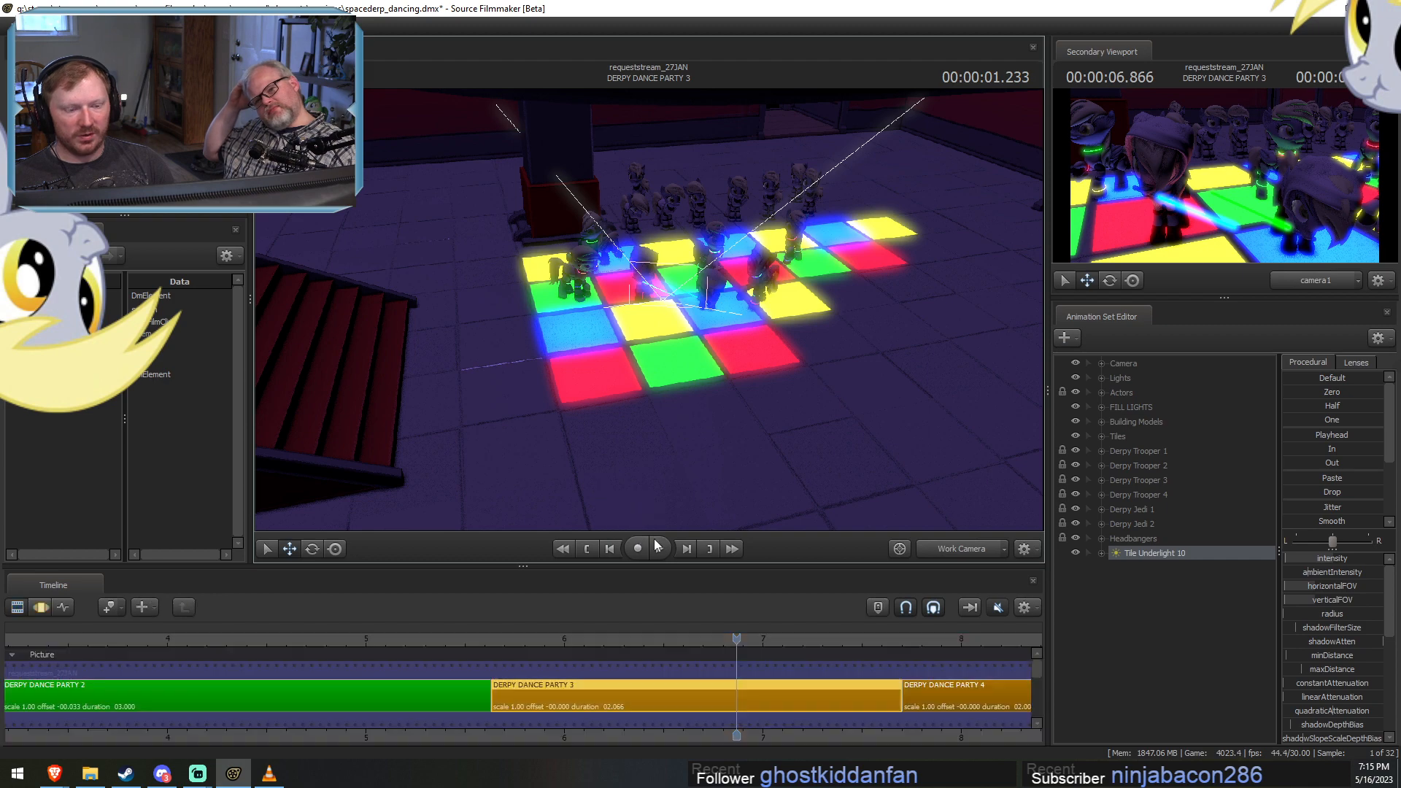
key(F3)
key(F2)
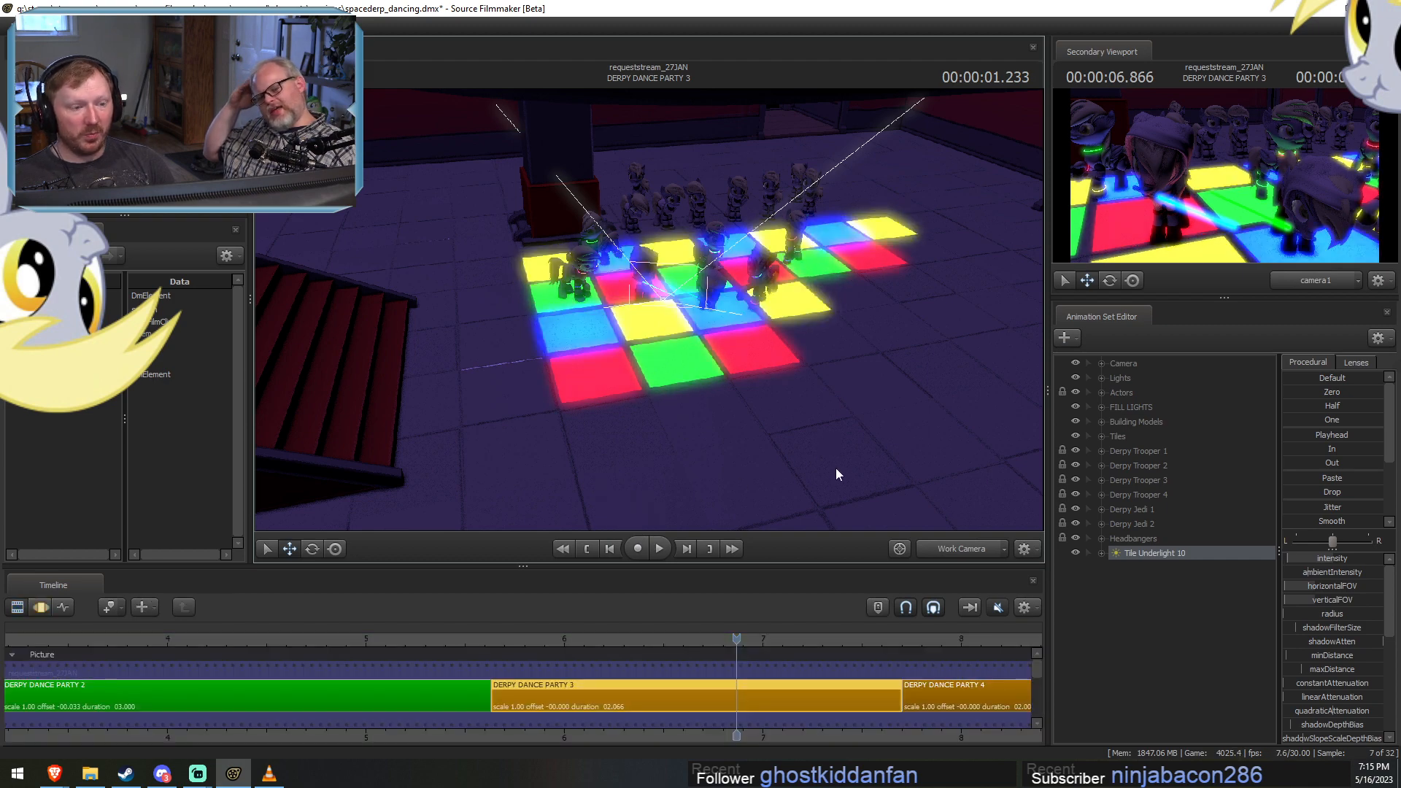
key(F3)
key(F2)
Duplicate Tile Underlight 10 and move the copy beneath the floor, away from the stairs and toward the back of the room.
right_click(1142, 556)
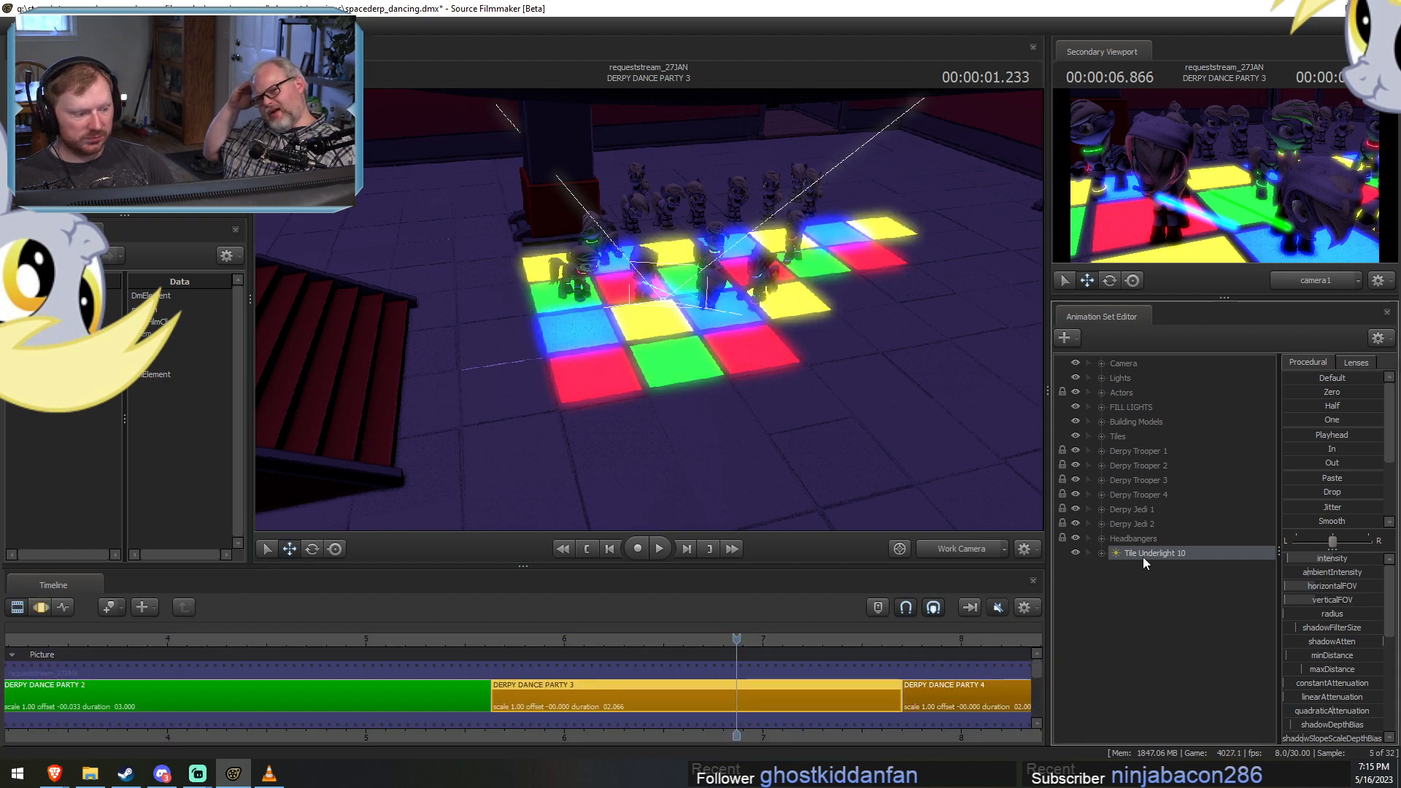
click(1175, 576)
right_click(1167, 617)
click(1182, 667)
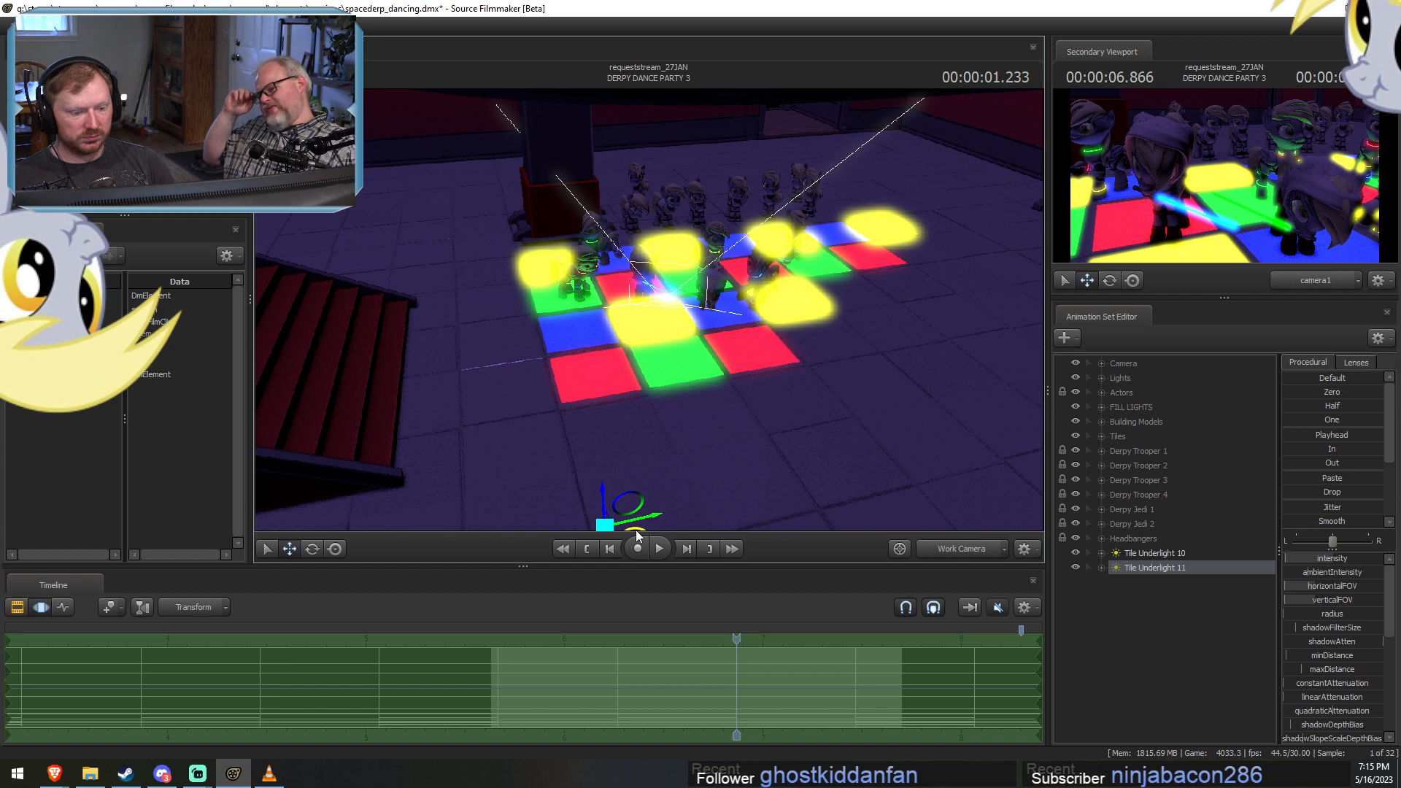
drag(636, 529, 796, 489)
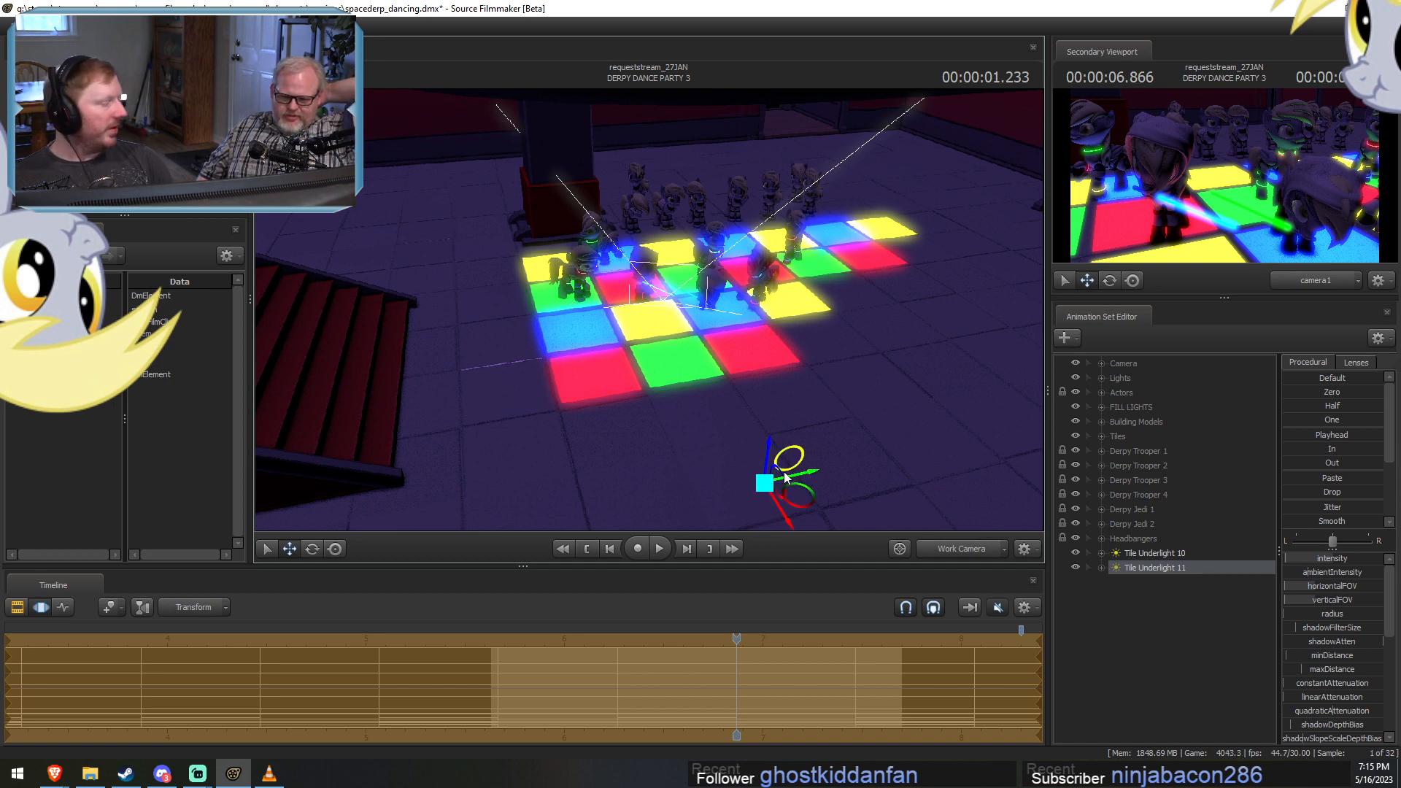
key(F3)
key(F3)
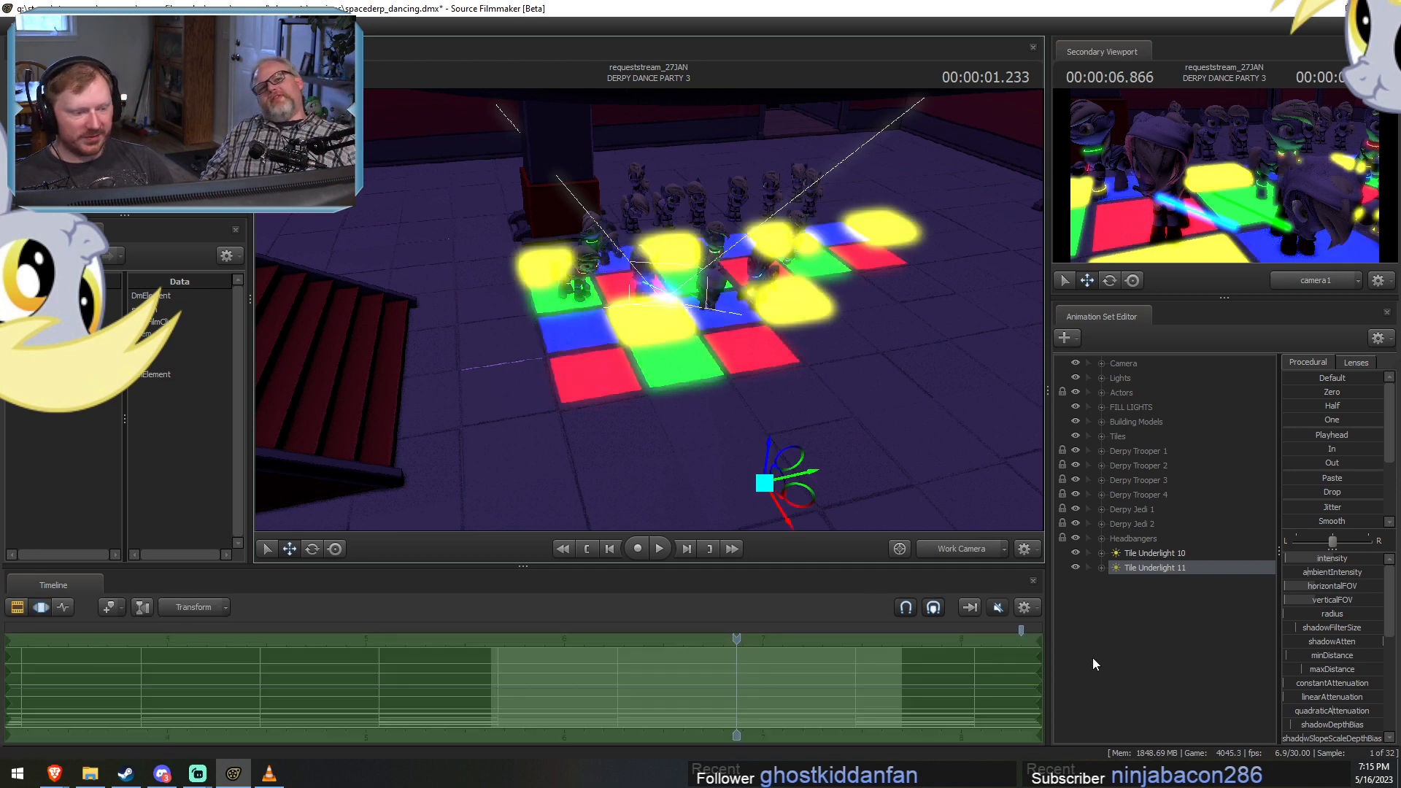
Paste another copy of Tile Underlight 10, move it sideways away from the stairs, and inspect the tiles from close up.
right_click(1124, 643)
click(1168, 719)
click(1141, 567)
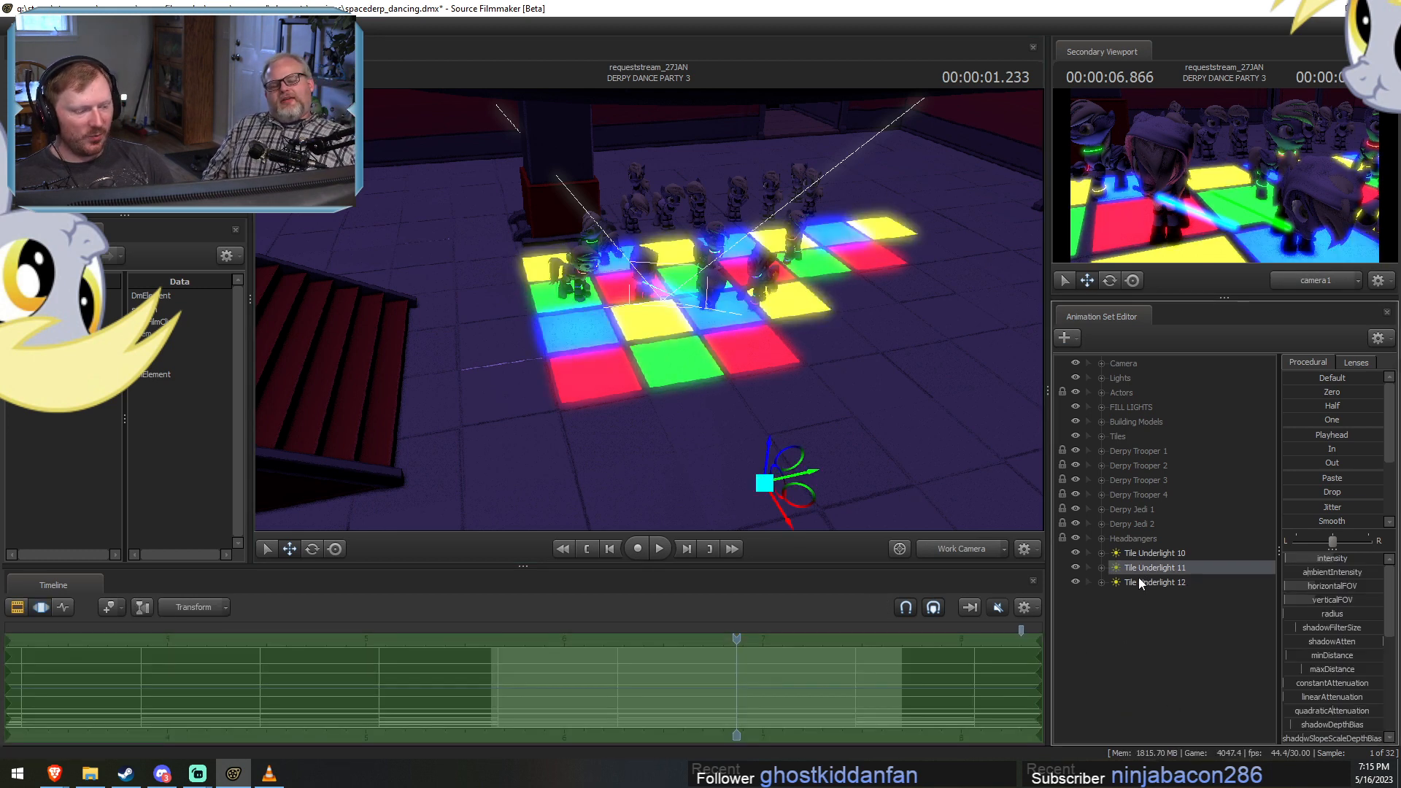
click(1141, 580)
drag(637, 529, 759, 528)
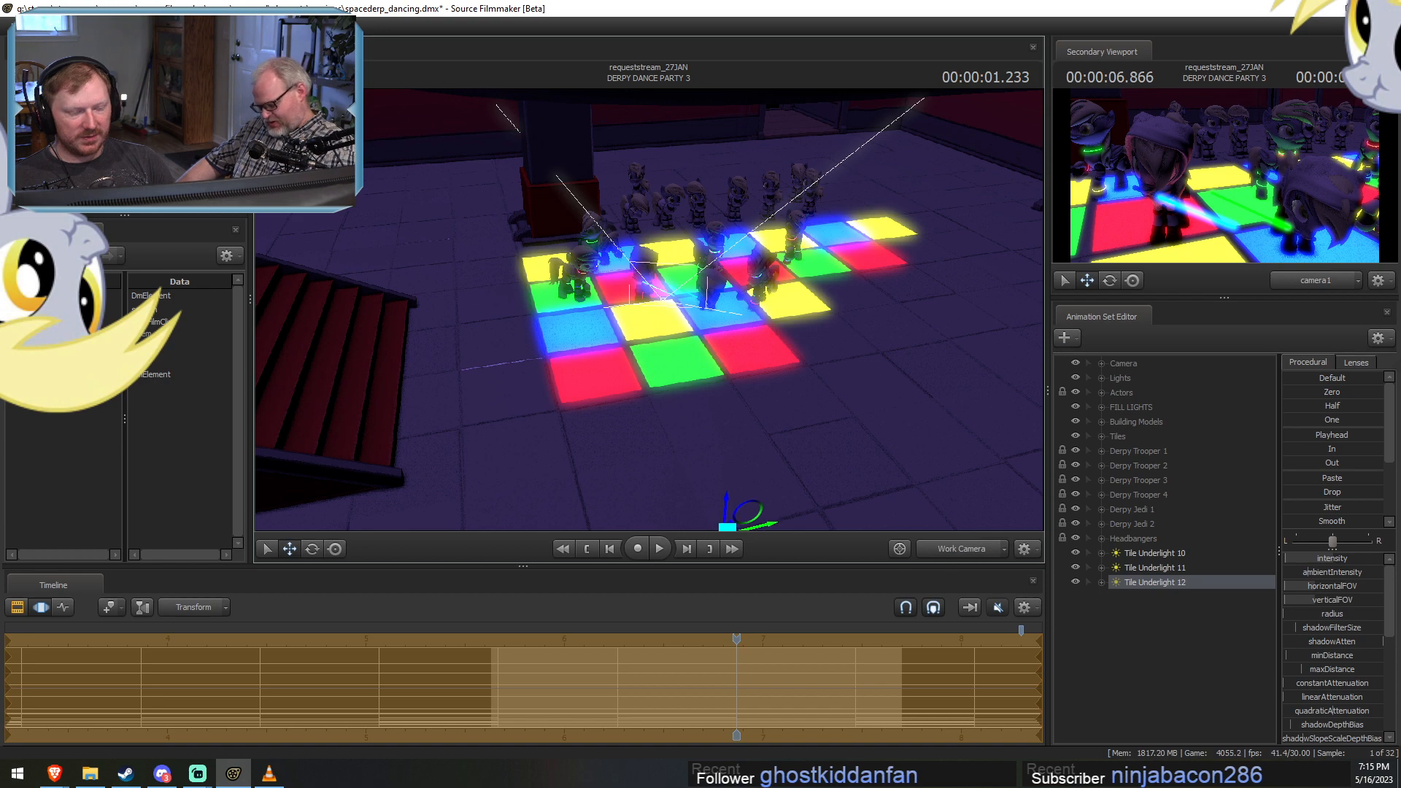
drag(648, 310, 694, 250)
key(w)
drag(649, 338, 660, 340)
key(F2)
key(F3)
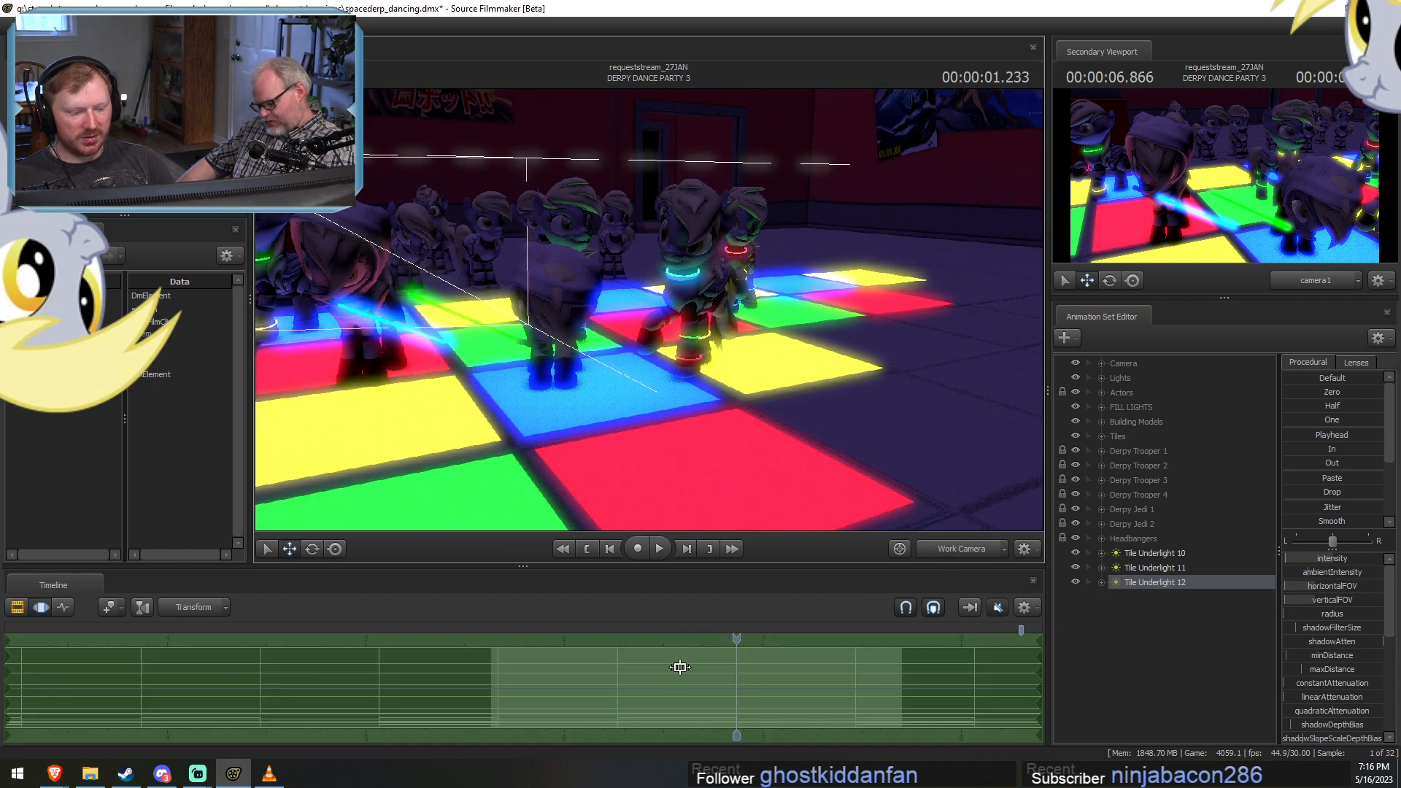
drag(686, 681, 869, 668)
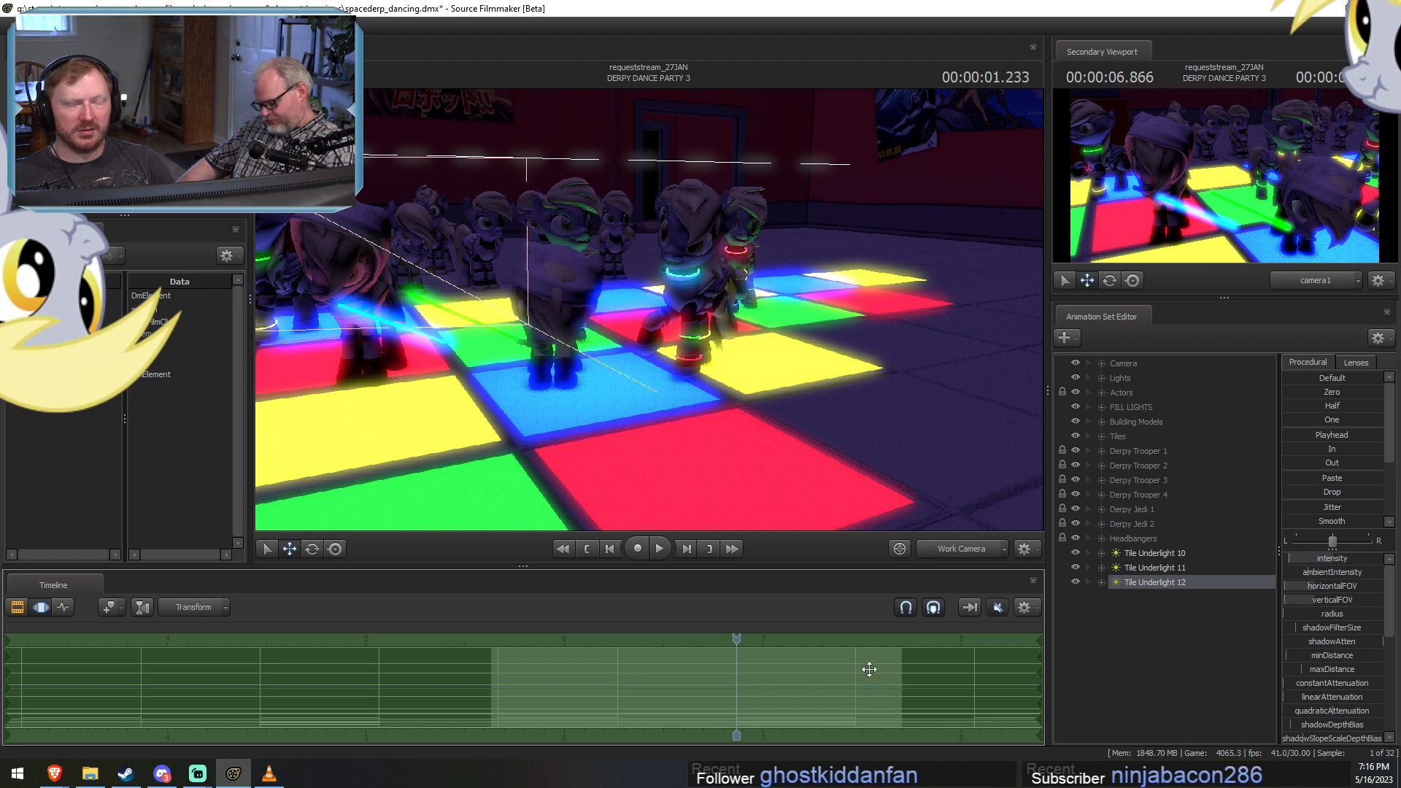
Move Tile Underlights 10 to 12 into the Lights group and expand the group.
click(1152, 556)
shift+click(1150, 584)
drag(1150, 584, 1129, 378)
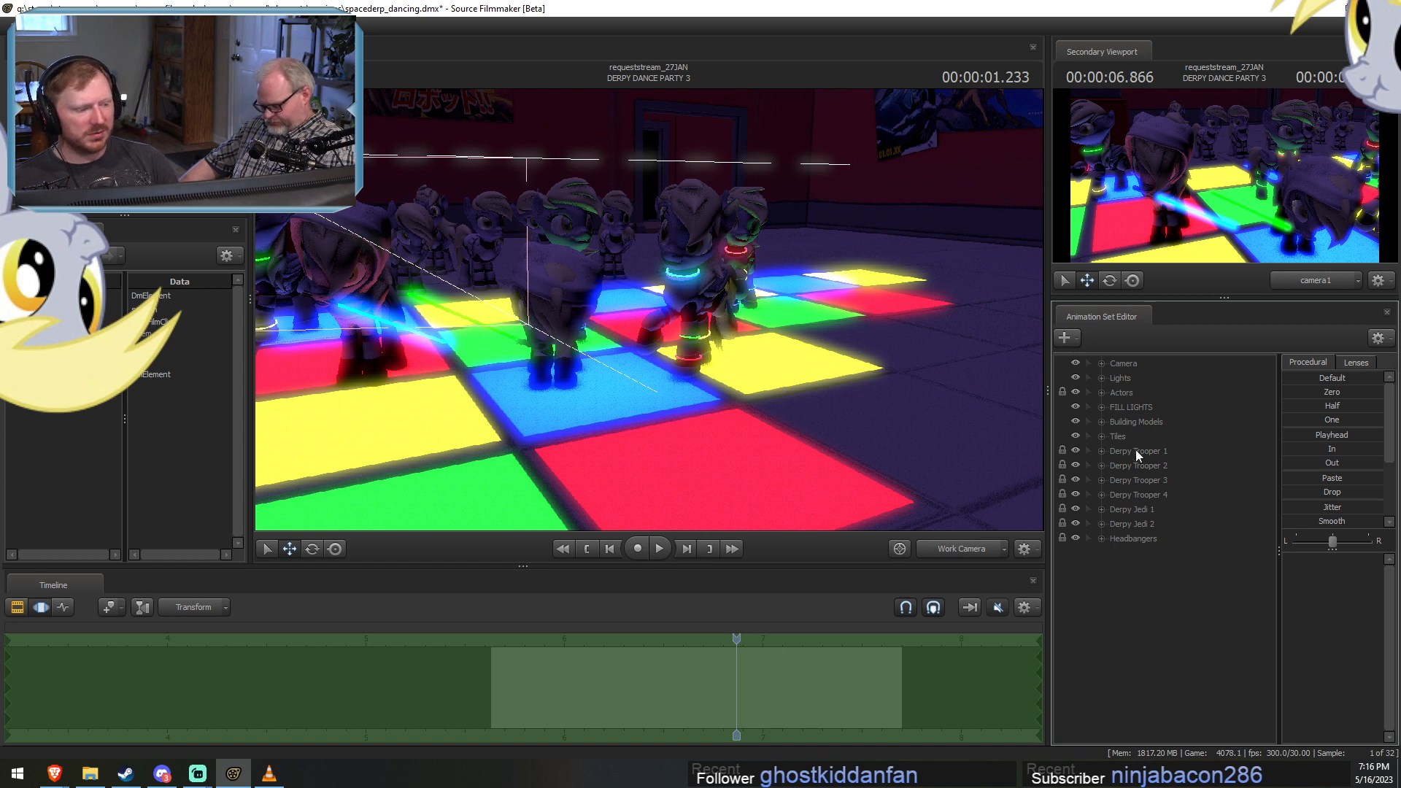
click(1101, 377)
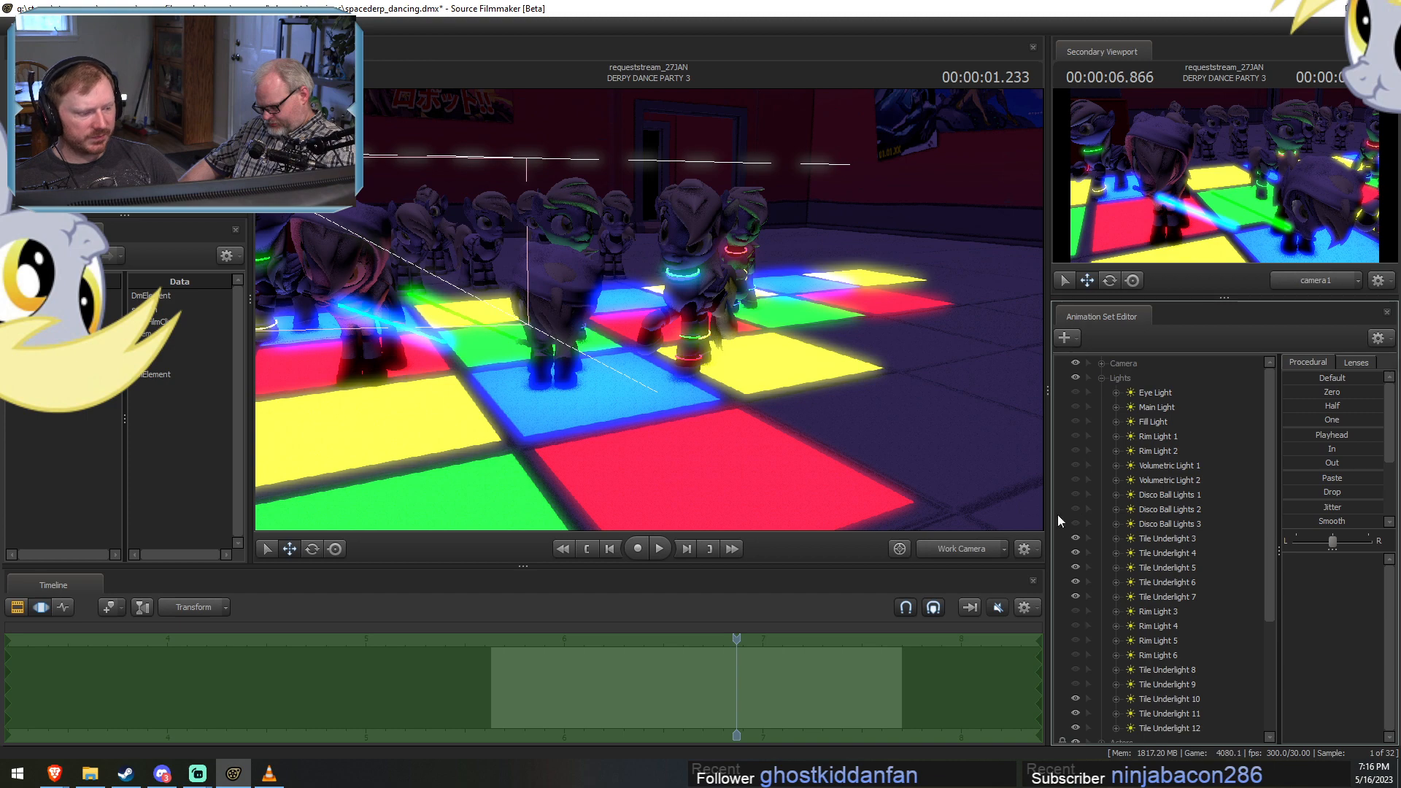
Unhide the Eye, Main and Fill Lights, Rim Lights 1 and 2, Volumetric Lights 1 and 2, and Disco Ball Lights 1 to 3.
click(1075, 392)
click(1075, 407)
click(1075, 422)
click(1076, 451)
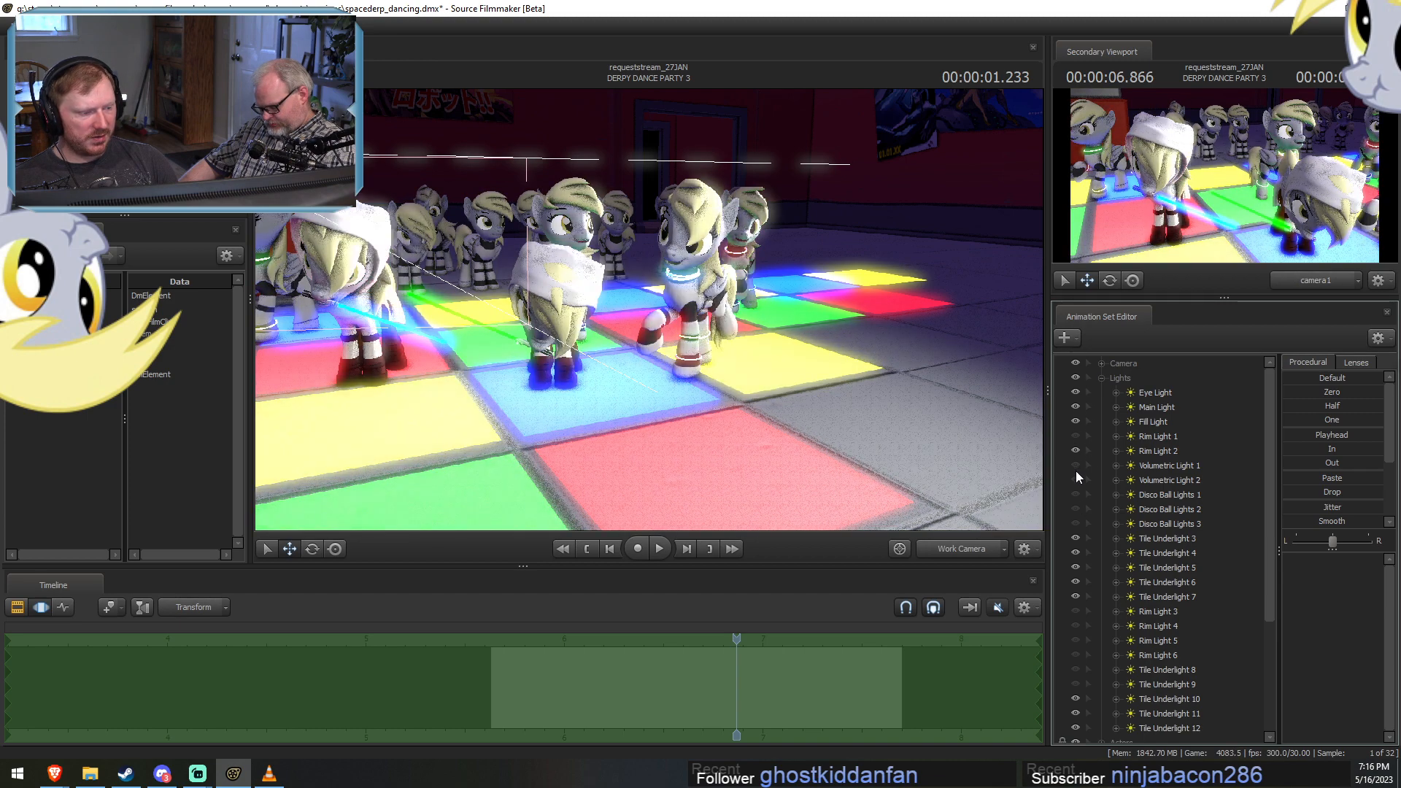
click(1075, 466)
click(1075, 509)
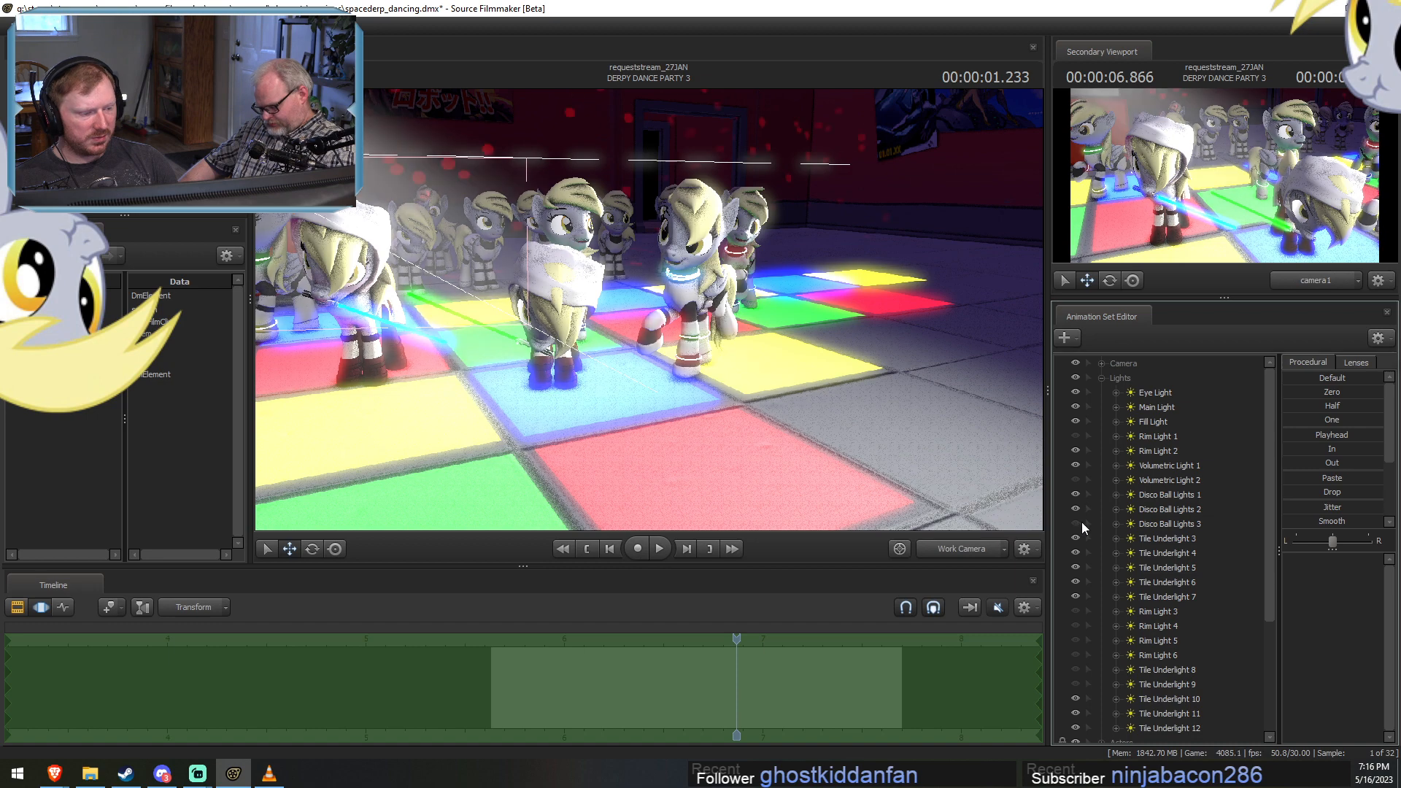
click(1075, 436)
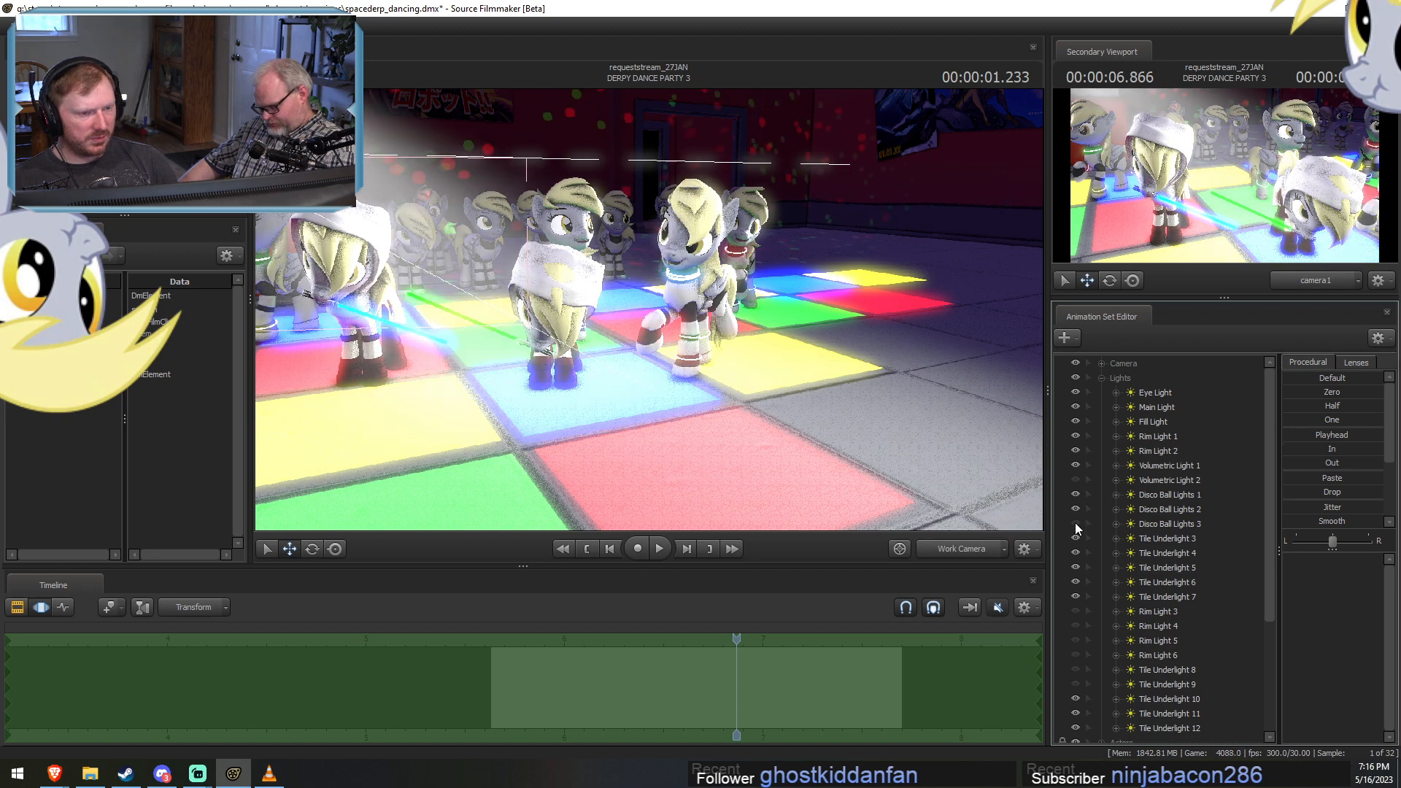
click(1075, 524)
click(1075, 480)
scroll(1138, 627, down, 3)
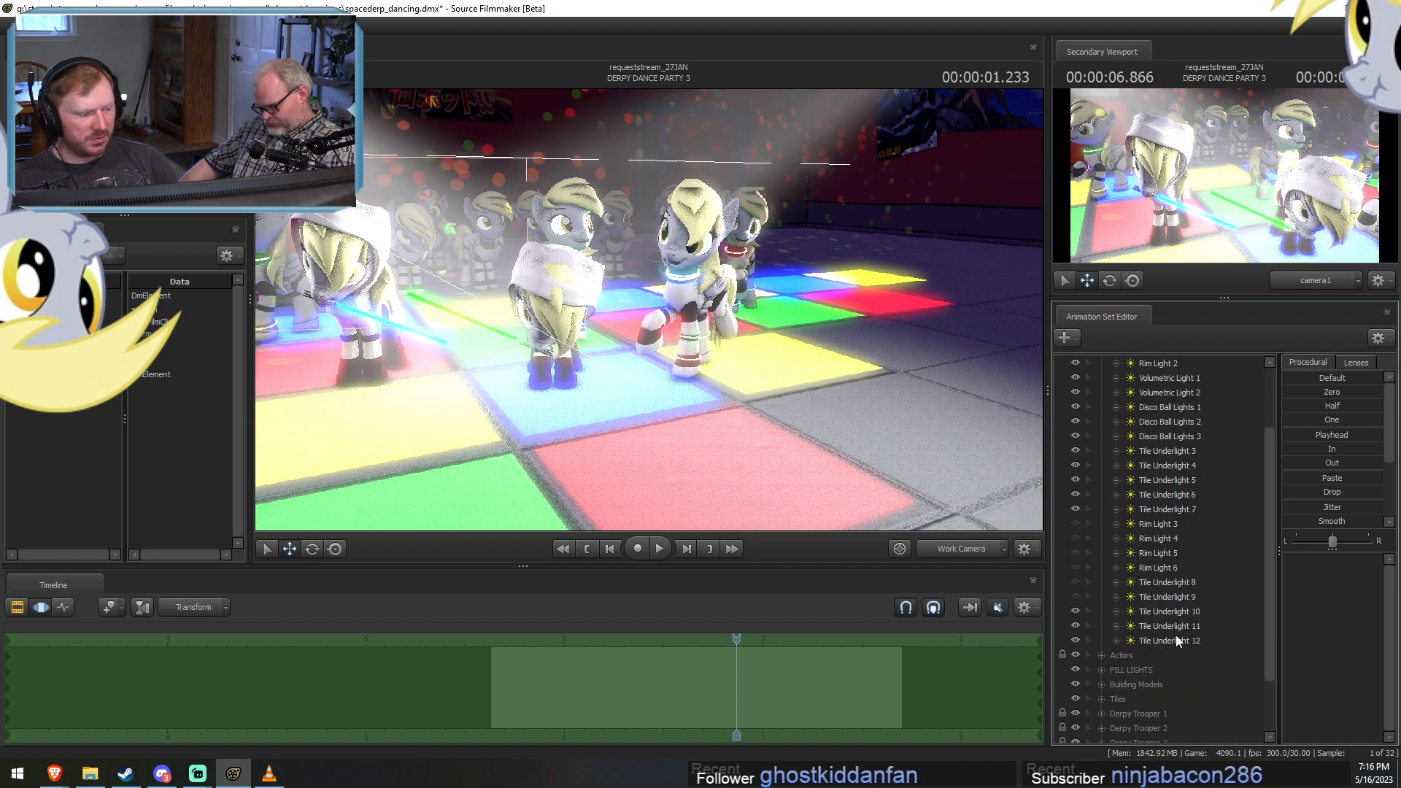
scroll(1114, 534, up, 3)
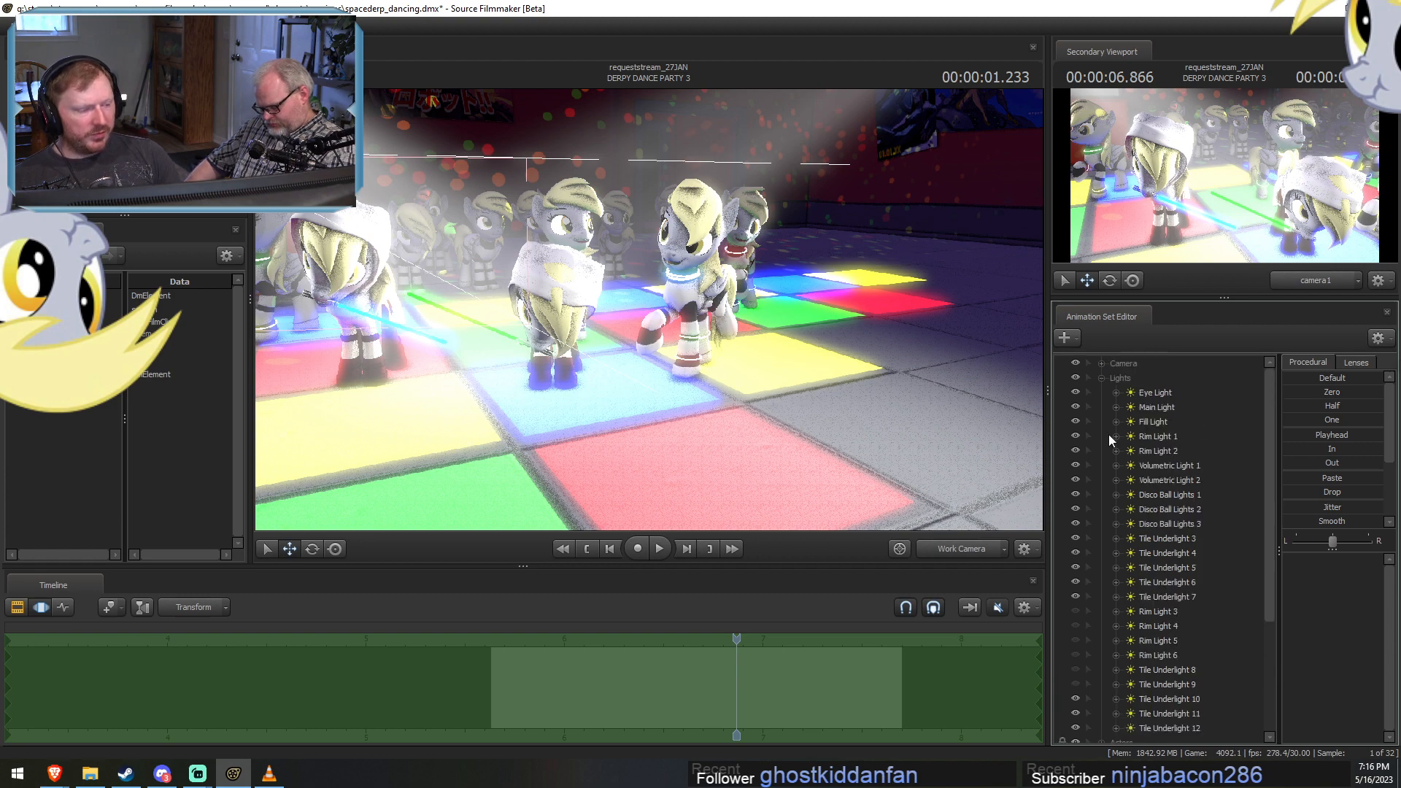
Delete Tile Underlights 8 and 9, move the newer tile underlights up near Tile Underlight 7, and collapse the Lights group.
click(1158, 673)
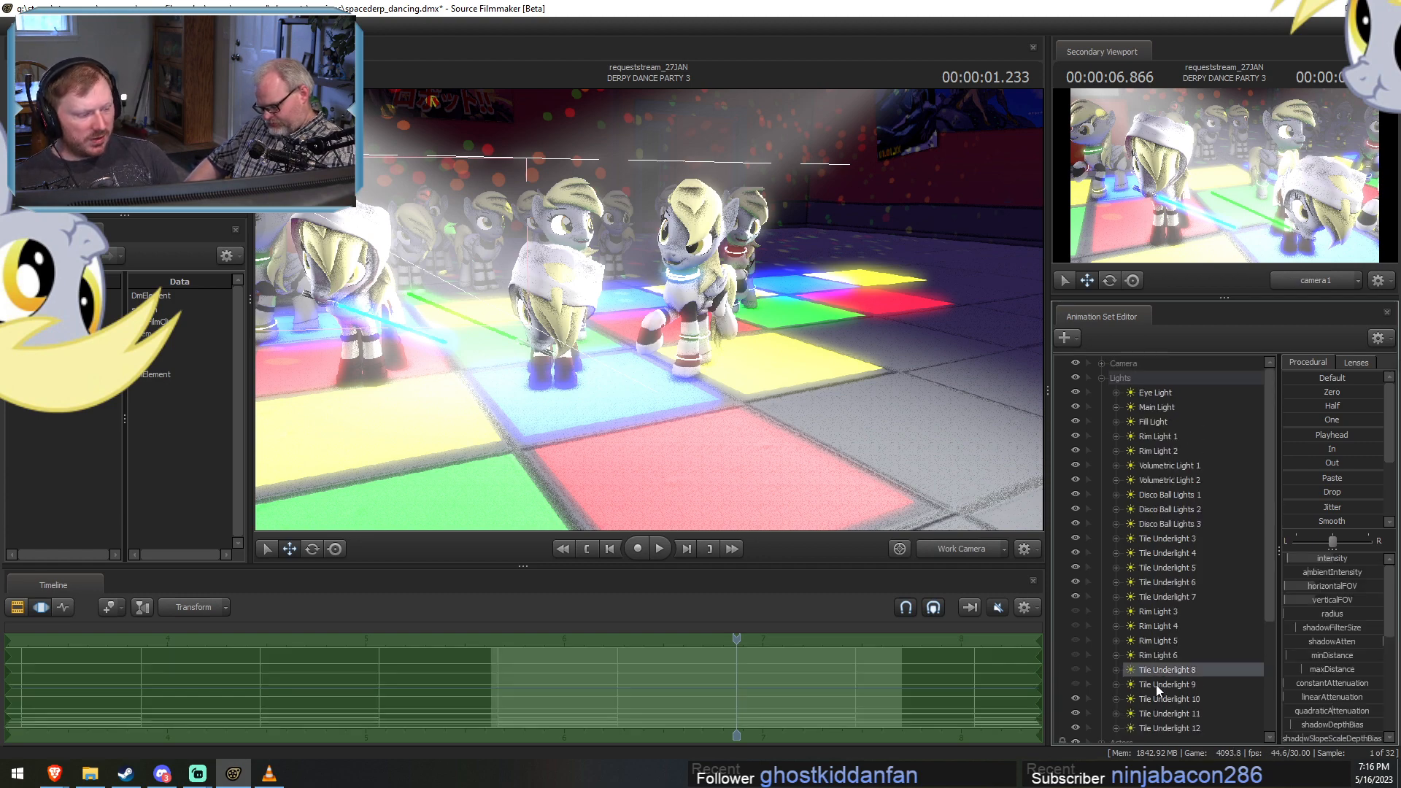
ctrl+click(1156, 685)
right_click(1171, 683)
click(1160, 670)
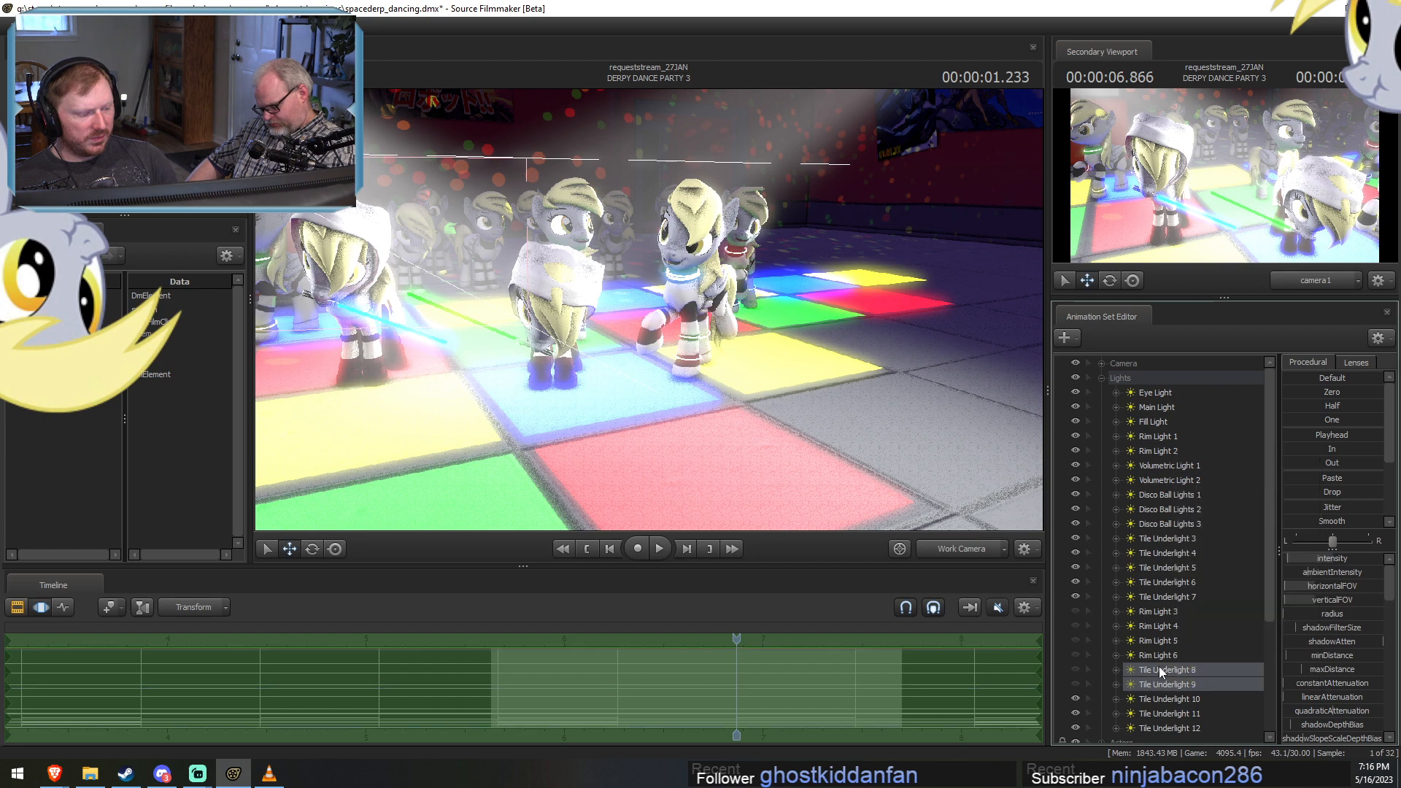
right_click(1160, 671)
click(1210, 474)
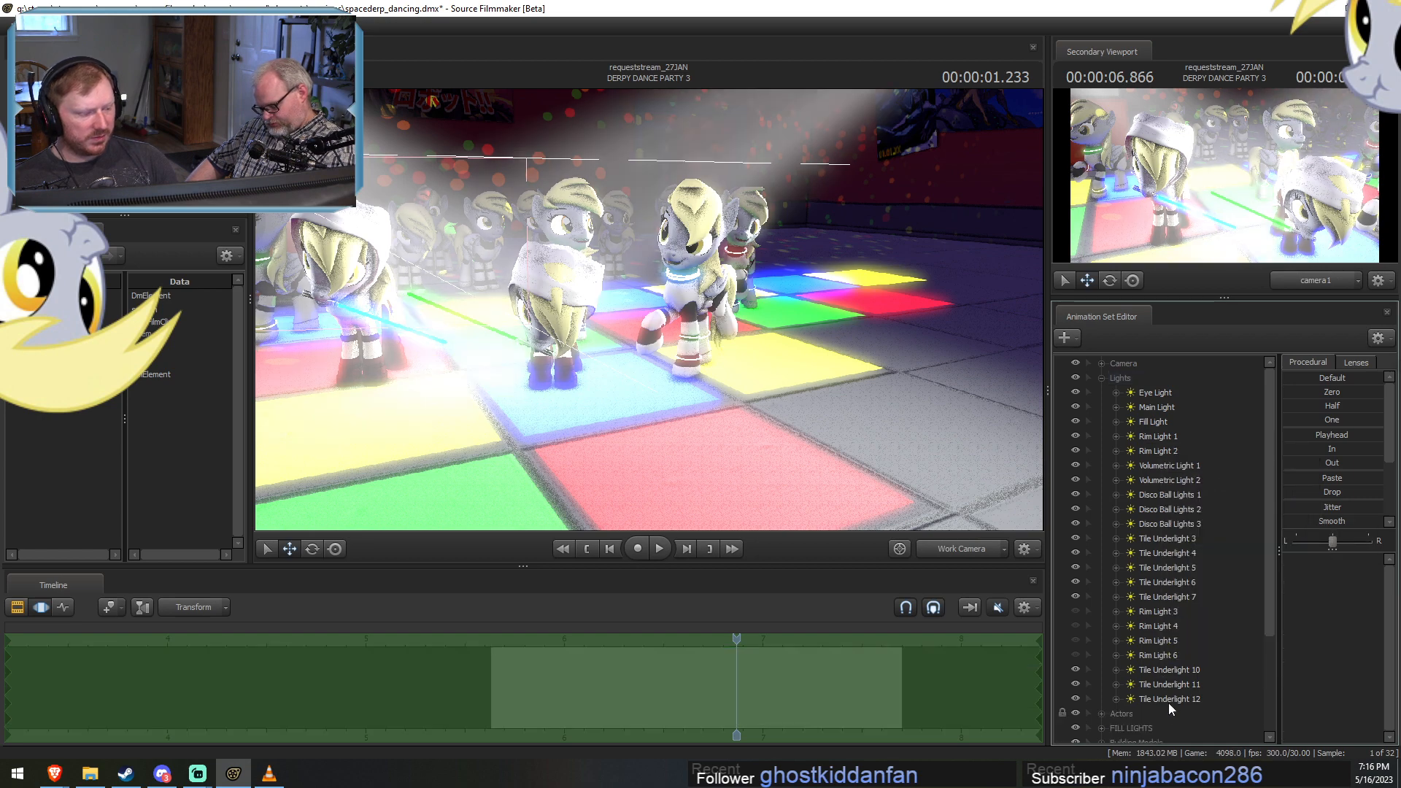
drag(1179, 672, 1169, 603)
click(1100, 378)
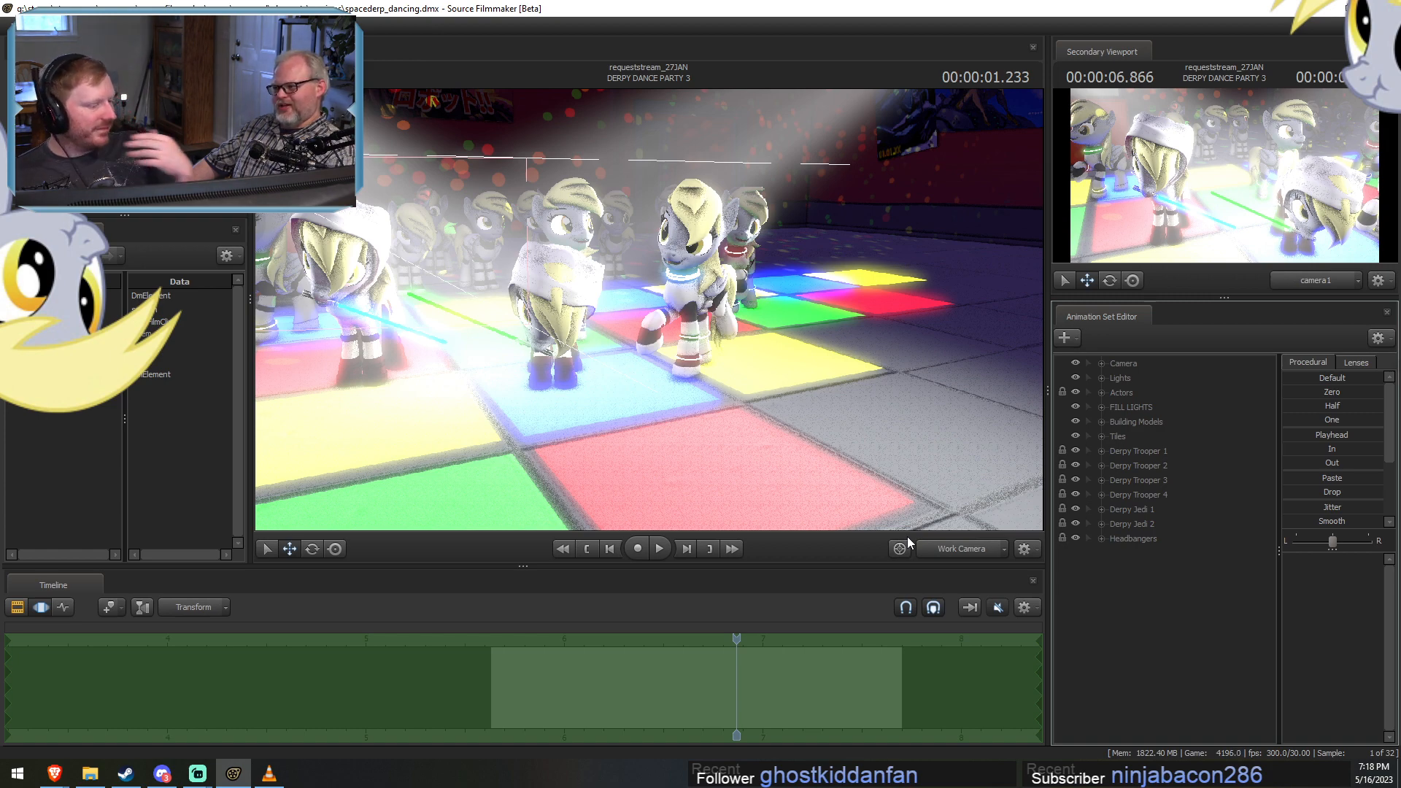
Check the refined render of DERPY DANCE PARTY 3 with the scene lights turned back on.
key(F2)
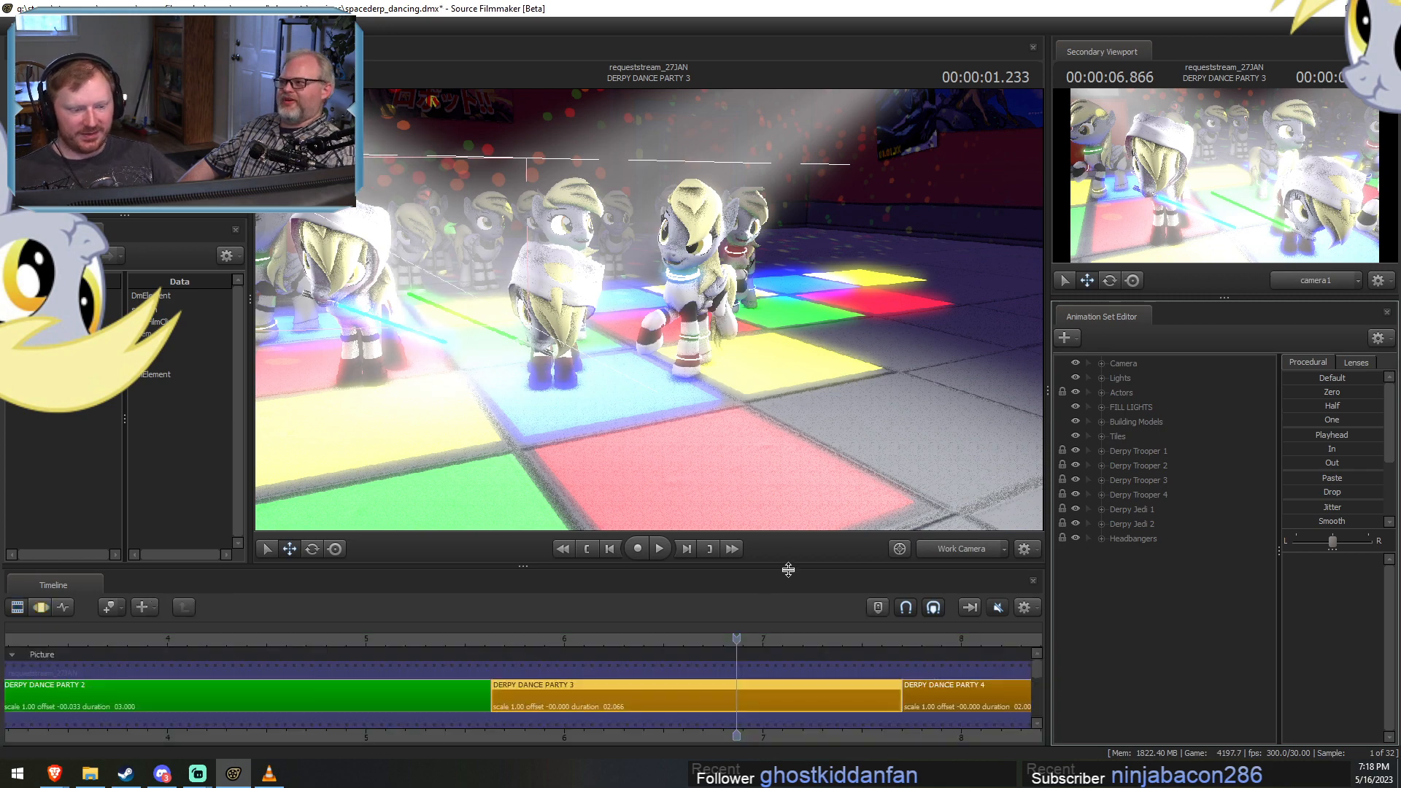
key(F3)
key(F2)
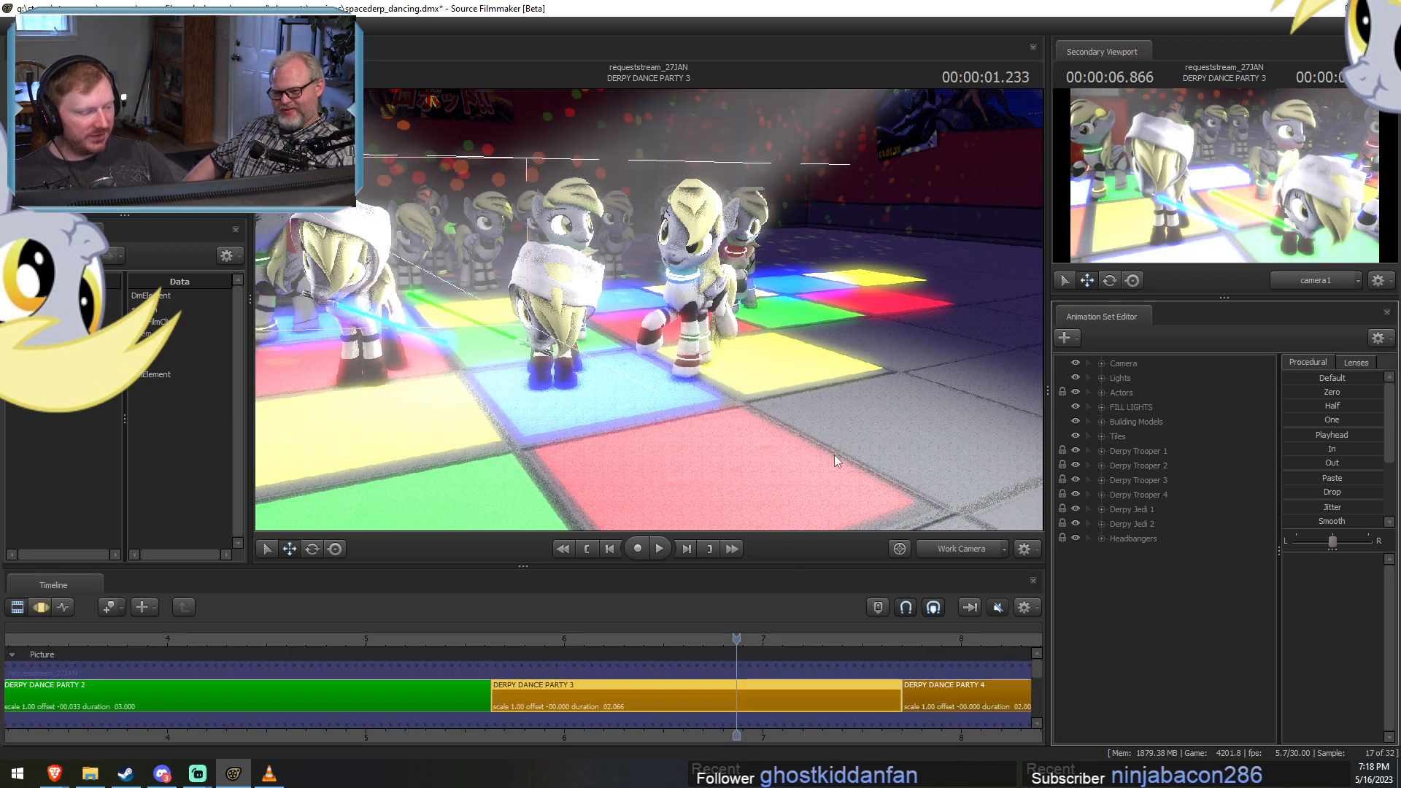
Disable lighting in the main viewport and look over the dancing characters of DERPY DANCE PARTY 3 from several distances.
right_click(925, 426)
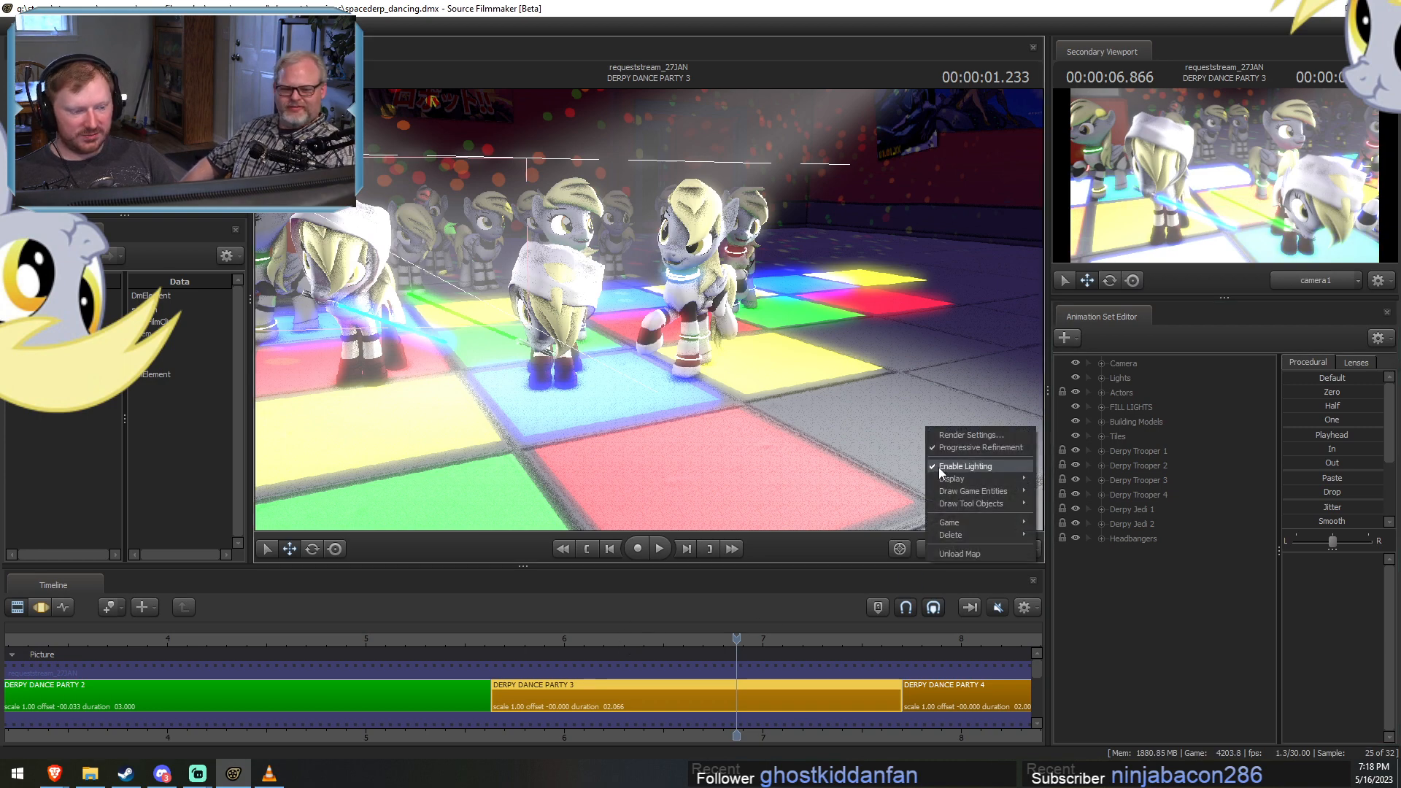
click(944, 466)
drag(818, 408, 650, 310)
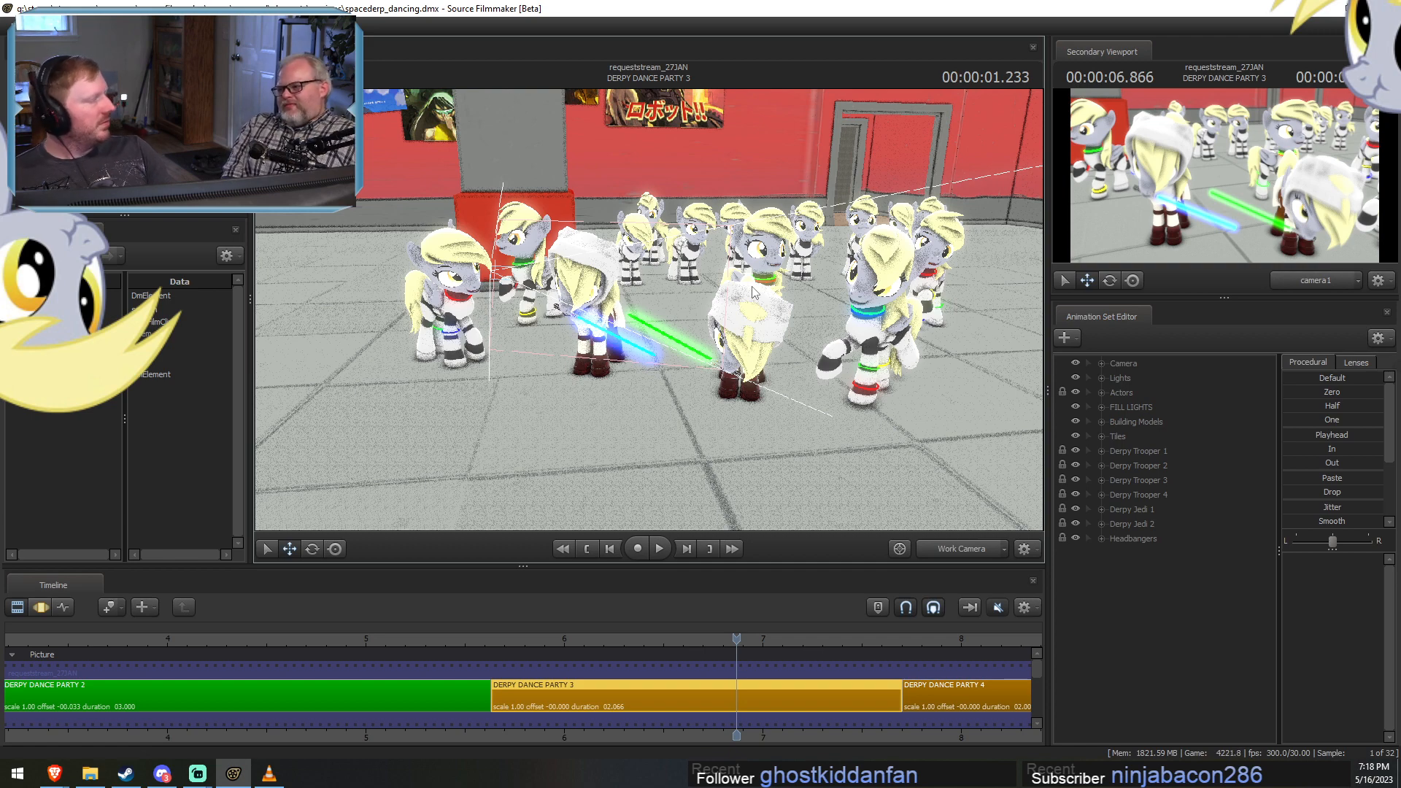
key(w)
drag(740, 297, 707, 328)
key(F3)
key(F2)
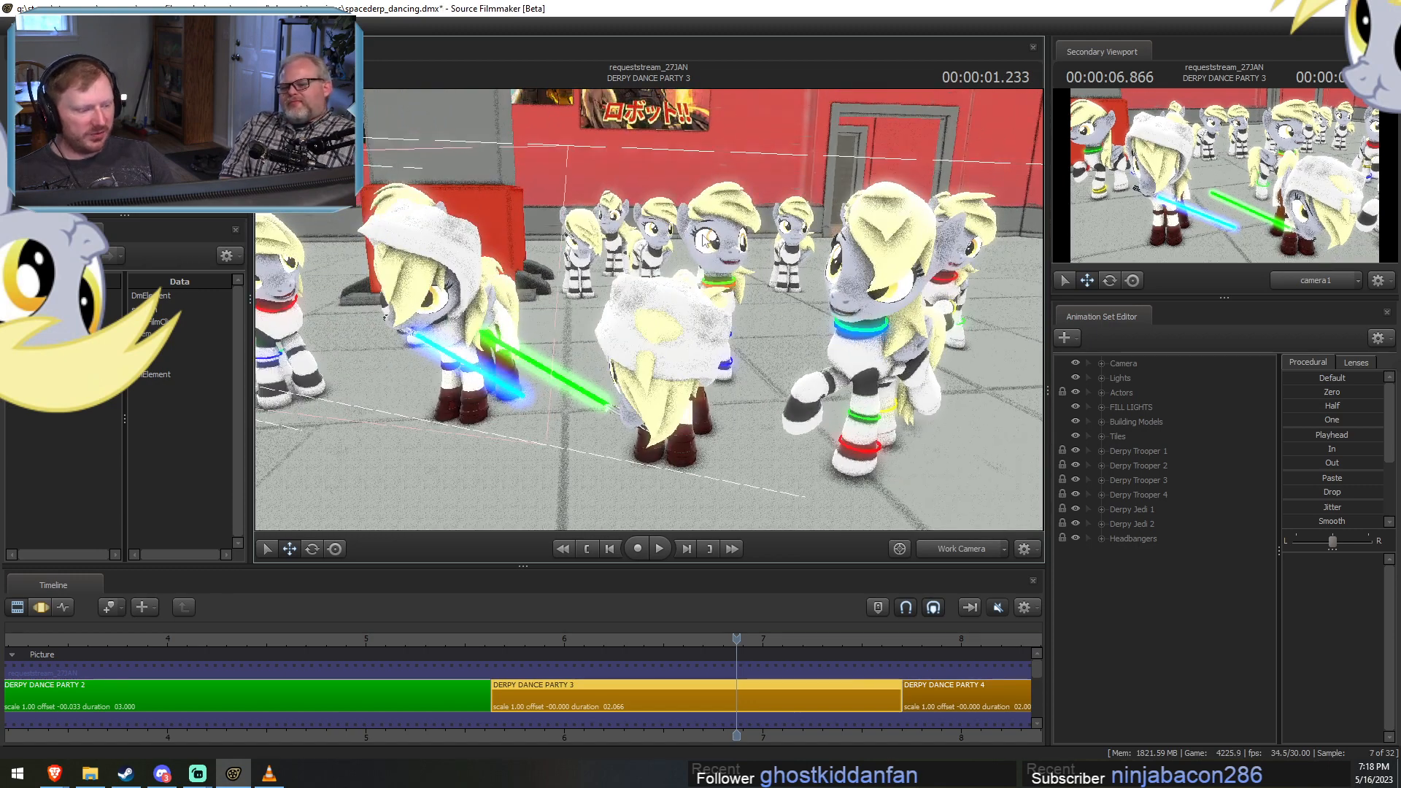
drag(702, 236, 766, 264)
key(s)
key(F3)
scroll(824, 678, down, 7)
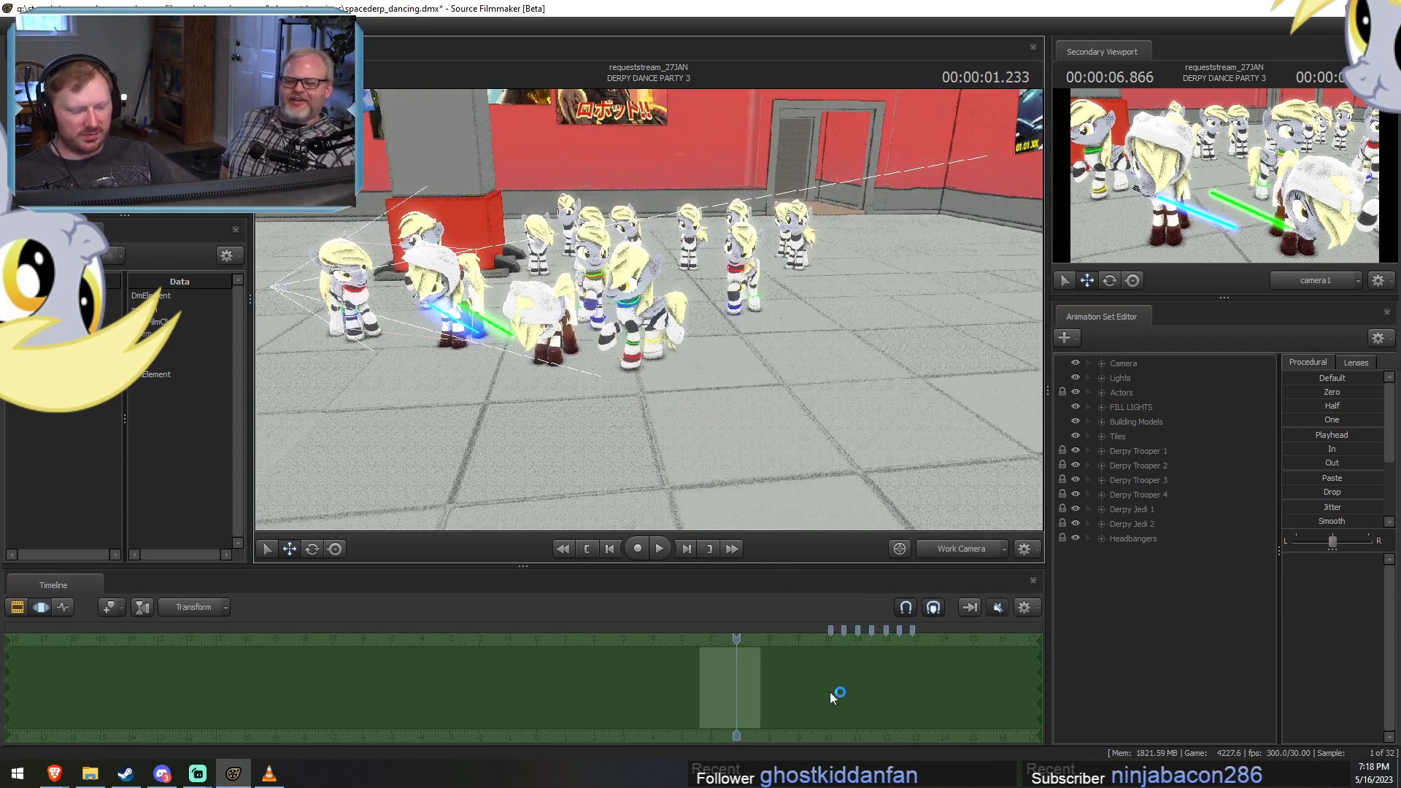
key(F2)
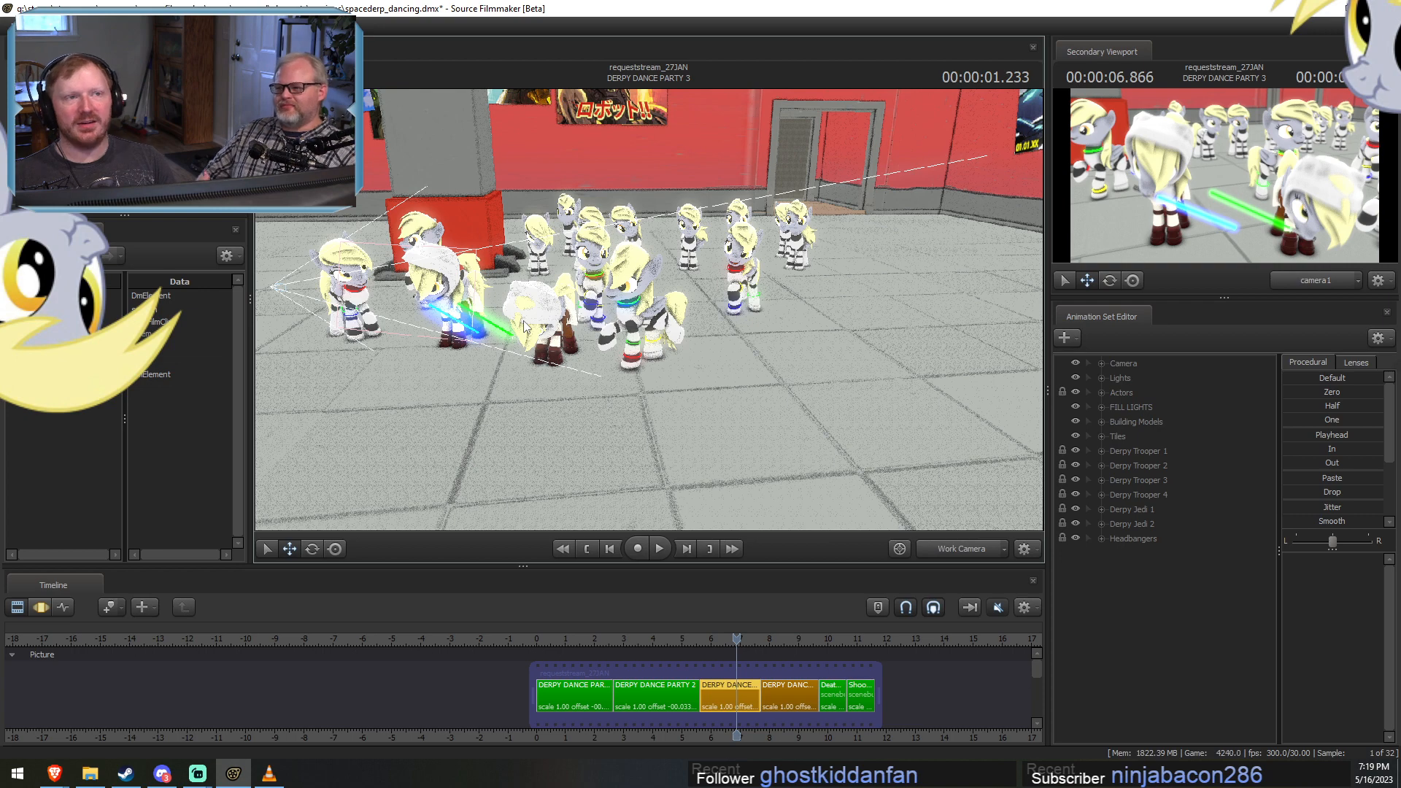
Save the spacederp_dancing session and open the recent session stupidface.dmx.
key(ctrl+s)
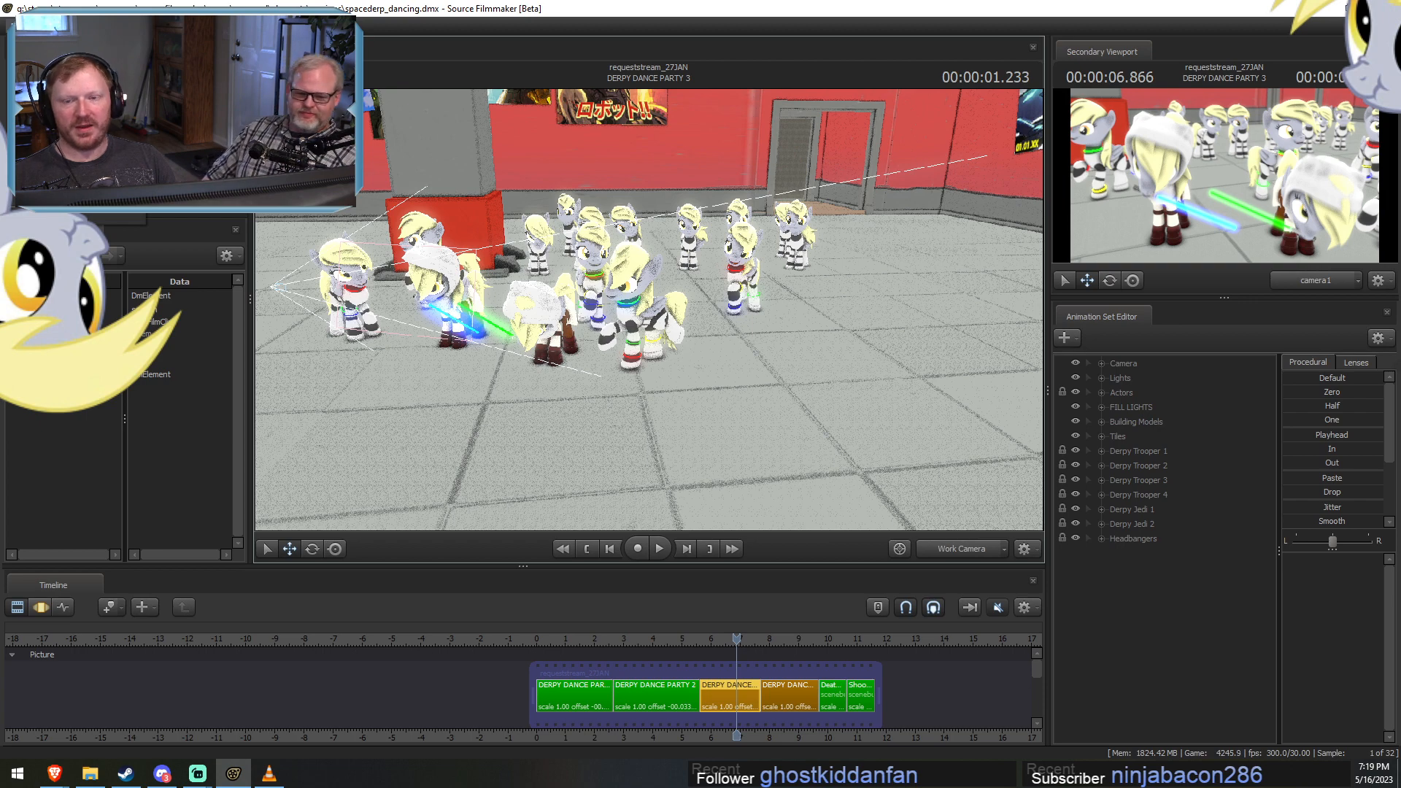
mouse_move(73, 194)
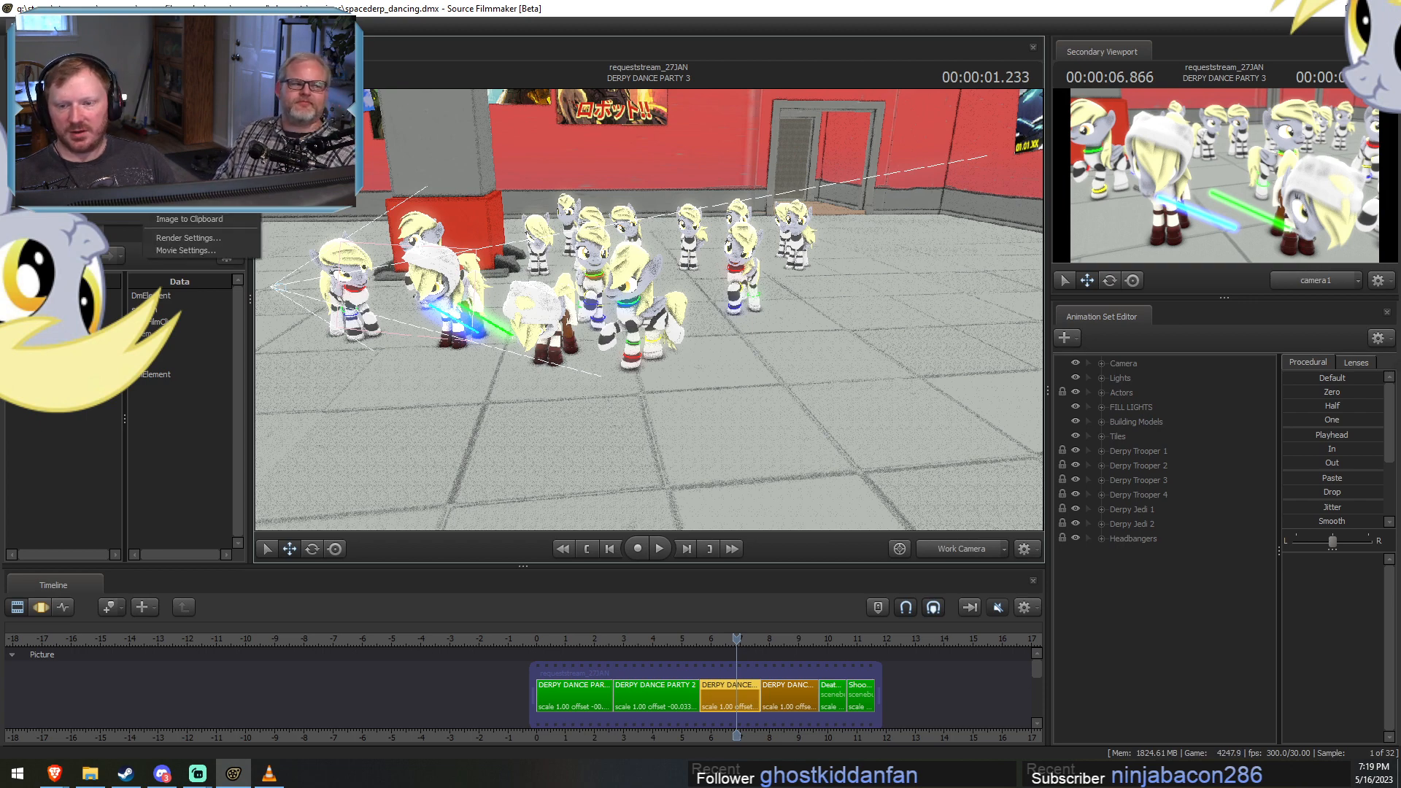
mouse_move(73, 125)
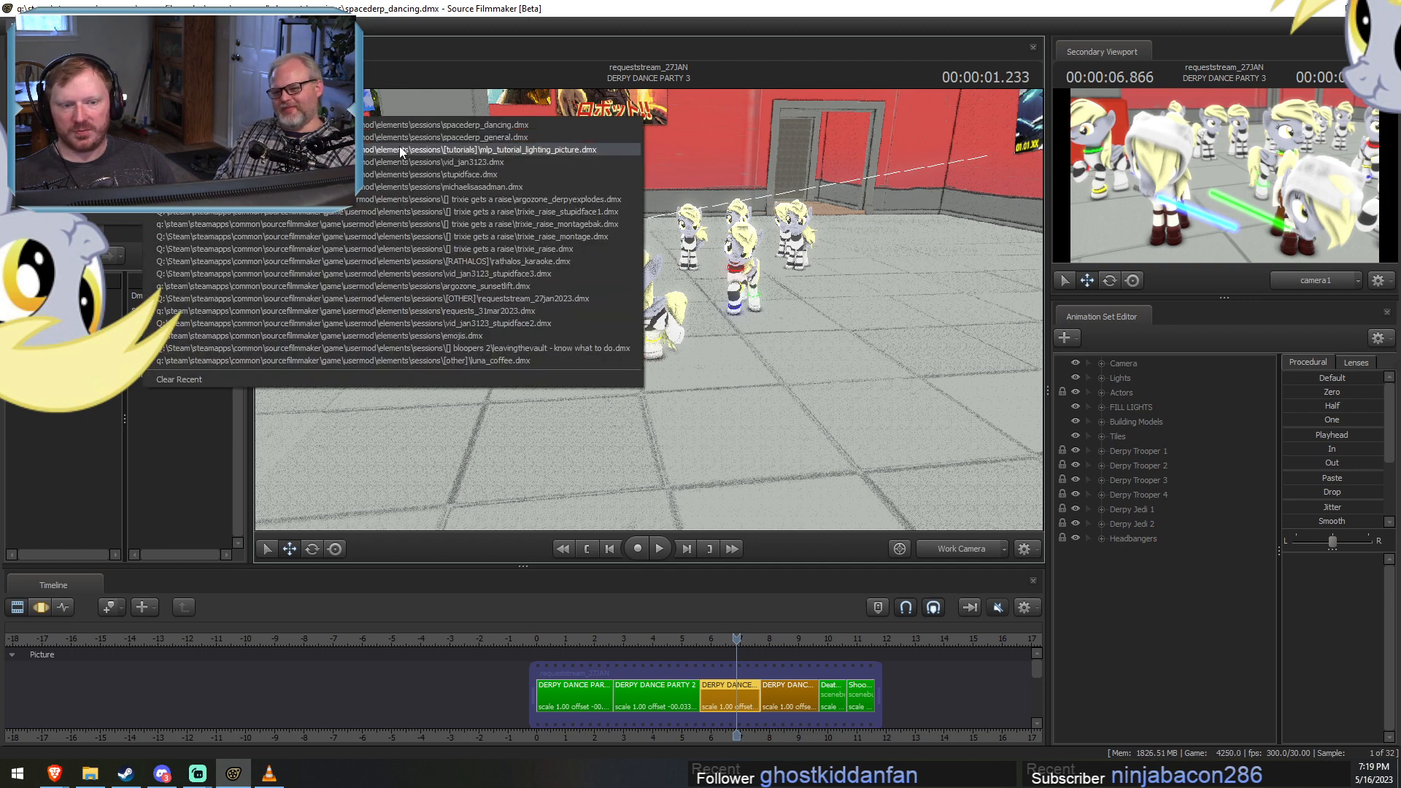
click(371, 170)
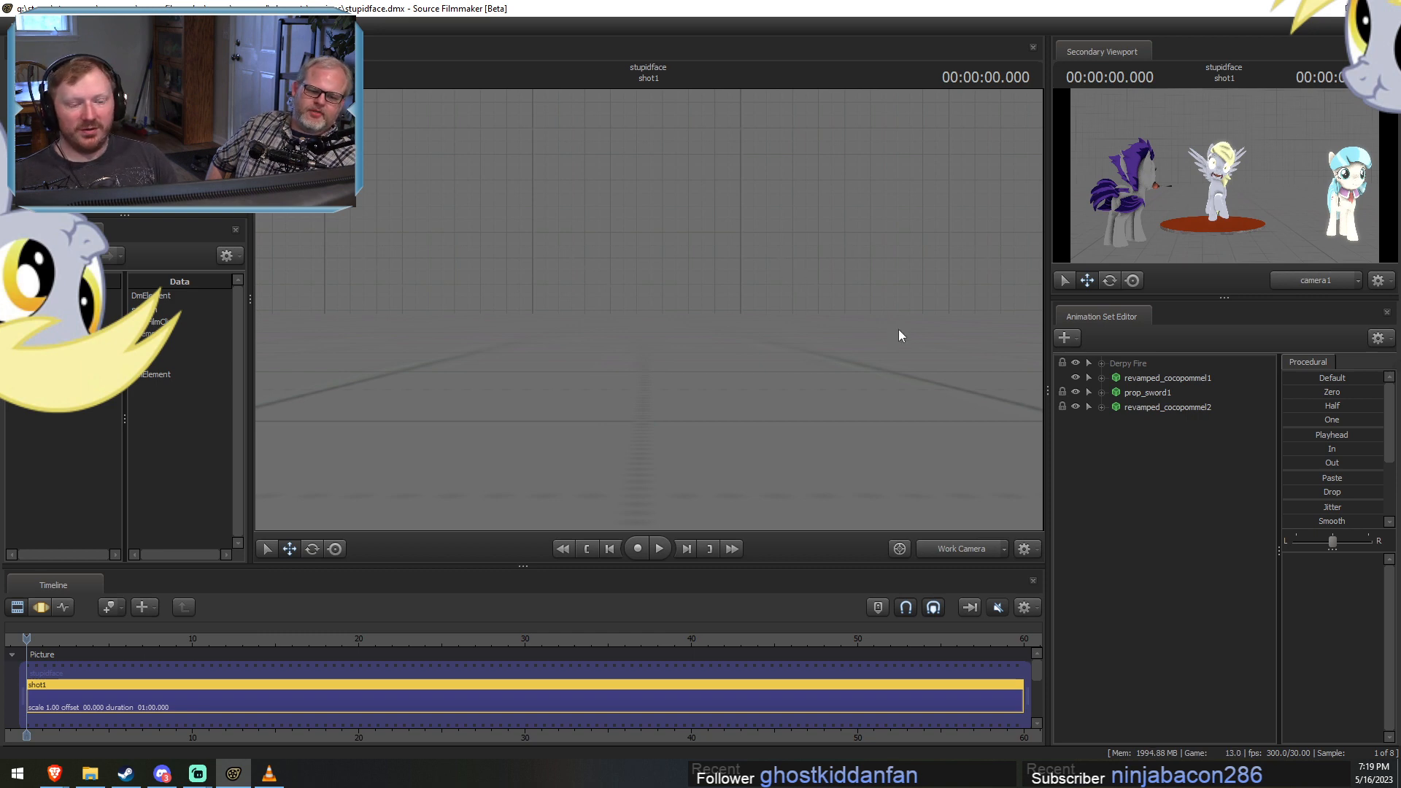
Frame the characters of shot1 in the main viewport and play back the burning Derpy animation.
drag(899, 330, 894, 336)
key(s)
key(z)
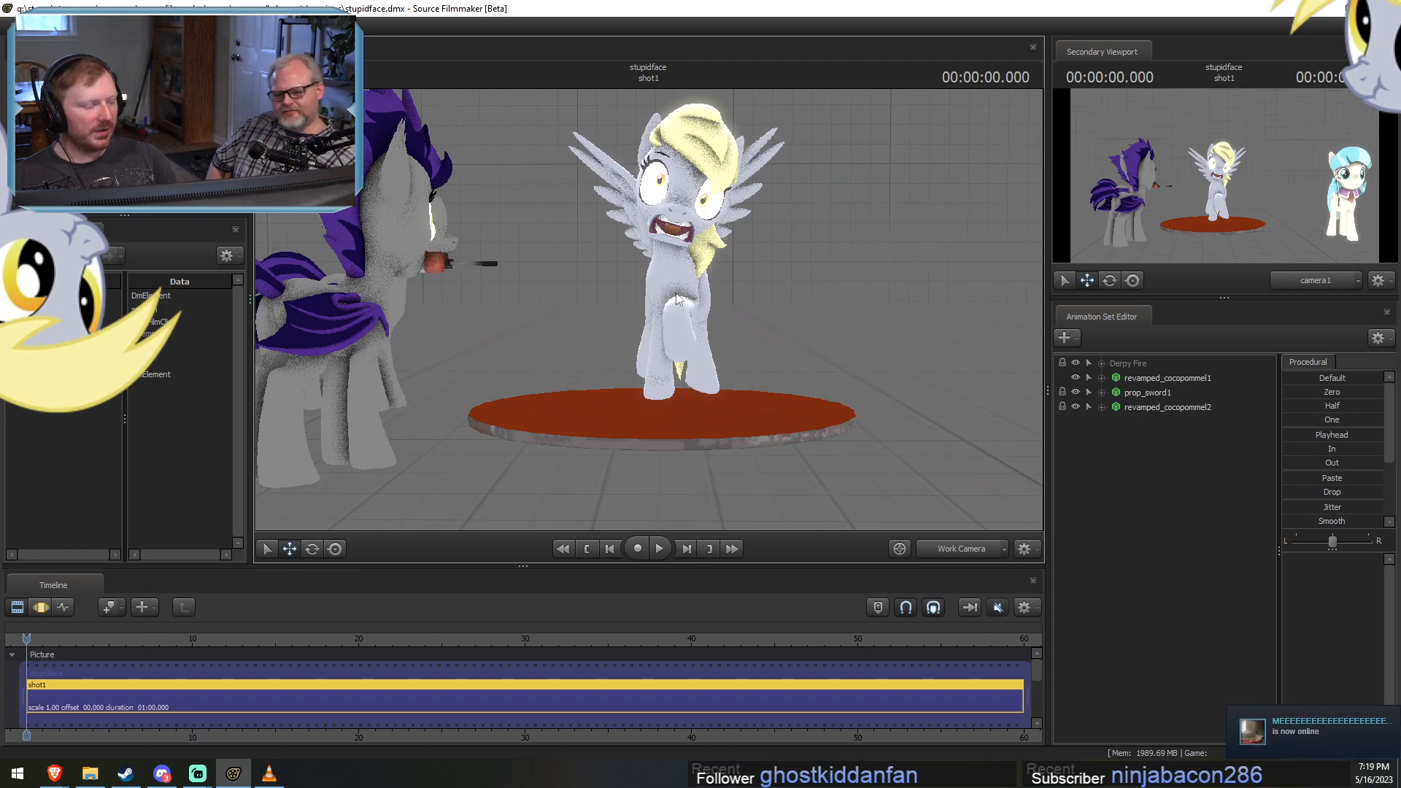
key(space)
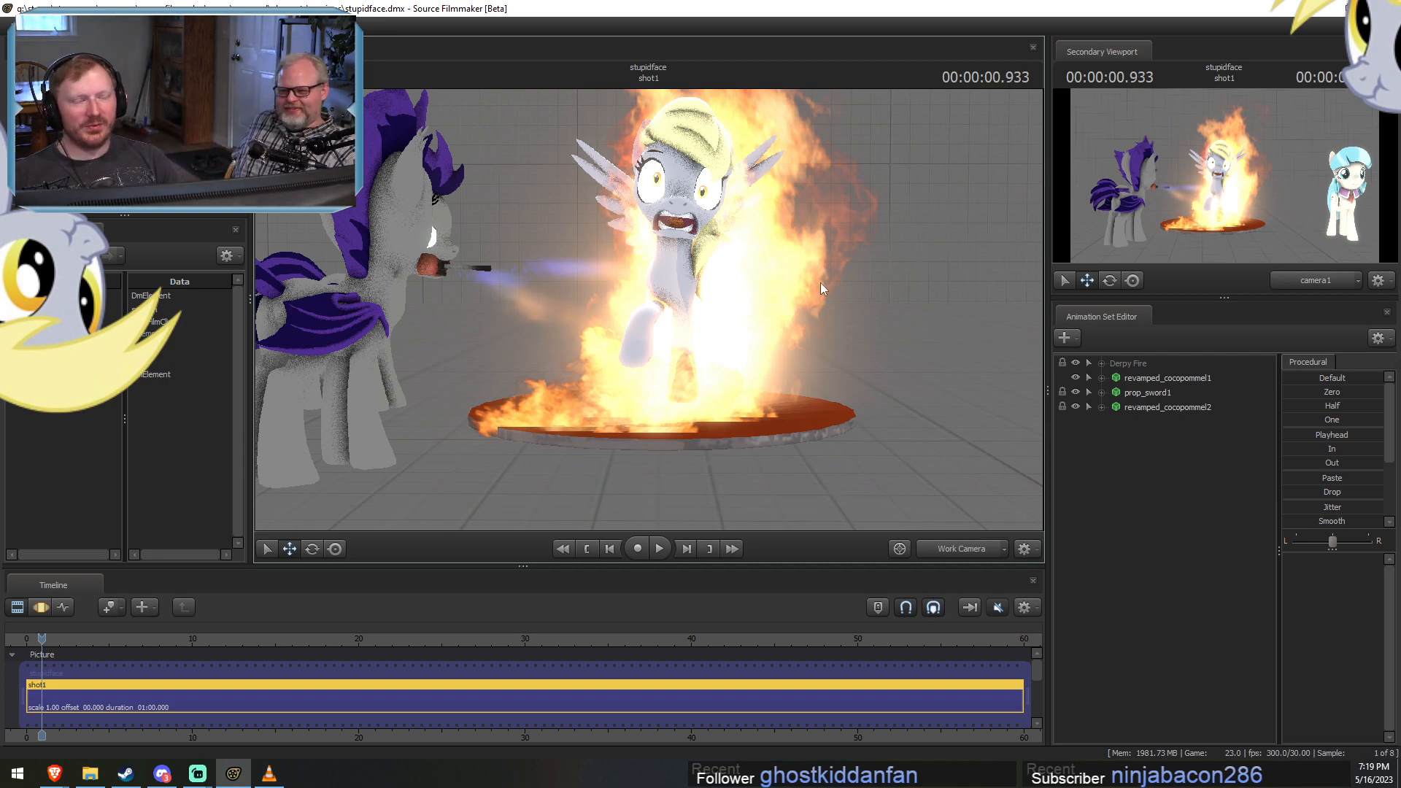
drag(820, 282, 653, 310)
key(d)
key(space)
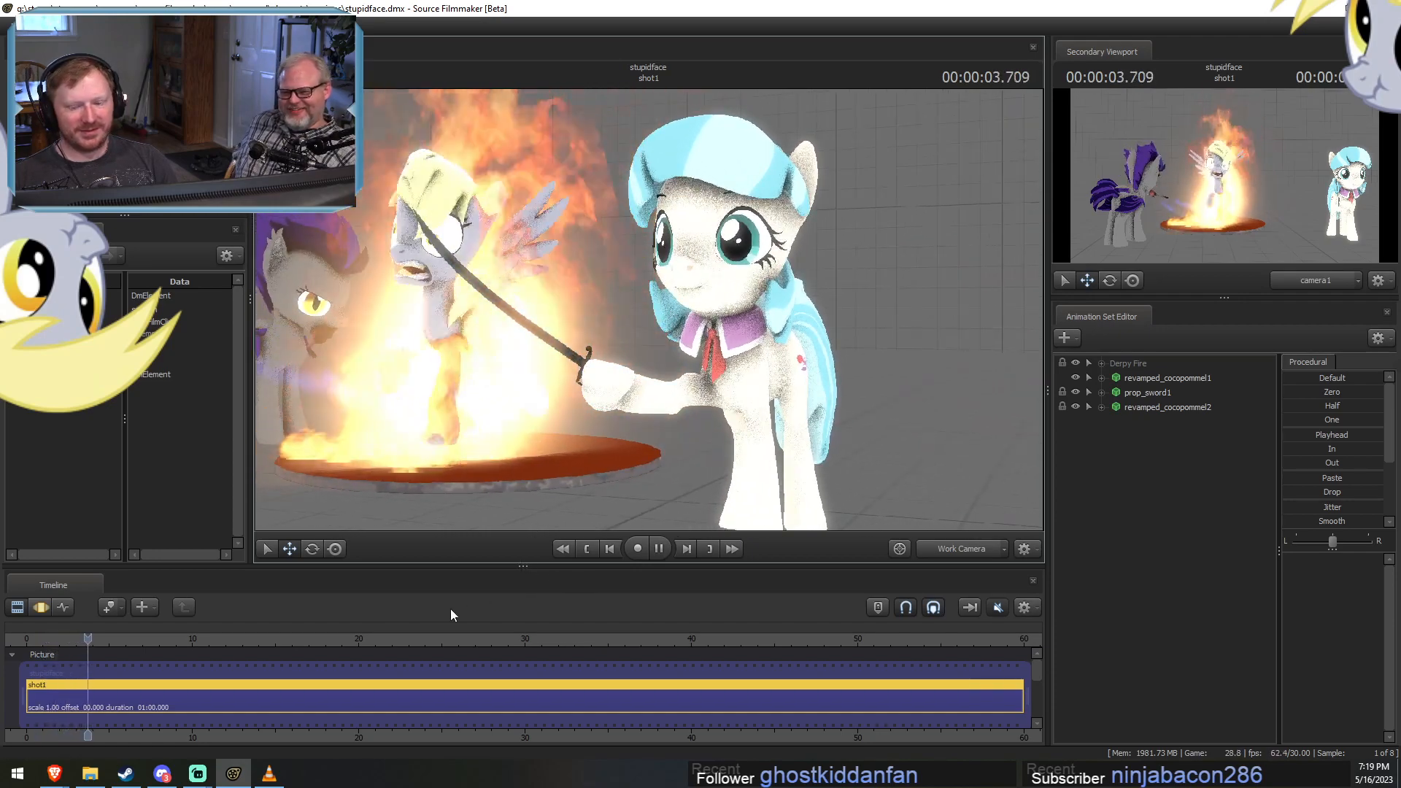
Select revamped_cocopommel1 in the Motion Editor and play the shot through the sword swing.
key(F3)
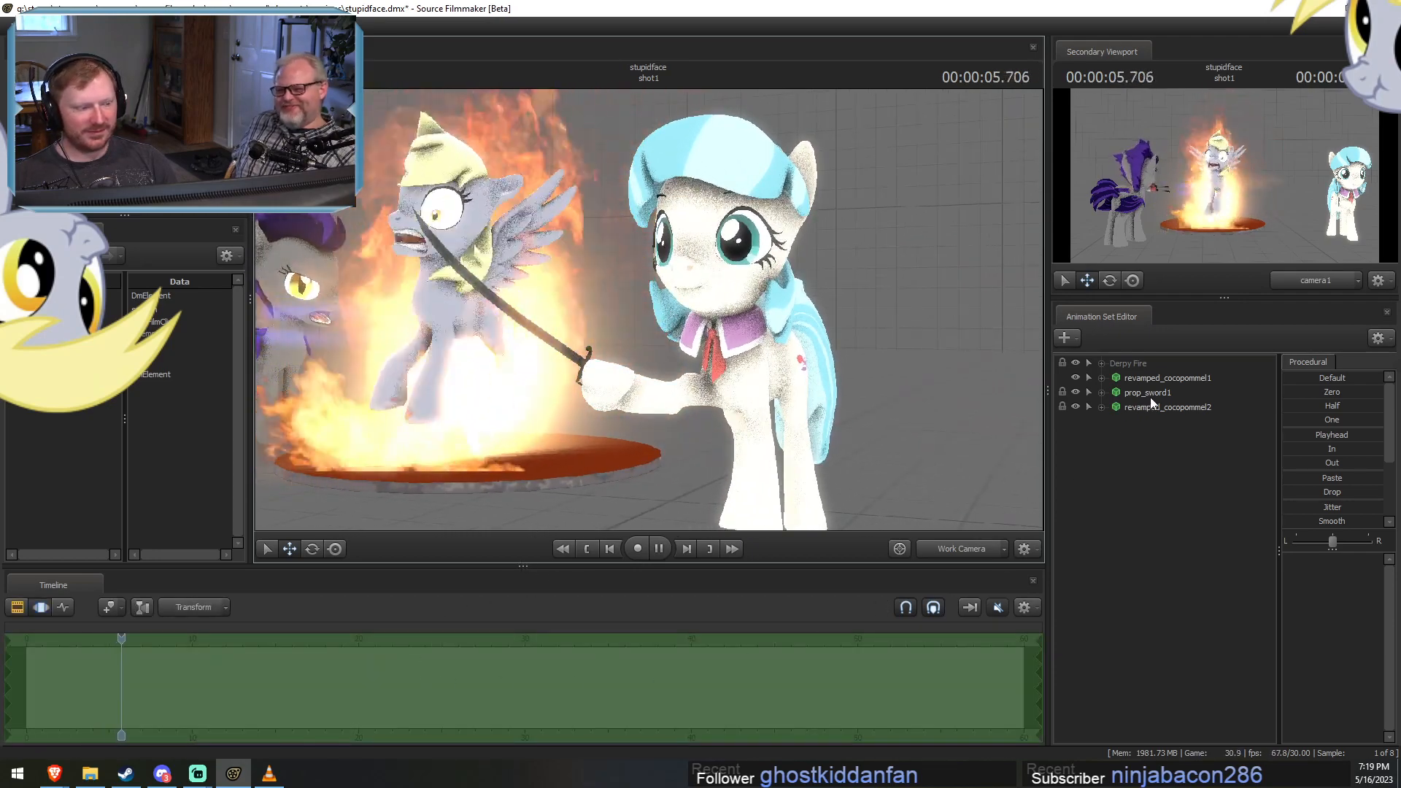
click(1166, 378)
click(273, 641)
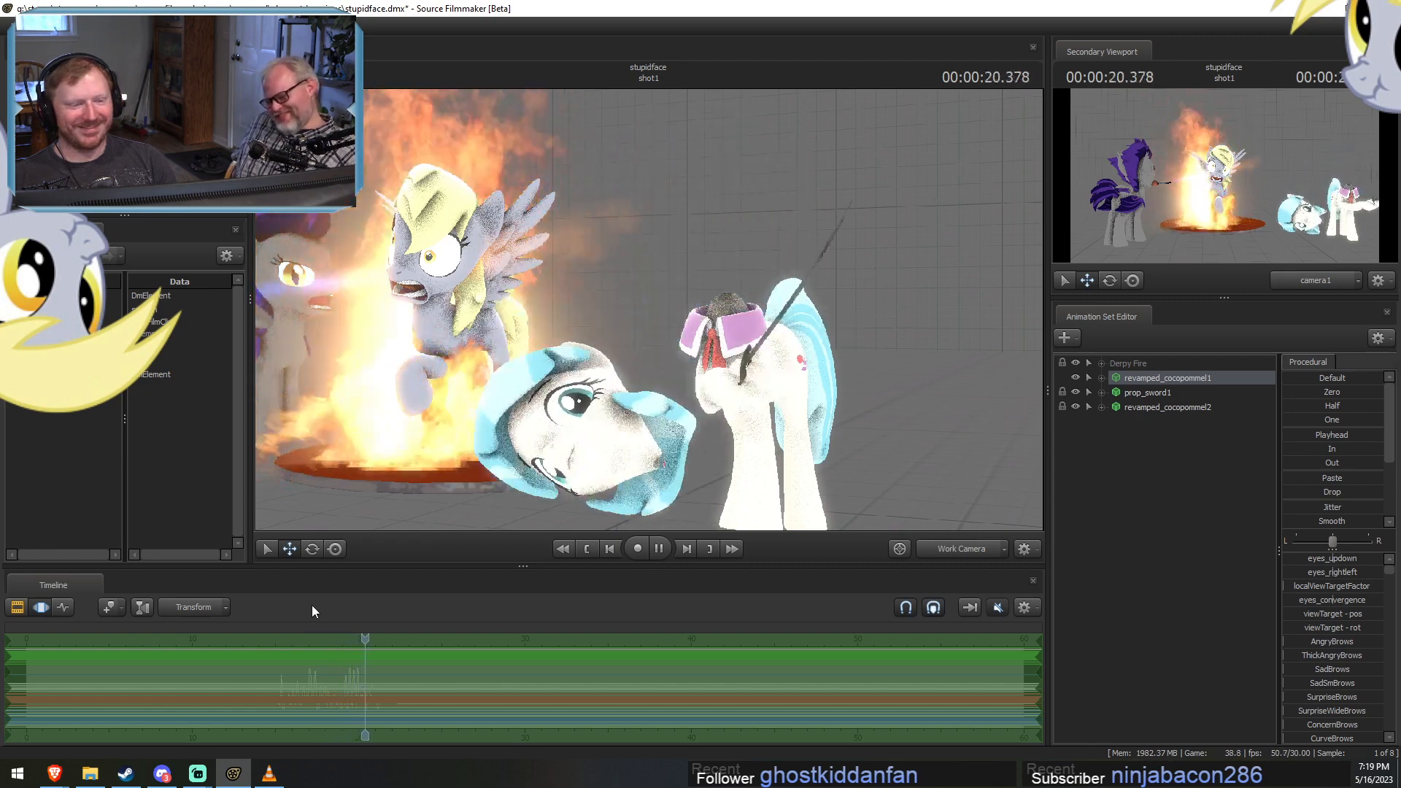
key(space)
Group revamped_cocopommel1, prop_sword1 and revamped_cocopommel2, and rename the group to Coco Sword.
shift+click(1157, 407)
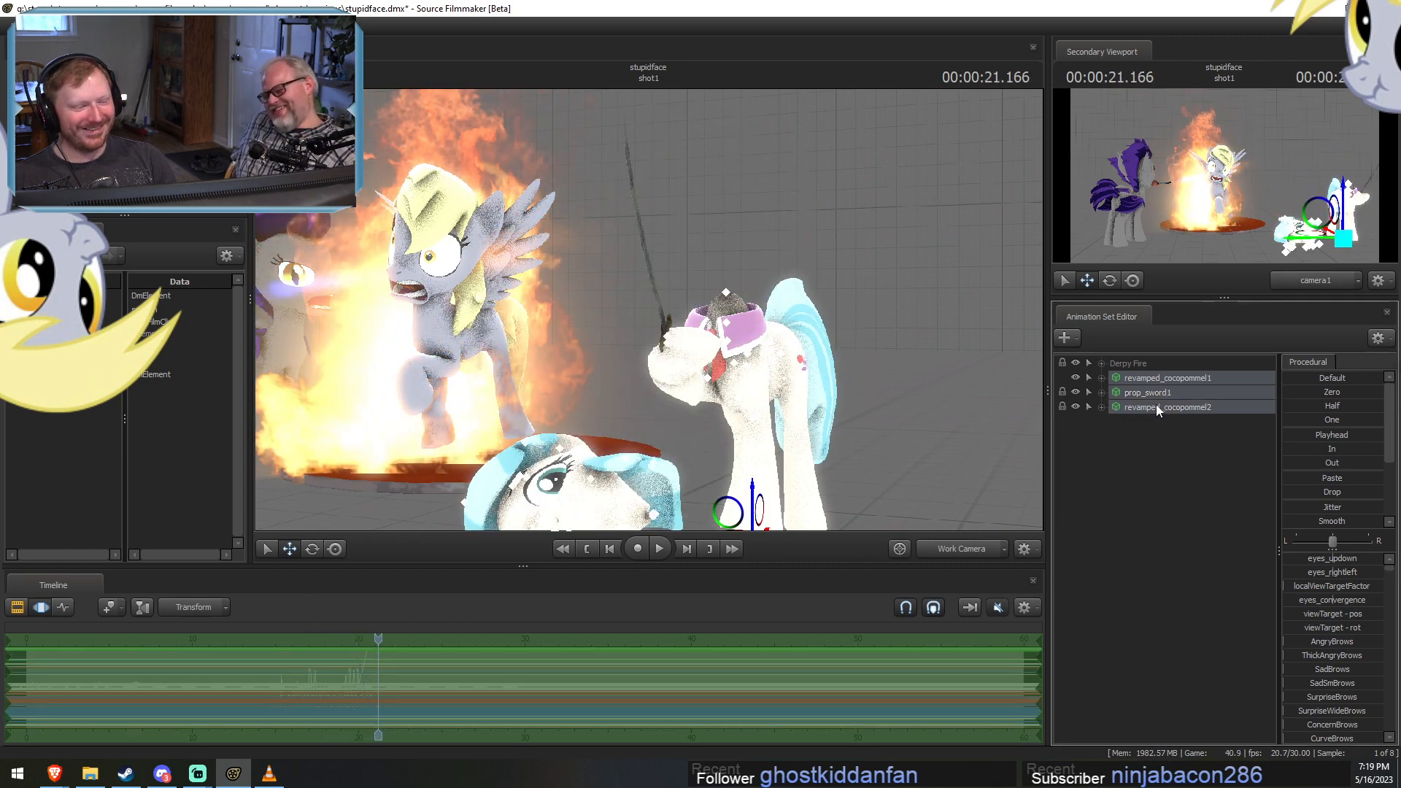
right_click(1142, 378)
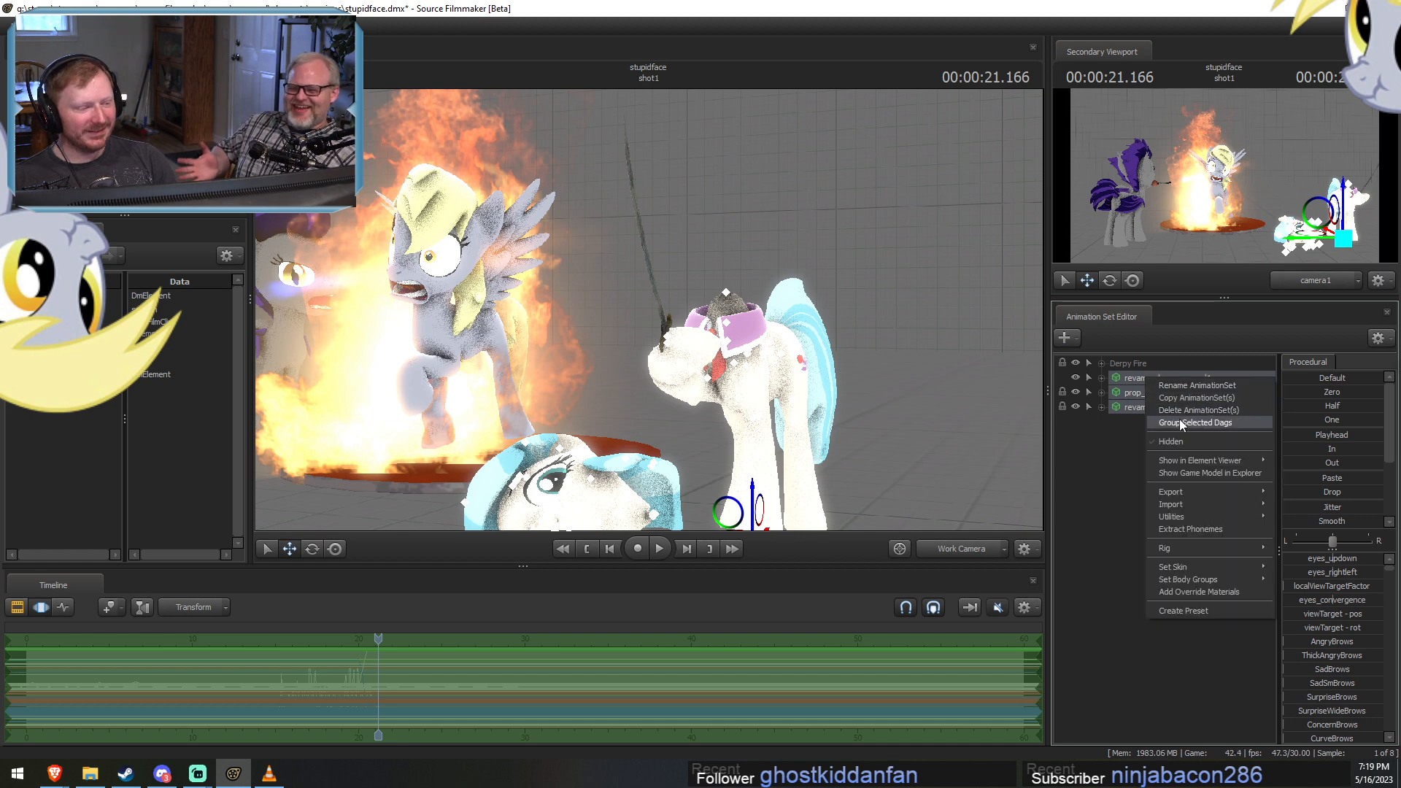
click(1179, 419)
right_click(1157, 383)
click(1171, 392)
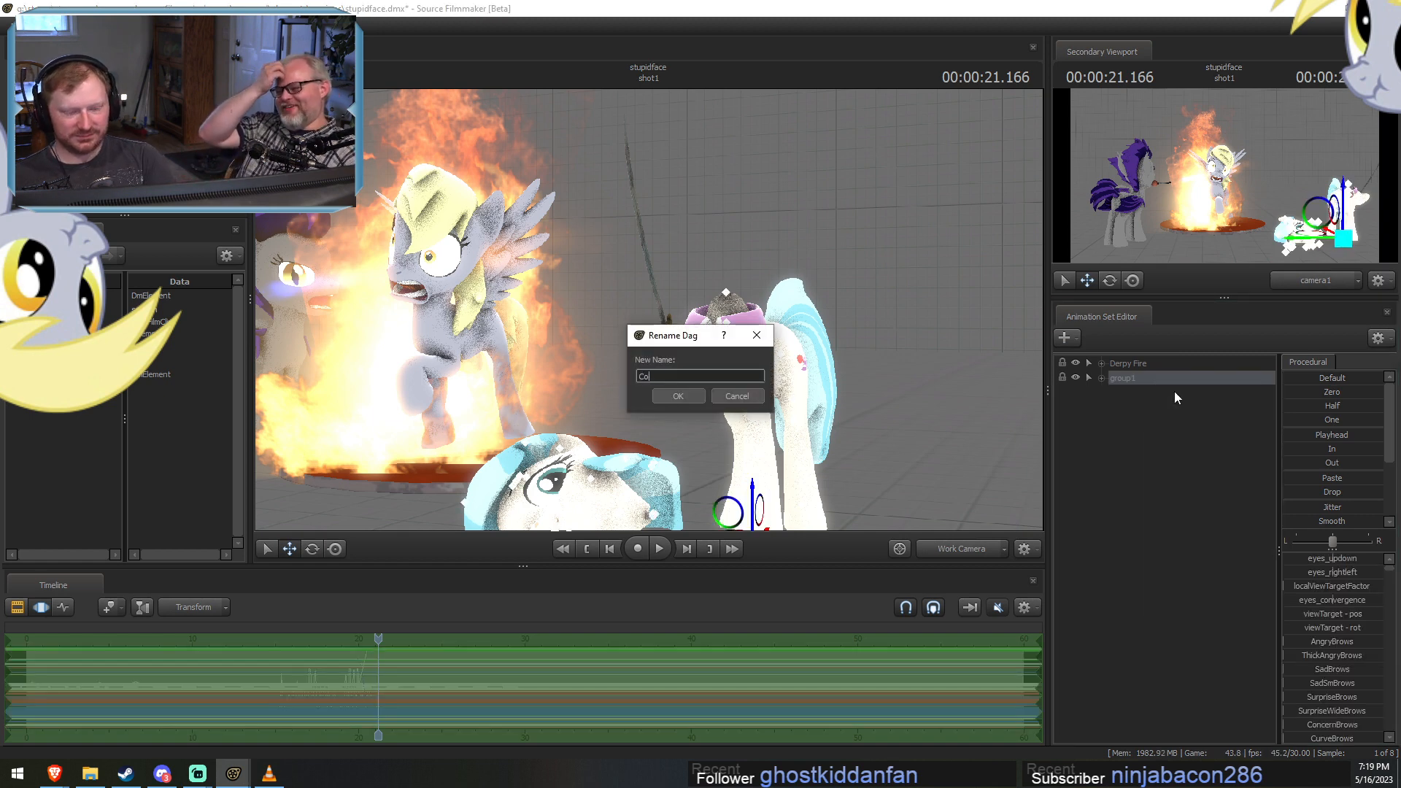
text(Coco Sword)
key(Return)
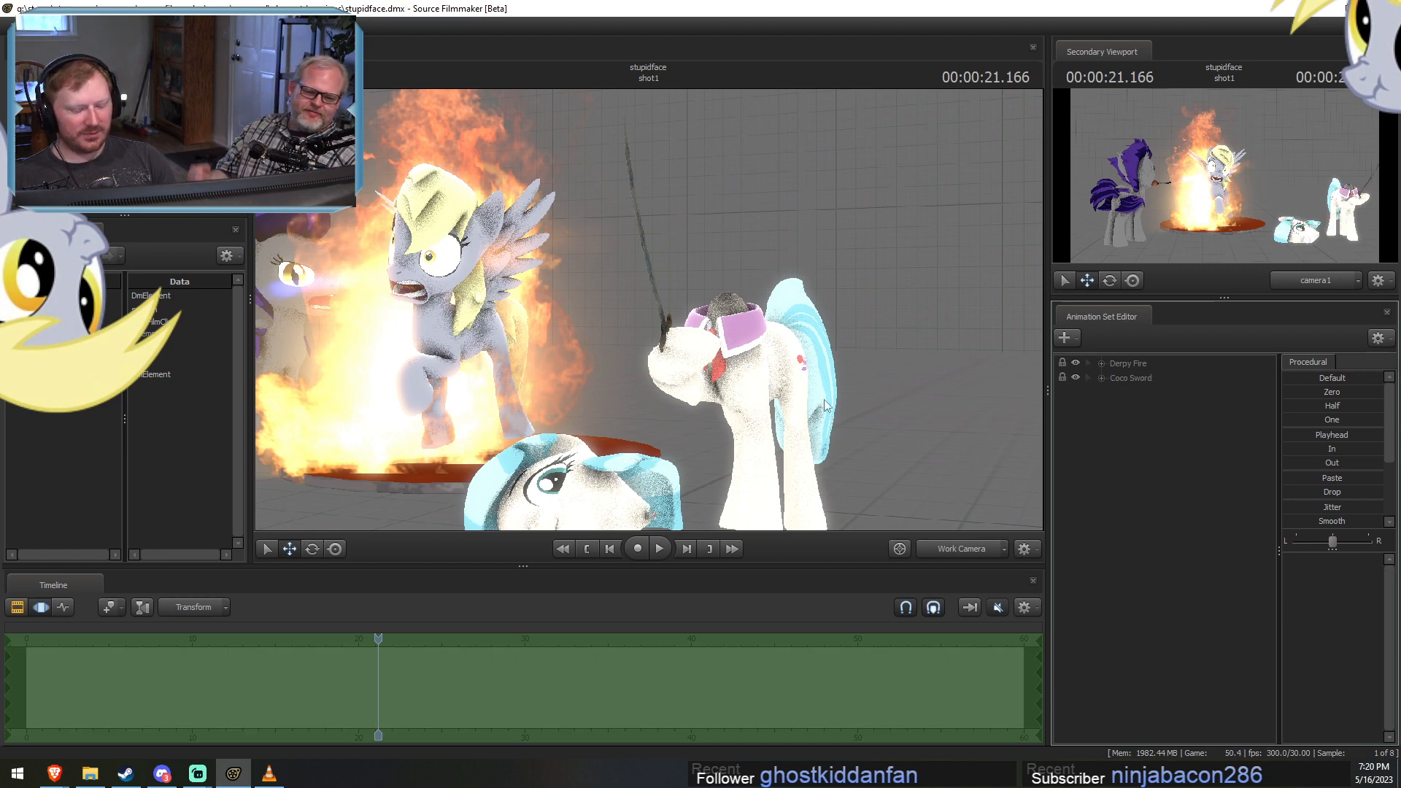
Replay the sword animation in shot1 and examine it from closer and wider views.
key(space)
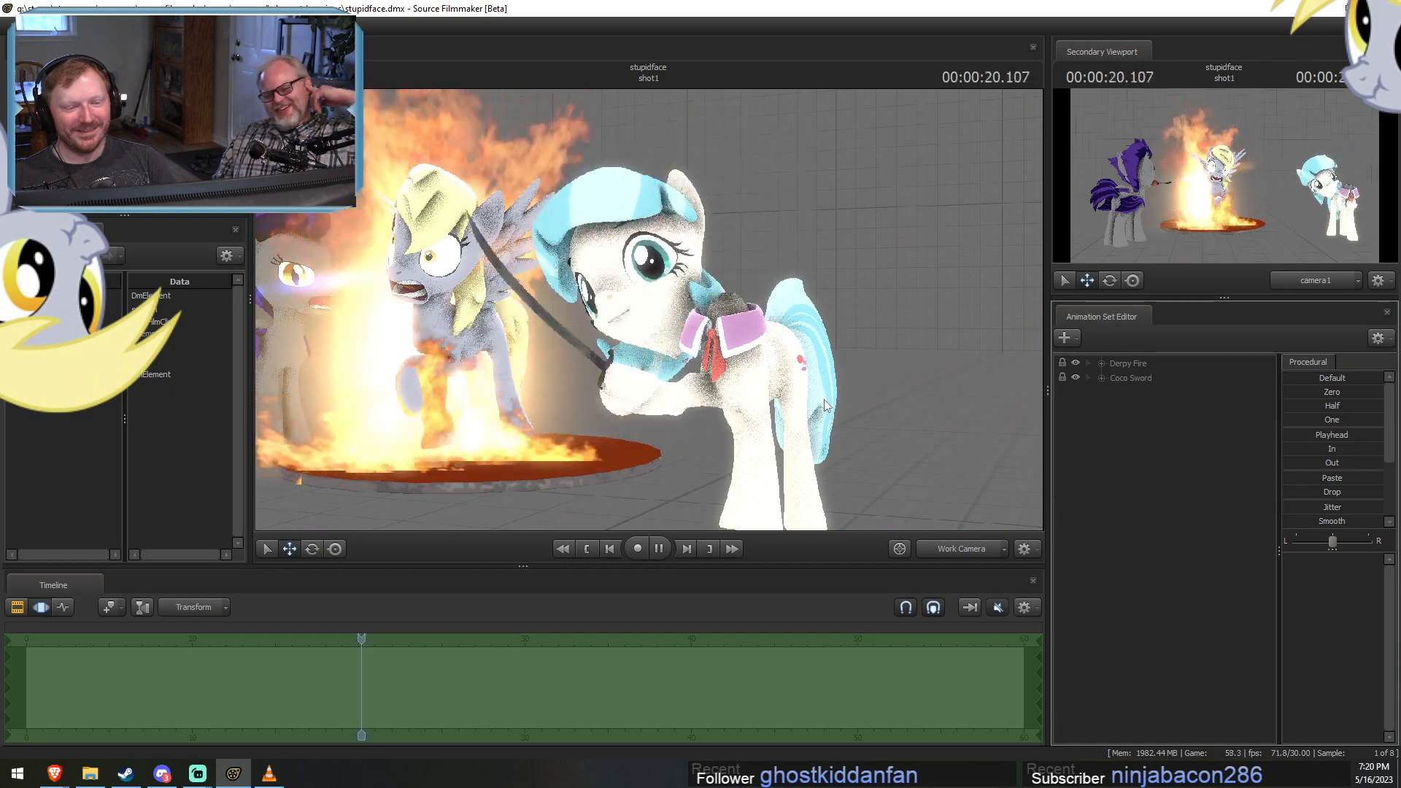
key(space)
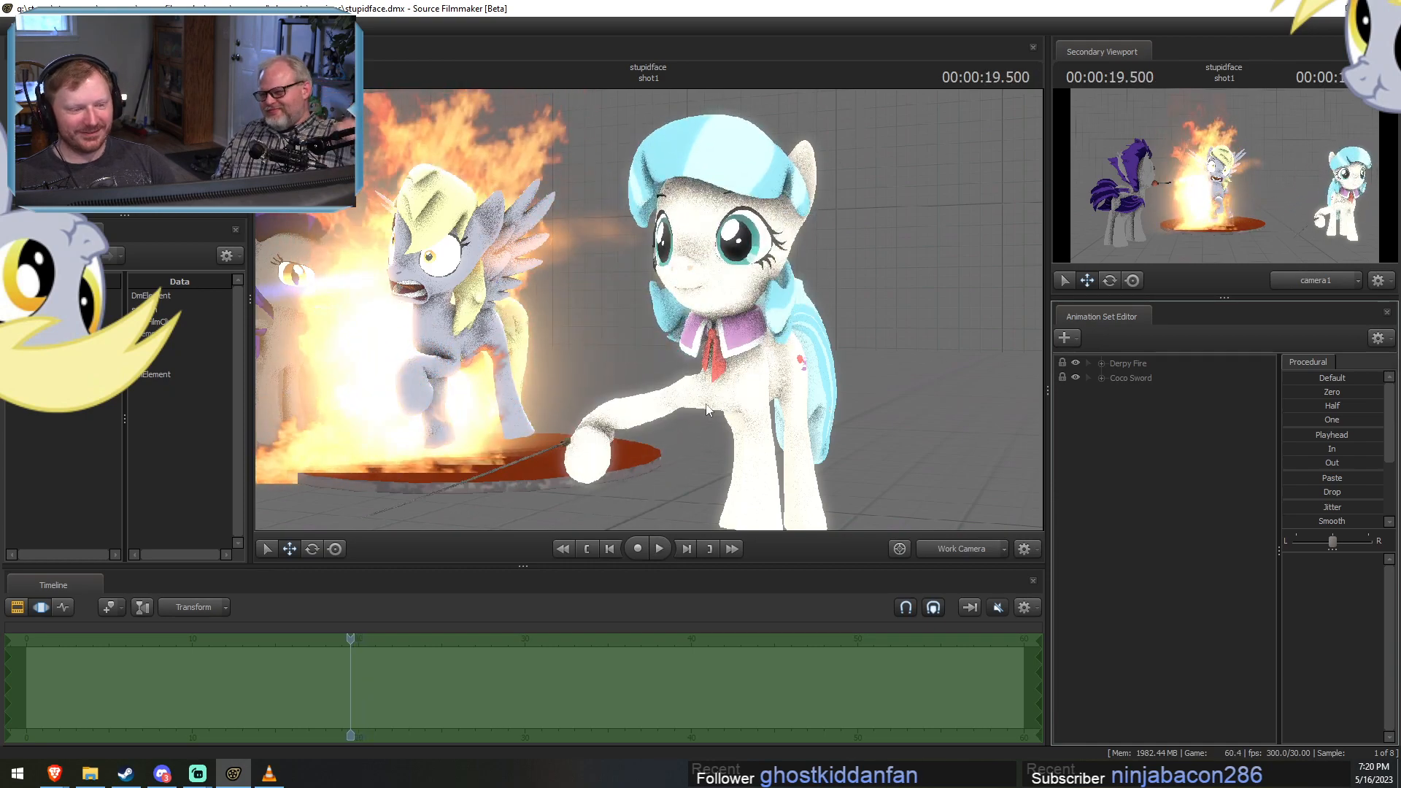
key(w)
drag(706, 406, 655, 306)
key(s)
key(space)
key(space)
key(space)
key(w)
key(space)
key(s)
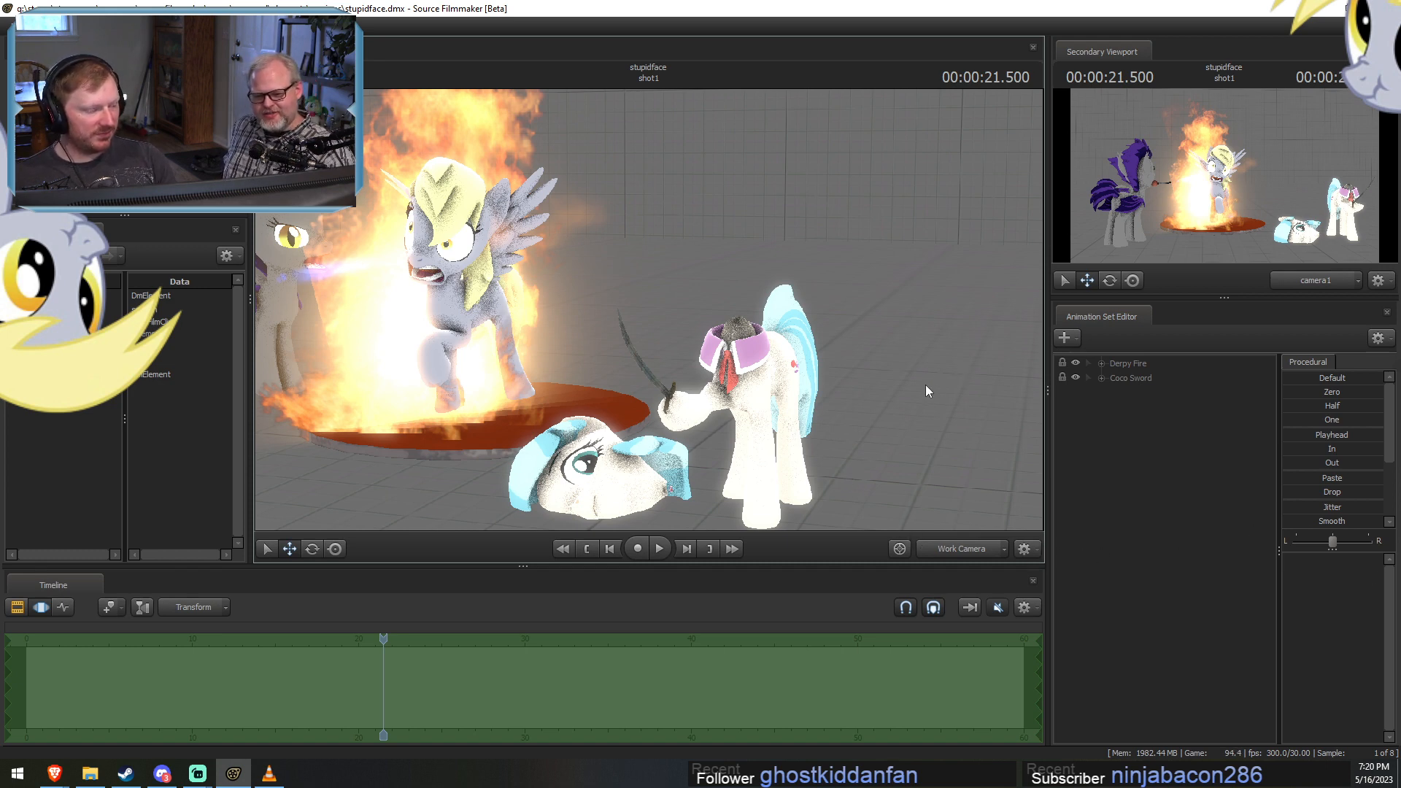
mouse_move(1034, 445)
mouse_down()
mouse_move(1003, 442)
mouse_move(1009, 412)
mouse_move(1011, 445)
mouse_up()
key(s)
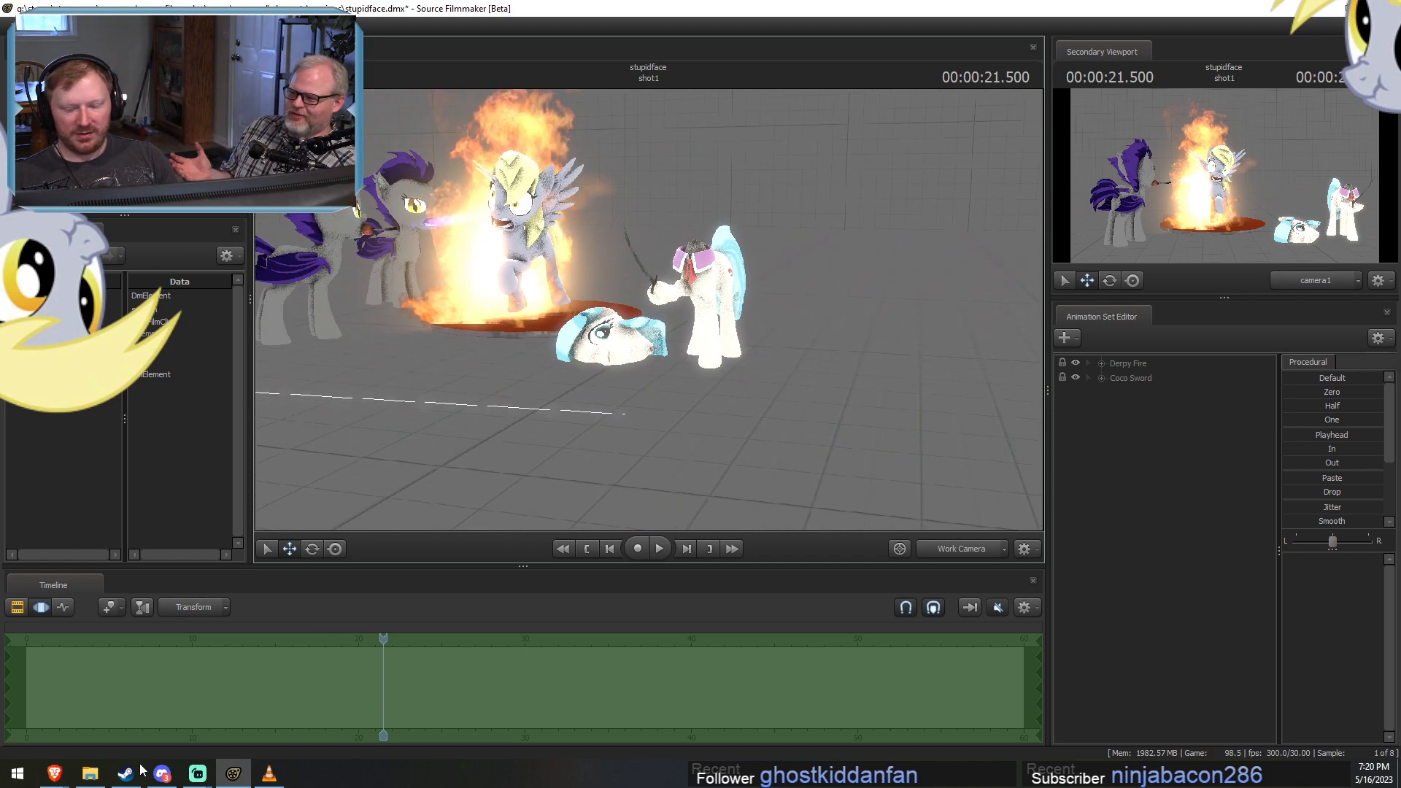
Switch to Steam and search the Source Filmmaker Workshop for "rapidash".
click(126, 773)
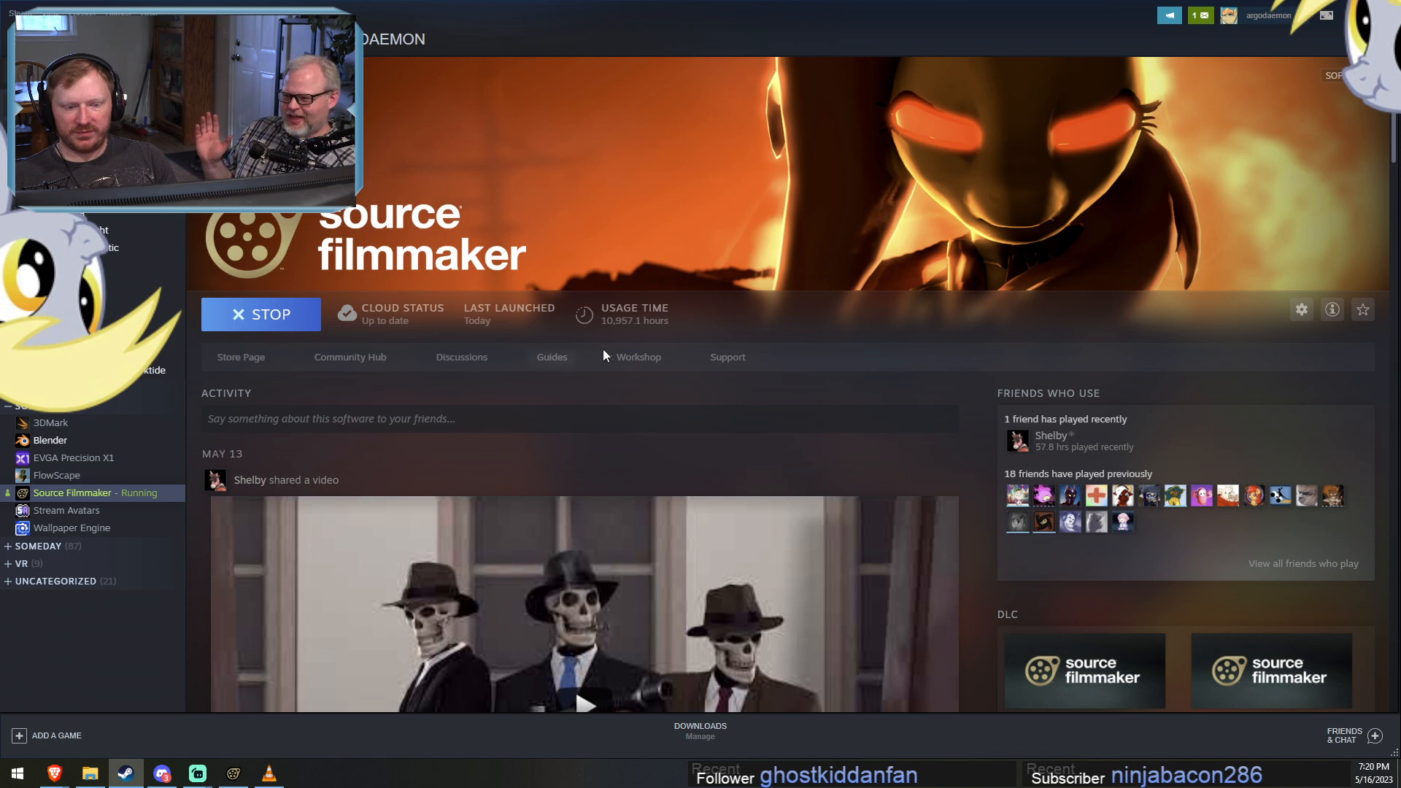
click(648, 358)
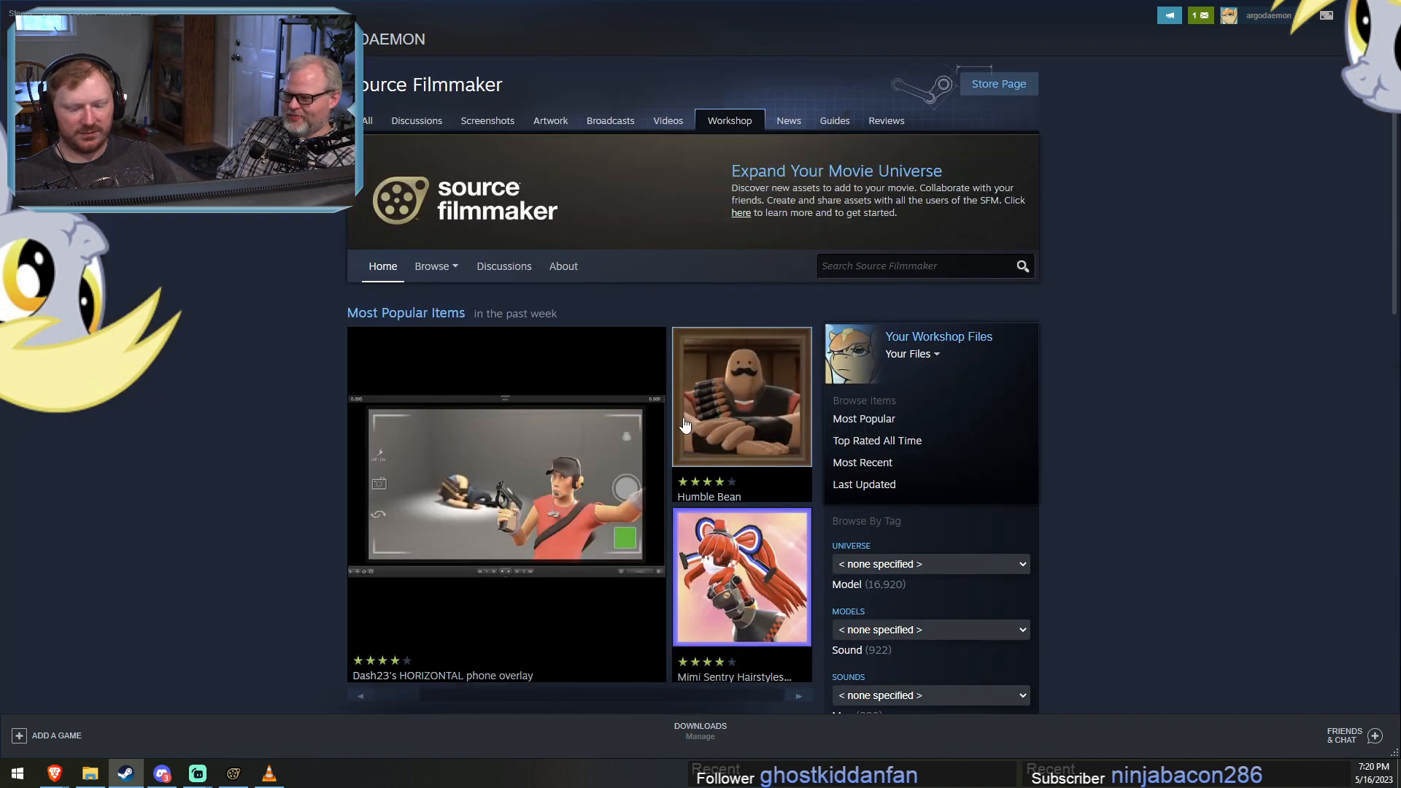
click(866, 257)
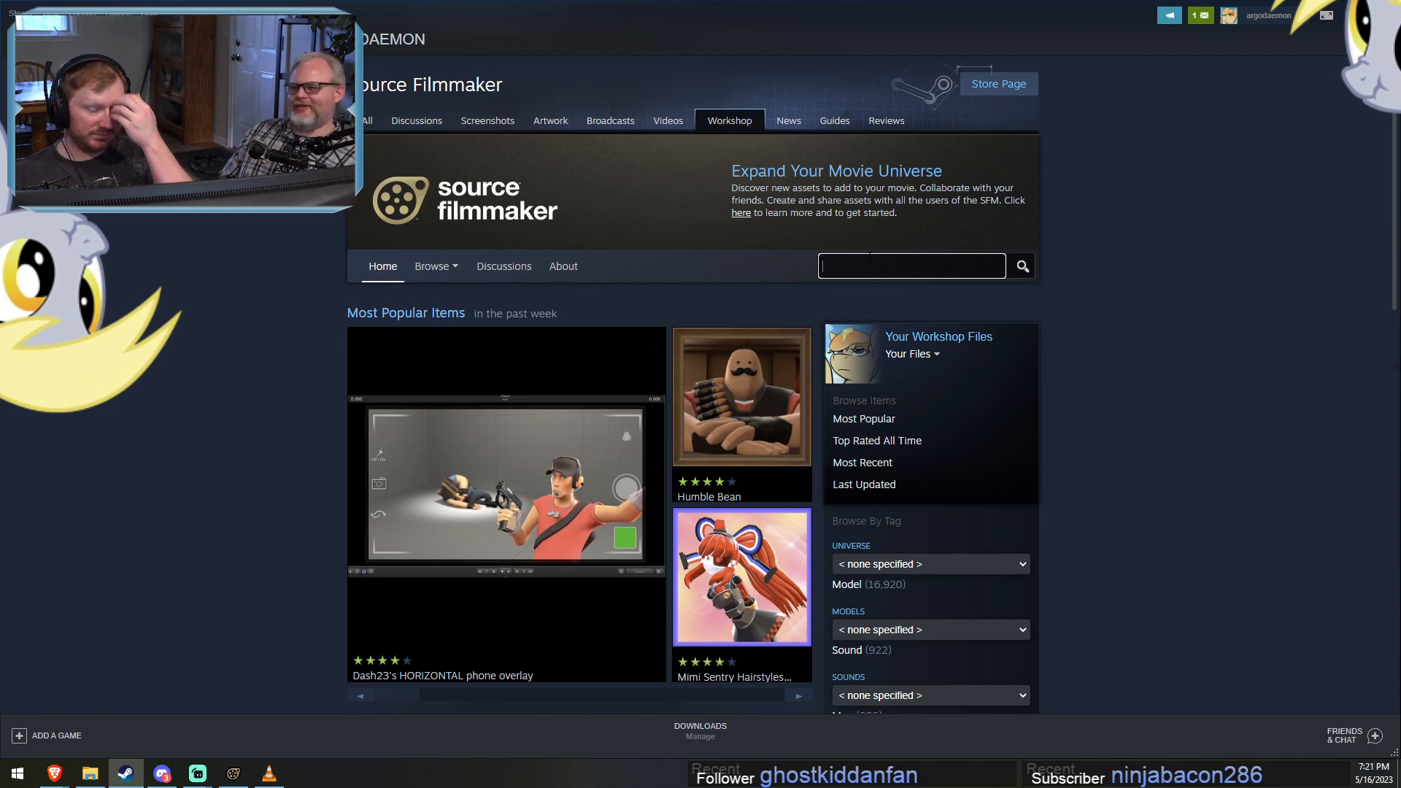
text(rapidash)
key(Return)
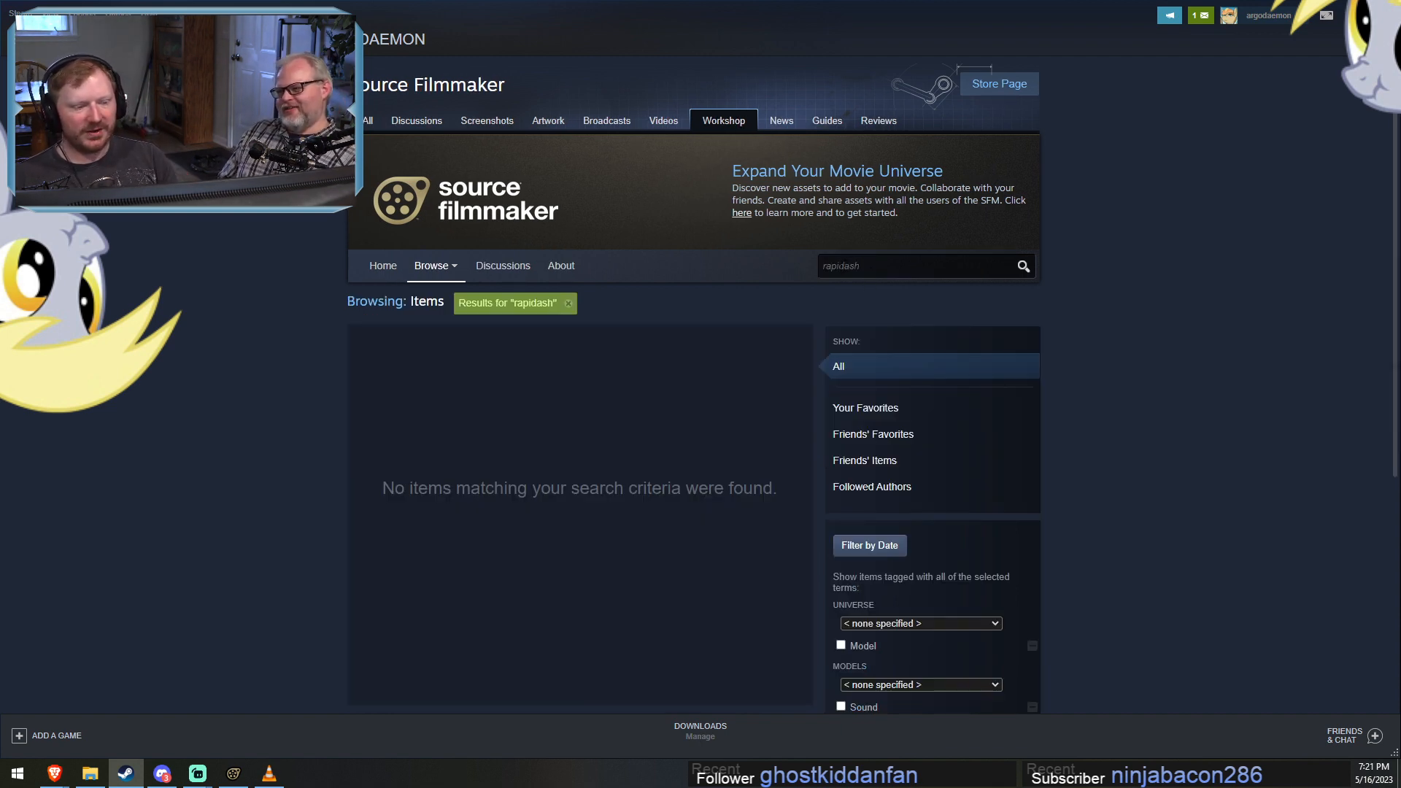
Search the Workshop for "rapi dash" and look through the listed items for a suitable model.
click(839, 265)
key(Return)
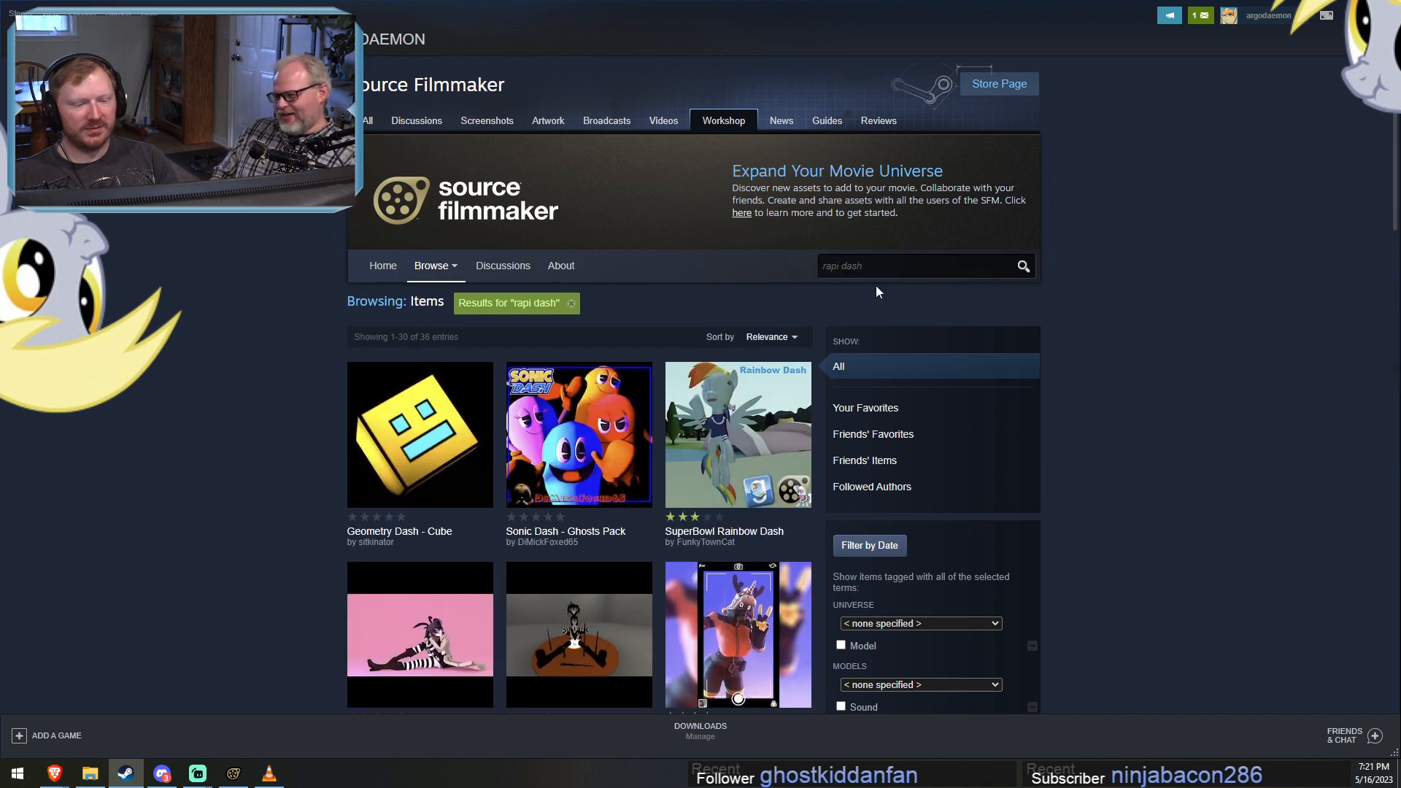
scroll(1126, 435, down, 3)
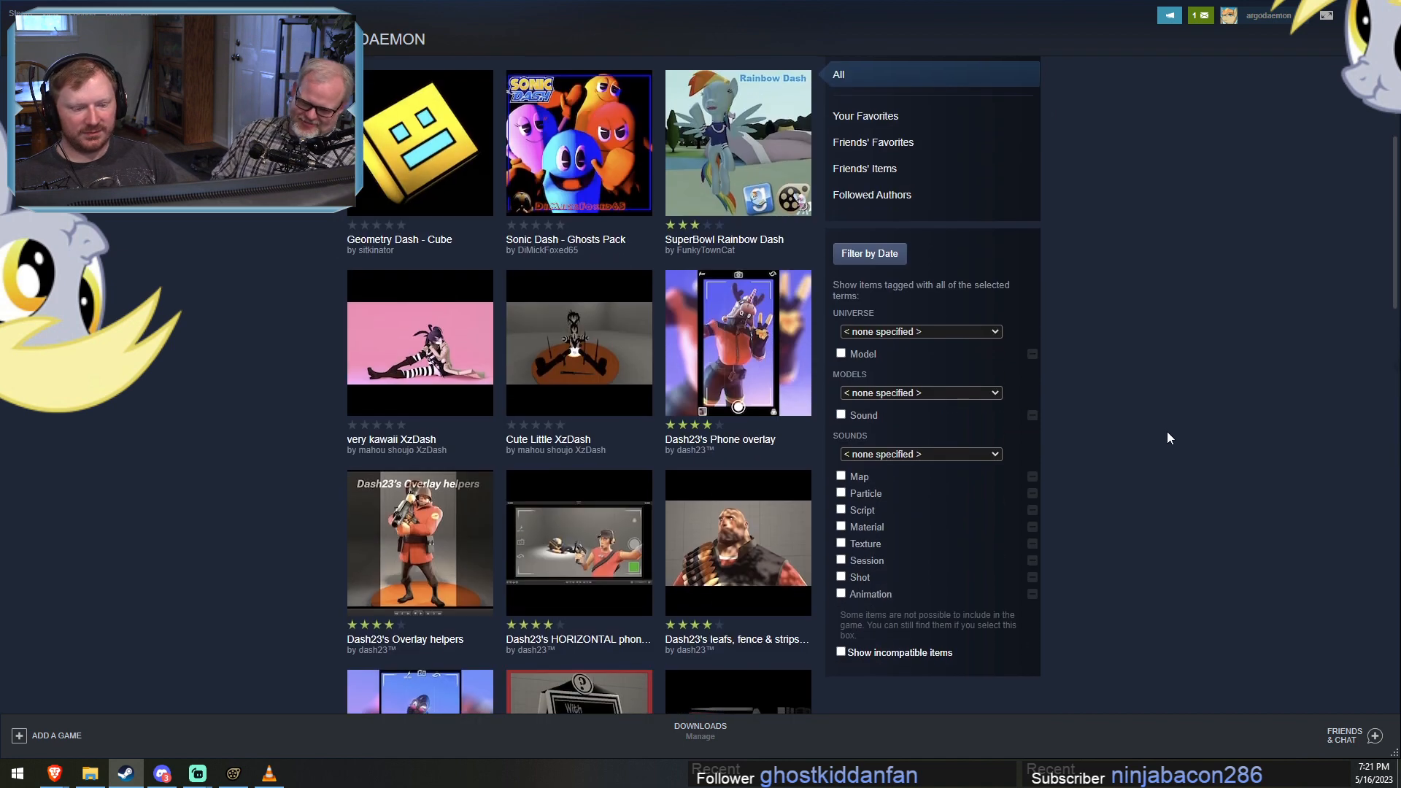
scroll(1201, 429, down, 1)
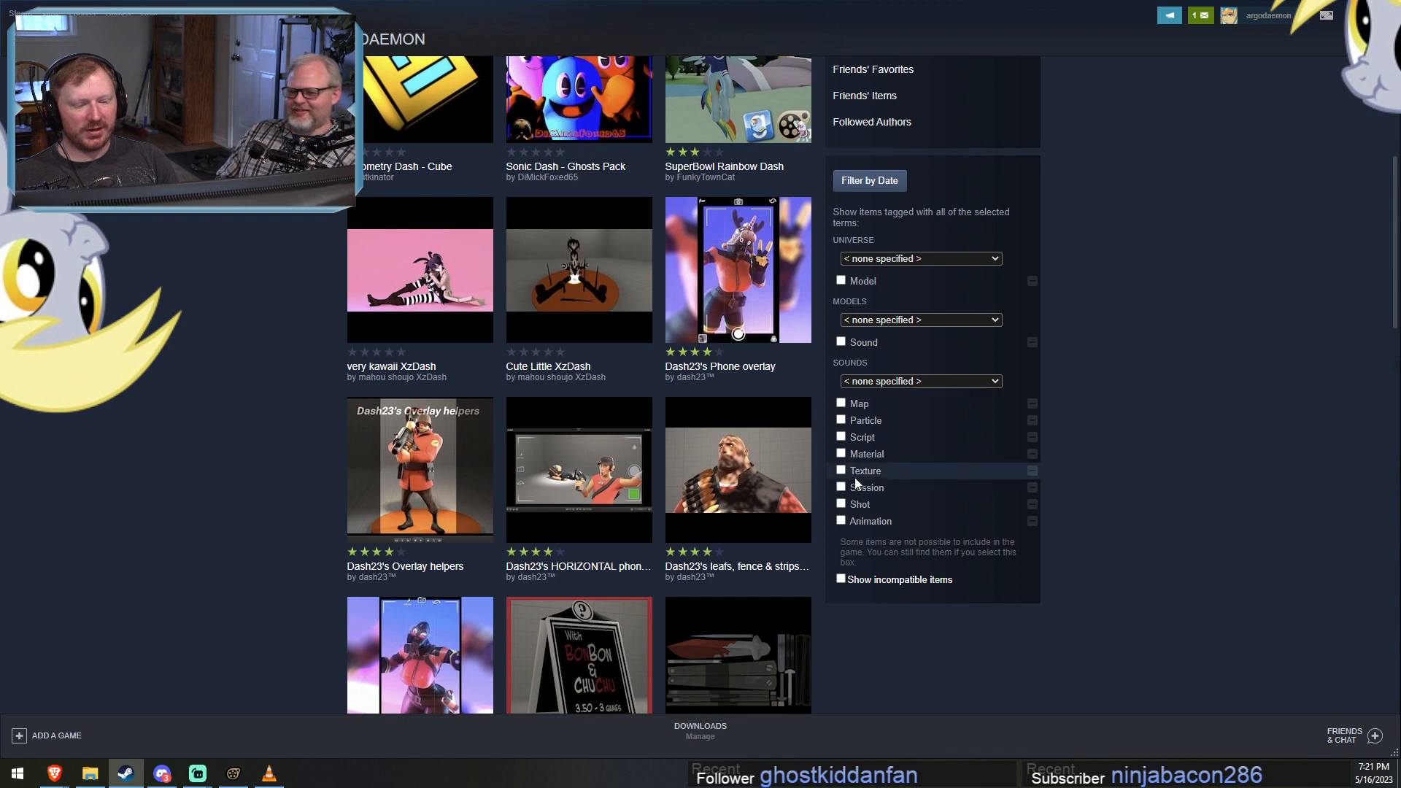
mouse_move(767, 498)
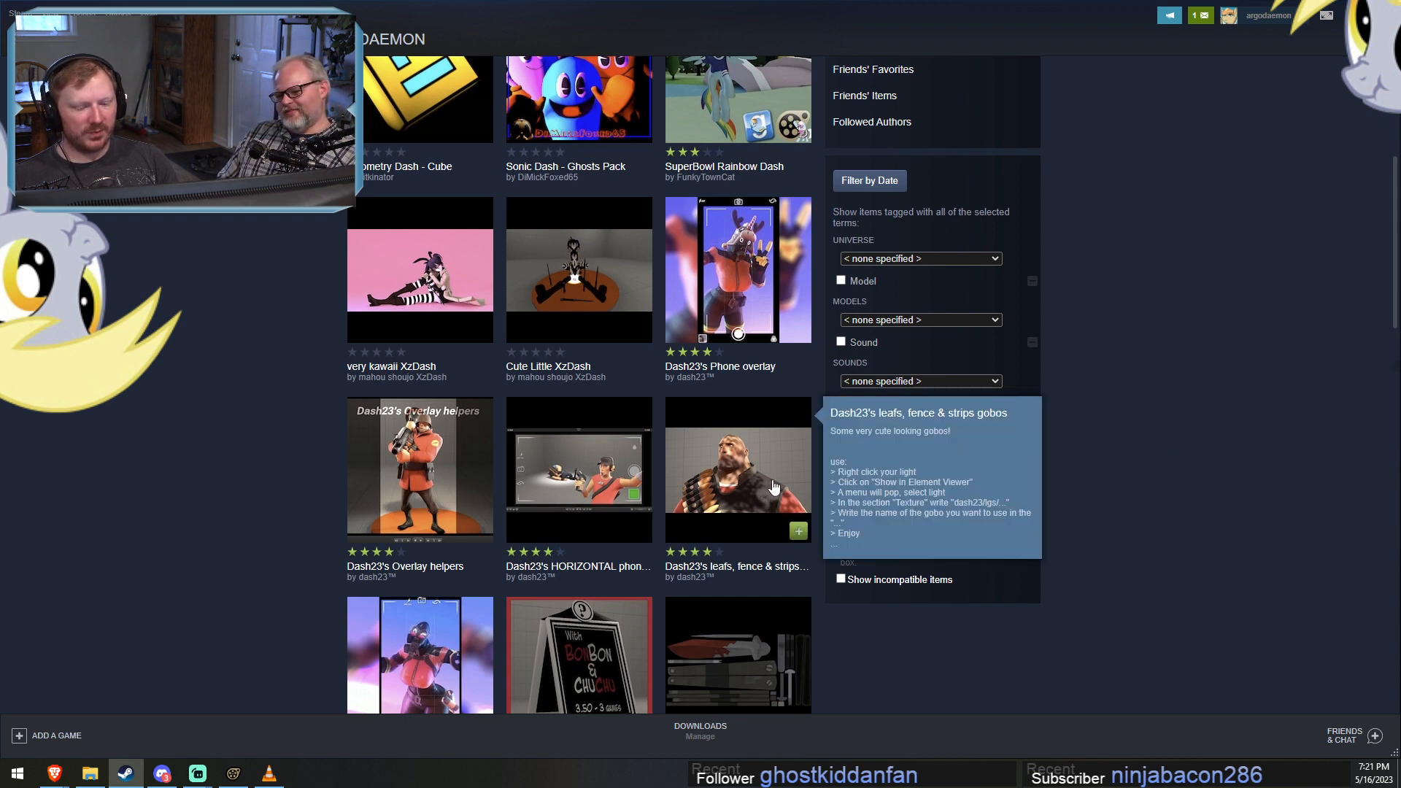
scroll(781, 490, down, 3)
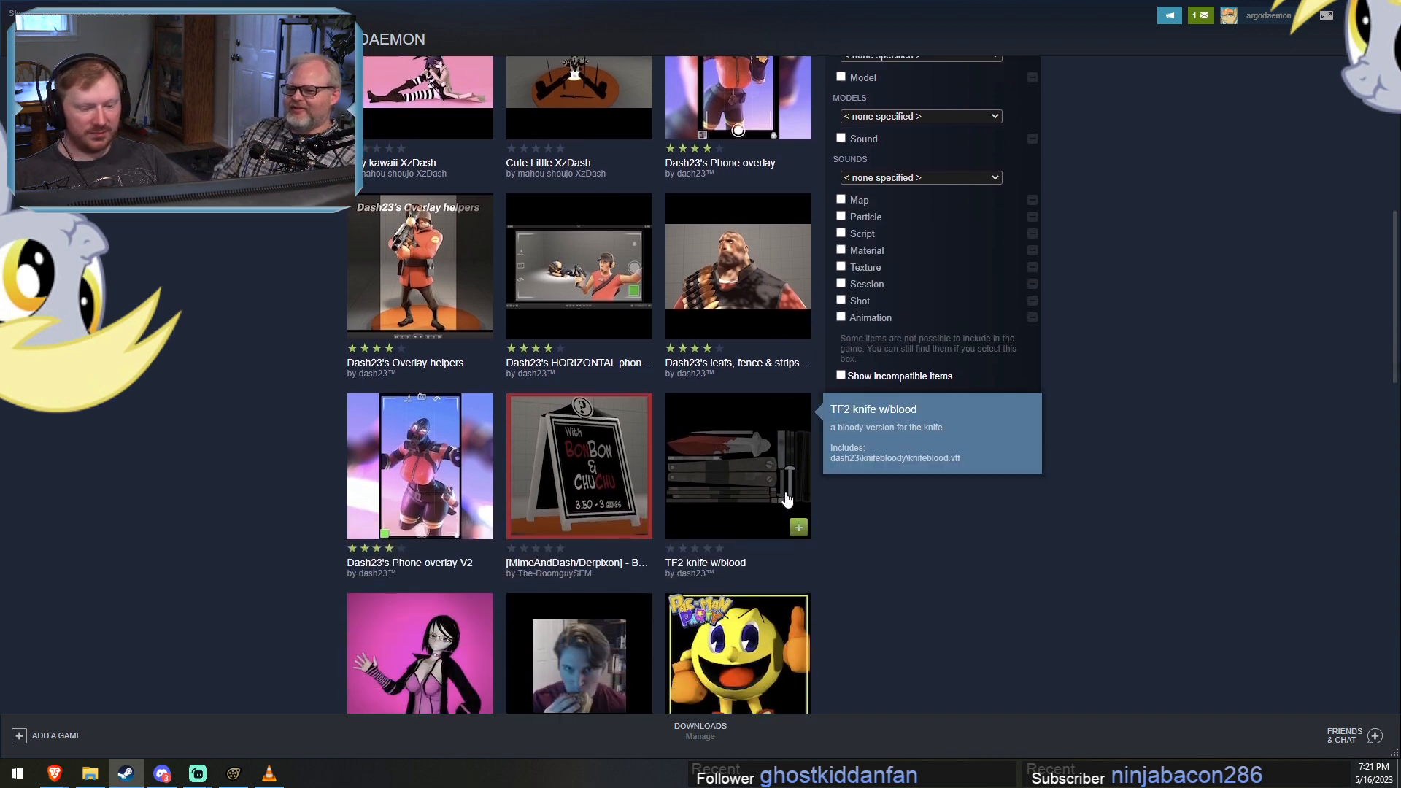
mouse_move(615, 500)
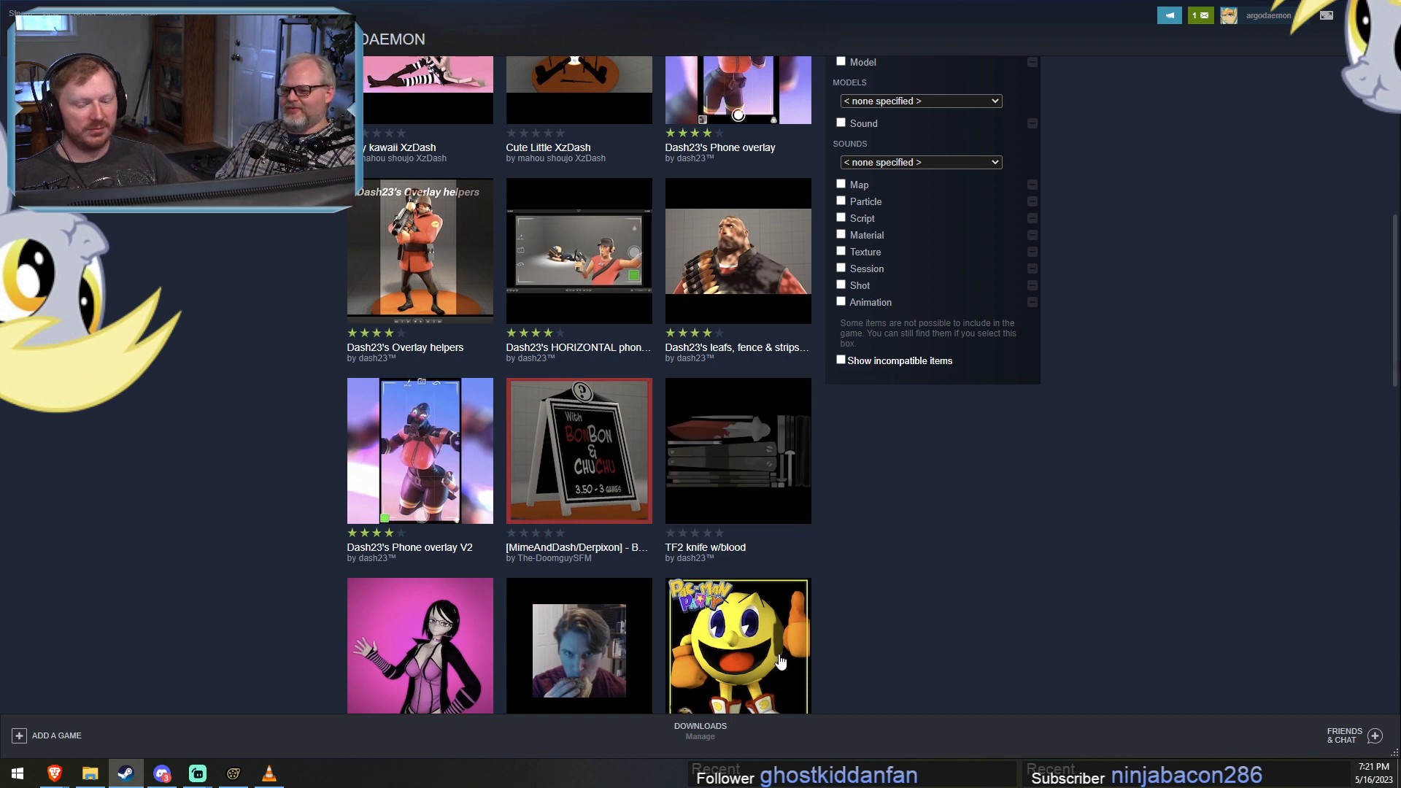
Switch back to the stupidface session in Source Filmmaker.
mouse_move(235, 777)
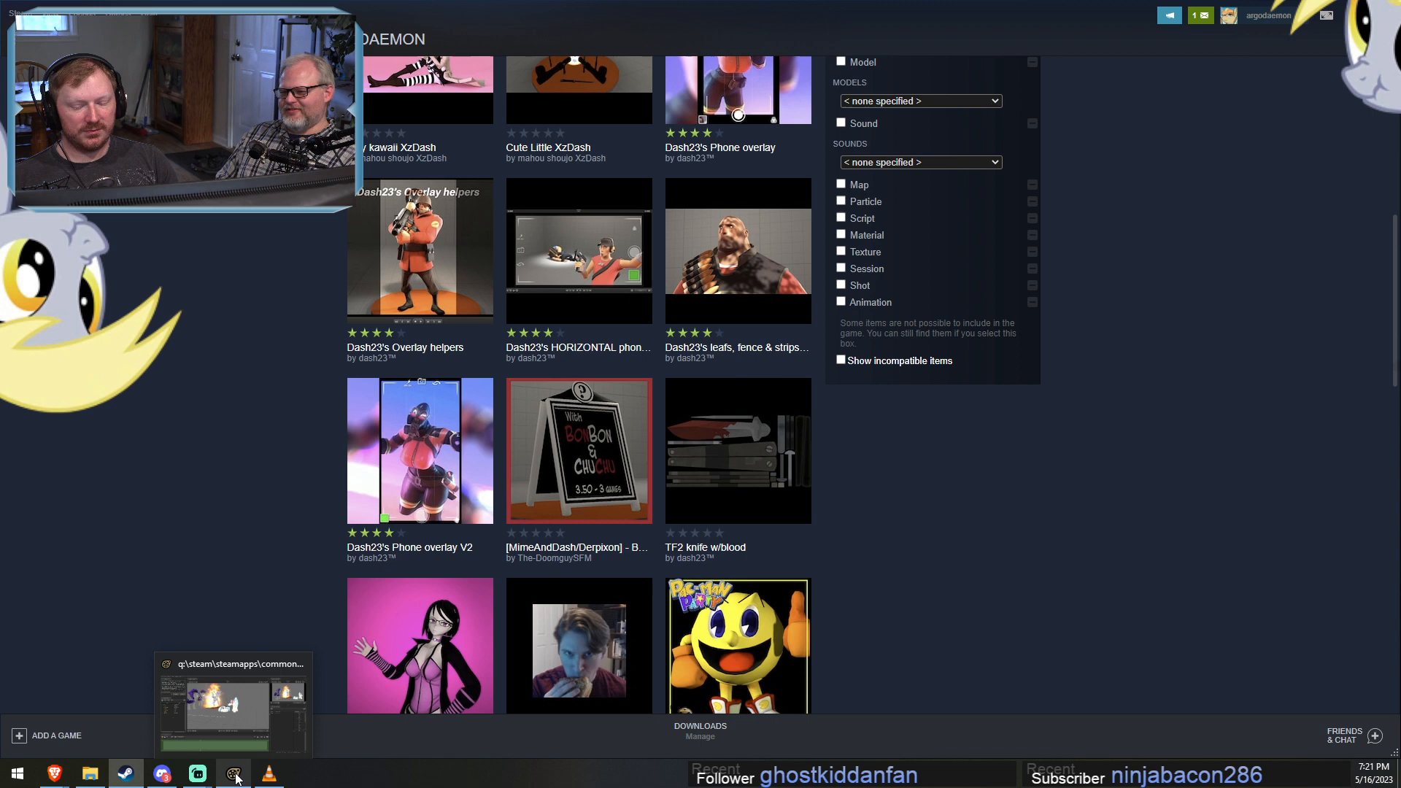
click(254, 716)
drag(769, 384, 767, 340)
key(F2)
key(F3)
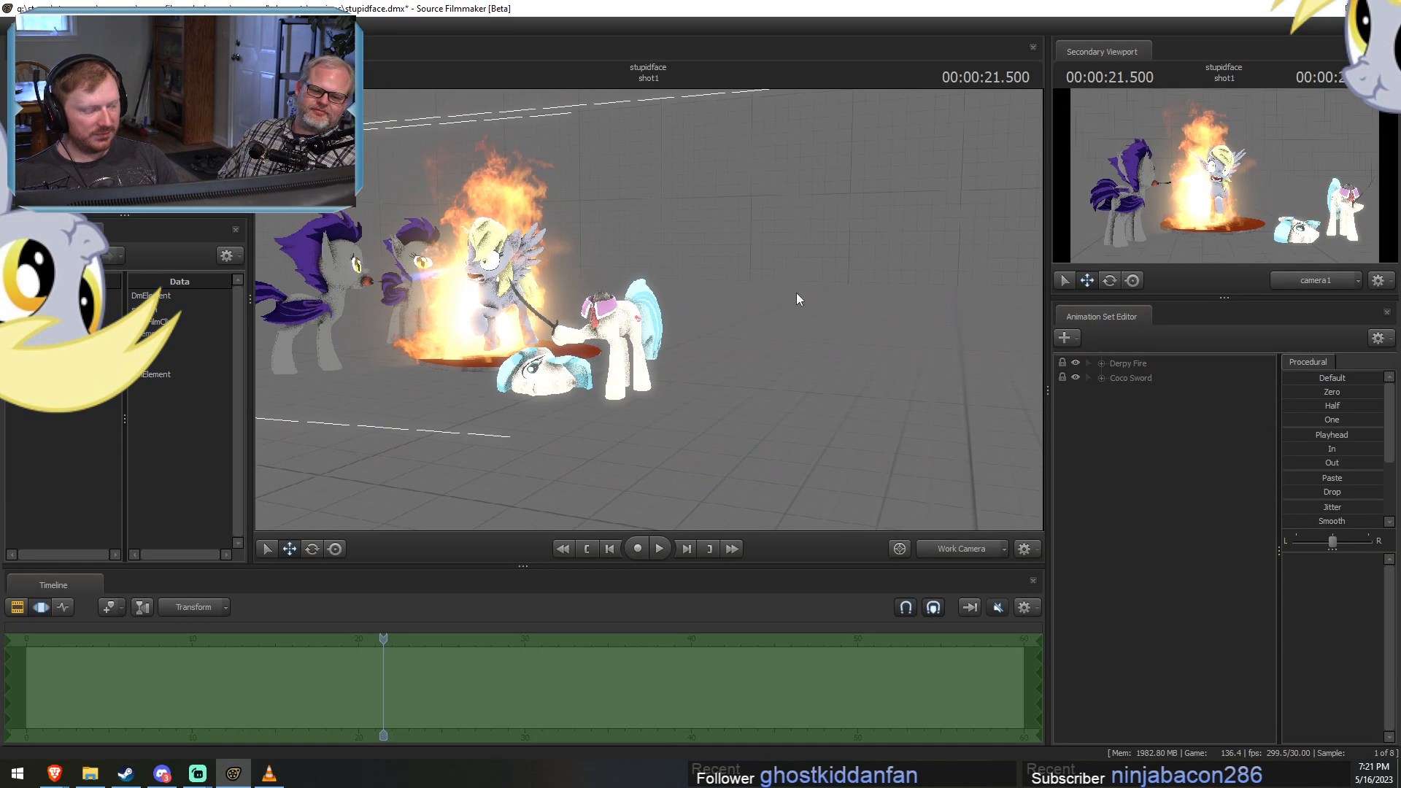
Create an animation set for a new model, filtering the model list by "spitfire" and picking revamped_spitfire.mdl.
right_click(1142, 447)
click(1155, 433)
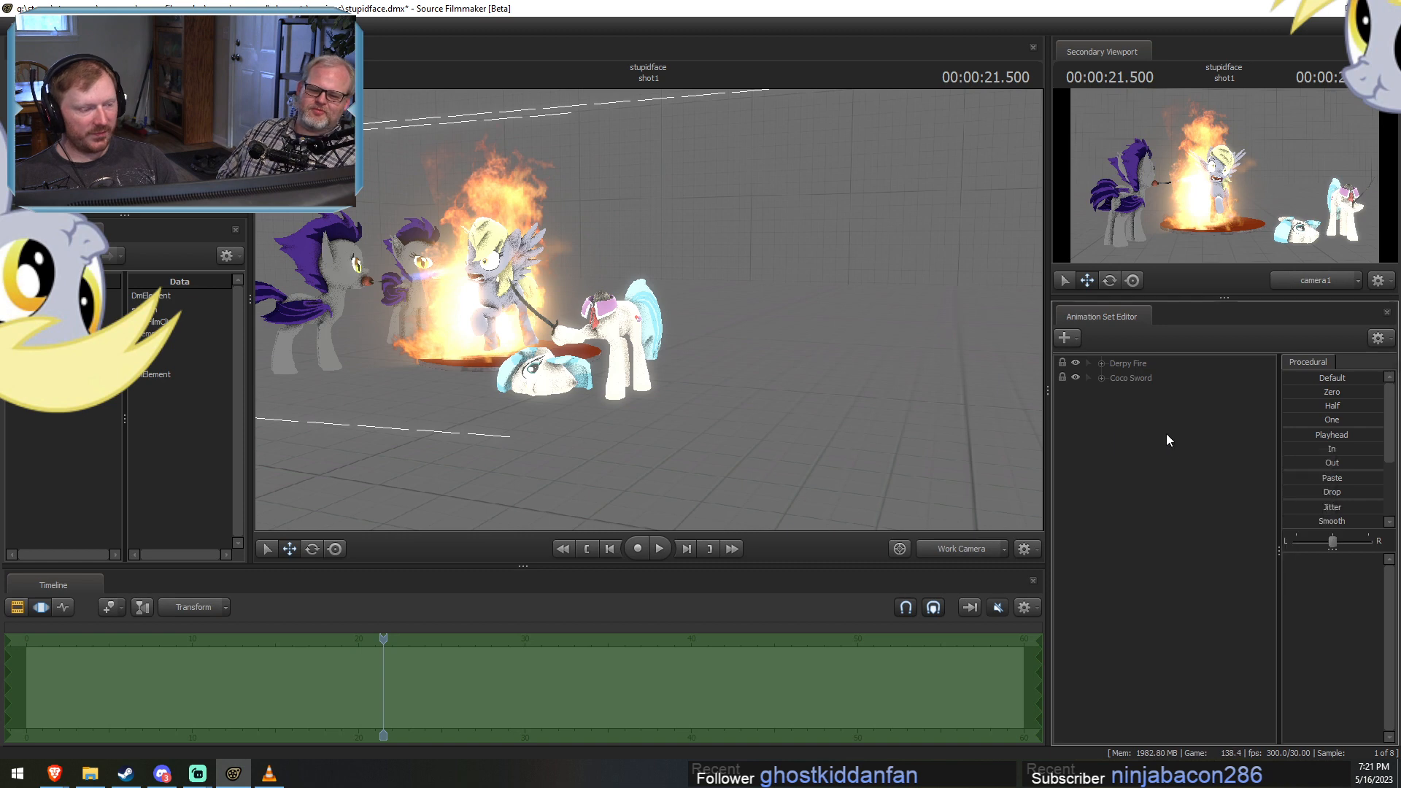
right_click(1177, 446)
click(1165, 451)
right_click(1166, 451)
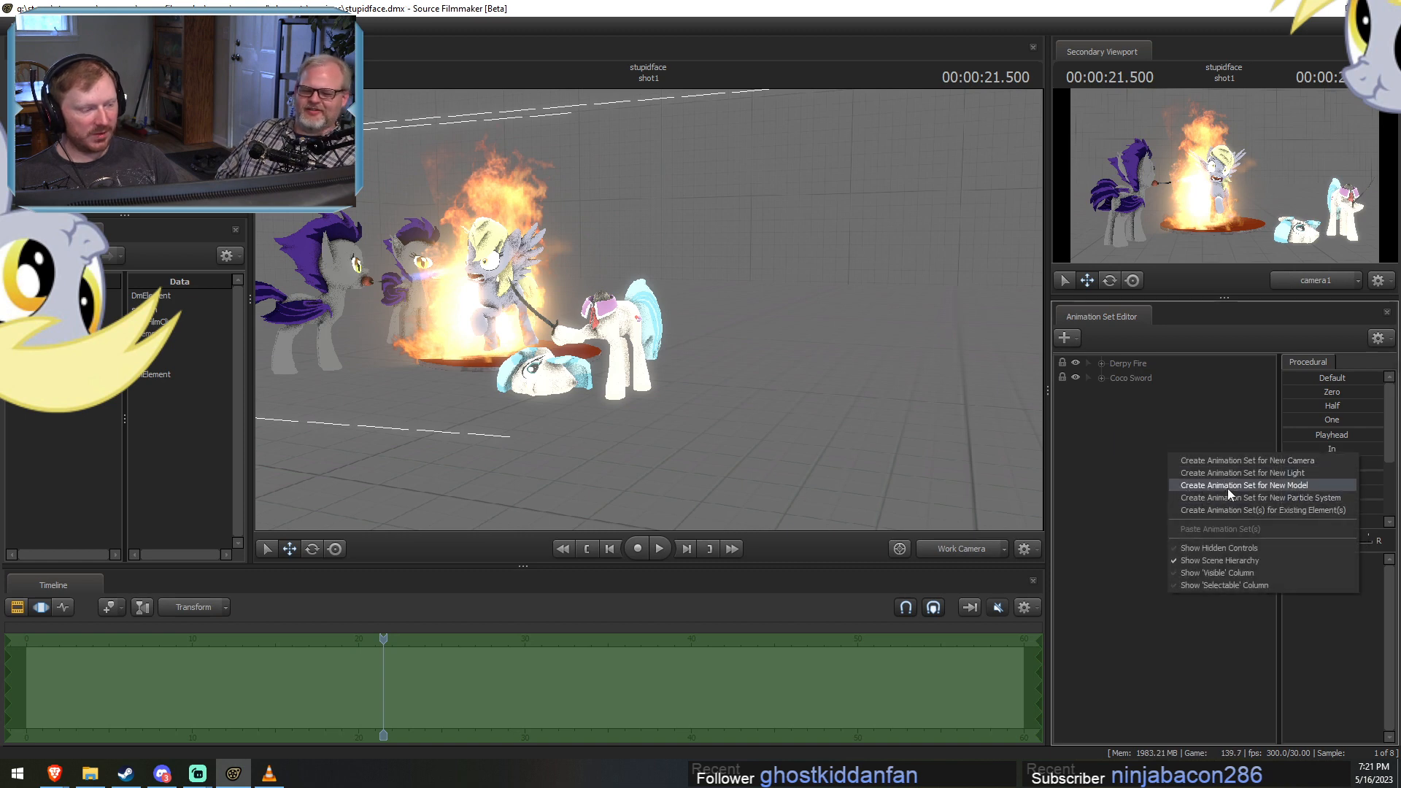
click(1229, 484)
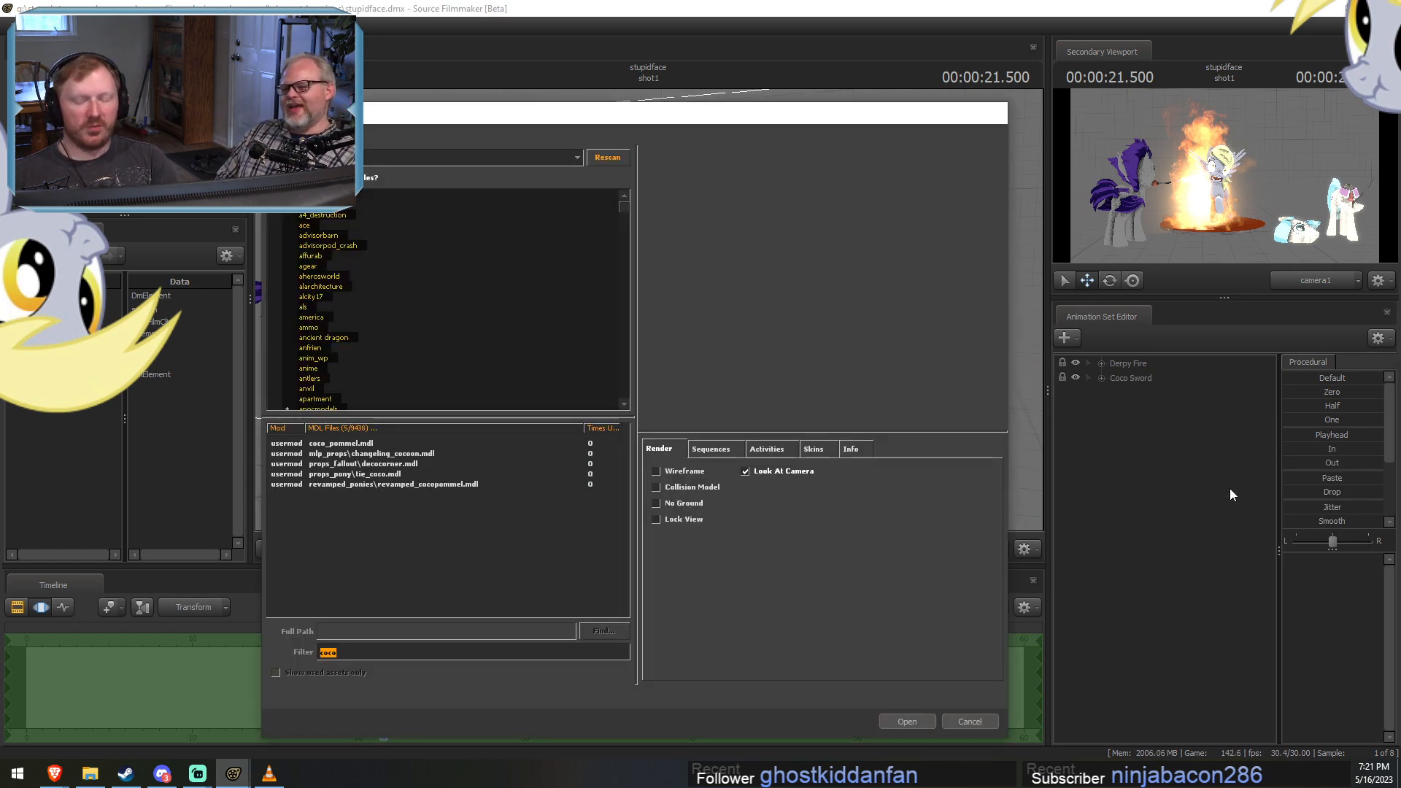
text(spitfire)
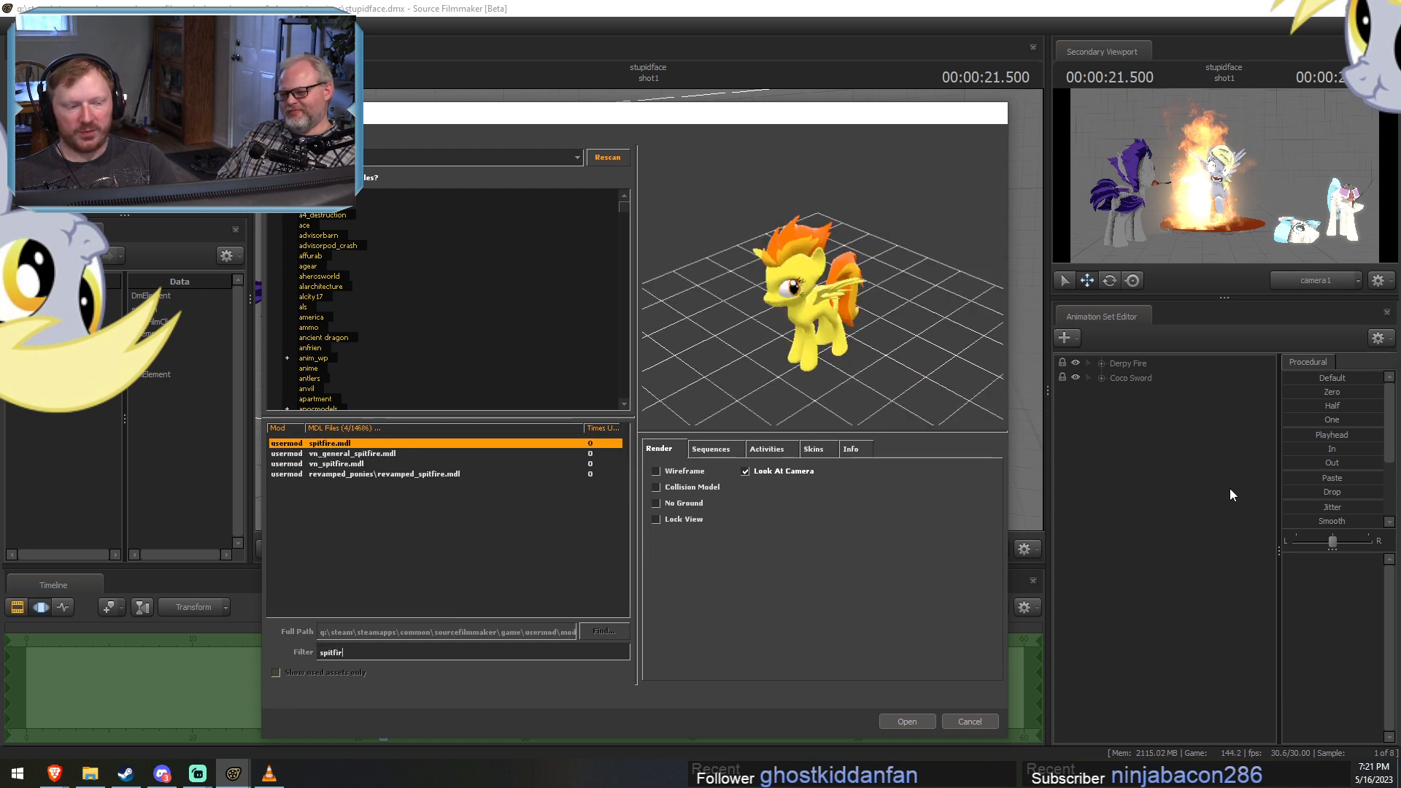
click(362, 475)
click(913, 720)
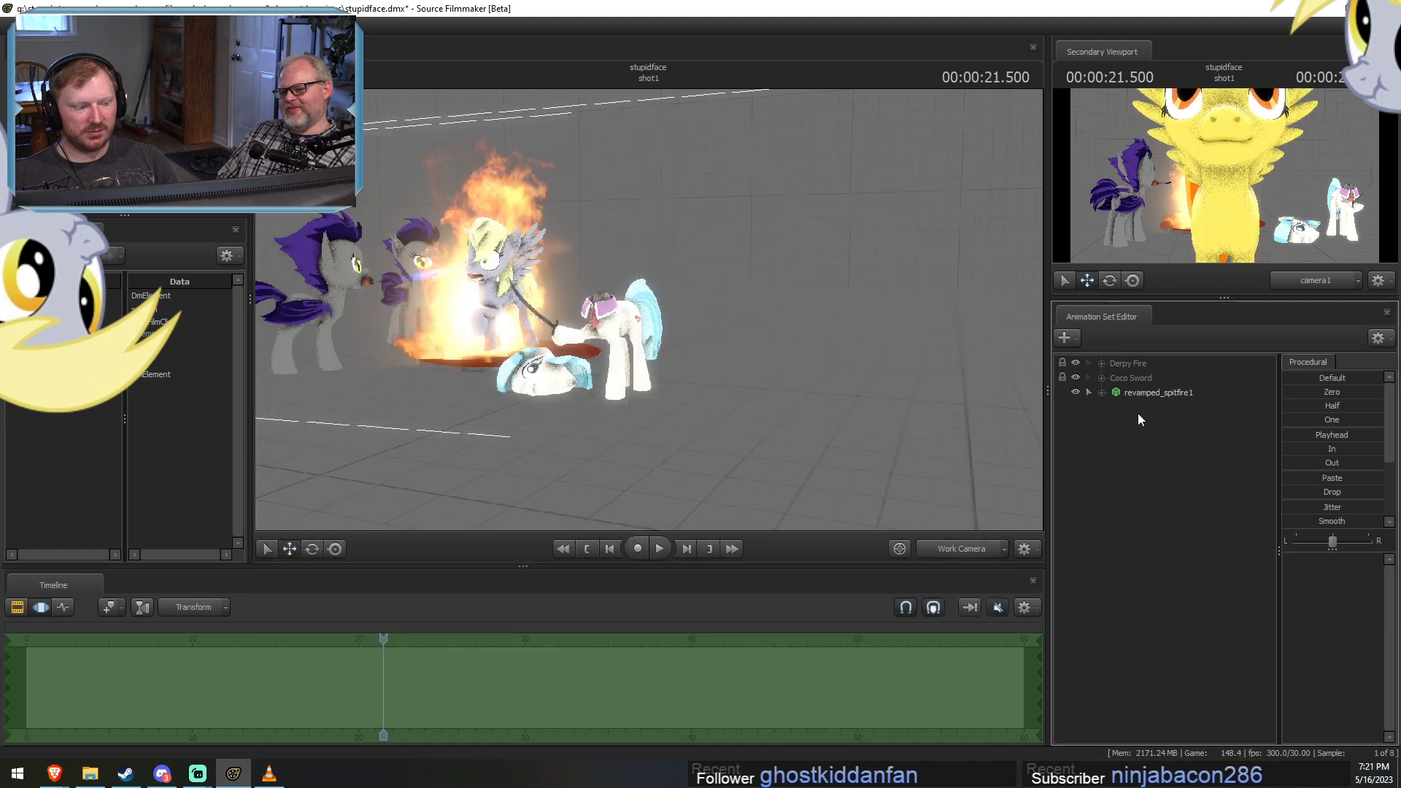
Move the spitfire model out of the camera's view to the open floor beside the standing white pony.
click(1150, 392)
drag(494, 353, 495, 353)
key(s)
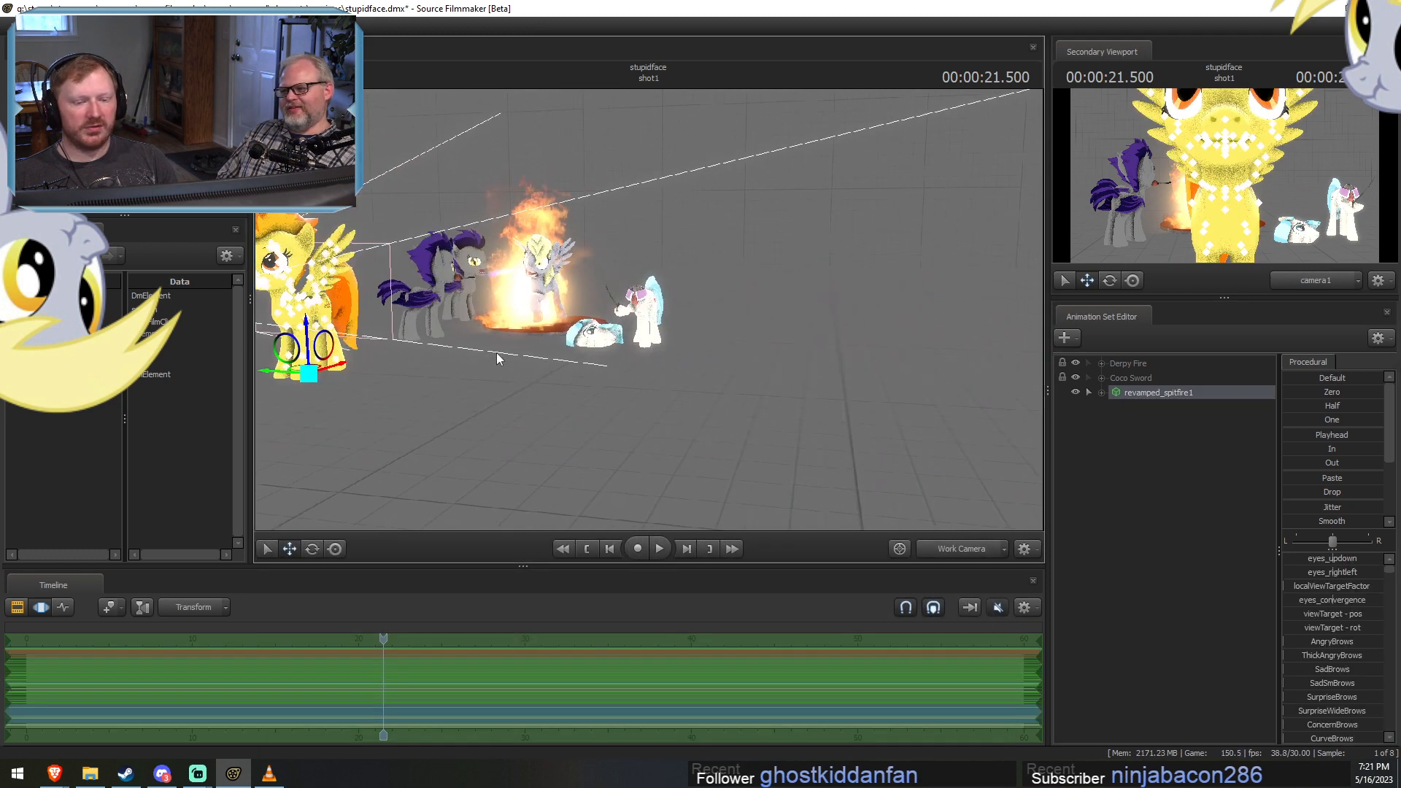
key(ctrl)
drag(319, 372, 707, 392)
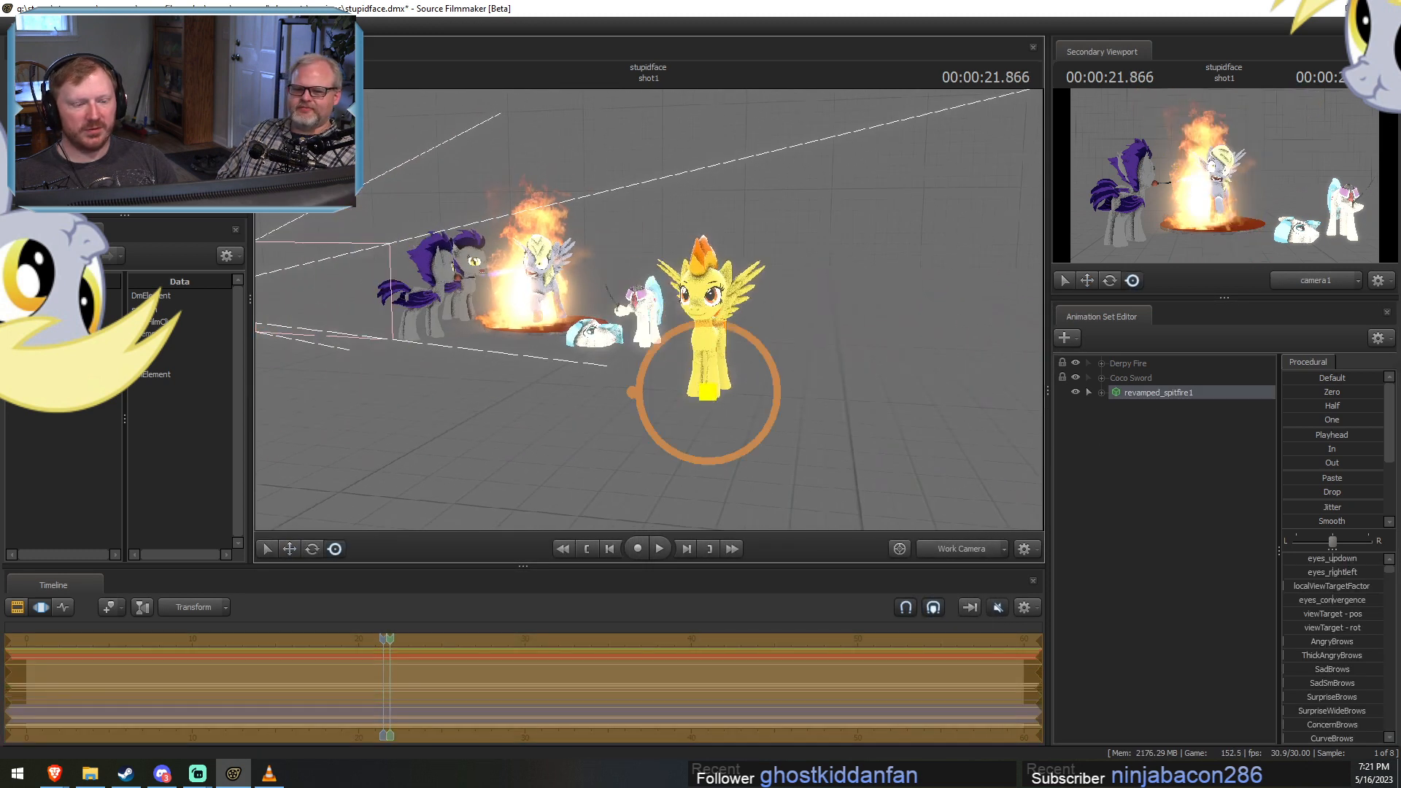
Expand the spitfire model's Face controls and reposition the eyes' view target in front of its head.
click(1101, 393)
click(1116, 407)
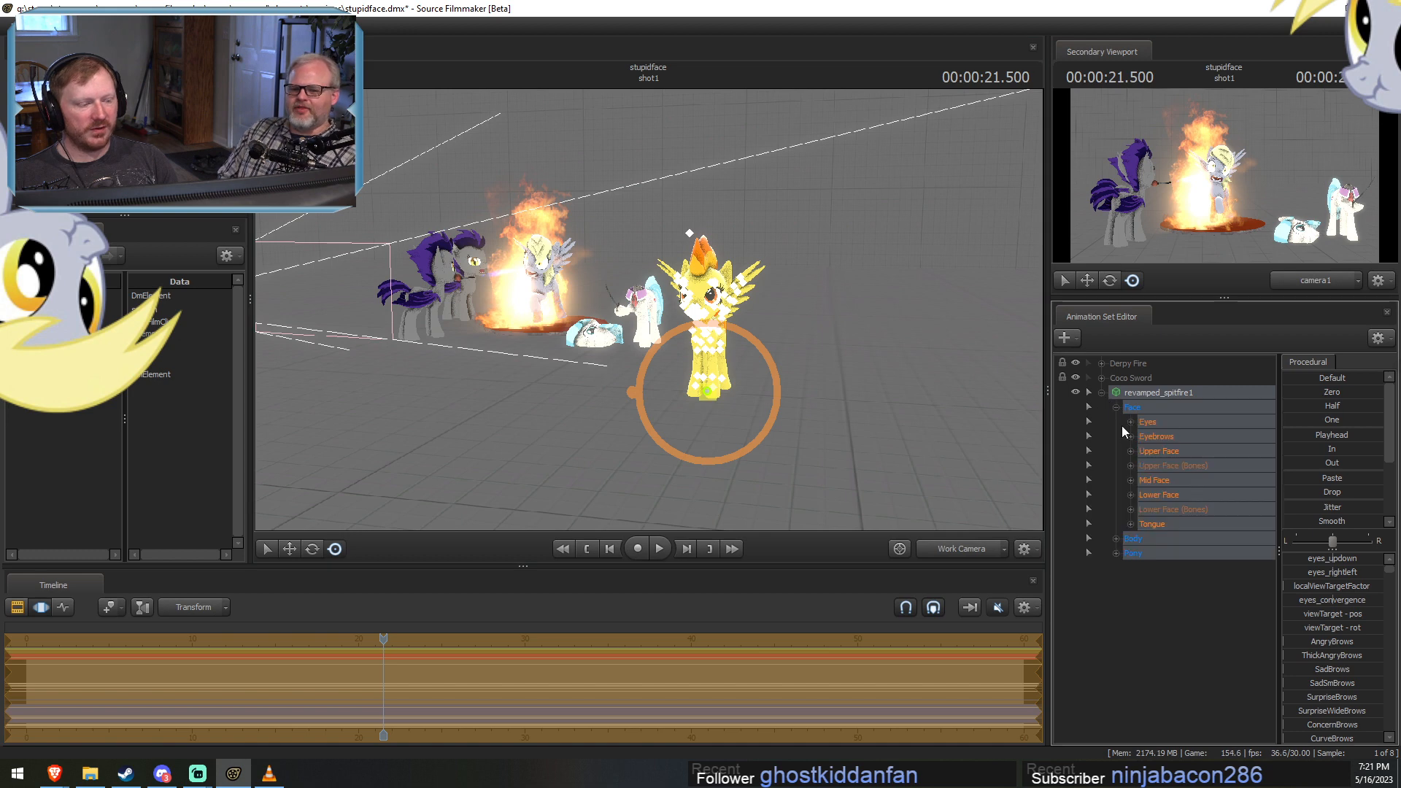
click(1154, 420)
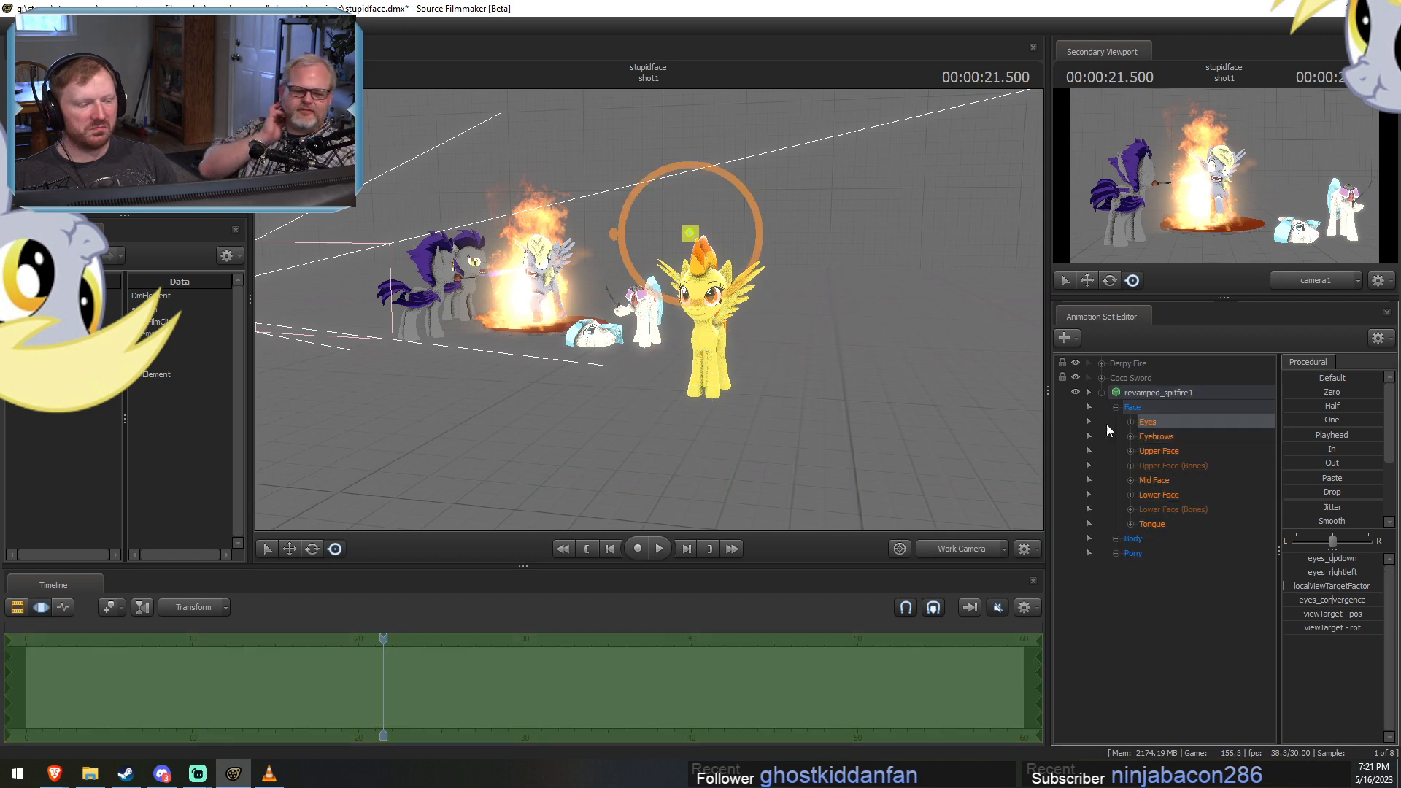
alt+drag(611, 247, 612, 248)
key(w)
drag(672, 210, 542, 288)
alt+drag(542, 289, 542, 288)
Raise the spitfire model's eyebrows slightly with the SurpriseBrows control.
click(1162, 456)
click(1167, 437)
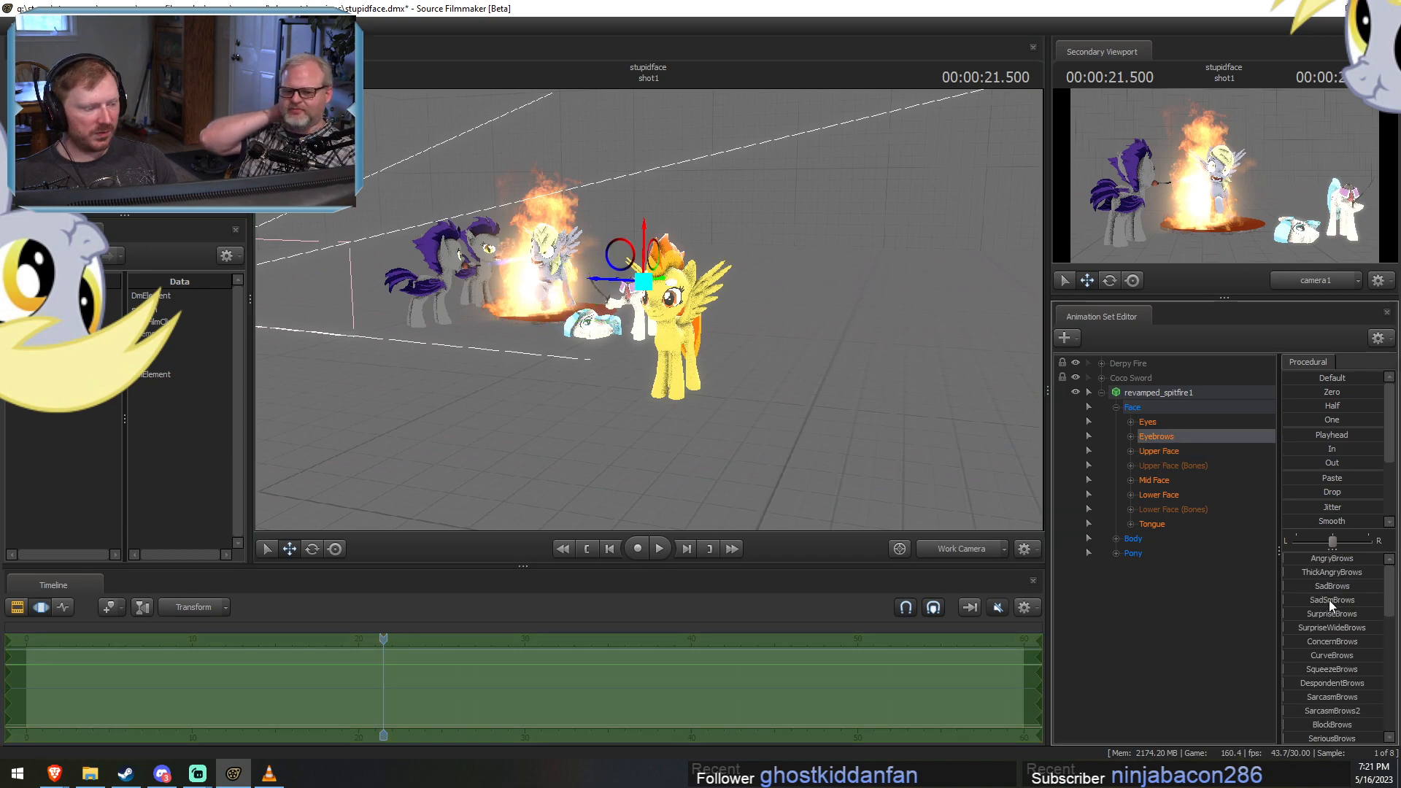
drag(1311, 613, 1316, 613)
key(F2)
key(w)
drag(715, 437, 715, 438)
key(w)
key(F3)
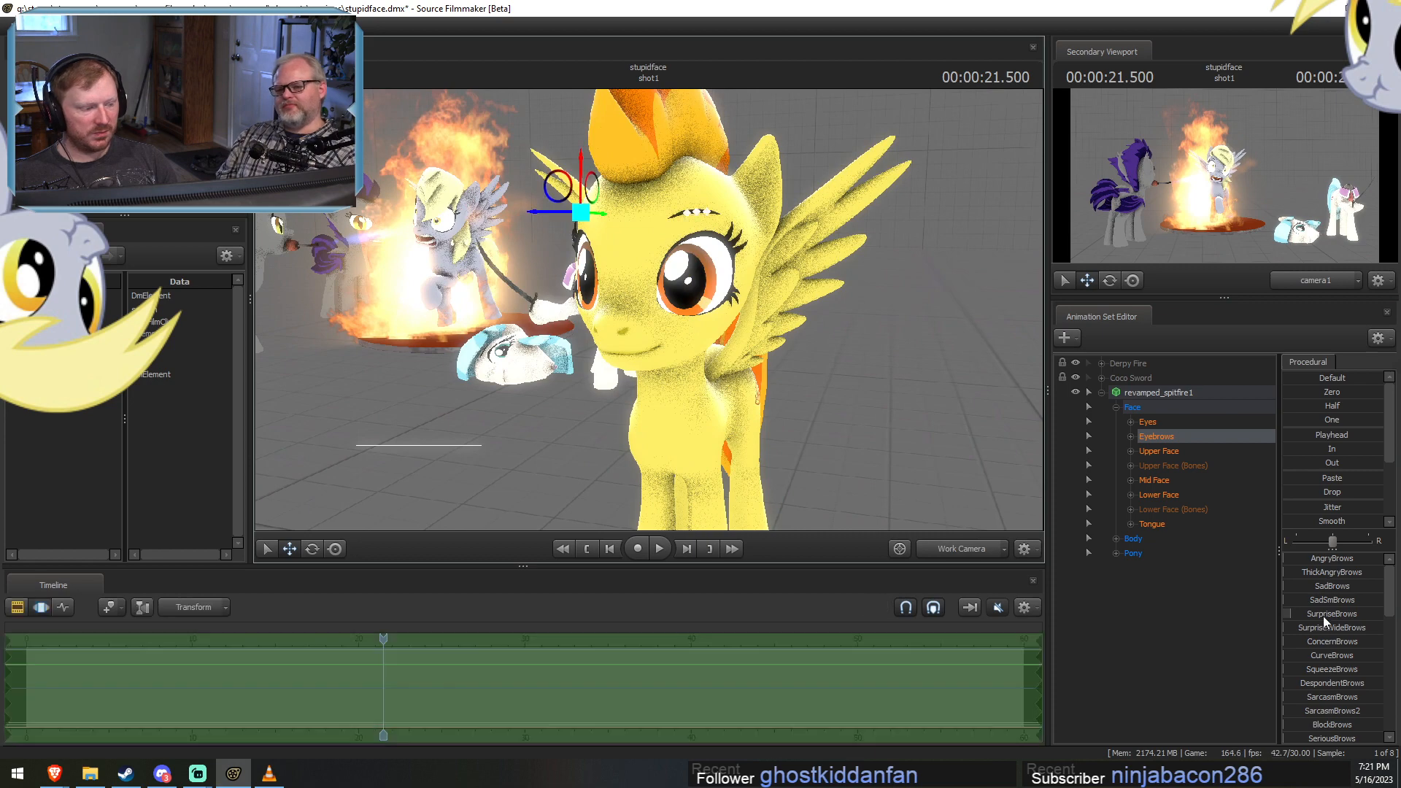
drag(1324, 614, 1342, 614)
key(F2)
drag(868, 432, 869, 431)
Try the MouthPuckerer control on the spitfire model's lower face and apply a slight MouthFrown.
click(1165, 492)
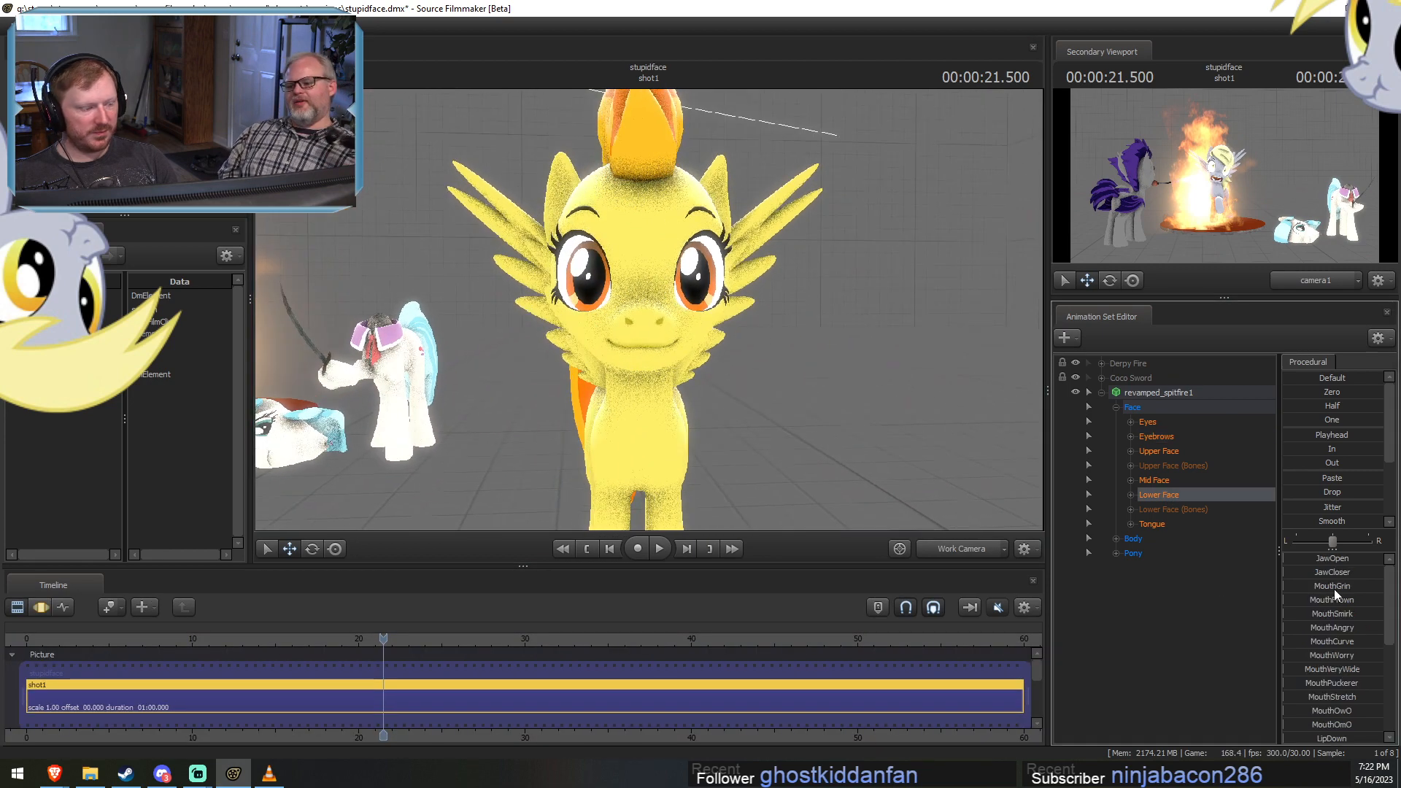
key(F3)
drag(1336, 684, 1382, 683)
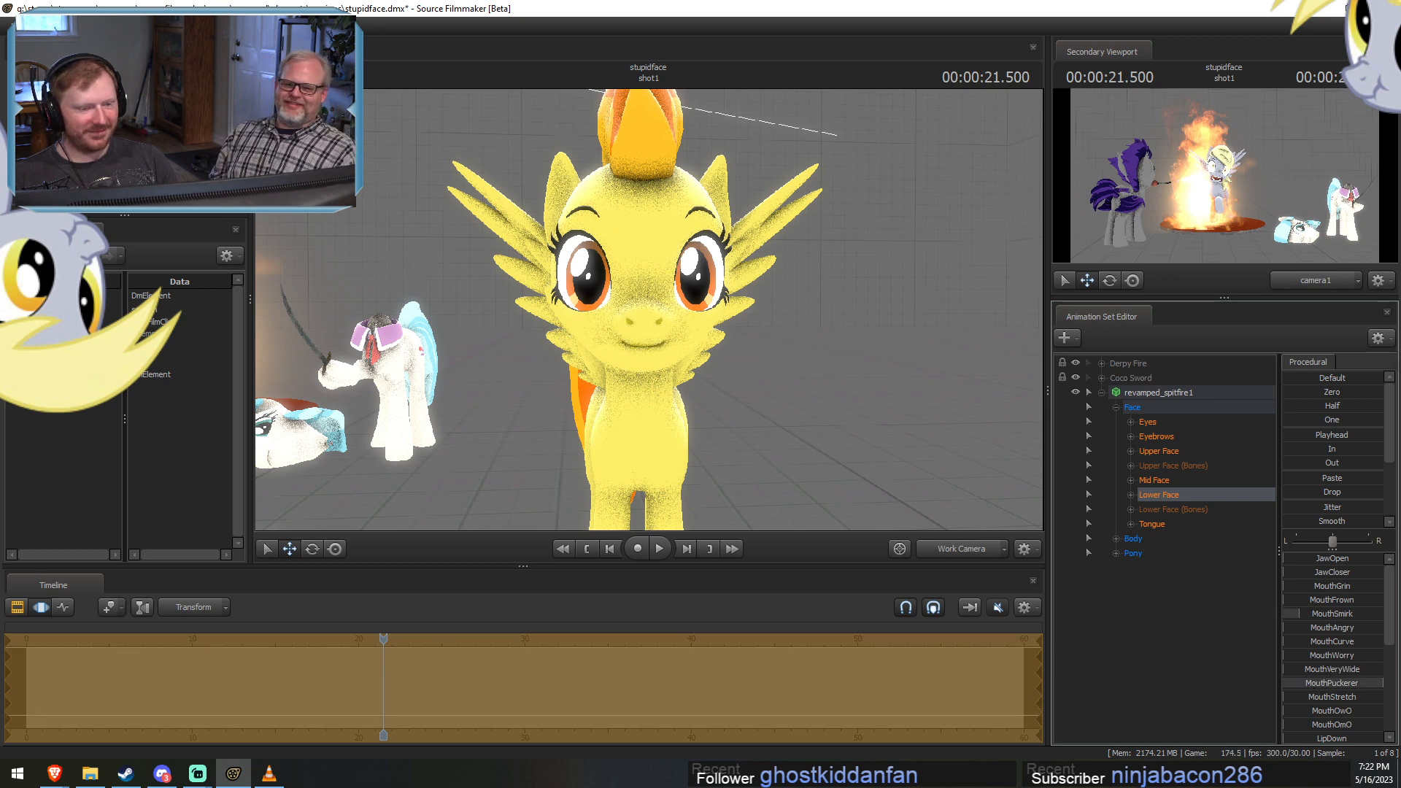
drag(1330, 600, 1339, 600)
alt+drag(657, 306, 685, 353)
key(w)
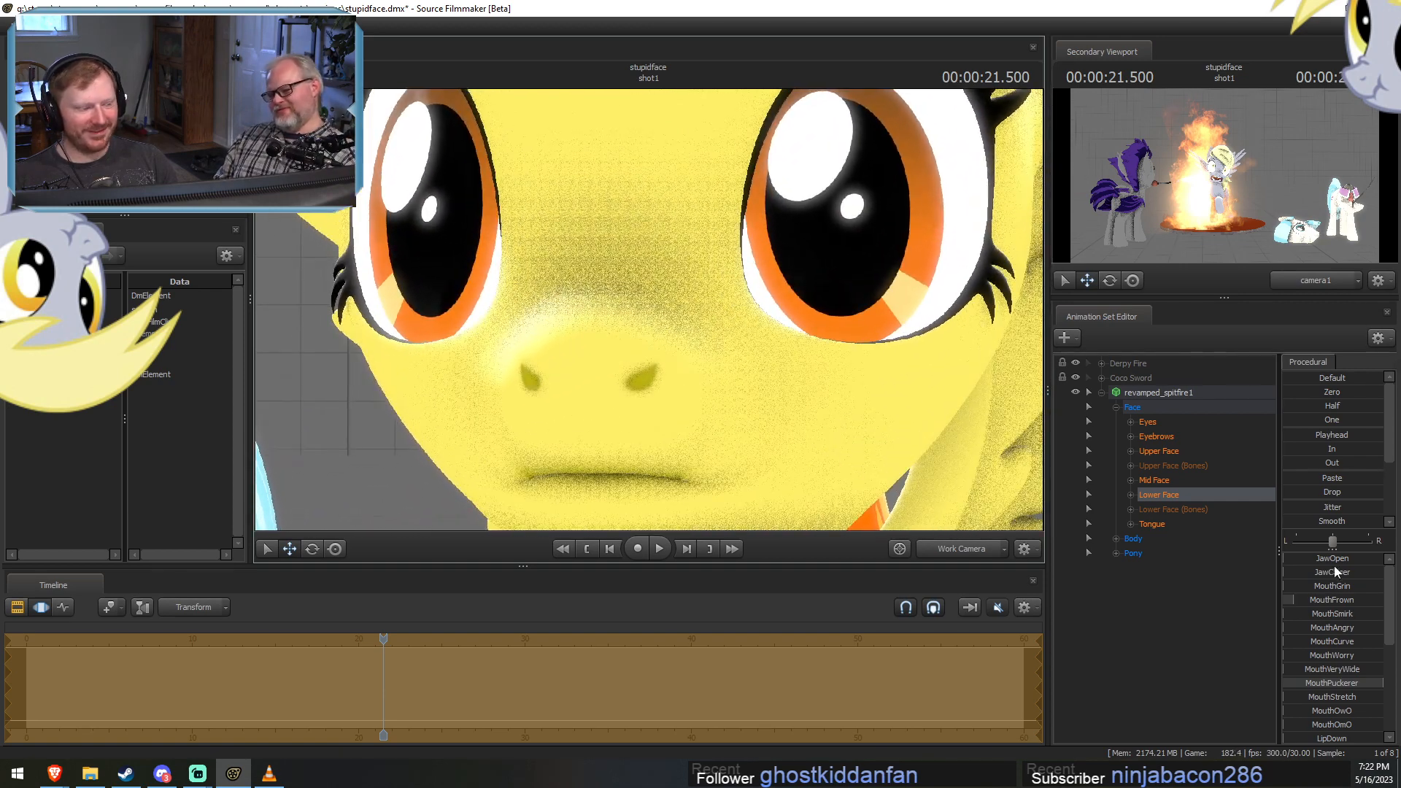
Try the JawOpen control on the spitfire model and undo the latest mouth changes while comparing the expression.
mouse_move(1331, 559)
mouse_down()
mouse_move(1354, 558)
mouse_move(1327, 559)
mouse_up()
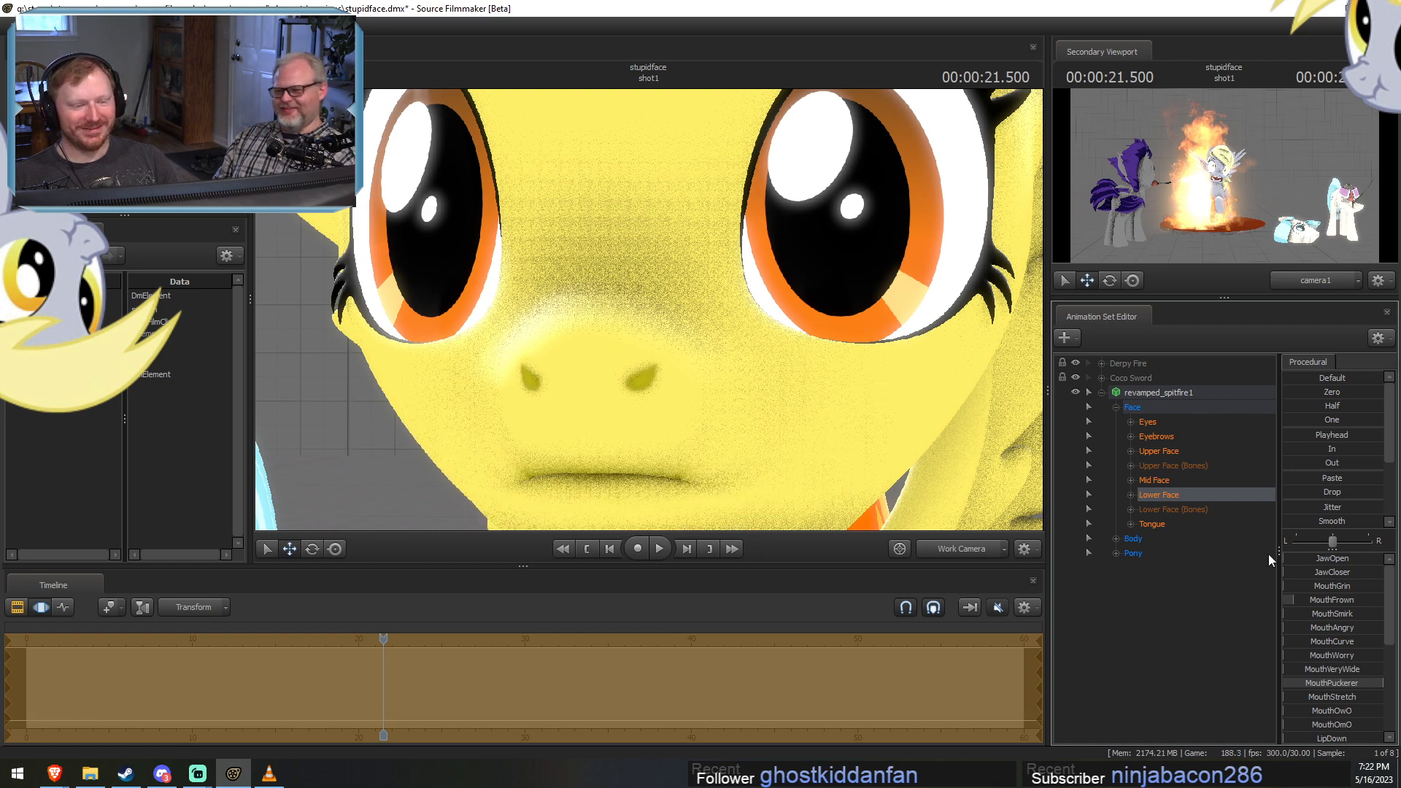
key(ctrl+z)
drag(725, 296, 702, 364)
key(ctrl+y)
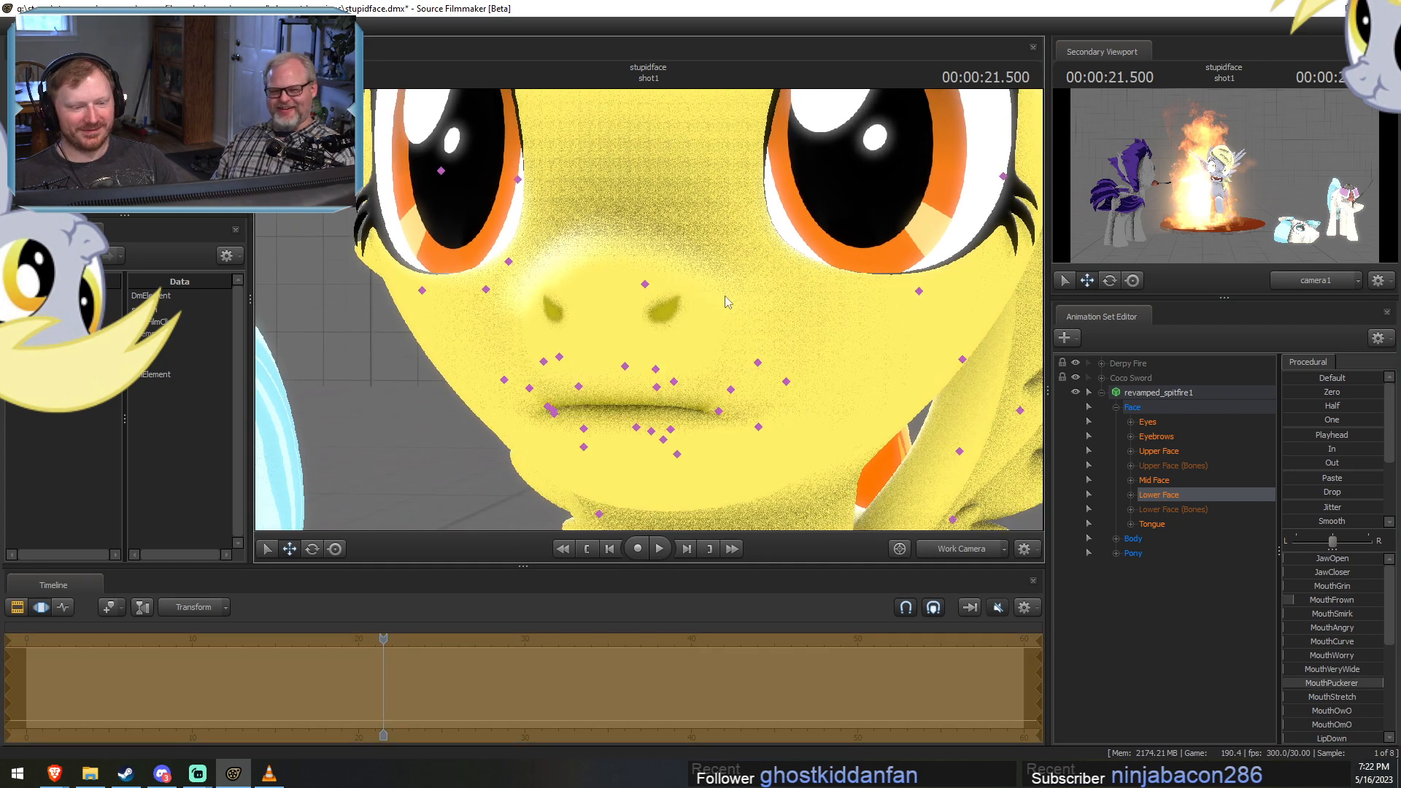
key(ctrl+z)
key(s)
drag(728, 291, 726, 283)
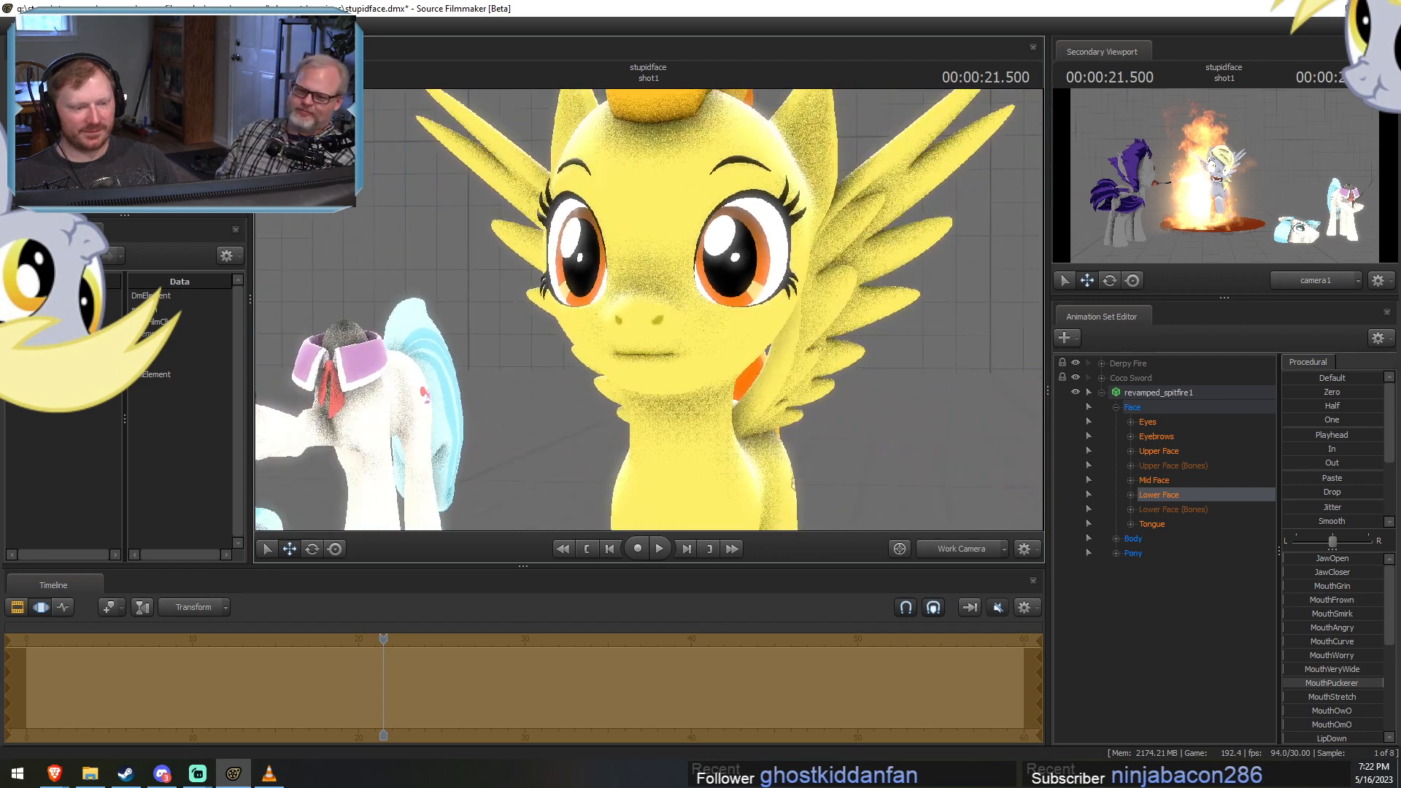
key(ctrl+z)
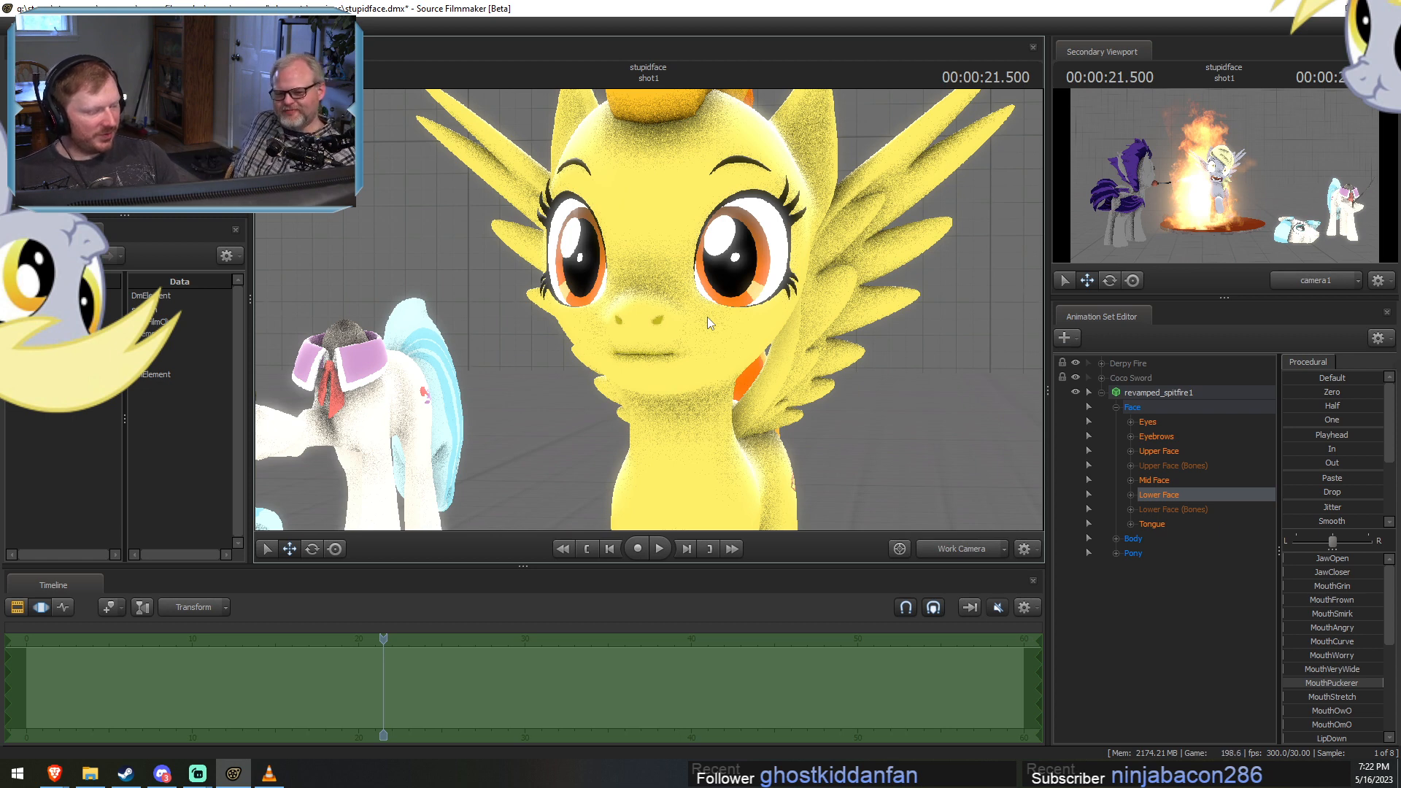
Switch to Steam, search the Source Filmmaker Workshop for "yunpol" and preview the Celphix item's description.
click(126, 773)
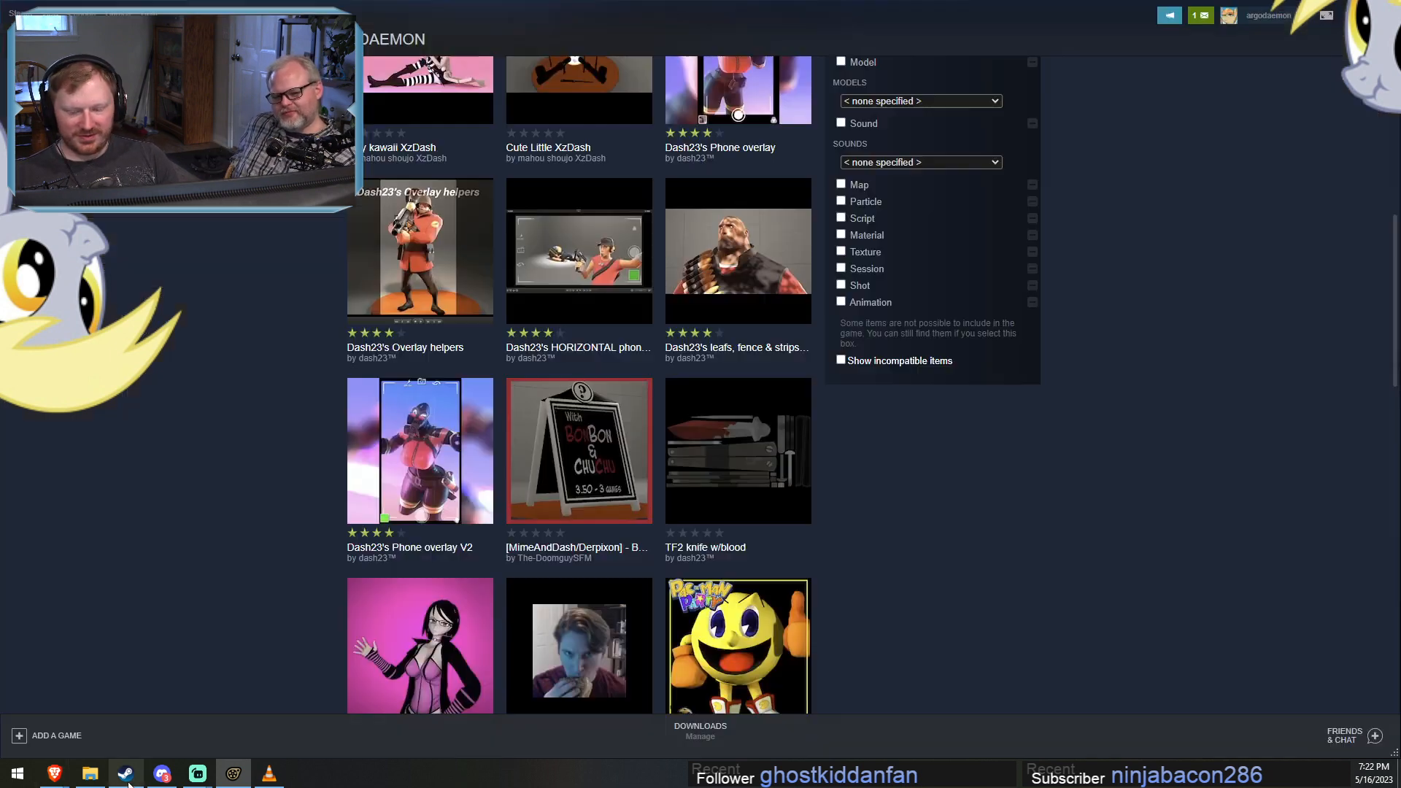
scroll(610, 476, up, 3)
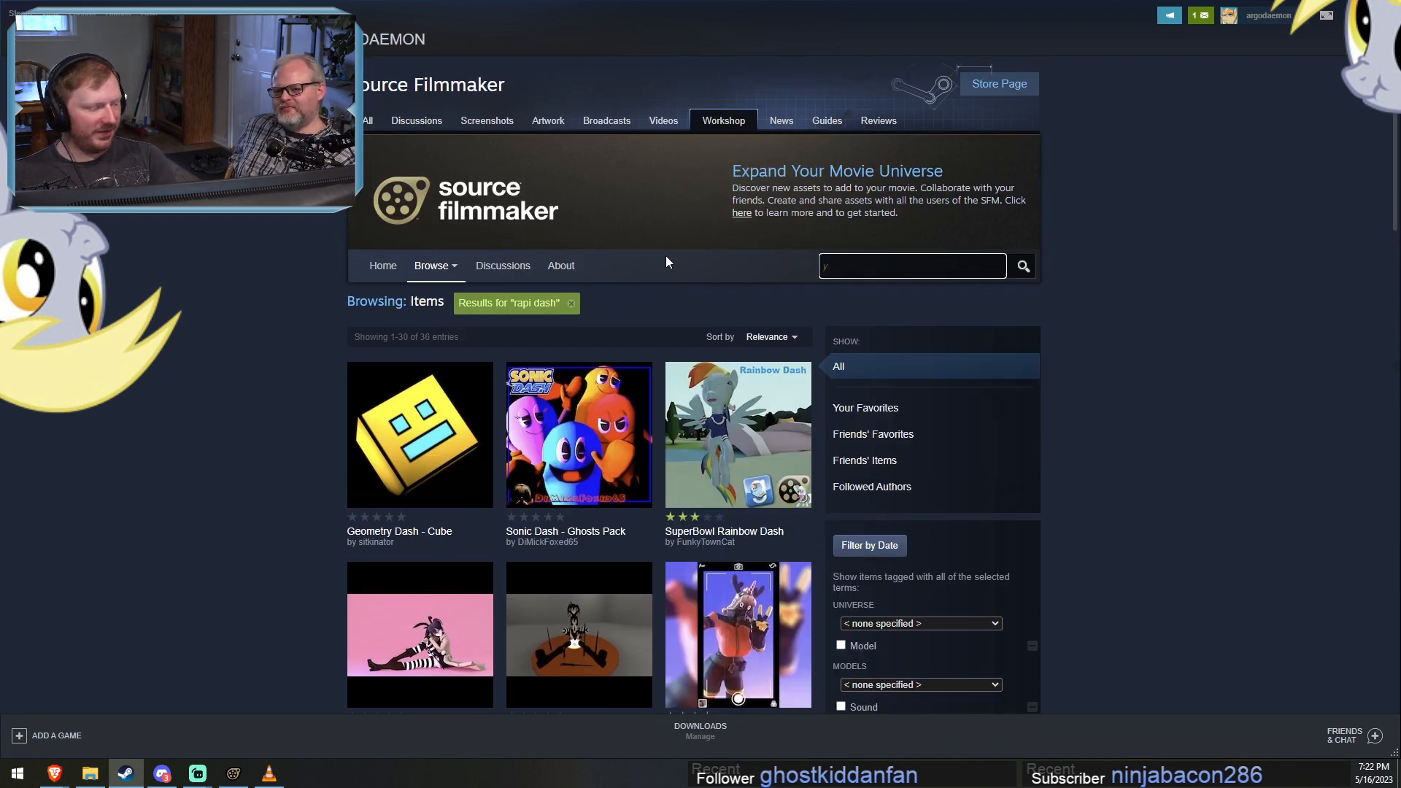
text(unpl)
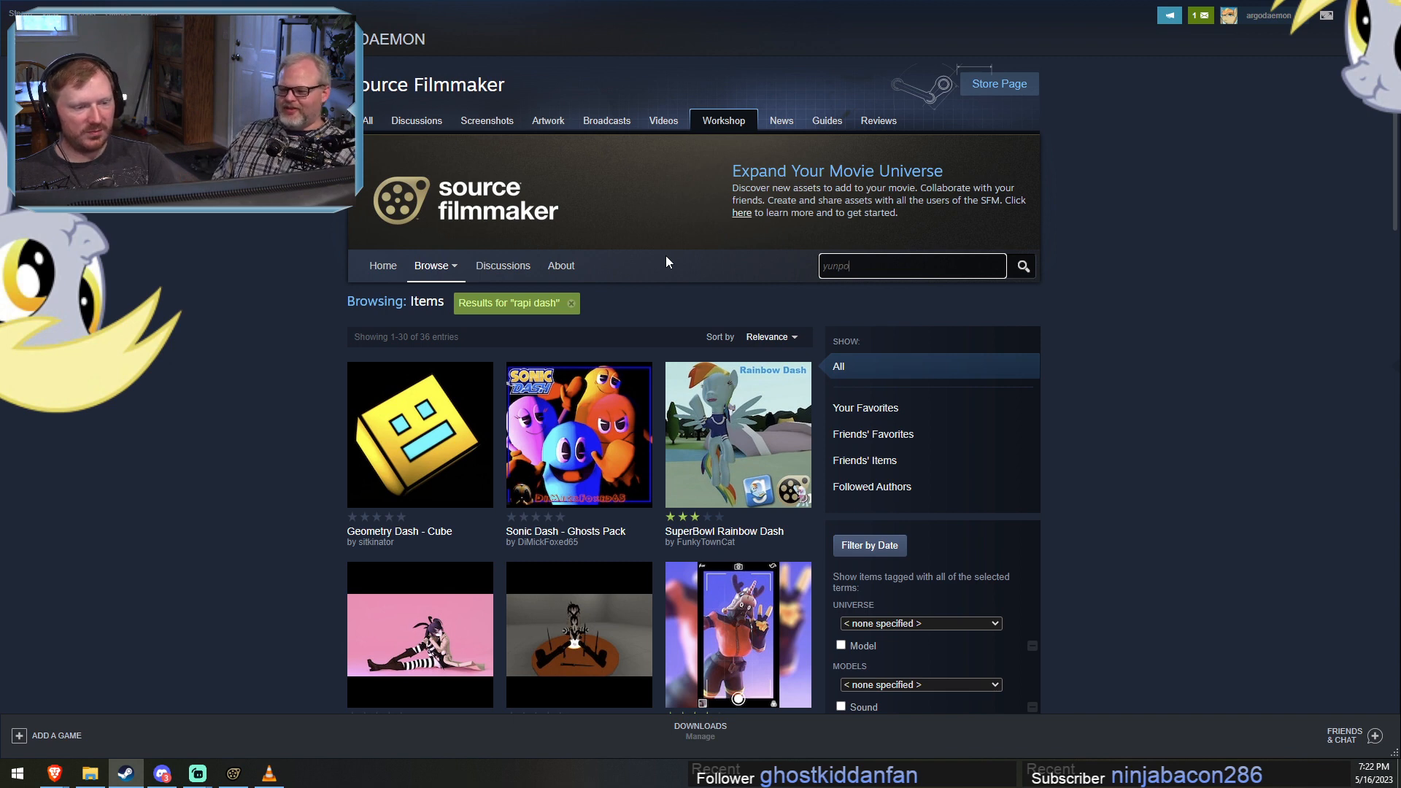
text(l)
key(Return)
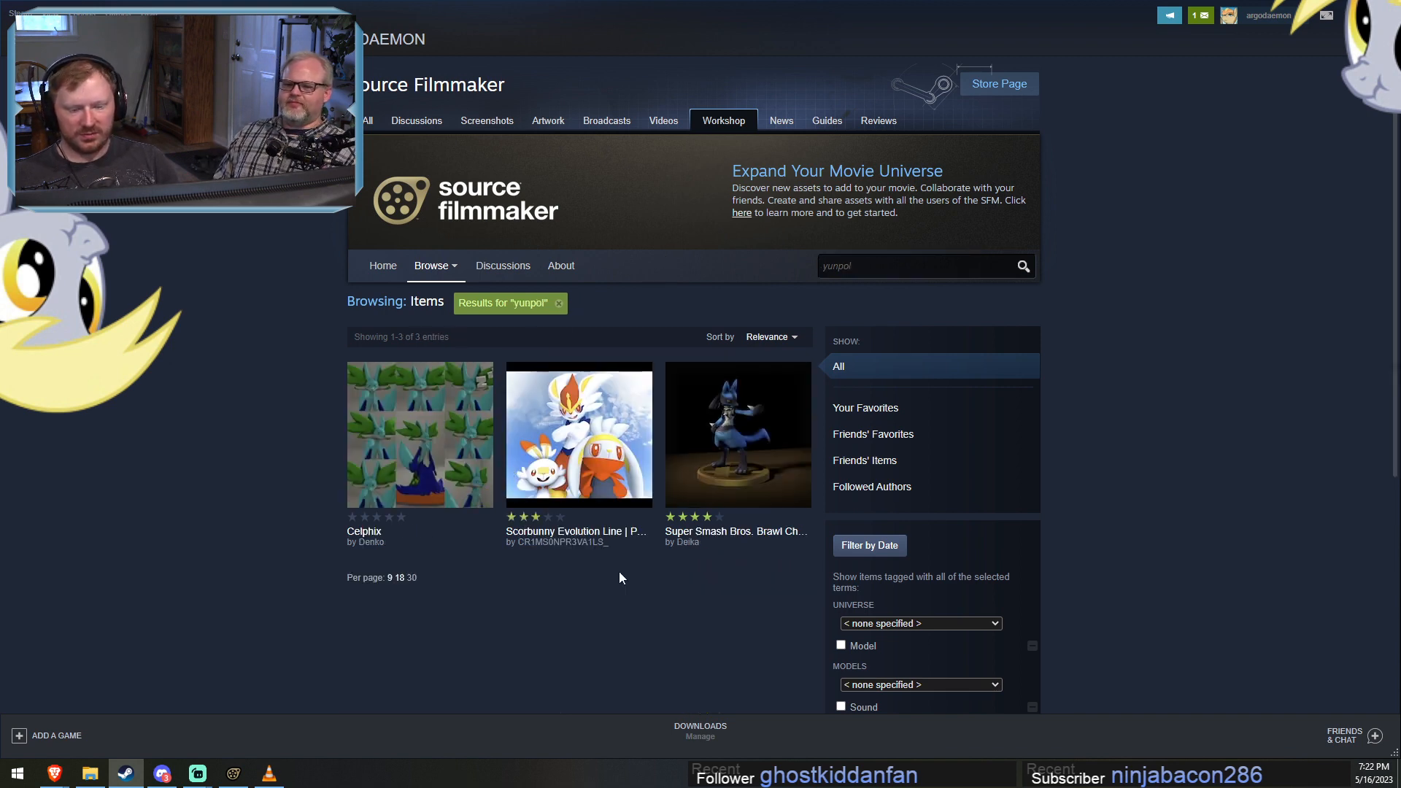
mouse_move(426, 455)
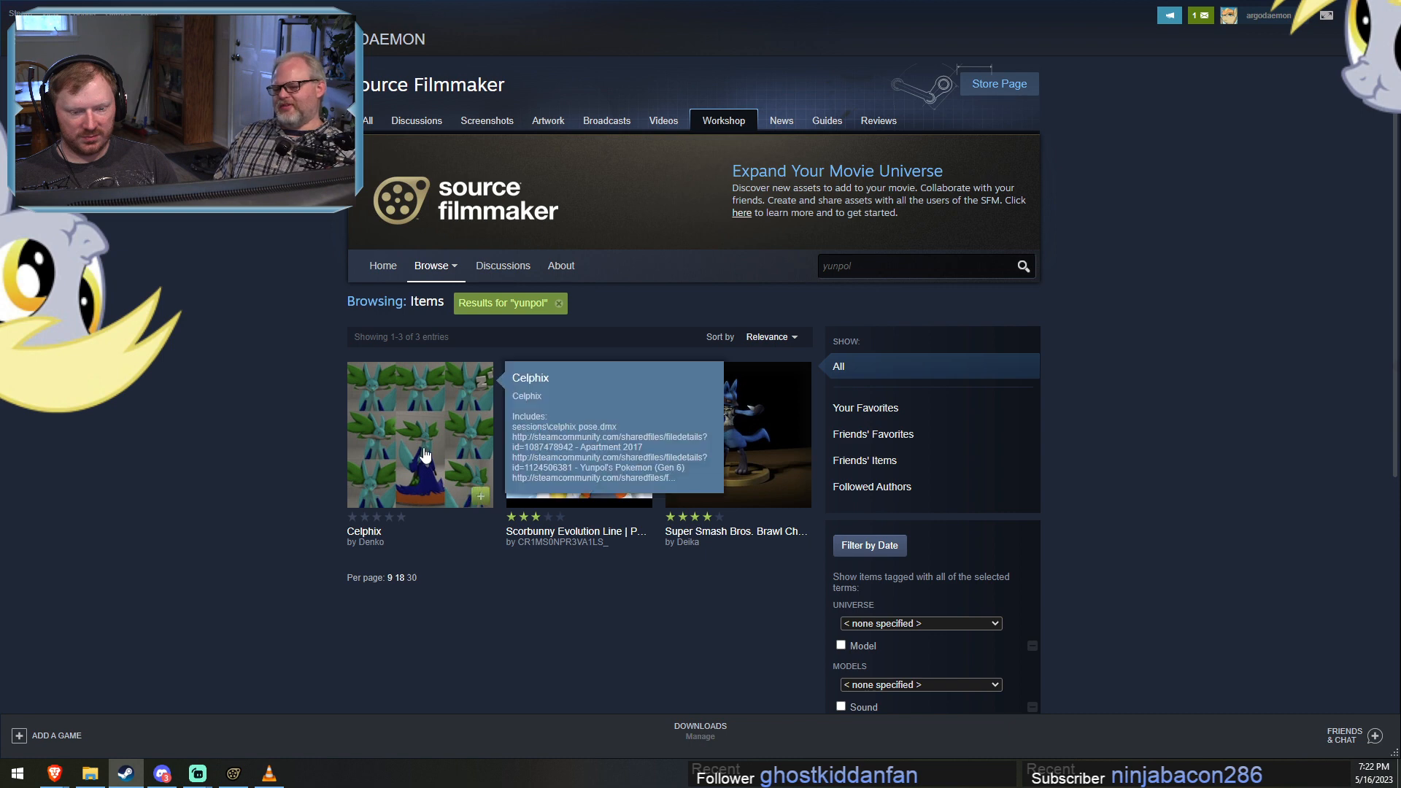
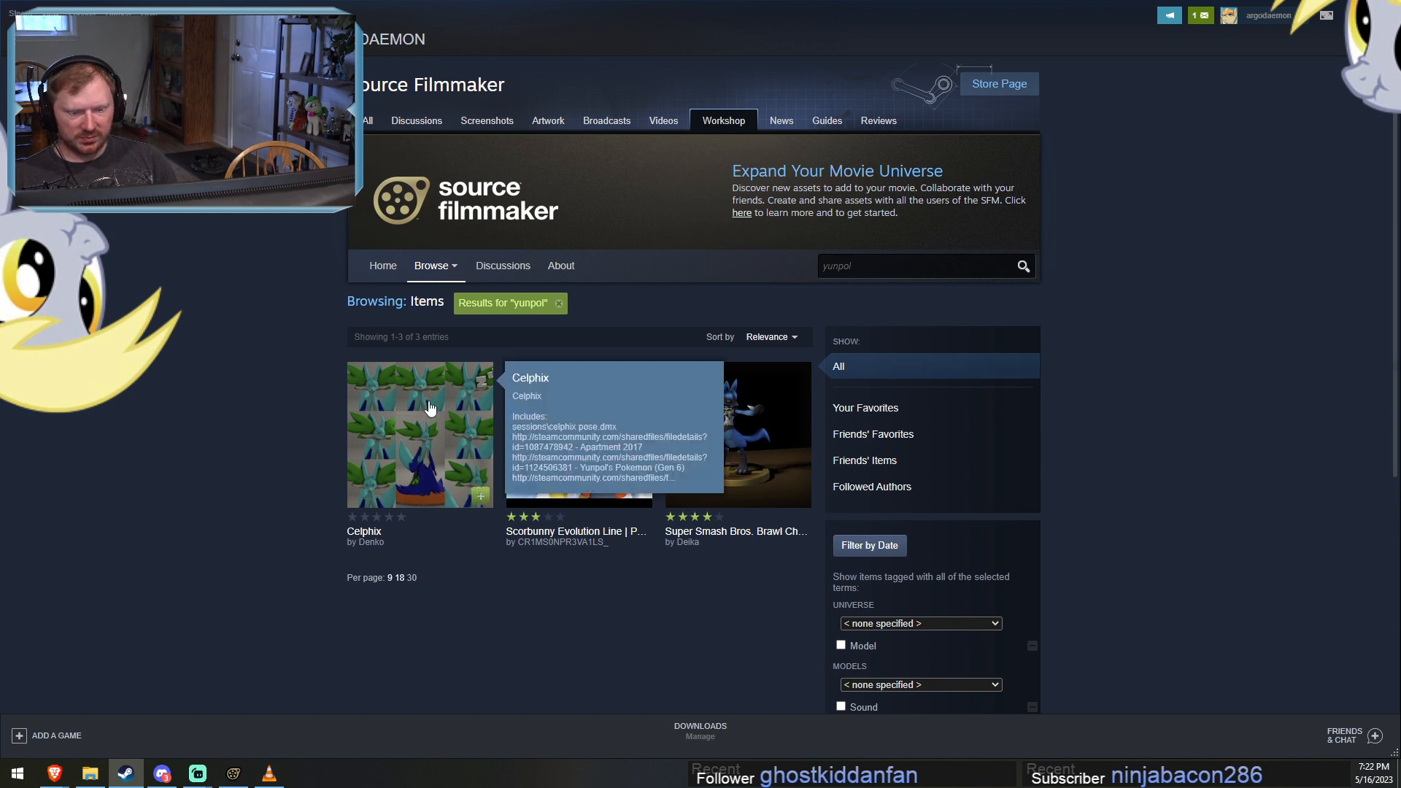
Switch to Source Filmmaker and compare the spitfire model with the neighbouring Coco character, going back to 00:00:19.466 in the shot.
mouse_move(570, 450)
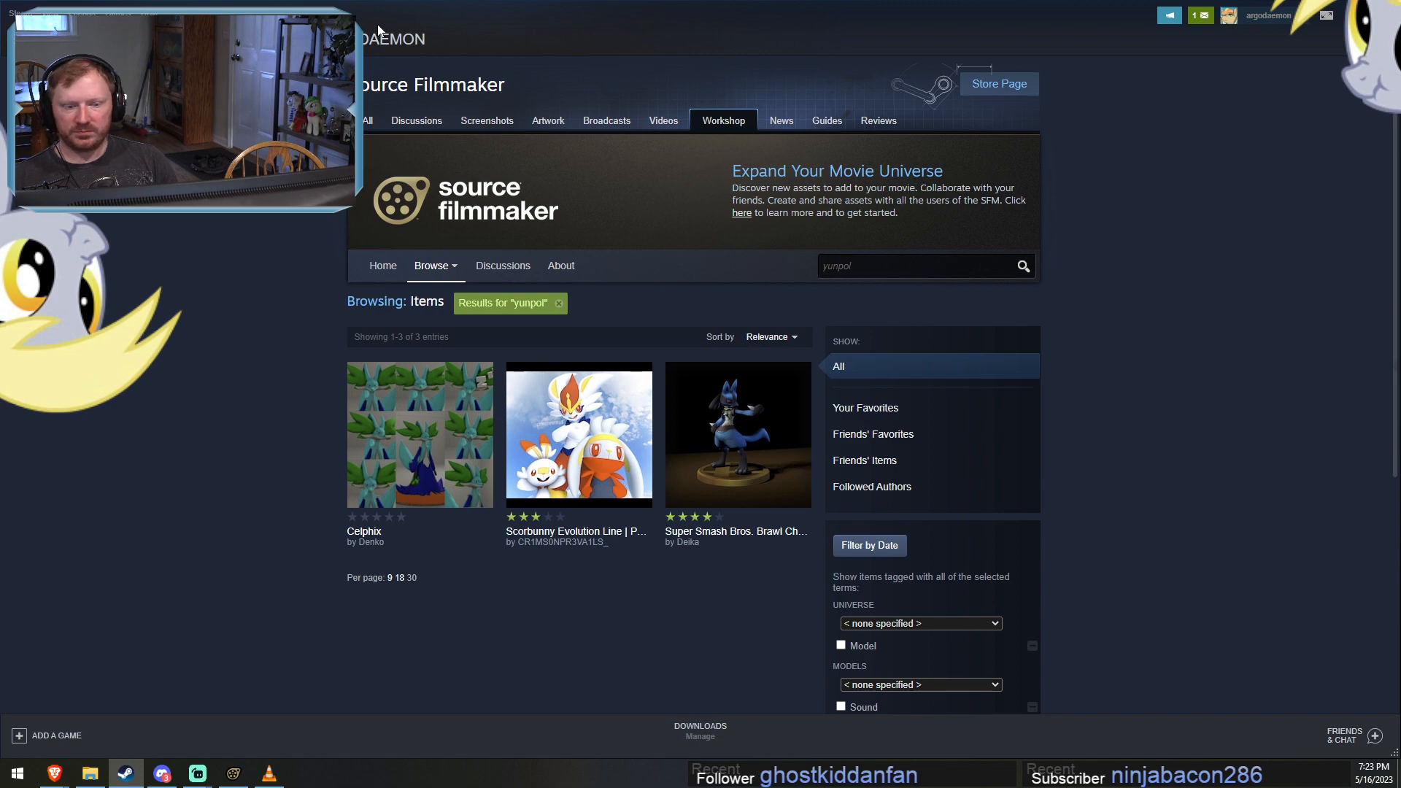
click(1351, 8)
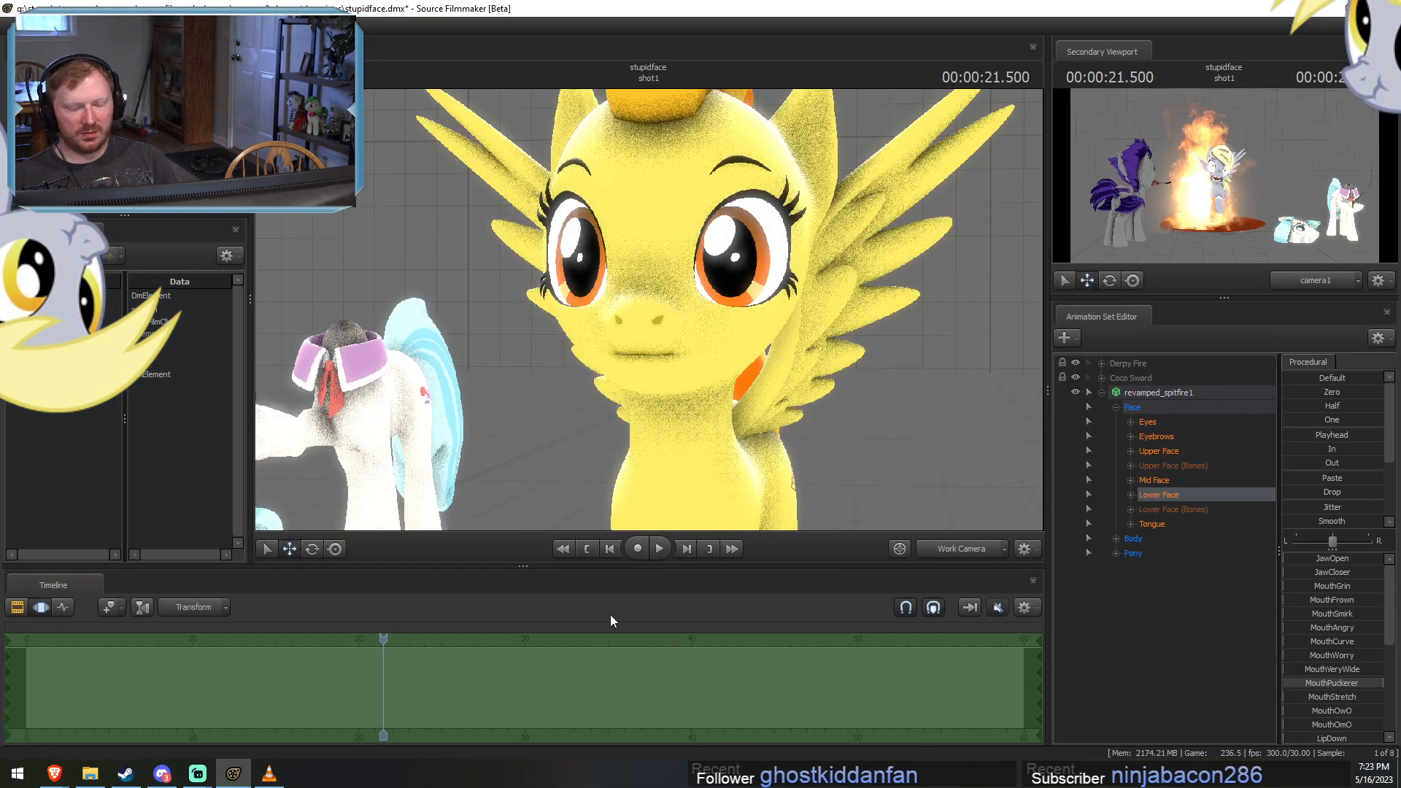
drag(742, 440, 649, 310)
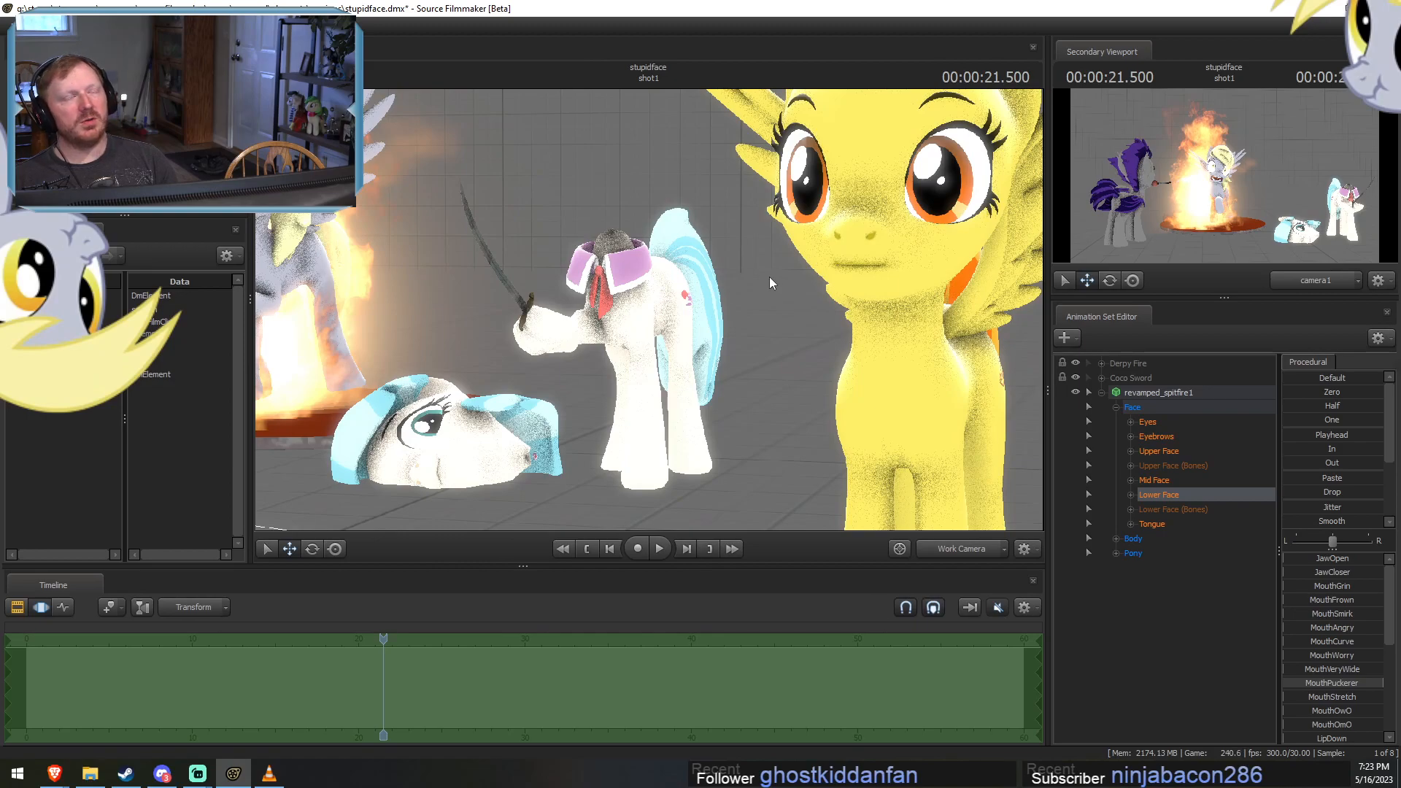
key(s)
drag(769, 277, 787, 310)
key(w)
key(s)
drag(649, 397, 649, 310)
key(j)
key(k)
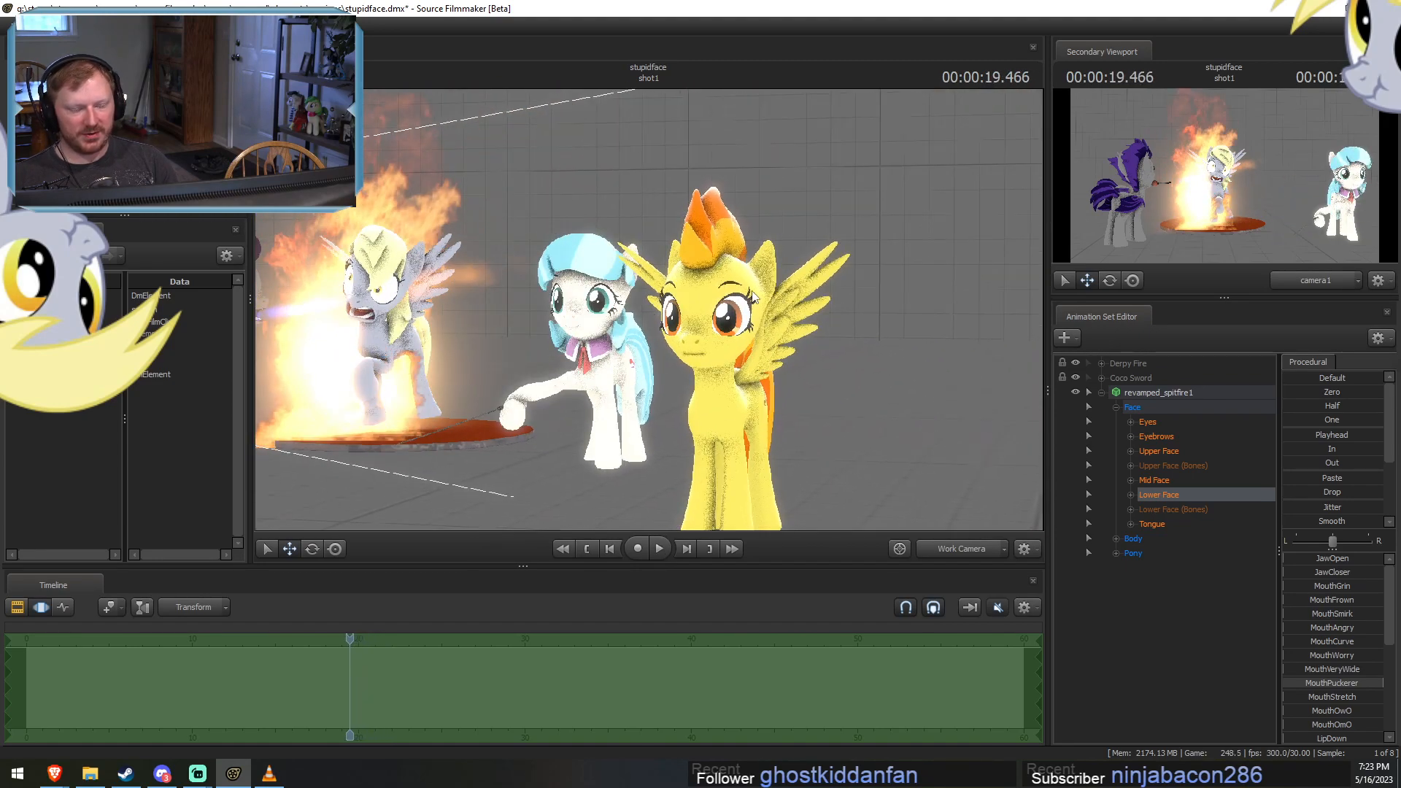
key(w)
drag(789, 290, 811, 300)
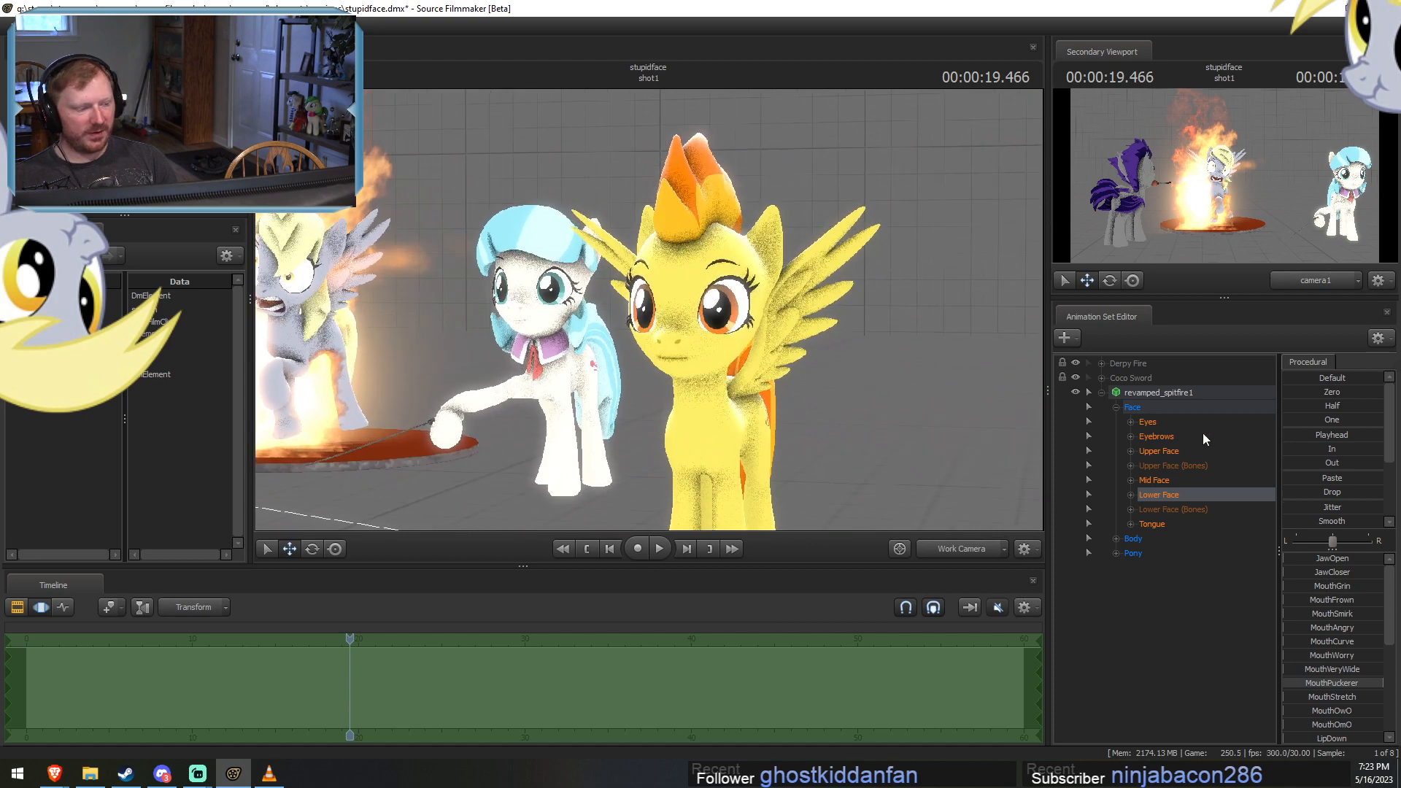
Change the revamped_spitfire1 model's right_wing body group to the folded wing variant.
click(1185, 398)
right_click(1184, 399)
mouse_move(1226, 602)
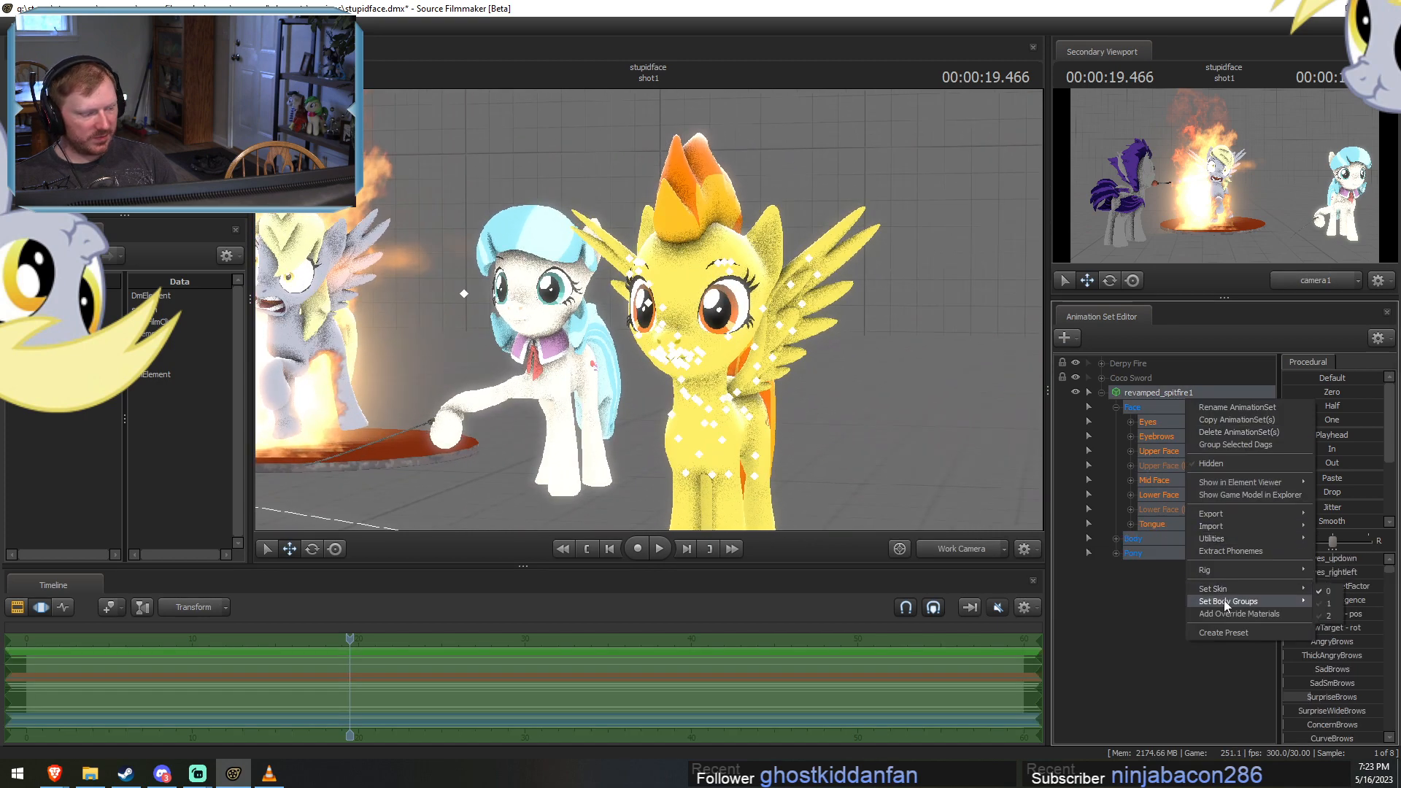
mouse_move(1358, 677)
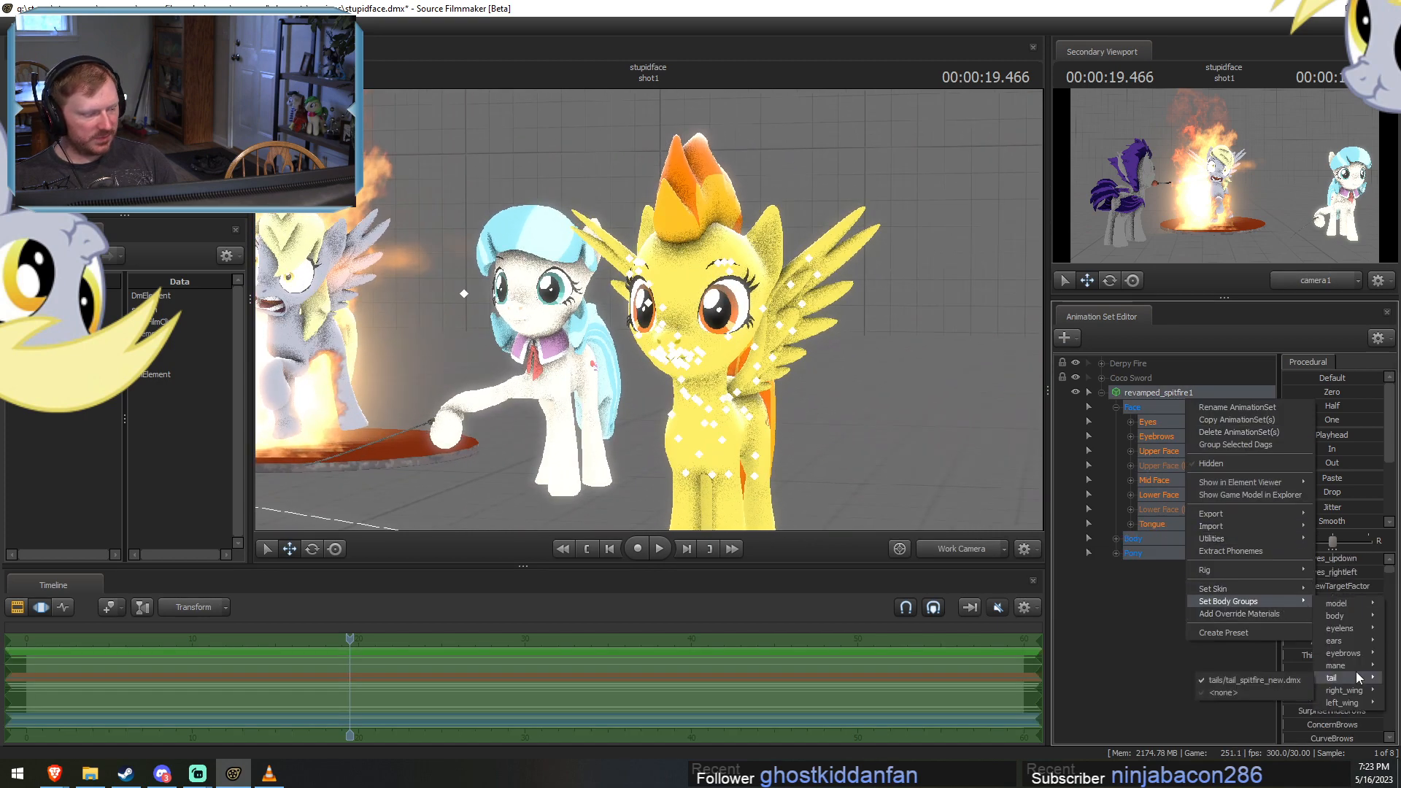
click(1275, 681)
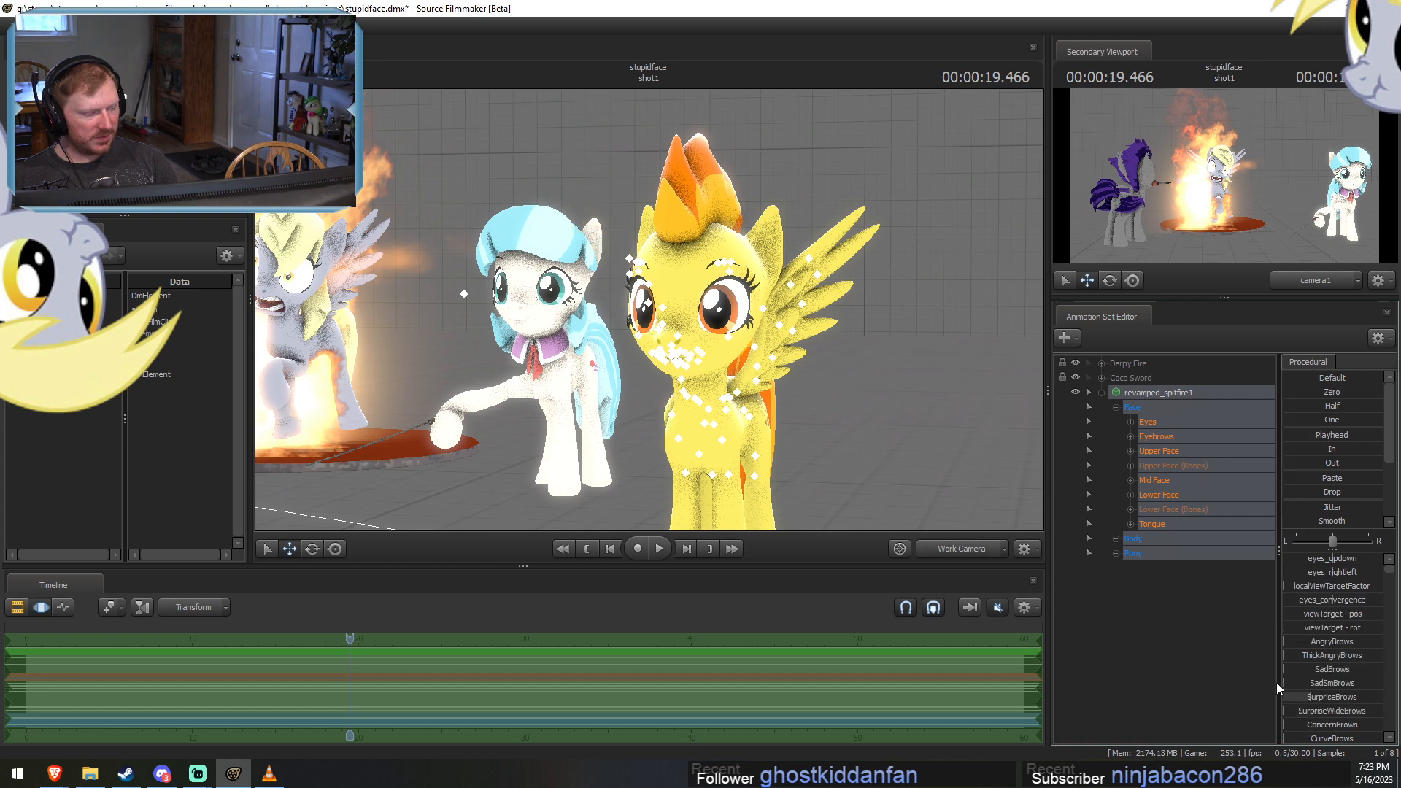
Change the revamped_spitfire1 model's left_wing body group to the folded variant and check the pony with both wings folded.
right_click(1173, 400)
mouse_move(1251, 601)
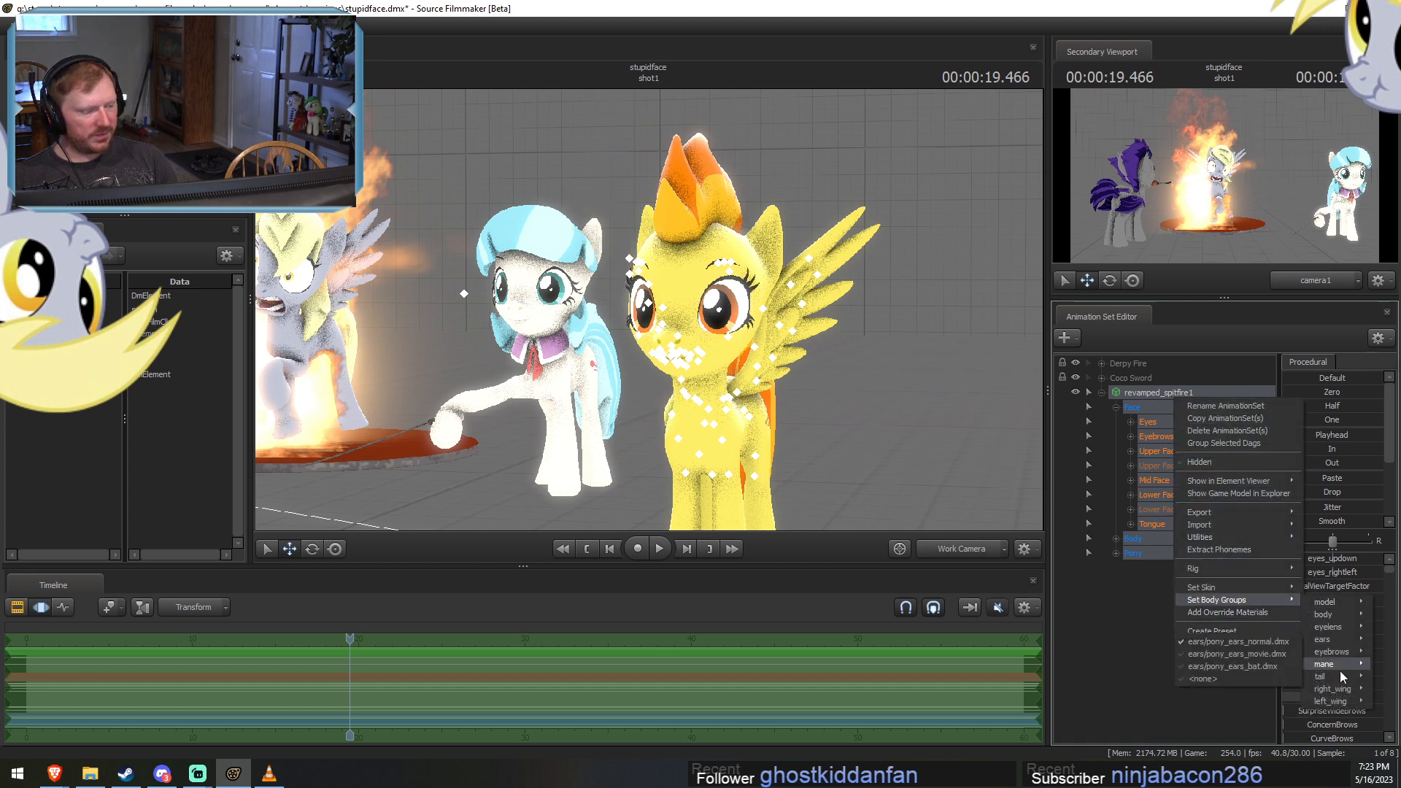
mouse_move(1337, 702)
click(1256, 716)
drag(948, 471, 915, 502)
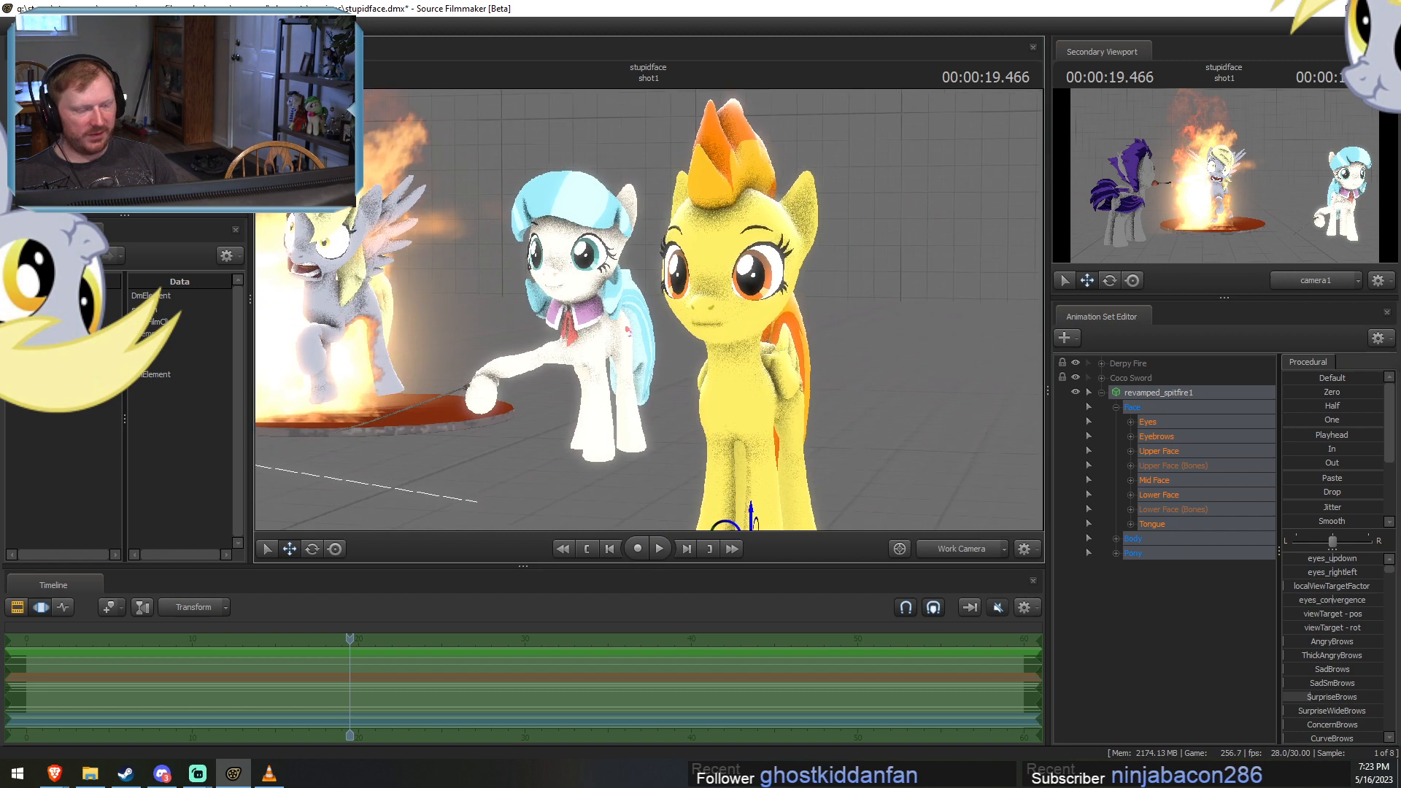
drag(598, 311, 649, 308)
key(F2)
key(F3)
key(F2)
key(F3)
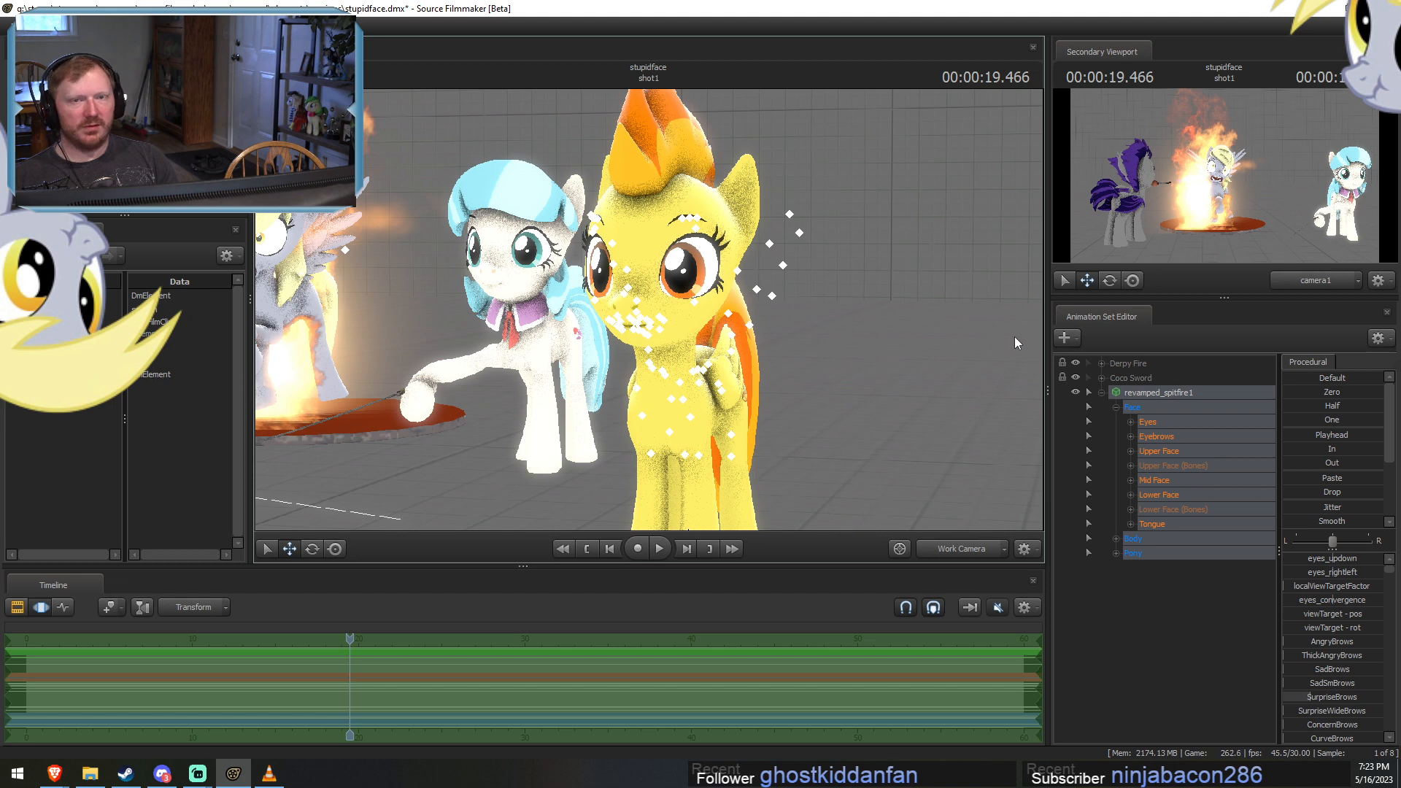
Collapse the spitfire animation set, start creating an animation set for a new model and filter the model list for "barding".
click(1103, 394)
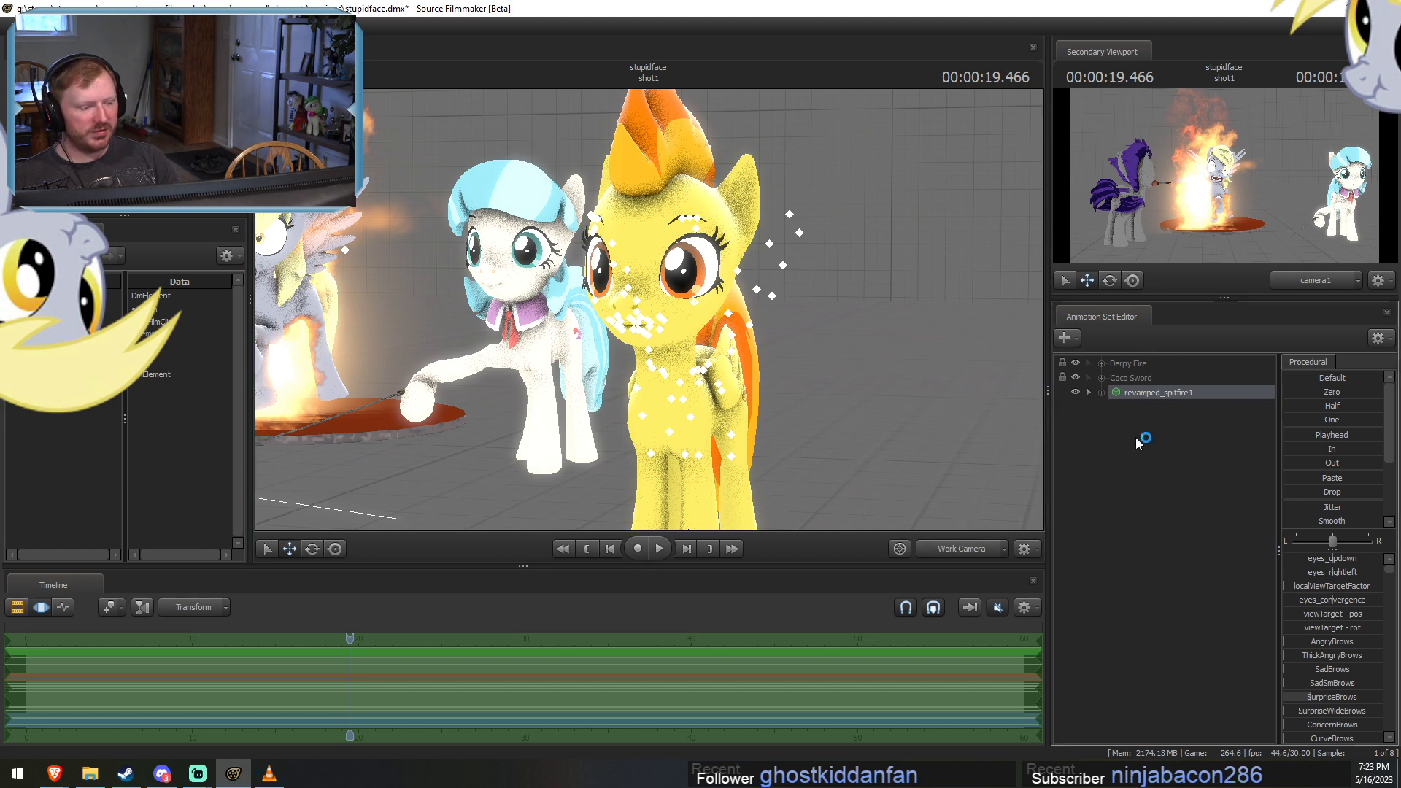
right_click(1148, 439)
click(1237, 472)
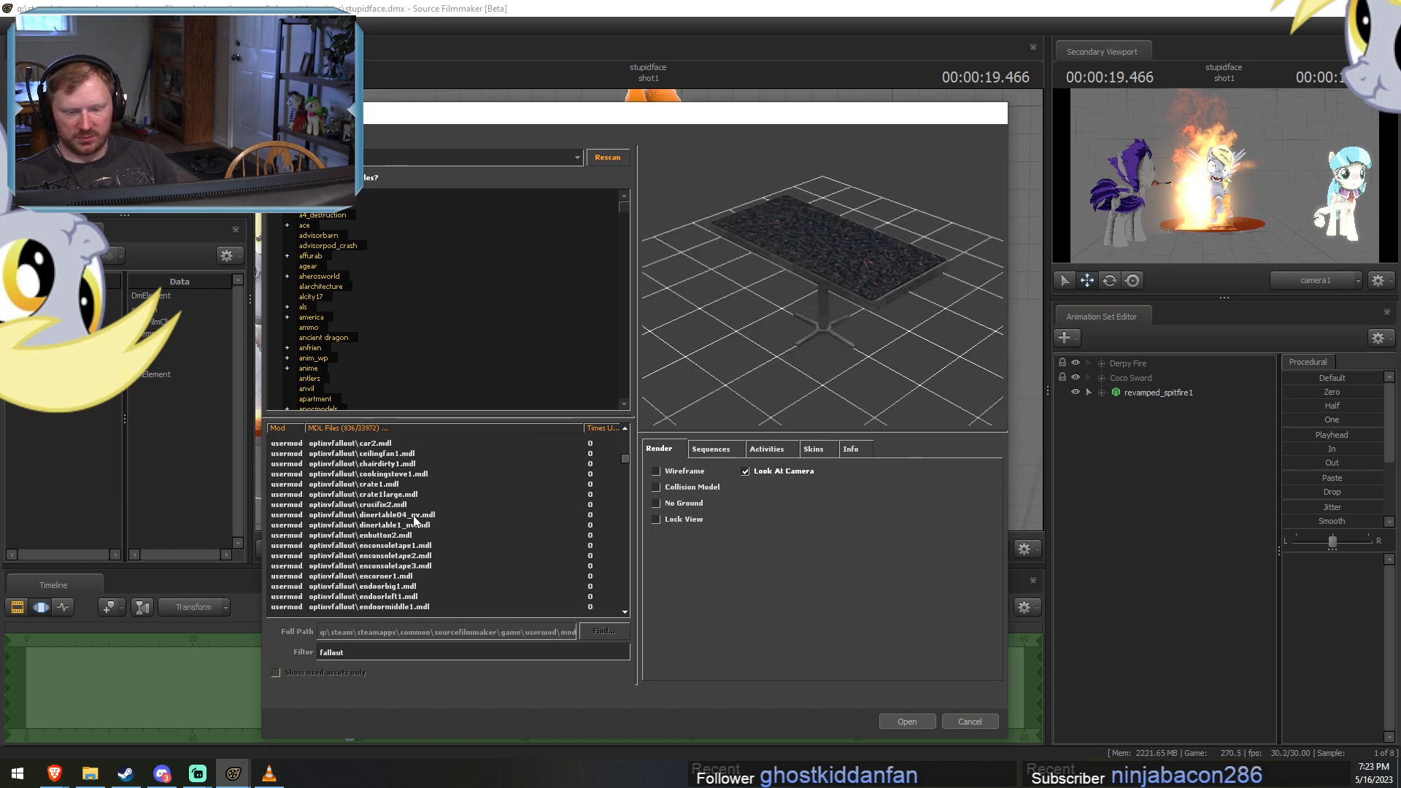
click(398, 525)
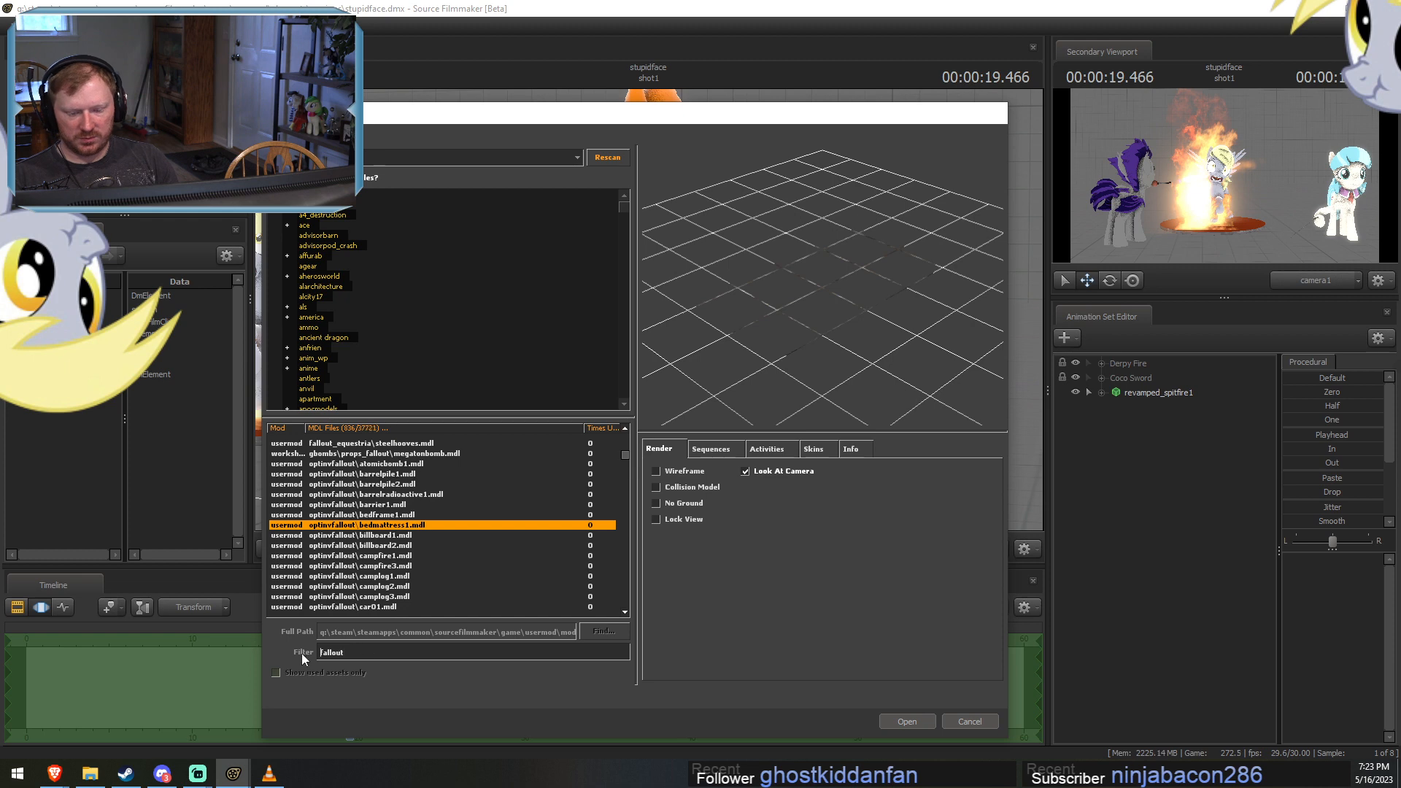
text(barding)
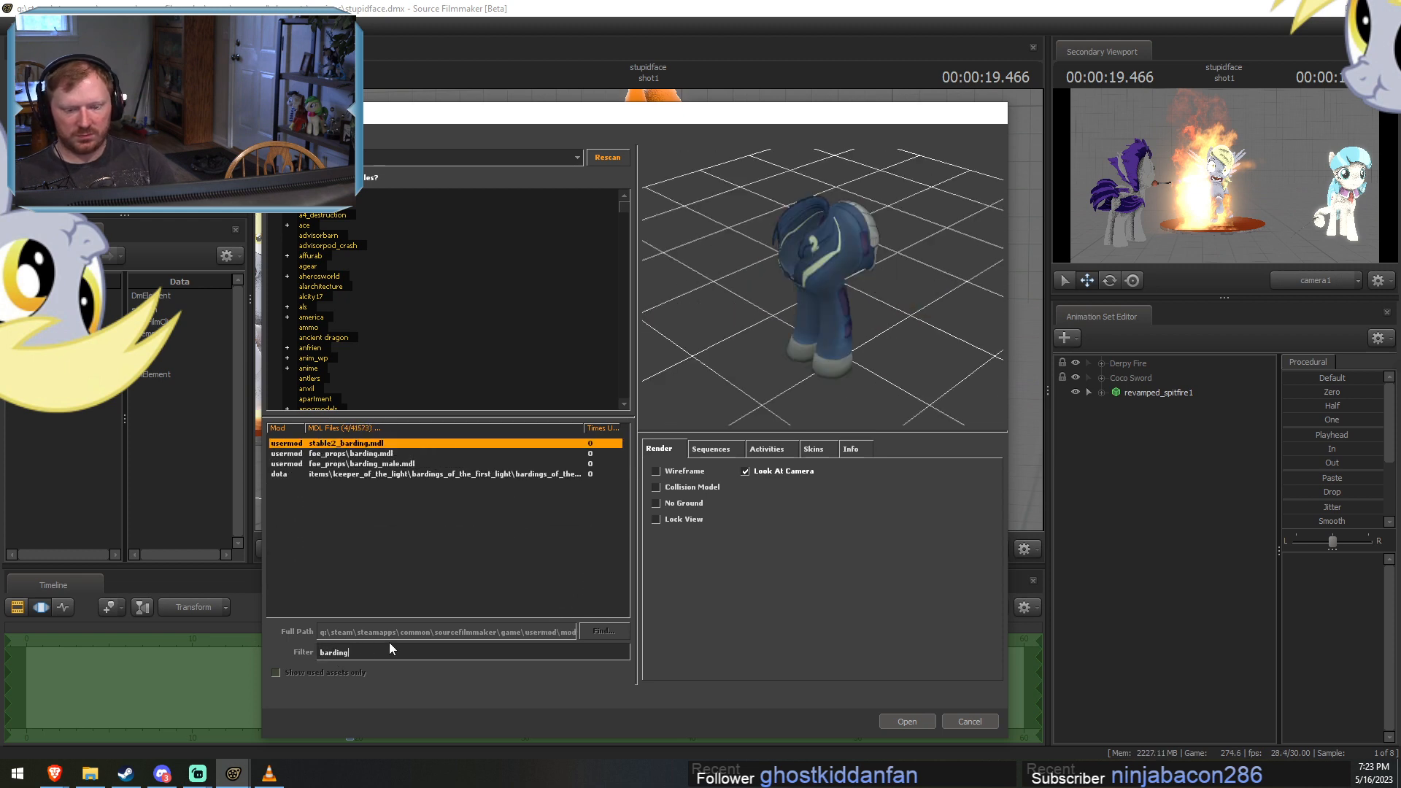
Preview the barding results, including foe_props\barding_male.mdl, the dota barding item and stable2_barding.mdl.
key(Down)
key(Down)
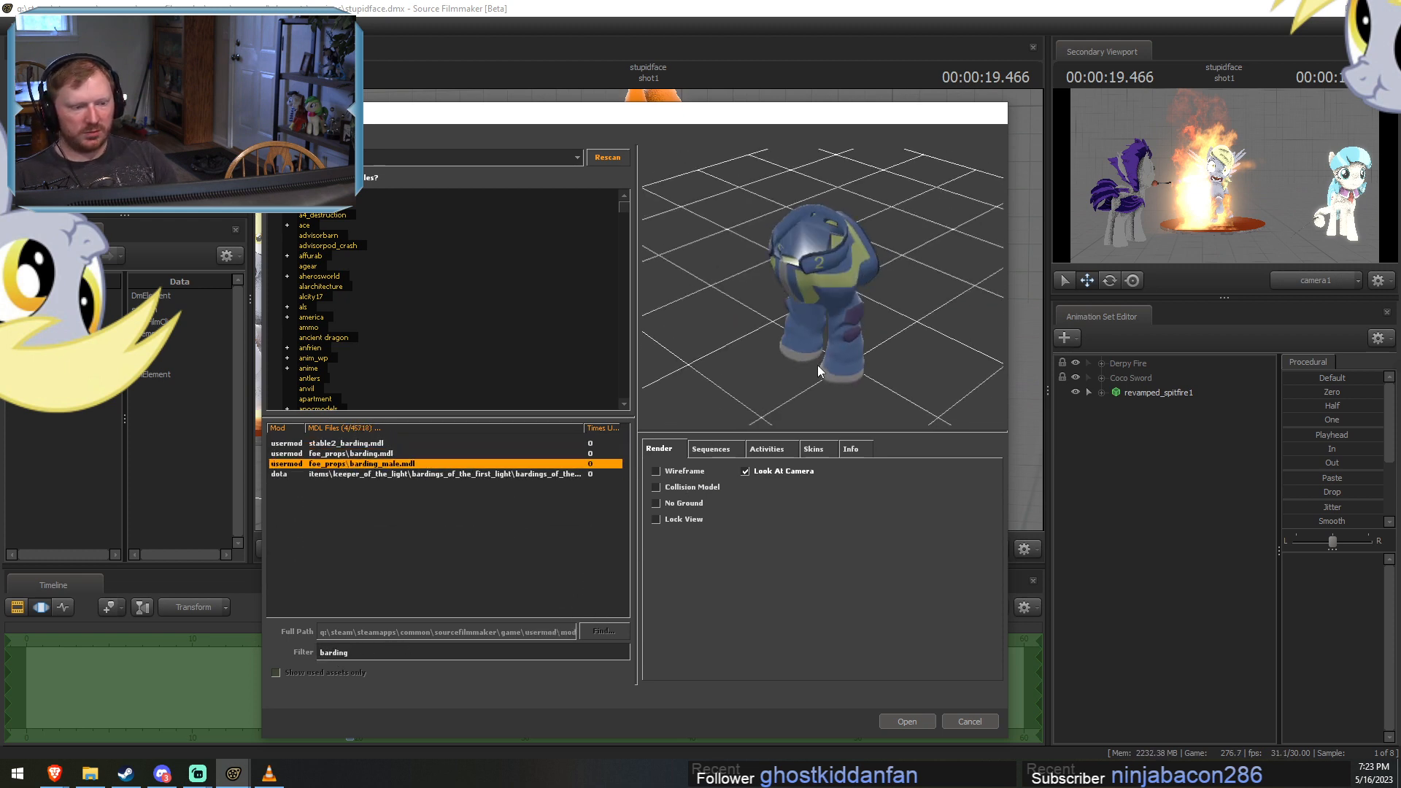
key(Down)
mouse_move(825, 355)
mouse_down()
mouse_move(847, 365)
mouse_move(825, 355)
mouse_up()
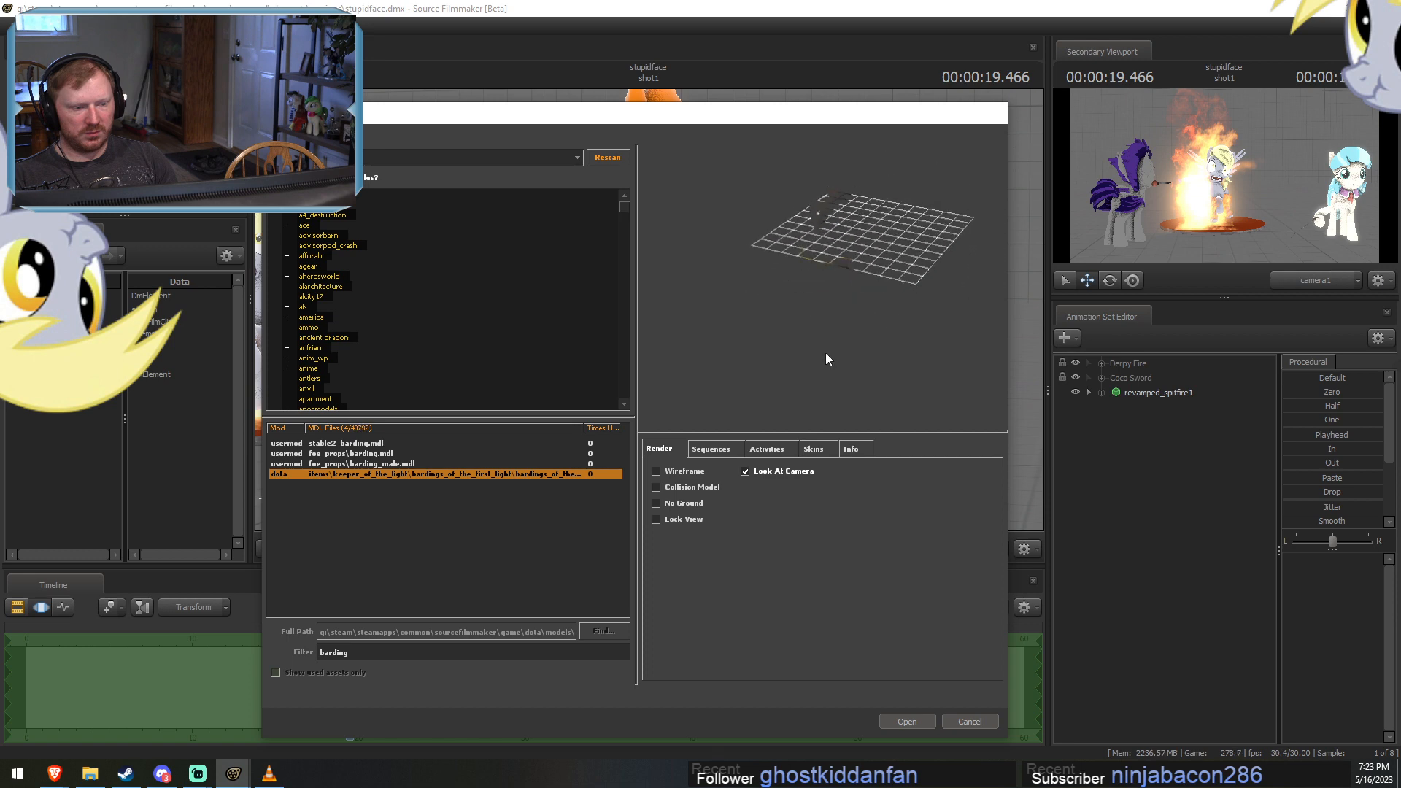
key(Up)
key(Up)
key(Up)
Filter the model list for "fo" and preview the results from fo_suit_p.mdl to vn_commander_uniform.mdl.
click(354, 654)
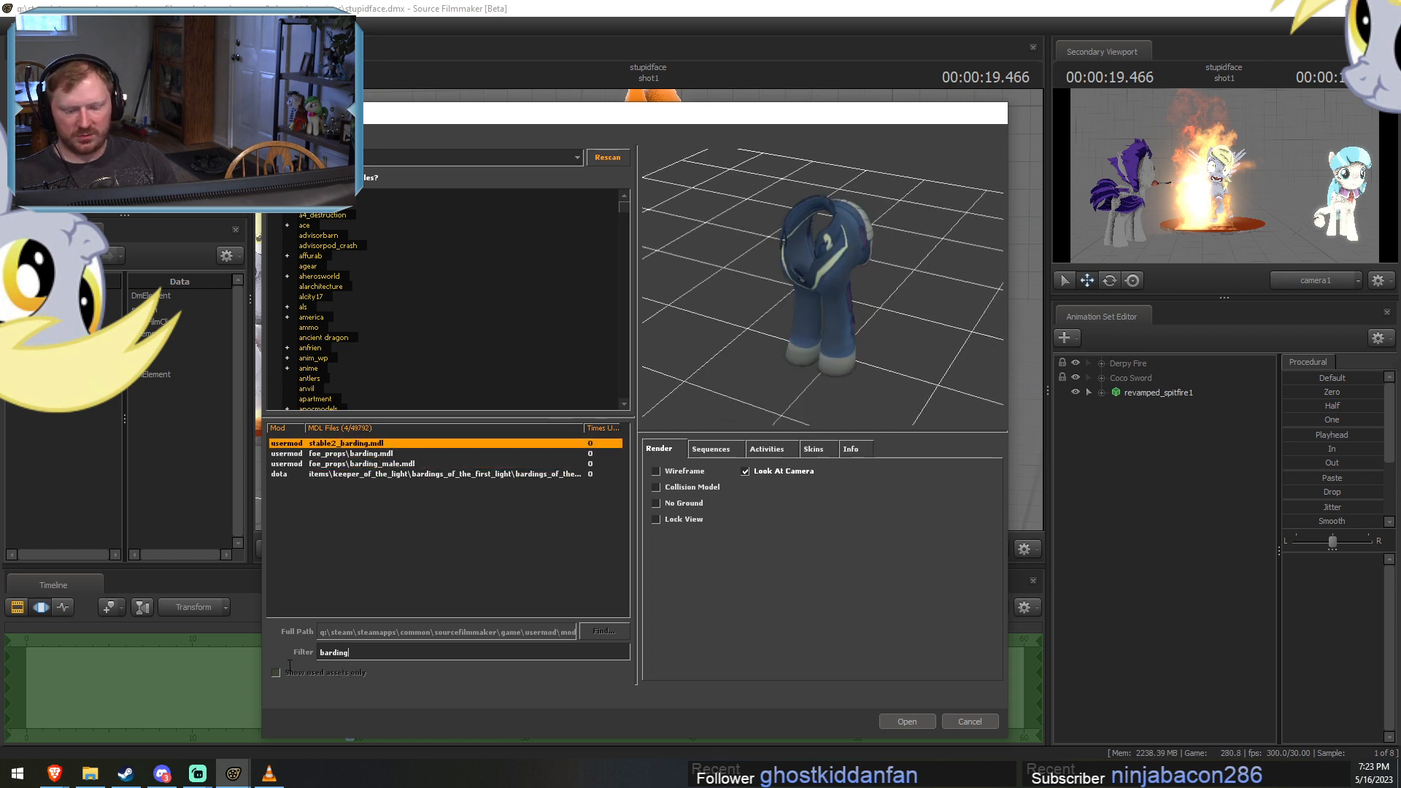
text(fo)
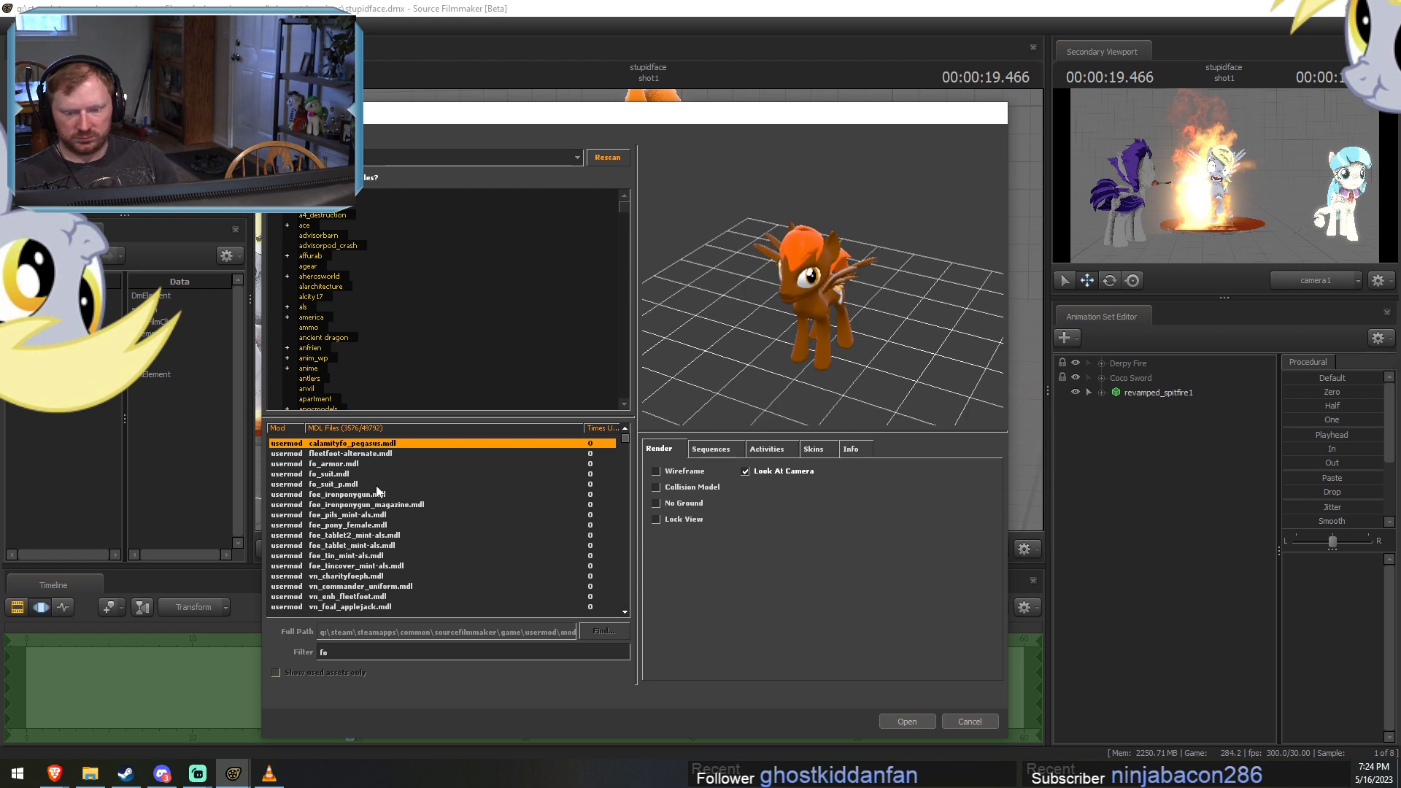
click(377, 488)
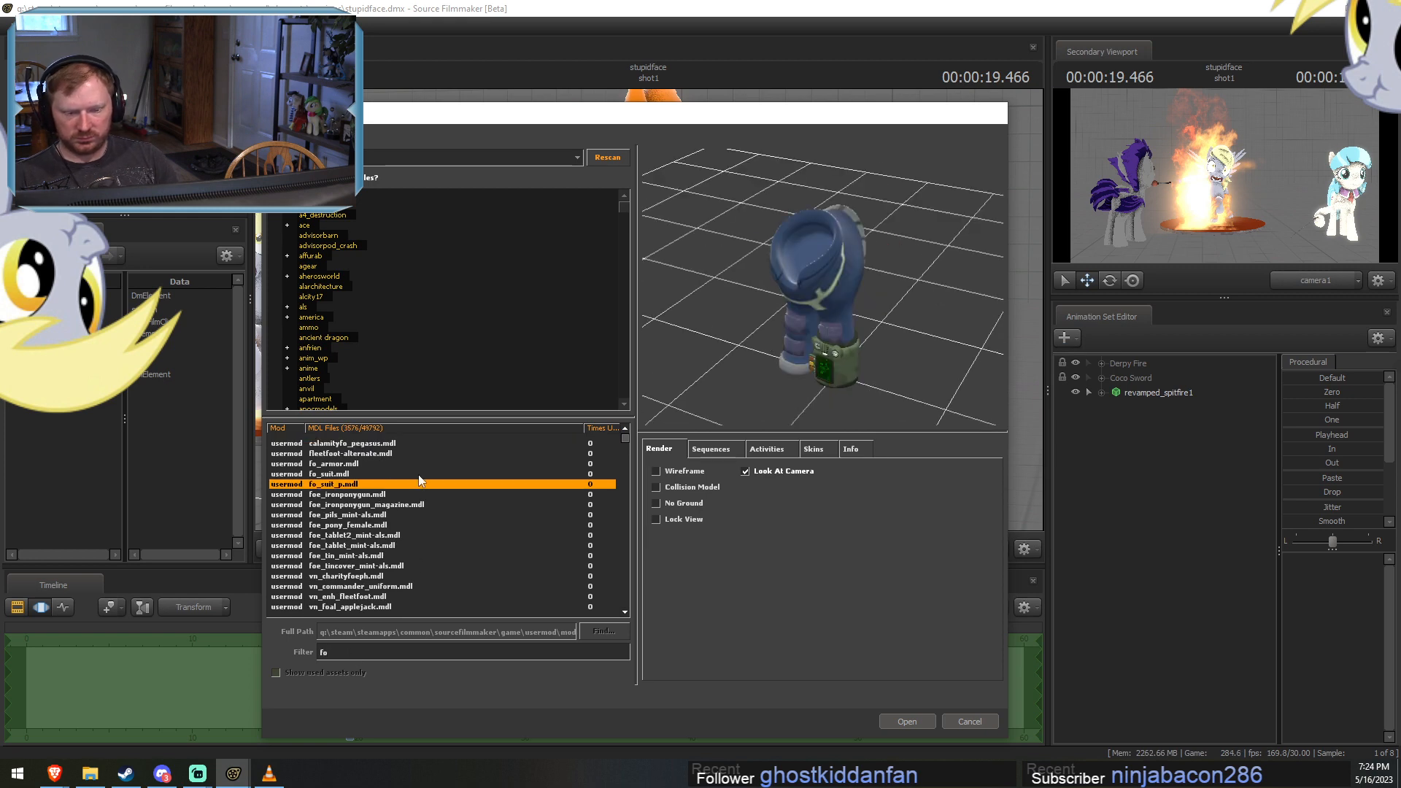
key(Down)
key(Down)
key(Down)
key(Down)
key(Down)
key(Down)
key(Down)
key(Down)
key(Down)
key(Down)
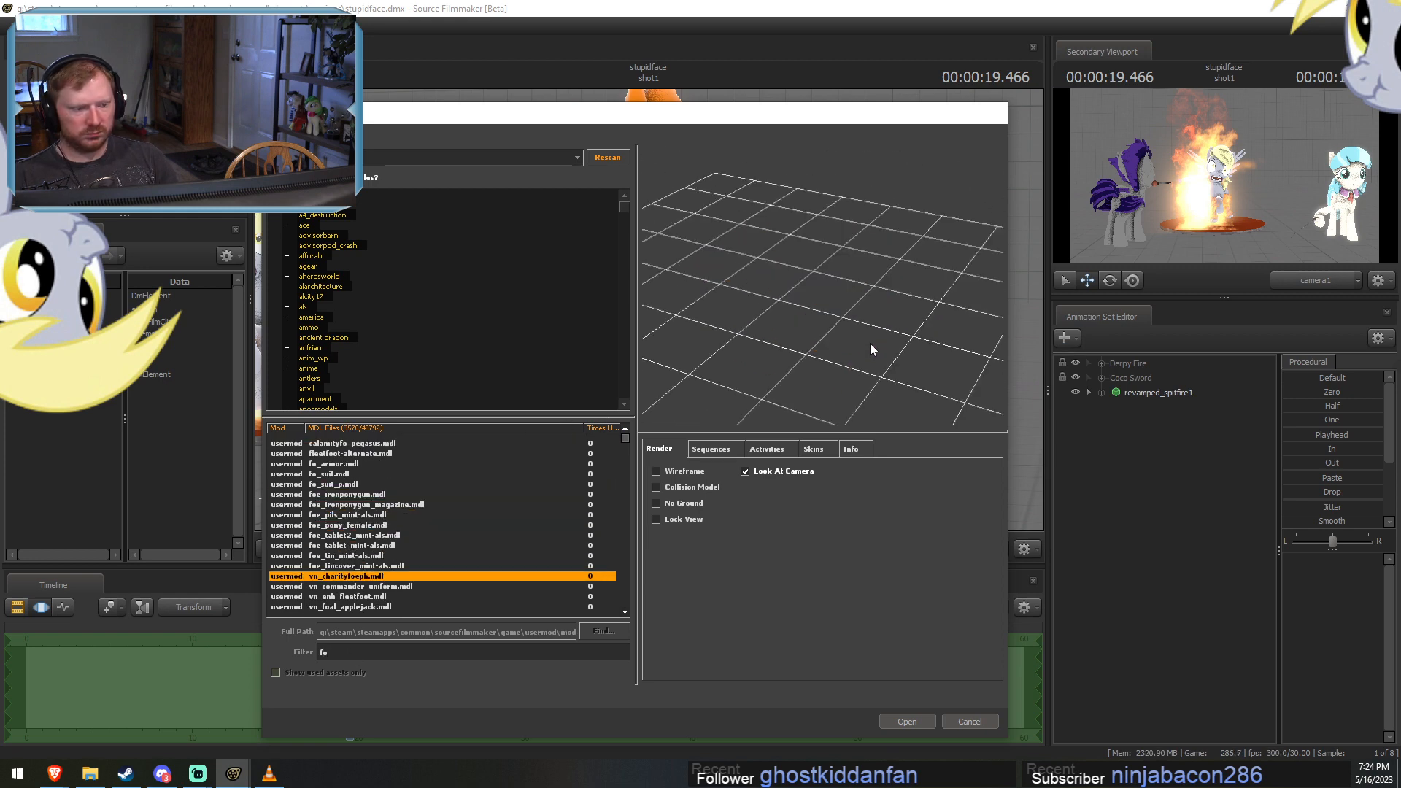
drag(839, 327, 919, 296)
scroll(358, 548, down, 3)
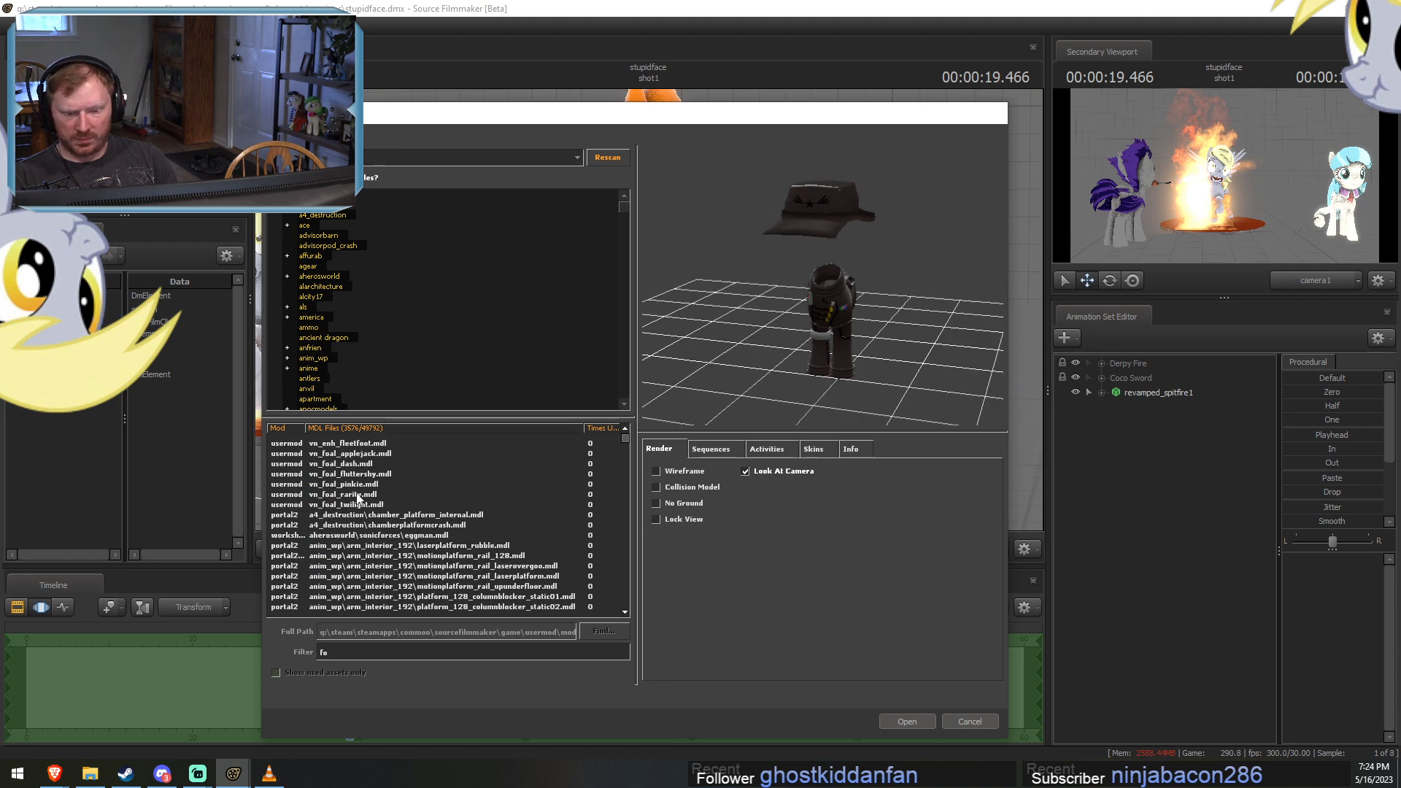
scroll(397, 538, down, 1)
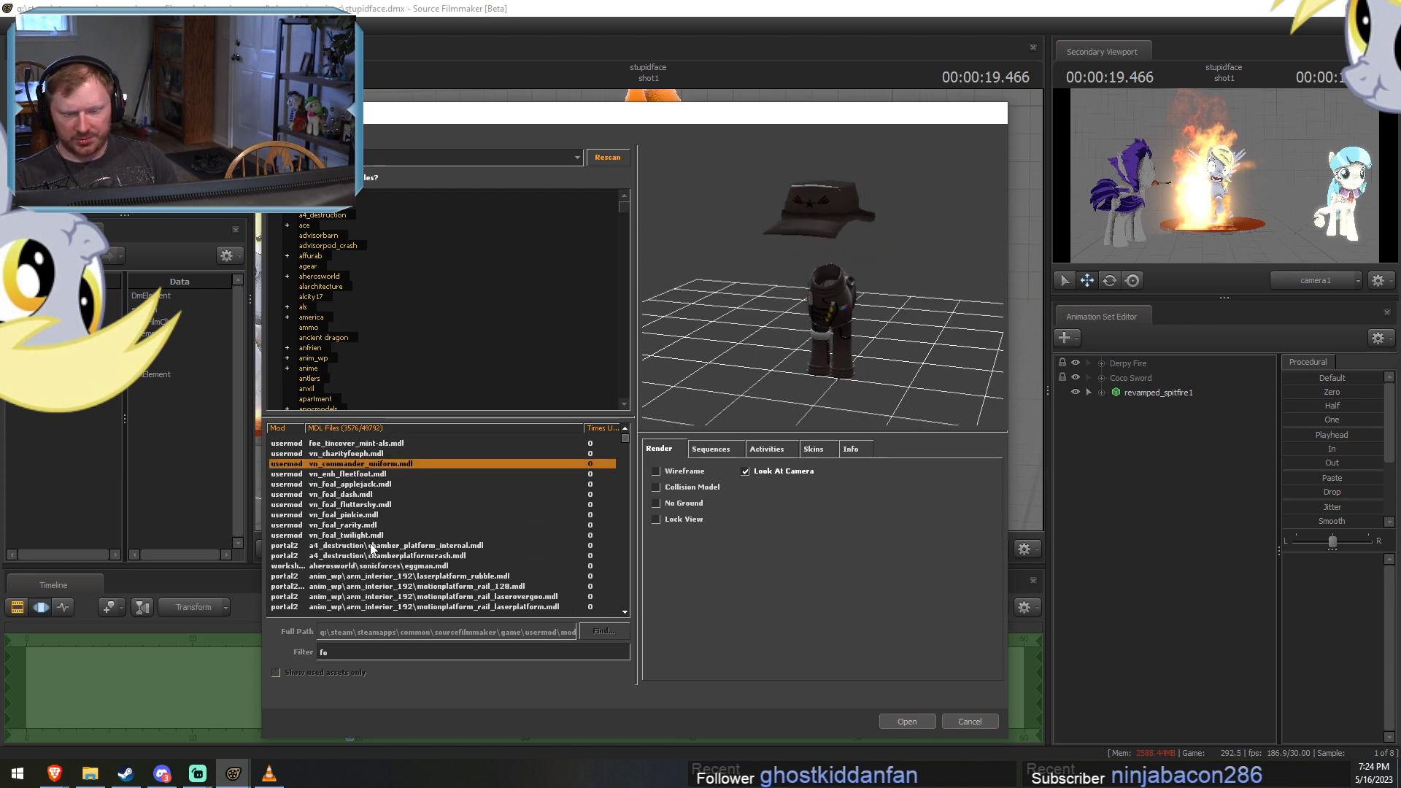
Preview eggman.mdl and the first neutral creep forest troll model further down the "fo" results.
click(372, 547)
click(381, 566)
scroll(391, 575, down, 5)
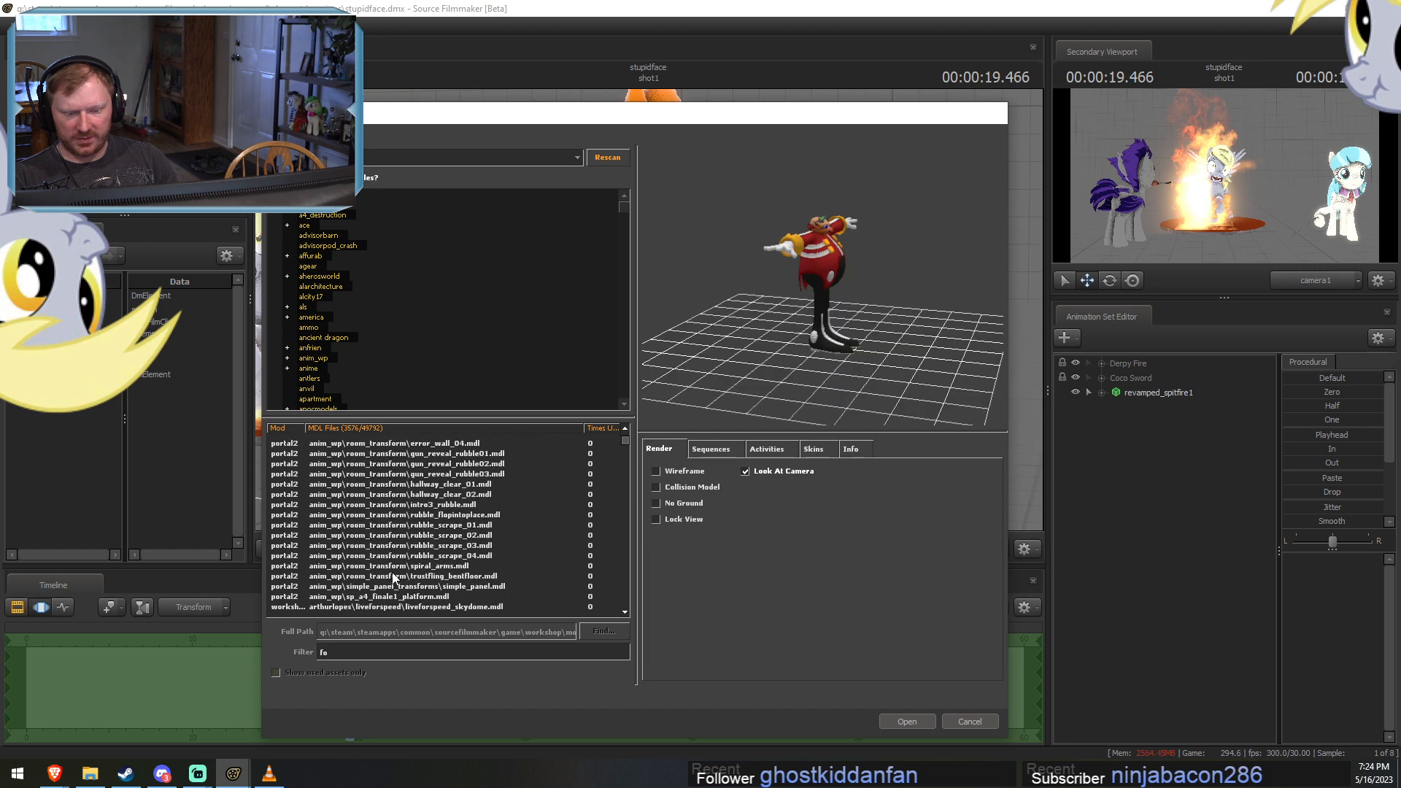
scroll(393, 578, down, 5)
click(388, 546)
click(447, 575)
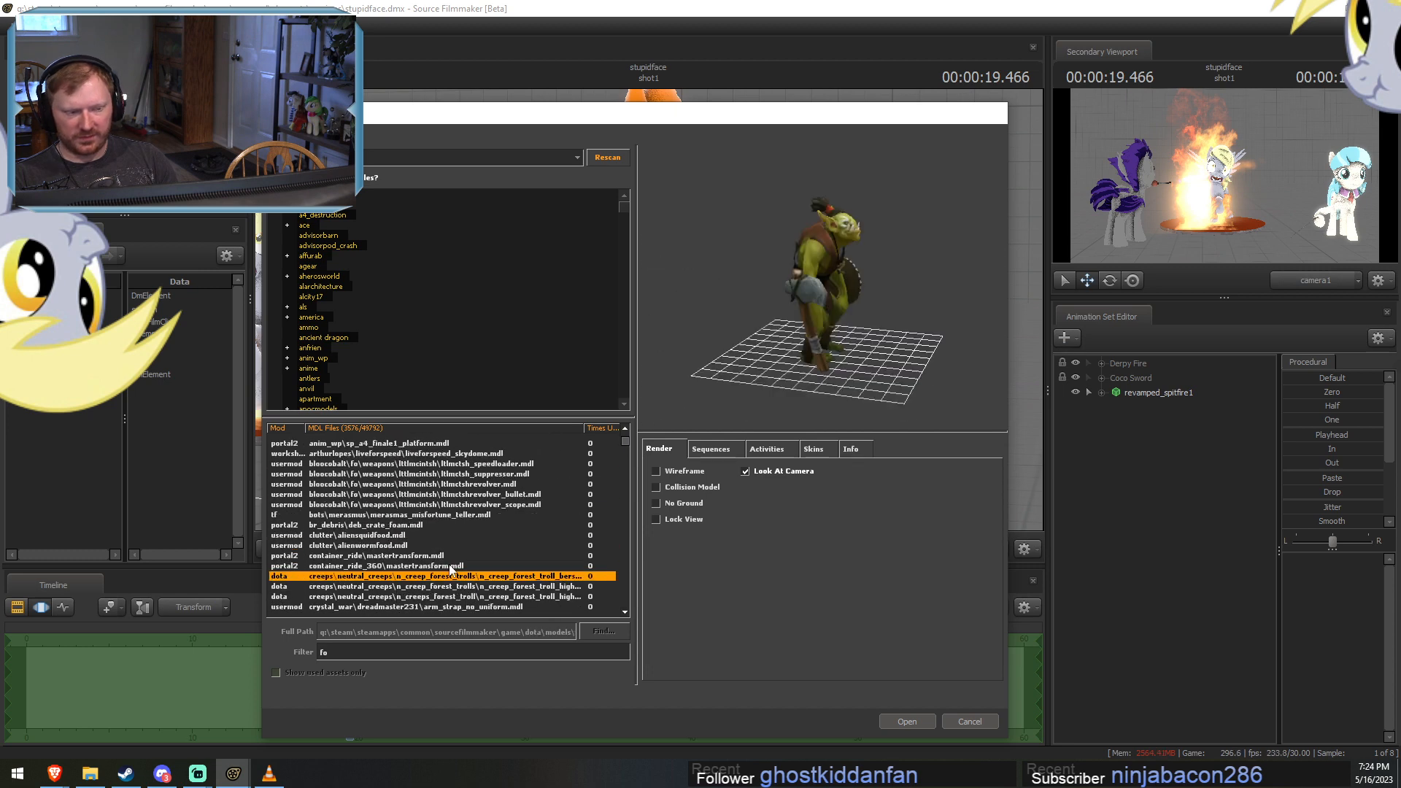
Step through model previews after the forest troll, covering the resultsstage skybox and the esther fourthroom cave pieces.
key(Down)
key(Down)
key(Down)
key(Down)
key(Down)
key(Down)
key(Down)
key(Down)
key(Down)
key(Down)
key(Down)
key(Down)
key(Down)
key(Down)
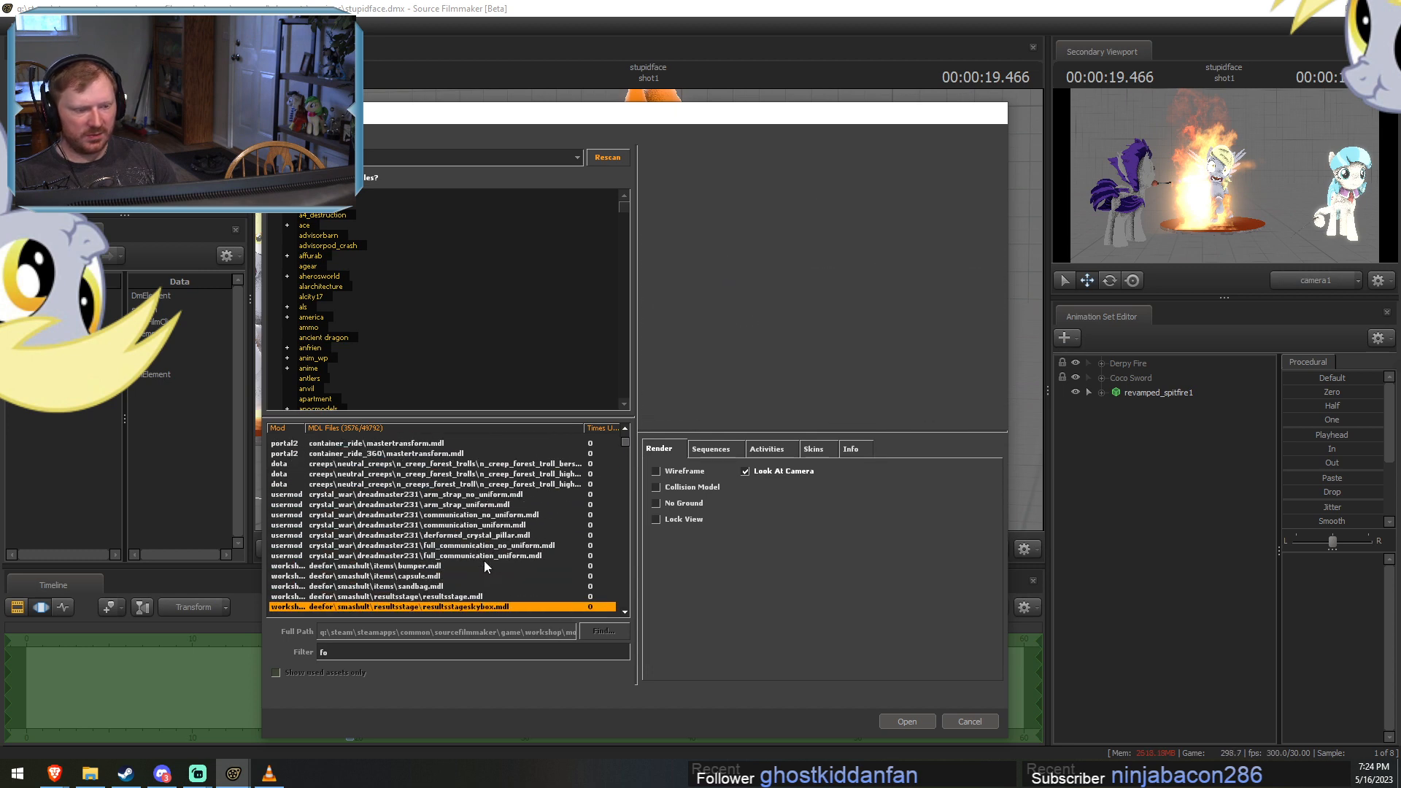
key(Down)
key(Down)
key(Down)
key(Down)
key(Down)
key(Down)
key(Down)
key(Down)
key(Down)
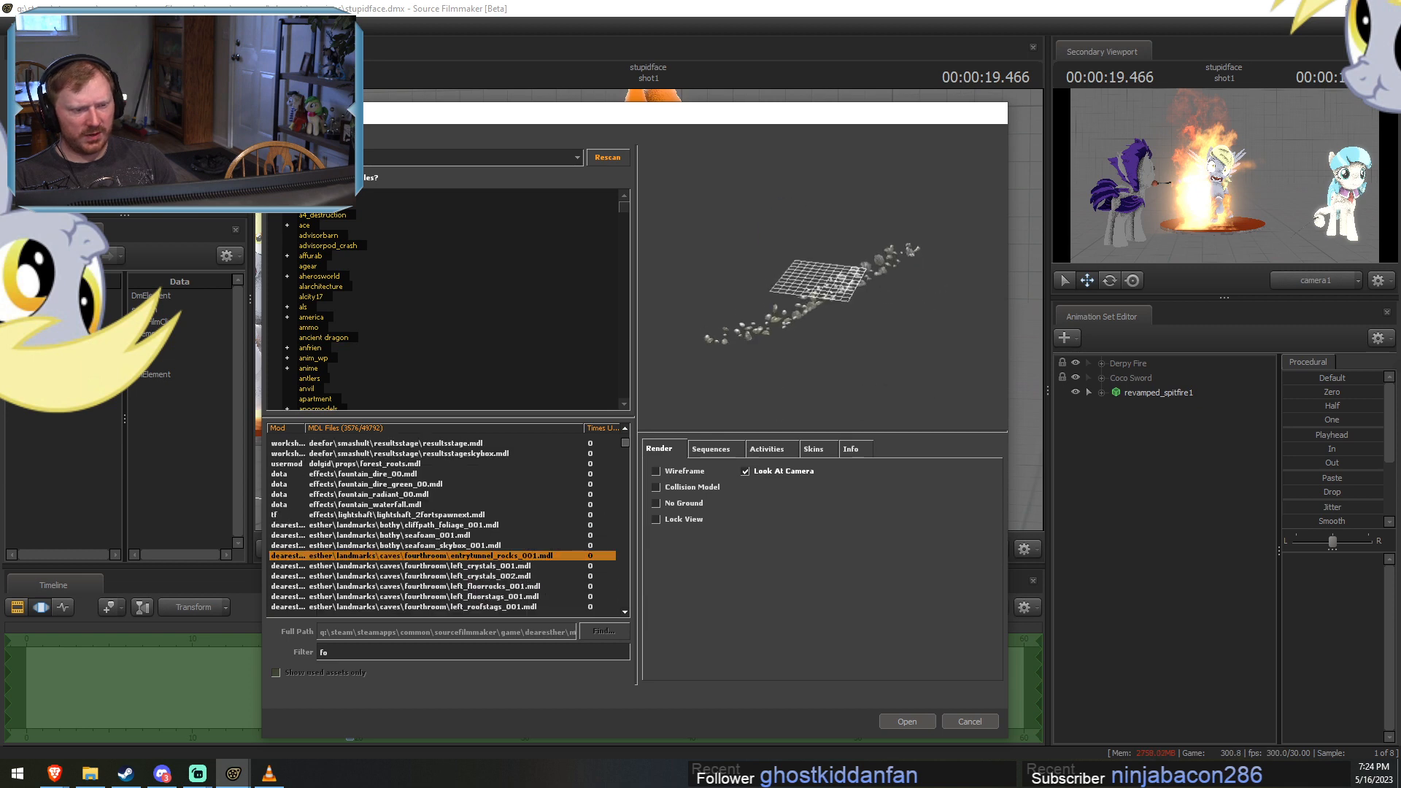
key(Down)
key(Down)
key(Down)
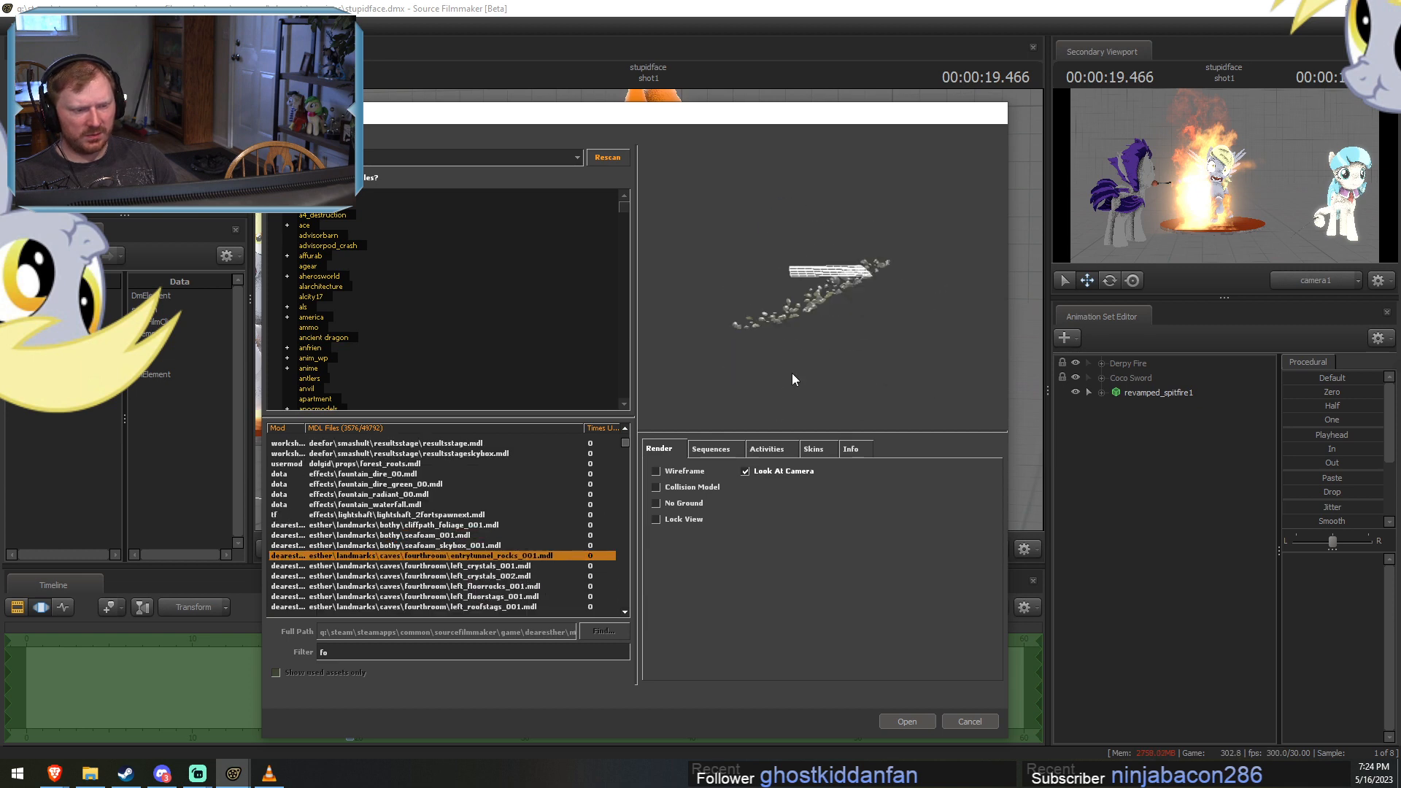
key(Down)
key(Down)
key(Down)
key(Down)
key(Down)
key(Down)
key(Down)
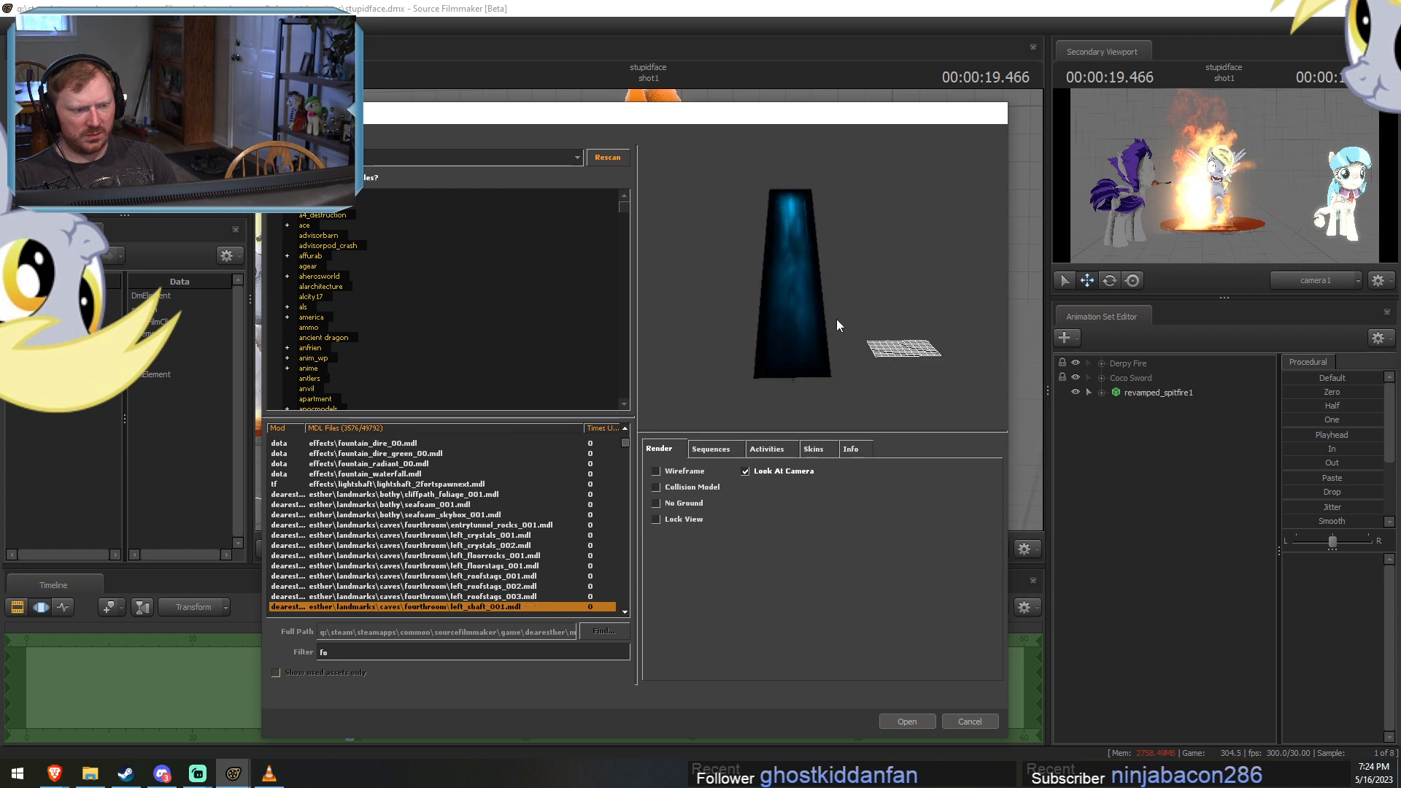
key(Down)
key(Down)
key(Down)
key(Down)
key(Down)
key(Down)
key(Down)
key(Down)
key(Down)
key(Down)
scroll(541, 523, down, 20)
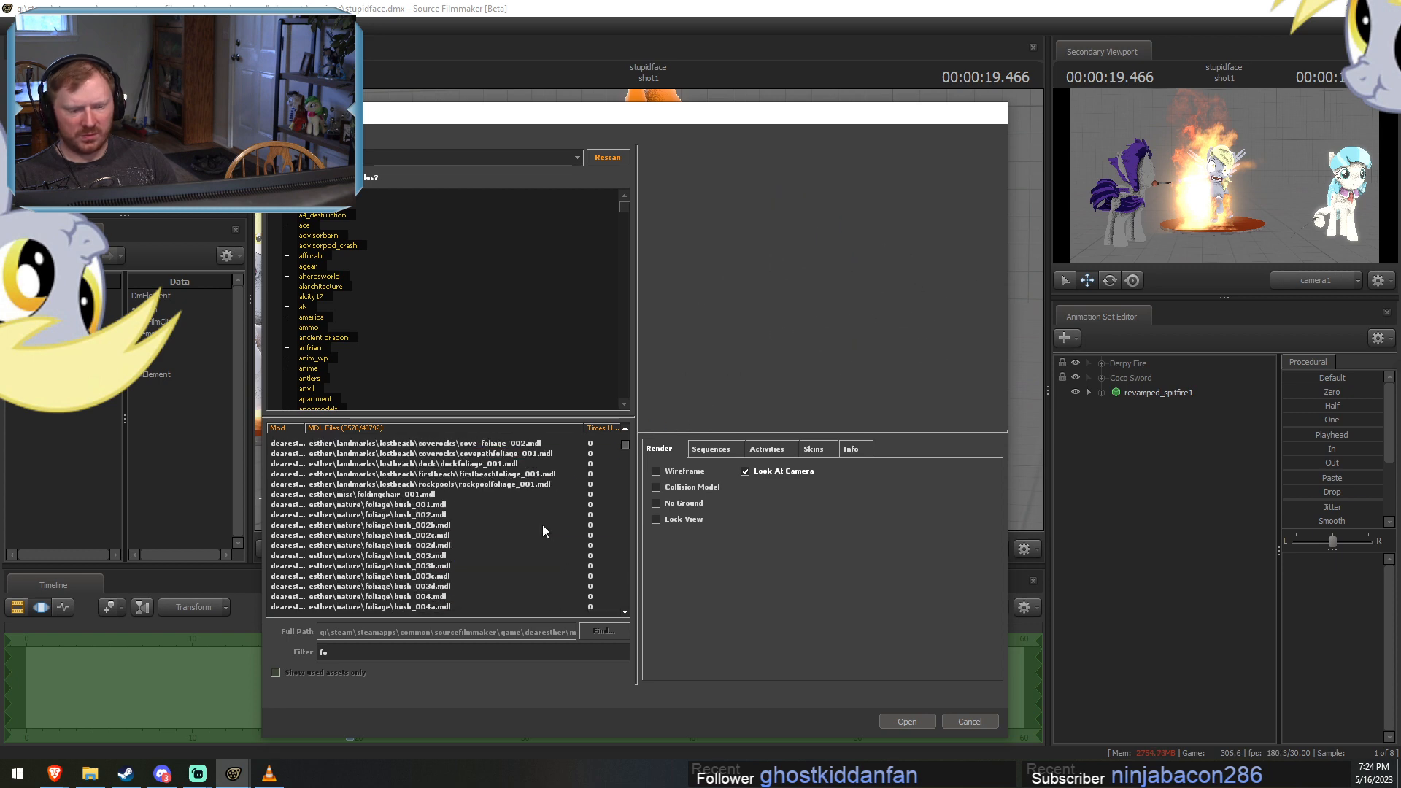
Browse the remaining "fo" results and preview models such as esther\objects\food_001.mdl and the route66 diner fork.
scroll(541, 518, up, 10)
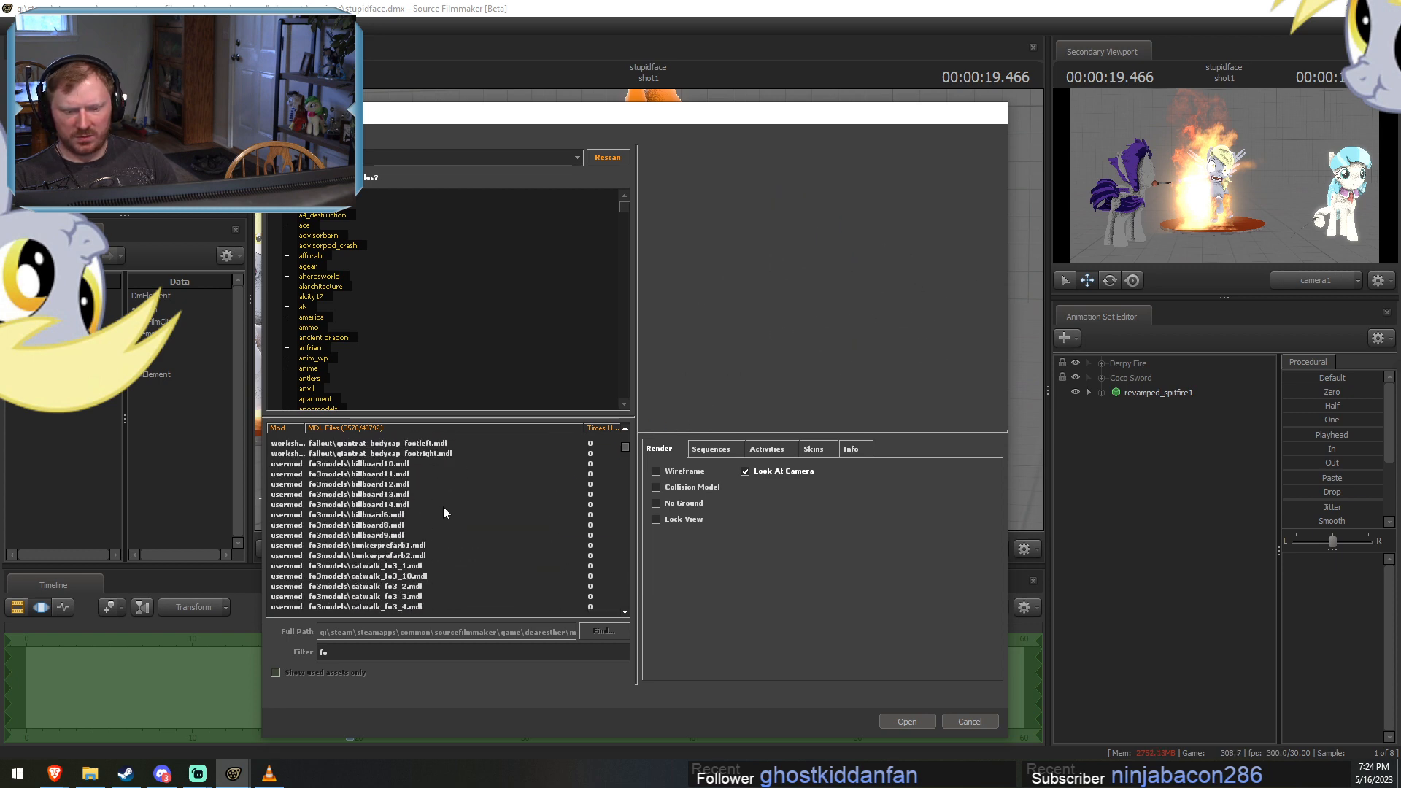
click(438, 556)
scroll(554, 482, down, 1)
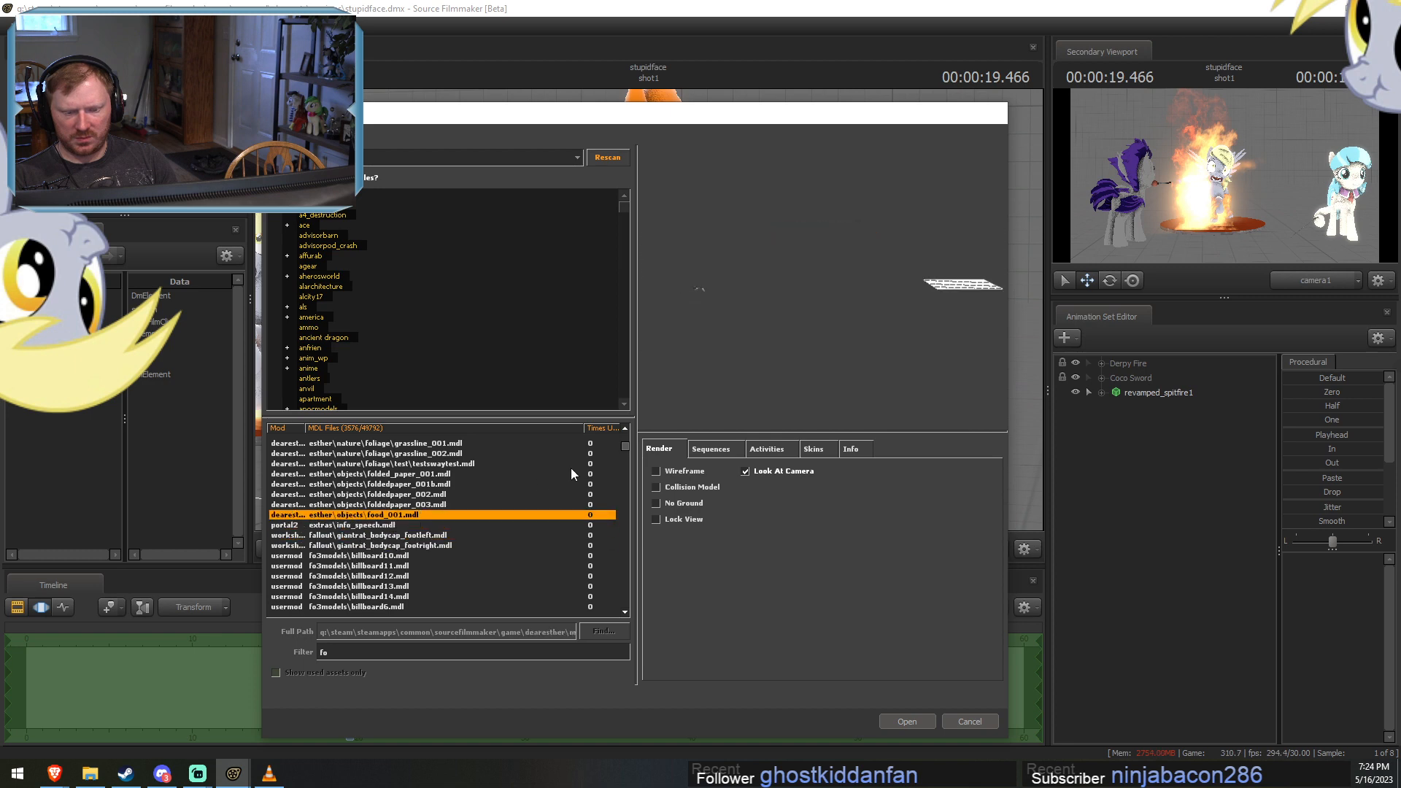
mouse_move(625, 444)
mouse_down()
mouse_move(629, 479)
mouse_move(641, 462)
mouse_up()
scroll(546, 513, up, 10)
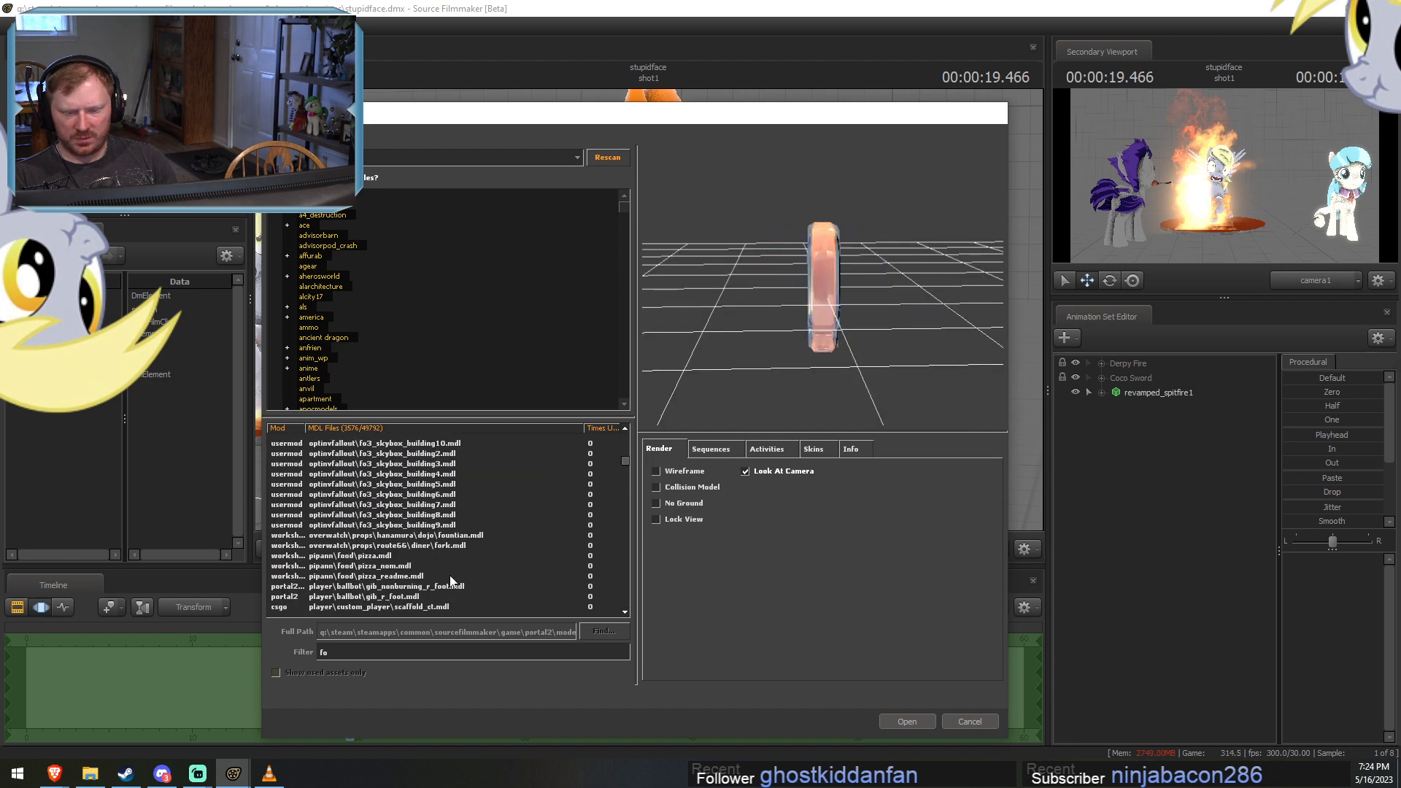
click(452, 546)
scroll(452, 547, up, 3)
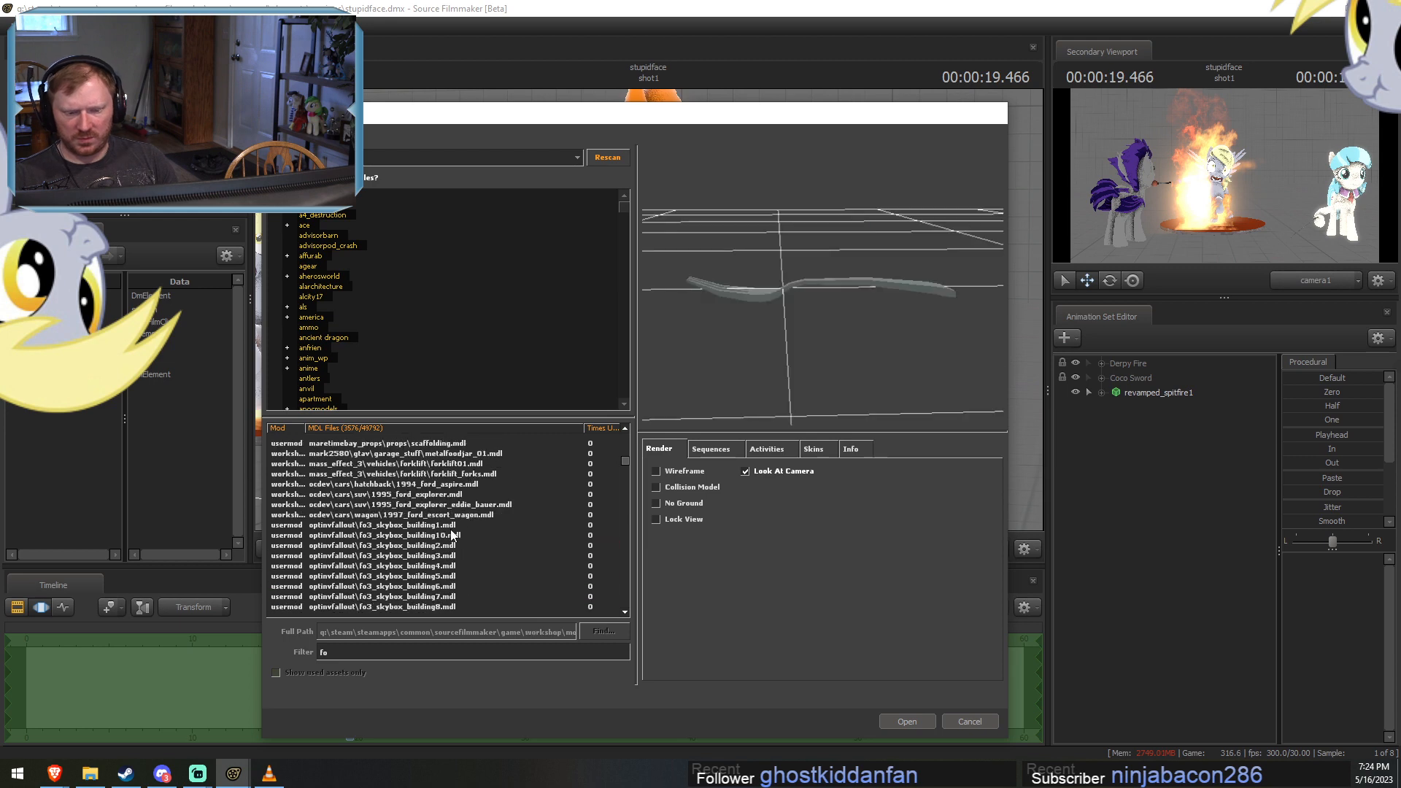
Search the model list for "pip", "pip bar", "pip lil" and "lilp", clearing the filter at the end.
double_click(322, 653)
text(pip)
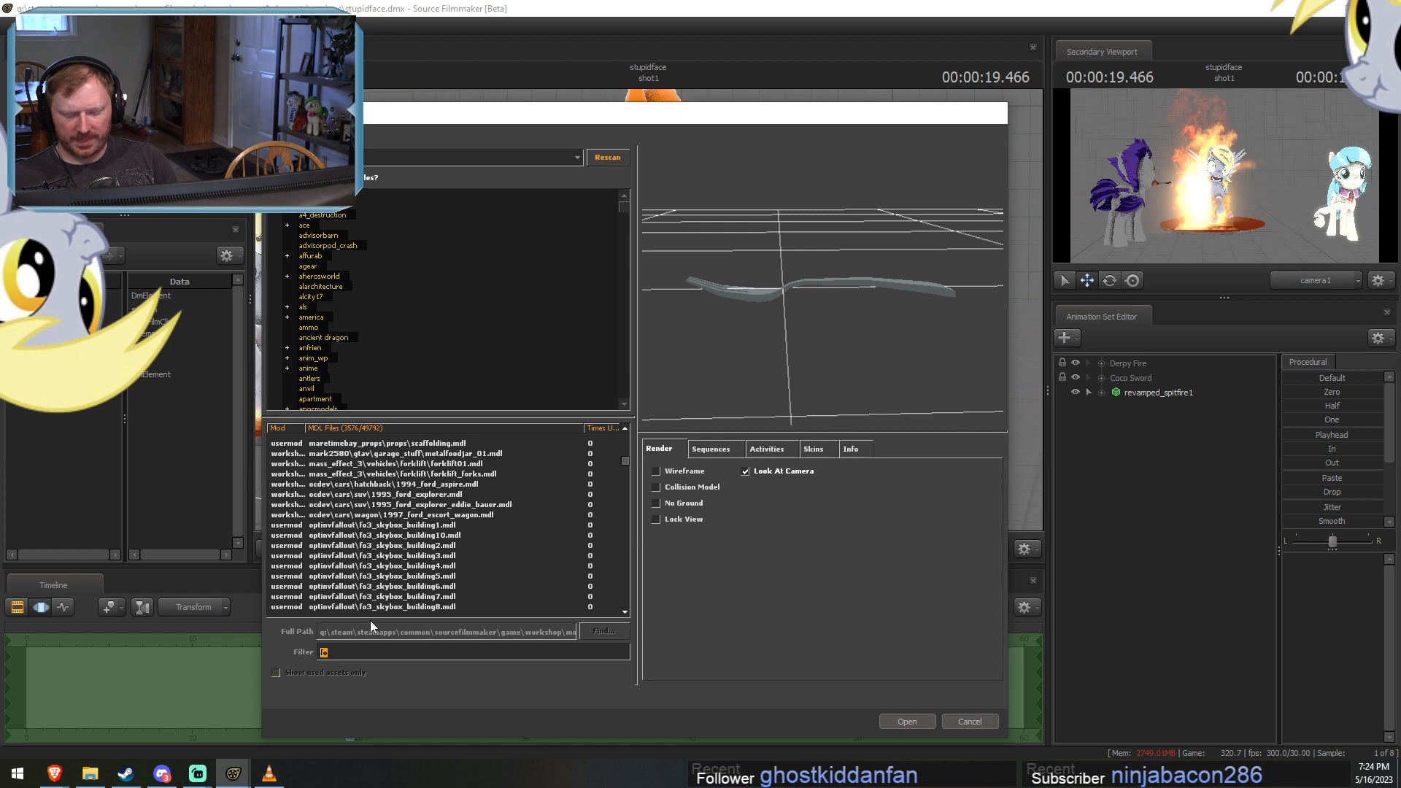
text( b)
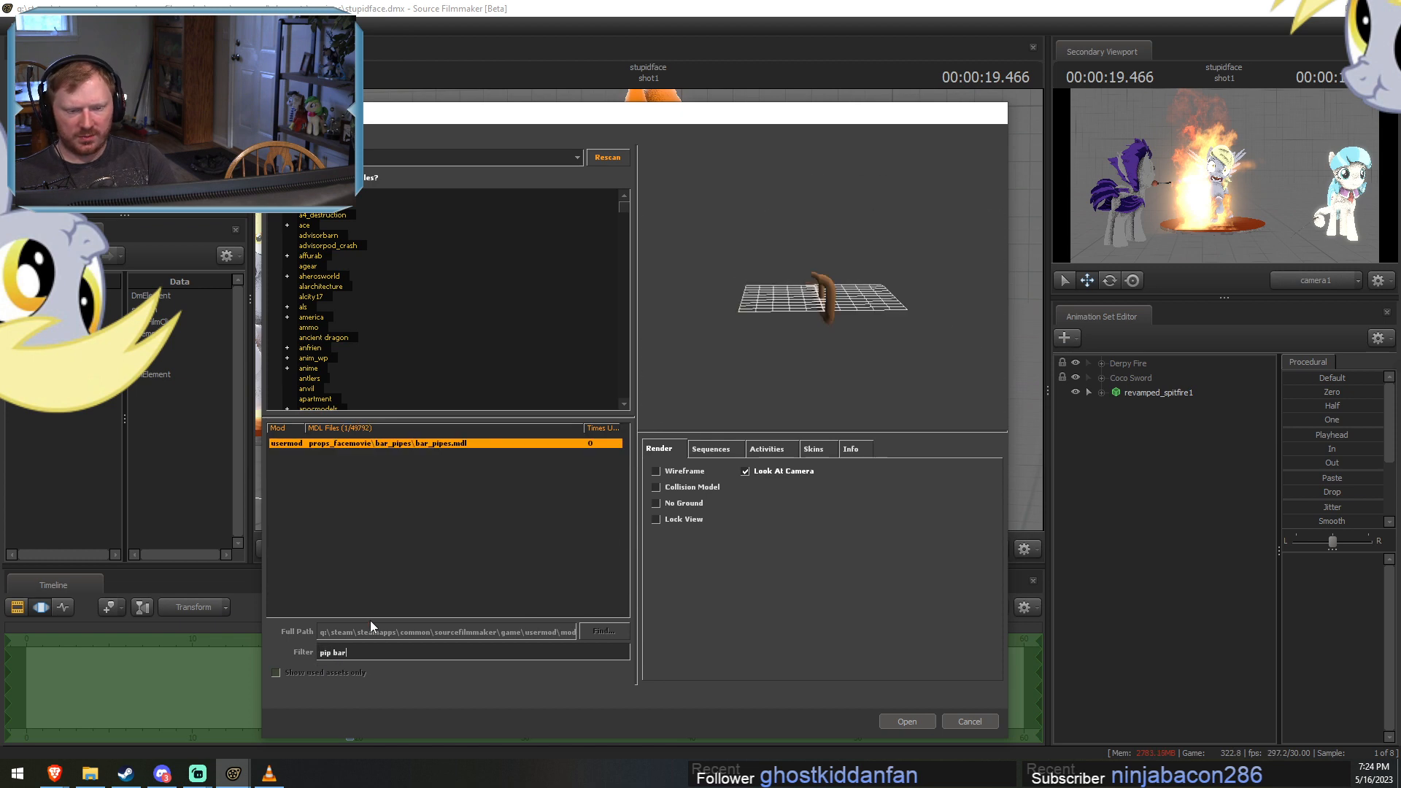
key(BackSpace)
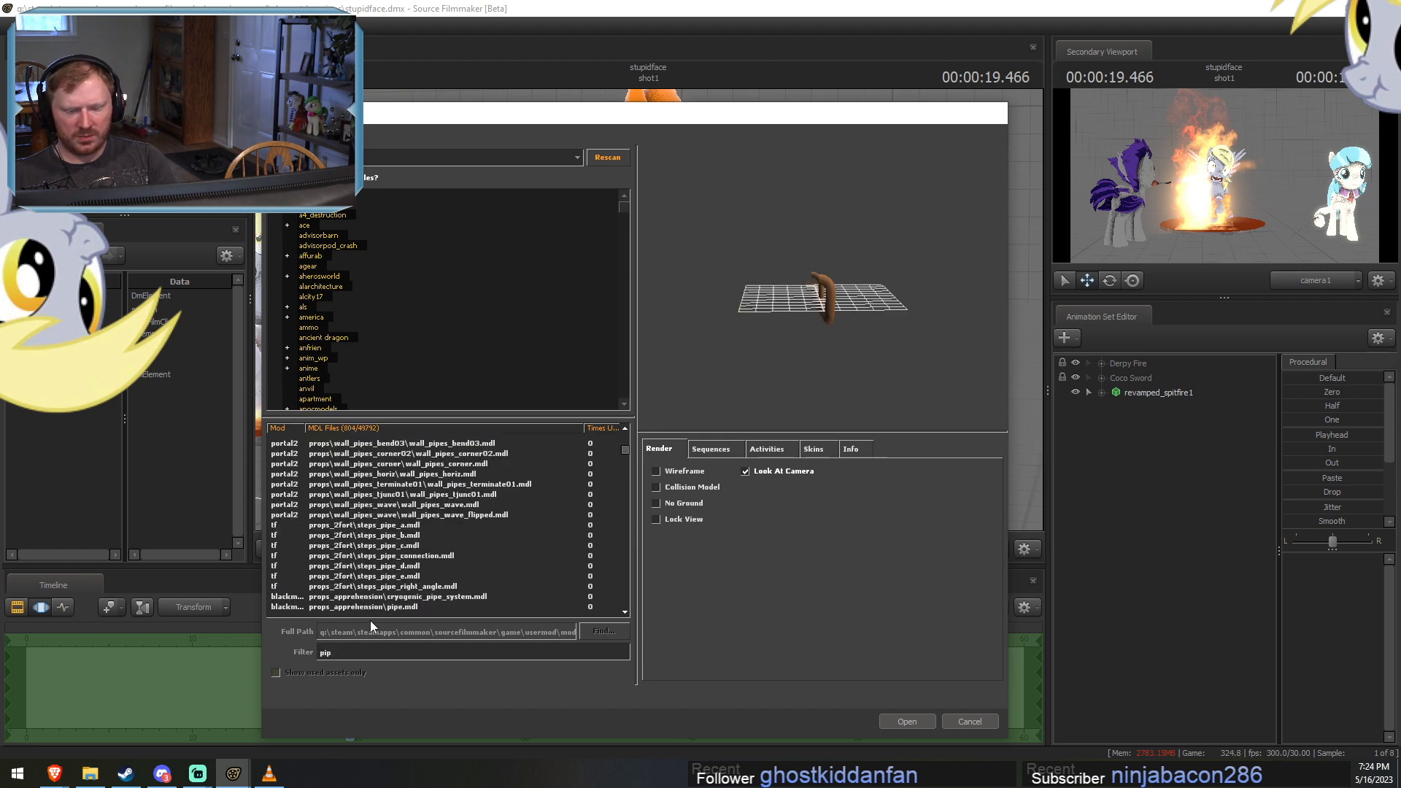
text(lil)
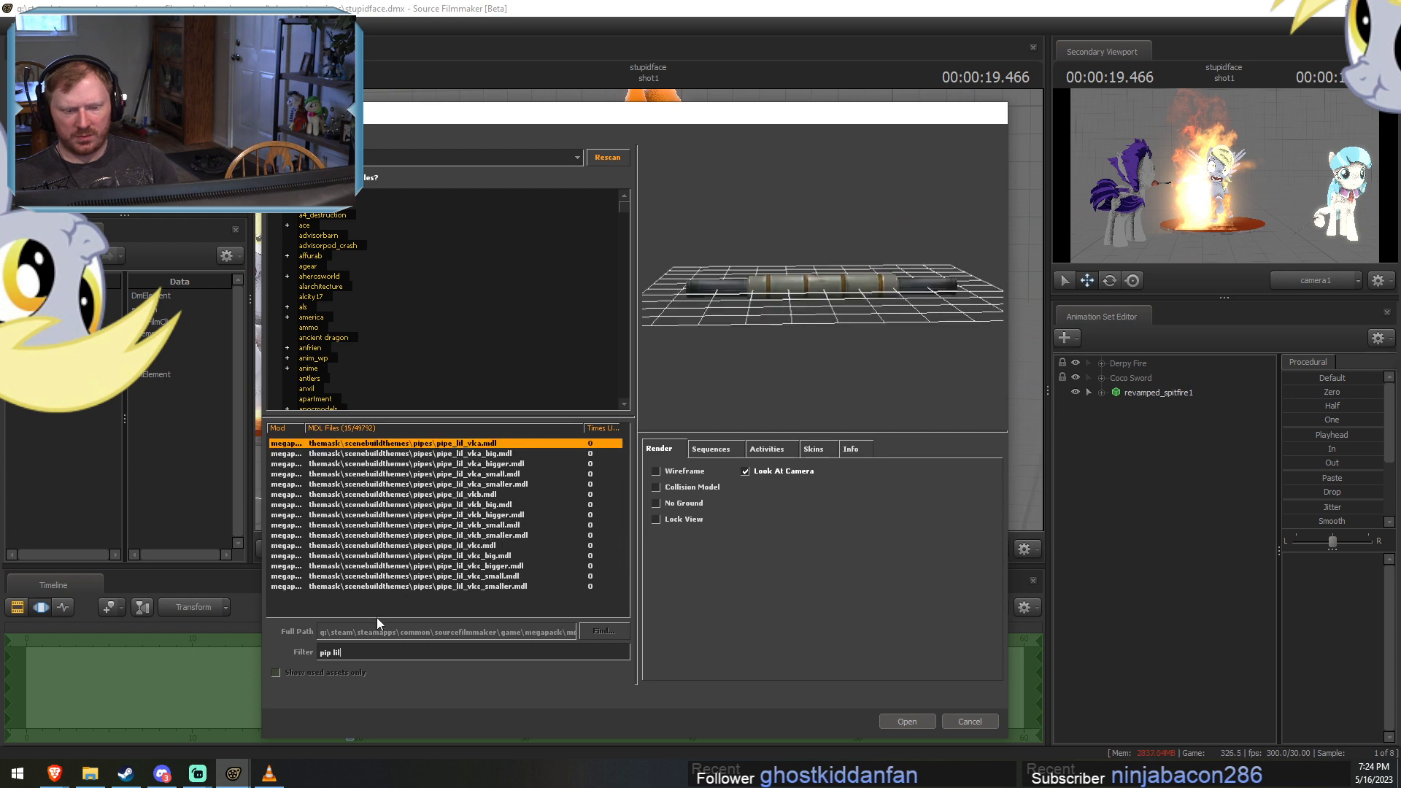
drag(361, 653, 320, 651)
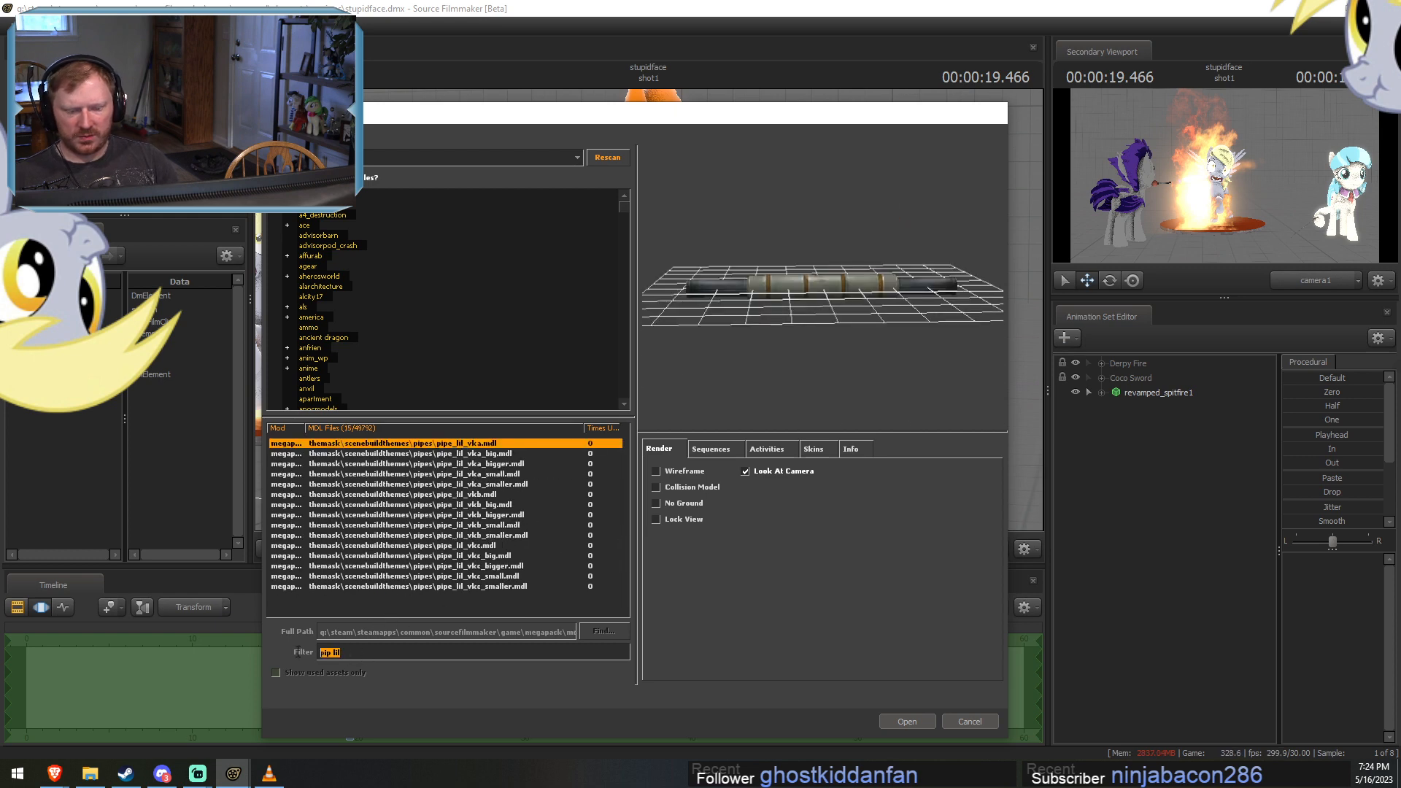
text(lilp)
key(BackSpace)
key(BackSpace)
key(BackSpace)
key(BackSpace)
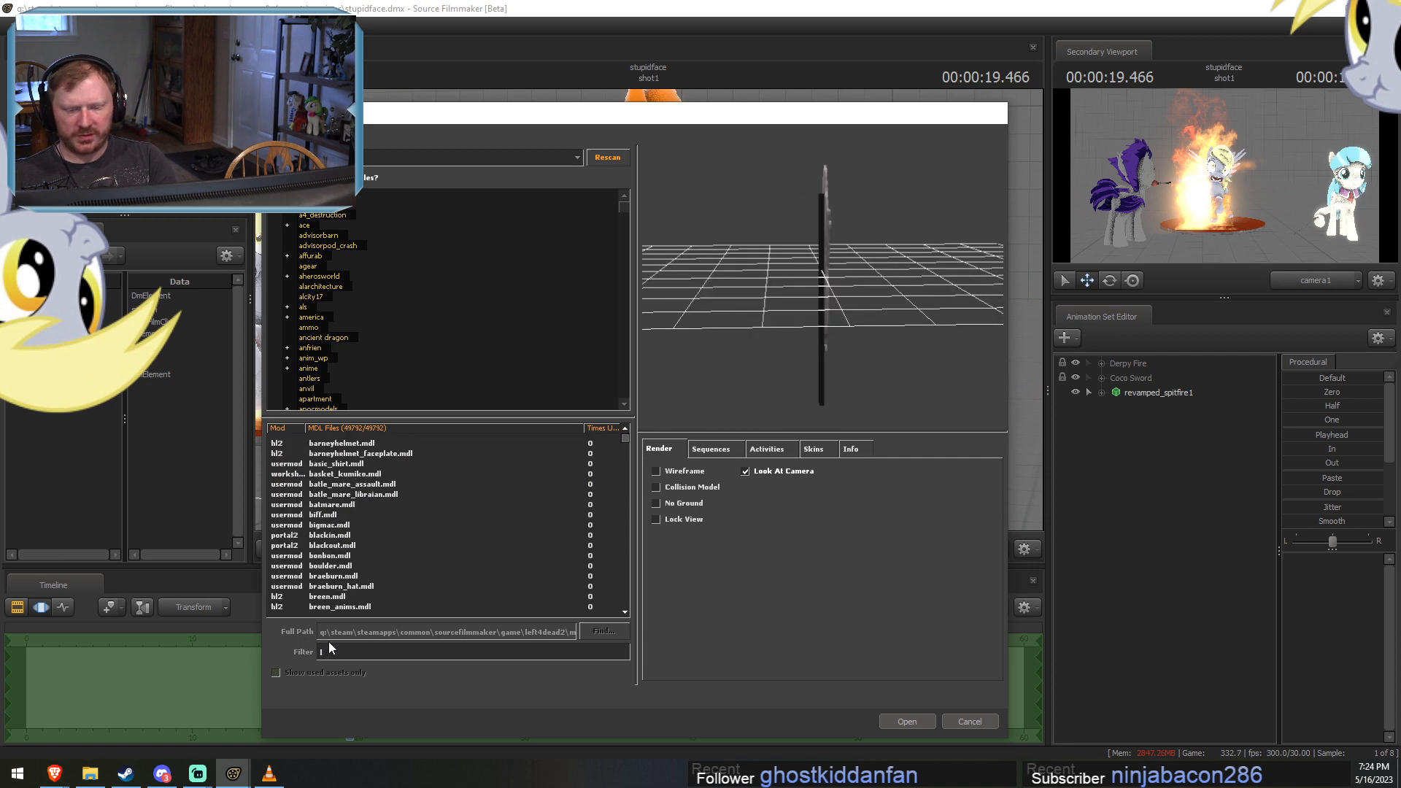
Filter the models for "mainte" and add overmare\maintenance_jumpsuit.mdl to the session.
text(lmante)
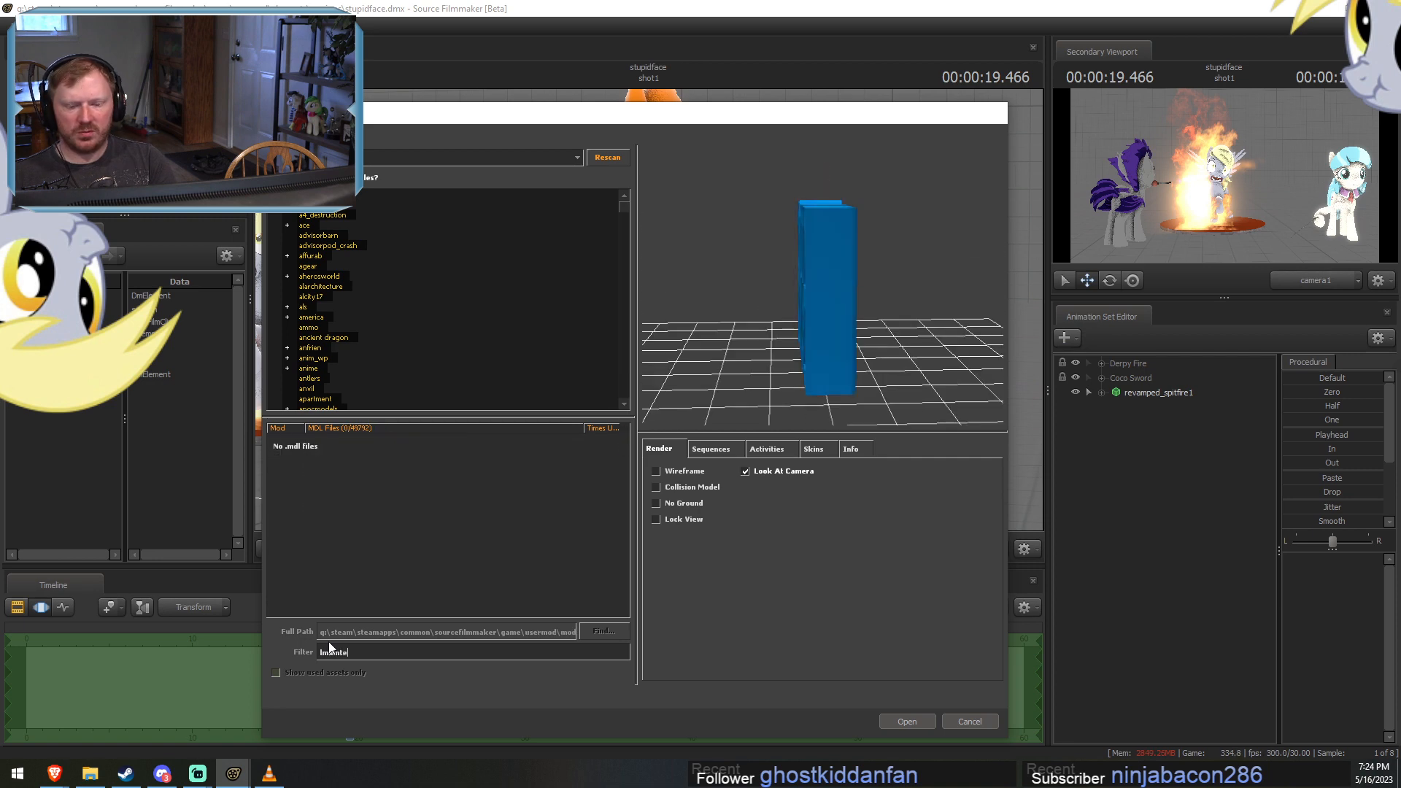
key(BackSpace)
key(BackSpace)
key(BackSpace)
key(BackSpace)
key(BackSpace)
text(mainte)
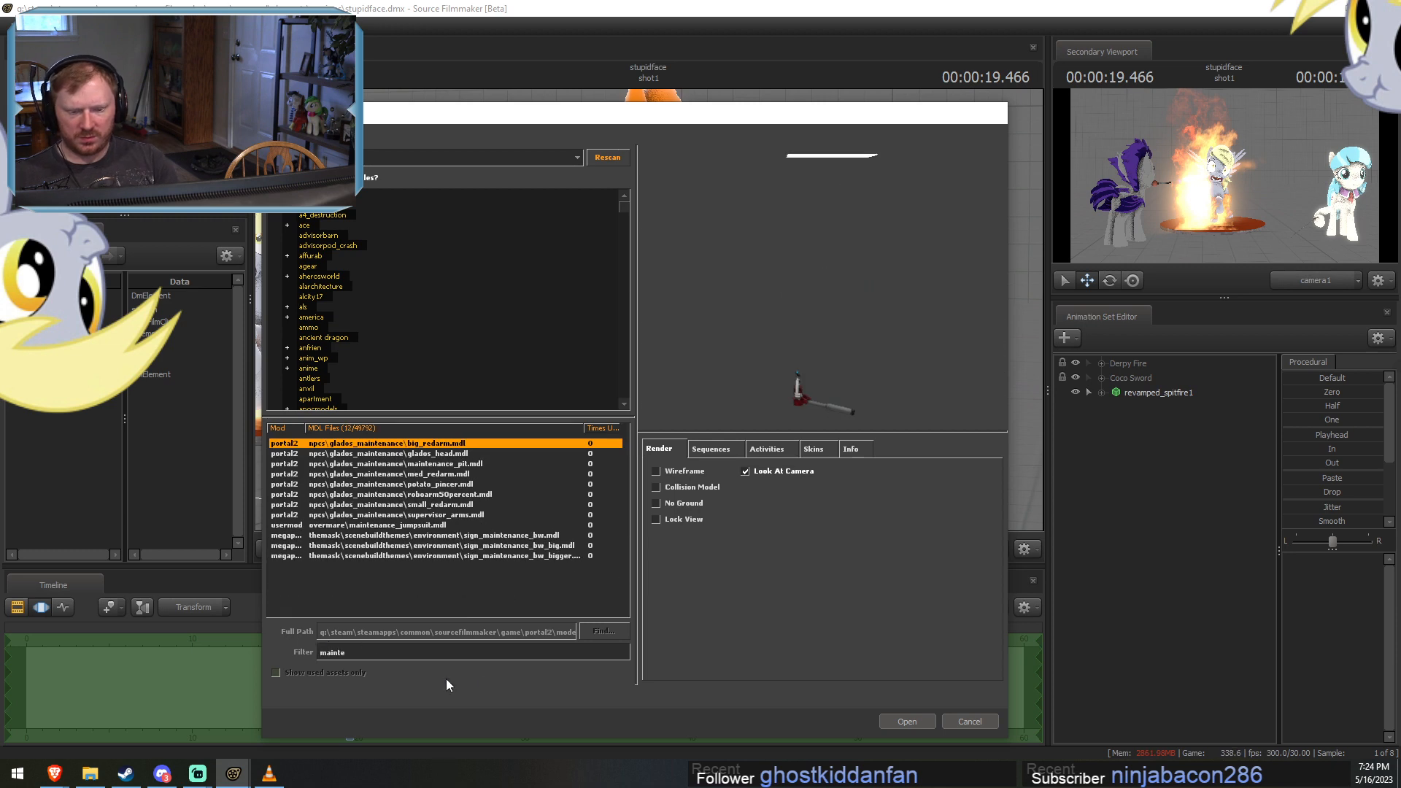
click(425, 526)
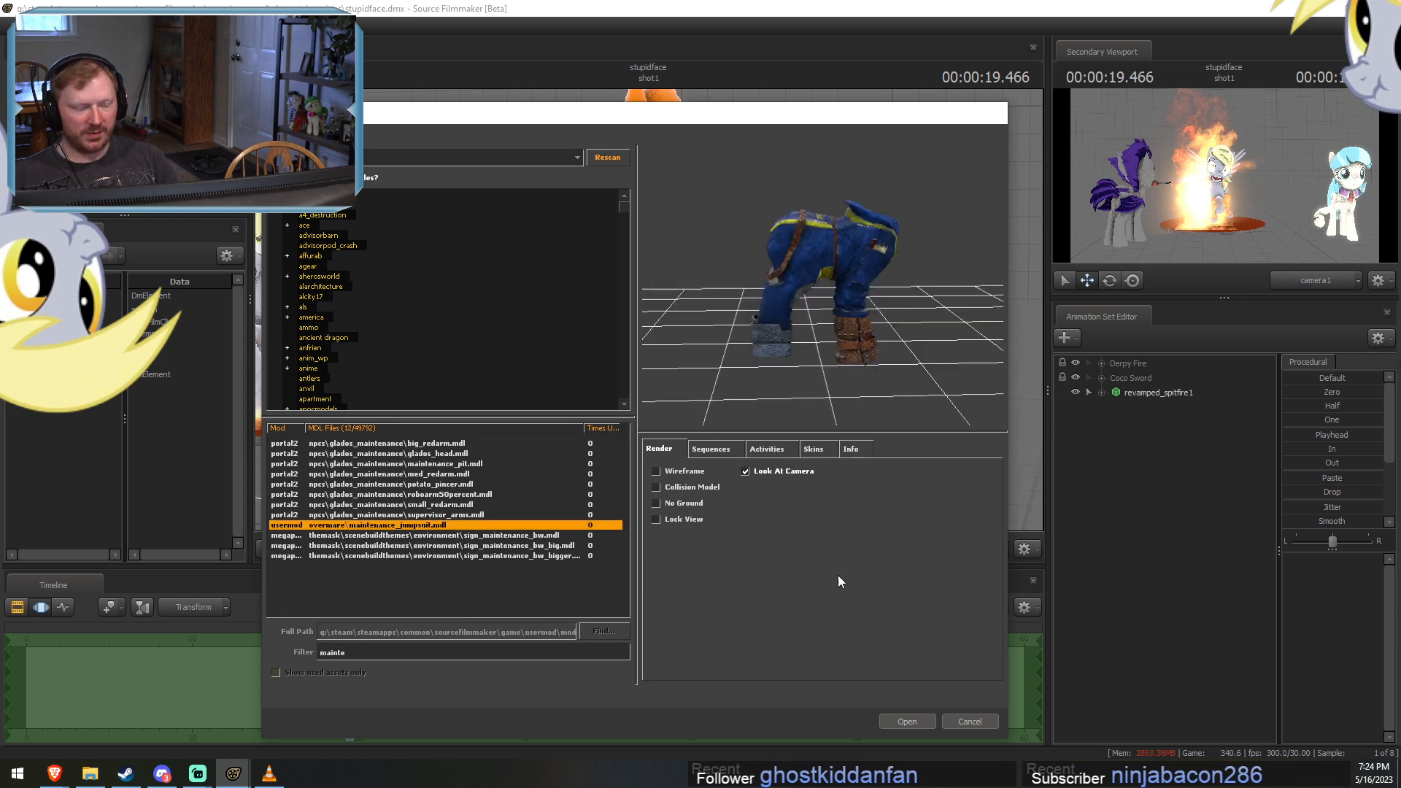
click(907, 721)
Lock the maintenance jumpsuit to revamped_spitfire1 and zero its controls so it fits onto the pony's body.
click(1164, 407)
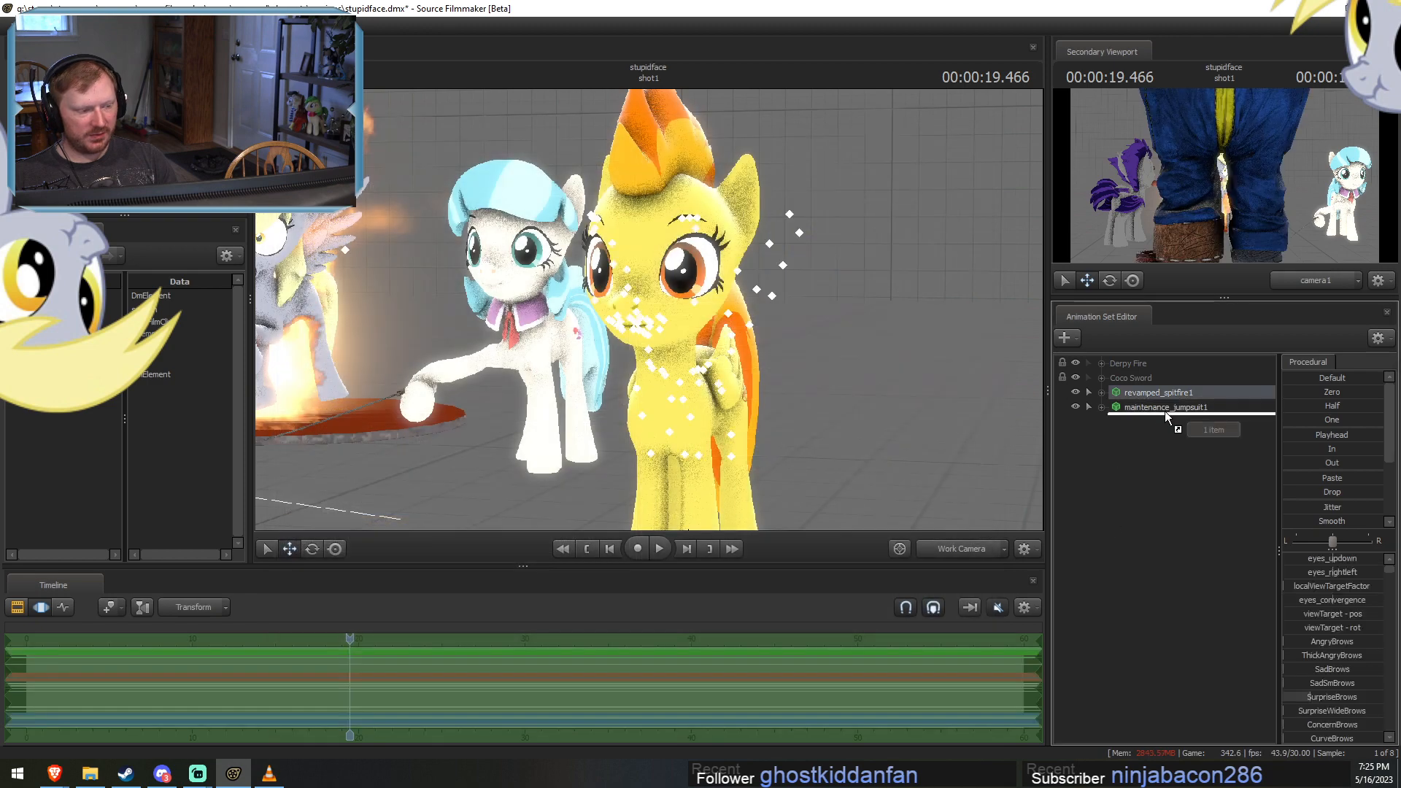
double_click(1314, 392)
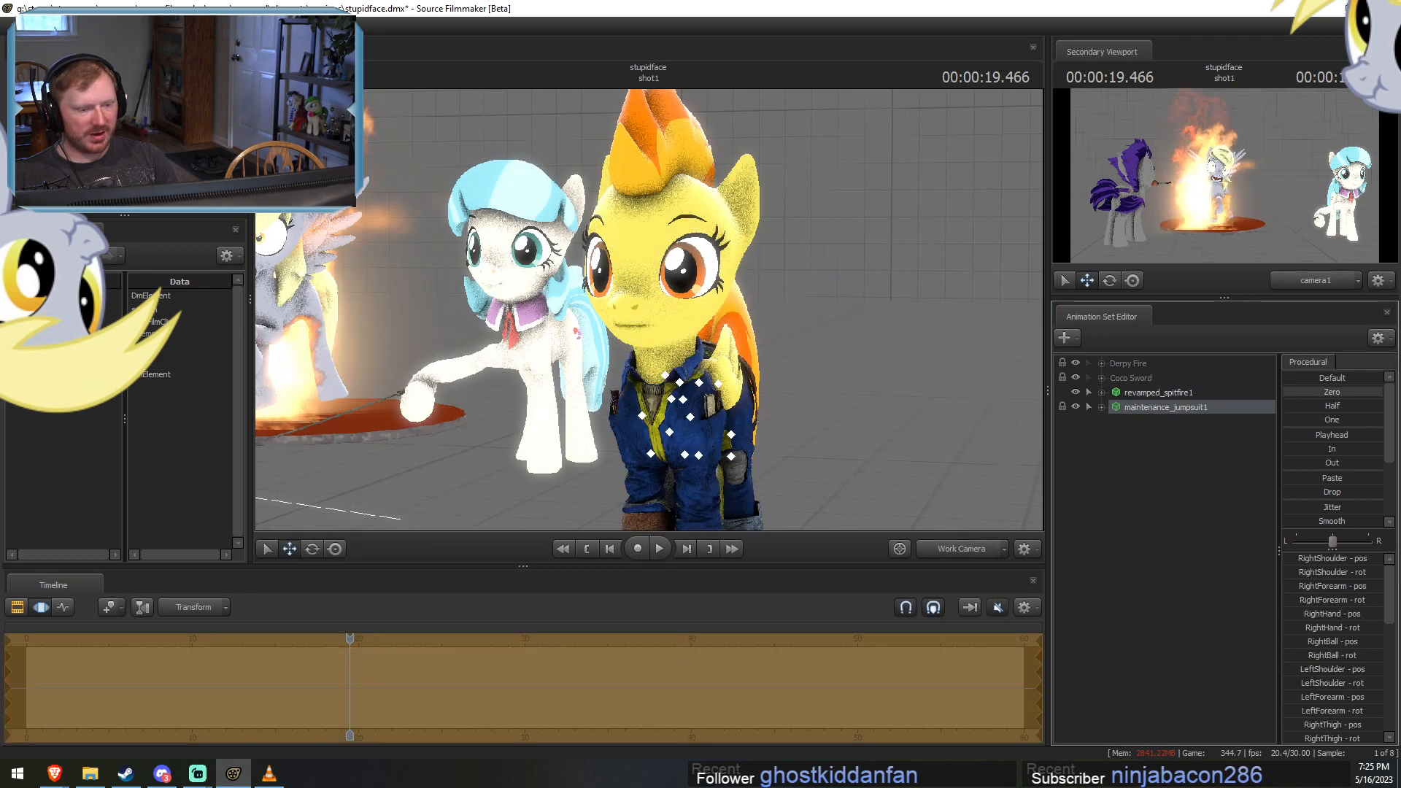
drag(752, 325, 723, 378)
key(s)
key(w)
key(F2)
key(F3)
key(F2)
key(F3)
Start an animation set for a new model and filter the model list for "plunger".
right_click(1127, 457)
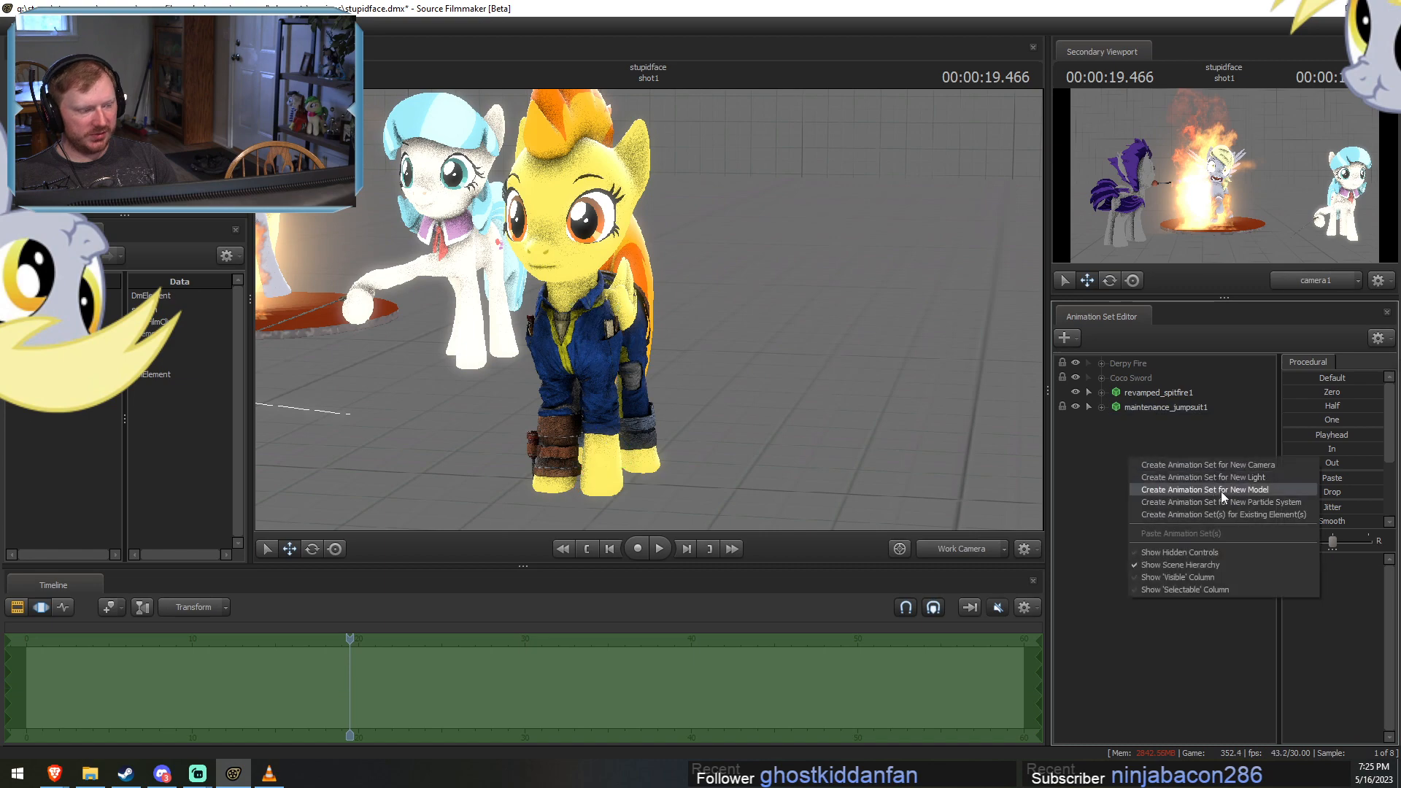
click(1220, 491)
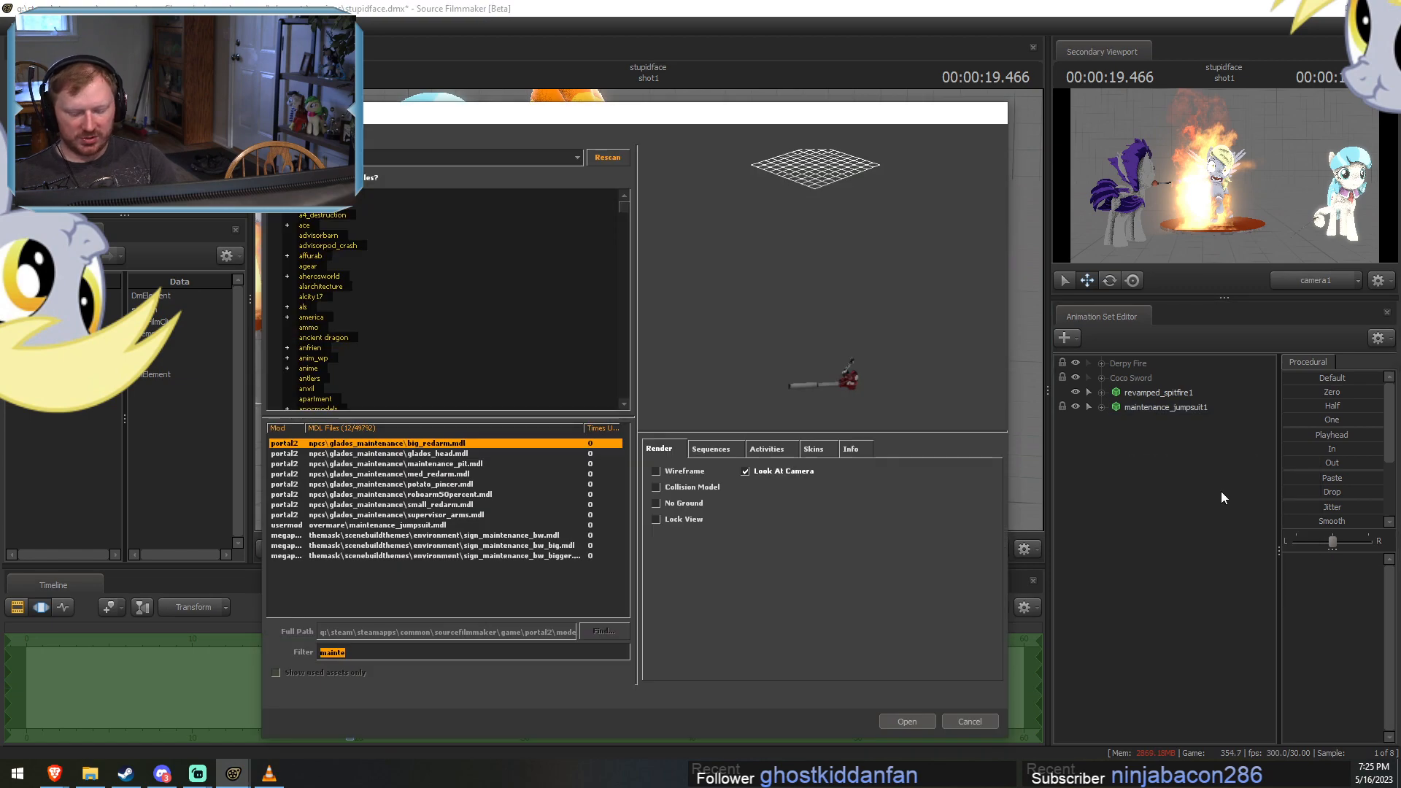
text(plunber)
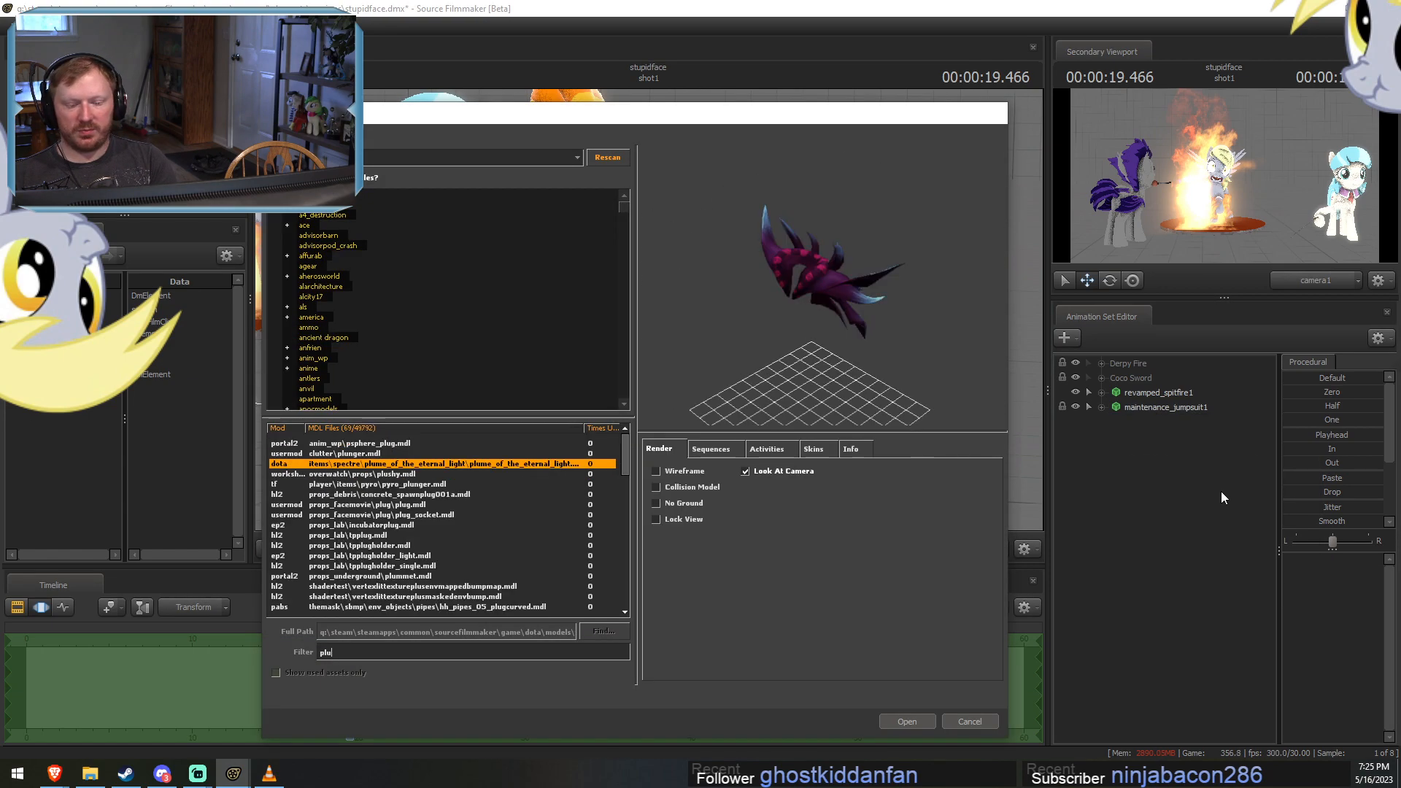
key(BackSpace)
key(BackSpace)
key(BackSpace)
key(BackSpace)
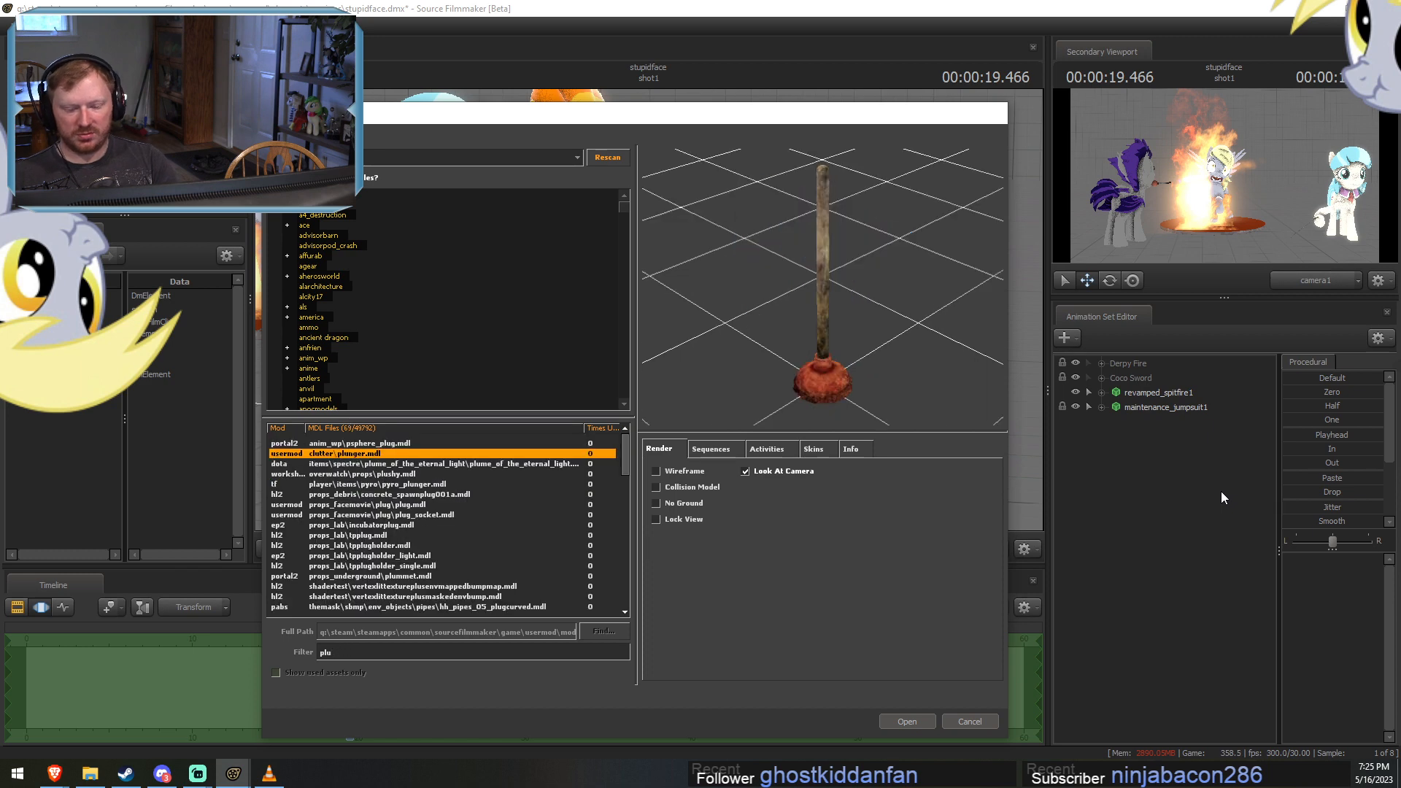
text(nger)
Compare the listed plunger models and add themask\sbmp\furniture\bathroom\plunger.mdl to the session.
key(Down)
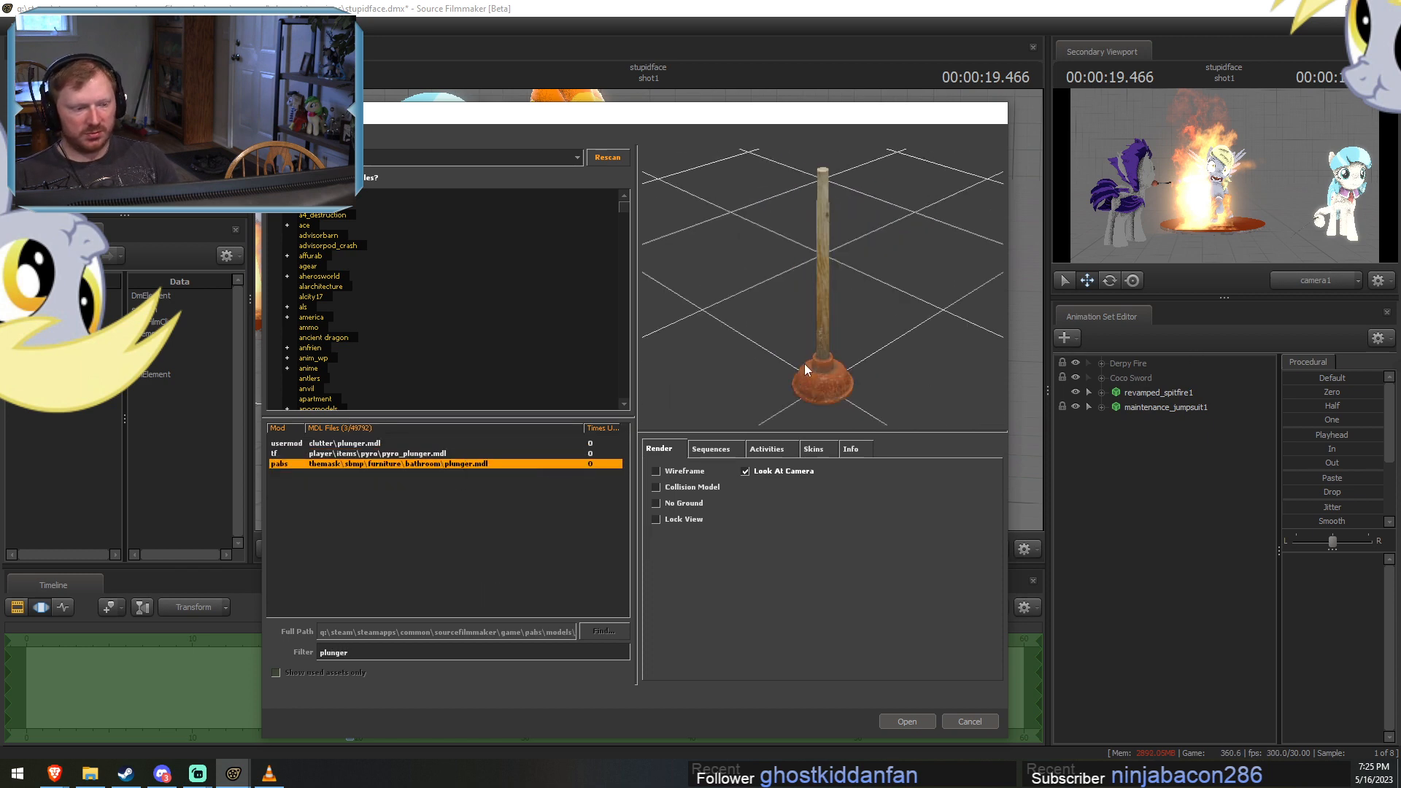
key(Down)
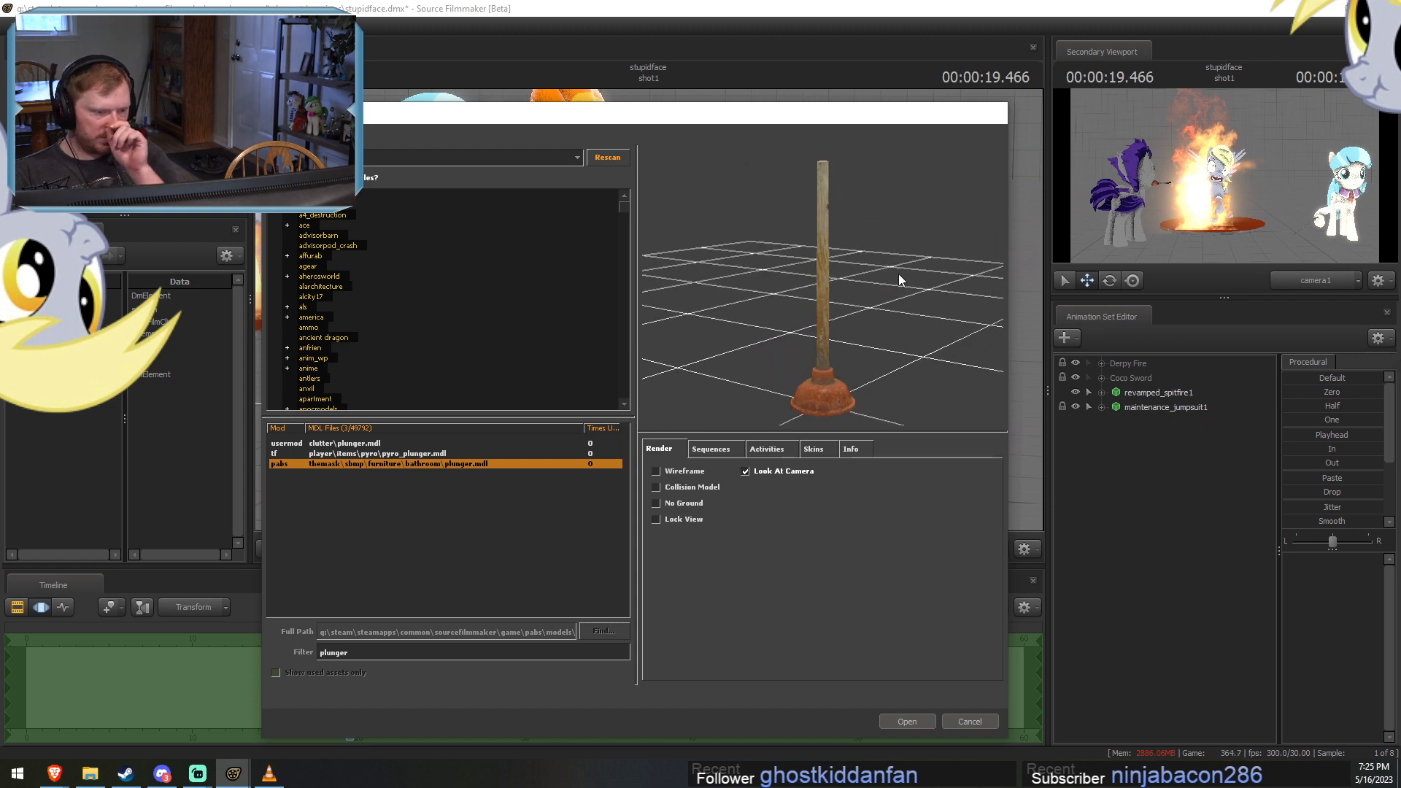
key(Up)
key(Up)
key(Down)
key(Down)
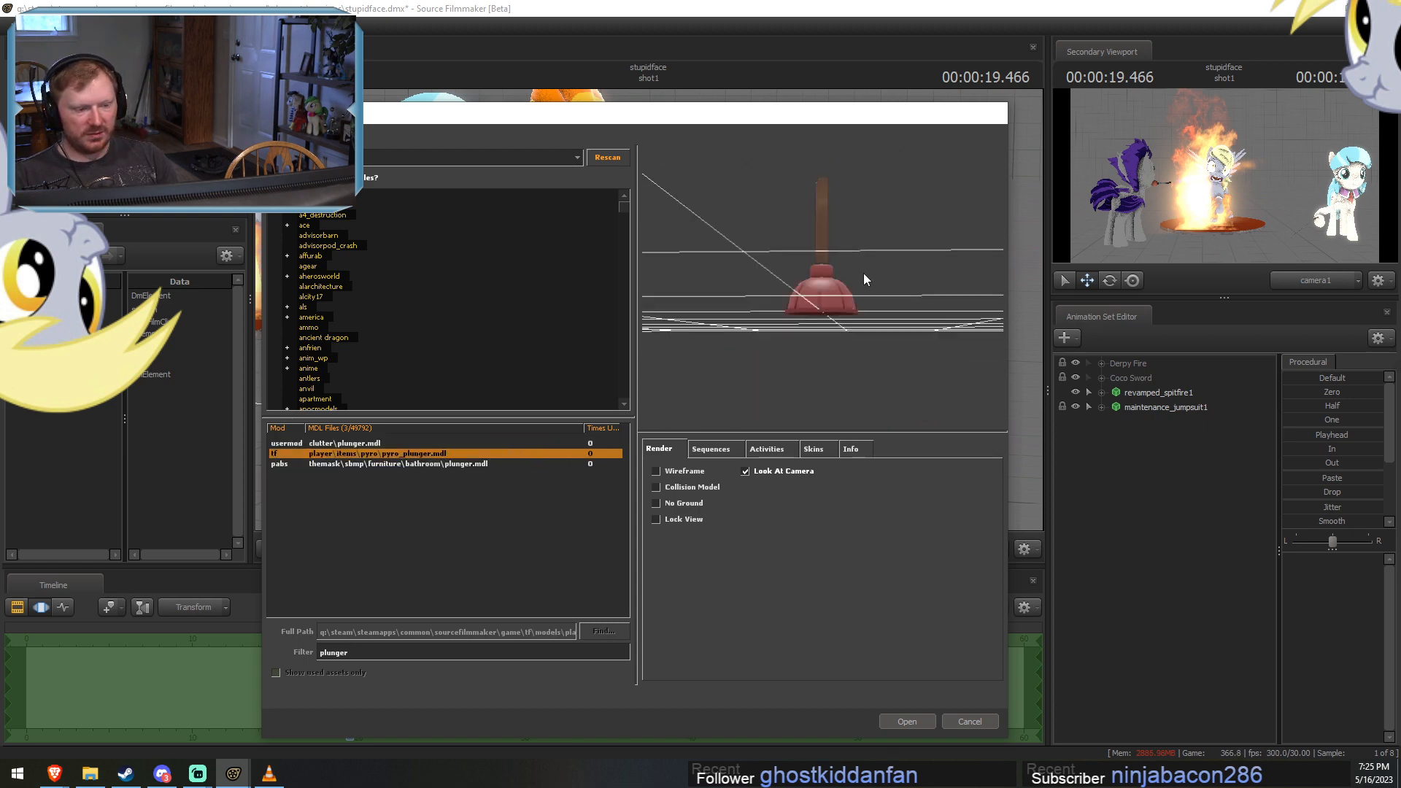
click(907, 720)
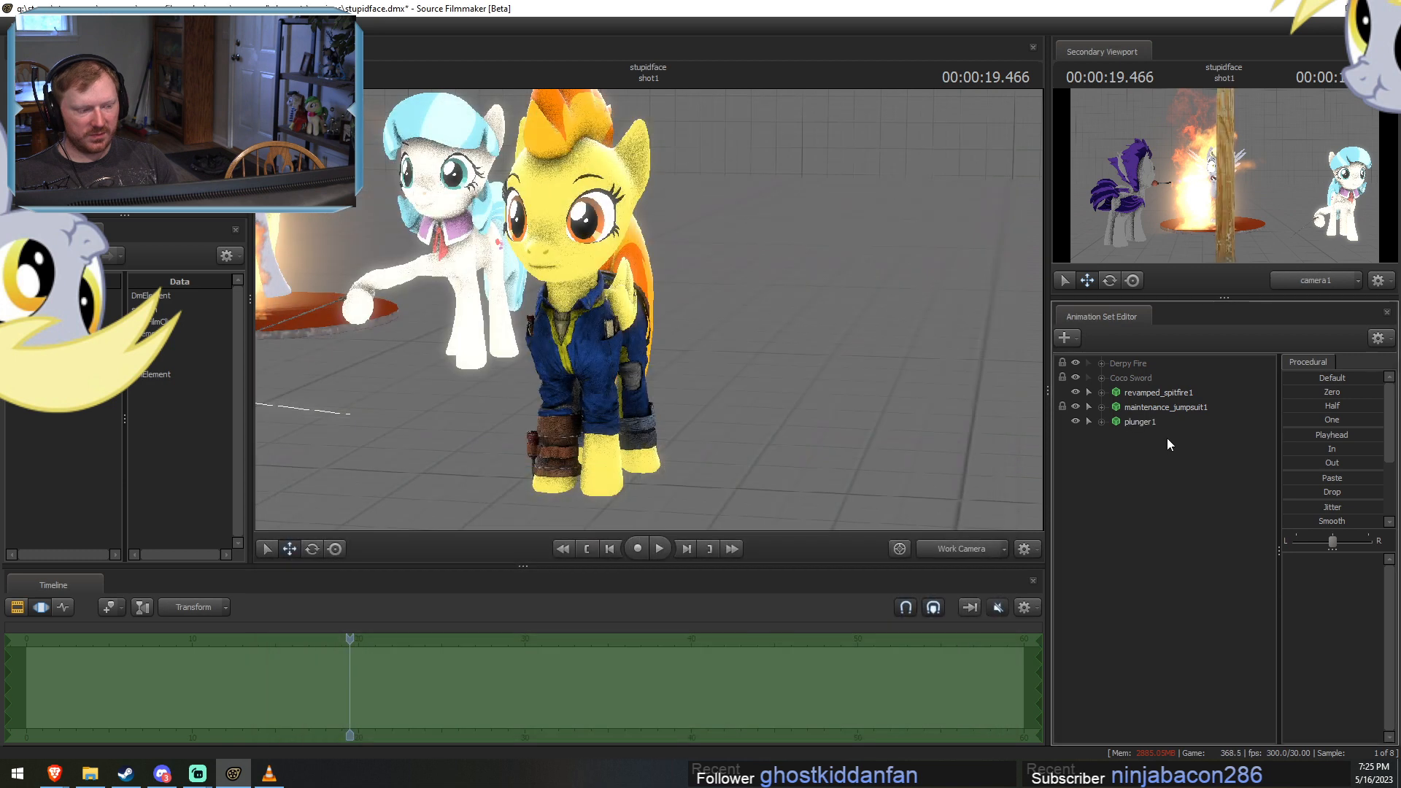
Move the plunger across the scene to directly in front of Spitfire's face.
click(1162, 421)
scroll(649, 314, up, 2)
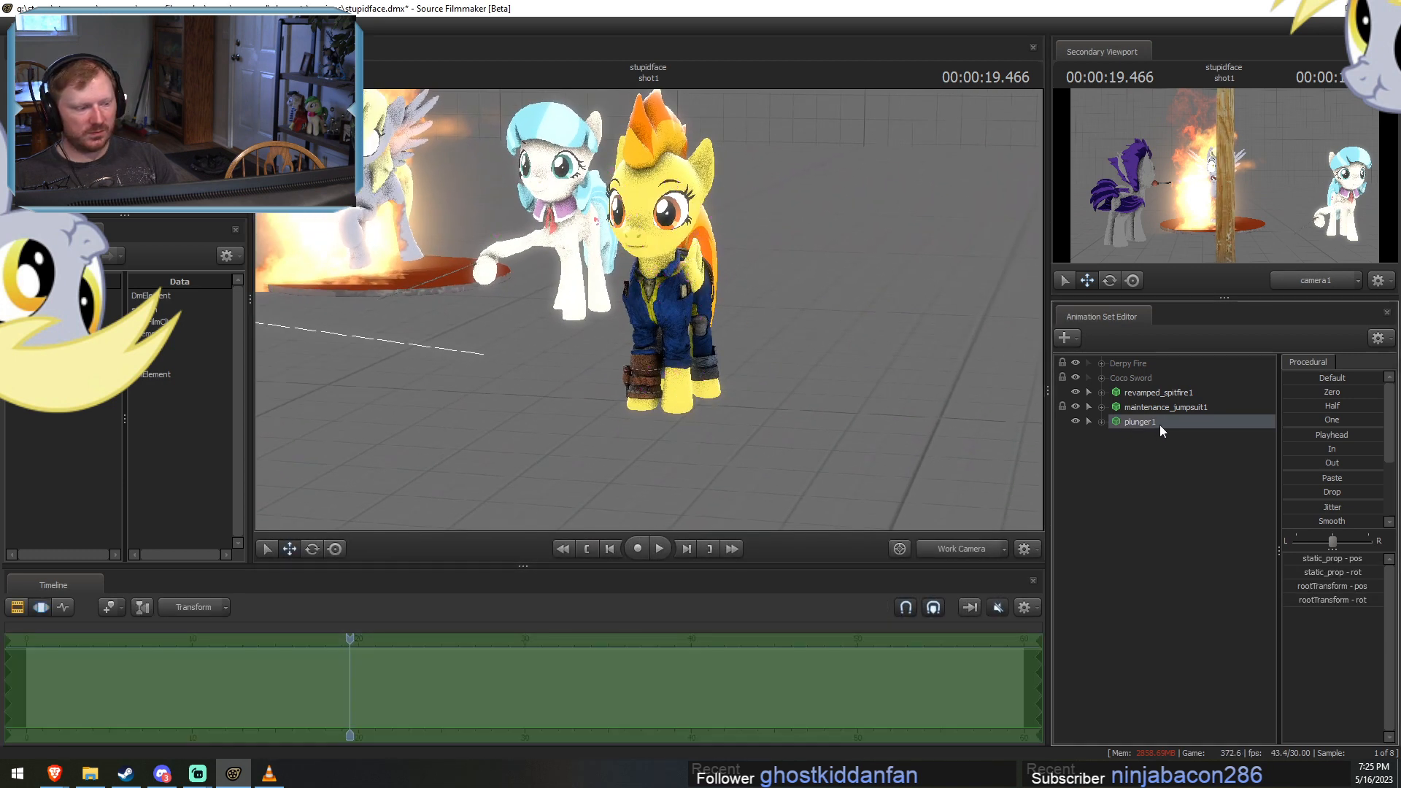
key(s)
drag(766, 382, 516, 380)
key(r)
drag(416, 343, 941, 364)
drag(539, 324, 715, 341)
key(w)
drag(623, 289, 755, 307)
key(ctrl)
key(w)
drag(858, 431, 843, 409)
Rotate the plunger to lie horizontally and position its handle in Spitfire's mouth.
key(e)
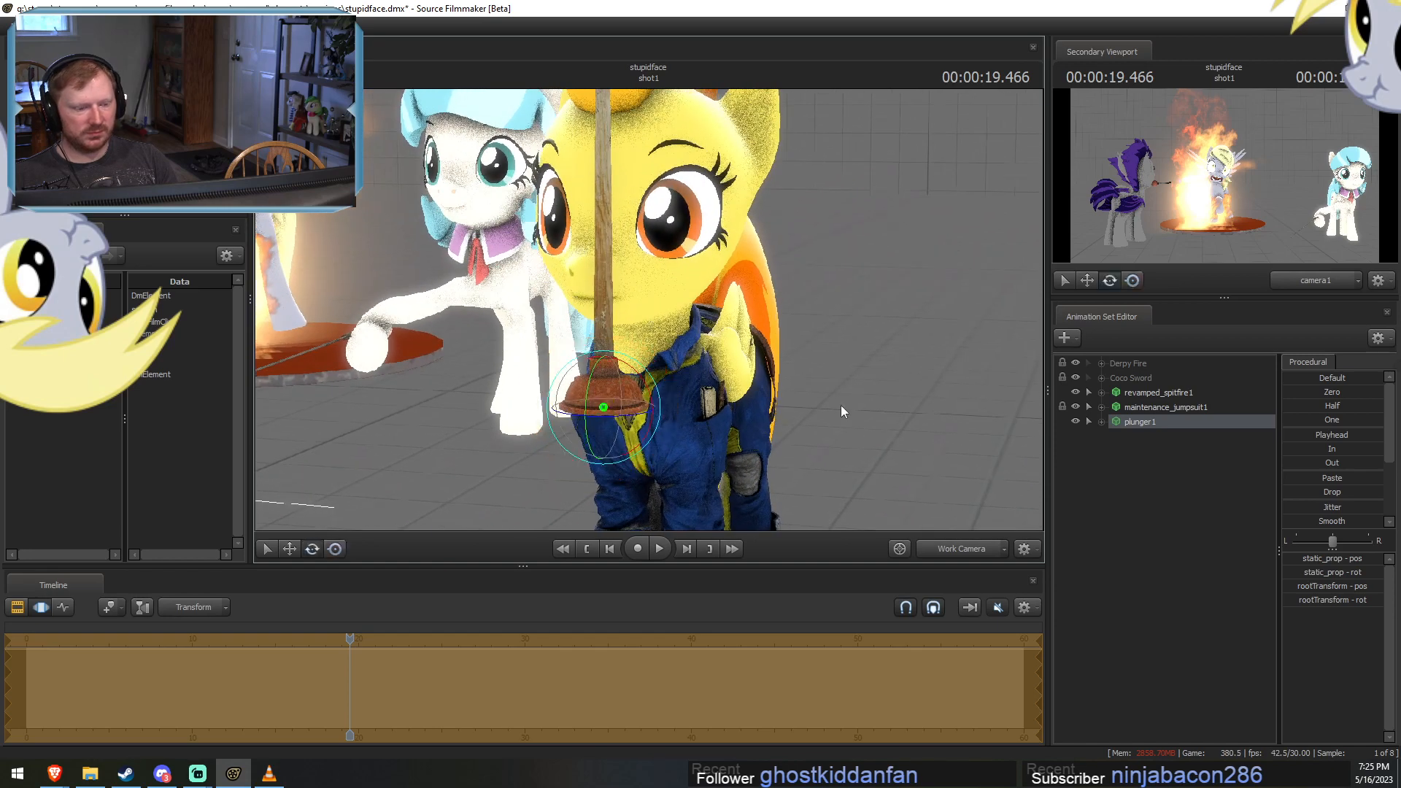
drag(646, 384, 852, 261)
key(w)
alt+drag(852, 262, 960, 240)
scroll(682, 303, up, 3)
drag(686, 305, 692, 368)
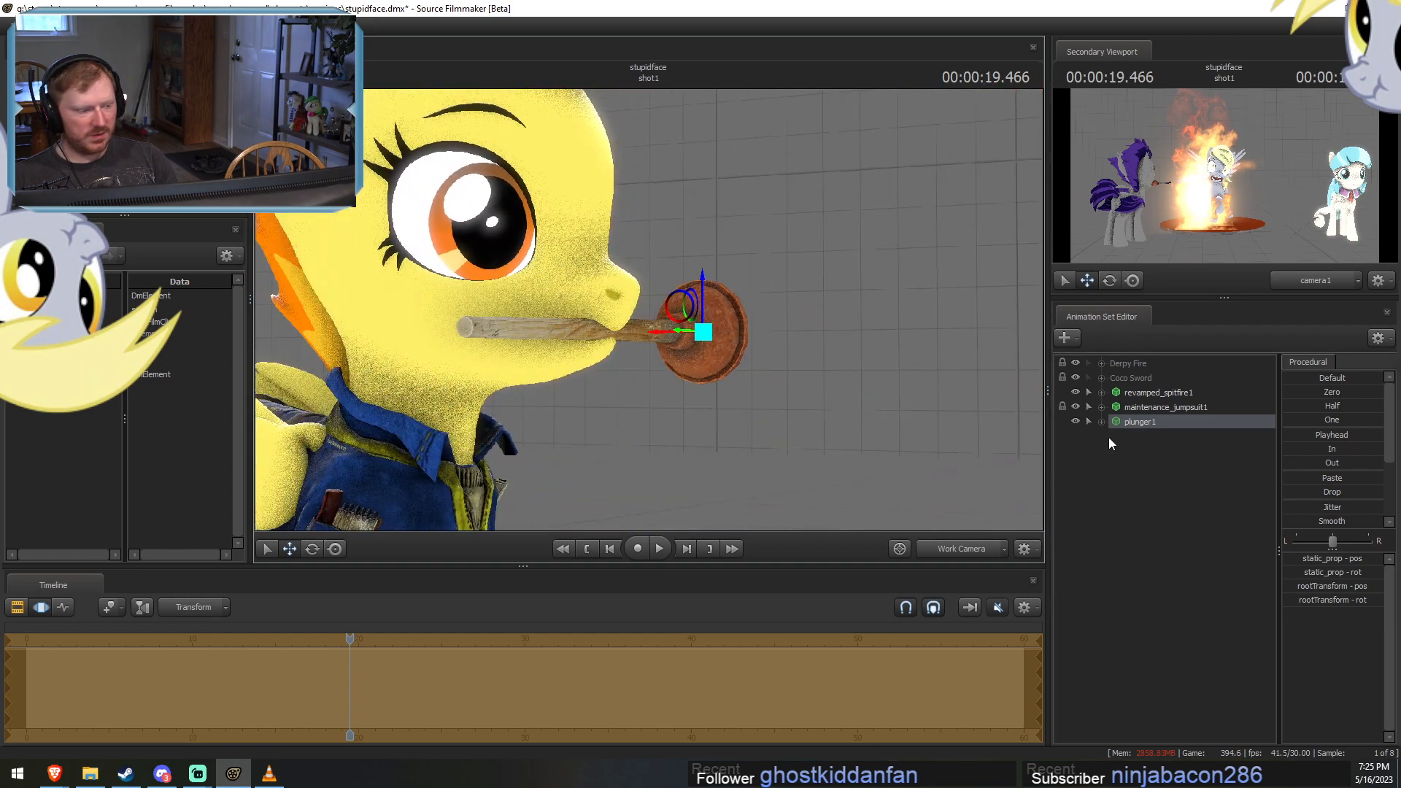
Lock the plunger's rootTransform to the Head control of revamped_spitfire1.
click(1101, 391)
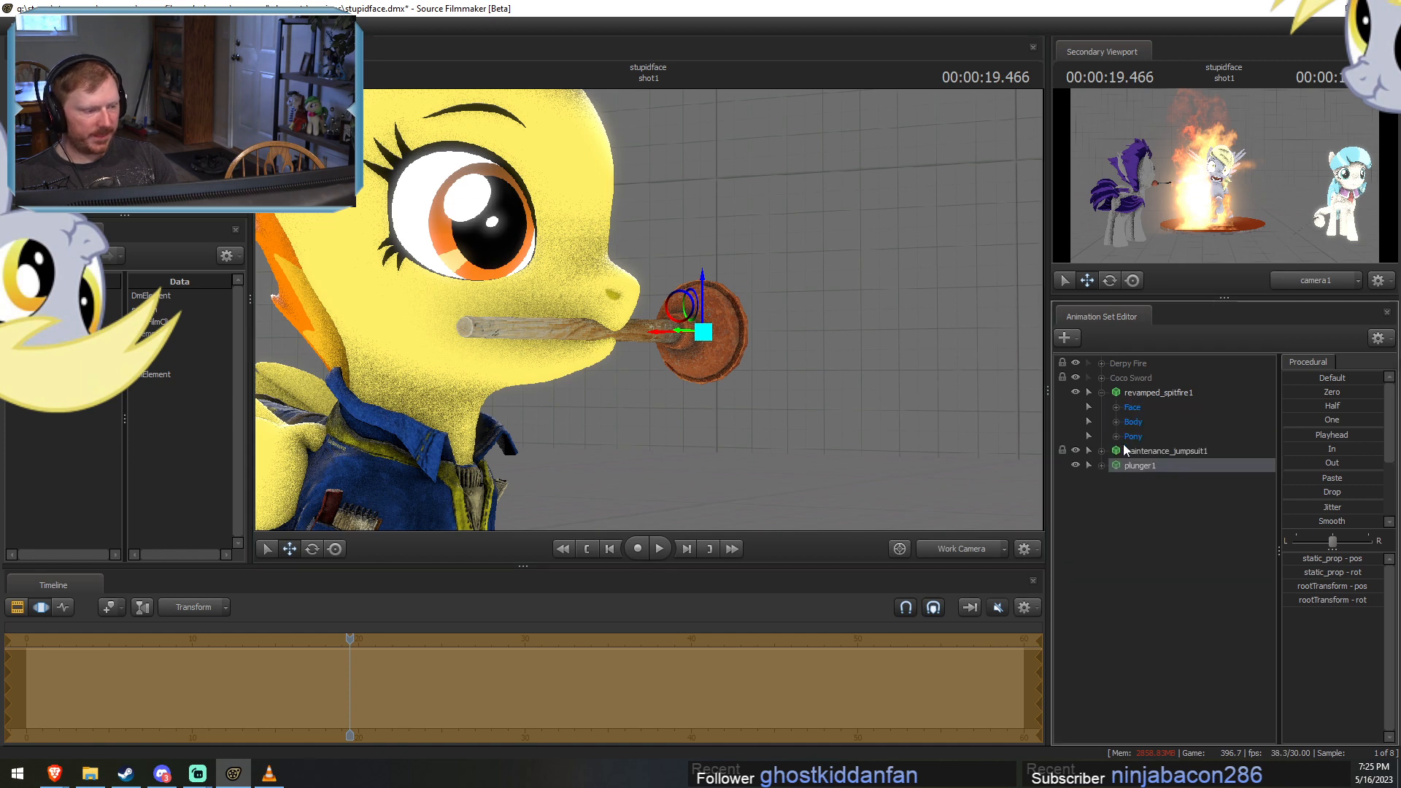
click(1101, 464)
click(1115, 421)
click(1116, 509)
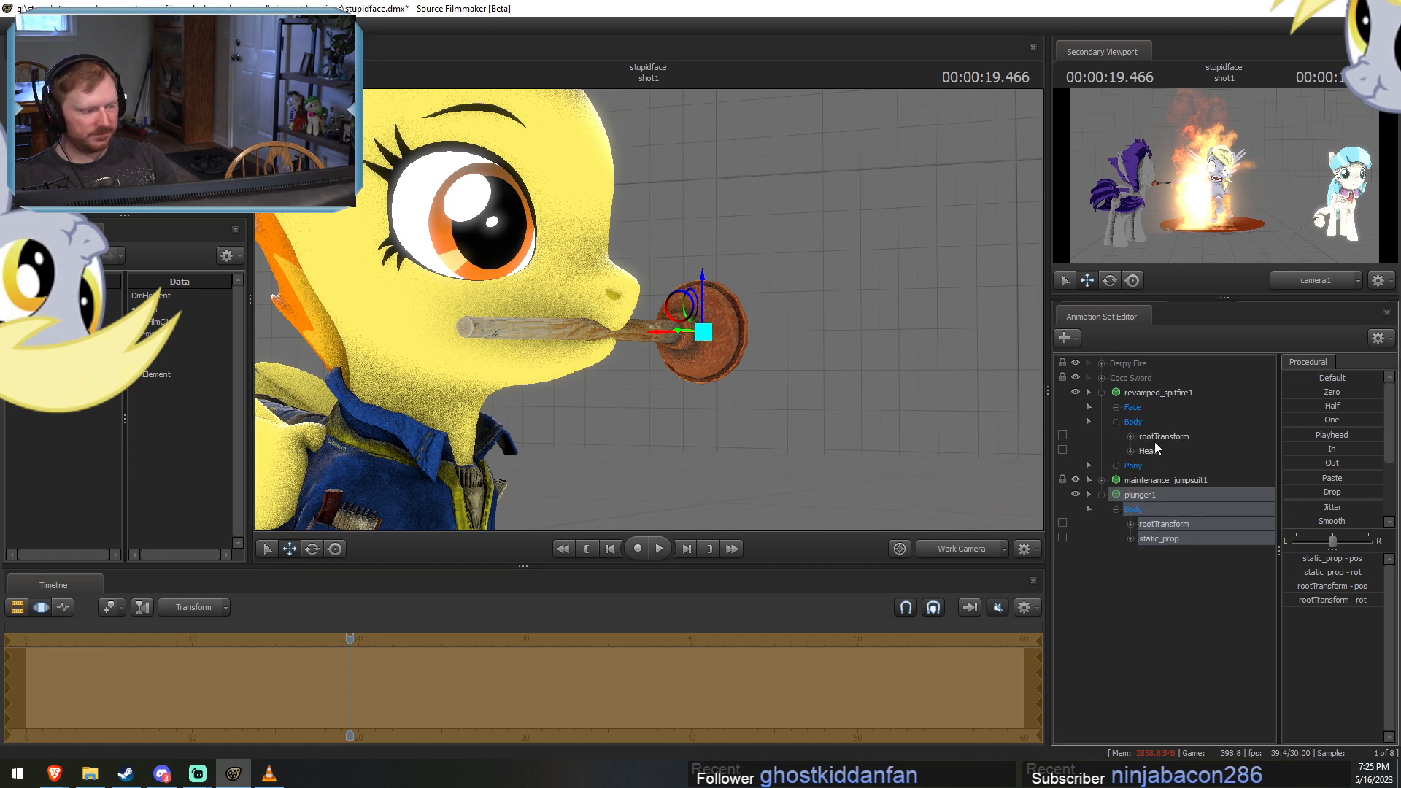
drag(1151, 450, 1168, 529)
drag(1168, 524, 1168, 526)
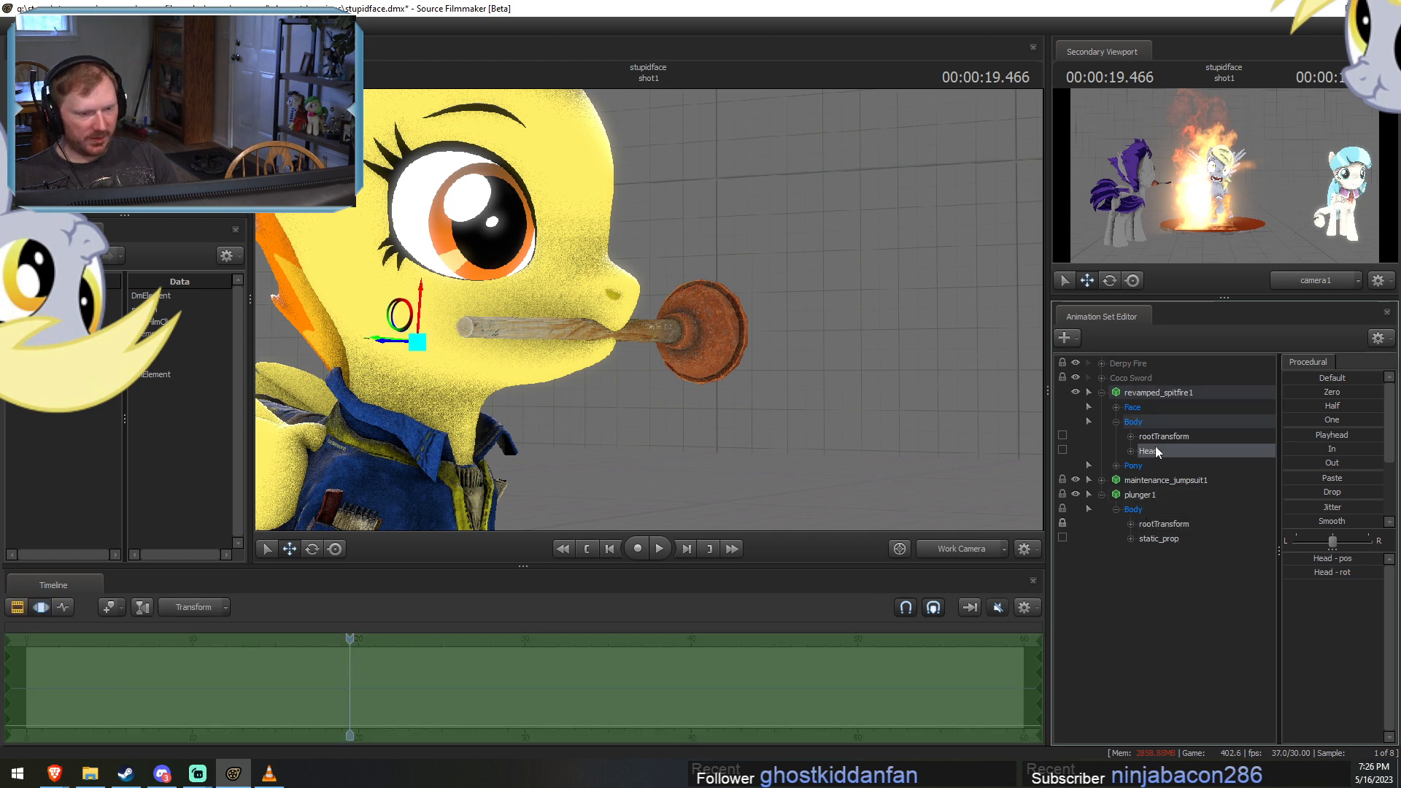
Raise the NoseWrinkle control in Spitfire's Mid Face group and check the face from the front.
double_click(1131, 408)
click(1159, 480)
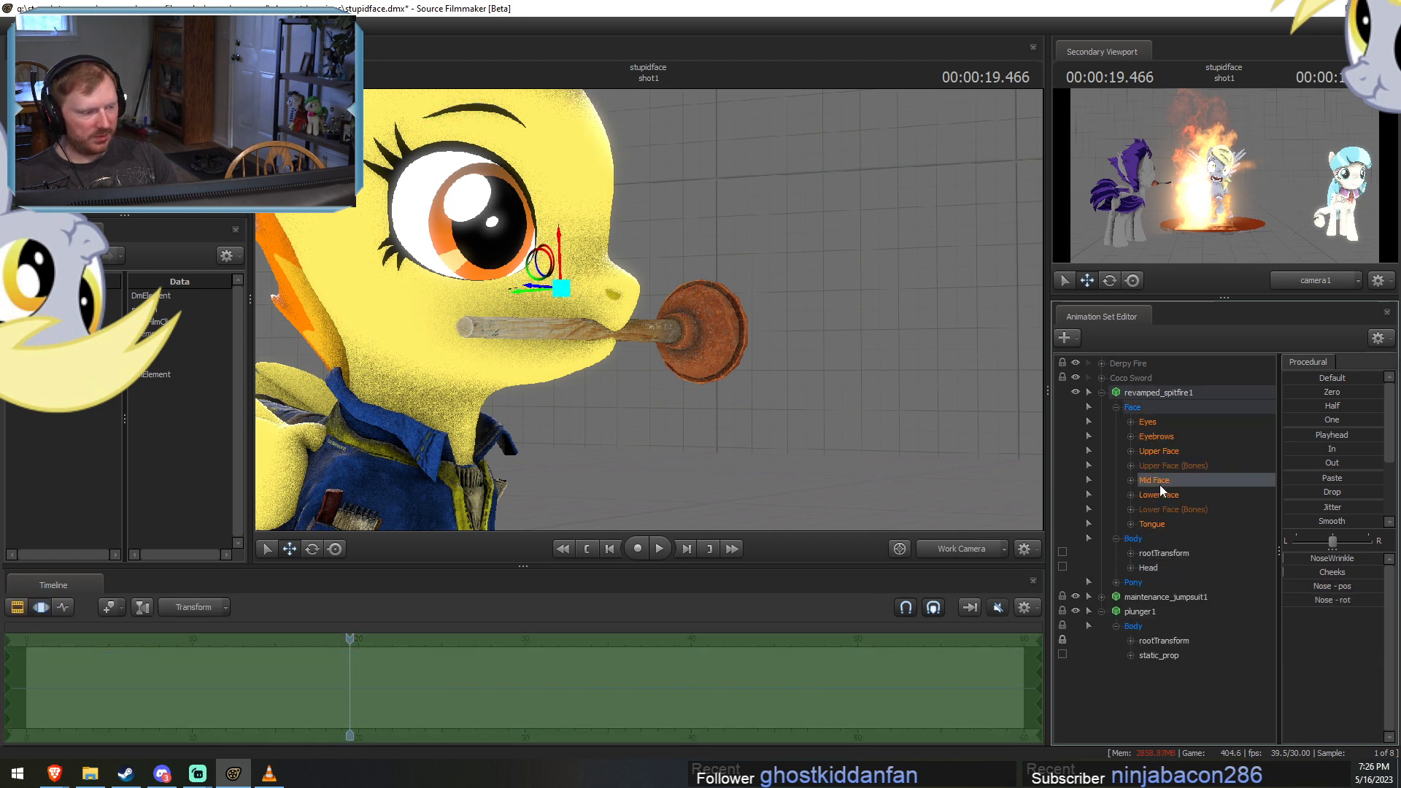
drag(1301, 562, 1348, 560)
key(F2)
alt+drag(802, 329, 664, 317)
drag(873, 311, 851, 365)
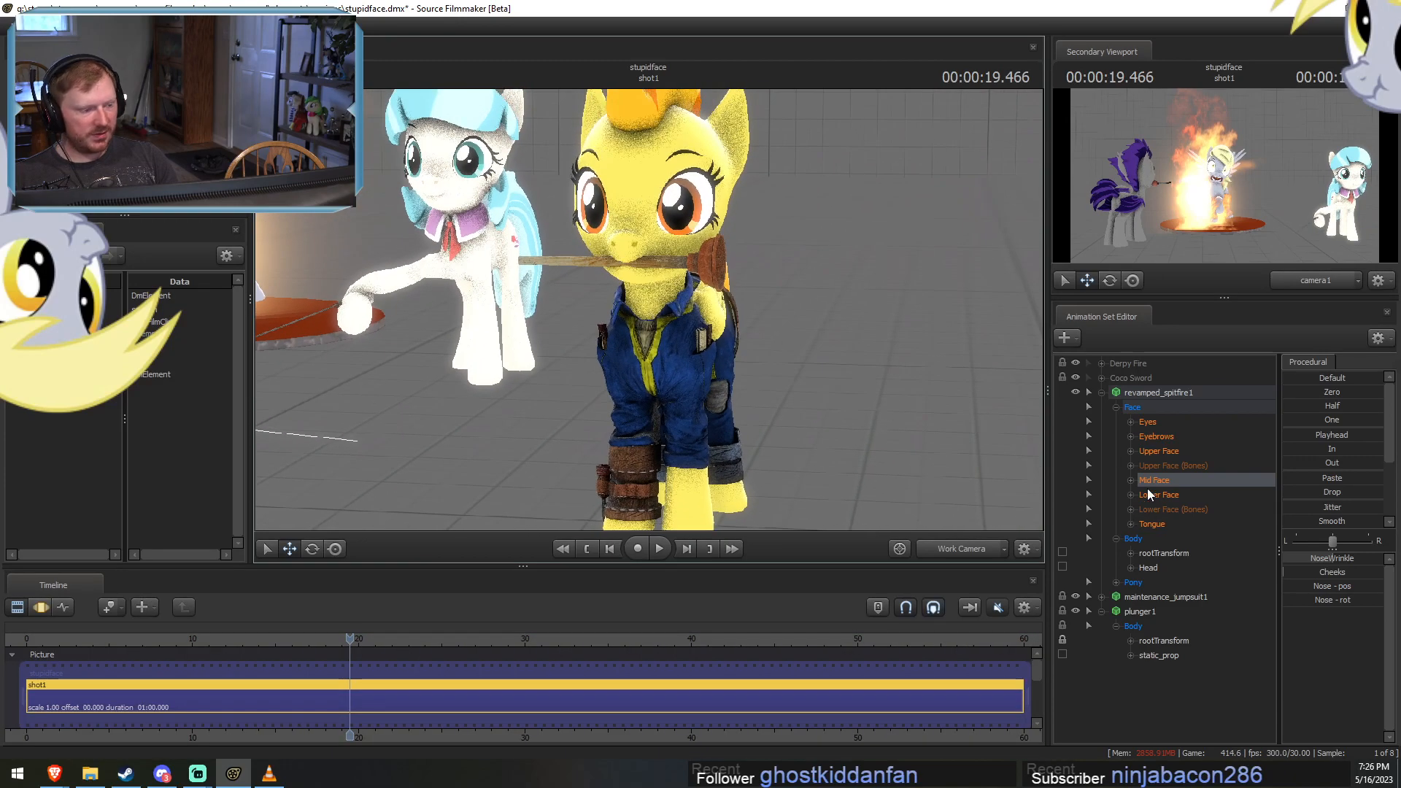
Rotate Spitfire's head to test whether the plunger follows it, and undo the rotation.
click(1143, 568)
key(F3)
drag(670, 287, 718, 267)
key(e)
key(ctrl+z)
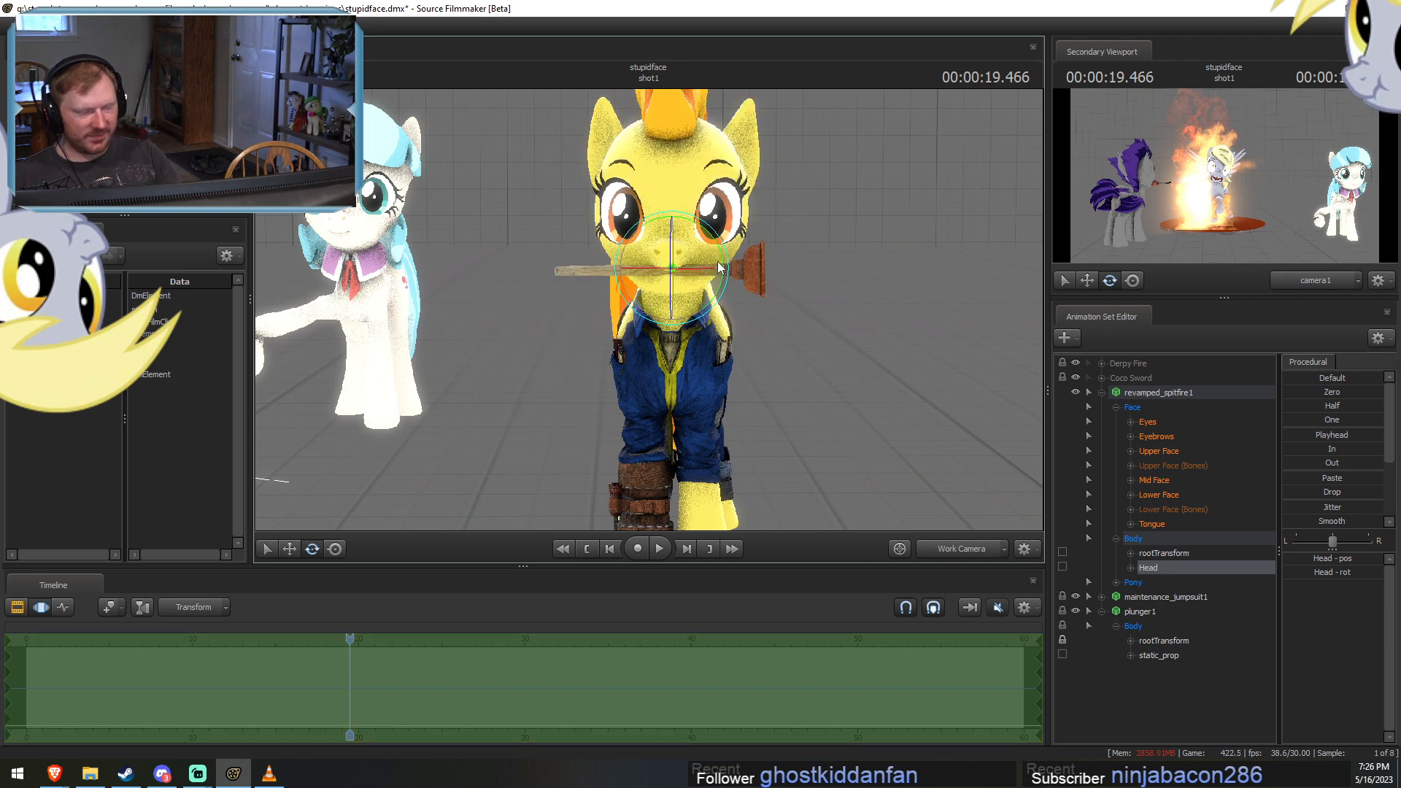
Collapse the Spitfire and plunger control hierarchies and save the session.
click(1102, 392)
click(1101, 422)
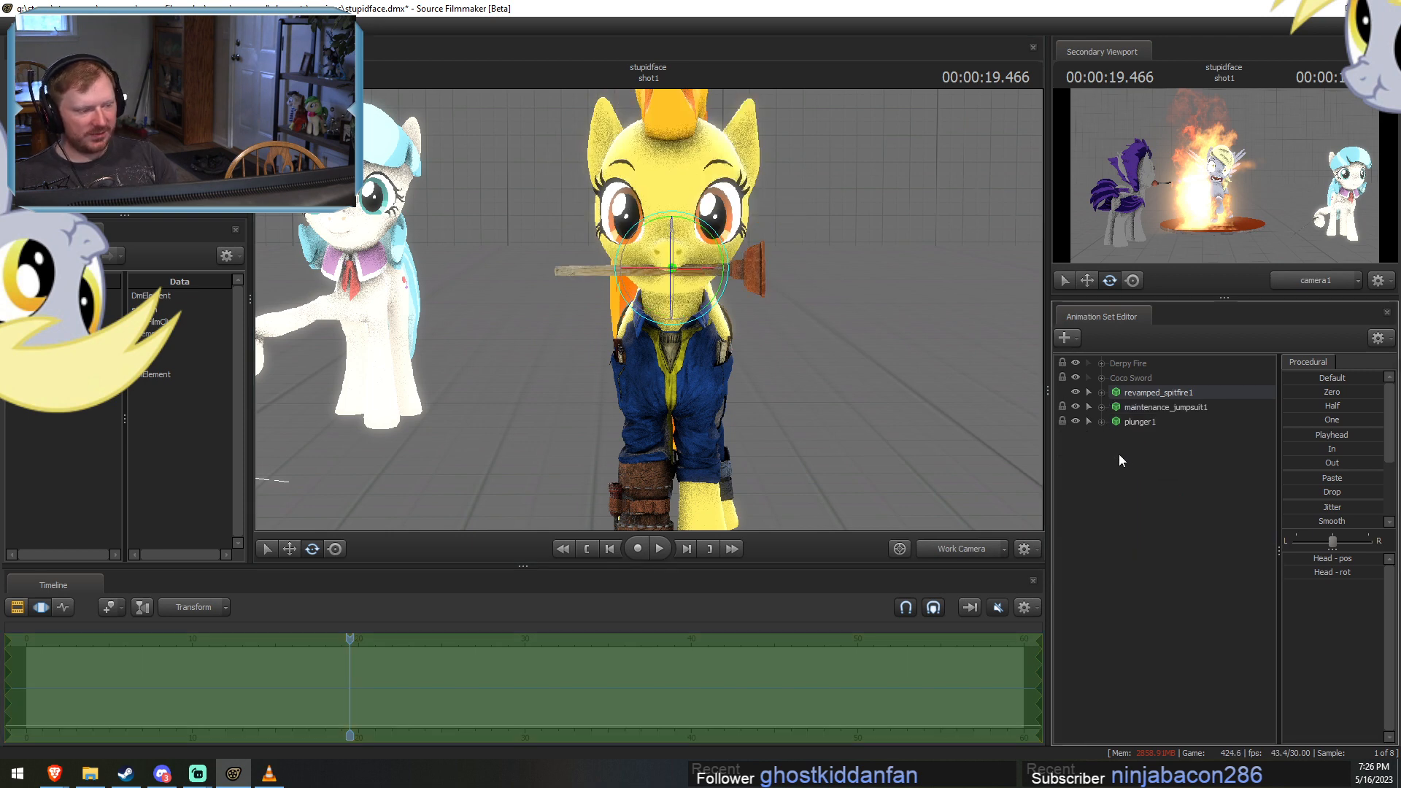
key(ctrl+s)
Start an animation set for another new model, filter the list for "toilet" and preview the first results.
right_click(1120, 454)
click(1140, 482)
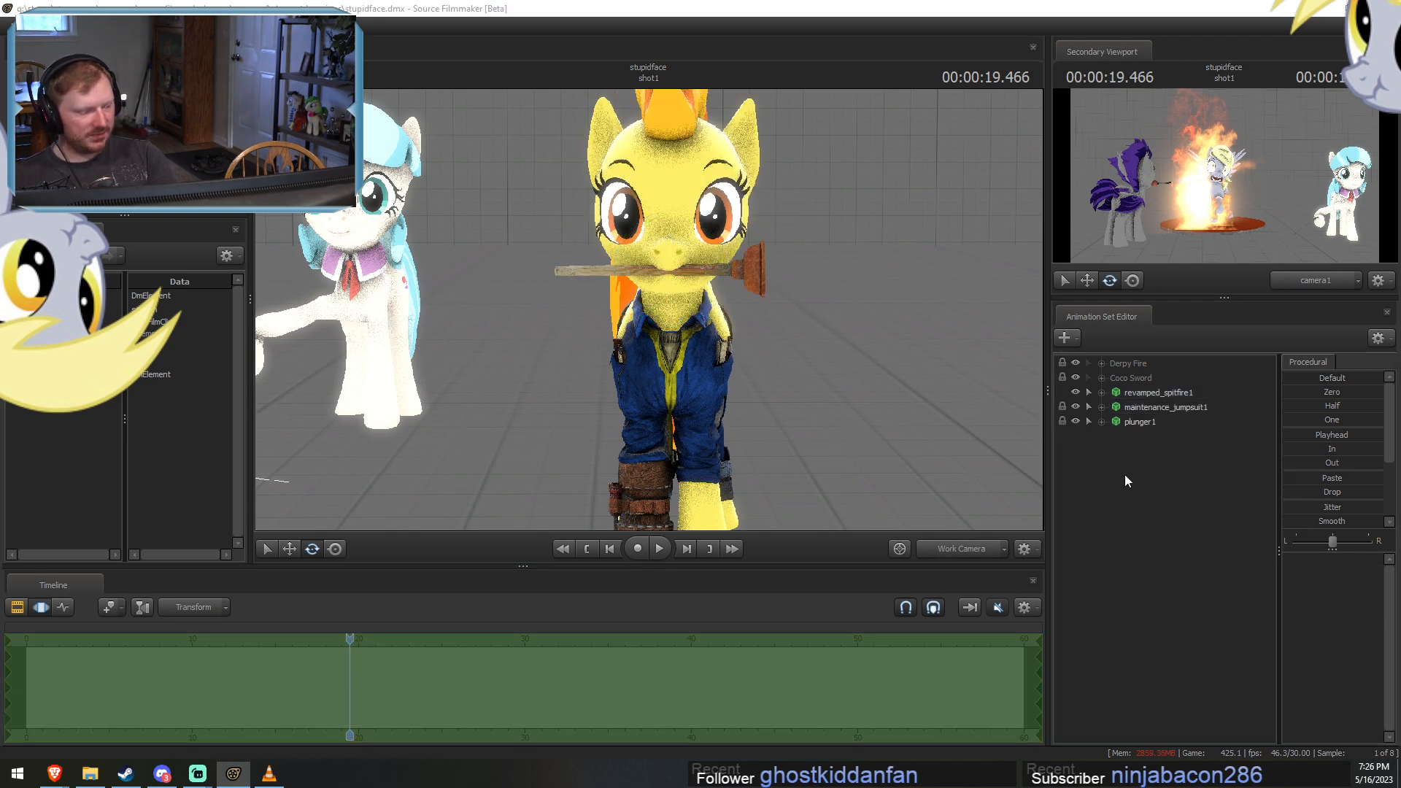
text(toilet)
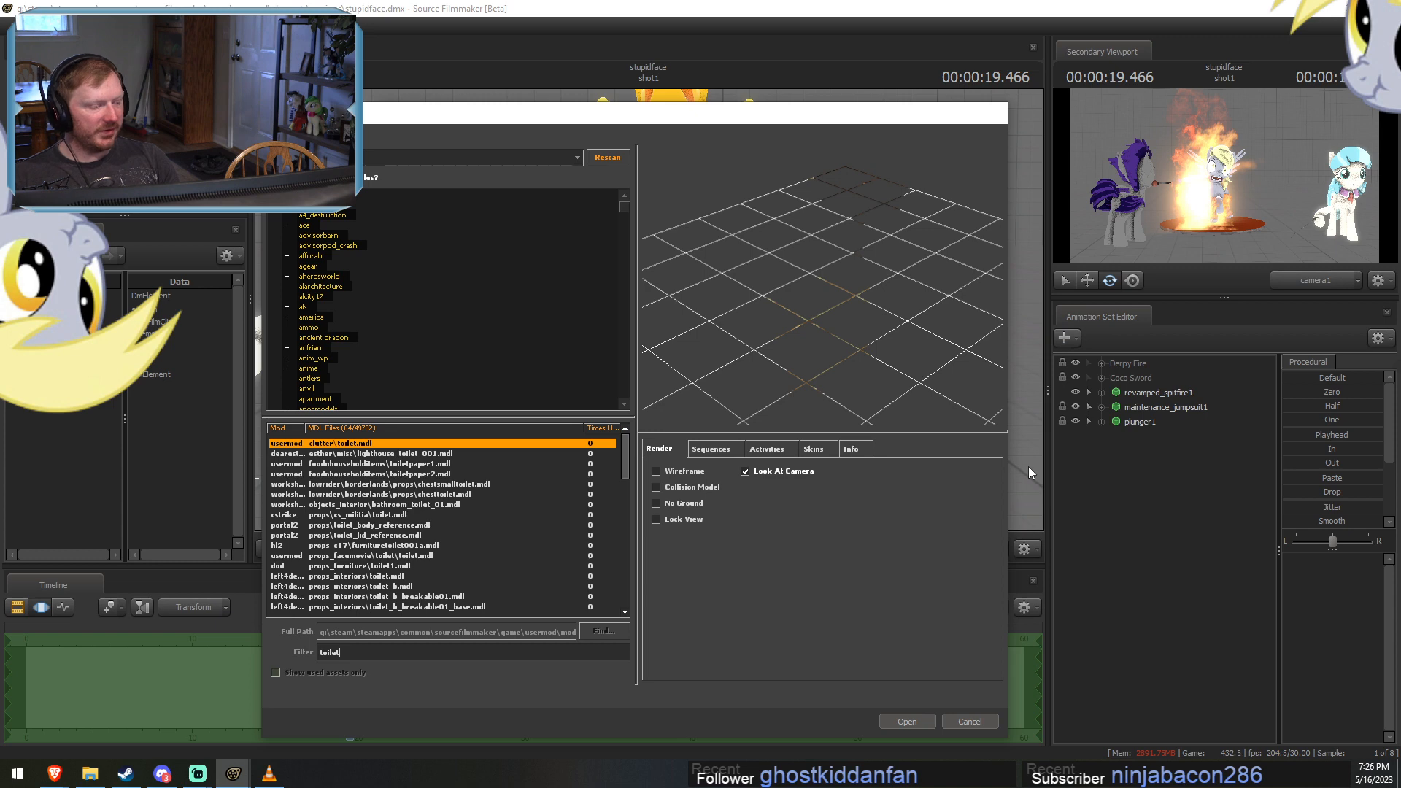
click(426, 453)
click(406, 475)
key(Up)
key(Up)
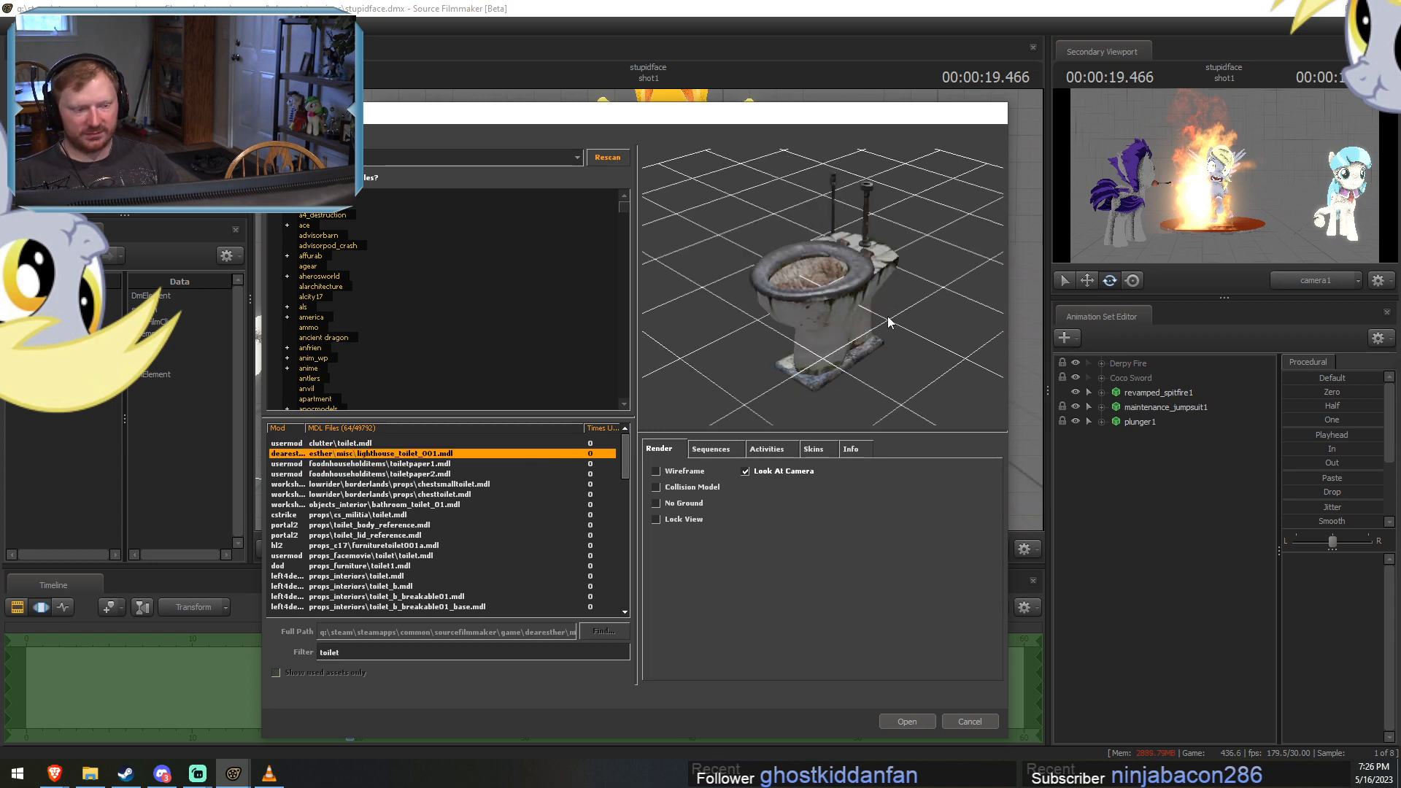
Preview the filtered toilet models one after another, from lighthouse_toilet_001.mdl down to props_furniture\toilet1.mdl.
drag(888, 319, 941, 306)
key(Down)
key(Down)
key(Down)
key(Down)
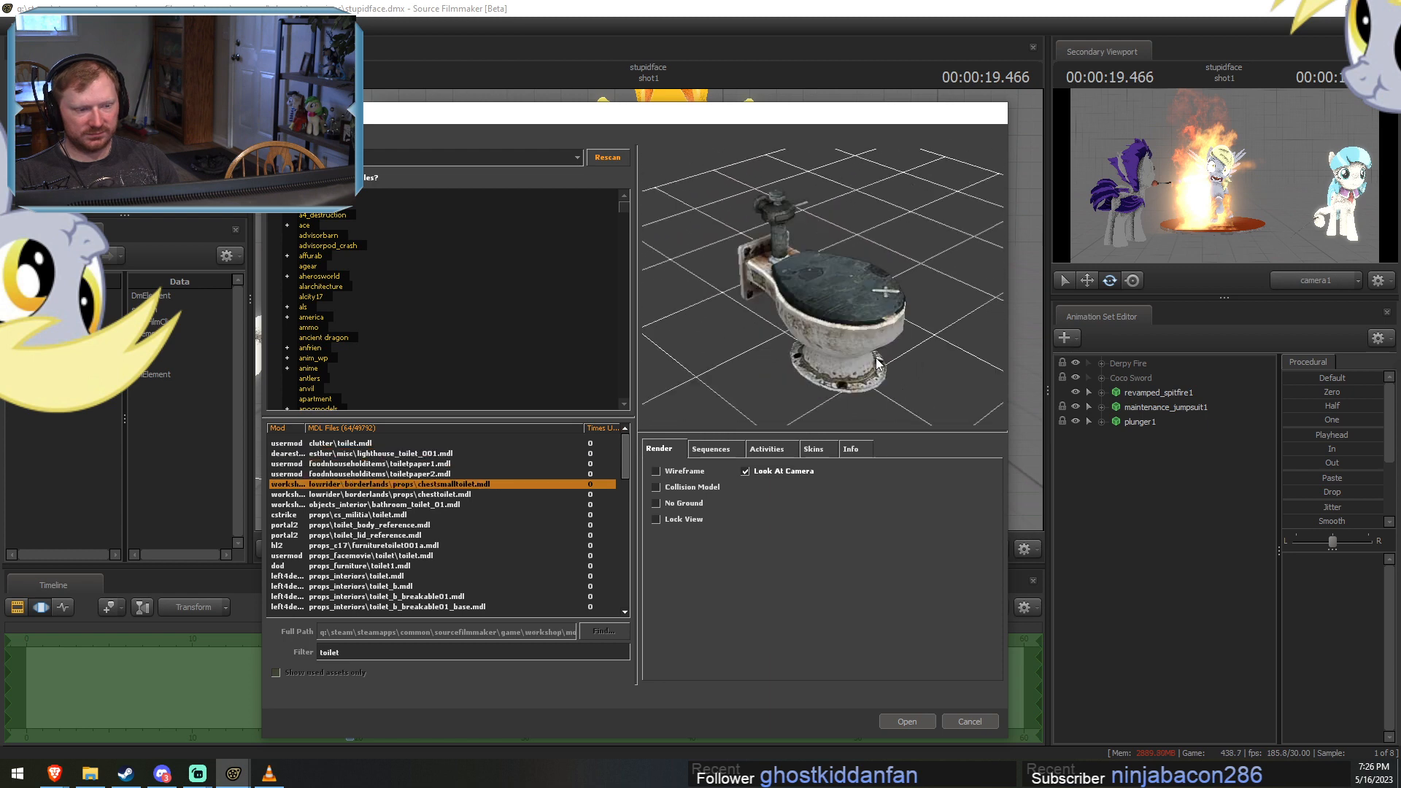
key(Down)
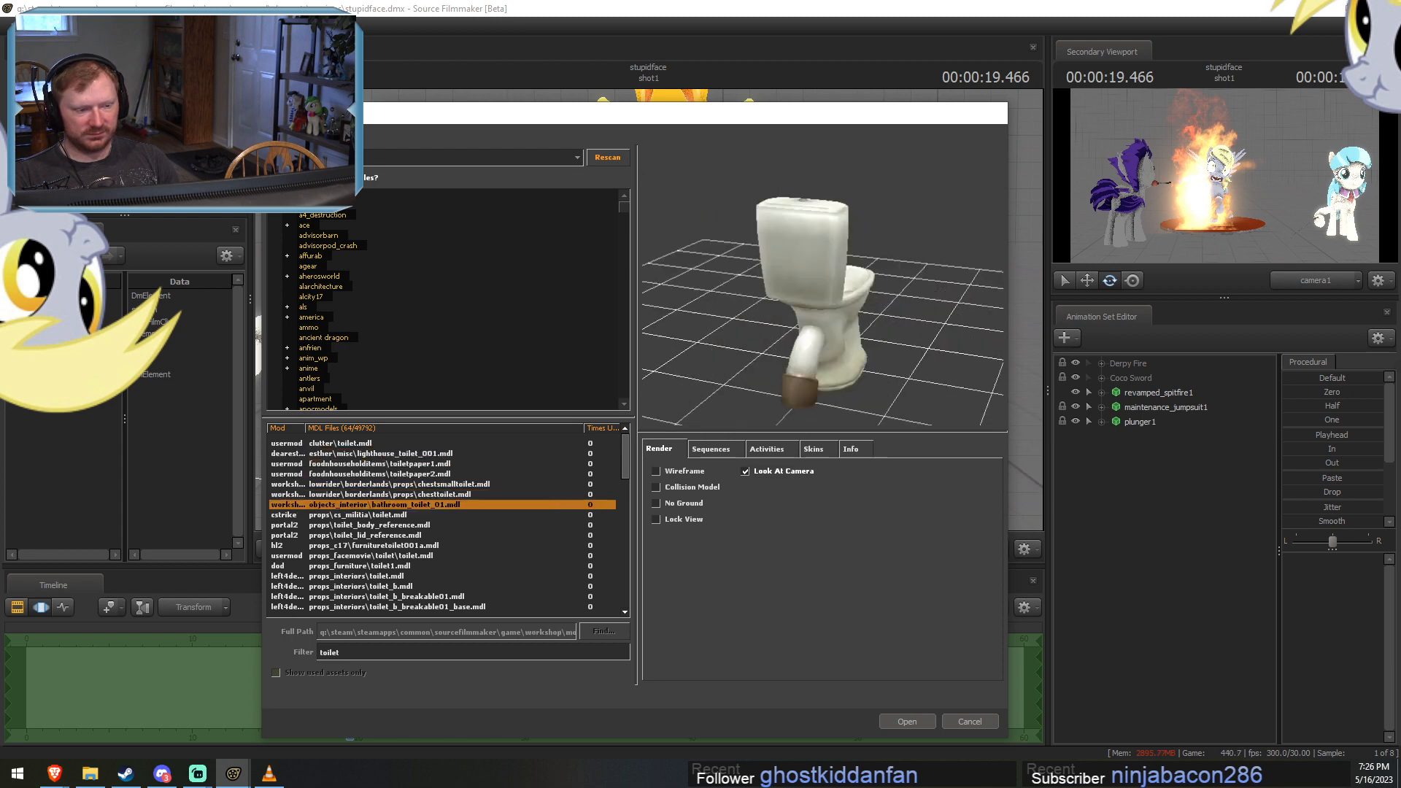
key(Down)
key(Up)
key(Down)
key(Down)
key(Up)
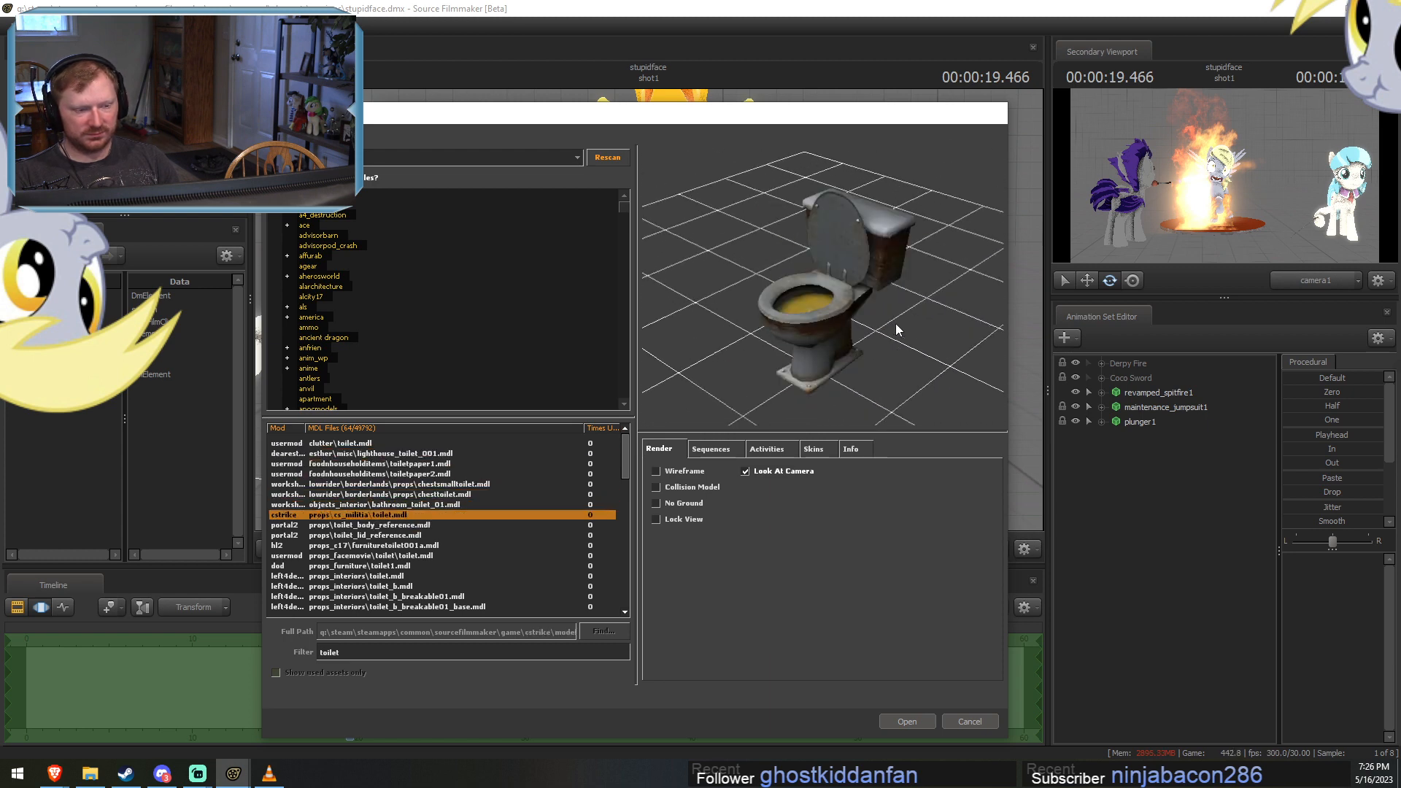
drag(896, 329, 974, 314)
key(Down)
key(Down)
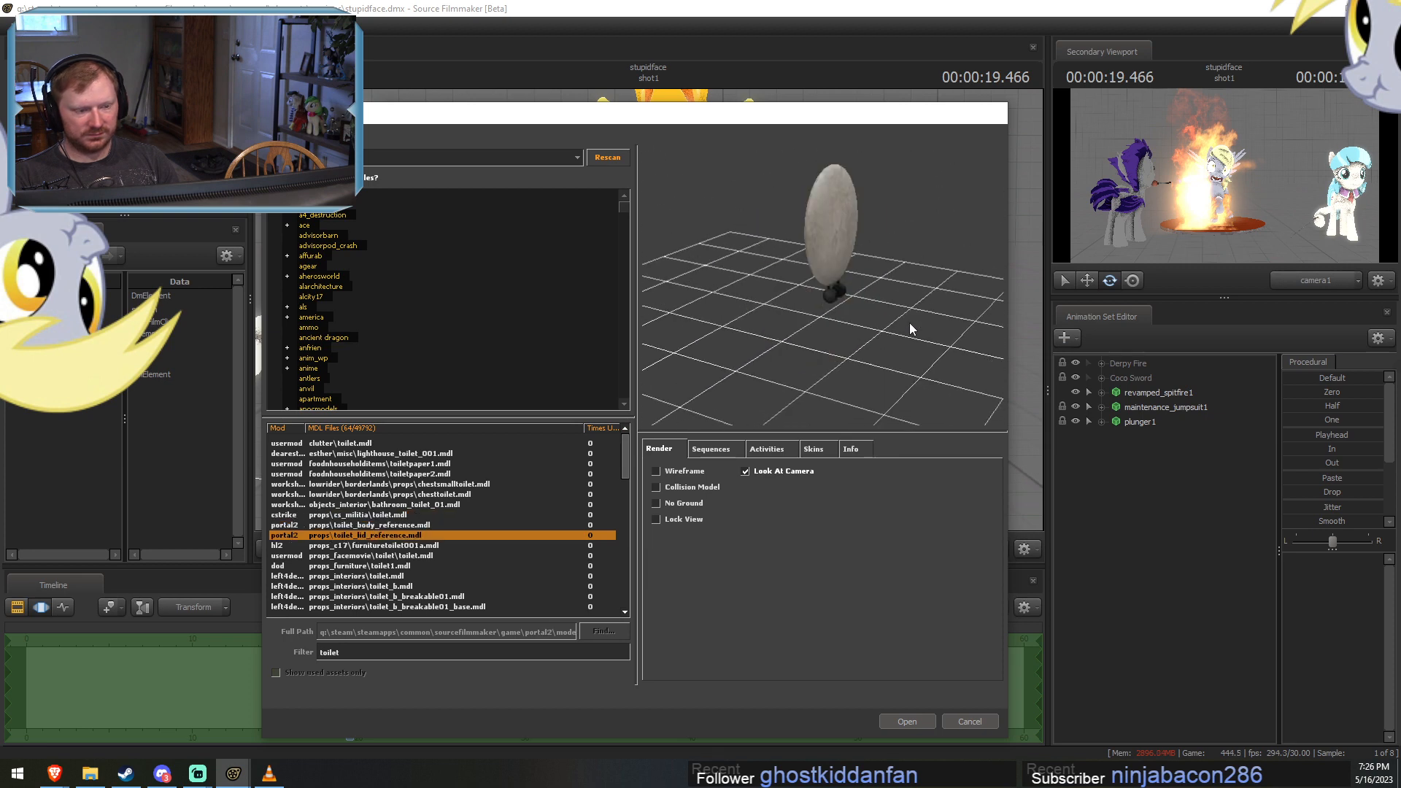
key(Up)
Go back to the cstrike model props\cs_militia\toilet.mdl and add it to the scene.
key(Down)
key(Down)
key(Down)
key(Down)
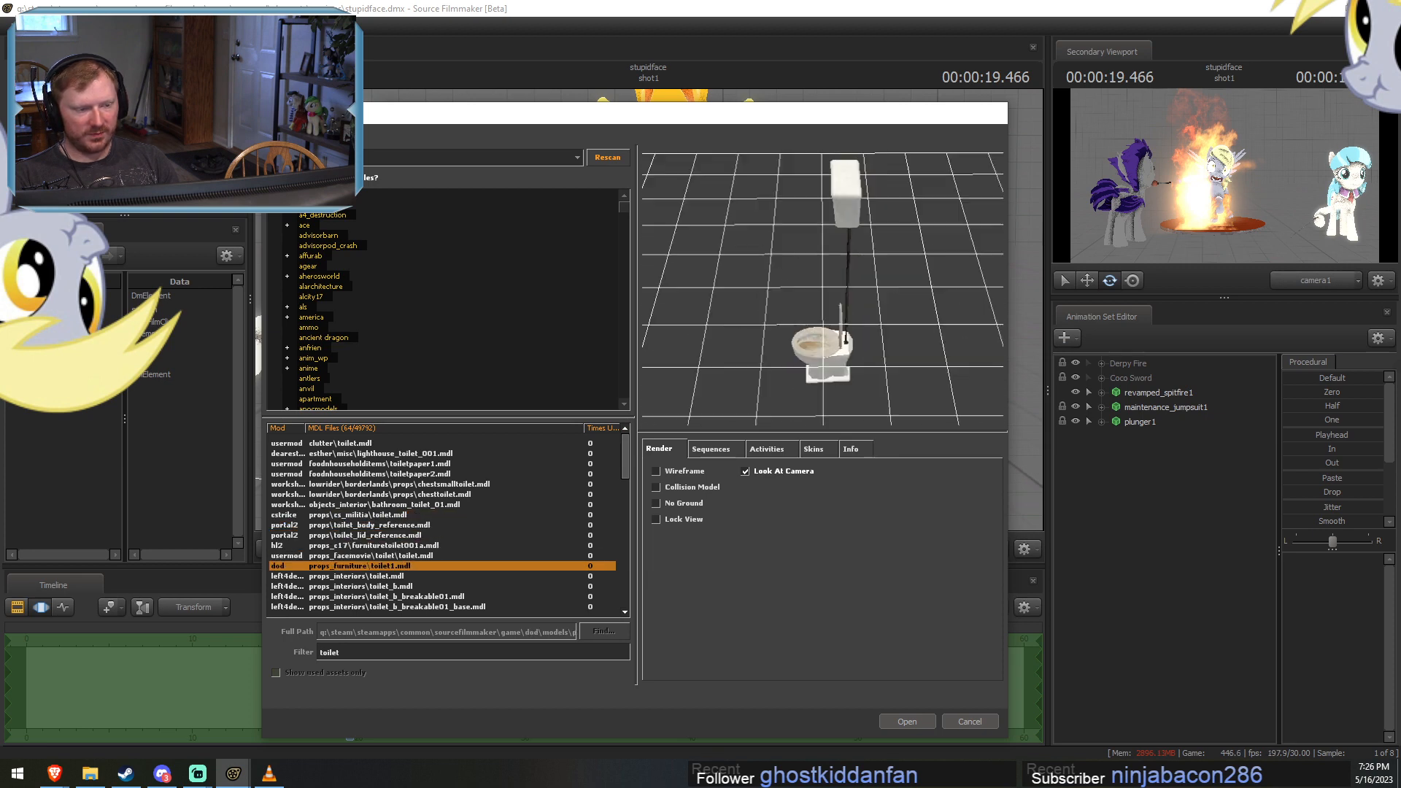
key(Up)
key(Down)
key(Up)
key(Up)
key(Up)
key(Up)
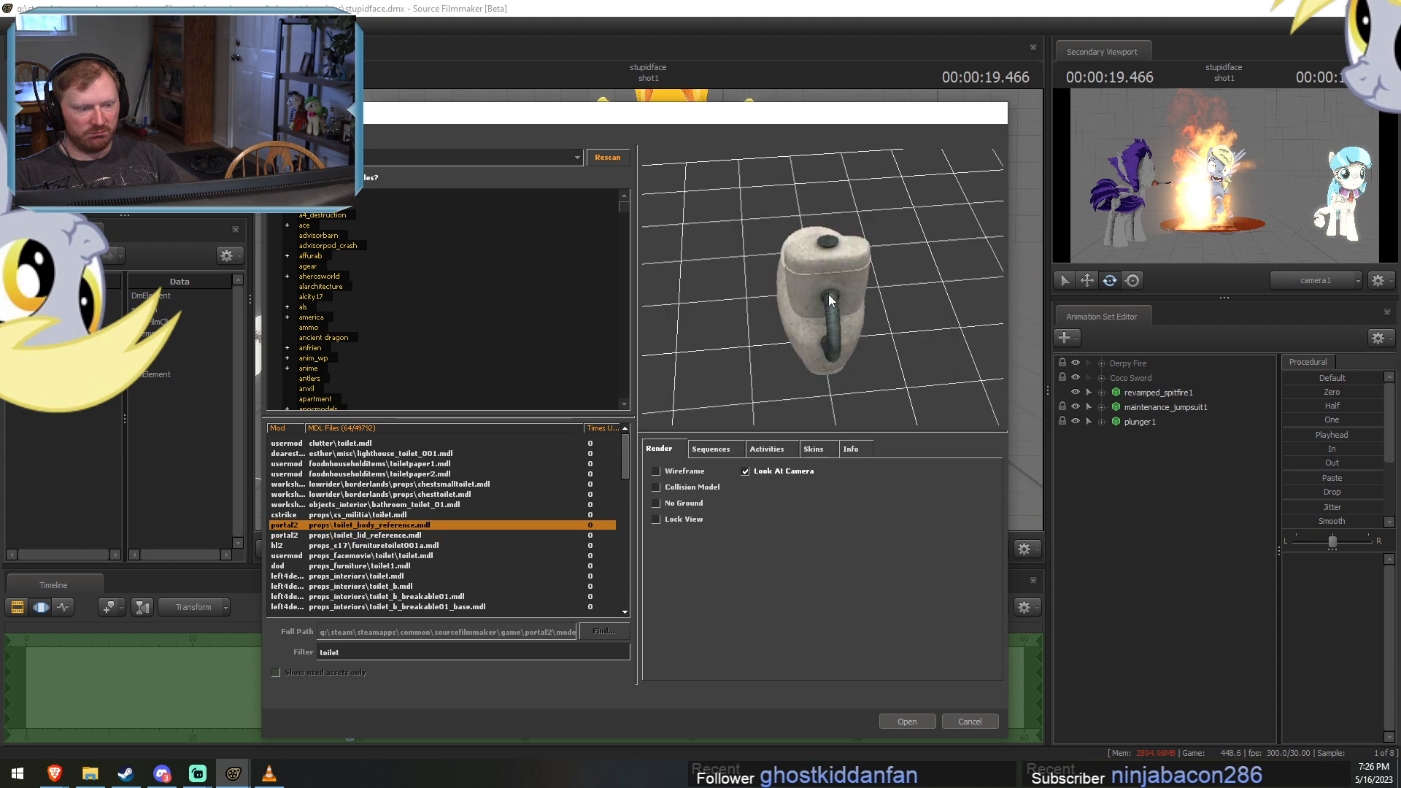
key(Up)
drag(828, 294, 876, 281)
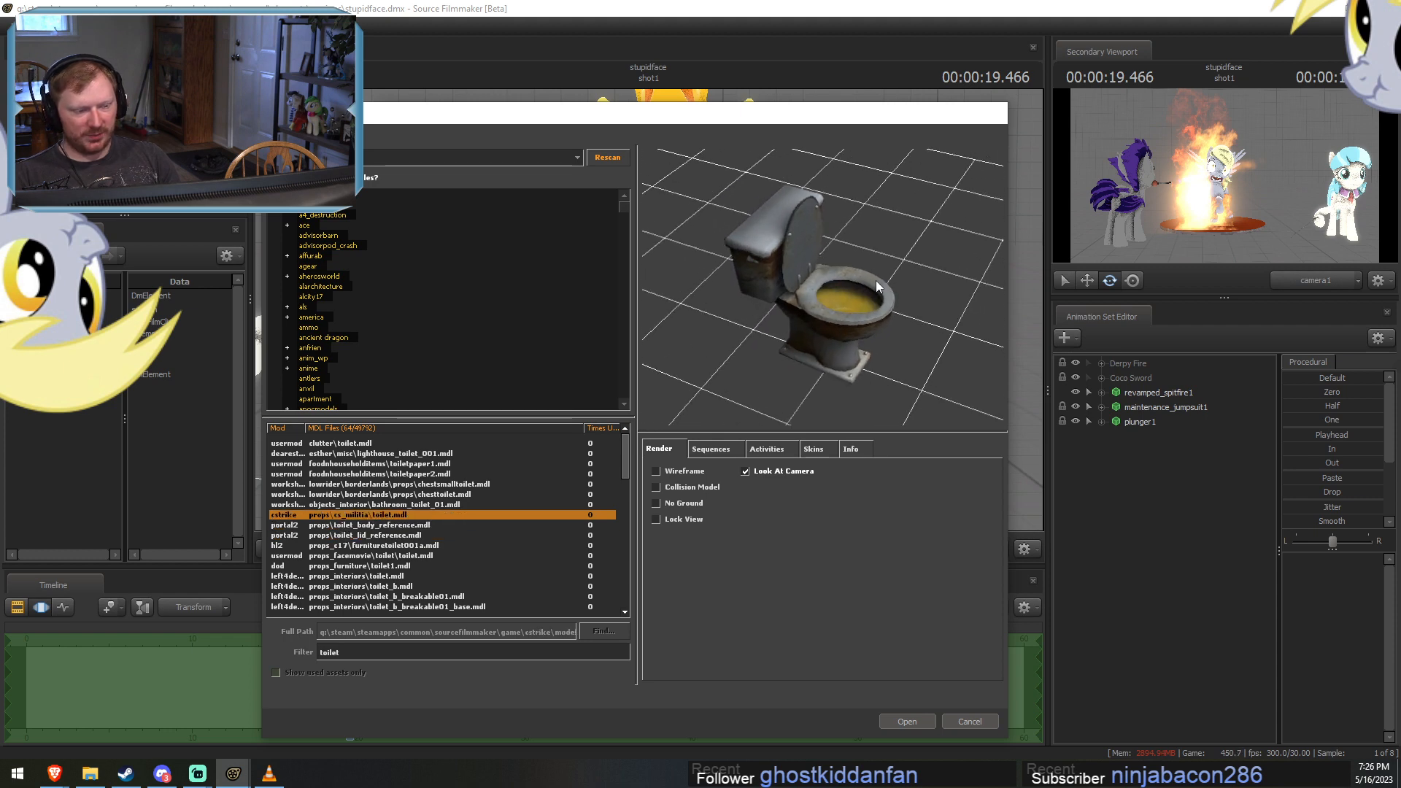
click(904, 720)
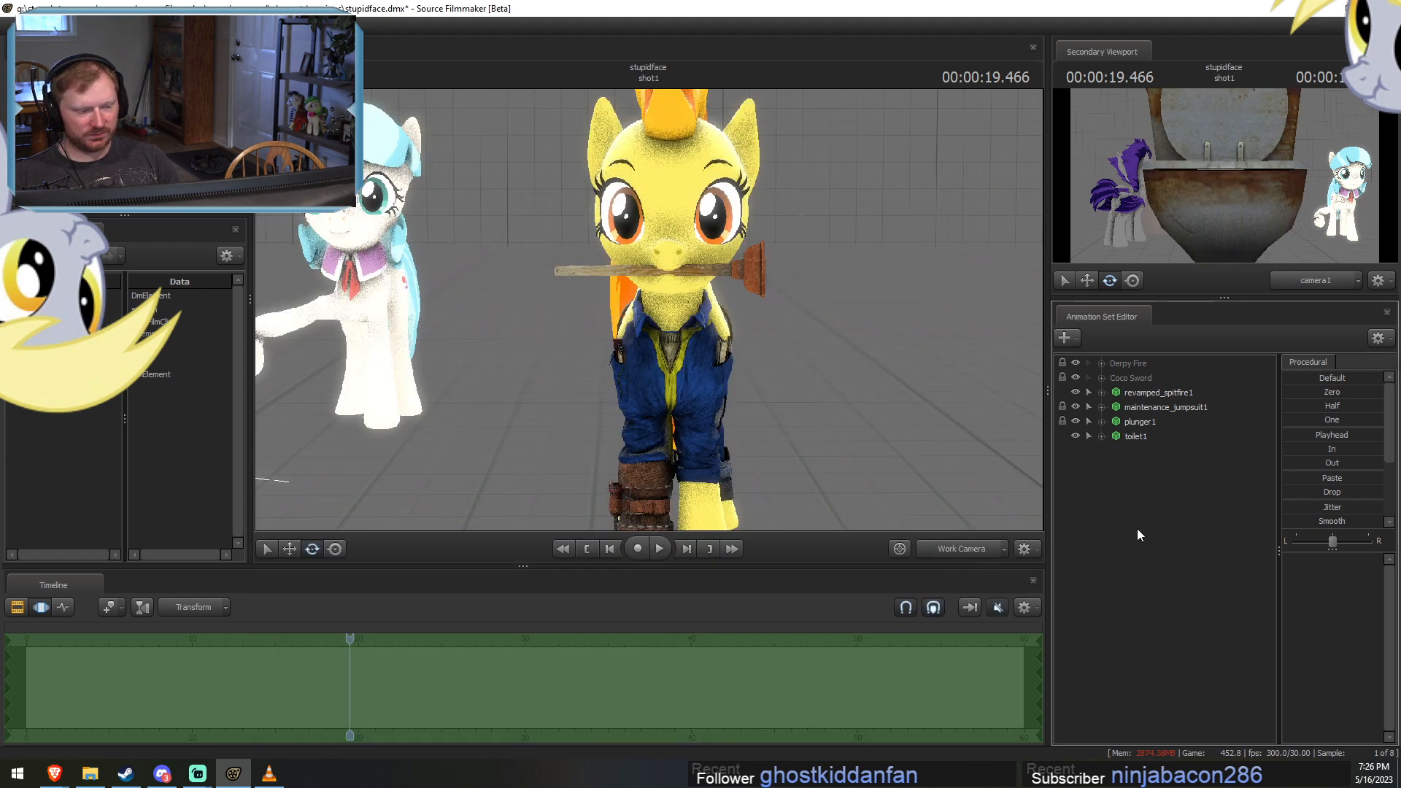
Move the toilet onto the floor beside Spitfire and turn it sideways so the bowl points toward her.
key(s)
mouse_move(559, 305)
mouse_down()
mouse_move(540, 305)
mouse_move(558, 305)
mouse_up()
key(r)
drag(382, 294, 647, 353)
key(ctrl+z)
key(w)
key(w)
drag(332, 313, 806, 403)
drag(419, 302, 508, 307)
key(w)
key(e)
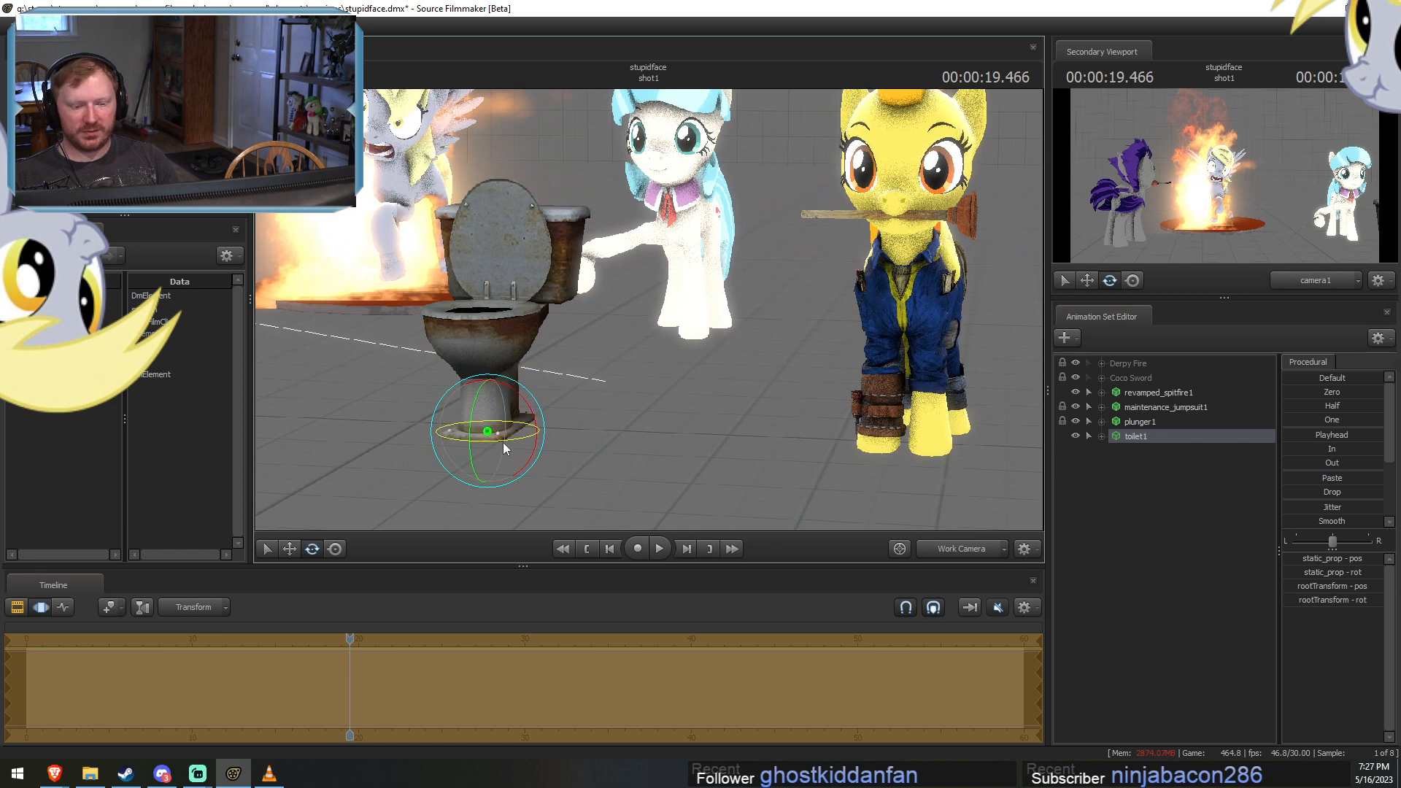
drag(502, 442, 734, 421)
key(w)
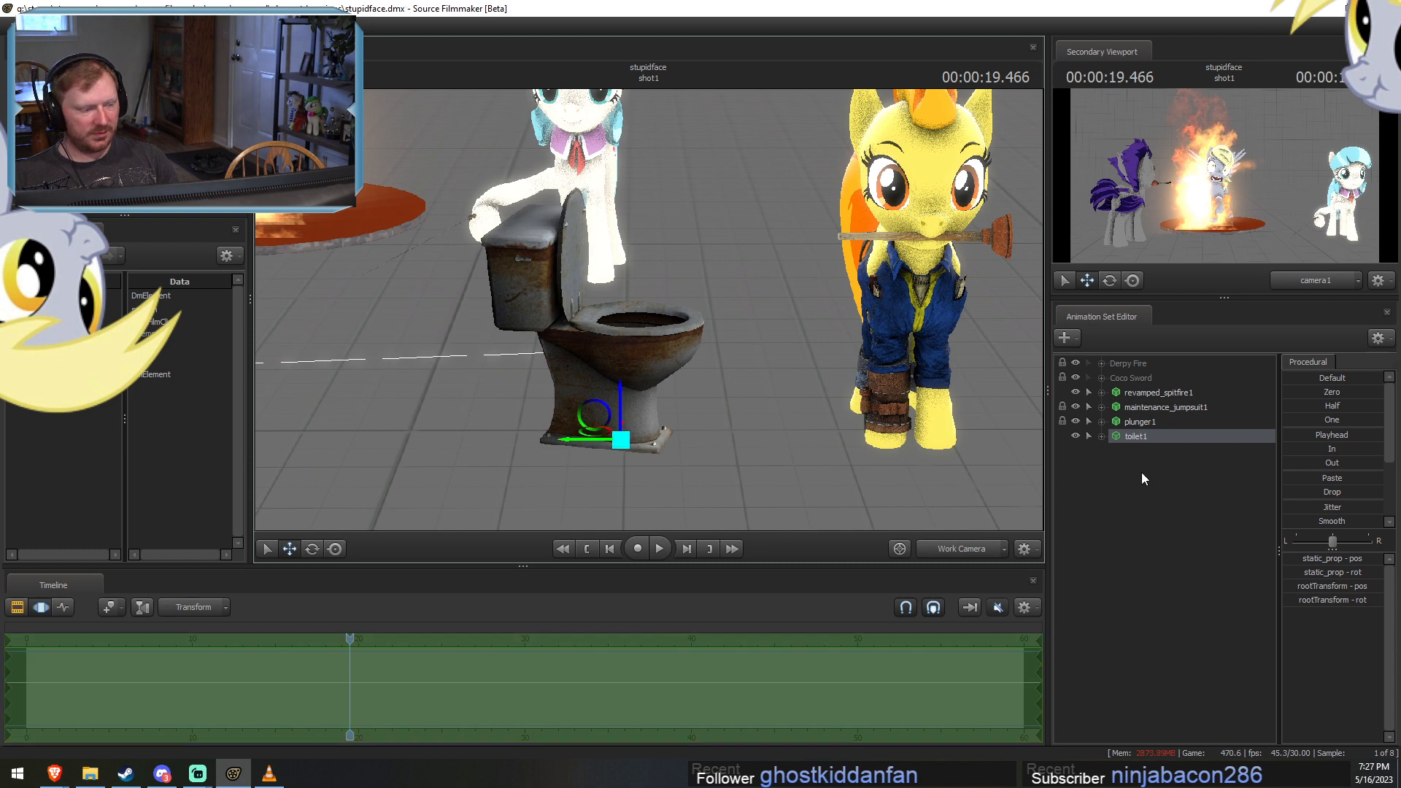
Open fountain.pcf from the usermod particles in the Particle Editor, examine its systems and return to the session.
right_click(1123, 471)
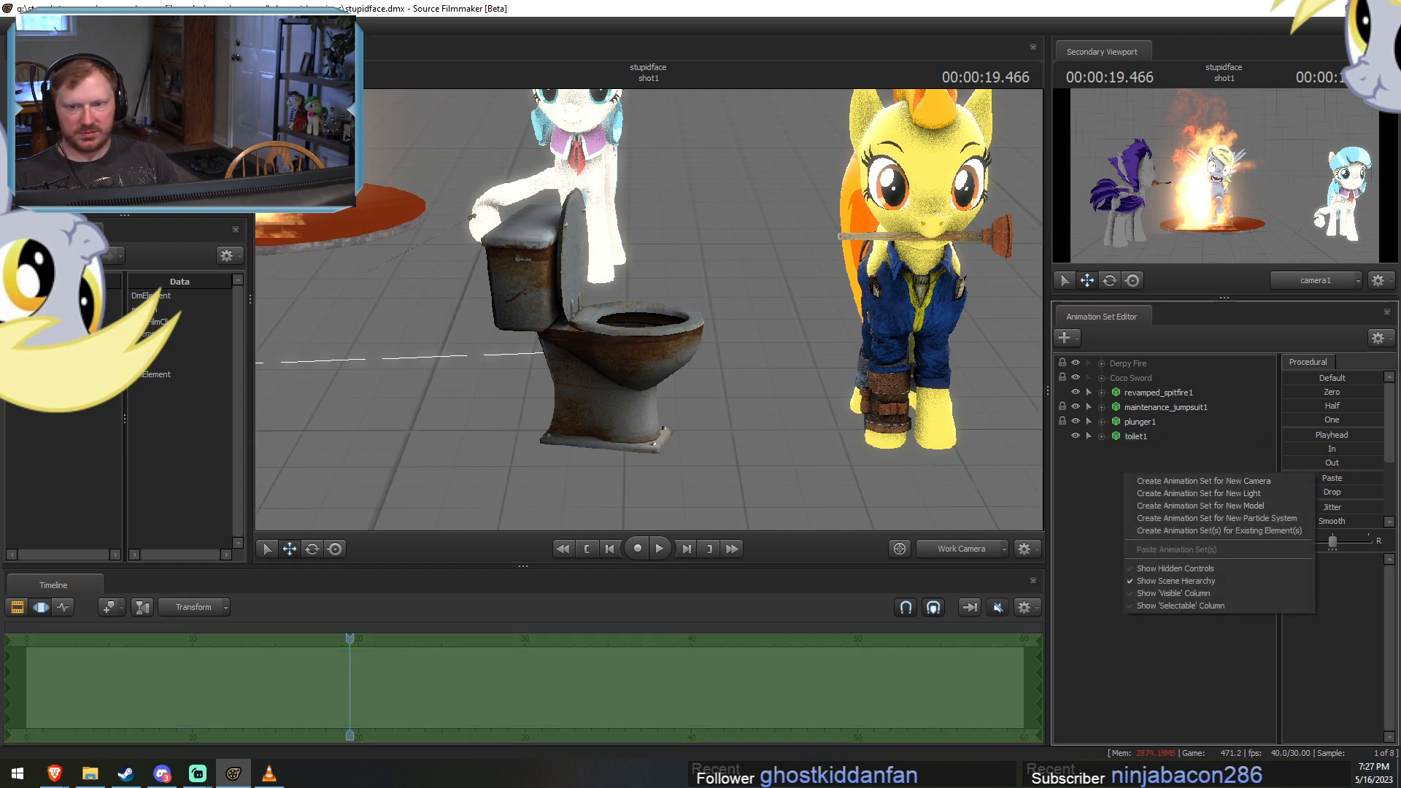
click(1101, 492)
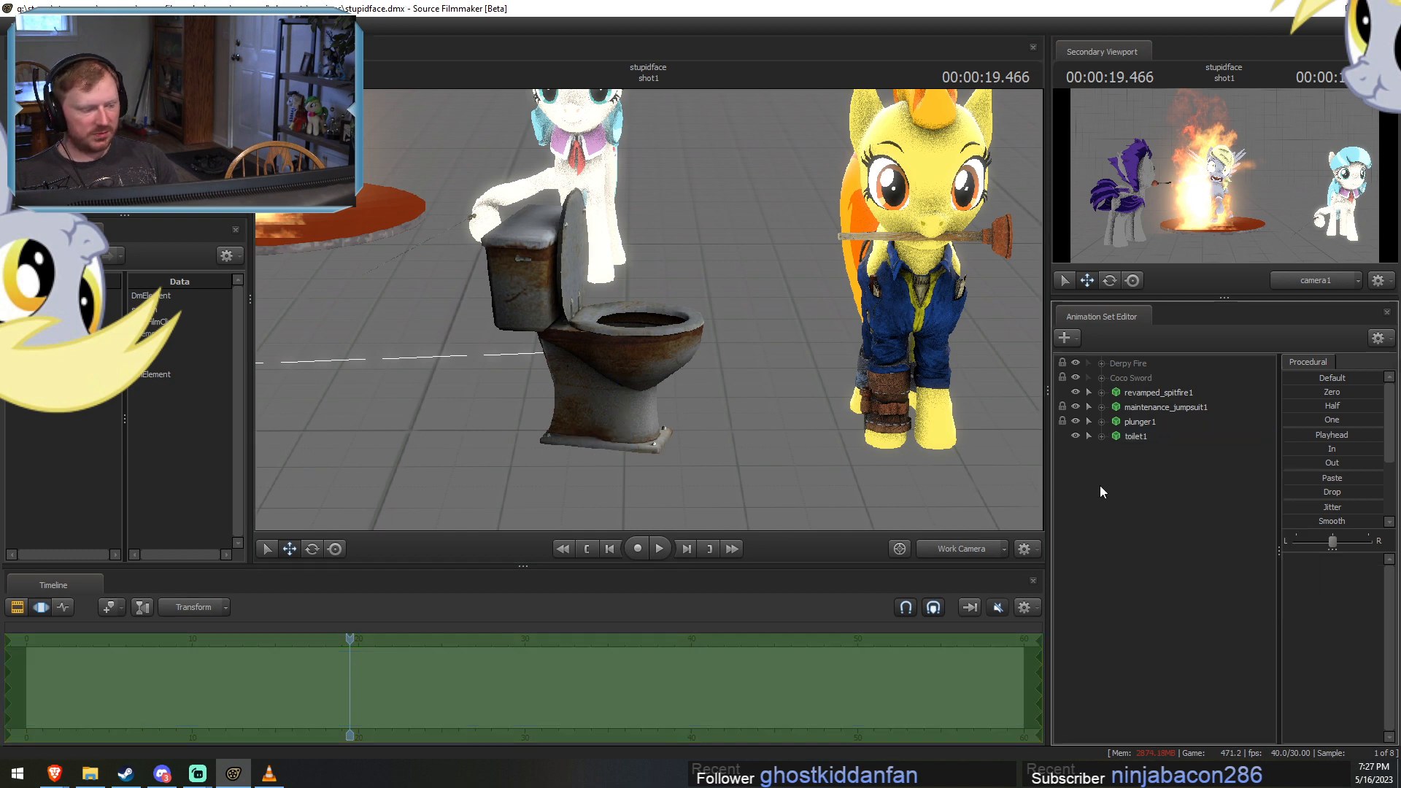
click(65, 26)
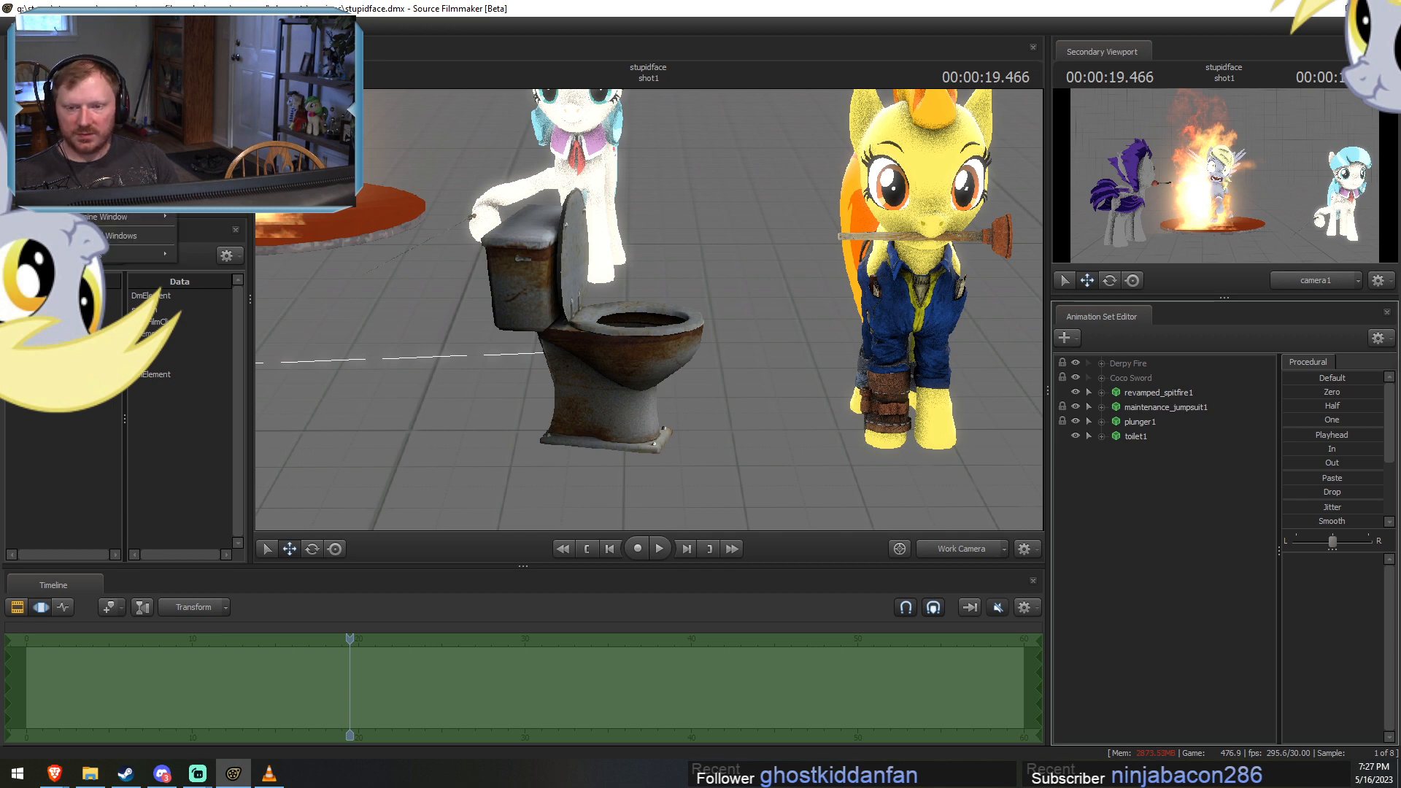
click(219, 217)
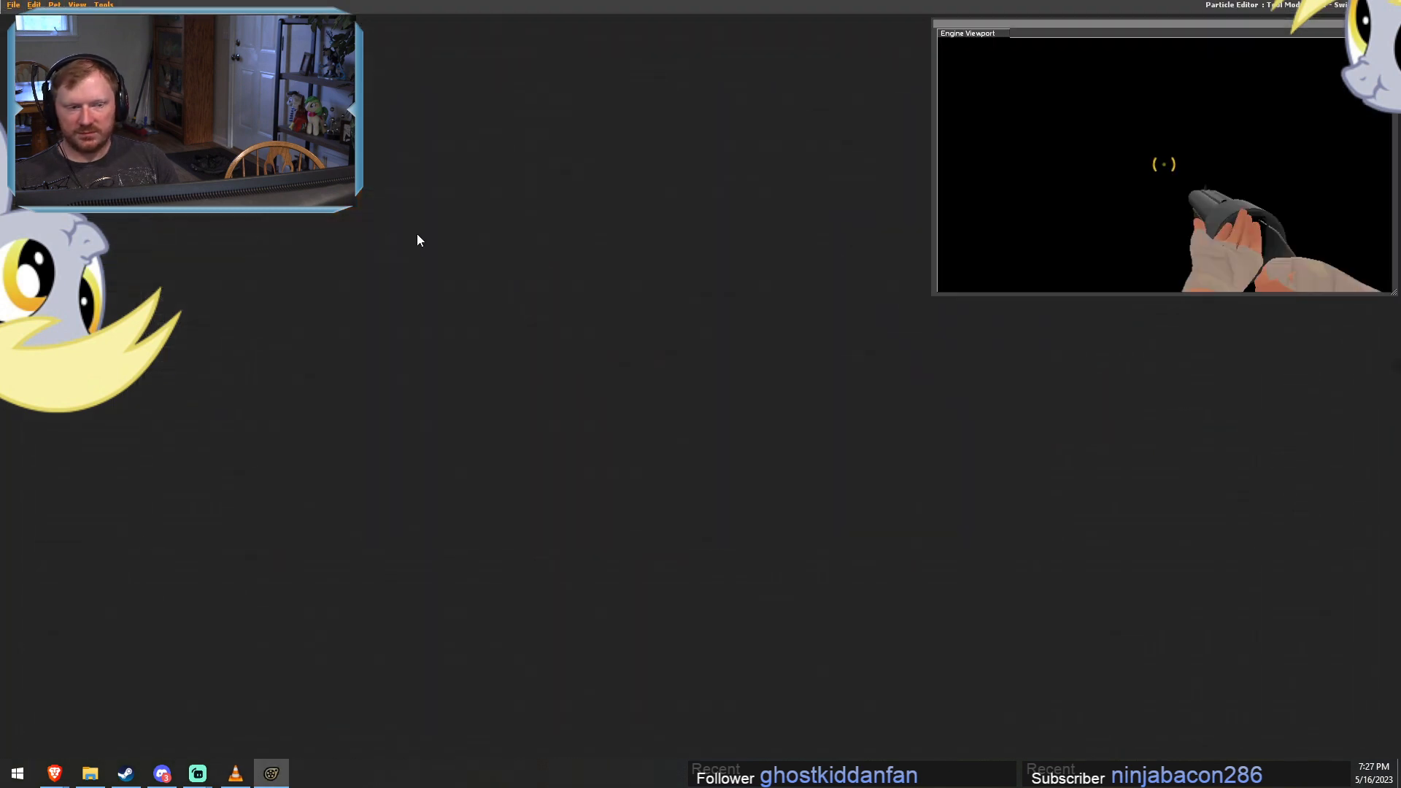
click(14, 6)
click(26, 30)
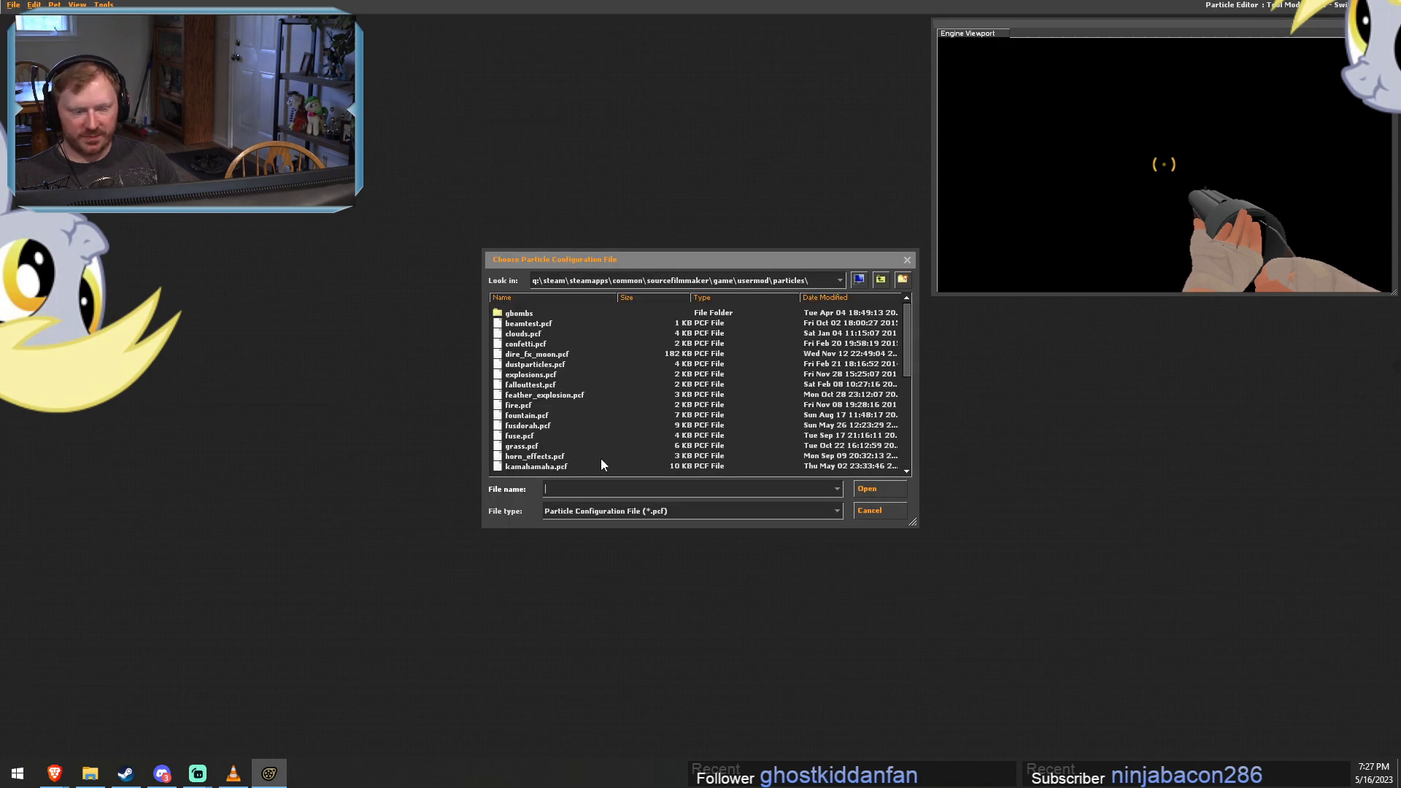
double_click(534, 417)
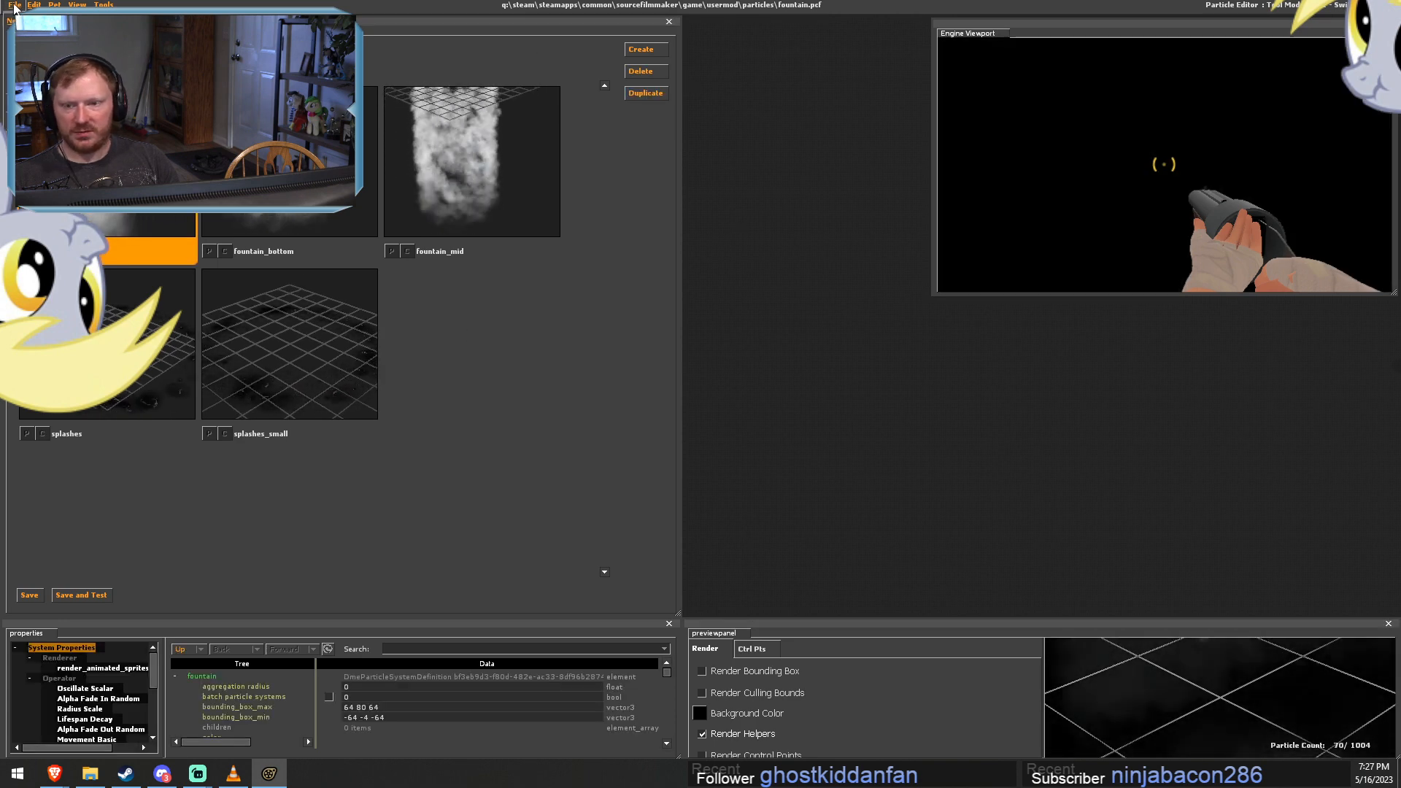
click(22, 35)
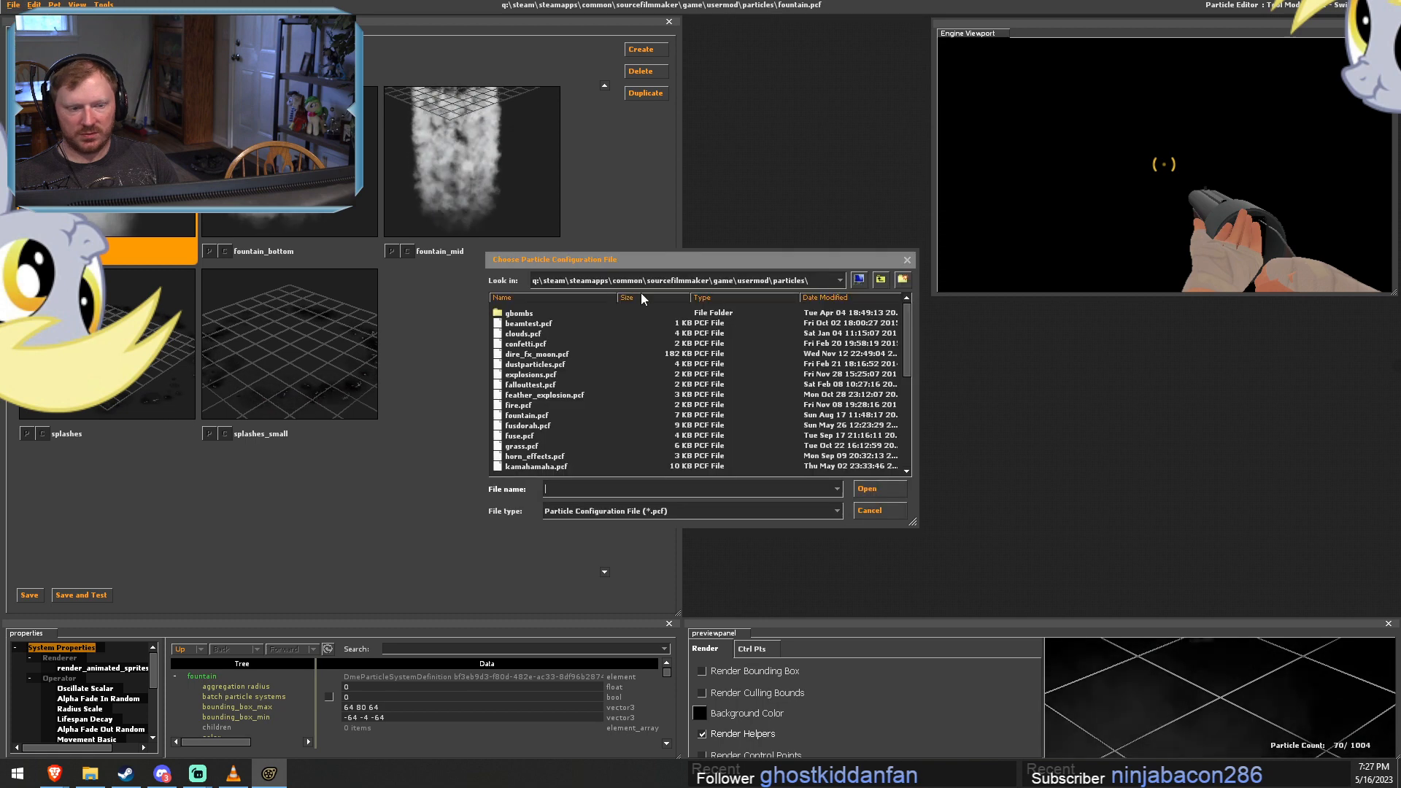
click(869, 510)
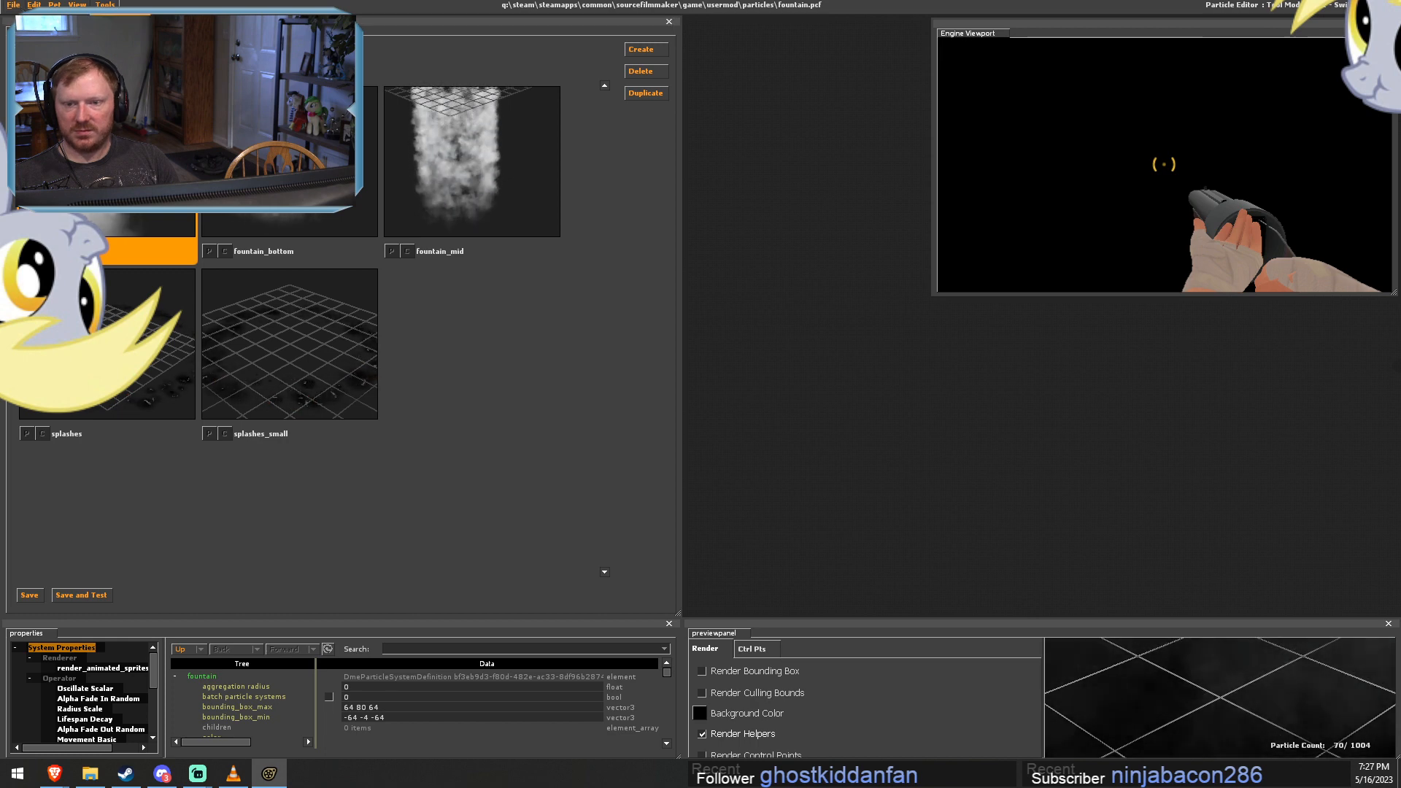
key(F11)
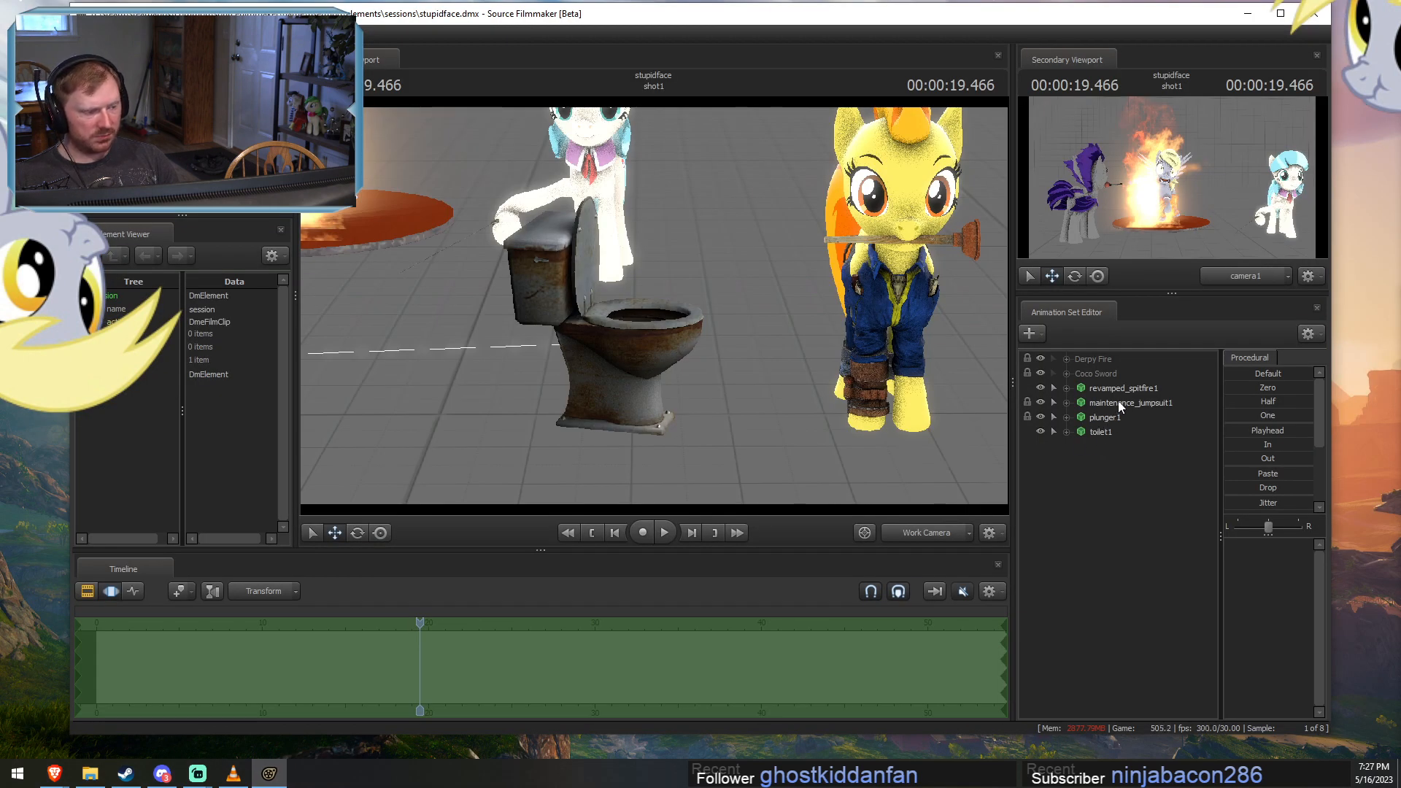
Start an animation set for a new particle system and choose fountain.pcf as its definition file.
right_click(1089, 452)
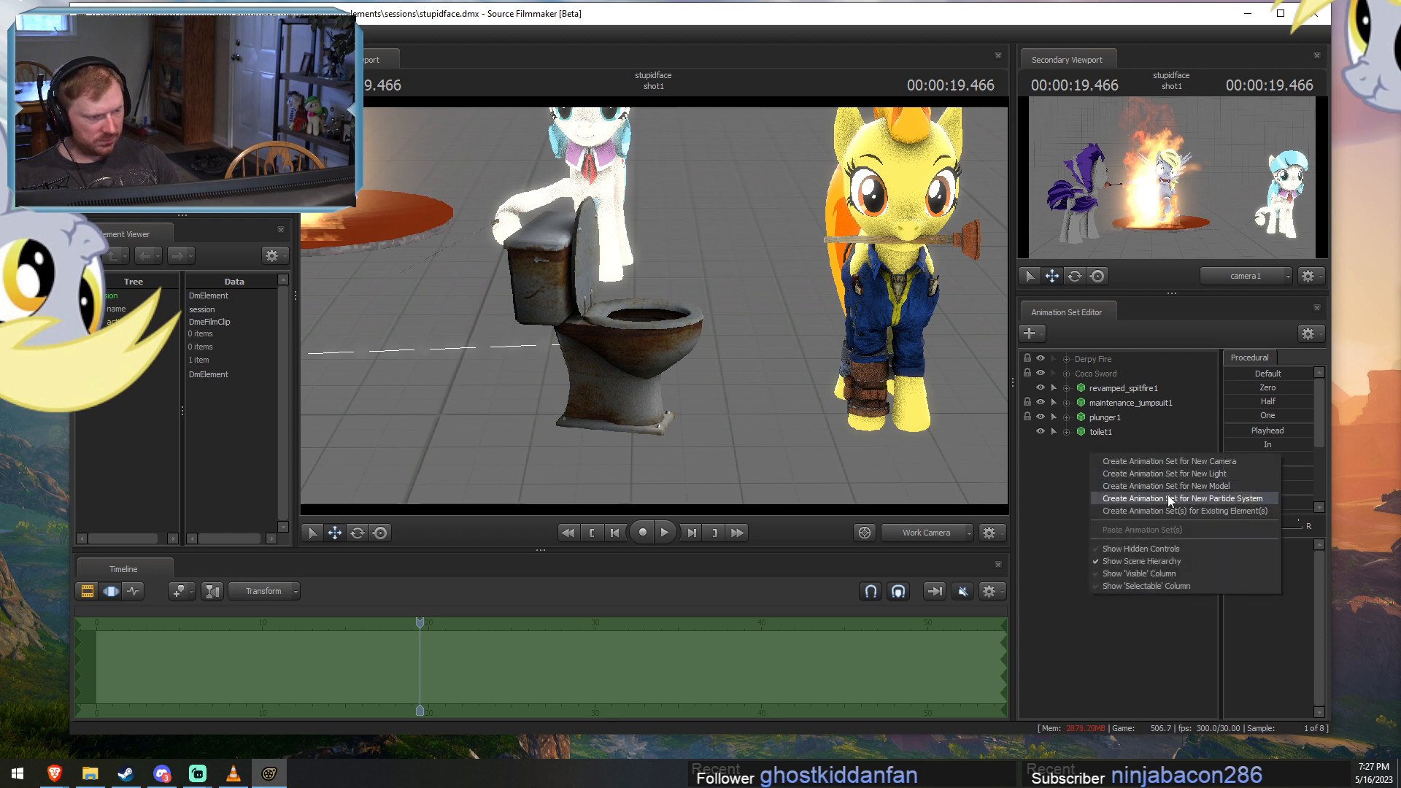
click(1166, 494)
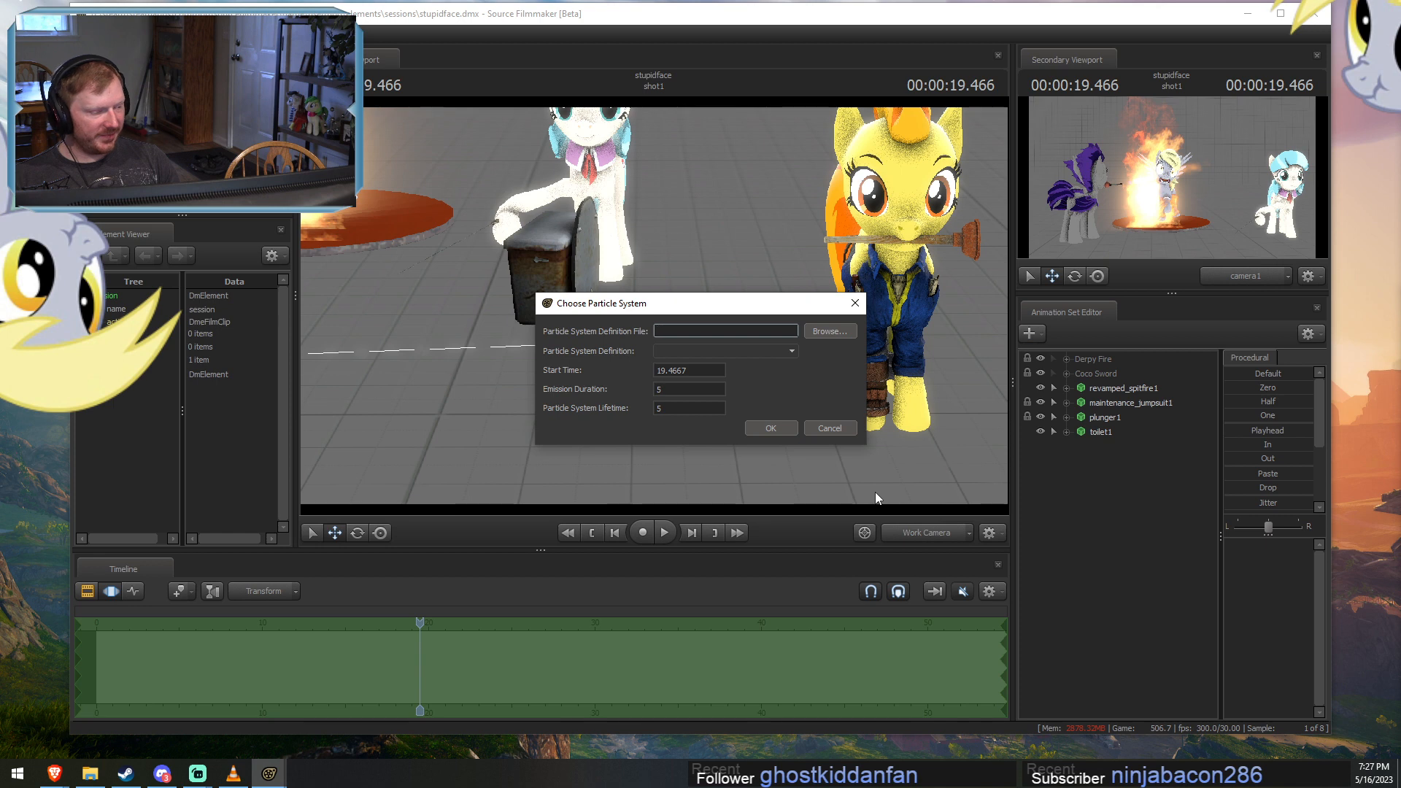
click(829, 331)
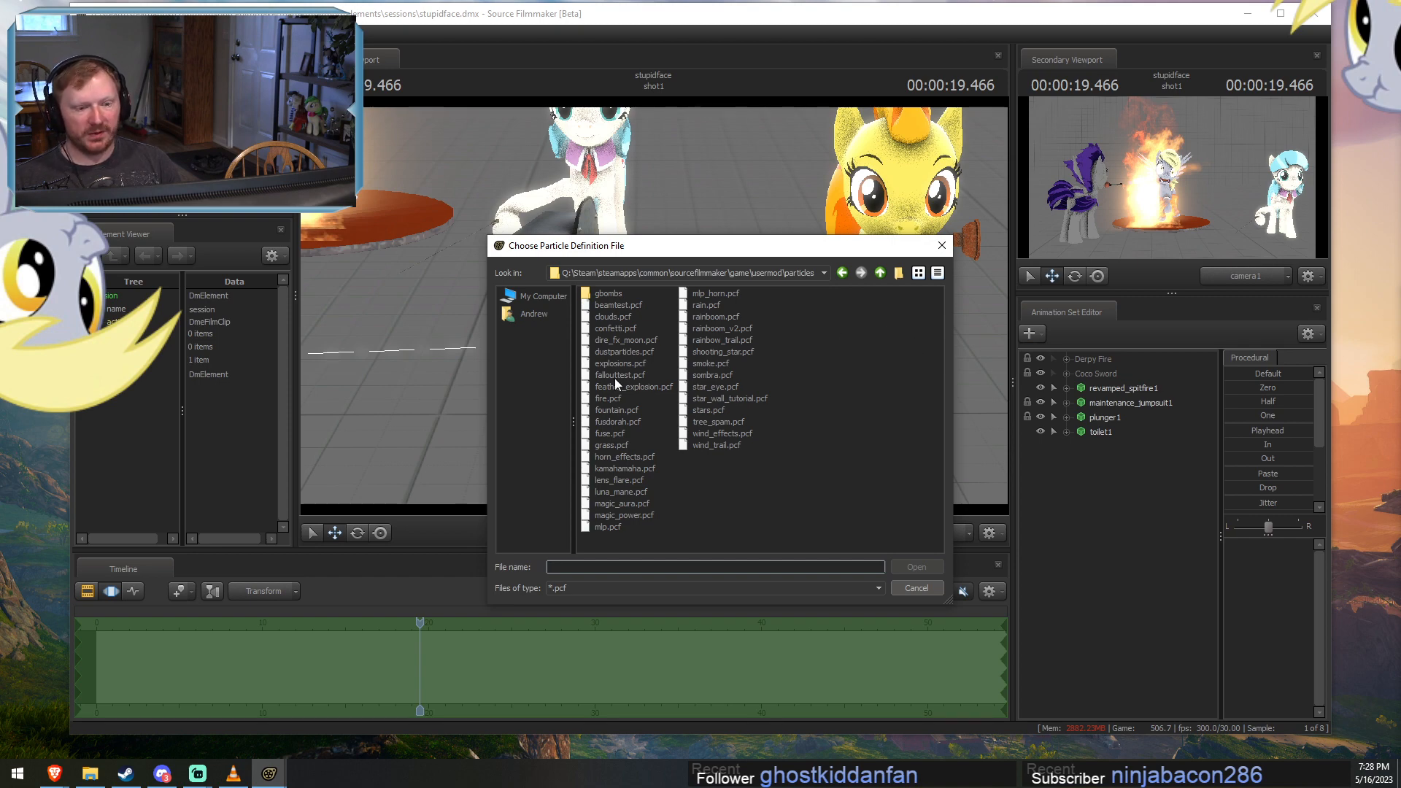
double_click(613, 410)
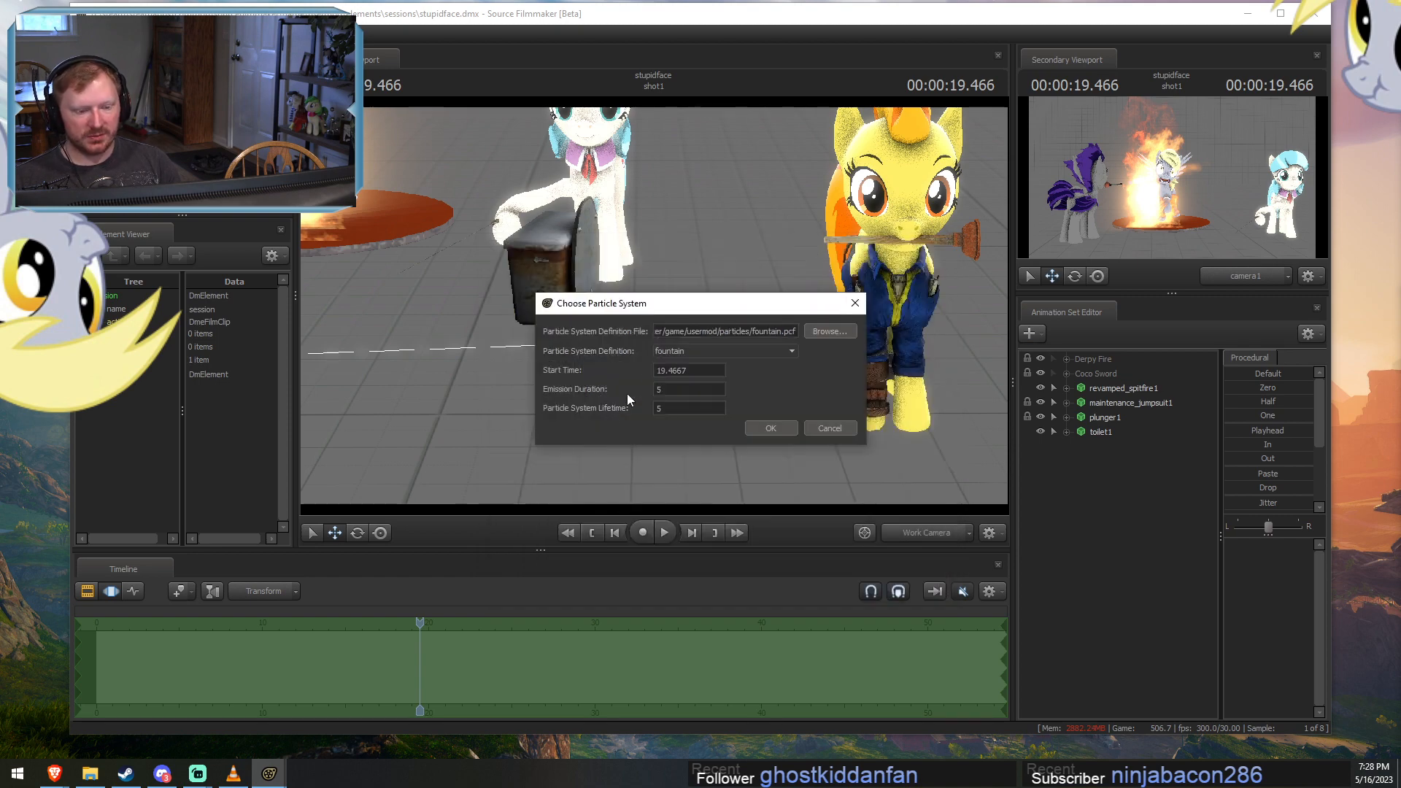
Create the particle system from the fountain definition with start time 10 and emission duration 30.
click(690, 351)
click(699, 363)
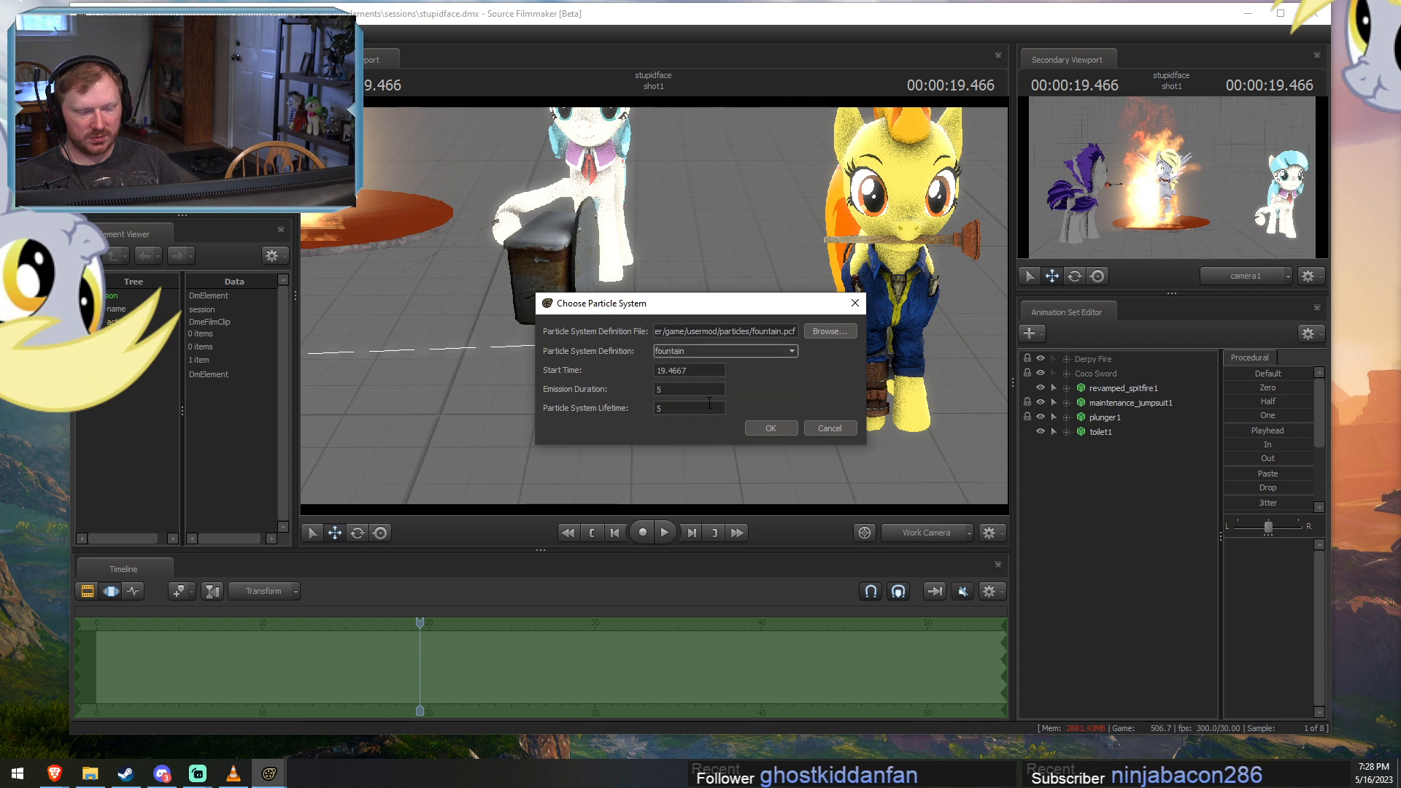
click(700, 372)
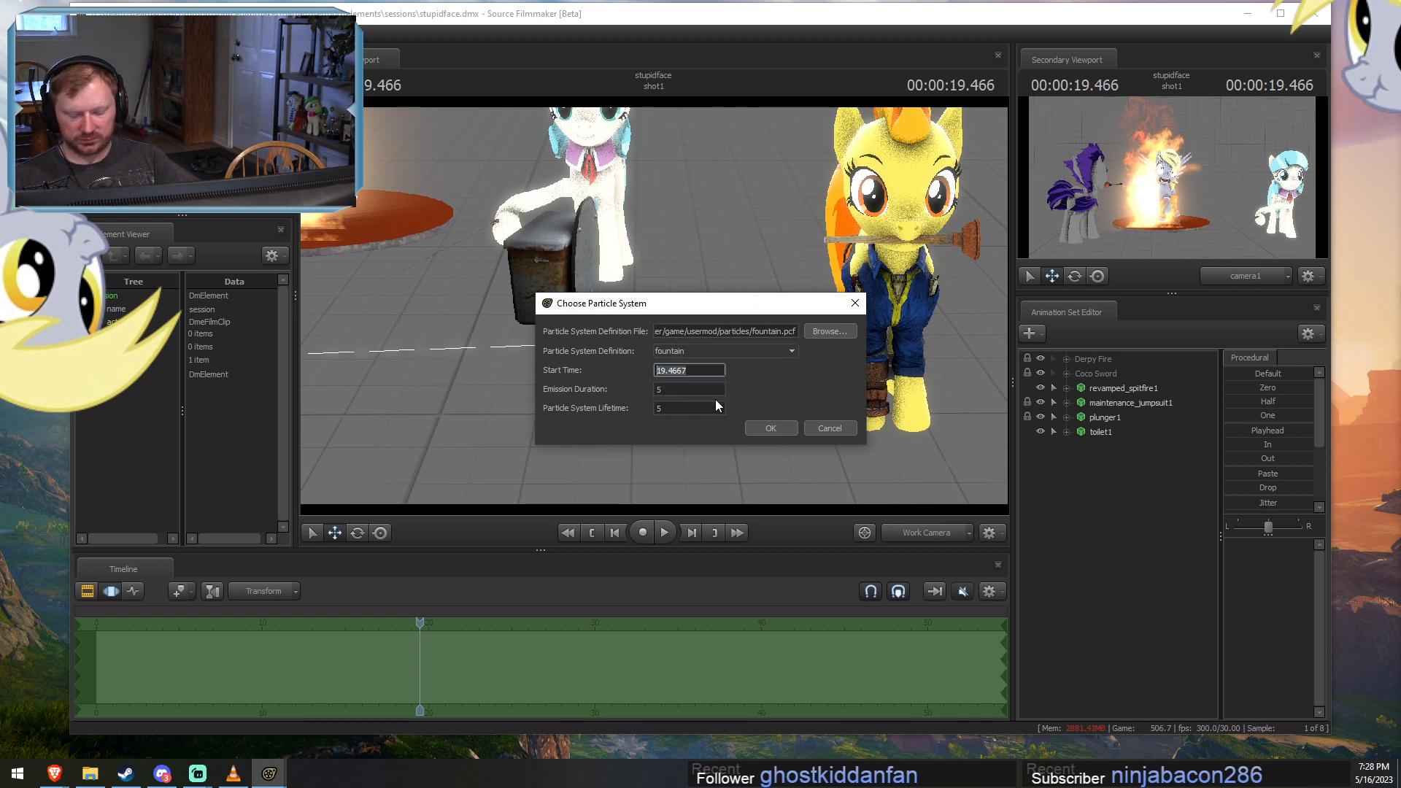
text(10)
key(Tab)
key(Tab)
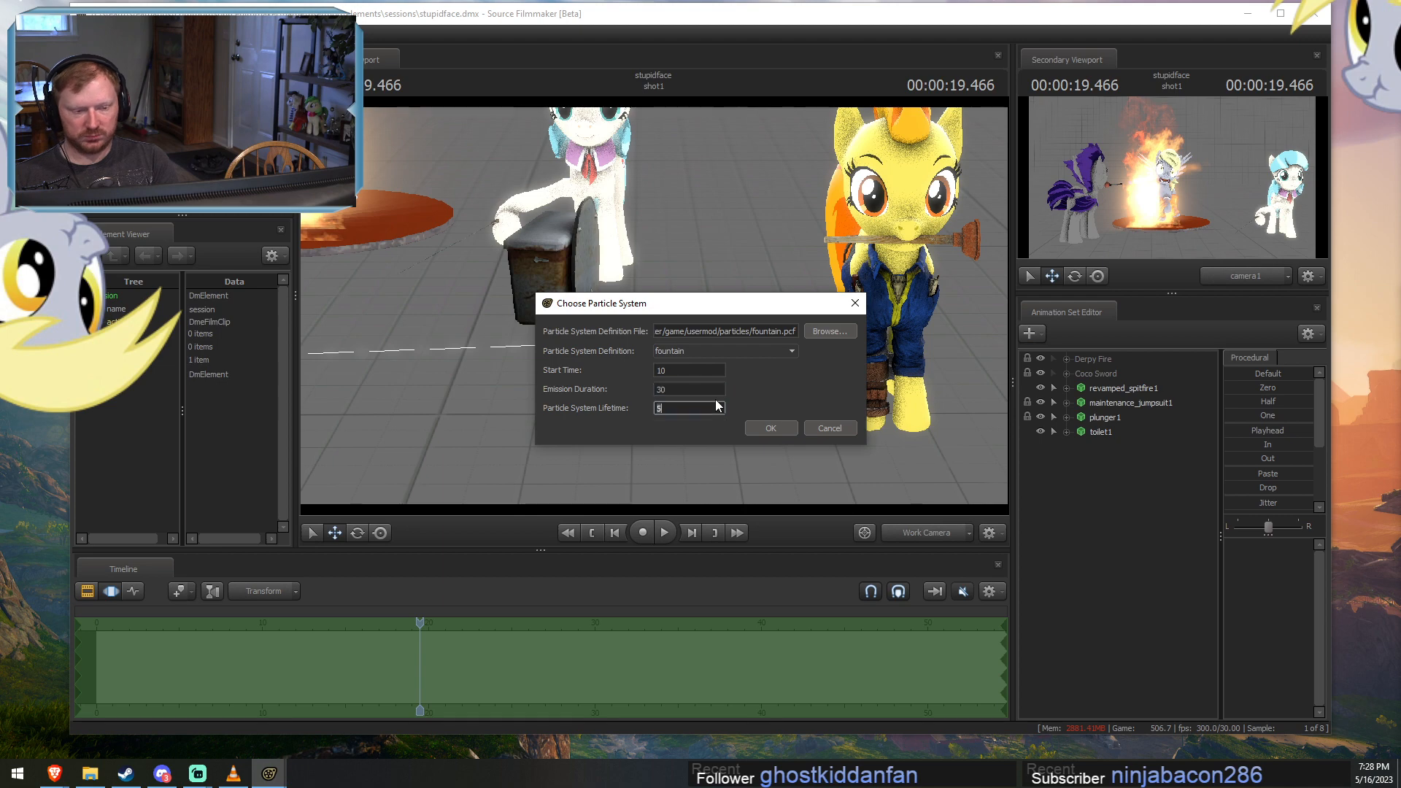
key(Return)
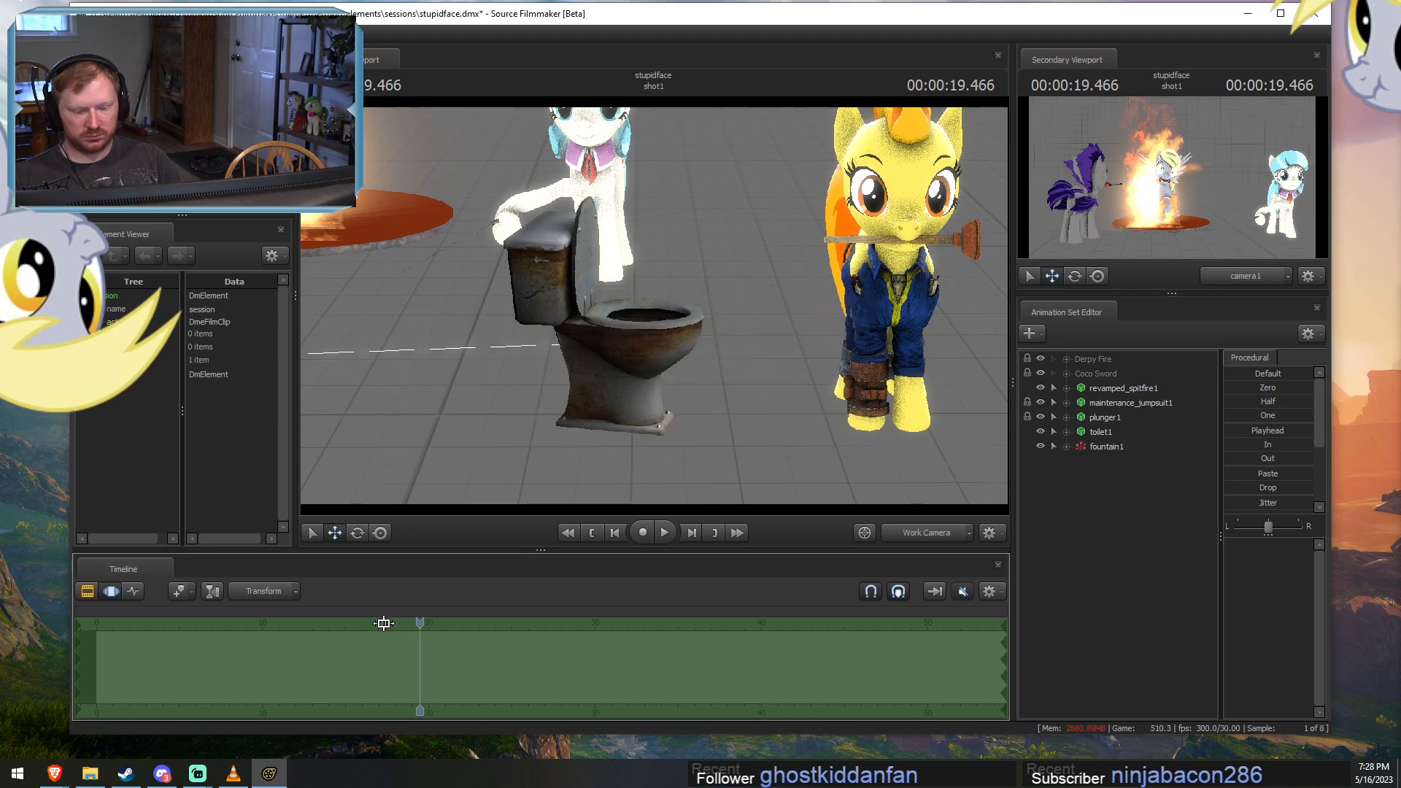
Select the fountain animation set and bring the playhead to 13.266 seconds to check its spray.
drag(418, 624, 565, 625)
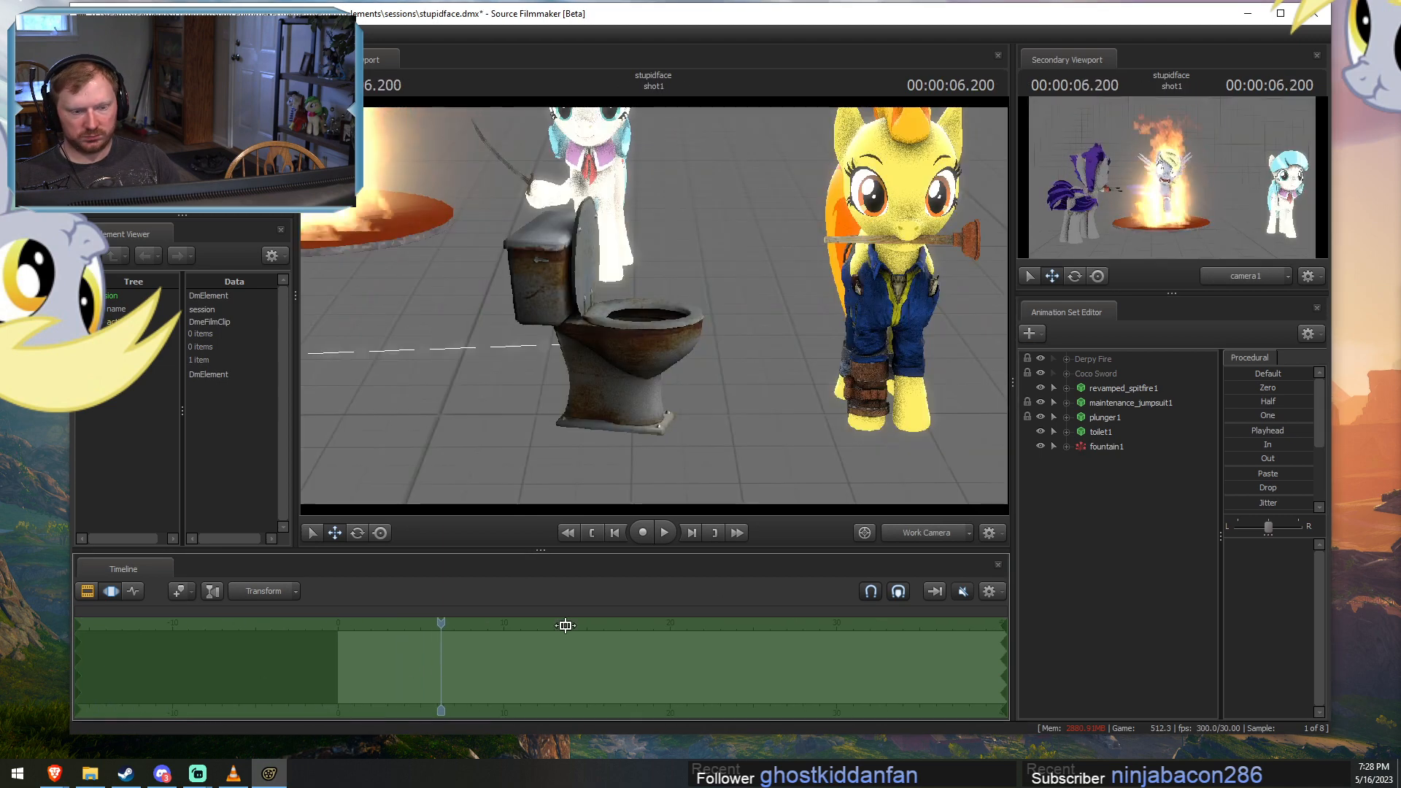
click(1119, 446)
key(s)
drag(657, 313, 807, 341)
key(r)
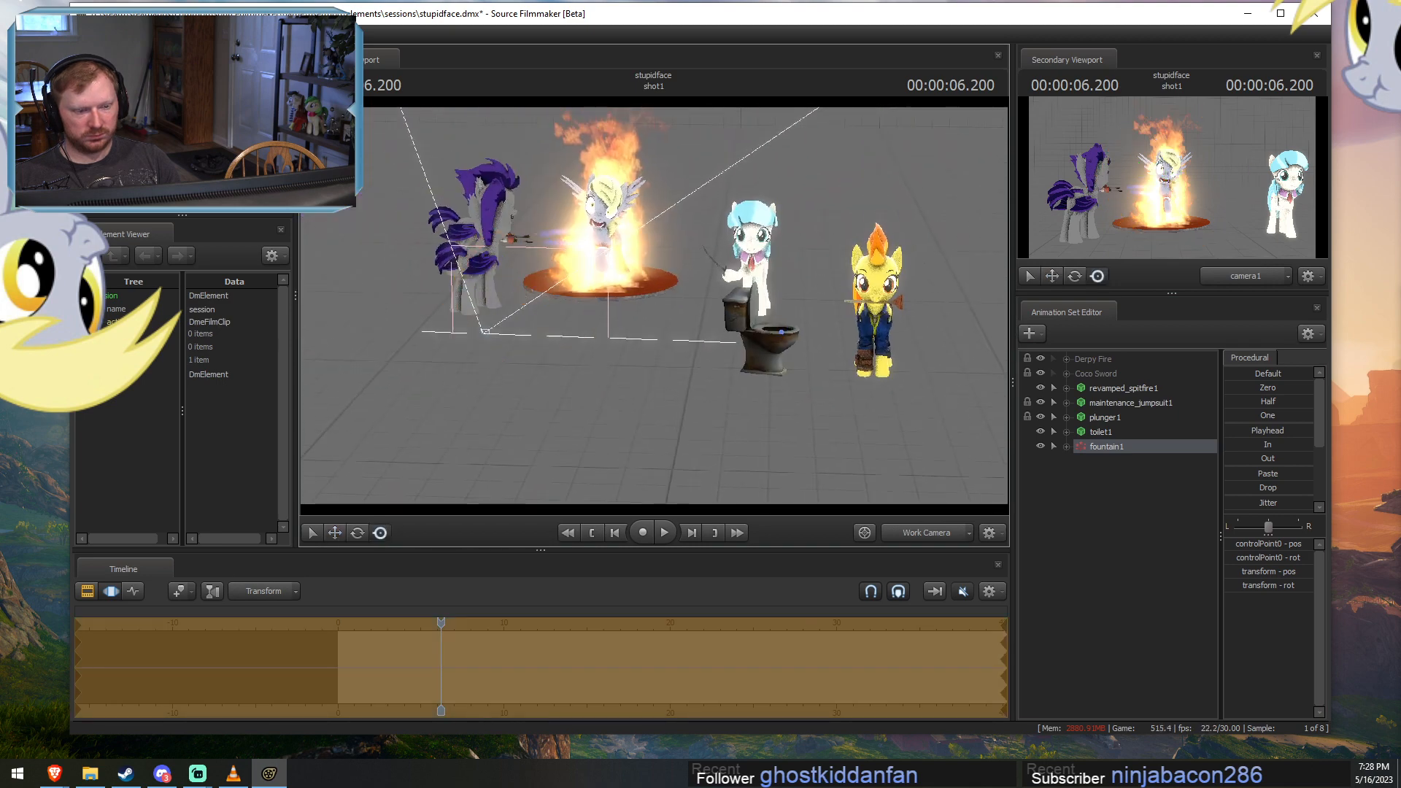
drag(440, 622, 553, 625)
key(s)
mouse_move(658, 306)
mouse_down()
mouse_move(704, 264)
mouse_move(695, 253)
mouse_move(654, 306)
mouse_move(614, 308)
mouse_move(654, 305)
mouse_move(617, 305)
mouse_move(645, 307)
mouse_move(633, 300)
mouse_up()
key(space)
key(space)
Move the fountain particle system across the scene to the toilet beside Spitfire.
key(d)
key(s)
key(w)
drag(350, 256, 855, 404)
key(w)
drag(466, 303, 712, 315)
alt+drag(750, 306, 751, 394)
drag(707, 314, 663, 305)
click(664, 305)
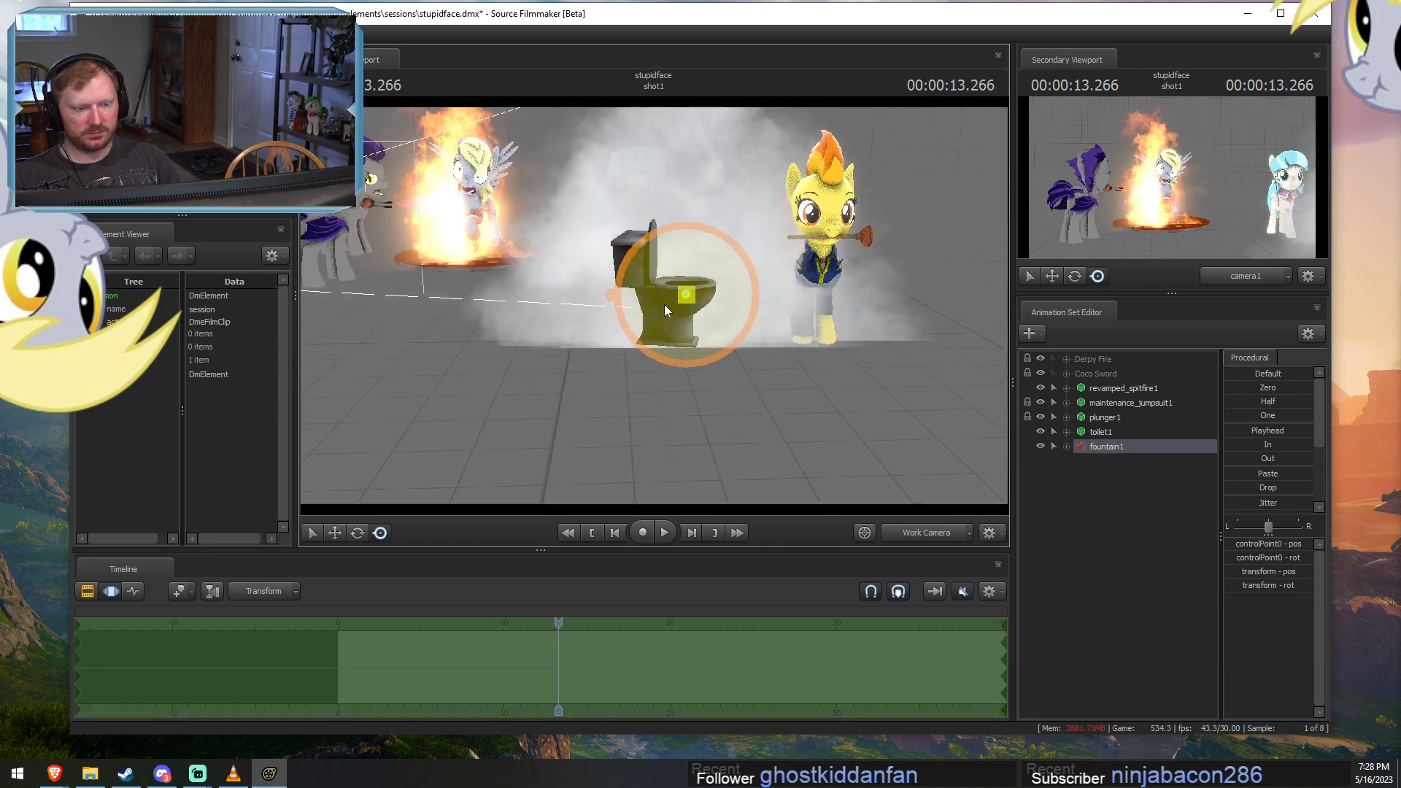
alt+drag(801, 434, 536, 358)
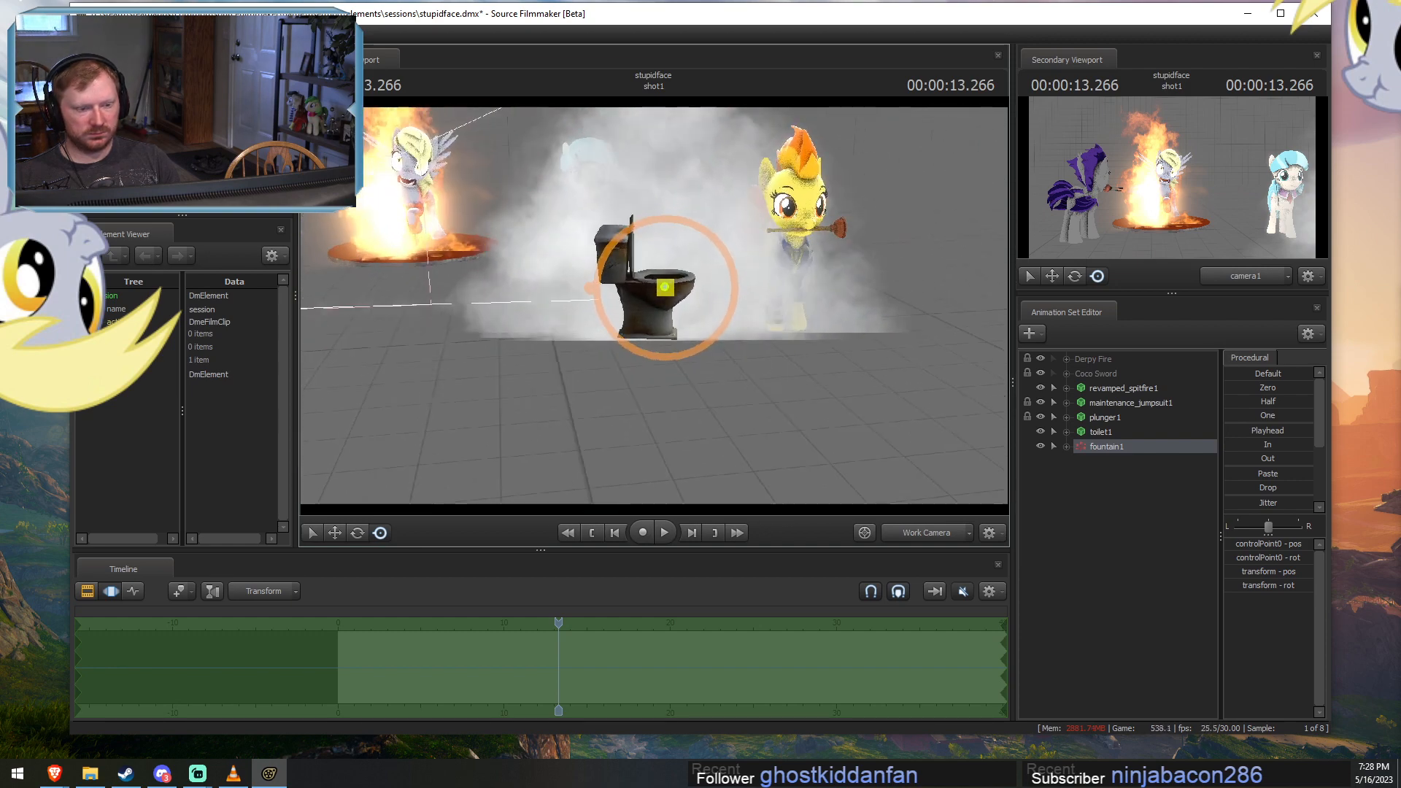
Fine-tune the fountain's position so its origin sits in the toilet bowl.
key(w)
alt+drag(738, 309, 656, 303)
key(s)
key(w)
mouse_move(810, 318)
mouse_down()
mouse_move(773, 319)
mouse_move(792, 319)
mouse_move(804, 343)
mouse_up()
key(F2)
key(F3)
key(w)
key(d)
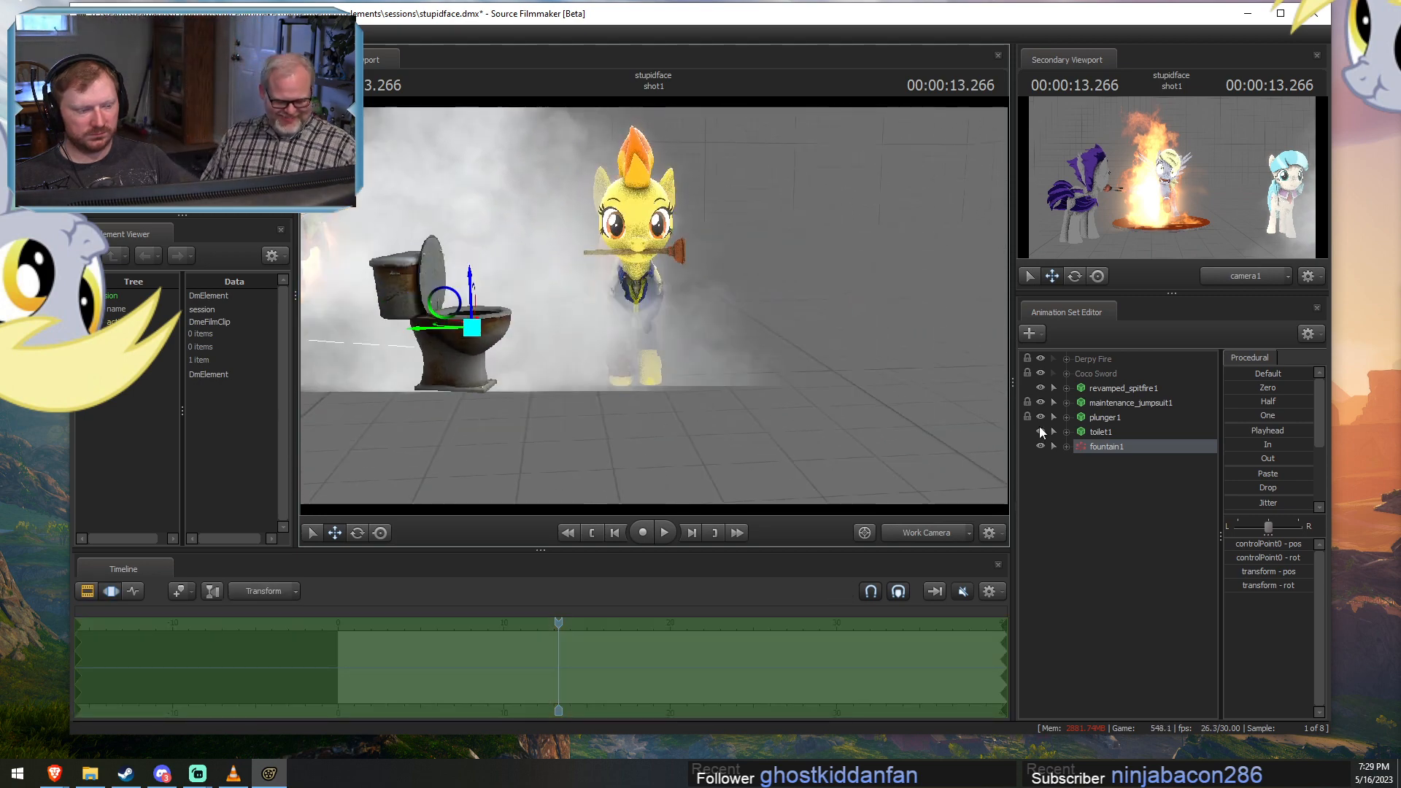
Freeze the fountain particle system and show its Particle System element in the Element Viewer.
right_click(1114, 450)
click(1144, 618)
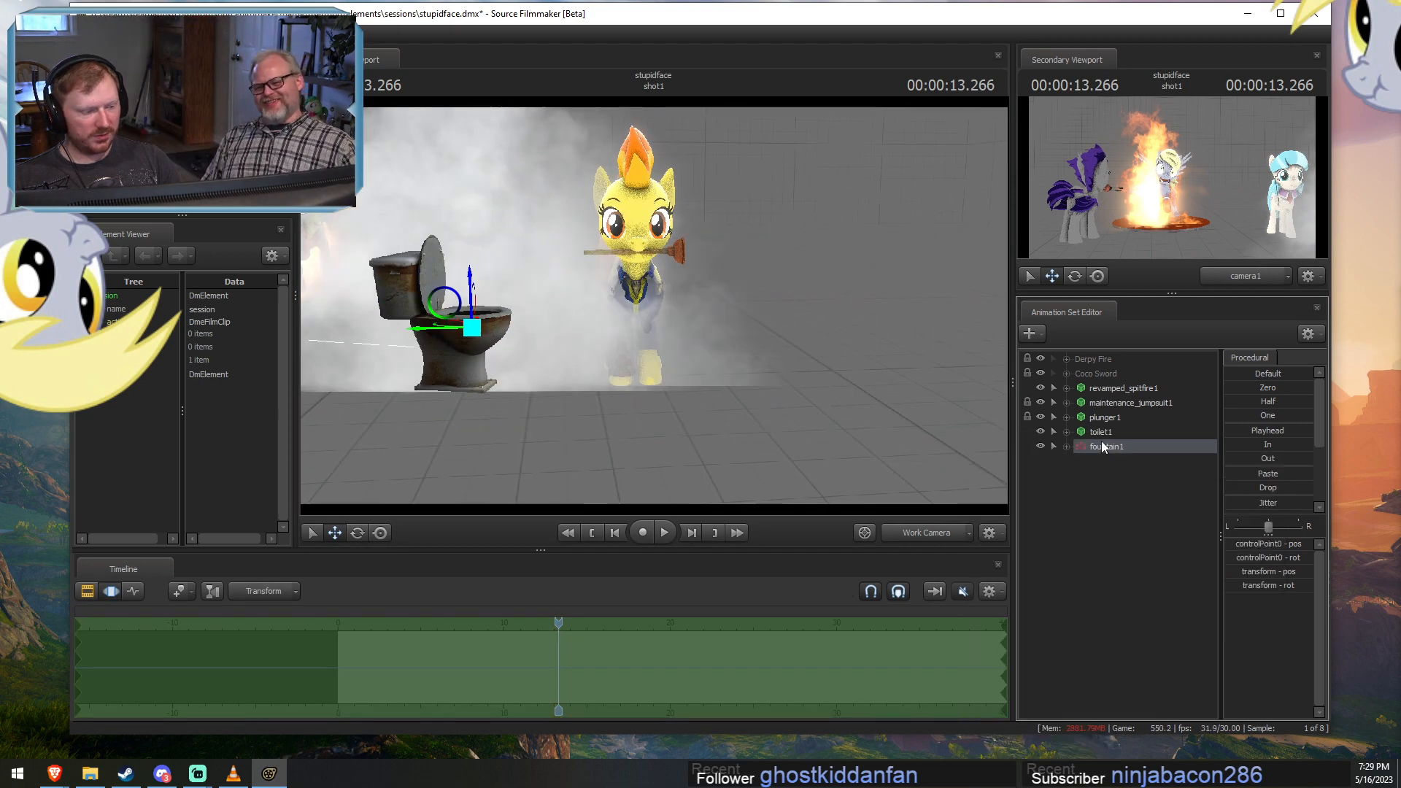
right_click(1080, 448)
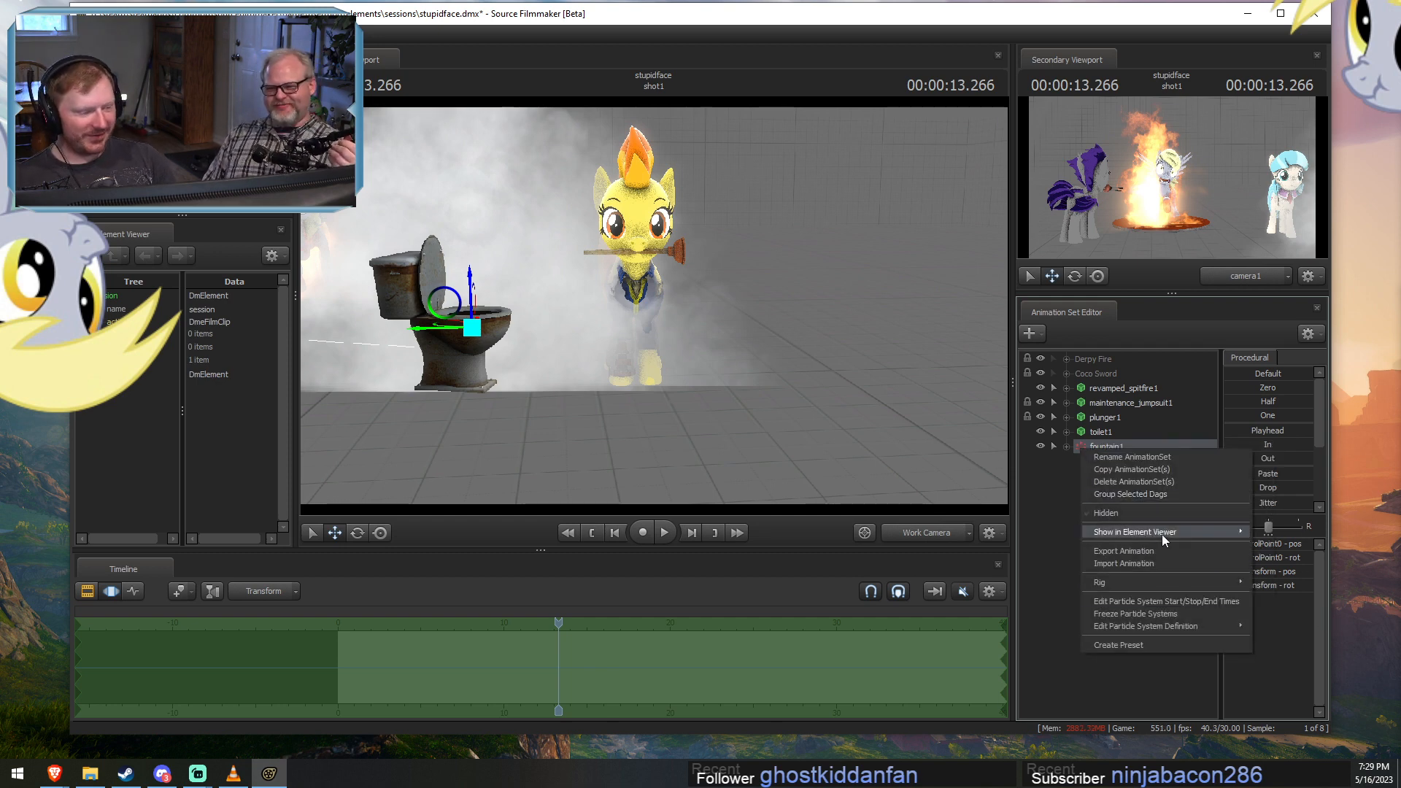
mouse_move(1159, 532)
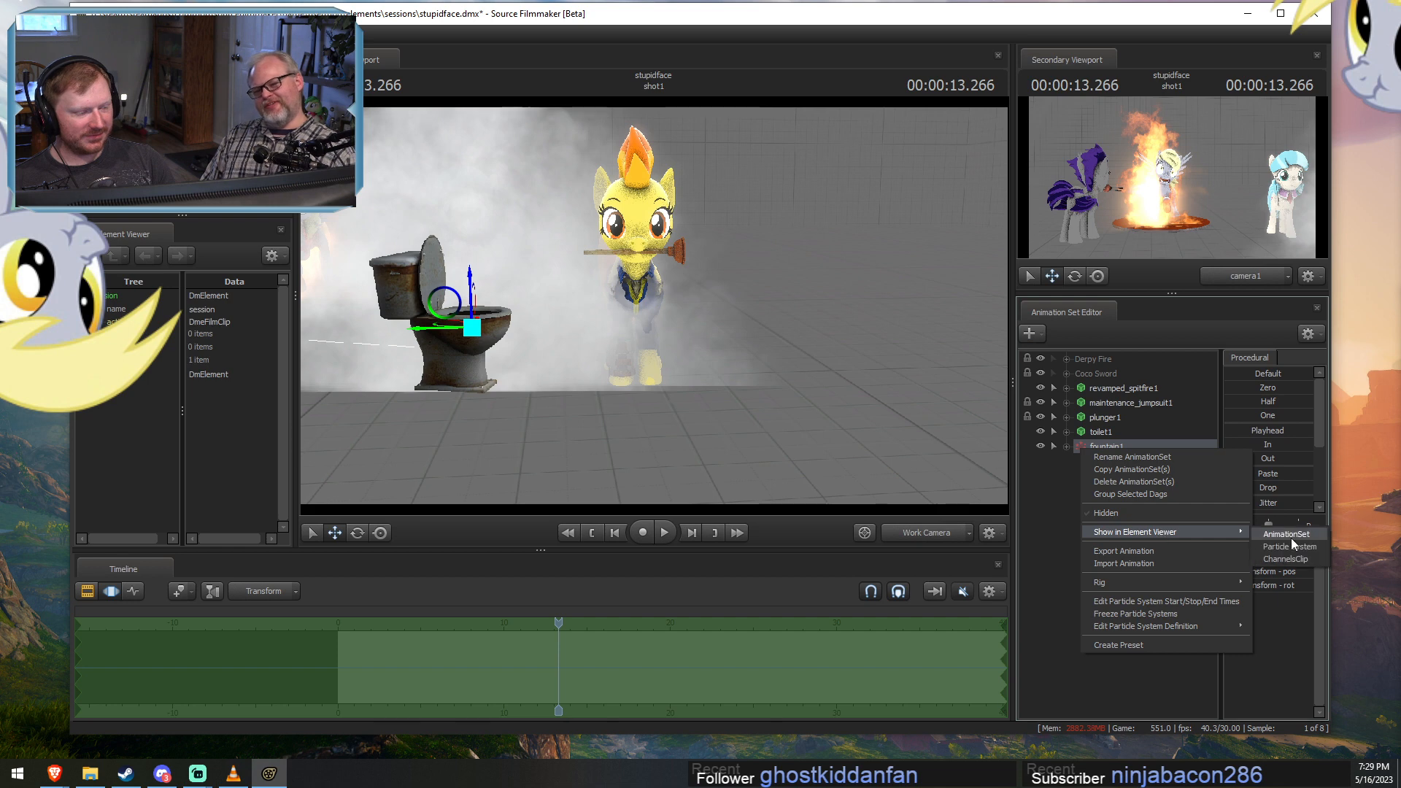
click(1274, 547)
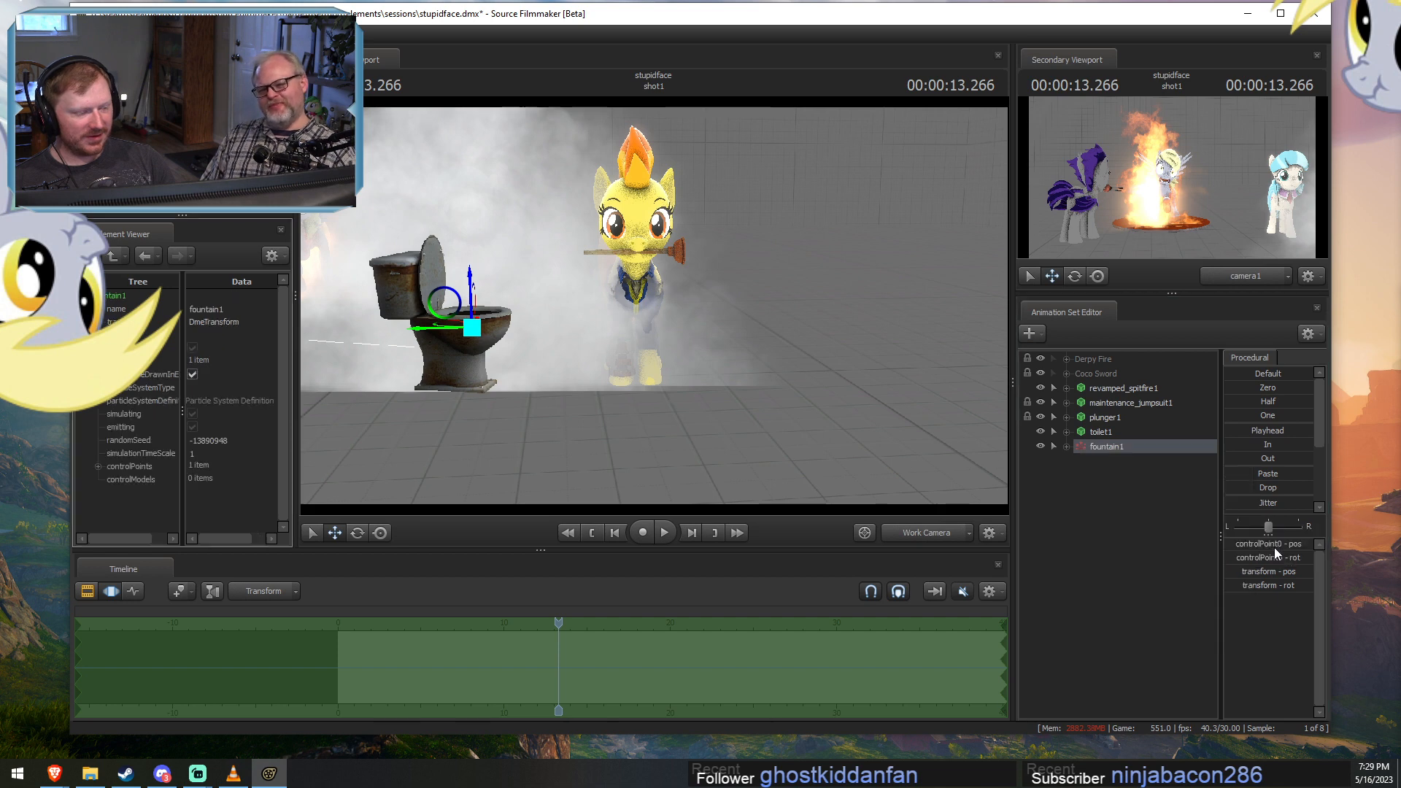
Unfreeze the fountain particle system and play the shot to 13.600 seconds.
right_click(1129, 448)
click(1154, 617)
right_click(1106, 448)
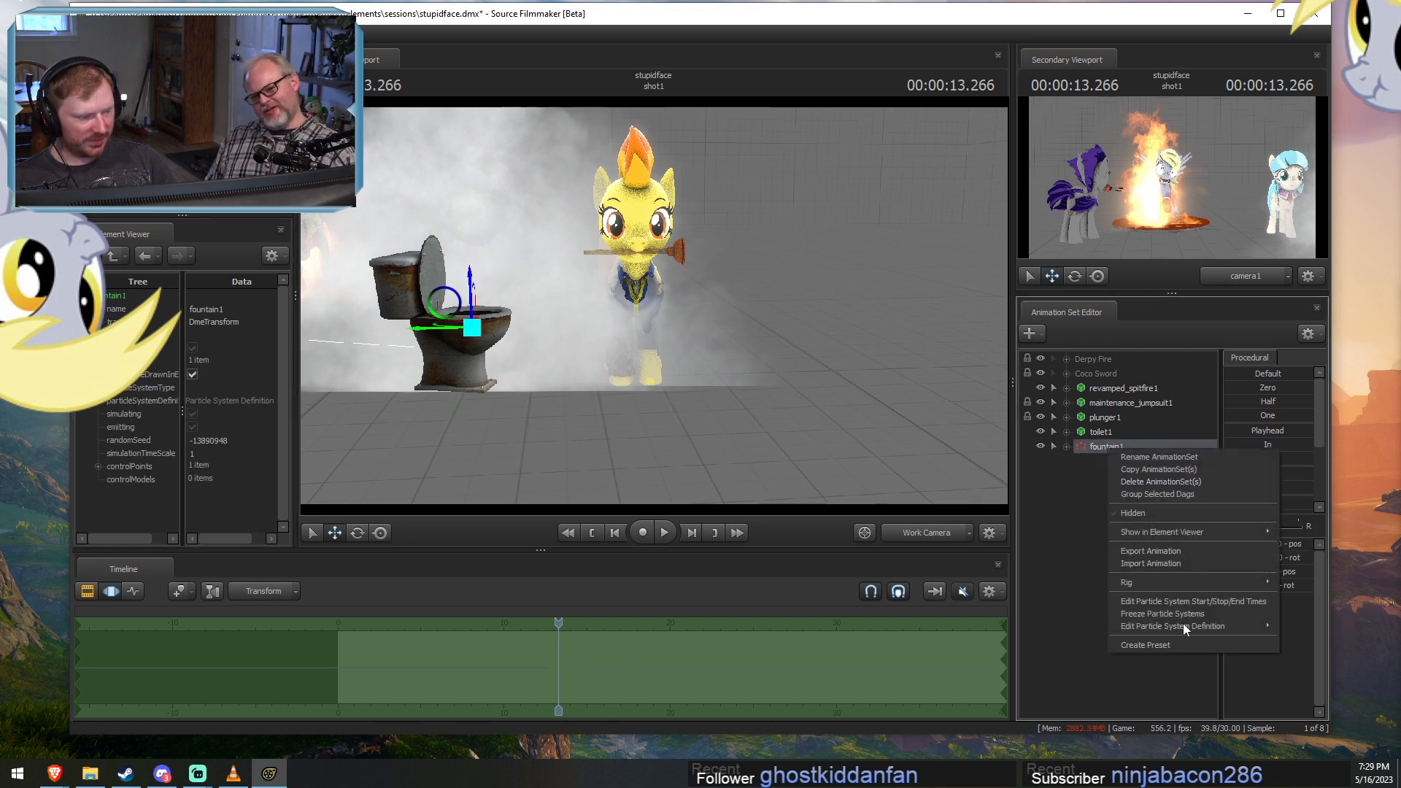
click(825, 658)
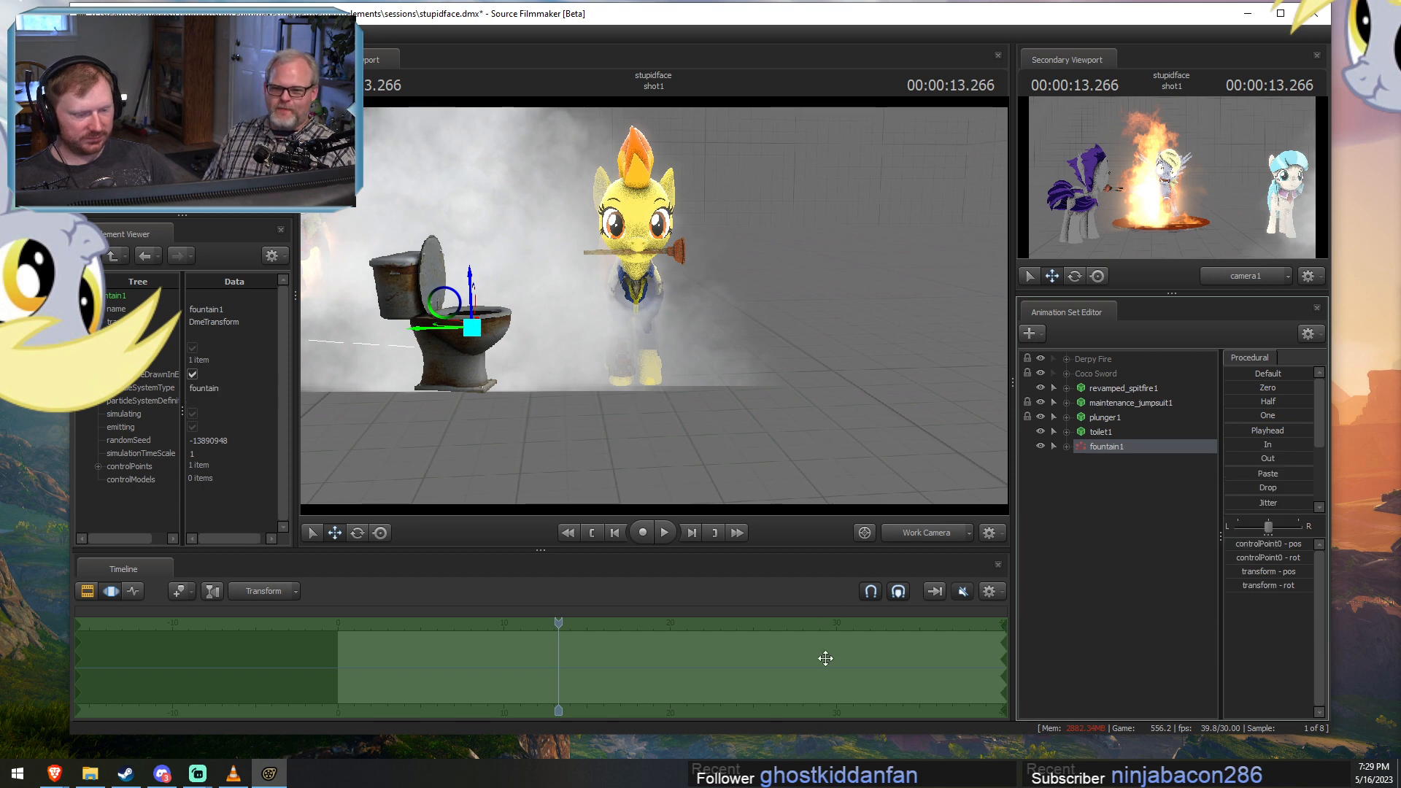
key(space)
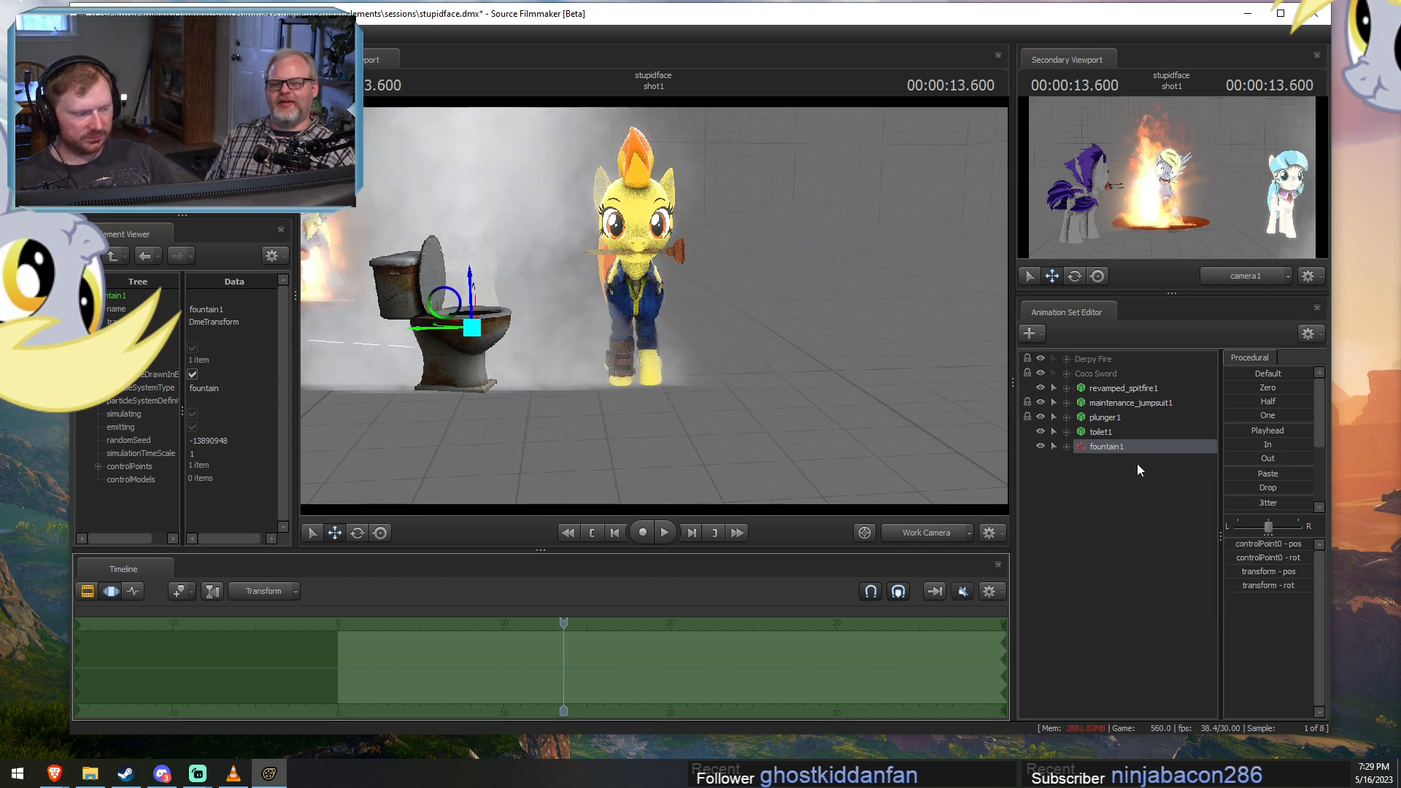
Open the fountain's particle system definition for editing and remove its Oscillate Scalar operator.
right_click(1130, 447)
click(1178, 625)
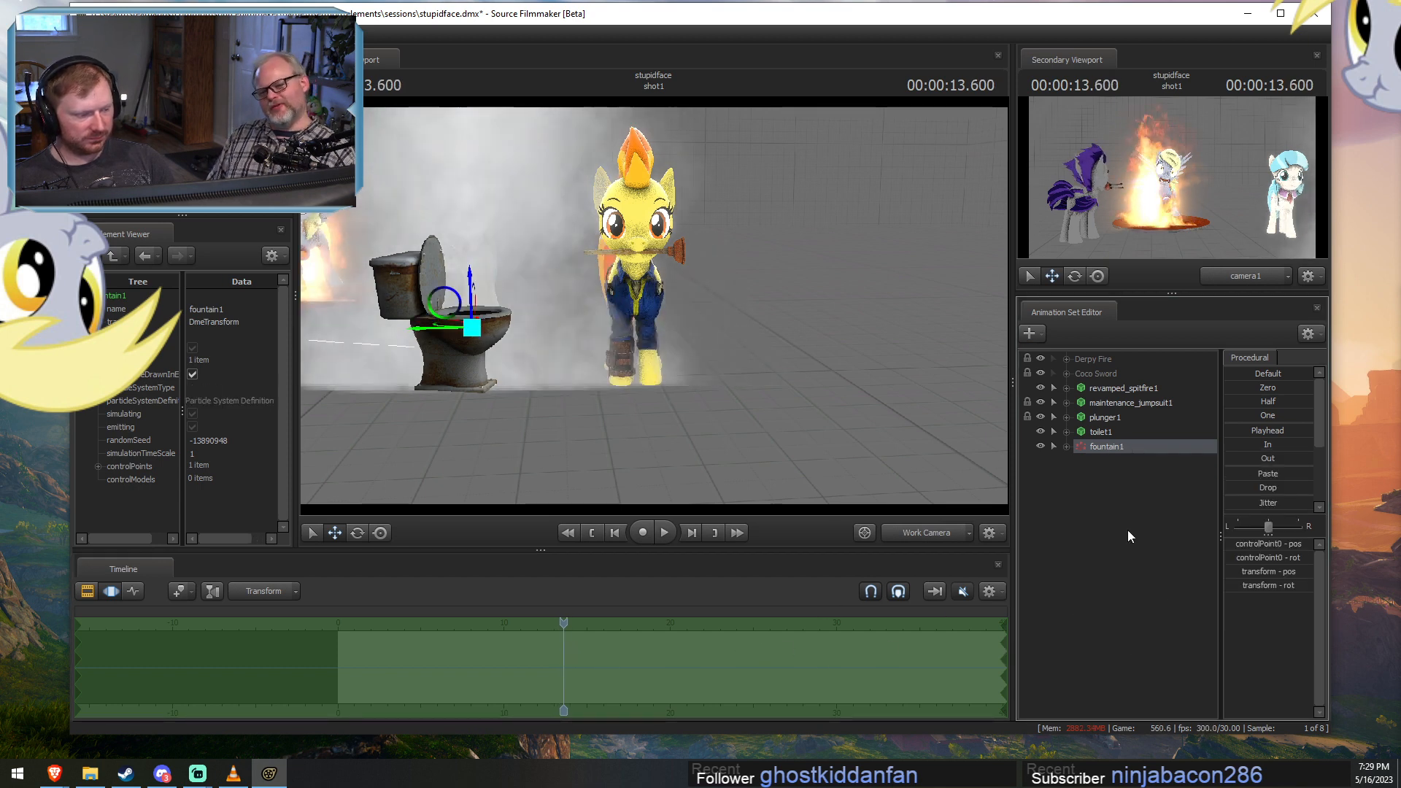
right_click(1108, 449)
click(1231, 623)
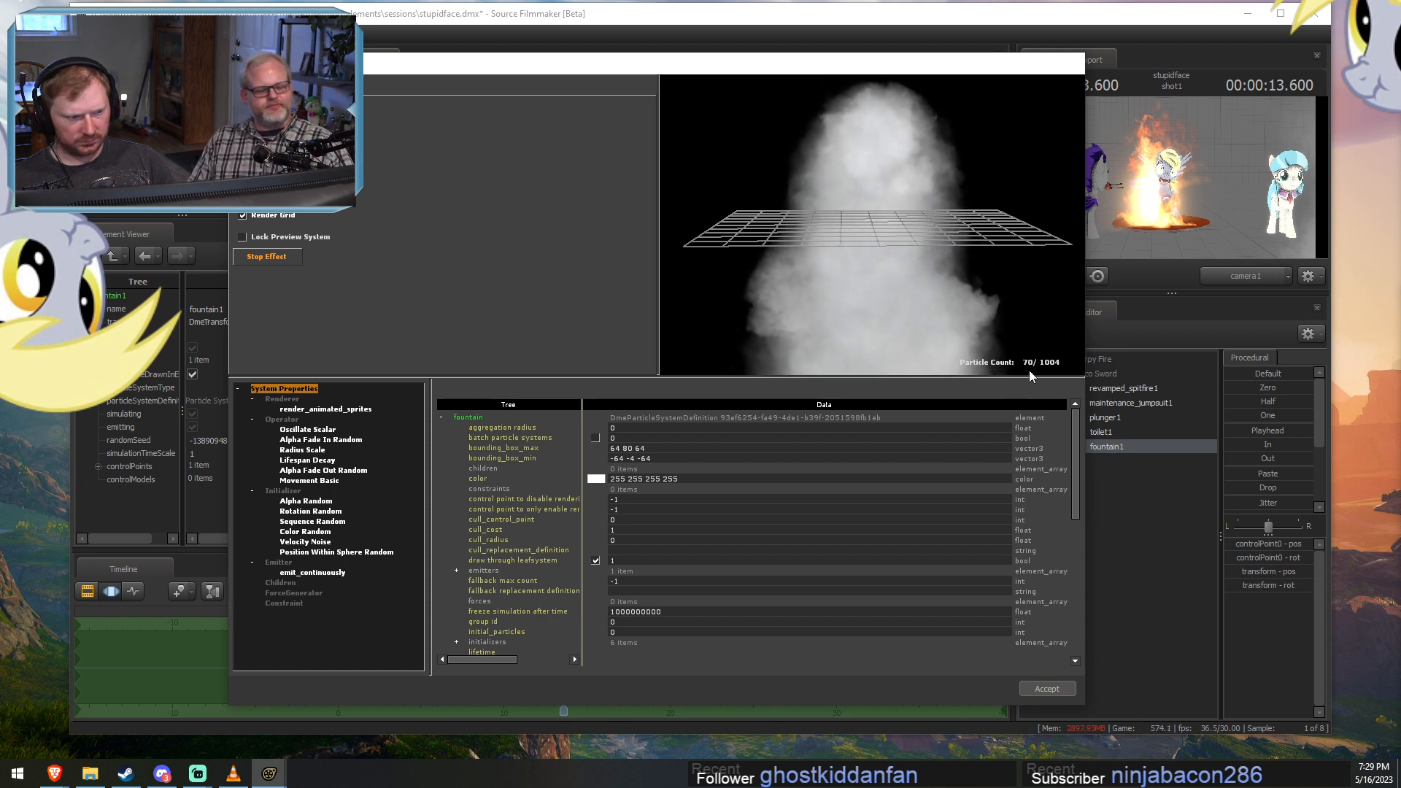
click(310, 460)
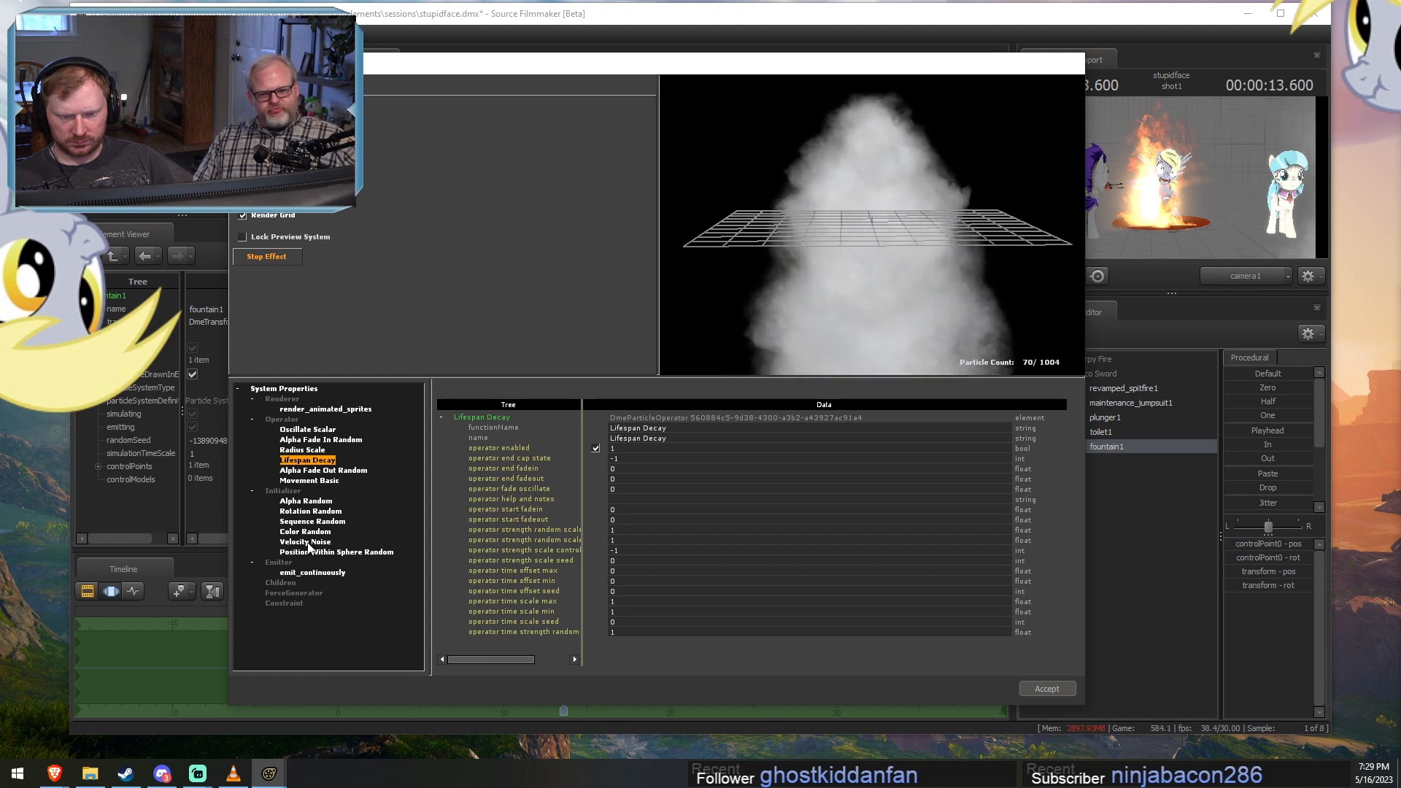
click(292, 430)
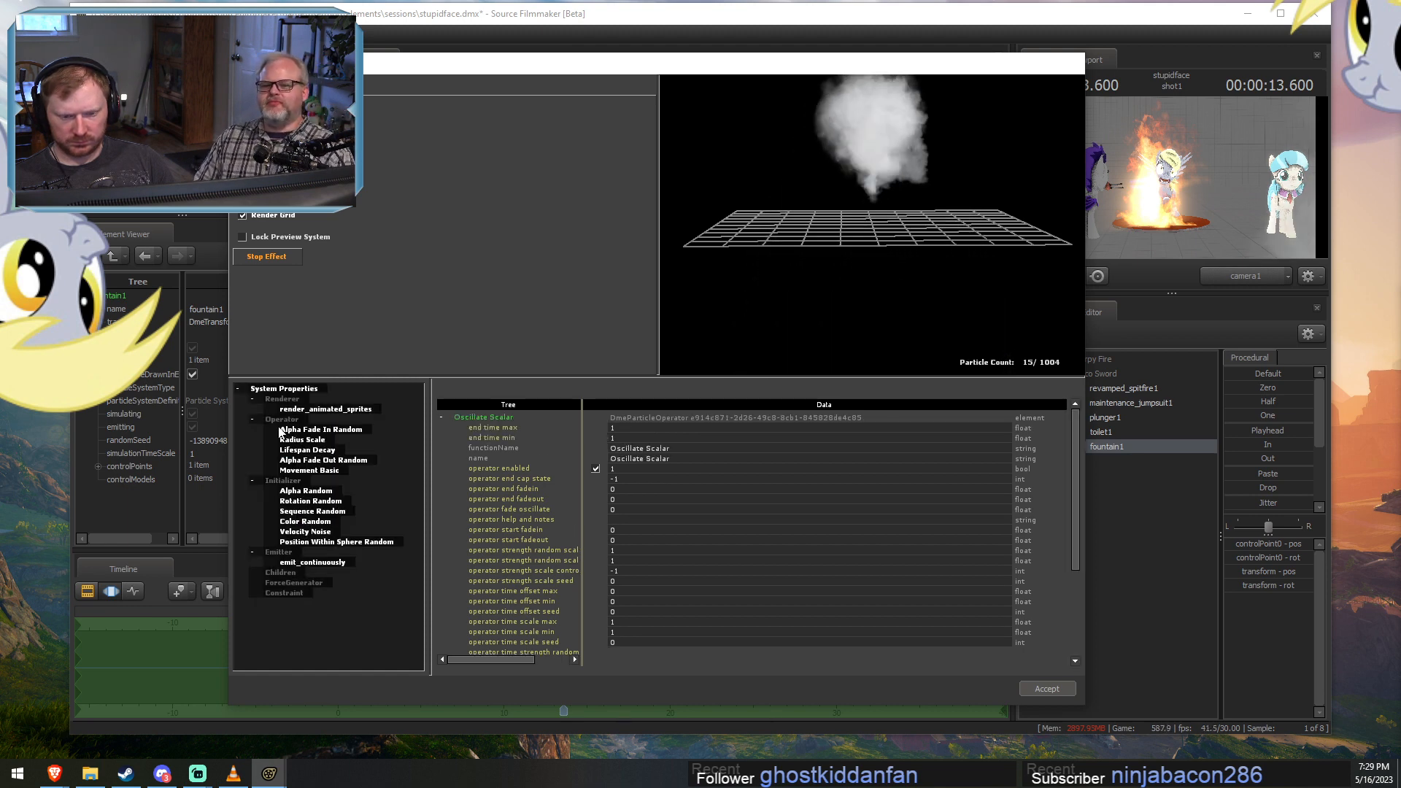
right_click(282, 421)
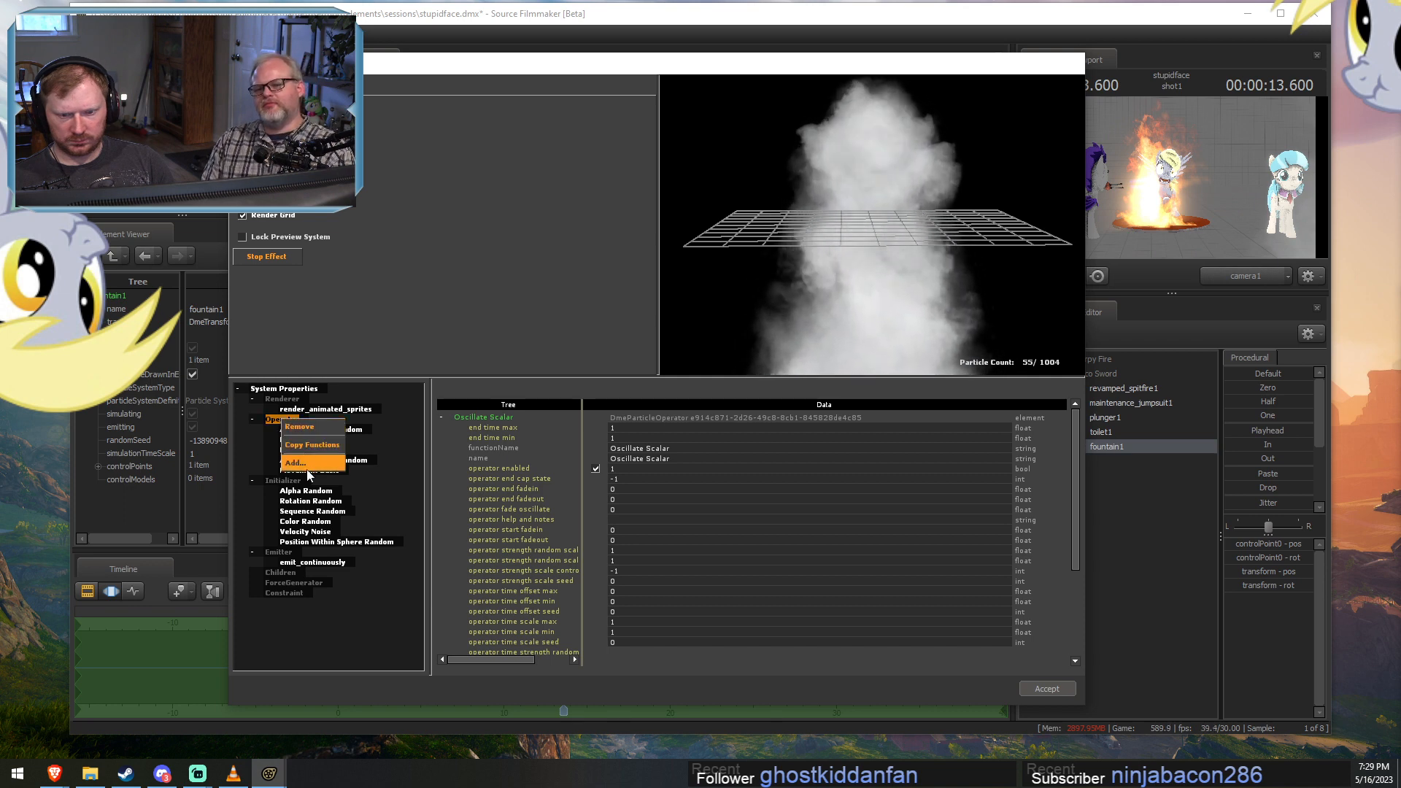
click(306, 431)
drag(742, 326, 730, 369)
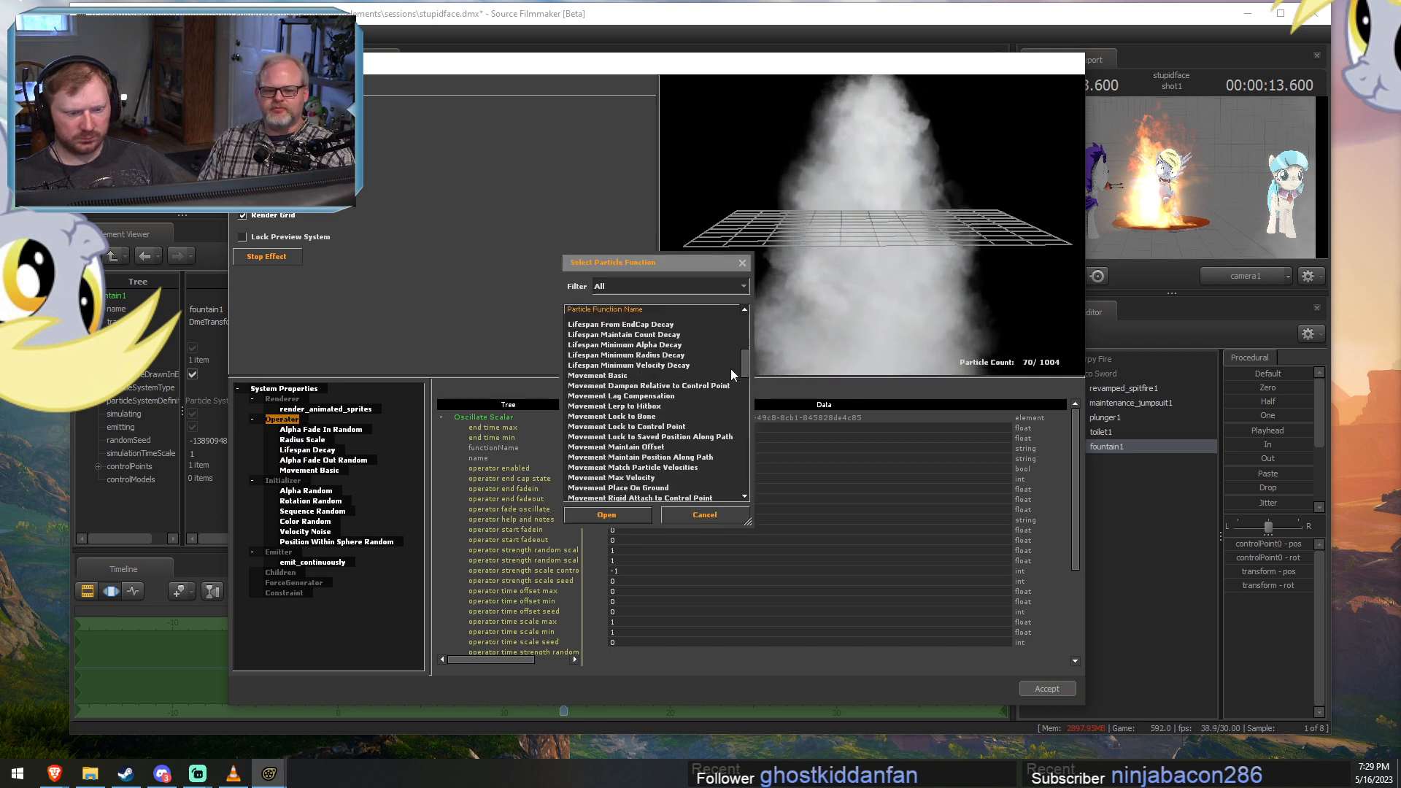
scroll(635, 396, up, 1)
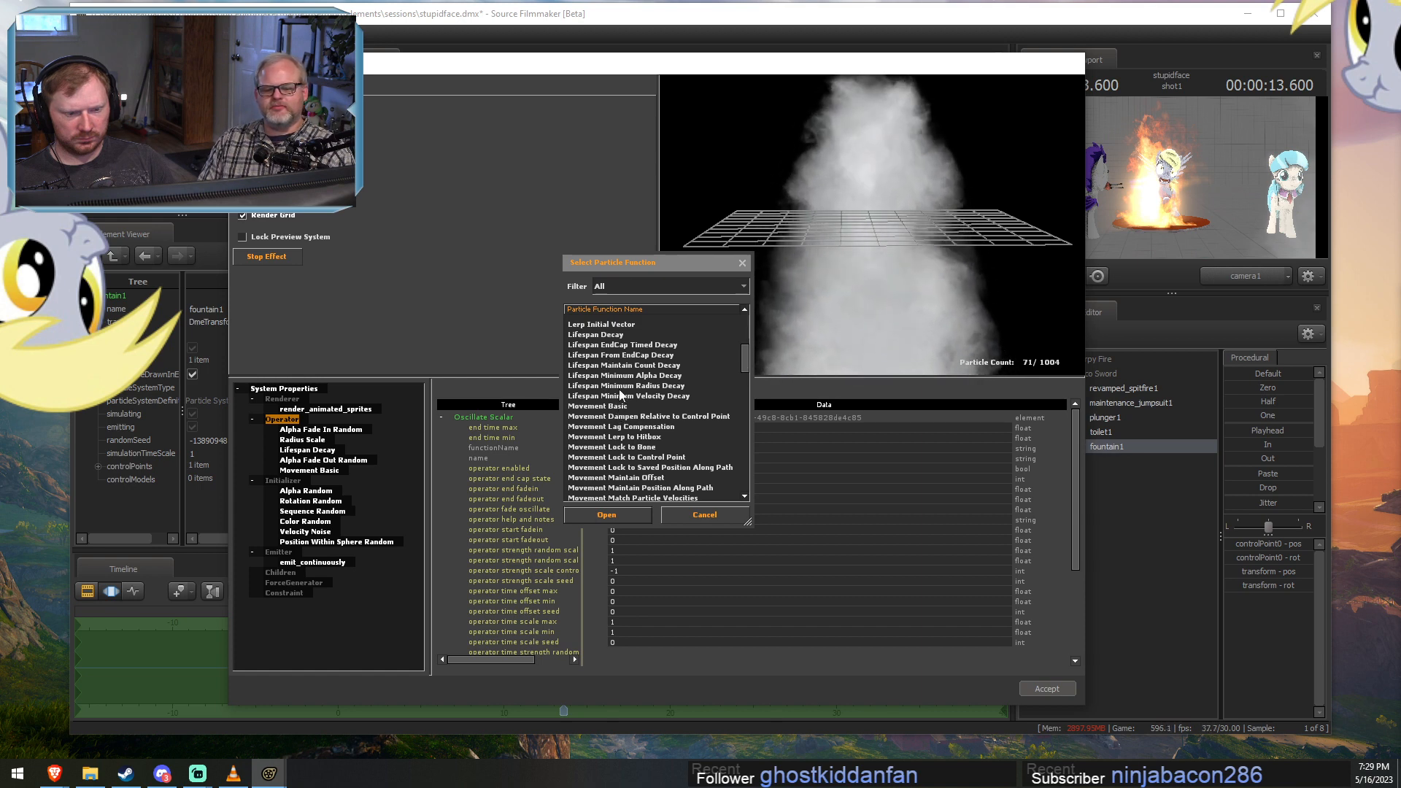
scroll(623, 391, down, 1)
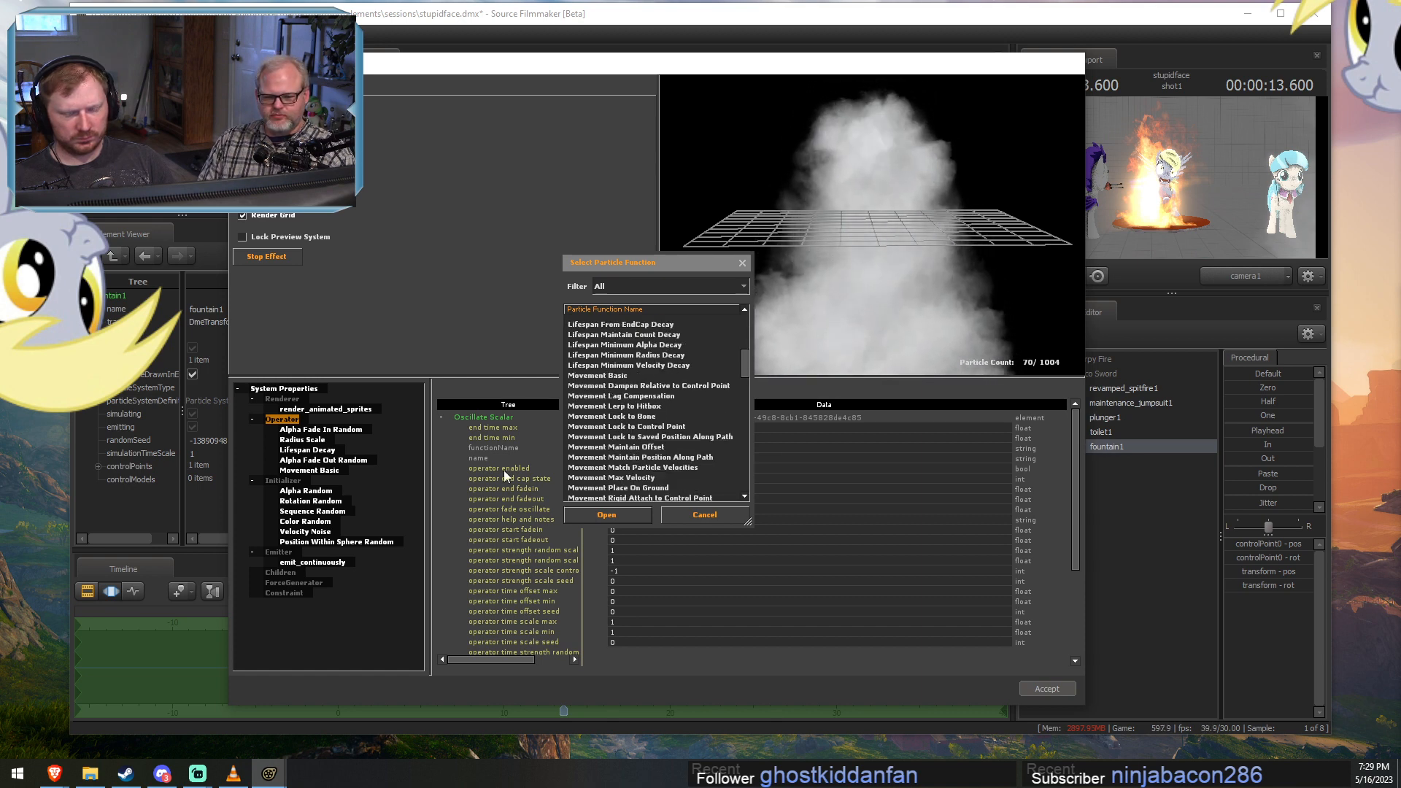
click(712, 515)
Add a Lifetime Random initializer to the fountain particle system.
right_click(290, 481)
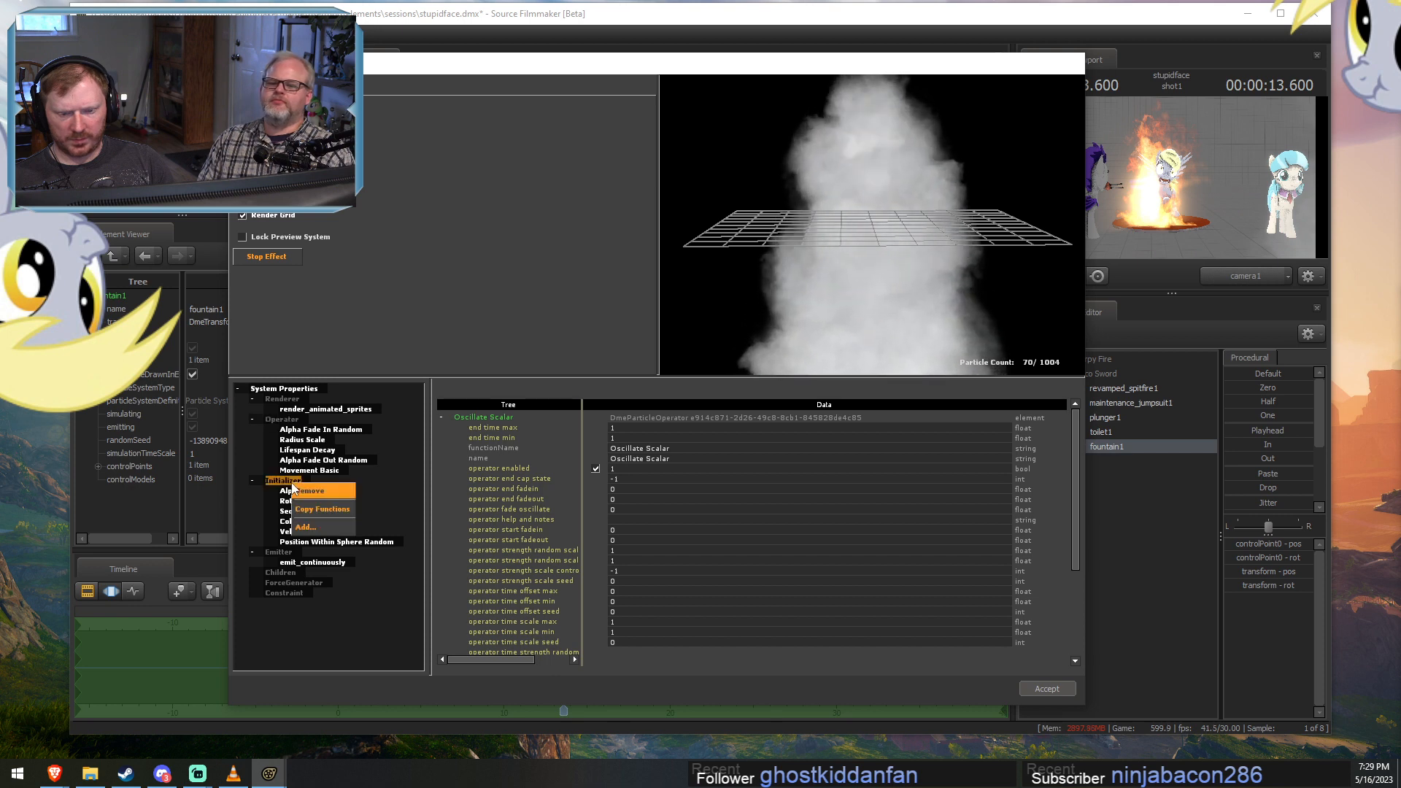
click(323, 529)
scroll(635, 402, down, 2)
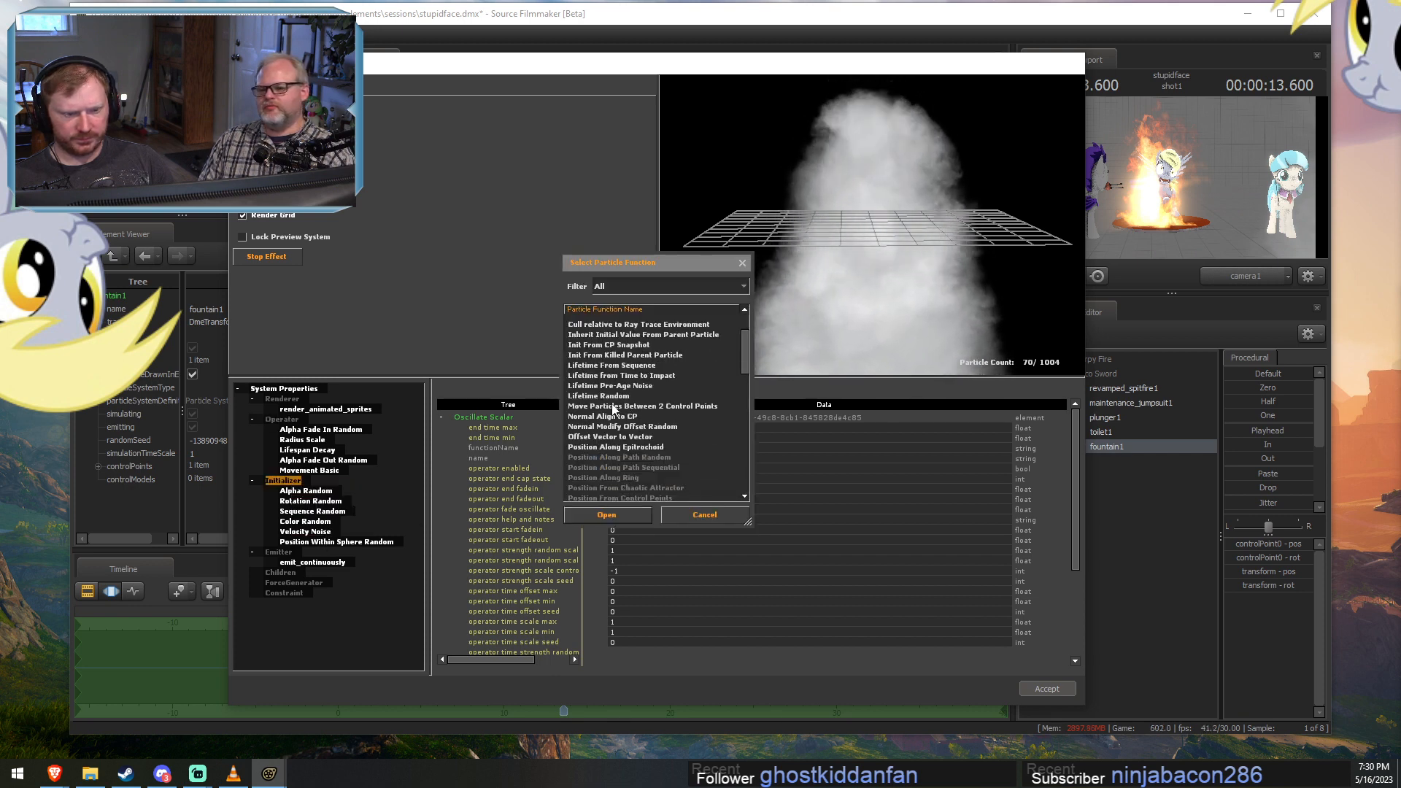
double_click(607, 392)
Set the Lifetime Random initializer's lifetime_min to 1 and lifetime_max to 2.
click(301, 553)
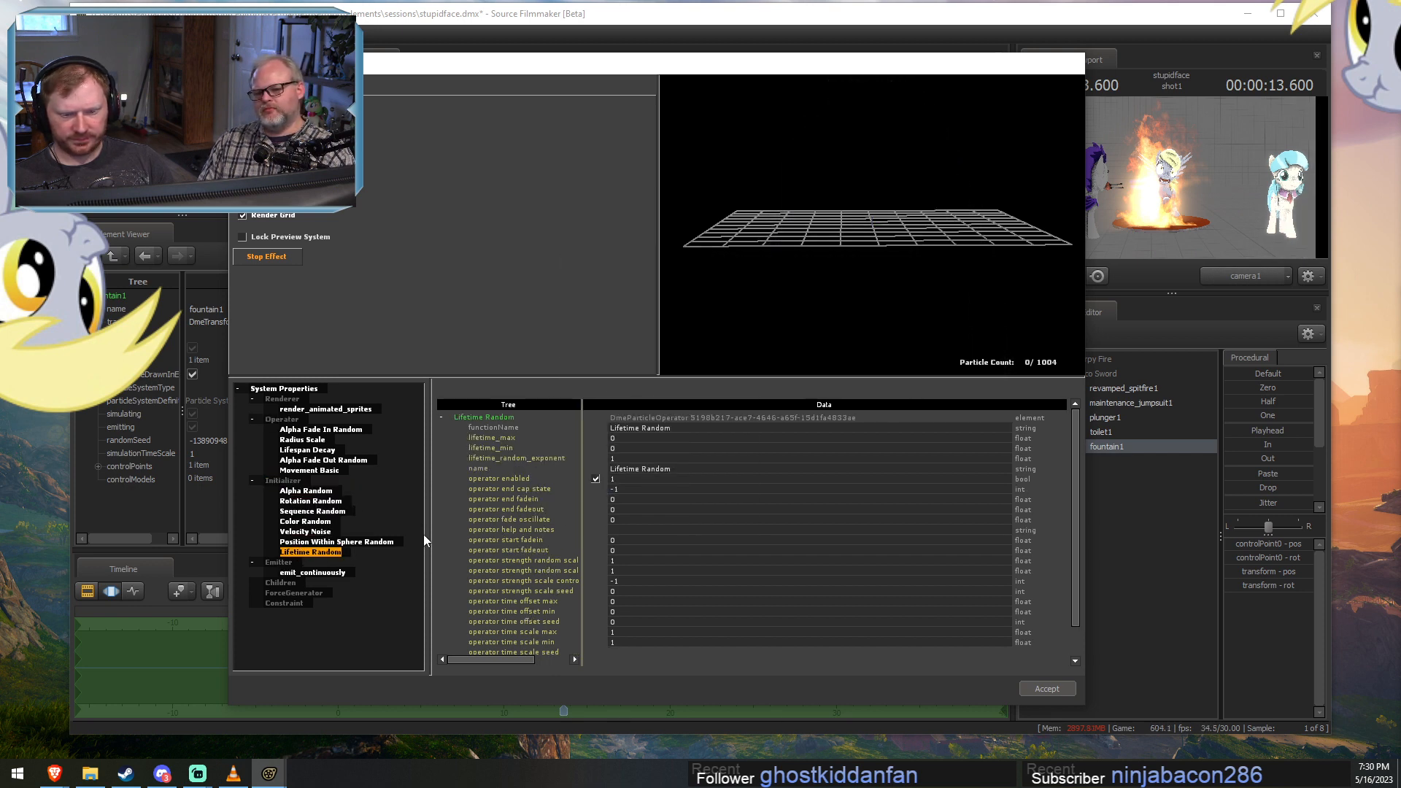
double_click(612, 448)
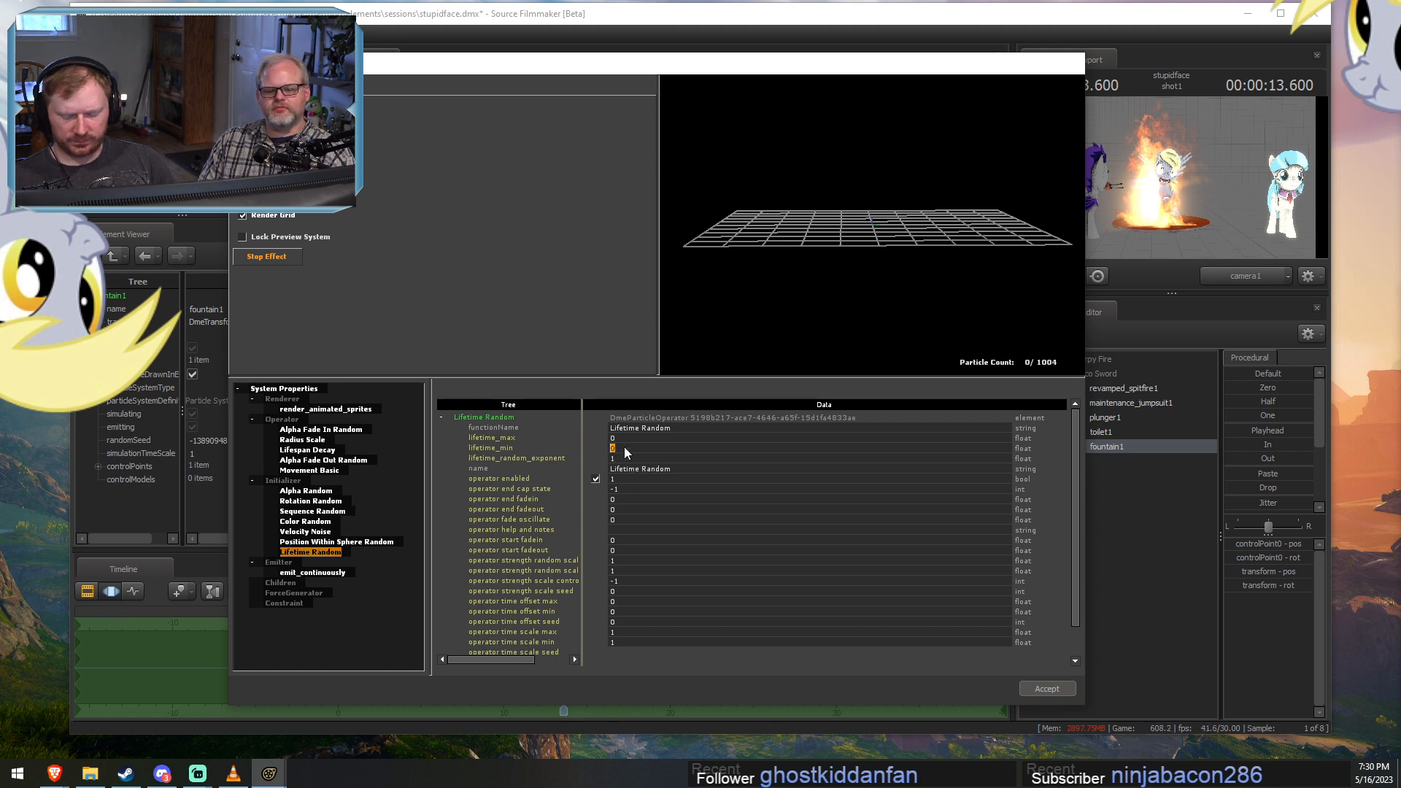
text(1)
drag(624, 438, 615, 440)
text(2)
click(622, 446)
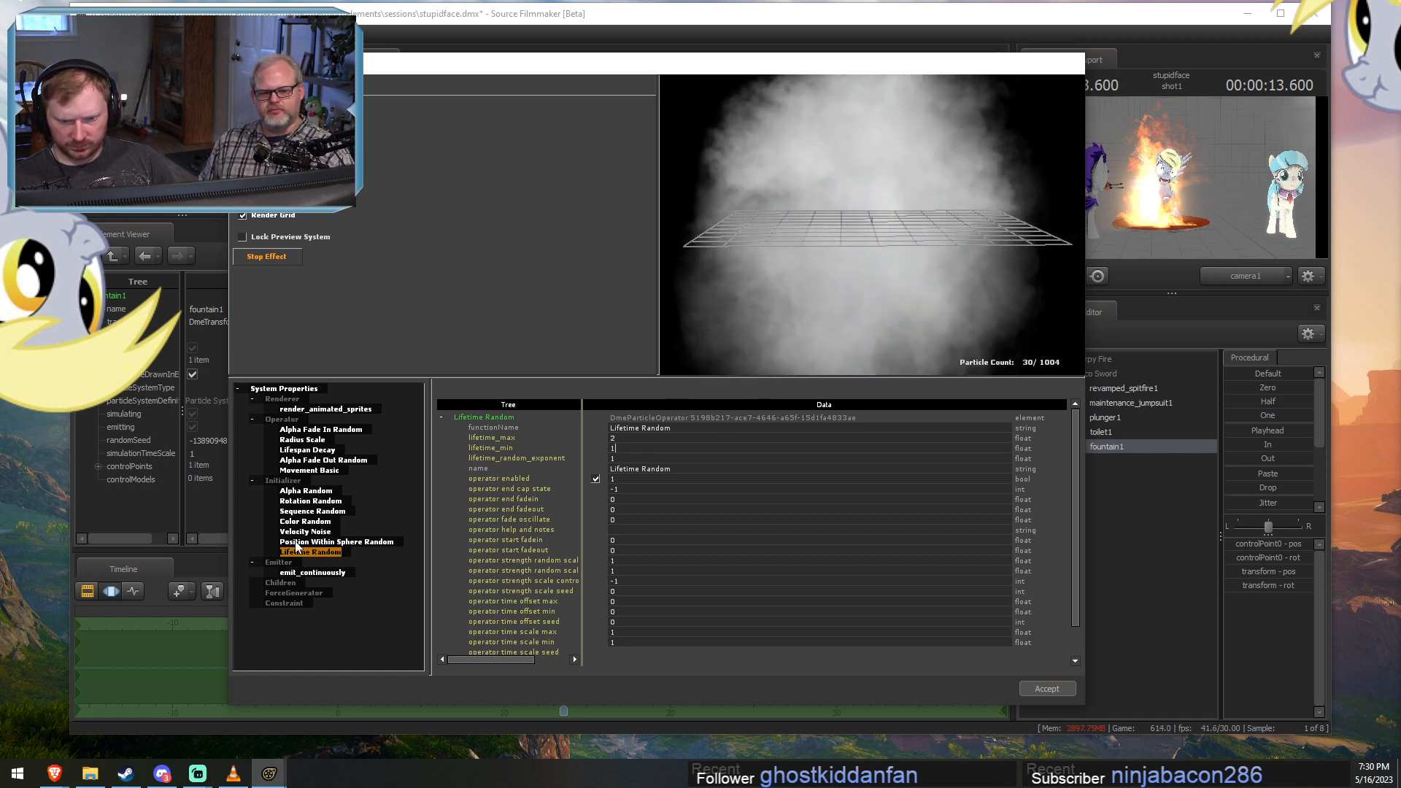
Set radius_end_scale to 10 in the fountain's Radius Scale operator.
click(302, 439)
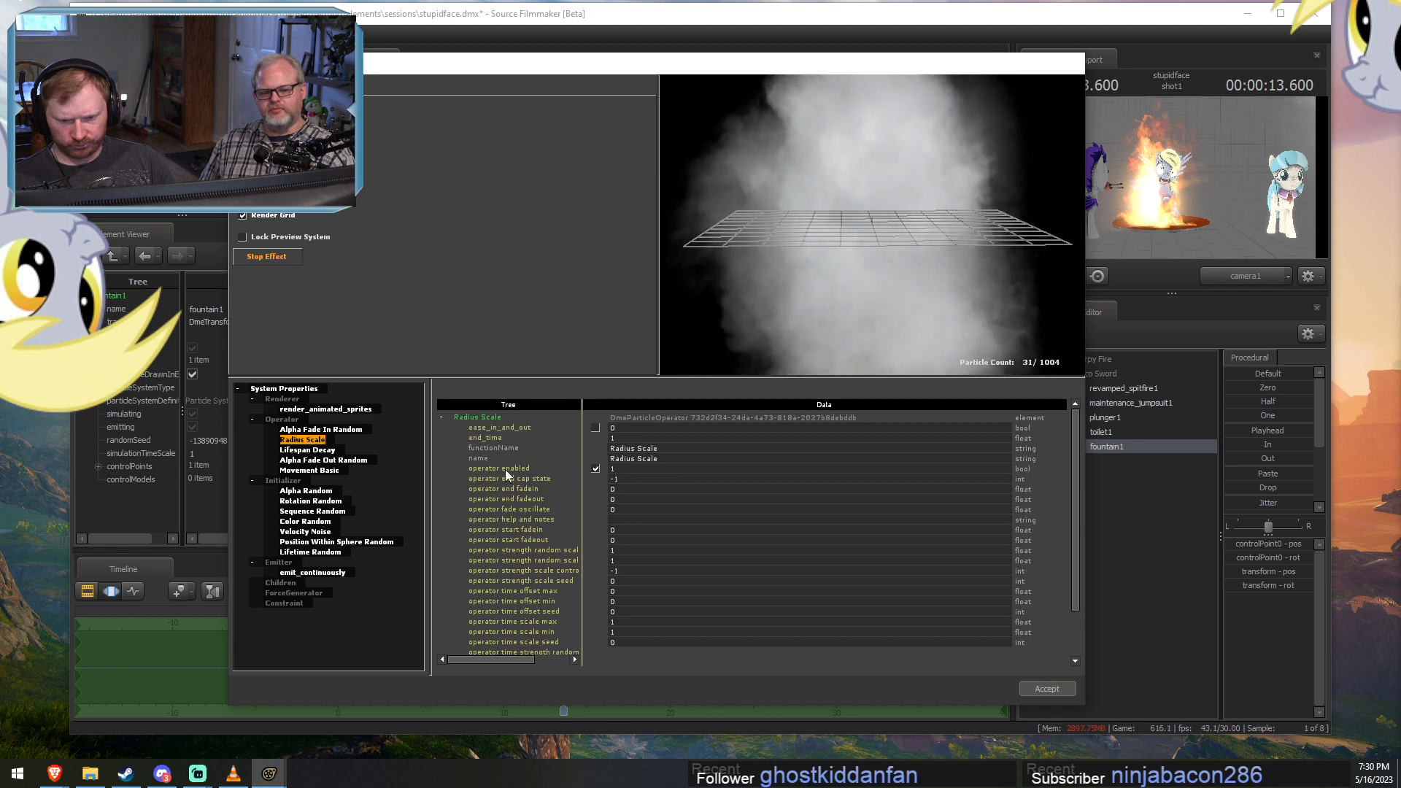
scroll(642, 537, down, 2)
click(627, 612)
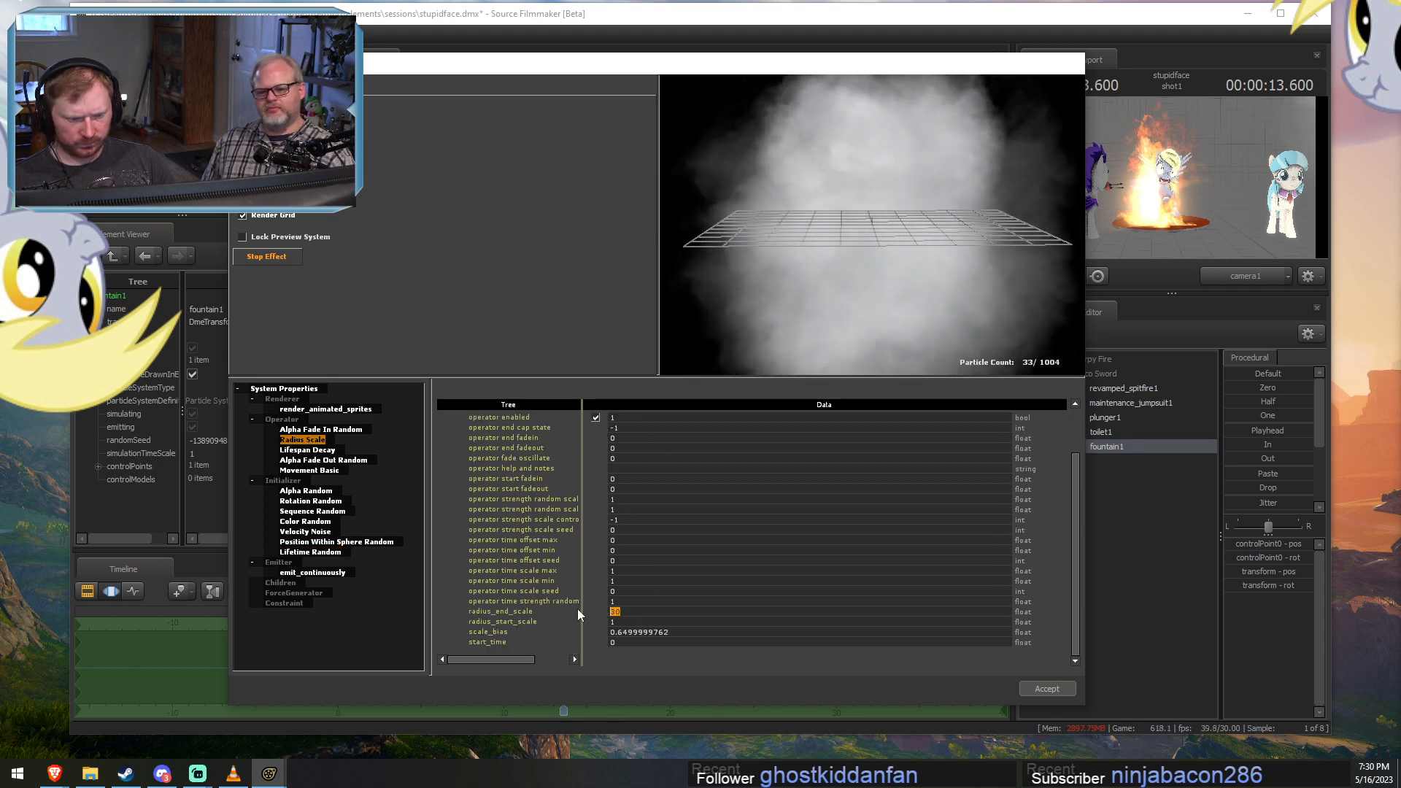
text(10)
click(641, 601)
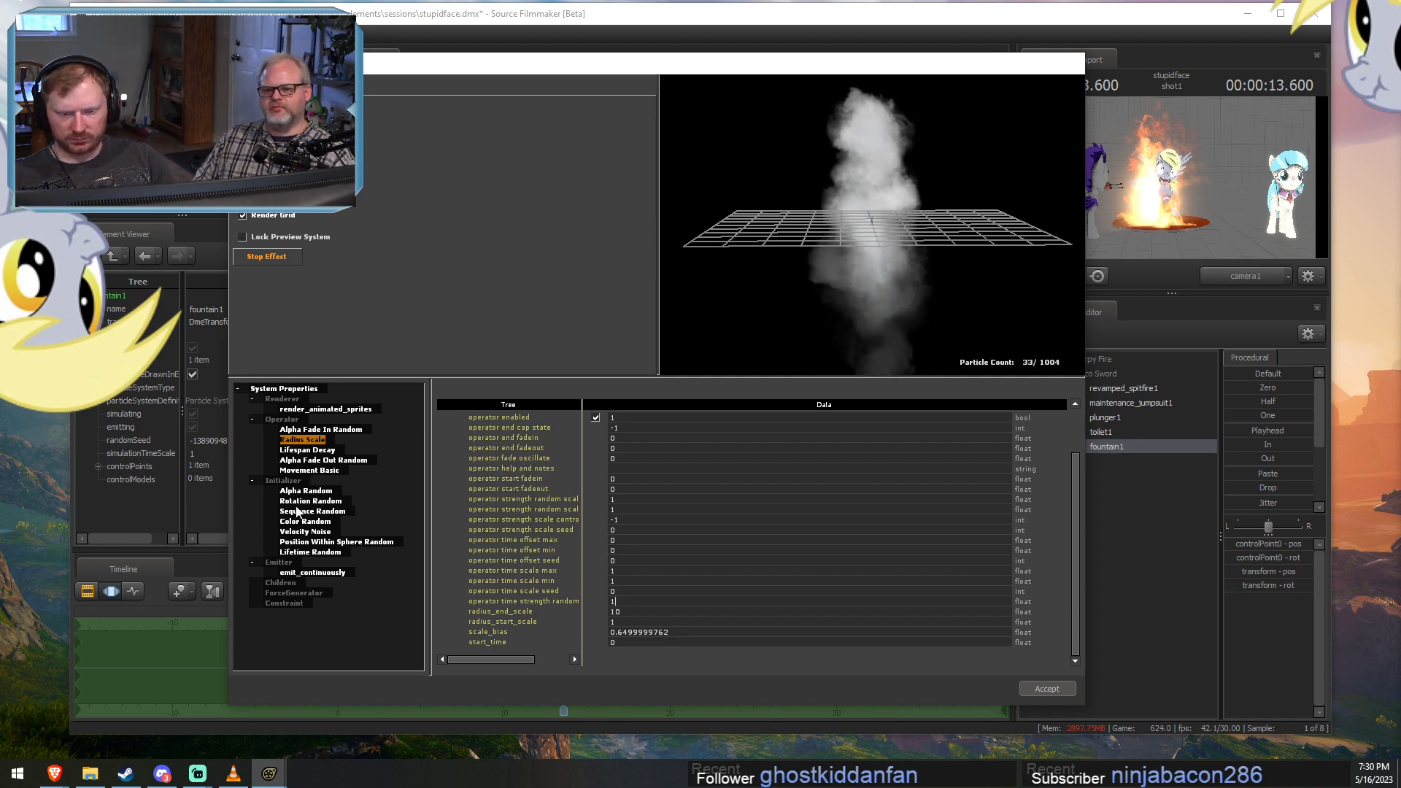
Shorten the fountain particles' random lifetime to a lifetime_min of 0.5 and a lifetime_max of 1.
click(310, 552)
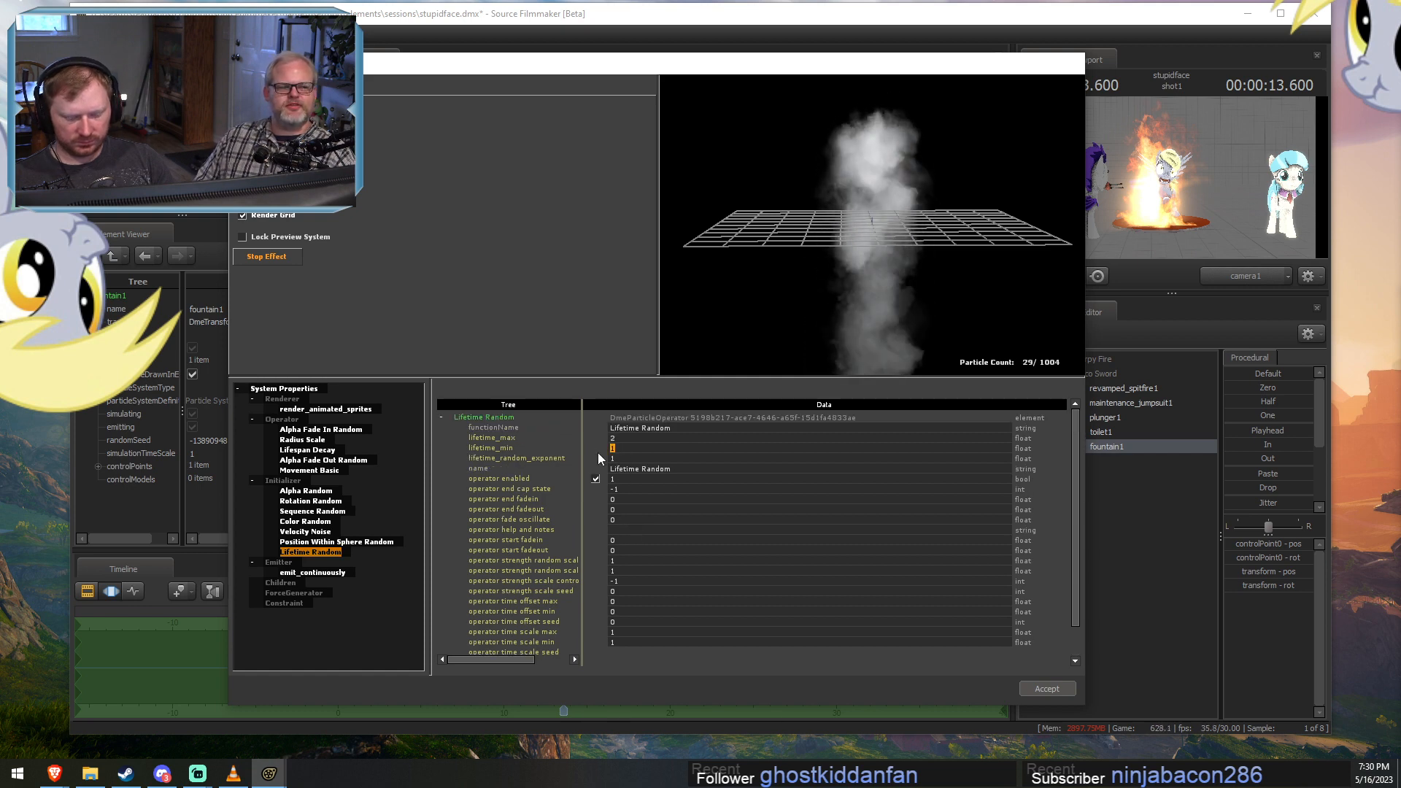
double_click(597, 448)
text(0.5)
key(Return)
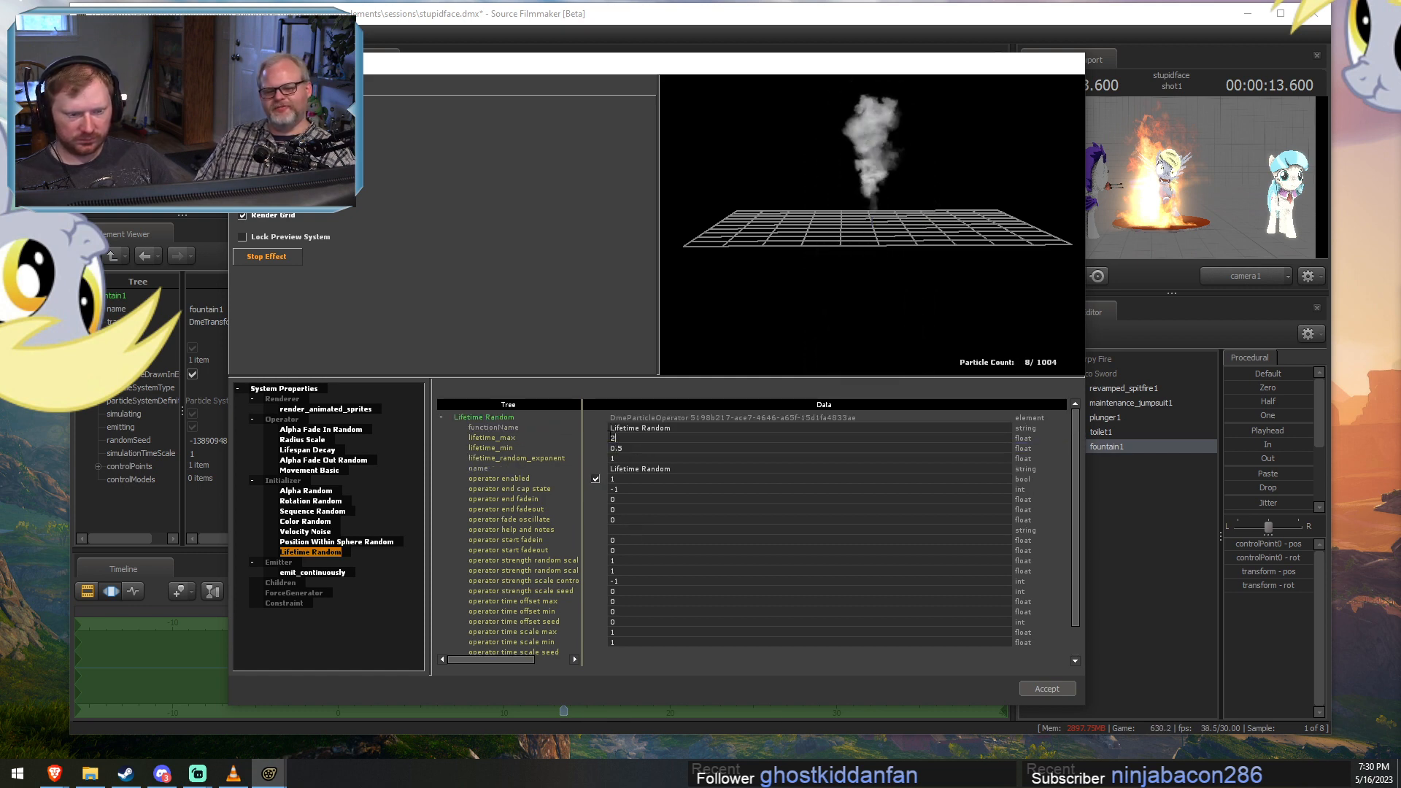
double_click(614, 438)
text(1)
double_click(629, 448)
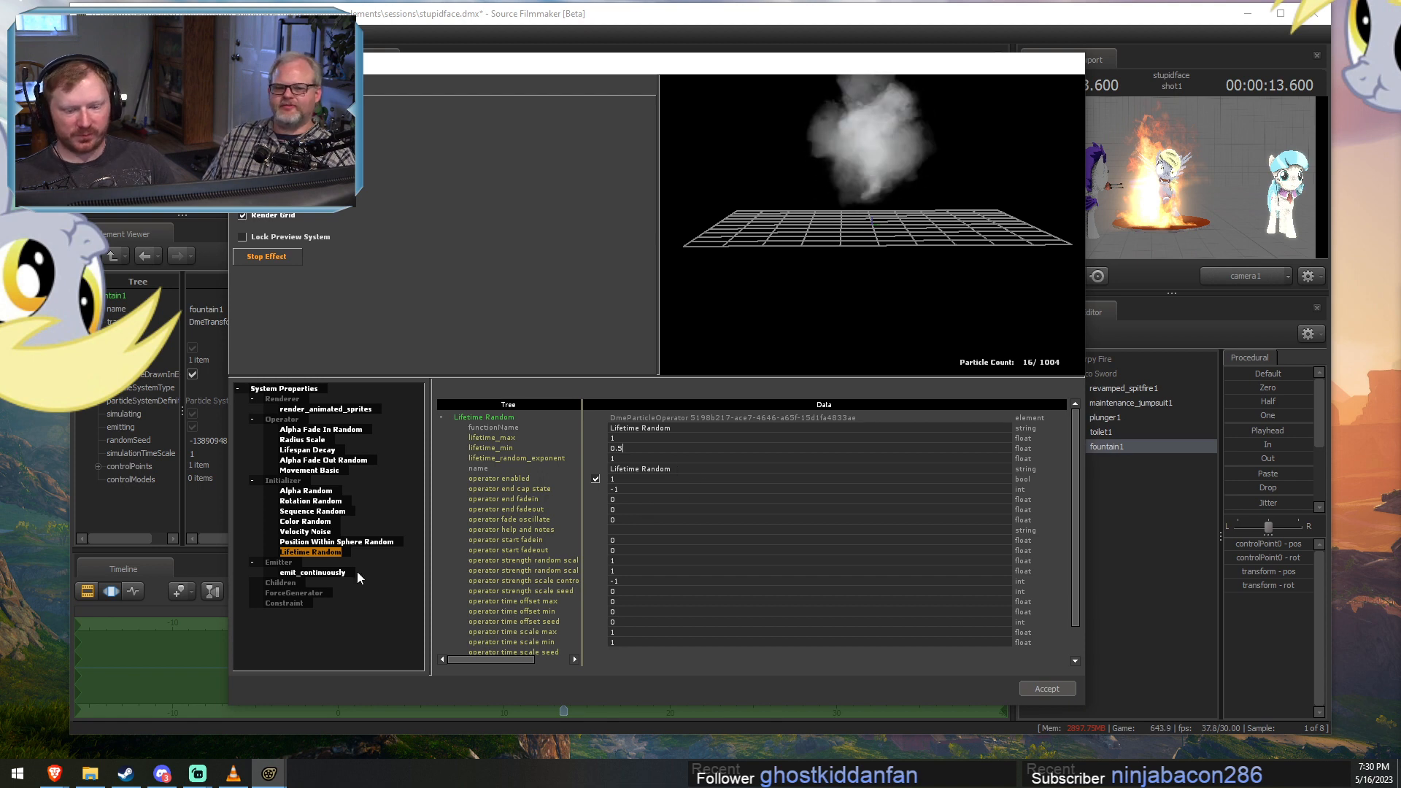
Set color2 of the Color Random initializer to brown, 116 60 0 255.
click(323, 522)
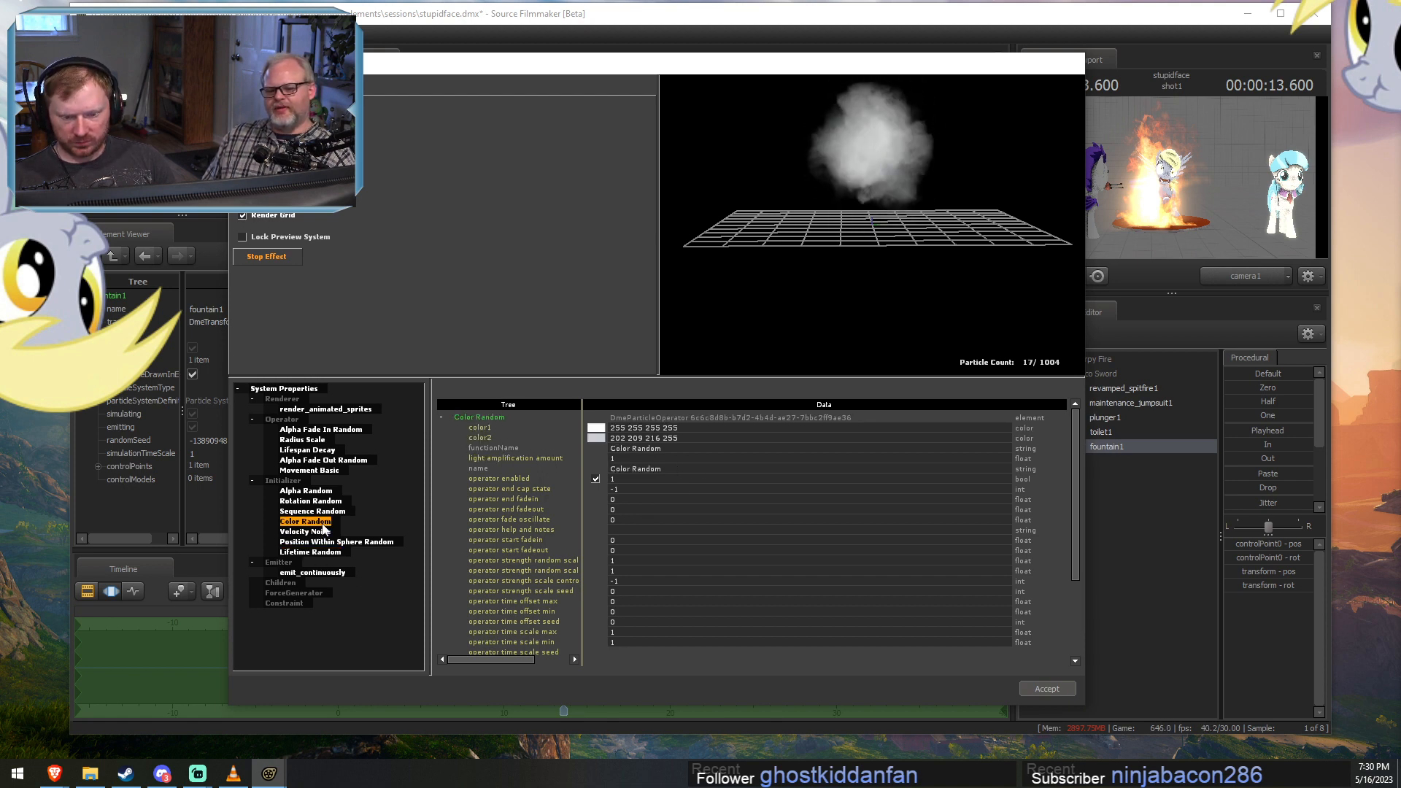
click(596, 439)
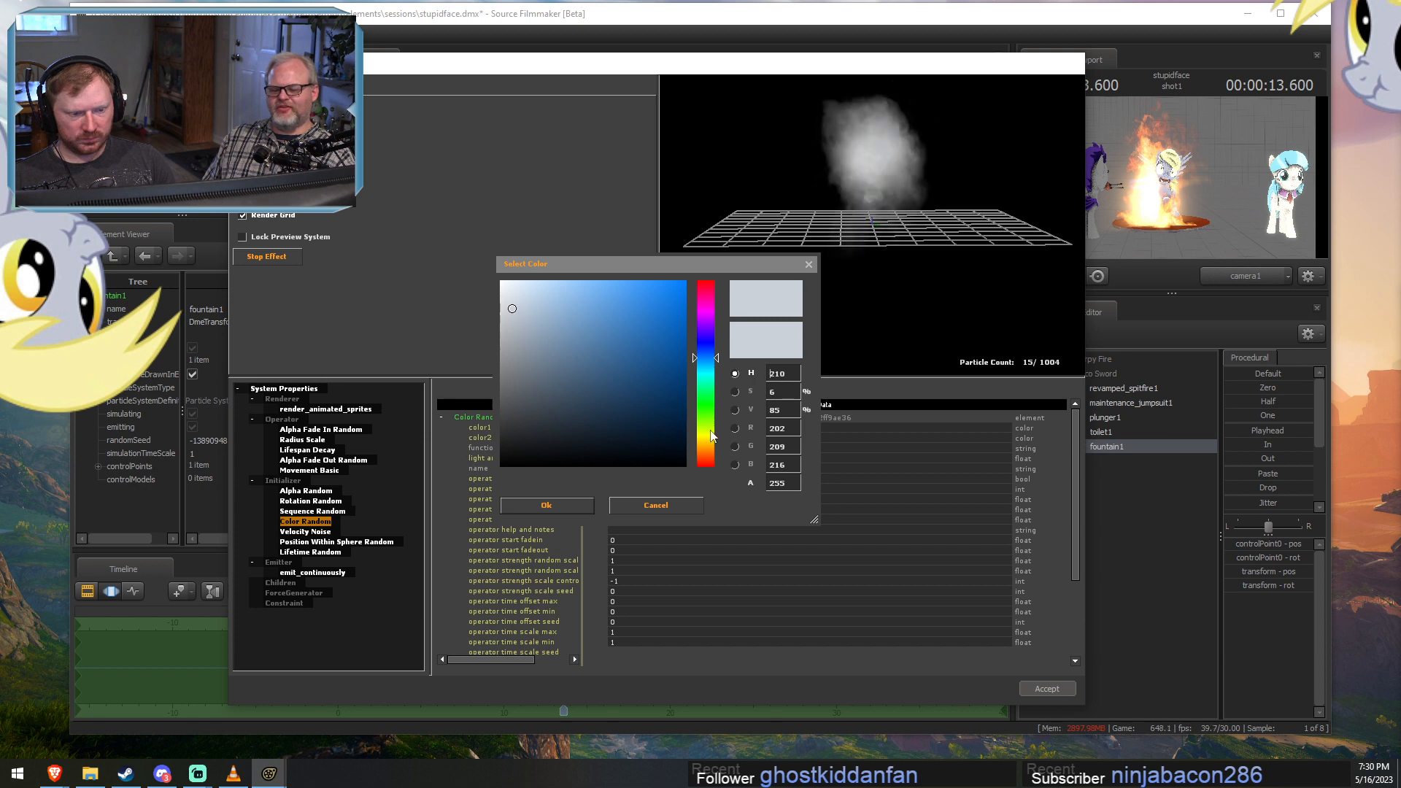
drag(713, 437, 715, 450)
drag(656, 375, 713, 373)
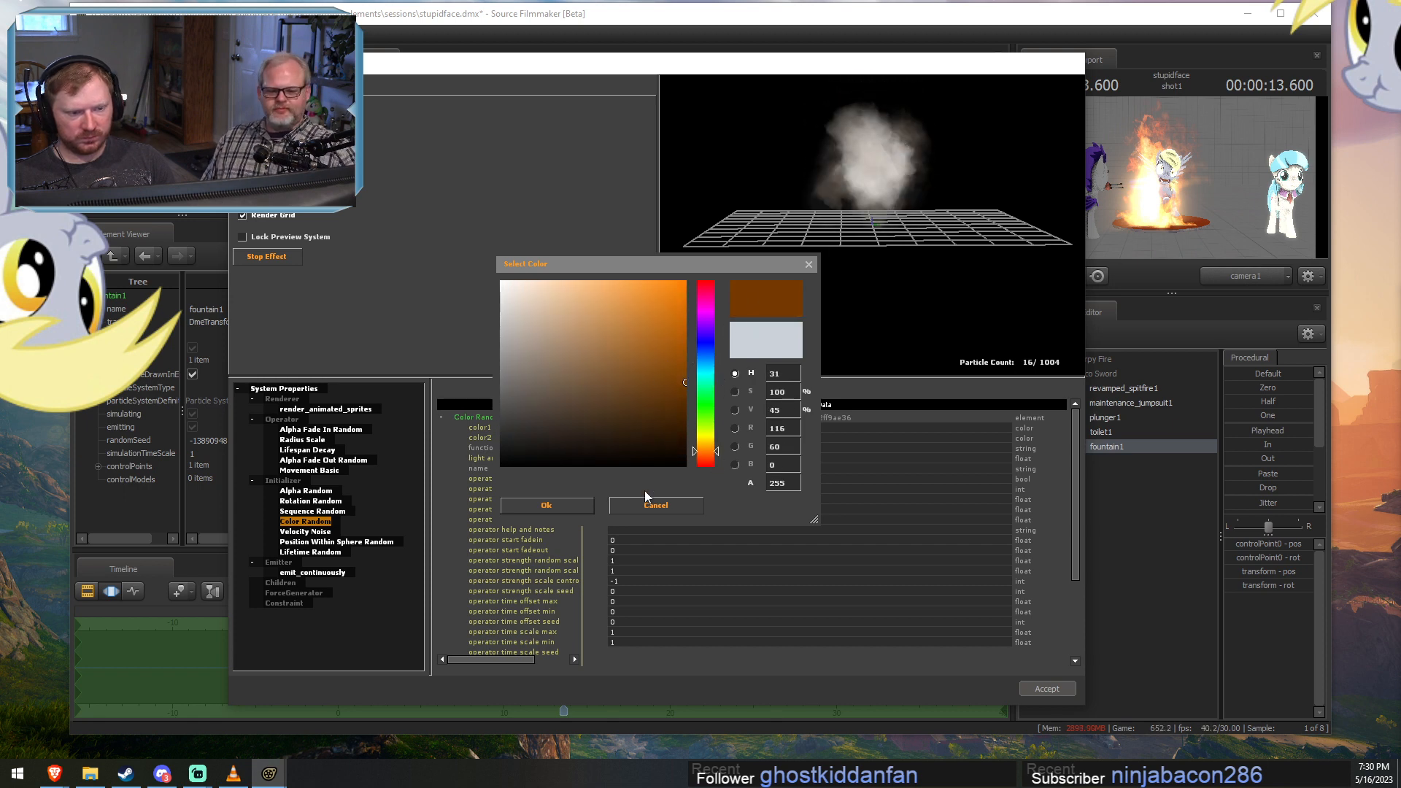
click(588, 504)
Copy the brown color2 value 116 60 0 255 into color1 of the Color Random initializer.
click(678, 436)
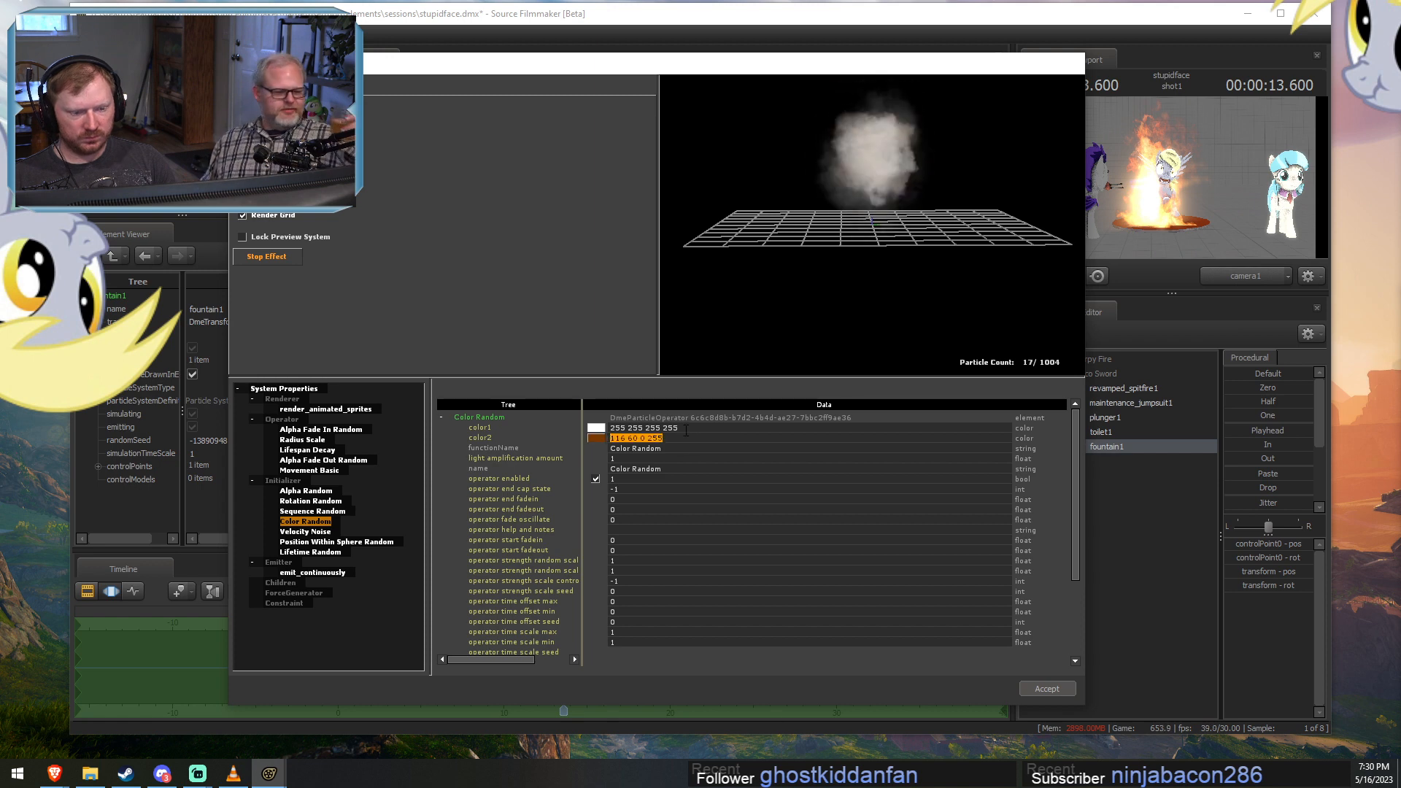
drag(698, 427, 605, 425)
text(116 60 0 255)
key(Return)
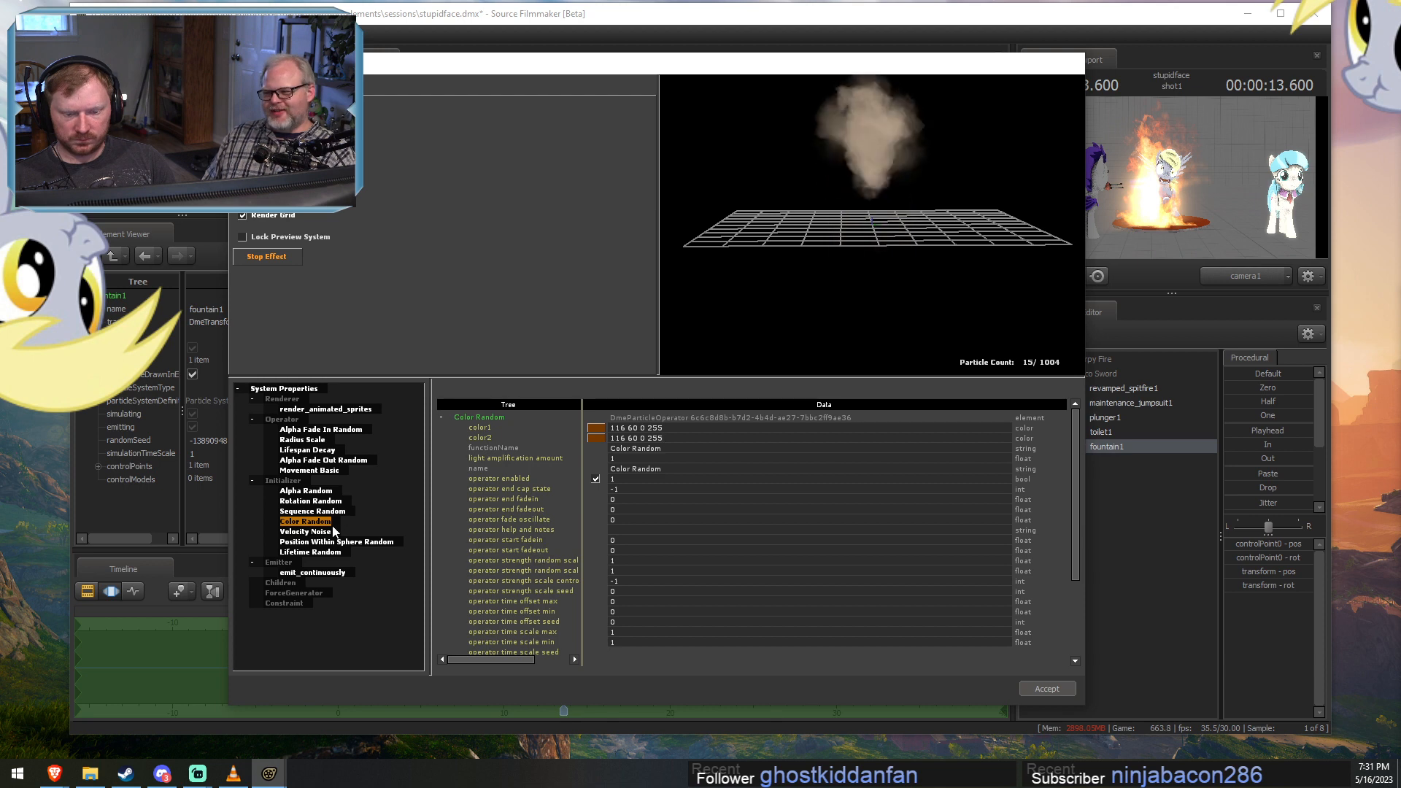
Change the fountain system's material to particle\smoke1\smoke1.vmt and accept the edited particle definition.
click(314, 391)
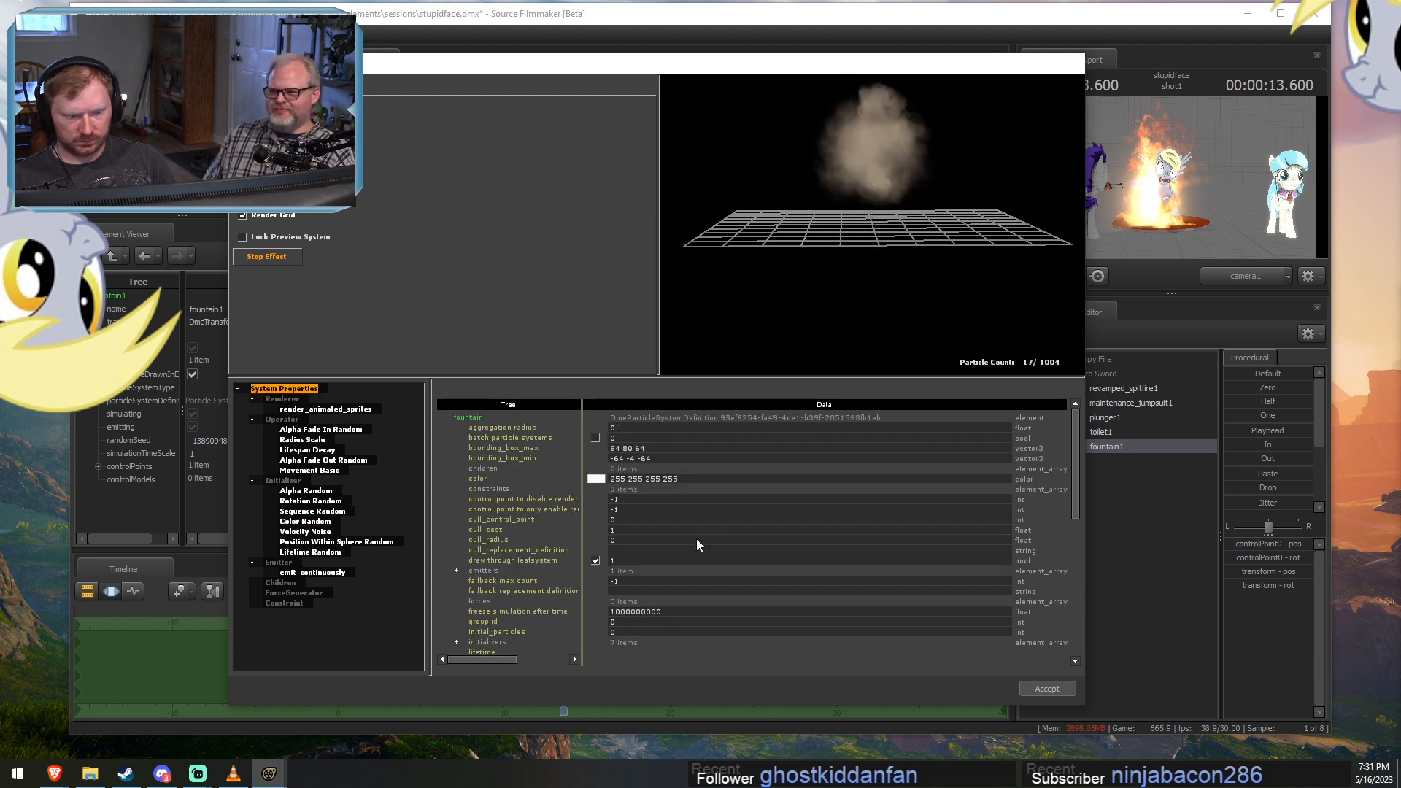
scroll(696, 538, down, 4)
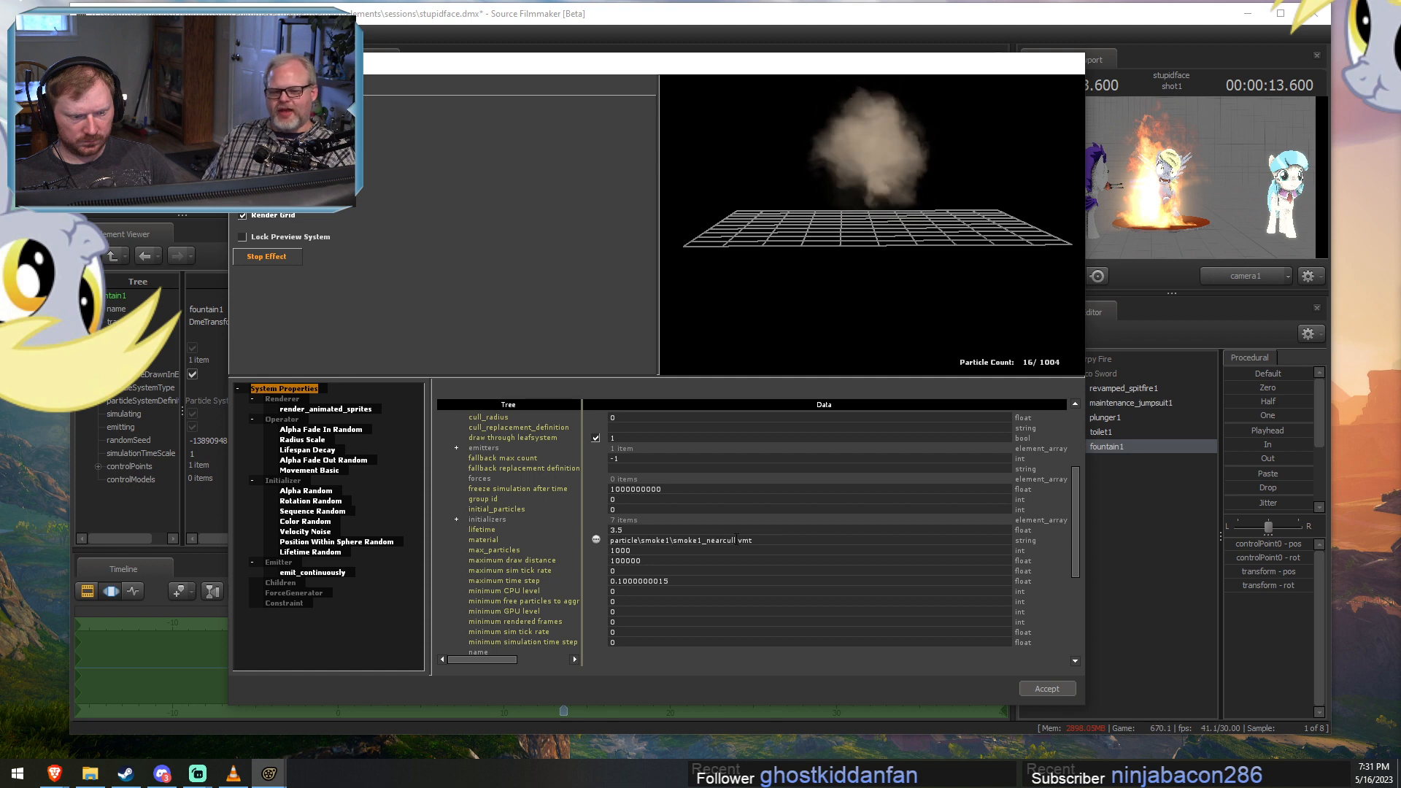
drag(736, 540, 724, 539)
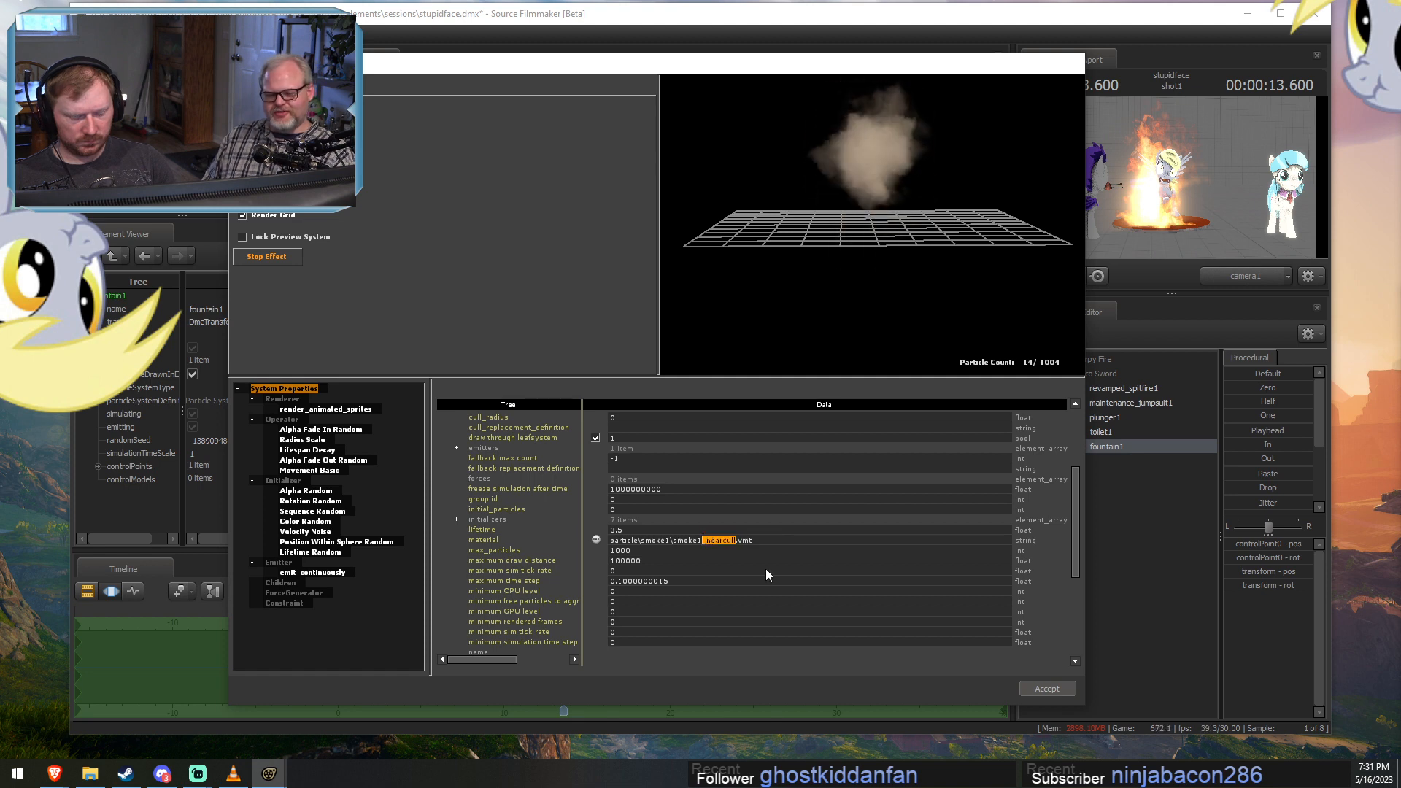
key(Delete)
click(720, 550)
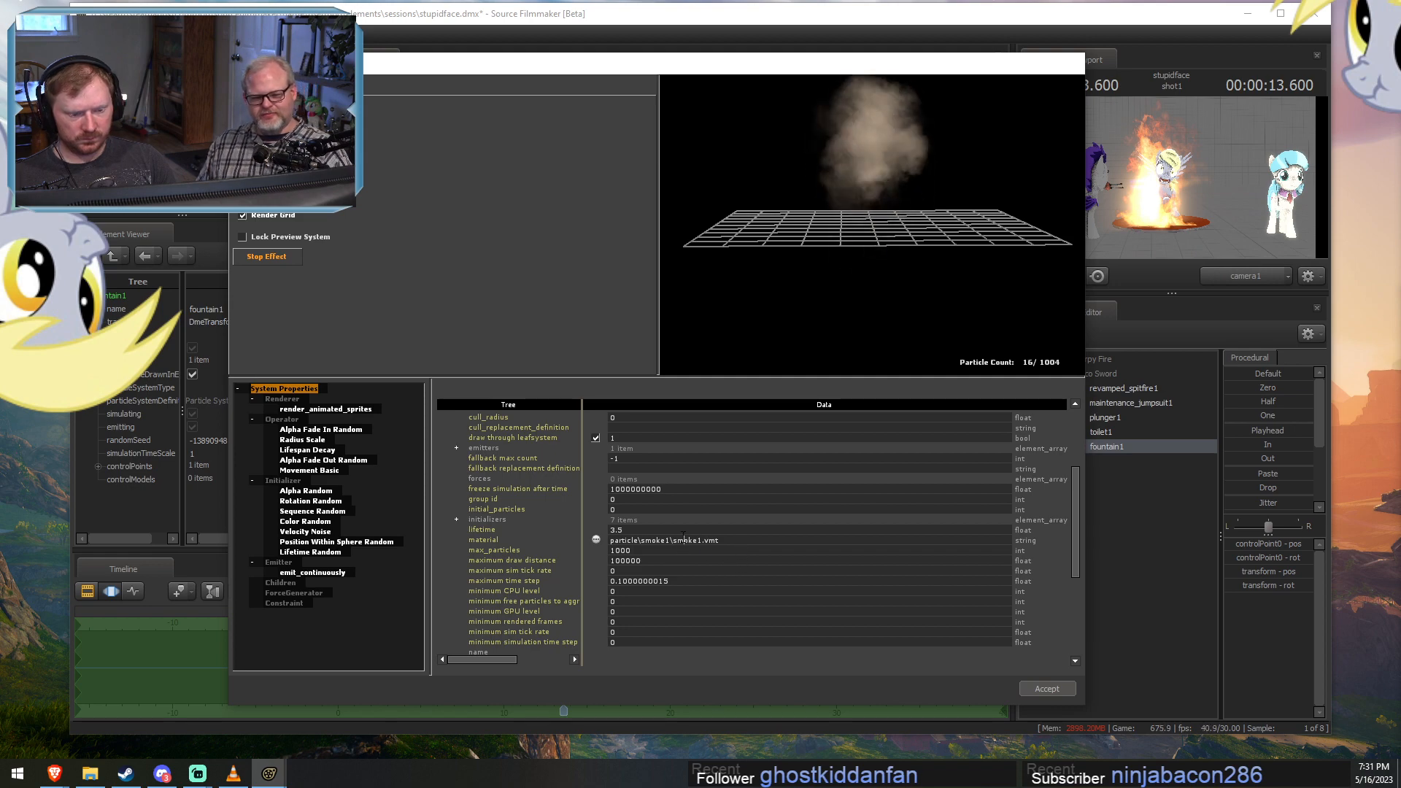
click(1046, 689)
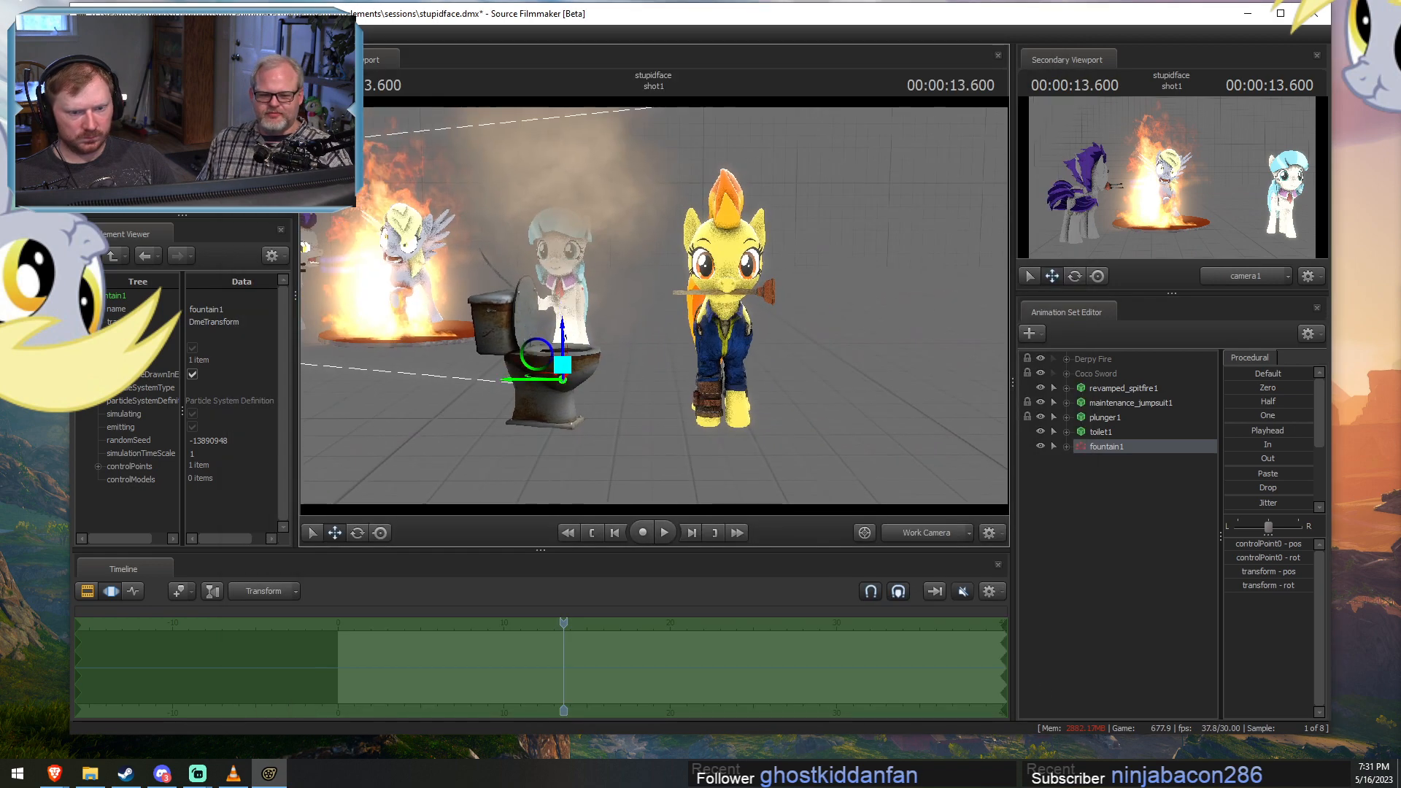
Play the shot to 14.633 seconds to check the brown spray, and reopen the fountain's particle system definition.
key(space)
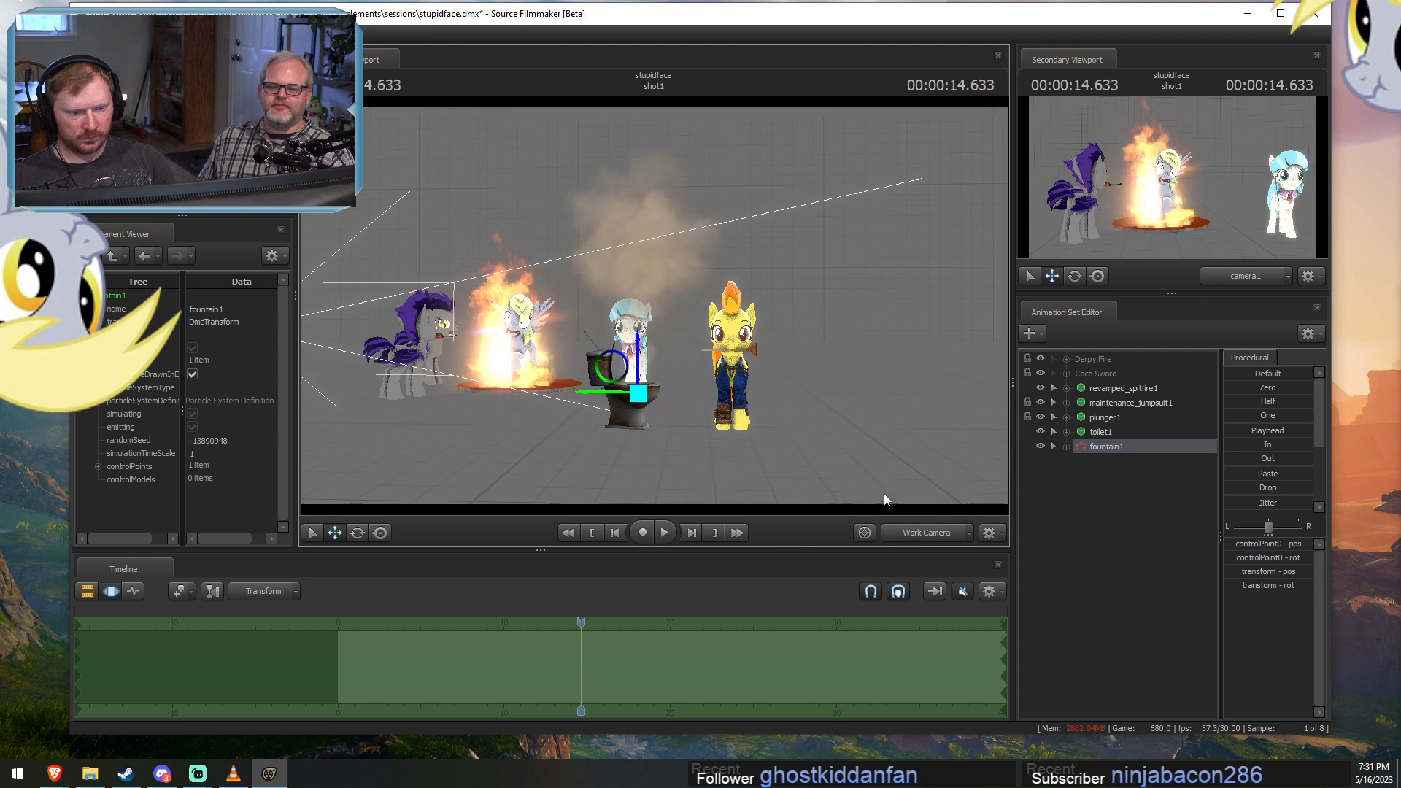
right_click(1119, 446)
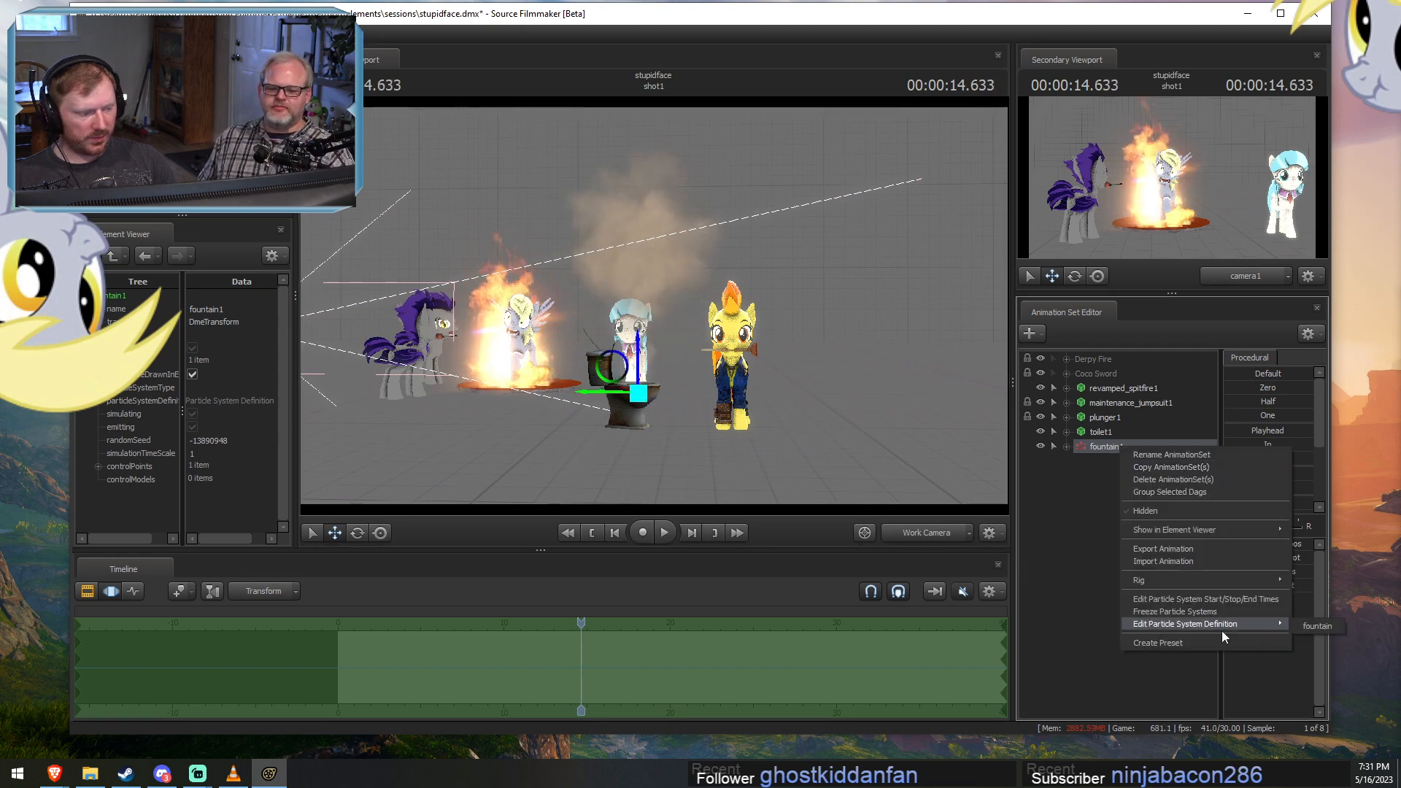
click(1272, 628)
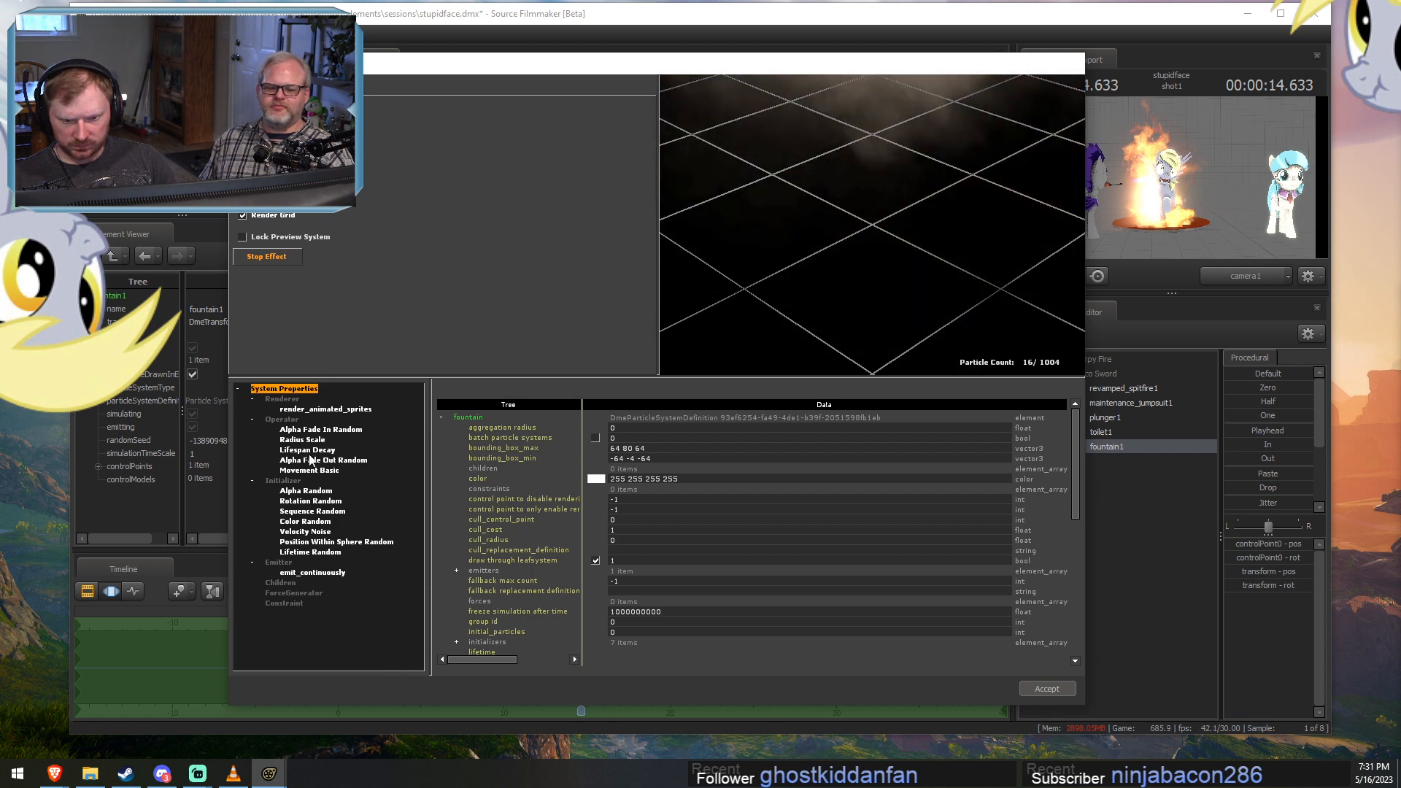
Disable the fountain's Alpha Fade In Random operator and view the effect preview from the side.
click(335, 429)
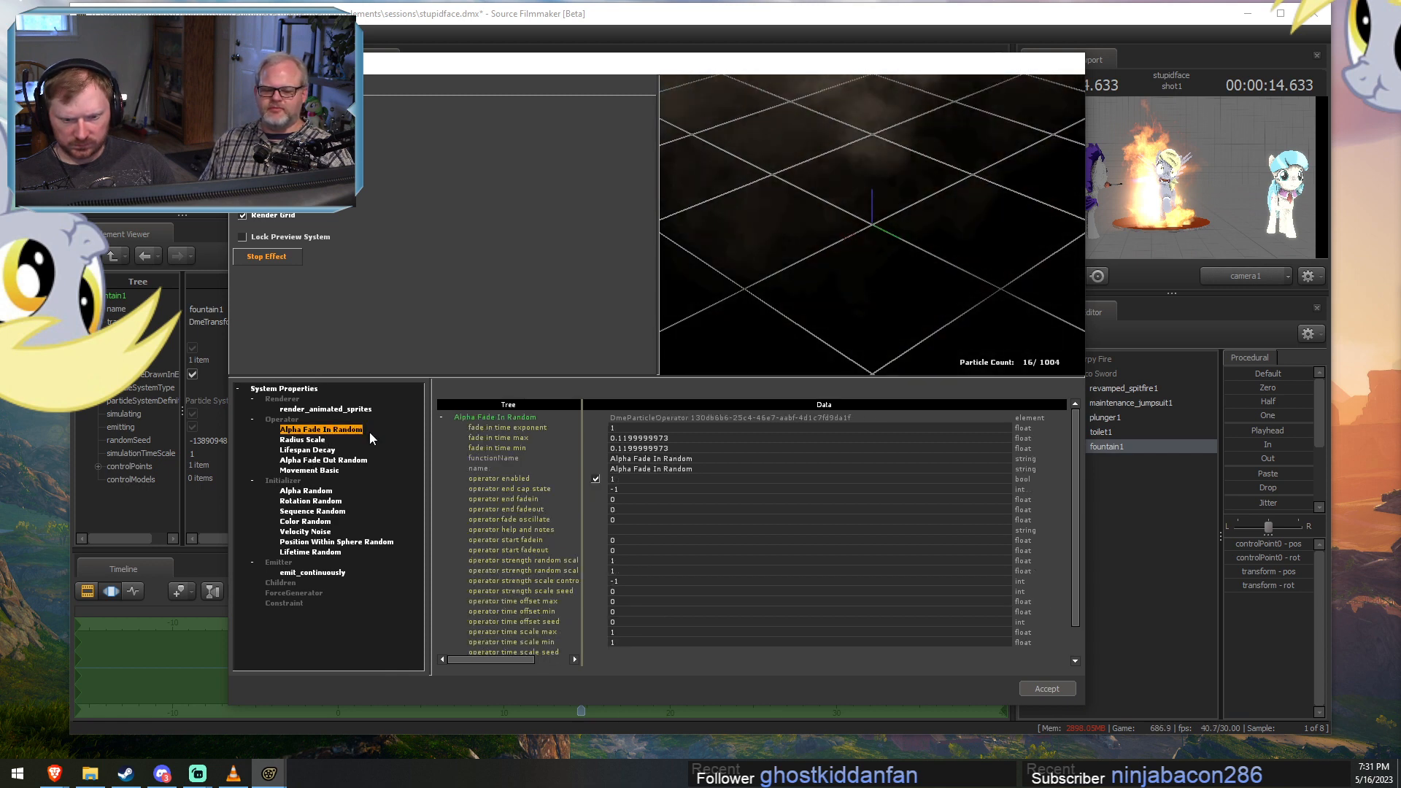
click(596, 479)
drag(802, 321, 776, 274)
Examine the fountain's Position Within Sphere Random, Velocity Noise and Color Random initializers and its System Properties.
click(350, 541)
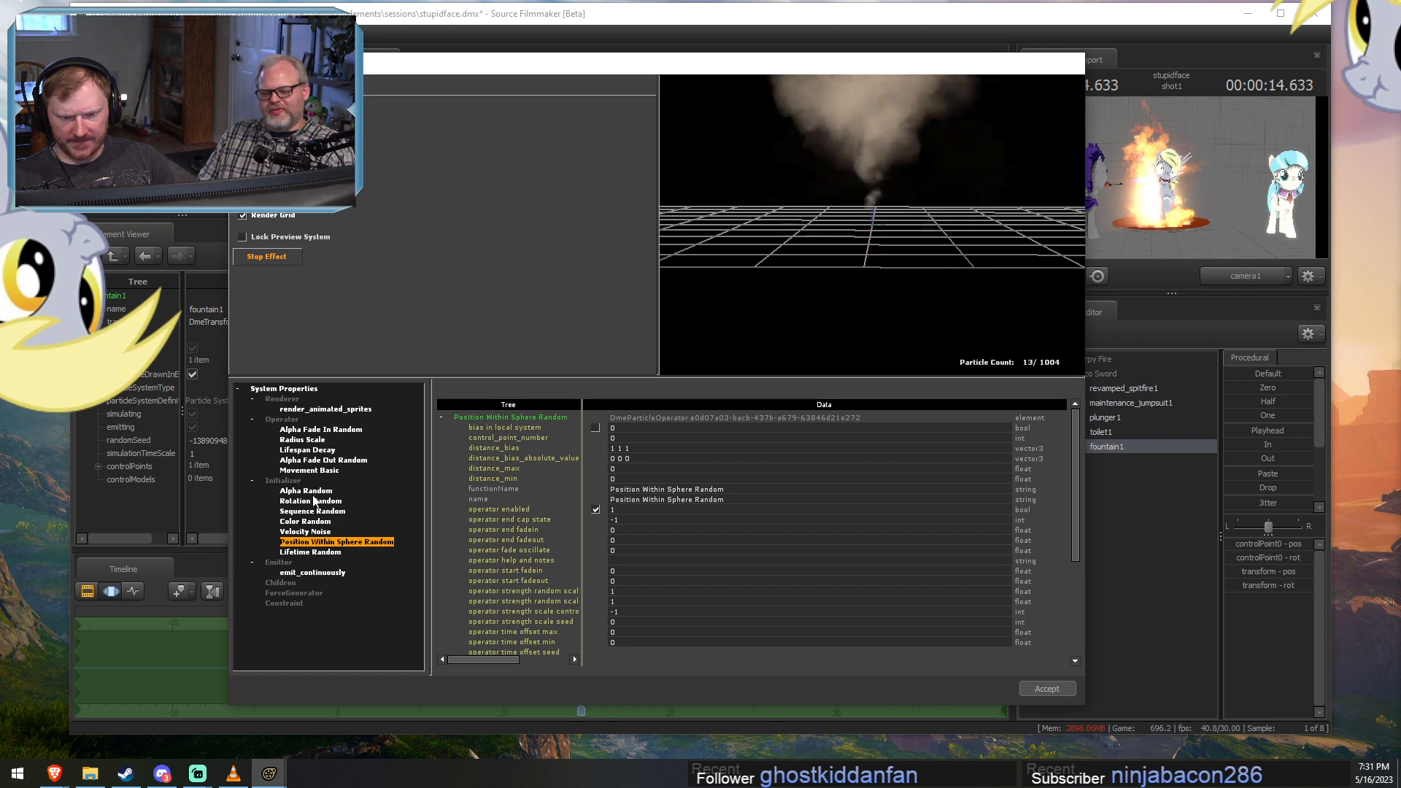
click(305, 531)
scroll(732, 586, down, 5)
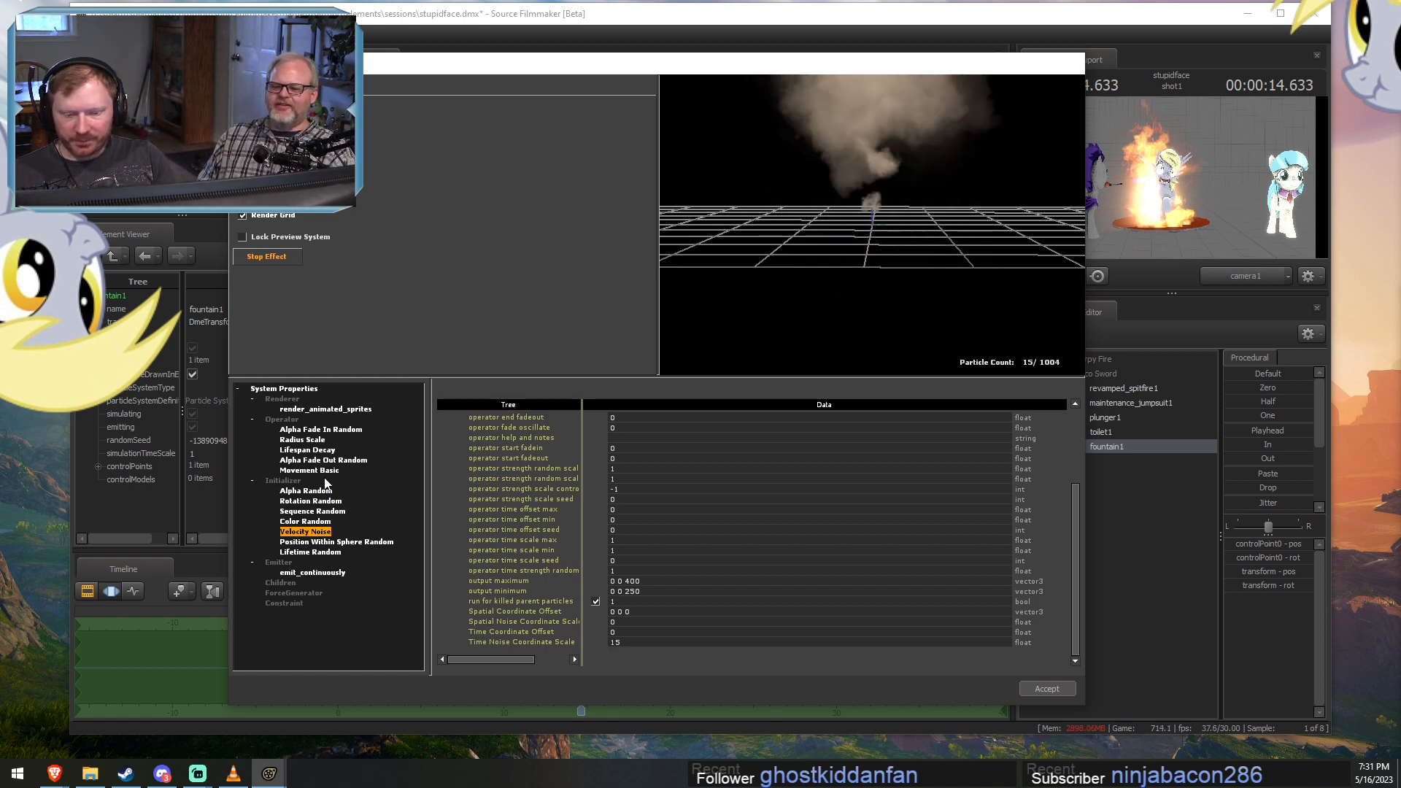
click(326, 542)
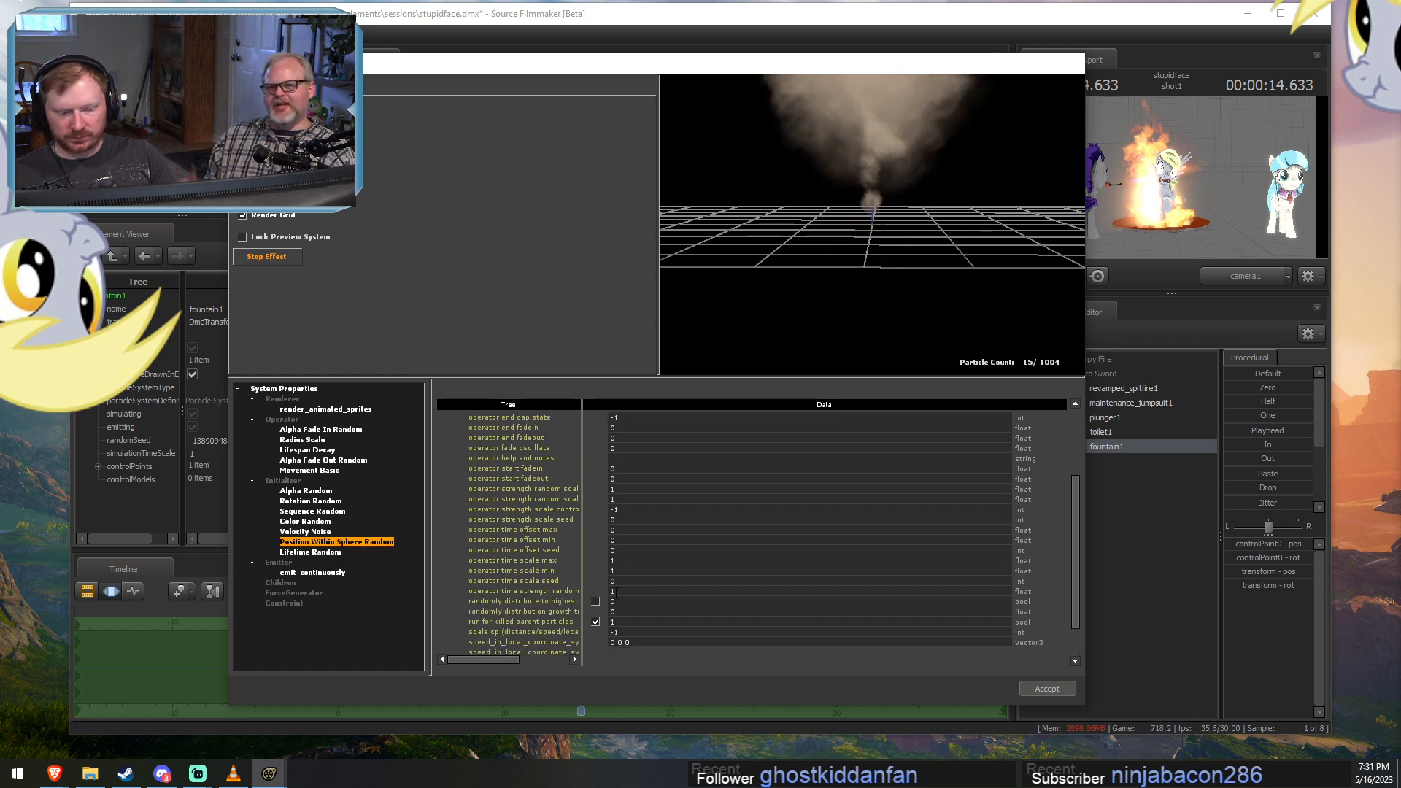
scroll(626, 590, up, 4)
click(305, 532)
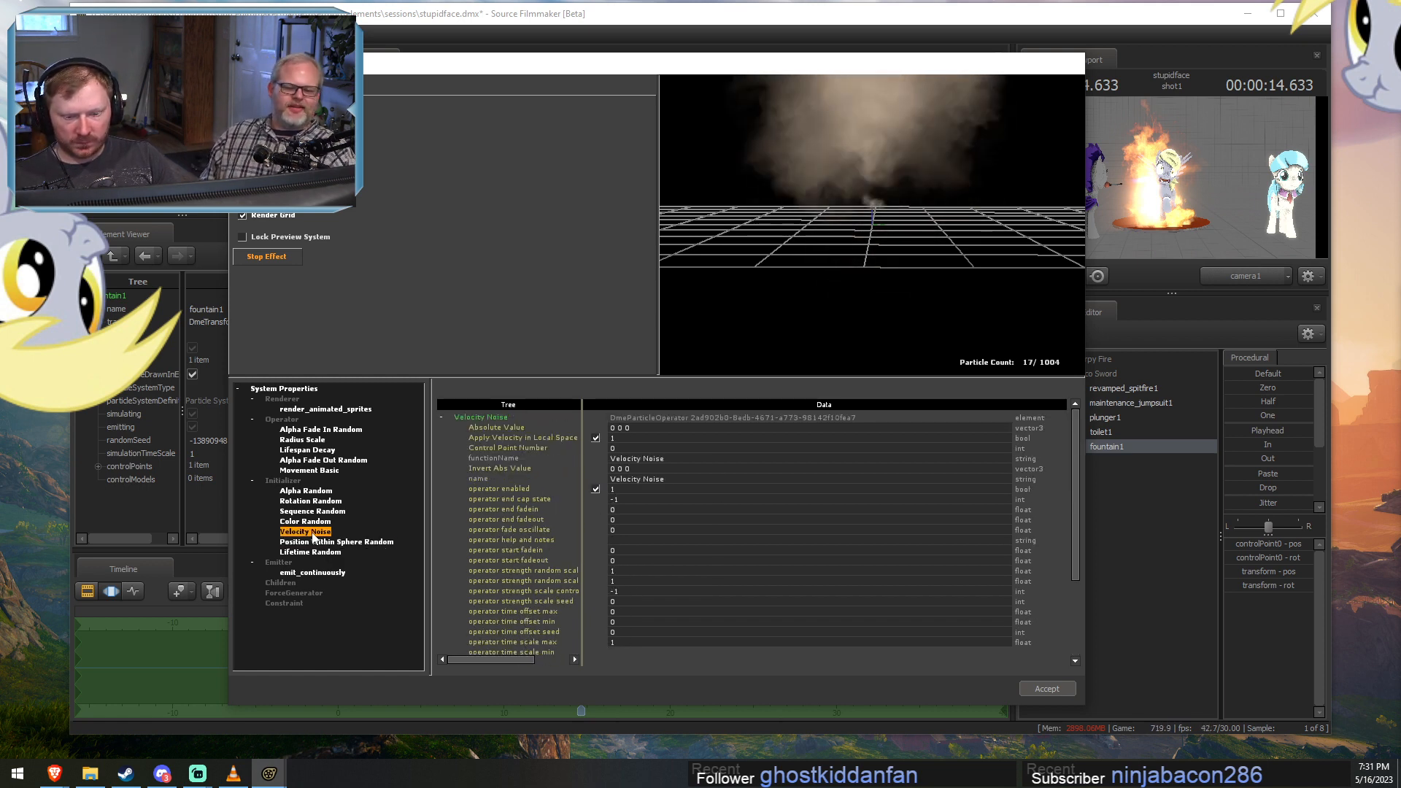
scroll(627, 582, down, 5)
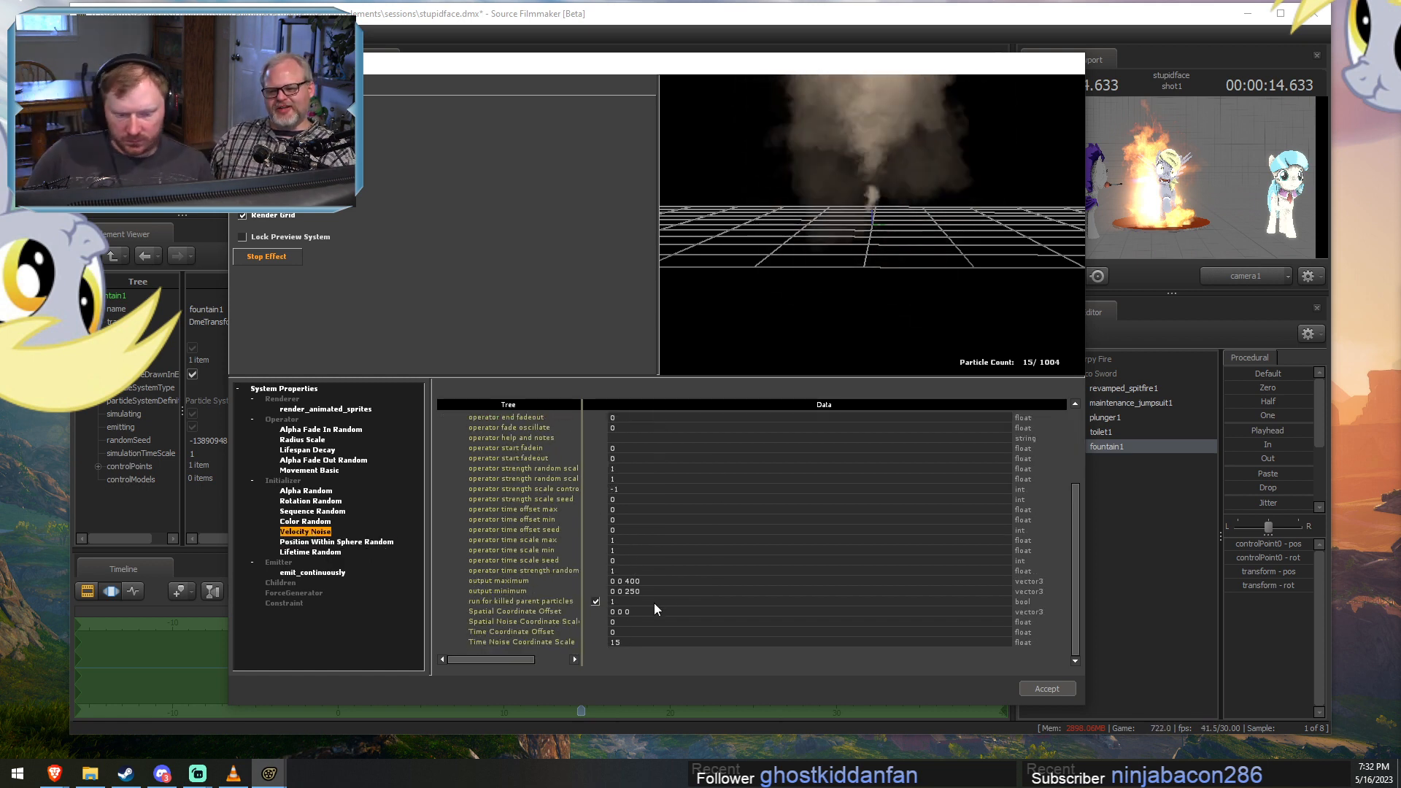
scroll(649, 588, up, 5)
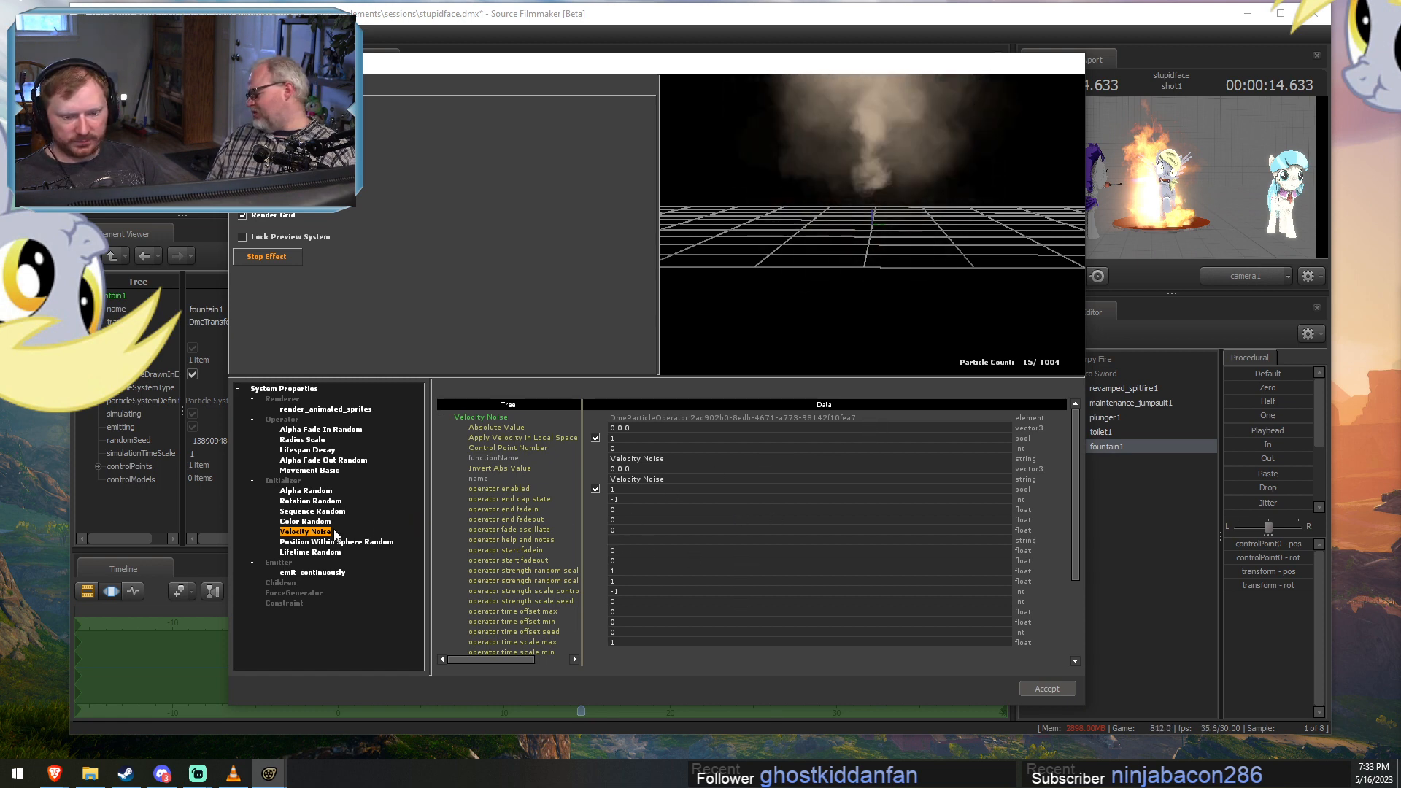
click(300, 521)
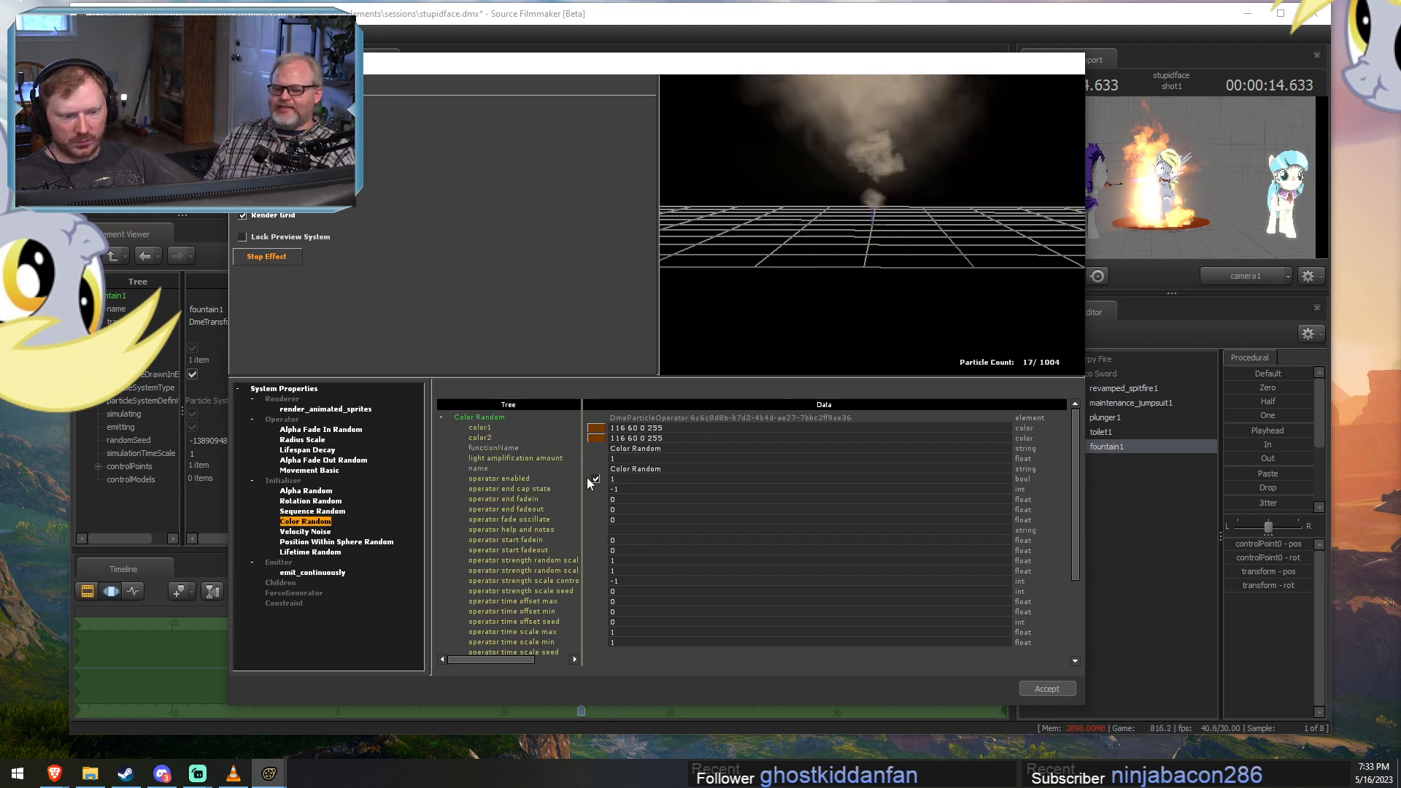
click(290, 388)
scroll(628, 543, down, 5)
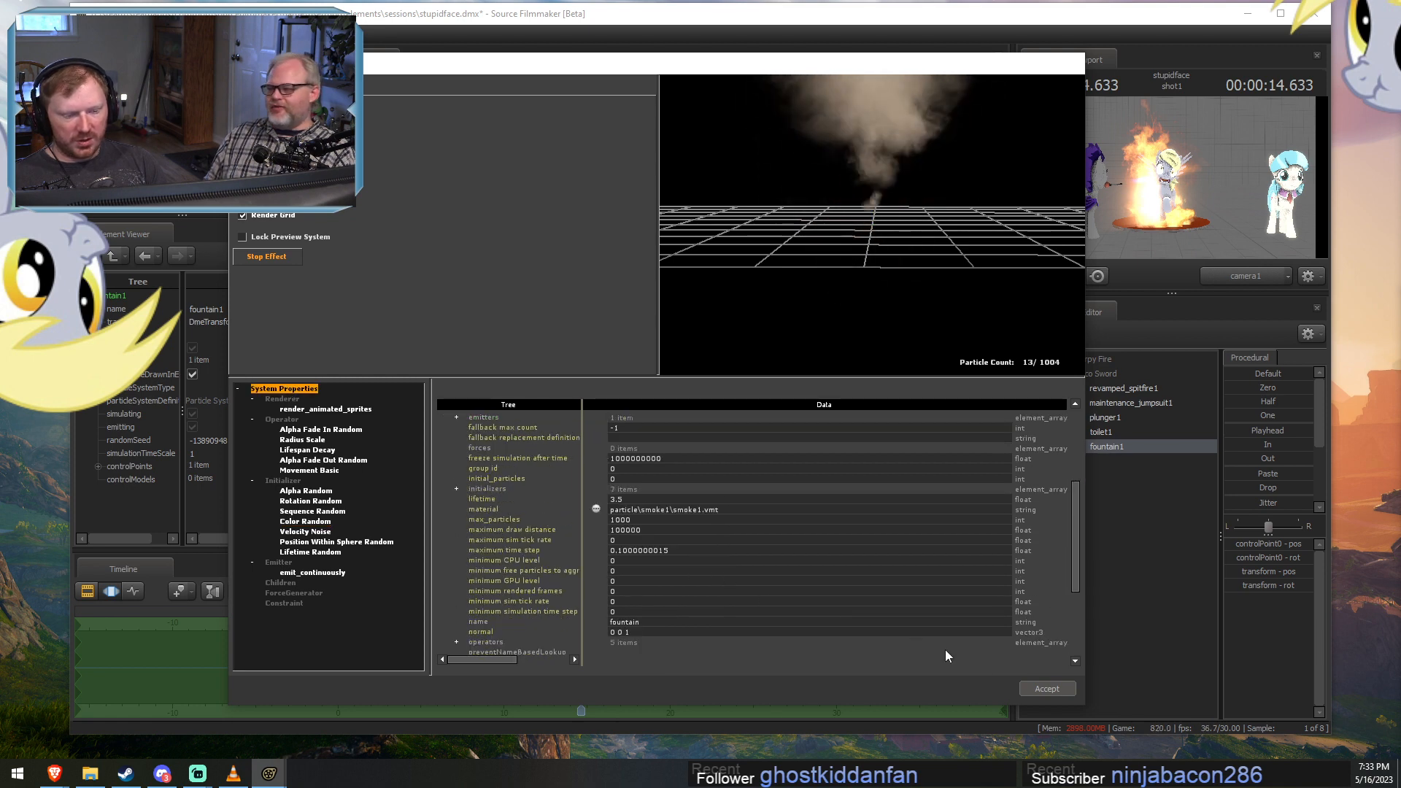
Accept the edited particle definition and play the shot to 15.833 seconds to check the spray.
click(1047, 689)
drag(738, 430, 654, 312)
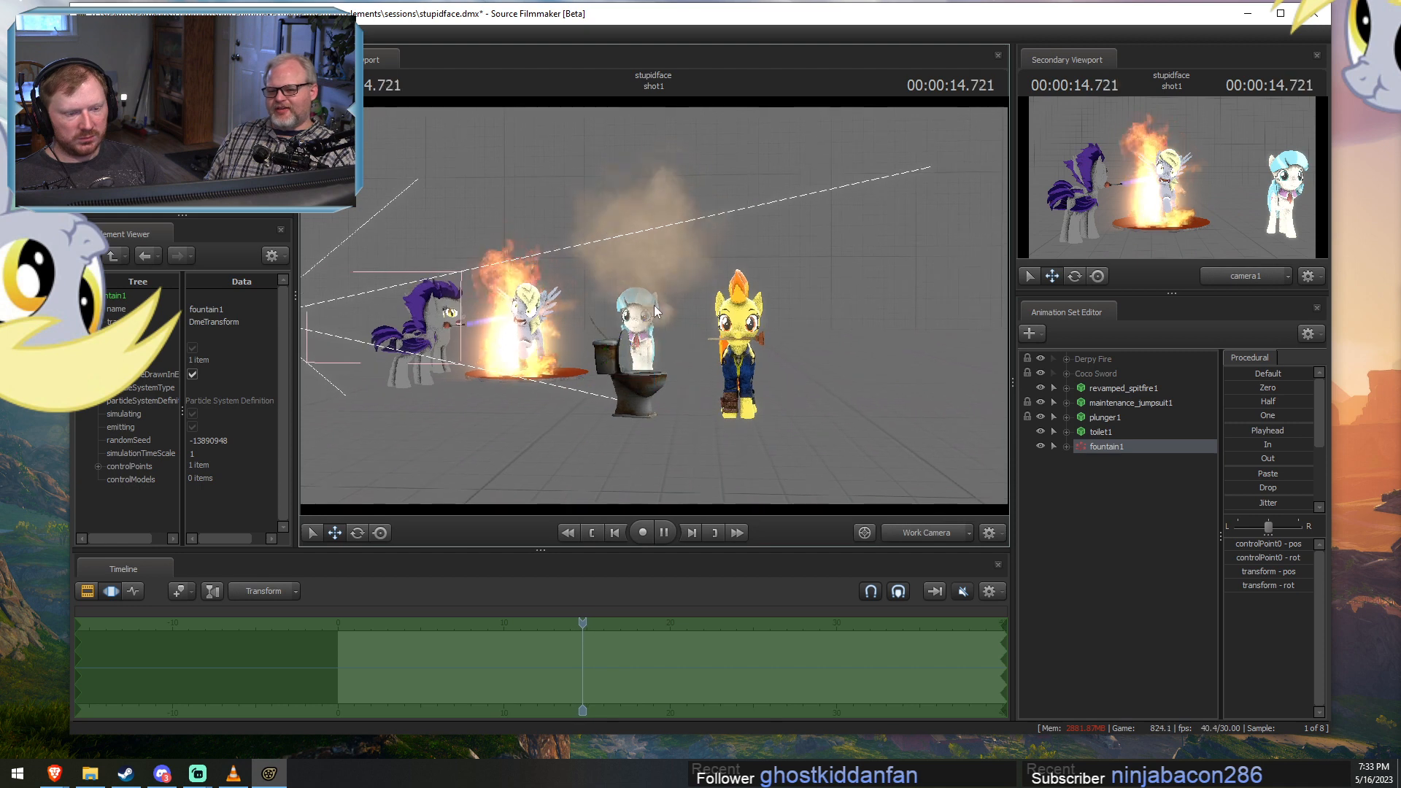
click(663, 532)
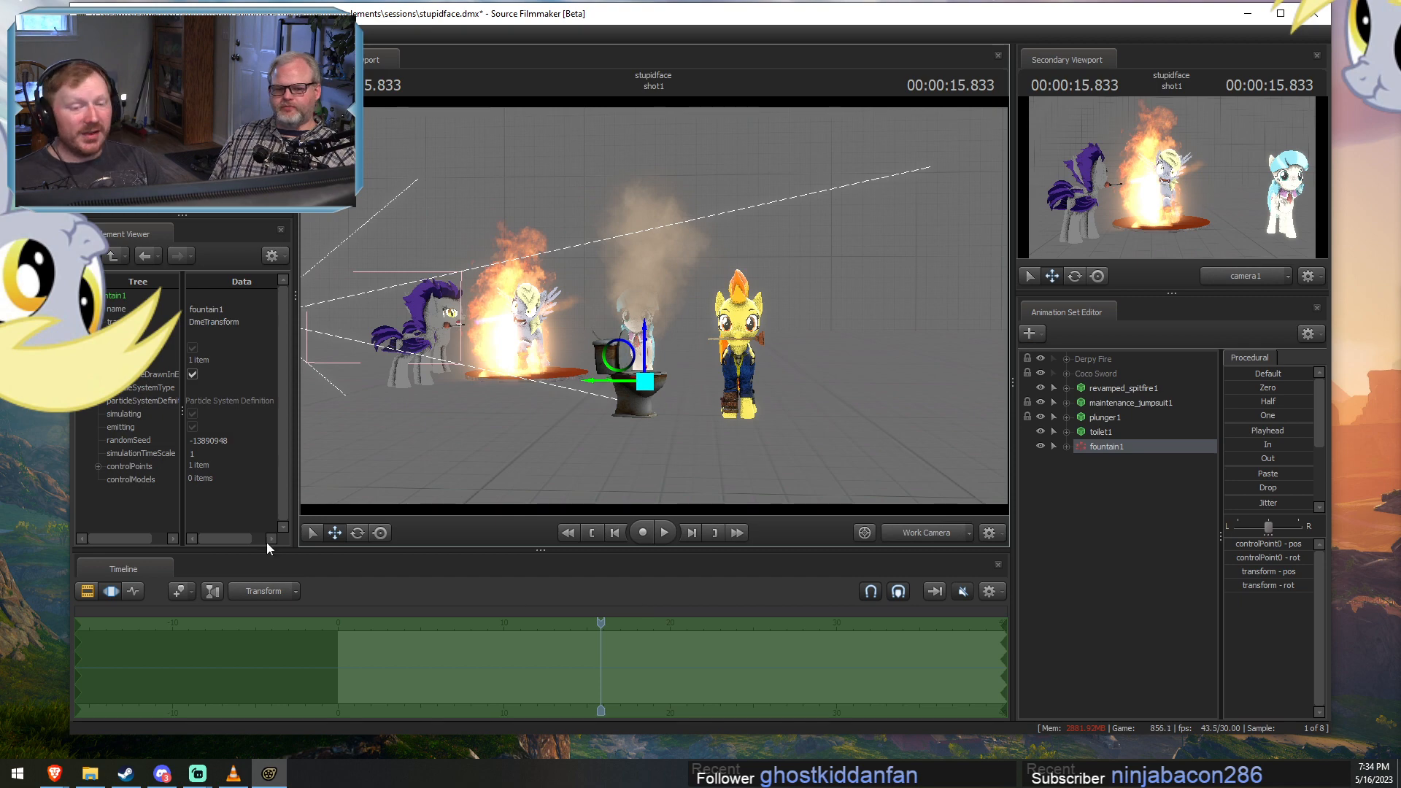
Maximize the program window.
double_click(510, 6)
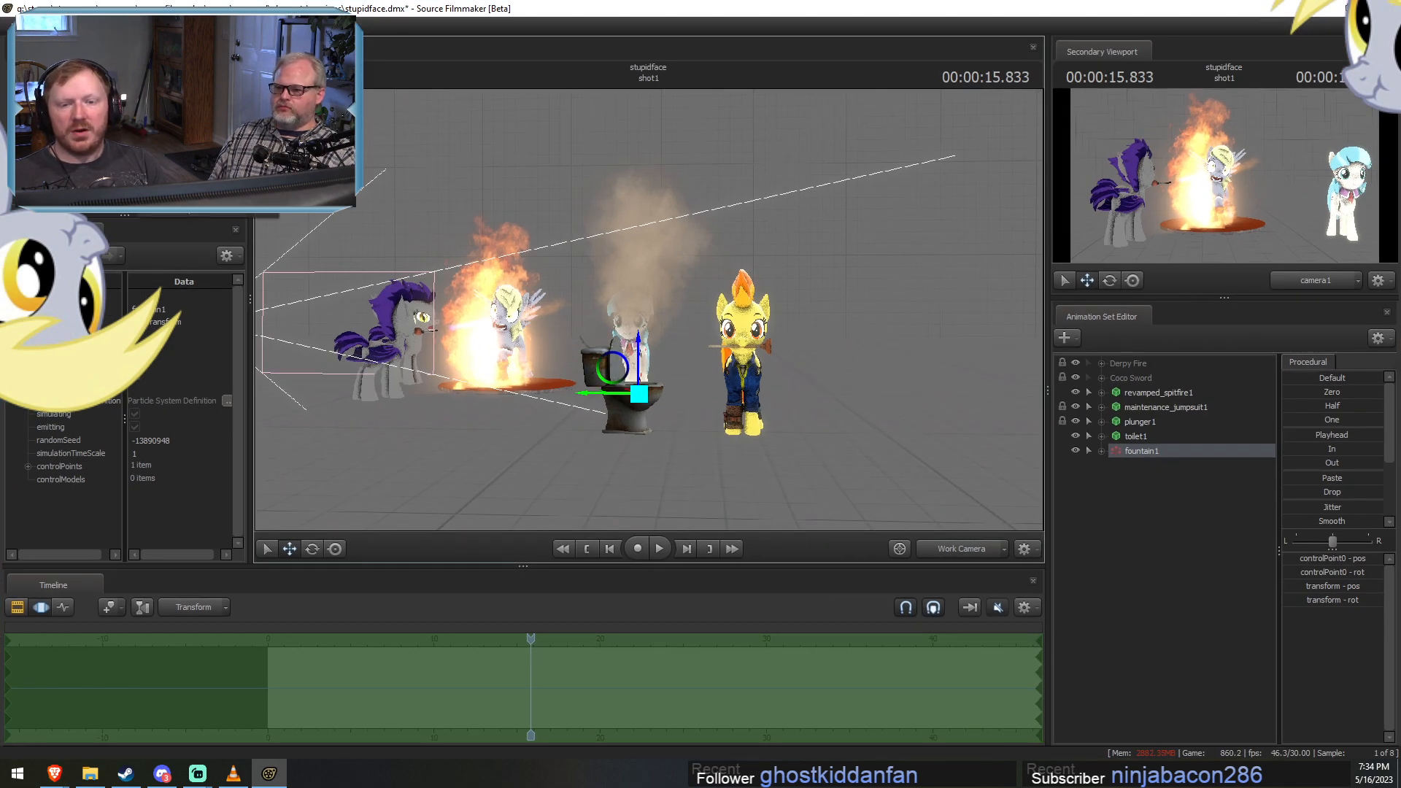
mouse_move(188, 27)
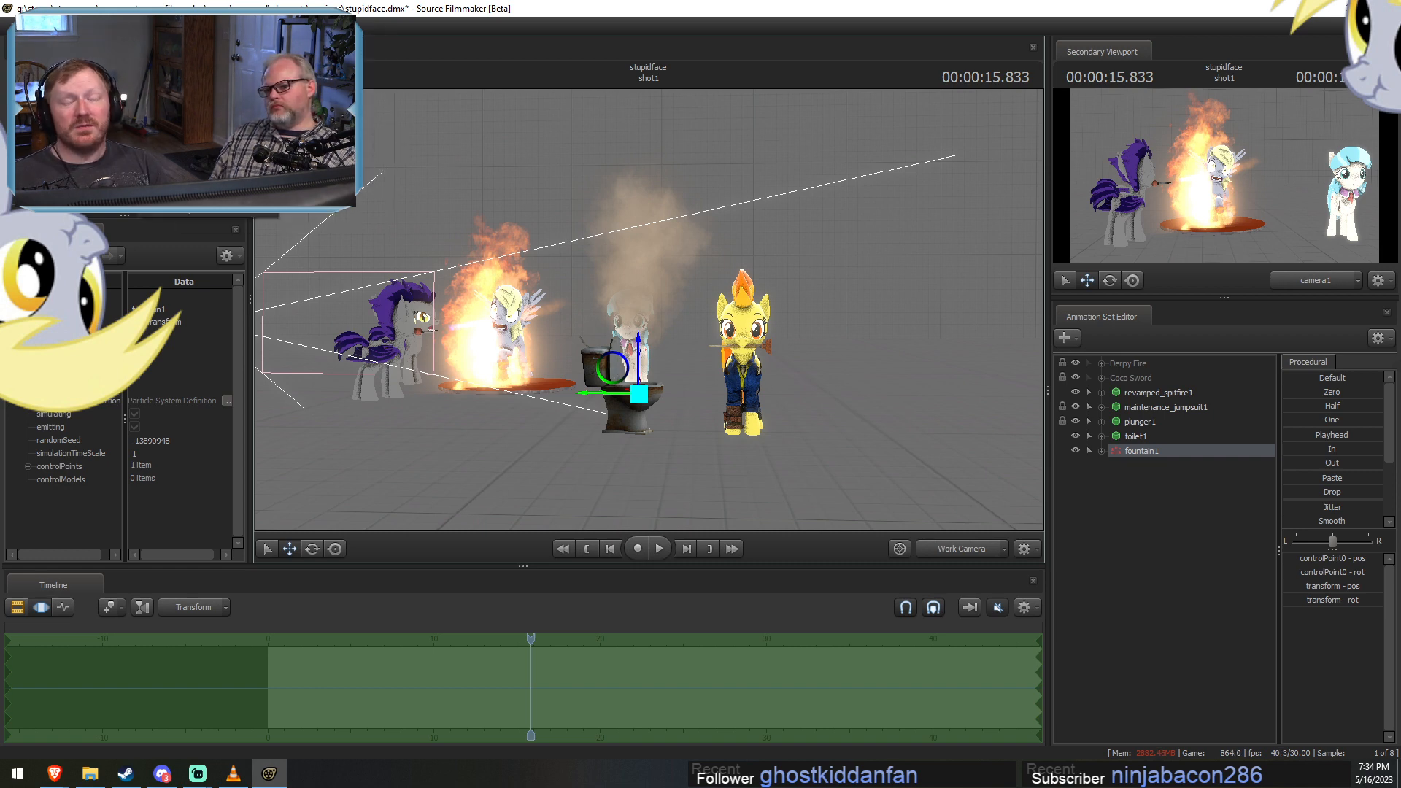
click(187, 27)
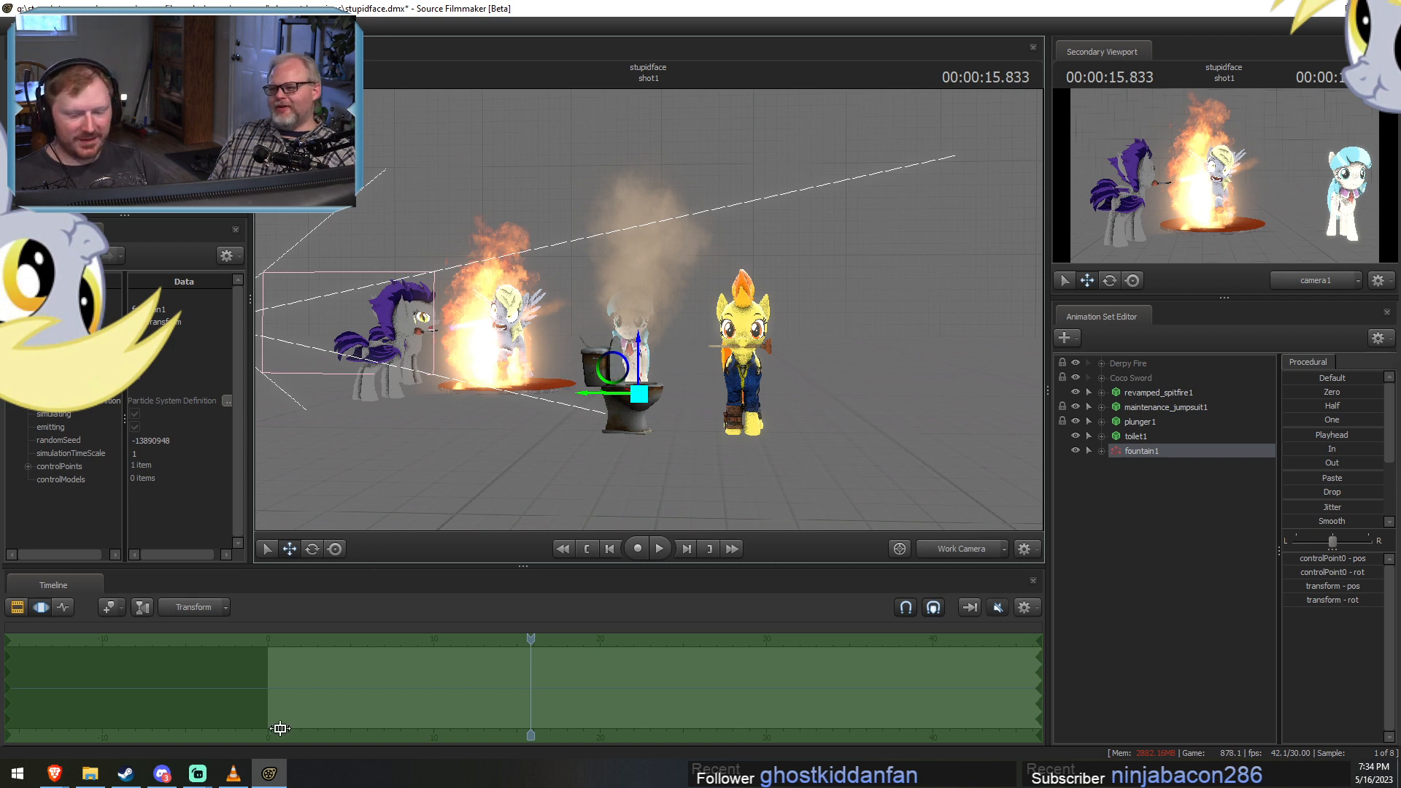
Move the playhead to 9.333 seconds in the Clip Editor and frame the toilet and Spitfire up close.
key(F2)
mouse_move(432, 639)
mouse_down()
mouse_move(403, 634)
mouse_move(576, 629)
mouse_move(421, 630)
mouse_up()
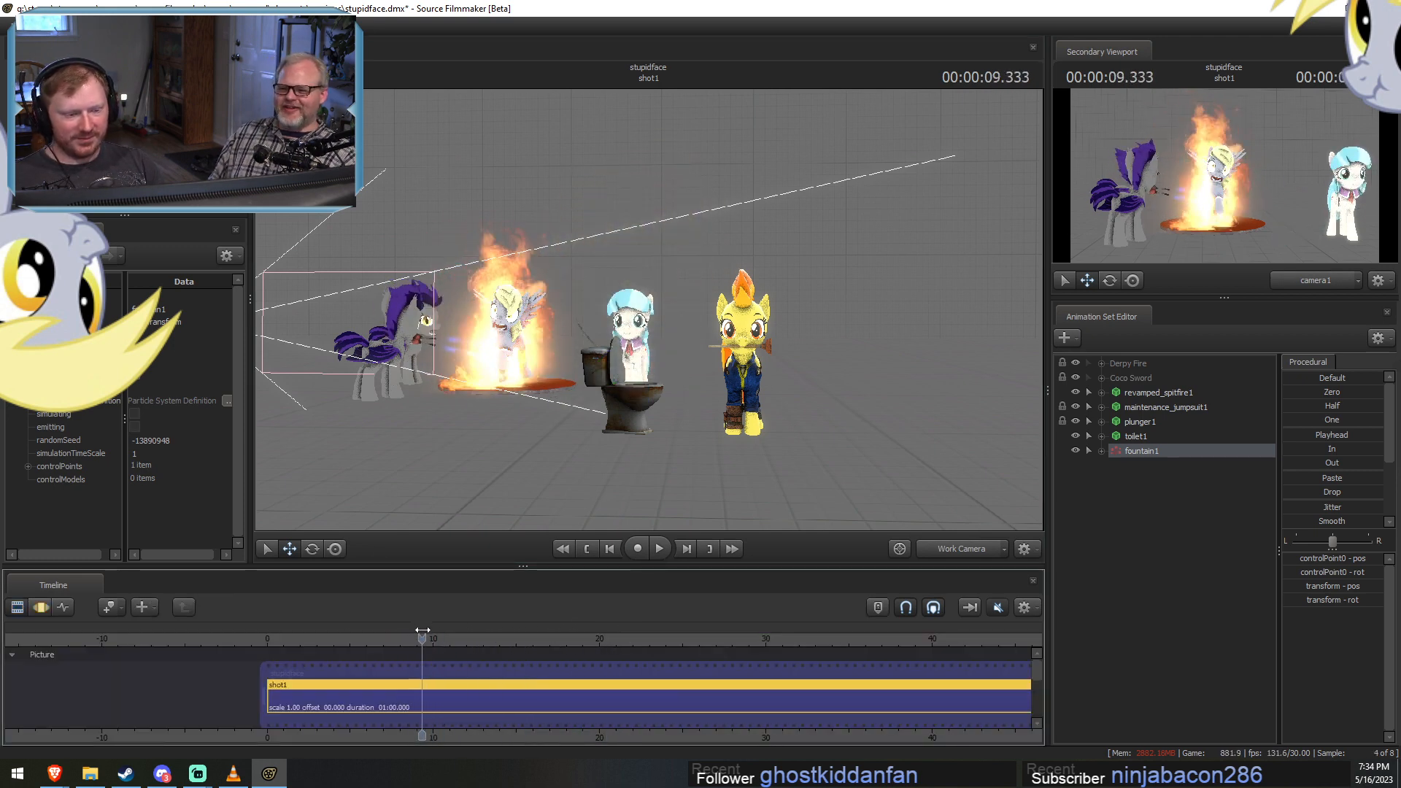
key(a)
drag(732, 457, 650, 323)
key(w)
key(s)
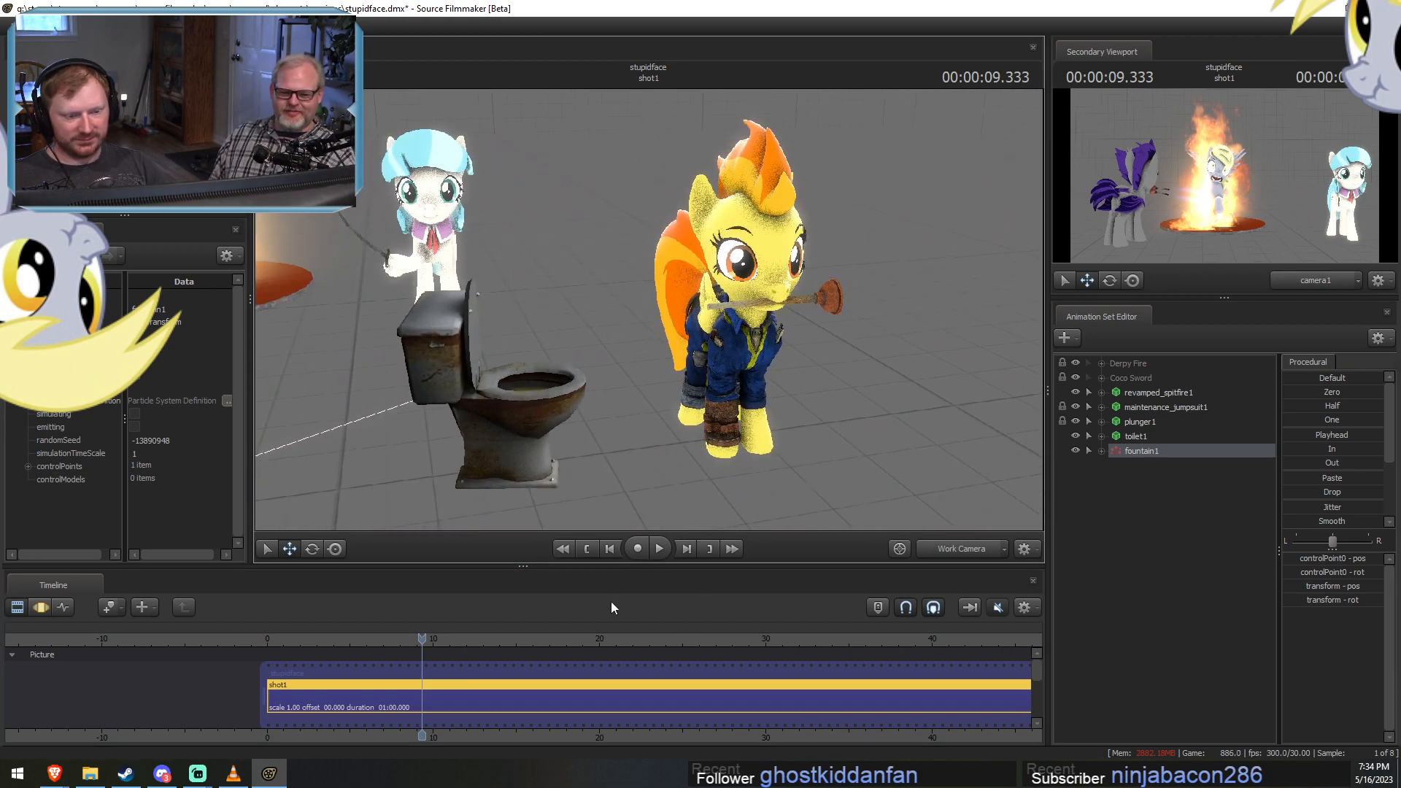
Select toilet1 together with fountain1 in the Motion Editor, and move and rotate both in front of Spitfire.
double_click(489, 701)
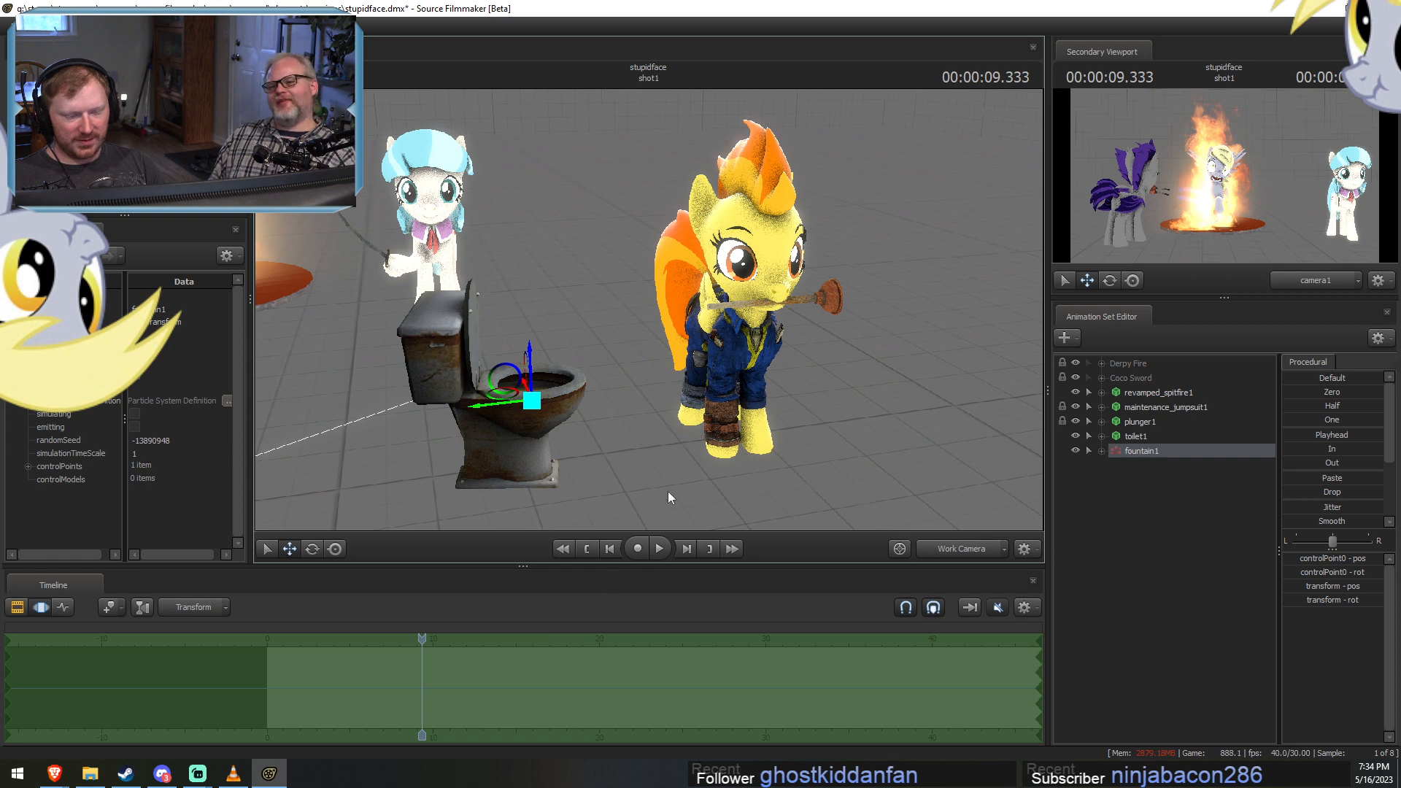
click(1135, 436)
key(d)
drag(876, 420, 788, 466)
key(e)
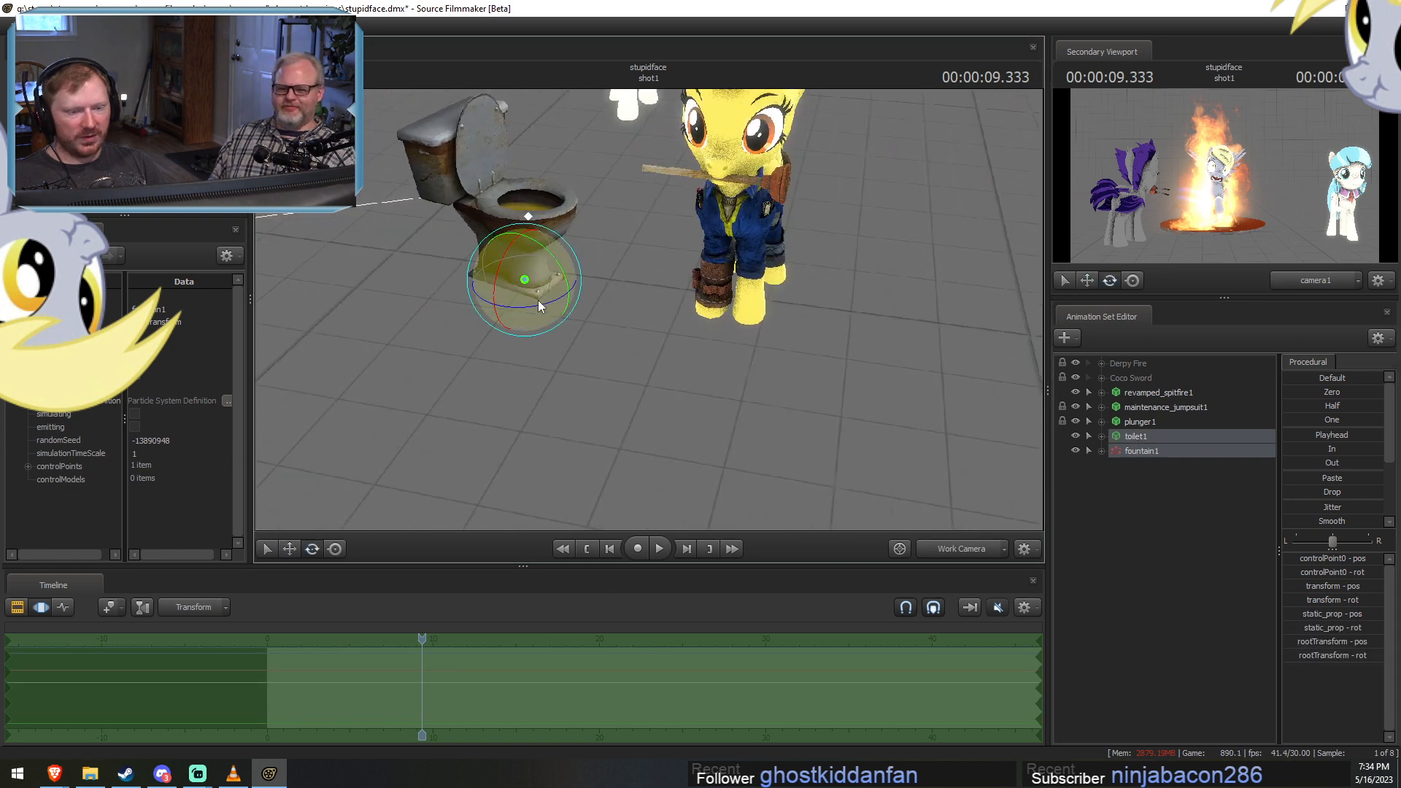
key(w)
drag(516, 273, 669, 364)
key(e)
Play the shot to about 15 seconds from several camera angles to check the spray at the toilet's new position.
key(F2)
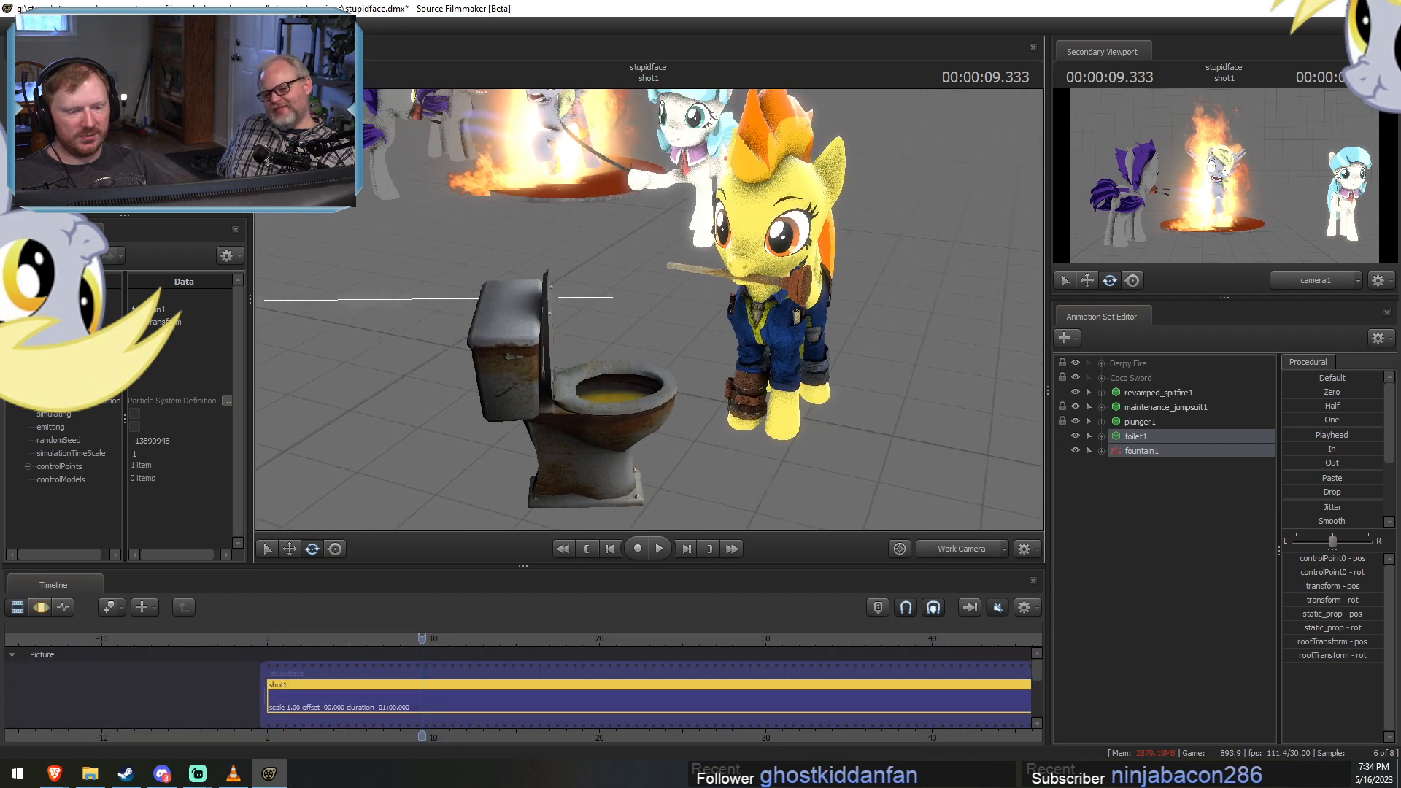
key(space)
drag(781, 481, 668, 314)
key(space)
key(F3)
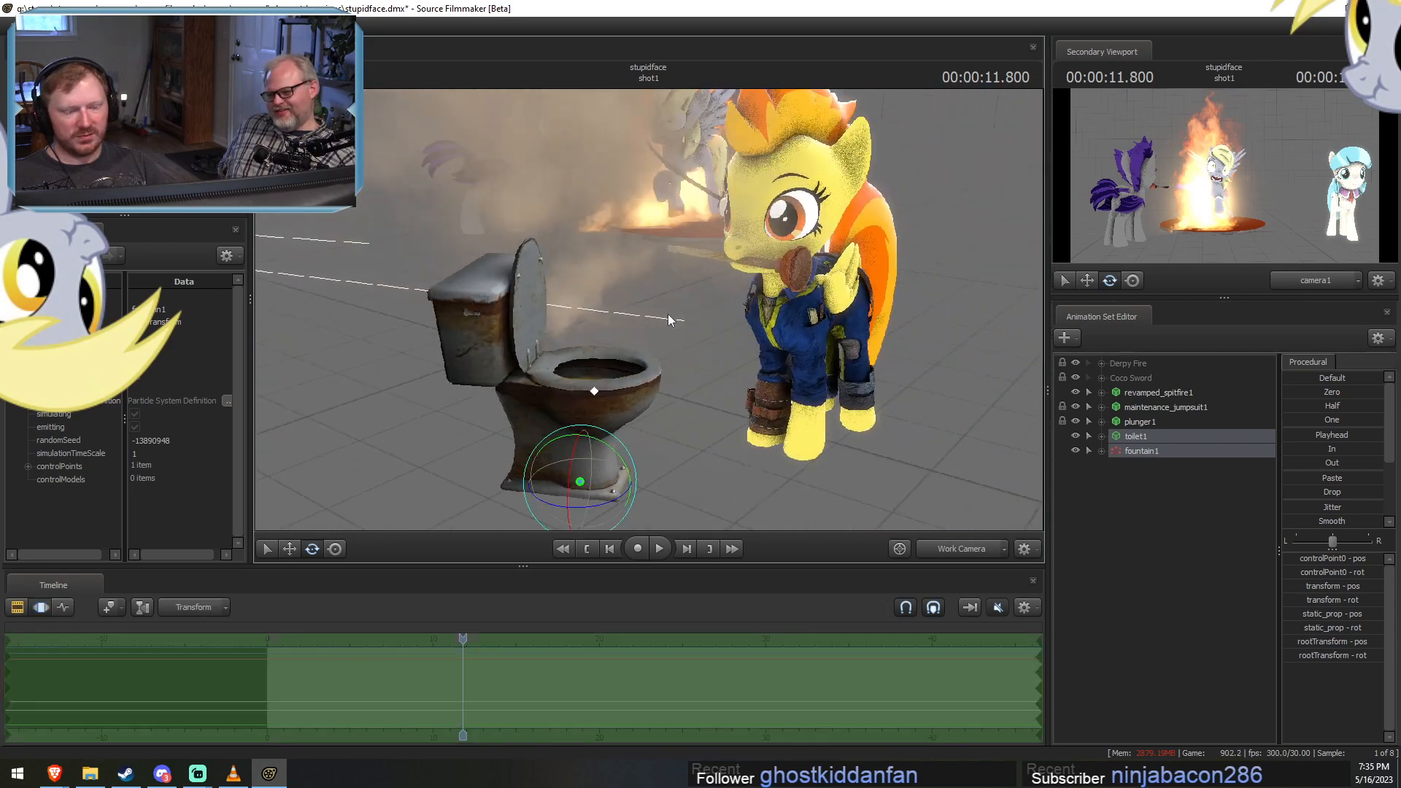
key(F2)
key(space)
alt+drag(718, 384, 654, 356)
key(space)
key(space)
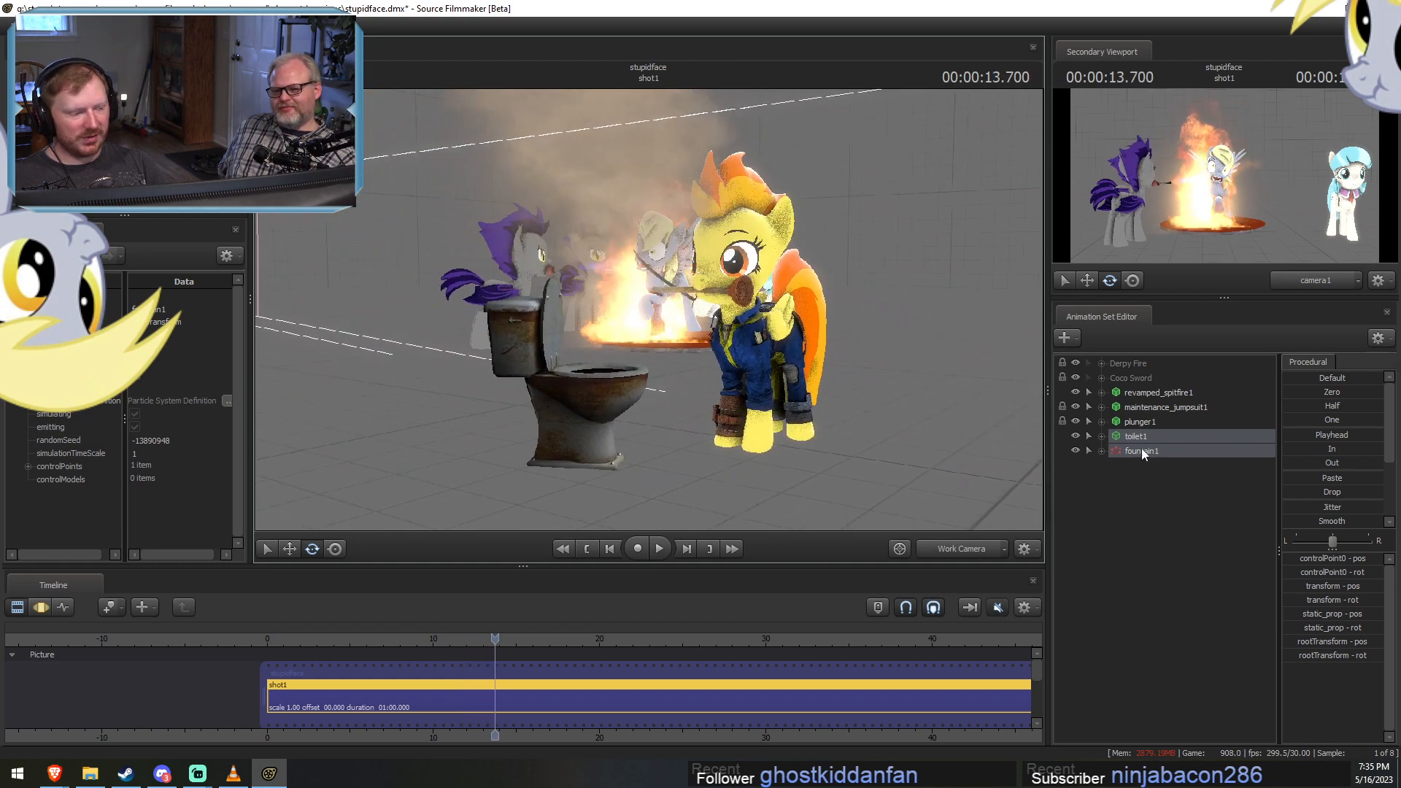
key(space)
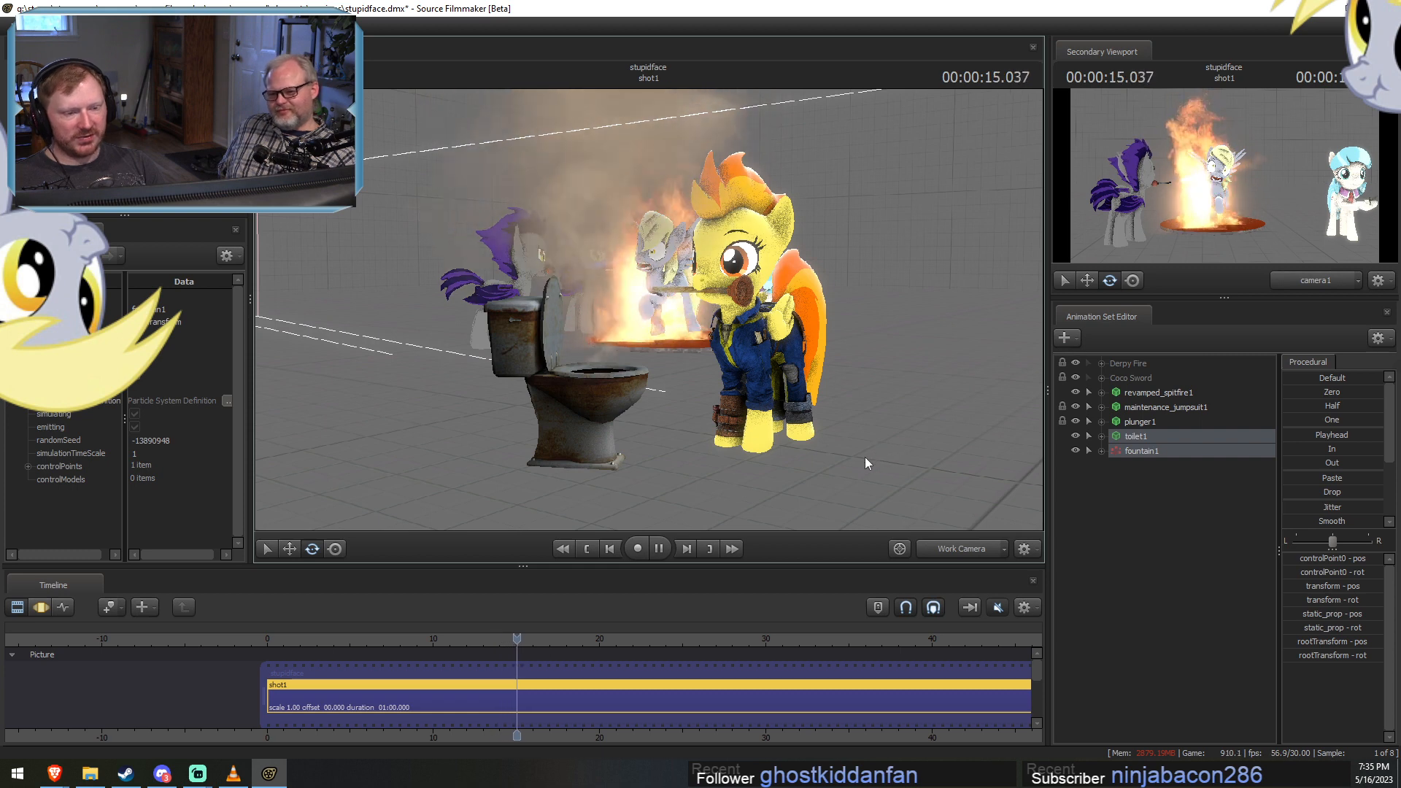
key(space)
Set a Motion Editor time selection from 15 seconds to the end of the shot, with a one-second falloff from 14 seconds.
scroll(645, 697, up, 6)
key(F3)
drag(437, 675, 907, 704)
shift+scroll(759, 705, up, 5)
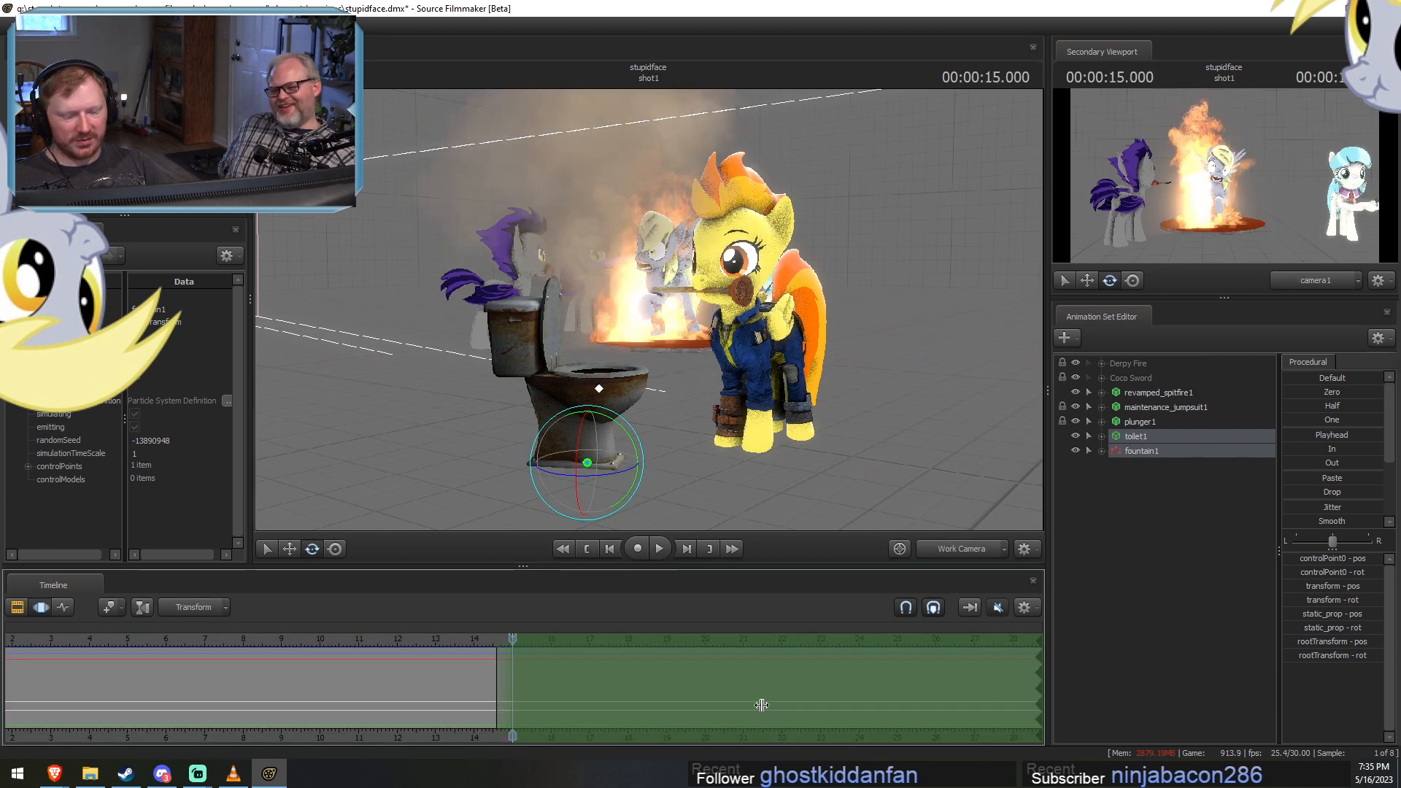
shift+scroll(759, 705, up, 1)
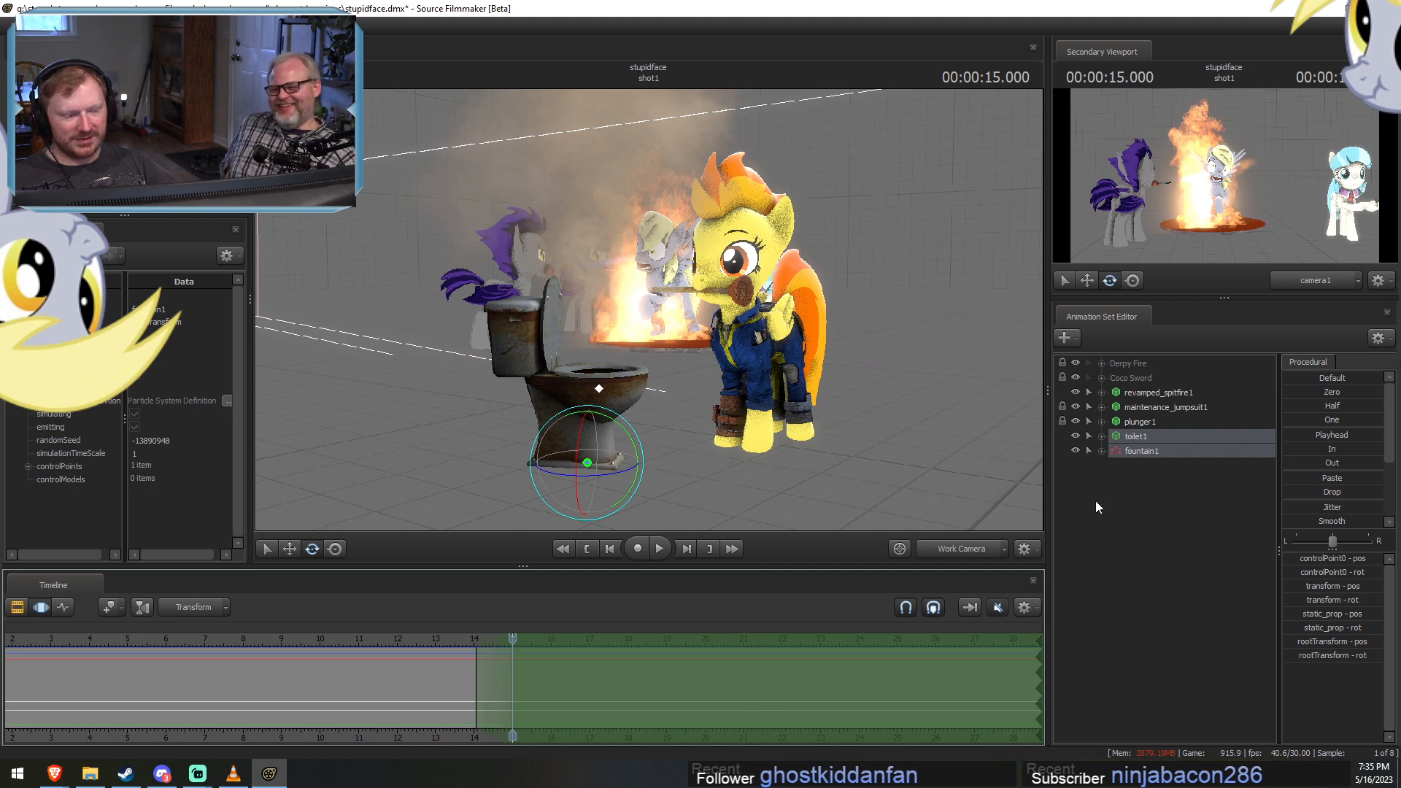
Select revamped_spitfire1, remove the falloff before 15 seconds, and tilt Spitfire's whole body forward toward the toilet bowl.
click(1149, 407)
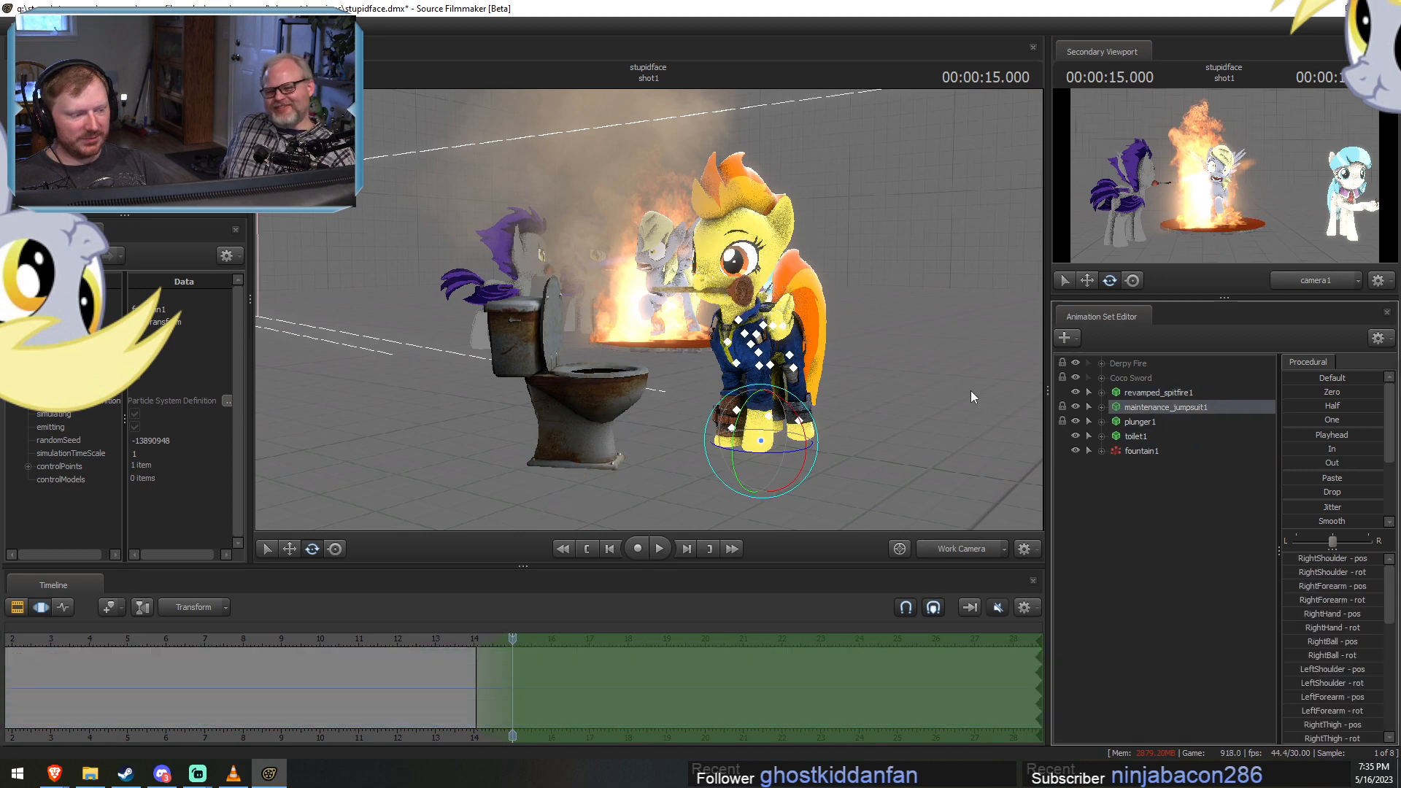
click(1175, 391)
drag(878, 405, 912, 408)
key(w)
drag(650, 309, 660, 319)
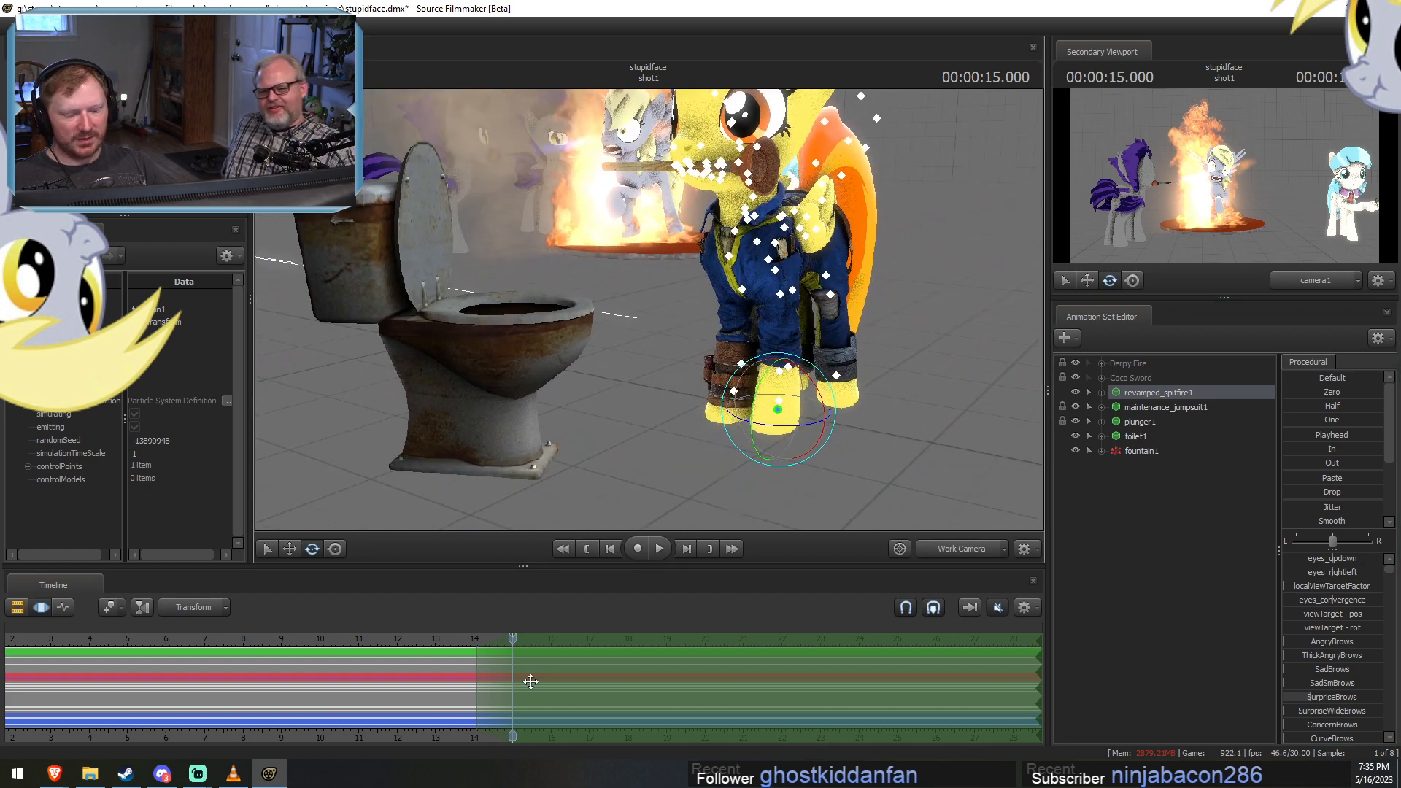
scroll(531, 682, up, 1)
key(shift)
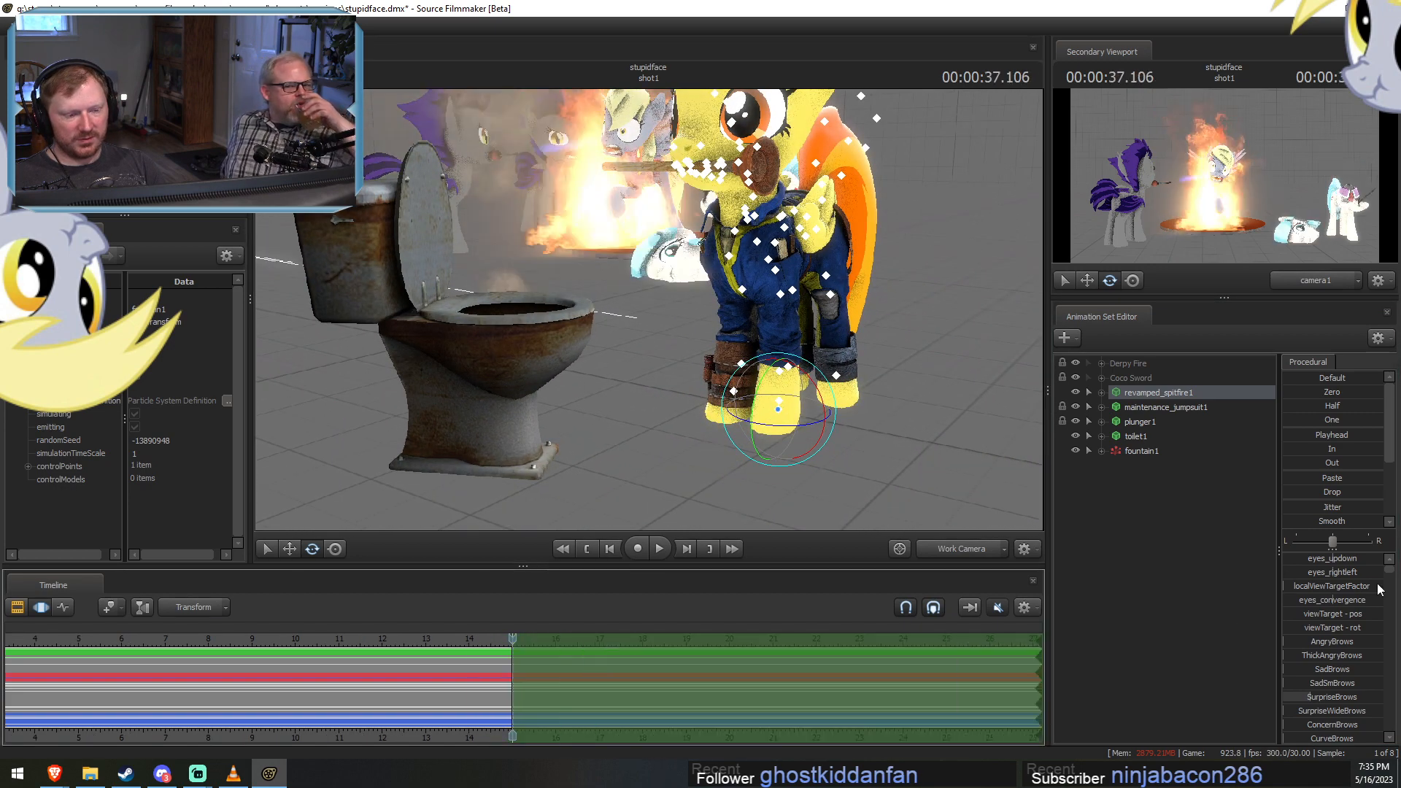
mouse_move(759, 380)
mouse_down()
mouse_move(740, 405)
mouse_move(747, 390)
mouse_up()
ctrl+click(671, 307)
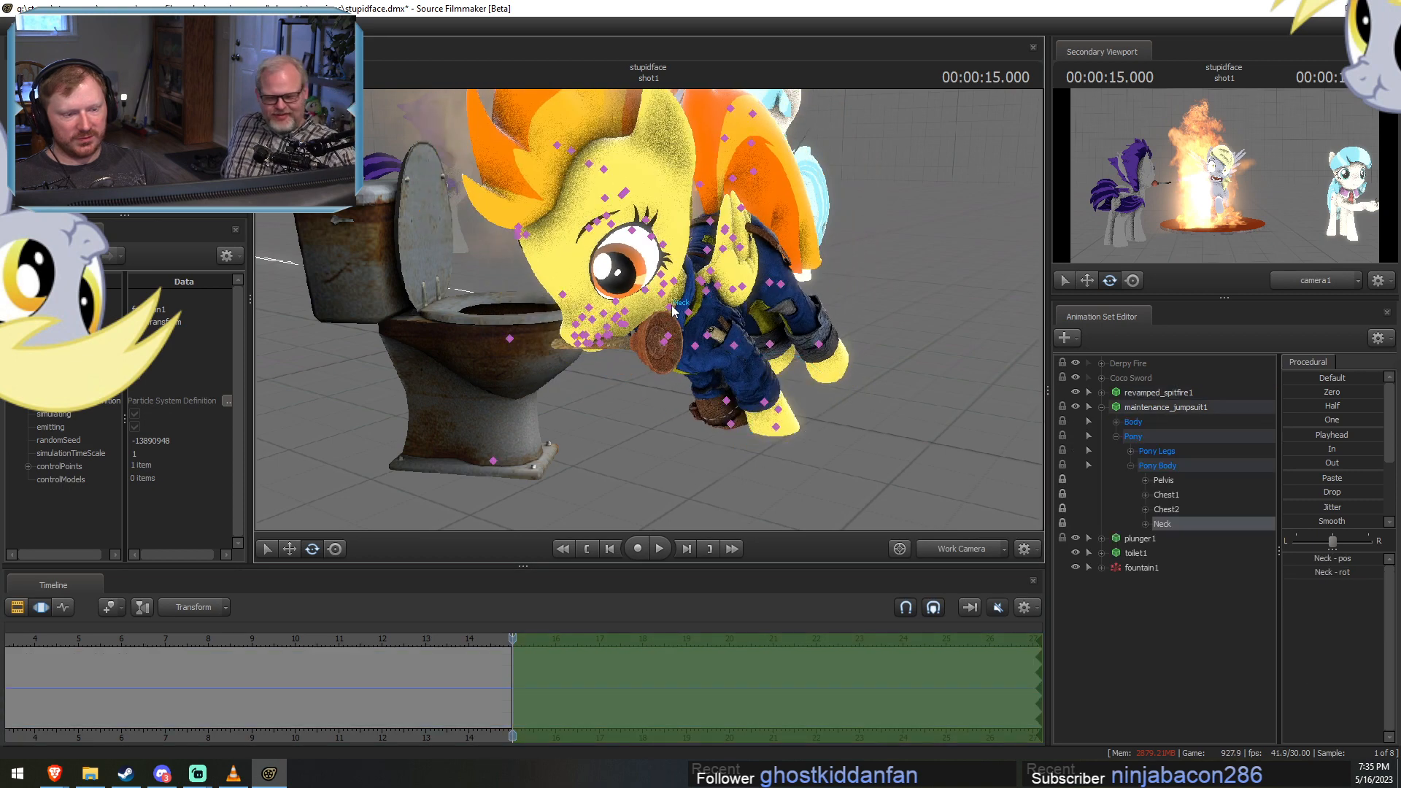
click(1088, 407)
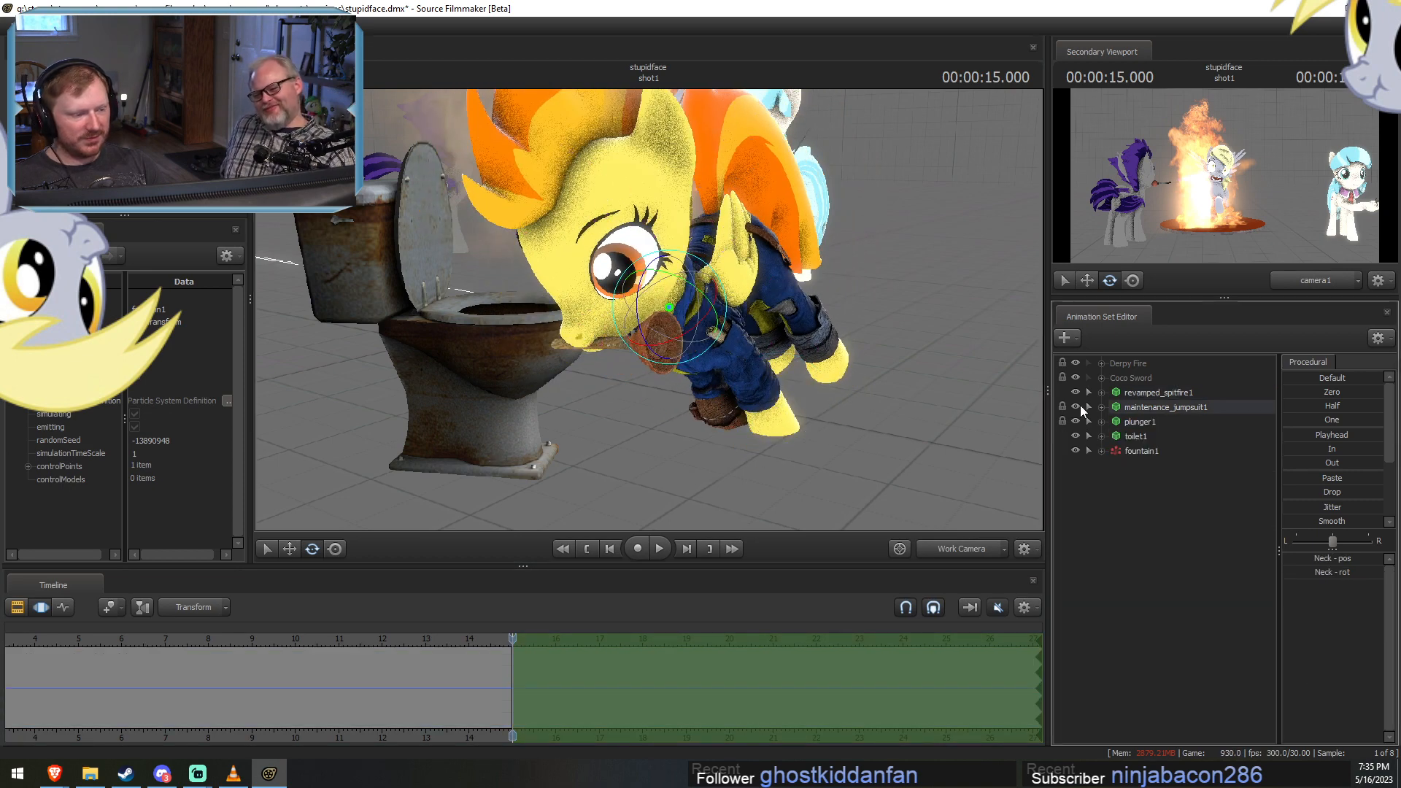
click(1075, 407)
click(1075, 407)
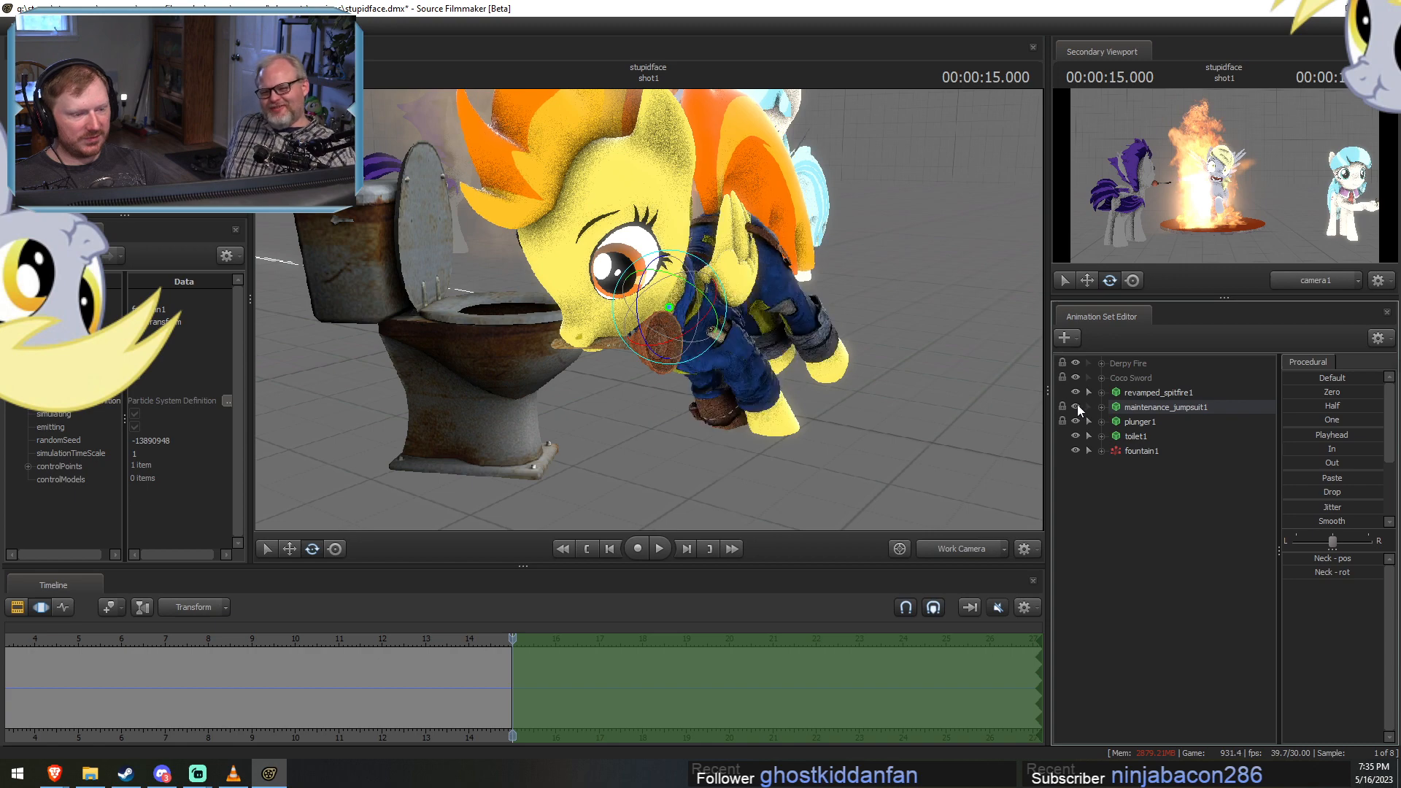
click(859, 374)
scroll(796, 359, down, 2)
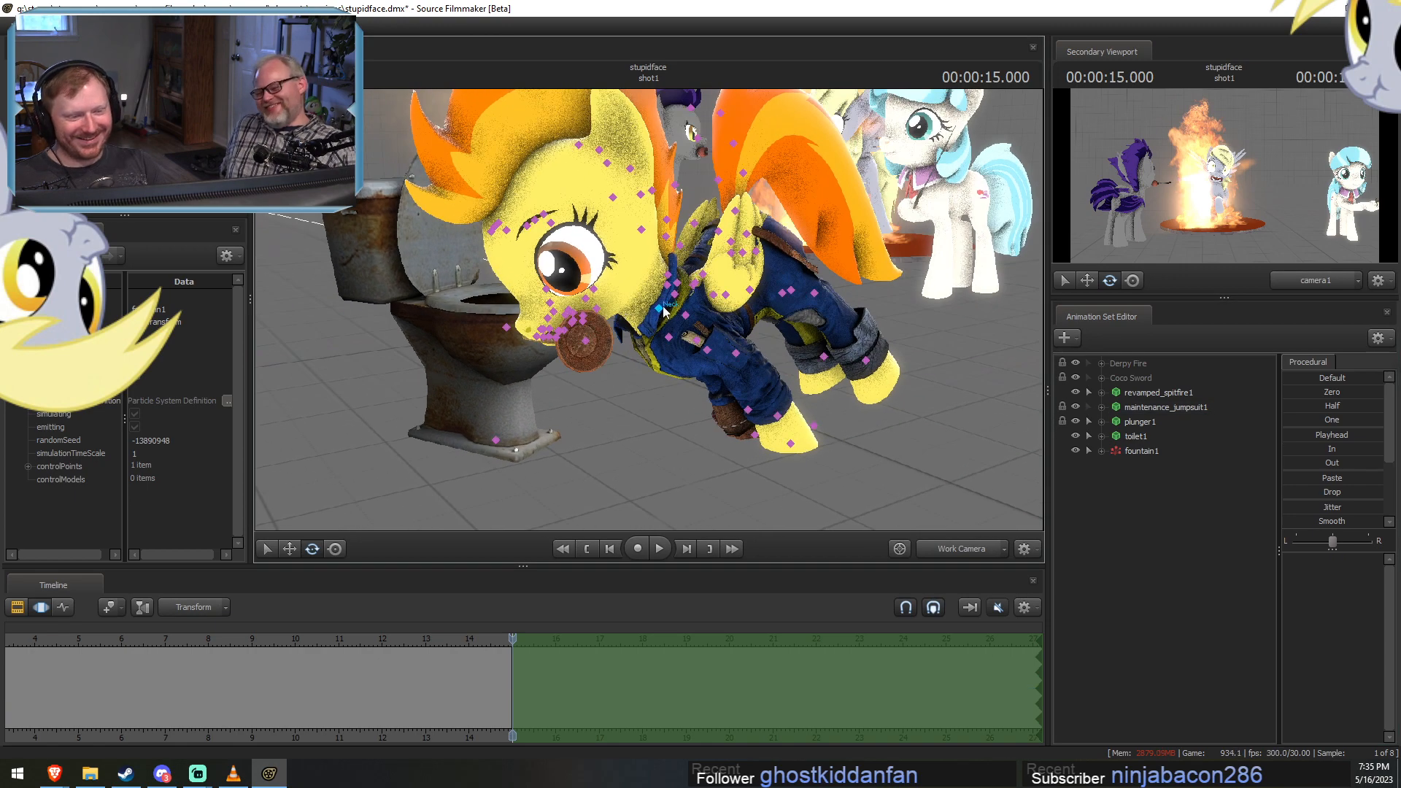
Rotate Spitfire's Neck control so her head points down at the toilet.
click(629, 273)
drag(629, 273, 674, 319)
key(w)
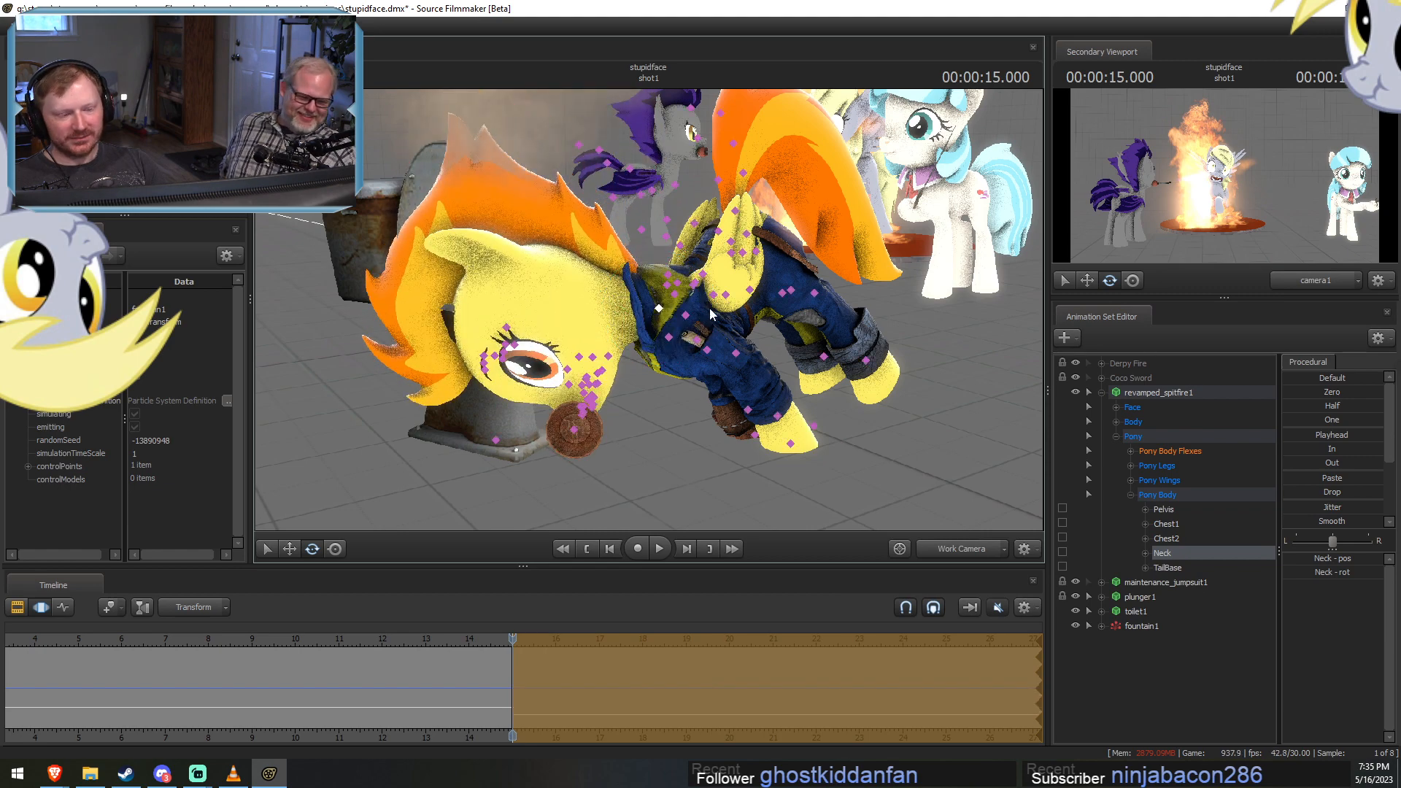
key(ctrl)
key(e)
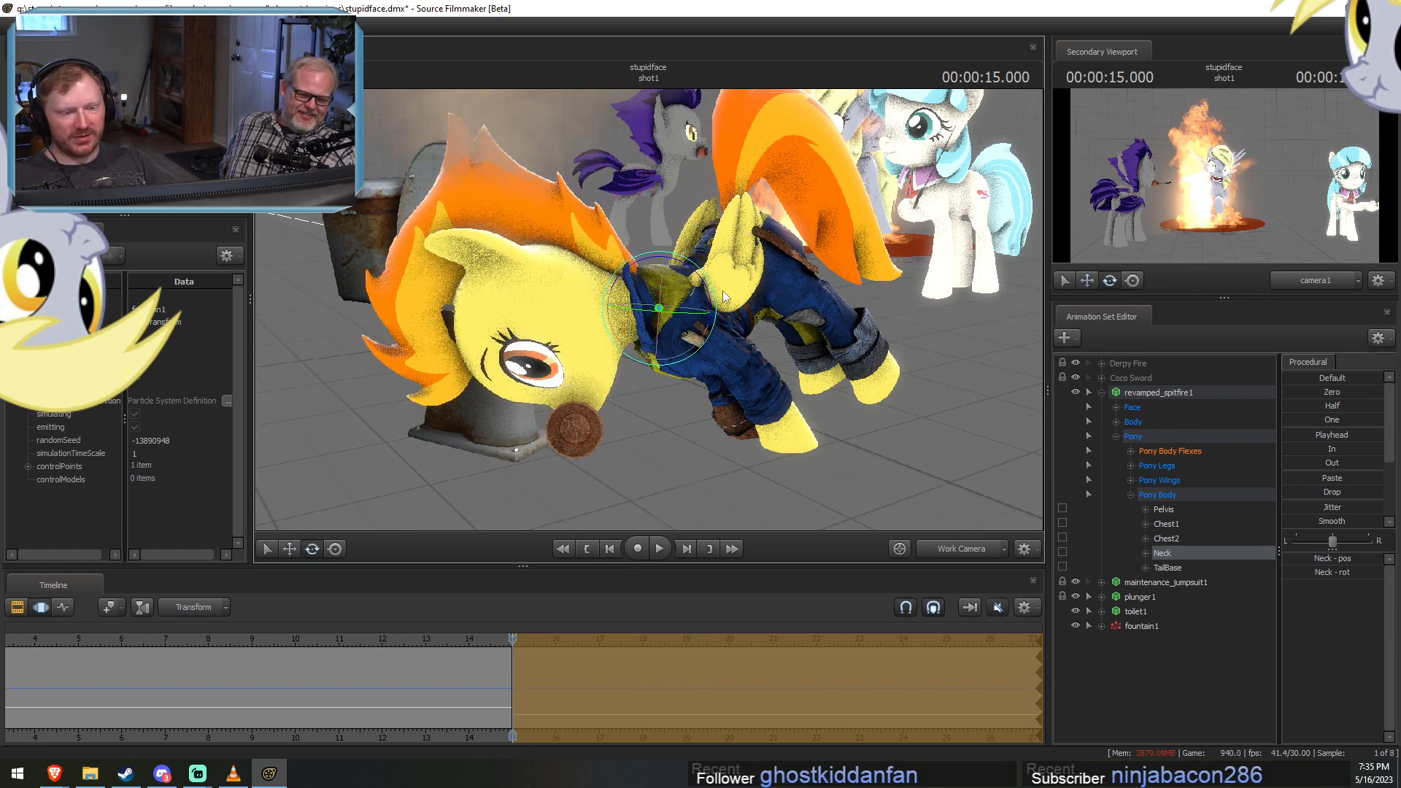
key(ctrl)
Rotate Spitfire's Pelvis control until her body tips upside down, and move it up above the toilet.
ctrl+click(742, 253)
drag(702, 215, 590, 96)
key(w)
alt+drag(700, 315, 653, 318)
drag(614, 89, 615, 95)
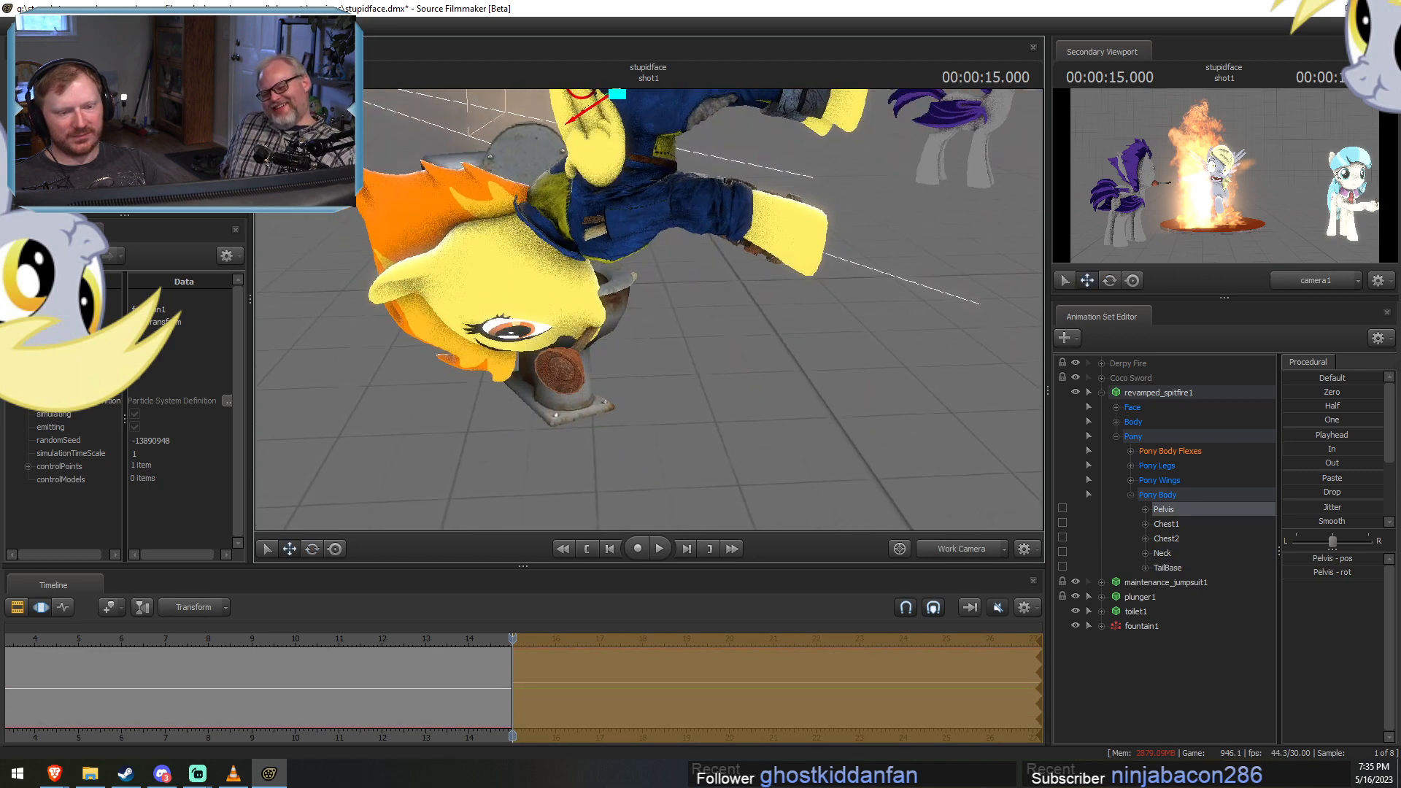
drag(629, 265, 628, 235)
Rotate Spitfire's Chest2 control and move her Pelvis control so her head sits over the toilet bowl.
key(e)
ctrl+click(608, 226)
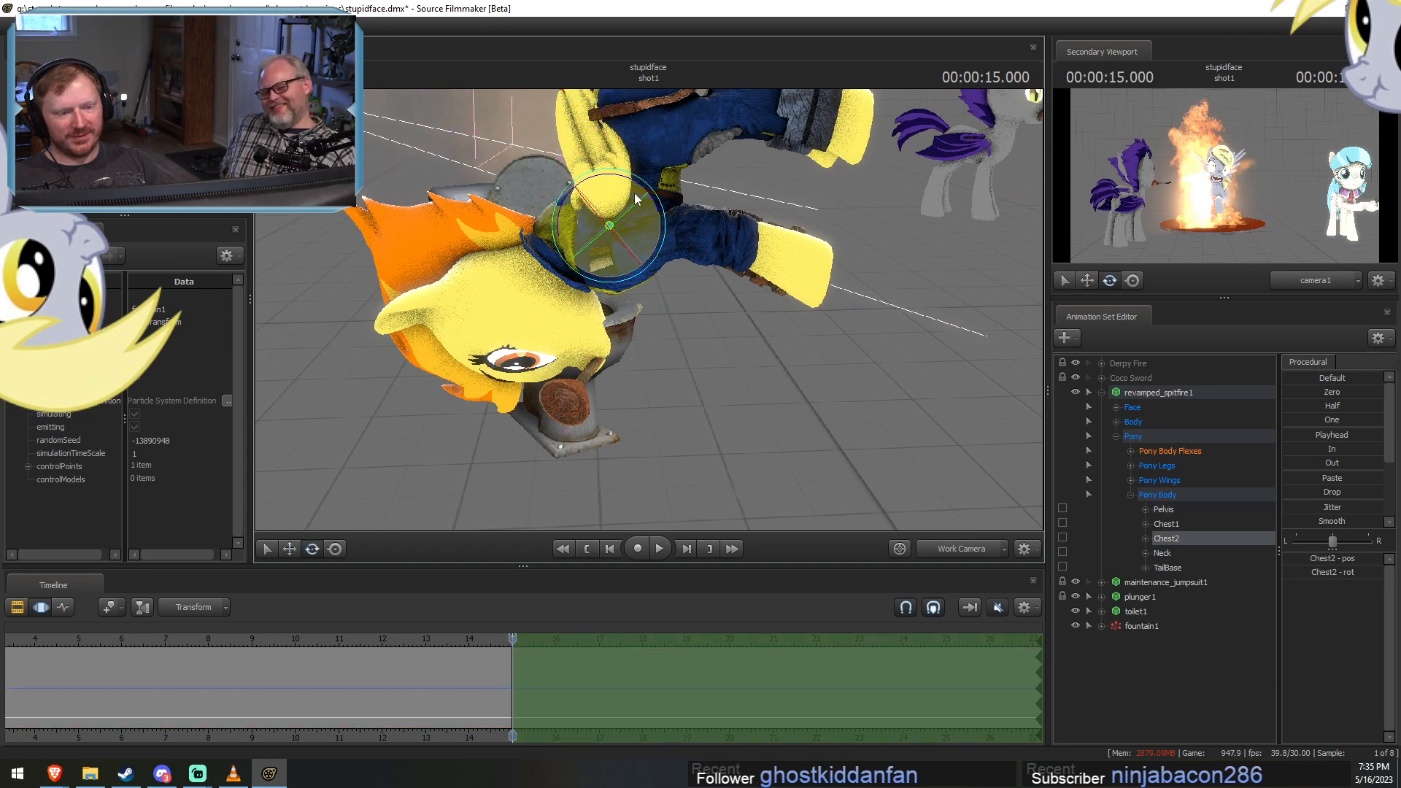
drag(644, 187, 673, 253)
ctrl+click(646, 226)
key(w)
mouse_move(642, 318)
alt+mouse_down()
mouse_move(715, 280)
mouse_move(642, 318)
alt+mouse_up()
alt+middle_drag(593, 395, 642, 318)
click(647, 321)
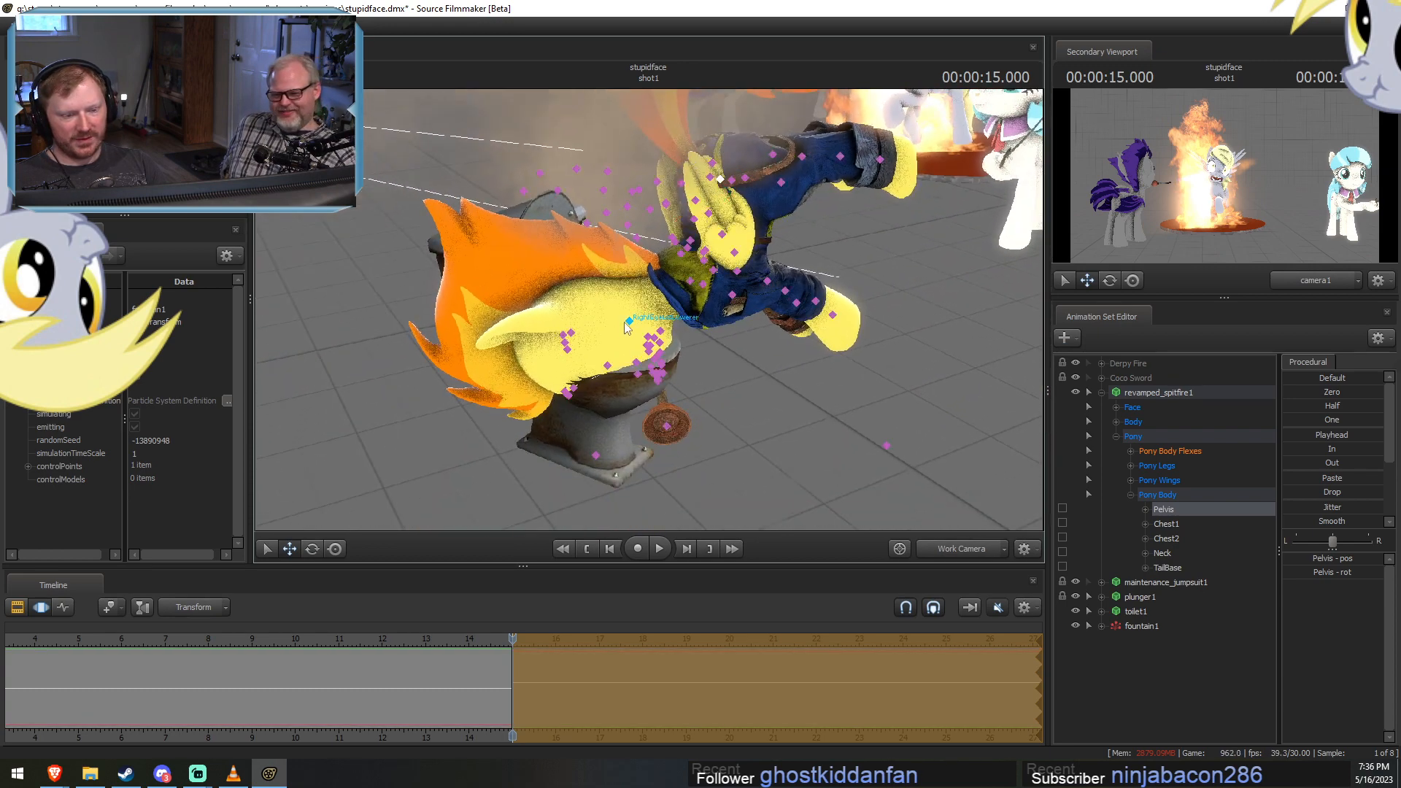
Add a scale control to the static_prop transform of toilet1.
click(689, 285)
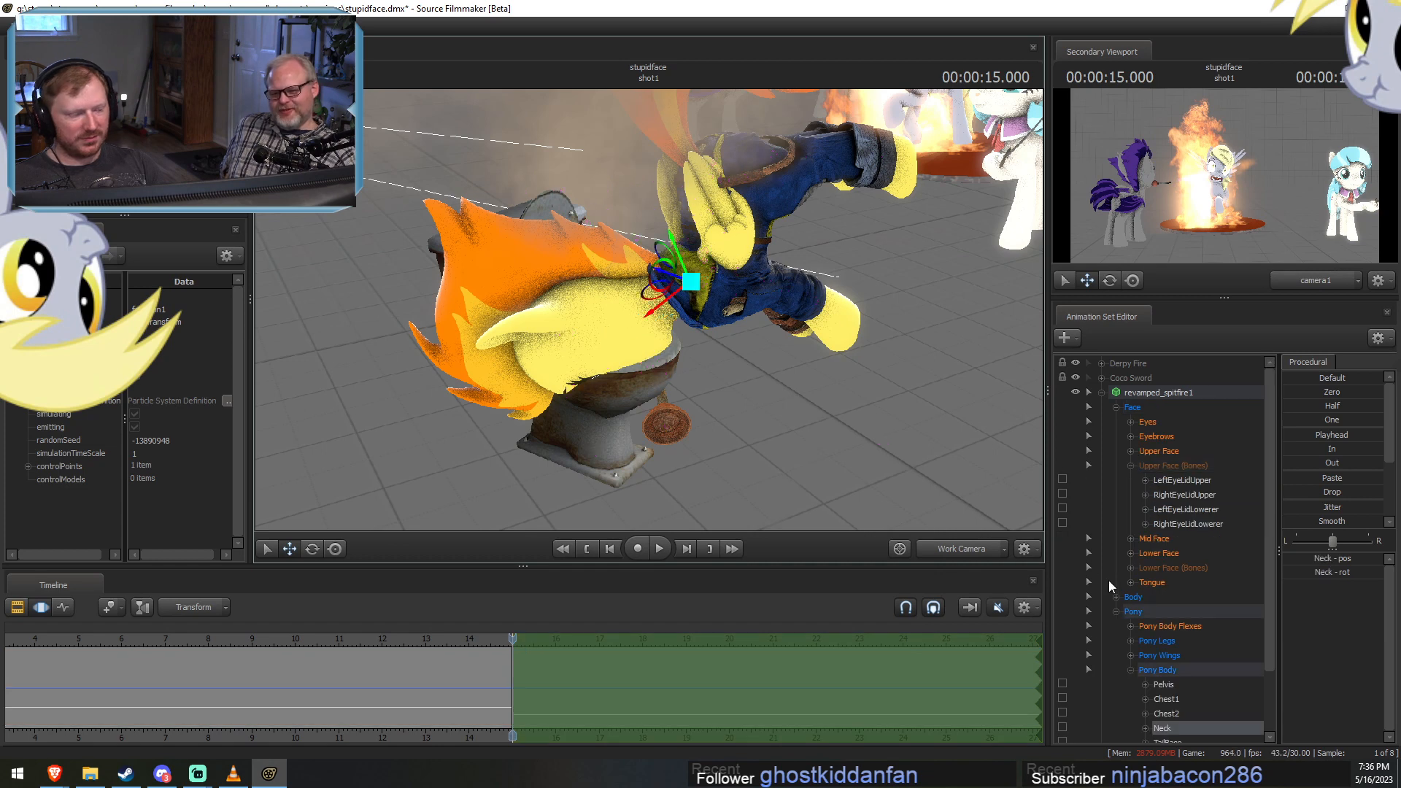
click(1116, 612)
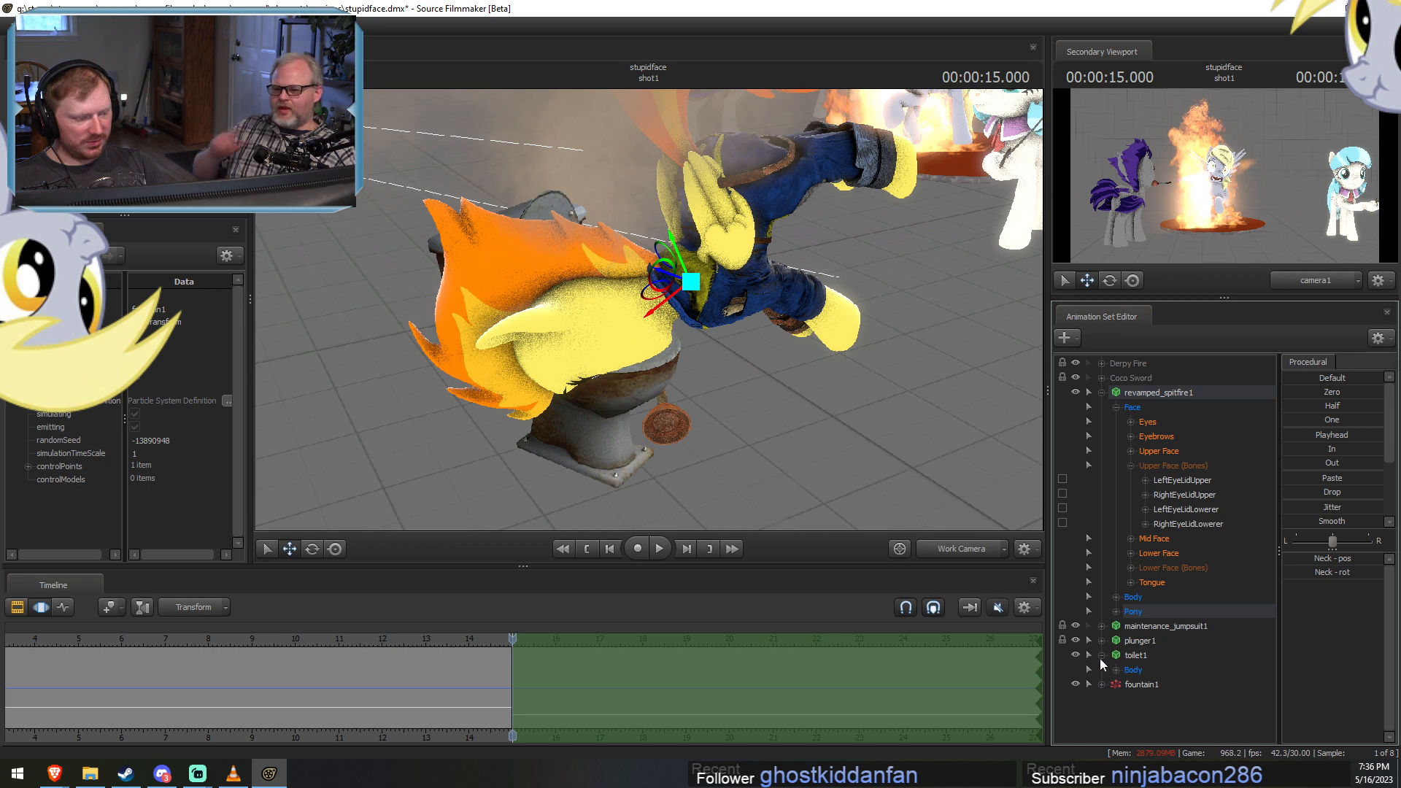
click(1115, 669)
click(1158, 699)
right_click(1158, 699)
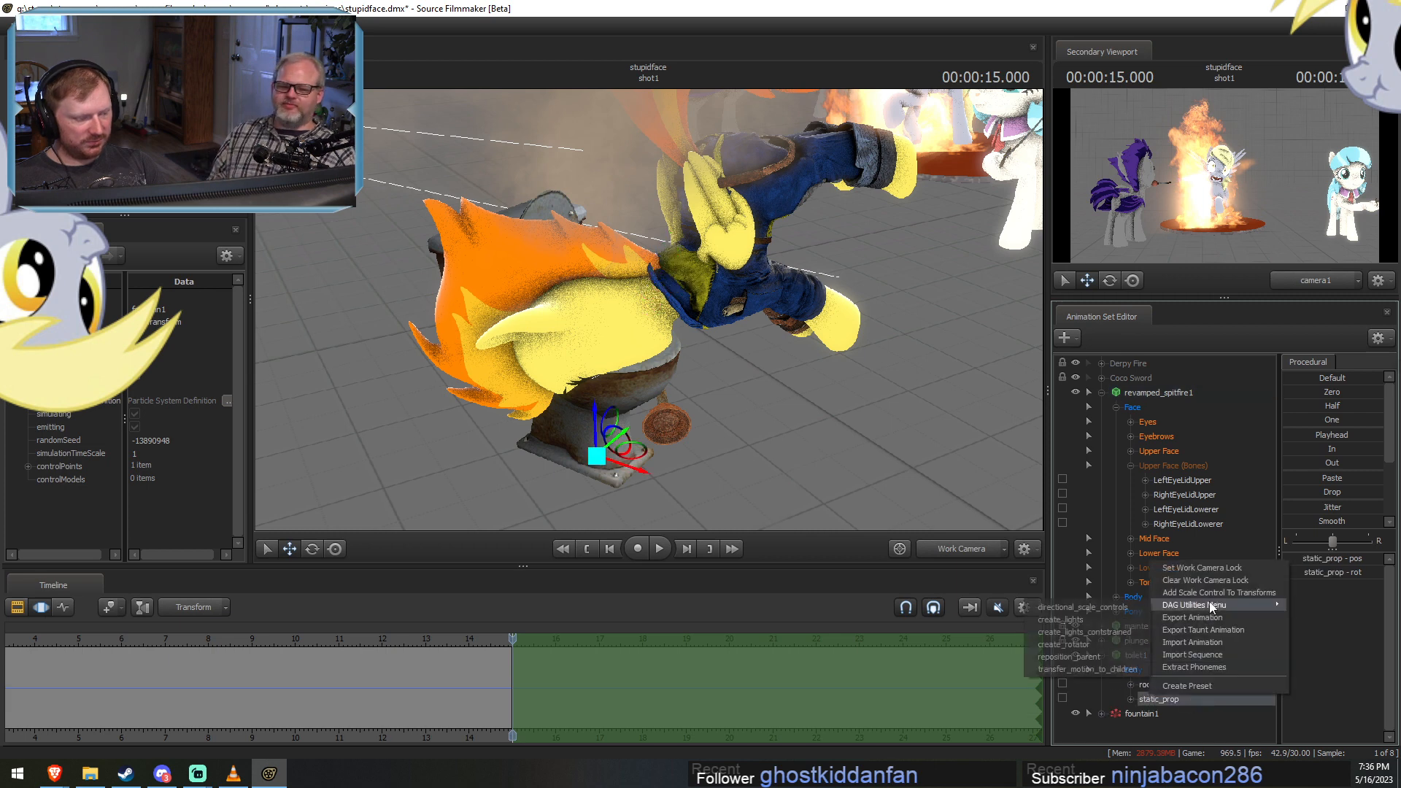
click(1211, 595)
click(1166, 711)
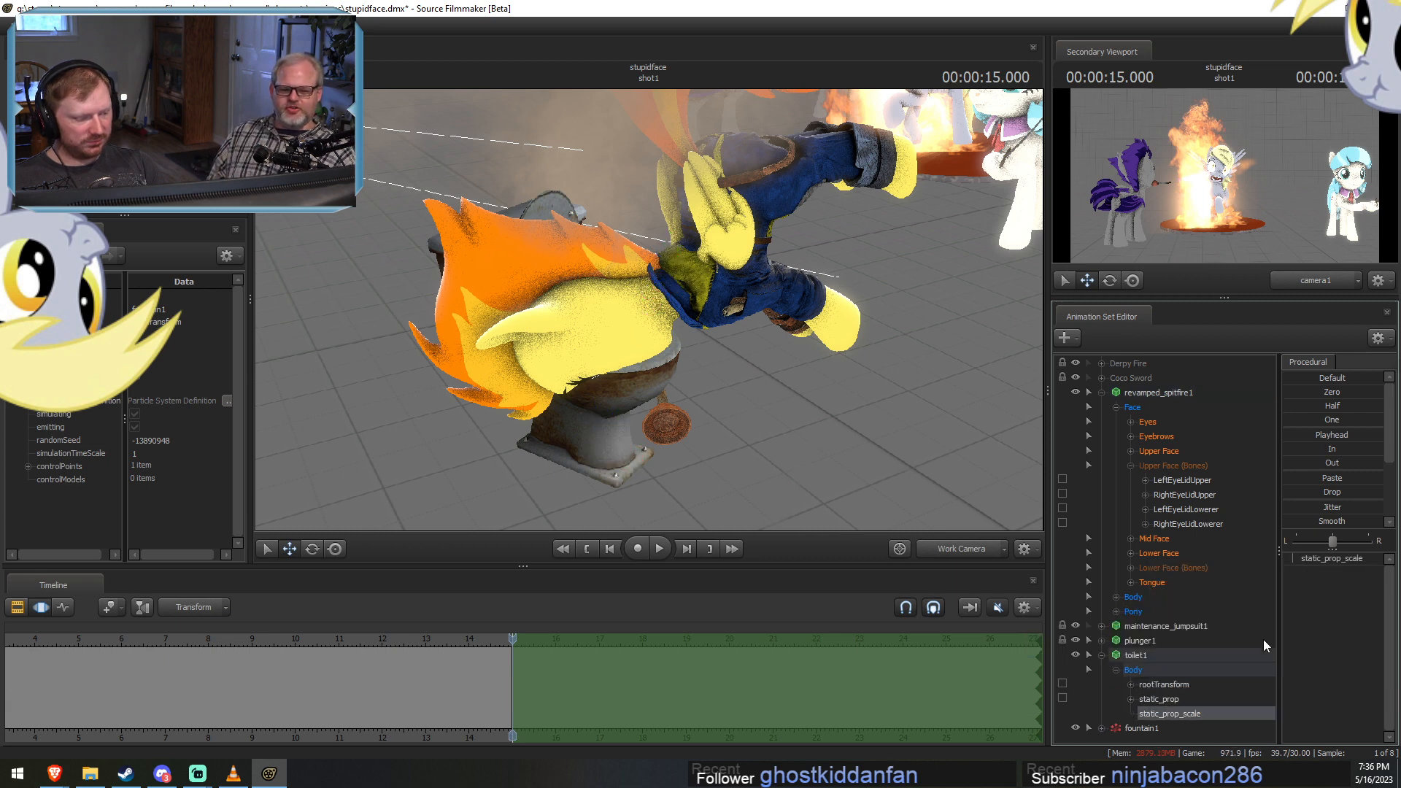
Extend the time selection over the whole shot, enlarge the toilet with static_prop_scale, and lower toilet1 partly into the floor.
click(993, 684)
key(ctrl+a)
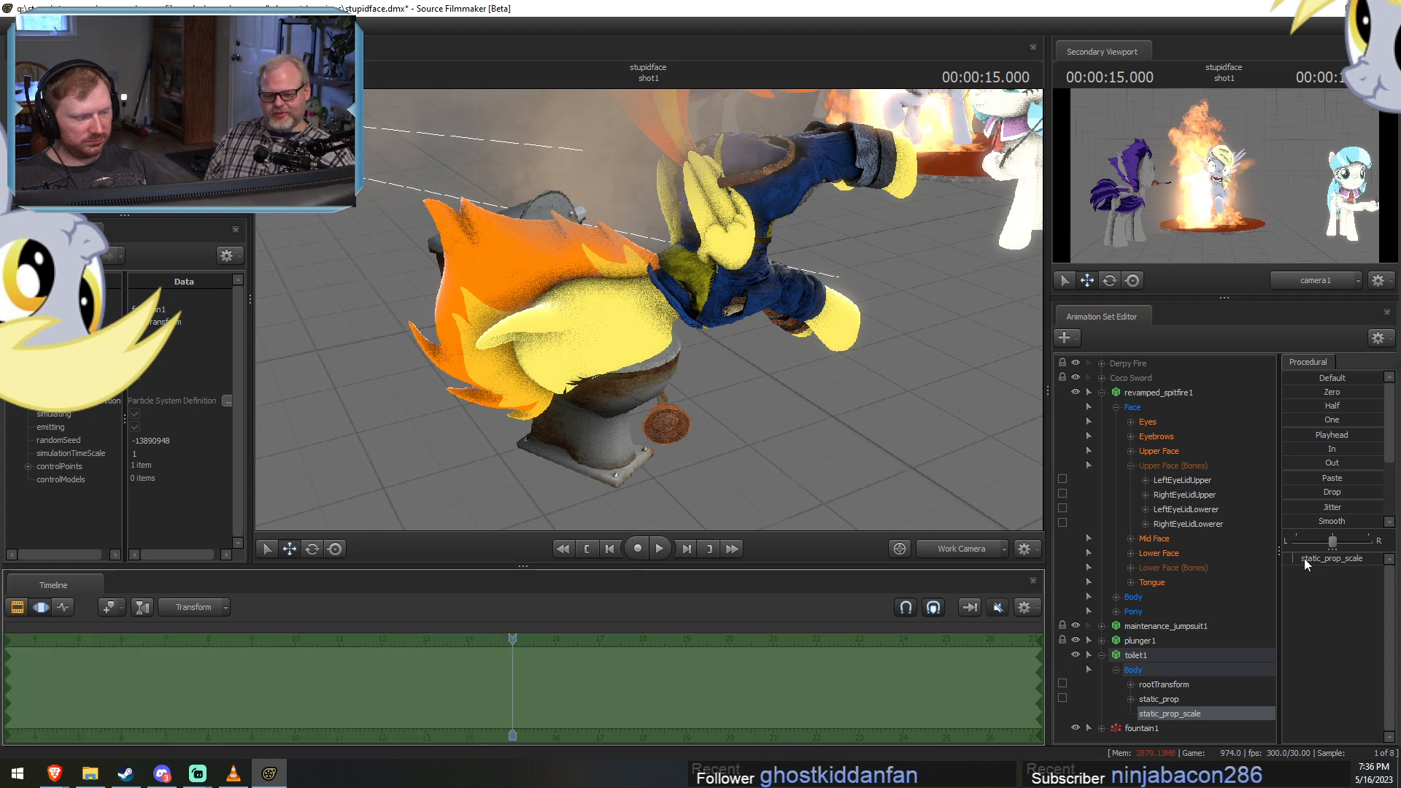
drag(1305, 564, 1328, 563)
key(F2)
key(F3)
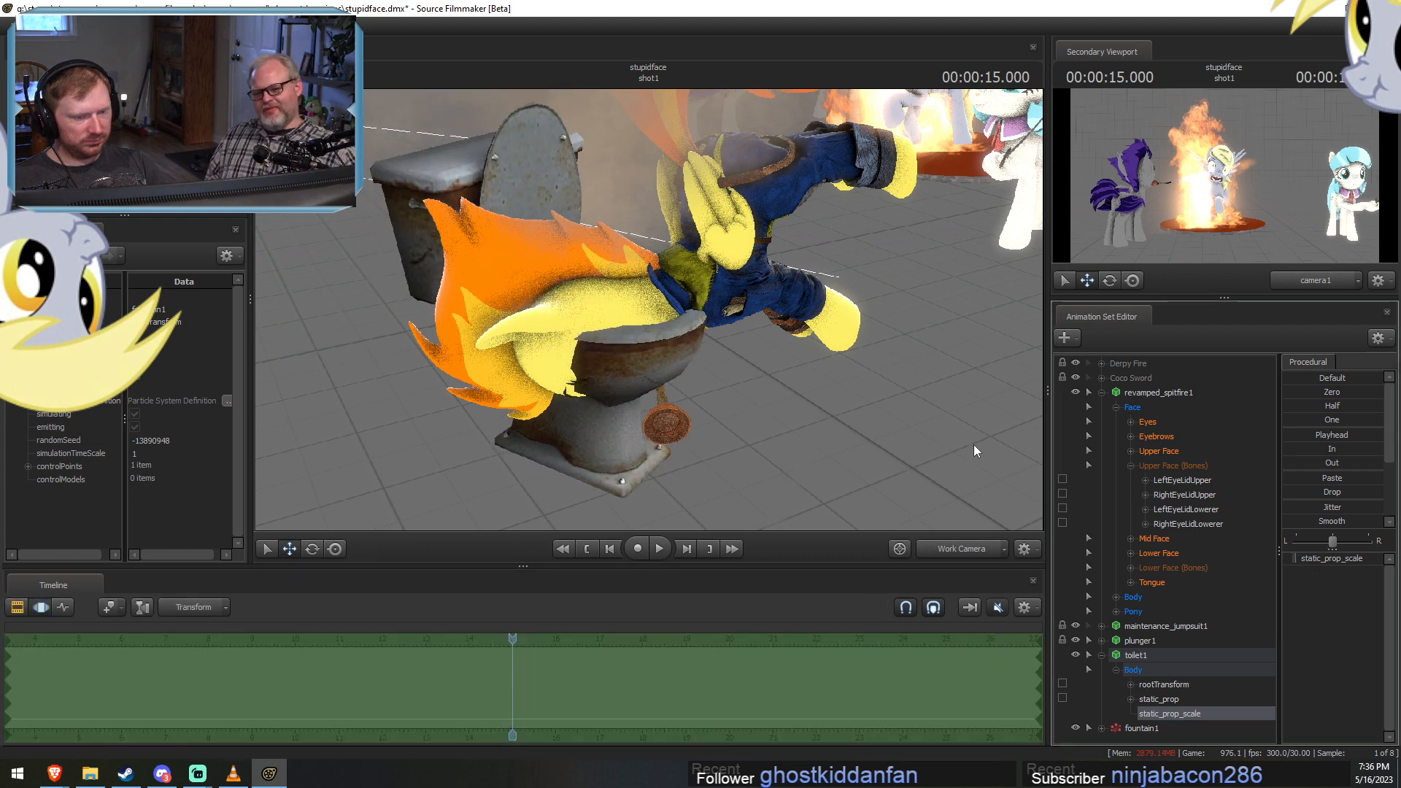
click(1153, 672)
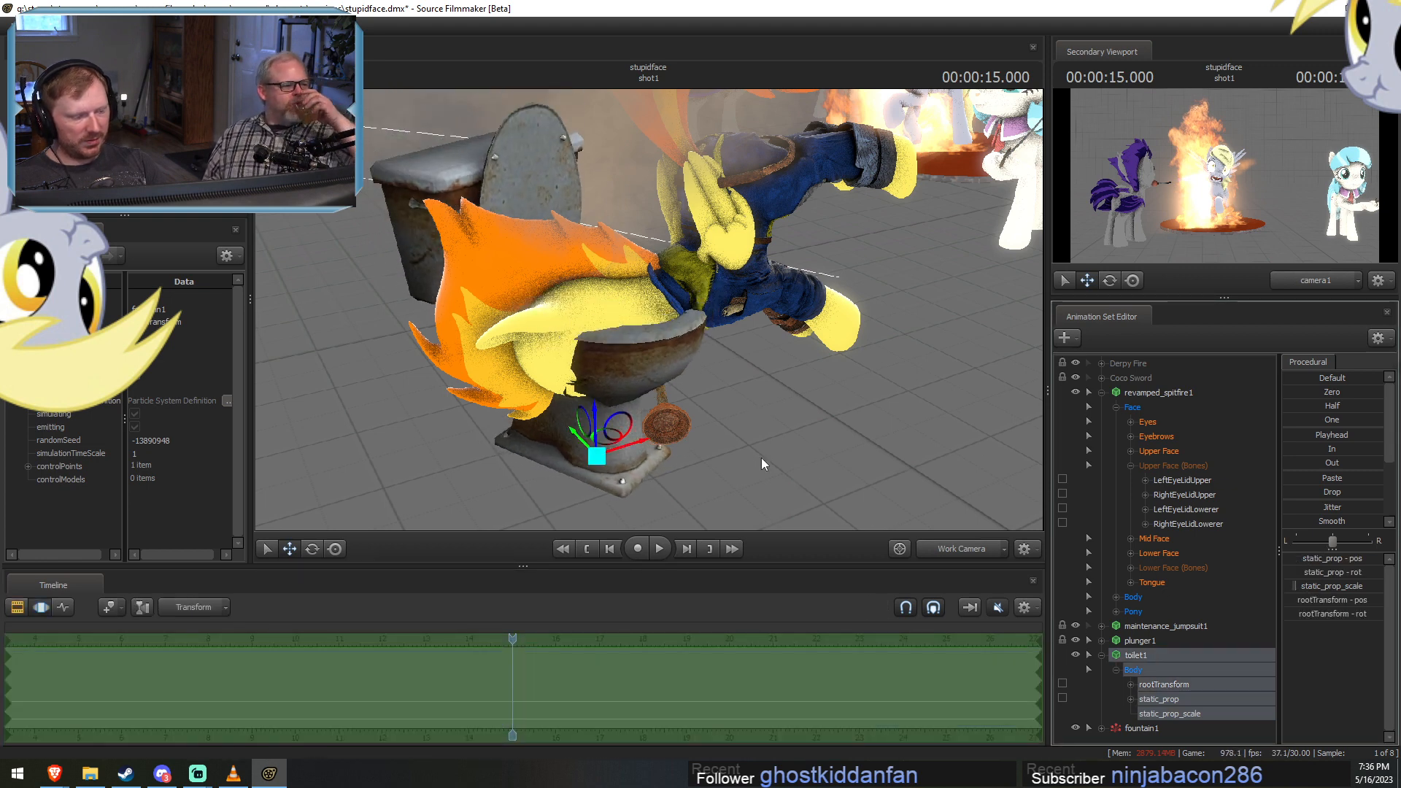
drag(594, 418, 592, 461)
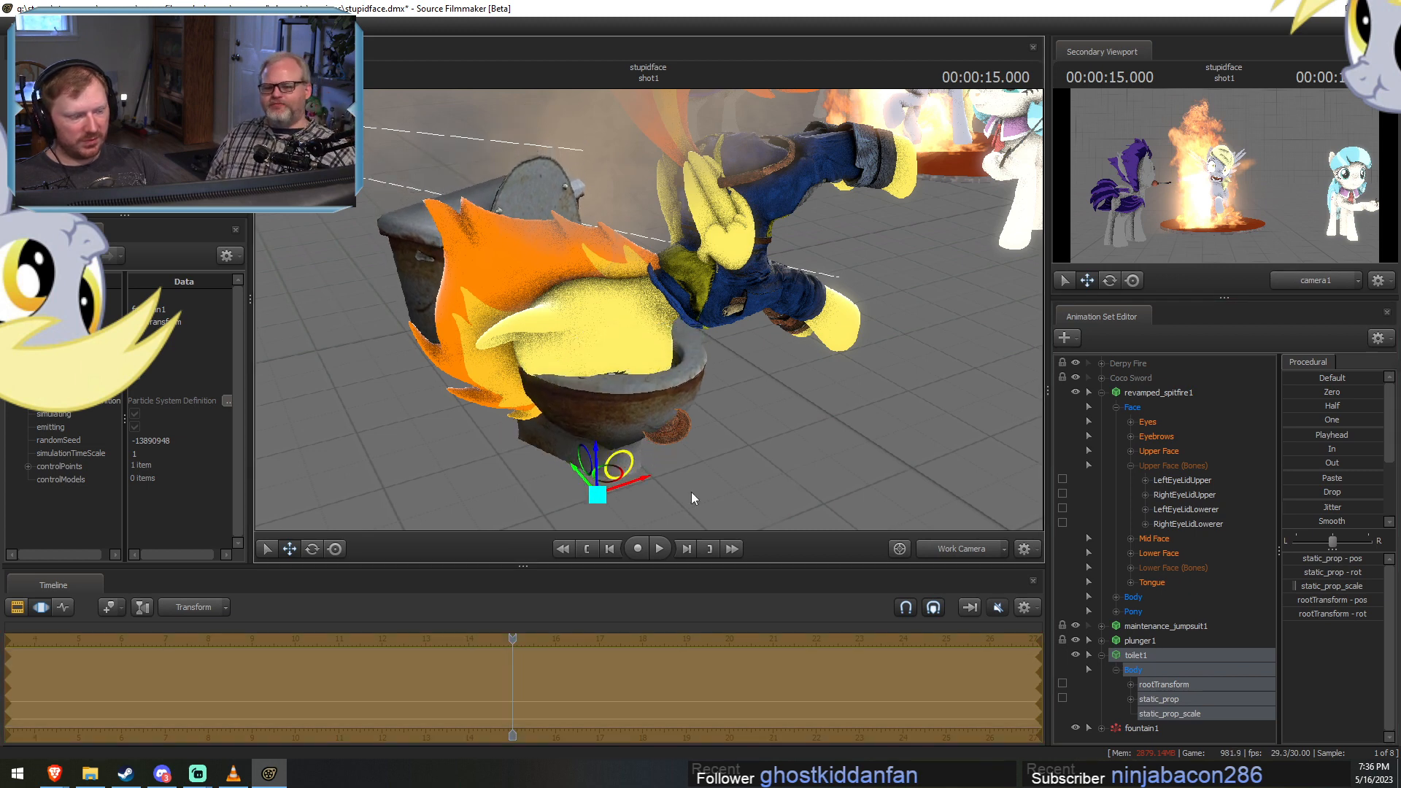
Select revamped_spitfire1, limit the time selection to 15 seconds through the end of the shot, and place the playhead just past 15 seconds.
click(1166, 627)
click(1160, 395)
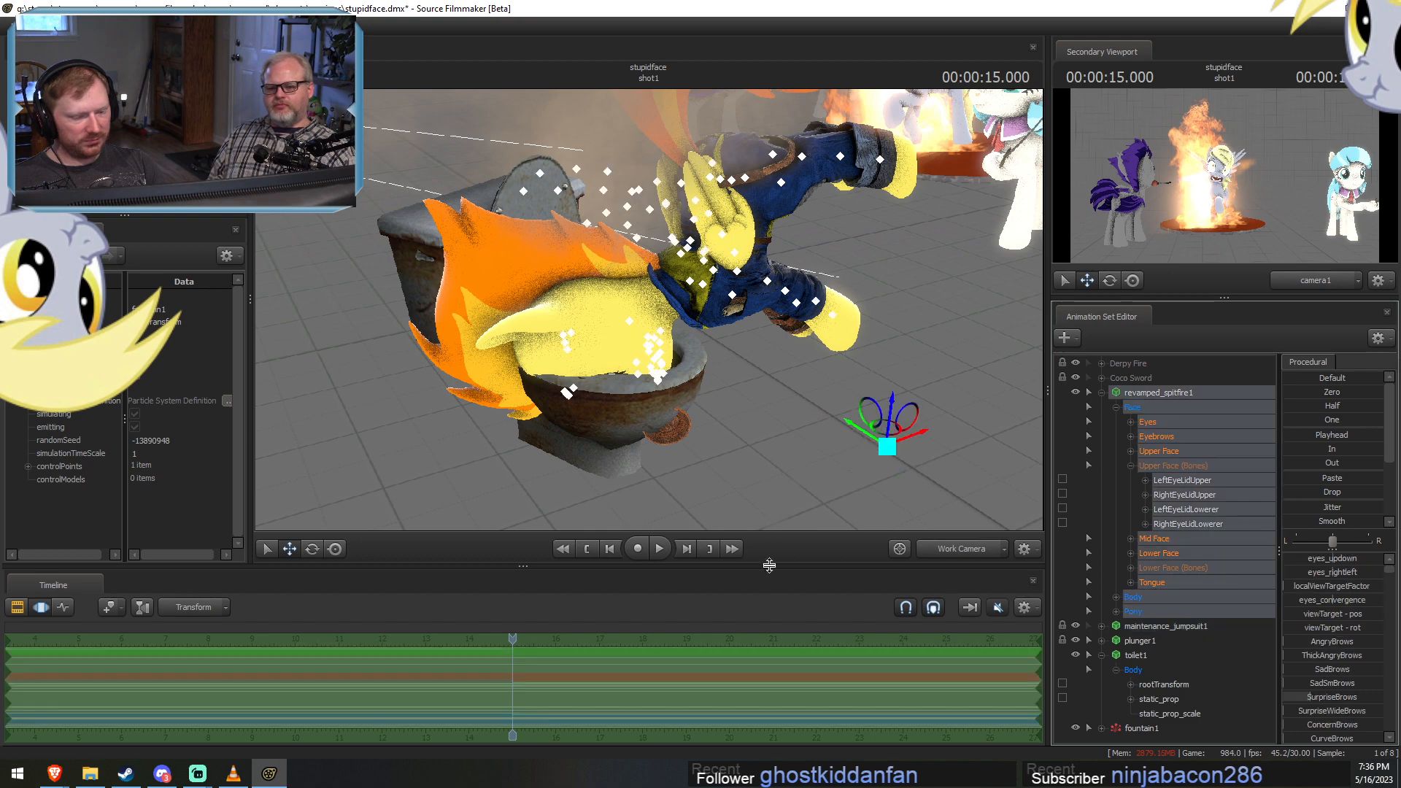
shift+drag(513, 684, 1211, 748)
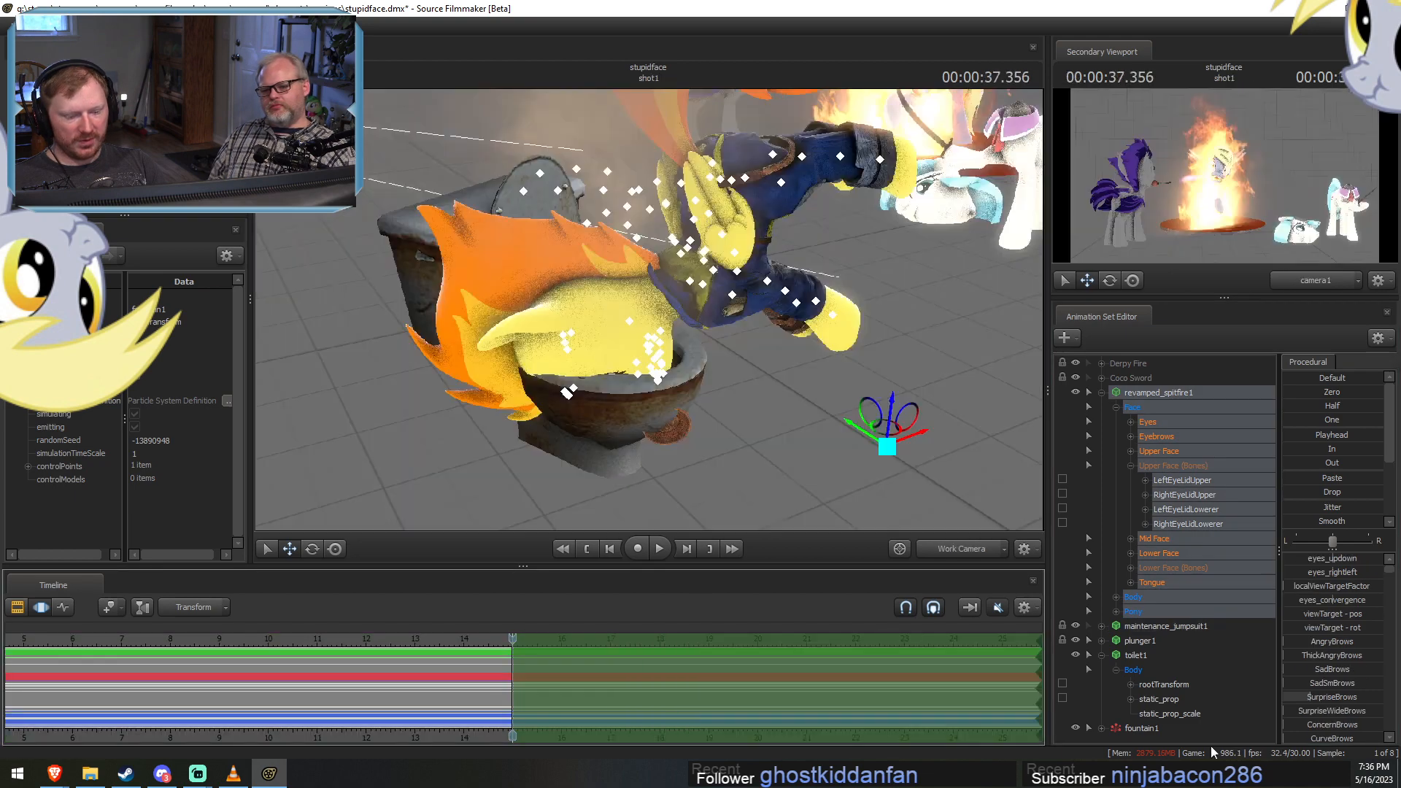
drag(488, 641, 521, 639)
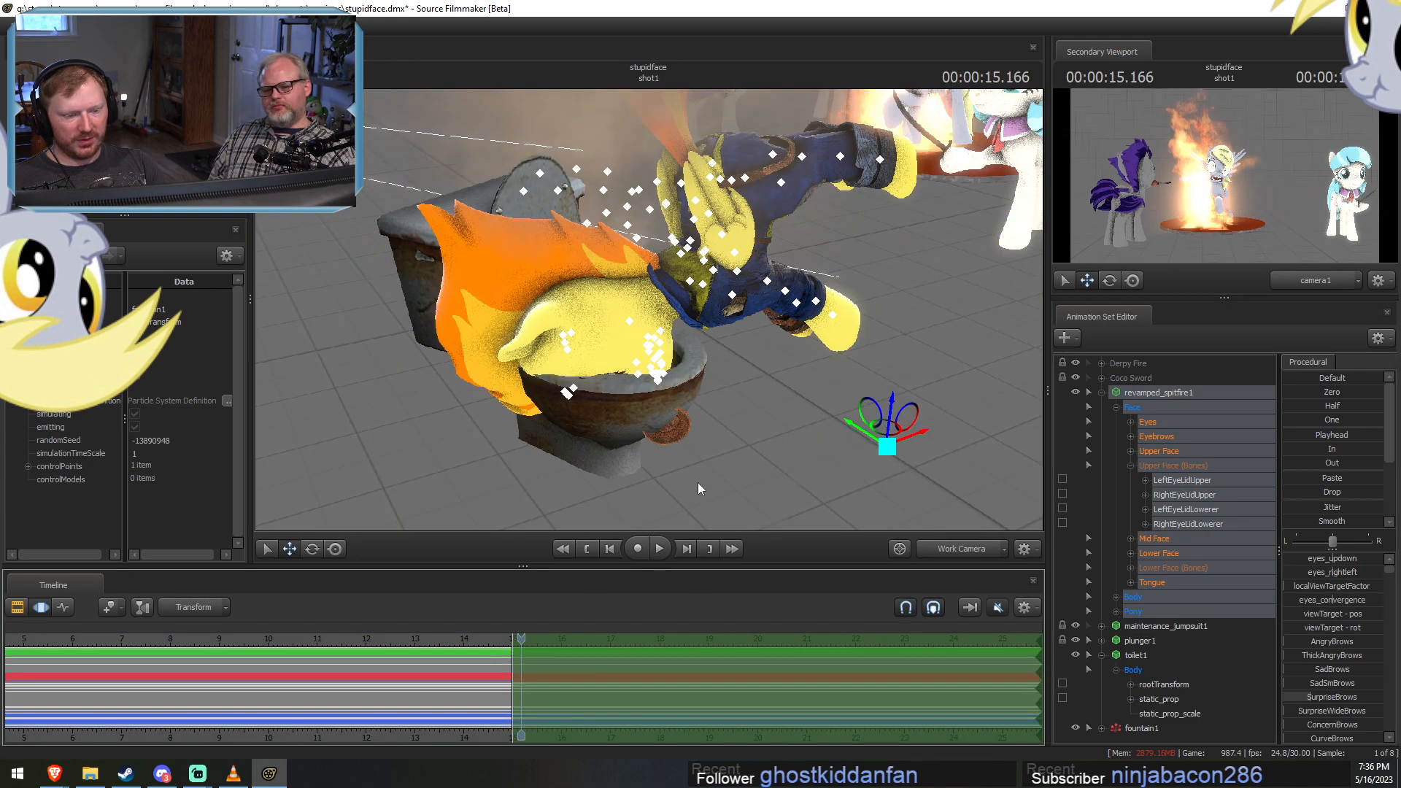
Move Spitfire's Pelvis control toward the toilet and rotate it until her body stands nearly vertical above the bowl.
ctrl+click(720, 180)
drag(719, 180, 745, 179)
alt+drag(706, 411, 733, 369)
drag(713, 194, 709, 205)
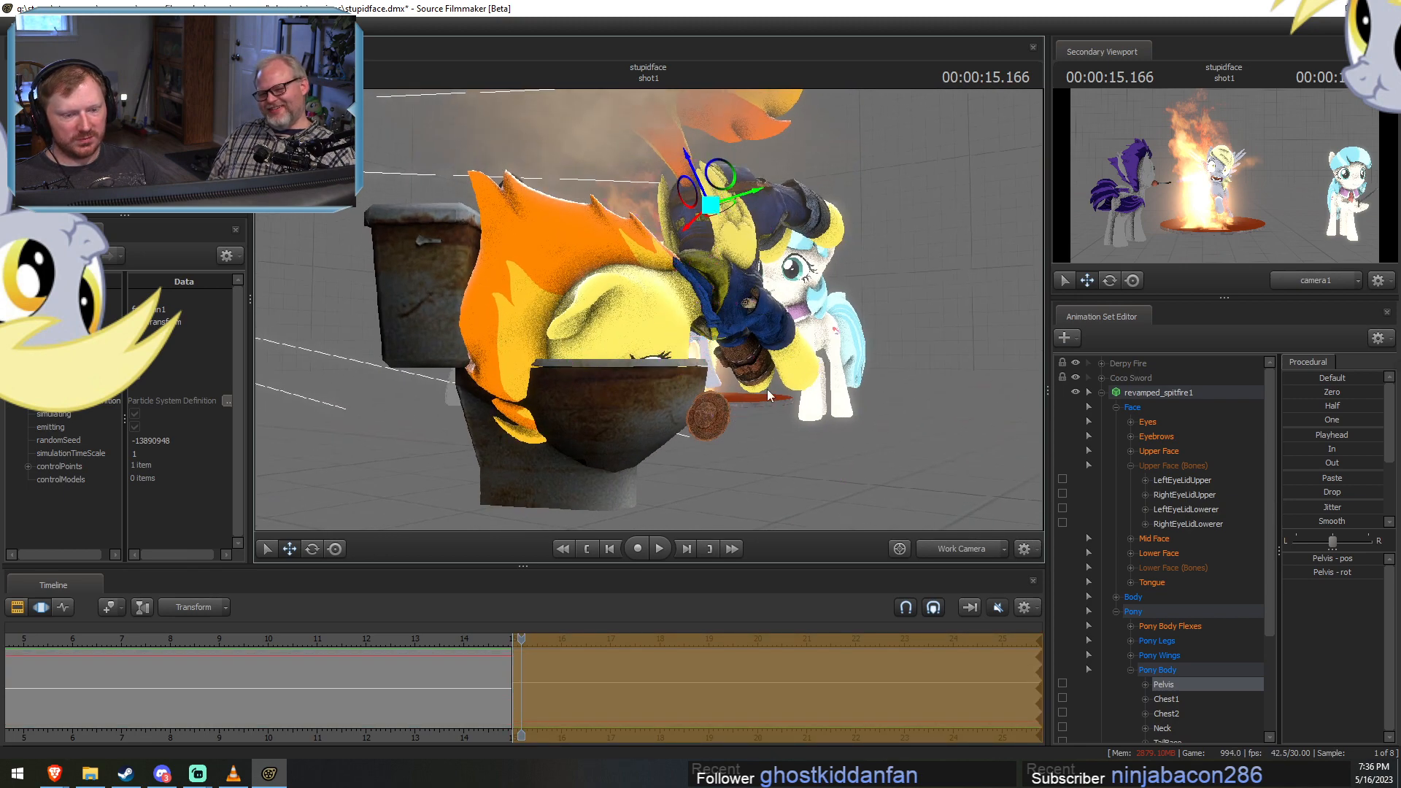
alt+drag(768, 388, 651, 316)
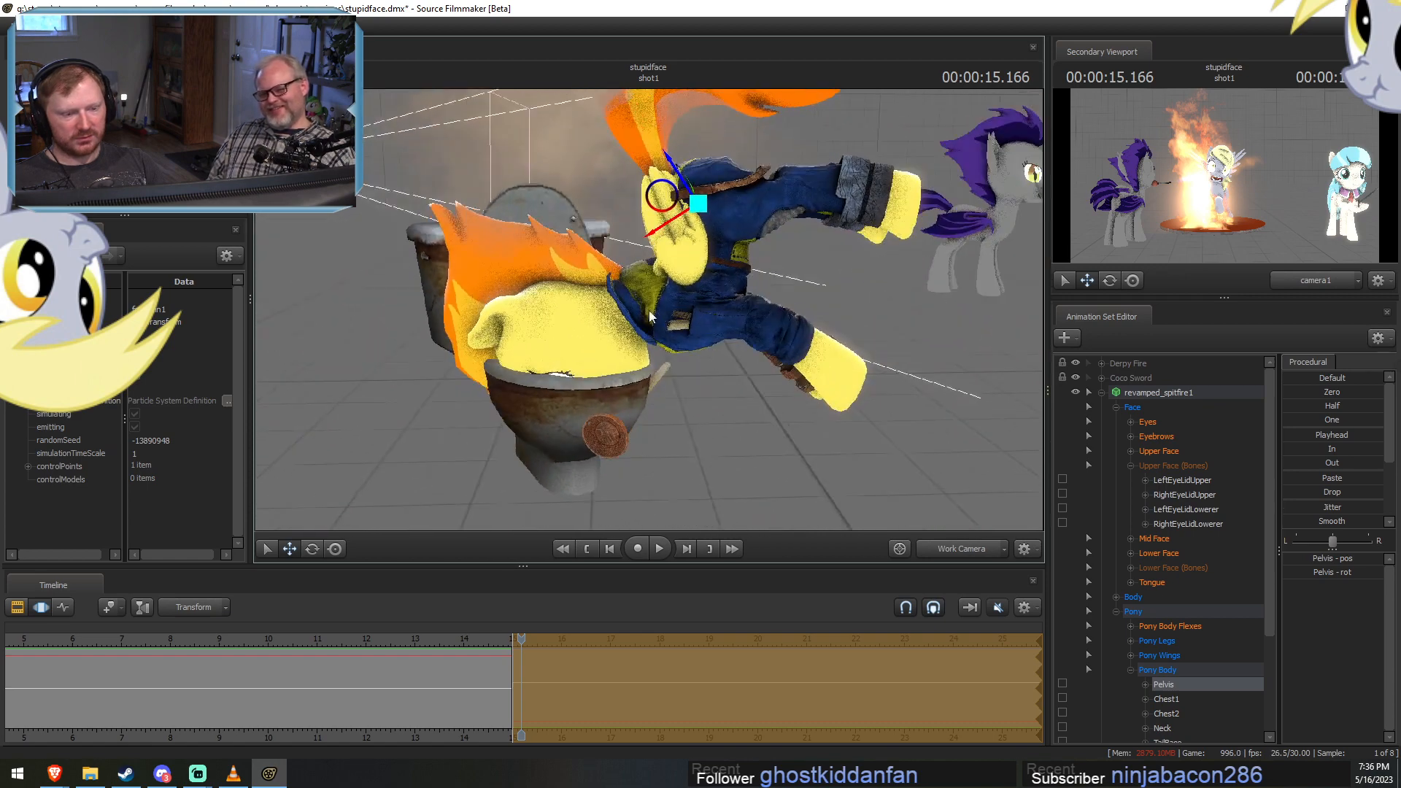
key(e)
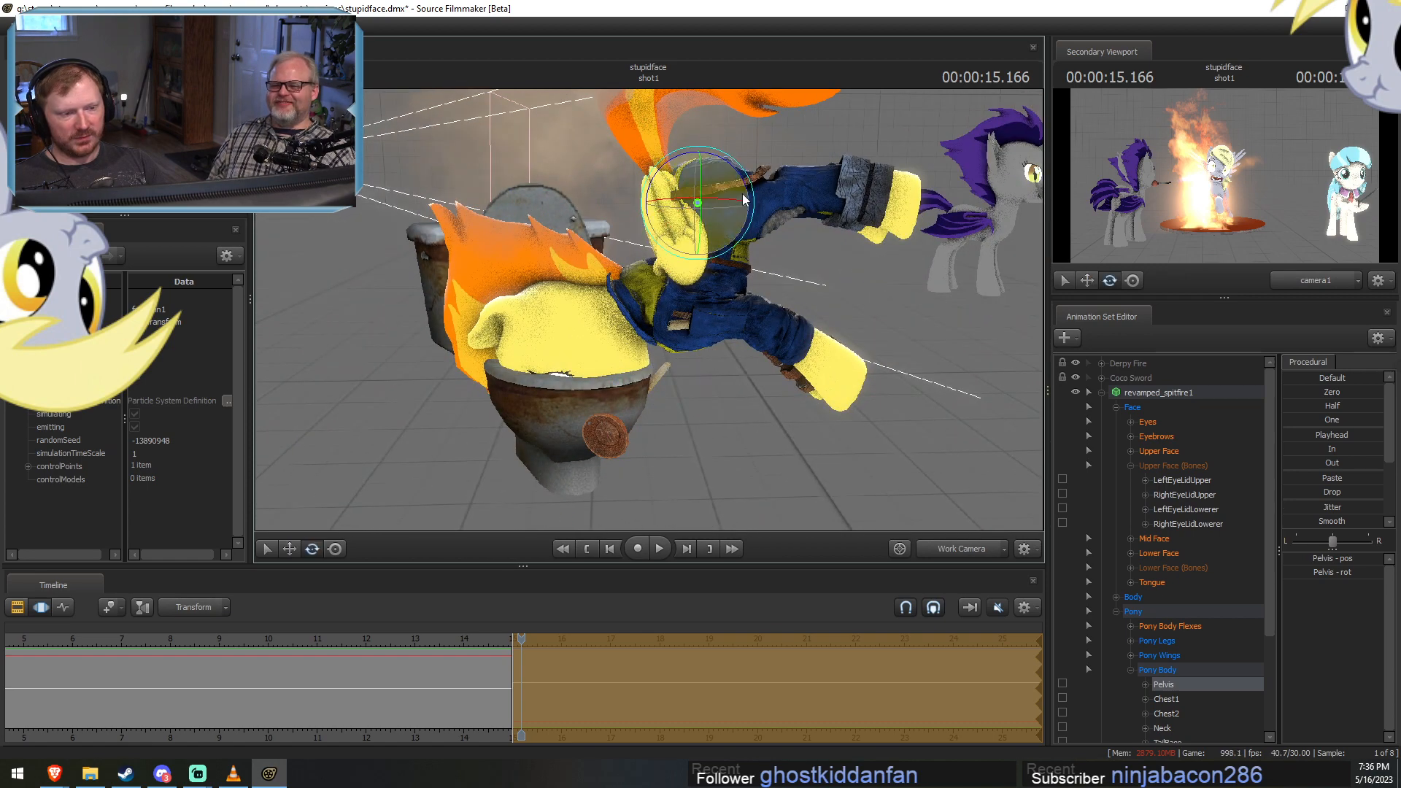
drag(744, 186, 705, 415)
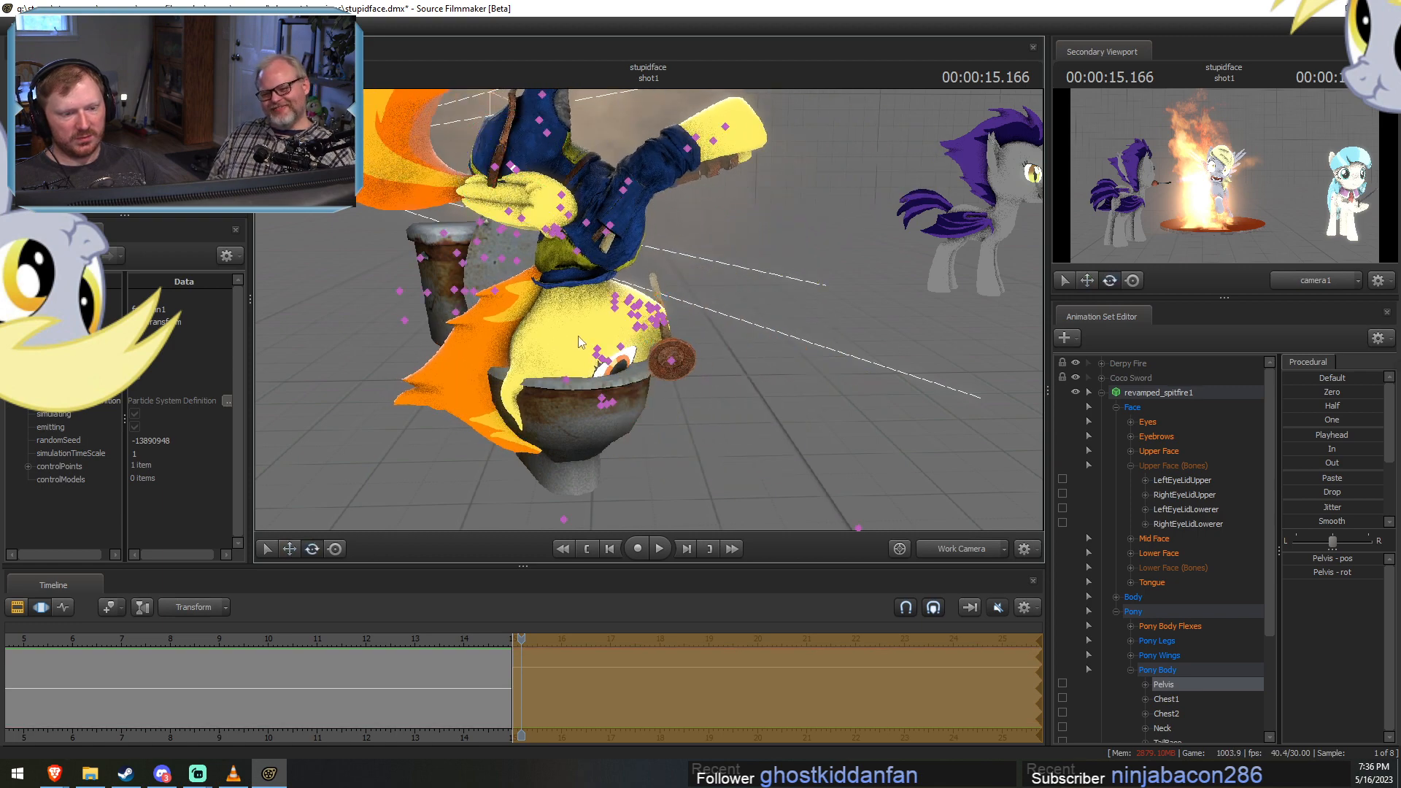
Rotate Spitfire's Head control so her face turns down into the toilet bowl.
ctrl+click(588, 270)
ctrl+click(577, 292)
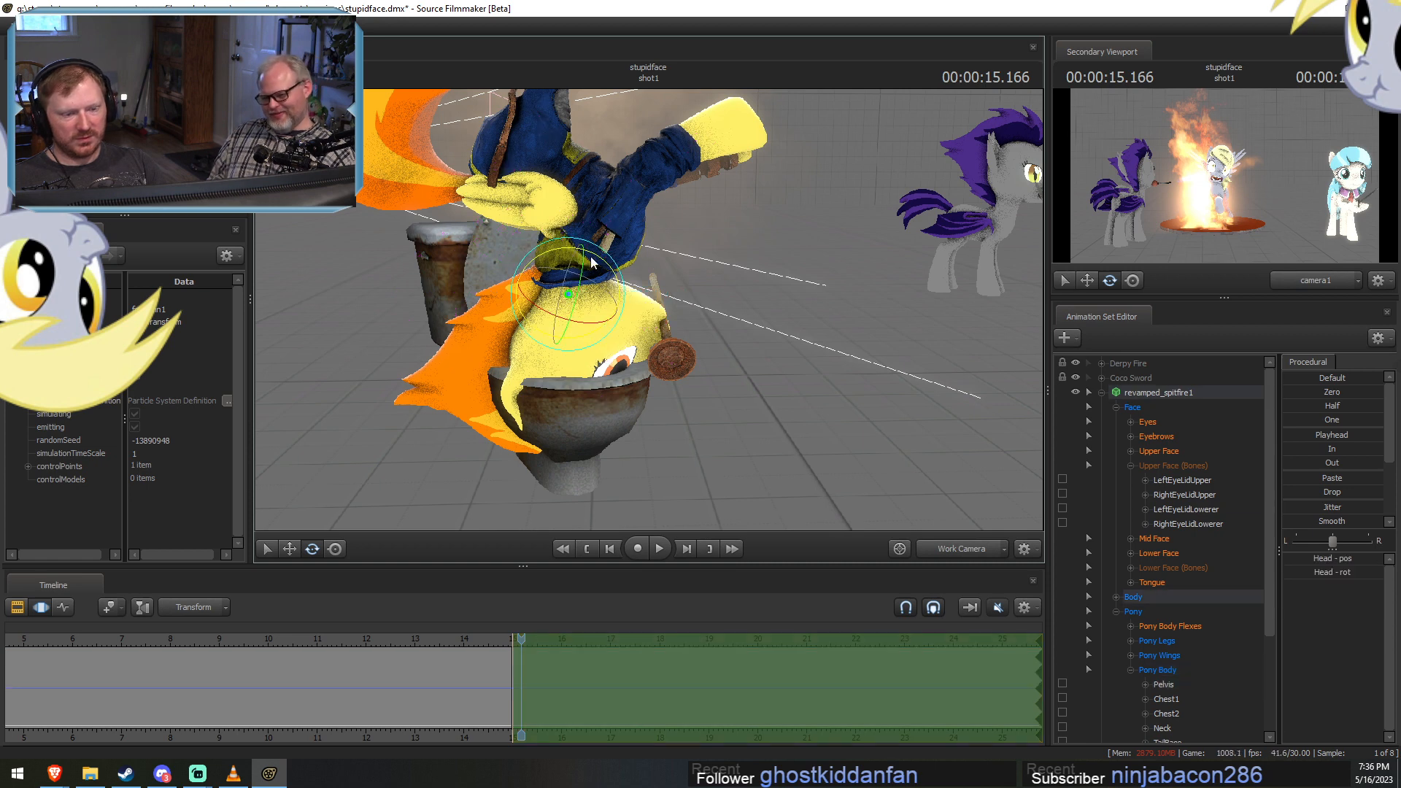
mouse_move(591, 258)
mouse_down()
mouse_move(617, 286)
mouse_move(609, 275)
mouse_up()
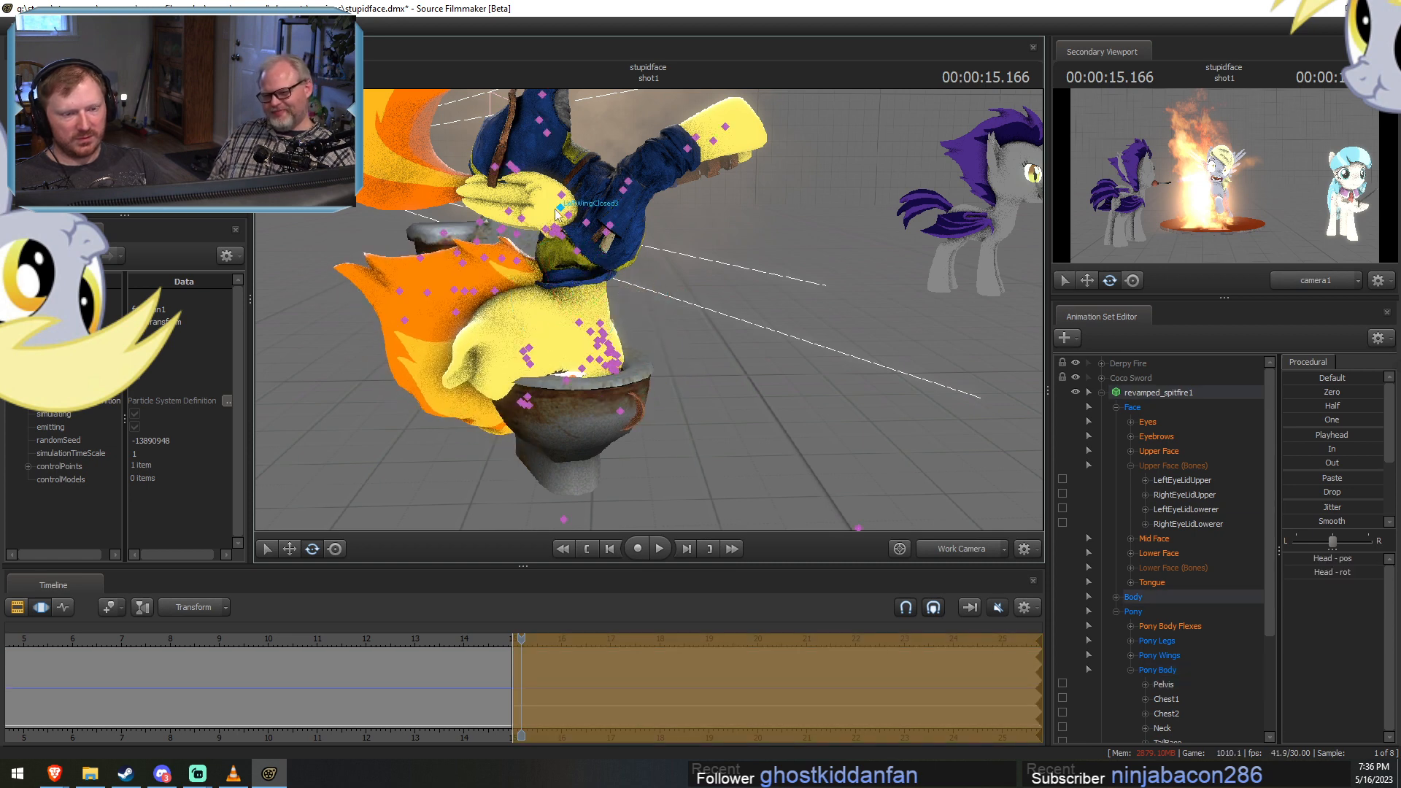
Lock Spitfire's Chest2 control, then rotate and reposition her Pelvis control above the locked chest.
ctrl+click(511, 166)
ctrl+click(586, 223)
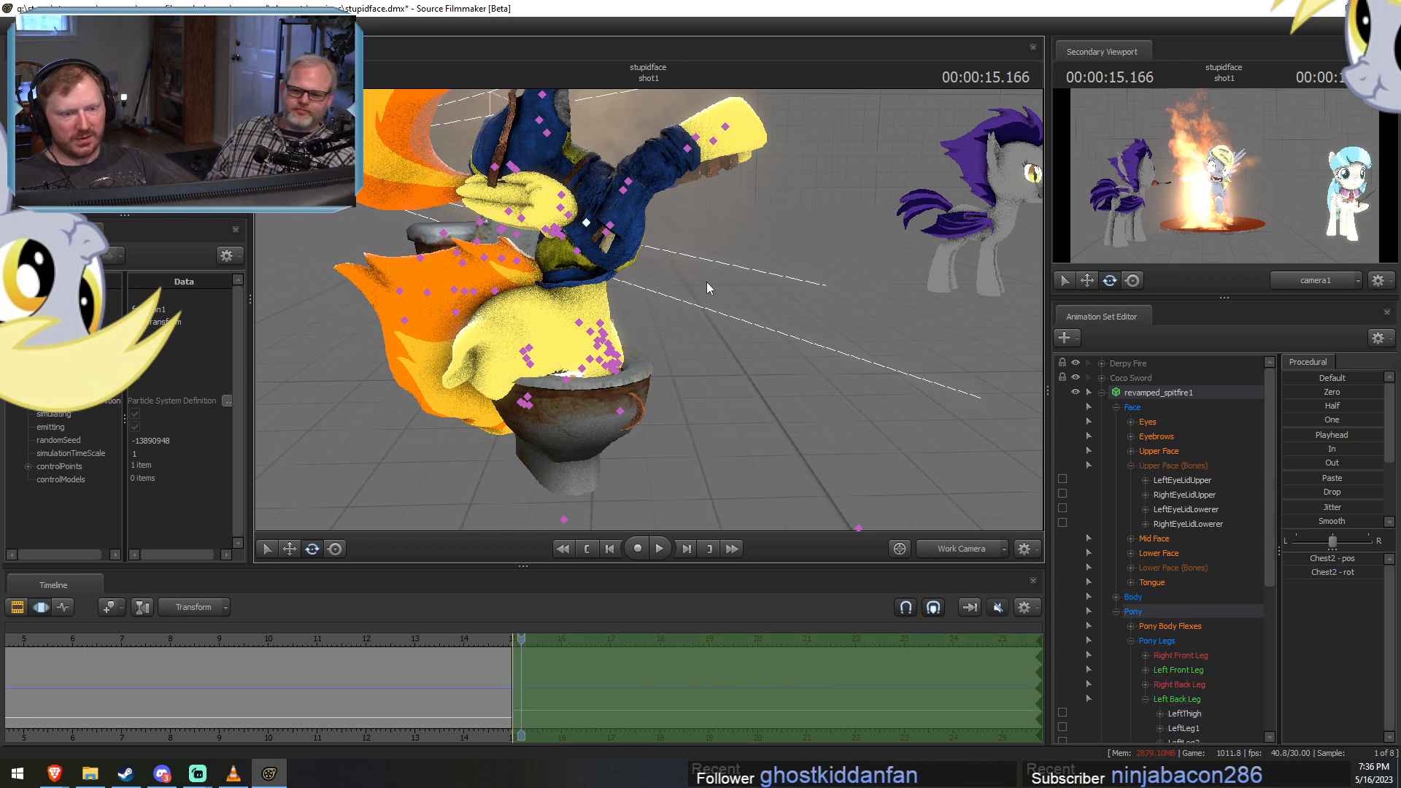
scroll(1152, 613, down, 6)
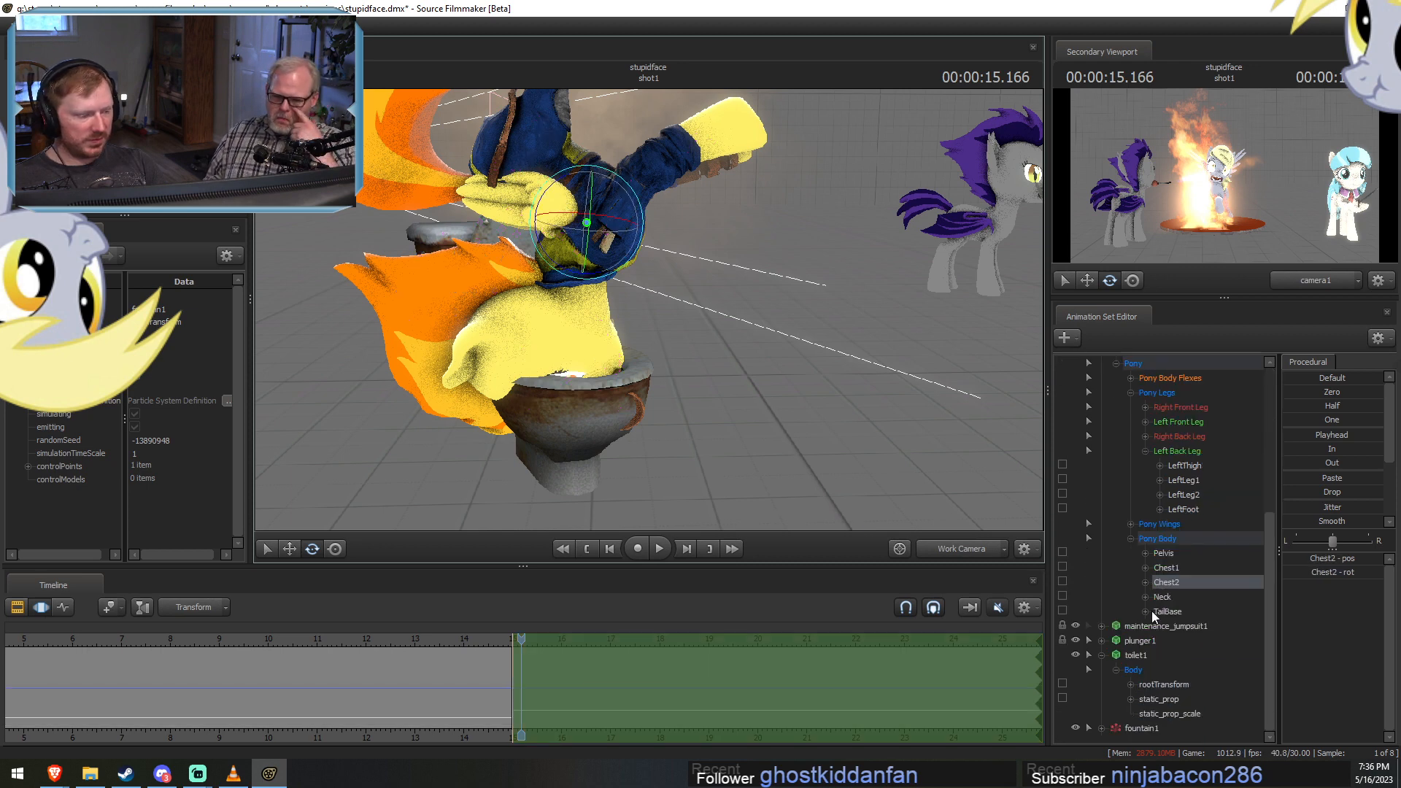
click(1062, 581)
click(1182, 555)
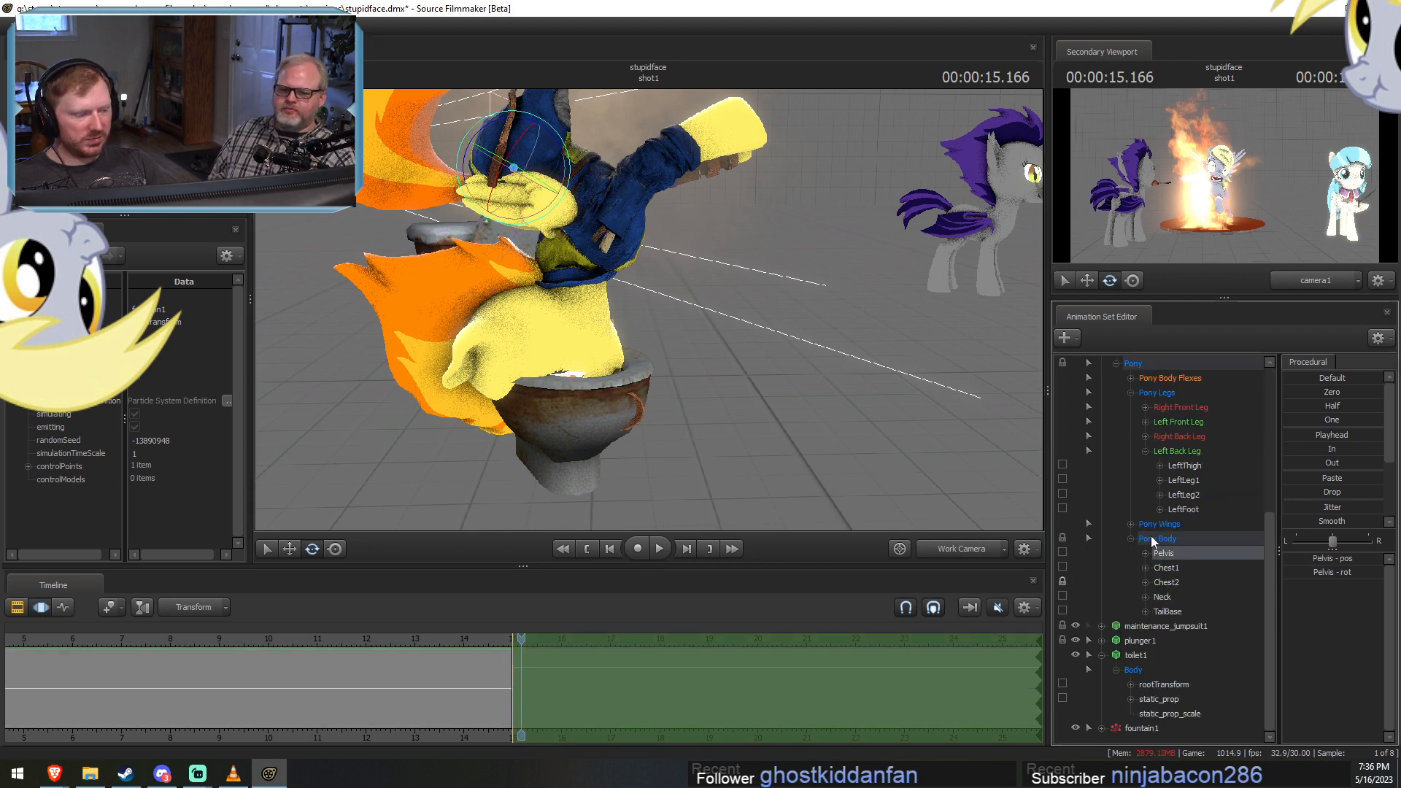
drag(559, 142, 567, 196)
key(w)
mouse_move(502, 151)
mouse_down()
mouse_move(576, 143)
mouse_move(503, 179)
mouse_up()
Rotate Spitfire's LeftThigh and RightThigh controls to re-angle her back legs.
ctrl+click(562, 148)
key(e)
drag(625, 157, 580, 181)
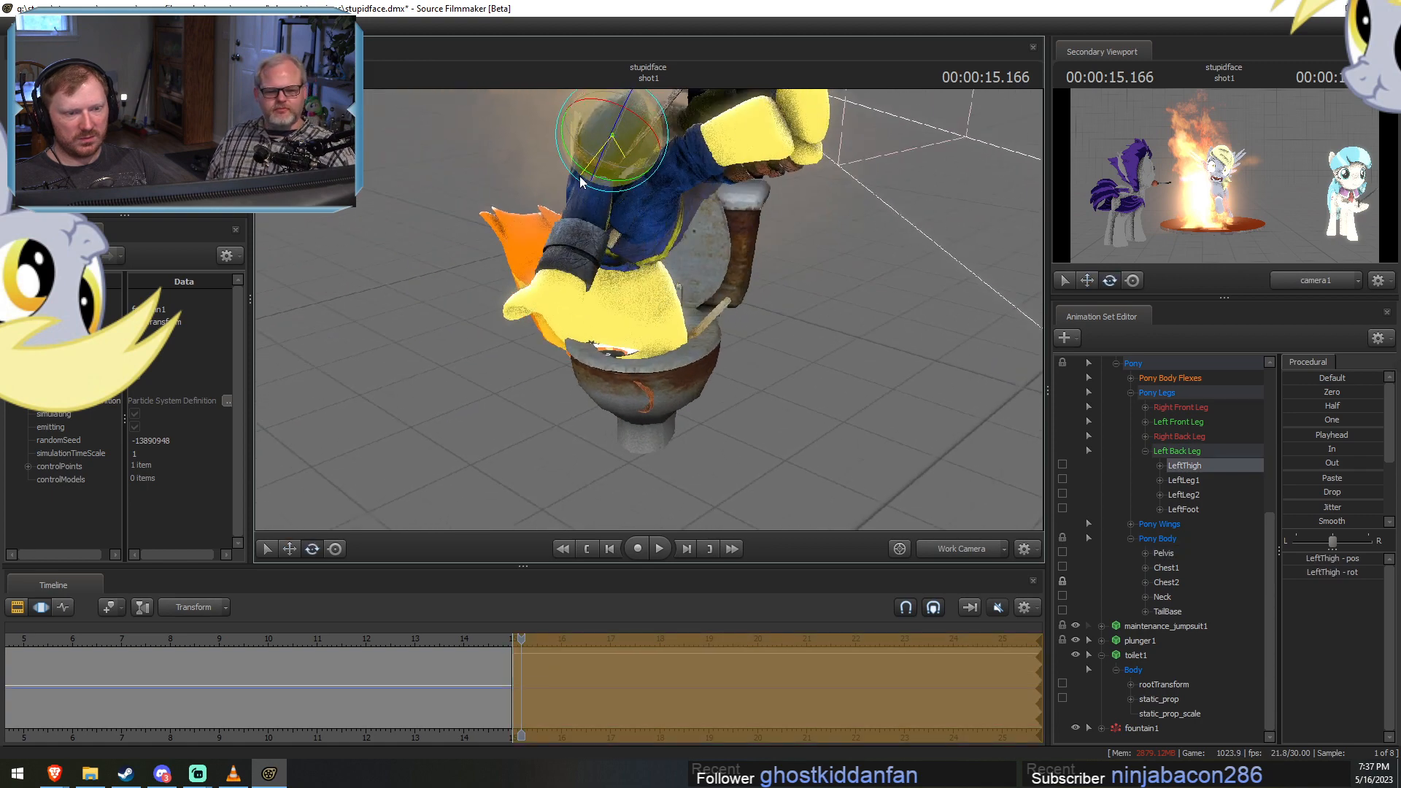
ctrl+click(641, 136)
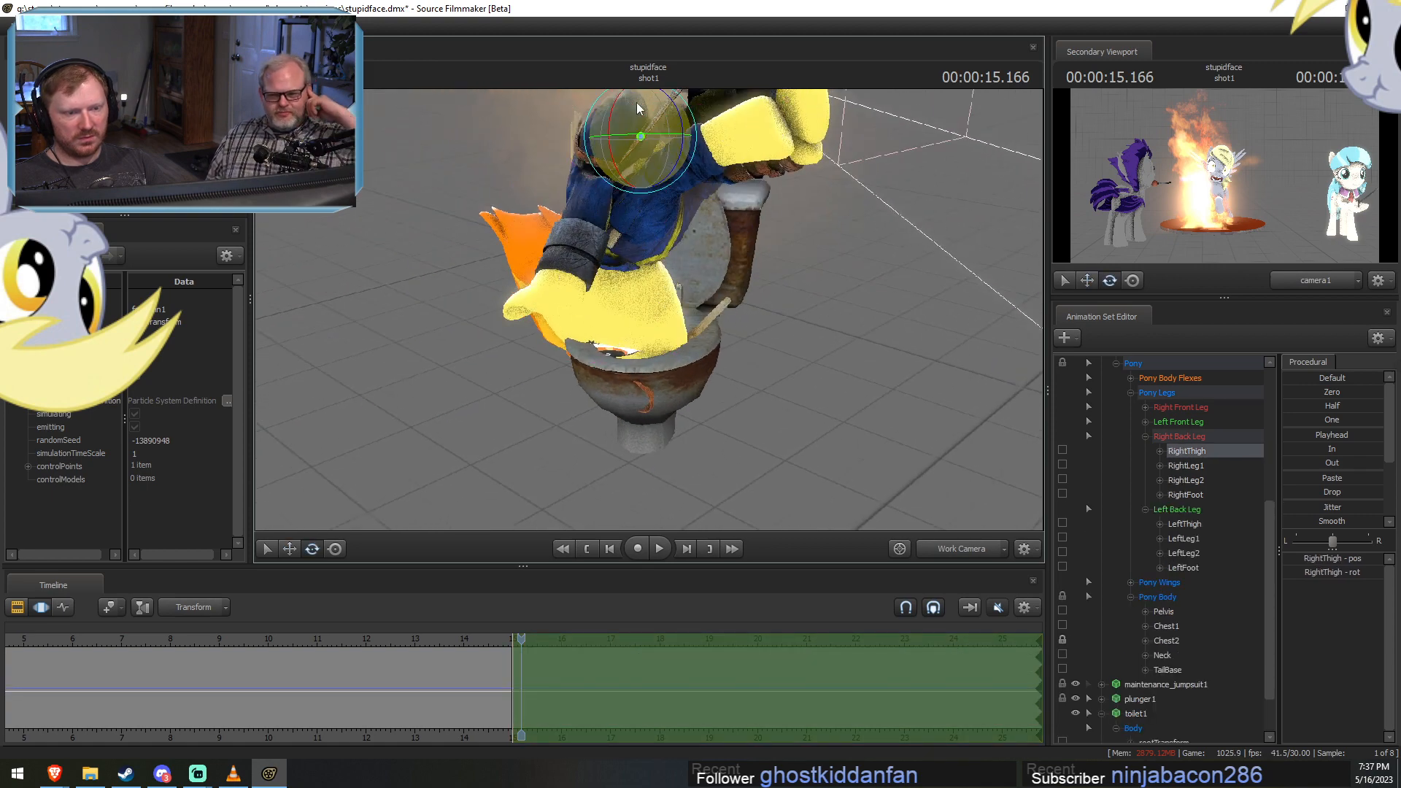
drag(638, 102, 670, 133)
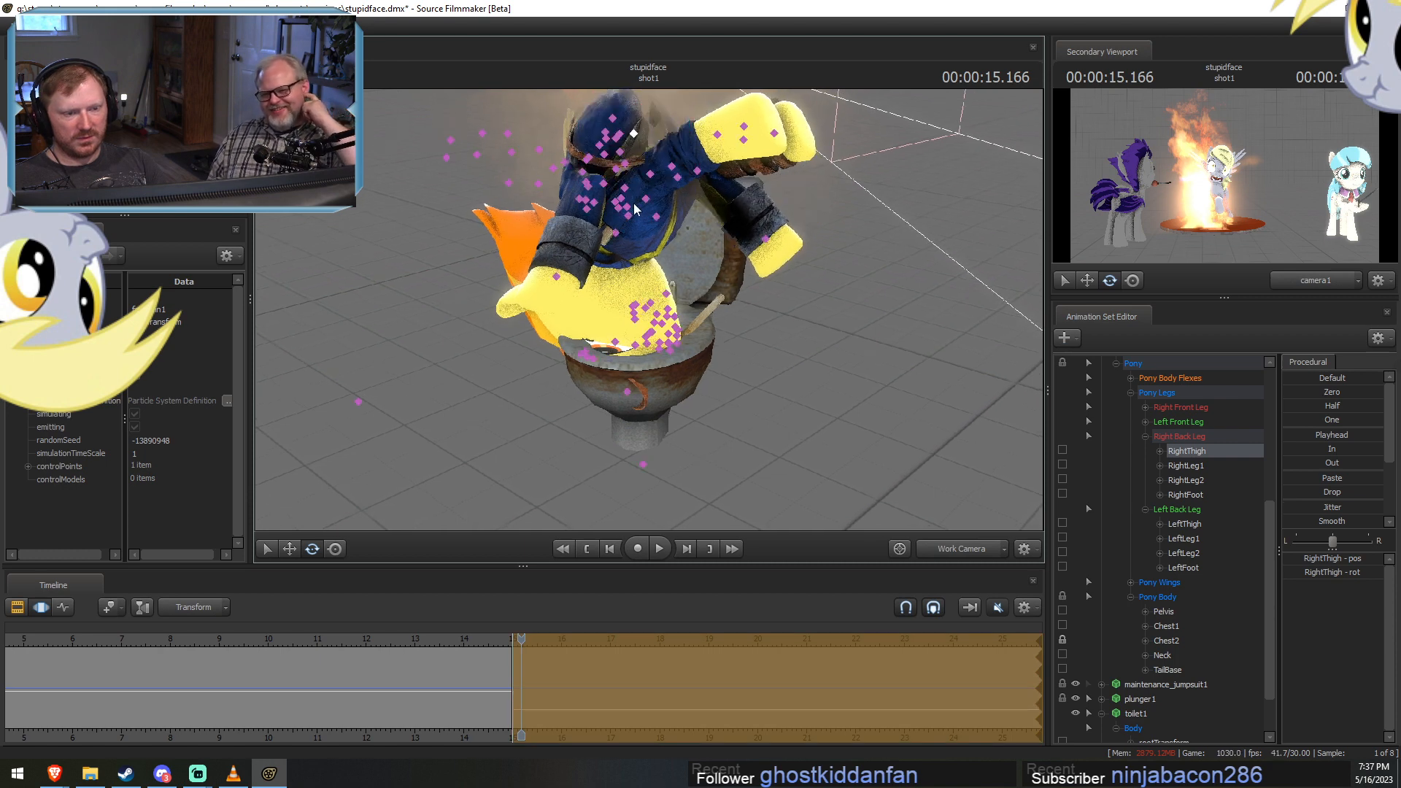
Rotate Spitfire's LeftShoulder and RightShoulder controls to re-angle her front legs.
click(618, 229)
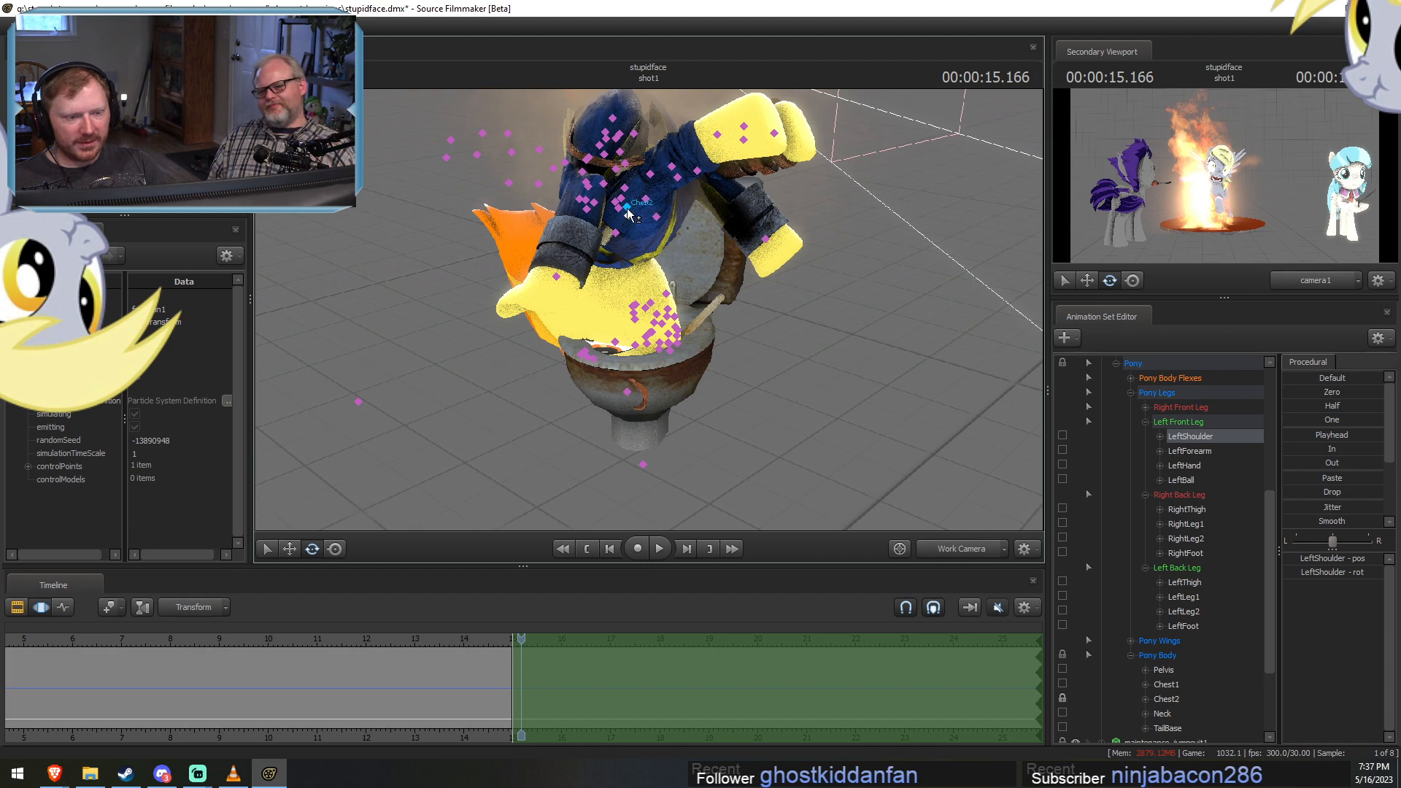
ctrl+shift+click(660, 216)
alt+drag(660, 217, 619, 296)
ctrl+click(604, 238)
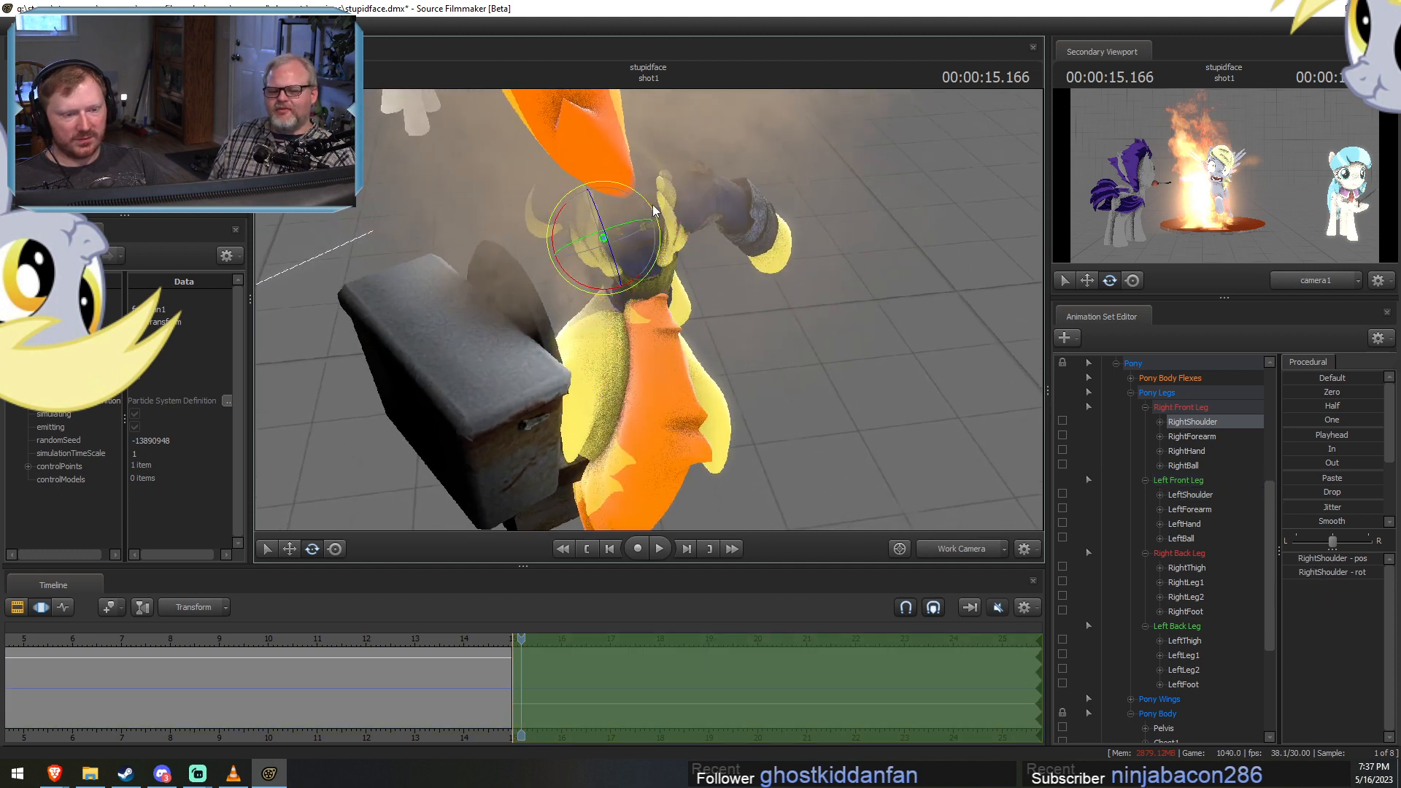
drag(650, 207, 846, 146)
Adjust the rotation of Spitfire's Head control where it meets the rim of the bowl.
ctrl+click(654, 221)
alt+drag(613, 365, 667, 377)
ctrl+drag(639, 302, 645, 347)
alt+drag(645, 348, 698, 315)
Unlock the Chest2 control and move Spitfire's Pelvis control slightly forward over the bowl.
scroll(1172, 419, up, 4)
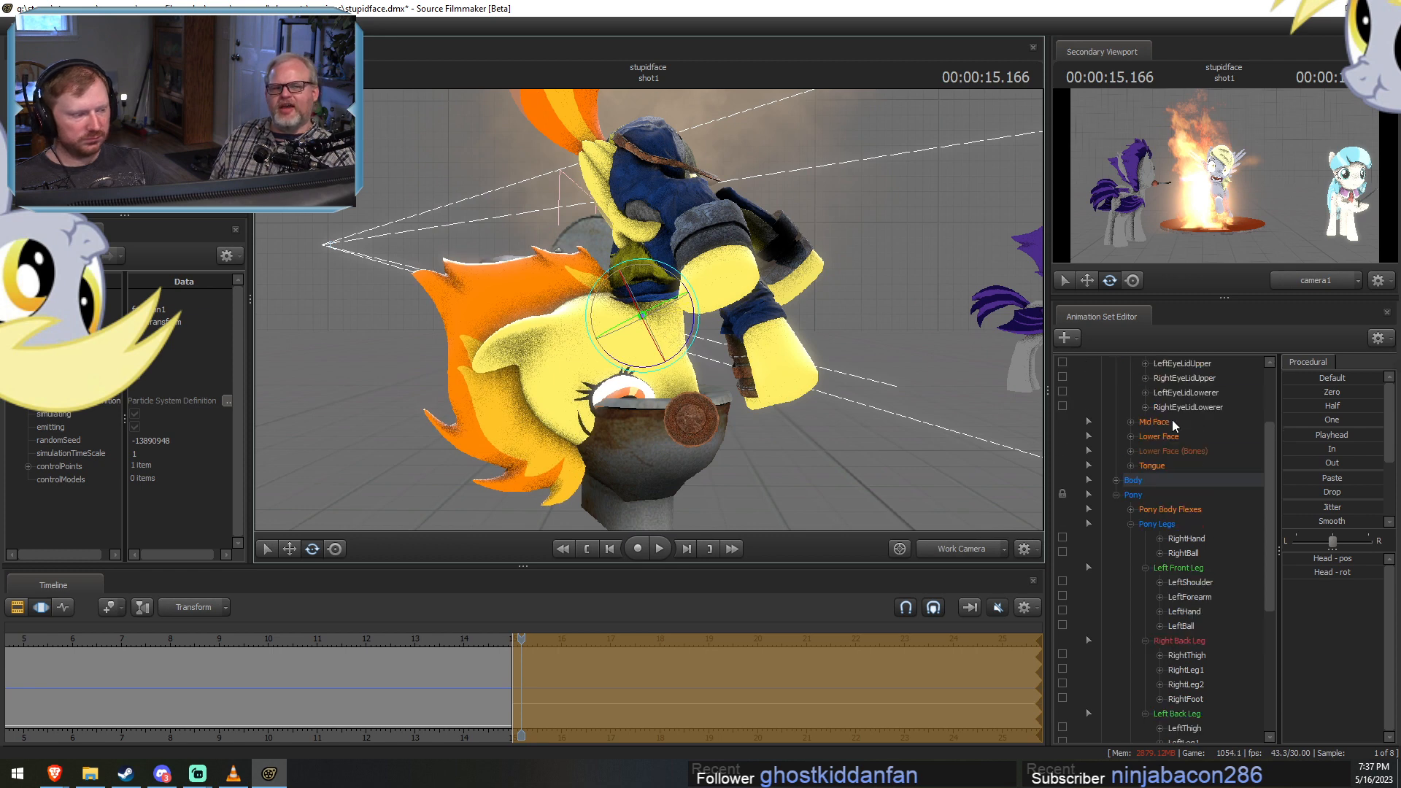
scroll(1073, 576, down, 6)
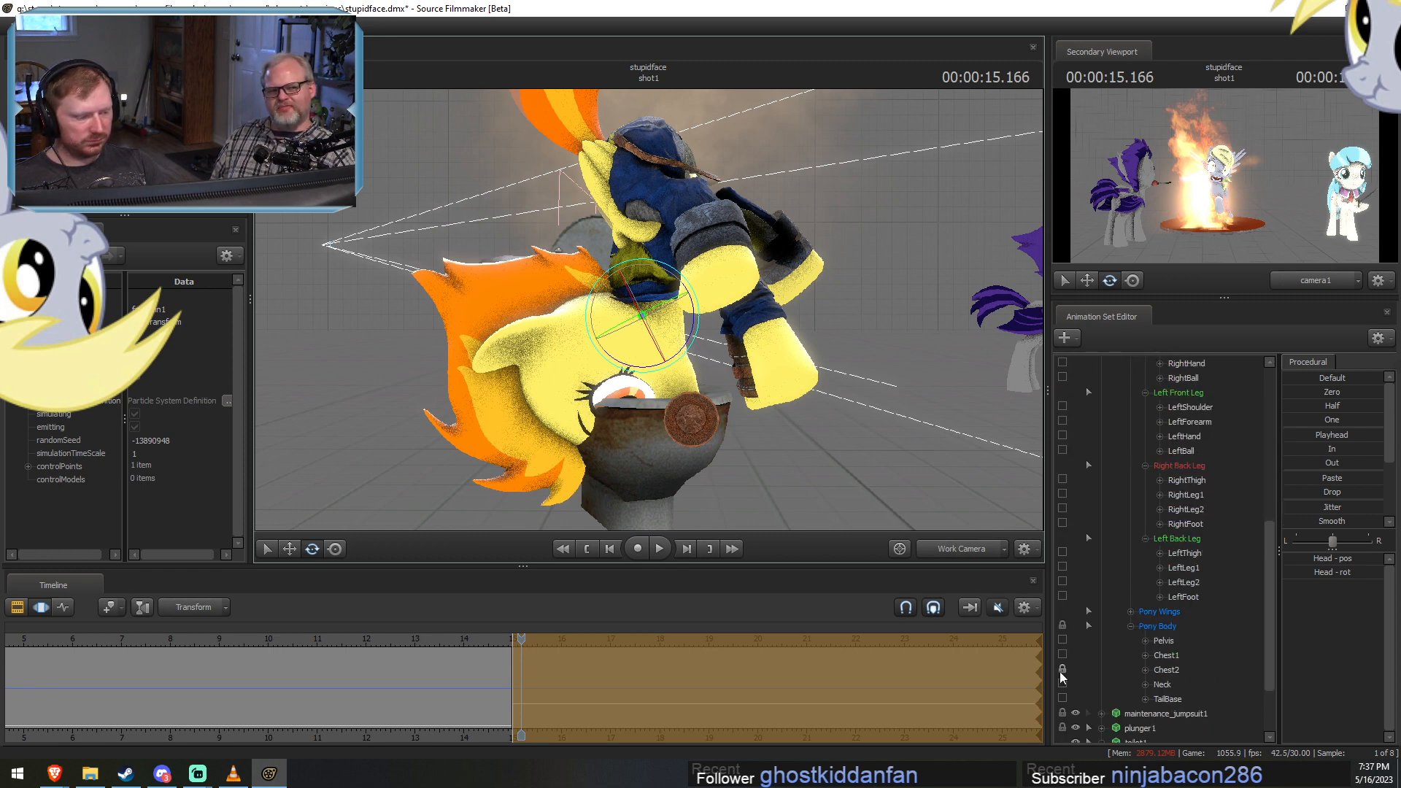
click(1163, 640)
mouse_move(642, 168)
mouse_down()
mouse_move(655, 152)
mouse_move(669, 175)
mouse_up()
key(e)
Rotate Spitfire's Head control to tuck her face deeper into the bowl, and apply the change.
click(683, 365)
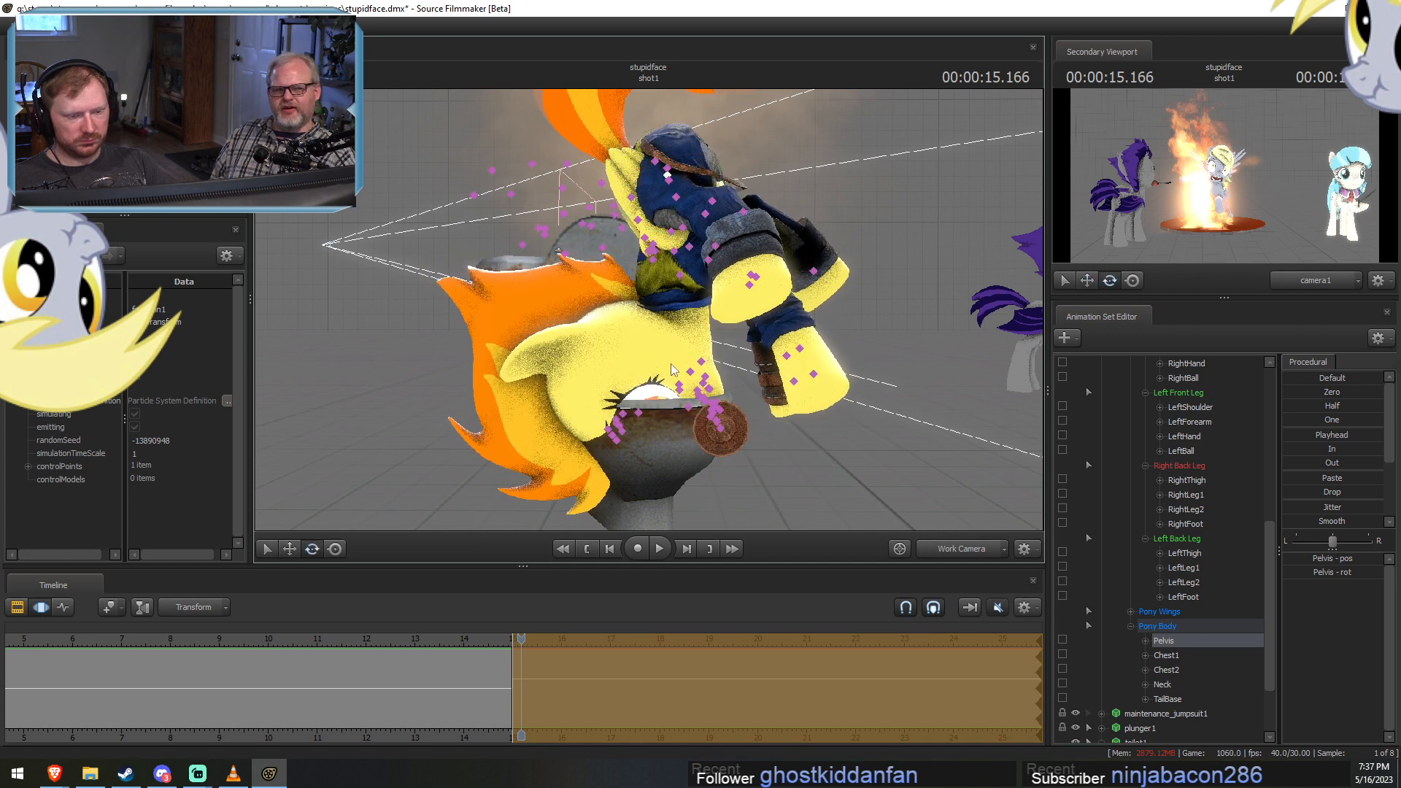
click(678, 327)
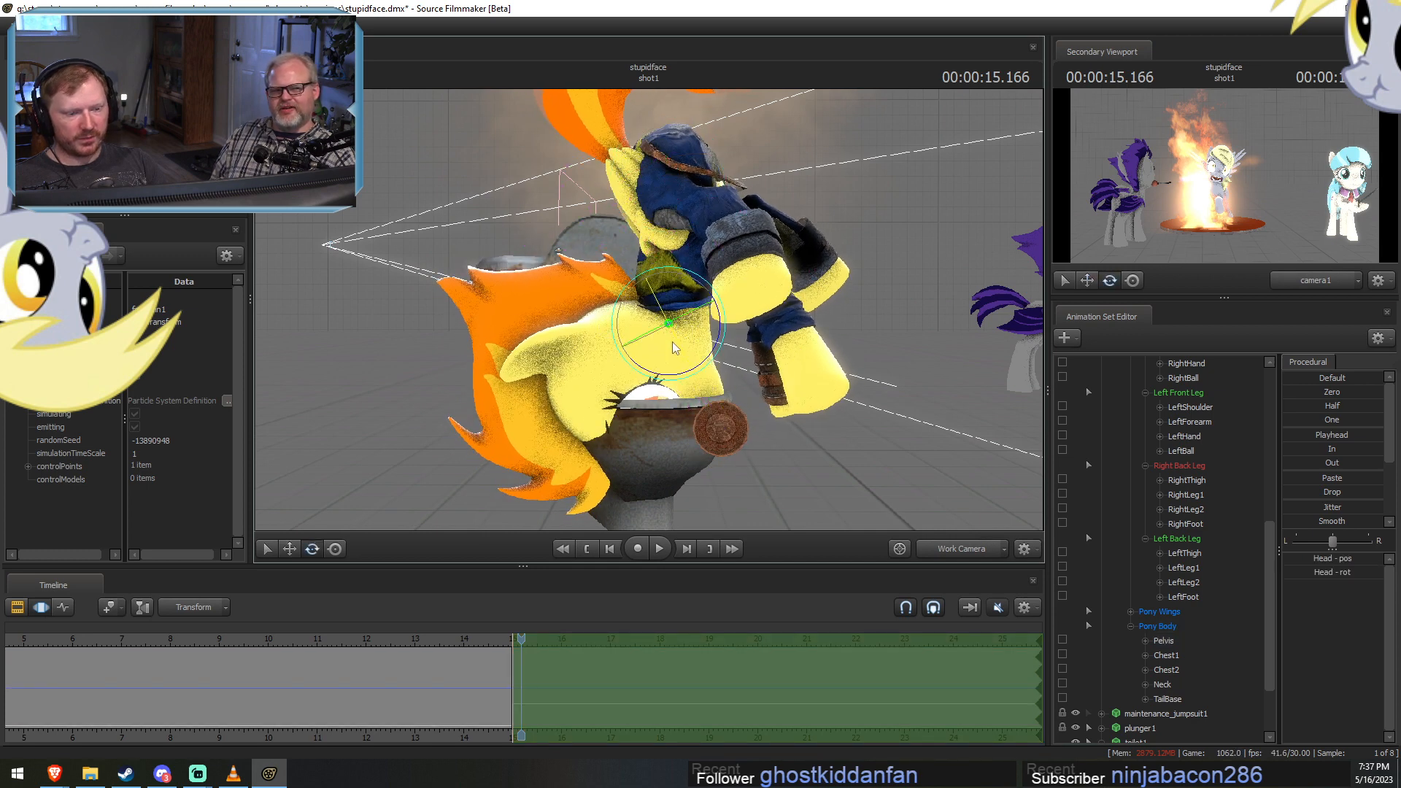
drag(675, 348, 631, 318)
key(Return)
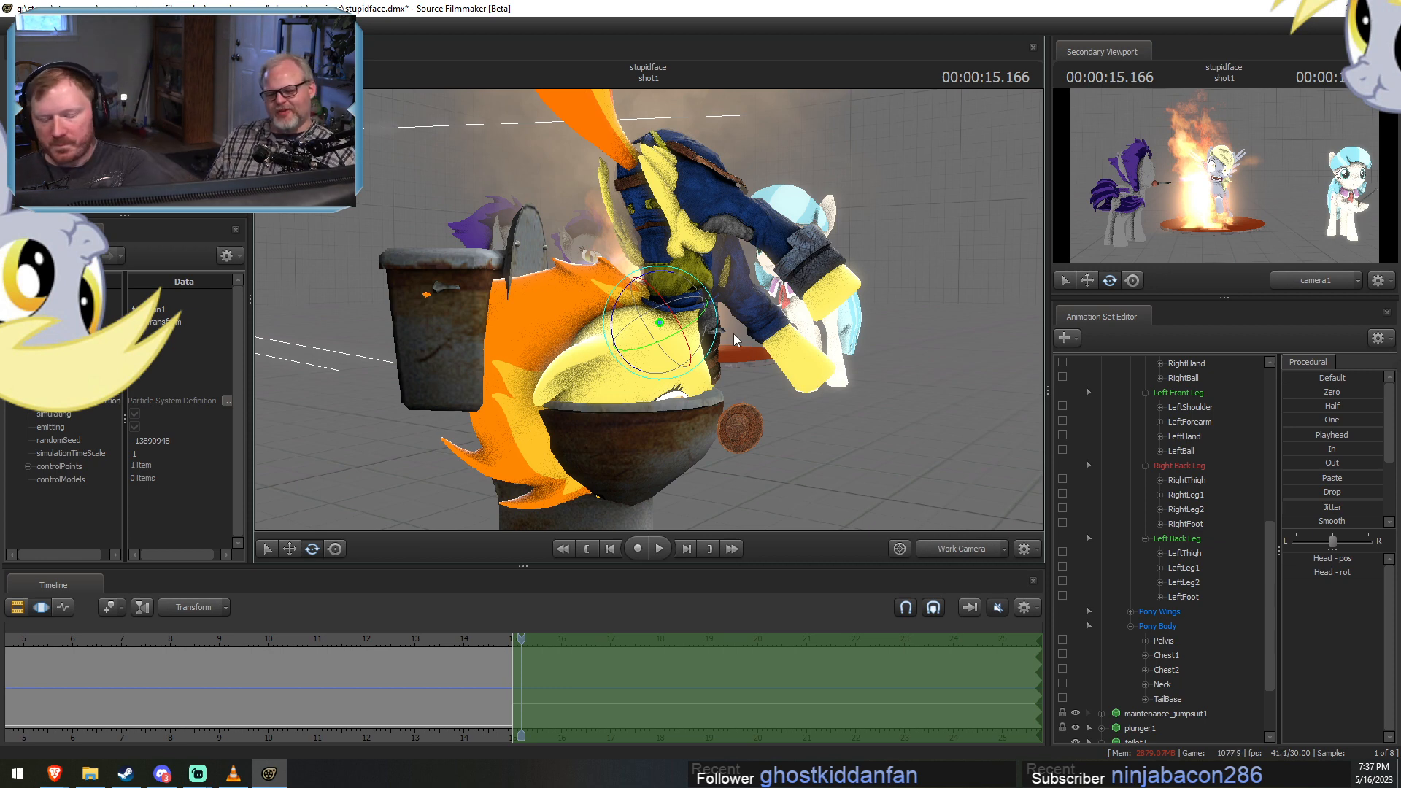
drag(768, 380, 650, 313)
drag(693, 267, 667, 321)
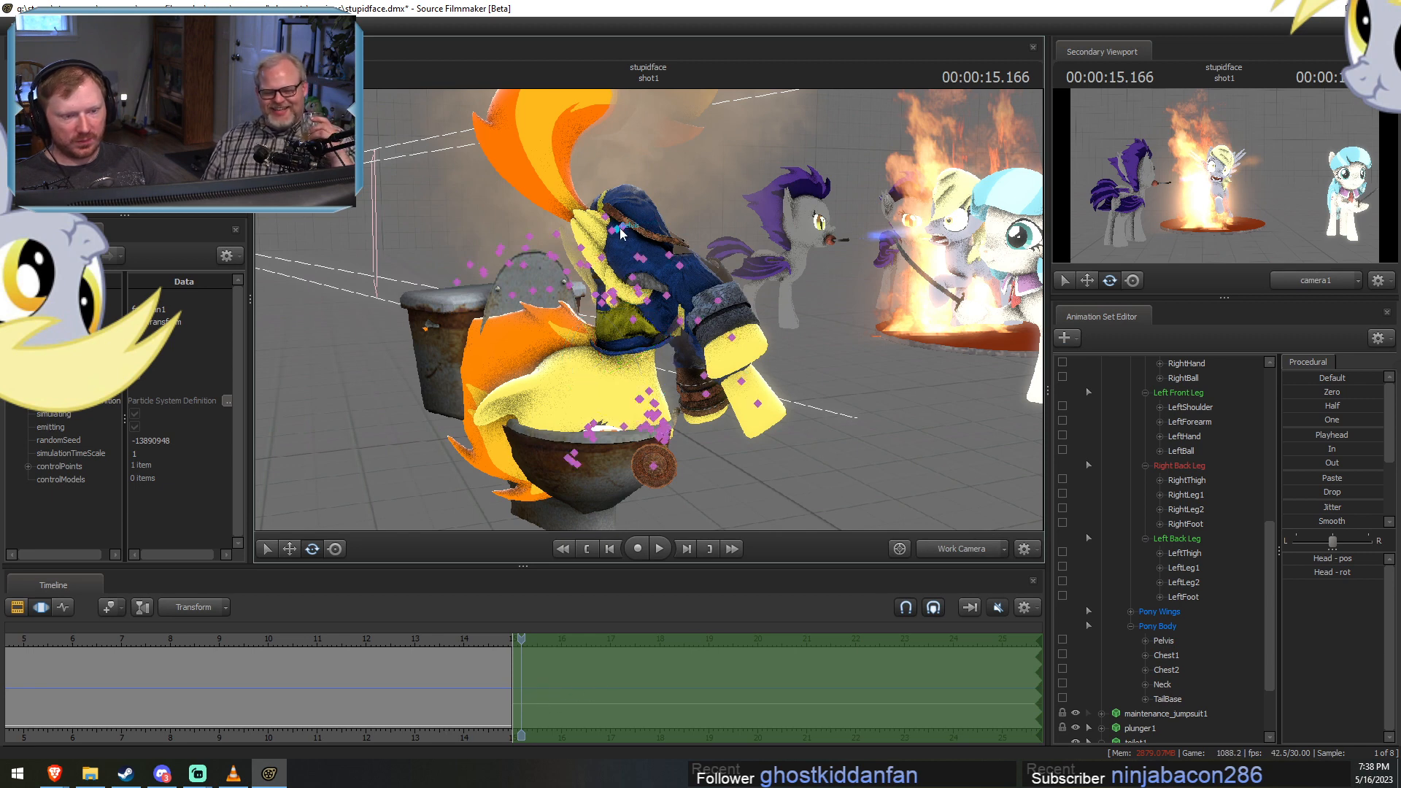
Rotate Spitfire's LeftThigh and RightThigh controls to swing her hind legs up over the toilet, and apply the change.
ctrl+click(613, 230)
ctrl+shift+click(623, 226)
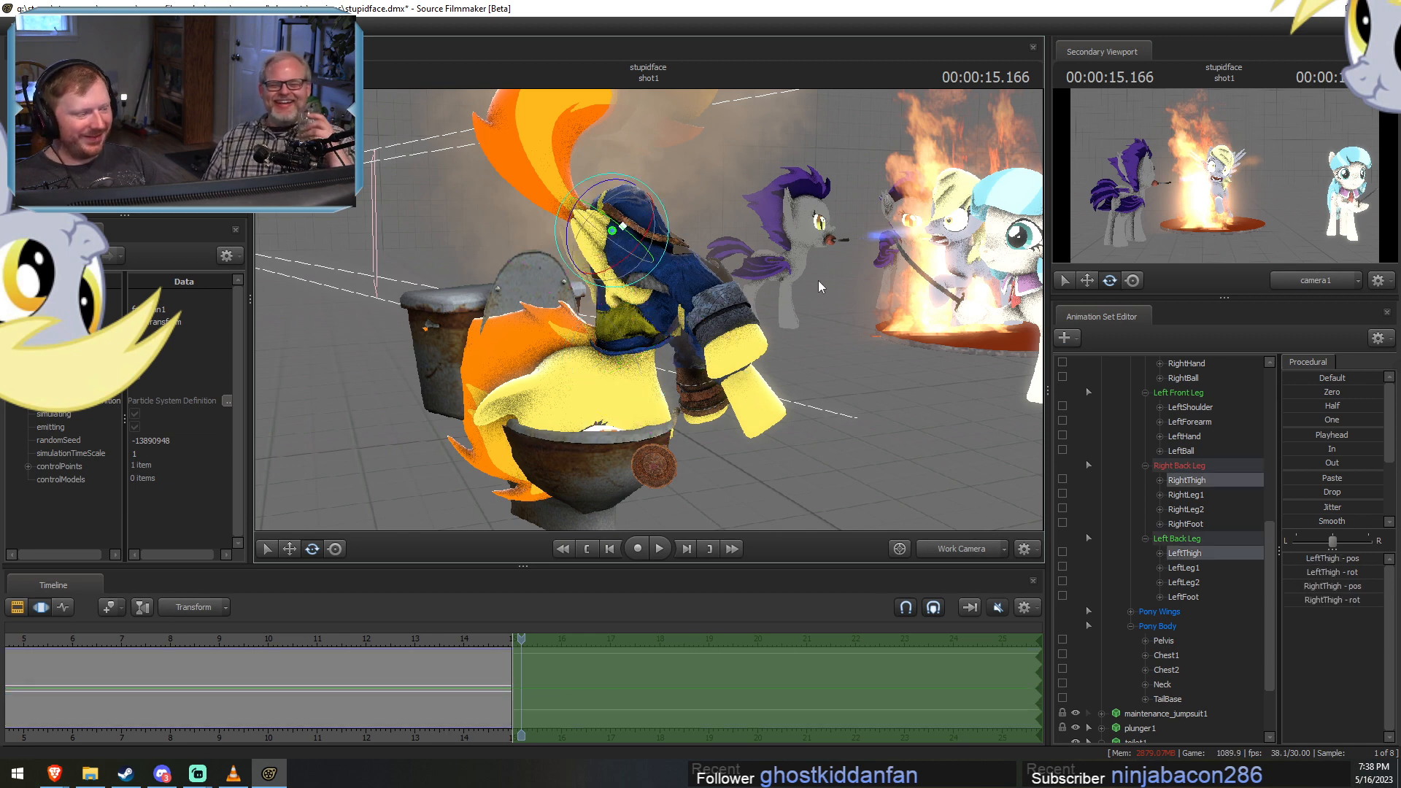
alt+drag(818, 286, 901, 288)
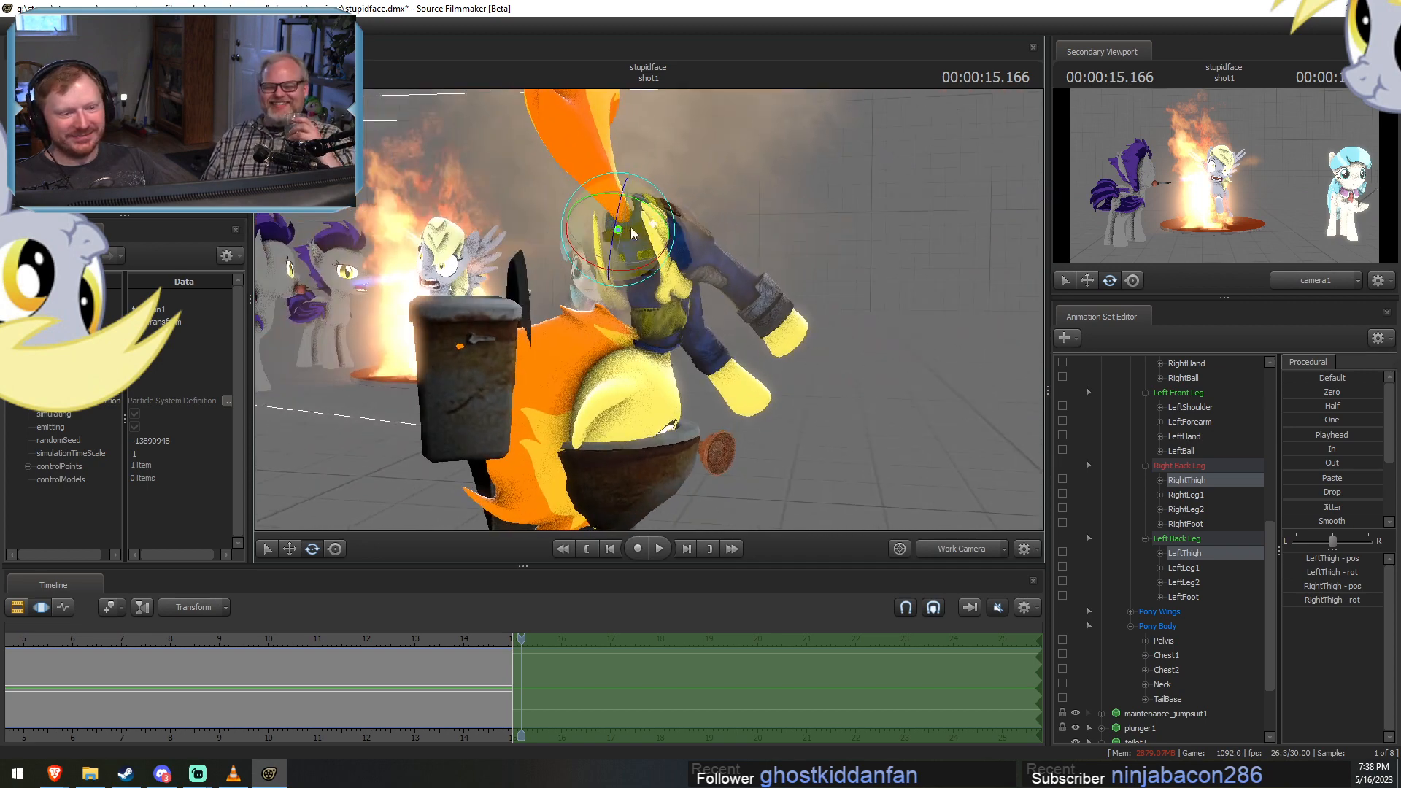
drag(615, 219, 645, 257)
ctrl+click(656, 224)
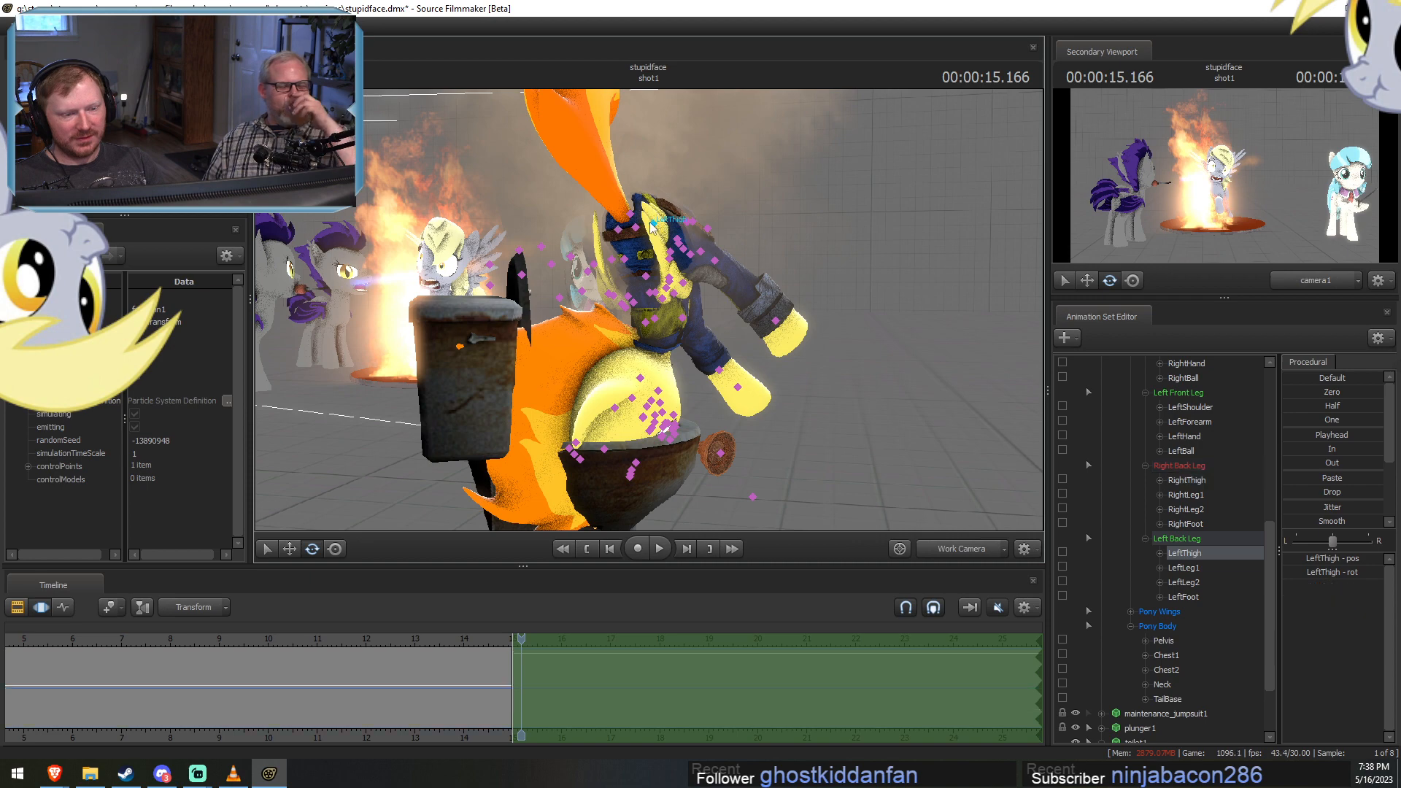
drag(649, 177, 675, 267)
ctrl+click(616, 225)
alt+drag(616, 225, 670, 313)
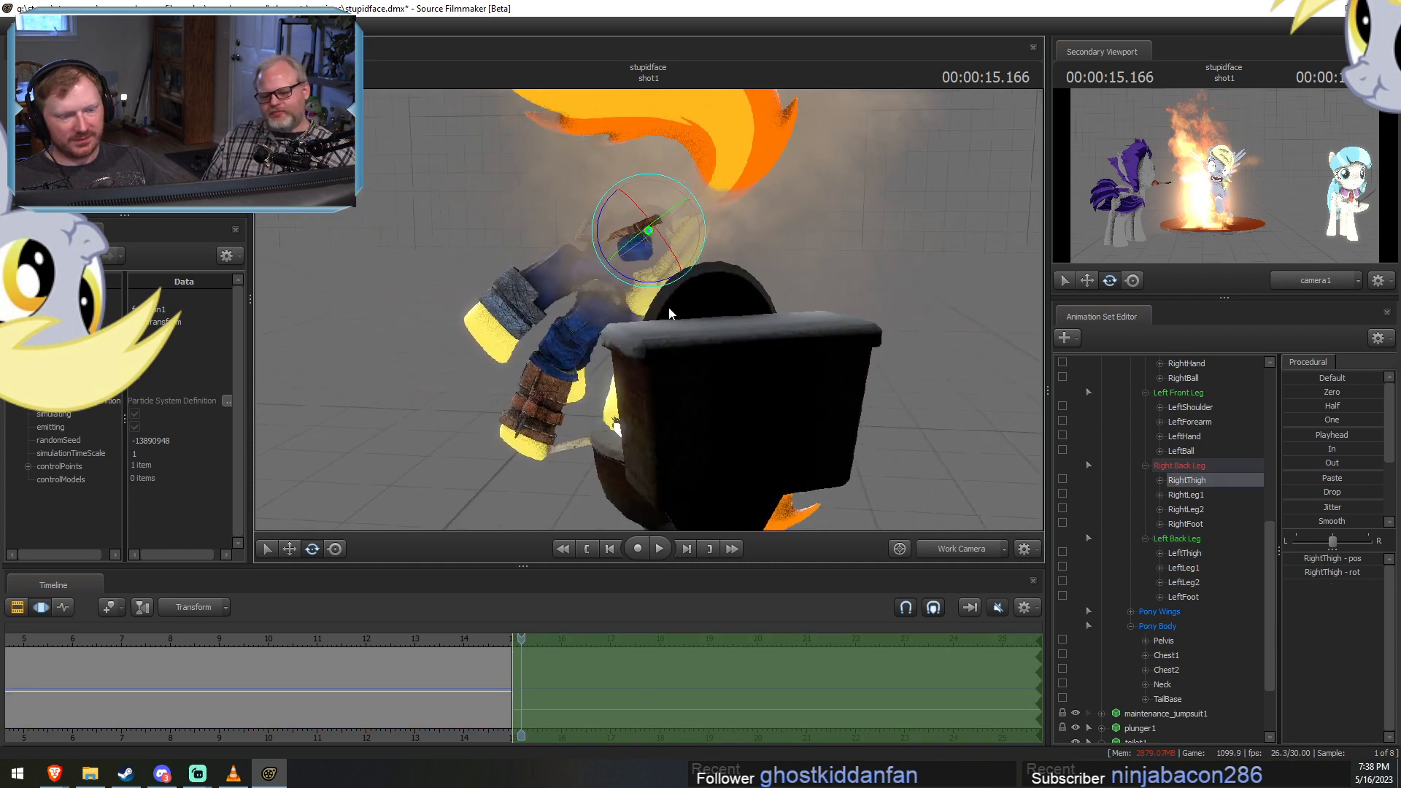
drag(682, 191, 920, 277)
alt+right_drag(919, 277, 801, 636)
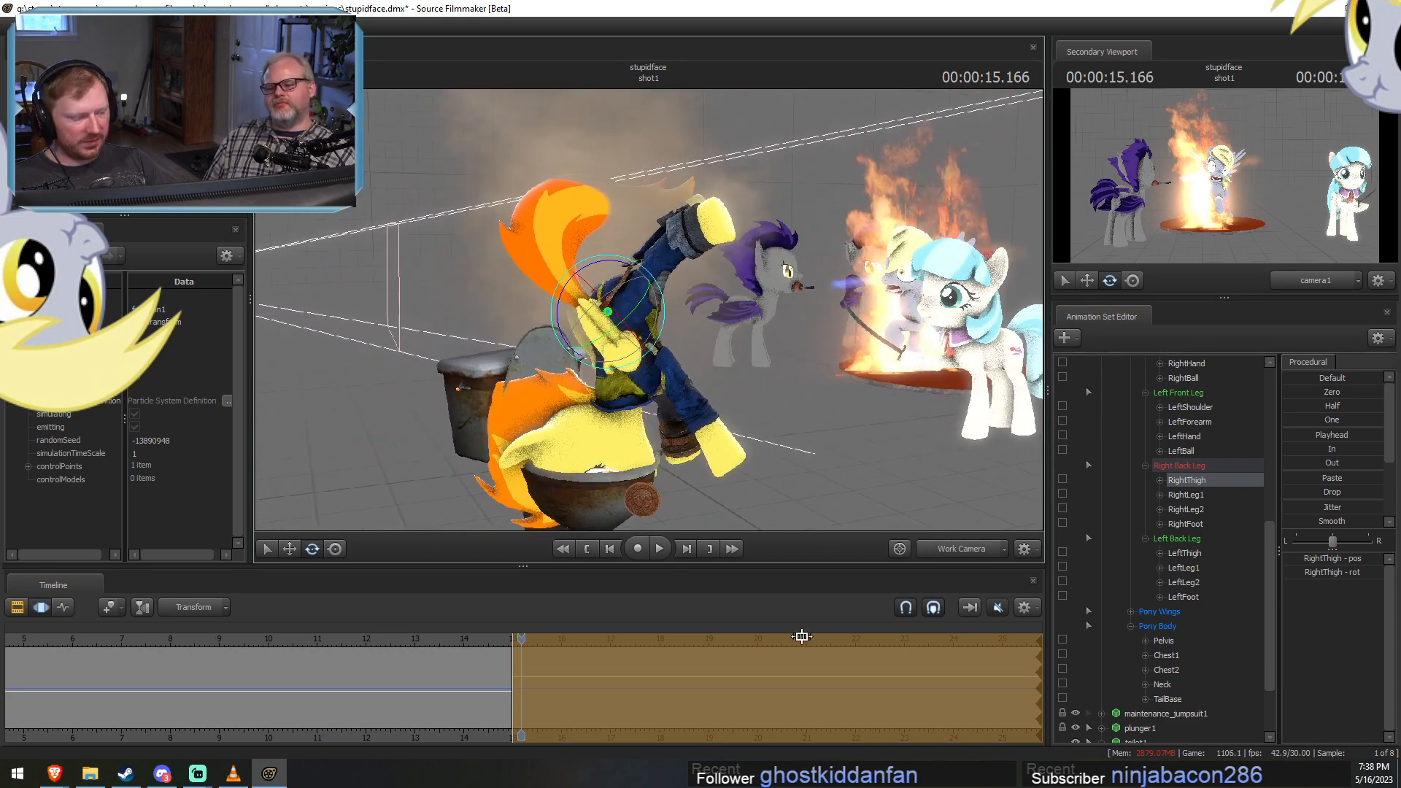
click(550, 704)
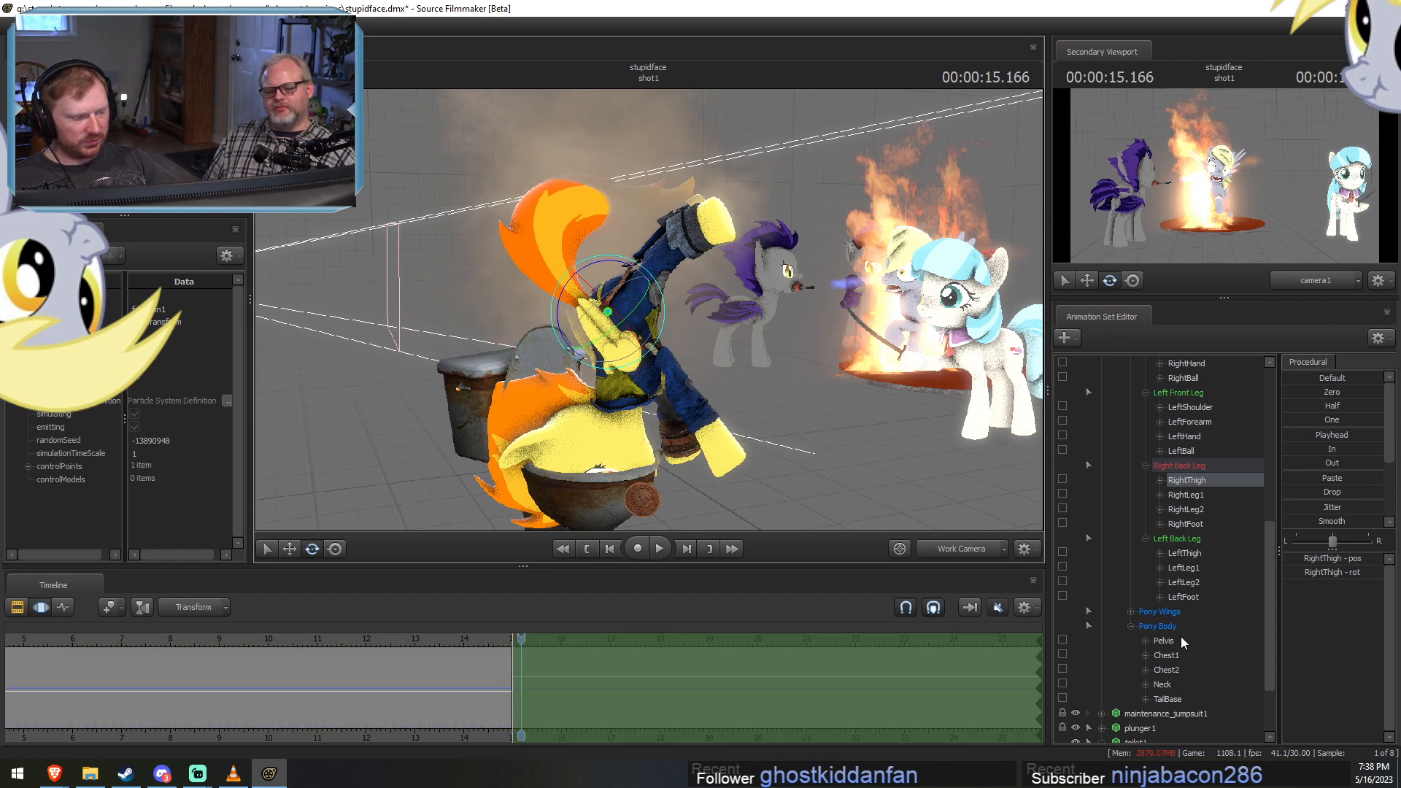
Select all of Spitfire's leg controls together and change the manipulator's rotation mode.
scroll(1189, 467, up, 2)
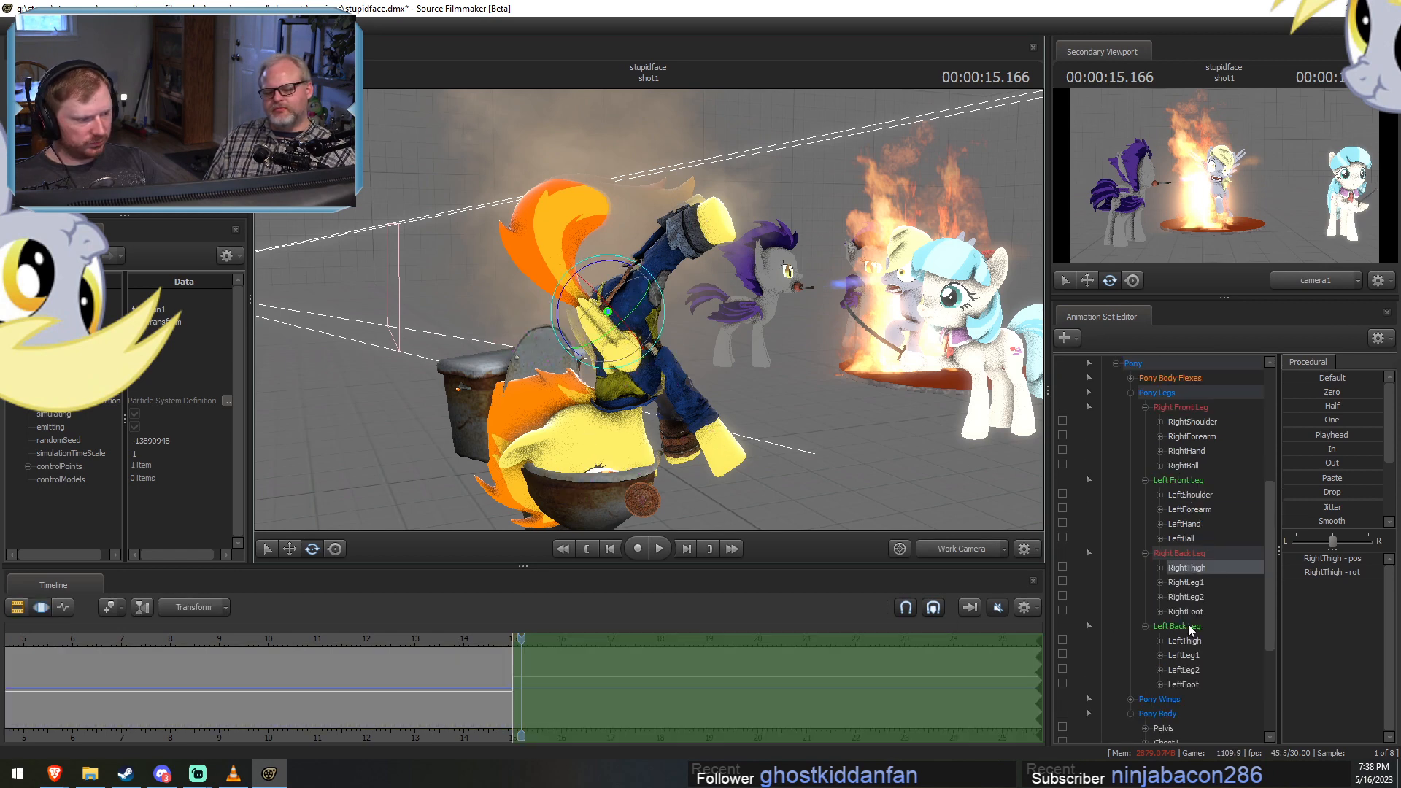
click(1187, 626)
shift+click(1191, 409)
right_click(655, 372)
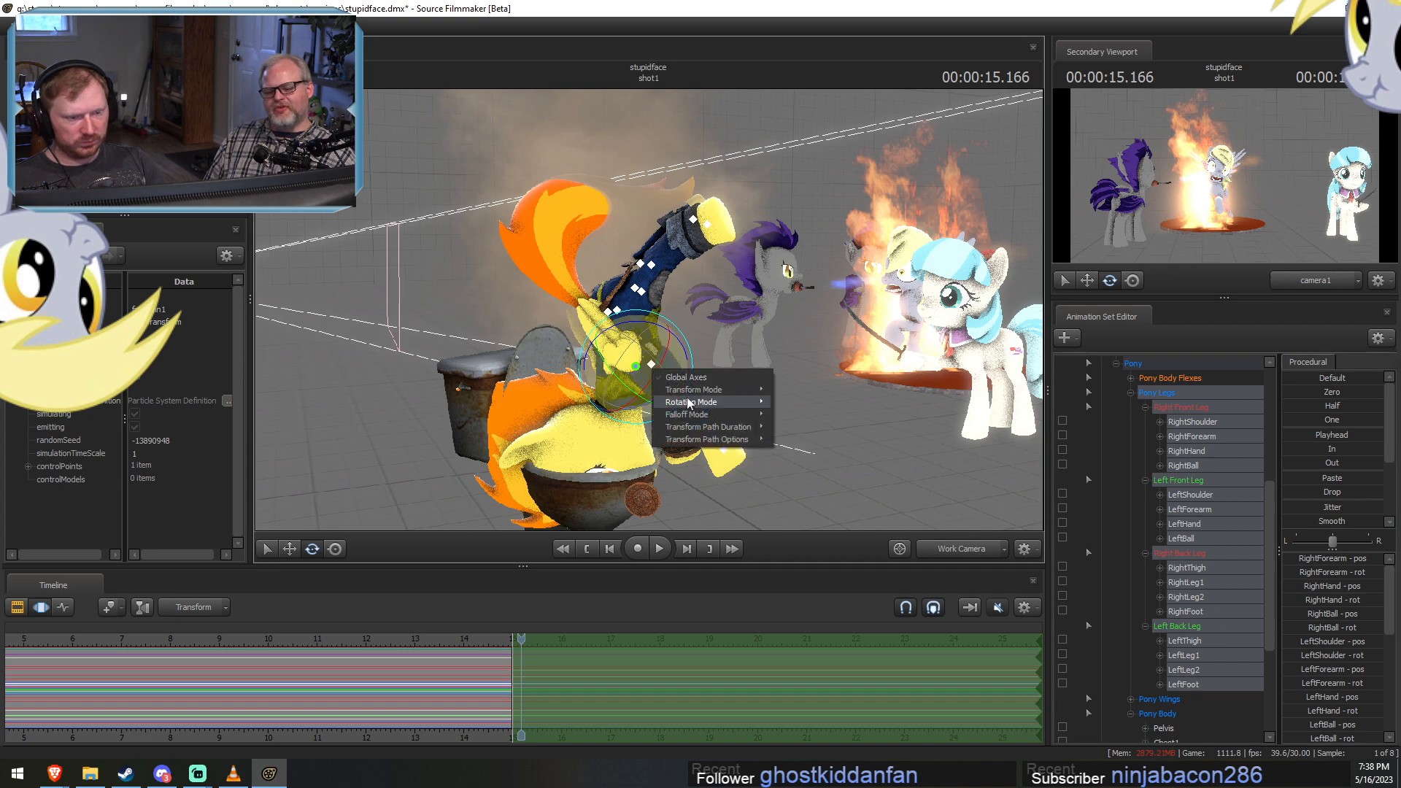
click(793, 404)
right_click(652, 340)
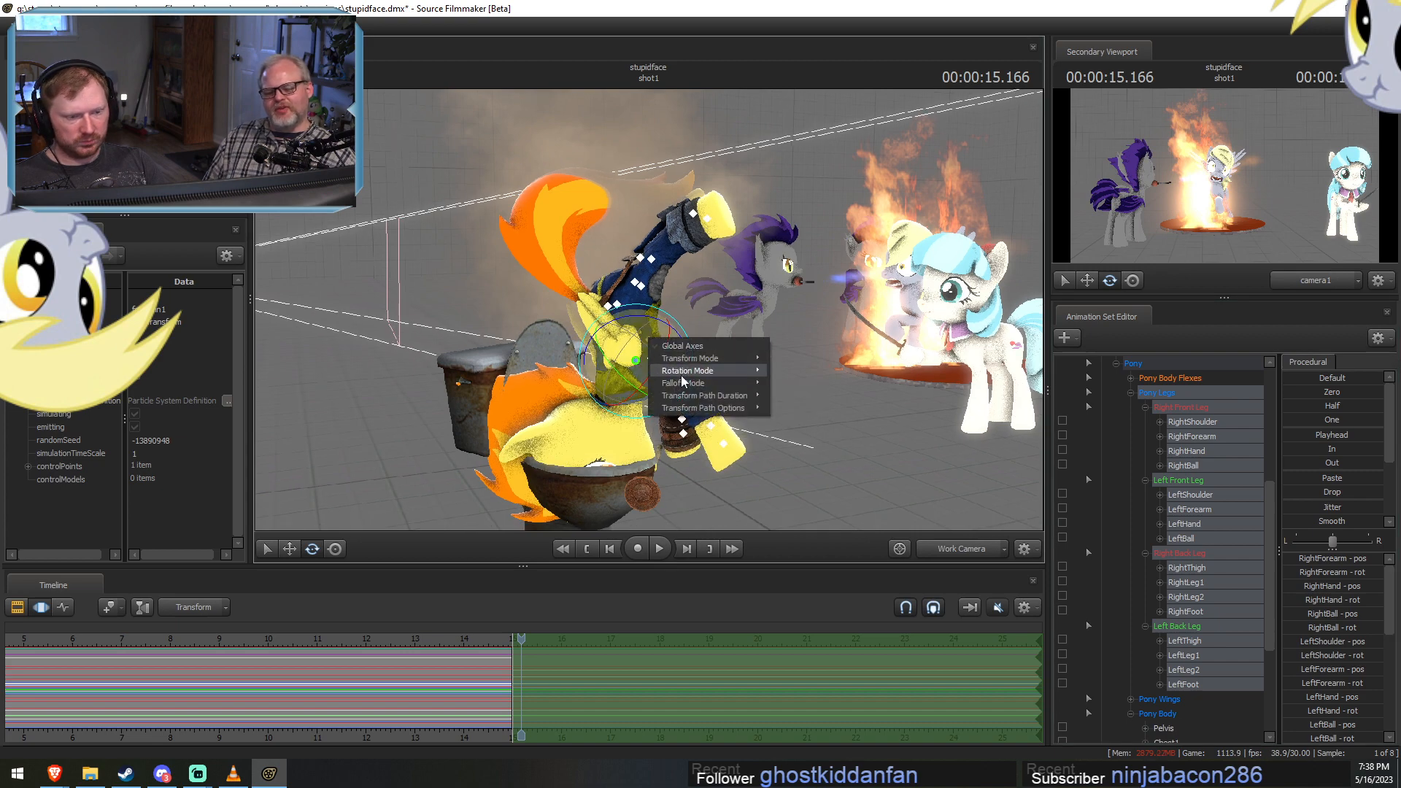
click(789, 385)
key(d)
drag(788, 398, 424, 720)
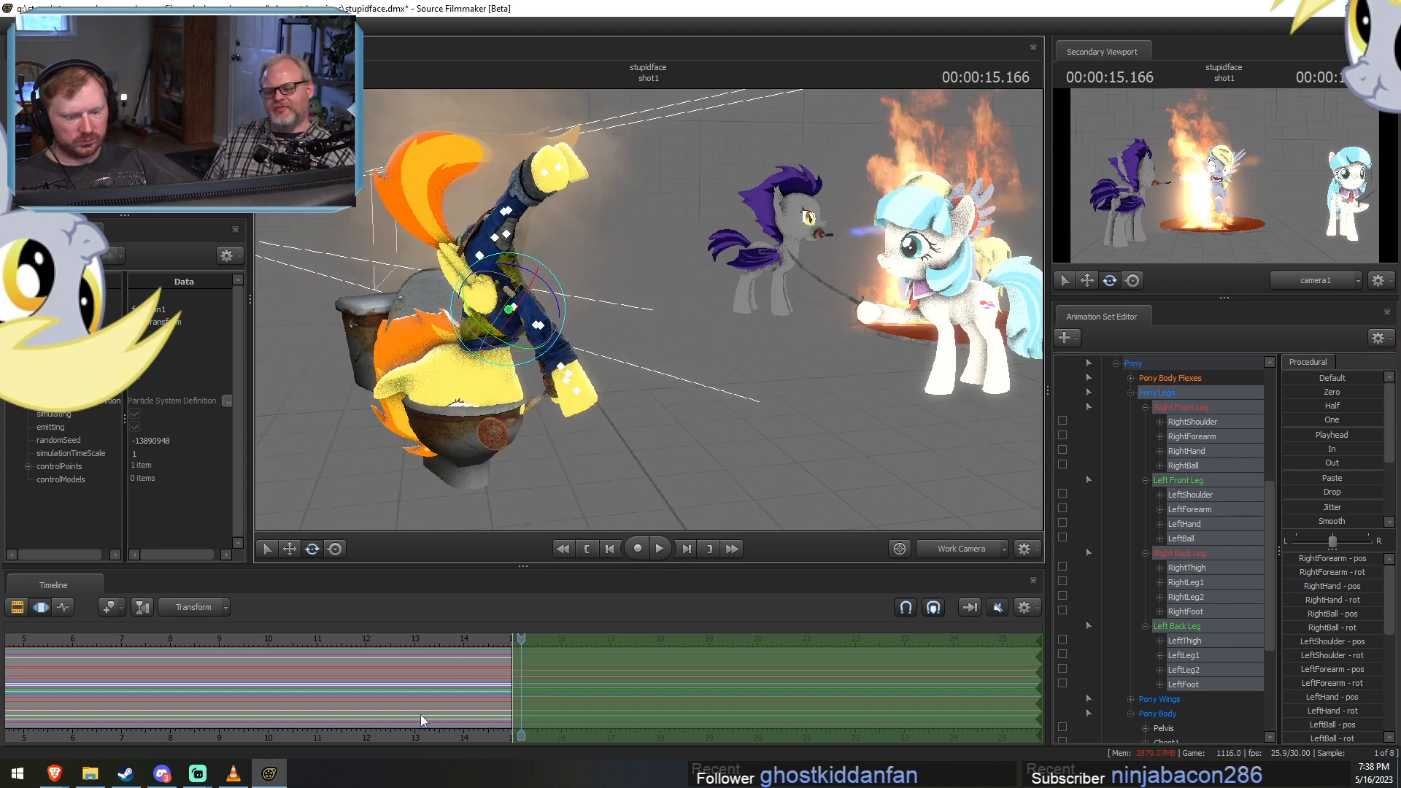
Try recording a live flailing rotation of all of Spitfire's legs starting at 15 seconds.
click(513, 638)
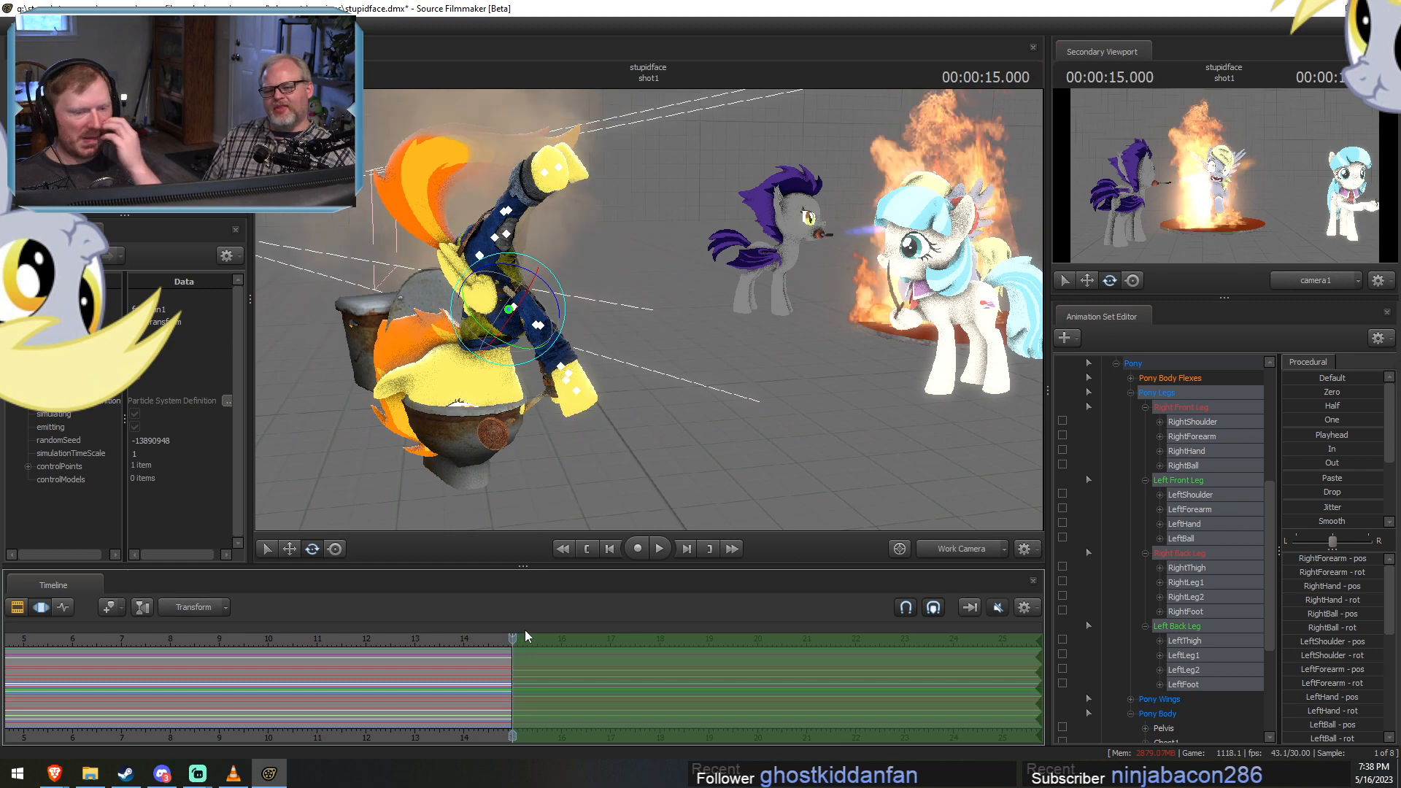
key(space)
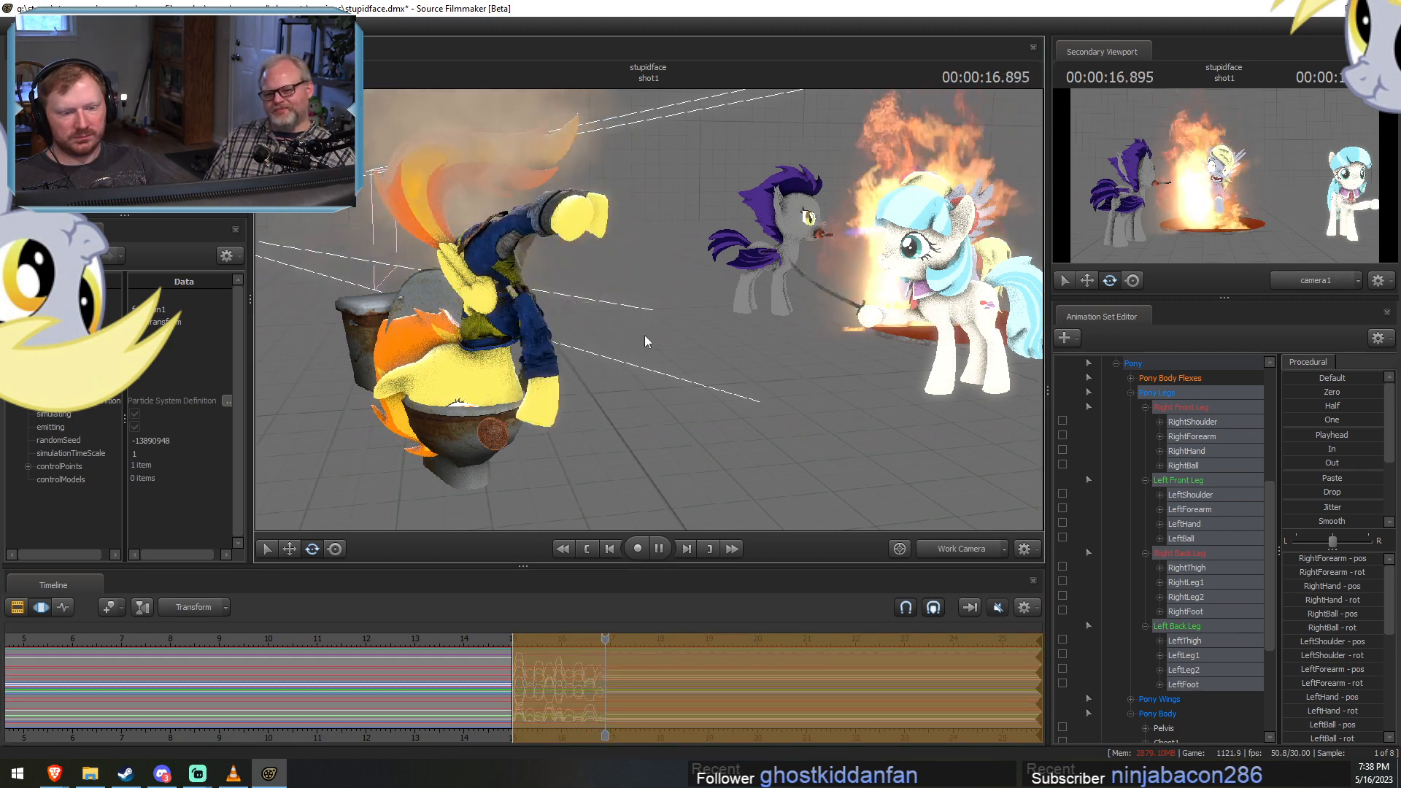
key(space)
alt+drag(637, 398, 504, 399)
Record a live flailing rotation of all of Spitfire's legs from 15 seconds to about 20.5 seconds.
drag(646, 638, 514, 642)
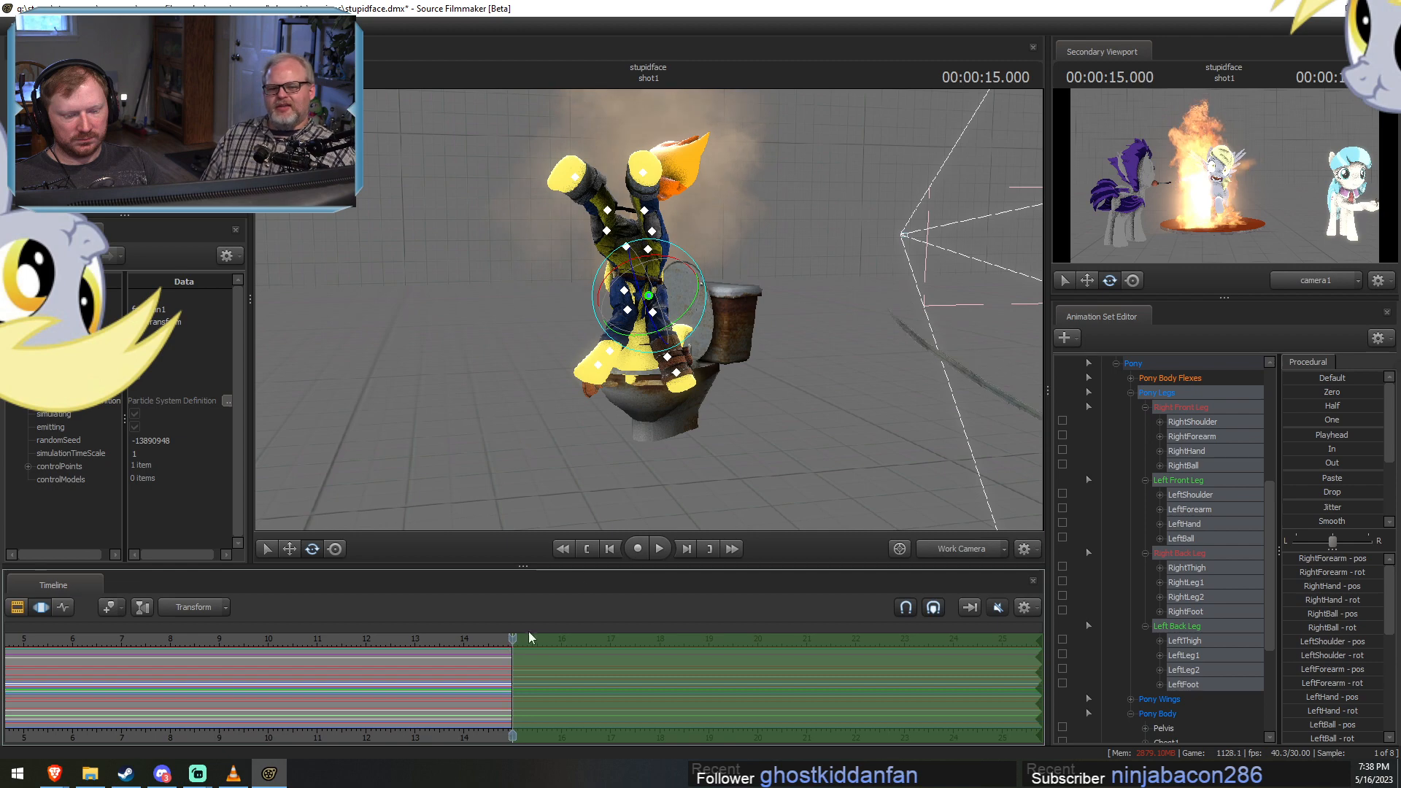
key(space)
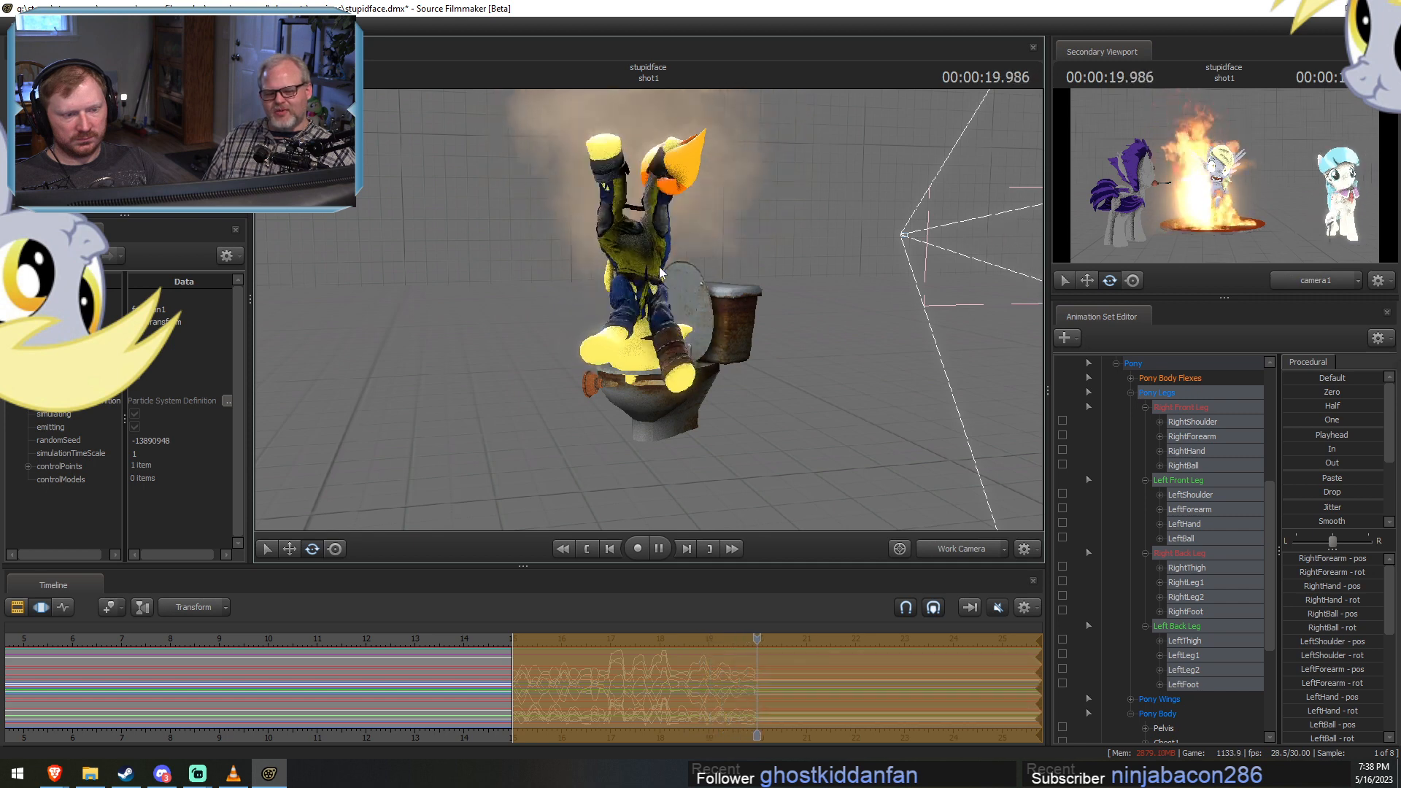
key(space)
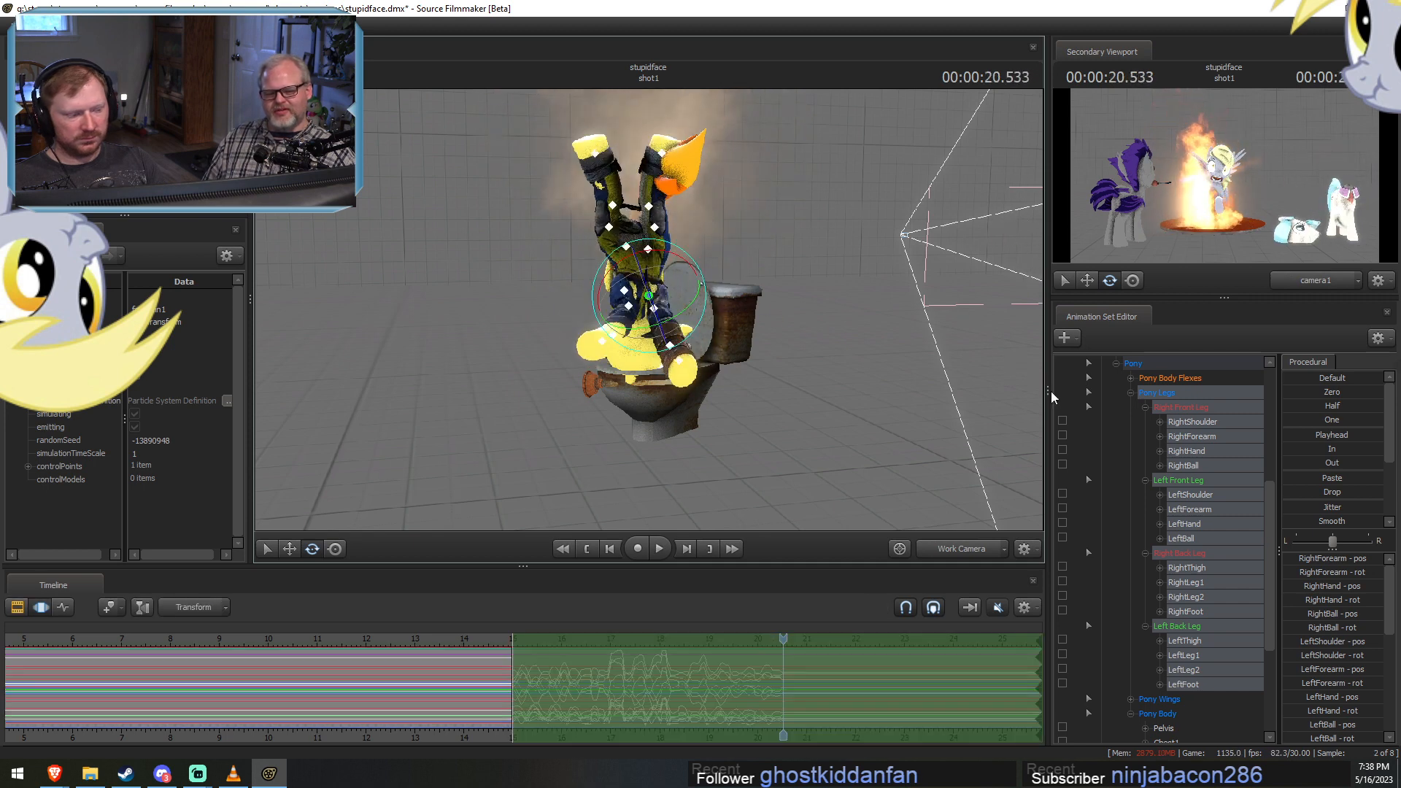
Exclude the shoulder and thigh controls from the selection and delay the remaining leg controls' motion slightly on the timeline.
ctrl+click(1186, 496)
ctrl+click(1187, 426)
ctrl+click(1180, 567)
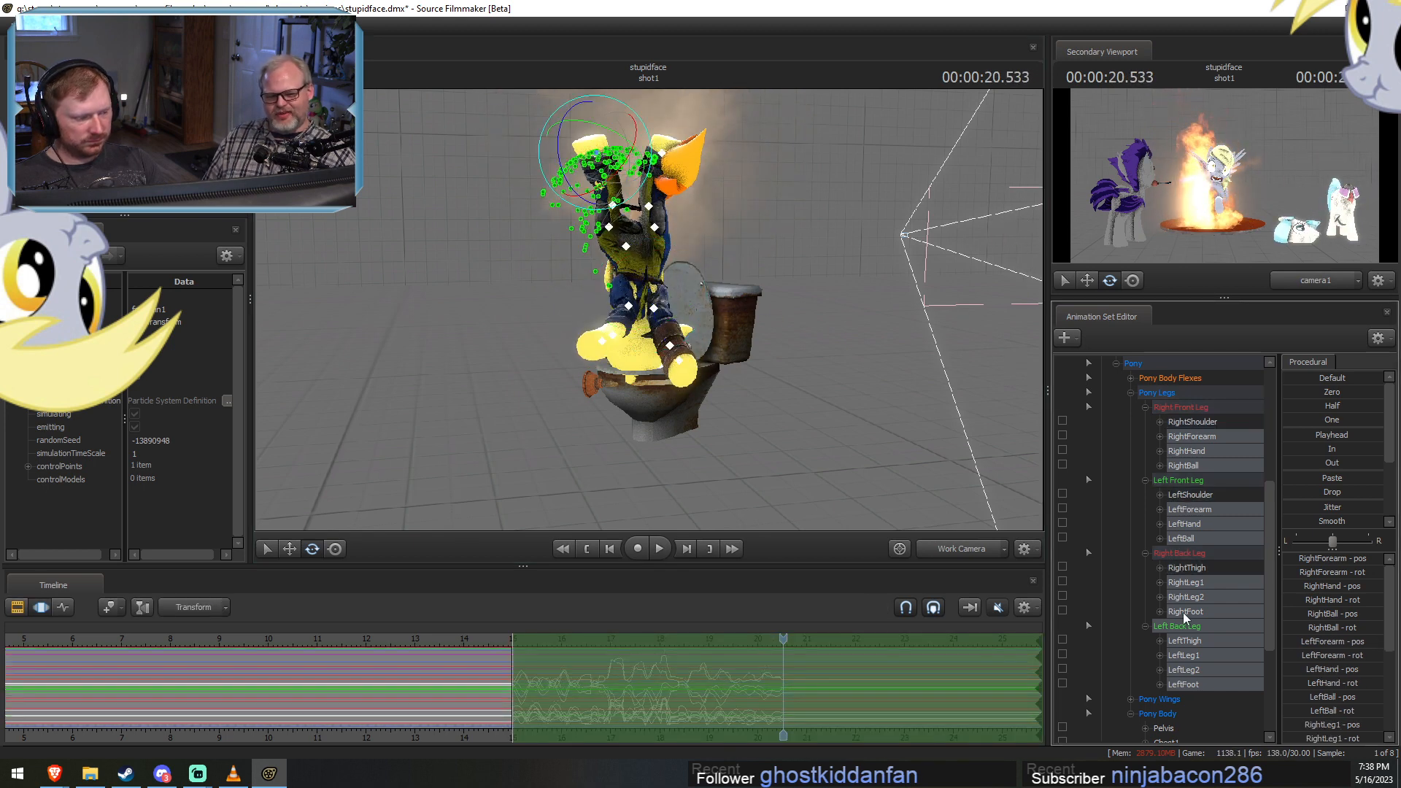
ctrl+click(1184, 639)
scroll(680, 708, up, 2)
scroll(680, 709, up, 1)
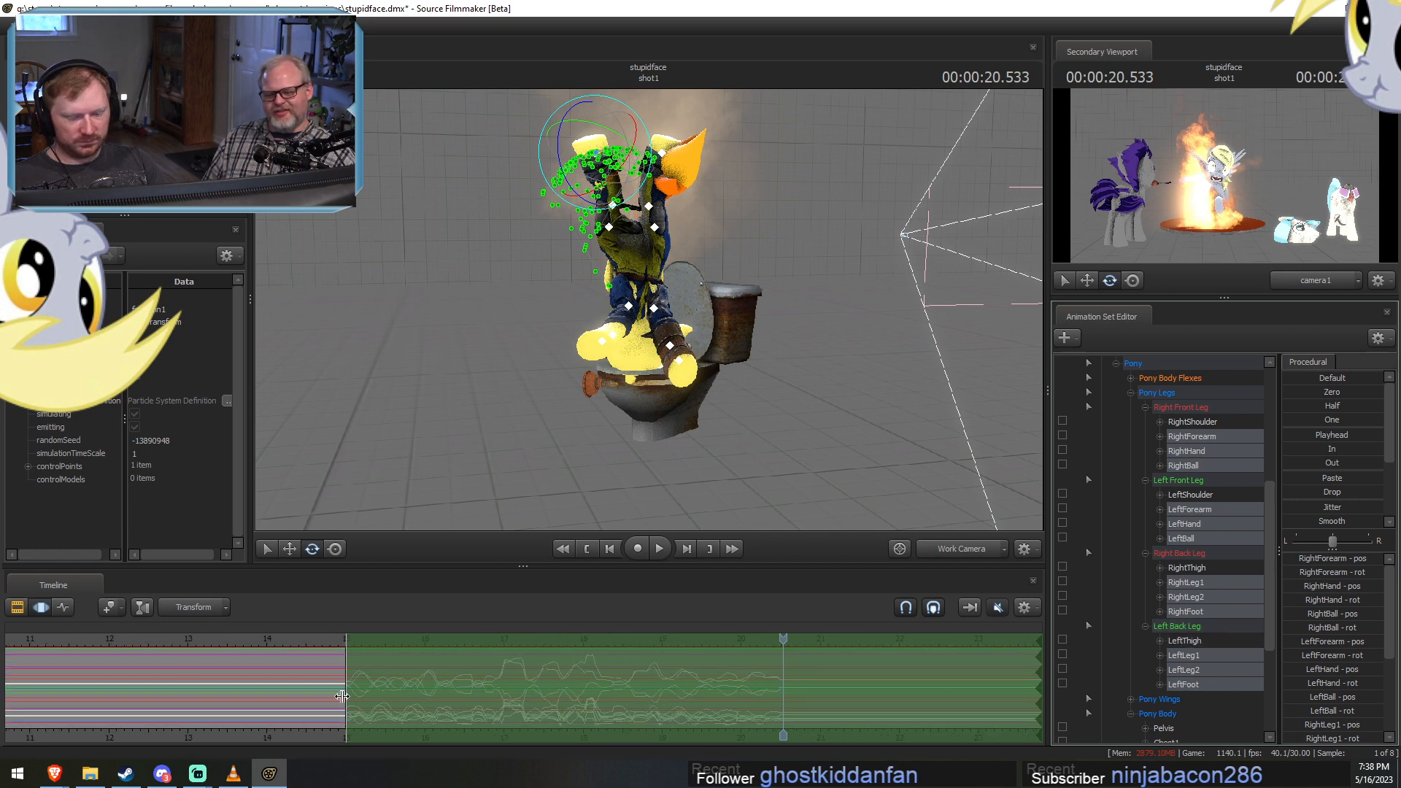
click(350, 688)
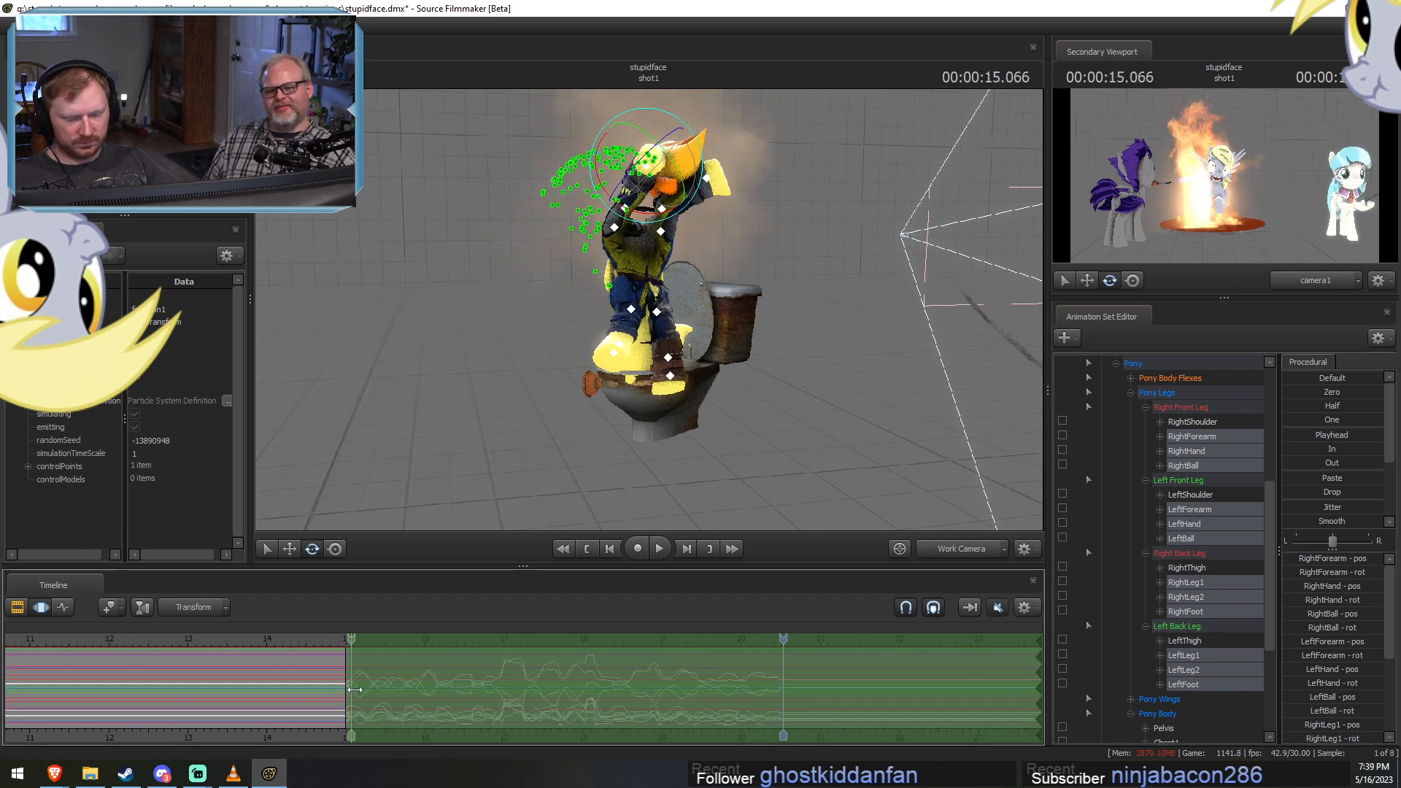
drag(355, 689, 377, 685)
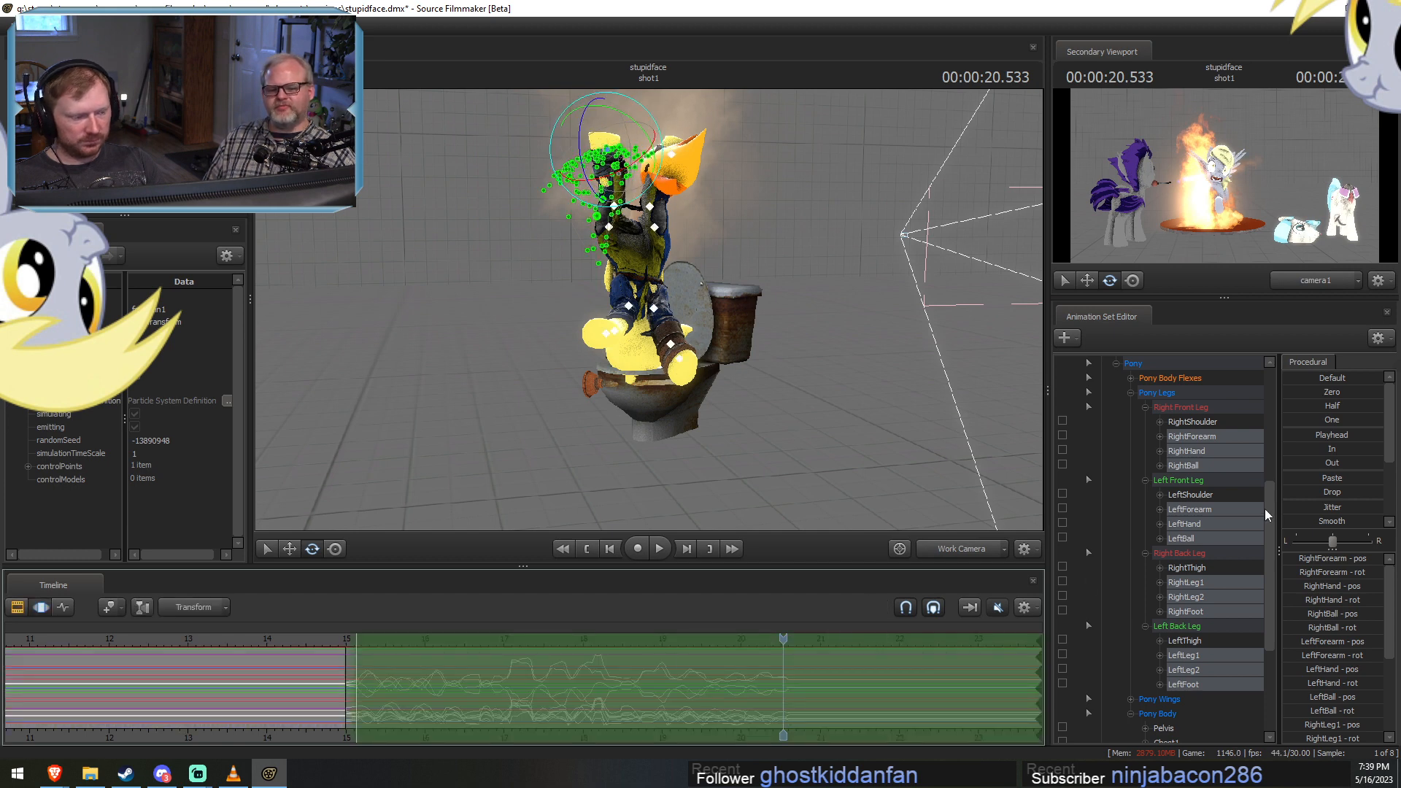
Exclude the forearm, RightLeg1 and LeftLeg1 controls and delay the remaining lower-leg motion by a further small amount.
ctrl+click(1192, 437)
ctrl+click(1193, 511)
ctrl+click(1186, 583)
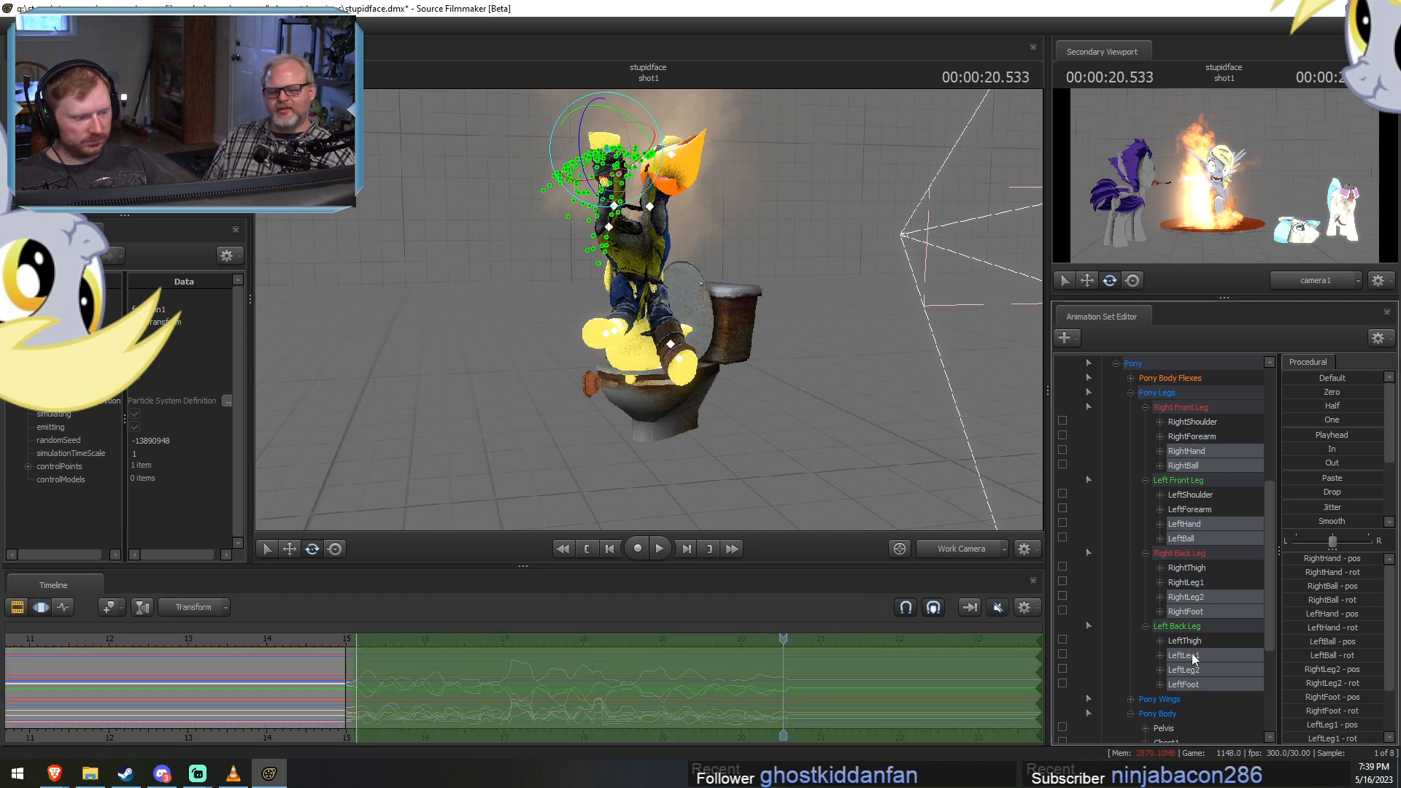
ctrl+click(1184, 655)
alt+drag(664, 693, 672, 694)
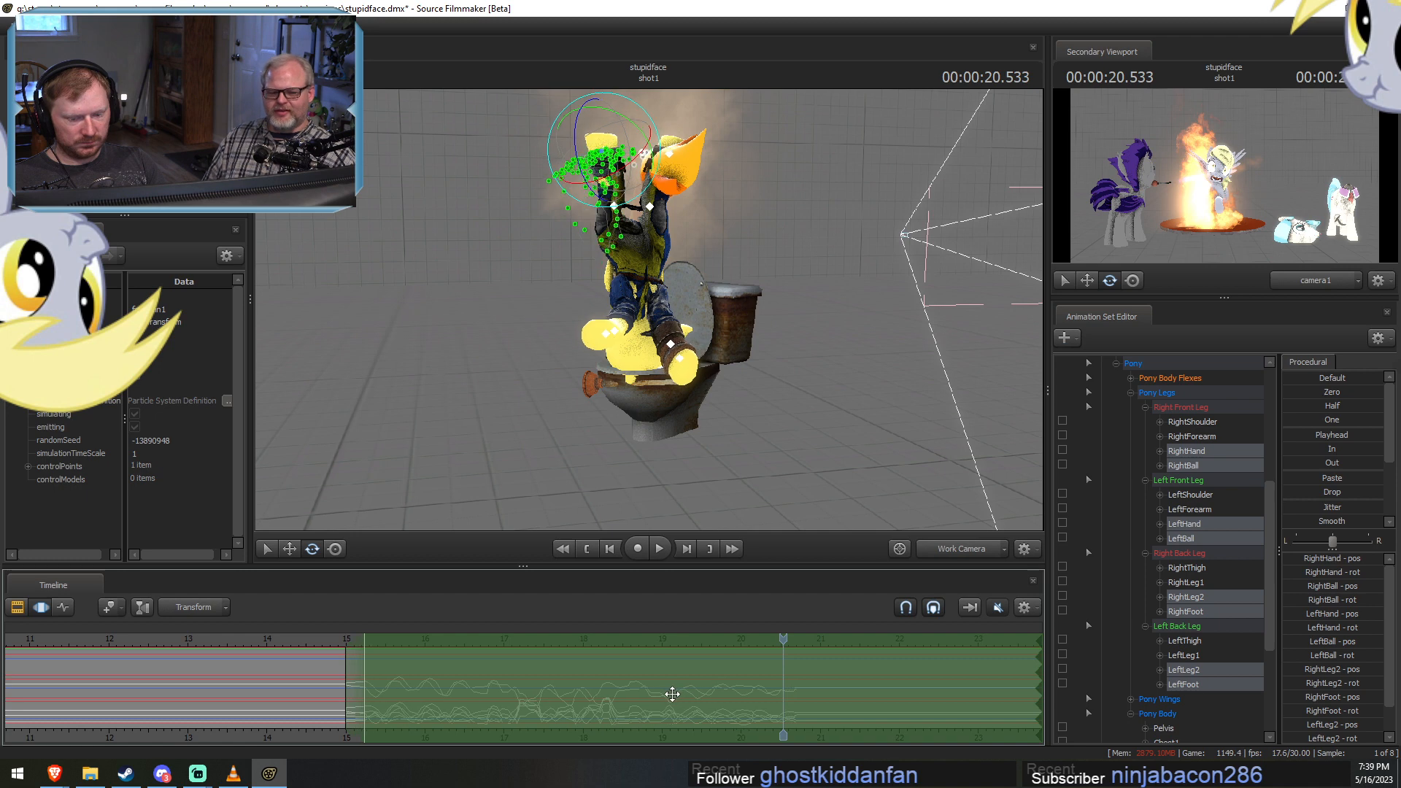
Exclude the hand, RightLeg2 and LeftLeg2 controls and delay only the ball and foot controls' motion slightly more.
ctrl+click(1208, 596)
ctrl+click(1187, 669)
ctrl+click(1194, 524)
ctrl+click(1189, 451)
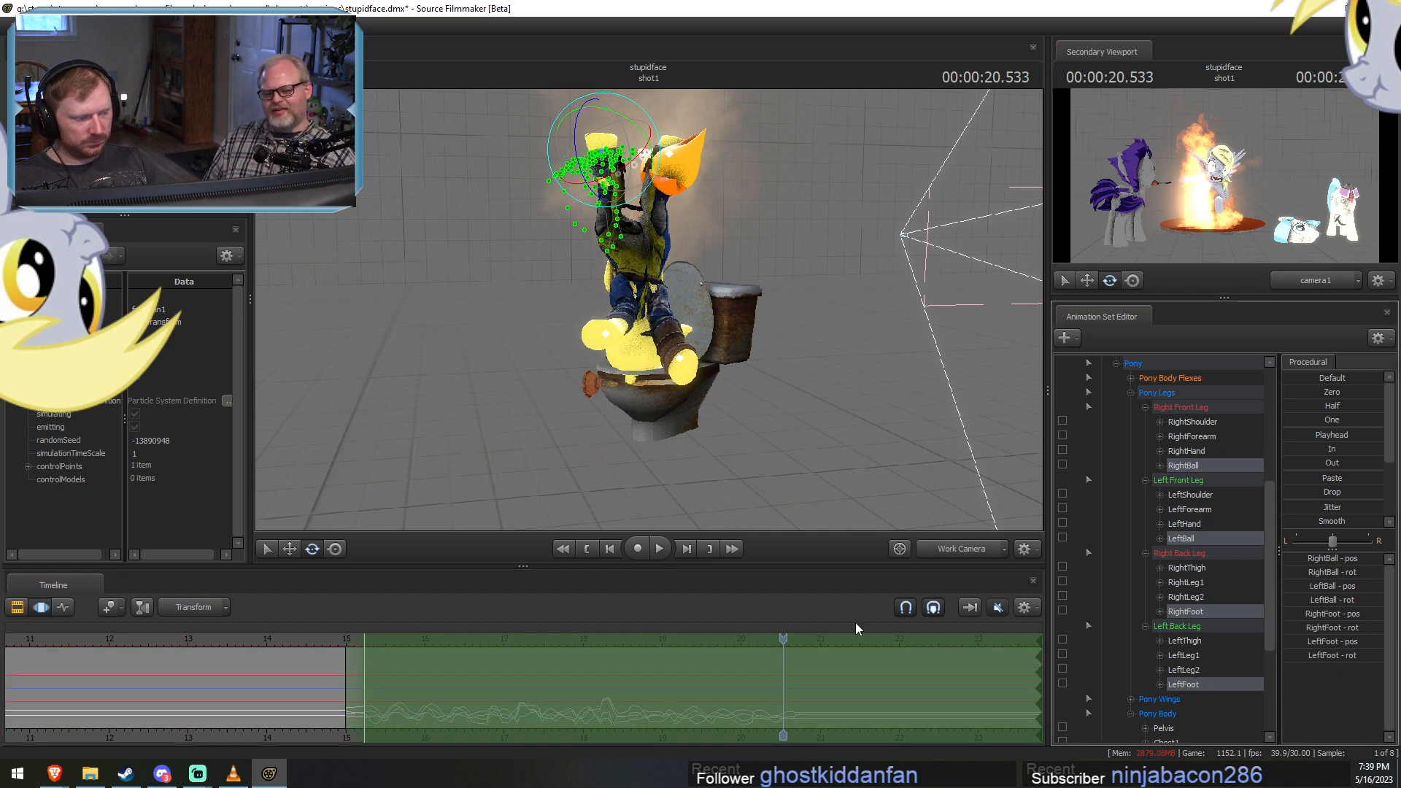
alt+drag(609, 709, 617, 709)
Reselect all Pony Legs controls, shift their motion back to start just before 15 seconds, and play back the flailing.
click(1190, 393)
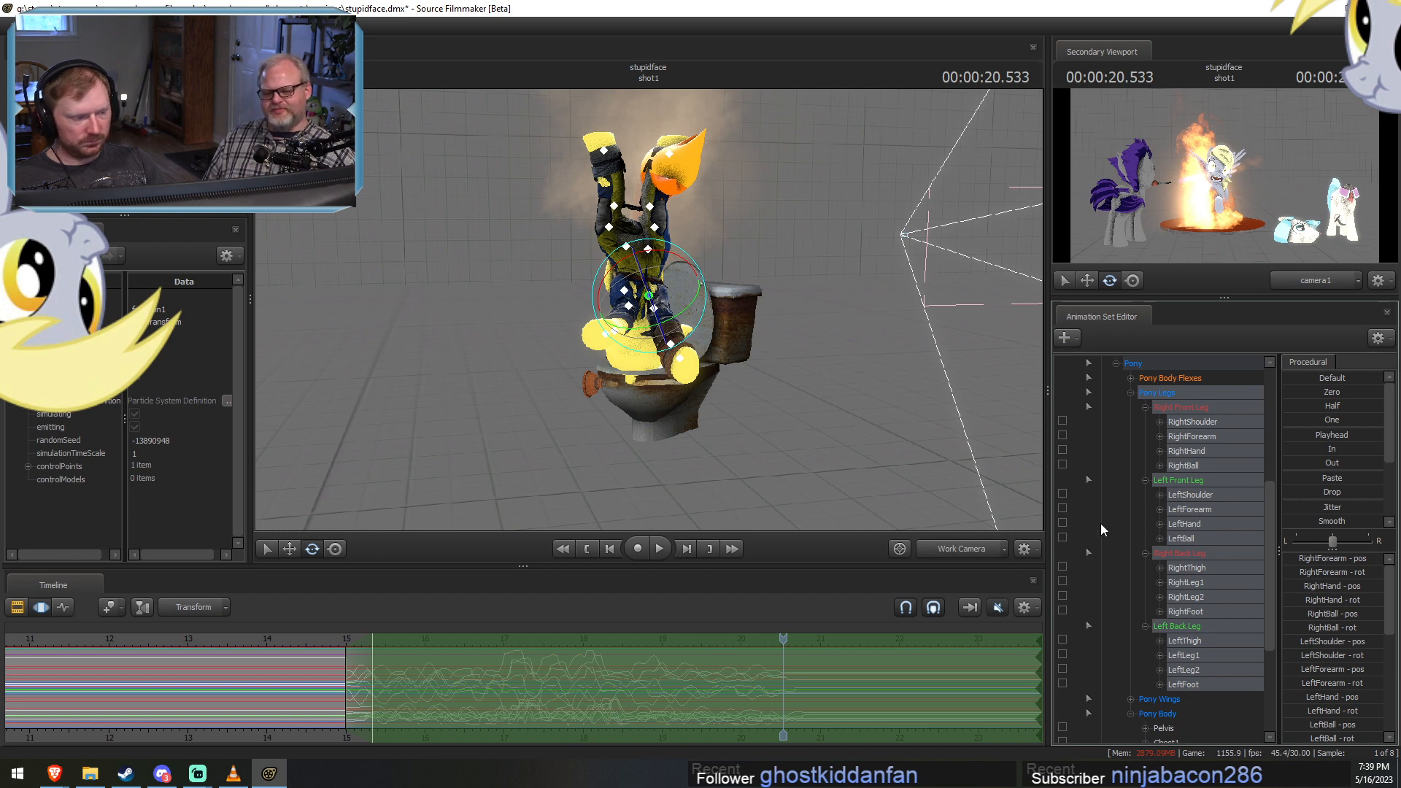
alt+drag(483, 693, 464, 696)
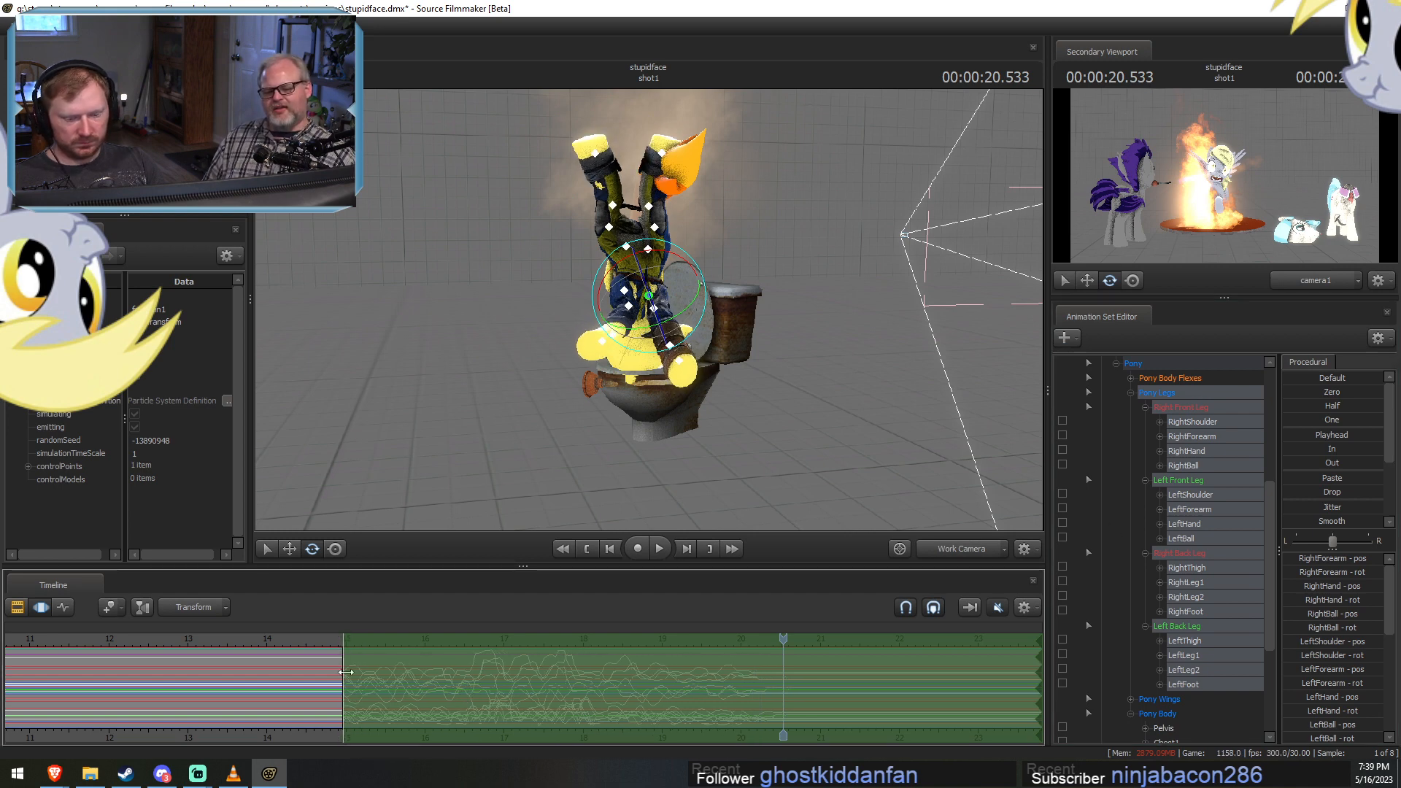
click(333, 639)
key(space)
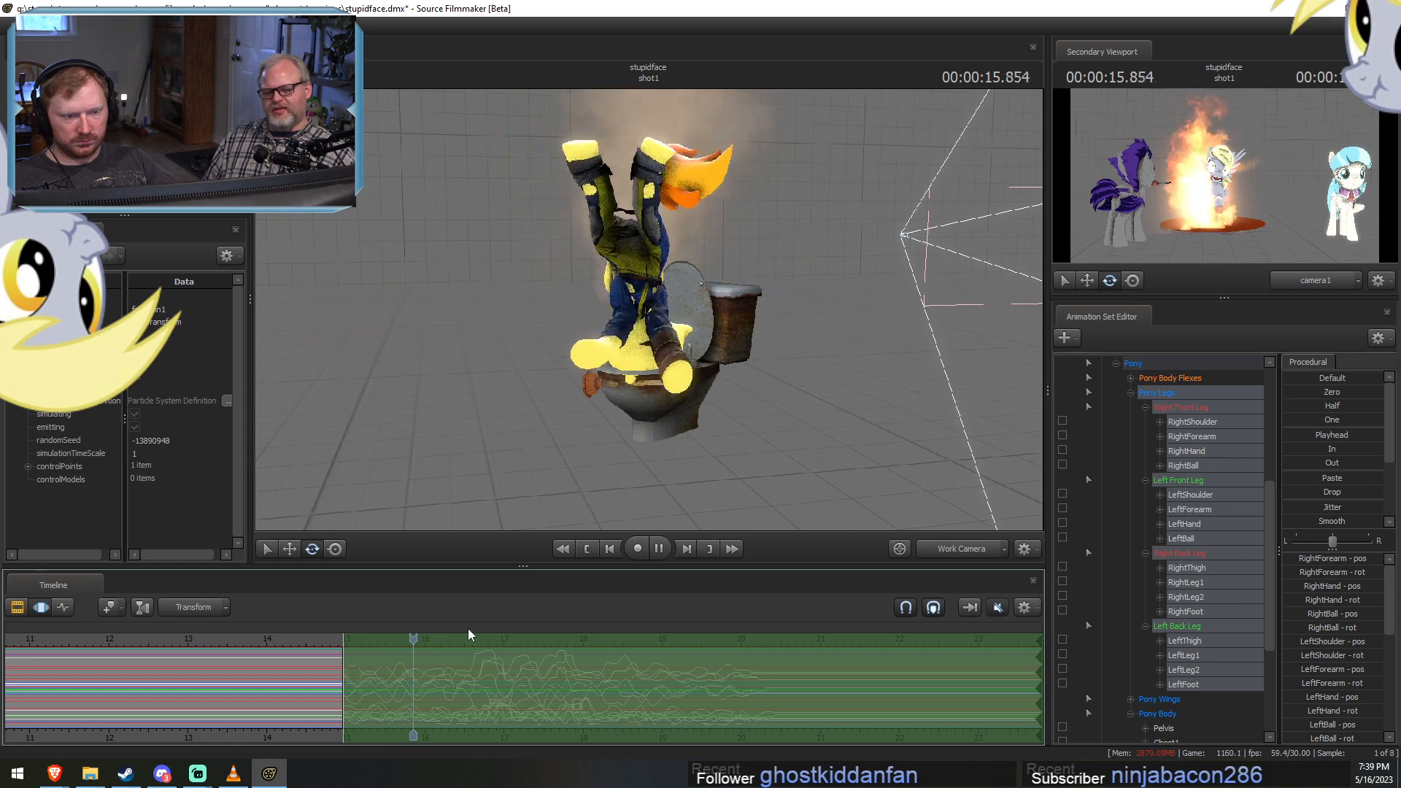
key(space)
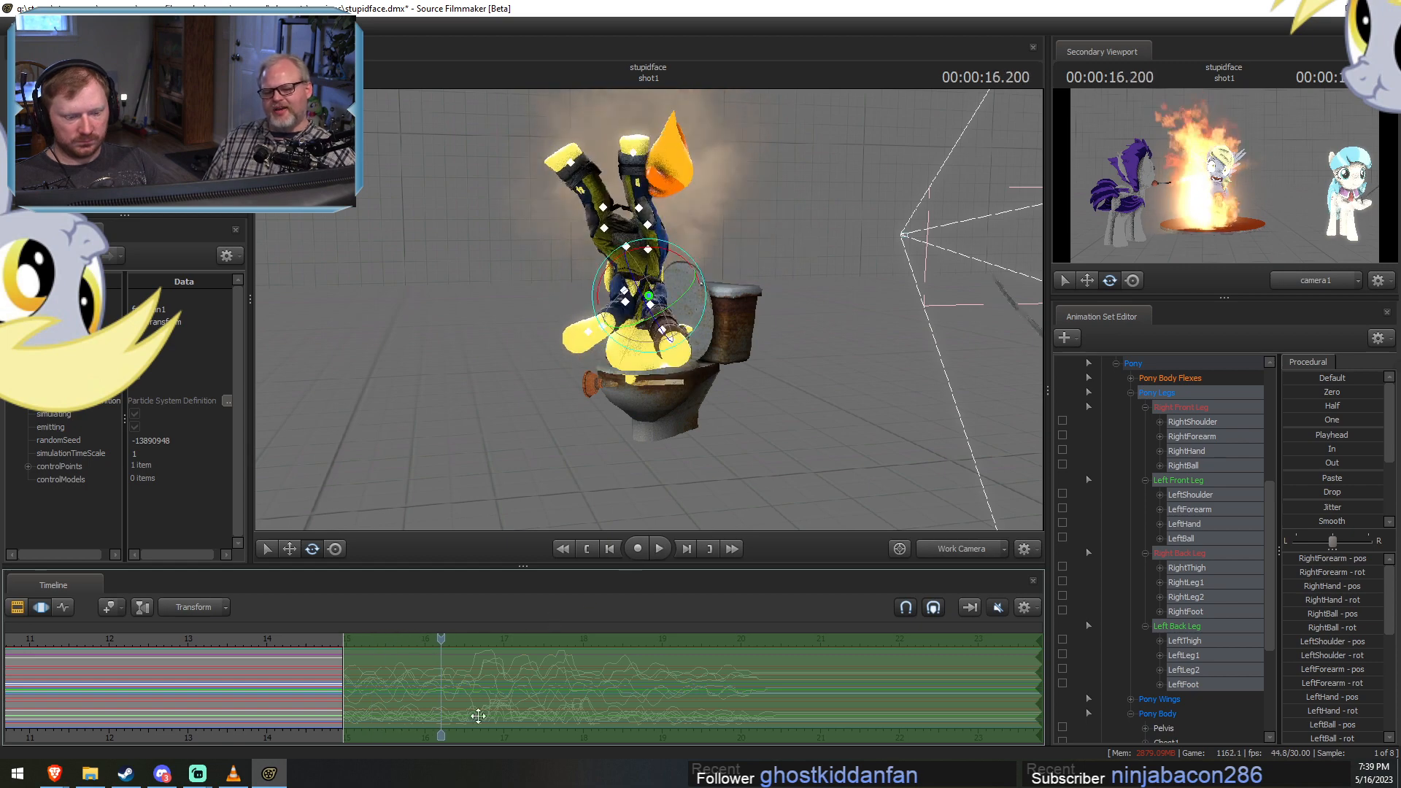
Compress the leg-flailing motion to end at about 18.3 seconds and play it back from 15 seconds.
mouse_move(477, 715)
mouse_down()
mouse_move(343, 708)
mouse_move(748, 726)
mouse_move(754, 700)
mouse_move(612, 690)
mouse_up()
drag(322, 647, 346, 648)
key(space)
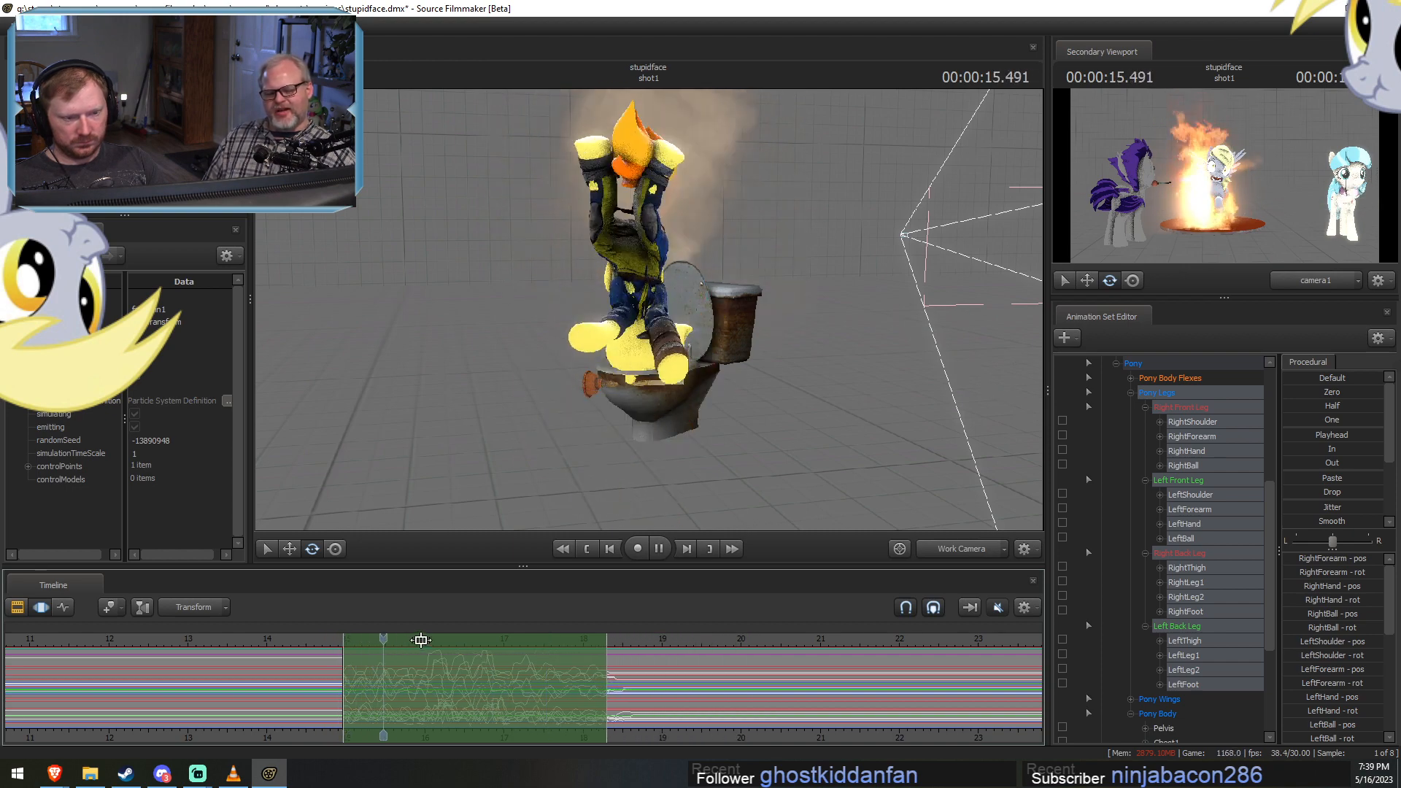
alt+drag(733, 418, 926, 398)
key(space)
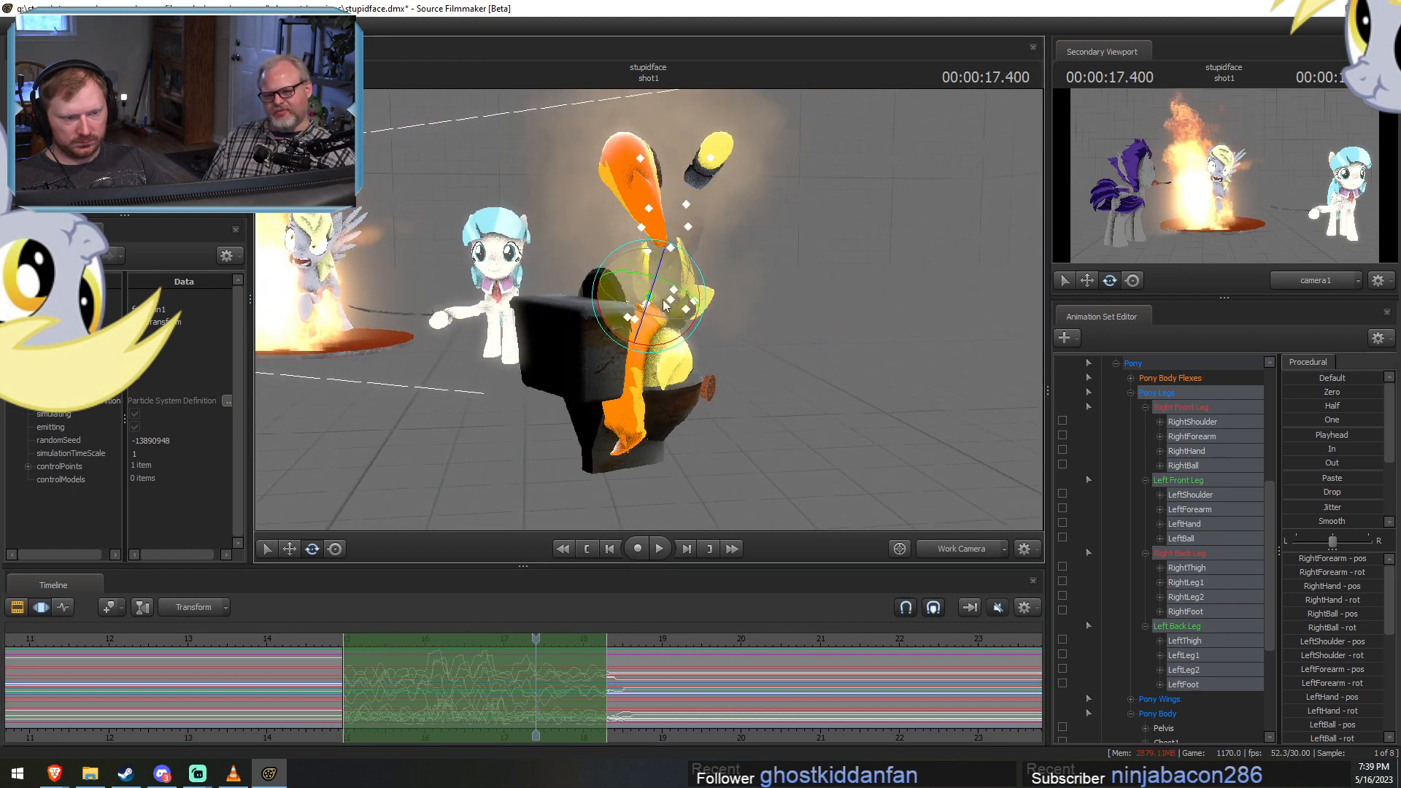
Set a short time selection from about 14.7 to 14.95 seconds, just before Spitfire lands in the toilet.
key(F2)
key(F3)
alt+drag(724, 296, 625, 351)
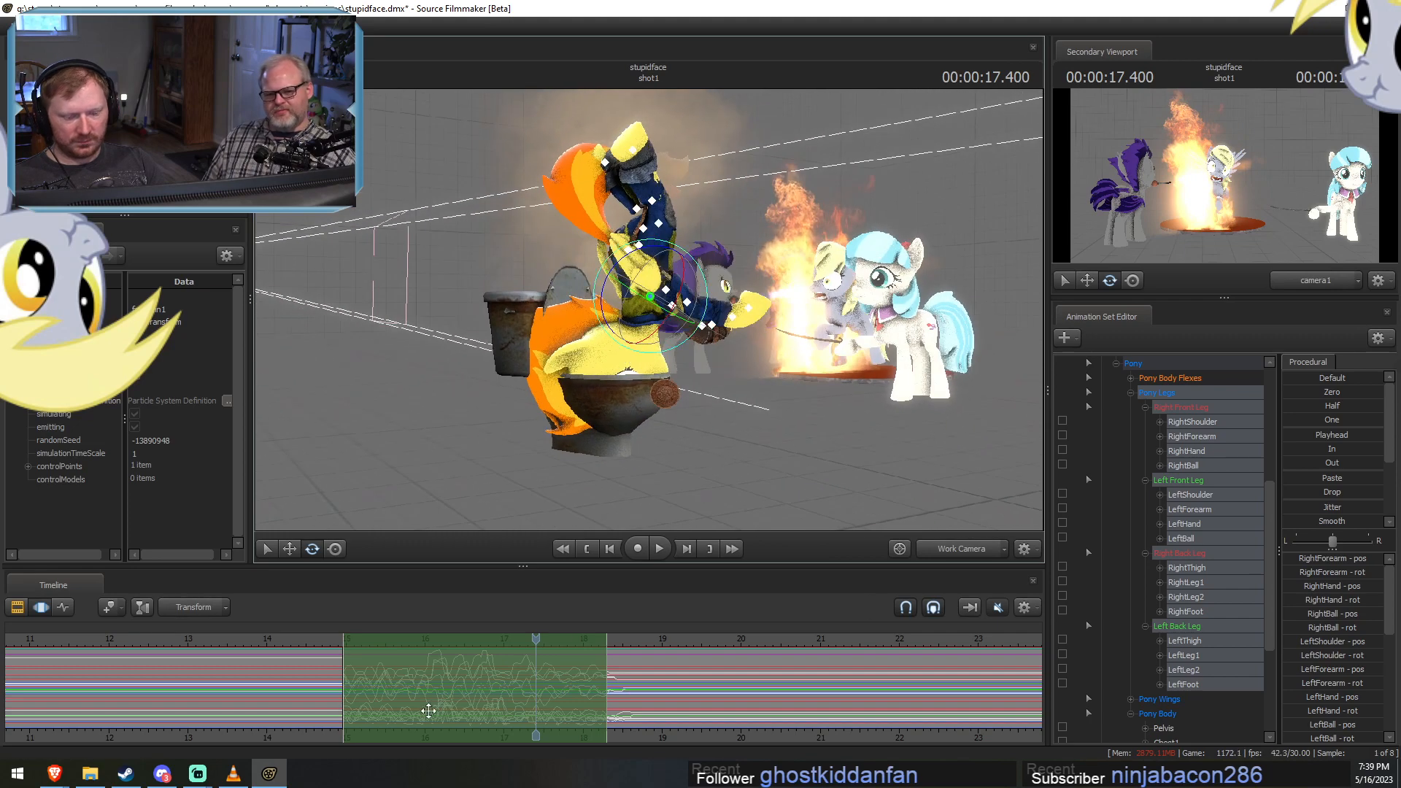
scroll(350, 708, up, 2)
scroll(294, 707, down, 2)
shift+drag(321, 682, 342, 687)
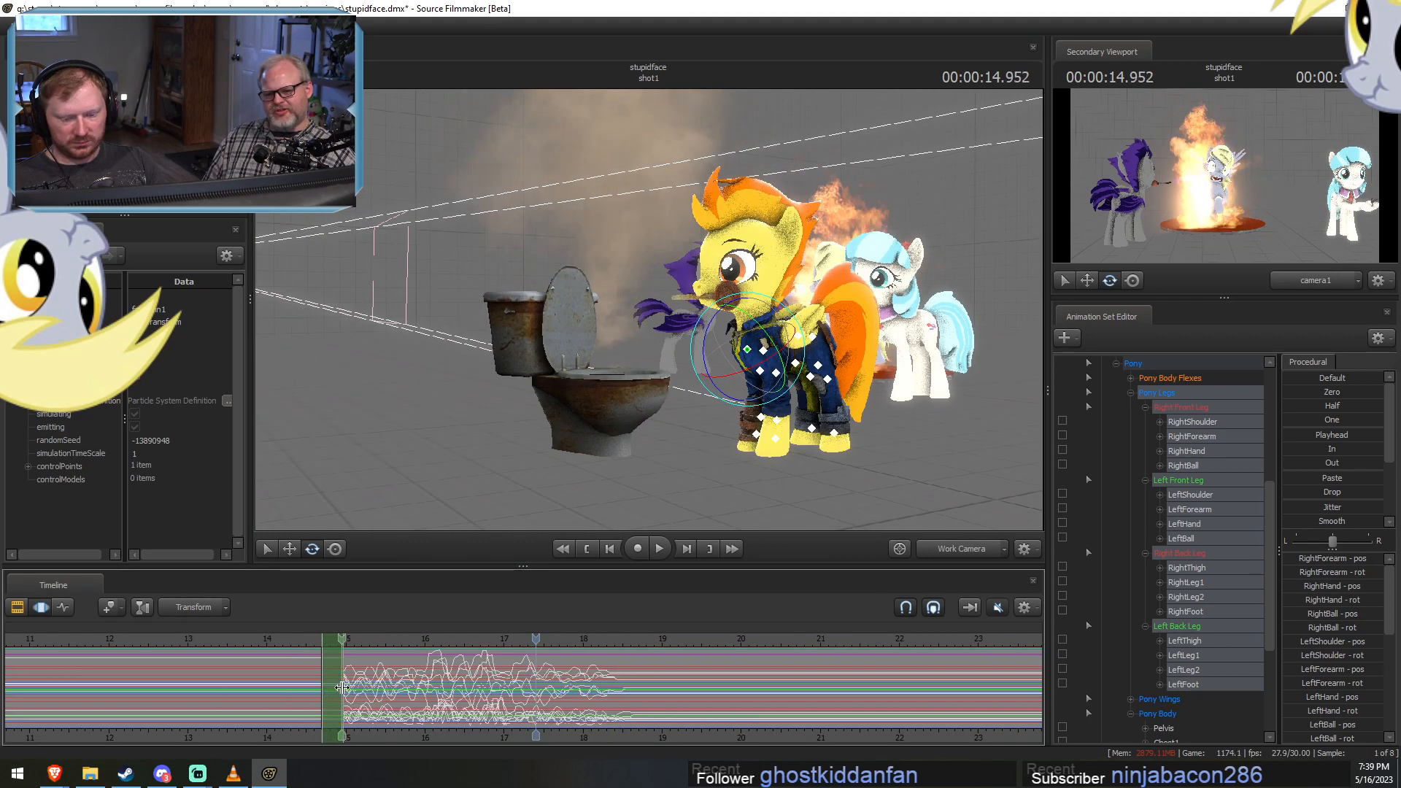
Try adjusting Spitfire's Pelvis control at 14.833 seconds while she stands beside the toilet, and undo the change.
key(w)
drag(620, 393, 715, 427)
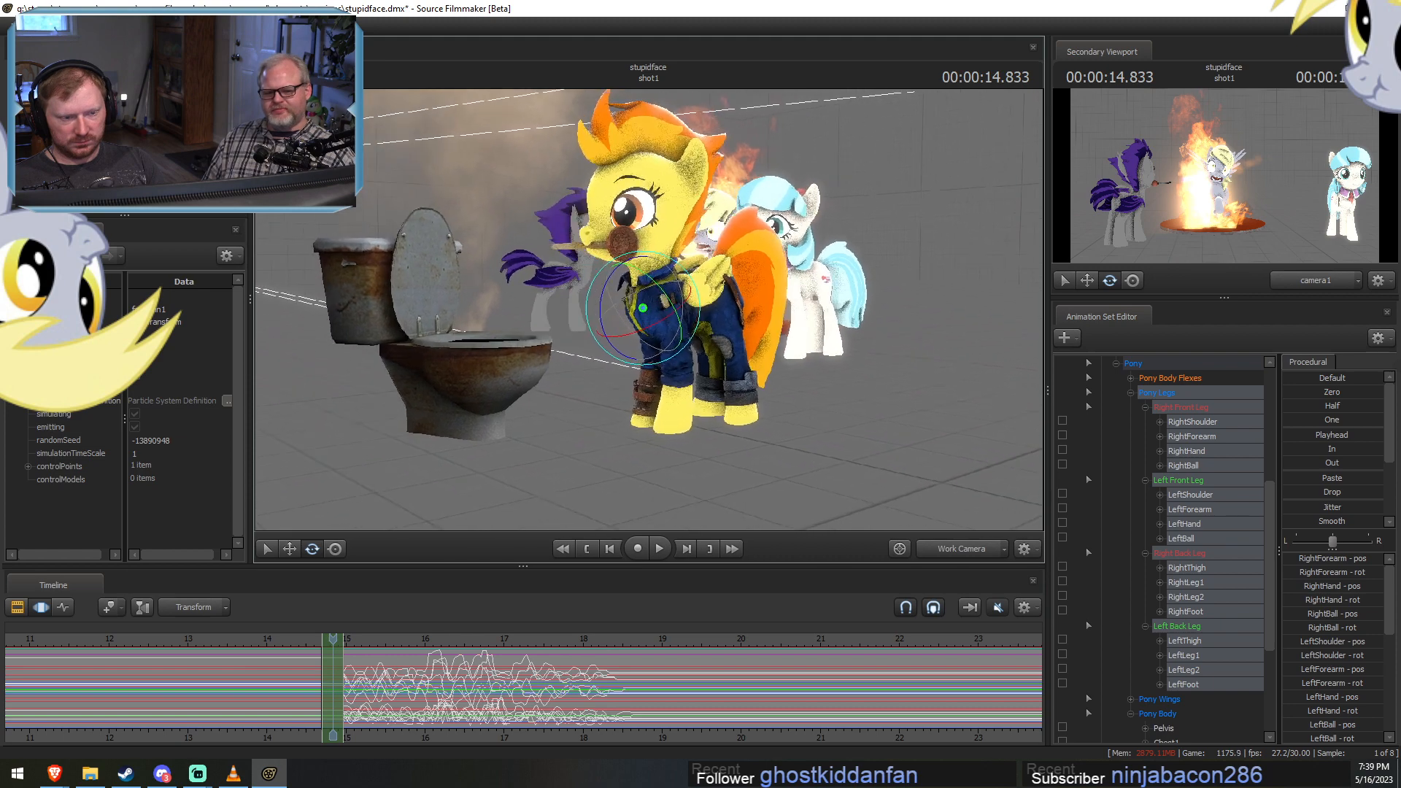
drag(682, 319, 673, 318)
key(a)
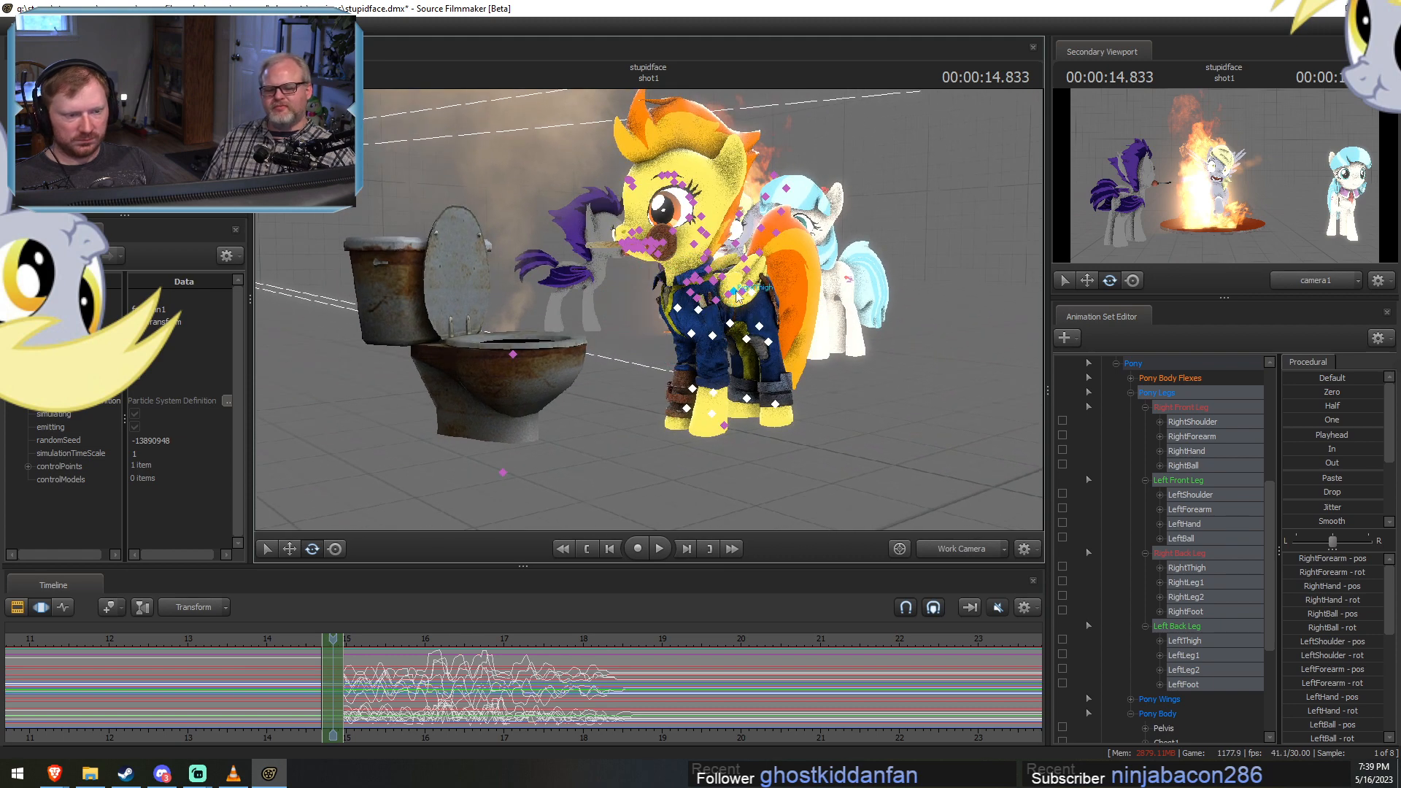
click(737, 294)
ctrl+click(742, 293)
mouse_move(760, 300)
mouse_down()
mouse_move(747, 274)
mouse_move(752, 295)
mouse_up()
key(w)
key(ctrl+z)
key(ctrl+z)
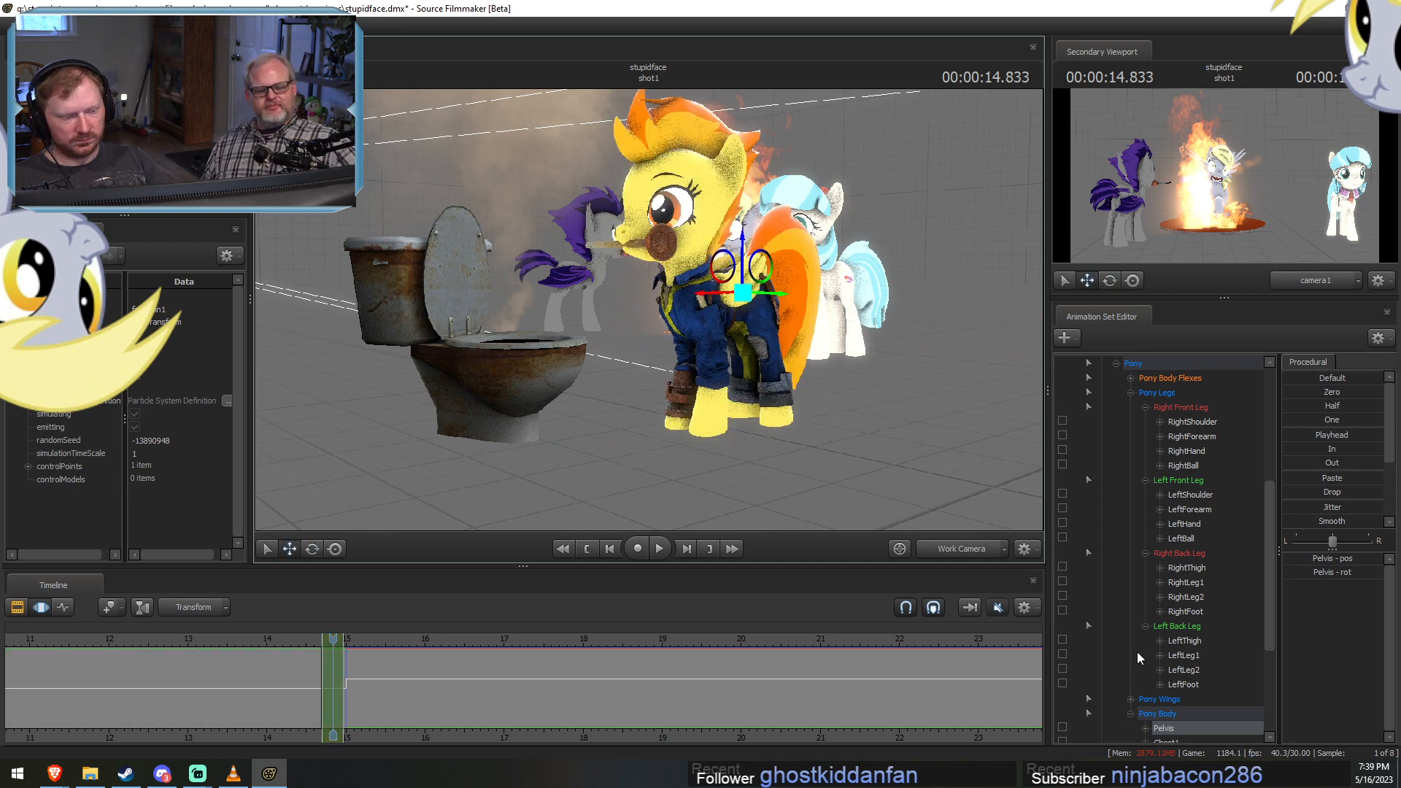
Lock Spitfire's RightBall, LeftBall, RightFoot and LeftFoot controls in place and lower her Pelvis into a crouch at 14.833 seconds.
scroll(1189, 672, down, 4)
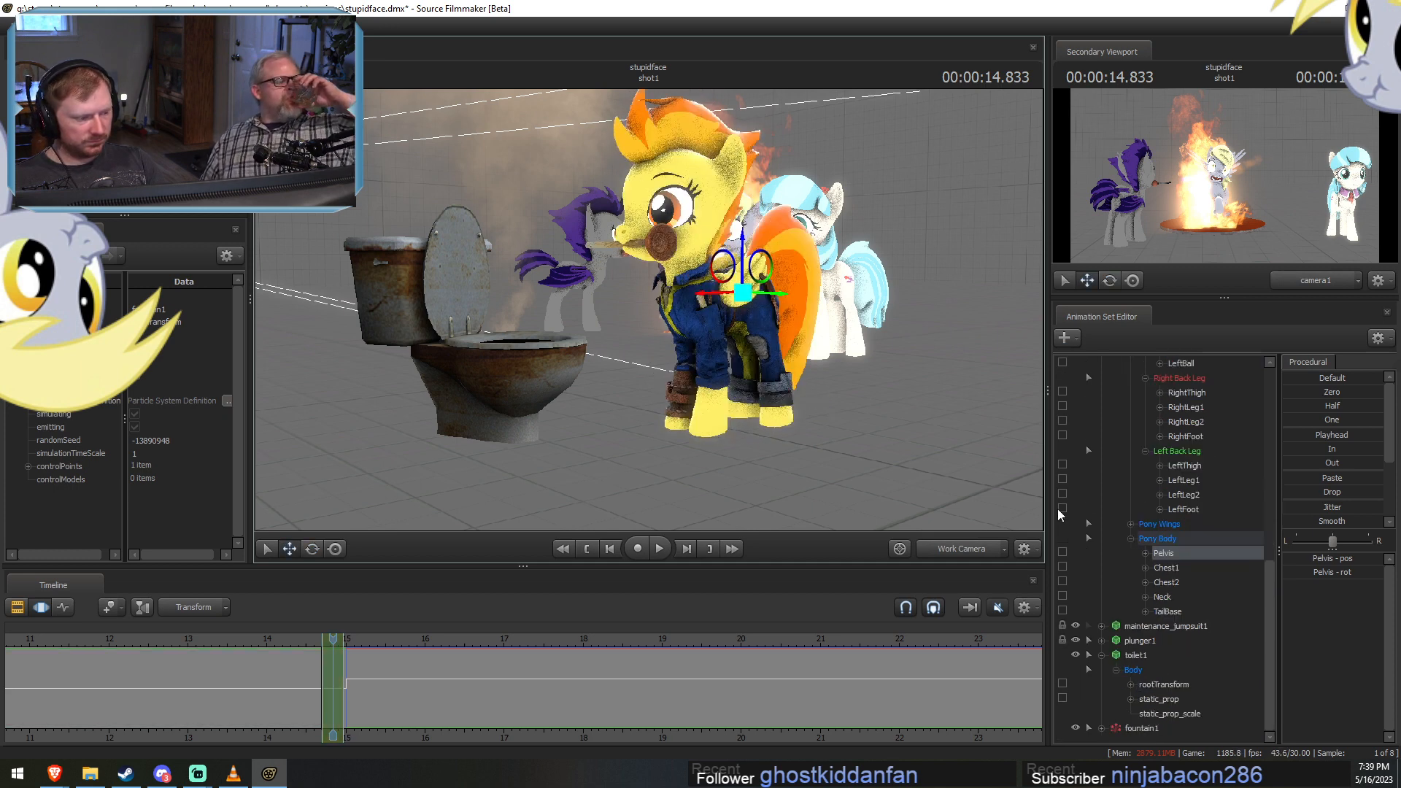
scroll(1065, 476, up, 3)
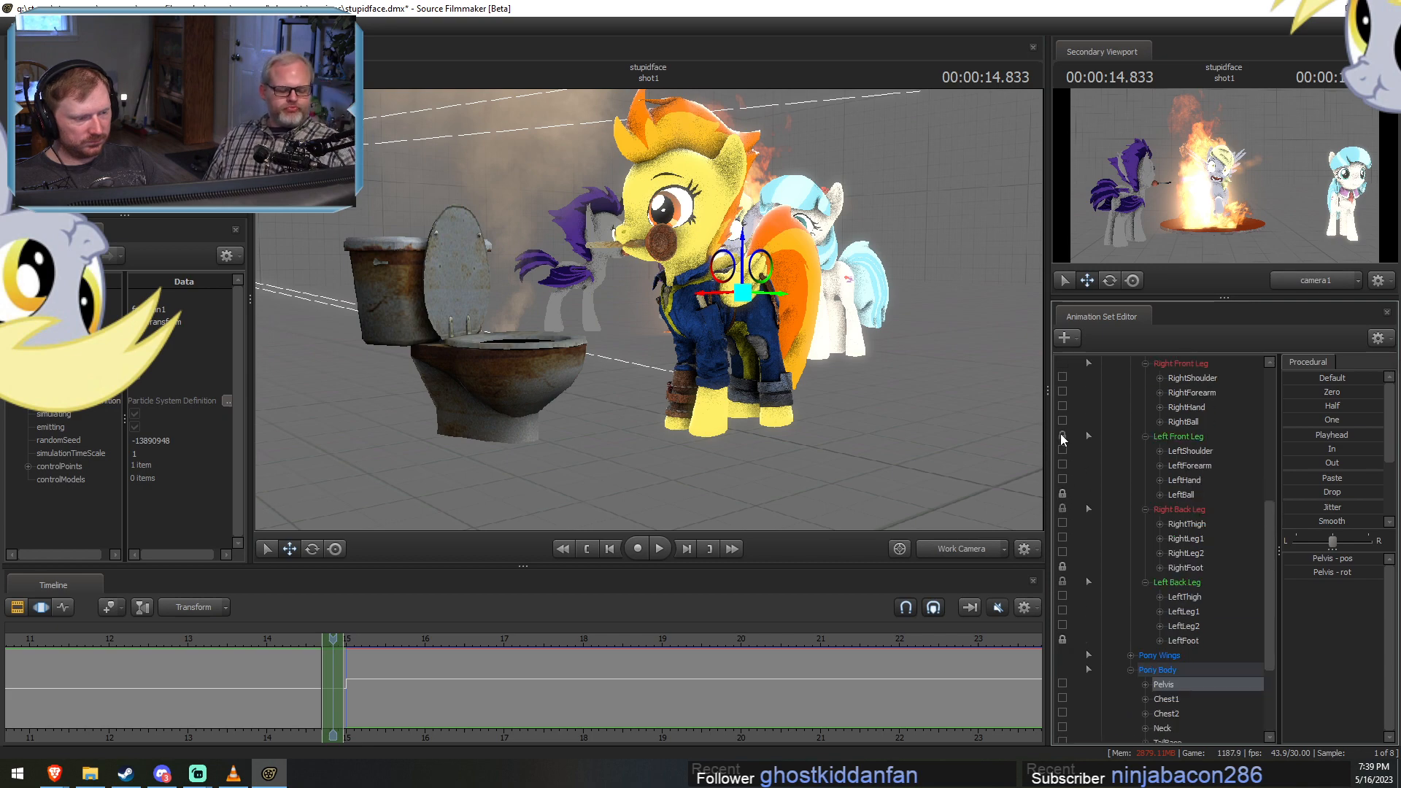
alt+drag(825, 328, 720, 304)
key(e)
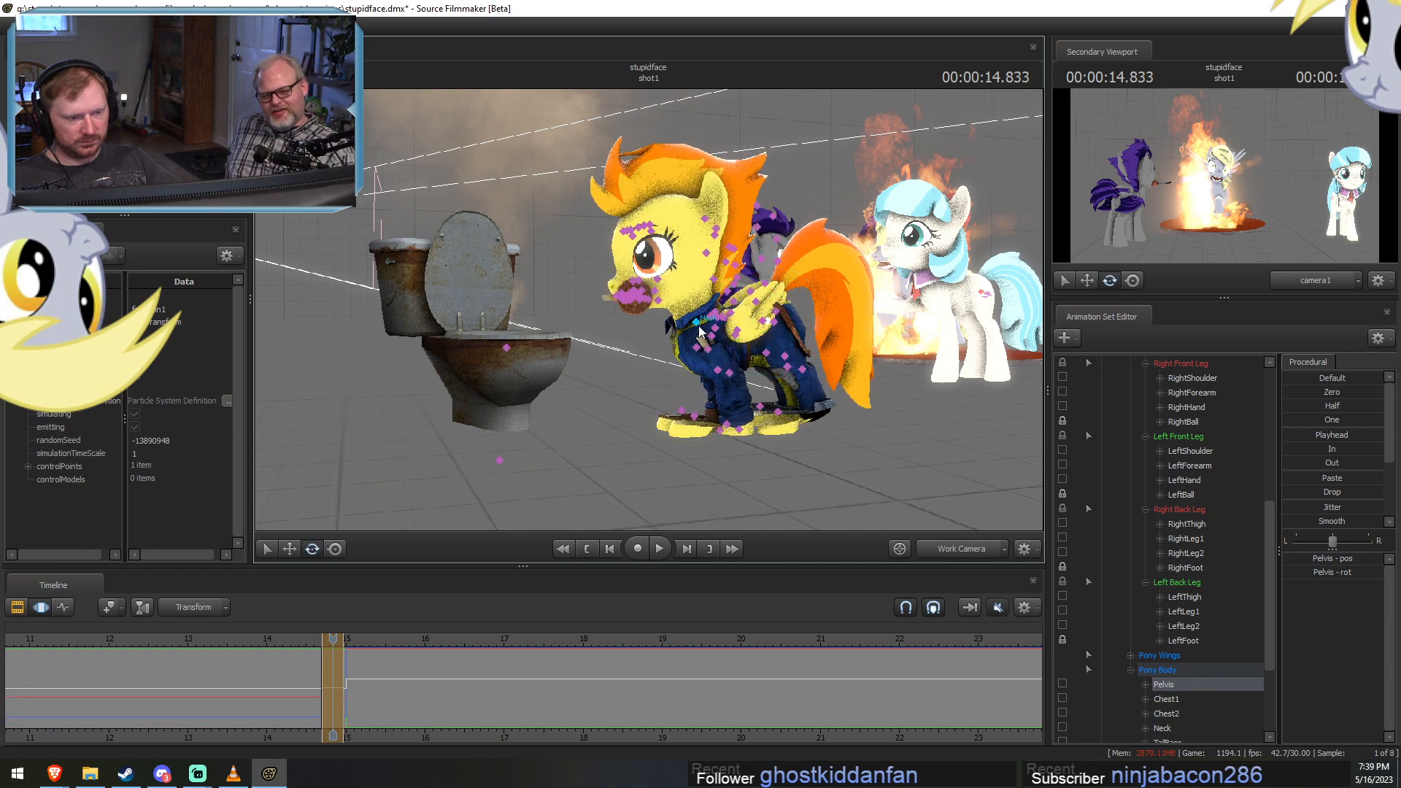
Rotate and reposition Spitfire's upper body and Head for the crouched pose facing the toilet.
ctrl+click(696, 334)
mouse_move(676, 279)
mouse_down()
mouse_move(692, 280)
mouse_move(673, 266)
mouse_move(663, 280)
mouse_up()
ctrl+click(694, 279)
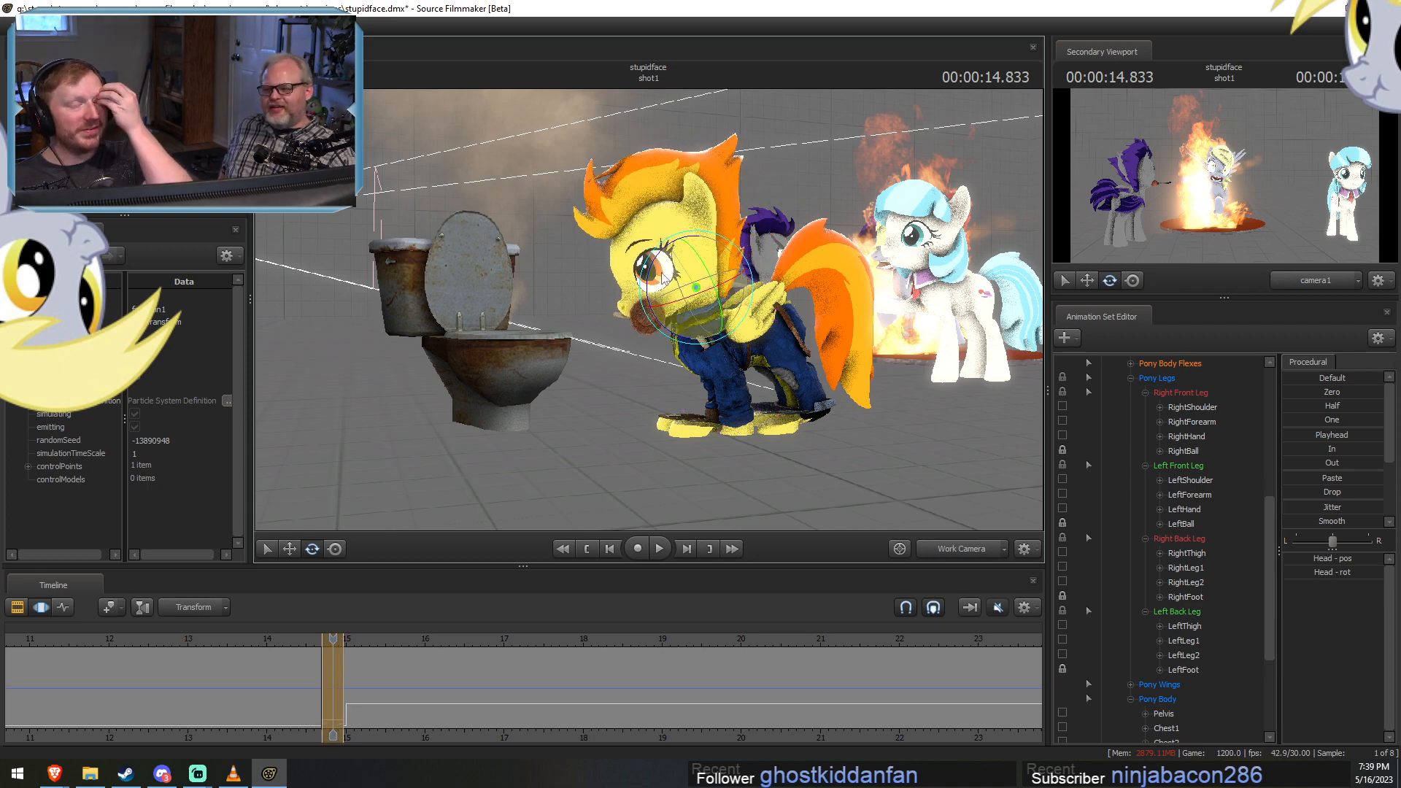
key(w)
drag(656, 306, 656, 330)
Select RightShoulder and LeftShoulder together and rotate Spitfire's front legs, then adjust both forearms.
ctrl+click(671, 332)
ctrl+shift+click(687, 335)
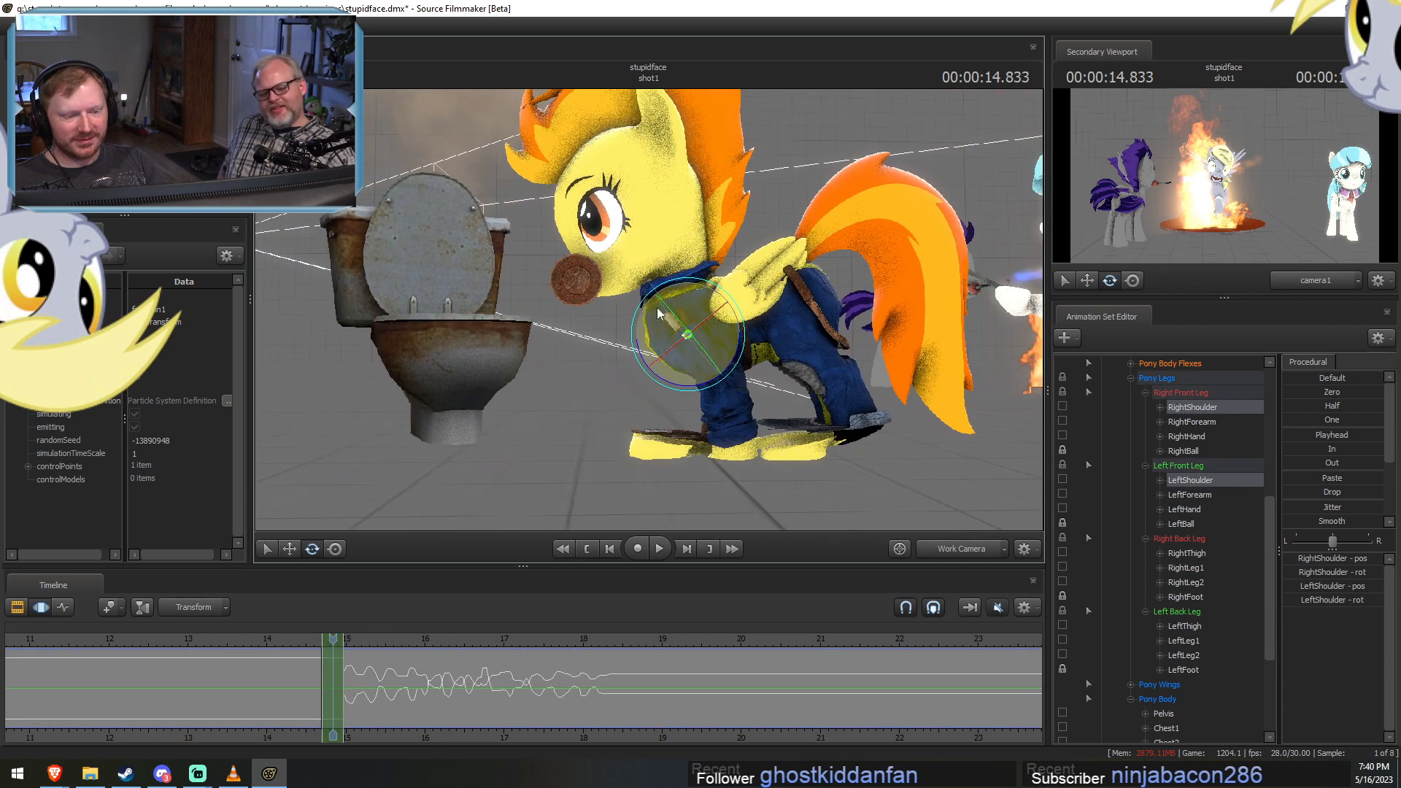
drag(739, 343, 657, 313)
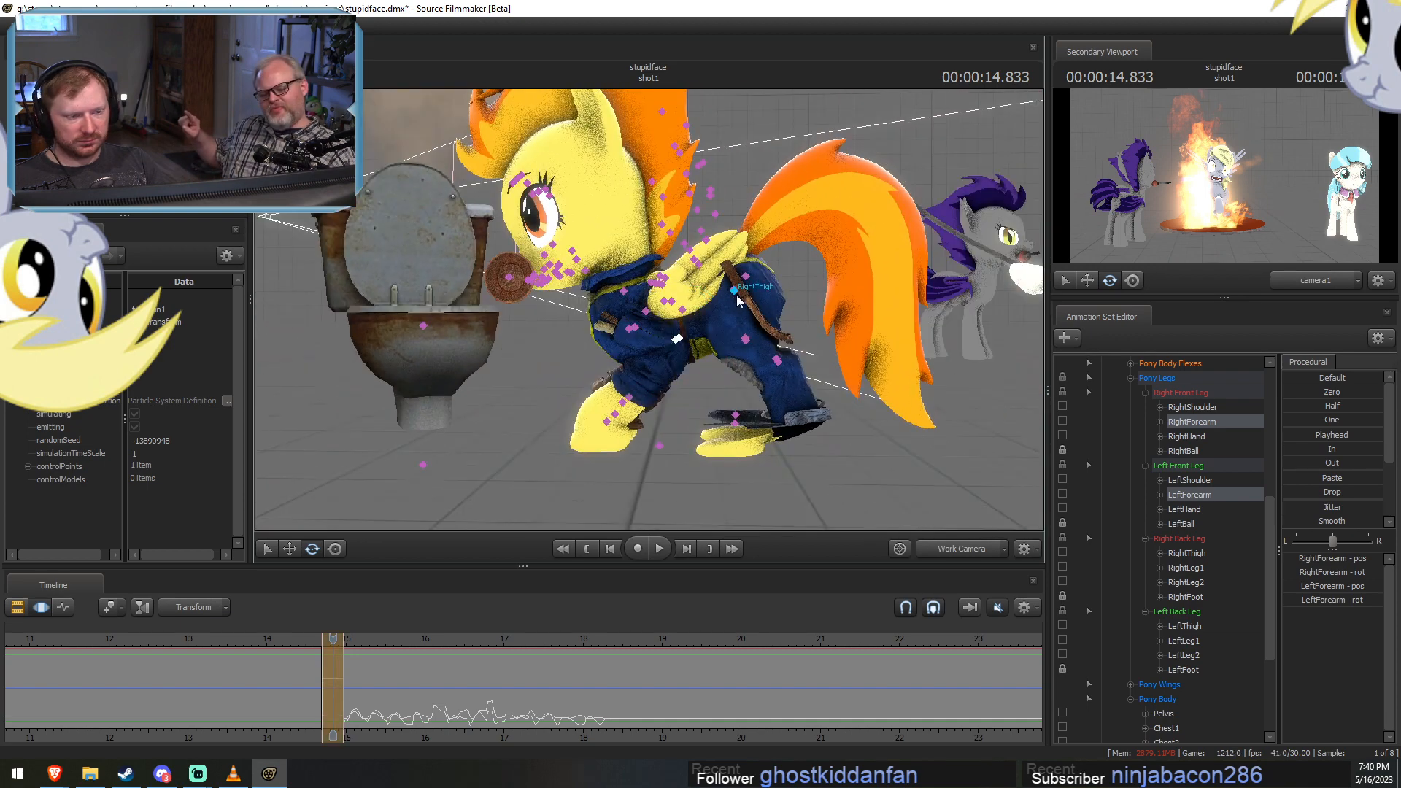
Select RightThigh and LeftThigh together and rotate them to pose Spitfire's back legs for the crouch.
click(737, 293)
ctrl+click(735, 290)
drag(738, 293, 791, 302)
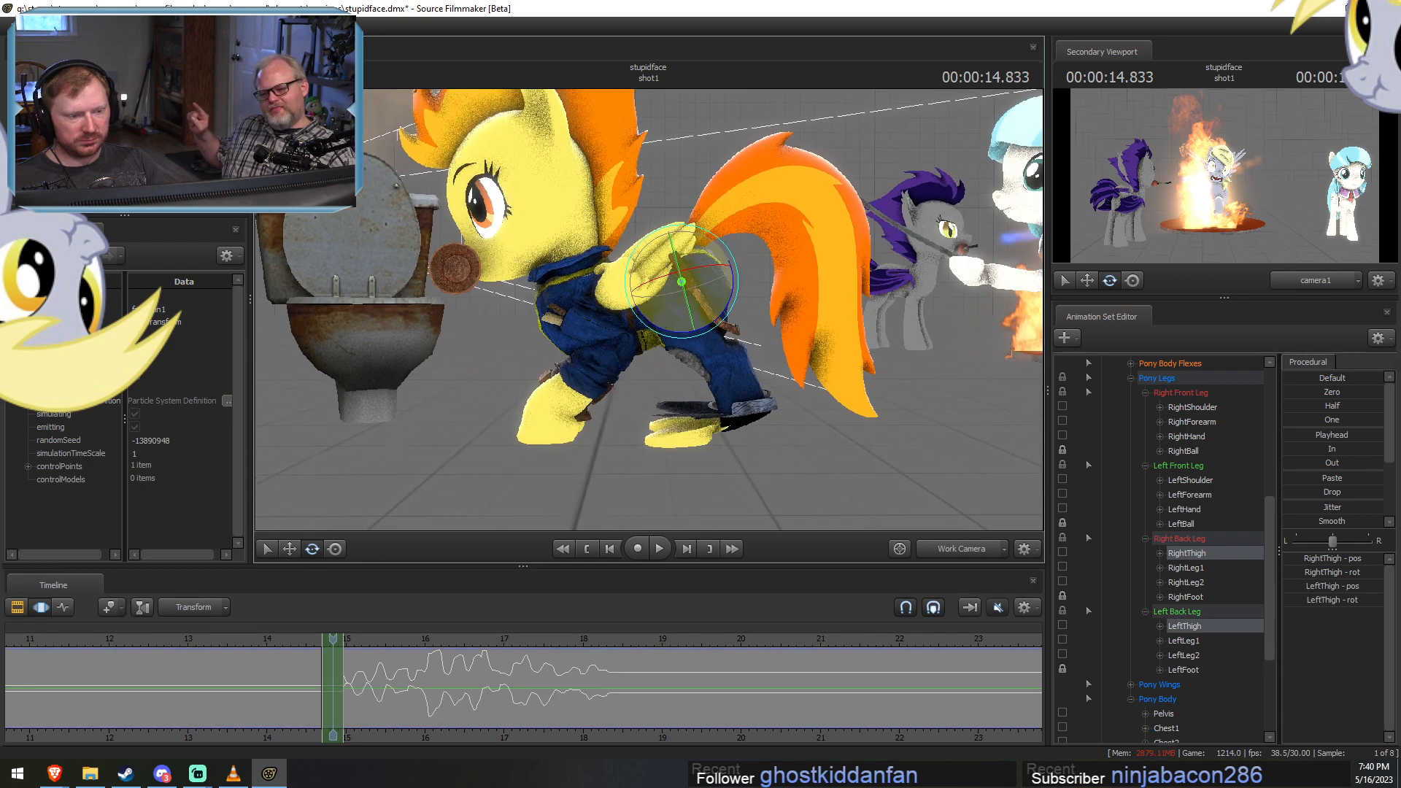
alt+drag(679, 310, 661, 307)
drag(738, 275, 722, 320)
Check the hind legs from behind, reselect RightThigh and LeftThigh, and refine their rotation.
ctrl+drag(636, 305, 671, 333)
alt+drag(671, 332, 708, 367)
alt+drag(706, 357, 696, 310)
click(1186, 553)
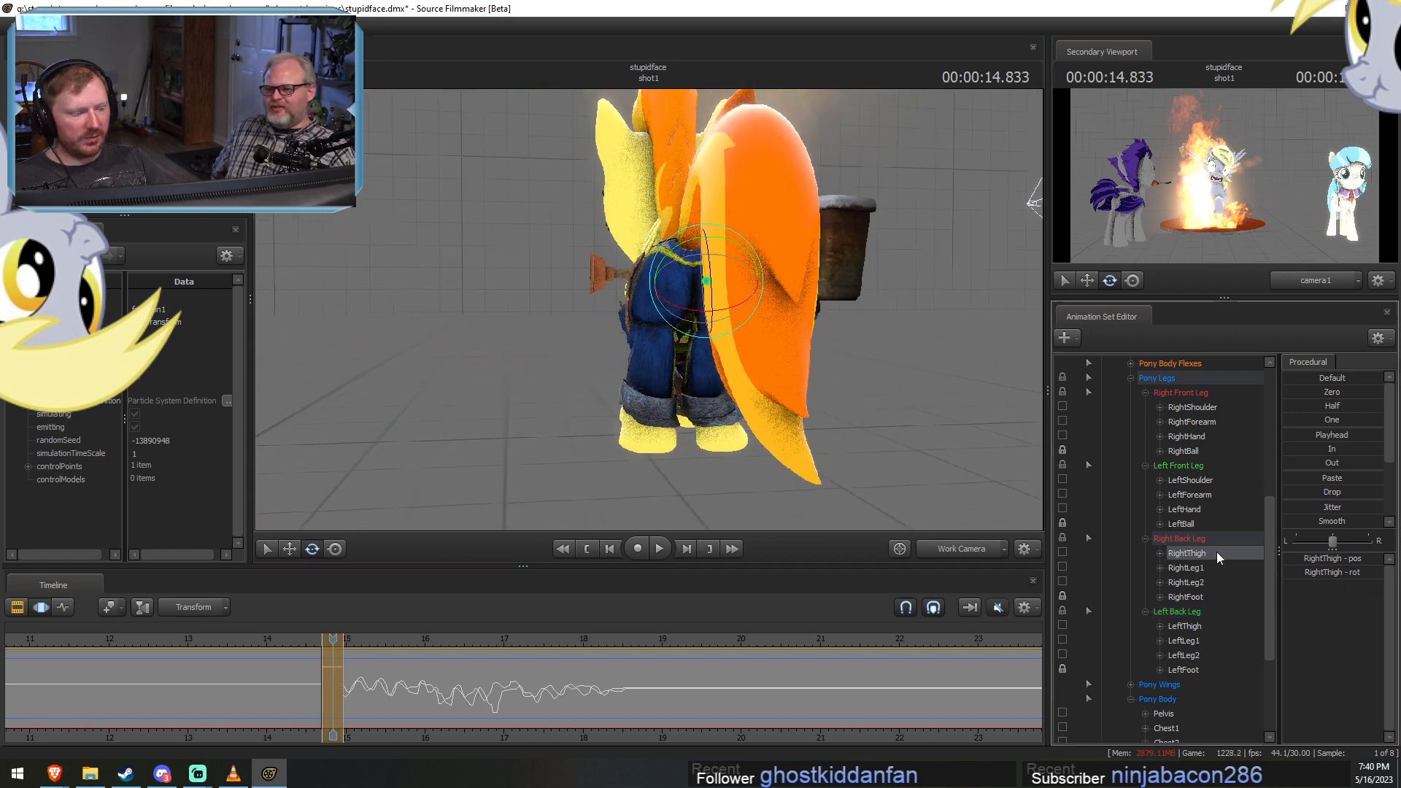
ctrl+click(1183, 626)
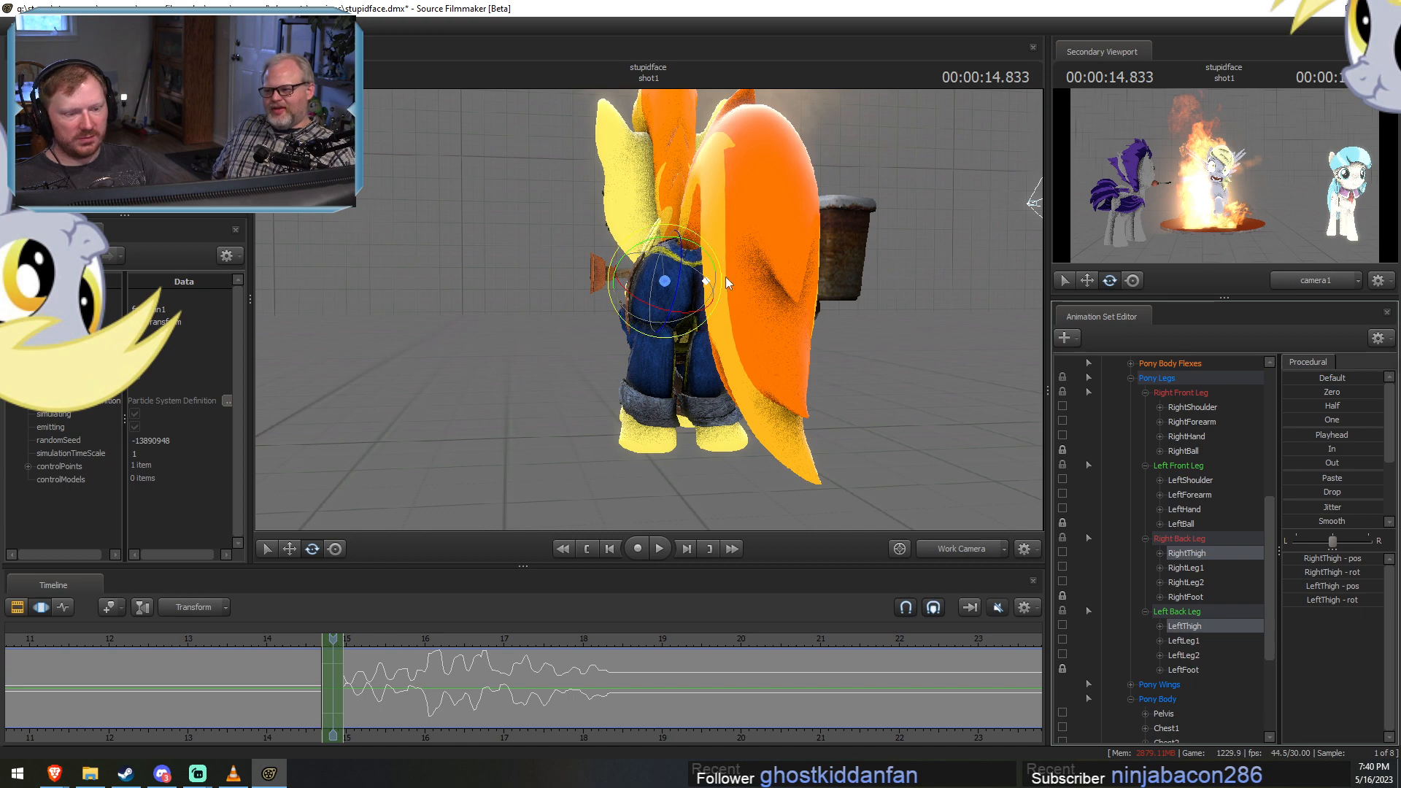
drag(725, 277, 648, 311)
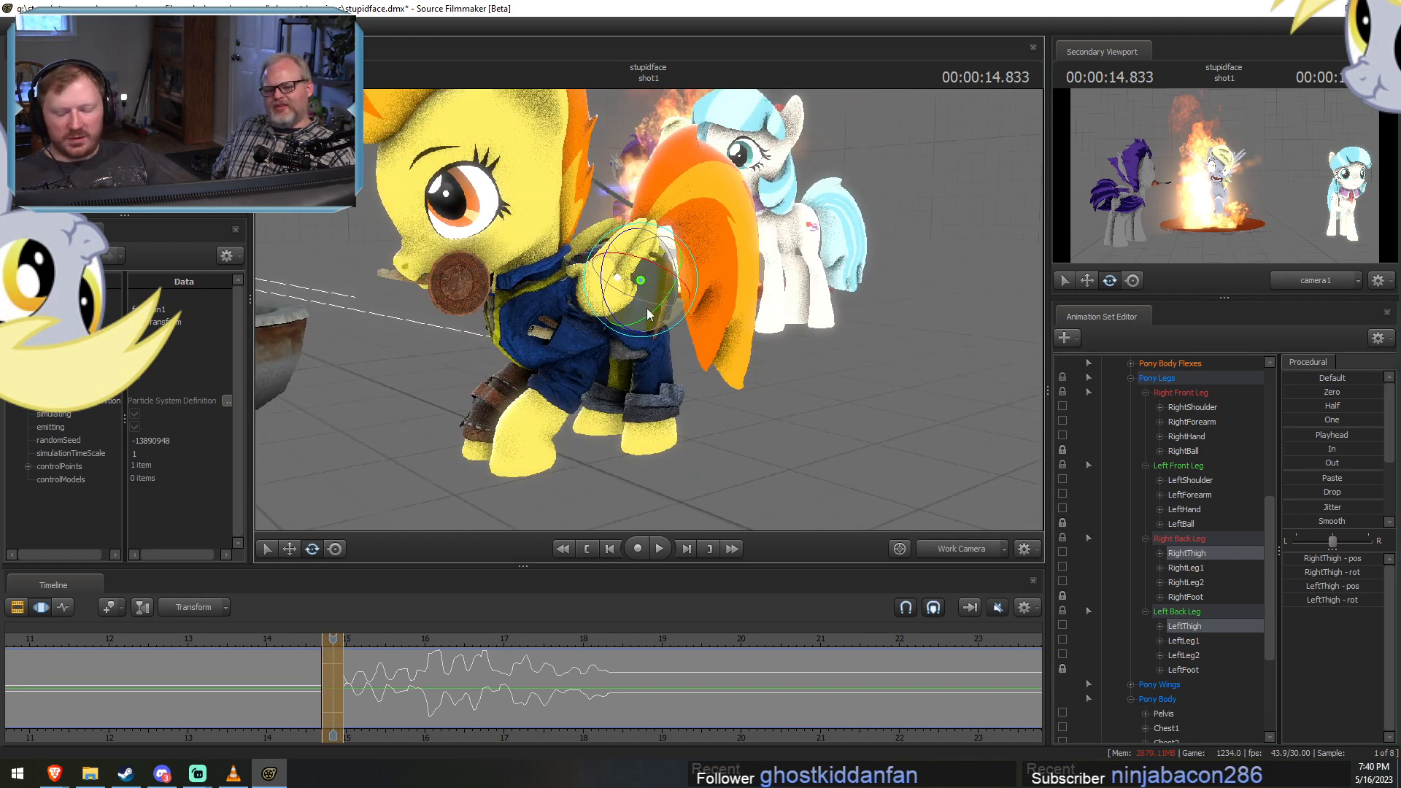
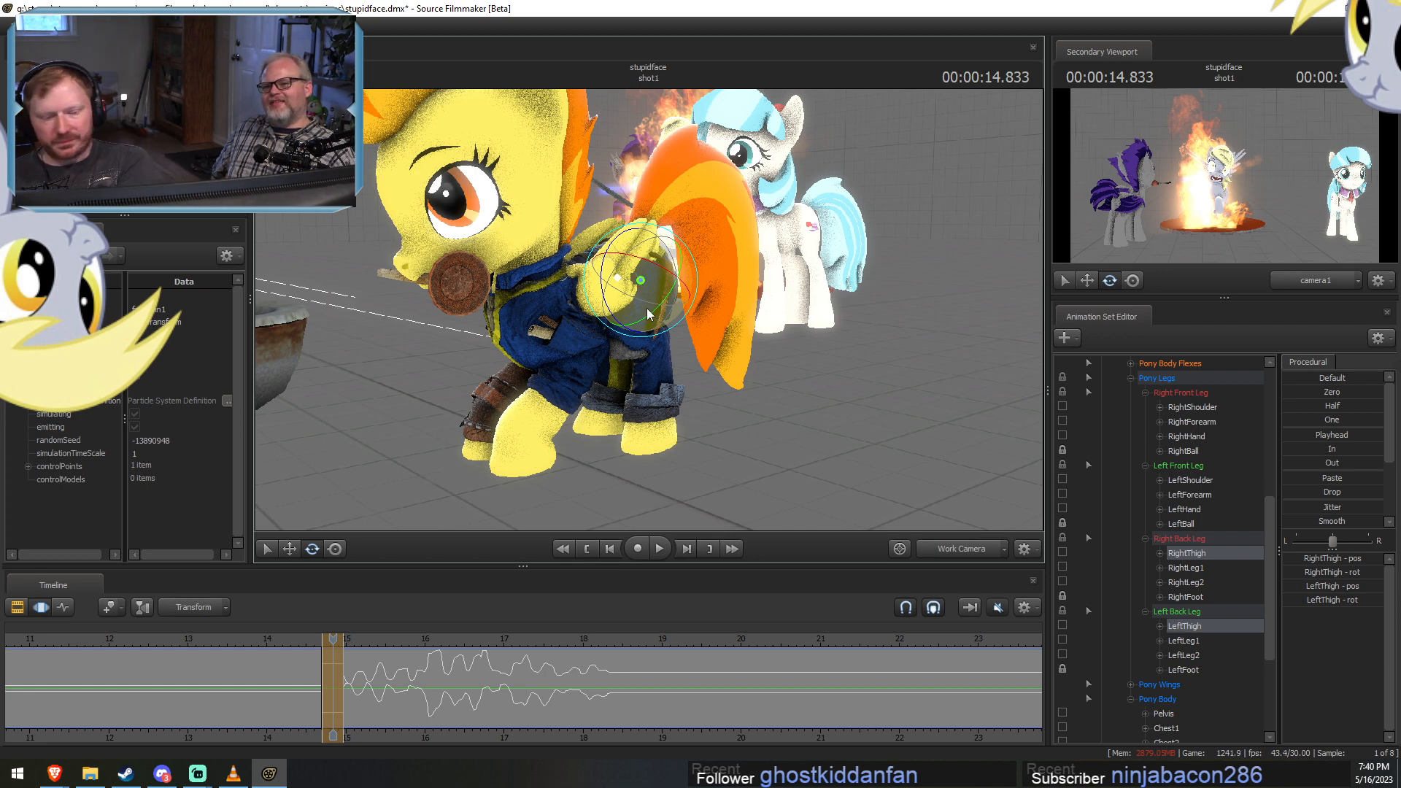
Rotate both back thighs of the yellow pony, and turn its neck at 14.833 s.
alt+drag(647, 310, 711, 320)
click(539, 279)
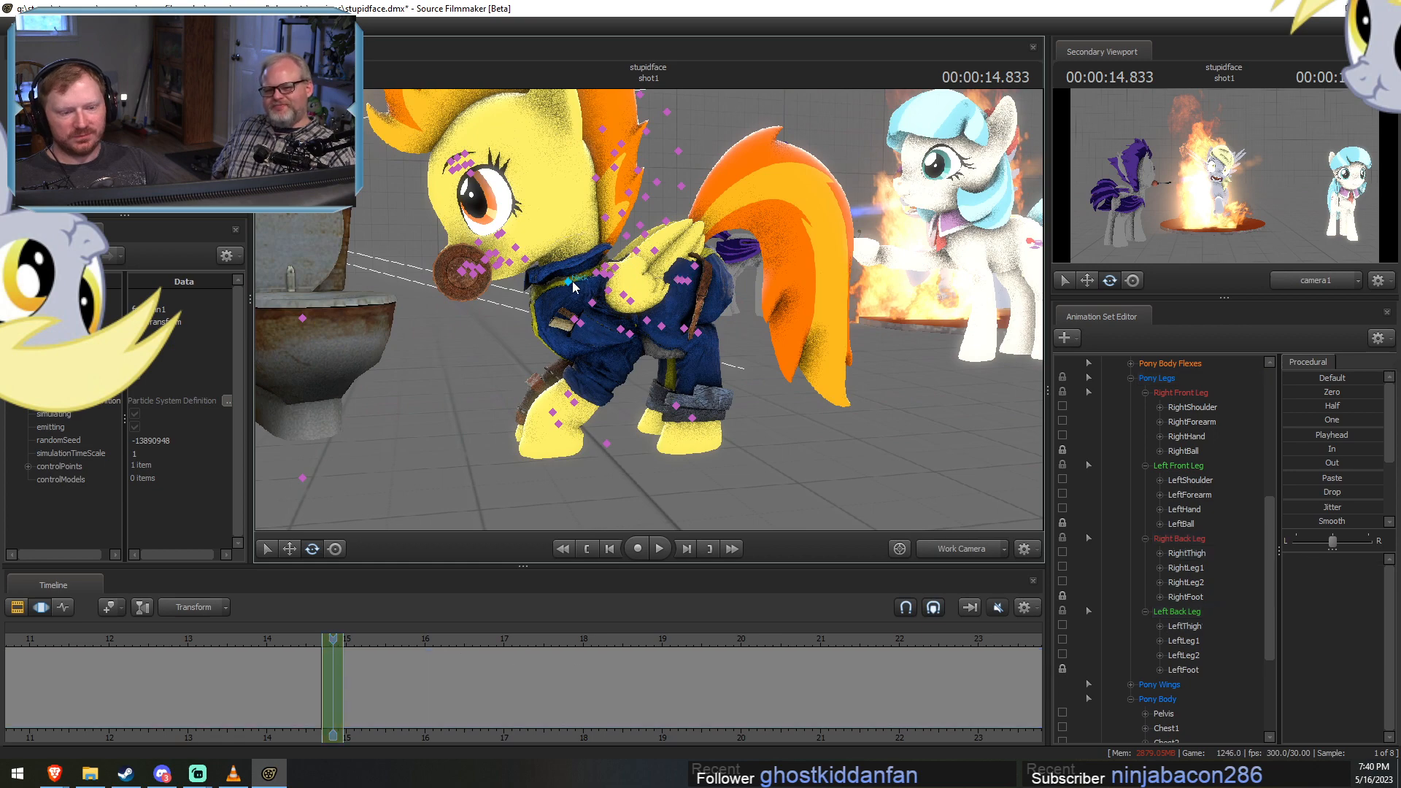
click(572, 281)
drag(573, 277, 601, 251)
alt+drag(734, 262, 649, 310)
alt+drag(515, 303, 560, 283)
ctrl+click(596, 286)
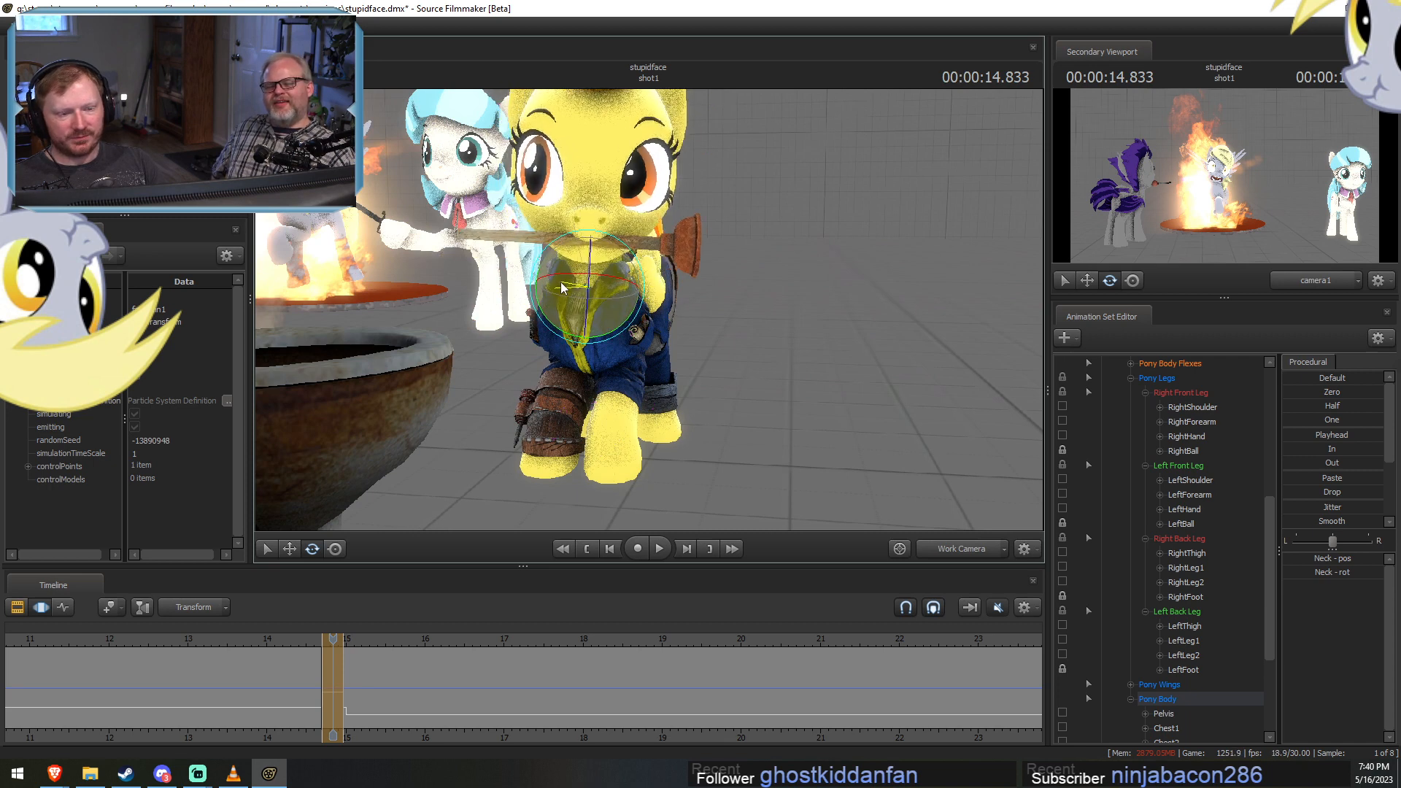
key(ctrl)
ctrl+click(598, 231)
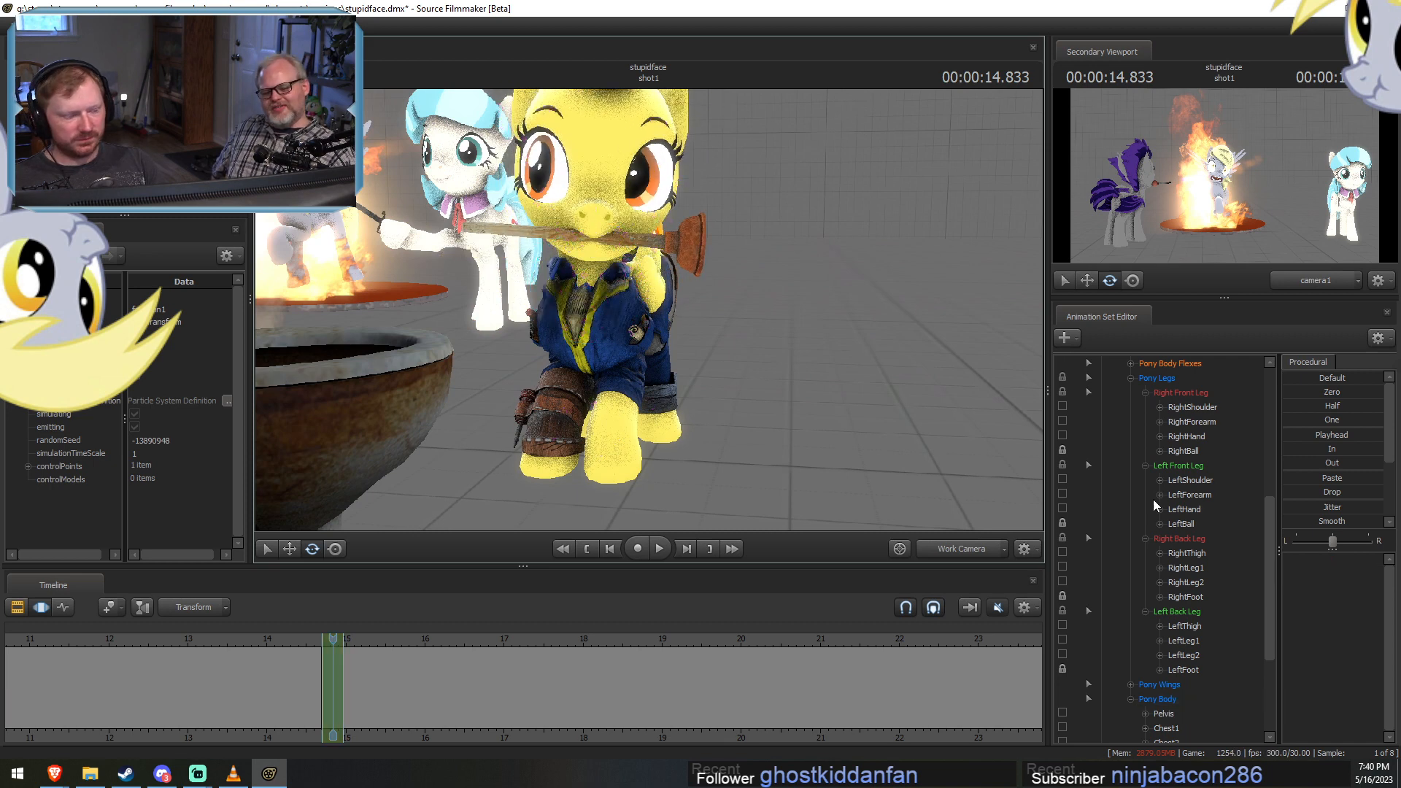
Tilt the yellow pony's head at 14.833 s and select its Upper Face controls.
scroll(1200, 662, down, 2)
scroll(1174, 656, up, 3)
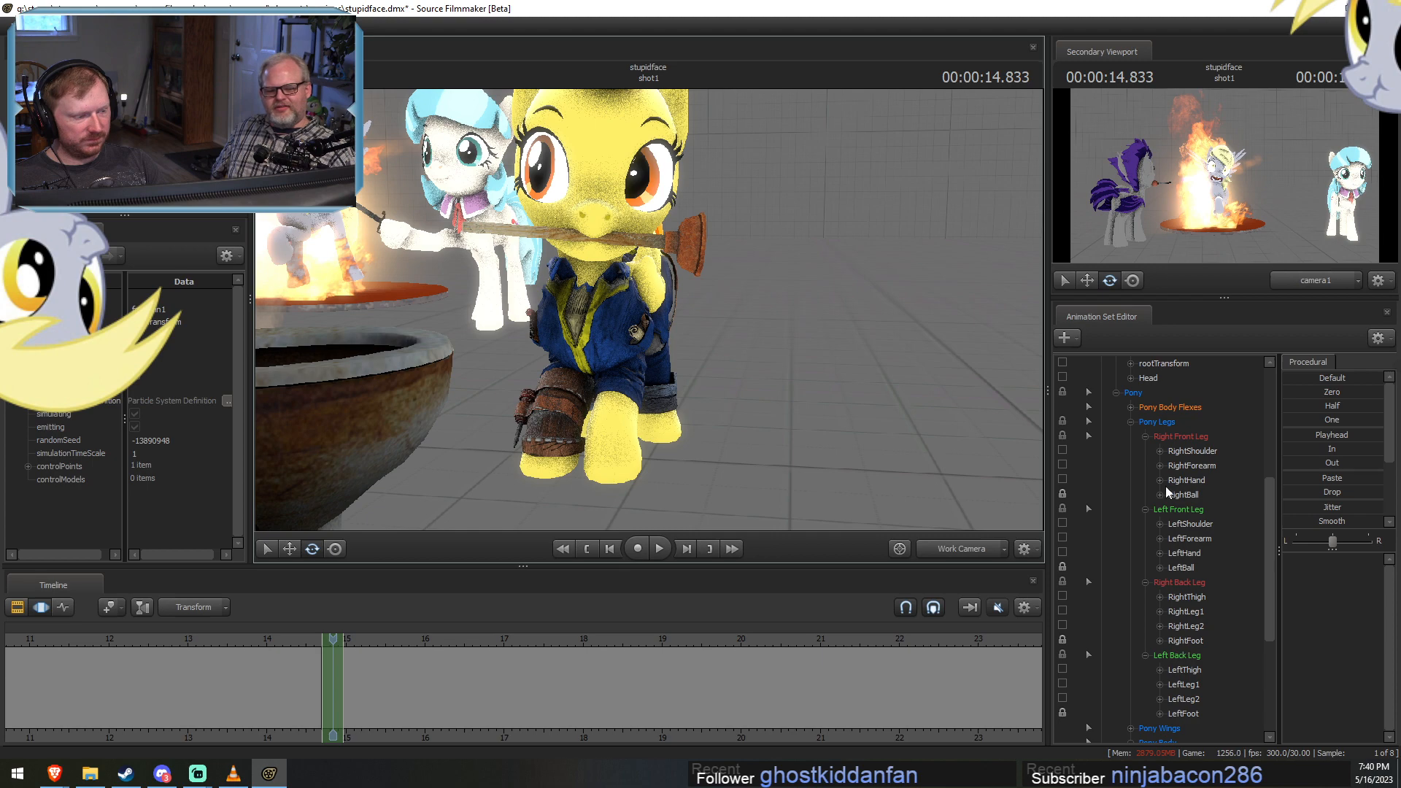
scroll(1166, 486, up, 1)
click(1150, 421)
drag(560, 206, 711, 347)
mouse_move(625, 275)
mouse_down()
mouse_move(608, 283)
mouse_move(625, 294)
mouse_up()
scroll(1159, 498, up, 4)
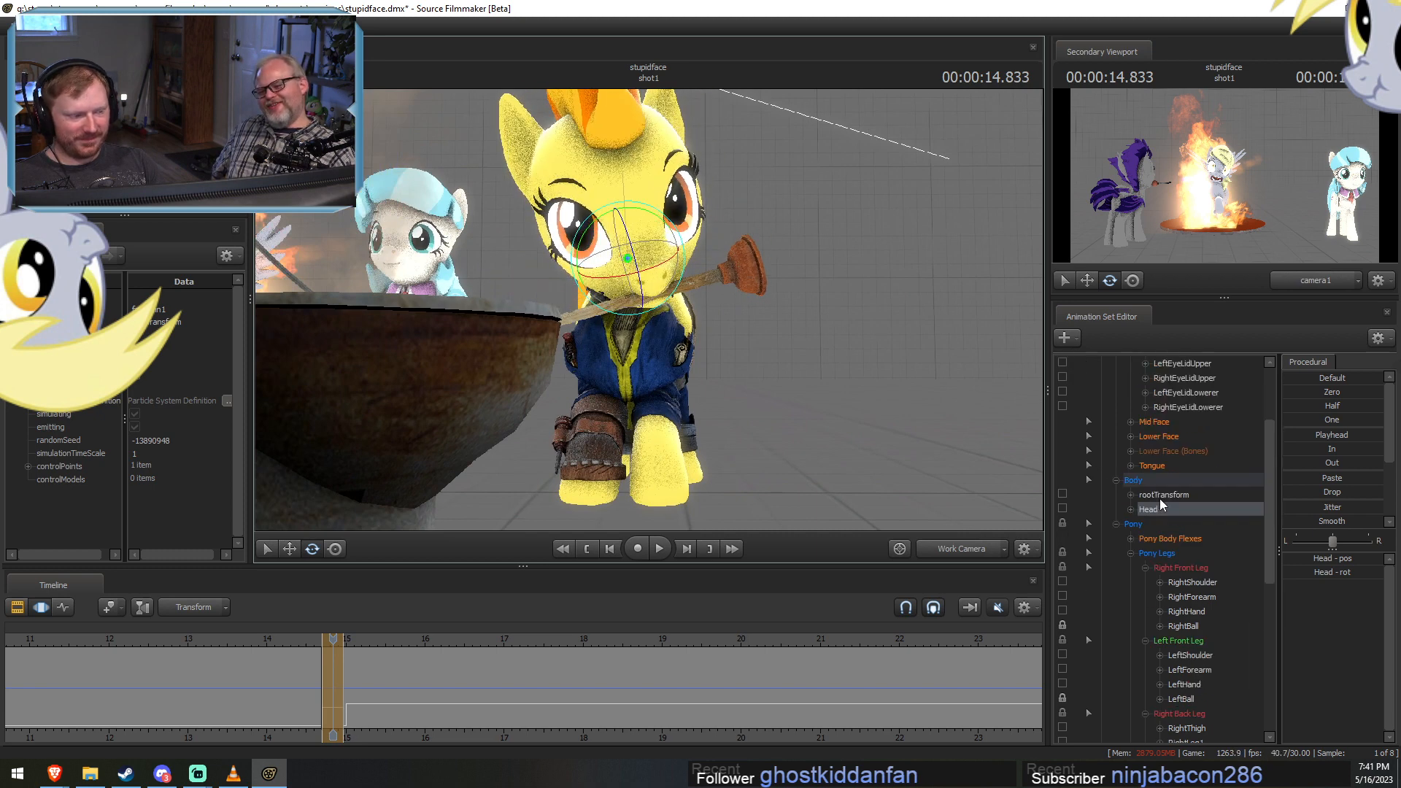
click(1158, 421)
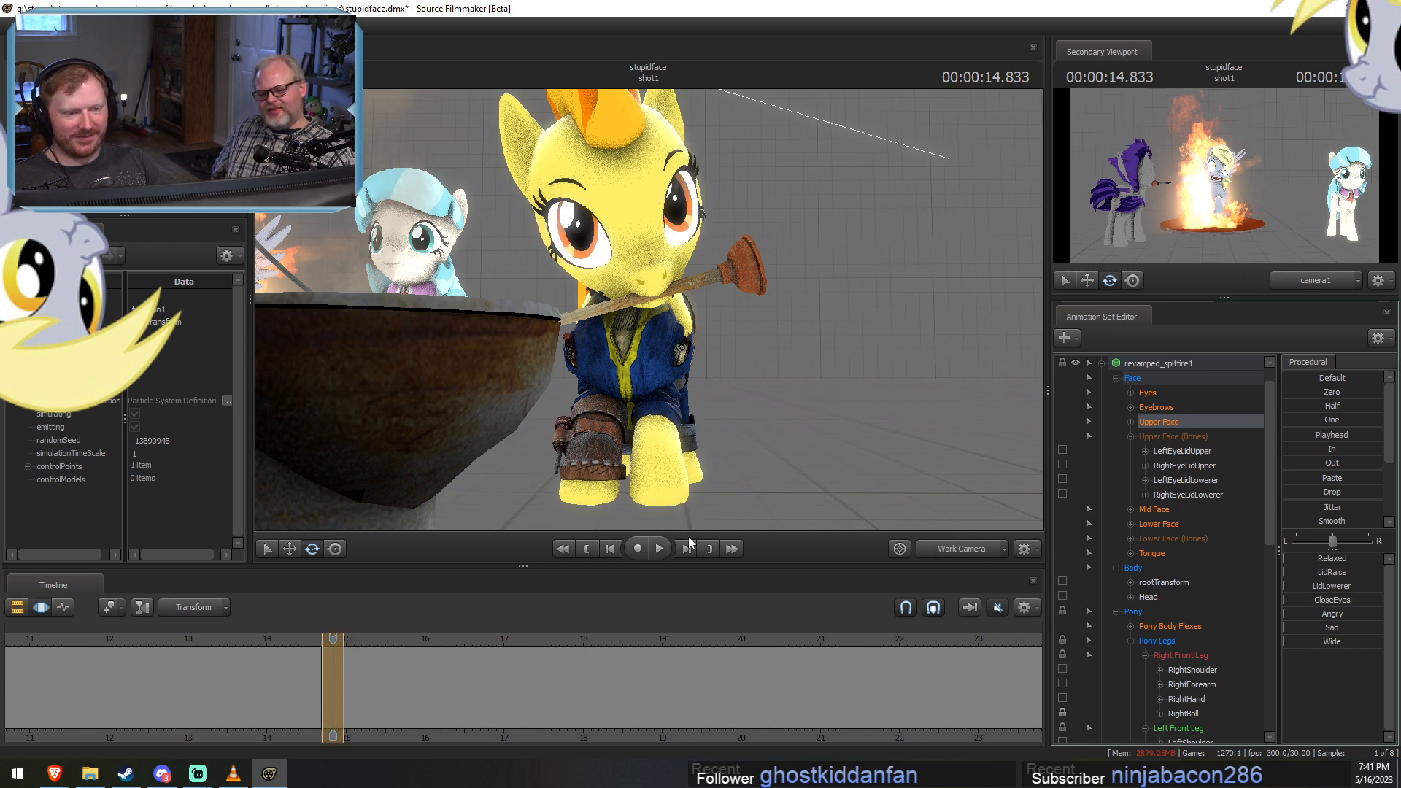
click(541, 668)
key(F2)
key(F3)
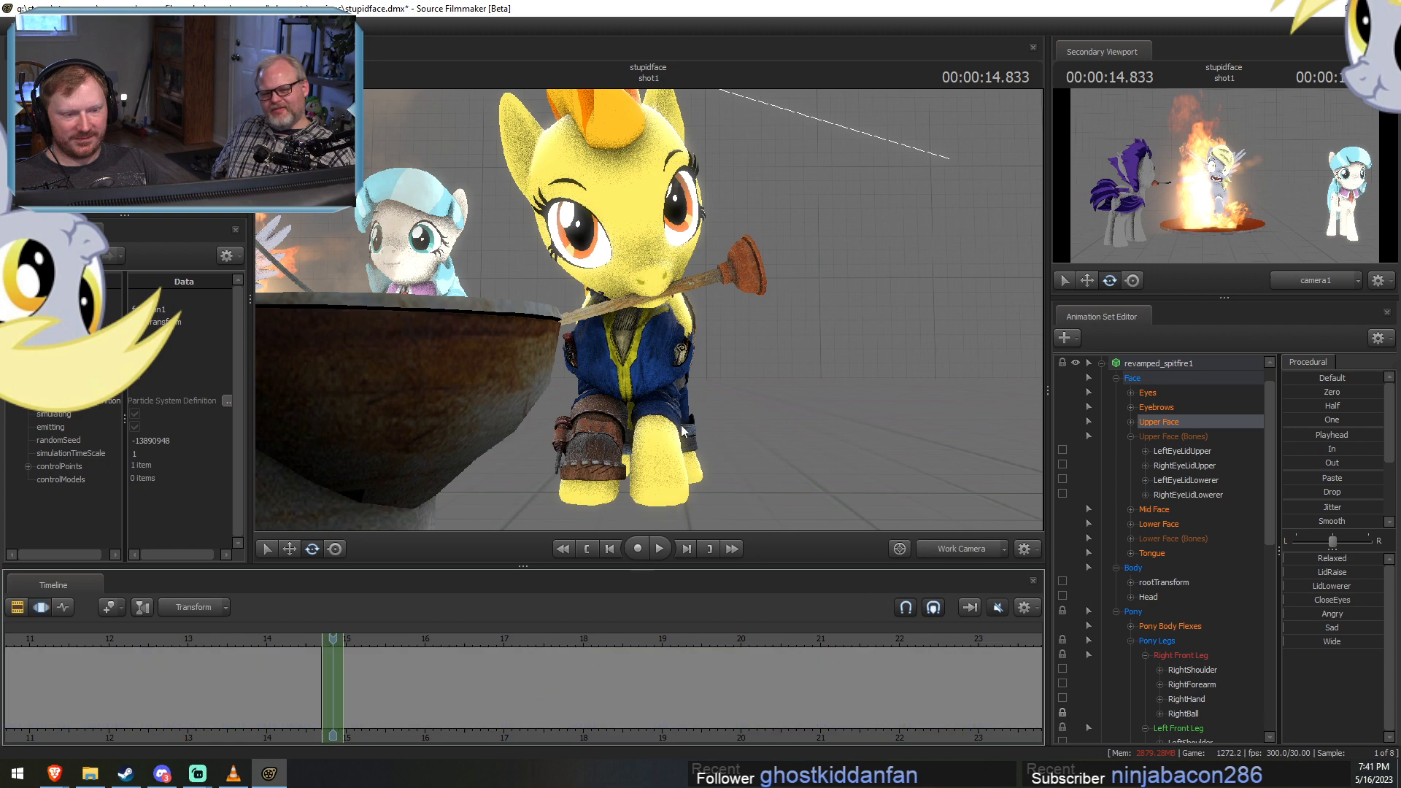
Move the Eyes view target onto the toilet bowl across the entire timeline so the pony looks at it.
alt+drag(684, 430, 634, 496)
key(s)
drag(660, 445, 596, 443)
click(660, 677)
key(ctrl+a)
click(1151, 396)
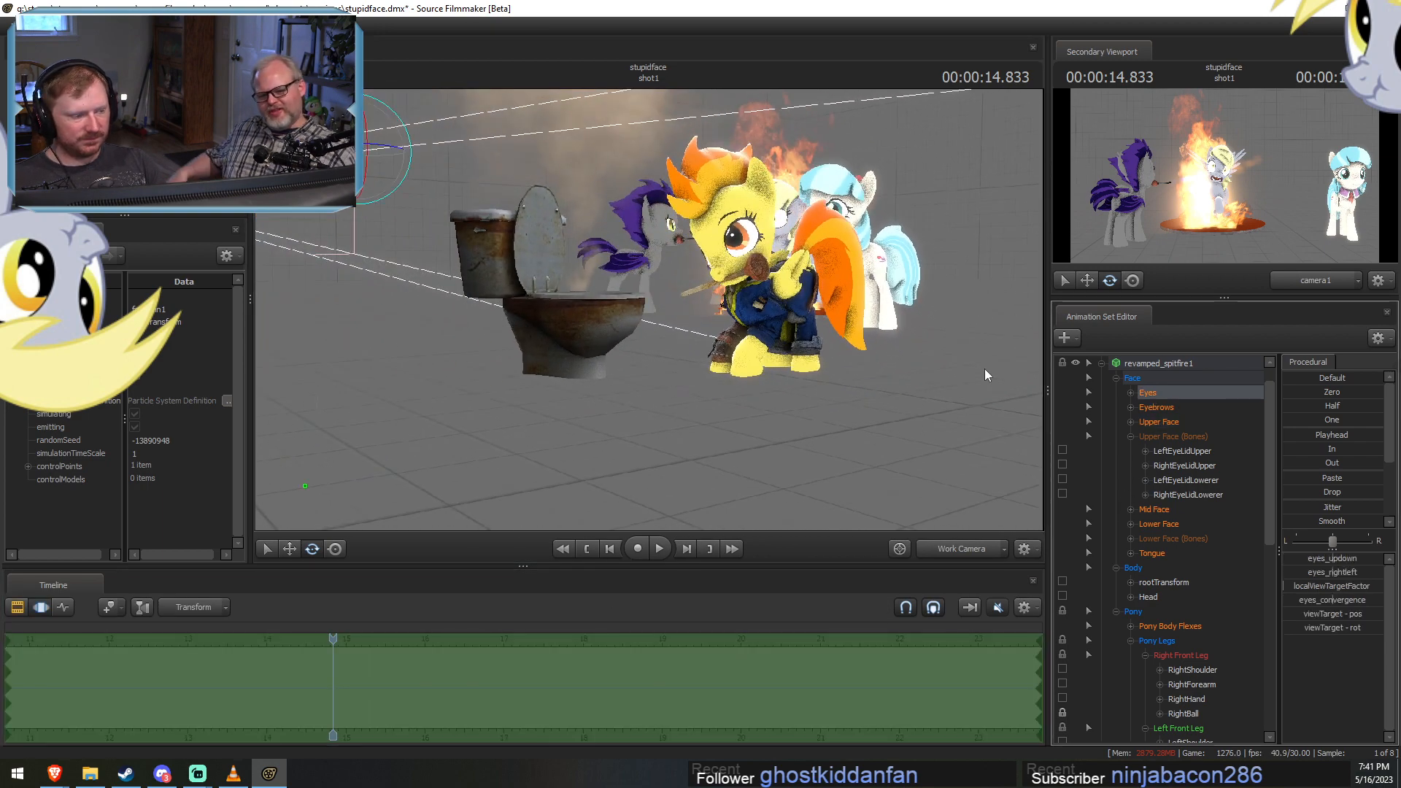
alt+drag(817, 314, 586, 249)
key(t)
drag(407, 173, 533, 342)
alt+drag(533, 342, 641, 318)
drag(549, 381, 548, 380)
alt+drag(649, 315, 533, 588)
Play back the crouch from 14.233 s to check the pose change and gaze.
key(F2)
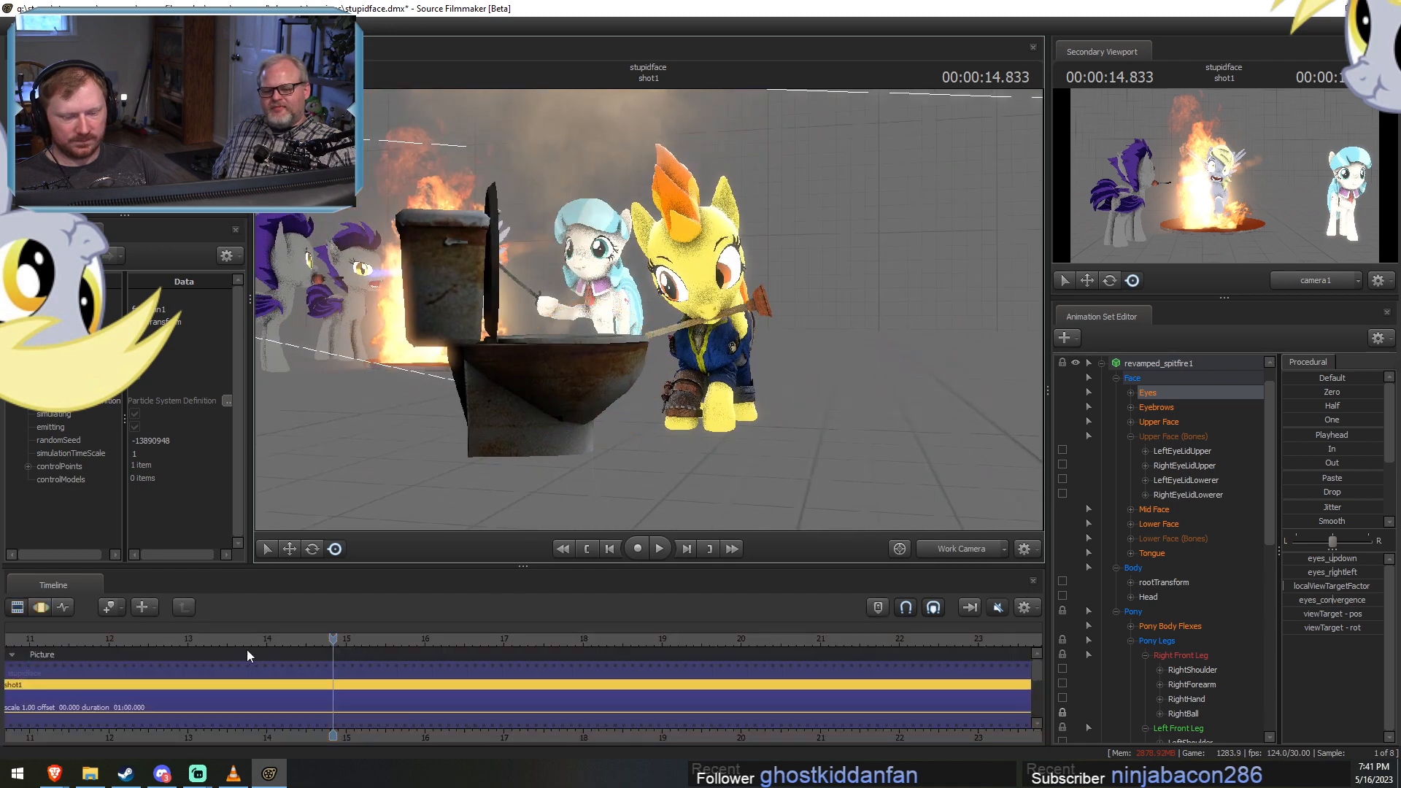
drag(247, 649, 299, 652)
key(F3)
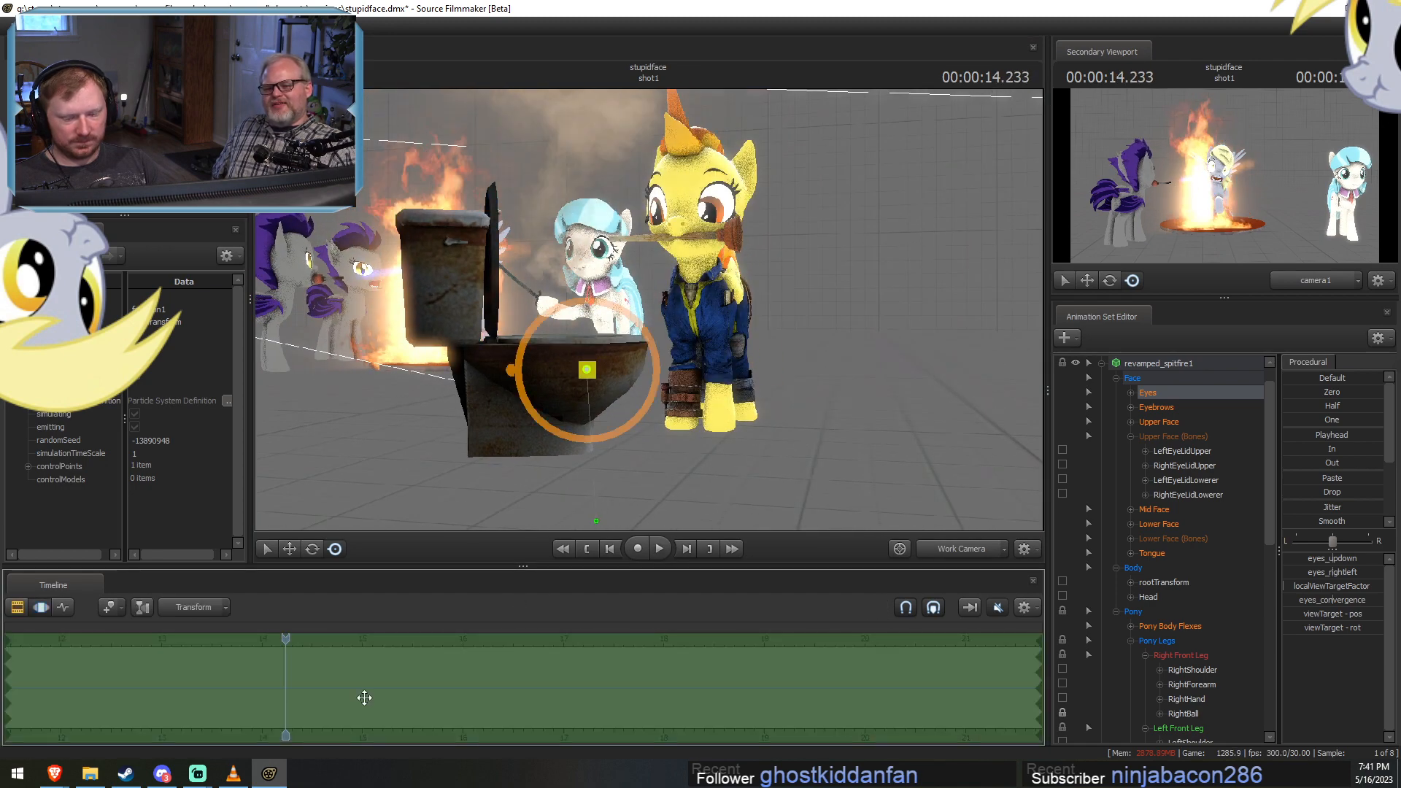
key(space)
key(space)
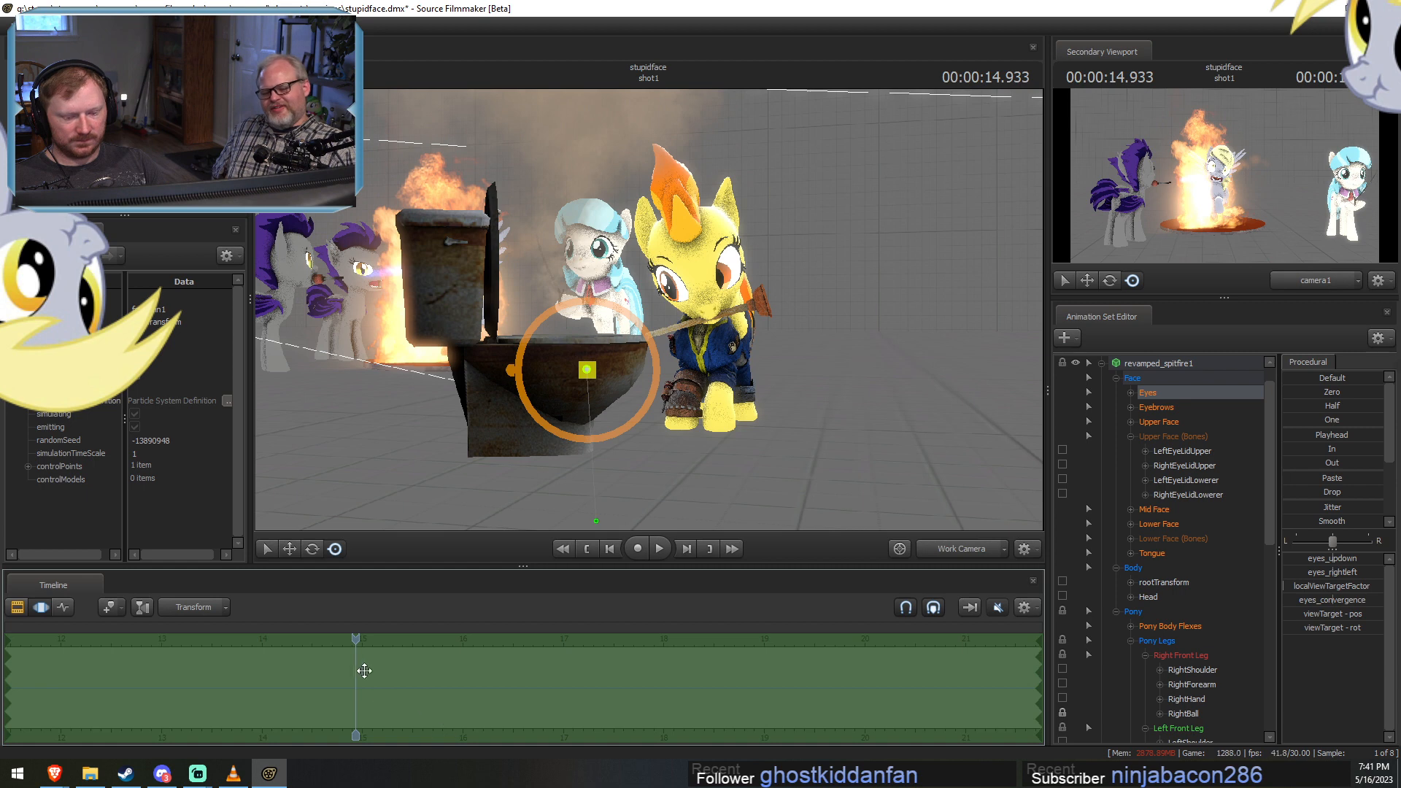
Select all revamped_spitfire1 controls and extend the crouch pose back to about 14.07 s on the timeline.
key(ctrl+a)
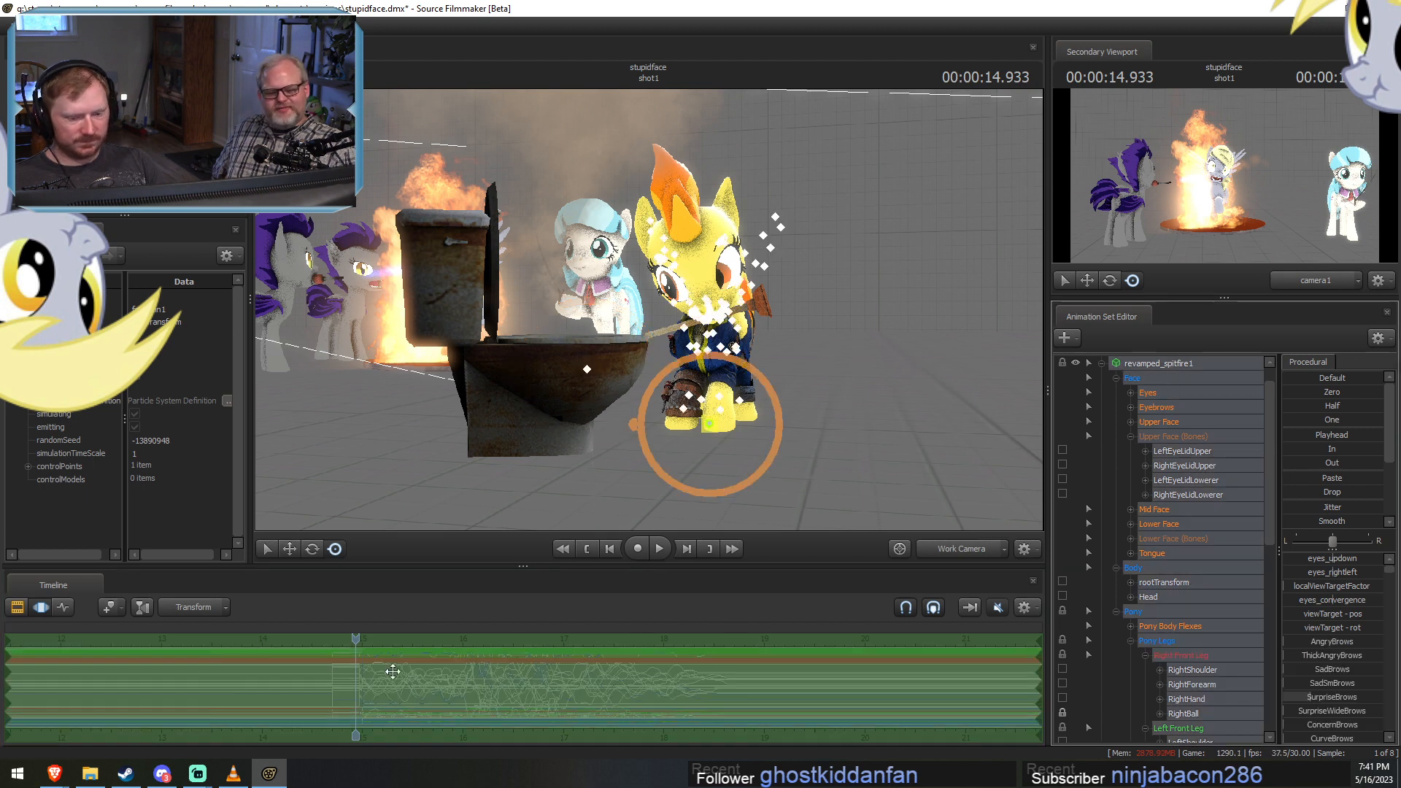
scroll(354, 685, up, 4)
shift+drag(340, 680, 231, 689)
Apply the standing pose from 13.866 s to the selected range of about 14.4 to 15 s with the Playhead preset.
alt+drag(702, 378, 554, 409)
key(w)
scroll(334, 657, down, 1)
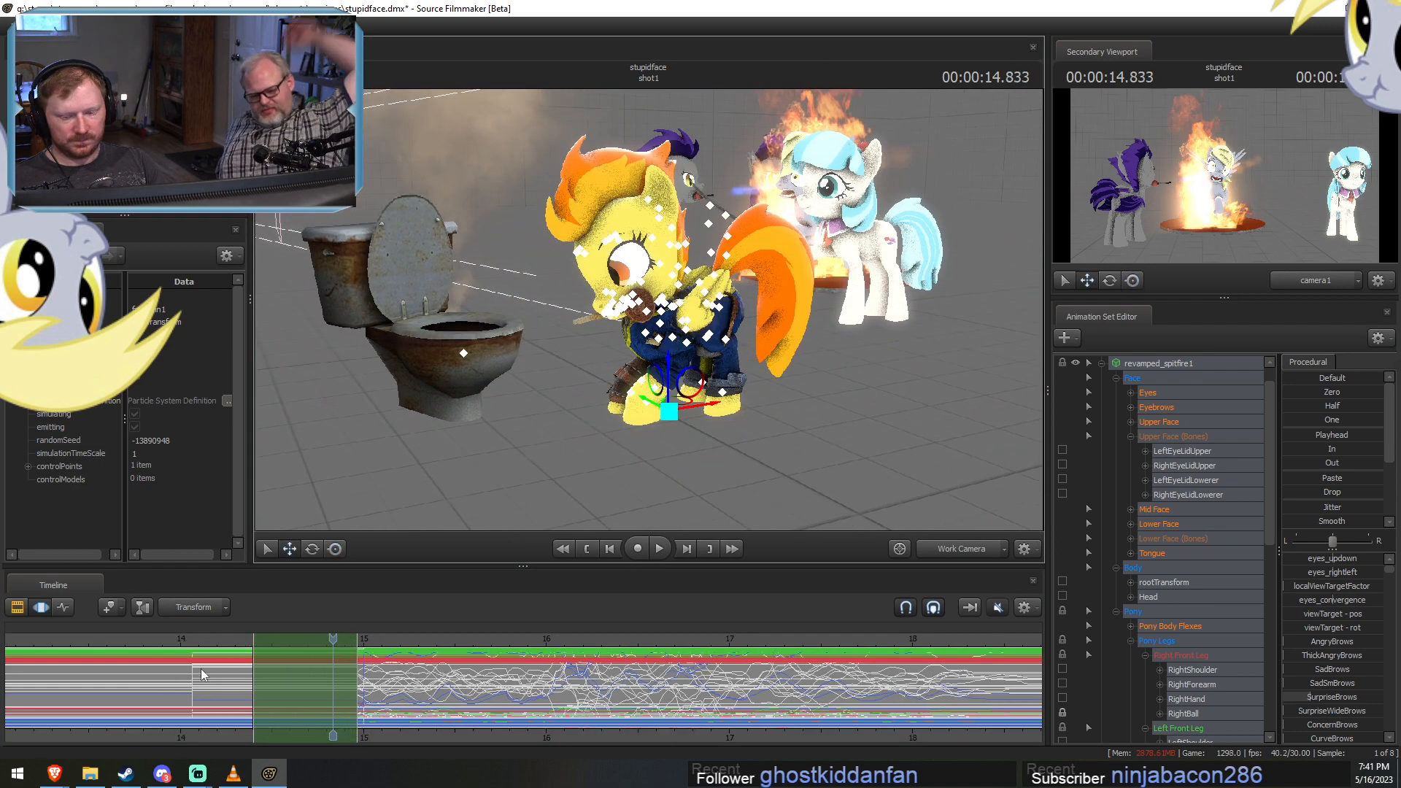
click(156, 639)
drag(1290, 439, 1381, 439)
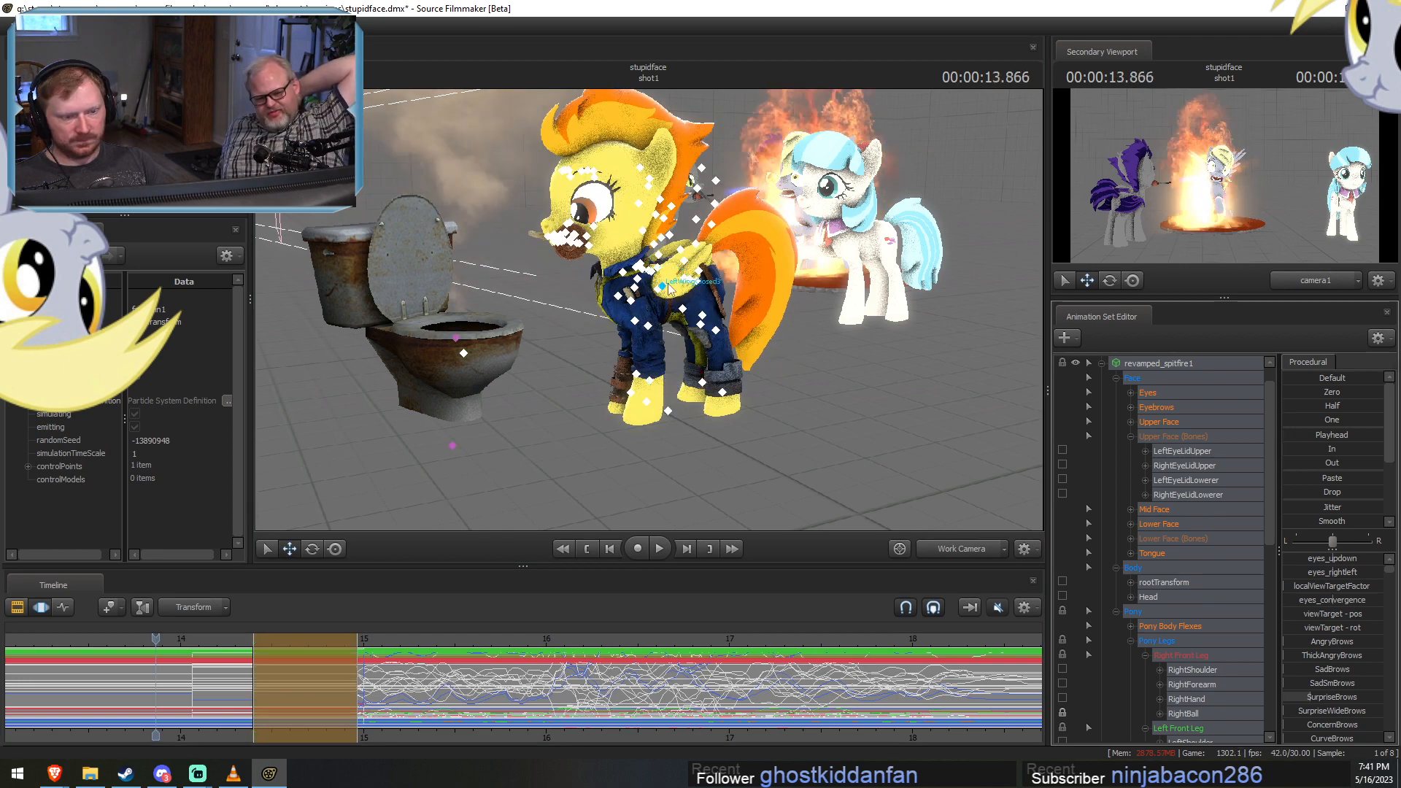
Remove the locks from the yellow pony's RightBall, LeftBall, RightFoot and LeftFoot bones.
click(693, 283)
key(e)
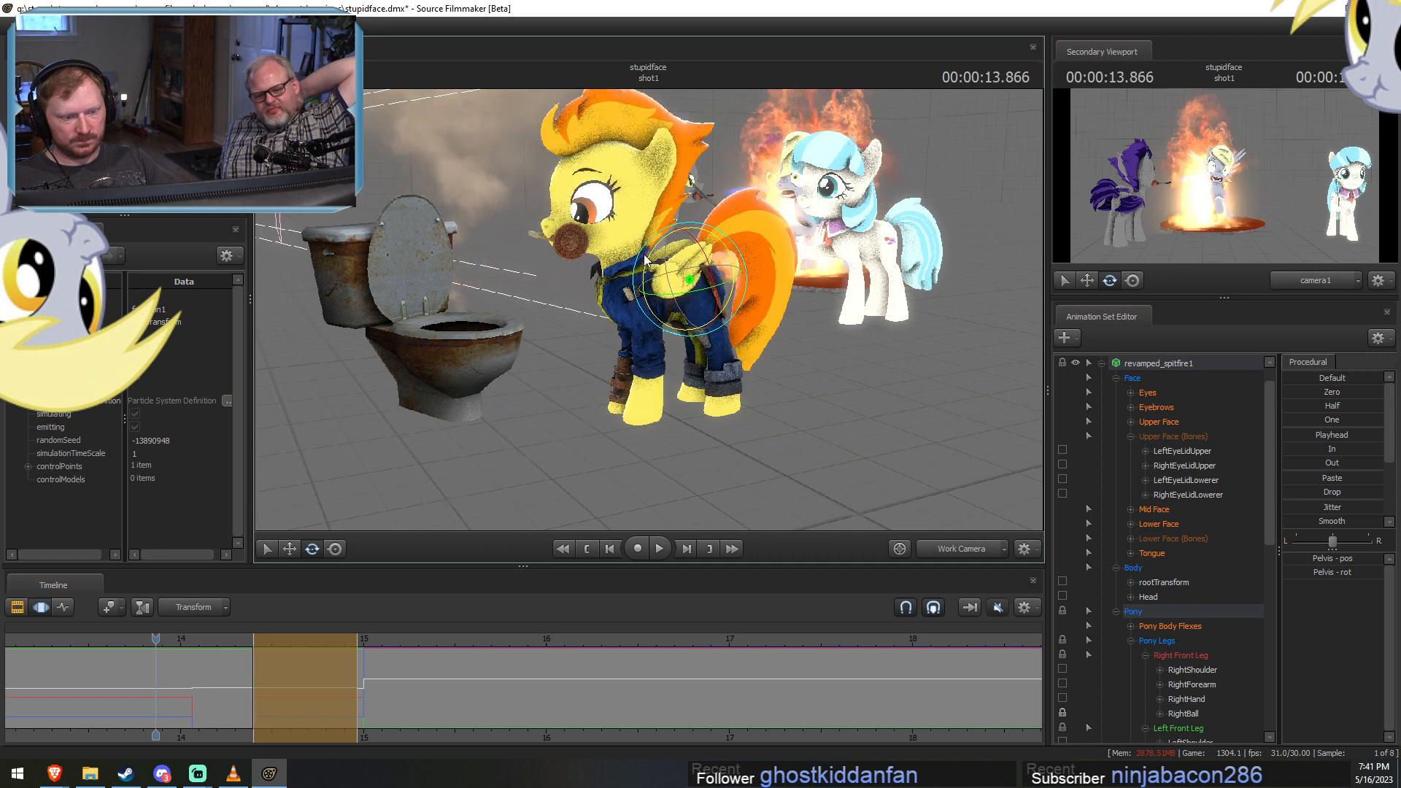
scroll(1184, 584, down, 4)
click(1062, 538)
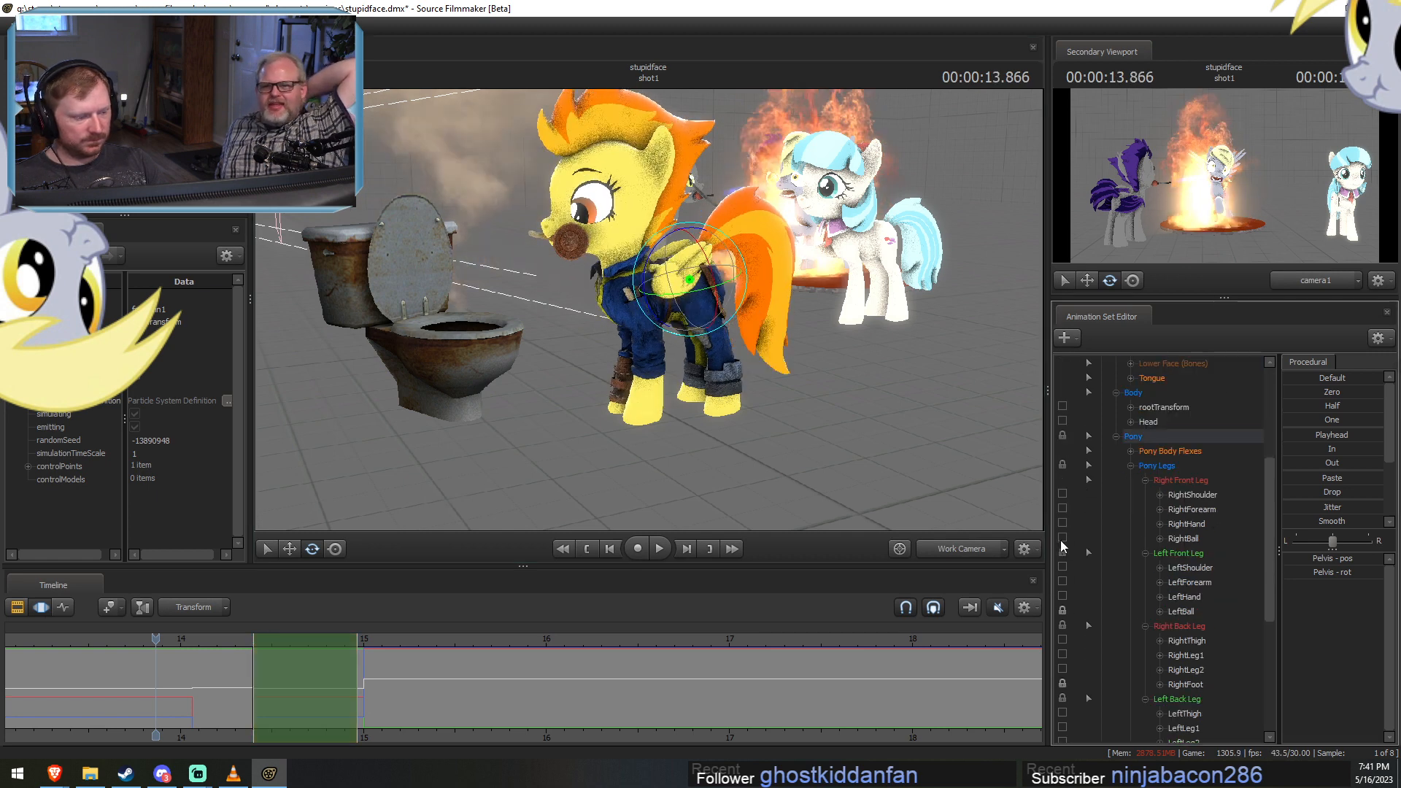
click(1063, 611)
click(1062, 683)
scroll(1064, 686, down, 2)
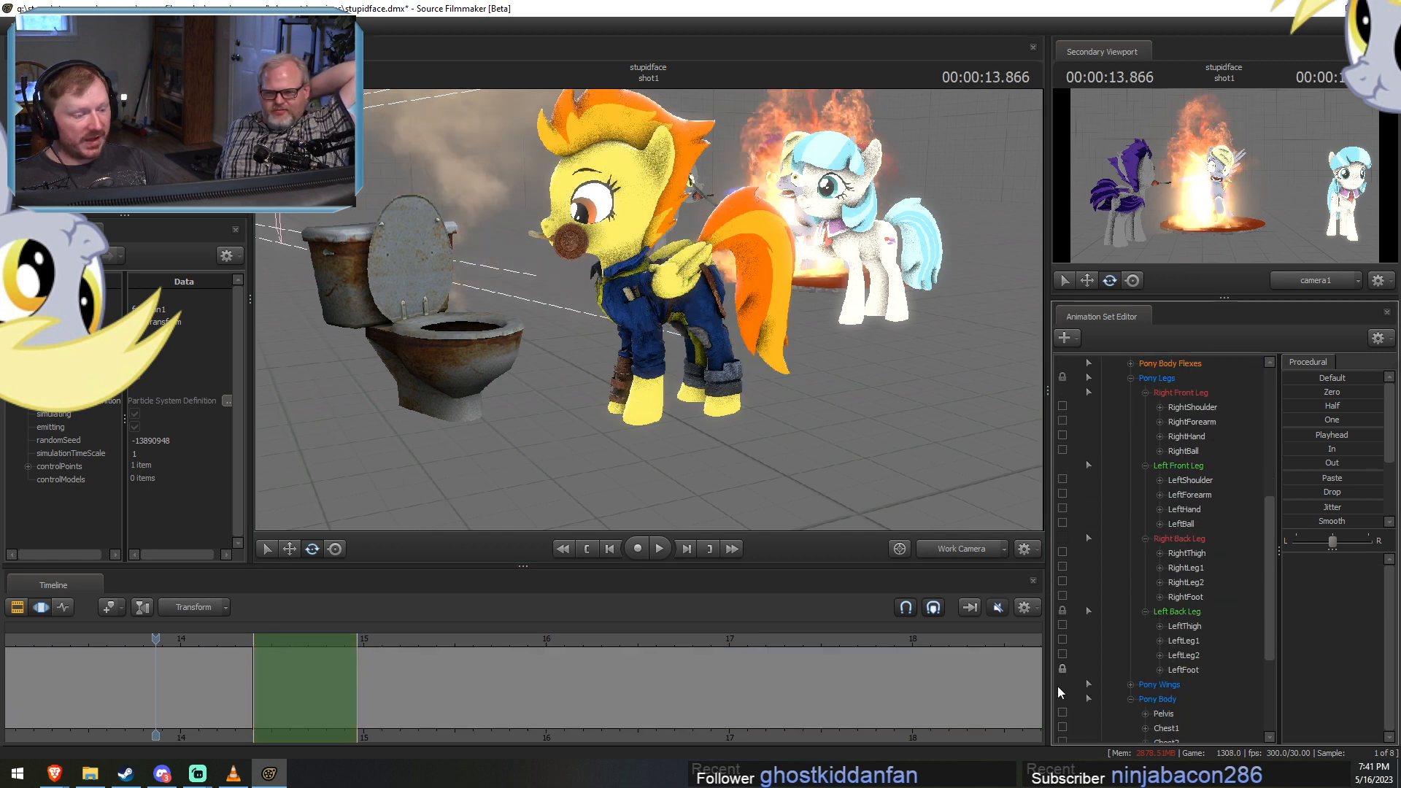
click(1062, 669)
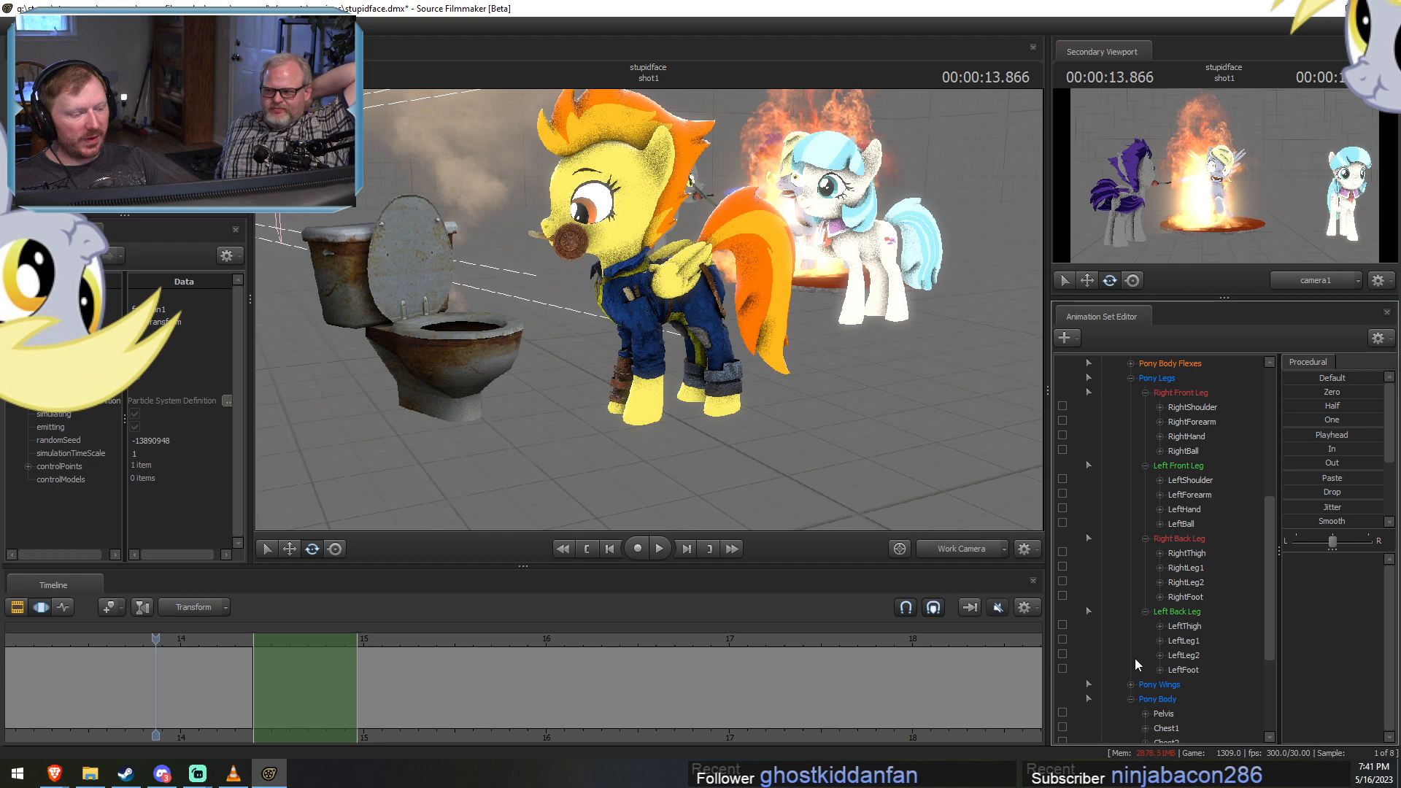
Rotate the pelvis and raise it so the yellow pony is in mid-air for the leap.
click(691, 287)
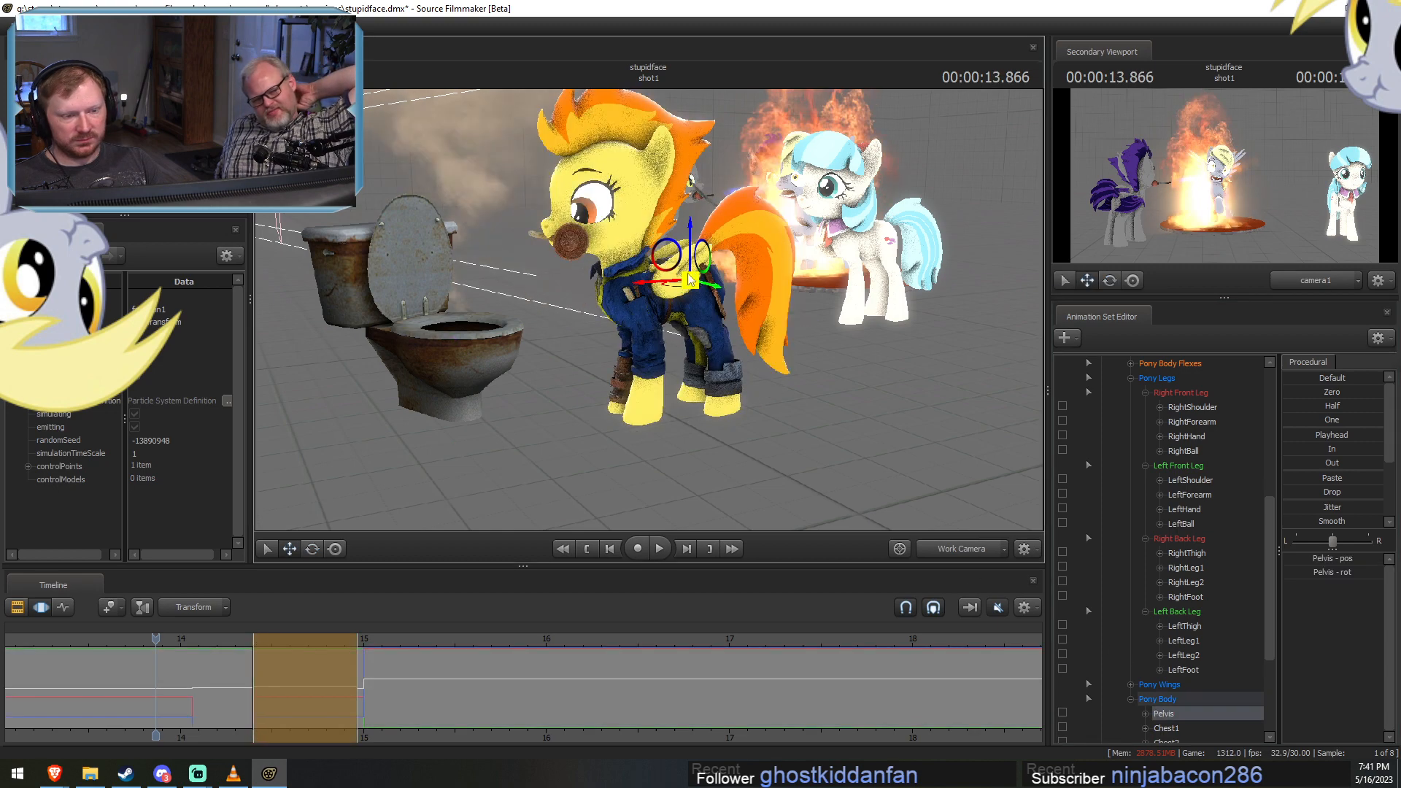
click(306, 656)
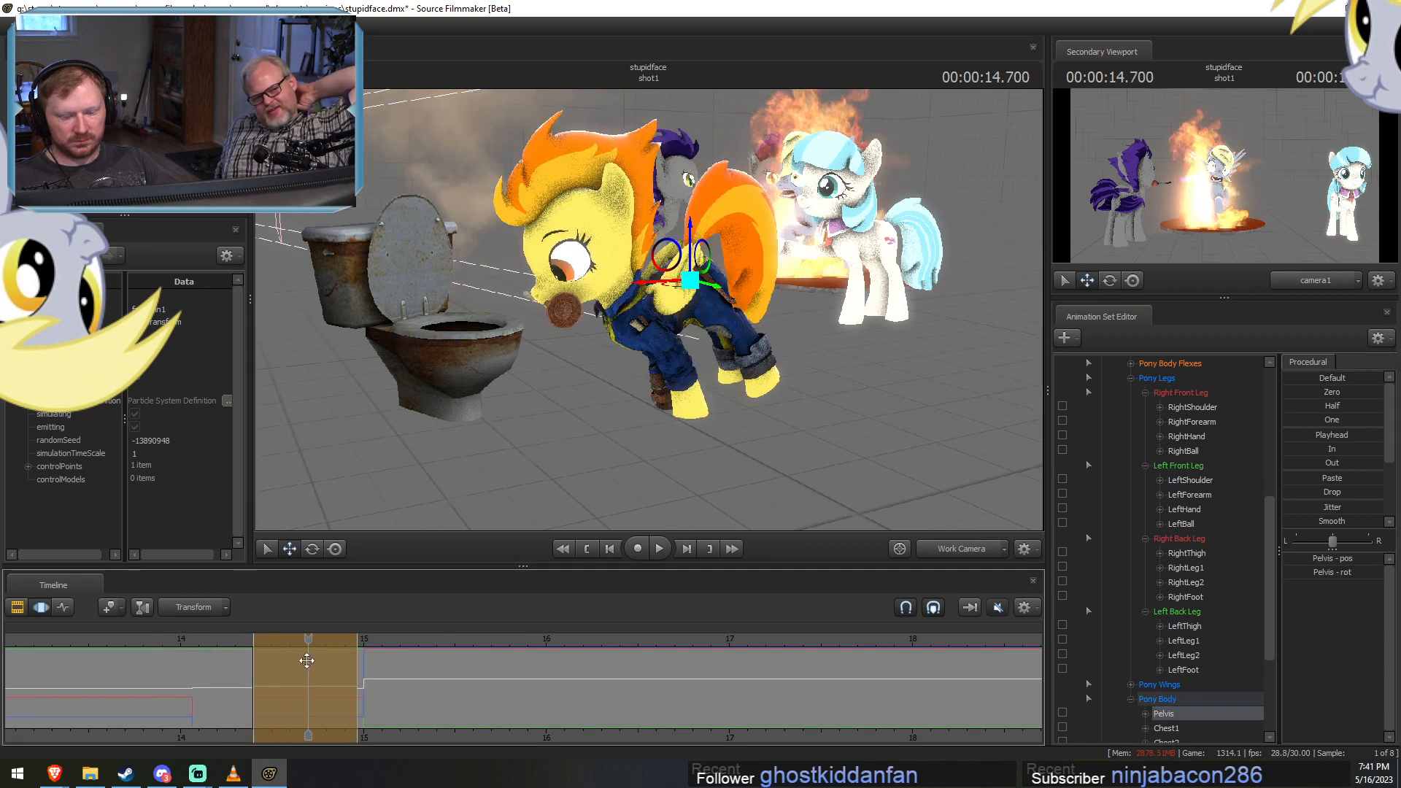
click(271, 657)
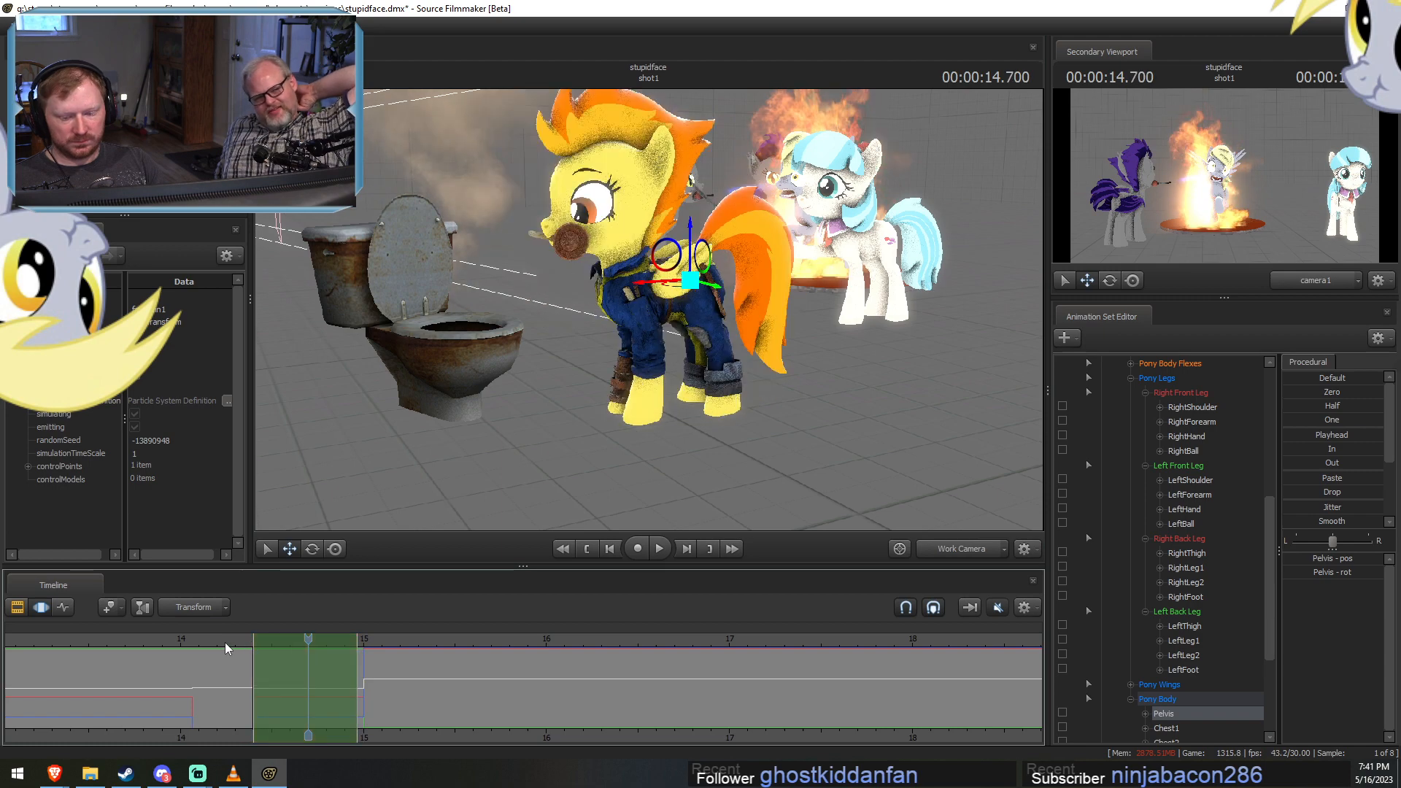
drag(353, 666, 364, 666)
key(e)
drag(671, 241, 605, 106)
key(w)
mouse_move(645, 312)
mouse_down()
mouse_move(642, 361)
mouse_move(682, 281)
mouse_move(656, 307)
mouse_move(581, 269)
mouse_move(631, 291)
mouse_up()
Pose the front legs for the leap using both shoulder and forearm bones.
ctrl+click(631, 236)
ctrl+shift+click(635, 227)
key(e)
ctrl+click(662, 268)
ctrl+shift+click(666, 267)
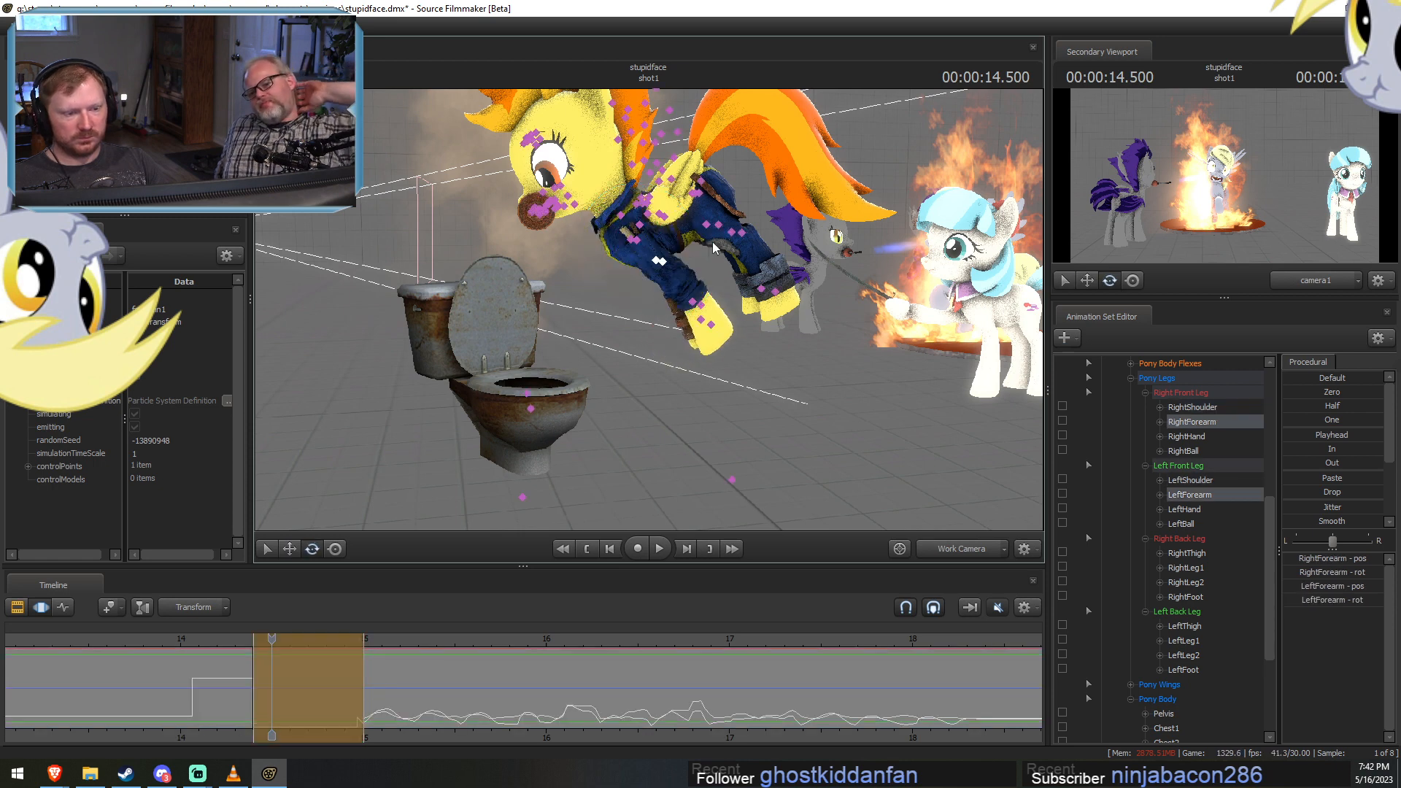
Rotate both back thighs and adjust the pelvis angle of the leaping pony at 14.500 s.
ctrl+click(693, 197)
ctrl+shift+click(698, 196)
alt+drag(700, 198, 636, 199)
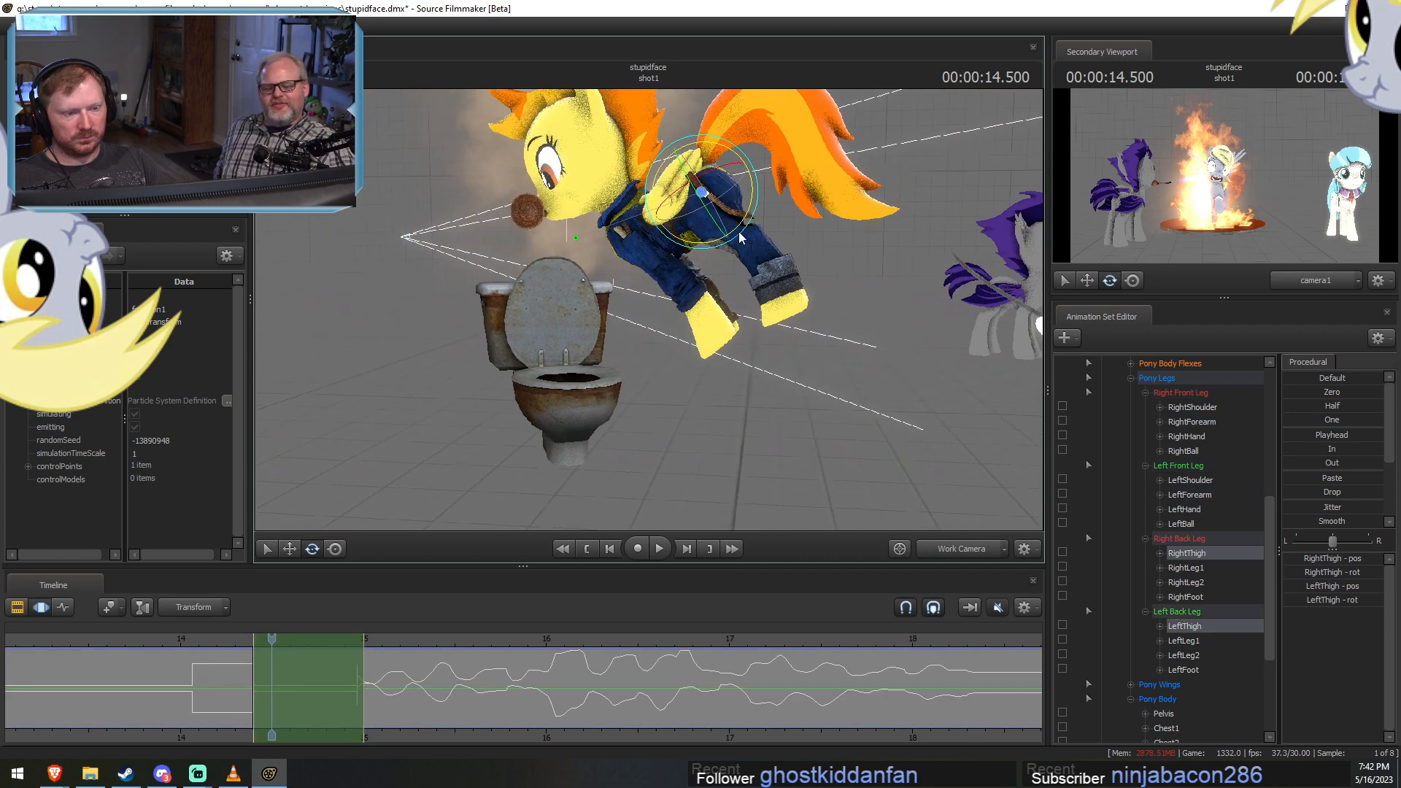
drag(739, 230, 710, 224)
alt+drag(710, 223, 741, 324)
mouse_move(766, 236)
mouse_down()
mouse_move(766, 248)
mouse_move(763, 235)
mouse_up()
alt+drag(704, 300, 698, 305)
drag(788, 262, 777, 229)
Swing both thighs further back and bend RightLeg1 and LeftLeg1 in the leap pose.
ctrl+click(696, 197)
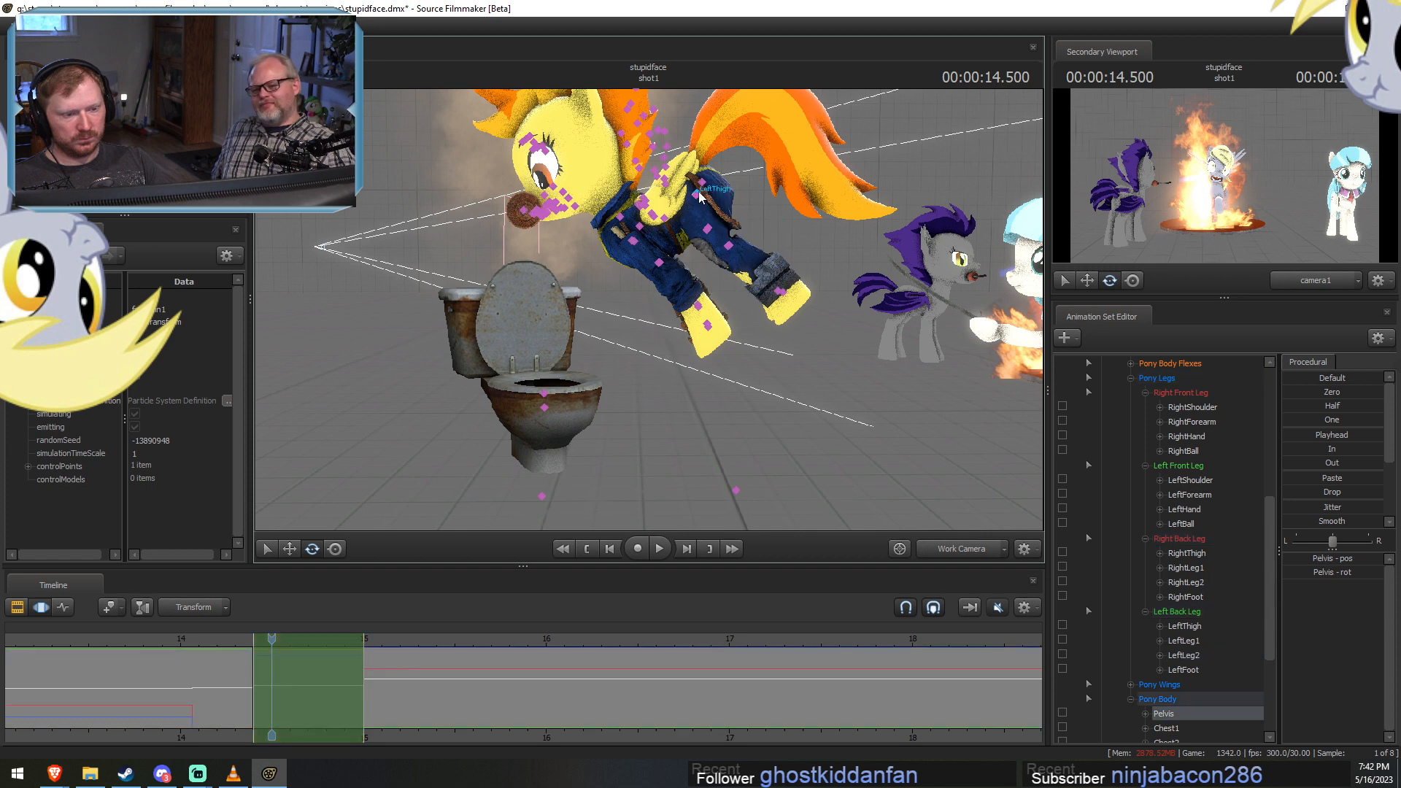
ctrl+click(697, 197)
ctrl+shift+click(698, 197)
drag(752, 213, 756, 188)
ctrl+click(721, 222)
ctrl+click(720, 222)
ctrl+shift+click(719, 222)
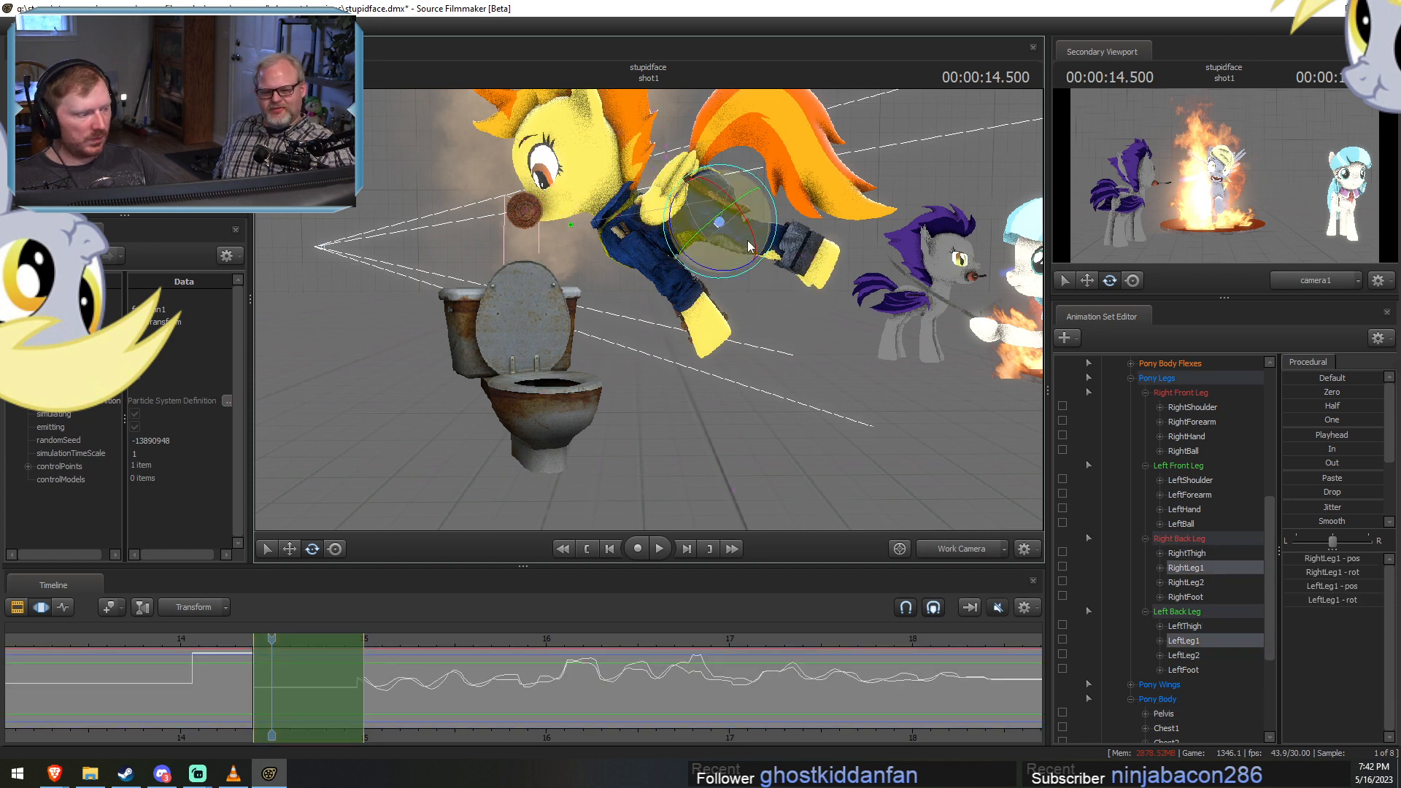
drag(749, 246, 771, 307)
drag(776, 219, 776, 273)
Rotate RightShoulder and LeftShoulder to refine the front legs of the leap pose.
click(636, 240)
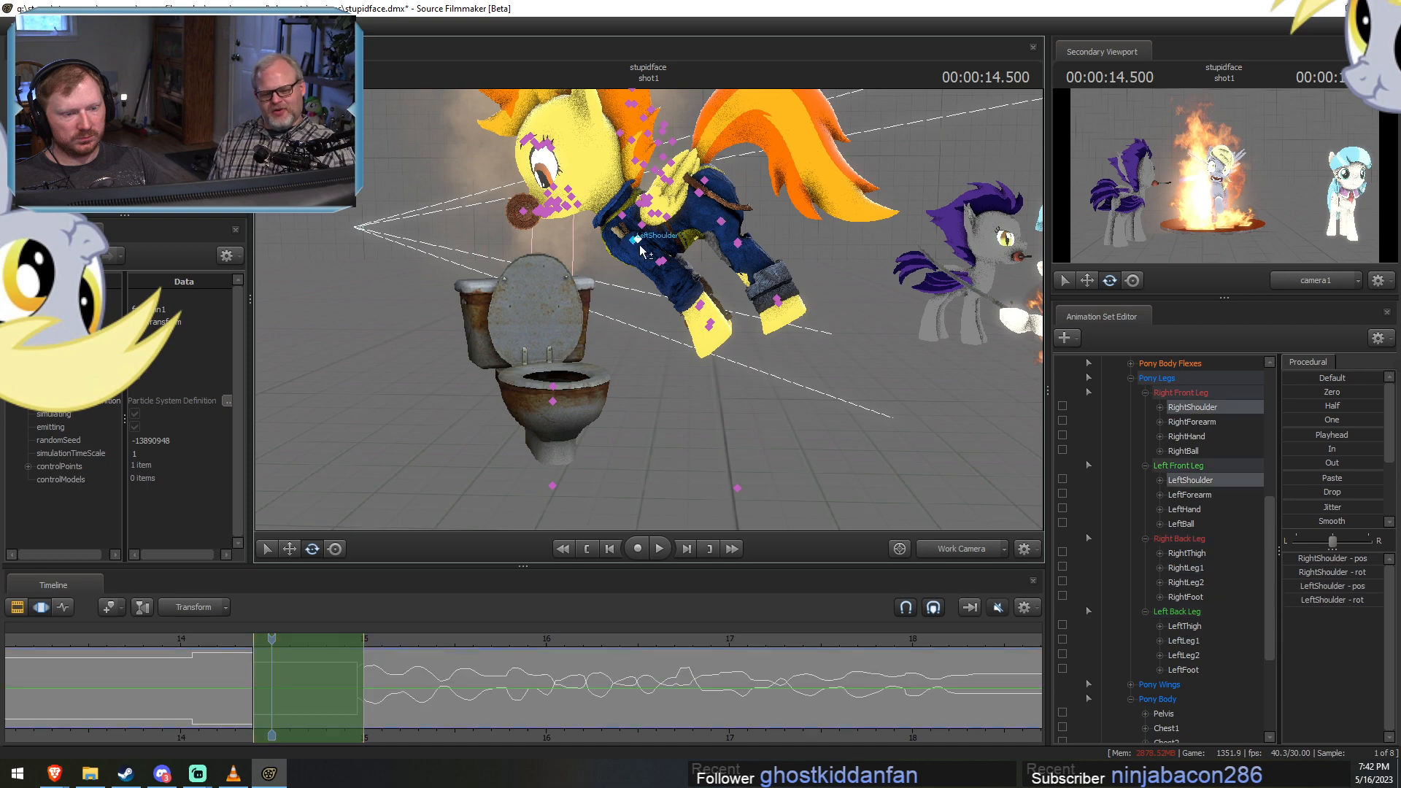
ctrl+click(691, 242)
alt+drag(555, 333, 590, 335)
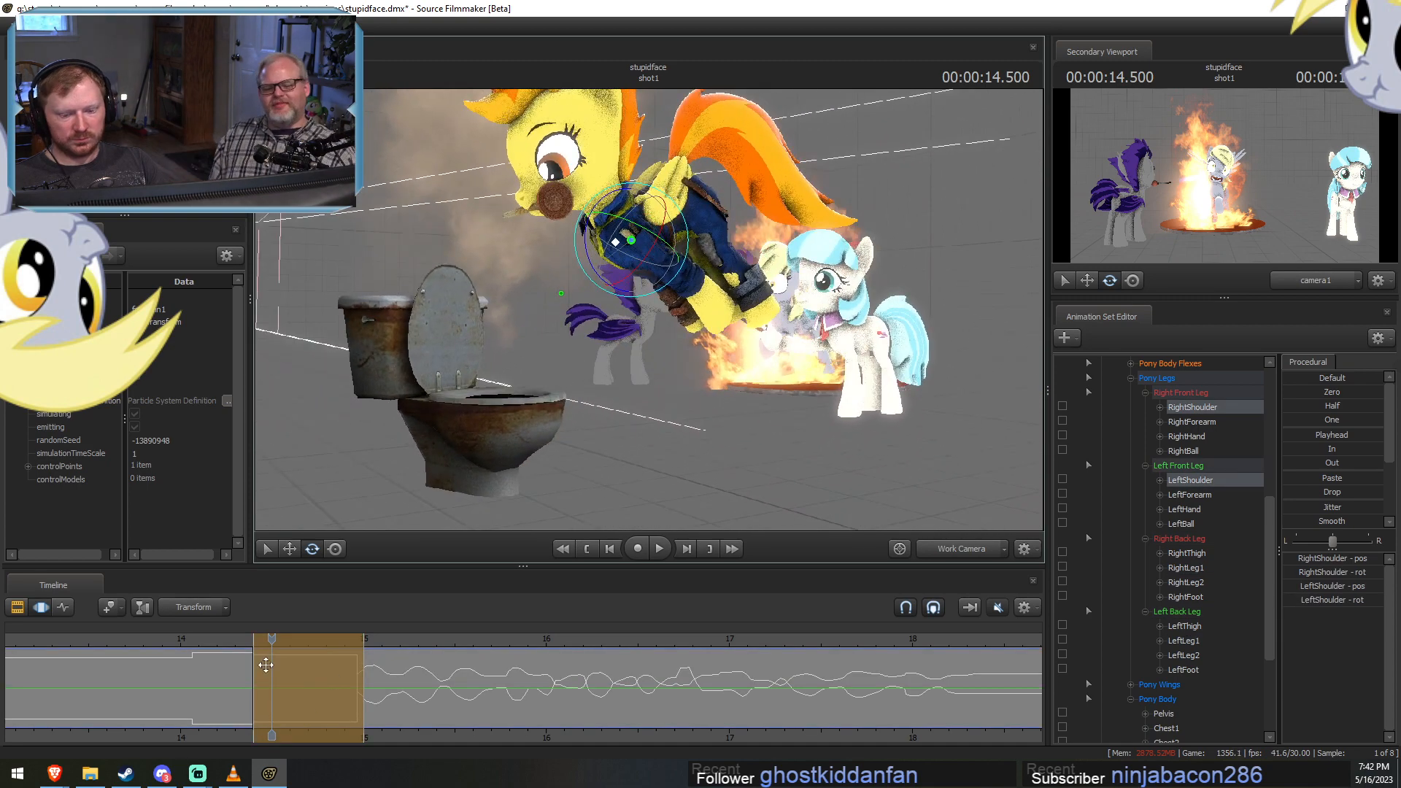
click(335, 689)
drag(363, 689, 365, 688)
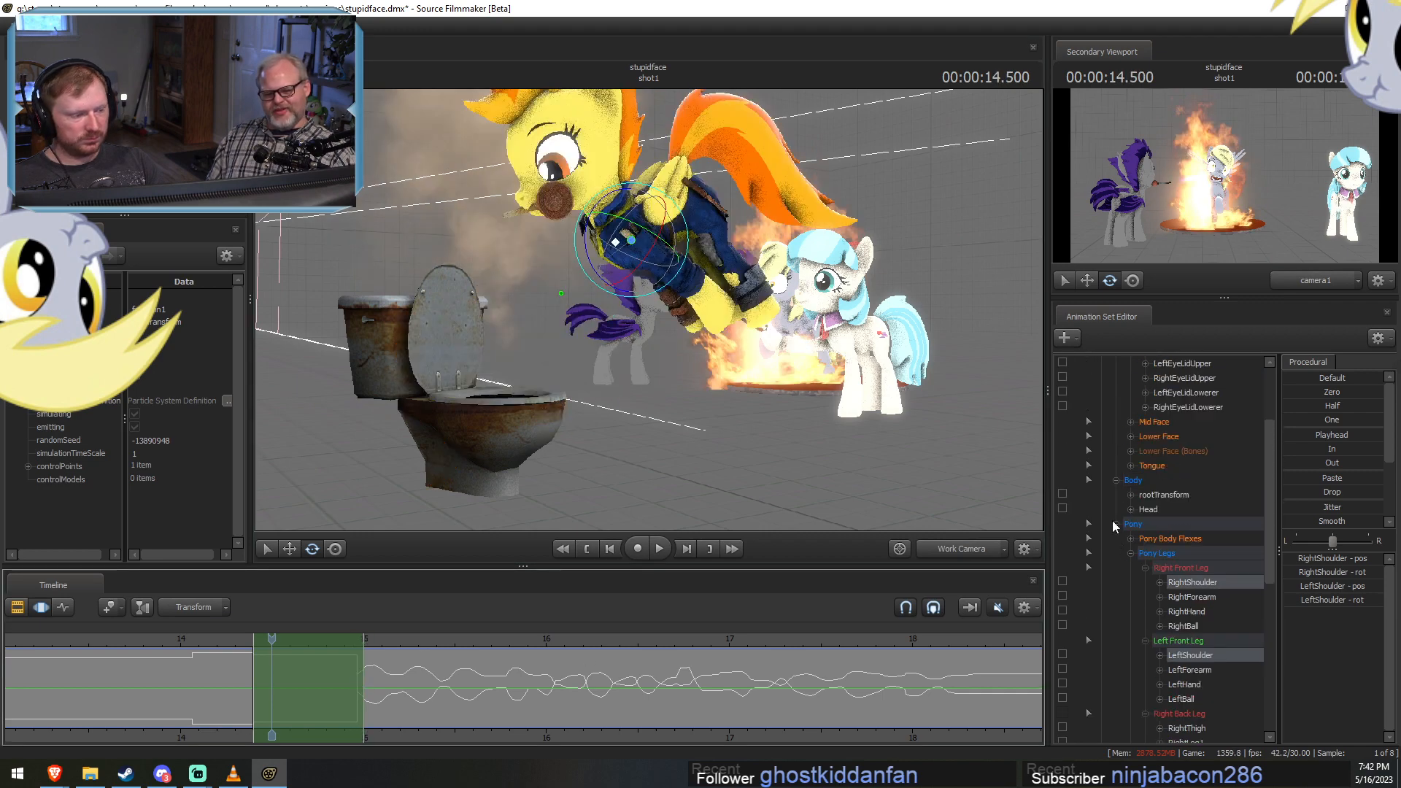
Select the whole revamped_spitfire1 animation set and shift its crouch and leap poses earlier on the timeline.
click(1115, 524)
click(1160, 409)
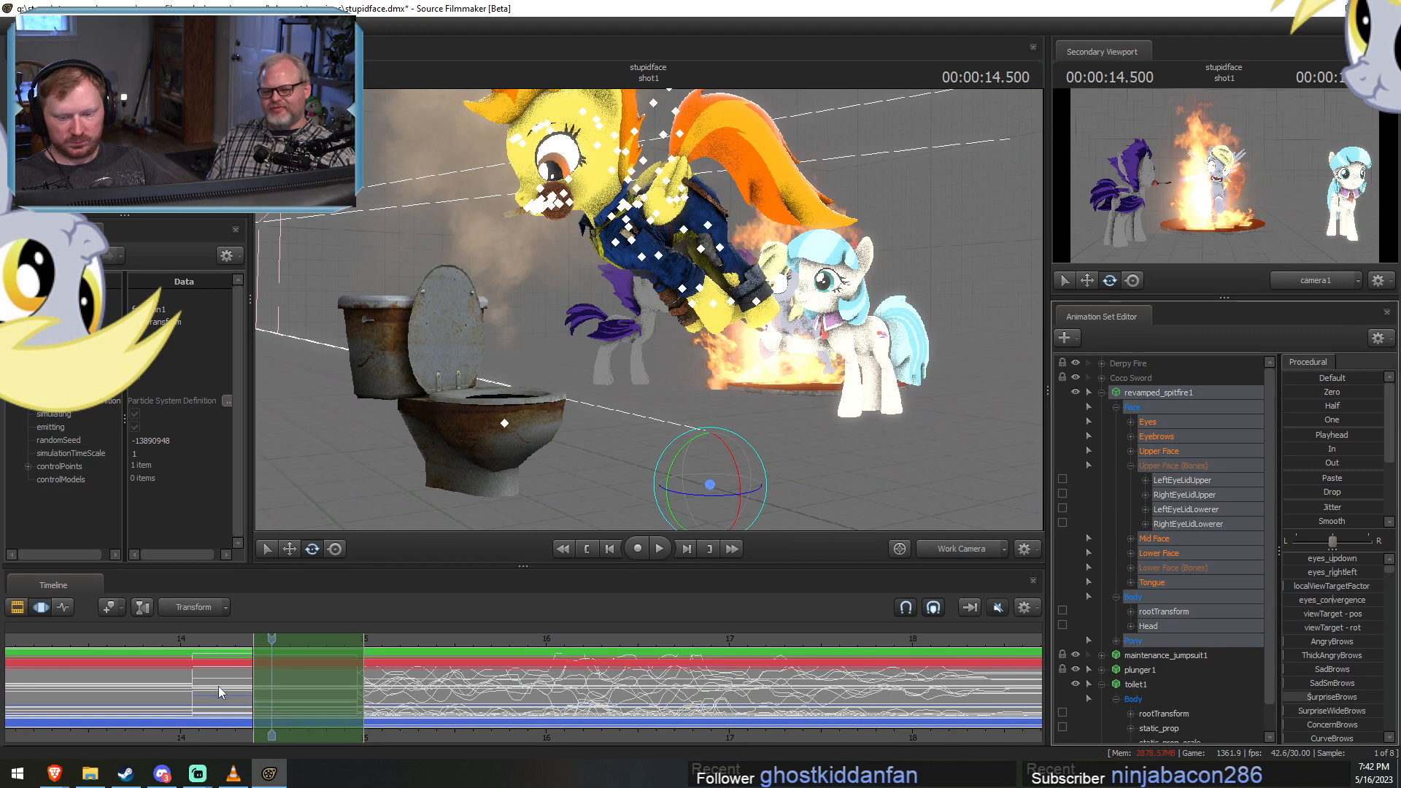
scroll(219, 712, down, 2)
middle_drag(257, 735, 484, 696)
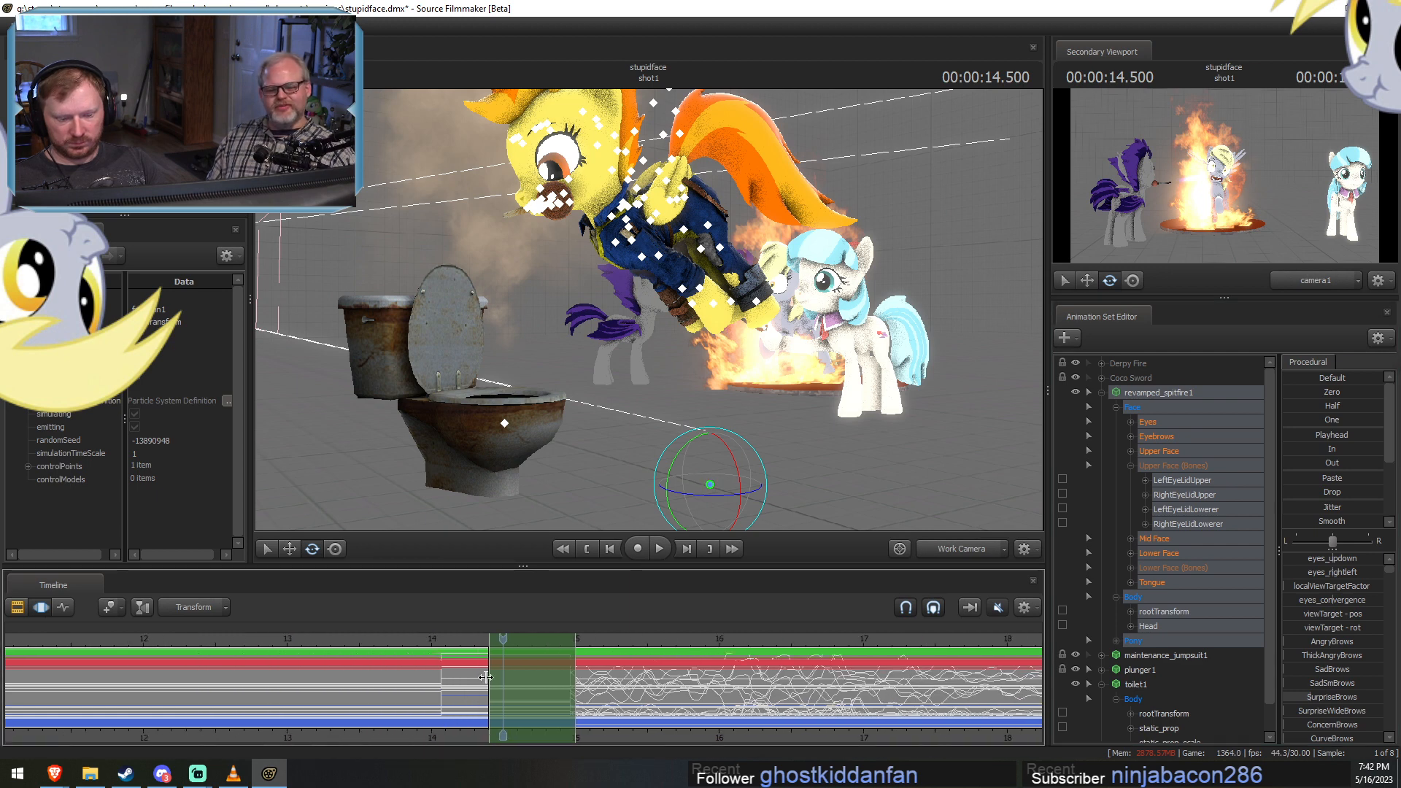
drag(458, 678, 377, 688)
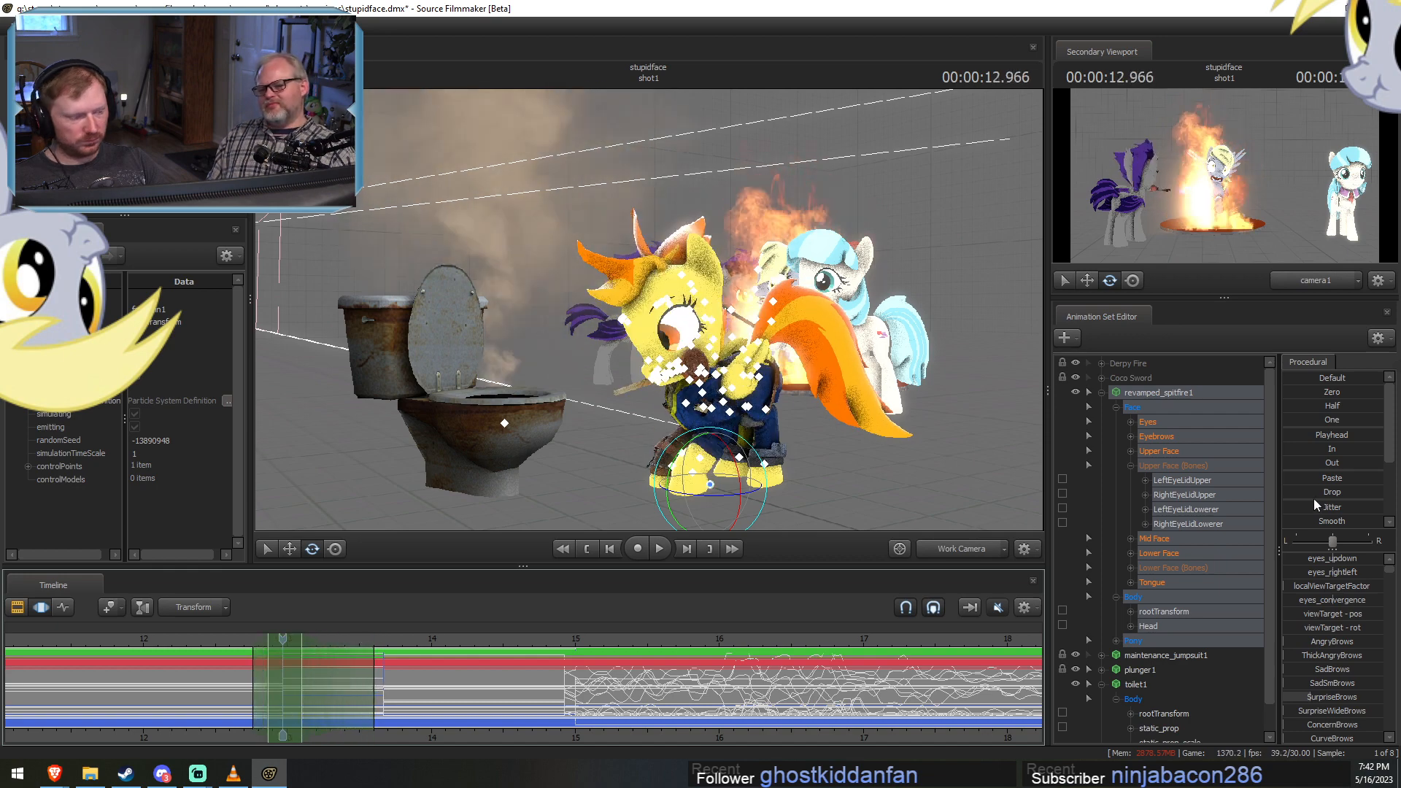
Blend the standing pose into the crouch over about 12.8 to 13.6 s with the Spline preset.
scroll(1313, 500, down, 2)
drag(1313, 506, 1377, 505)
key(F2)
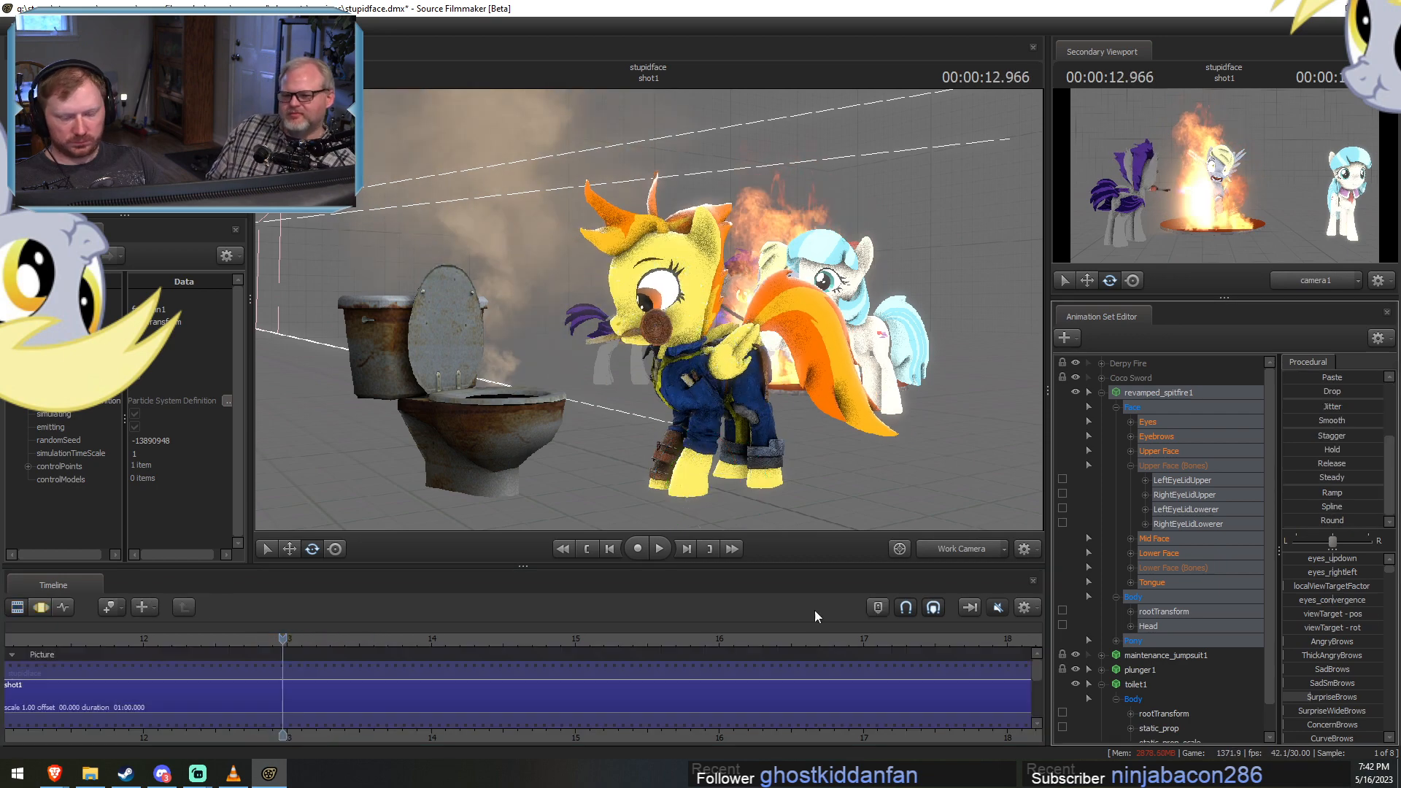
key(F3)
Play back the blended transition into the crouch to check its motion.
click(217, 639)
key(space)
key(space)
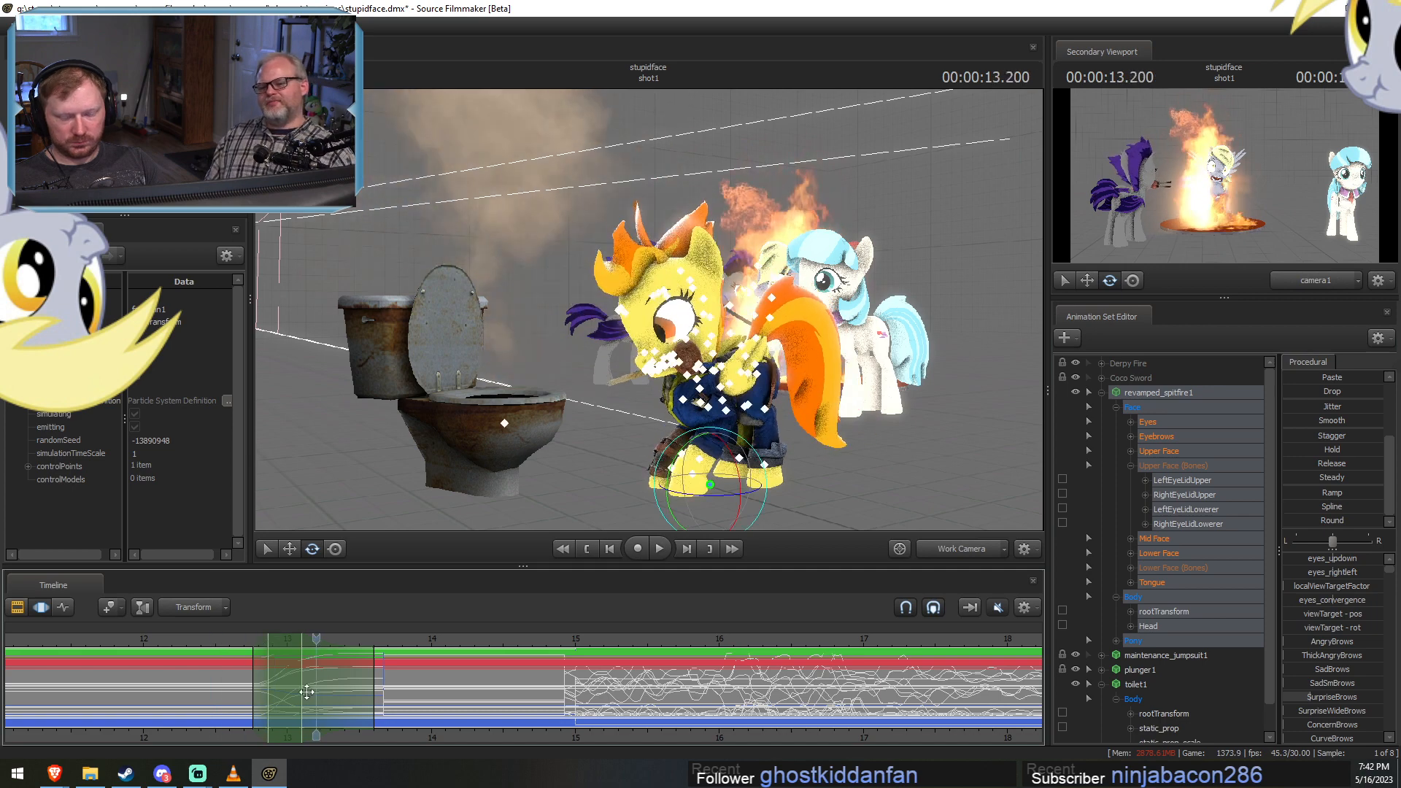
Select about 13.5 to 14.85 s and blend the crouch into the leap with a procedural preset.
shift+drag(379, 688, 556, 698)
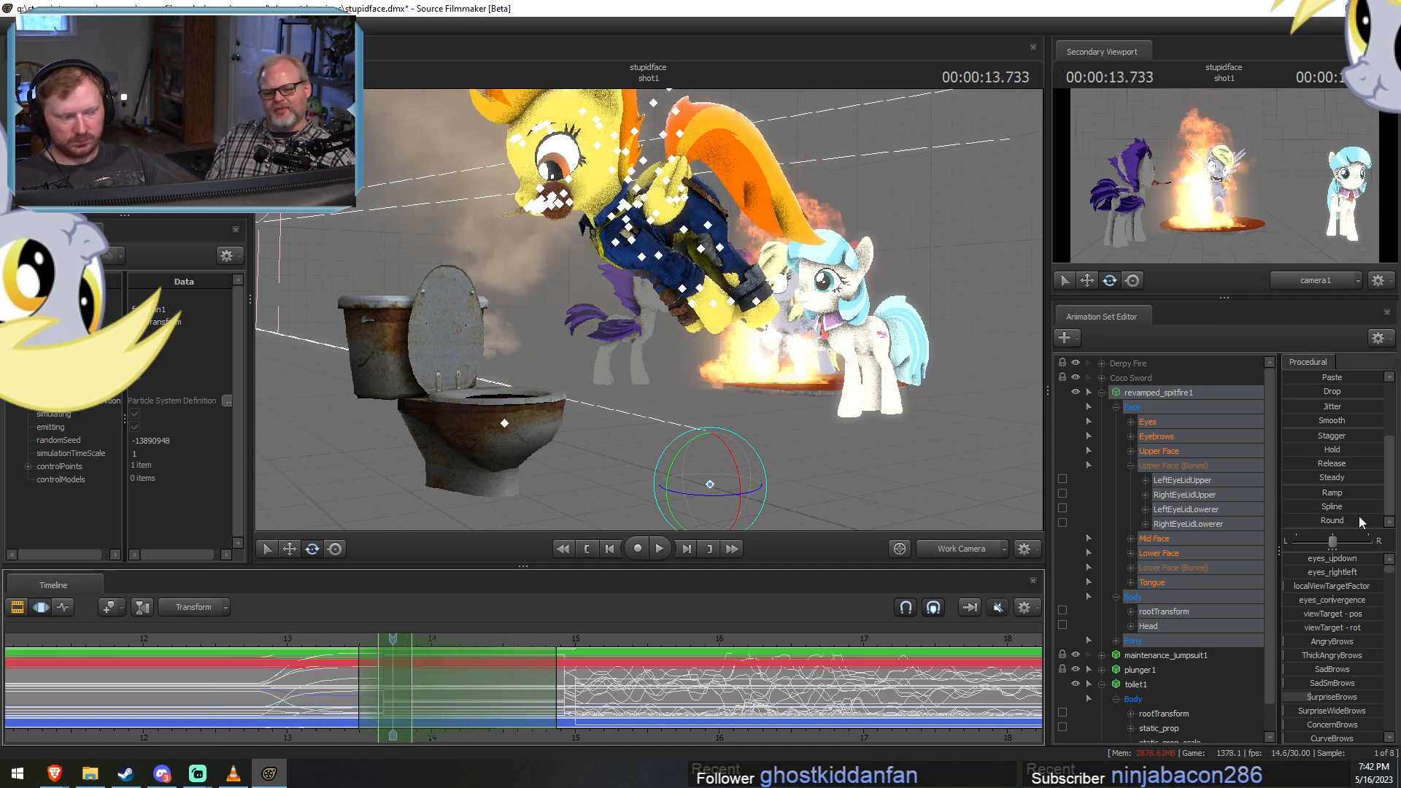
click(1309, 524)
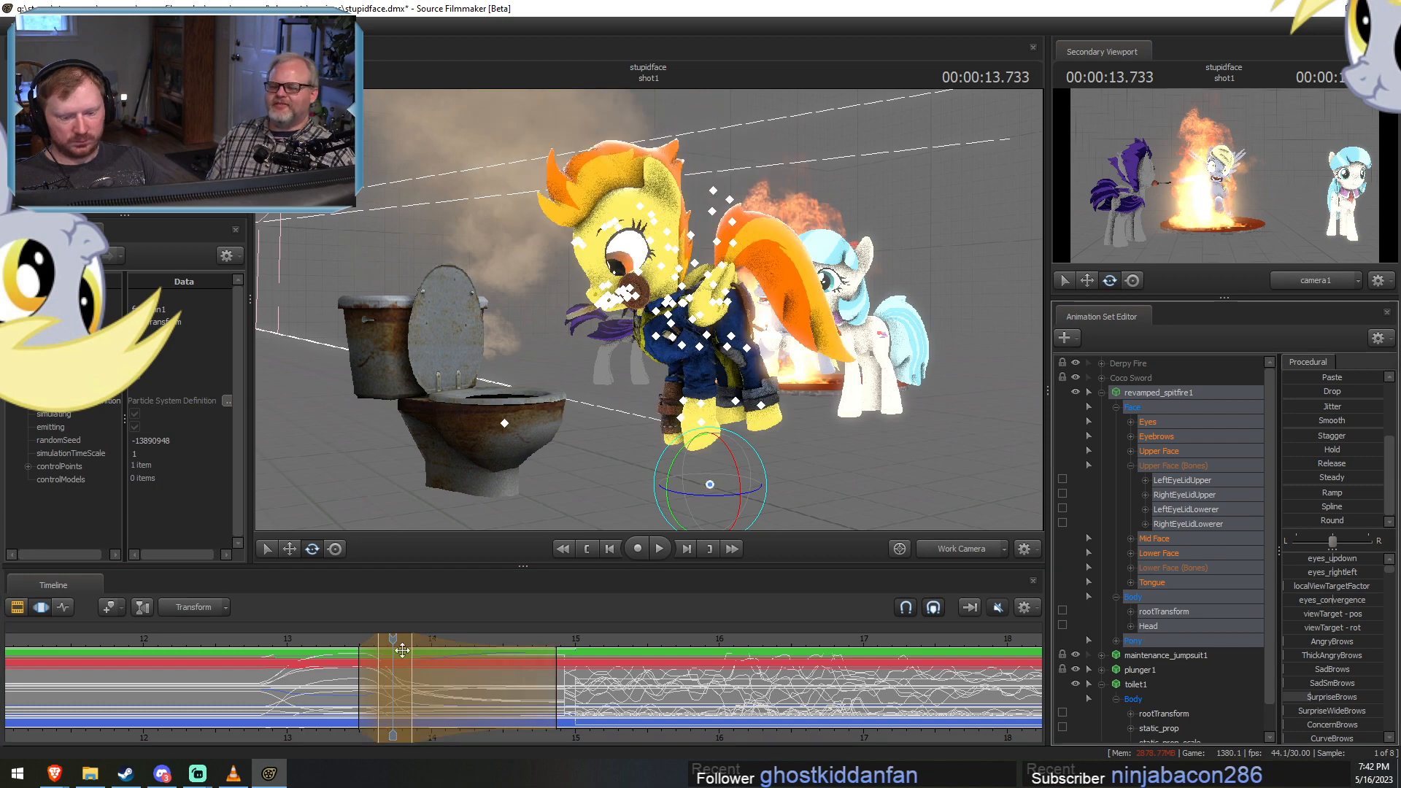
Review the crouch-to-leap transition and blend the leap into the dive over about 14.1 to 15.05 s with the Spline preset.
key(space)
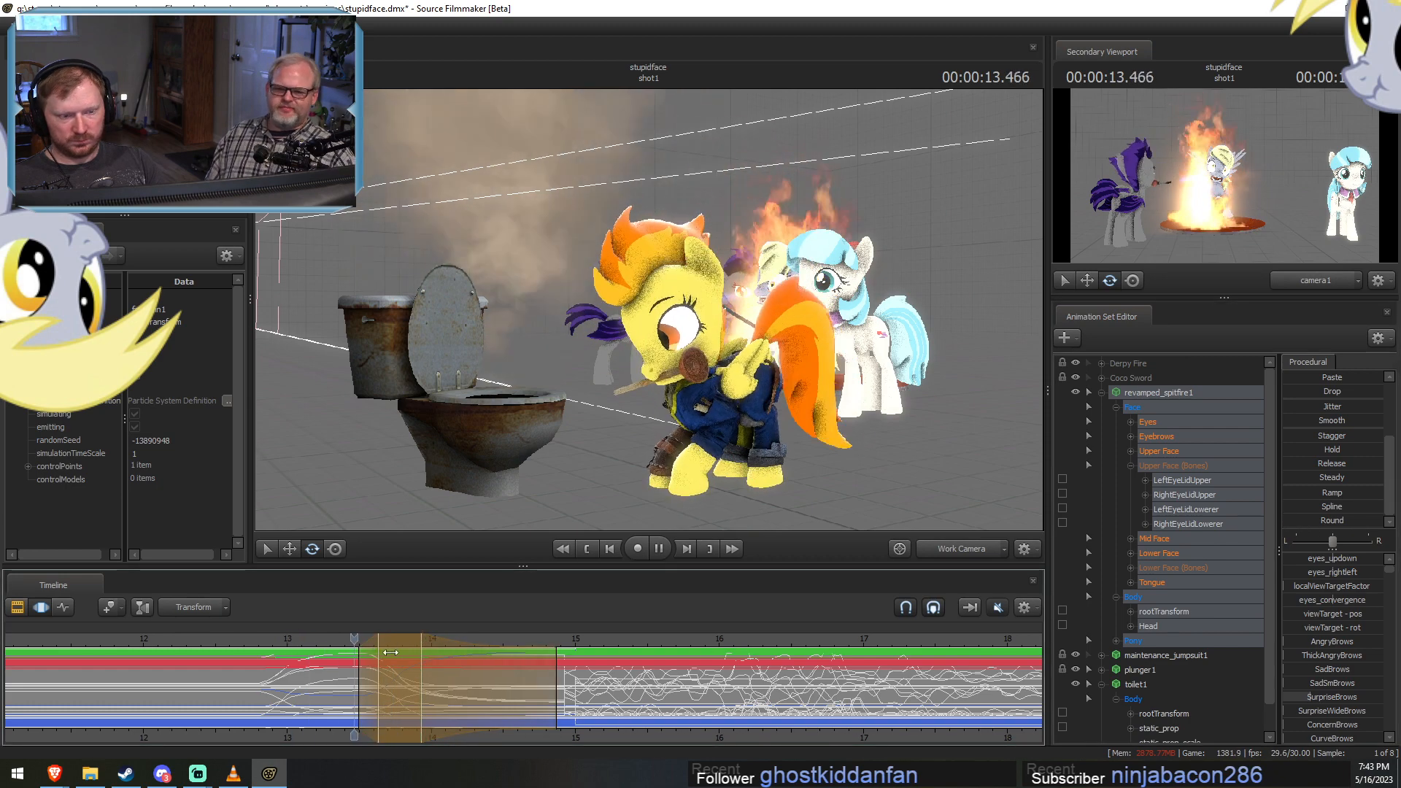
key(space)
key(F2)
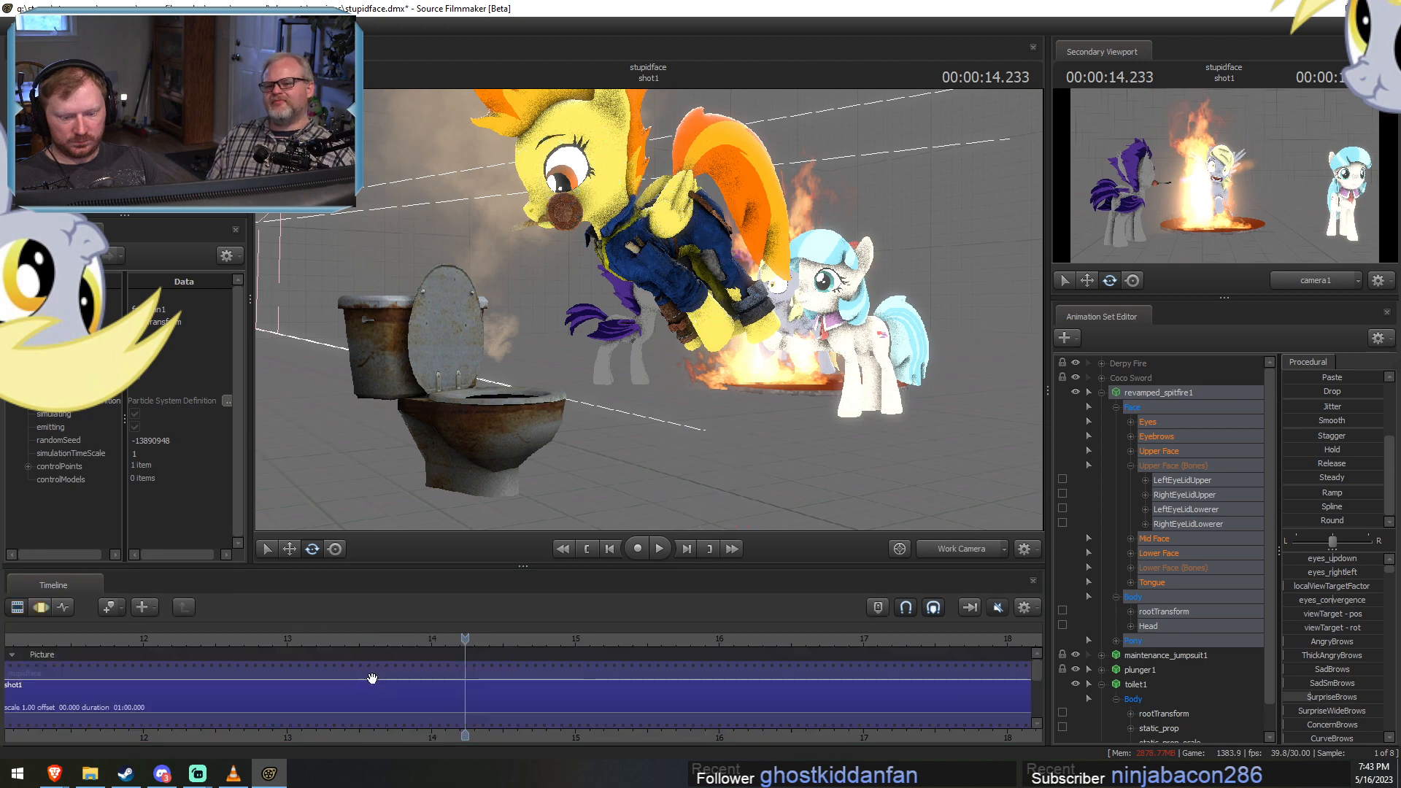
key(F3)
shift+drag(561, 684, 445, 685)
double_click(1330, 506)
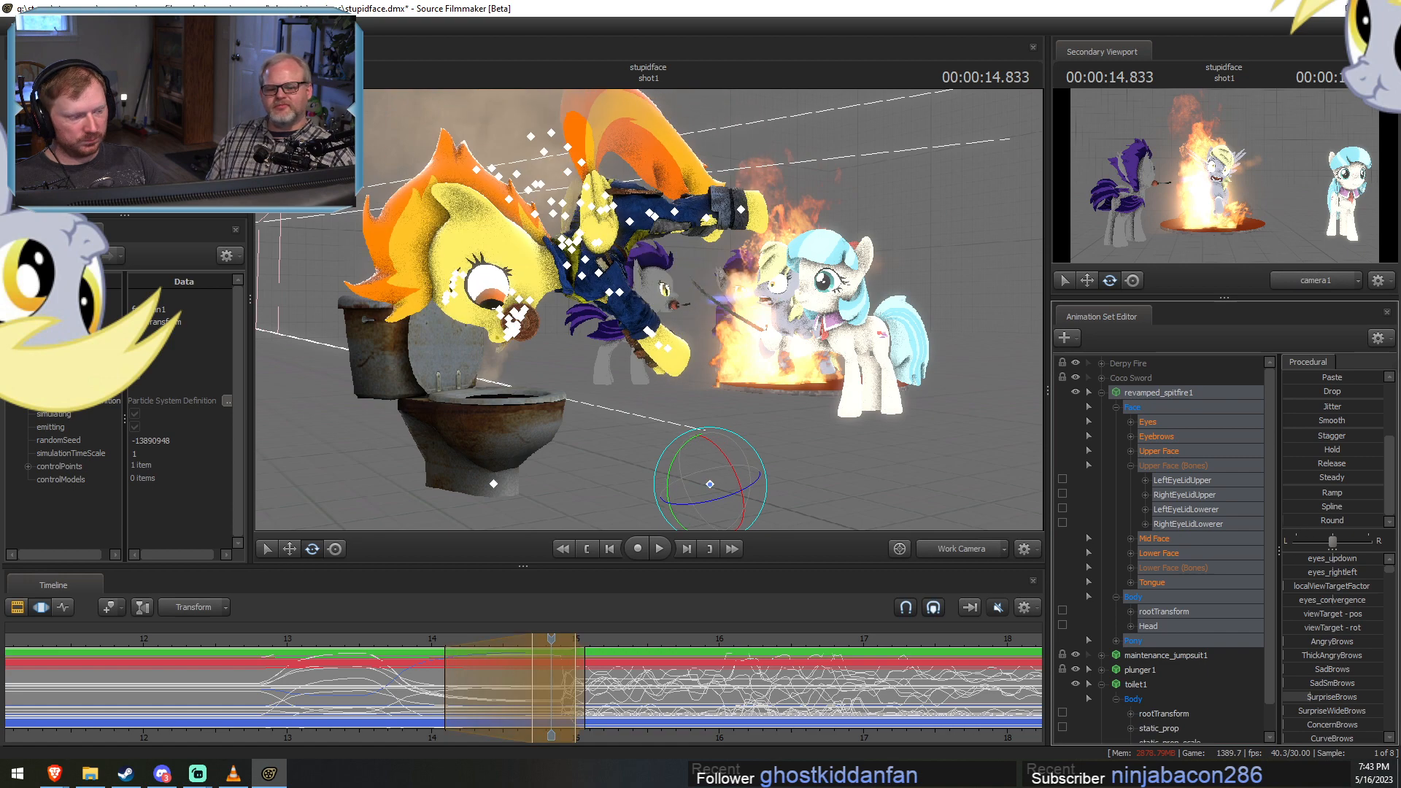
Retime the pony's motion so the leap and dive span about 14.1 to 15 s and the crouch starts later.
key(F2)
key(F3)
shift+drag(368, 690, 576, 692)
alt+drag(370, 672, 455, 684)
Play back the retimed crouch, leap and dive into the toilet repeatedly to check the timing.
click(258, 640)
alt+drag(649, 309, 692, 292)
key(space)
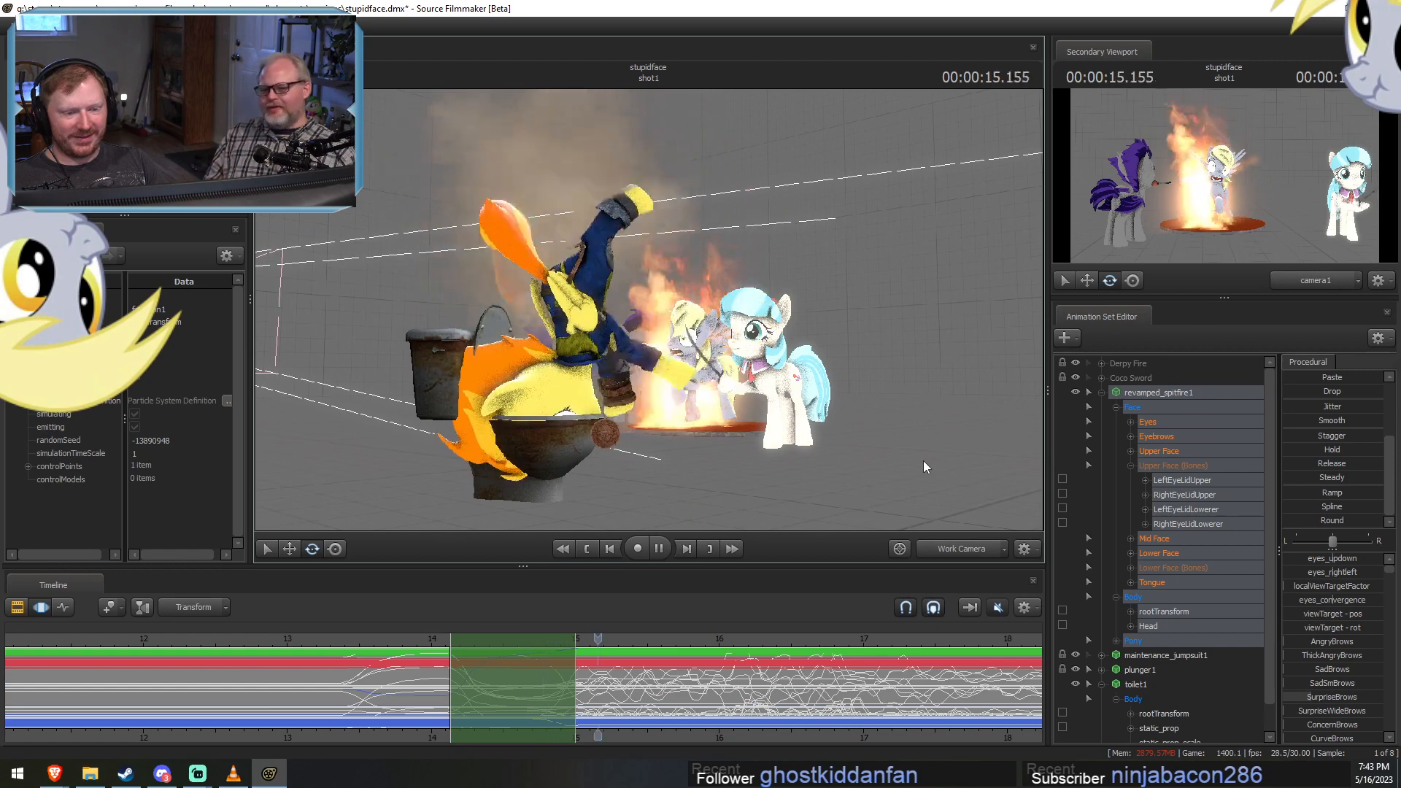
key(space)
click(362, 641)
key(space)
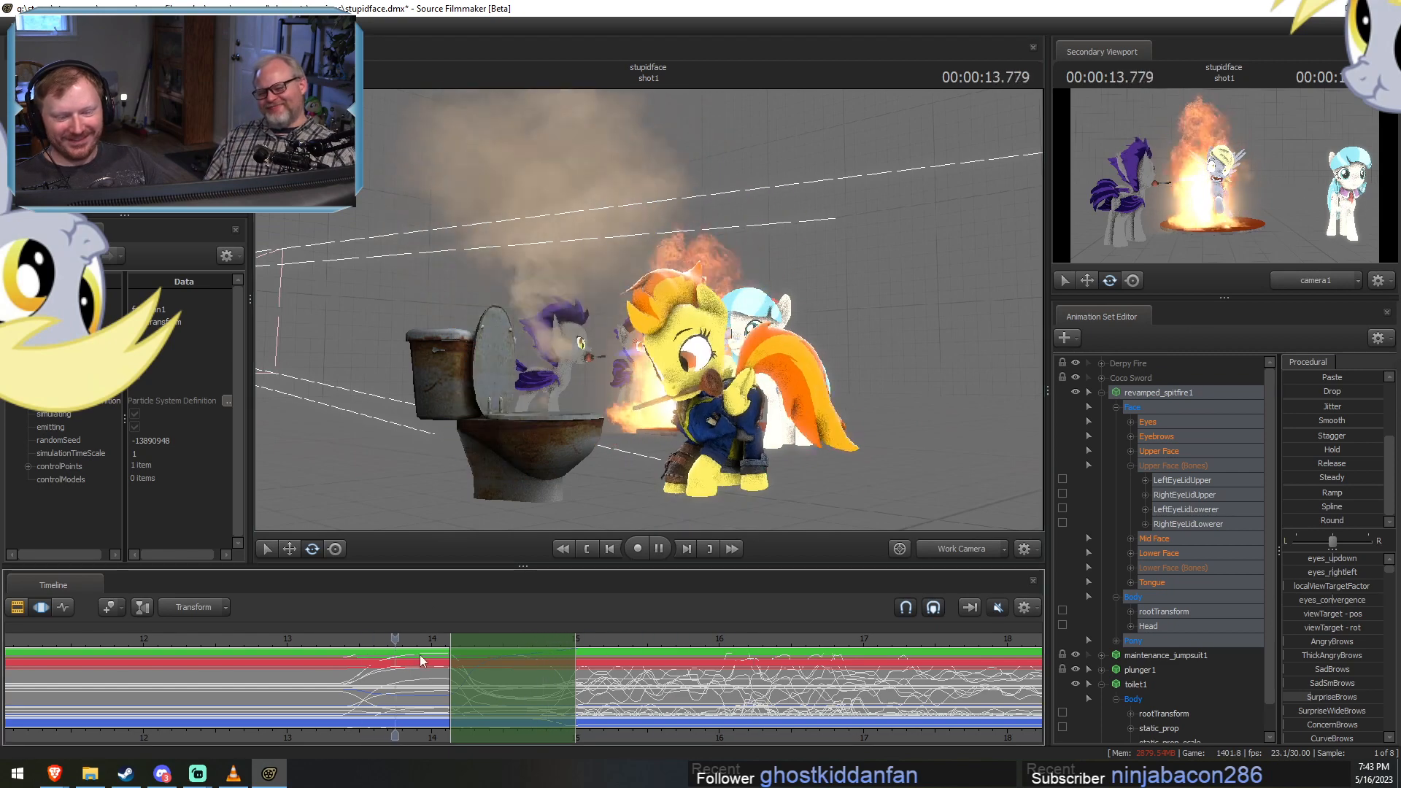
key(space)
click(406, 642)
key(space)
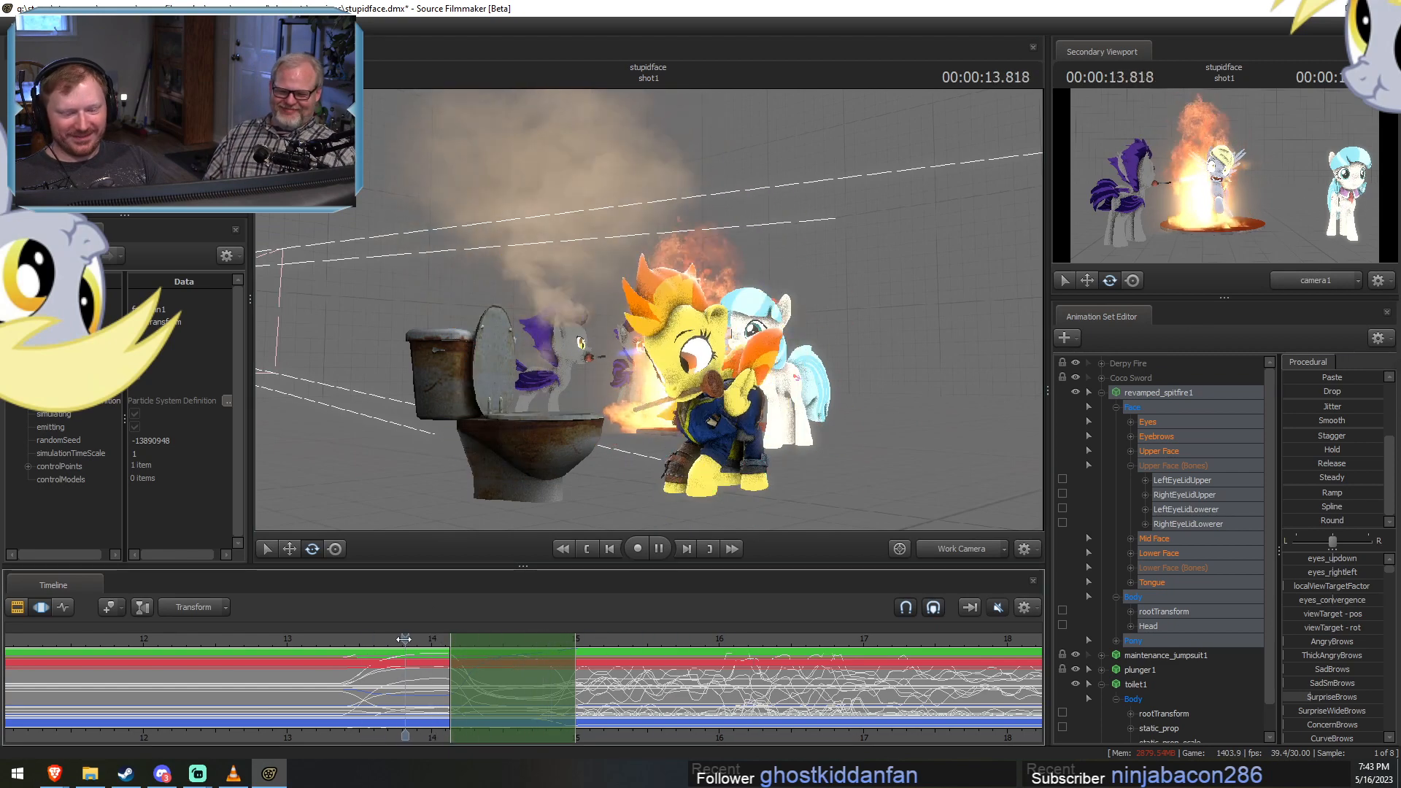
key(space)
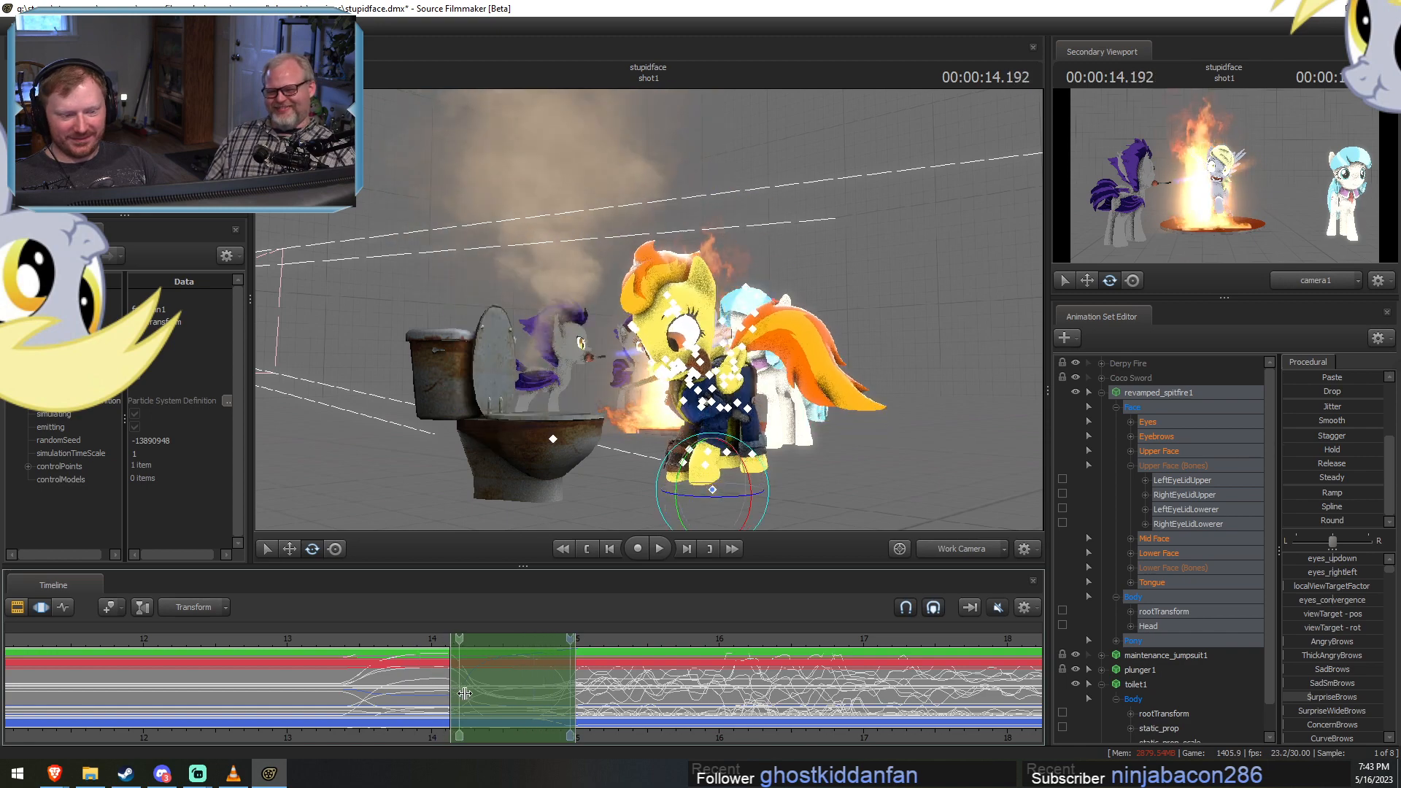
Select all revamped_spitfire1 controls except Pelvis and retime the start of their leap to about 14.1 to 14.4 s.
shift+drag(449, 694, 451, 694)
click(450, 694)
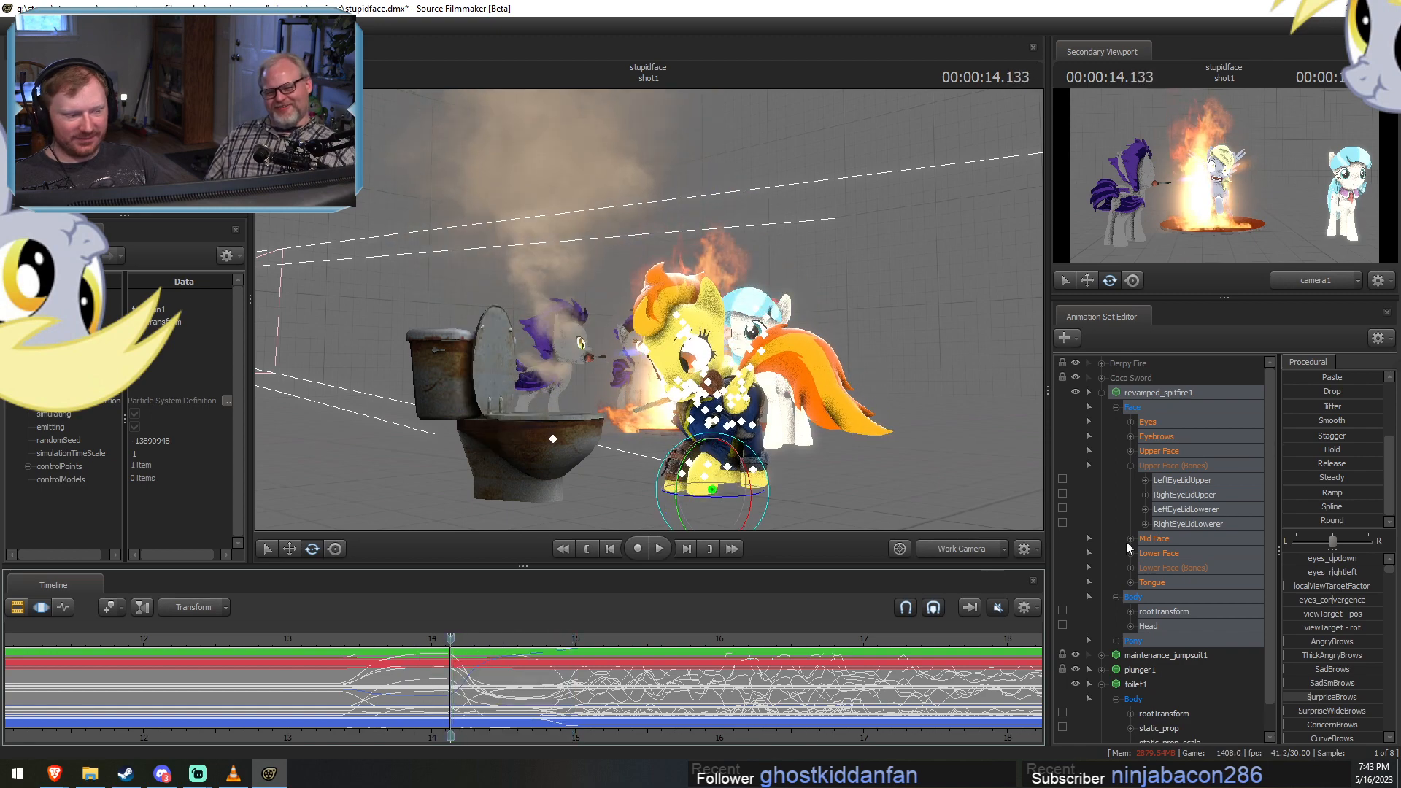
scroll(1180, 588, down, 1)
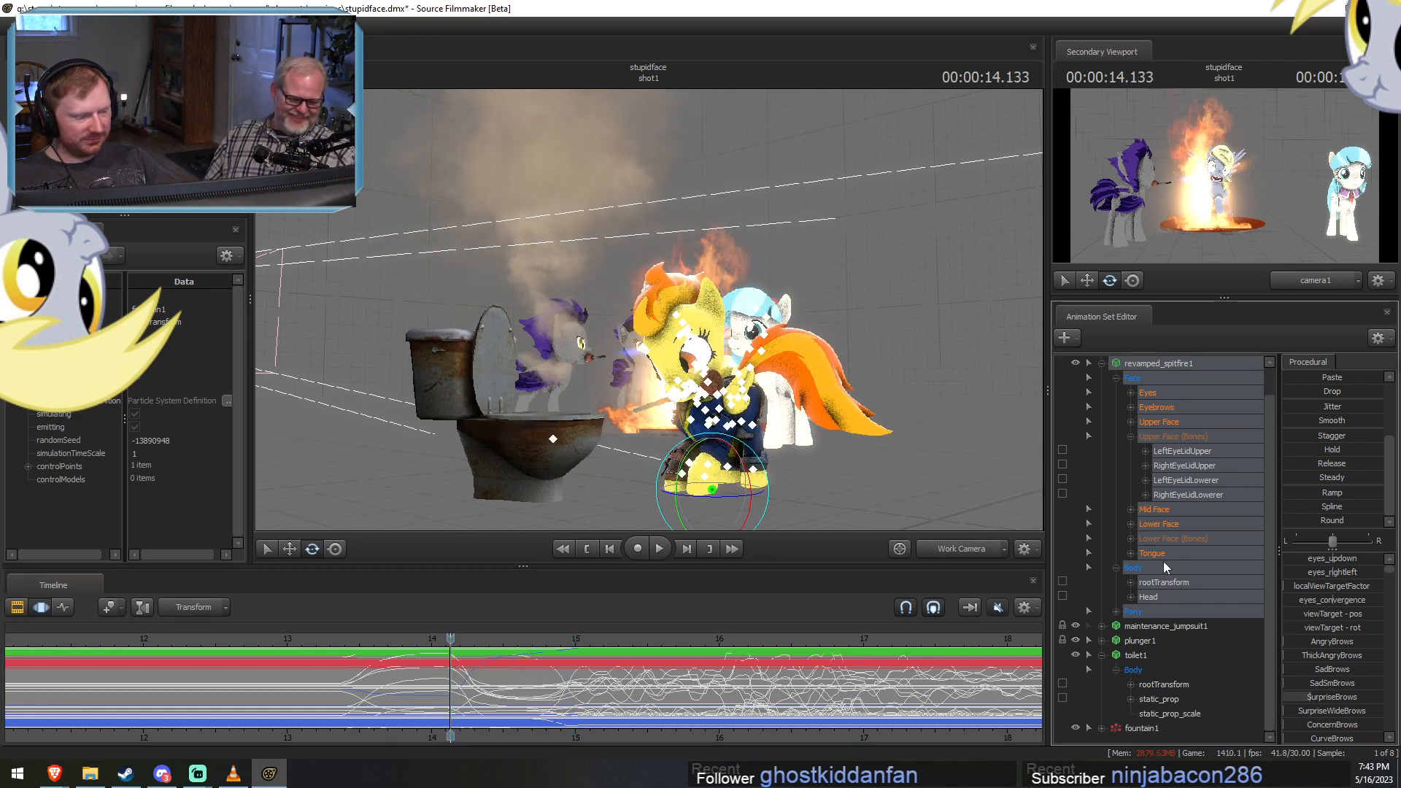
double_click(1127, 613)
scroll(1175, 650, down, 6)
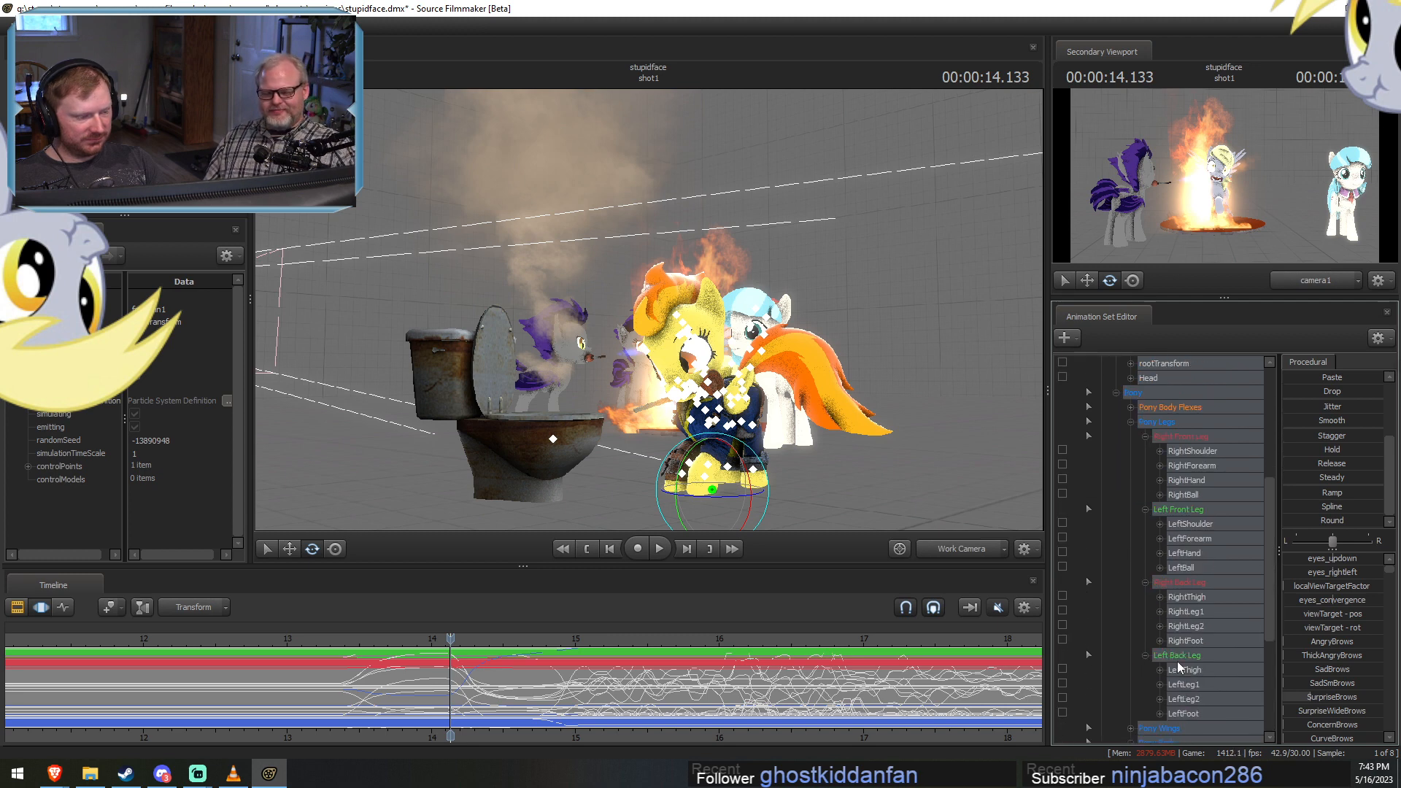
click(1167, 597)
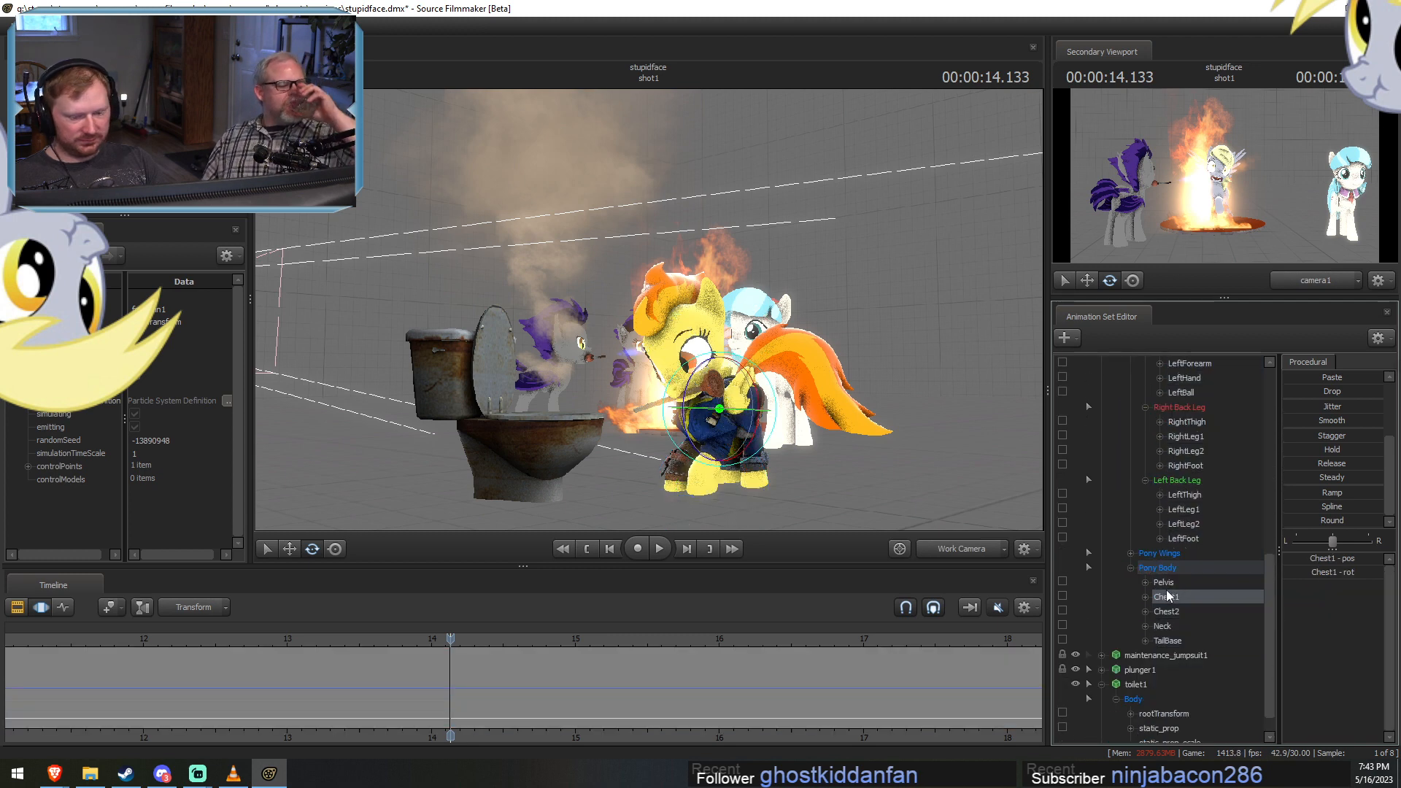
scroll(1183, 527, up, 7)
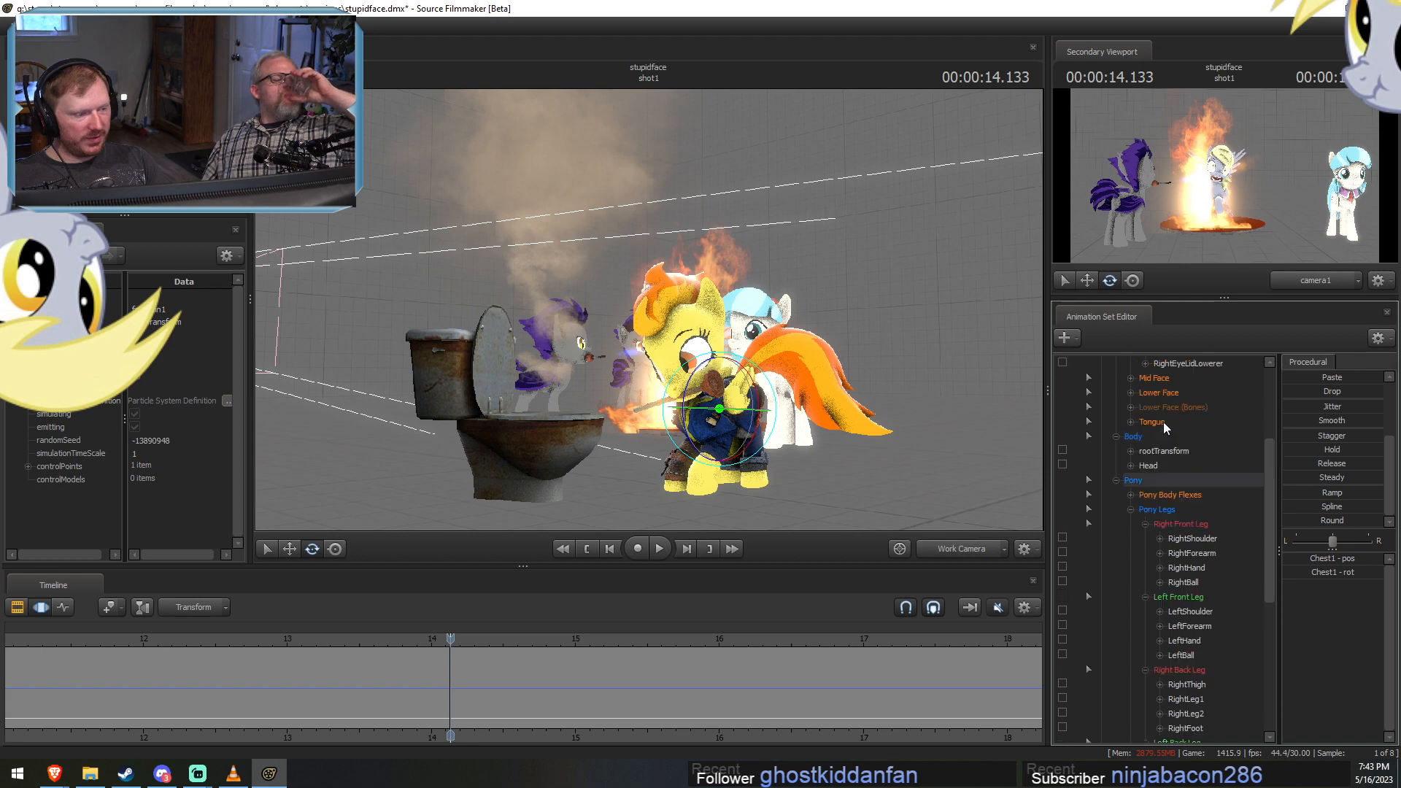
scroll(1160, 416, up, 2)
click(1161, 364)
scroll(1212, 602, down, 6)
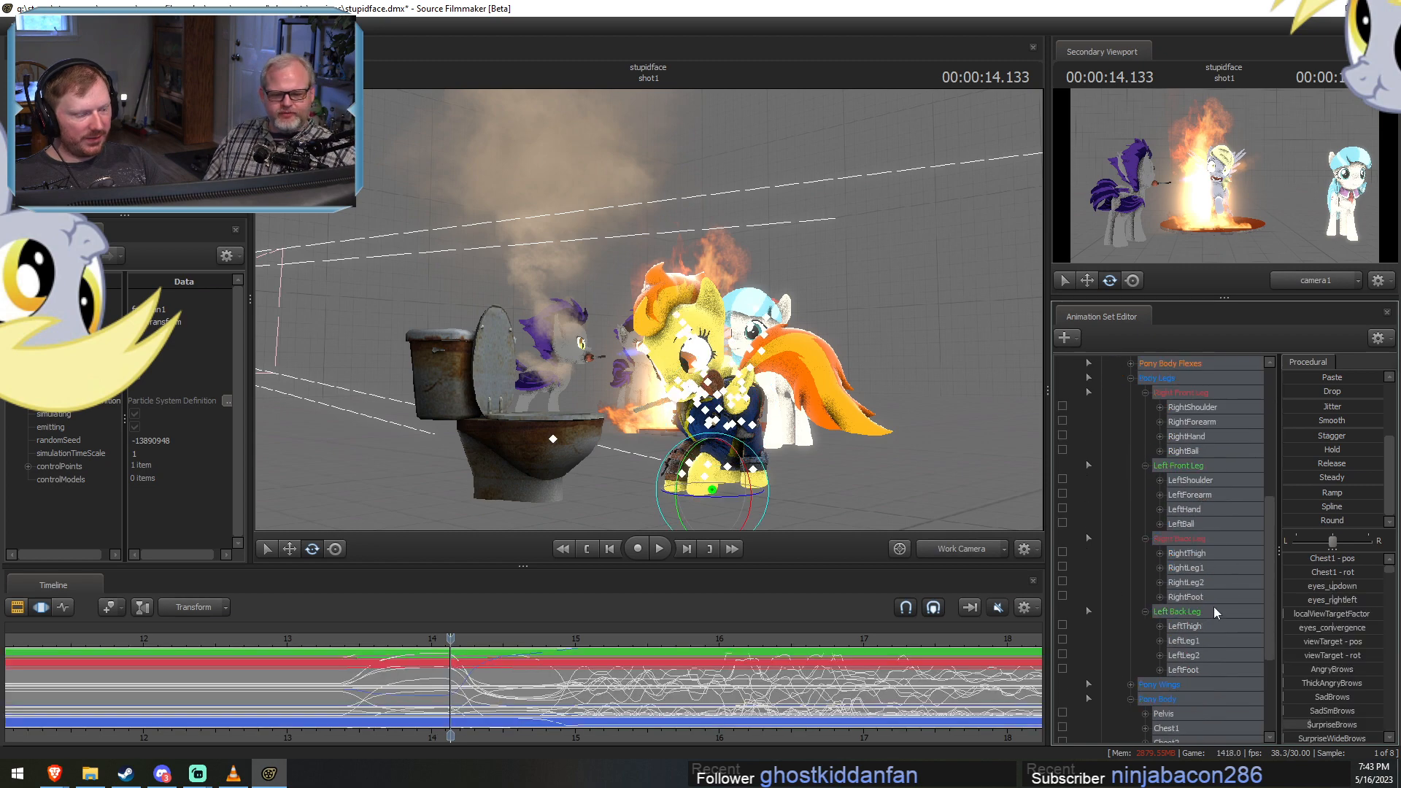
ctrl+click(1170, 717)
drag(525, 692, 486, 689)
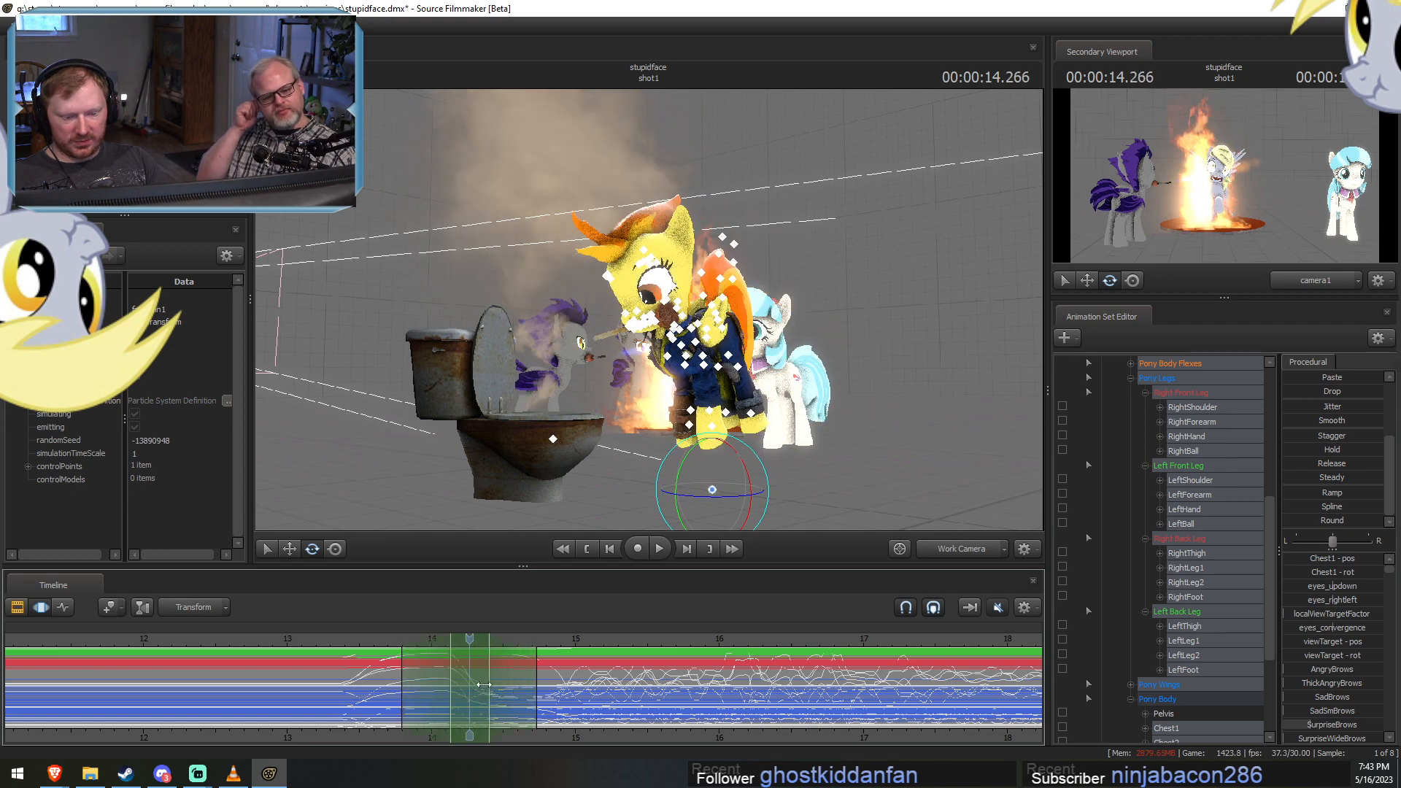
Play back from about 13.4 s to check the quicker leap and the dive into the toilet.
click(340, 644)
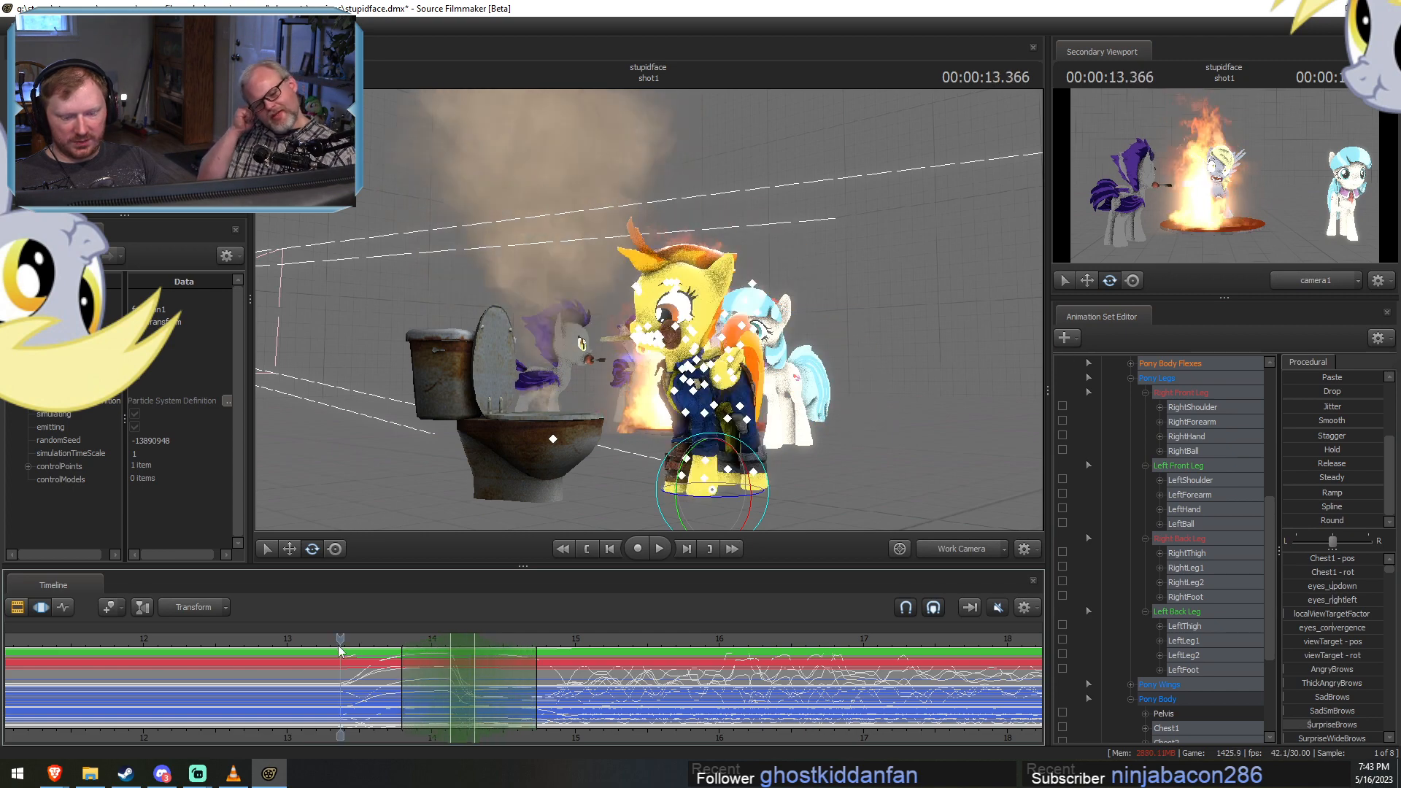
key(space)
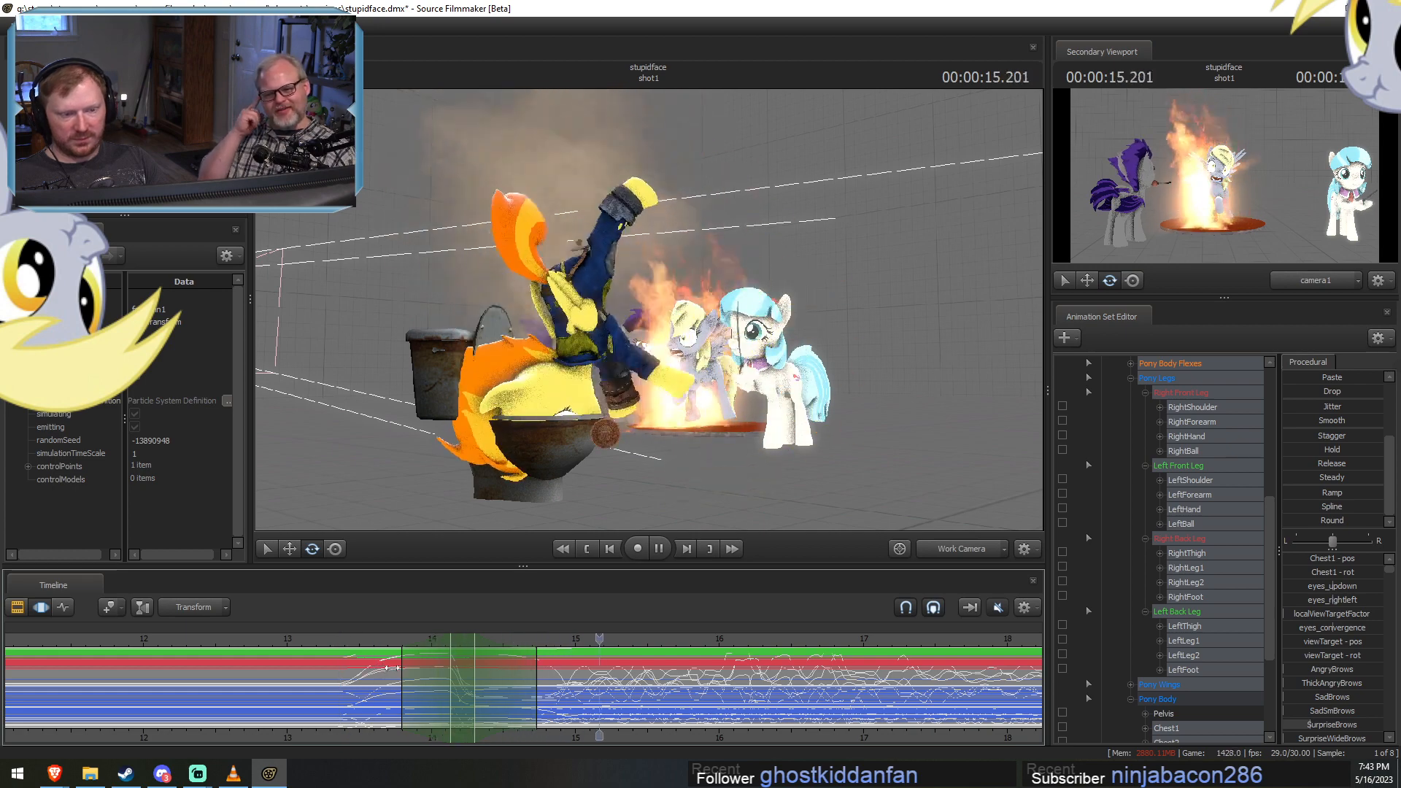
key(space)
Delay the selected controls' dive until about 14.8 s and play back the change.
mouse_move(523, 694)
shift+mouse_down()
mouse_move(561, 695)
mouse_move(518, 691)
mouse_move(543, 686)
shift+mouse_up()
scroll(559, 695, up, 4)
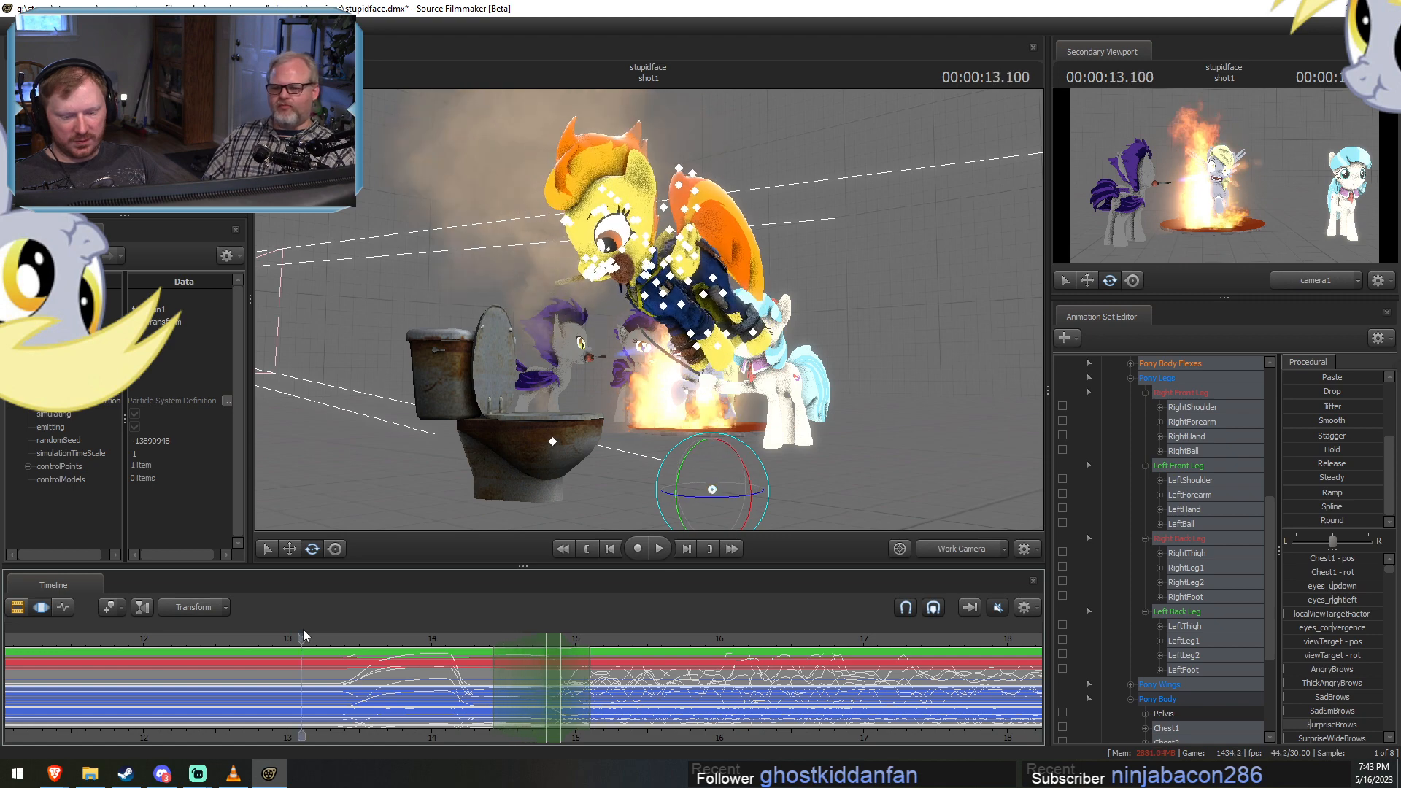
key(space)
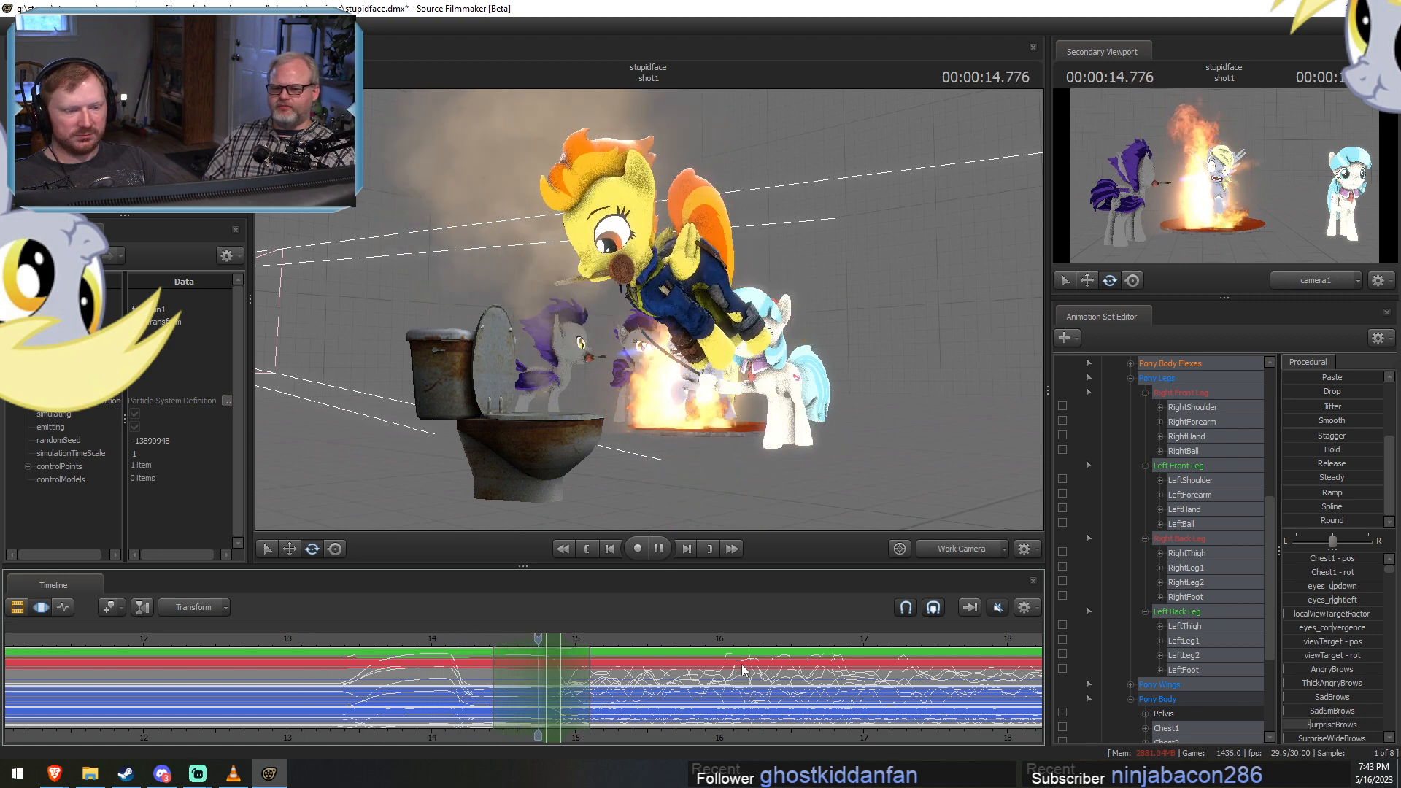
key(space)
key(space)
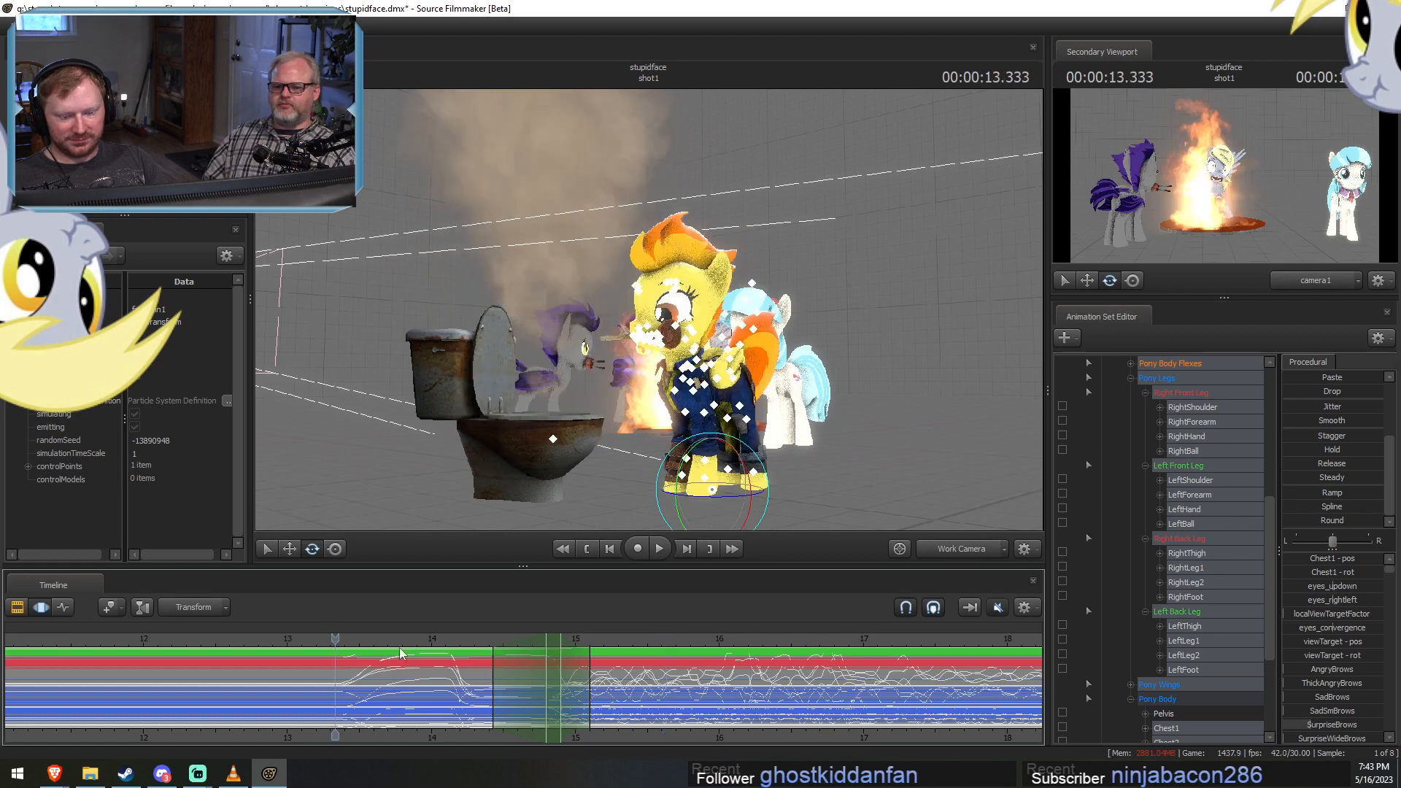
key(space)
Place the playhead at 15 s and set the fountain1 particle system's emission duration to 5.
scroll(1160, 619, down, 4)
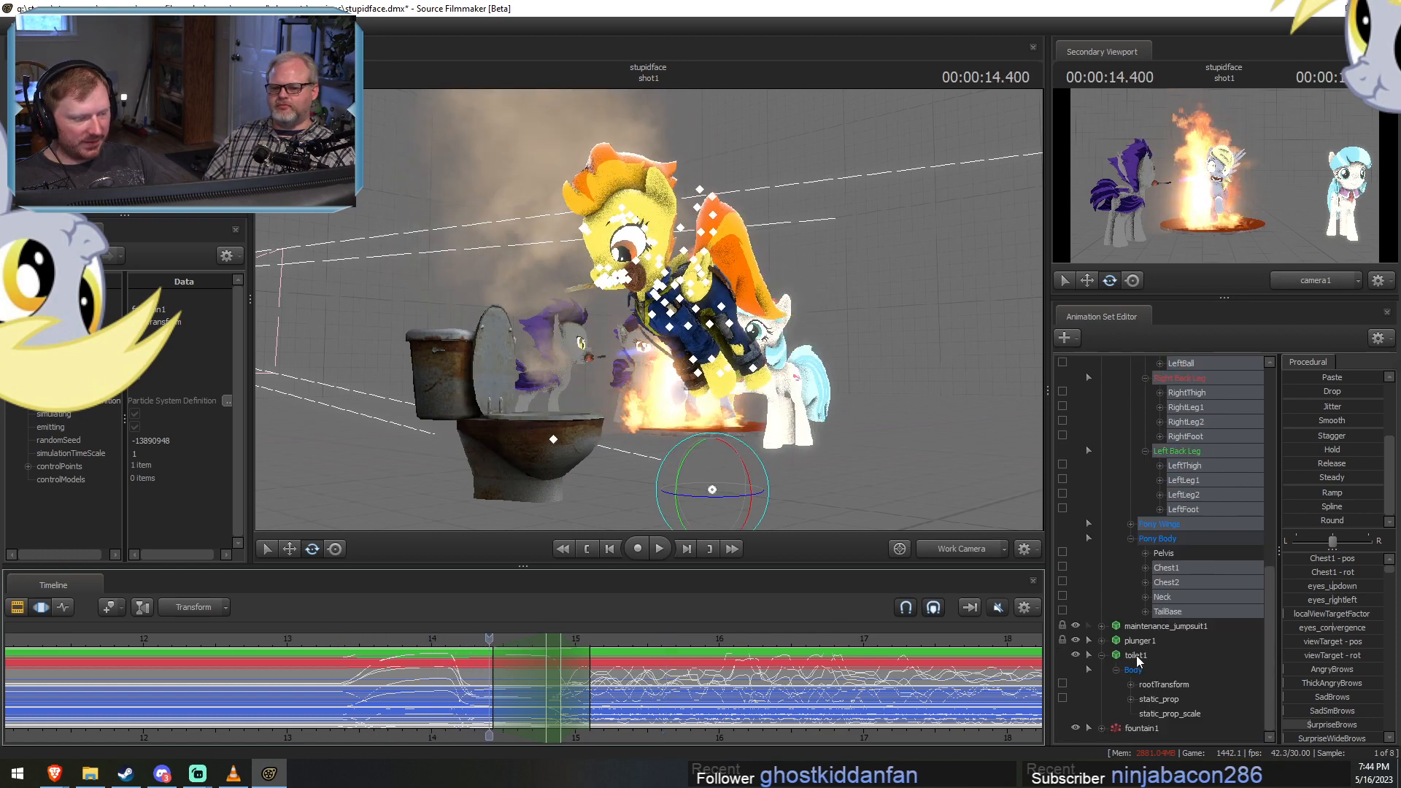
click(1139, 728)
click(526, 693)
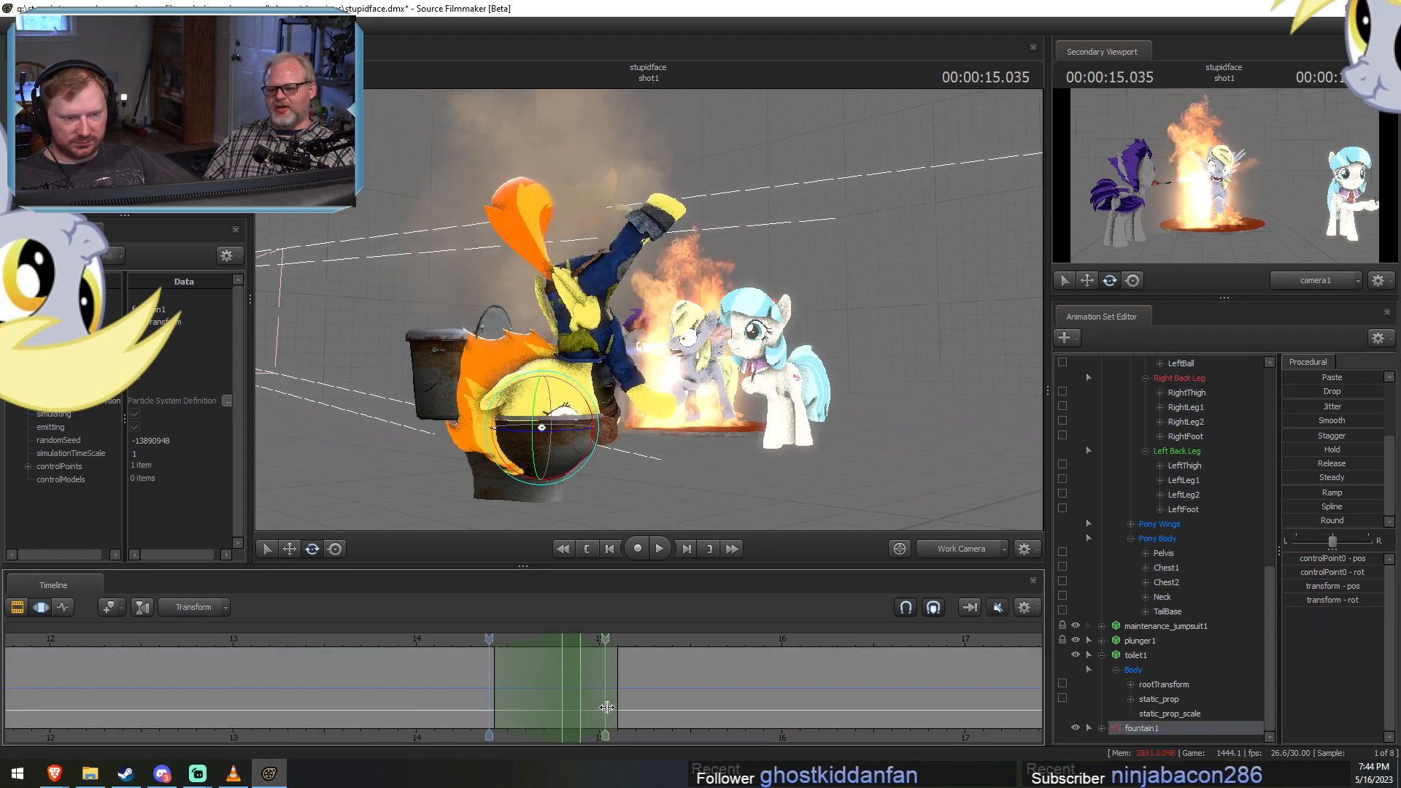
shift+click(601, 707)
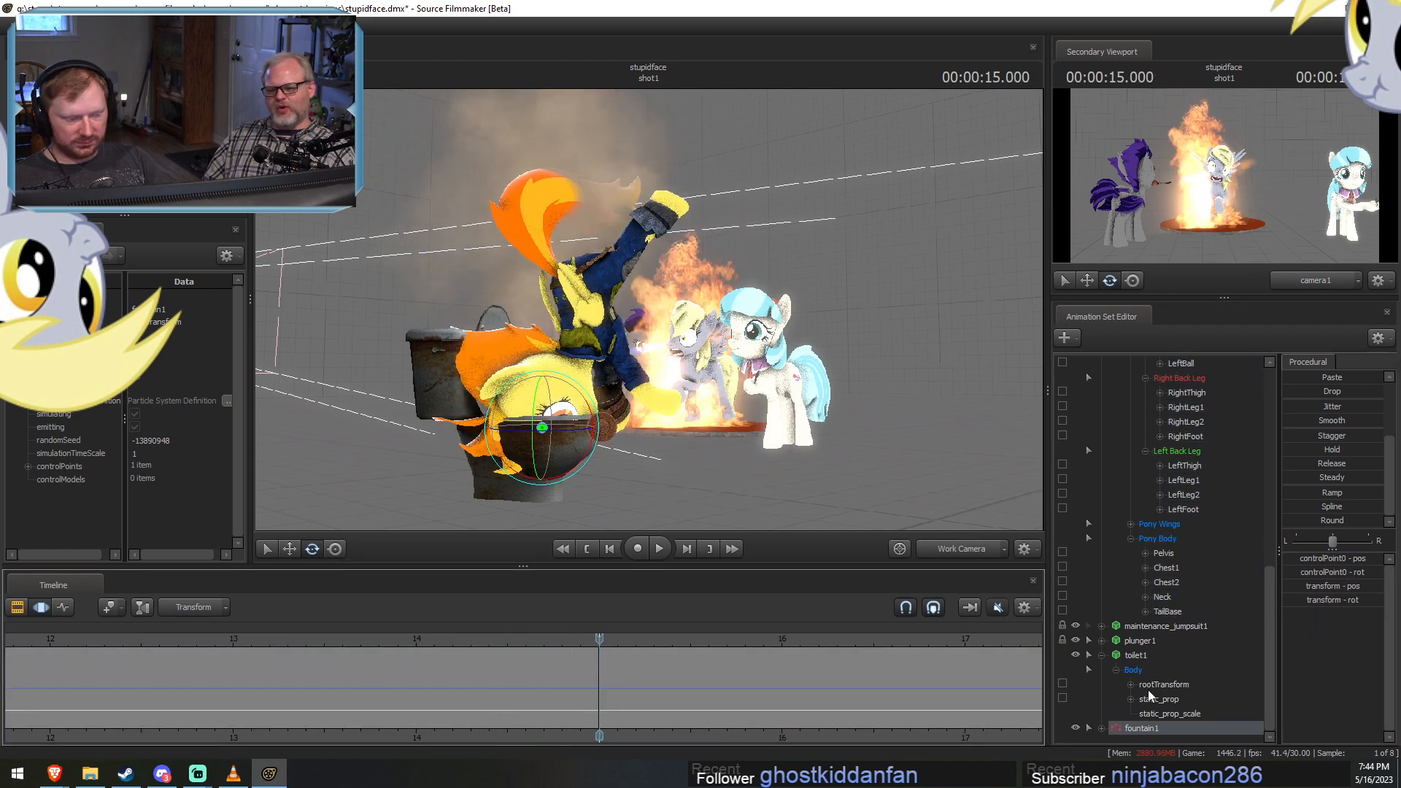
right_click(1149, 725)
click(1224, 675)
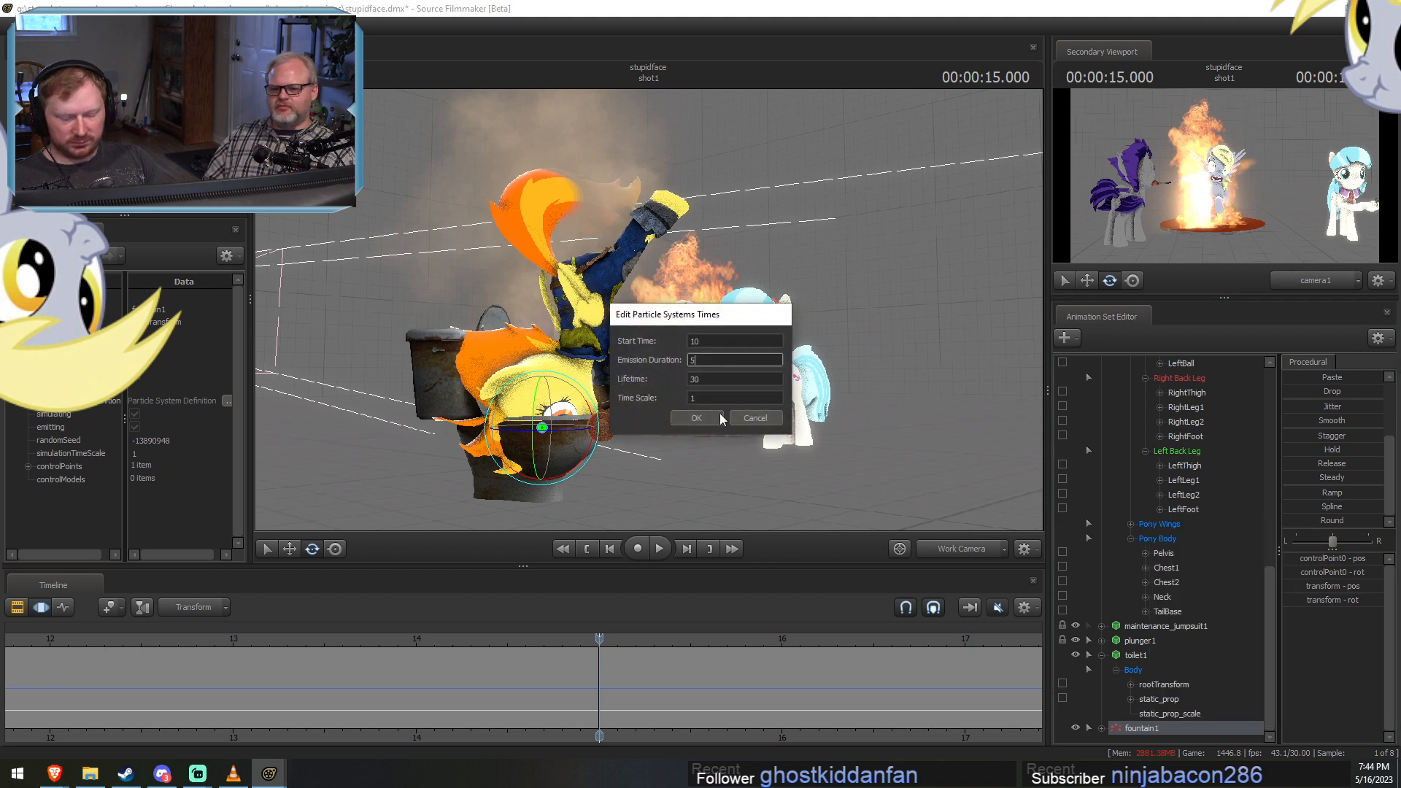
click(696, 418)
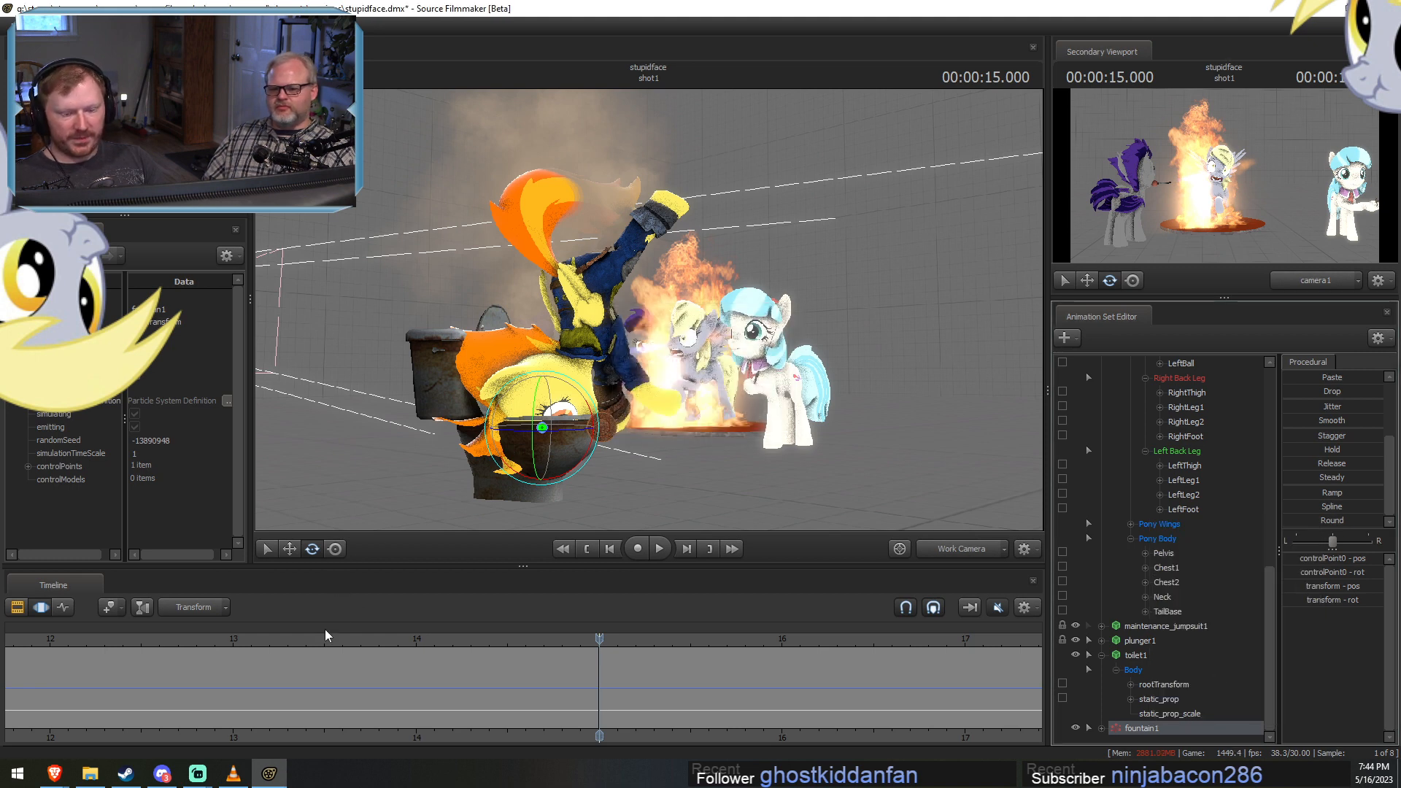
Play the shot from the crouch to past 20 s to check the leap, the landing and the fountain particle timing.
drag(325, 629, 178, 645)
key(space)
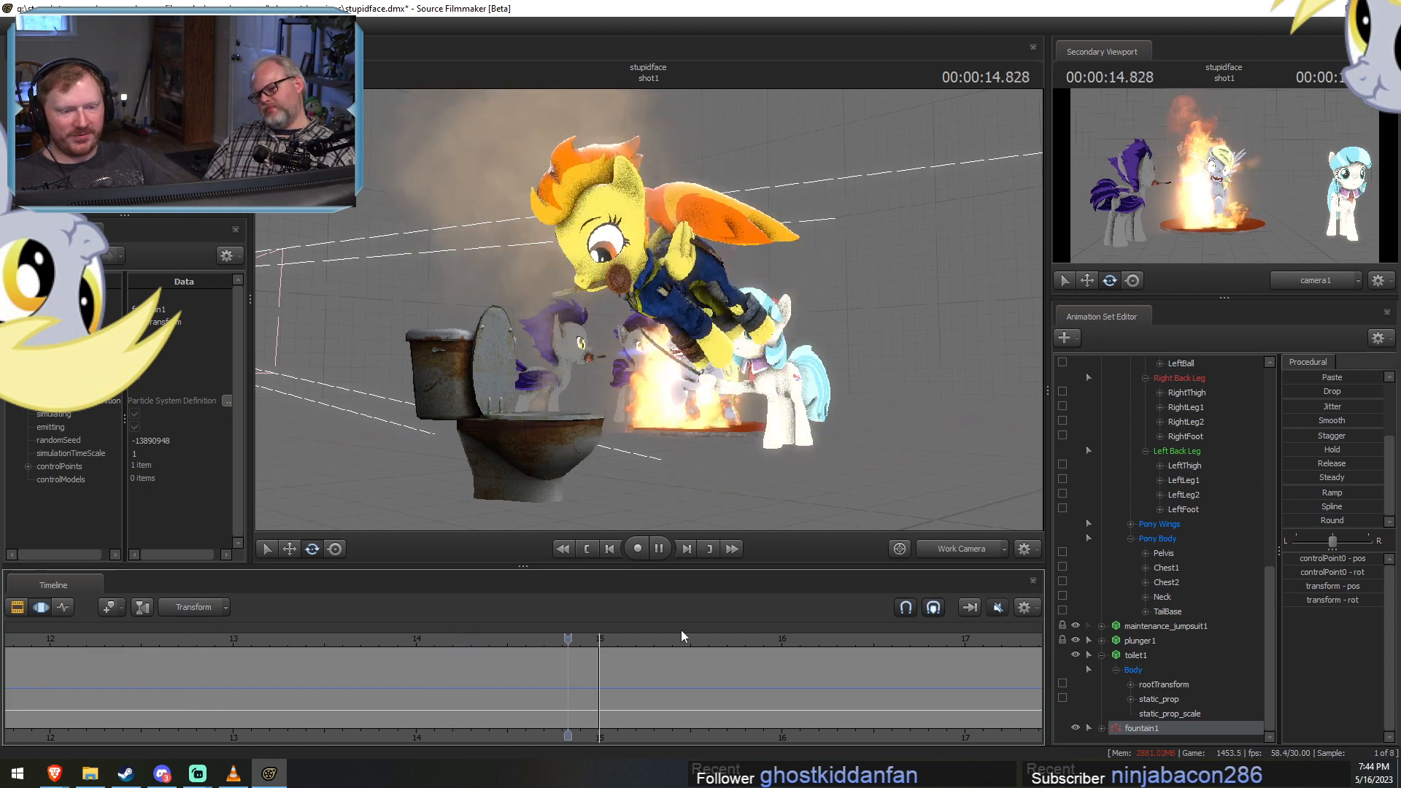
key(space)
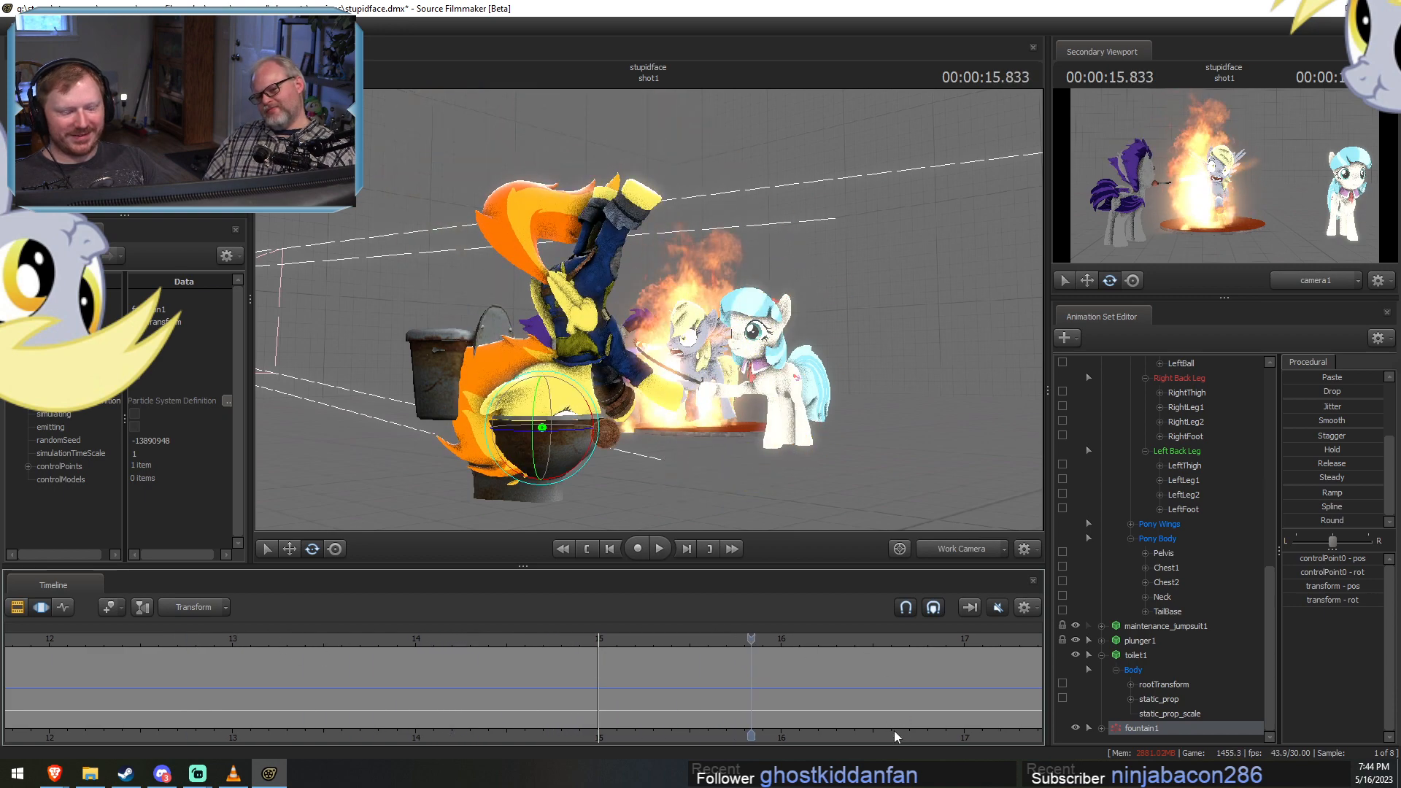
key(space)
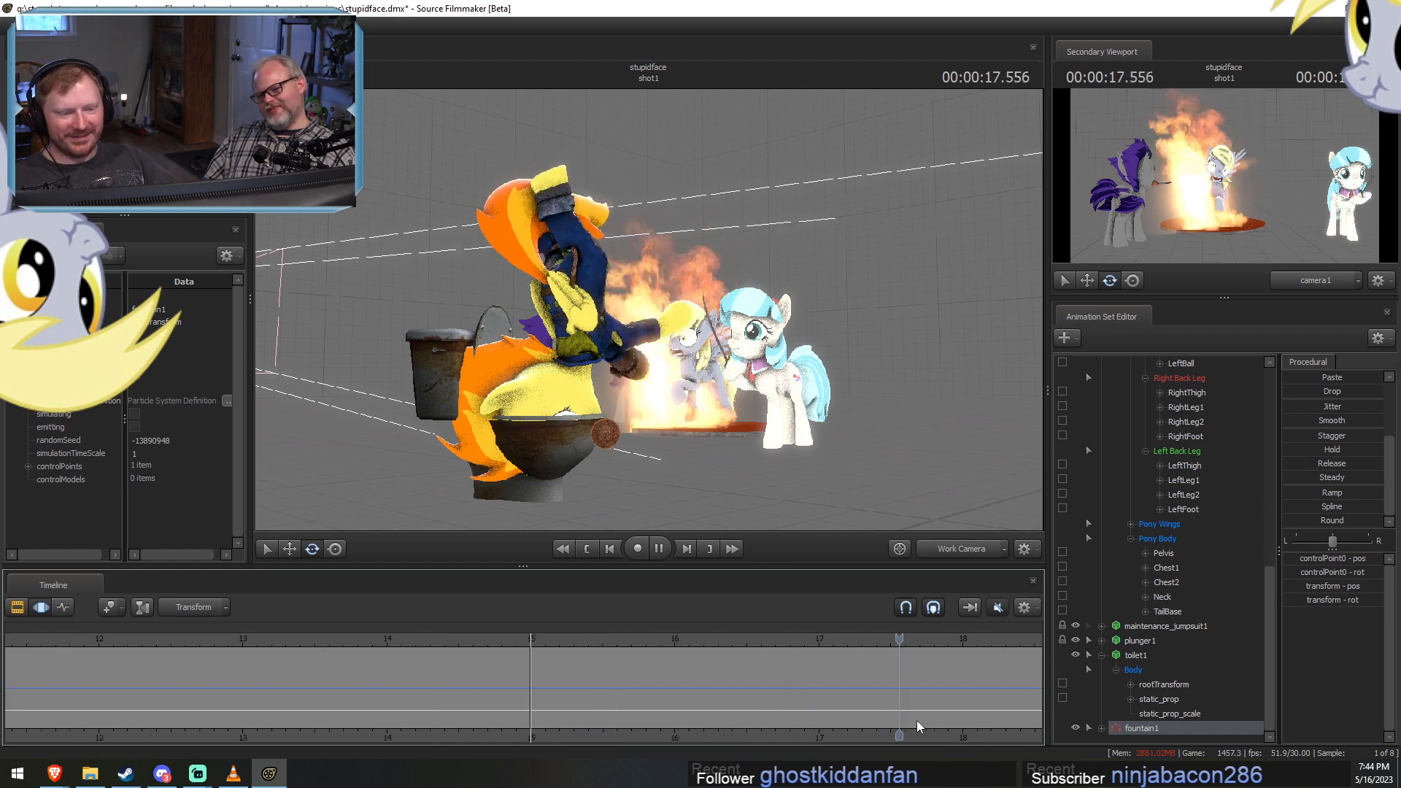
scroll(829, 731, down, 3)
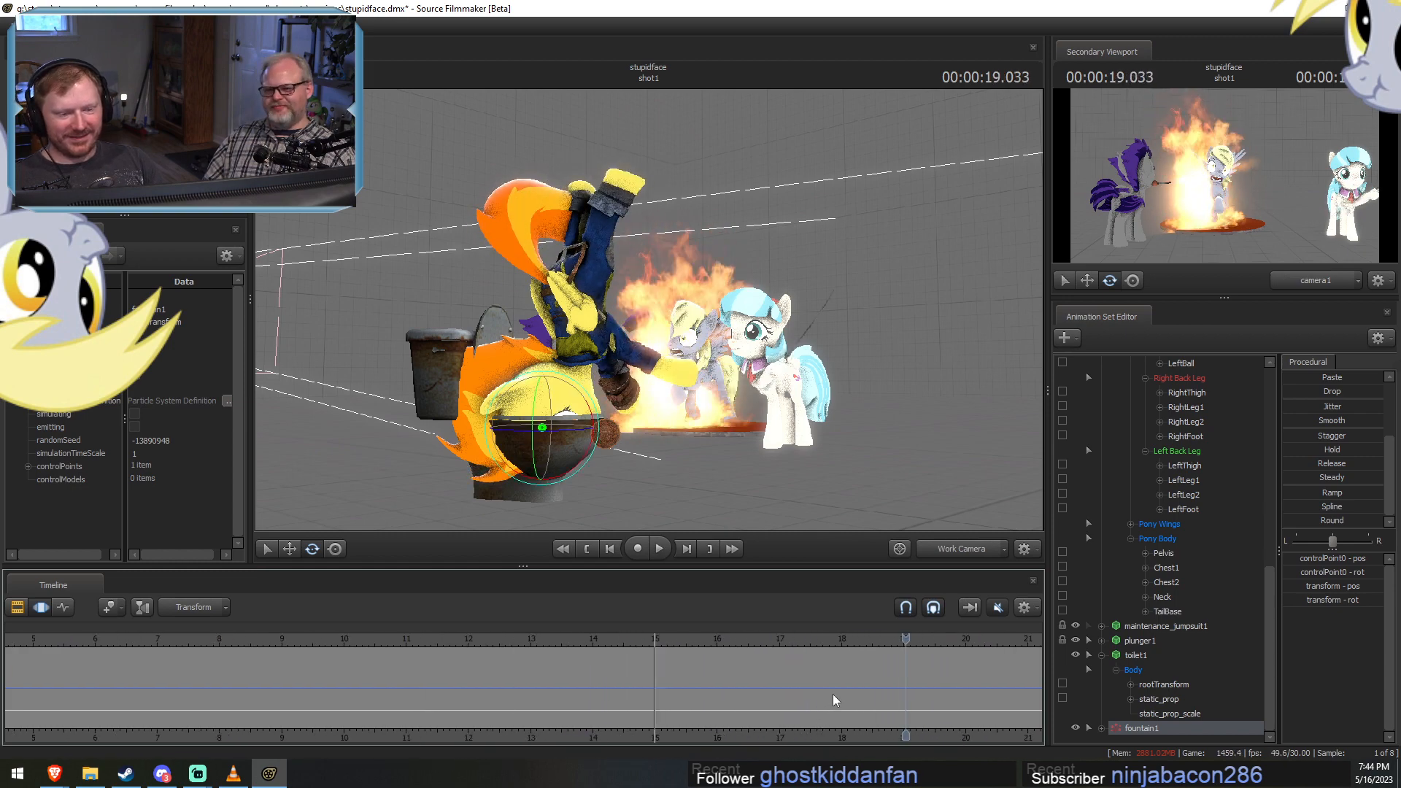
key(space)
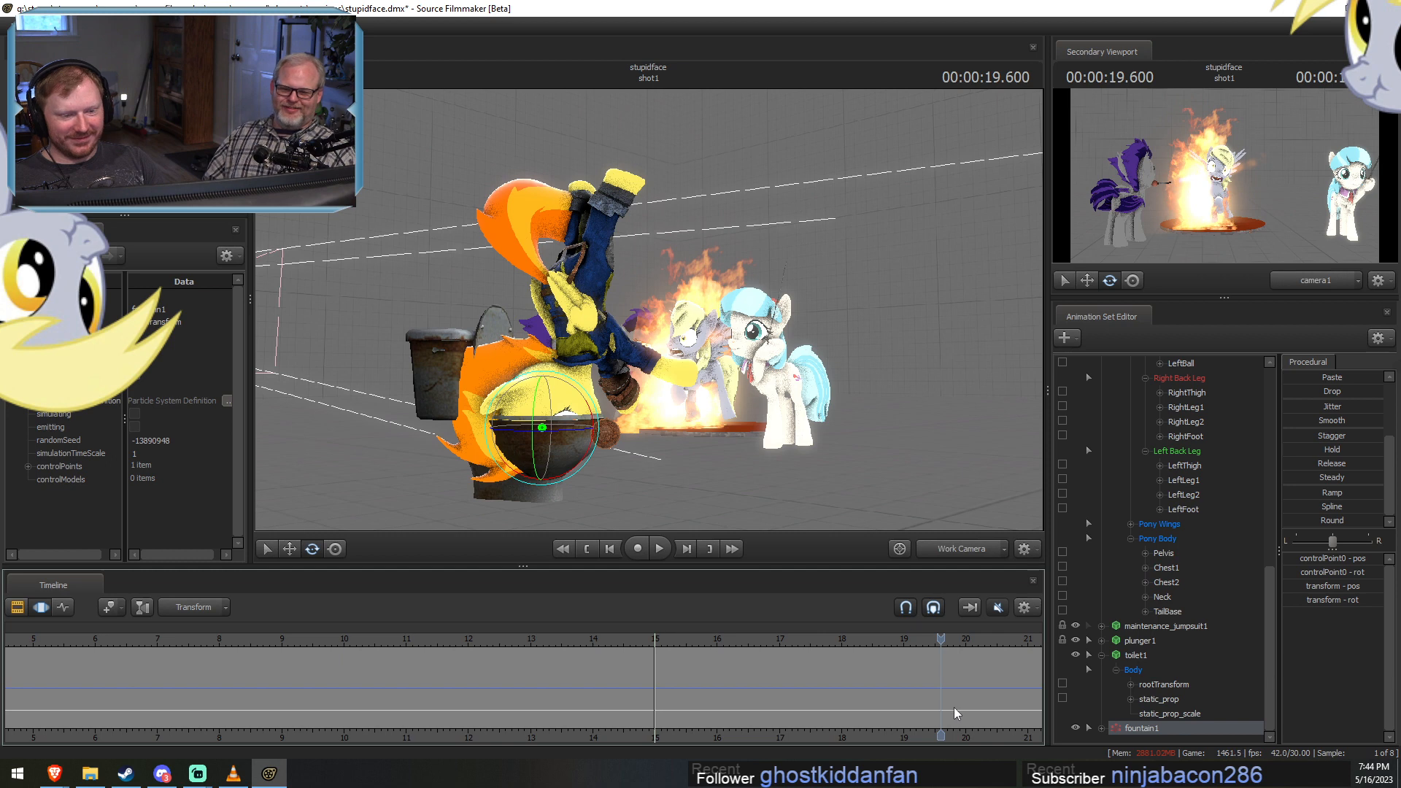
key(space)
middle_drag(979, 727, 815, 721)
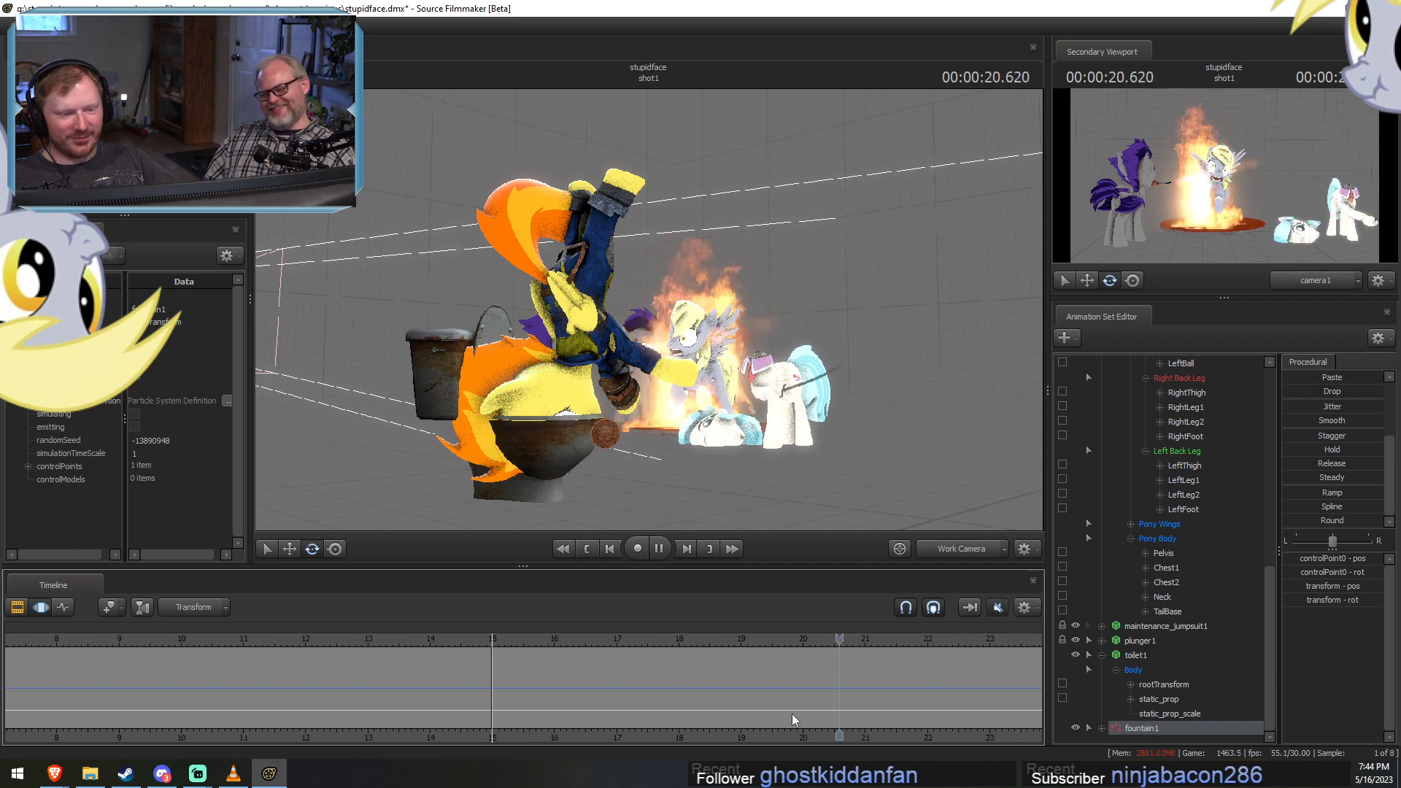
key(space)
click(672, 636)
key(space)
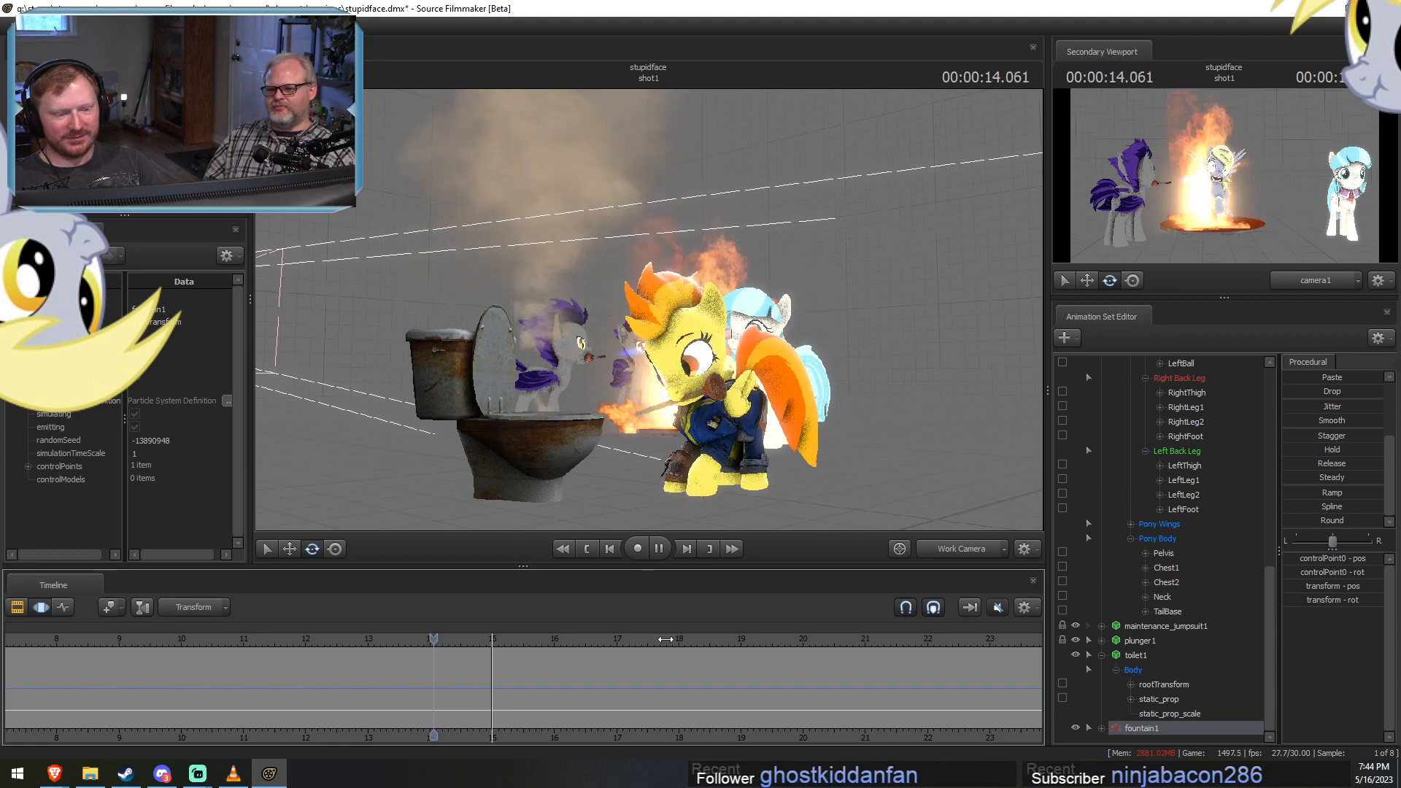
key(space)
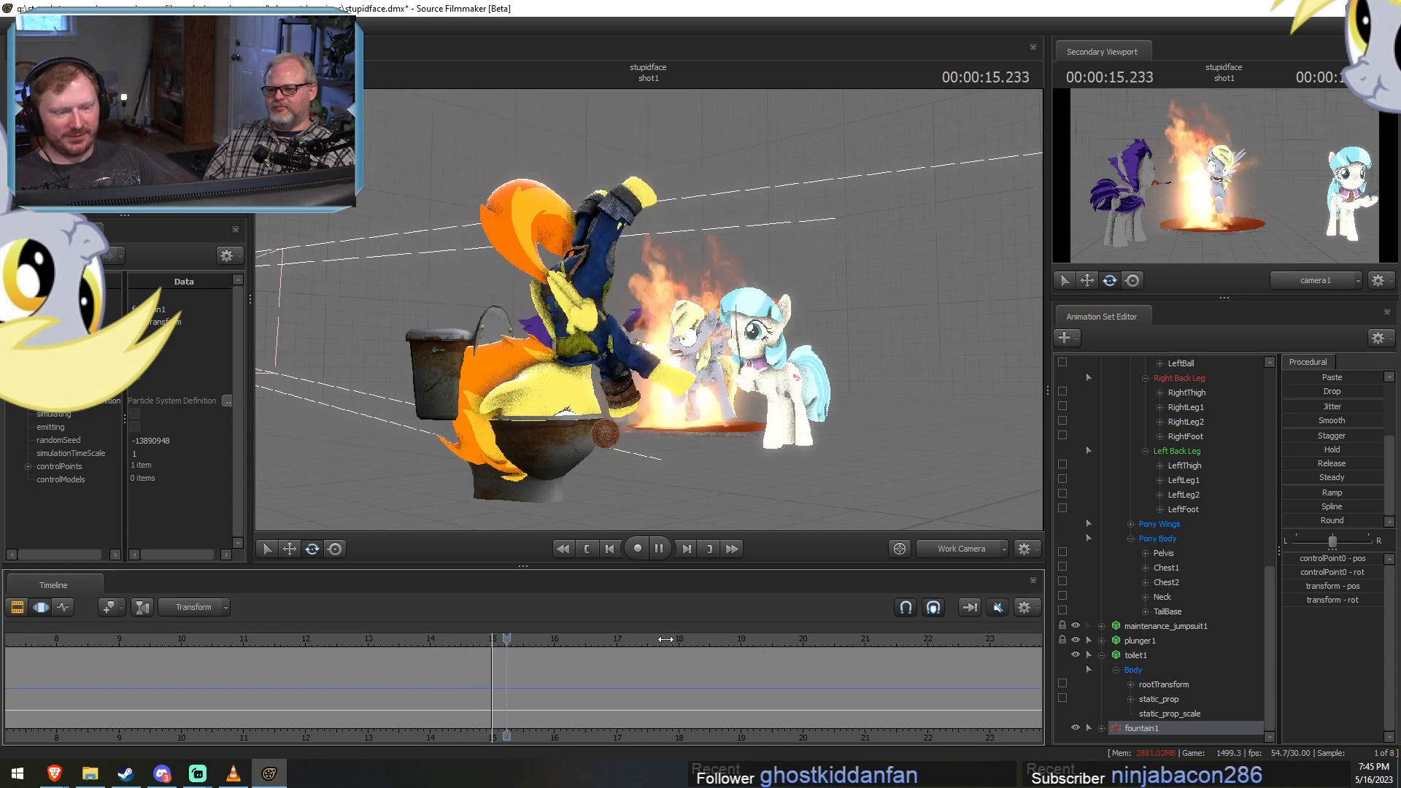
Return to about 12.07 s and examine the pony's face and the plunger handle in its mouth from close up.
mouse_move(649, 318)
alt+mouse_down()
mouse_move(759, 321)
mouse_move(650, 319)
alt+mouse_up()
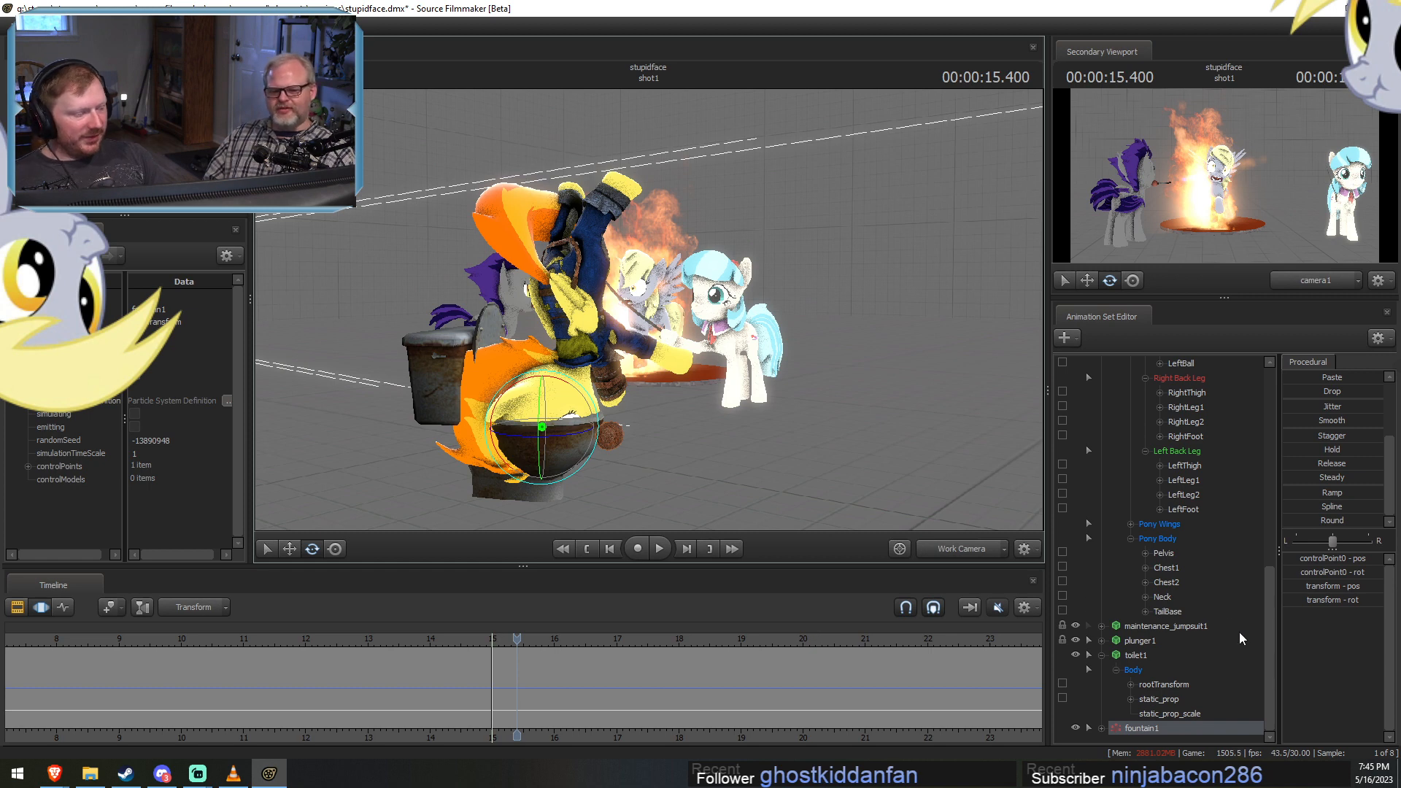
drag(428, 637, 310, 591)
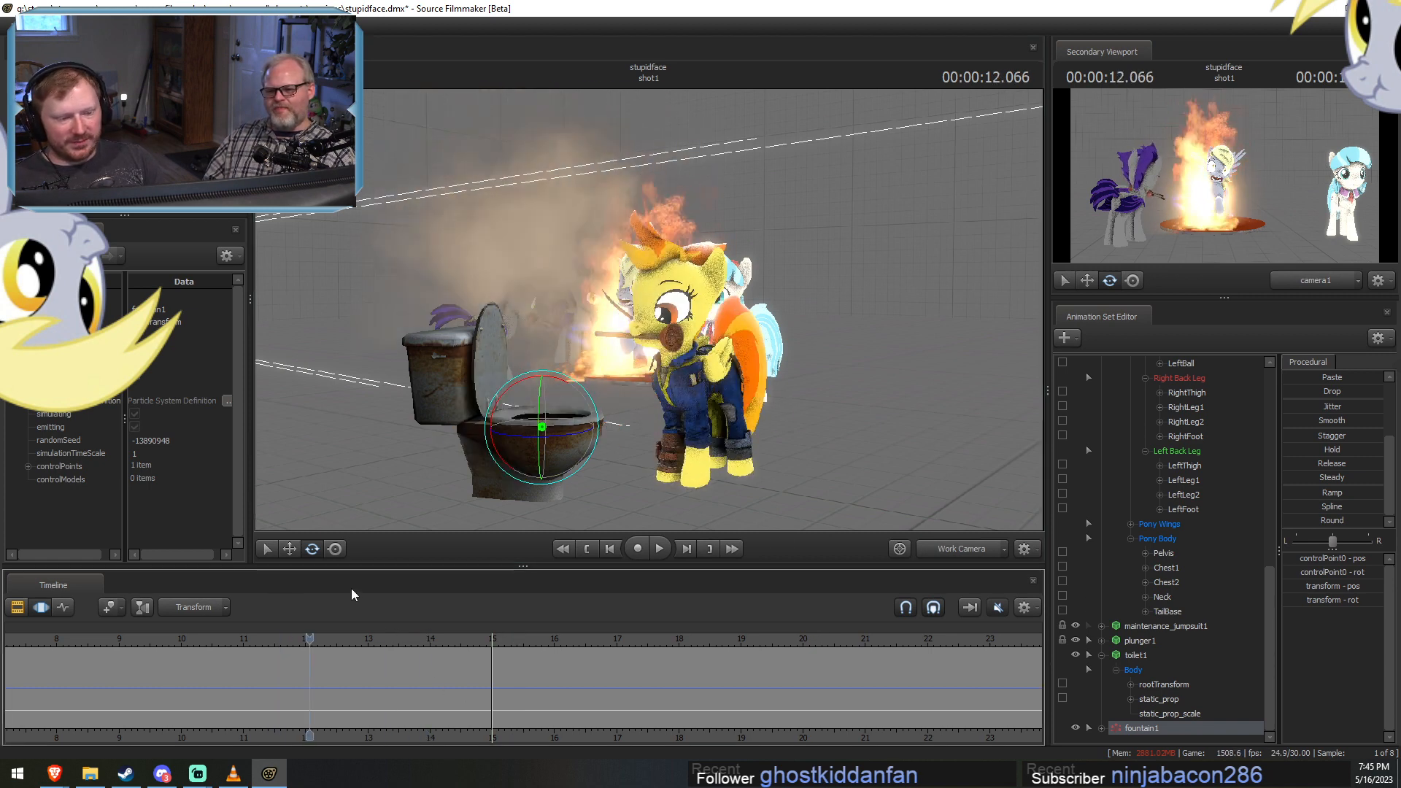
click(957, 547)
click(973, 549)
drag(861, 408, 908, 405)
key(a)
key(w)
drag(652, 310, 649, 310)
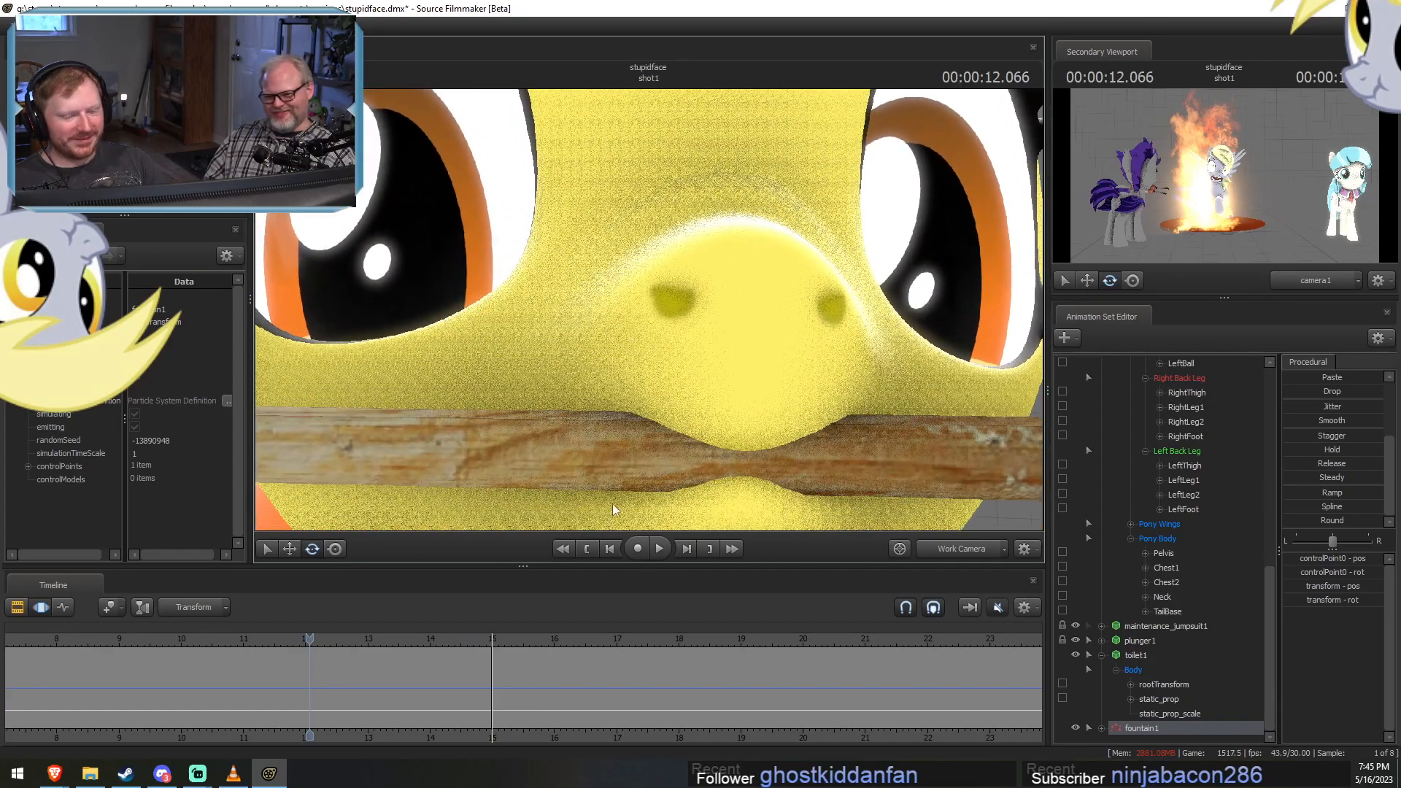
Select the full time range and try tilting the yellow pony's Head control.
click(453, 672)
key(ctrl+a)
scroll(1167, 659, up, 10)
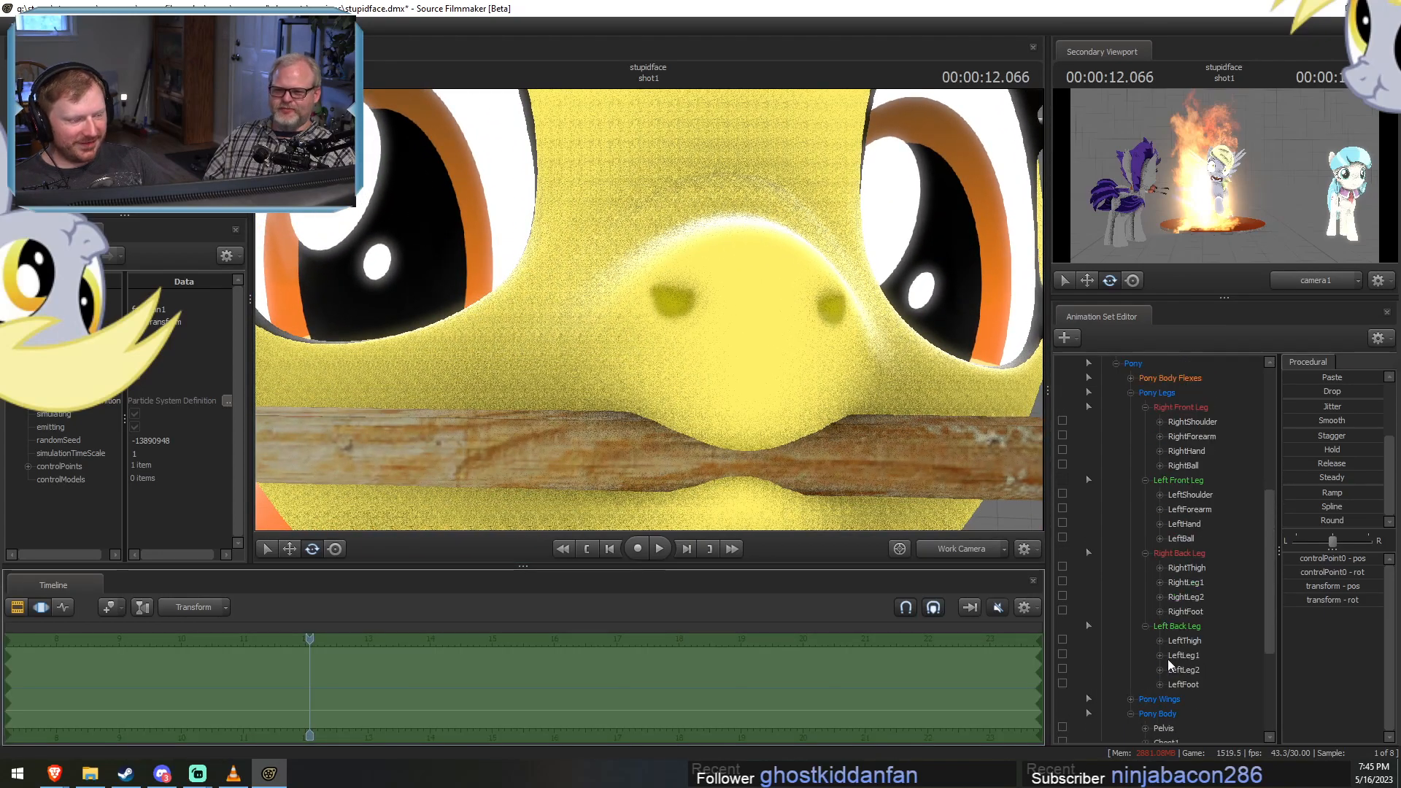
click(1160, 523)
drag(648, 310, 649, 311)
key(s)
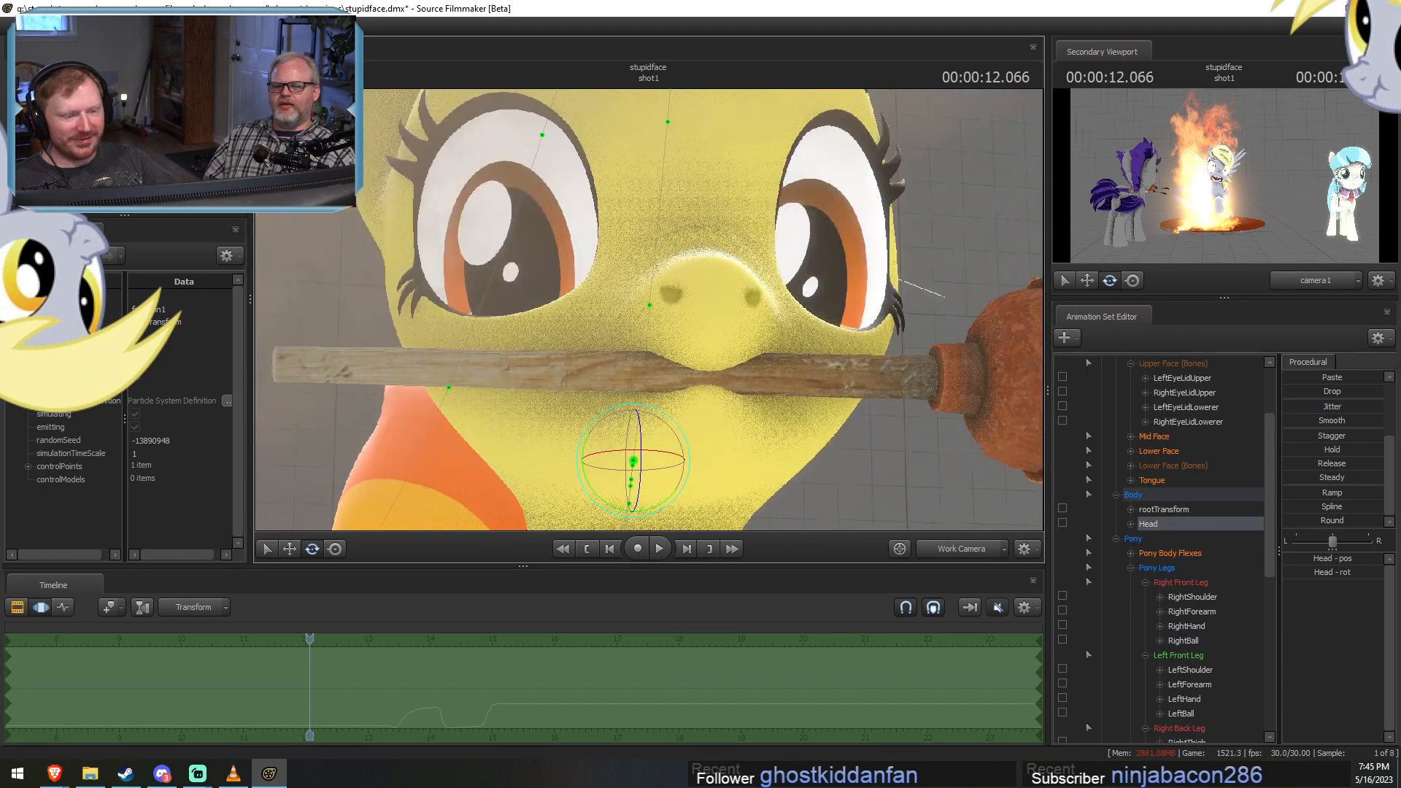
key(w)
mouse_move(644, 487)
mouse_down()
mouse_move(663, 475)
mouse_move(628, 480)
mouse_move(654, 479)
mouse_move(646, 488)
mouse_move(674, 464)
mouse_move(648, 506)
mouse_up()
key(w)
drag(648, 336, 653, 309)
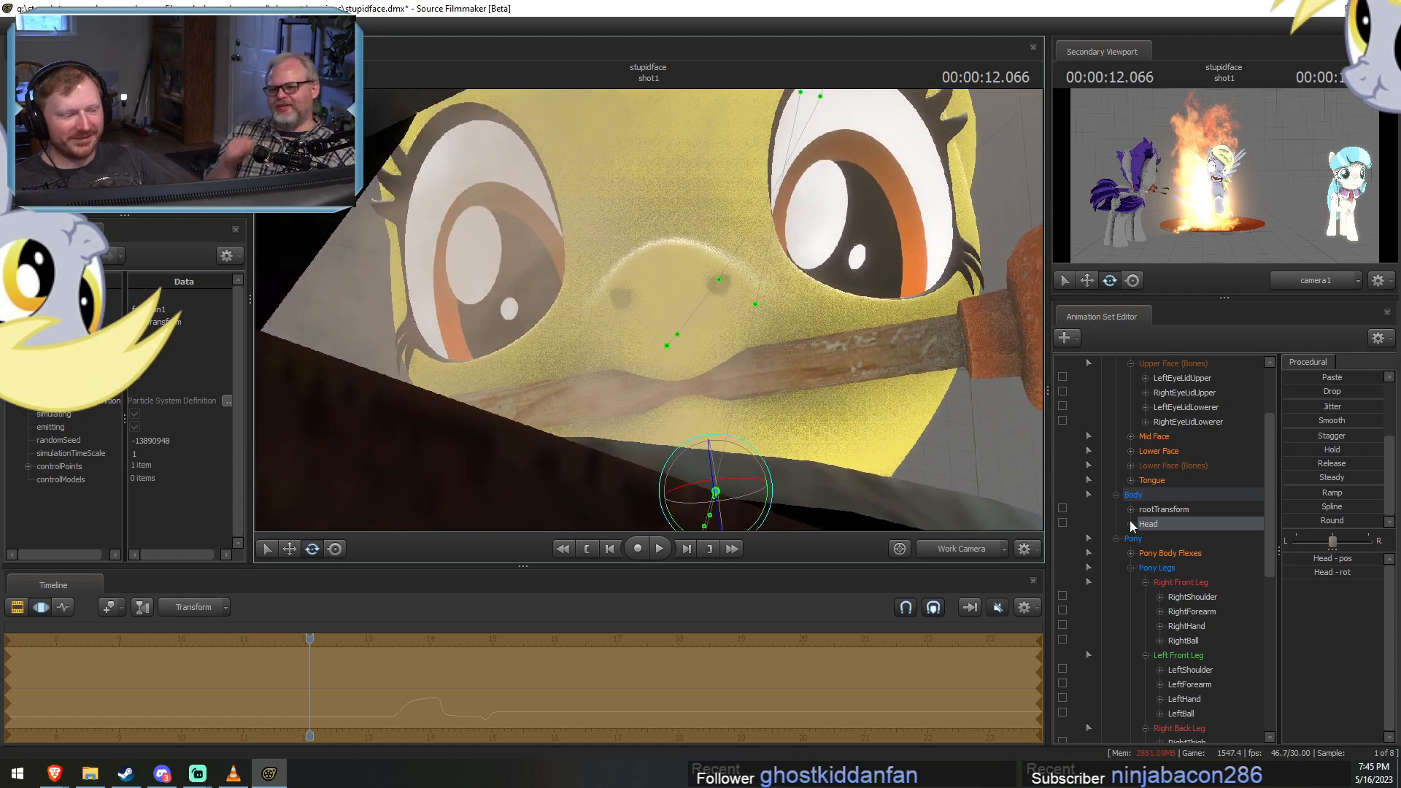
Try raising the MouthSmirk slider of the pony's Lower Face controls, and undo it.
scroll(1170, 495, up, 2)
click(1162, 540)
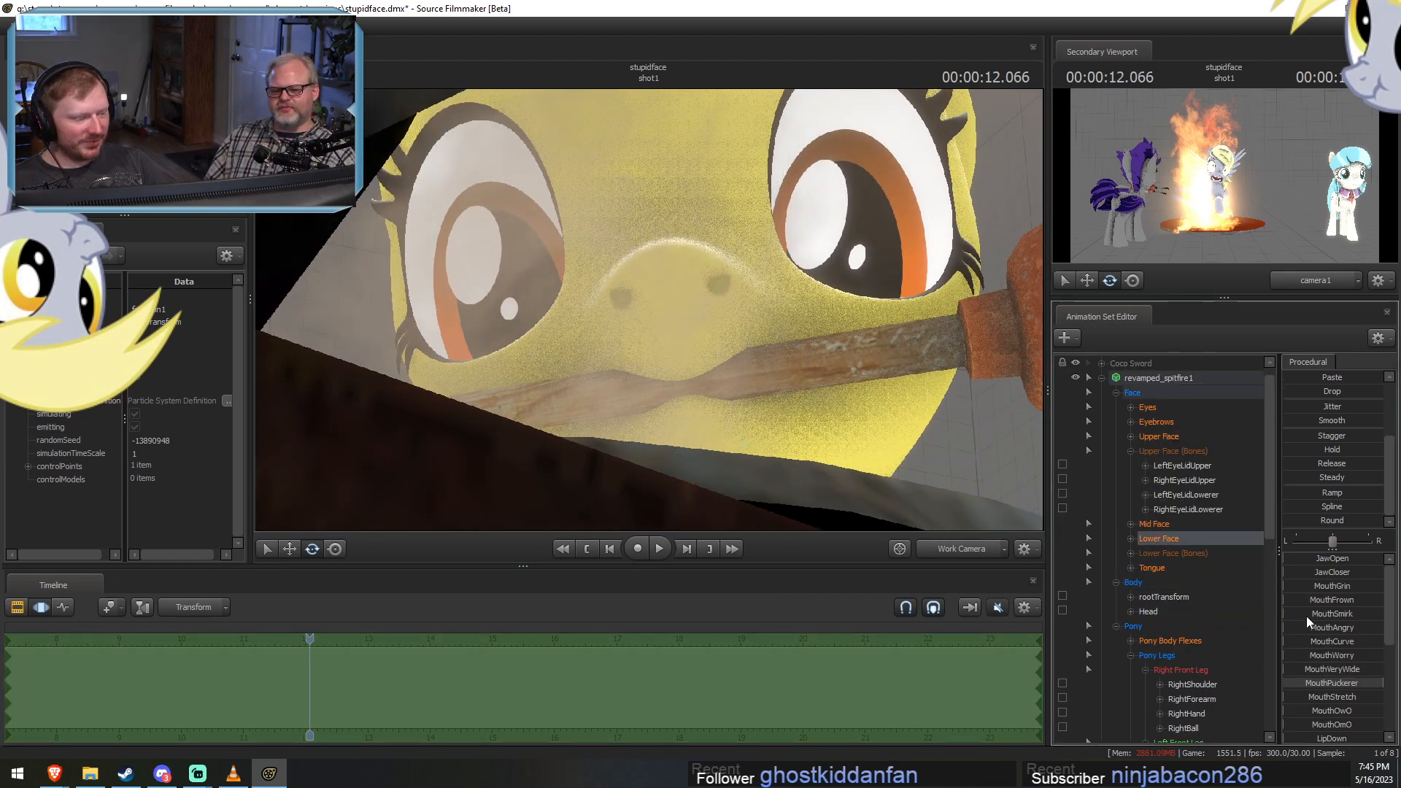
drag(1306, 615, 1358, 613)
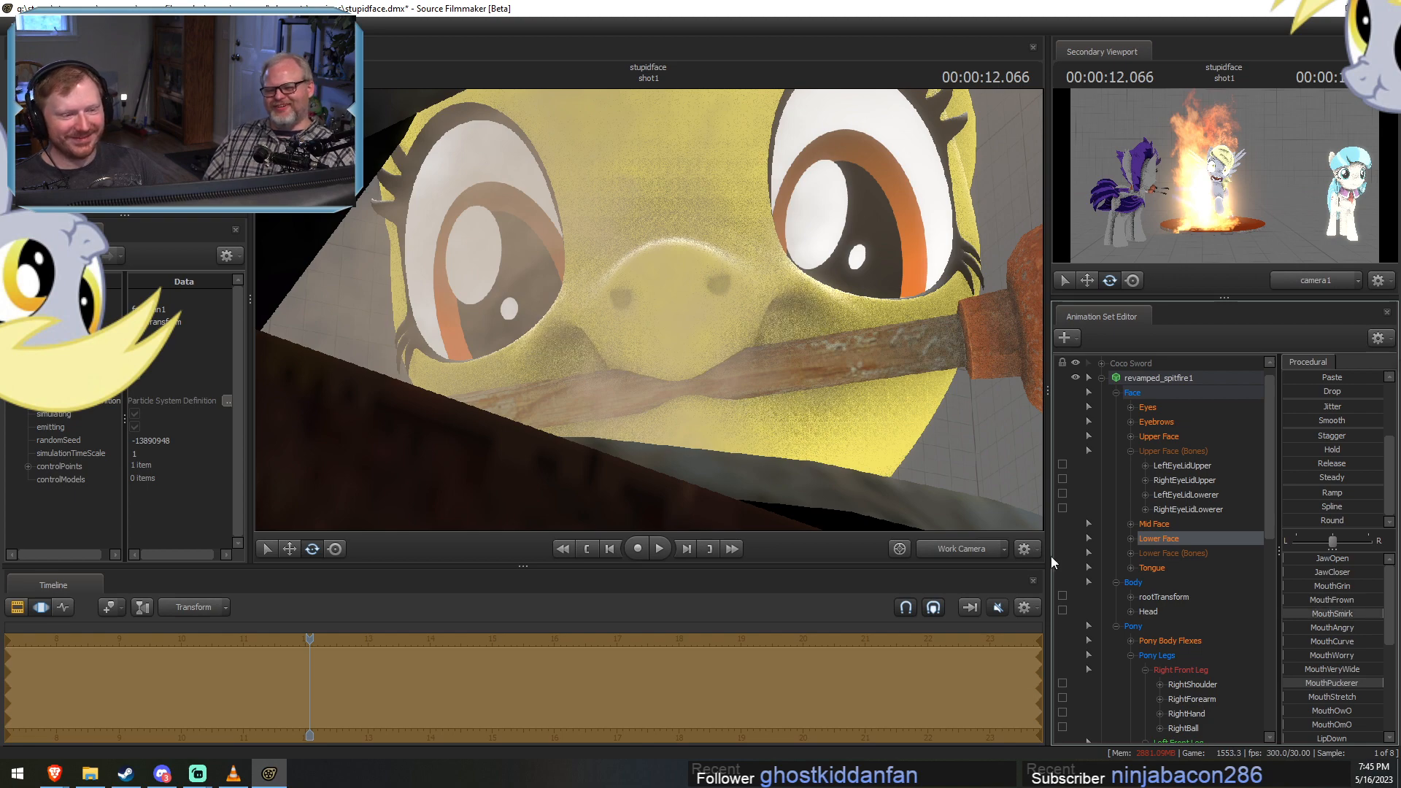
key(ctrl+z)
View the whole pony beside the toilet and undo the head rotation.
drag(834, 353, 612, 325)
drag(648, 310, 651, 314)
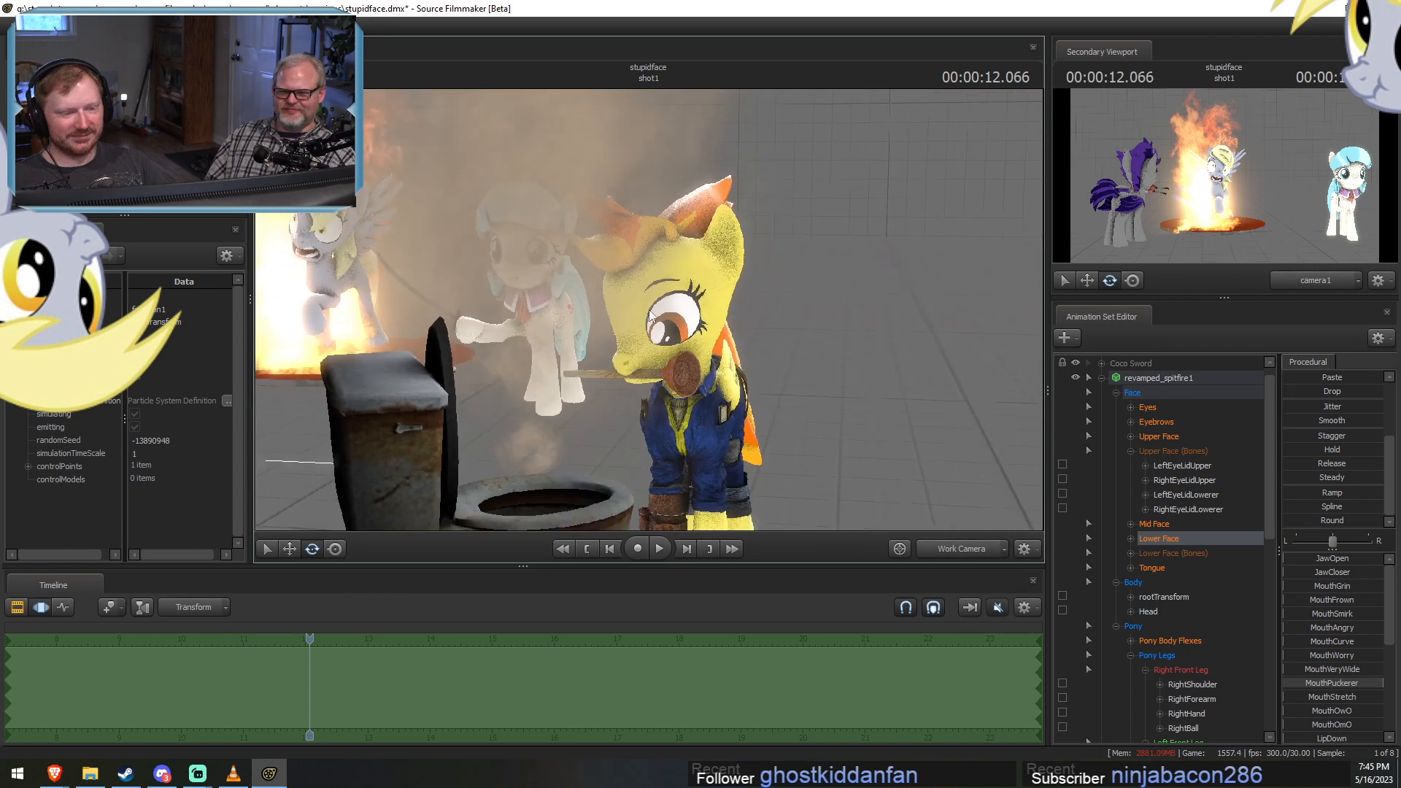
key(ctrl)
key(ctrl)
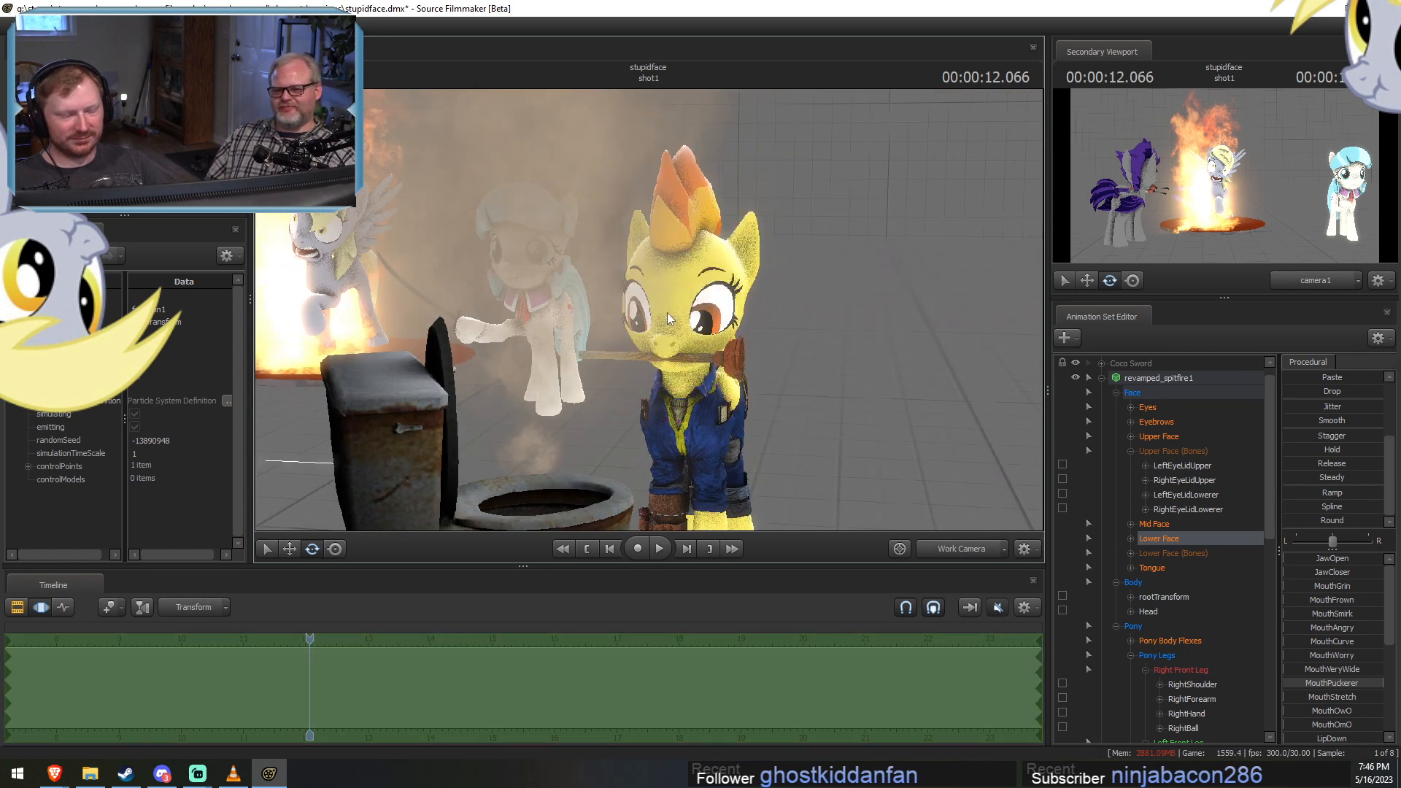
Save the stupidface session.
key(F2)
key(F3)
key(ctrl+s)
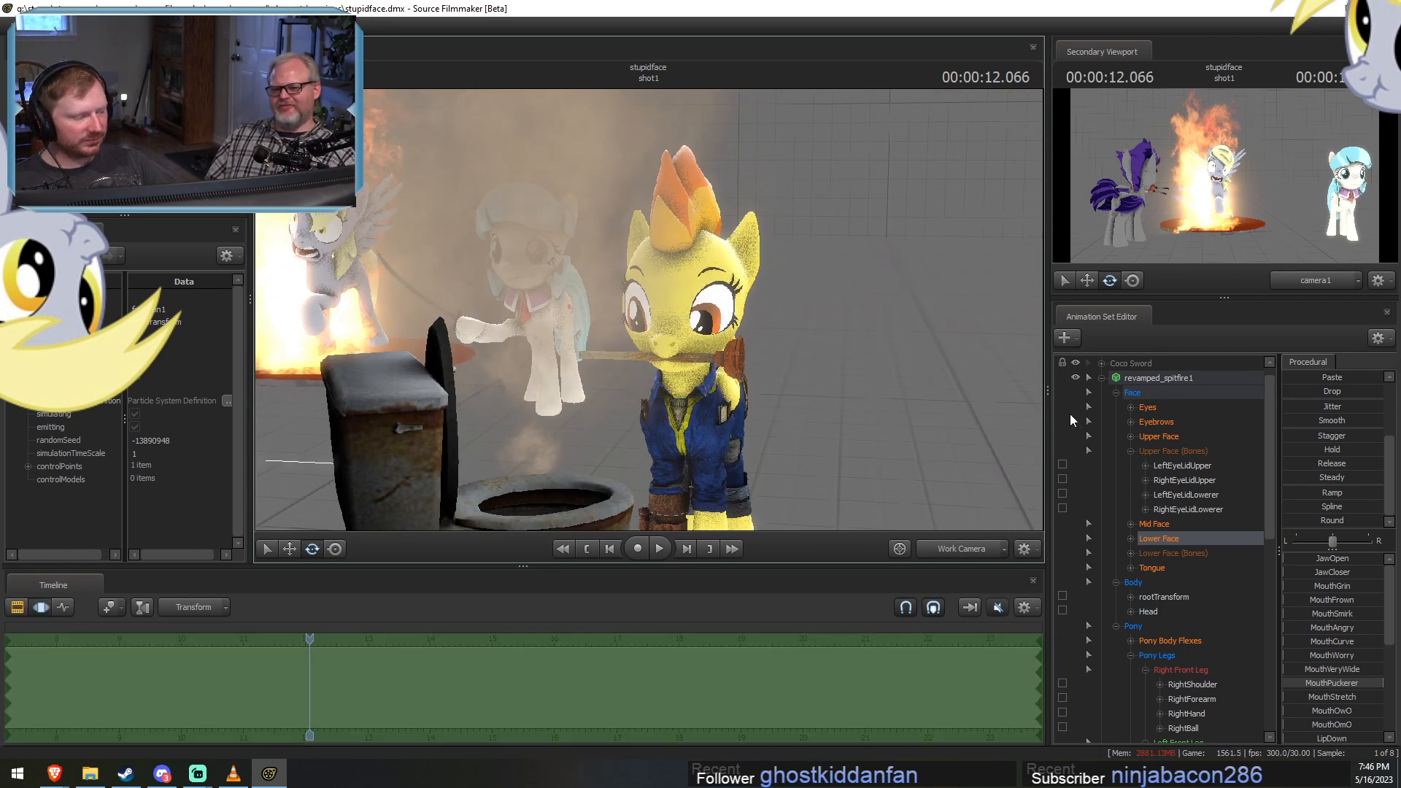
Move to about 14.87 s and back to 14.6 s to examine the pony's dive pose from the front and side.
drag(874, 402, 881, 409)
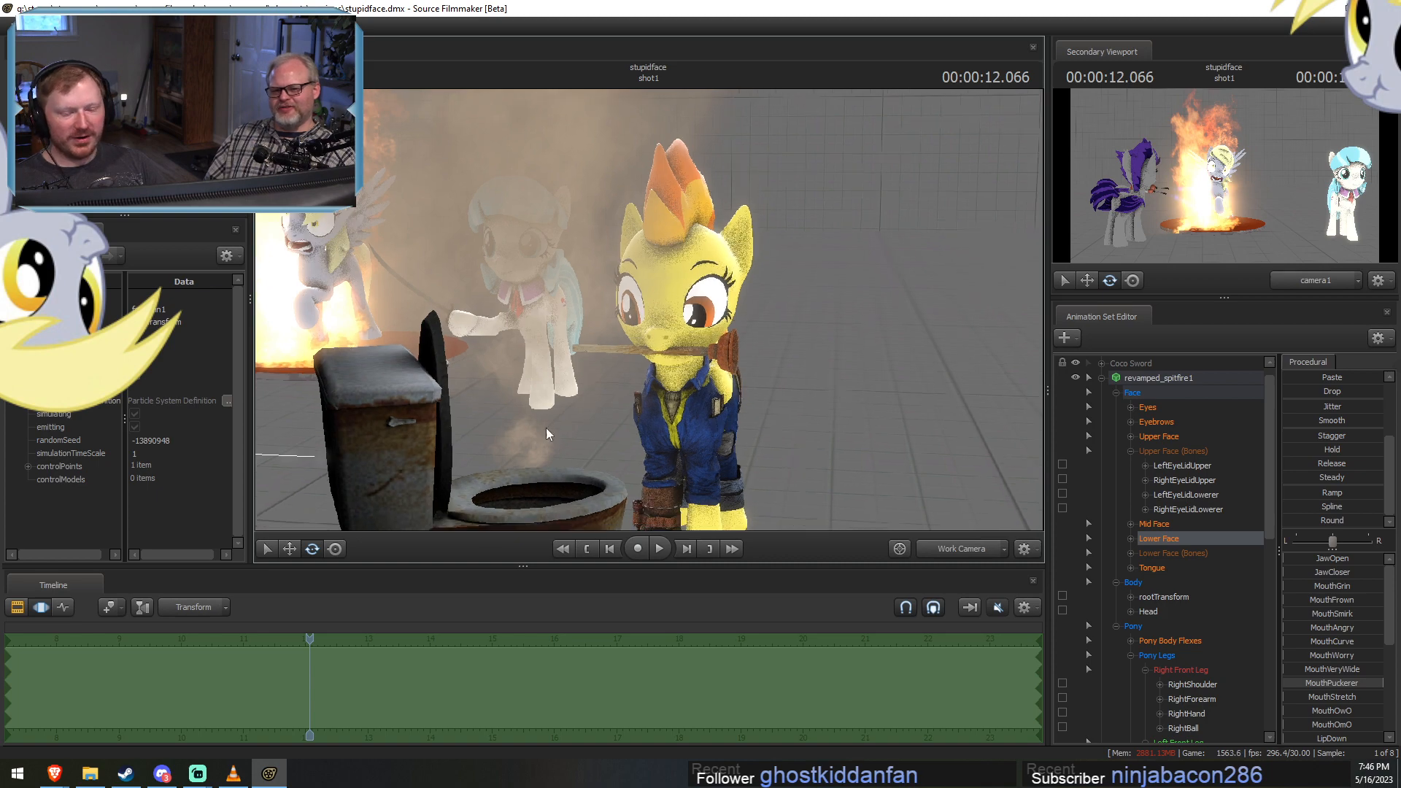
scroll(310, 641, down, 5)
drag(310, 638, 369, 652)
key(space)
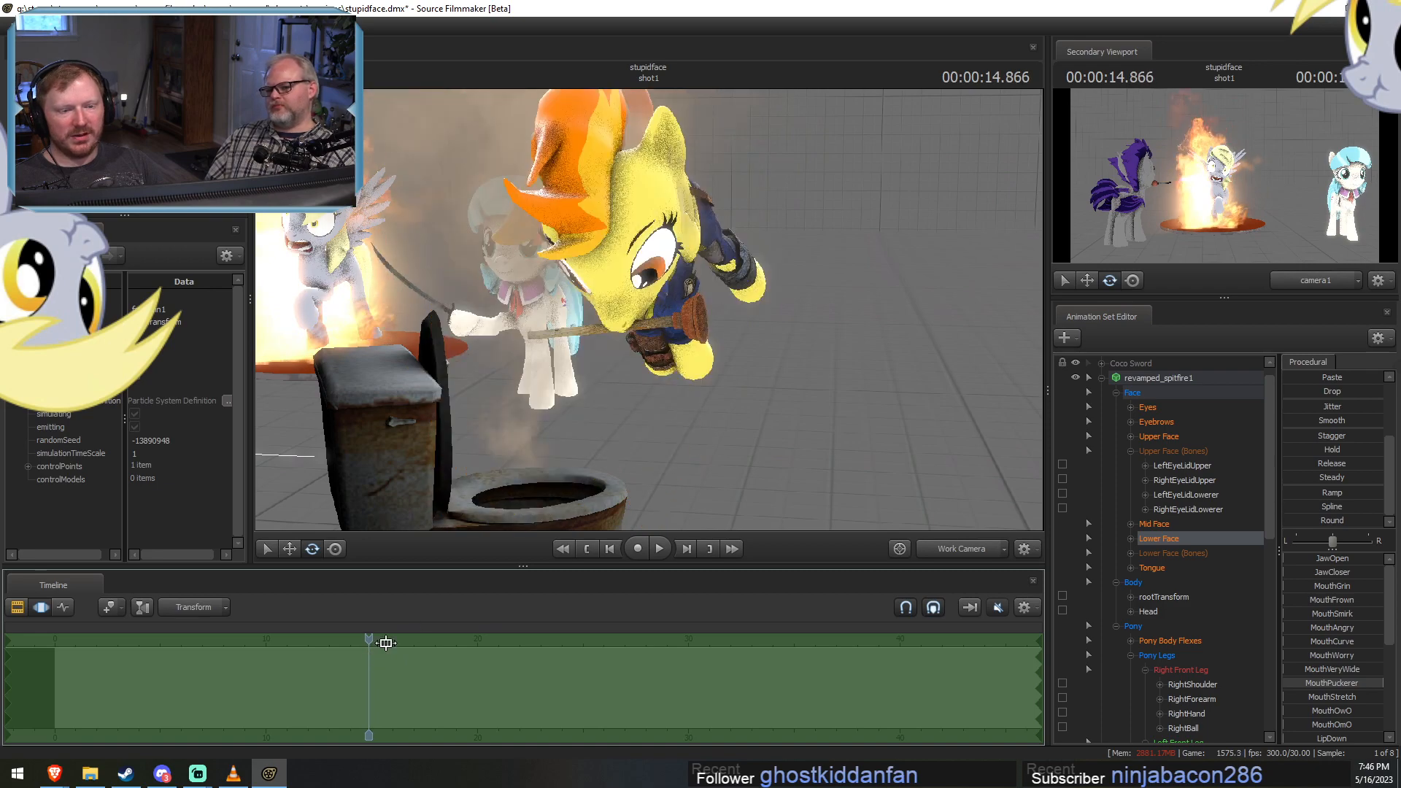
drag(634, 356, 532, 343)
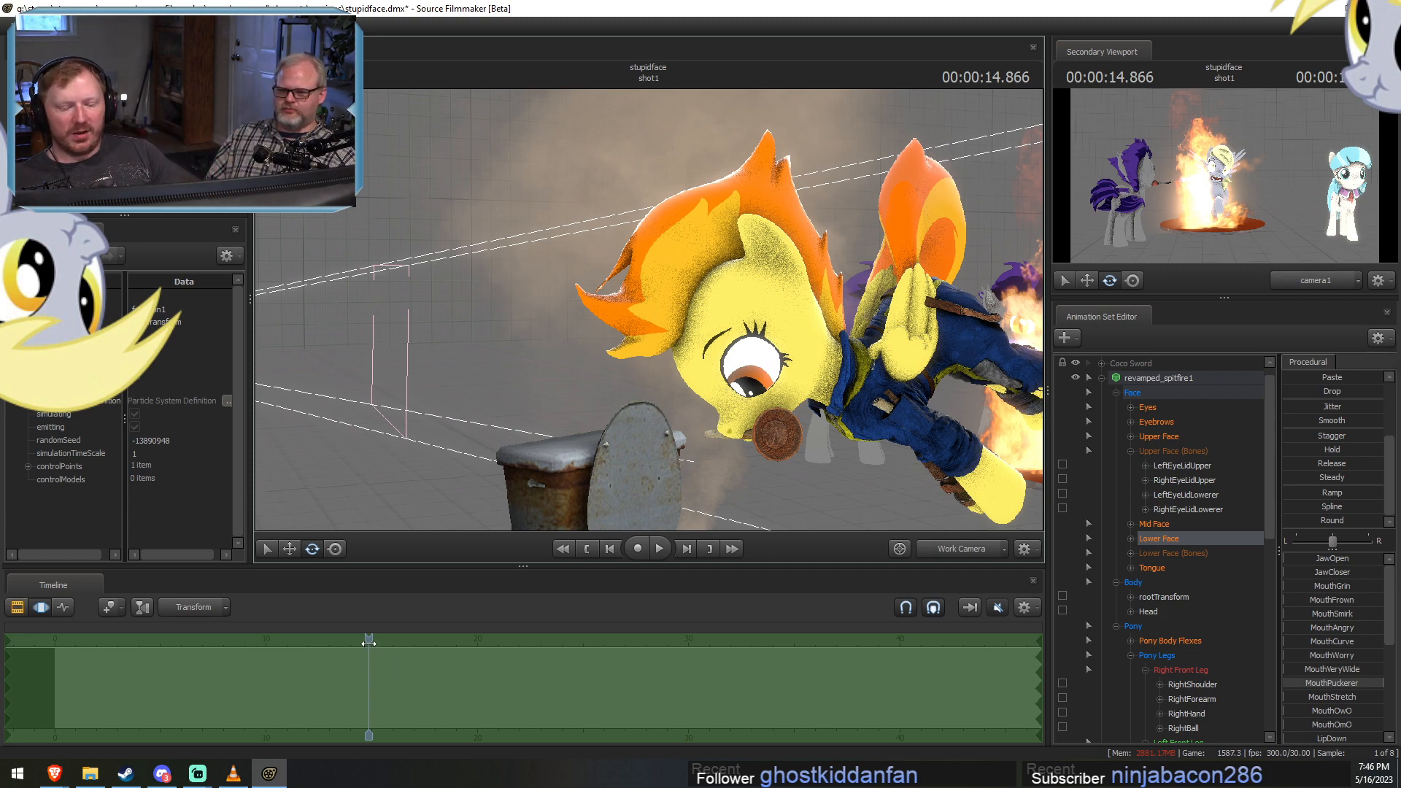
mouse_move(370, 642)
mouse_down()
mouse_move(357, 670)
mouse_move(372, 671)
mouse_move(315, 676)
mouse_move(368, 679)
mouse_move(344, 680)
mouse_move(364, 681)
mouse_move(345, 681)
mouse_move(362, 644)
mouse_move(338, 645)
mouse_move(383, 646)
mouse_move(362, 651)
mouse_up()
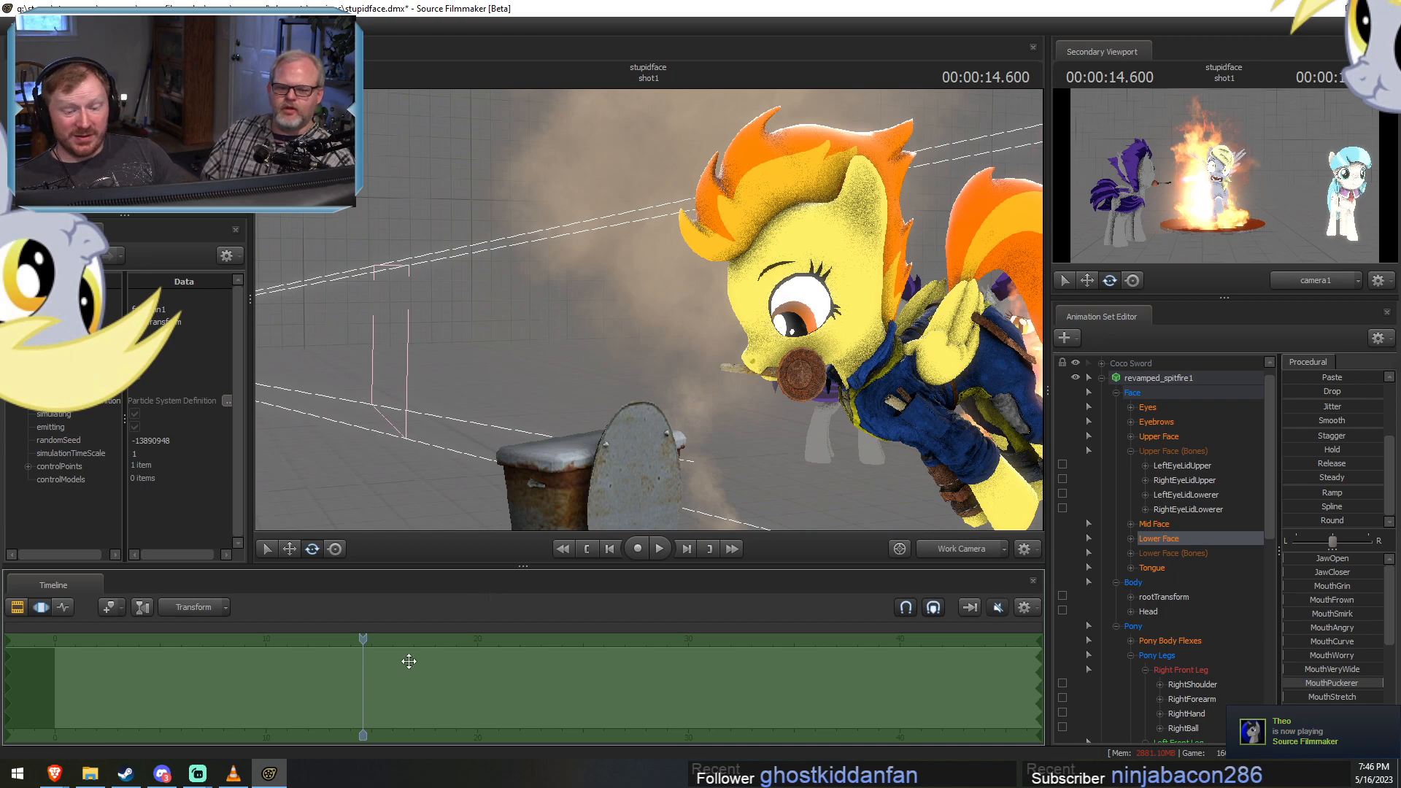
drag(364, 684, 350, 683)
key(ctrl+z)
key(shift)
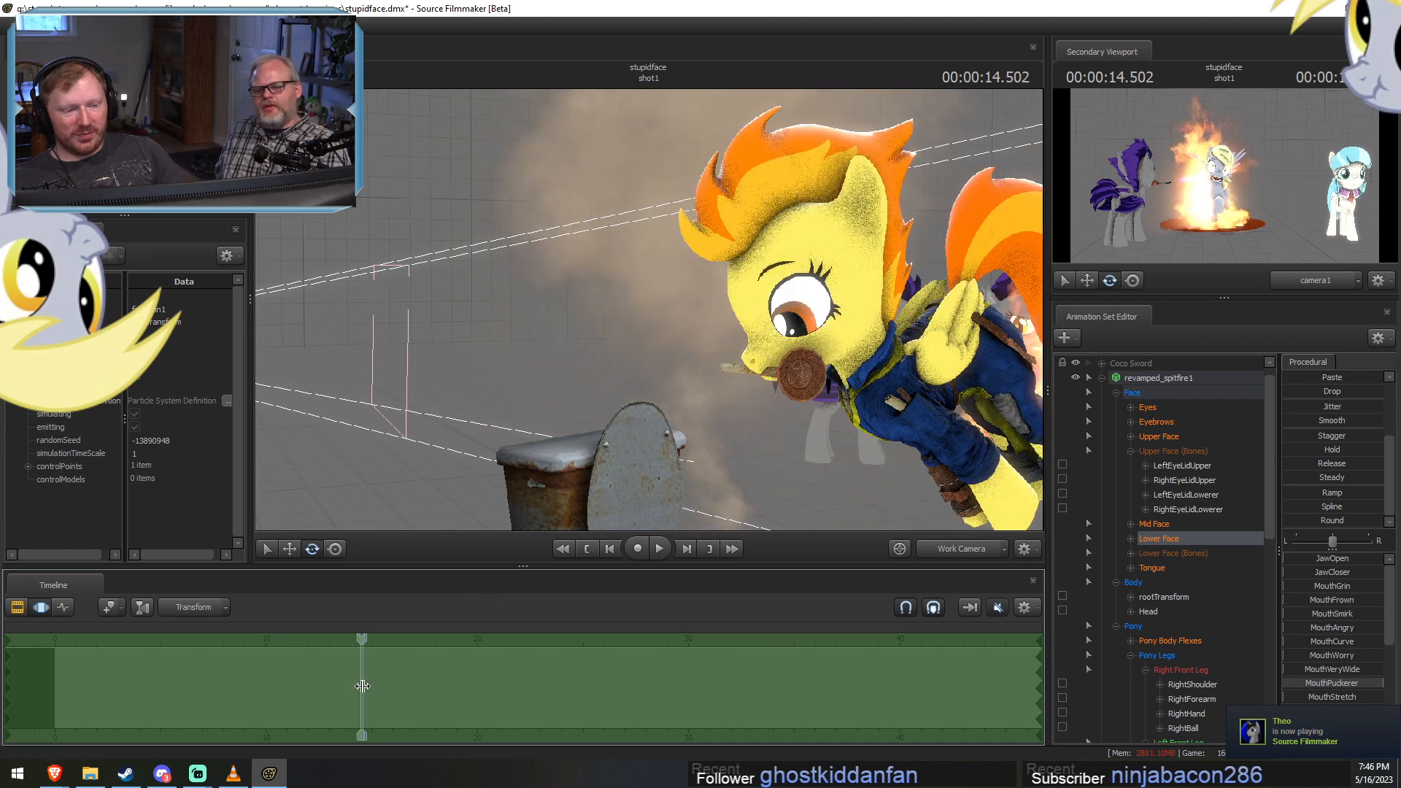
key(shift)
key(shift)
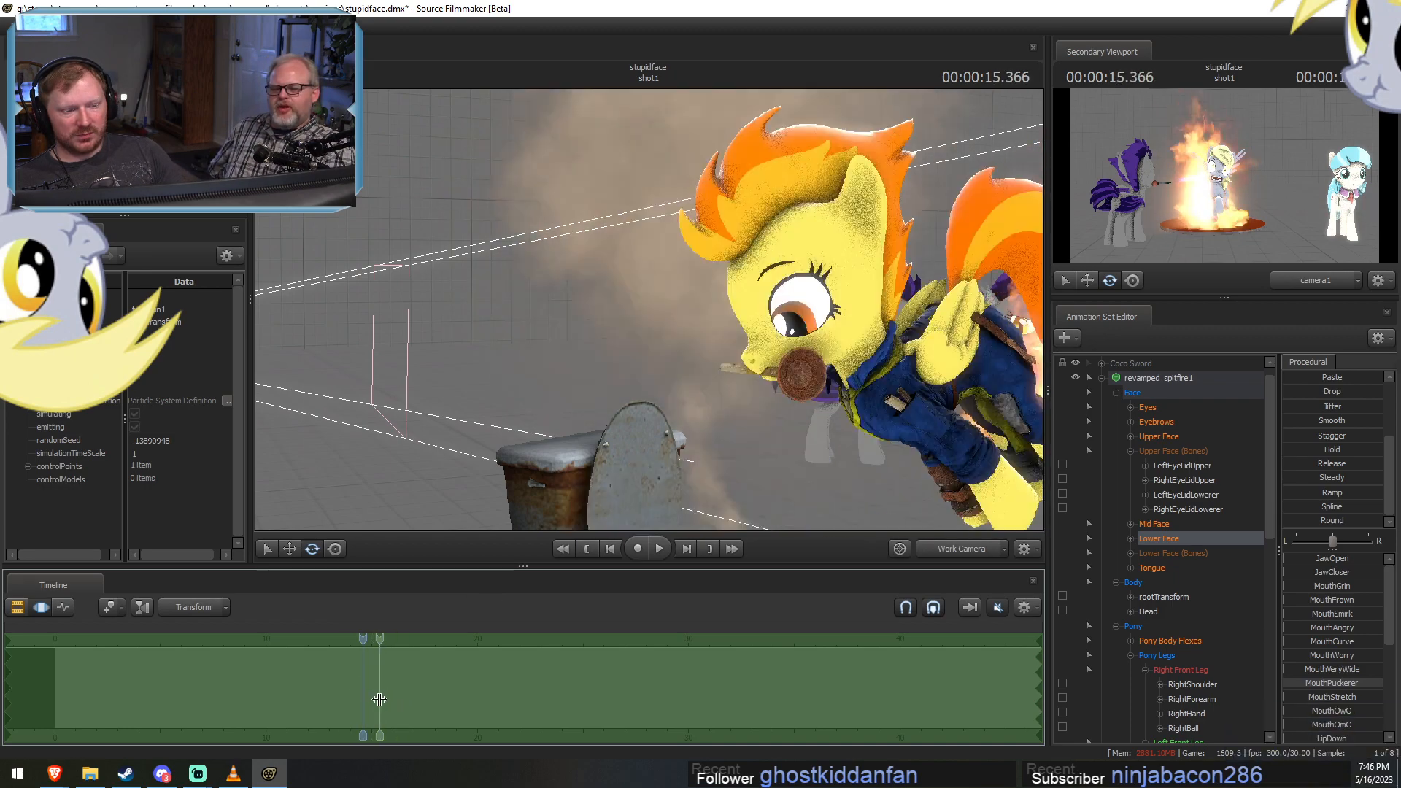
Frame the pony and the whole toilet, and play the dive from 14.6 s to about 15.4 s.
drag(654, 353, 737, 387)
key(s)
drag(649, 315, 699, 337)
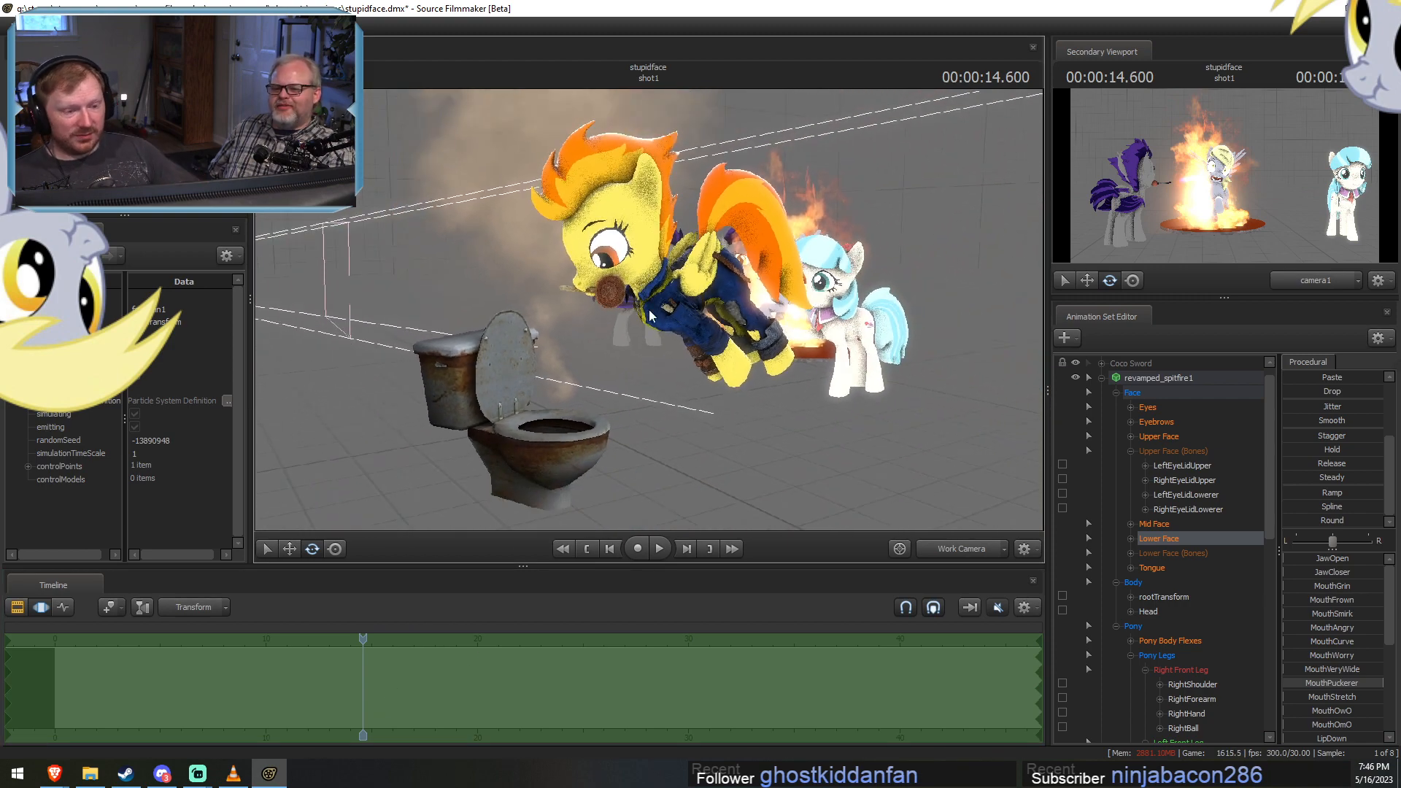
key(space)
key(space)
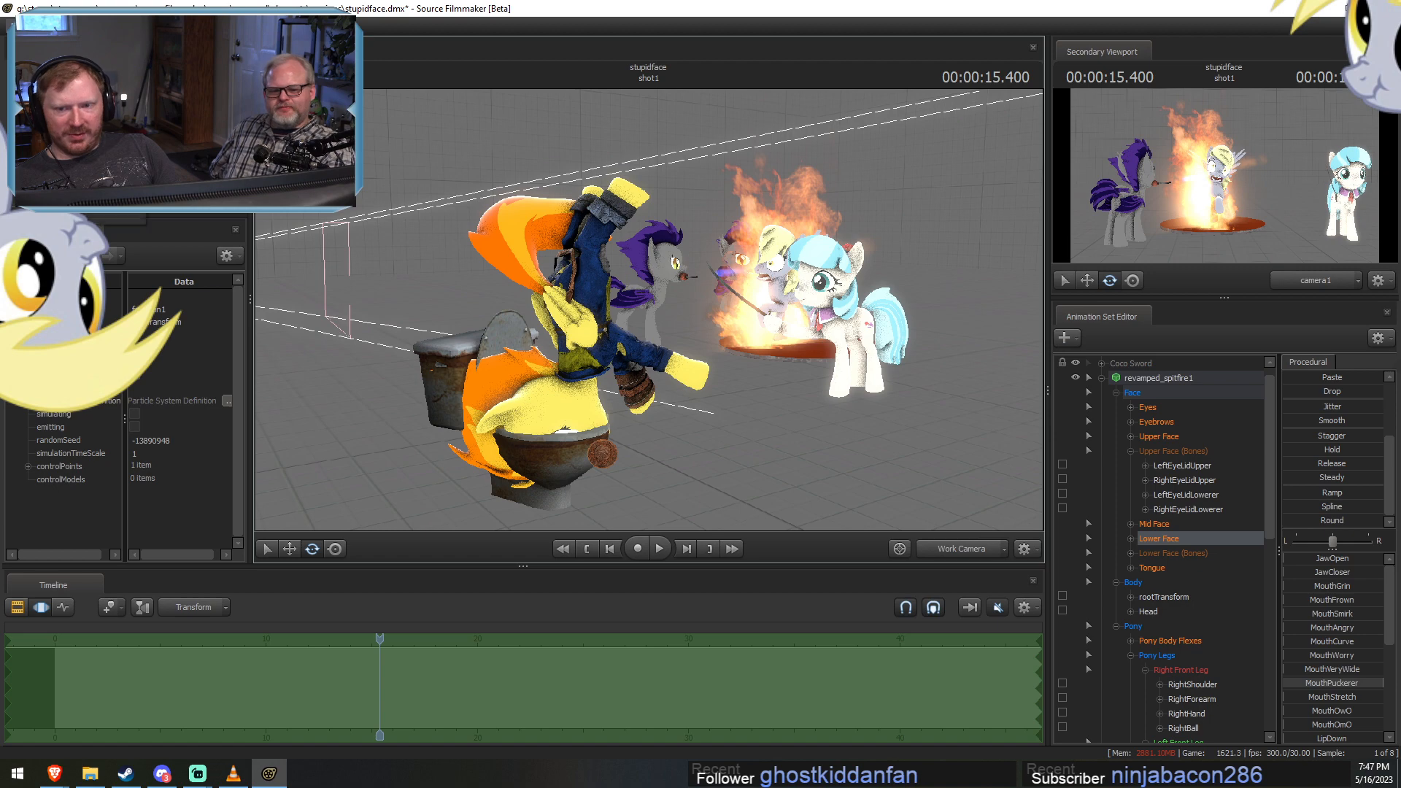
In File Explorer, open the first image of the spacederp_final_01 folder in the usermod sessions, view it and return to Source Filmmaker.
click(90, 773)
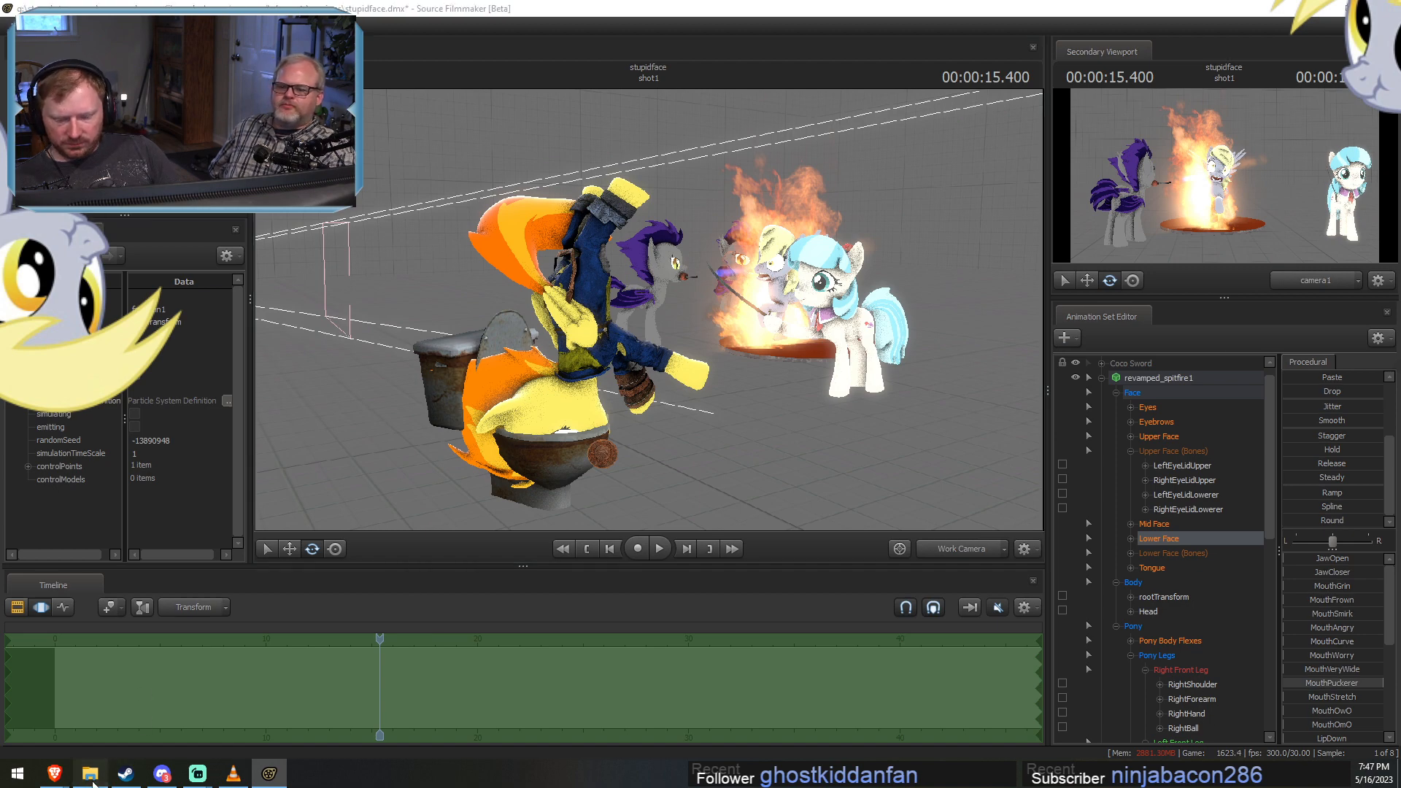
click(441, 287)
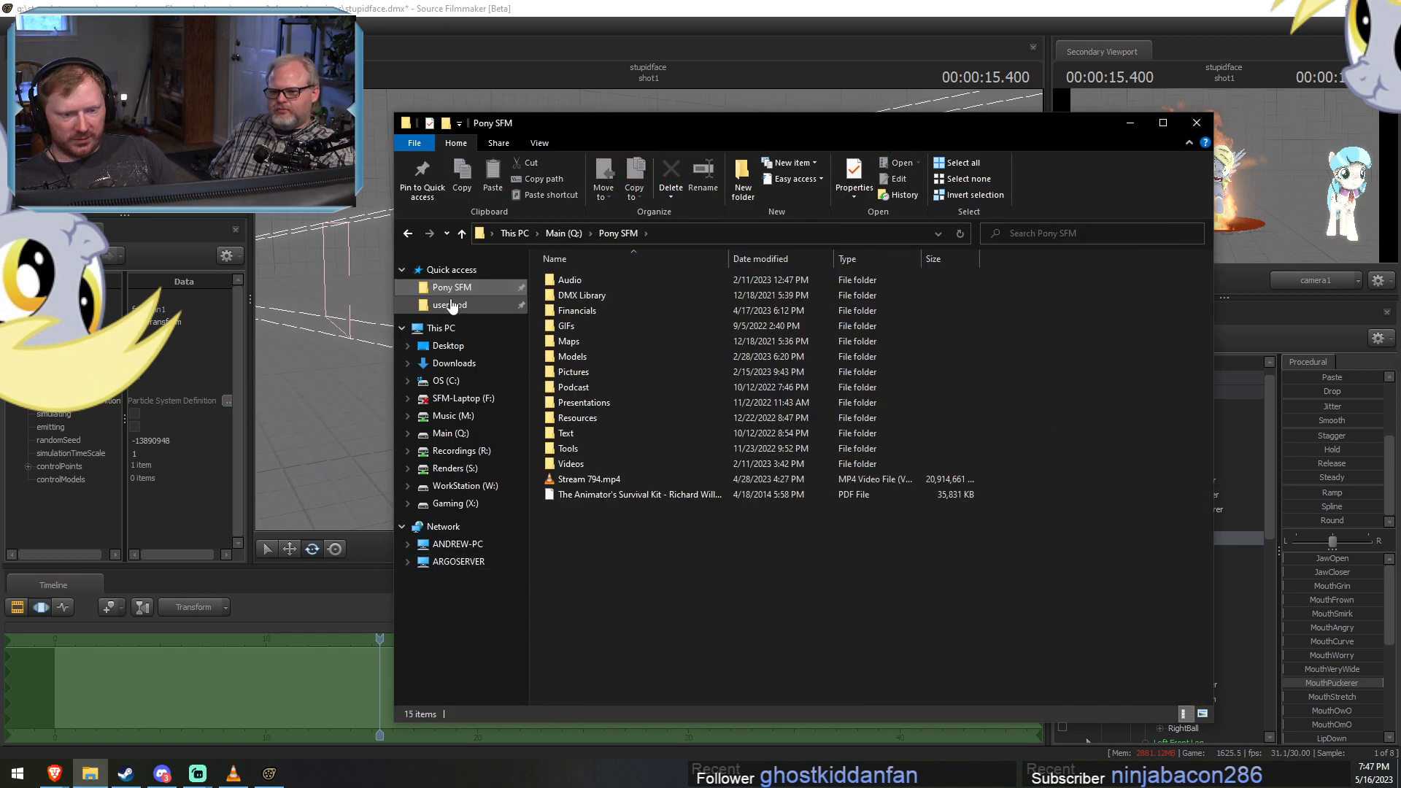
click(449, 305)
click(582, 326)
double_click(576, 342)
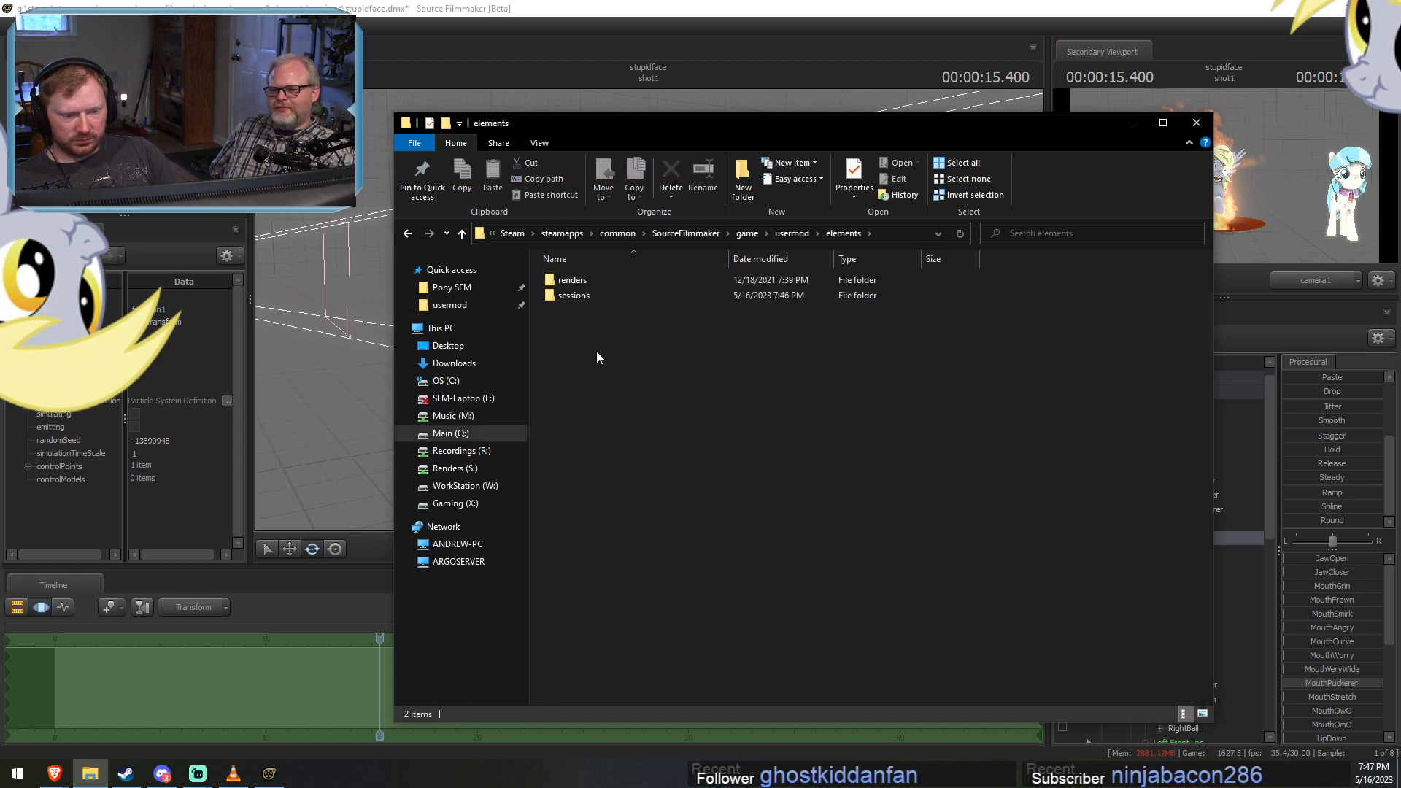
double_click(575, 299)
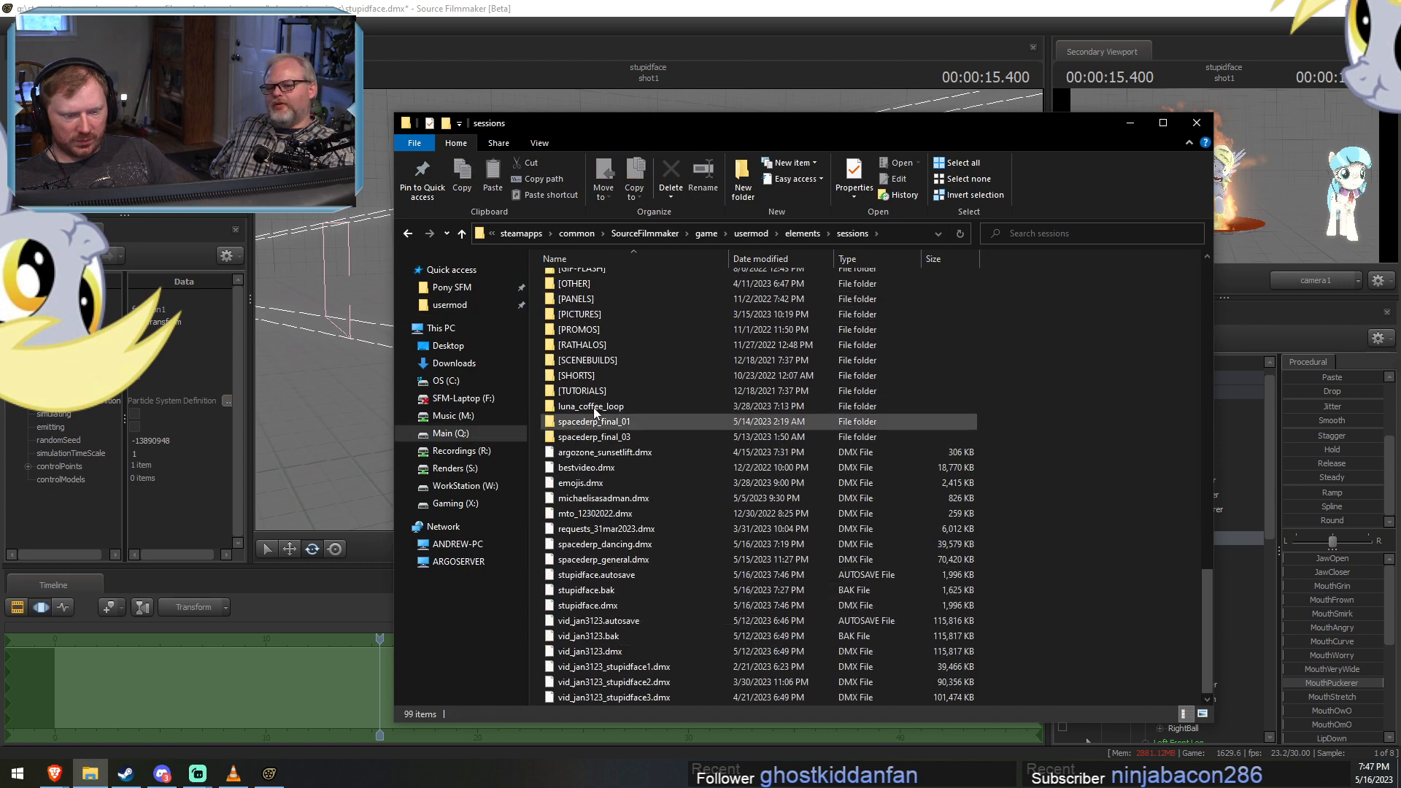
double_click(593, 409)
double_click(661, 308)
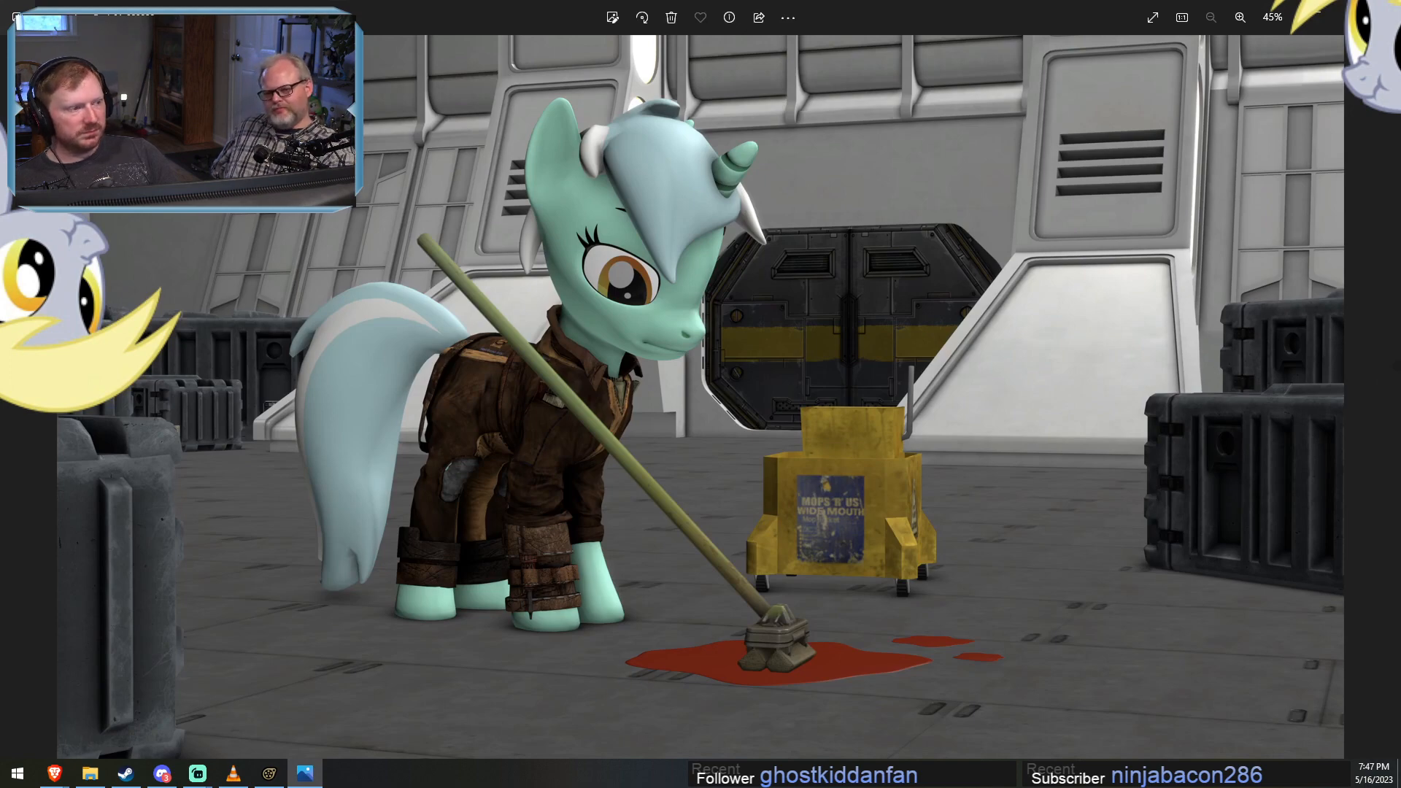
key(Escape)
click(383, 323)
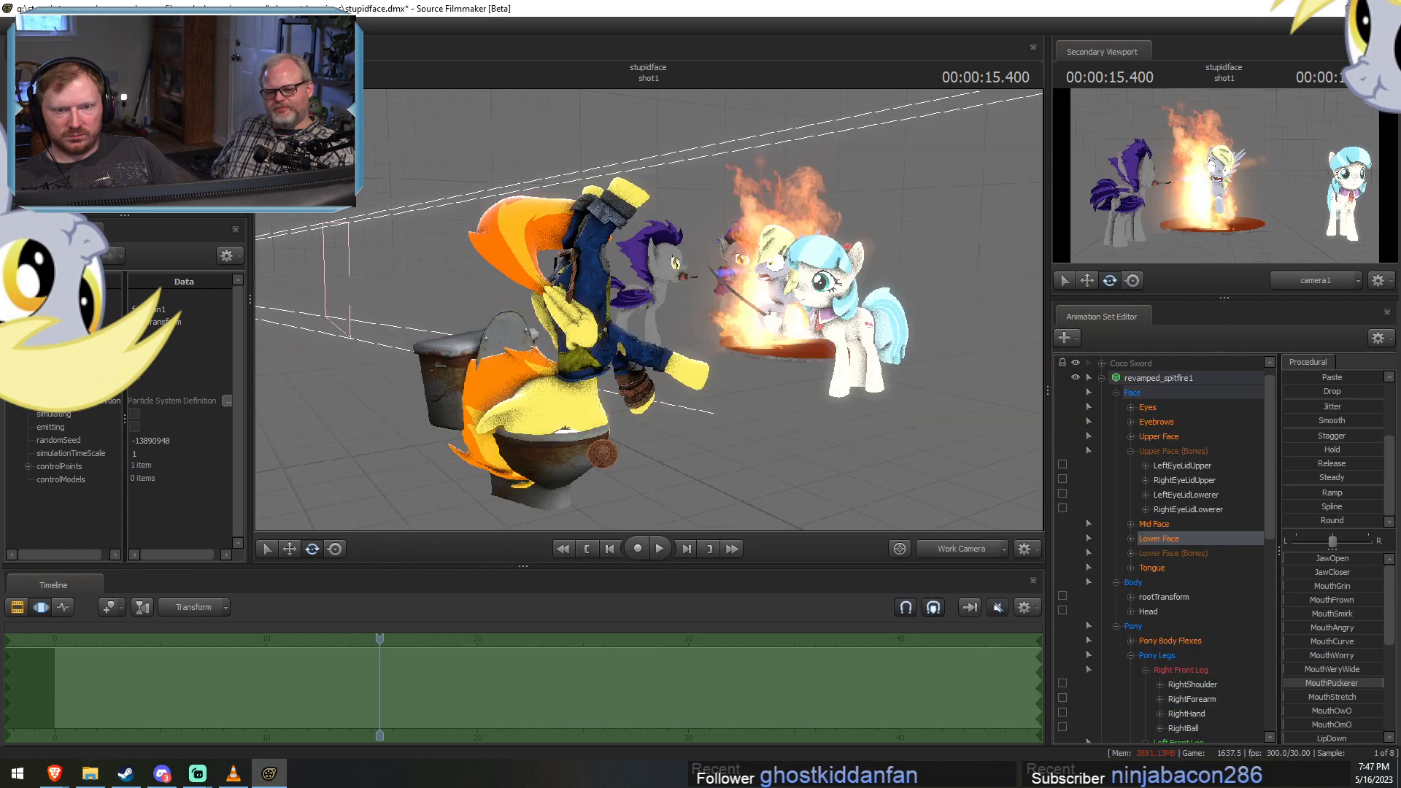
Save the changes to the stupidface session and quit Source Filmmaker.
key(ctrl+s)
click(15, 27)
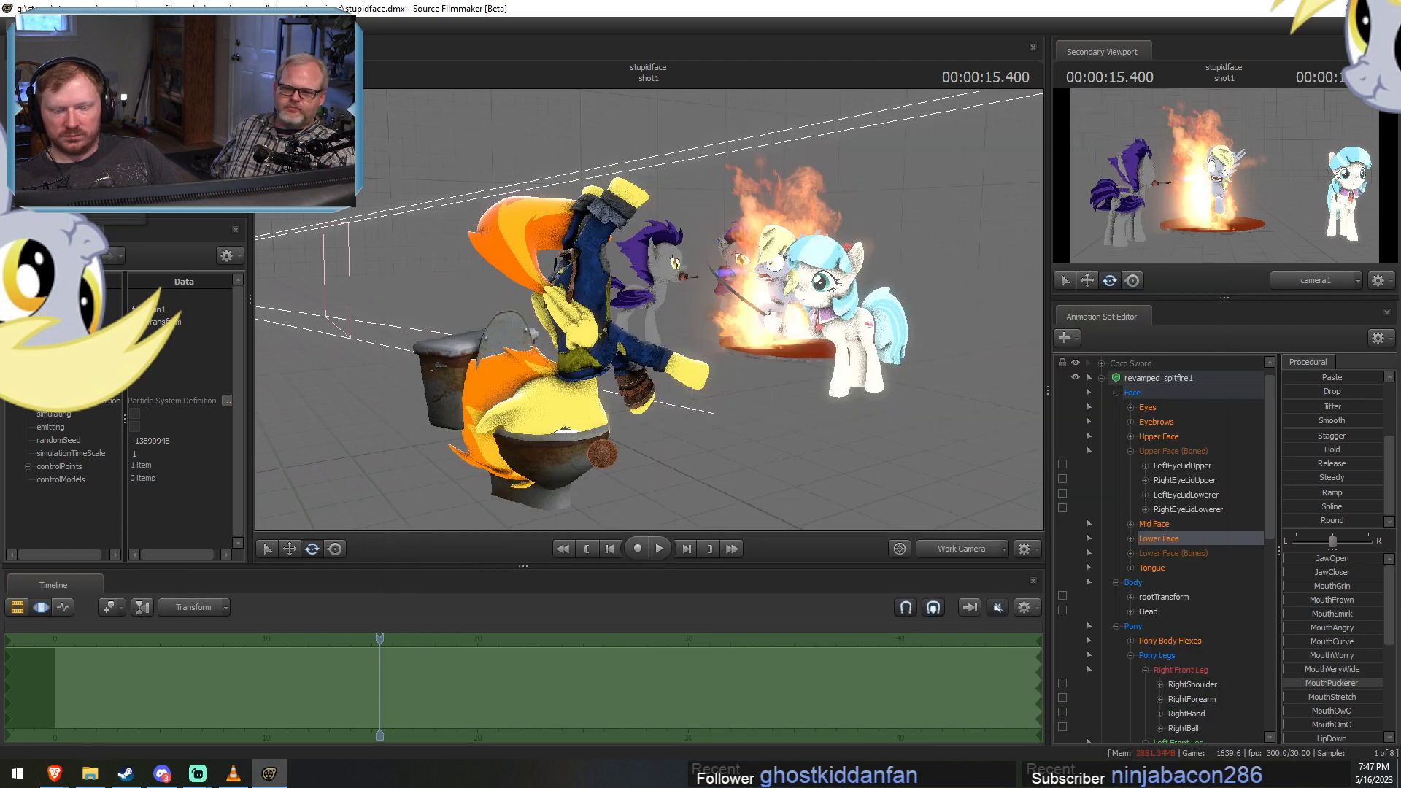
click(37, 216)
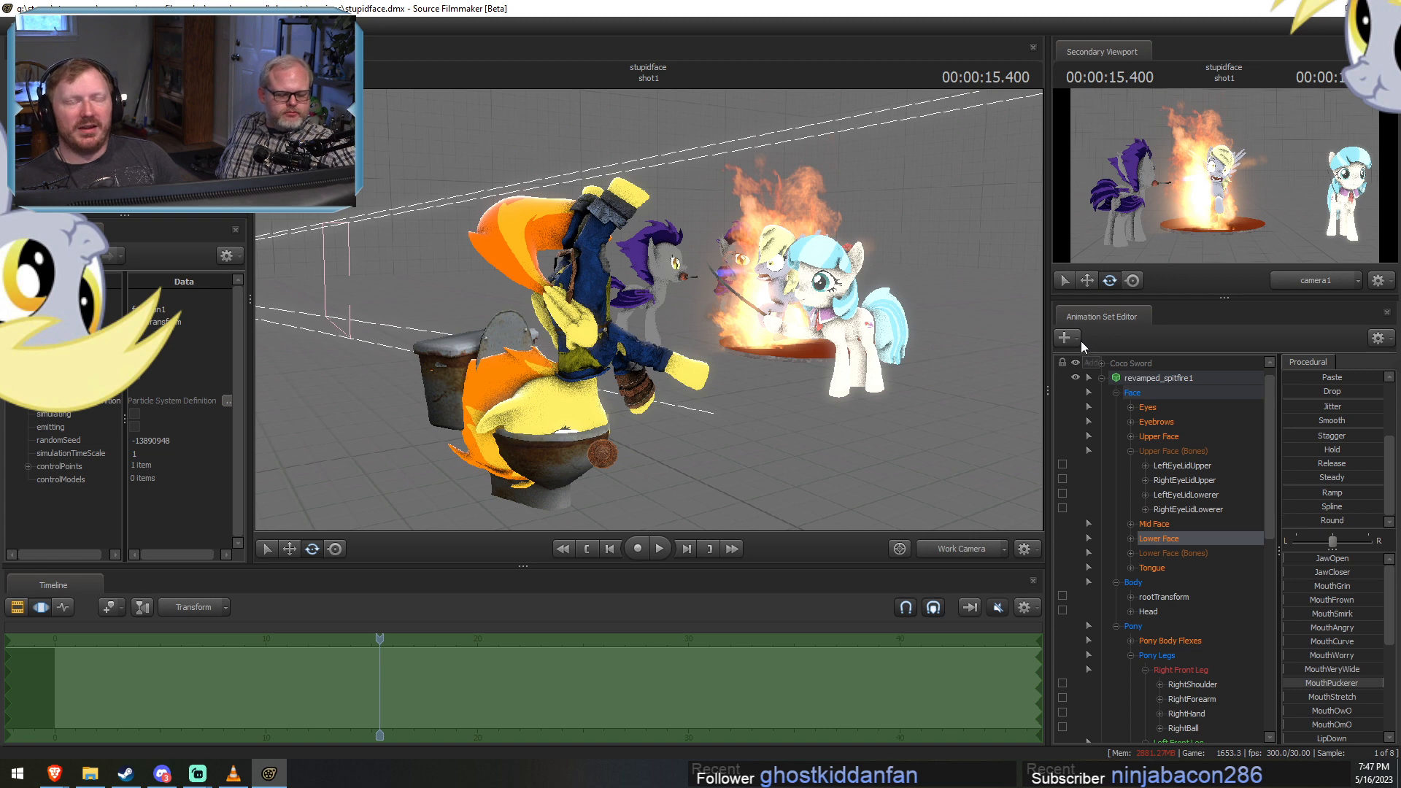
click(364, 658)
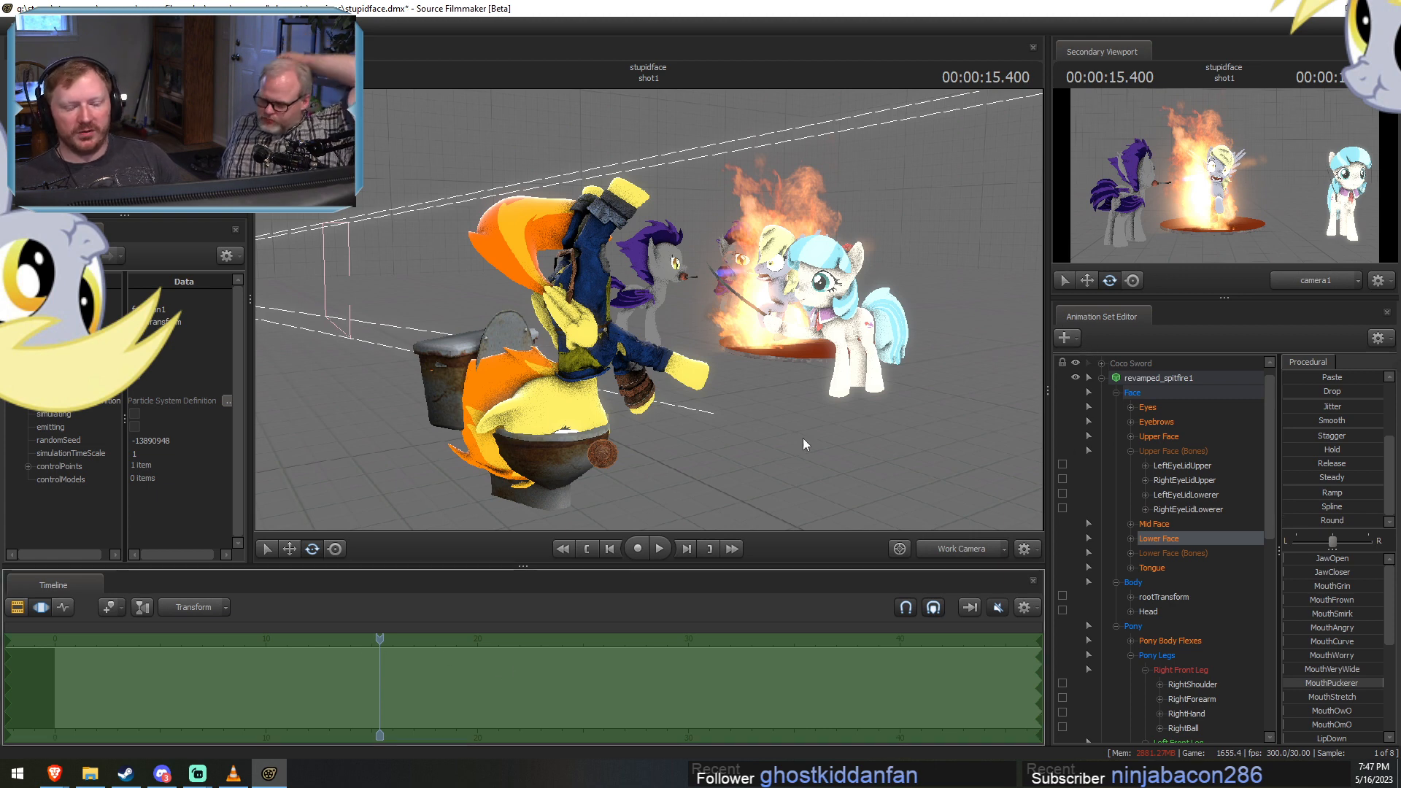
click(1383, 7)
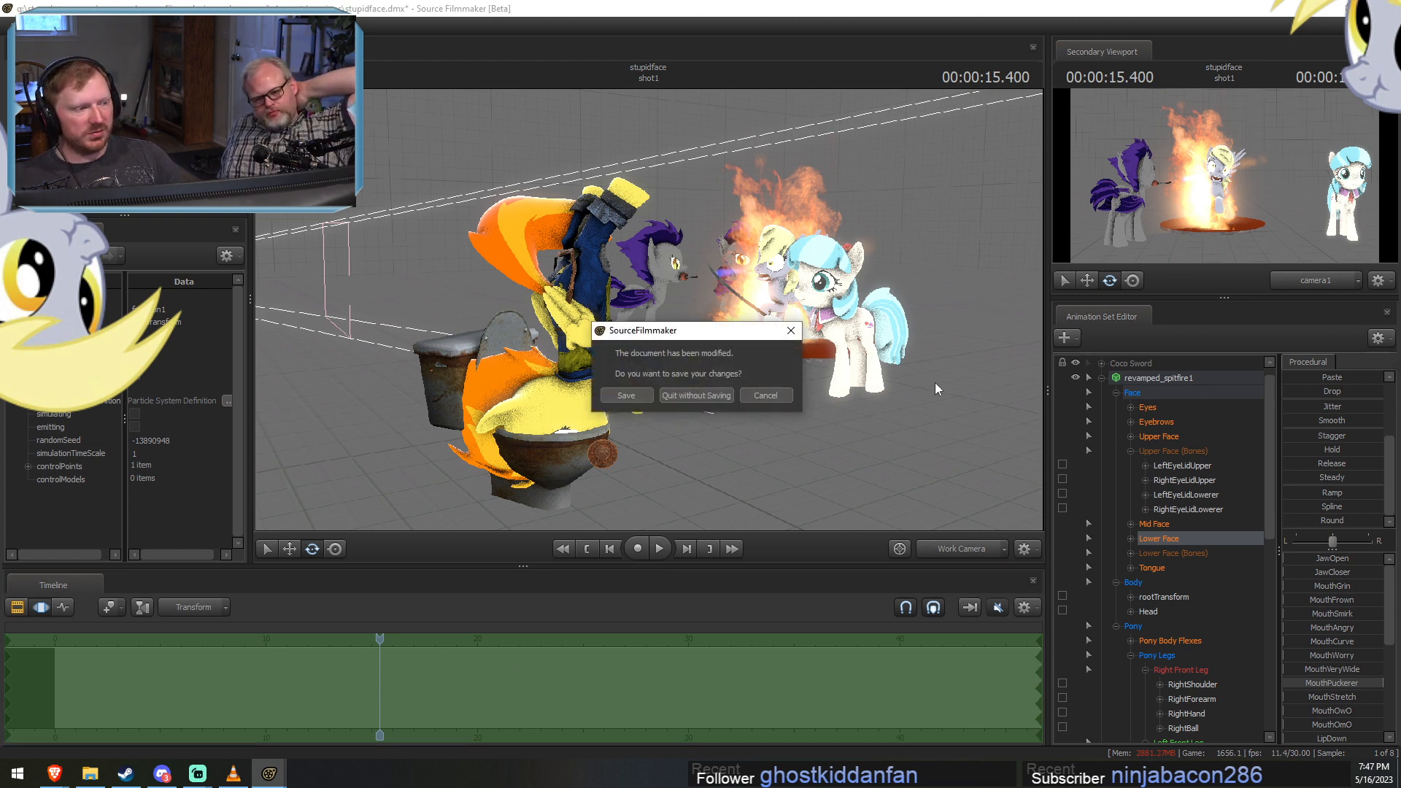
click(626, 395)
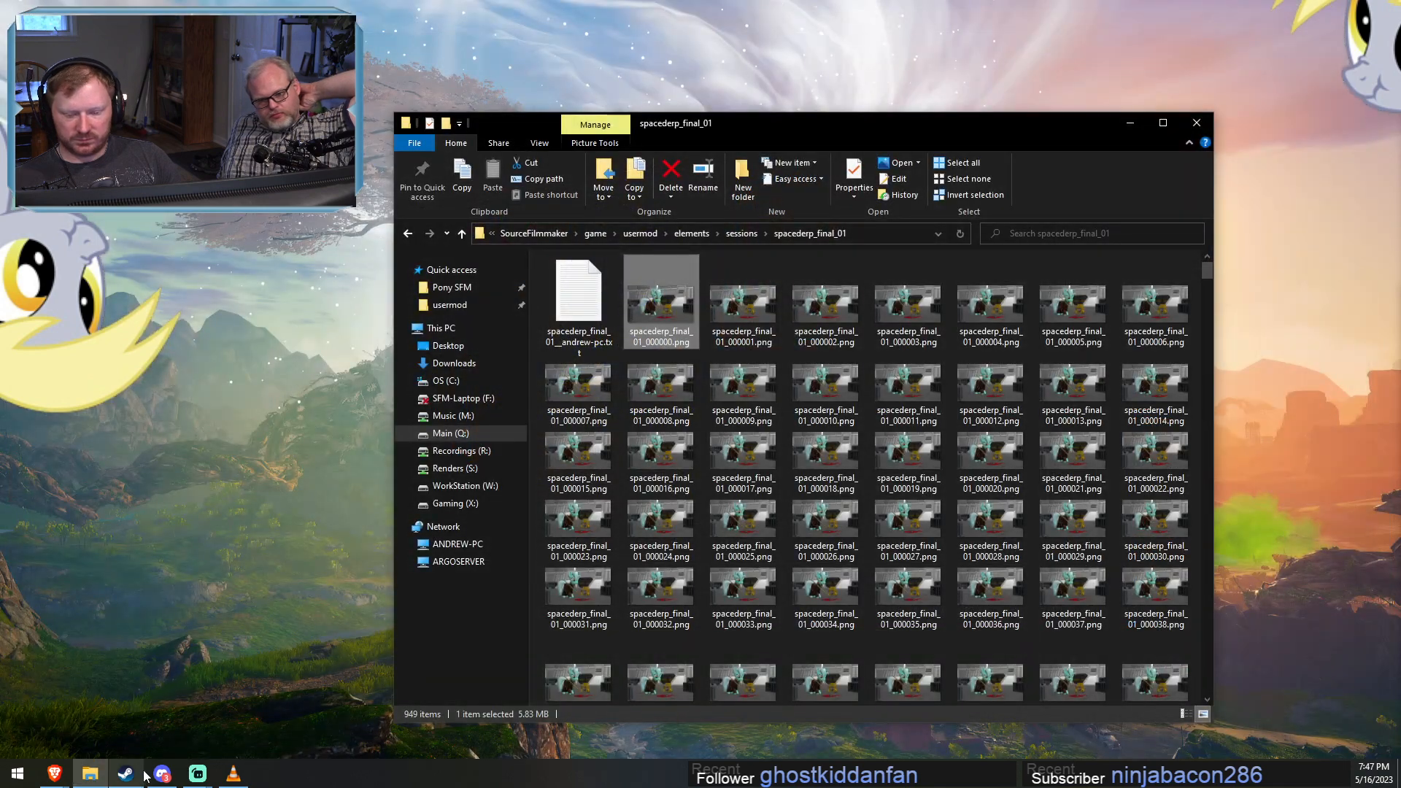
Relaunch Source Filmmaker and open the recent session spacederp_dancing.dmx without removing the unsubscribed items.
right_click(126, 773)
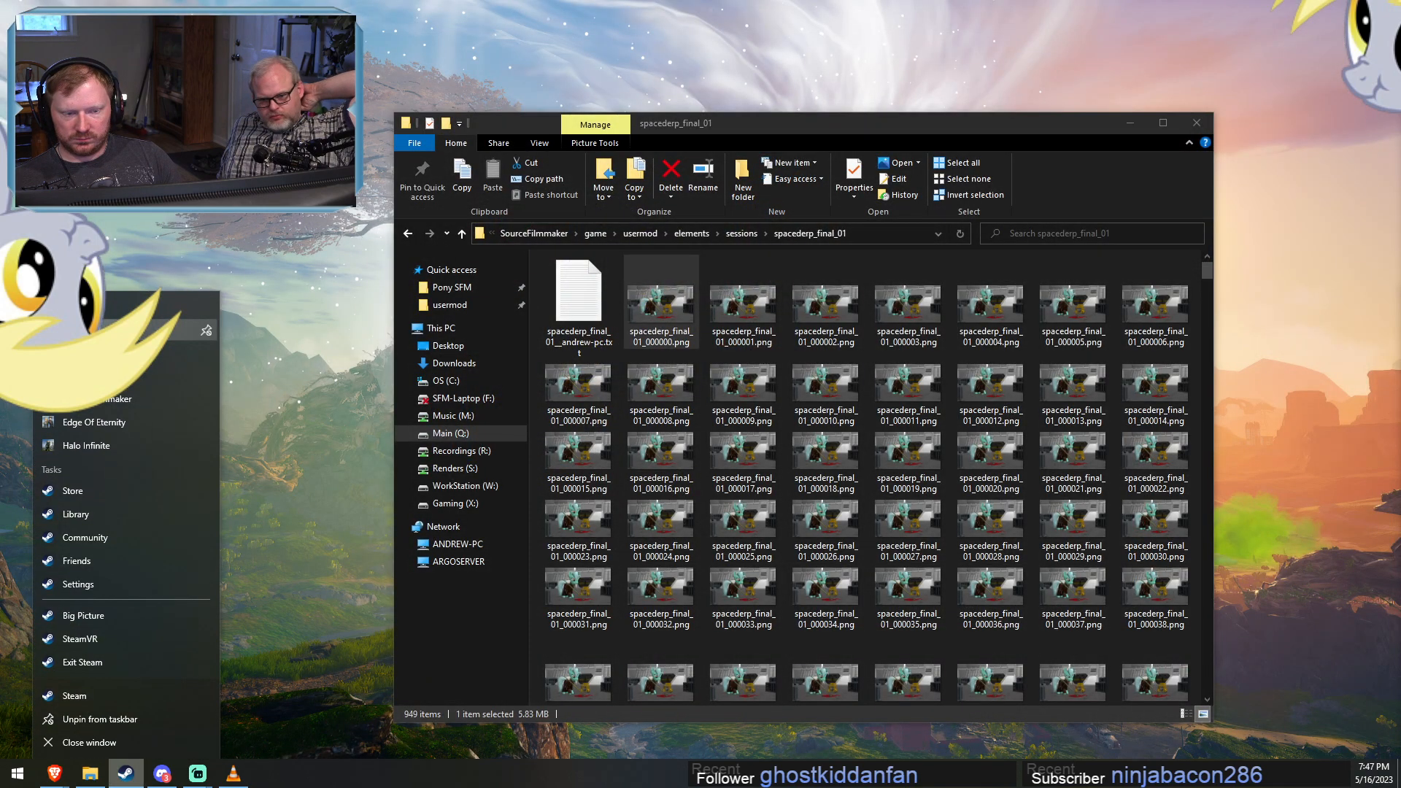
click(92, 330)
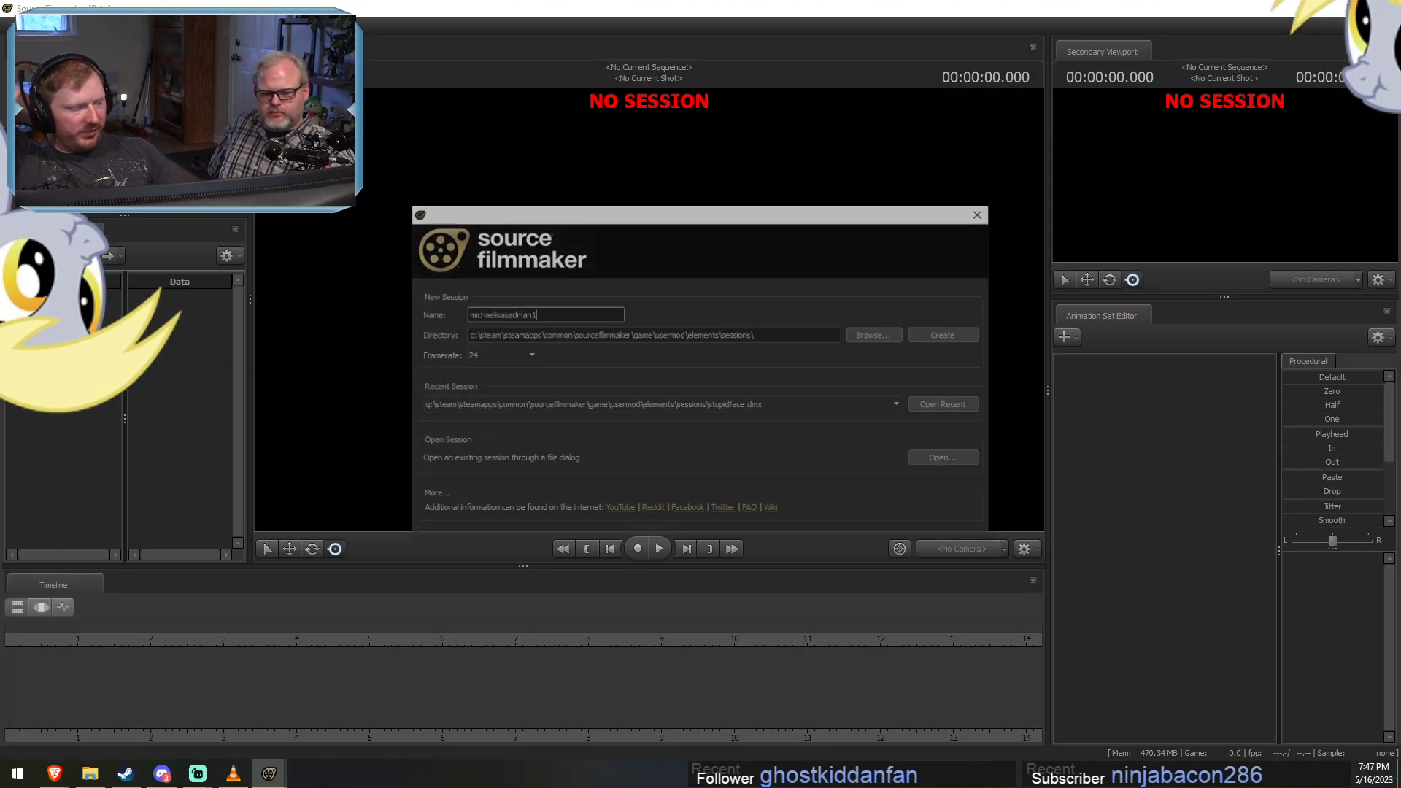
click(873, 406)
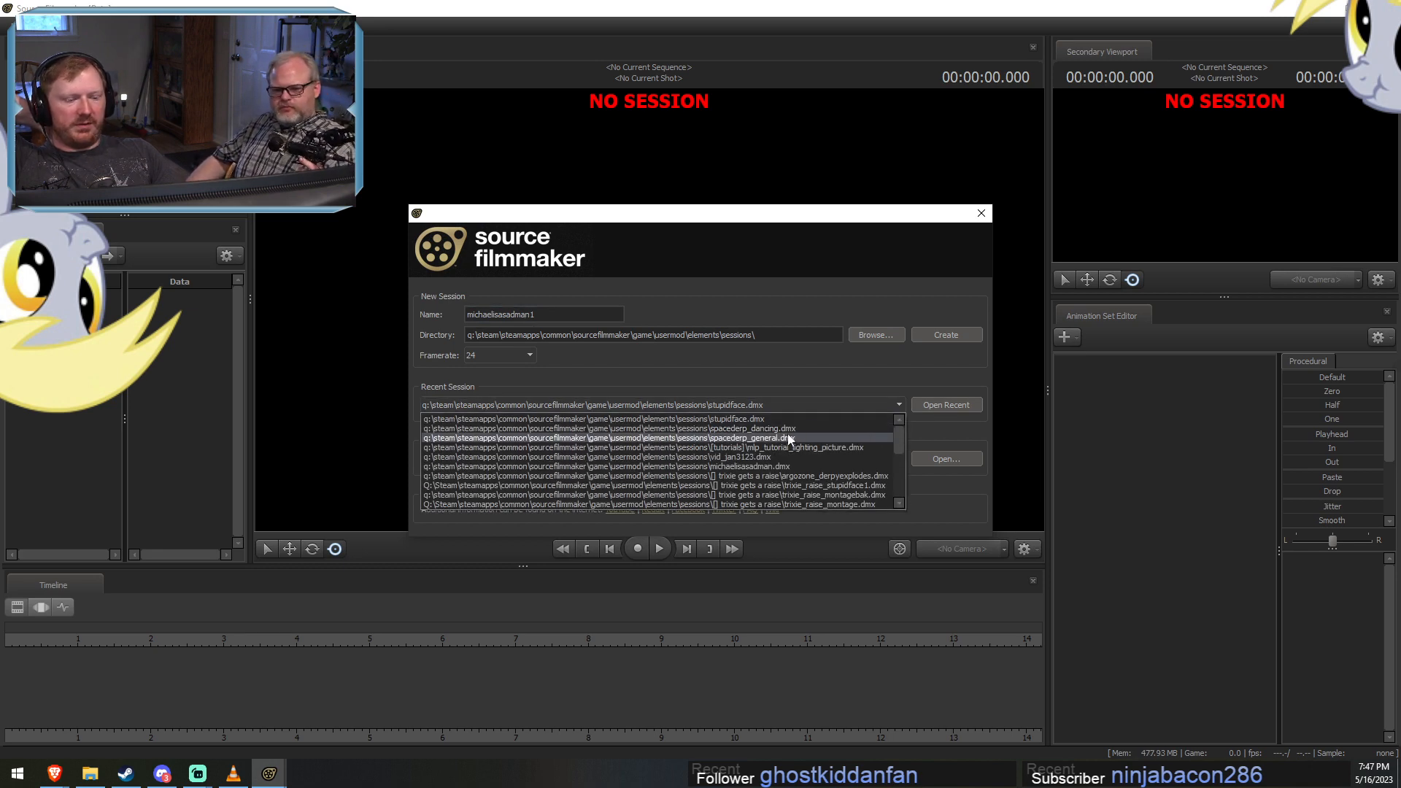
click(788, 438)
click(956, 403)
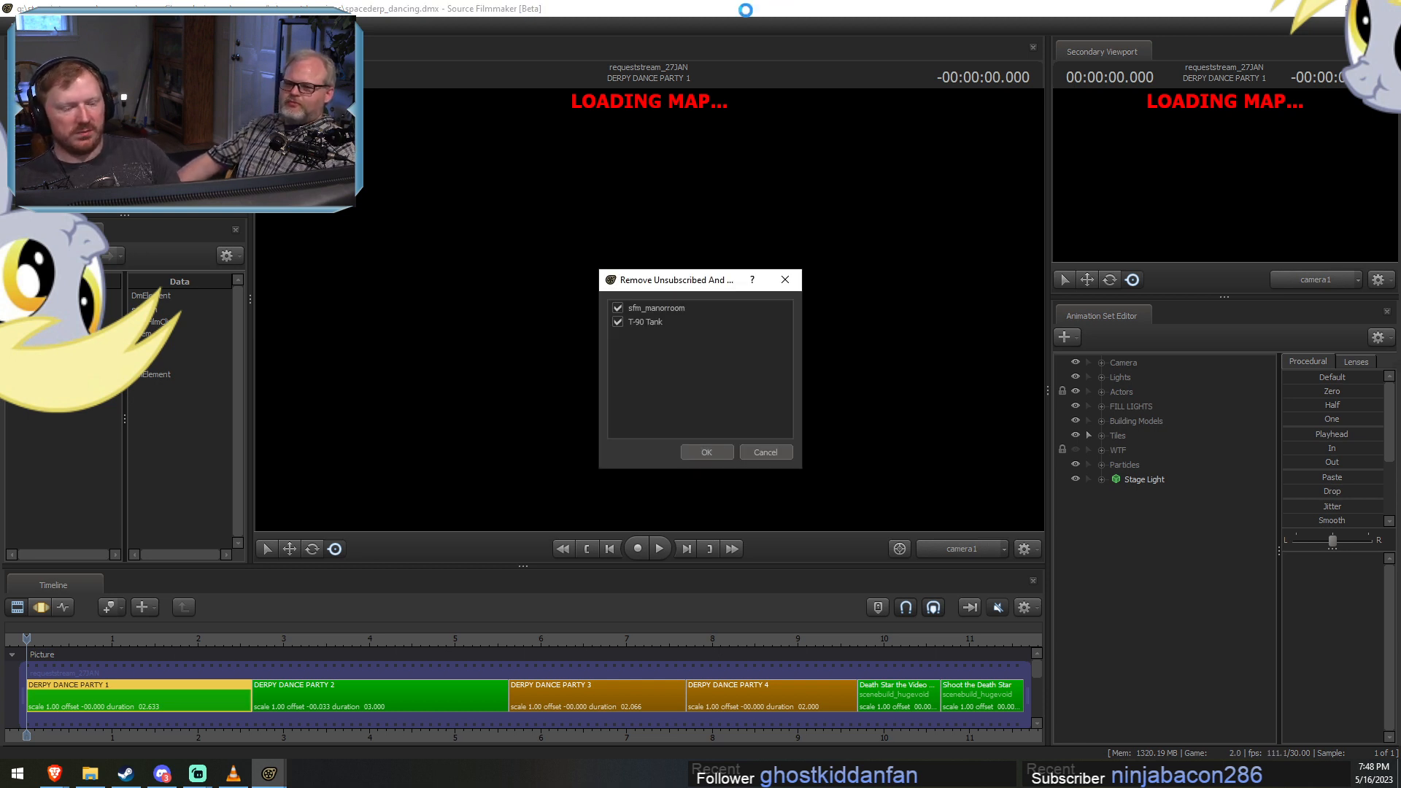
click(784, 450)
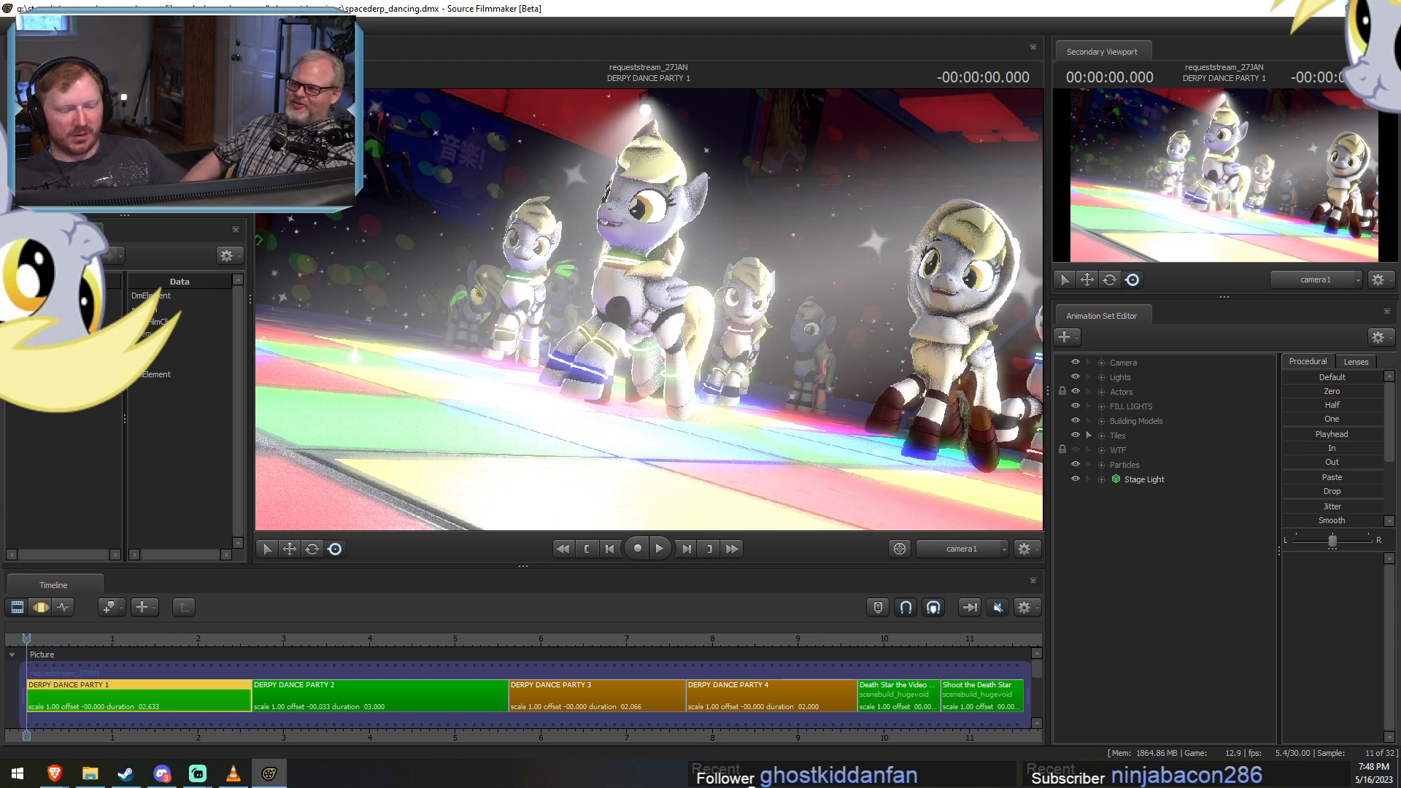
Move the playhead to about 9.83 s to view the Death Star the Video Game shot.
scroll(793, 713, down, 3)
click(489, 639)
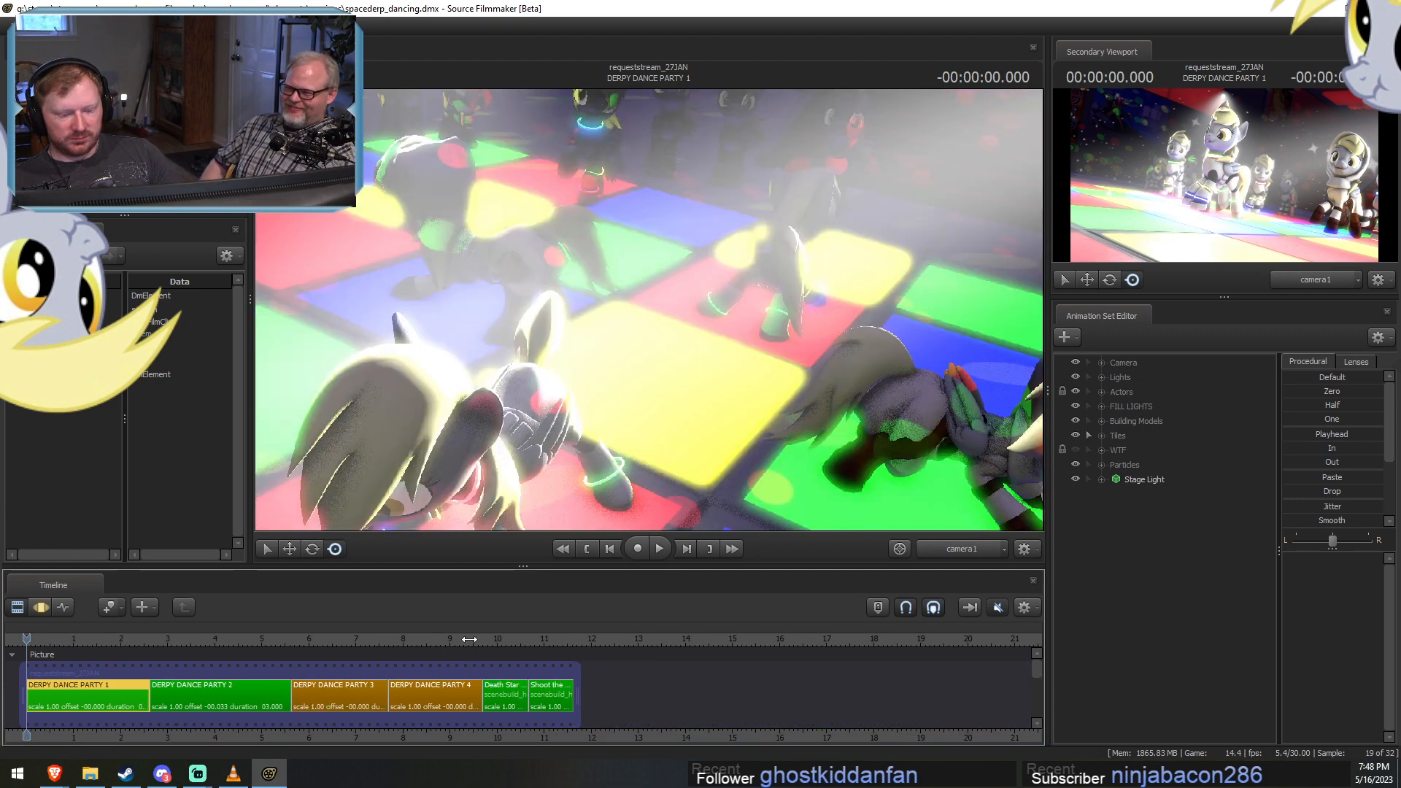
key(F3)
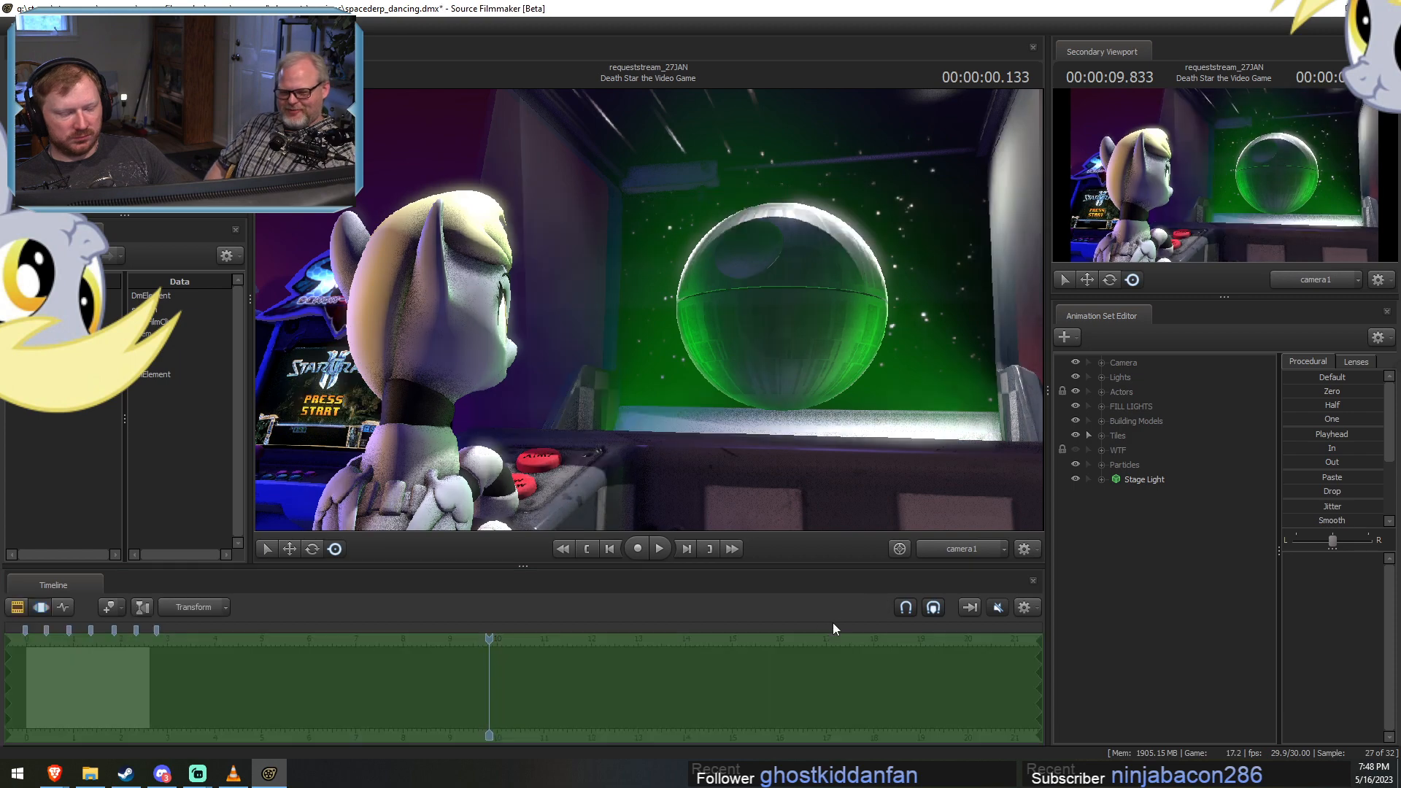
key(F2)
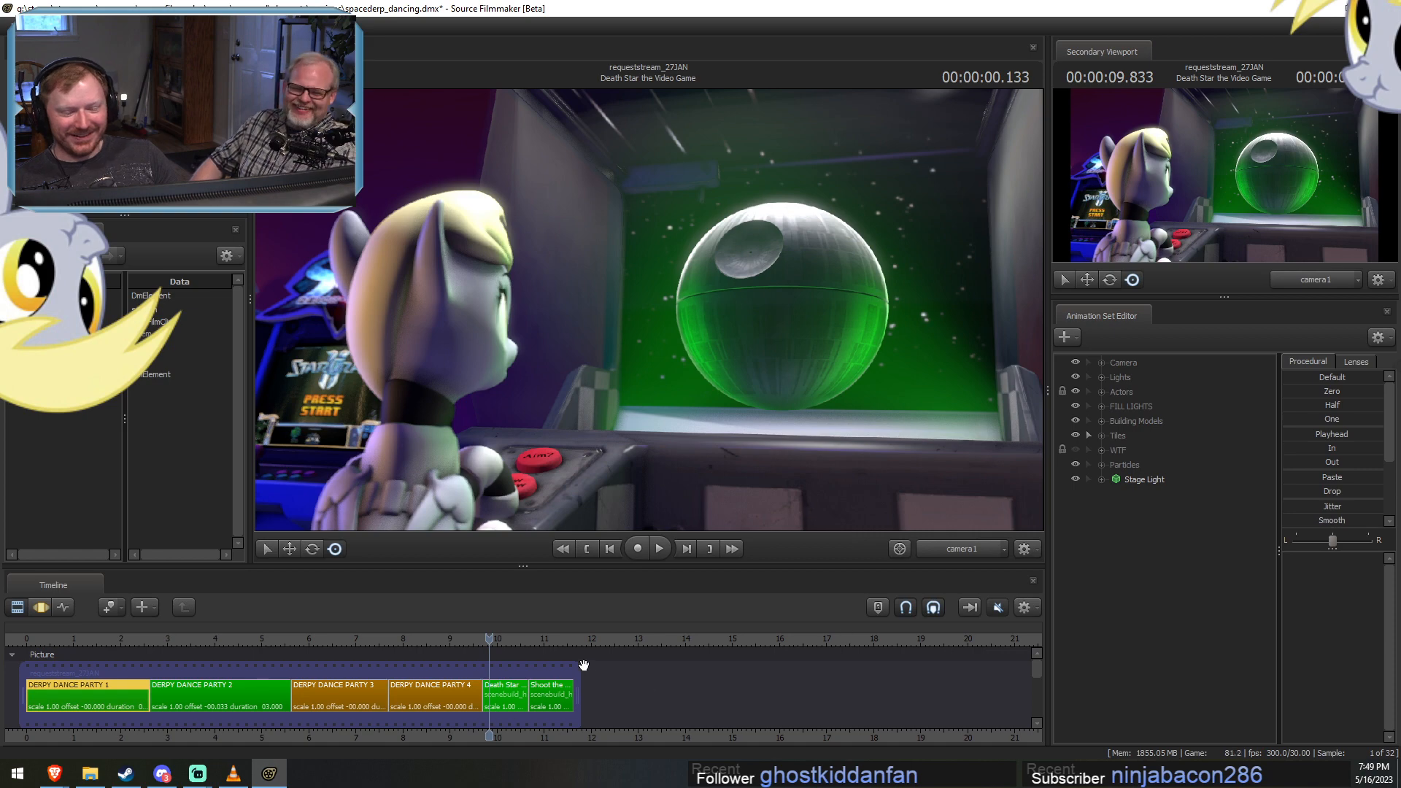
Select the DERPY DANCE PARTY 3 shot and move the playhead to about 7.03 s.
scroll(461, 659, up, 2)
click(241, 640)
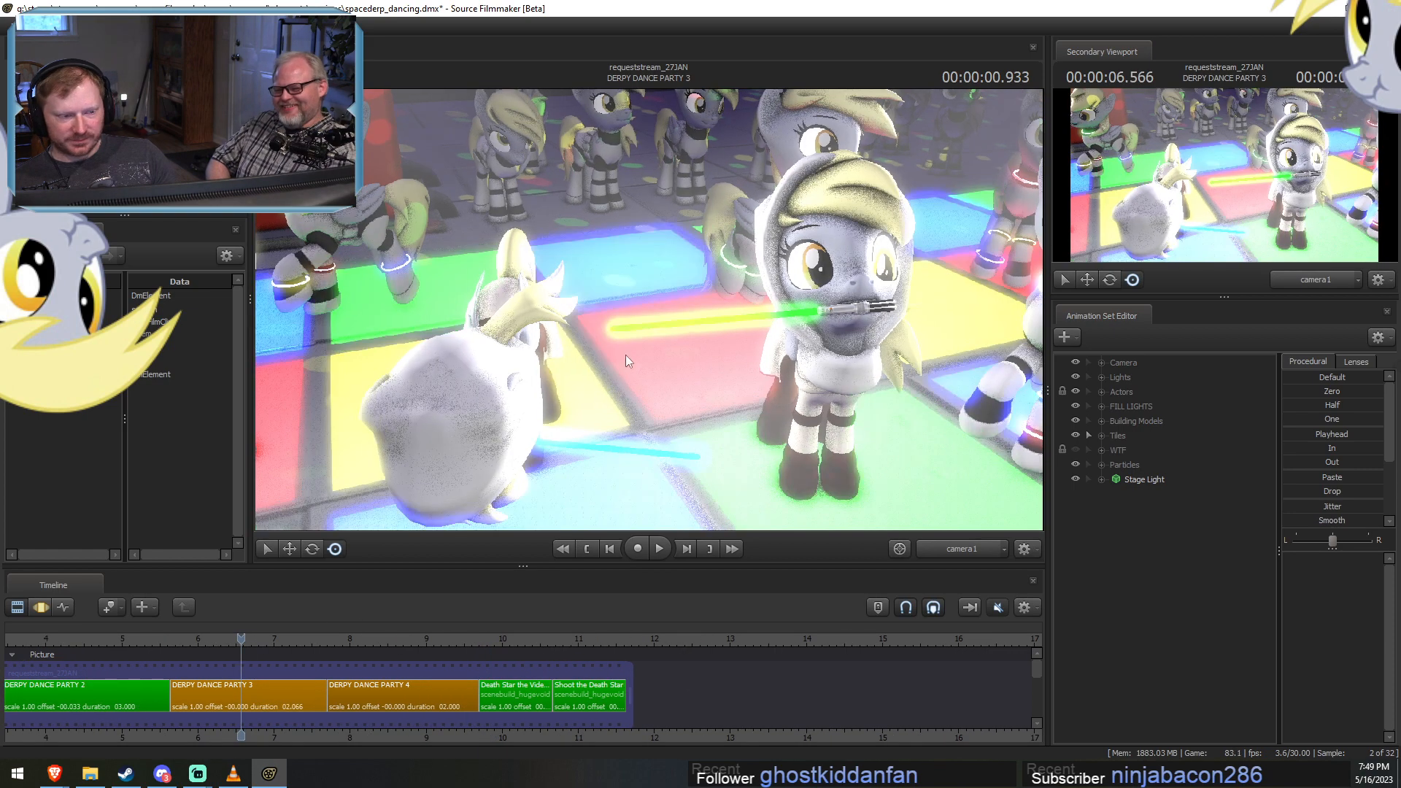
middle_drag(656, 747, 837, 729)
key(F3)
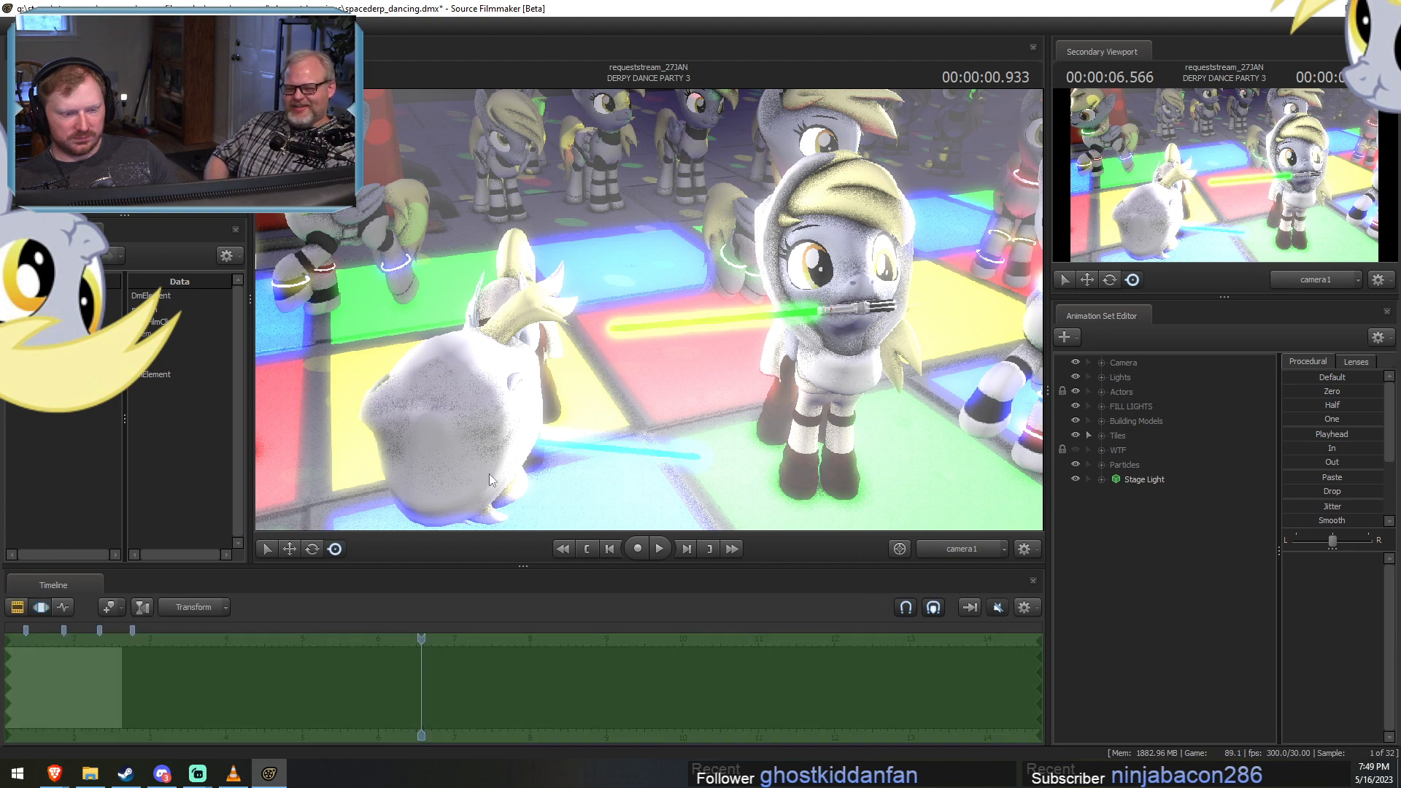
right_click(513, 455)
key(Escape)
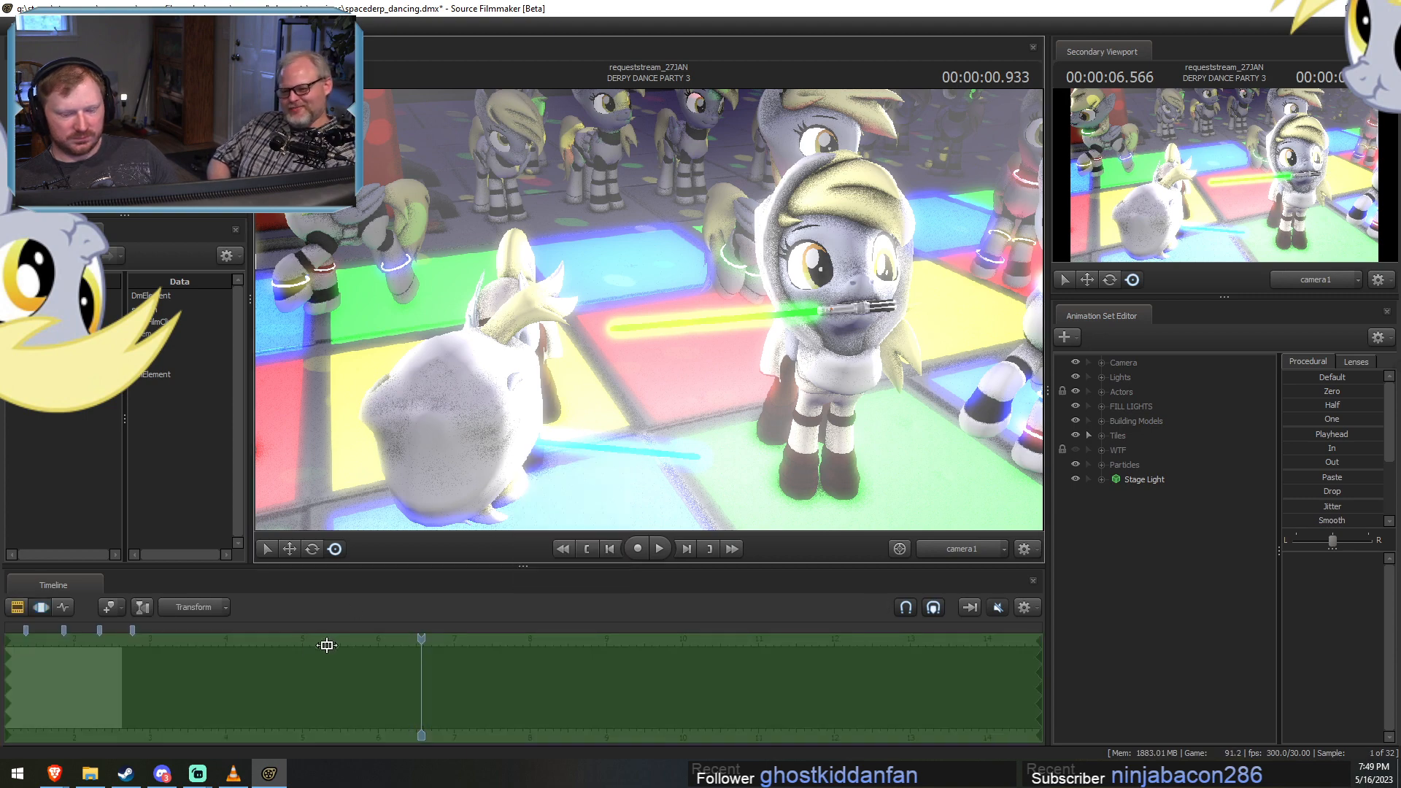
key(F2)
click(428, 688)
drag(408, 641, 457, 639)
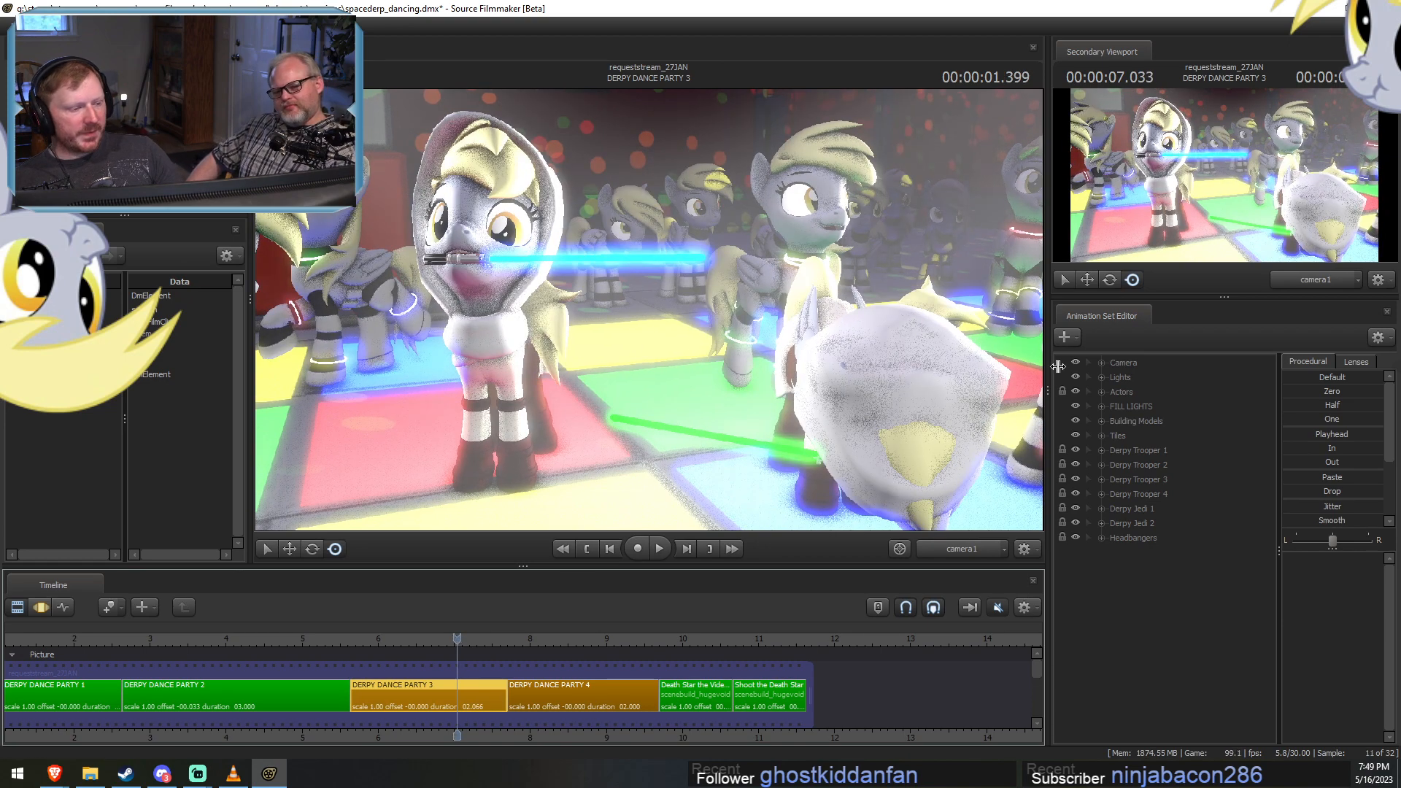
Make Rim Light 3 in the Lights group visible and look through it in the primary viewport with the Motion Editor active.
click(1112, 379)
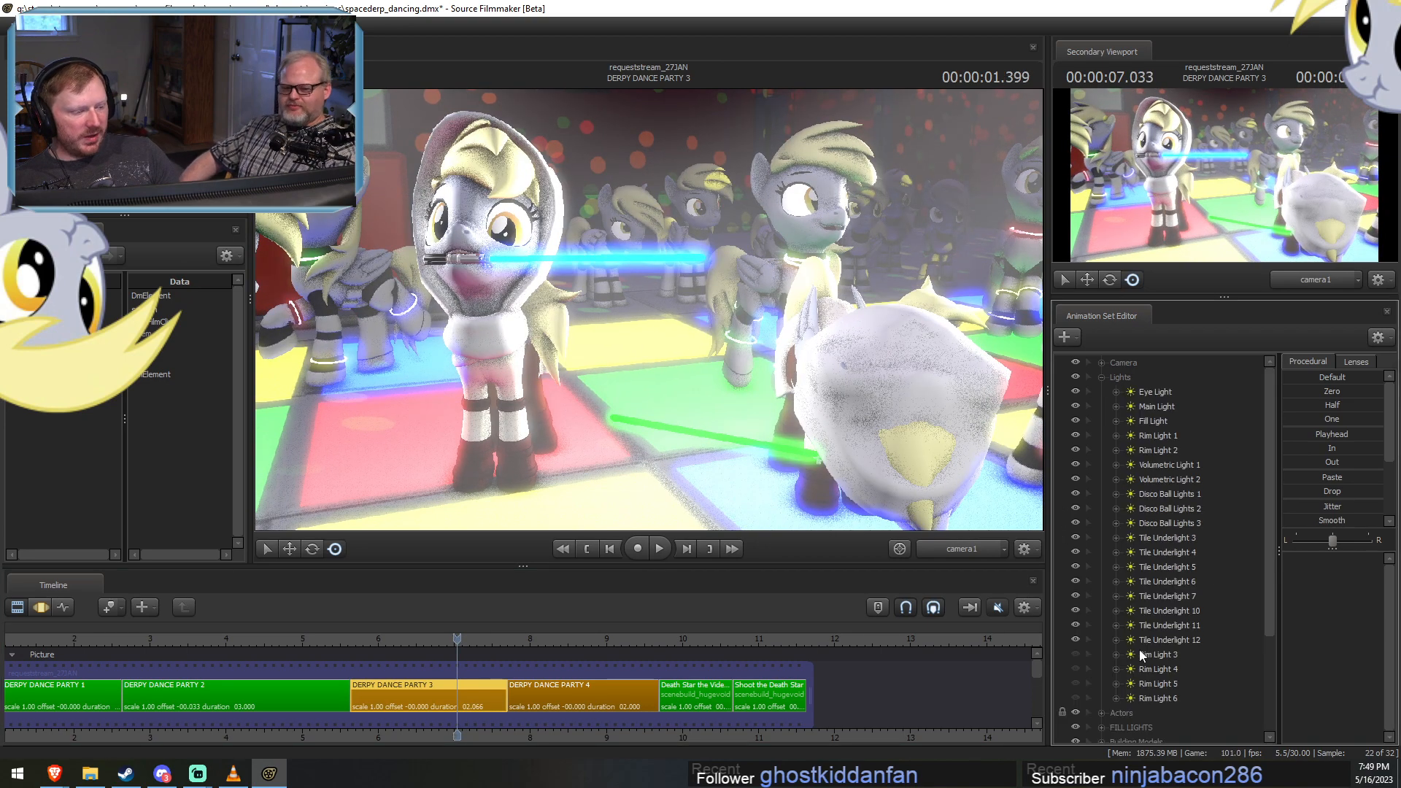
click(1075, 655)
drag(1152, 654, 806, 255)
key(F3)
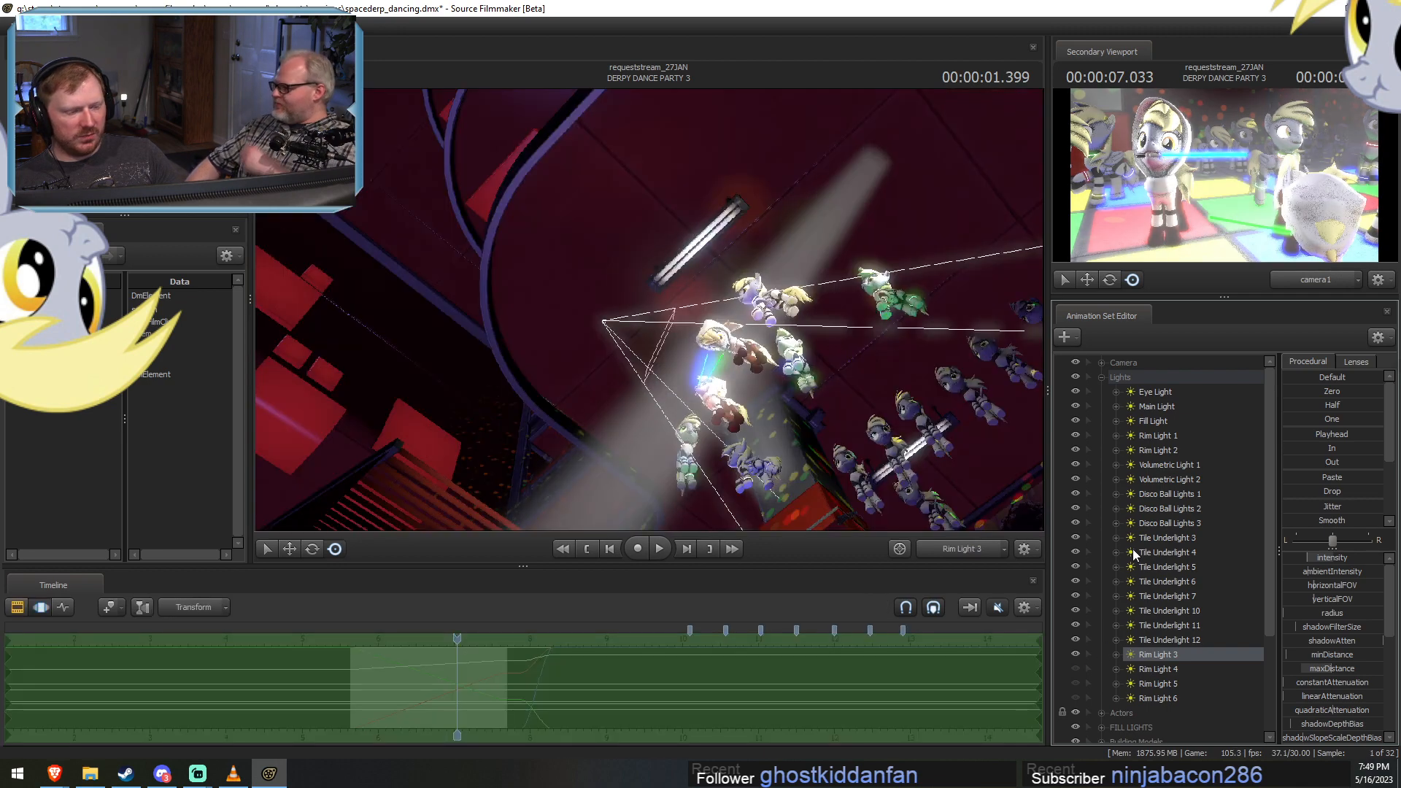
Apply the Playhead preset in full to Rim Light 3 and reposition it behind the dancing ponies, angled down at their backs.
drag(847, 434, 662, 301)
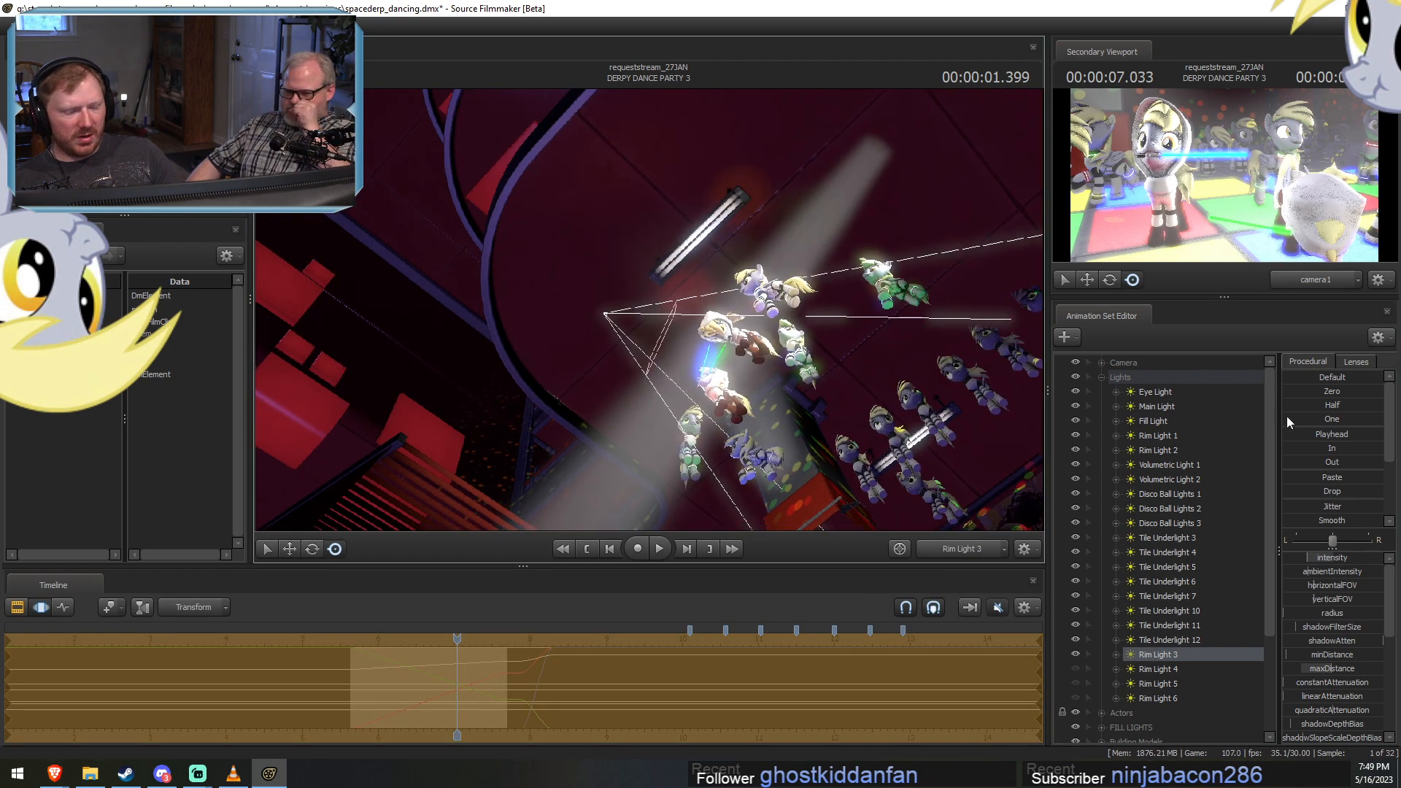
drag(1298, 439, 1380, 439)
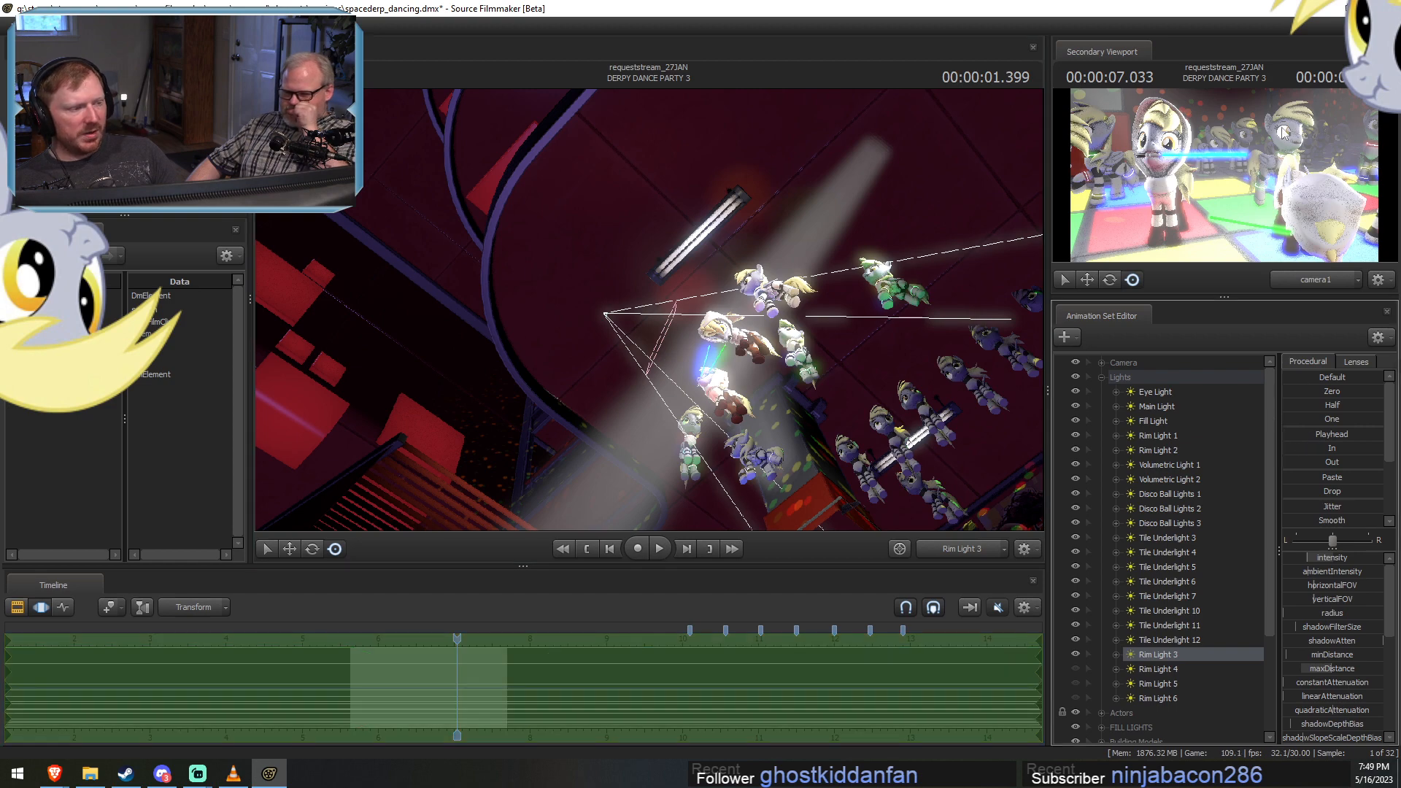
drag(965, 377, 629, 458)
key(w)
scroll(1342, 689, down, 5)
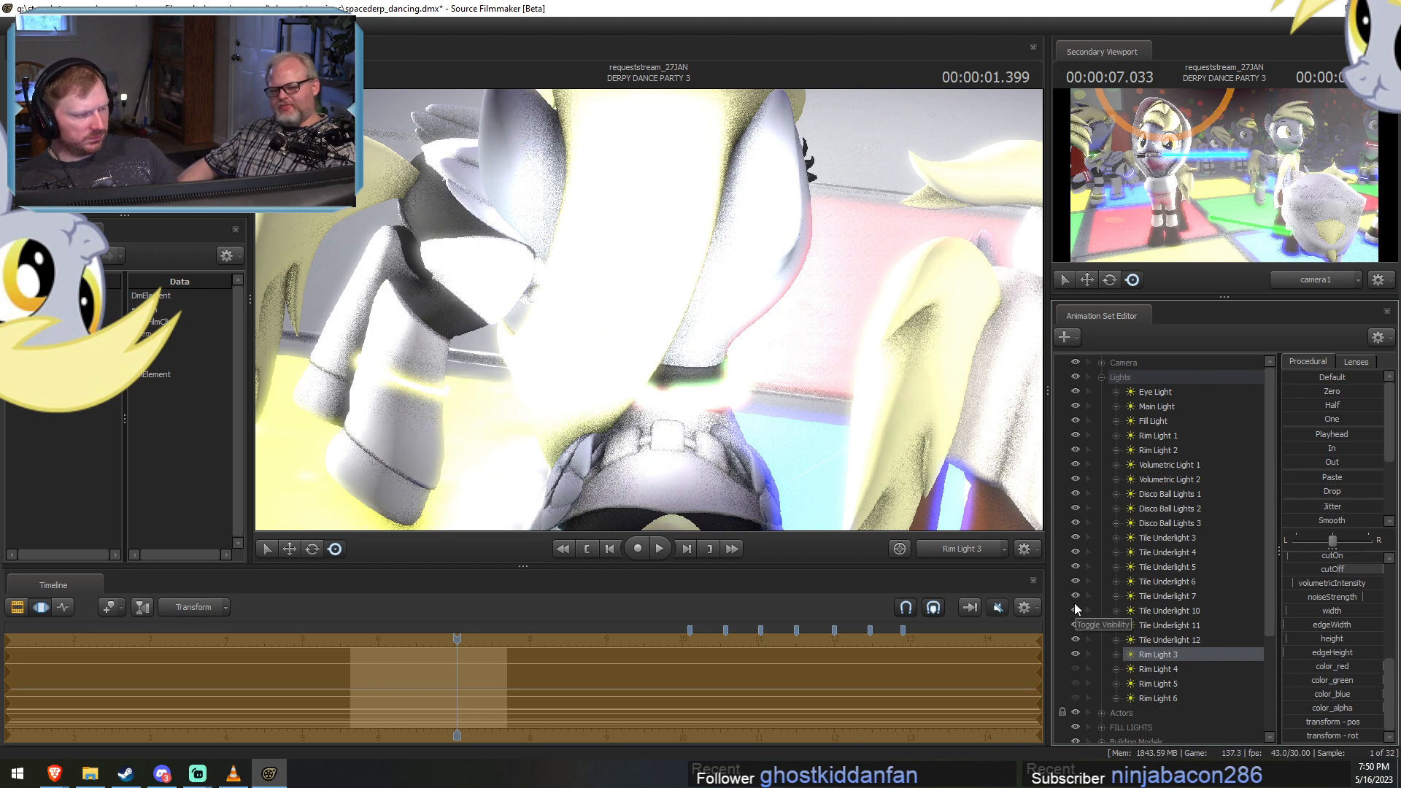
drag(766, 394, 789, 362)
key(s)
key(x)
key(s)
key(s)
key(x)
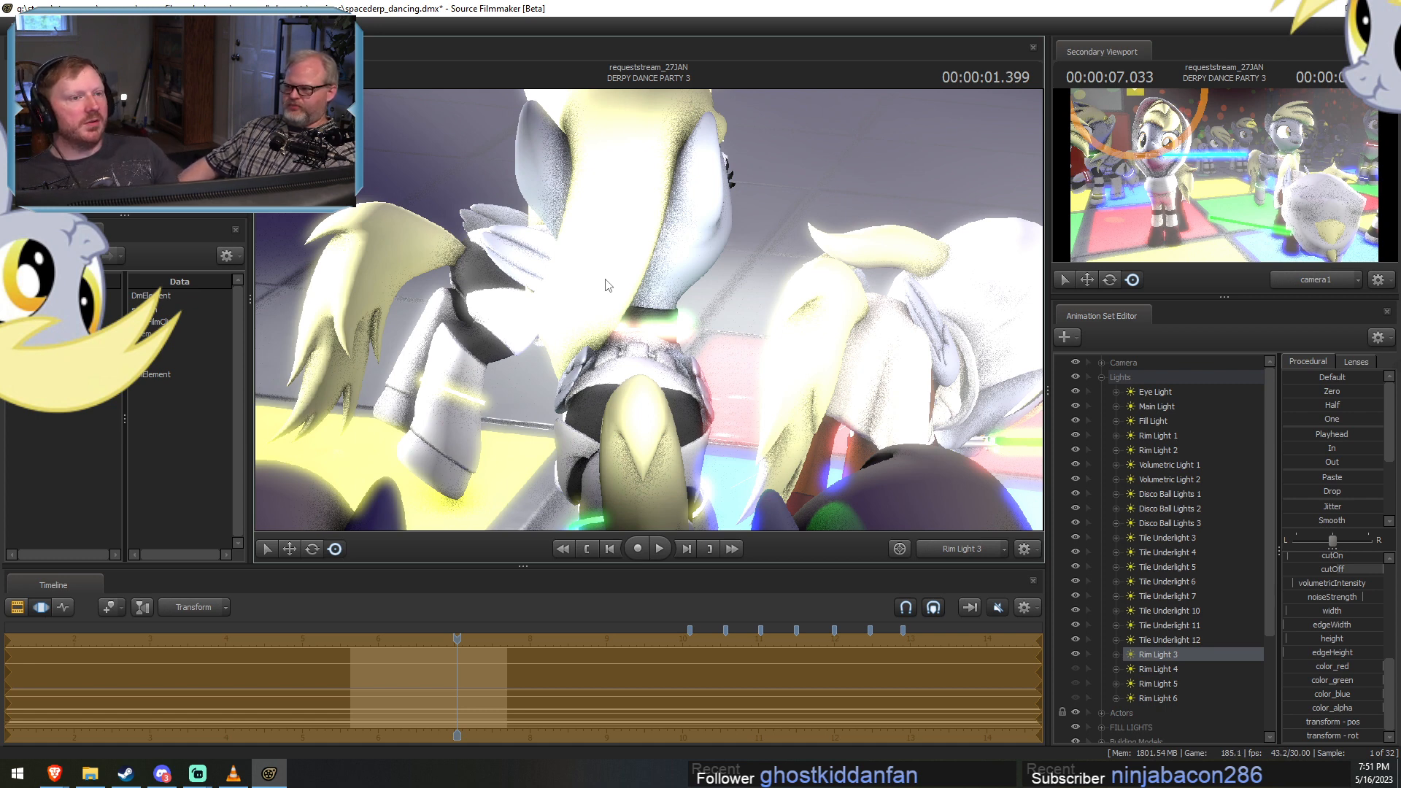
Scrub through the DERPY DANCE PARTY 3 shot to examine Rim Light 3's effect, stopping at about 6.63 s.
key(F2)
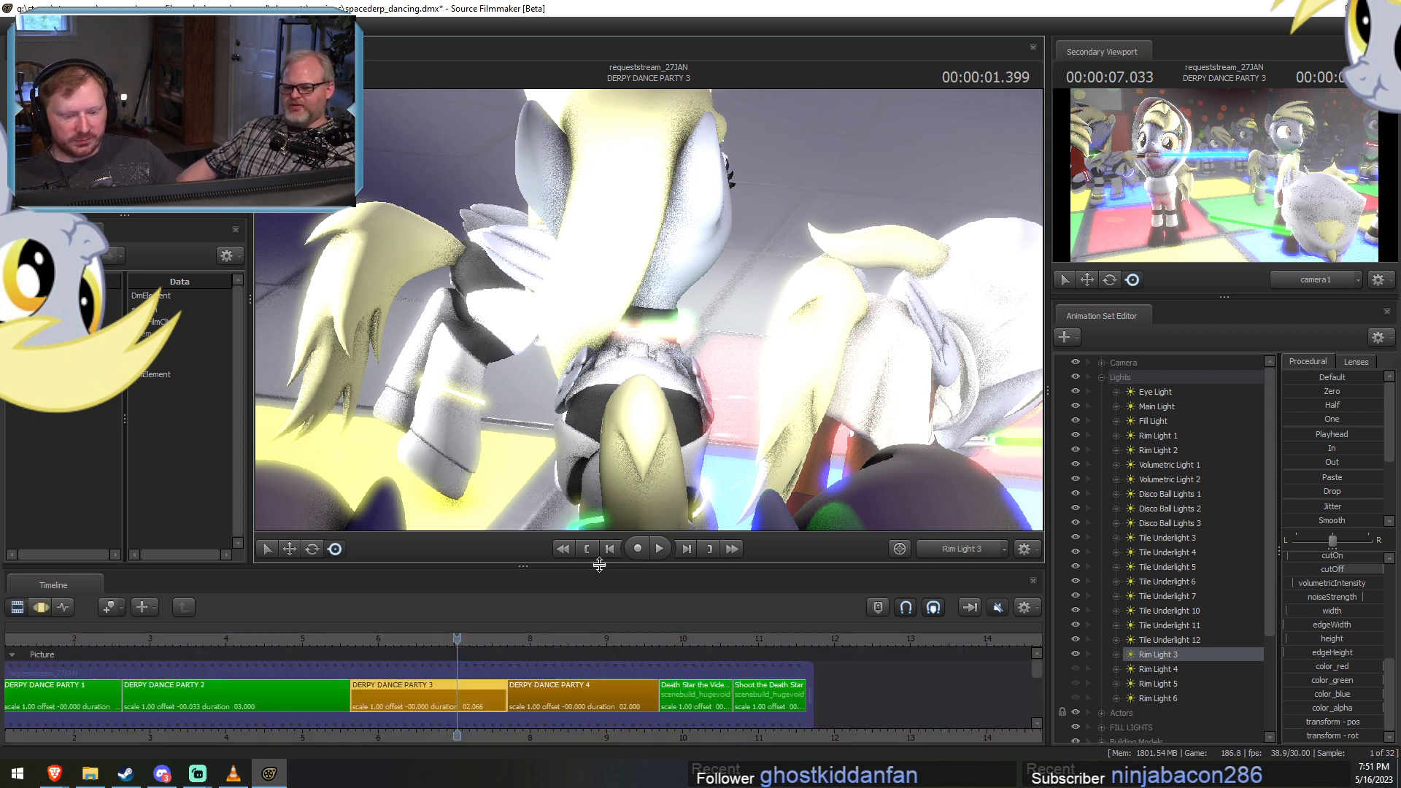
key(F3)
mouse_move(472, 708)
mouse_down()
mouse_move(492, 698)
mouse_move(462, 701)
mouse_move(478, 701)
mouse_up()
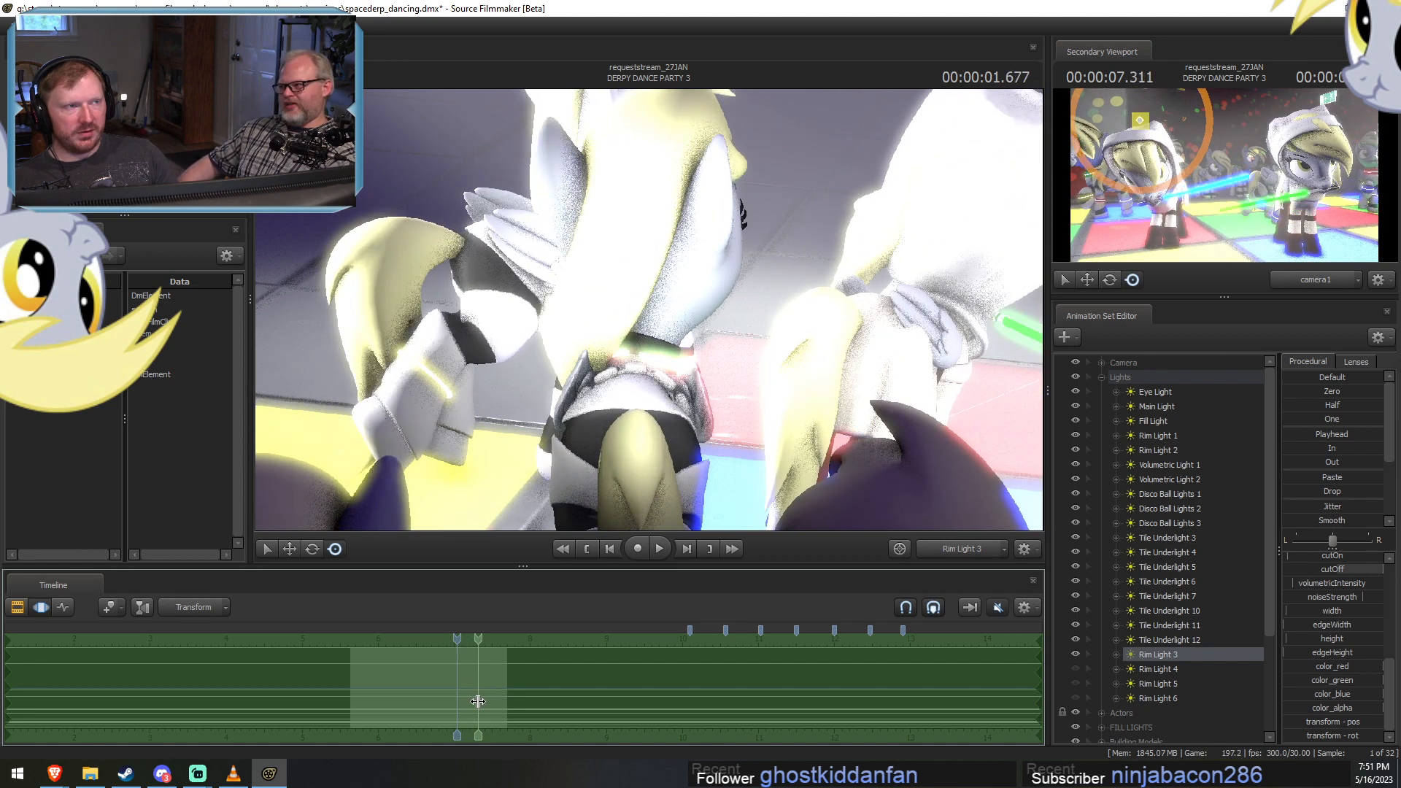
mouse_move(478, 702)
mouse_down()
mouse_move(466, 685)
mouse_move(438, 695)
mouse_move(475, 698)
mouse_up()
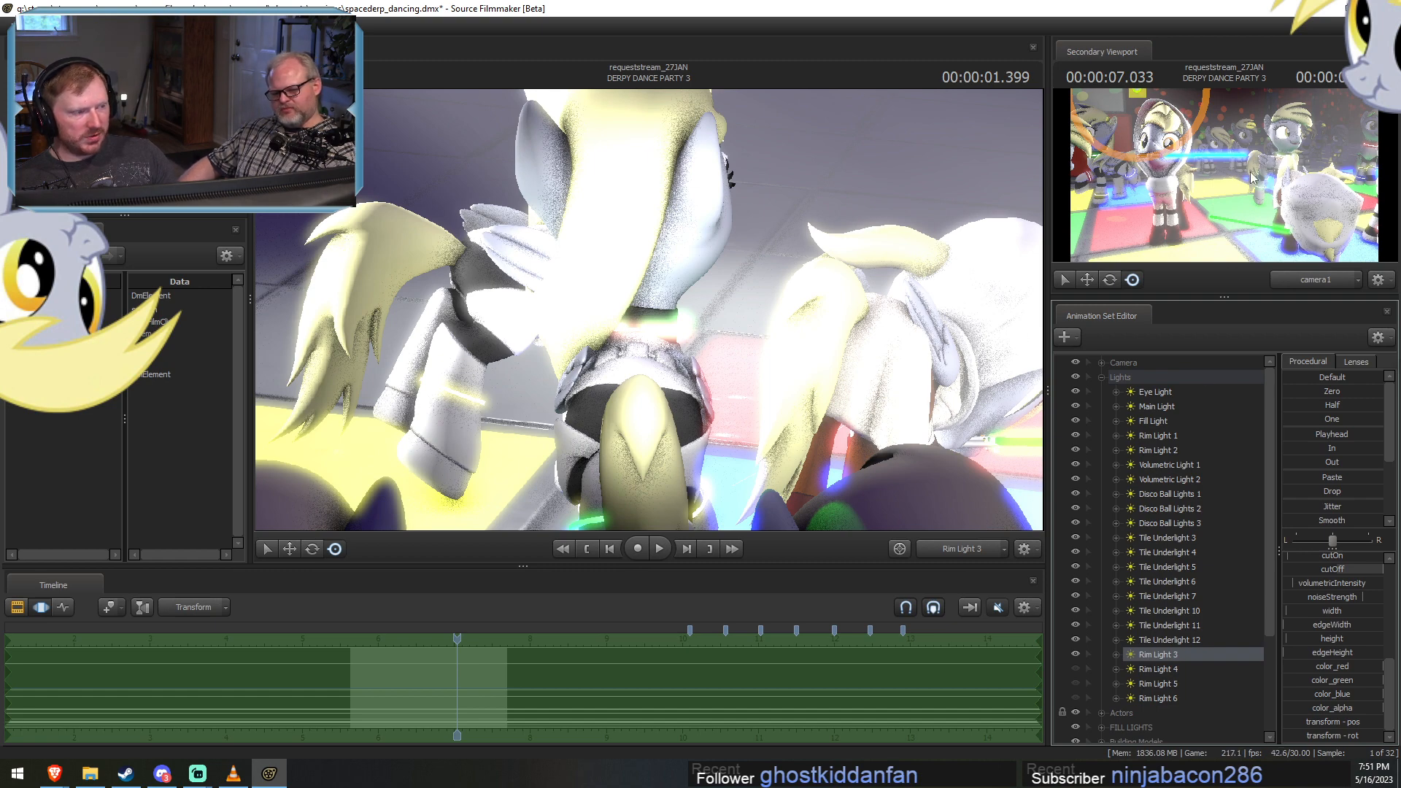
drag(519, 688, 426, 680)
Move Rim Light 3 out of the Lights group and hide the group to view that light alone at about 6.37 s.
scroll(1150, 646, down, 3)
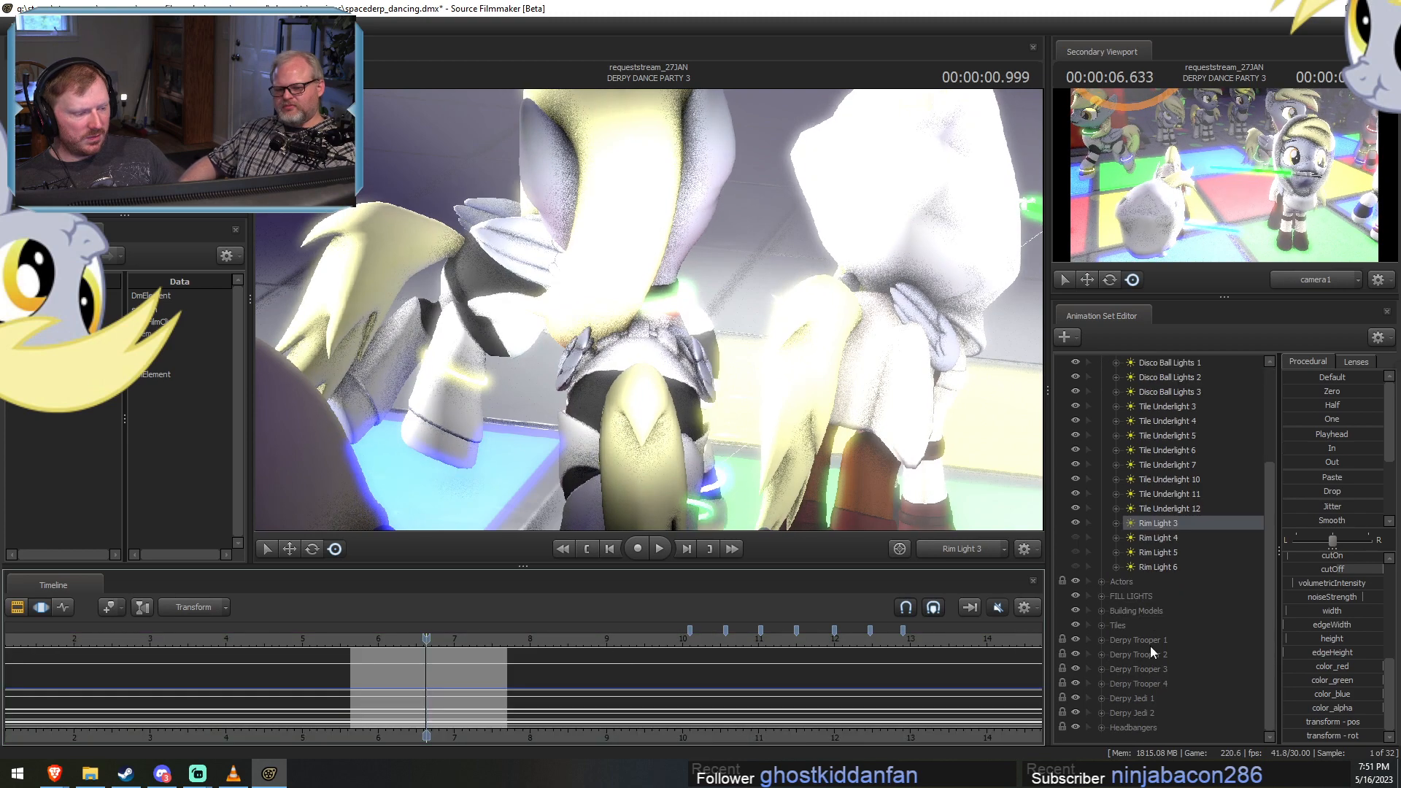
click(1153, 522)
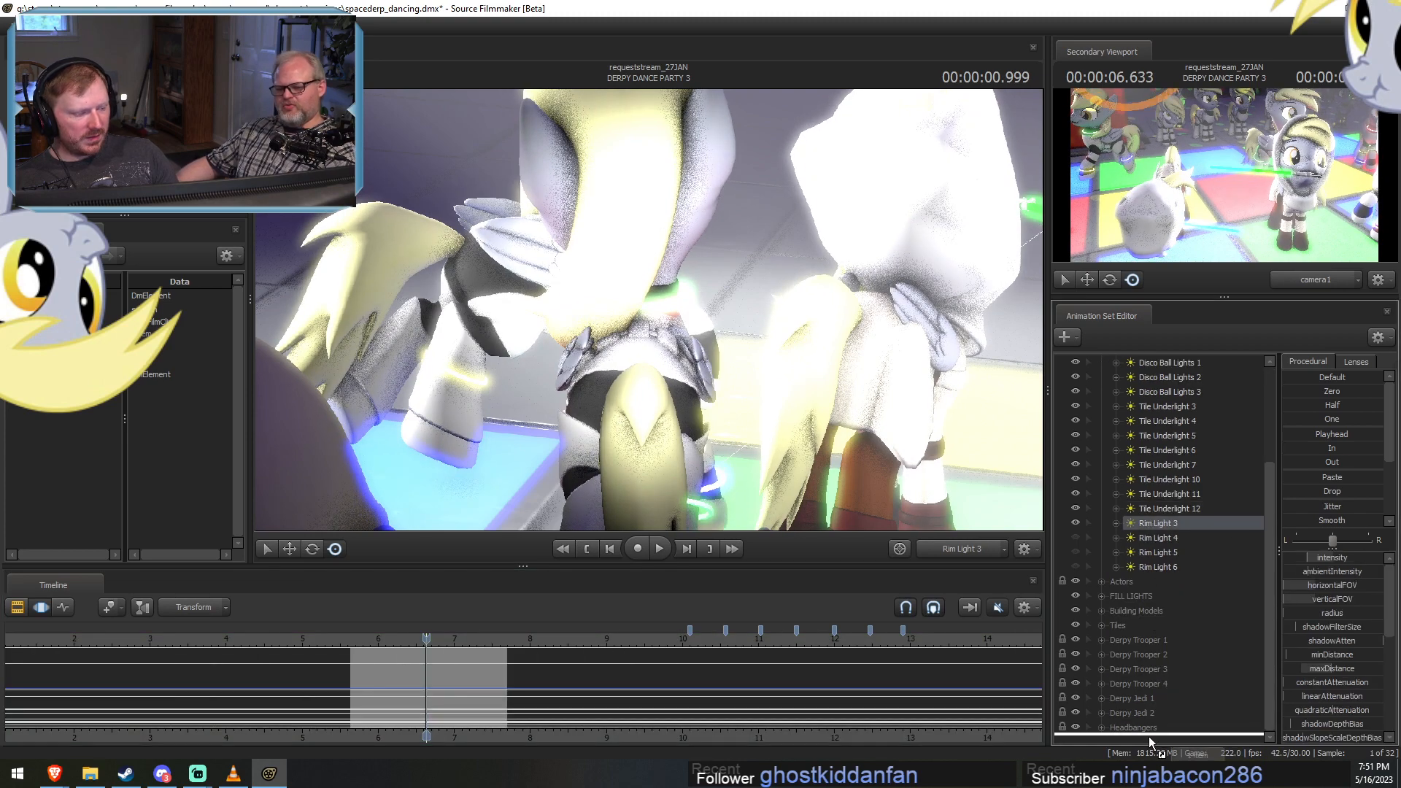
scroll(1148, 730, up, 5)
click(1101, 378)
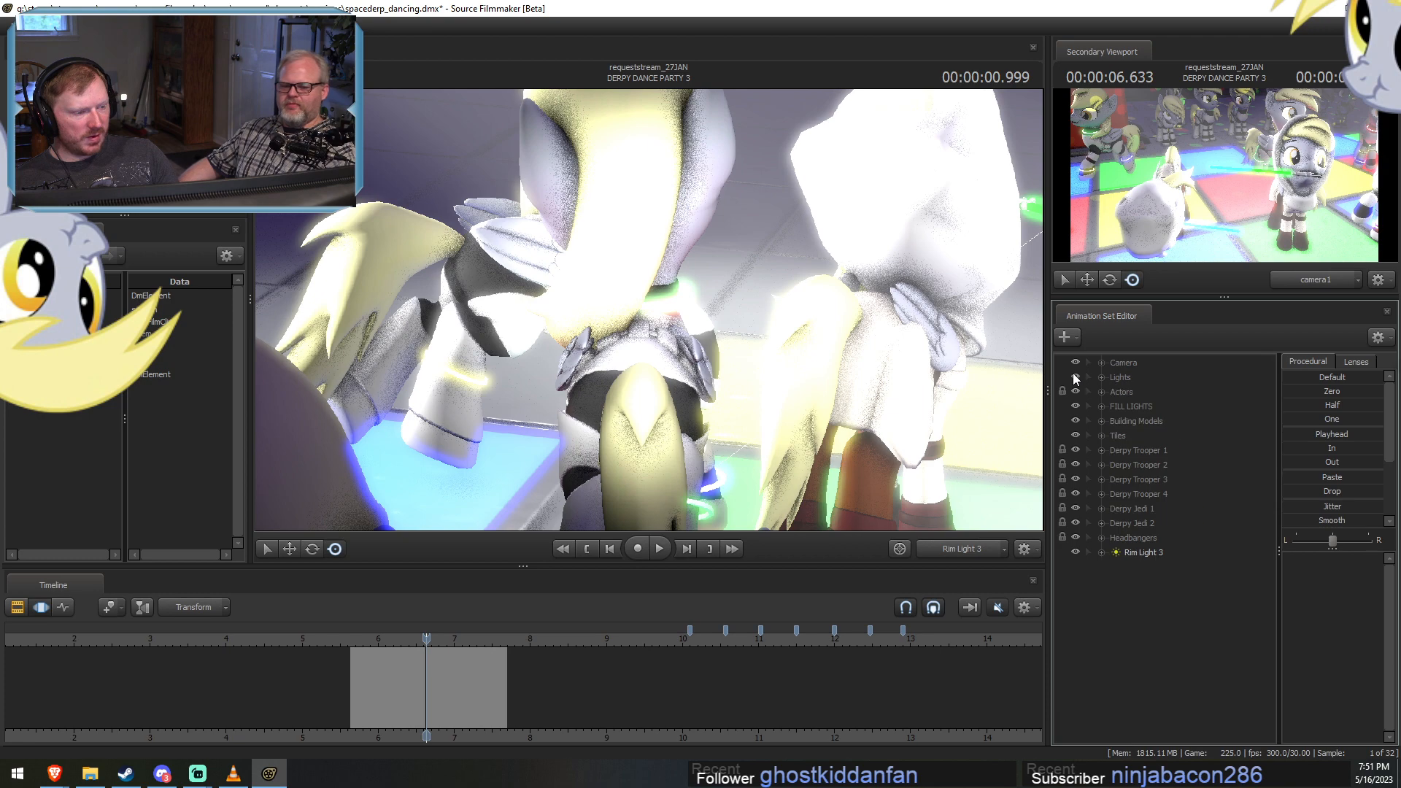
click(1076, 378)
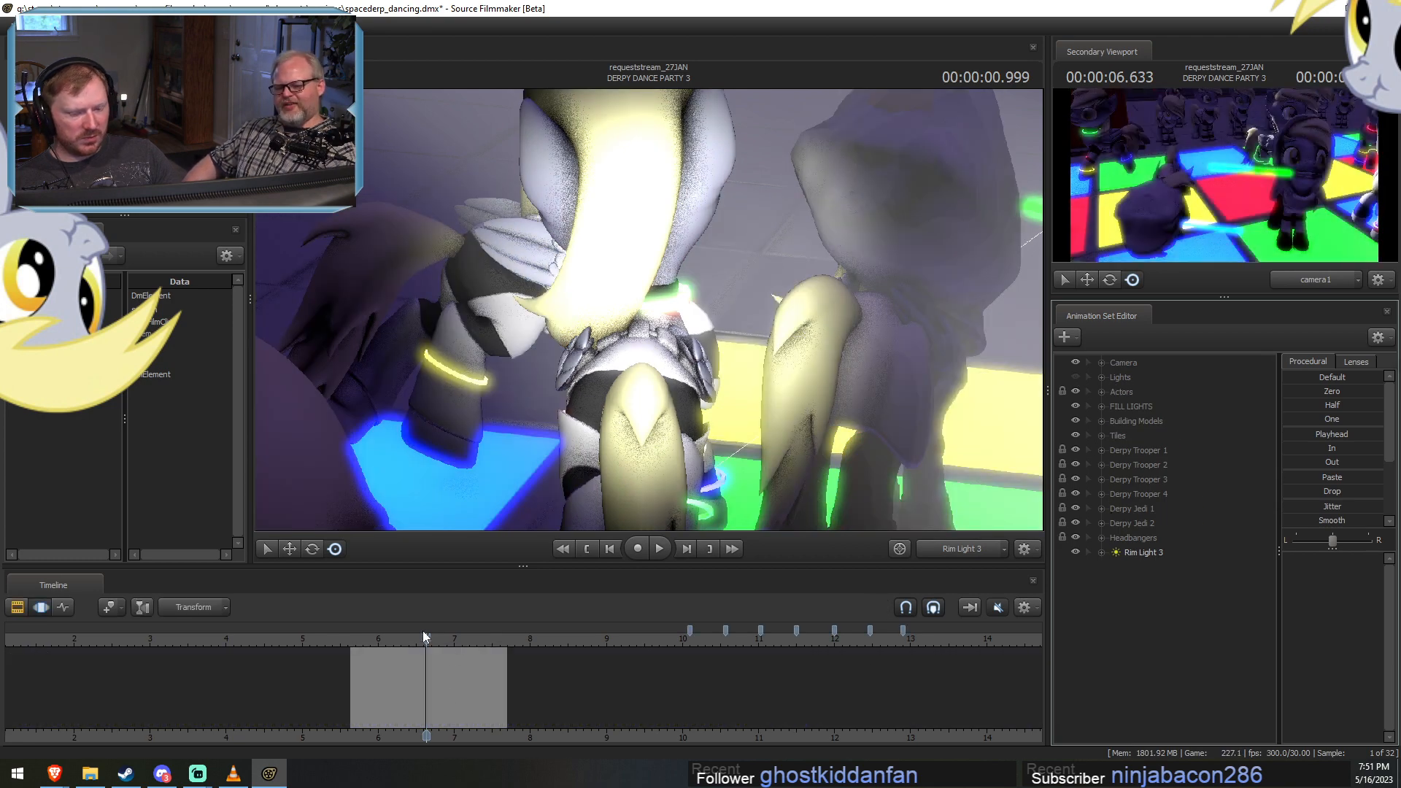
drag(422, 630, 405, 666)
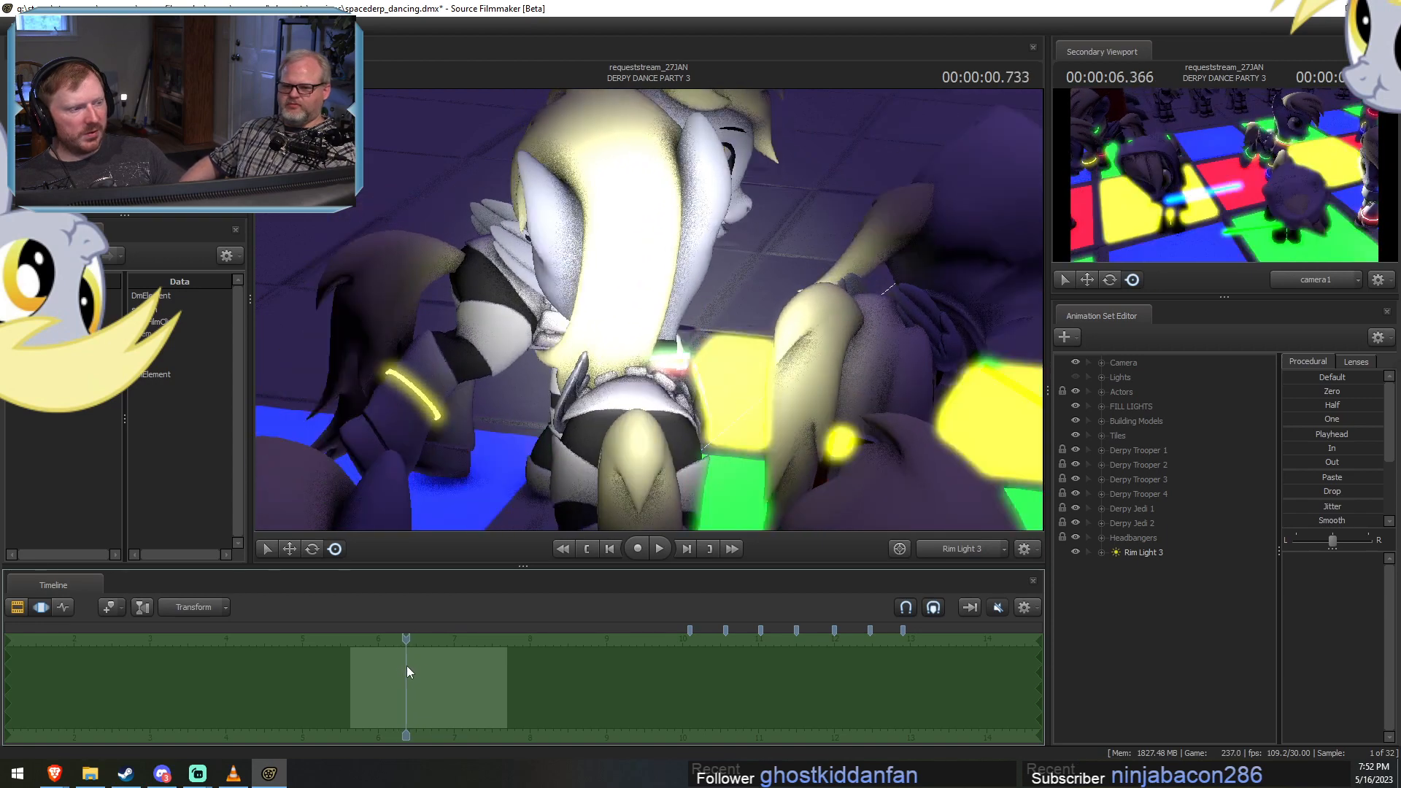
click(1129, 554)
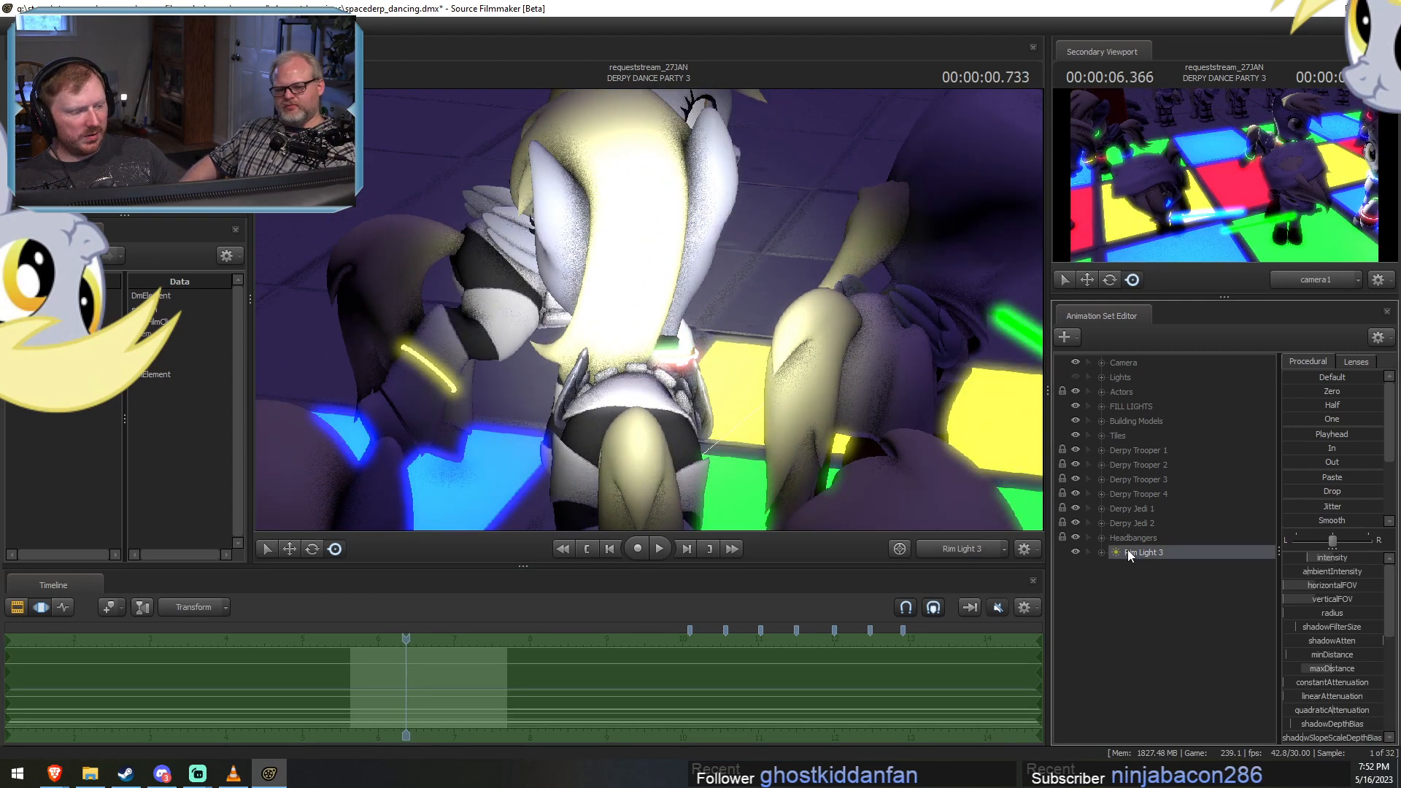
click(1142, 556)
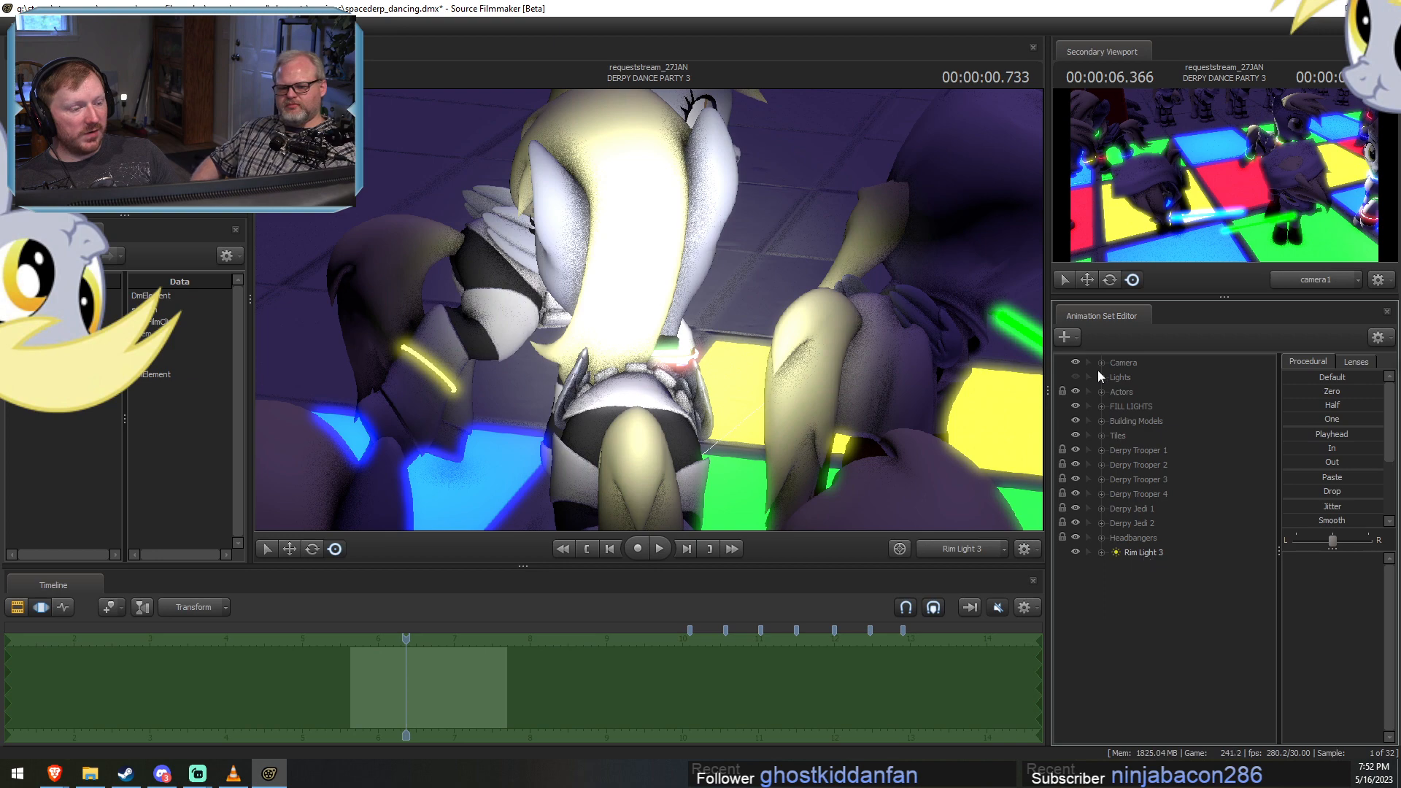
Make the Lights group visible again and return Rim Light 3 to it, between Tile Underlight 12 and Rim Light 4.
click(1099, 373)
click(1075, 377)
scroll(1118, 697, down, 3)
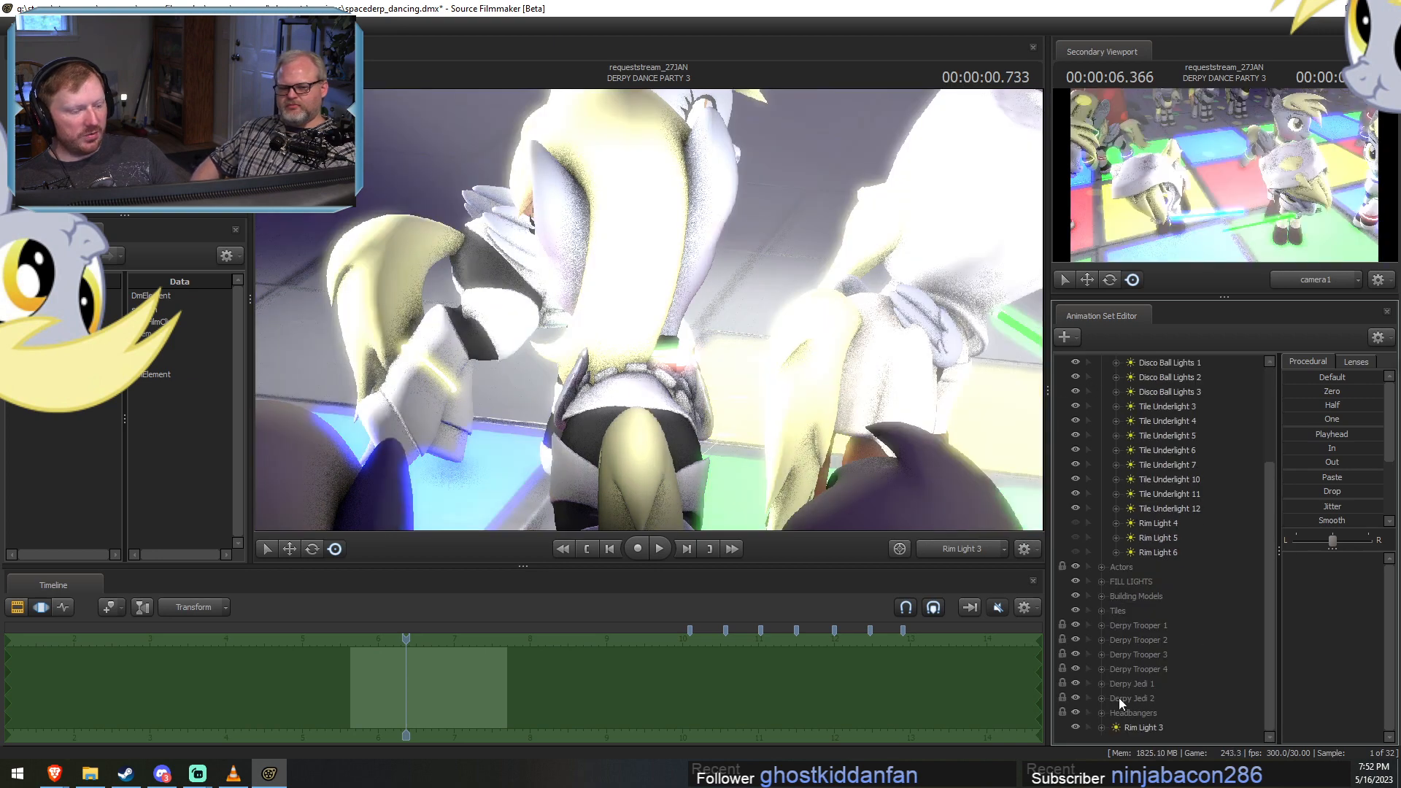
drag(1141, 731, 1160, 525)
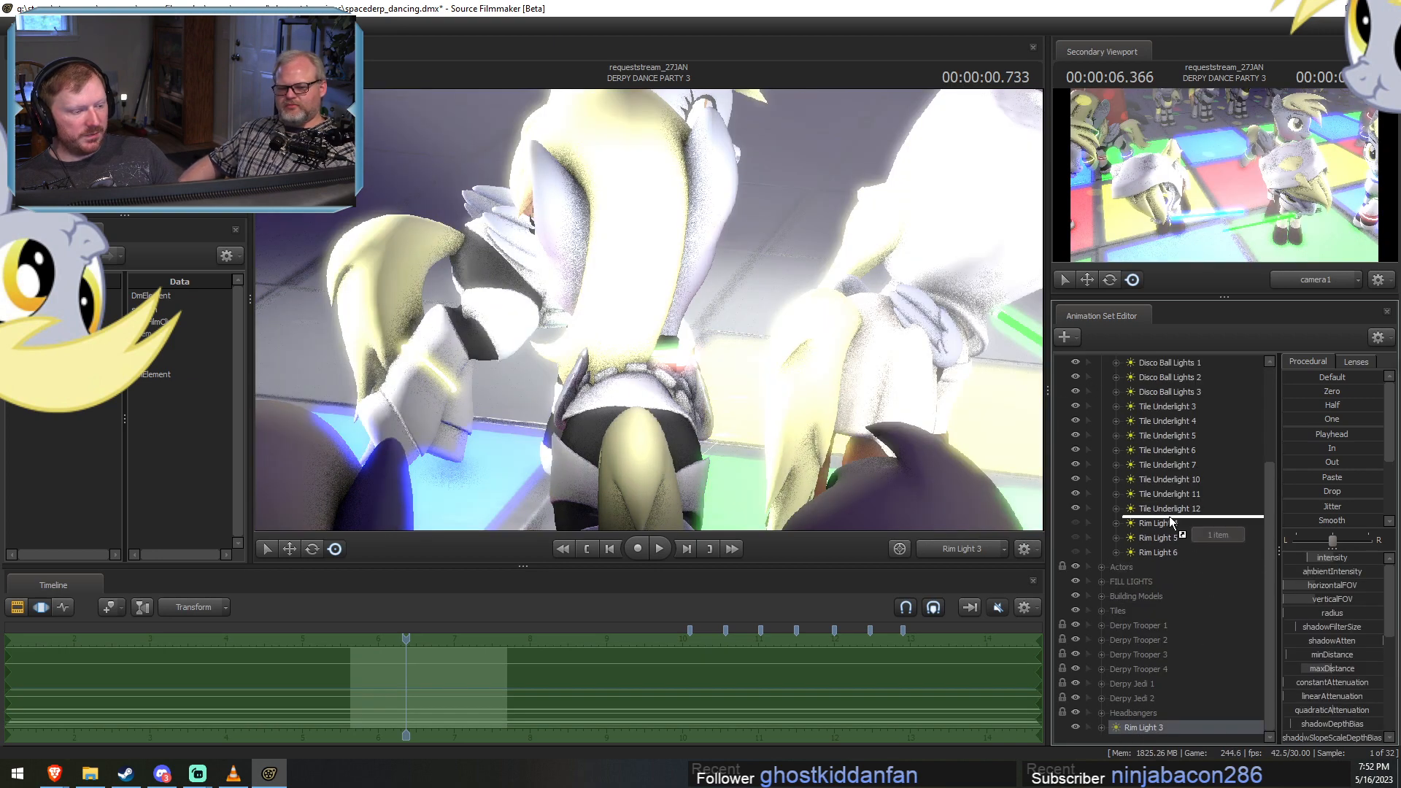
Move the playhead to about 7.5 s and copy the Rim Light 3 animation set.
click(480, 639)
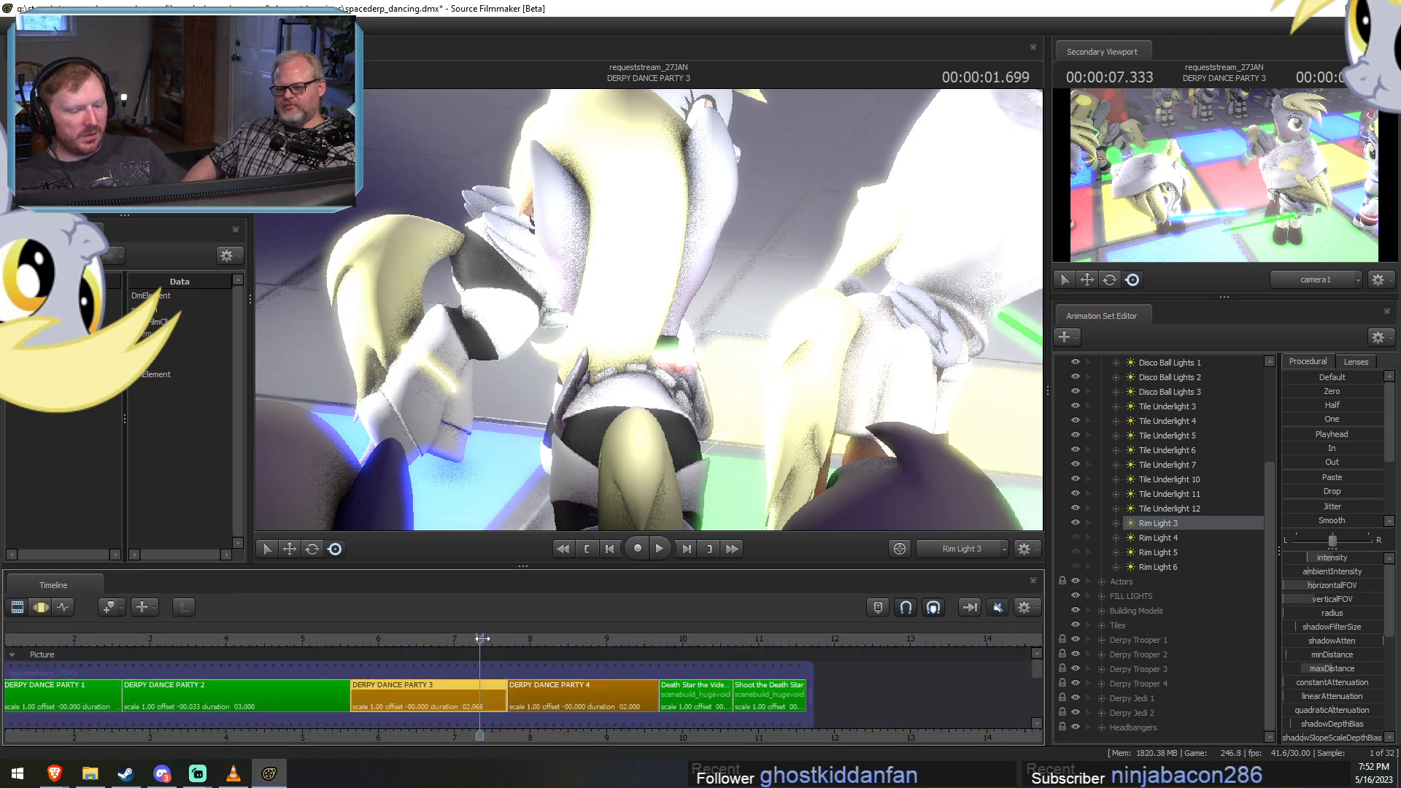
mouse_move(482, 639)
mouse_down()
mouse_move(438, 639)
mouse_move(499, 644)
mouse_up()
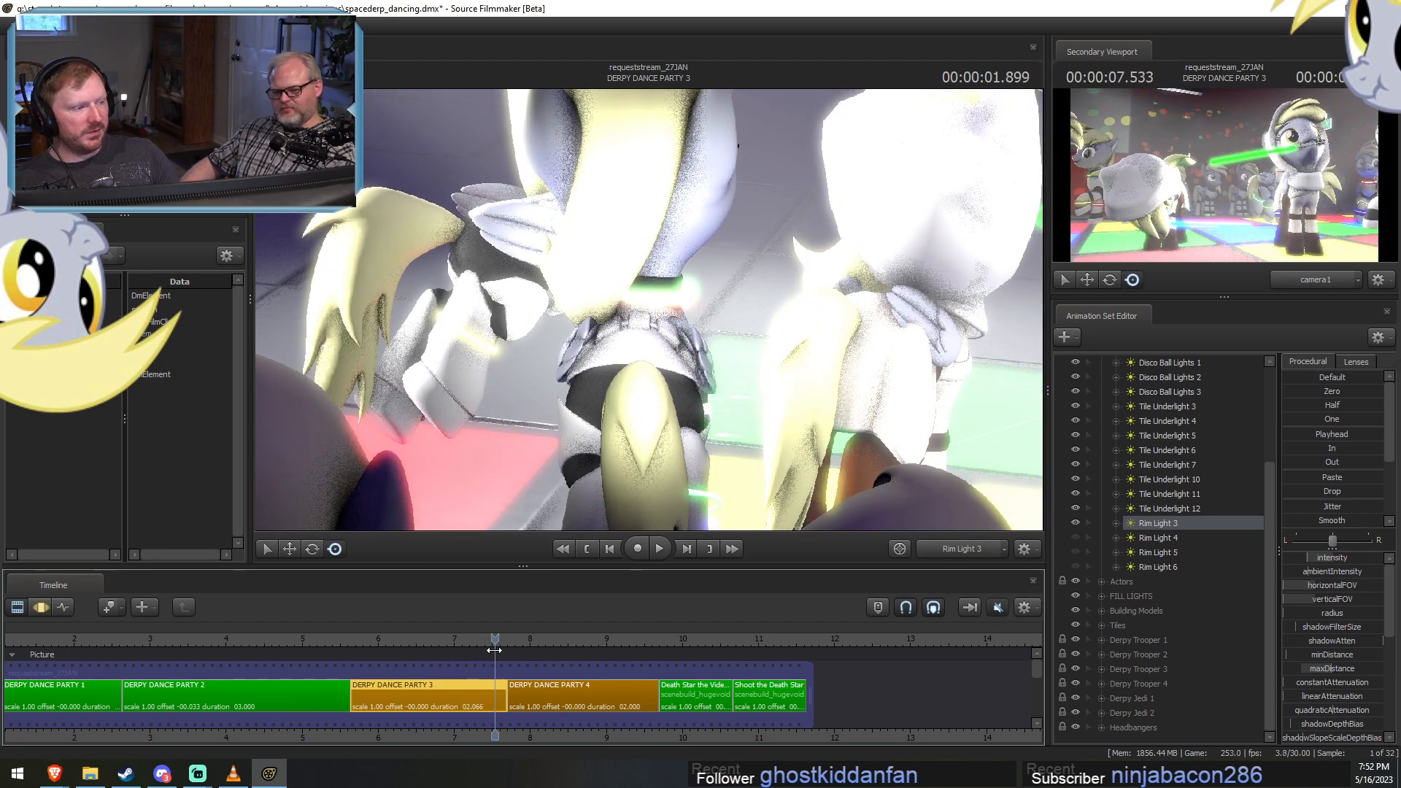
click(1149, 538)
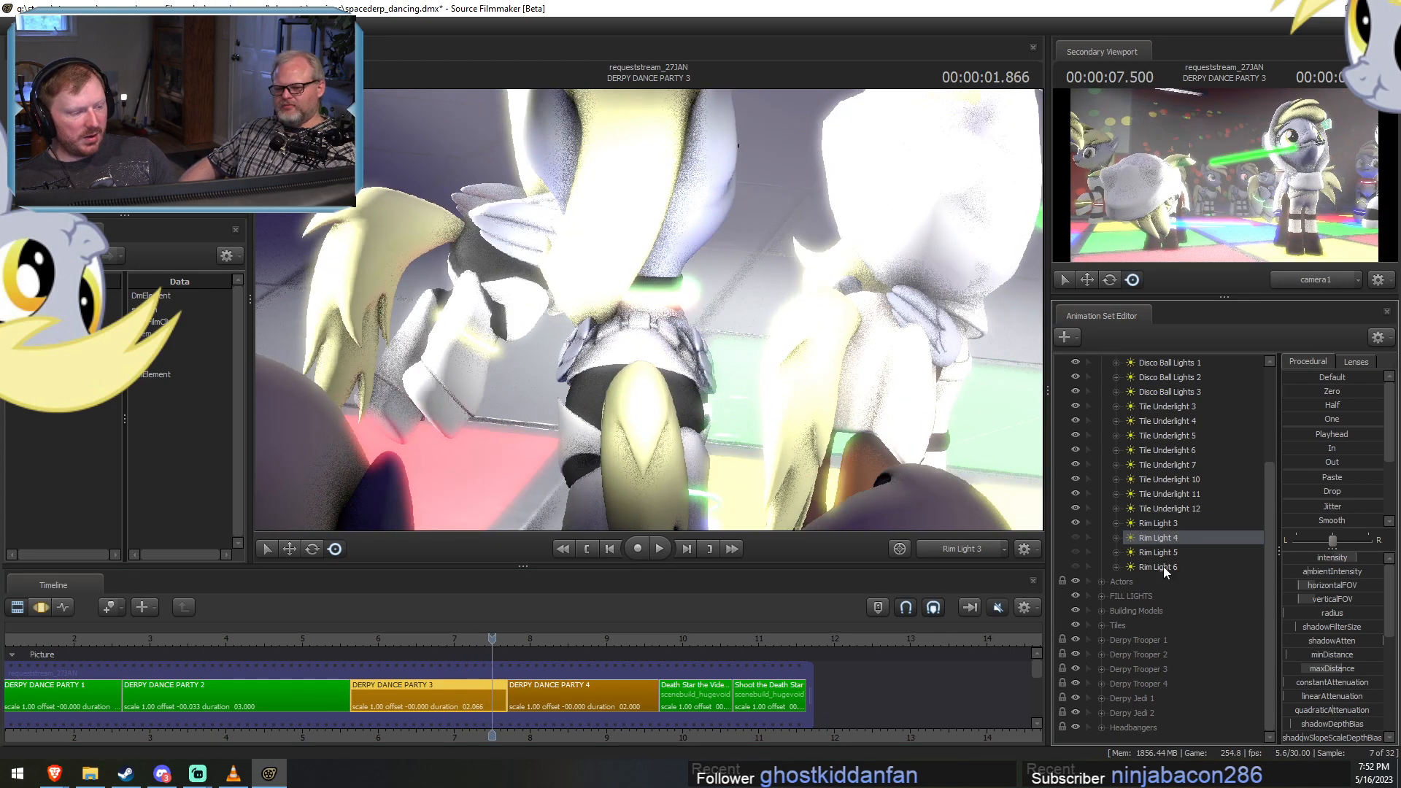
shift+click(1163, 567)
right_click(1173, 567)
click(1184, 577)
click(1152, 524)
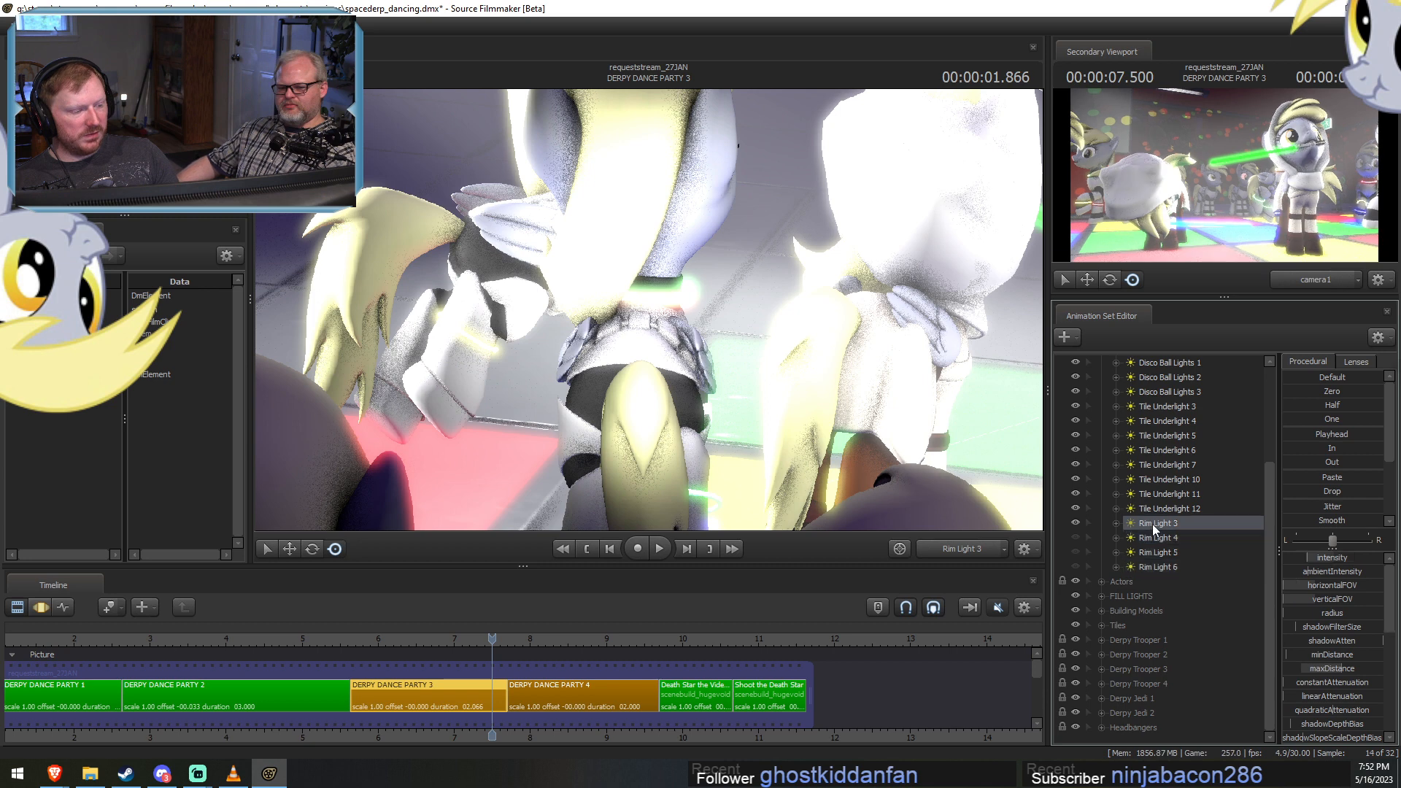
right_click(1153, 524)
click(1172, 541)
Delete Rim Light 4, Rim Light 5 and Rim Light 6 from the Lights group.
click(1167, 544)
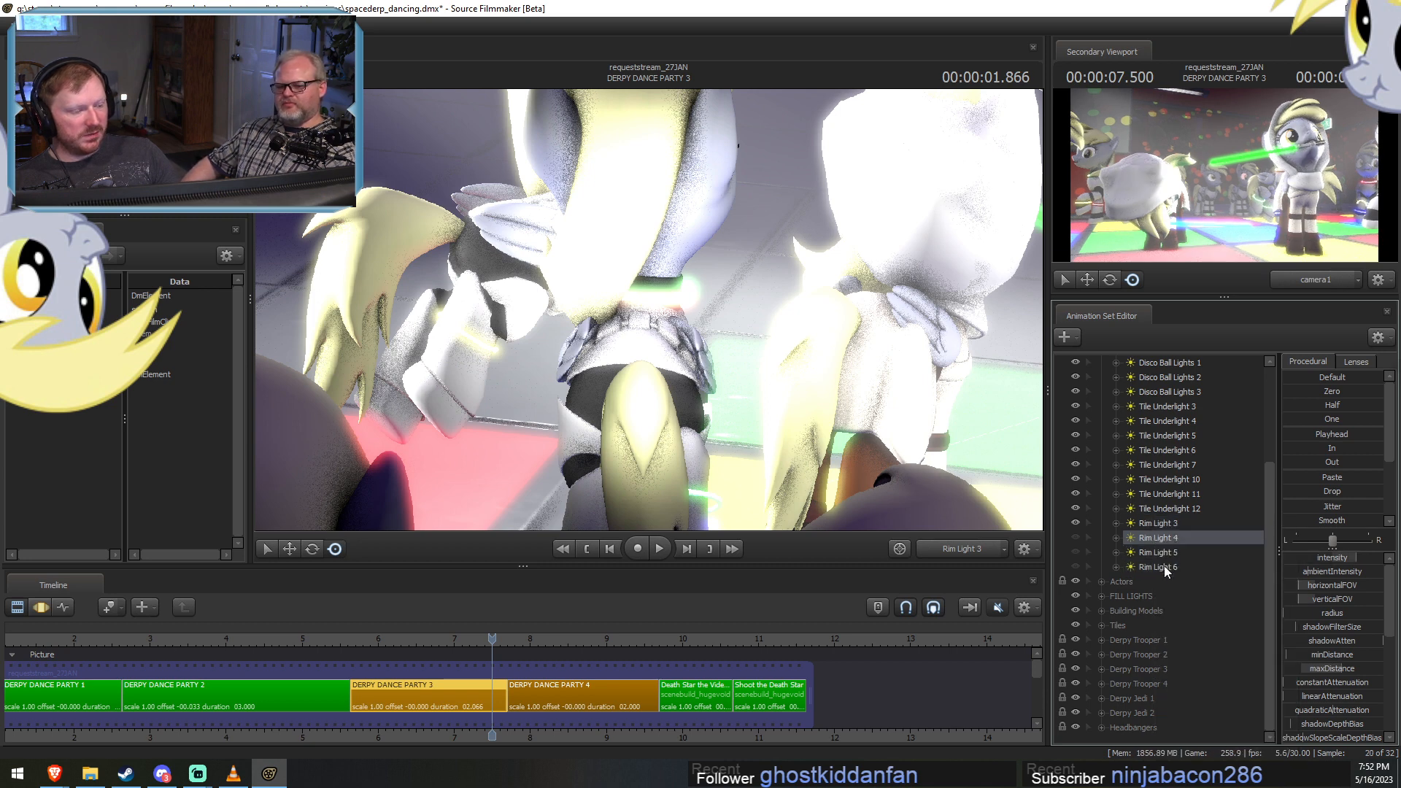
shift+click(1163, 570)
right_click(1163, 572)
click(1188, 374)
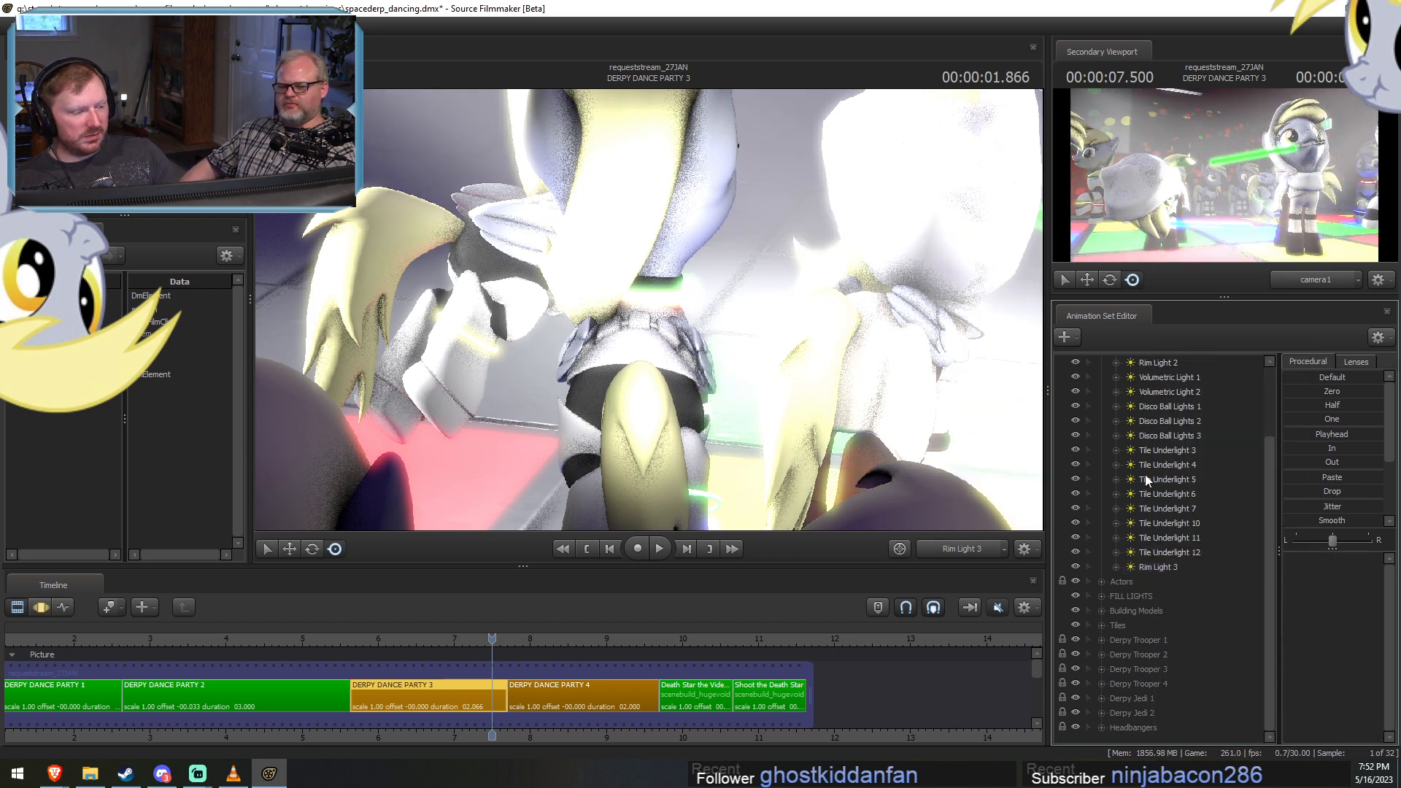
Collapse the Lights group and paste the copied rim light as a new animation set outside it.
scroll(1228, 589, up, 2)
click(1101, 377)
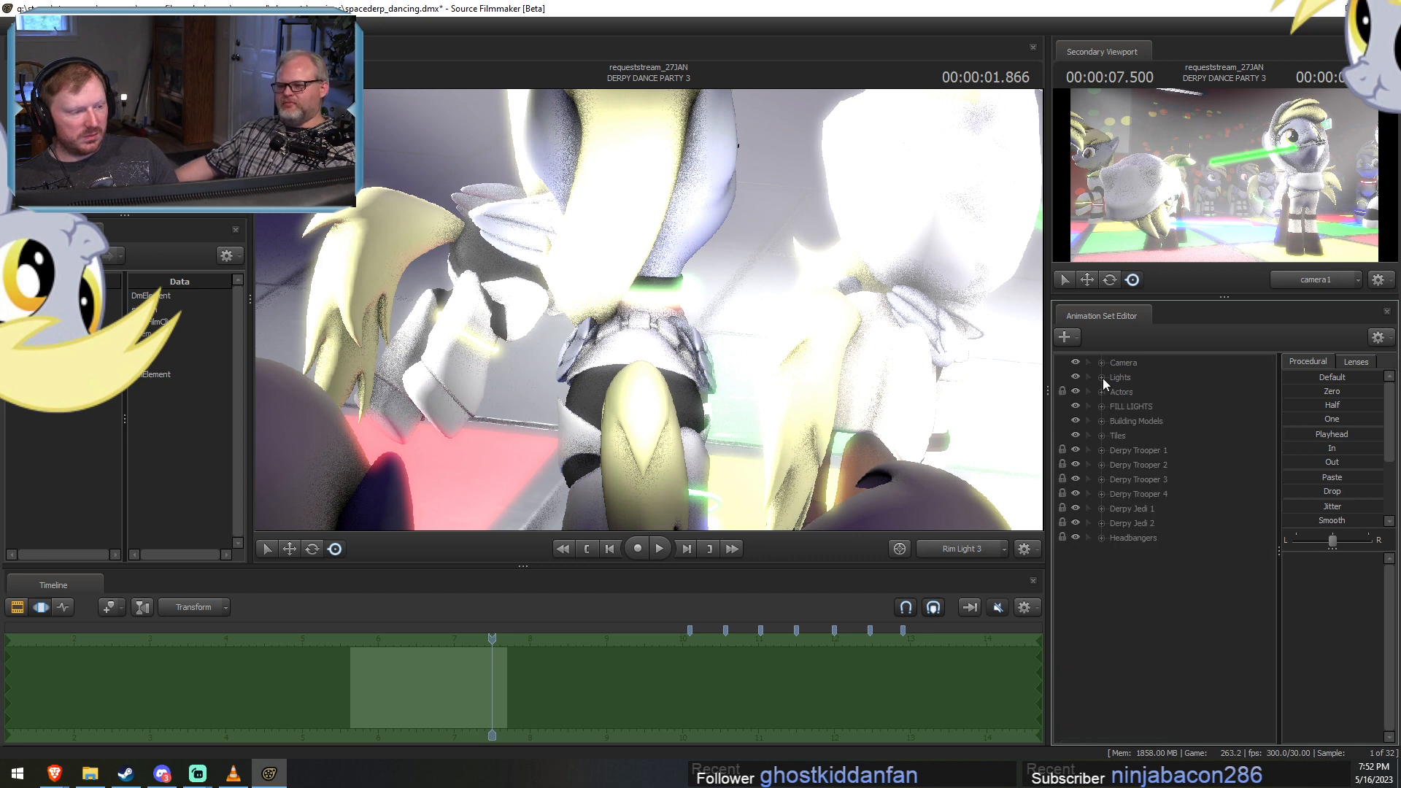
right_click(1107, 580)
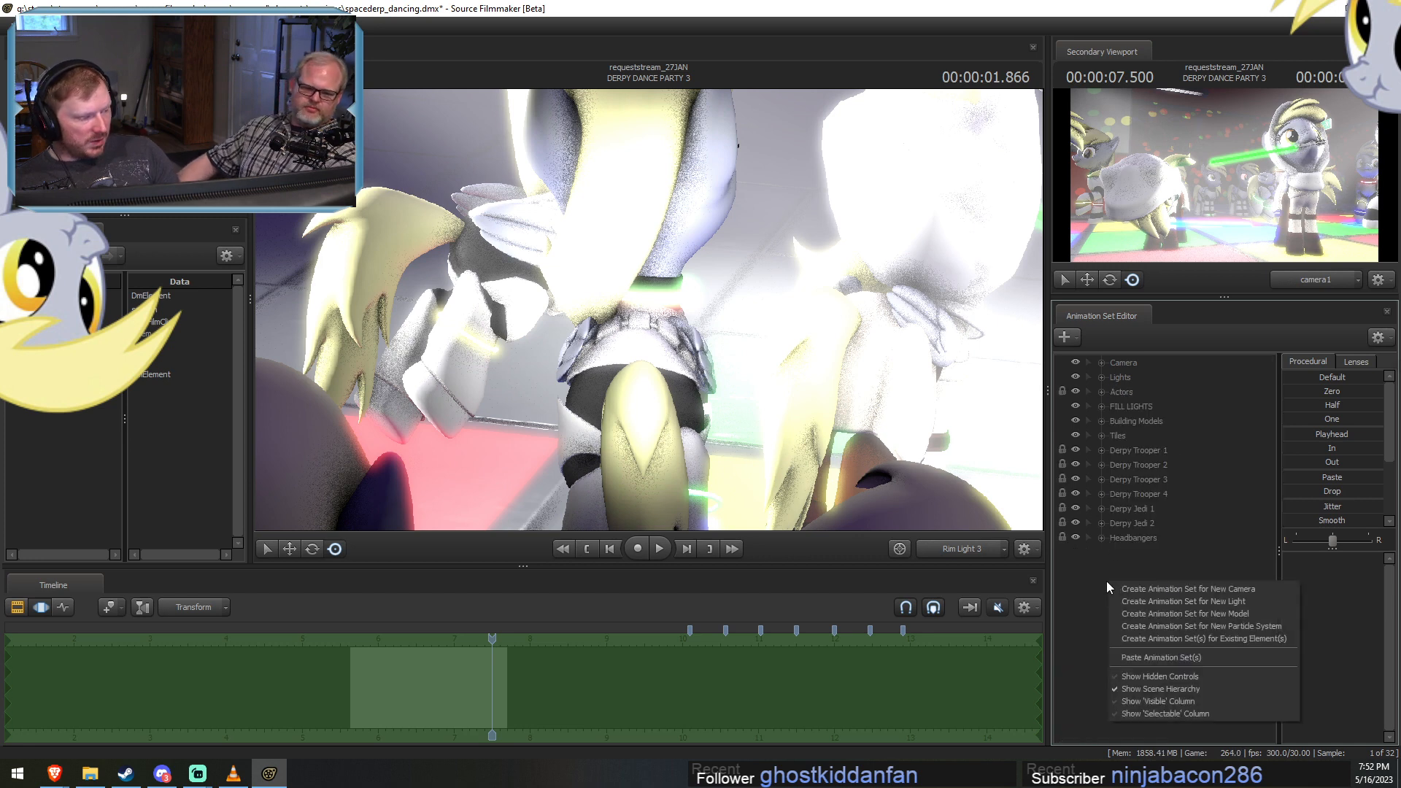
click(1156, 657)
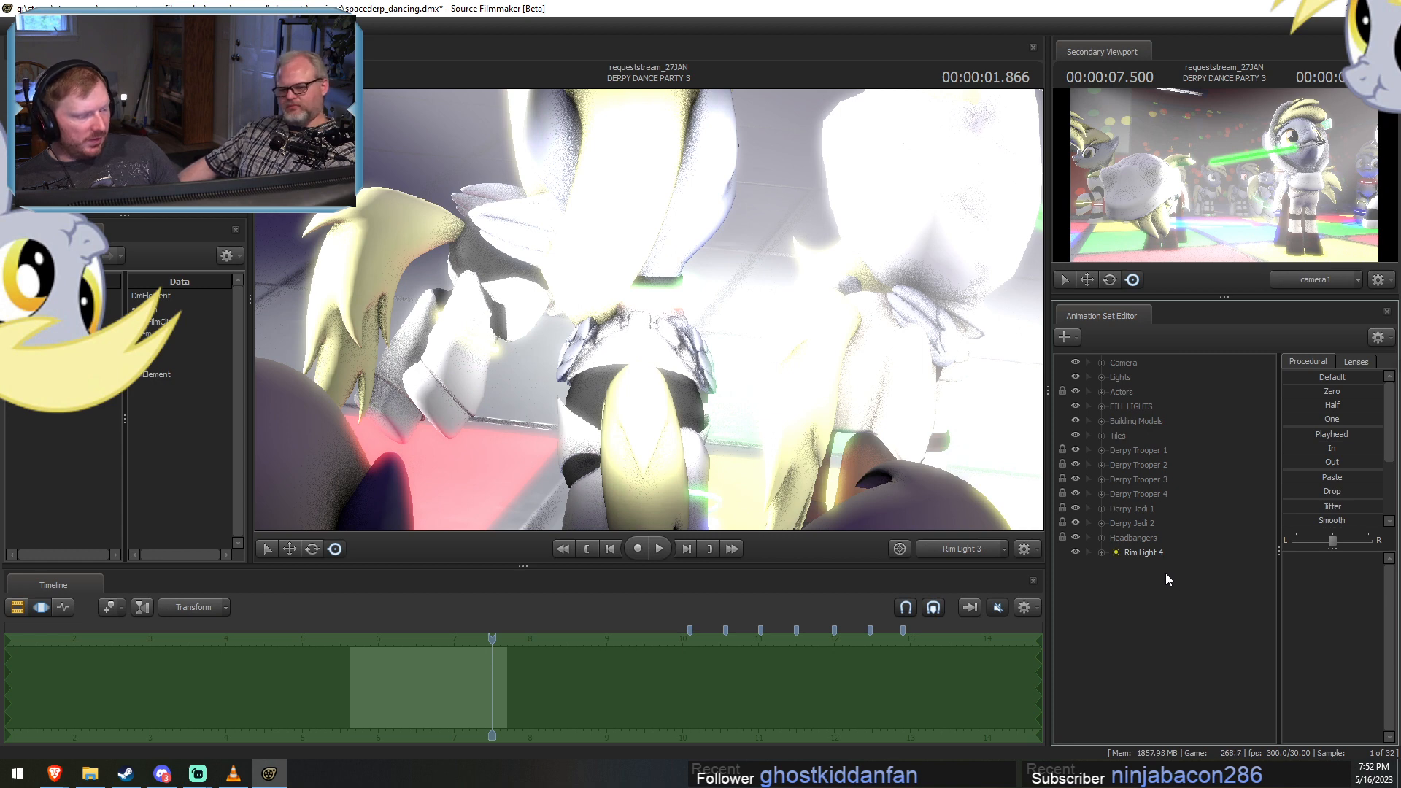
Look through Rim Light 4 in the primary viewport and switch to the Motion Editor so it can be manipulated.
click(1140, 551)
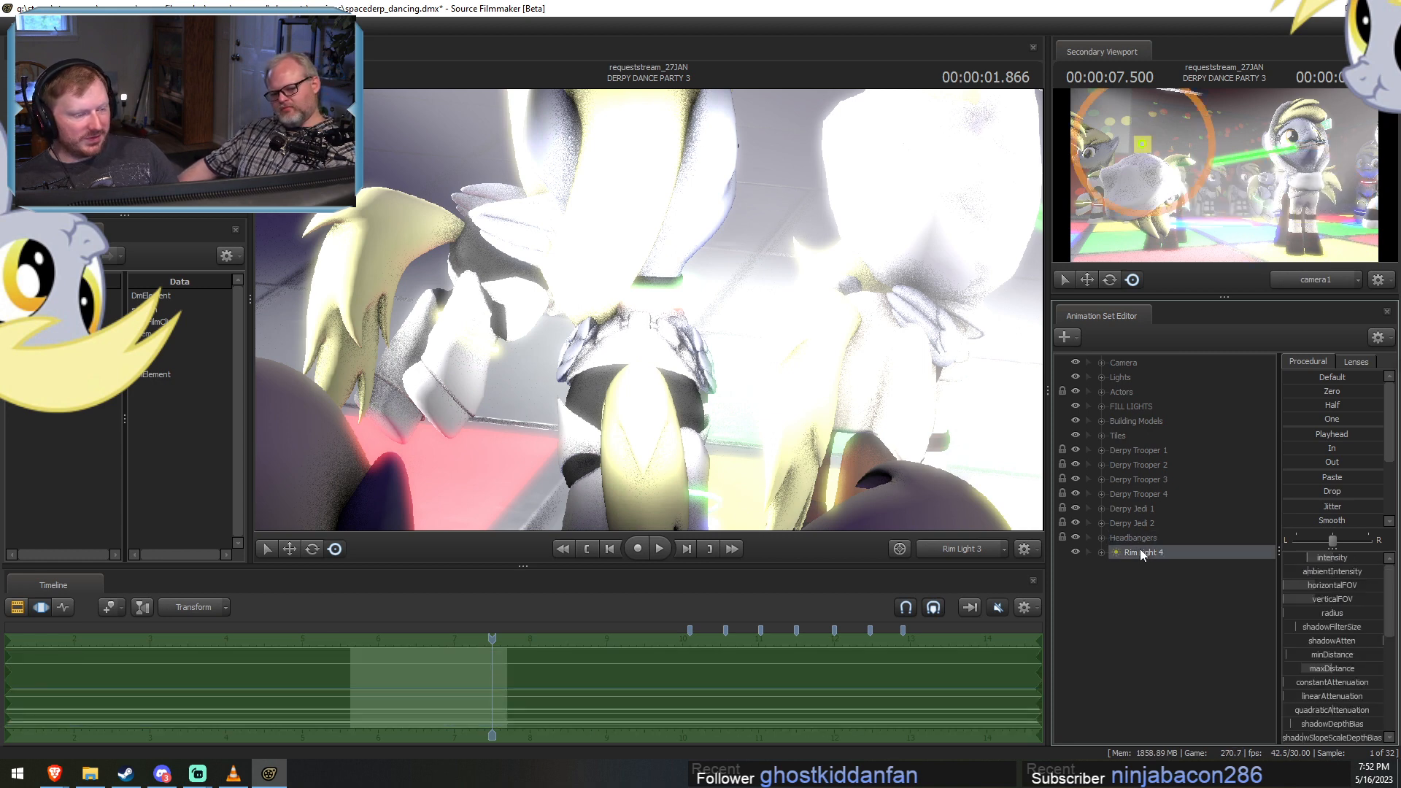
key(F2)
click(795, 330)
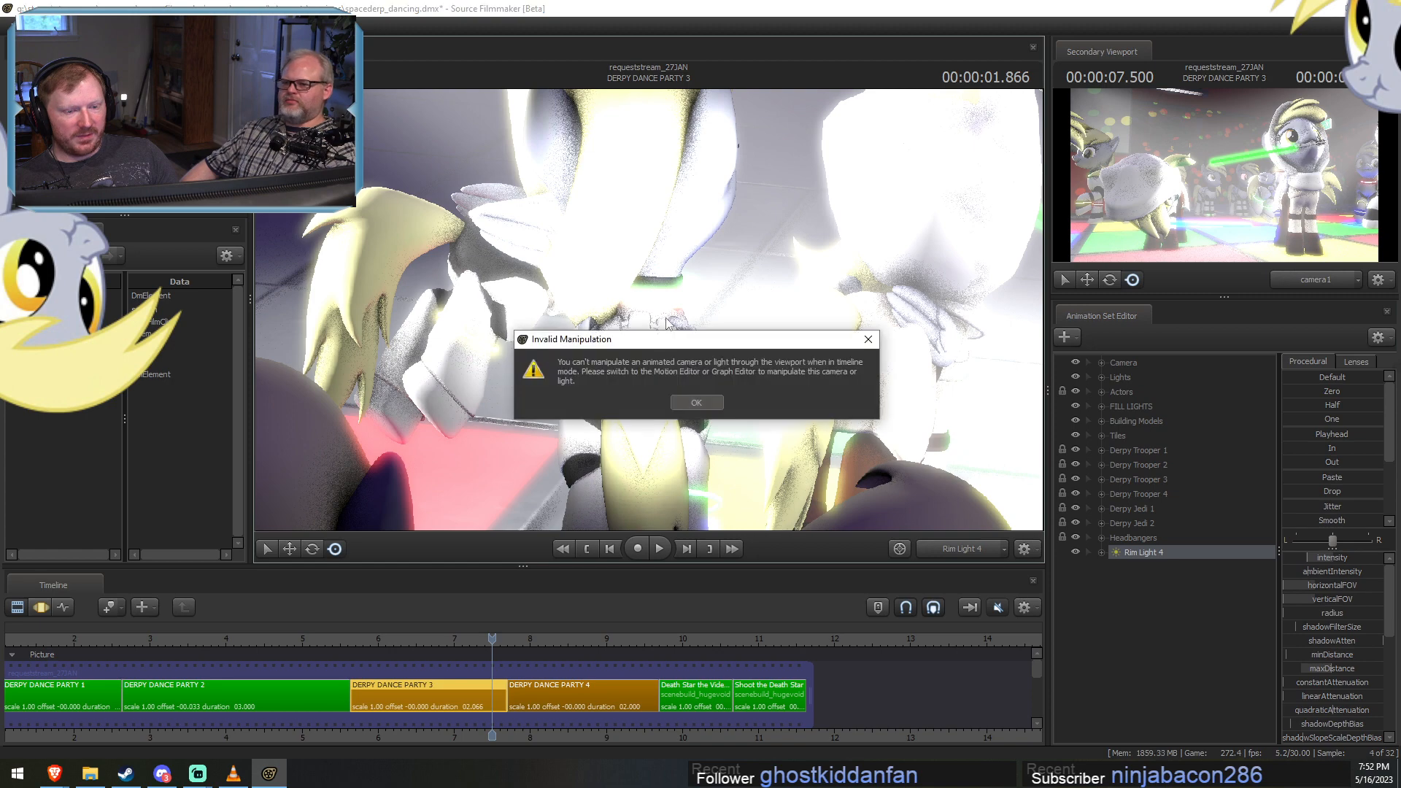
click(698, 405)
key(F3)
Move Rim Light 4 sideways until it lines up with the pony holding the green lightsaber in the camera1 view.
drag(714, 380, 506, 382)
key(a)
key(a)
key(a)
key(a)
key(a)
scroll(531, 351, down, 5)
key(F2)
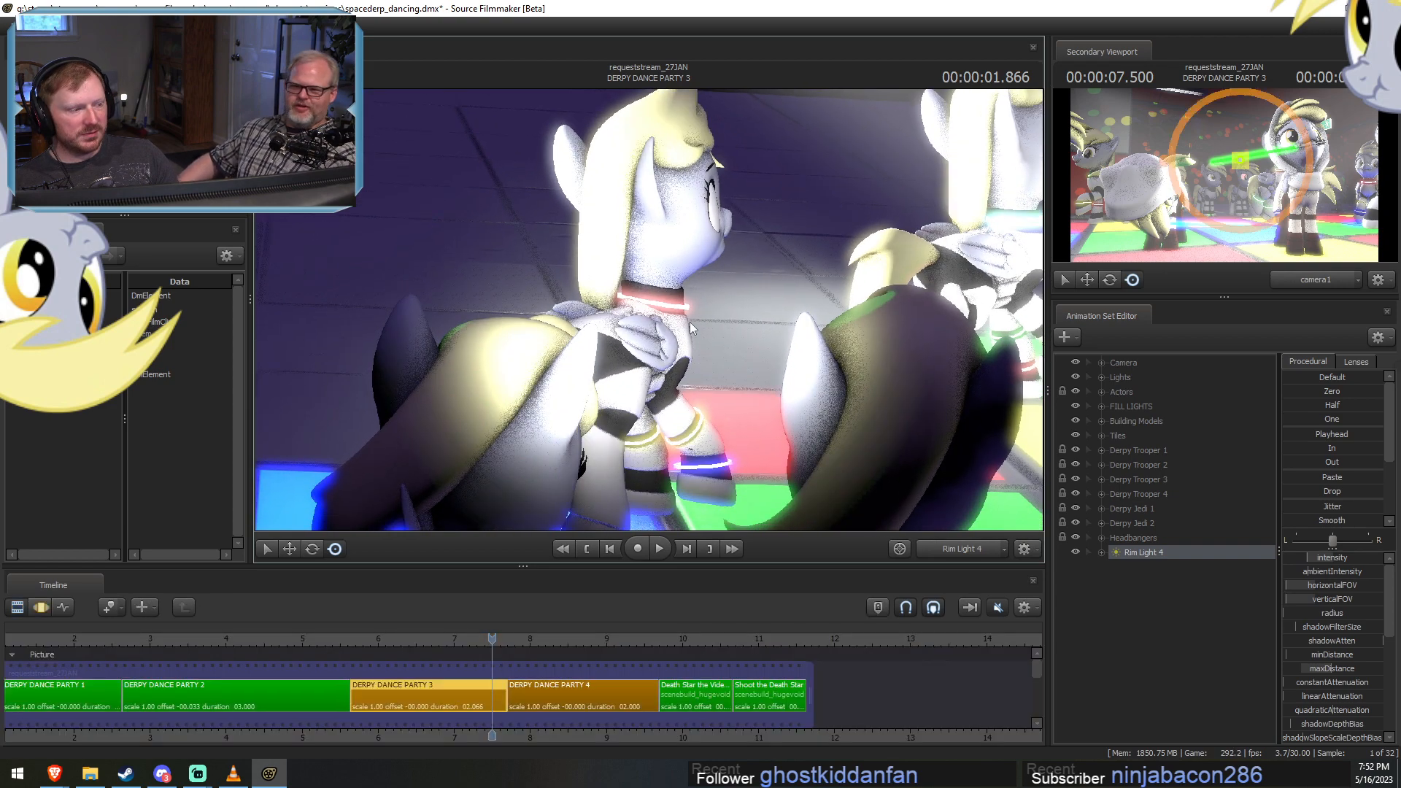
key(F3)
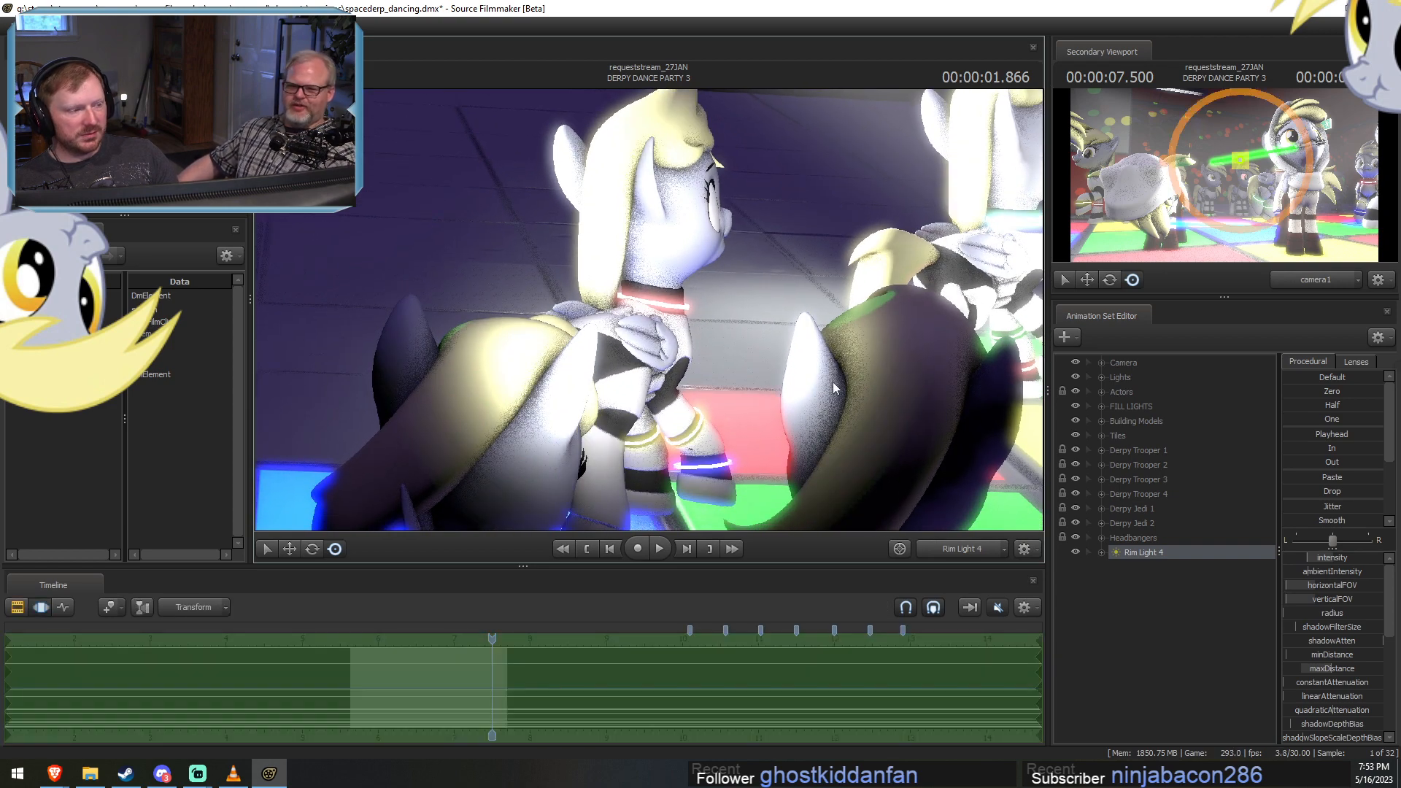
Paste another copy of the rim light outside the groups and look through Rim Light 5 in the primary viewport.
right_click(1151, 556)
click(1137, 595)
right_click(1137, 597)
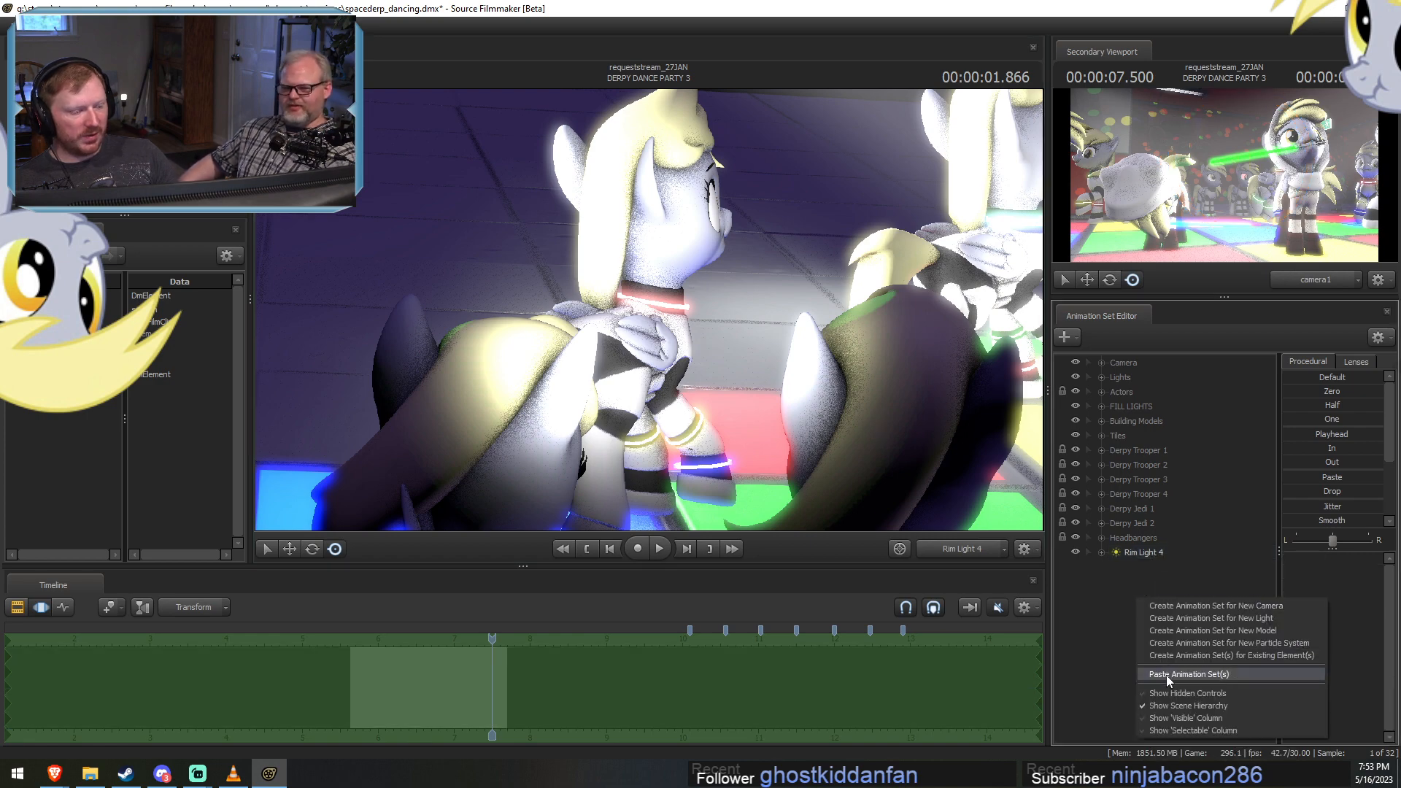
click(1166, 674)
click(1138, 566)
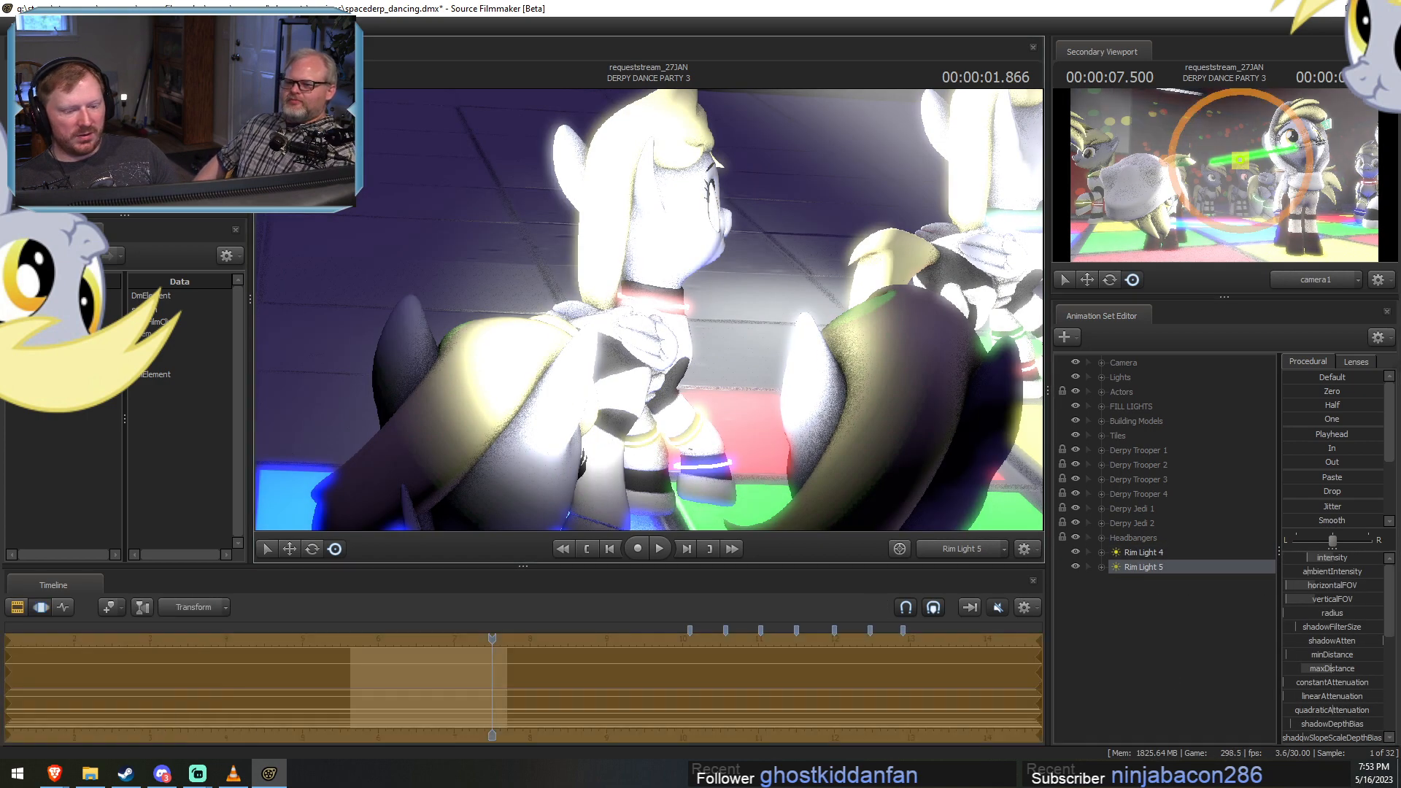
Move Rim Light 5 left around the dance floor and aim it at the rear flank of the nearest dancing pony.
drag(648, 310, 970, 343)
key(a)
key(a)
key(a)
key(a)
key(a)
key(a)
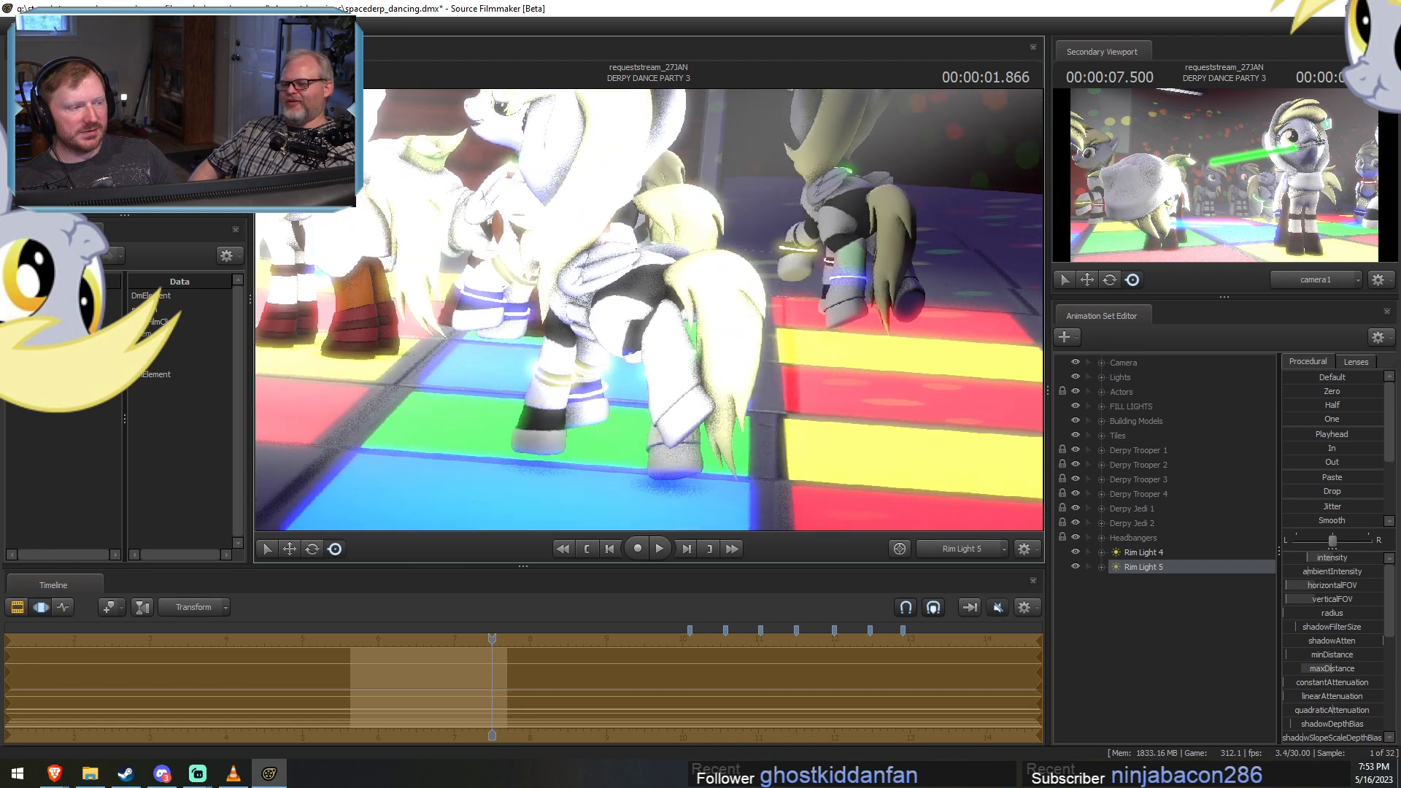
key(a)
drag(584, 339, 647, 333)
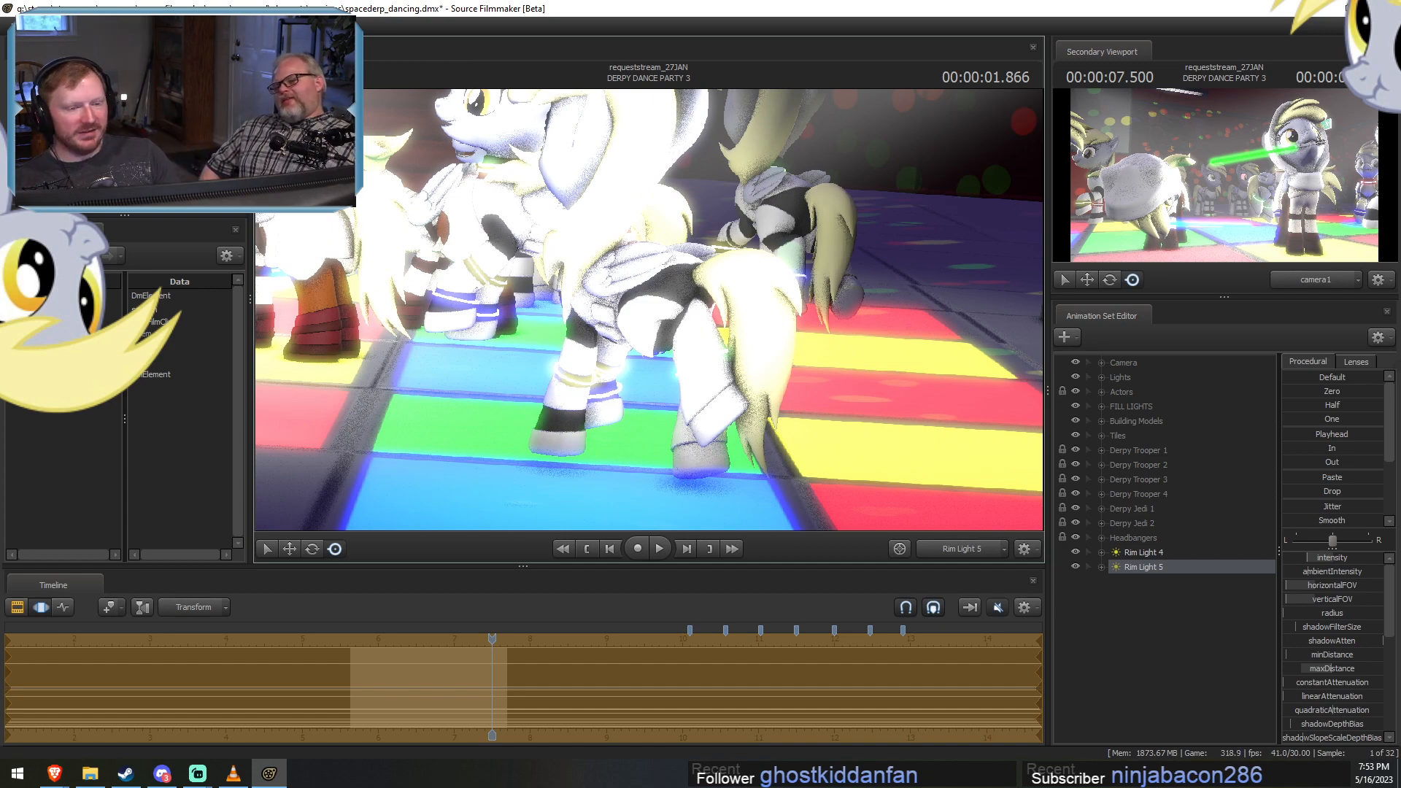
drag(647, 333, 693, 329)
key(a)
key(a)
key(a)
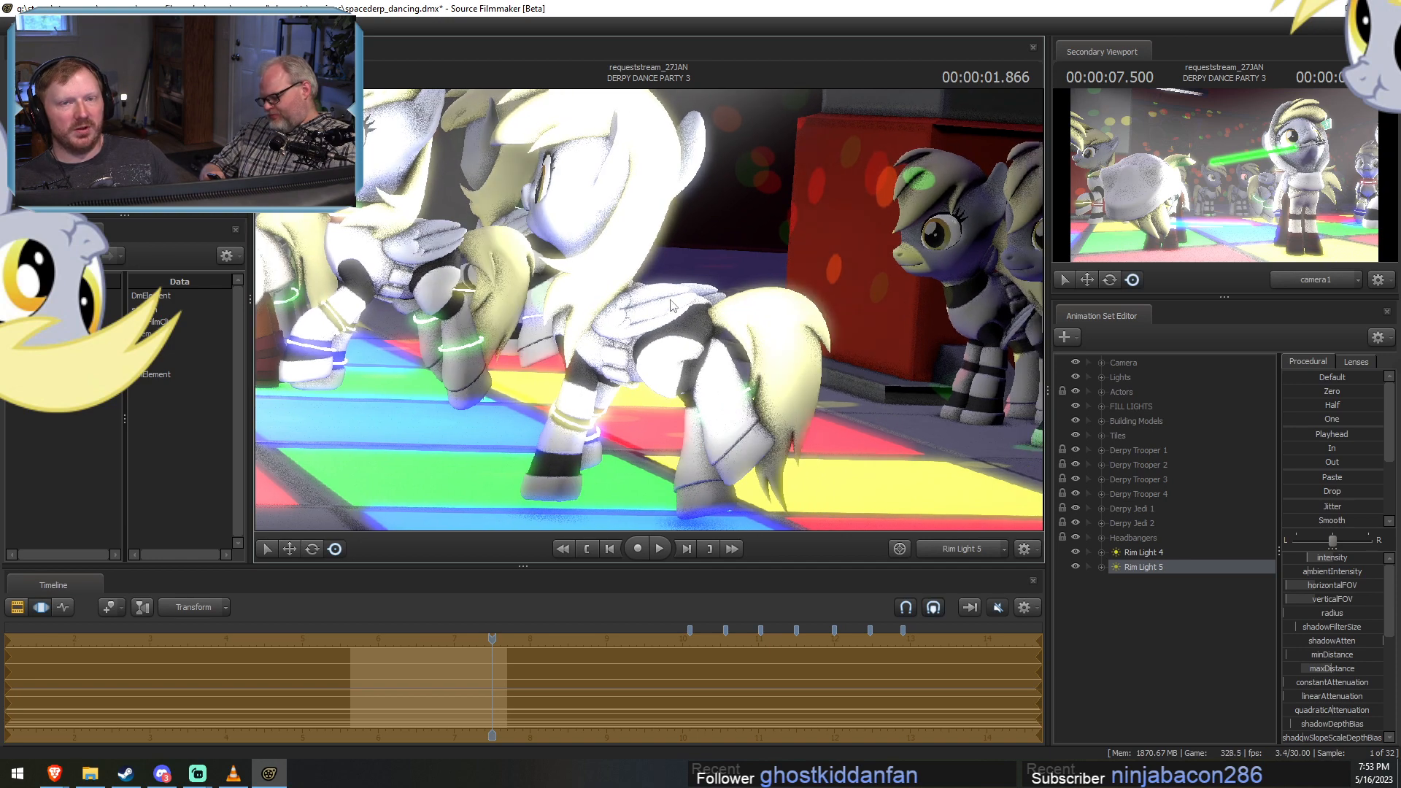
click(965, 428)
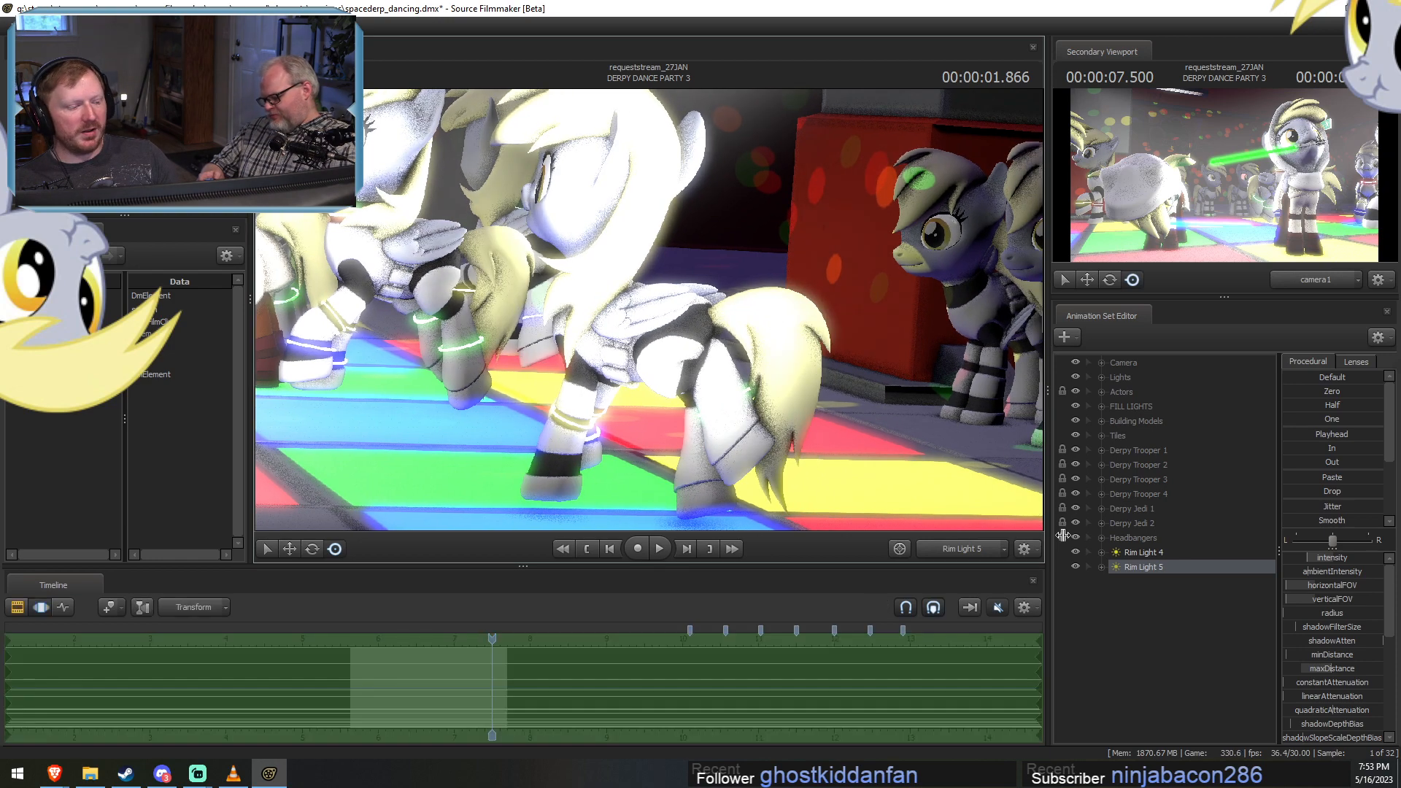
Paste a third rim light and, looking through Rim Light 6, position it behind a dancing pony and facing its back.
right_click(1117, 651)
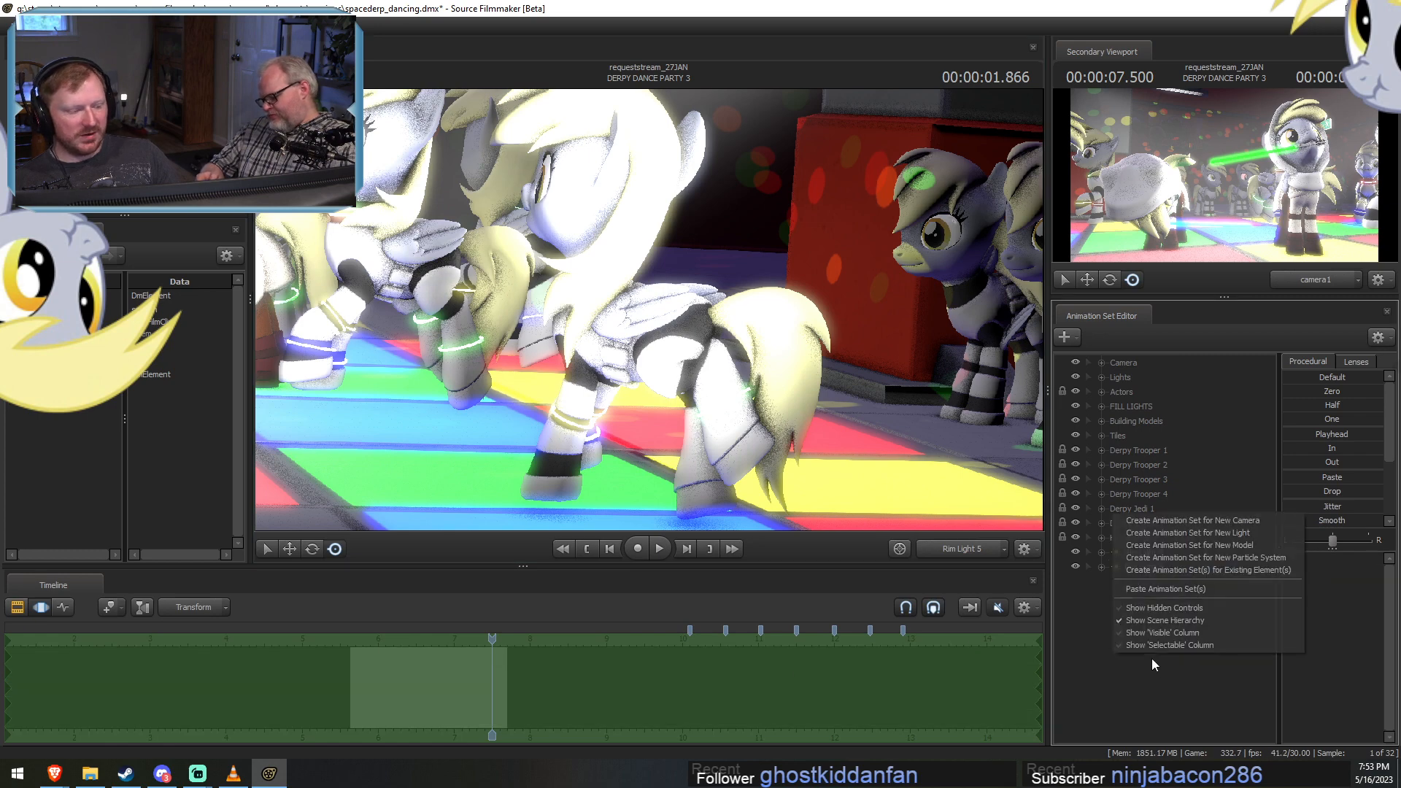
click(1171, 590)
click(1138, 578)
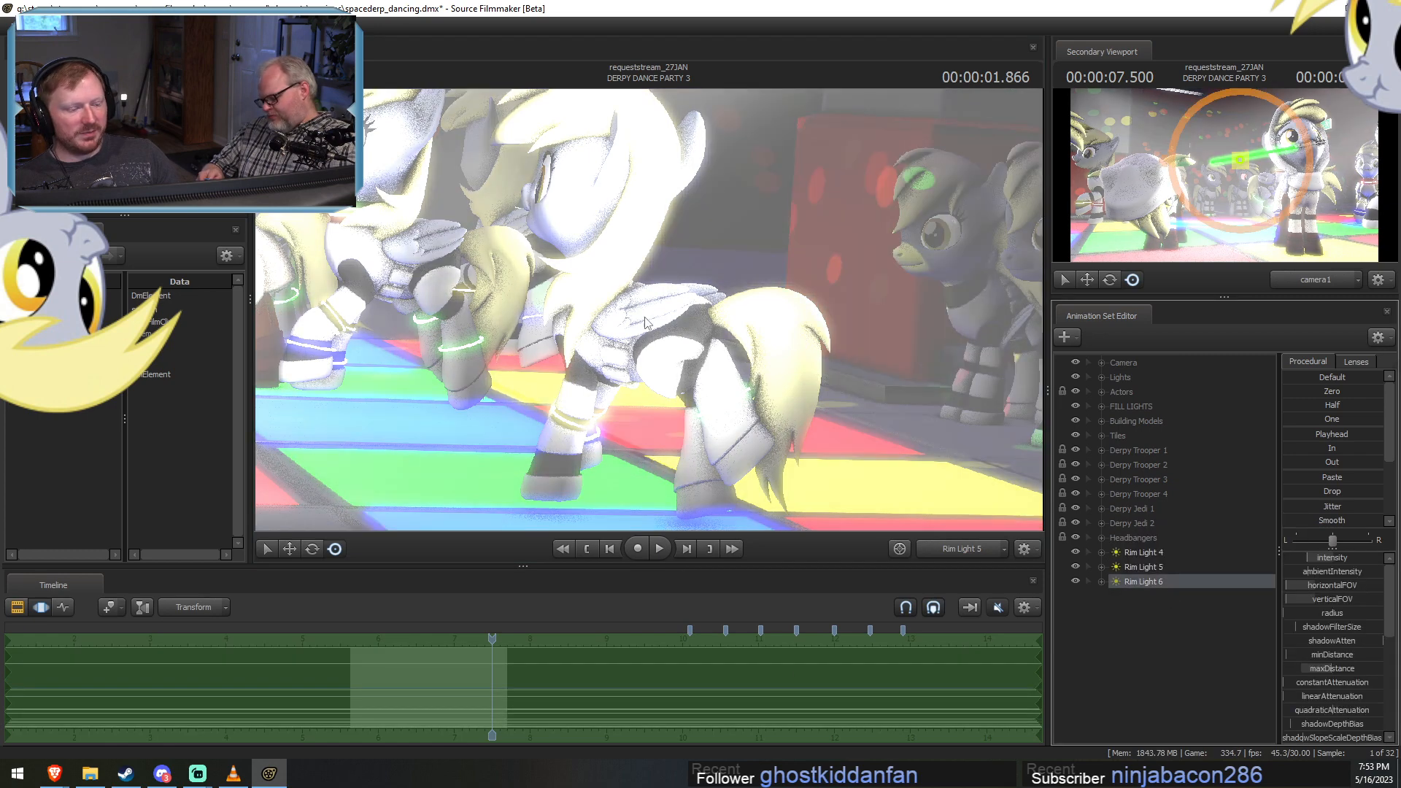
mouse_move(545, 282)
mouse_down()
mouse_move(777, 270)
mouse_move(719, 283)
mouse_move(729, 261)
mouse_move(655, 258)
mouse_move(730, 260)
mouse_move(653, 325)
mouse_up()
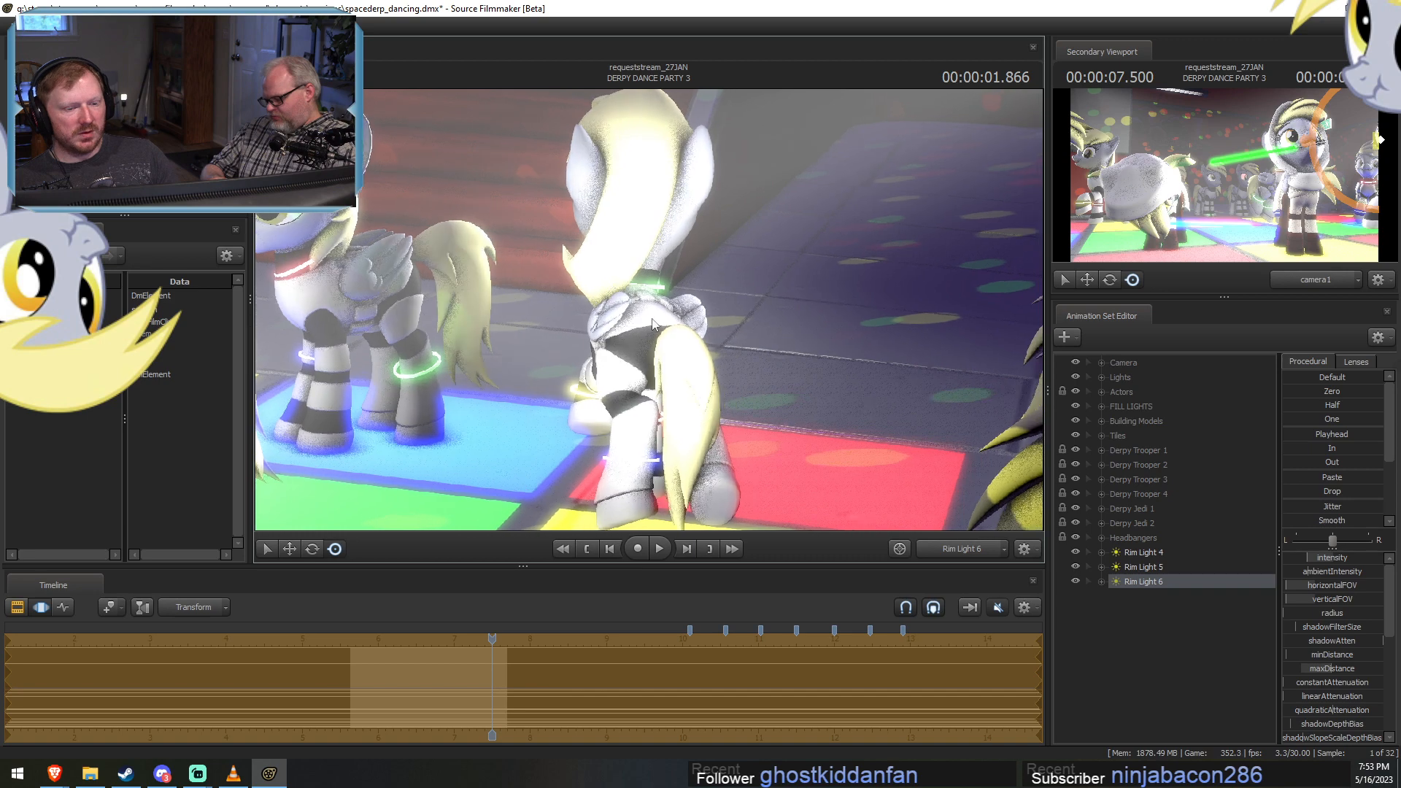
Review the rim lighting through camera1 at shot time 00:00:01.566 in the Clip Editor and hide the secondary viewport.
mouse_move(493, 640)
mouse_down()
mouse_move(420, 639)
mouse_move(468, 637)
mouse_up()
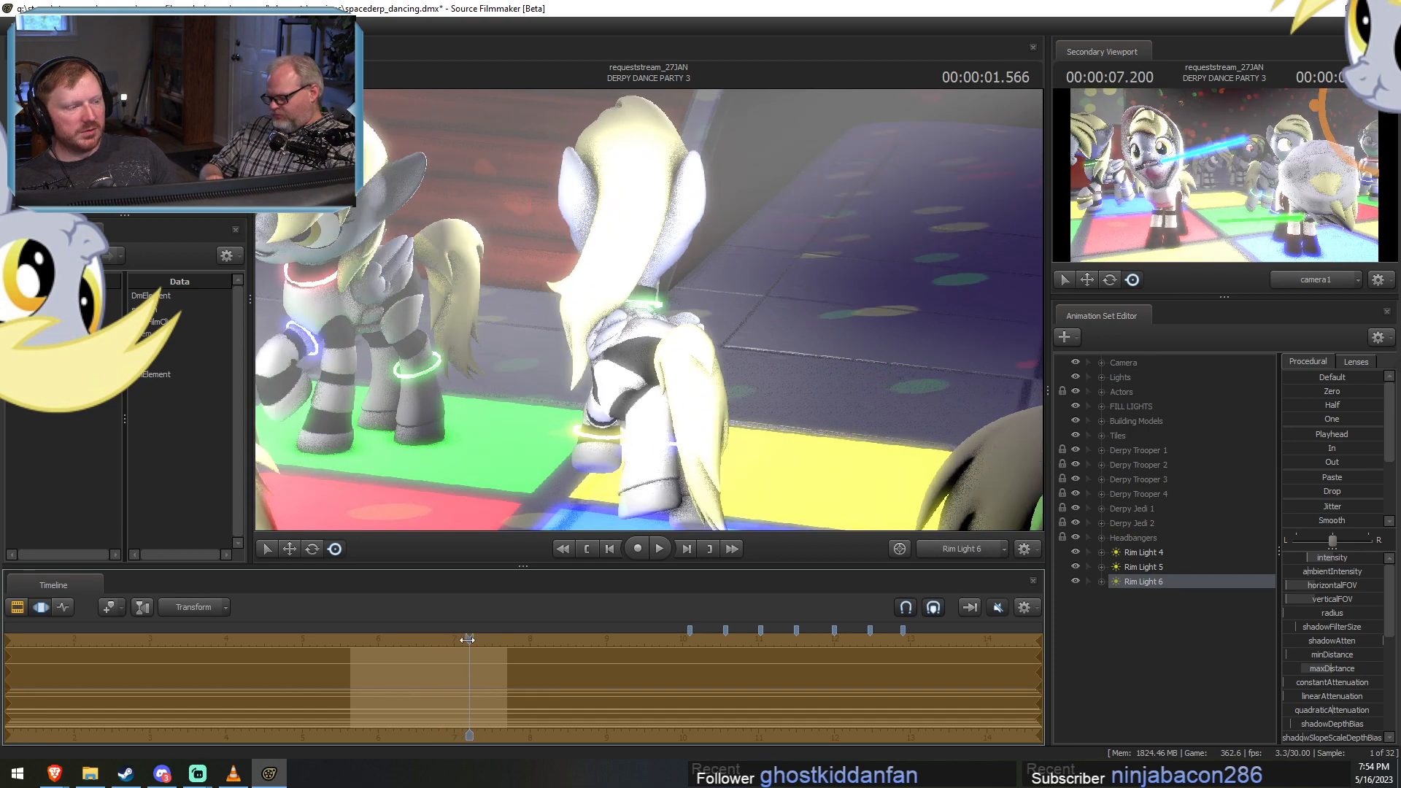
key(F2)
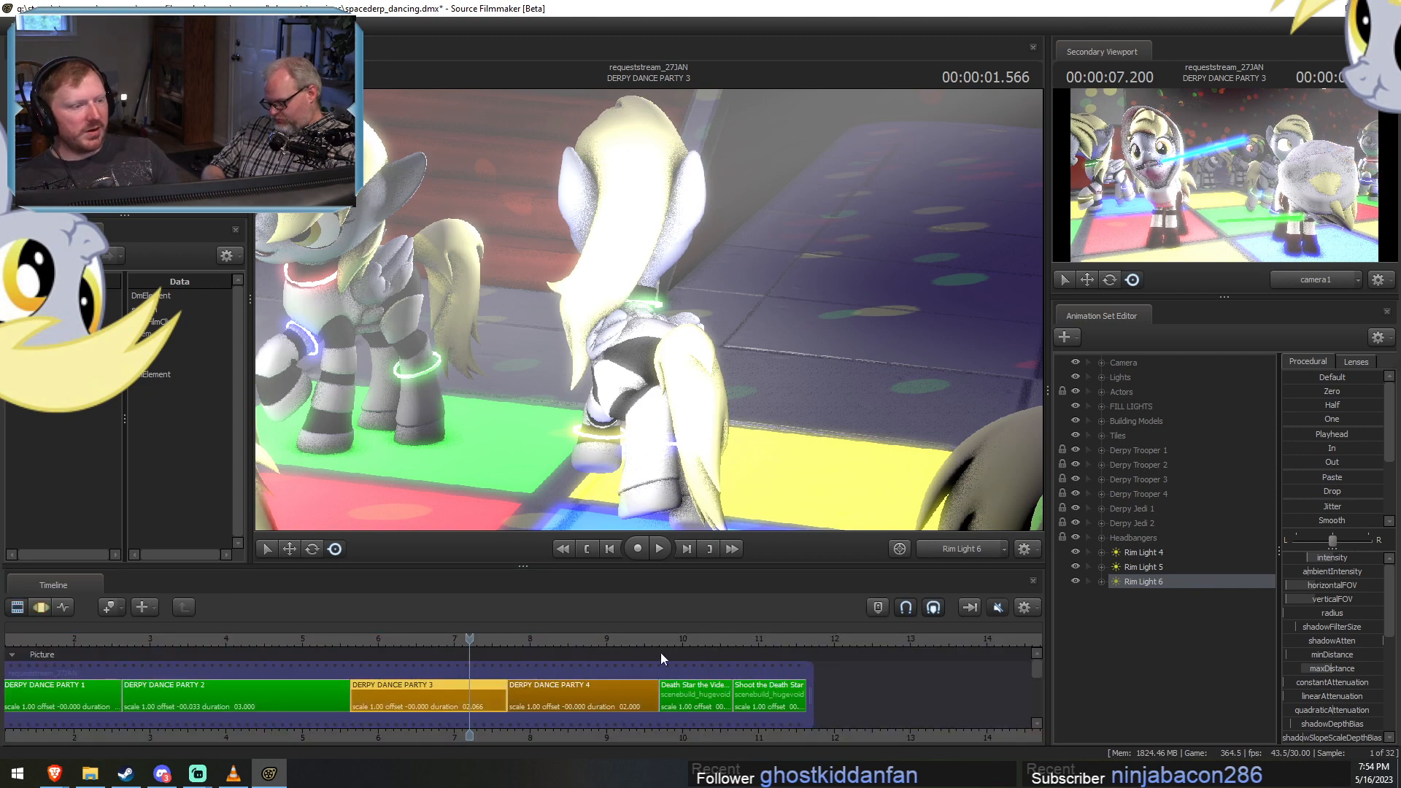
click(966, 546)
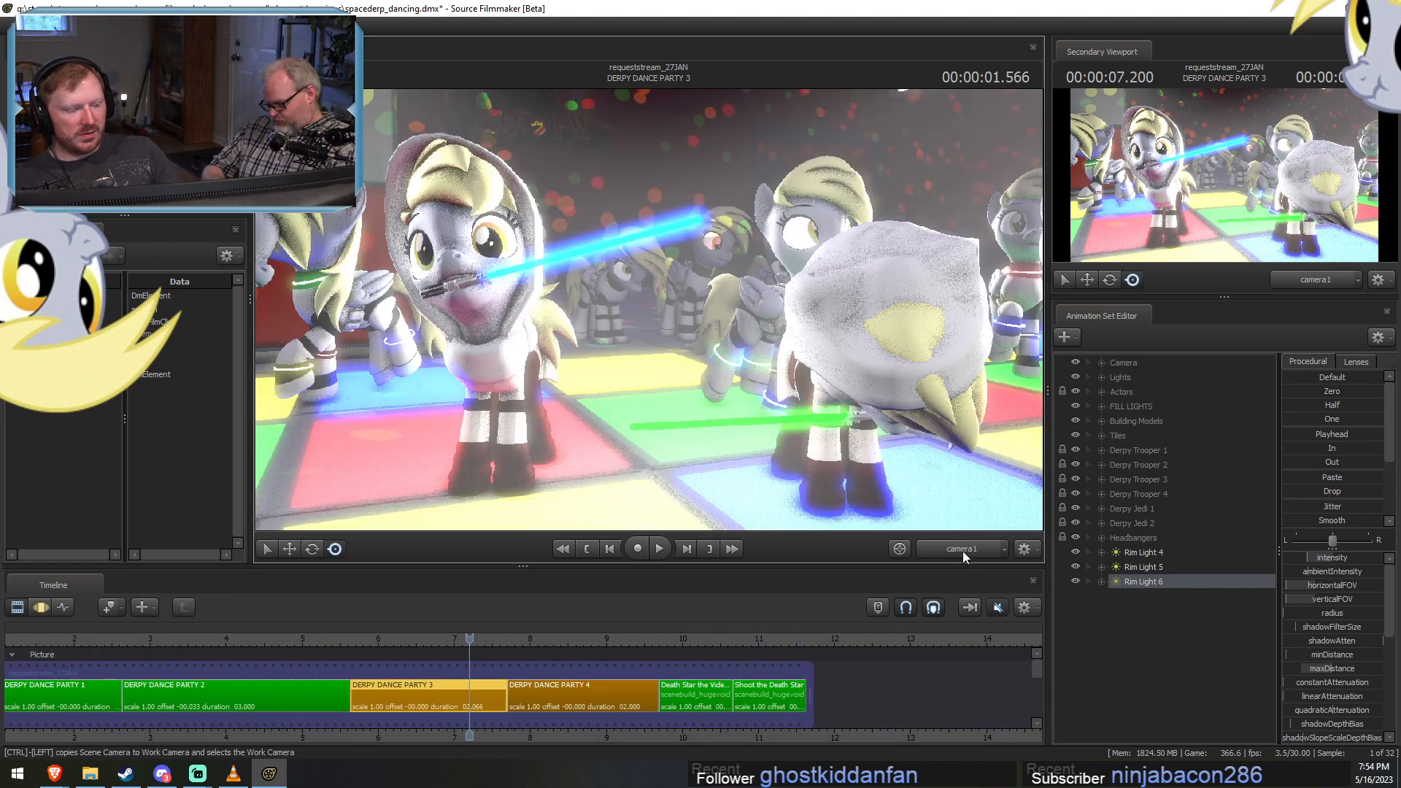
click(962, 550)
click(961, 550)
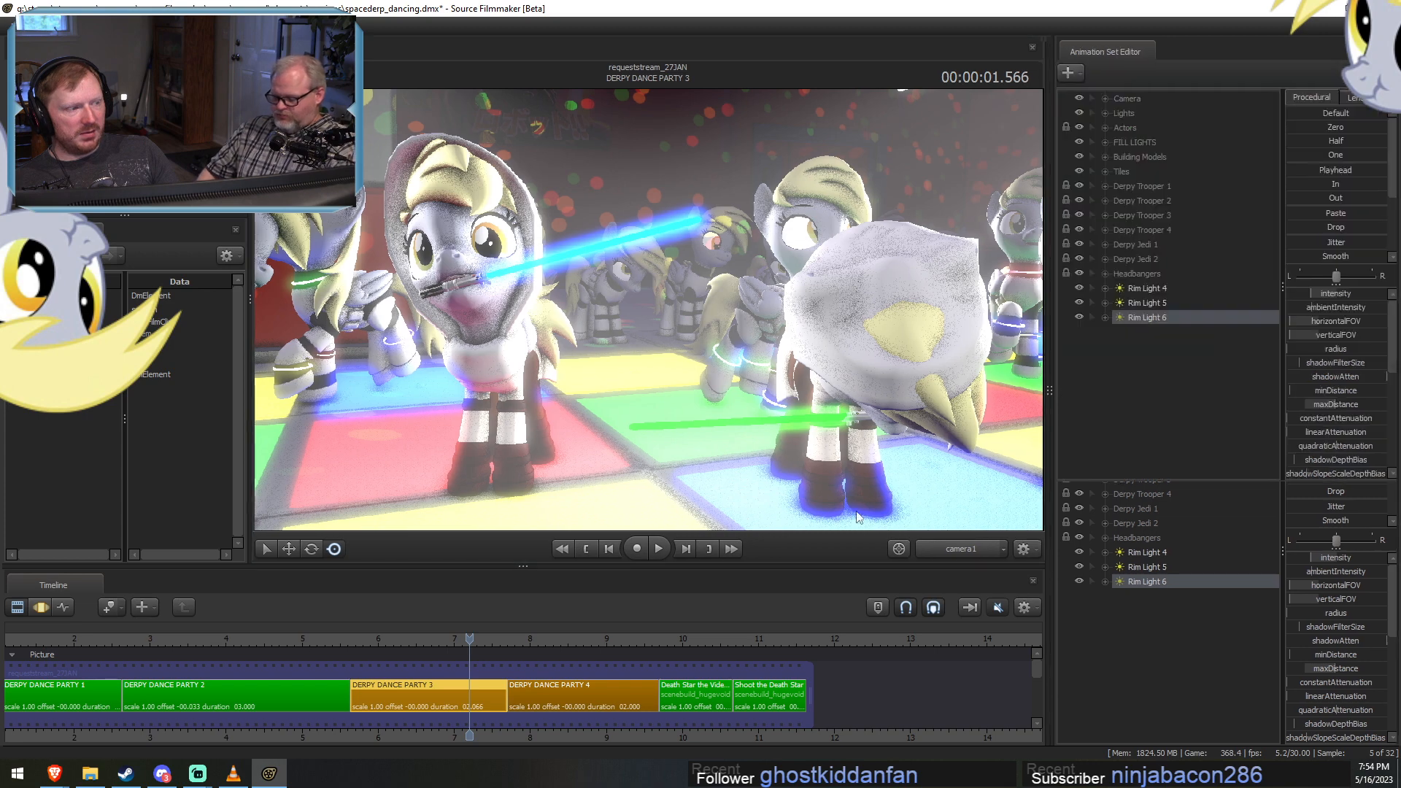
Copy the Sparkles! animation set from the Particles group of the DERPY DANCE PARTY 2 shot.
scroll(540, 620, down, 3)
drag(378, 633, 396, 633)
click(350, 682)
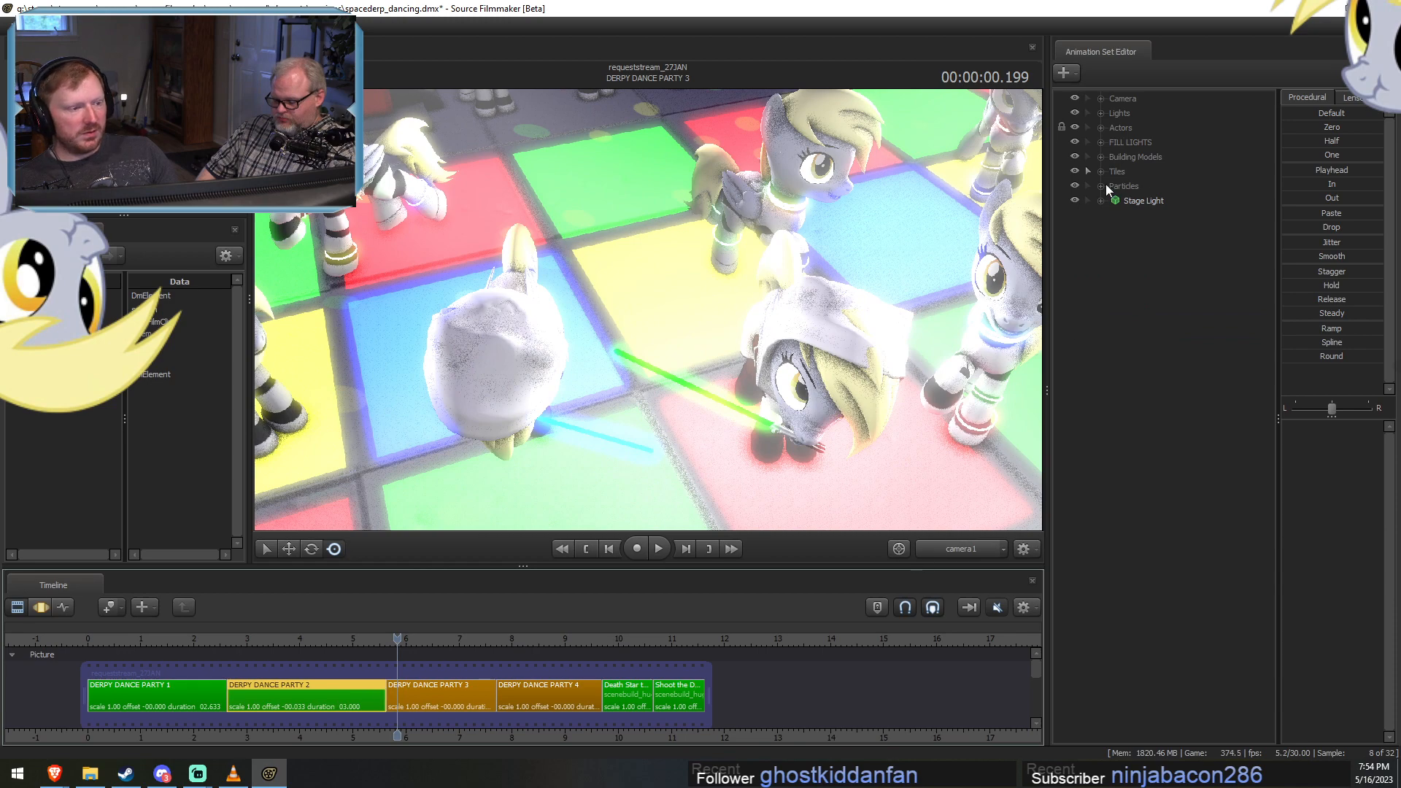
click(1100, 185)
right_click(1154, 203)
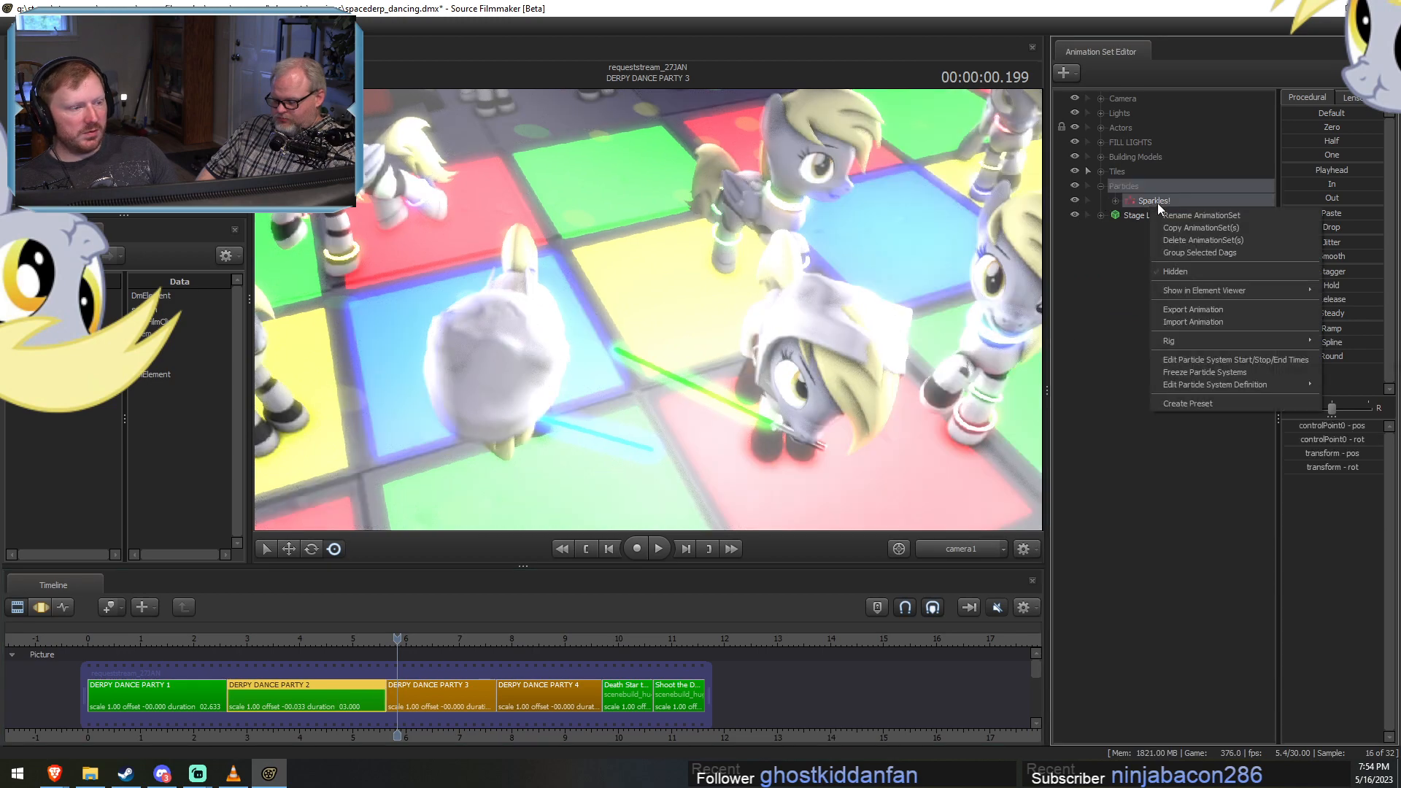
click(1189, 240)
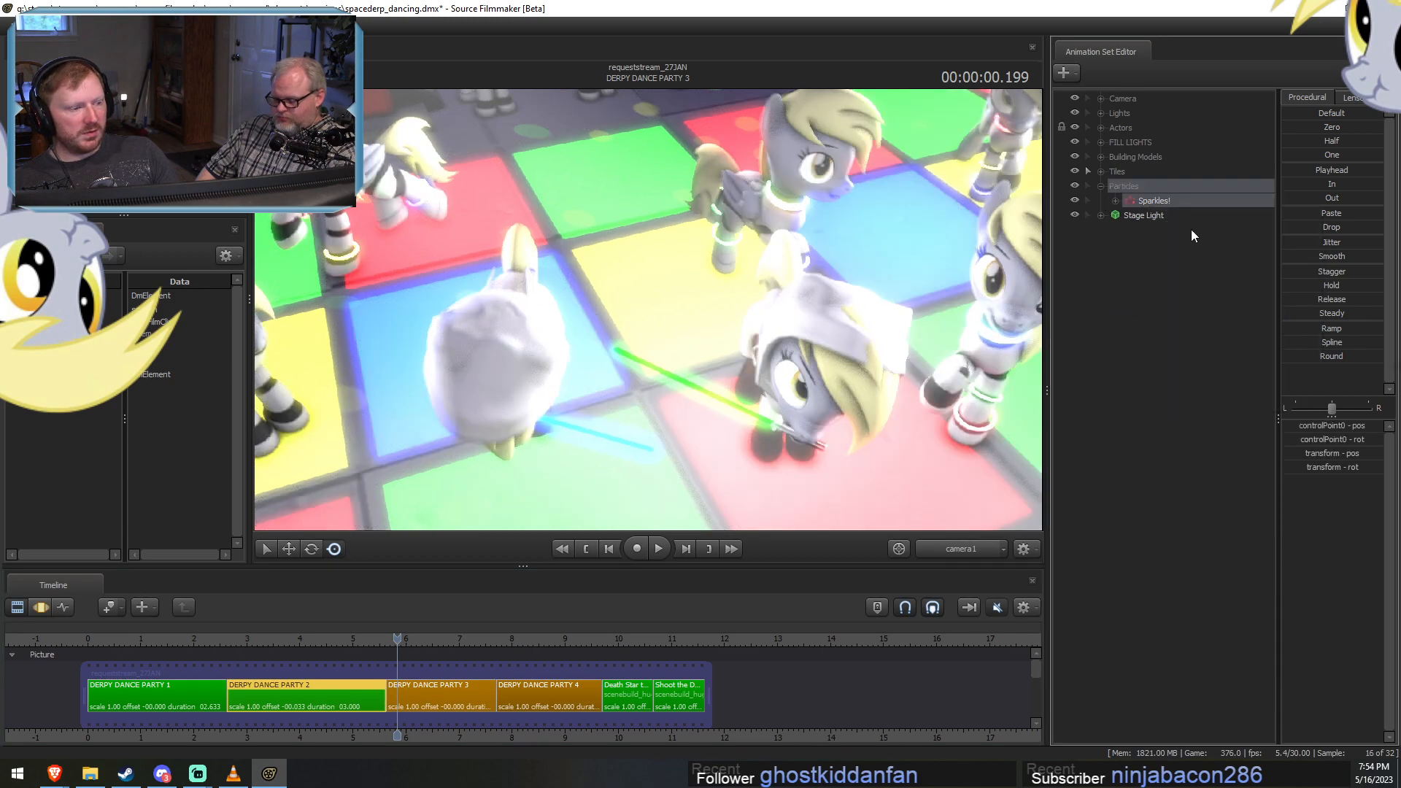
Move Rim Light 4, Rim Light 5 and Rim Light 6 of DERPY DANCE PARTY 3 into the Lights group.
right_click(1072, 442)
drag(1148, 293, 1149, 316)
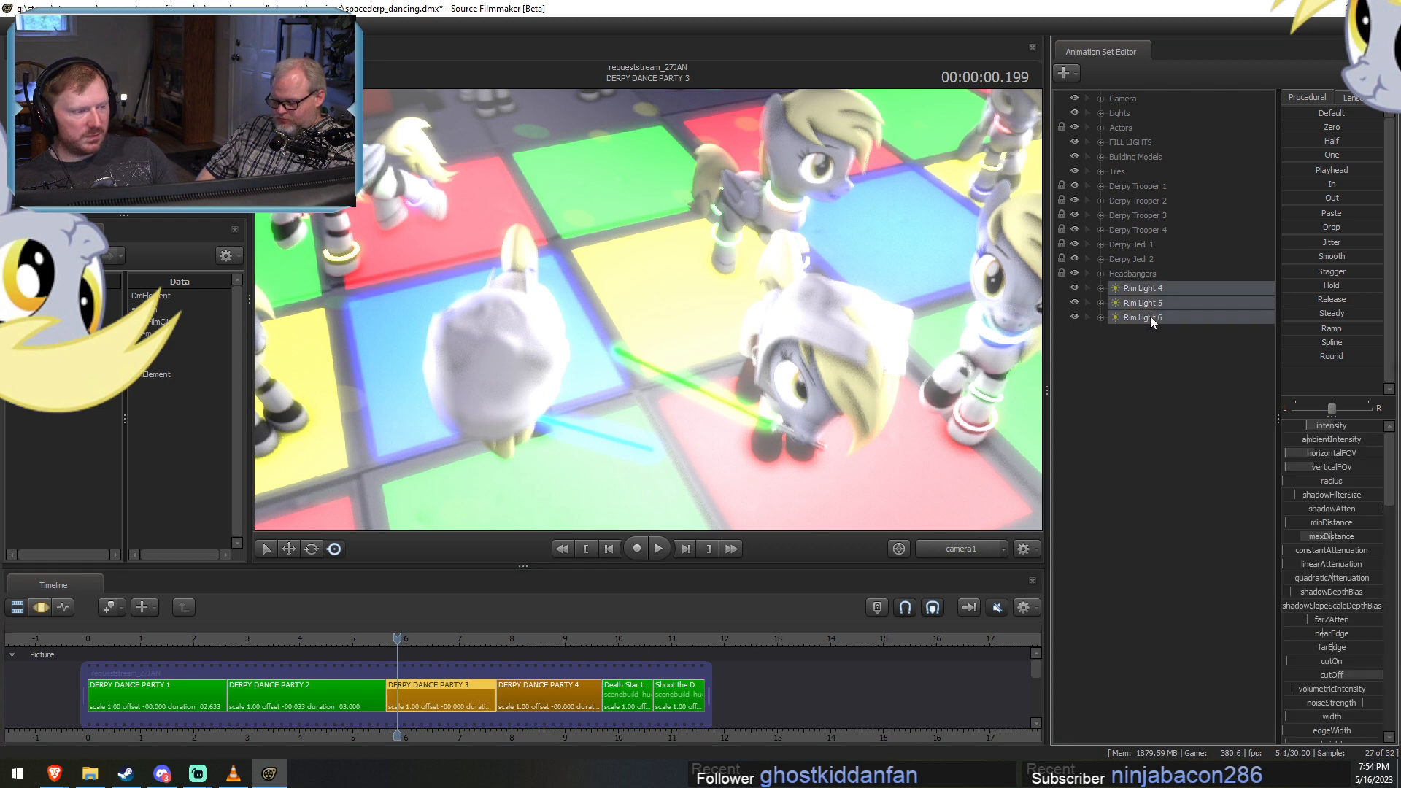
right_click(1150, 316)
click(1149, 111)
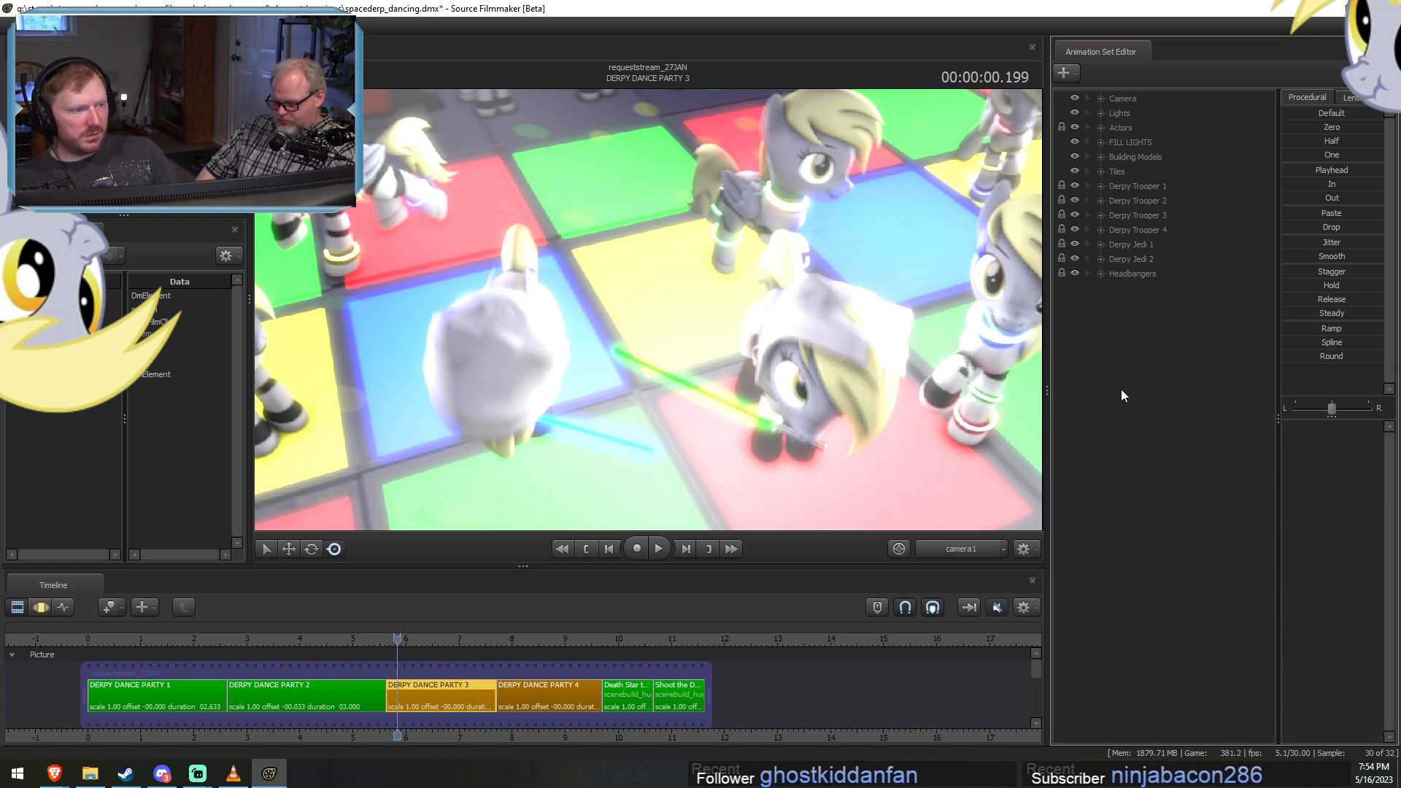
Paste the Sparkles! animation set into DERPY DANCE PARTY 3 and put it in a new group.
right_click(1122, 381)
click(1163, 456)
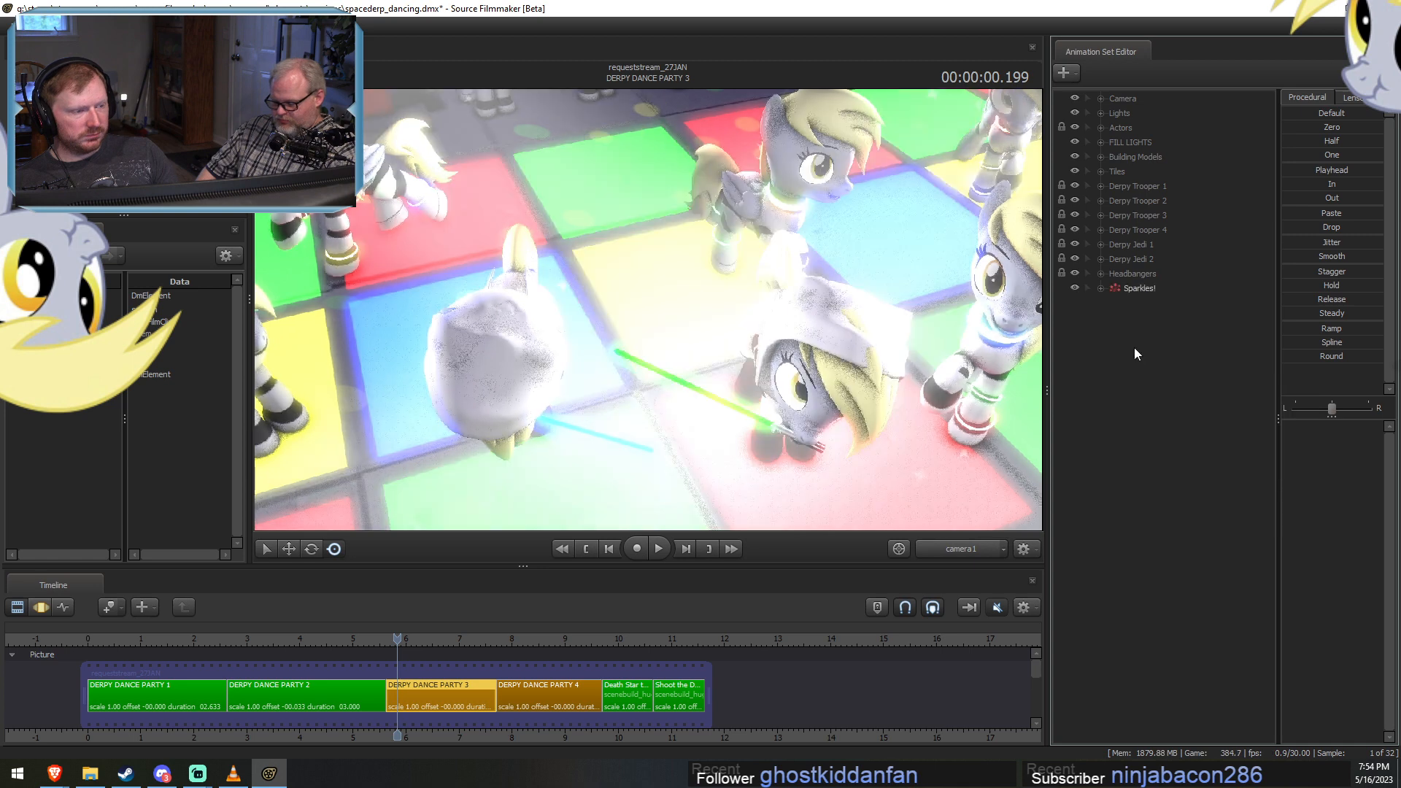
right_click(1143, 355)
right_click(1153, 297)
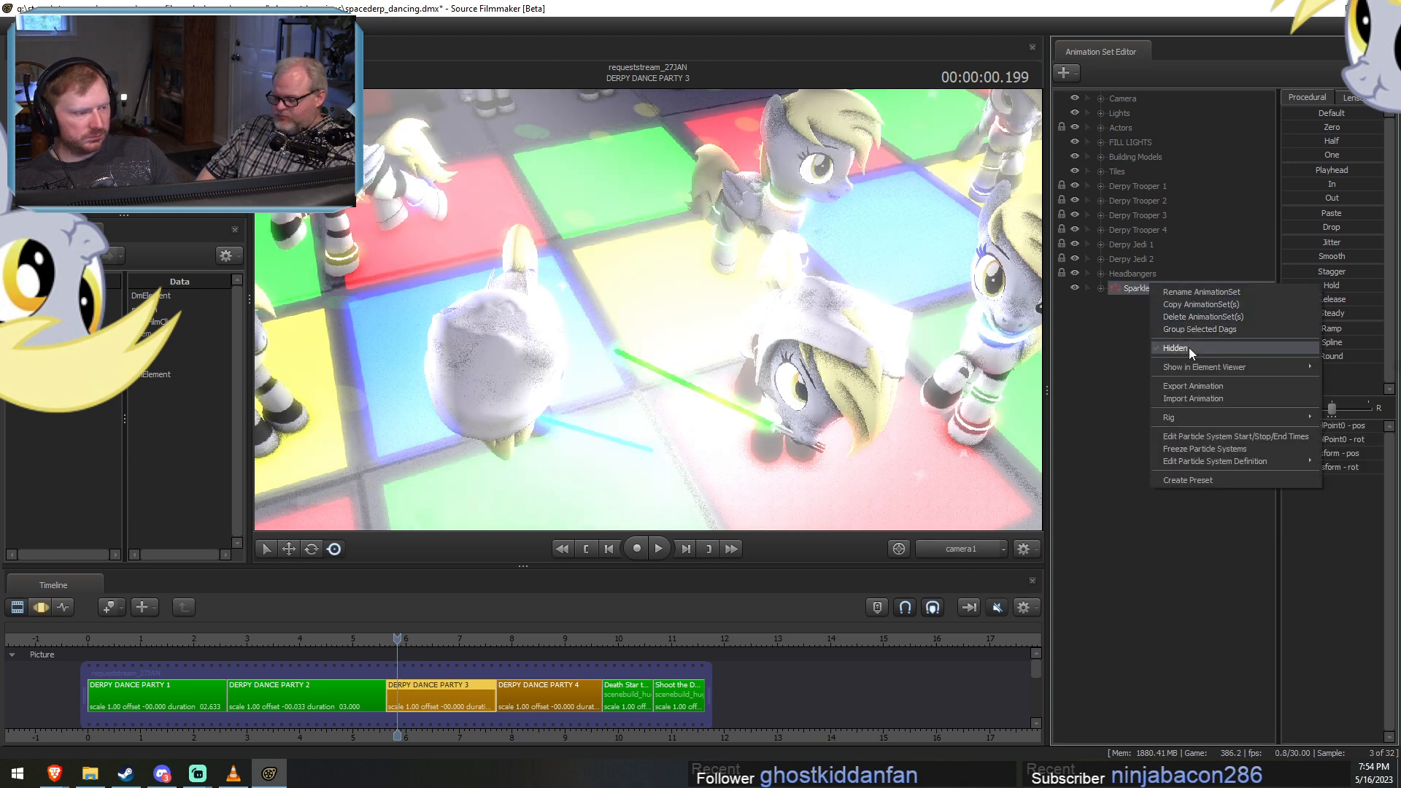
click(1178, 328)
Rename the new group holding Sparkles! as Particles.
right_click(1138, 289)
click(1172, 296)
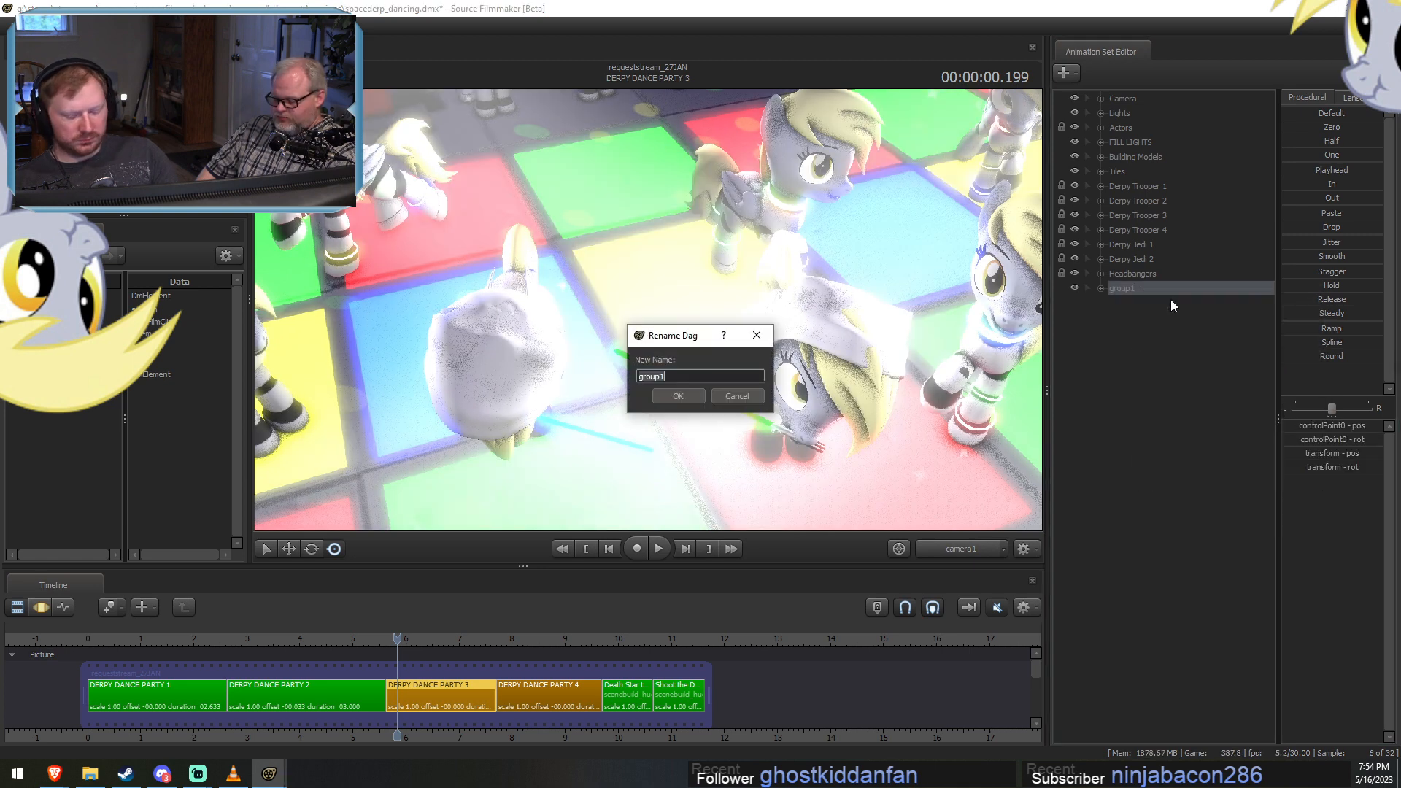
text(Part)
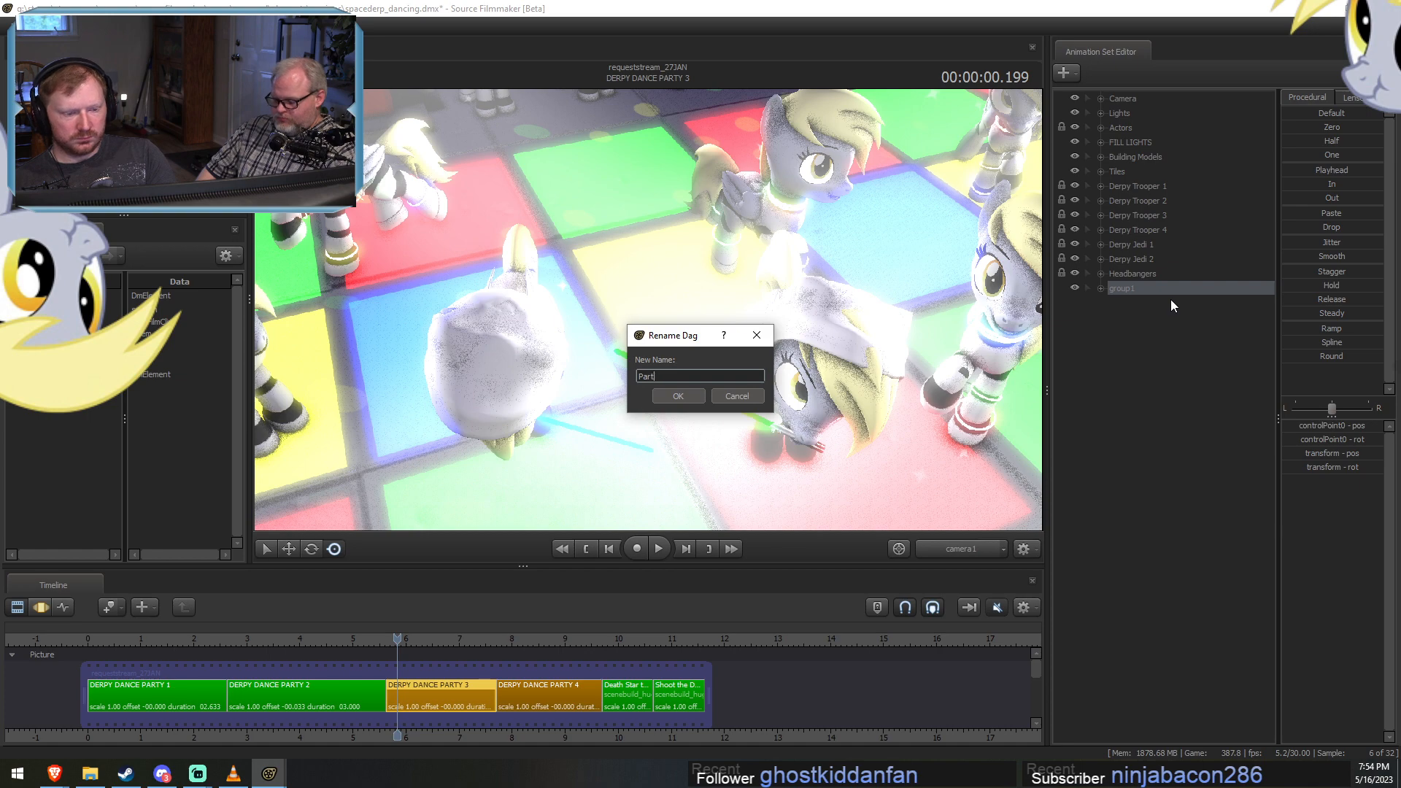
text(icles)
key(Return)
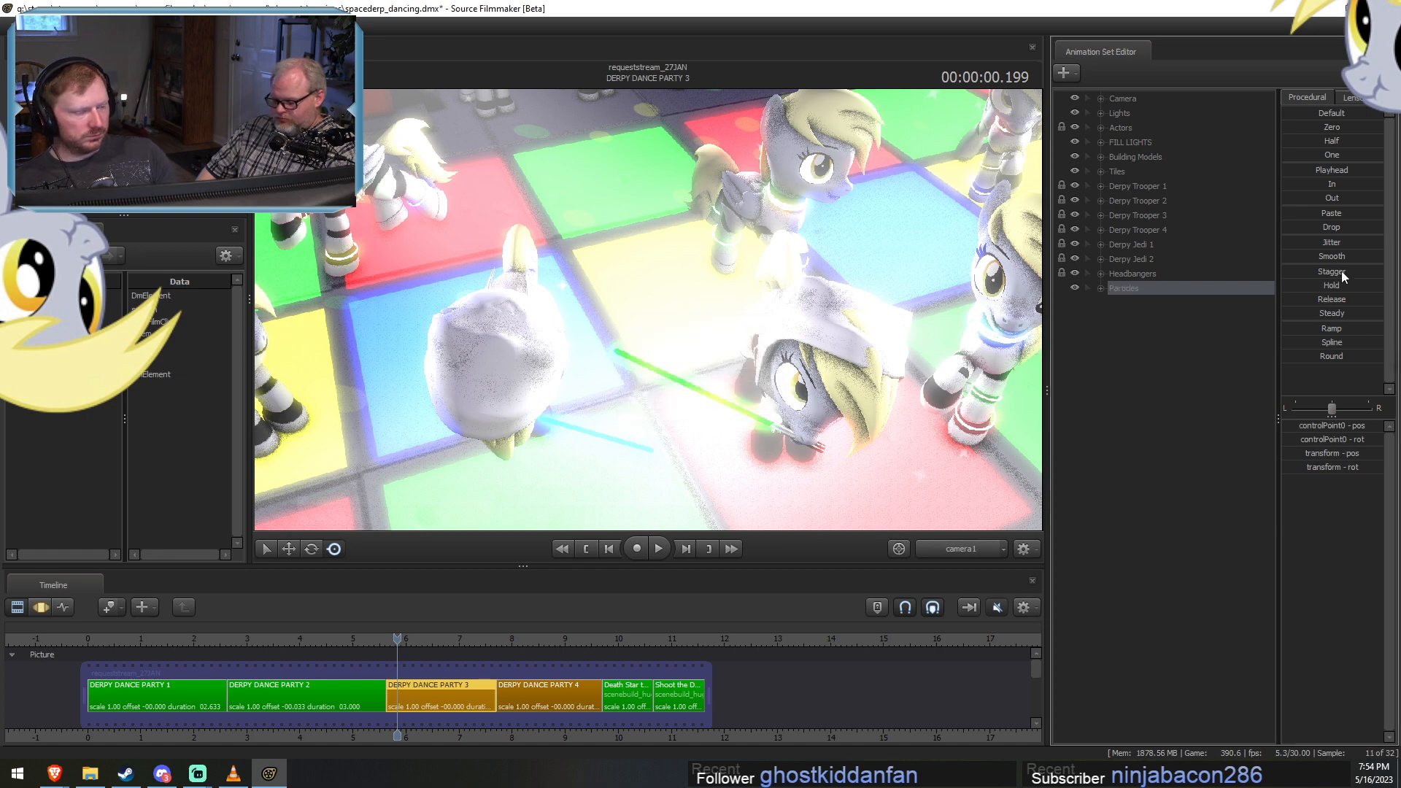
Expand the Particles group and, in the work camera view, move Sparkles! toward the back of the lit dance floor.
click(1124, 292)
click(1101, 288)
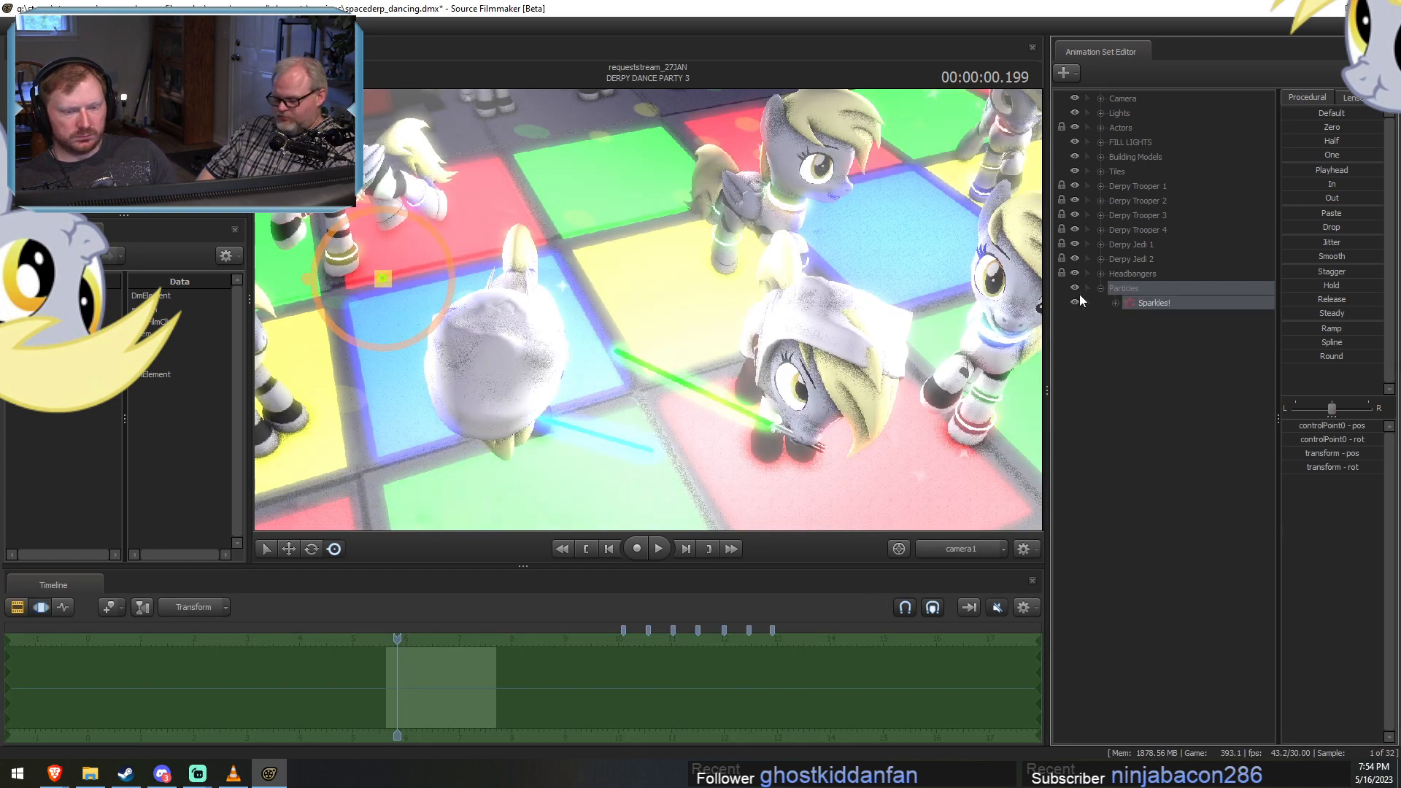
ctrl+click(969, 548)
drag(801, 395, 792, 314)
key(s)
key(s)
key(z)
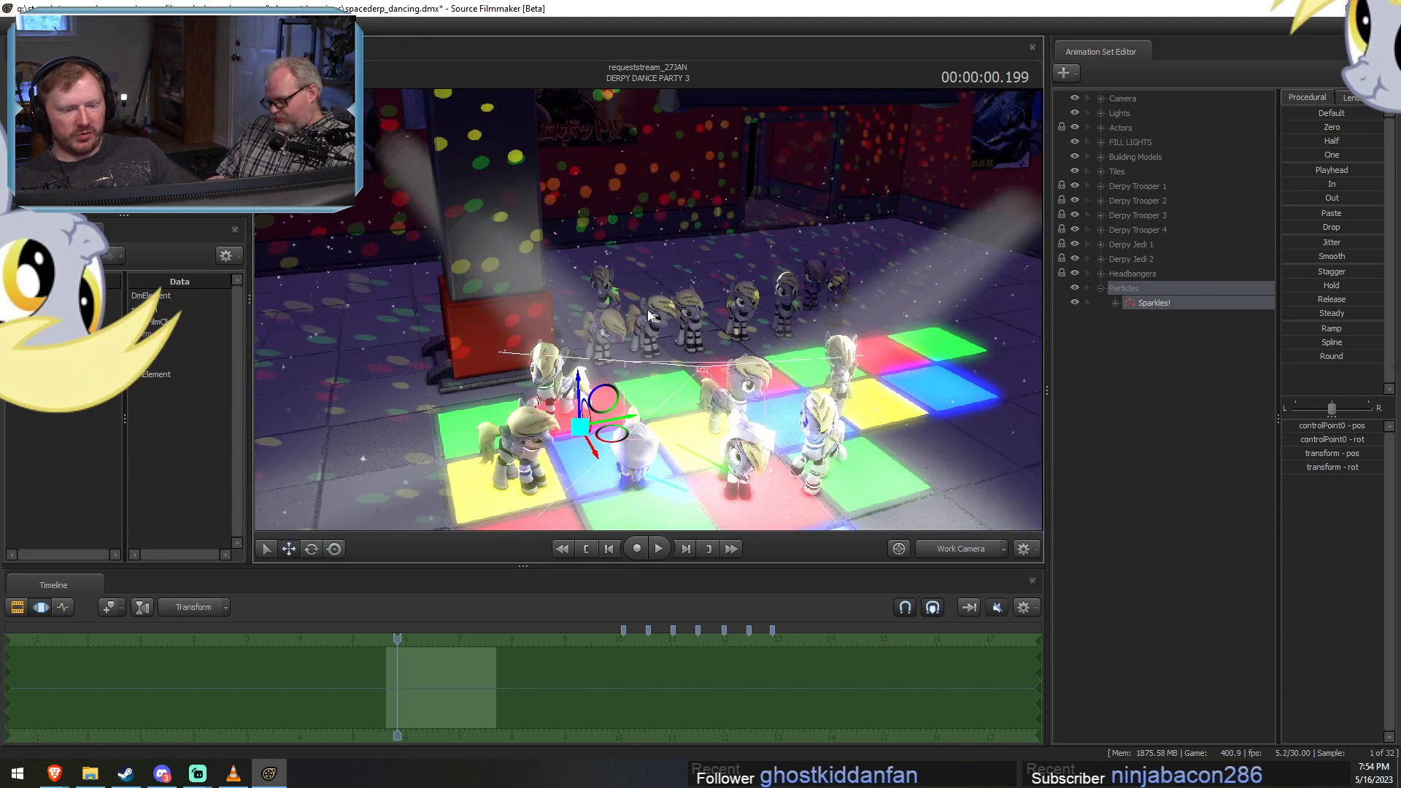
drag(605, 436, 634, 374)
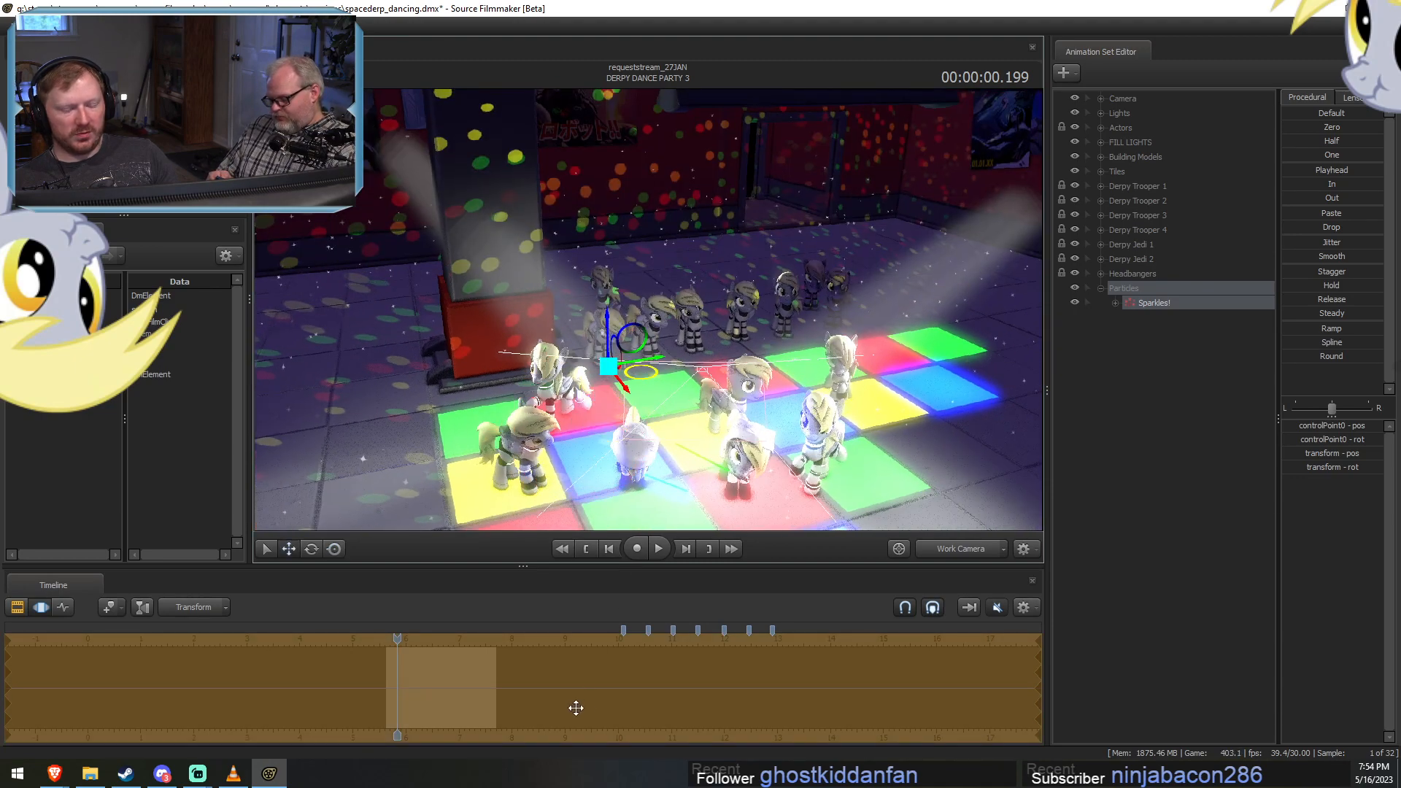
Check the sparkles from farther back with the work camera and through camera1 at shot time 00:00:00.766.
click(413, 640)
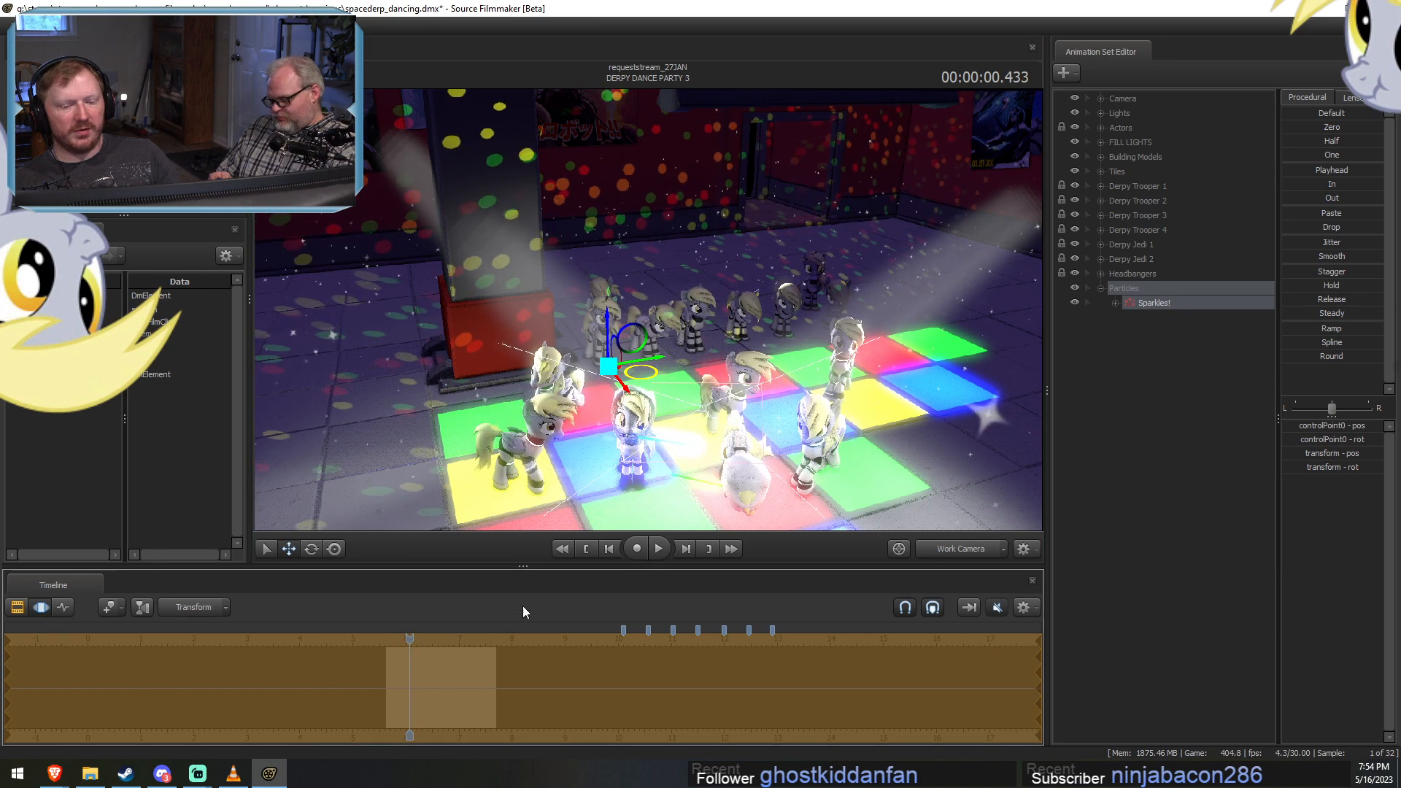
drag(745, 383, 729, 314)
key(s)
key(z)
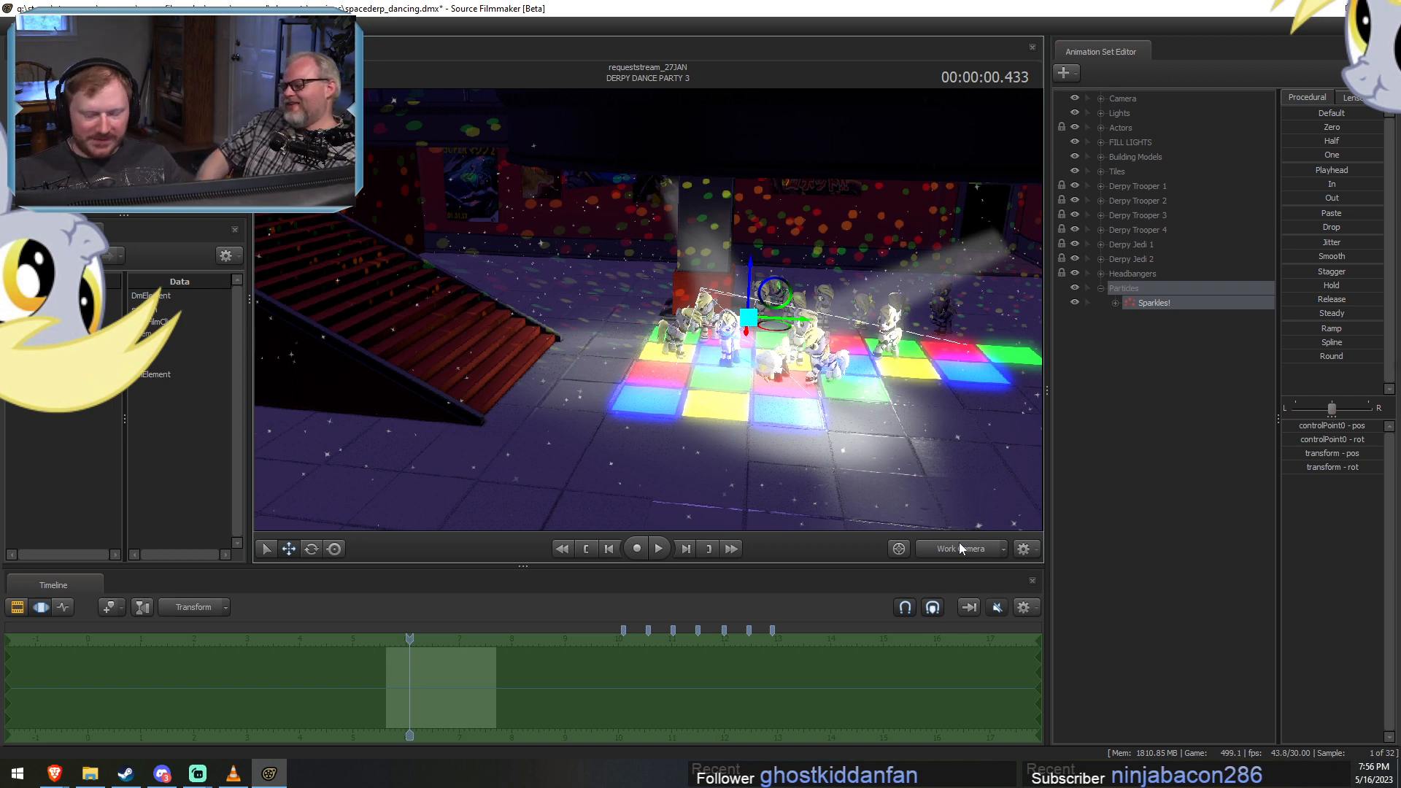
key(F2)
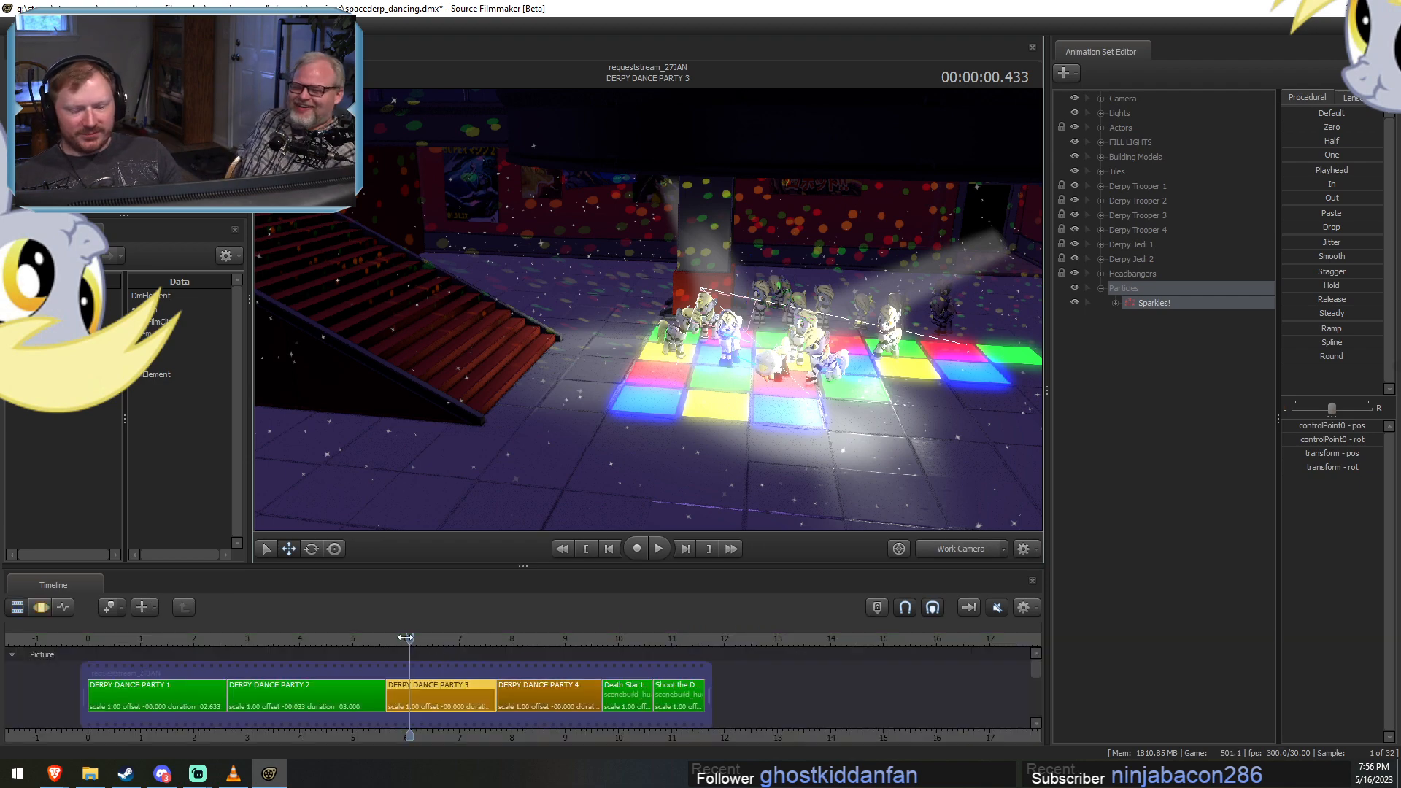
mouse_move(409, 636)
mouse_down()
mouse_move(448, 639)
mouse_move(426, 640)
mouse_up()
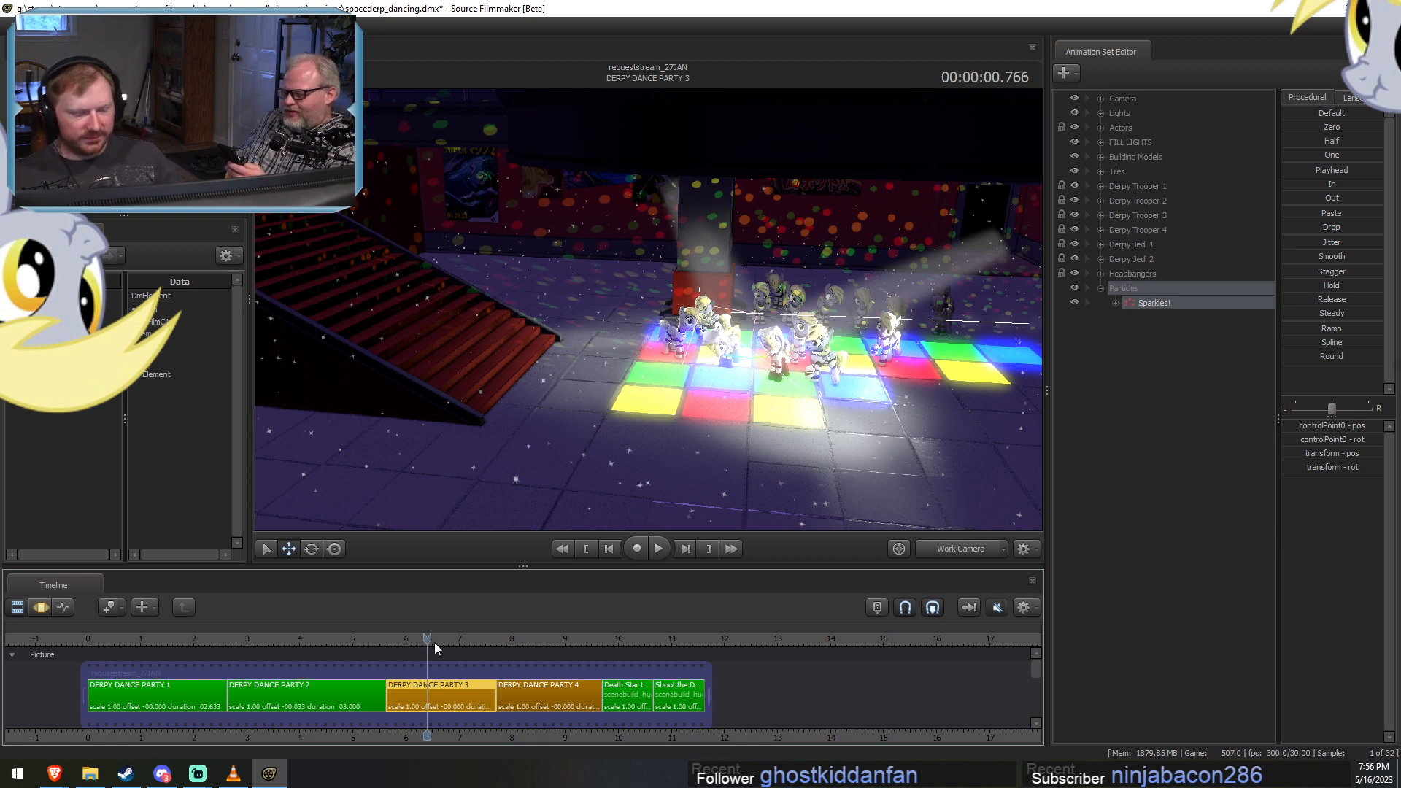
click(950, 550)
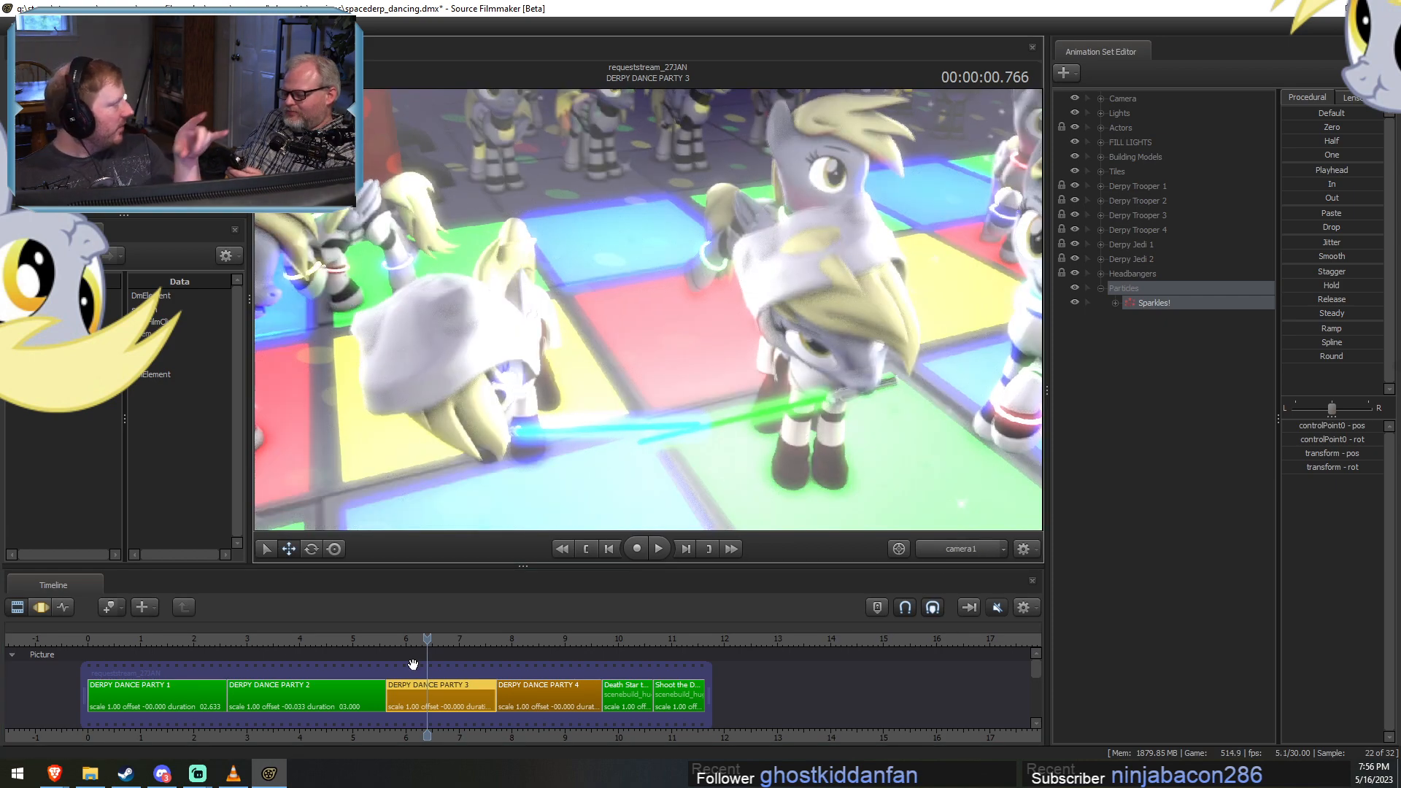
Examine the sparkles through camera1 in the Motion Editor at several times in the shot, ending at 00:00:00.433.
key(F3)
scroll(467, 673, up, 2)
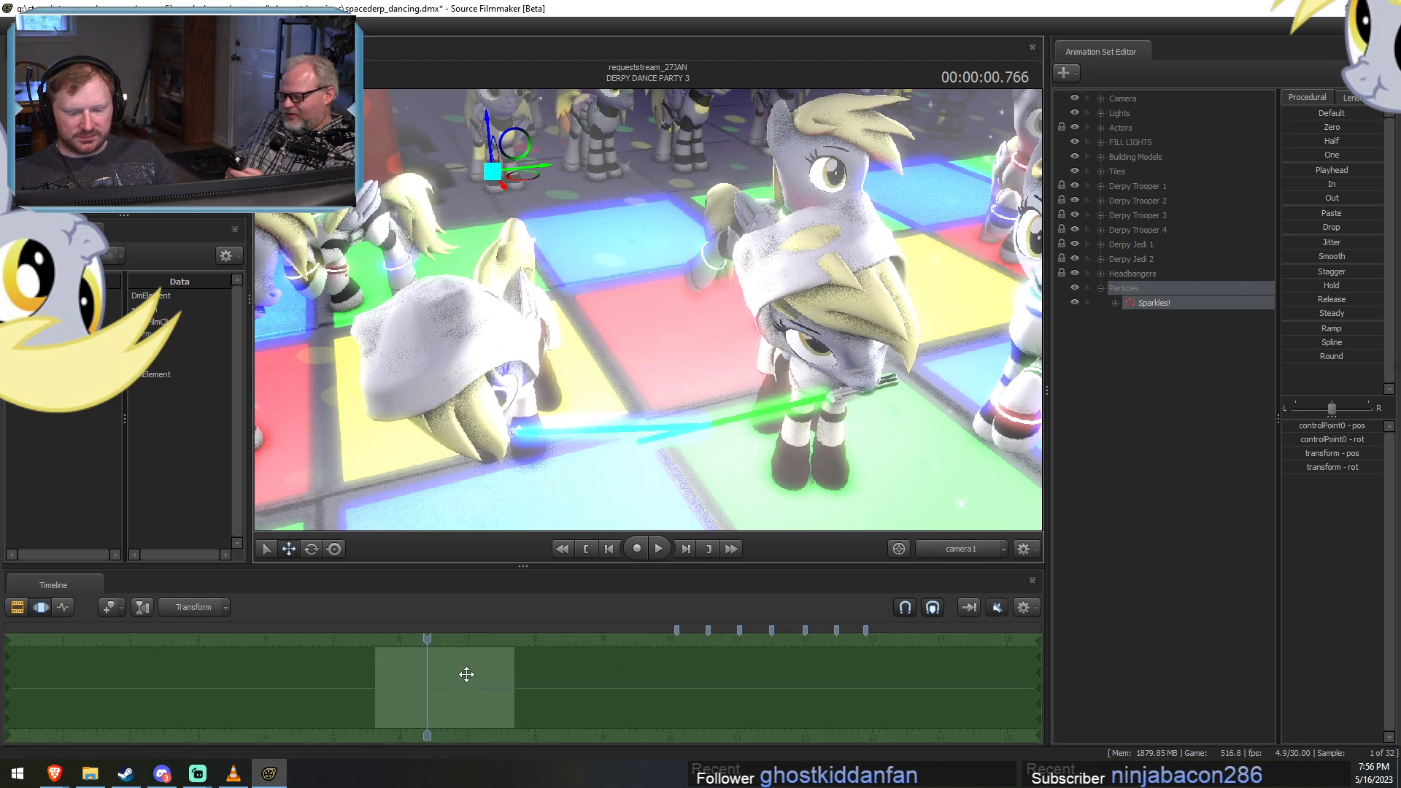
scroll(414, 668, up, 4)
key(shift)
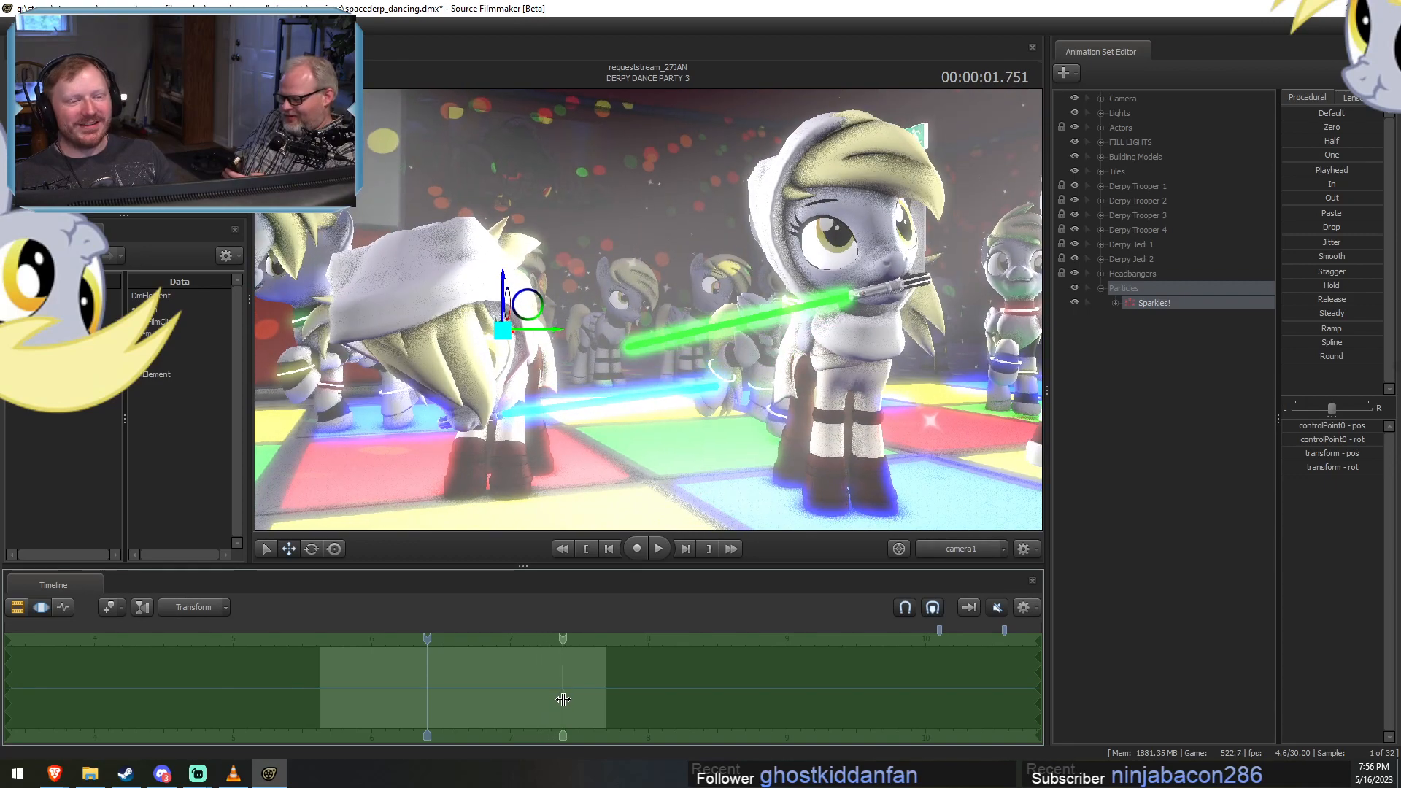
click(392, 638)
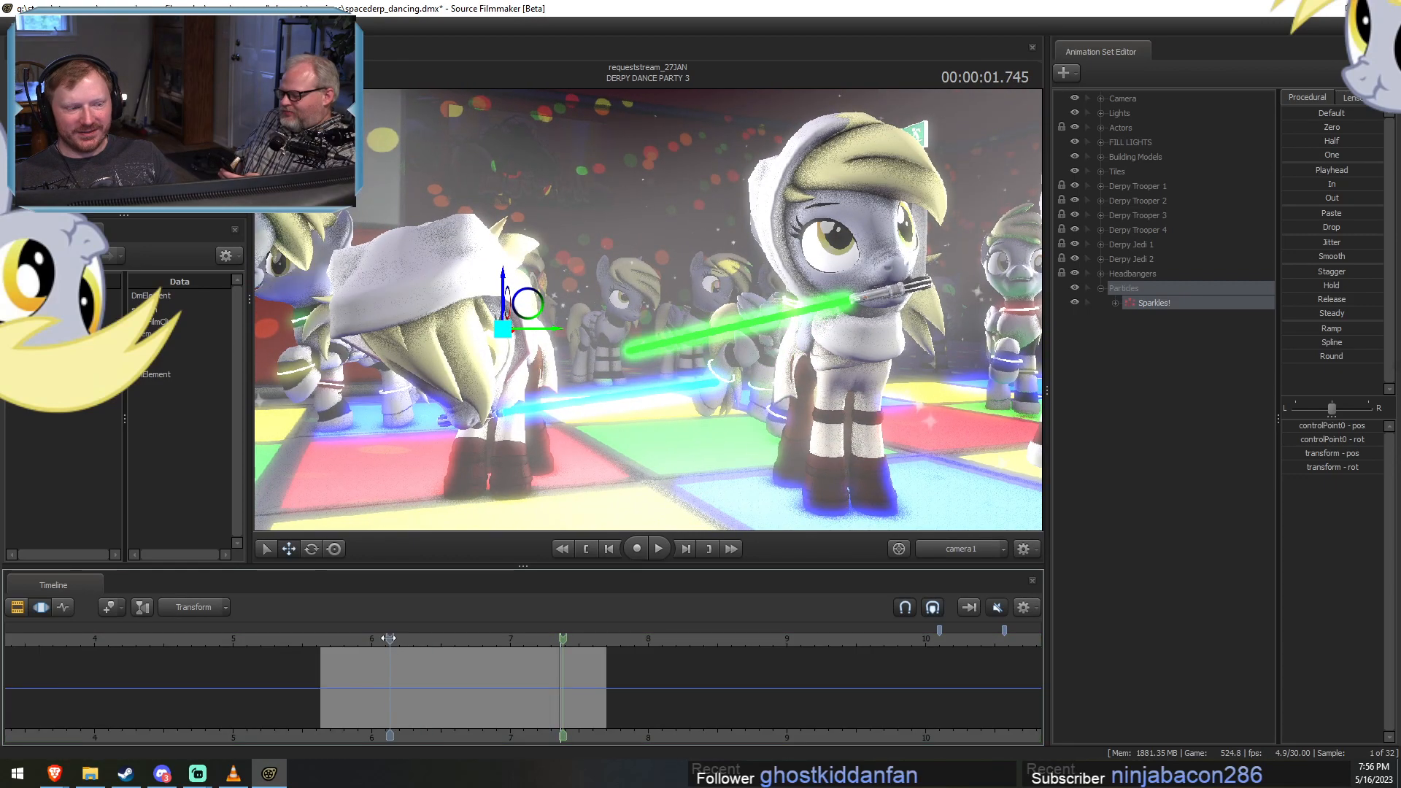
drag(388, 639, 381, 641)
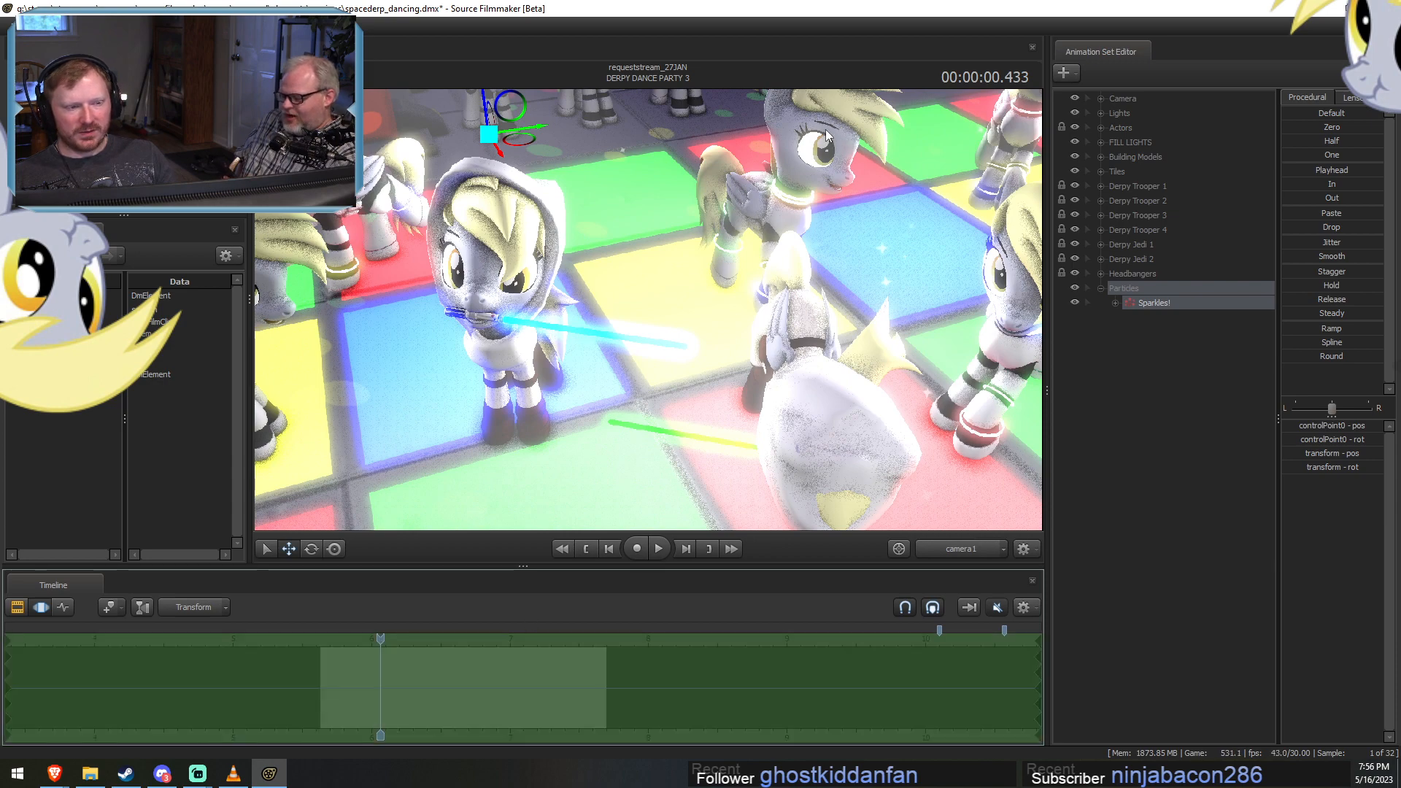
Collapse the Particles group and open the DERPY DANCE PARTY 1 shot at time 00:00:01.066 in the Clip Editor.
click(1101, 289)
key(F2)
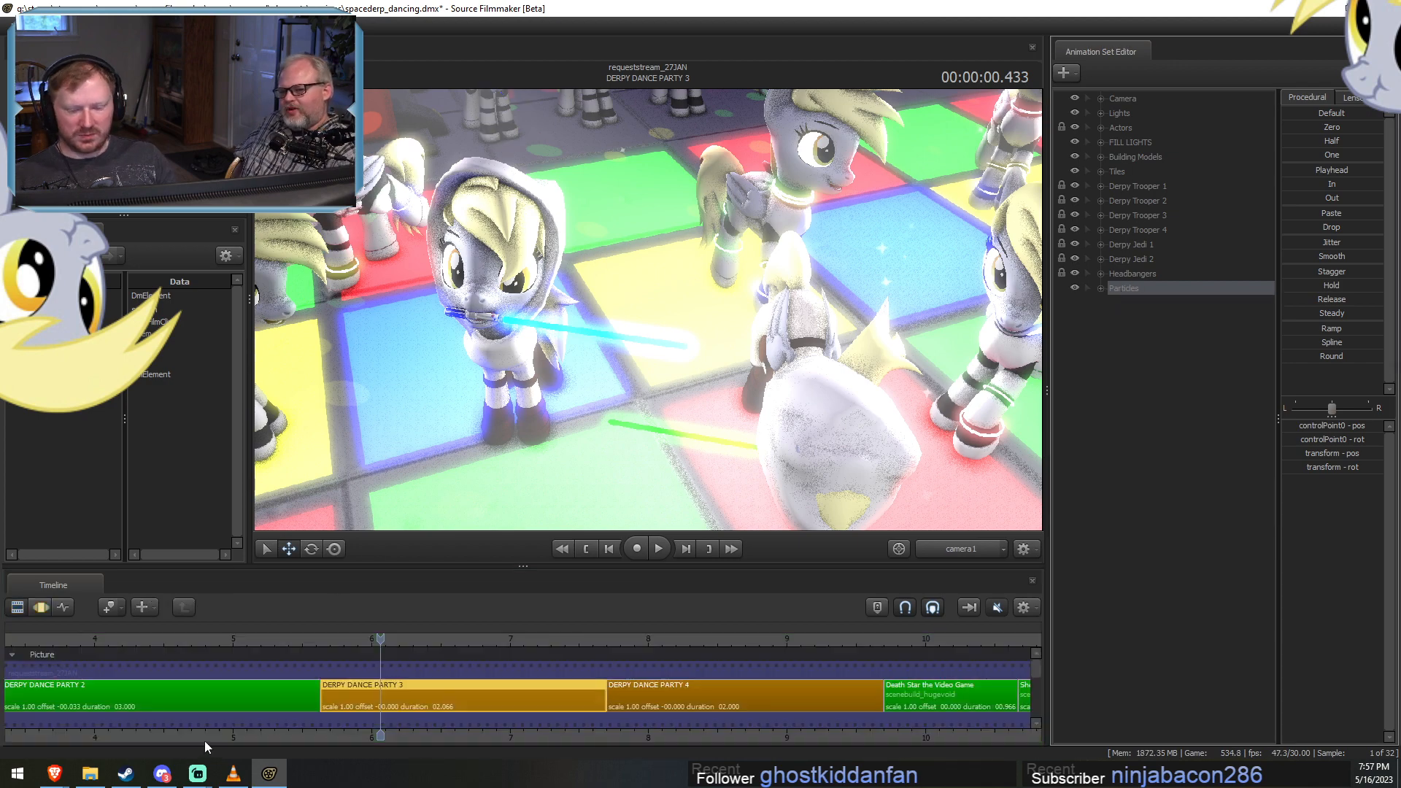
scroll(217, 693, down, 4)
click(216, 644)
click(222, 690)
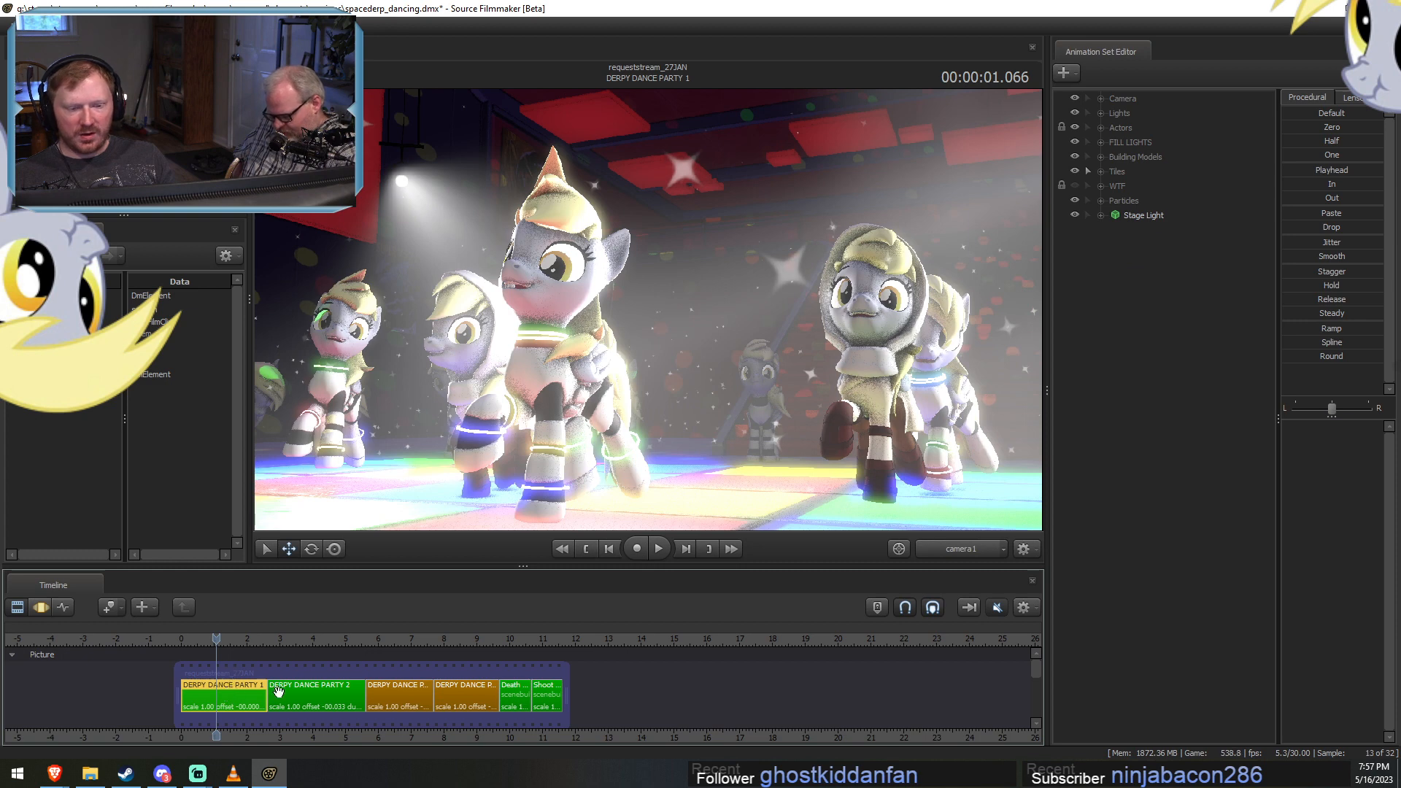
Expand the Actors and Derpy Trooper 1 groups and frame the face of the hooded Derpy in close-up with the work camera.
click(1102, 127)
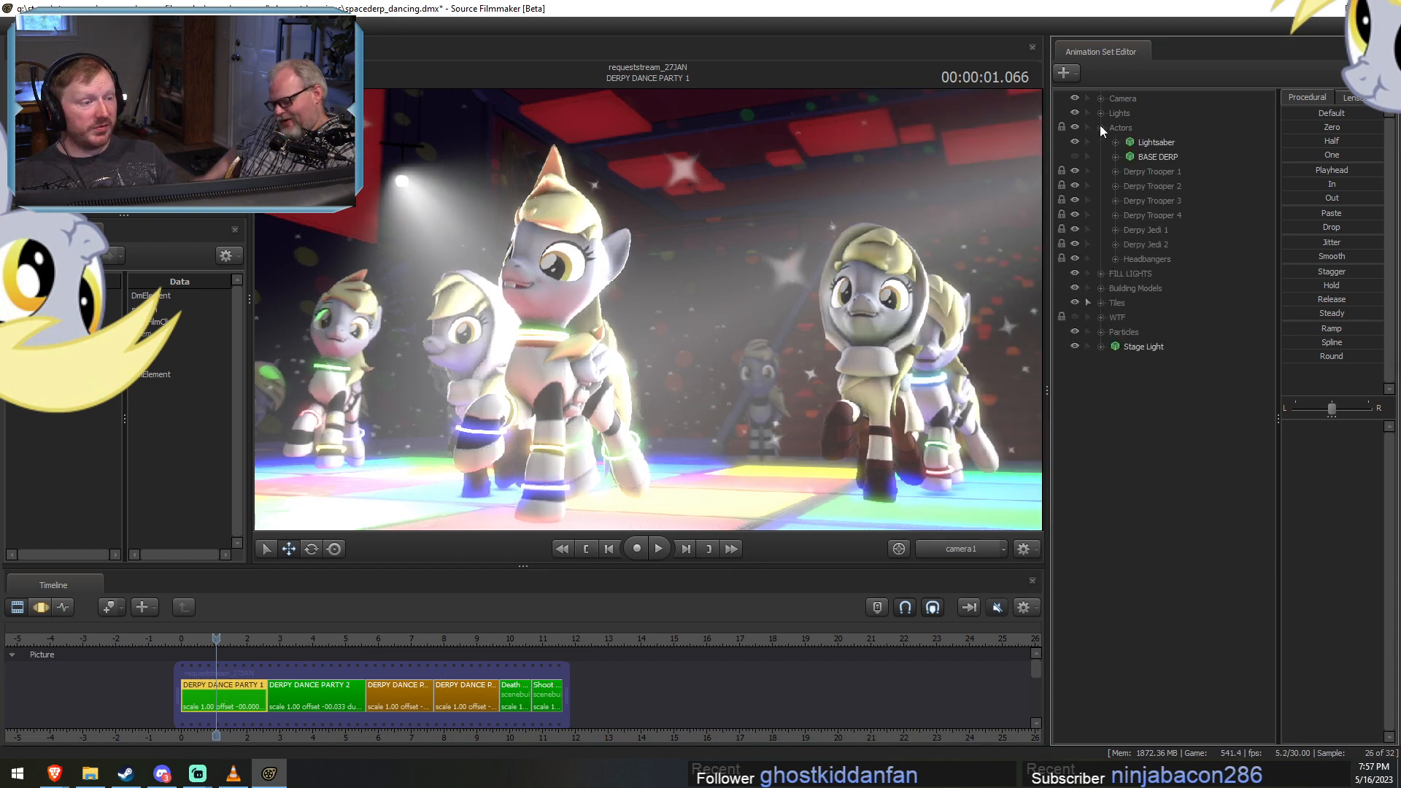
click(1115, 171)
click(1176, 187)
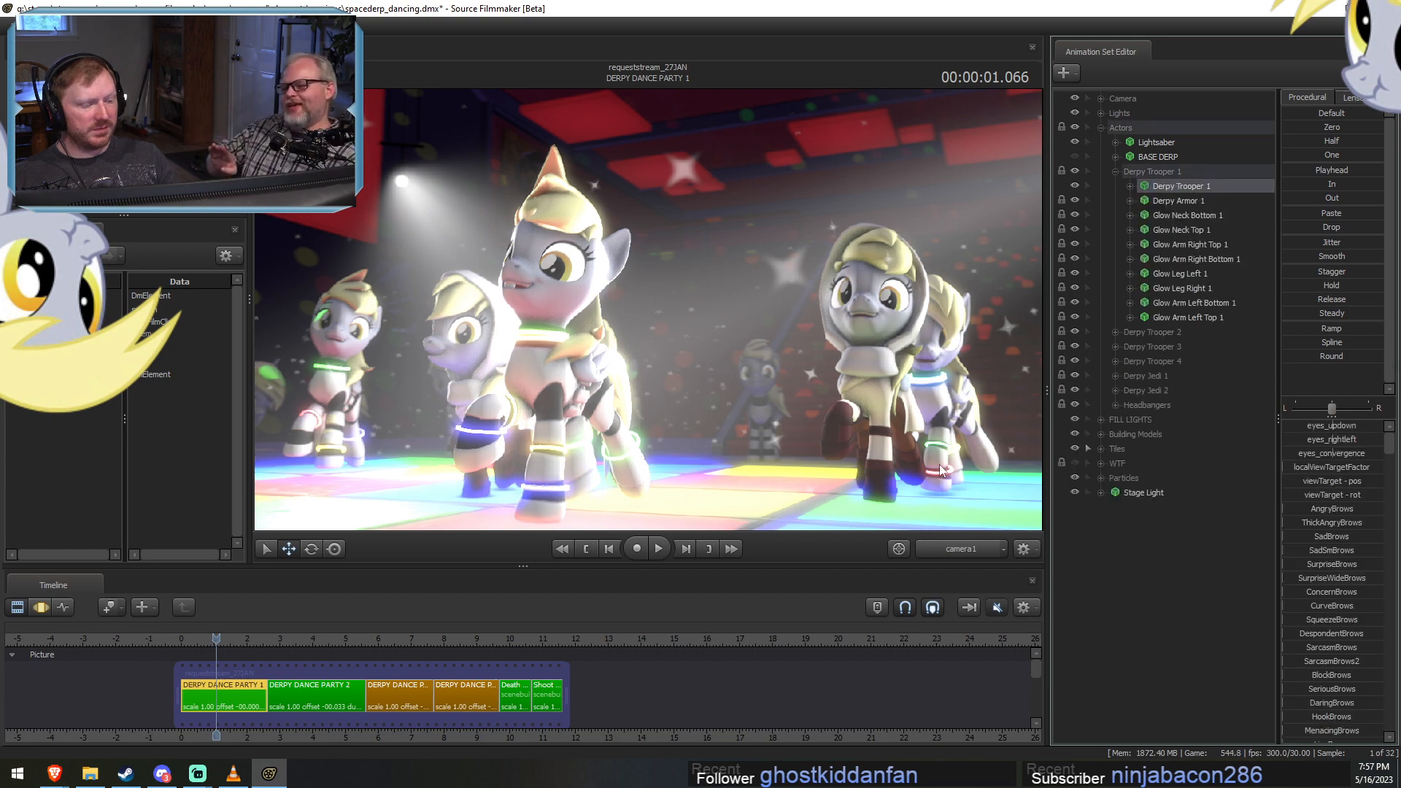
click(960, 548)
click(977, 522)
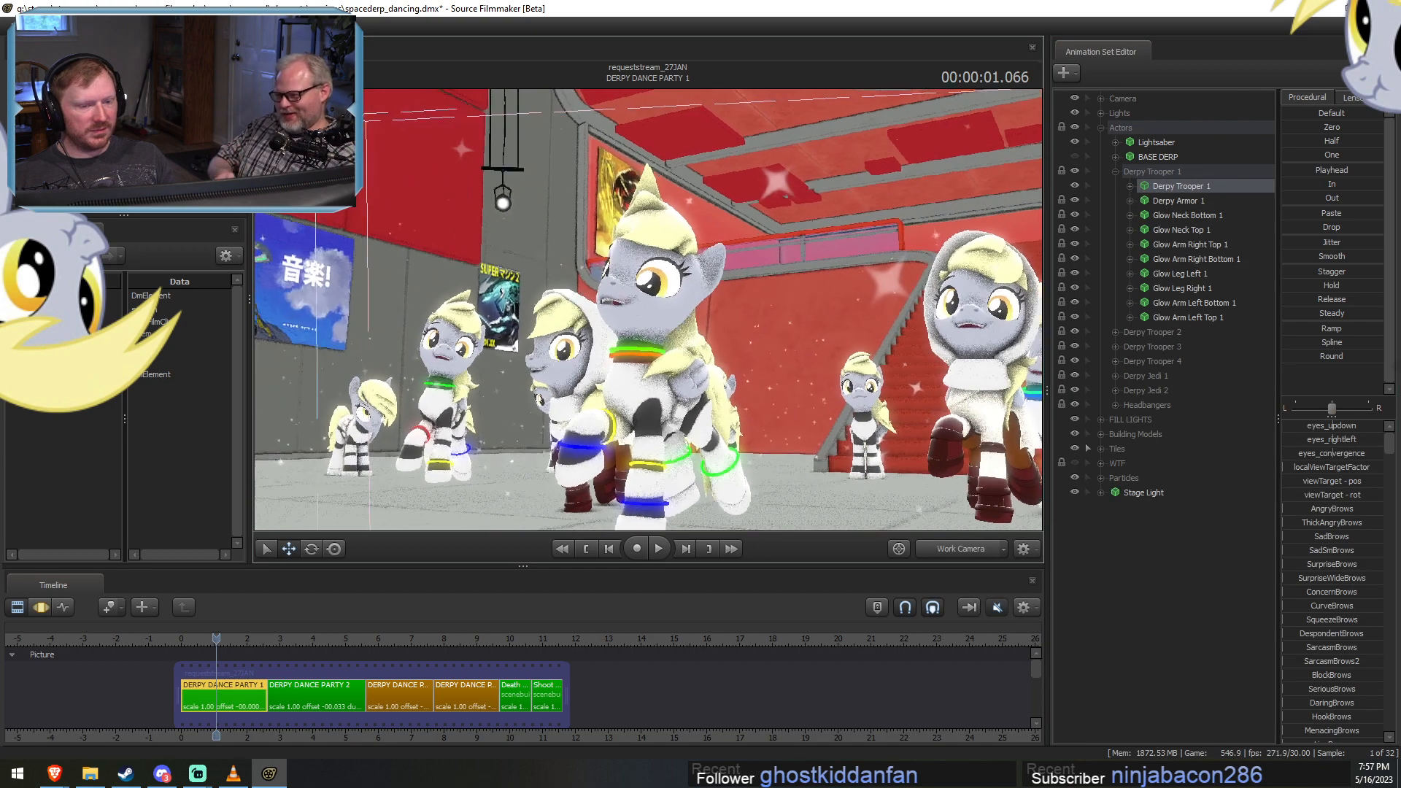
key(w)
drag(647, 310, 751, 310)
key(a)
key(w)
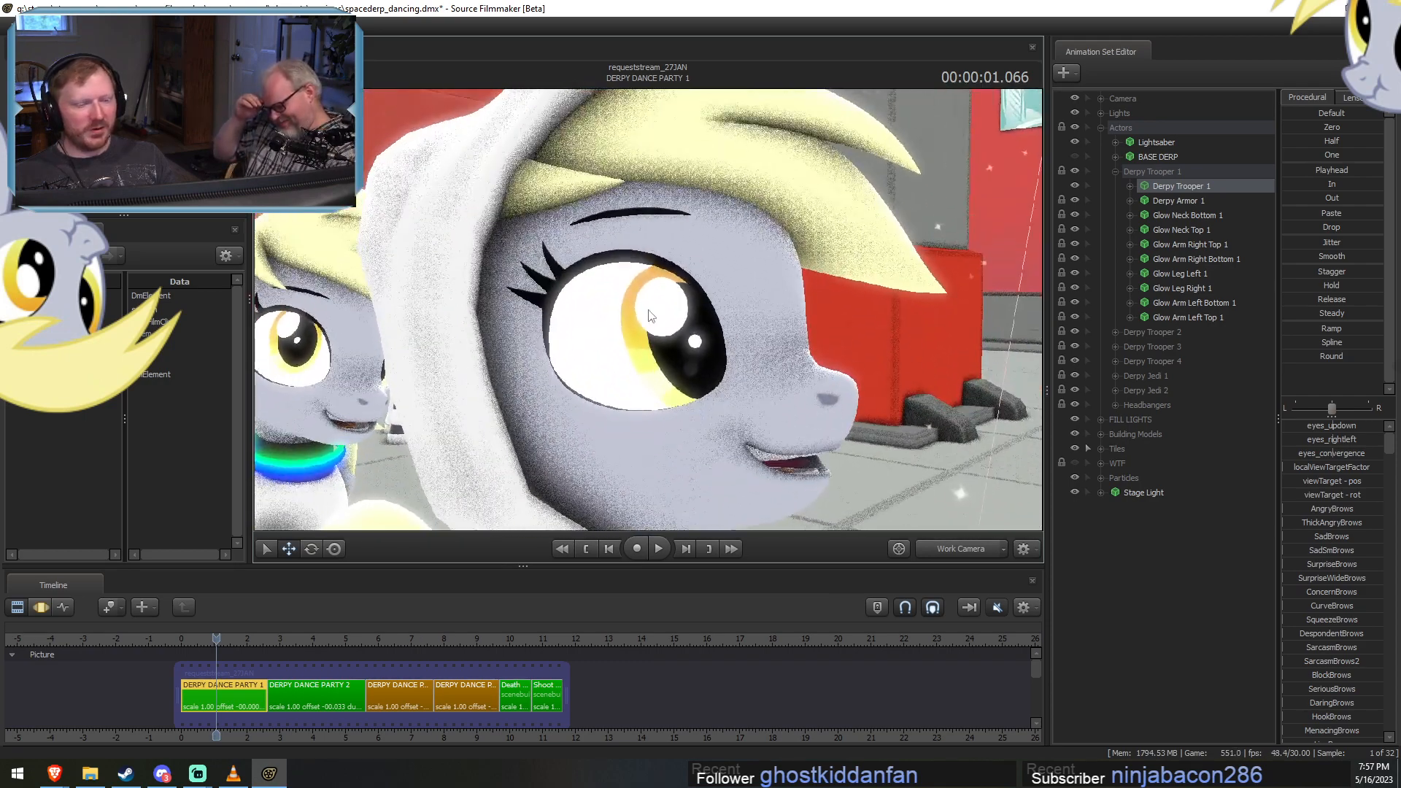
Find the hooded pony's model in the Derpy Jedi 2 group and select the Eyebrows controls of its face.
click(1116, 377)
click(1136, 377)
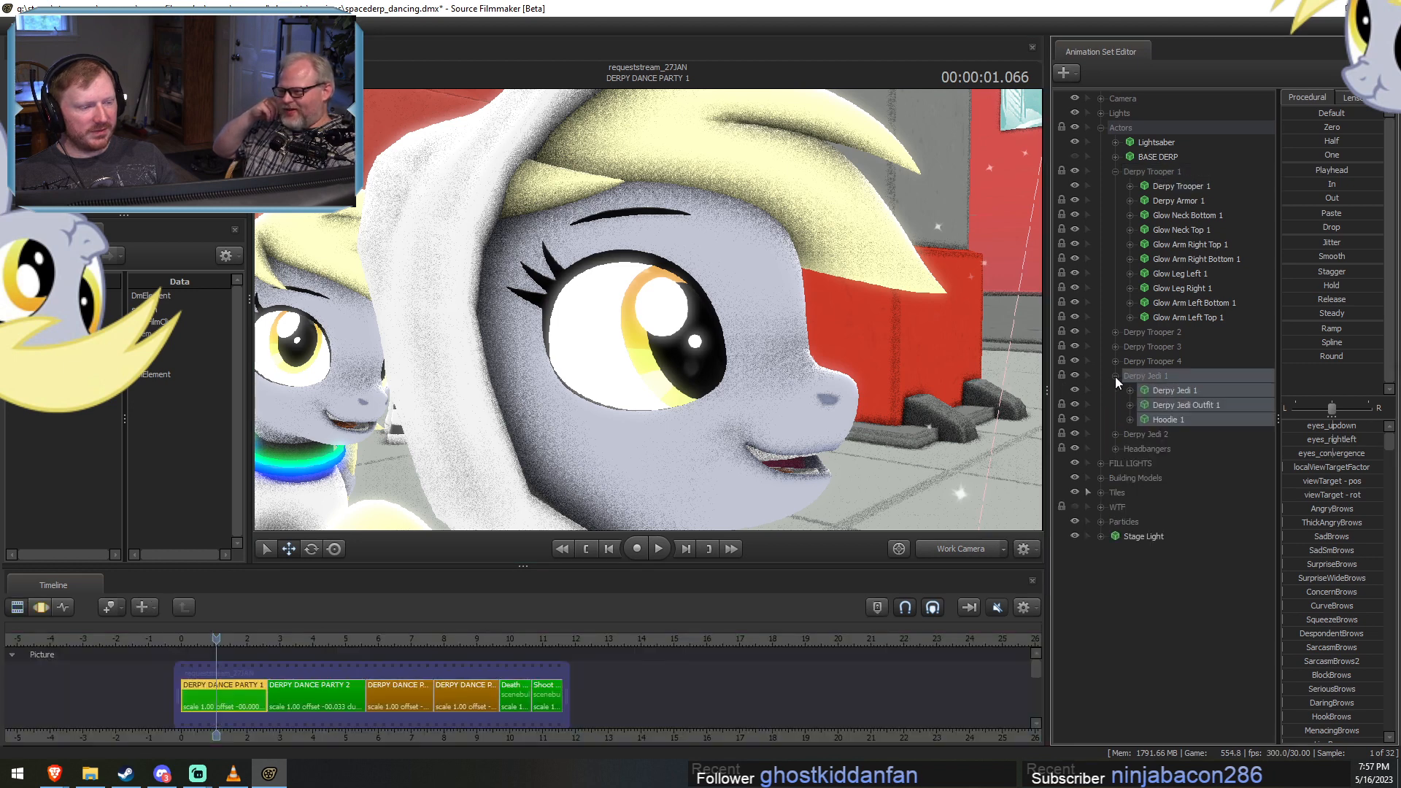
click(1115, 377)
click(1114, 391)
click(1143, 395)
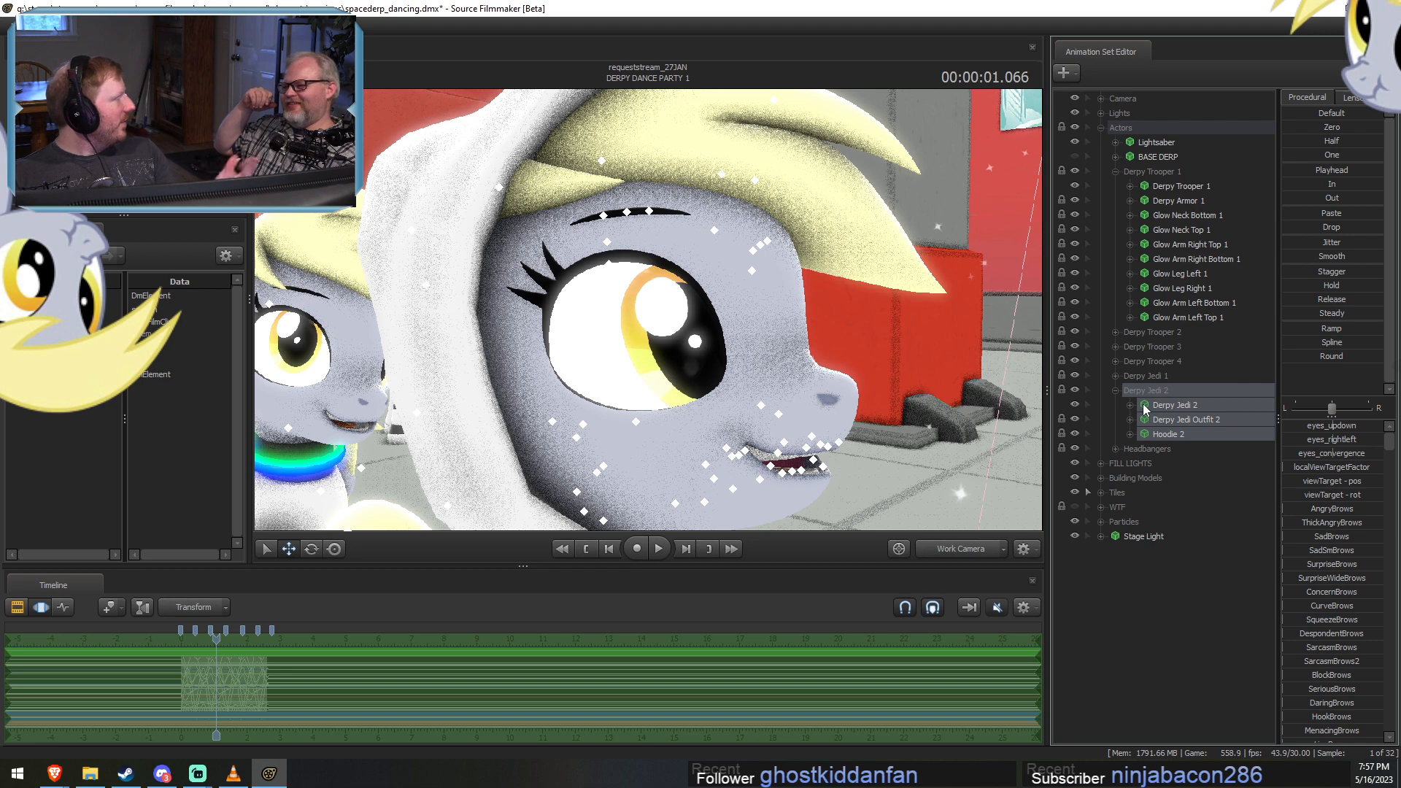
click(1131, 405)
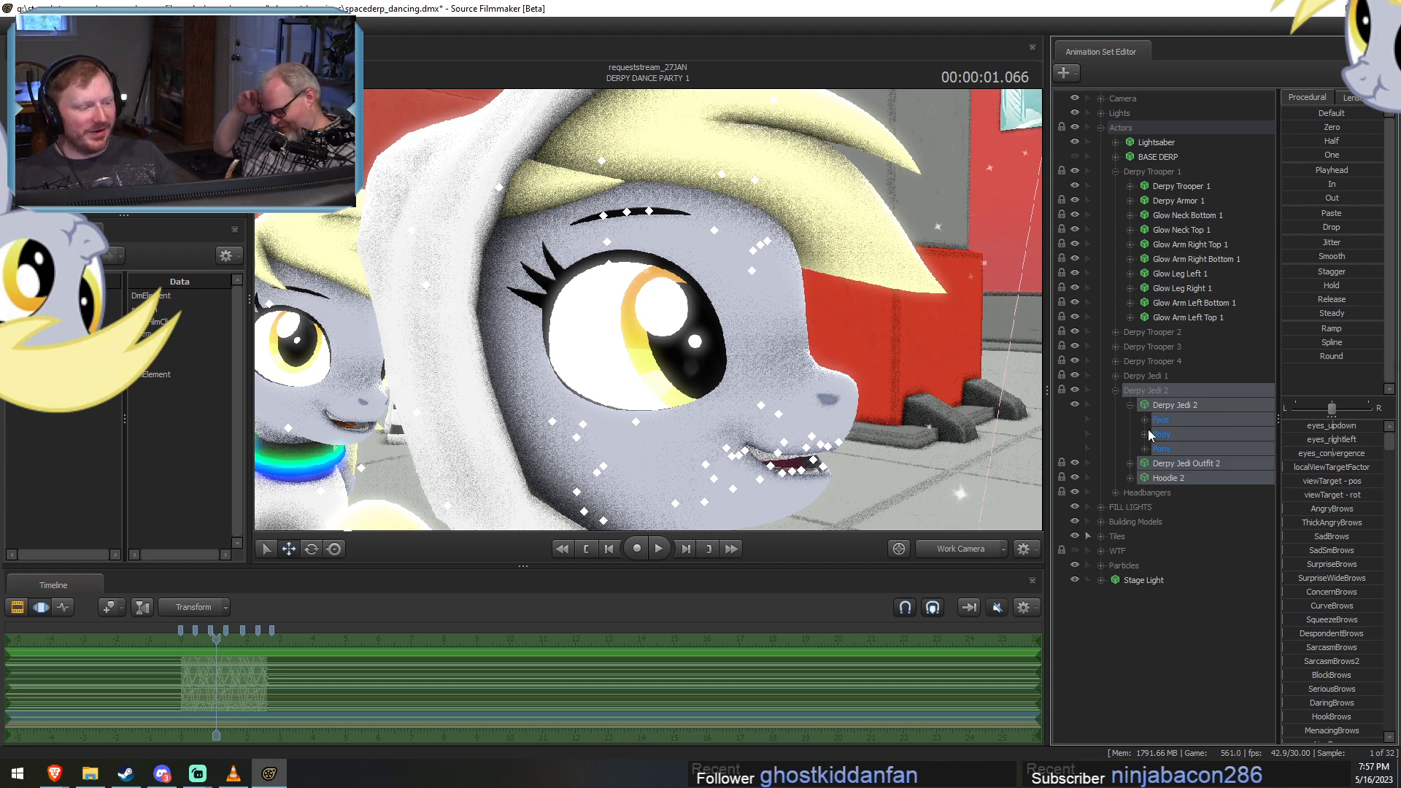
click(1145, 420)
click(1181, 449)
click(1197, 464)
click(1241, 450)
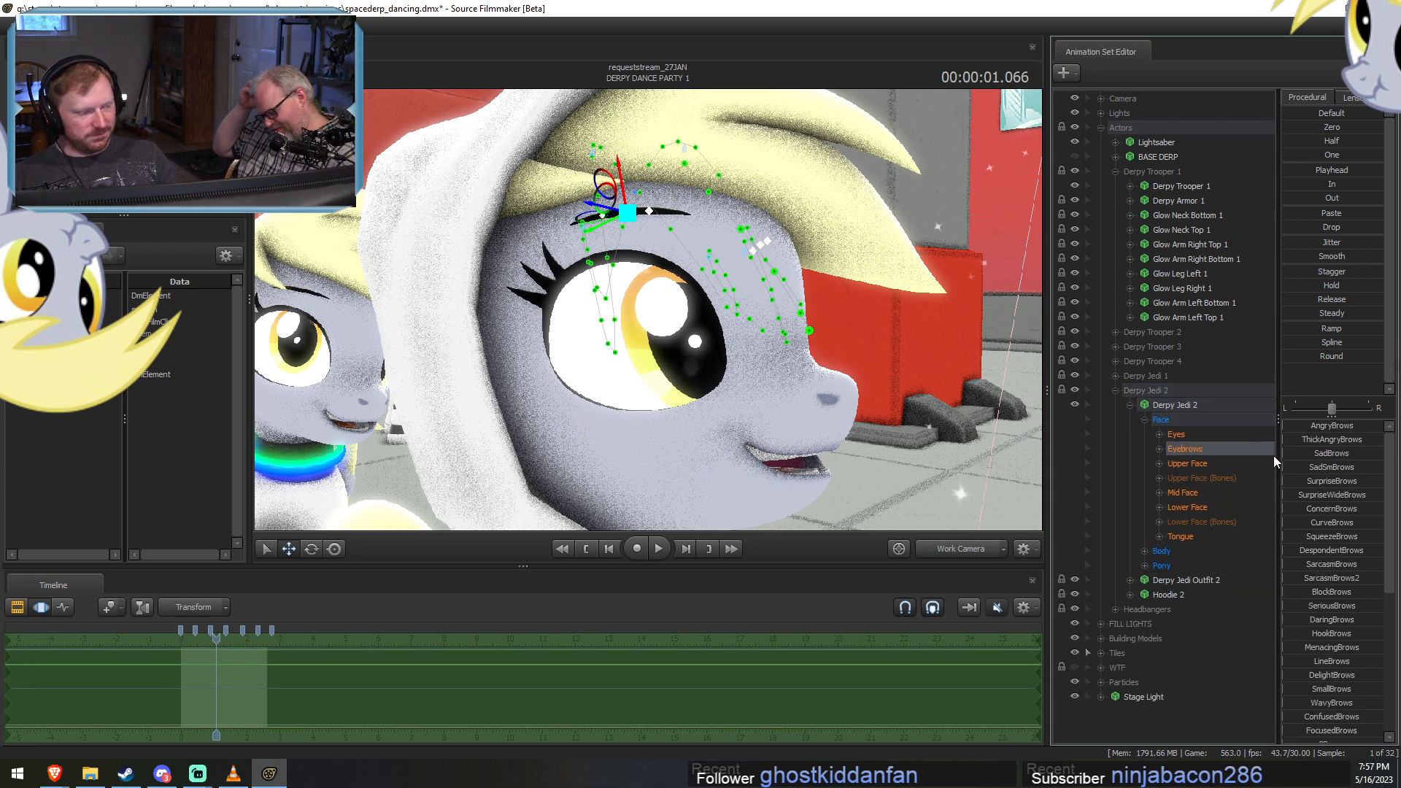
Raise SurpriseBrows slightly on Derpy Jedi 2 and rotate its right eyebrow.
click(1317, 481)
drag(1293, 481, 1303, 481)
alt+drag(803, 332, 799, 386)
ctrl+click(628, 215)
key(e)
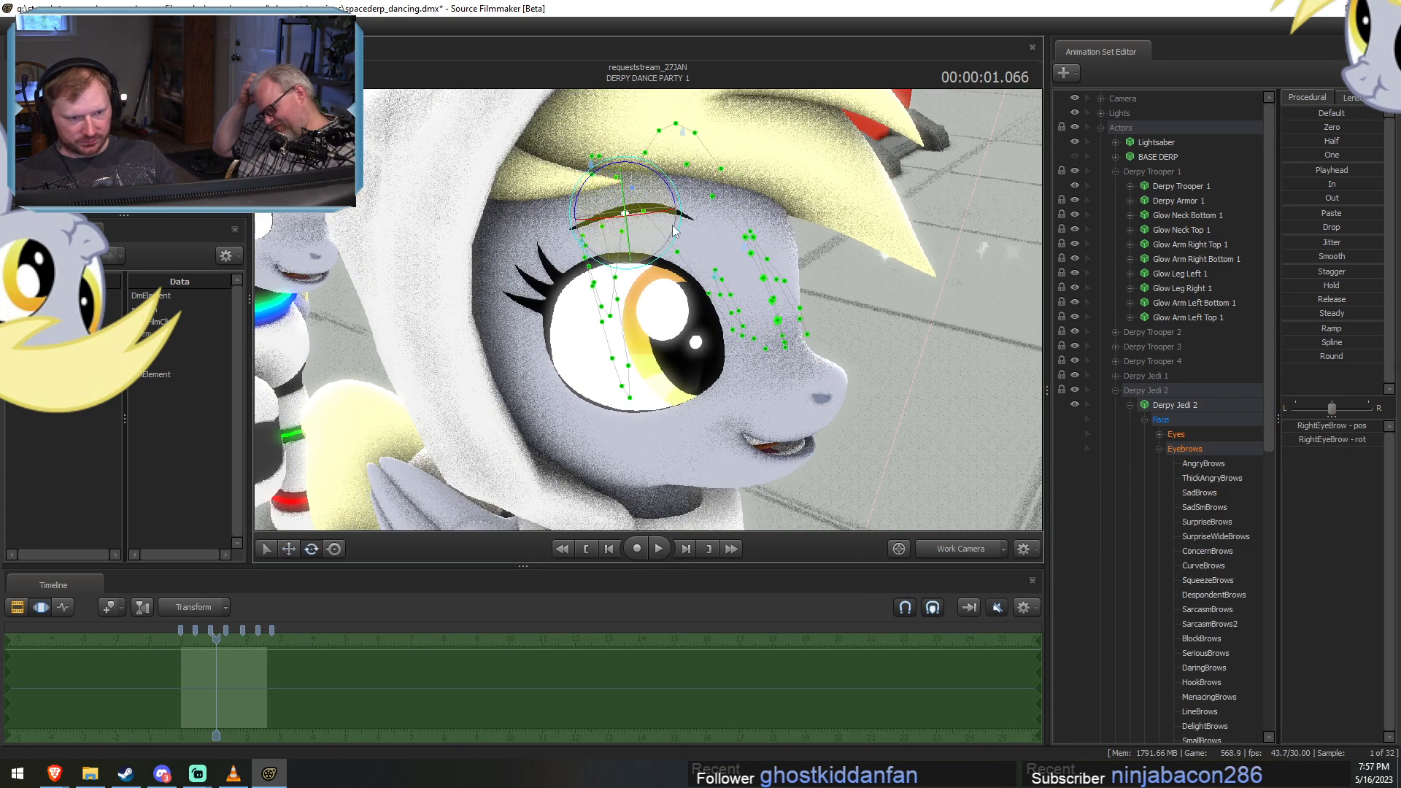
drag(675, 195, 511, 149)
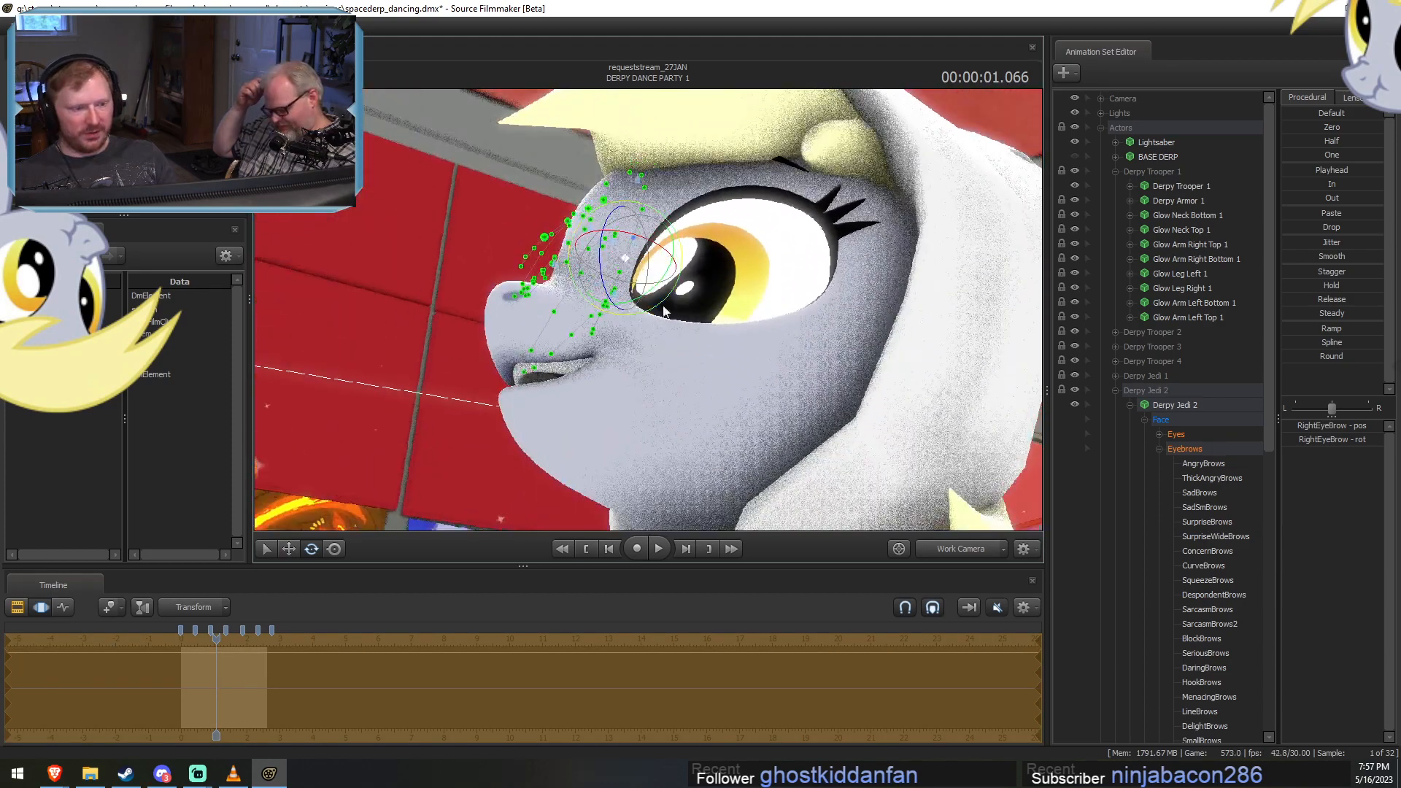
Select the left eyebrow control of Derpy Jedi 2 and rotate it from the other side of the face.
scroll(1189, 515, down, 10)
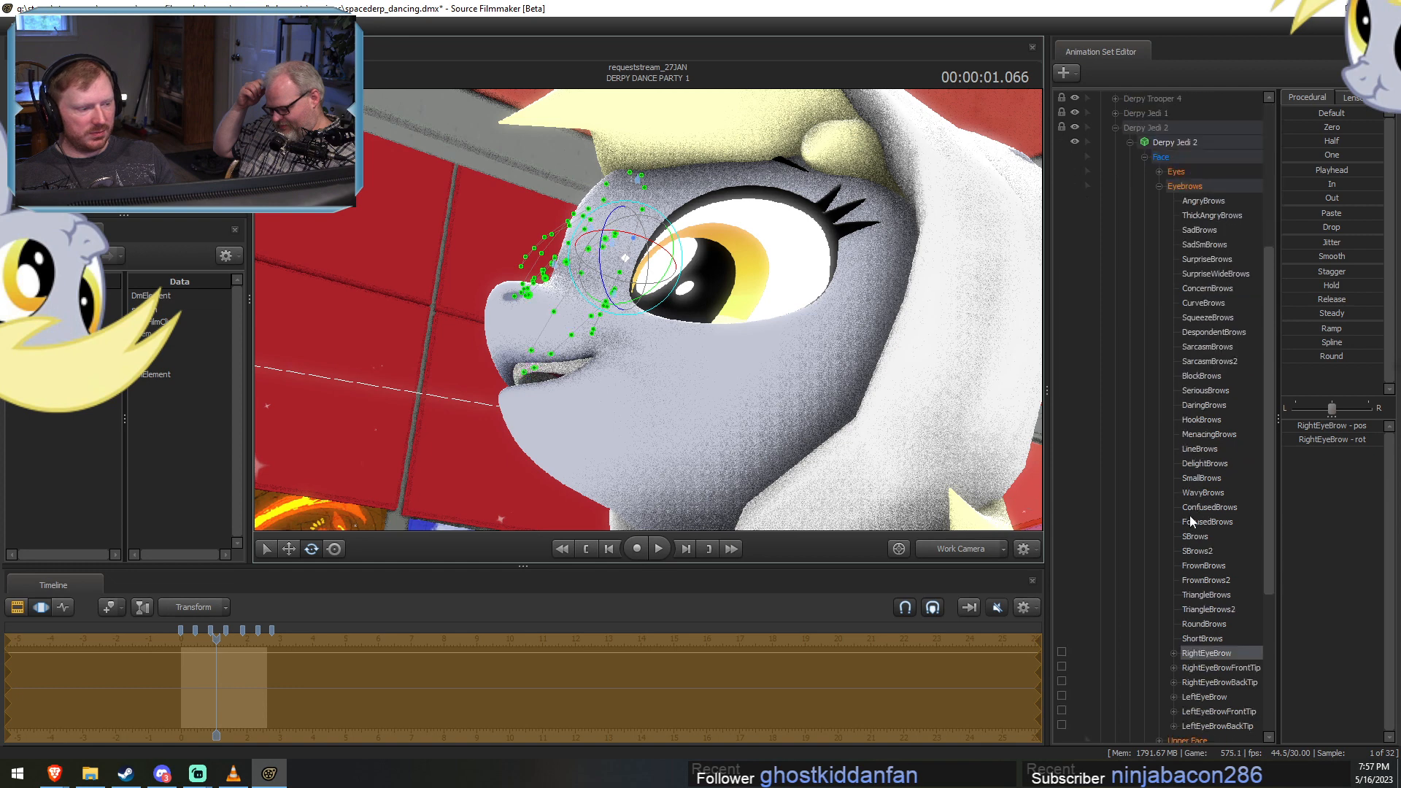
click(1203, 521)
drag(780, 190, 791, 182)
scroll(1189, 467, up, 8)
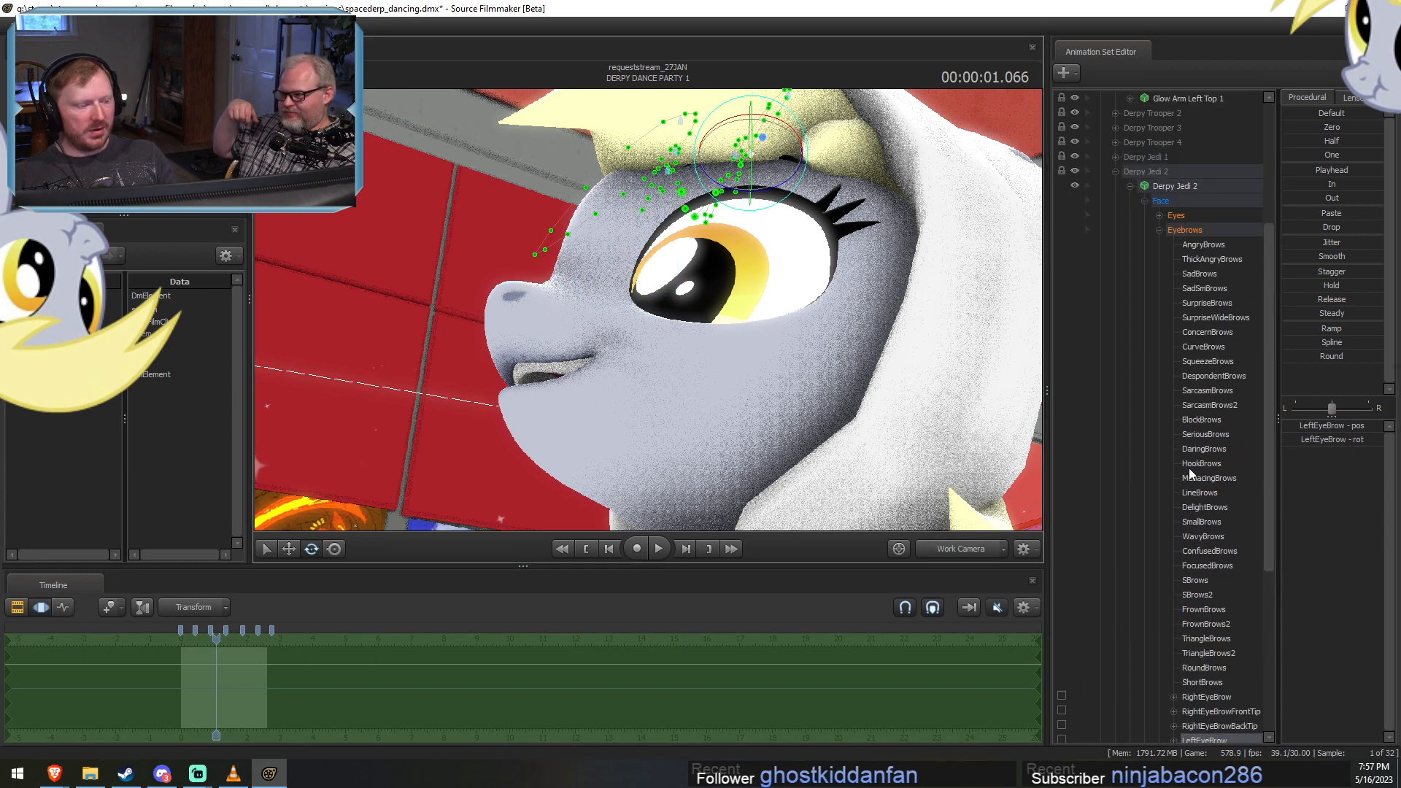
Copy the Eyebrows pose of Derpy Jedi 2, paste it onto the Derpy Jedi 1 model and expand its Face controls.
click(1170, 361)
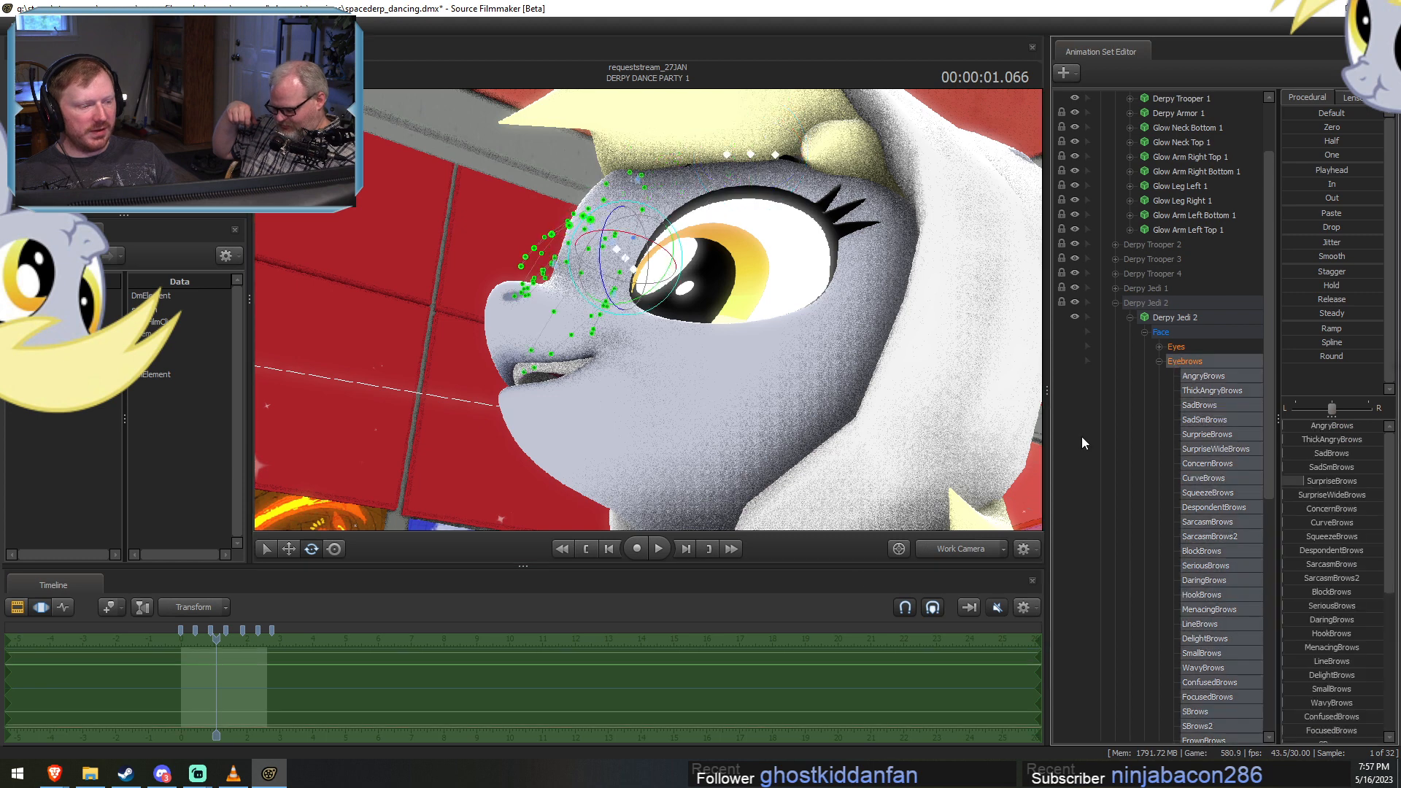
scroll(1067, 531, up, 2)
click(1114, 391)
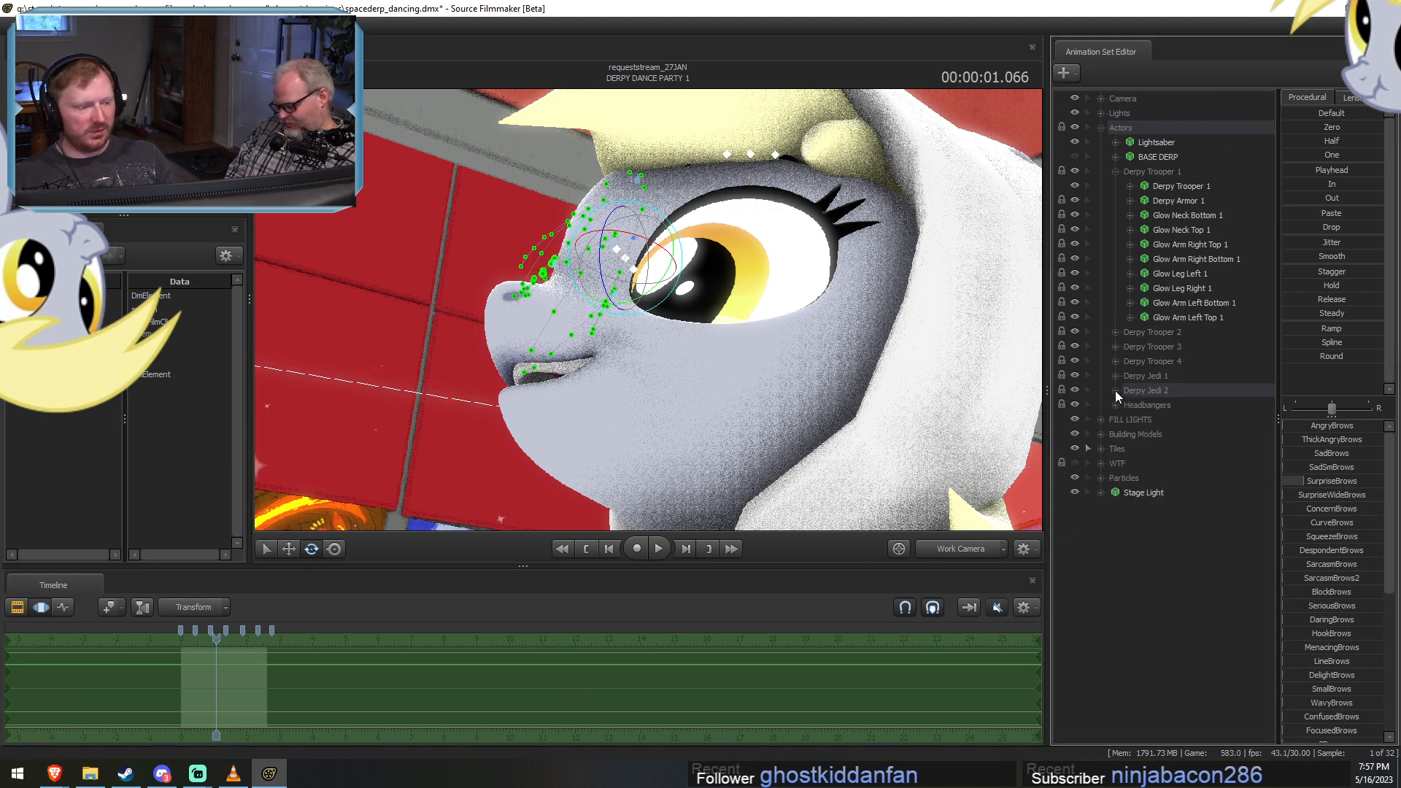
click(1115, 376)
click(1175, 390)
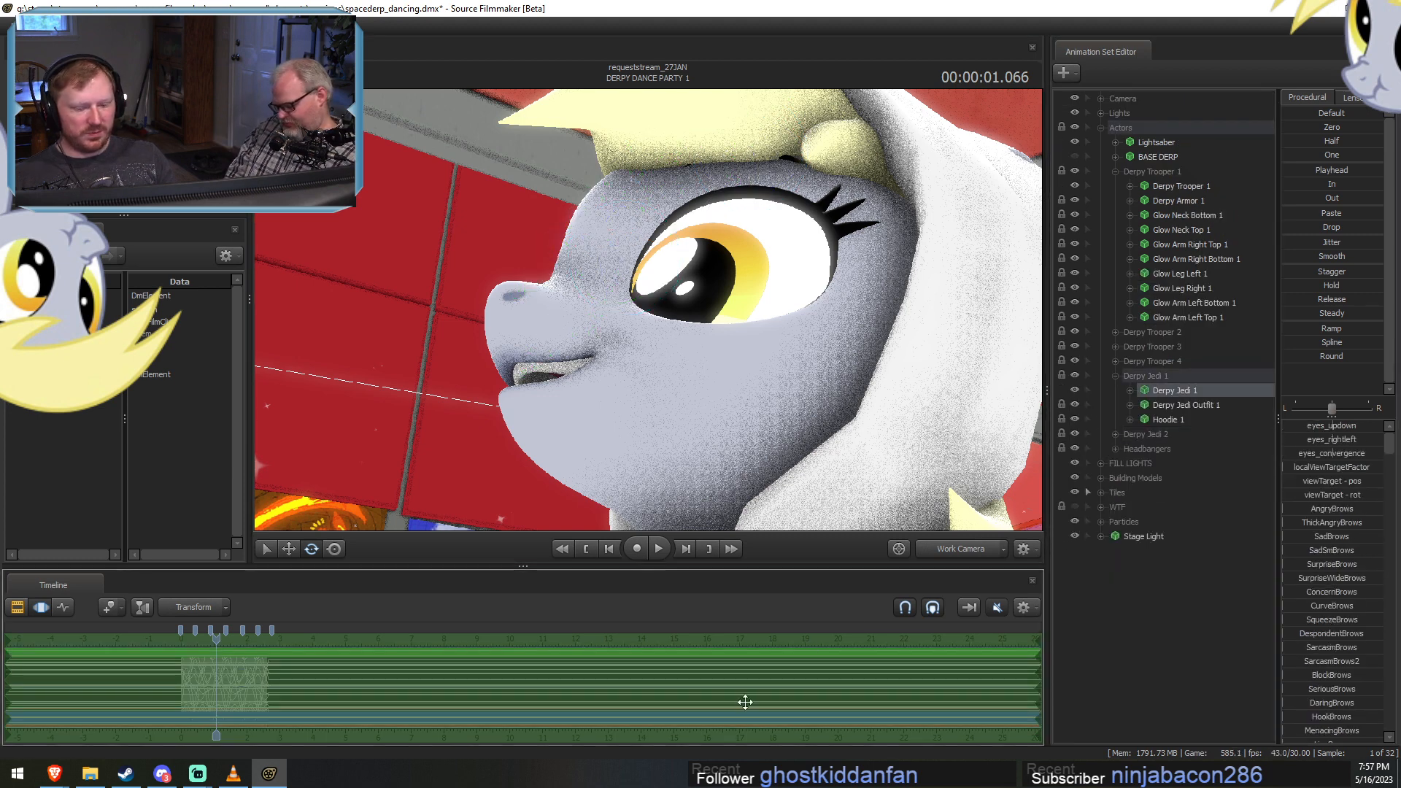
click(1129, 390)
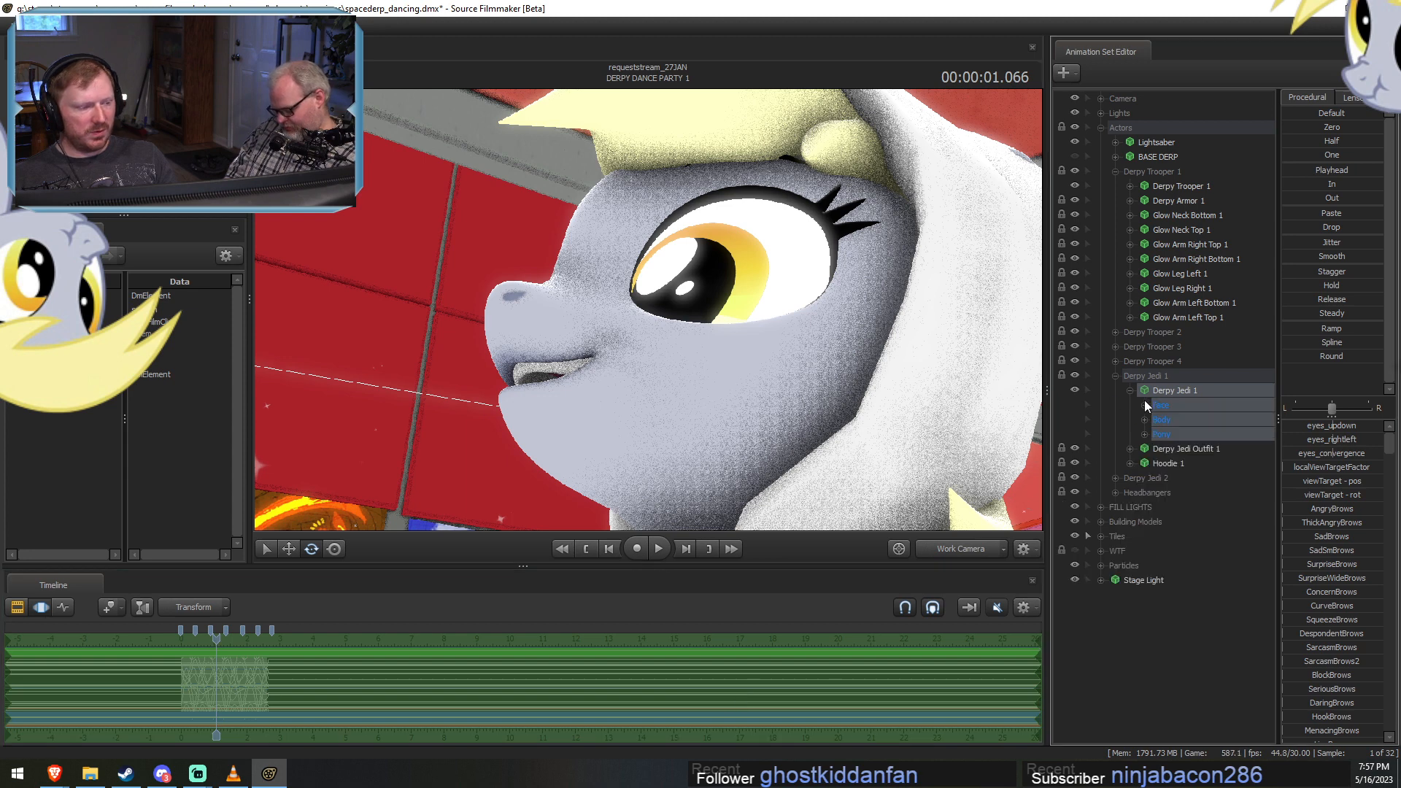
click(1143, 405)
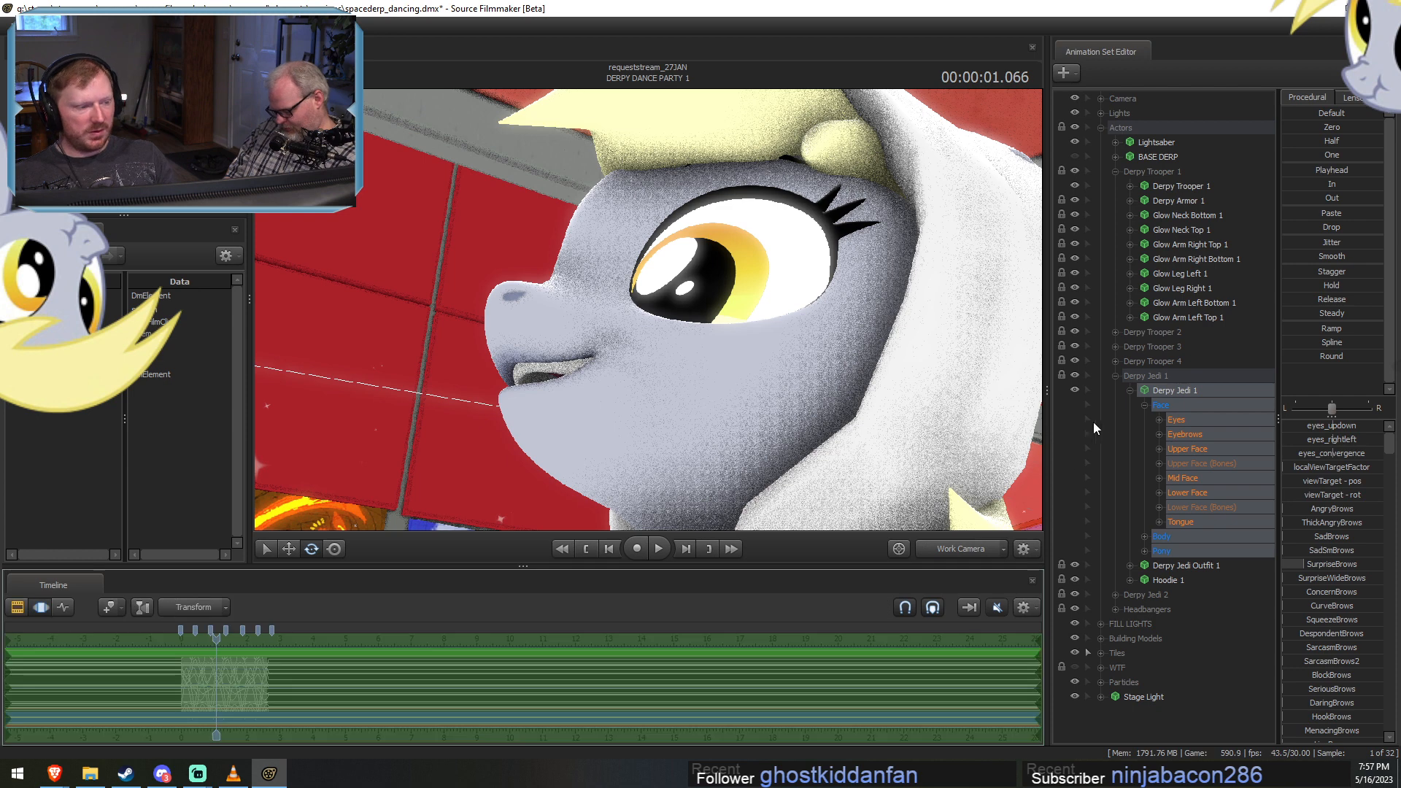
Paste the eyebrow pose onto the Derpy Trooper 4, Derpy Trooper 3 and Derpy Trooper 2 models.
click(1115, 375)
click(1115, 361)
click(1171, 377)
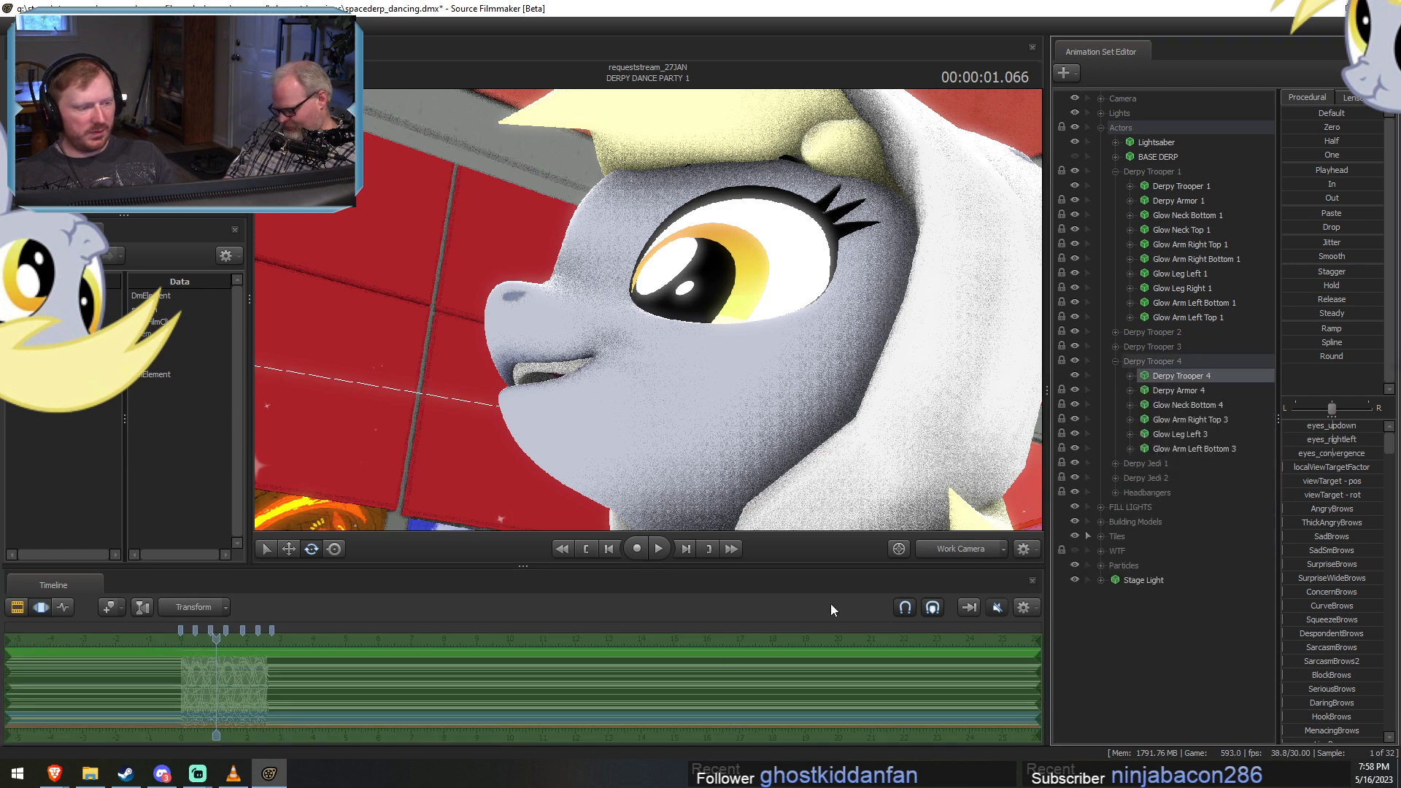
click(1114, 346)
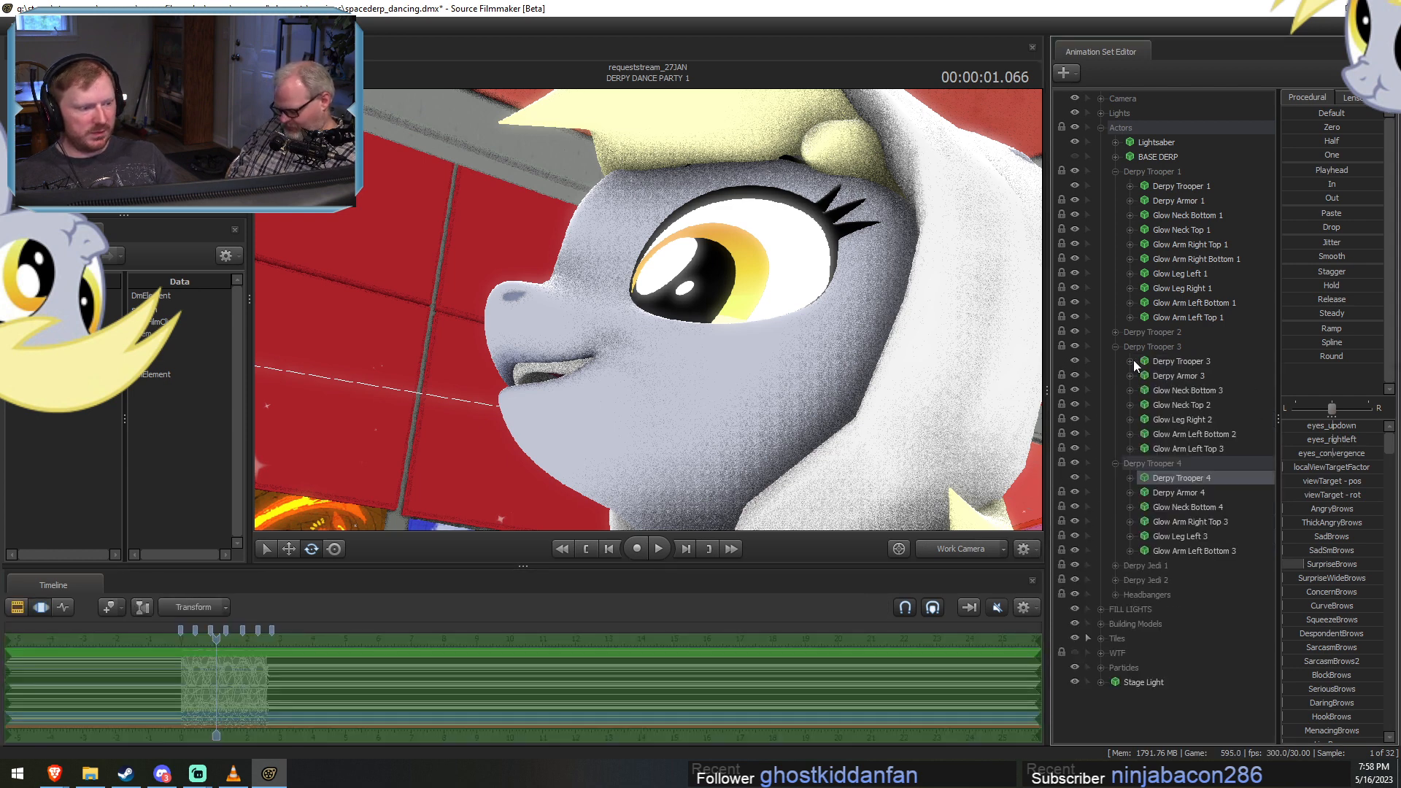
click(1171, 361)
click(1115, 464)
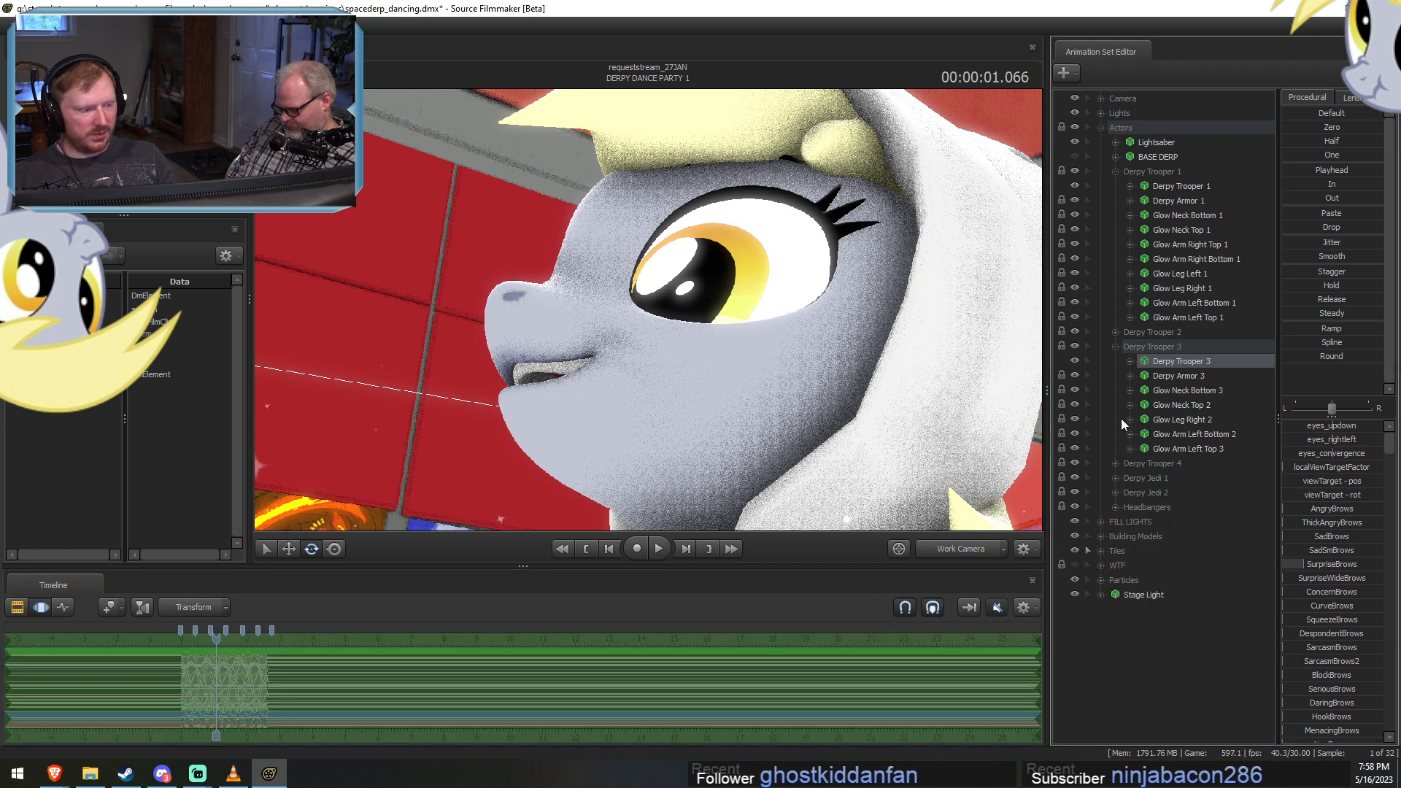
click(1115, 332)
click(1114, 449)
click(1171, 346)
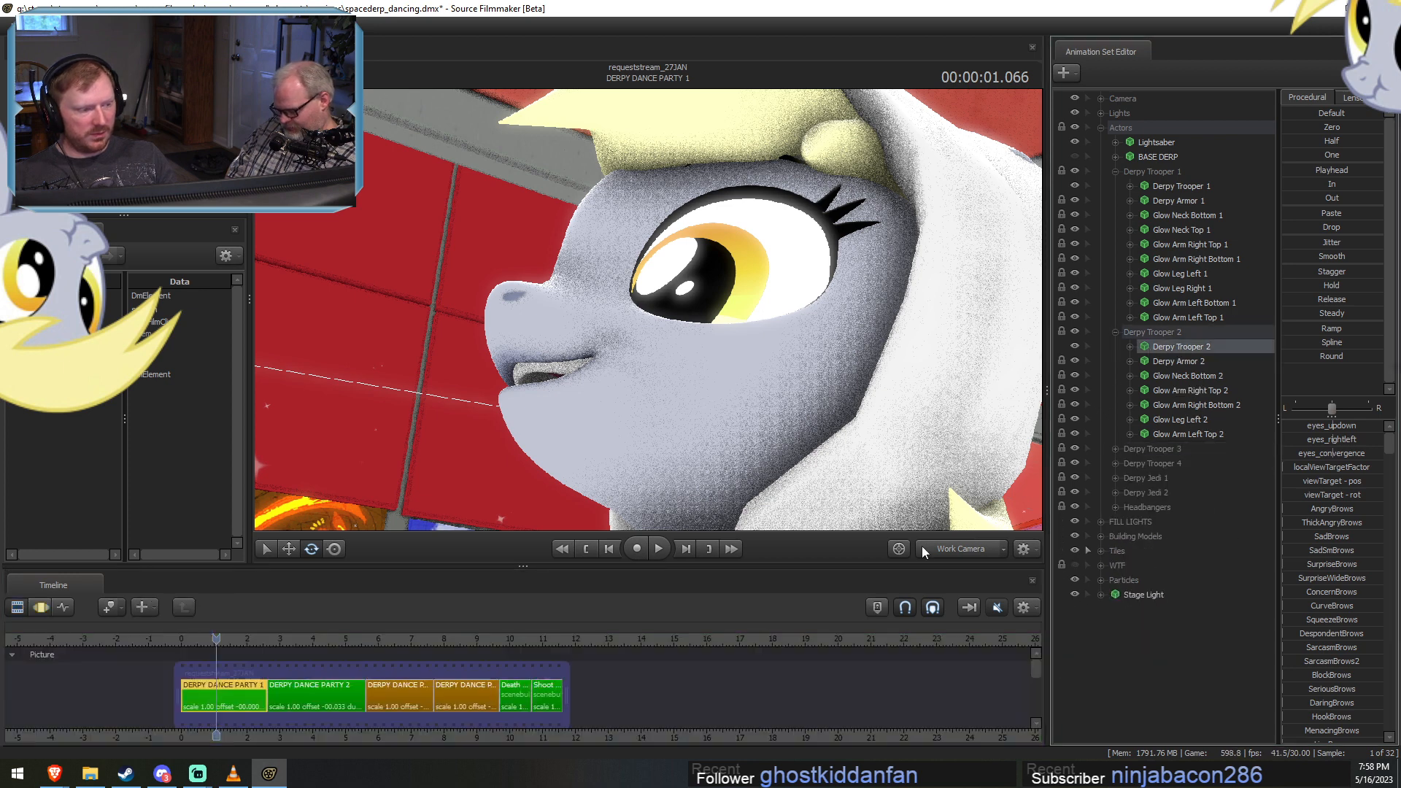
click(682, 683)
key(ctrl+v)
key(F2)
key(F3)
Paste the eyebrow pose onto Derpy Trooper 1 and check the dancers' faces with the work camera.
click(1160, 186)
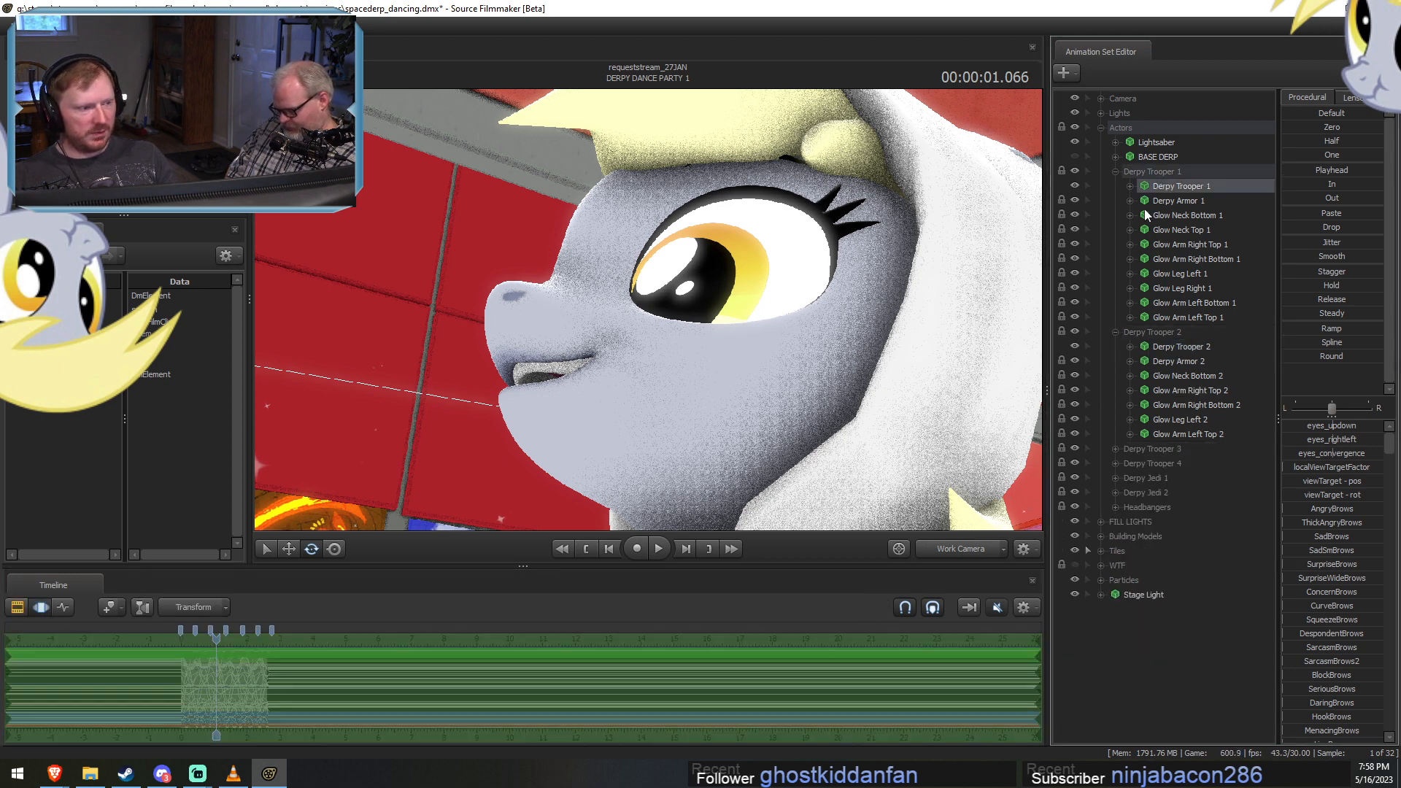
key(F2)
key(F3)
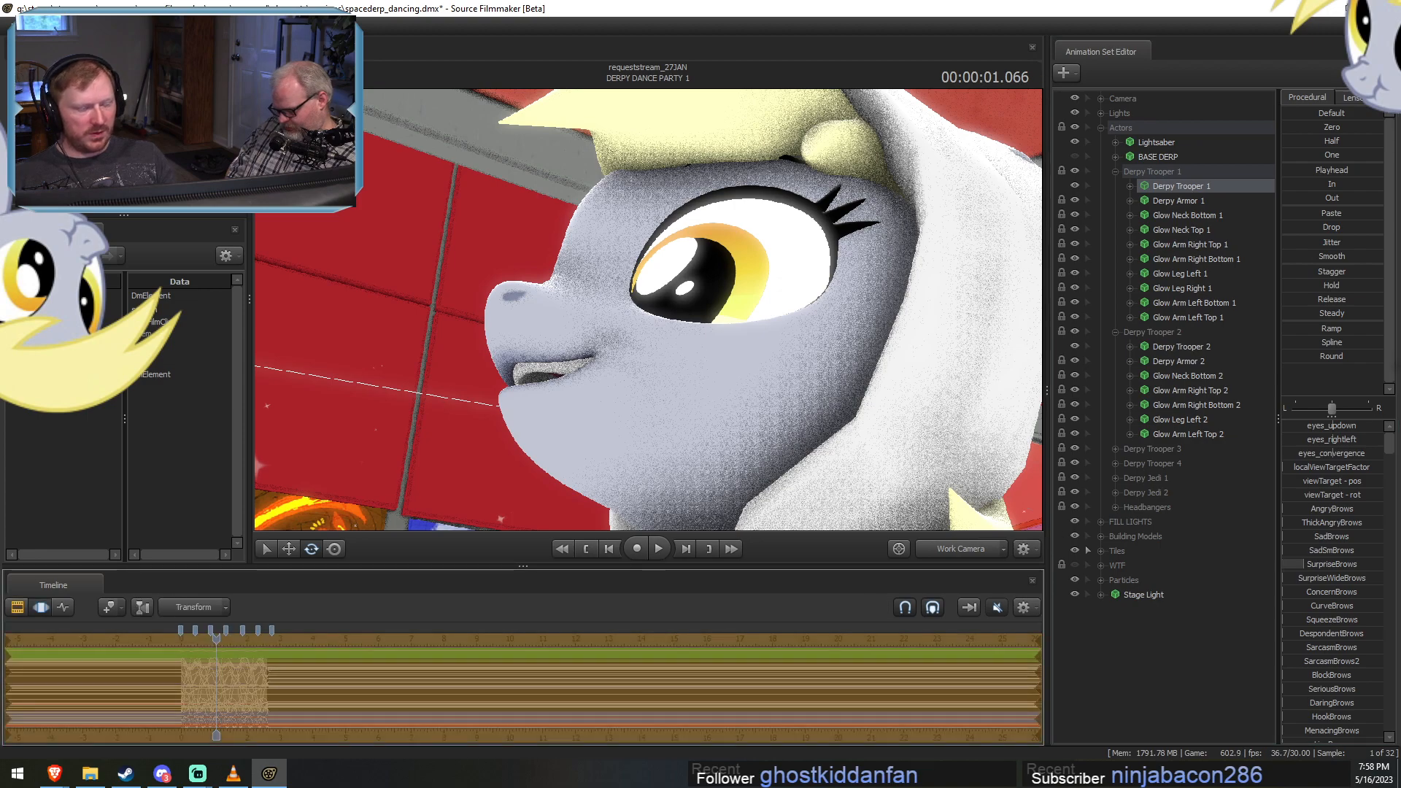
key(s)
drag(648, 310, 875, 335)
key(a)
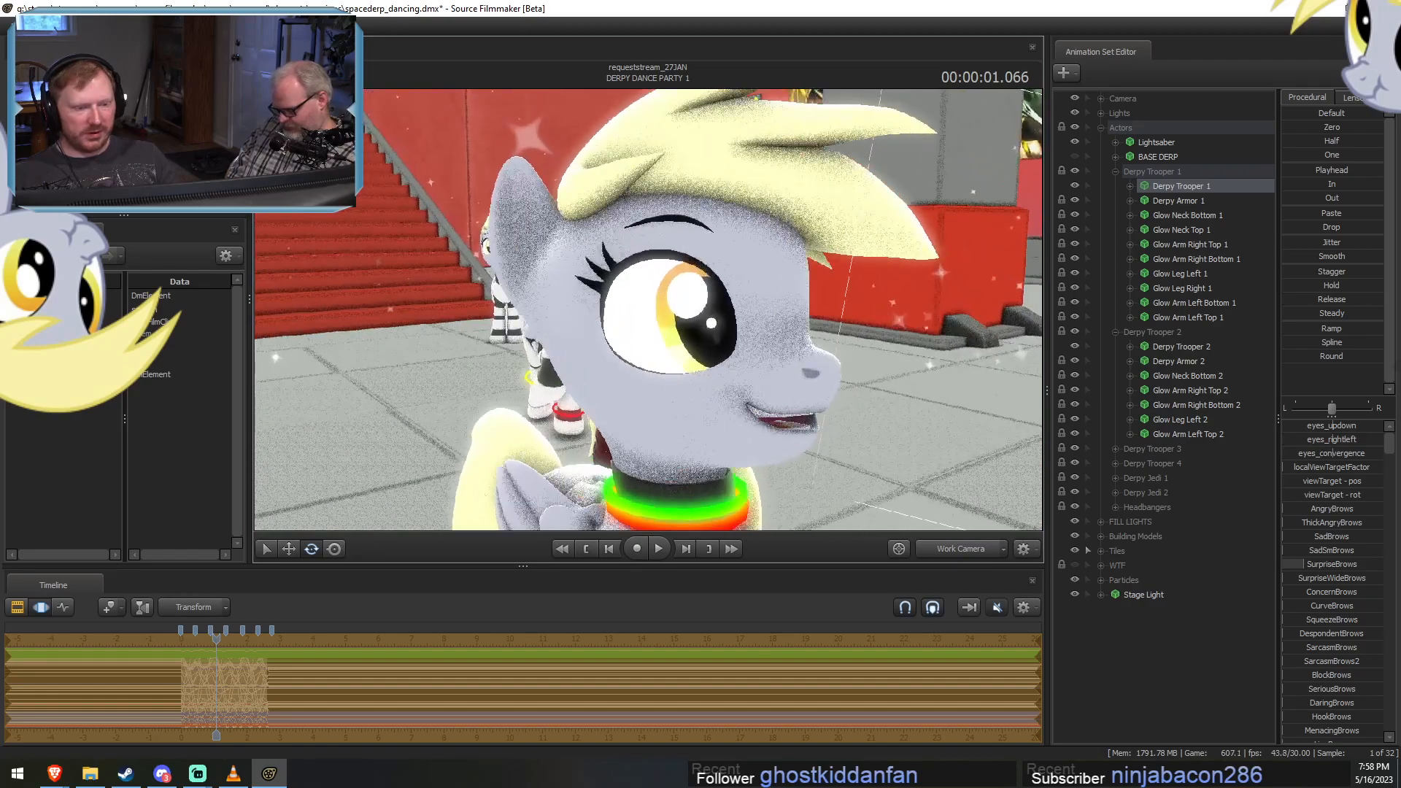
mouse_move(692, 304)
mouse_down()
mouse_move(657, 288)
mouse_move(620, 302)
mouse_move(692, 304)
mouse_up()
key(s)
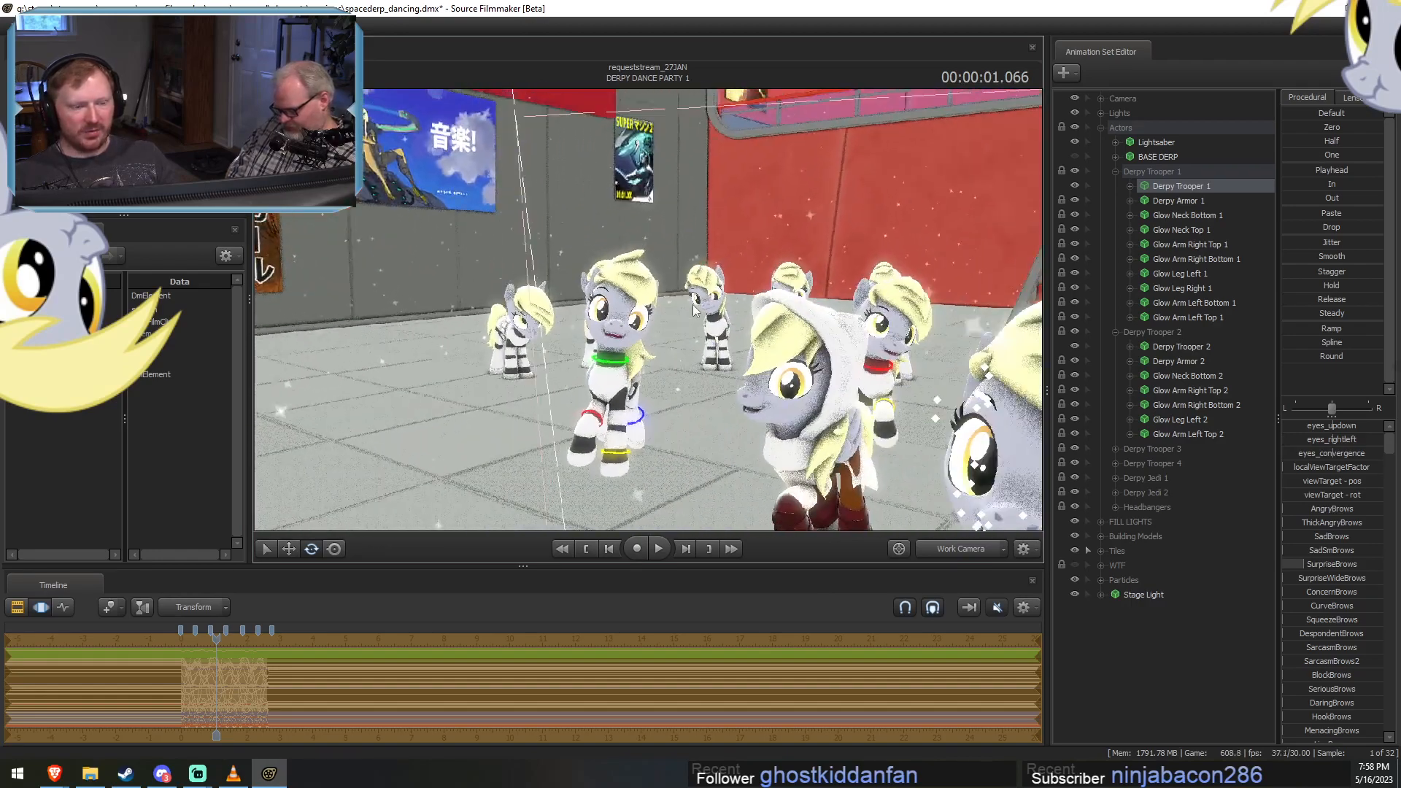
Expand the Headbangers group and paste the eyebrow pose onto the Derpy Background models from 1 to 8.
click(1115, 507)
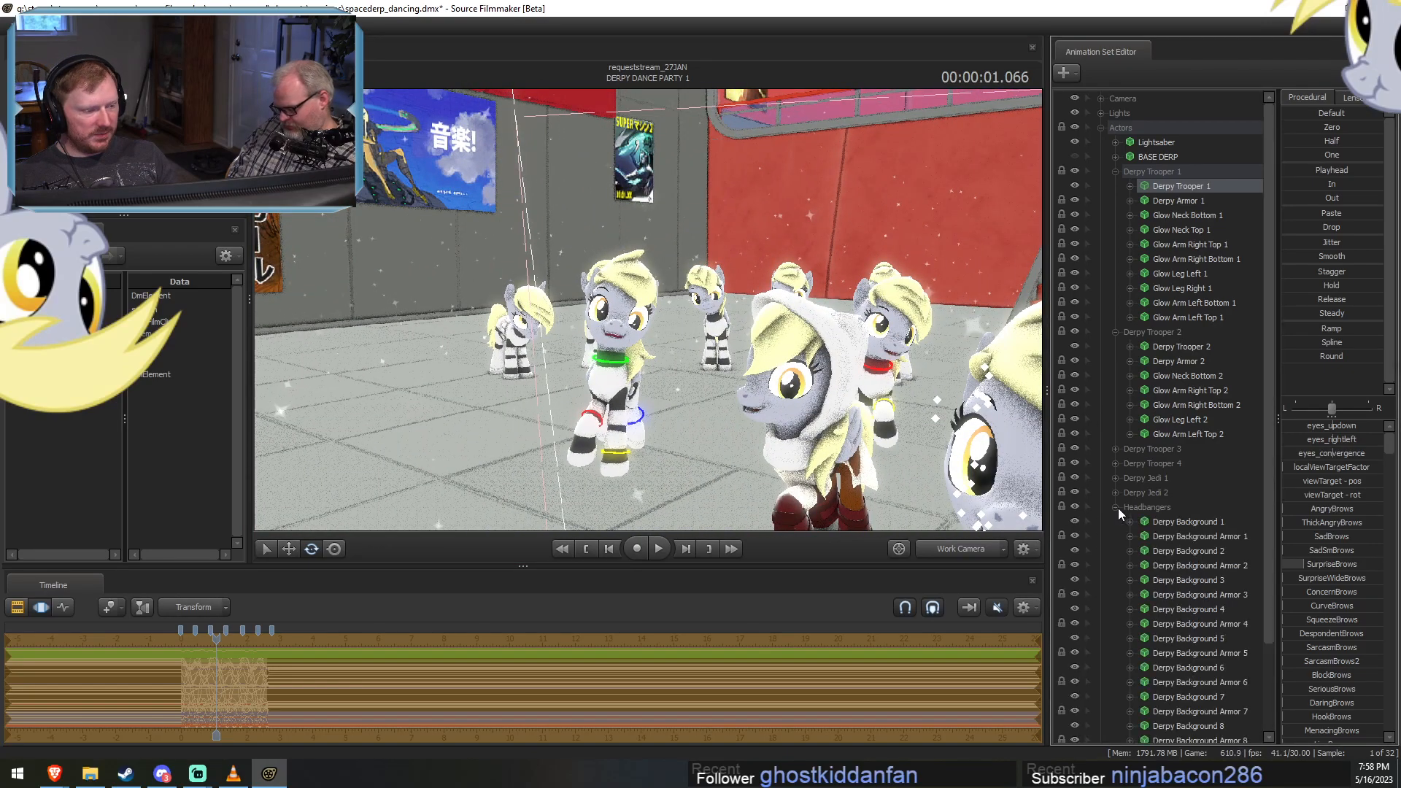
scroll(1118, 508, down, 2)
click(1182, 420)
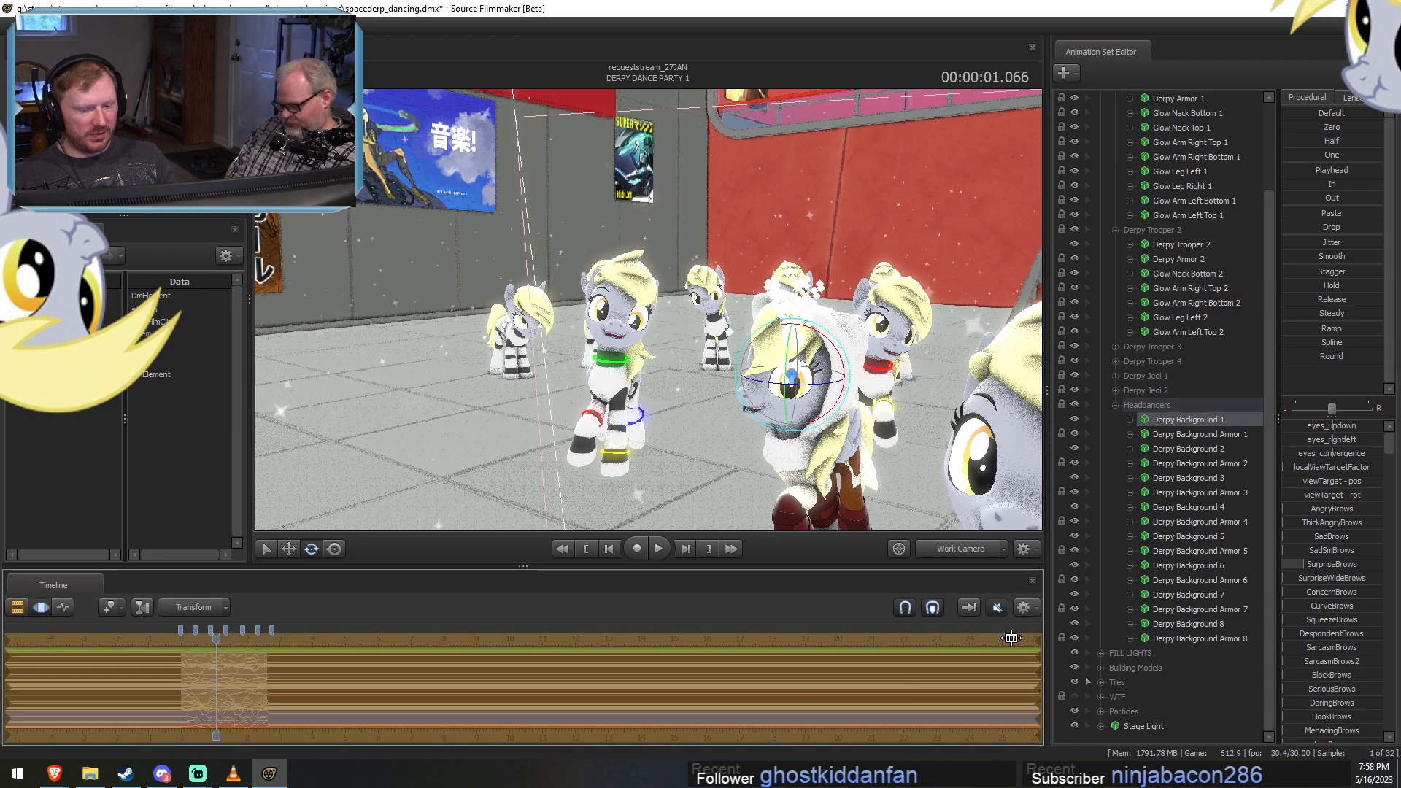
click(1186, 448)
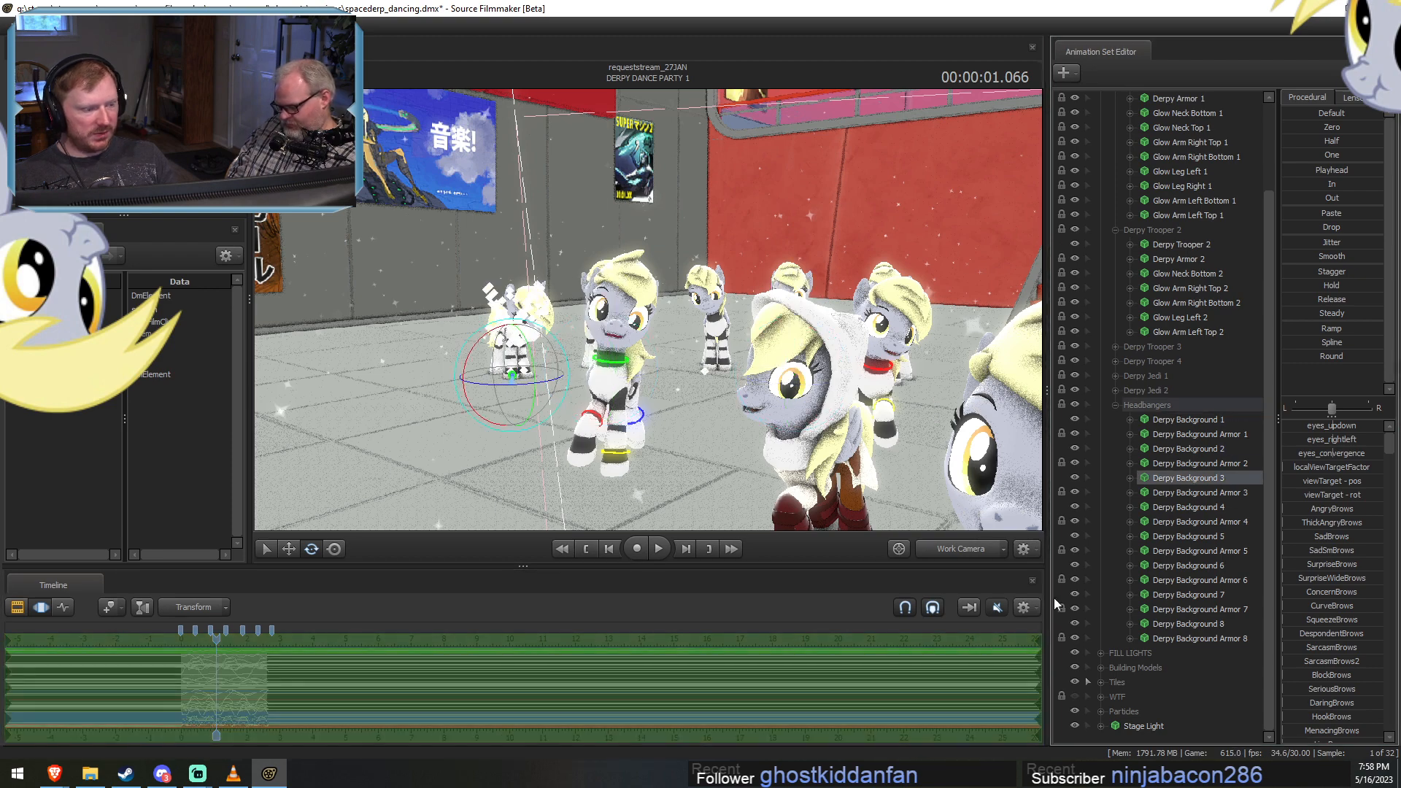
click(1196, 503)
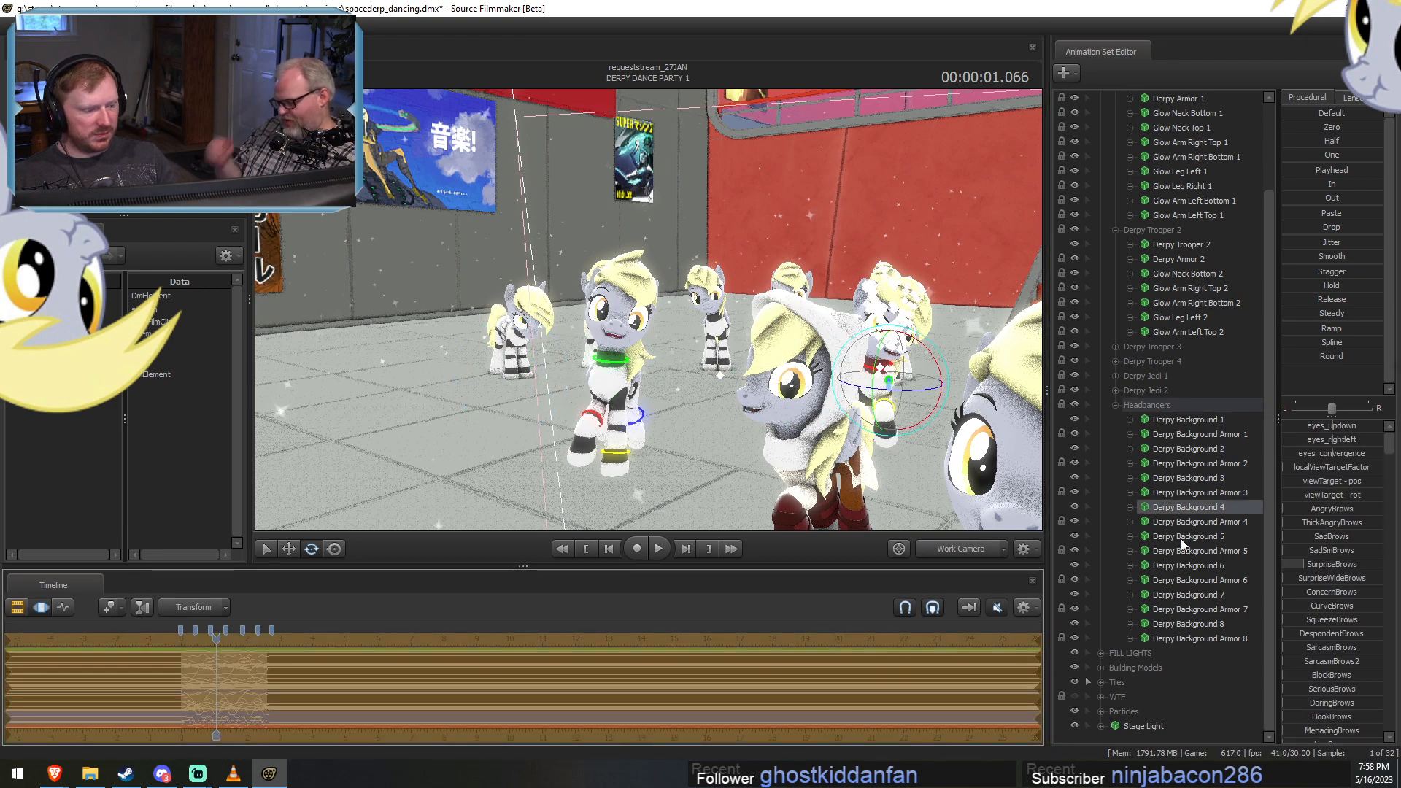
click(1186, 565)
click(1194, 599)
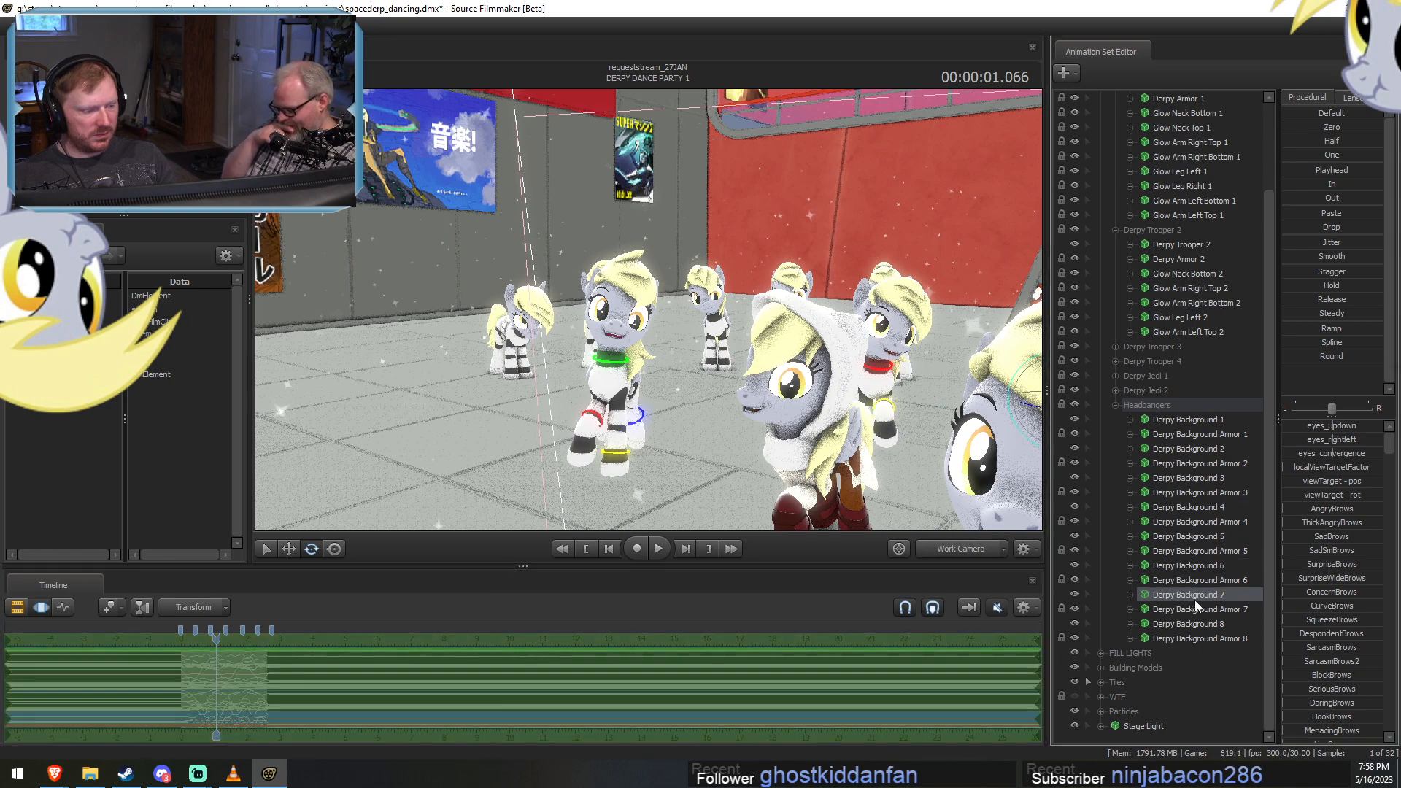
click(1205, 624)
Play back DERPY DANCE PARTY 1 from near its start, stop at 00:00:01.299 and collapse the Headbangers group.
key(F2)
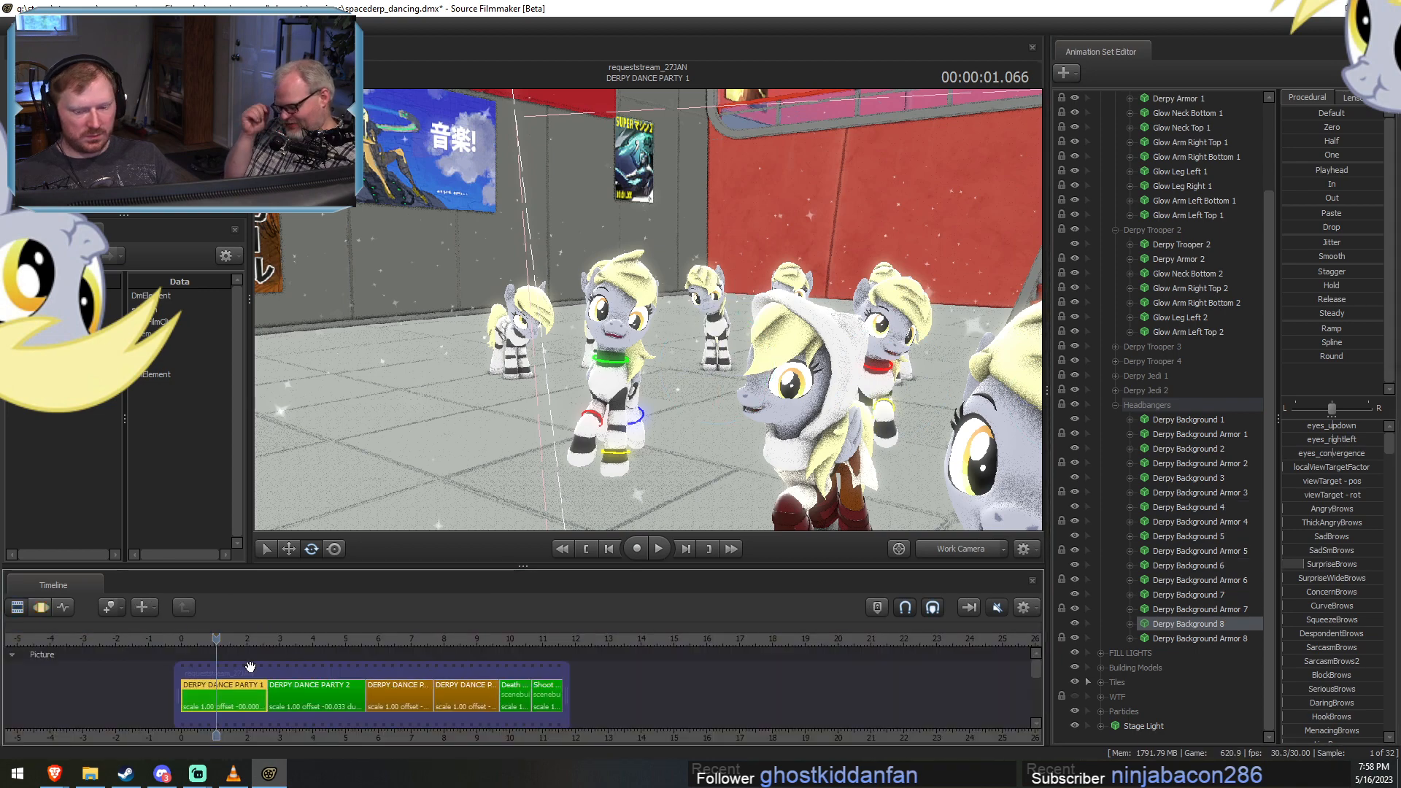
drag(218, 640, 196, 636)
key(space)
key(space)
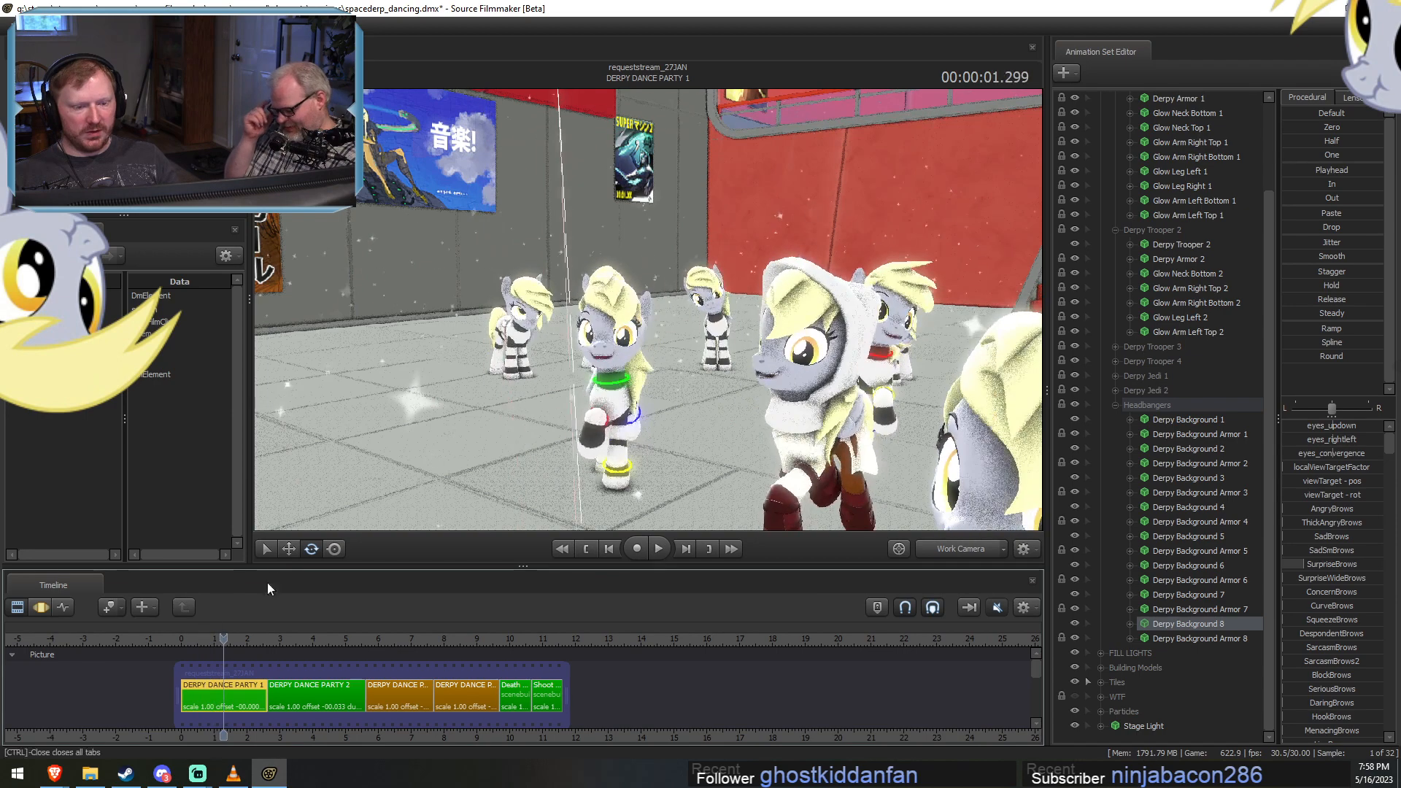
click(1114, 406)
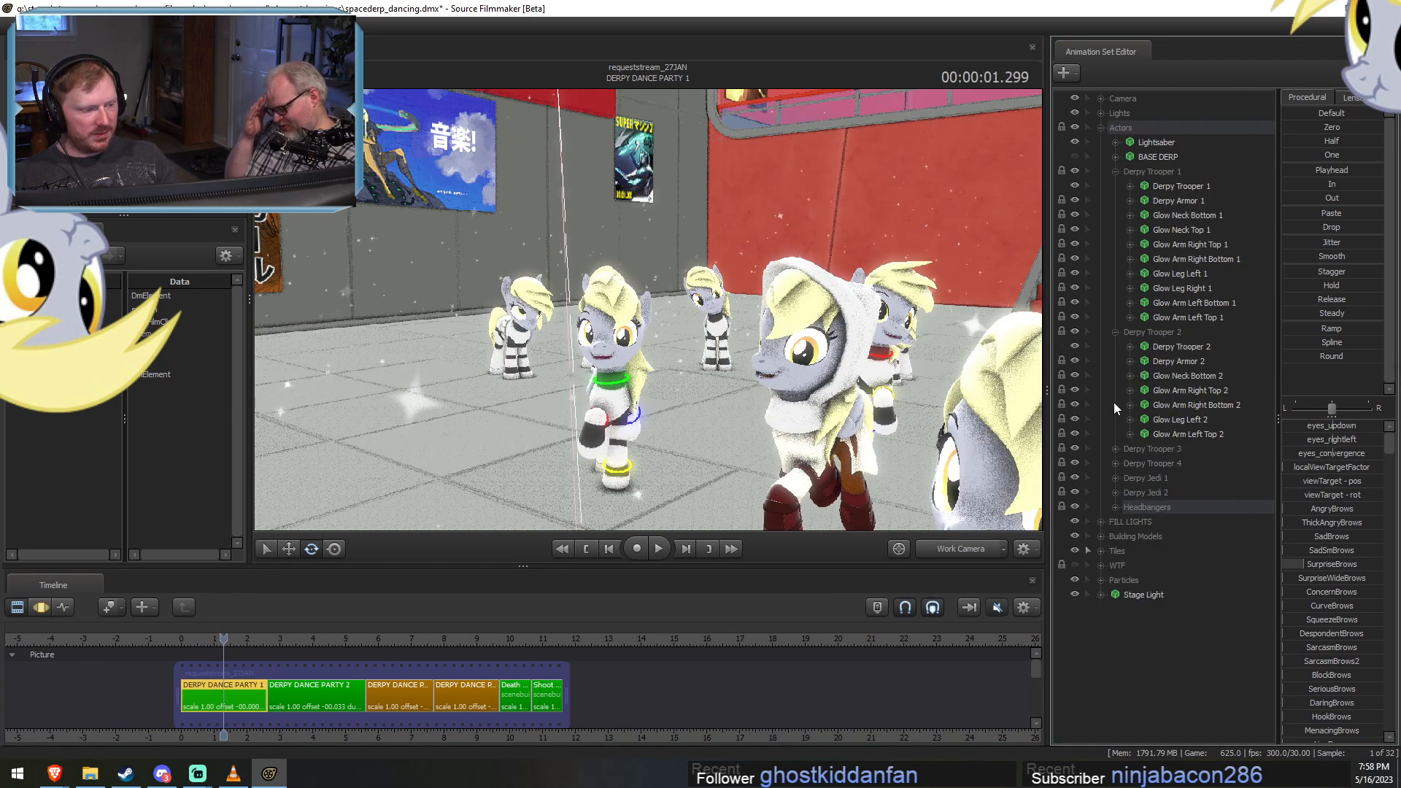
Go to 00:00:01.099 in DERPY DANCE PARTY 2 and paste the eyebrow pose onto its Derpy Trooper 1 model.
click(1100, 129)
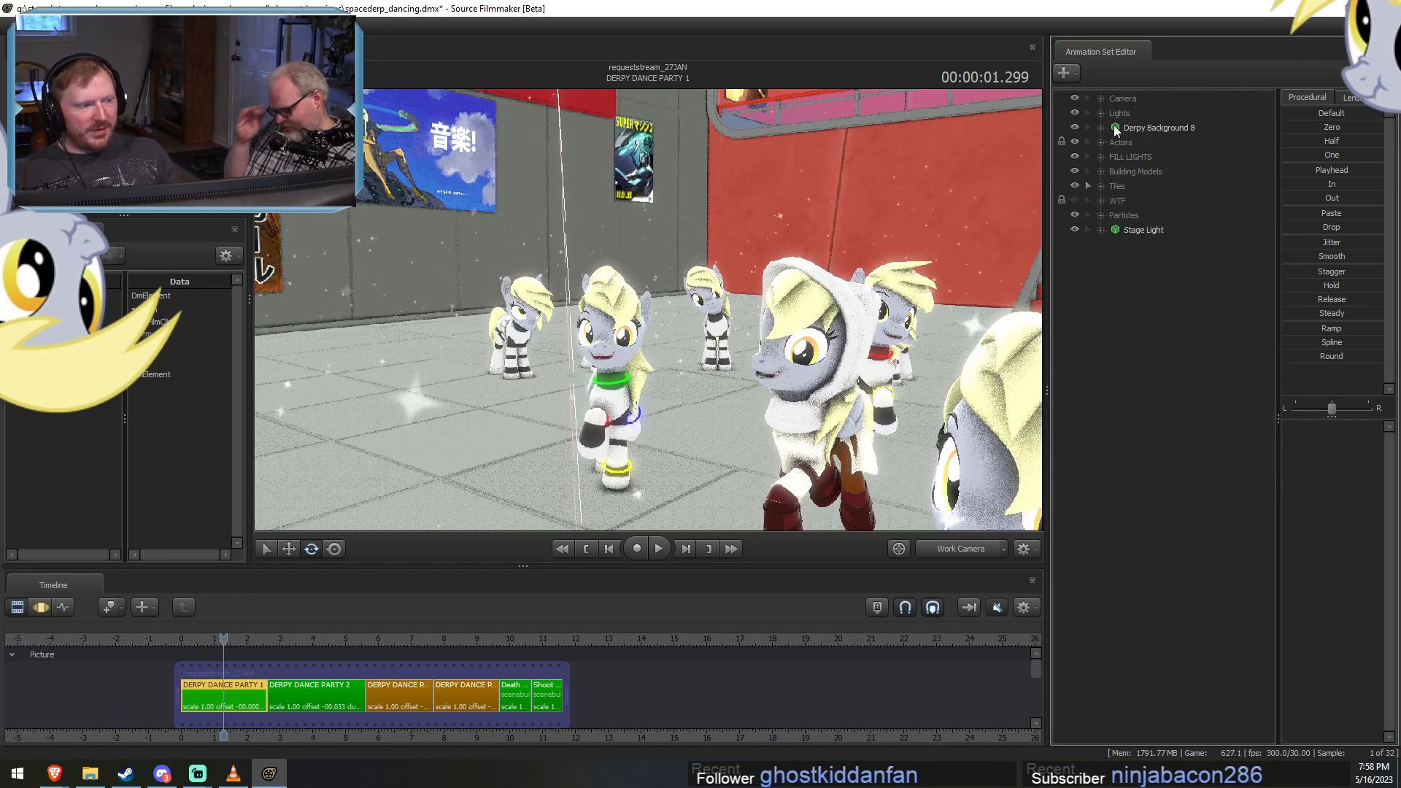
click(305, 638)
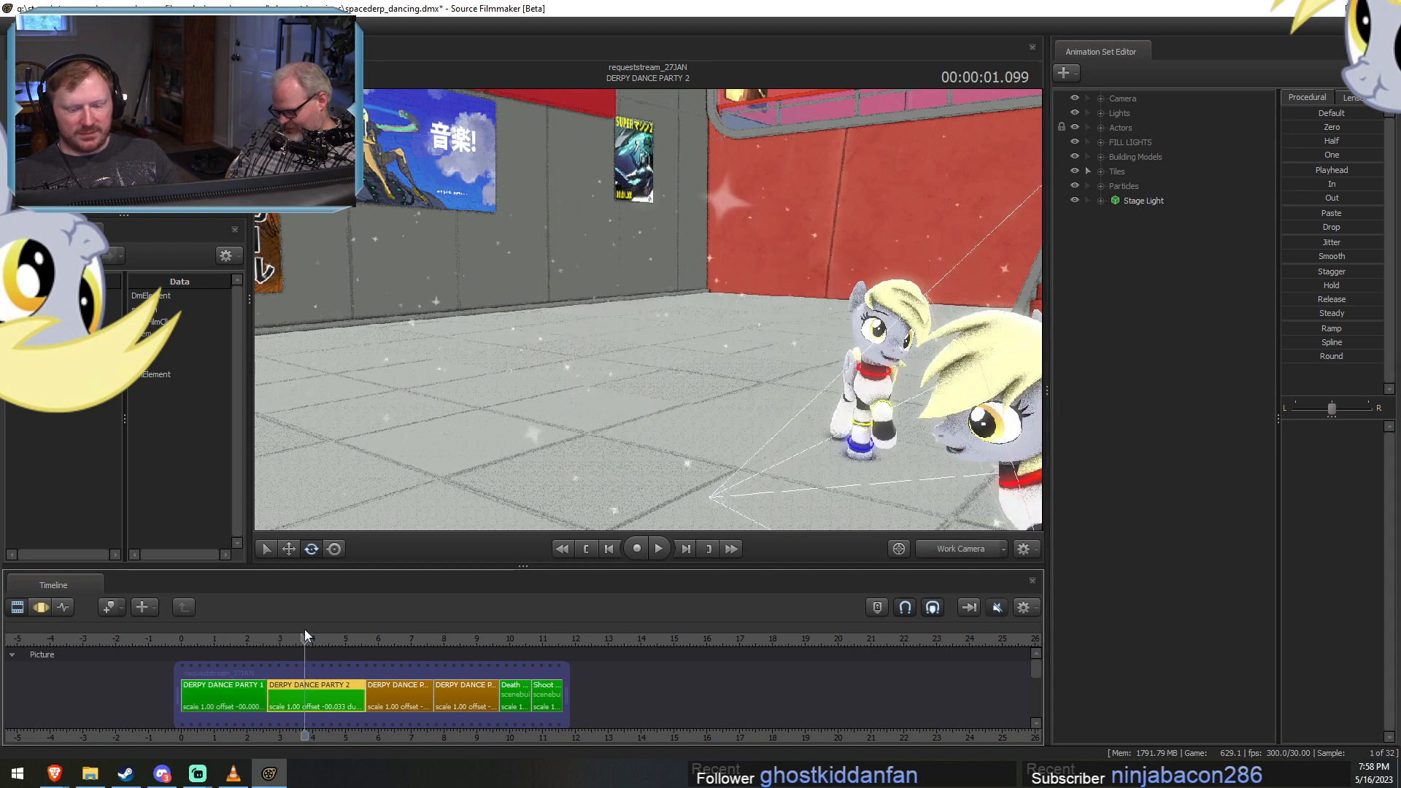
click(1101, 128)
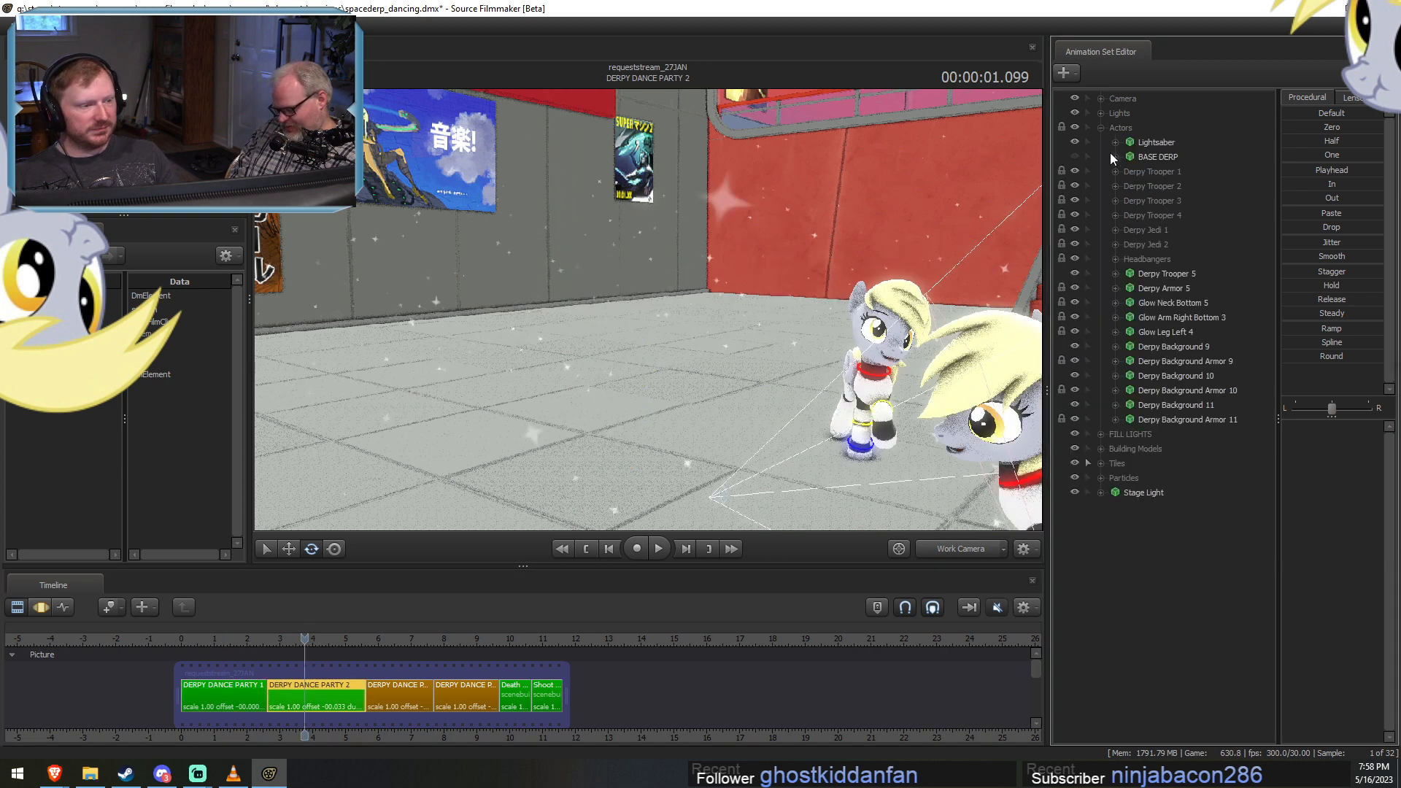
click(1115, 171)
click(1163, 186)
key(F3)
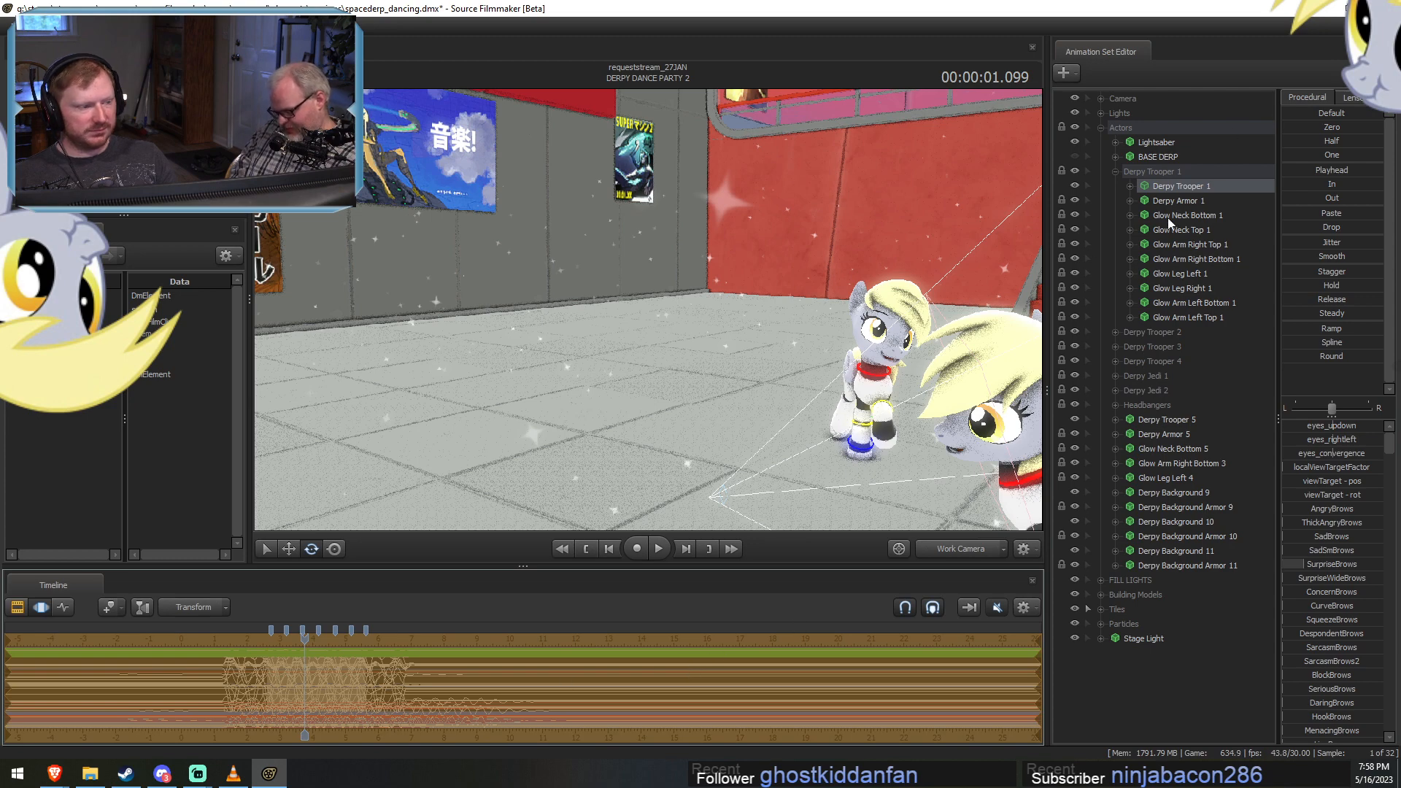
Paste the eyebrow pose onto the Derpy Trooper 2, Derpy Trooper 3 and Derpy Trooper 4 models in DERPY DANCE PARTY 2.
click(1115, 171)
click(1115, 186)
click(1171, 200)
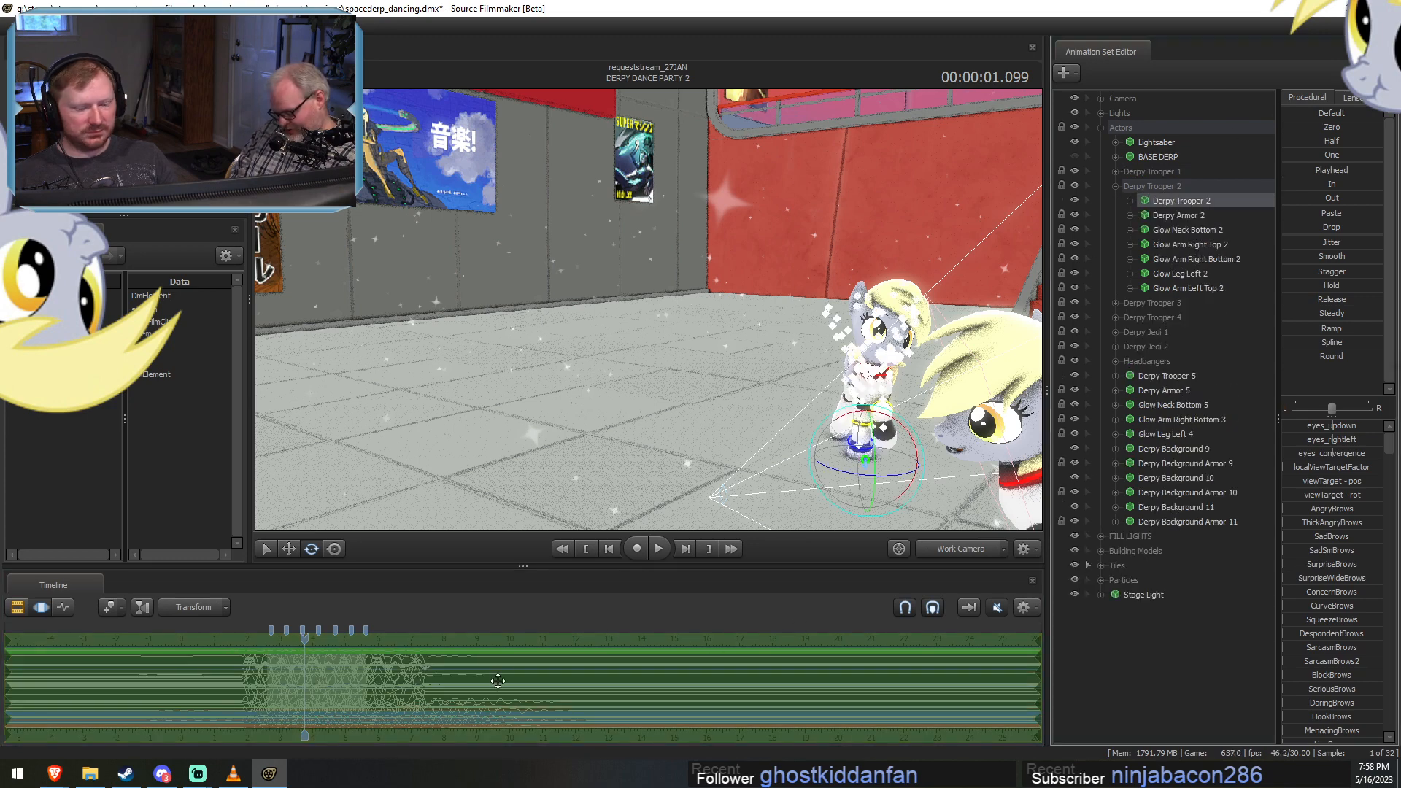
click(1115, 186)
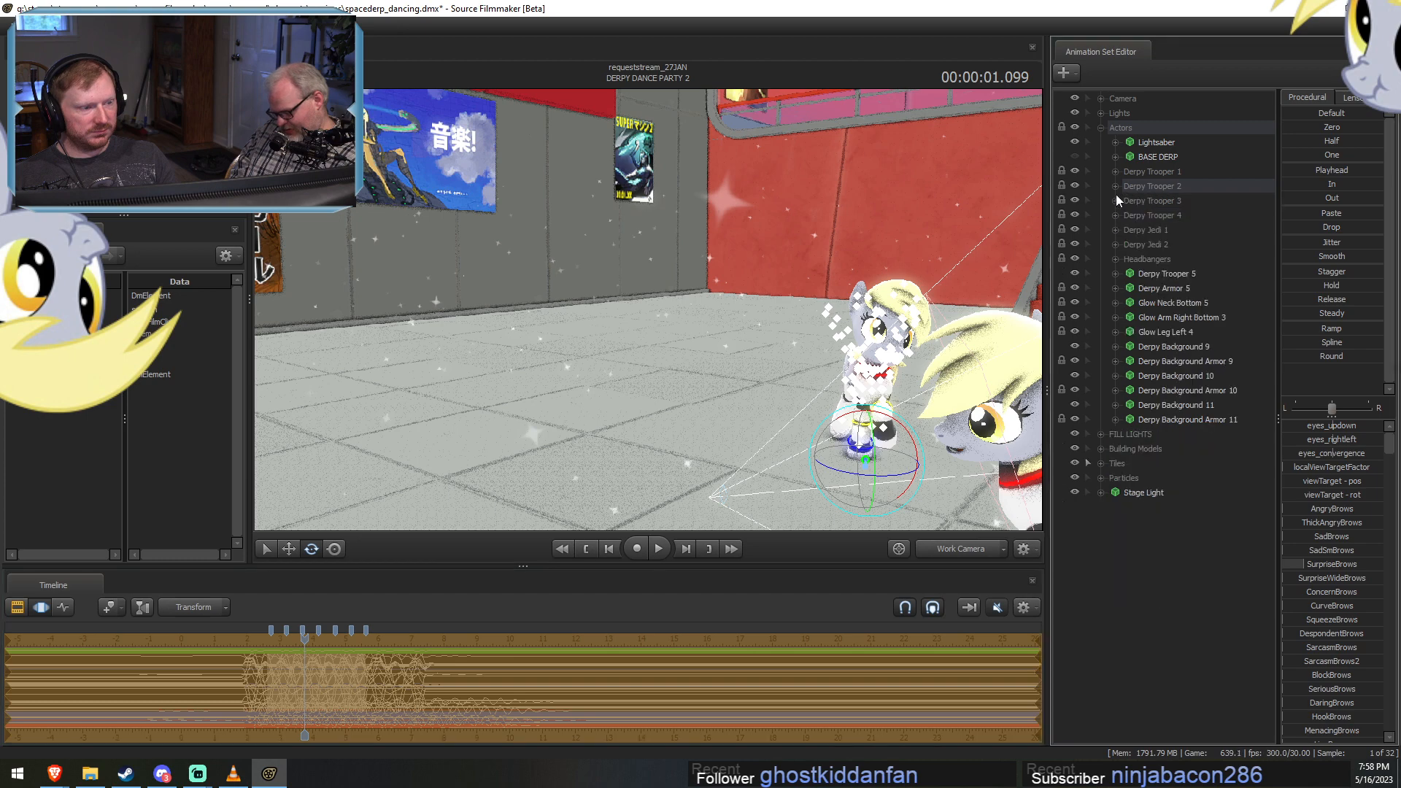
click(1115, 201)
click(1166, 201)
click(1167, 216)
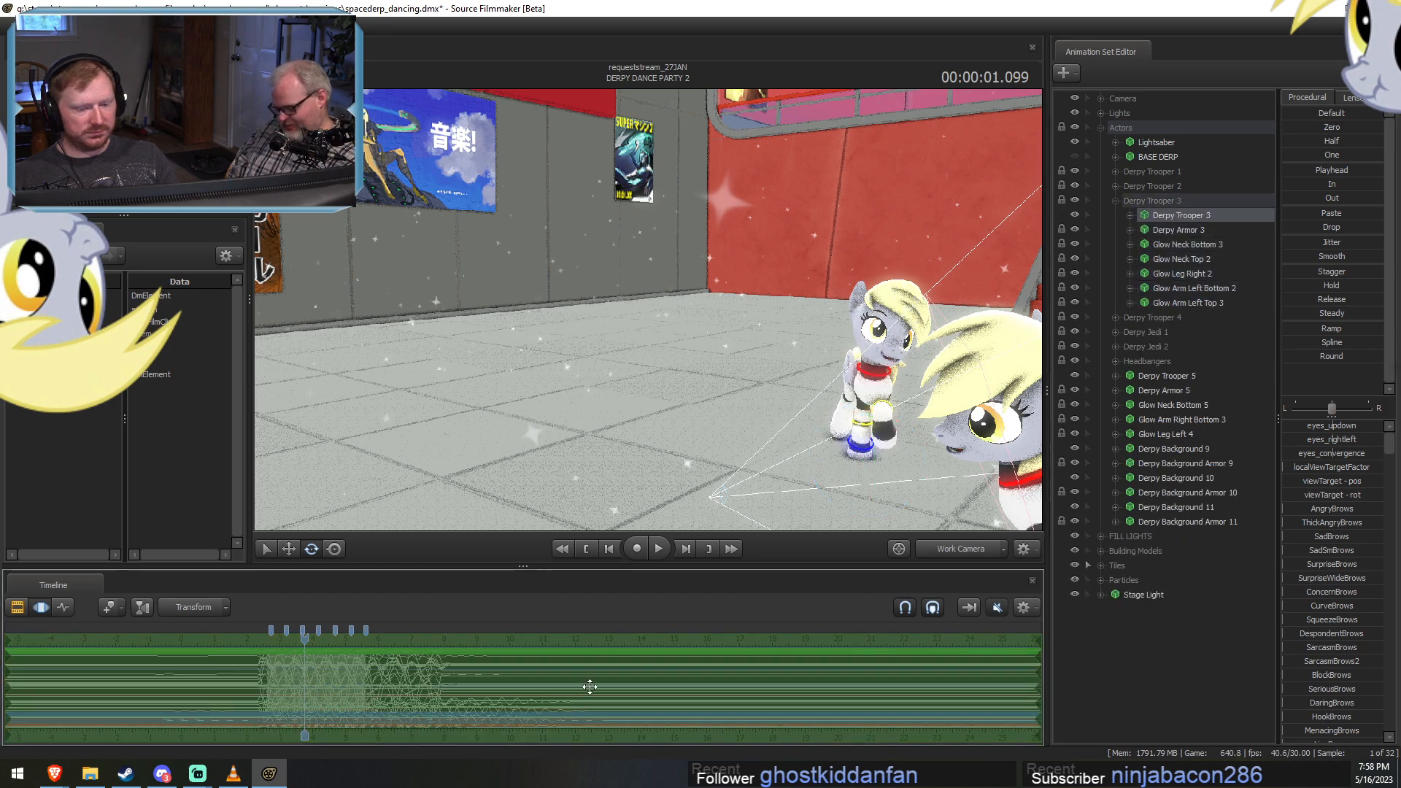
click(1114, 201)
click(1115, 216)
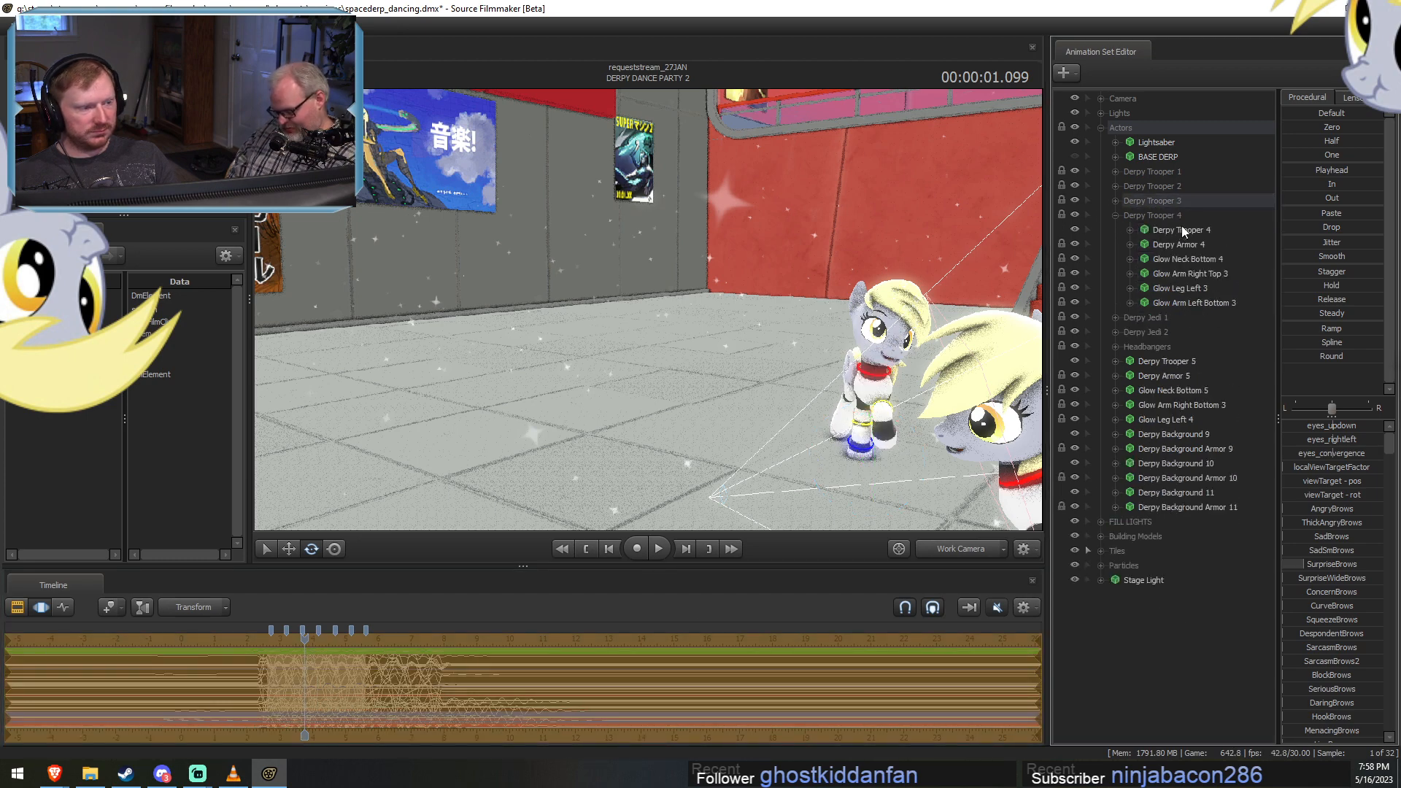
click(1178, 230)
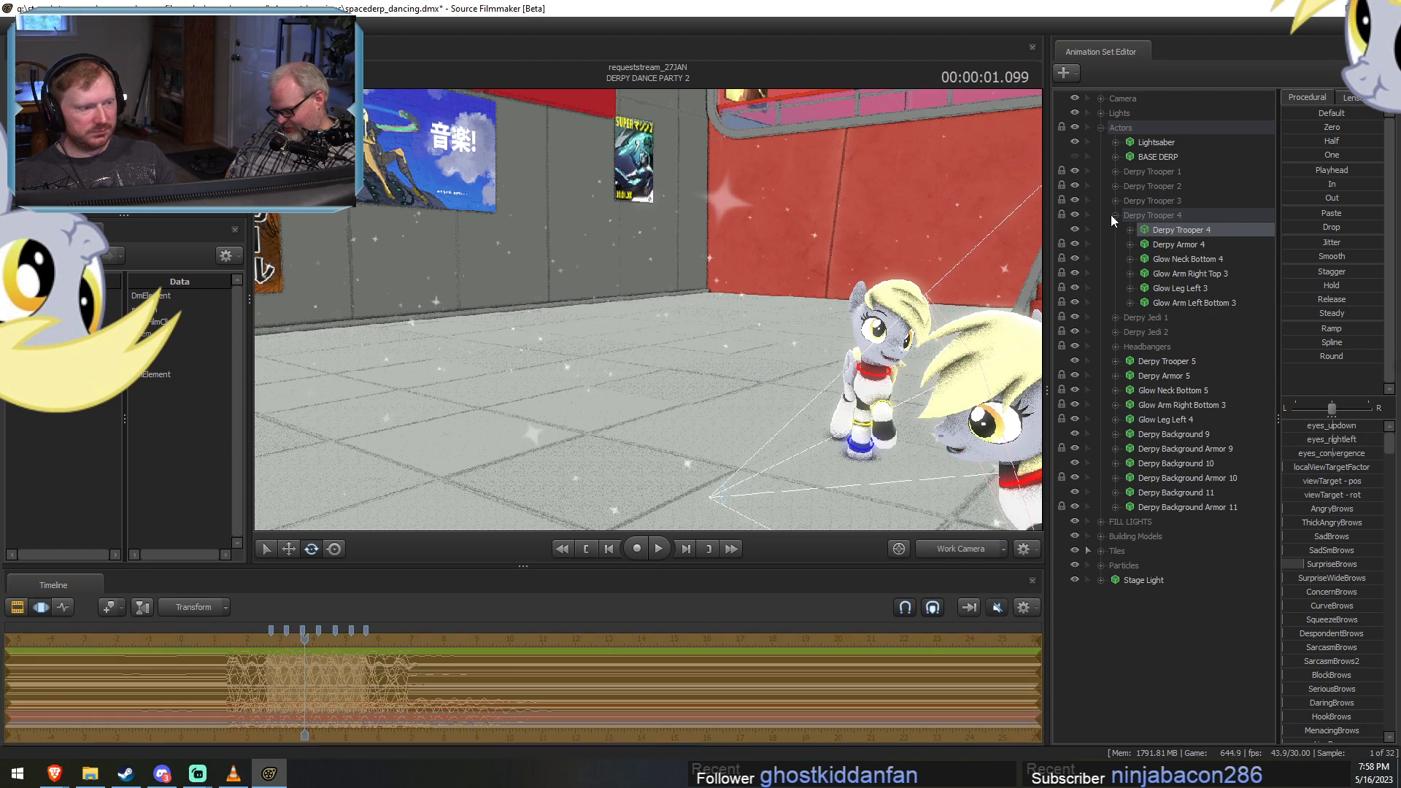
Paste the eyebrow pose onto the Derpy Jedi 1 and Derpy Jedi 2 models in DERPY DANCE PARTY 2.
click(1115, 215)
click(1115, 230)
click(1177, 245)
click(1115, 230)
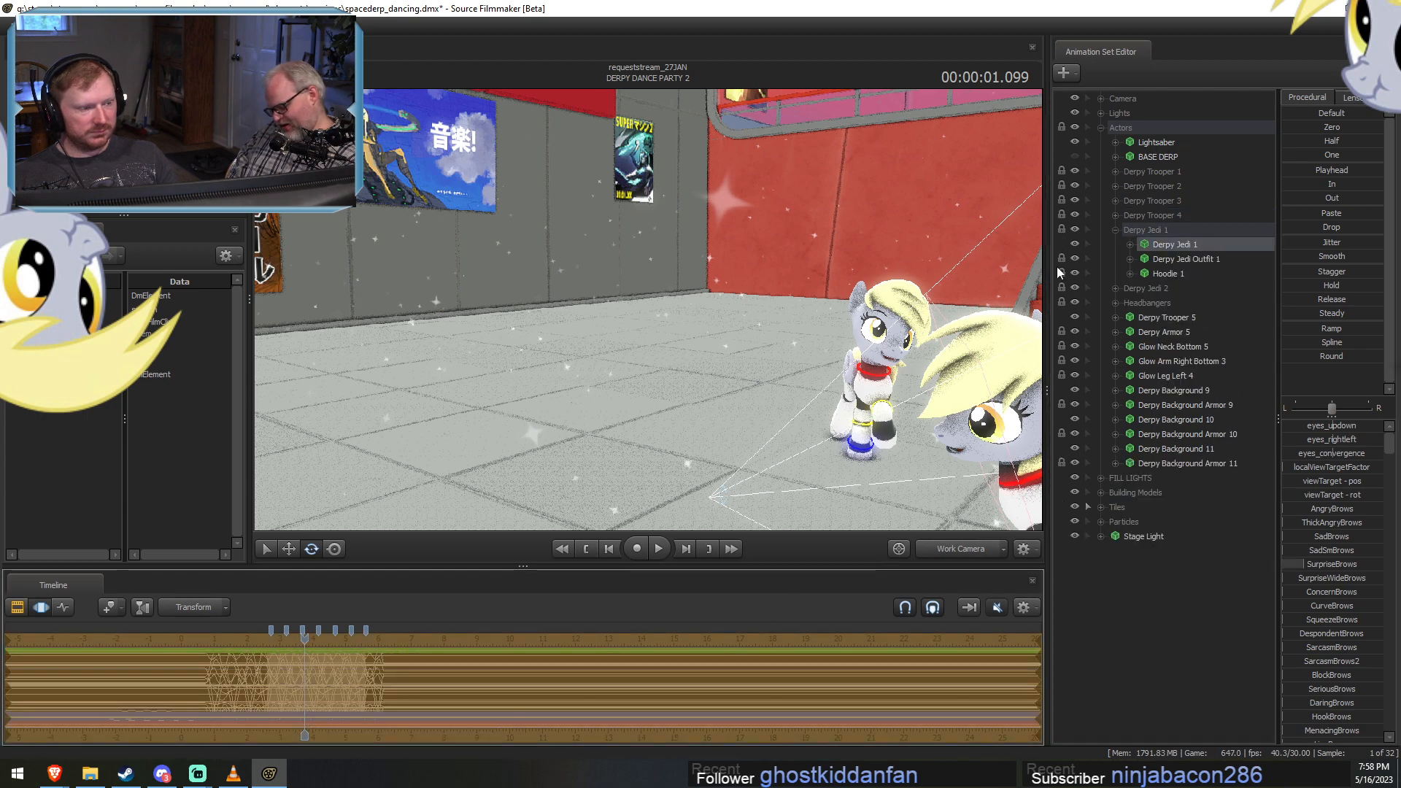
click(1115, 245)
click(1174, 259)
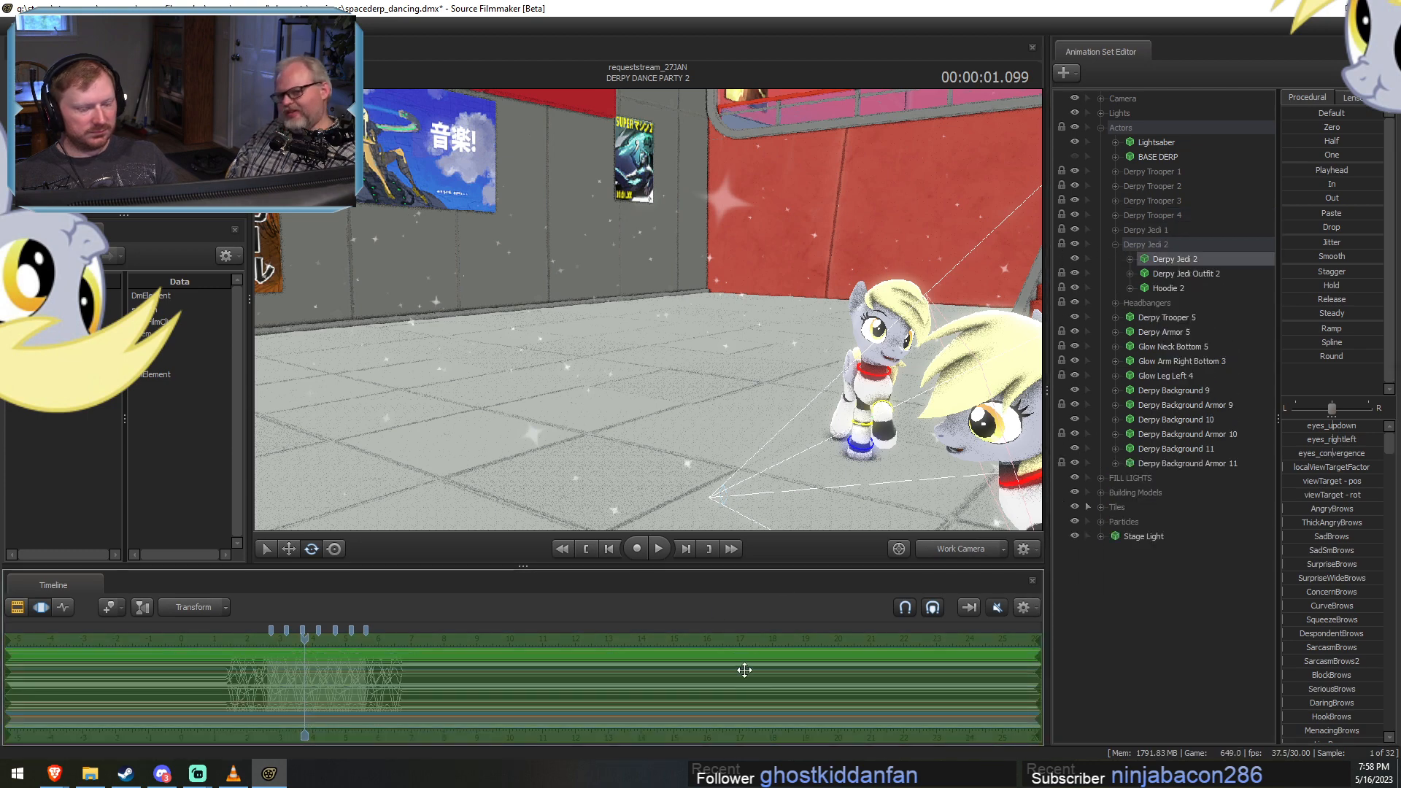
click(1115, 244)
Expand the Headbangers group and paste the eyebrow pose onto the Derpy Background models from 1 to 5.
click(1115, 259)
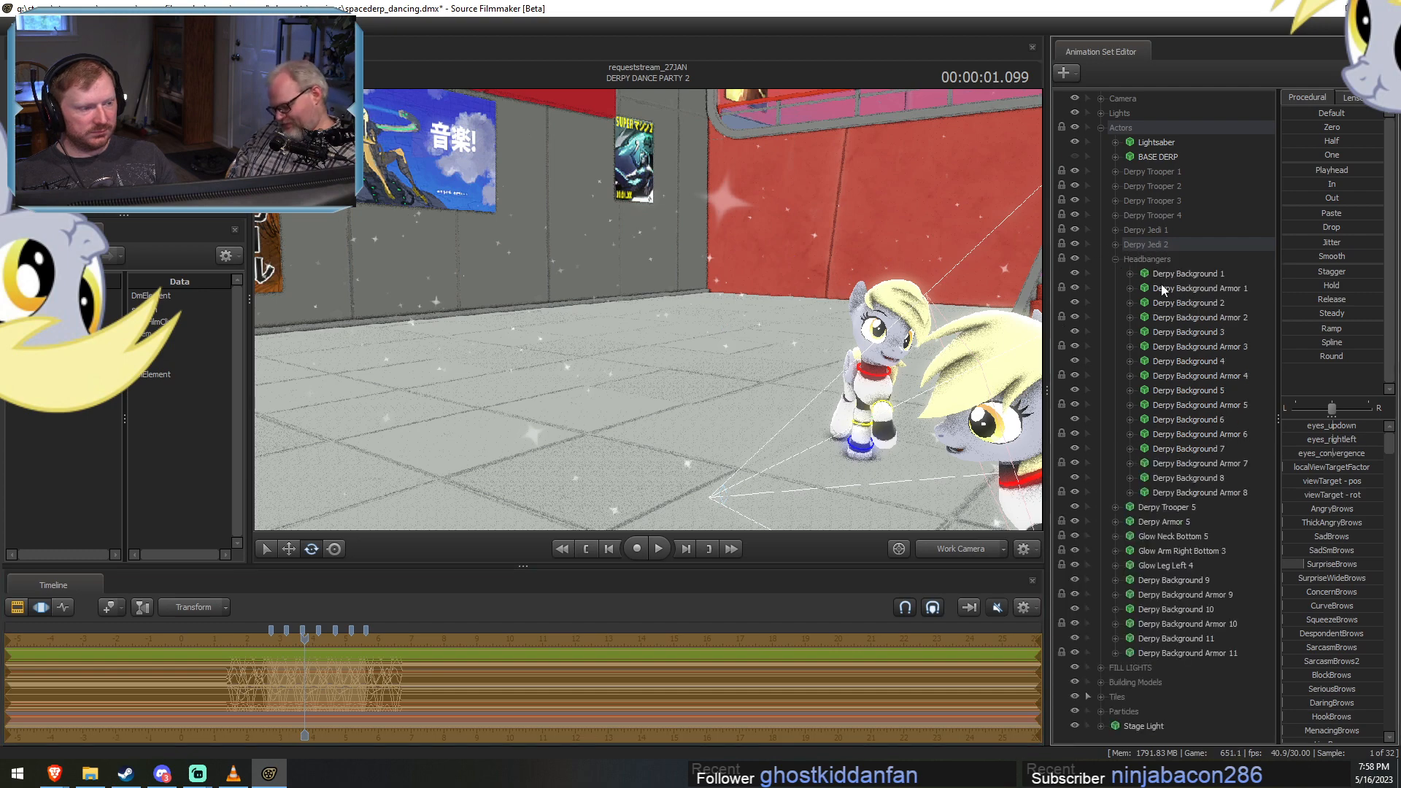
click(1170, 274)
click(1180, 301)
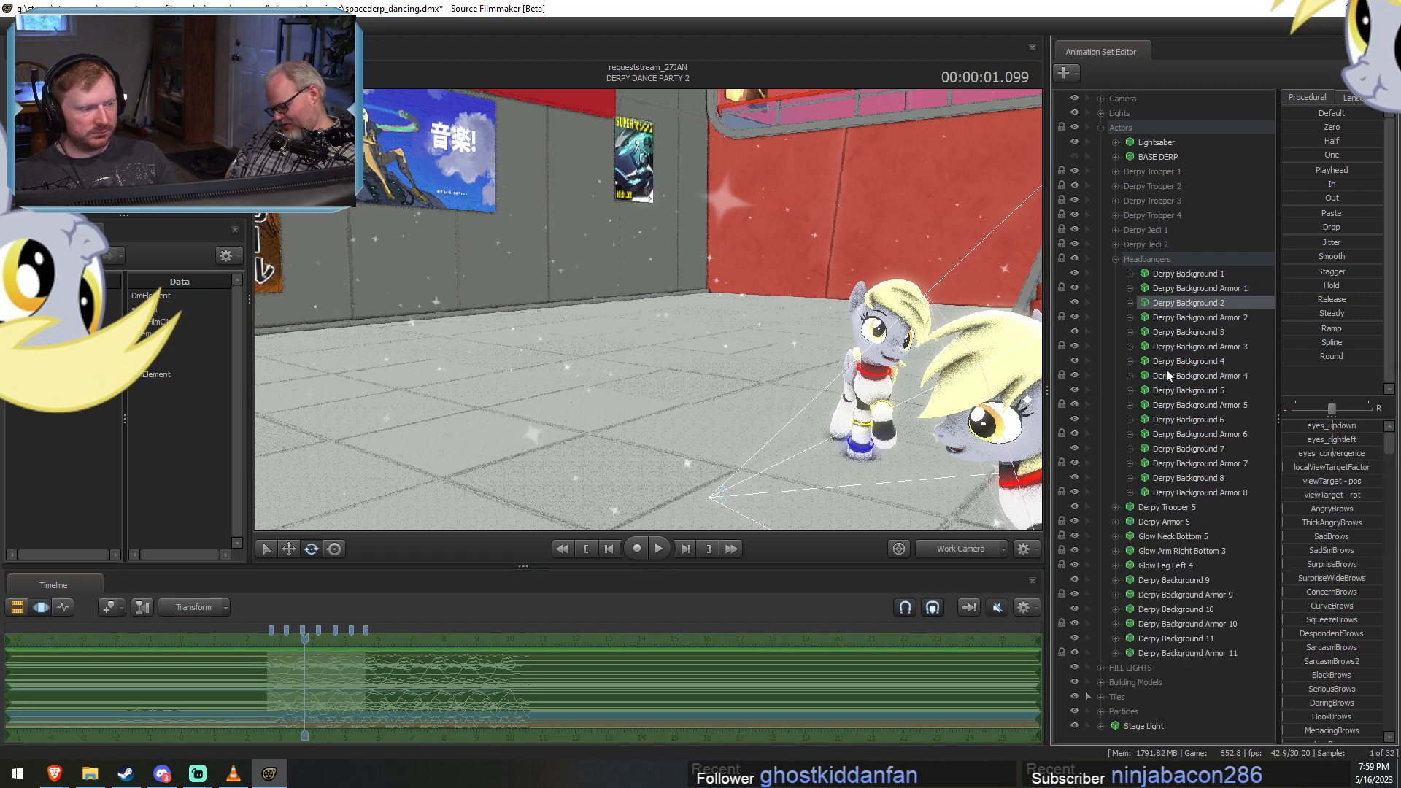
click(984, 659)
key(ctrl+v)
click(1209, 333)
click(957, 675)
key(ctrl+v)
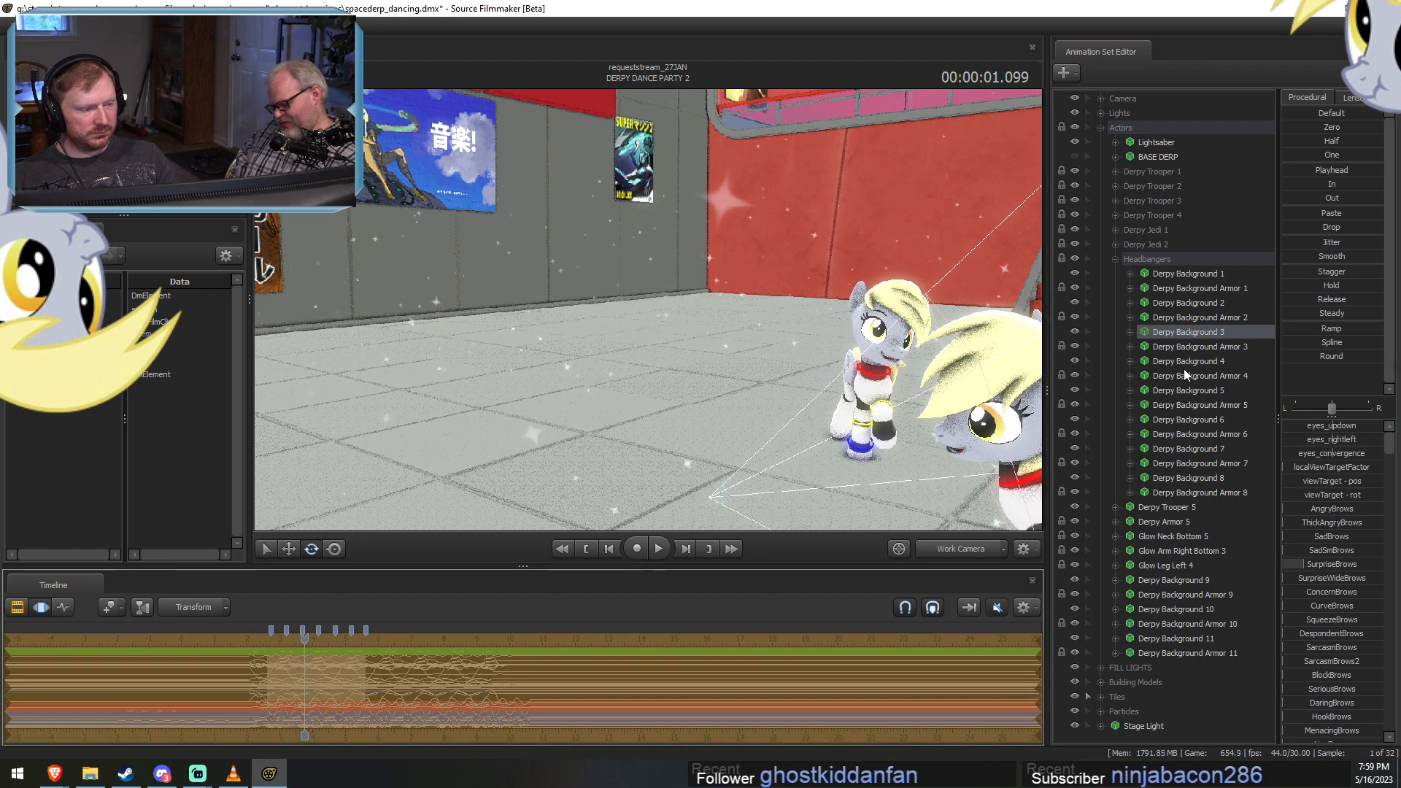
click(1186, 361)
click(1000, 681)
key(ctrl+v)
click(1188, 391)
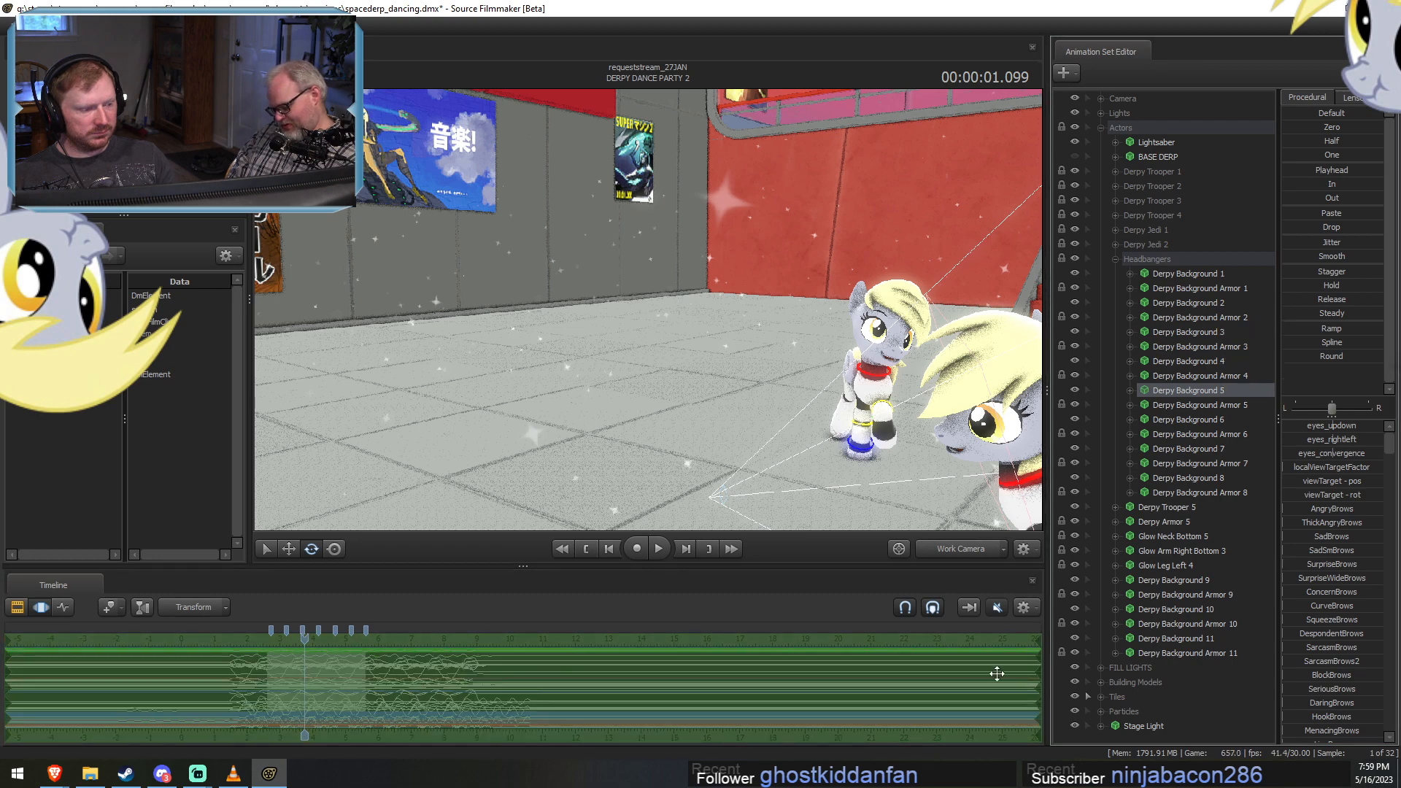
click(997, 672)
key(ctrl+v)
Paste the eyebrow pose onto the Derpy Background 6, Derpy Background 7 and Derpy Background 8 models.
click(1185, 420)
click(946, 728)
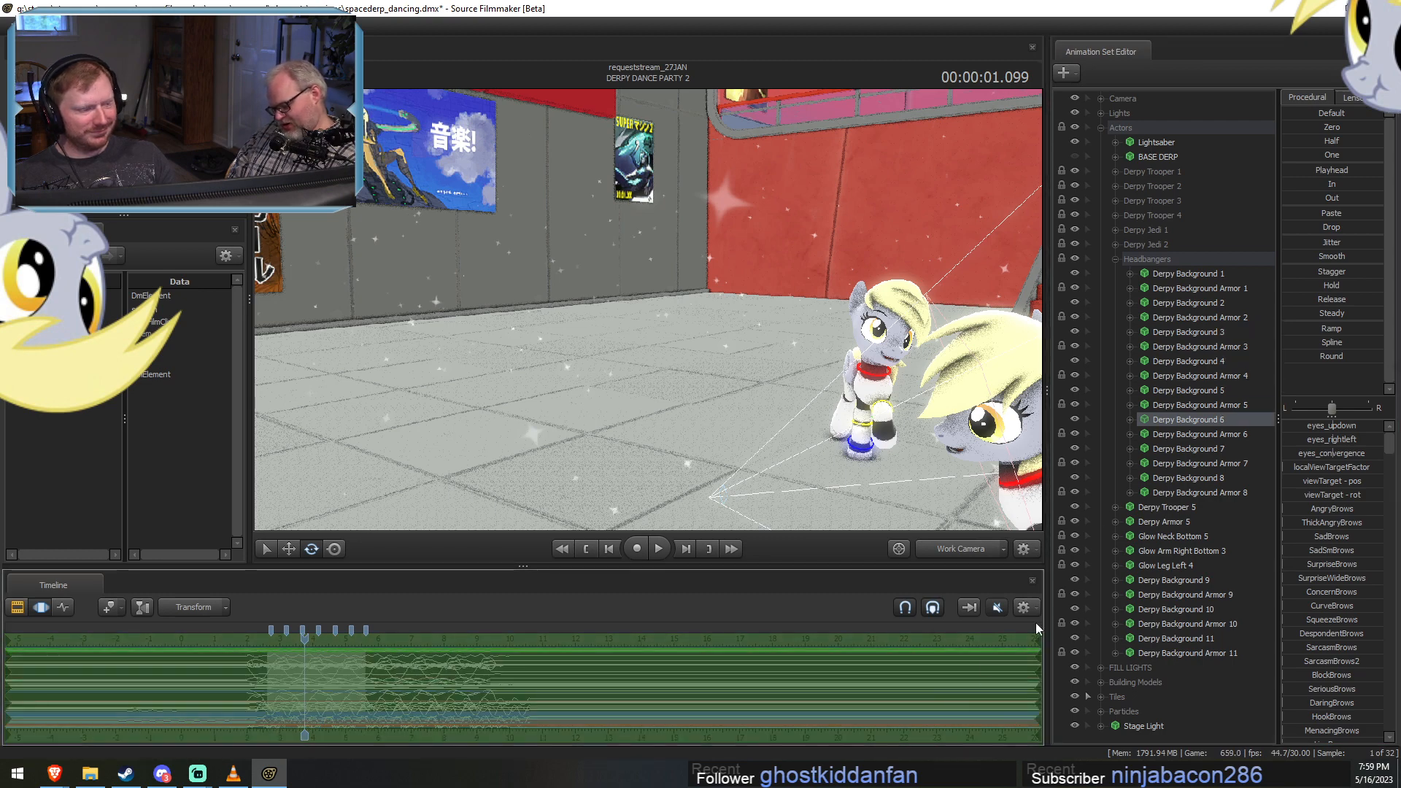
key(ctrl+v)
click(1188, 449)
click(1016, 678)
key(ctrl+v)
click(1188, 478)
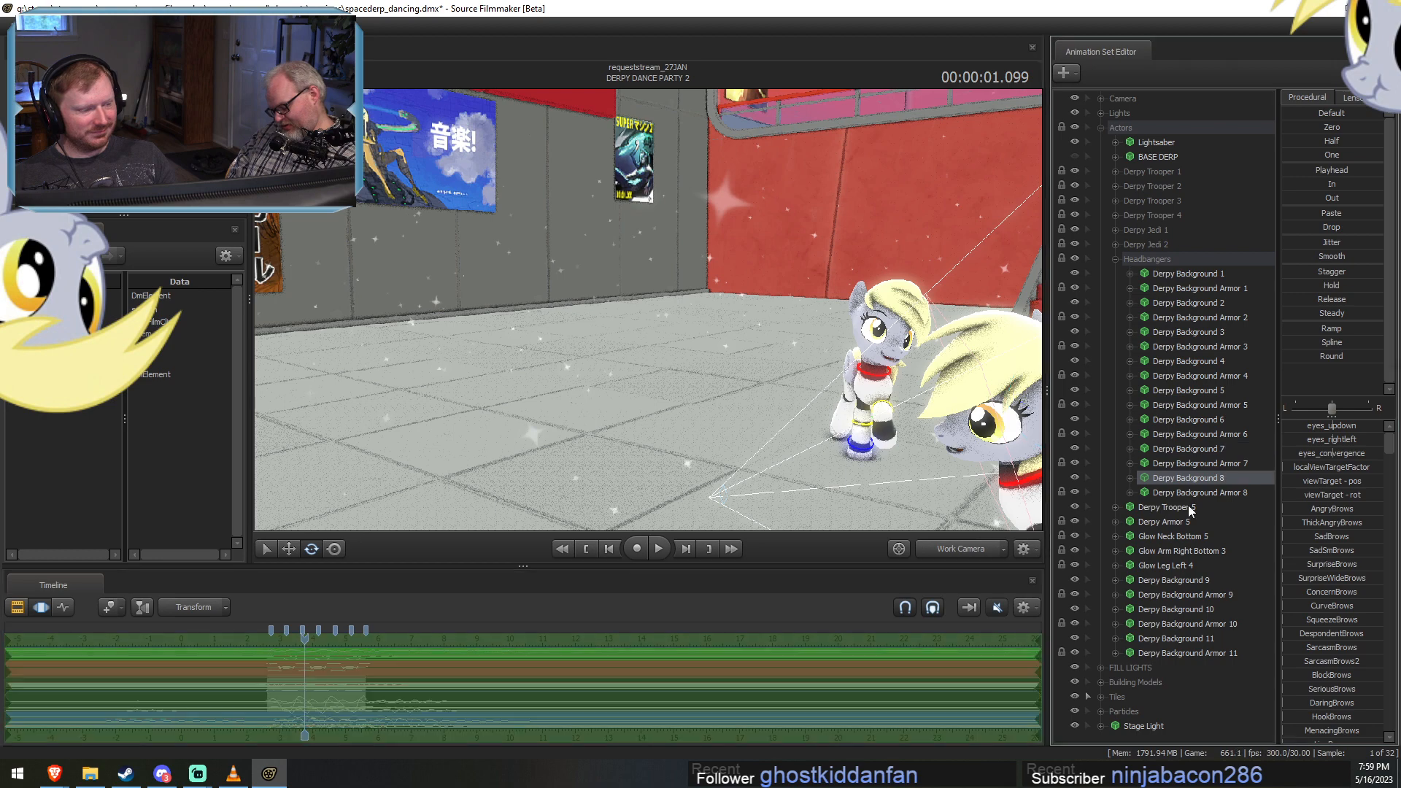
click(969, 665)
key(ctrl+v)
Paste the eyebrow pose onto Derpy Trooper 5 and the Derpy Background models from 9 to 11.
click(1167, 507)
click(1035, 701)
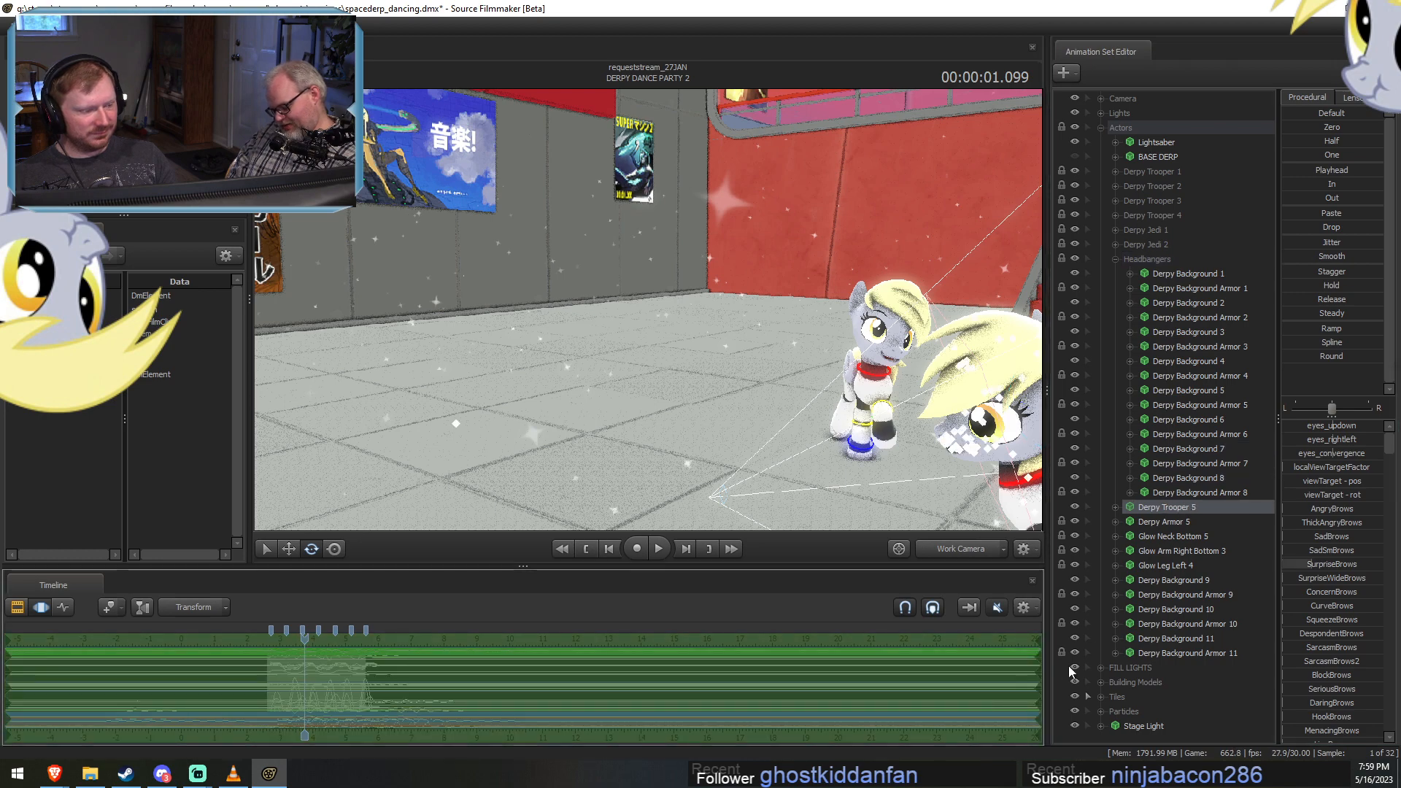
key(ctrl+v)
click(1173, 579)
key(ctrl+v)
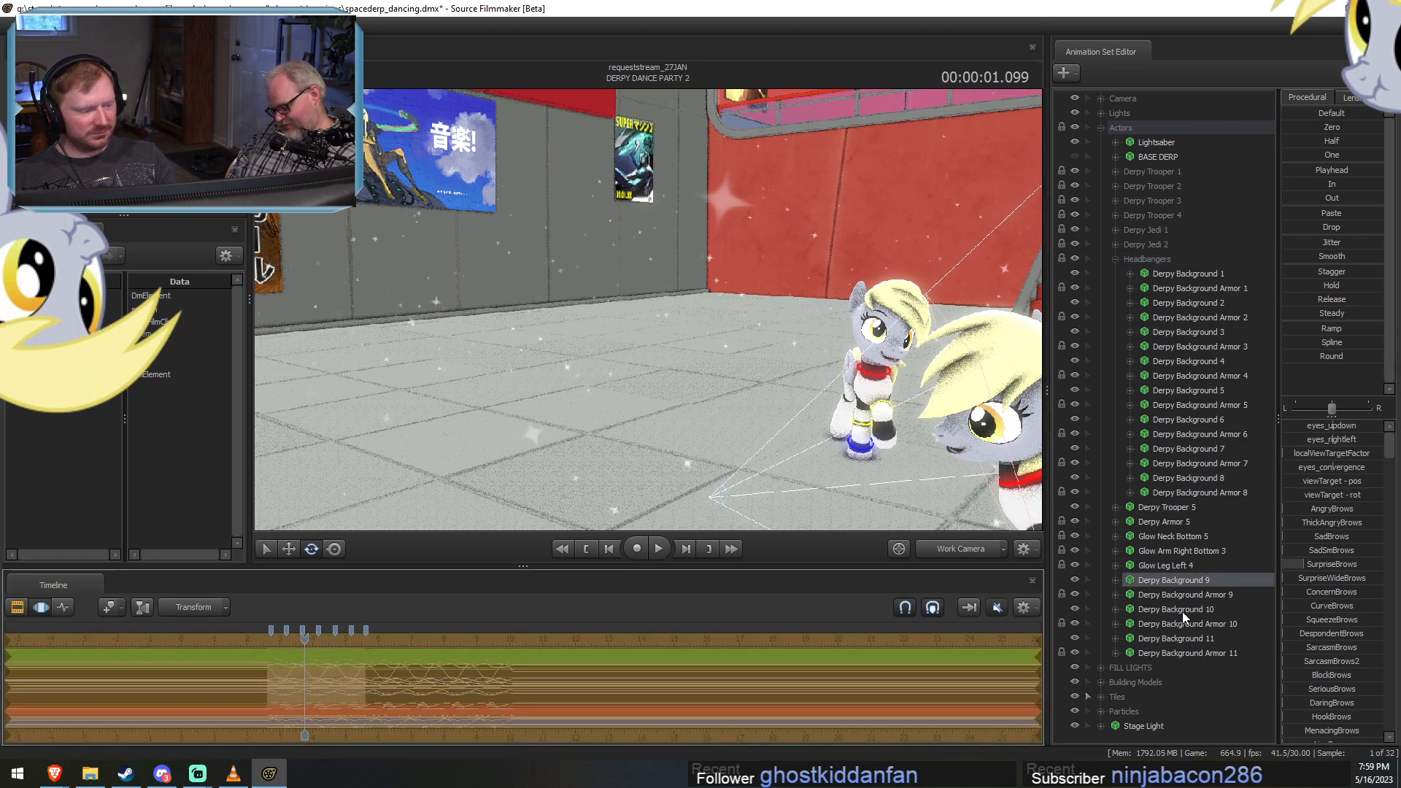
click(1170, 609)
key(ctrl+v)
click(1171, 638)
key(ctrl+v)
Move Derpy Background 9 to 11 and their armor sets into the Headbangers group and collapse it.
click(1167, 653)
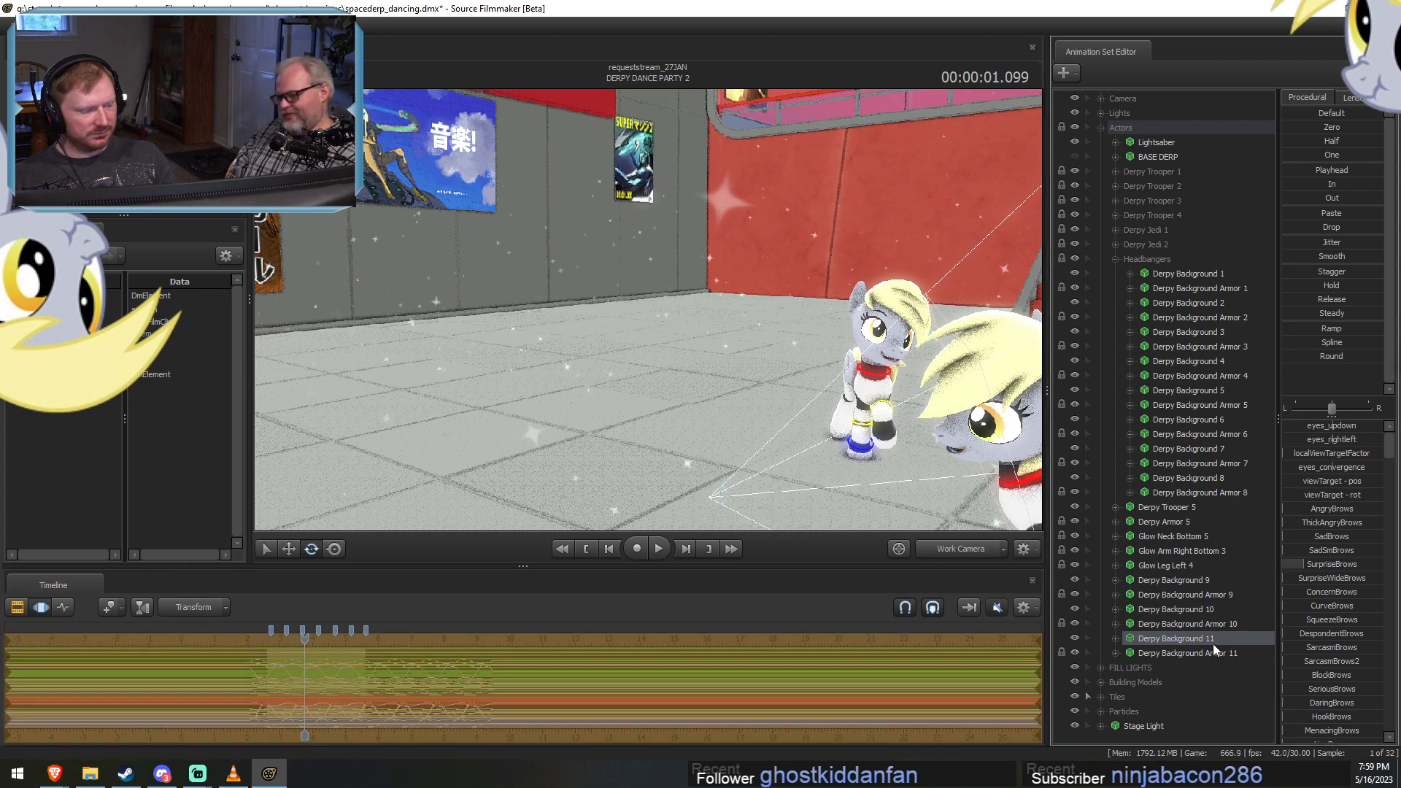
shift+click(1202, 584)
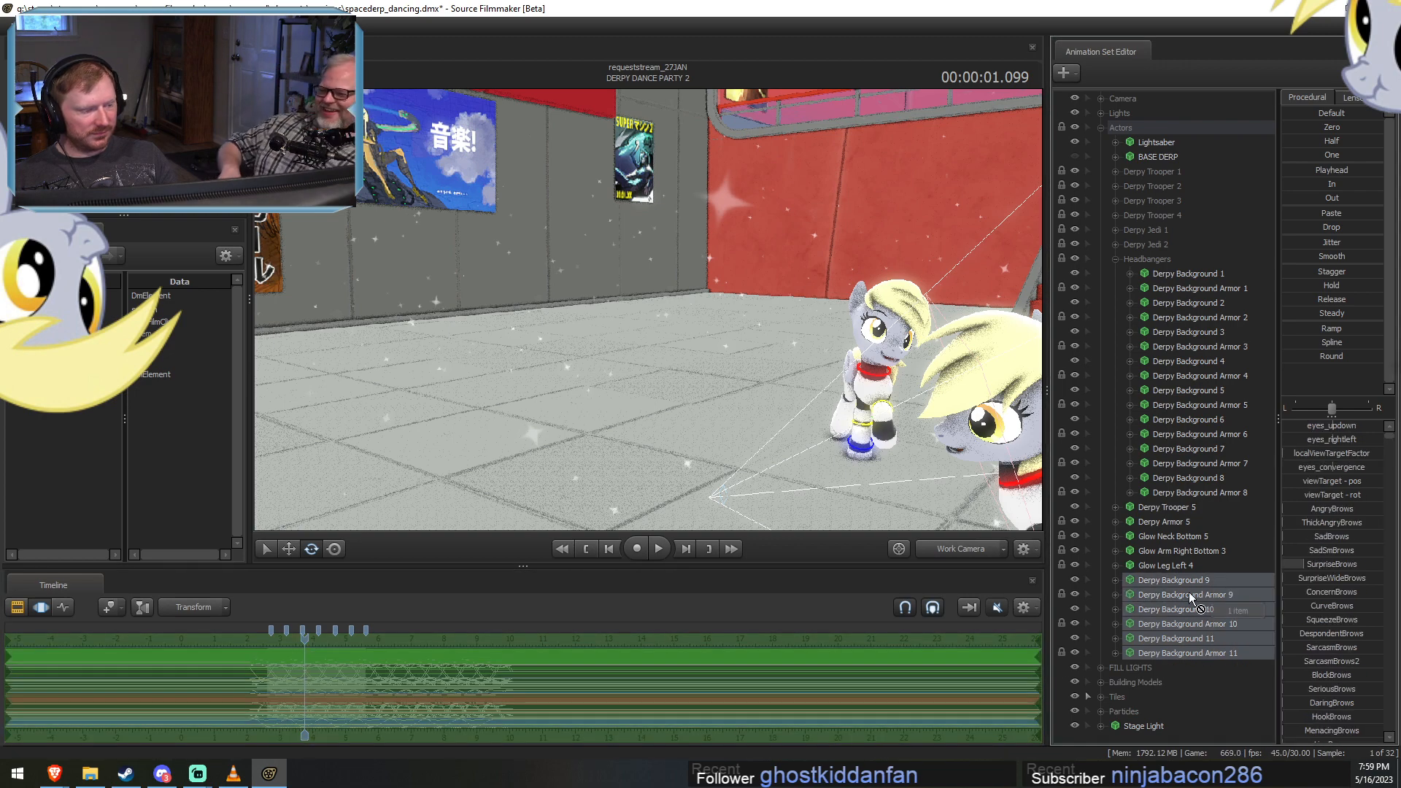
drag(1189, 592, 1164, 257)
drag(1168, 260, 1166, 264)
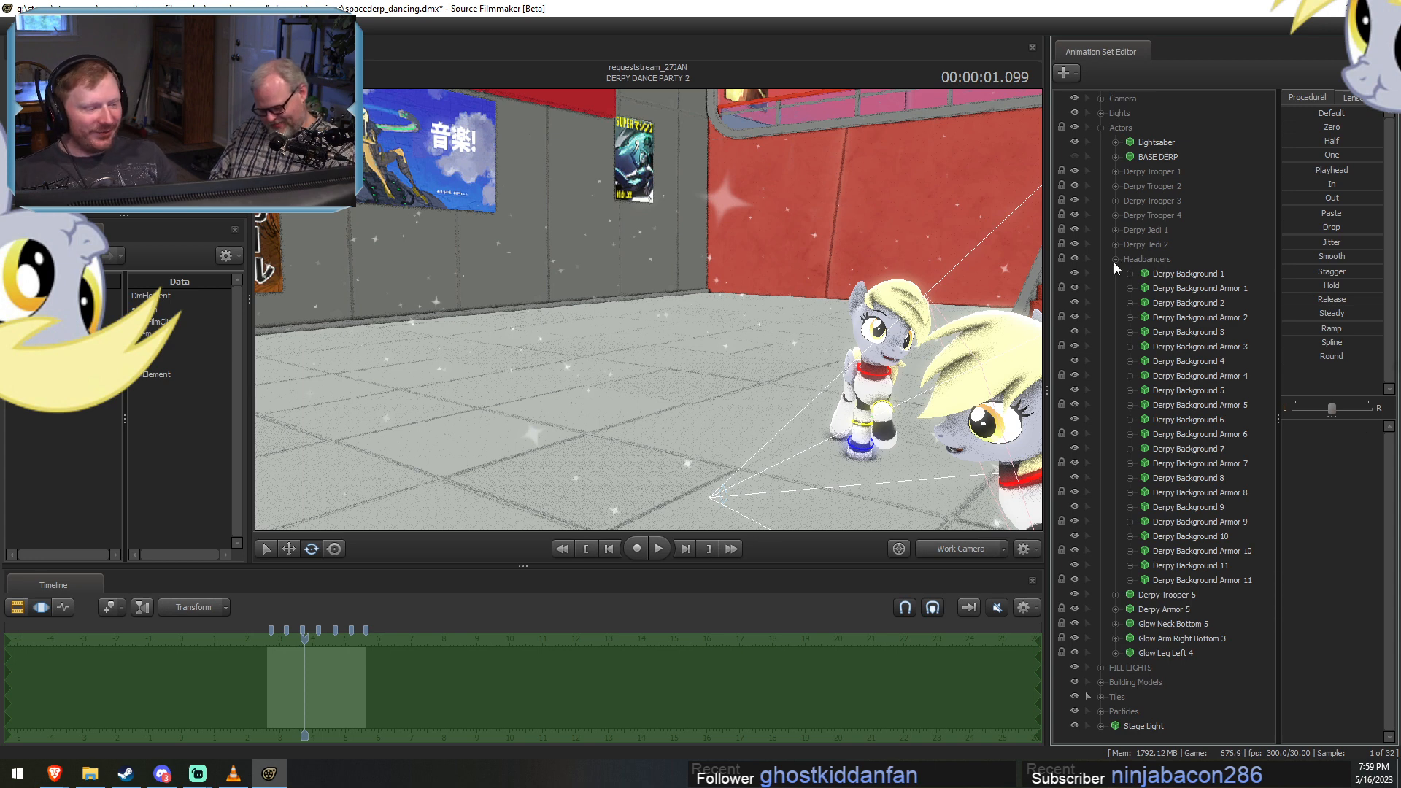
click(1114, 260)
Group Derpy Trooper 5 with its armor and glow parts as Derpy Trooper 5, and place the group below Derpy Trooper 4.
click(1157, 277)
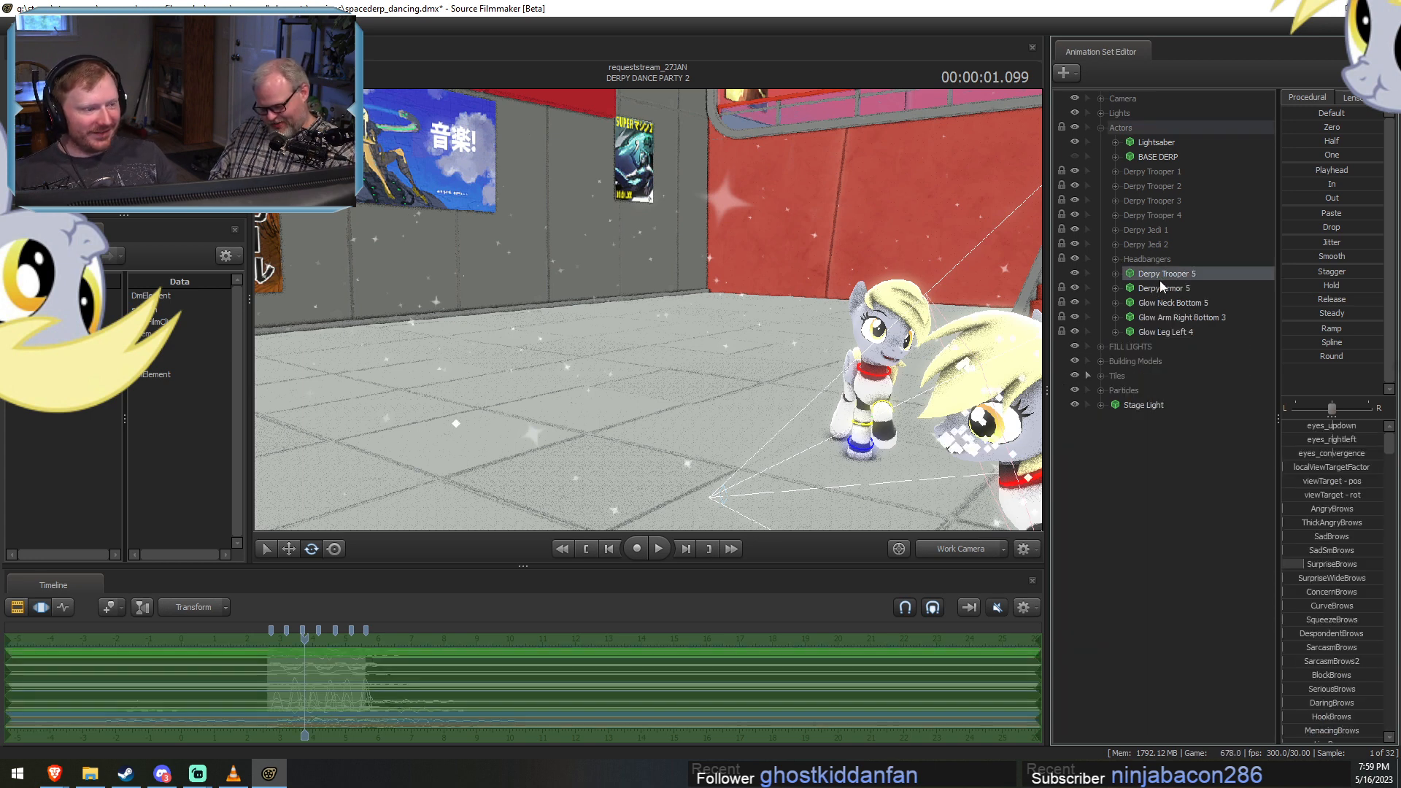
shift+click(1176, 331)
right_click(1179, 324)
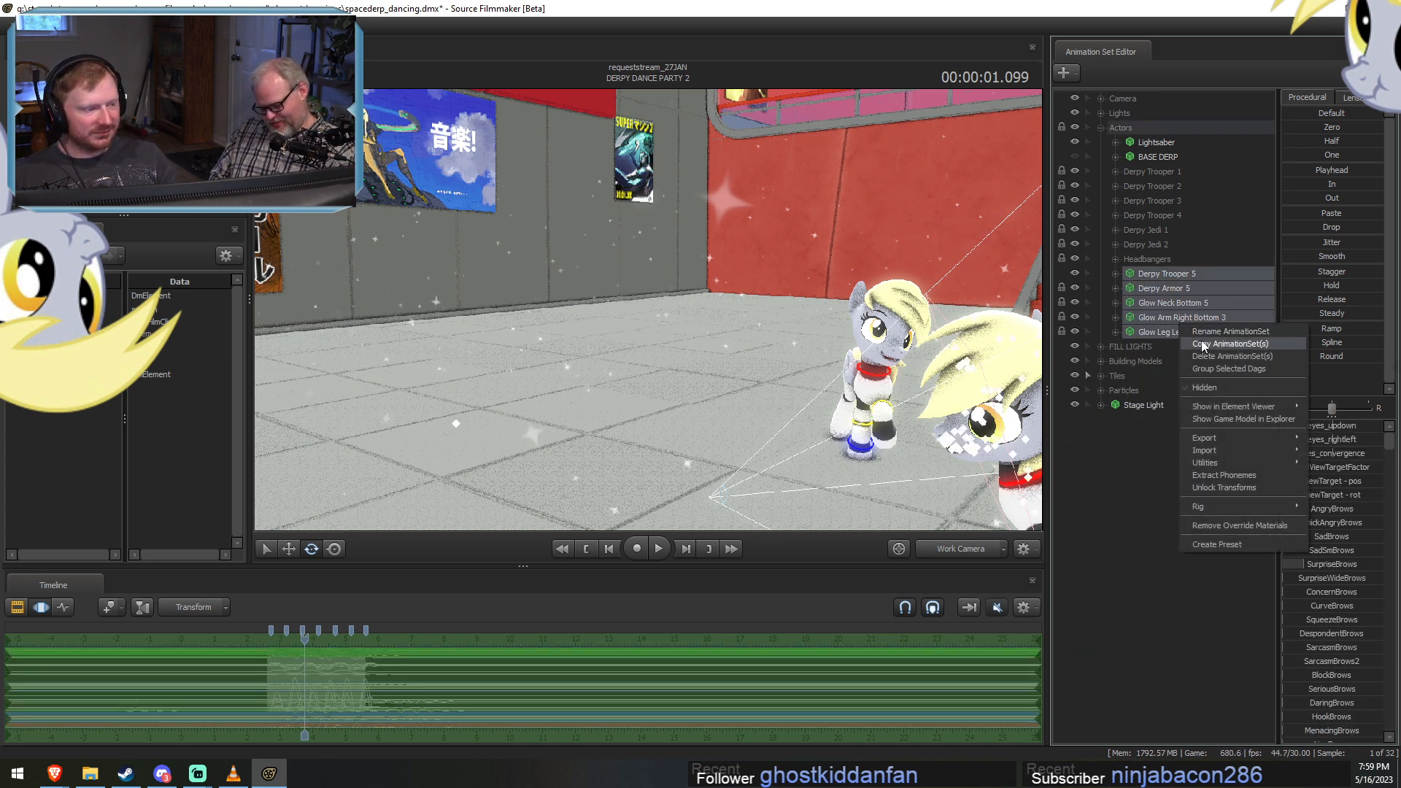
click(1211, 367)
right_click(1161, 274)
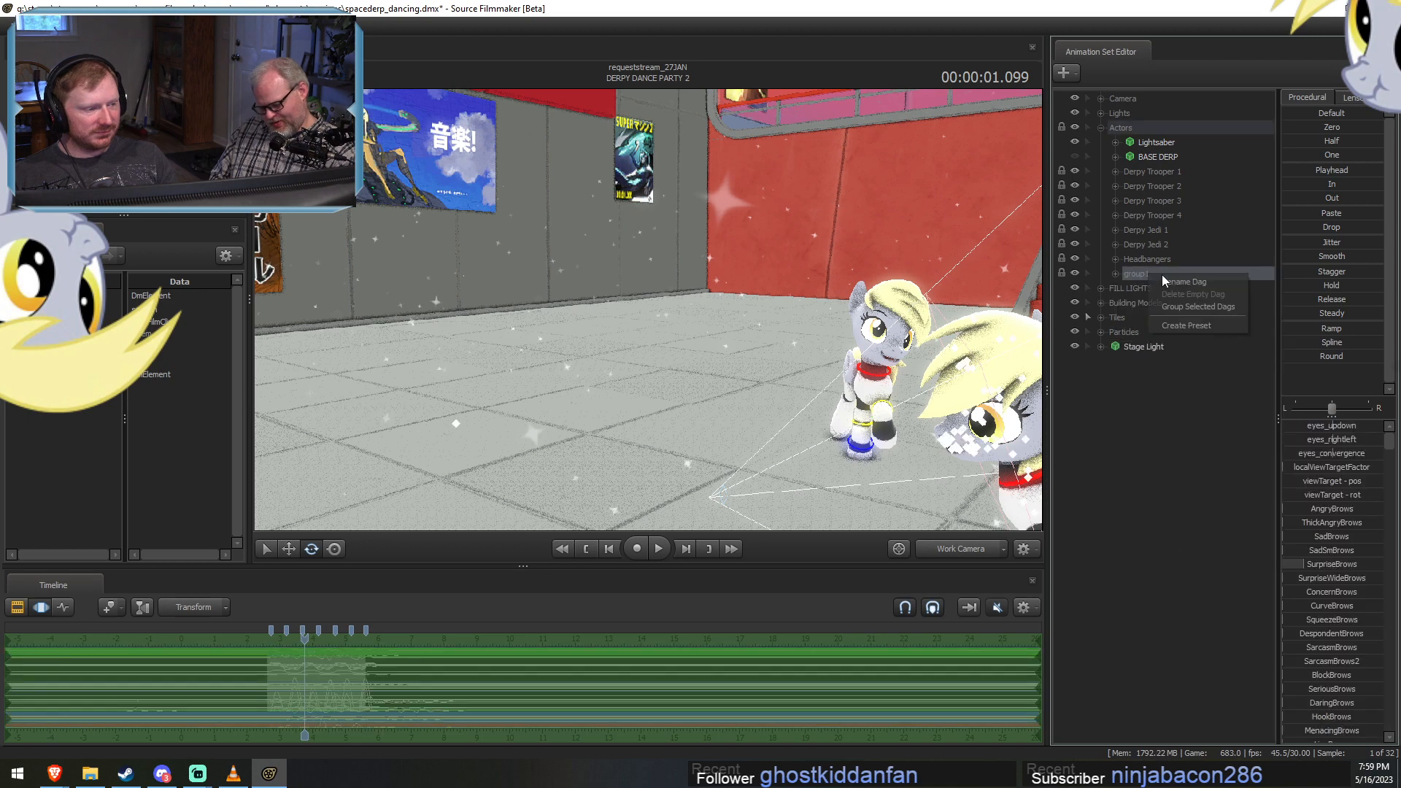
click(1162, 280)
text(Derpy)
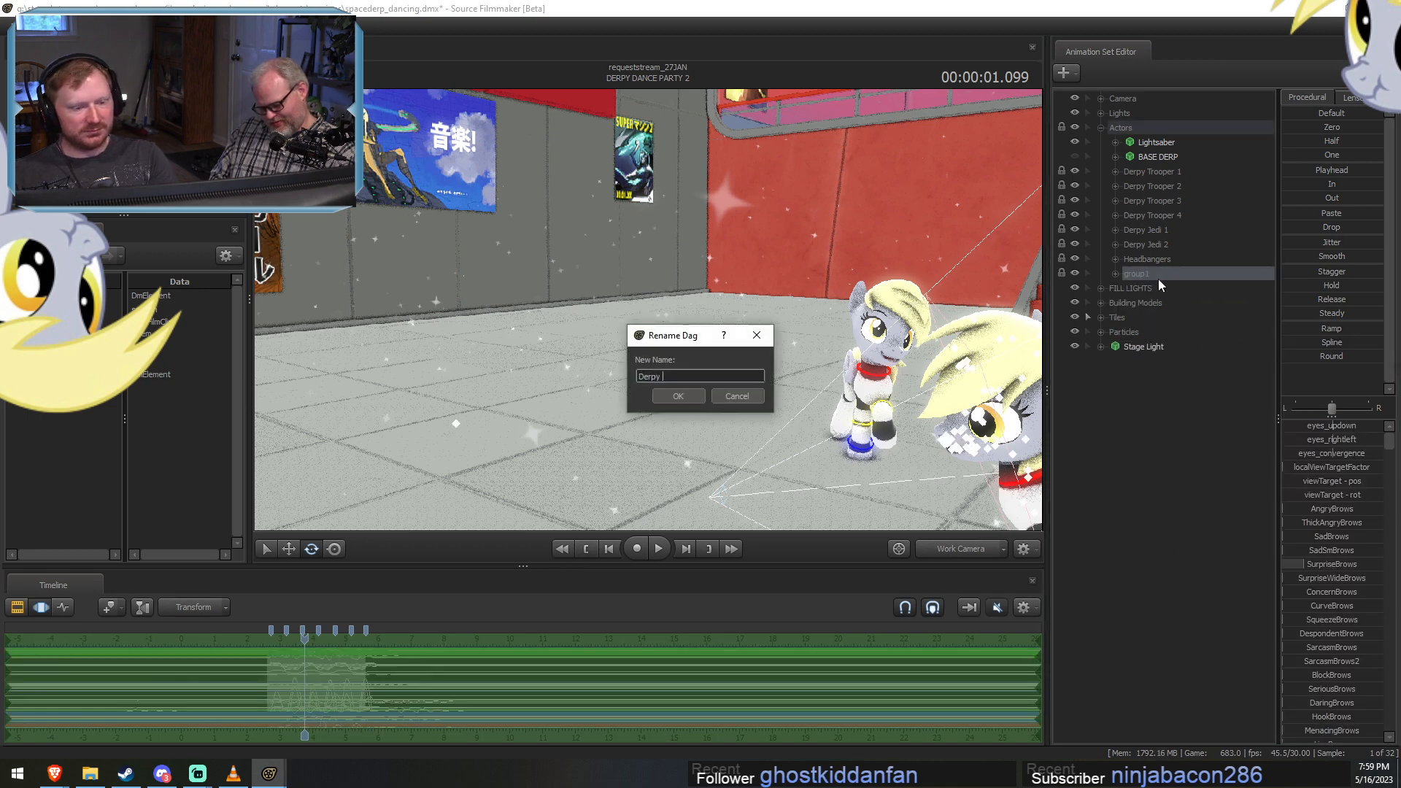
text( Trooper 5)
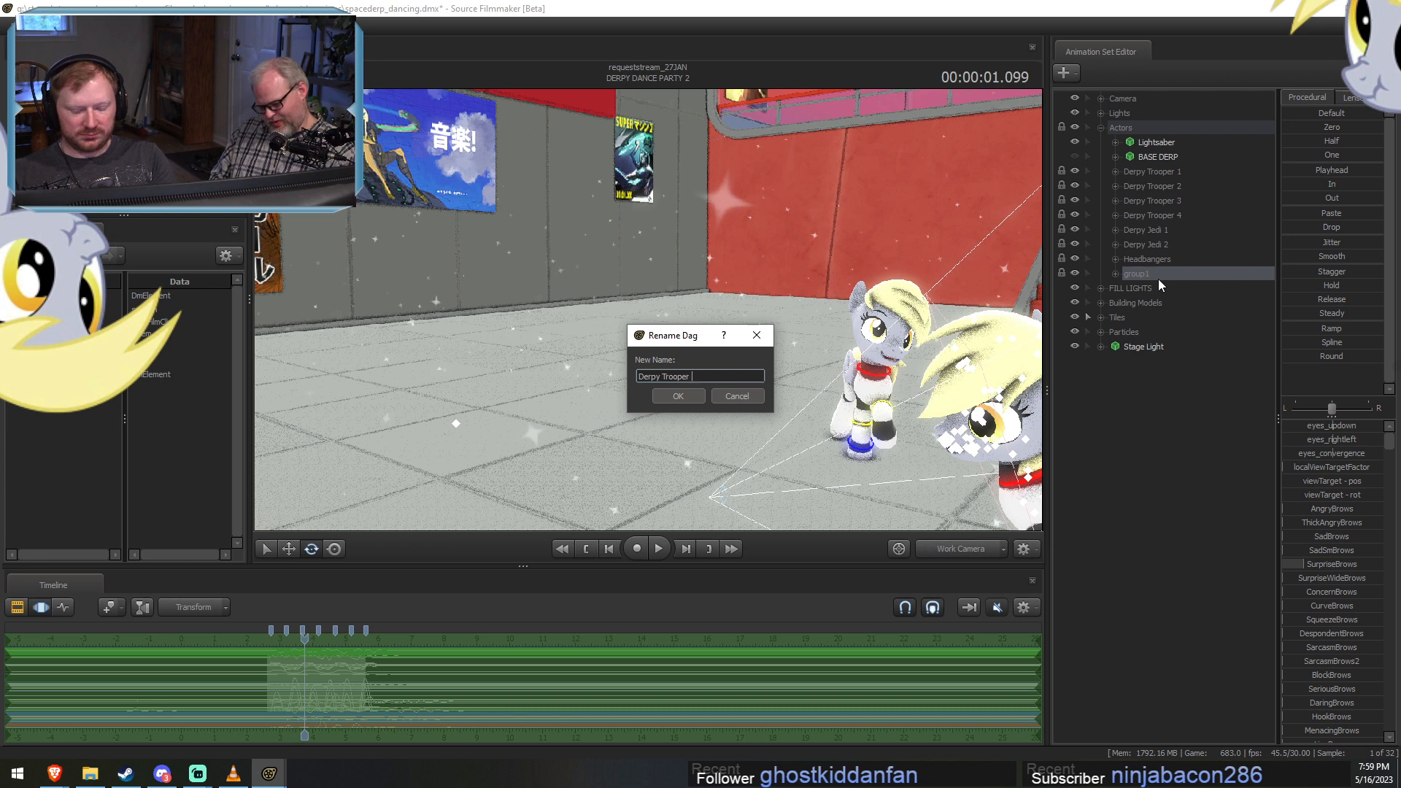
key(Return)
drag(1158, 278, 1178, 228)
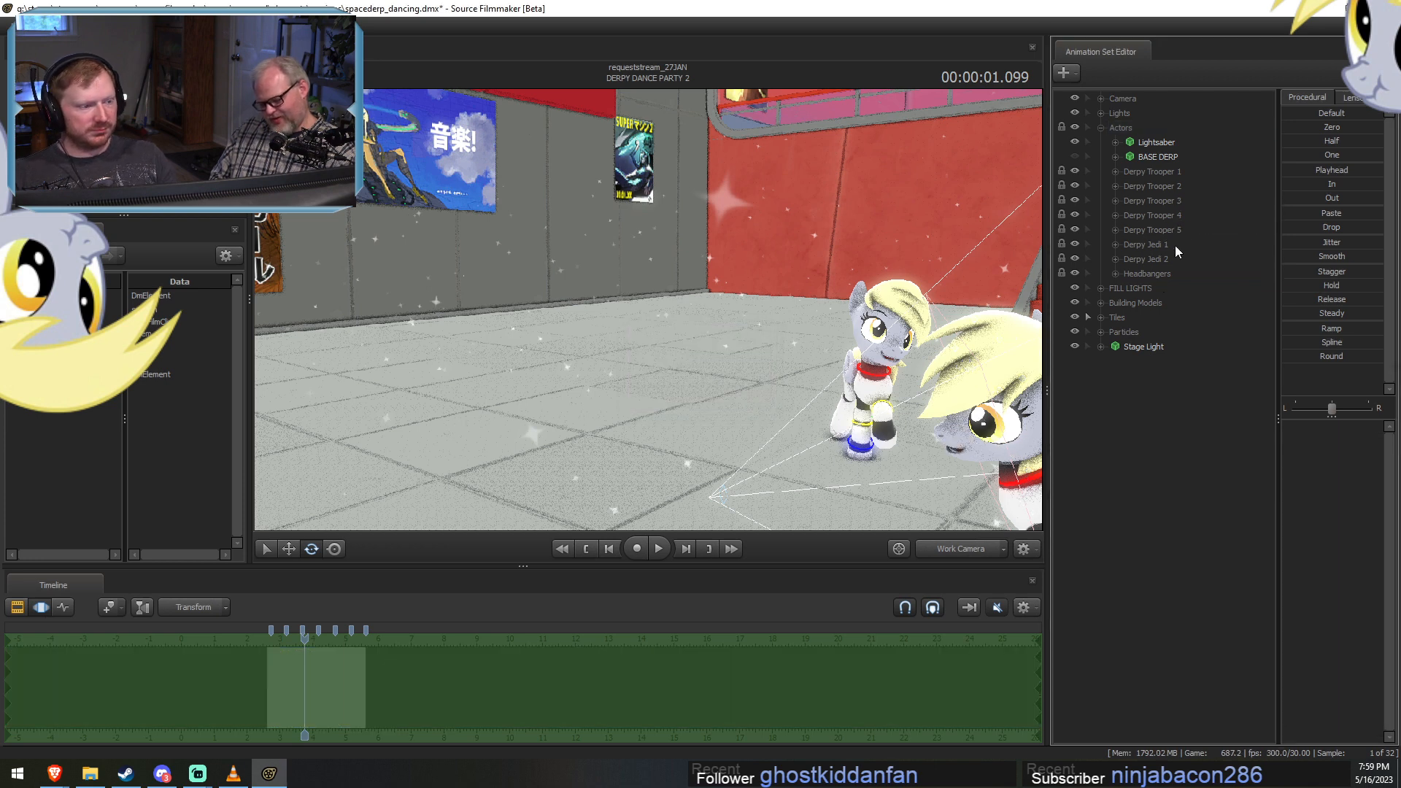
Collapse the Actors group and view DERPY DANCE PARTY 3 at 00:00:00.799 through camera1 with that shot selected.
click(1100, 128)
key(F3)
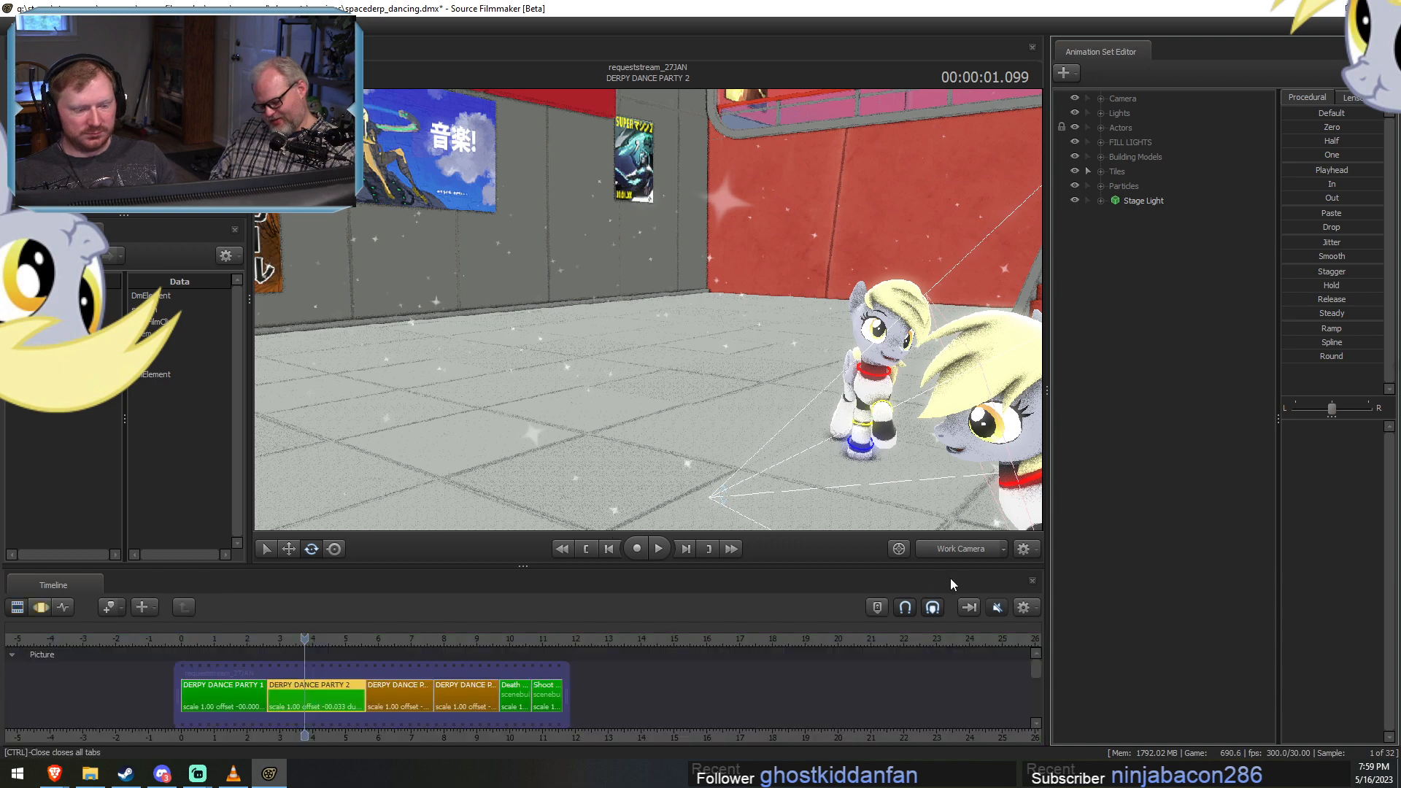
click(385, 639)
drag(386, 639, 392, 639)
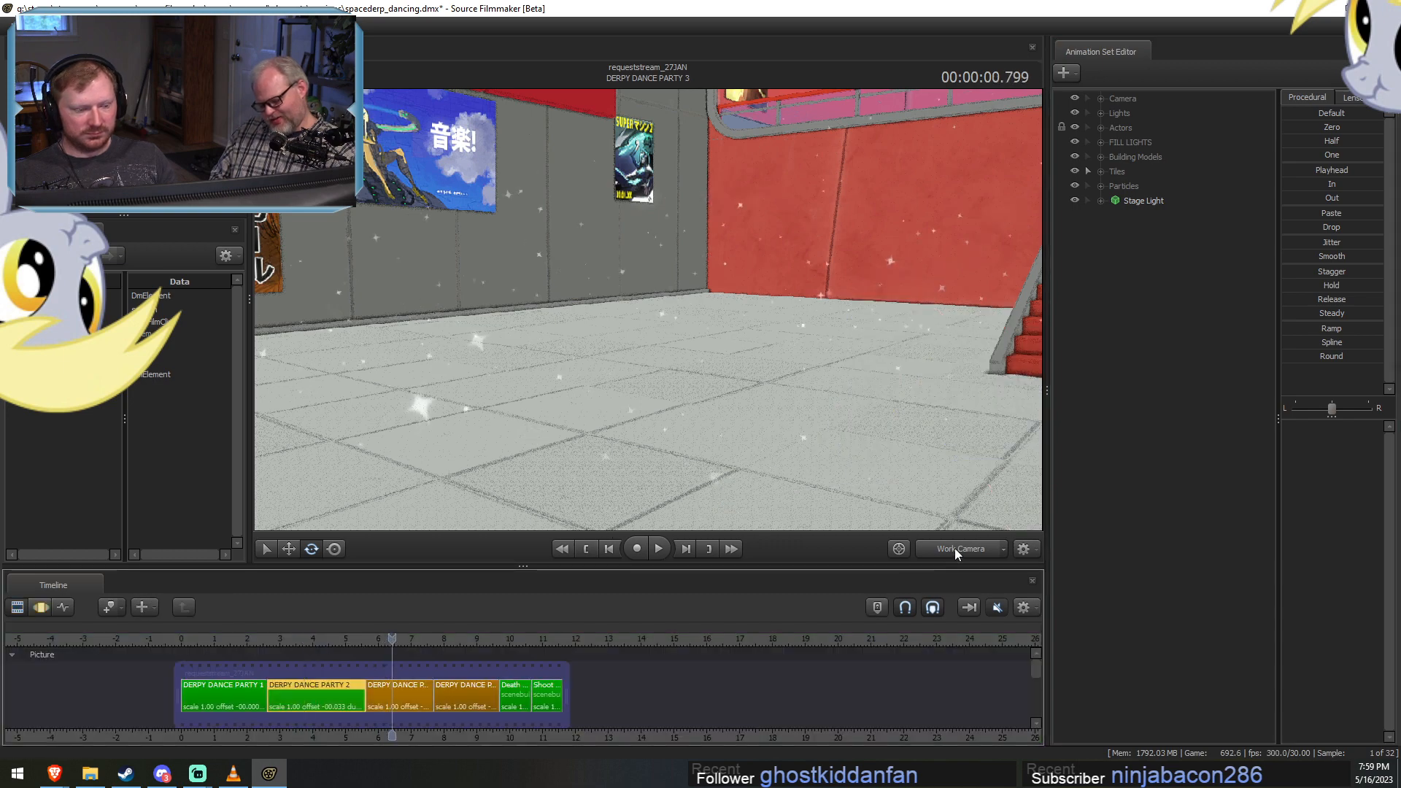
click(954, 549)
click(394, 697)
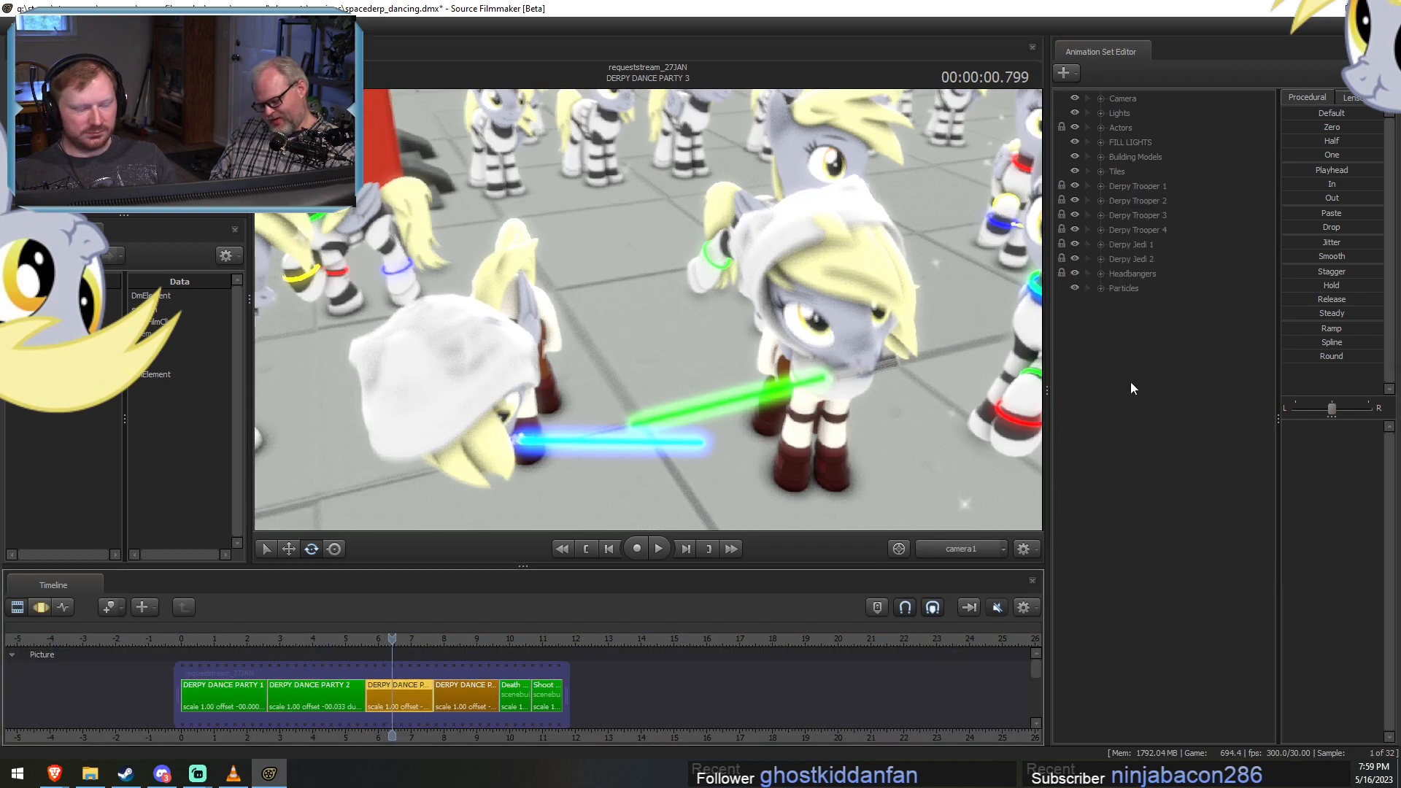
Paste the eyebrow pose onto the Derpy Trooper 1 model in DERPY DANCE PARTY 3.
click(1100, 186)
click(1142, 201)
key(F3)
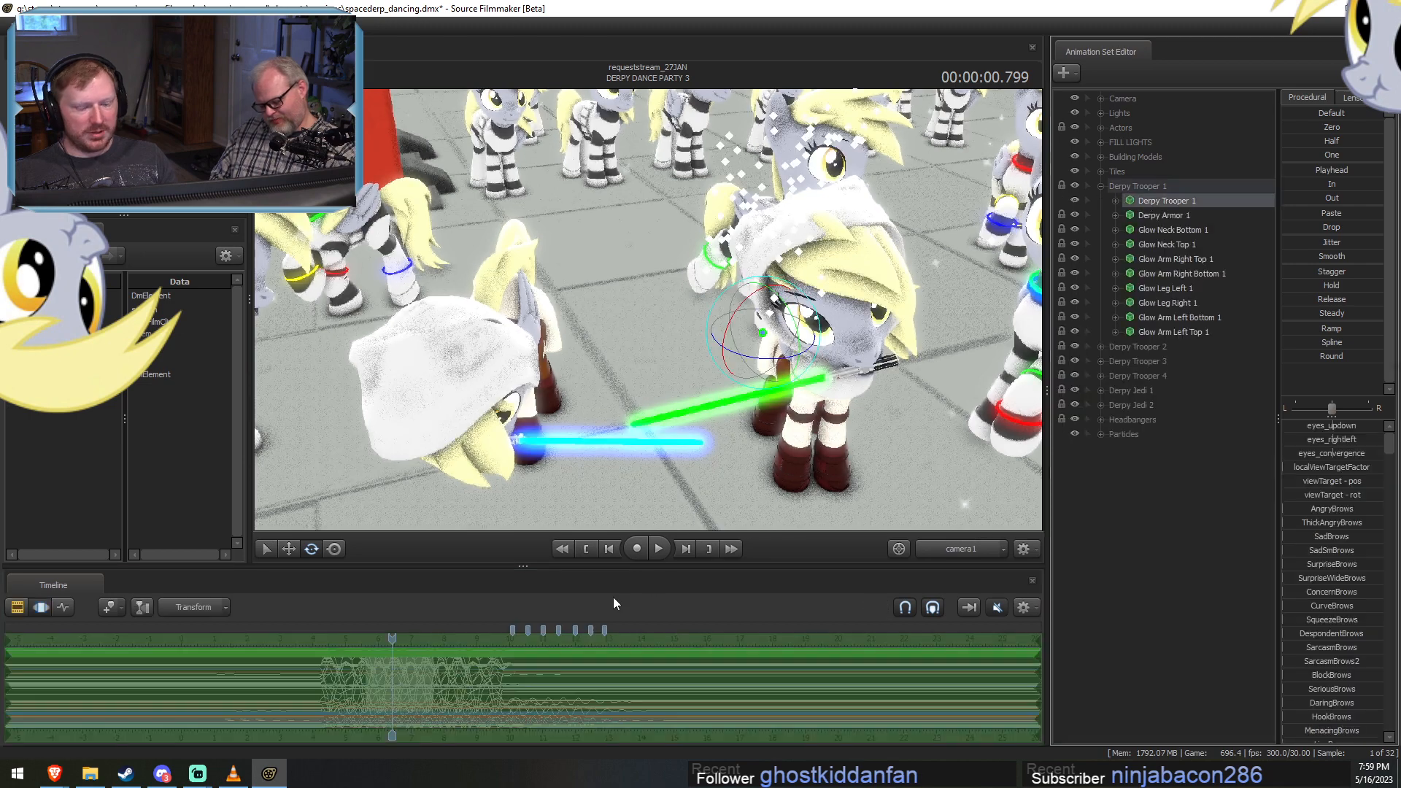
click(556, 694)
key(ctrl+v)
key(F2)
key(F3)
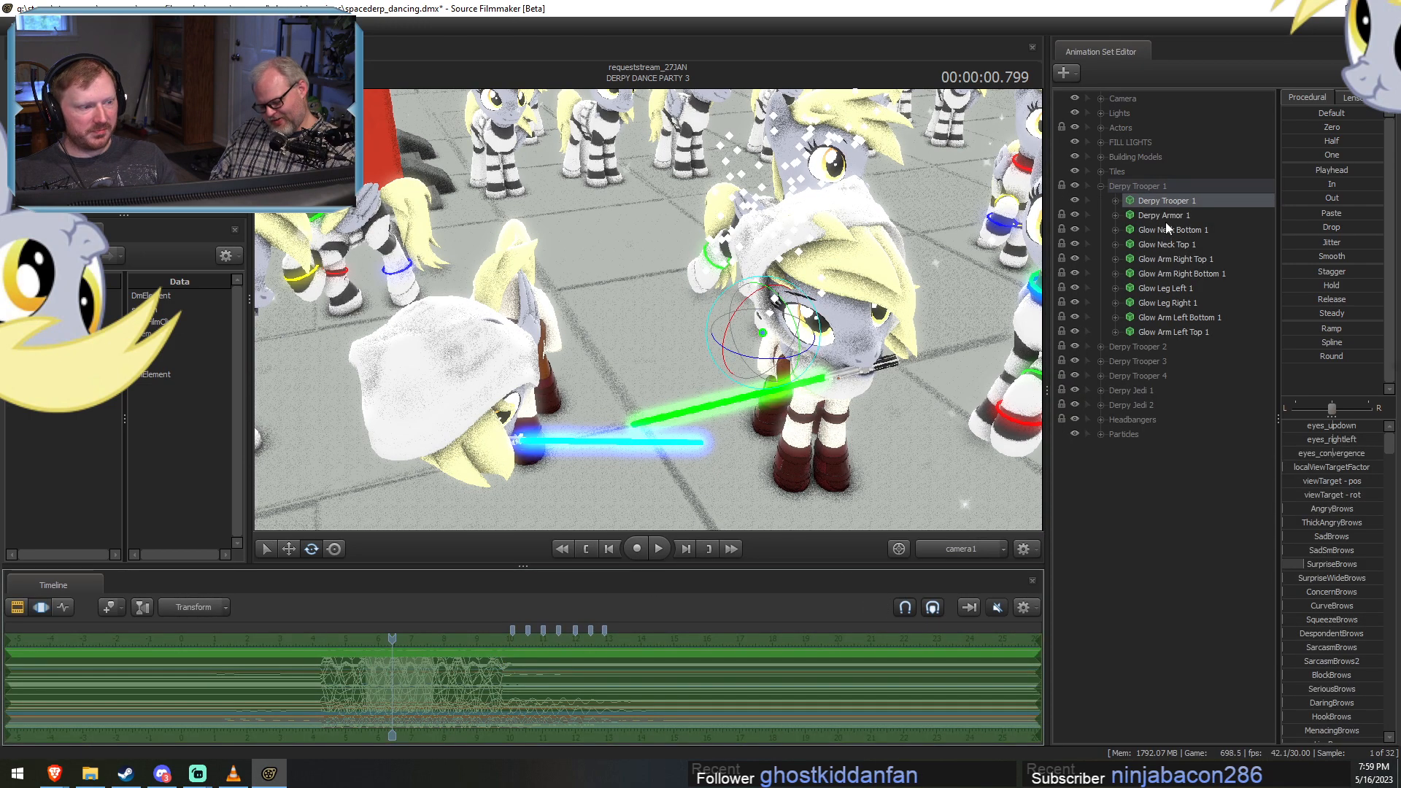
key(F2)
Paste the eyebrow pose onto the Derpy Trooper 2 model in DERPY DANCE PARTY 3.
click(1101, 186)
click(1101, 201)
click(1157, 216)
key(F3)
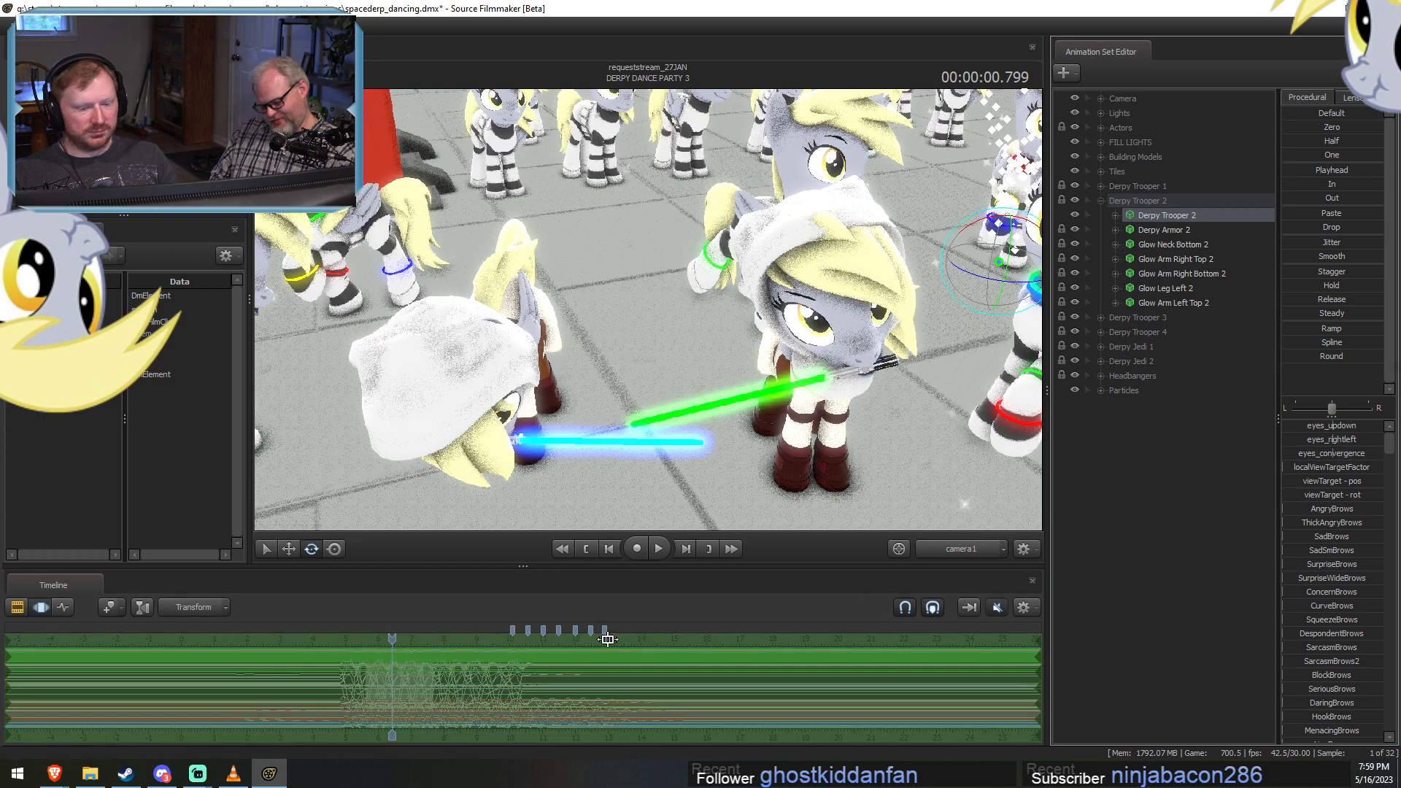
click(804, 597)
key(ctrl+v)
key(F2)
Paste the eyebrow pose onto the Derpy Trooper 3 model in DERPY DANCE PARTY 3.
click(1101, 200)
click(1102, 216)
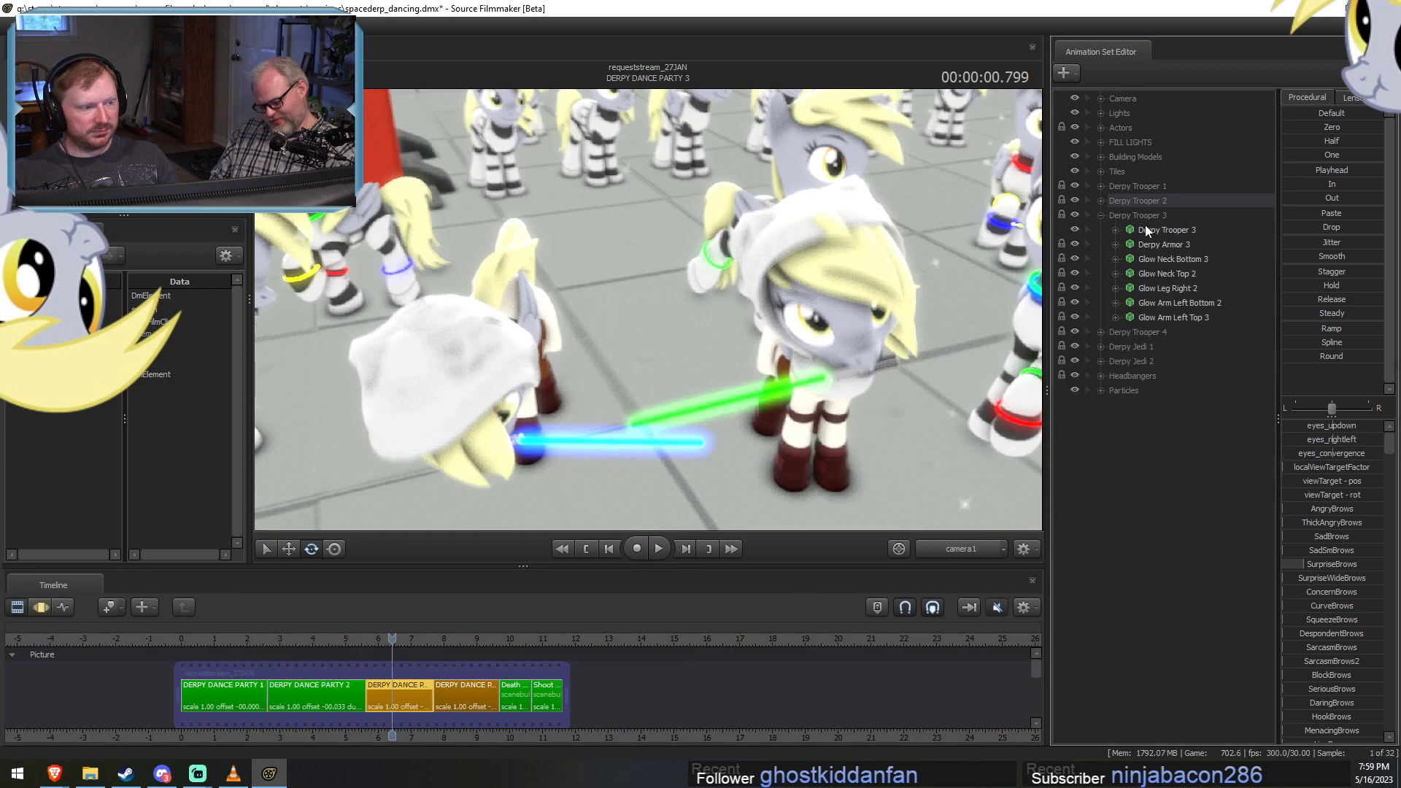
click(1158, 230)
key(F3)
click(510, 716)
key(ctrl+v)
key(F2)
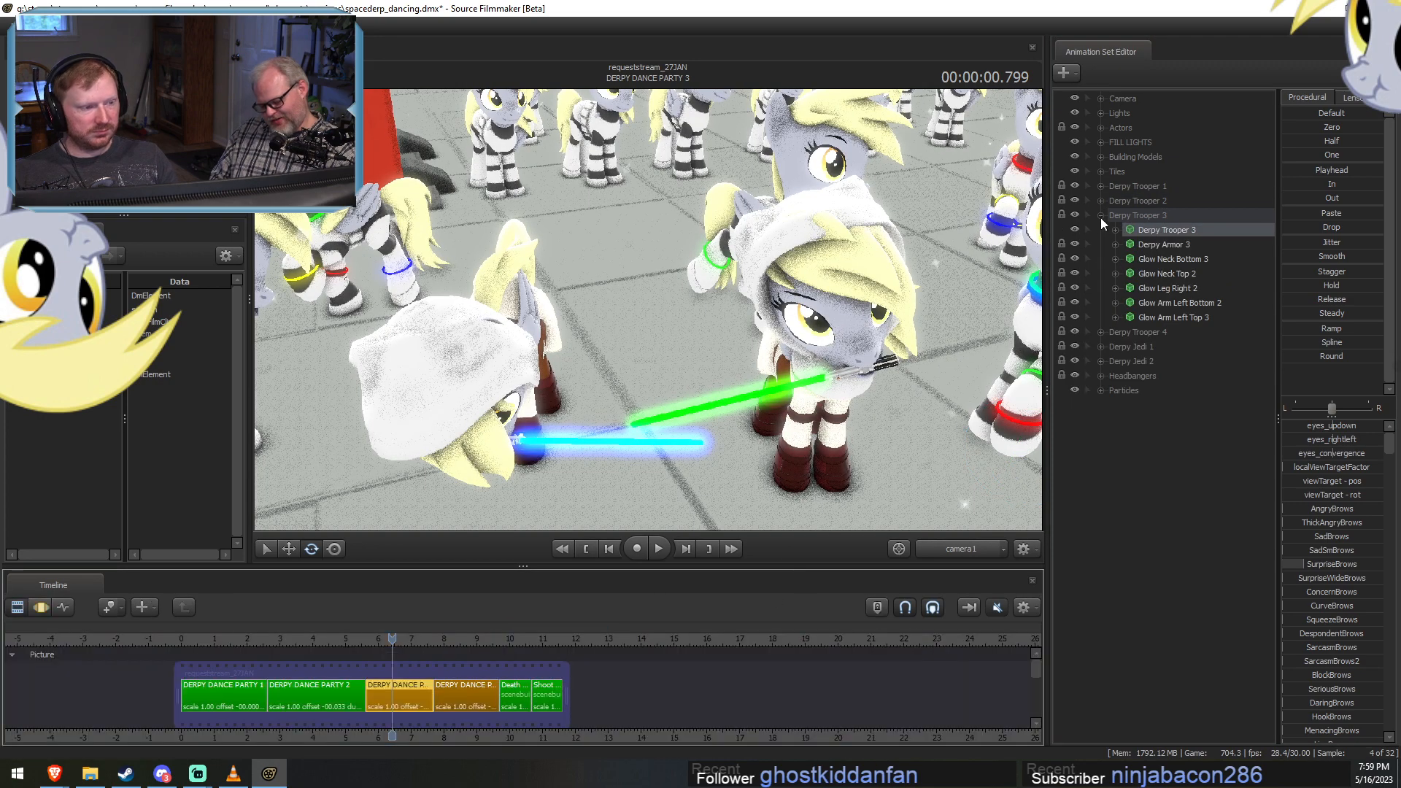
Paste the eyebrow pose onto the Derpy Trooper 4 model in DERPY DANCE PARTY 3.
click(1101, 215)
click(1101, 229)
click(1158, 244)
key(F3)
click(491, 672)
key(ctrl+v)
key(F2)
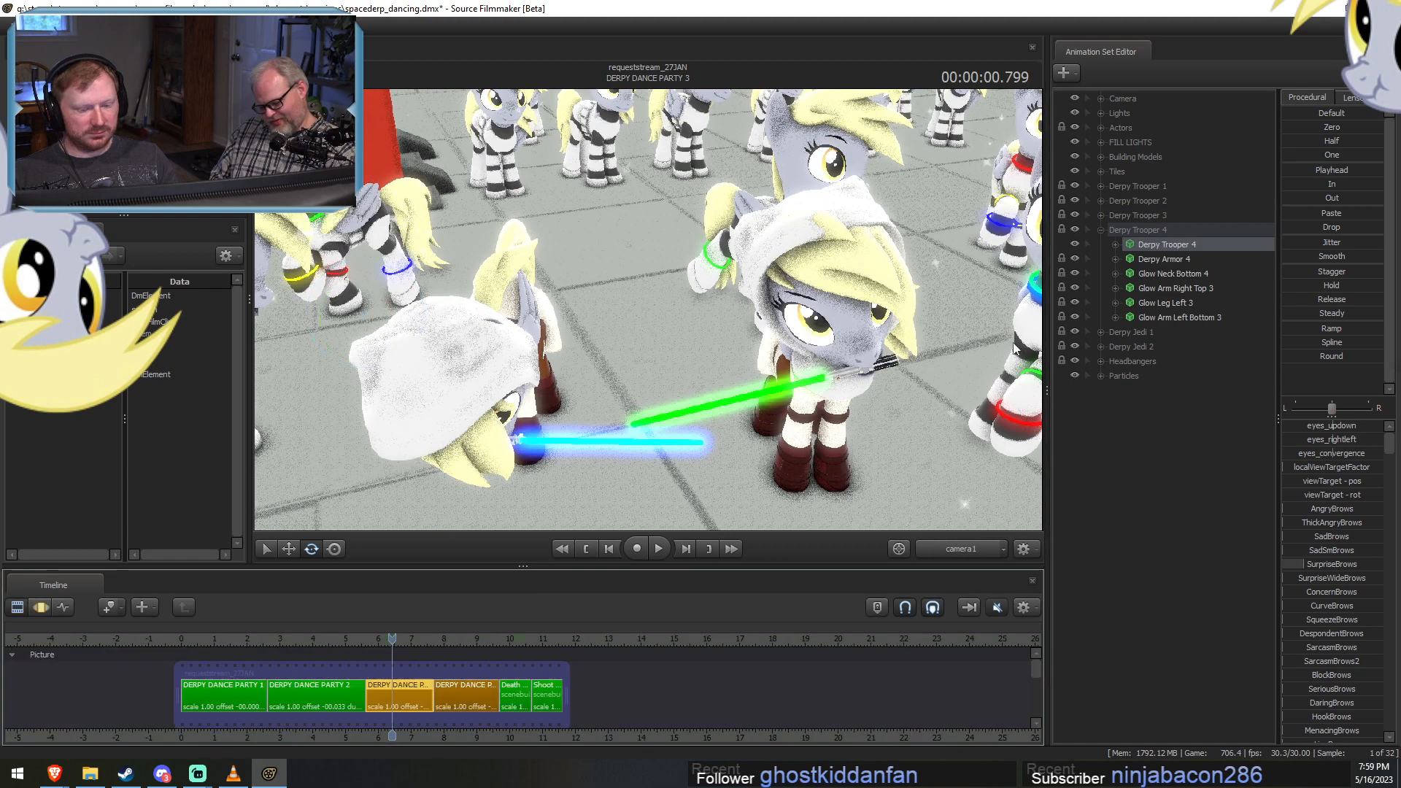
Paste the eyebrow pose onto the Derpy Jedi 1 model in DERPY DANCE PARTY 3.
click(1101, 230)
click(1101, 244)
click(1139, 260)
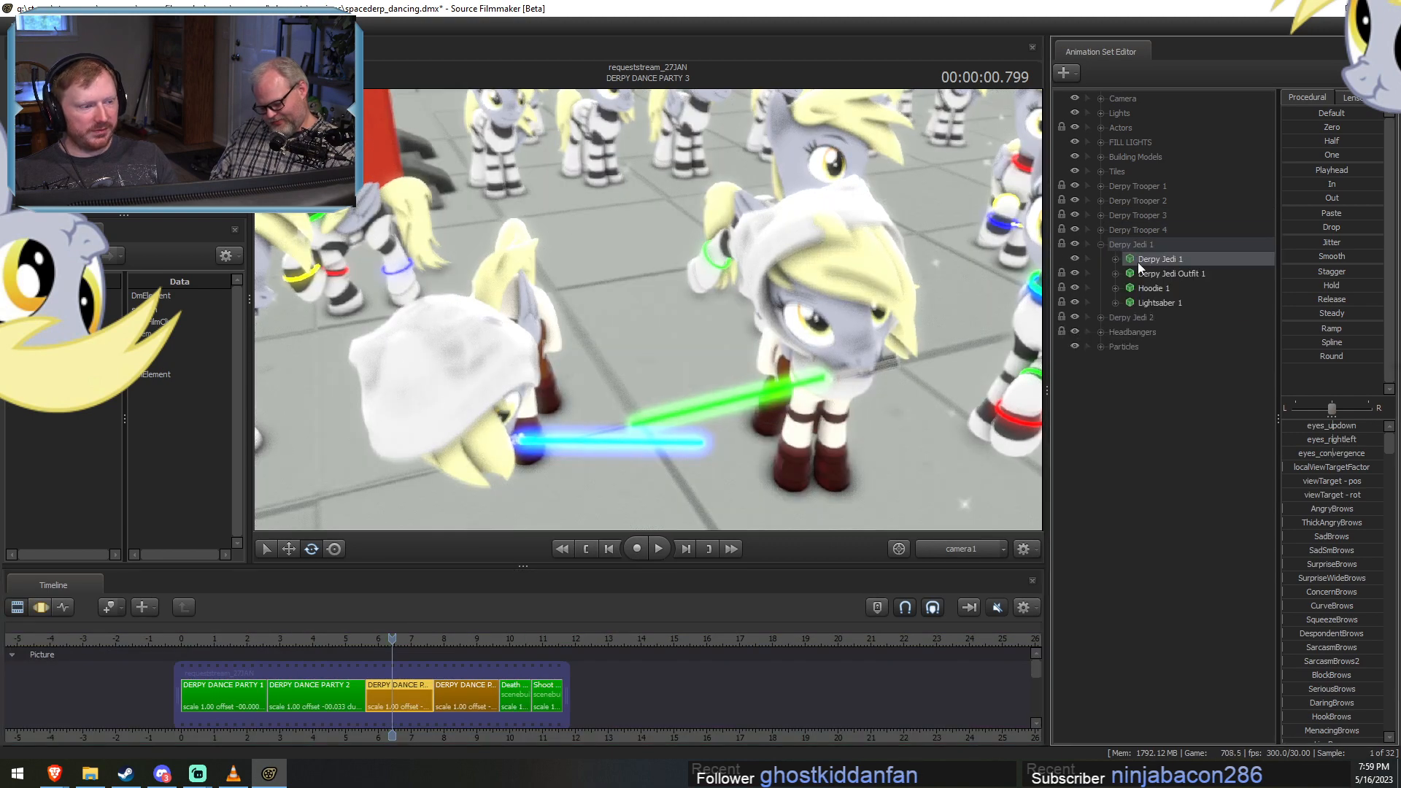
key(F3)
key(ctrl+v)
key(F2)
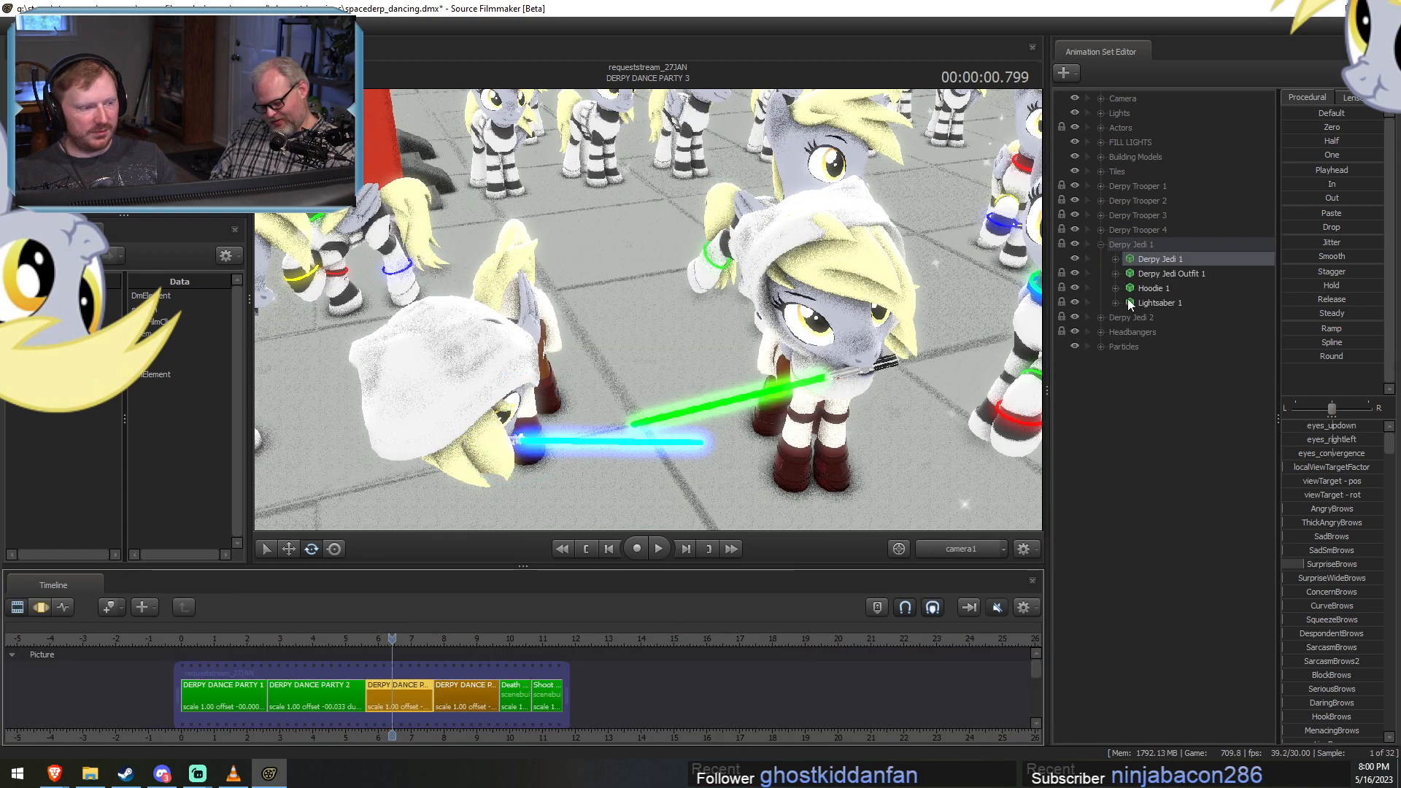
Paste the eyebrow pose onto the Derpy Jedi 2 model in DERPY DANCE PARTY 3.
click(1100, 244)
click(1101, 259)
click(1159, 274)
key(F3)
key(ctrl+v)
key(F2)
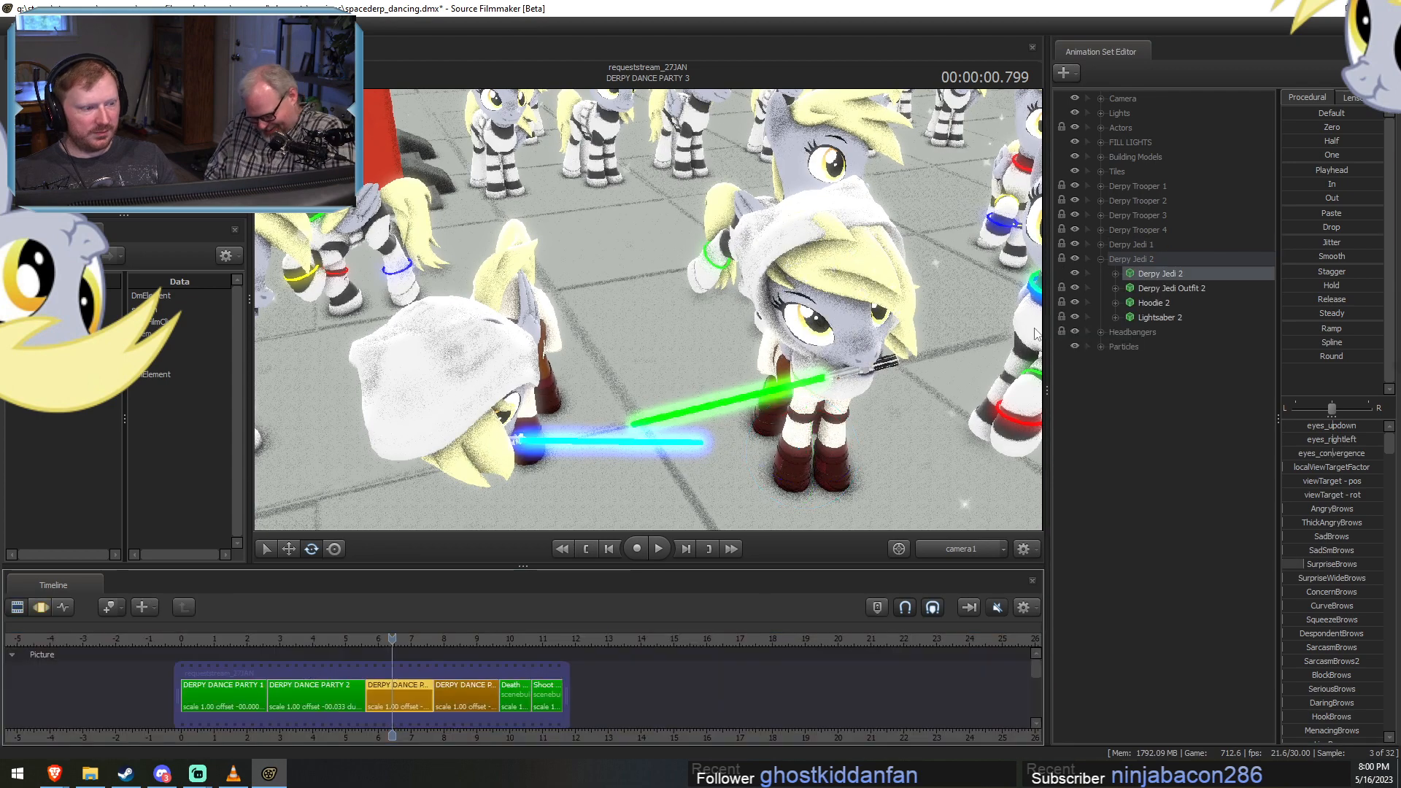
Paste the eyebrow pose onto Derpy Background 1 through 4 of the Headbangers group in DERPY DANCE PARTY 3.
click(1100, 259)
click(1101, 274)
click(1159, 288)
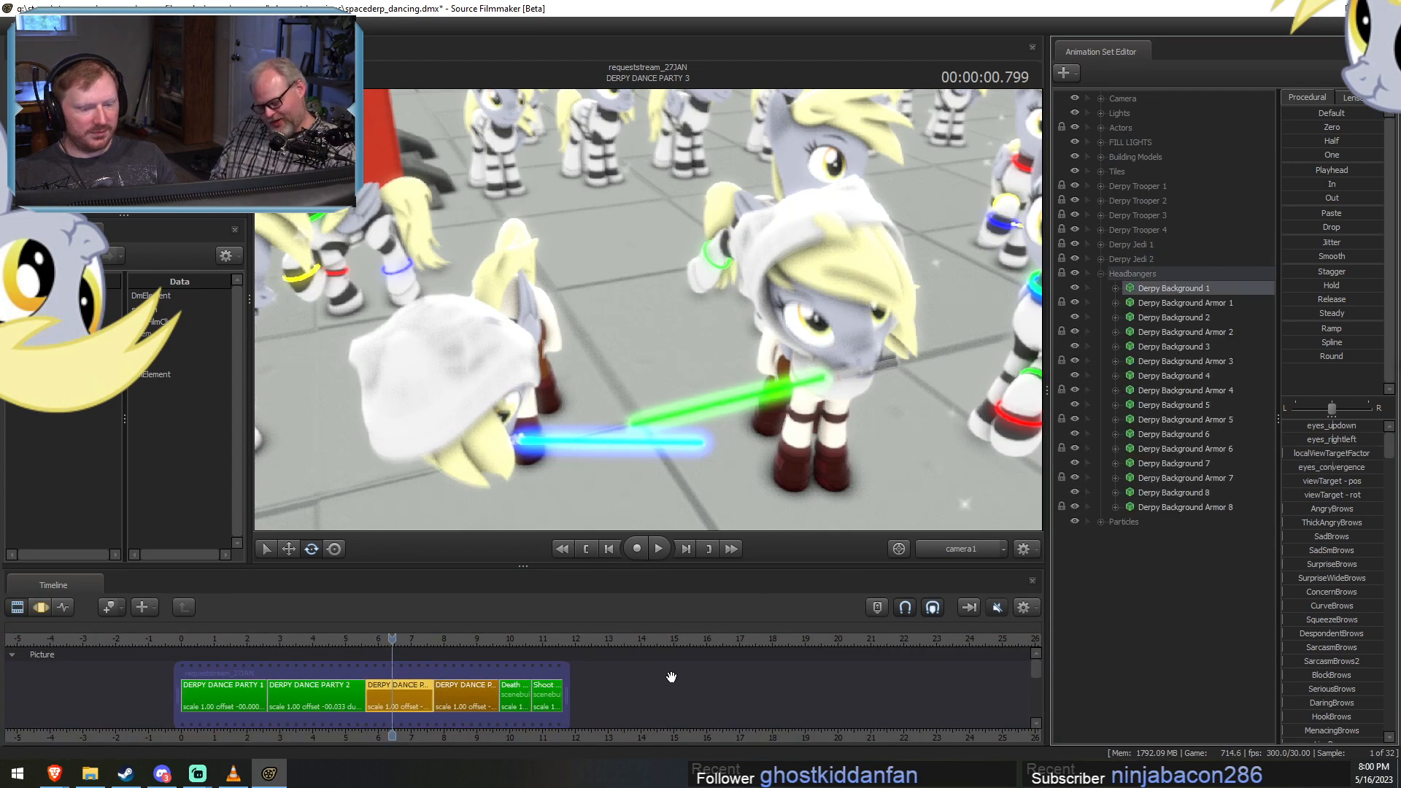
key(F3)
key(ctrl+v)
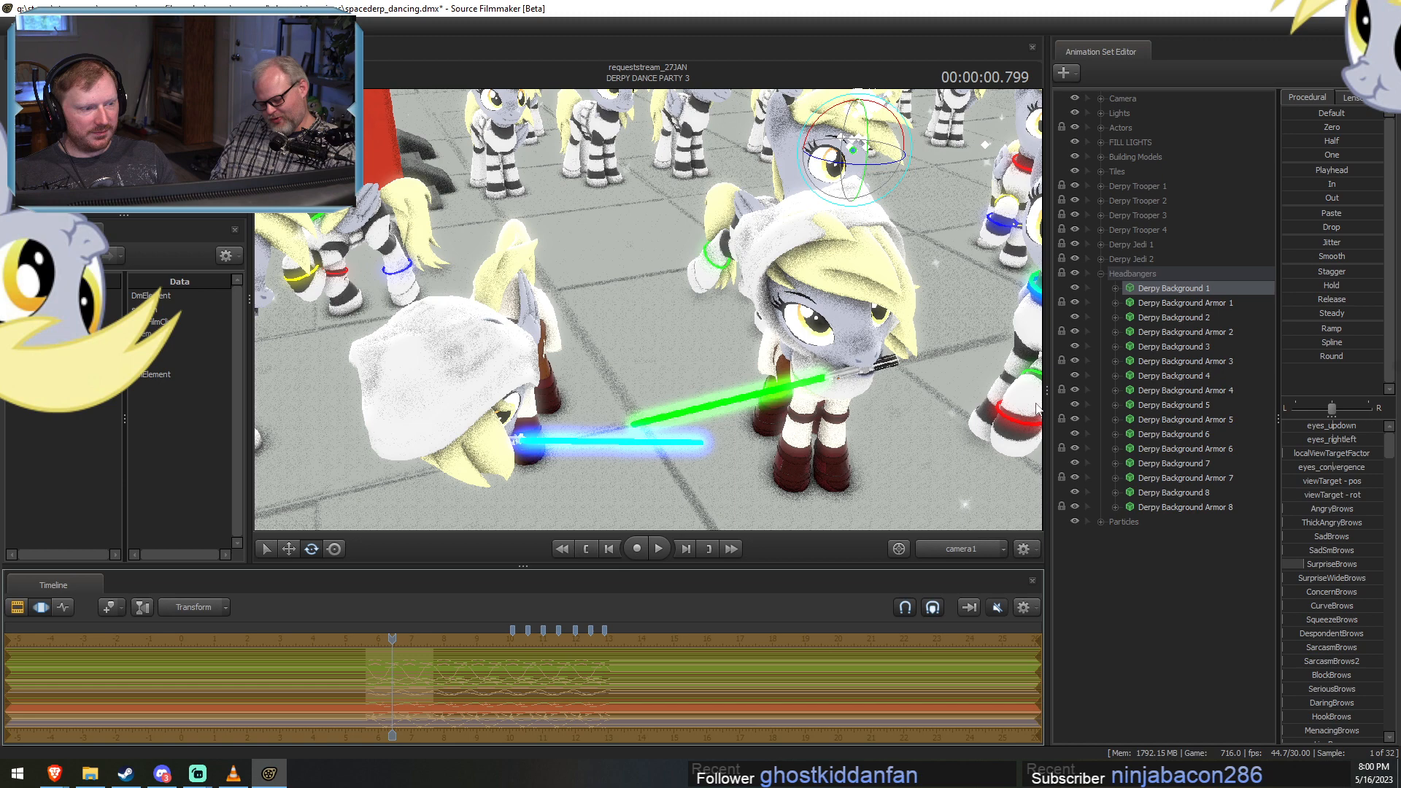
click(1170, 317)
key(ctrl+v)
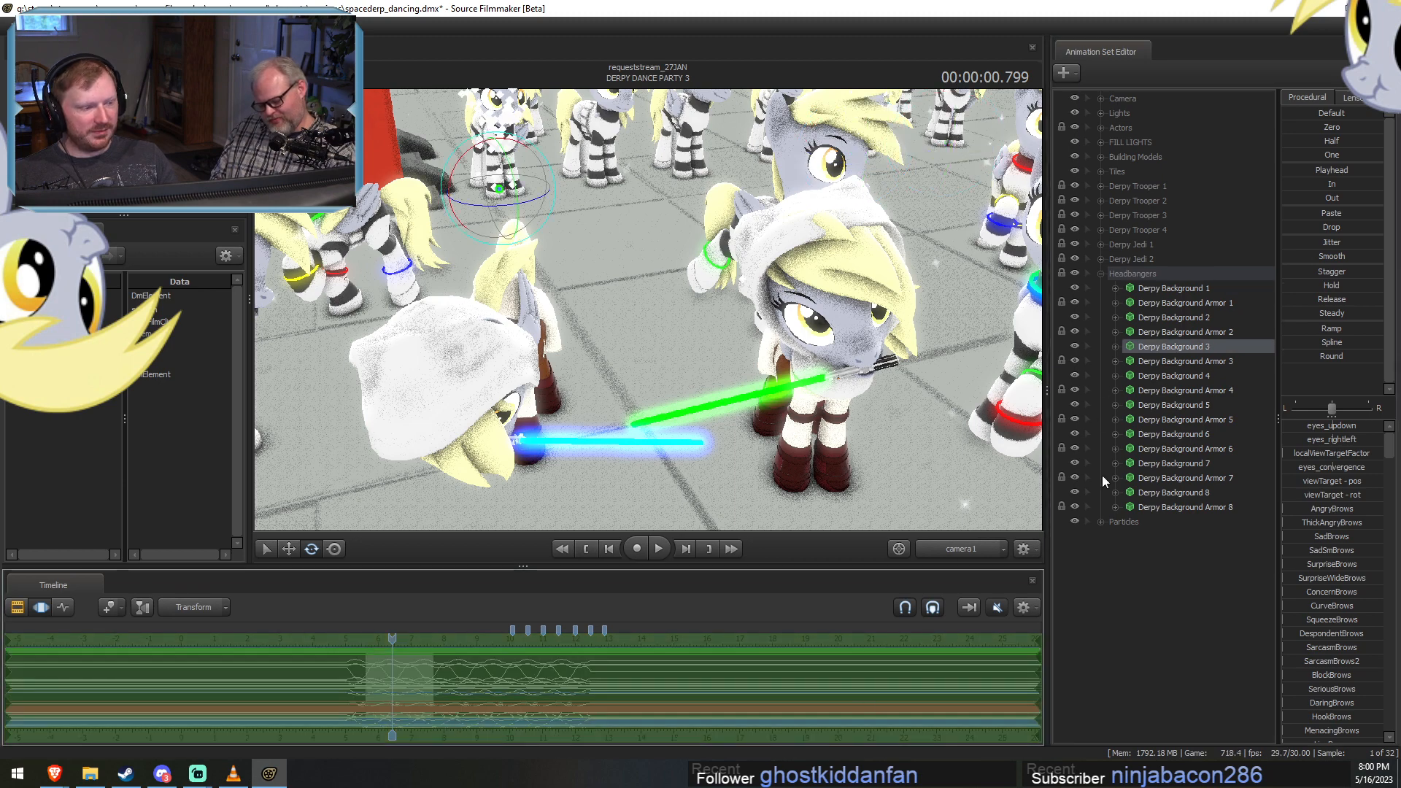
click(1169, 375)
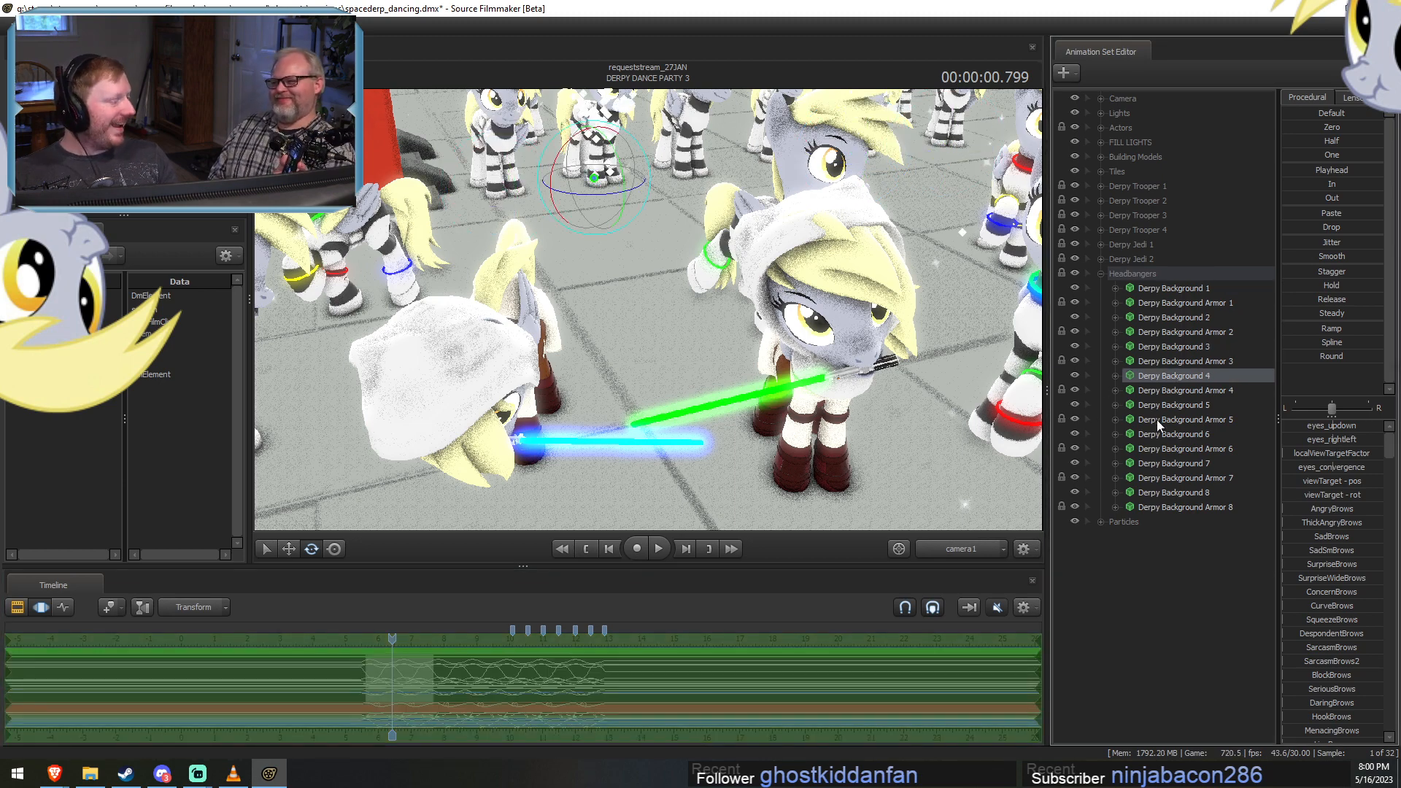
key(ctrl+v)
Paste the eyebrow pose onto Derpy Background 5 through 8 in DERPY DANCE PARTY 3 and collapse the Headbangers group.
click(1175, 403)
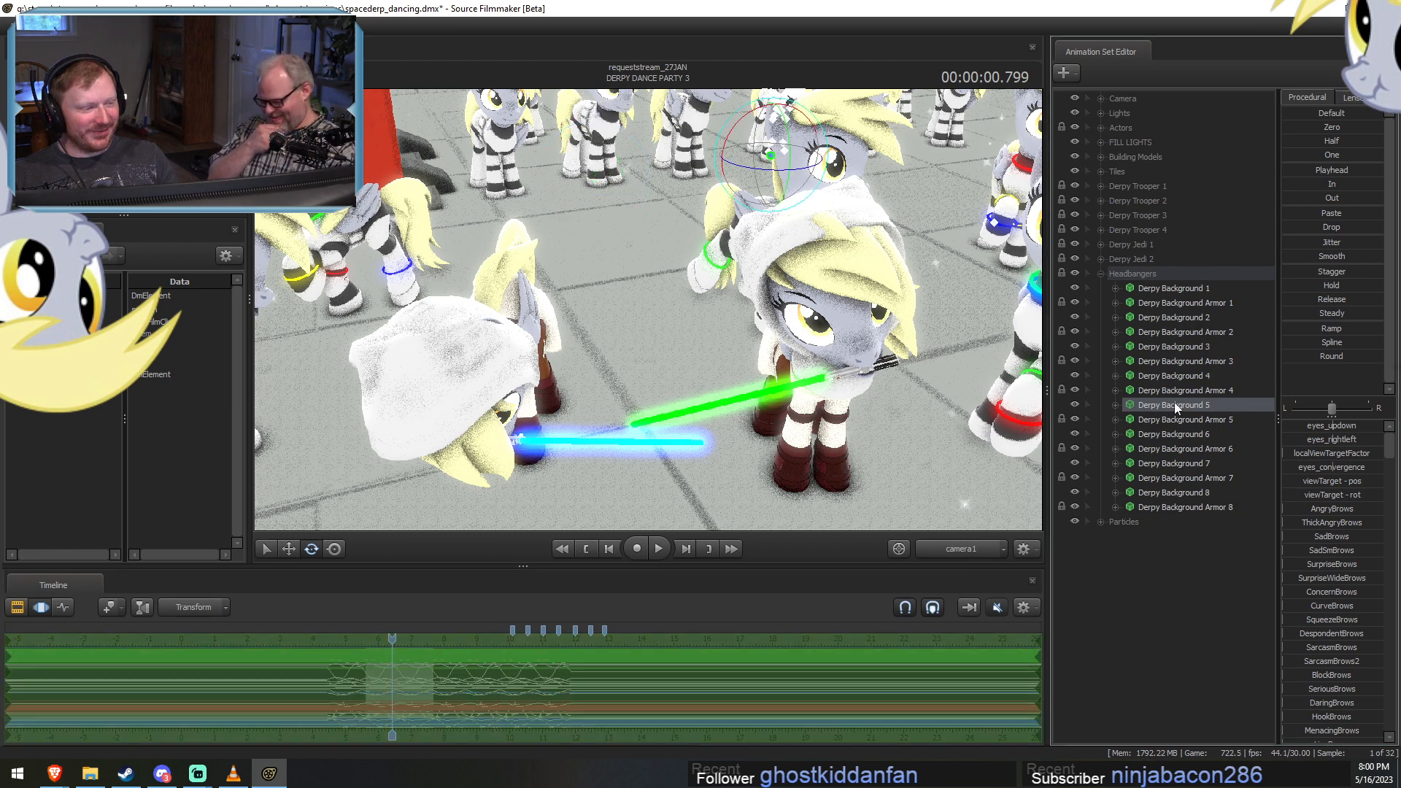
key(ctrl+v)
click(1176, 435)
key(ctrl+v)
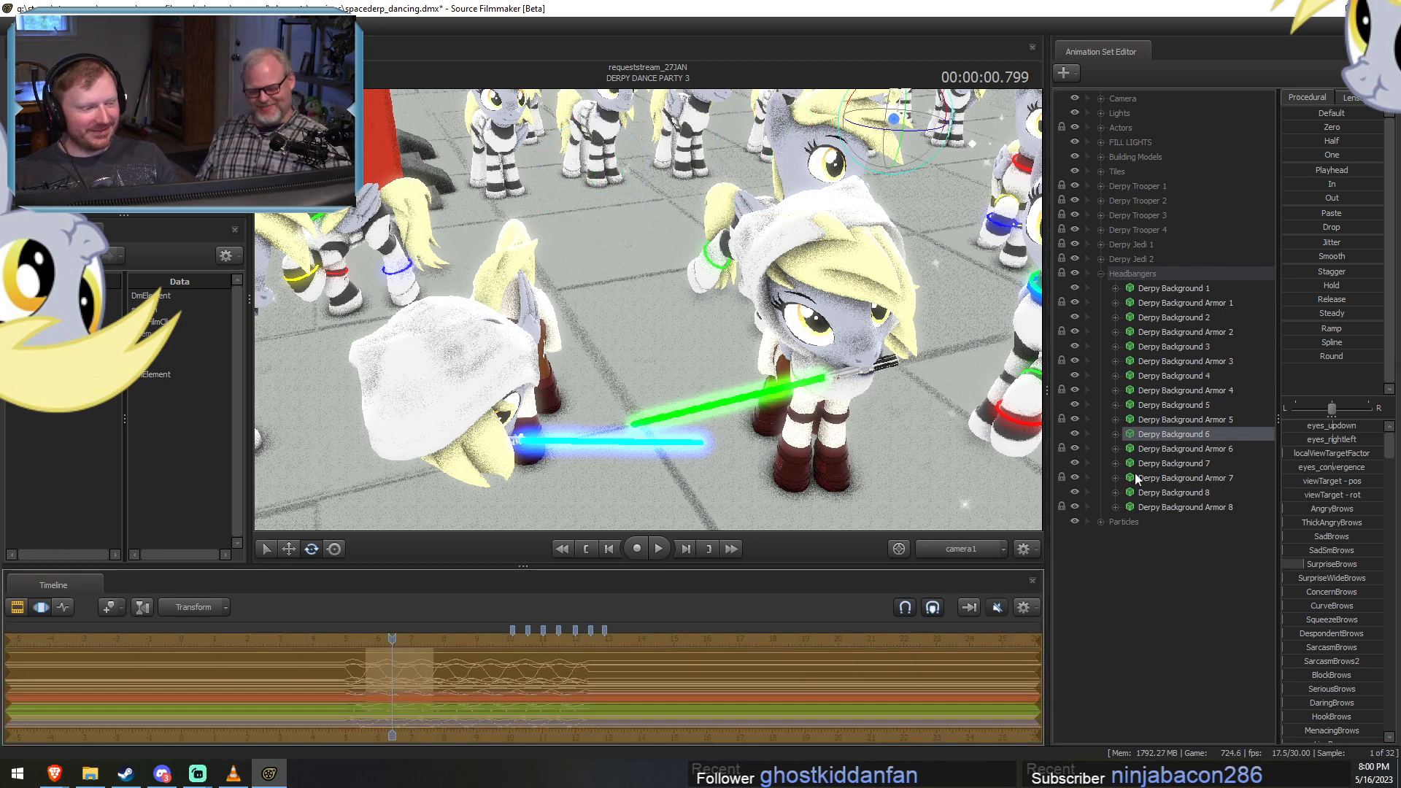
click(1169, 463)
key(ctrl+v)
click(1174, 493)
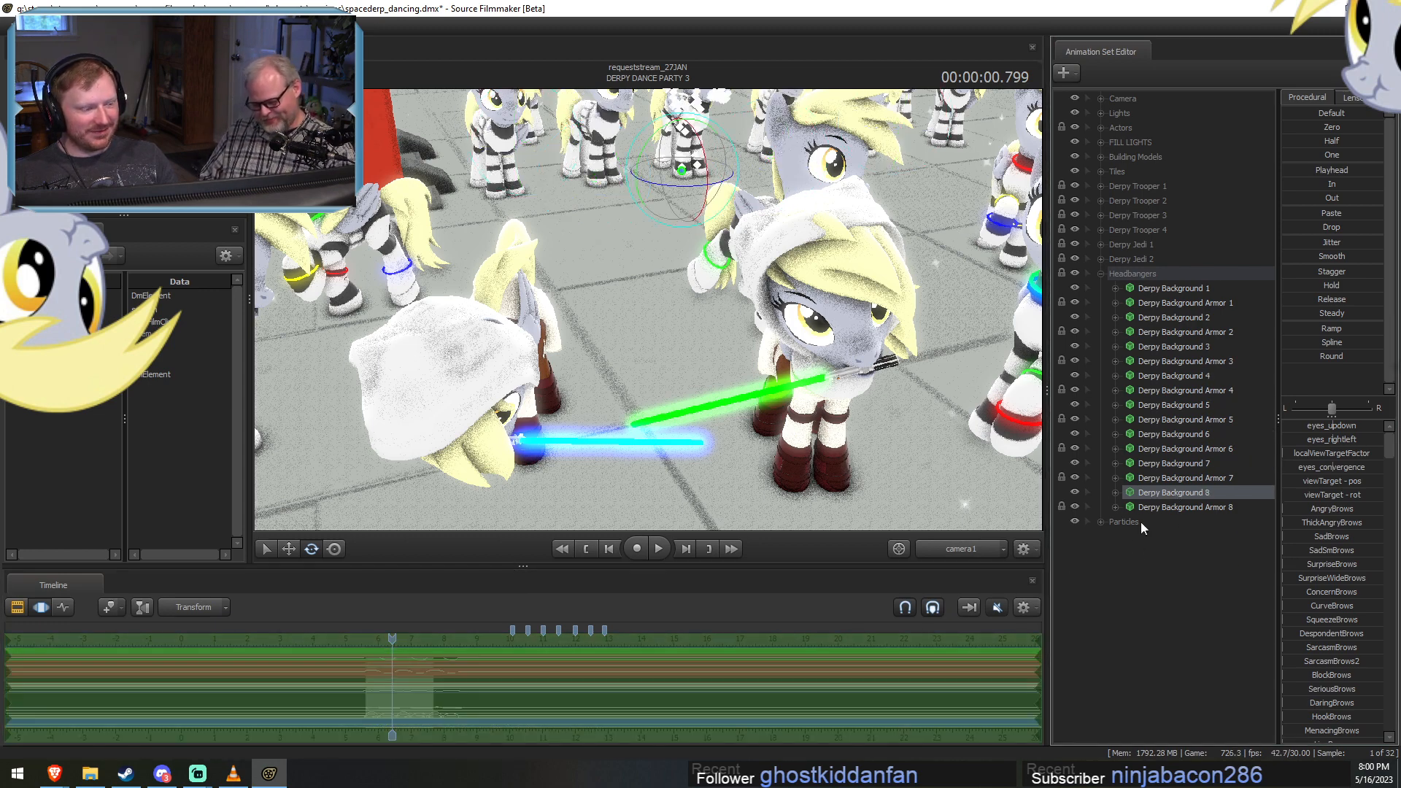
key(ctrl+v)
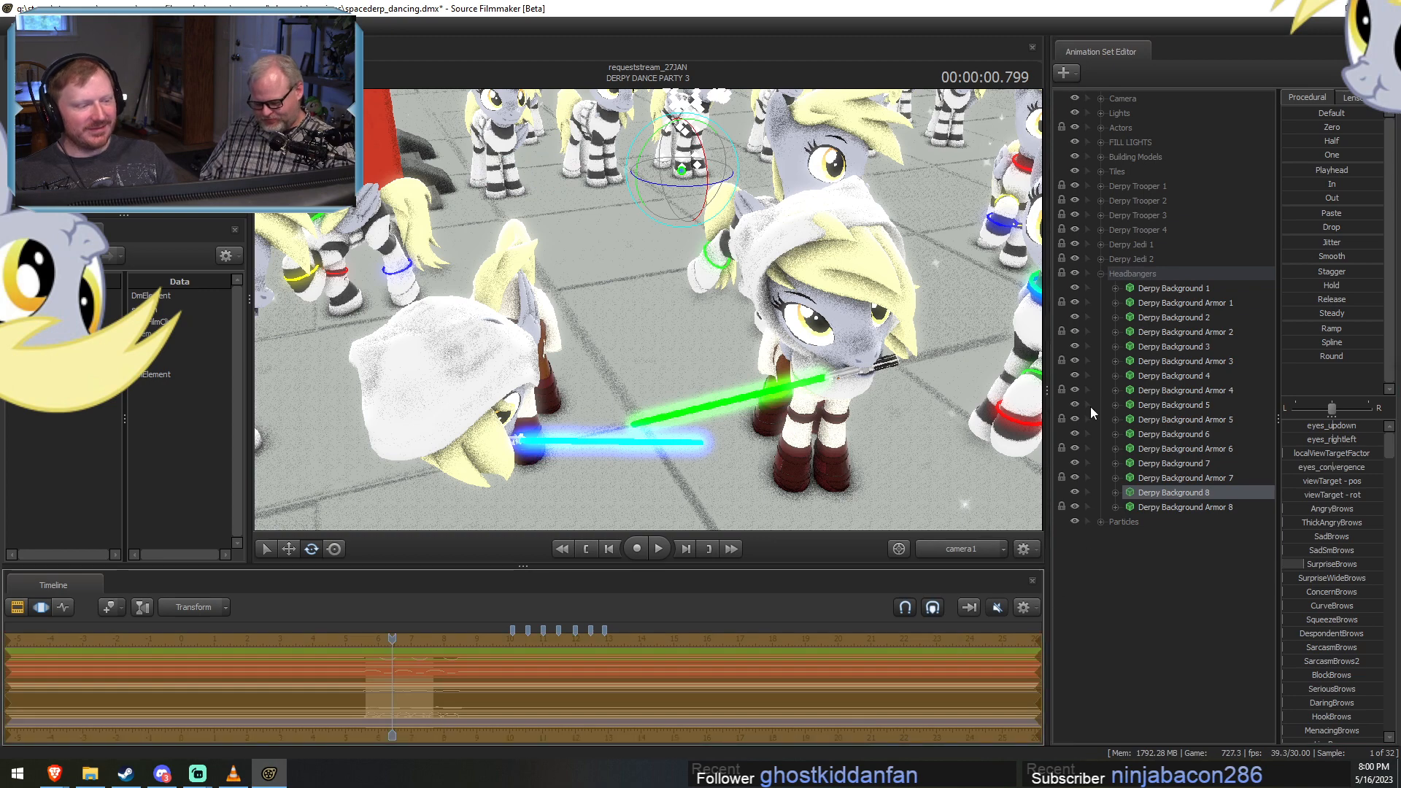
click(1099, 274)
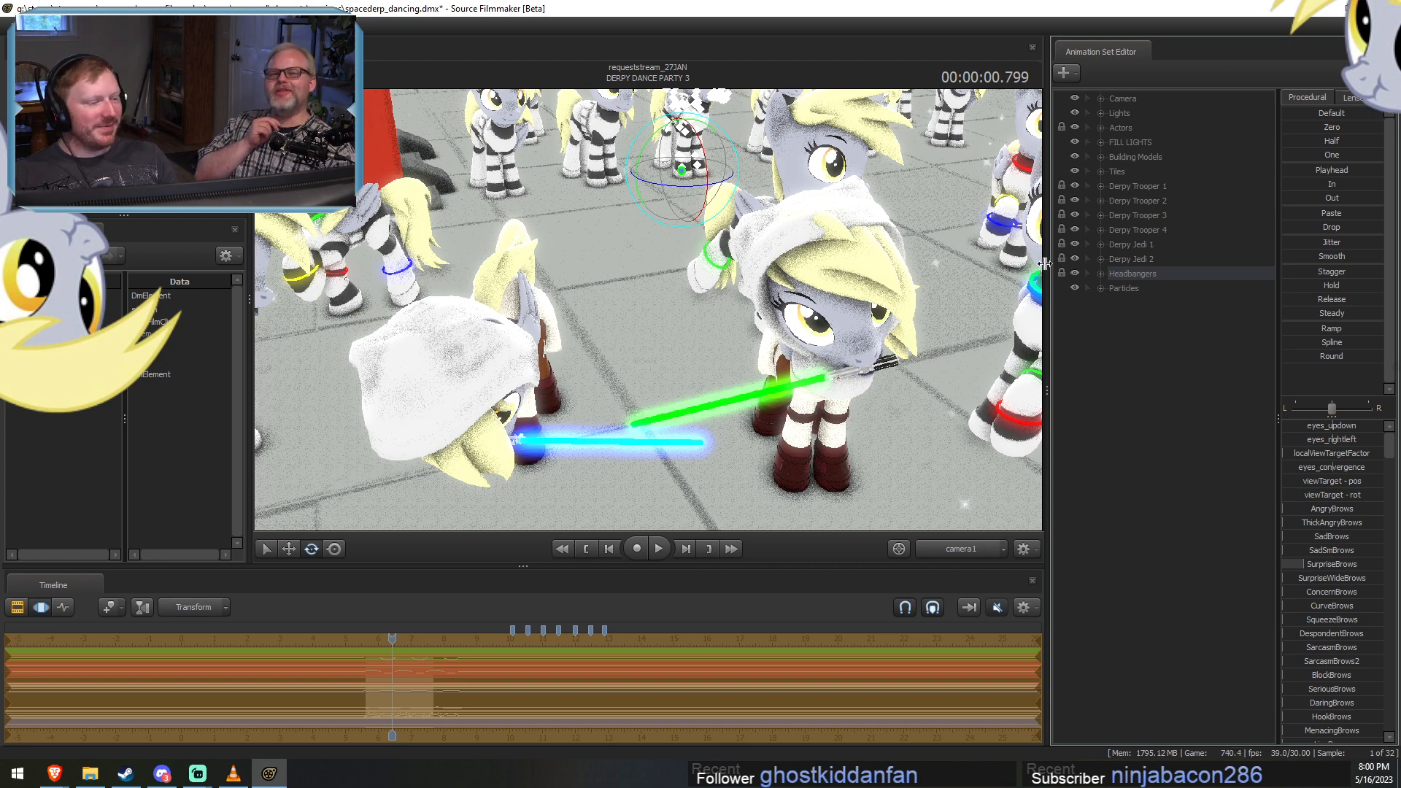
key(F2)
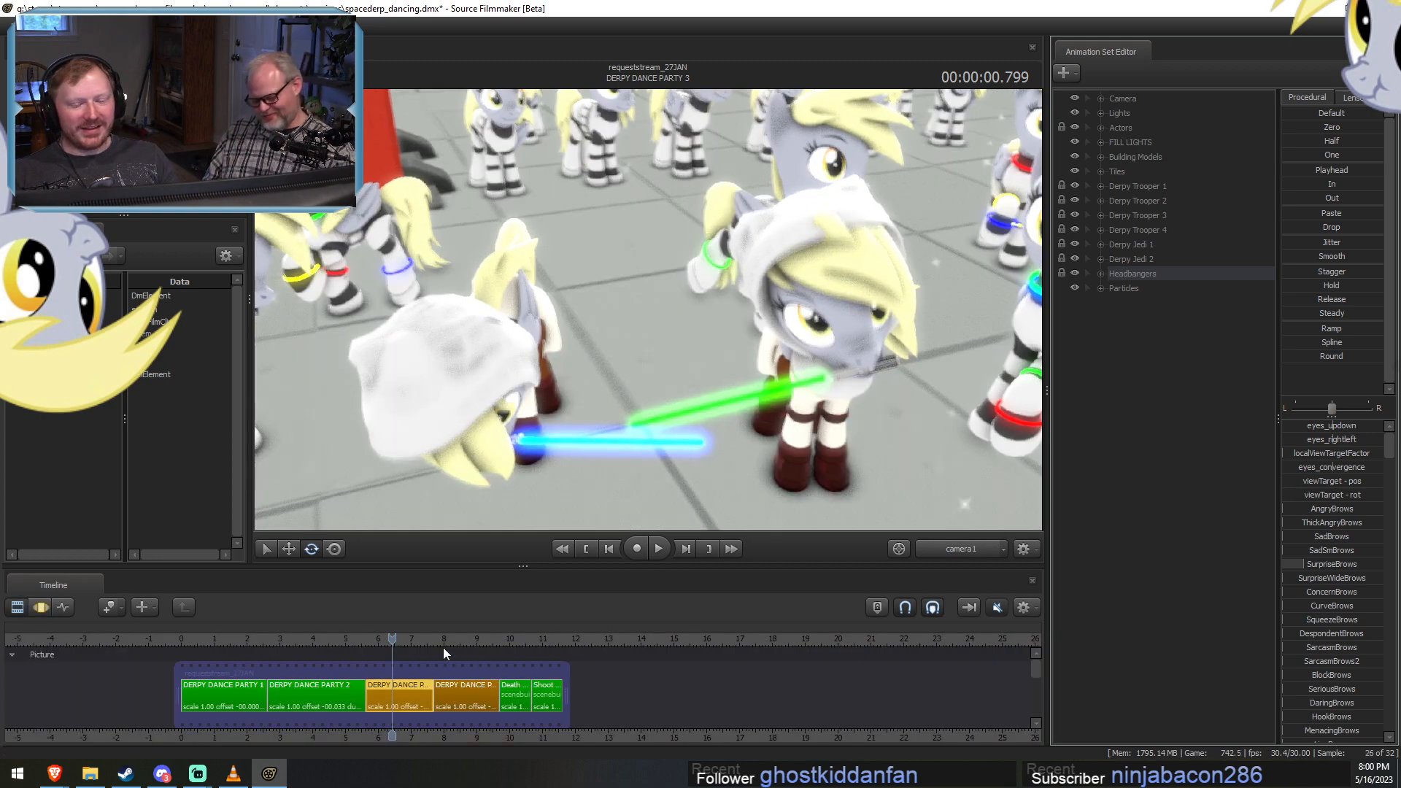
Go to DERPY DANCE PARTY 4 and view it through the Work Camera at 00:00:01.133.
click(411, 642)
drag(411, 642, 435, 659)
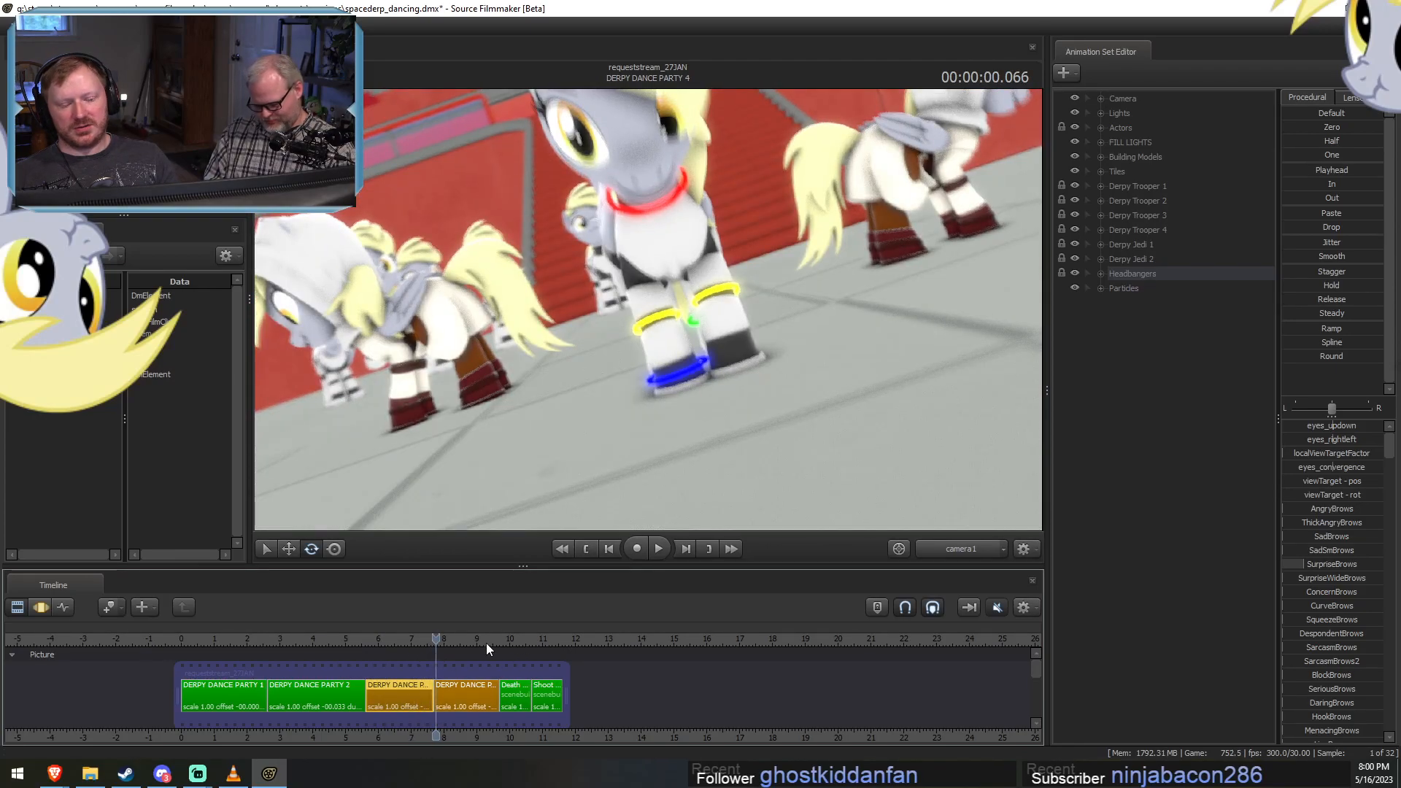
drag(487, 644, 436, 652)
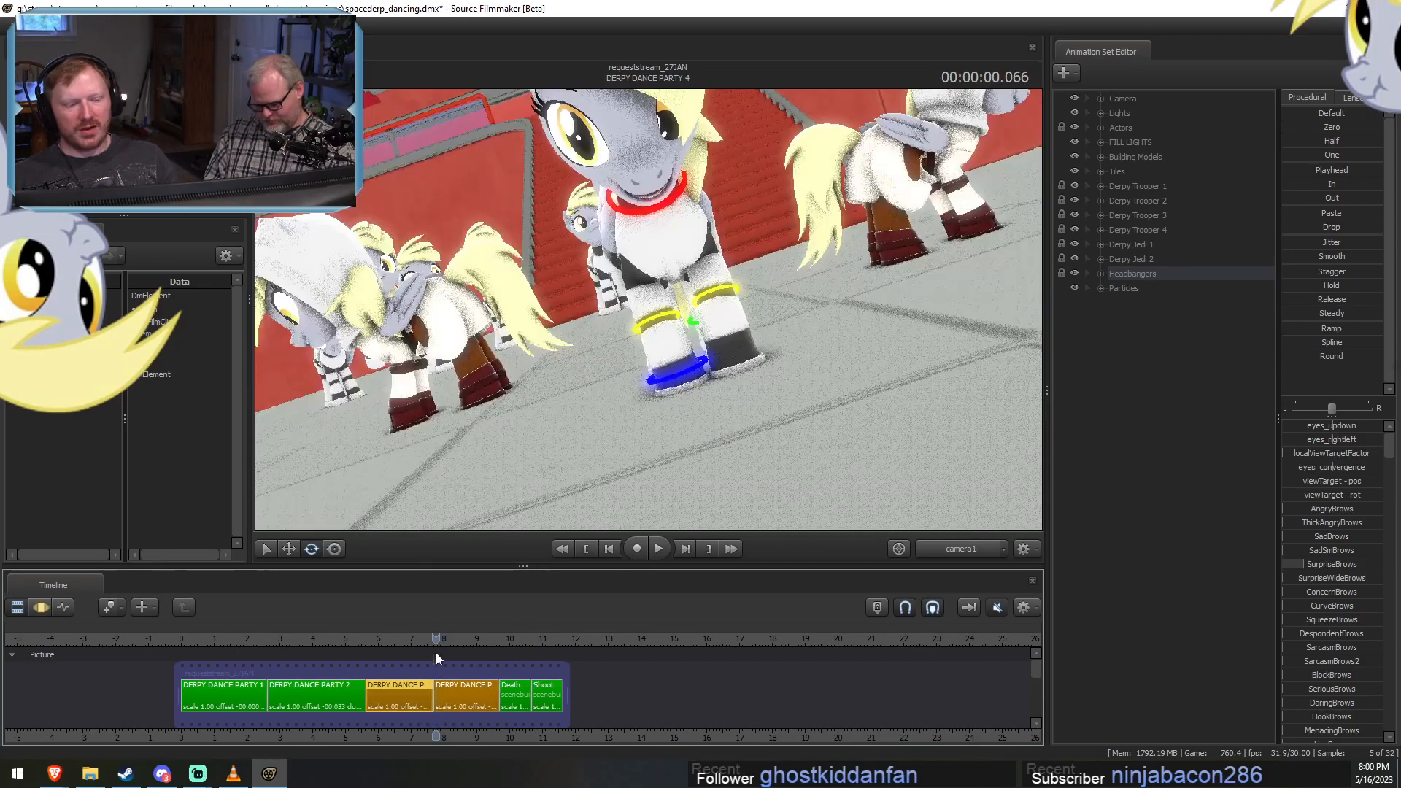
click(978, 550)
drag(890, 437, 938, 428)
key(w)
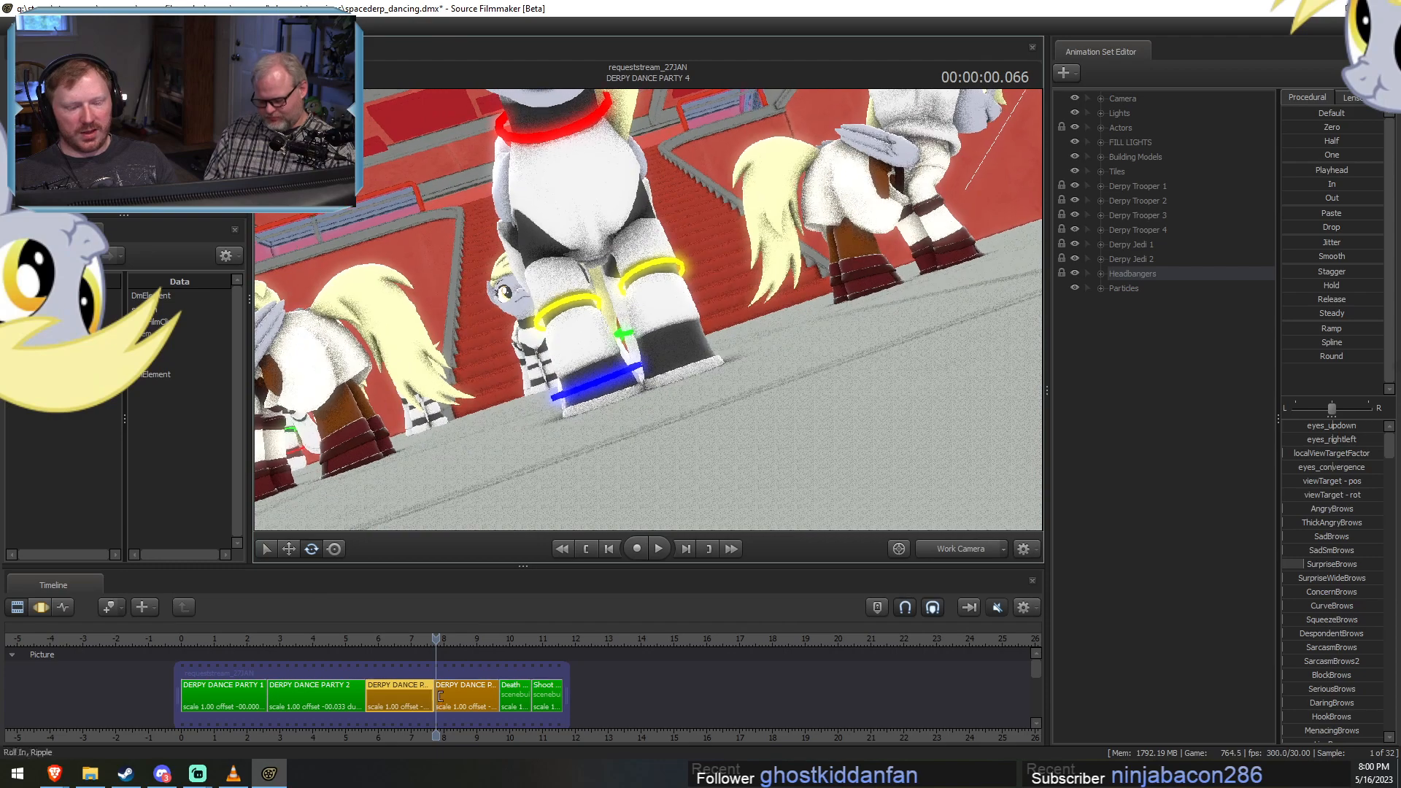
drag(437, 640, 472, 641)
drag(649, 453, 660, 504)
key(d)
Frame the front Derpy trooper's face with the Work Camera at 00:00:01.533 and select the DERPY DANCE PARTY 4 shot.
click(1138, 186)
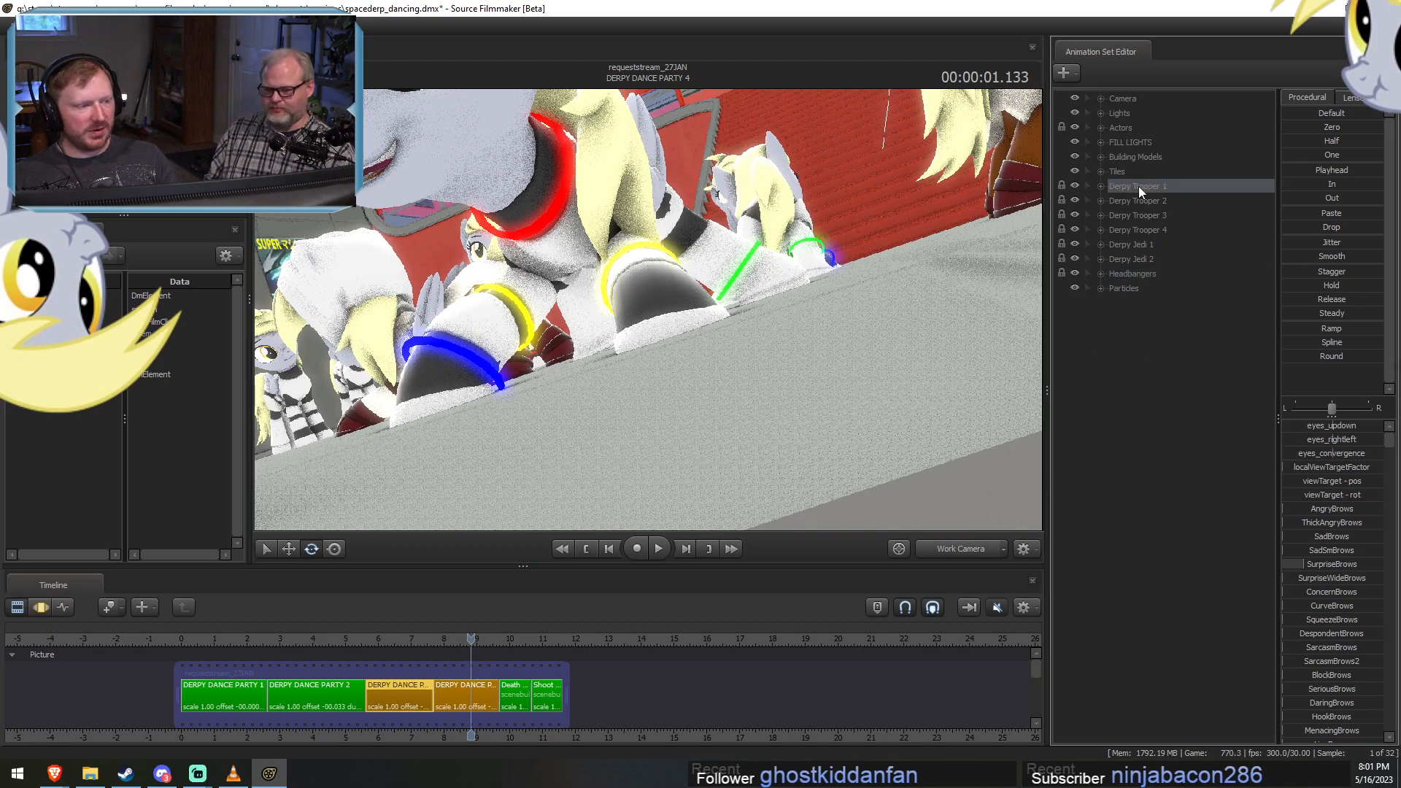
key(F3)
drag(876, 306, 1030, 414)
key(space)
key(space)
key(F2)
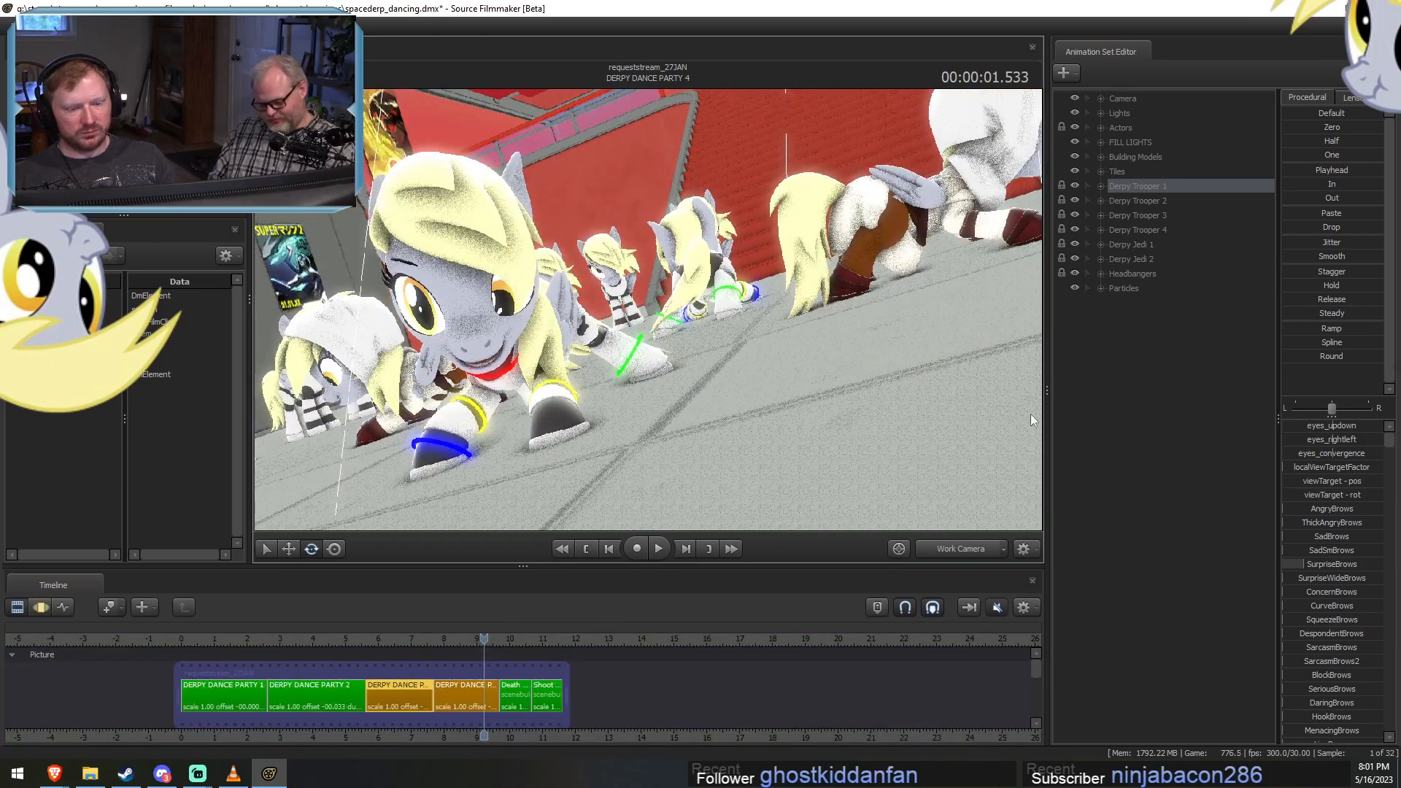
key(F3)
key(F2)
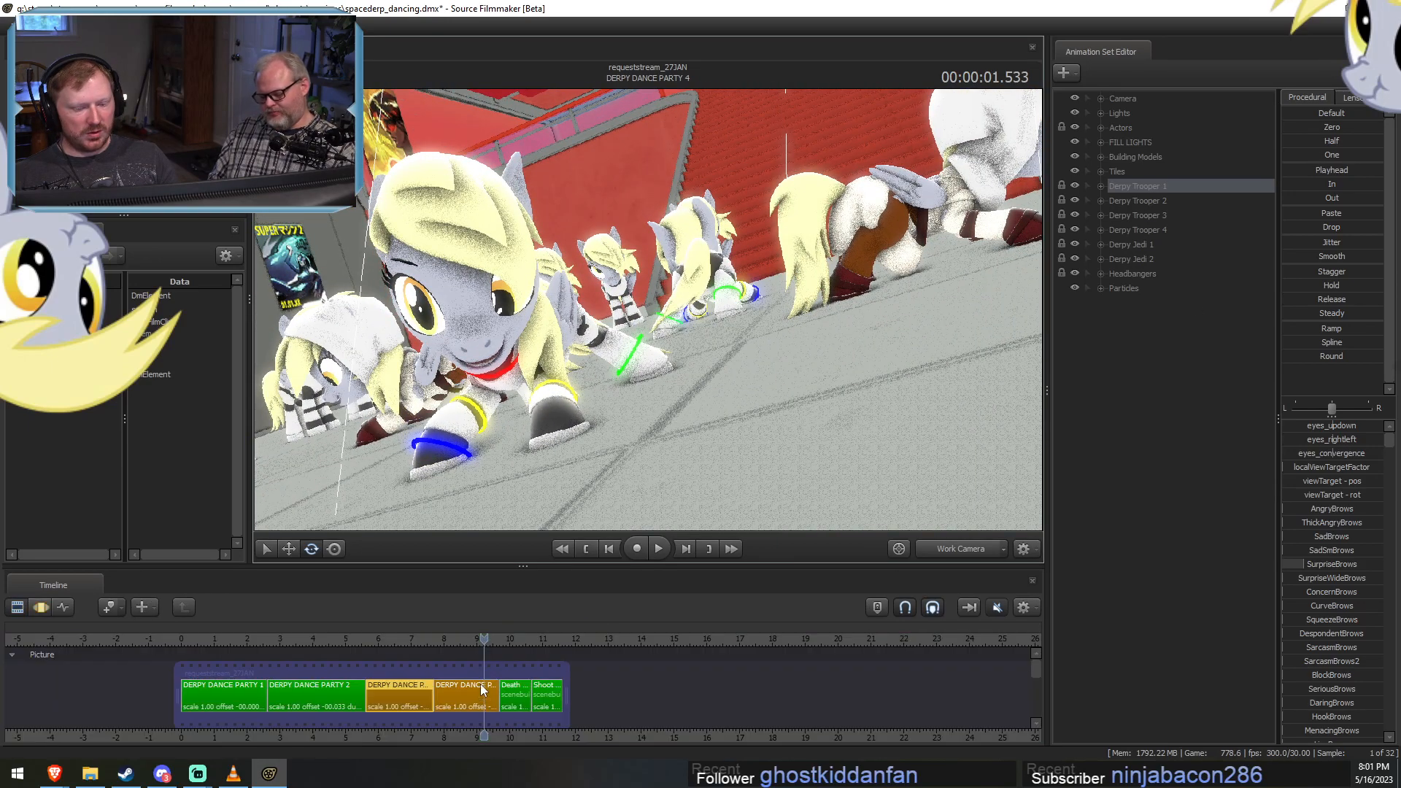
click(482, 689)
Group Derpy Trooper 5 with its armor and glow parts in the Actors group and name the group Derpy Trooper 5.
click(1100, 128)
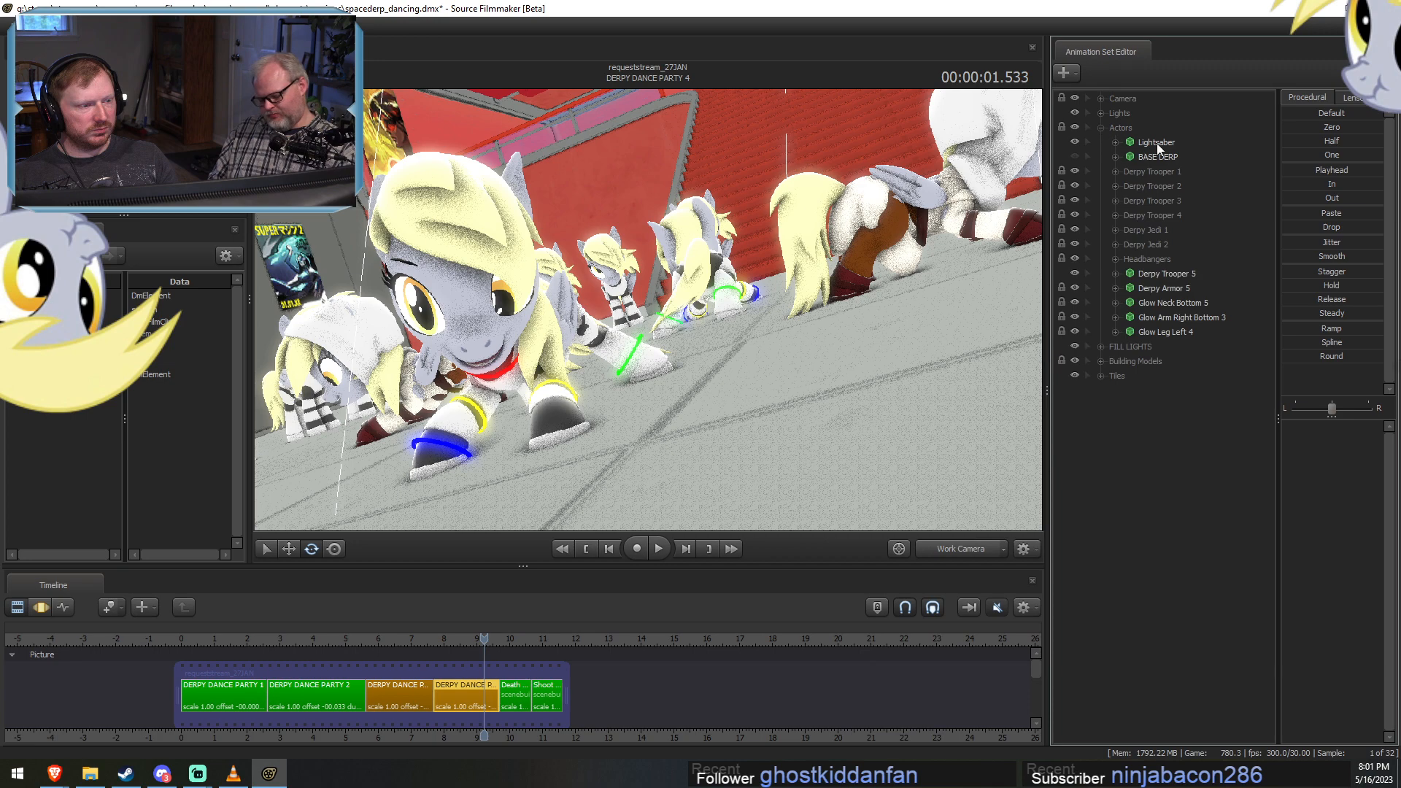
click(1164, 275)
shift+click(1167, 334)
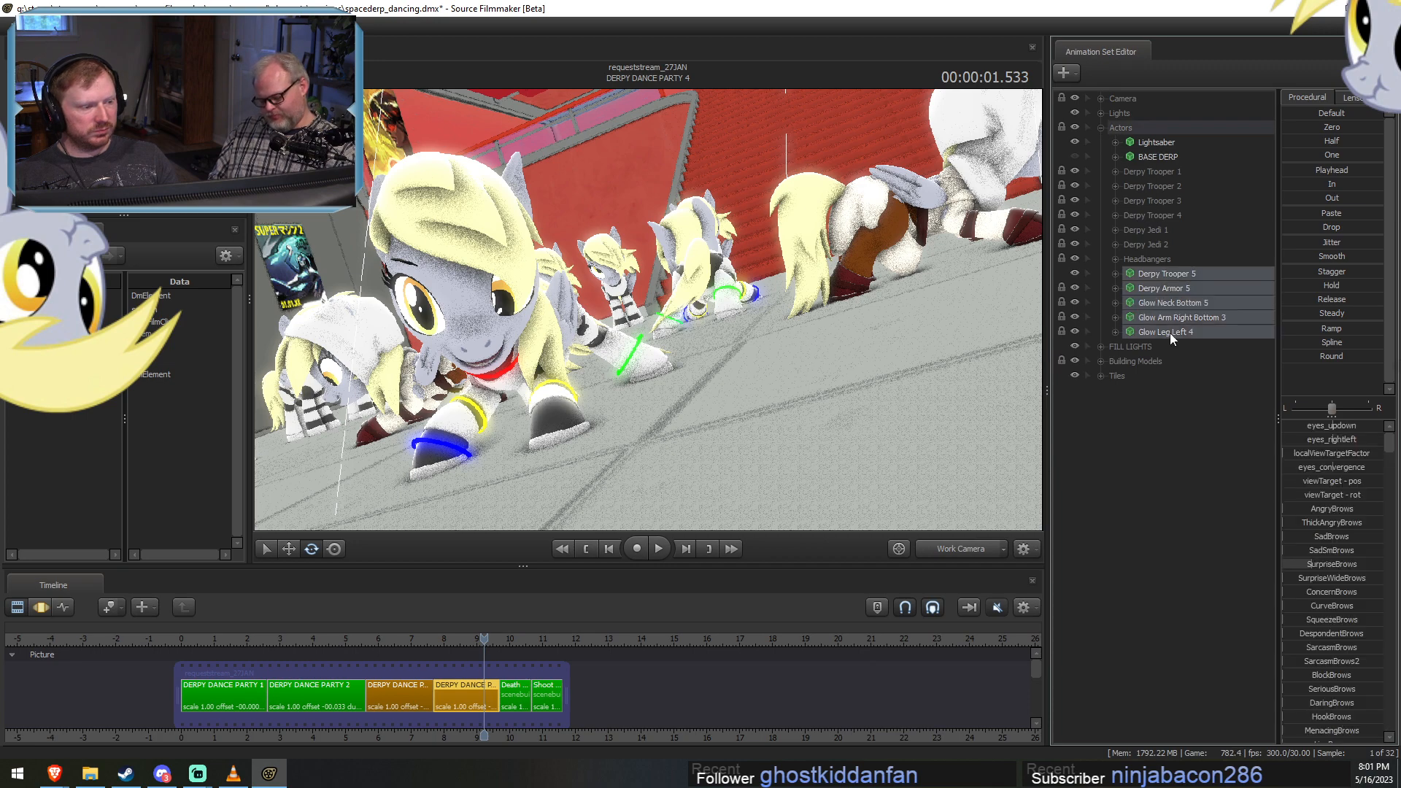
right_click(1170, 333)
click(1207, 379)
right_click(1150, 274)
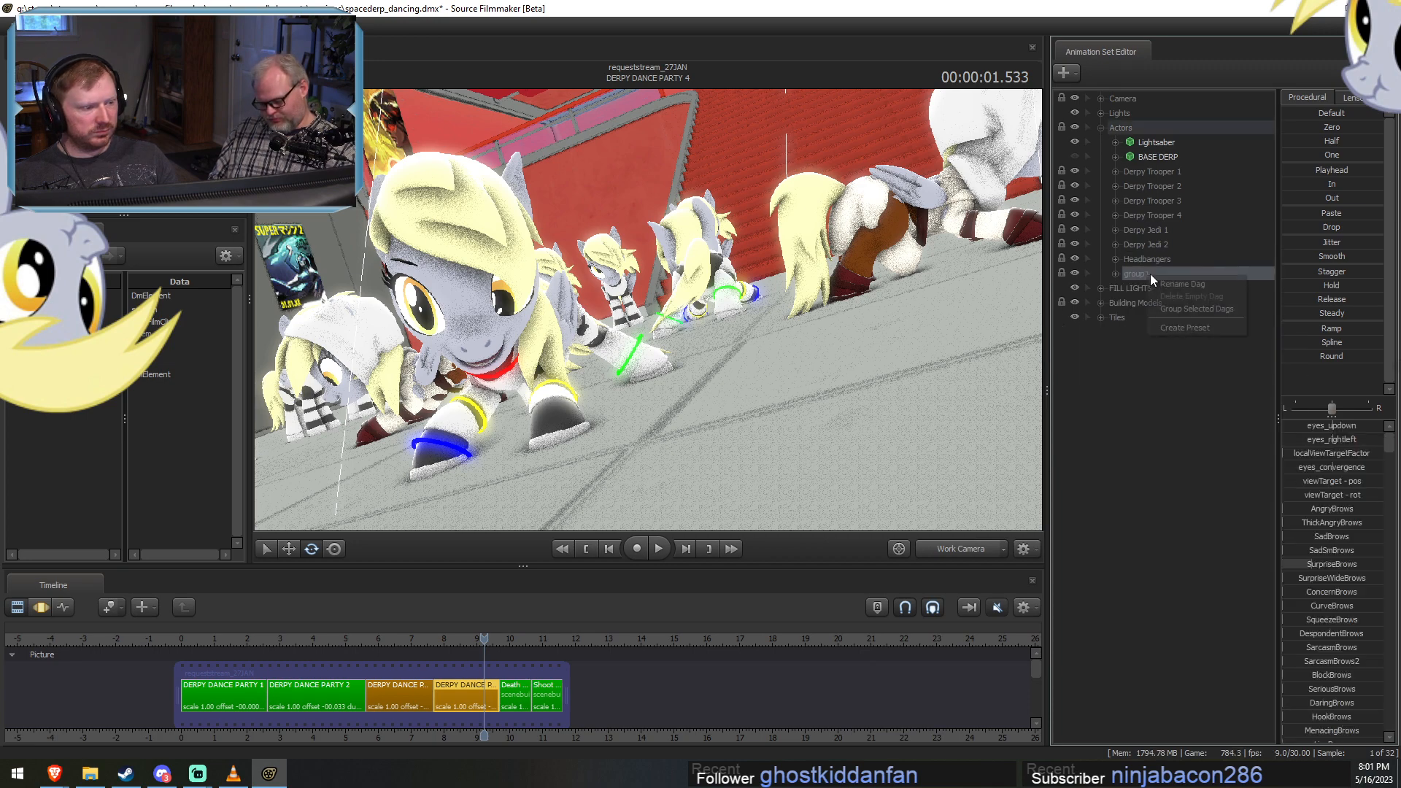
click(1208, 286)
text(Derpy)
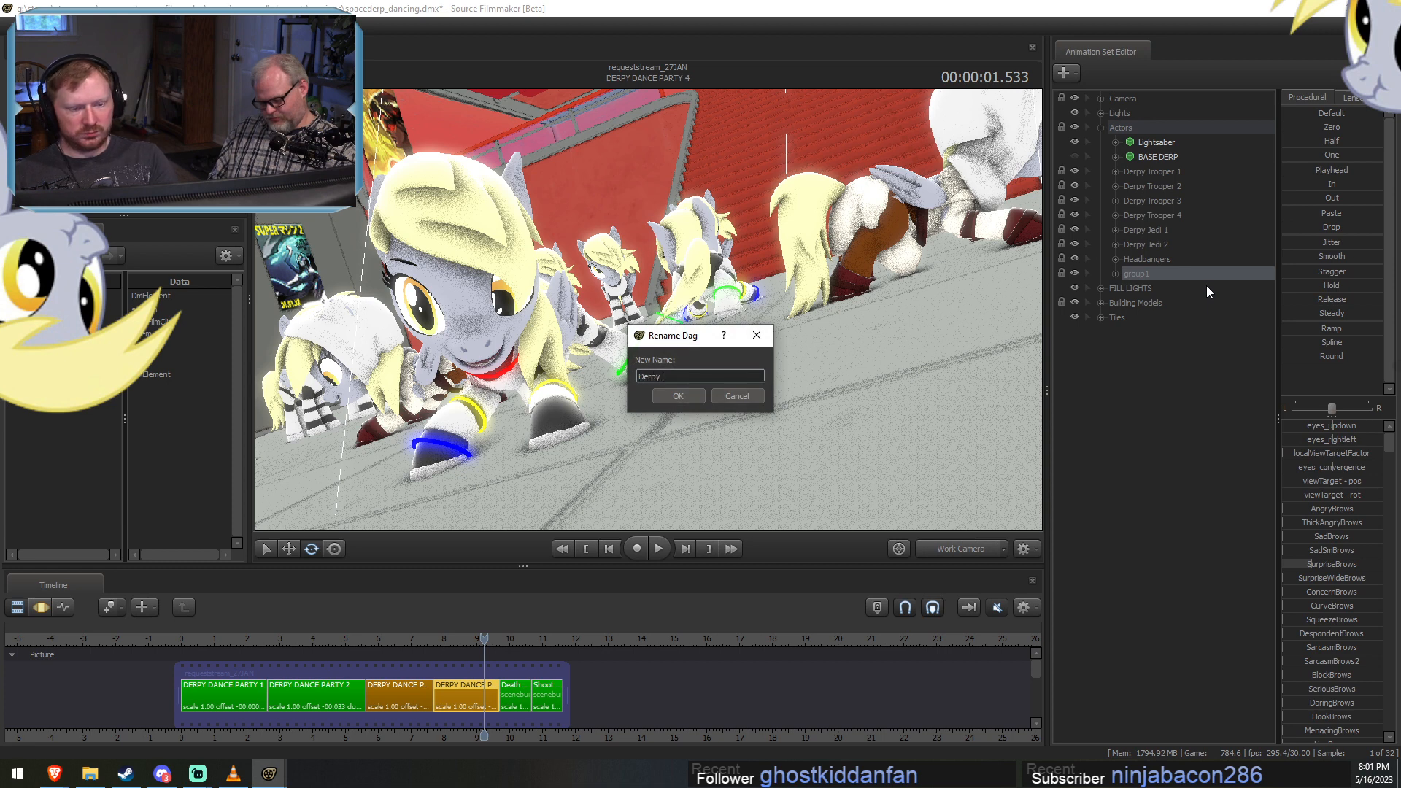
text( Trooper)
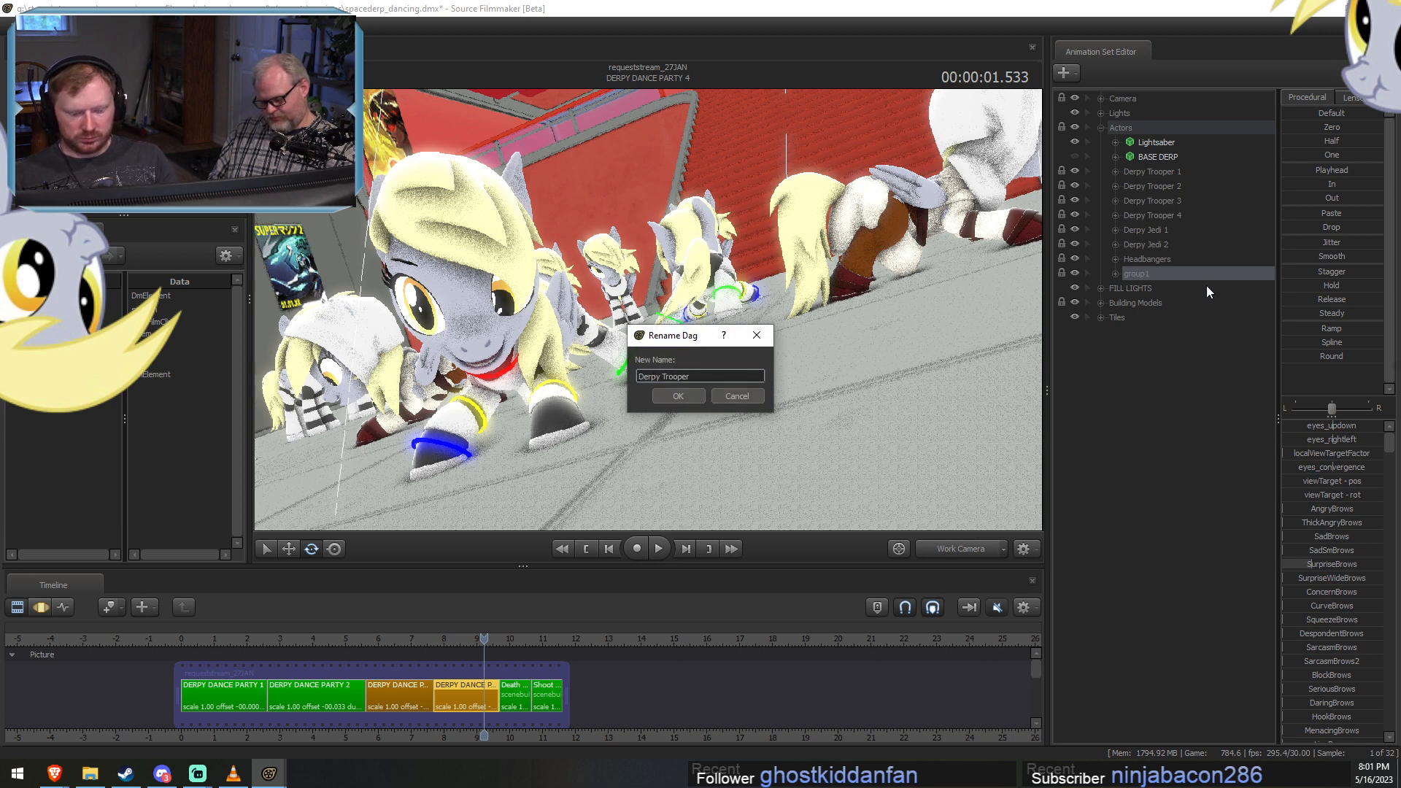
text( 5)
key(Return)
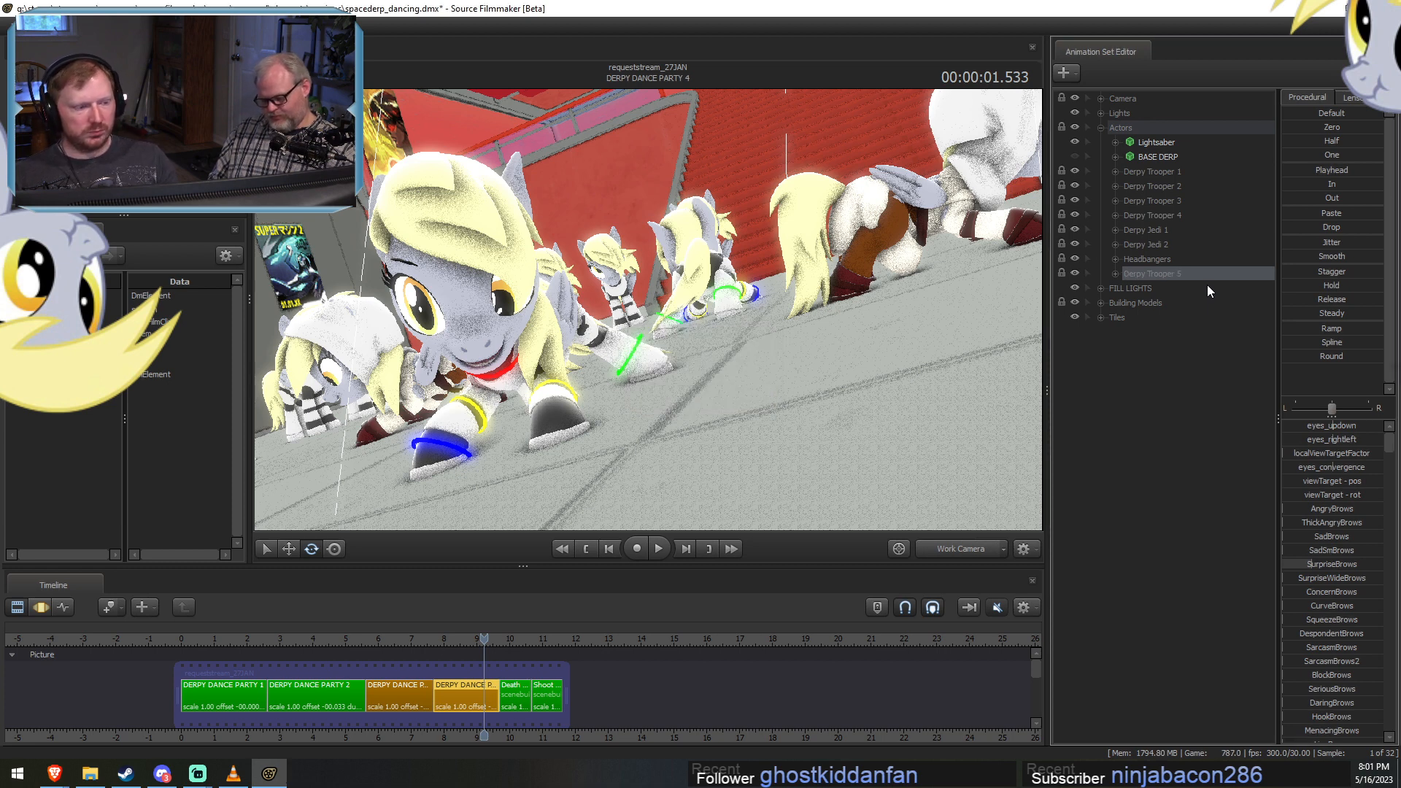
Paste the eyebrow pose onto the Derpy Trooper 5 model in DERPY DANCE PARTY 4 and collapse its group.
click(1114, 274)
click(1151, 291)
key(F3)
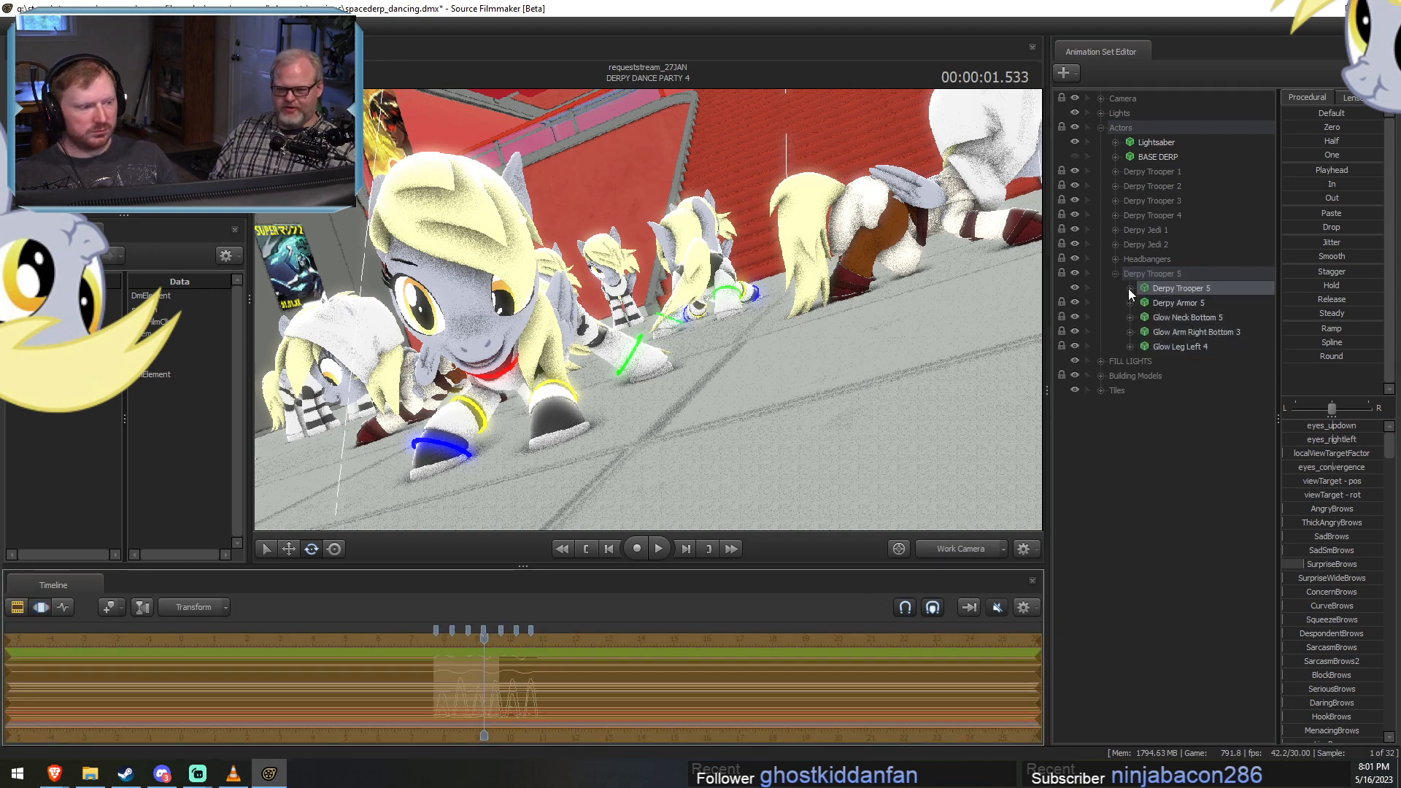
click(1114, 274)
Paste the eyebrow pose onto Derpy Background 1 through 4 of the Headbangers group in DERPY DANCE PARTY 4.
click(1115, 259)
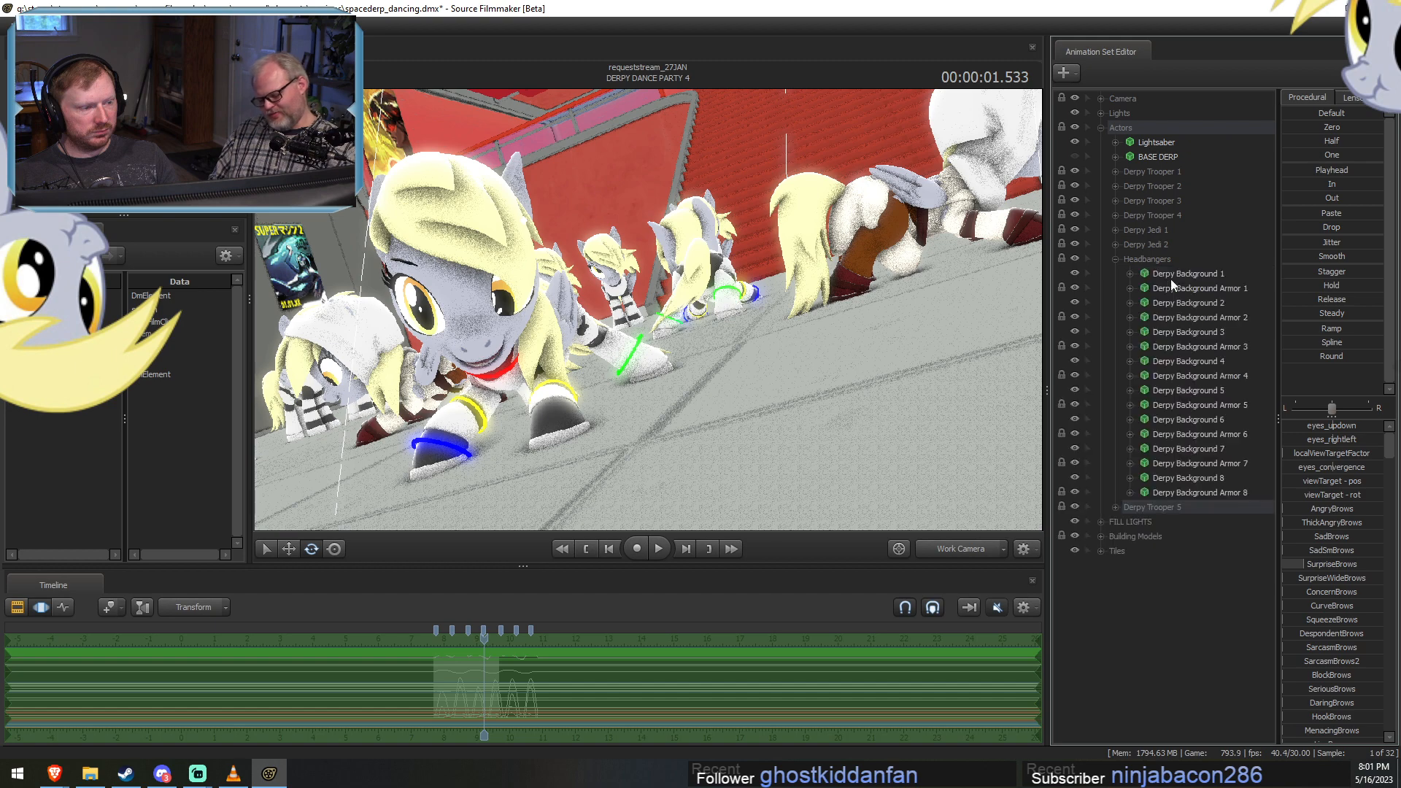
click(1167, 303)
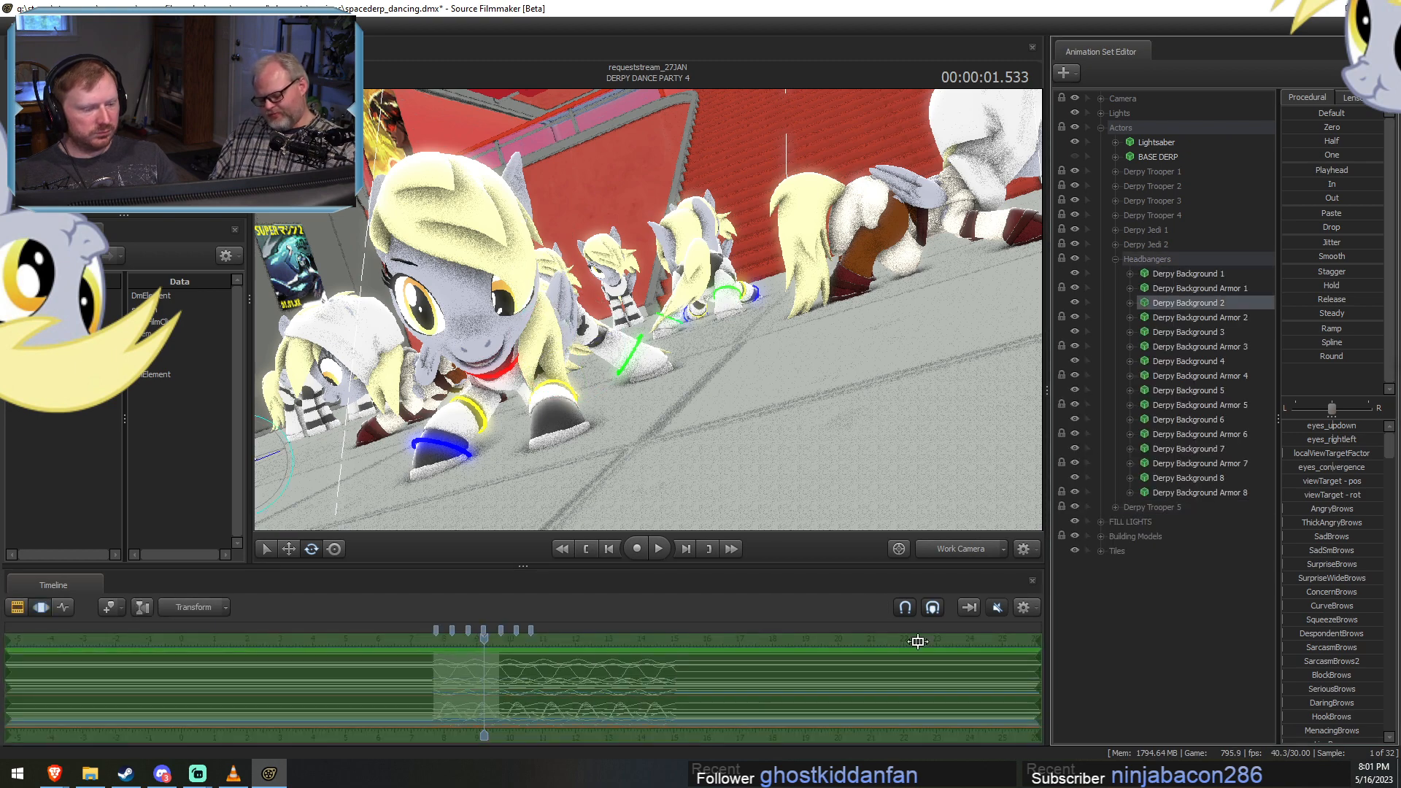
click(1187, 331)
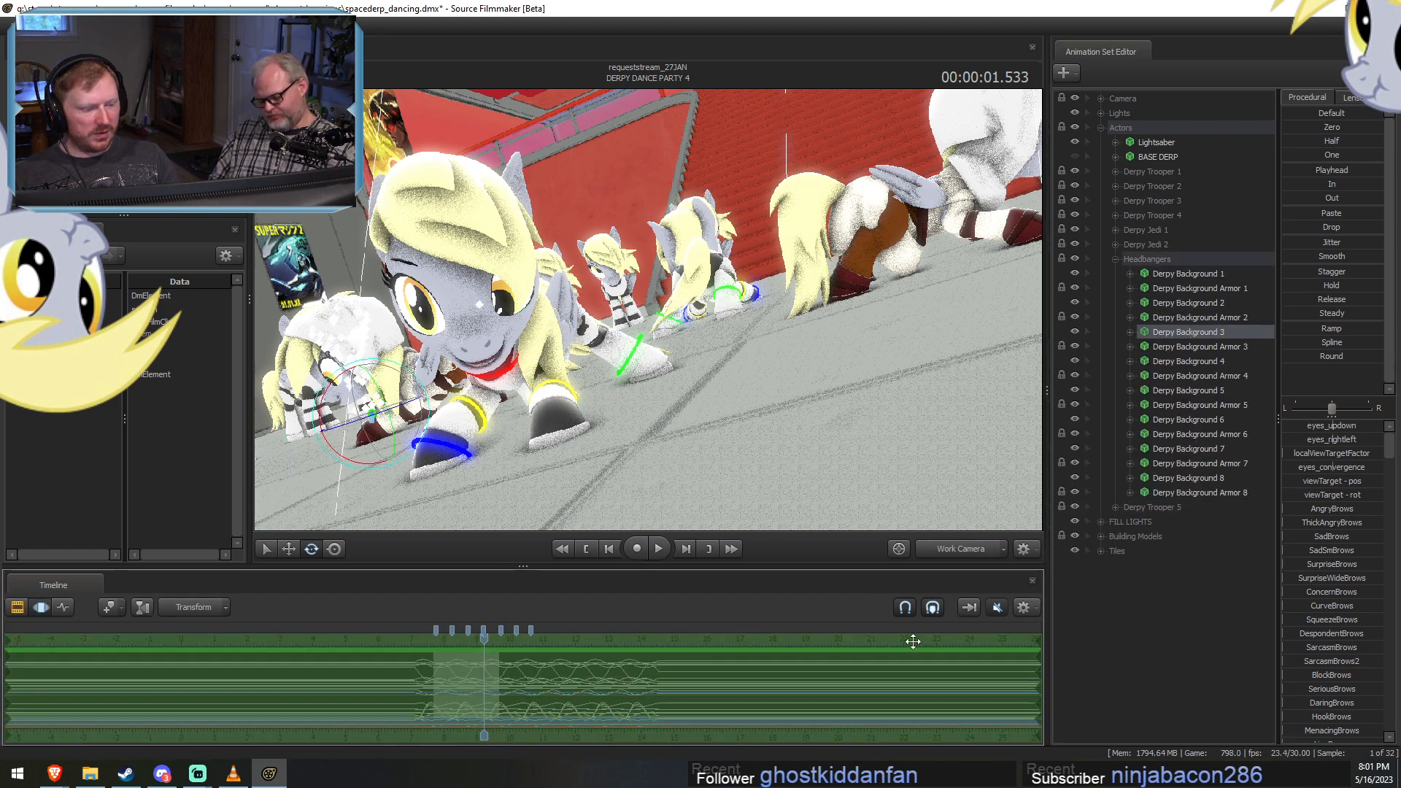
key(ctrl+v)
click(1200, 363)
click(912, 704)
key(ctrl+v)
Paste the eyebrow pose onto Derpy Background 5 through 8 of the Headbangers group in DERPY DANCE PARTY 4.
click(1184, 393)
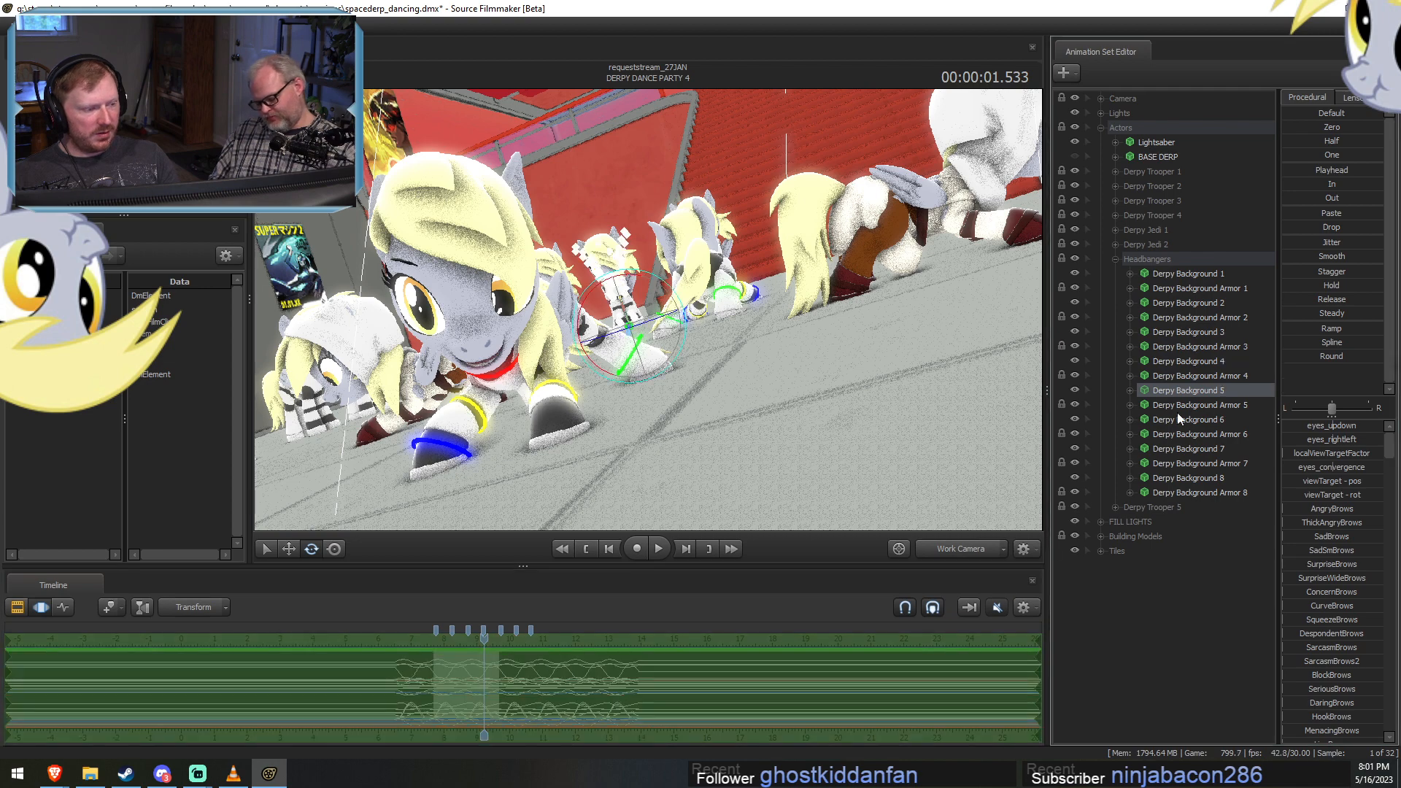
click(945, 666)
key(ctrl+v)
click(1187, 420)
click(909, 657)
key(ctrl+v)
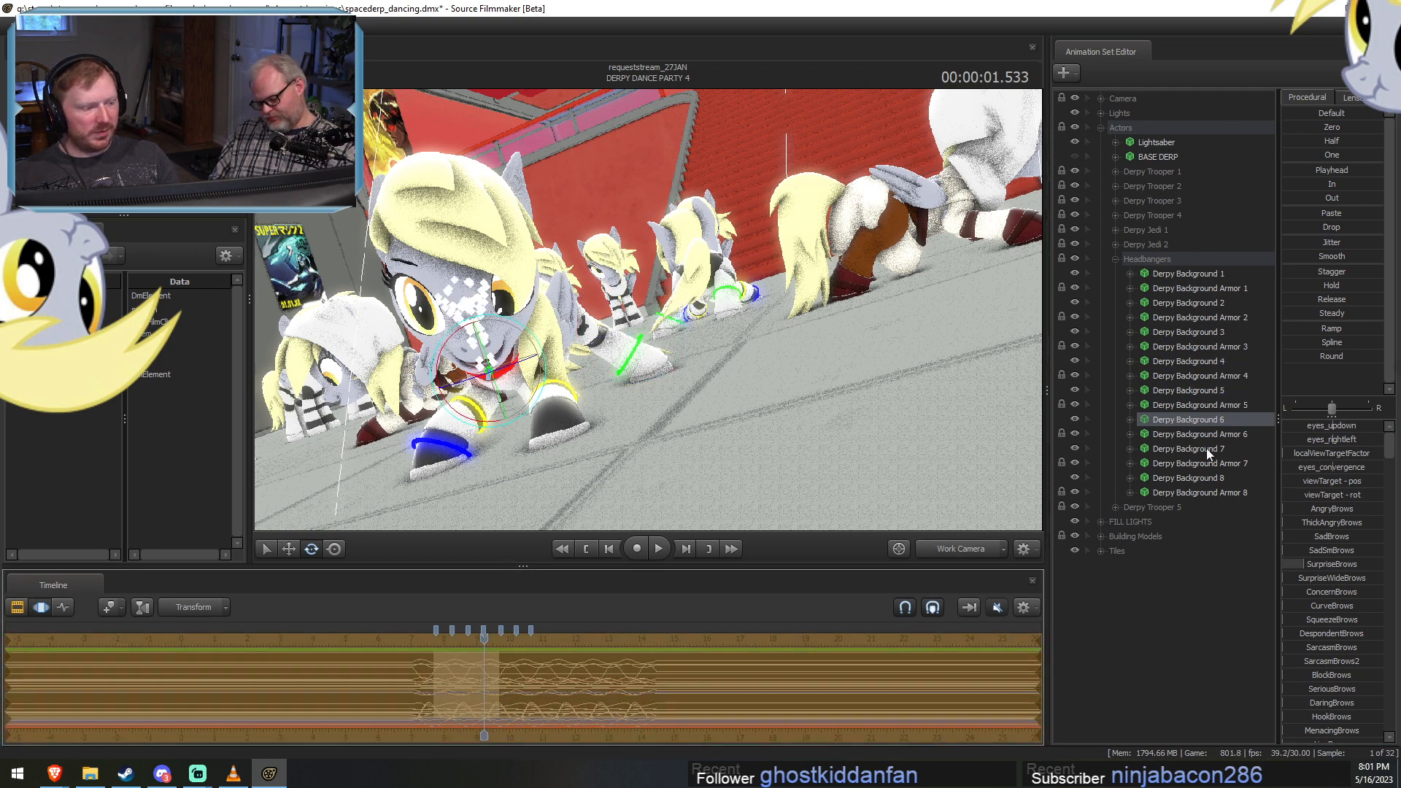
click(1207, 450)
click(950, 668)
key(ctrl+v)
click(1196, 481)
click(930, 694)
key(ctrl+v)
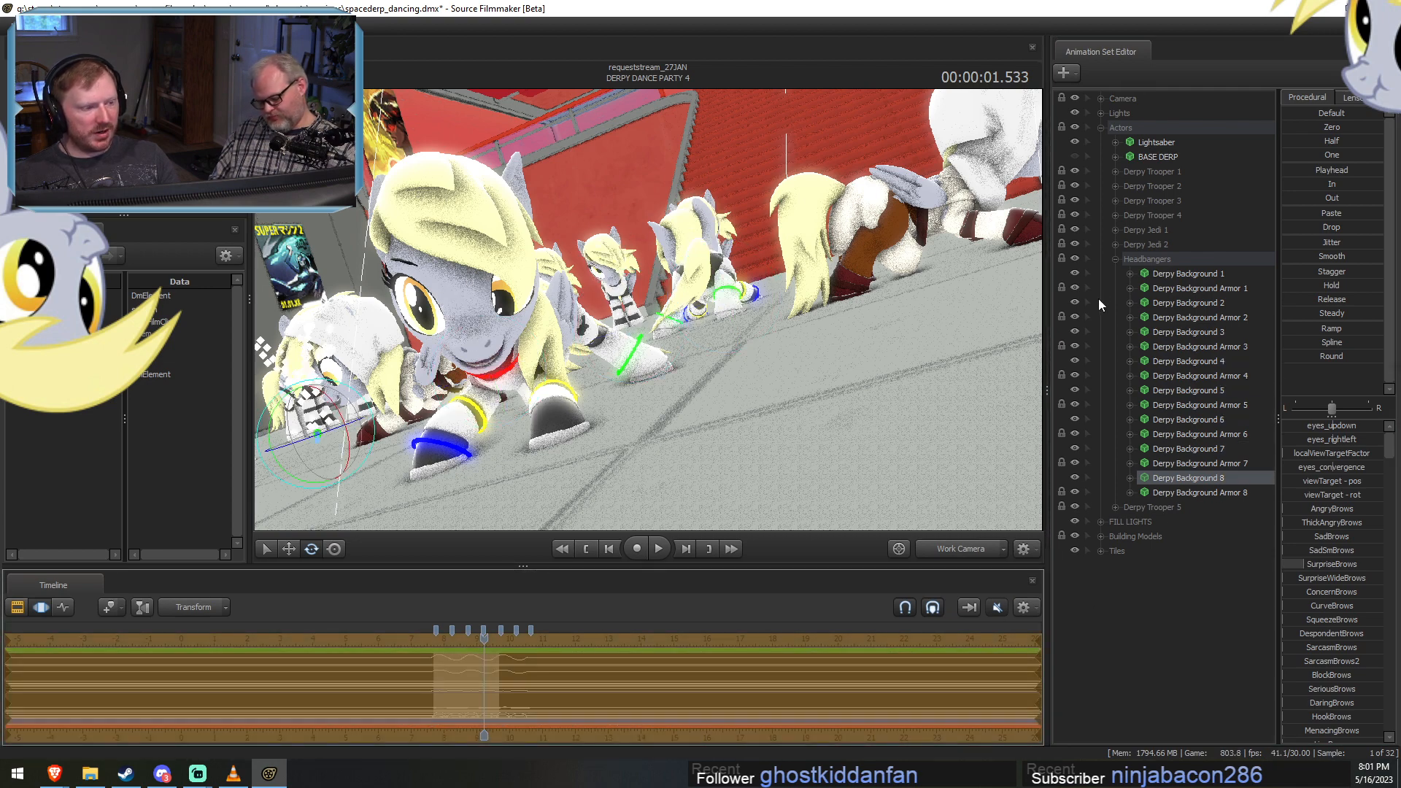
Collapse the Headbangers group and move the Derpy Trooper 5 group directly below Derpy Trooper 4.
click(1114, 259)
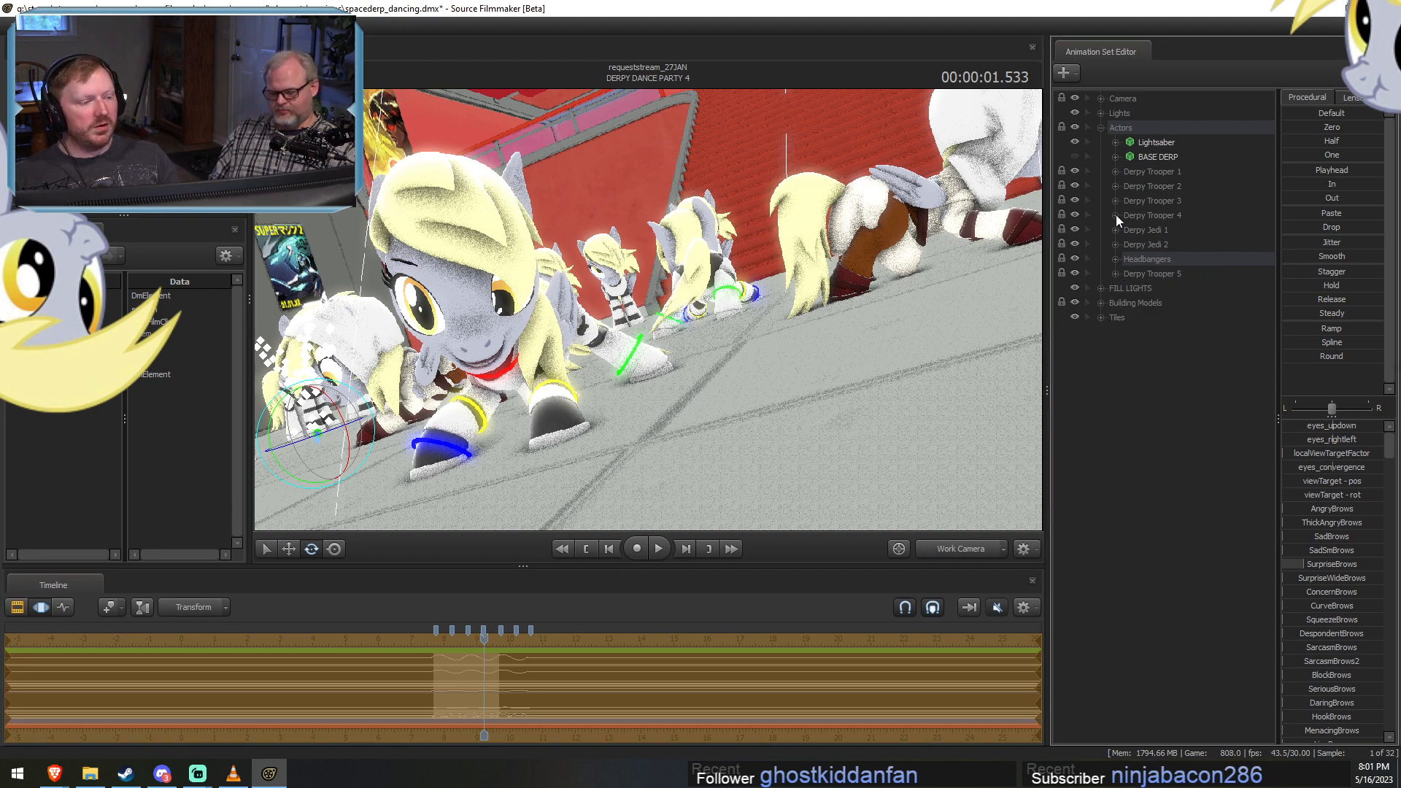
drag(1136, 267, 1138, 225)
Paste the eyebrow pose onto the Derpy Jedi 1 and Derpy Jedi 2 models in DERPY DANCE PARTY 4, collapsing their groups.
click(1115, 244)
click(1171, 259)
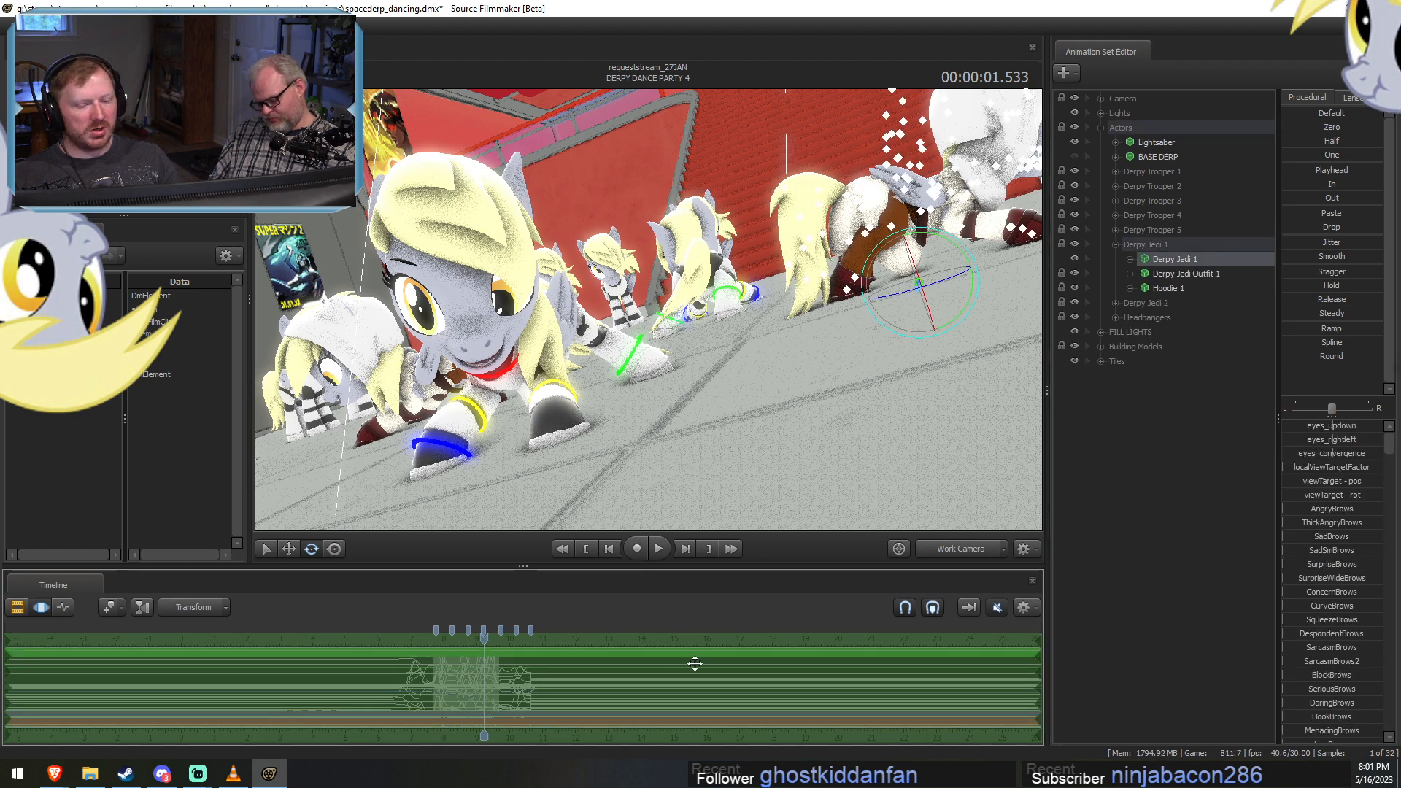
click(1115, 244)
click(1114, 259)
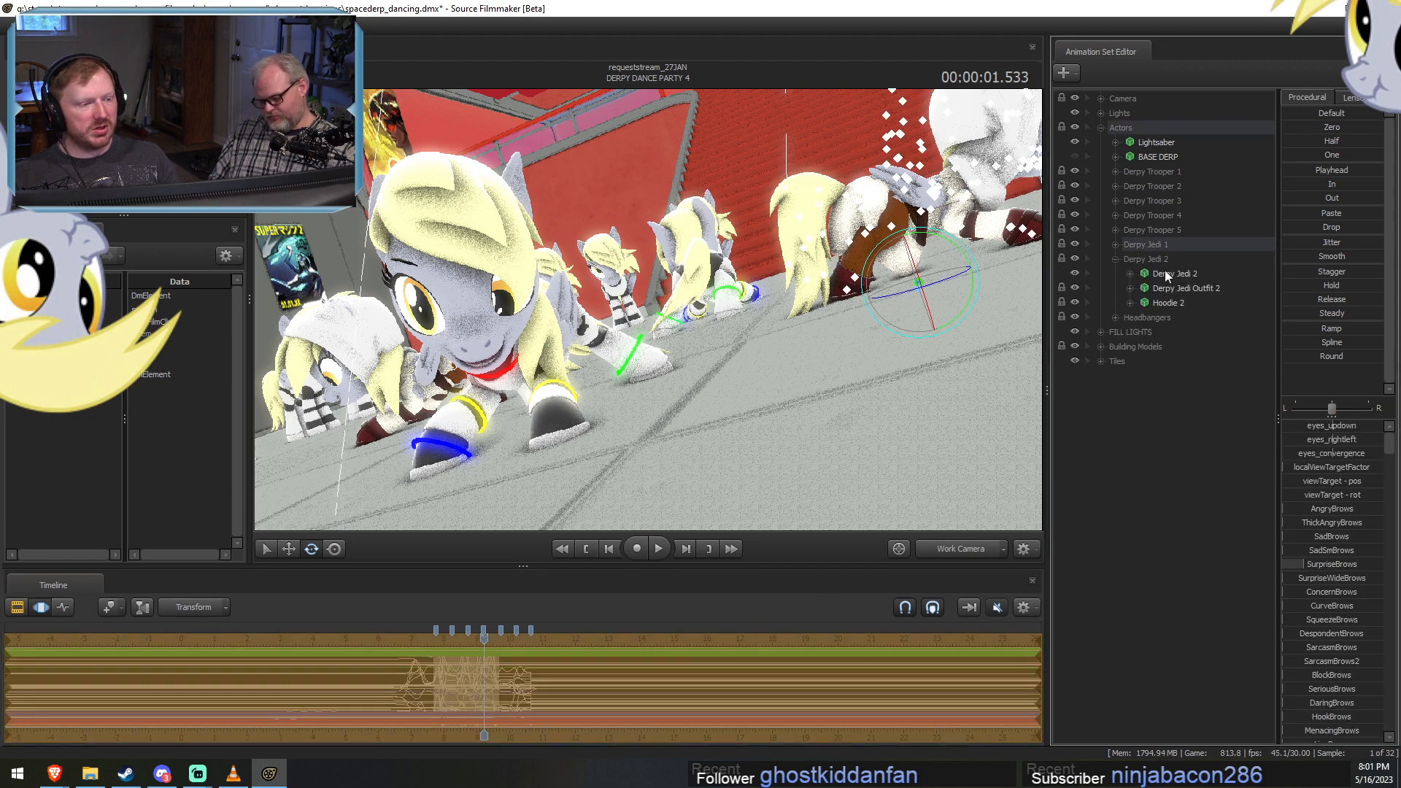
click(1171, 273)
click(1114, 259)
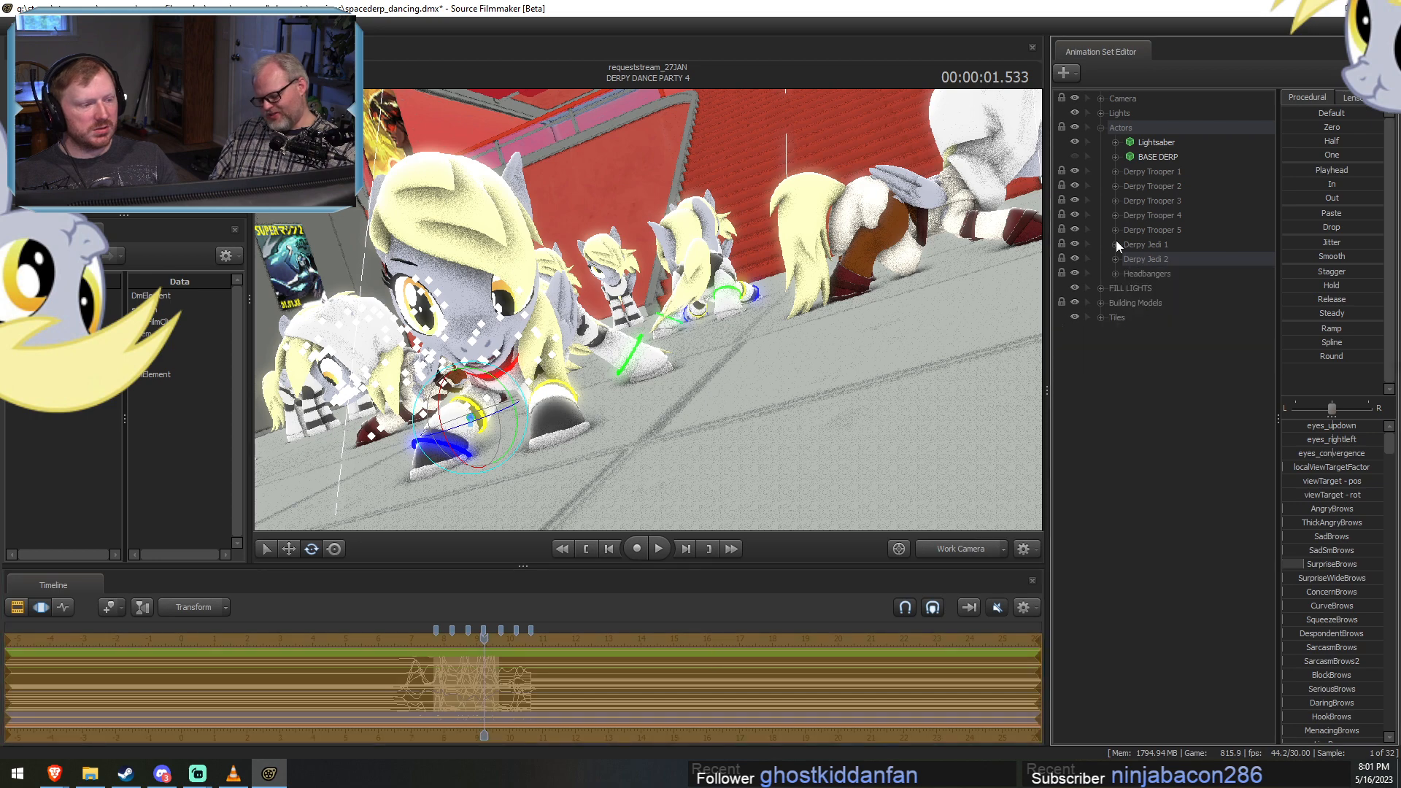
Paste the eyebrow pose onto the Derpy Trooper 4 and Derpy Trooper 3 models in DERPY DANCE PARTY 4.
click(1114, 215)
click(1182, 230)
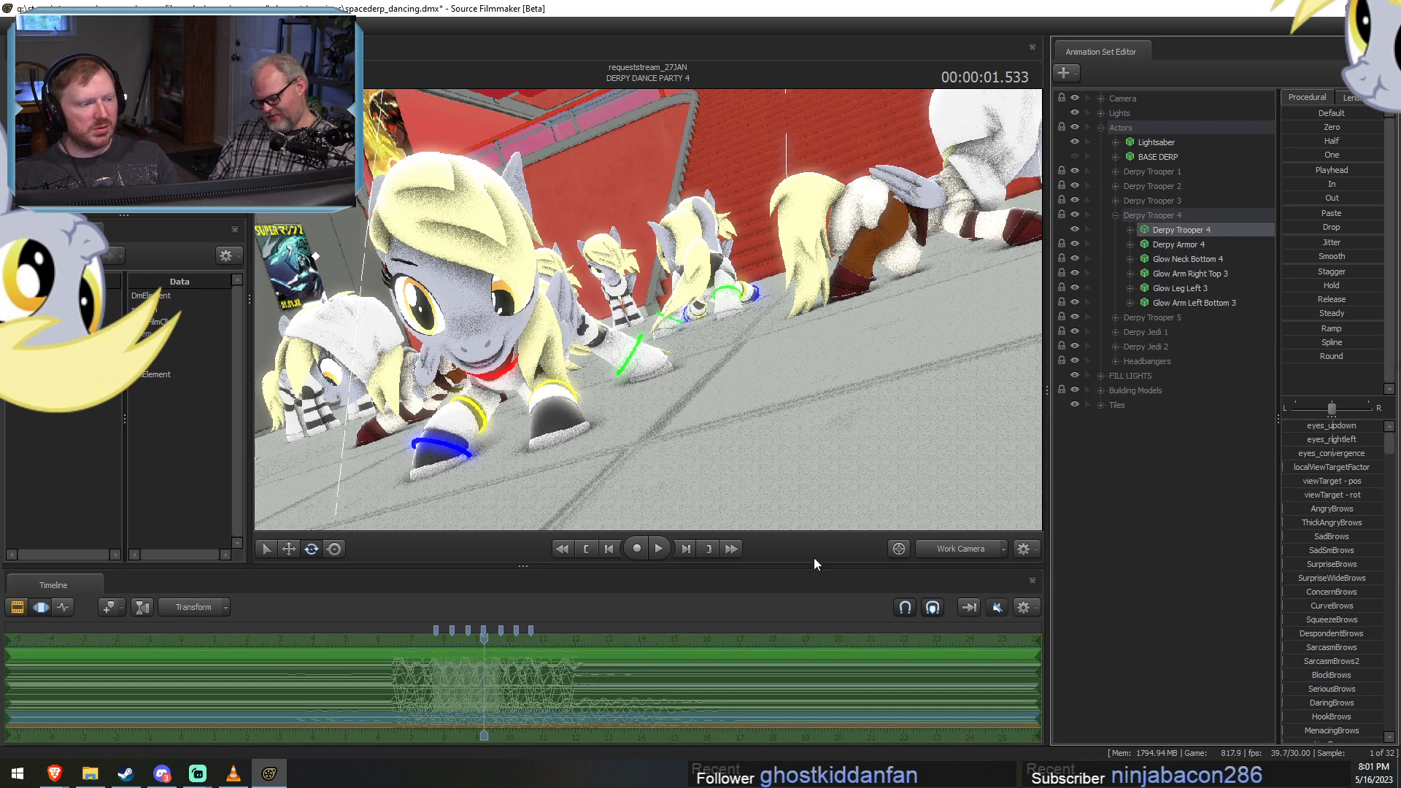
key(ctrl+v)
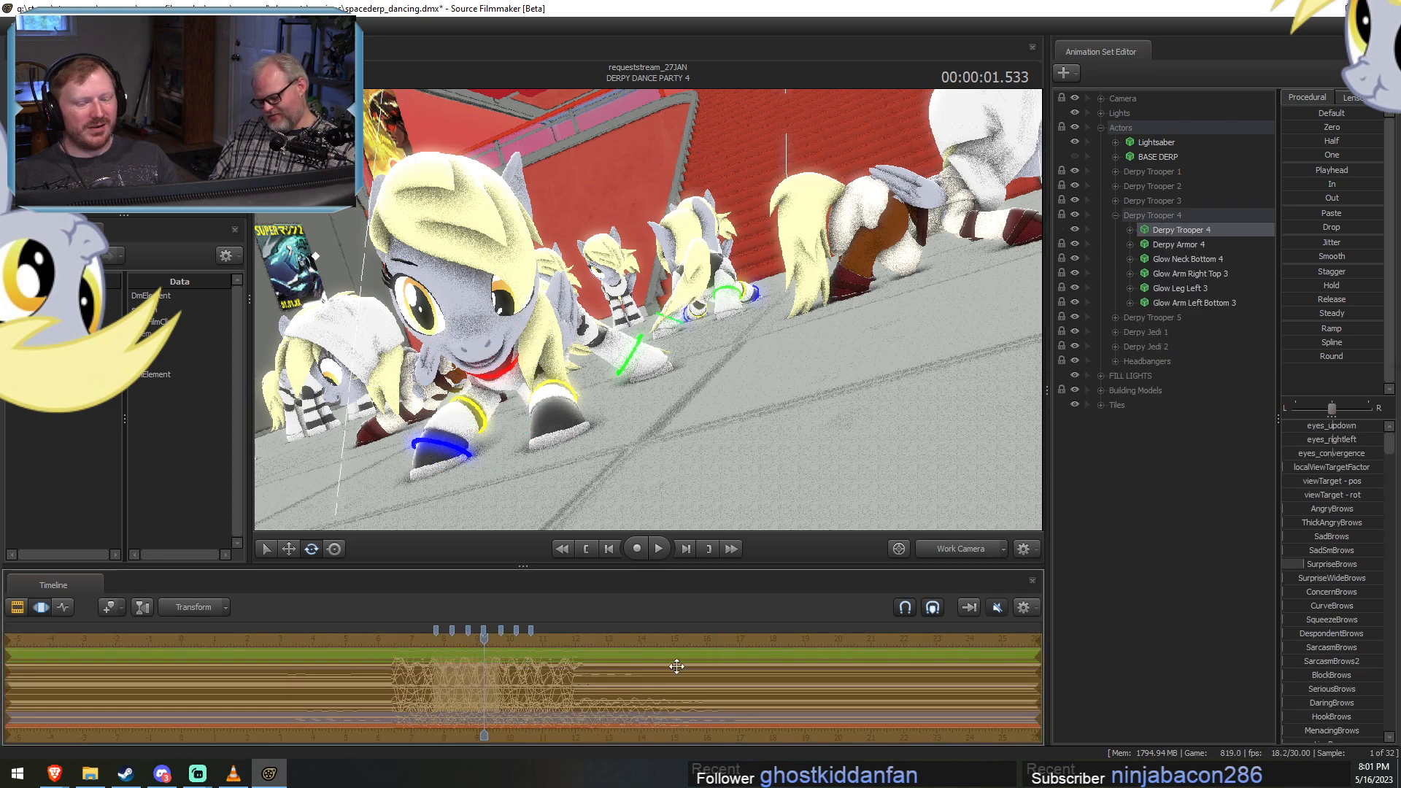
click(1114, 214)
click(1114, 200)
click(1176, 215)
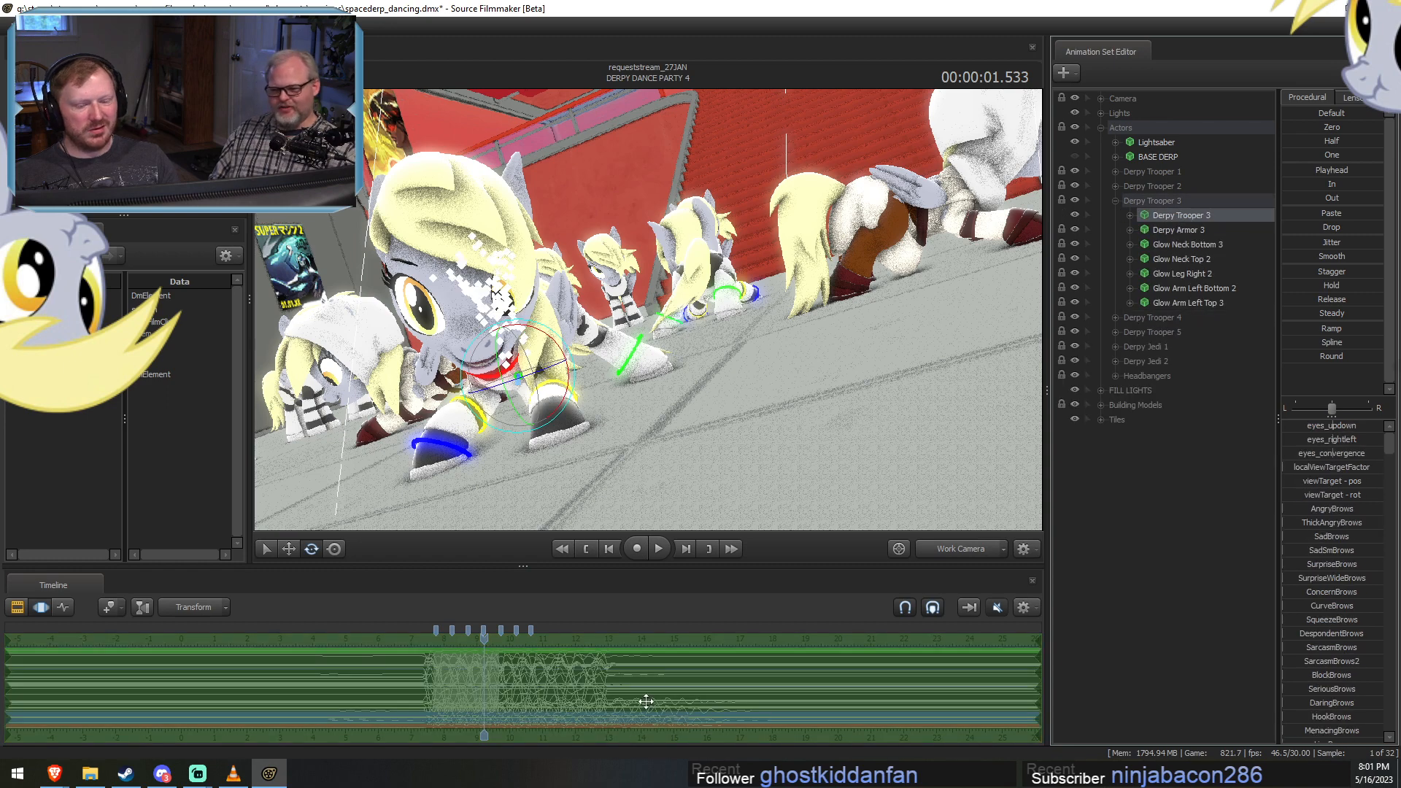
key(ctrl+v)
Paste the eyebrow pose onto the Derpy Trooper 2 and Derpy Trooper 1 models in DERPY DANCE PARTY 4.
click(1115, 185)
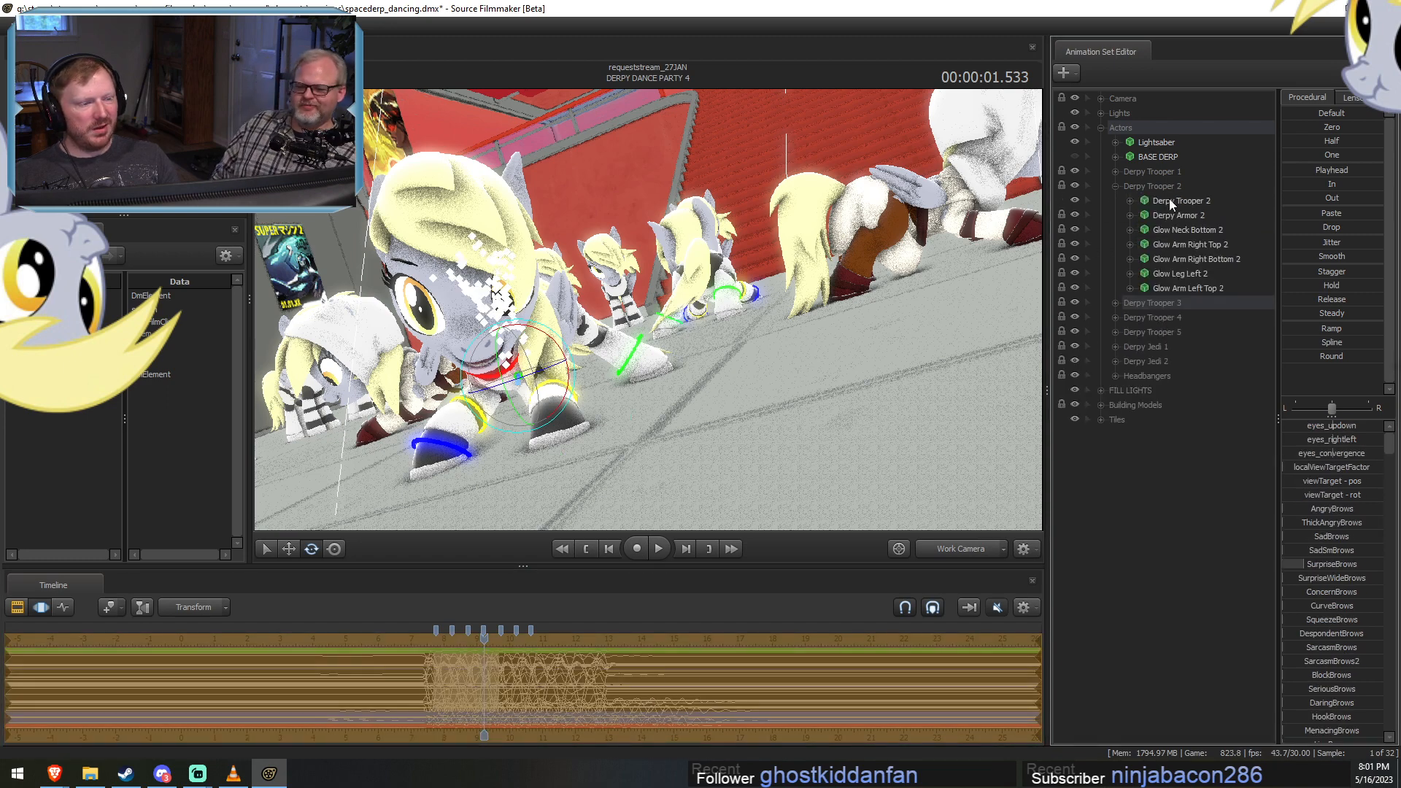
click(1168, 200)
key(ctrl+v)
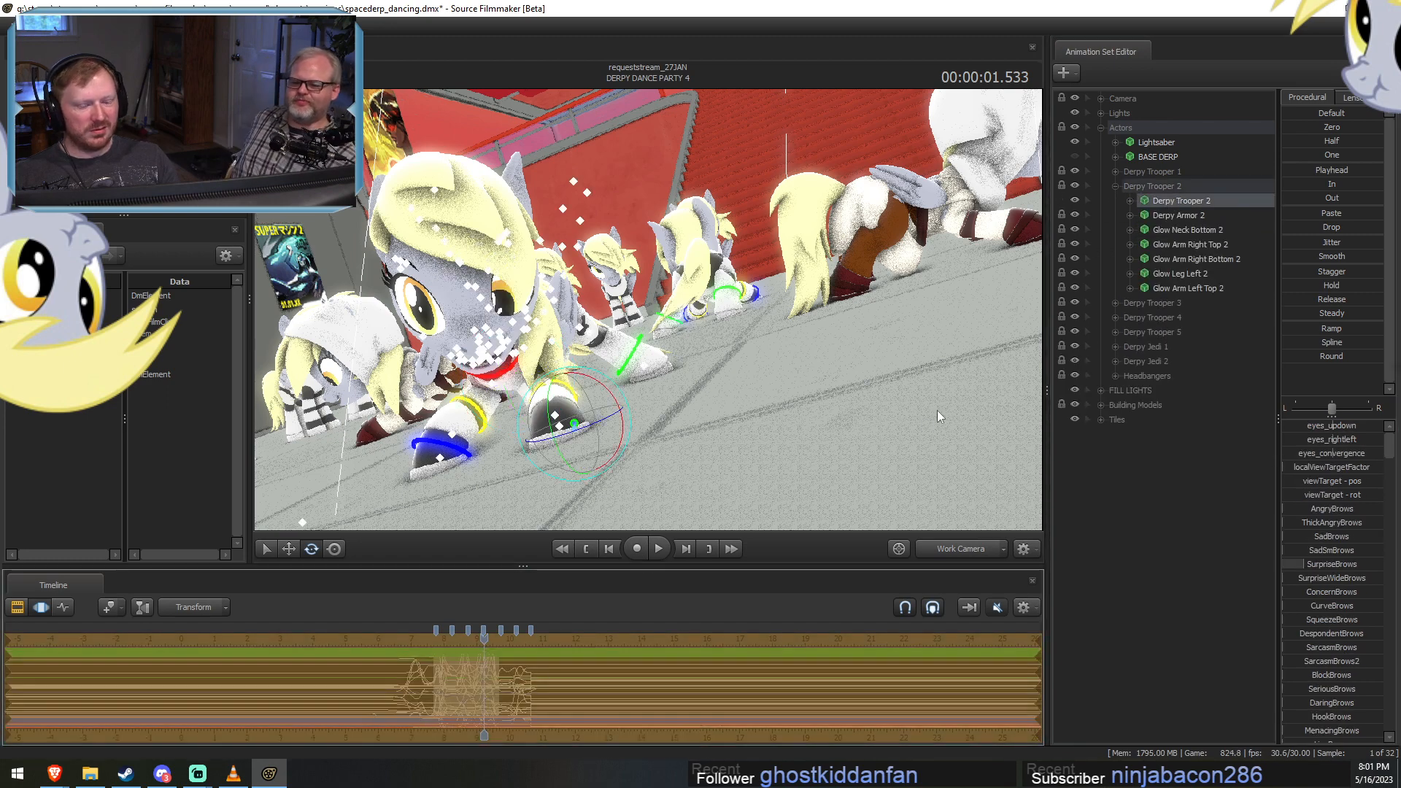
click(1114, 186)
click(1115, 170)
click(1170, 186)
key(ctrl+v)
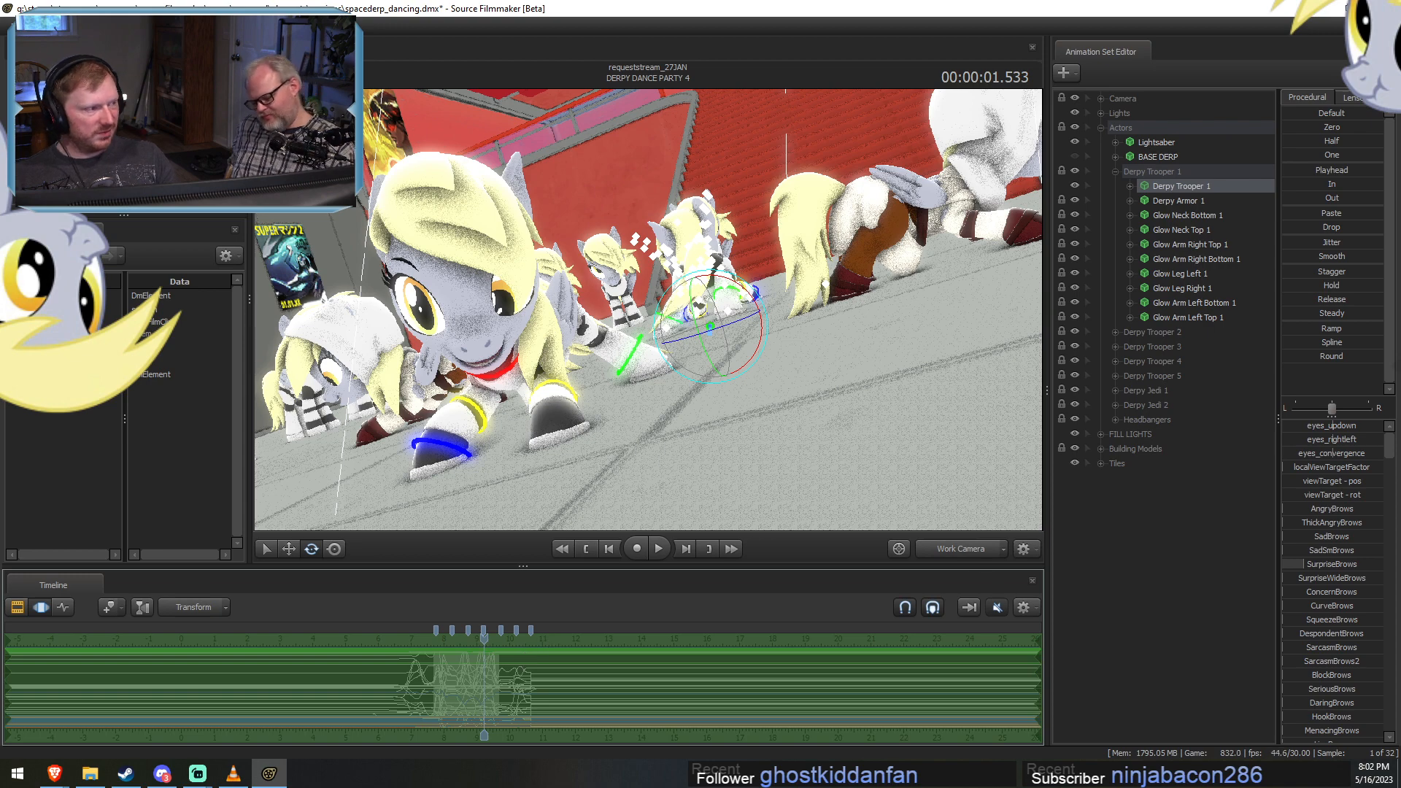
key(alt+Tab)
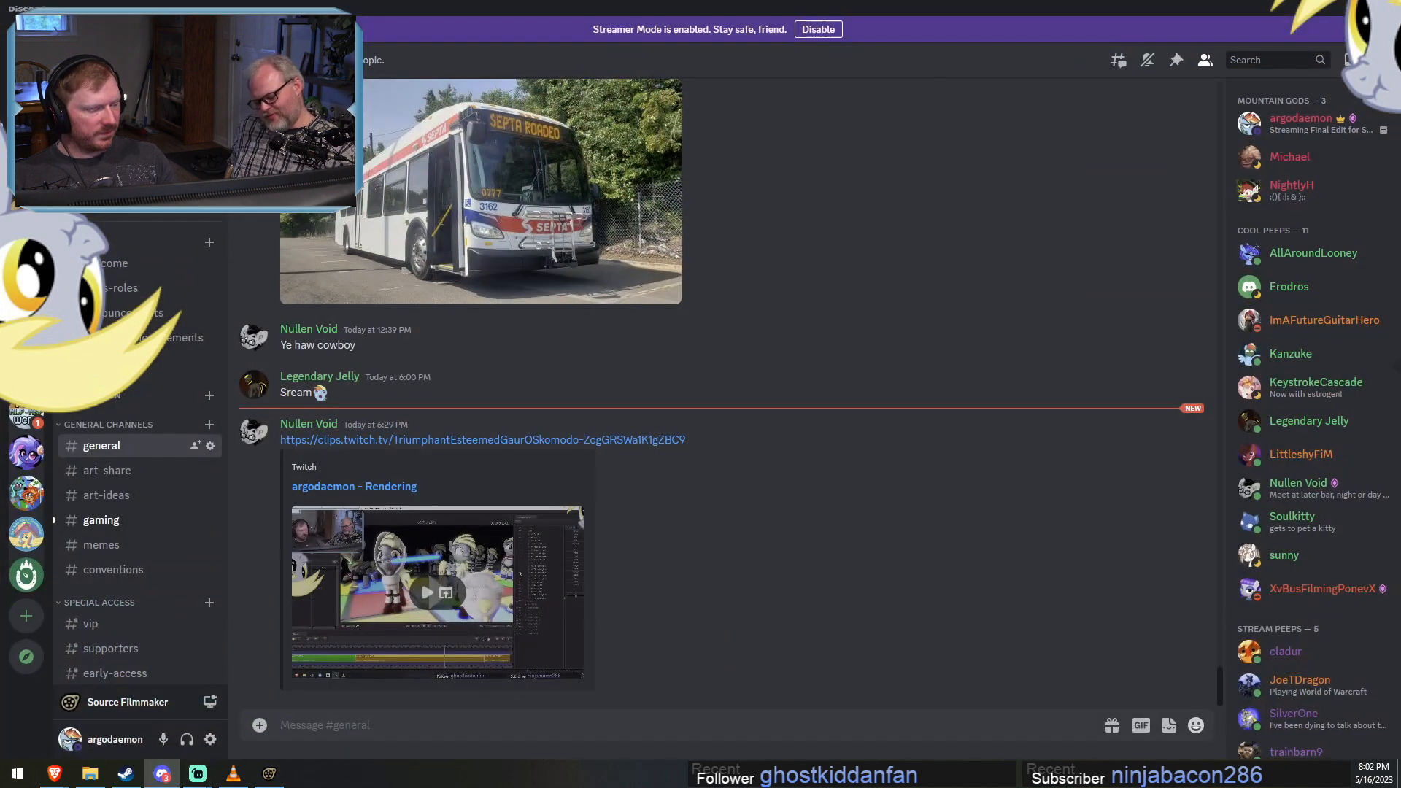
key(alt+Tab)
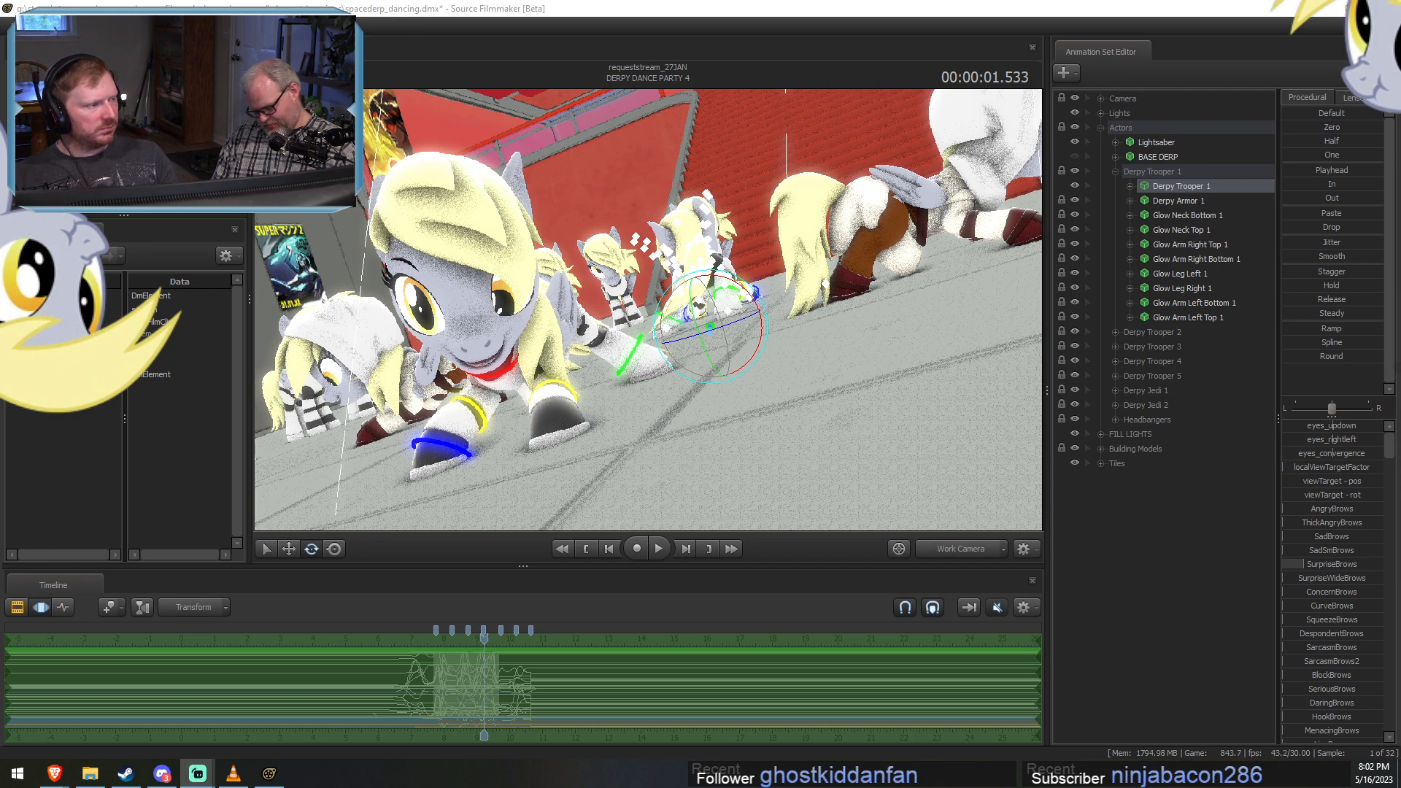
click(1133, 12)
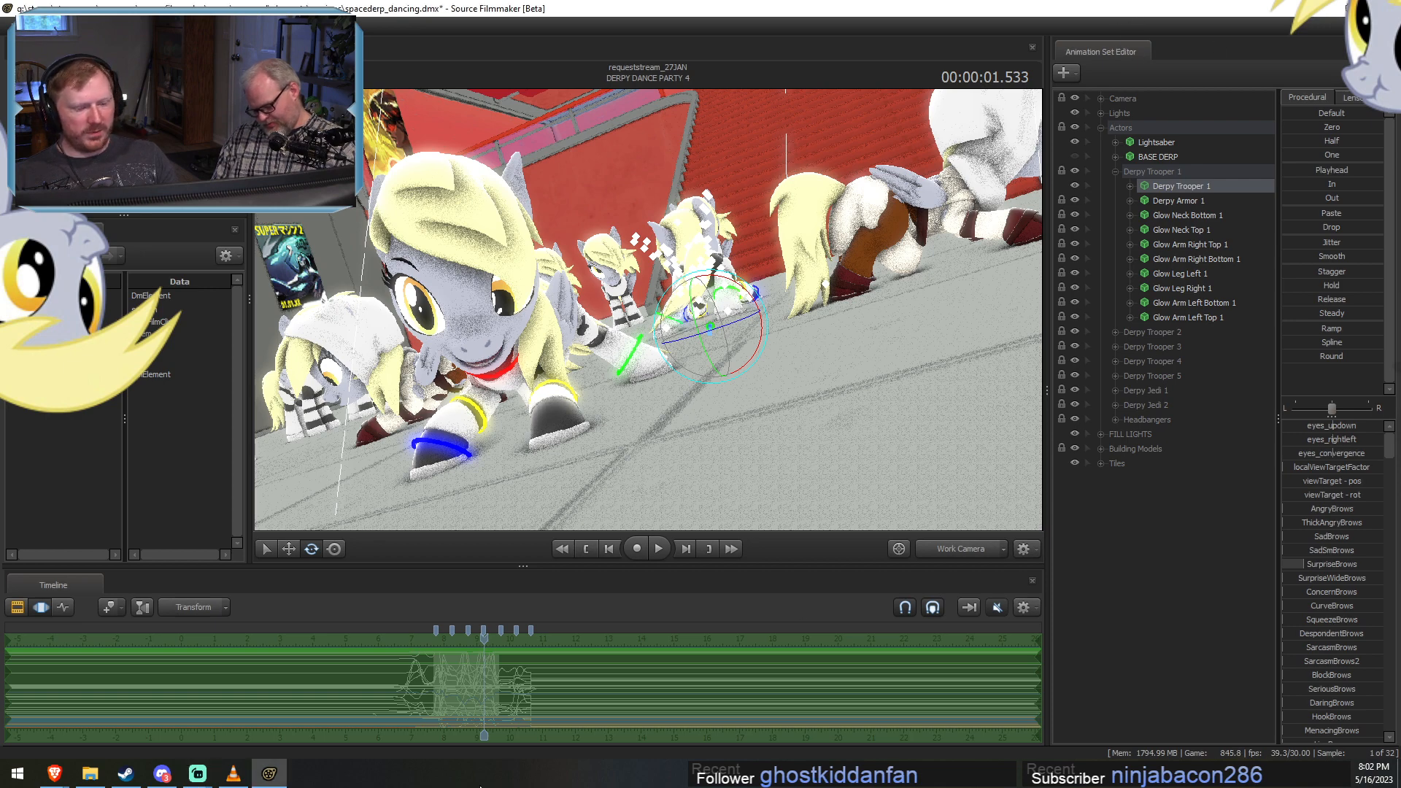
Collapse the Derpy Trooper 1 group and the Actors group.
click(1114, 171)
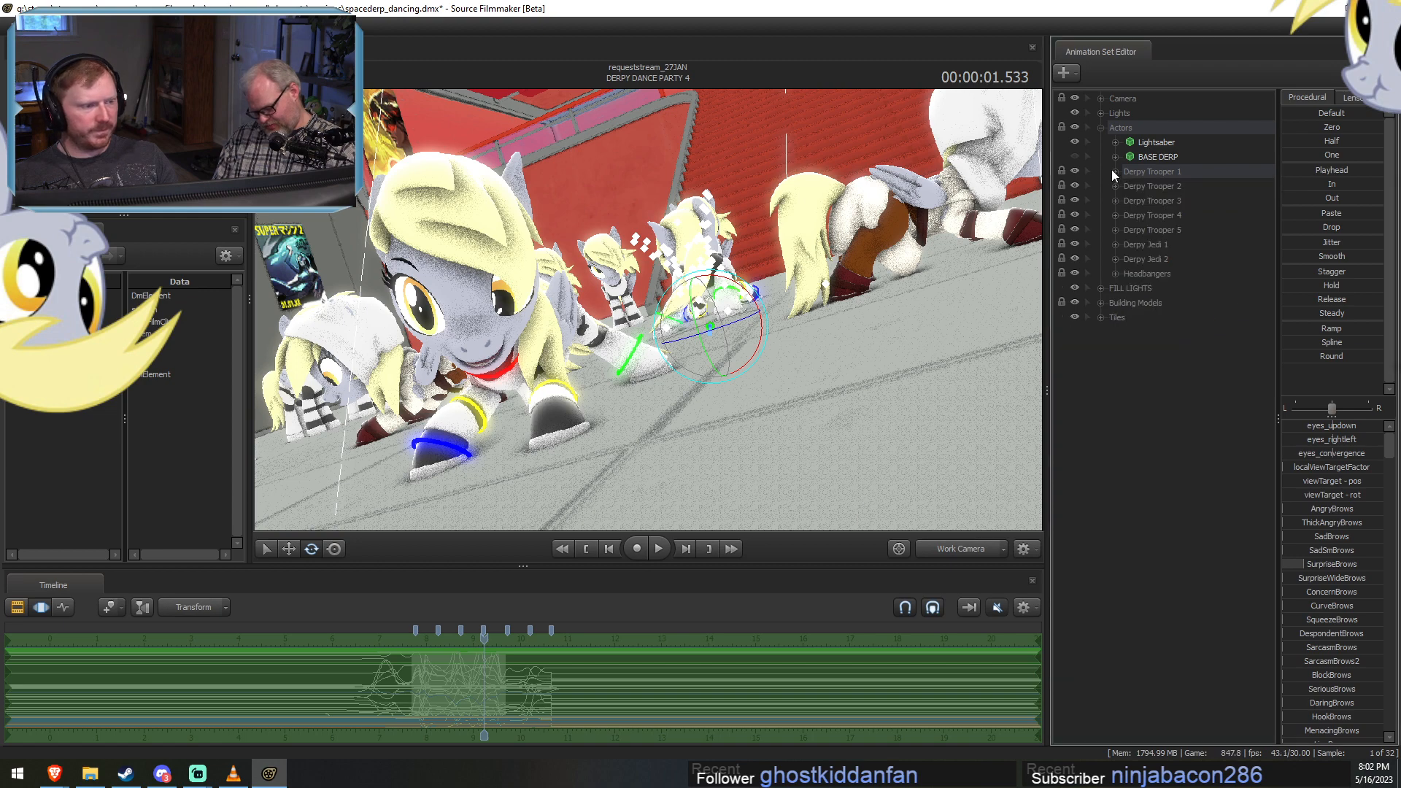
click(1101, 128)
scroll(448, 669, up, 3)
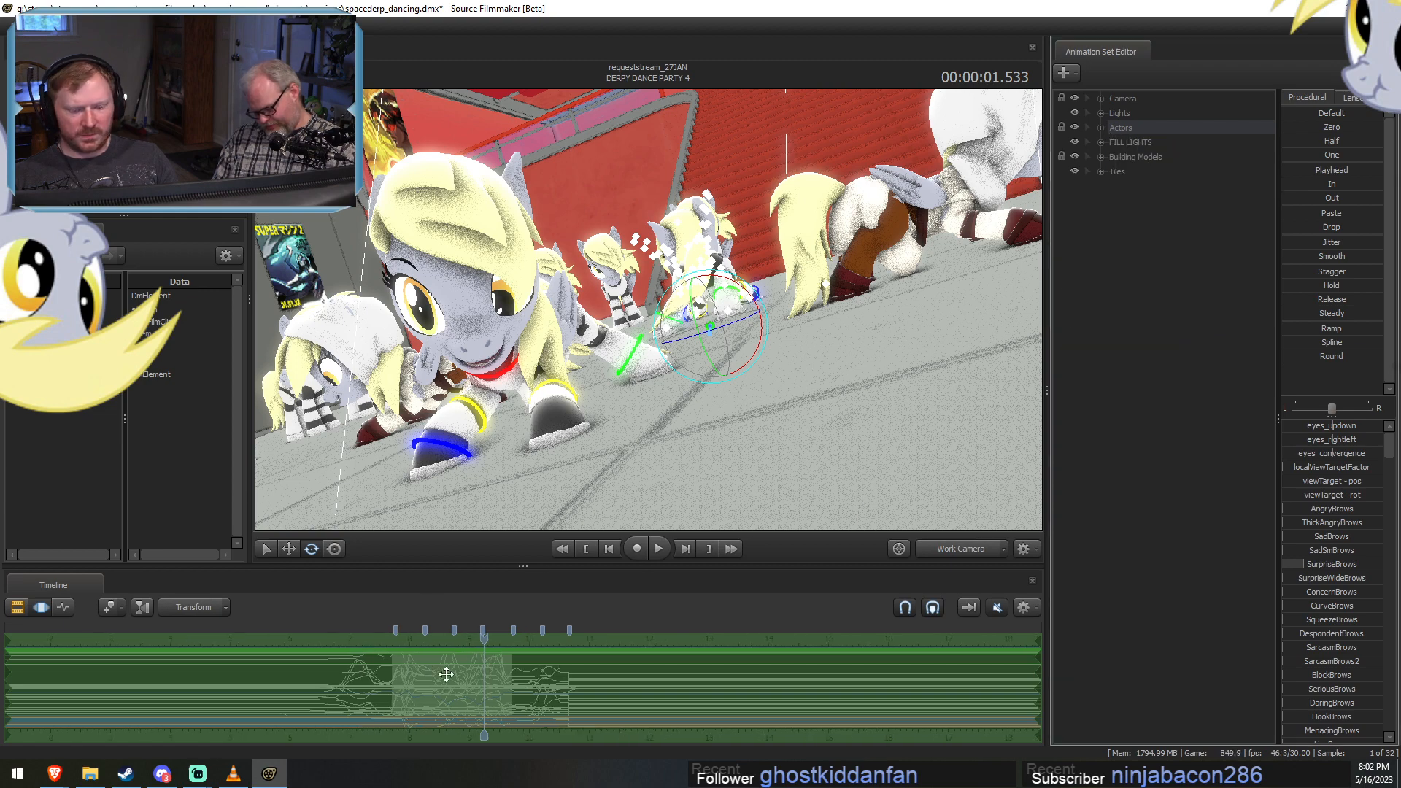
click(406, 680)
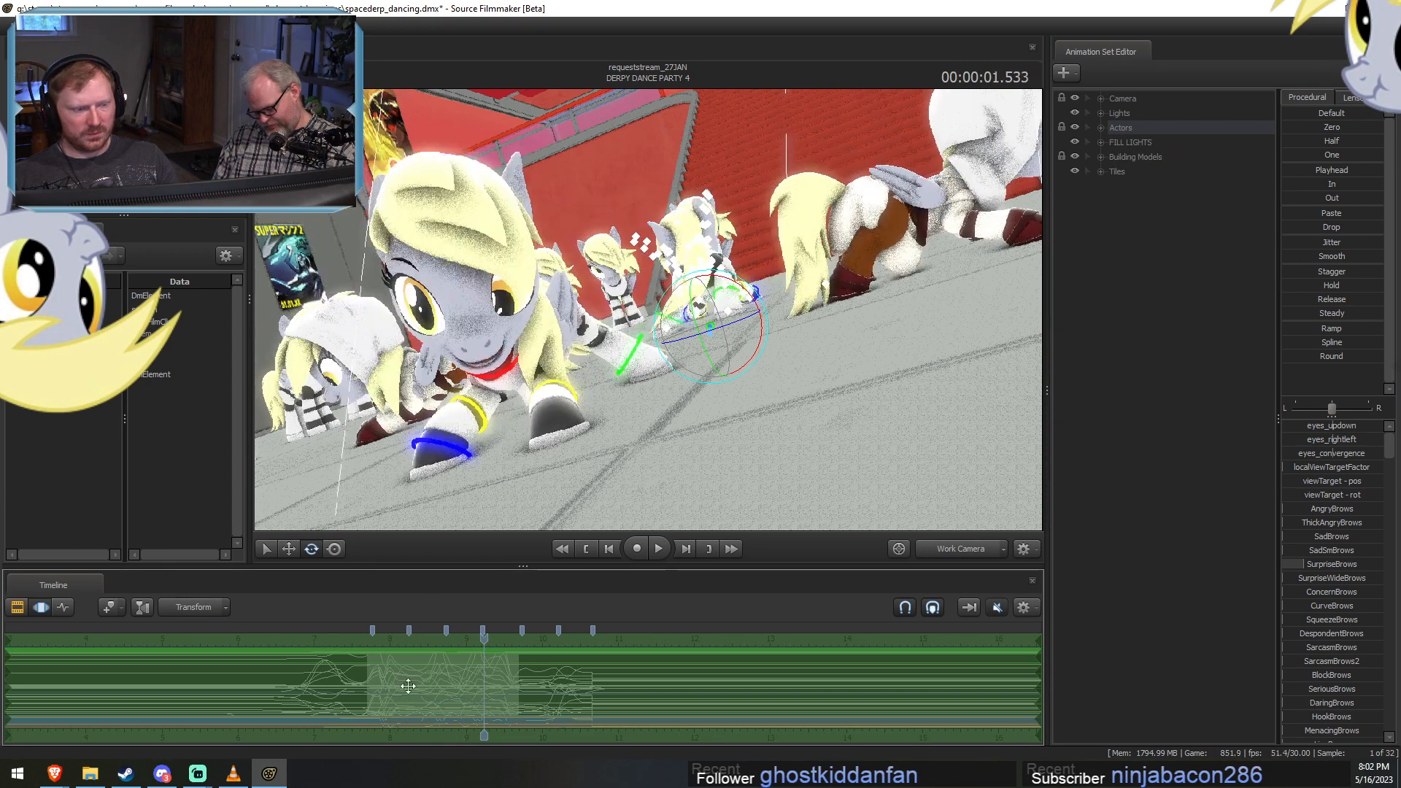
Expand the Actors group again and open its Derpy Trooper 2 group.
click(1101, 128)
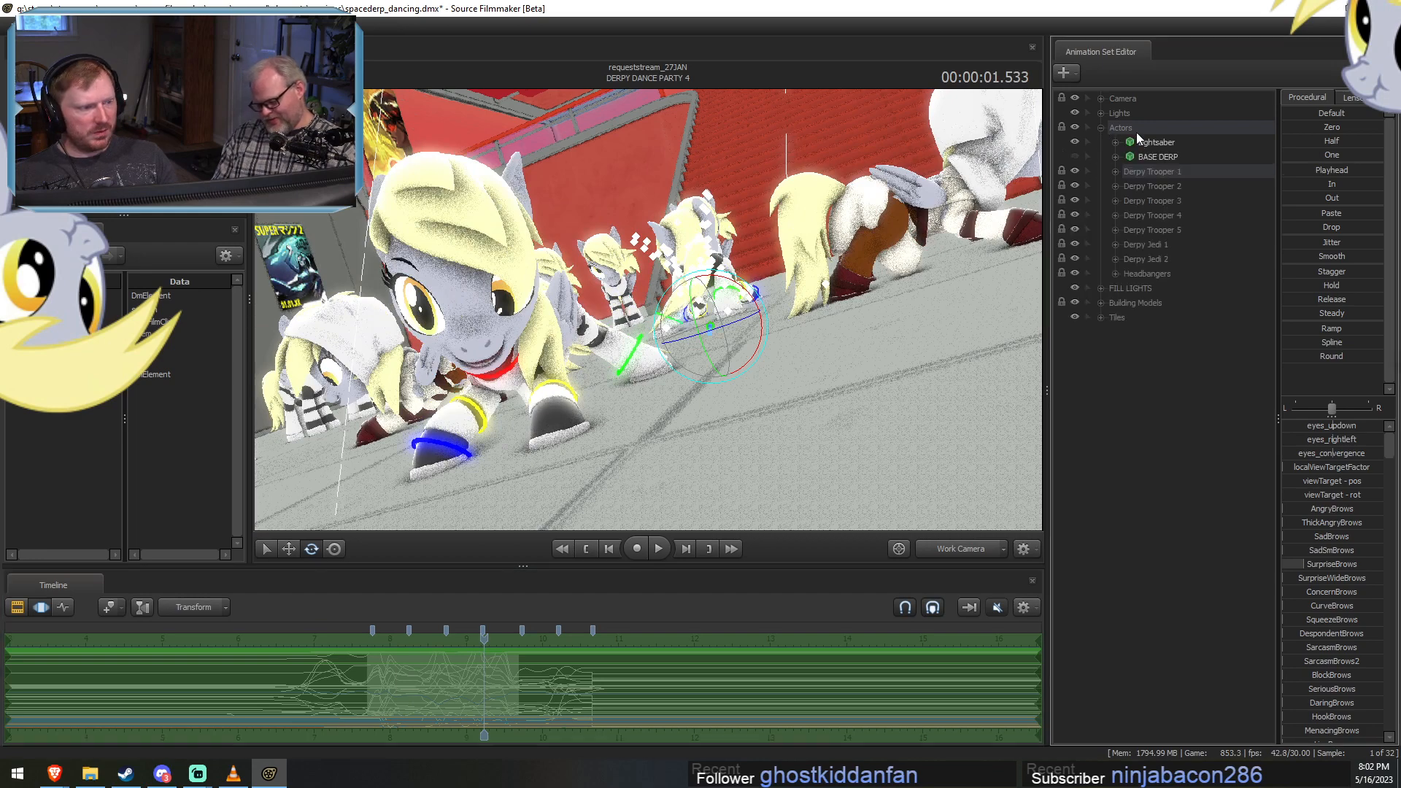
click(1115, 186)
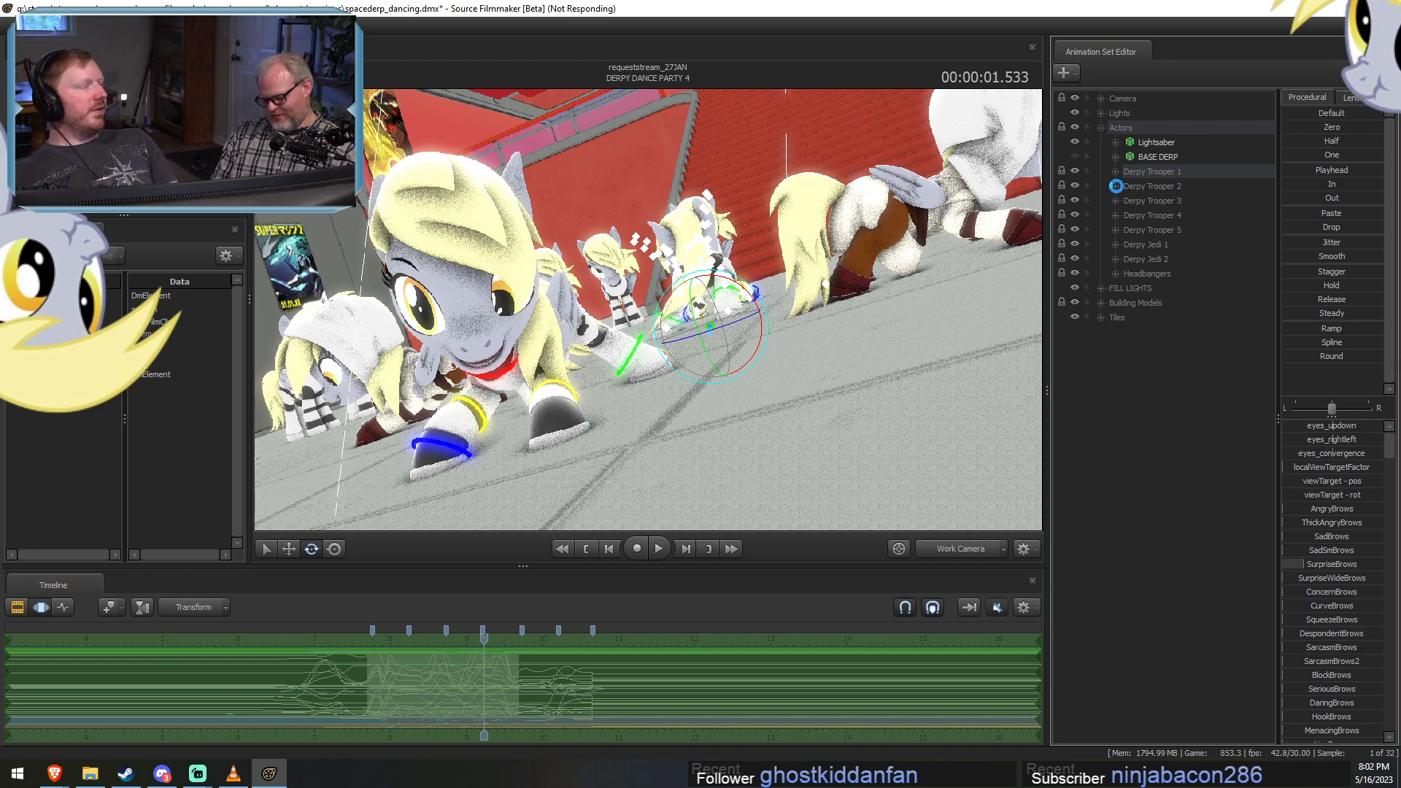
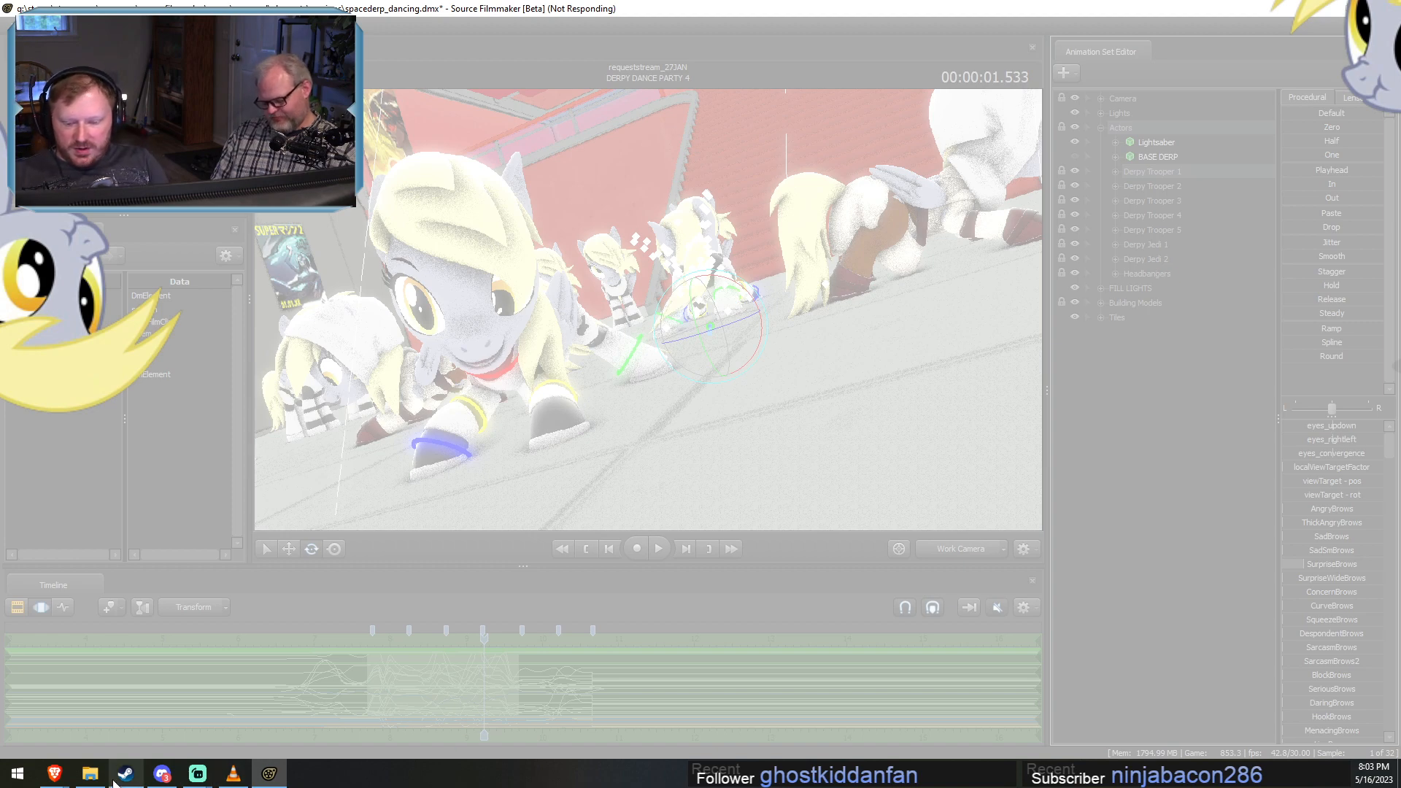
Look up the spacederp_dancing autosave file and its timestamp in the usermod elements sessions folder in File Explorer.
click(90, 773)
click(450, 305)
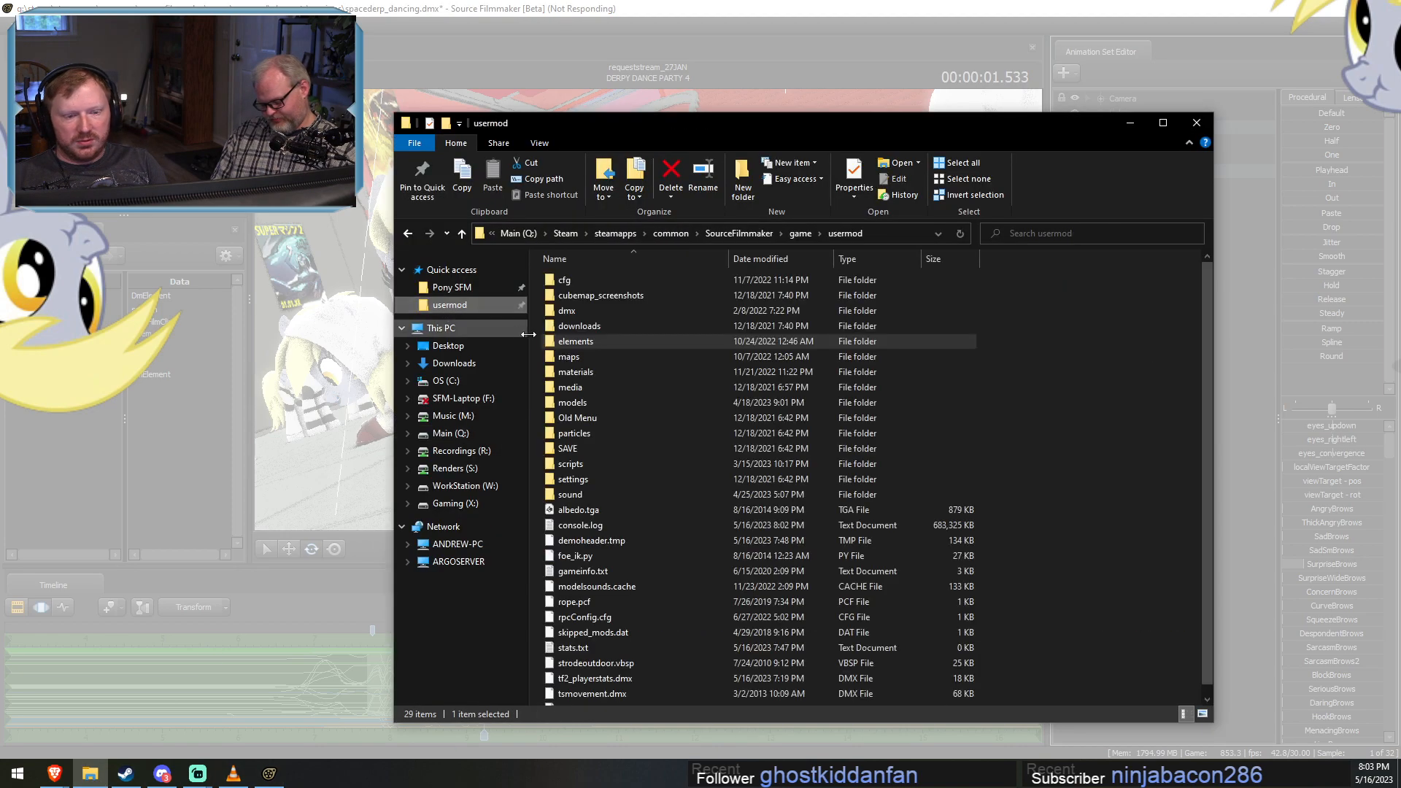
double_click(562, 342)
double_click(585, 298)
scroll(706, 472, down, 20)
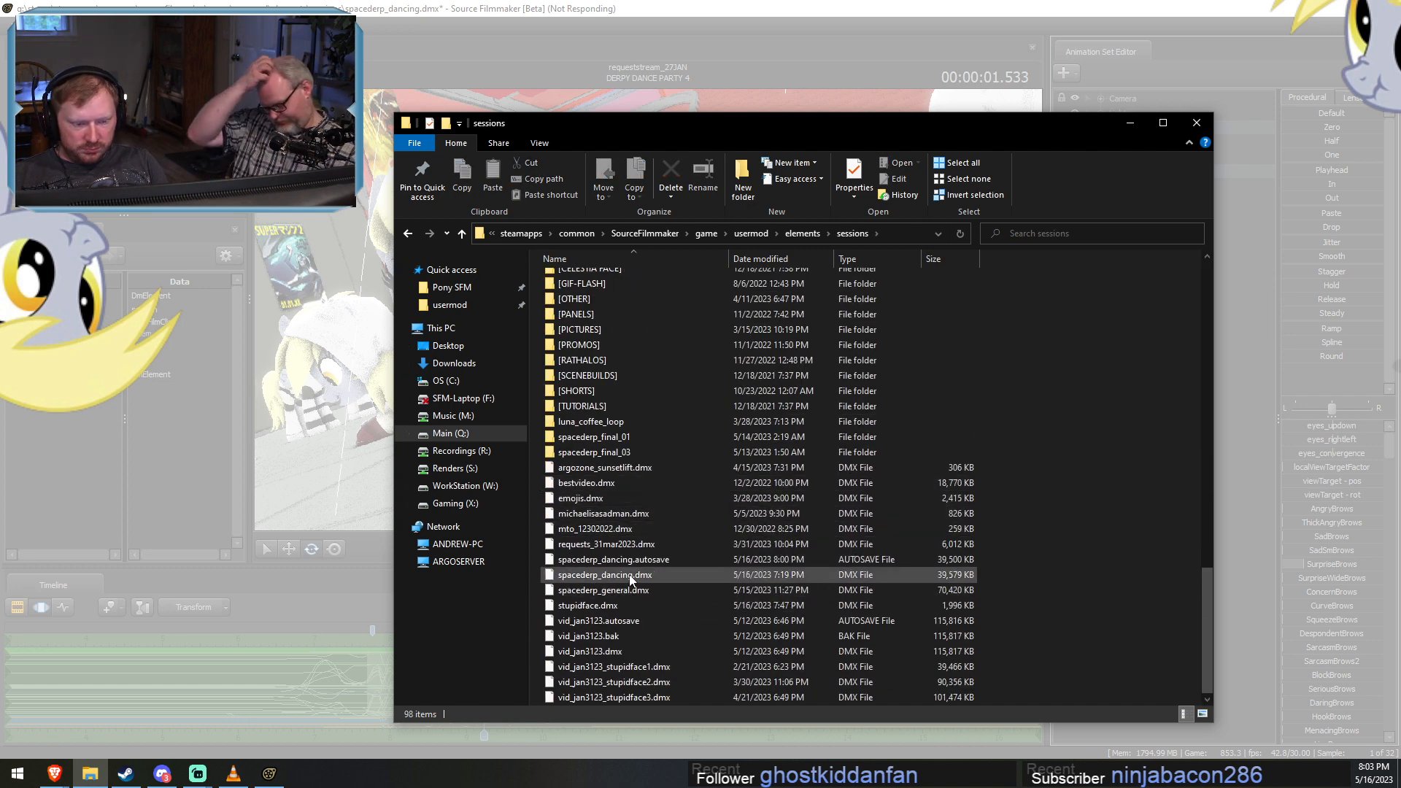
click(745, 578)
click(678, 563)
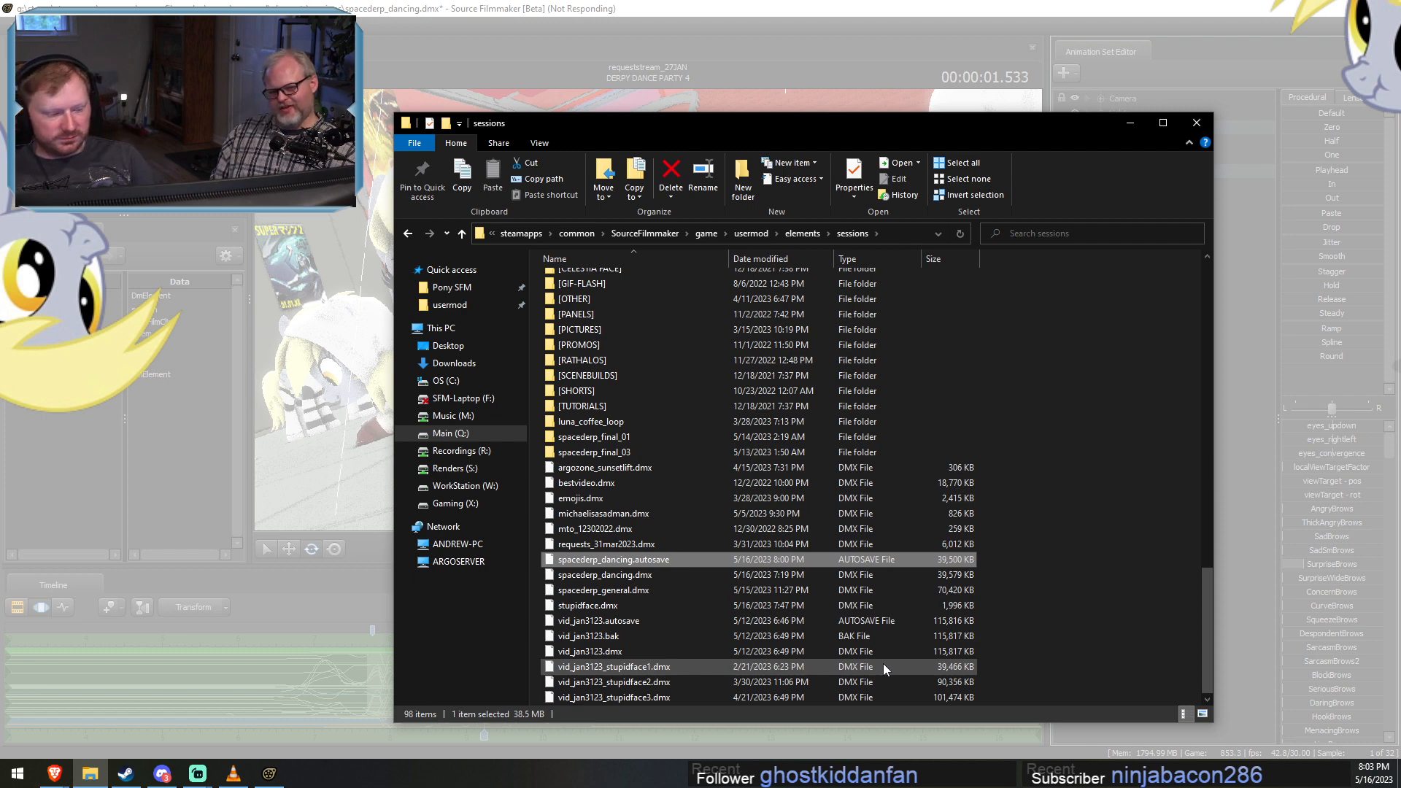
Close the unresponsive Source Filmmaker and launch it again from Steam.
click(1039, 7)
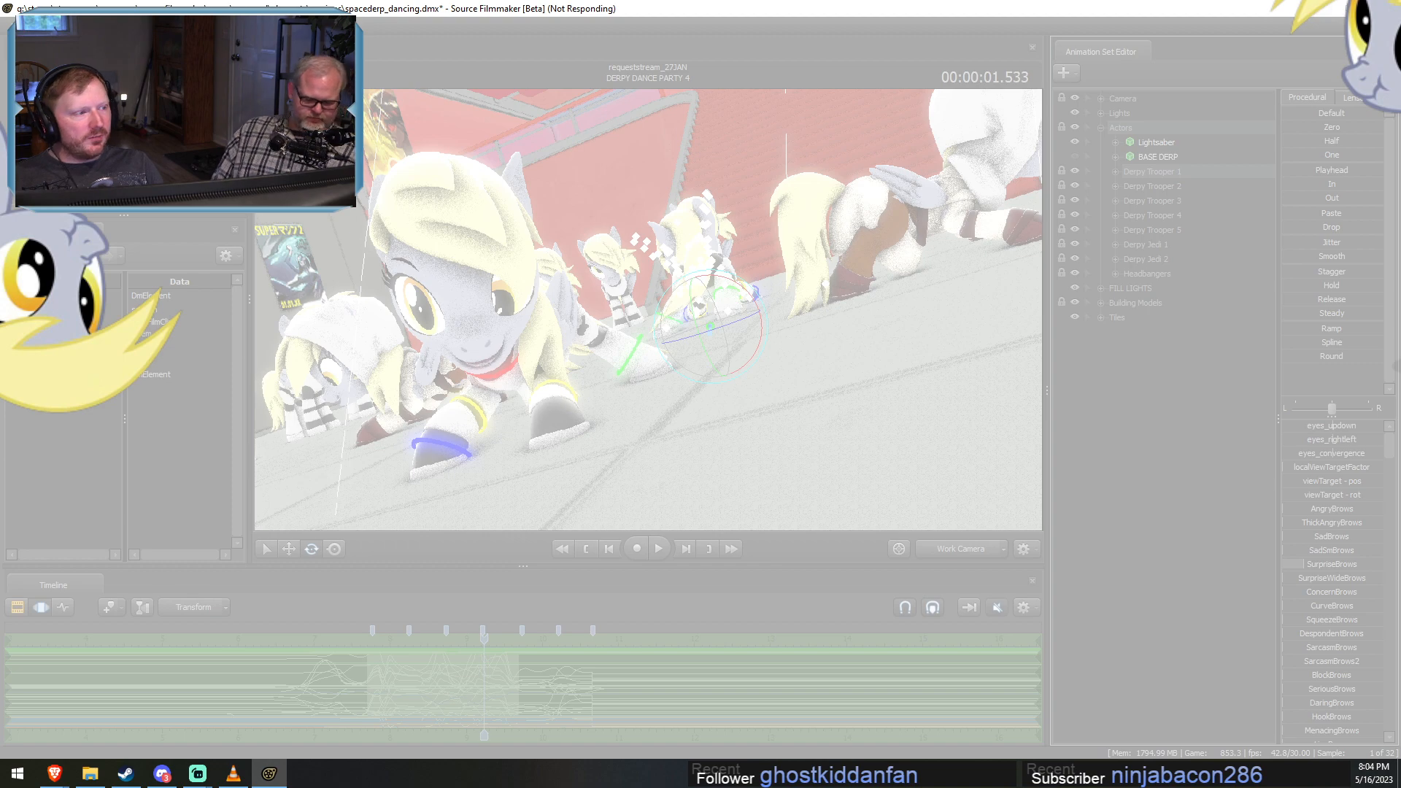
click(652, 399)
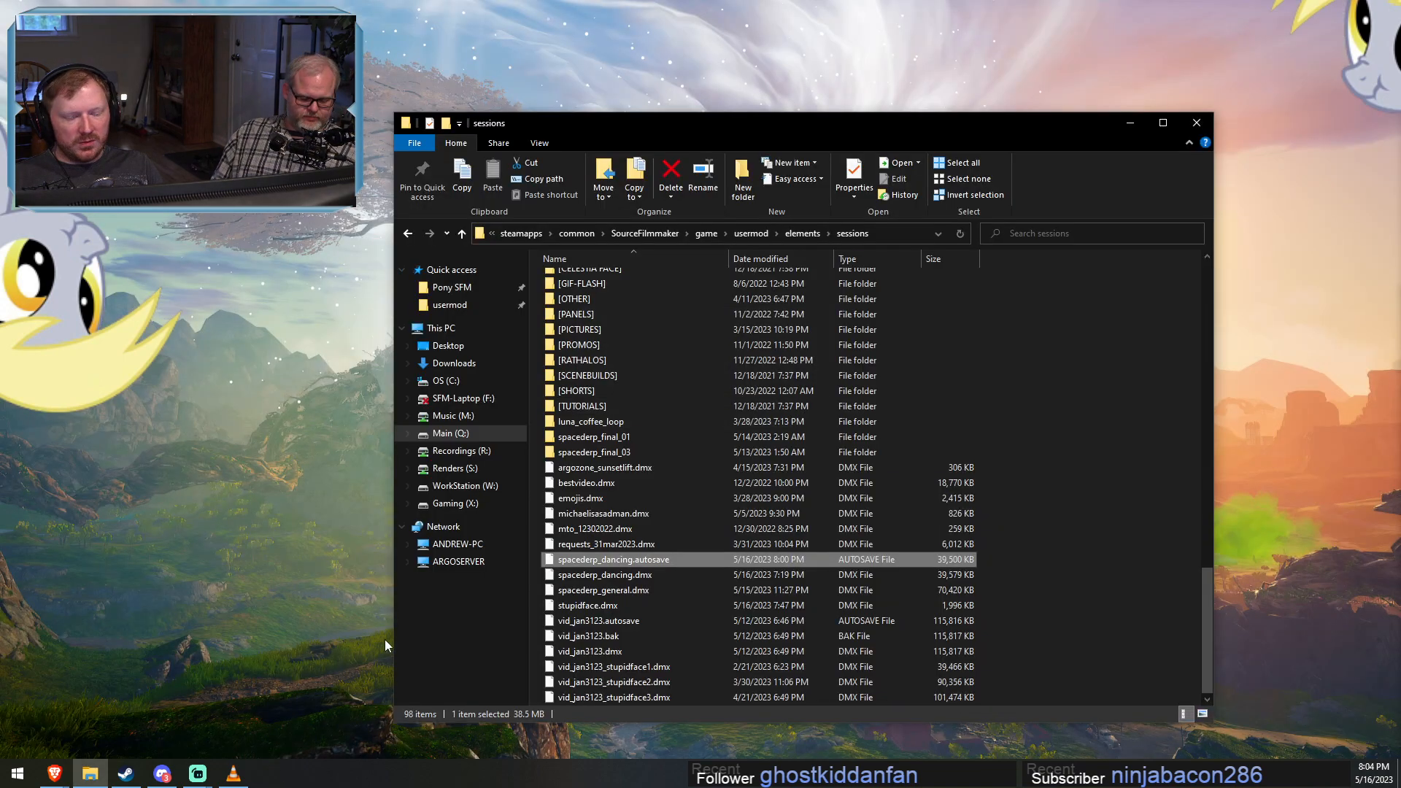
right_click(127, 775)
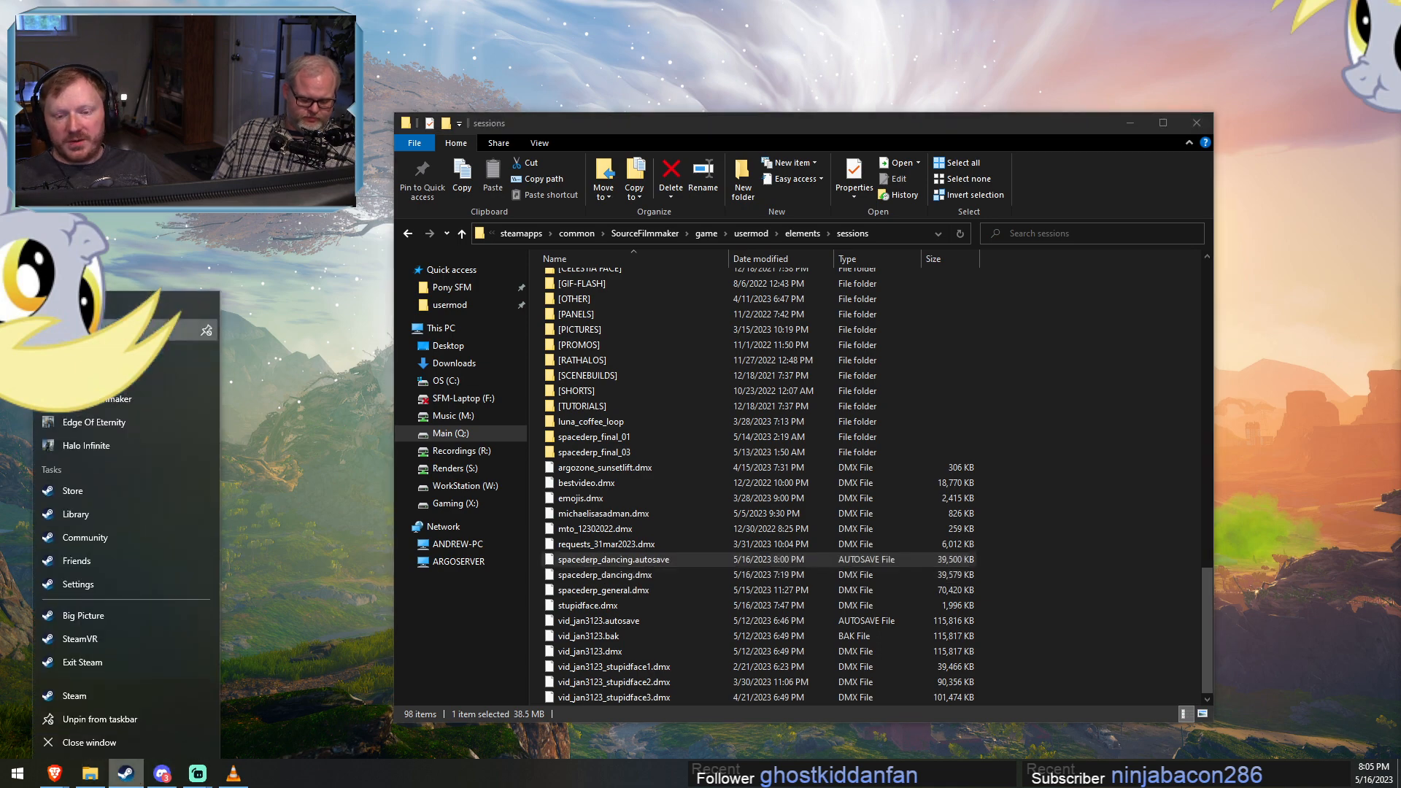
click(95, 331)
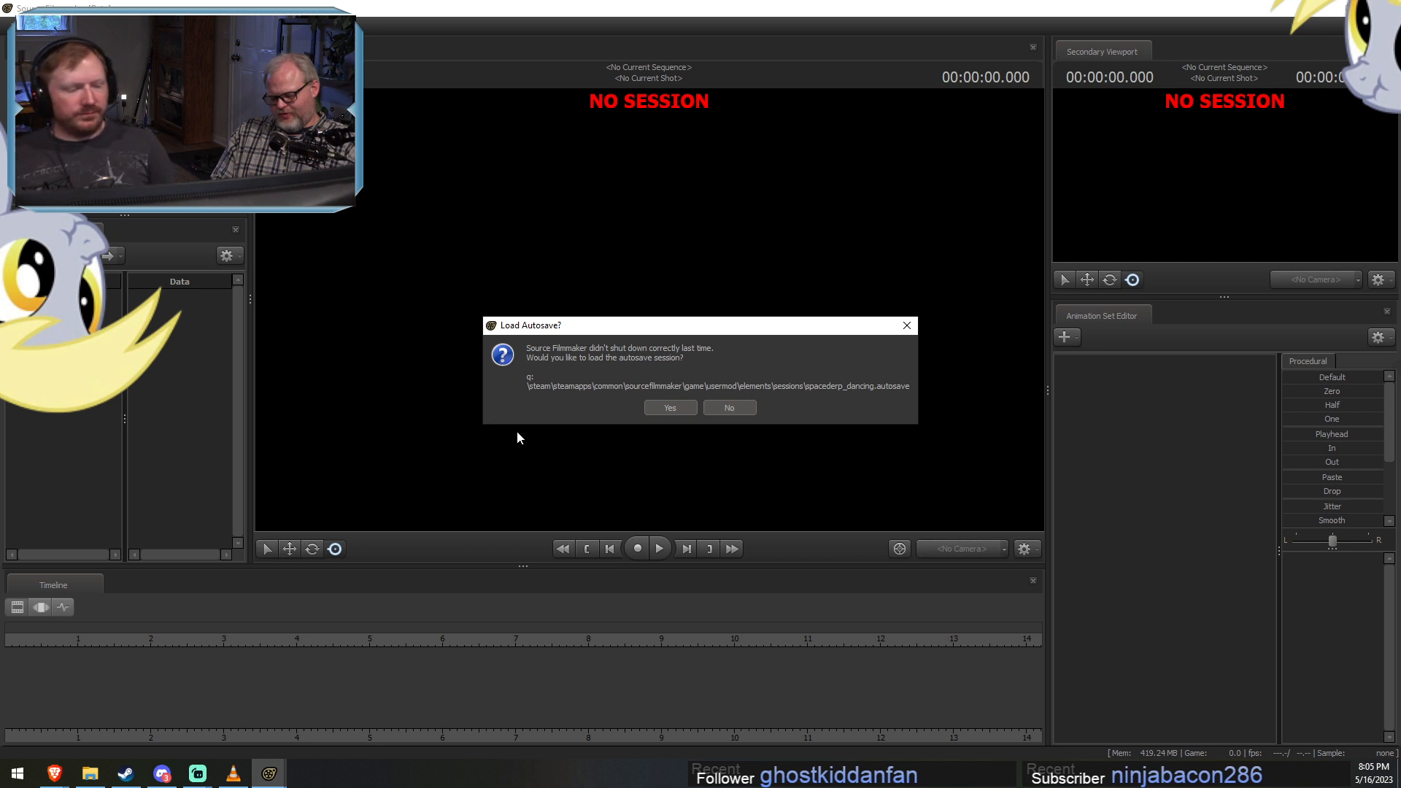
Load the spacederp_dancing autosave session and remove the unsubscribed sfm_manorroom and T-90 Tank add-ons.
click(670, 407)
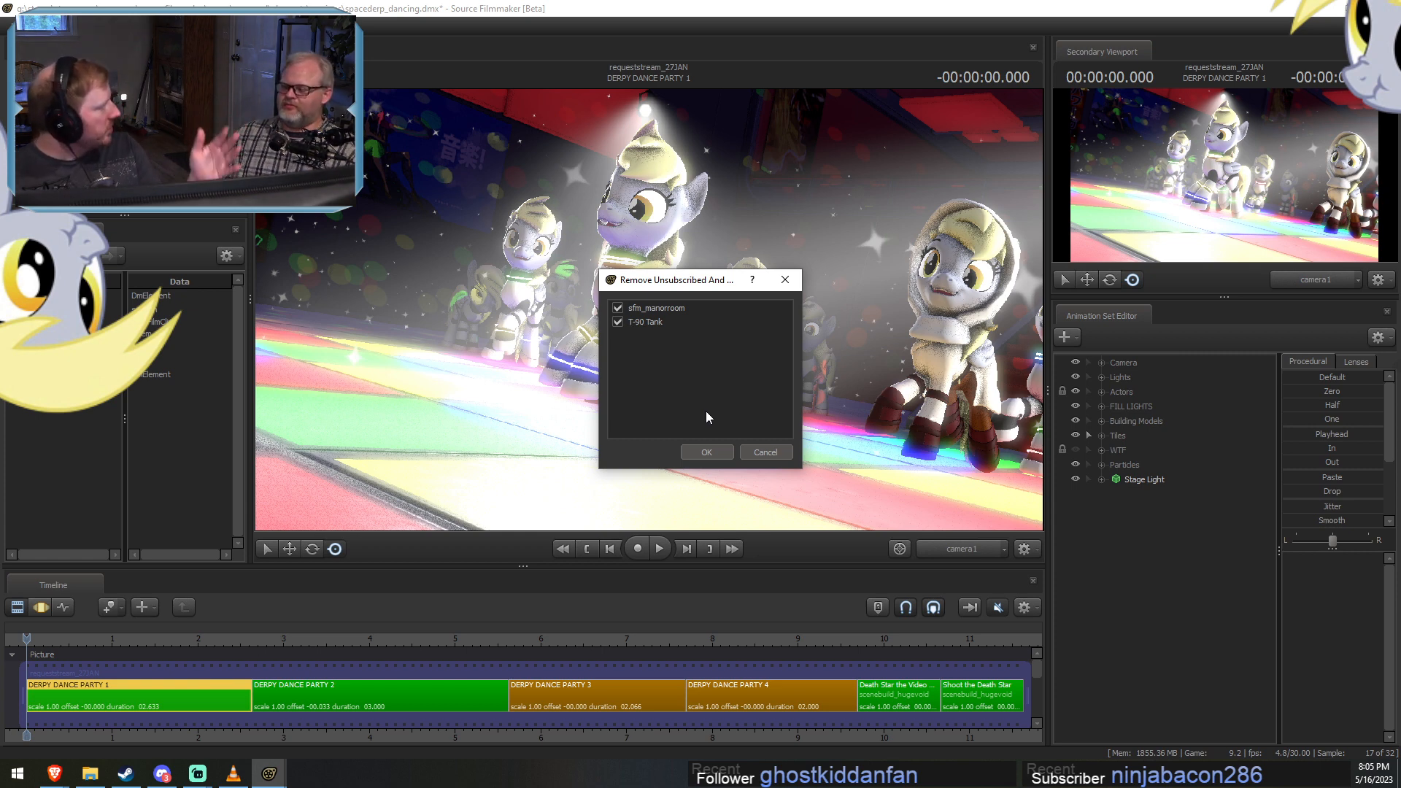
click(715, 447)
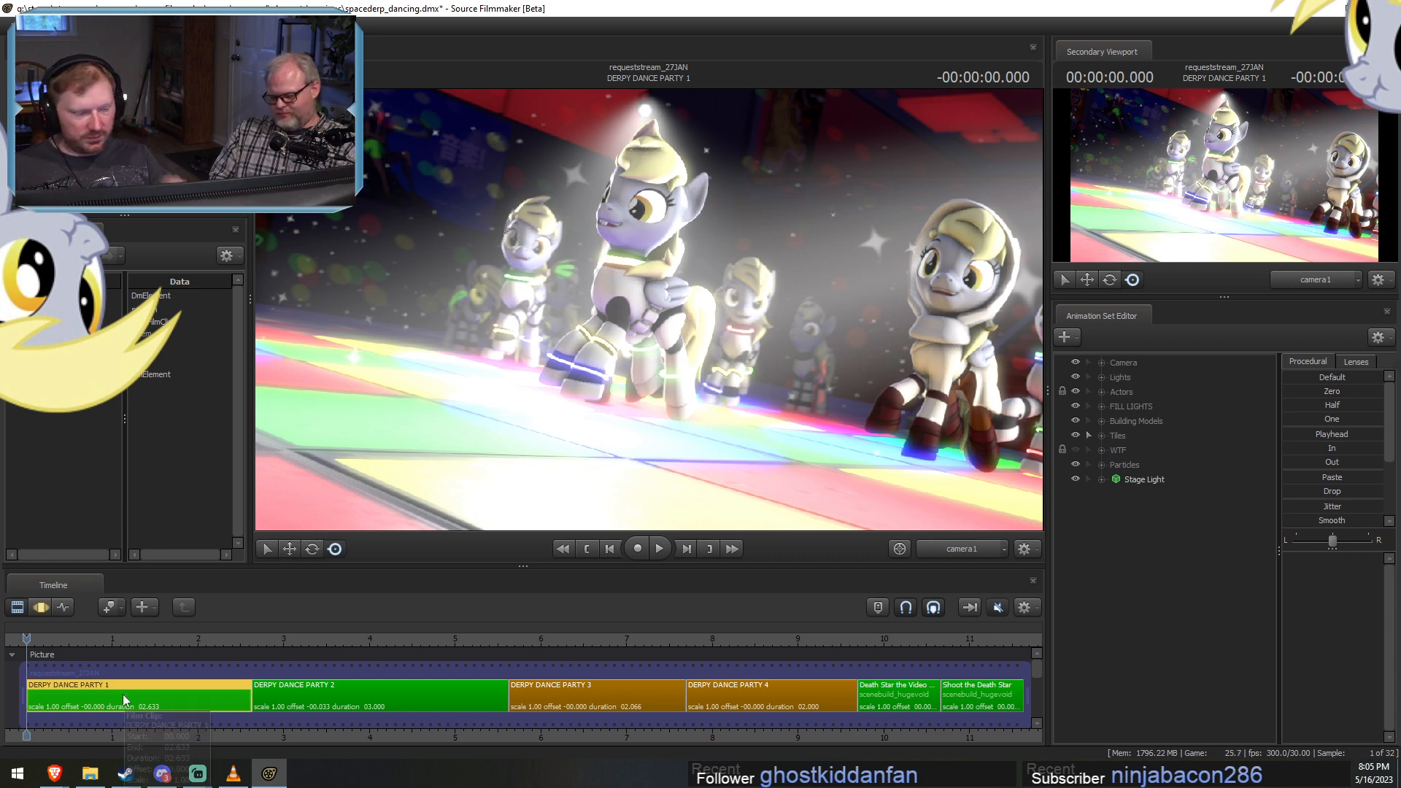
Go to the DERPY DANCE PARTY 3 shot at 00:00:06.600 and turn off the viewport lighting.
scroll(124, 694, down, 5)
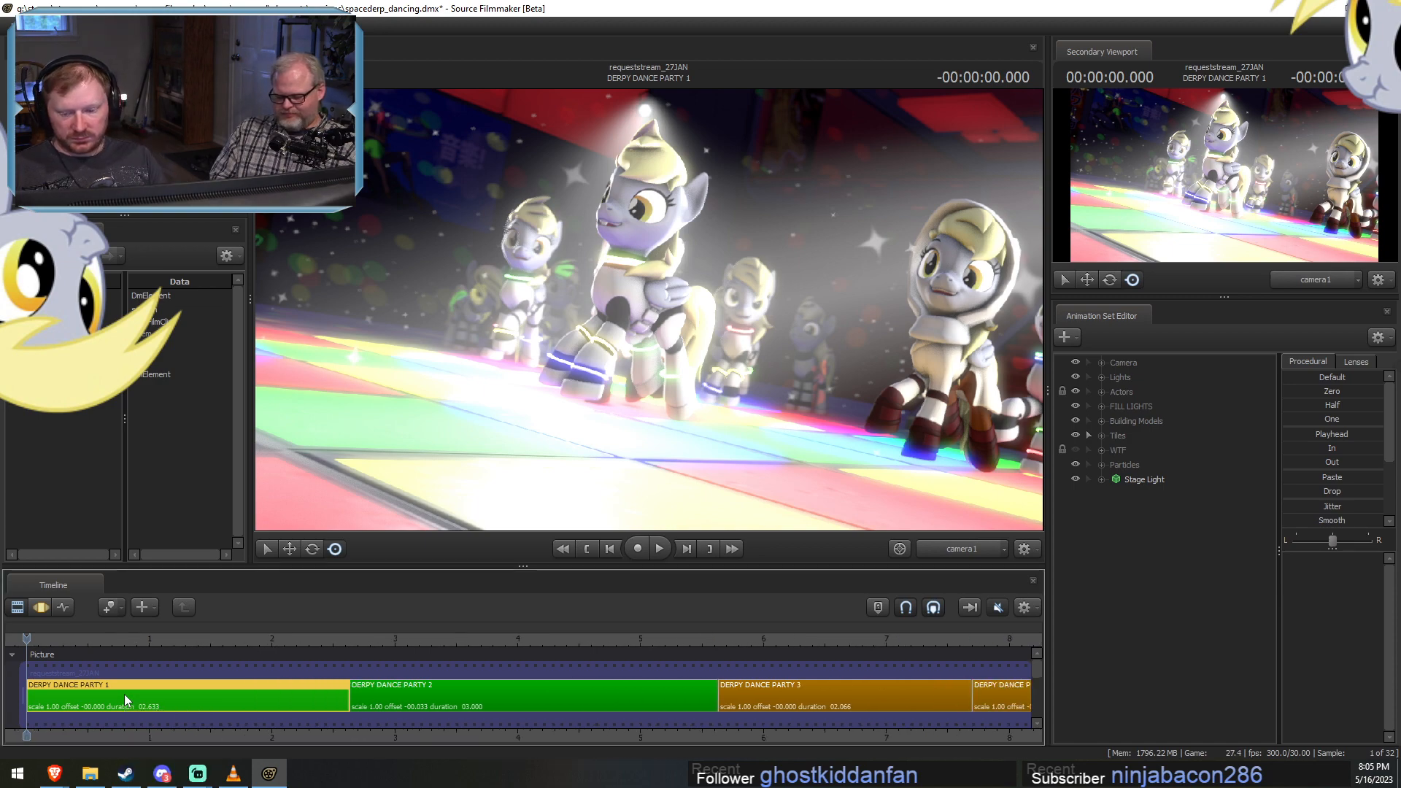
click(422, 640)
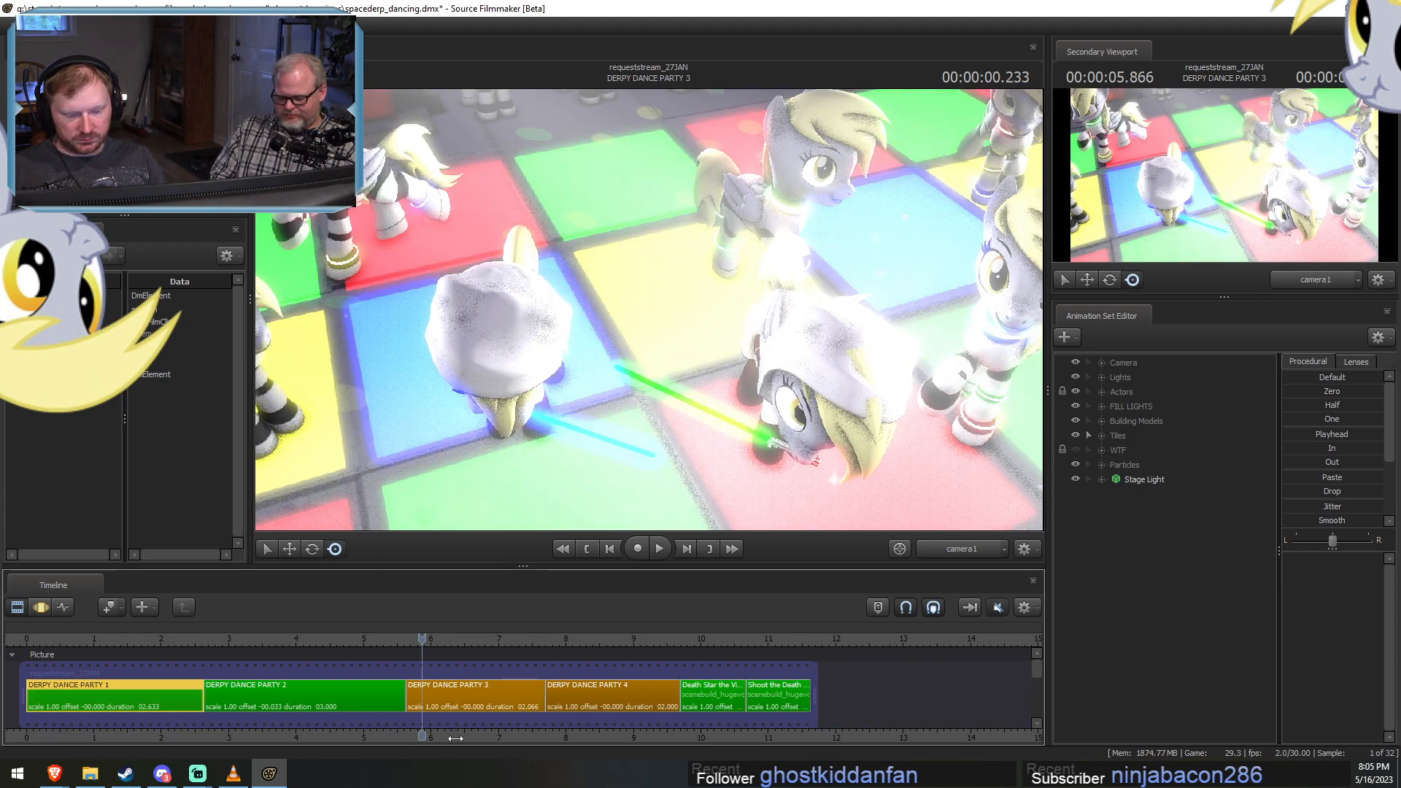
middle_drag(461, 737, 377, 719)
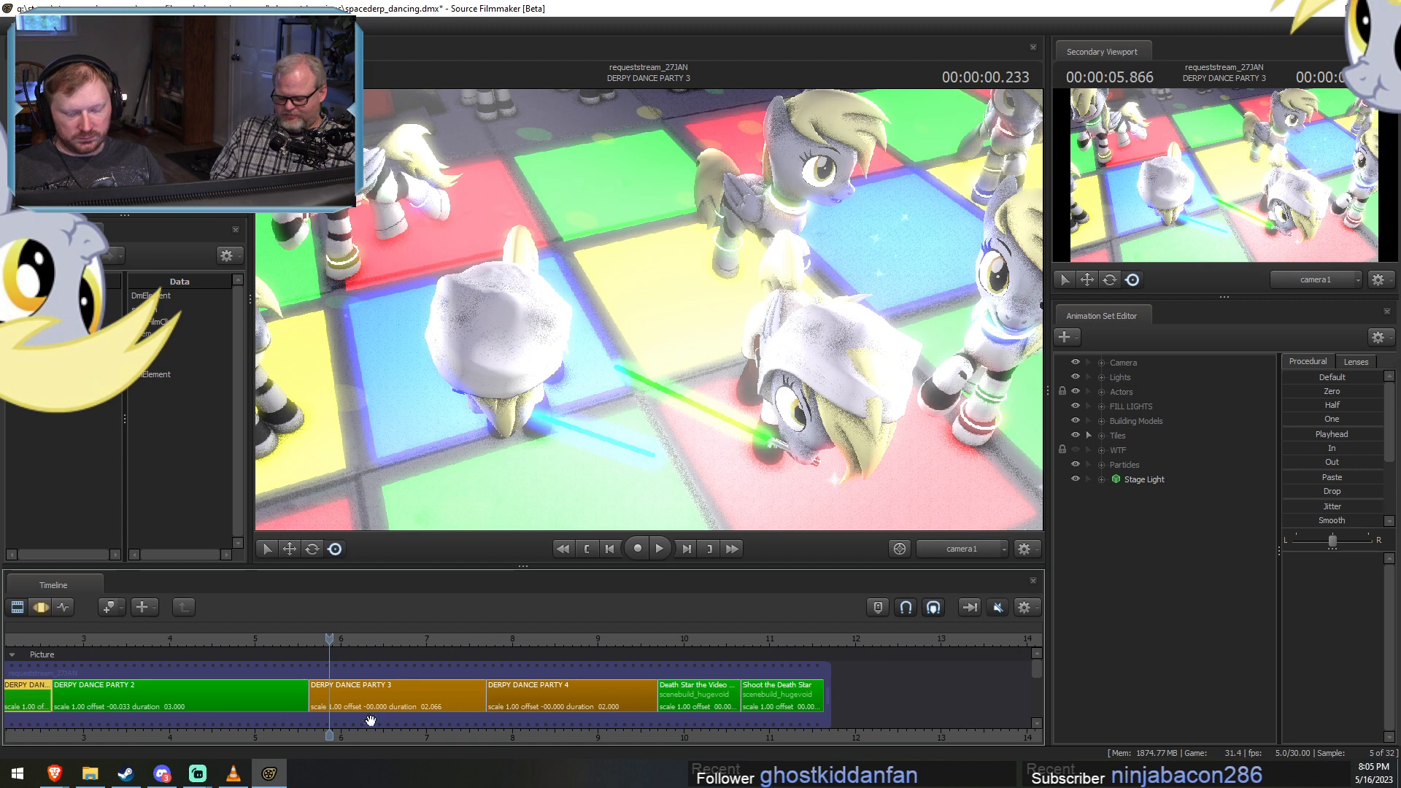
drag(371, 636, 392, 638)
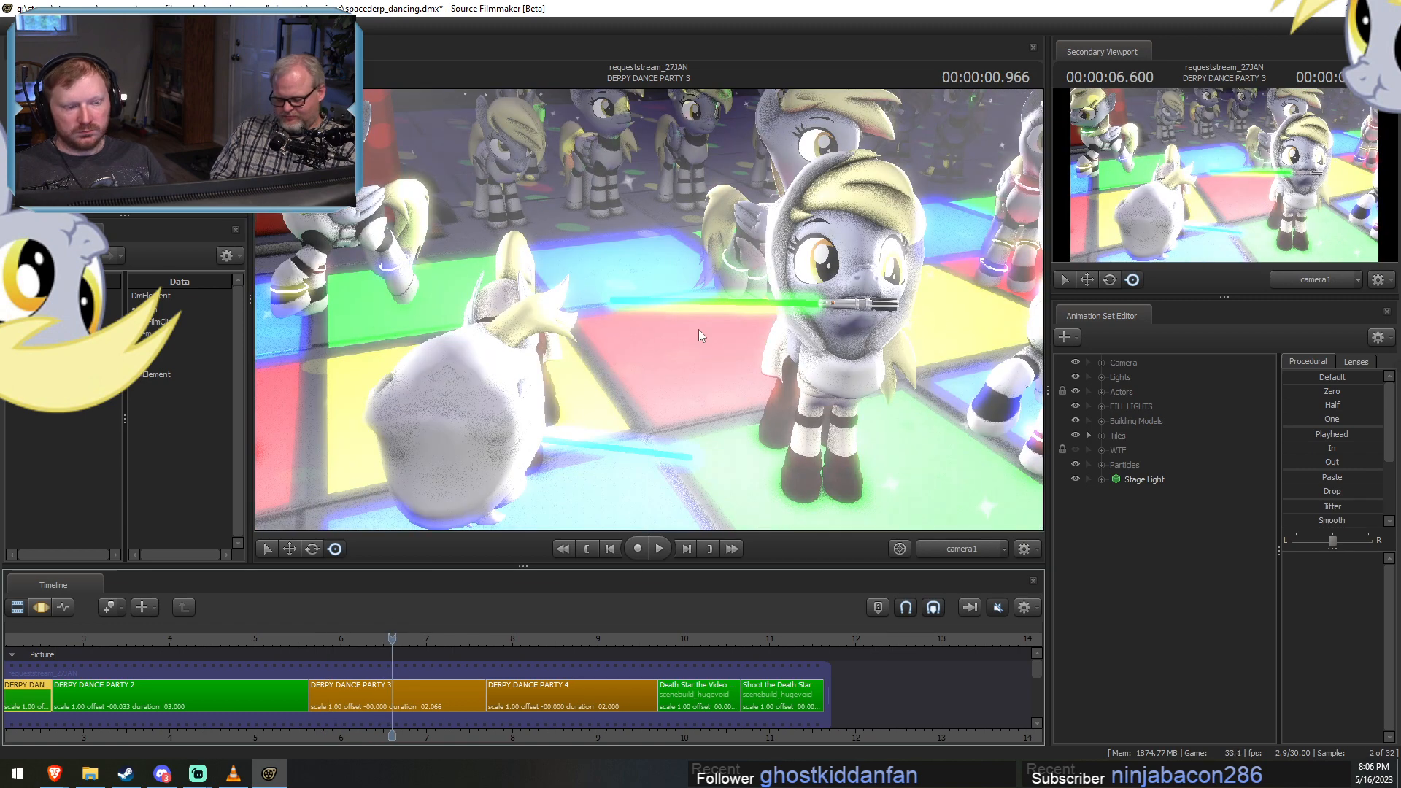
right_click(699, 329)
click(733, 369)
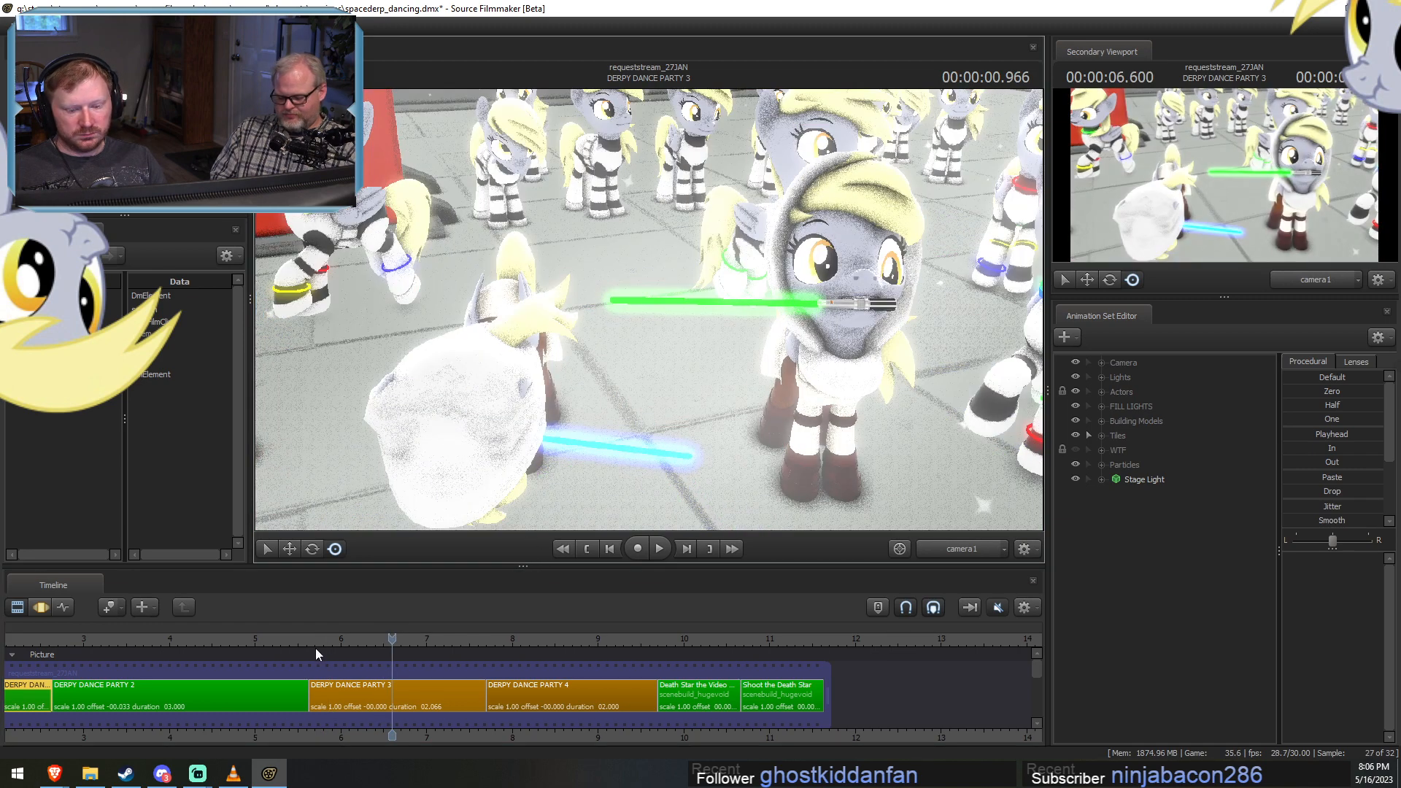
Select the DERPY DANCE PARTY 3 shot and play it back to review the dancing Jedi Derpys.
drag(315, 639, 356, 683)
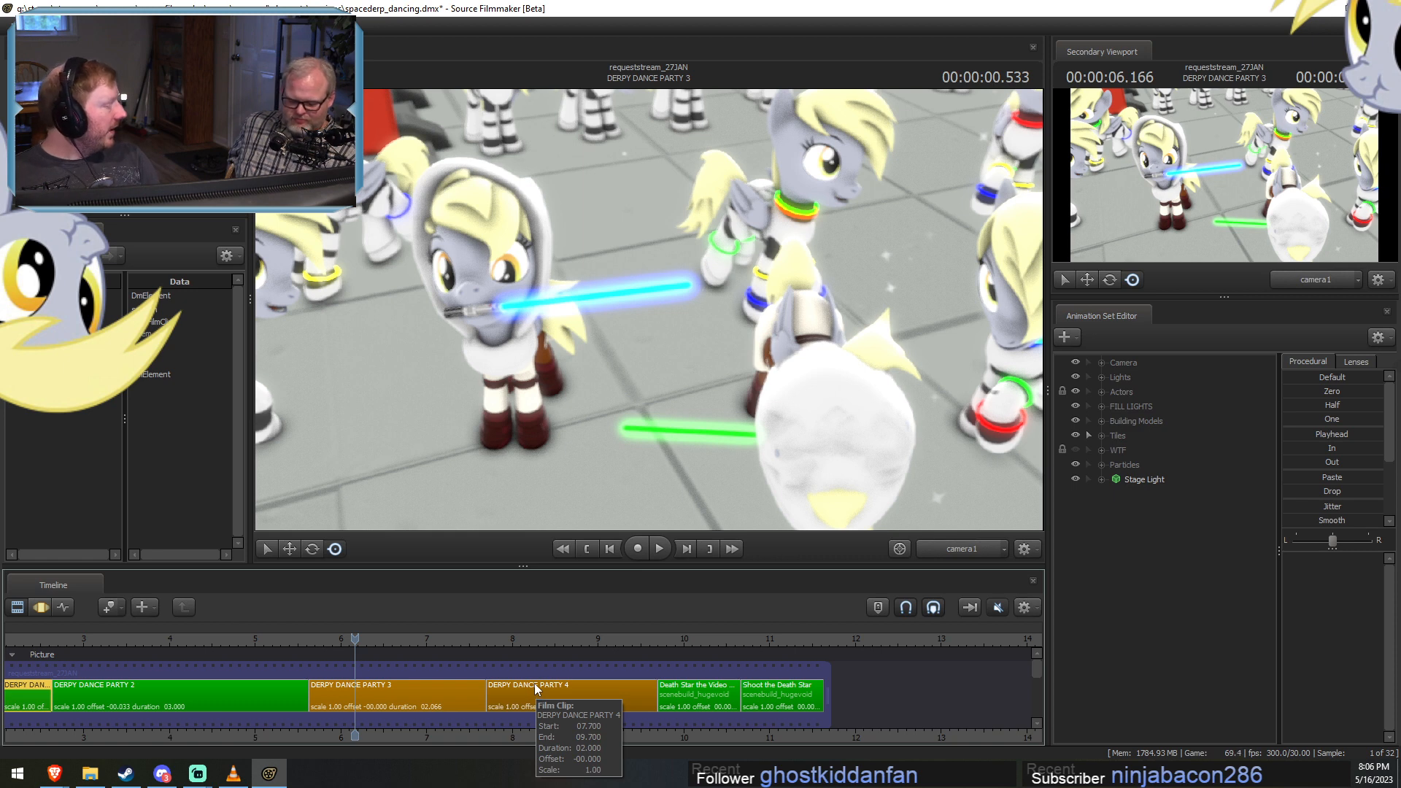
click(364, 698)
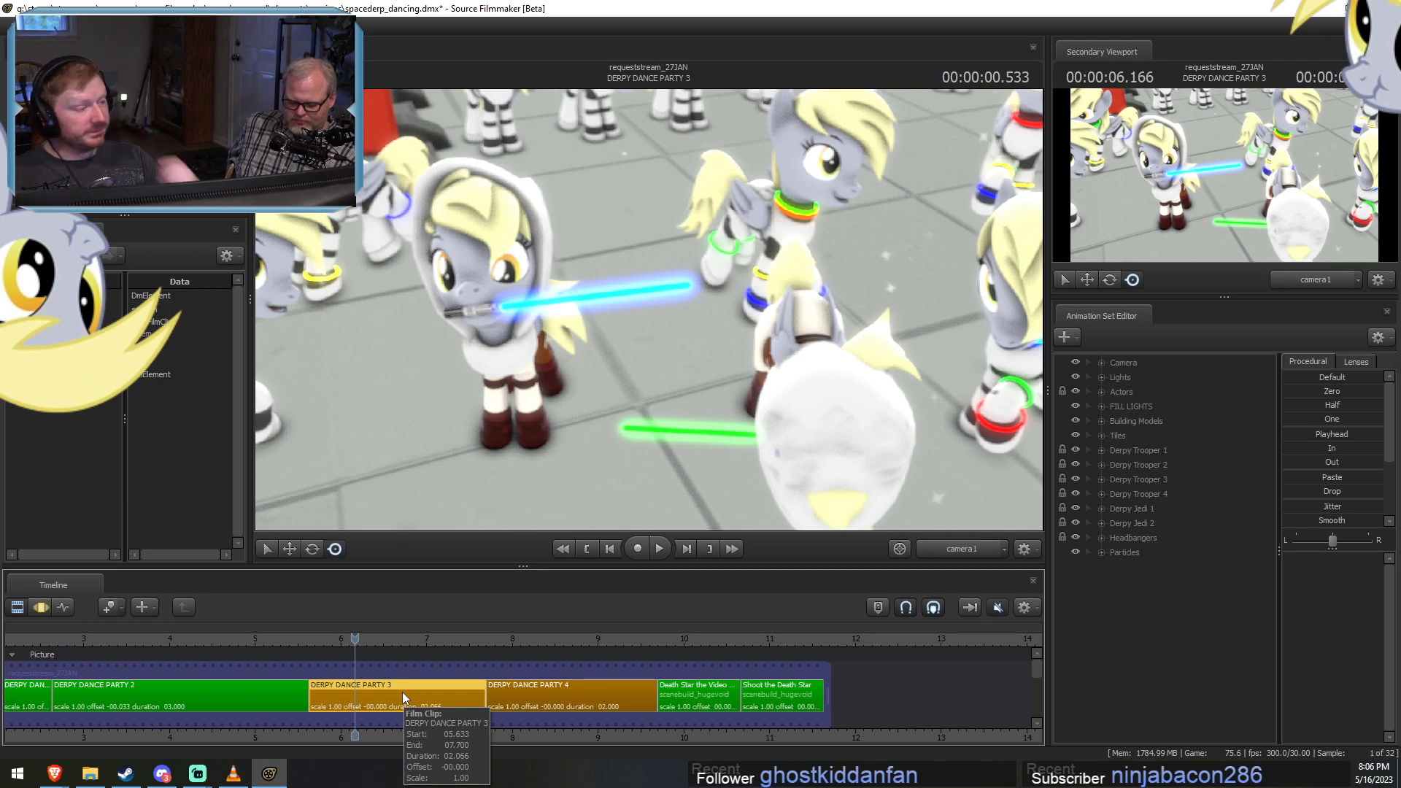
scroll(322, 645, up, 2)
mouse_move(322, 645)
mouse_down()
mouse_move(472, 660)
mouse_move(332, 664)
mouse_up()
key(space)
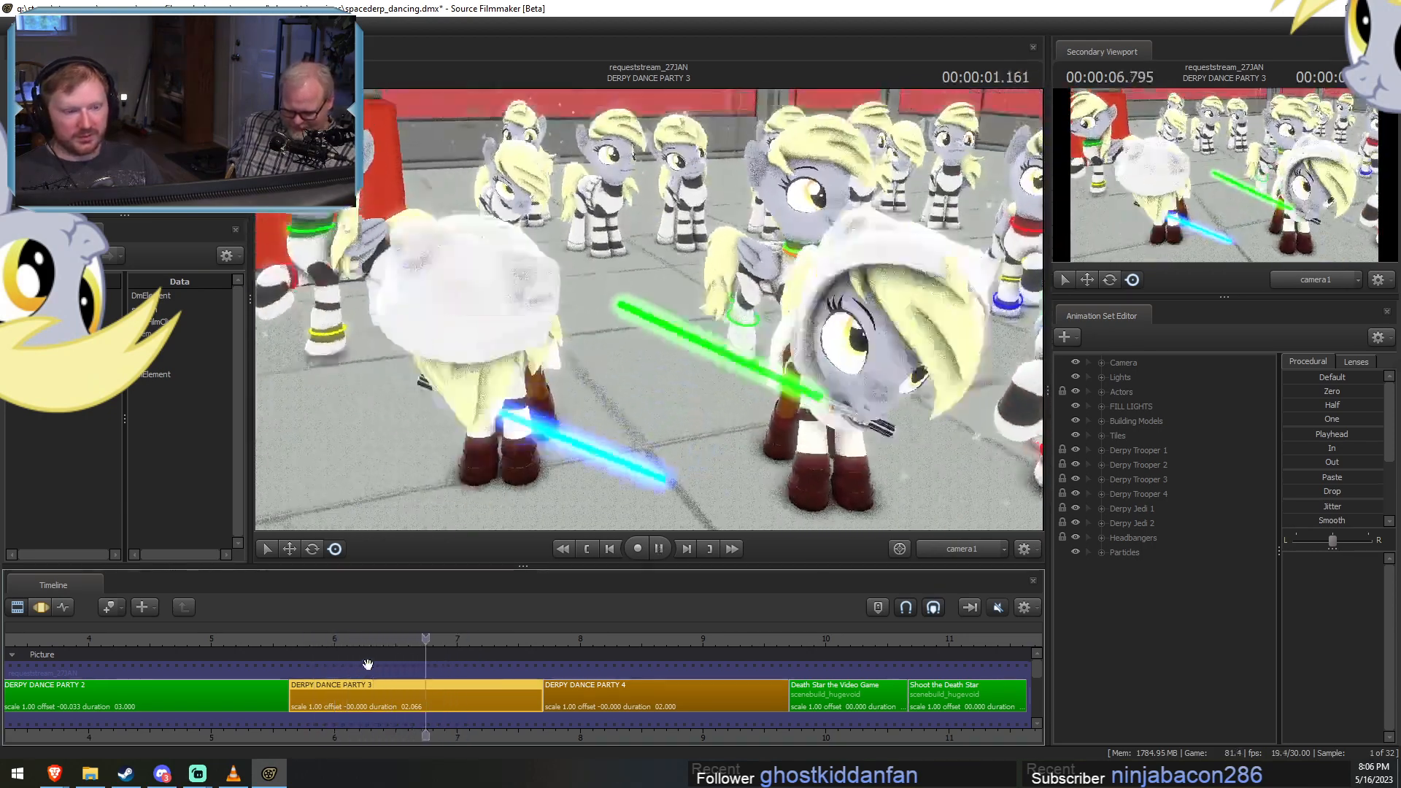
key(space)
scroll(337, 633, down, 1)
mouse_move(337, 633)
mouse_down()
mouse_move(319, 637)
mouse_move(353, 642)
mouse_up()
key(space)
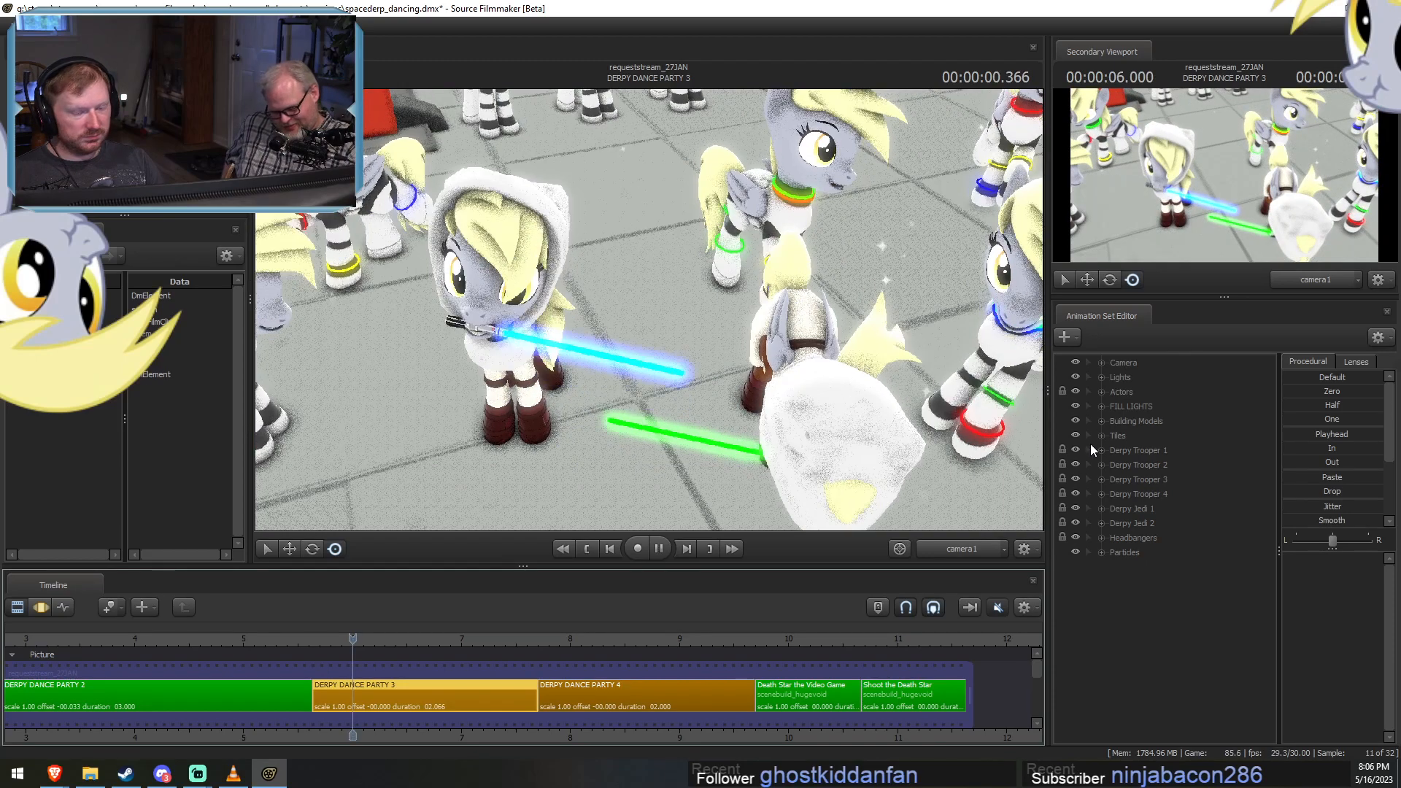
key(space)
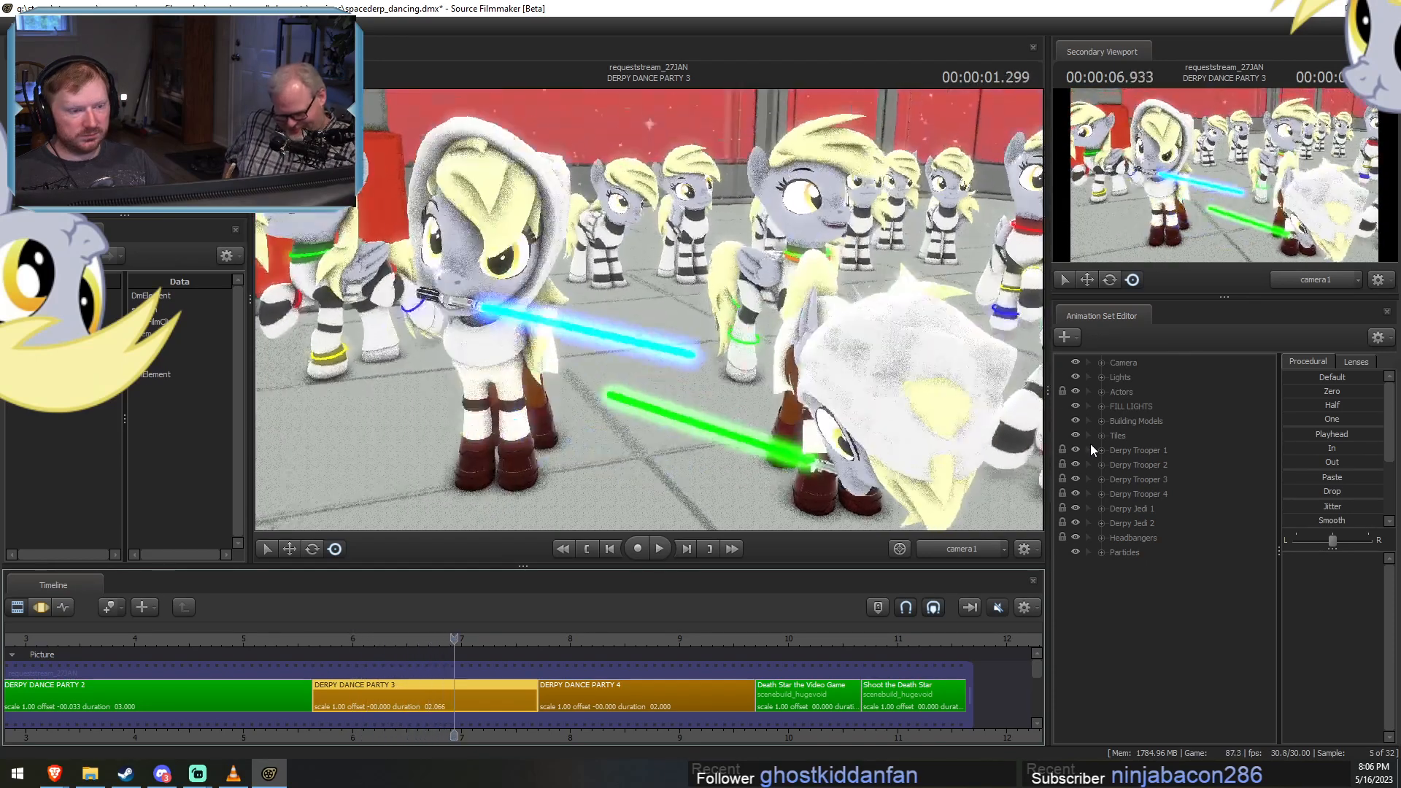
Open the Derpy Jedi 1 group, select its Derpy Jedi 1 model and move the playhead to 00:00:06.866.
click(1099, 509)
click(1149, 536)
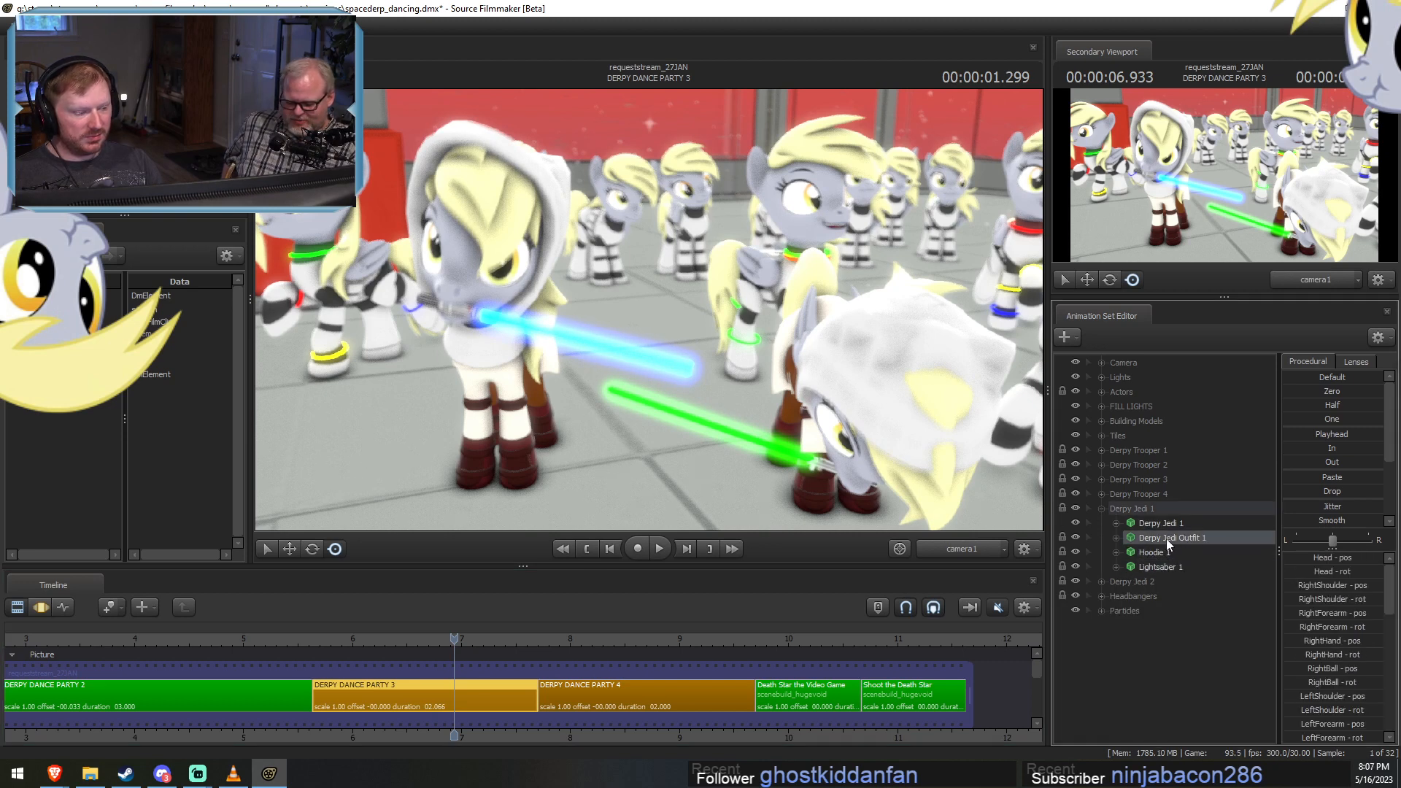
click(1115, 523)
click(1175, 524)
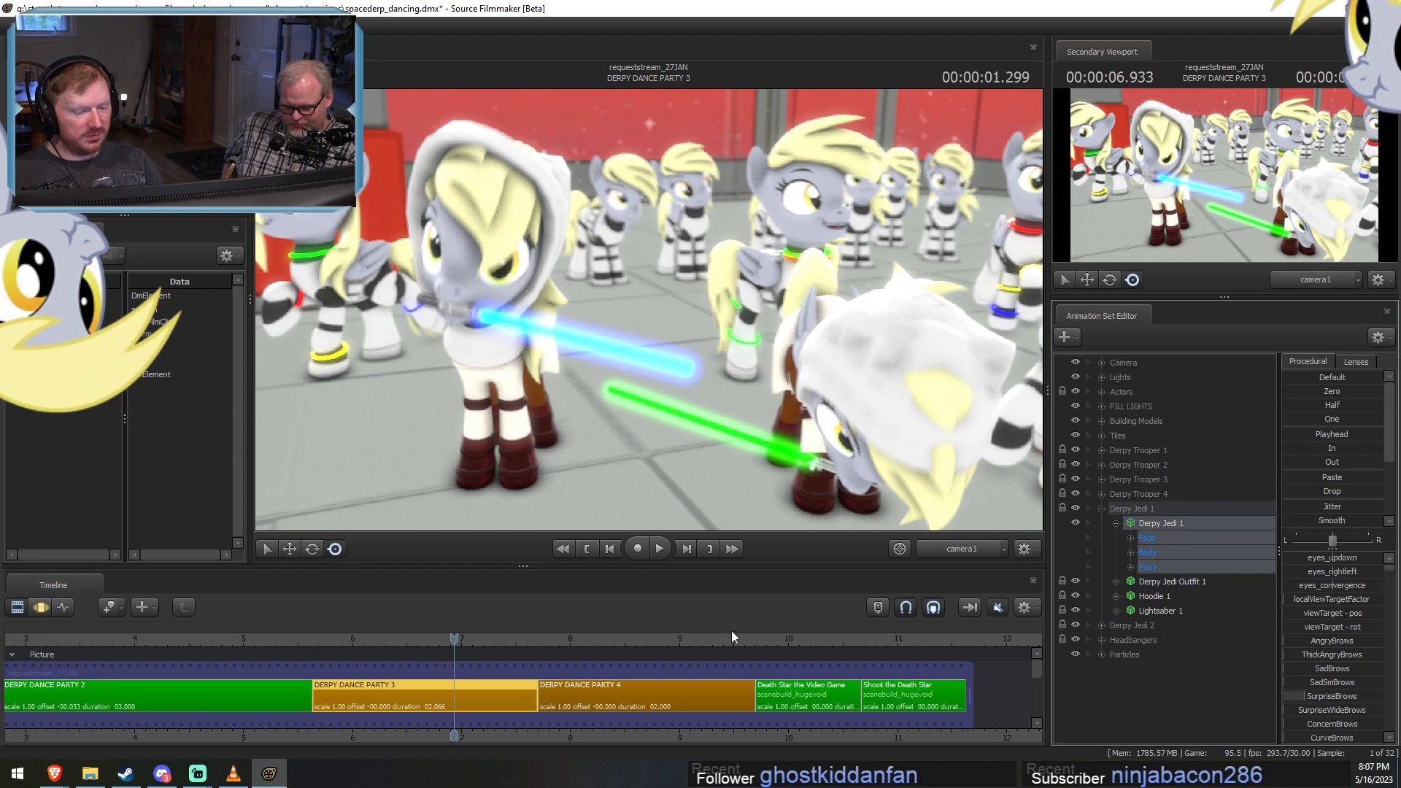
drag(454, 639, 447, 671)
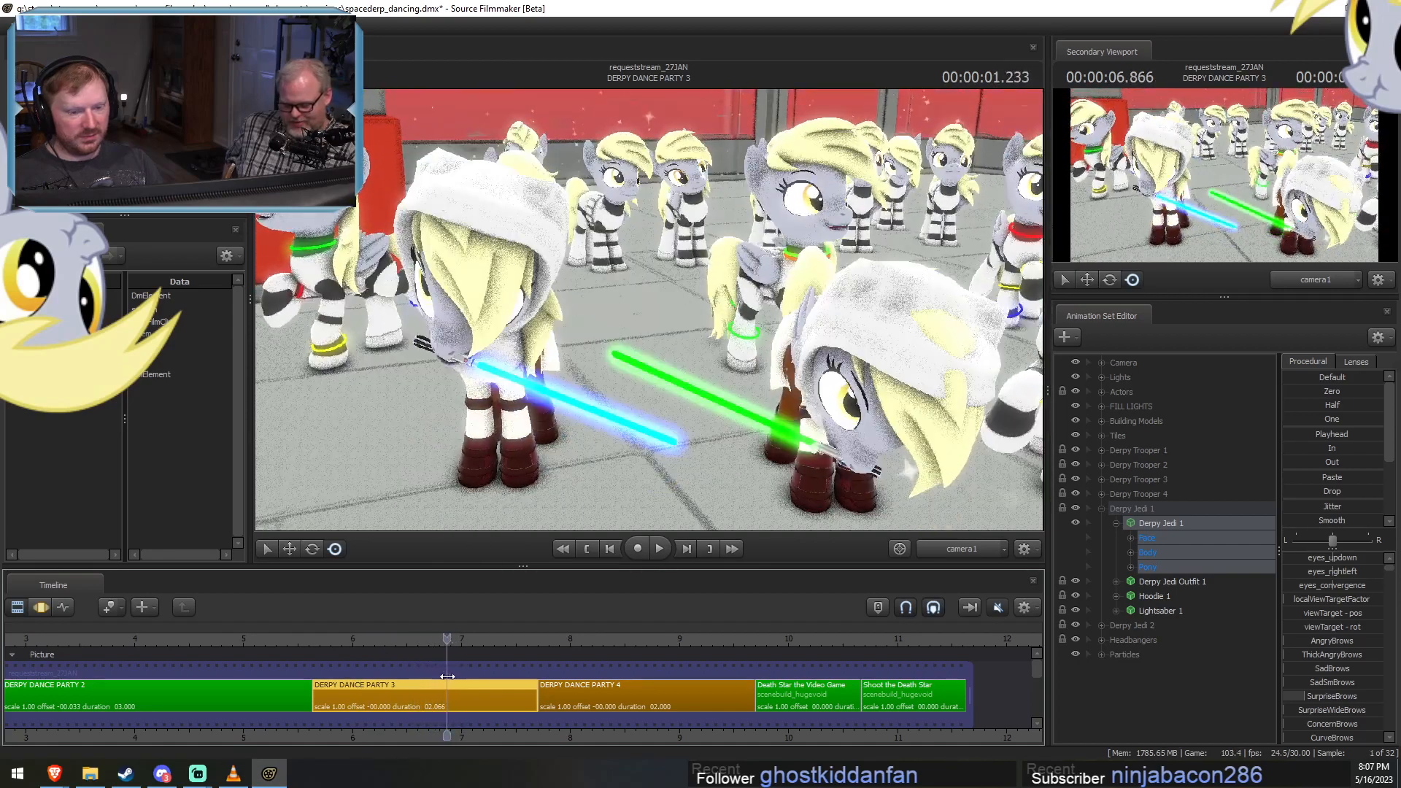
Switch the primary viewport to the Work Camera close to Derpy Jedi 1's hood and open the Motion Editor.
click(973, 552)
key(w)
drag(729, 328, 580, 343)
key(d)
key(F3)
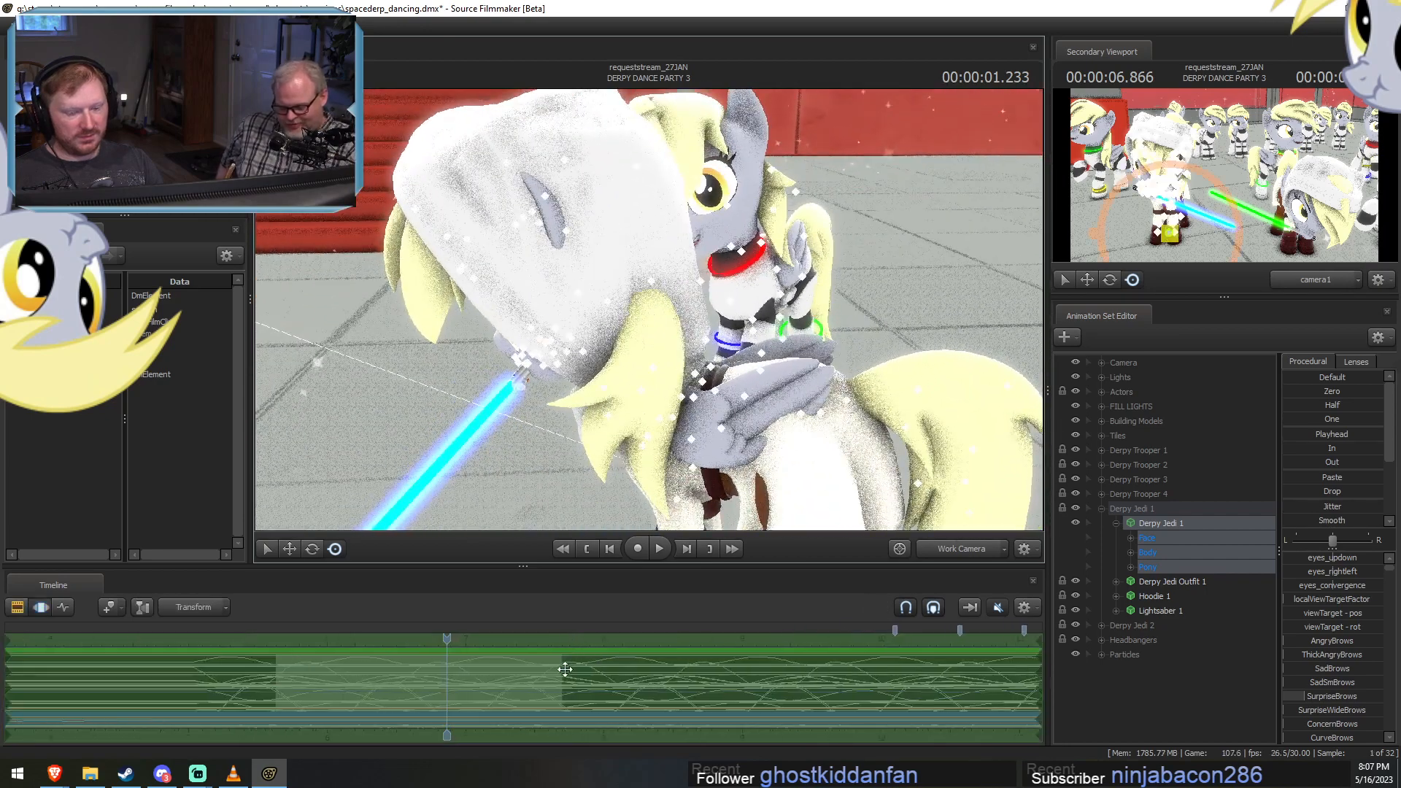
Add a scale control to the HairBack1 bone in Derpy Jedi 1's Pony Body group.
click(1130, 567)
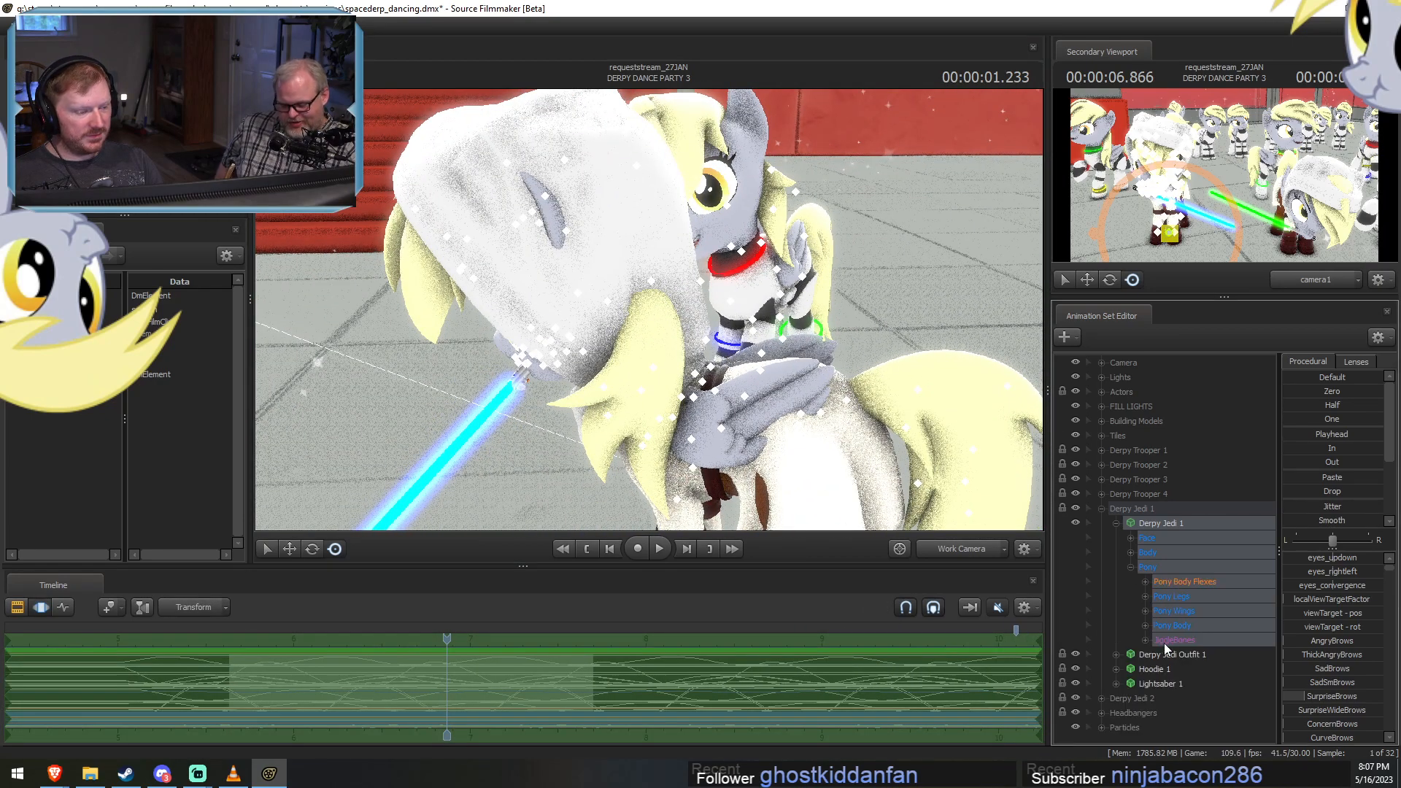
click(1146, 625)
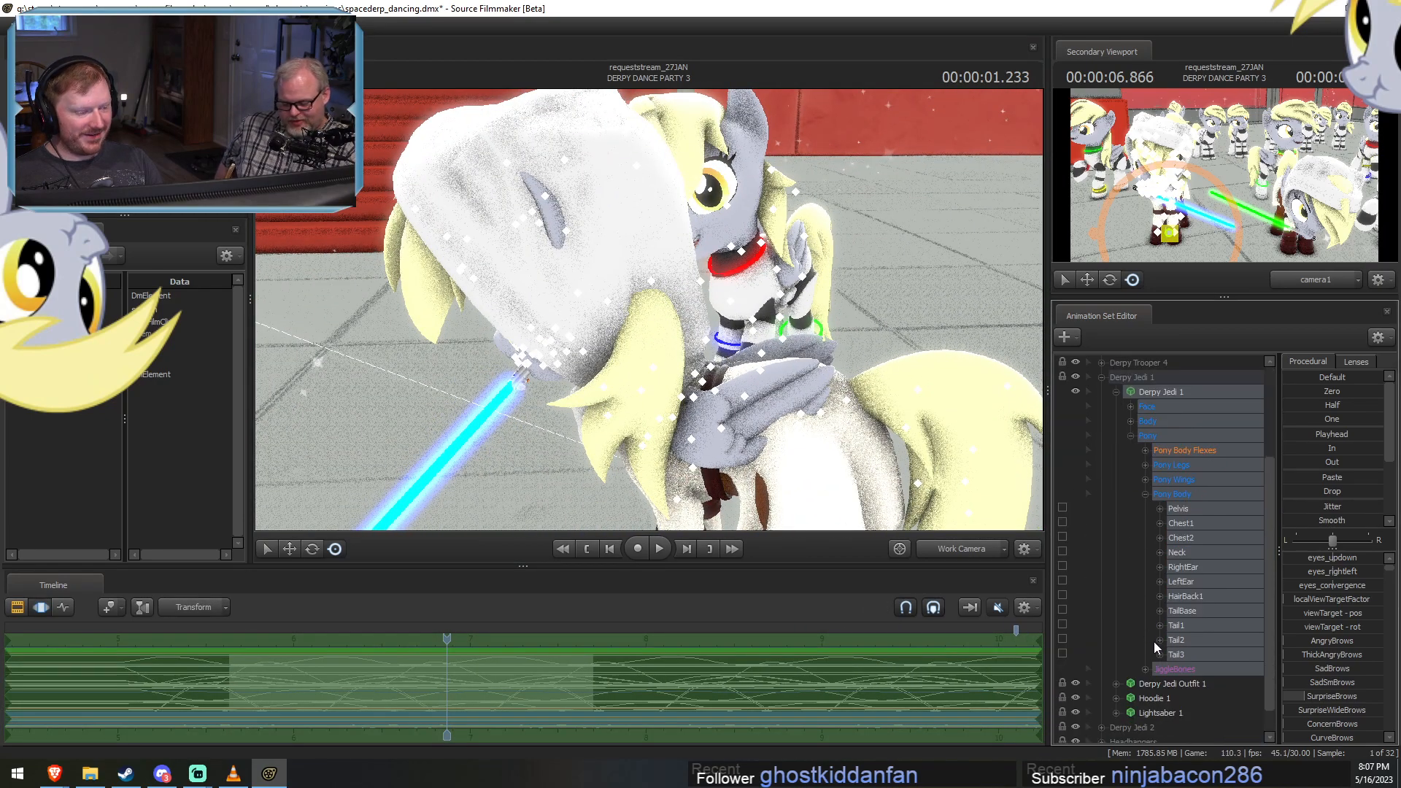
click(1194, 596)
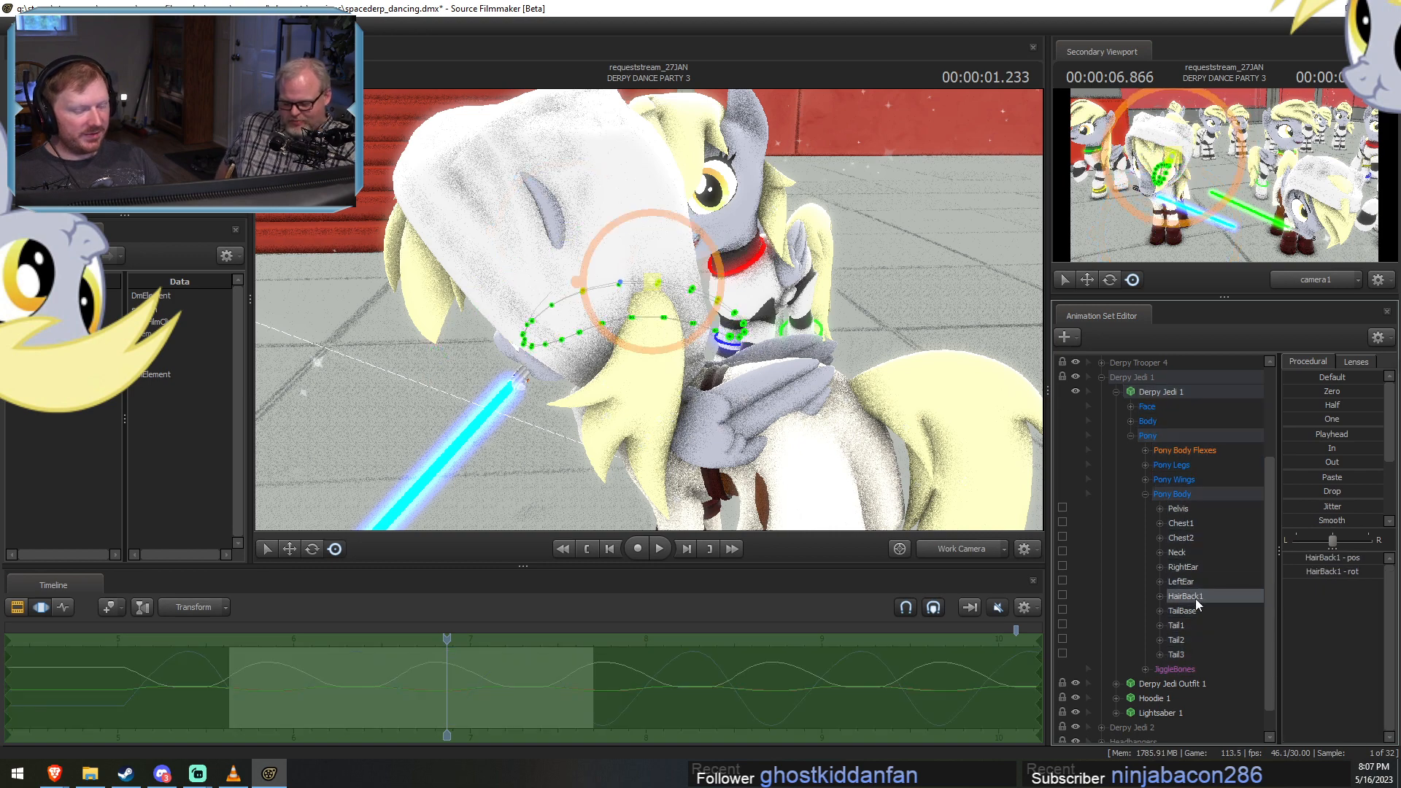
right_click(1195, 598)
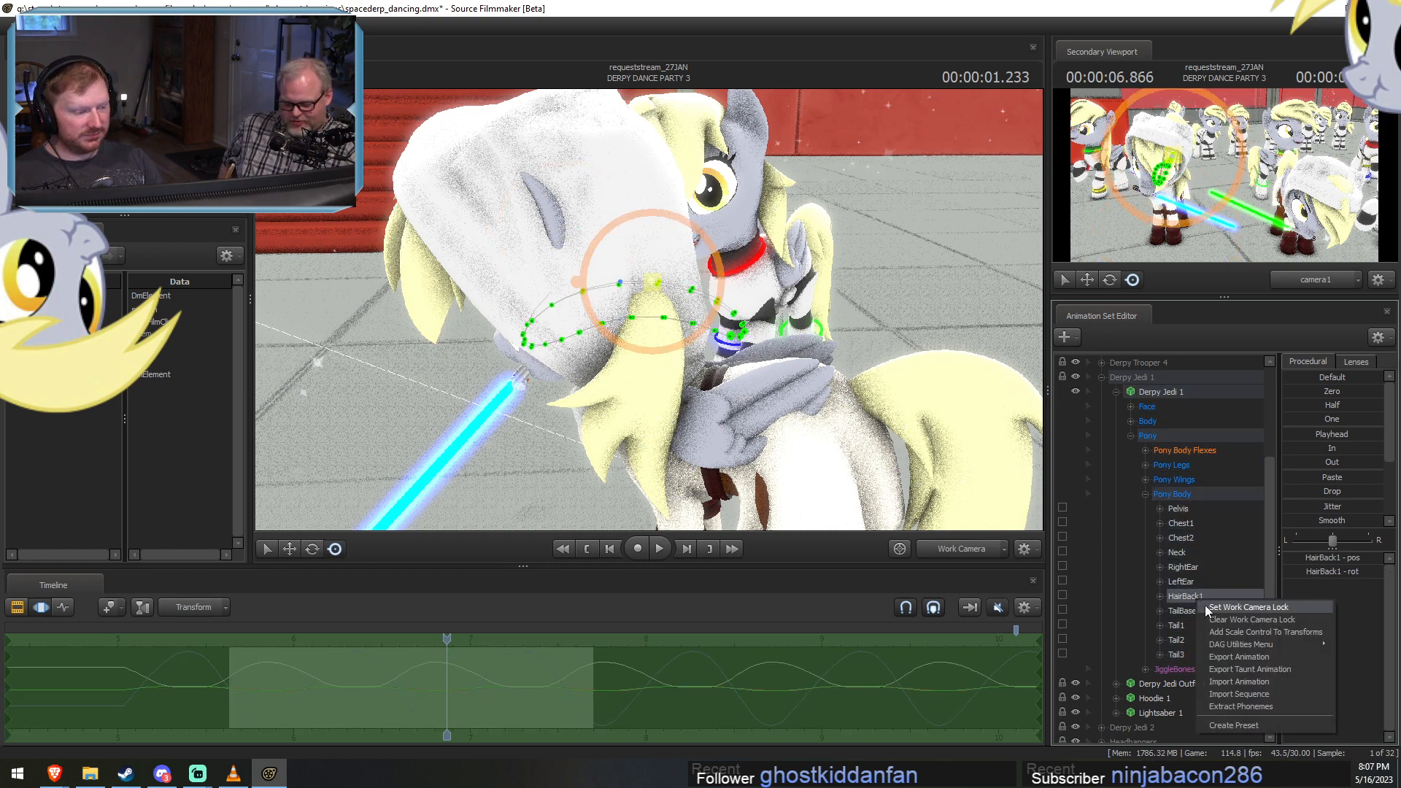
click(1238, 632)
Reduce Derpy Jedi 1's HairBack1_scale to zero across the shot and inspect the hood from another angle.
click(1211, 668)
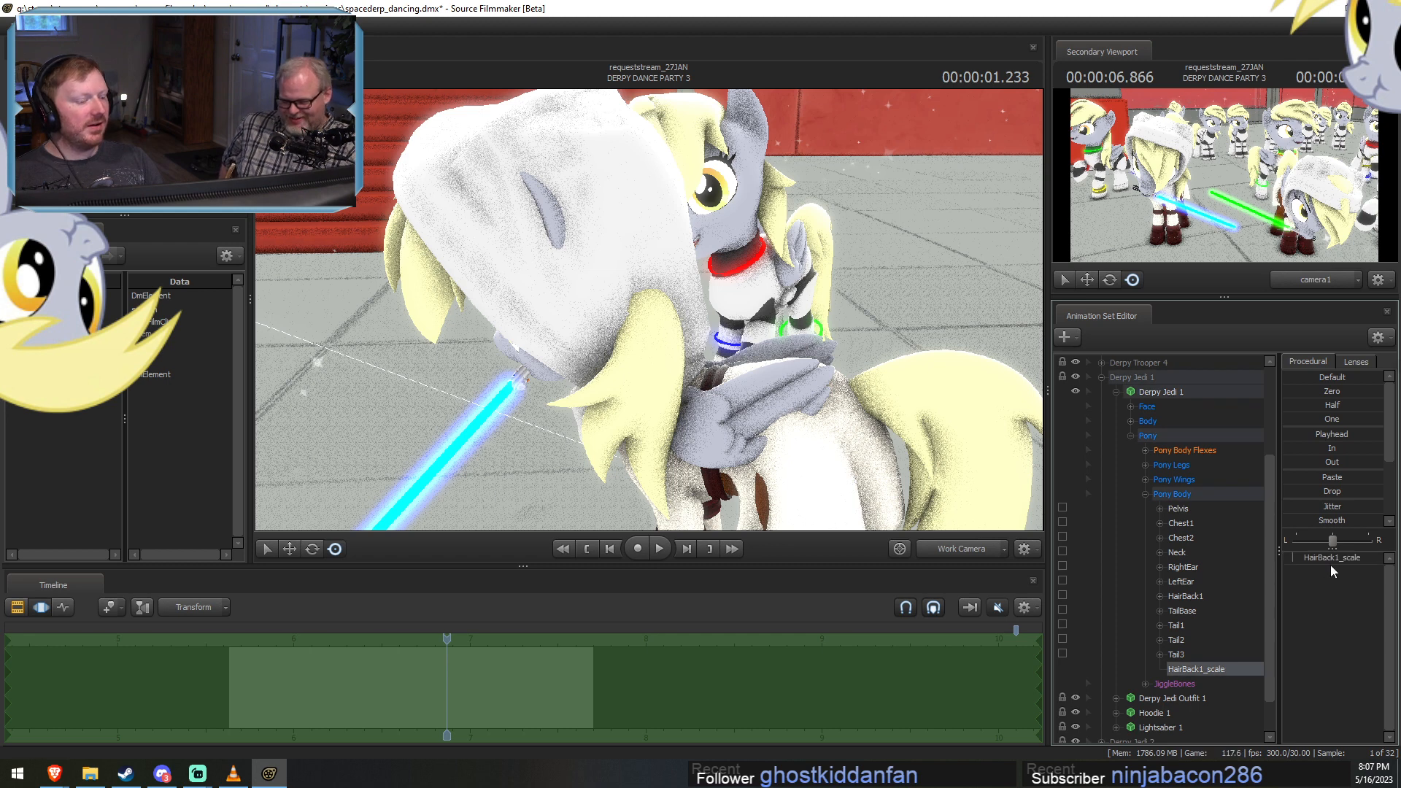
drag(1329, 559, 1150, 572)
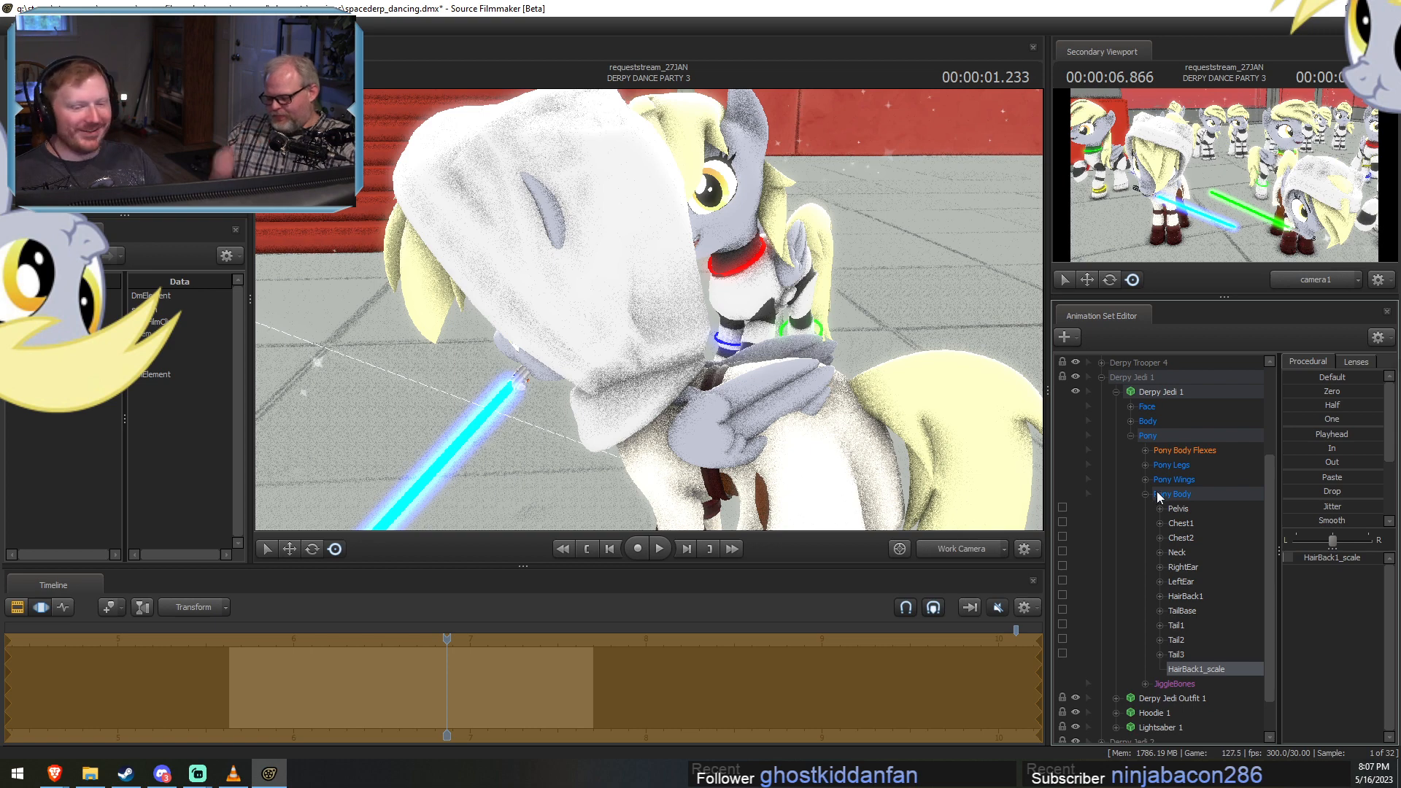
key(F2)
key(F3)
drag(985, 435, 1021, 453)
drag(646, 357, 688, 353)
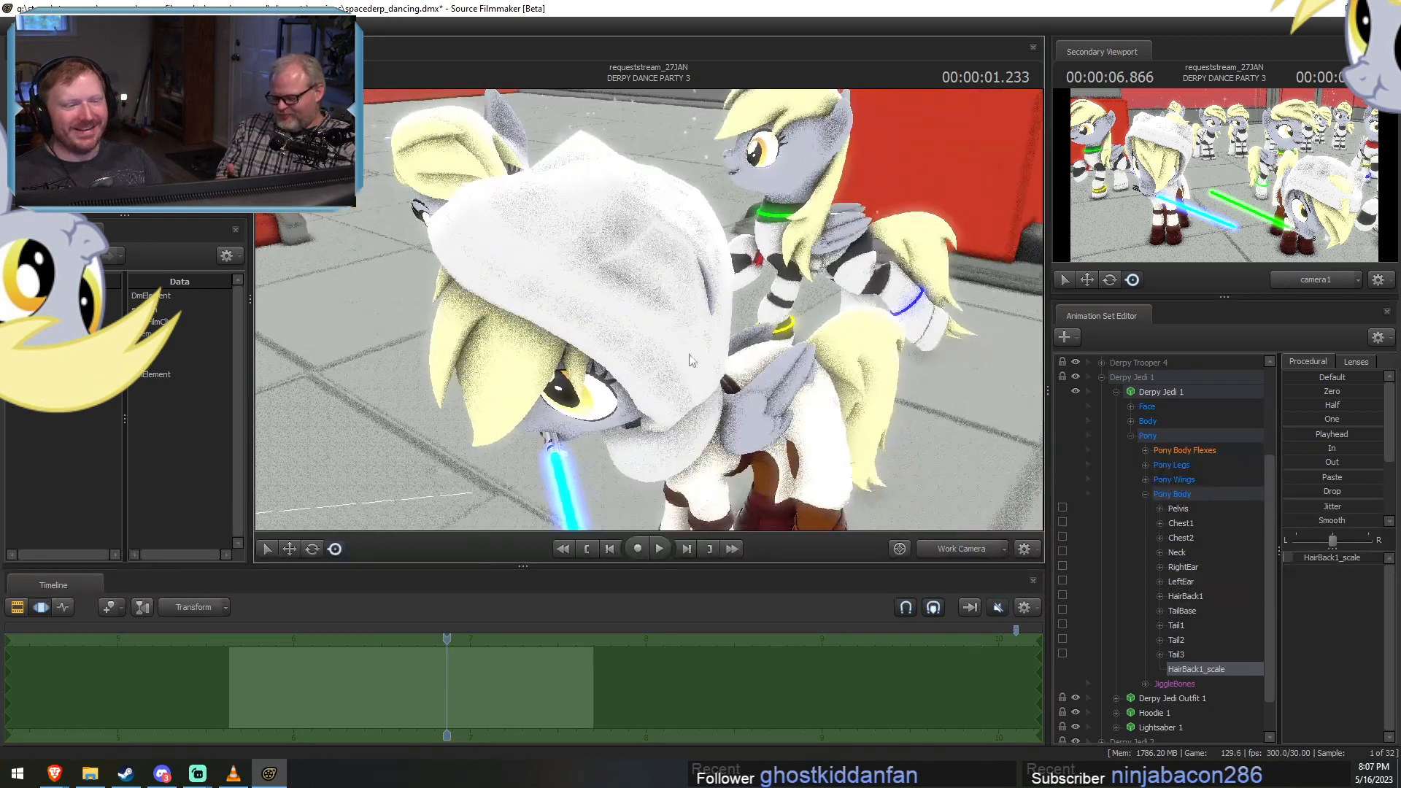
Add scale controls to the RightEar and LeftEar bones of Derpy Jedi 1.
click(1183, 567)
ctrl+click(1184, 582)
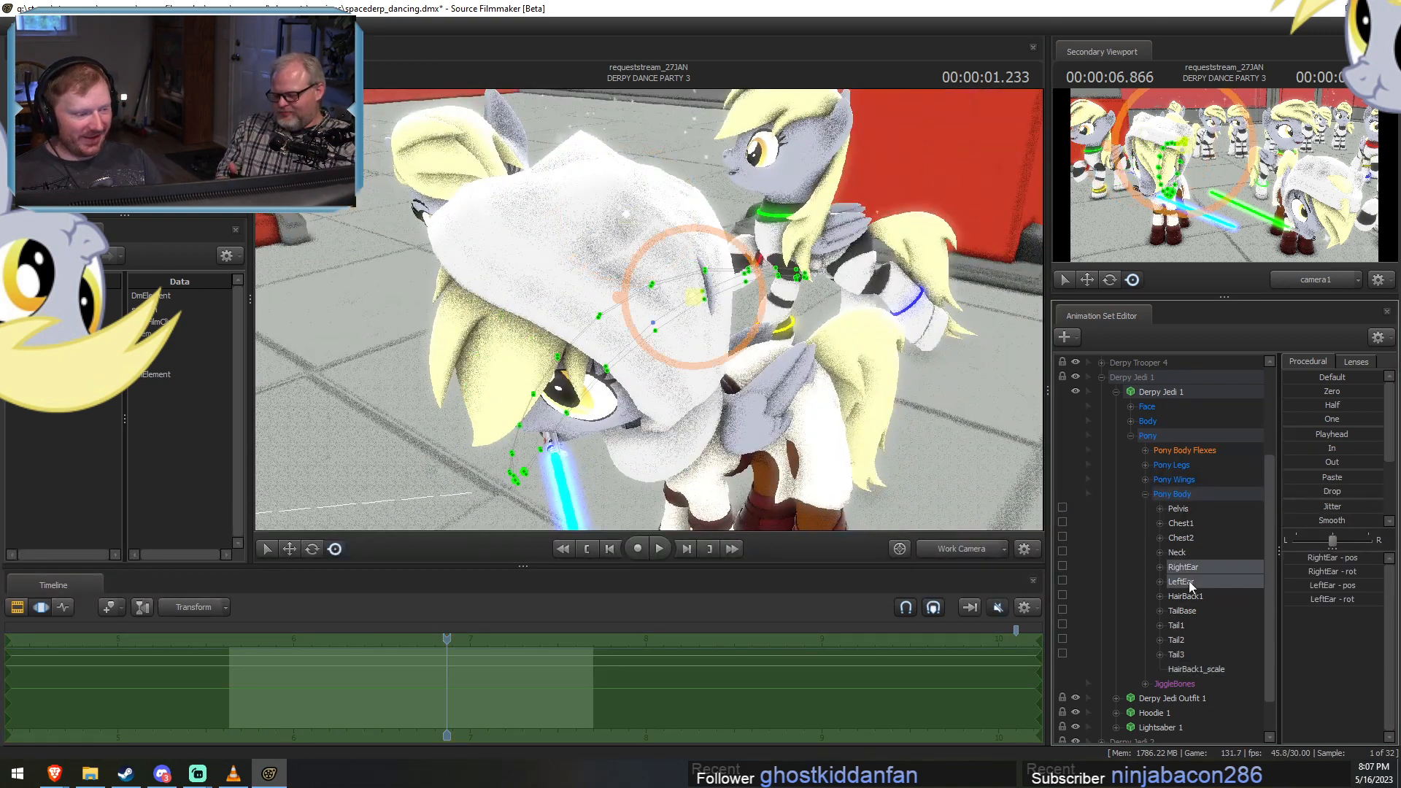
right_click(1188, 580)
click(1225, 625)
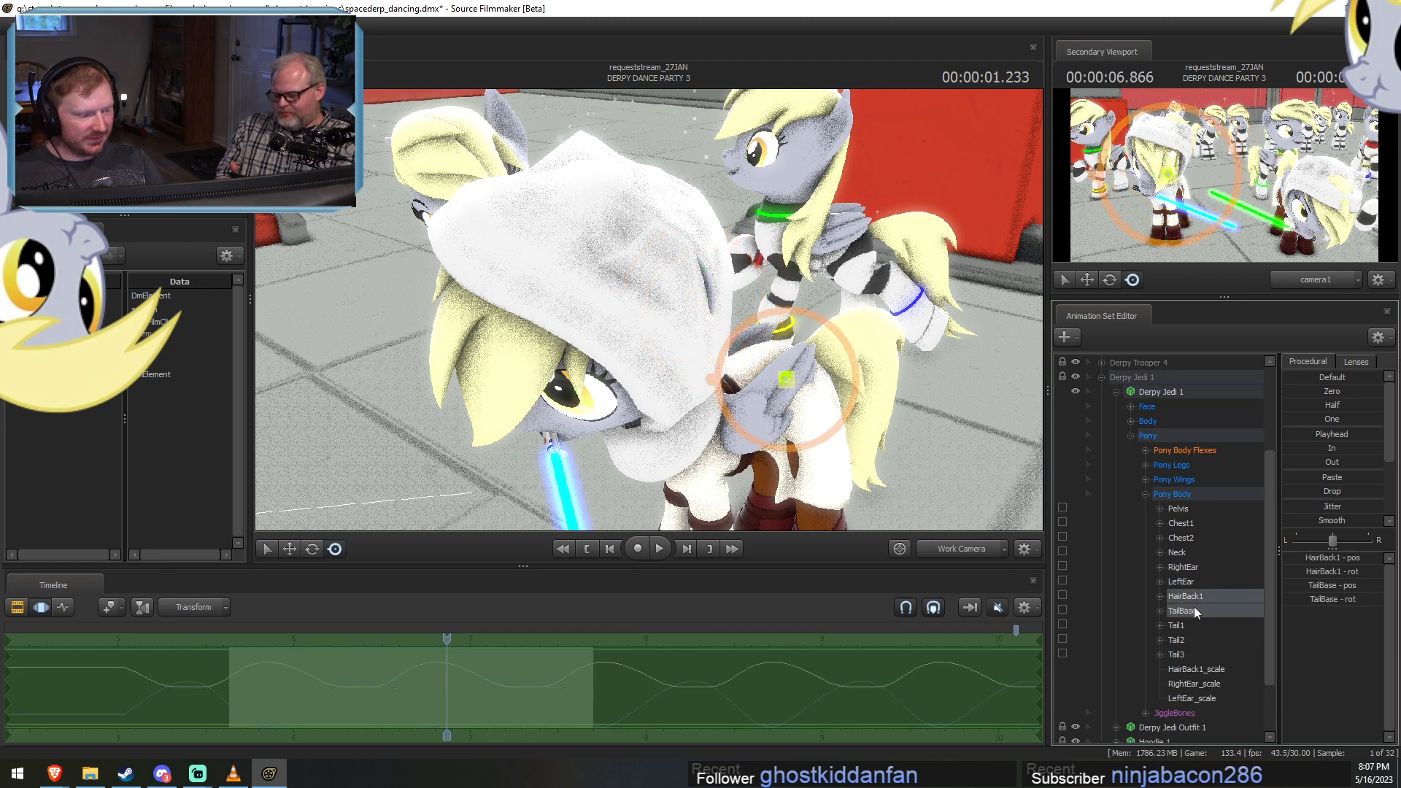
Set Derpy Jedi 1's RightEar_scale and LeftEar_scale to zero and play back the shot to check the hood.
click(1196, 684)
ctrl+click(1197, 698)
key(F2)
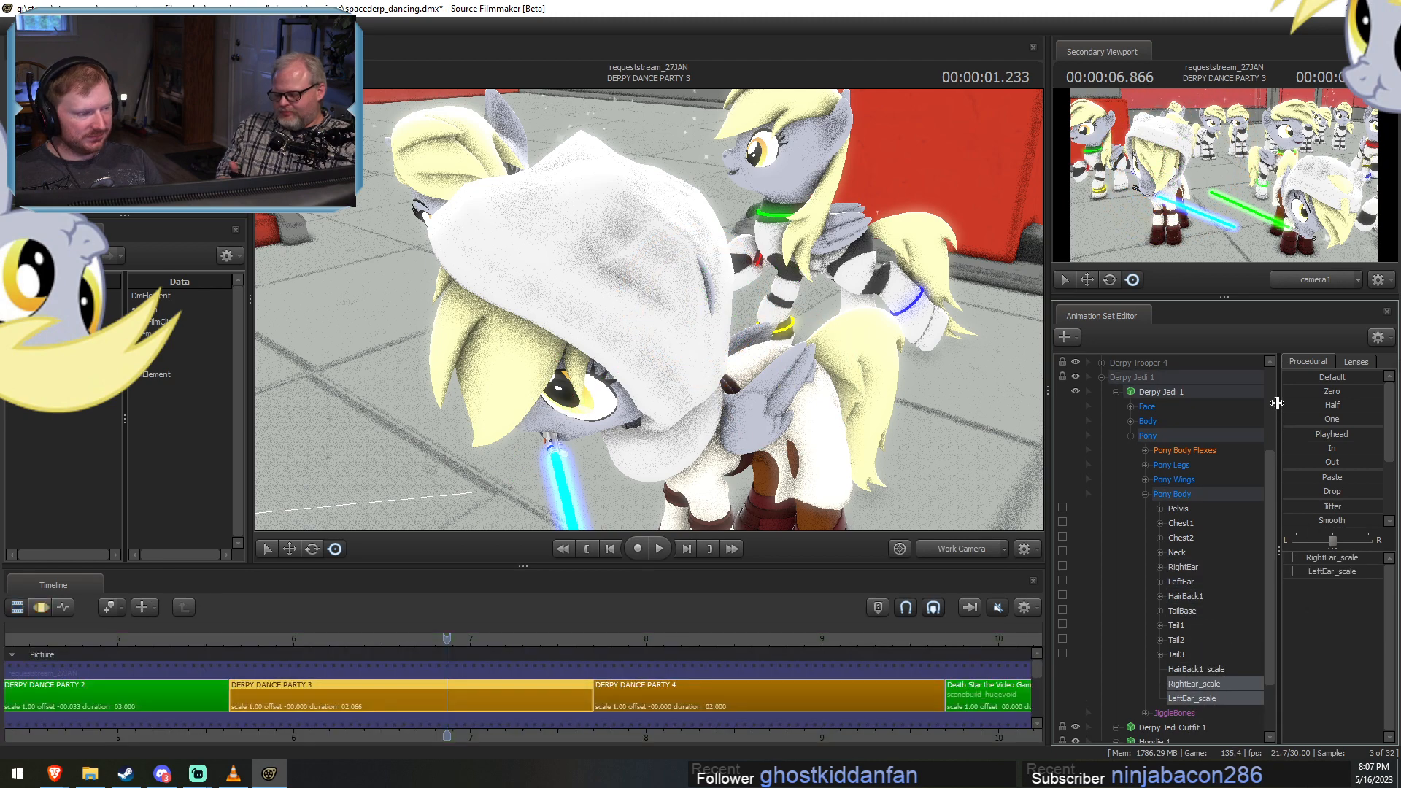
key(F3)
double_click(1314, 391)
key(F2)
key(space)
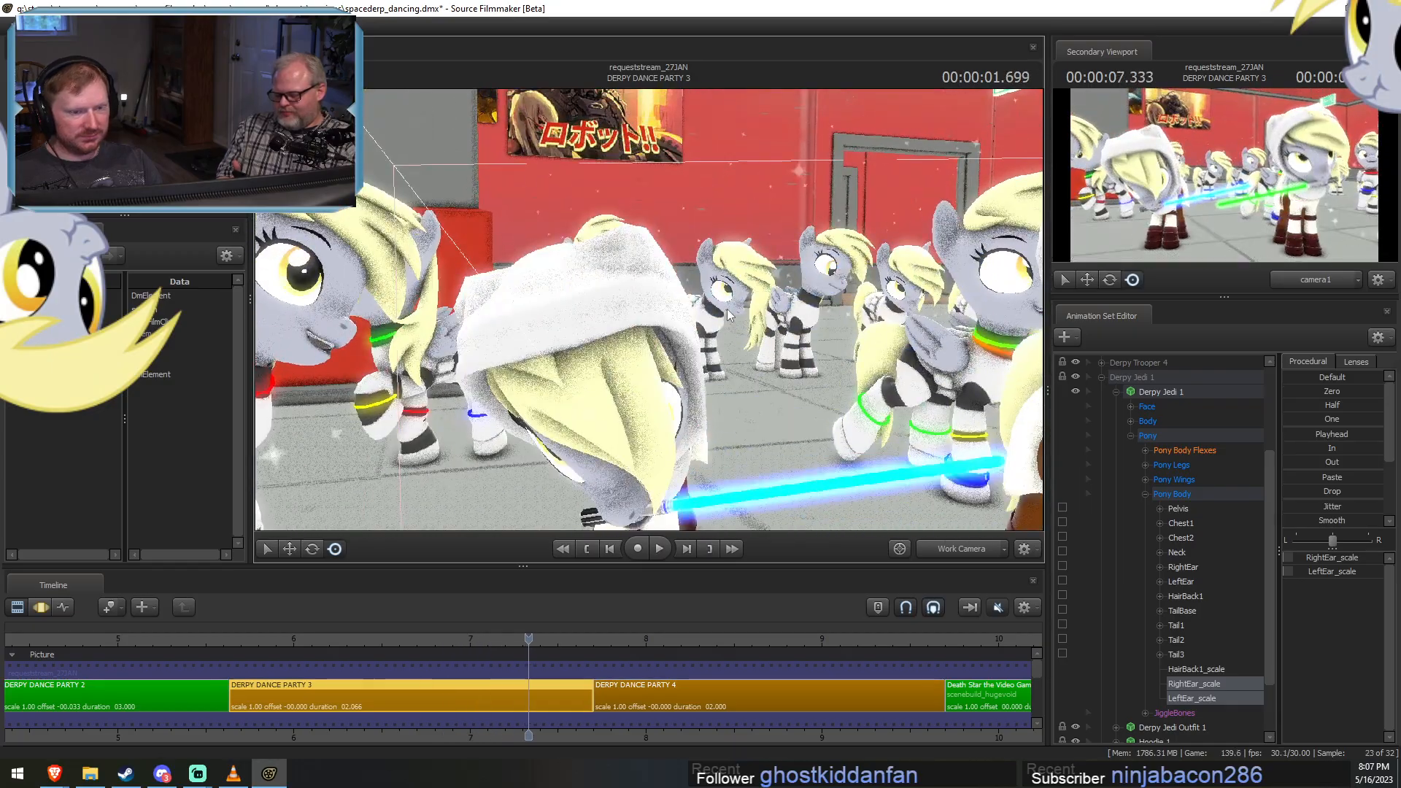
alt+drag(720, 359, 554, 354)
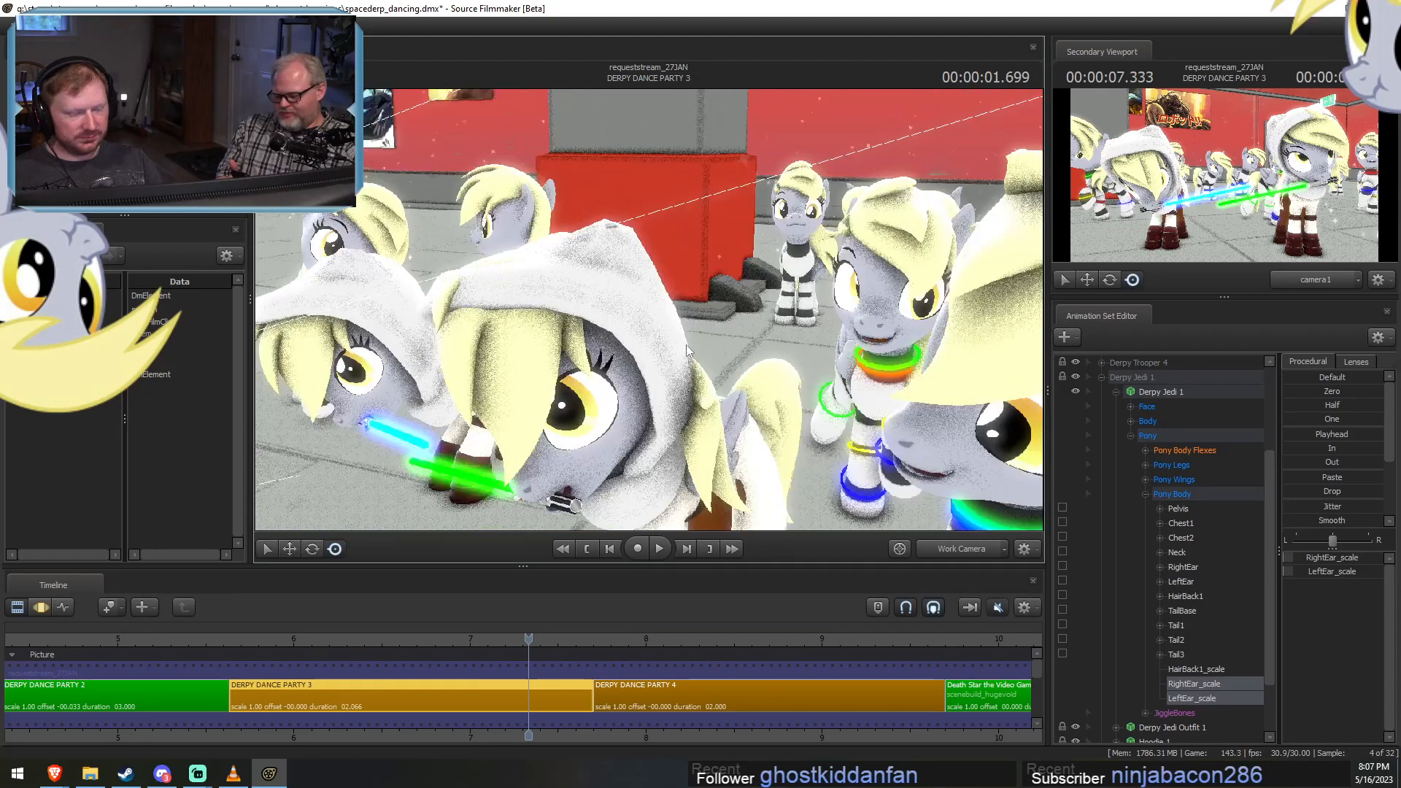
Collapse Derpy Jedi 1's controls and expand Derpy Jedi 2 down to its Pony control groups.
click(1145, 494)
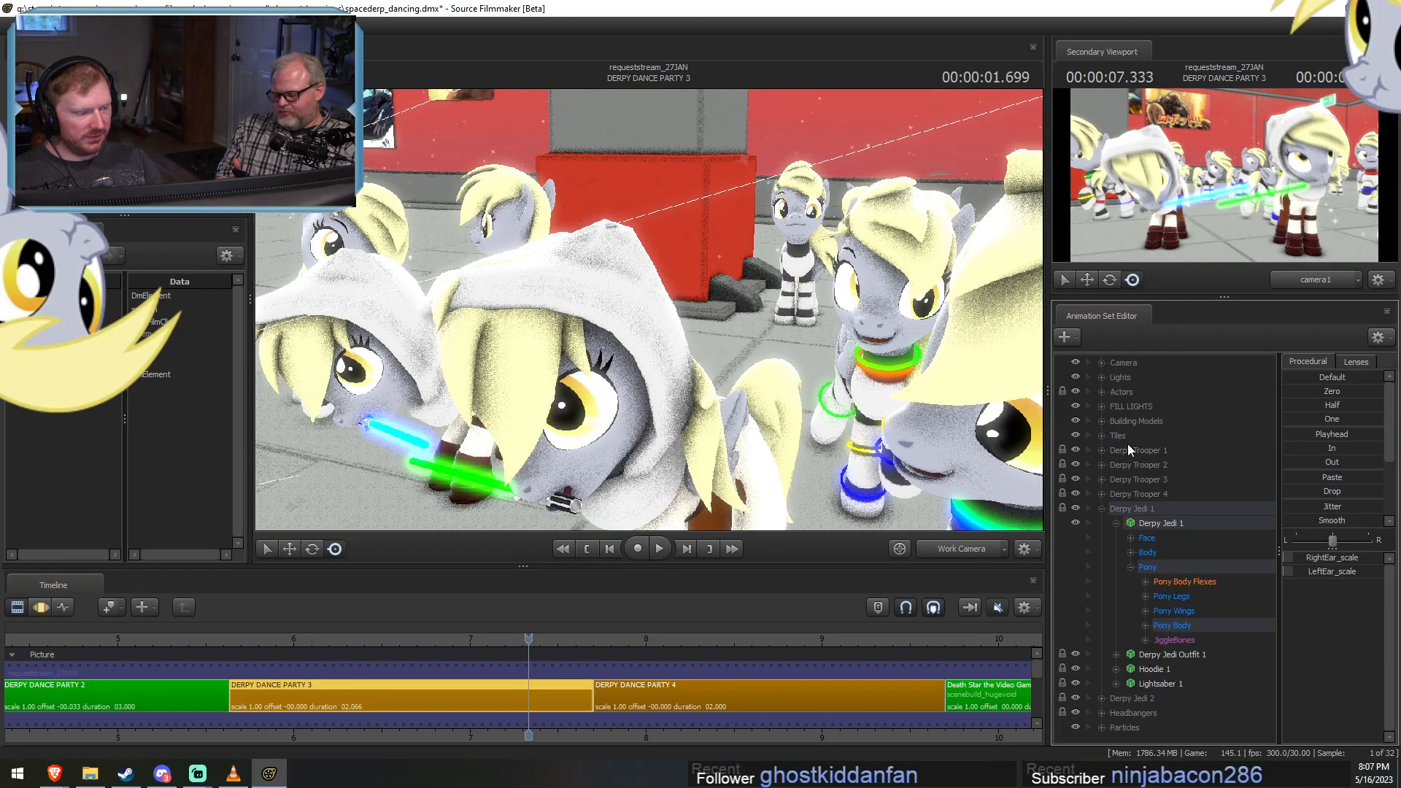
click(1100, 508)
click(1101, 524)
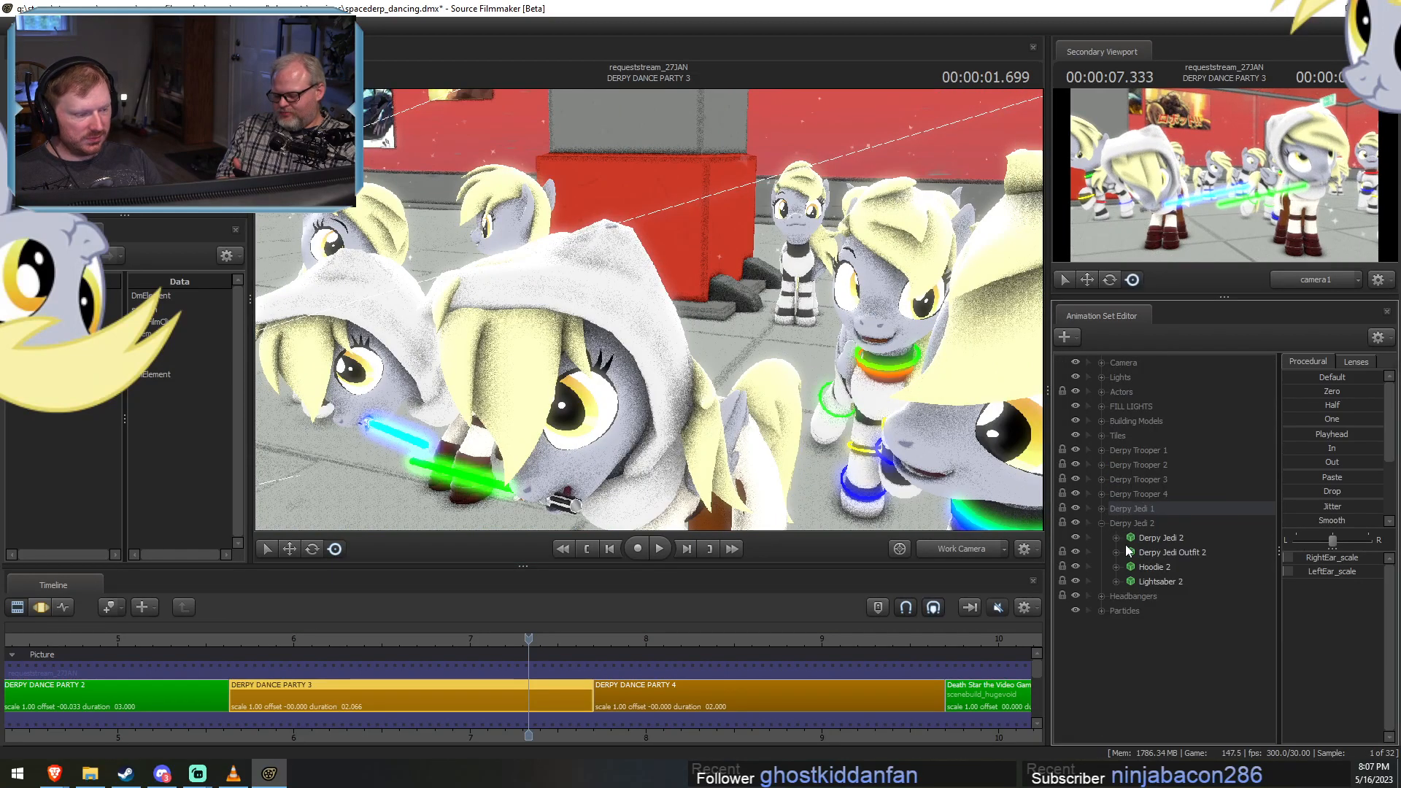
click(1116, 538)
click(1130, 581)
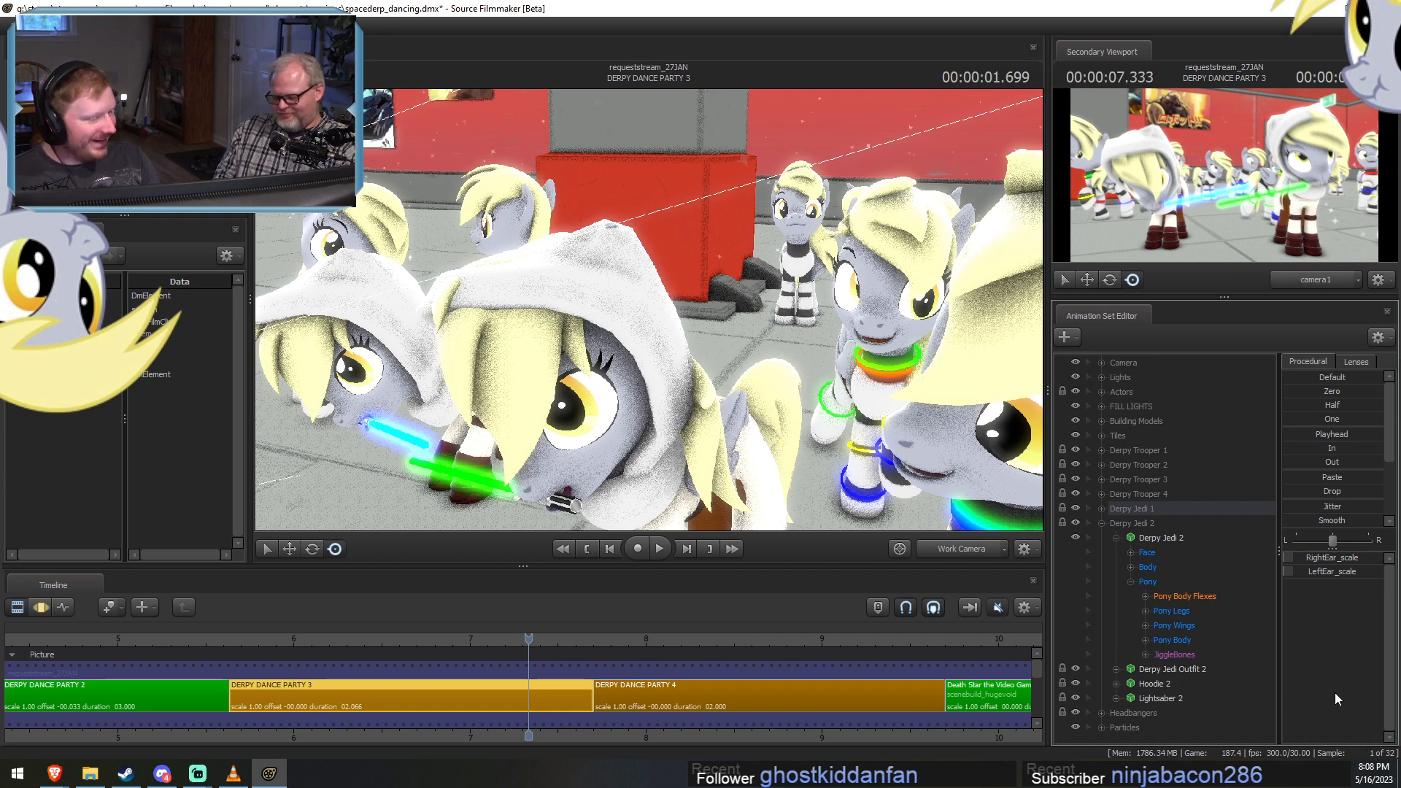
Scrub through DERPY DANCE PARTY 3 and examine both Jedi hoods for clipping, ending on a closer view of Derpy Jedi 2.
drag(503, 640, 444, 656)
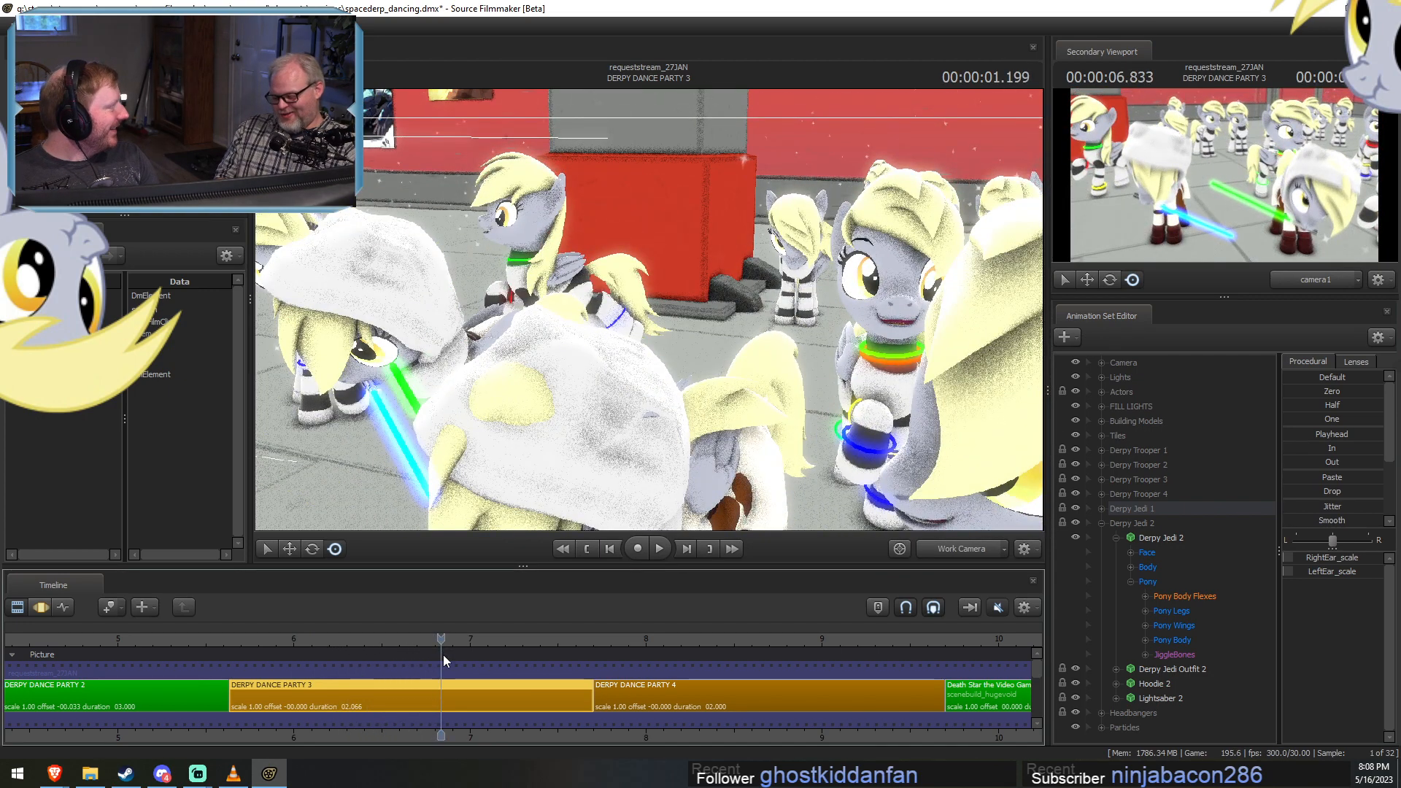
drag(271, 644, 438, 661)
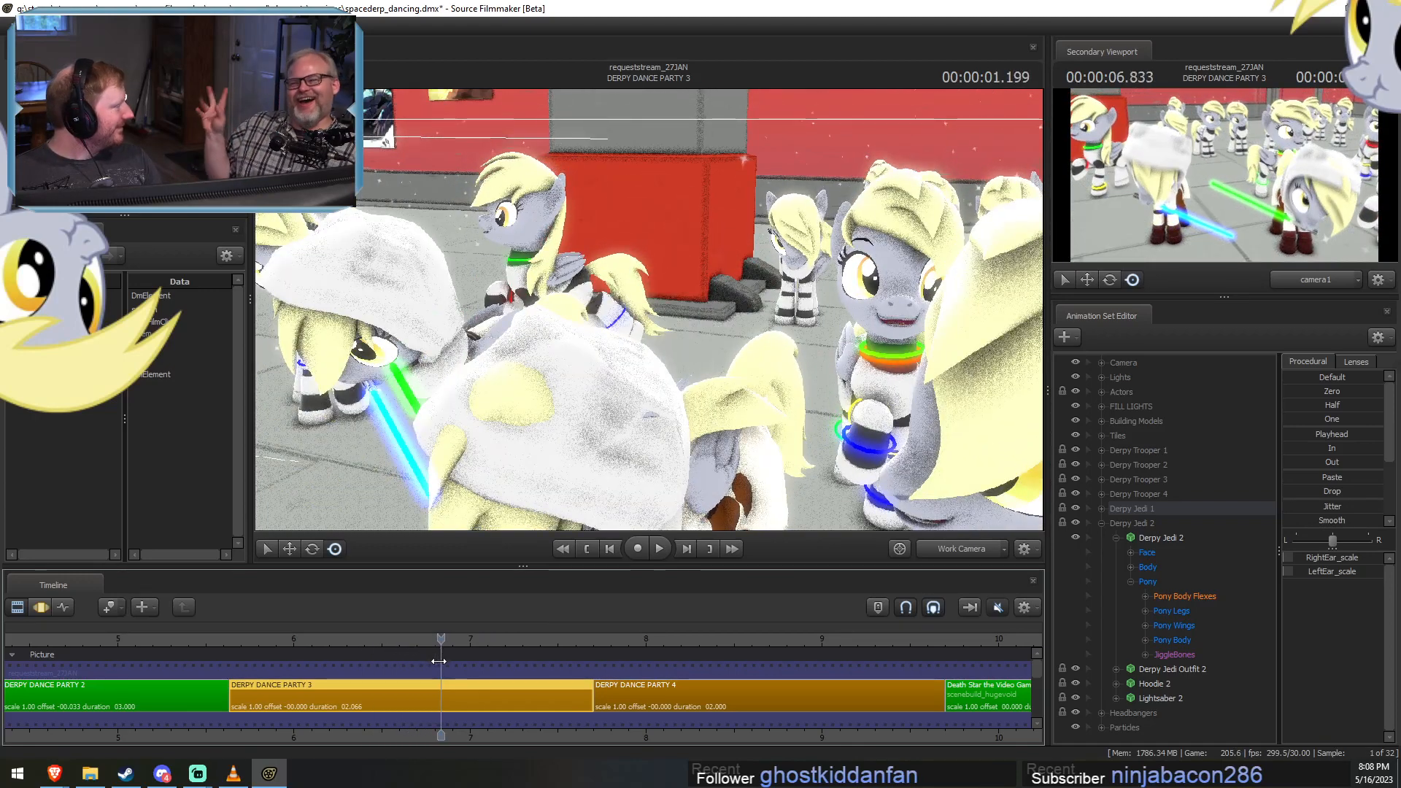
drag(438, 661, 387, 670)
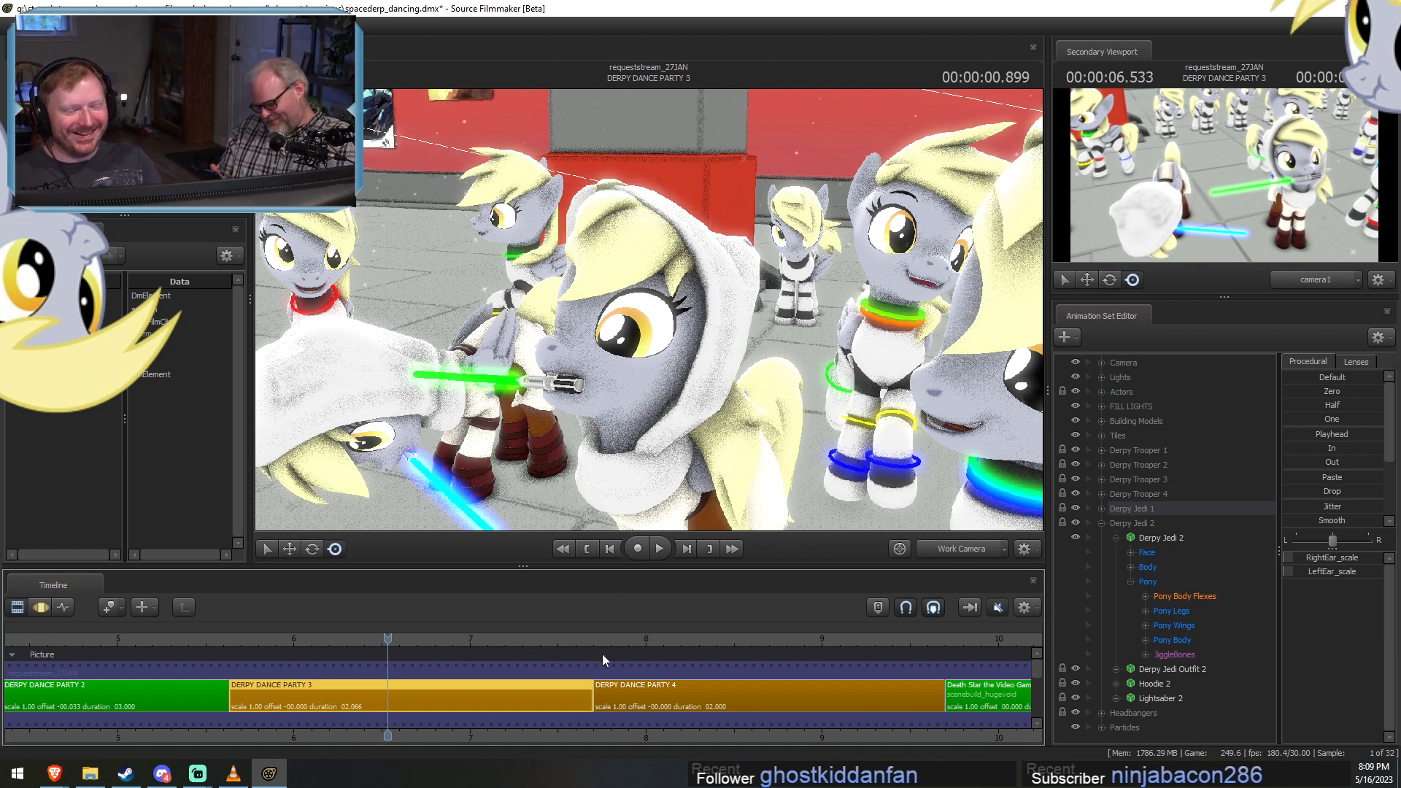
drag(429, 638, 481, 642)
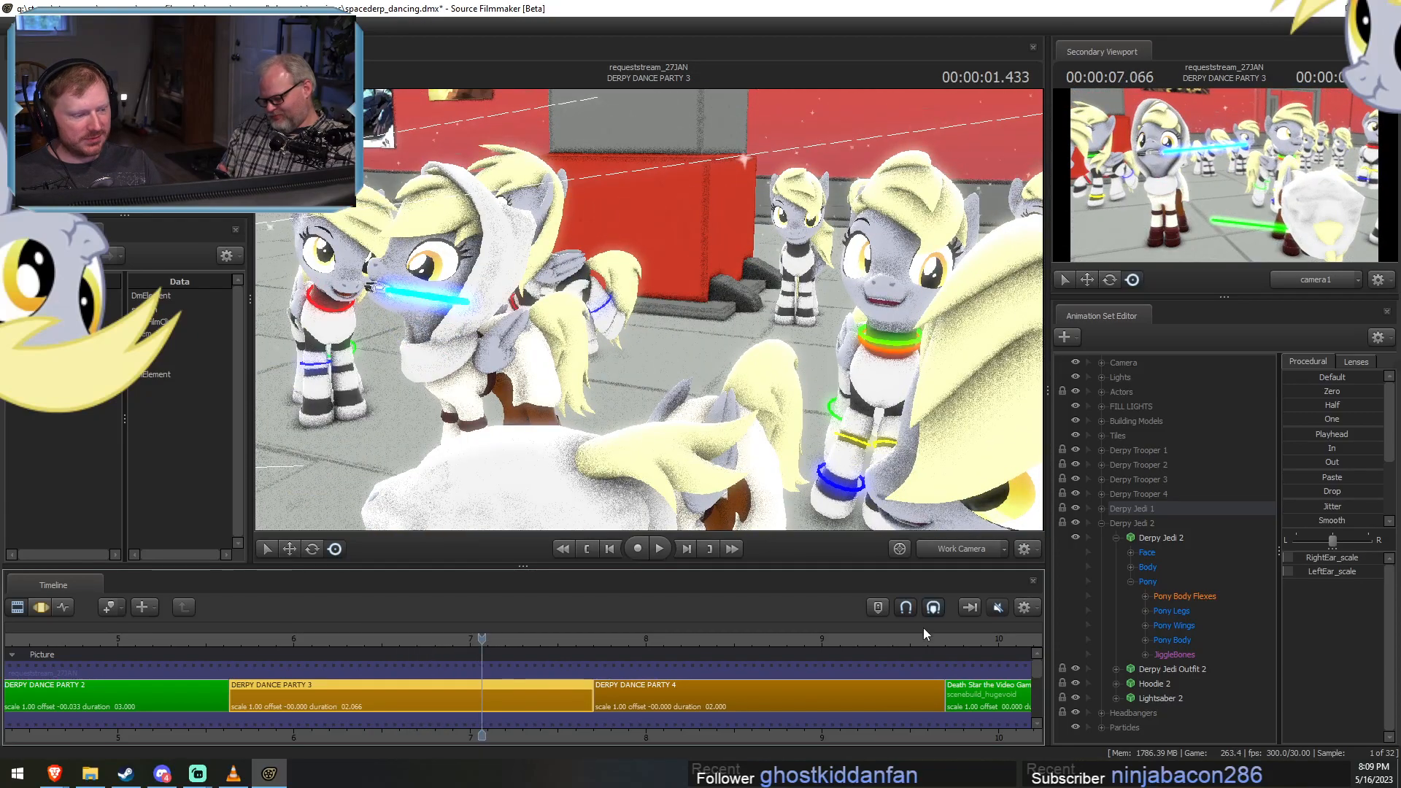
click(381, 639)
drag(362, 636, 458, 645)
mouse_move(649, 309)
mouse_down()
mouse_move(680, 317)
mouse_move(647, 310)
mouse_up()
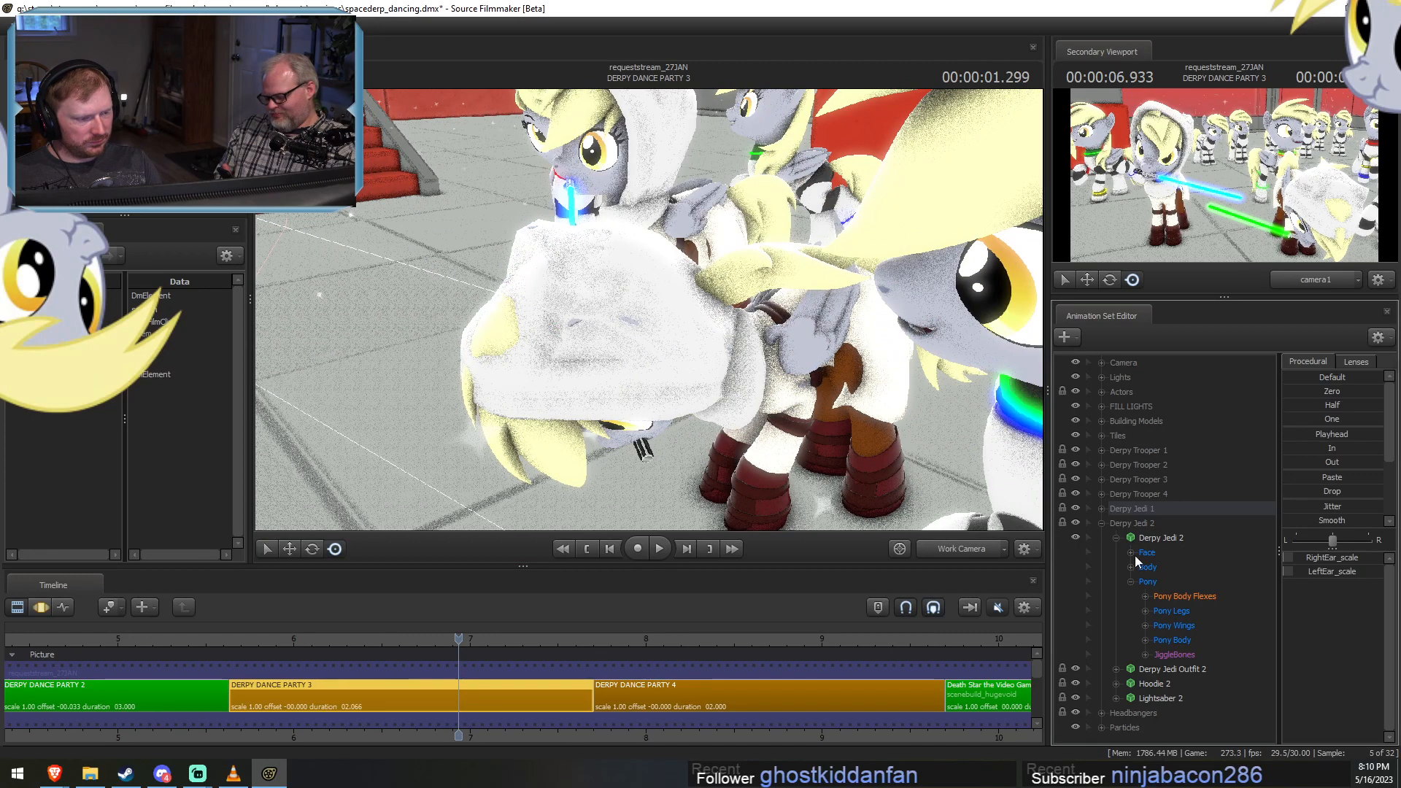
Add a scale control to the HairBack1 bone in Derpy Jedi 2's Pony Body group.
click(1145, 654)
scroll(1146, 653, down, 3)
drag(1192, 538, 1191, 552)
key(F3)
scroll(1144, 671, up, 3)
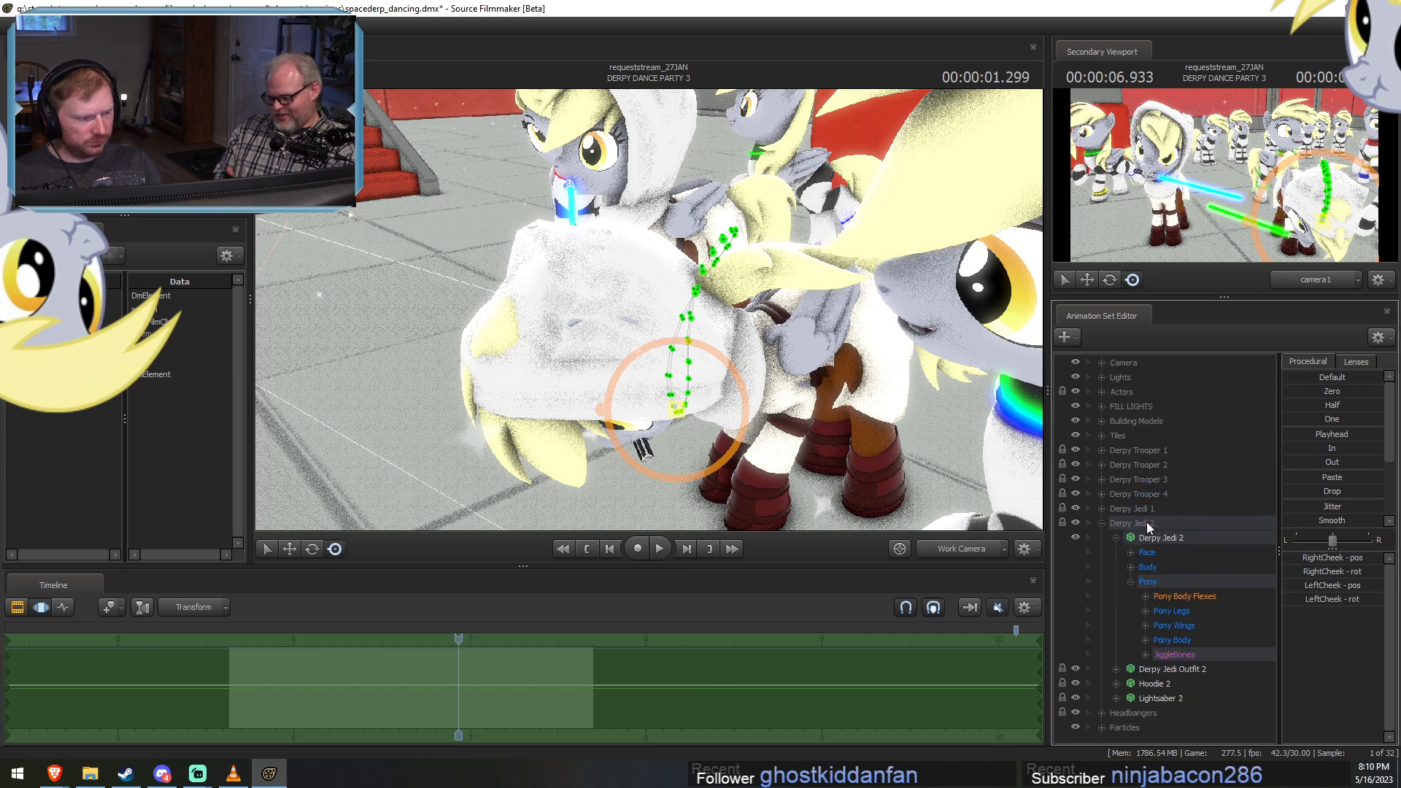
click(1144, 640)
scroll(1141, 639, down, 3)
click(1182, 608)
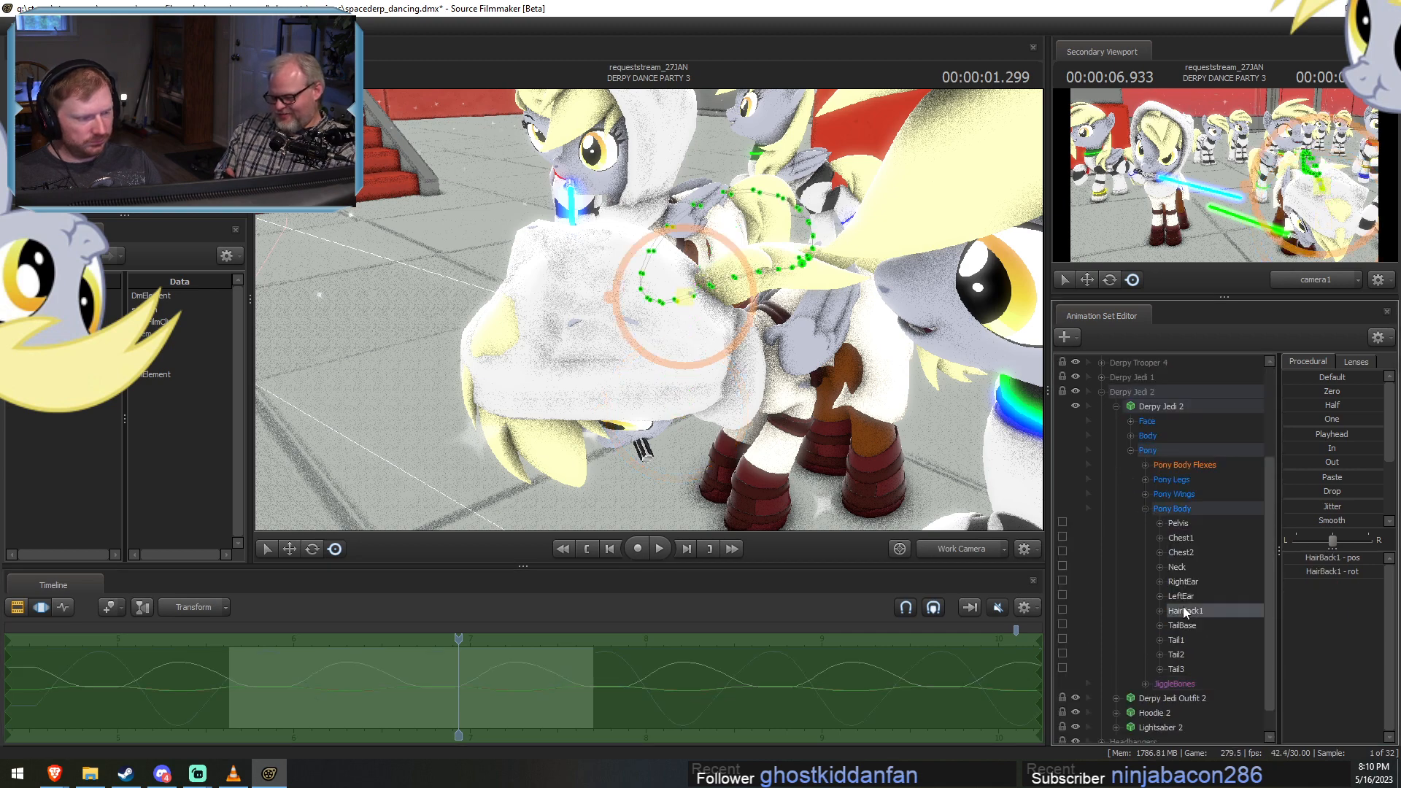
right_click(1185, 609)
click(1210, 641)
Reduce Derpy Jedi 2's HairBack1_scale to zero across the shot and play it back from a front view.
click(1183, 682)
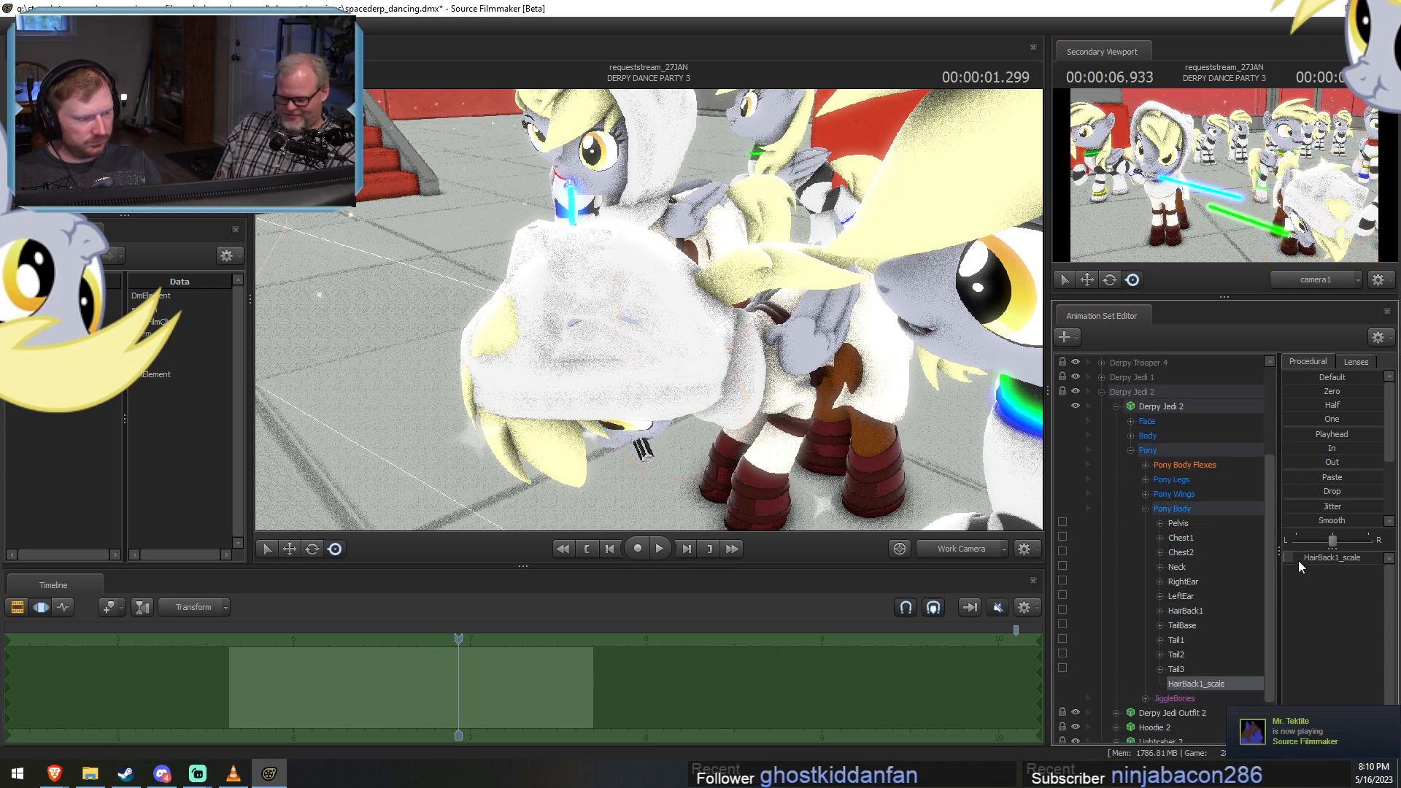
drag(1298, 560, 1080, 553)
alt+drag(888, 438, 986, 383)
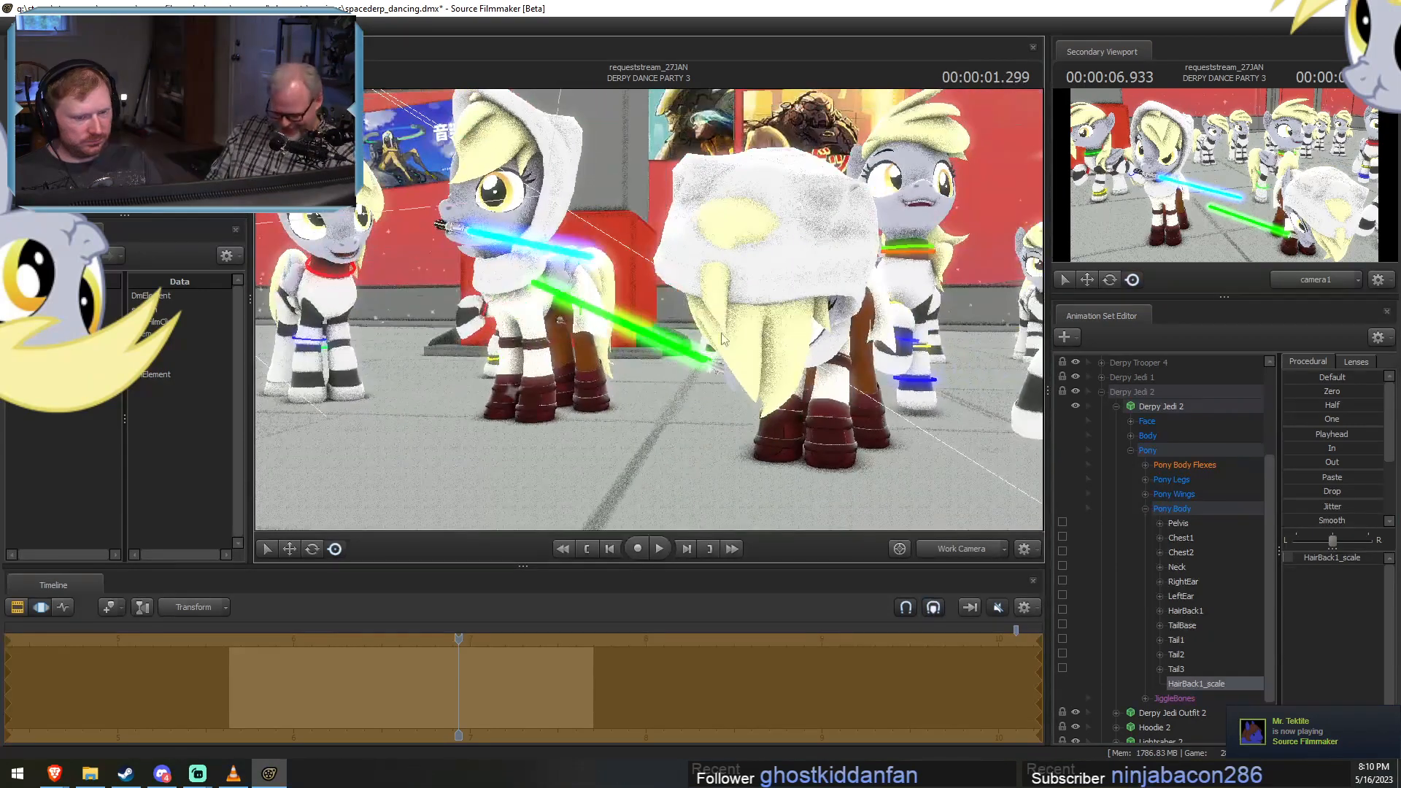
key(space)
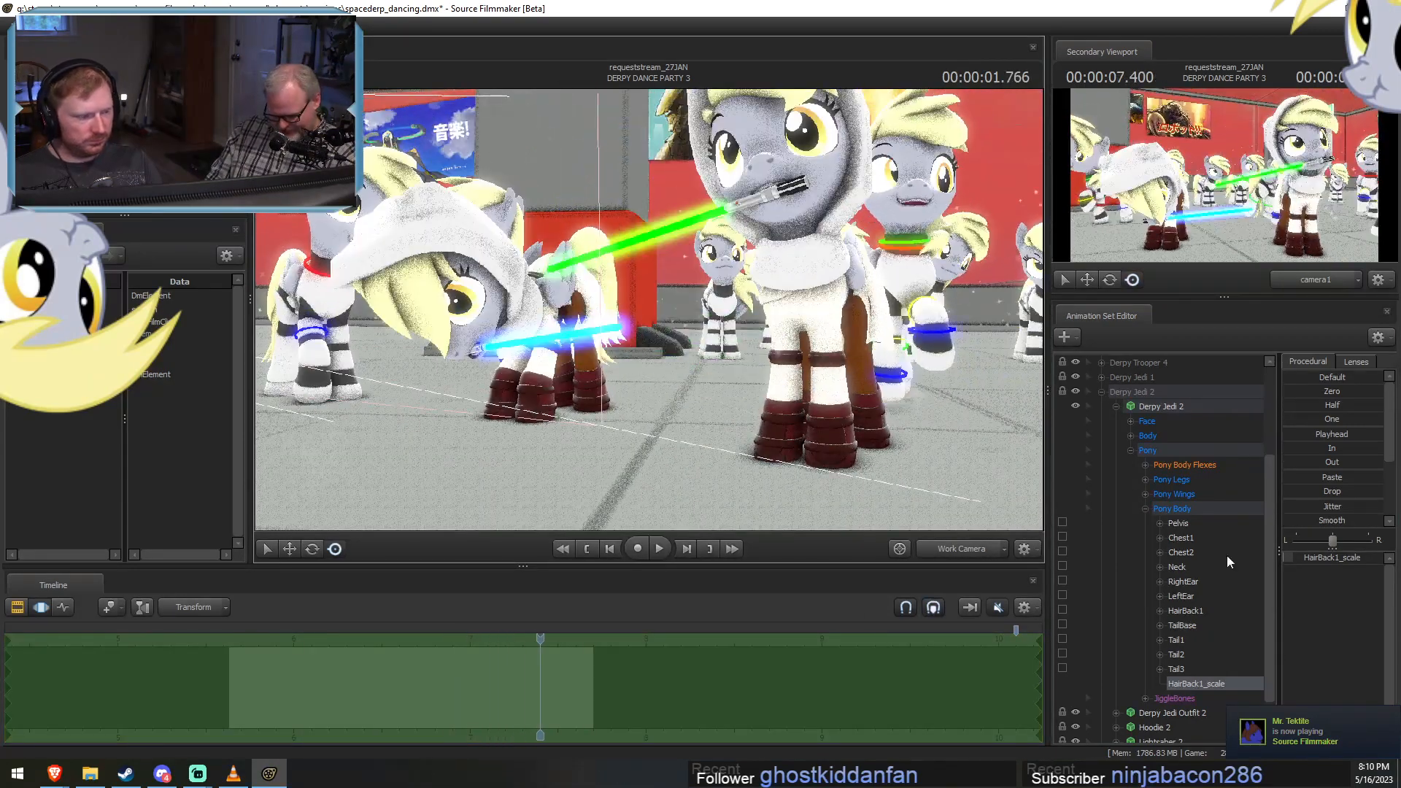
Add scale controls to Derpy Jedi 2's RightEar and LeftEar bones and set both scales to zero.
right_click(1195, 581)
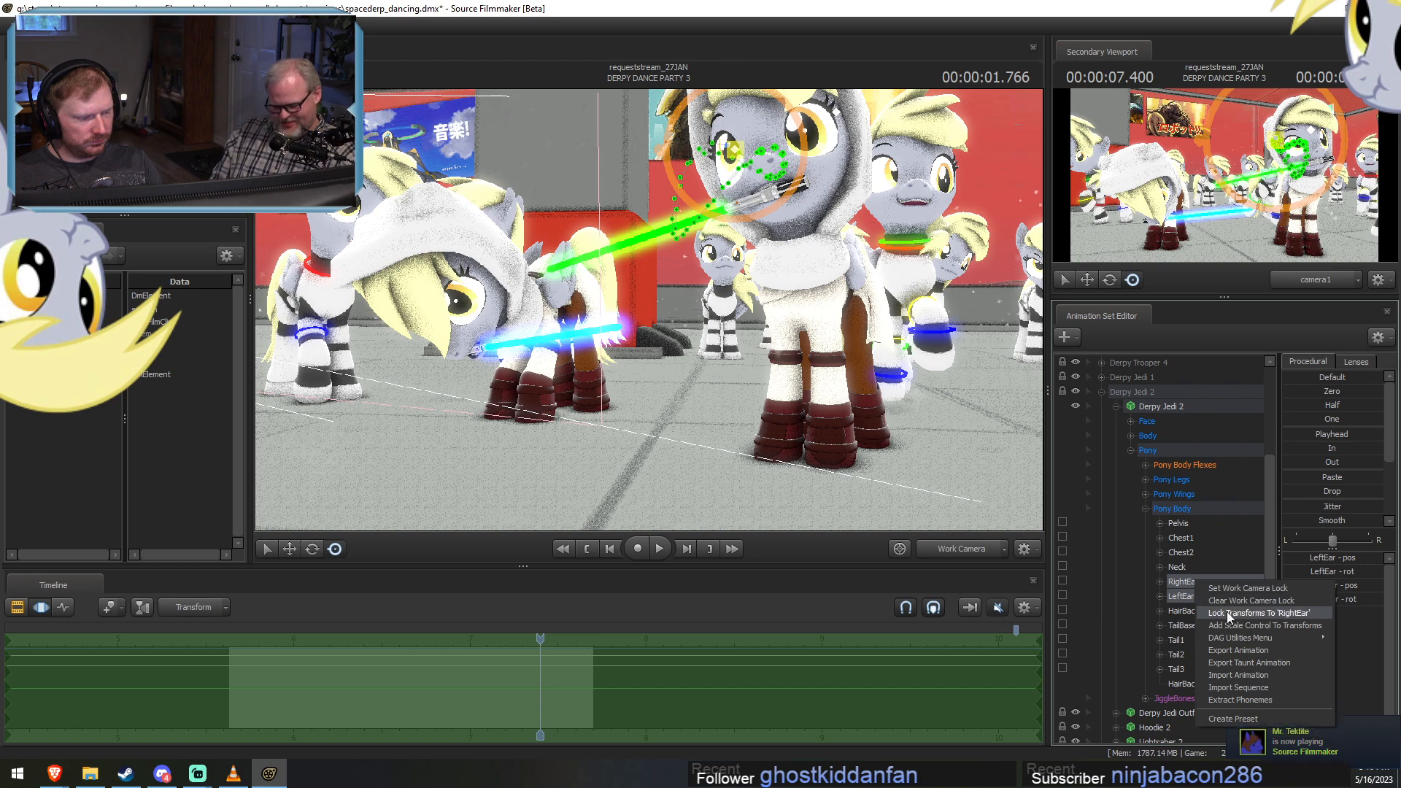
click(1229, 612)
drag(1188, 698, 1192, 708)
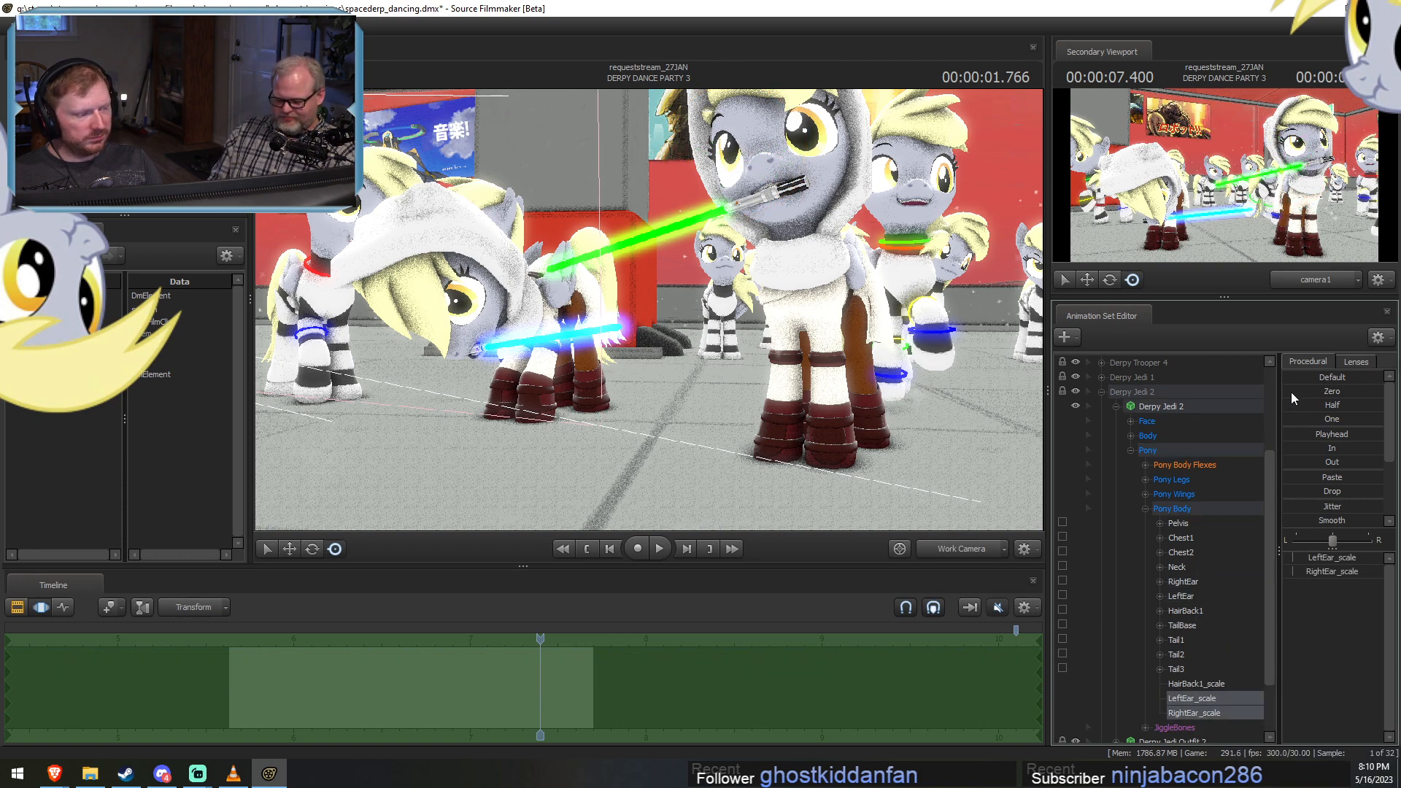
drag(1290, 392, 1384, 392)
Scrub DERPY DANCE PARTY 3 to check Derpy Jedi 2's hood for remaining clipping.
key(F2)
key(F3)
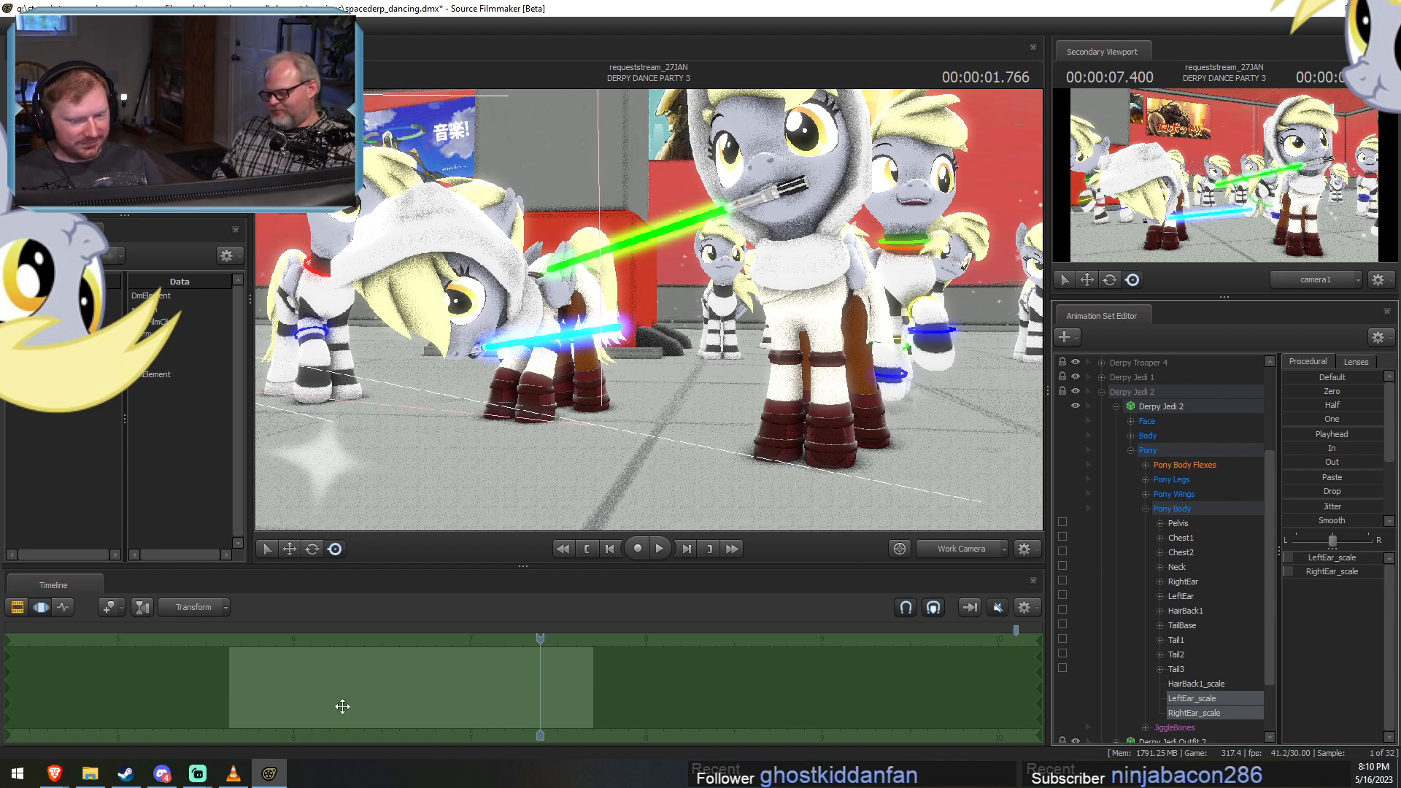
mouse_move(341, 703)
mouse_down()
mouse_move(470, 693)
mouse_move(311, 674)
mouse_up()
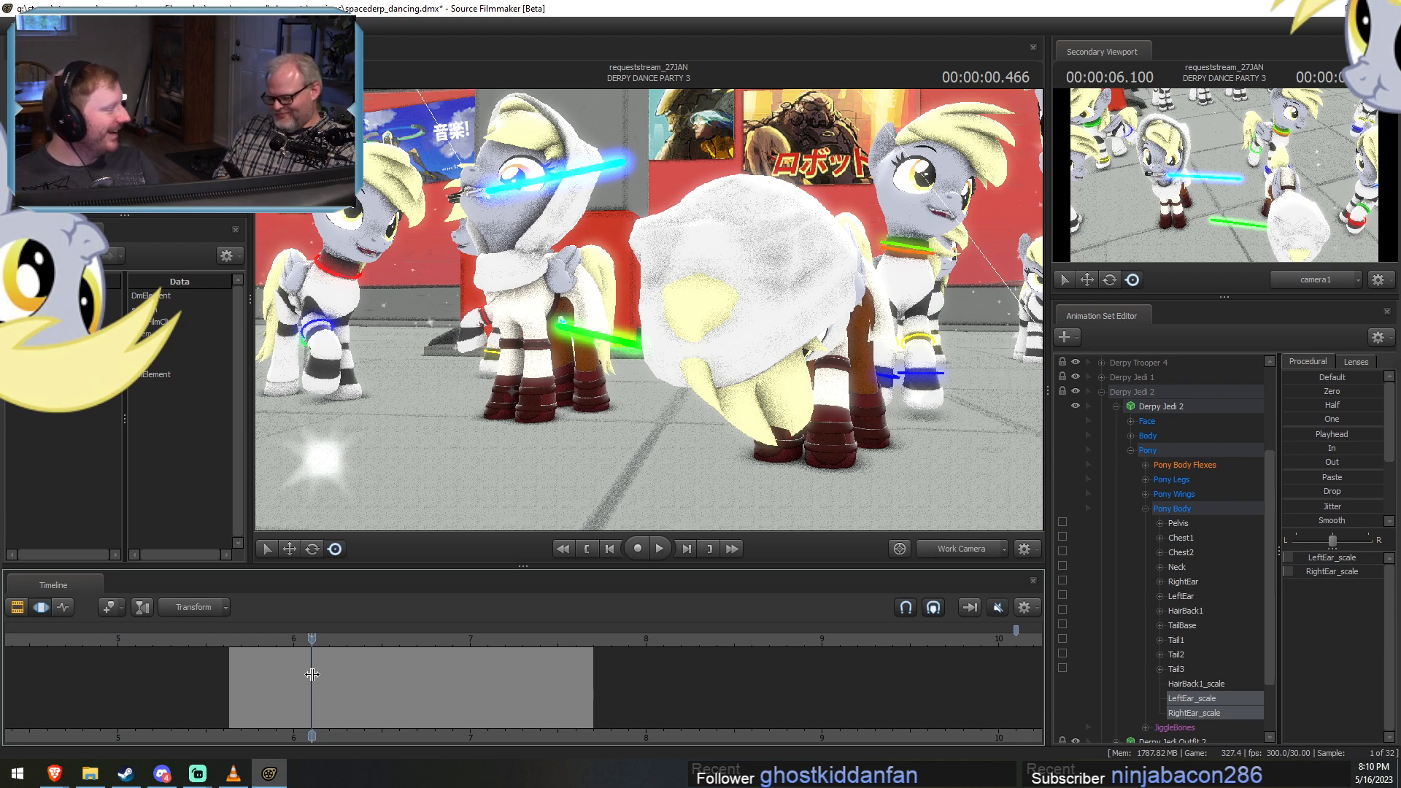
drag(346, 714, 471, 712)
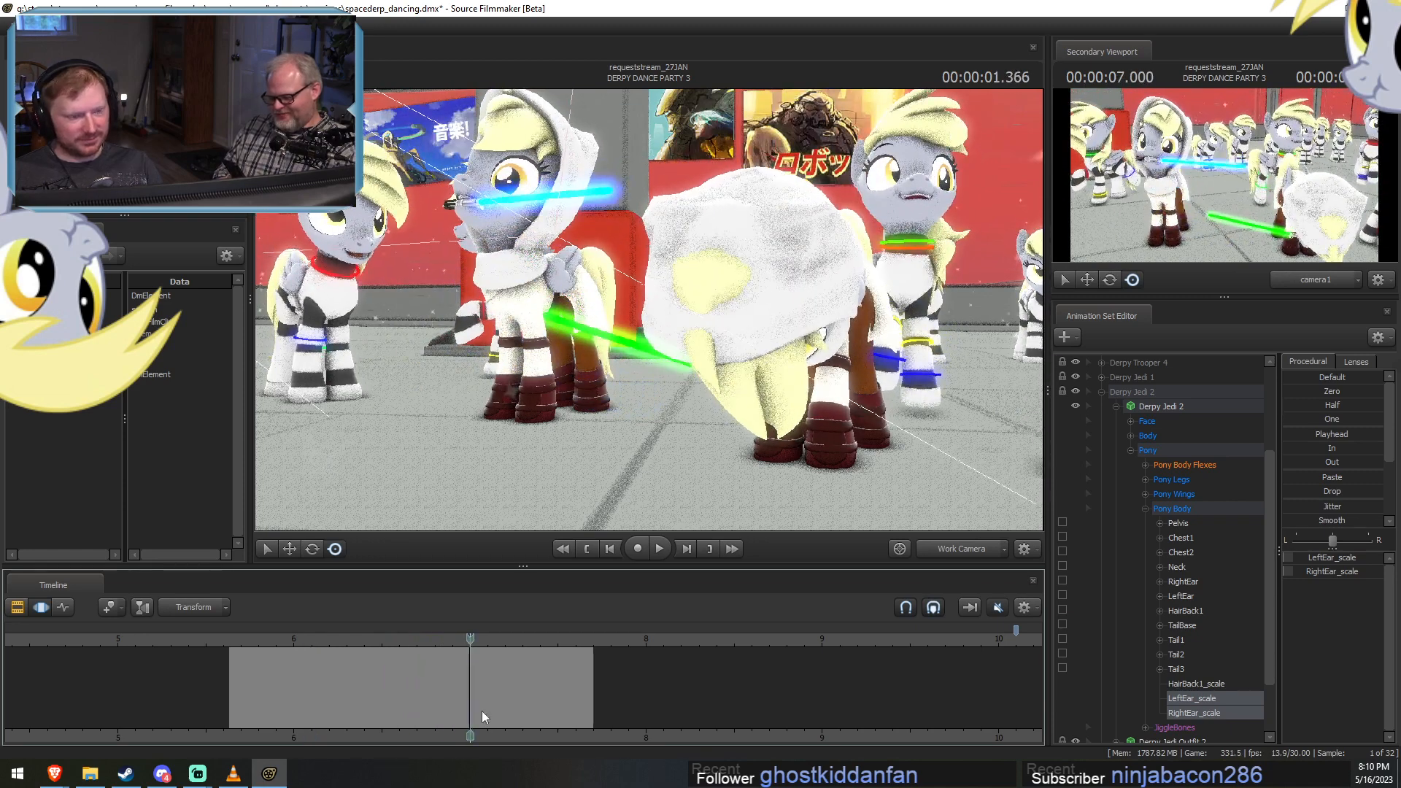
key(ctrl+a)
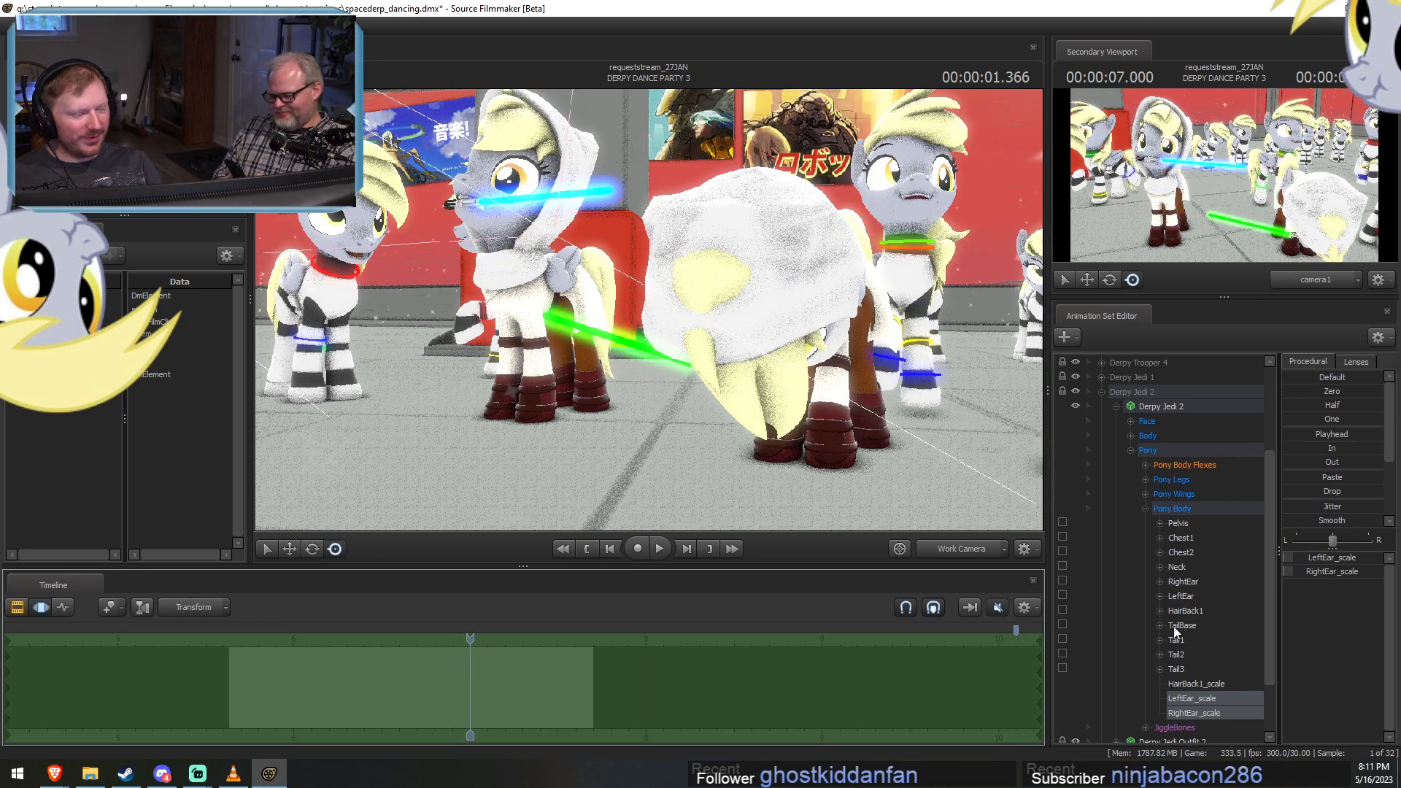
Find the jiggle_hair4 bone in Derpy Jedi 2's JiggleBones group and view its position from the side of the hood.
click(1145, 508)
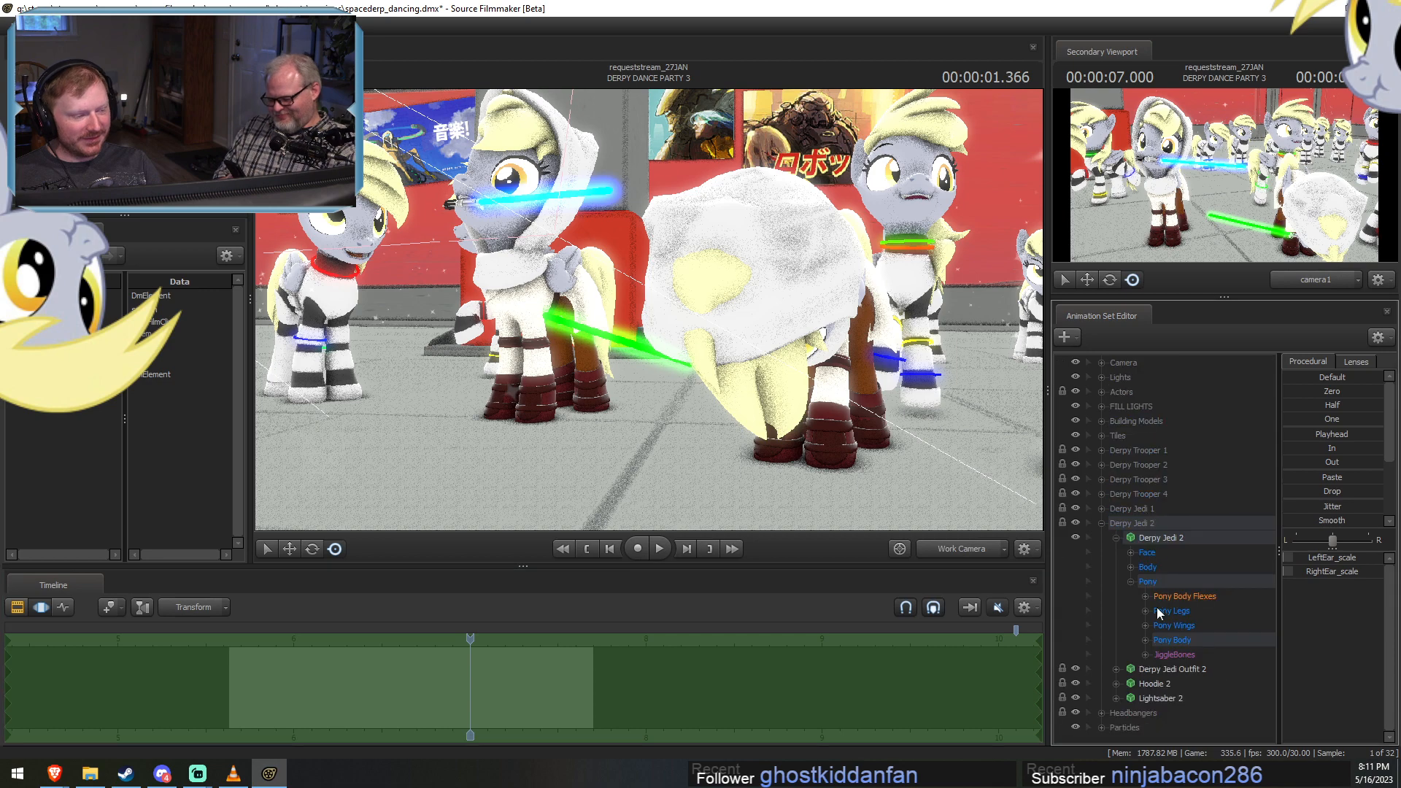
click(1145, 654)
scroll(1168, 650, down, 5)
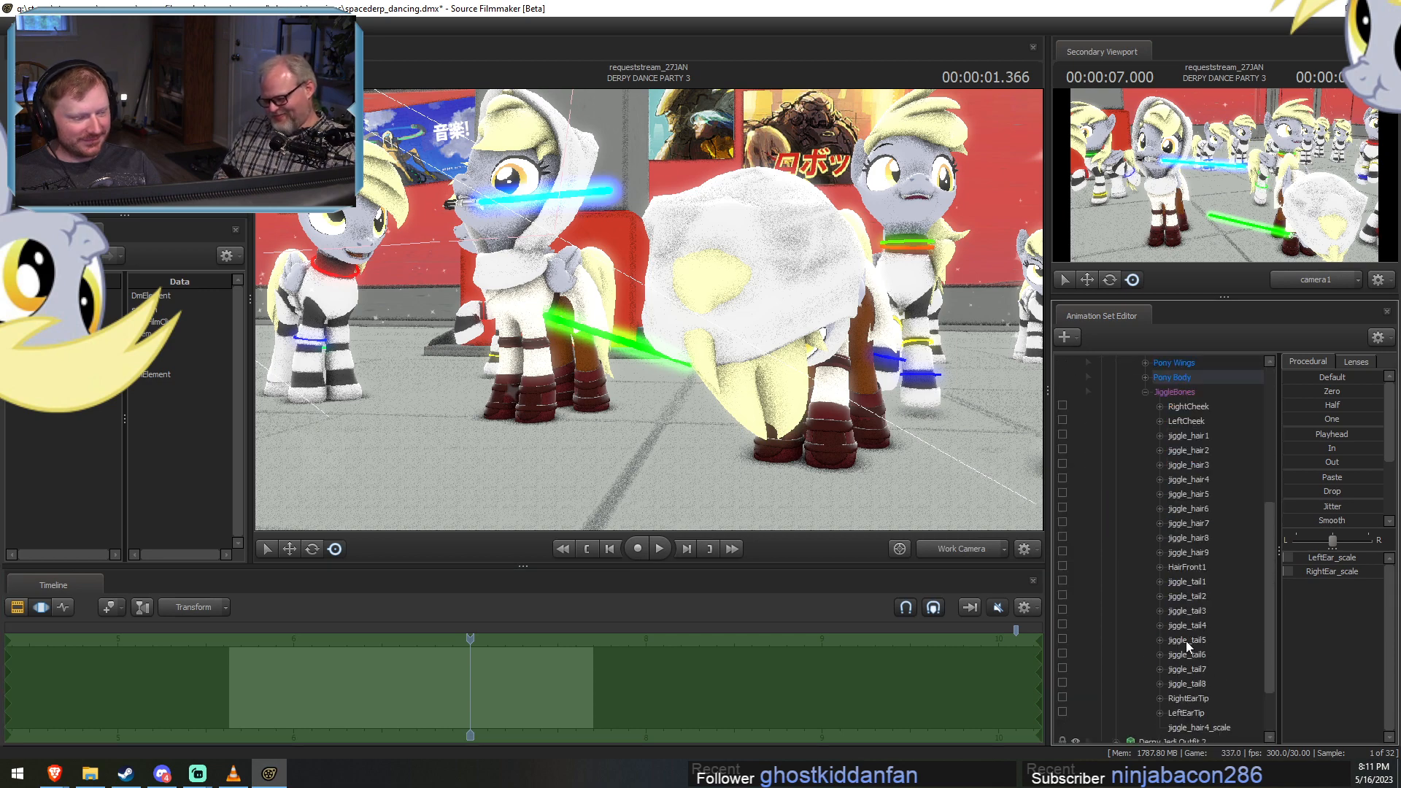
click(1186, 582)
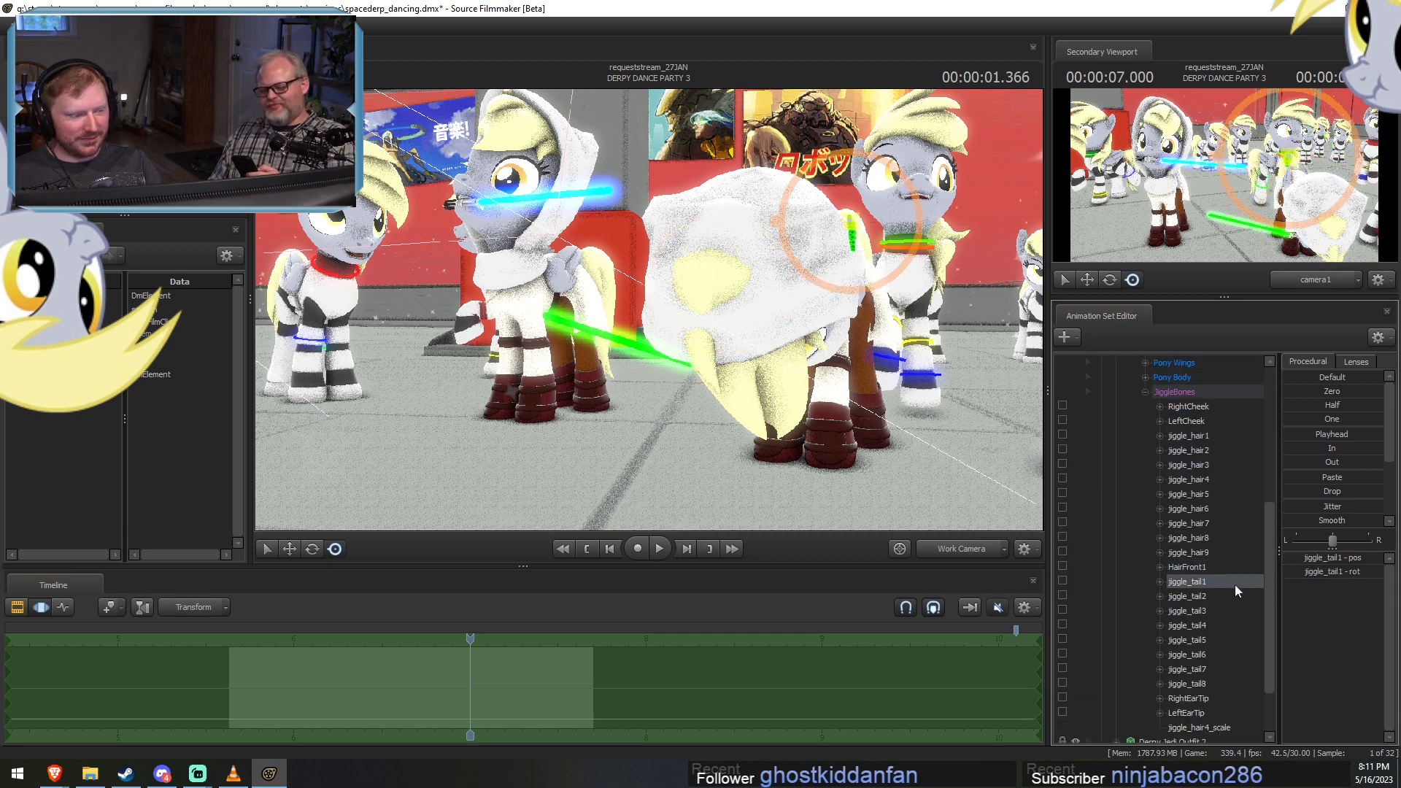
click(1188, 479)
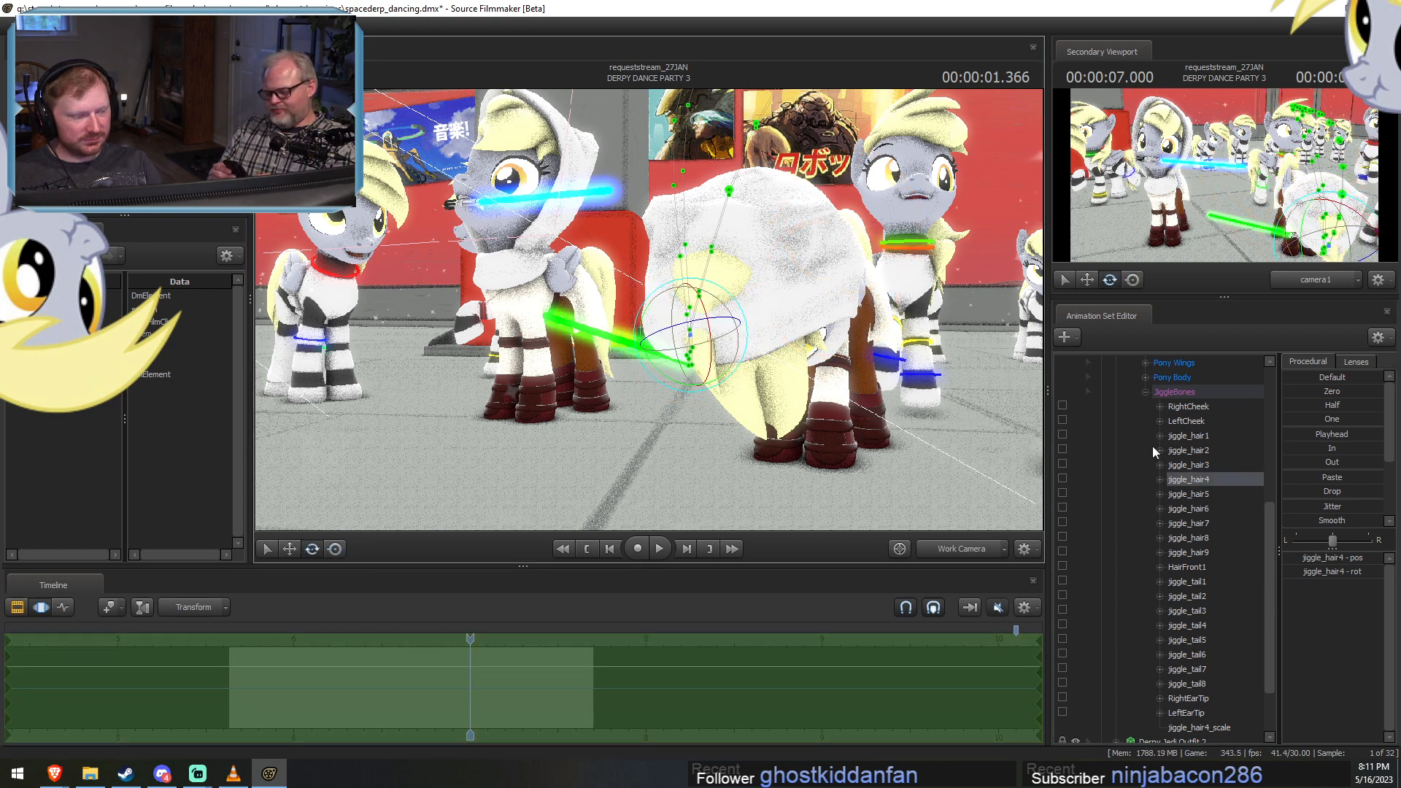
alt+drag(954, 394, 799, 268)
key(w)
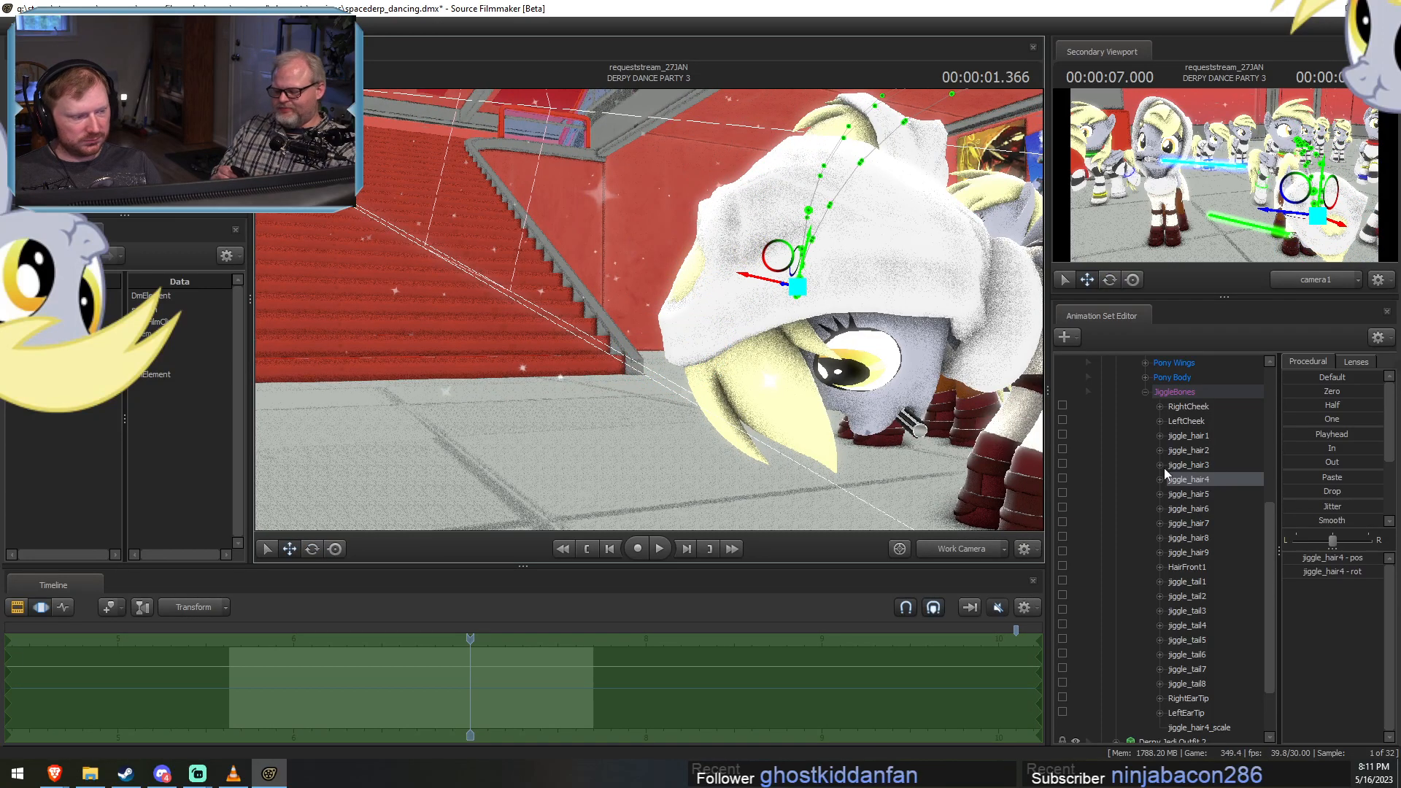
Set Derpy Jedi 2's existing jiggle_hair4_scale control to zero and inspect the hood from a slightly different angle.
right_click(1179, 480)
click(1209, 724)
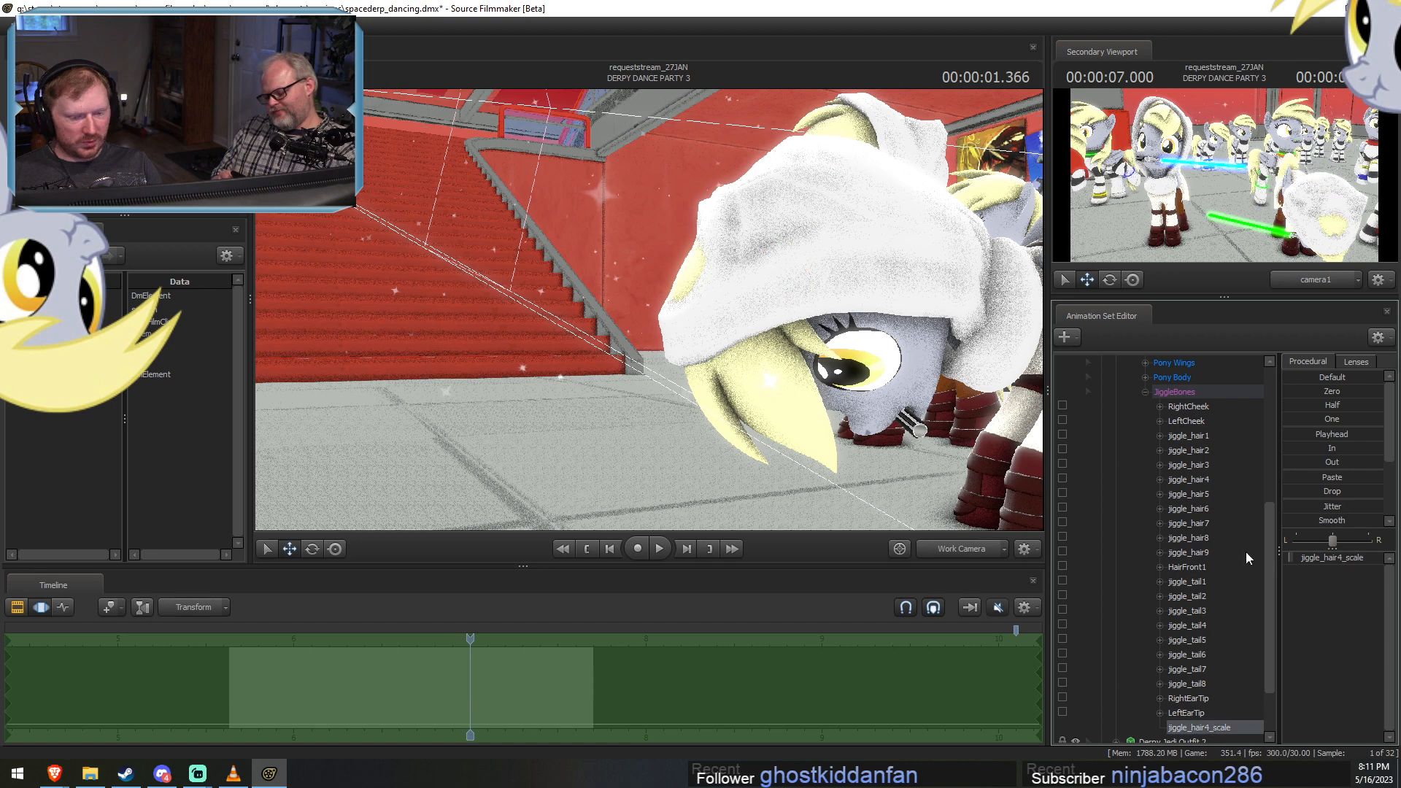
drag(1279, 392, 1384, 392)
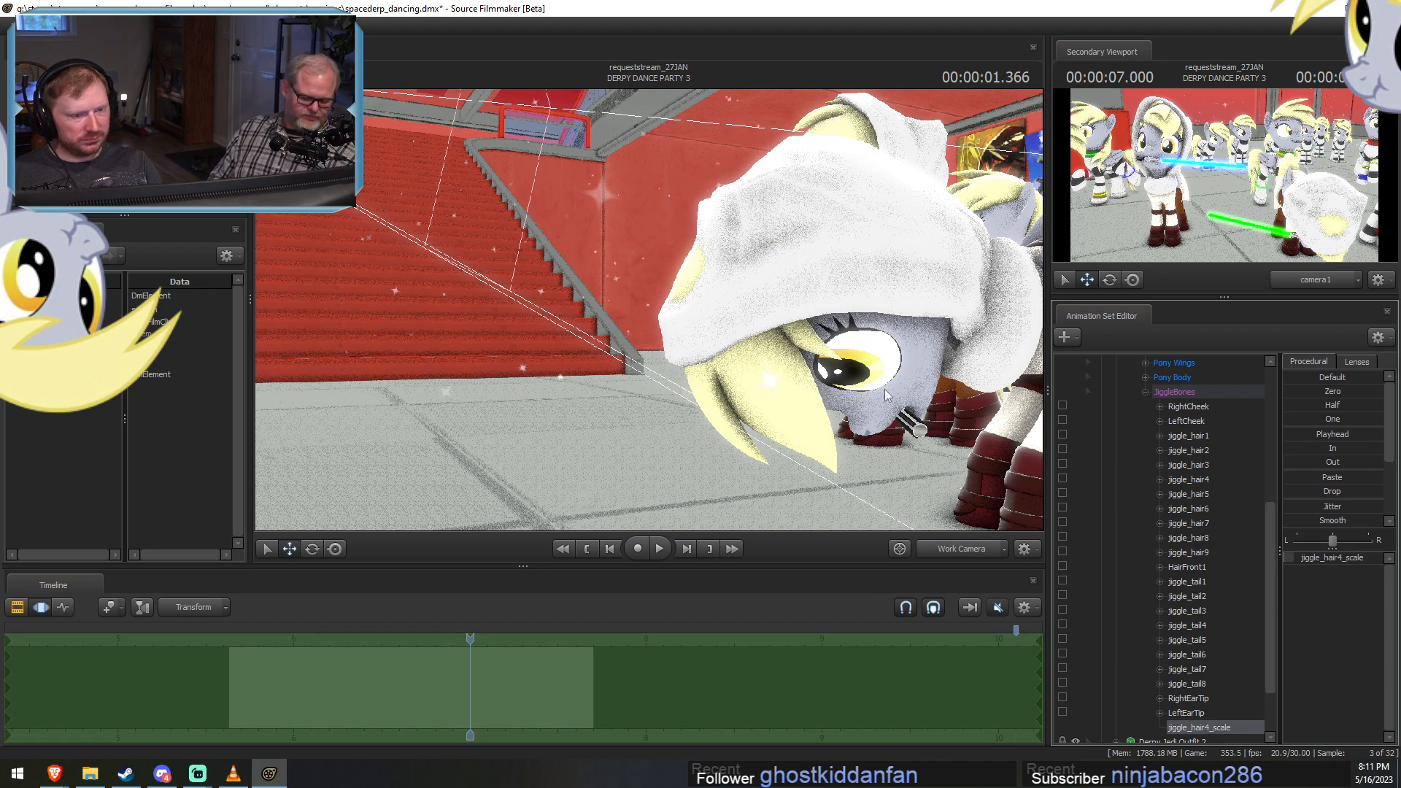
drag(631, 310, 658, 306)
key(F3)
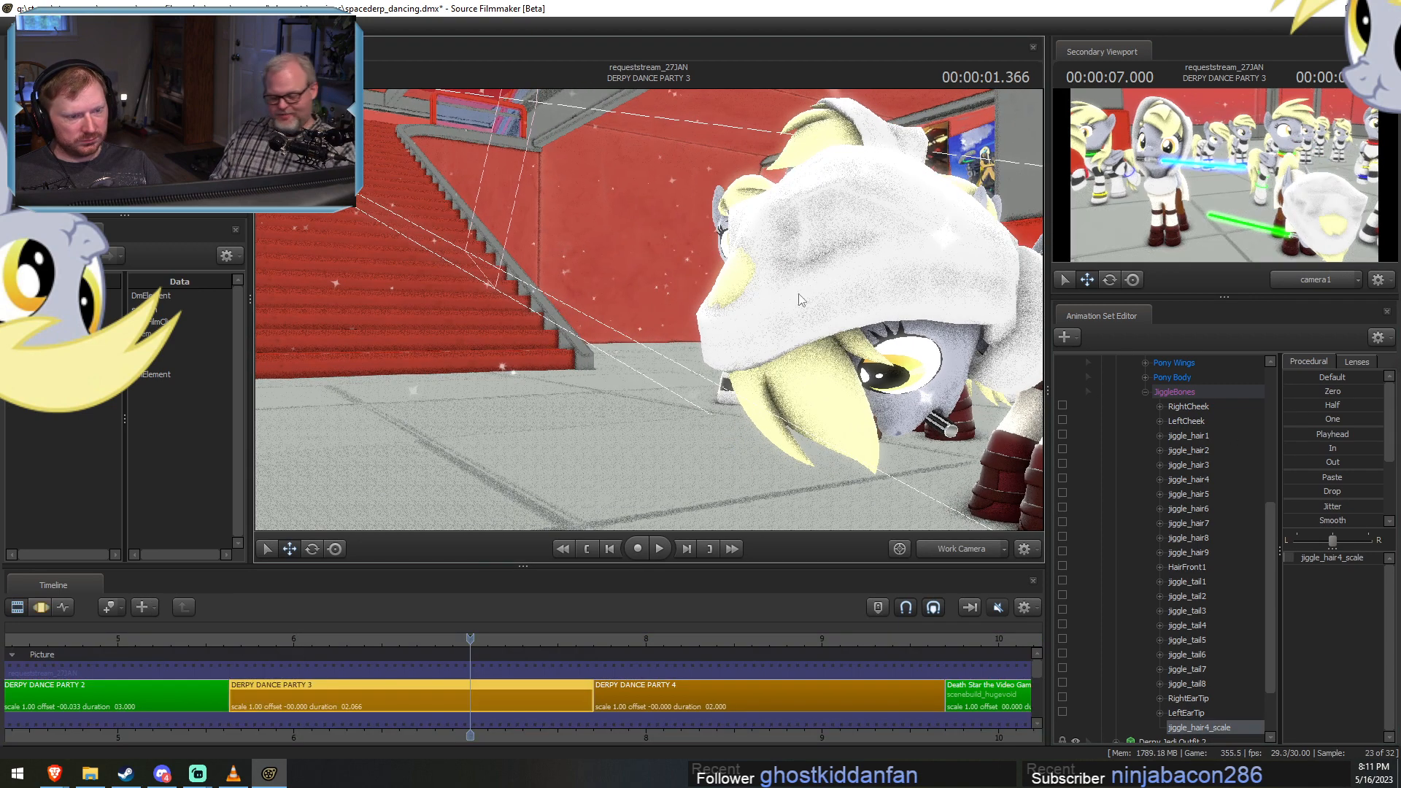
Test which hair bone pokes through the hood by moving jiggle_hair3, jiggle_hair4 and jiggle_hair5 in turn, undoing each move.
click(1181, 452)
key(F3)
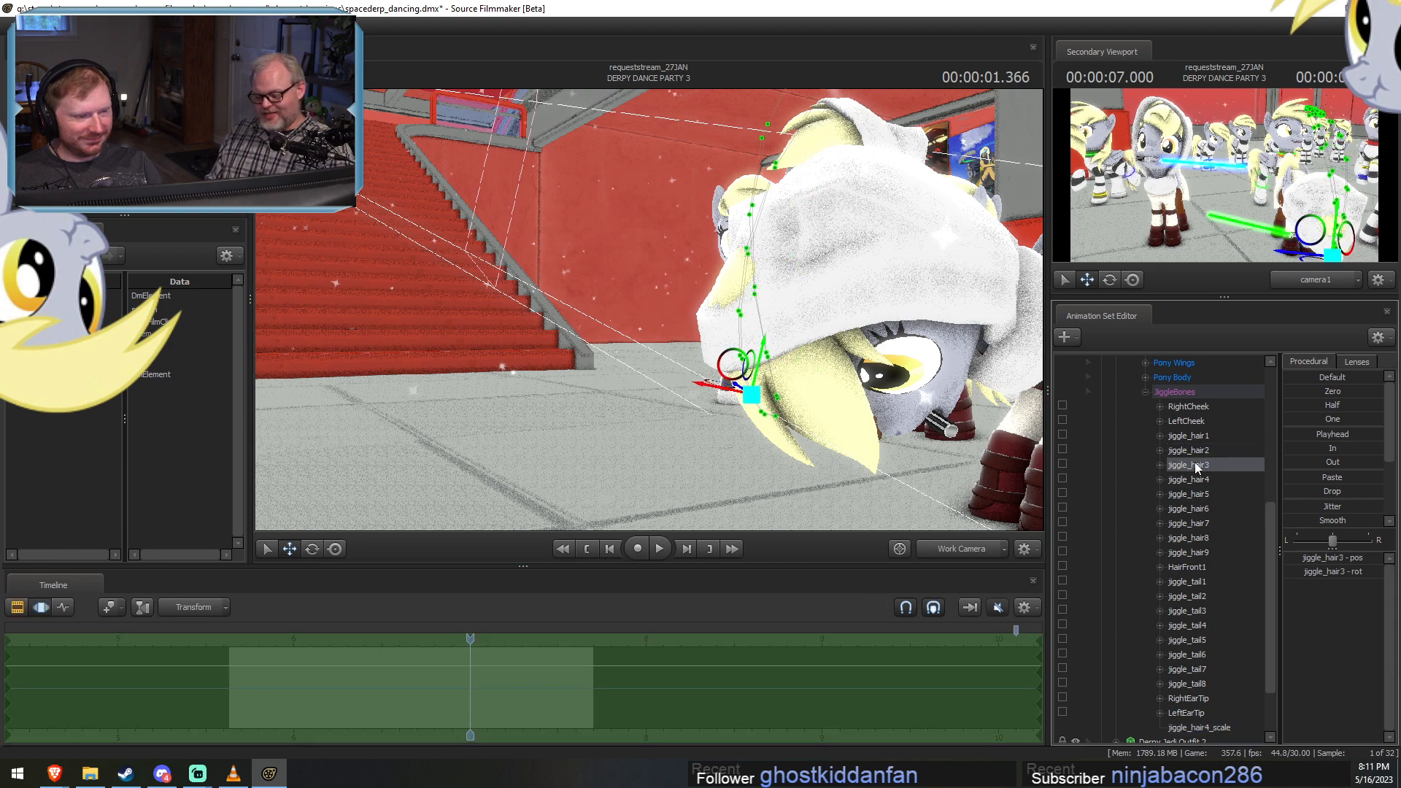
drag(777, 345, 839, 271)
key(ctrl+z)
click(1181, 433)
key(ctrl+z)
click(1193, 478)
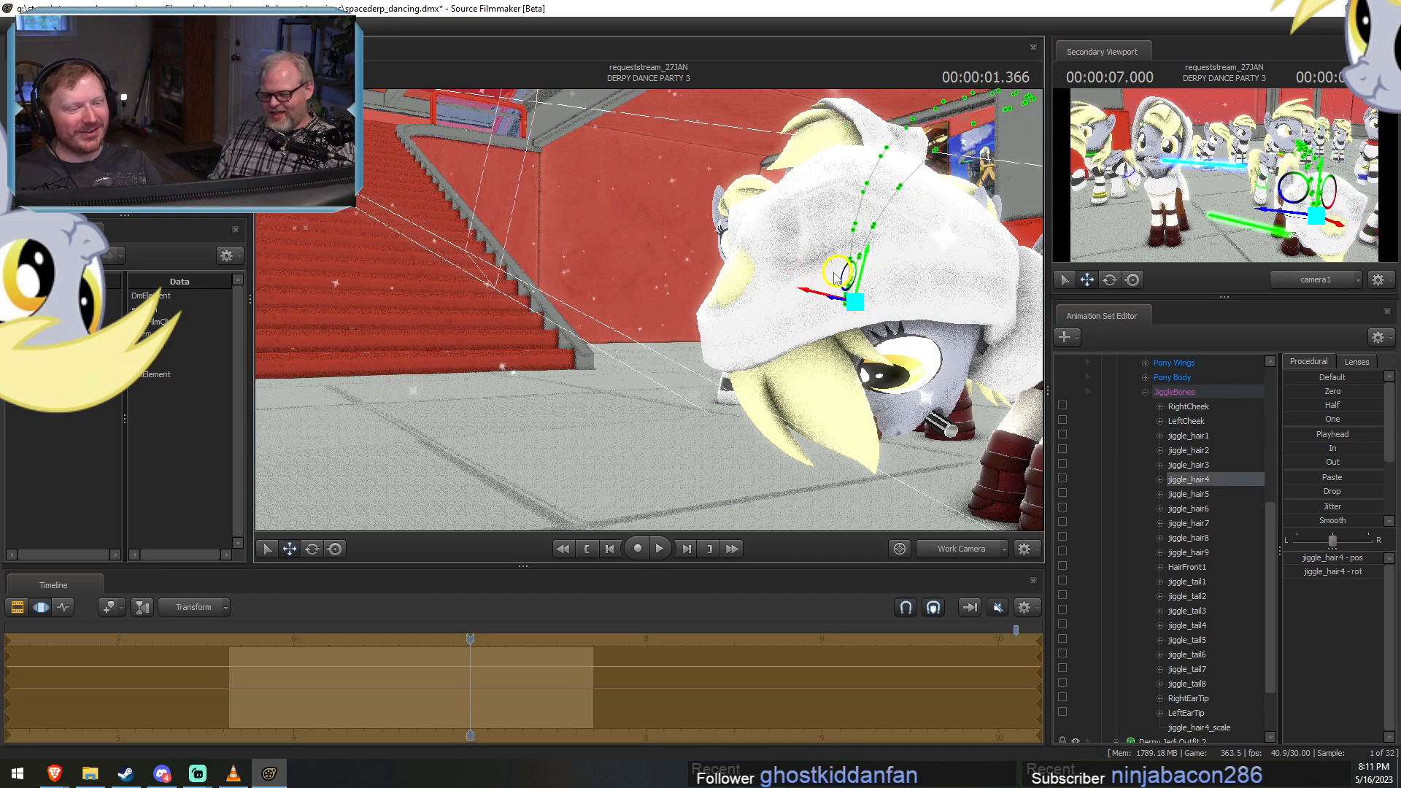
key(ctrl+z)
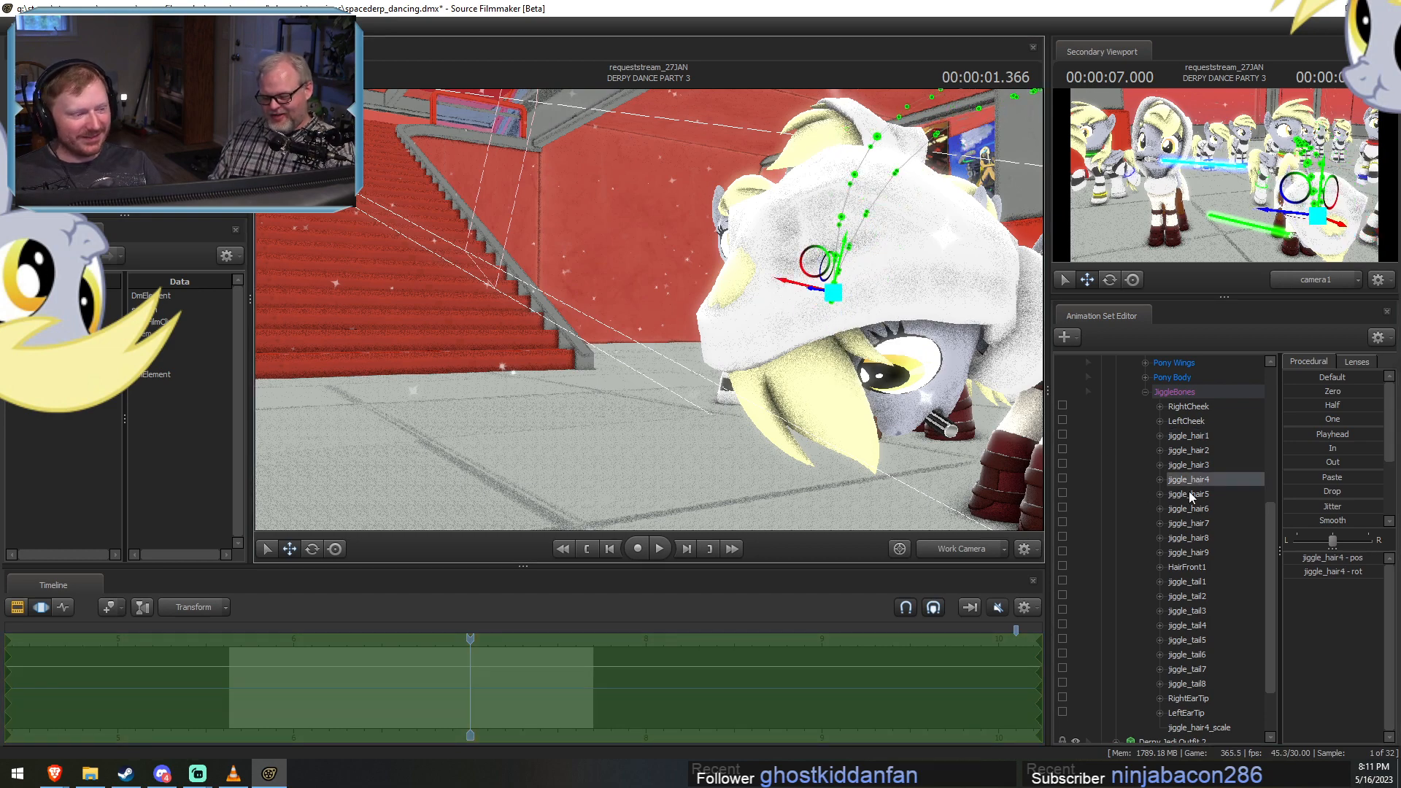
click(1189, 494)
drag(747, 247, 733, 252)
key(ctrl+z)
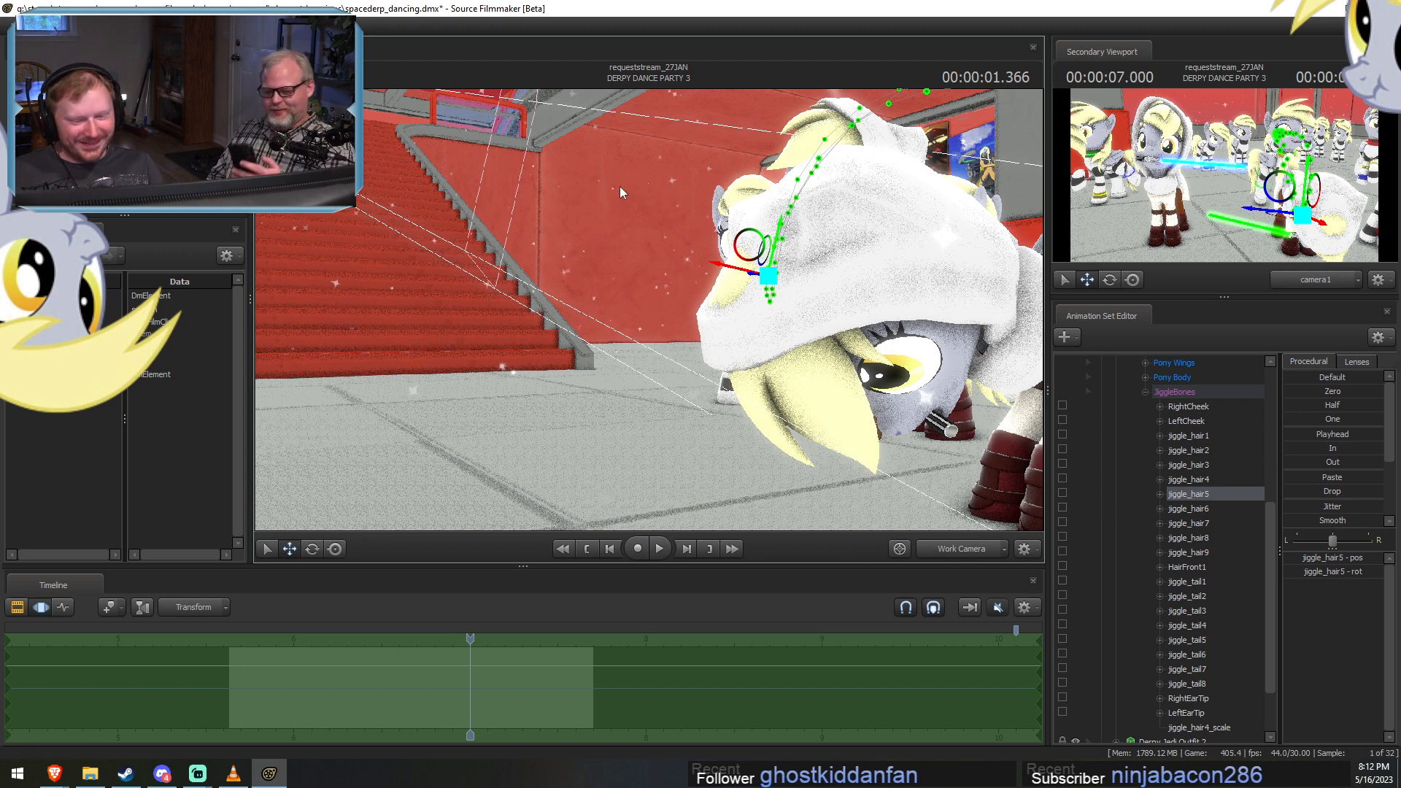
Inspect Derpy Jedi 2's hood from several angles and compare the jiggle_hair1 and jiggle_hair2 bone positions with the protruding hair.
click(251, 684)
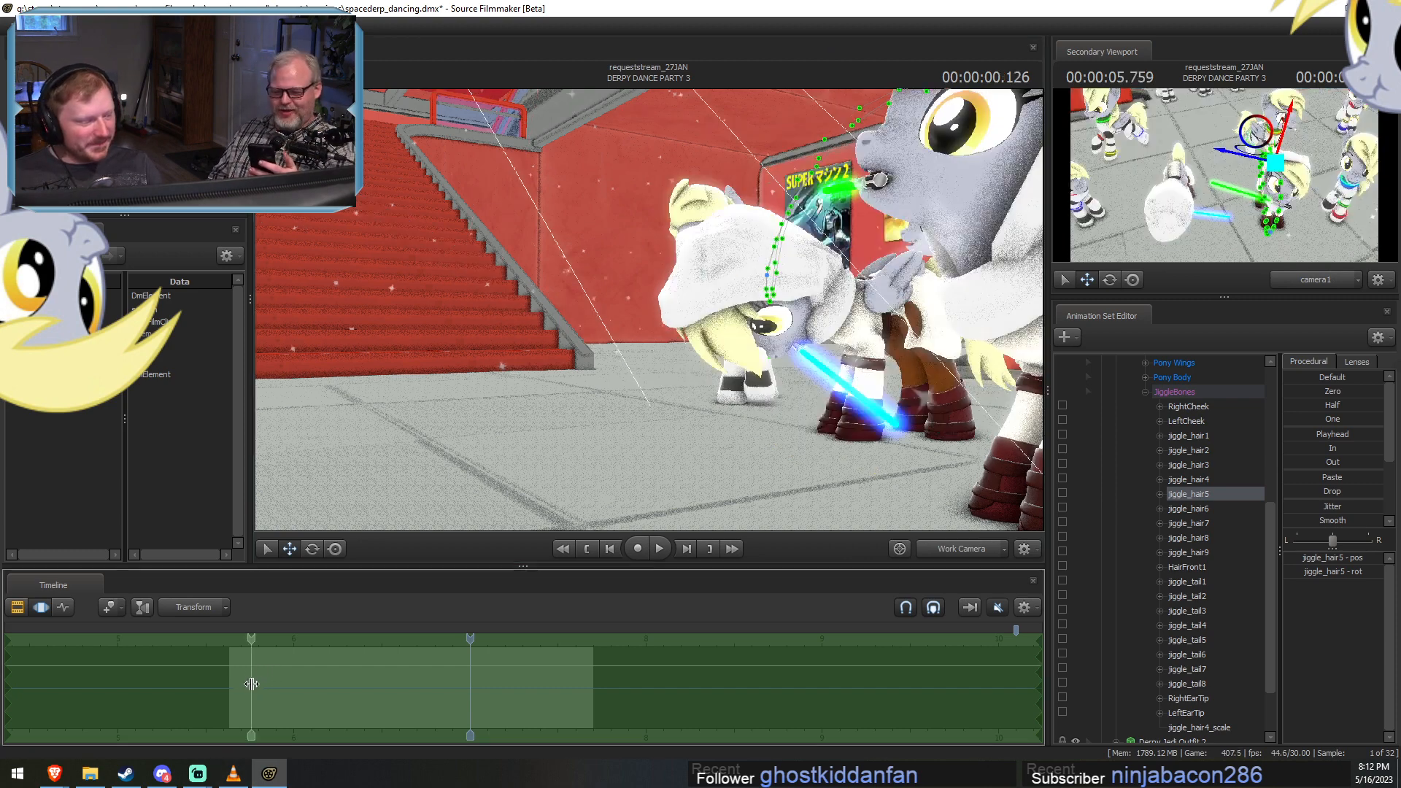
drag(251, 684, 327, 703)
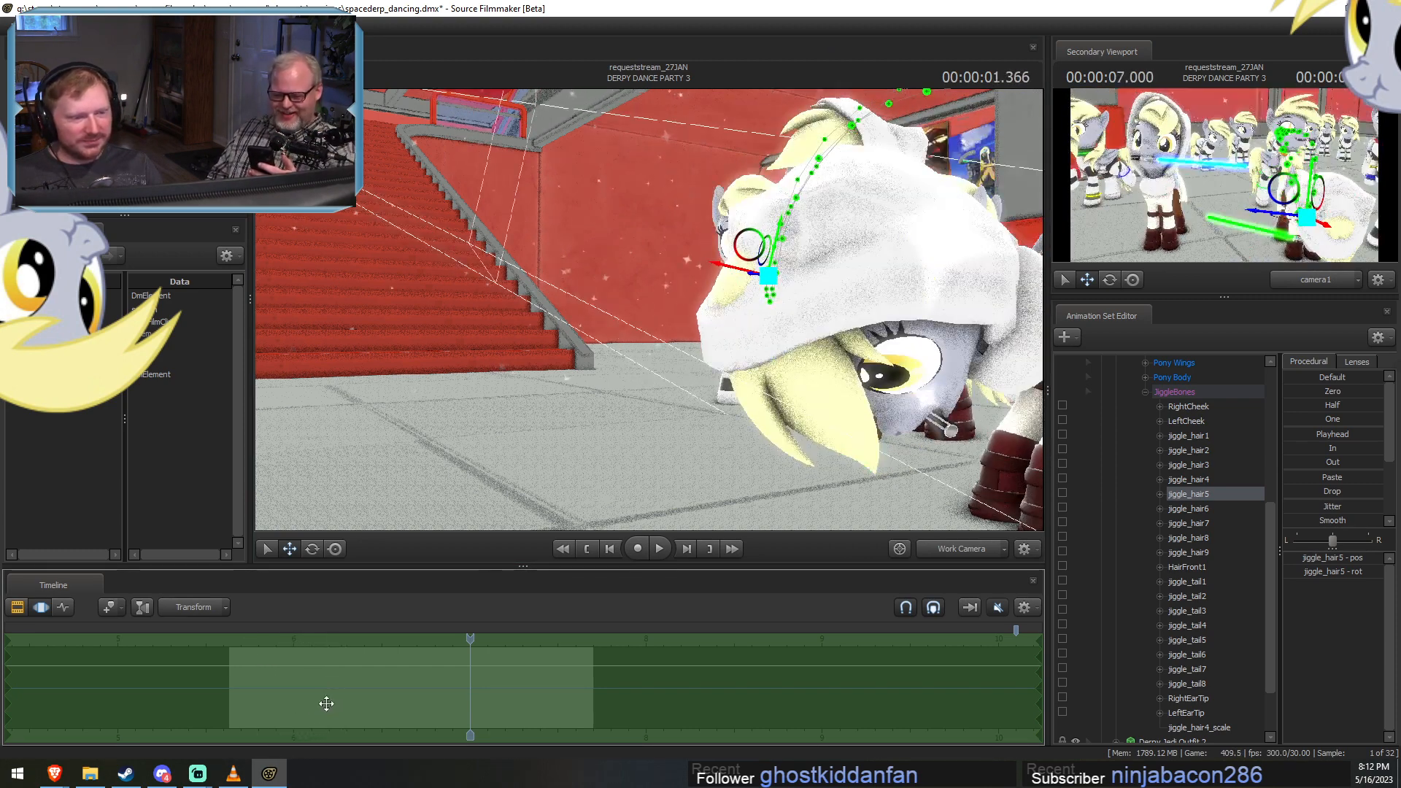
alt+drag(737, 328, 693, 336)
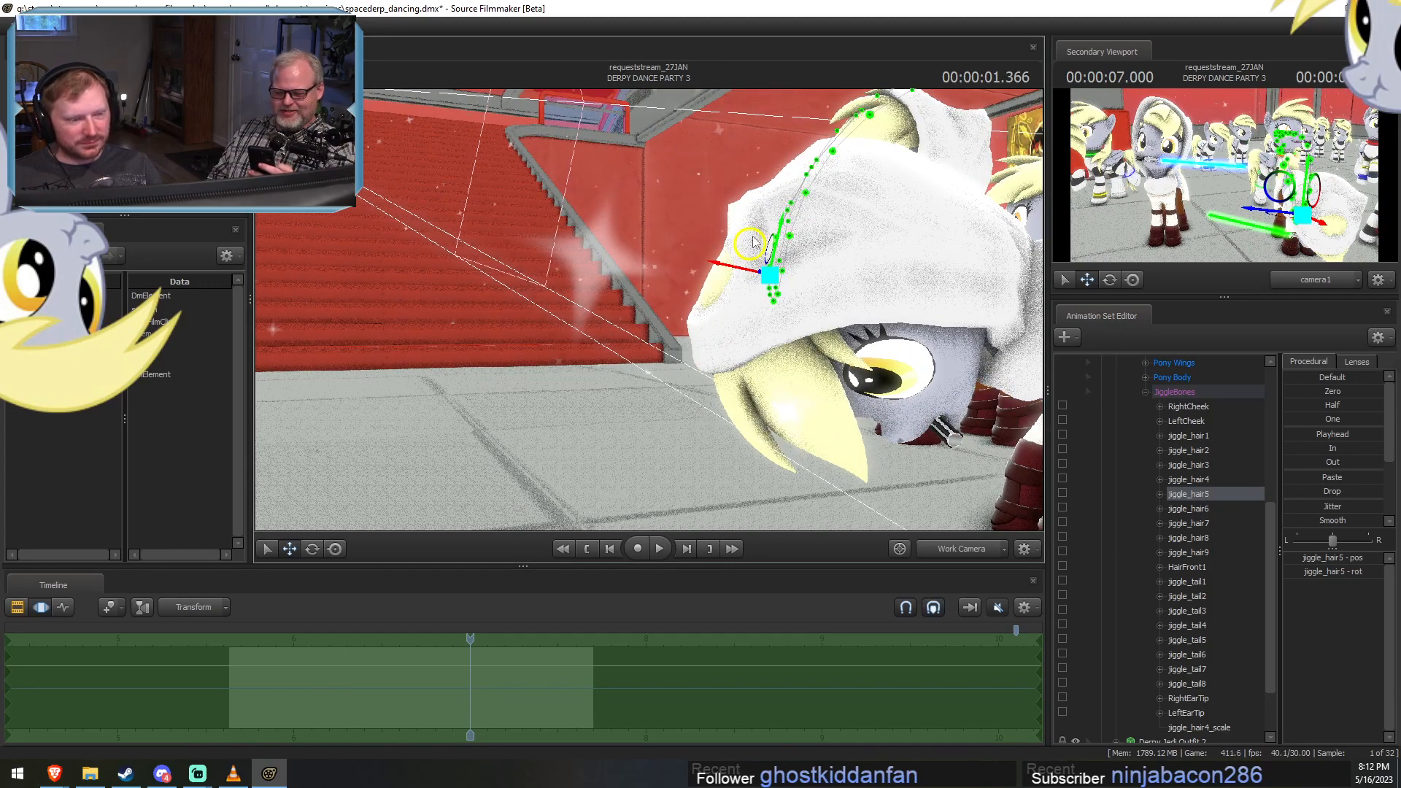
click(1205, 450)
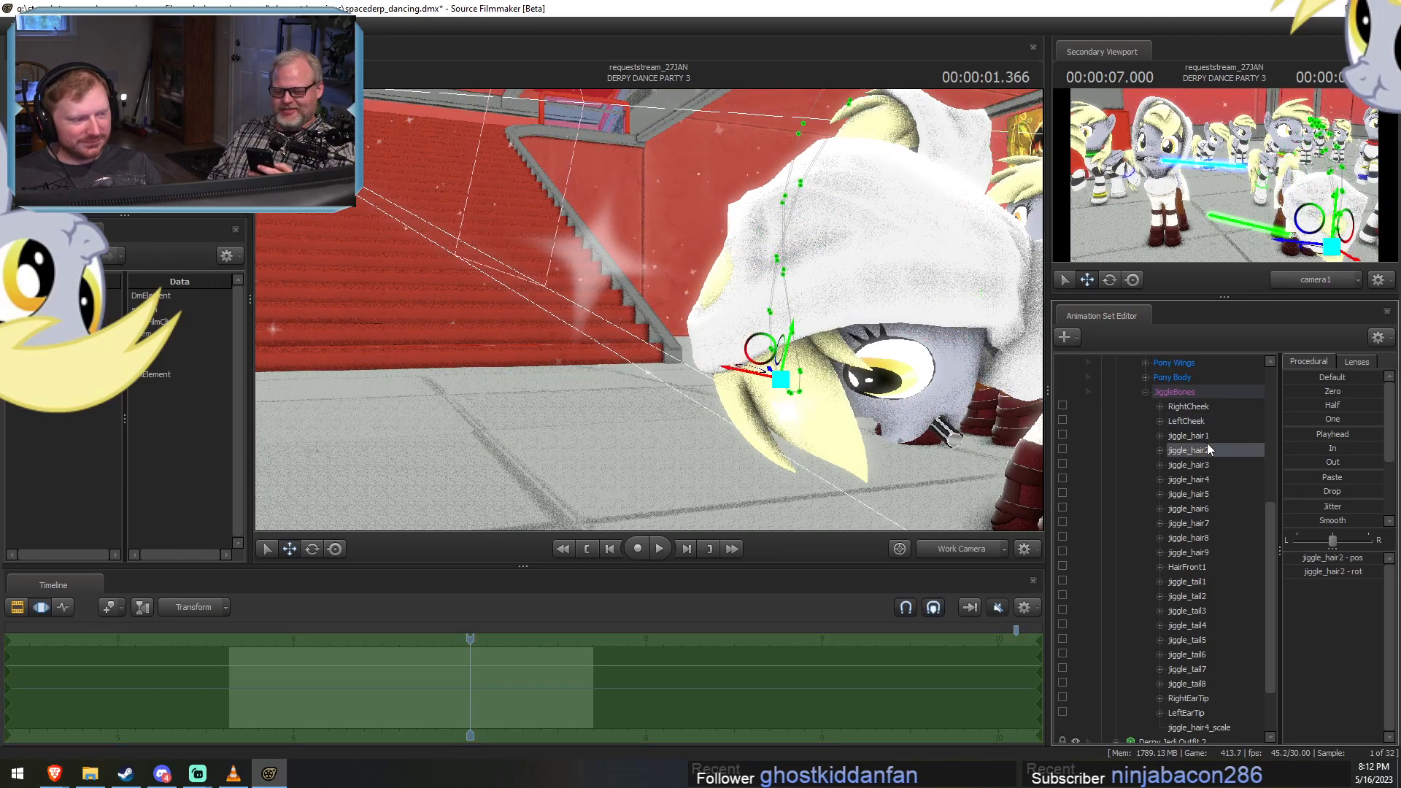
click(1200, 436)
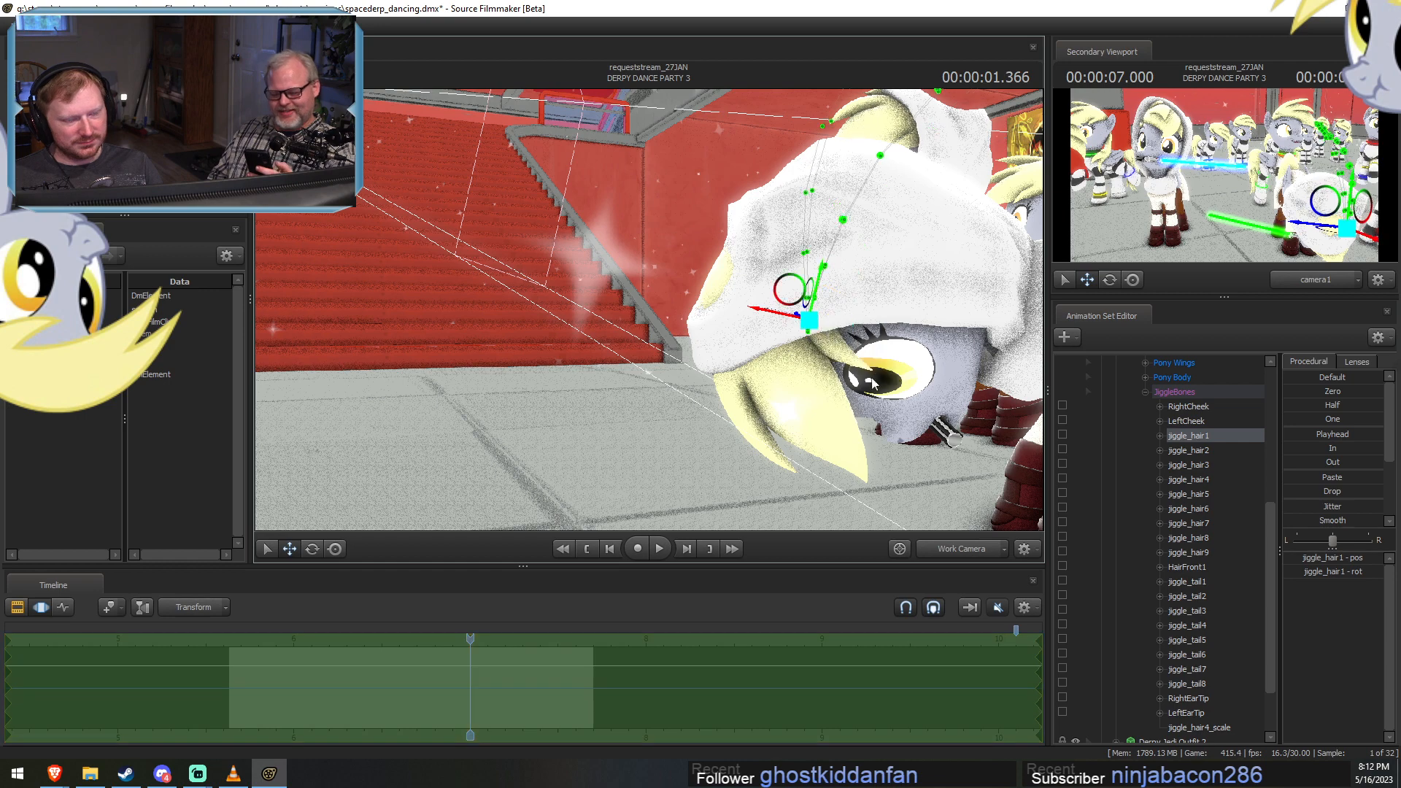
alt+drag(874, 383, 653, 314)
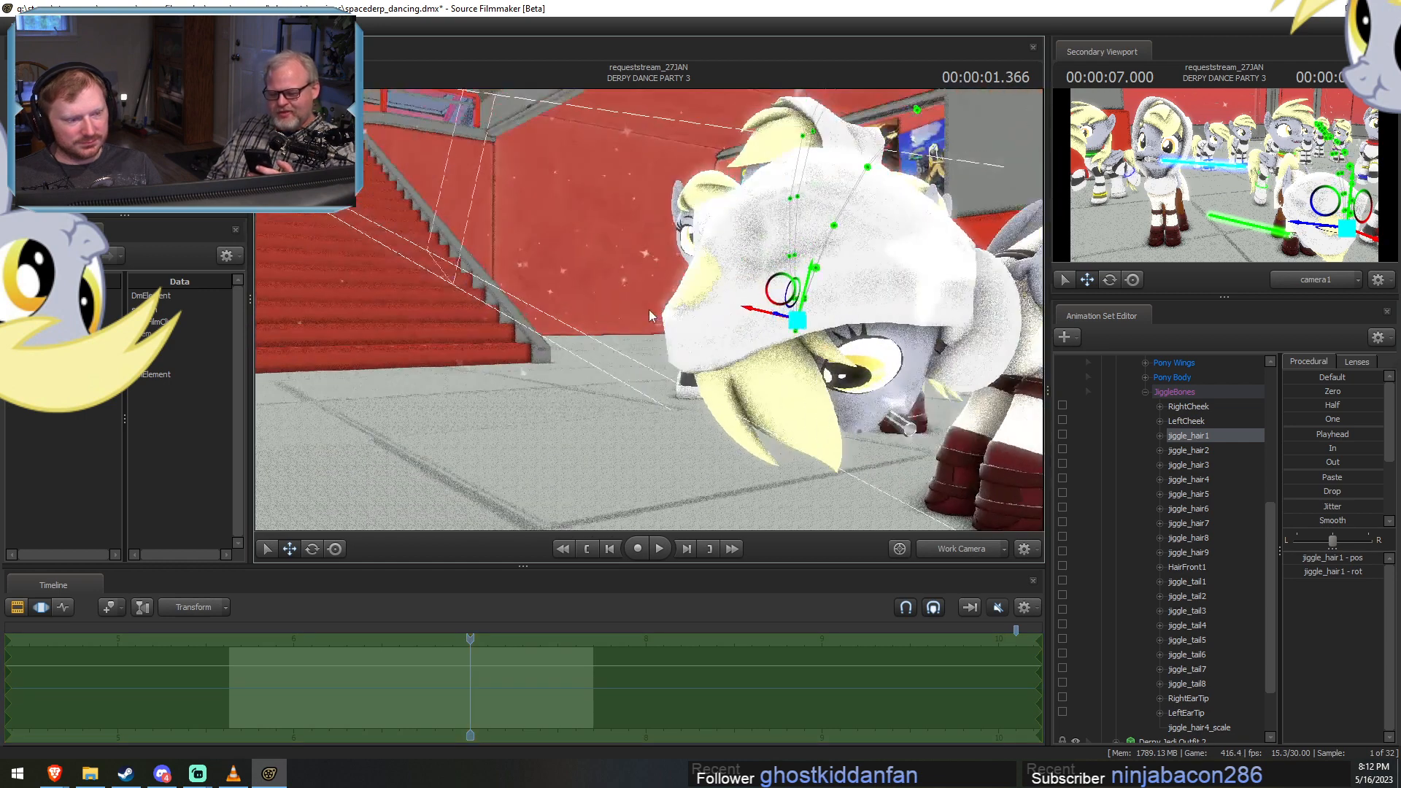
Look through Derpy Jedi 2's Pony Body group for another bone or scale control affecting the hood clipping.
click(1145, 391)
click(1145, 640)
scroll(1168, 636, down, 2)
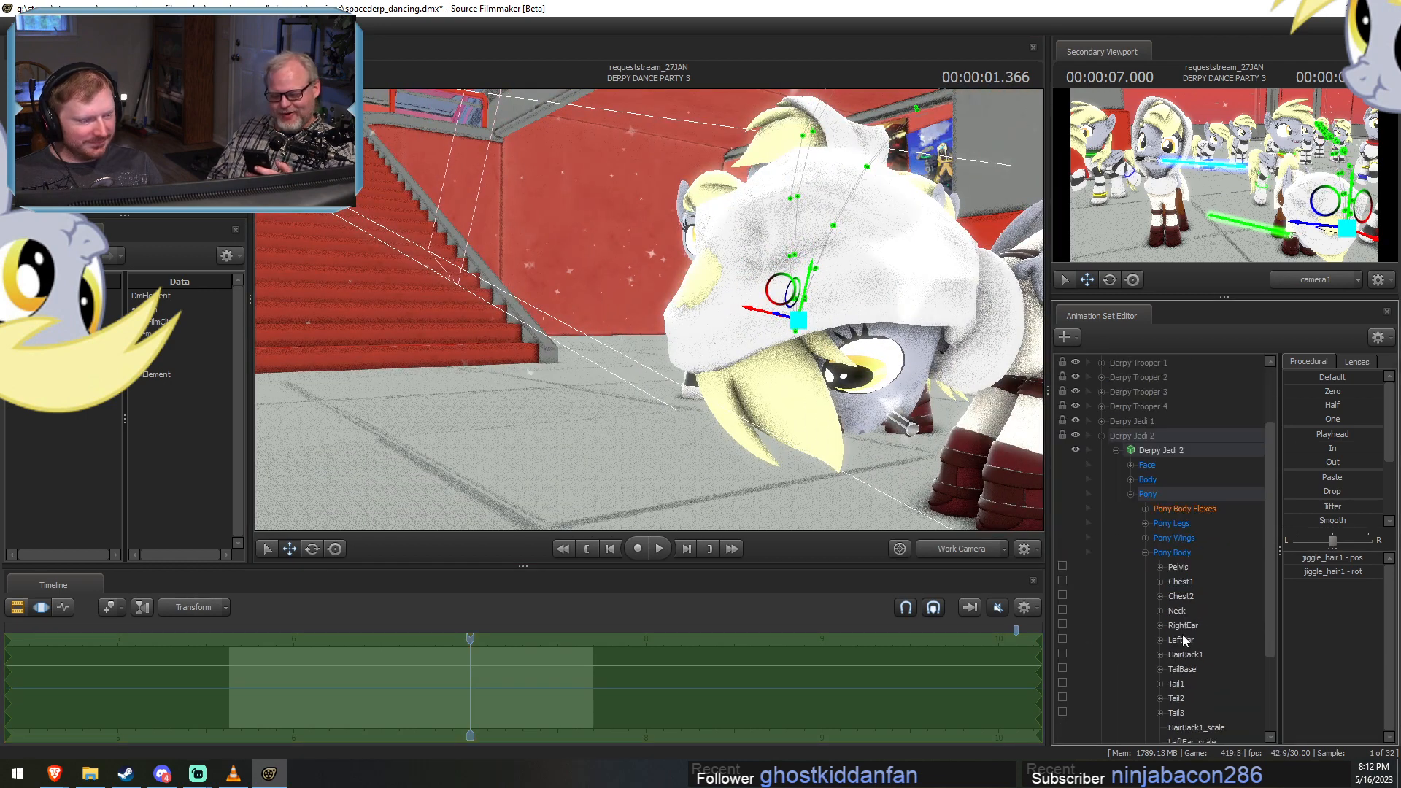
scroll(1190, 682, down, 3)
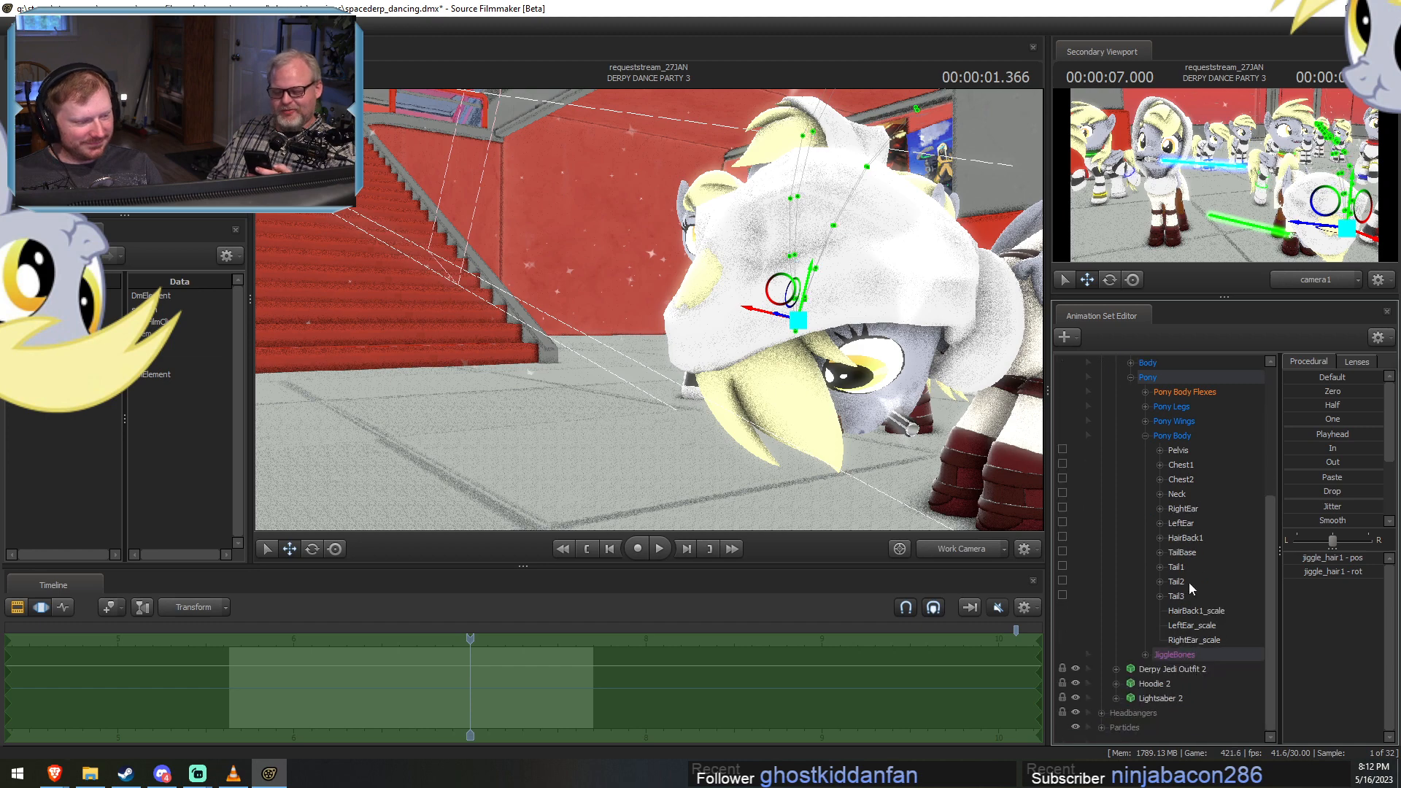
scroll(1192, 584, up, 1)
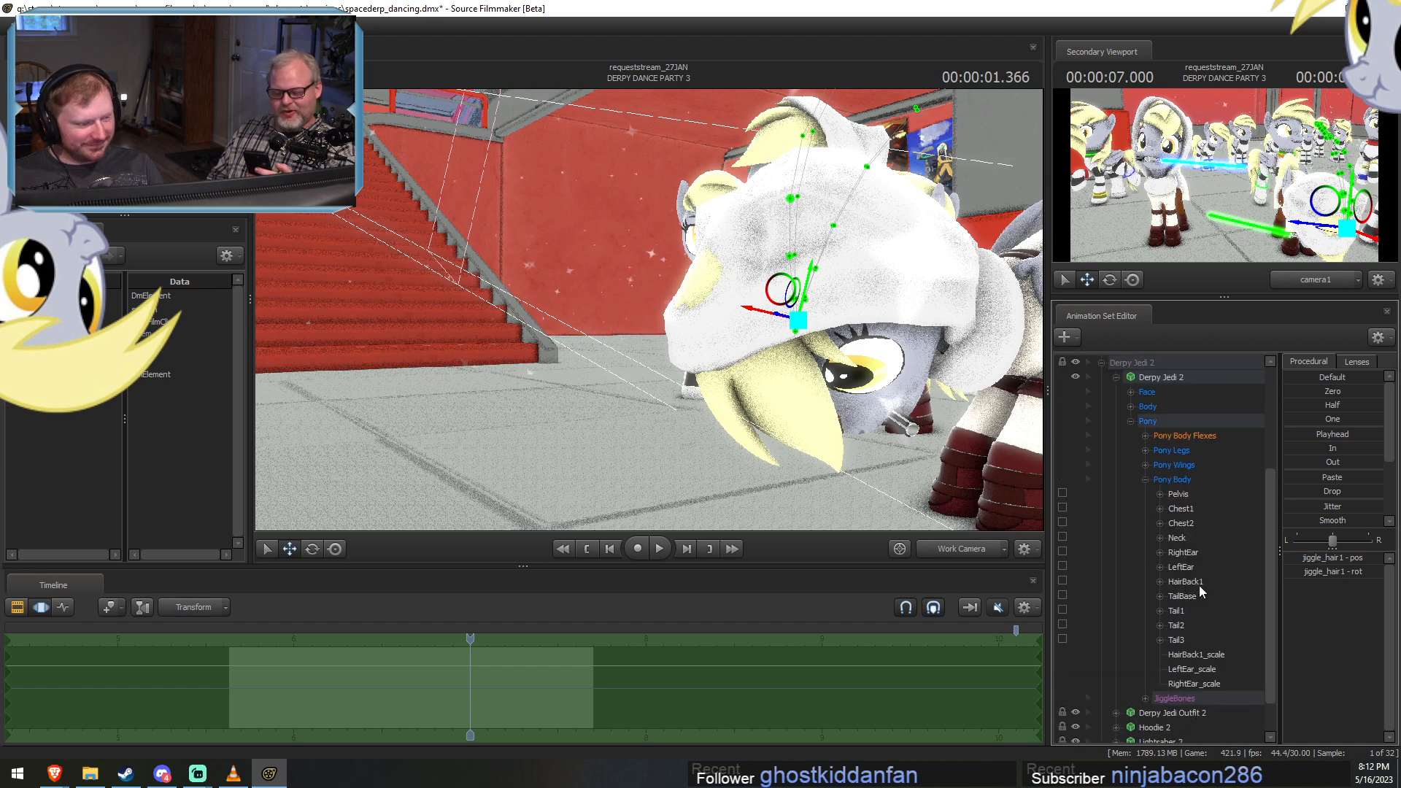
click(1145, 480)
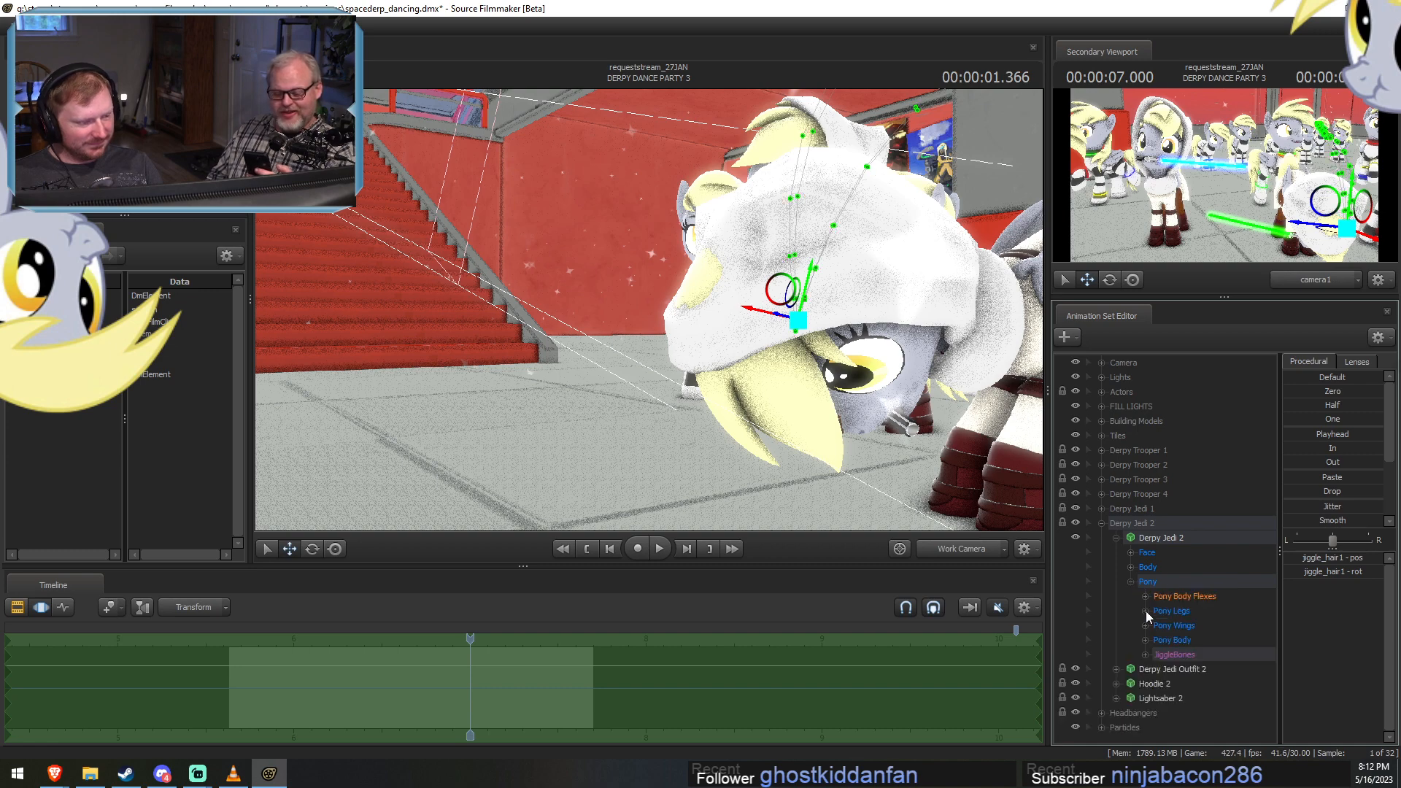
click(1130, 581)
Find the Head bone in Hoodie 2's Body group and adjust it to cover the hair poking through the hood.
click(1116, 609)
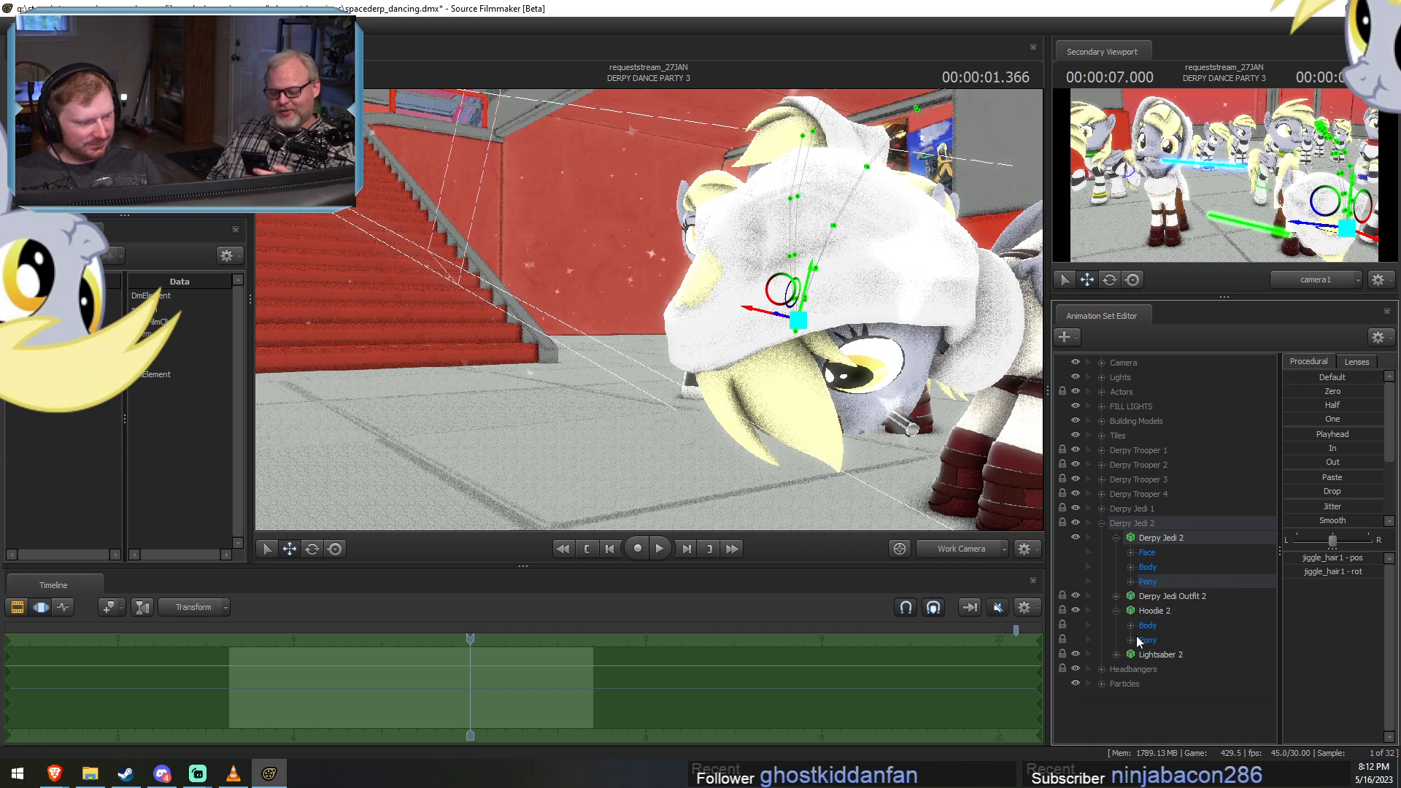
click(1130, 640)
click(1145, 654)
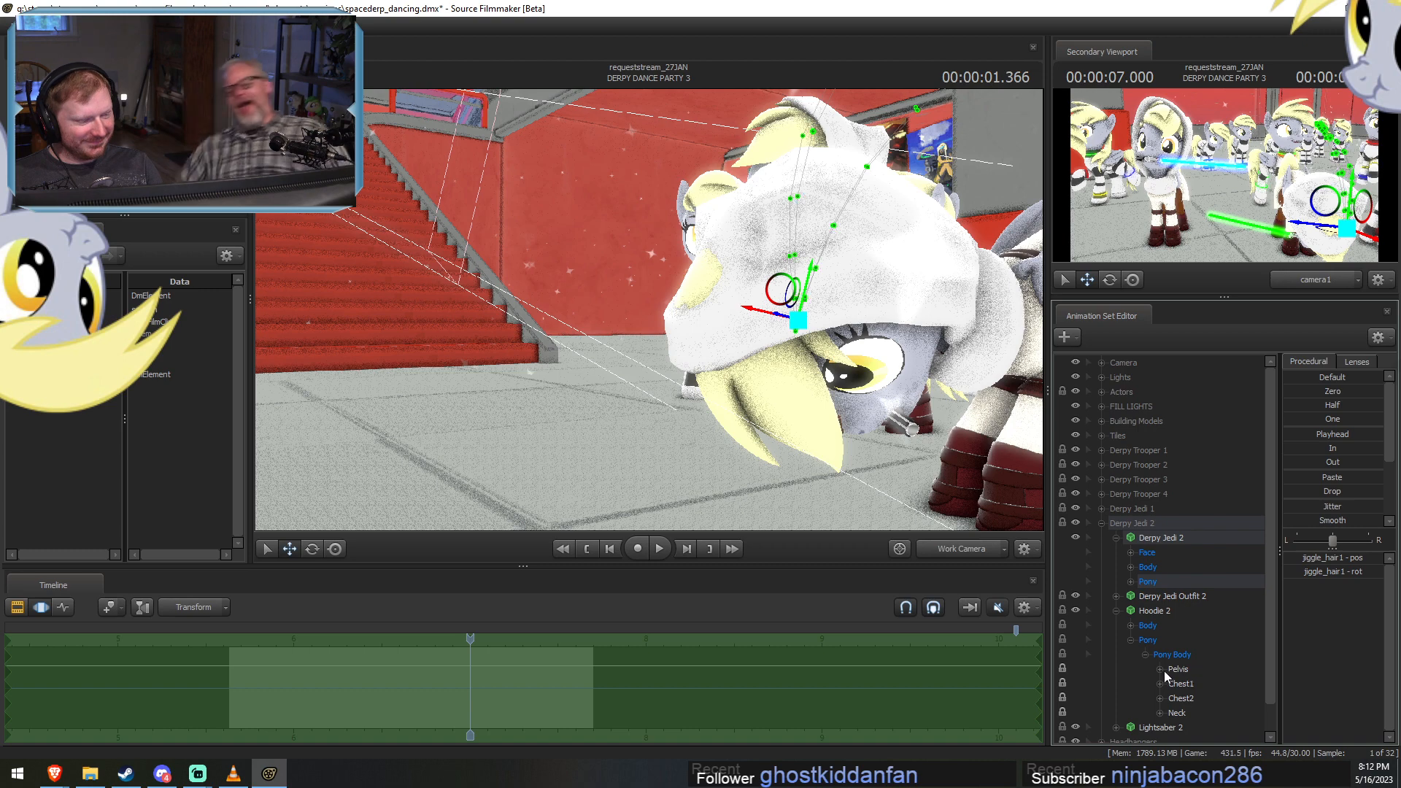
click(1130, 640)
click(1130, 625)
click(1163, 654)
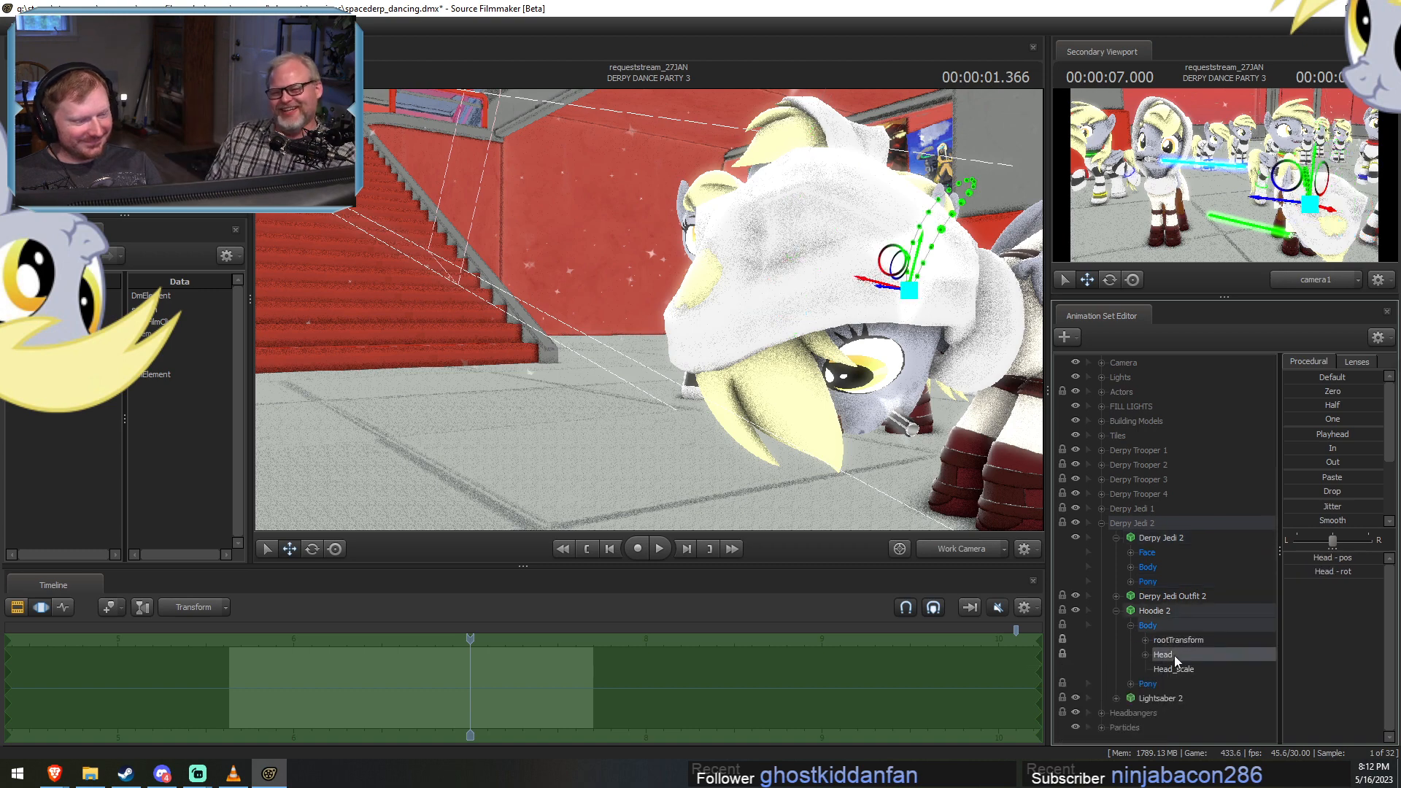
drag(944, 408, 912, 416)
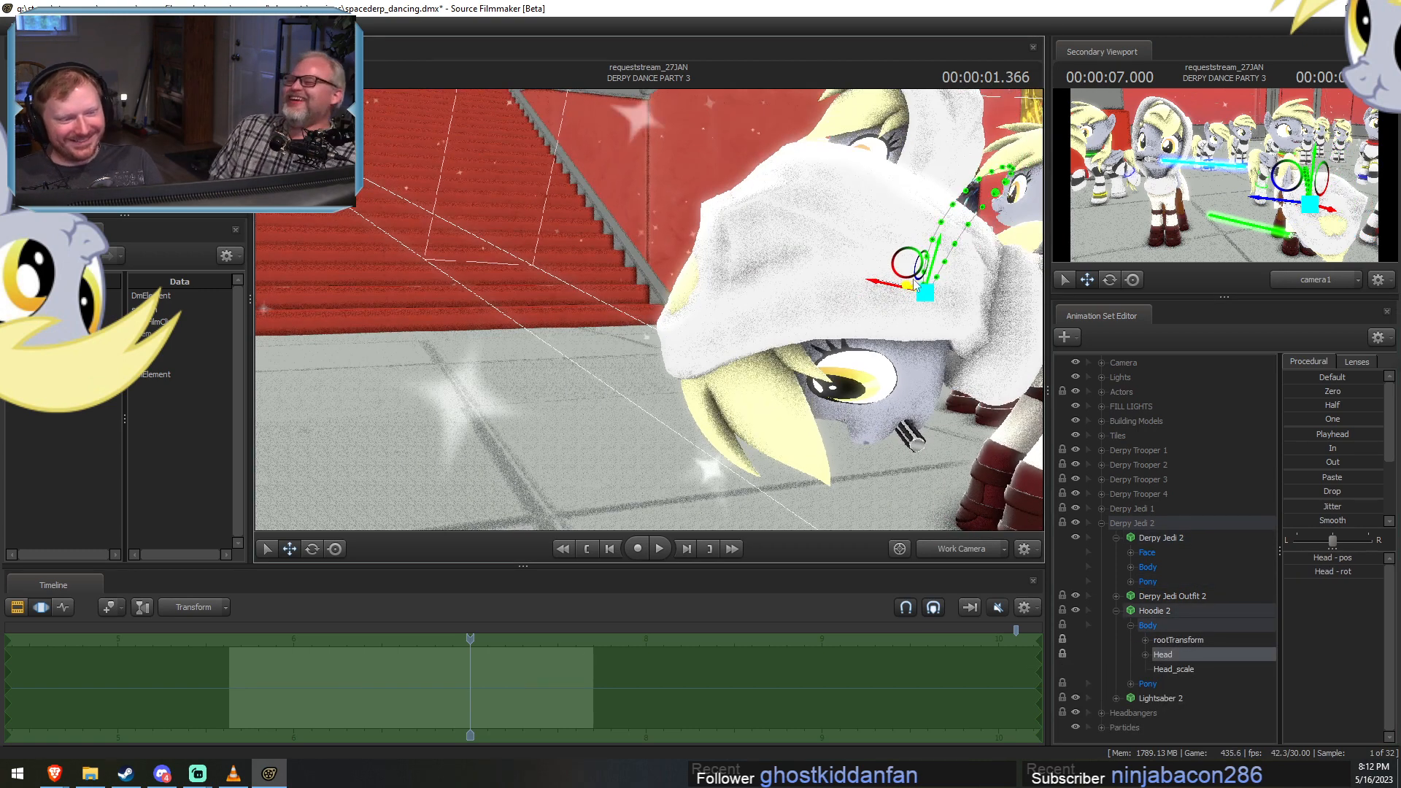
drag(908, 264, 1021, 263)
Return to the DERPY DANCE PARTY 2 shot at about 2.27 seconds and view it through camera1.
key(space)
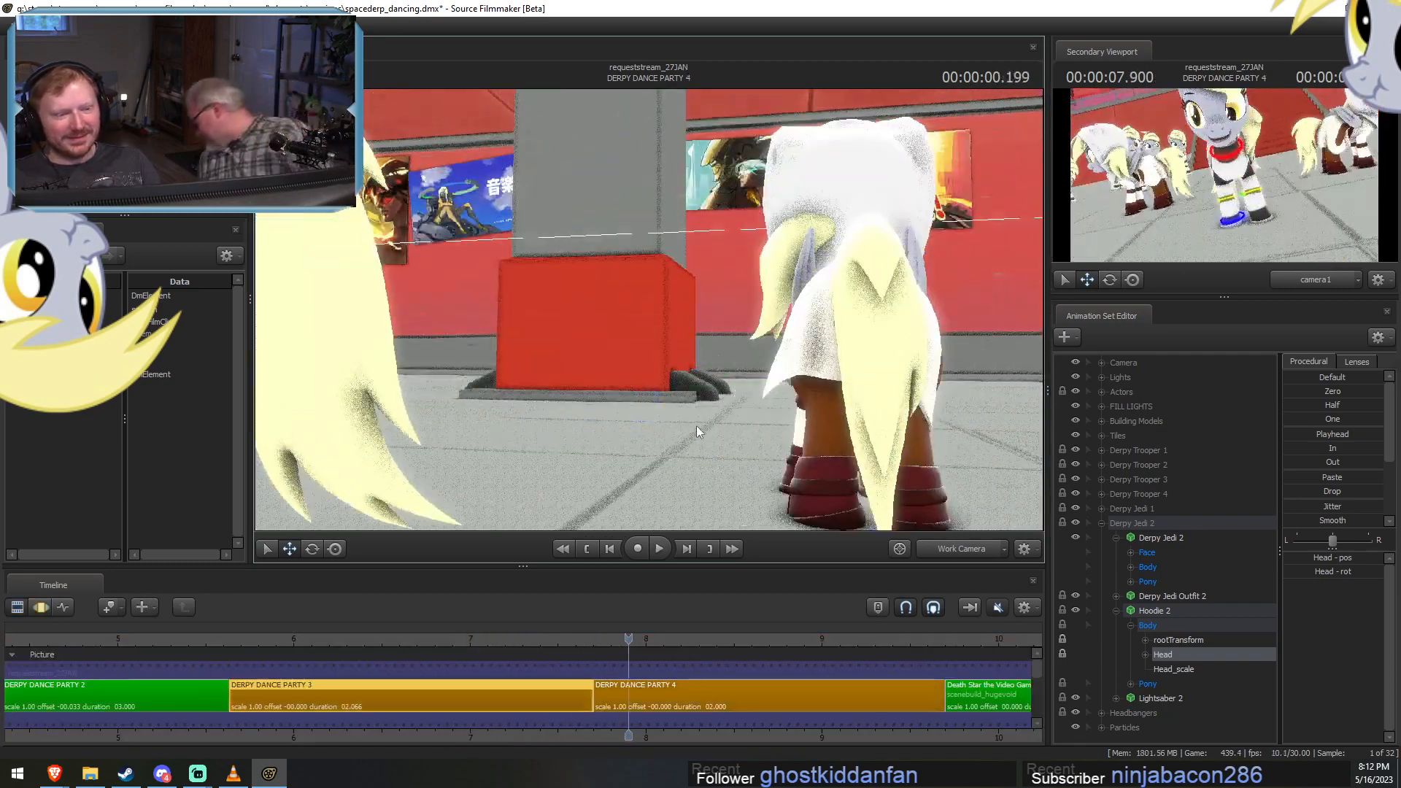
drag(459, 637, 105, 622)
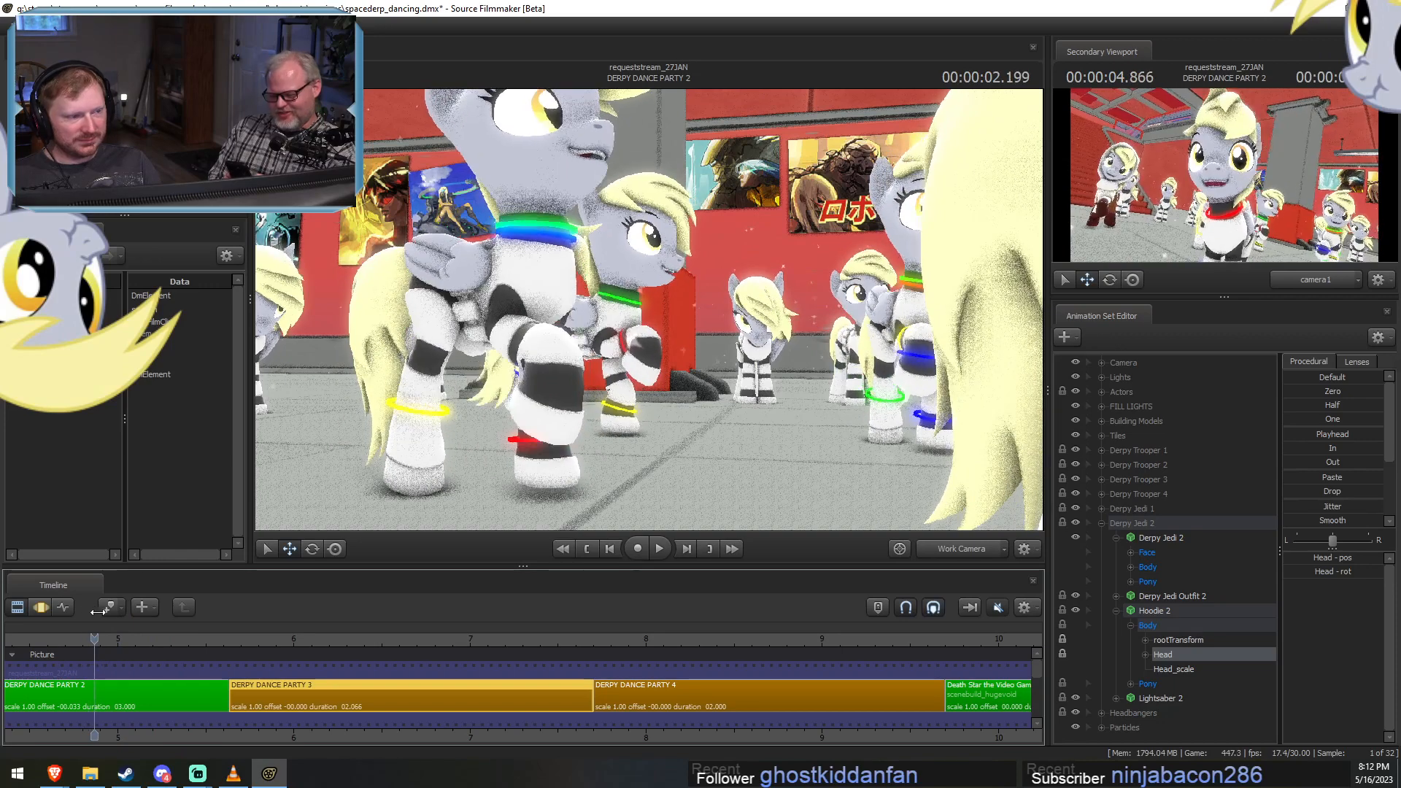
click(131, 696)
drag(187, 733, 662, 719)
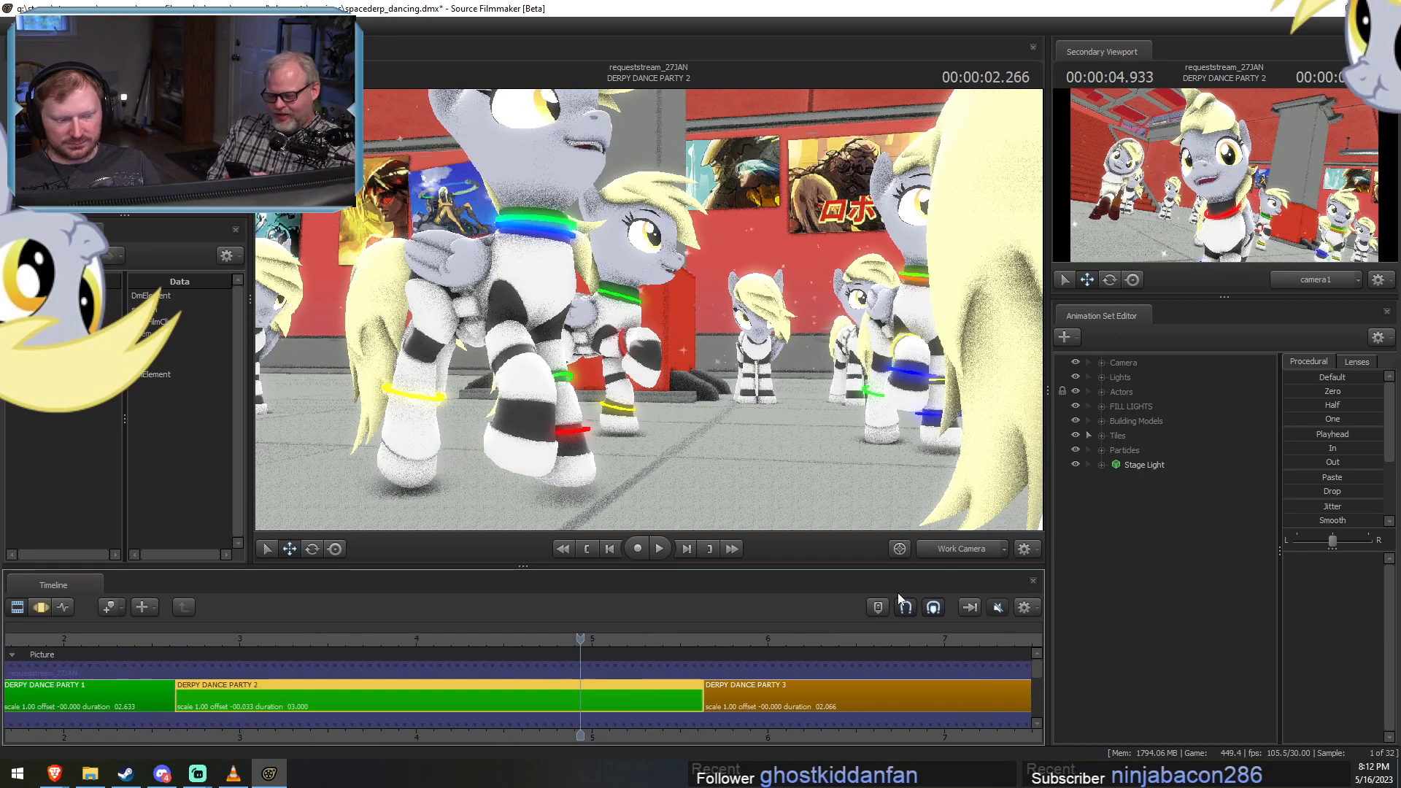
click(951, 550)
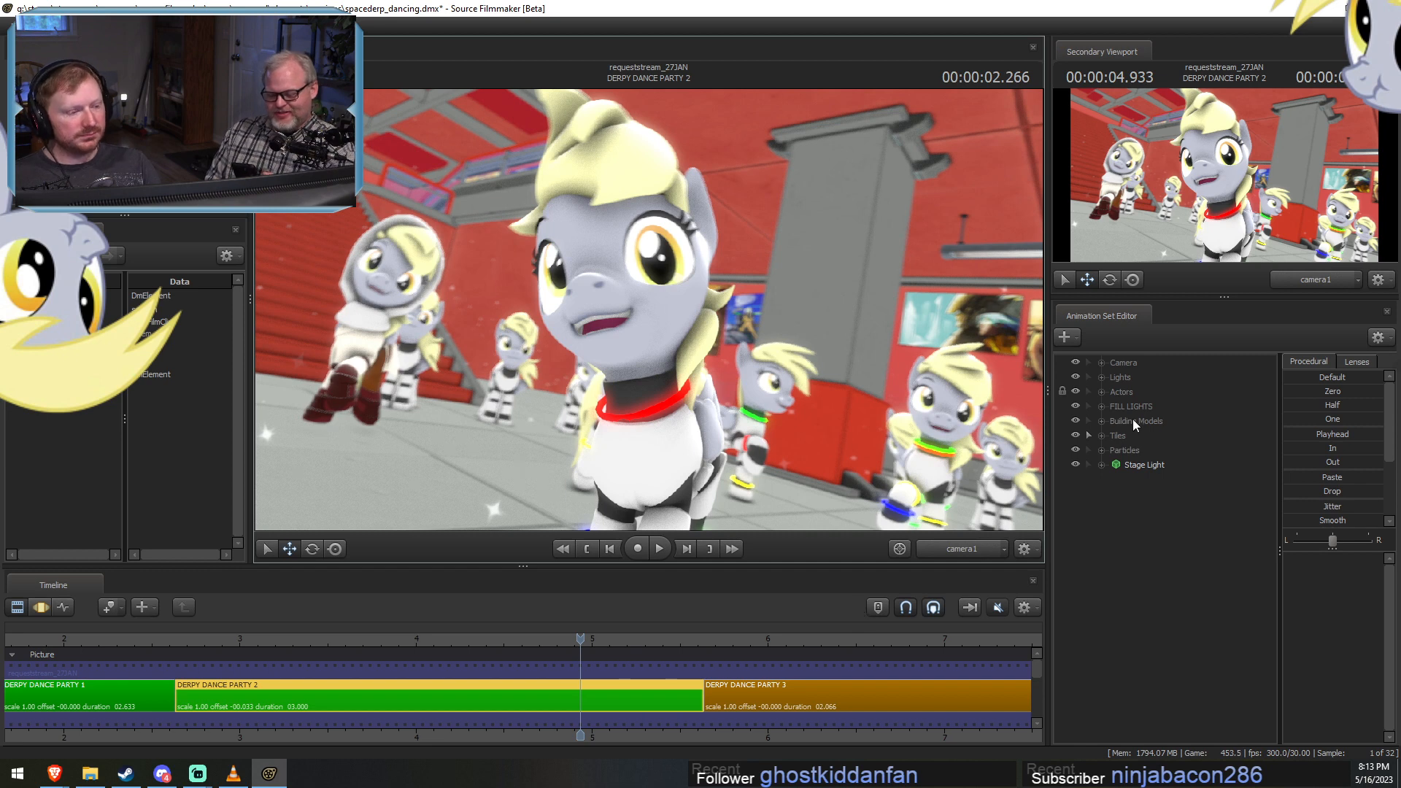
Add a scale control to the HairBack1 bone in Derpy Jedi 1's Pony Body group and use it to hide the back hair.
click(1102, 392)
click(1116, 522)
click(1115, 509)
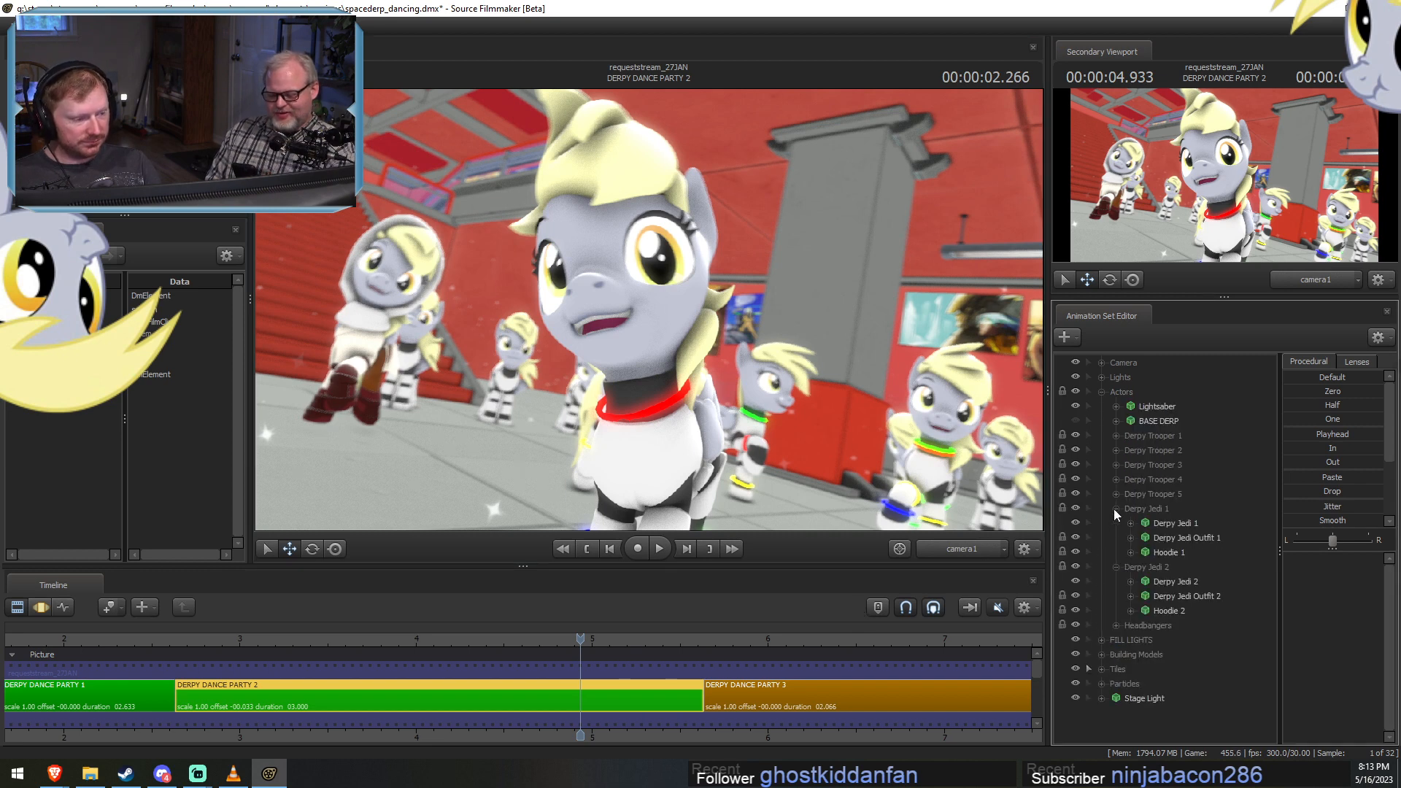
click(1131, 522)
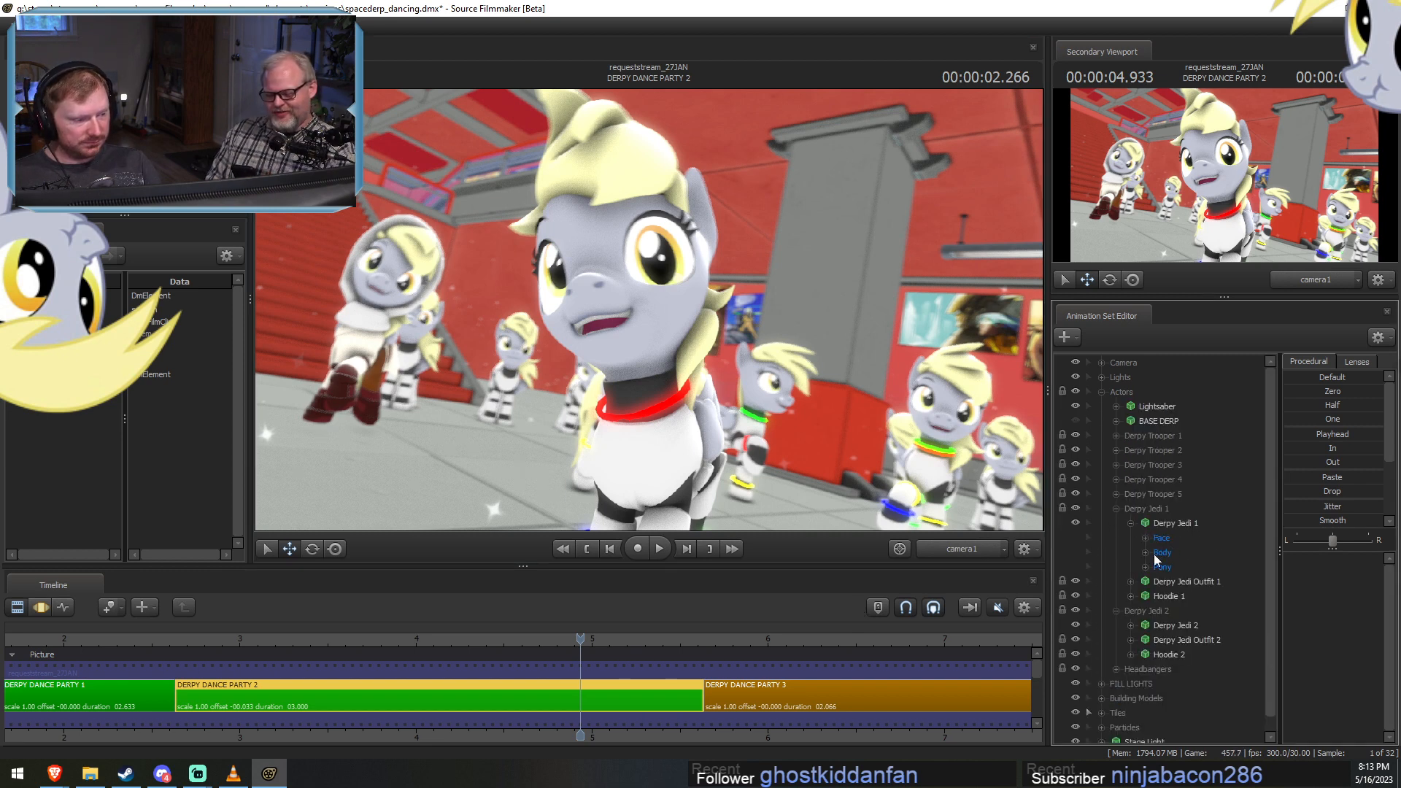
click(1143, 566)
scroll(1200, 634, down, 3)
click(1170, 597)
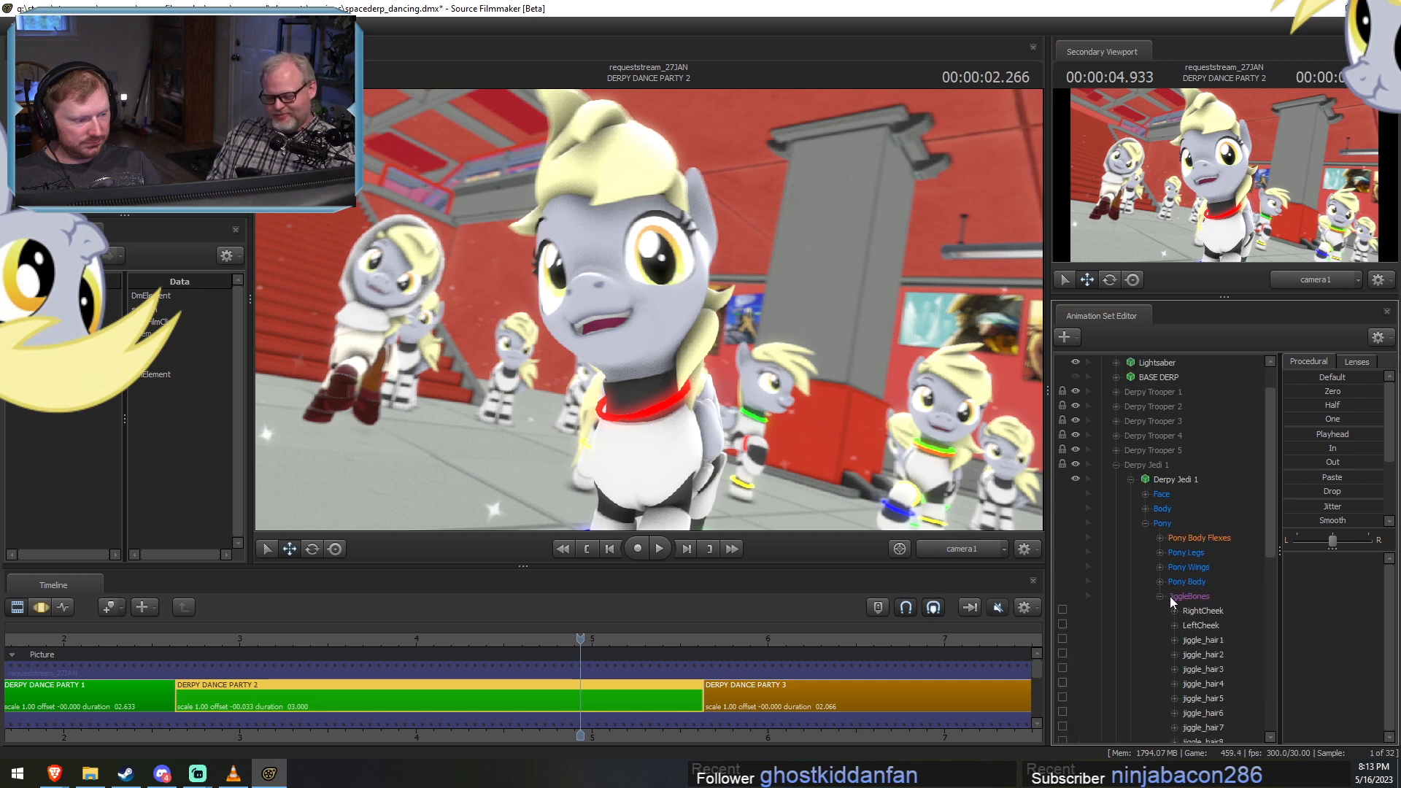
click(1160, 596)
click(1159, 582)
scroll(1193, 620, down, 3)
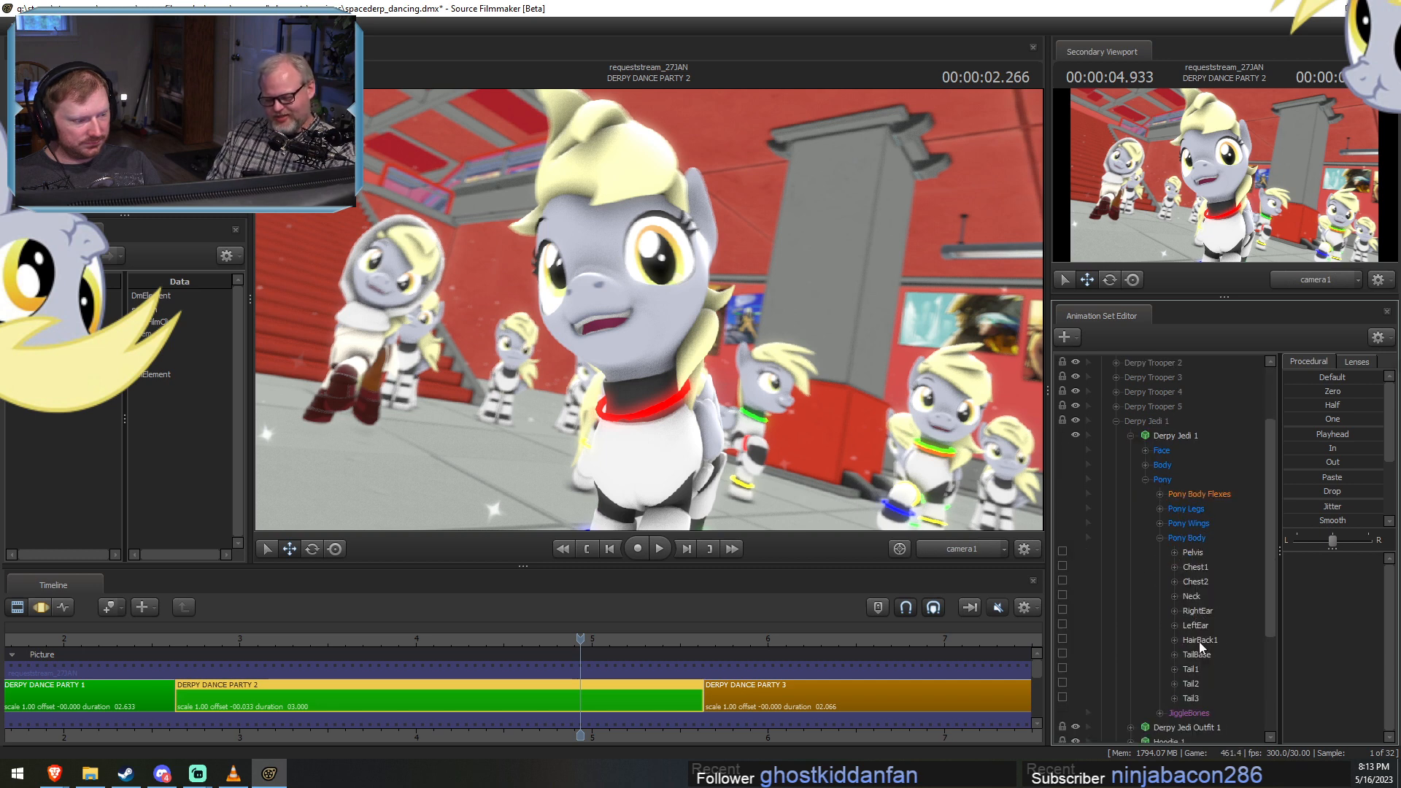
right_click(1198, 641)
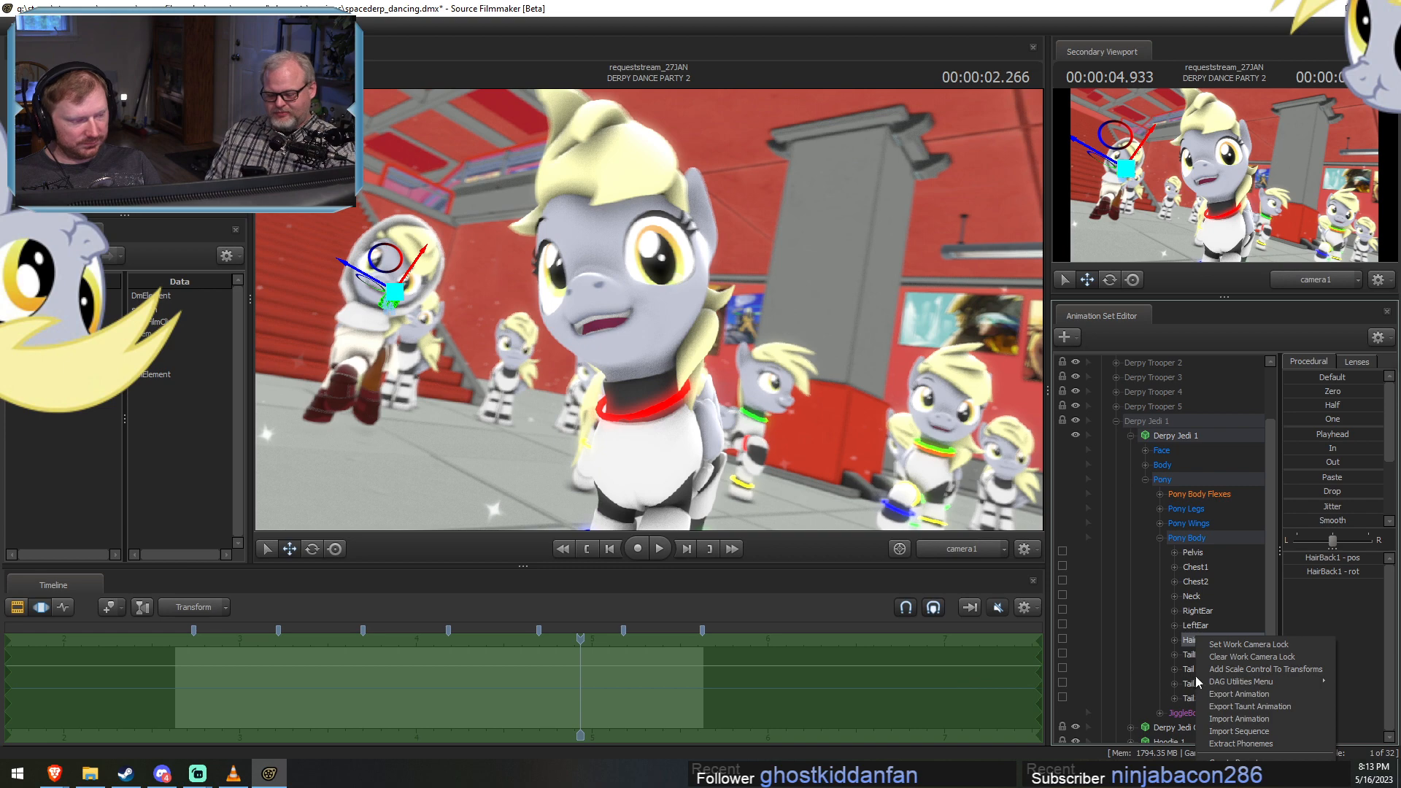
right_click(1185, 642)
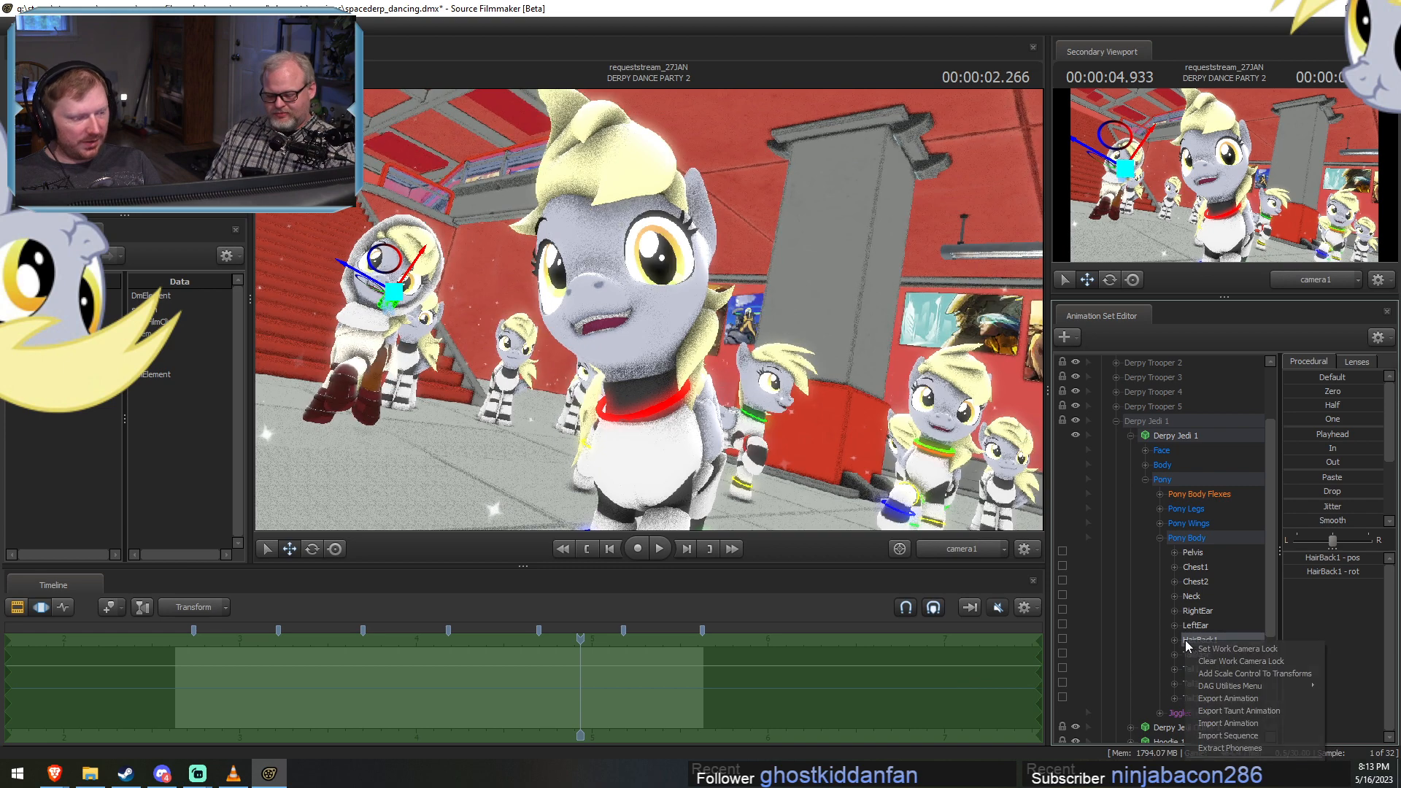
click(1253, 673)
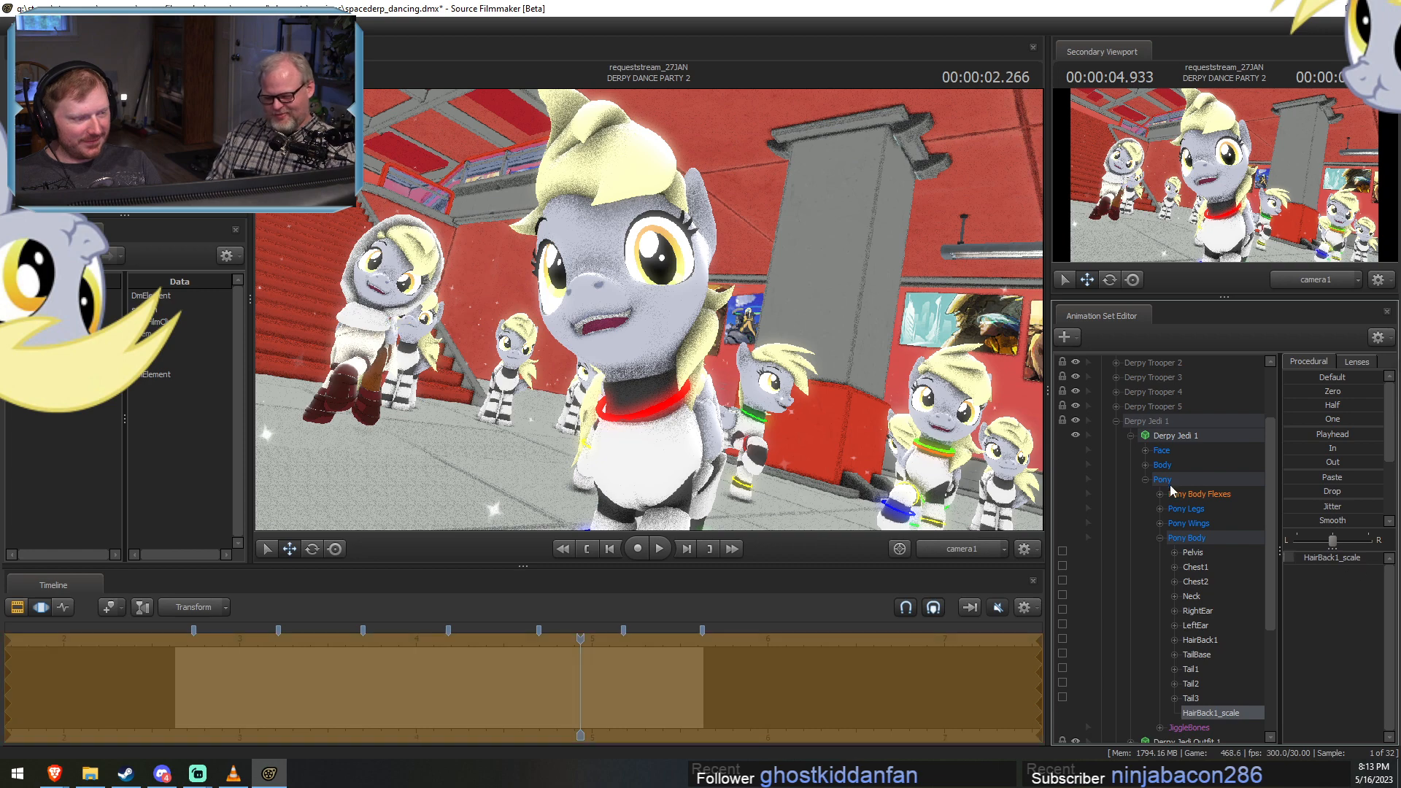
Add a scale control to the HairBack1 bone in Derpy Jedi 2's Pony Body group and select HairBack1_scale.
click(1130, 435)
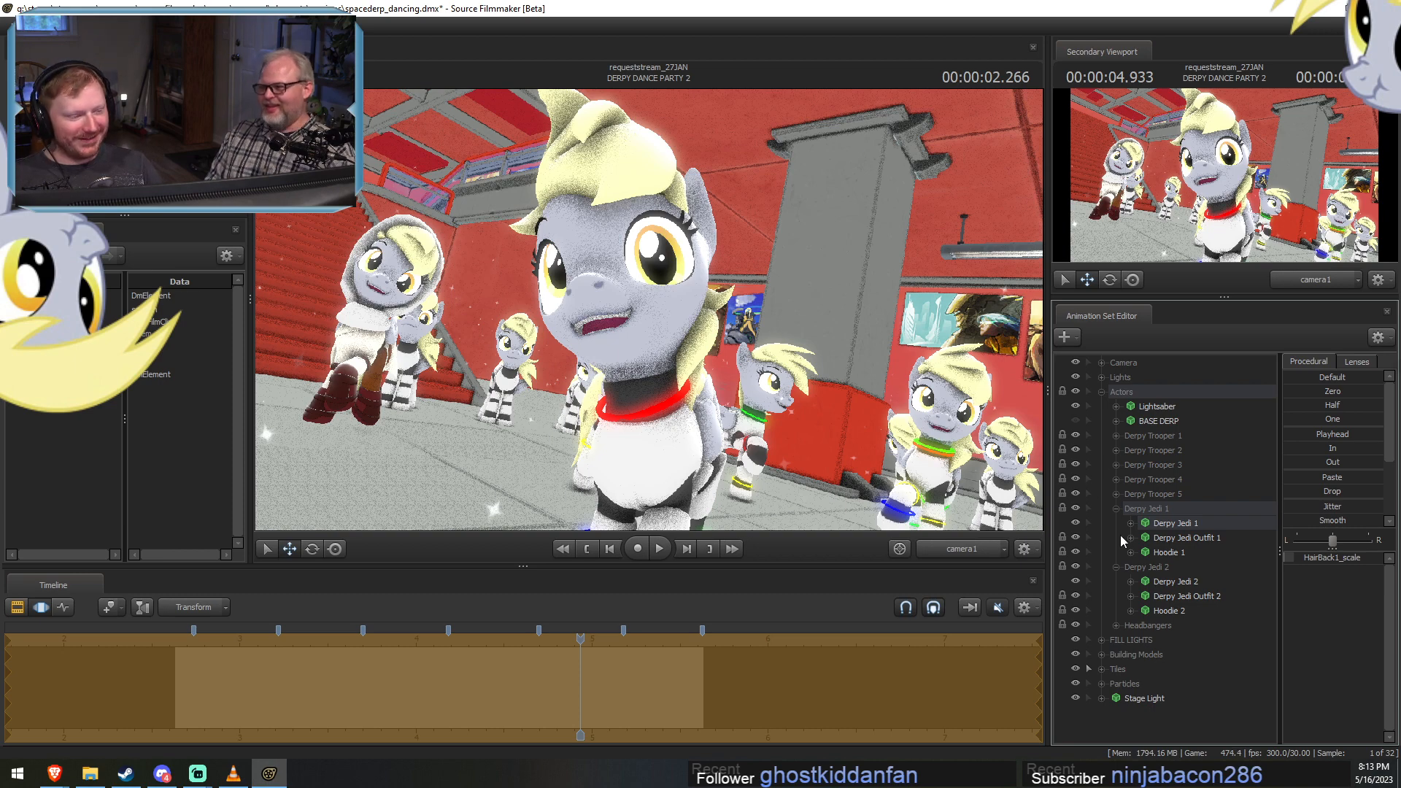
click(1131, 581)
click(1144, 625)
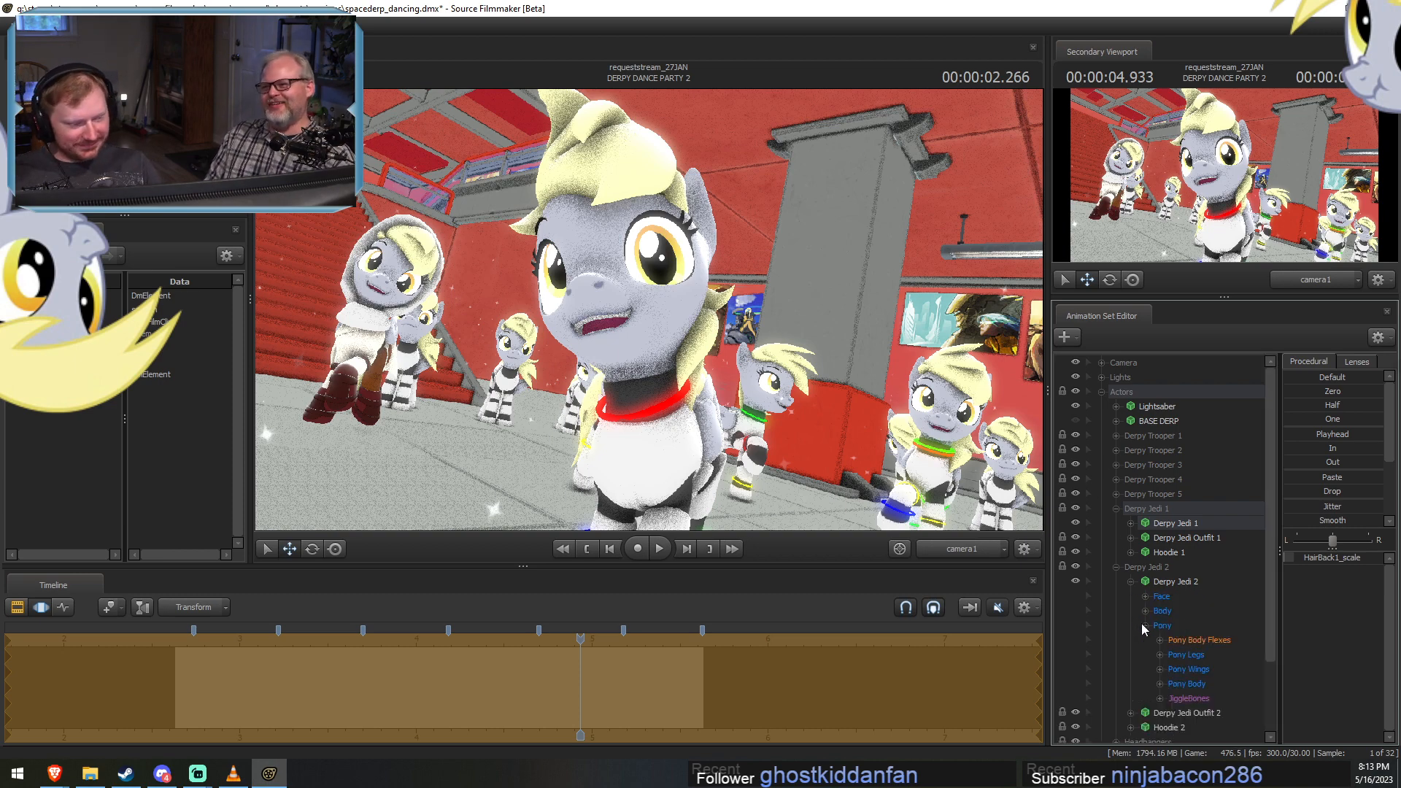
click(1159, 684)
scroll(1182, 679, down, 5)
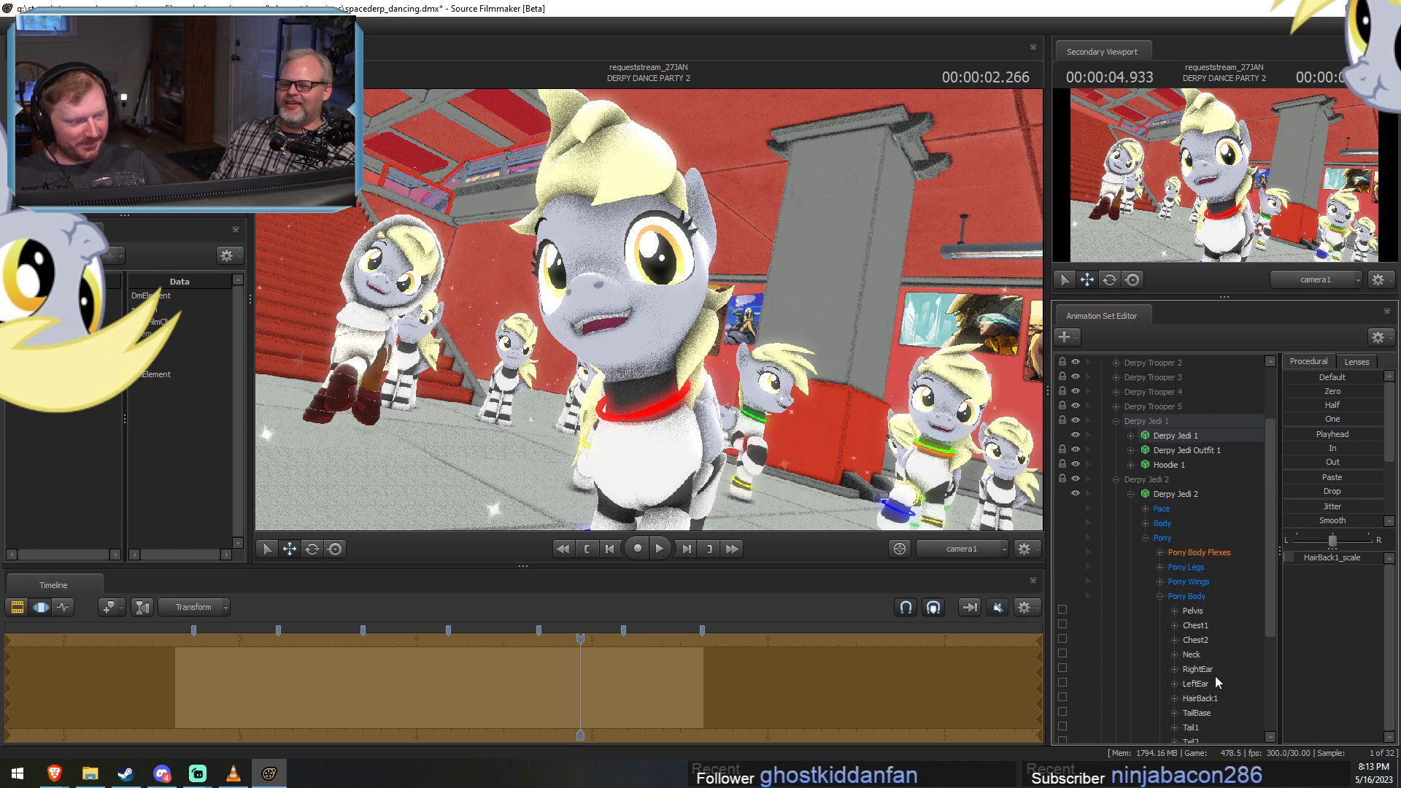
right_click(1200, 583)
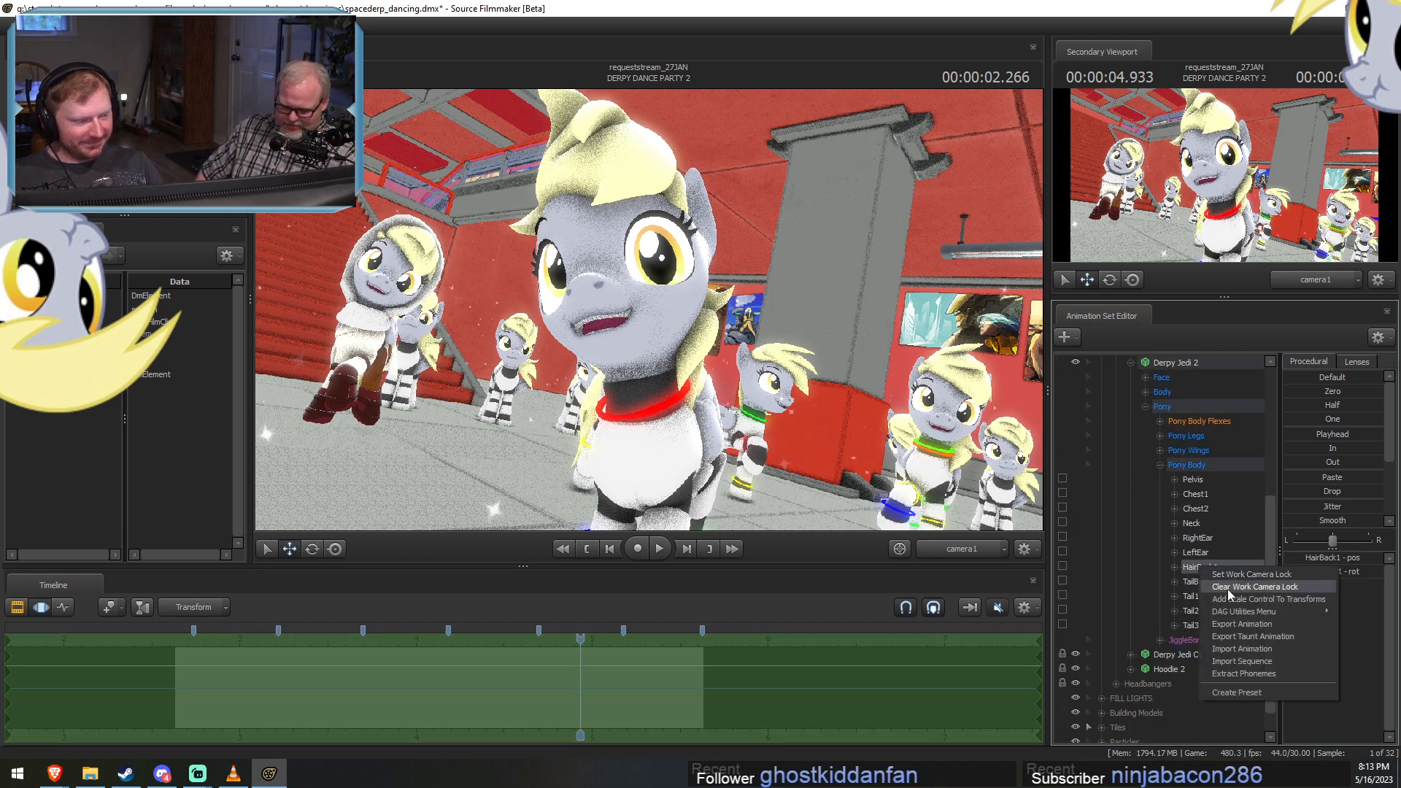
click(1232, 613)
click(1210, 640)
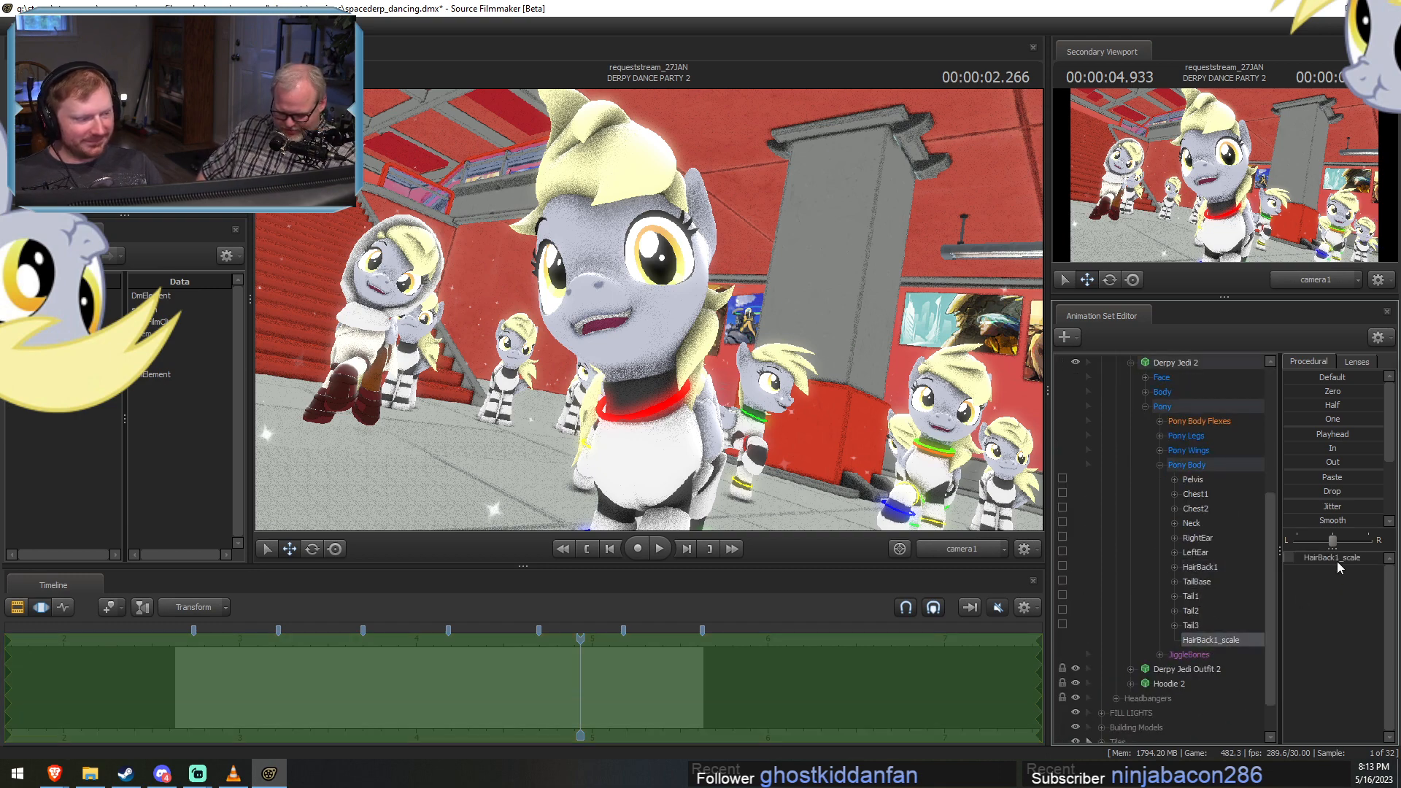
Go to the DERPY DANCE PARTY 1 shot at about 1.53 seconds and select it.
key(F3)
scroll(564, 667, down, 3)
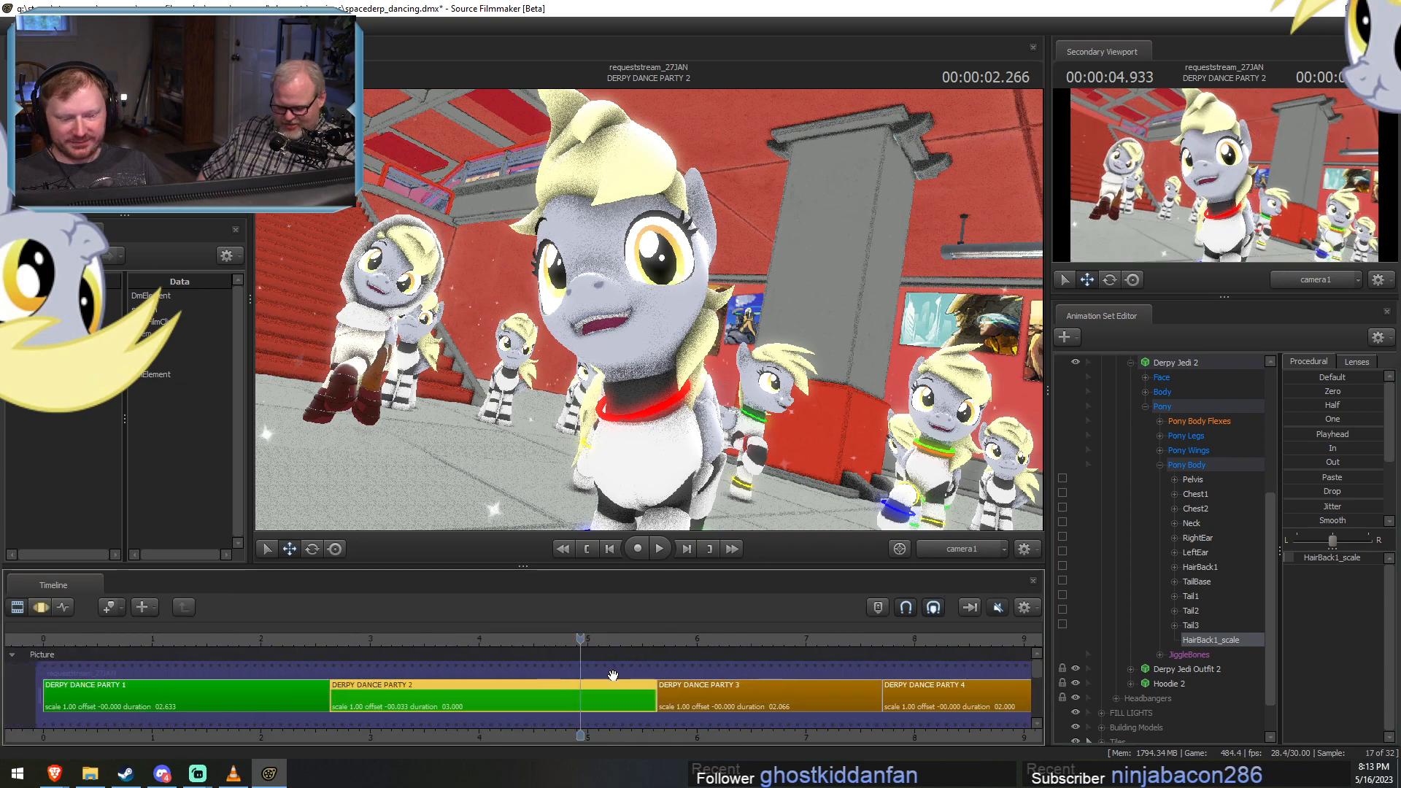
drag(563, 639, 299, 637)
scroll(355, 650, down, 3)
click(274, 712)
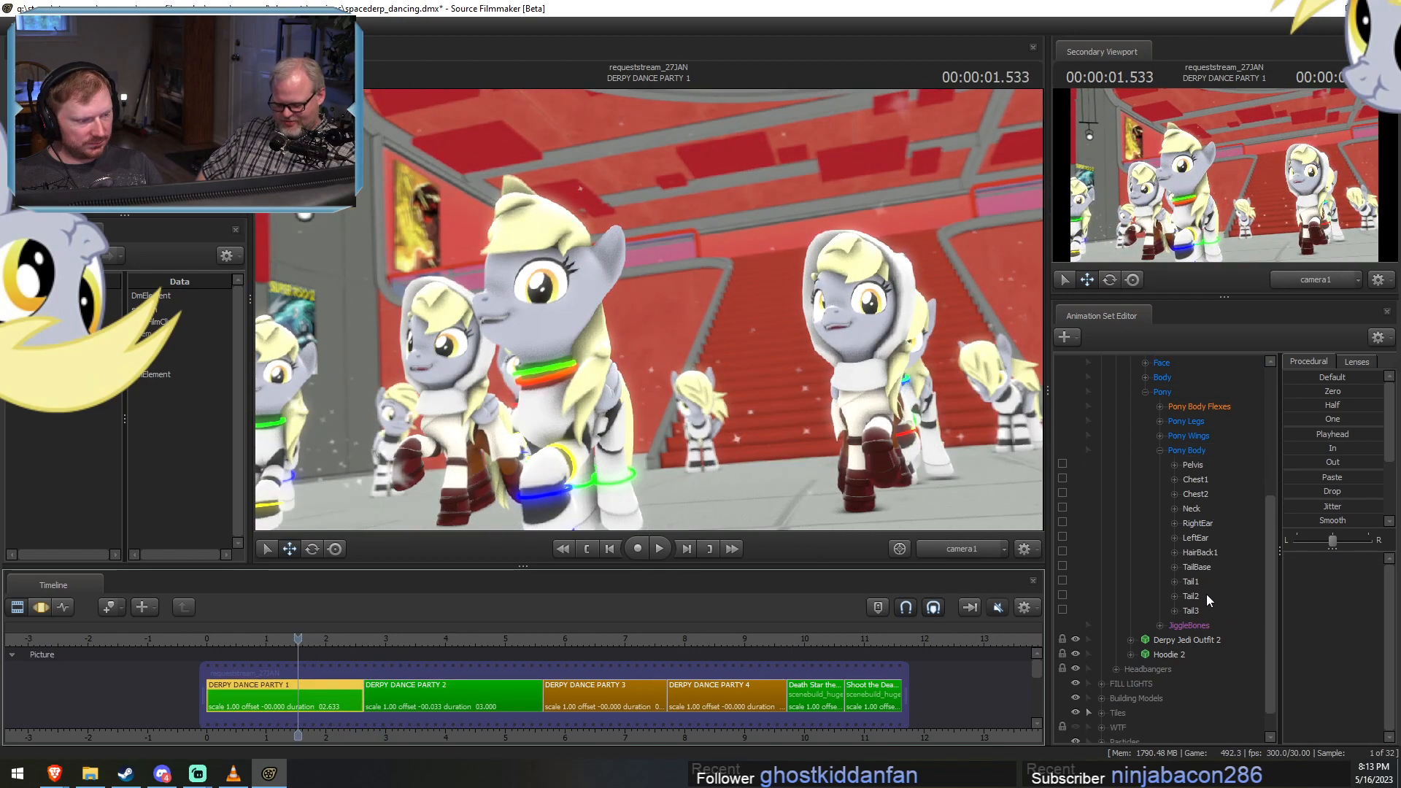
Collapse Derpy Jedi 2's expanded bone groups under Actors and zoom the timeline in on DERPY DANCE PARTY 1.
scroll(1200, 642, up, 4)
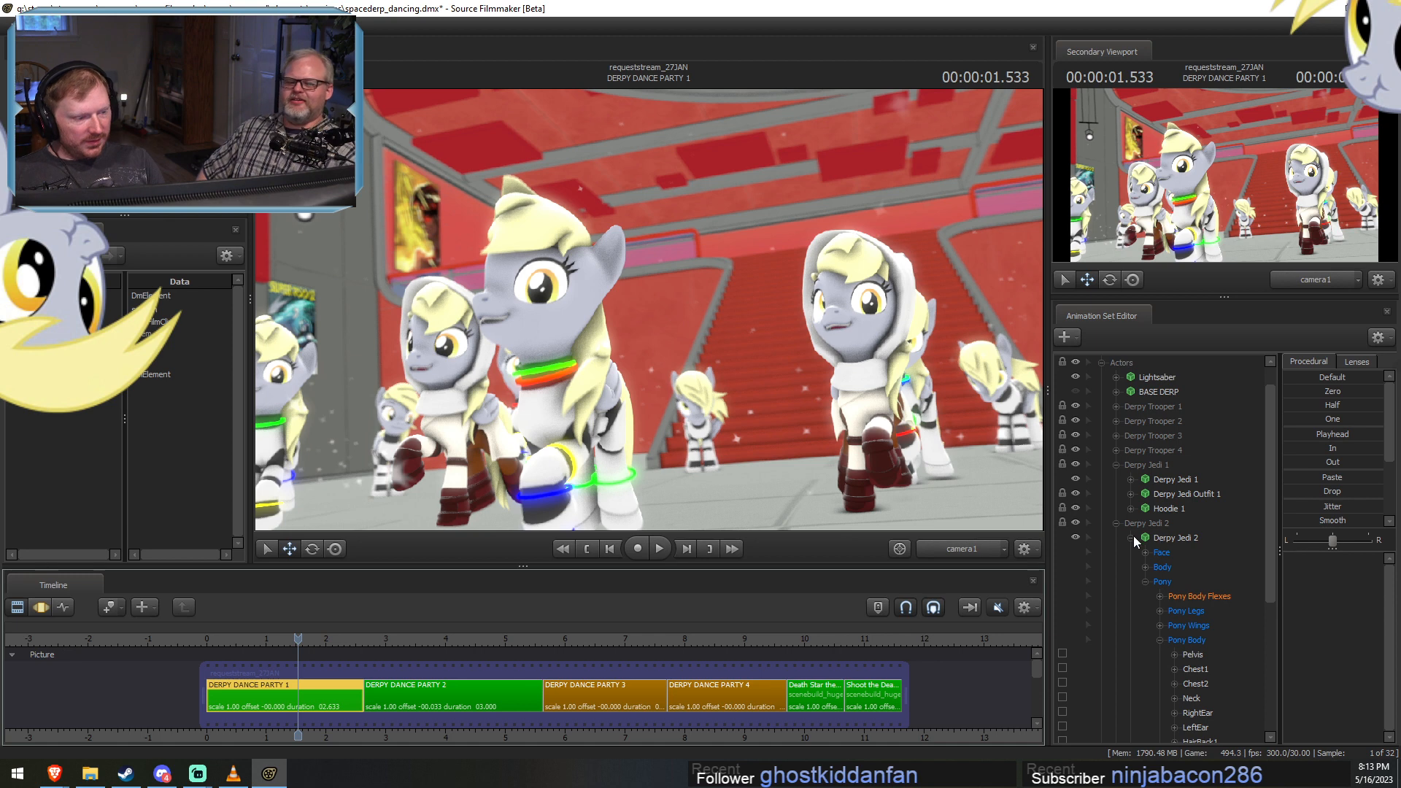
click(1145, 581)
click(1132, 557)
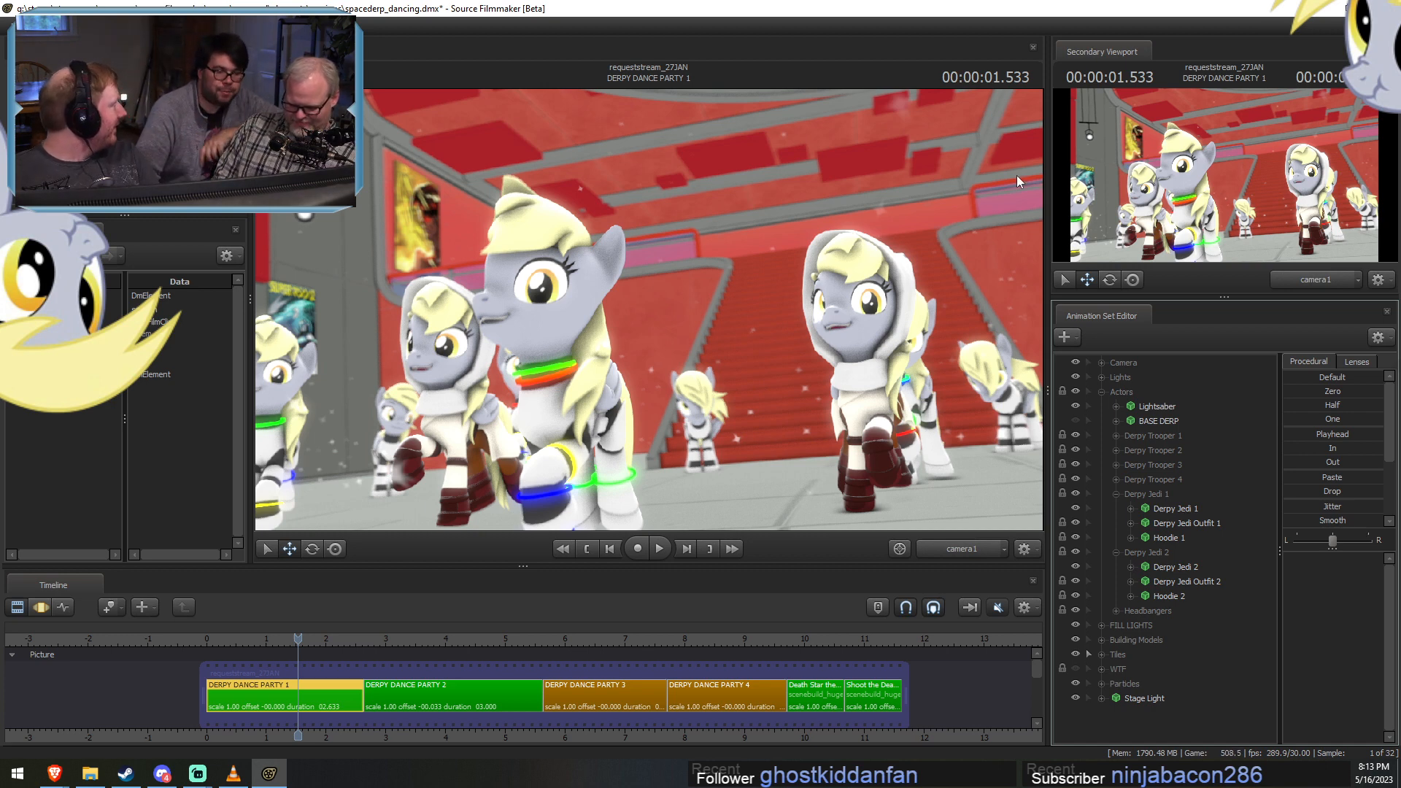
scroll(315, 723, up, 2)
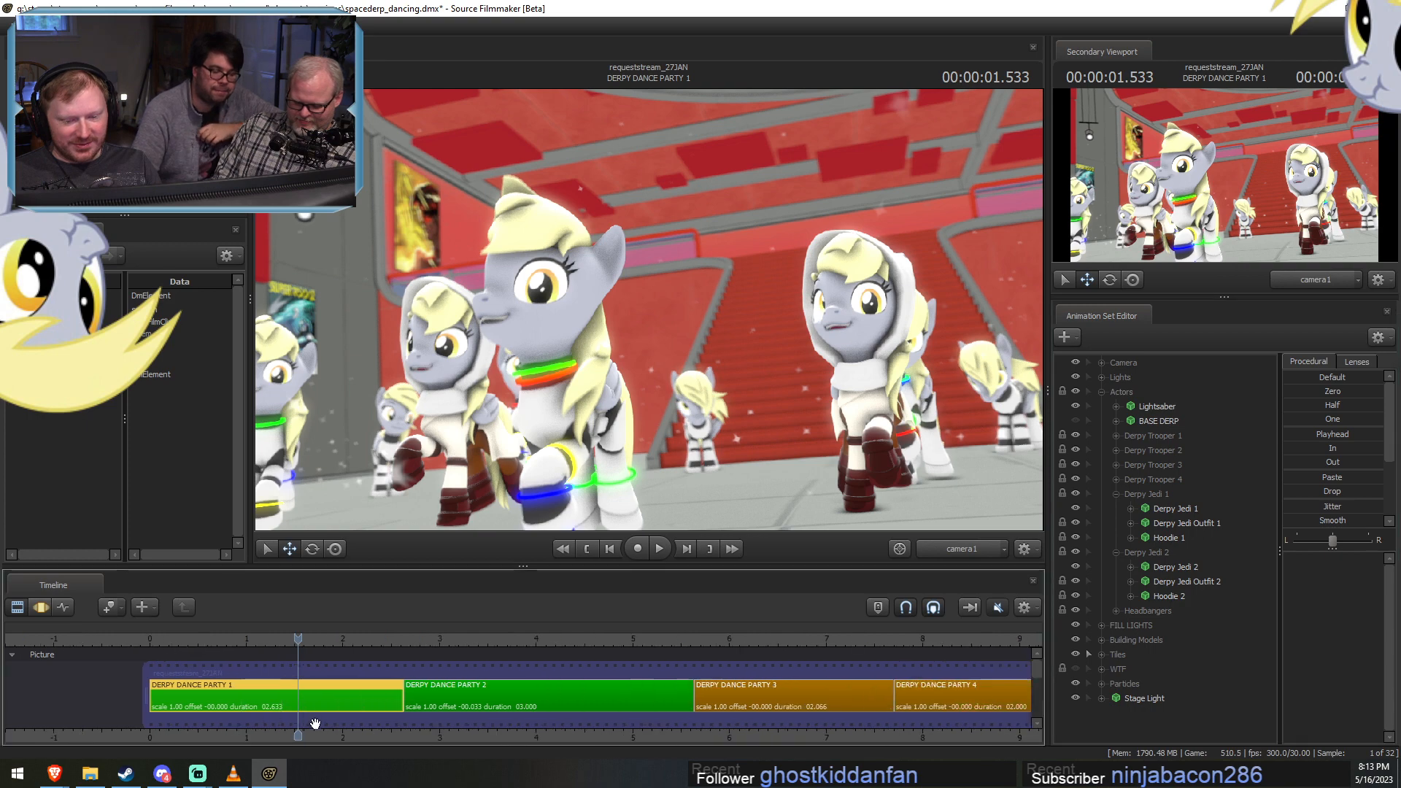
Add a scale control to the HairBack1 bone in Derpy Jedi 1's Pony Body group for DERPY DANCE PARTY 1.
scroll(315, 723, up, 1)
drag(347, 724, 534, 718)
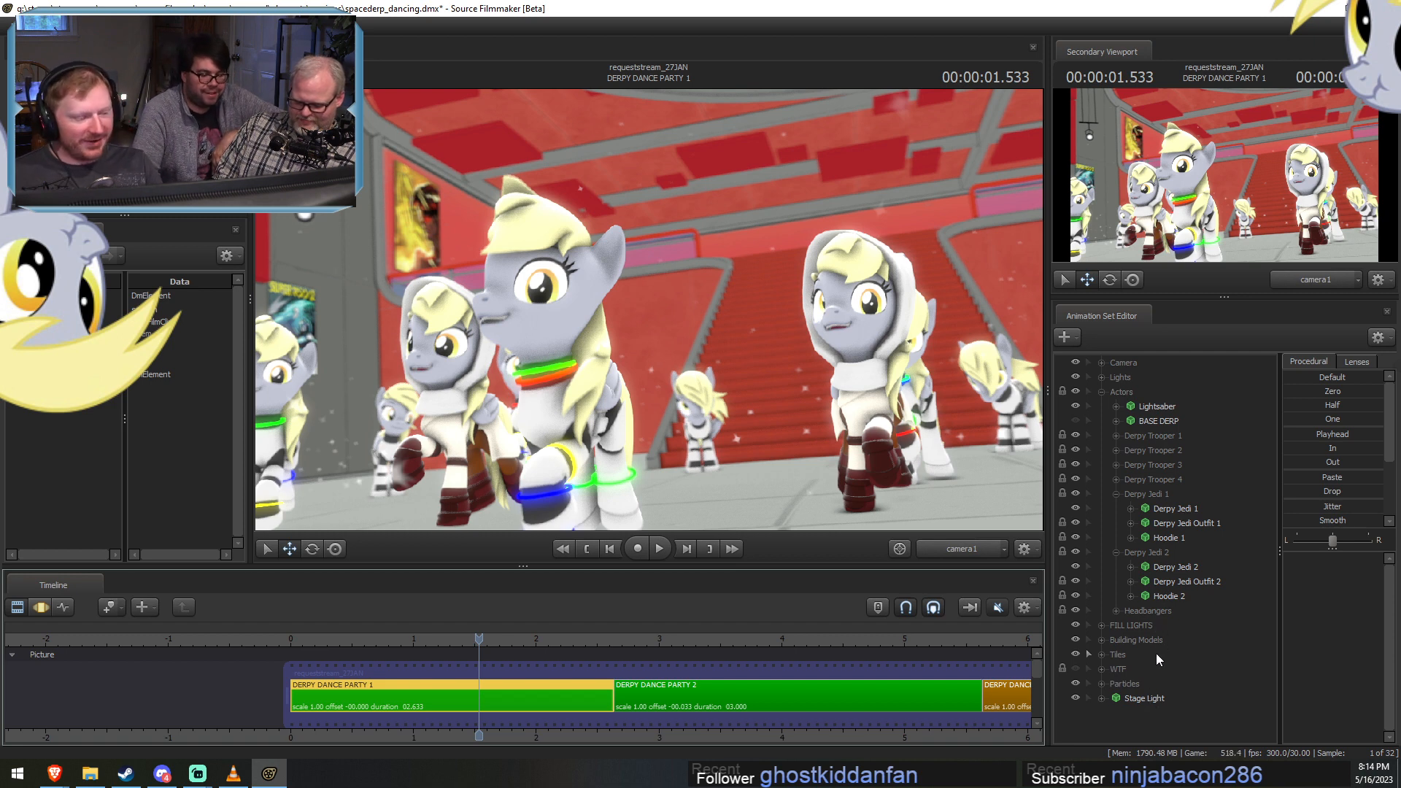
click(1165, 510)
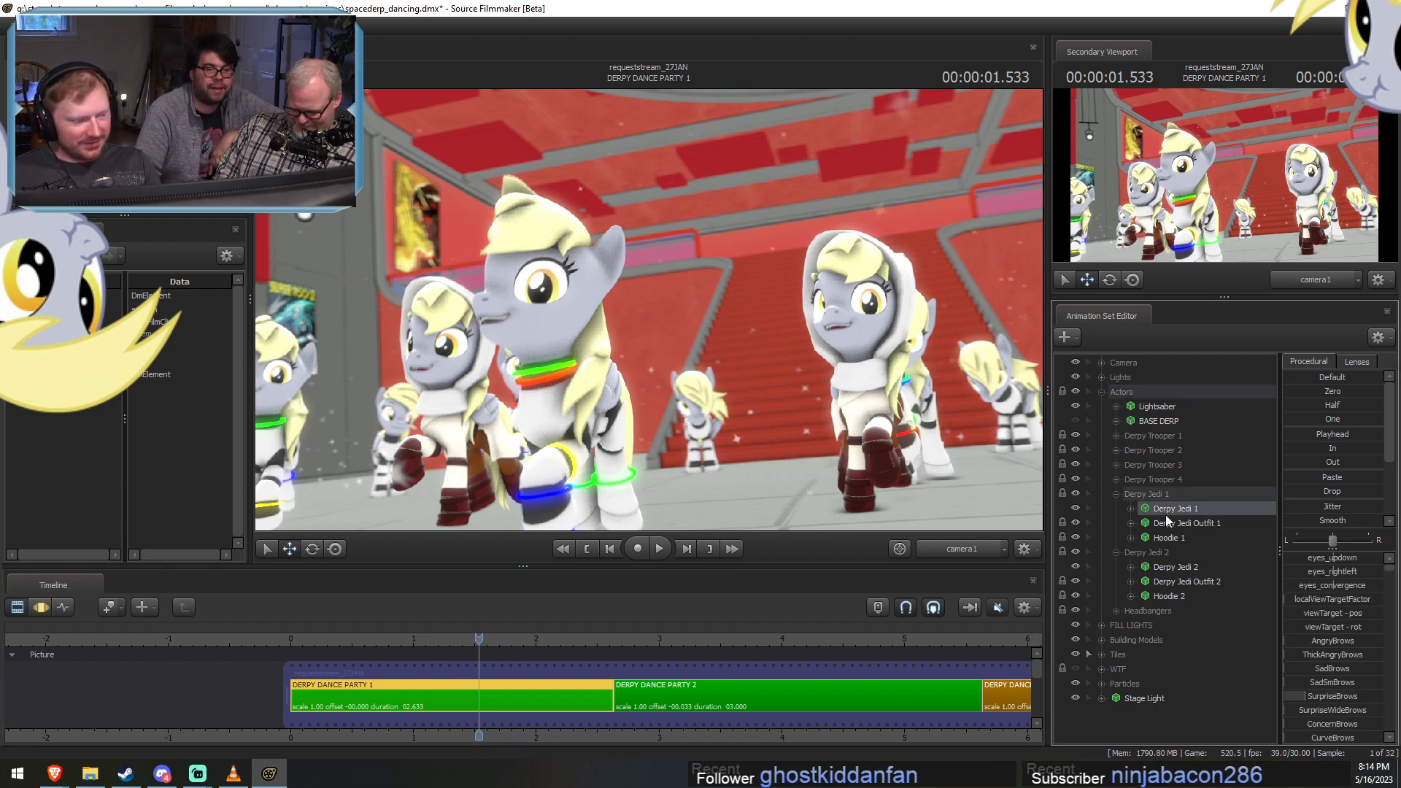
right_click(1166, 512)
mouse_move(1211, 697)
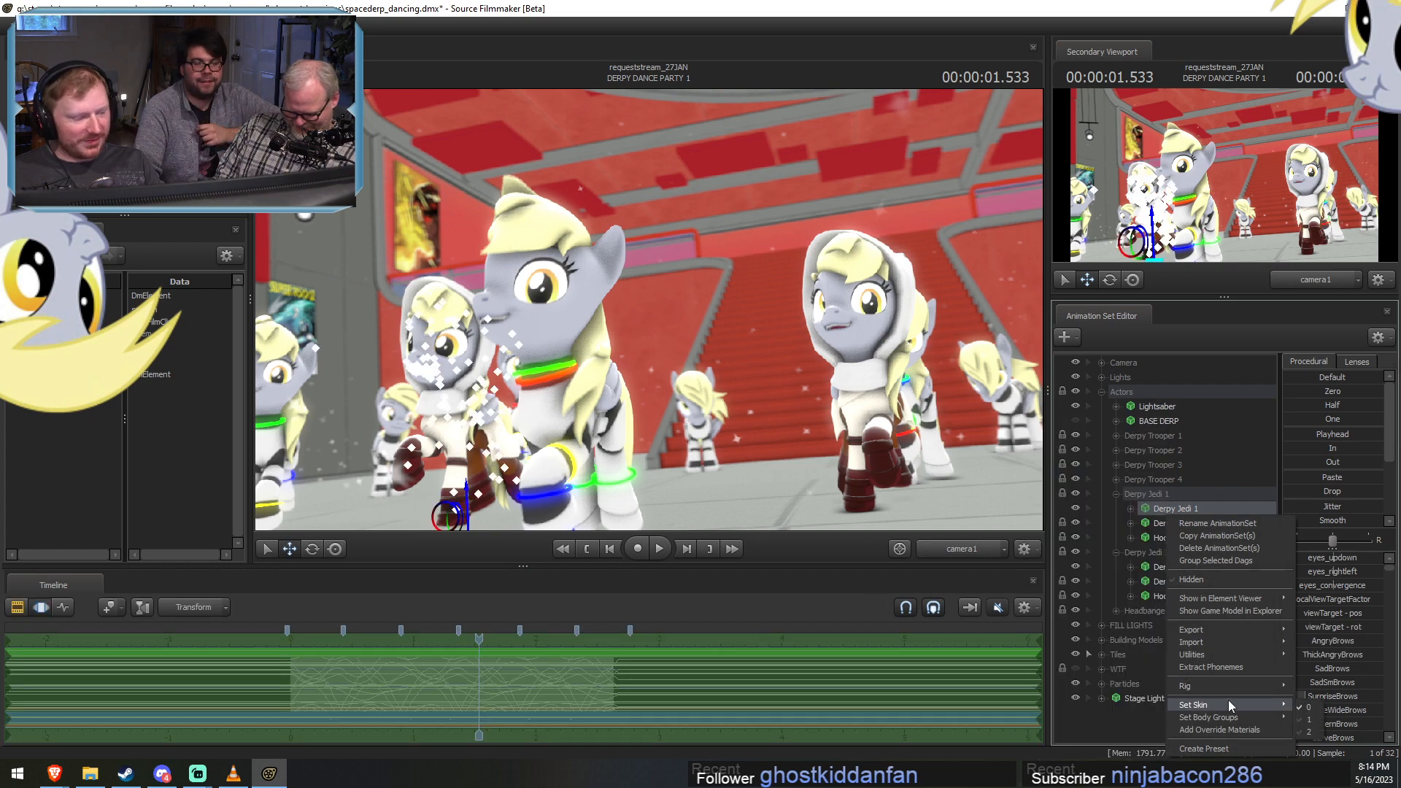
mouse_move(1218, 655)
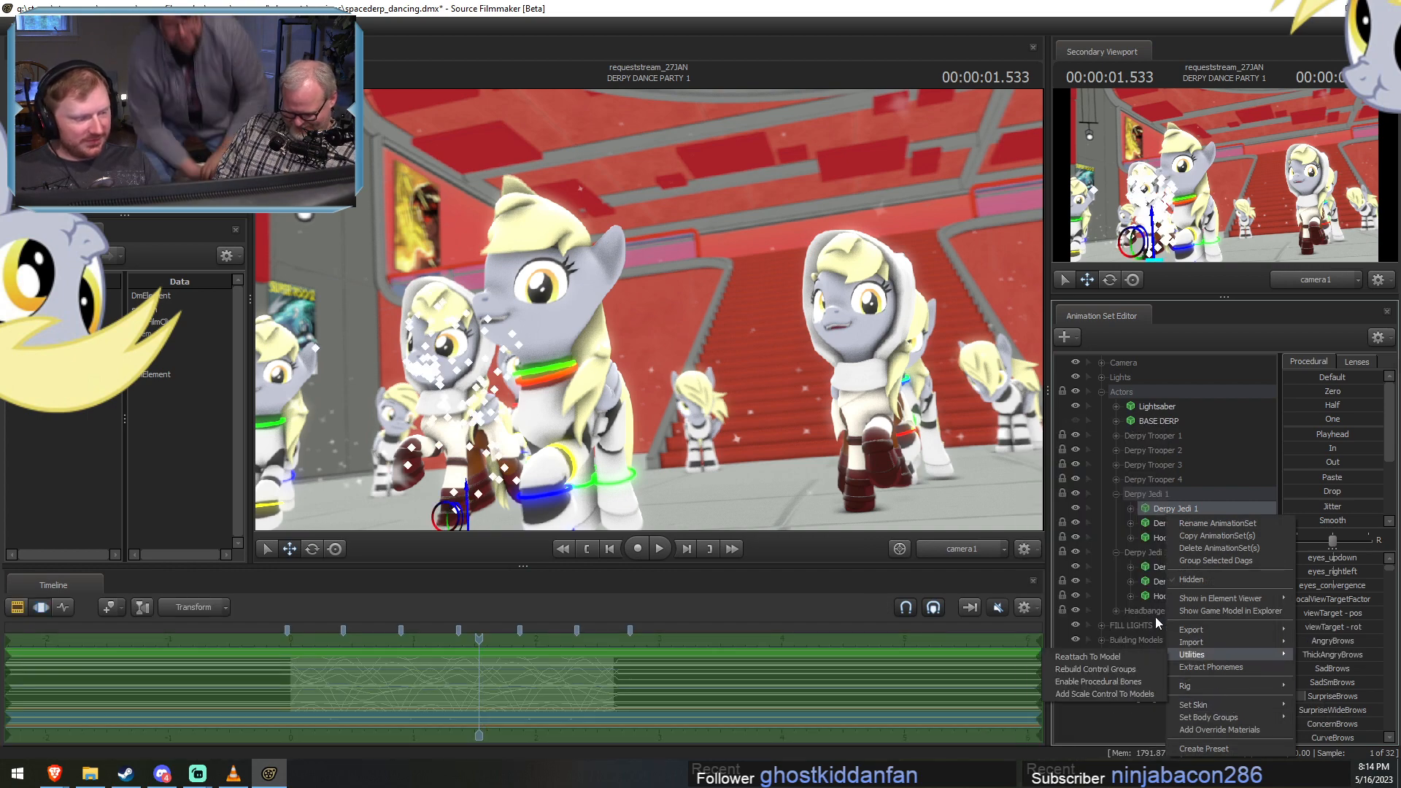
click(1130, 509)
click(1145, 552)
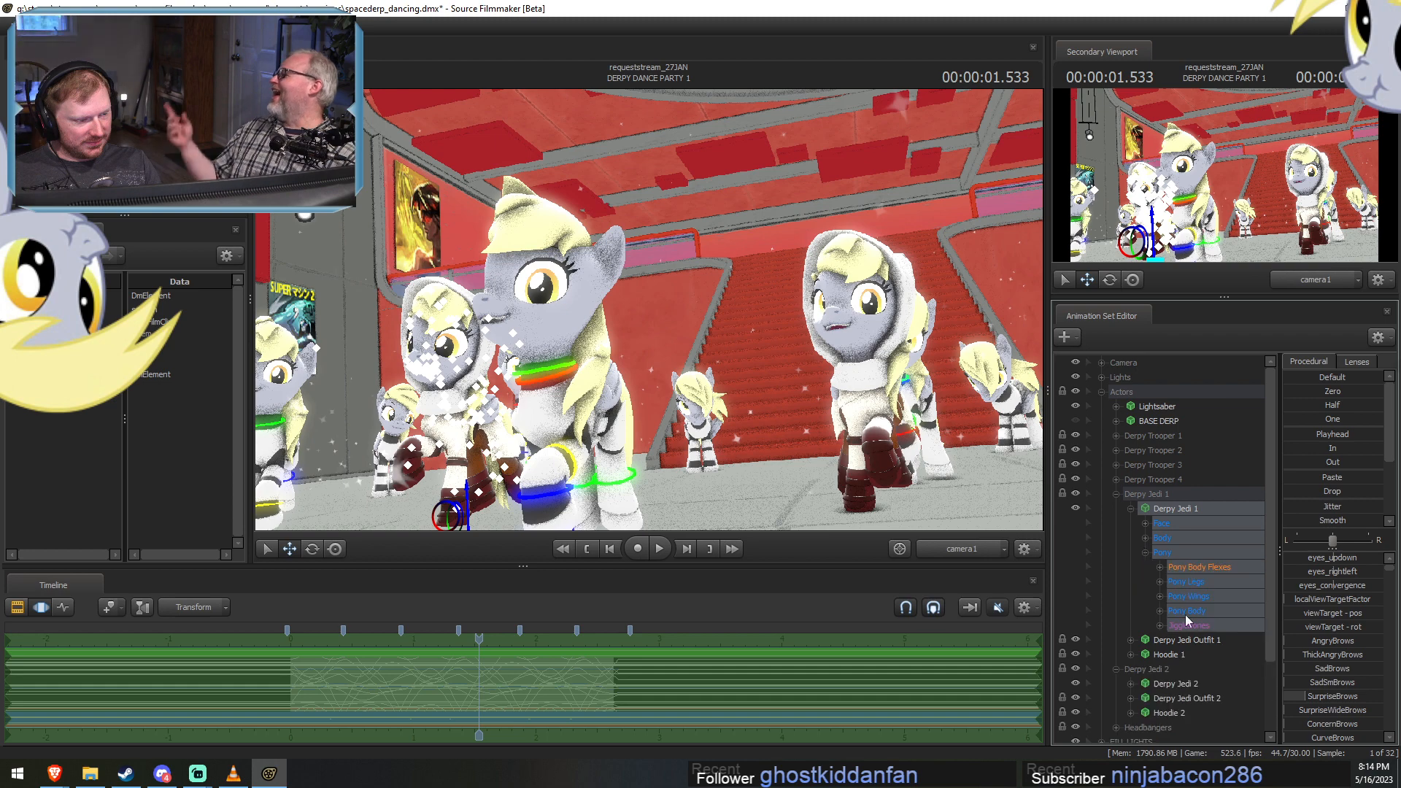
click(1160, 611)
click(1202, 713)
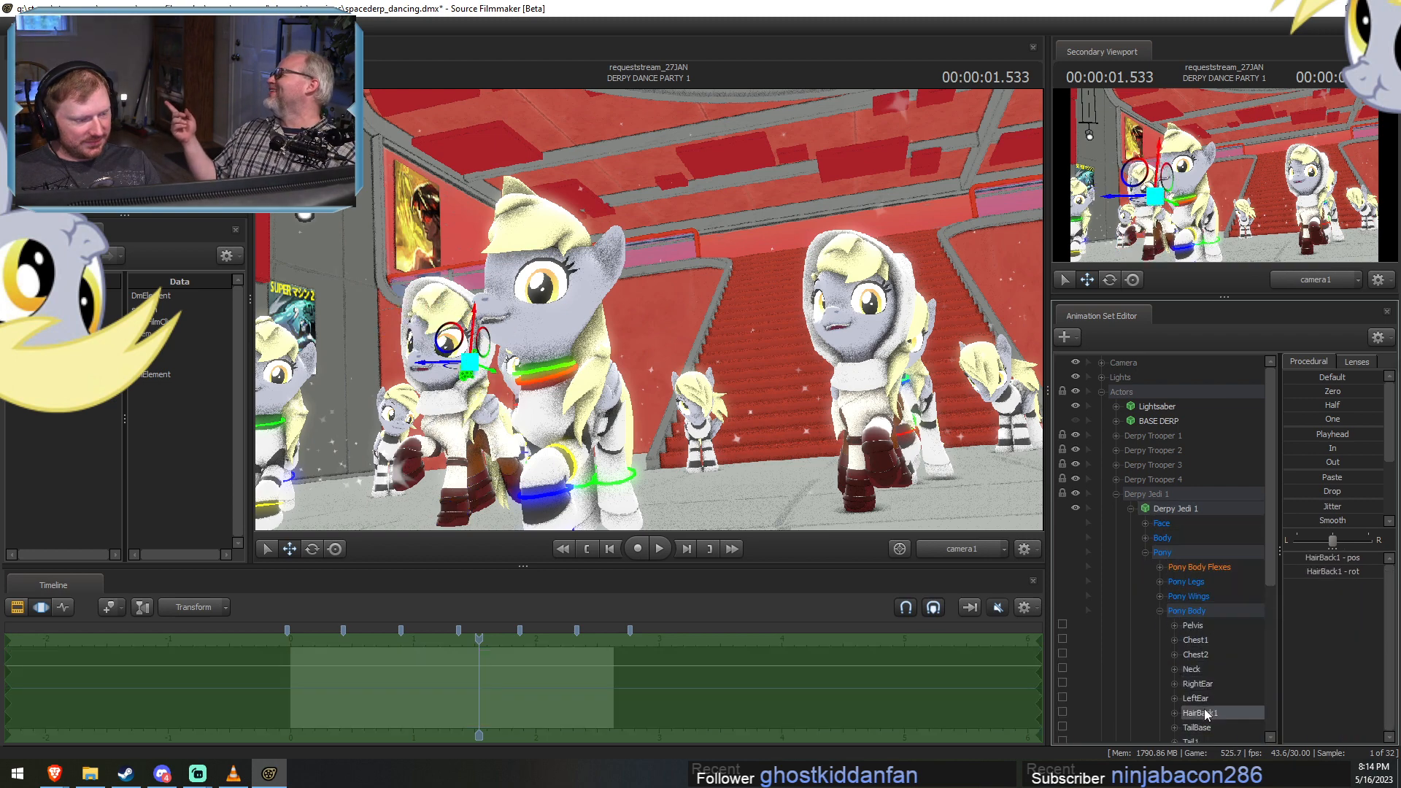
right_click(1205, 714)
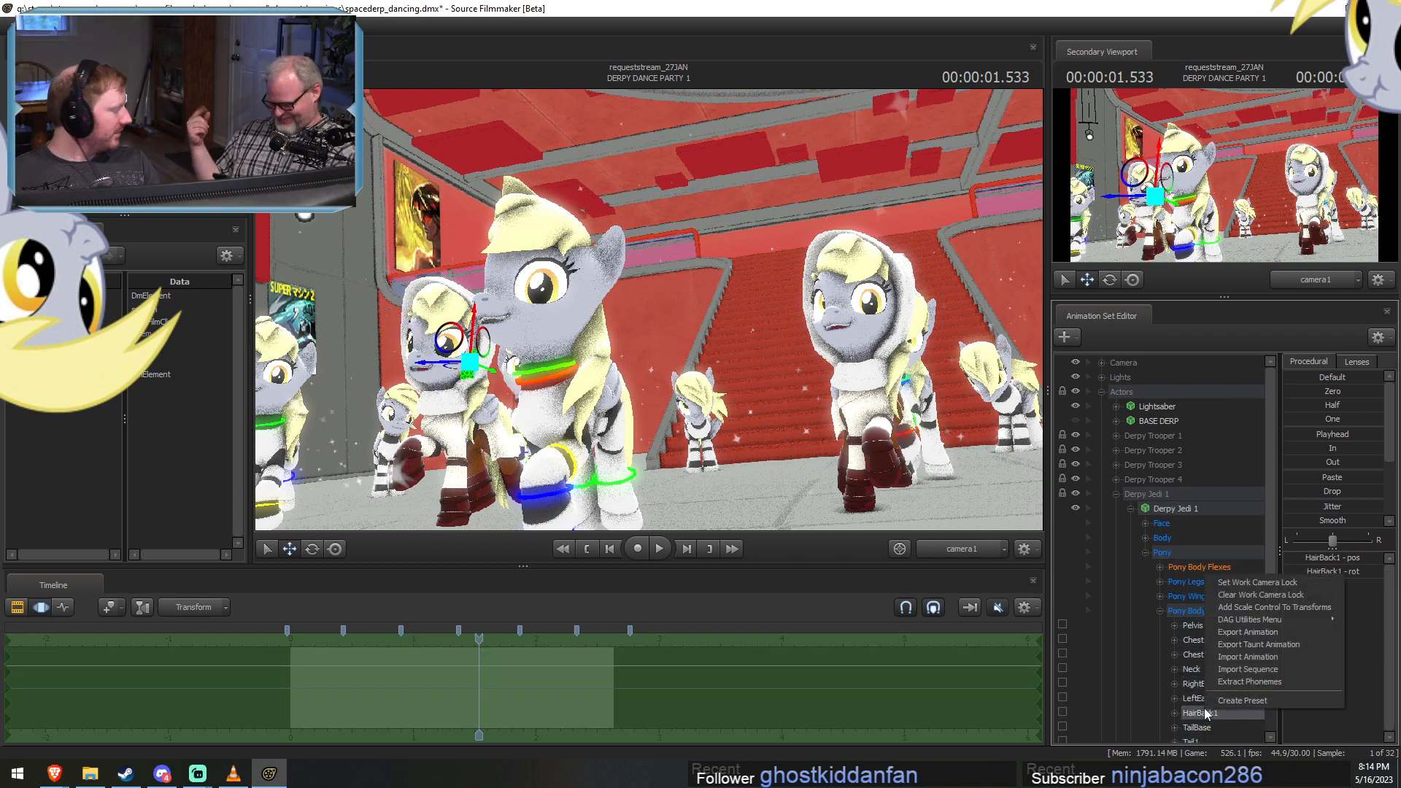
click(1251, 606)
Hide Derpy Jedi 1's back hair using HairBack1_scale and return to the shot timeline.
scroll(1216, 710, down, 2)
click(1212, 700)
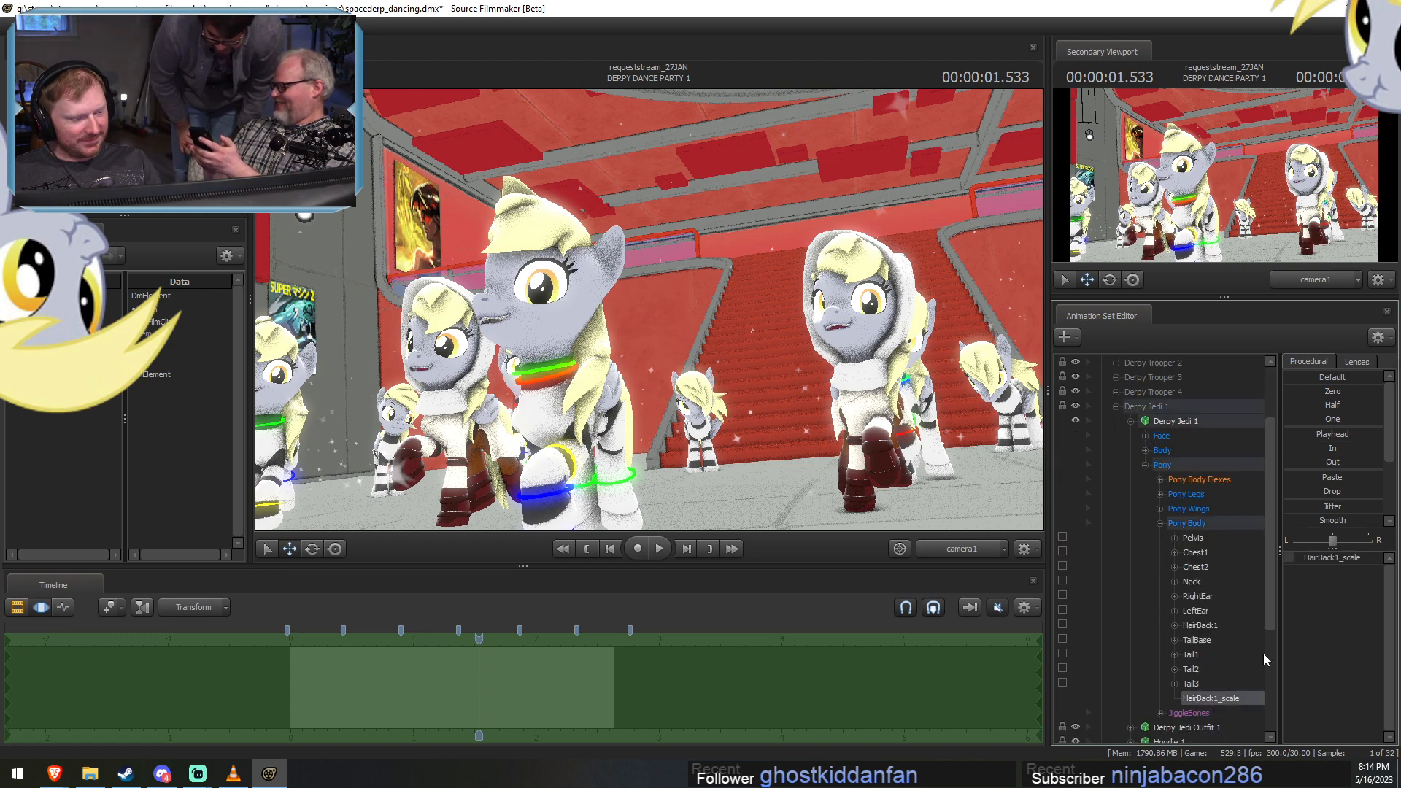
click(1334, 558)
key(F2)
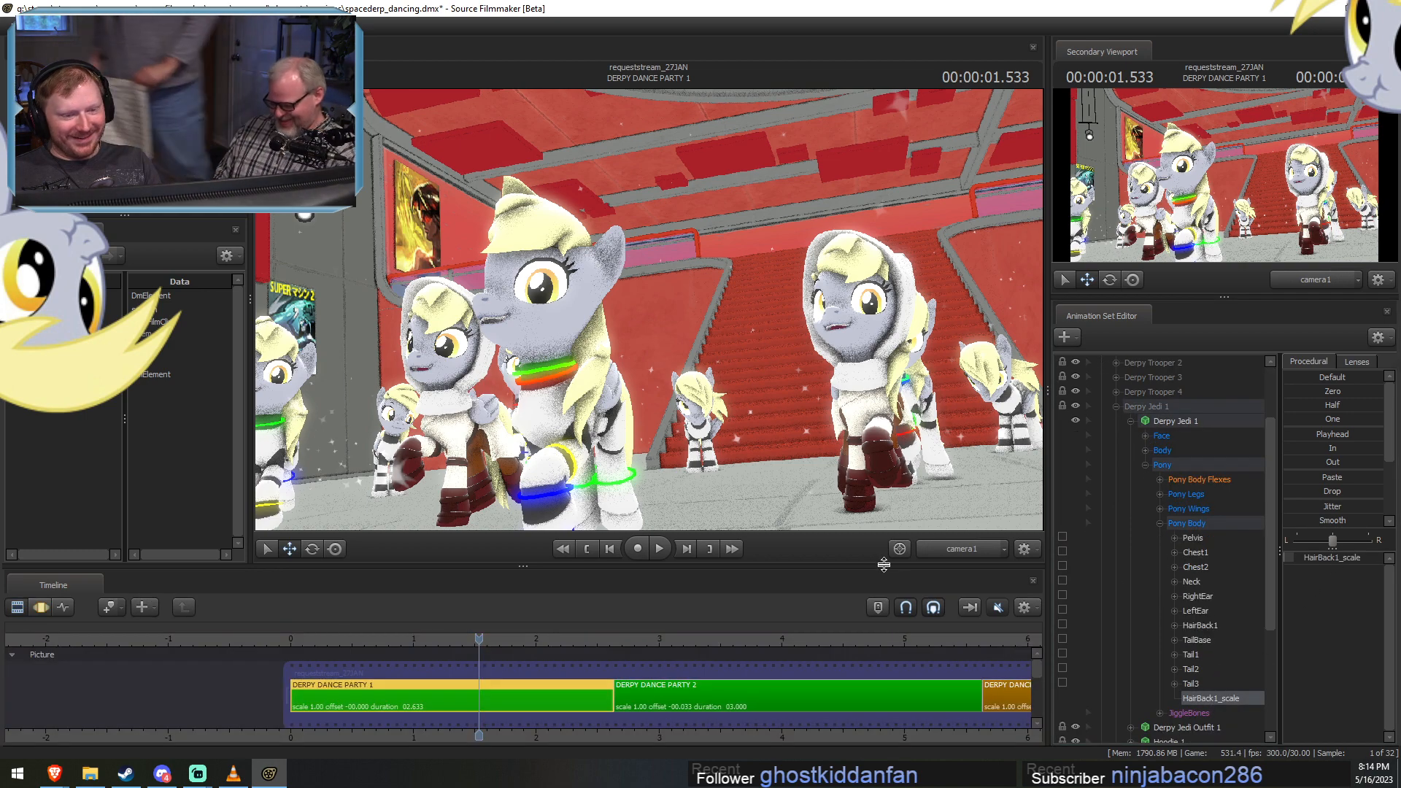
Add a scale control to the HairBack1 bone in Derpy Jedi 2's Pony Body group and select HairBack1_scale.
click(1130, 421)
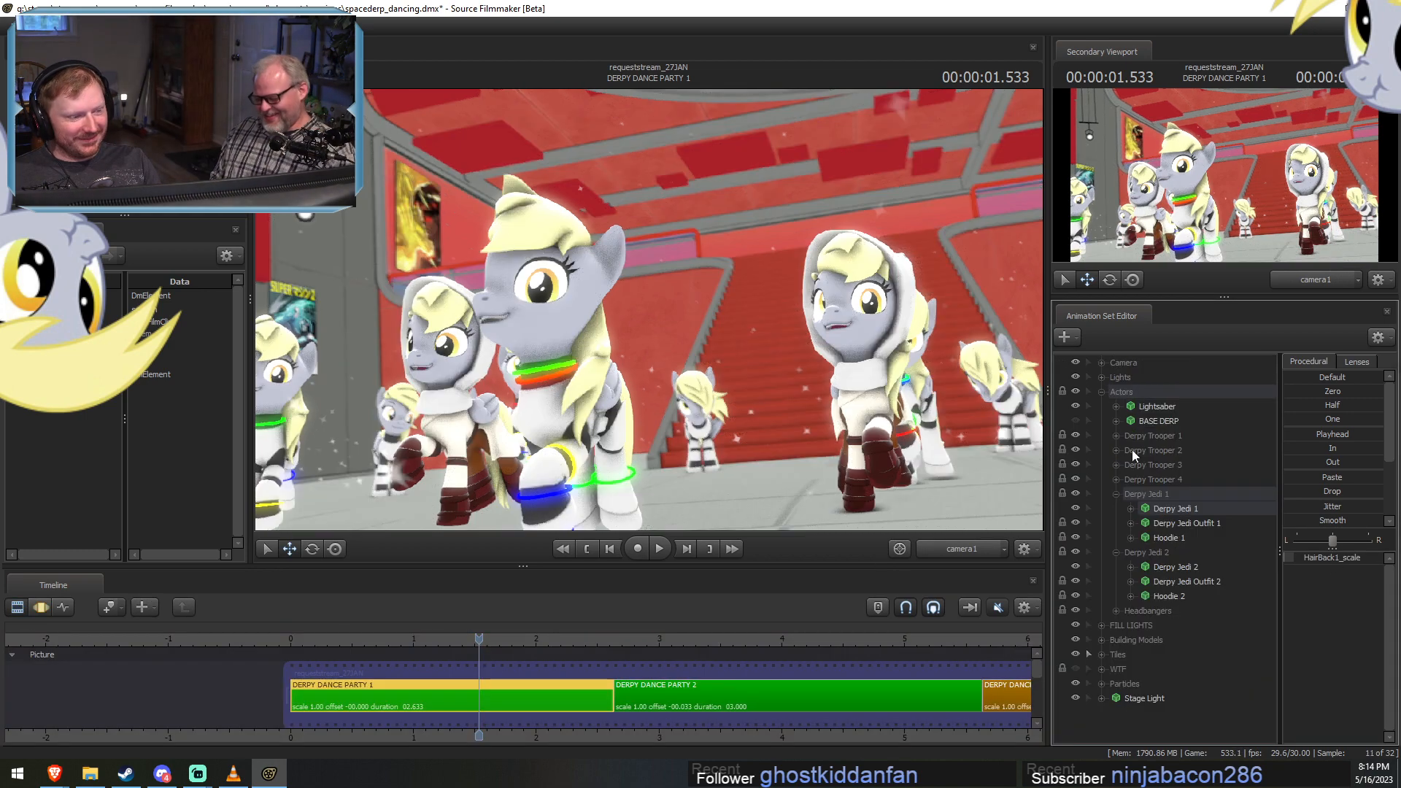
click(1130, 567)
click(1144, 611)
scroll(1149, 634, down, 2)
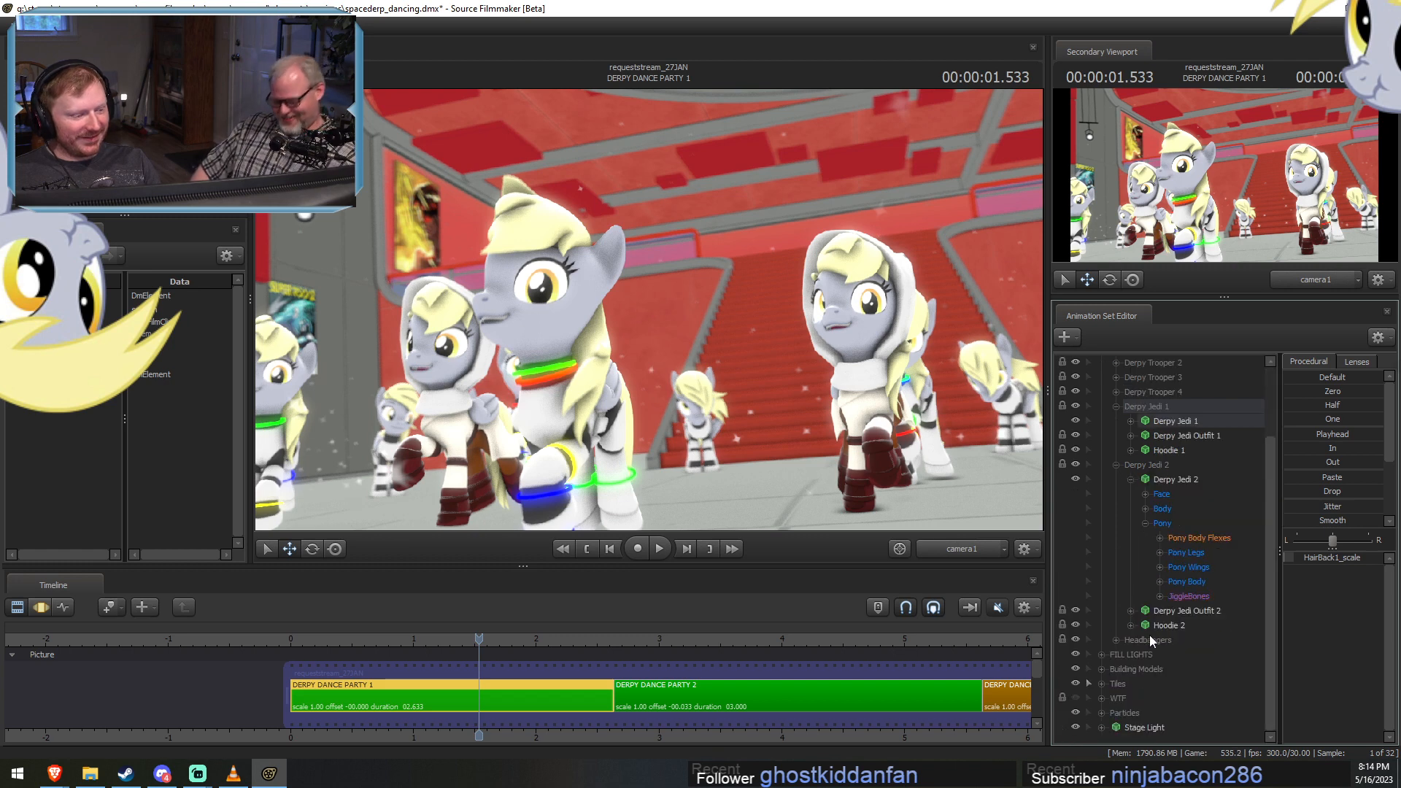
click(1160, 581)
scroll(1192, 610, down, 3)
right_click(1206, 552)
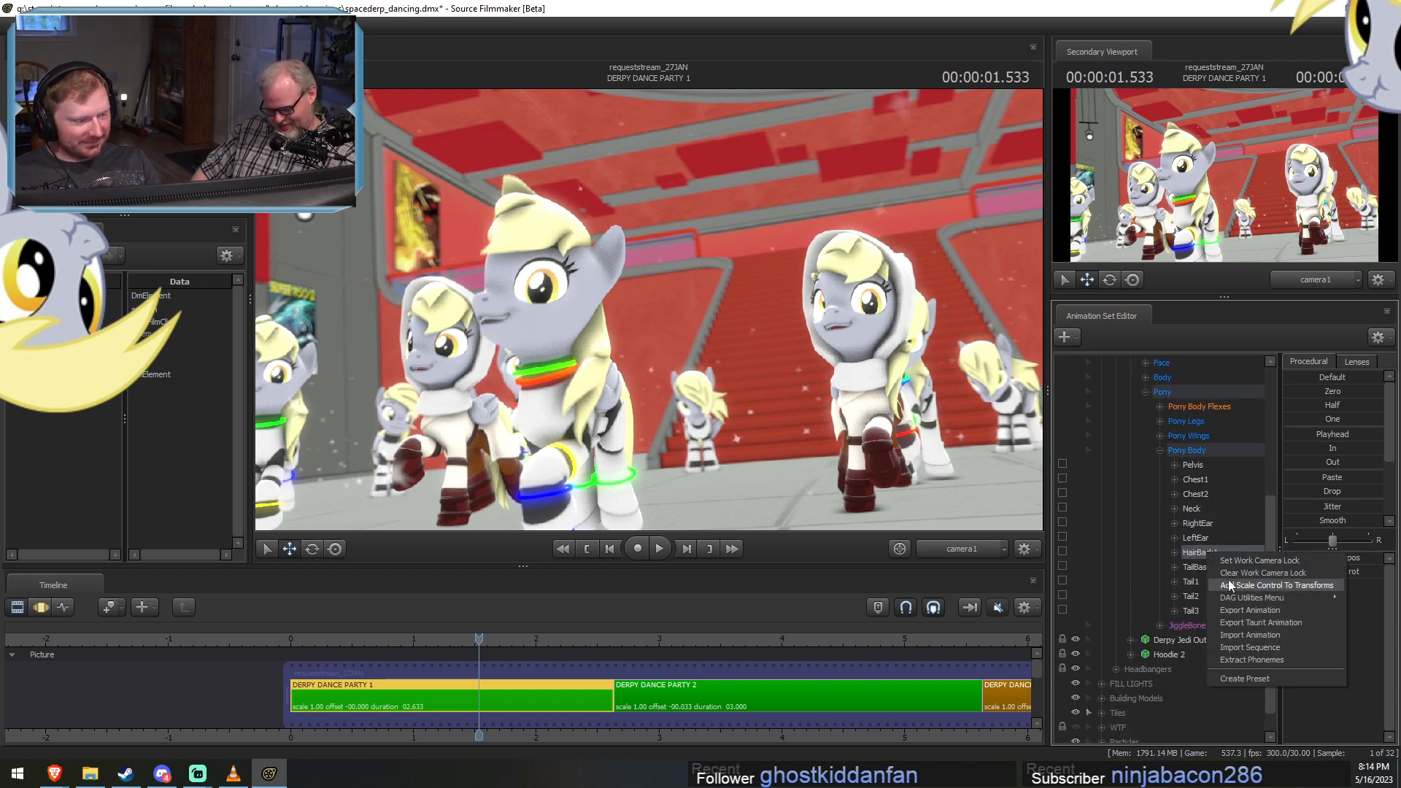
click(1230, 584)
click(1214, 626)
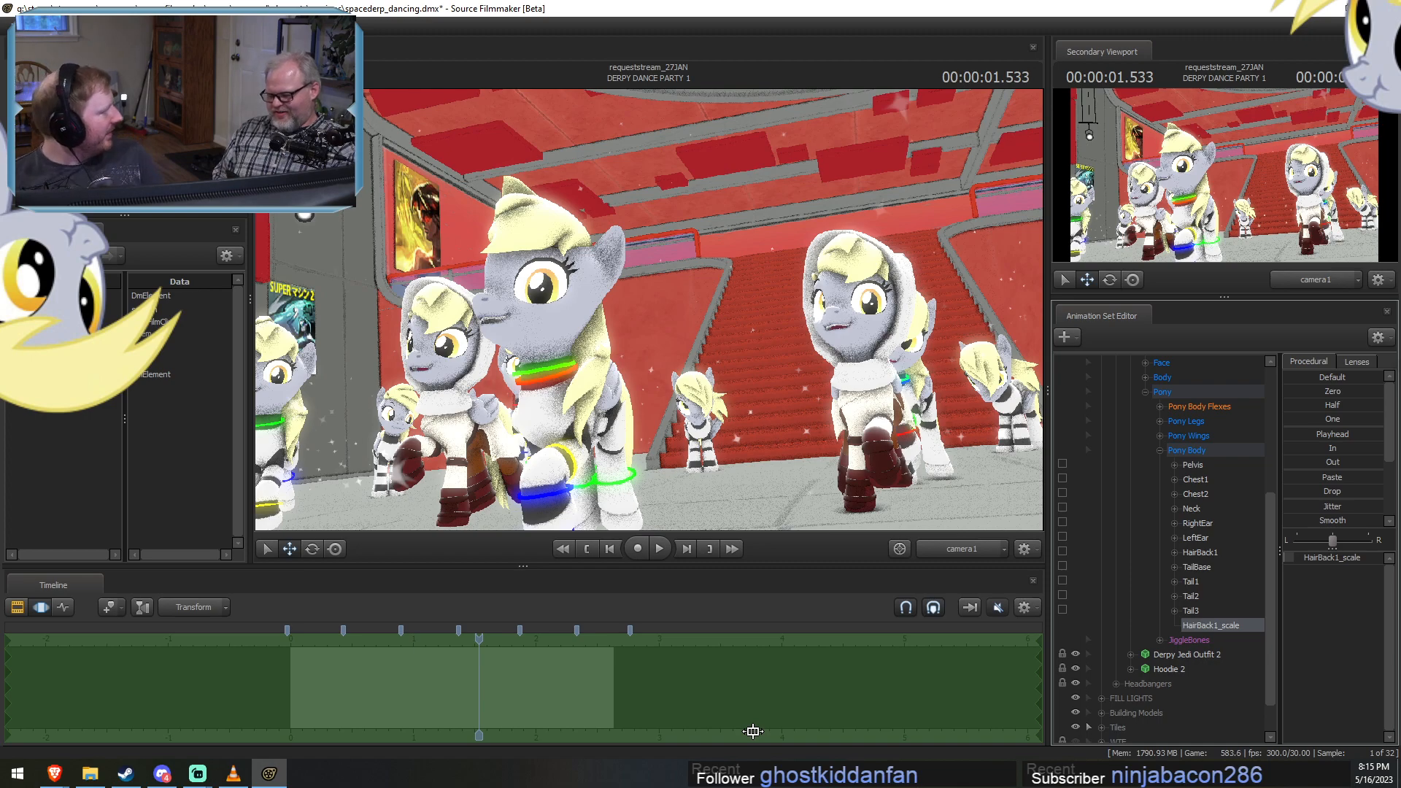
key(F2)
Play DERPY DANCE PARTY 1 from near its start to check the hair under both hoods.
click(300, 639)
key(space)
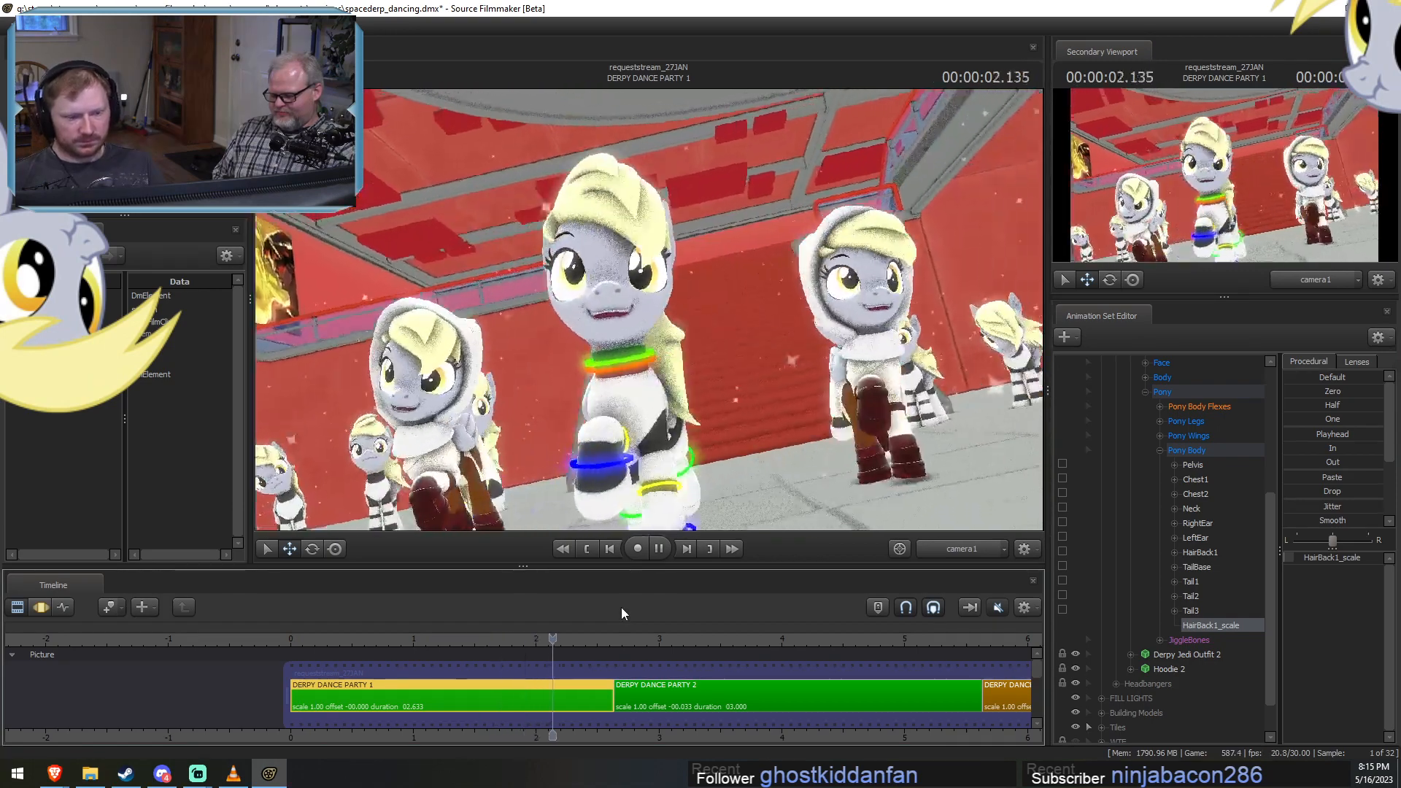
key(space)
Go to the DERPY DANCE PARTY 3 shot and play through it to inspect both hooded Jedis.
scroll(707, 658, down, 4)
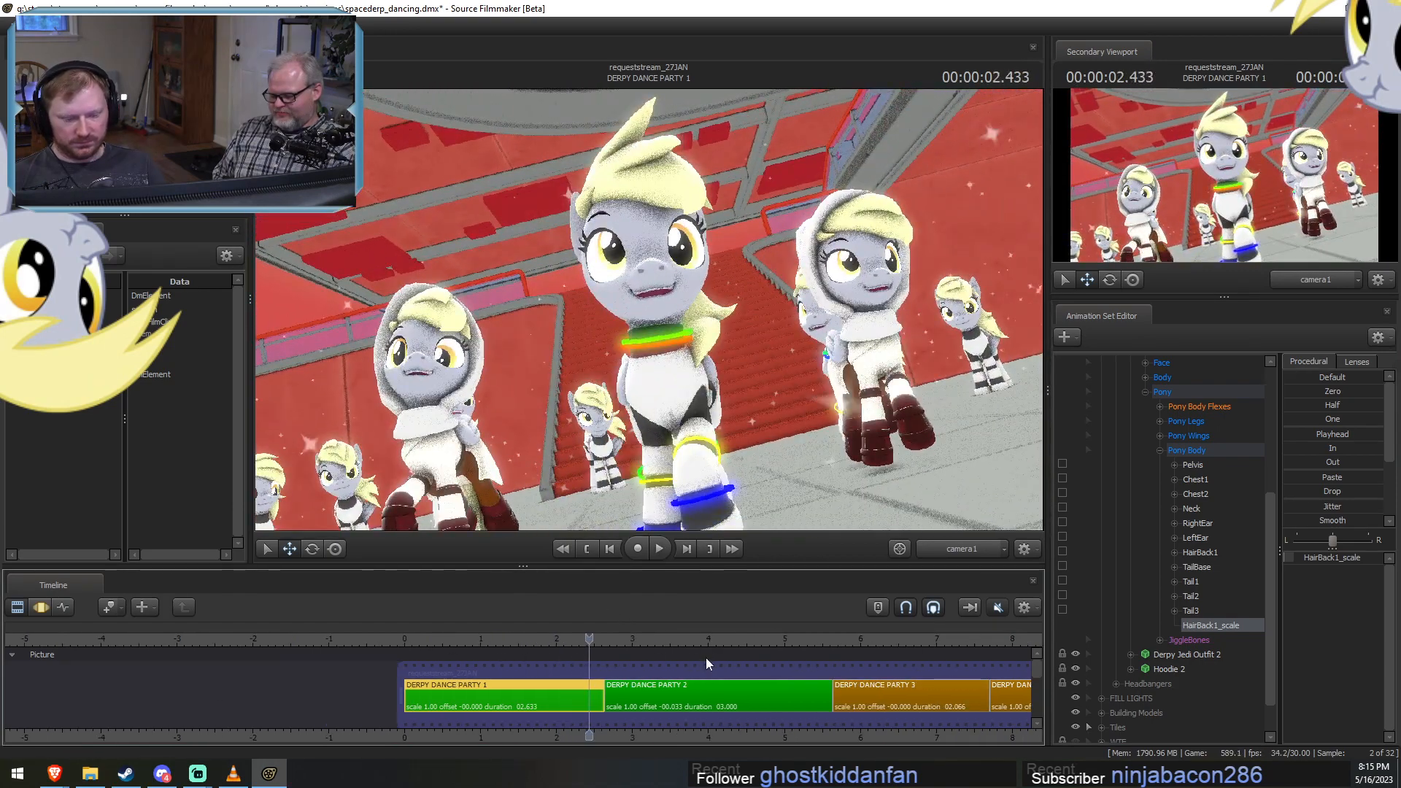
click(780, 639)
middle_drag(798, 724, 526, 736)
scroll(453, 740, up, 2)
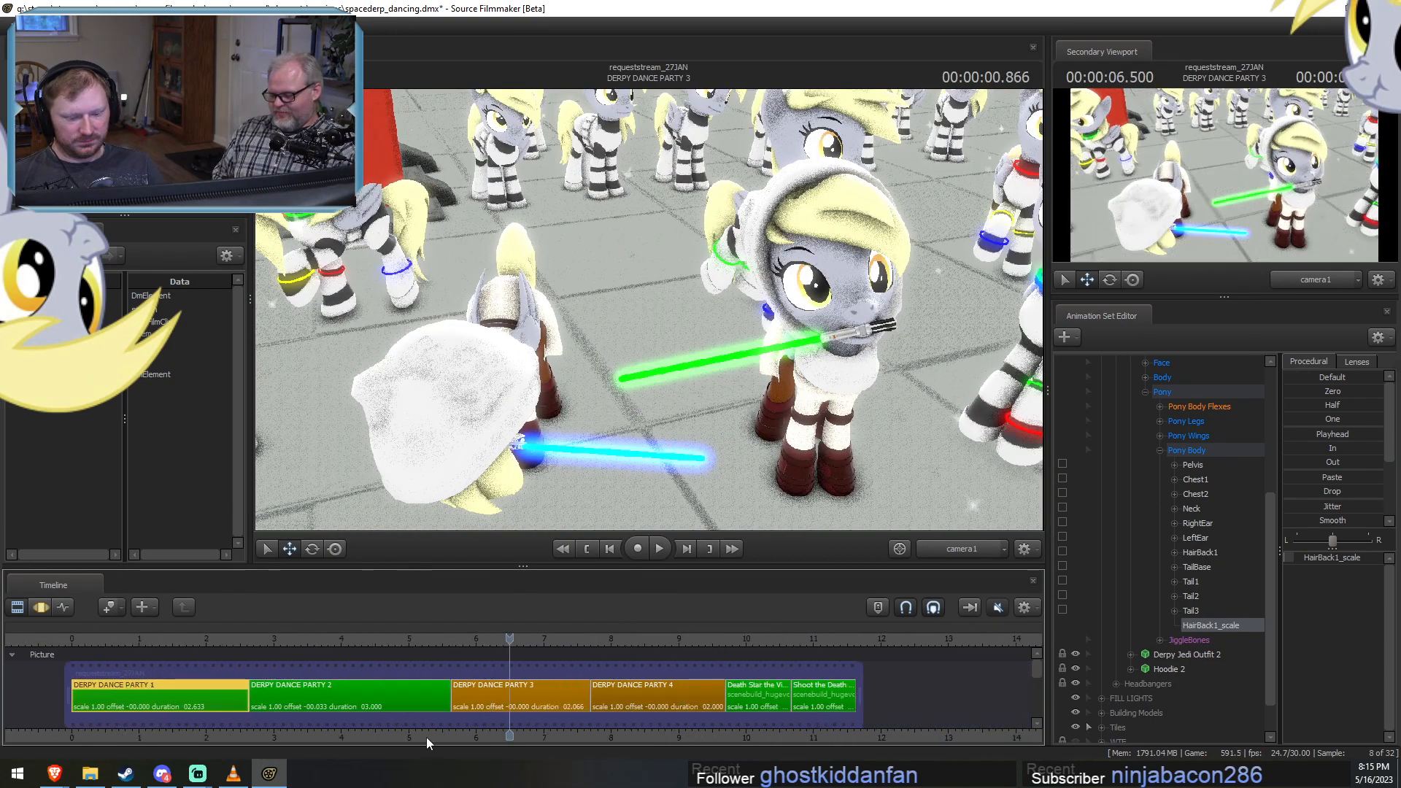
scroll(427, 733, up, 1)
click(464, 640)
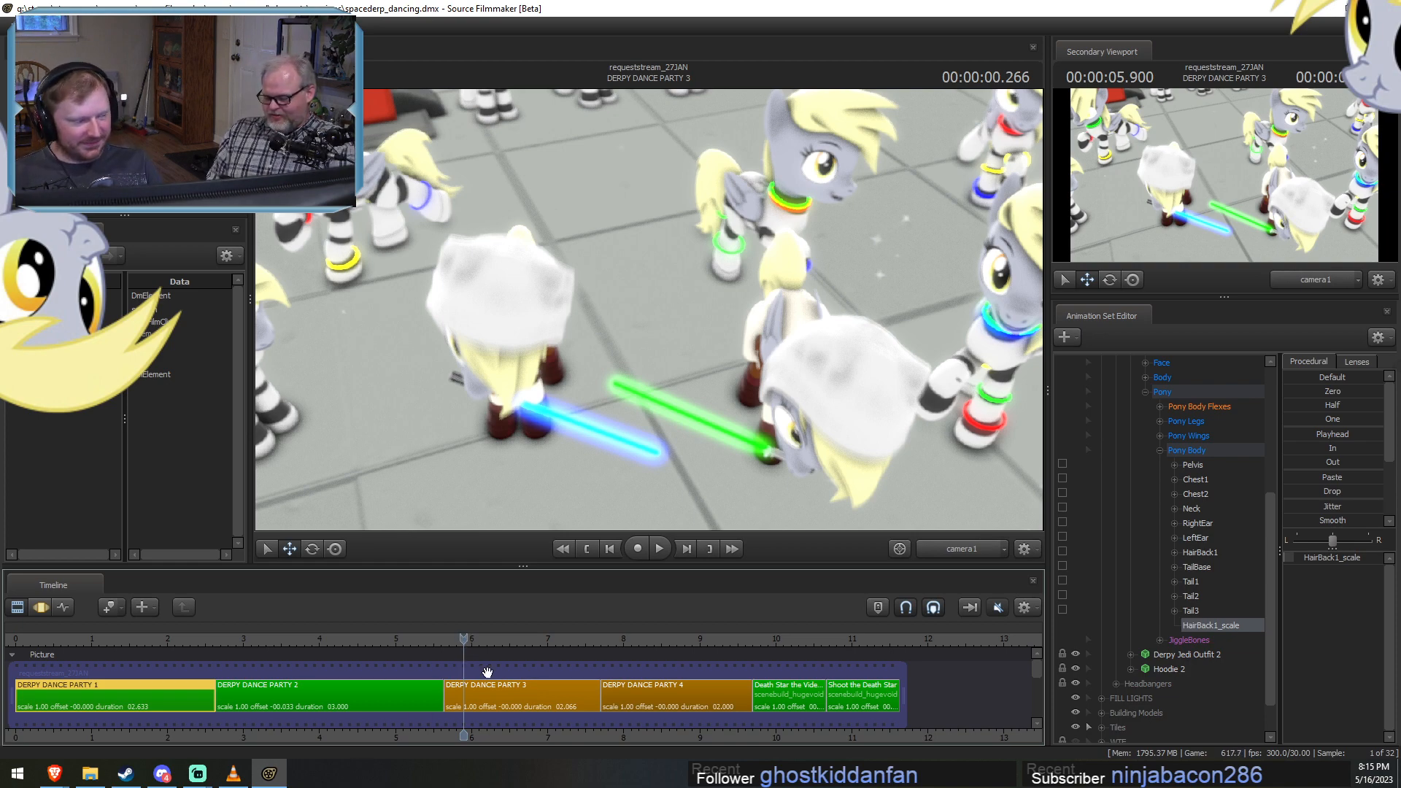
scroll(512, 672, up, 1)
scroll(512, 672, down, 1)
drag(463, 640, 460, 639)
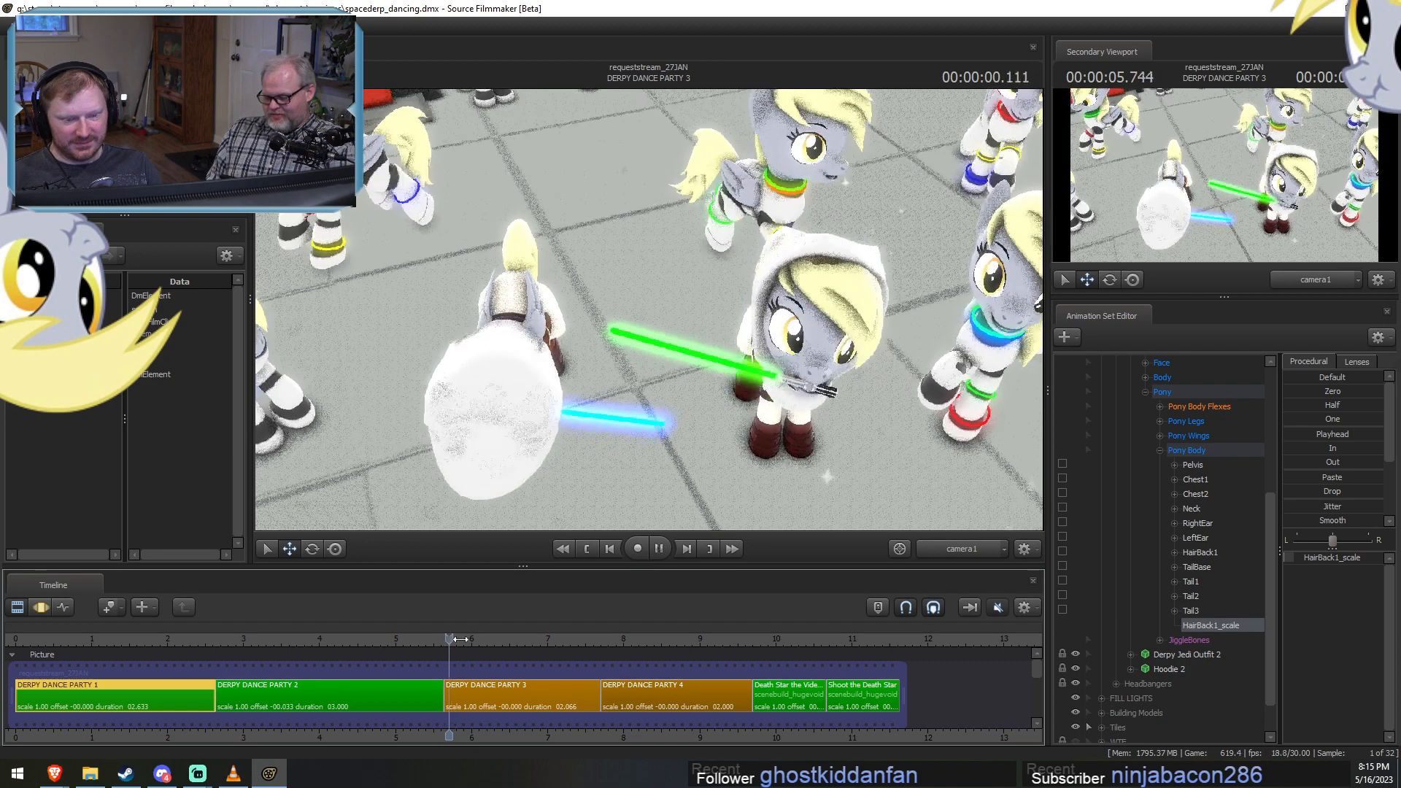
Enable lighting in the primary viewport and select the DERPY DANCE PARTY 3 shot.
right_click(641, 334)
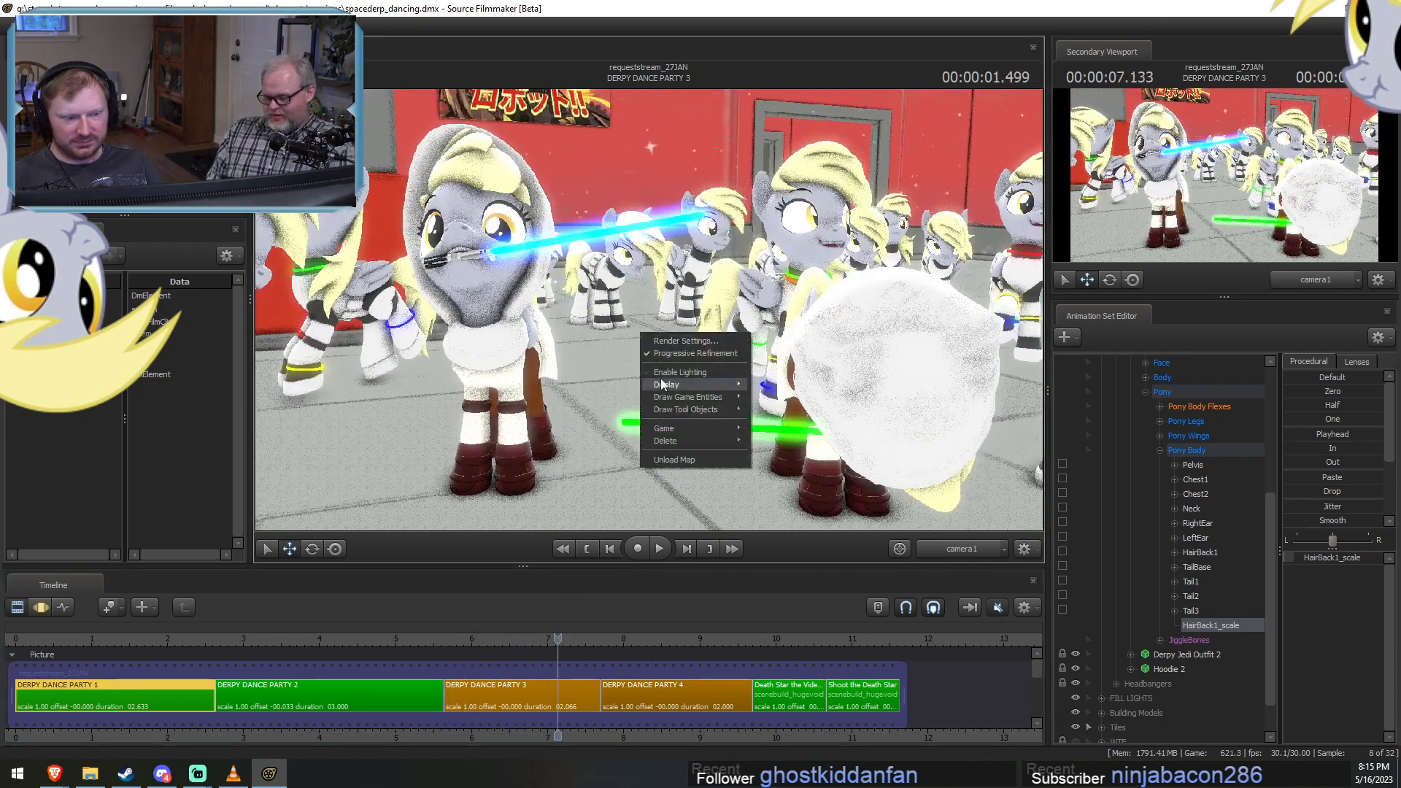
click(671, 372)
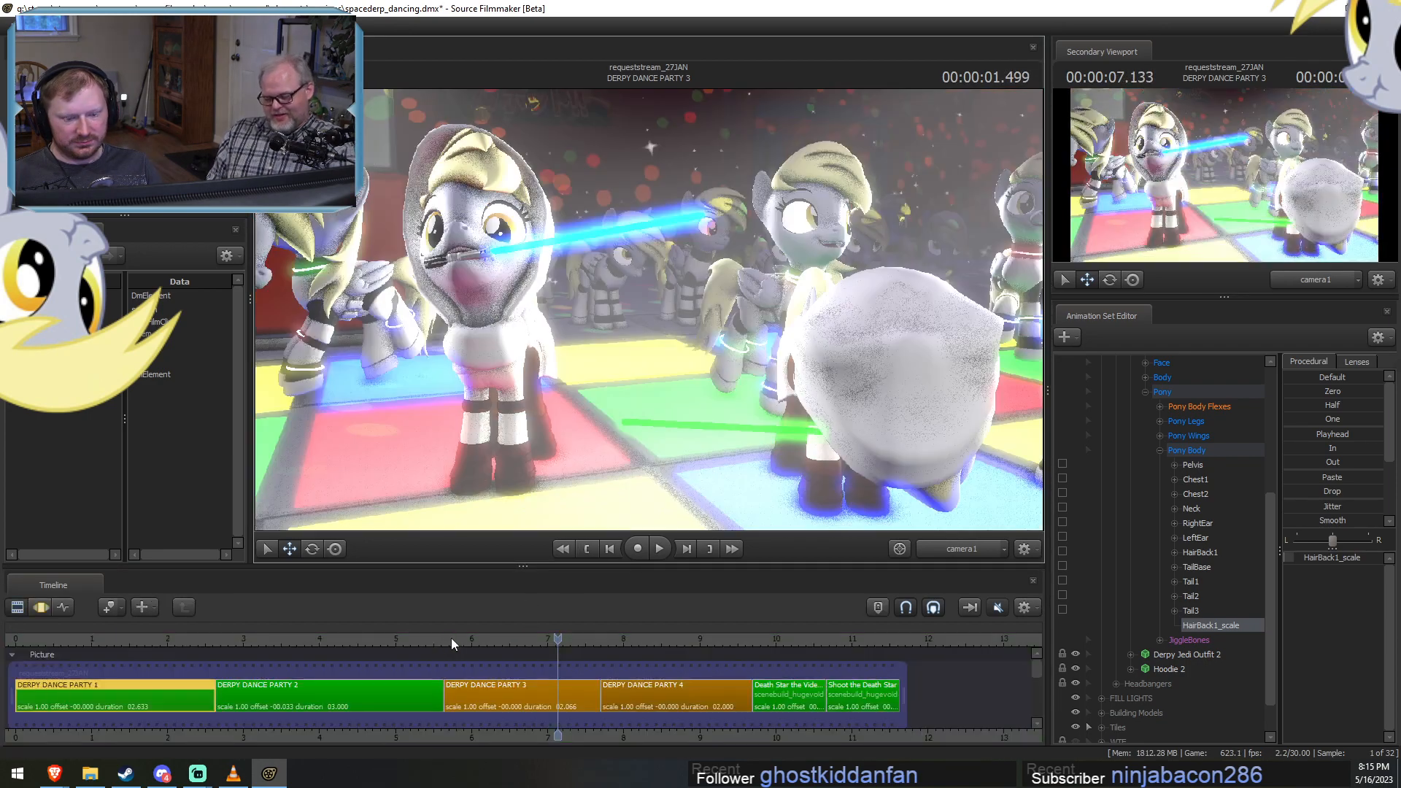
click(469, 693)
Scrub through DERPY DANCE PARTY 3 from about 5.9 to 7.5 seconds to review the lit animation.
click(457, 640)
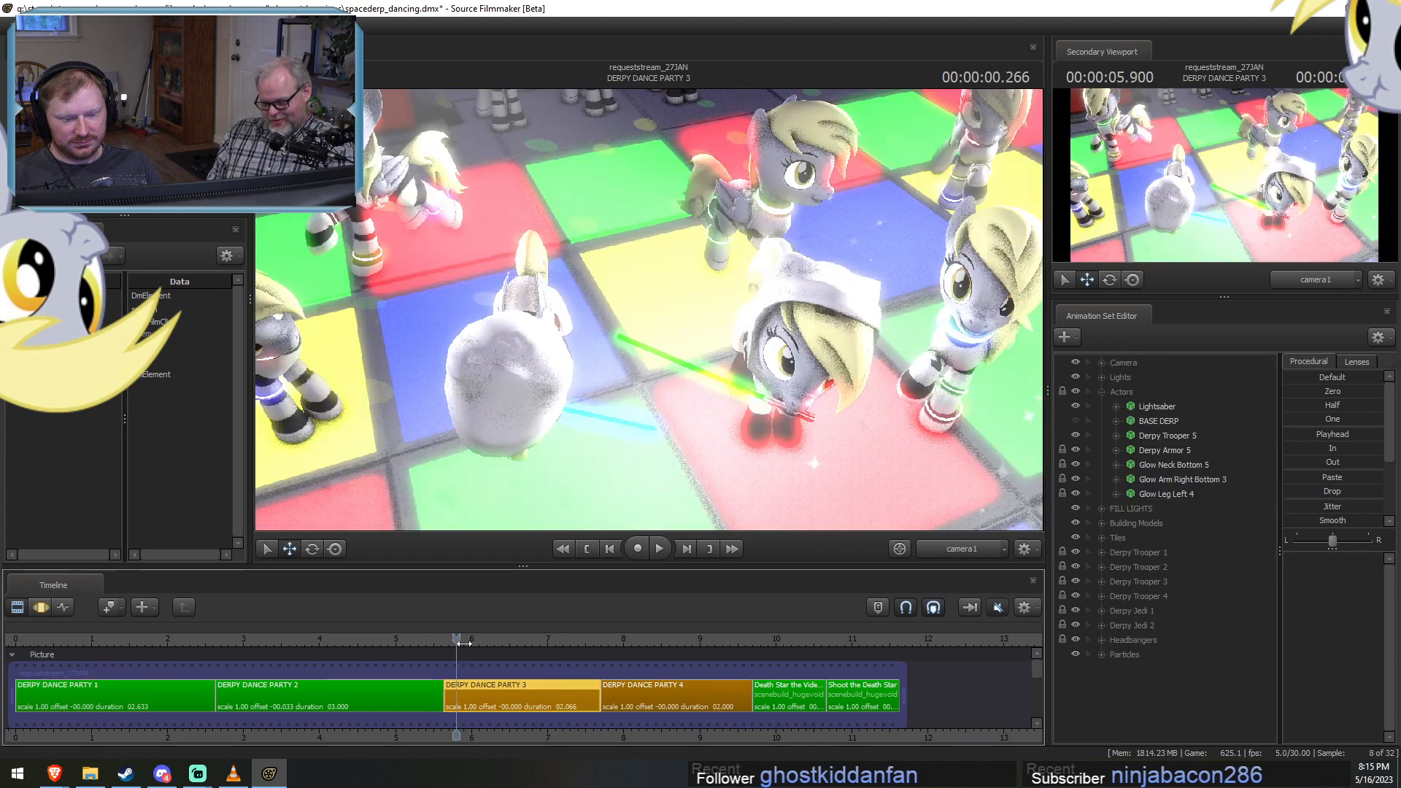
drag(464, 642, 485, 647)
drag(500, 645, 586, 631)
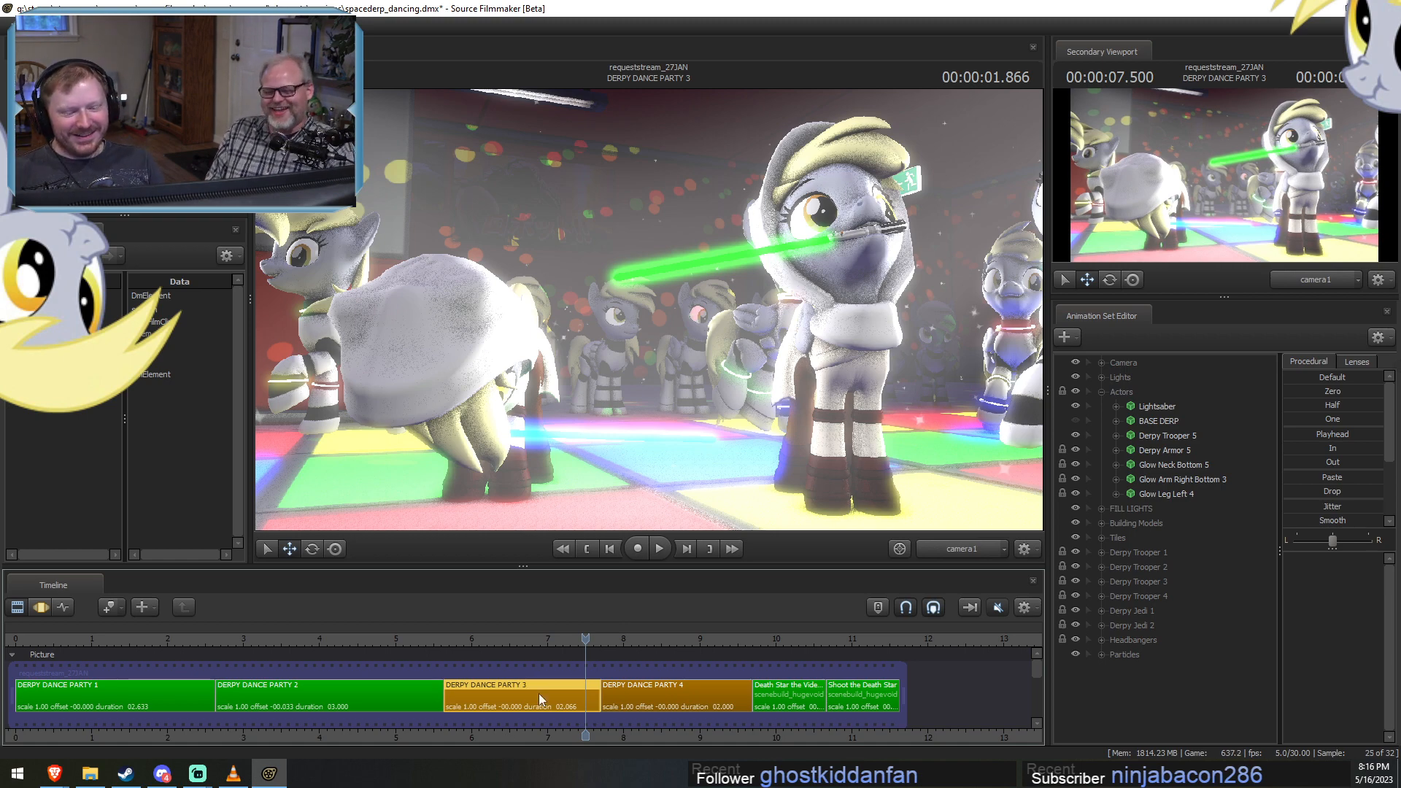
mouse_move(581, 638)
mouse_down()
mouse_move(480, 645)
mouse_move(584, 660)
mouse_up()
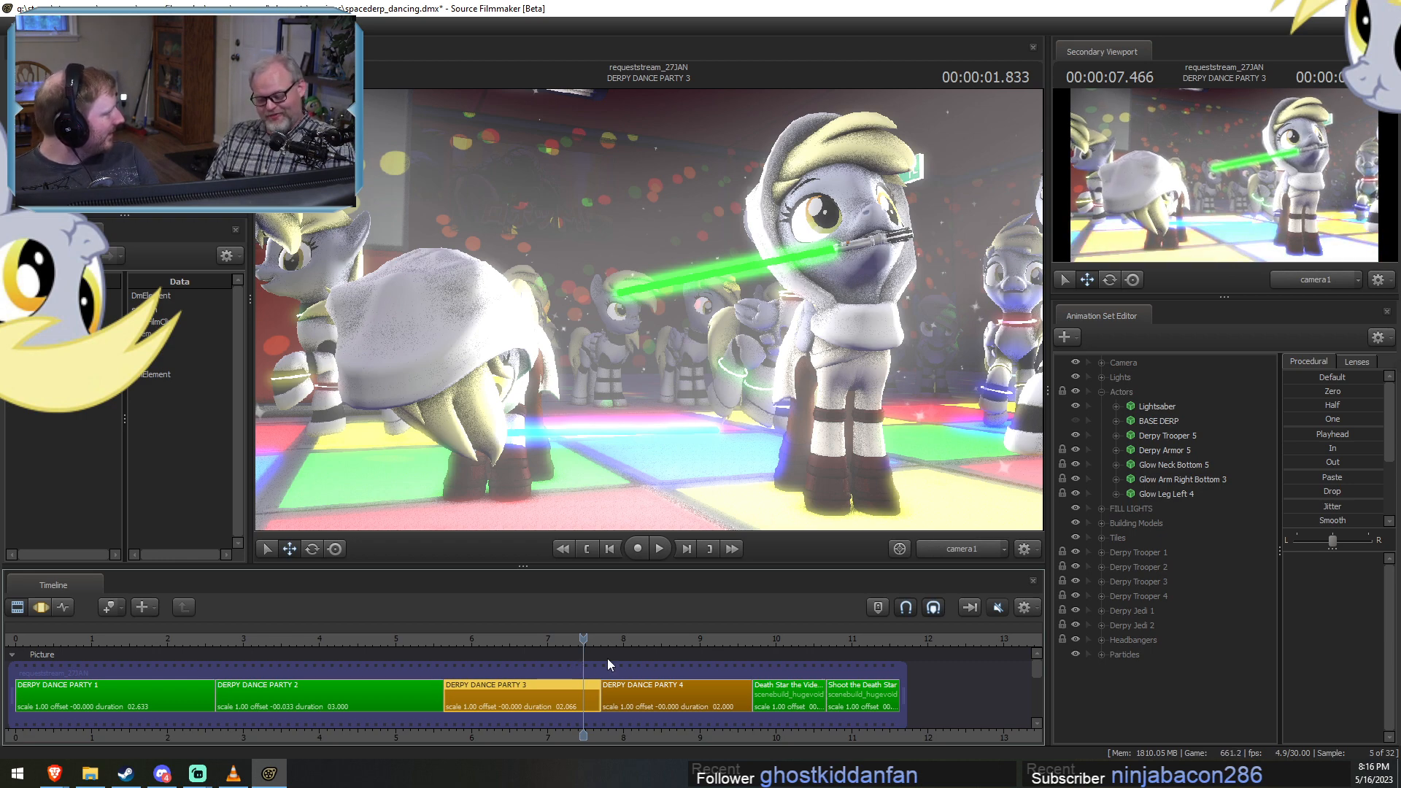
drag(614, 658, 581, 676)
Set the DERPY DANCE PARTY 3 clip color to green with red 0 and green 150.
key(F3)
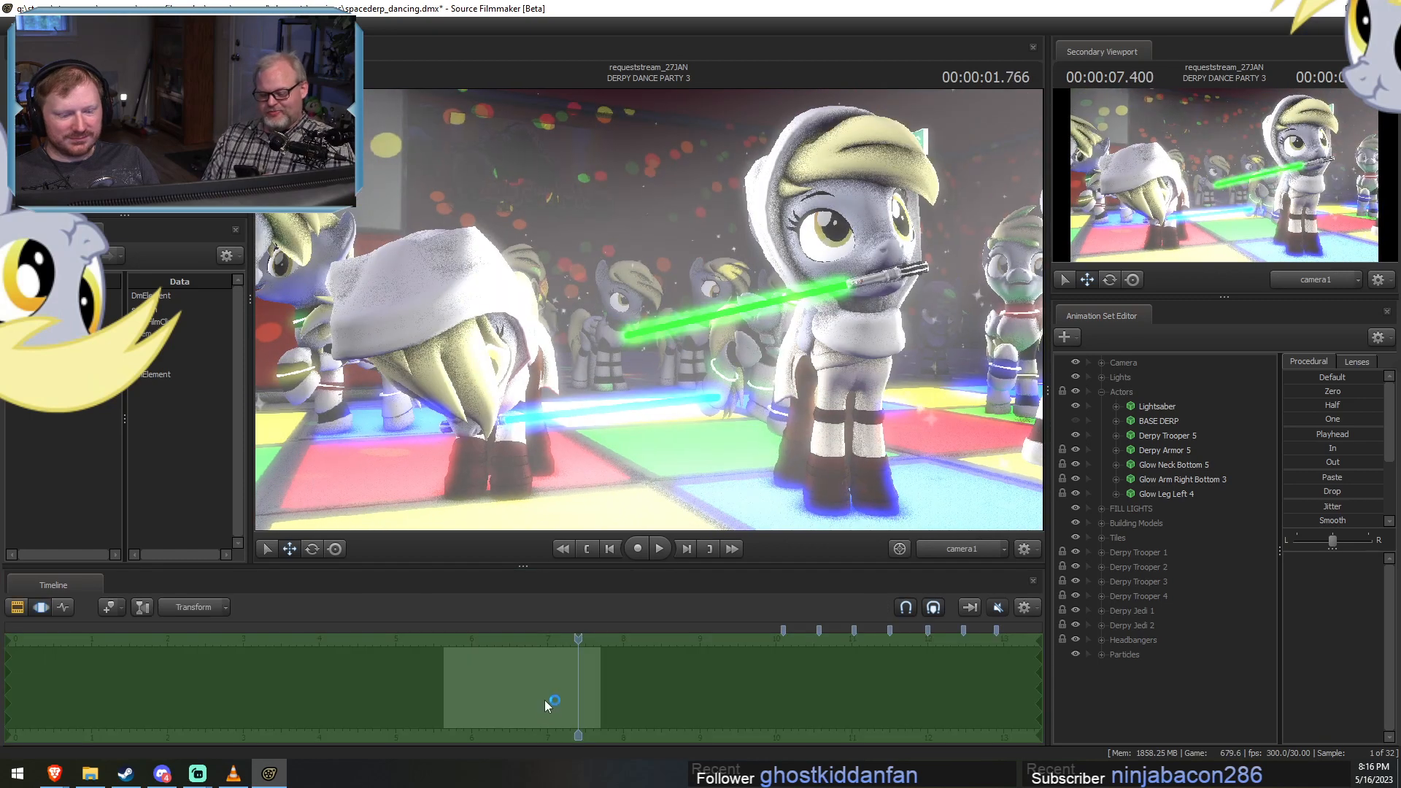
key(F2)
right_click(536, 690)
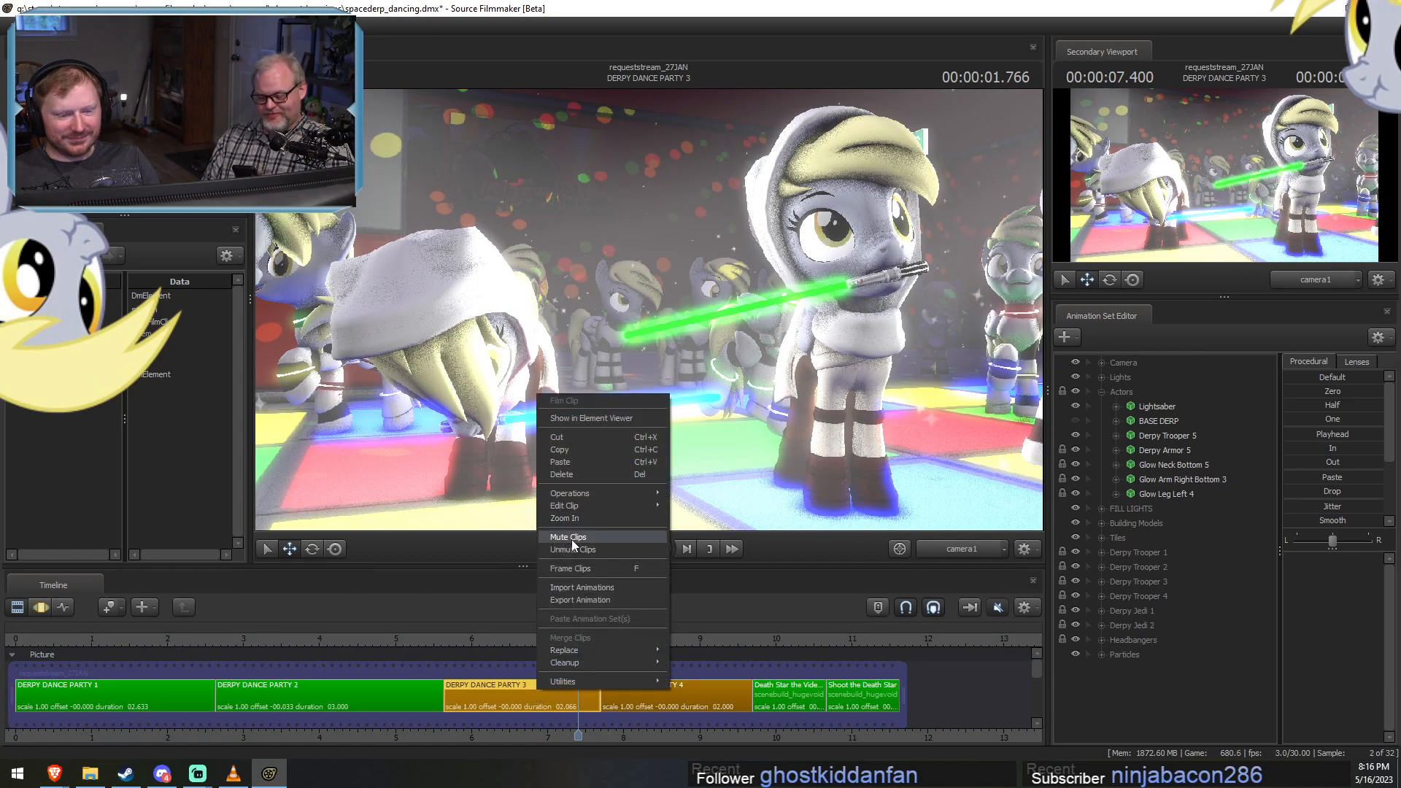
mouse_move(580, 505)
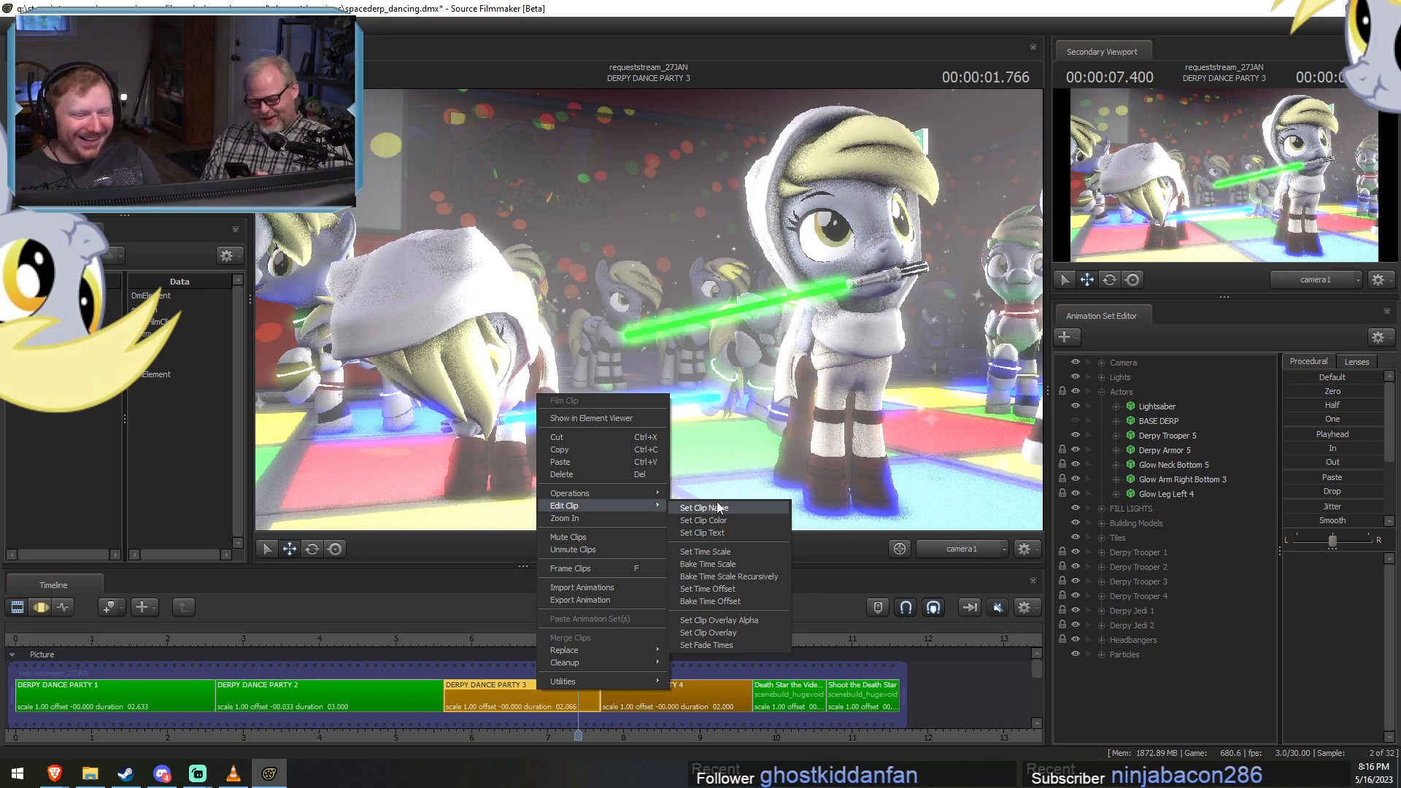
click(728, 521)
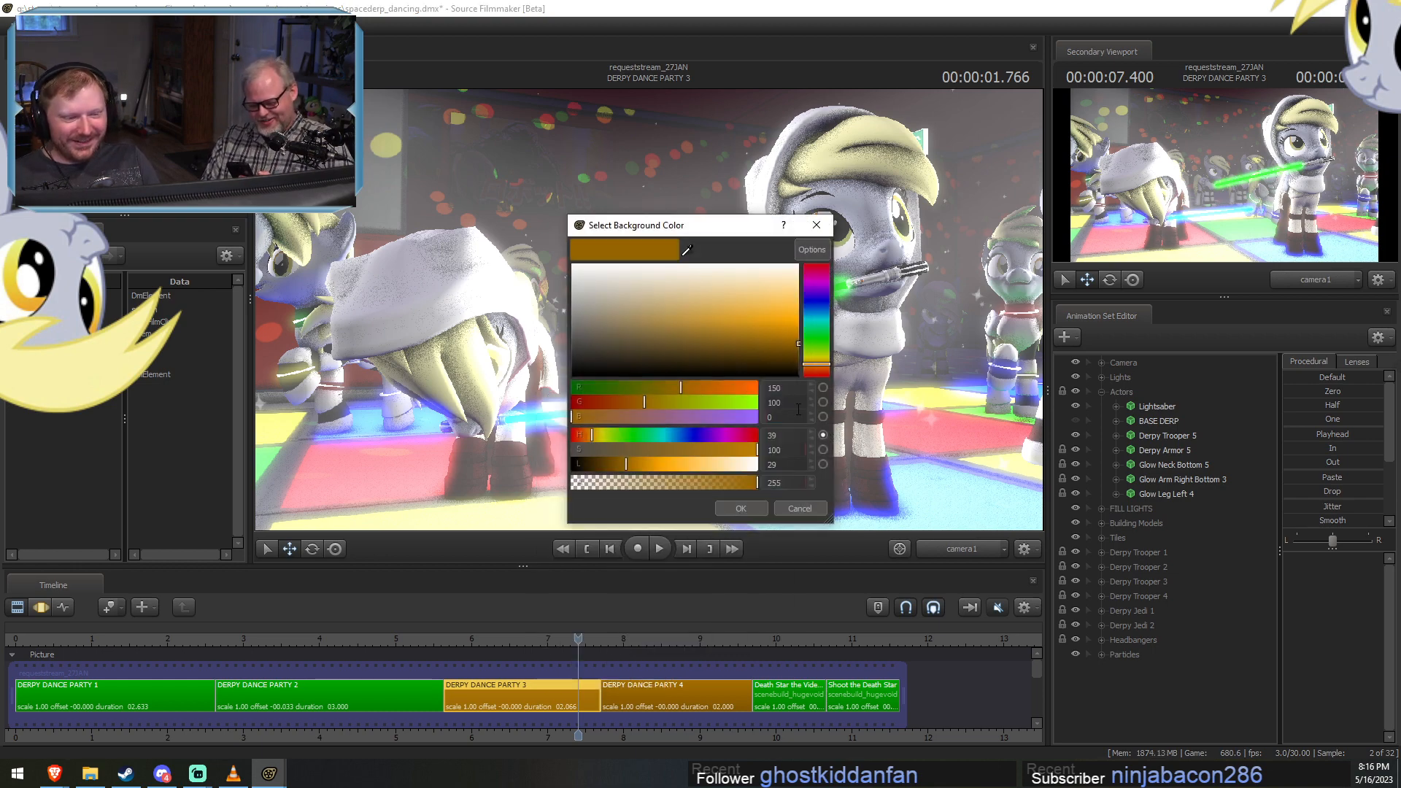
drag(793, 390, 714, 392)
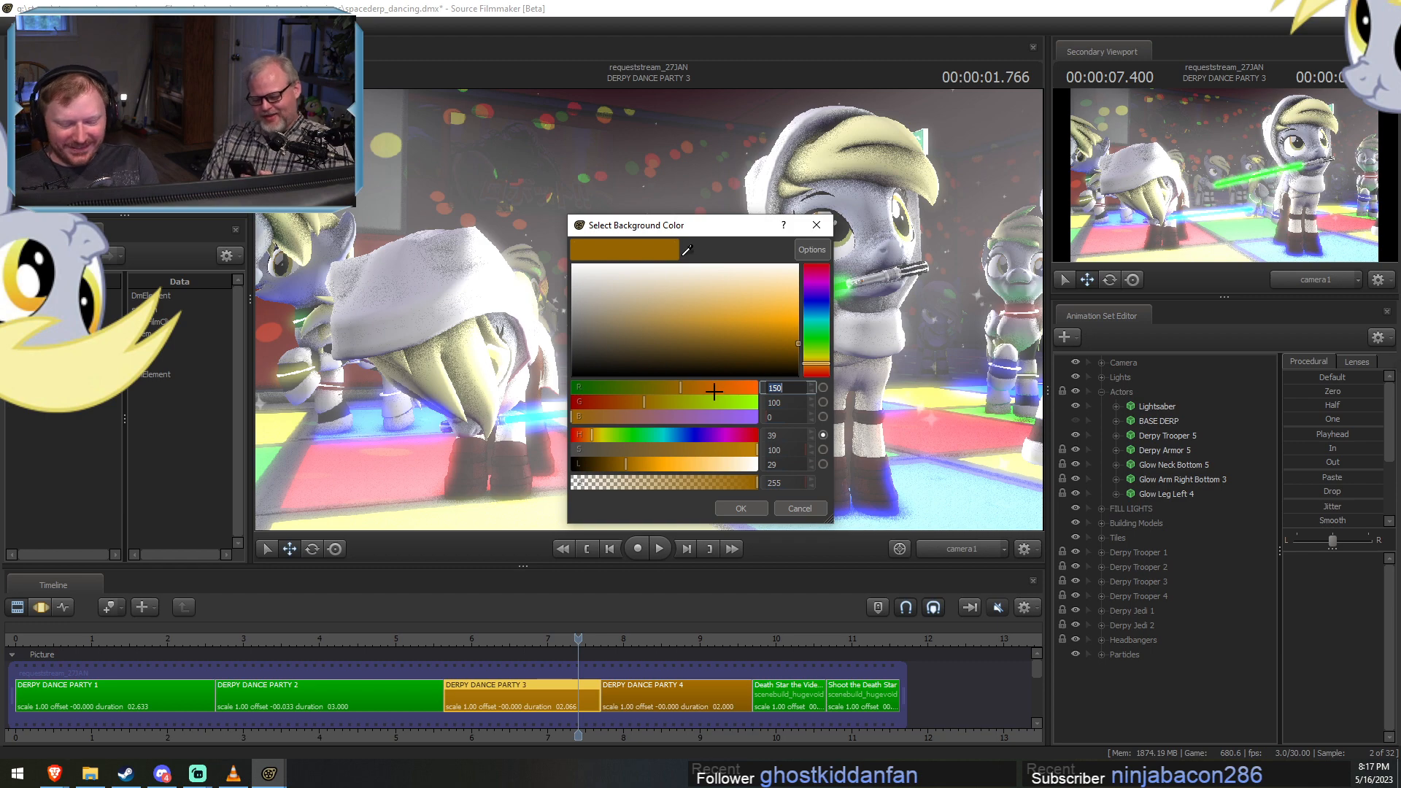
text(0)
key(Tab)
text(150)
key(Return)
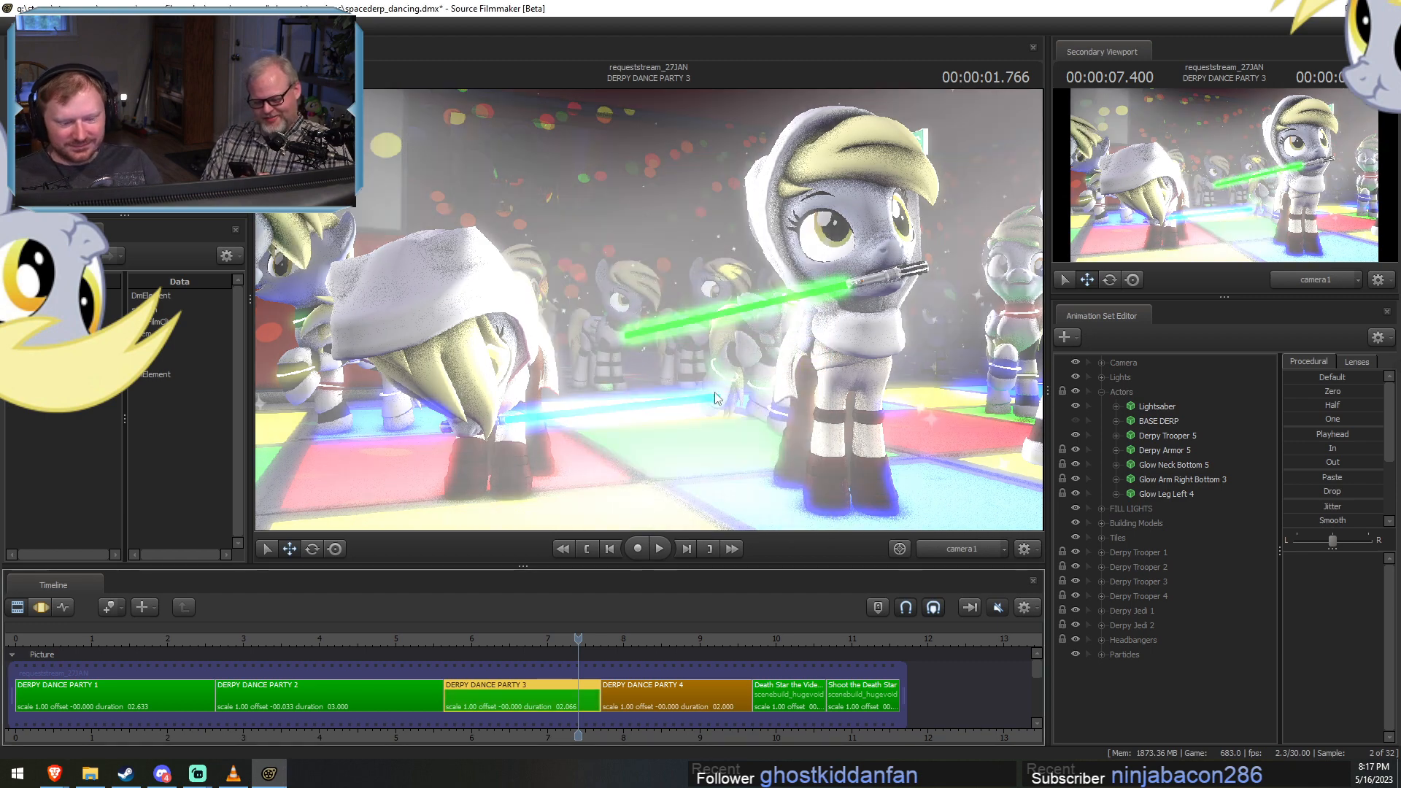
Review DERPY DANCE PARTY 3 again from about 5.77 seconds and stop the playhead at 7.0 seconds.
click(454, 639)
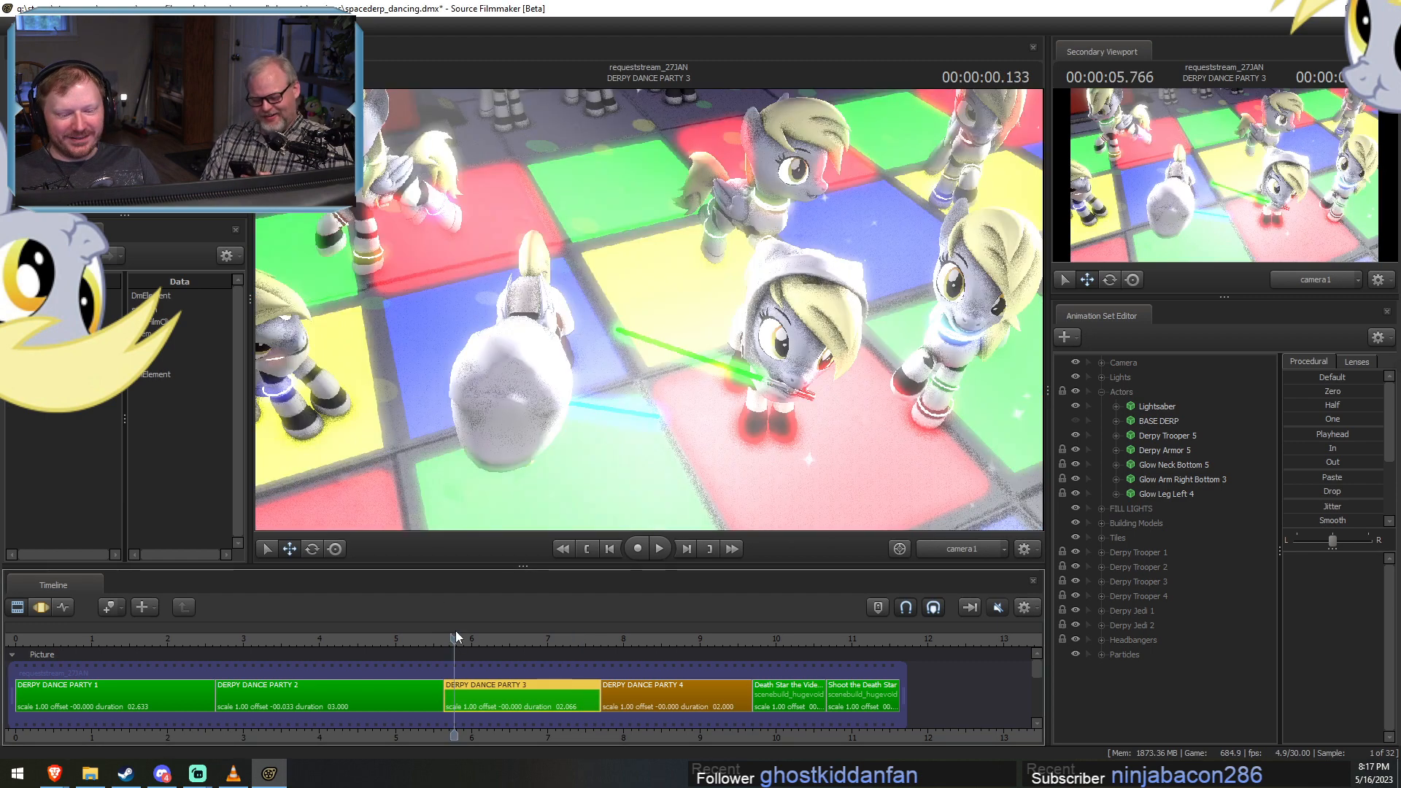
drag(455, 636, 540, 637)
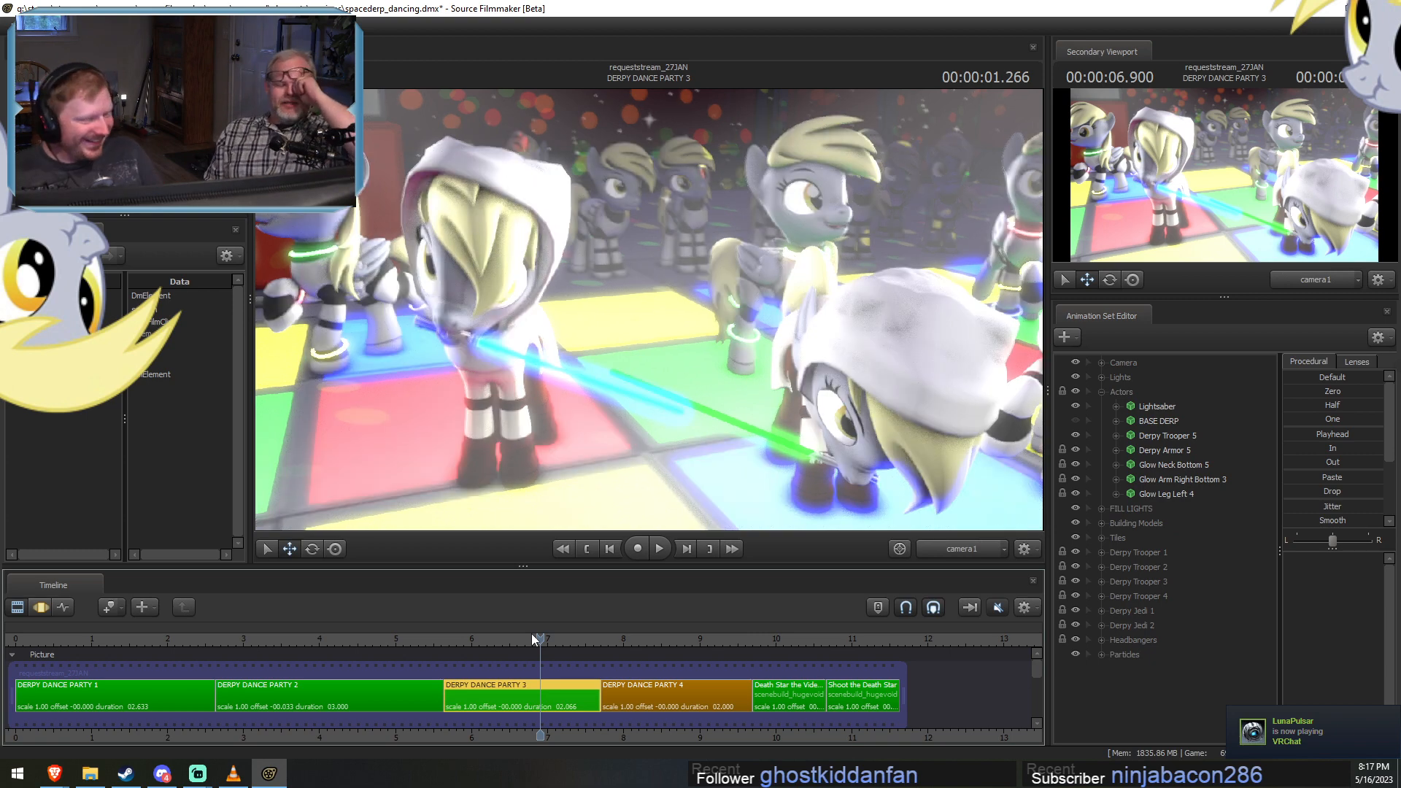
drag(538, 639, 580, 640)
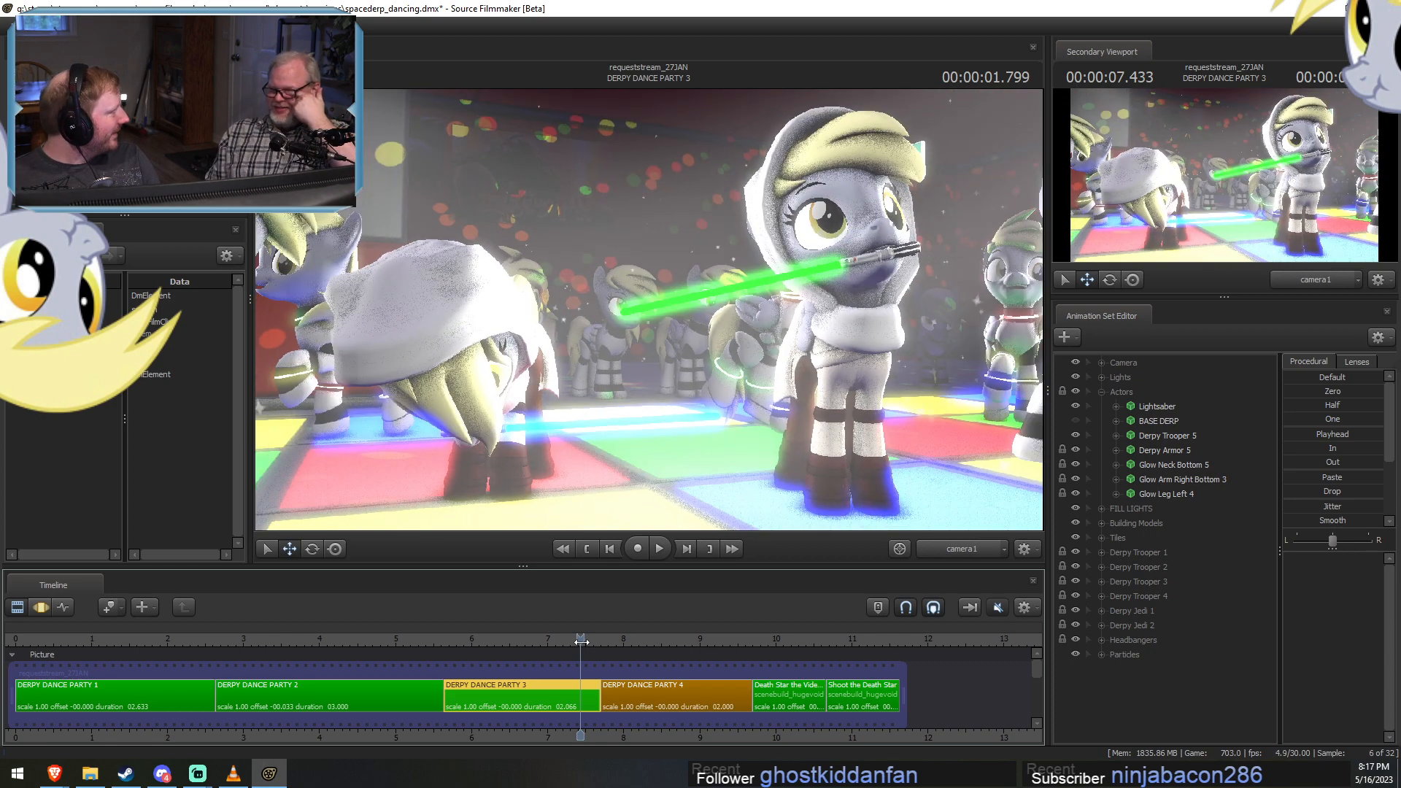
mouse_move(562, 645)
mouse_down()
mouse_move(489, 648)
mouse_move(548, 652)
mouse_up()
Look through the Eye Light of DERPY DANCE PARTY 3 in the primary viewport and reposition it facing the dancers.
click(1102, 392)
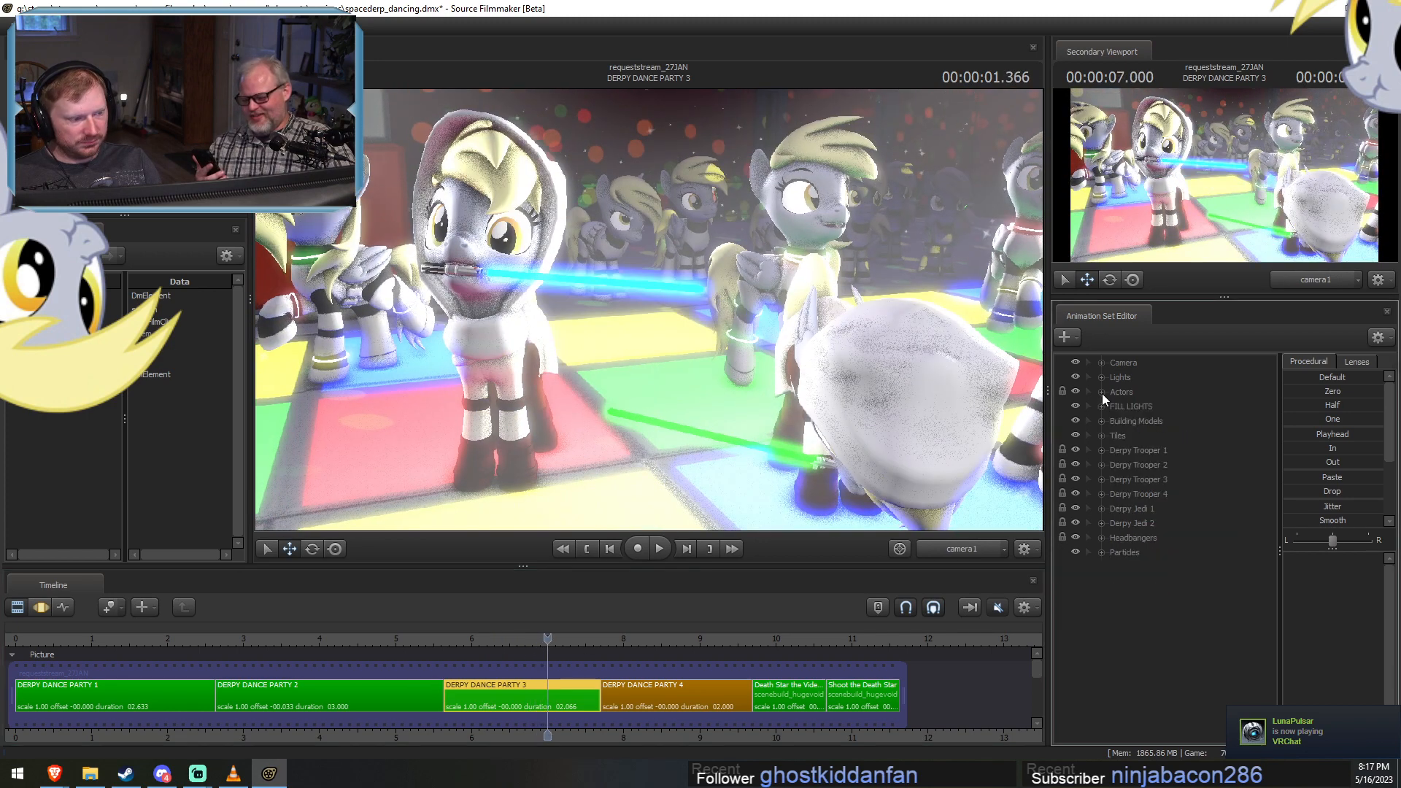
click(1102, 377)
double_click(1155, 392)
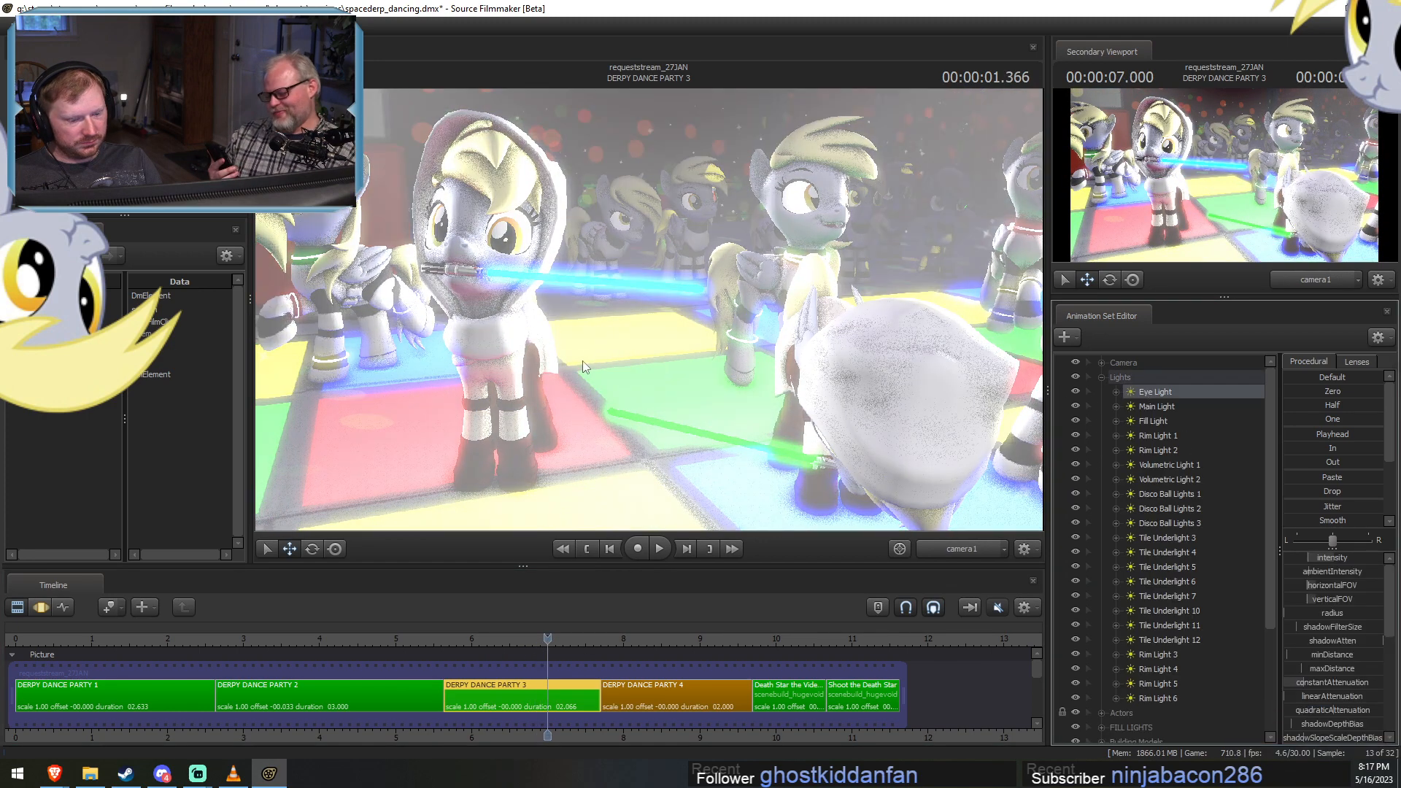
drag(650, 321, 682, 332)
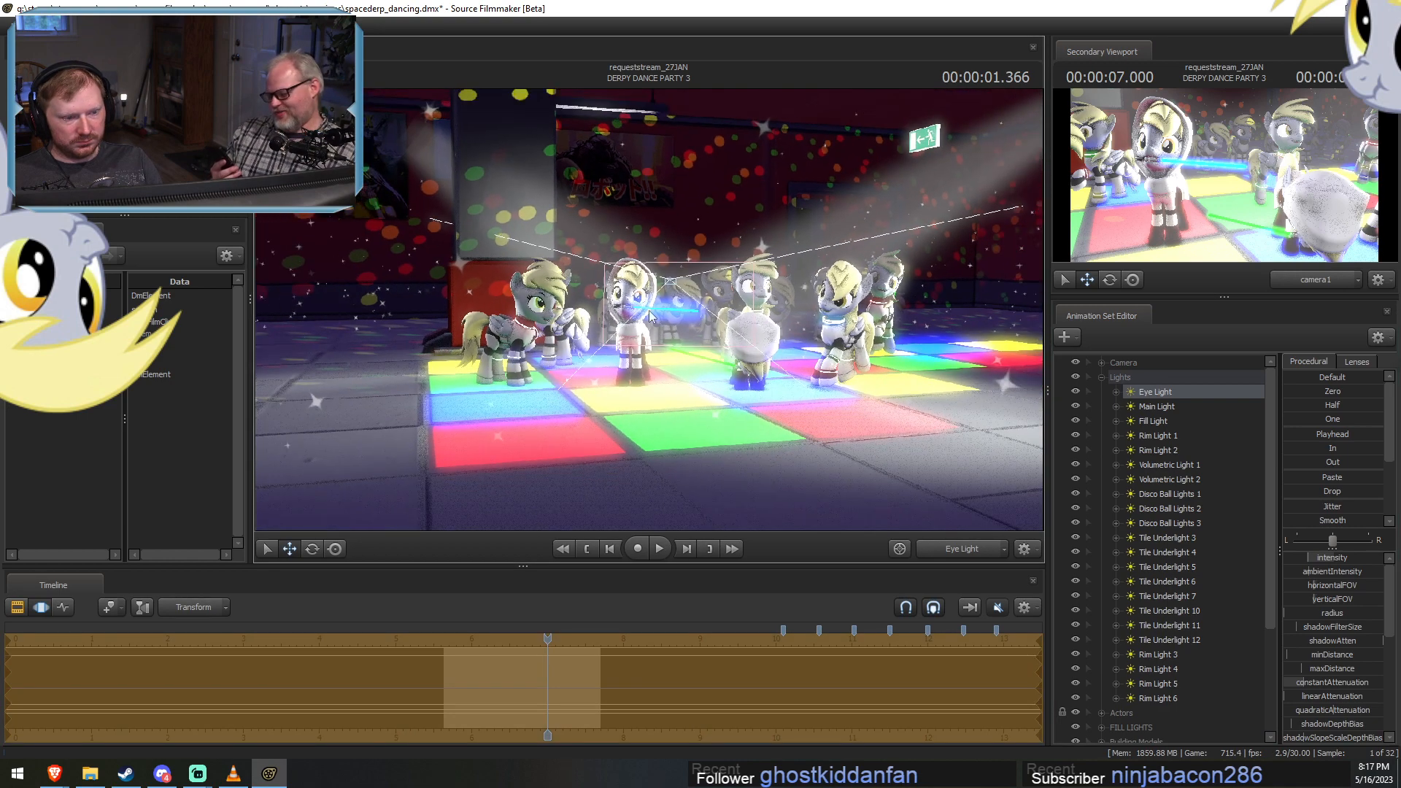
Return the primary viewport to camera1 and scrub through the end of DERPY DANCE PARTY 3 to 7.733 seconds.
click(963, 549)
click(963, 548)
key(F2)
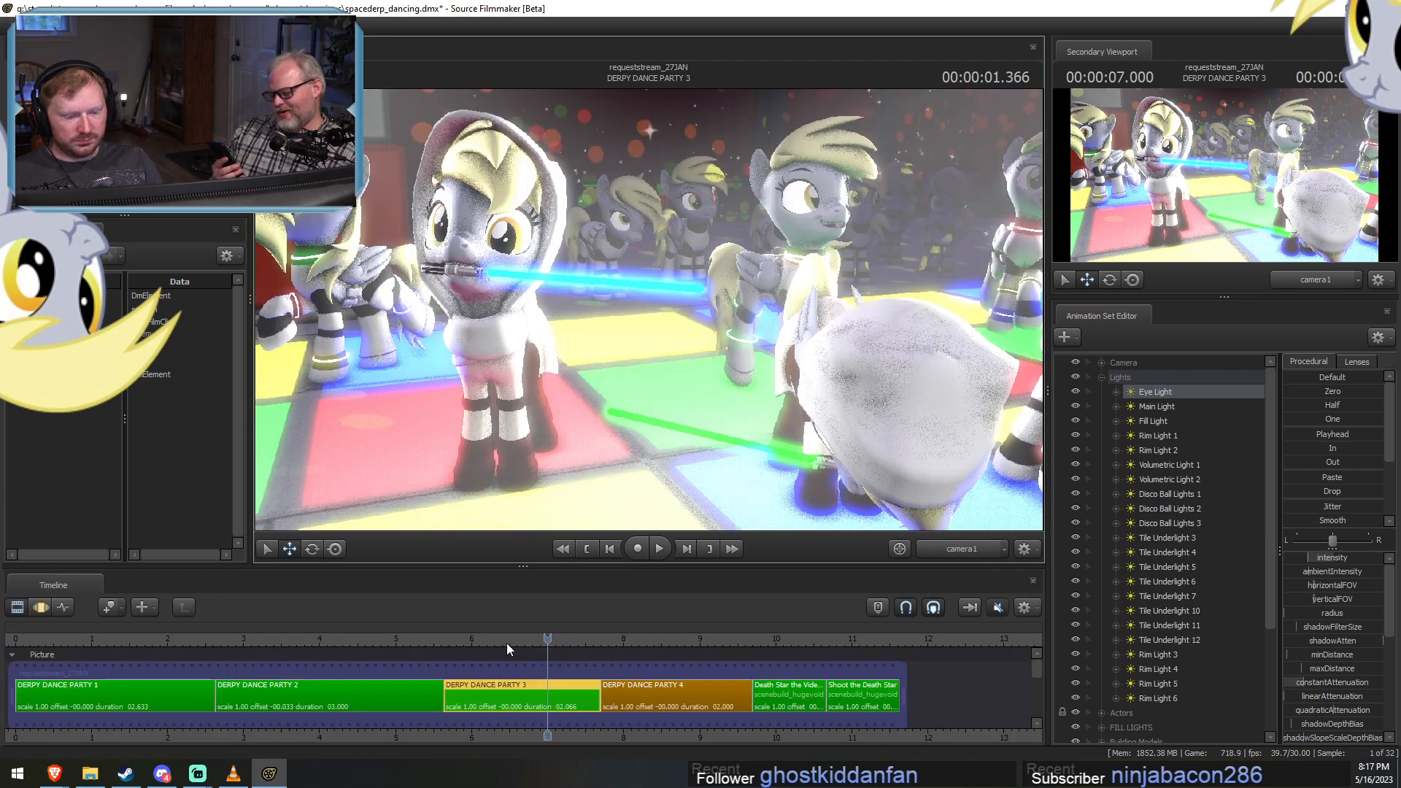
drag(502, 639, 565, 645)
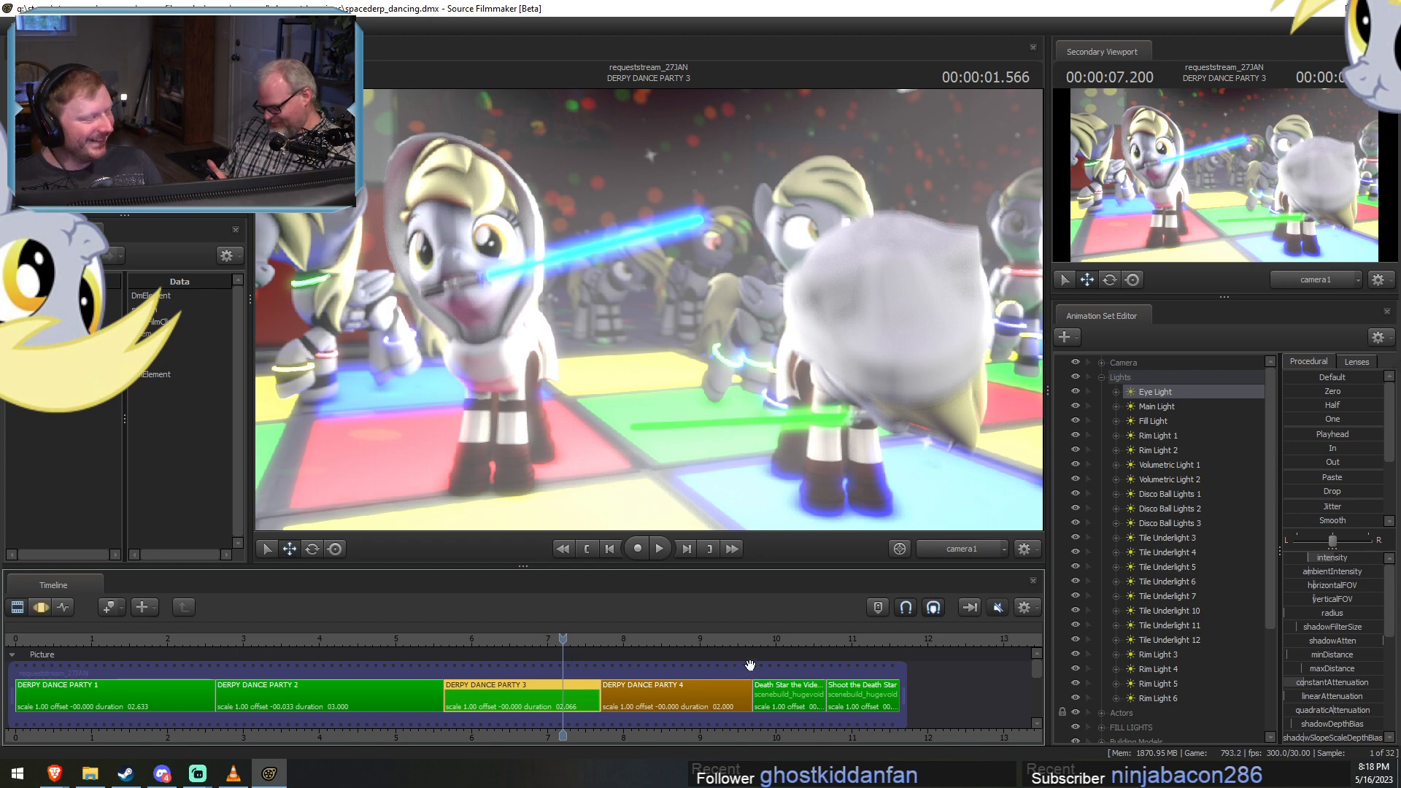
mouse_move(588, 636)
mouse_down()
mouse_move(567, 639)
mouse_move(604, 649)
mouse_up()
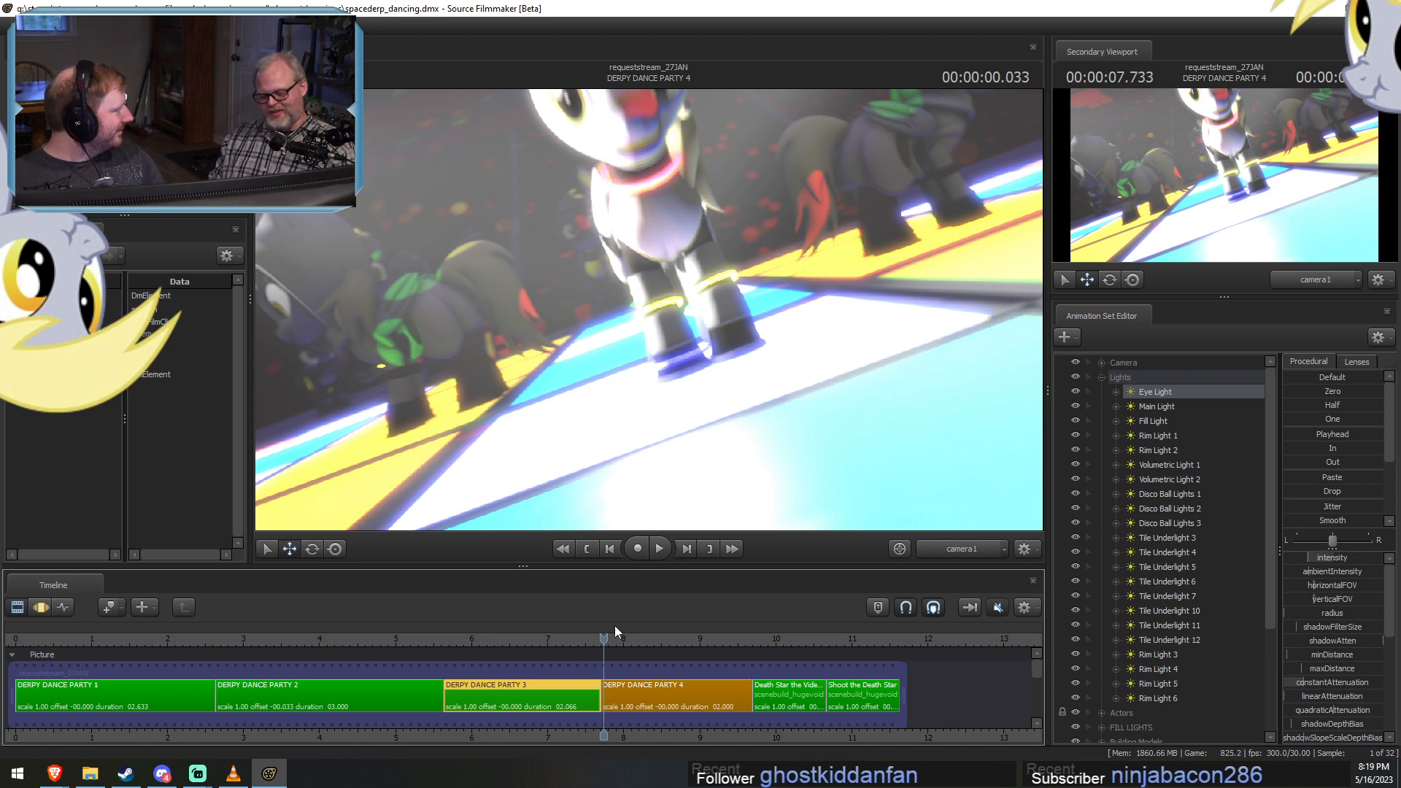
Select DERPY DANCE PARTY 4, set the playhead to 7.833 seconds, and show the scene unlit through the Work Camera.
click(644, 702)
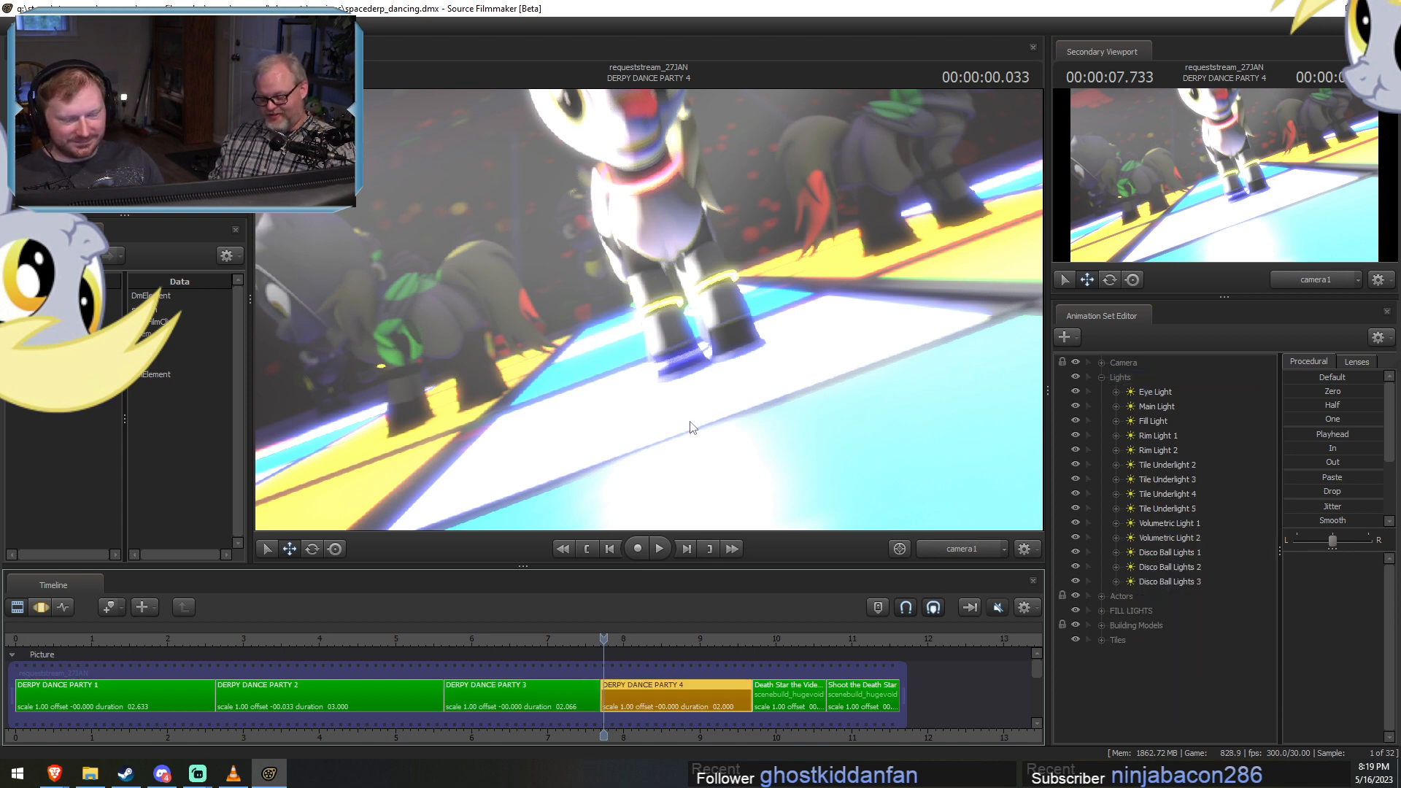
drag(607, 645, 611, 641)
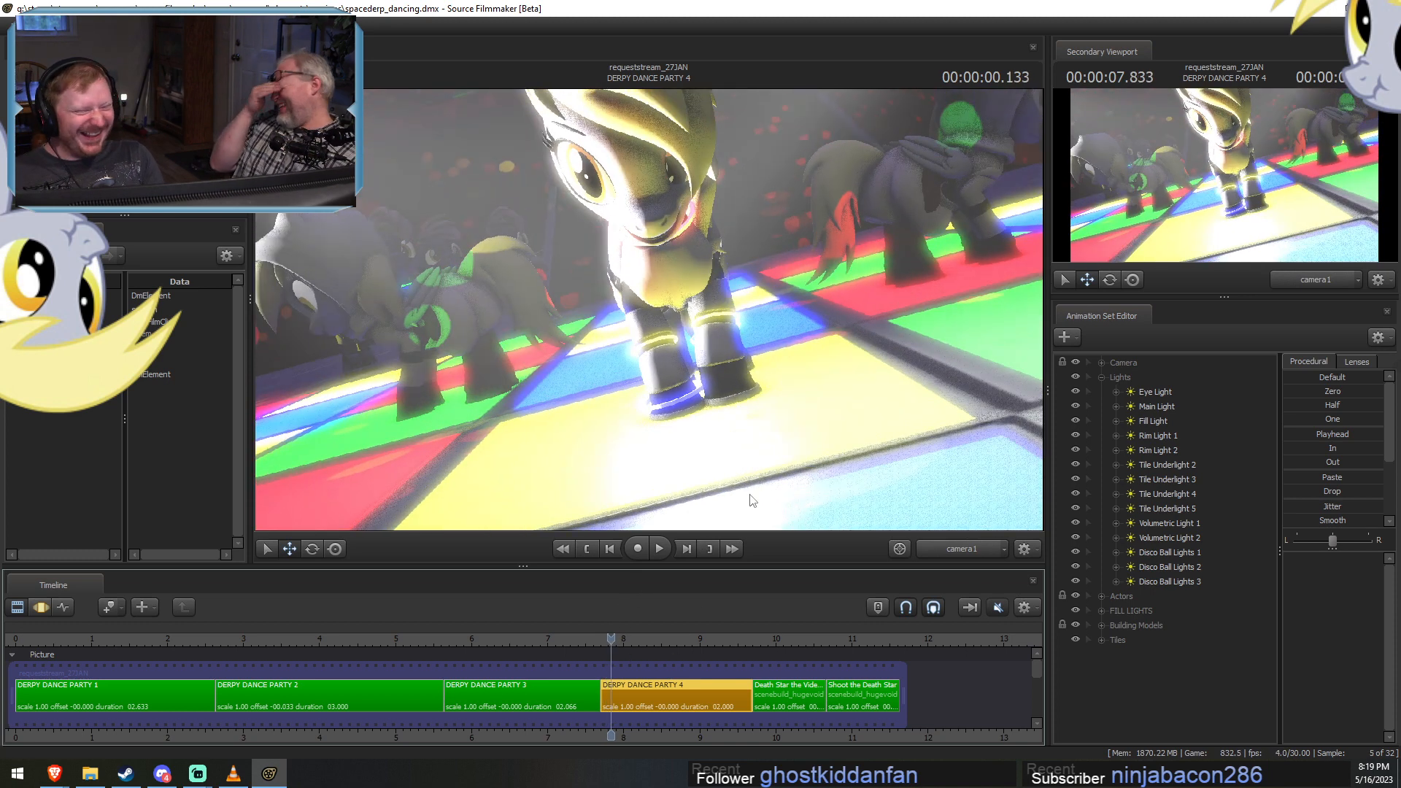
click(962, 549)
click(970, 505)
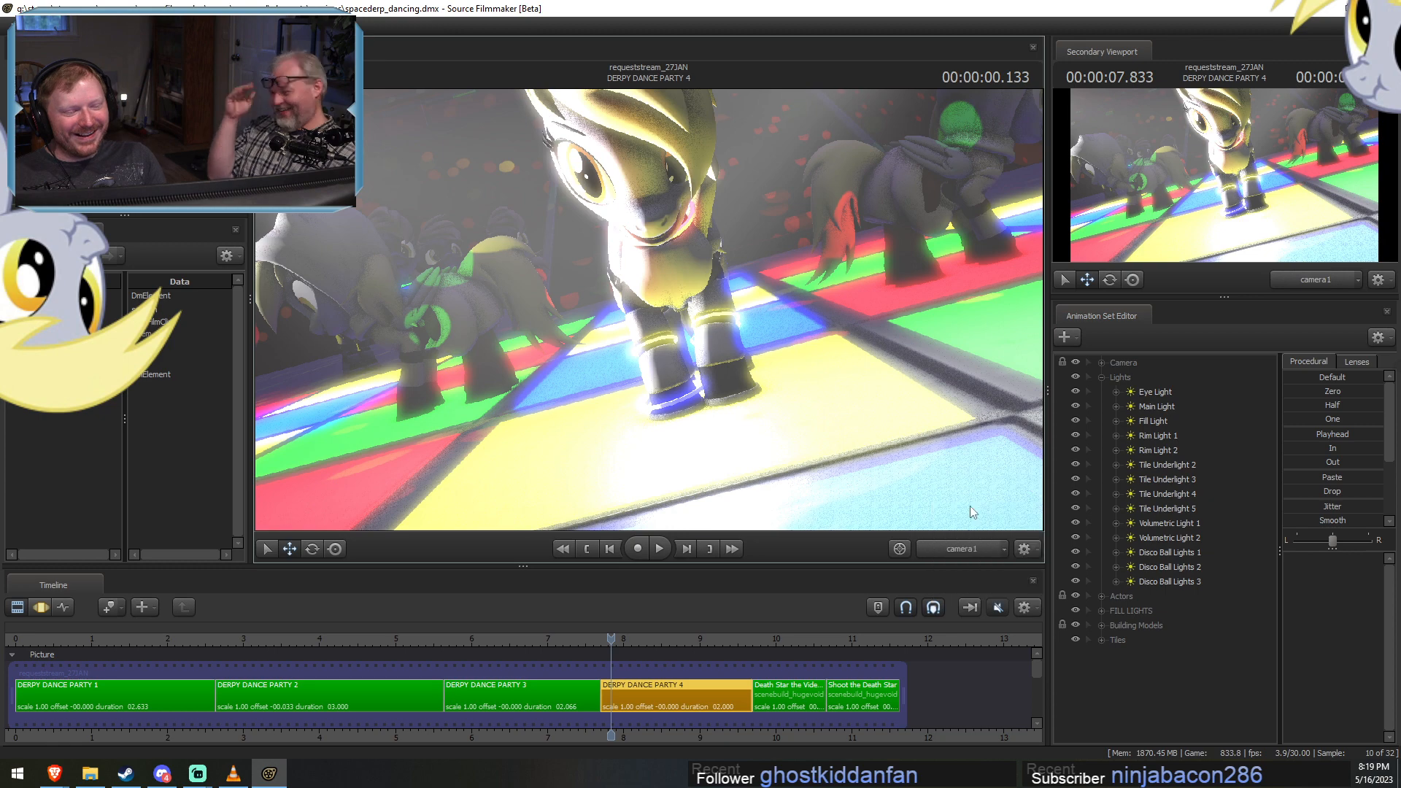
ctrl+click(958, 548)
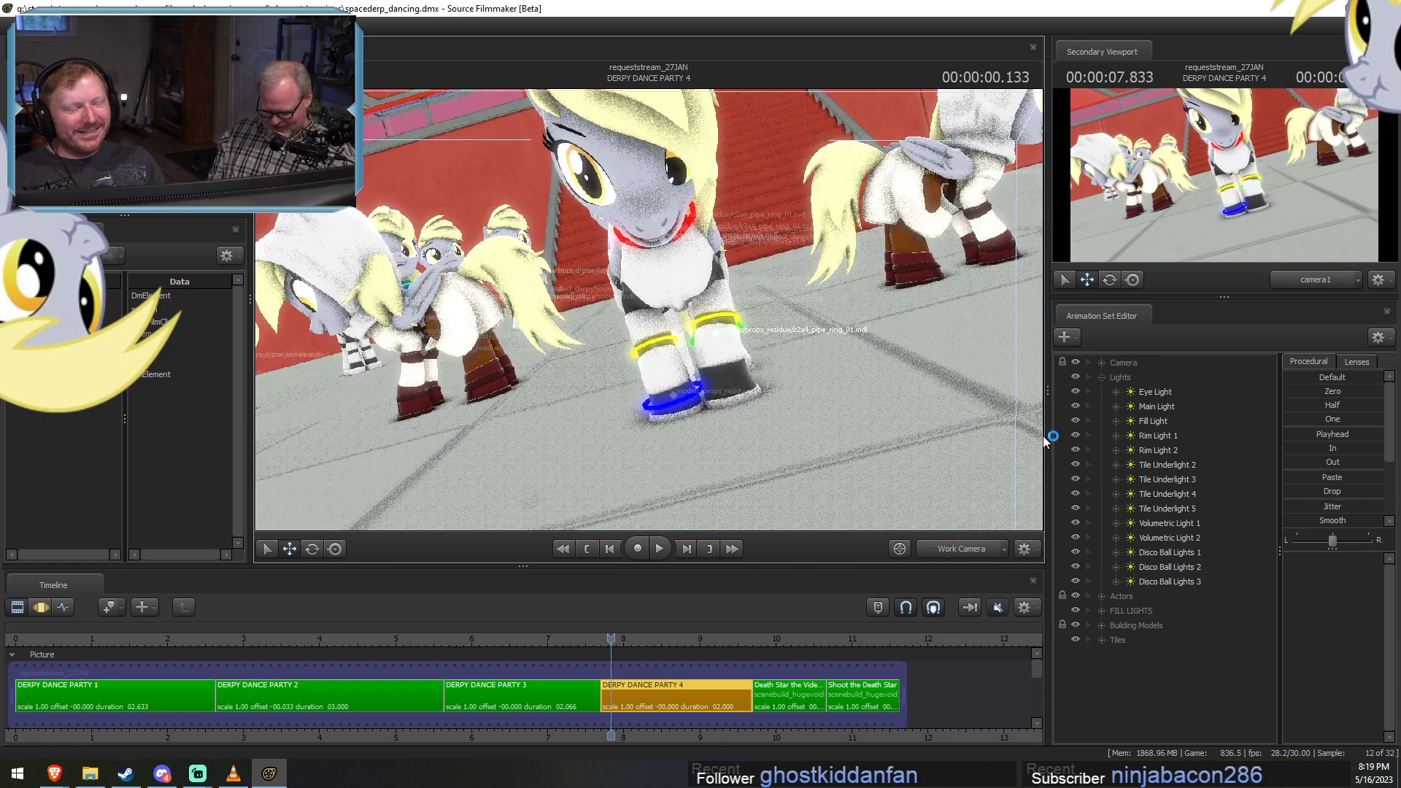
Select the Derpy Trooper 1 group under Actors and raise it slightly along its vertical axis, viewed near floor level.
click(1101, 377)
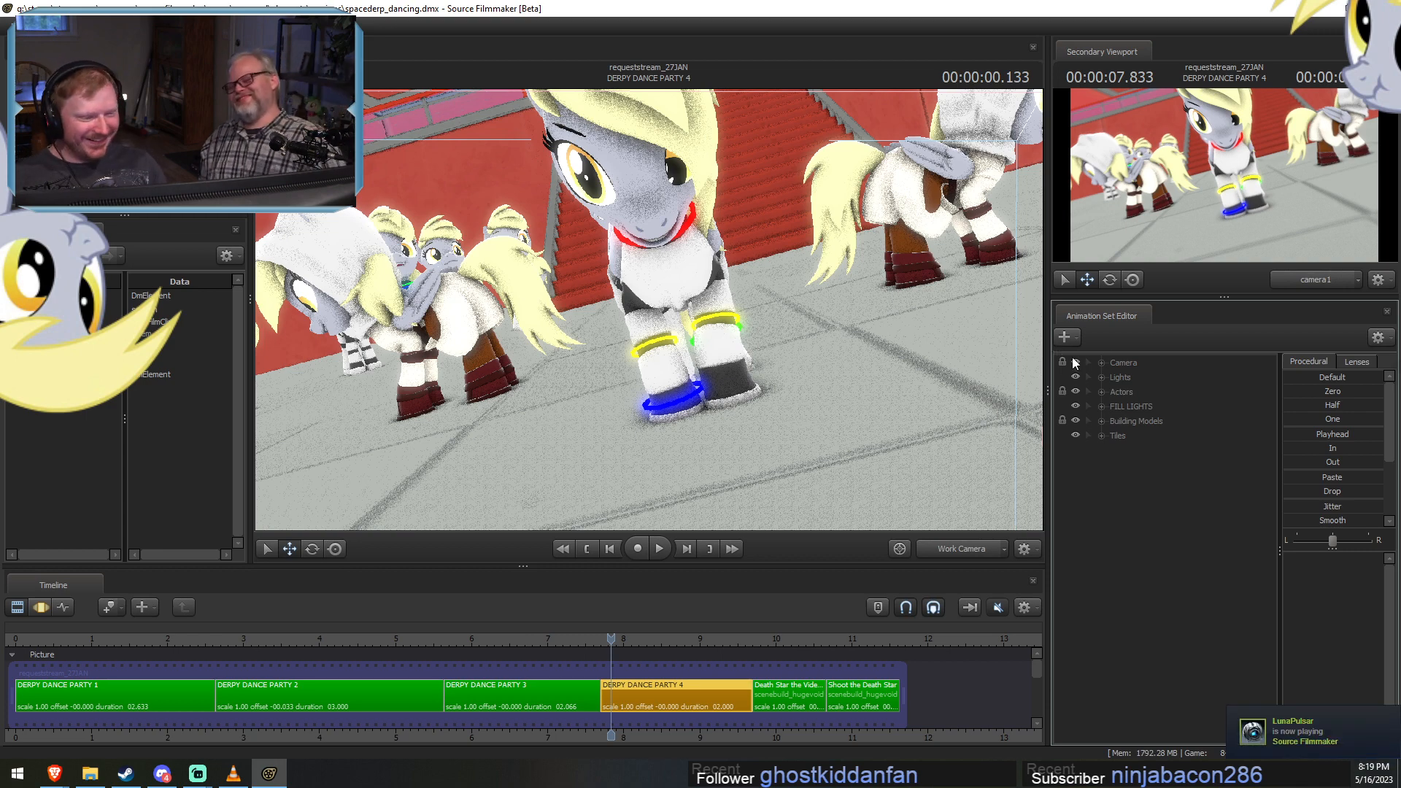
click(1102, 392)
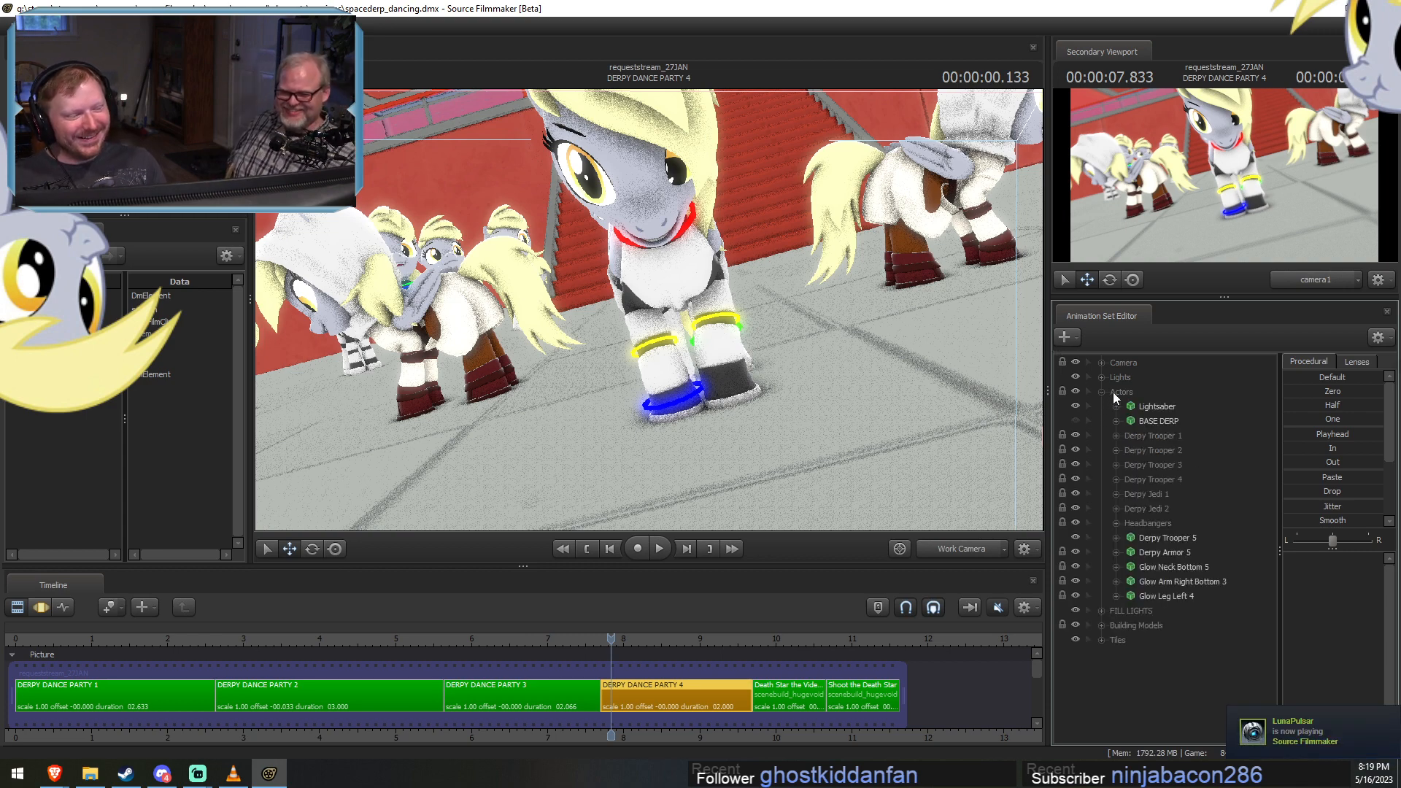
click(1139, 435)
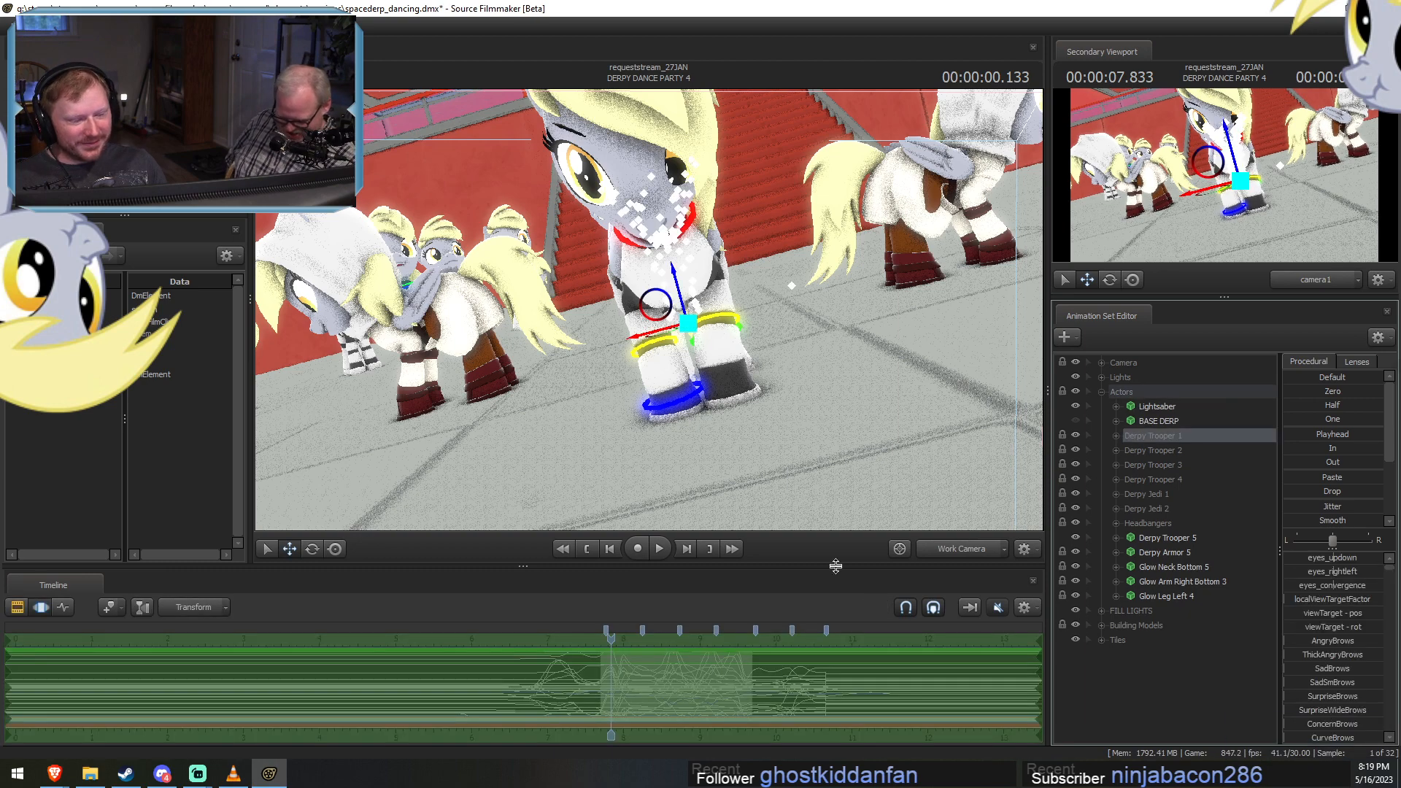
click(673, 282)
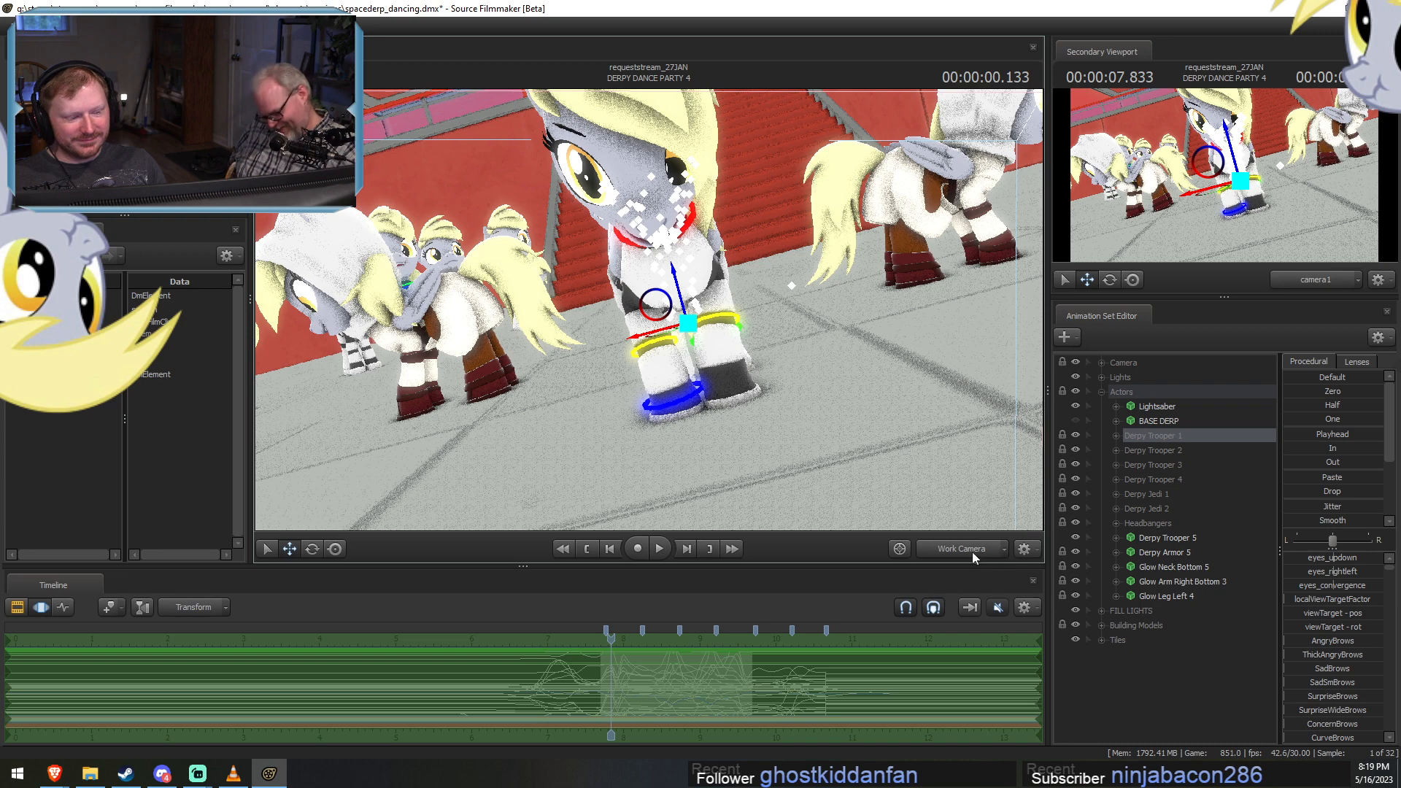
drag(824, 408, 759, 402)
key(r)
drag(709, 301, 684, 321)
key(d)
key(w)
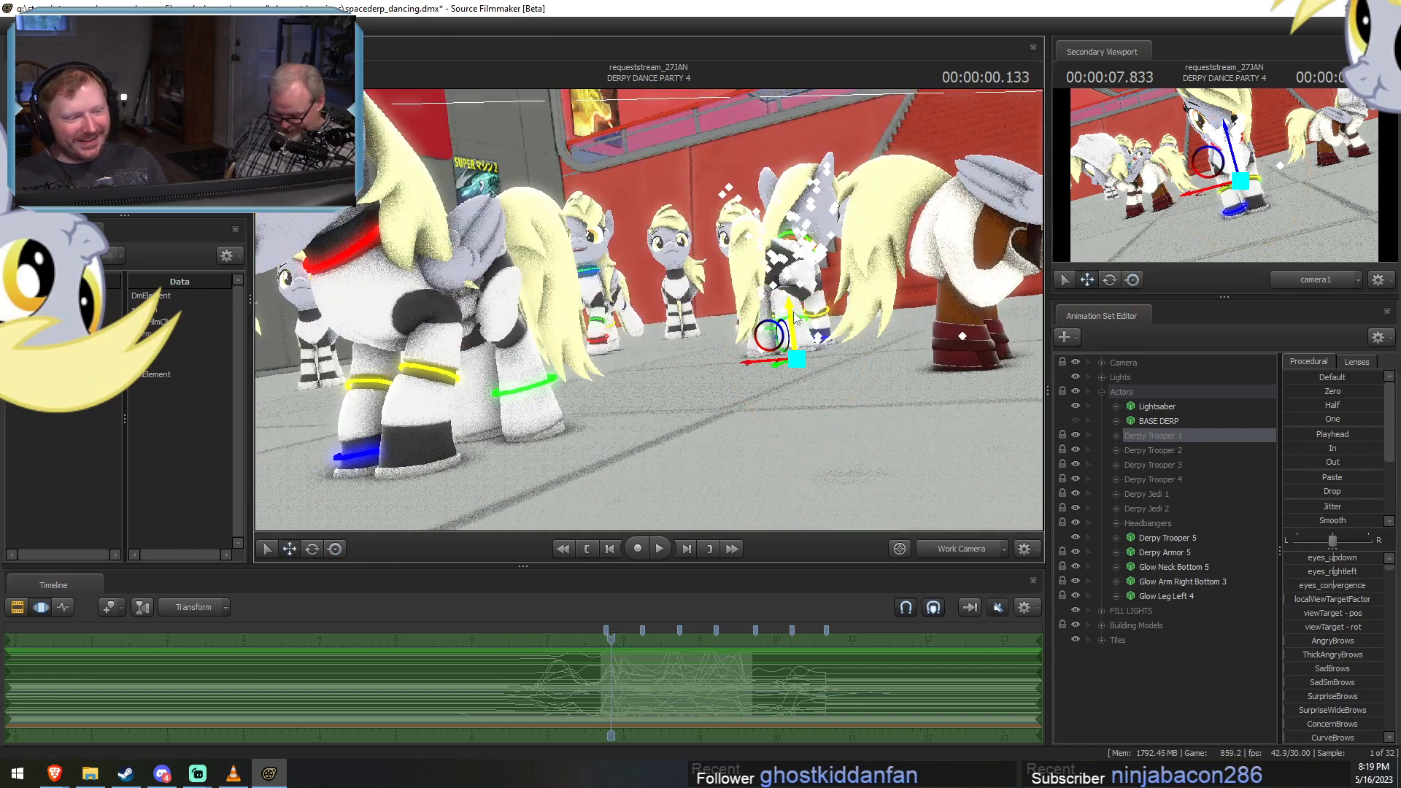
drag(792, 313, 785, 301)
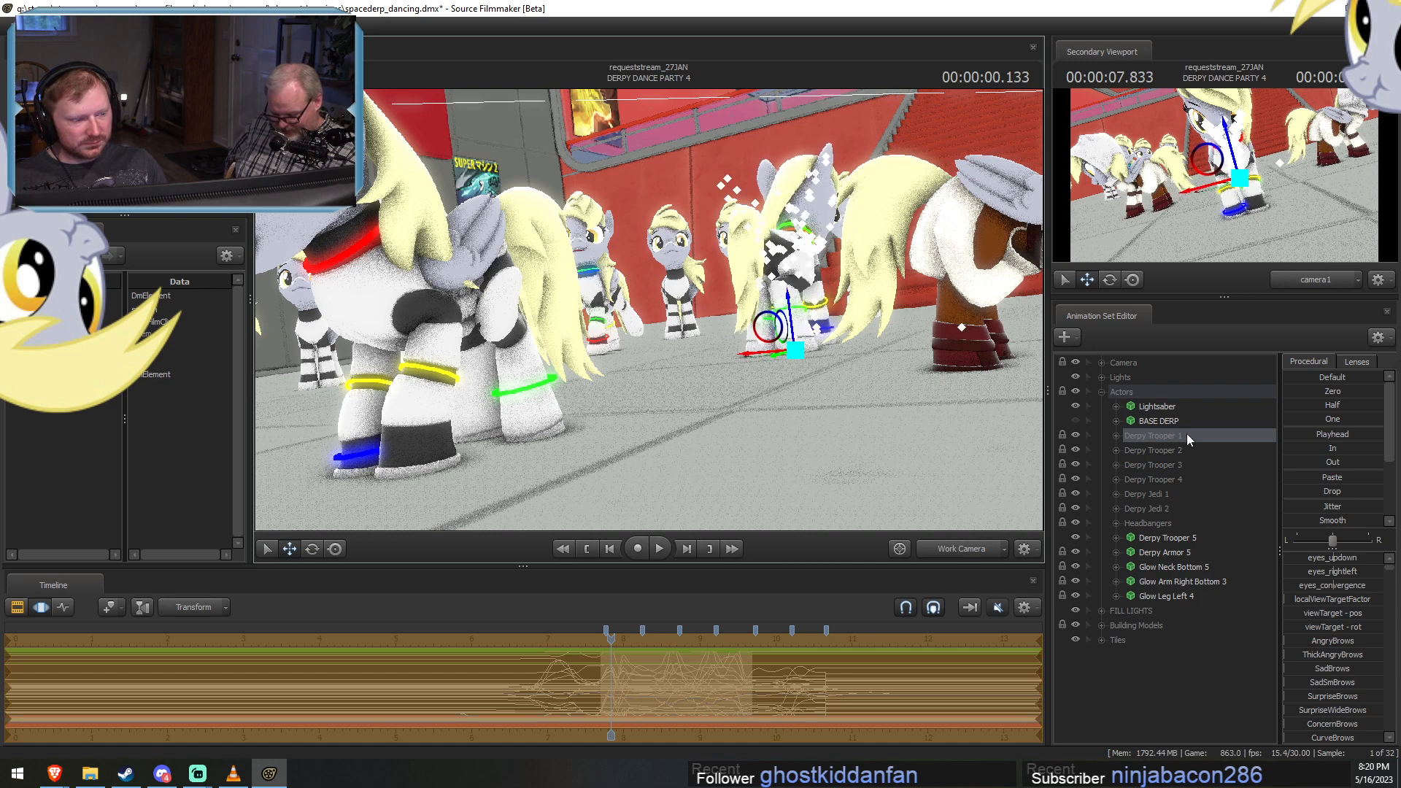
Raise the Derpy Trooper 2 and Derpy Jedi 1 groups slightly along their vertical axes.
click(1112, 450)
drag(442, 437, 442, 421)
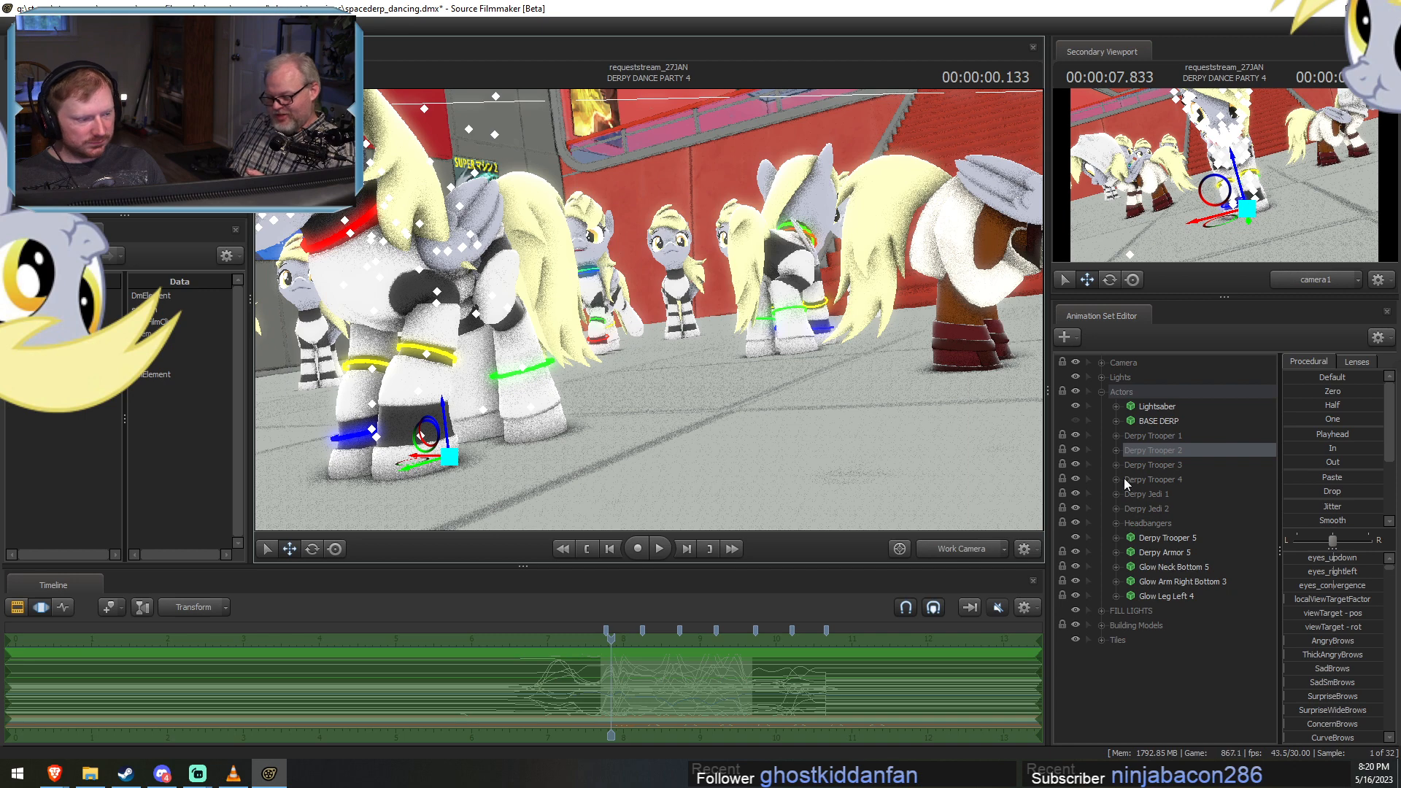
click(1139, 496)
drag(704, 377, 859, 396)
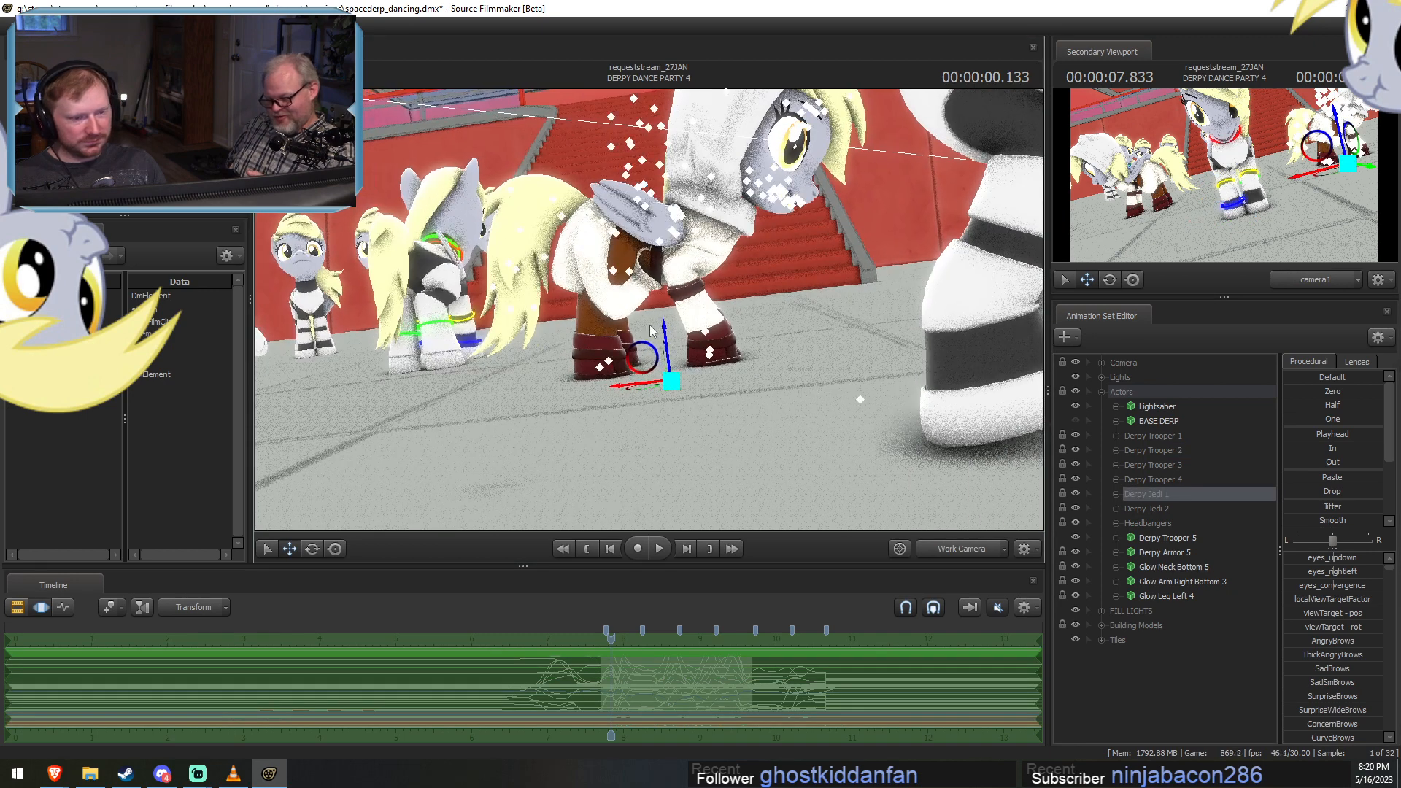
drag(664, 334, 663, 319)
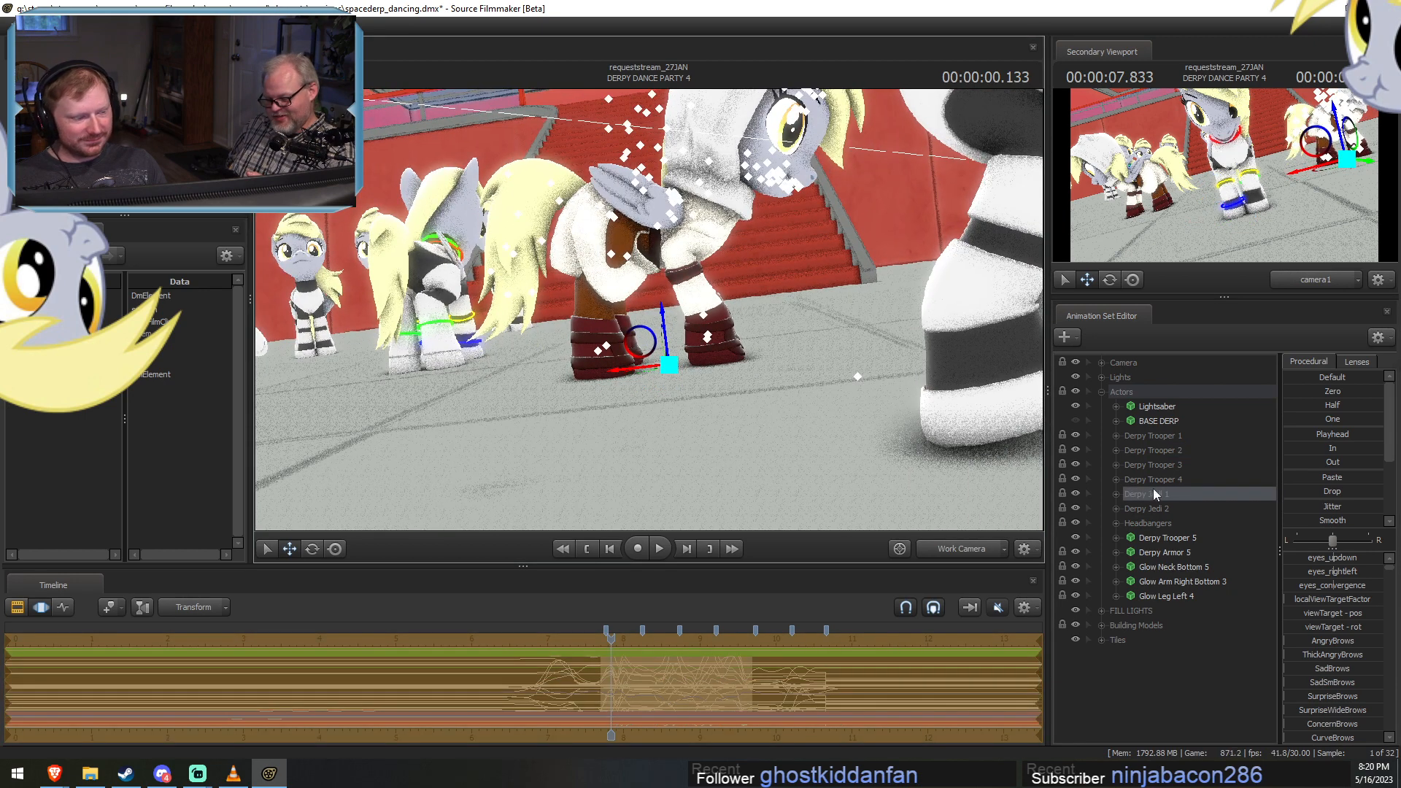
Raise the Derpy Jedi 2 group slightly along its vertical axis.
click(1139, 506)
drag(744, 393, 634, 387)
key(a)
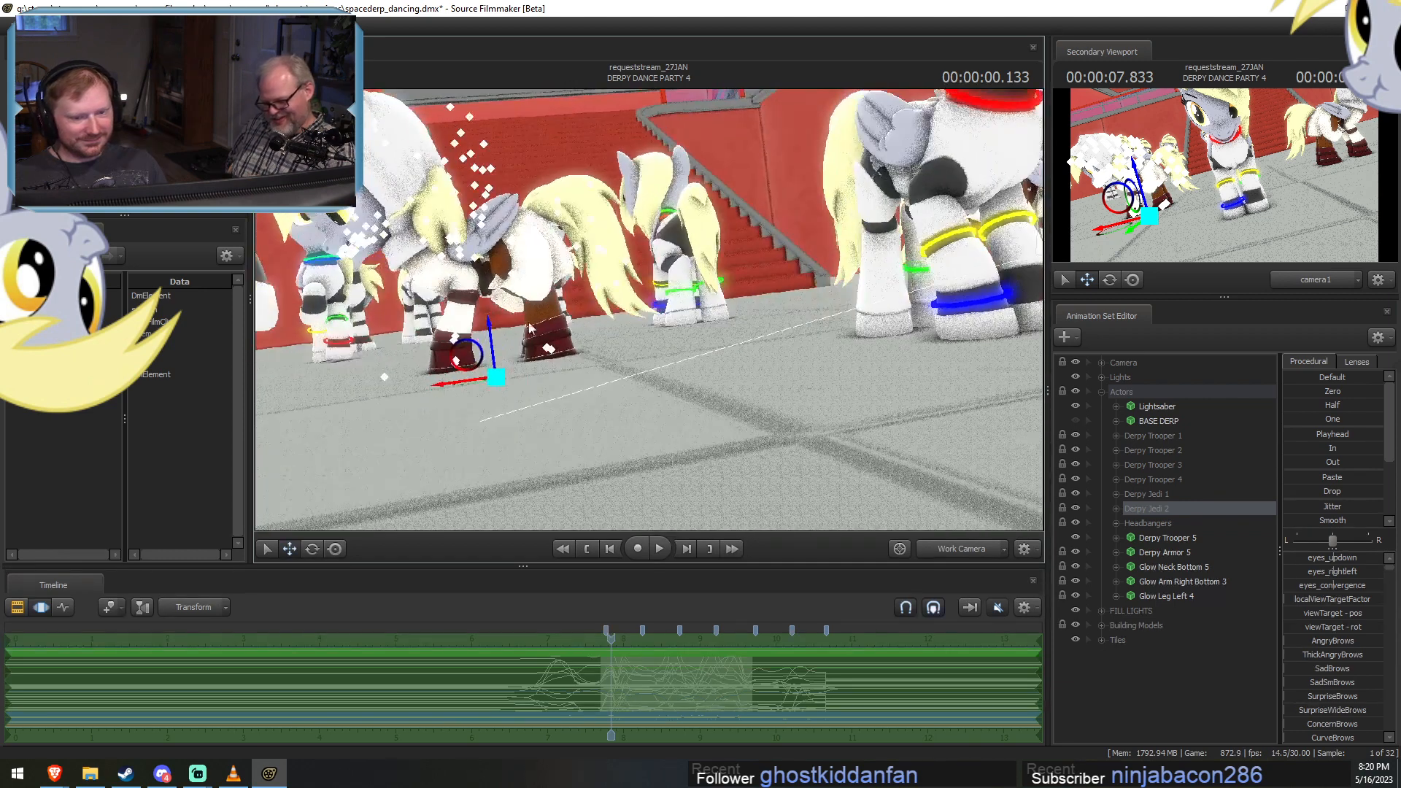
drag(494, 330, 493, 321)
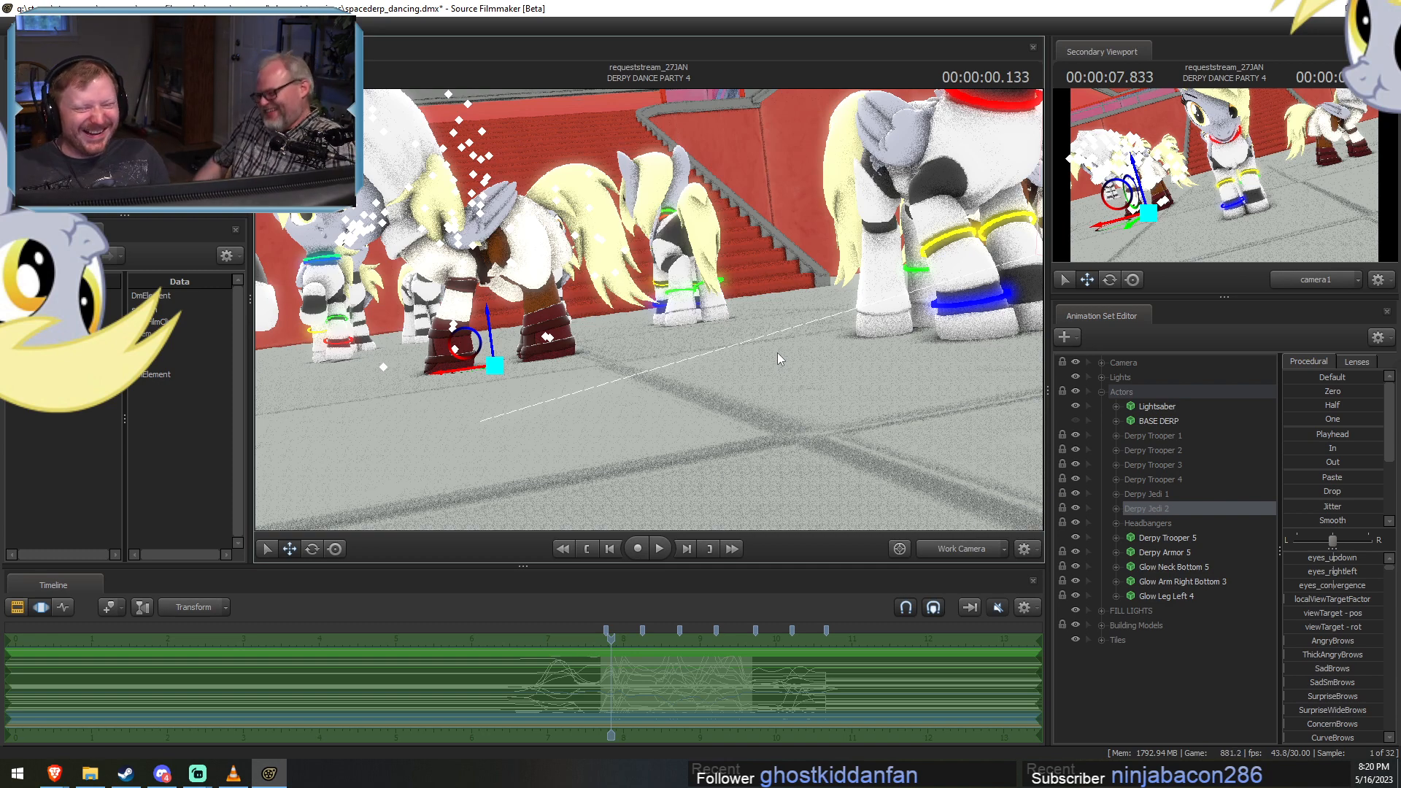
Examine the raised dancers and their hooves on the floor from several angles with the Work Camera.
drag(732, 431, 745, 436)
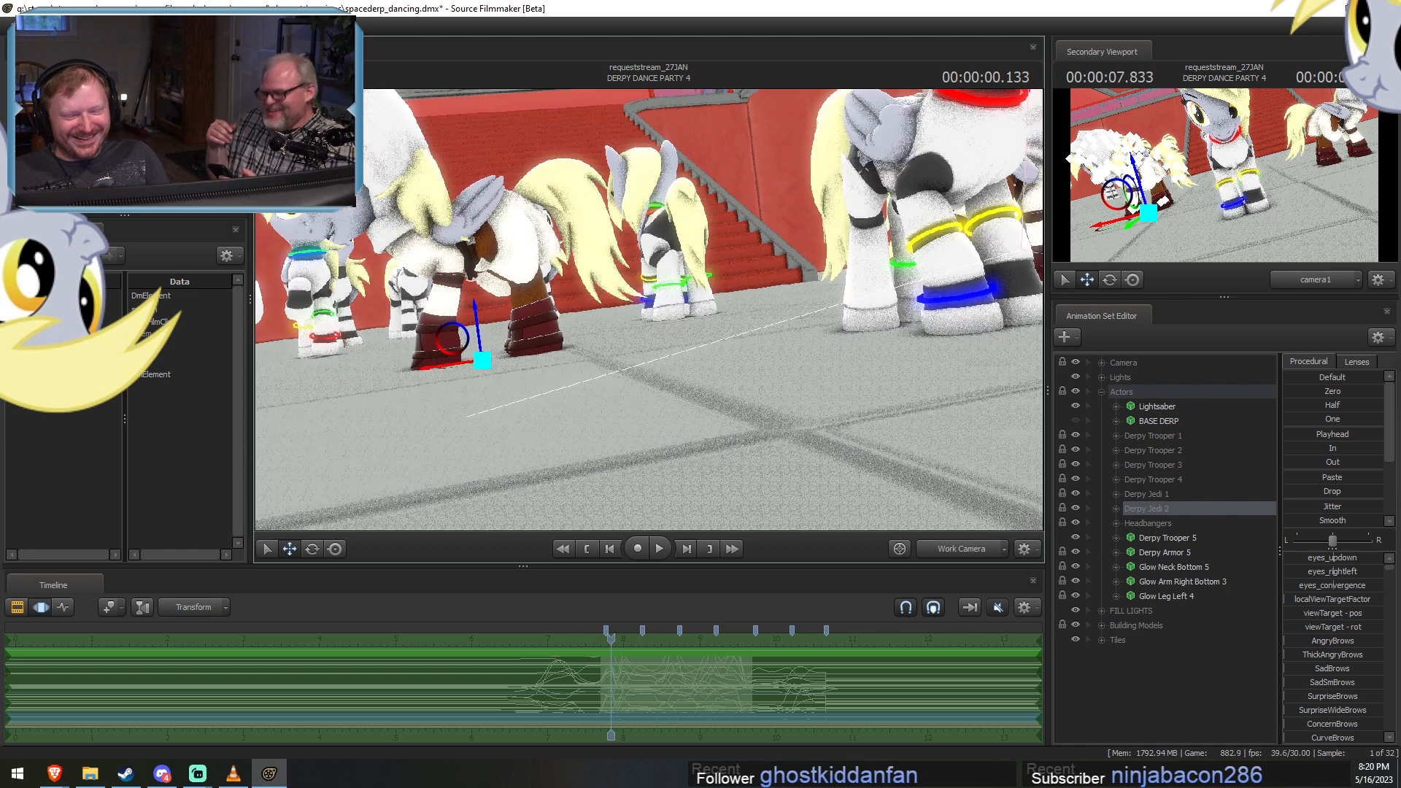
key(z)
drag(646, 311, 650, 315)
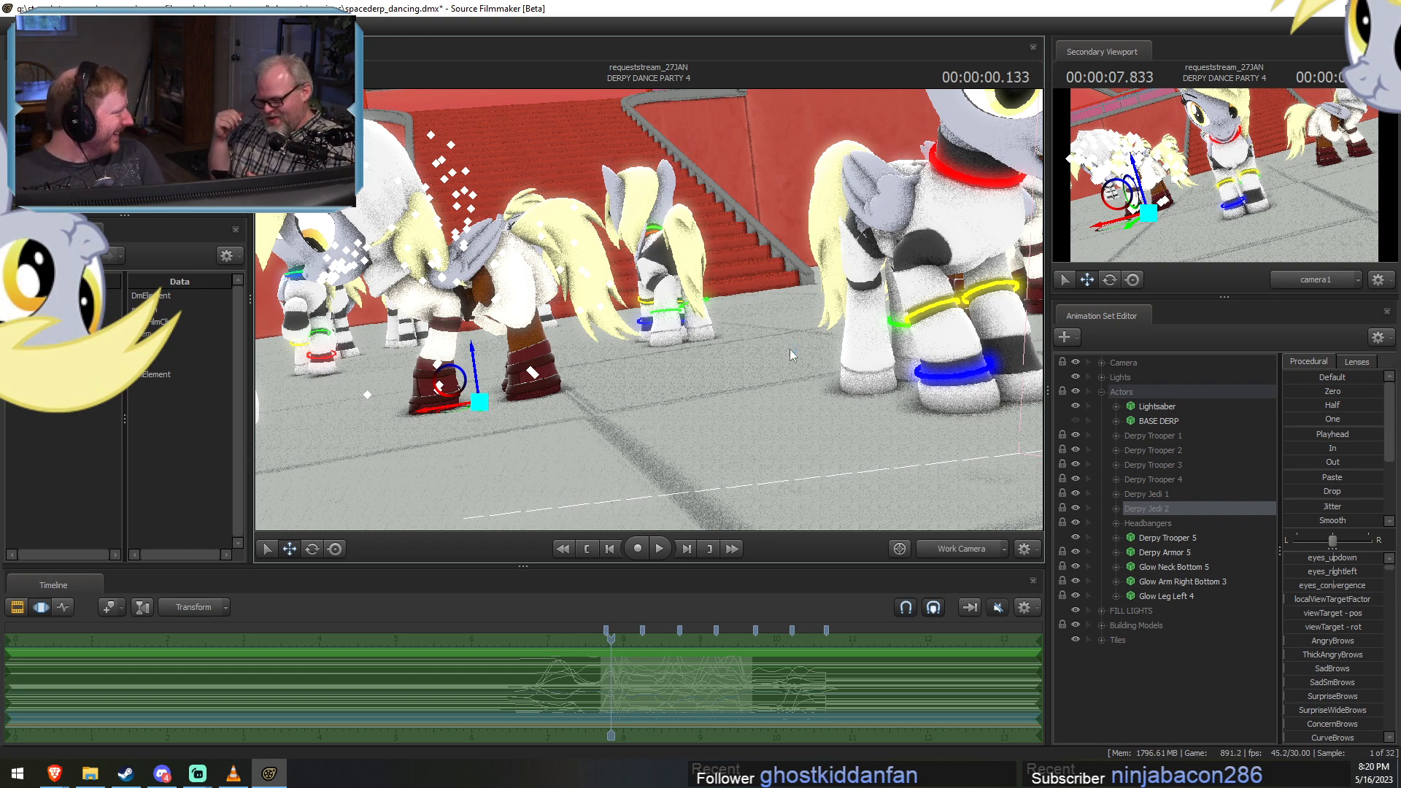
drag(842, 366, 719, 382)
key(d)
key(r)
key(d)
key(s)
key(x)
drag(754, 269, 747, 268)
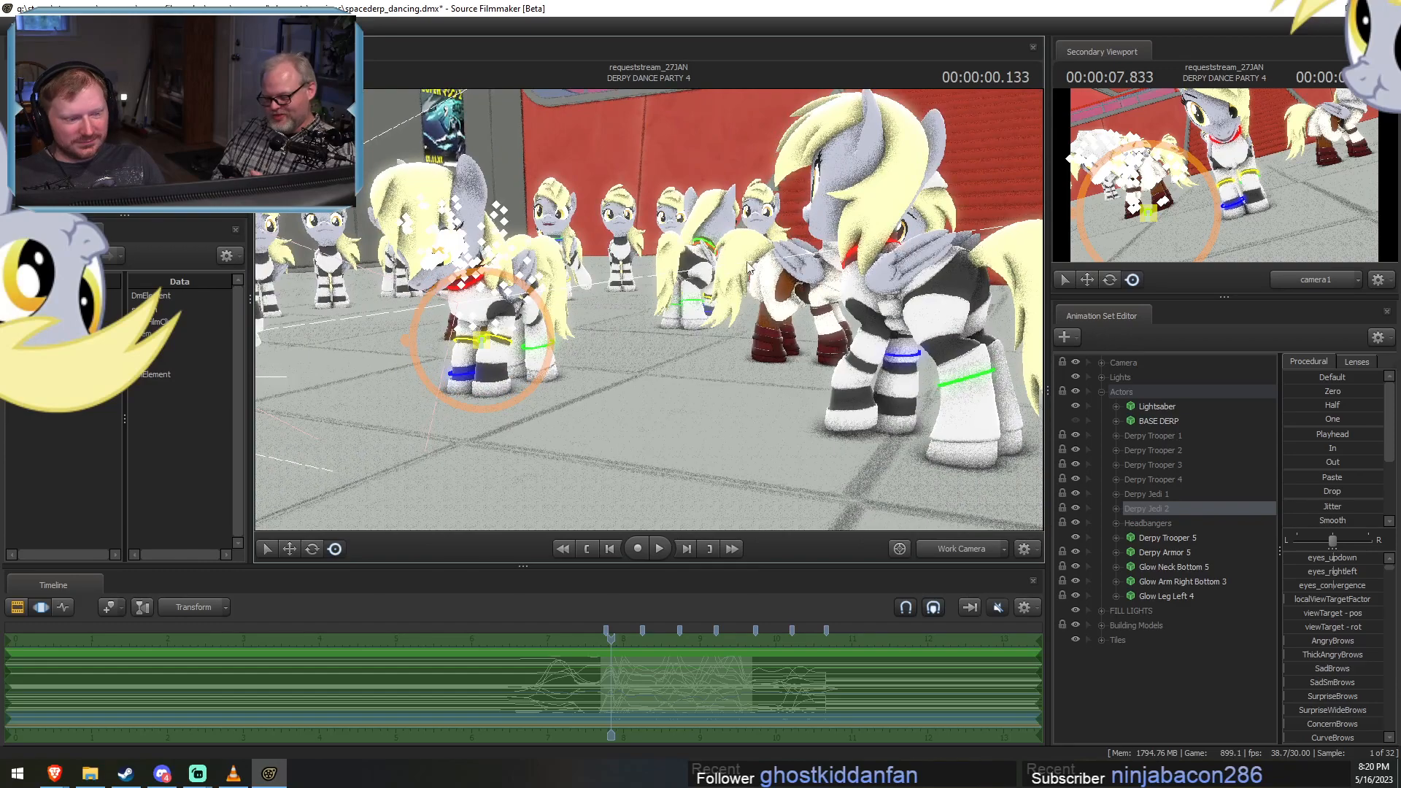
Play and scrub DERPY DANCE PARTY 4, view the group from above at 9.1 seconds, and return to 7.833 seconds.
key(space)
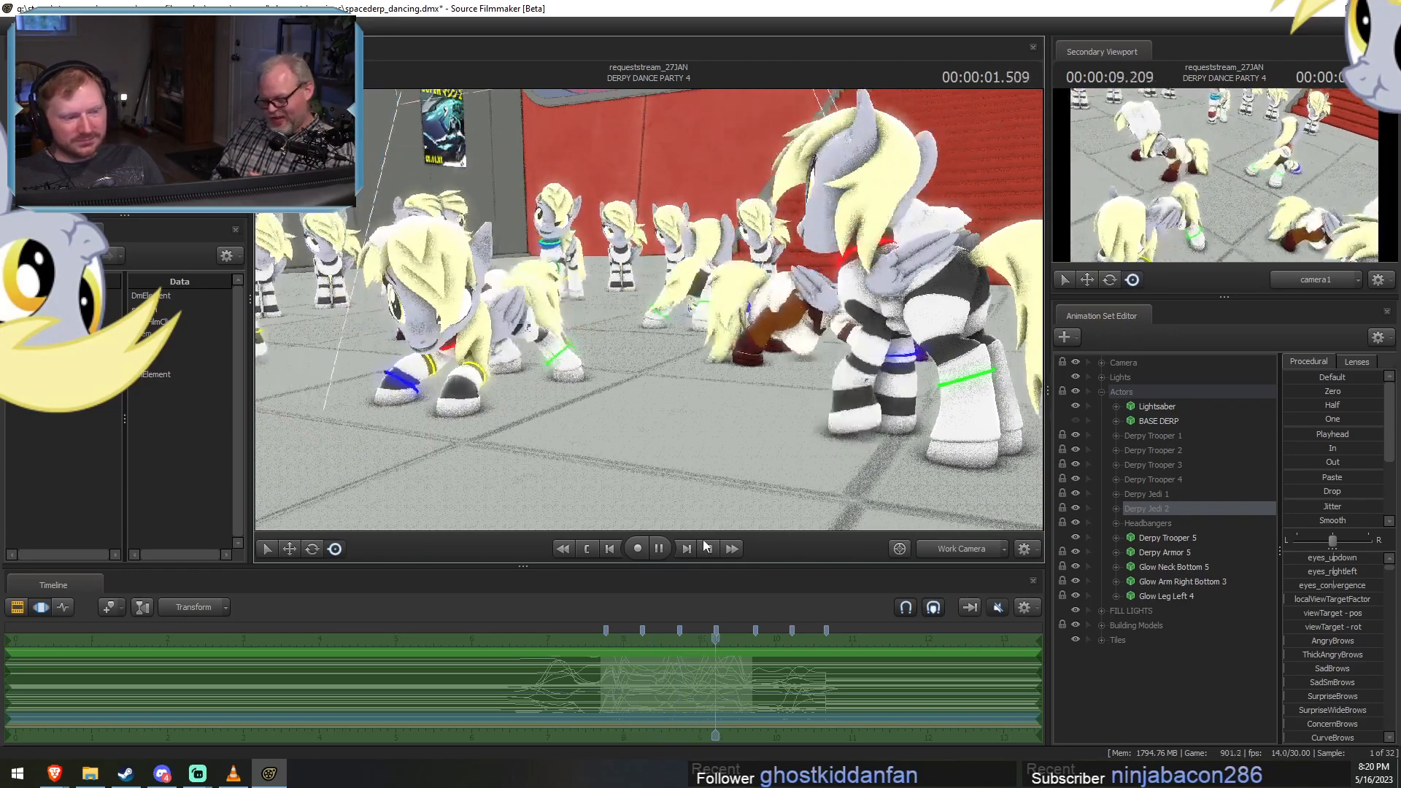
key(F2)
drag(642, 650, 707, 656)
drag(810, 358, 755, 419)
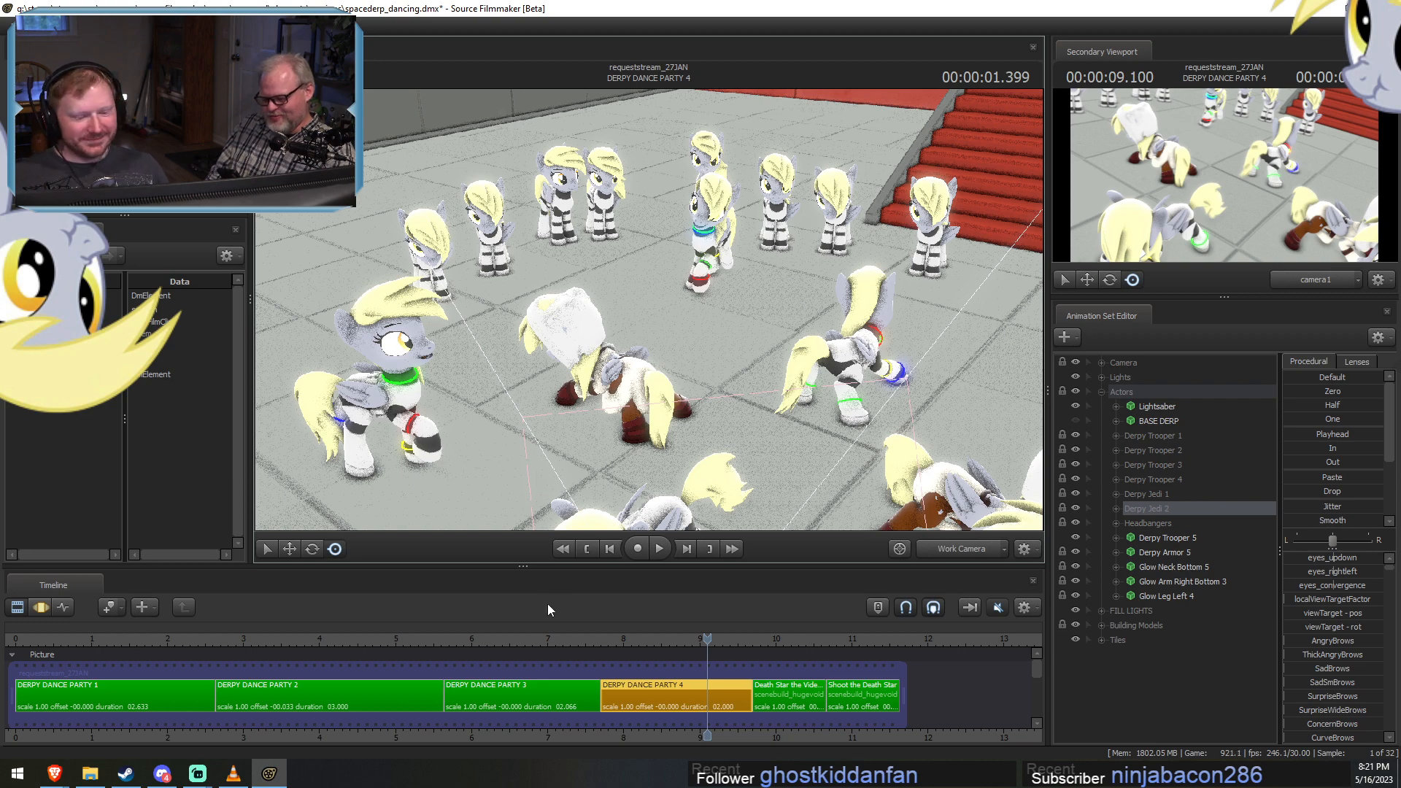
key(F3)
key(F2)
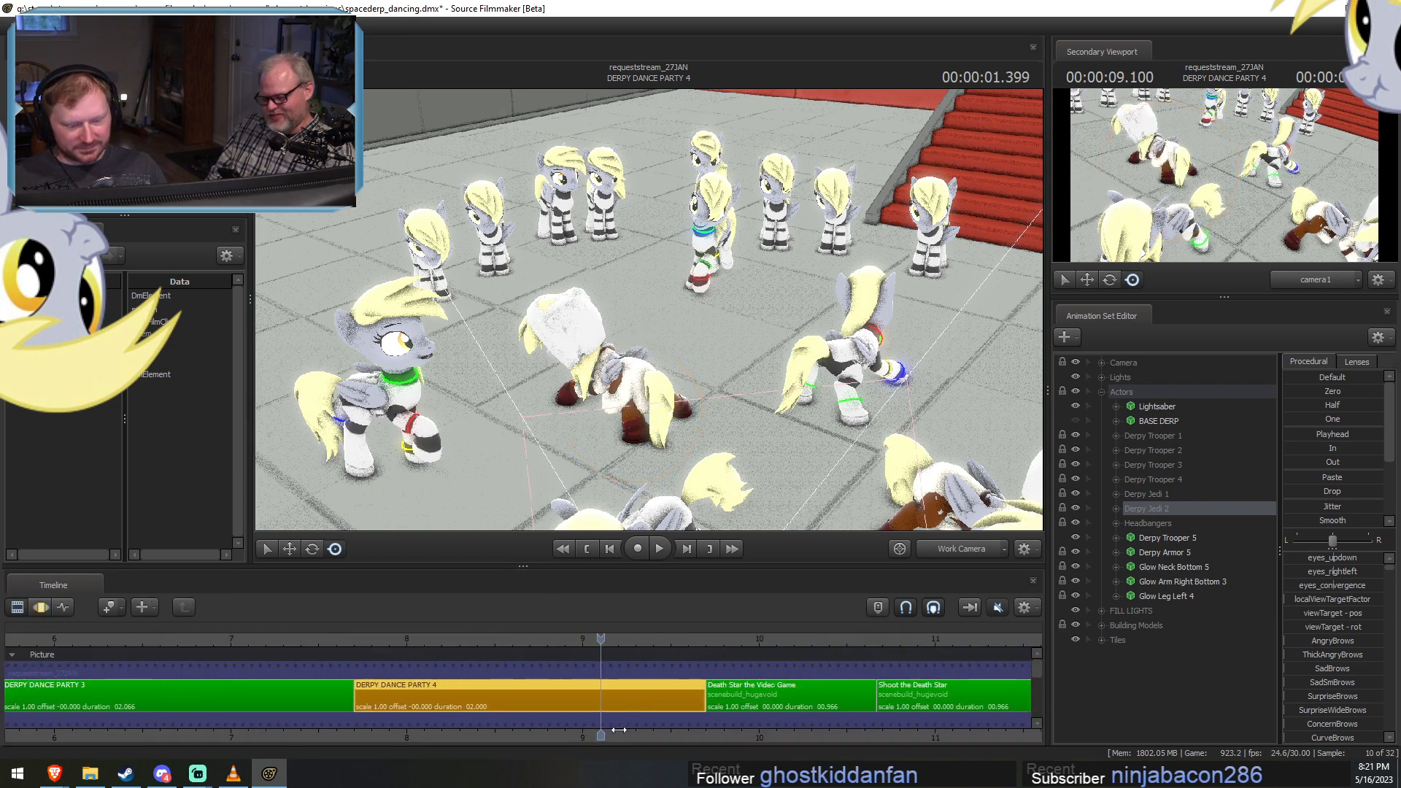
drag(305, 639, 264, 662)
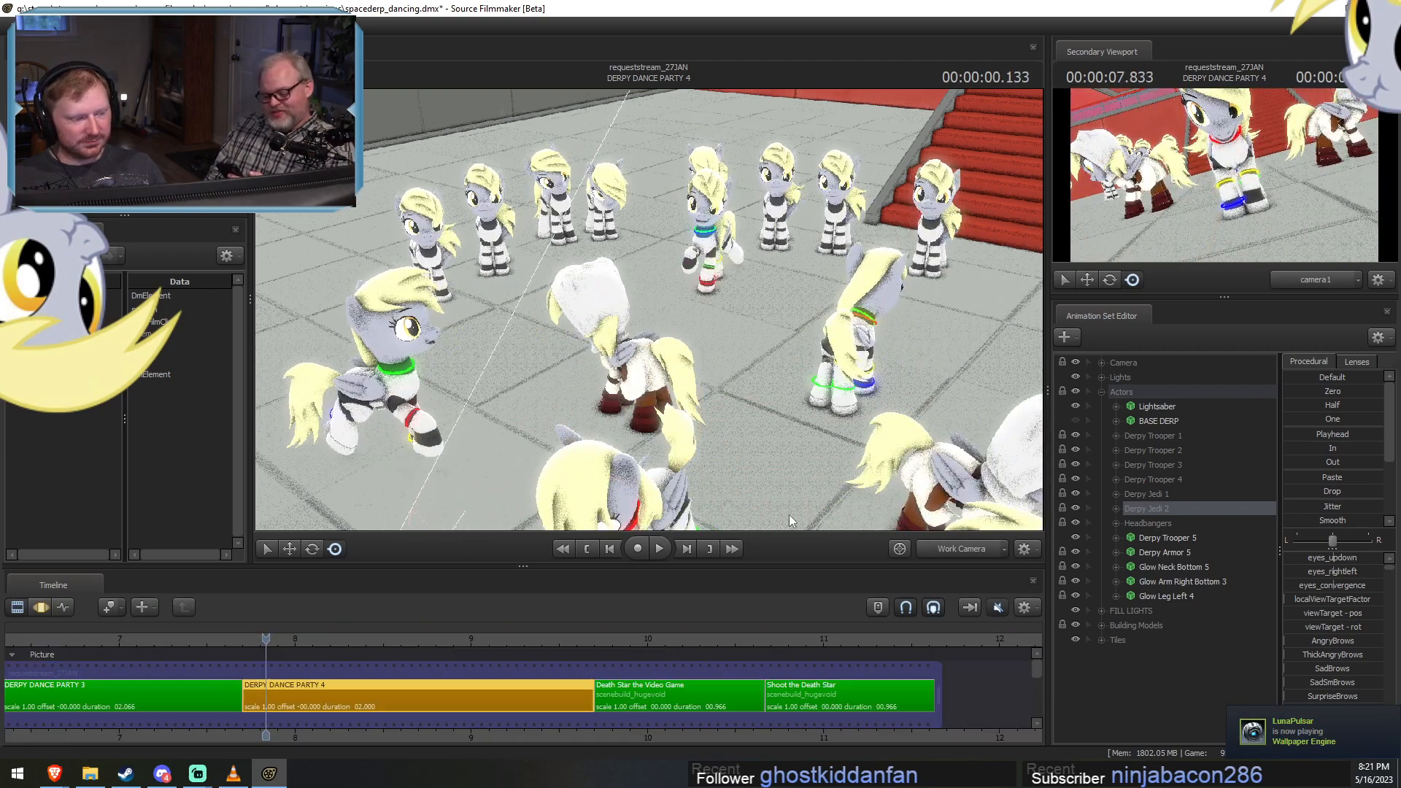
Select Derpy Background 1 in the Headbangers group and look over its animation in the Motion Editor.
click(1117, 524)
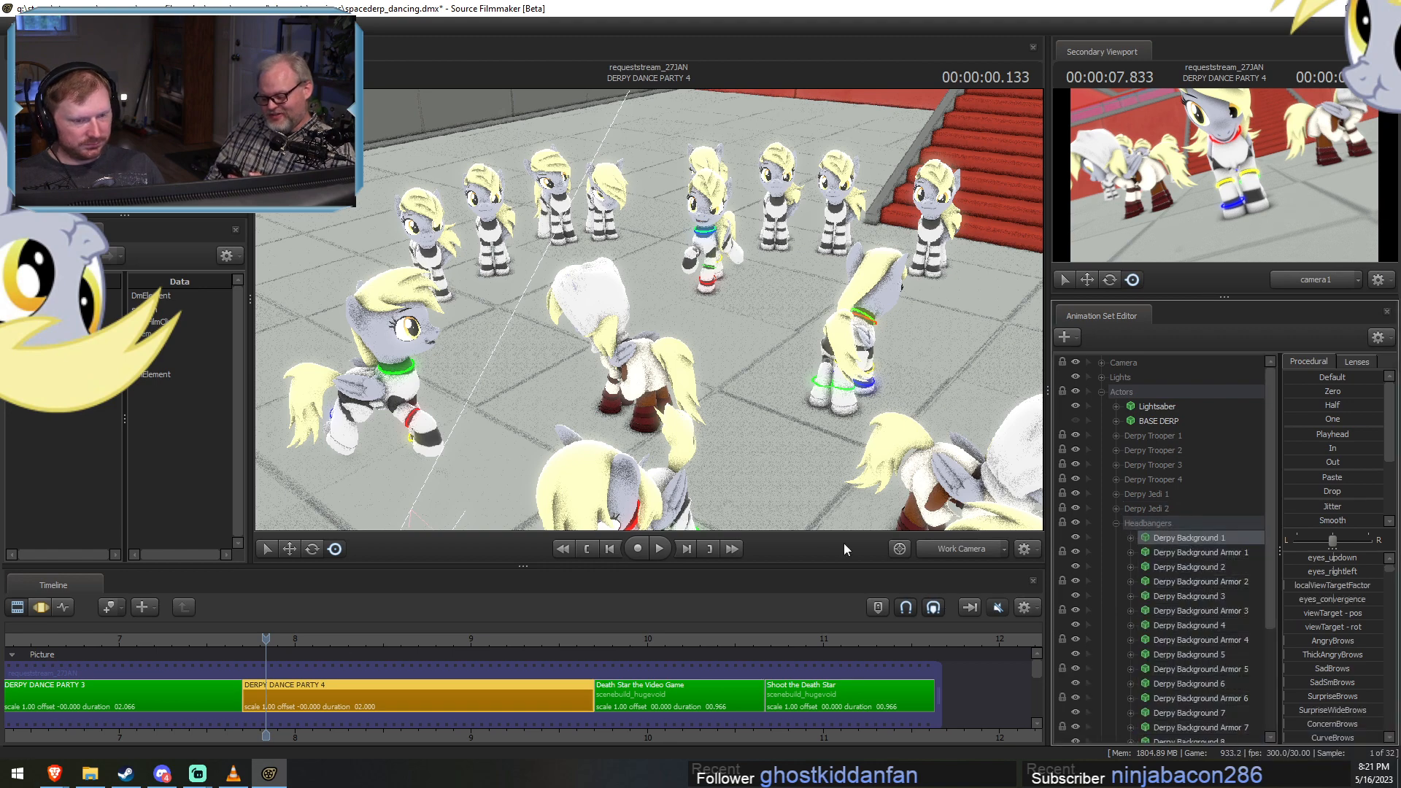
key(F3)
scroll(521, 623, down, 2)
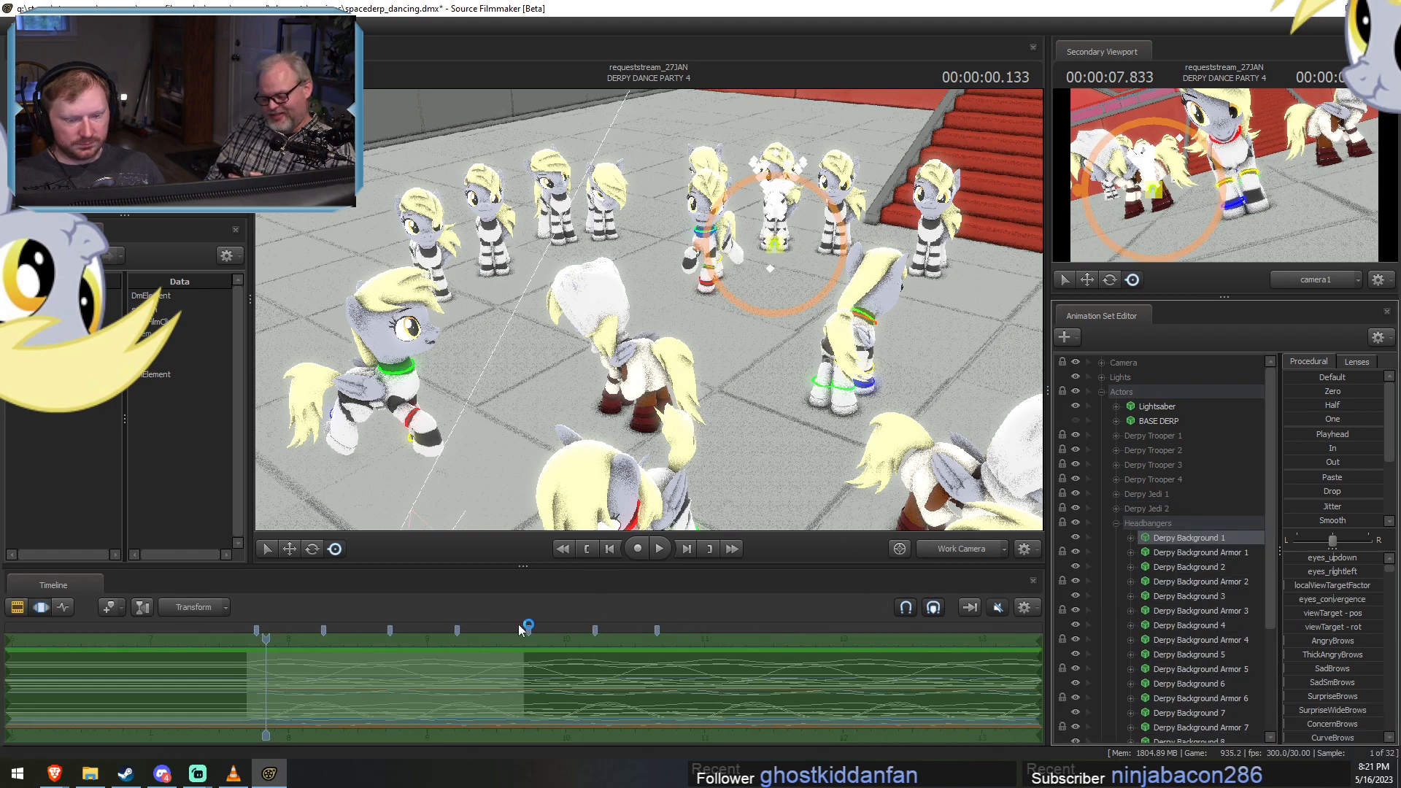
key(F2)
scroll(415, 636, down, 3)
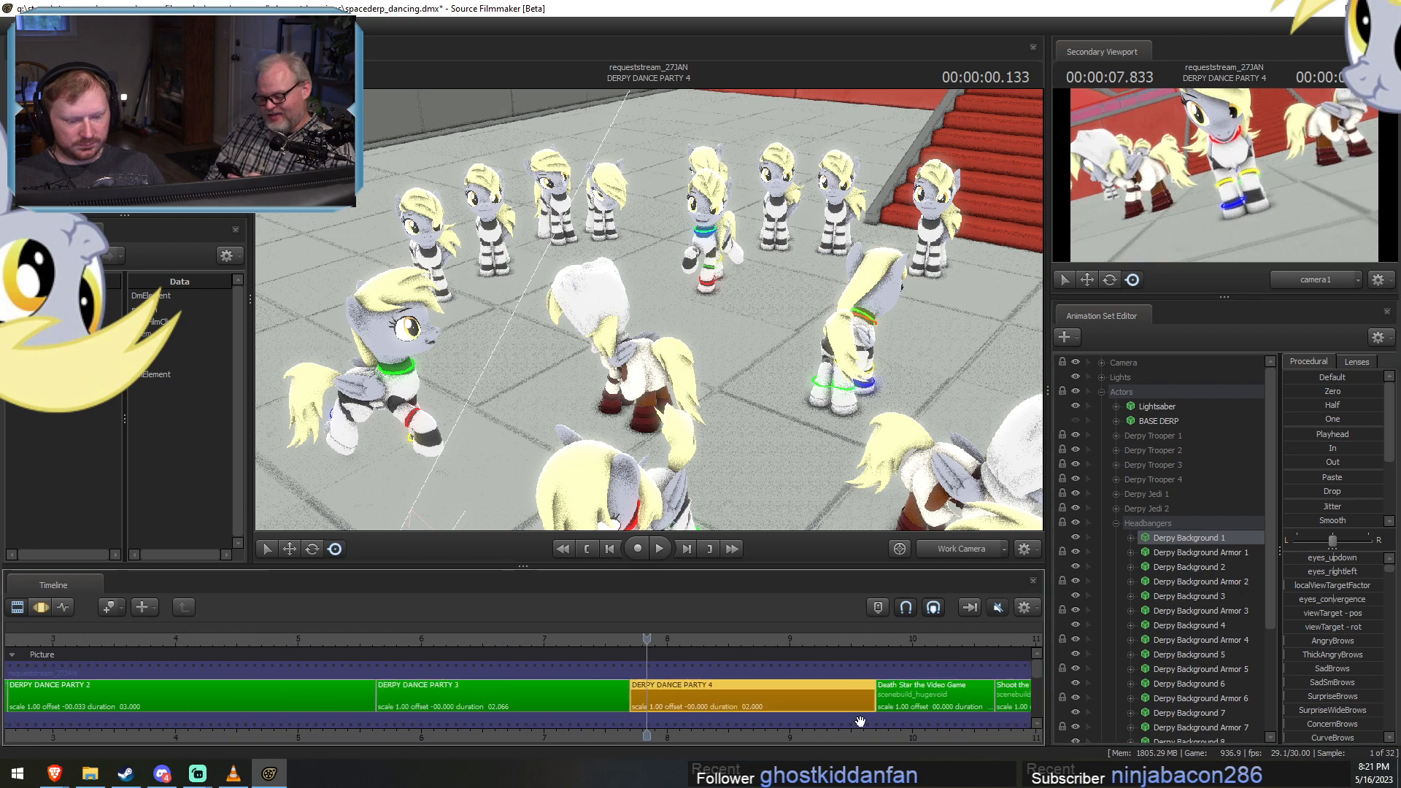
Select DERPY DANCE PARTY 1 at 0.833 seconds and view the background dancers up close.
drag(415, 636, 275, 639)
click(291, 698)
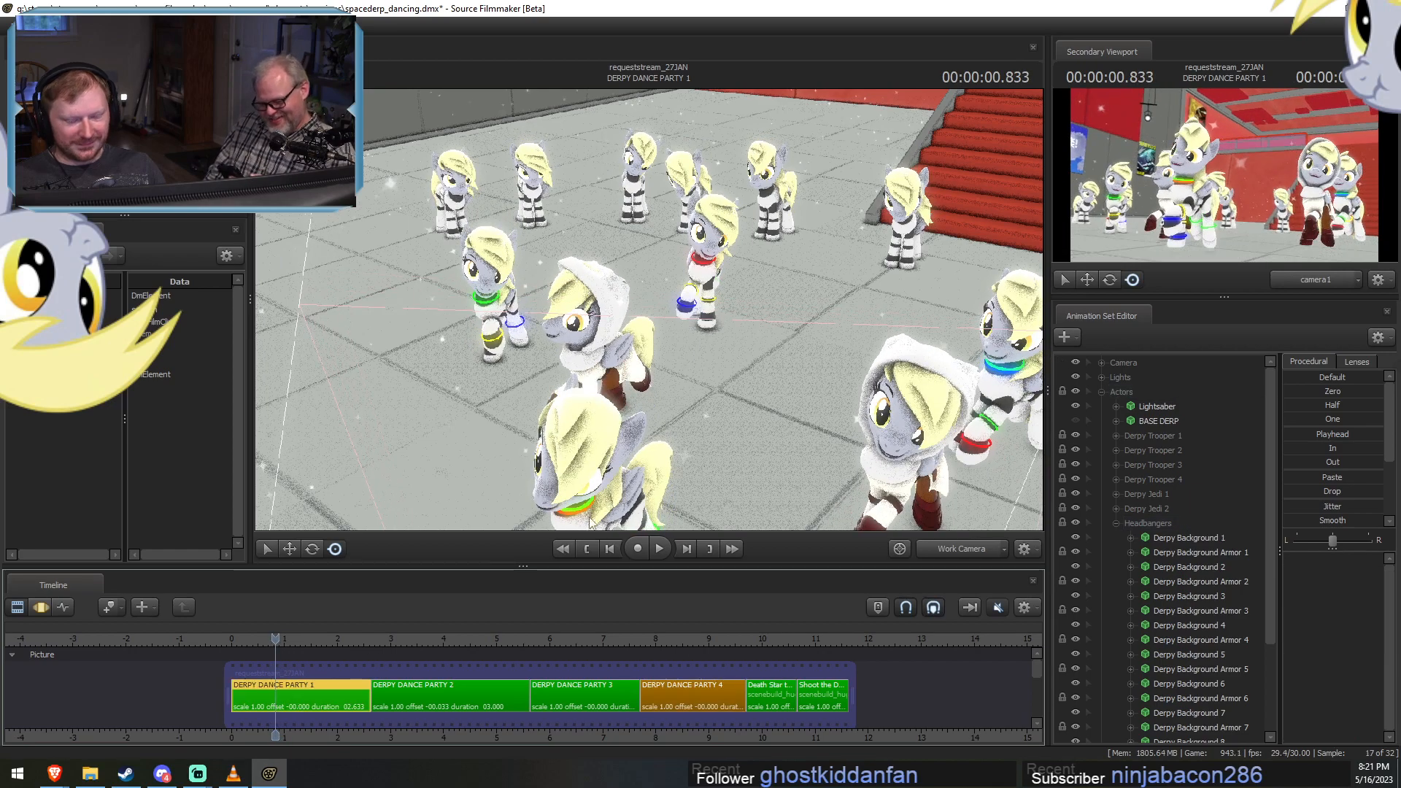
drag(875, 452, 754, 372)
key(w)
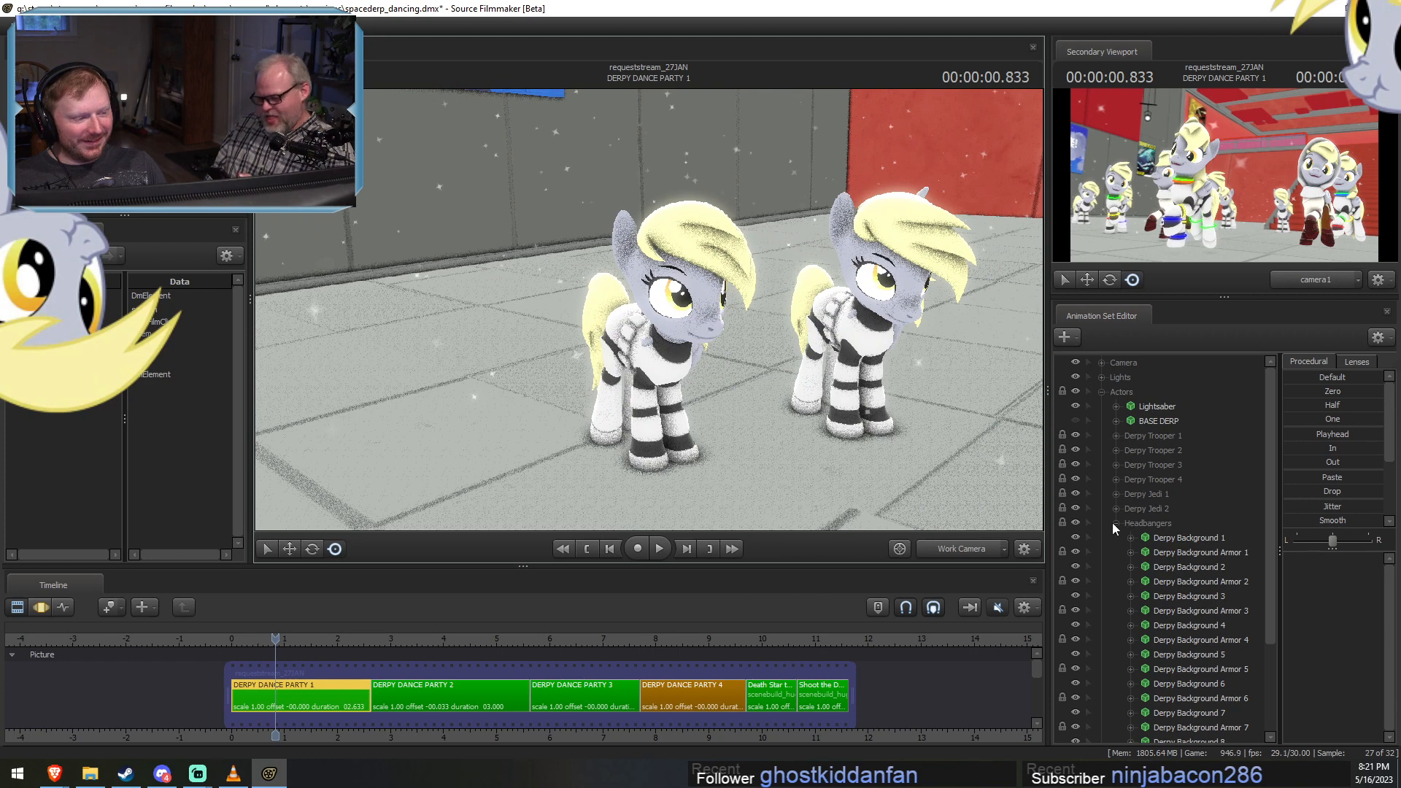
Collapse the Headbangers group and select the Eyebrows controls in the Face group of Derpy Trooper 1.
click(1116, 523)
click(1115, 436)
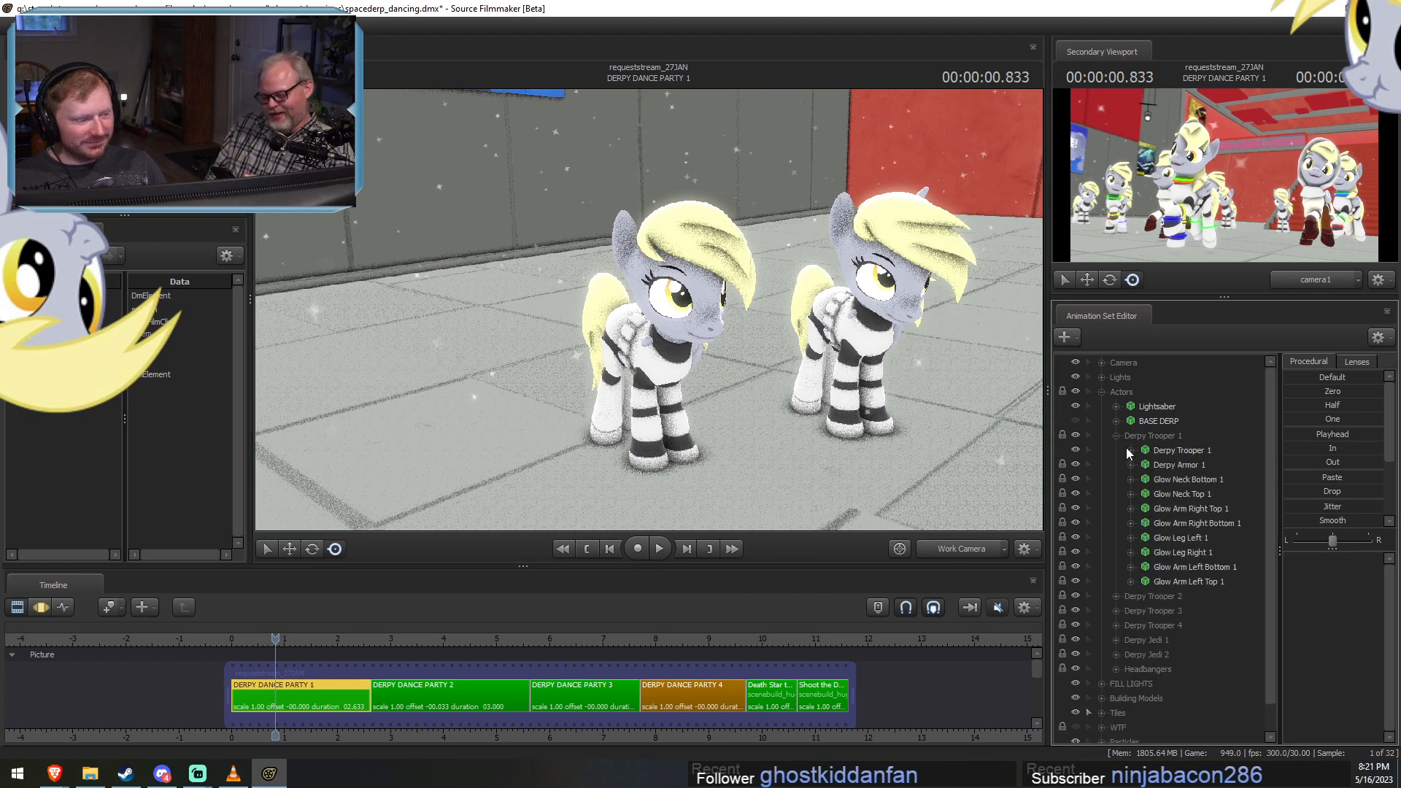
click(1130, 450)
click(1144, 465)
click(1184, 494)
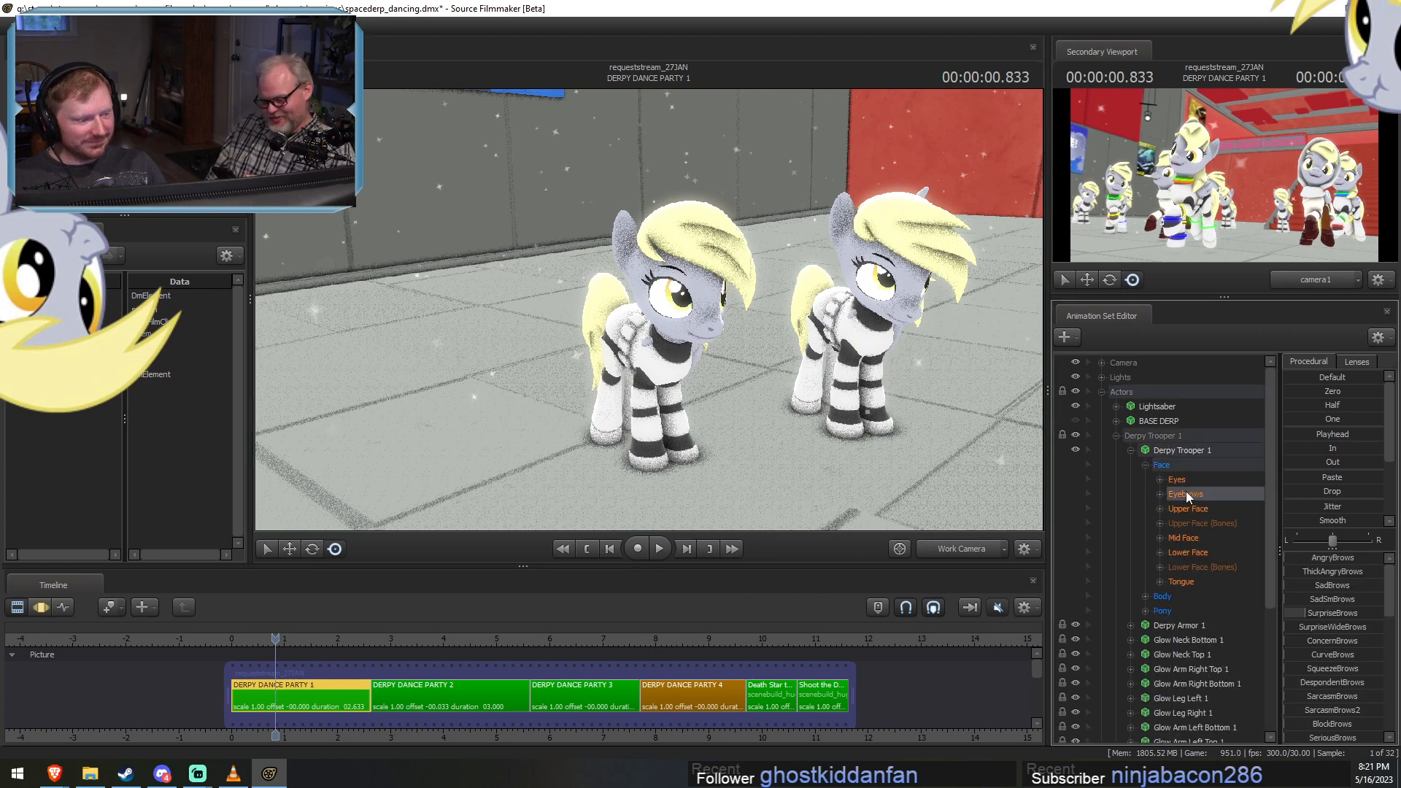
Select DERPY DANCE PARTY 2 in the Clip Editor and scrub on to 8.7 seconds in DERPY DANCE PARTY 4.
key(F3)
key(F2)
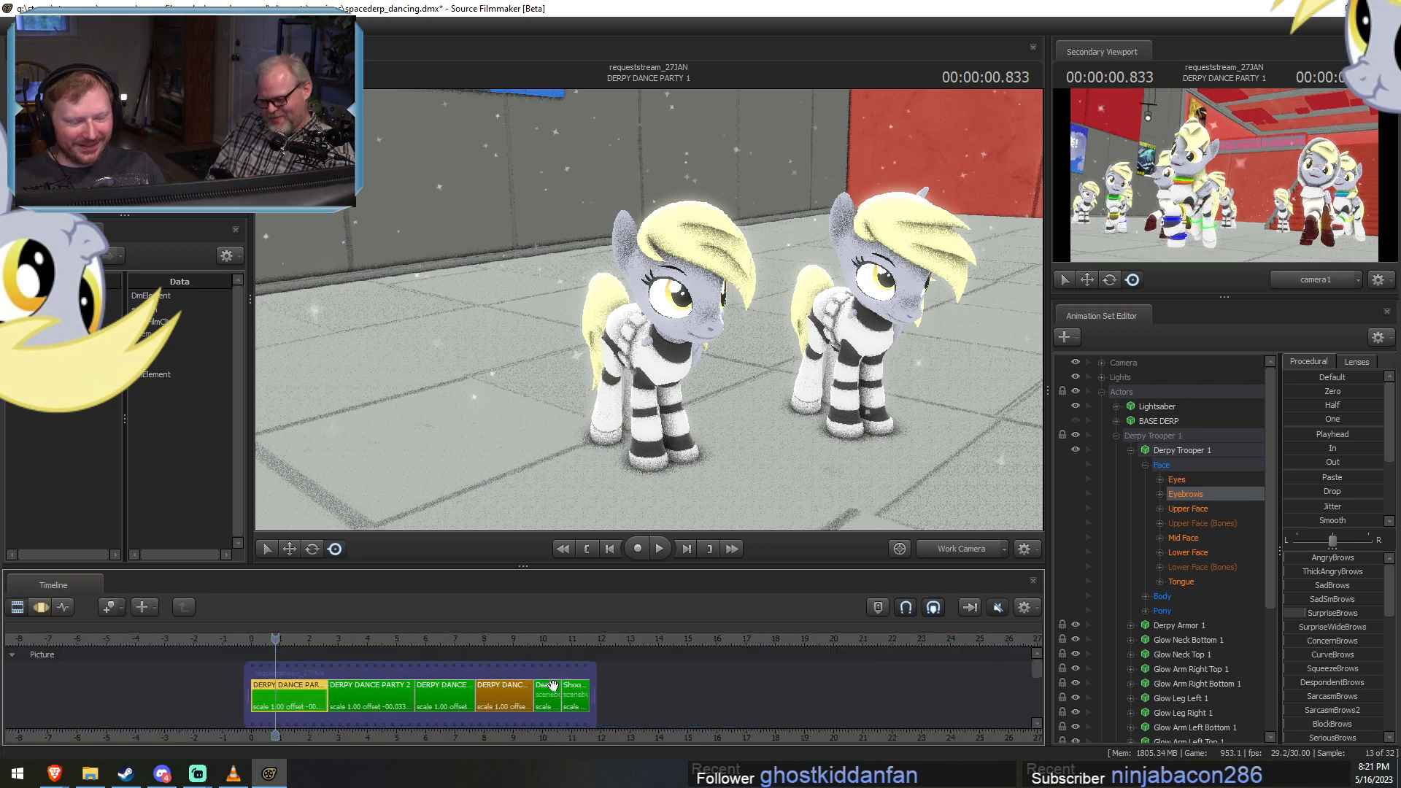
click(368, 700)
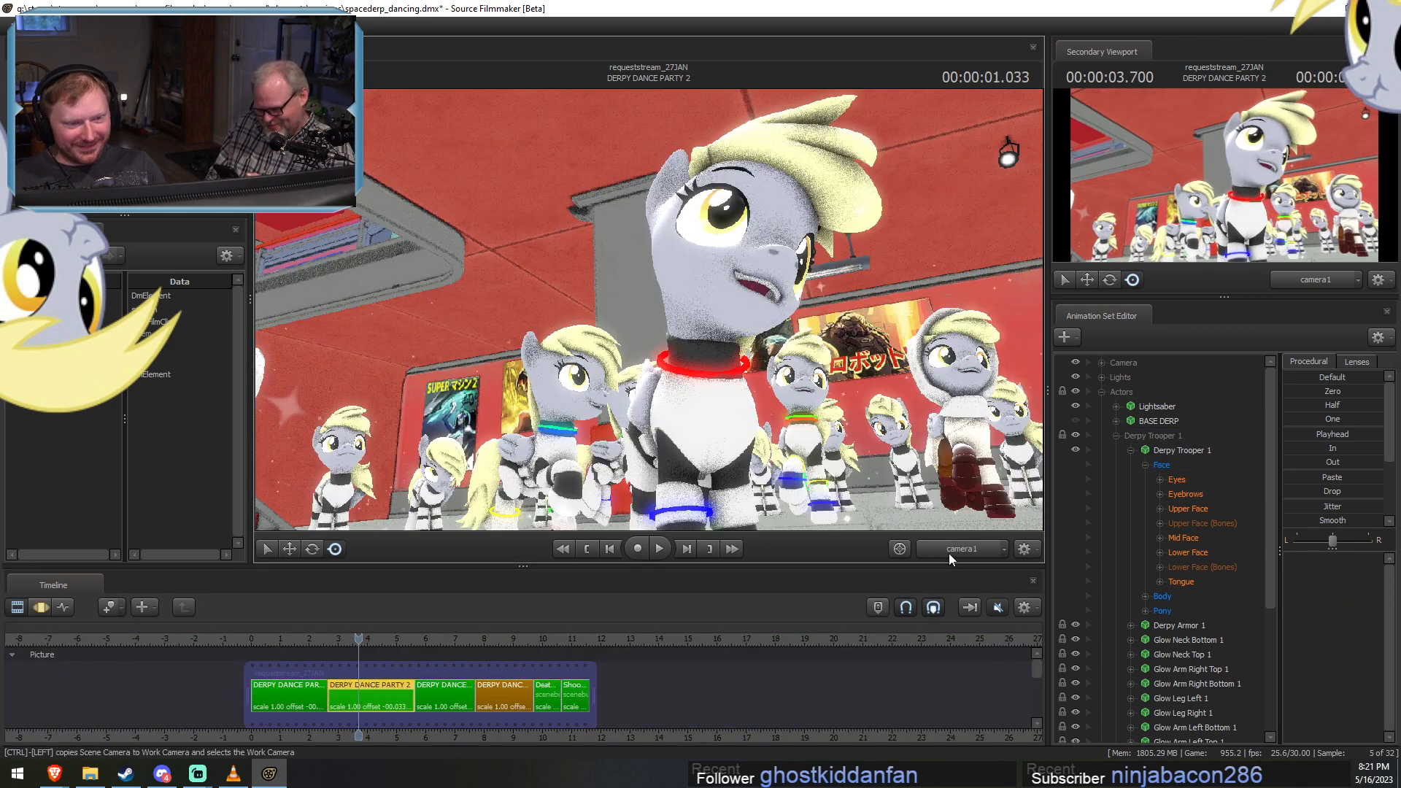
mouse_move(487, 640)
mouse_down()
mouse_move(442, 639)
mouse_move(504, 640)
mouse_up()
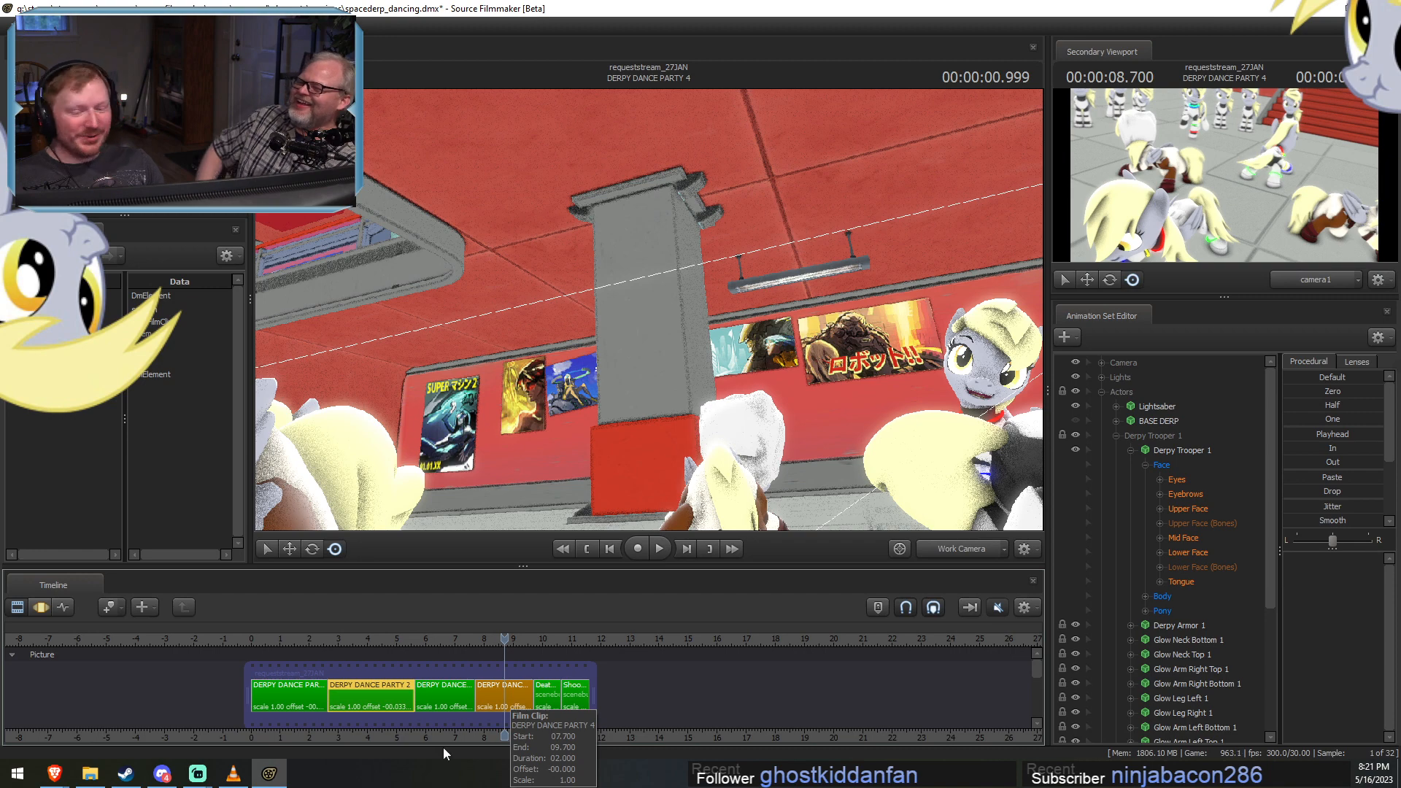
Select the DERPY DANCE PARTY 4 clip and frame the foreground dancers through the work camera.
click(500, 705)
click(952, 547)
click(952, 546)
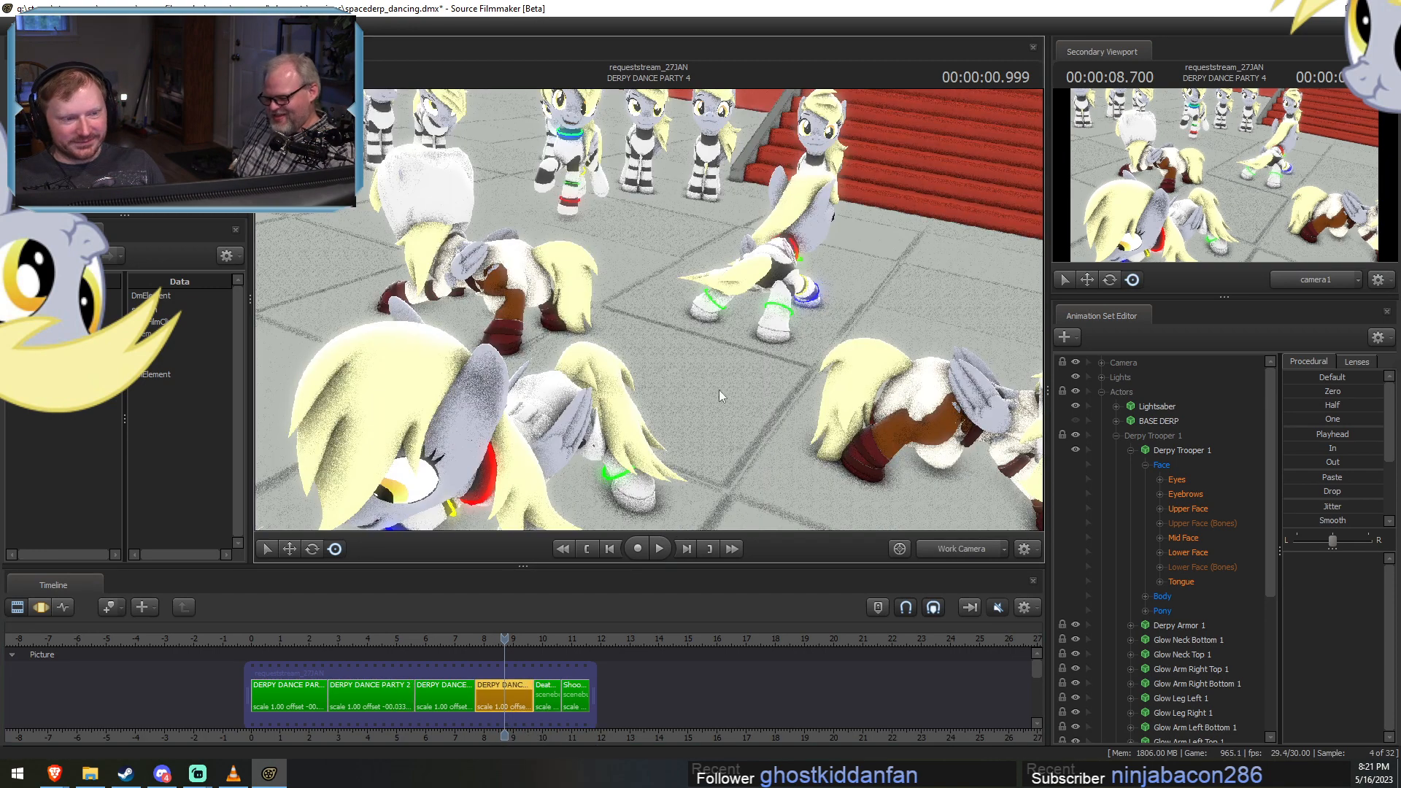
drag(719, 390, 693, 406)
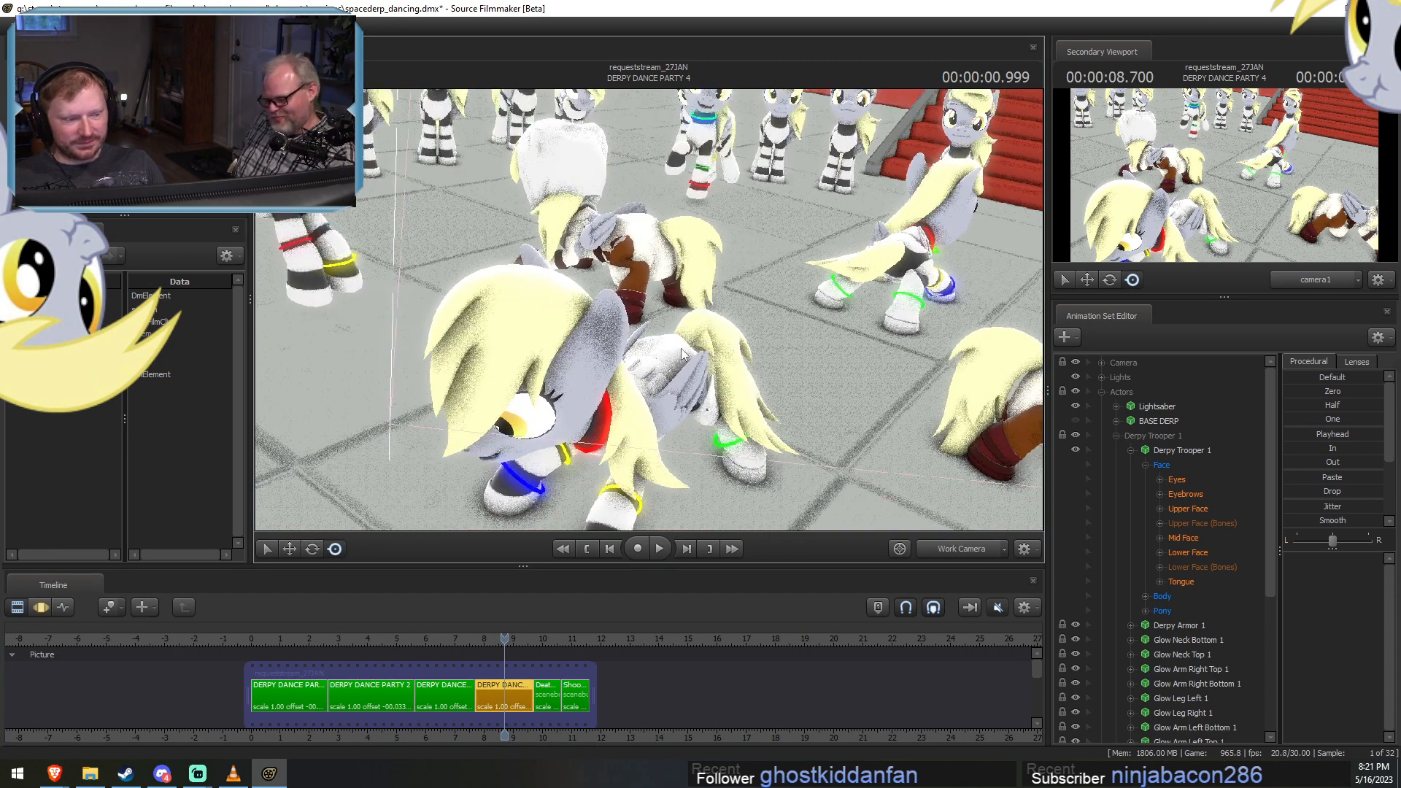
Look over the animation of Derpy Trooper 1 and Derpy Trooper 2 in the Motion Editor.
click(1131, 450)
key(F3)
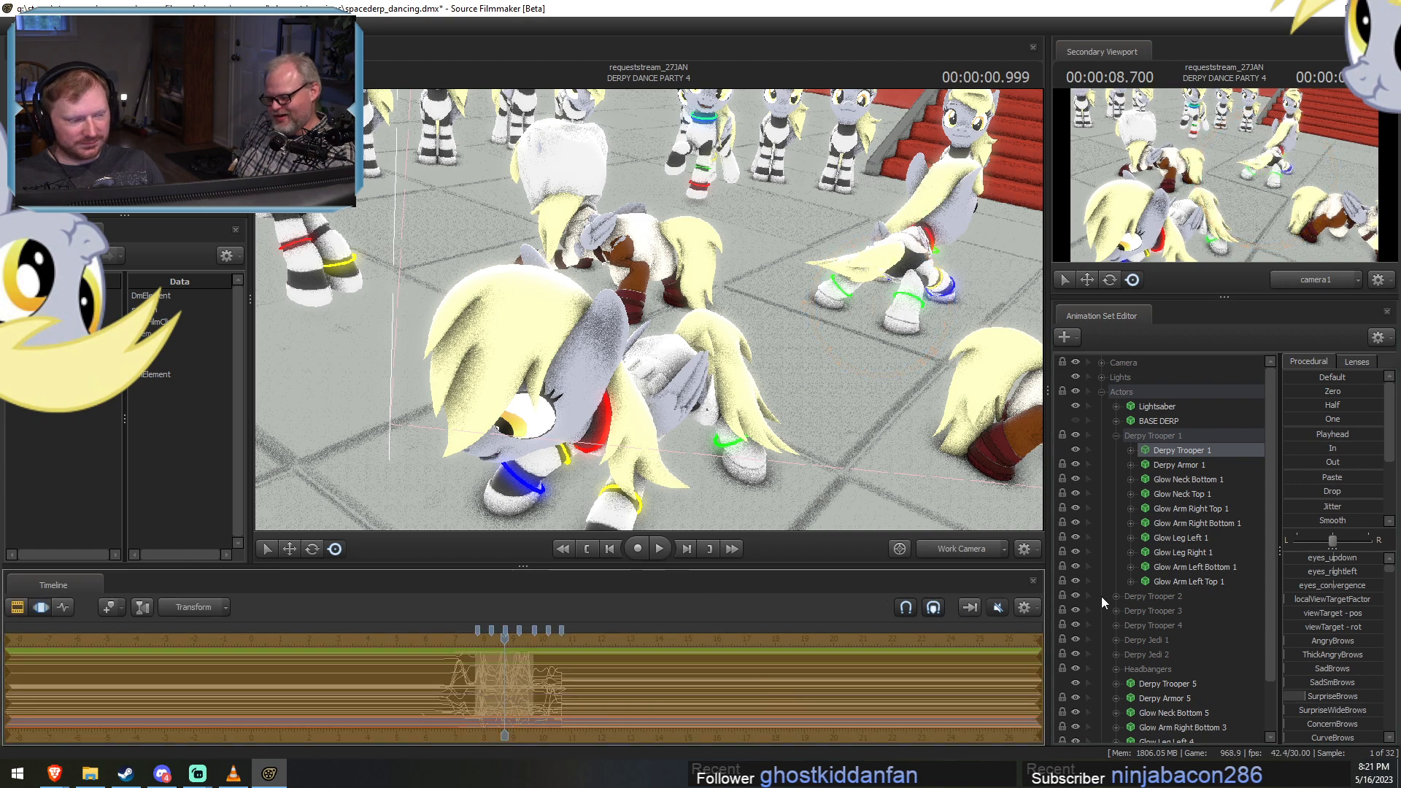
click(1128, 448)
click(1116, 435)
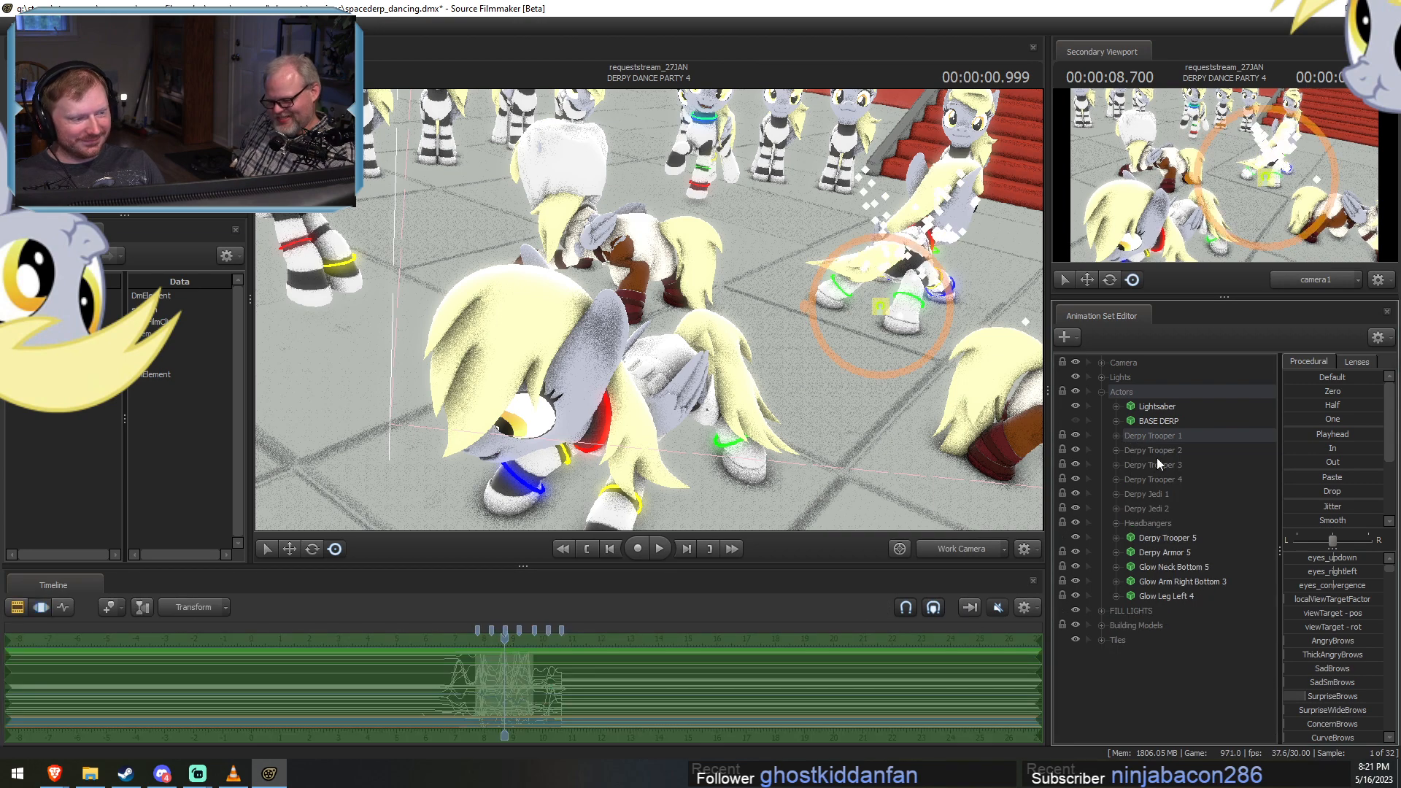
click(1115, 450)
click(1166, 465)
key(F2)
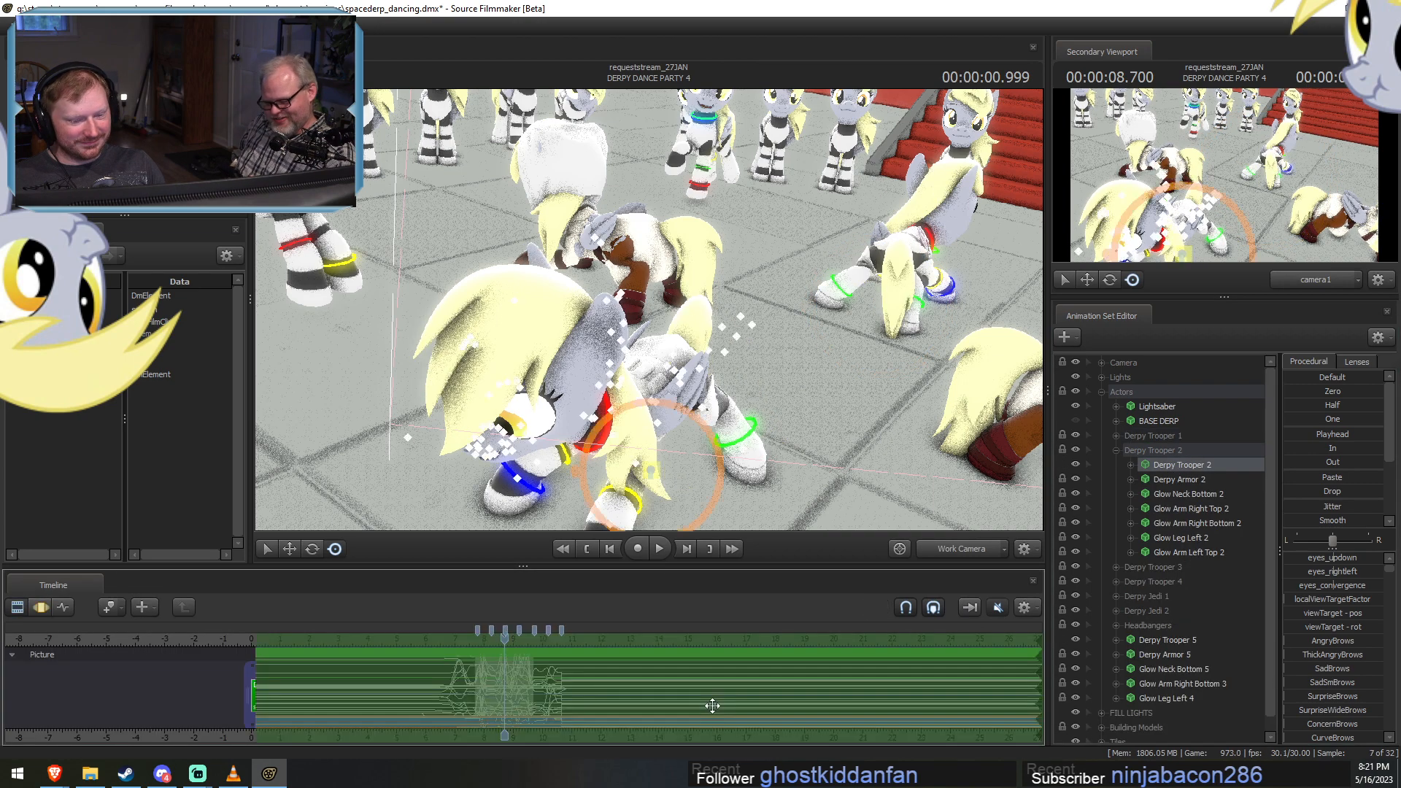
click(1115, 450)
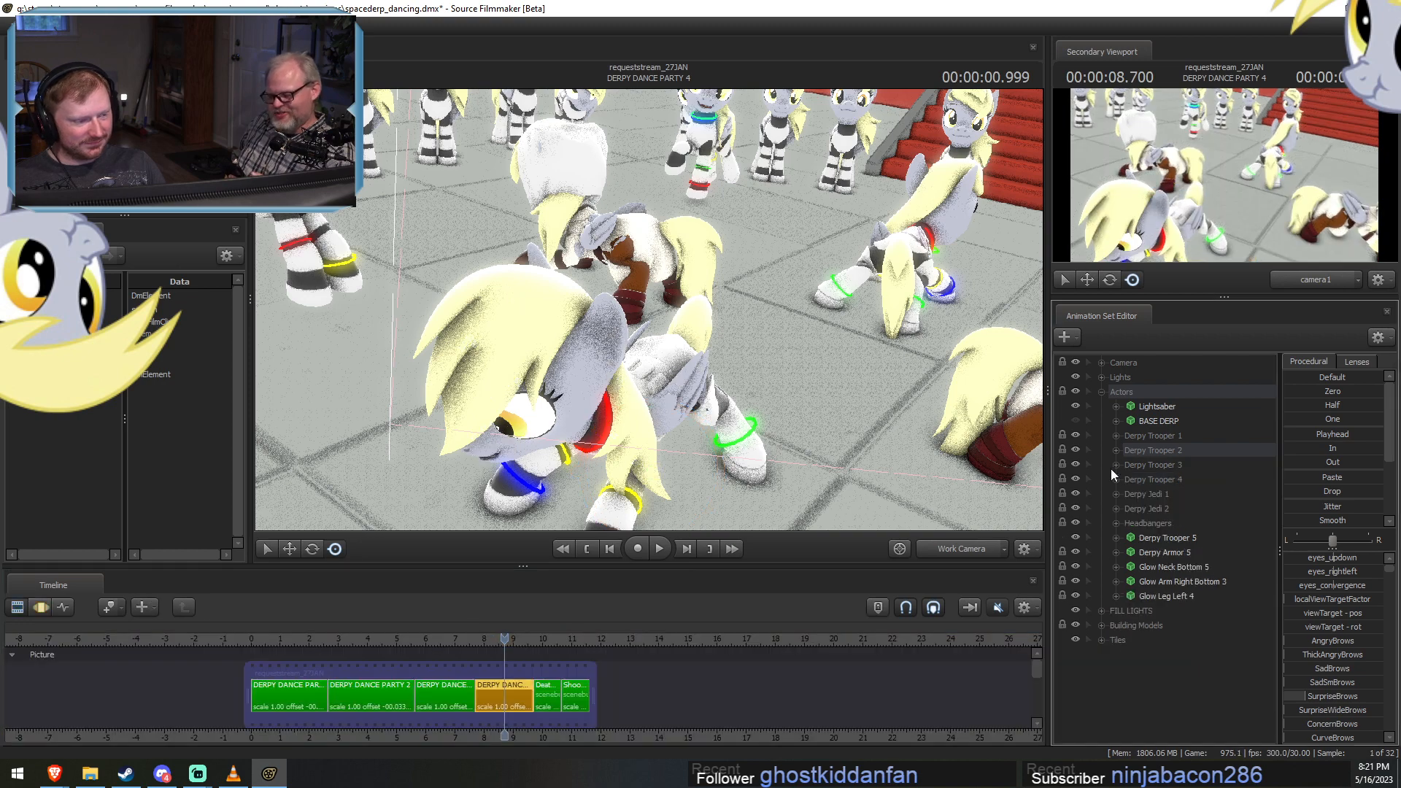
Look over the animation of Derpy Trooper 3 and Derpy Trooper 4, collapsing each group when done.
click(1115, 465)
click(1128, 481)
key(F2)
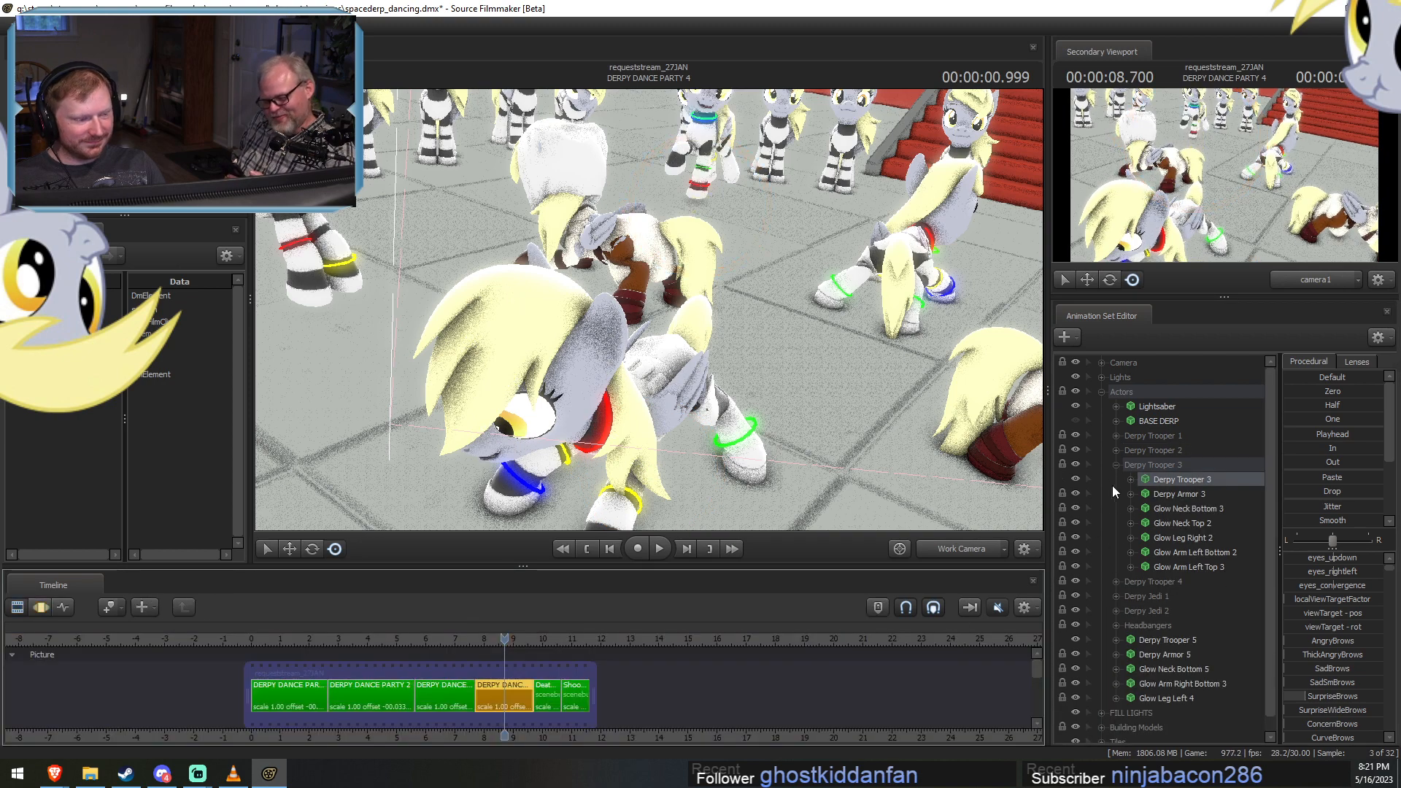
click(1117, 465)
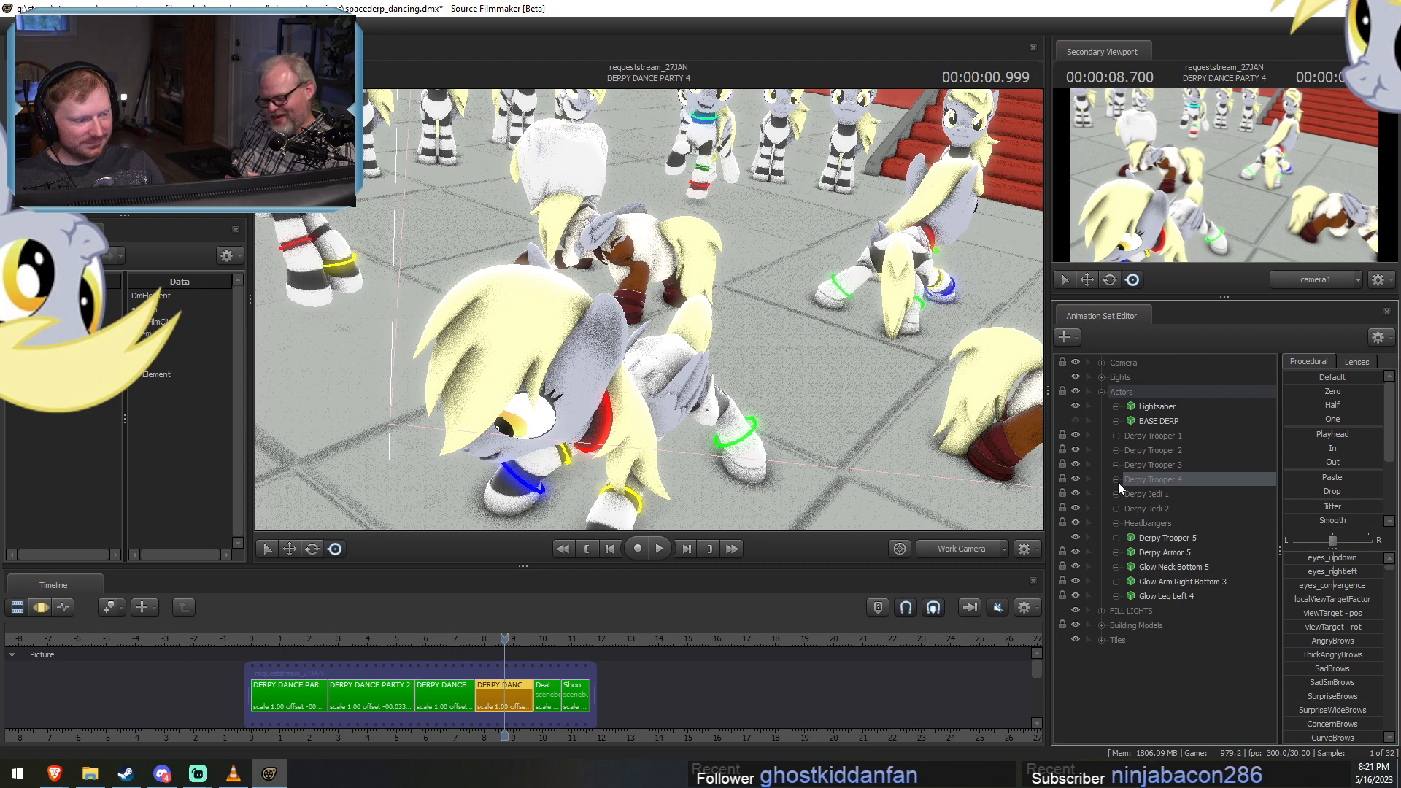
click(1115, 479)
click(1166, 495)
key(F2)
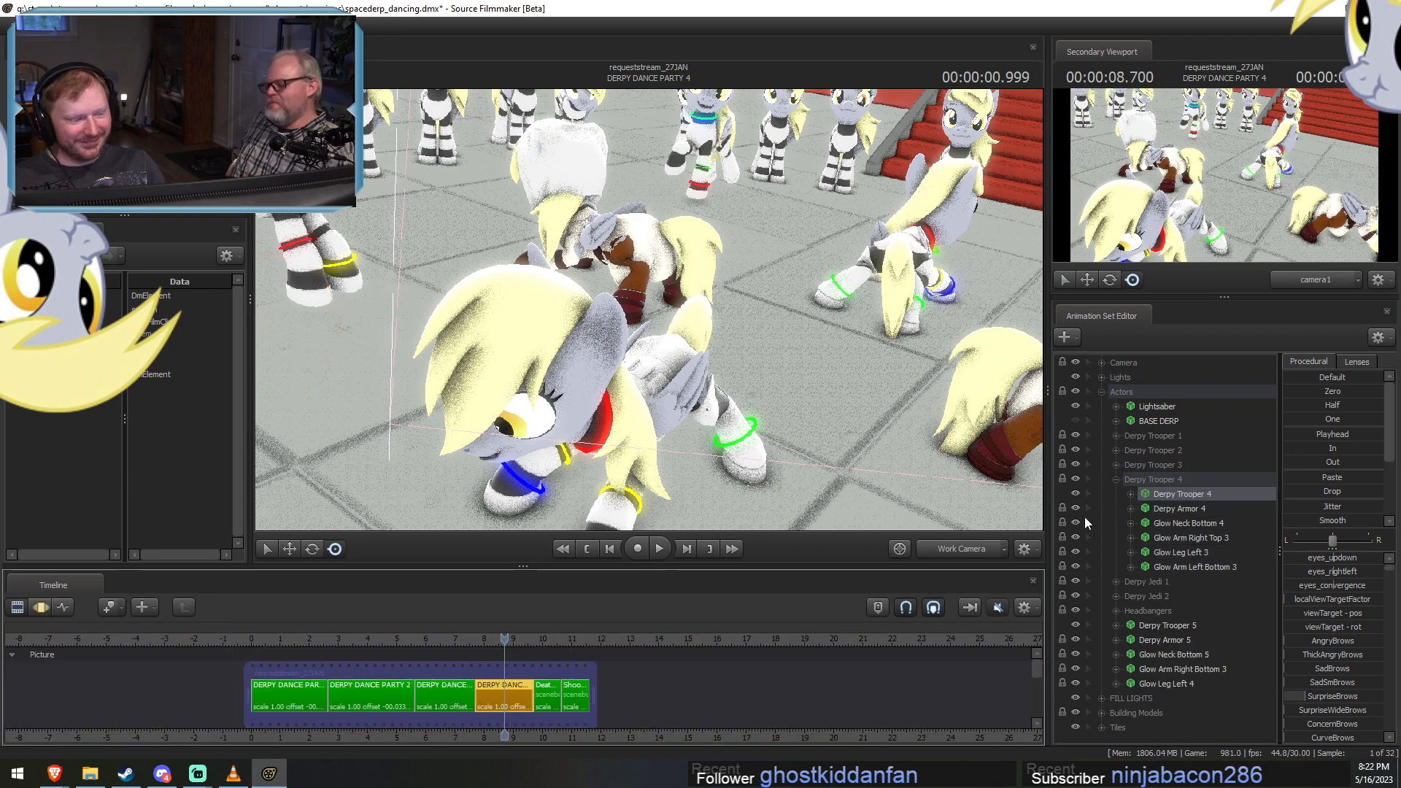
click(1117, 482)
Examine the animation of Derpy Jedi 1 and Derpy Jedi 2 inside their groups.
click(1124, 496)
click(1116, 495)
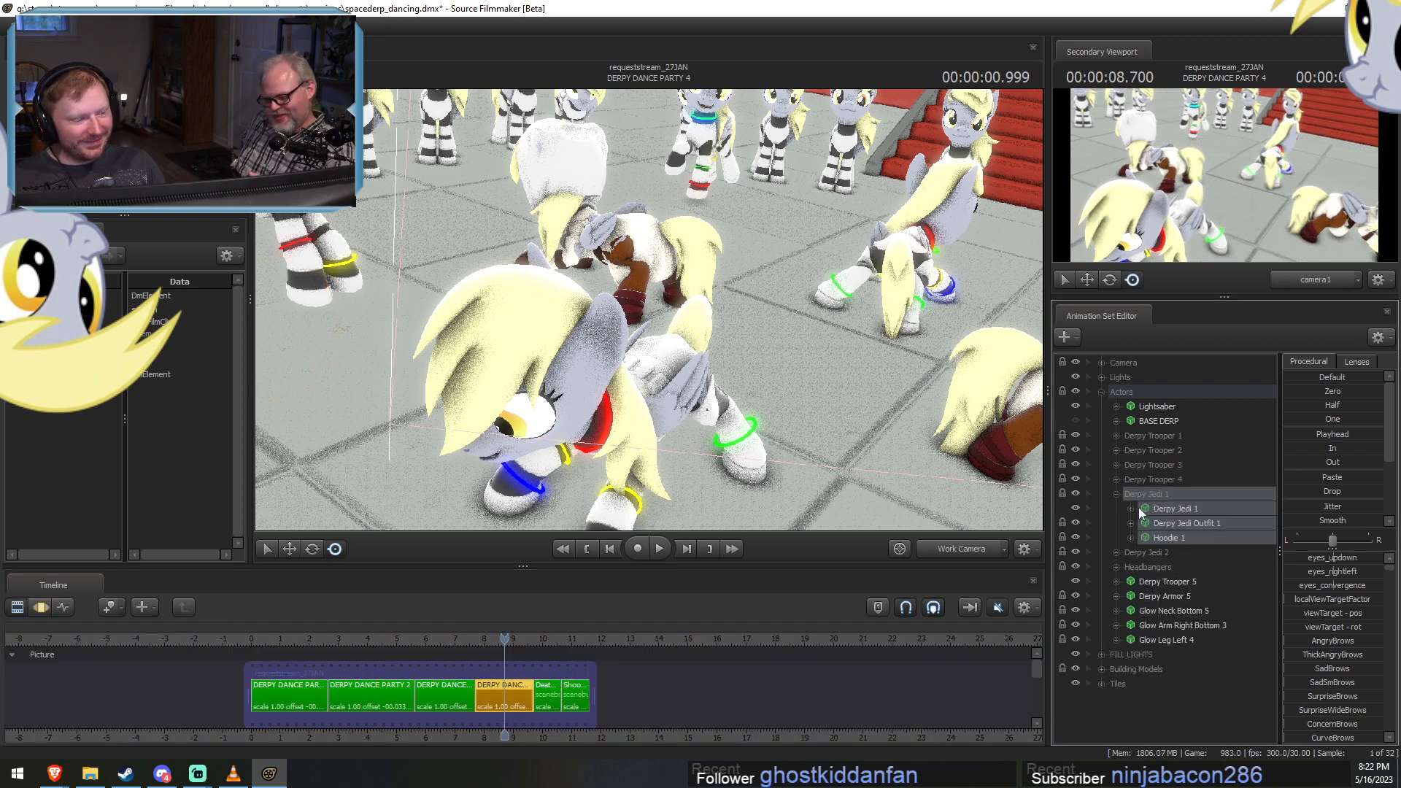
click(1157, 507)
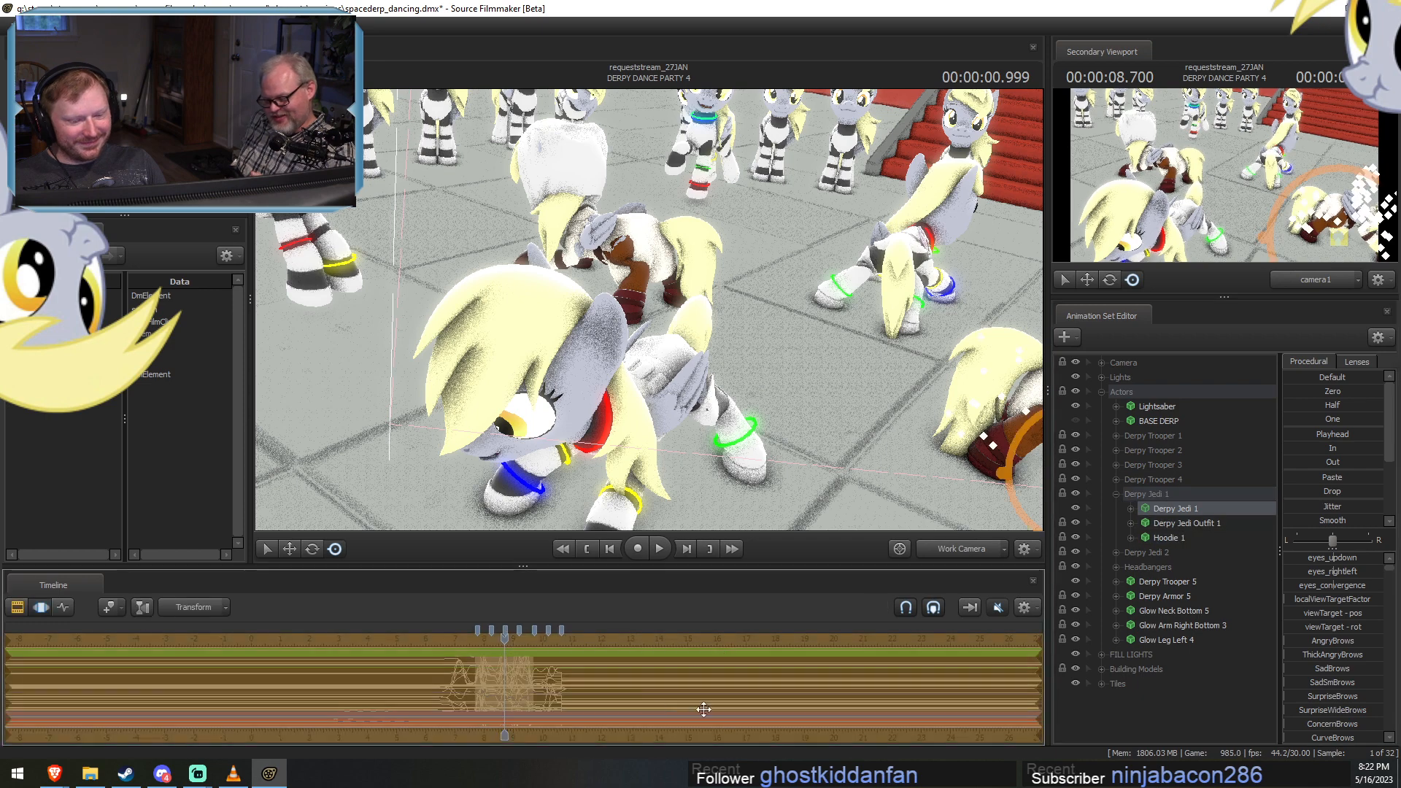
click(1115, 494)
click(1116, 508)
click(1171, 523)
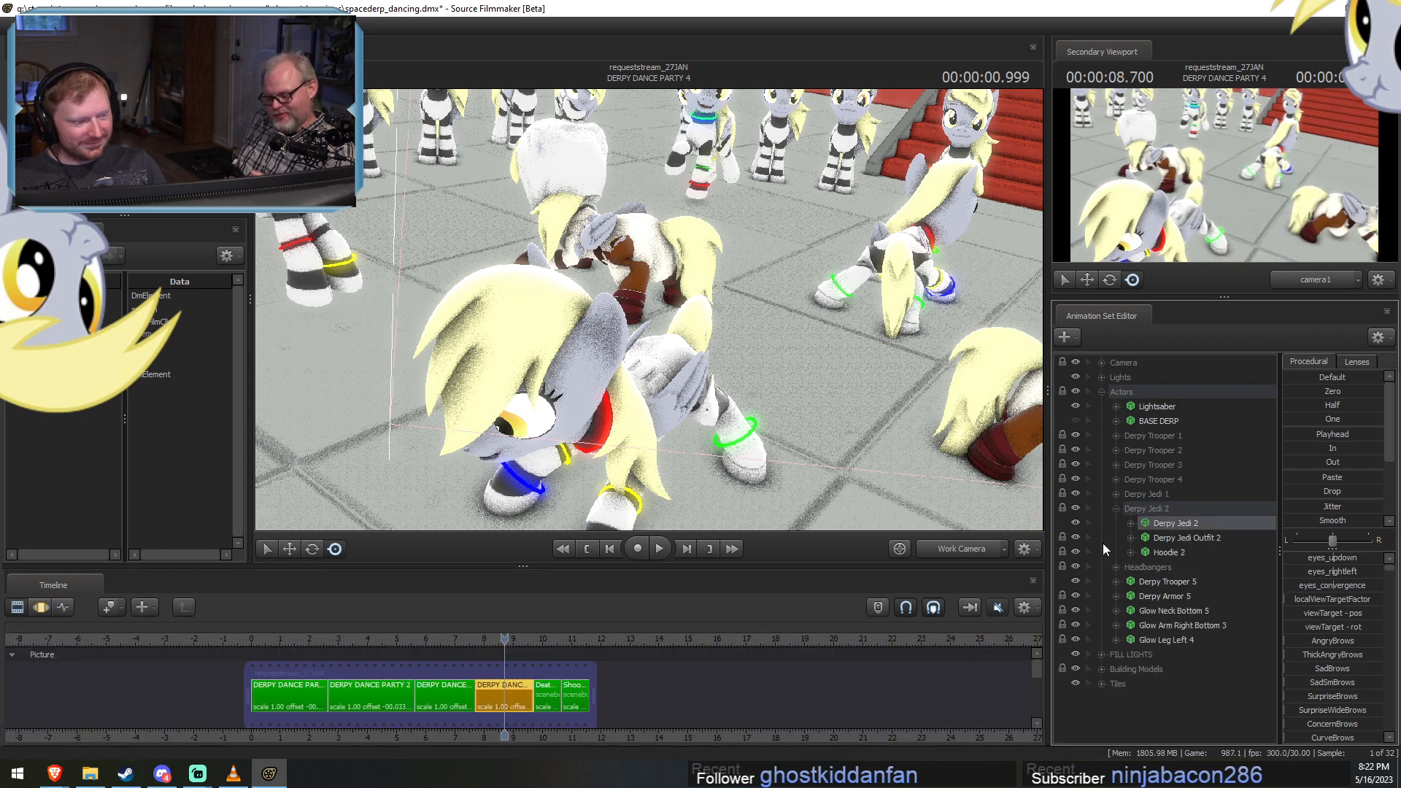
click(1116, 509)
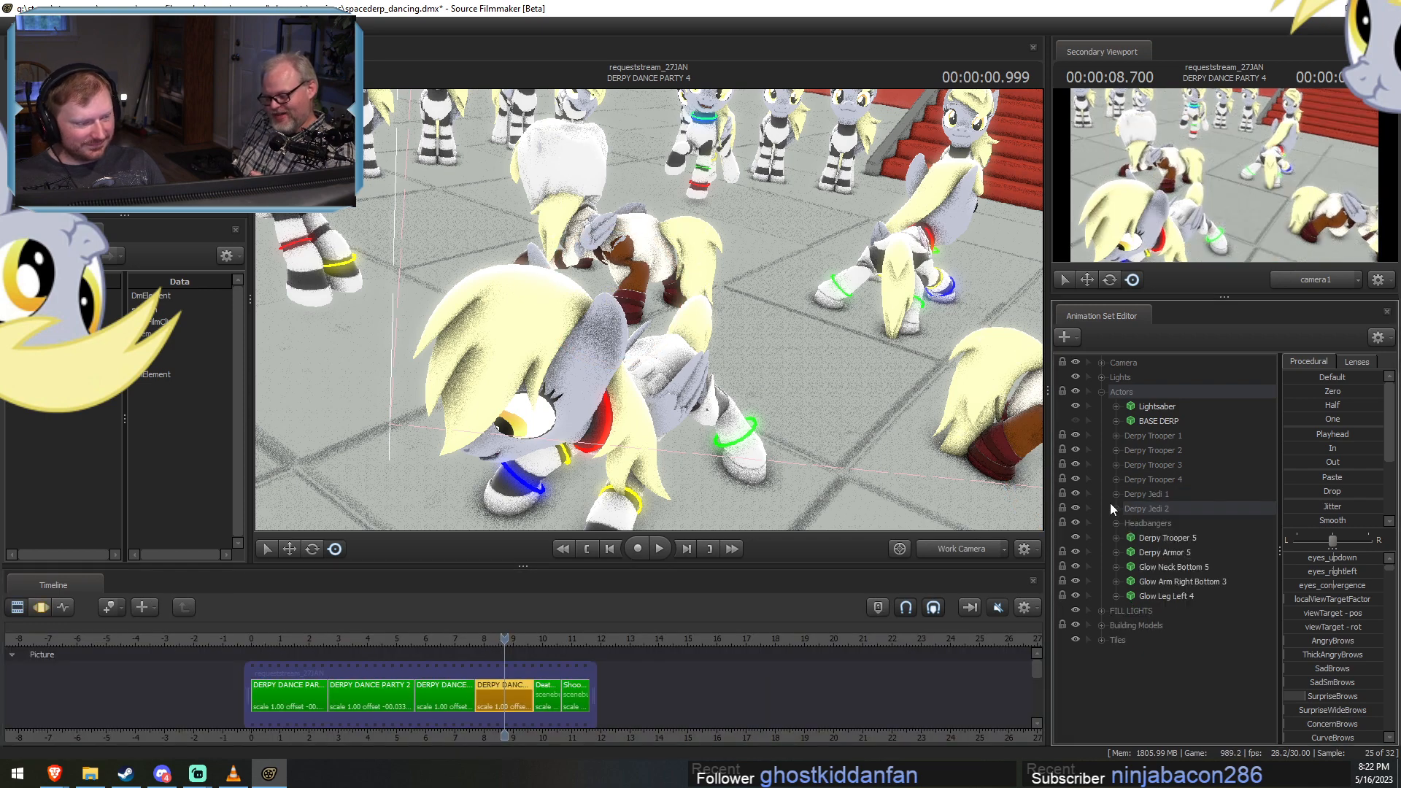
Examine the animation of the background dancers in the Headbangers group and of Derpy Trooper 5.
click(1116, 523)
click(1149, 535)
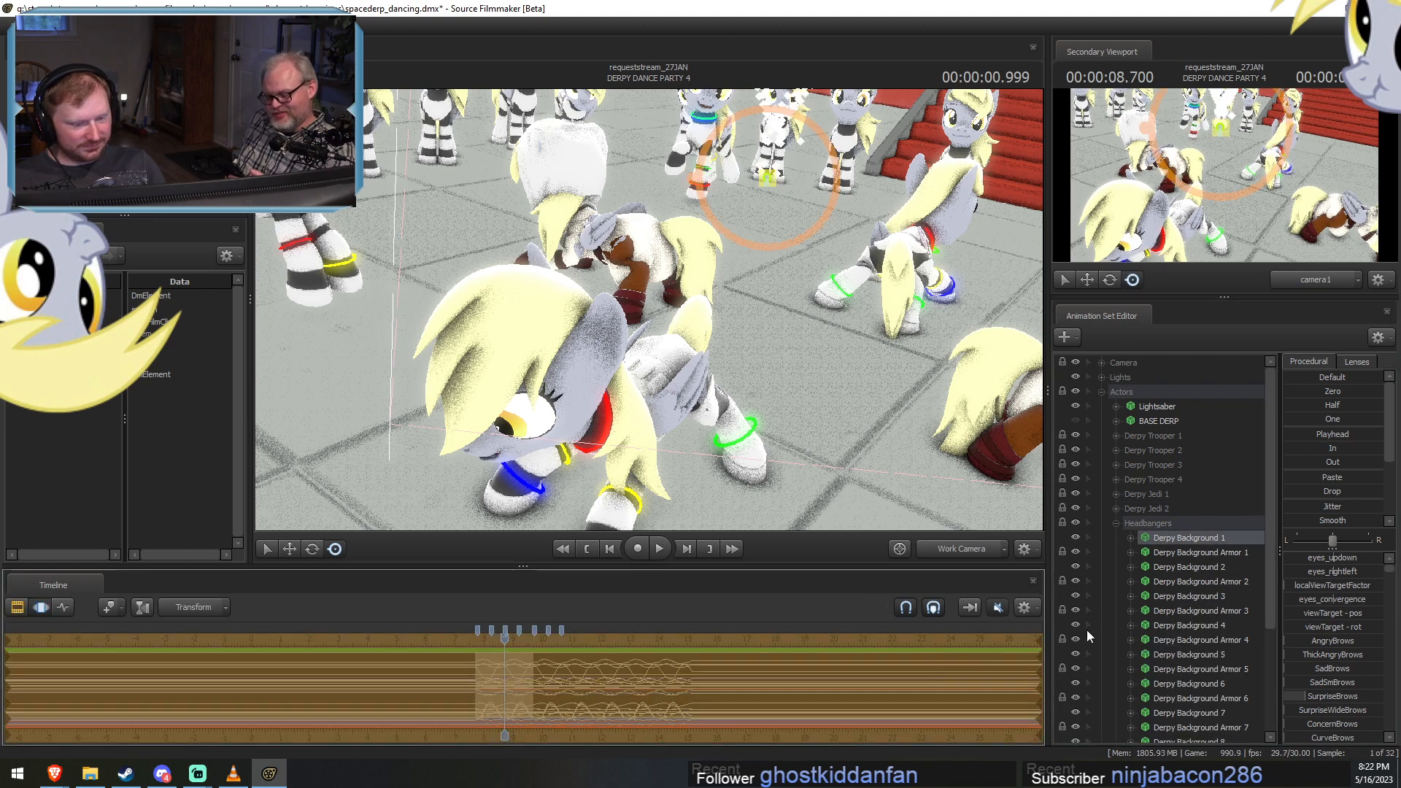
click(1171, 567)
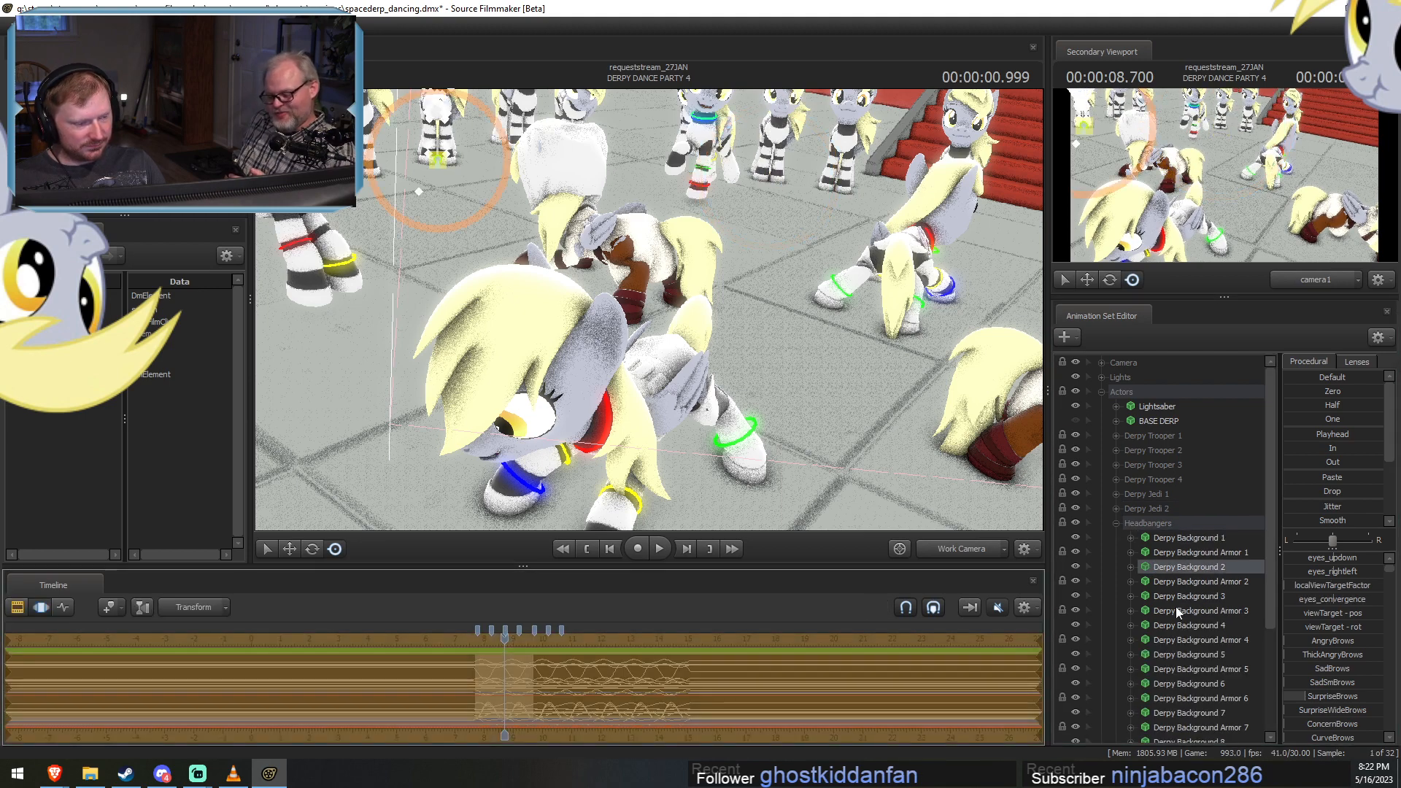
click(1188, 625)
click(1151, 670)
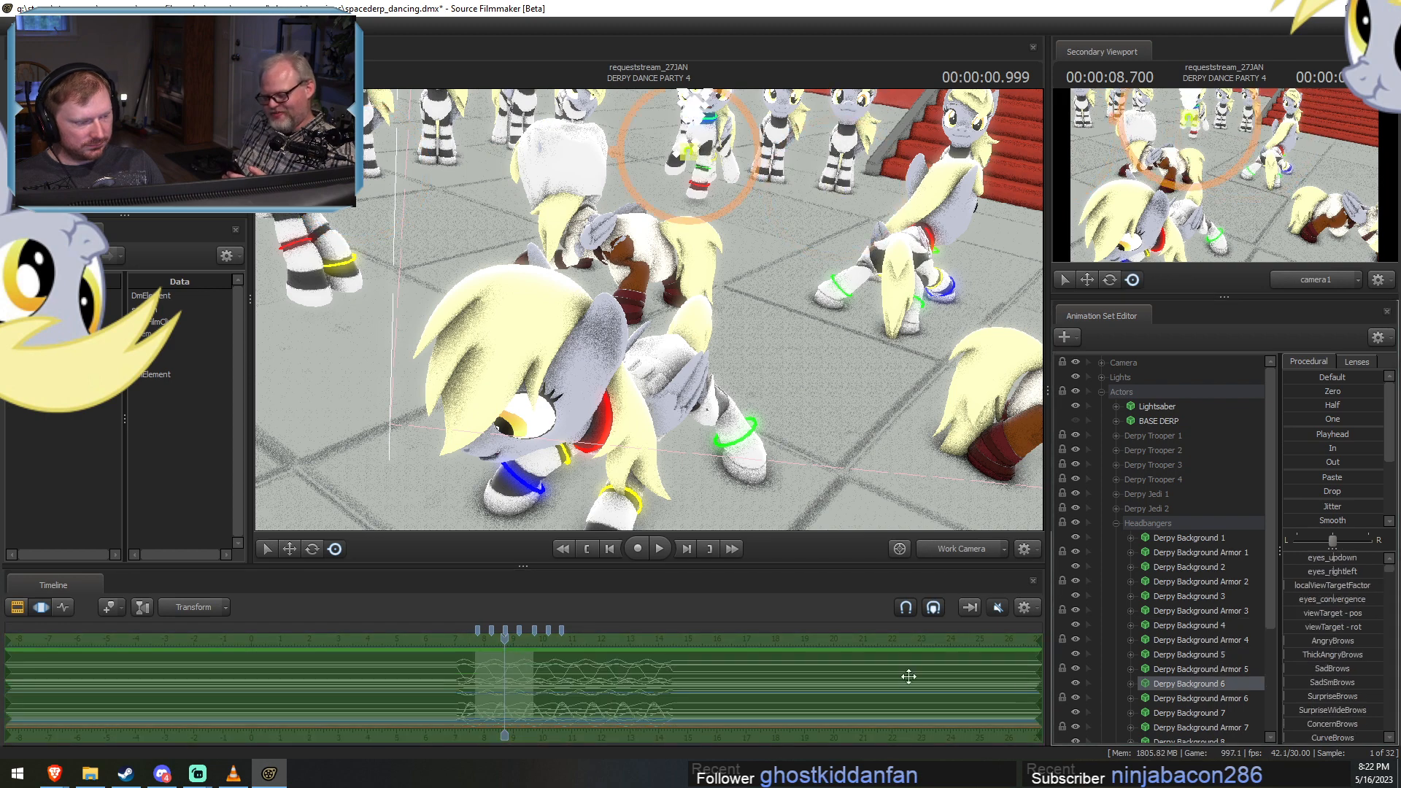
click(1199, 713)
click(1202, 741)
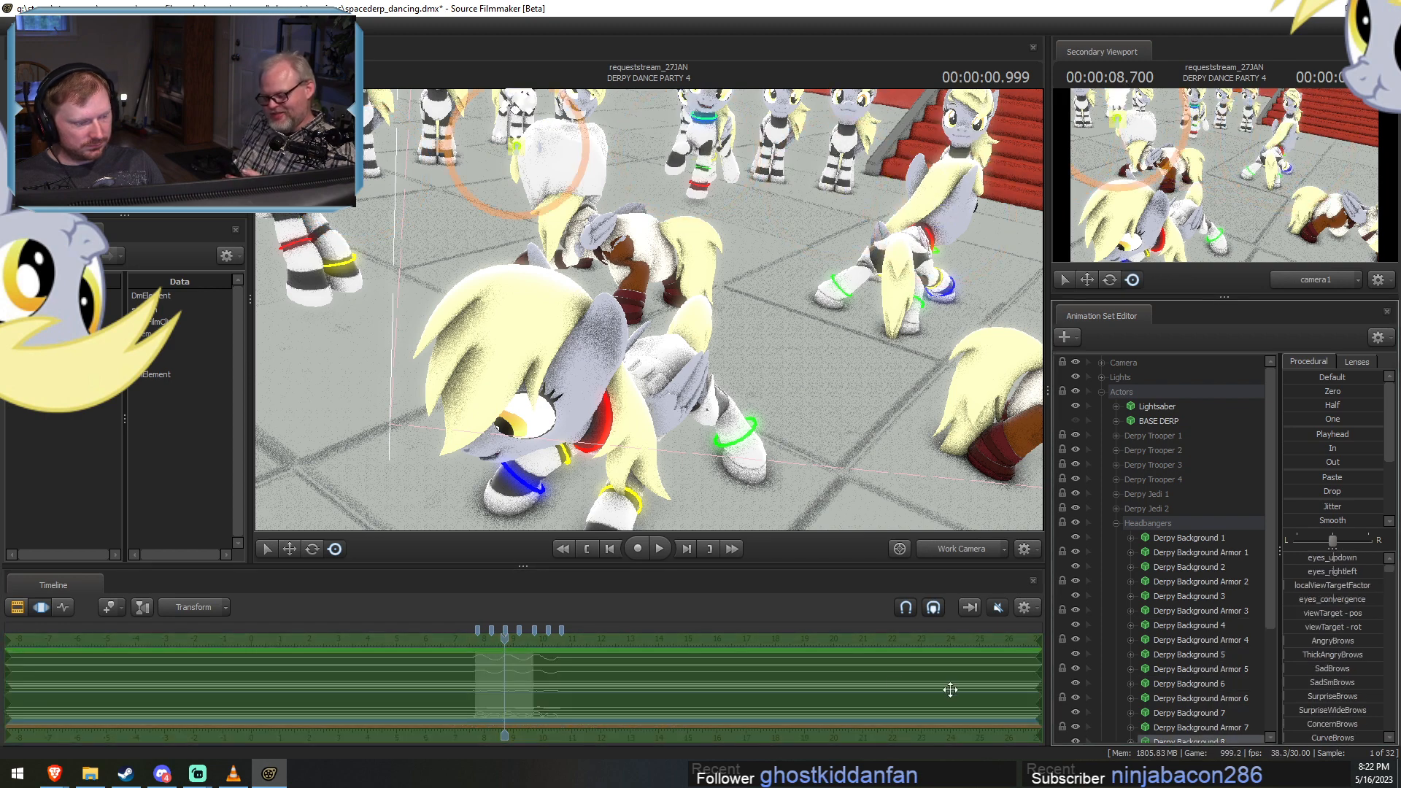
scroll(1206, 652, down, 4)
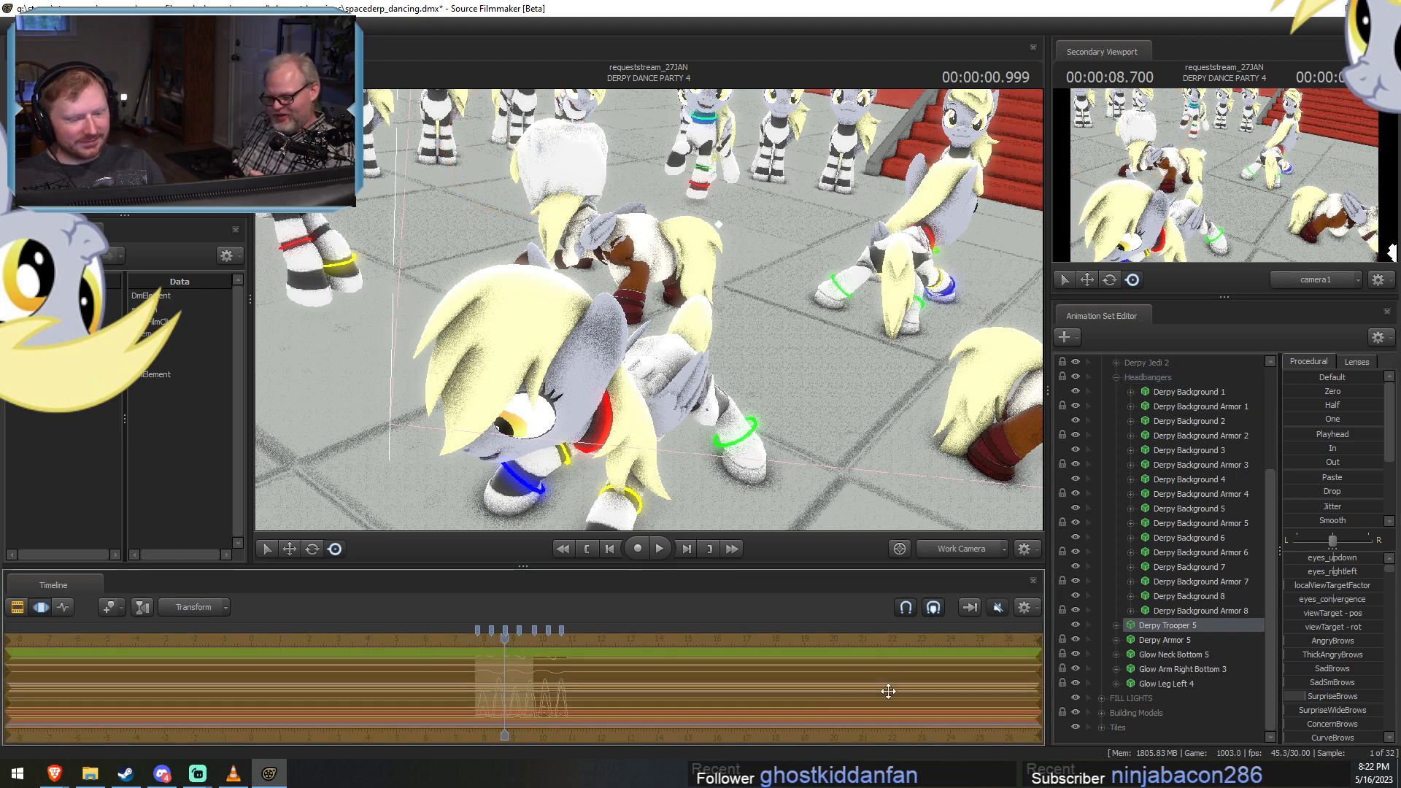
scroll(1161, 576, up, 3)
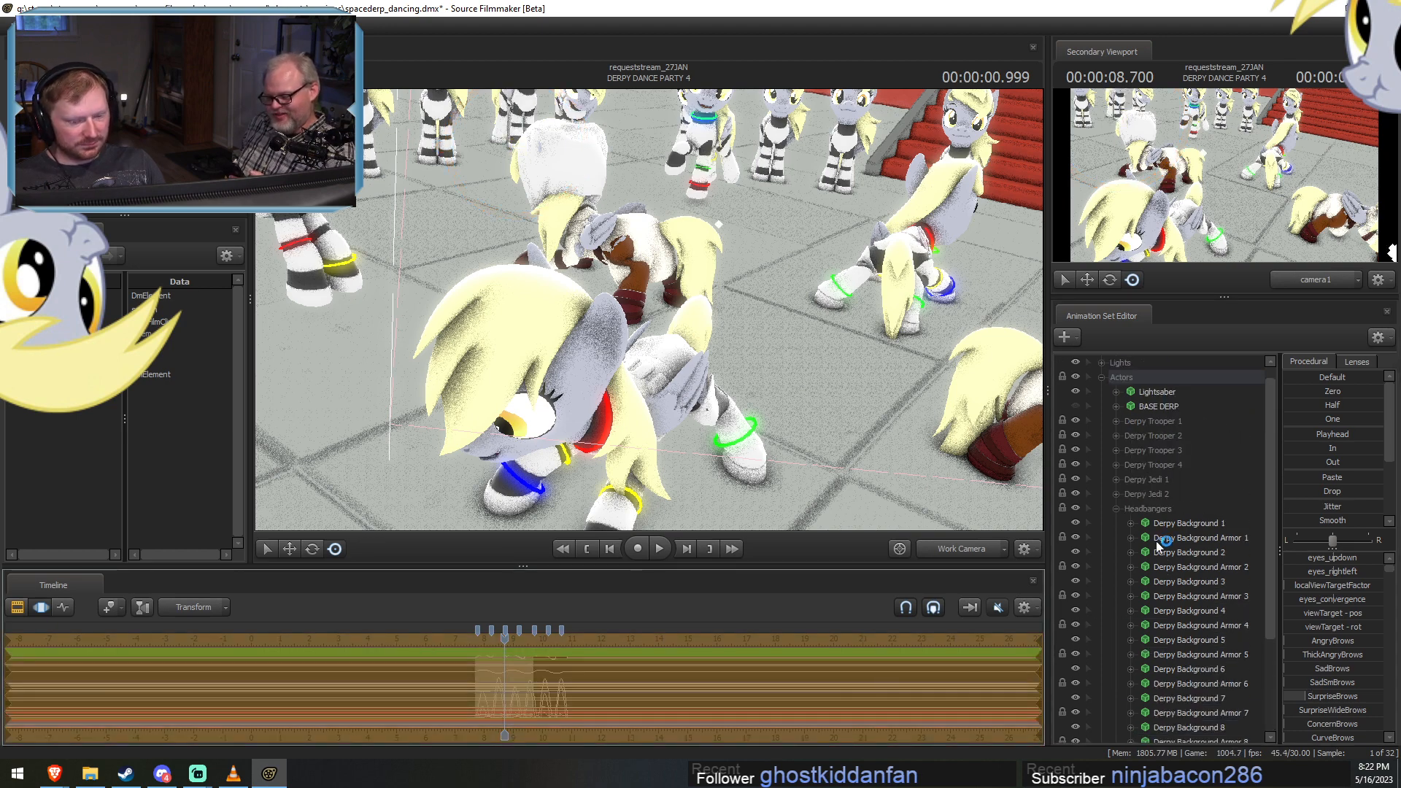
click(1110, 507)
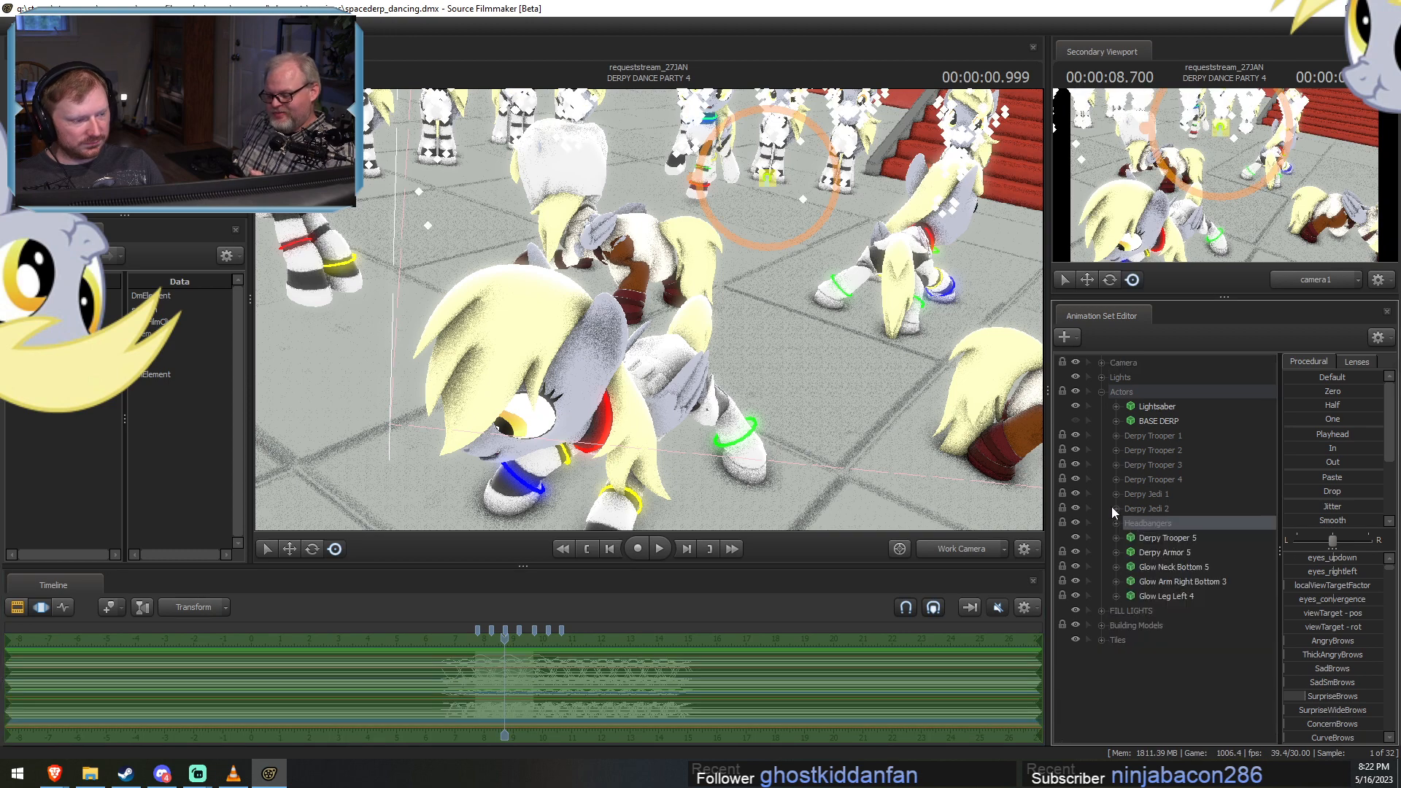
Group Derpy Trooper 5 with its armor and glow pieces as Derpy Trooper 5, and place the group above Derpy Jedi 1.
click(1166, 539)
shift+click(1174, 594)
right_click(1174, 593)
click(1226, 407)
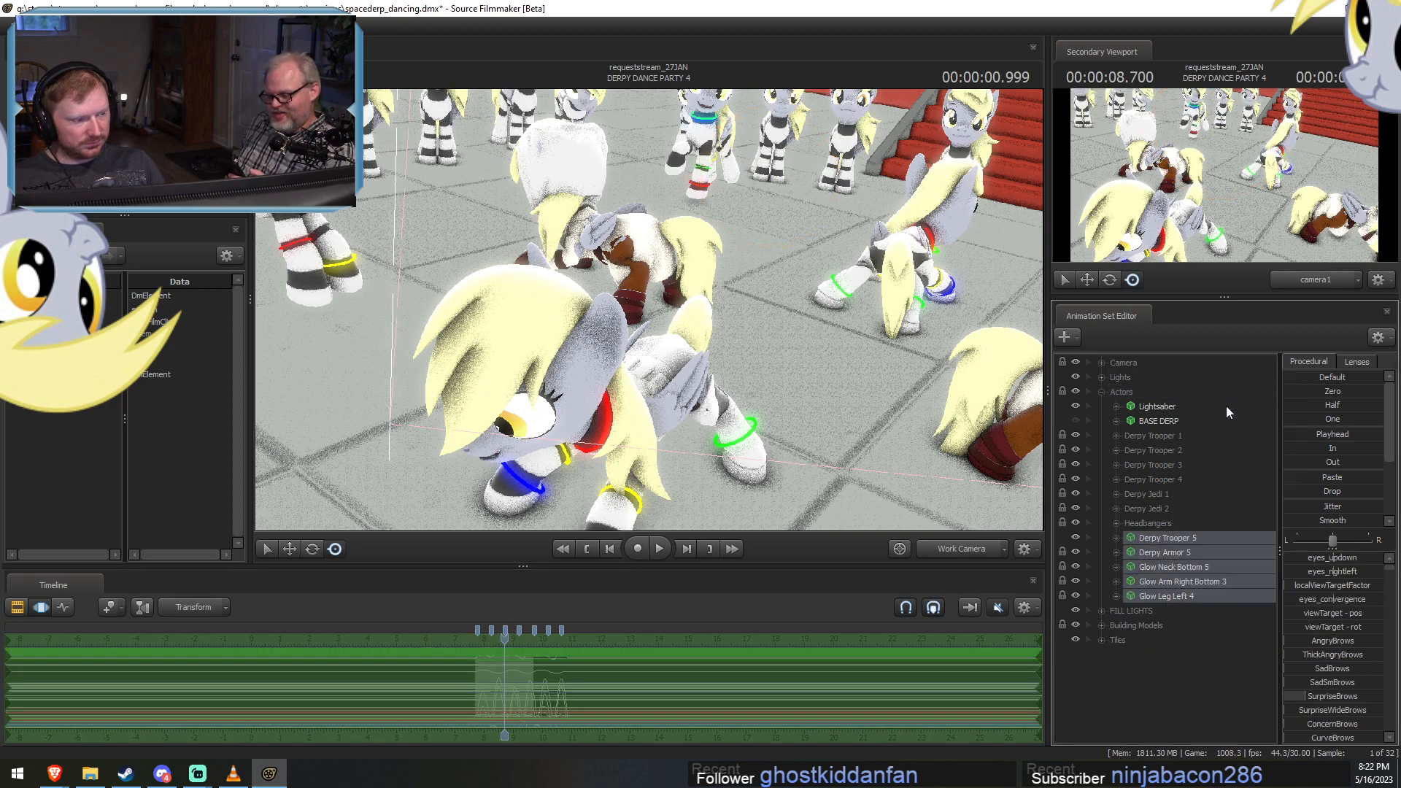
right_click(1149, 545)
click(1171, 542)
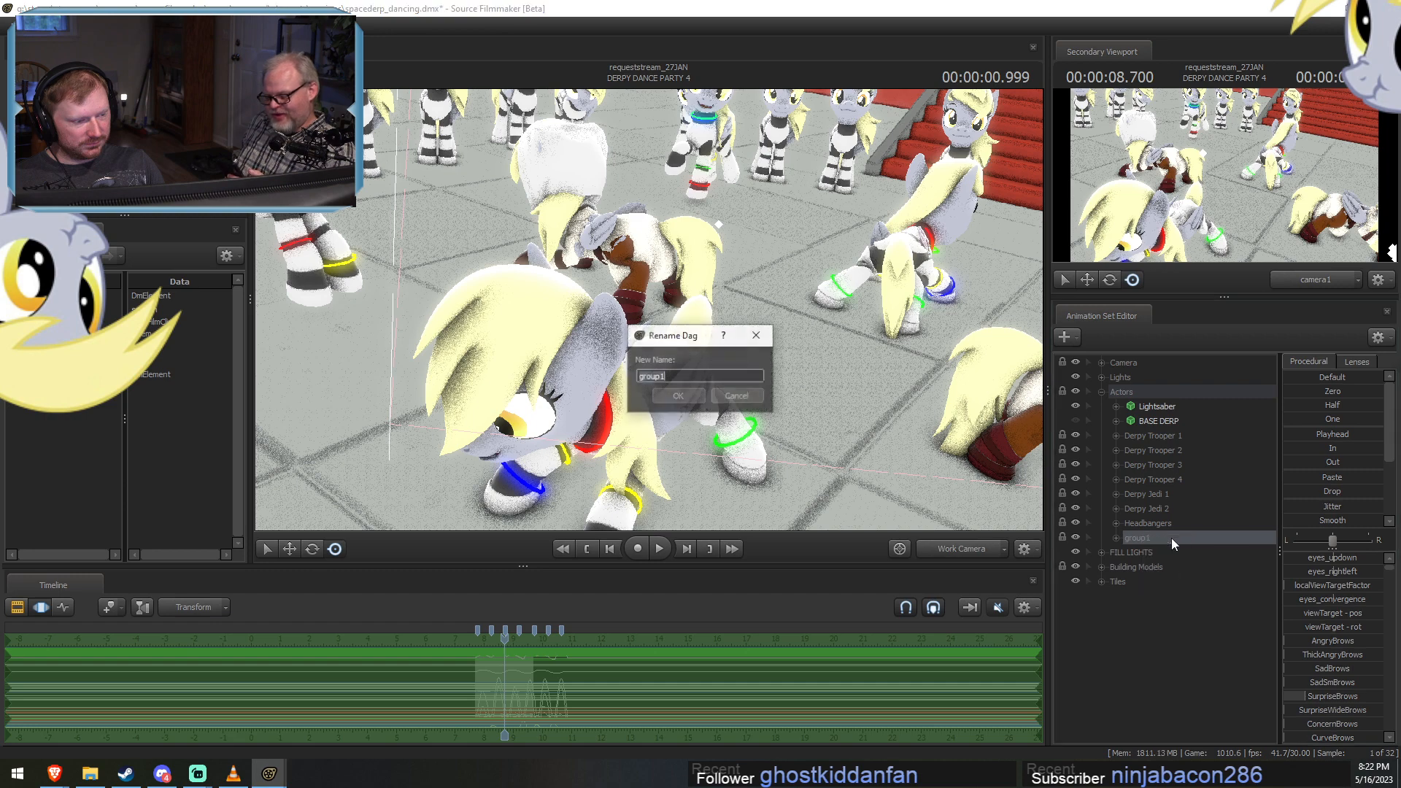
text(Derpy Trooper 5)
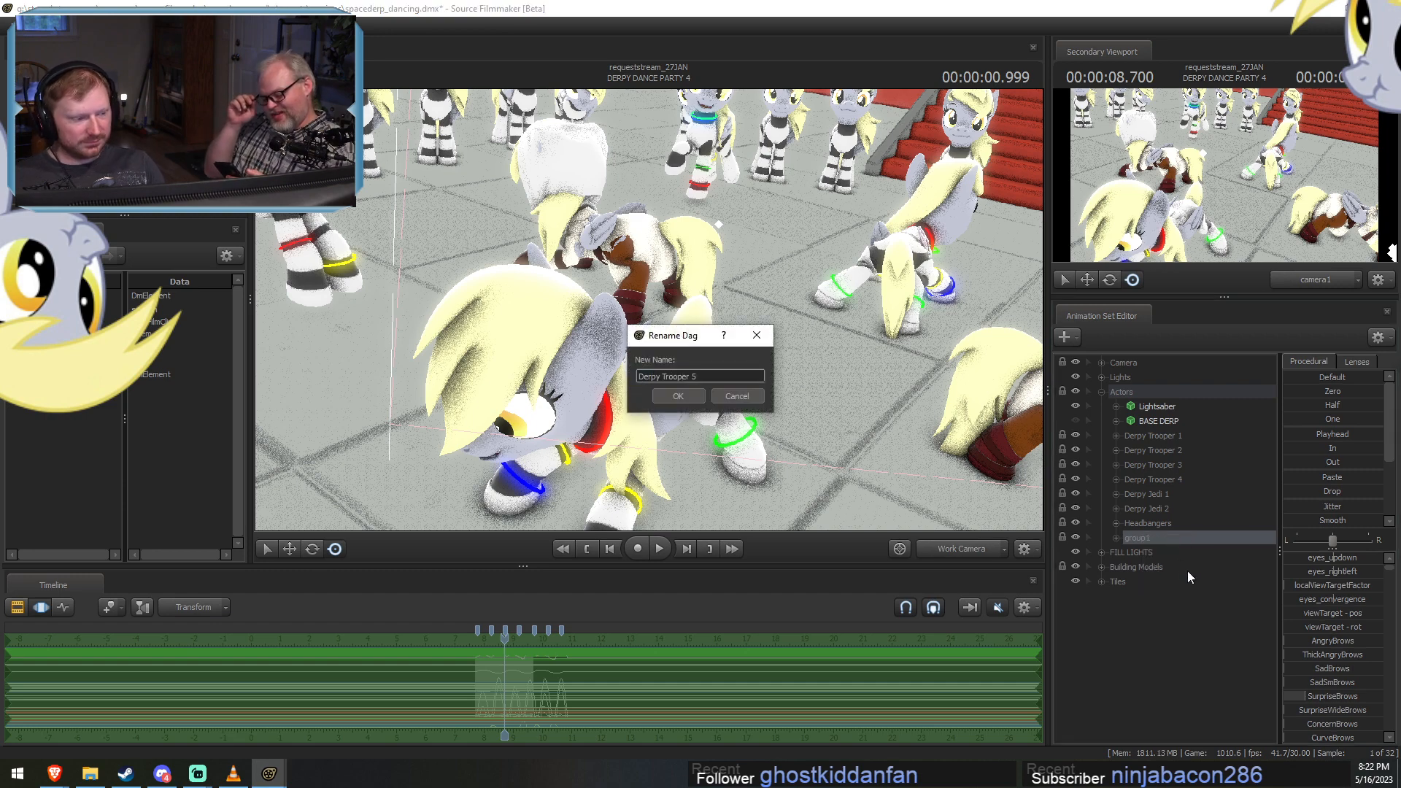
click(677, 400)
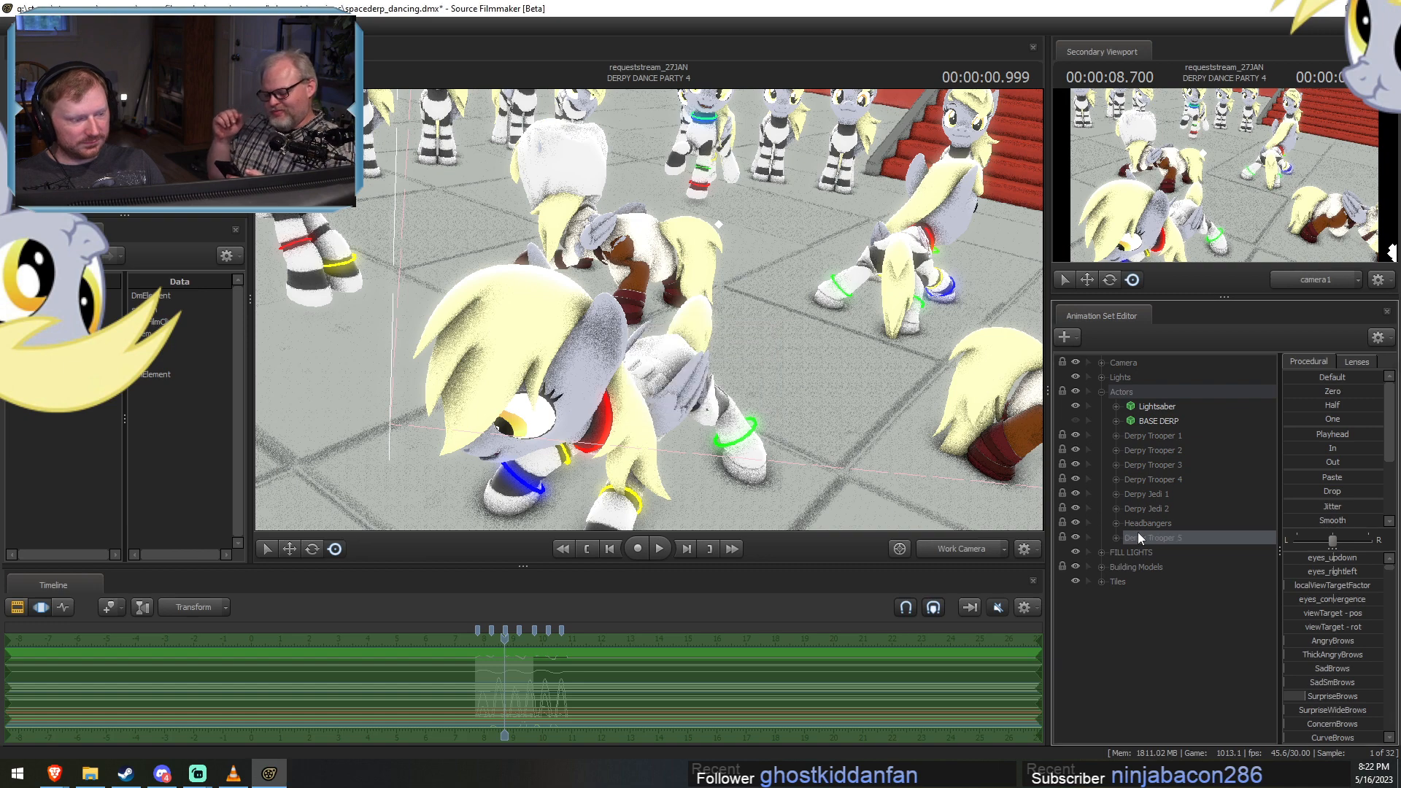
drag(1138, 534, 1147, 494)
key(F2)
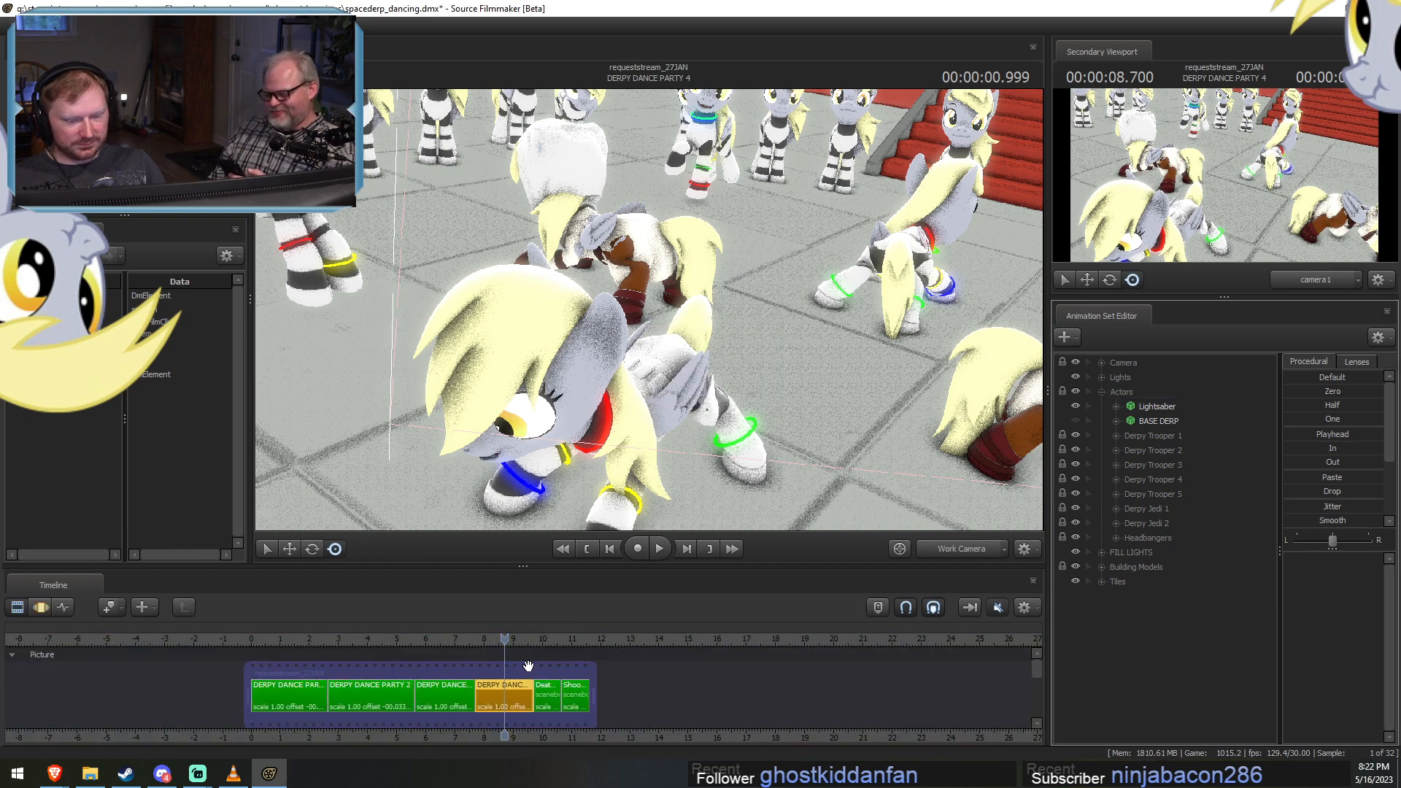
In DERPY DANCE PARTY 3, group Derpy Trooper 5 with its armor and glow pieces and name the group Derpy Trooper 5.
scroll(485, 663, up, 2)
click(426, 708)
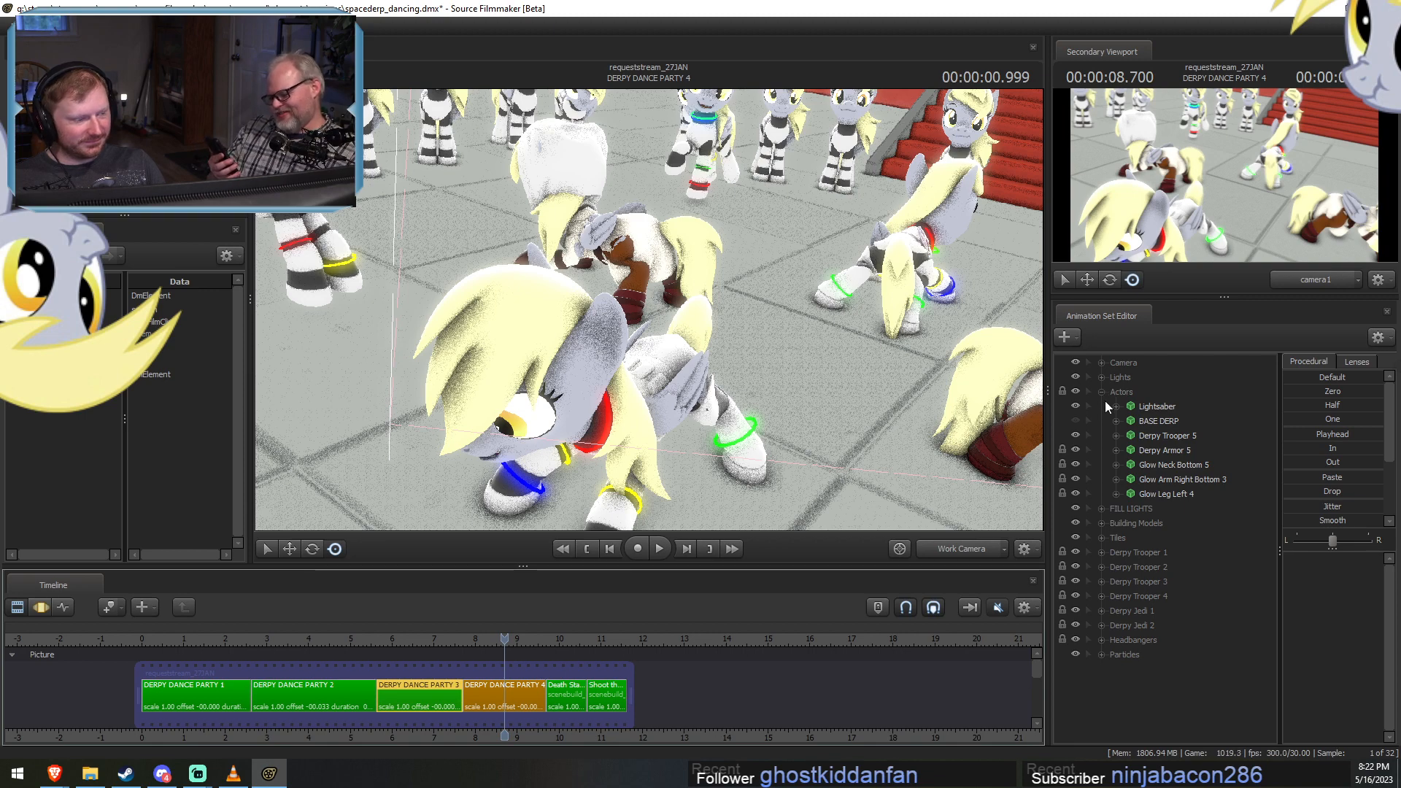
click(1154, 436)
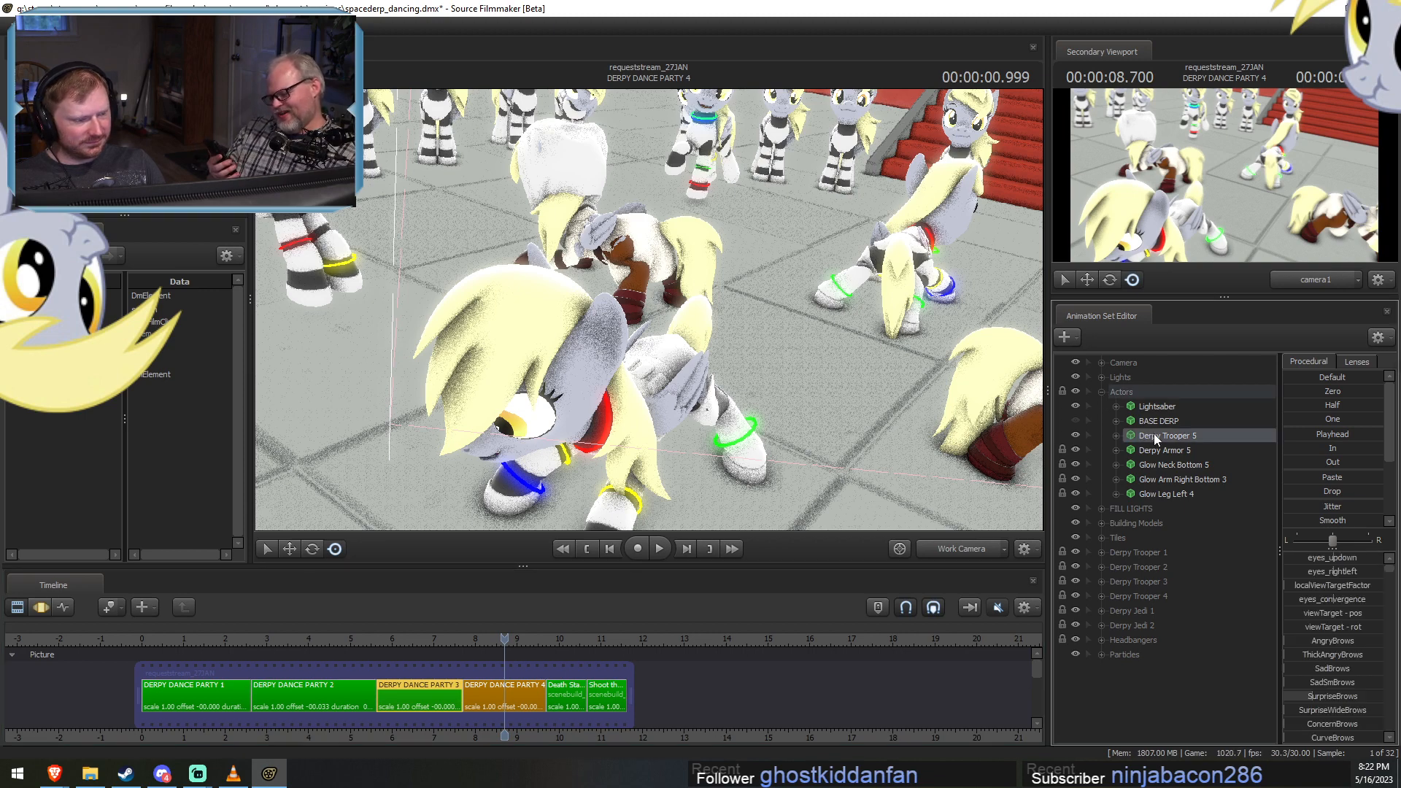
shift+click(1167, 493)
right_click(1186, 479)
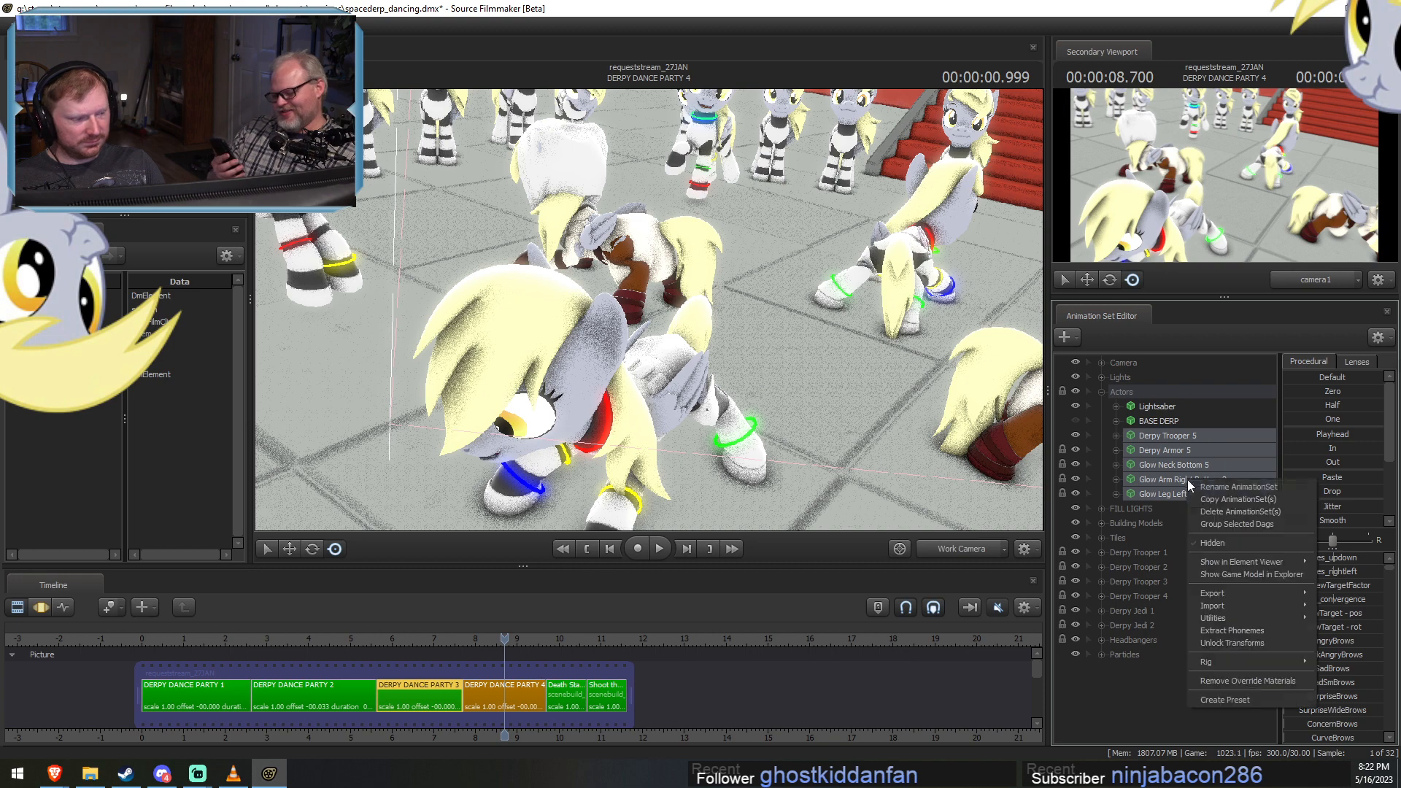
click(1237, 522)
right_click(1166, 438)
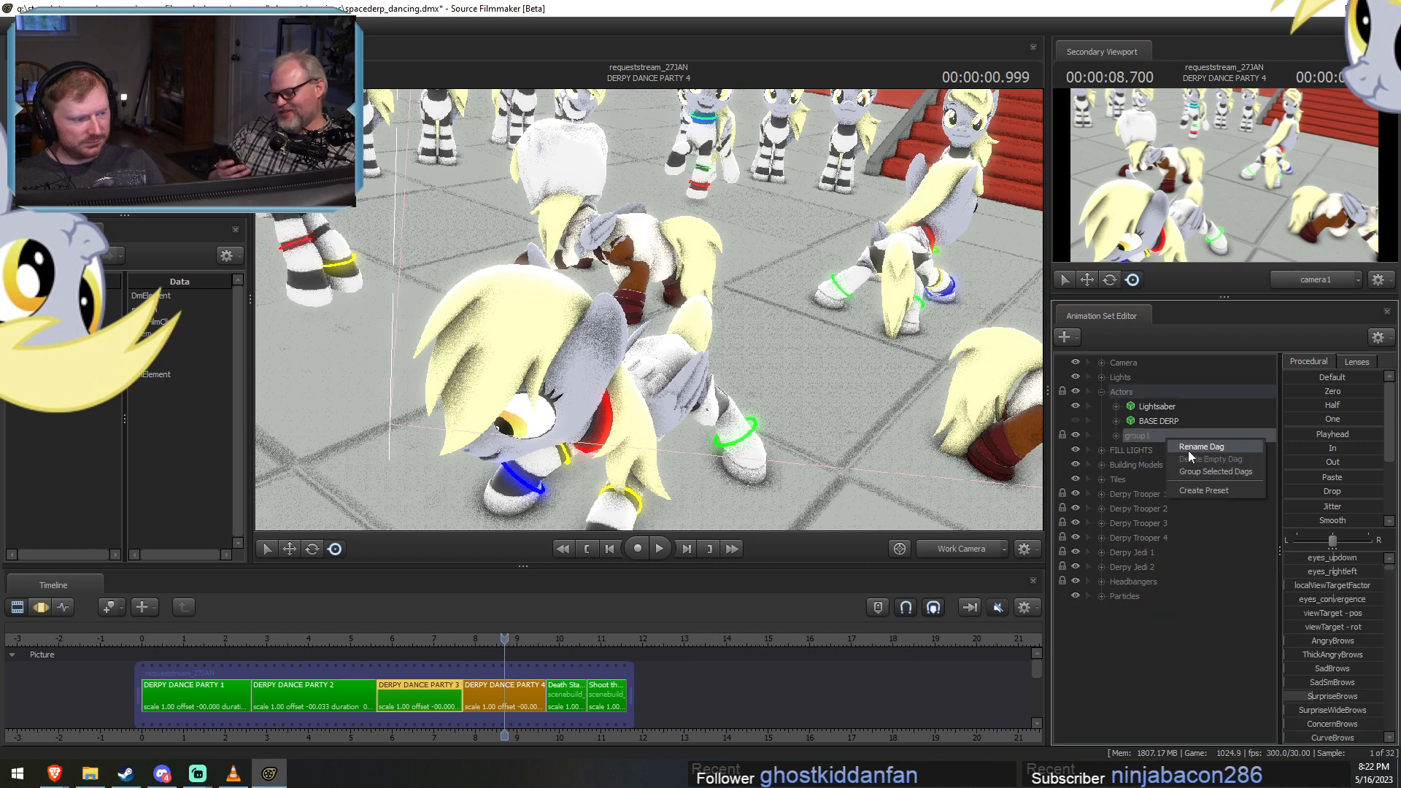
click(1188, 449)
text(Derpy Troop)
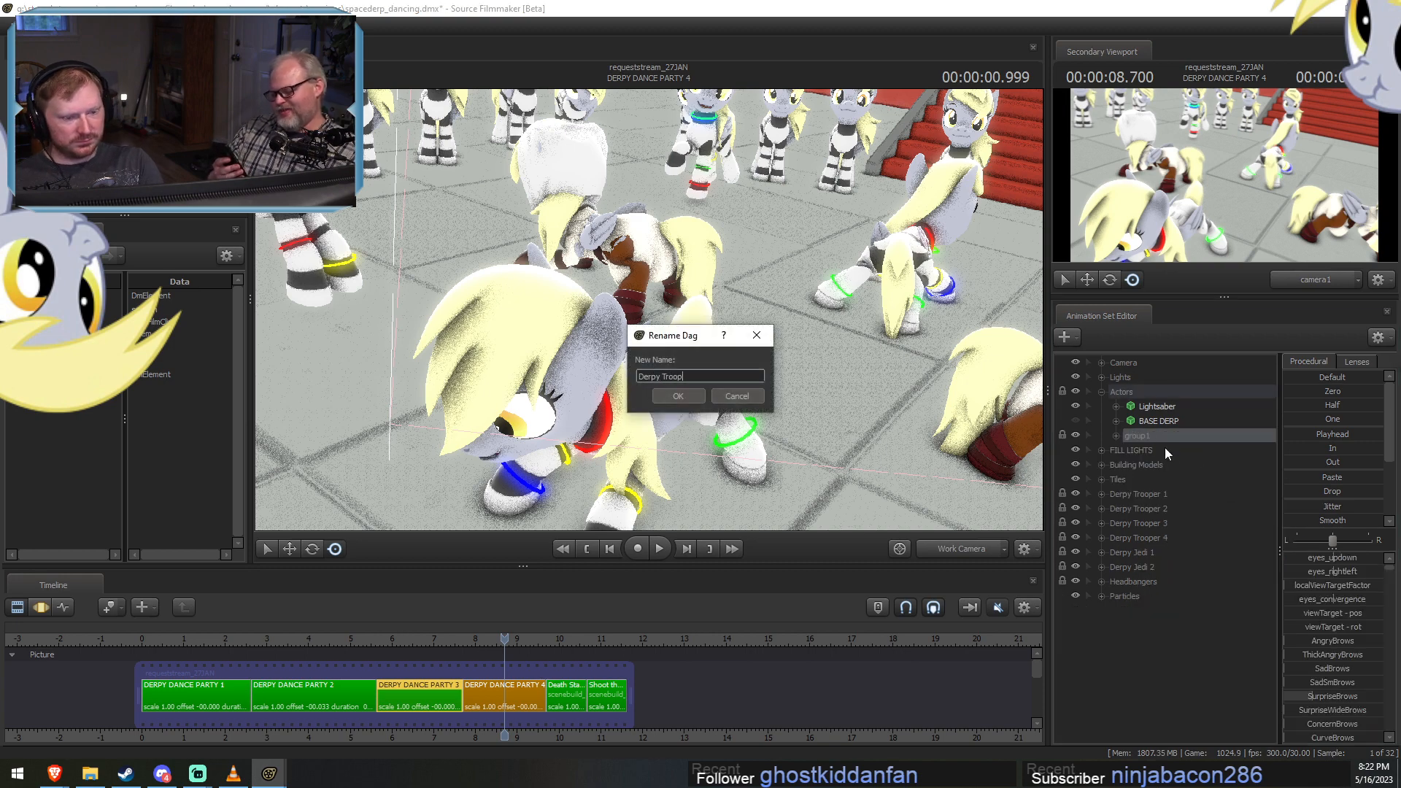
text(er 5)
key(Return)
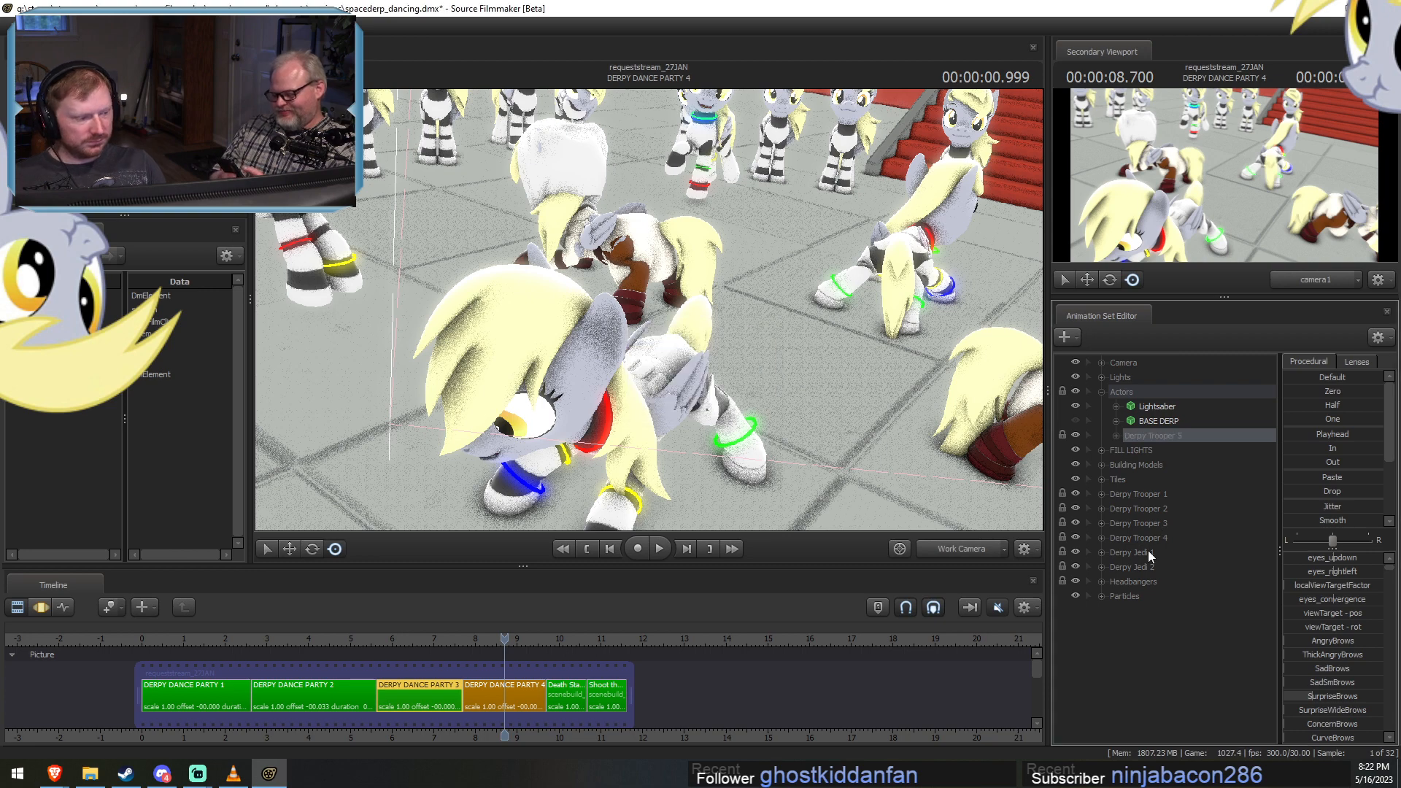
Move the Derpy Trooper 1 to 4 groups into Actors above Derpy Trooper 5, and Derpy Jedi 1 and 2 below it.
click(1149, 496)
shift+click(1145, 537)
drag(1146, 537, 1166, 430)
click(1129, 553)
shift+click(1133, 566)
drag(1134, 566, 1170, 498)
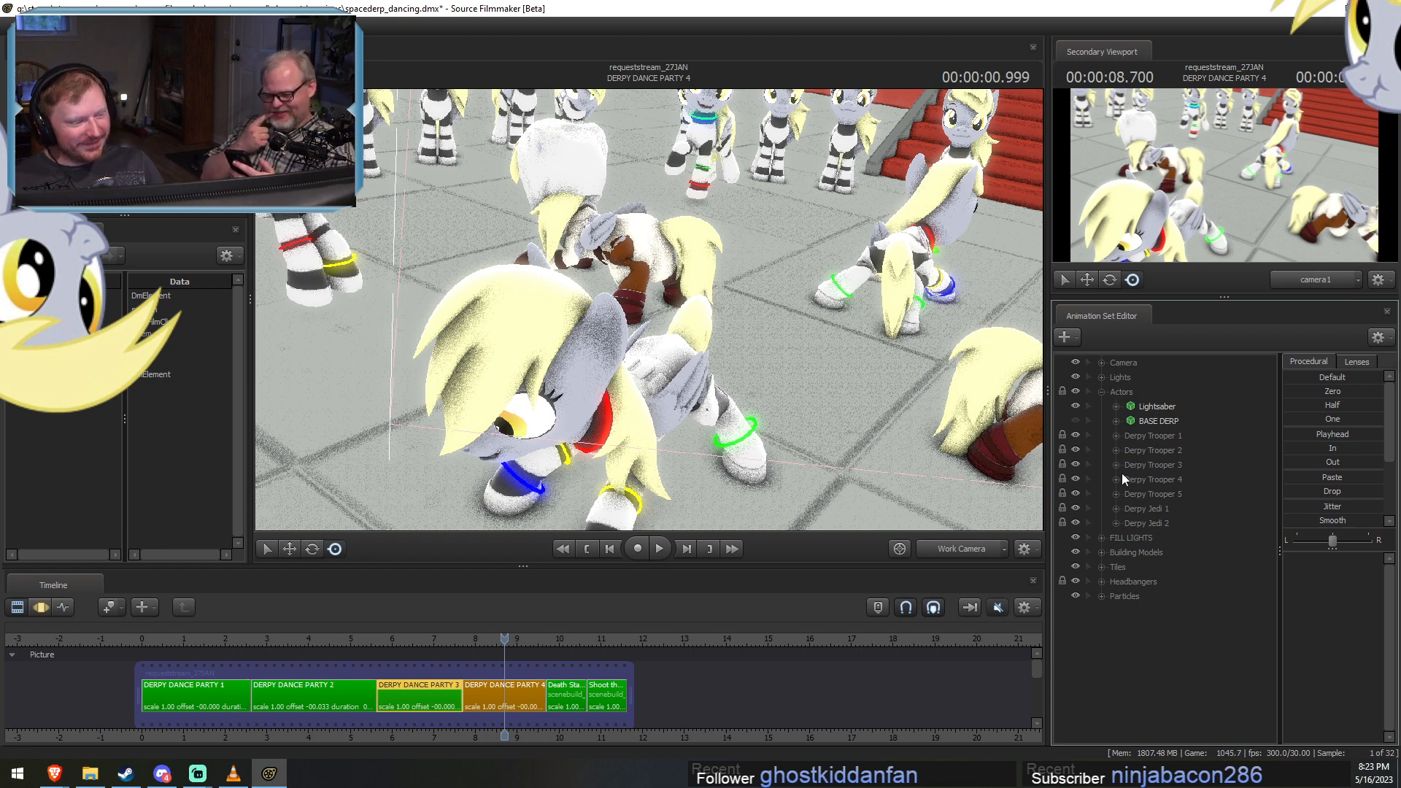
Select DERPY DANCE PARTY 4, scrub back to 7.933 seconds, and show the clip in the Motion Editor.
scroll(491, 695, up, 1)
click(491, 694)
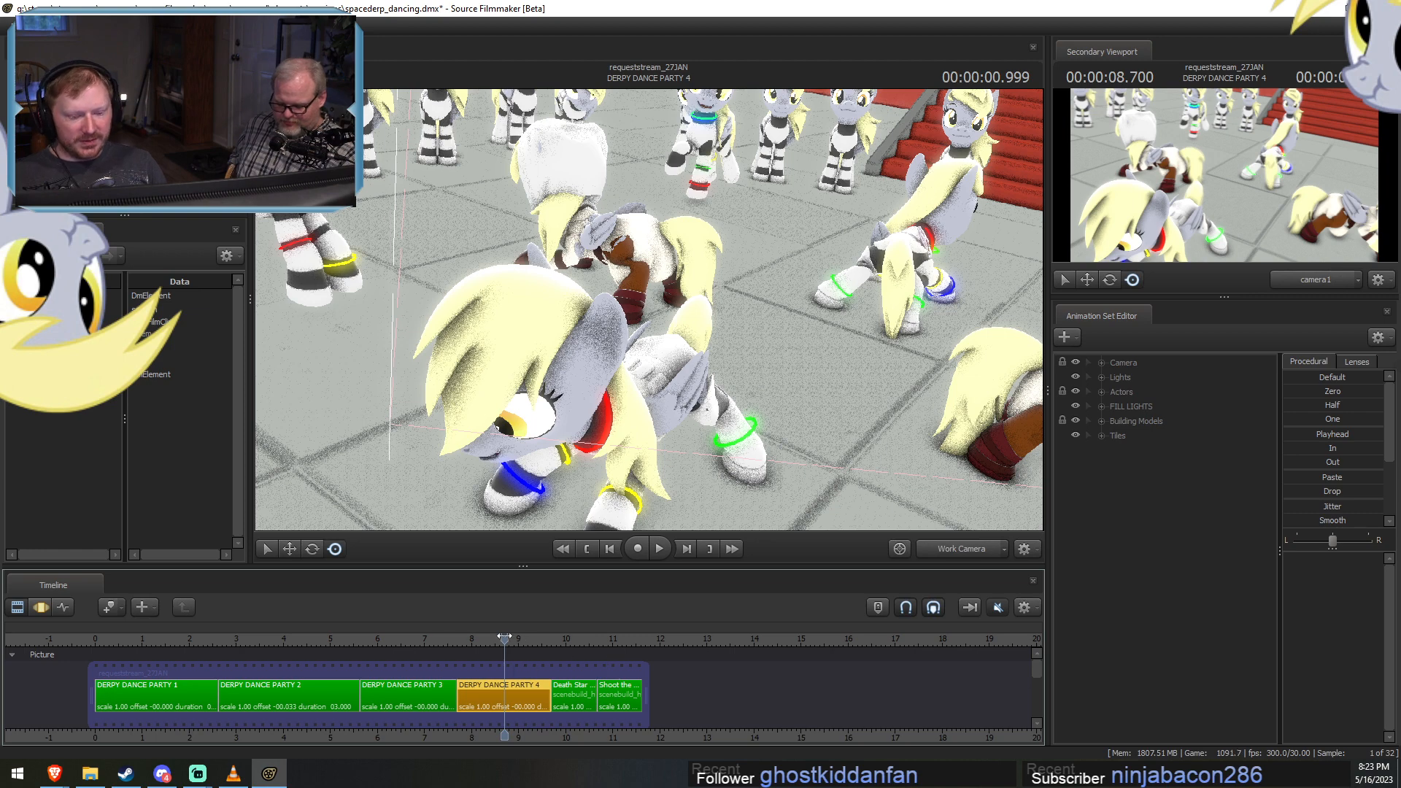
drag(504, 637, 468, 637)
scroll(505, 694, up, 4)
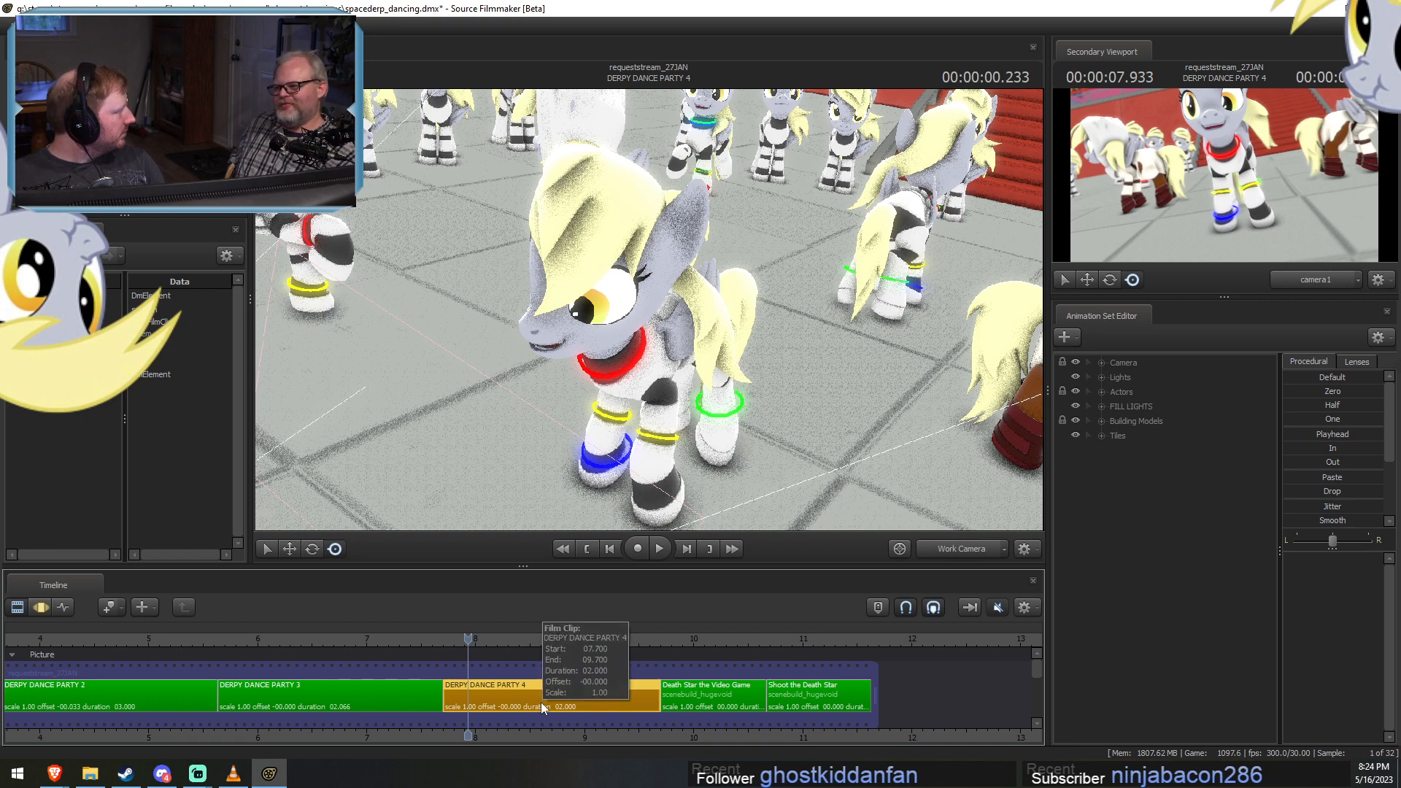
double_click(540, 702)
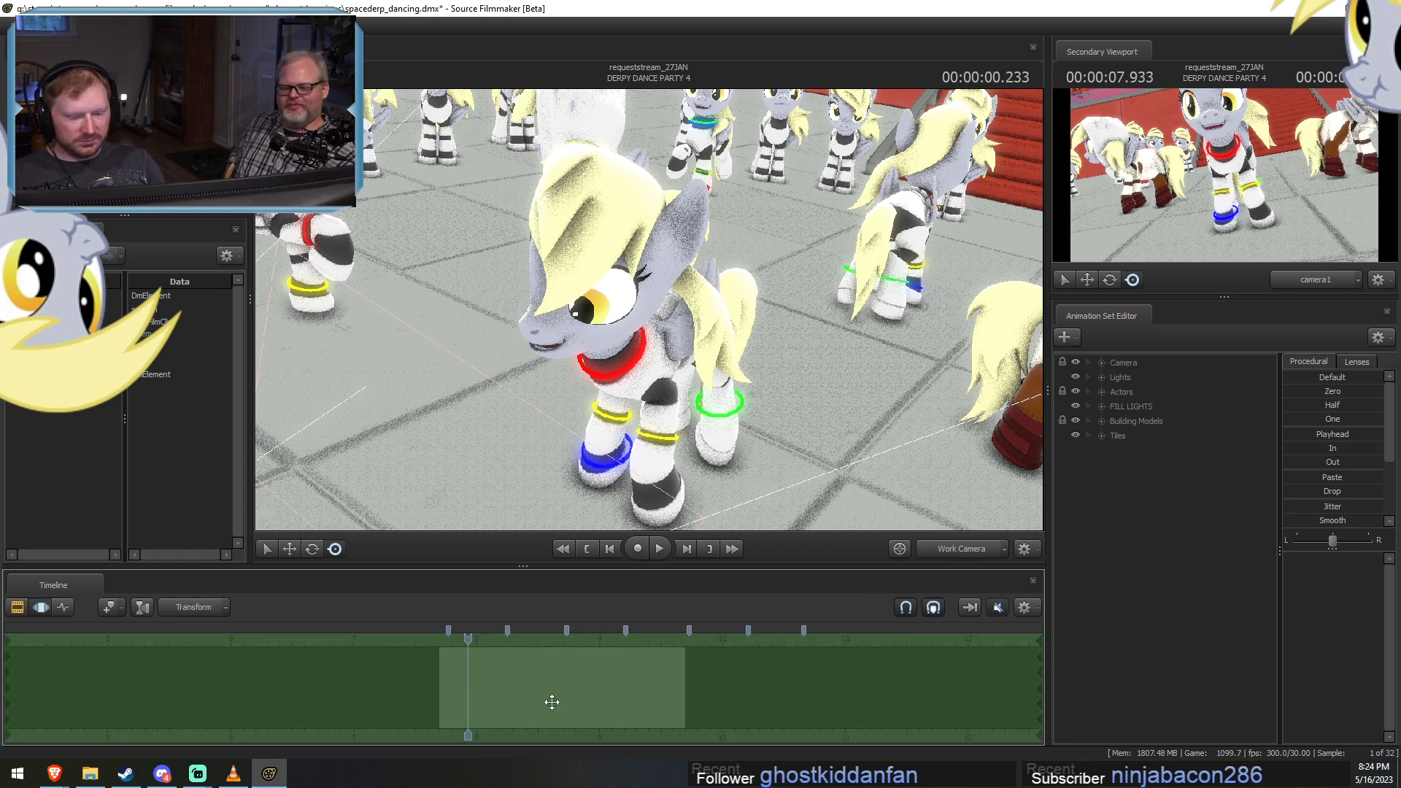
Return to the Clip Editor, scrub through DERPY DANCE PARTY 4 to 8.566 seconds, and view the dancers from a pulled-back work camera.
key(F2)
drag(468, 644, 666, 655)
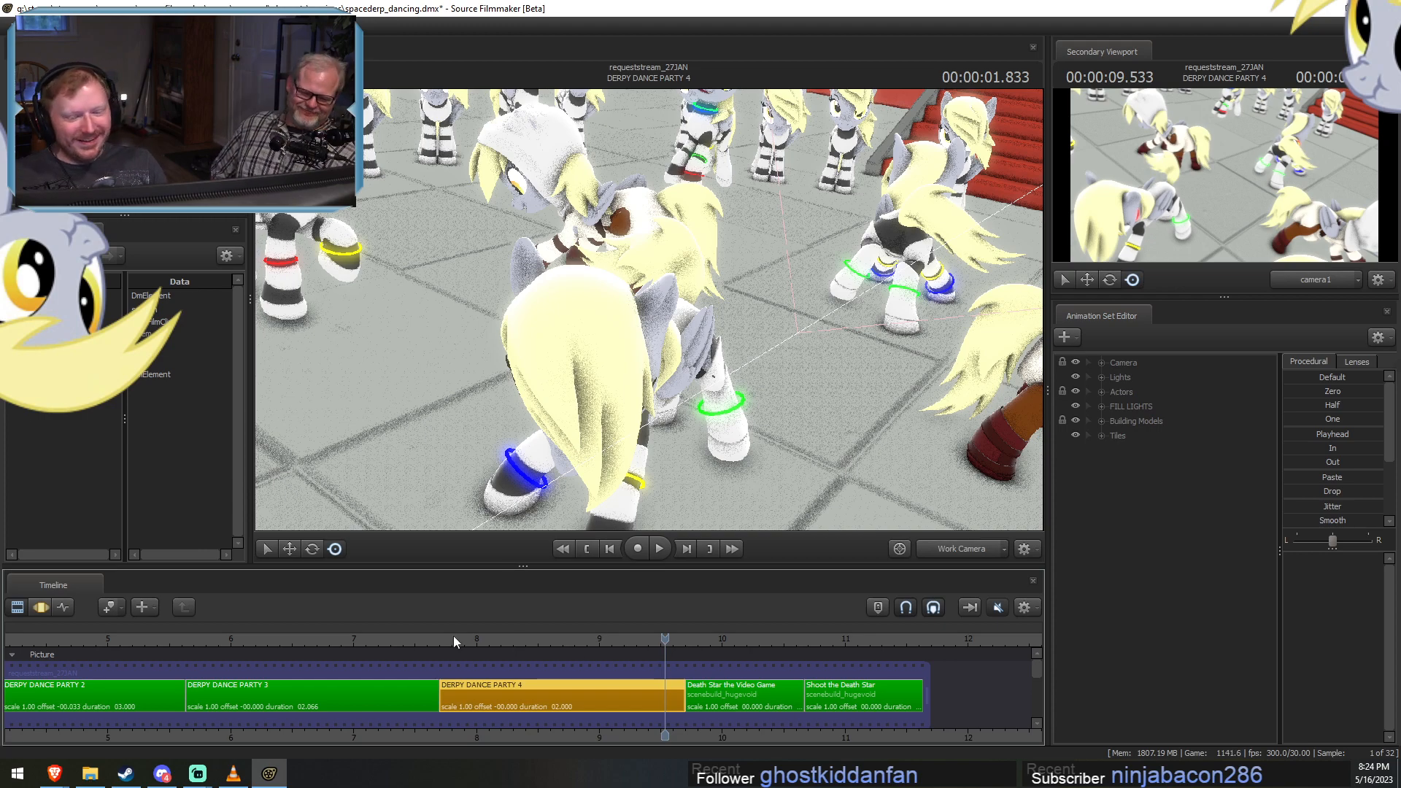
drag(453, 640, 491, 677)
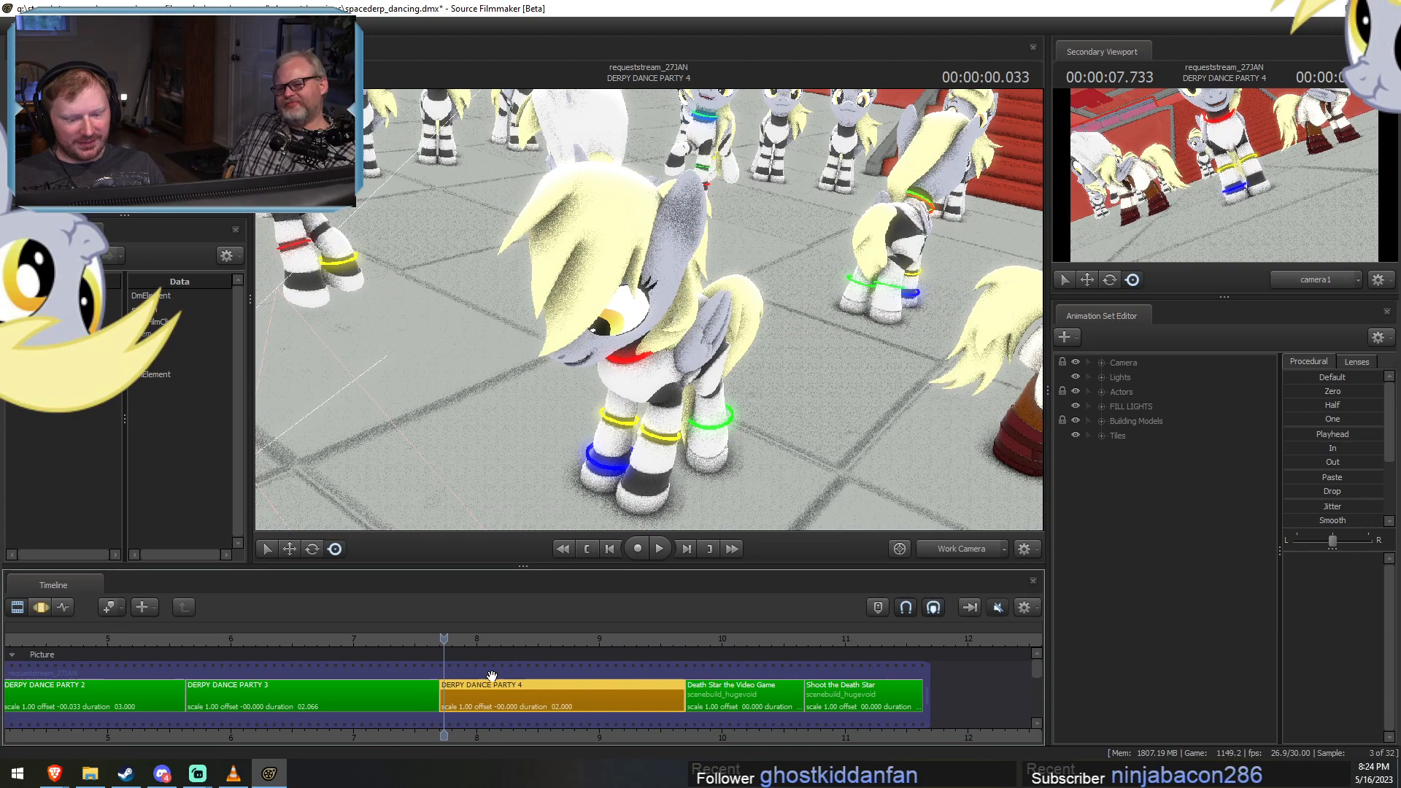
click(982, 544)
click(964, 547)
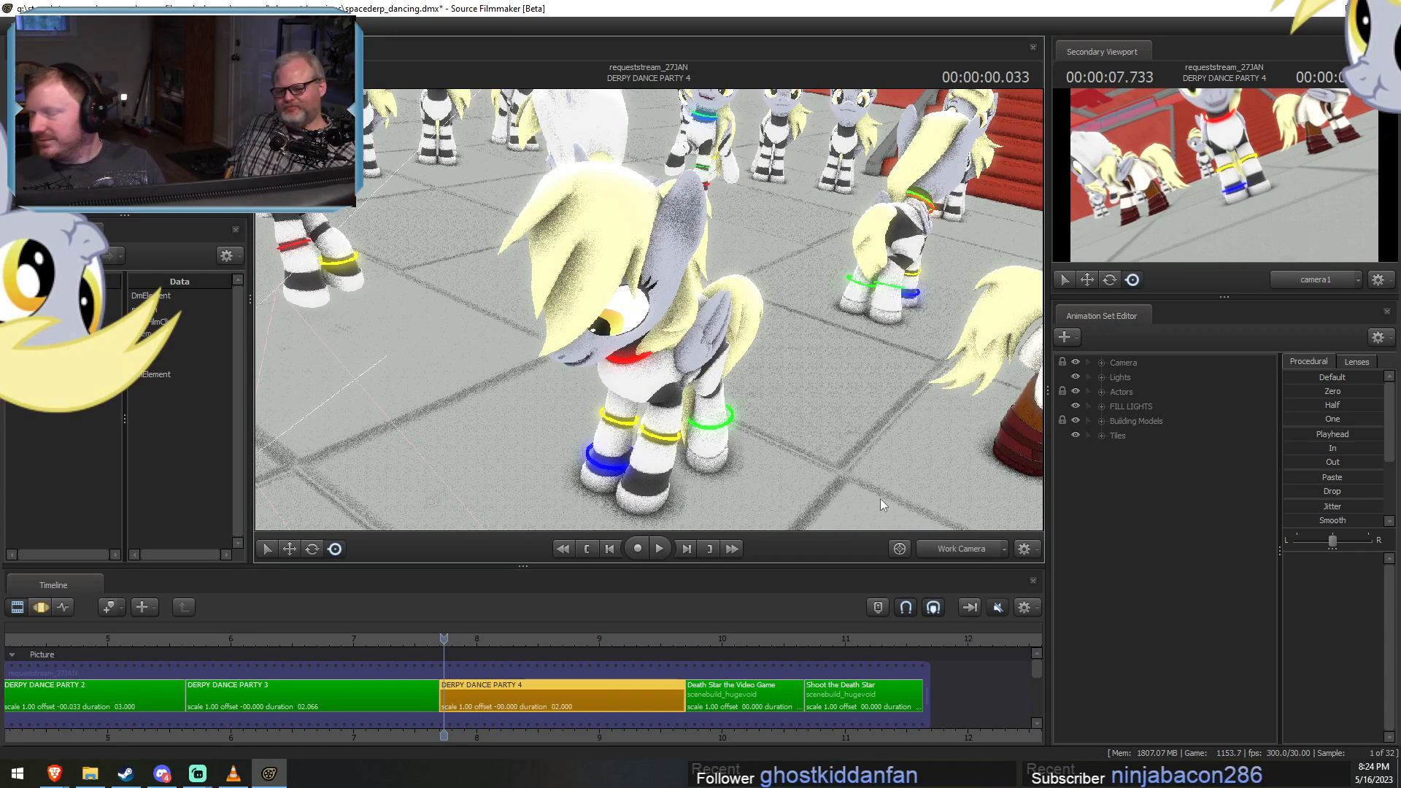
drag(470, 641, 545, 669)
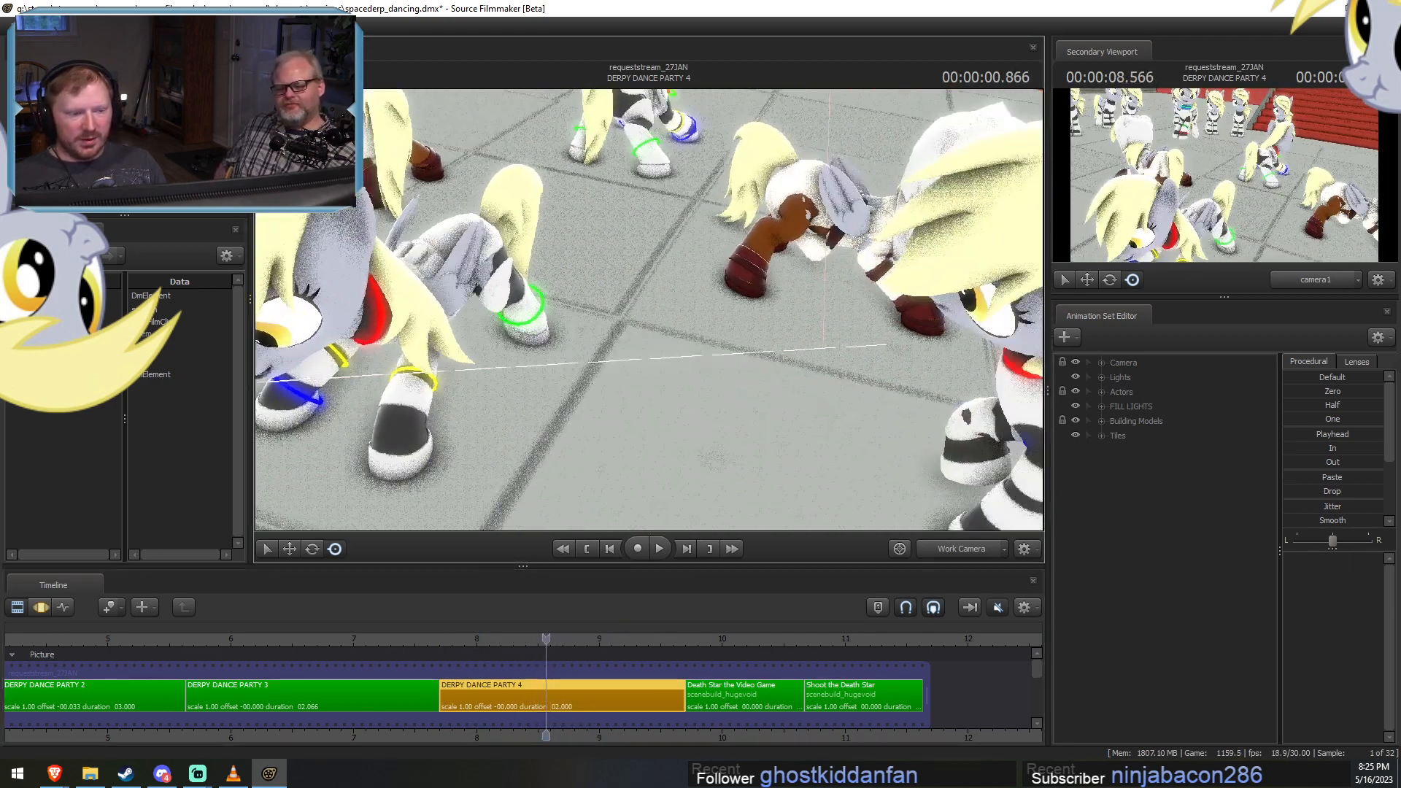
key(s)
mouse_move(648, 310)
mouse_down()
mouse_move(668, 306)
mouse_move(657, 321)
mouse_up()
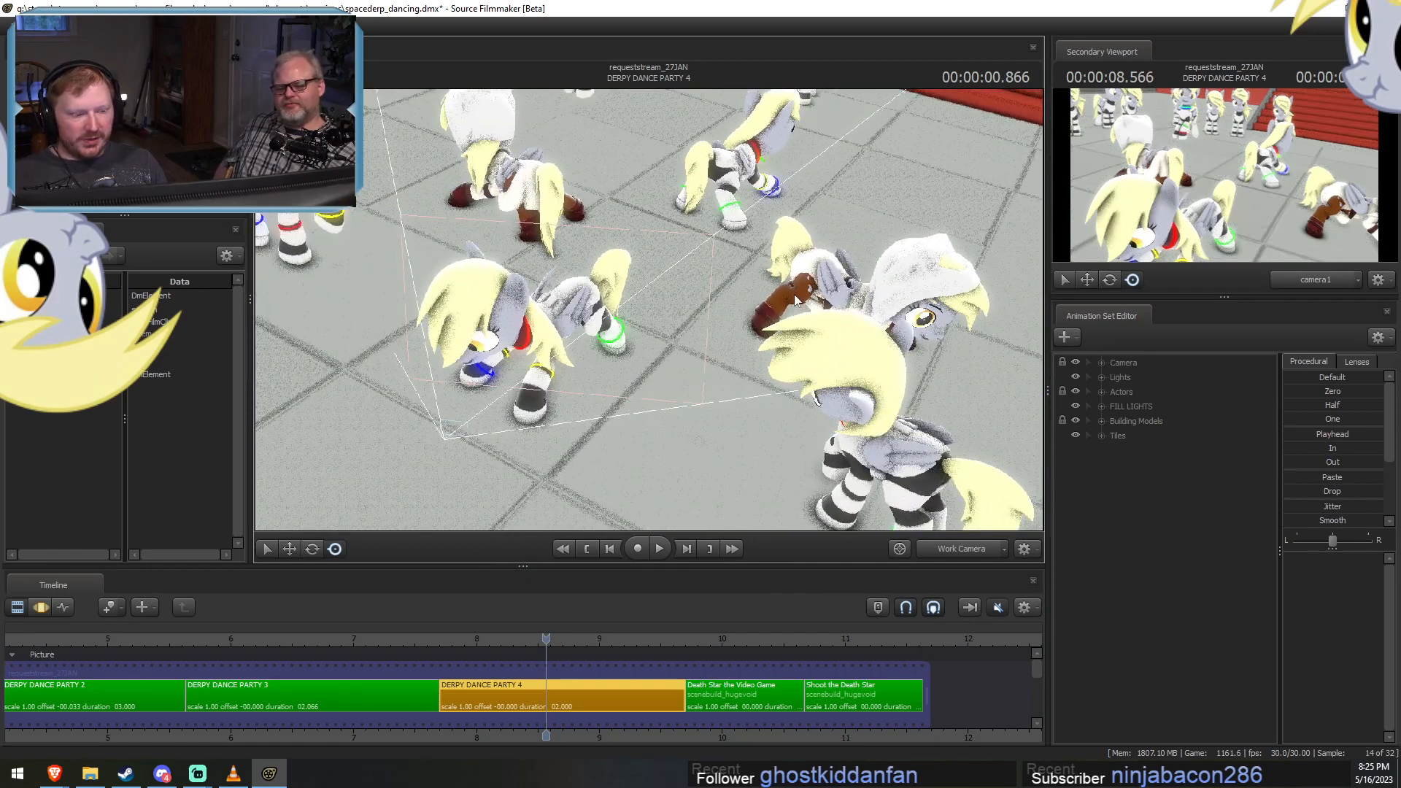
In DERPY DANCE PARTY 4, delete every light from Main Light through Disco Ball Lights 3, keeping only Eye Light.
click(1100, 378)
click(1156, 406)
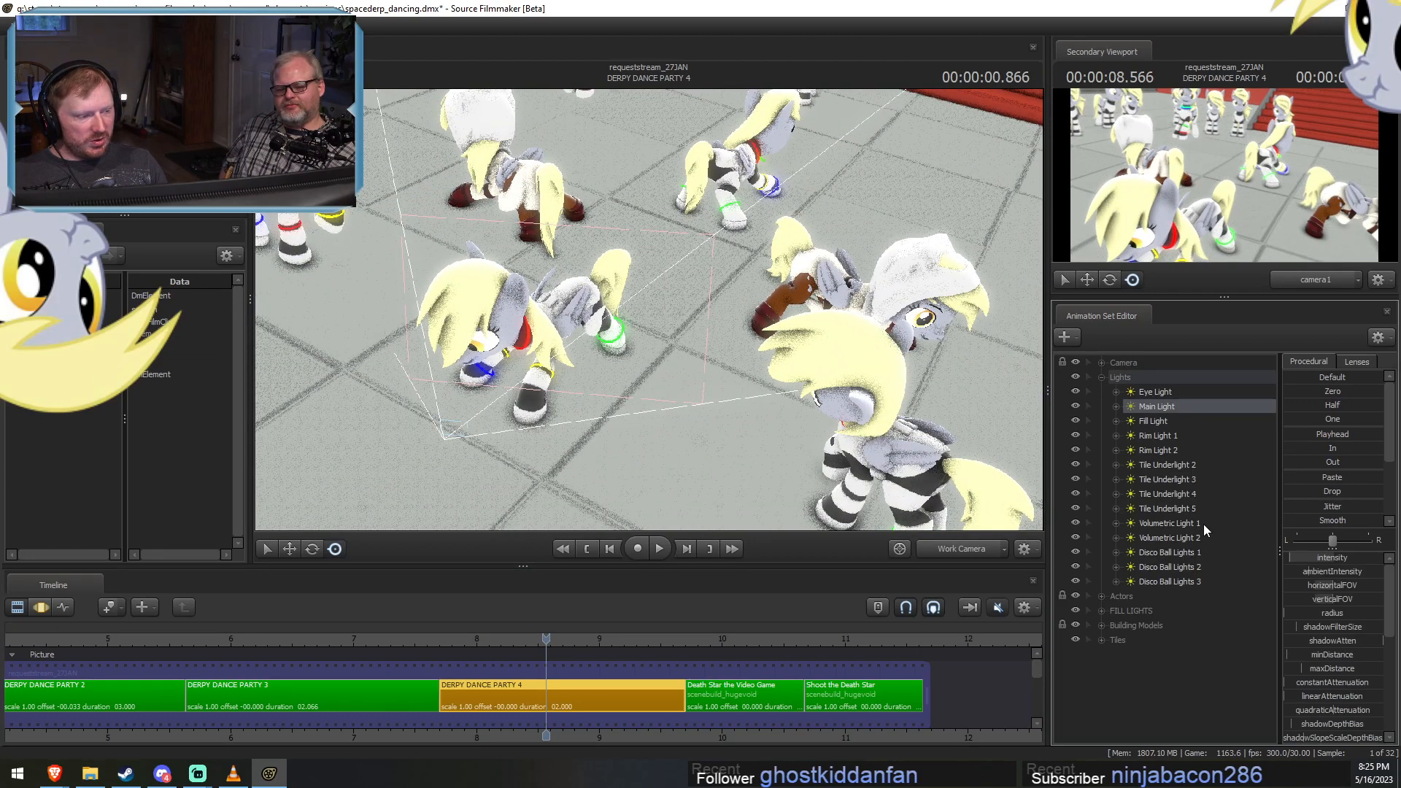
shift+click(1173, 582)
right_click(1192, 498)
click(1198, 531)
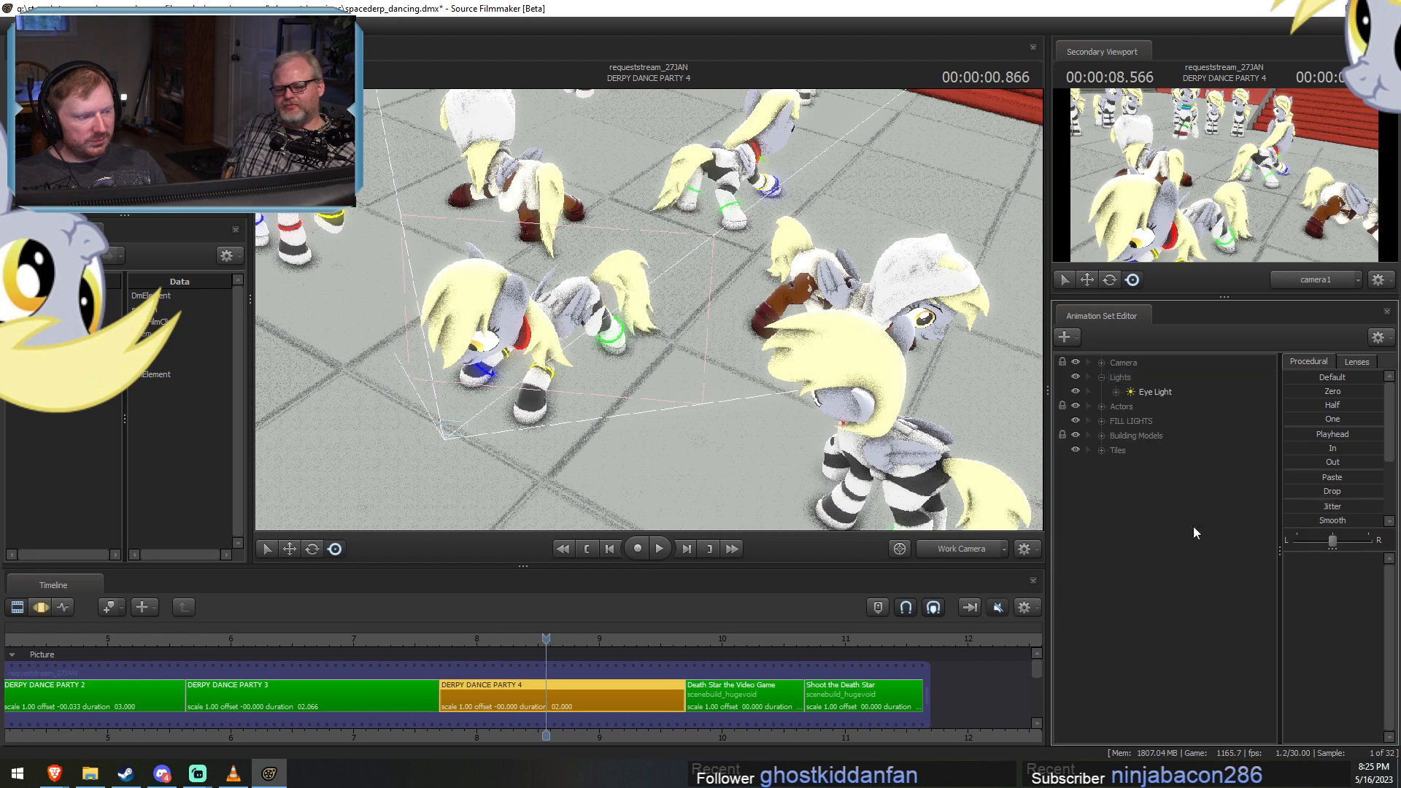
Copy the lights from Main Light through Rim Light 6 in DERPY DANCE PARTY 3, leaving out Eye Light.
click(355, 693)
click(1142, 392)
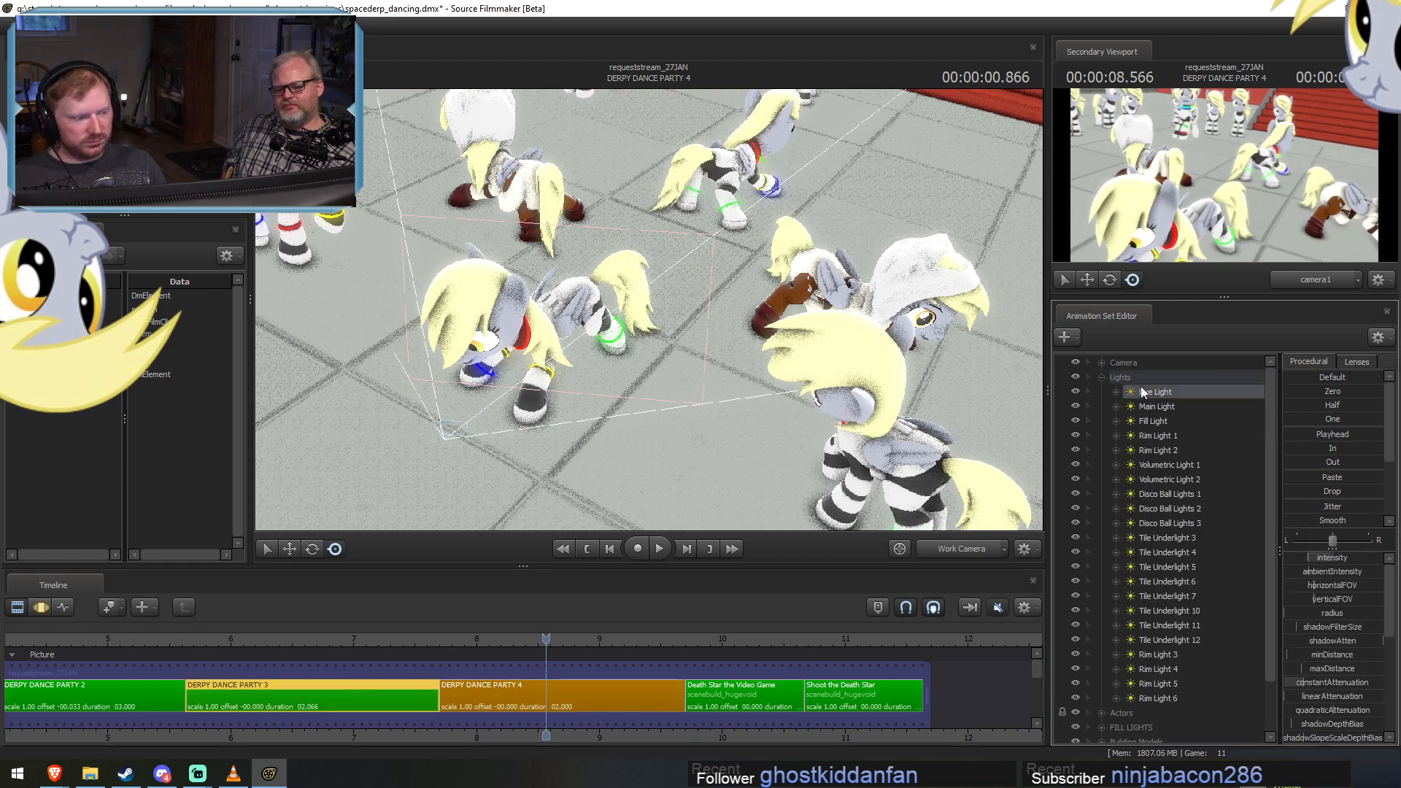
click(1148, 408)
shift+click(1153, 699)
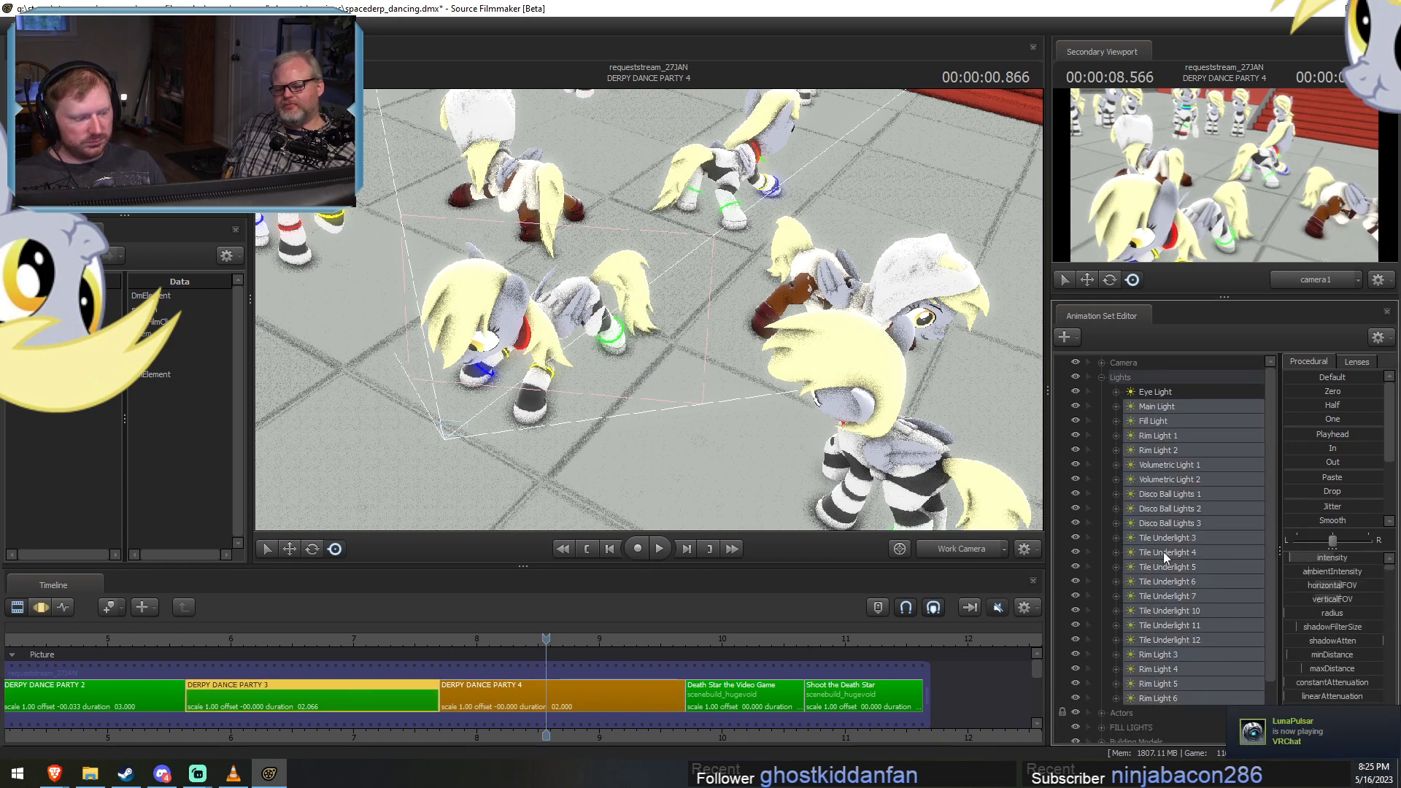
right_click(1162, 552)
click(1193, 577)
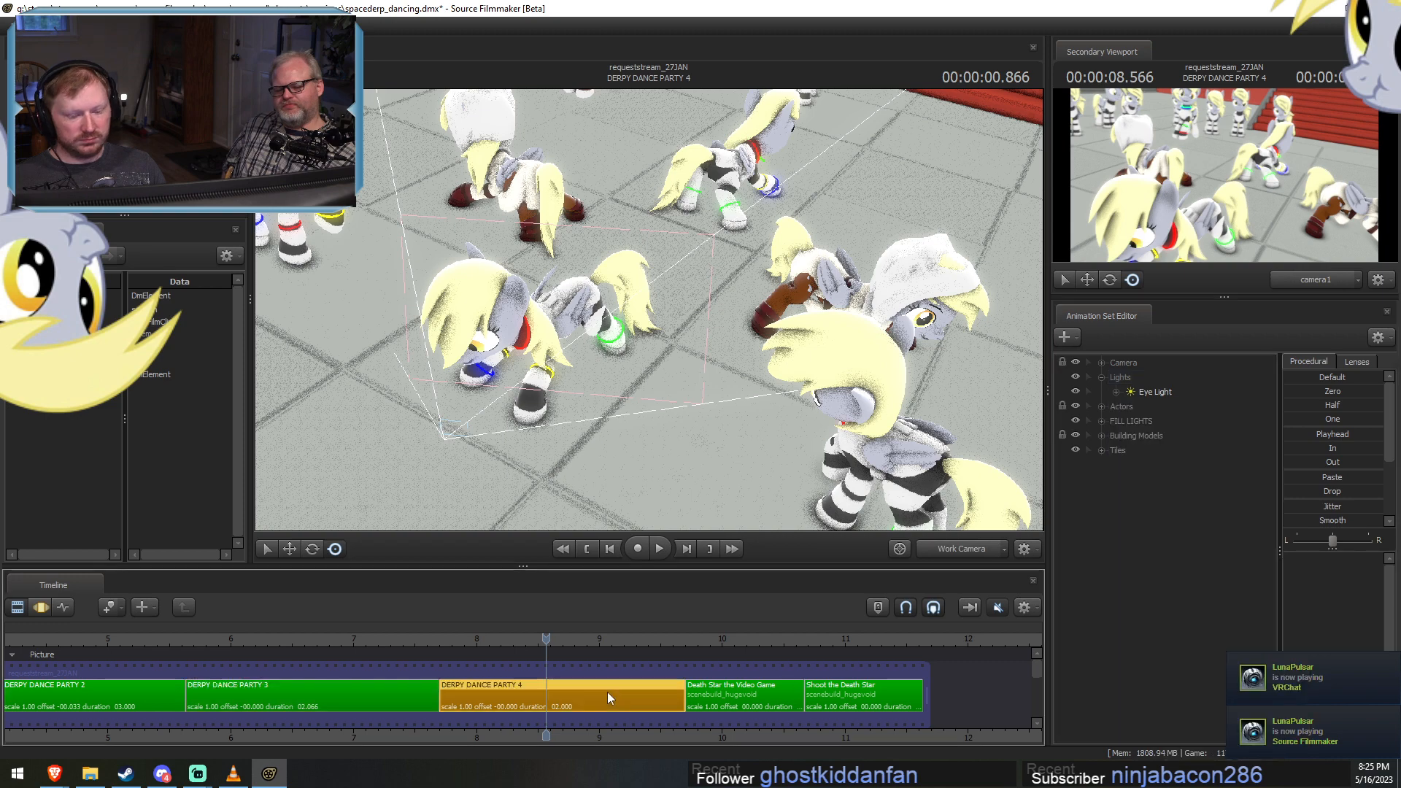
Paste the copied lights into DERPY DANCE PARTY 4 and move Main Light through Rim Light 6 into the Lights group.
right_click(1196, 583)
click(1240, 660)
click(1160, 476)
click(1160, 465)
scroll(1166, 705, down, 1)
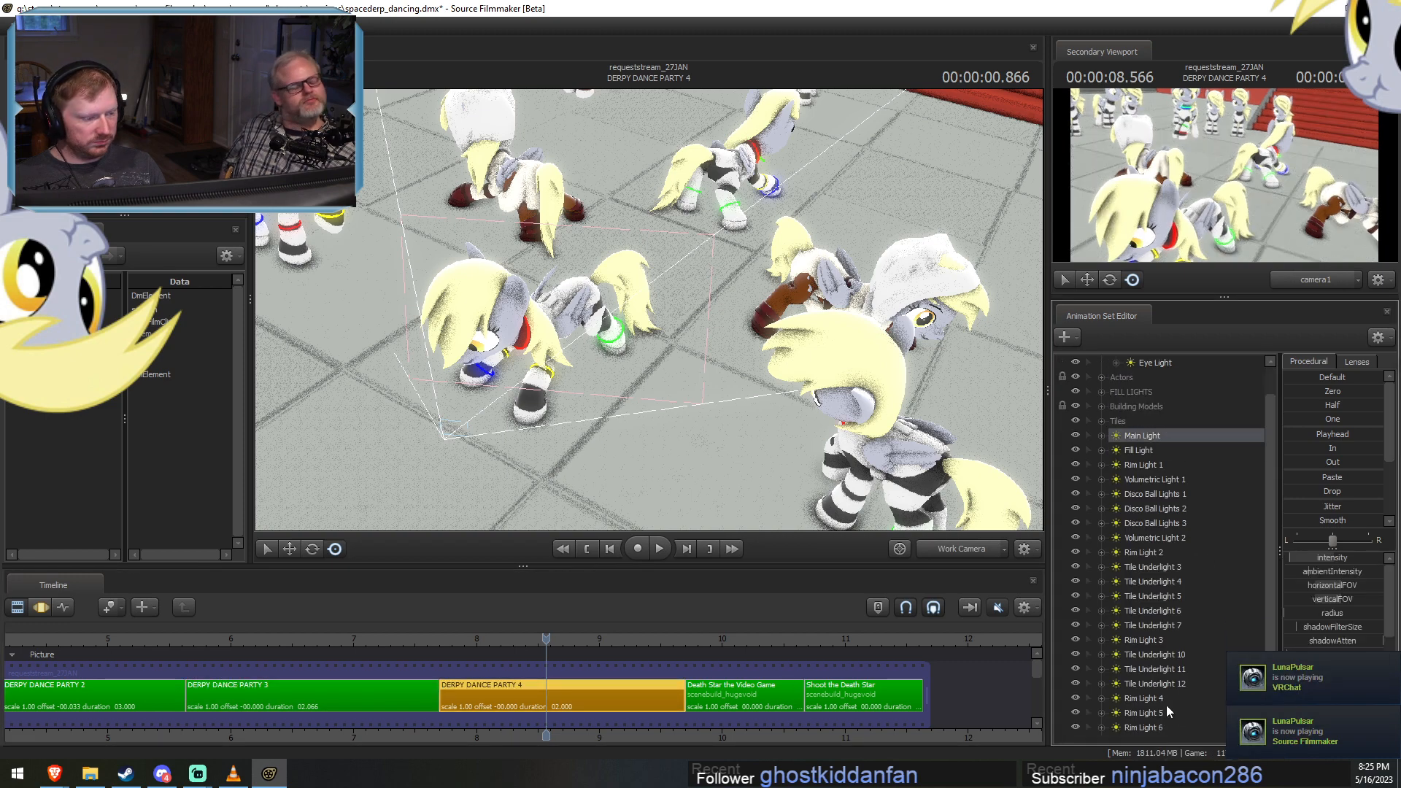
shift+click(1168, 724)
scroll(1164, 679, up, 1)
drag(1161, 623, 1136, 380)
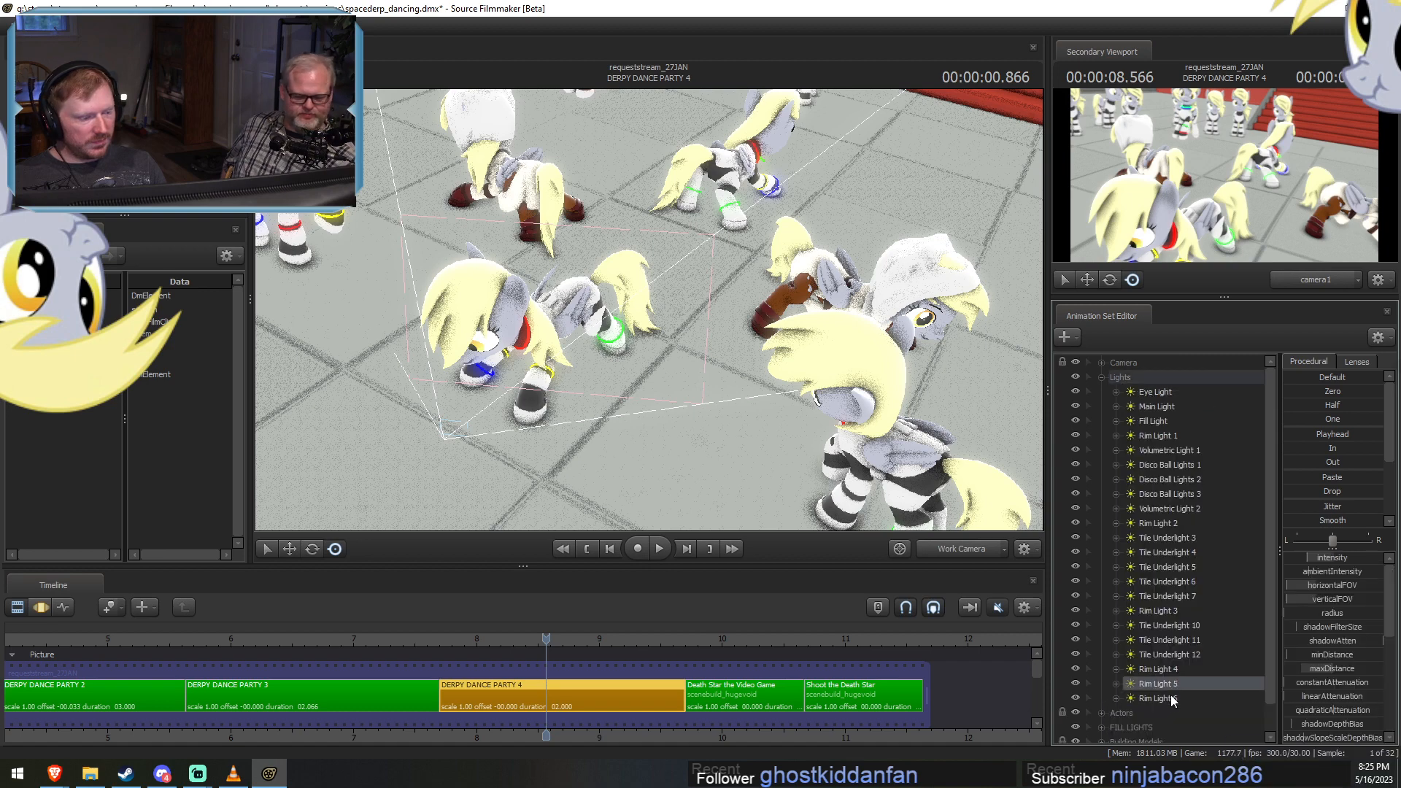
Reorder the Lights group so Rim Light 2 through Rim Light 6 sit in sequence directly below Rim Light 1.
click(1171, 697)
shift+click(1175, 670)
drag(1175, 669, 1165, 532)
shift+click(1167, 656)
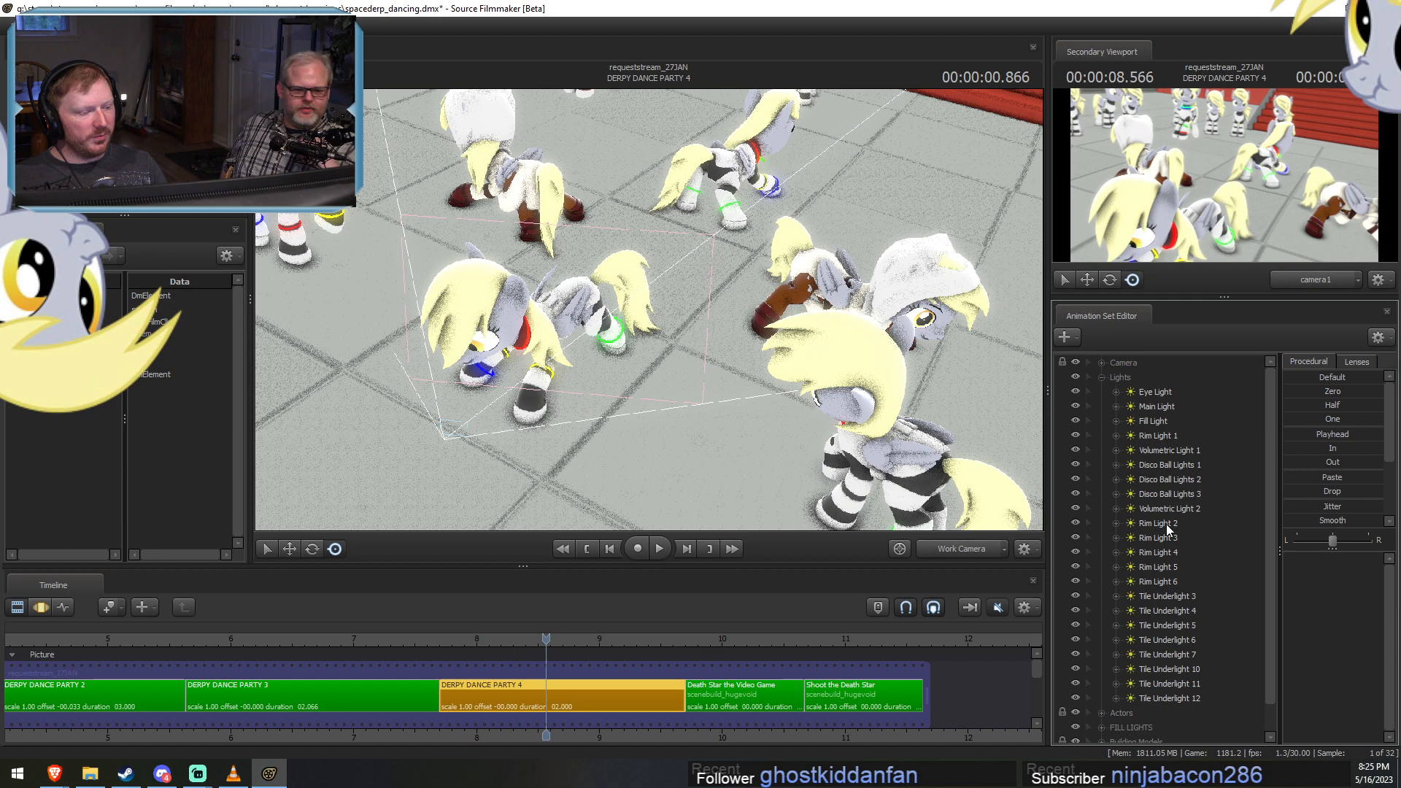
shift+click(1165, 584)
drag(1165, 583, 1160, 450)
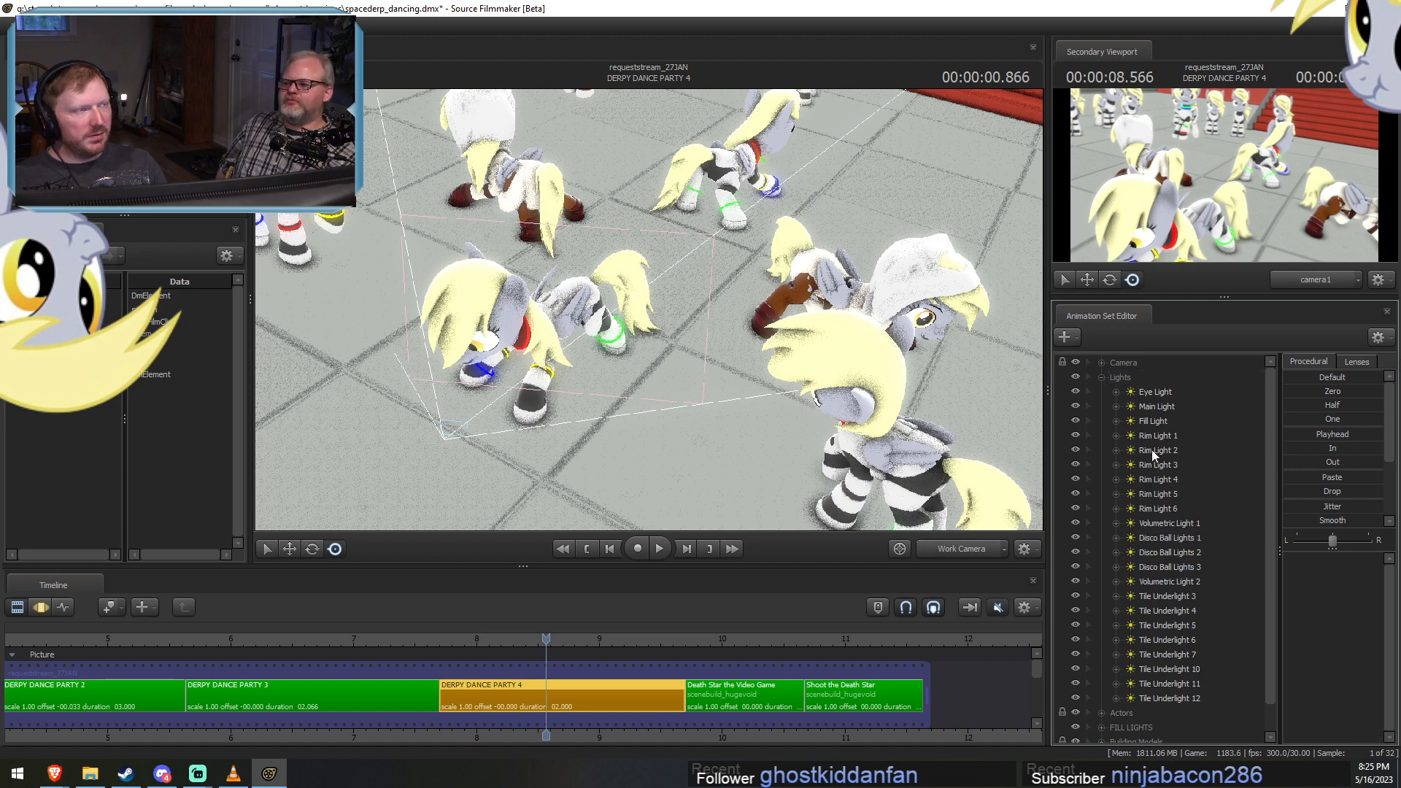
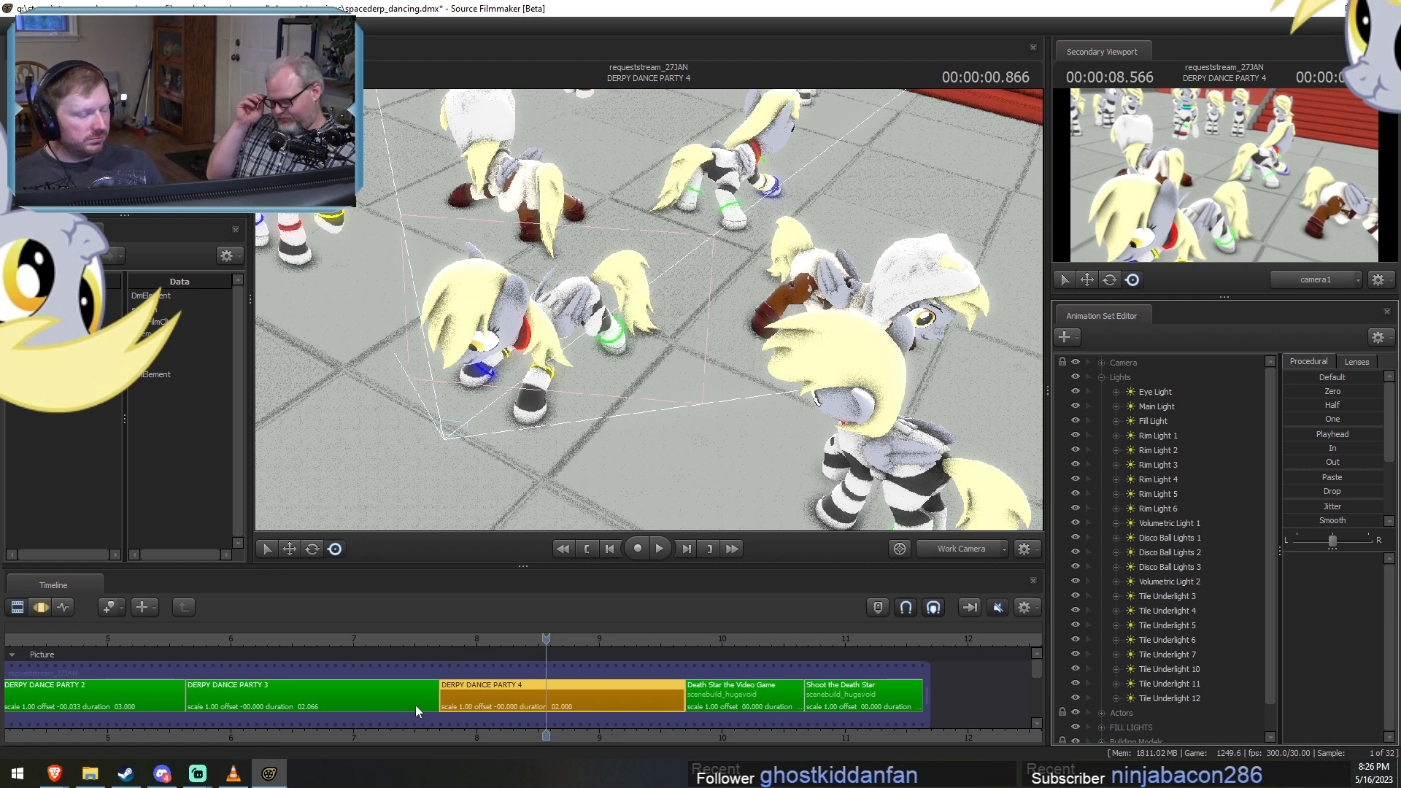
Play back the opening of DERPY DANCE PARTY 4 to check the pasted lights.
click(452, 638)
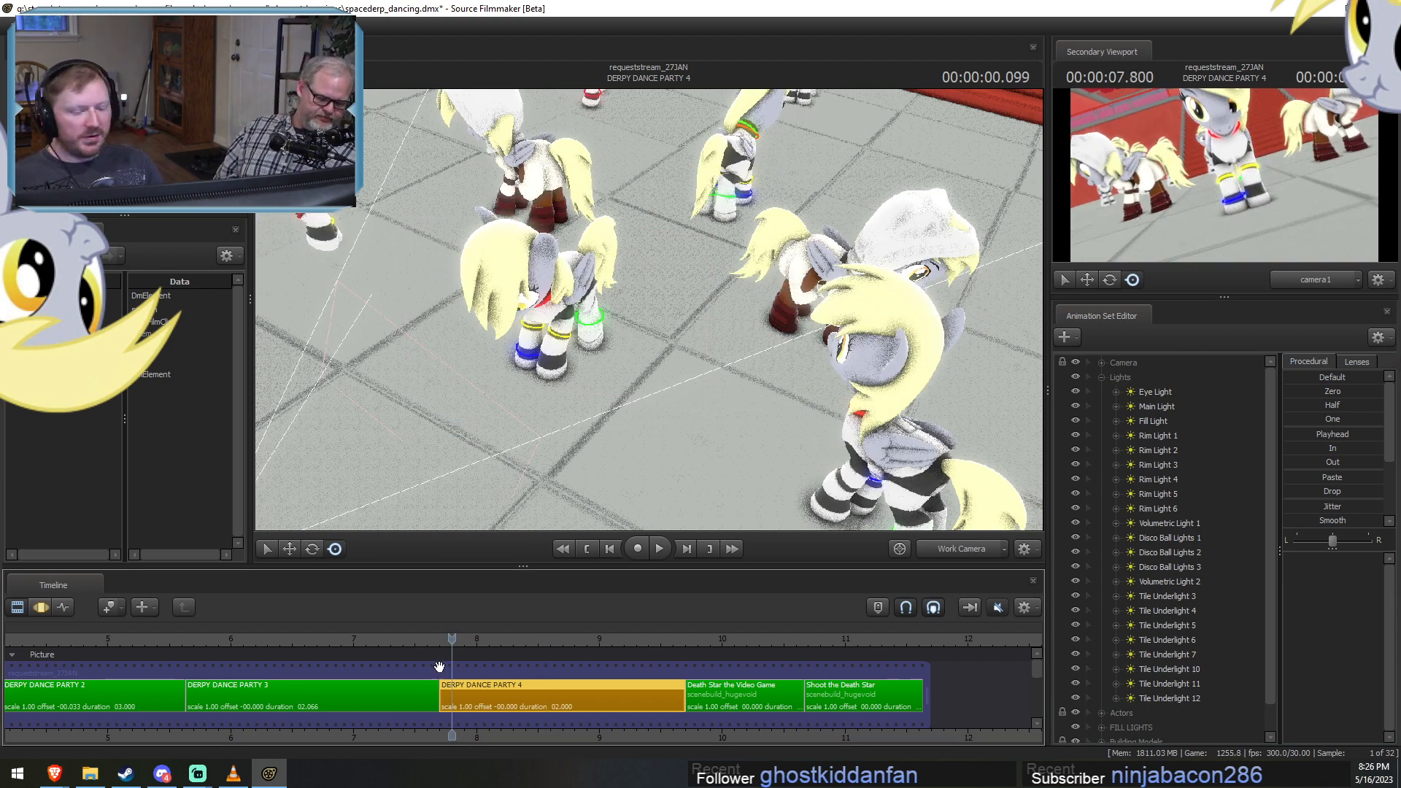
key(space)
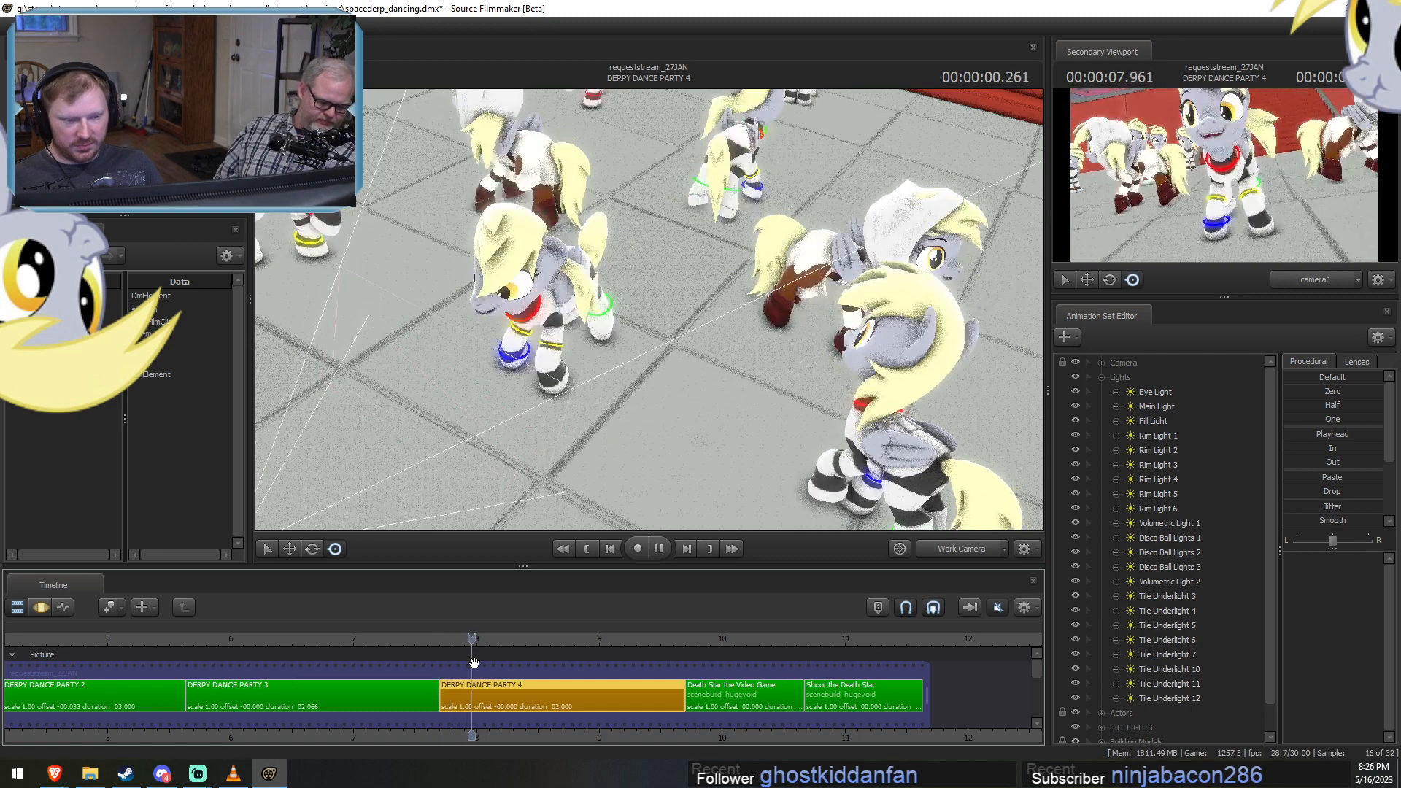
key(space)
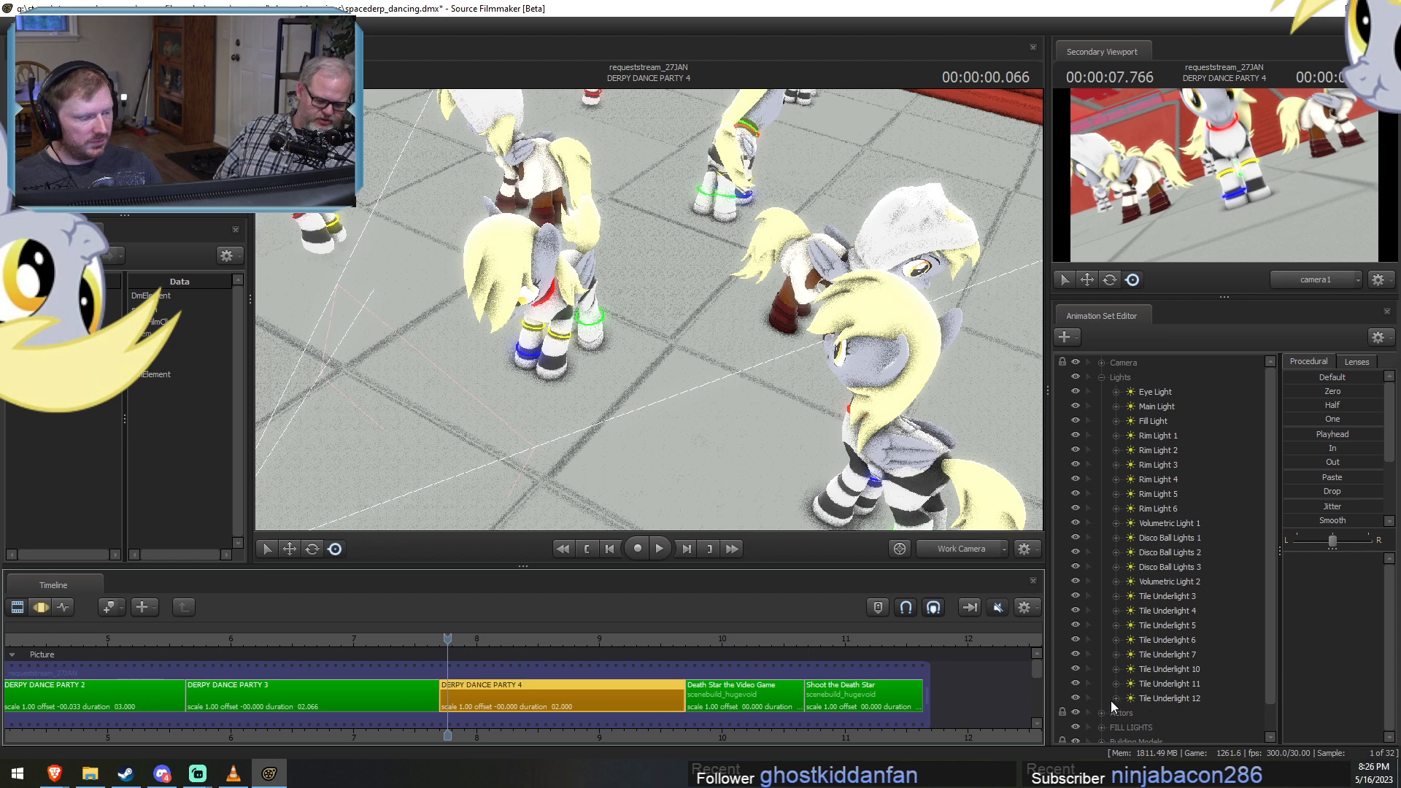
Hide Tile Underlight 12, 11, 10 and 7 in the Lights group.
click(1074, 698)
click(1076, 682)
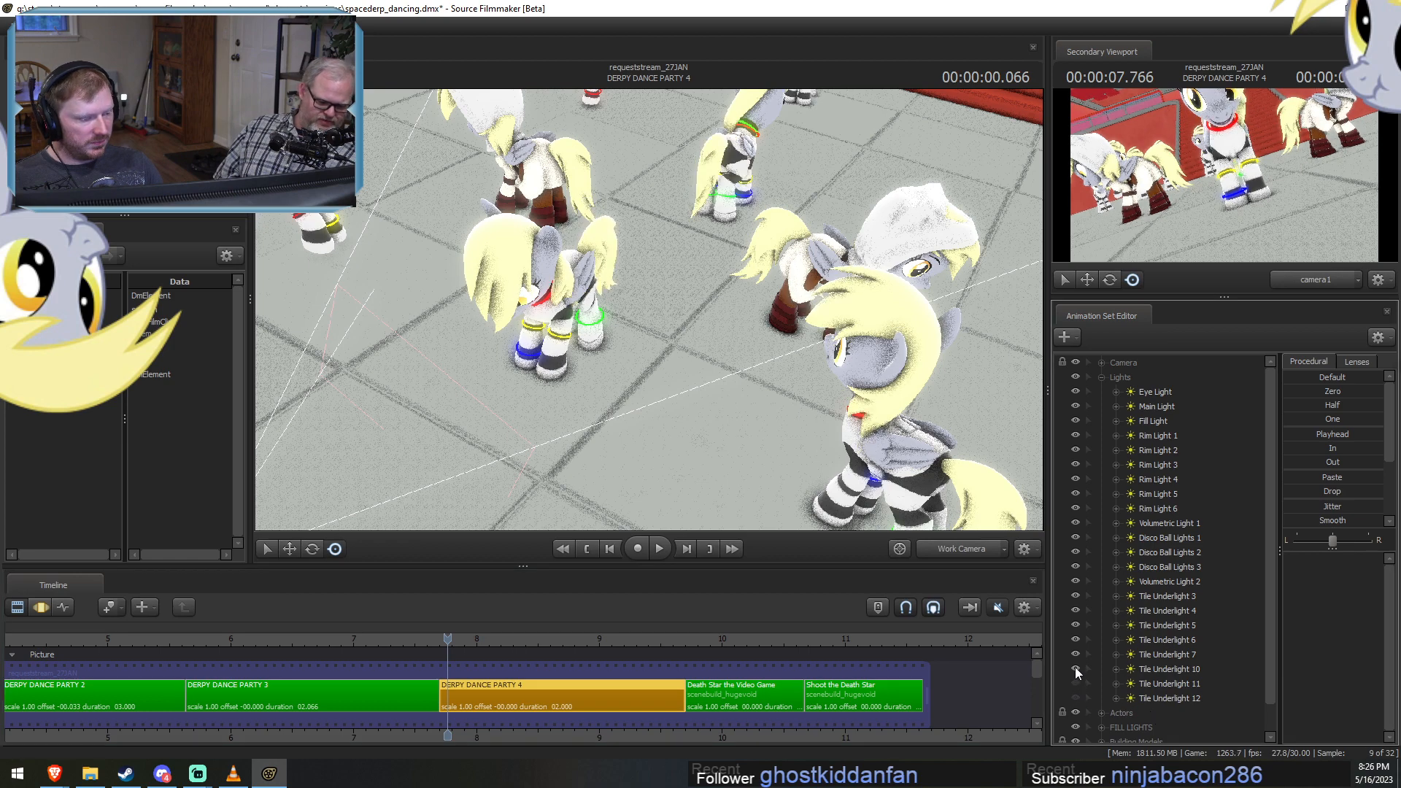
click(1075, 669)
click(1075, 654)
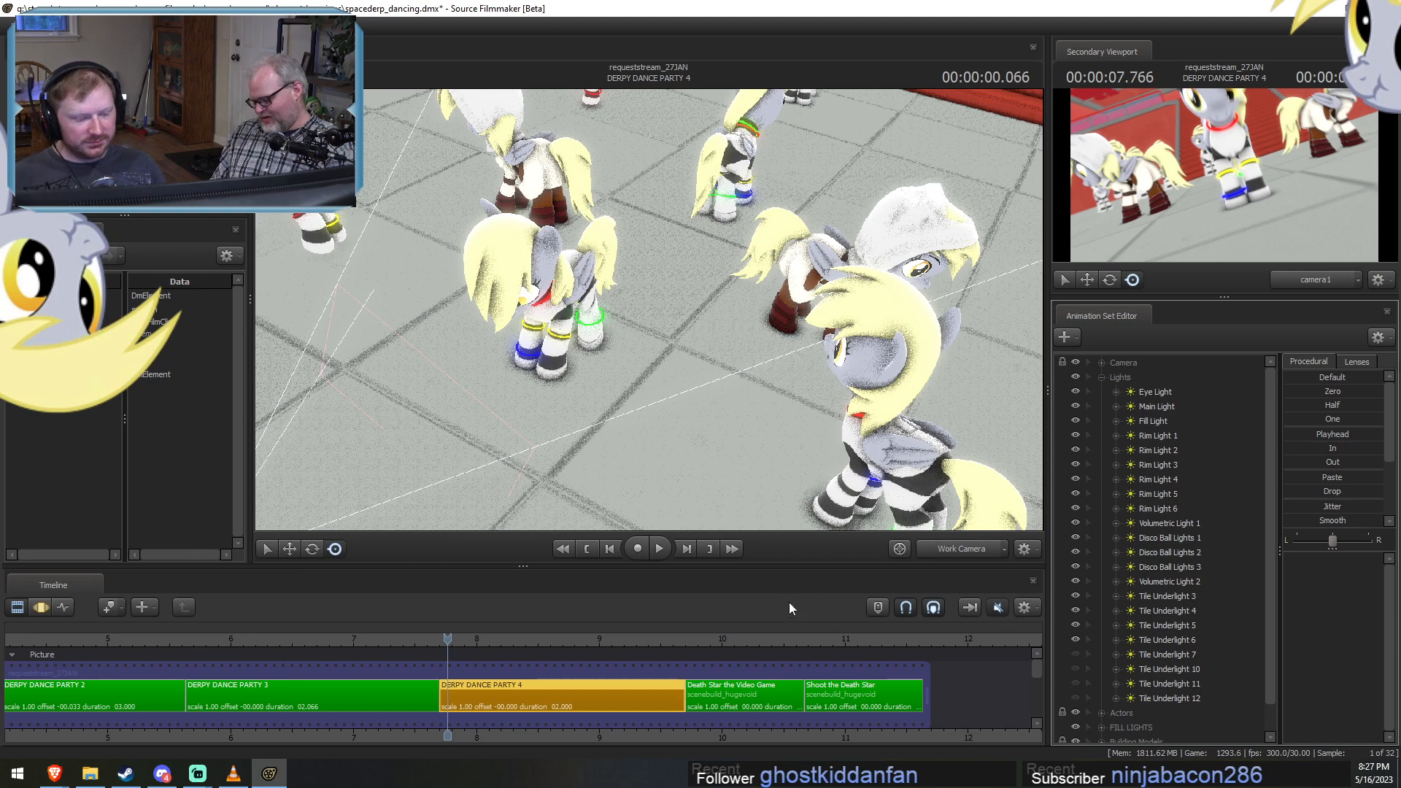
drag(613, 445, 650, 309)
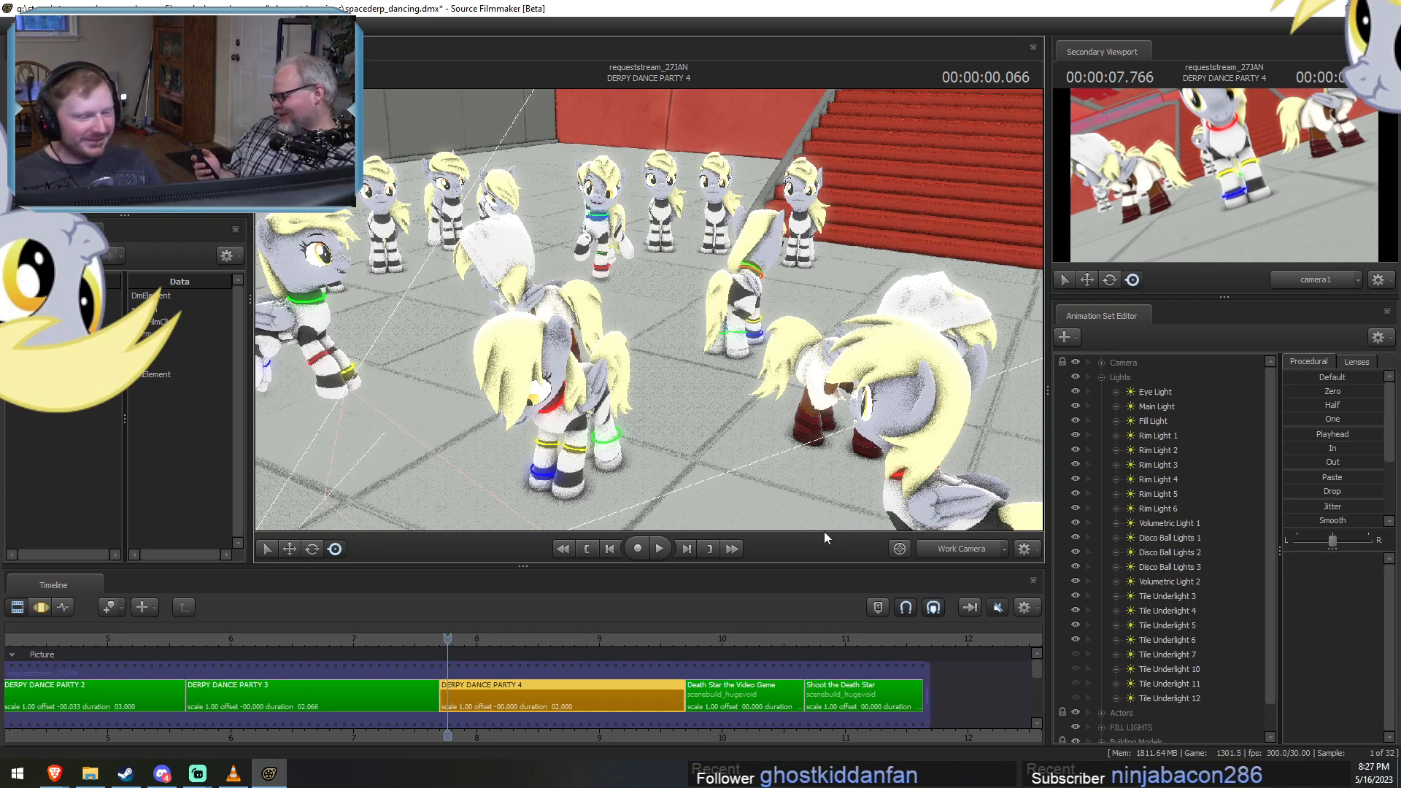
Move Rim Light 1 through Rim Light 6 out of the Lights group to the top level below Tiles.
key(F3)
drag(523, 678, 626, 695)
click(1160, 436)
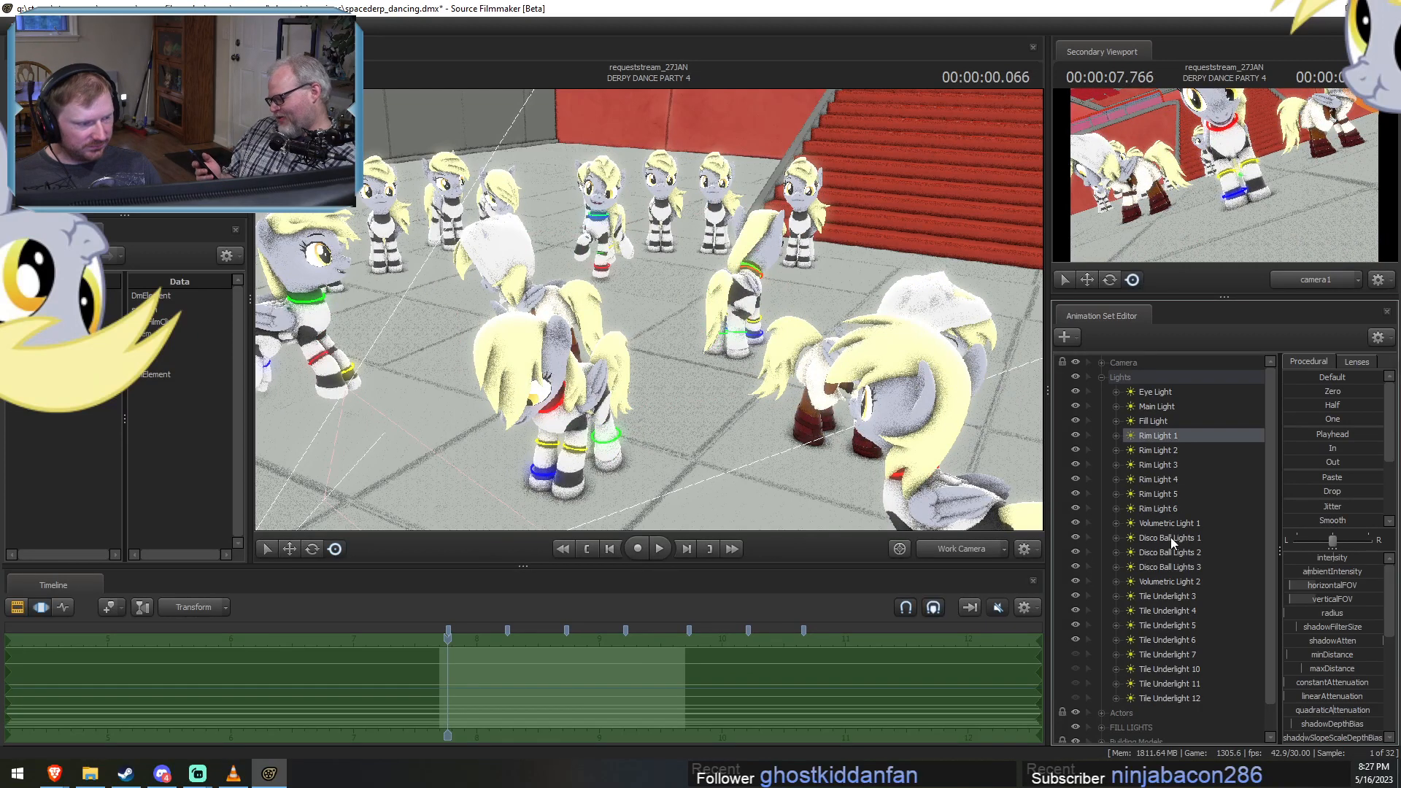
click(1170, 537)
scroll(1196, 539, down, 1)
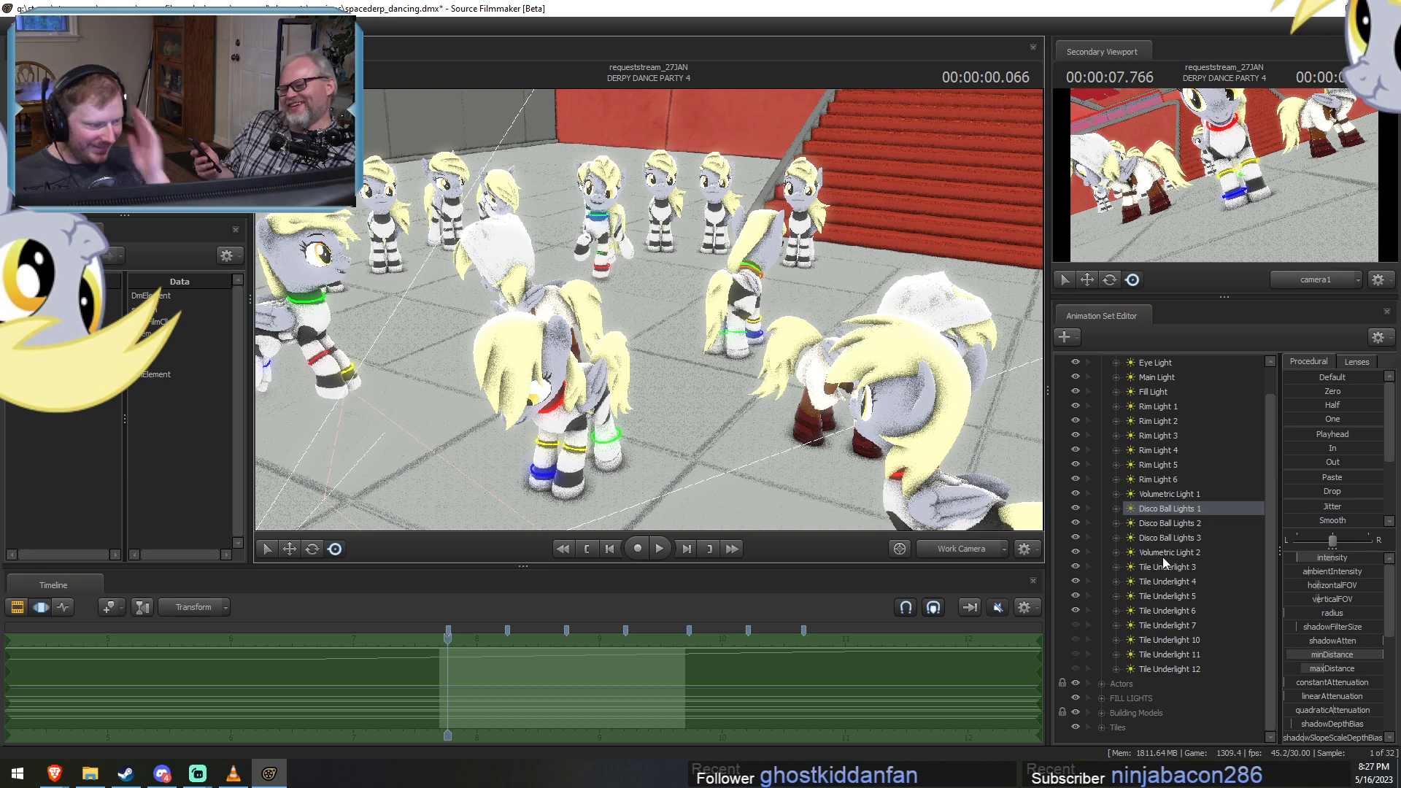
drag(1170, 414, 1138, 736)
click(1170, 476)
shift+click(1170, 410)
scroll(1122, 440, up, 2)
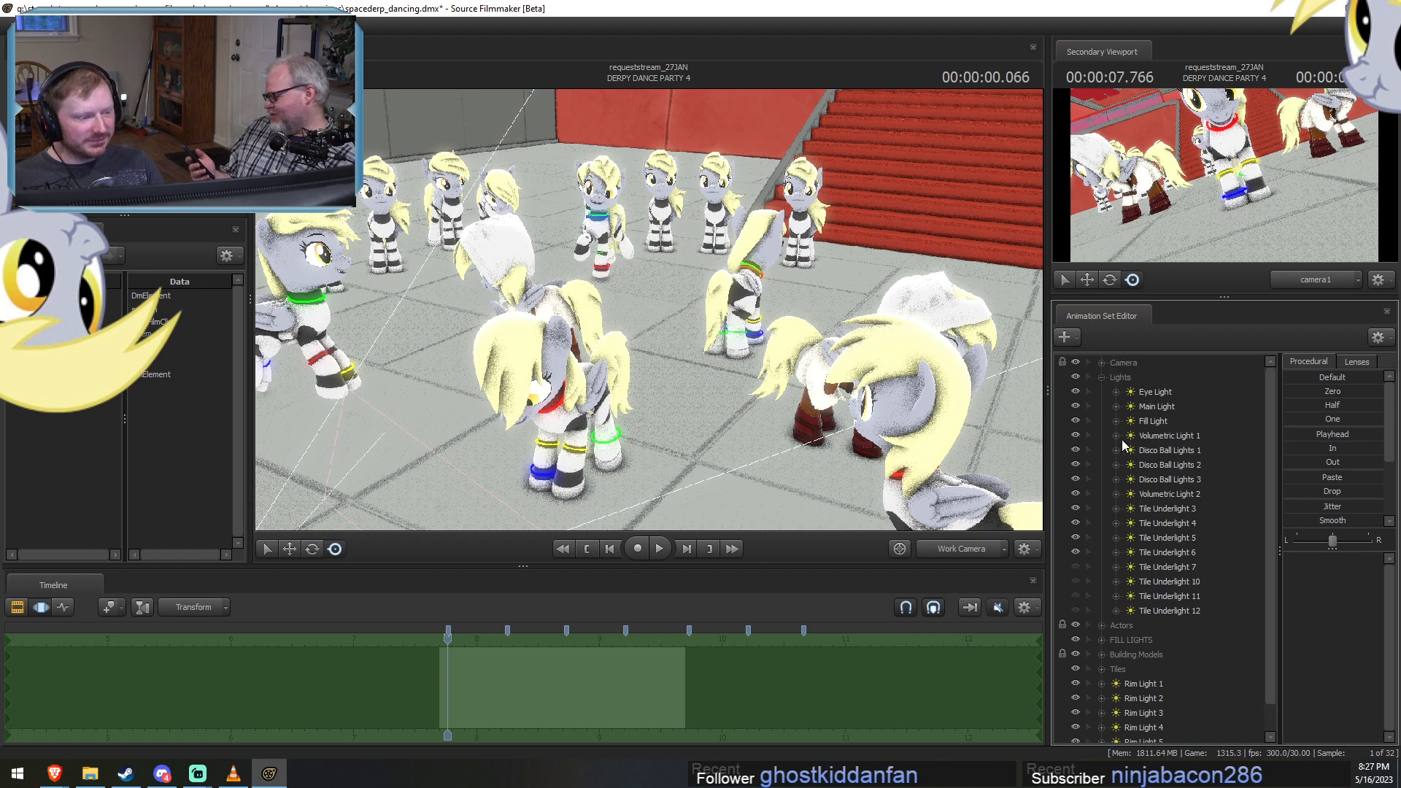
Collapse and hide the Lights group to isolate Rim Light 1 through Rim Light 6, and refresh the viewport.
click(1100, 378)
click(1074, 378)
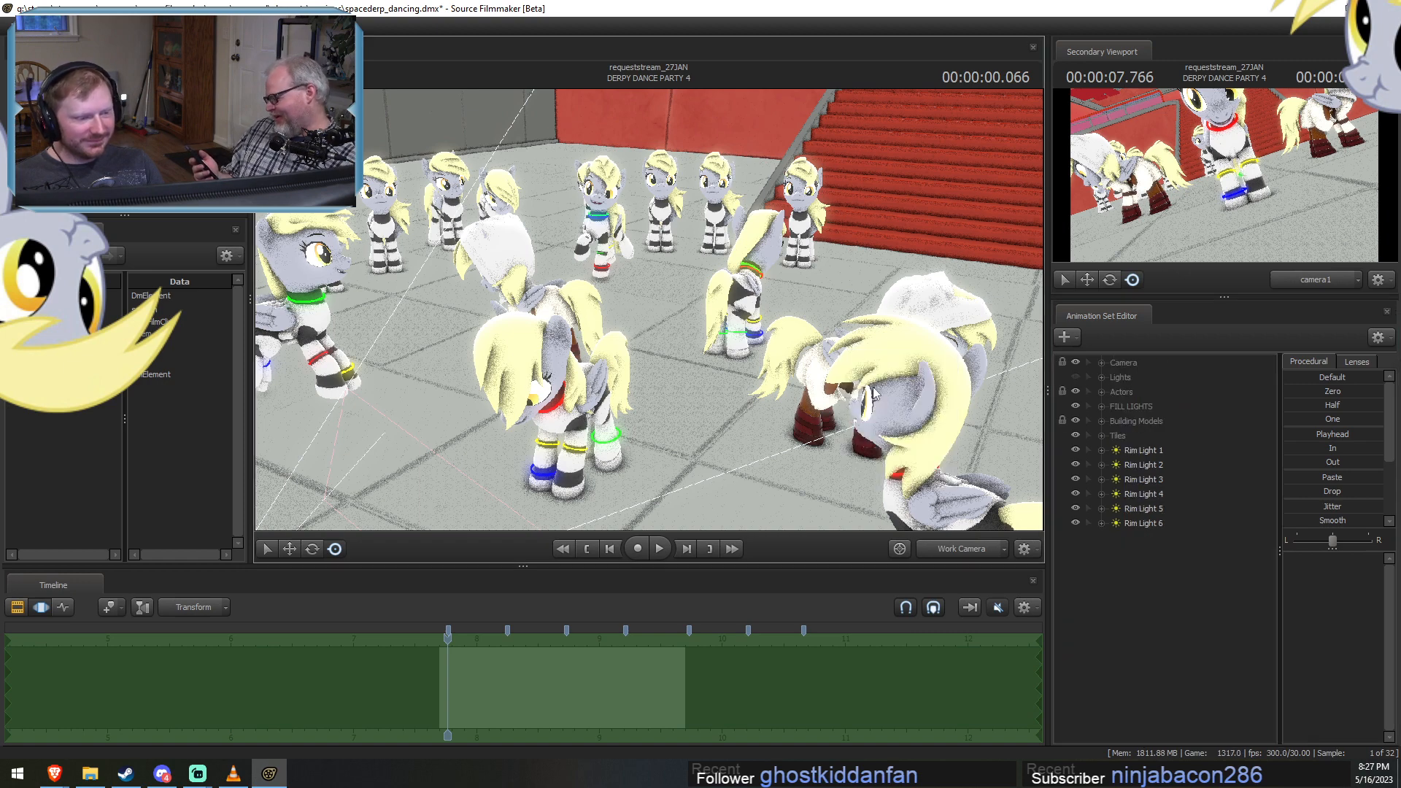
click(1189, 453)
key(F2)
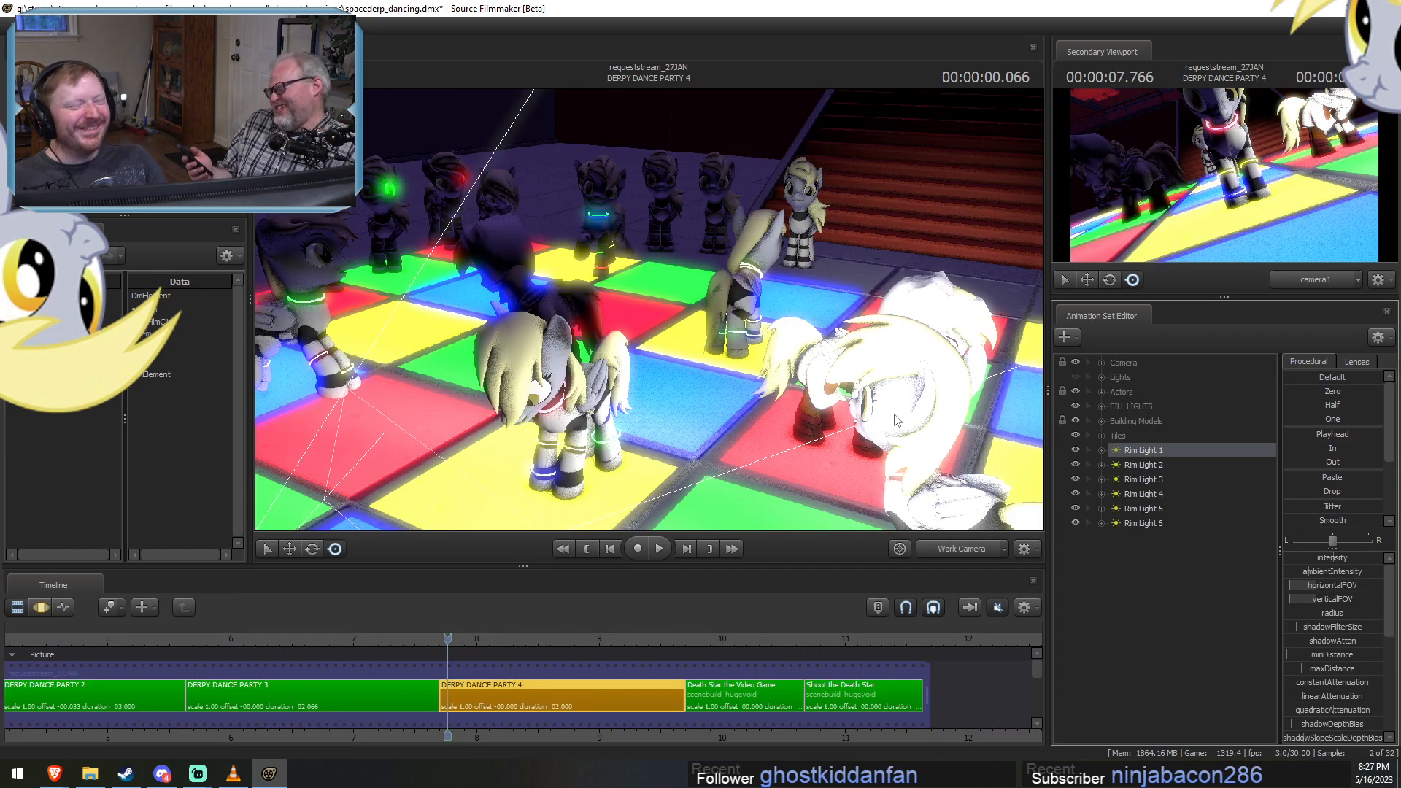
key(F3)
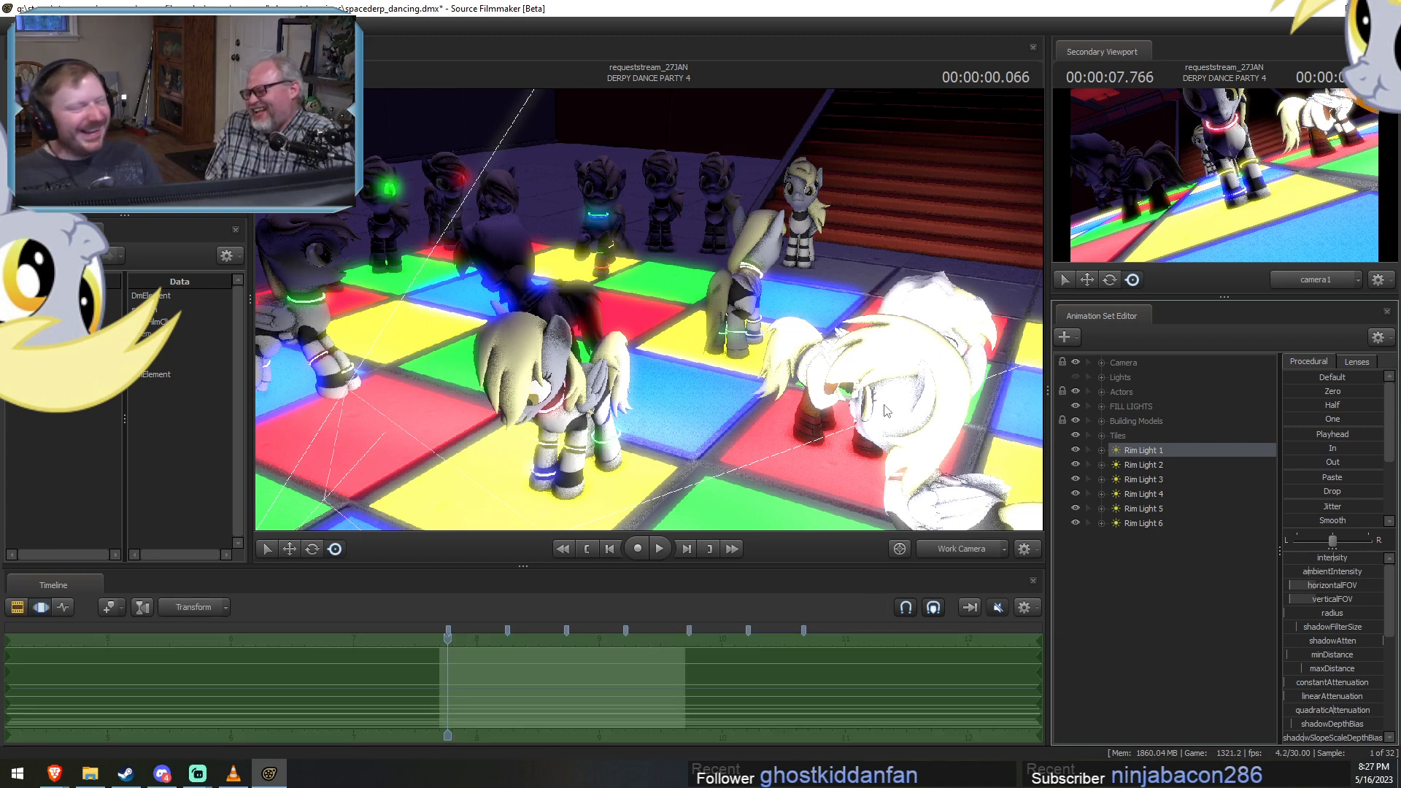
Hide the FILL LIGHTS group and inspect the isolated rim lighting on the dance floor.
drag(692, 241, 546, 318)
click(1075, 410)
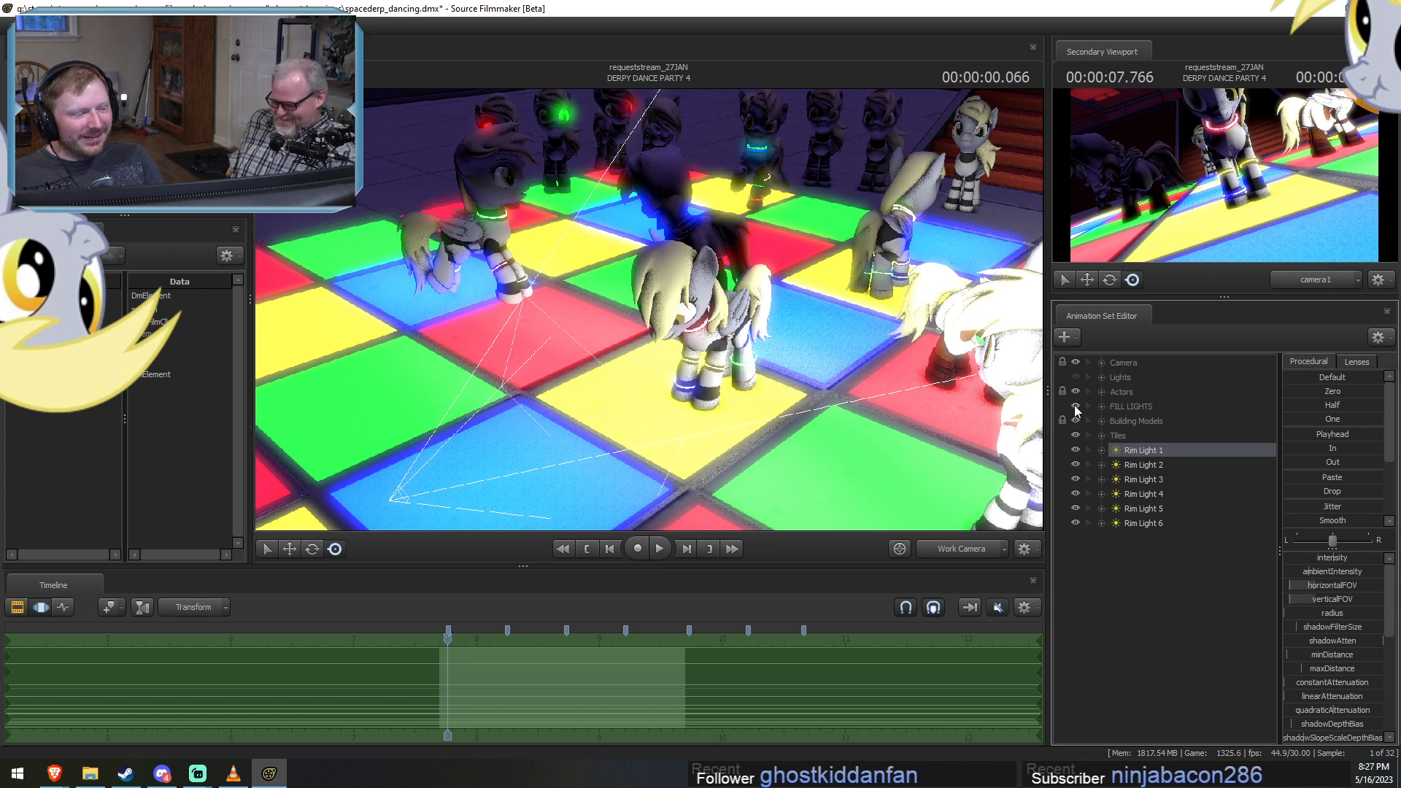
drag(899, 353, 861, 357)
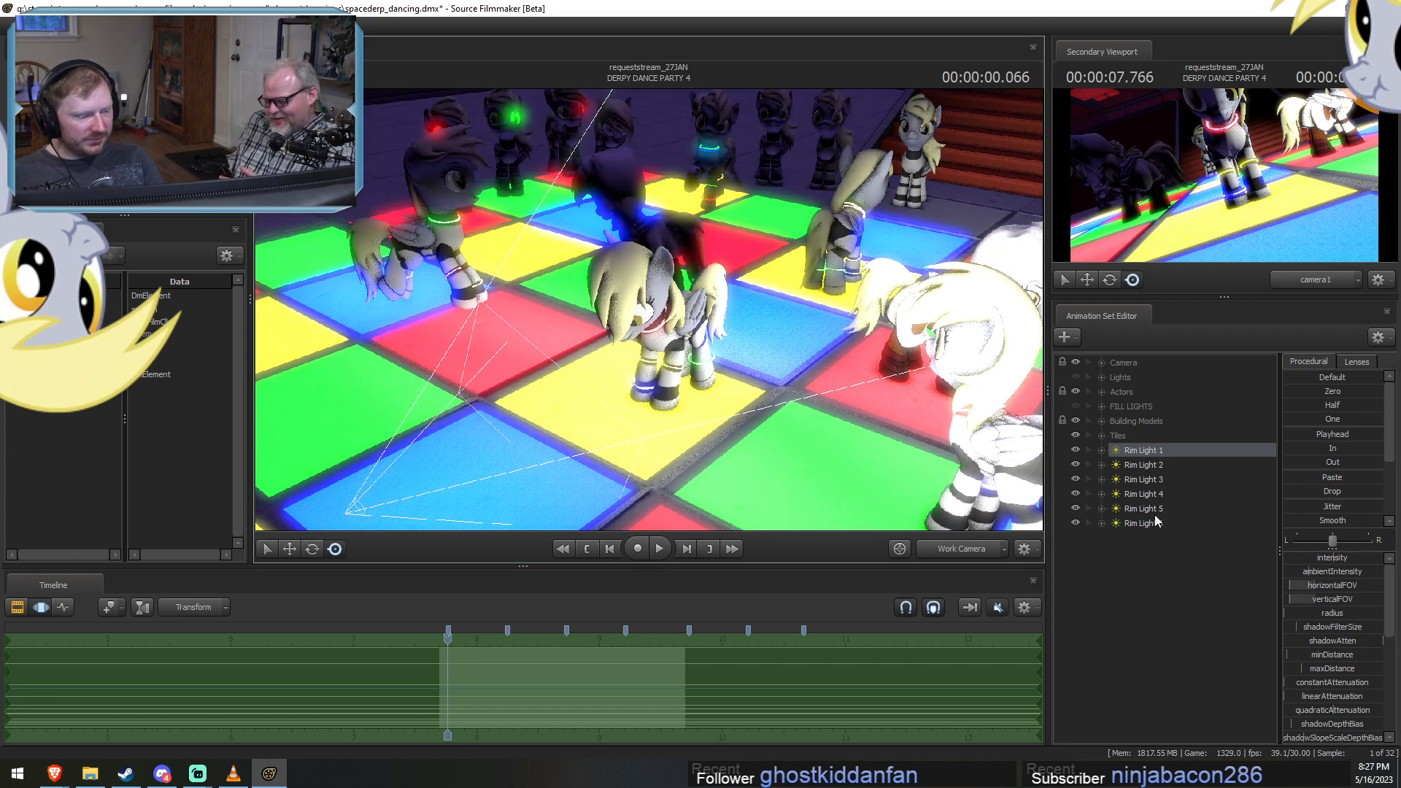
key(F2)
key(F3)
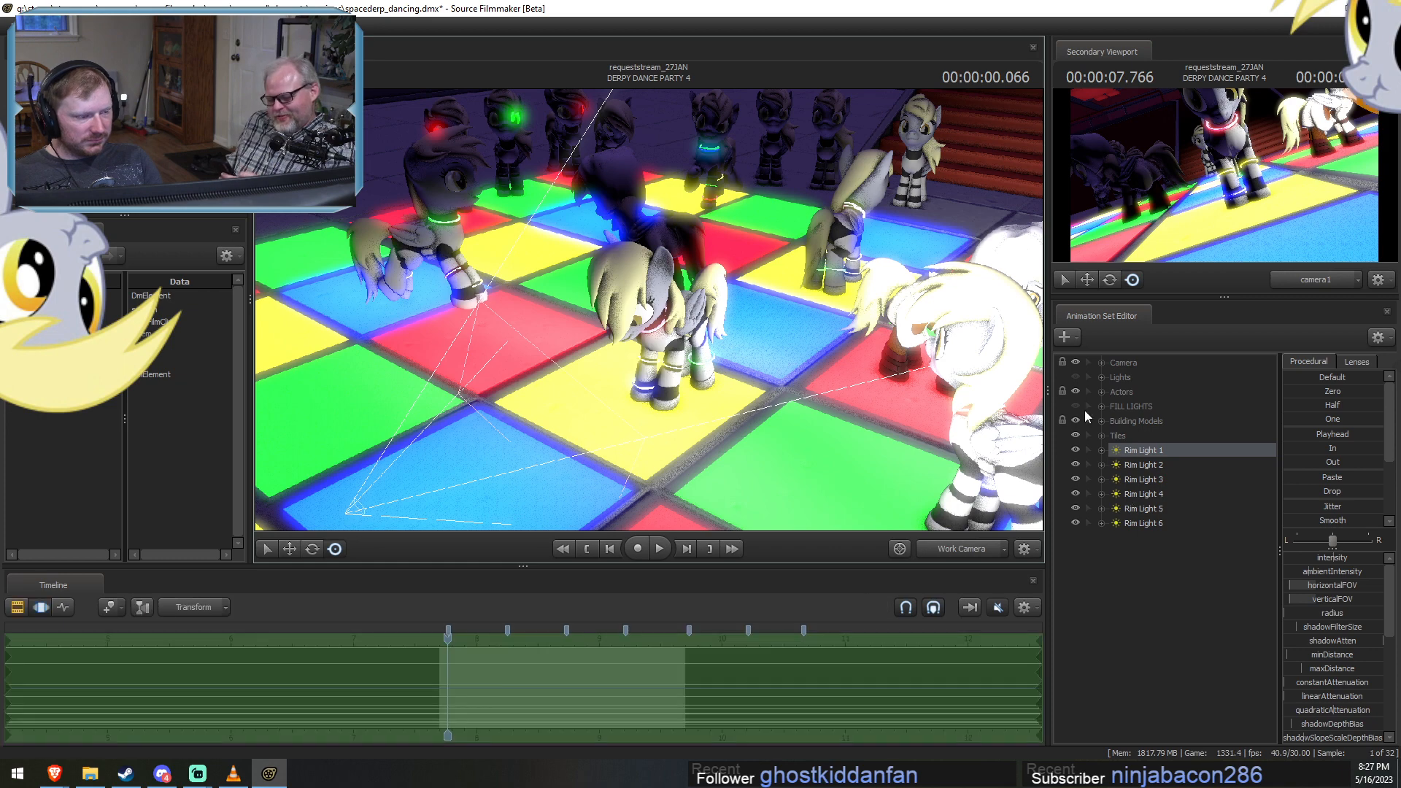
Show and expand the Lights group with the rim lights back inside it, and unhide Tile Underlight 7, 10, 11 and 12.
click(1074, 377)
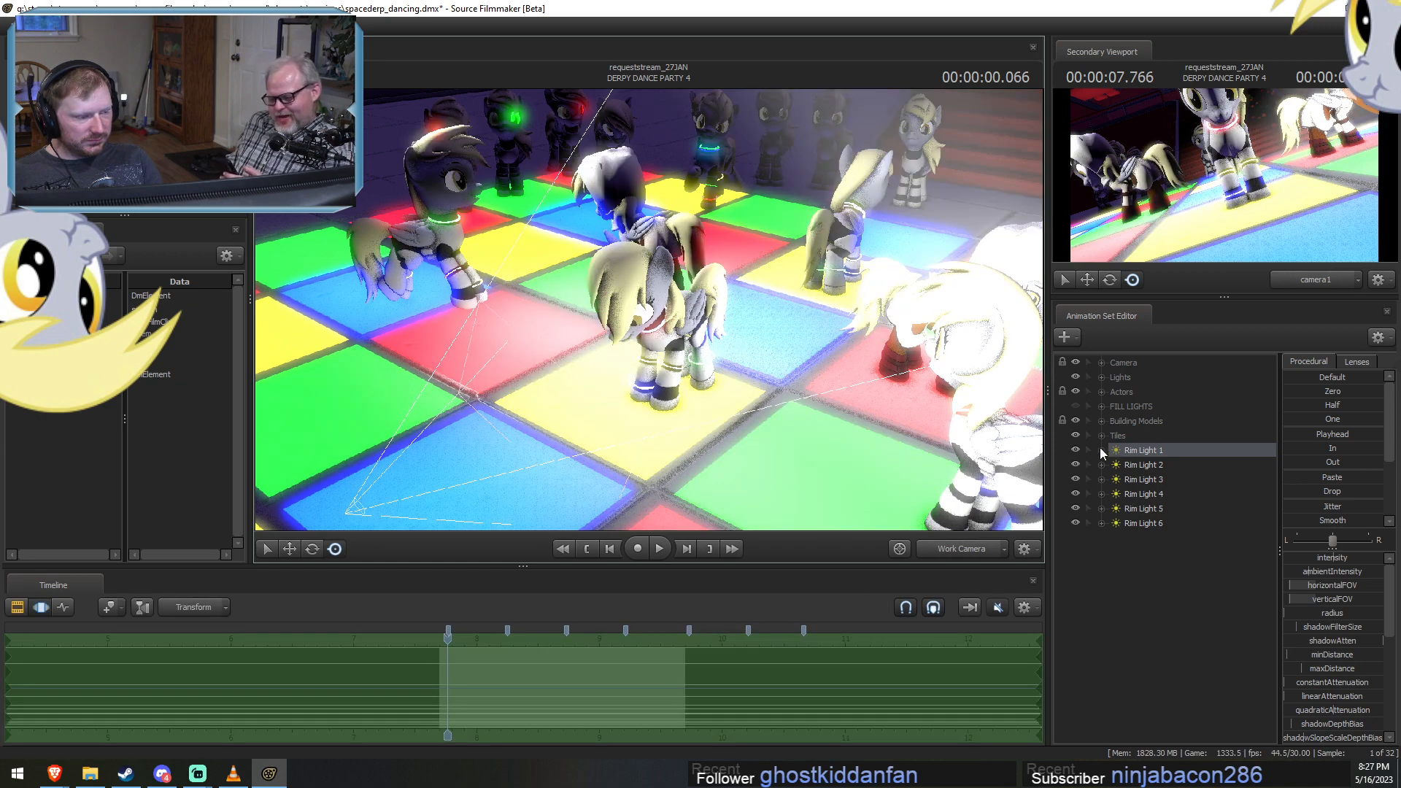
click(1100, 377)
click(1176, 536)
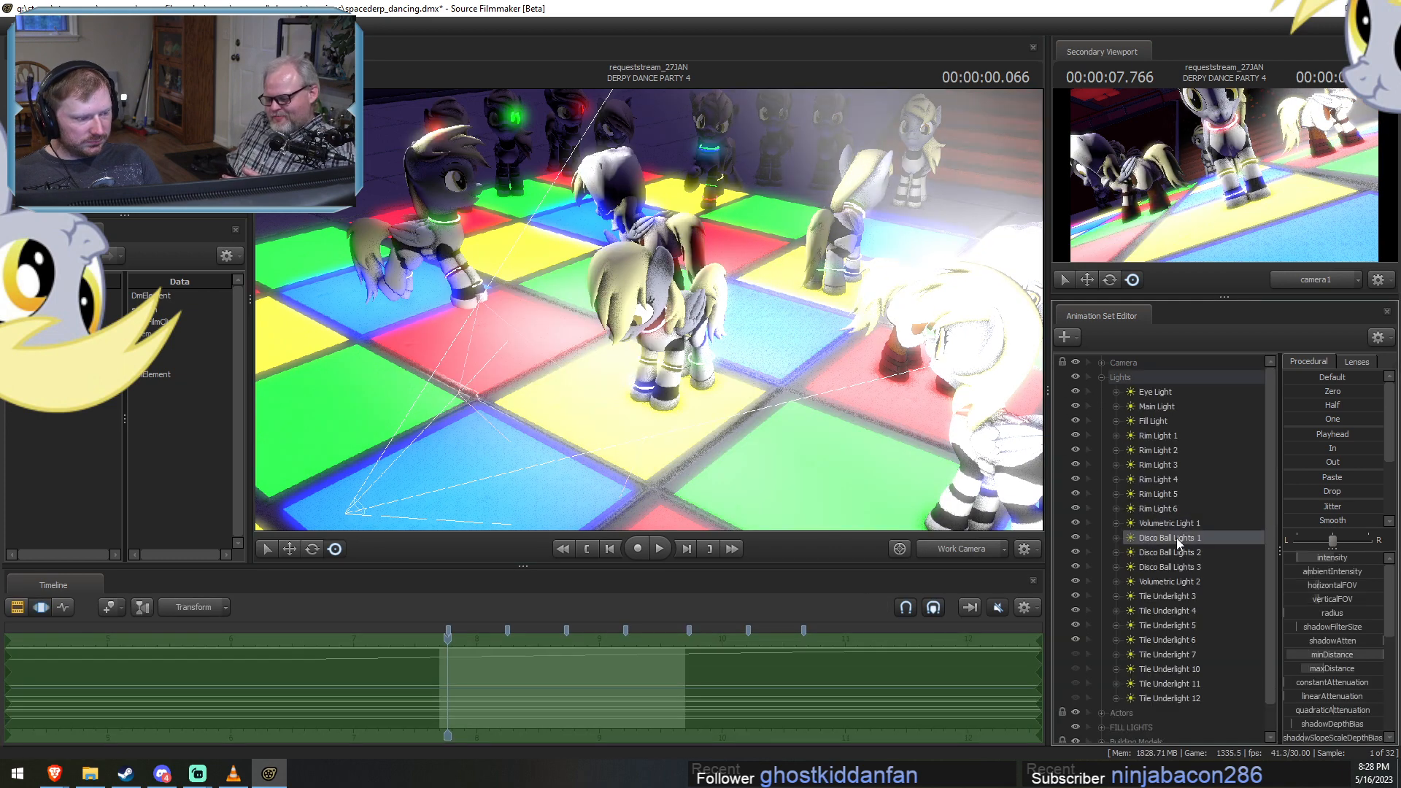
click(1176, 639)
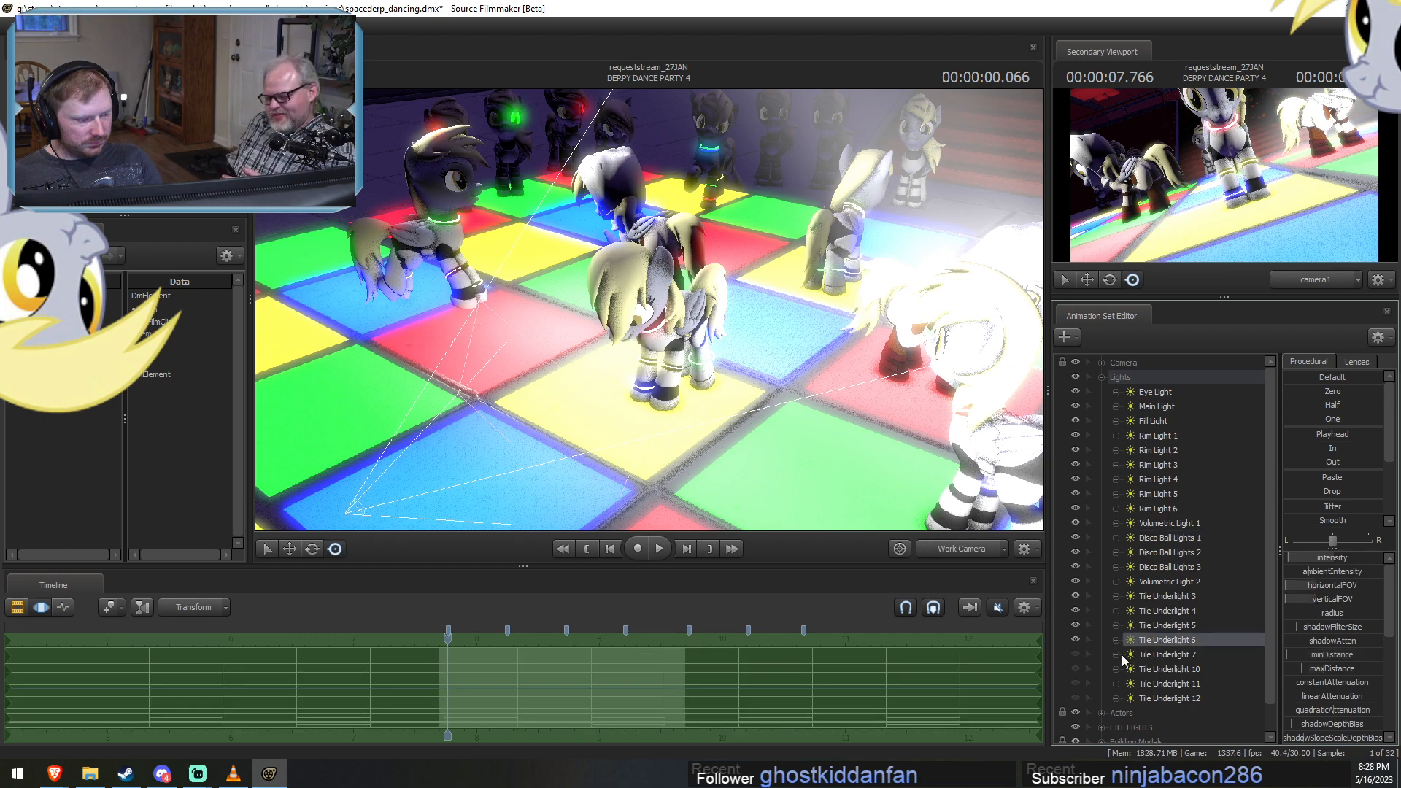
click(1074, 655)
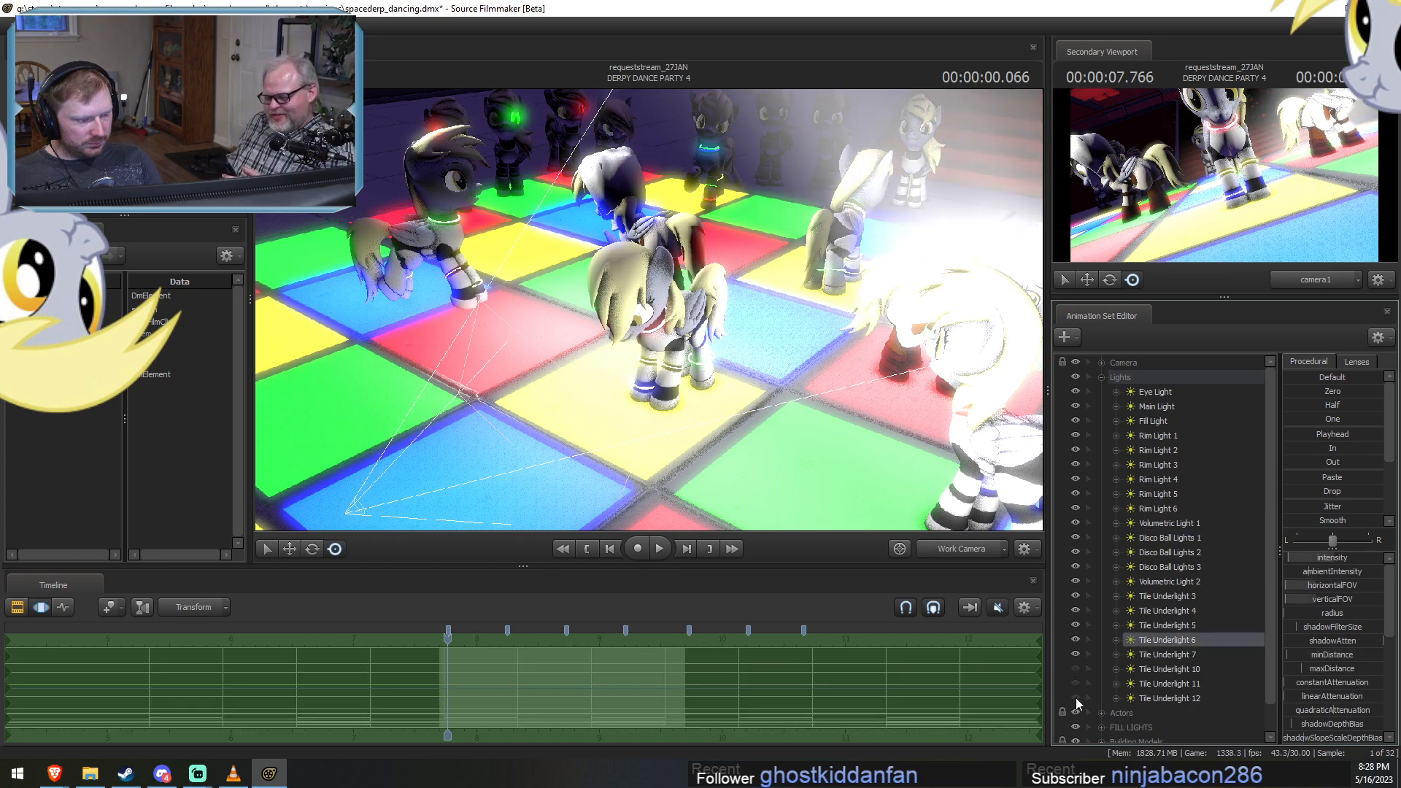
Move Tile Underlight 3 through Tile Underlight 12 out of the Lights group to the top level below Tiles.
click(1171, 697)
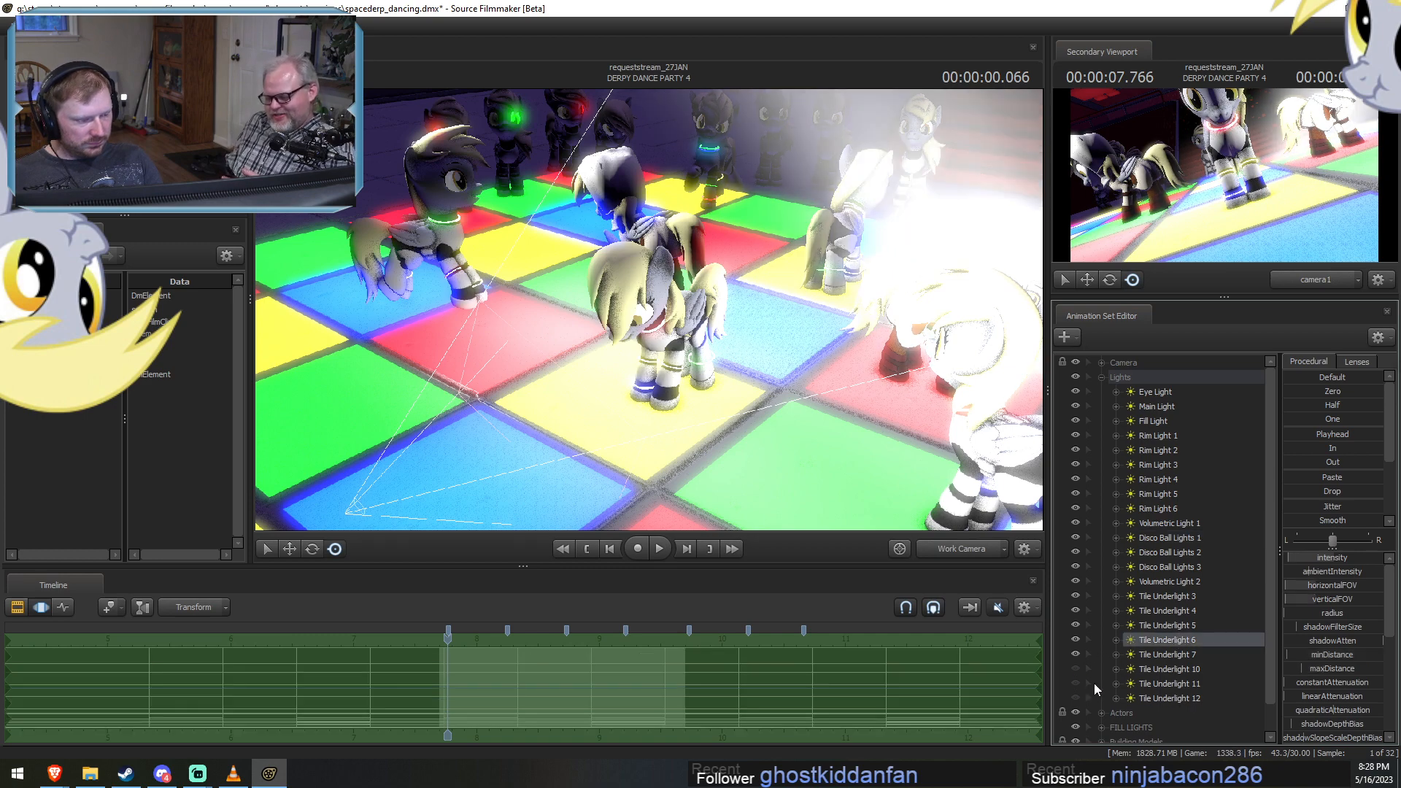
shift+click(1172, 596)
scroll(1175, 651, down, 1)
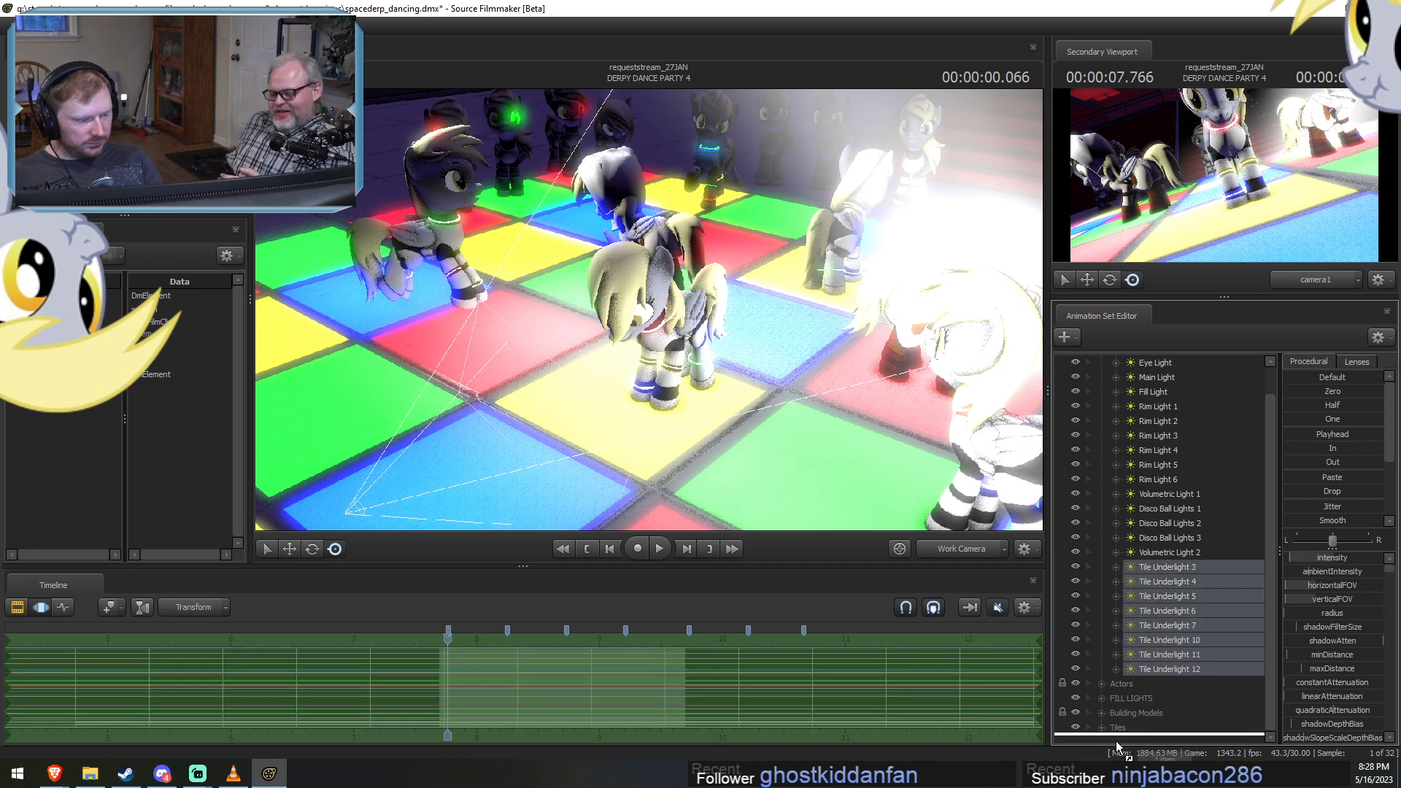
drag(1114, 742, 1117, 730)
scroll(1154, 615, up, 1)
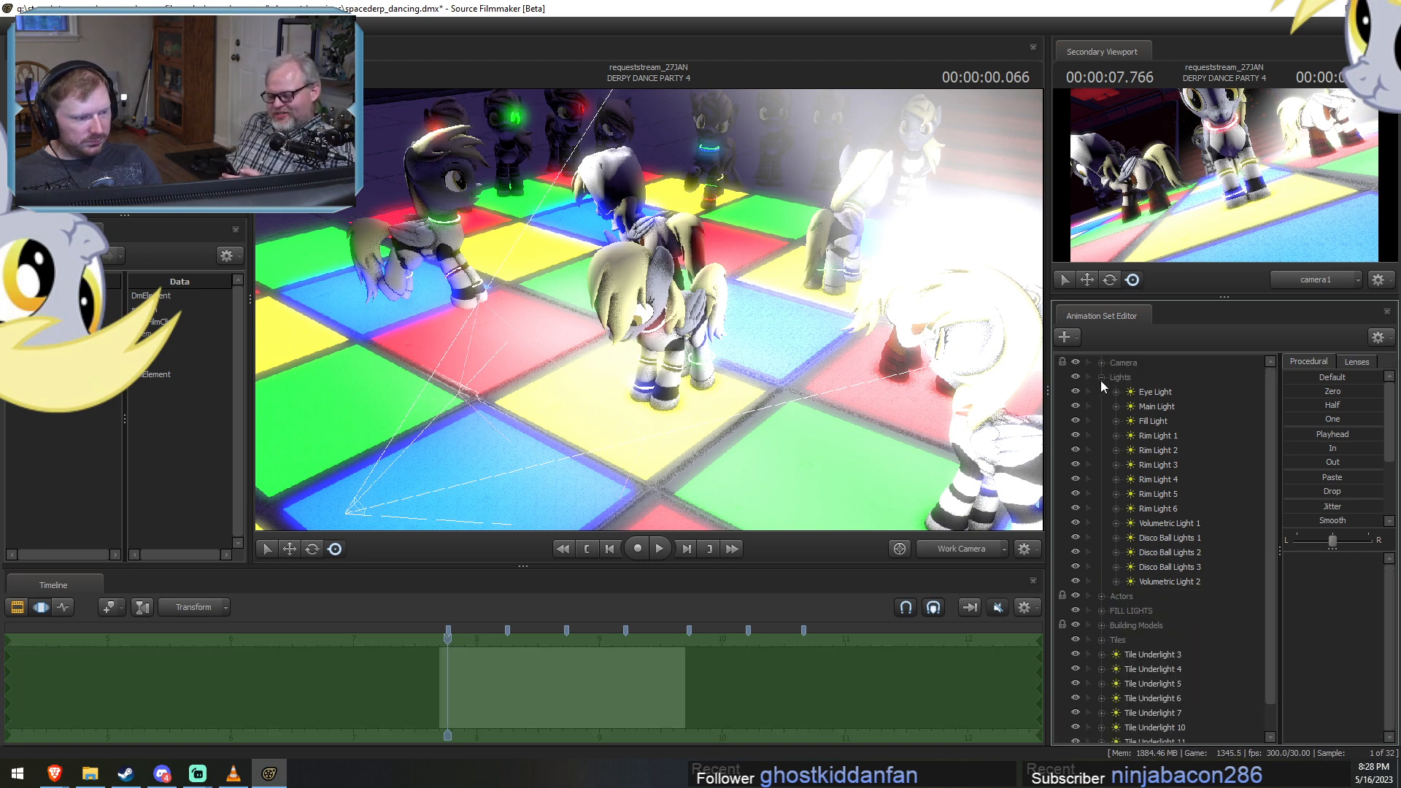
Collapse and hide the Lights group so only the separated tile underlights remain, and select Tile Underlight 3.
click(1101, 377)
click(1075, 377)
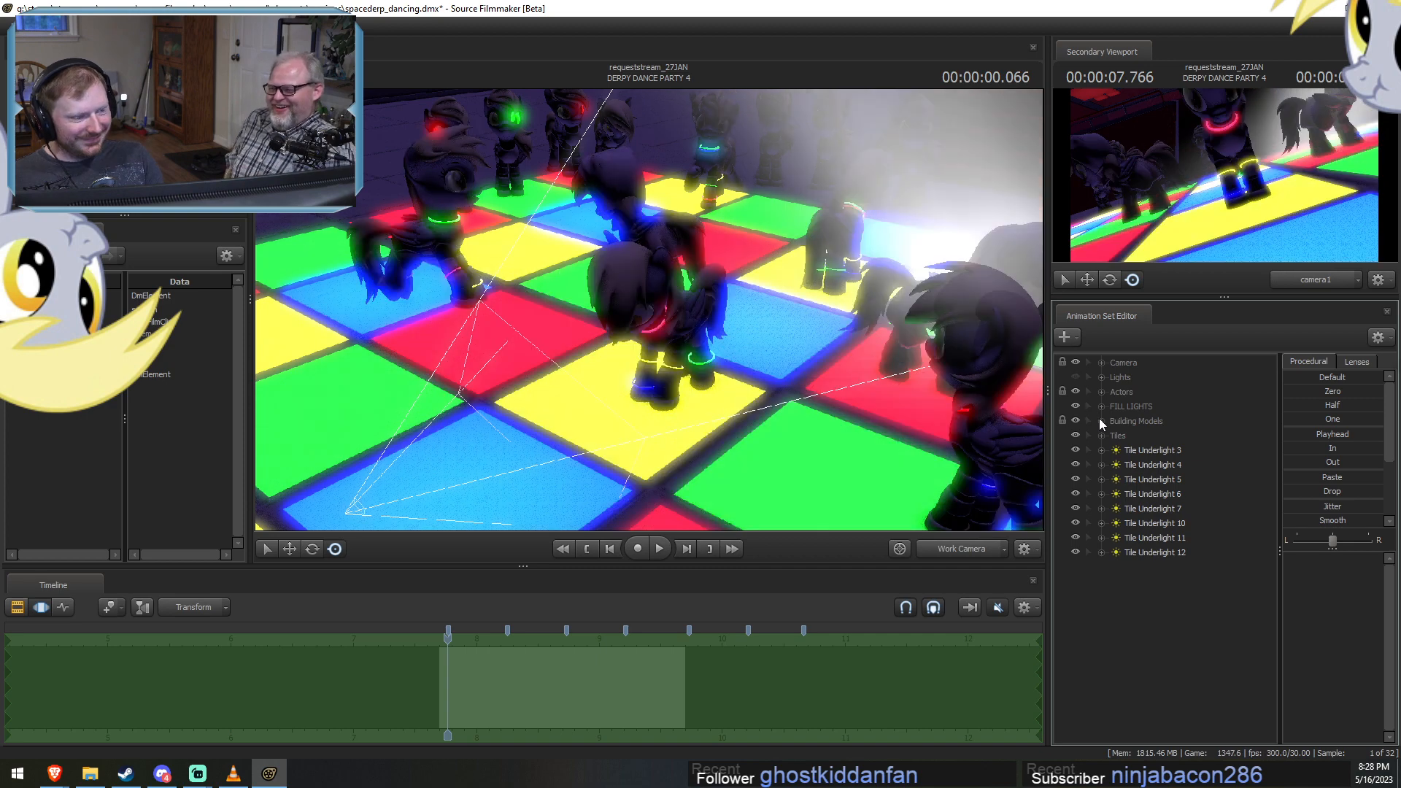
click(1149, 447)
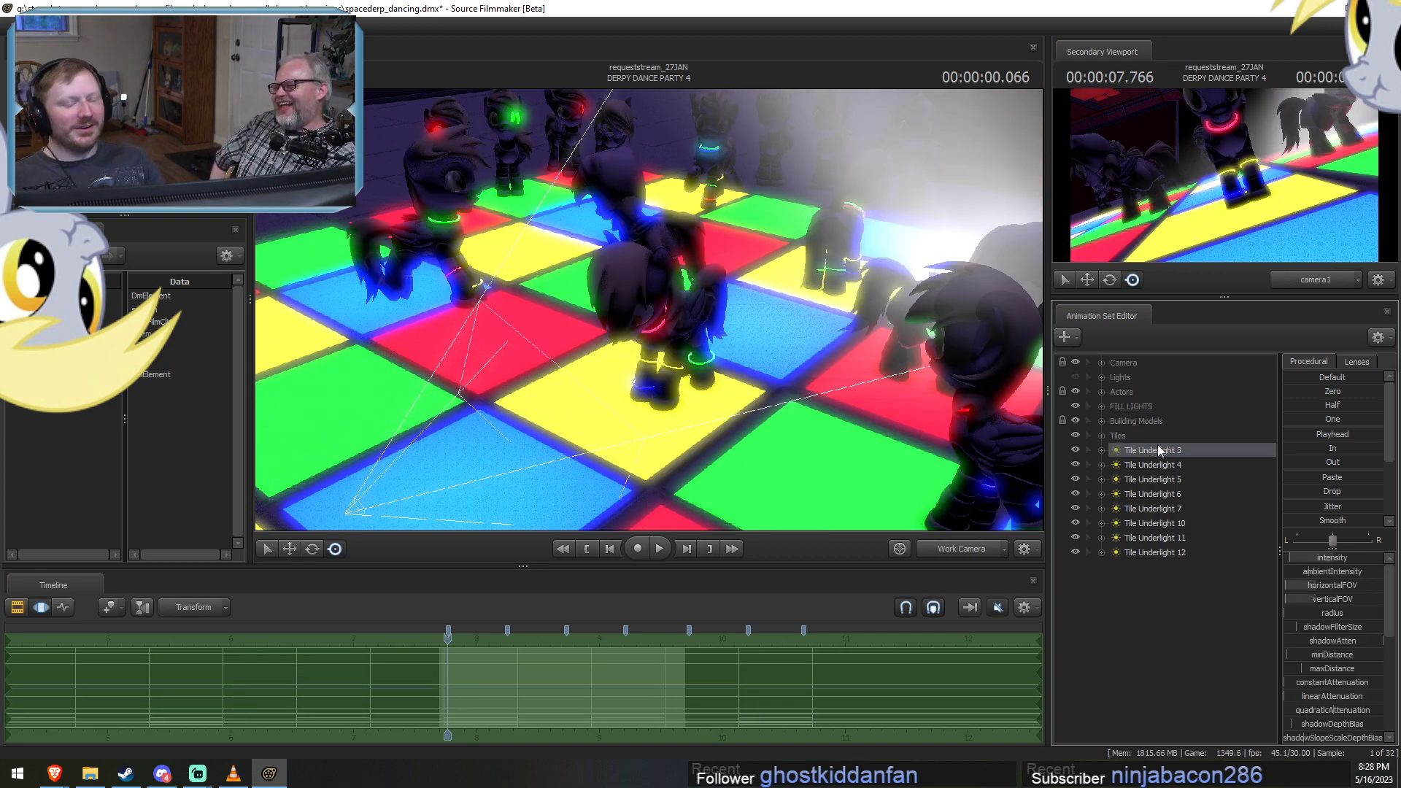
drag(831, 476, 864, 446)
key(F3)
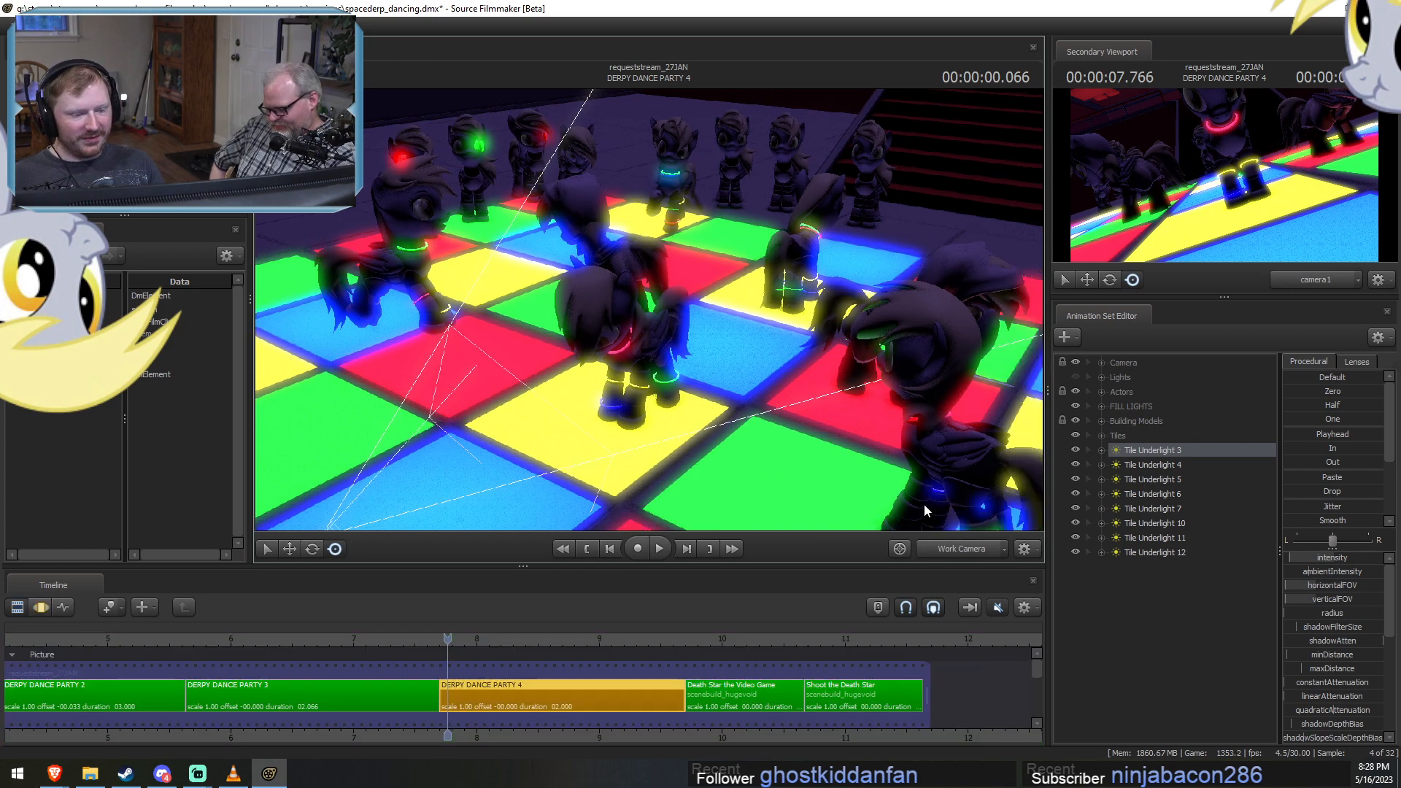
Hide the FILL LIGHTS group and inspect the whole dance floor under the tile underlights.
drag(785, 399, 705, 326)
click(1074, 406)
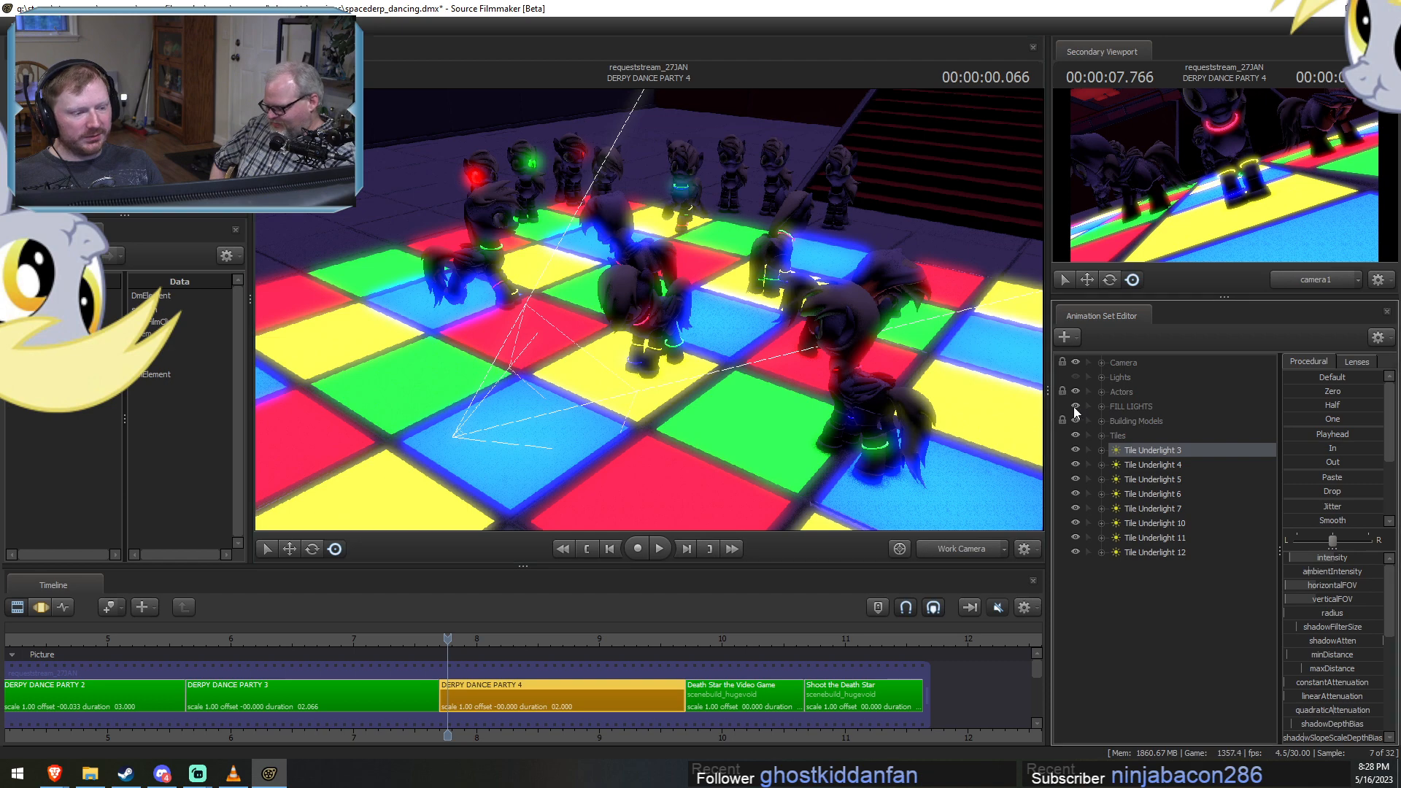
key(s)
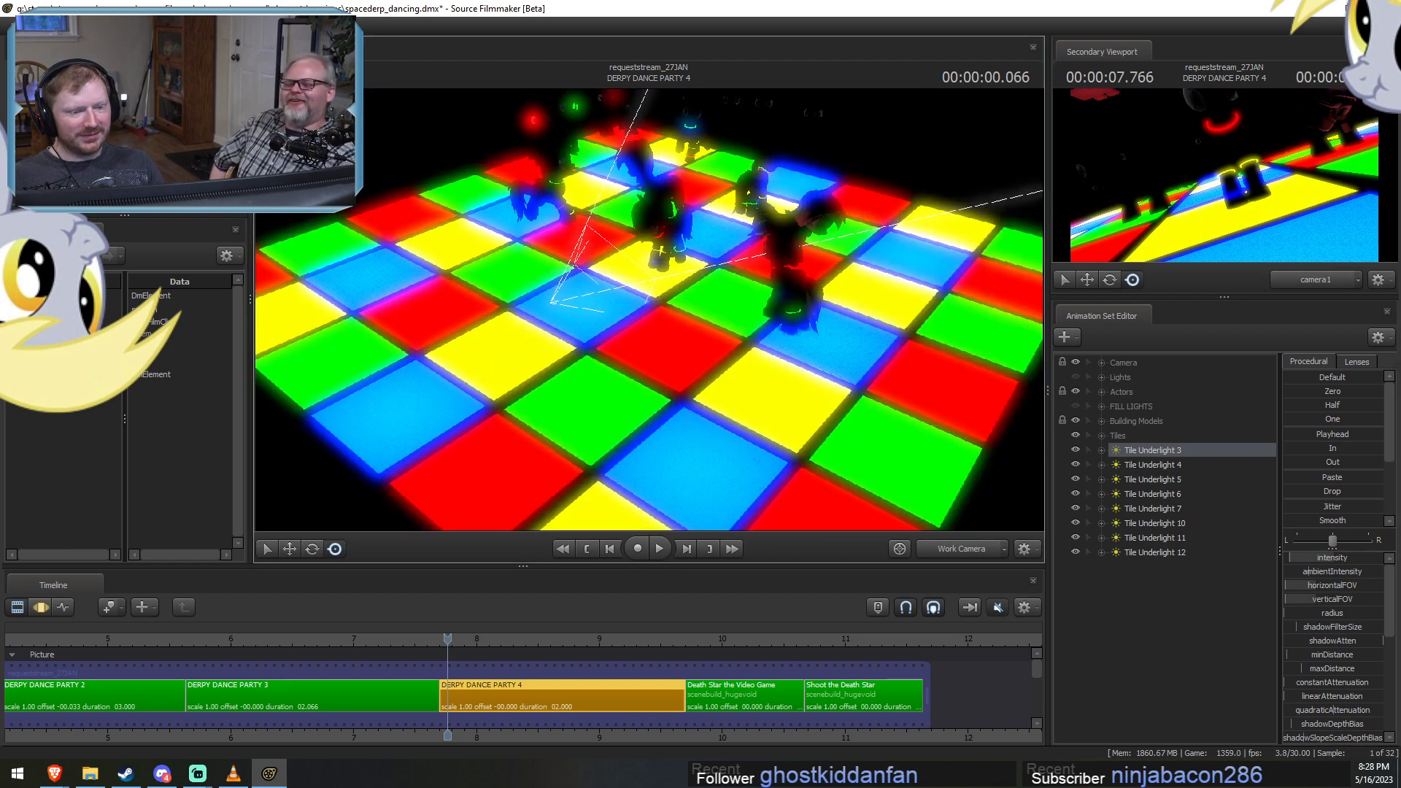
key(w)
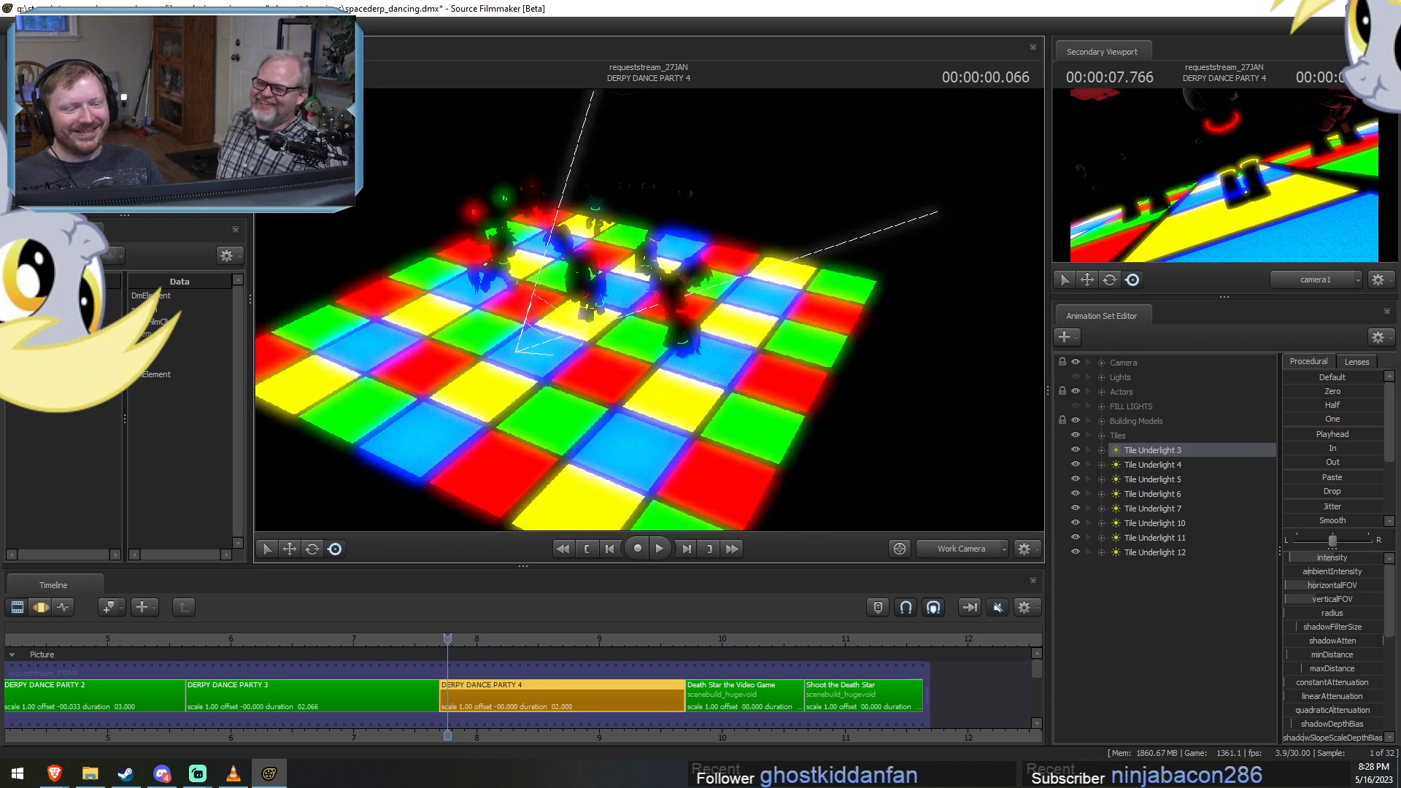
Bring up the move manipulator on Tile Underlight 3 to locate the light on the dance floor.
key(F3)
key(w)
drag(737, 449, 591, 537)
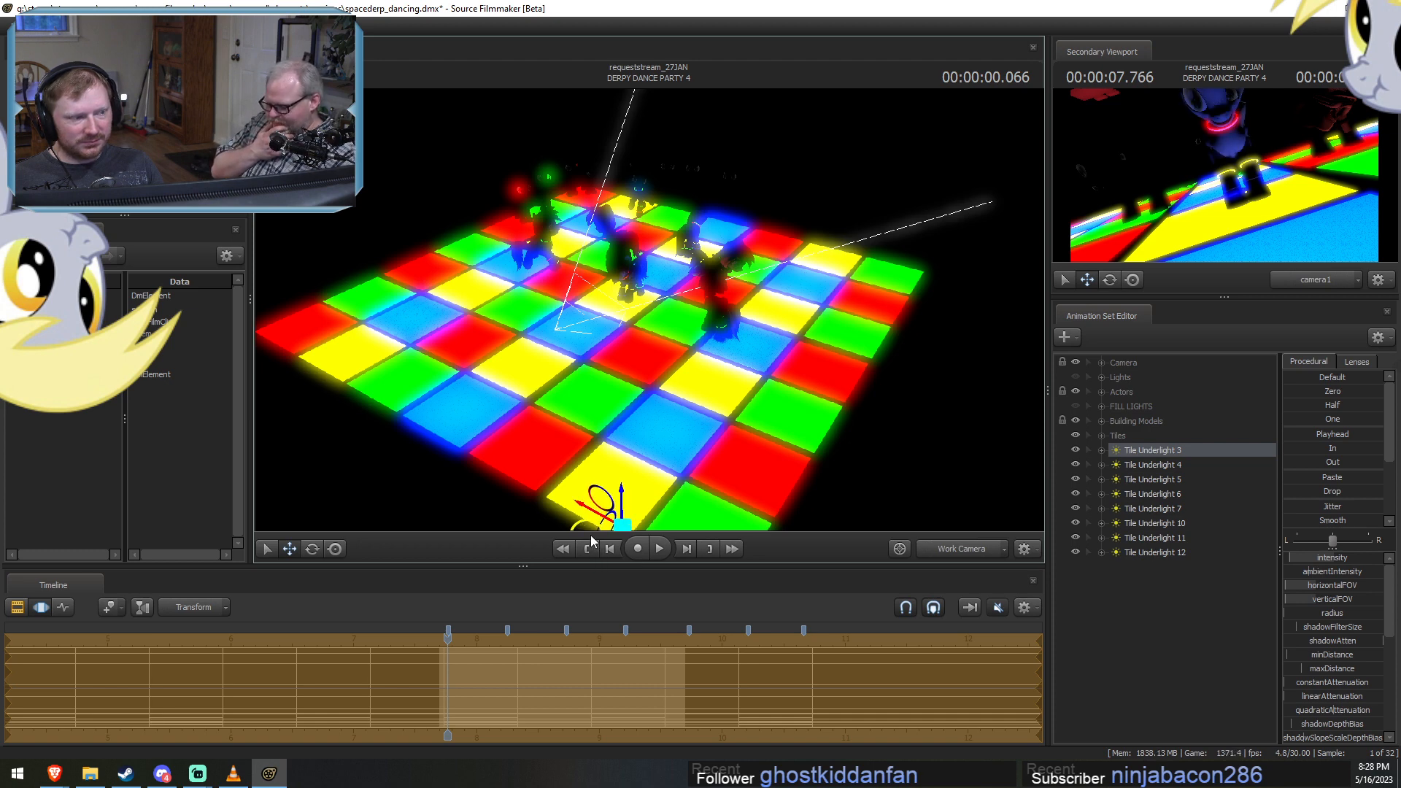
key(F2)
key(F3)
Move the playhead to 00:00:00.633 in the shot and shift Tile Underlight 3's animation samples one color change earlier.
scroll(452, 640, up, 2)
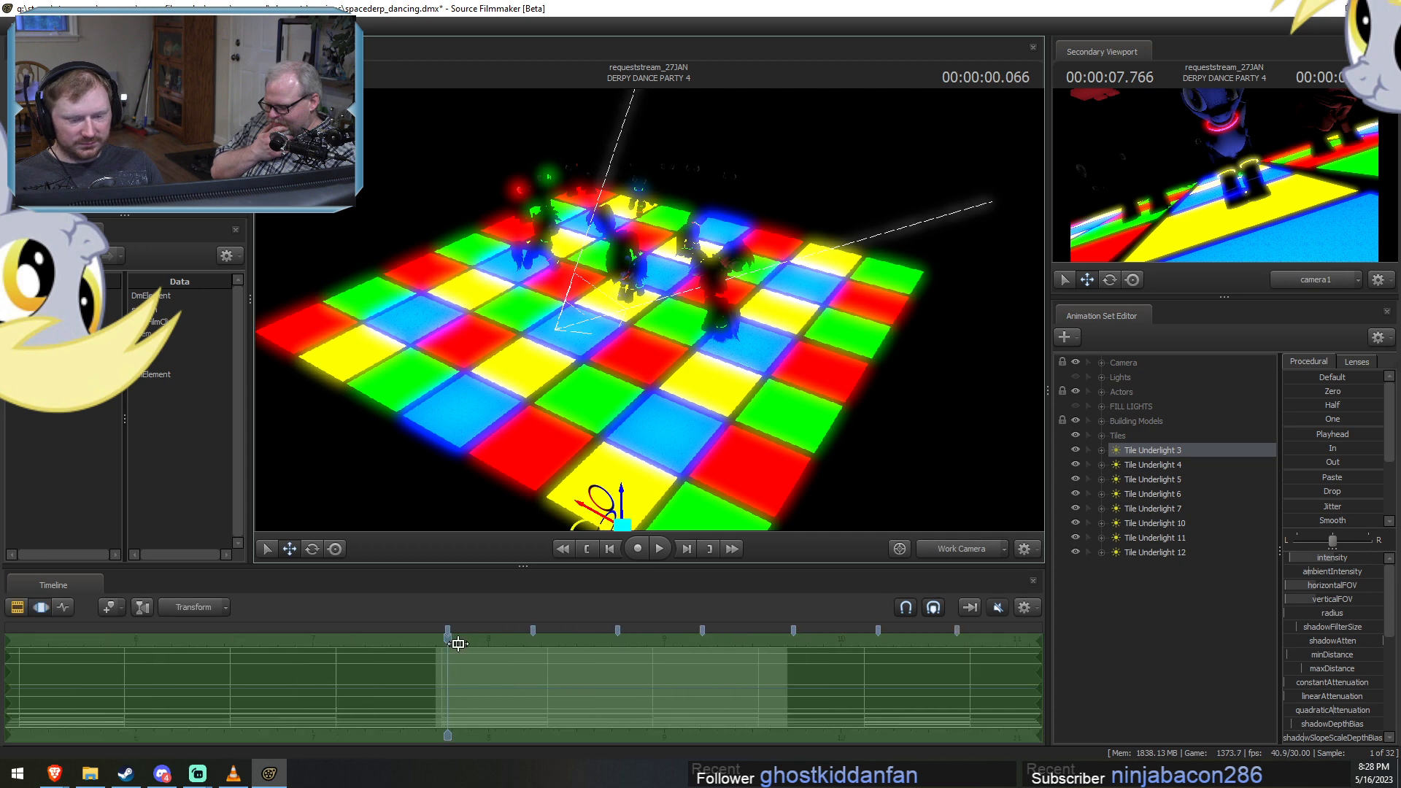
drag(448, 639, 545, 663)
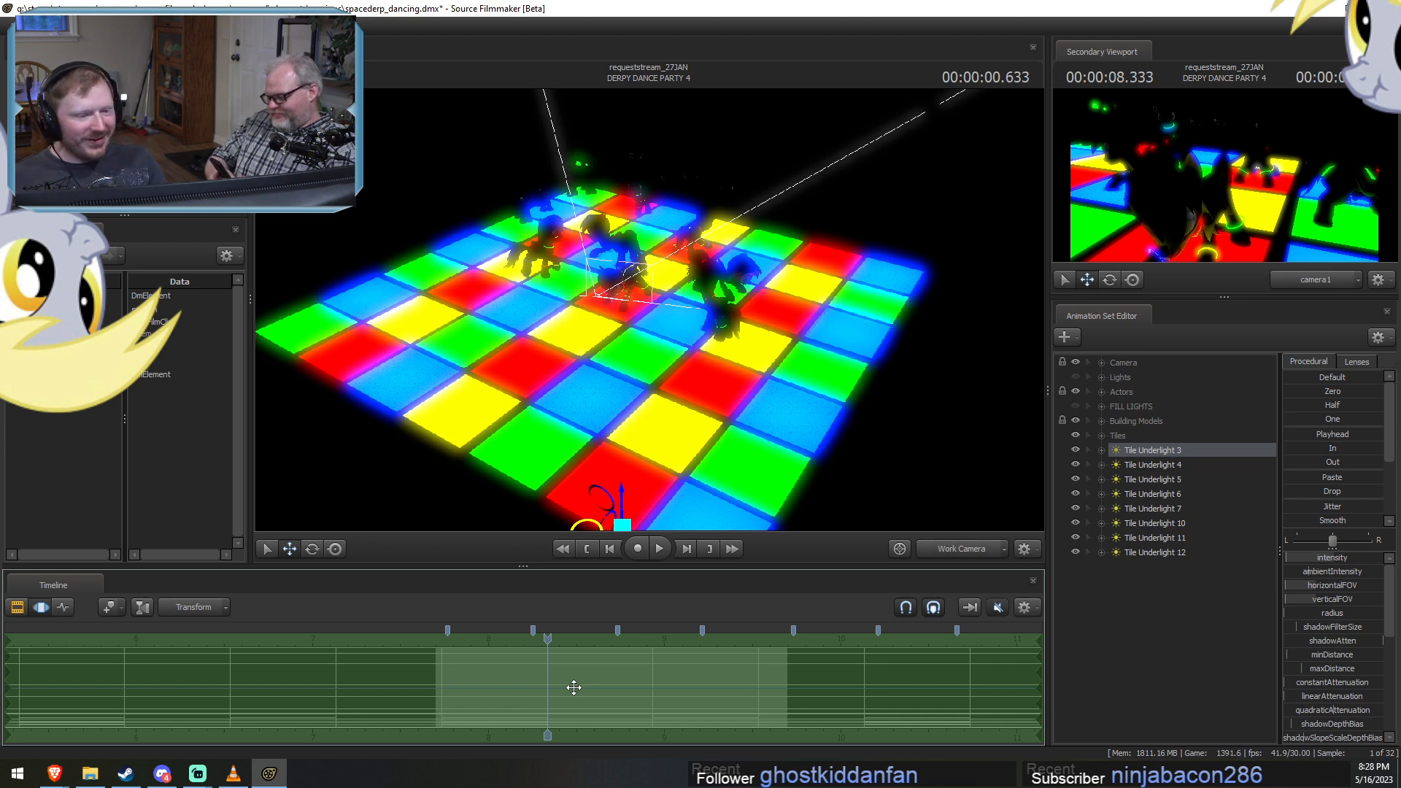
drag(673, 696, 660, 698)
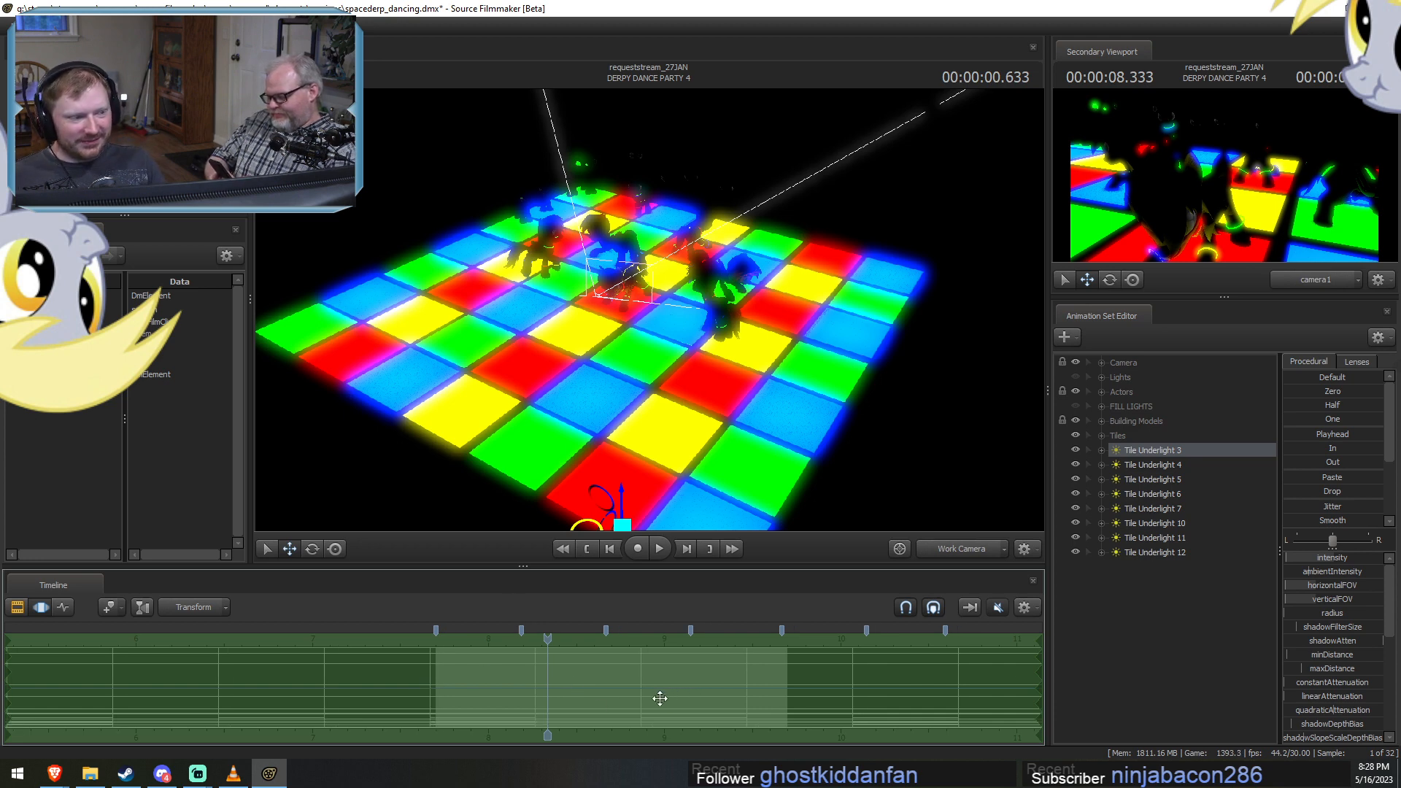
middle_drag(659, 698, 585, 713)
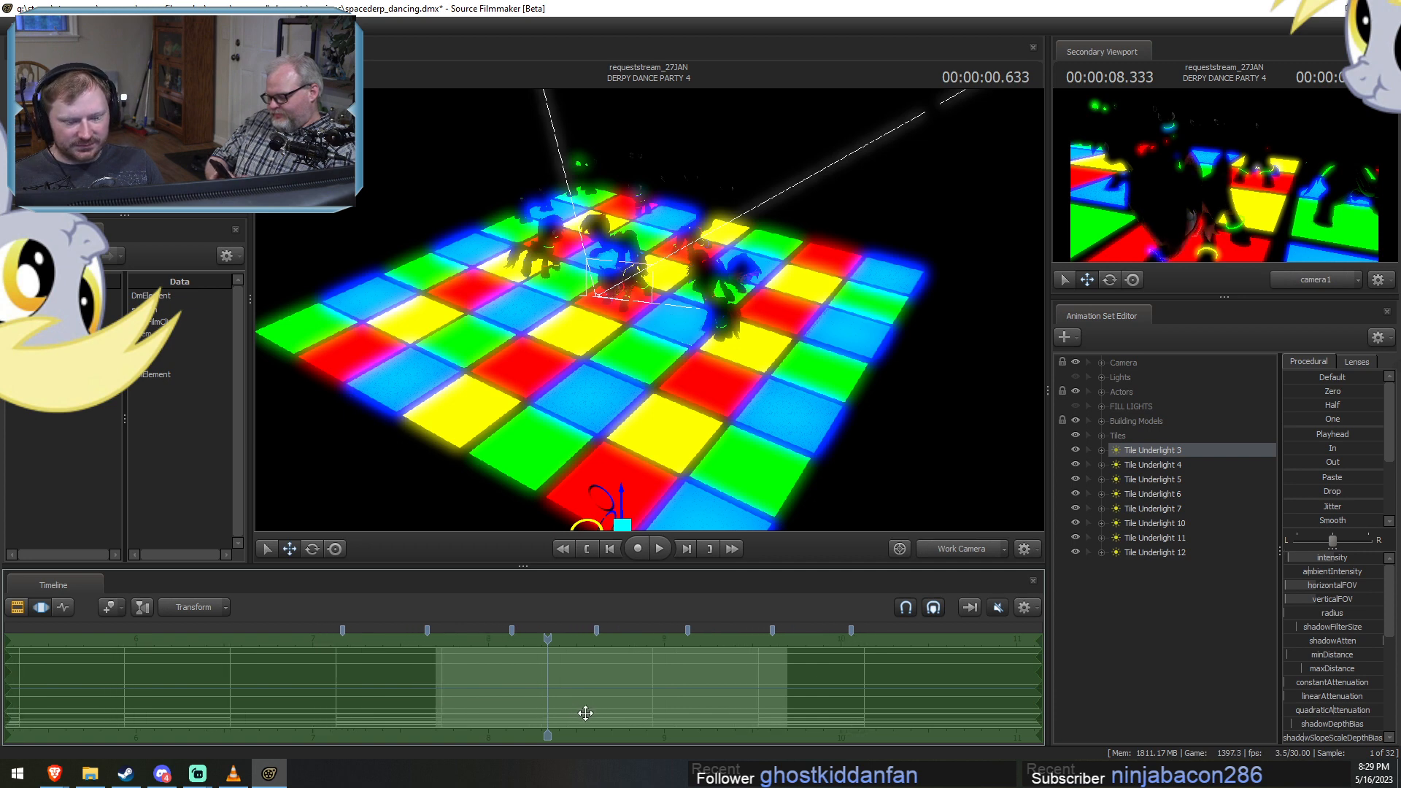
mouse_move(548, 683)
mouse_down()
mouse_move(568, 683)
mouse_move(548, 683)
mouse_up()
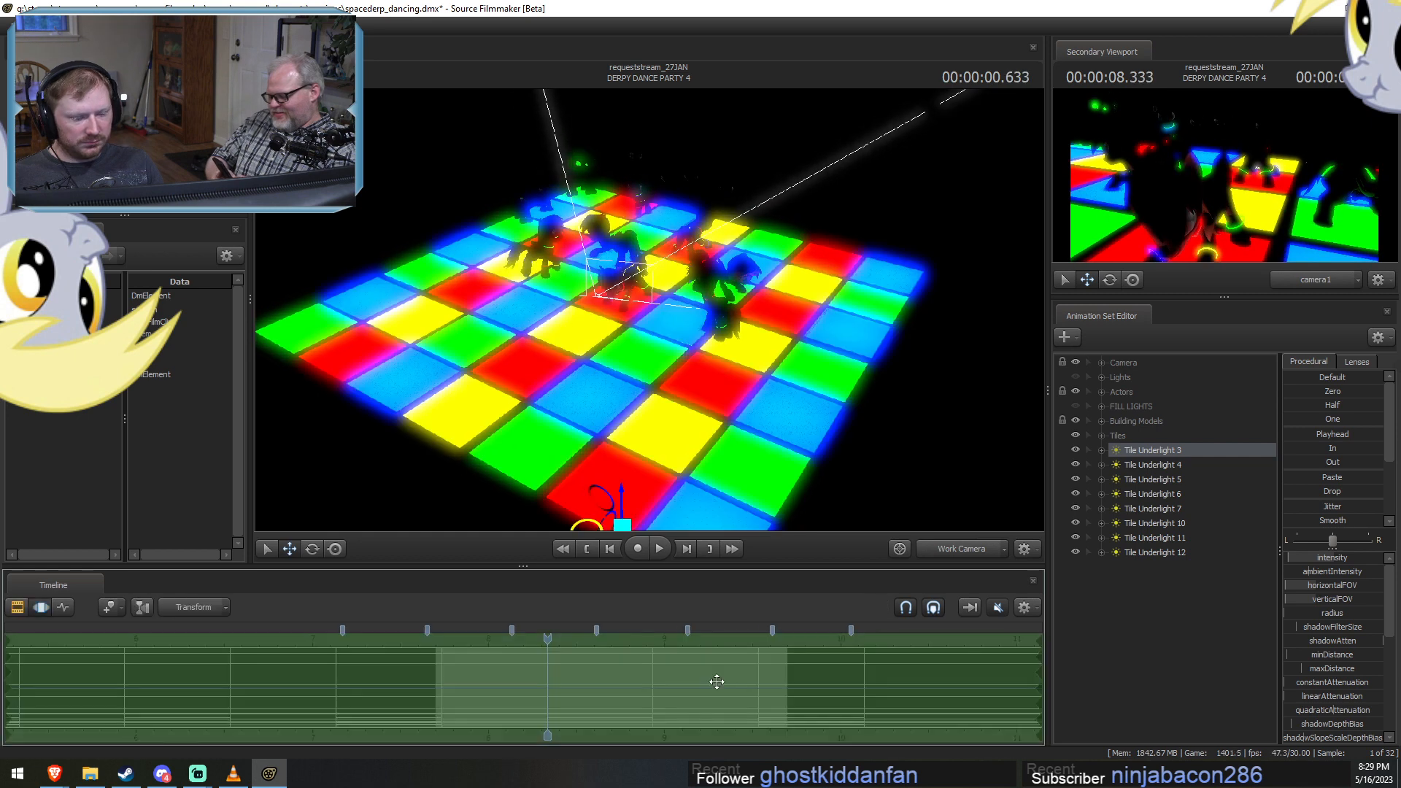
Select Tile Underlight 4 and move it beneath the yellow tile just behind the dance floor's front corner.
click(1140, 464)
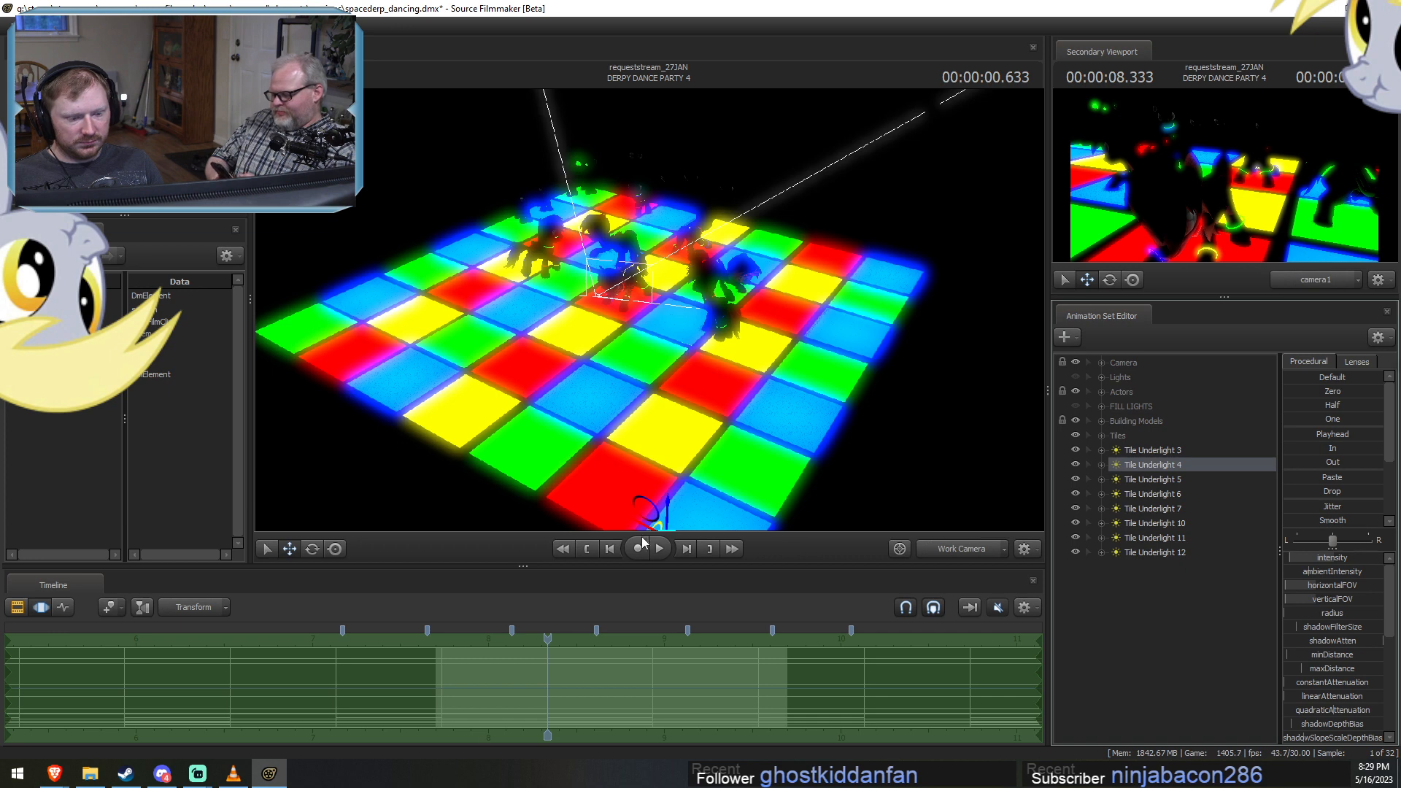
drag(614, 477, 662, 397)
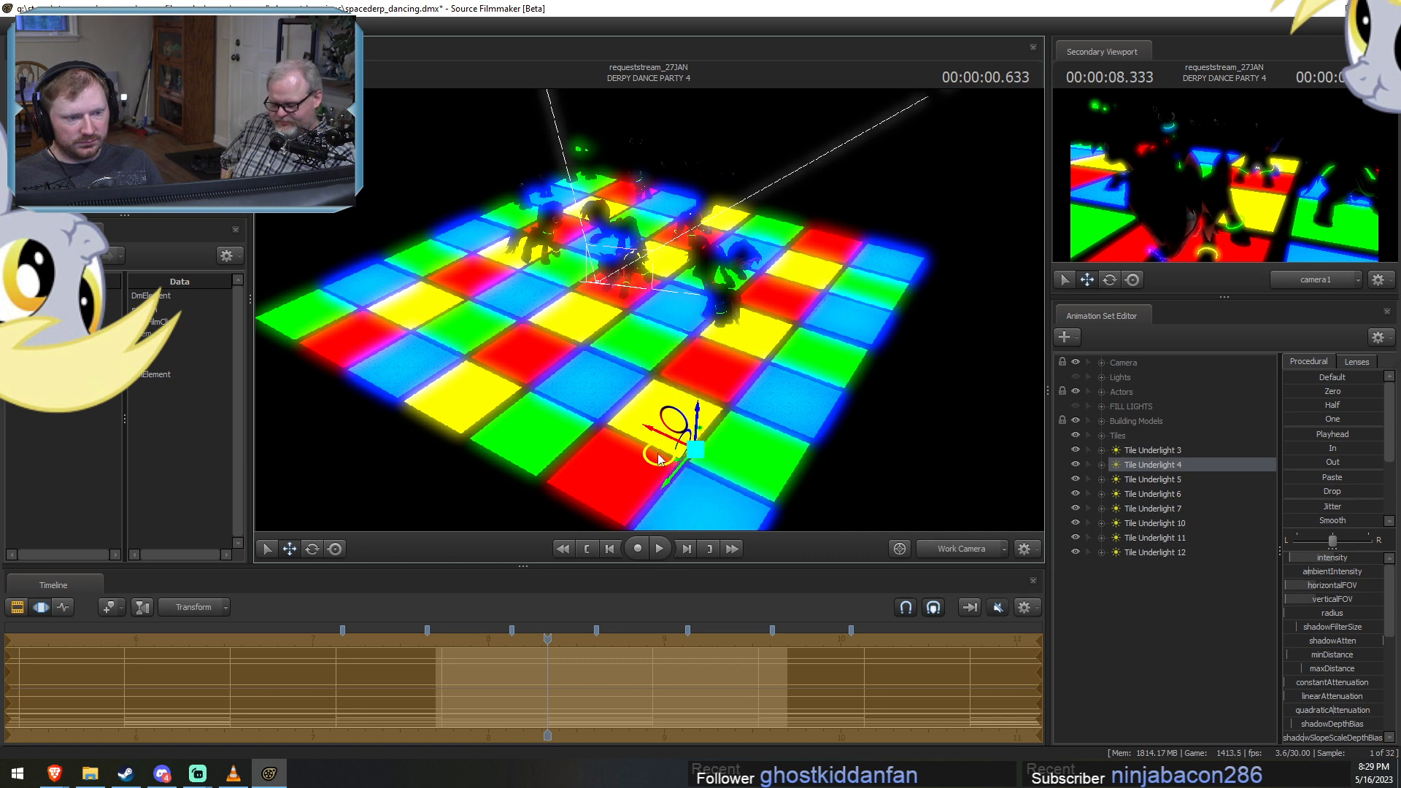
mouse_move(659, 458)
mouse_down()
mouse_move(652, 502)
mouse_move(642, 443)
mouse_move(640, 474)
mouse_move(628, 441)
mouse_move(637, 460)
mouse_move(654, 449)
mouse_up()
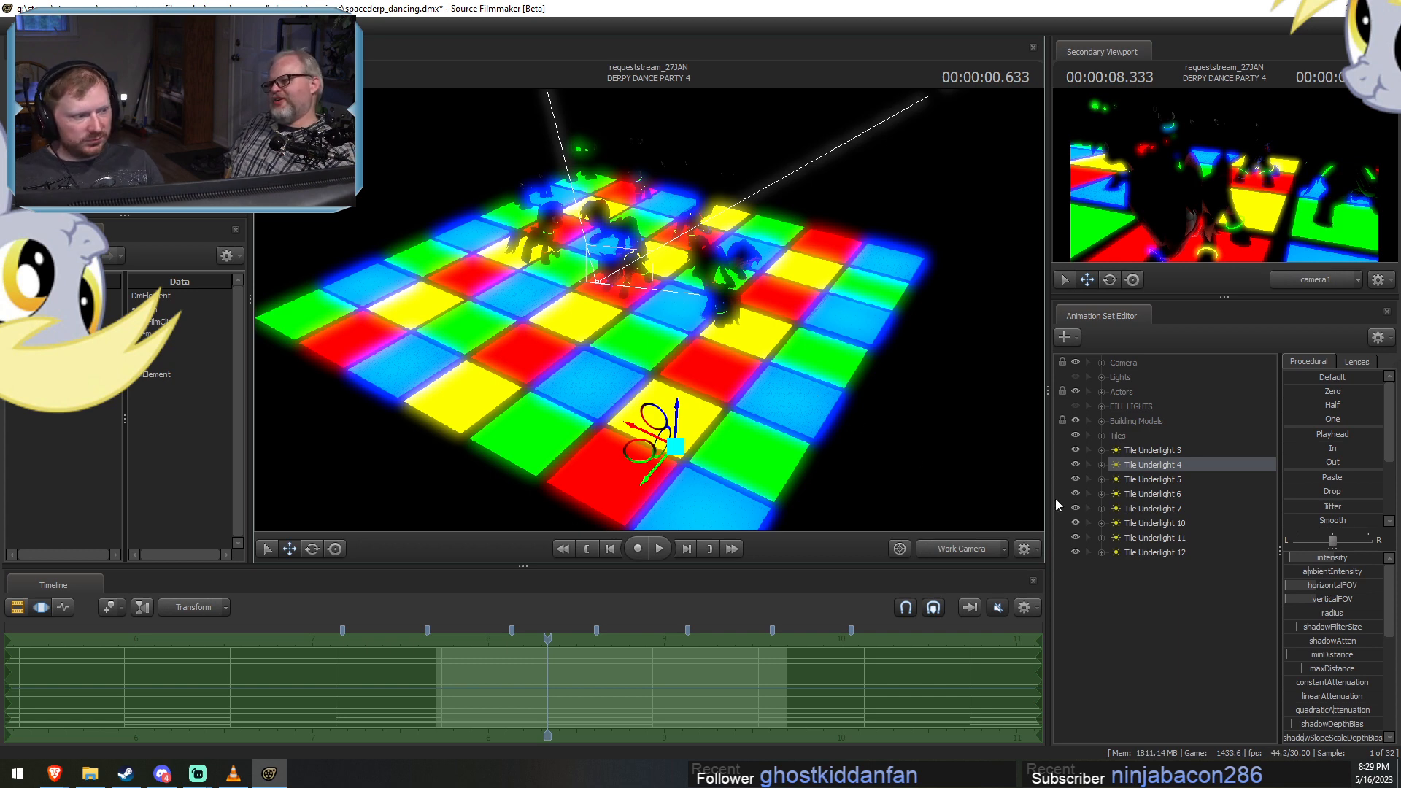
key(F2)
key(F3)
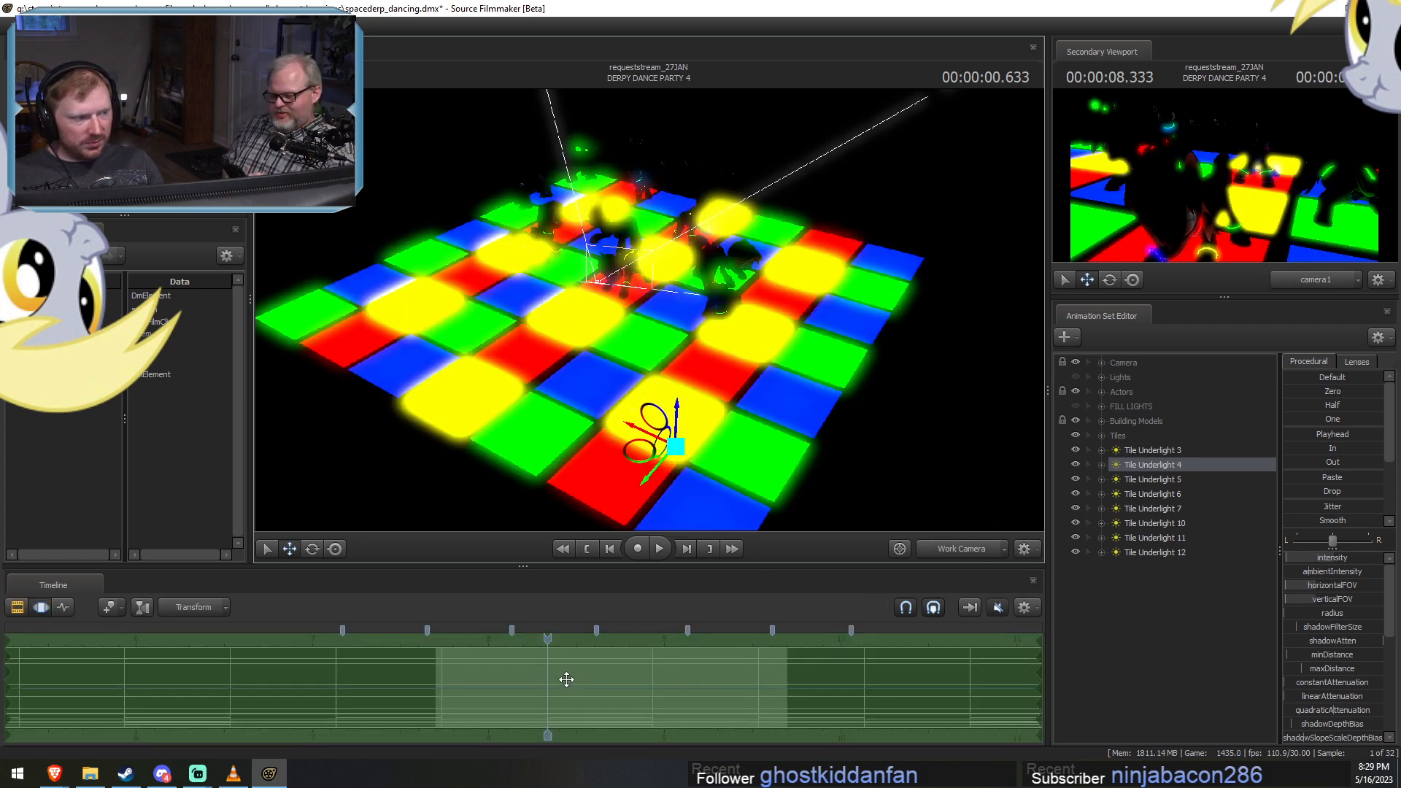
Shift Tile Underlight 4's animation samples two color changes forward in time and check the shot at 00:00:00.799.
drag(567, 679, 777, 690)
key(F2)
drag(529, 648, 585, 652)
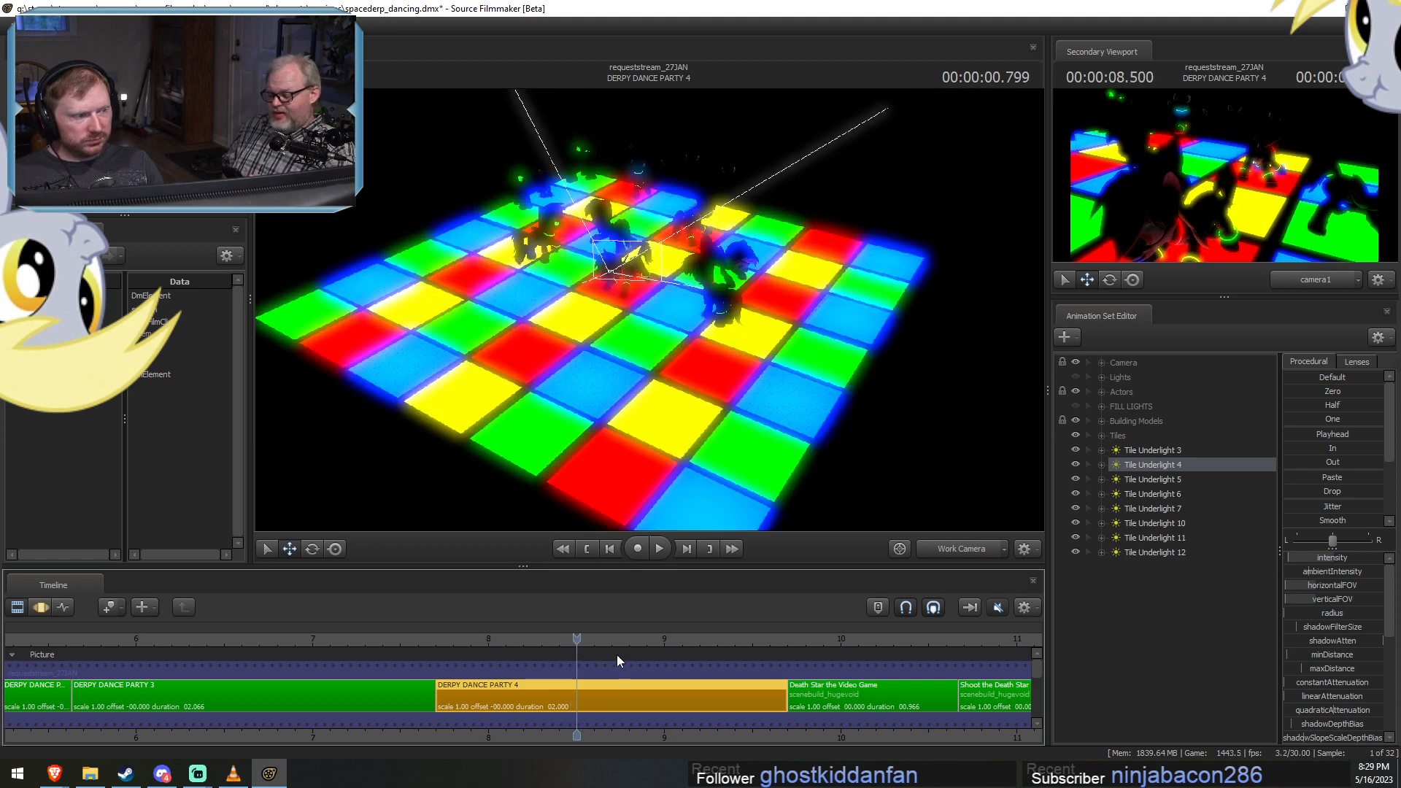
Return the playhead to 00:00:00.633 and move Tile Underlight 5 under the blue tile at the dance floor's front corner.
click(1132, 481)
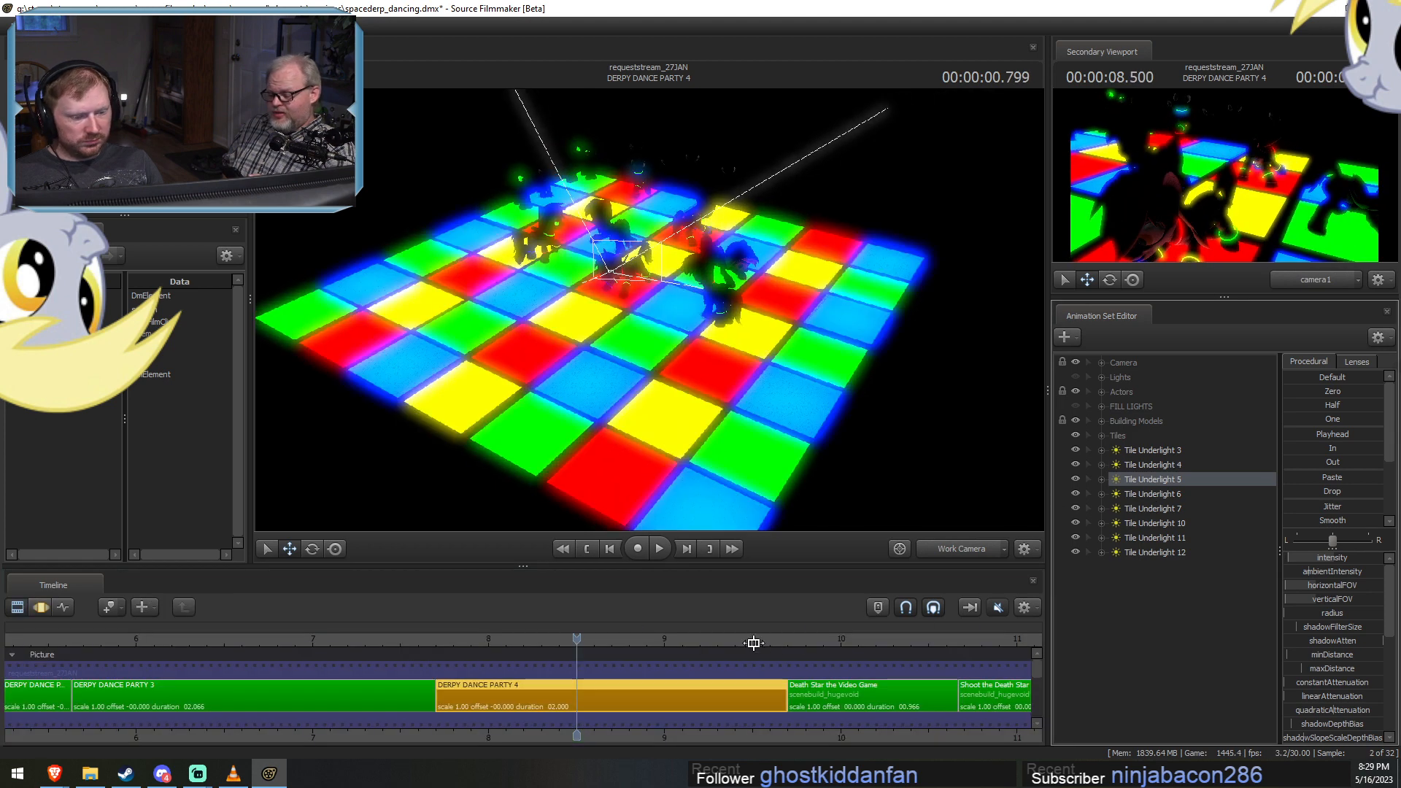
key(F3)
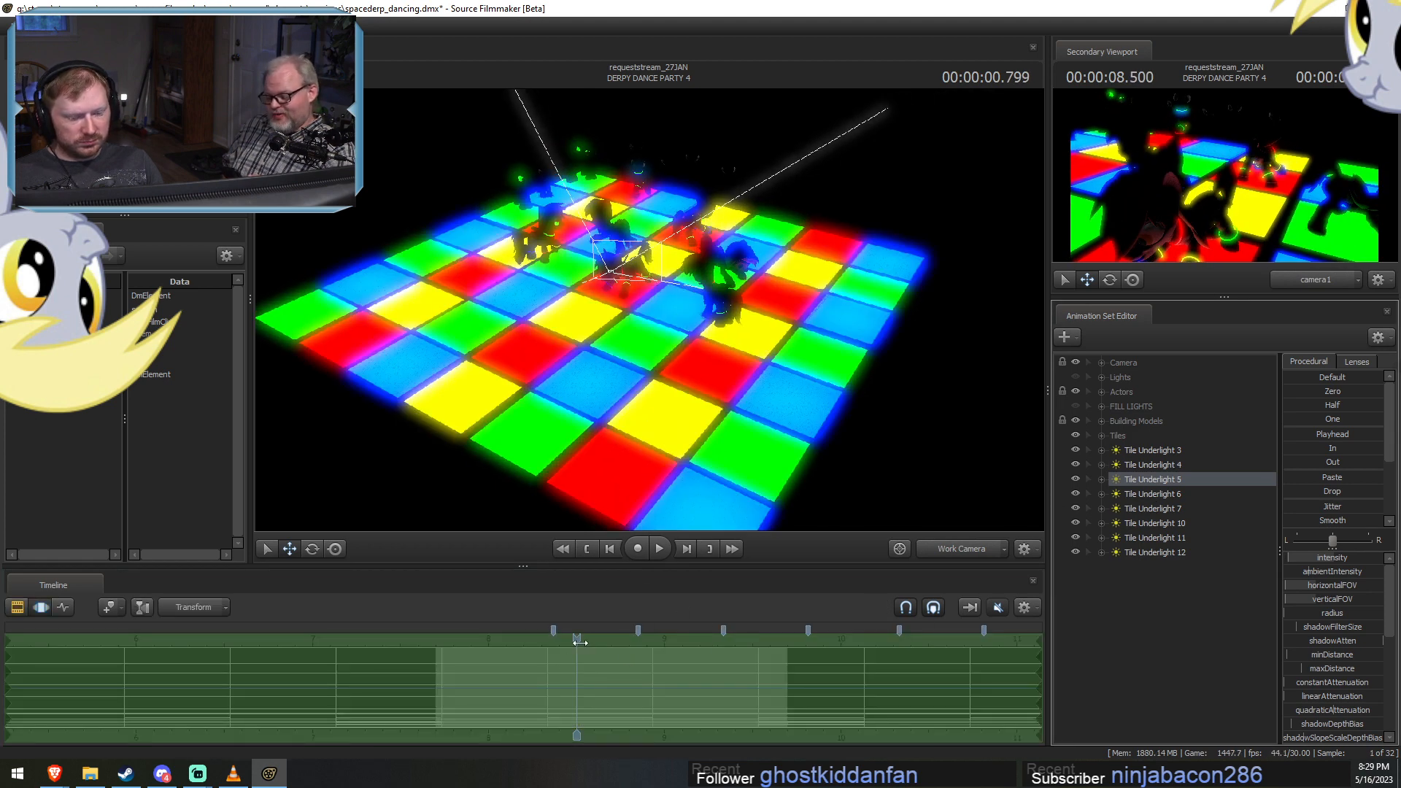
click(549, 643)
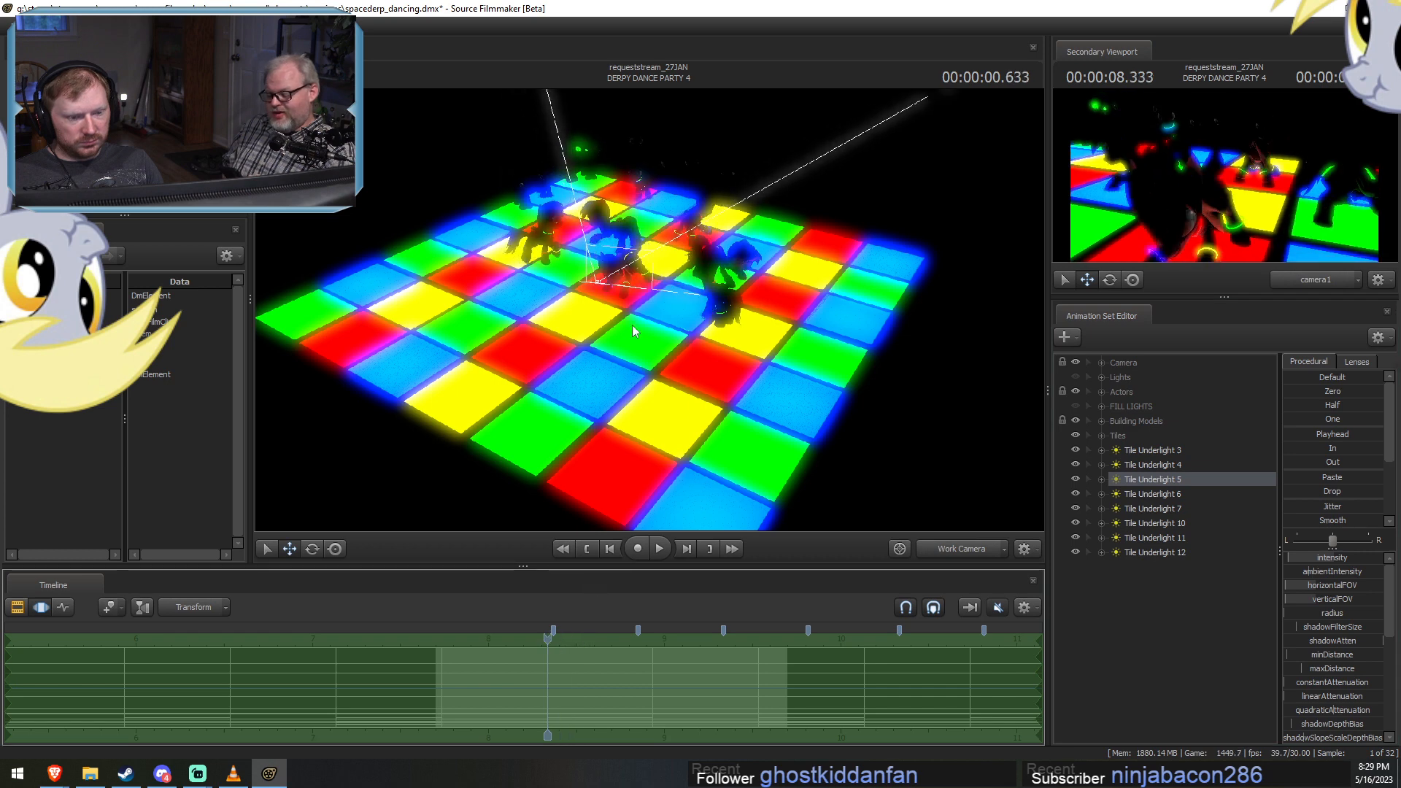
key(F2)
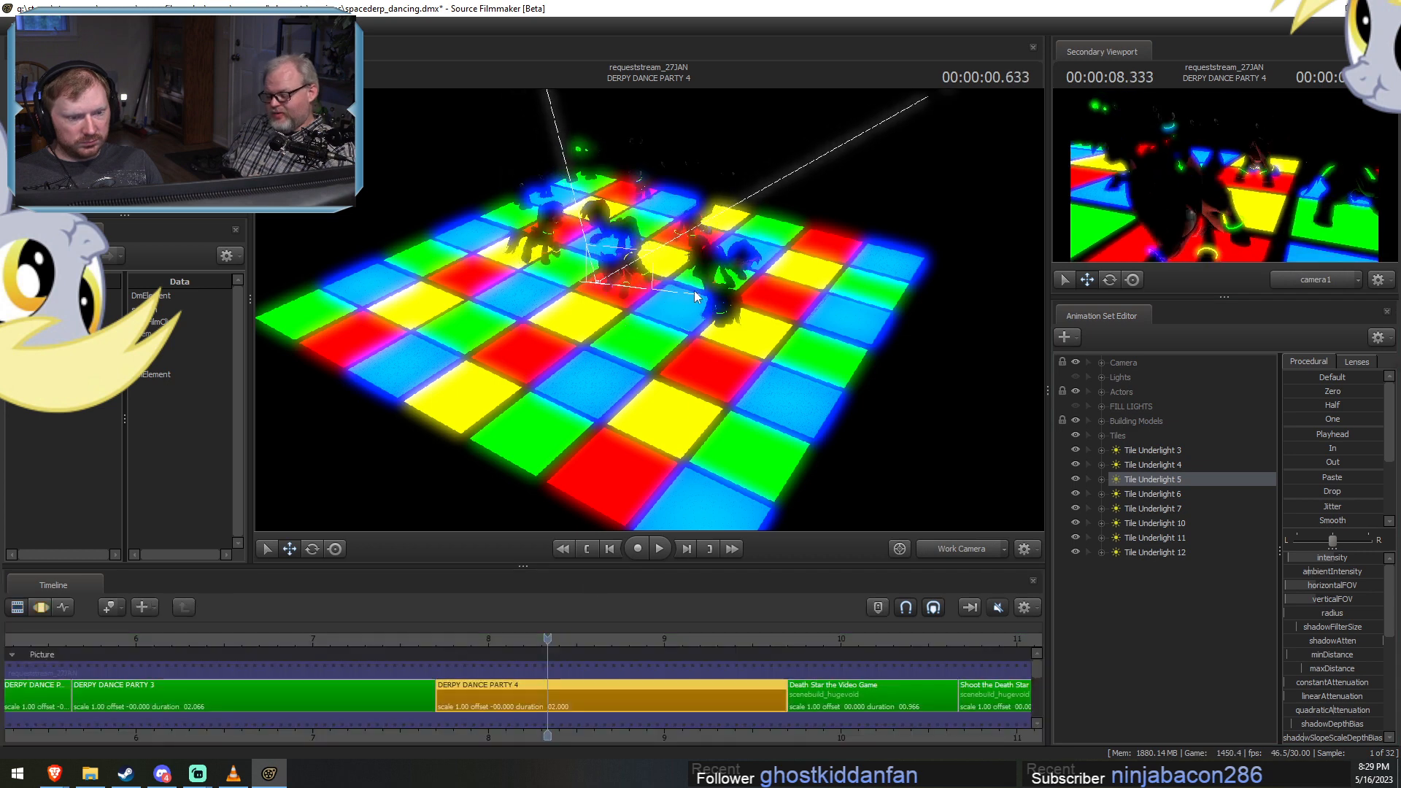
click(1147, 477)
key(F3)
drag(642, 336, 643, 401)
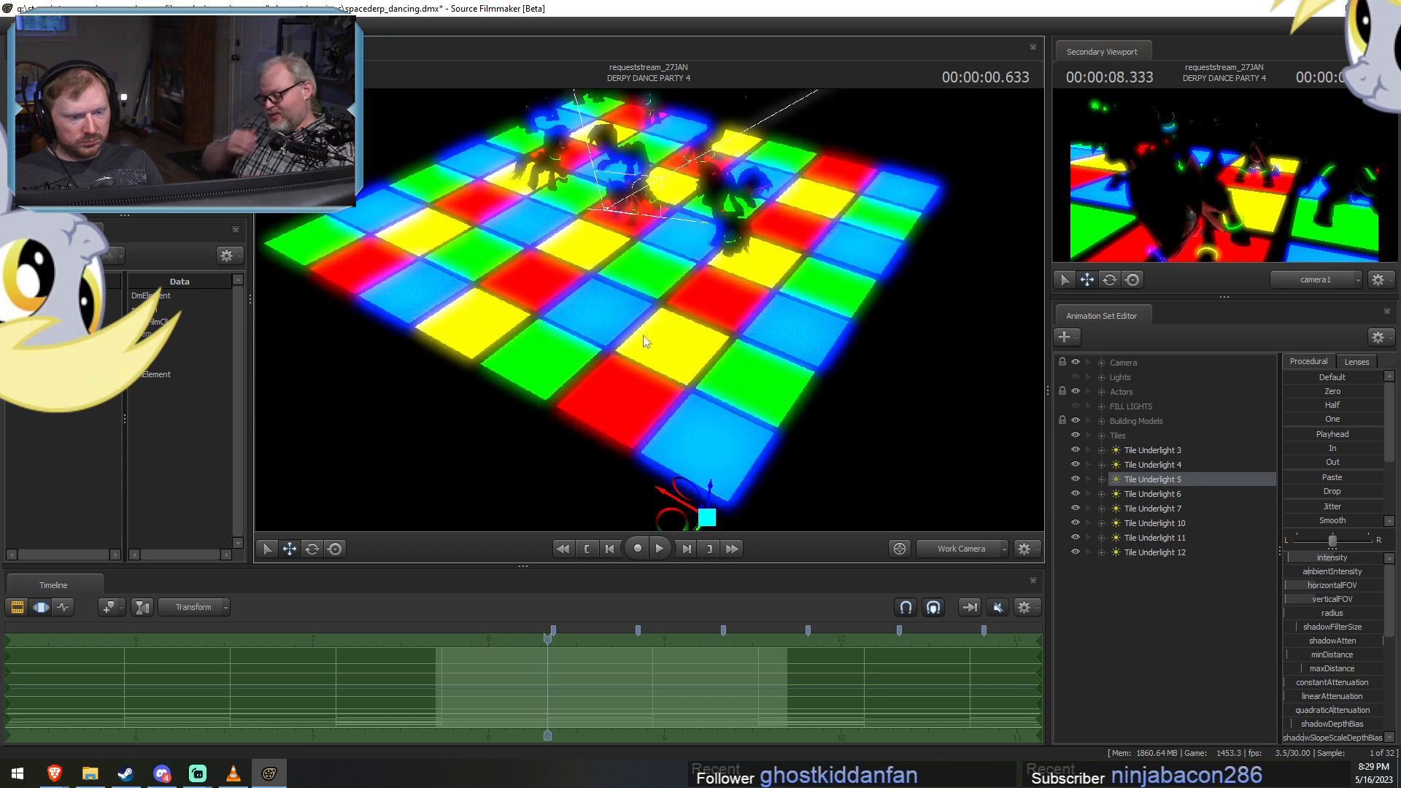
drag(672, 525, 668, 427)
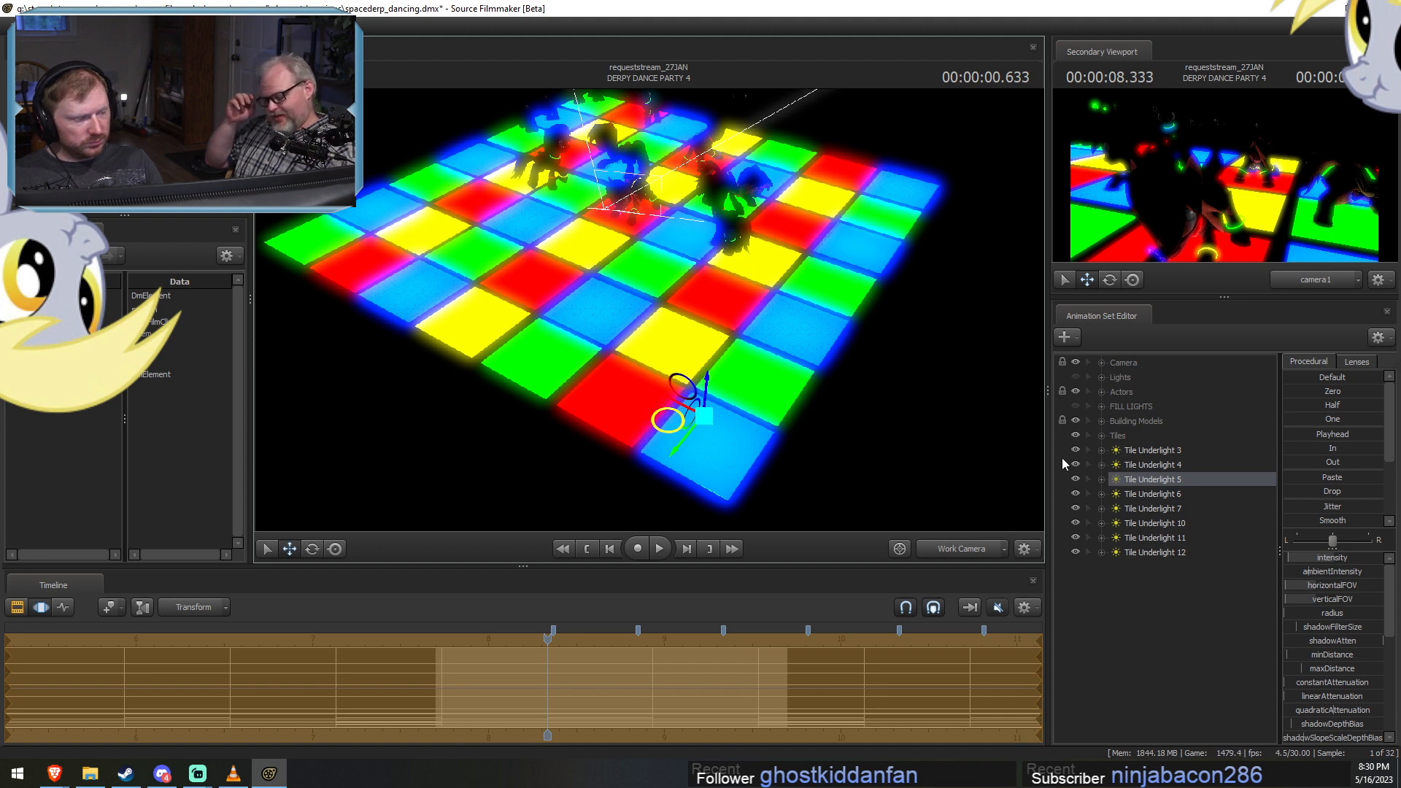
Shift Tile Underlight 5's animation samples one color change earlier and recheck the dance floor.
drag(671, 689, 526, 680)
middle_drag(525, 681, 566, 688)
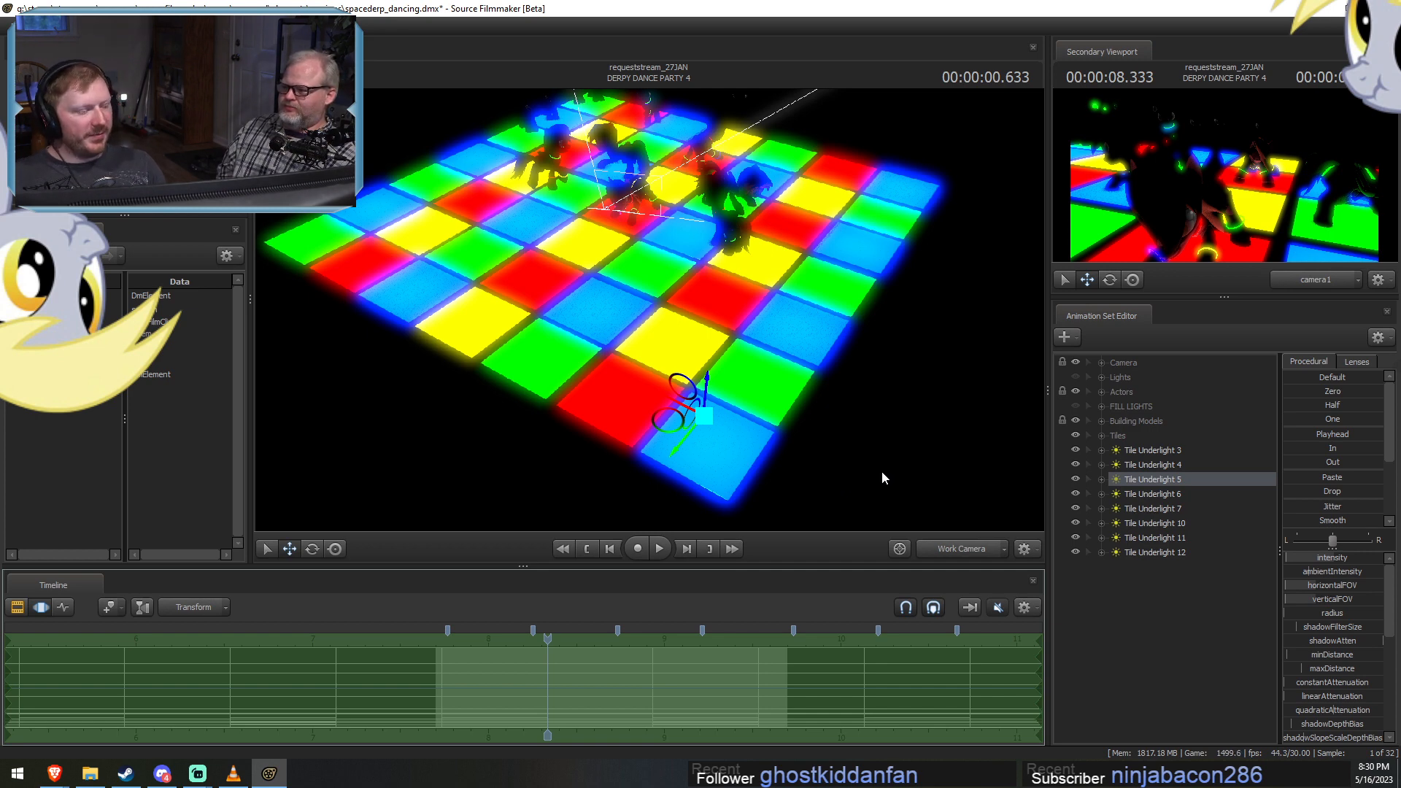
key(F2)
key(F3)
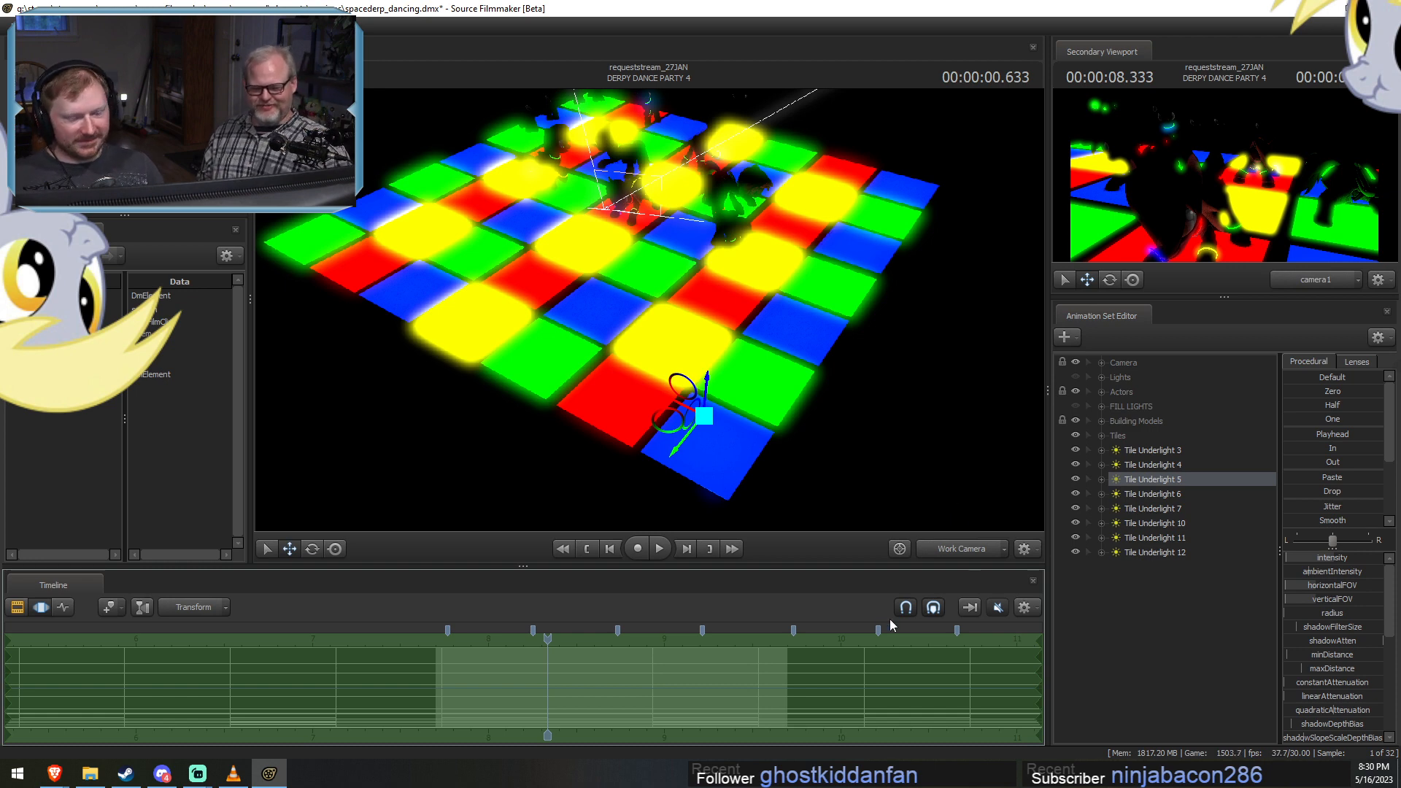
key(F2)
key(F3)
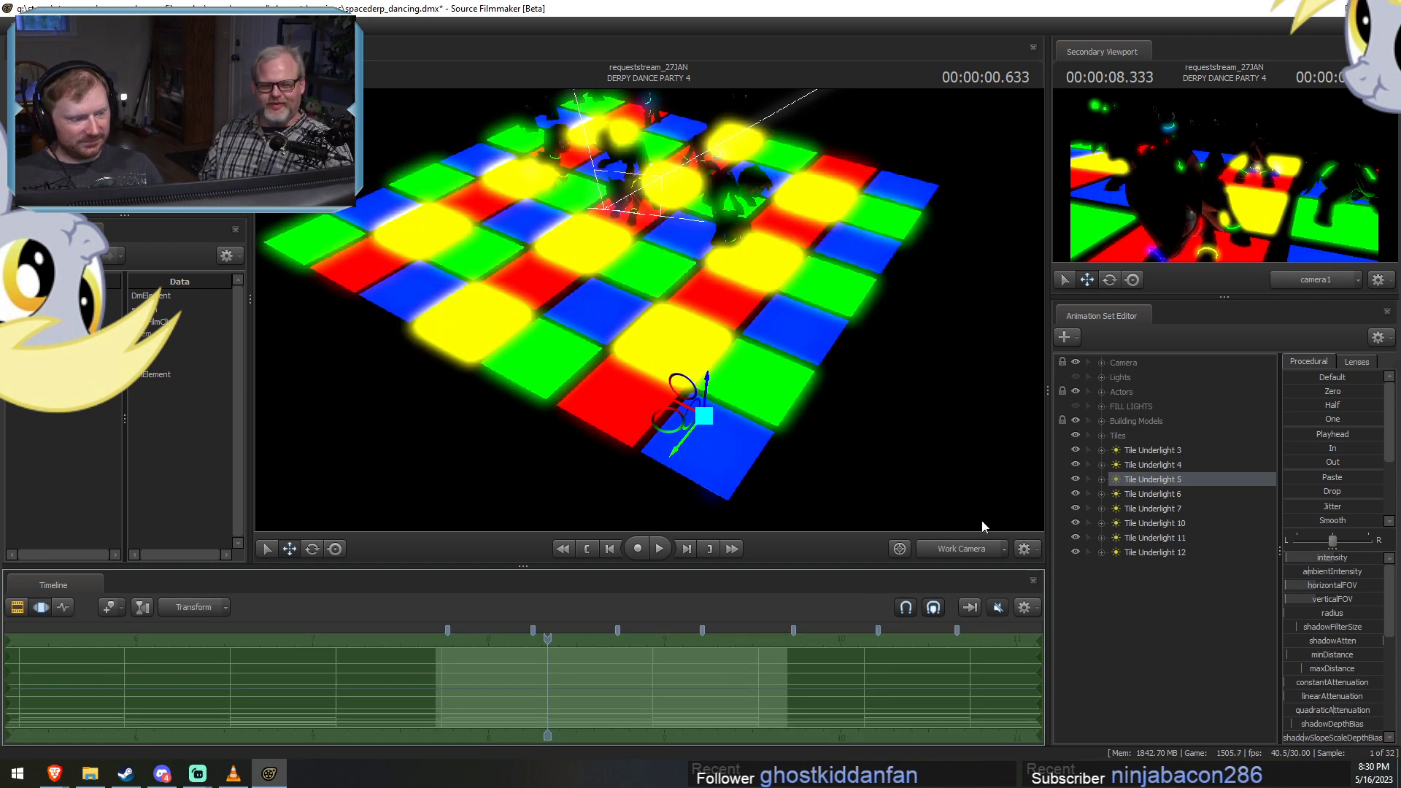
Select Tile Underlight 6, undo a slight sample shift on it, and move the light to the red tile beside the front corner.
click(1138, 495)
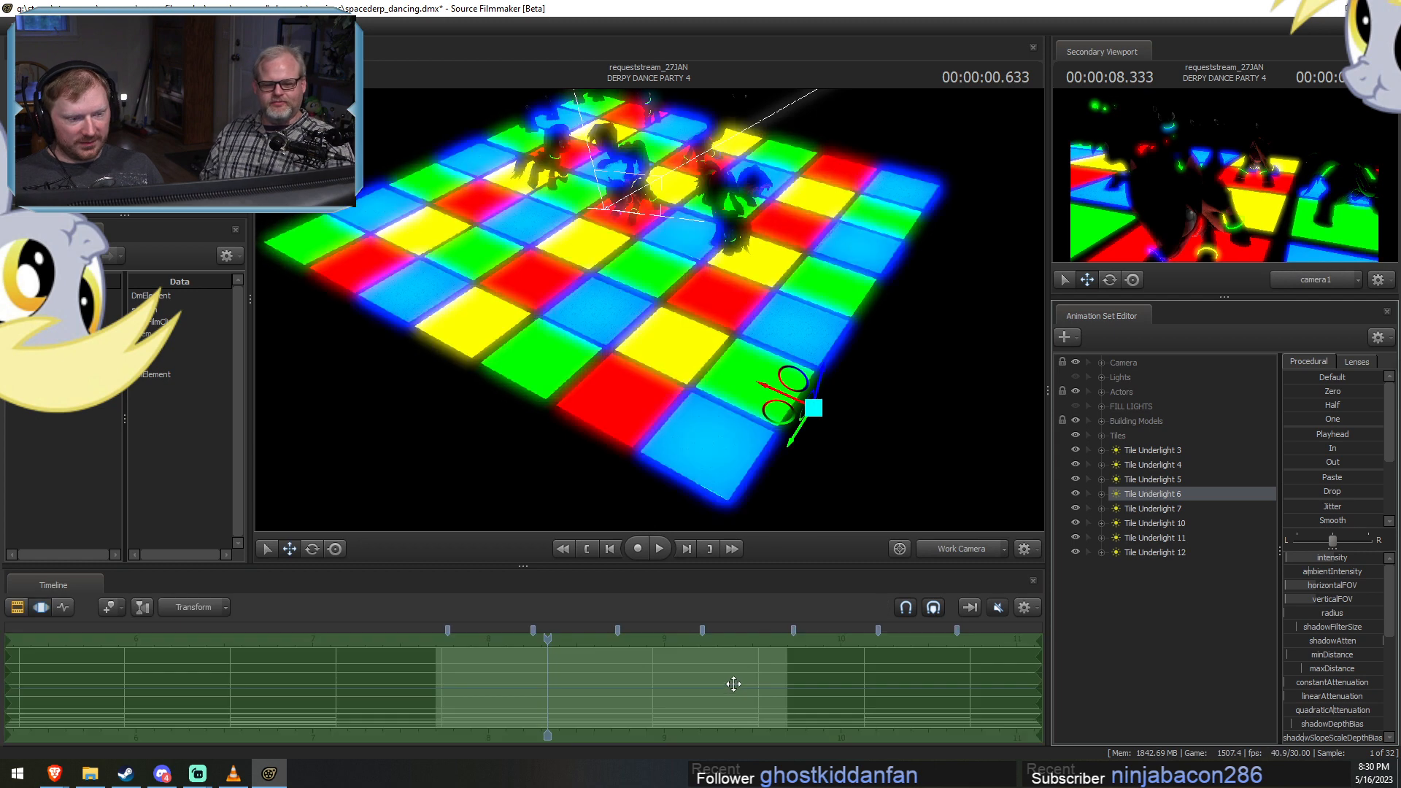
drag(594, 683, 598, 678)
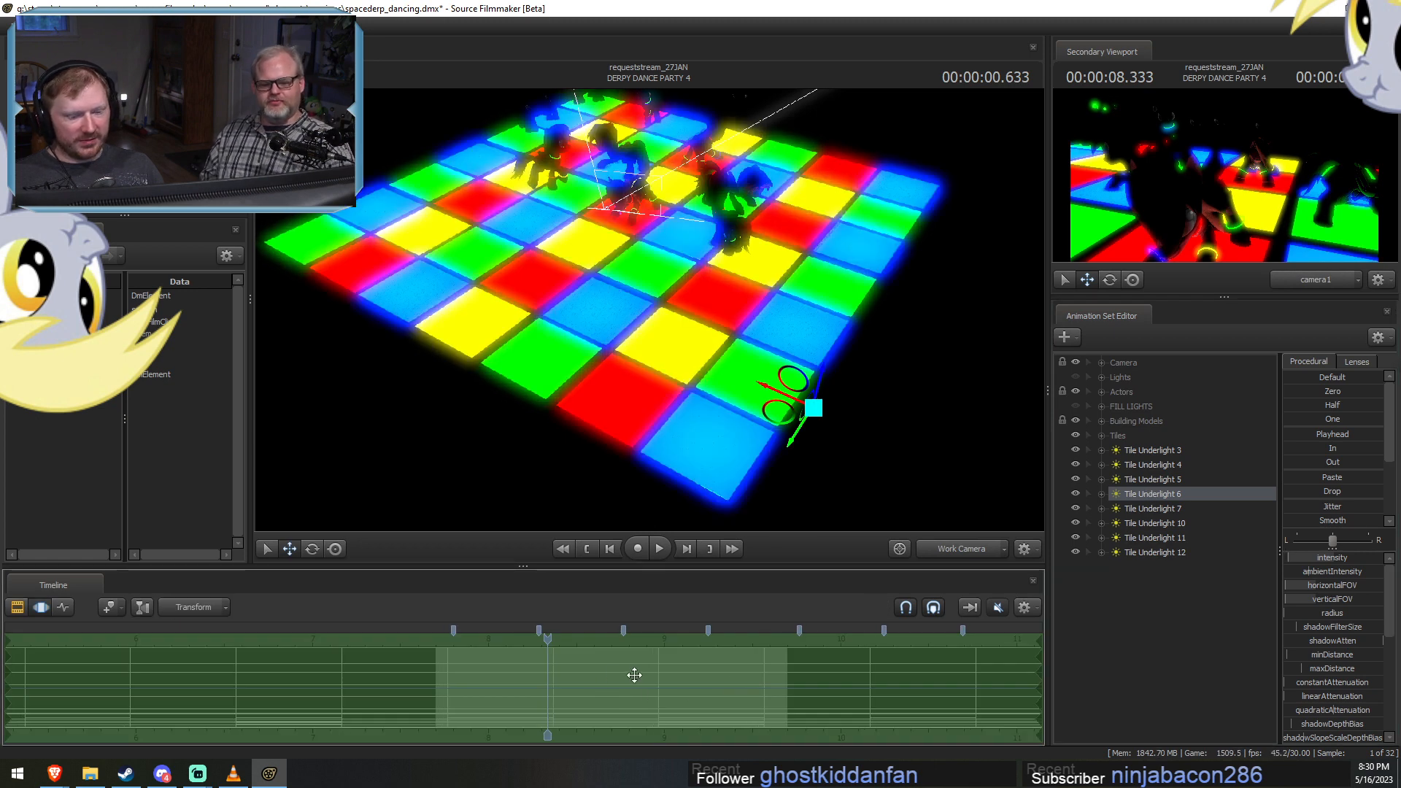
key(ctrl+z)
drag(765, 417, 577, 394)
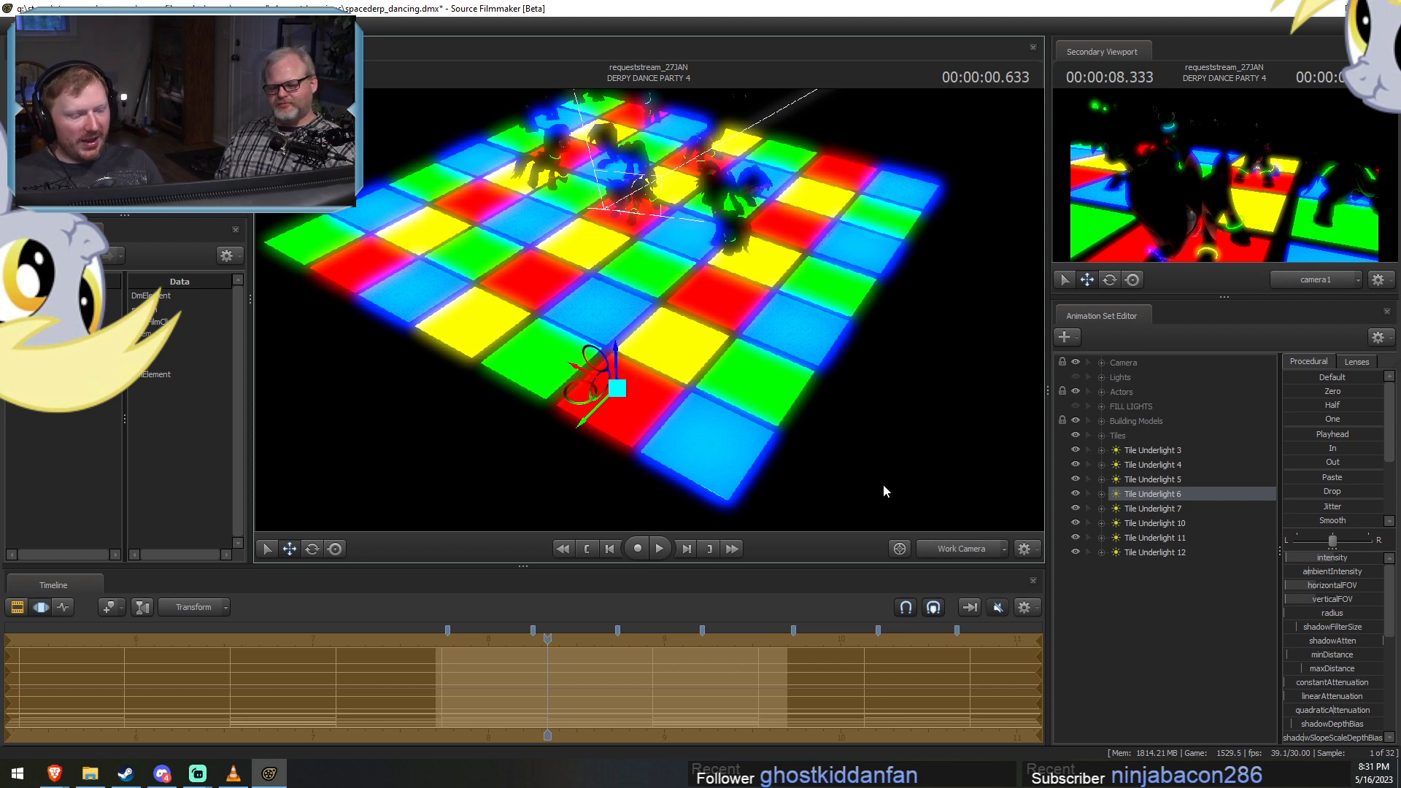
Shift Tile Underlight 6's animation samples earlier by slightly more than one color change.
key(F2)
click(595, 666)
key(F3)
drag(658, 680, 536, 675)
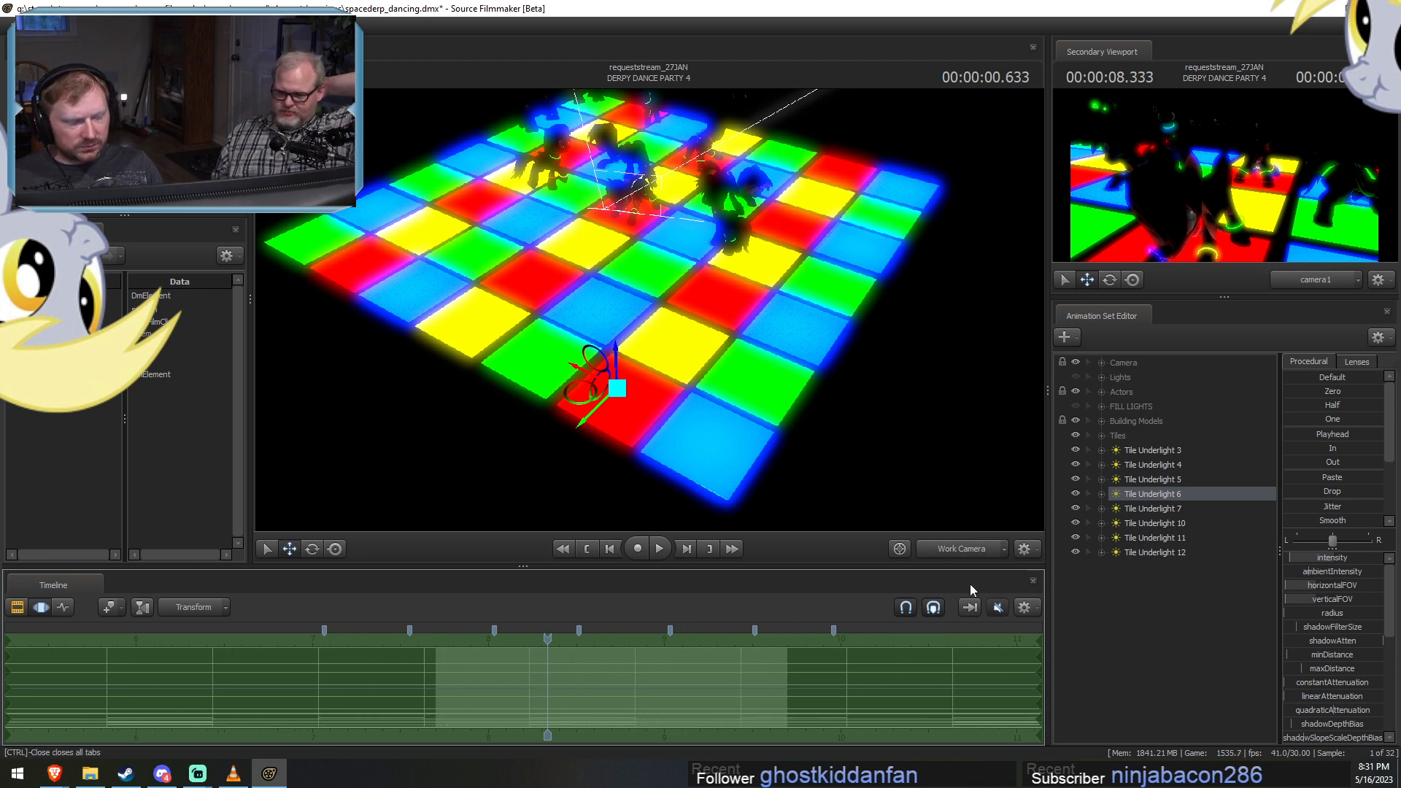
Compare camera1 with a close work-camera view and nudge Tile Underlight 6's samples forward to align with the color changes.
click(975, 548)
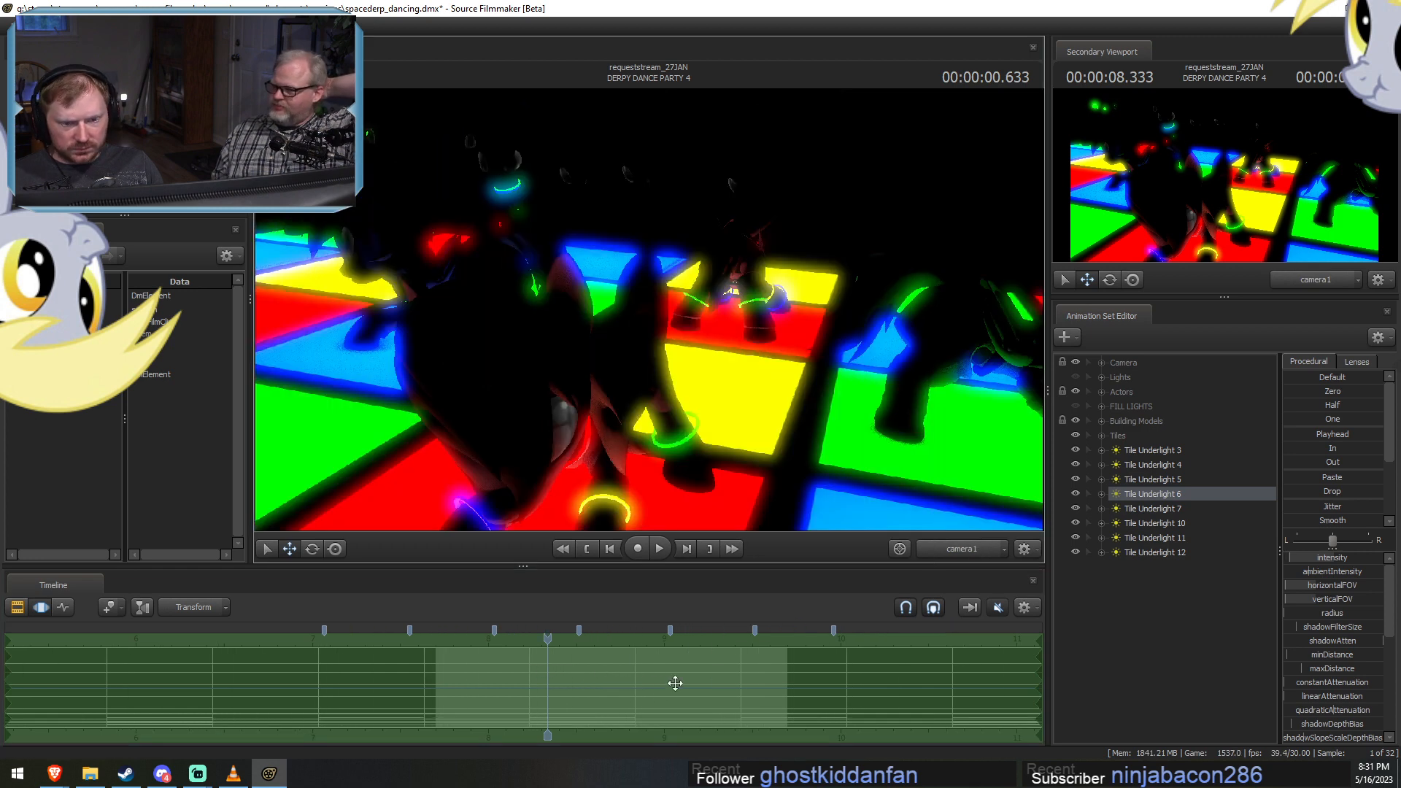
click(962, 549)
key(w)
drag(705, 517, 705, 516)
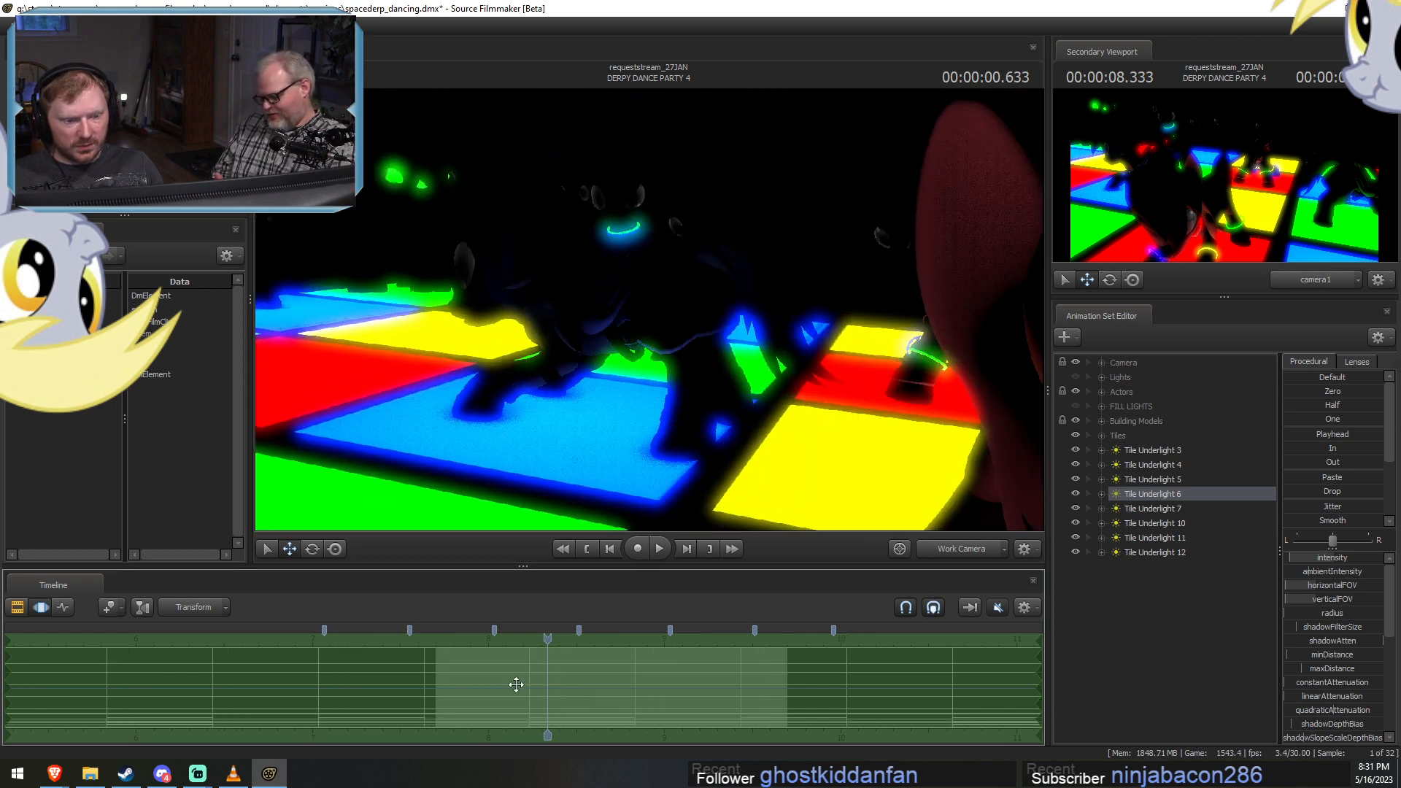
key(shift)
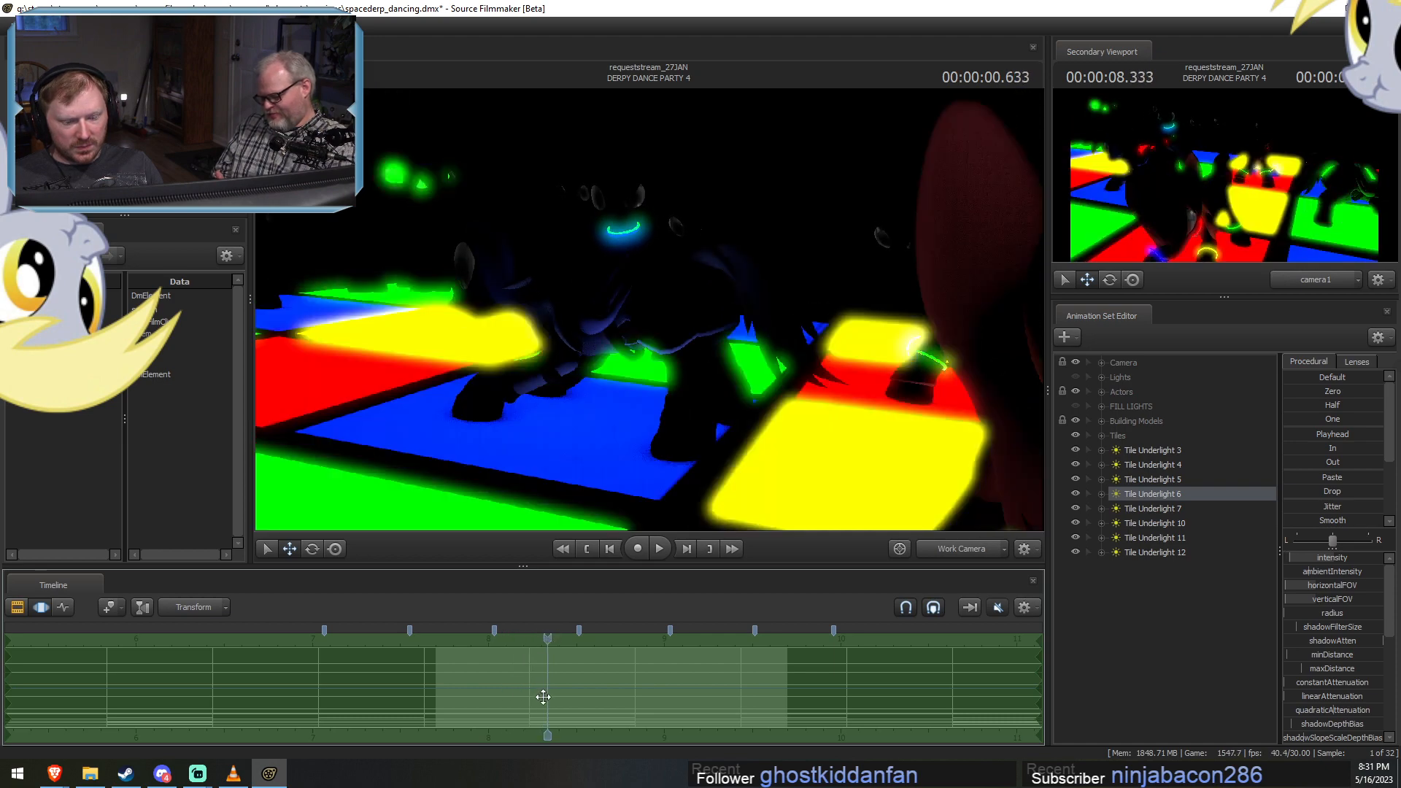
drag(543, 697, 562, 695)
key(shift)
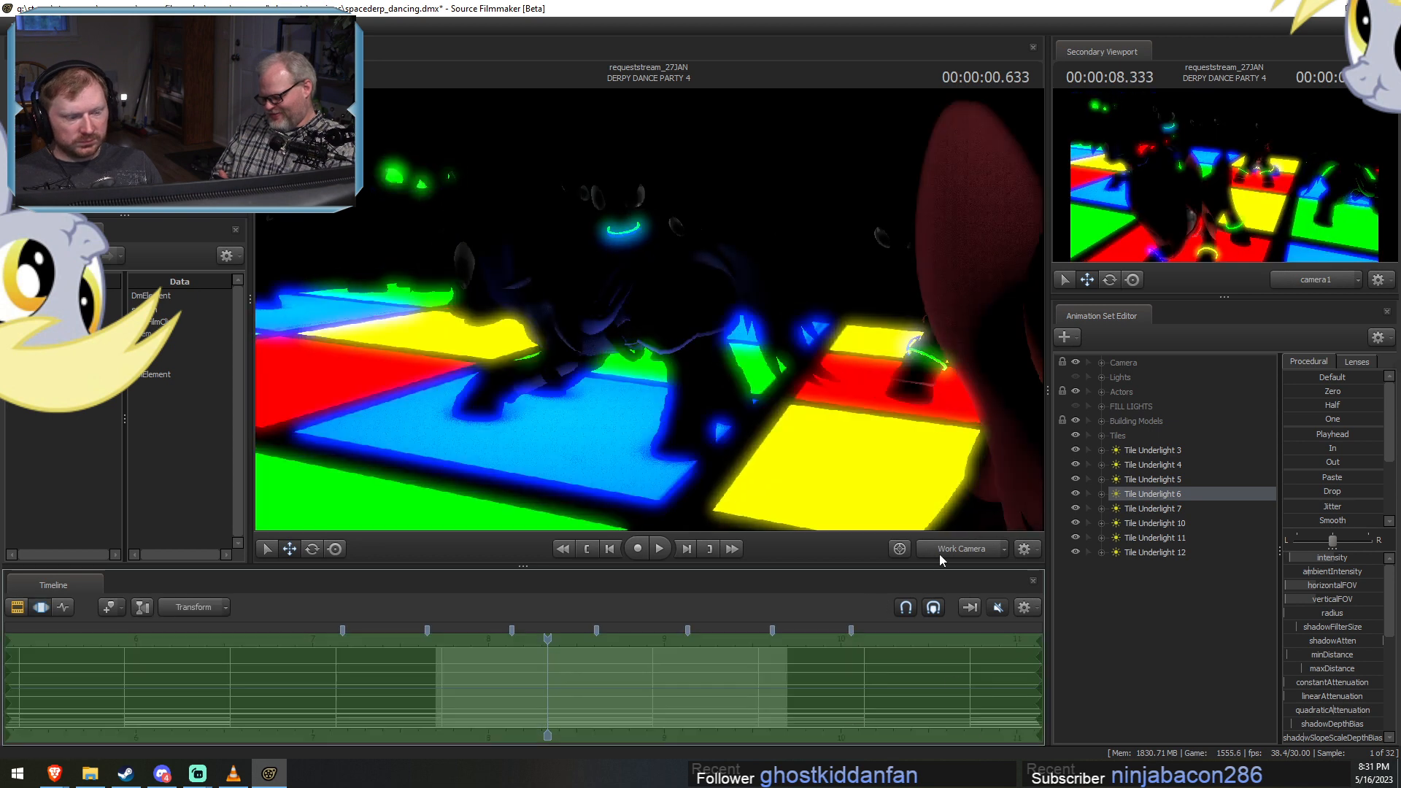
Expand the Actors group, find Derpy Trooper 3, and move the character slightly across the dance floor.
drag(808, 399, 649, 310)
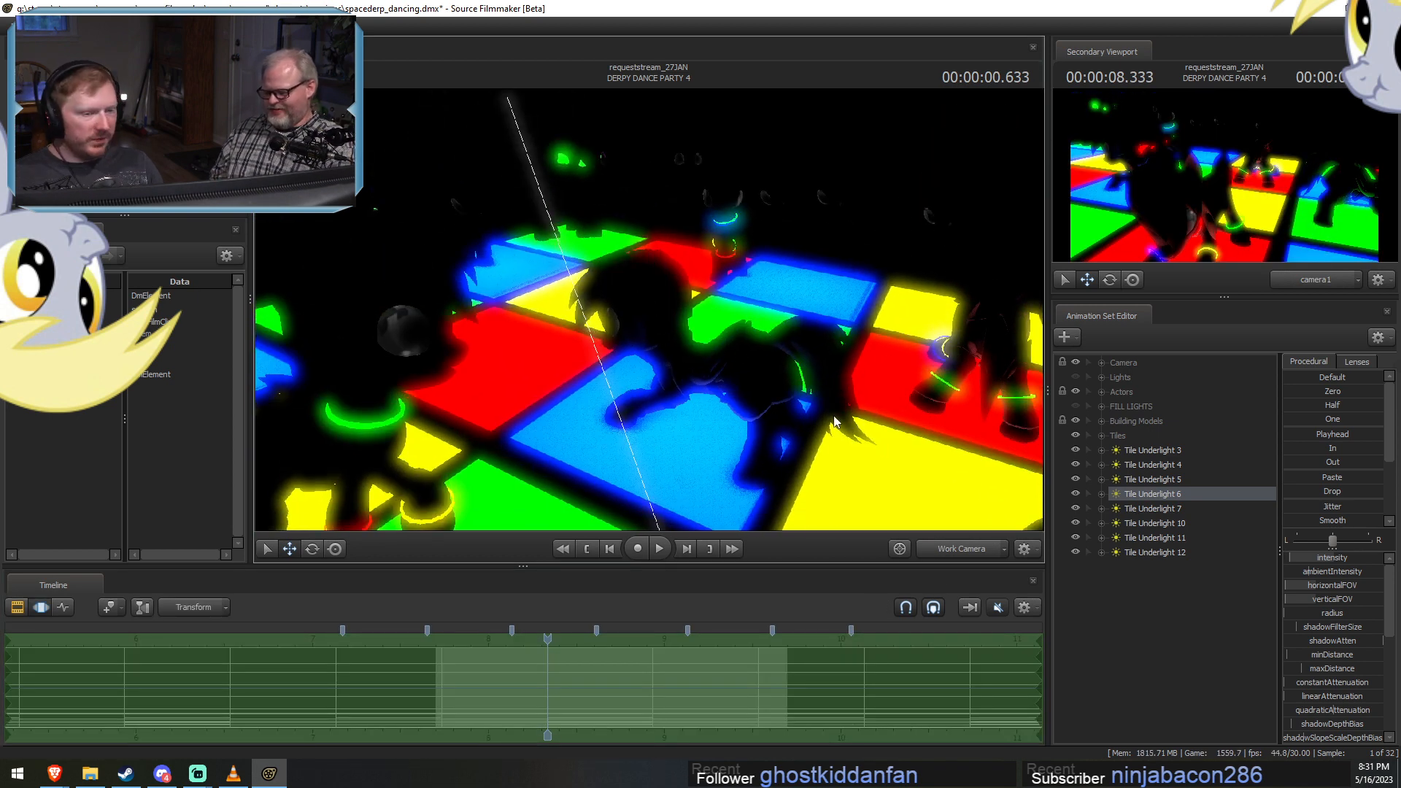
click(1102, 391)
click(1132, 434)
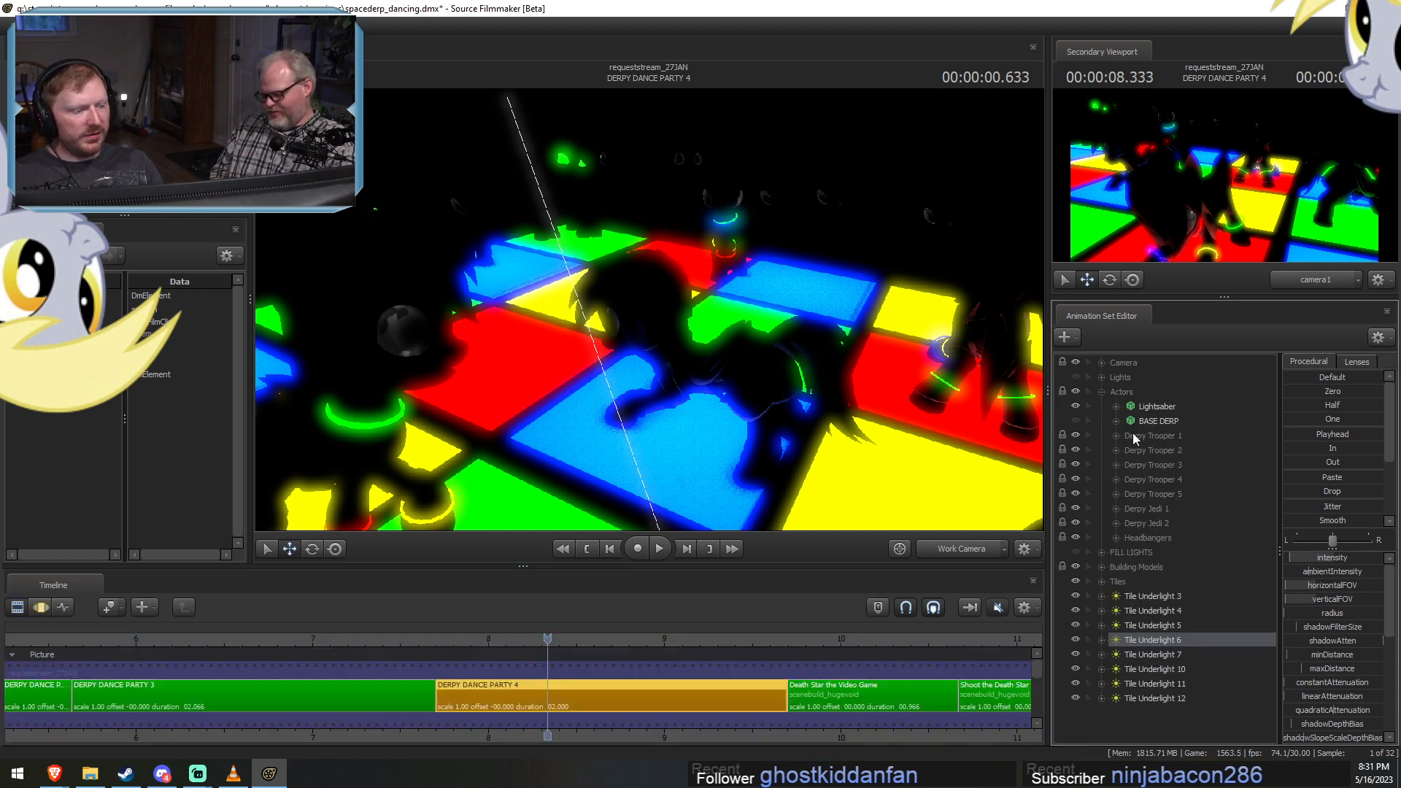
click(1140, 450)
click(1152, 466)
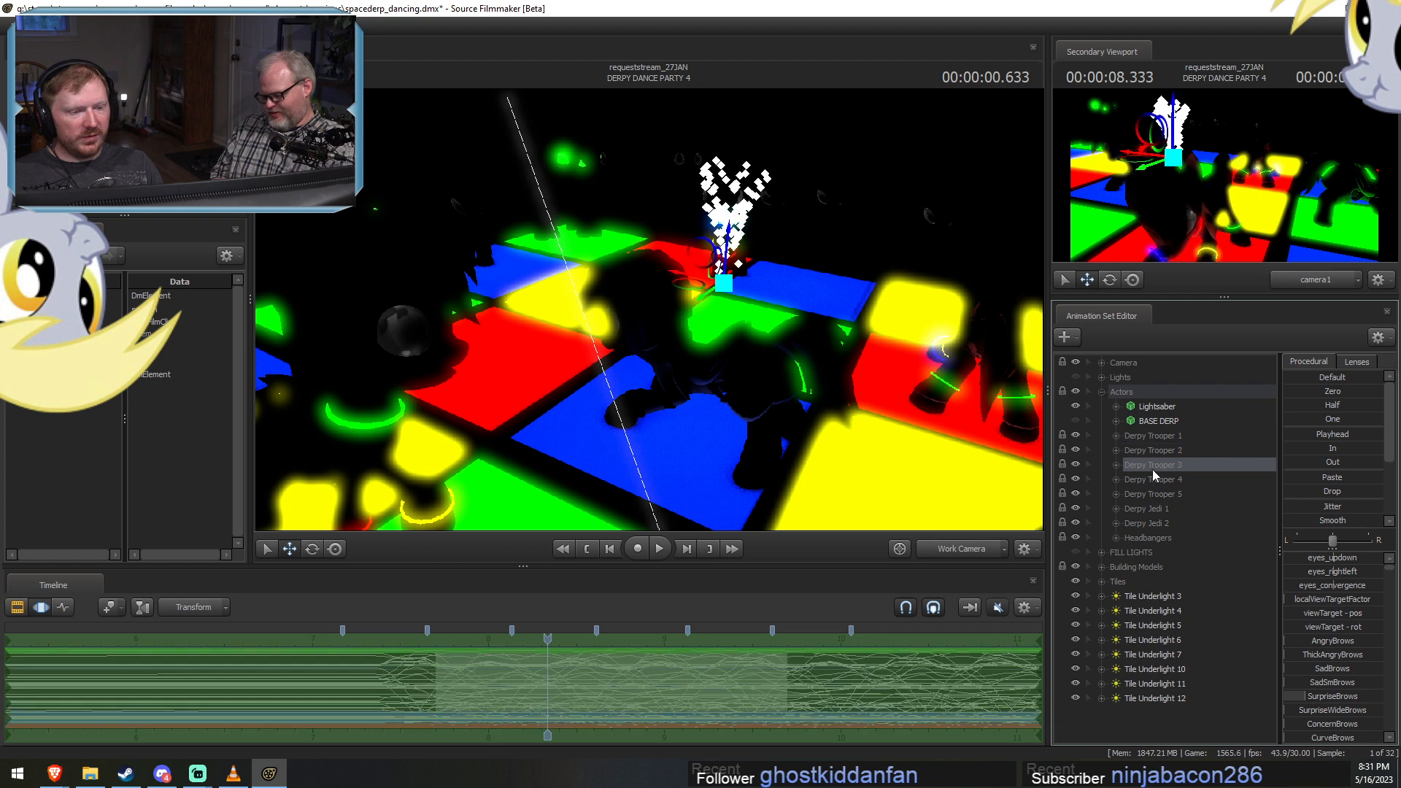
drag(685, 284, 666, 280)
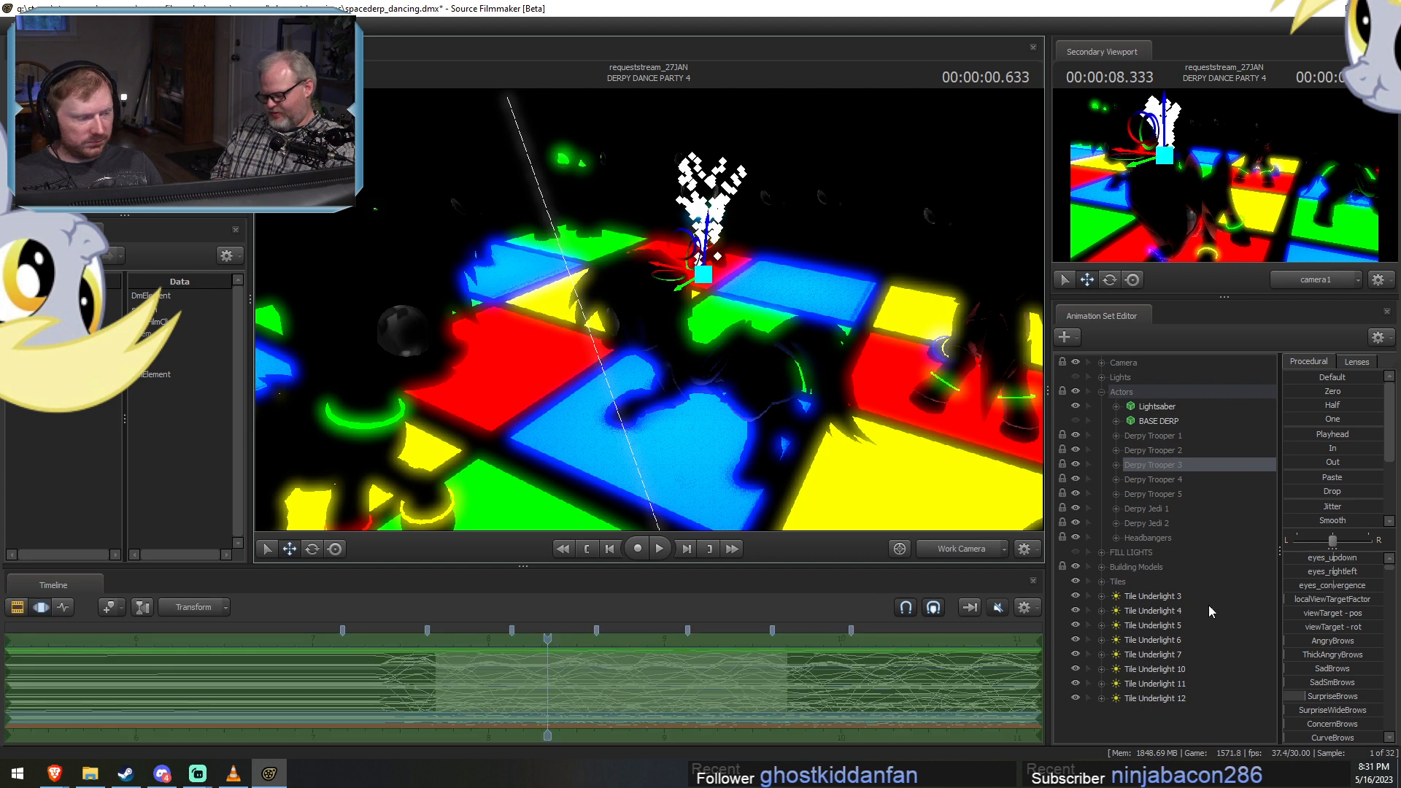
Select Tile Underlight 7 and reposition it beneath the green and blue tiles beside the foreground dancer.
click(1154, 653)
drag(777, 409, 912, 641)
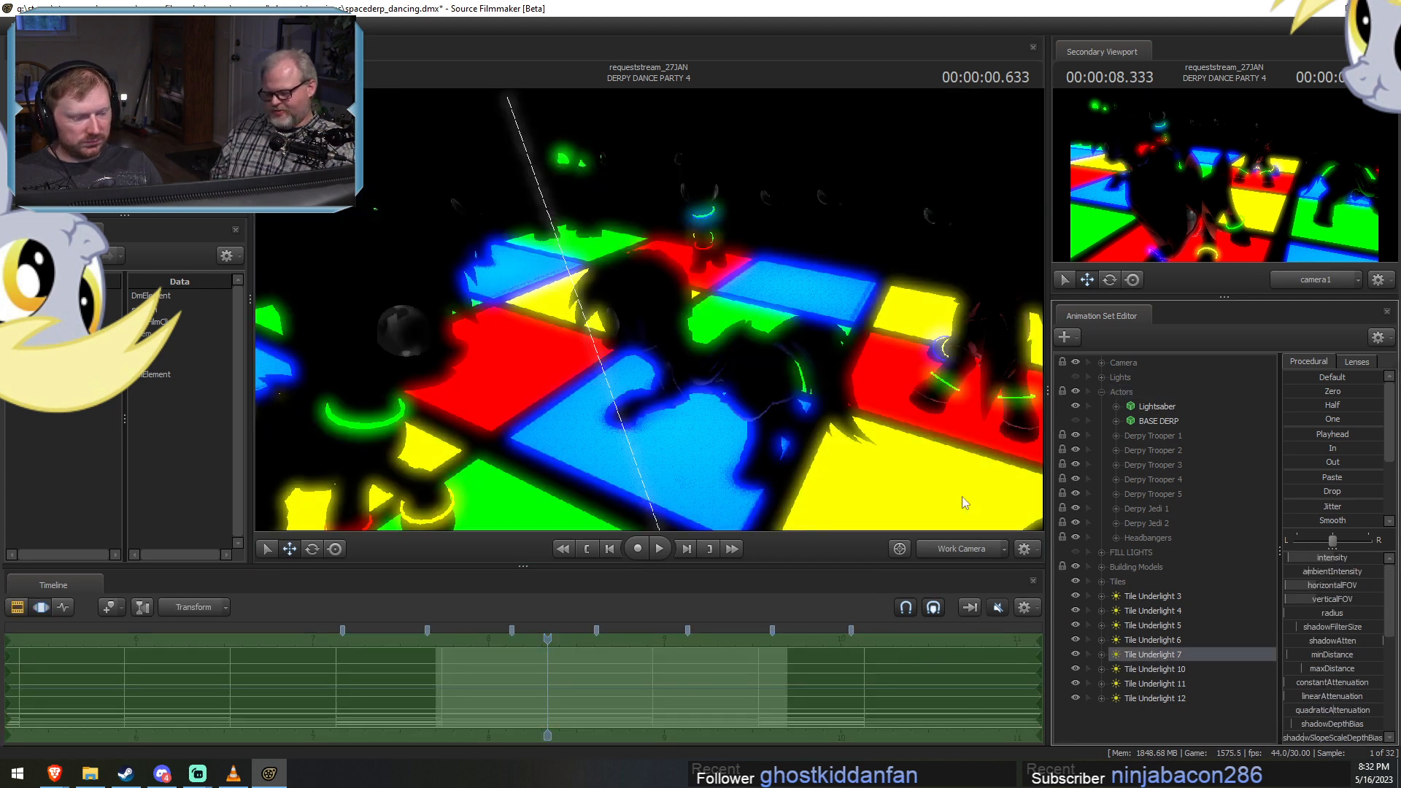
click(950, 546)
click(950, 548)
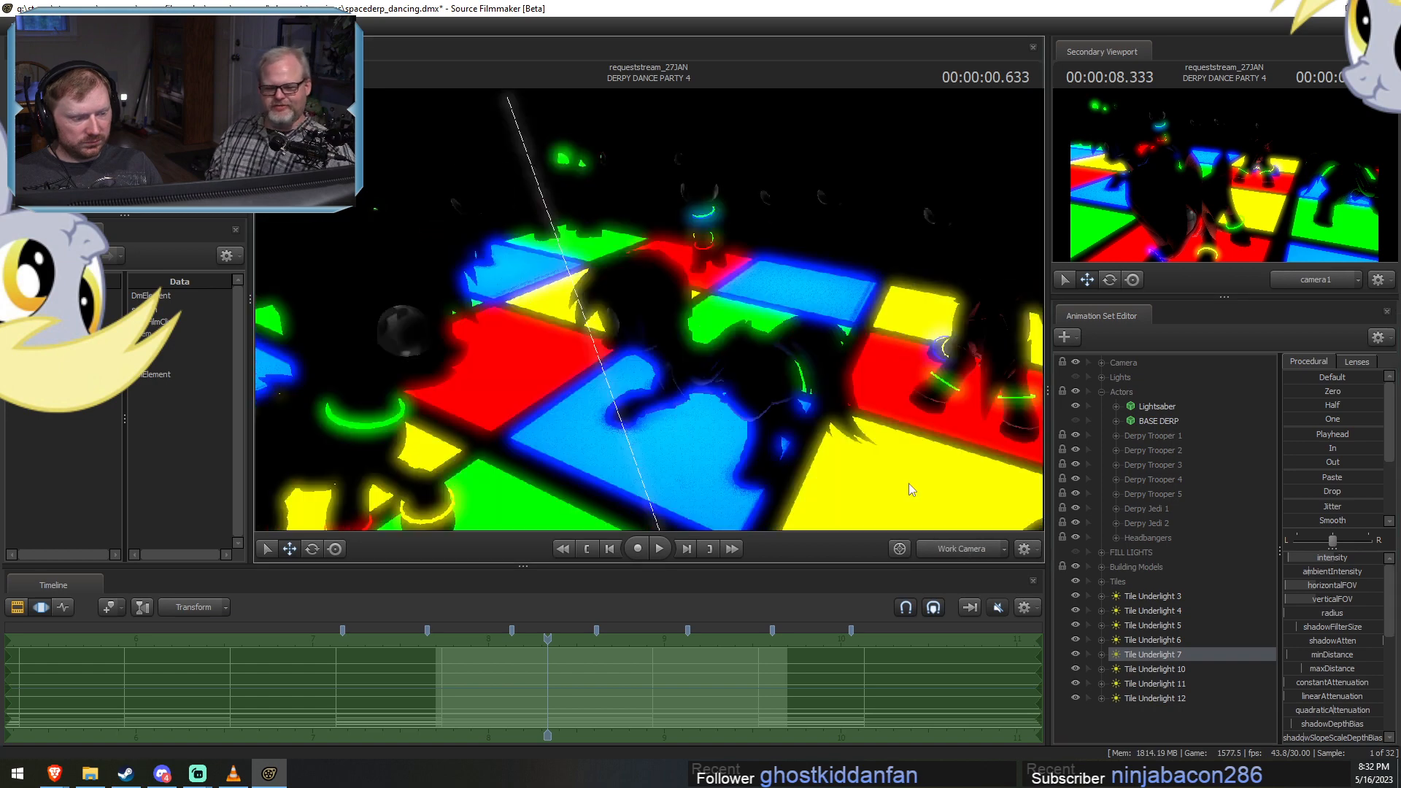
drag(910, 484, 839, 525)
key(s)
key(w)
key(s)
key(w)
key(s)
drag(648, 310, 631, 321)
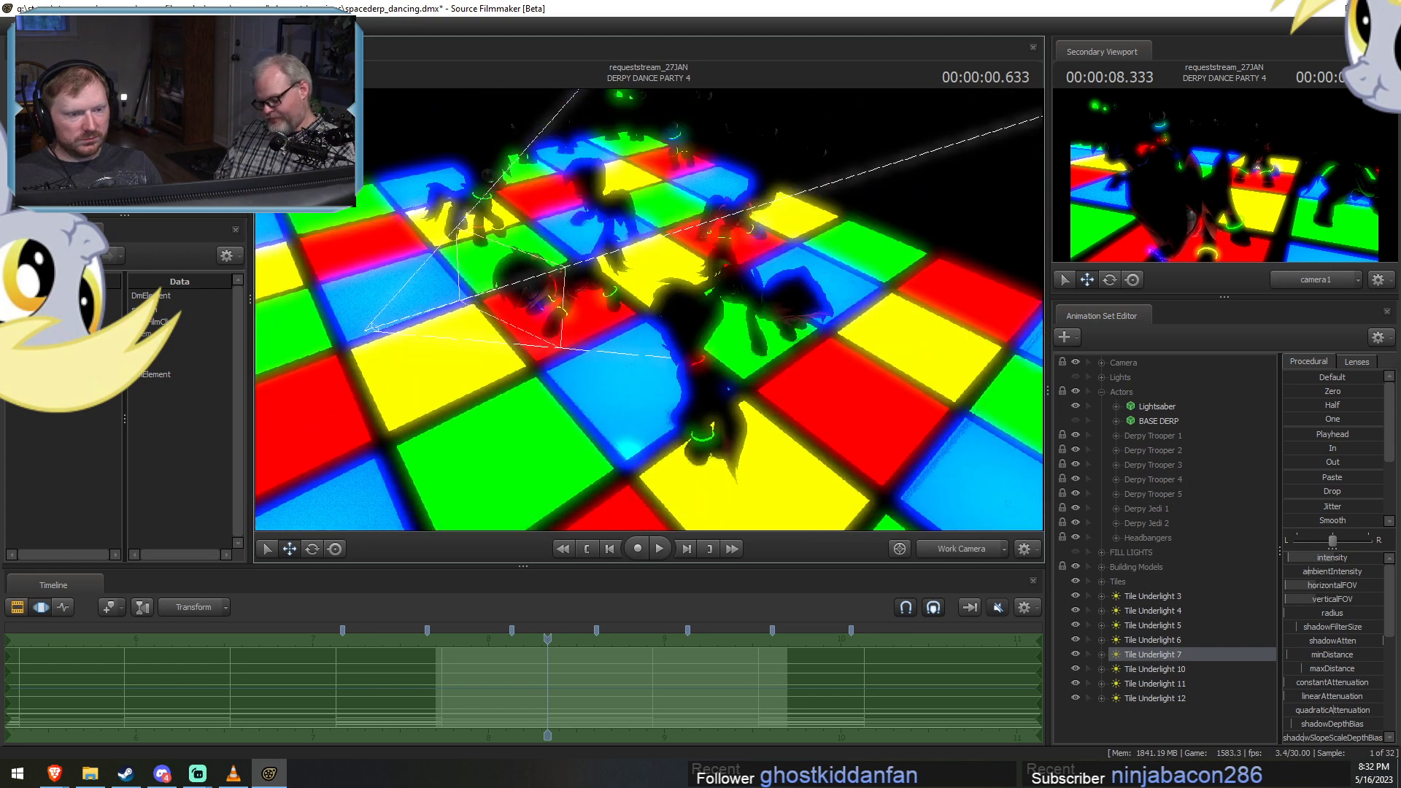
key(F2)
drag(733, 377, 584, 356)
key(s)
key(F3)
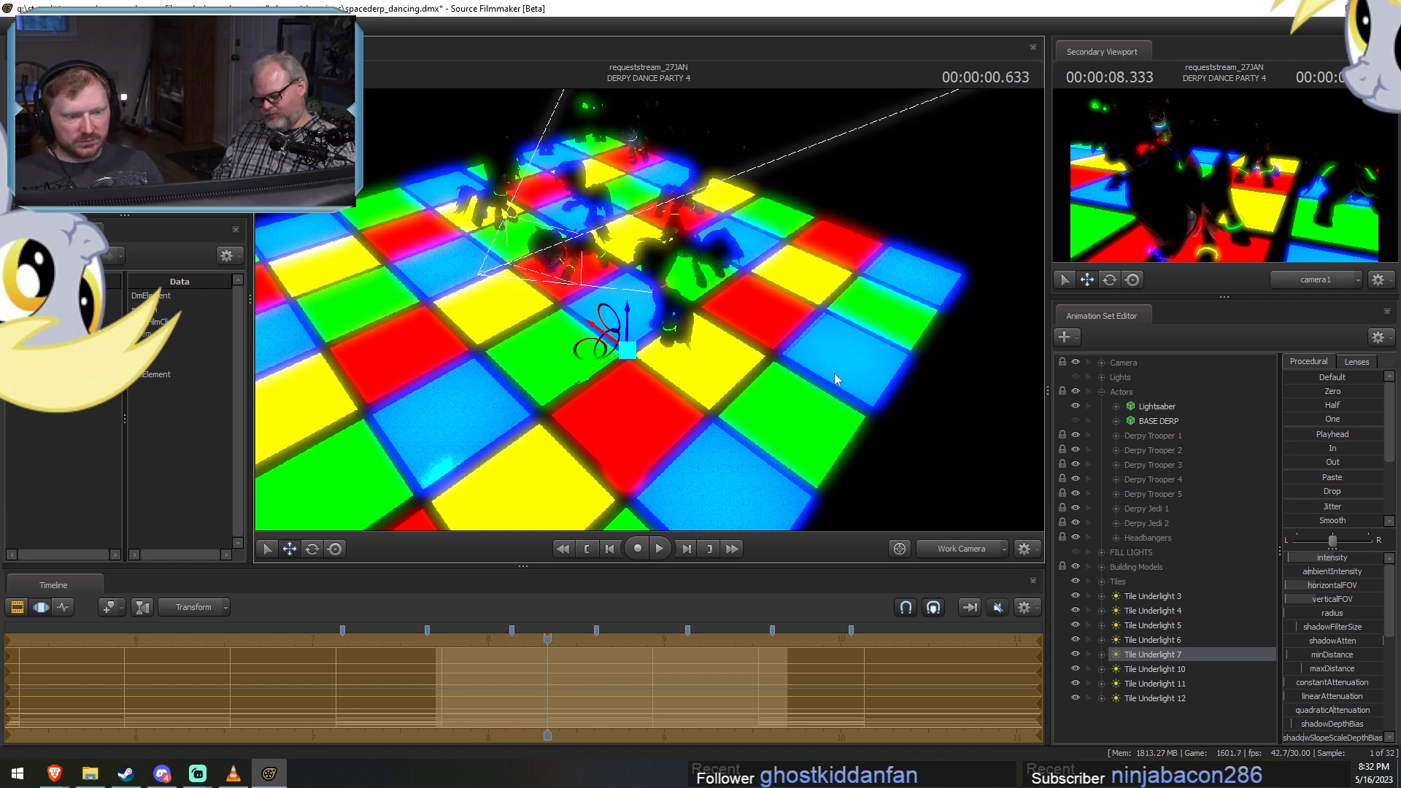
key(F2)
key(F3)
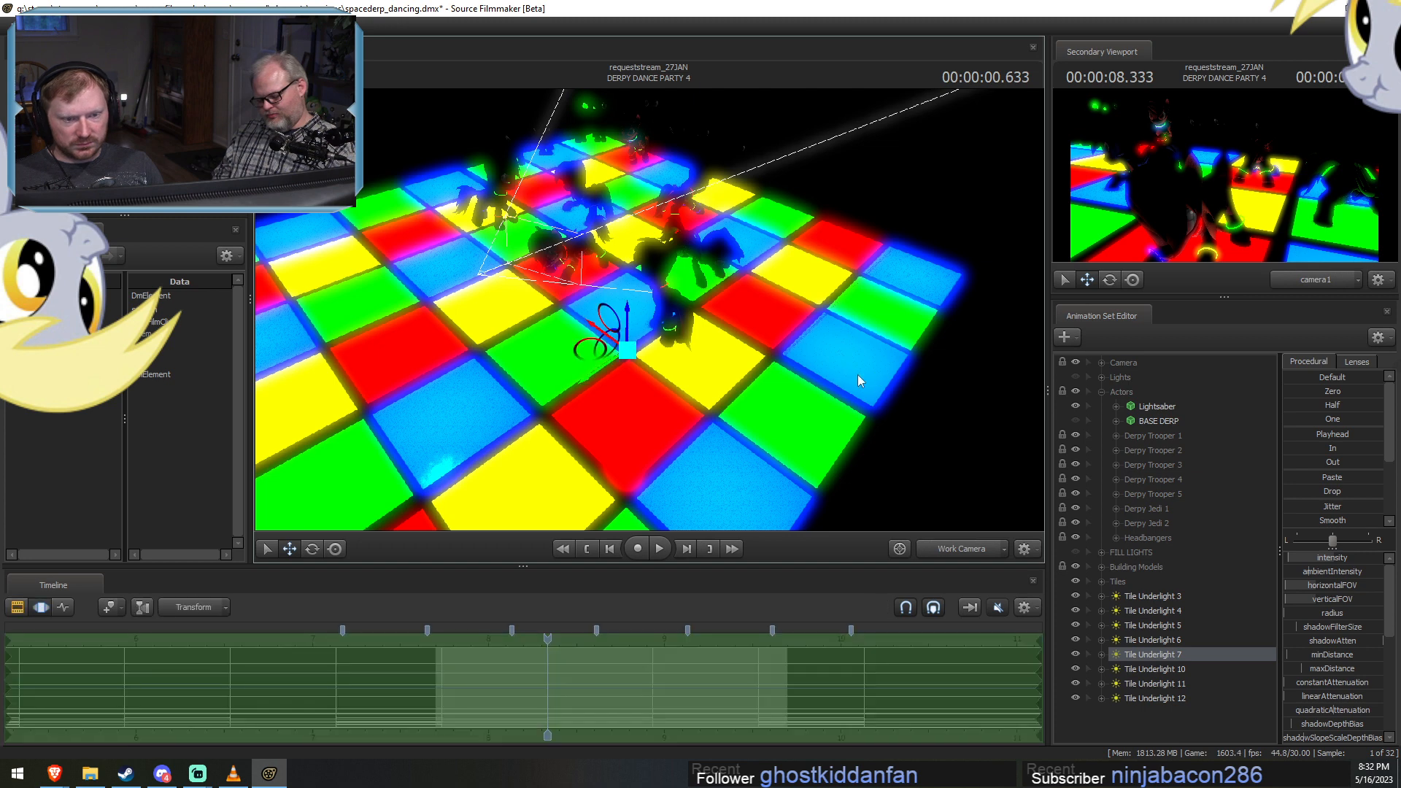
Select Tile Underlight 10 and move it across the red tile to the edge between the foreground blue and yellow tiles.
click(1167, 668)
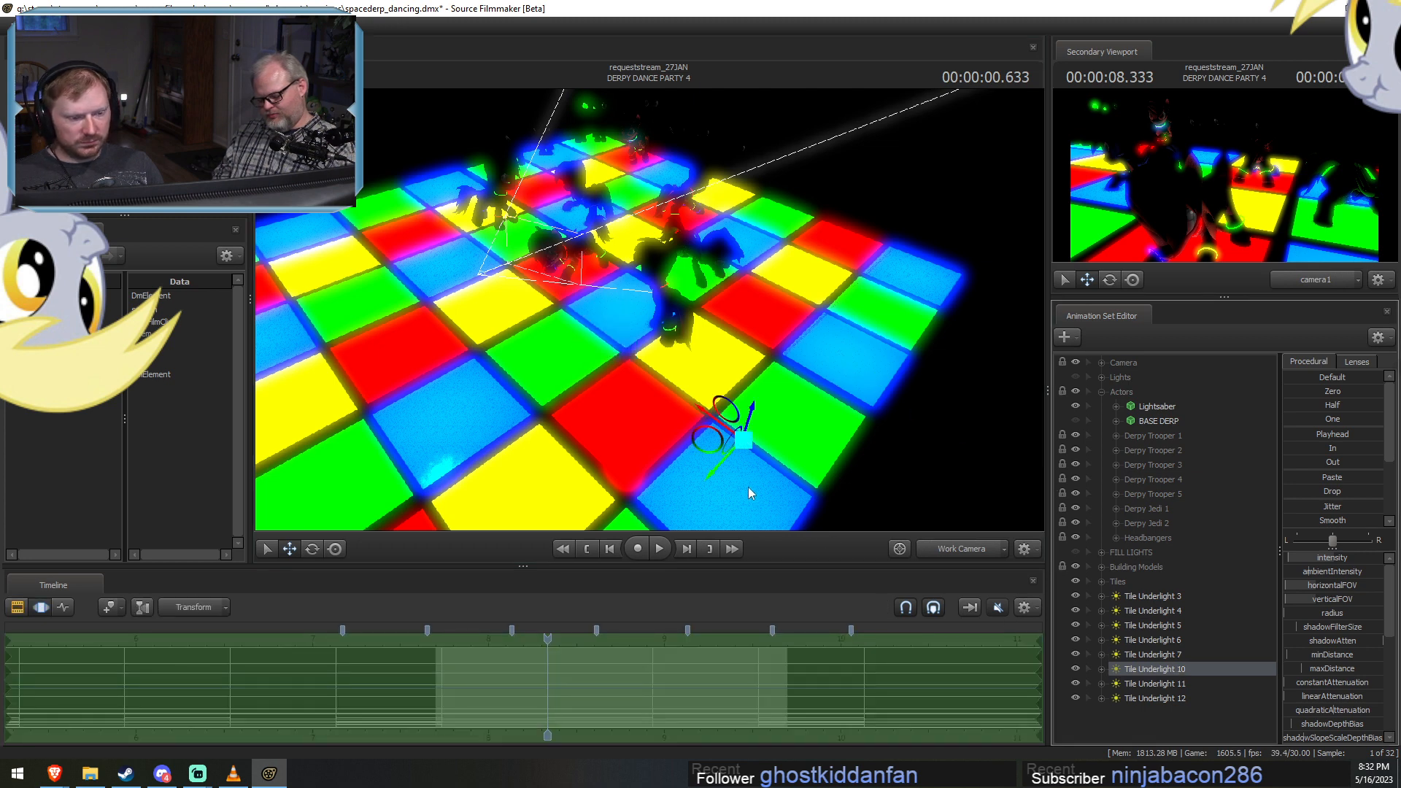
drag(704, 438, 478, 458)
drag(478, 533, 497, 488)
drag(499, 452, 502, 440)
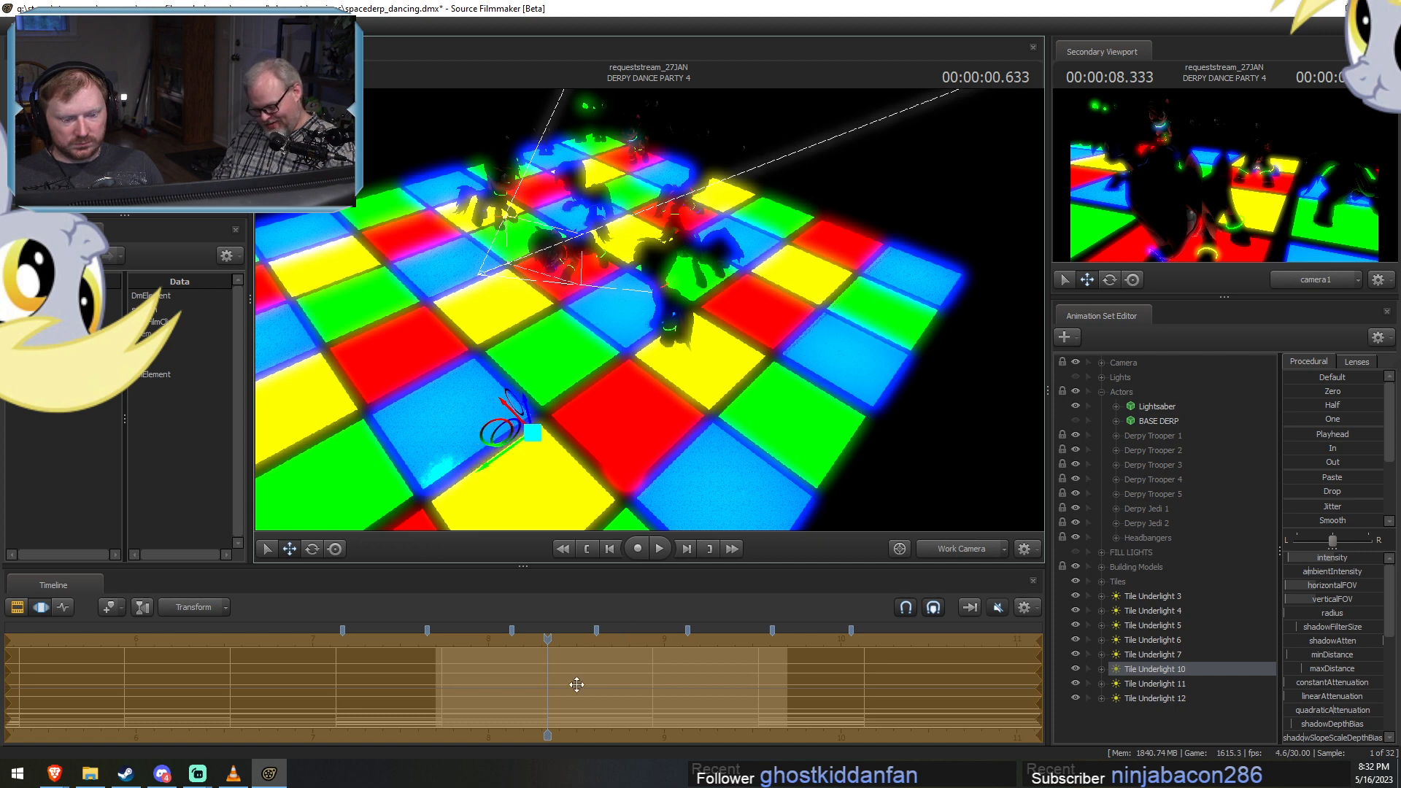
Shift Tile Underlight 10's animation samples forward in time within DERPY DANCE PARTY 4.
key(Escape)
drag(684, 689, 783, 677)
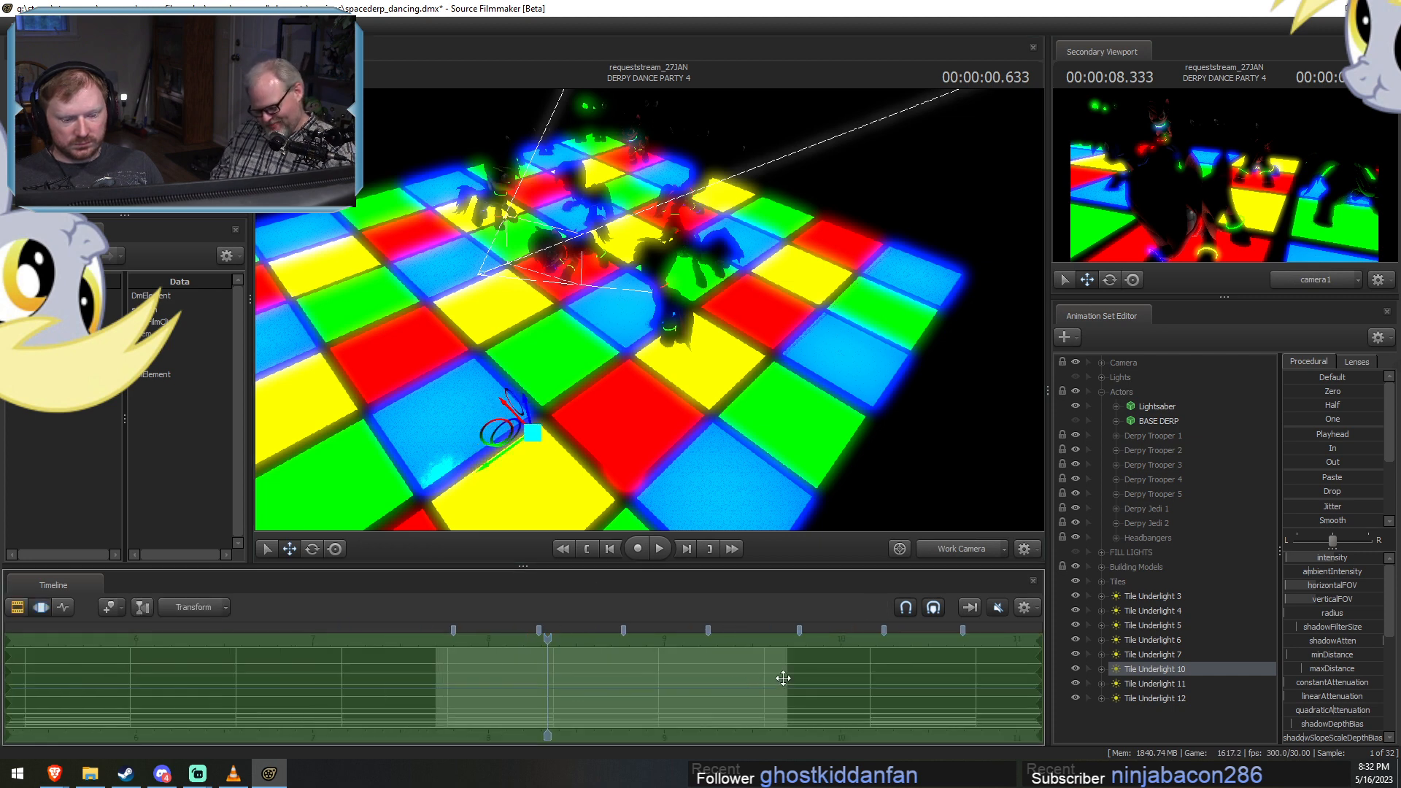
drag(489, 691, 680, 702)
key(F2)
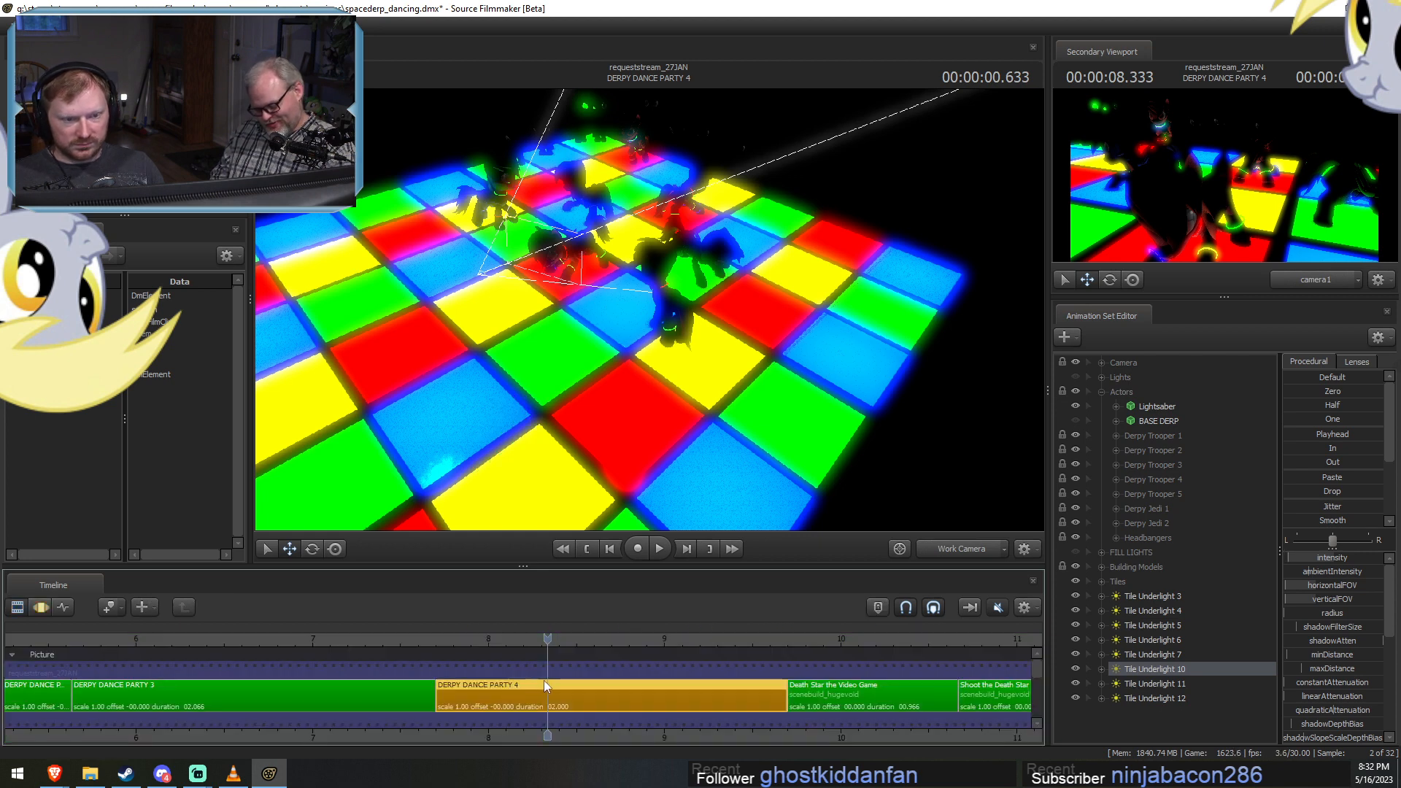
Check the positions of the tile underlights on the dance floor by selecting Tile Underlights 3, 12, 11, 10 and 7 individually.
key(F3)
key(shift)
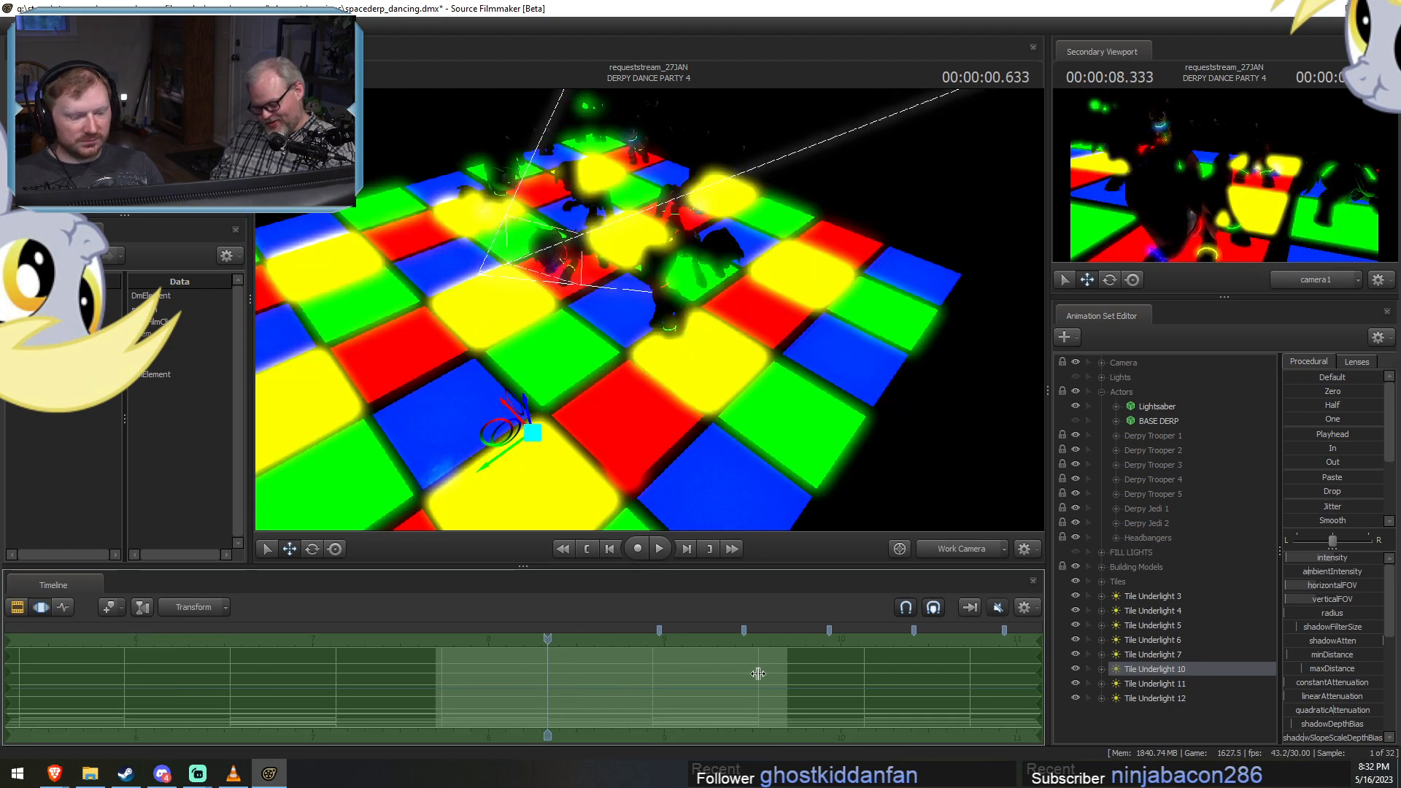
key(shift)
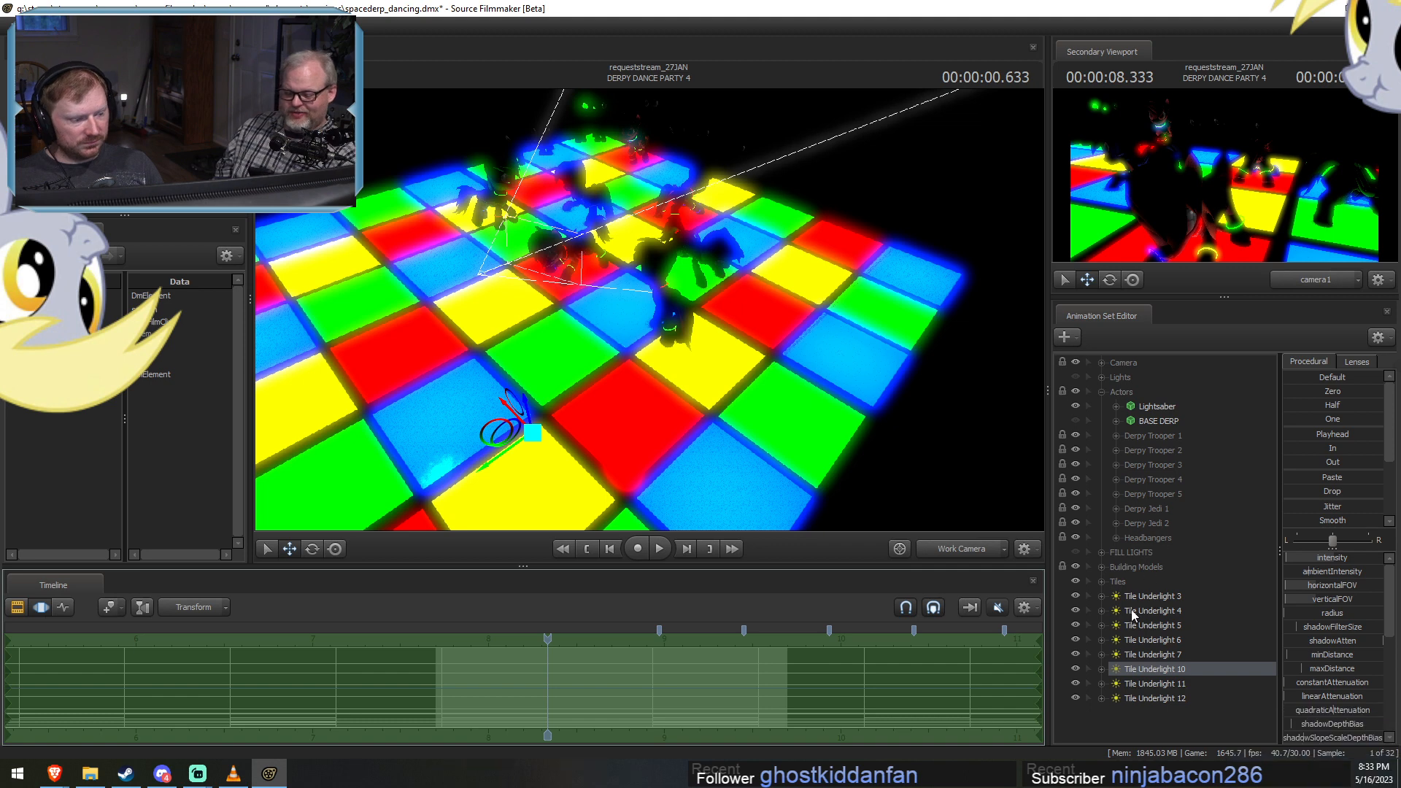
click(1150, 596)
click(1148, 694)
click(1157, 683)
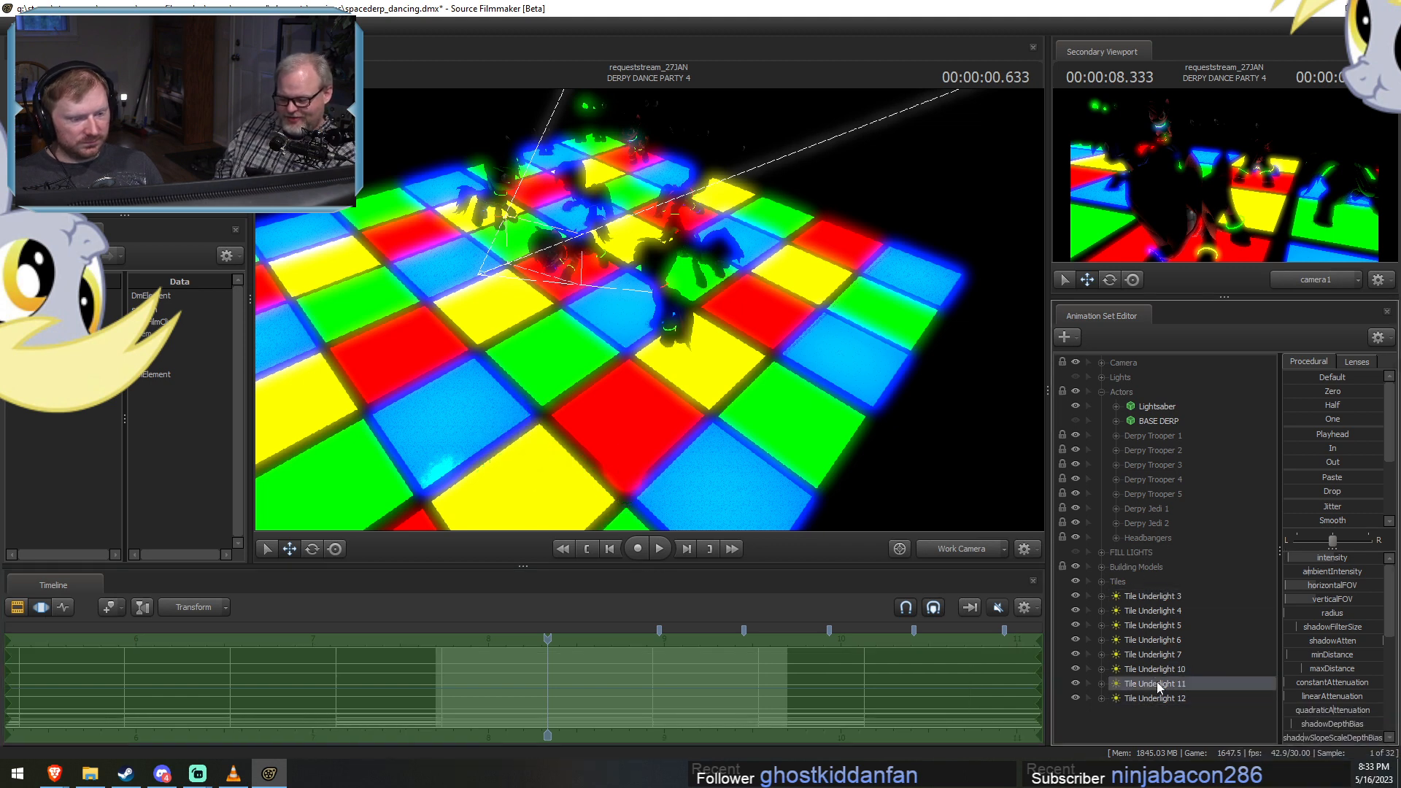
click(1163, 667)
click(1165, 655)
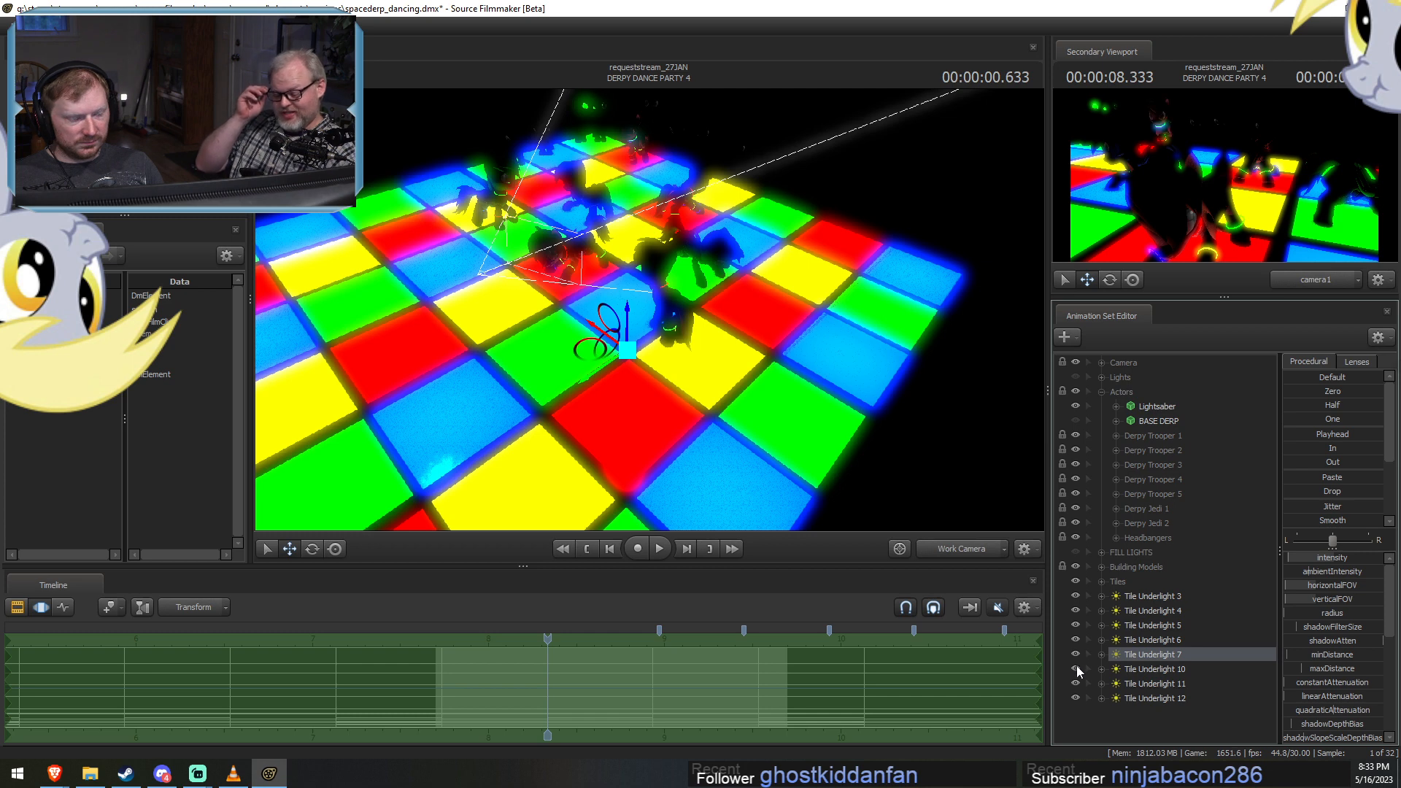
Delete Tile Underlights 11 and 12 from the DERPY DANCE PARTY 4 animation sets.
click(1180, 682)
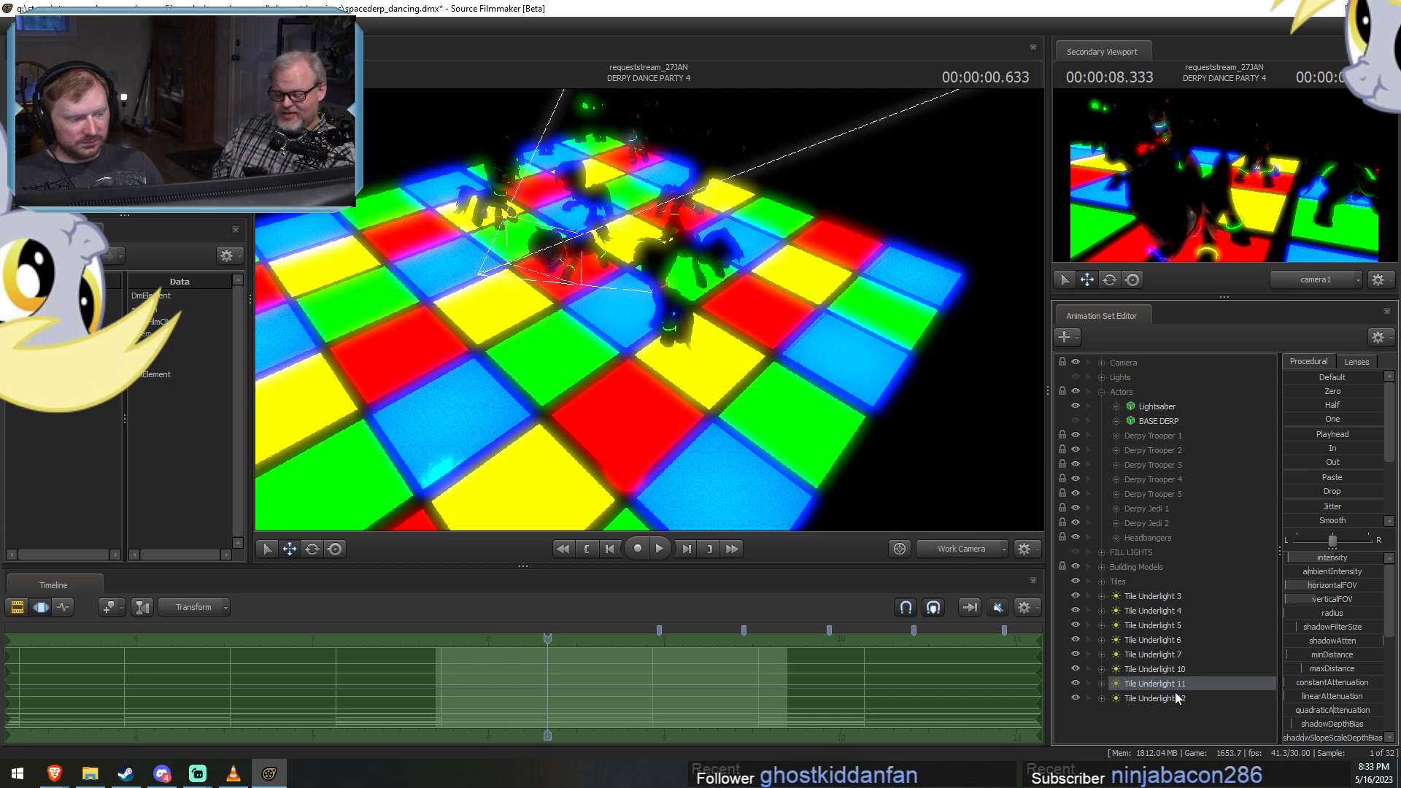
shift+click(1174, 693)
right_click(1174, 693)
click(1233, 499)
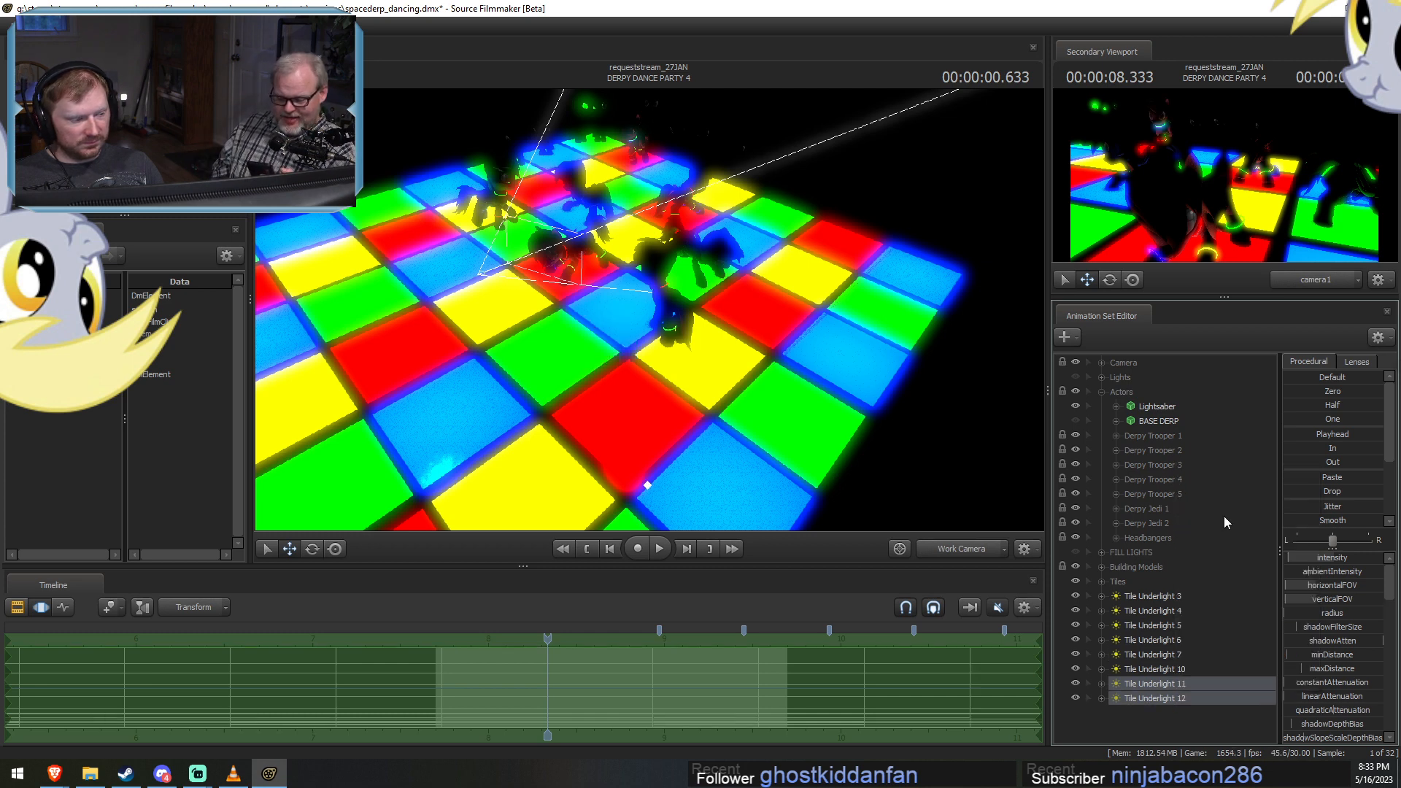
Move Tile Underlights 3 through 10 into the Lights group and expand that group.
click(1156, 601)
shift+click(1151, 669)
drag(1195, 656, 1110, 381)
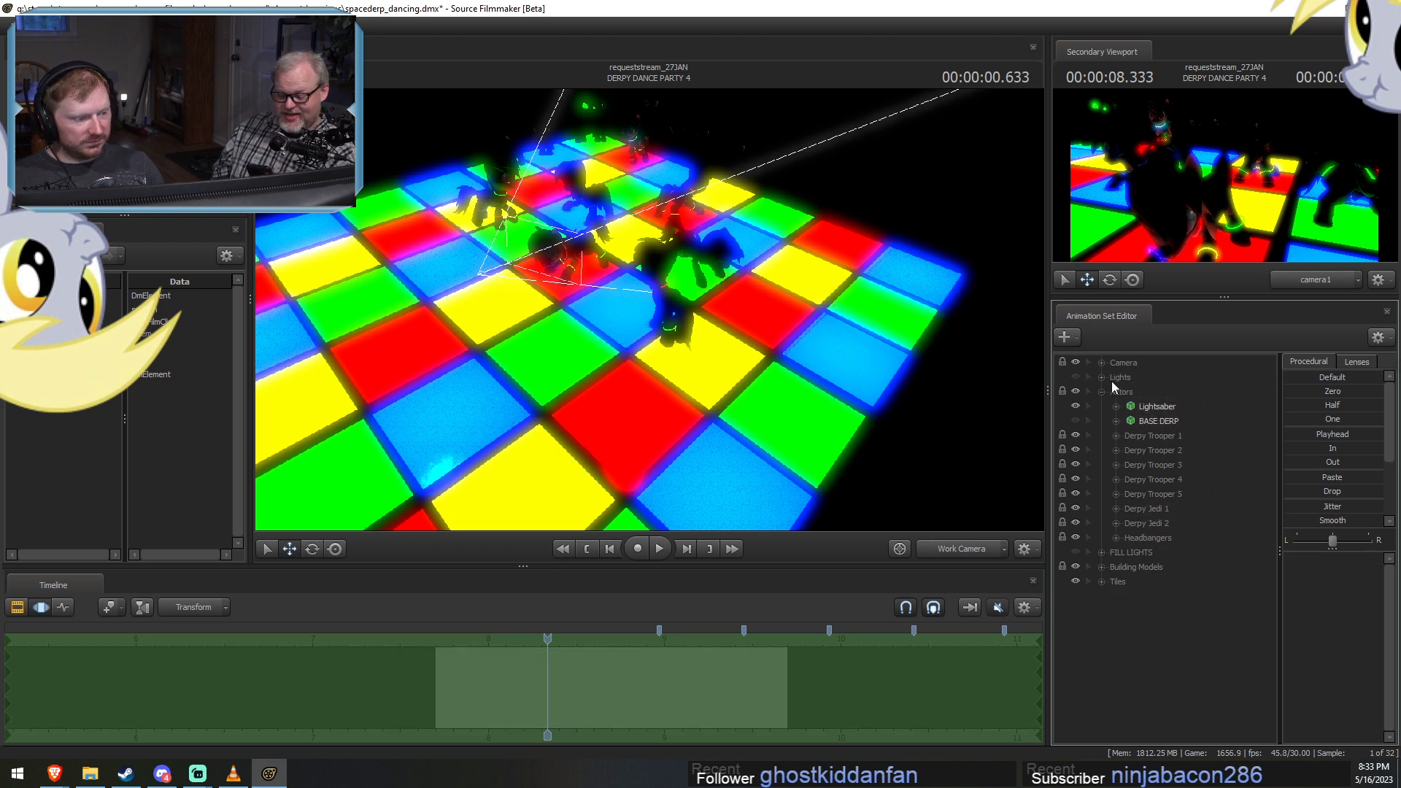
click(1105, 378)
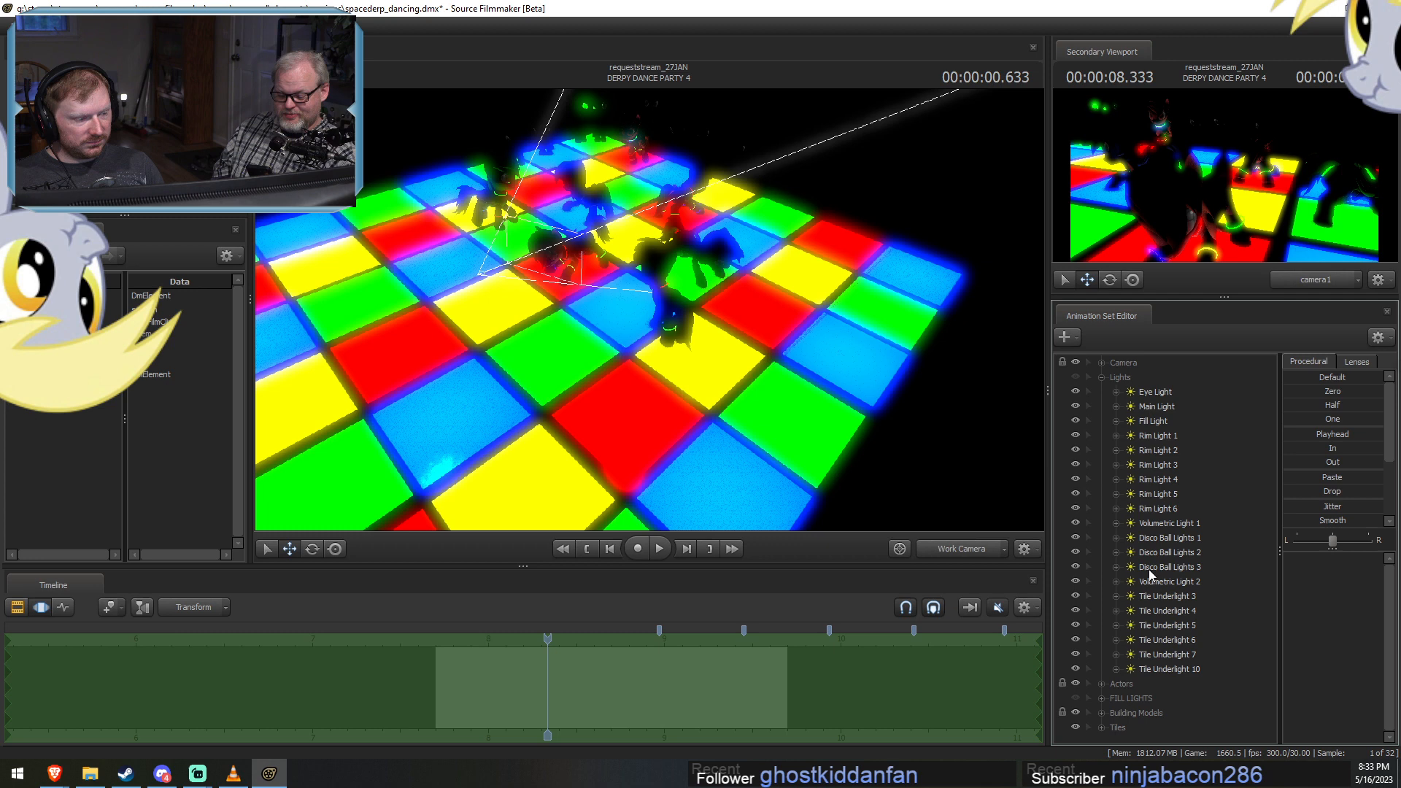
Check Tile Underlights 10 and 3 in the viewport and make the whole Lights group visible.
click(1171, 665)
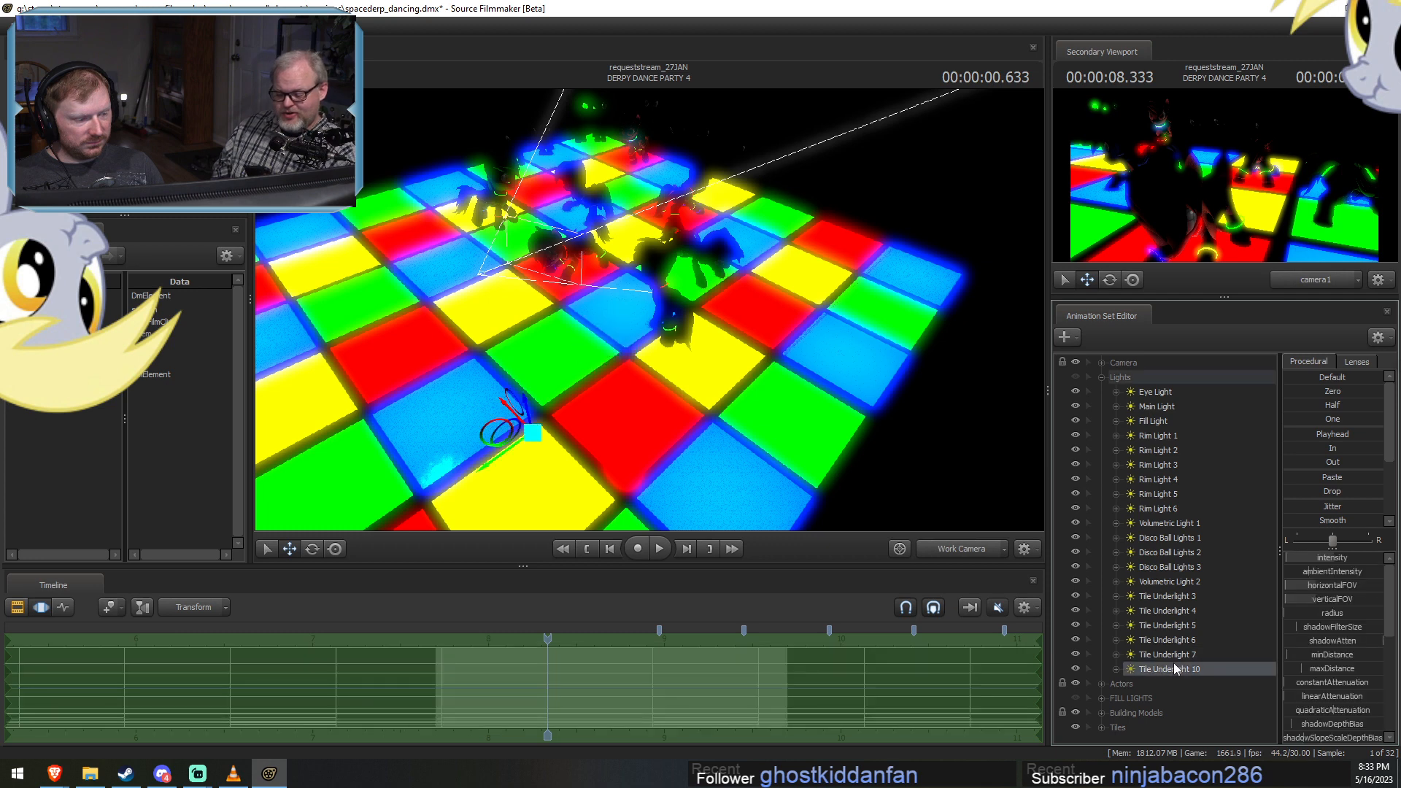
click(1185, 598)
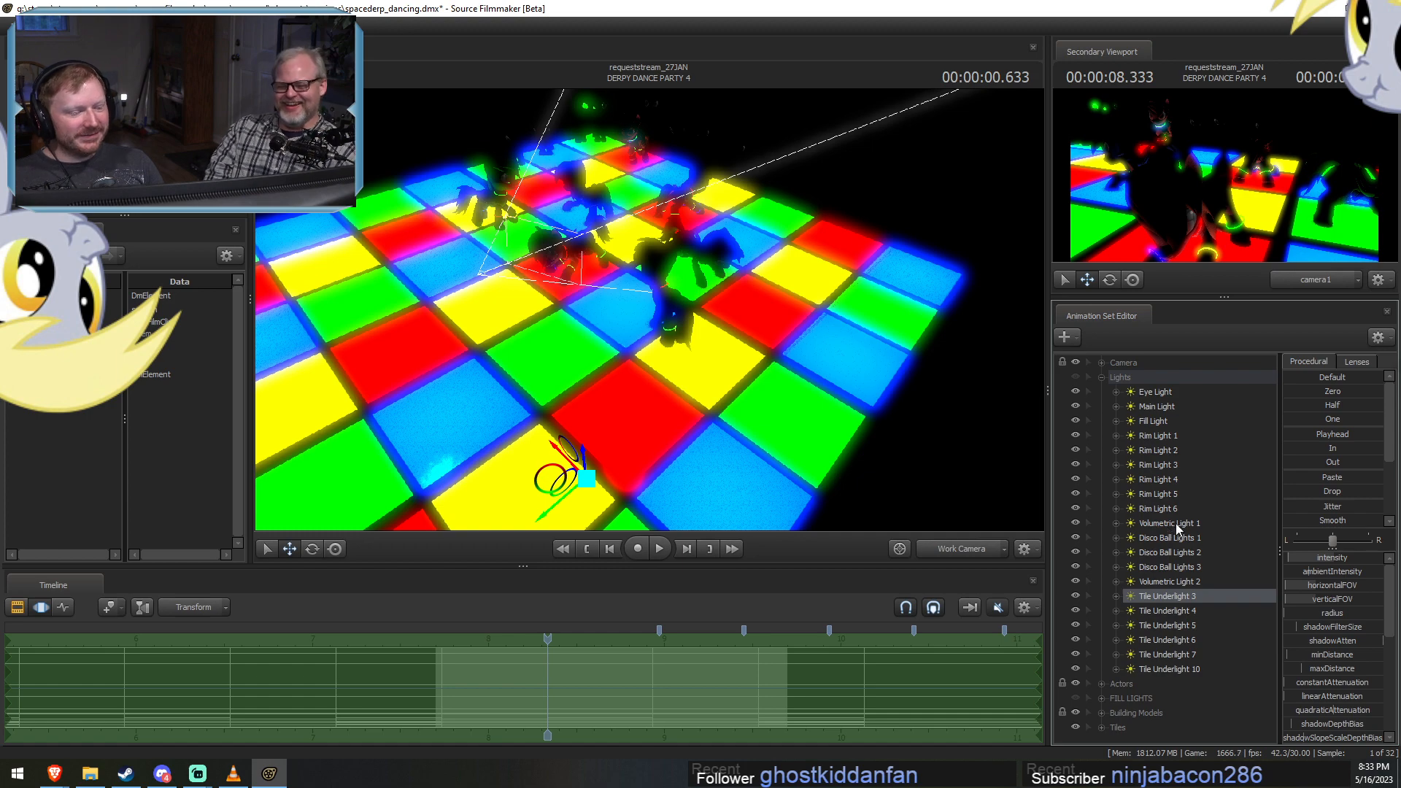
click(1075, 378)
key(F2)
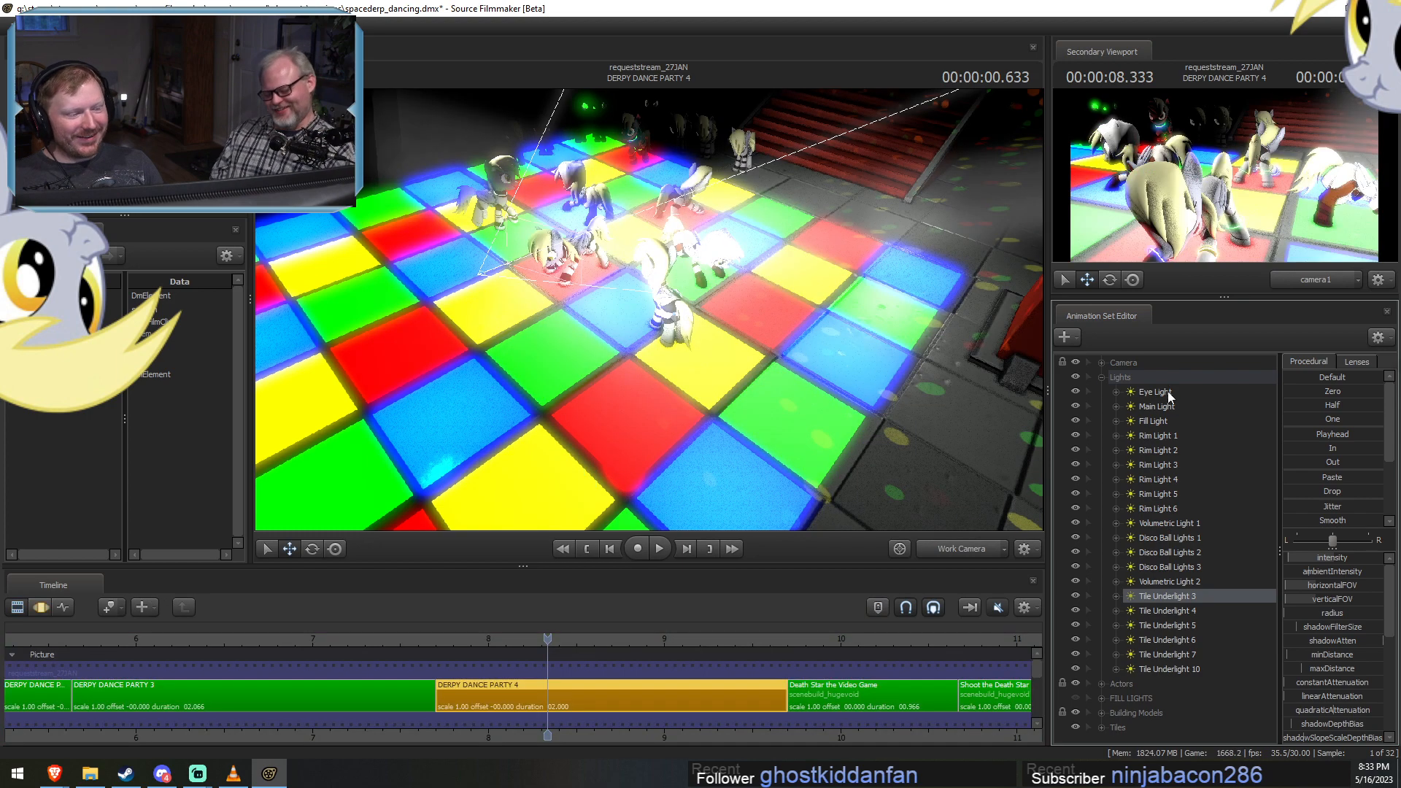
Look through the Eye Light to aim it across the dancers, and switch the viewport back to camera1.
drag(1168, 390, 642, 398)
key(F3)
key(d)
scroll(653, 399, down, 3)
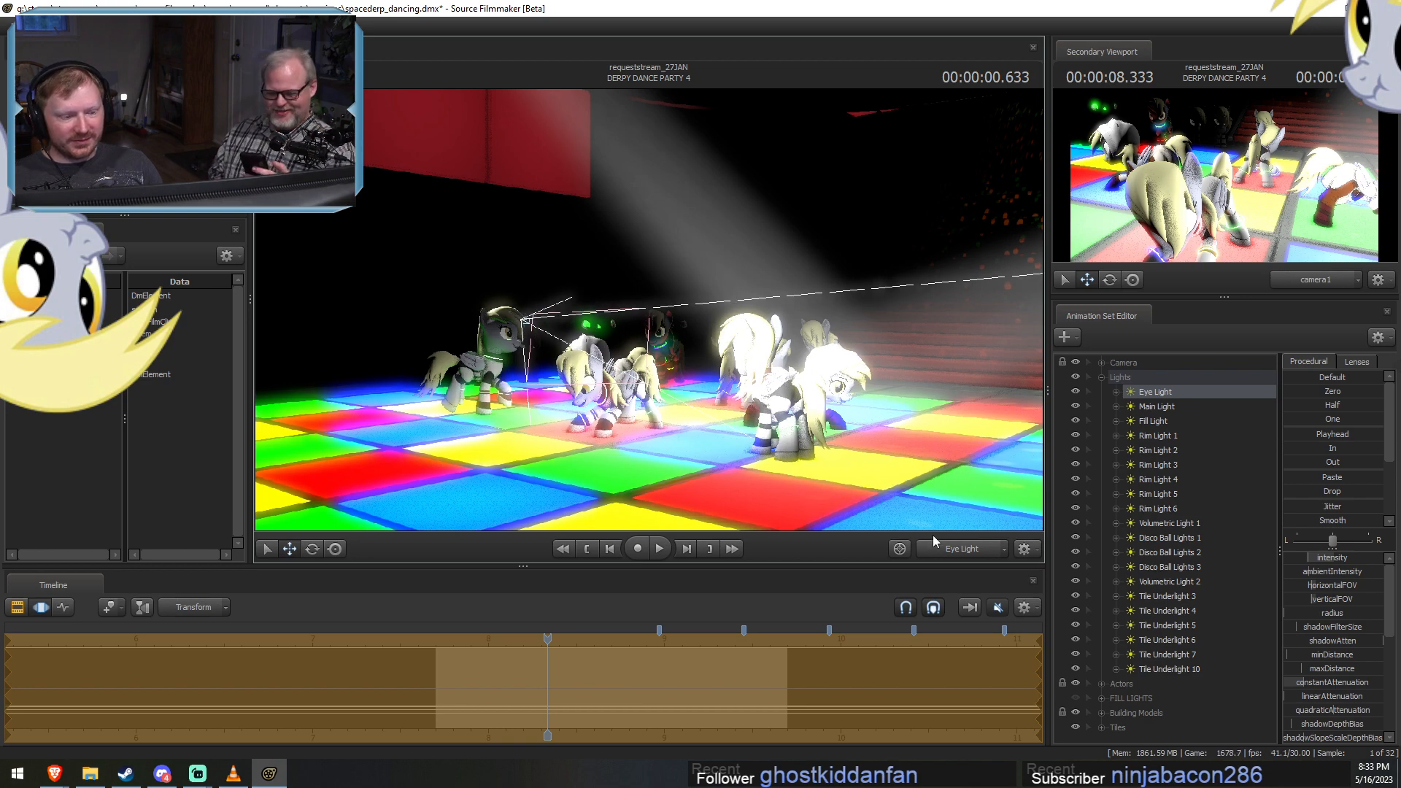
click(956, 545)
click(956, 545)
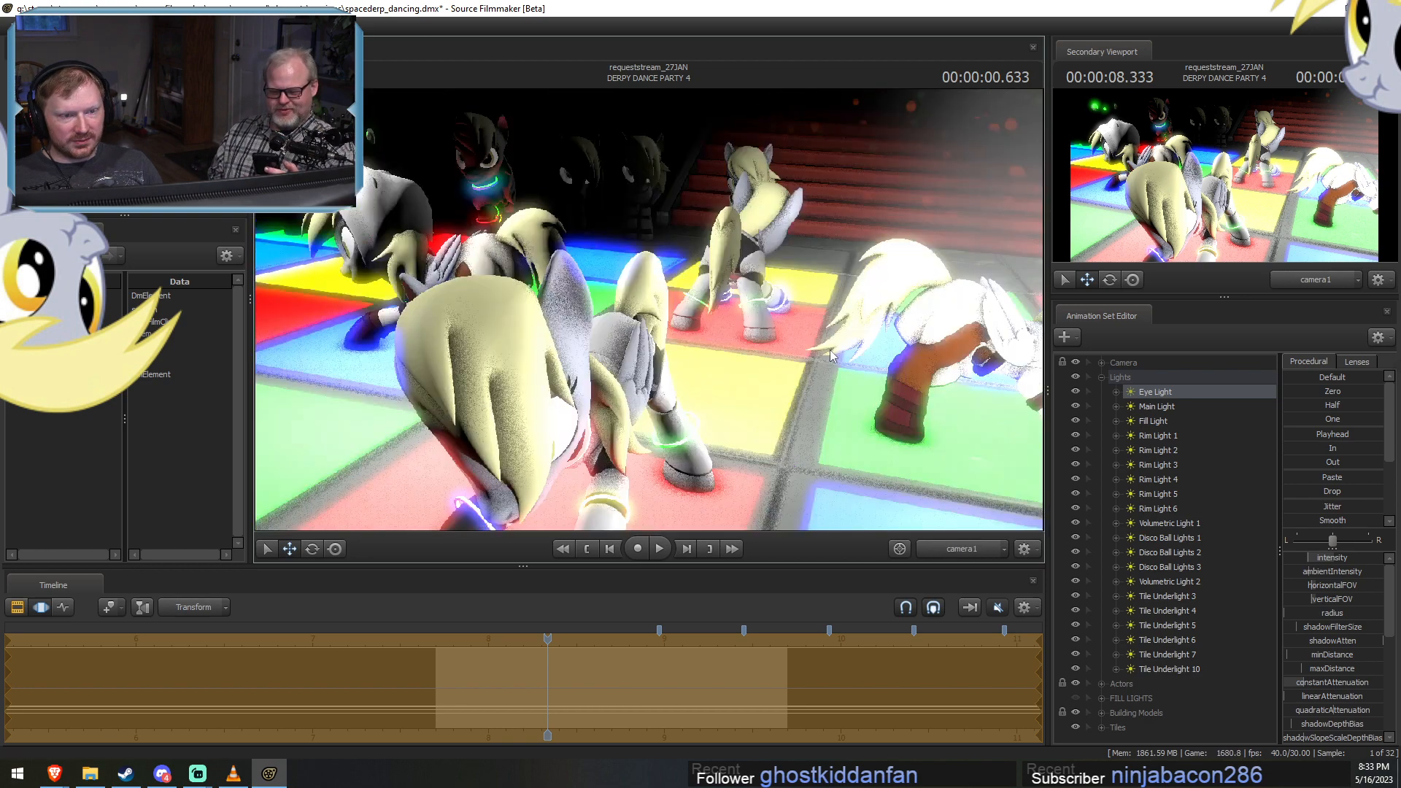
Inspect the lit tiles around the background dancers with the Work Camera, with Tile Underlight 3 selected.
click(974, 547)
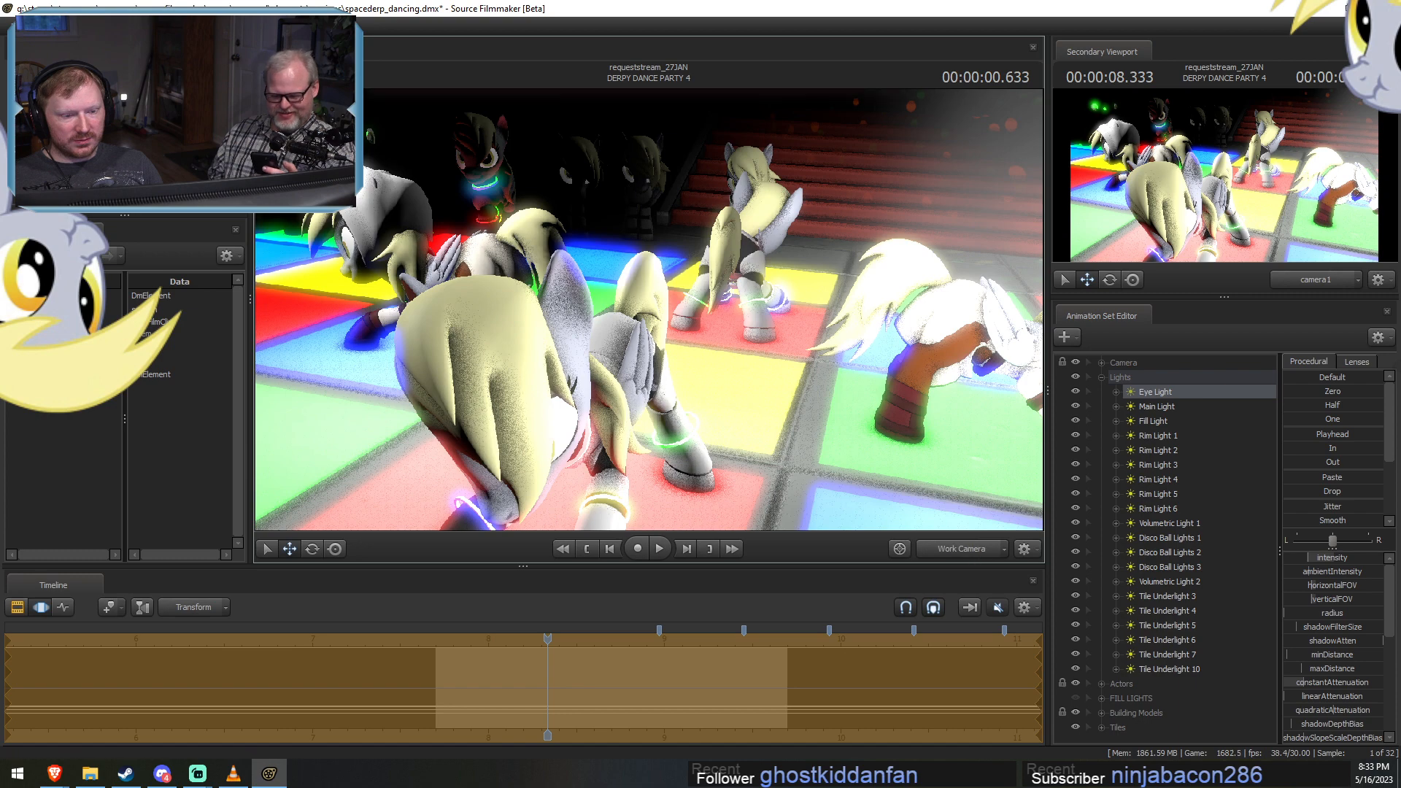
drag(649, 310, 533, 295)
key(w)
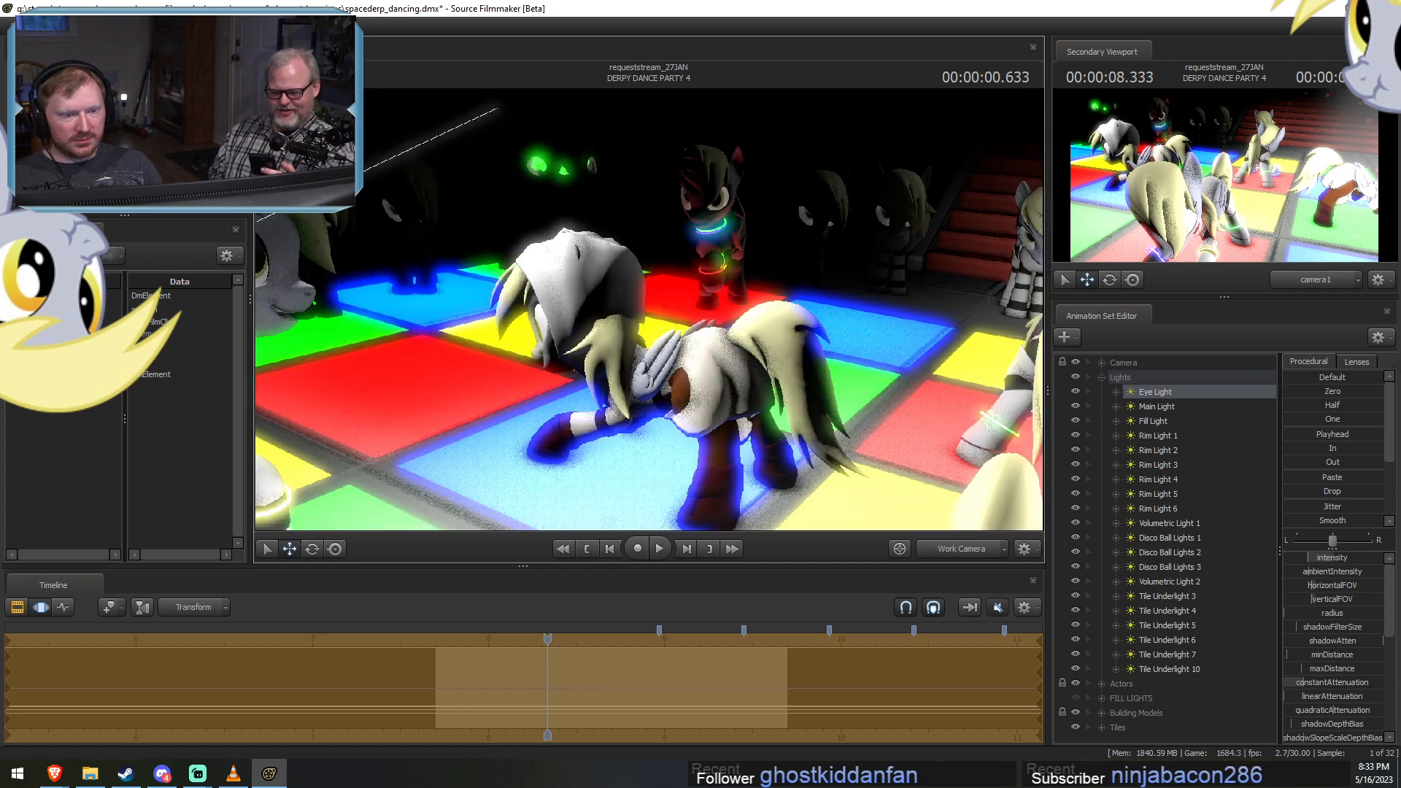
key(w)
mouse_move(701, 358)
mouse_down()
mouse_move(675, 343)
mouse_move(701, 358)
mouse_up()
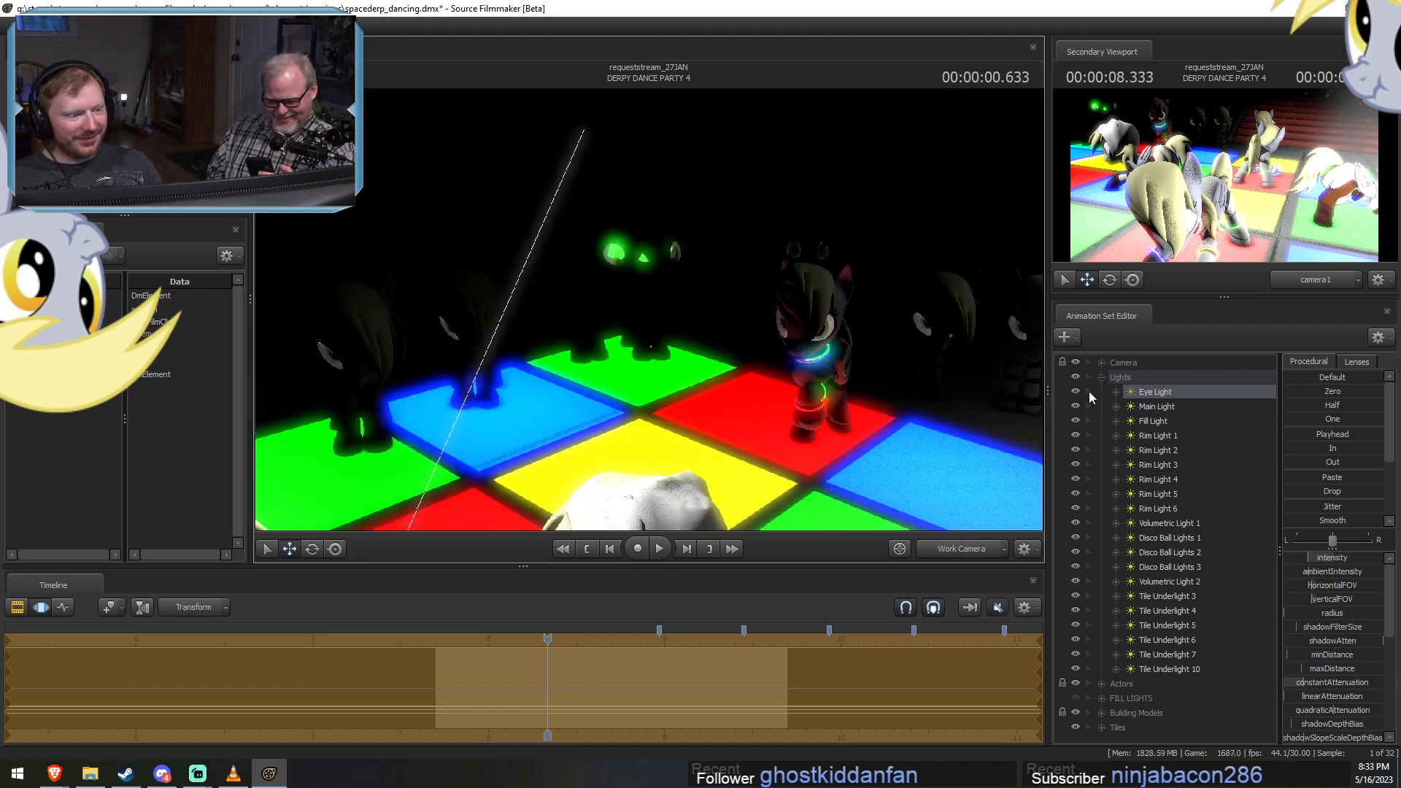
click(1167, 552)
click(1142, 596)
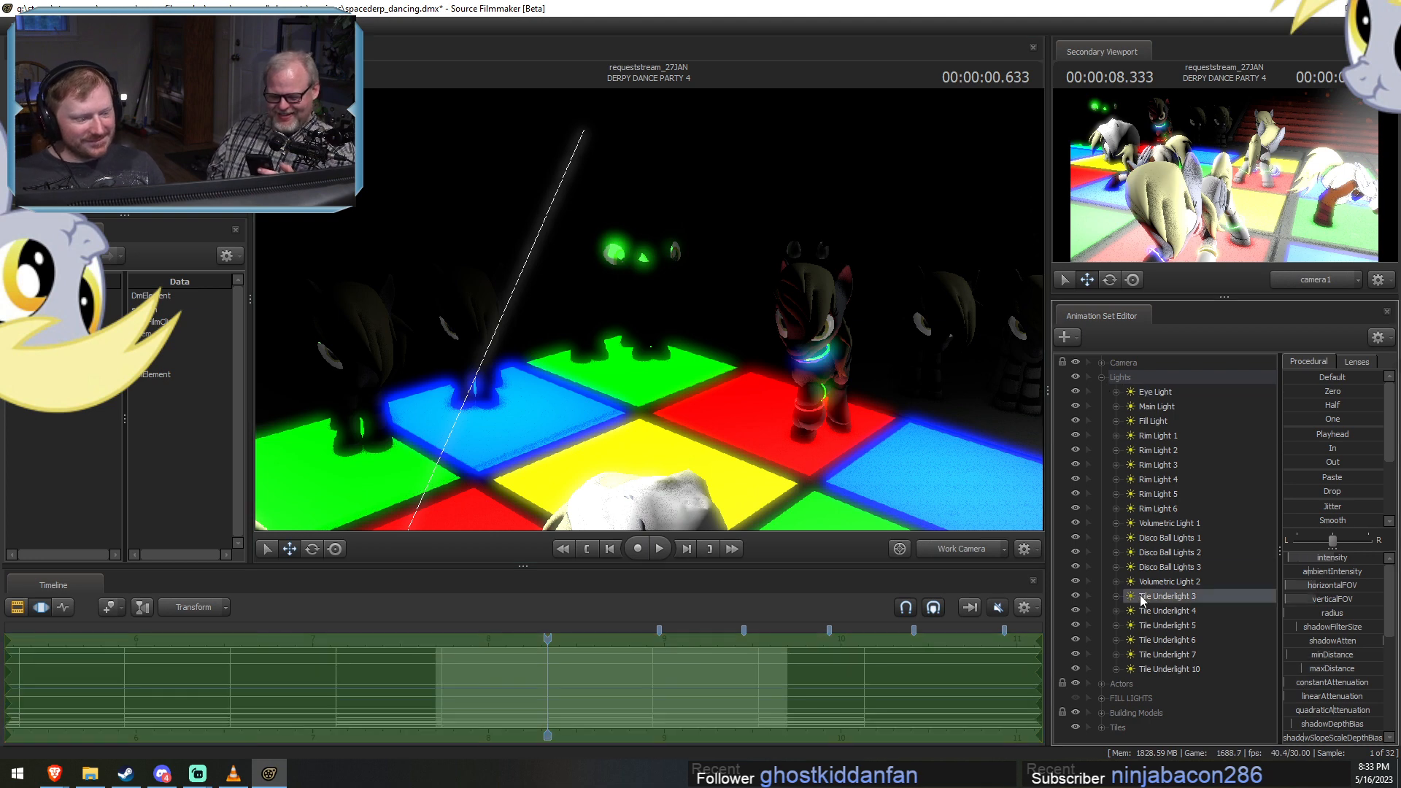
key(F2)
key(F3)
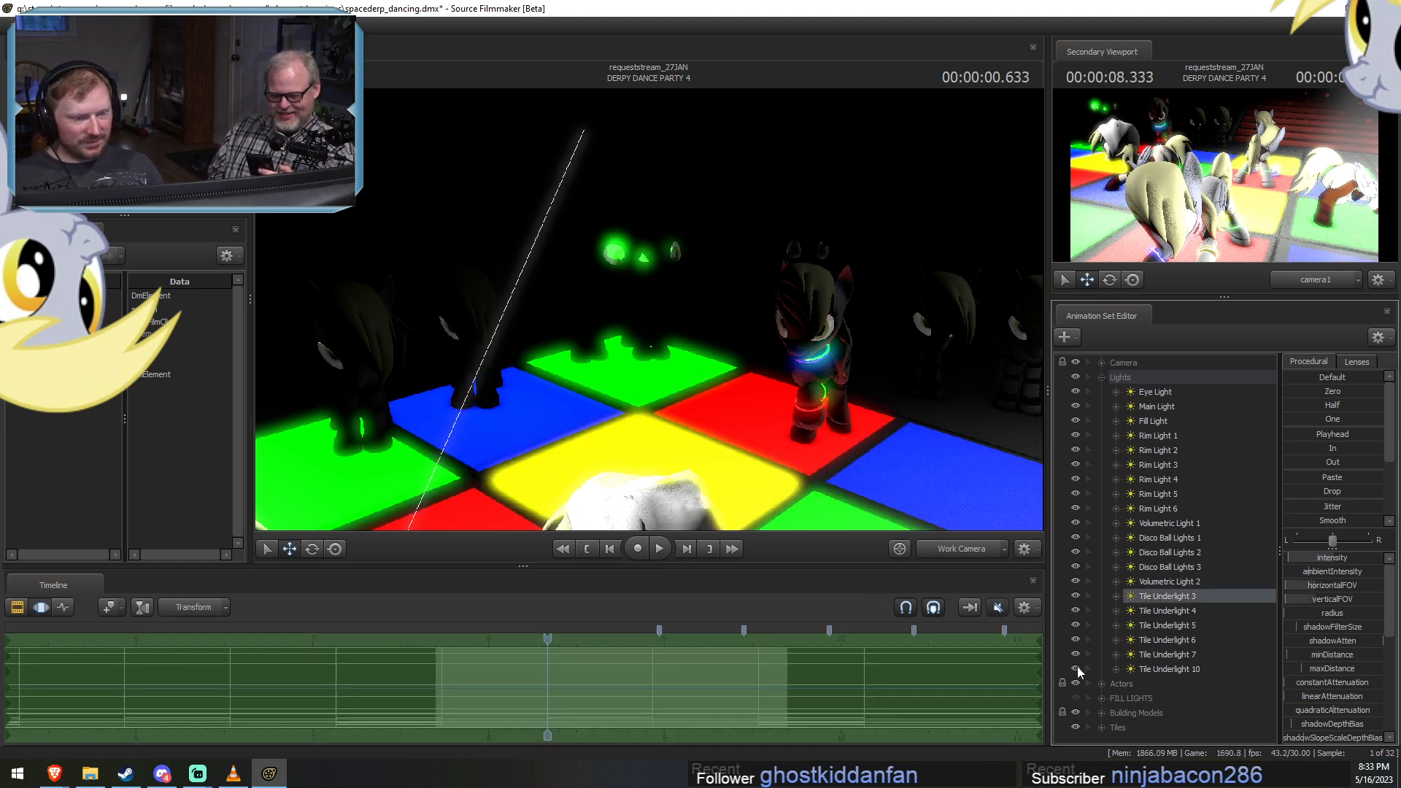
Collapse the Lights group, expand Tiles, and toggle individual tile lights from Tile 49 upward to identify the tile under the background dancer.
click(1102, 377)
click(1102, 437)
scroll(1101, 438, down, 10)
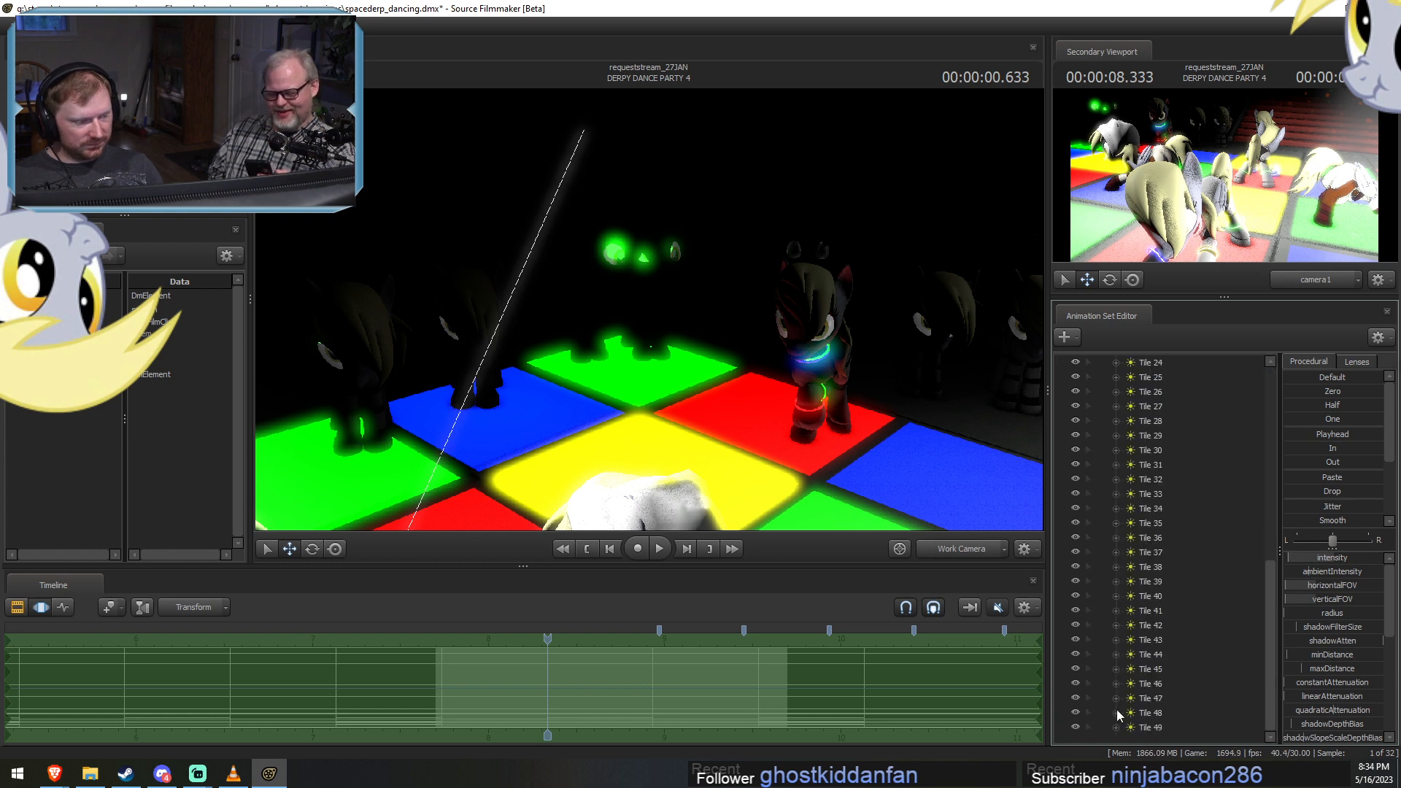
click(1075, 728)
click(1076, 727)
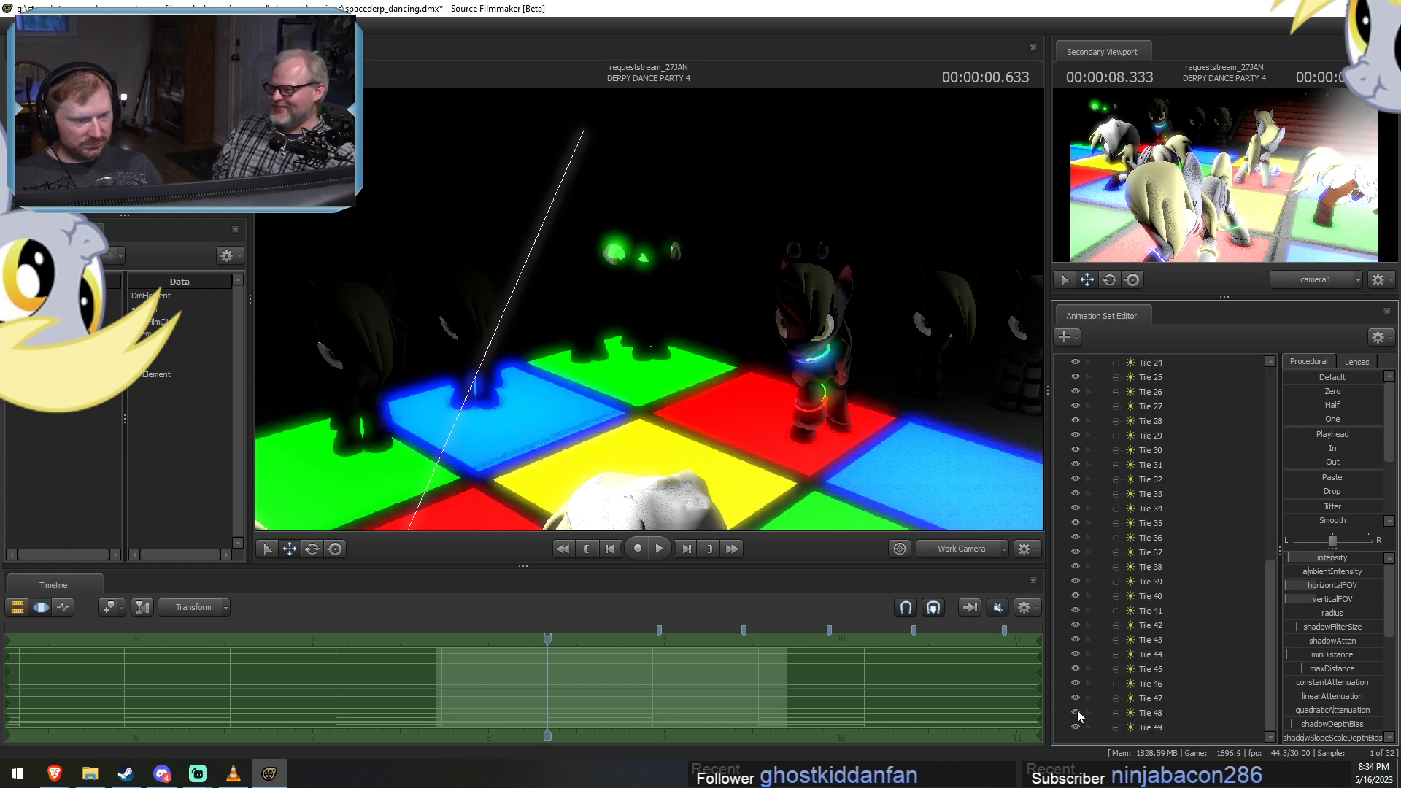
click(1074, 696)
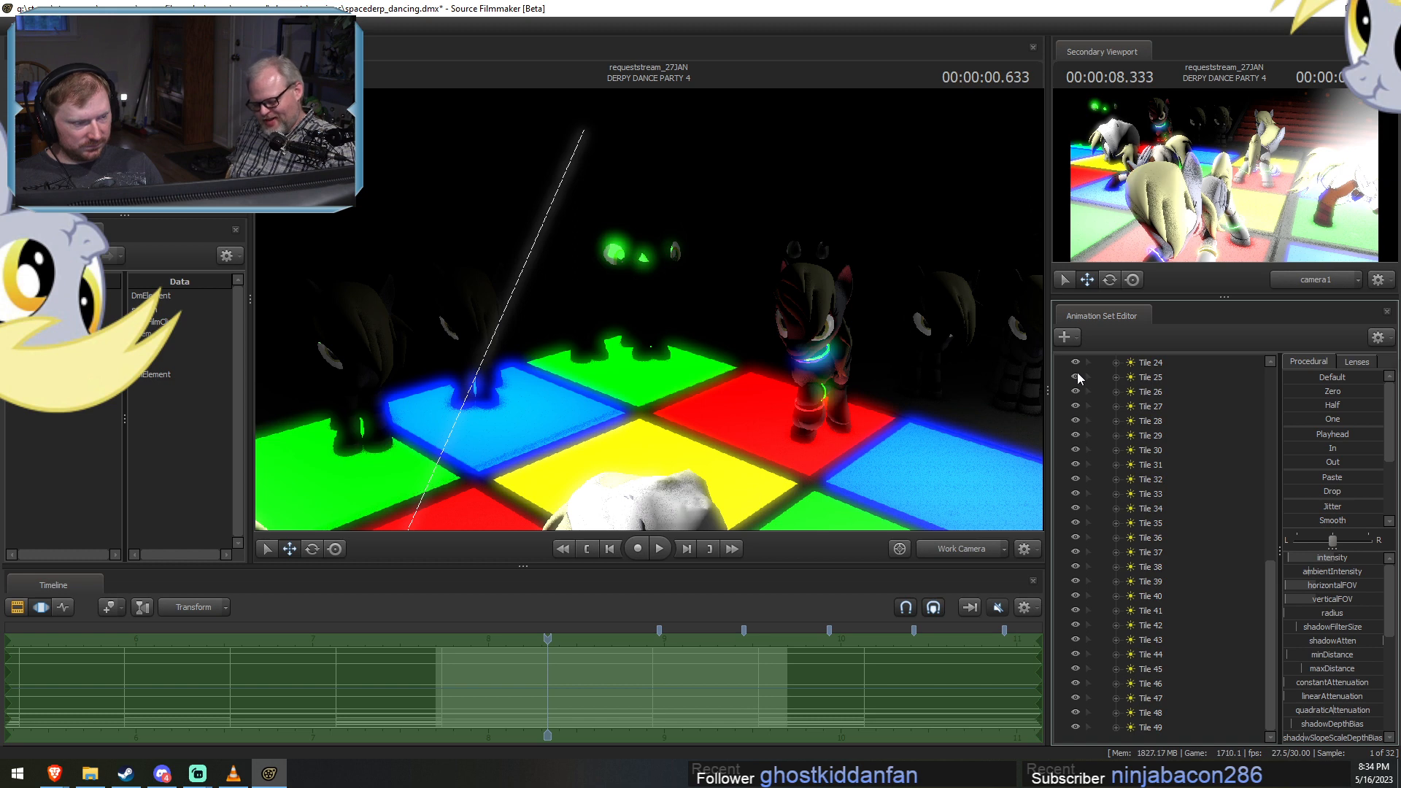
scroll(1101, 523, up, 4)
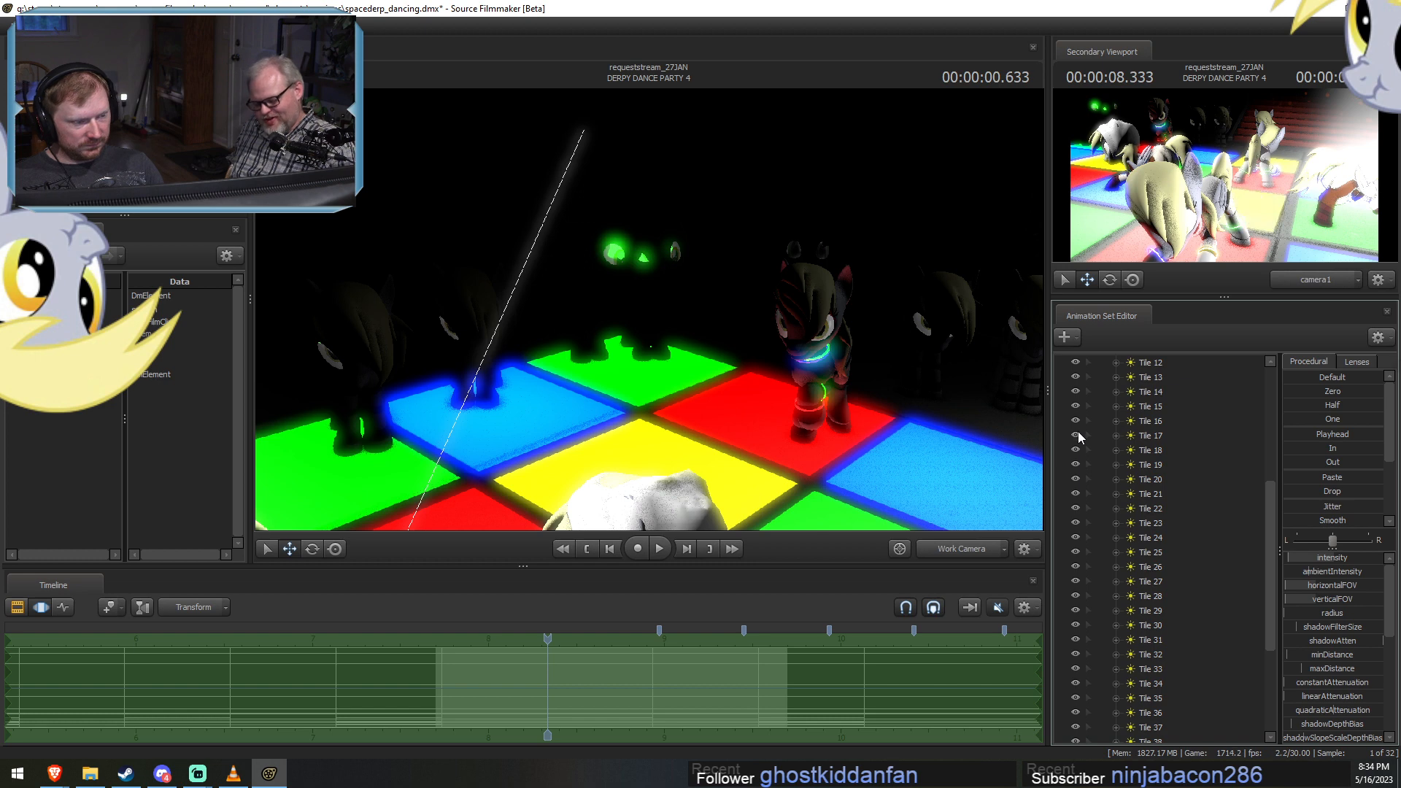
click(1078, 396)
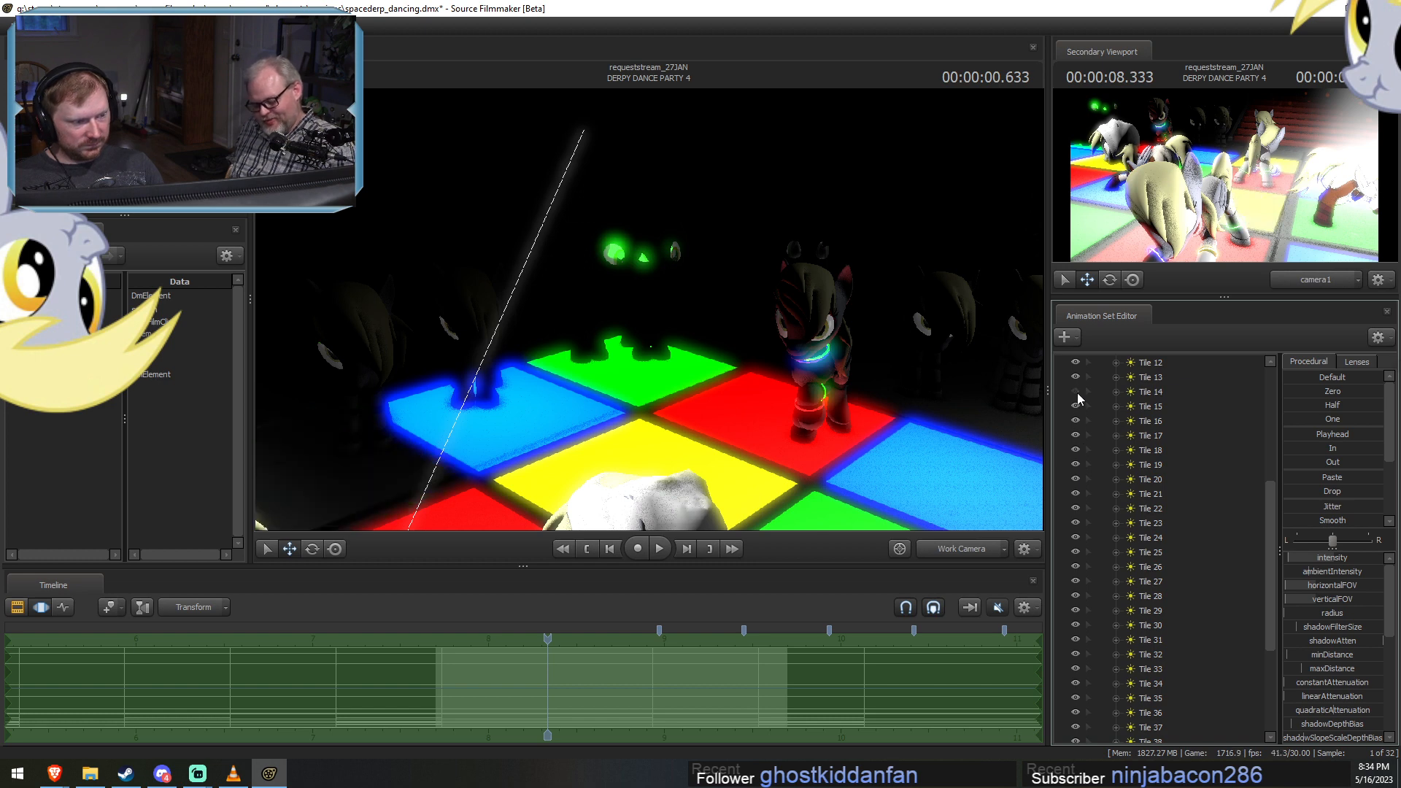
scroll(1079, 453, up, 3)
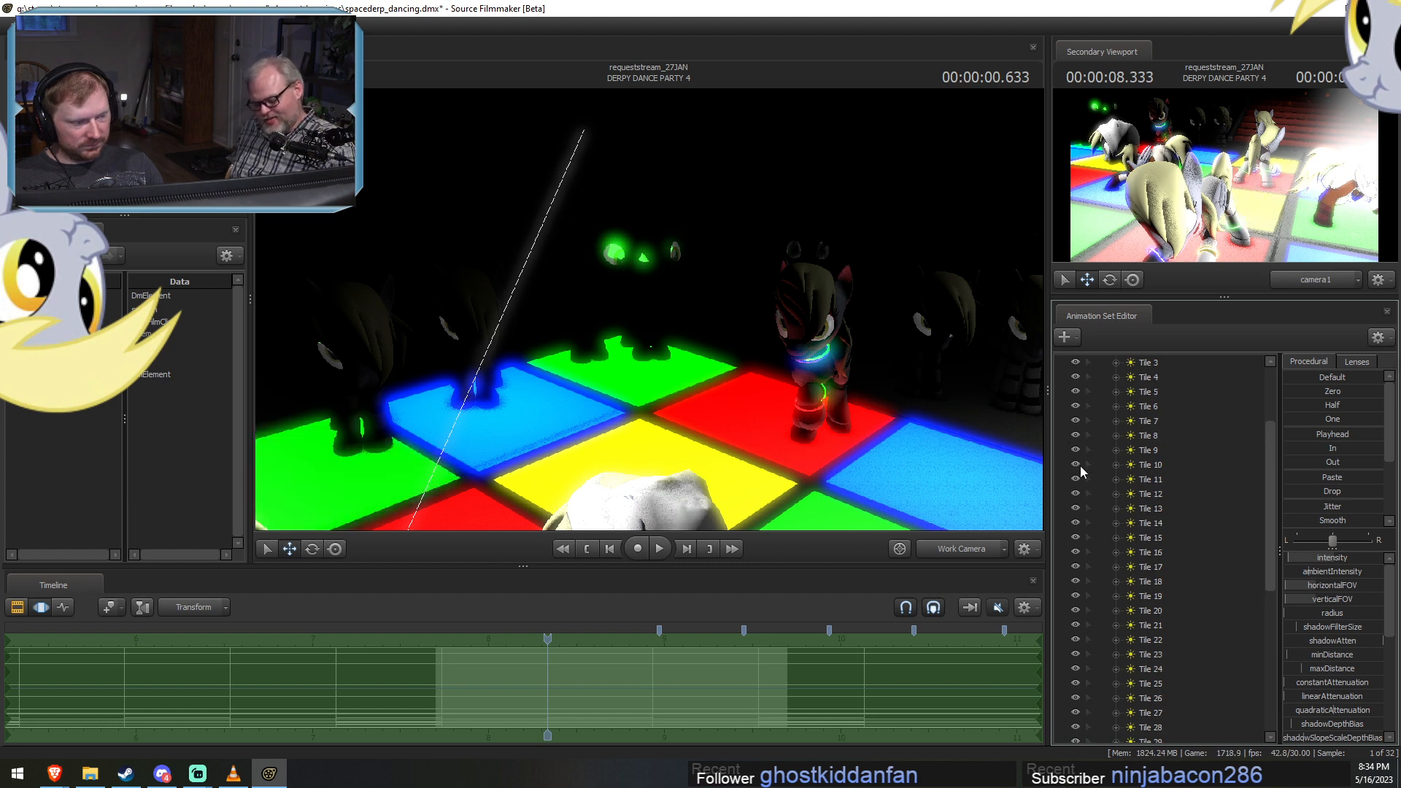
Continue testing the lights among Tiles 1 to 15 by hiding and restoring them individually.
click(1076, 465)
key(ctrl+z)
click(1075, 528)
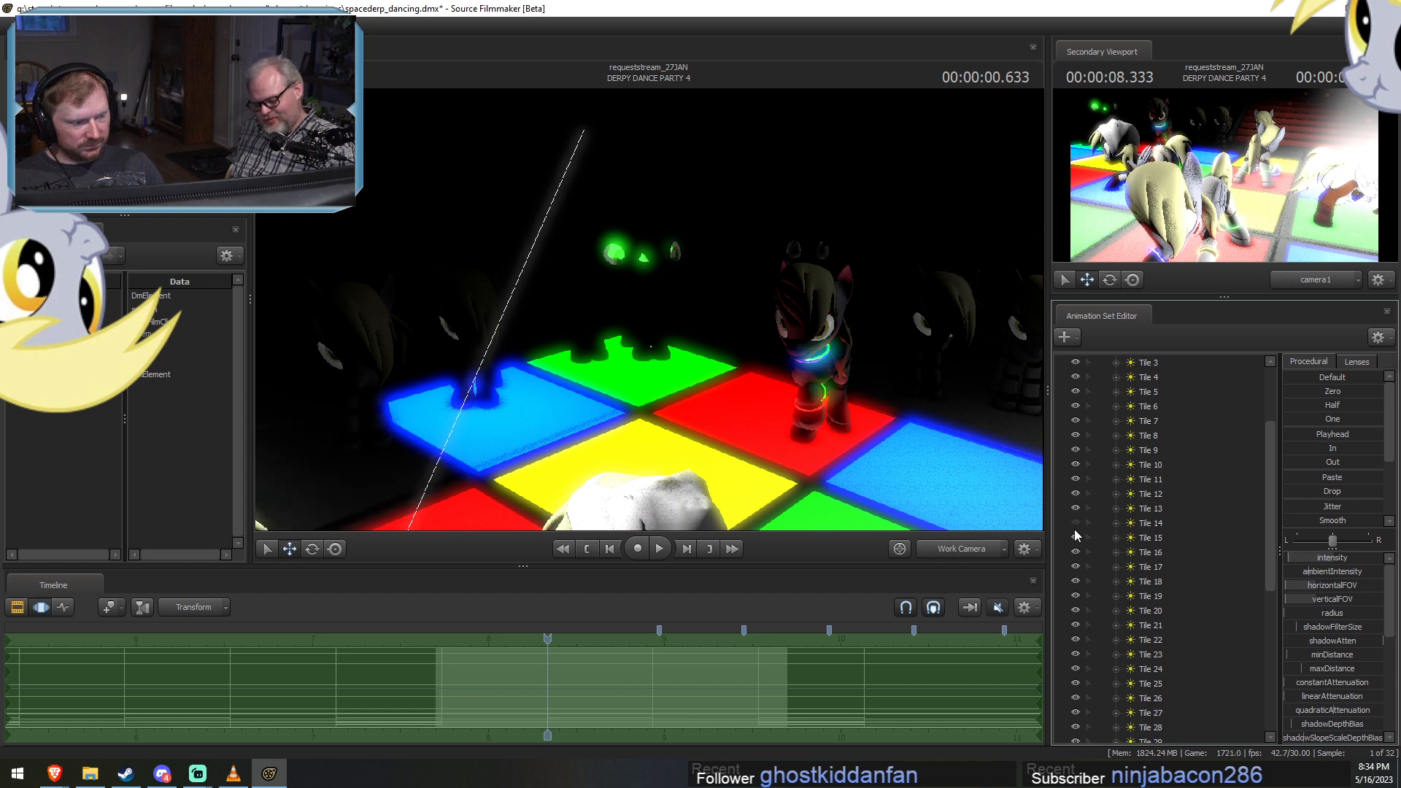
key(ctrl+z)
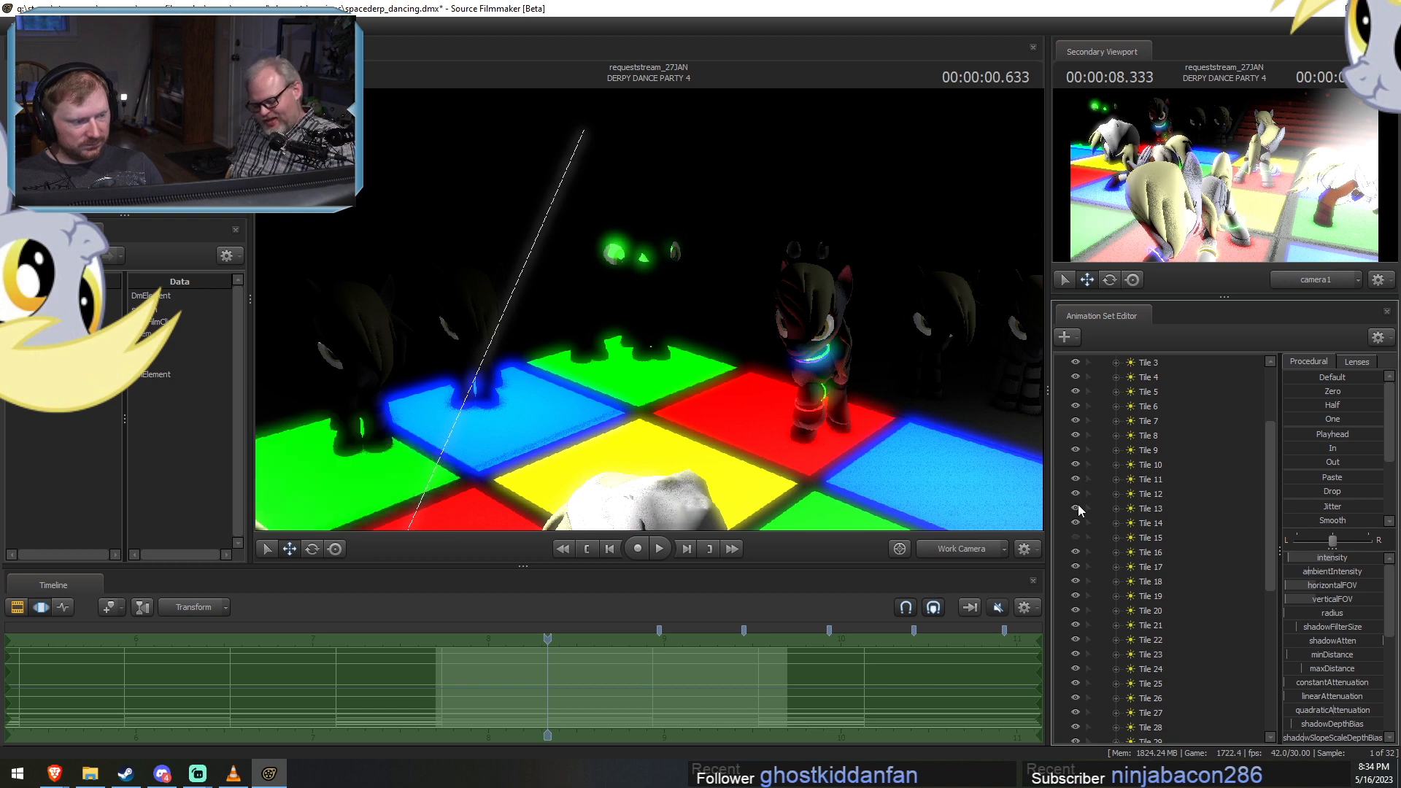
click(1076, 508)
key(ctrl+z)
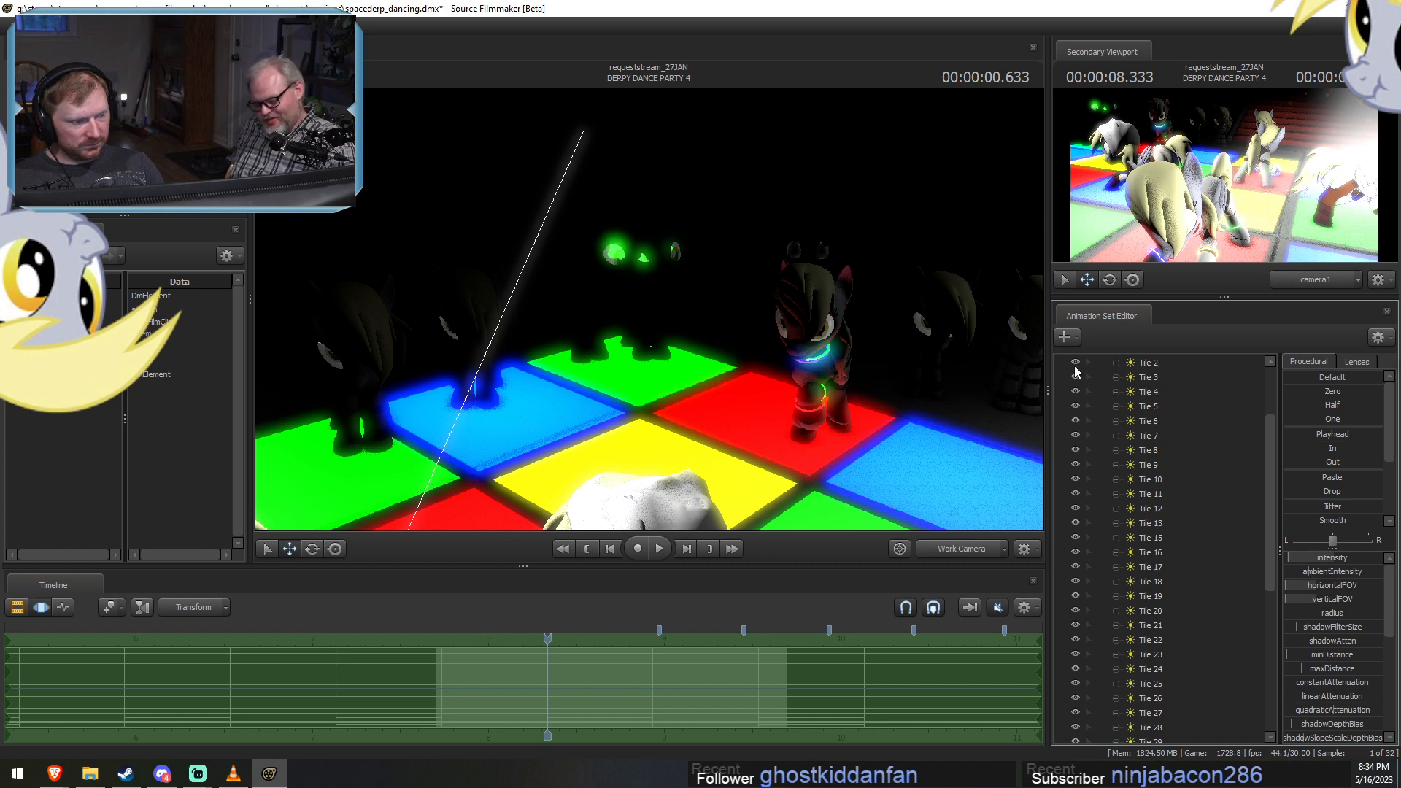
scroll(1076, 371, up, 3)
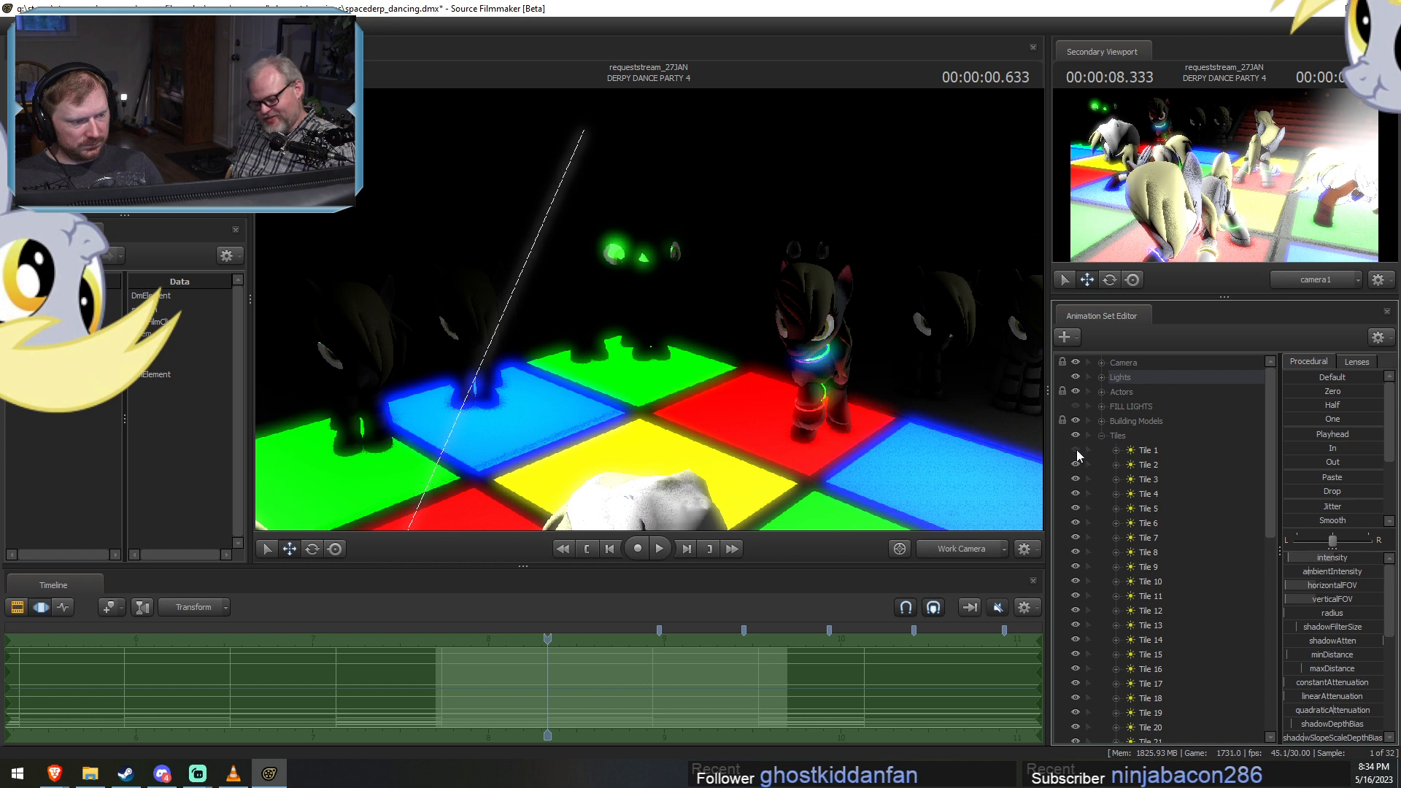
click(1075, 568)
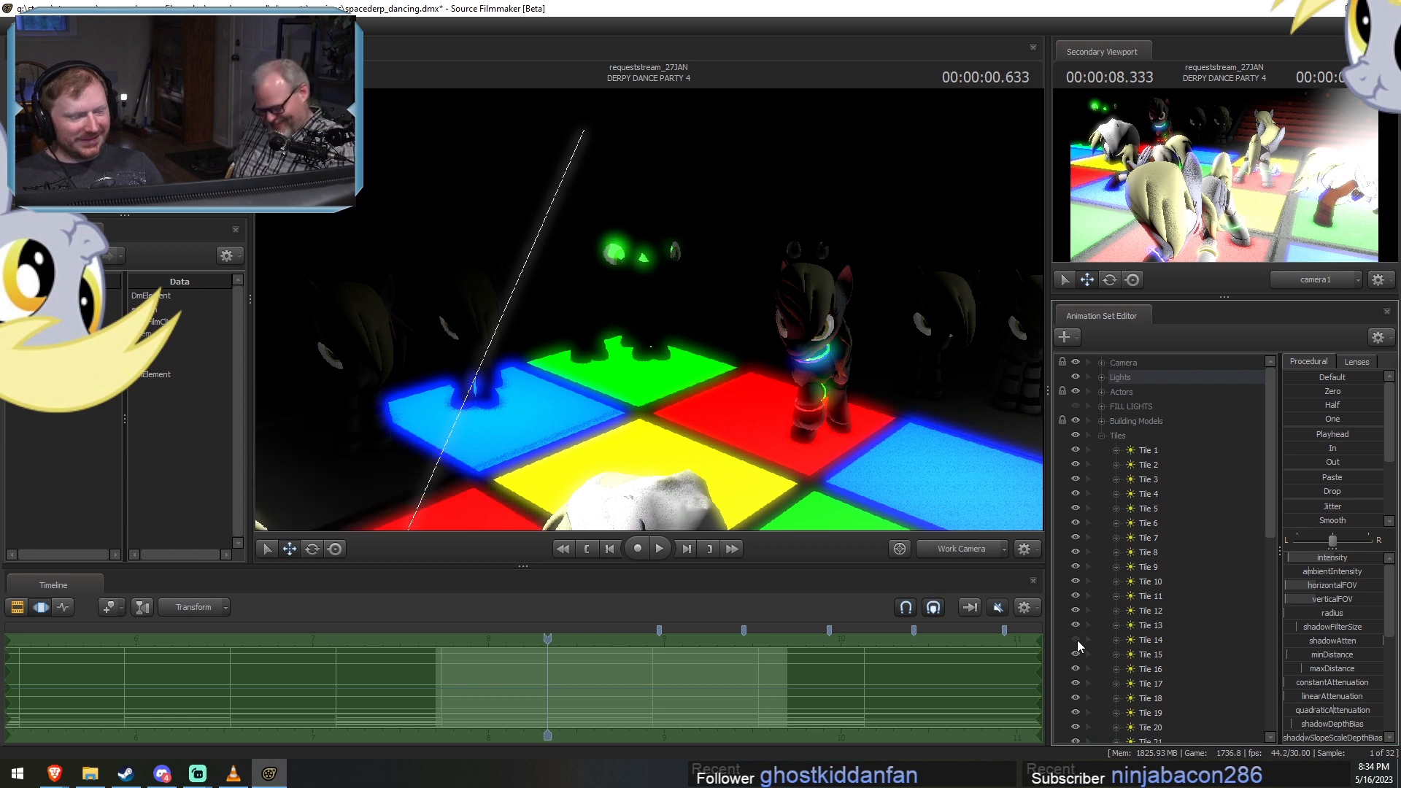
Hide lights between Tile 15 and Tile 22 to find the red tile under the black-and-red dancer, and select Tile 22.
scroll(1077, 627, down, 4)
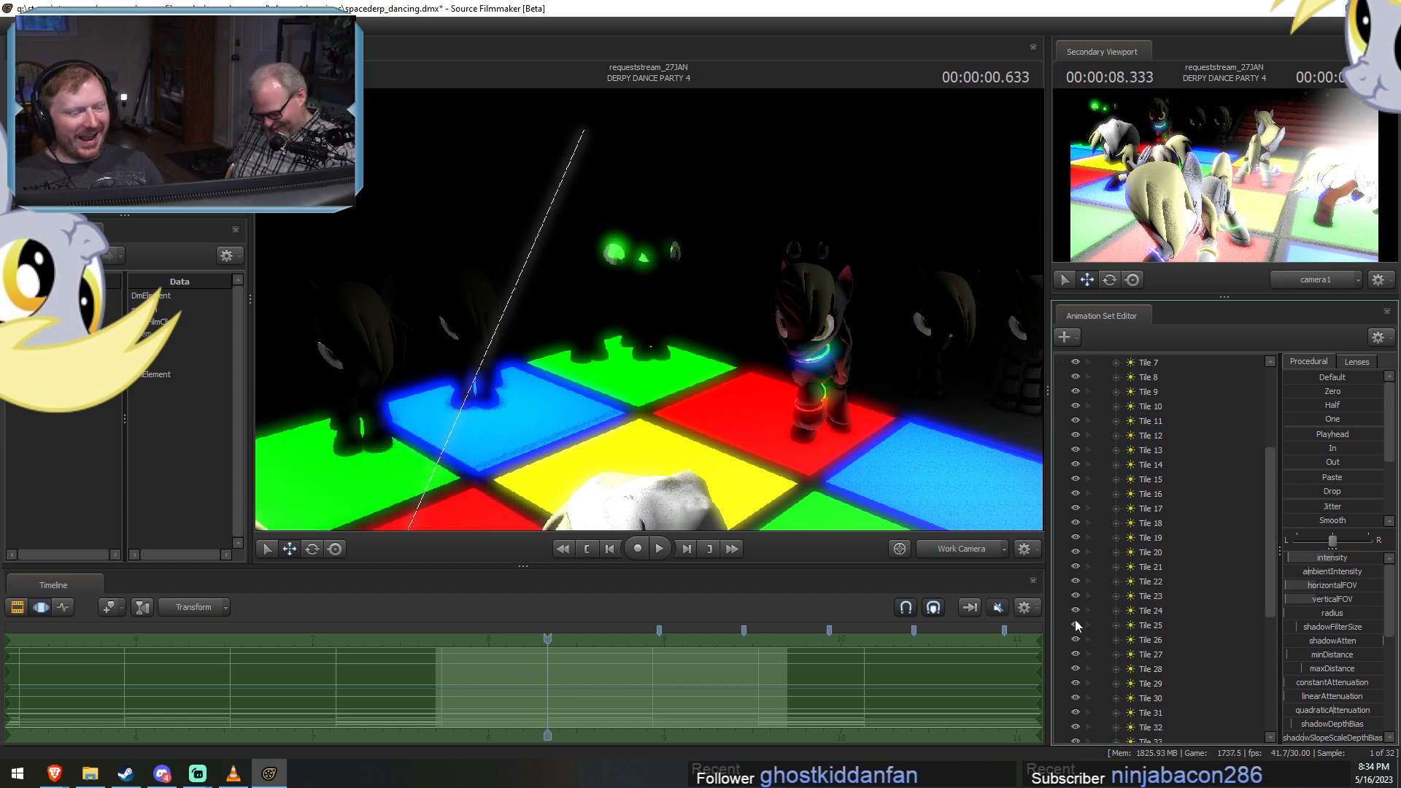
click(1075, 480)
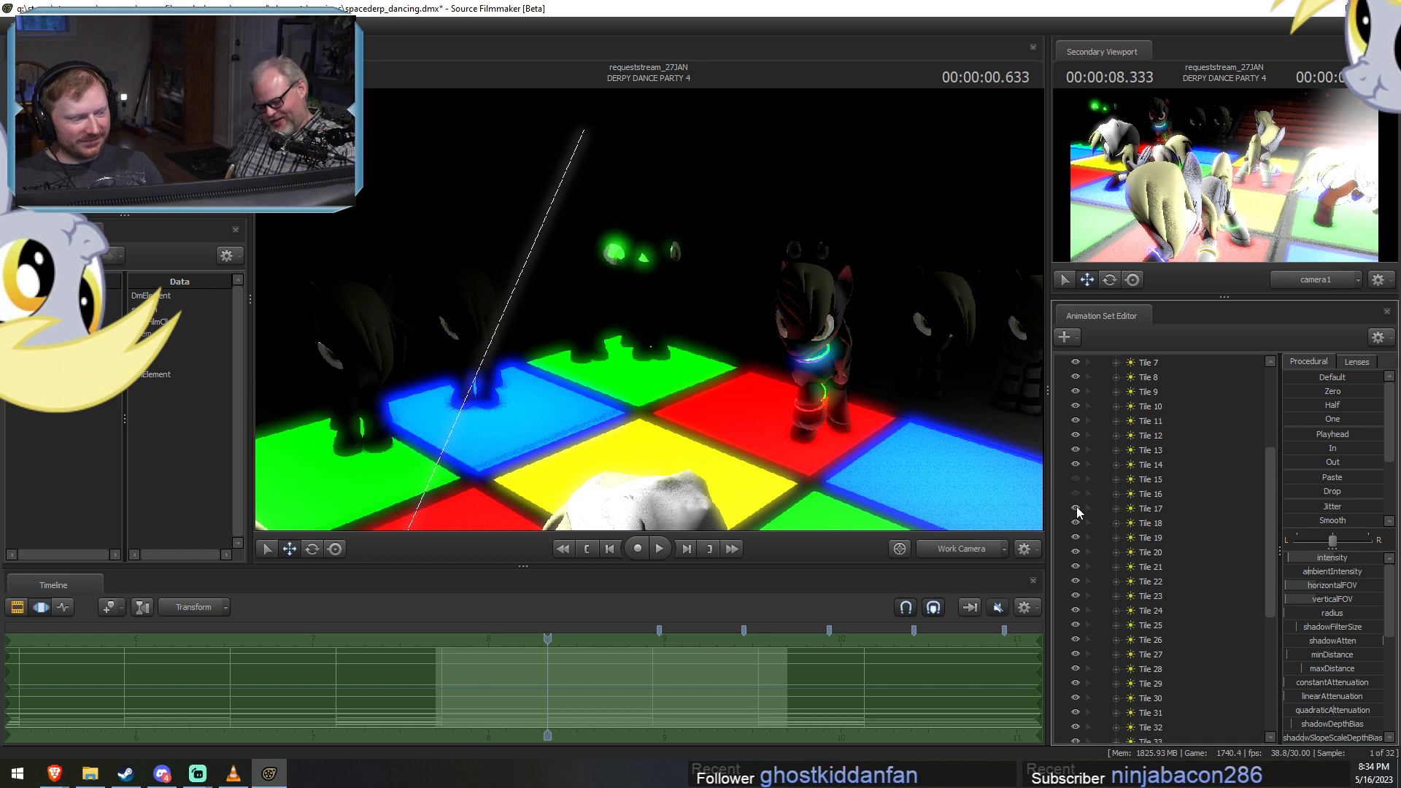
click(1075, 508)
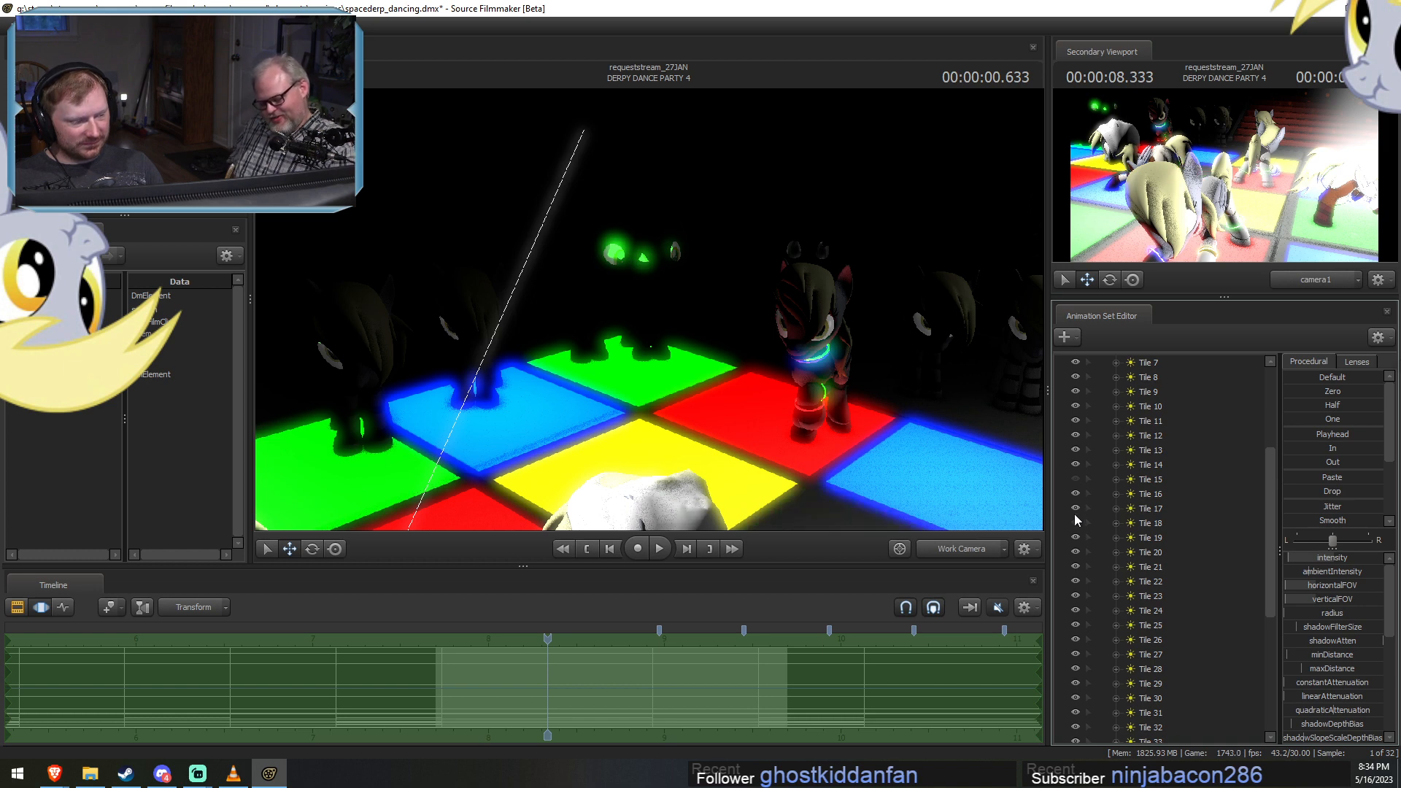
click(1075, 541)
click(1076, 556)
click(1076, 569)
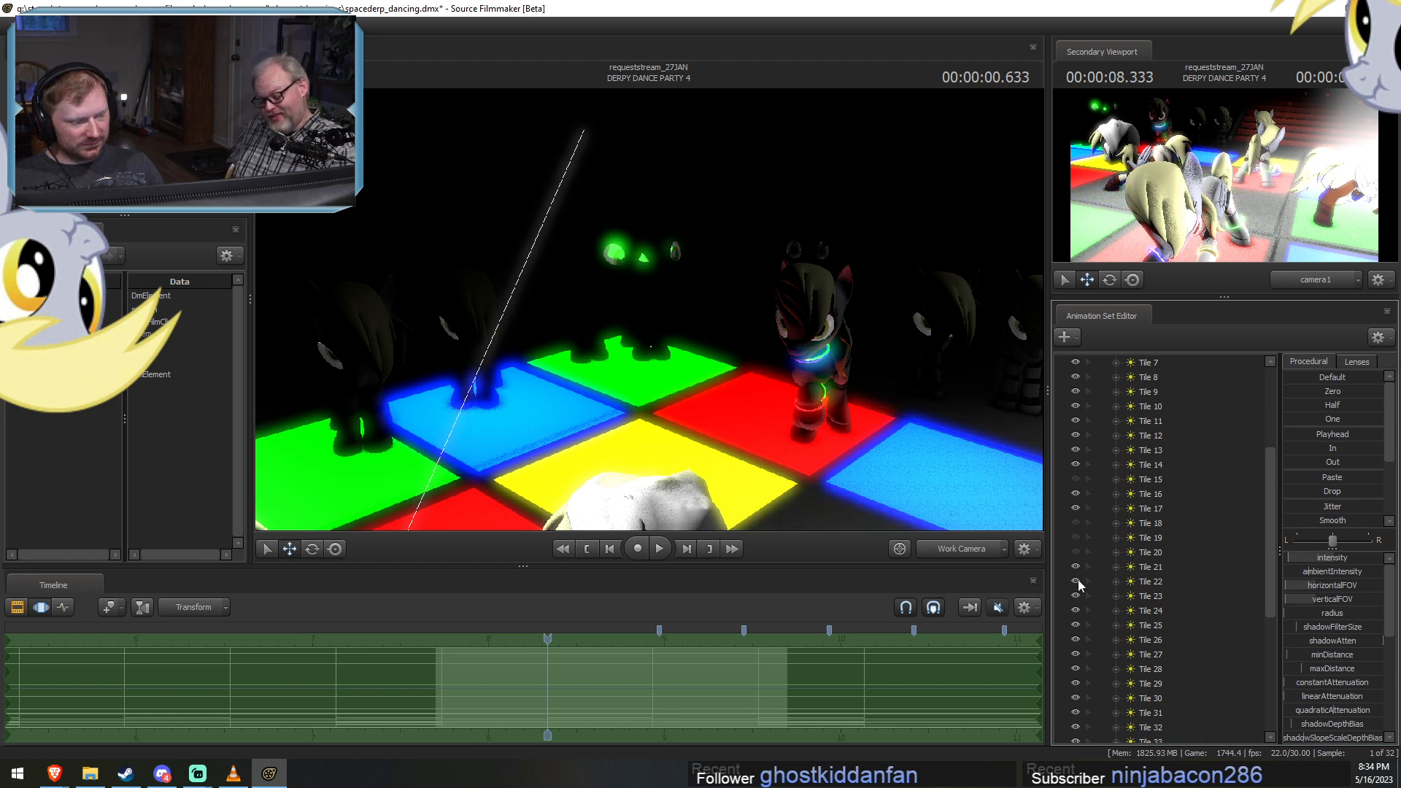
click(1077, 582)
click(1077, 582)
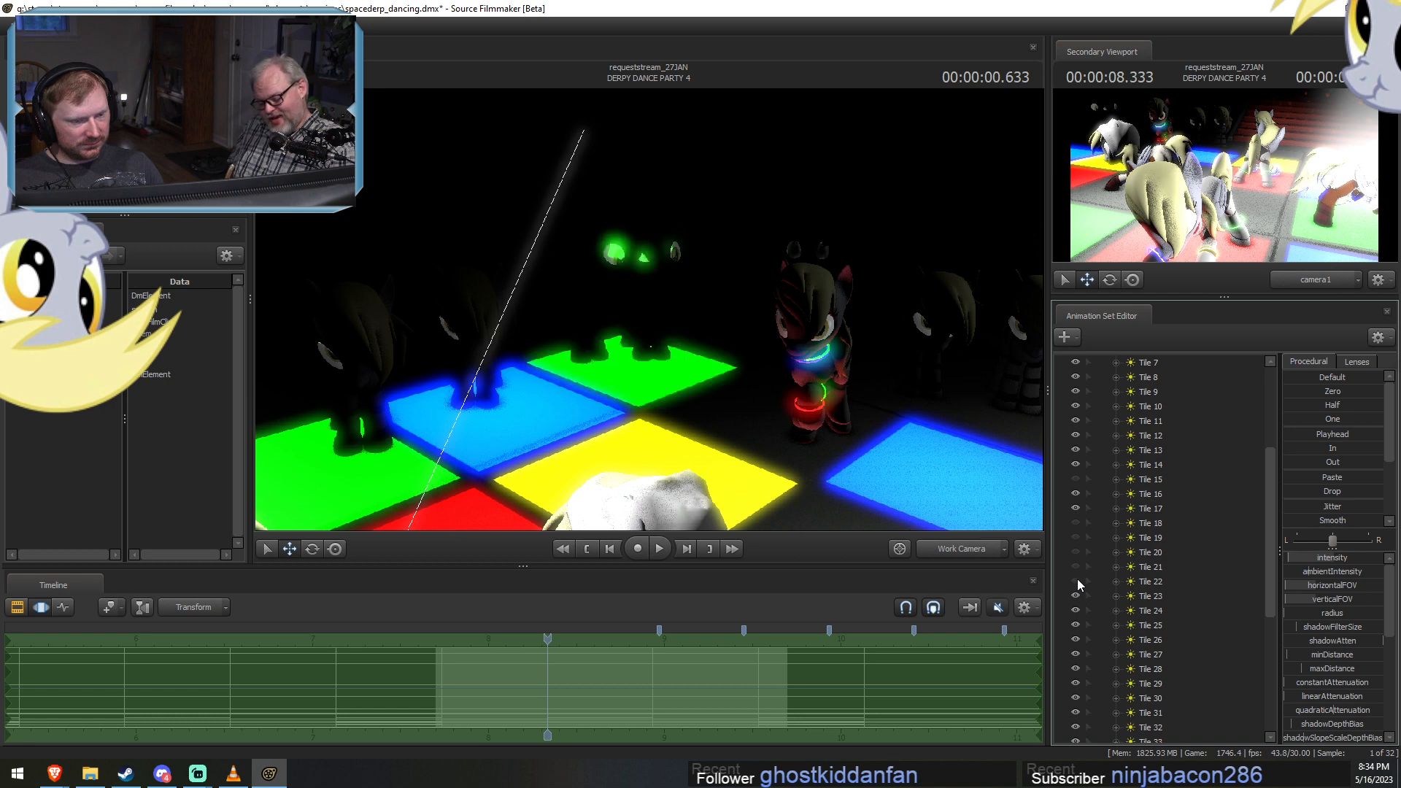
click(1123, 583)
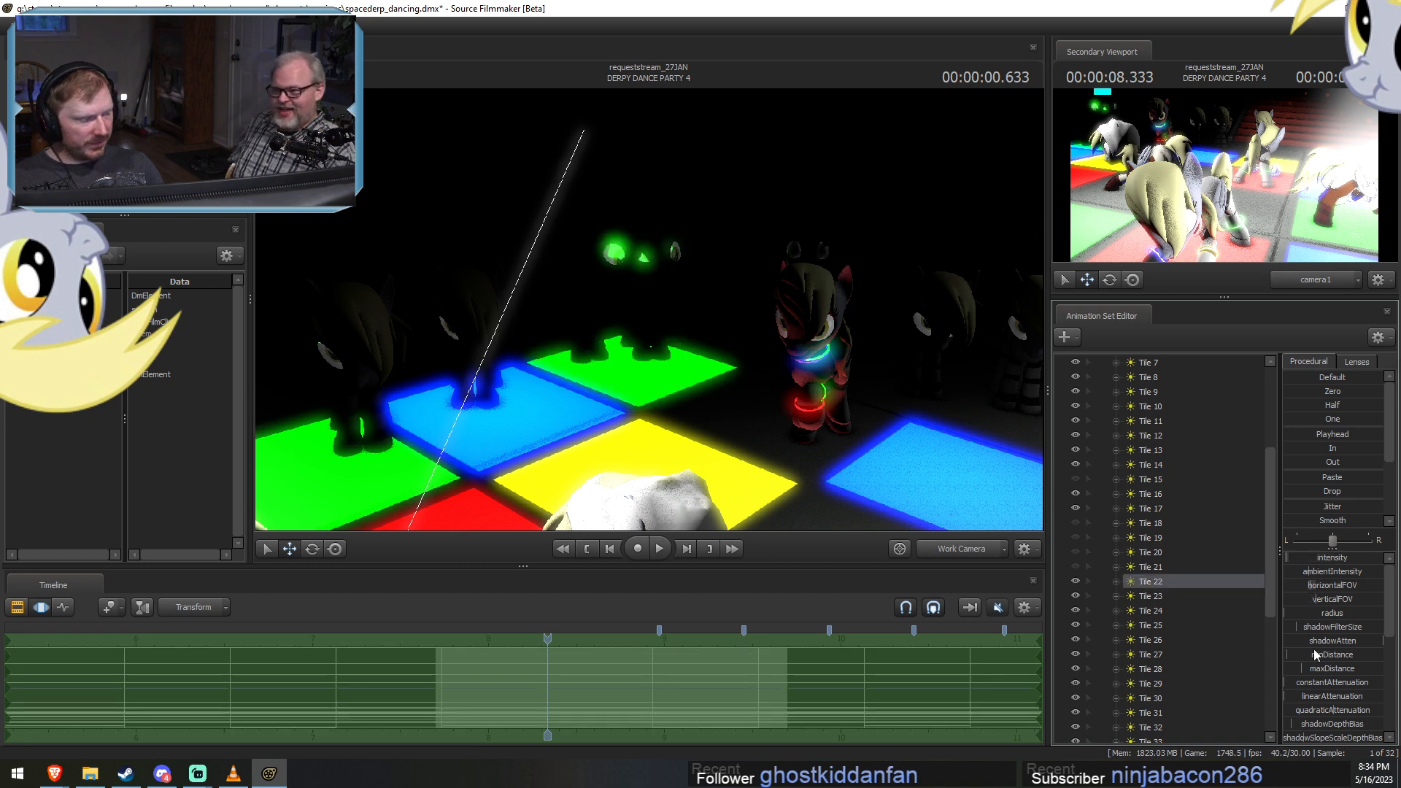
Raise Tile 22's minDistance and restore the visibility of the hidden lights Tile 15 and Tiles 18 to 21.
mouse_move(1310, 656)
mouse_down()
mouse_move(1338, 656)
mouse_move(1317, 656)
mouse_up()
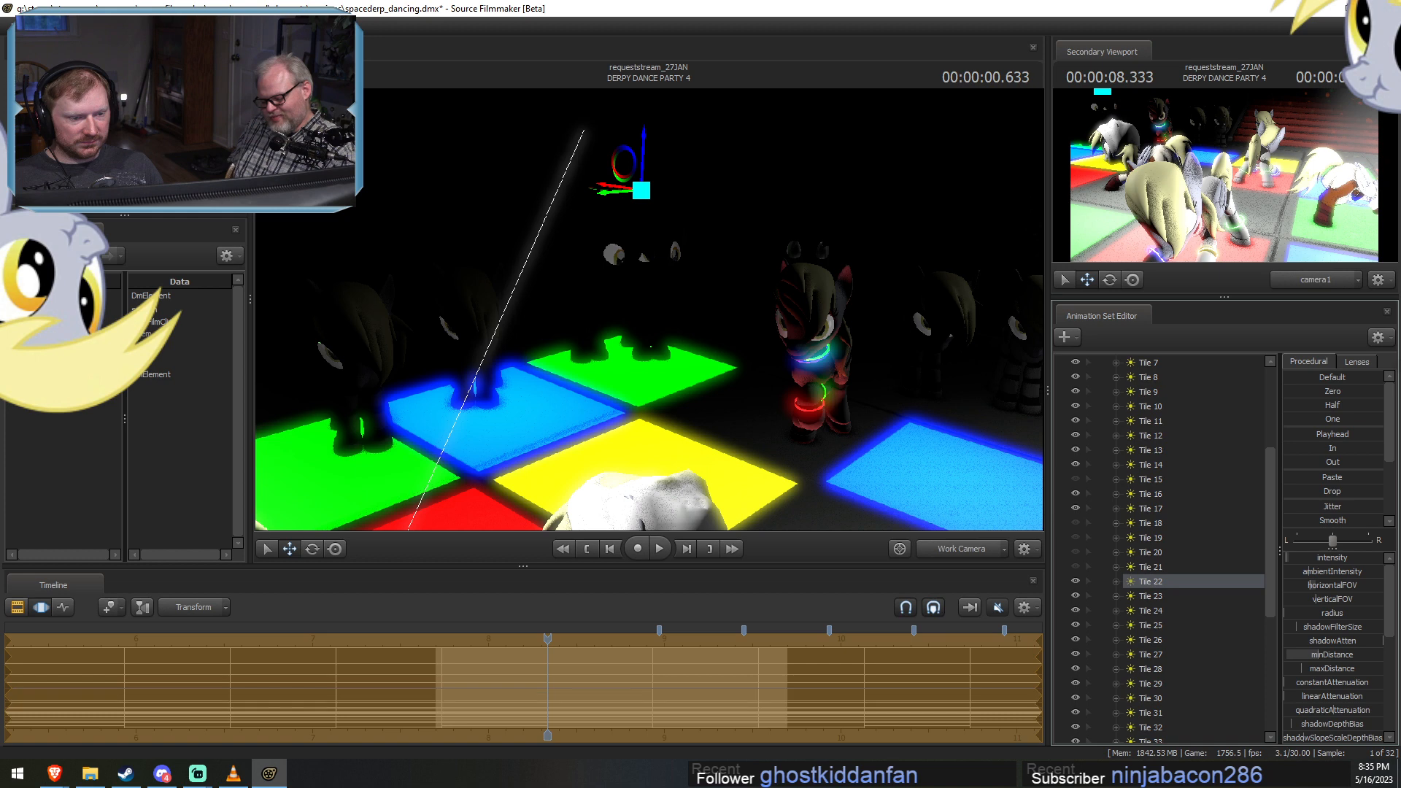
click(1075, 480)
click(1076, 520)
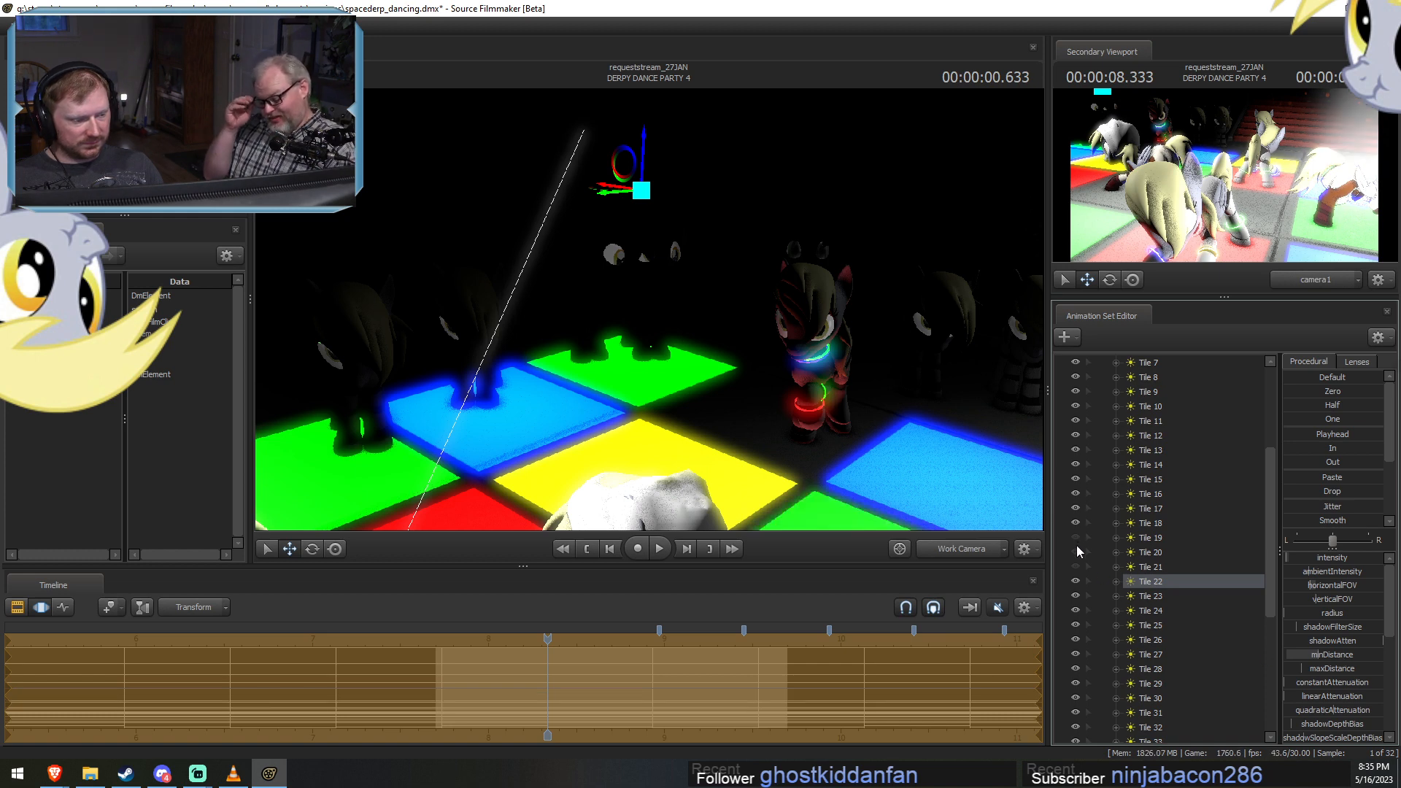
click(1076, 543)
click(1076, 553)
click(1077, 565)
Collapse the Tiles group, return the primary viewport to camera1 and switch the timeline to the clip editor.
scroll(1172, 570, up, 1)
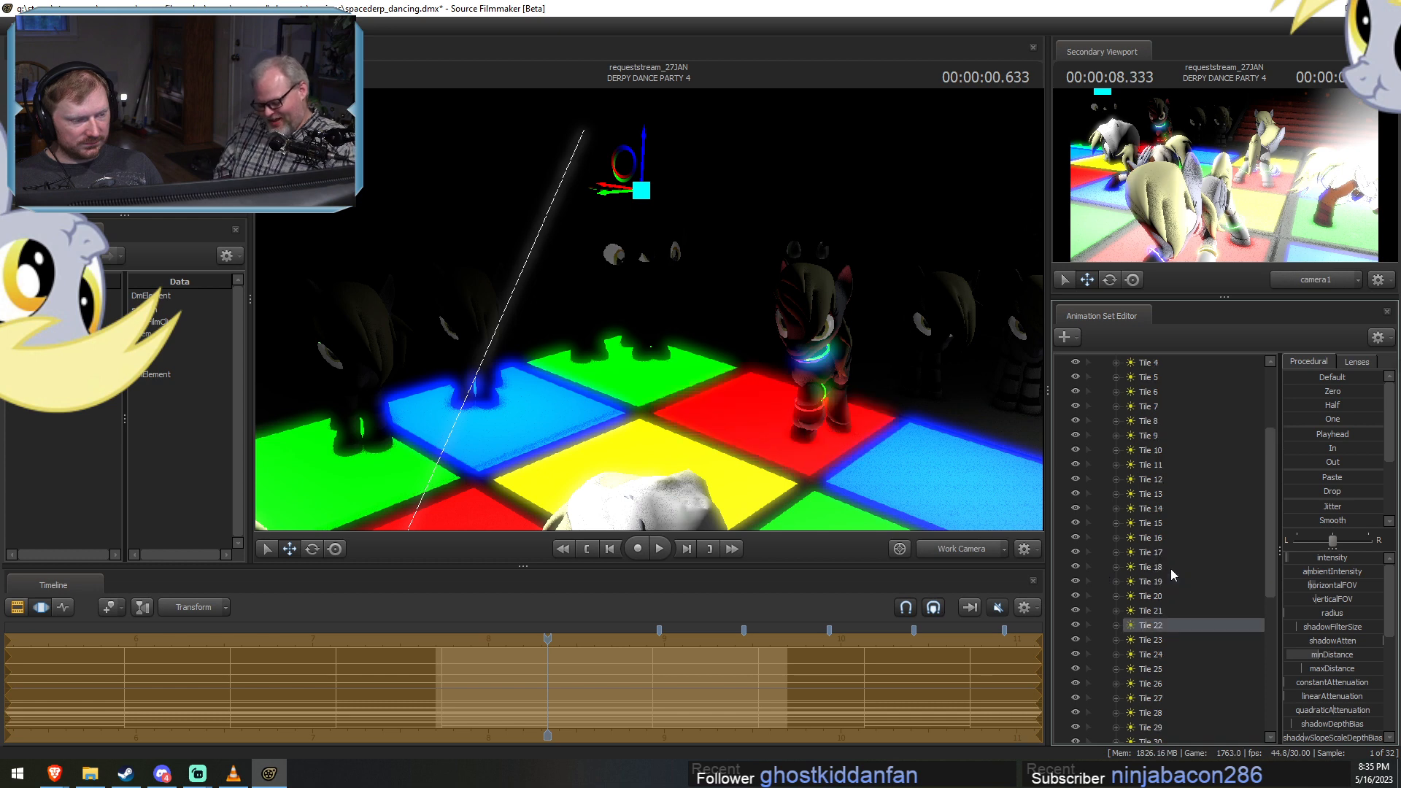
scroll(1170, 568, up, 3)
click(1102, 435)
click(940, 553)
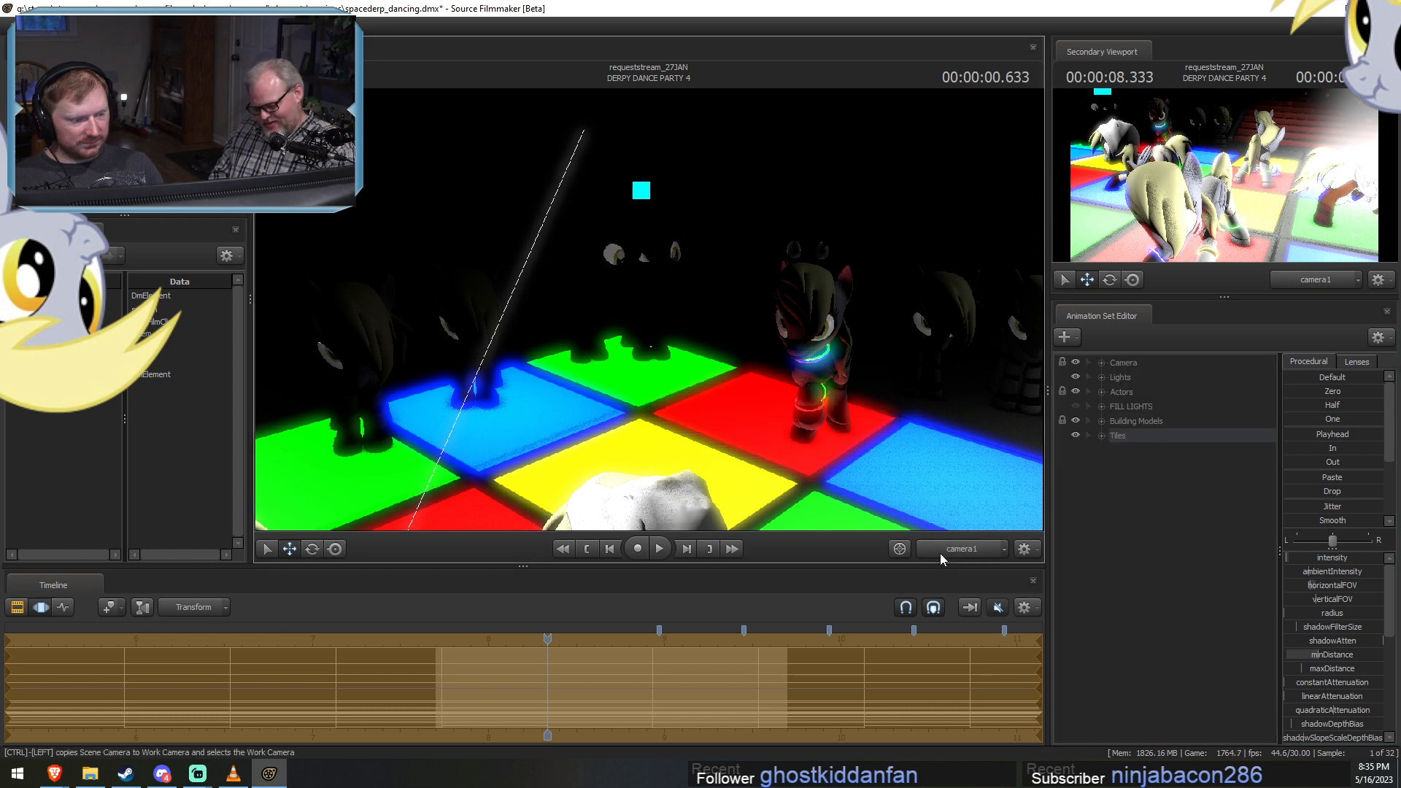
click(945, 545)
key(F3)
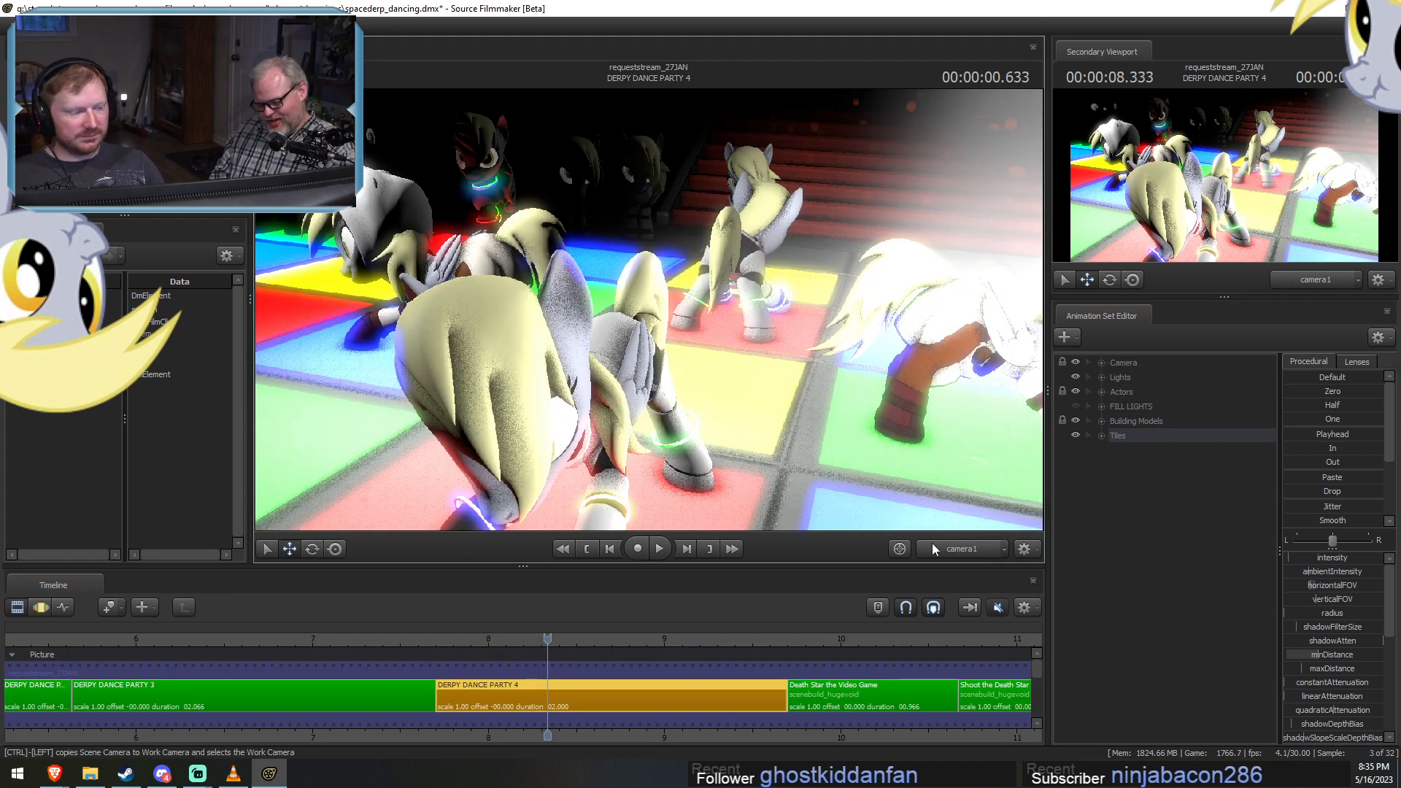
Expand the Lights group, look through Disco Ball Lights 1, and adjust its aim, position and minDistance in the motion editor.
click(1103, 377)
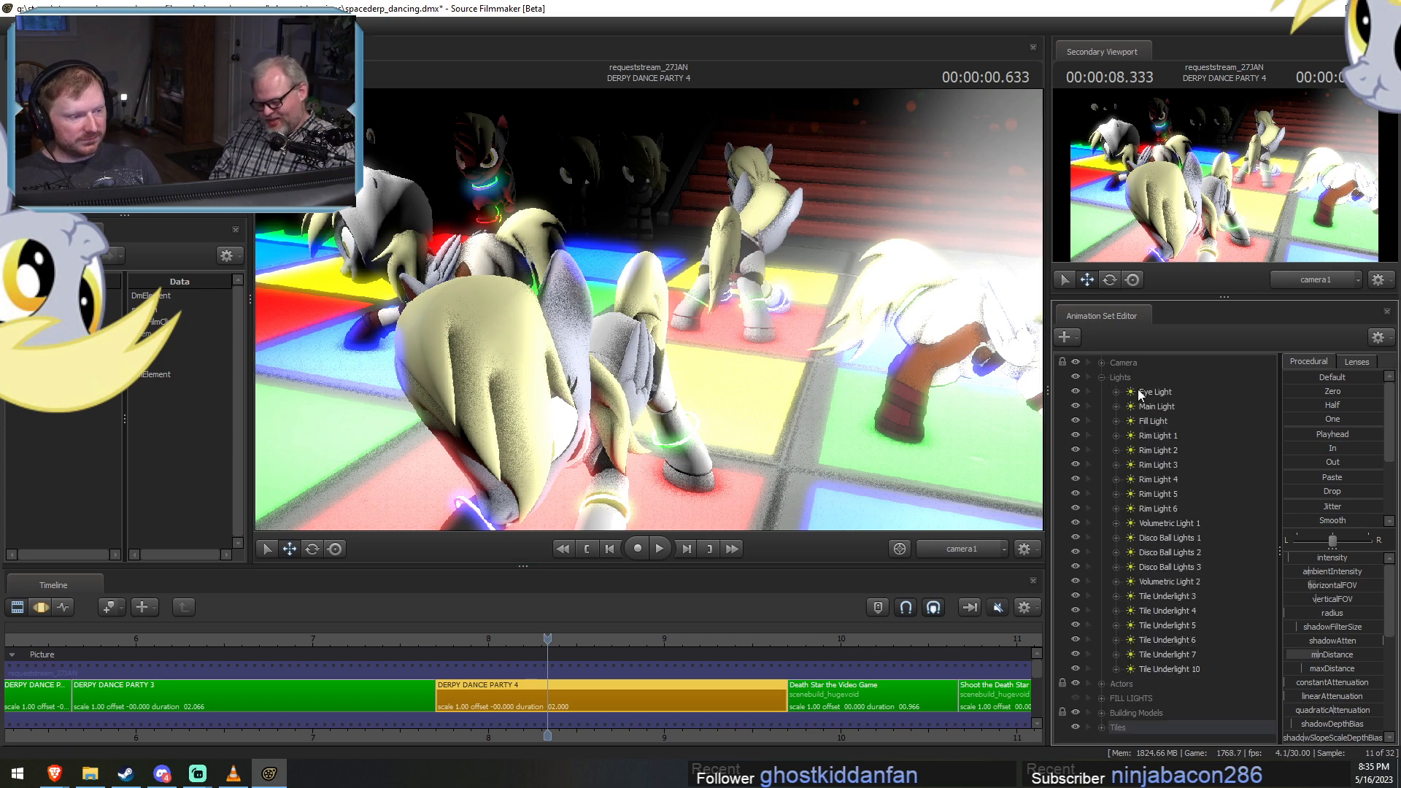
click(1151, 408)
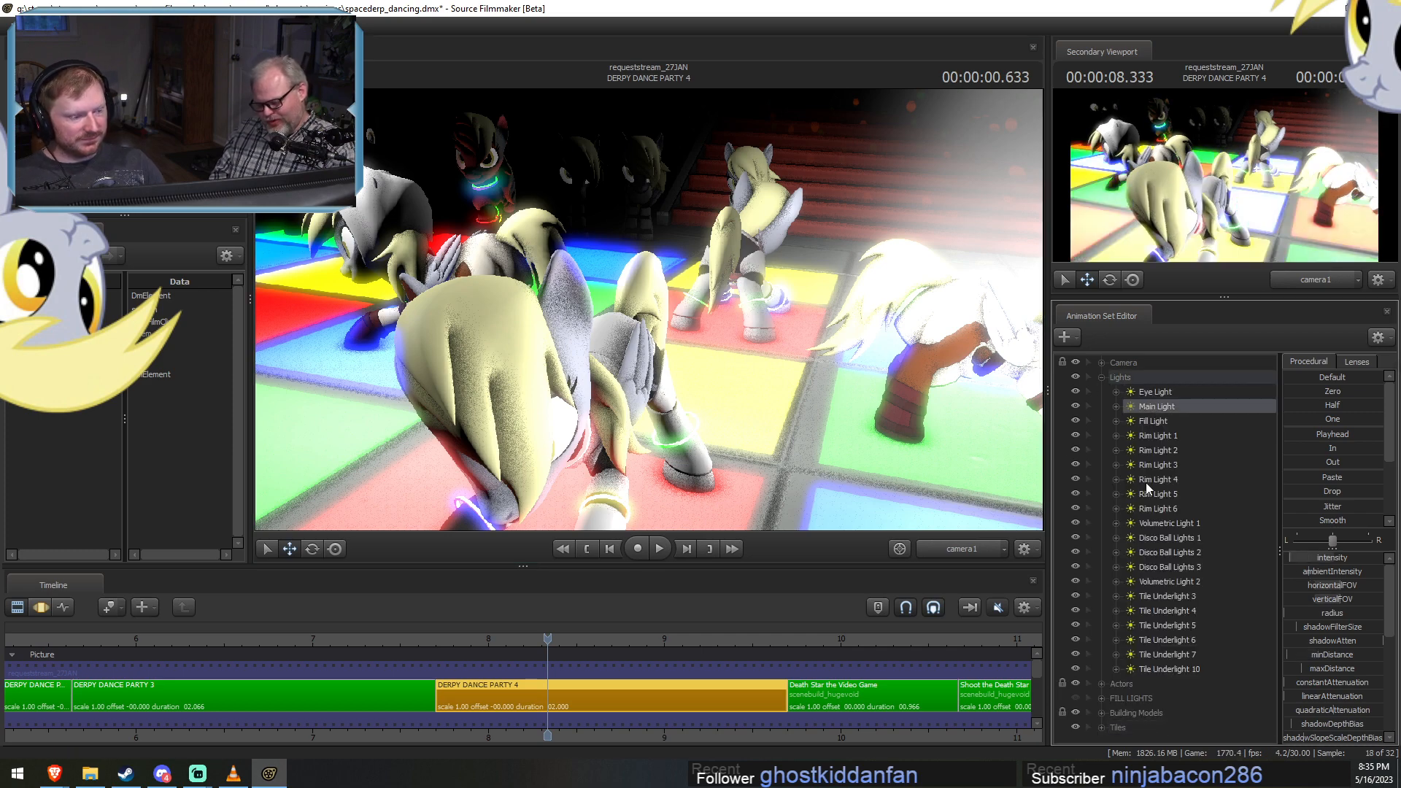
click(1160, 538)
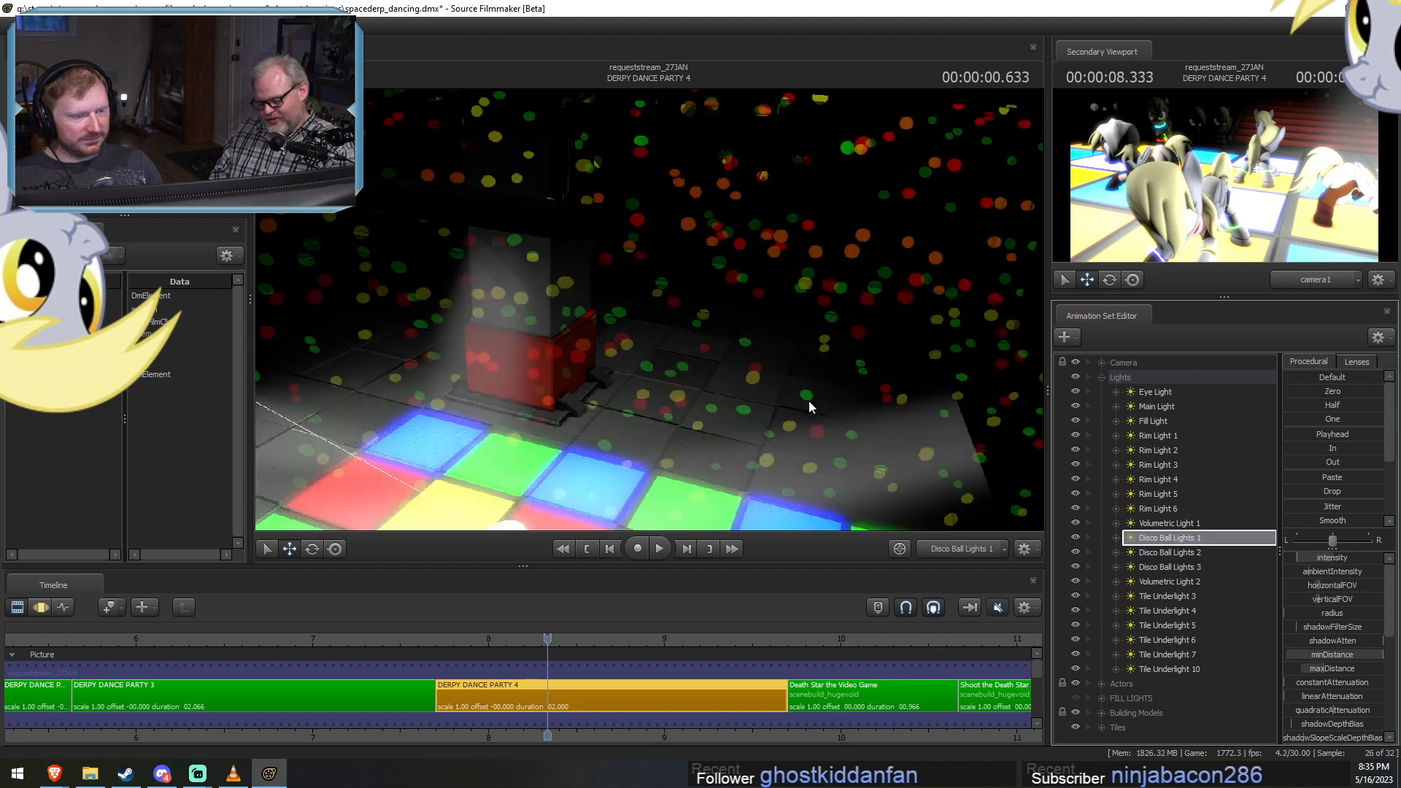
key(F3)
drag(825, 353, 443, 379)
drag(1350, 655, 1339, 655)
drag(650, 309, 613, 273)
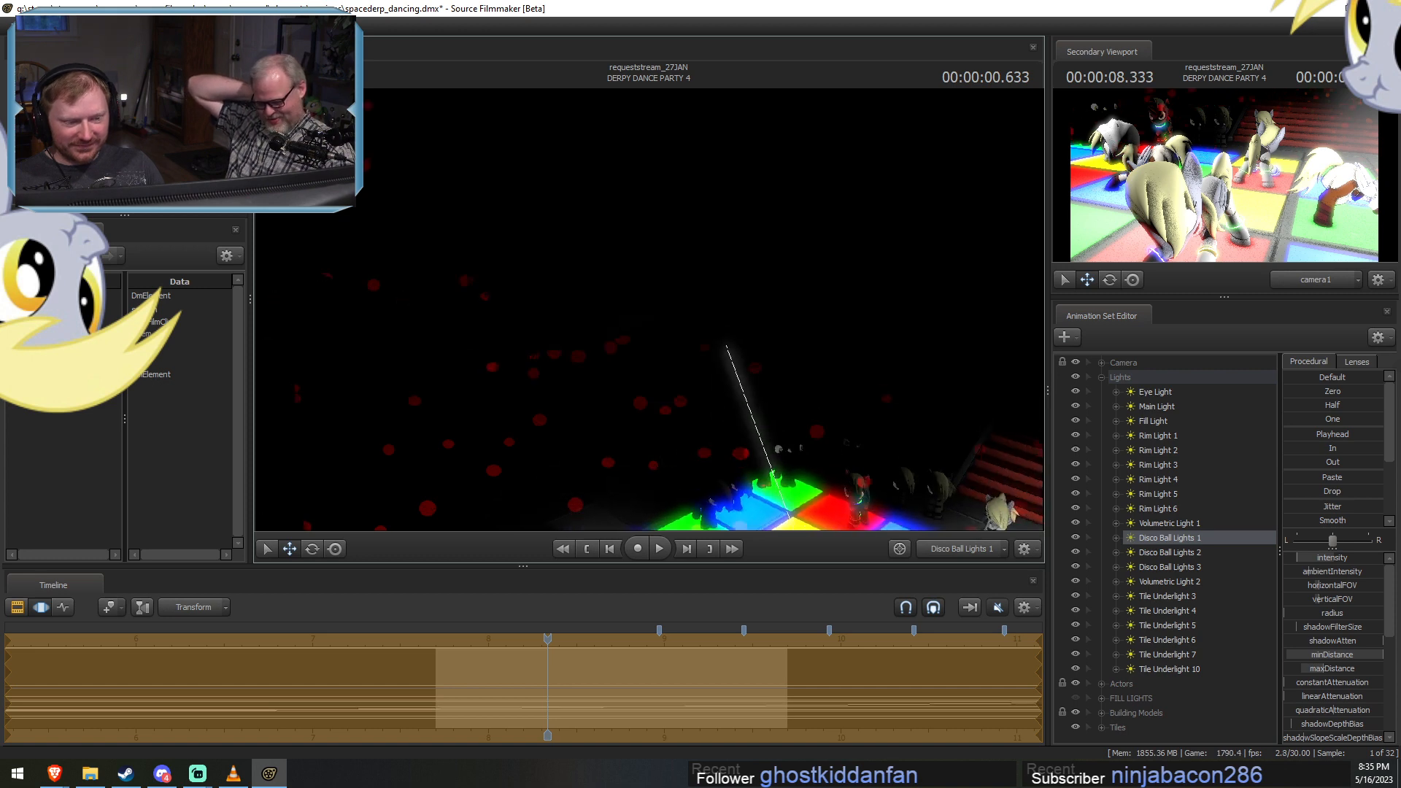
drag(743, 327, 743, 326)
Look through Disco Ball Lights 2 and Disco Ball Lights 3 and reposition each to cast dots across the background.
click(1179, 553)
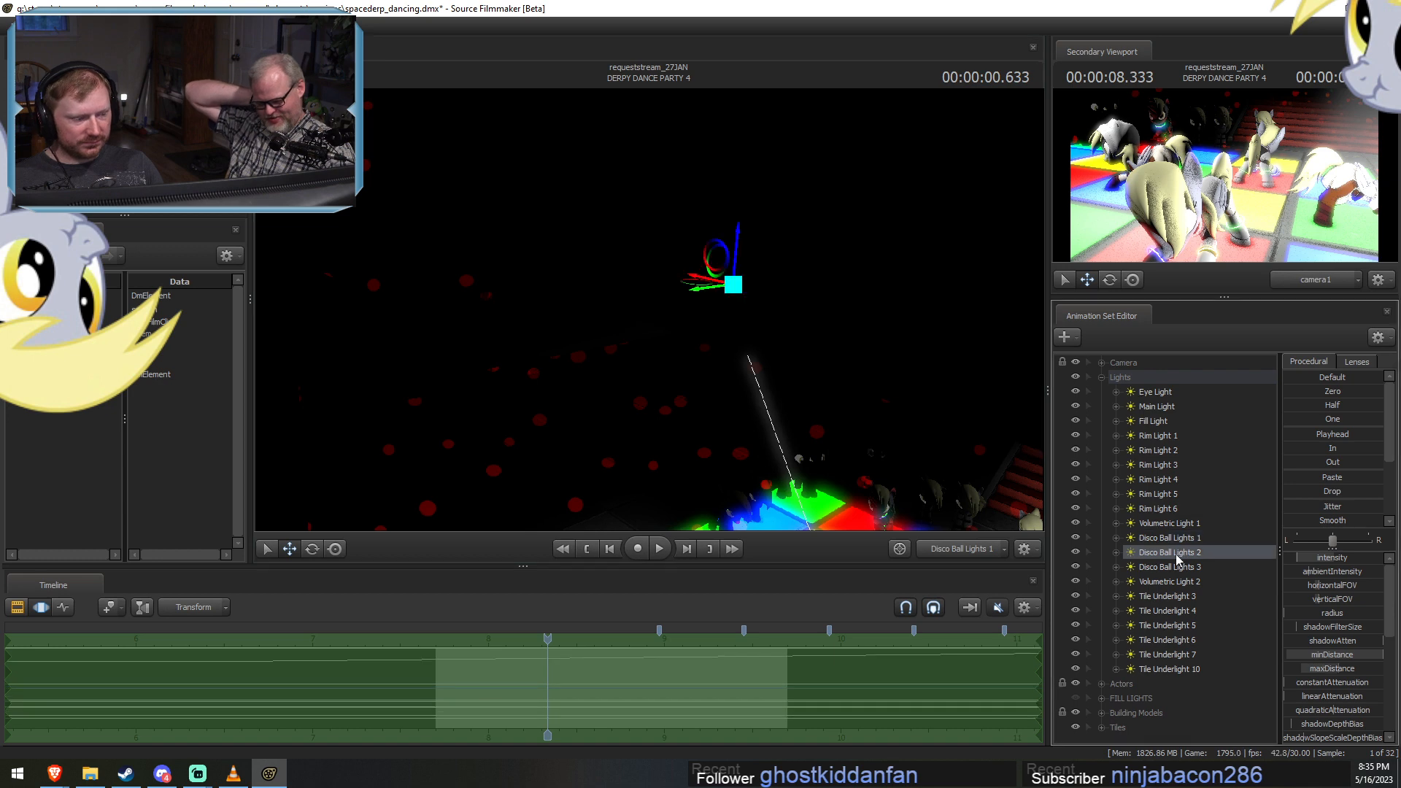
drag(1175, 555, 652, 316)
drag(1184, 568, 835, 378)
key(s)
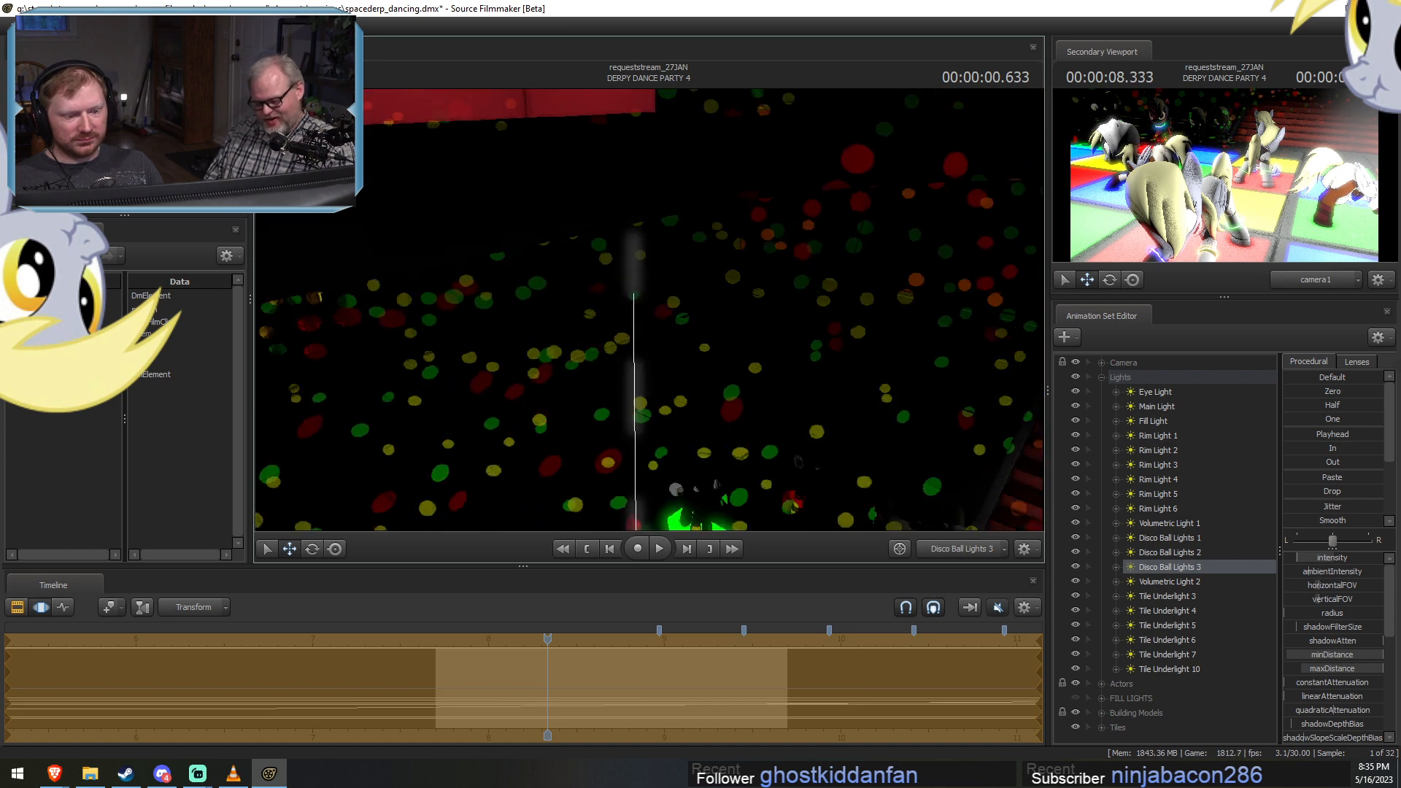
drag(650, 309, 615, 285)
drag(841, 338, 844, 338)
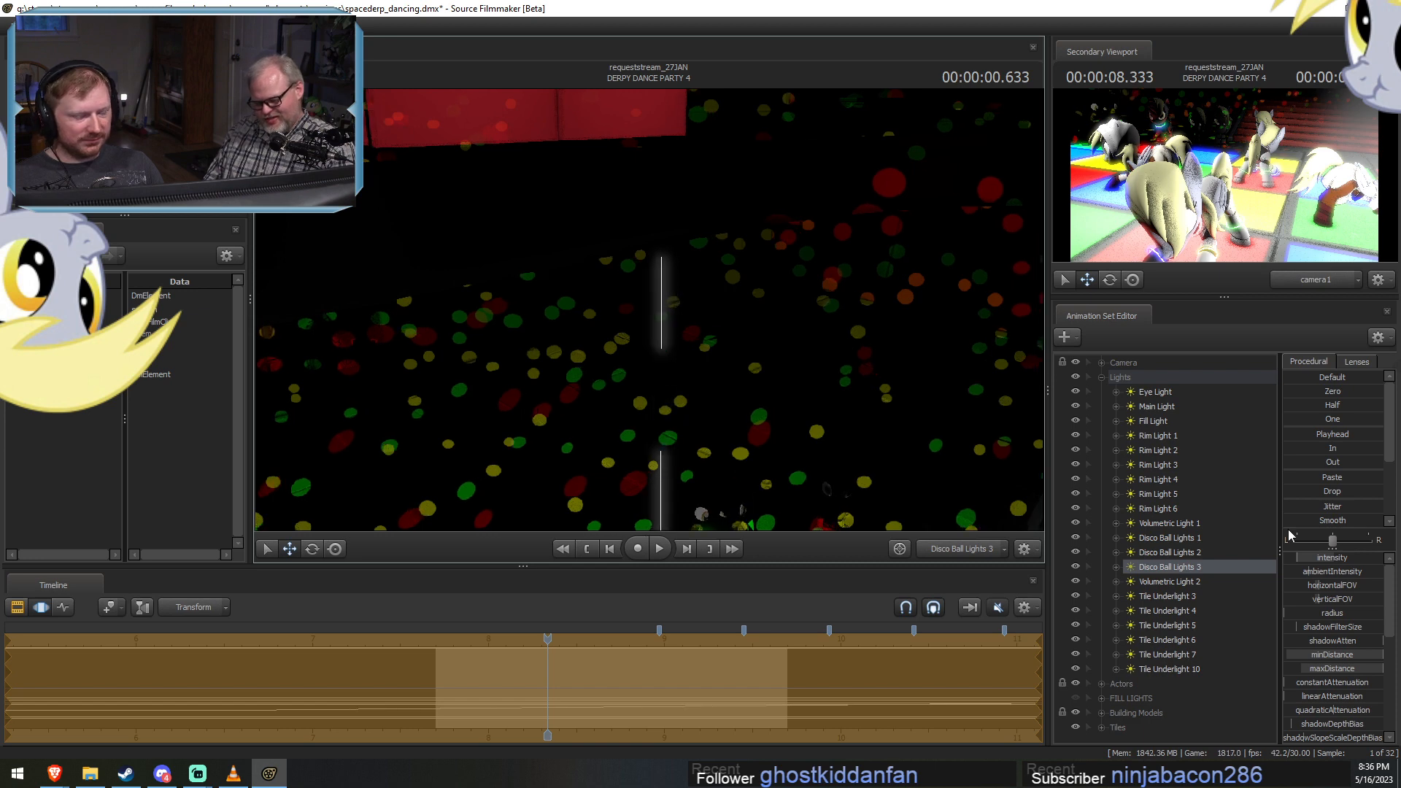
Look through Volumetric Light 1 and reposition it in the motion editor so its beam points at the dancers on the floor.
click(1166, 581)
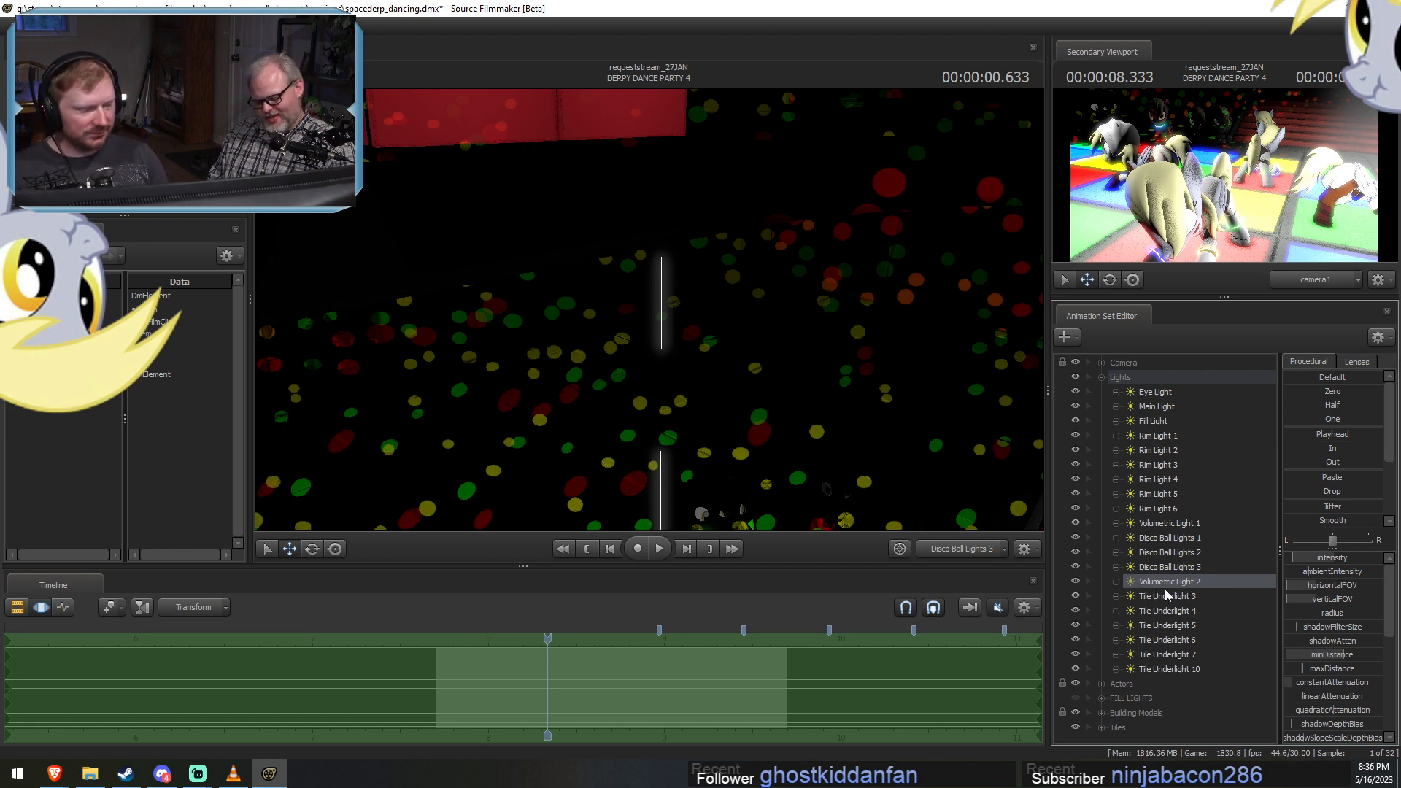
click(1166, 537)
drag(1172, 523, 588, 395)
key(F2)
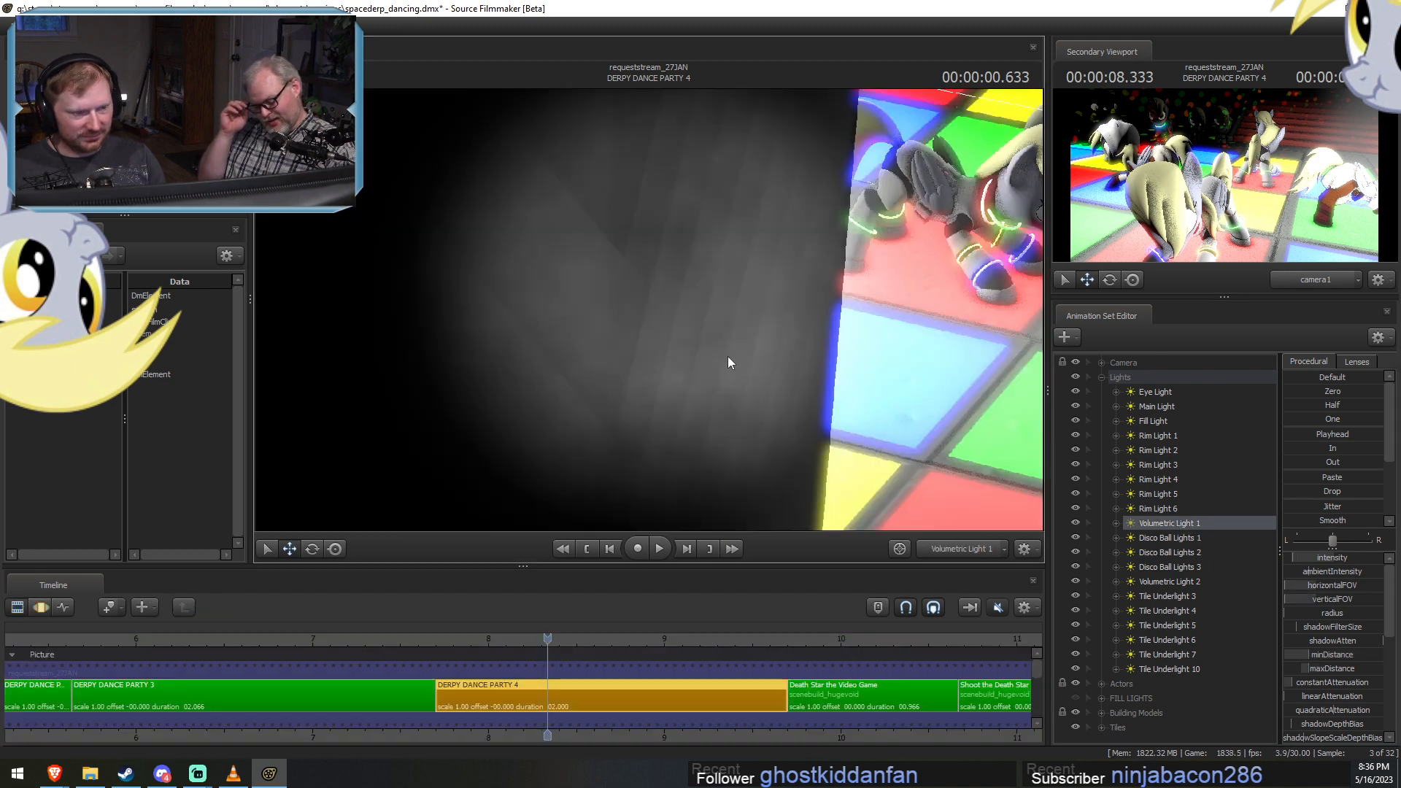
key(F3)
click(701, 401)
key(F2)
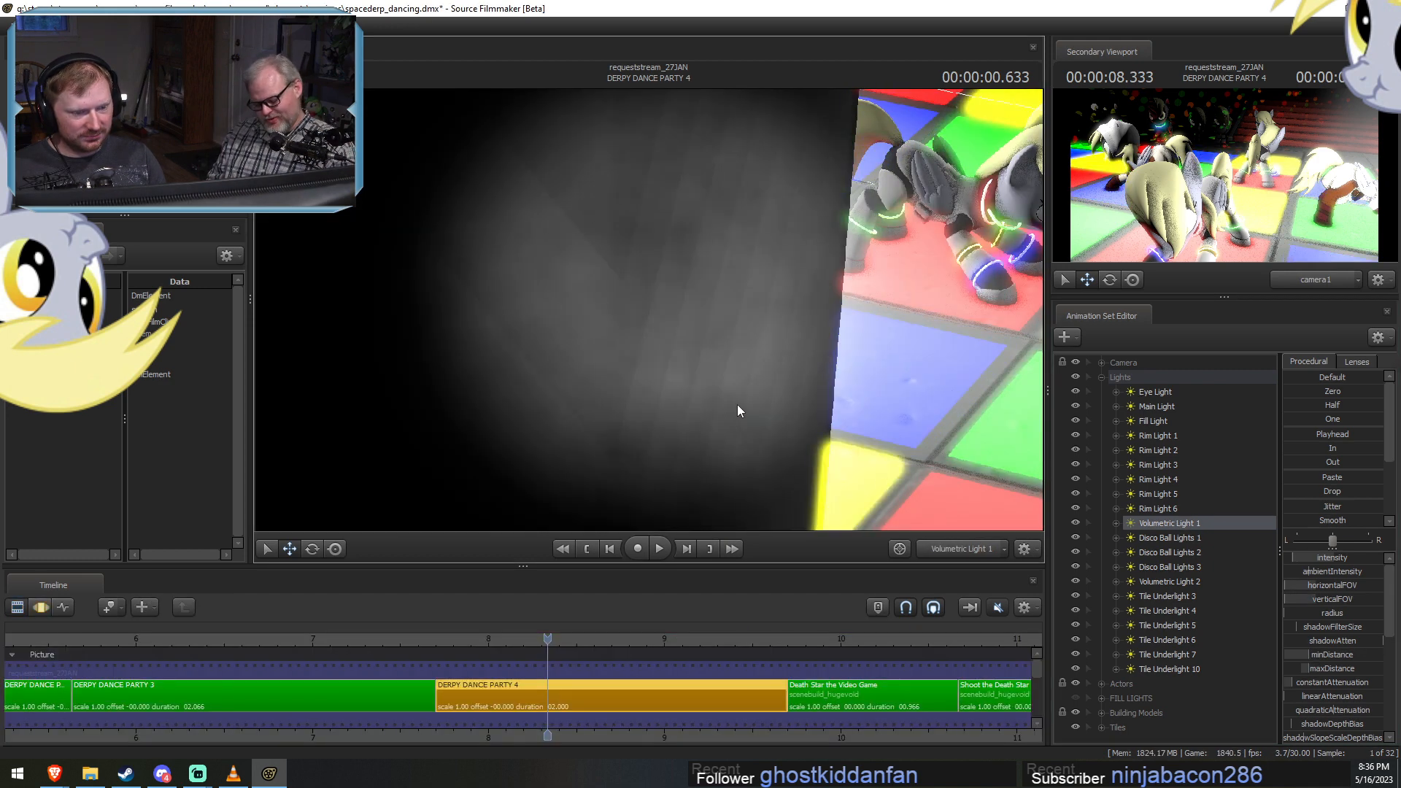
key(F3)
drag(747, 400, 654, 312)
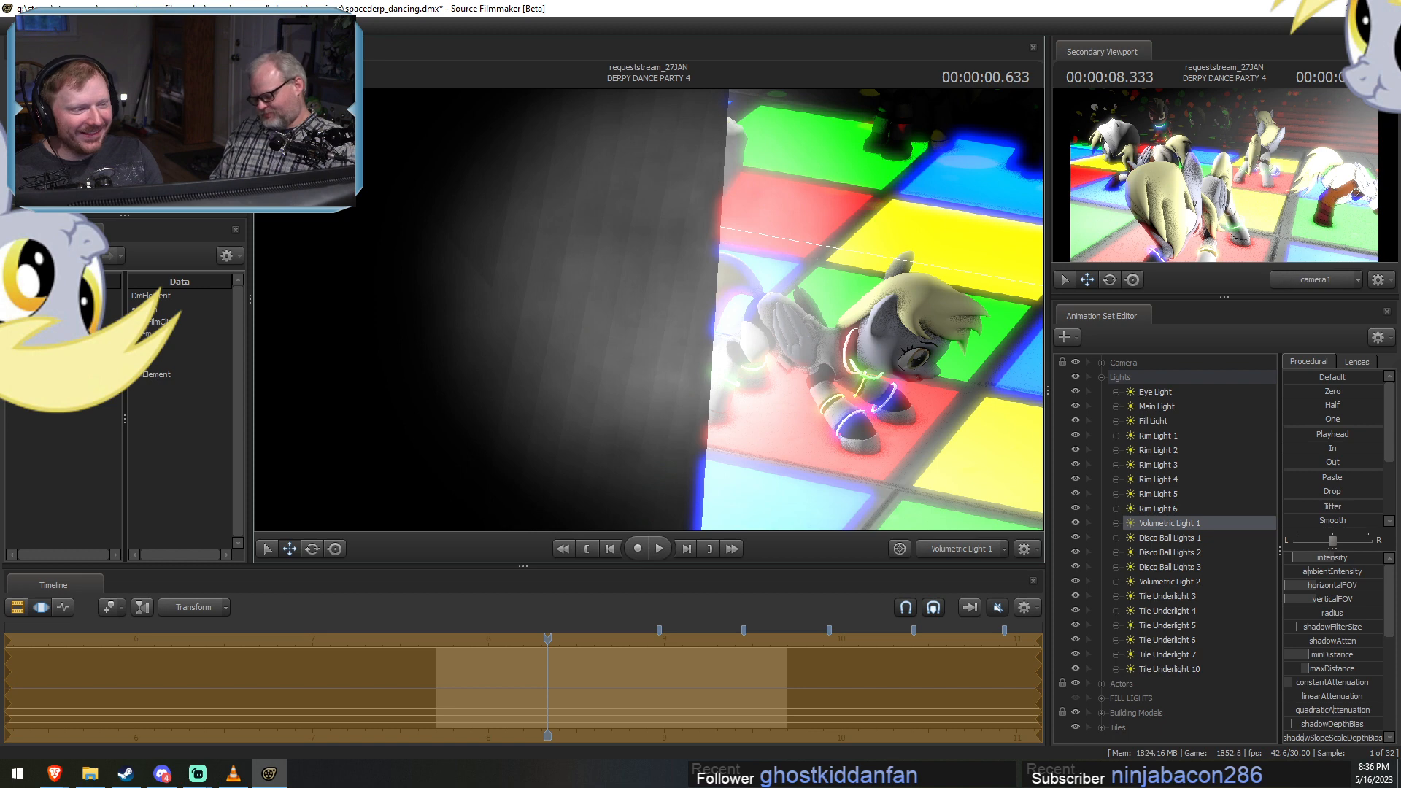
drag(730, 306, 500, 241)
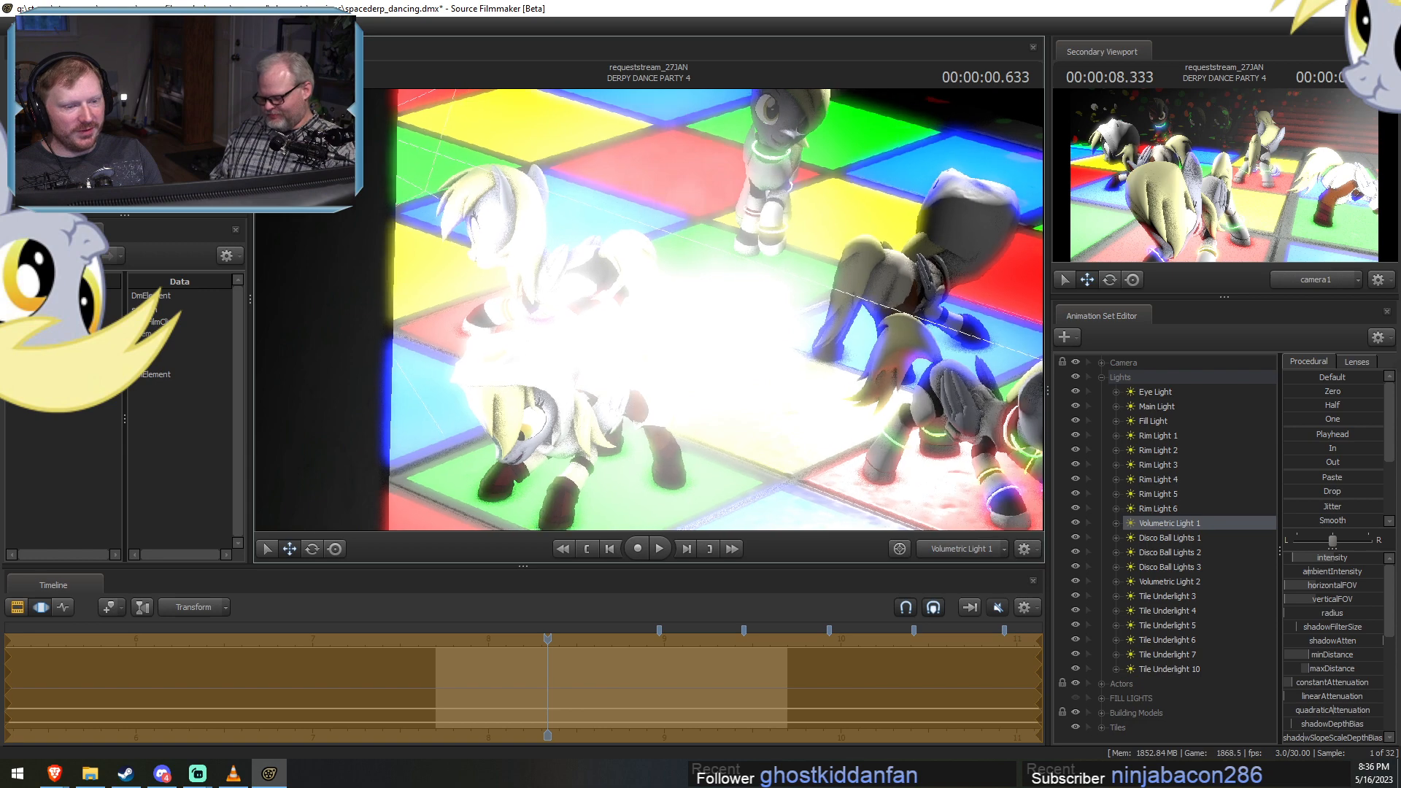
drag(959, 396, 974, 404)
Place Volumetric Light 2 directly below Volumetric Light 1 in the Lights group, then look through it and reposition it over the dancers.
drag(1176, 581, 1173, 534)
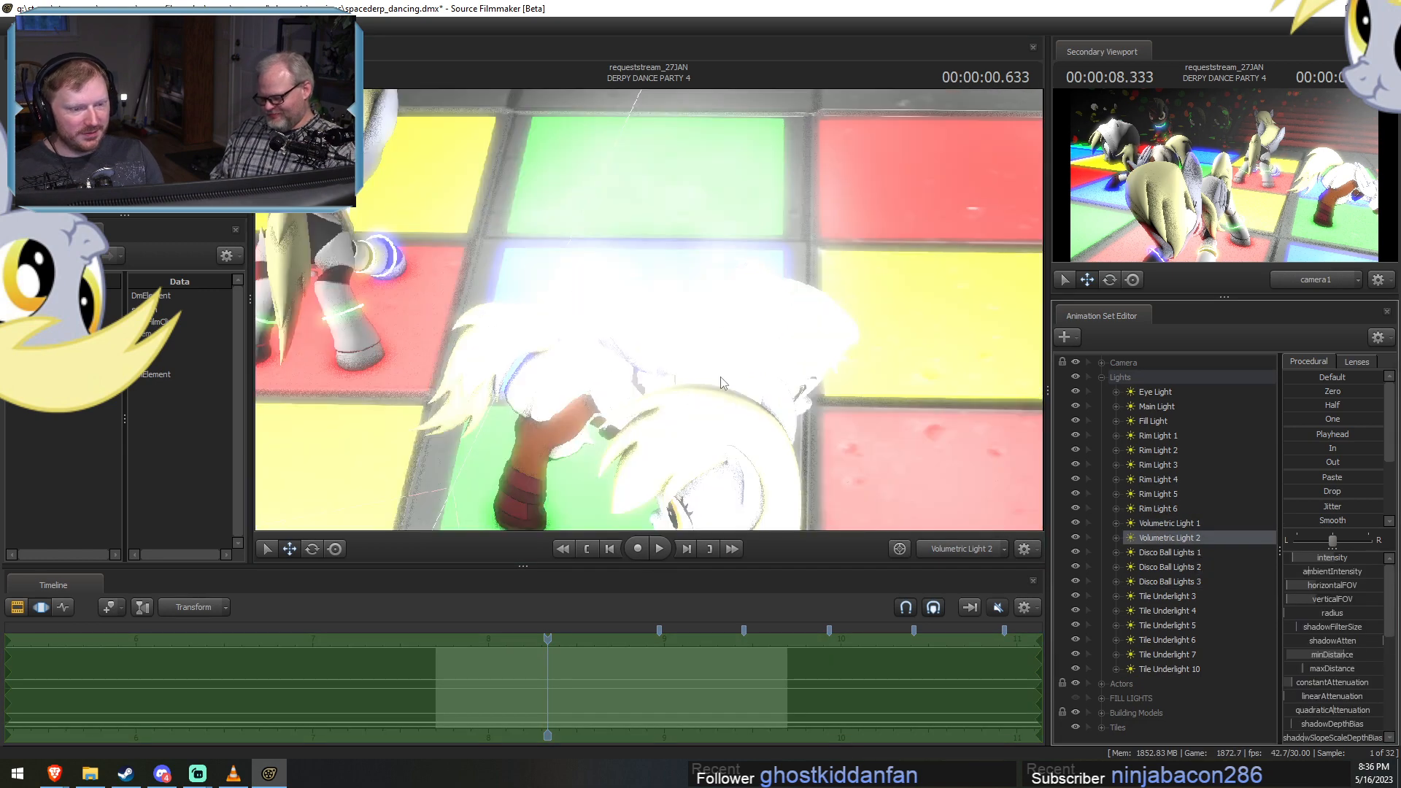
drag(720, 376, 572, 363)
key(s)
key(s)
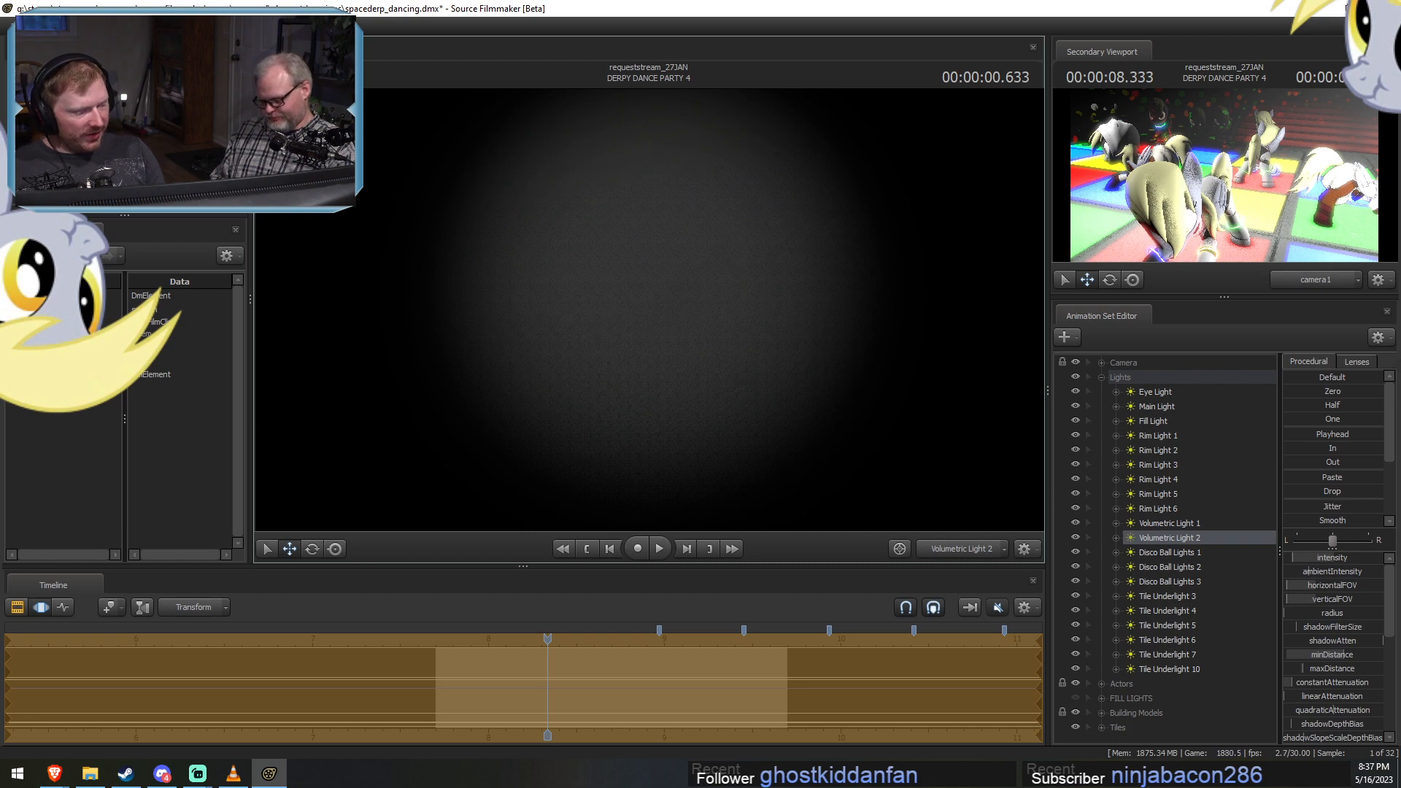
key(w)
drag(660, 316, 707, 320)
key(s)
key(w)
key(a)
key(d)
key(a)
key(a)
Look through Volumetric Light 1 and move the playhead to 00:00:01.433 within DERPY DANCE PARTY 4.
click(1187, 523)
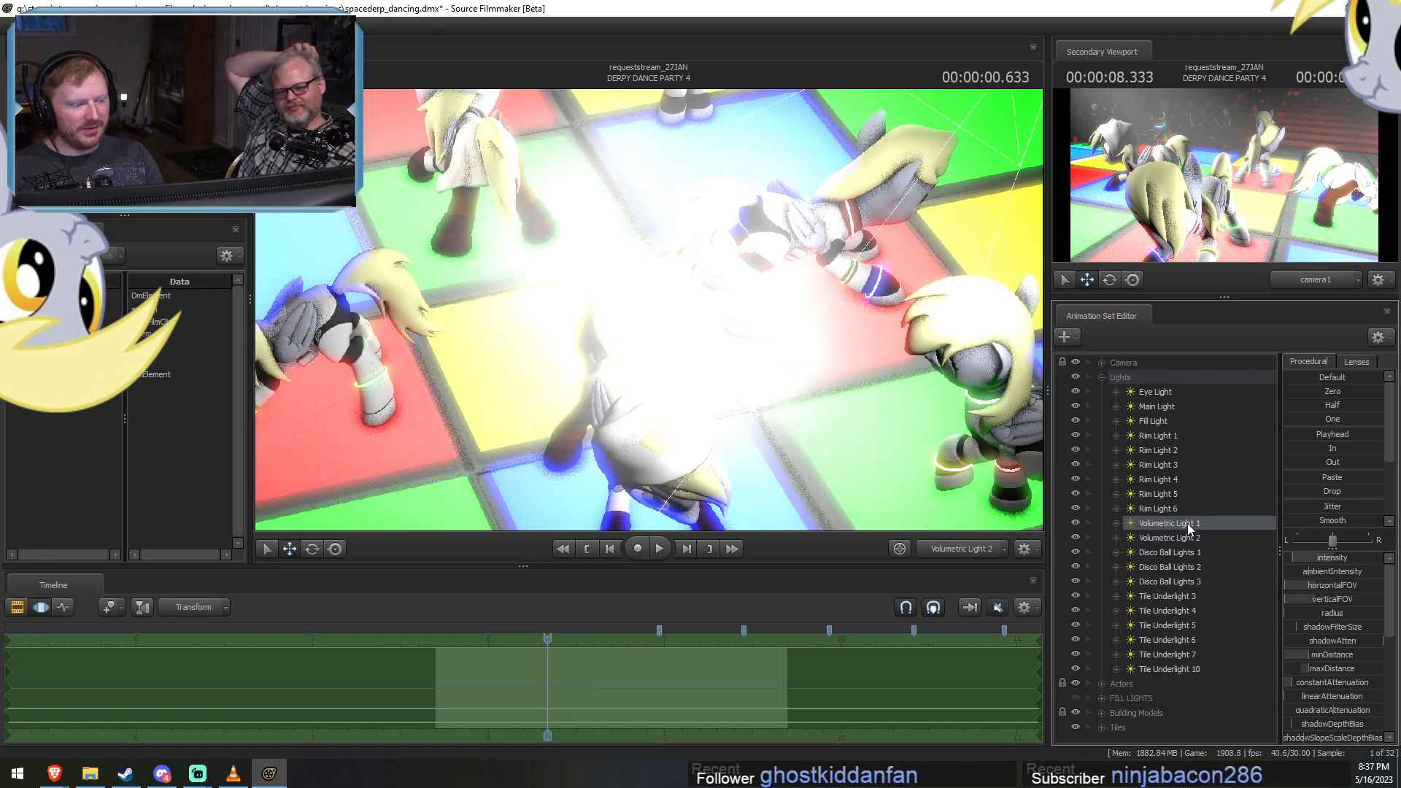
drag(1187, 525, 647, 365)
key(F2)
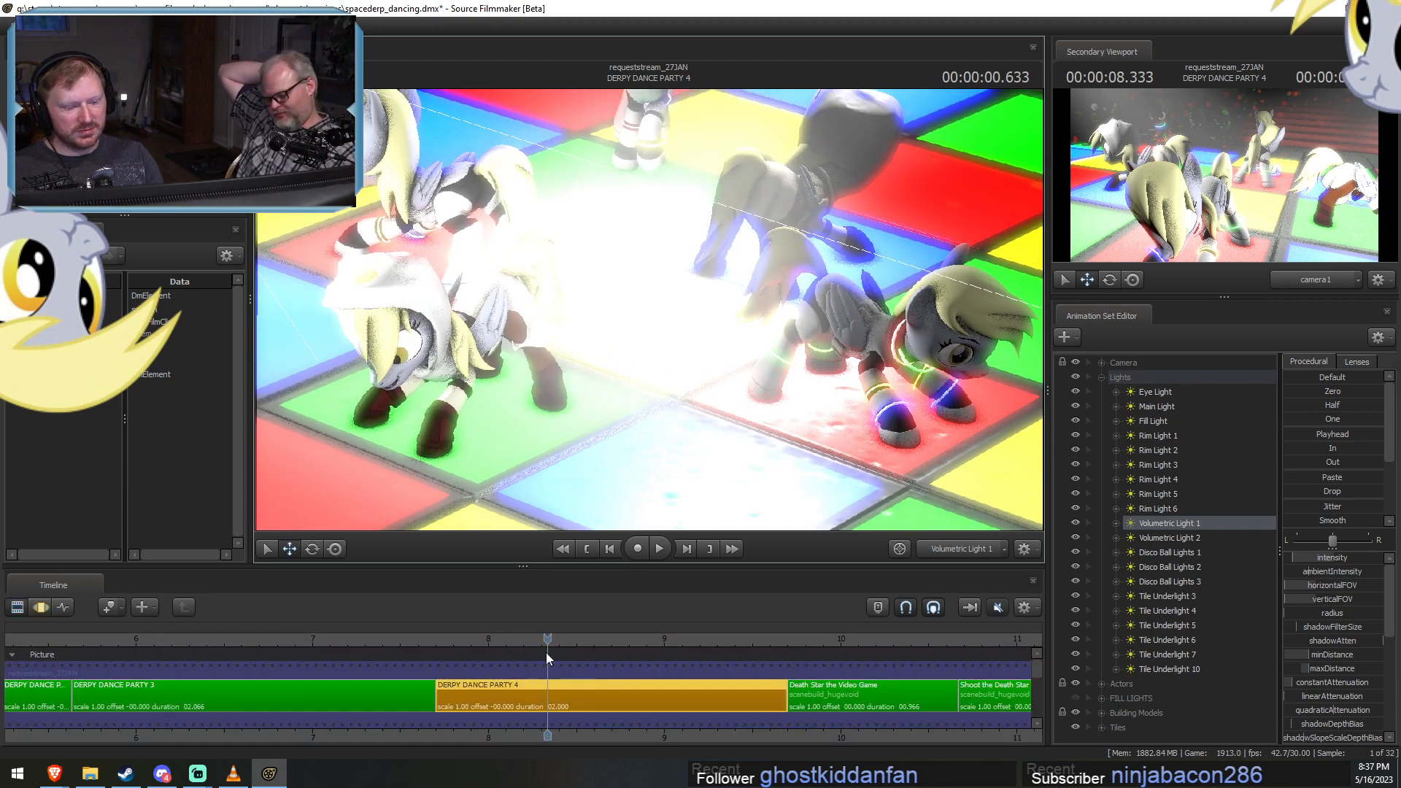
drag(522, 642, 688, 651)
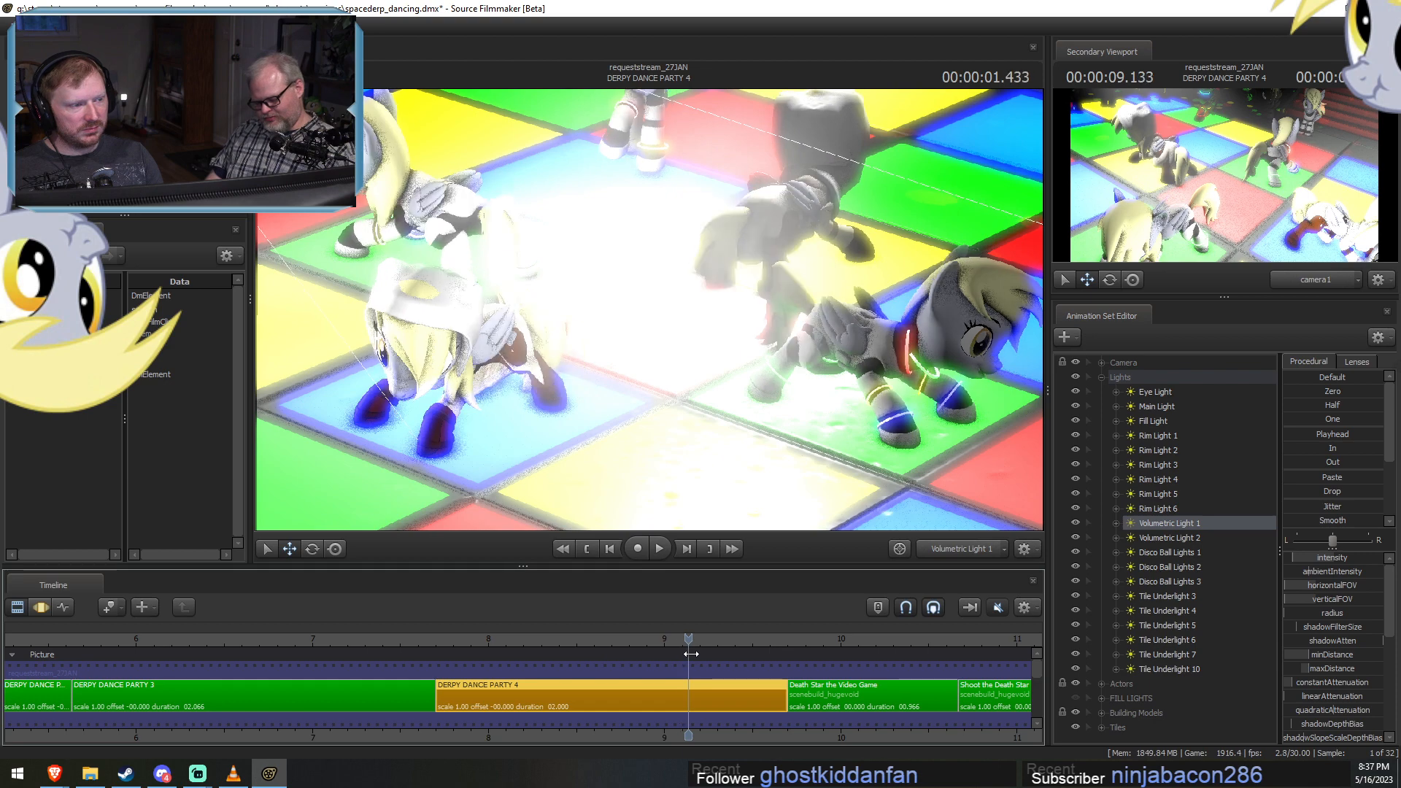
Select Main Light and hide Fill Light and Rim Lights 1 to 6.
click(1153, 405)
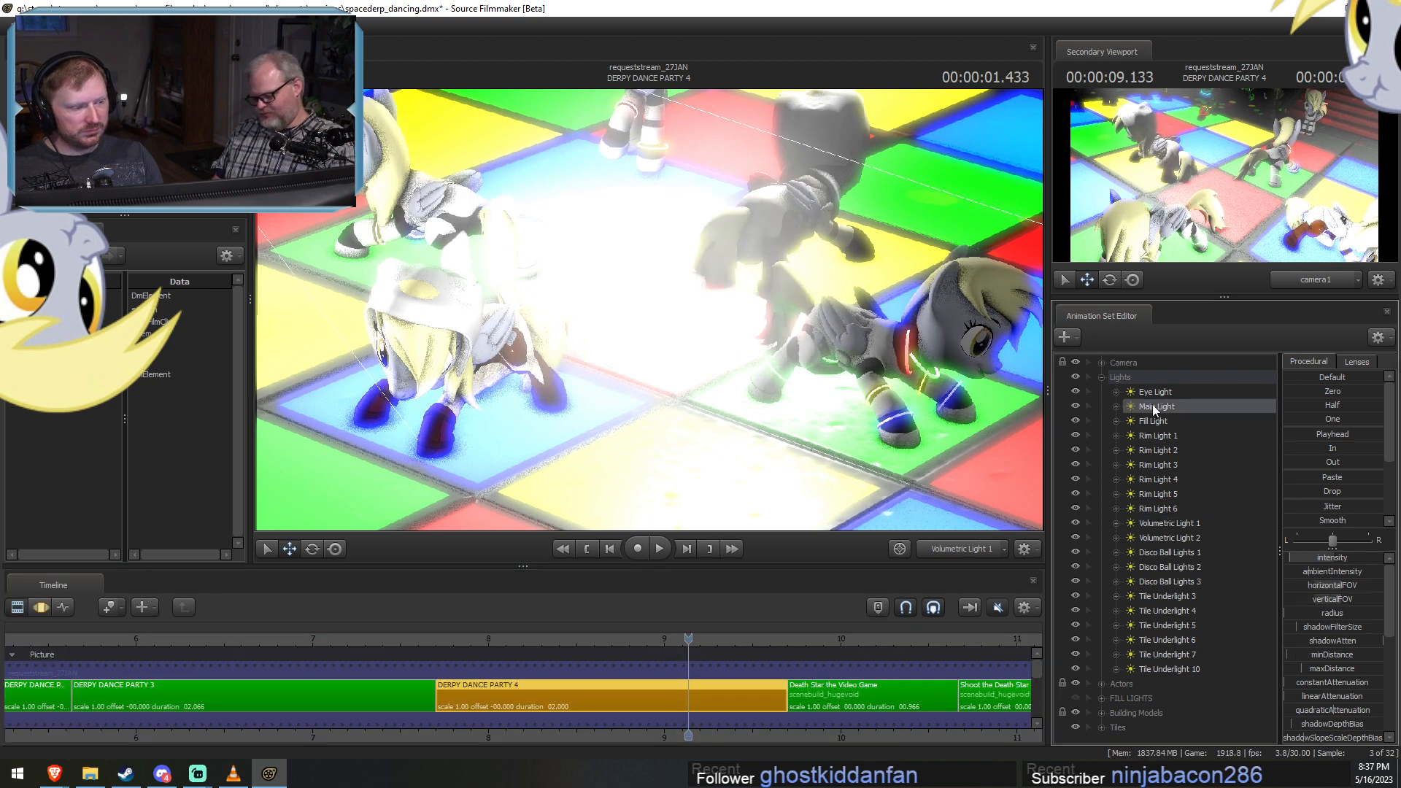
click(1074, 421)
click(1075, 435)
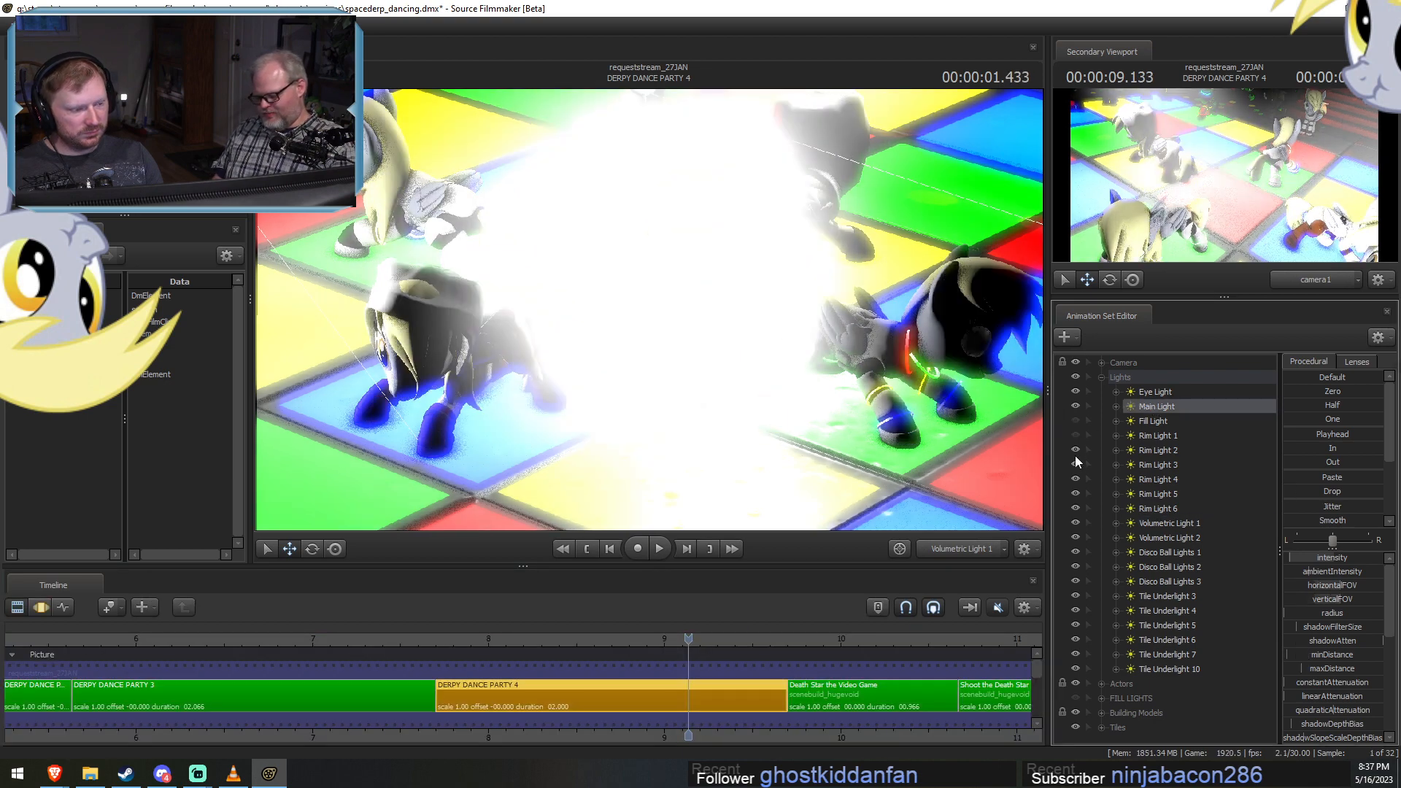
click(1075, 479)
click(1076, 494)
click(1075, 508)
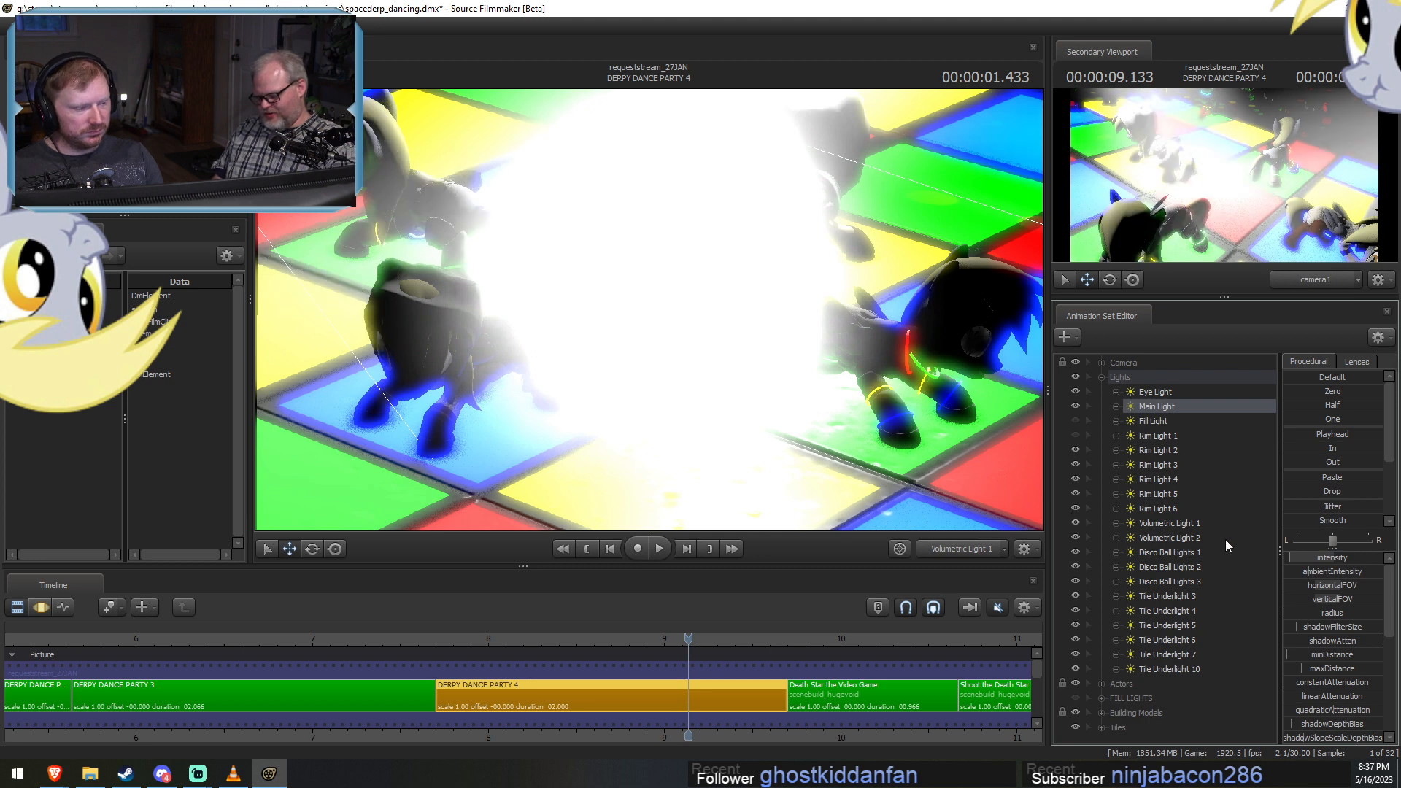
Look through Main Light and reposition it in the motion editor so it shines across the dance floor and dancers.
drag(1152, 406, 713, 335)
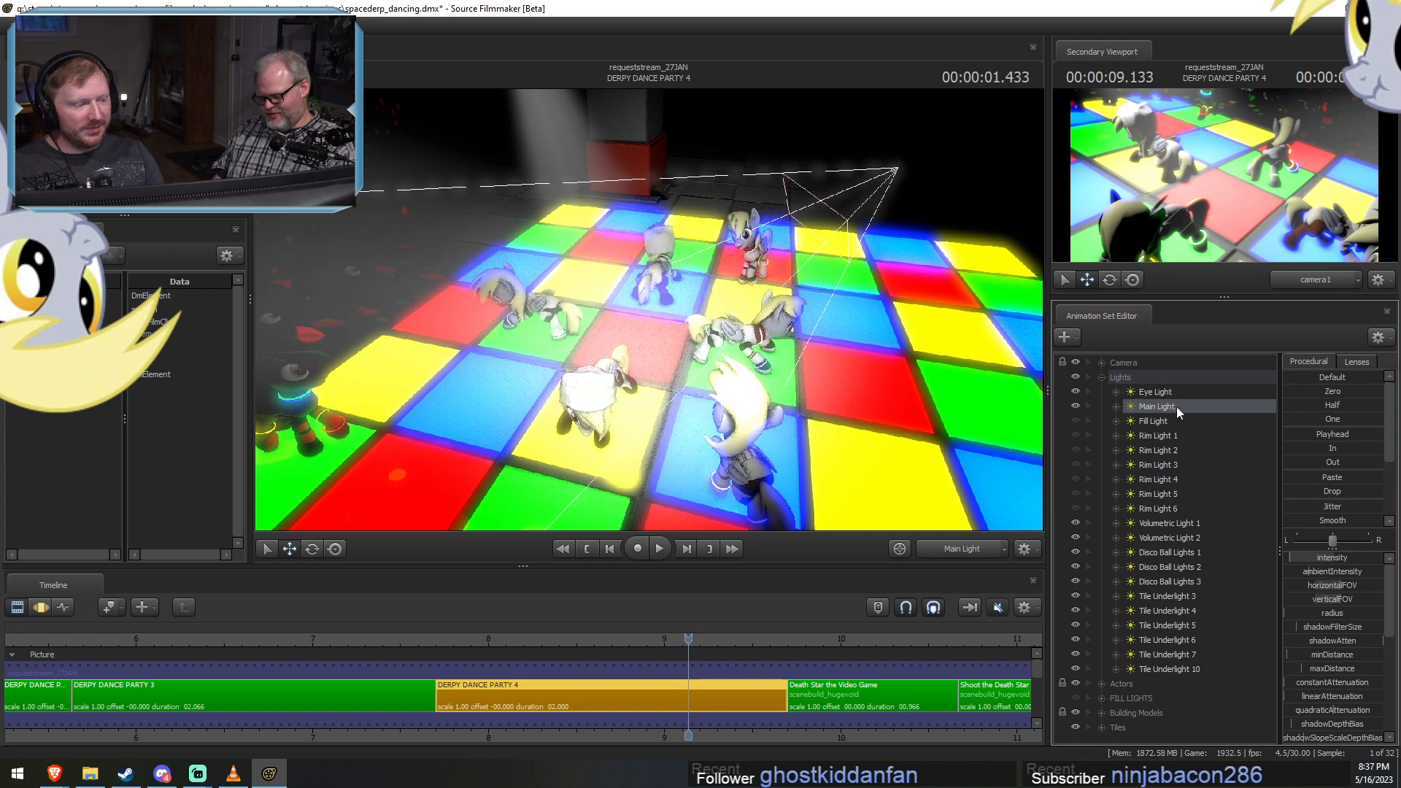
drag(1175, 408, 764, 328)
key(F3)
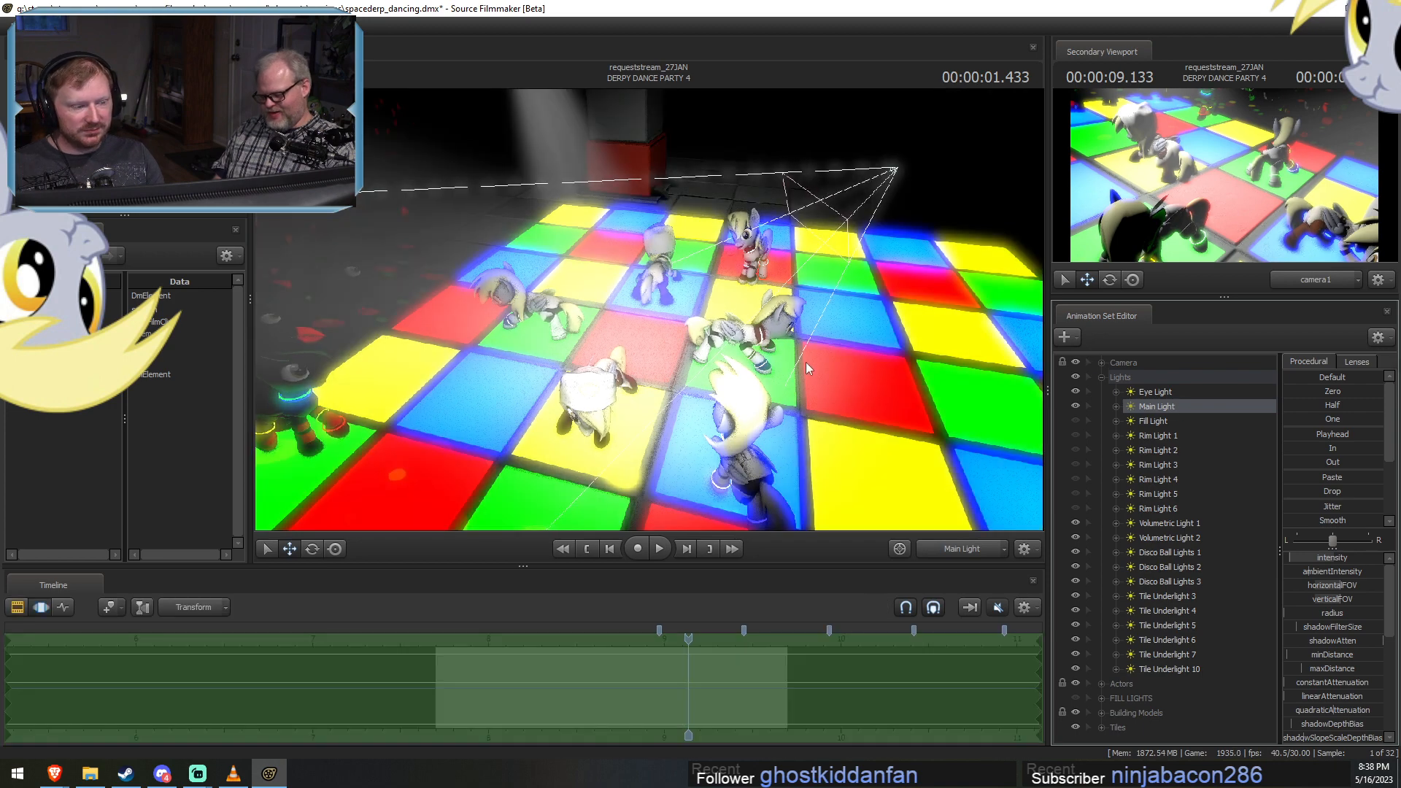
drag(649, 309, 584, 259)
key(d)
key(d)
key(s)
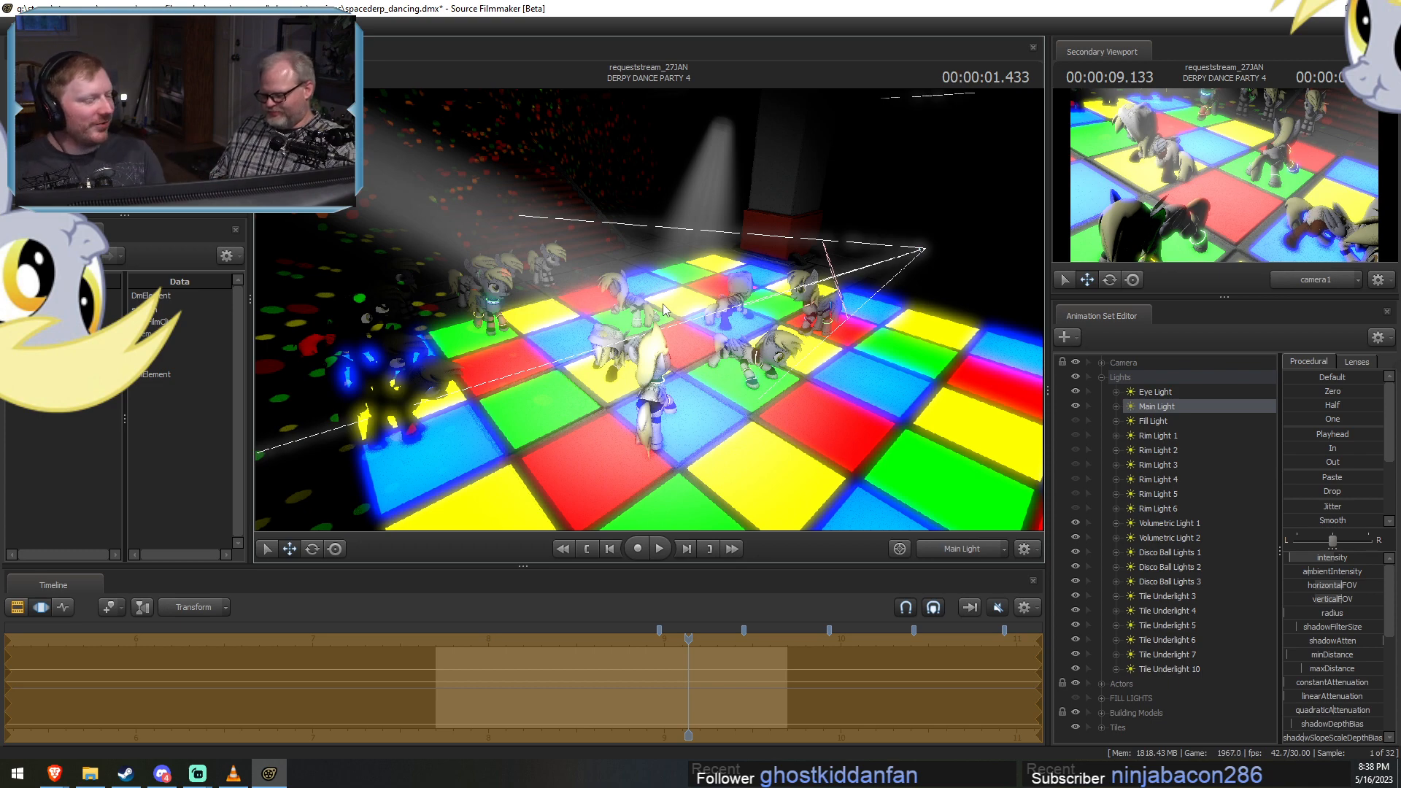
drag(735, 360, 766, 376)
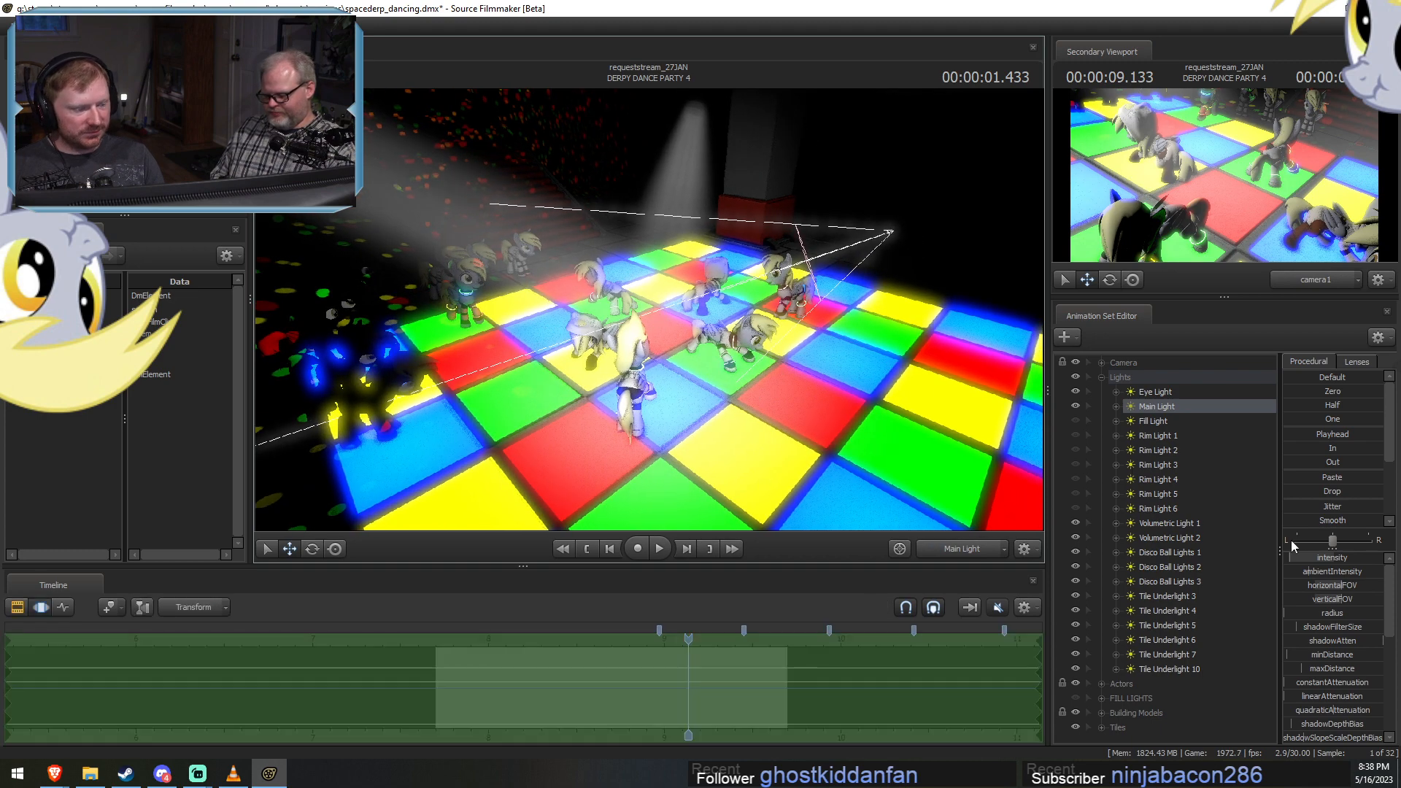
Duplicate Main Light as a new animation set, look through the copy and move it to another position facing the dance floor.
right_click(1154, 409)
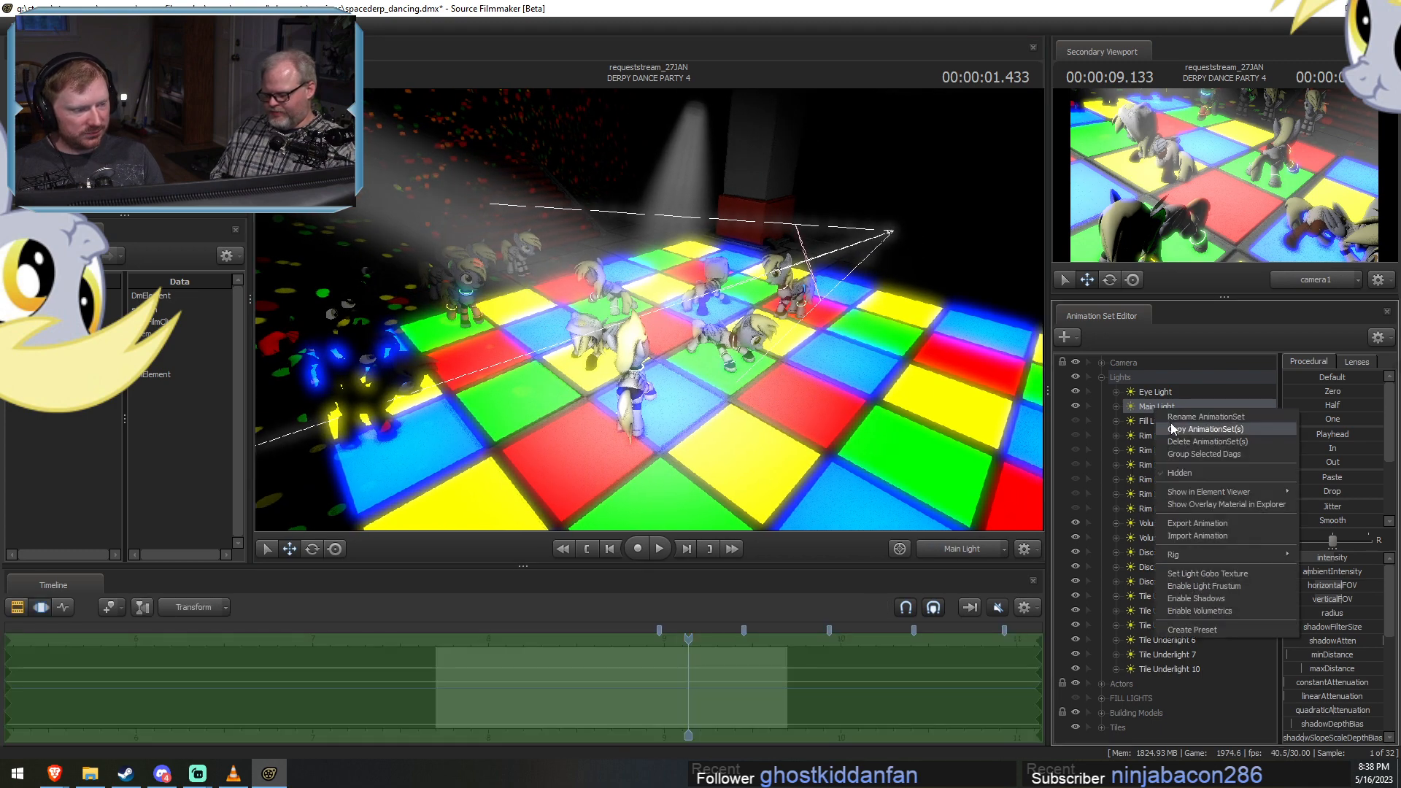
click(1170, 429)
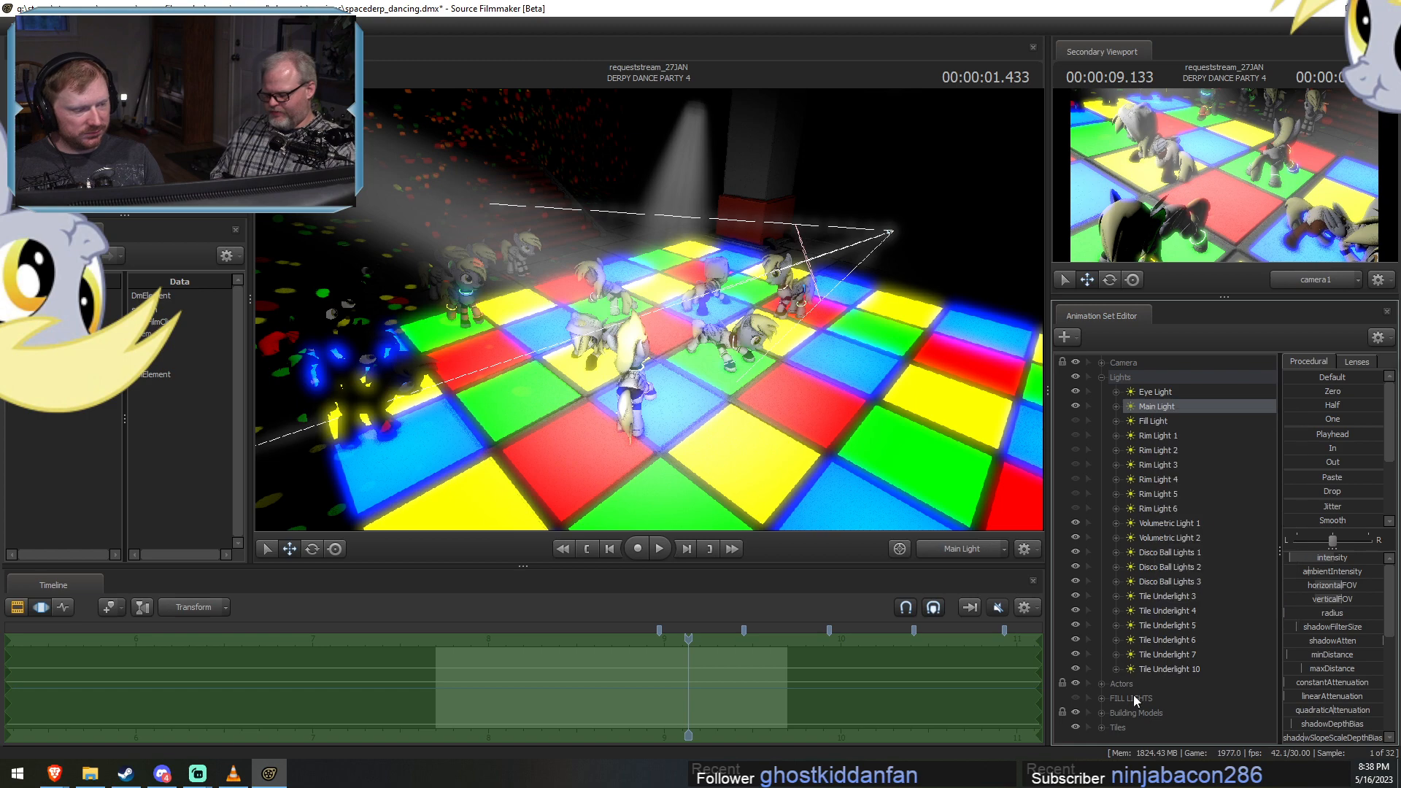
right_click(1103, 510)
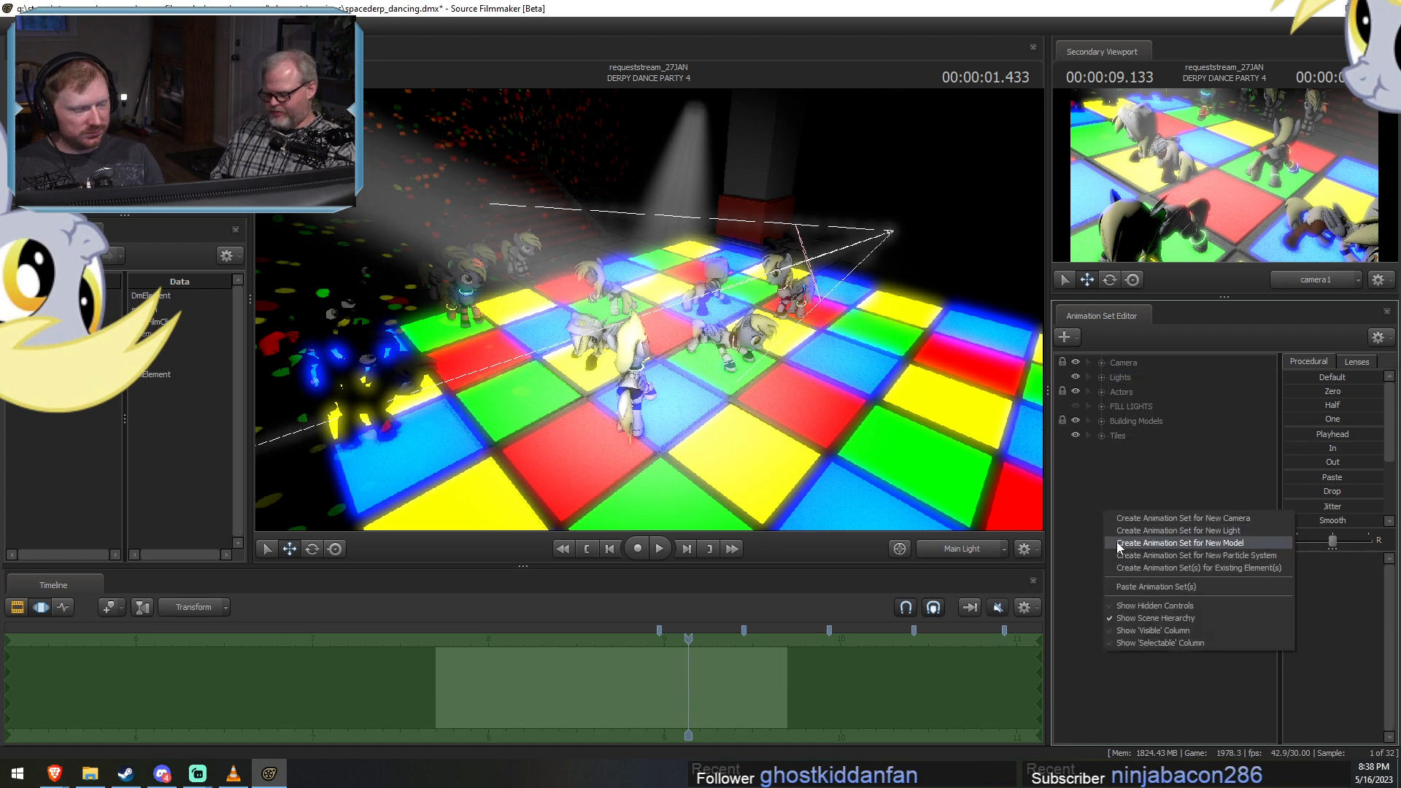
click(1137, 586)
click(1141, 450)
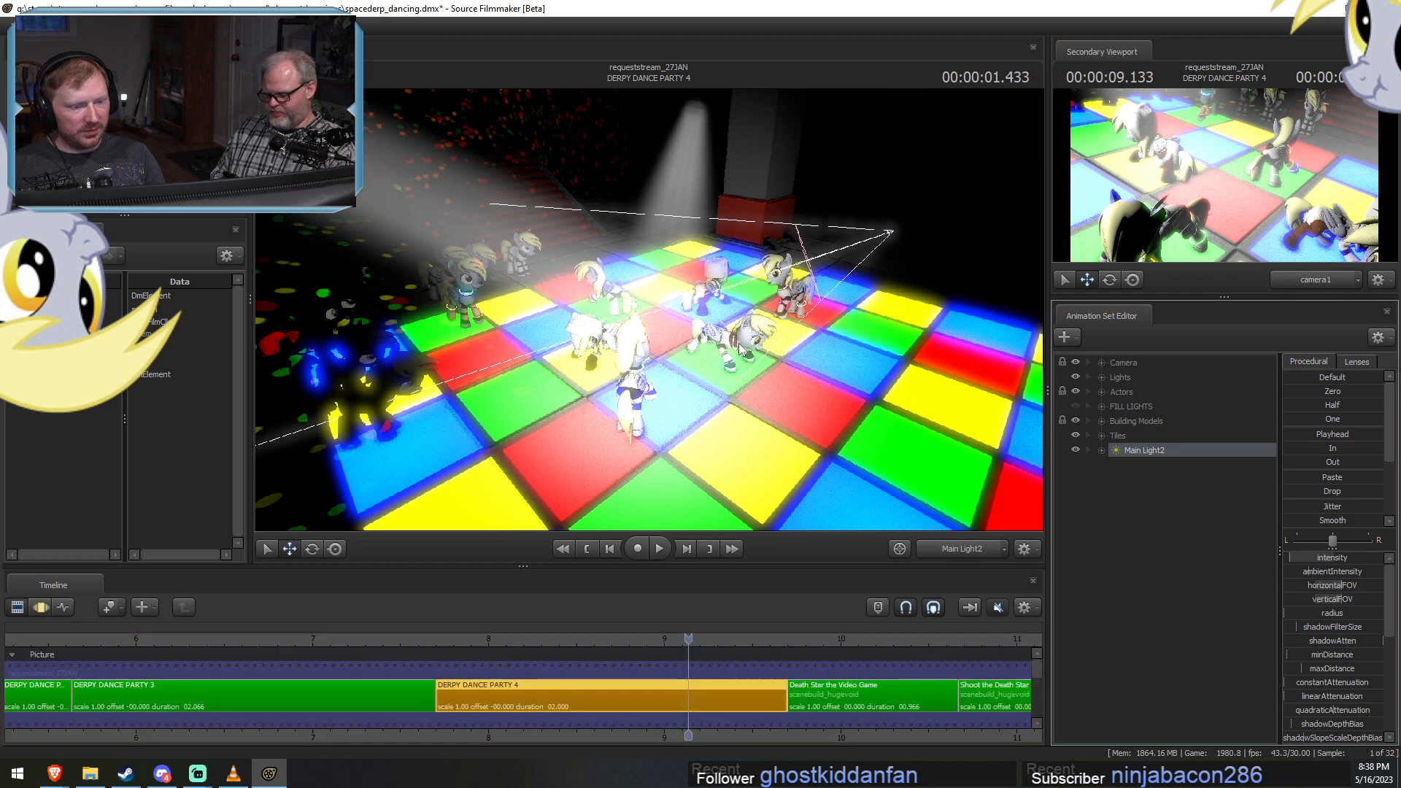
key(a)
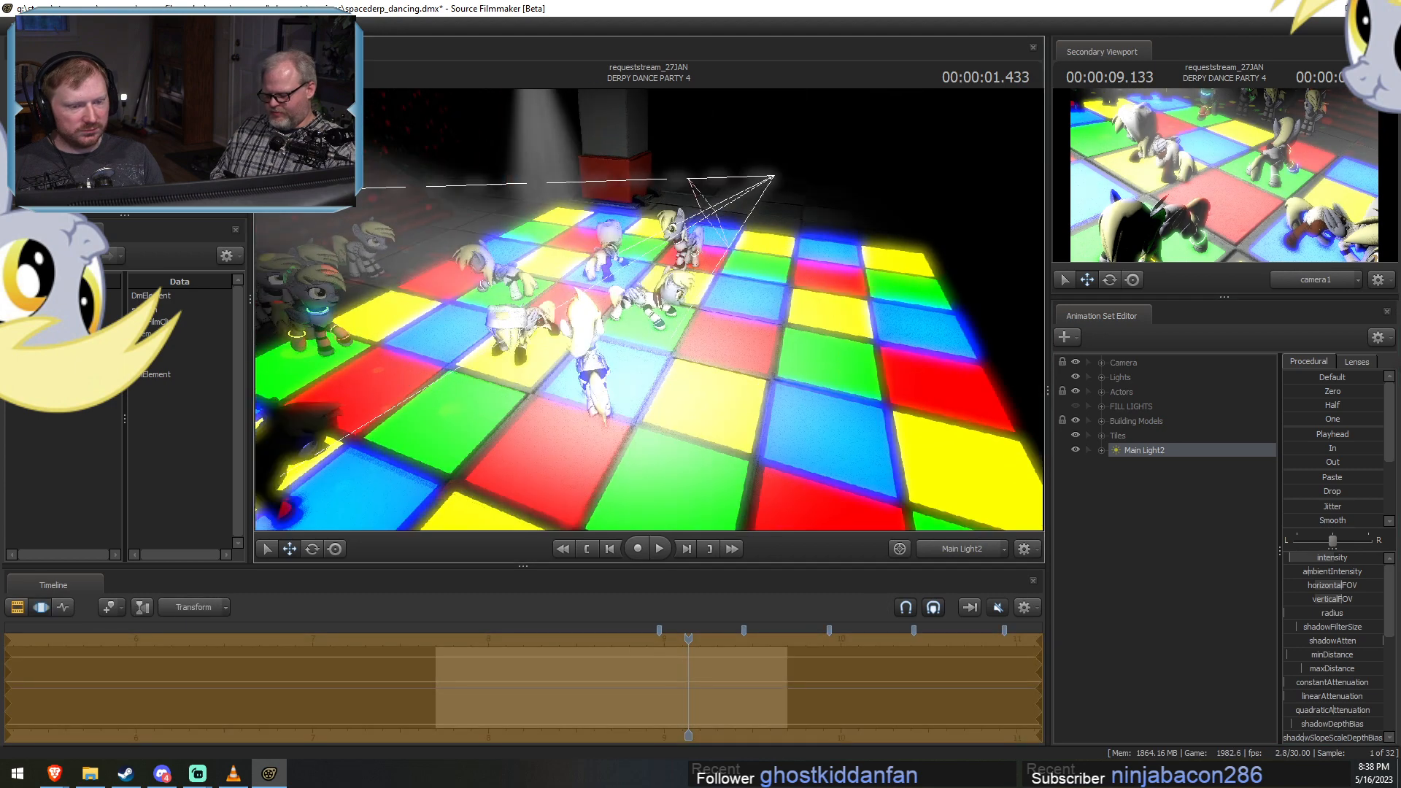